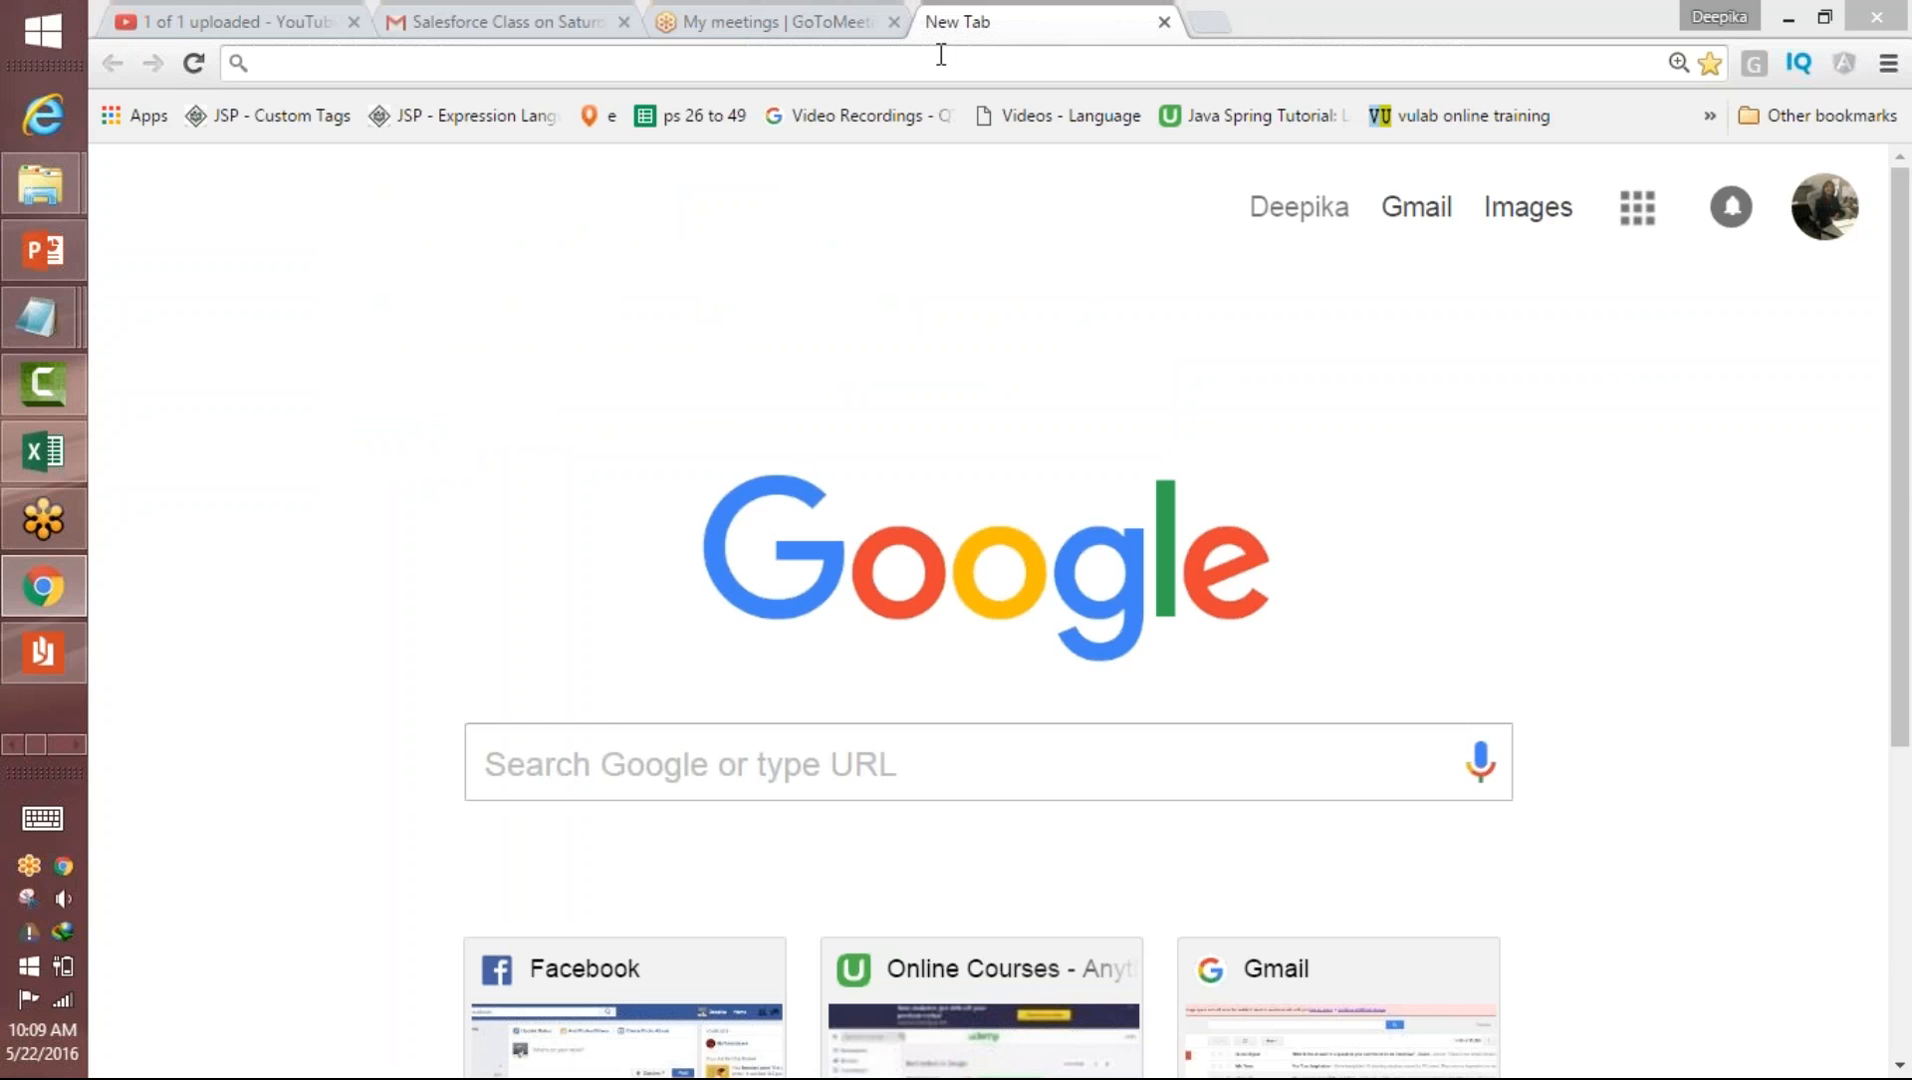
- Open the Salesforce login page at login.salesforce.com/index.jsp, leaving the list of saved usernames on screen
text(login.salesforce.com/index.jsp)
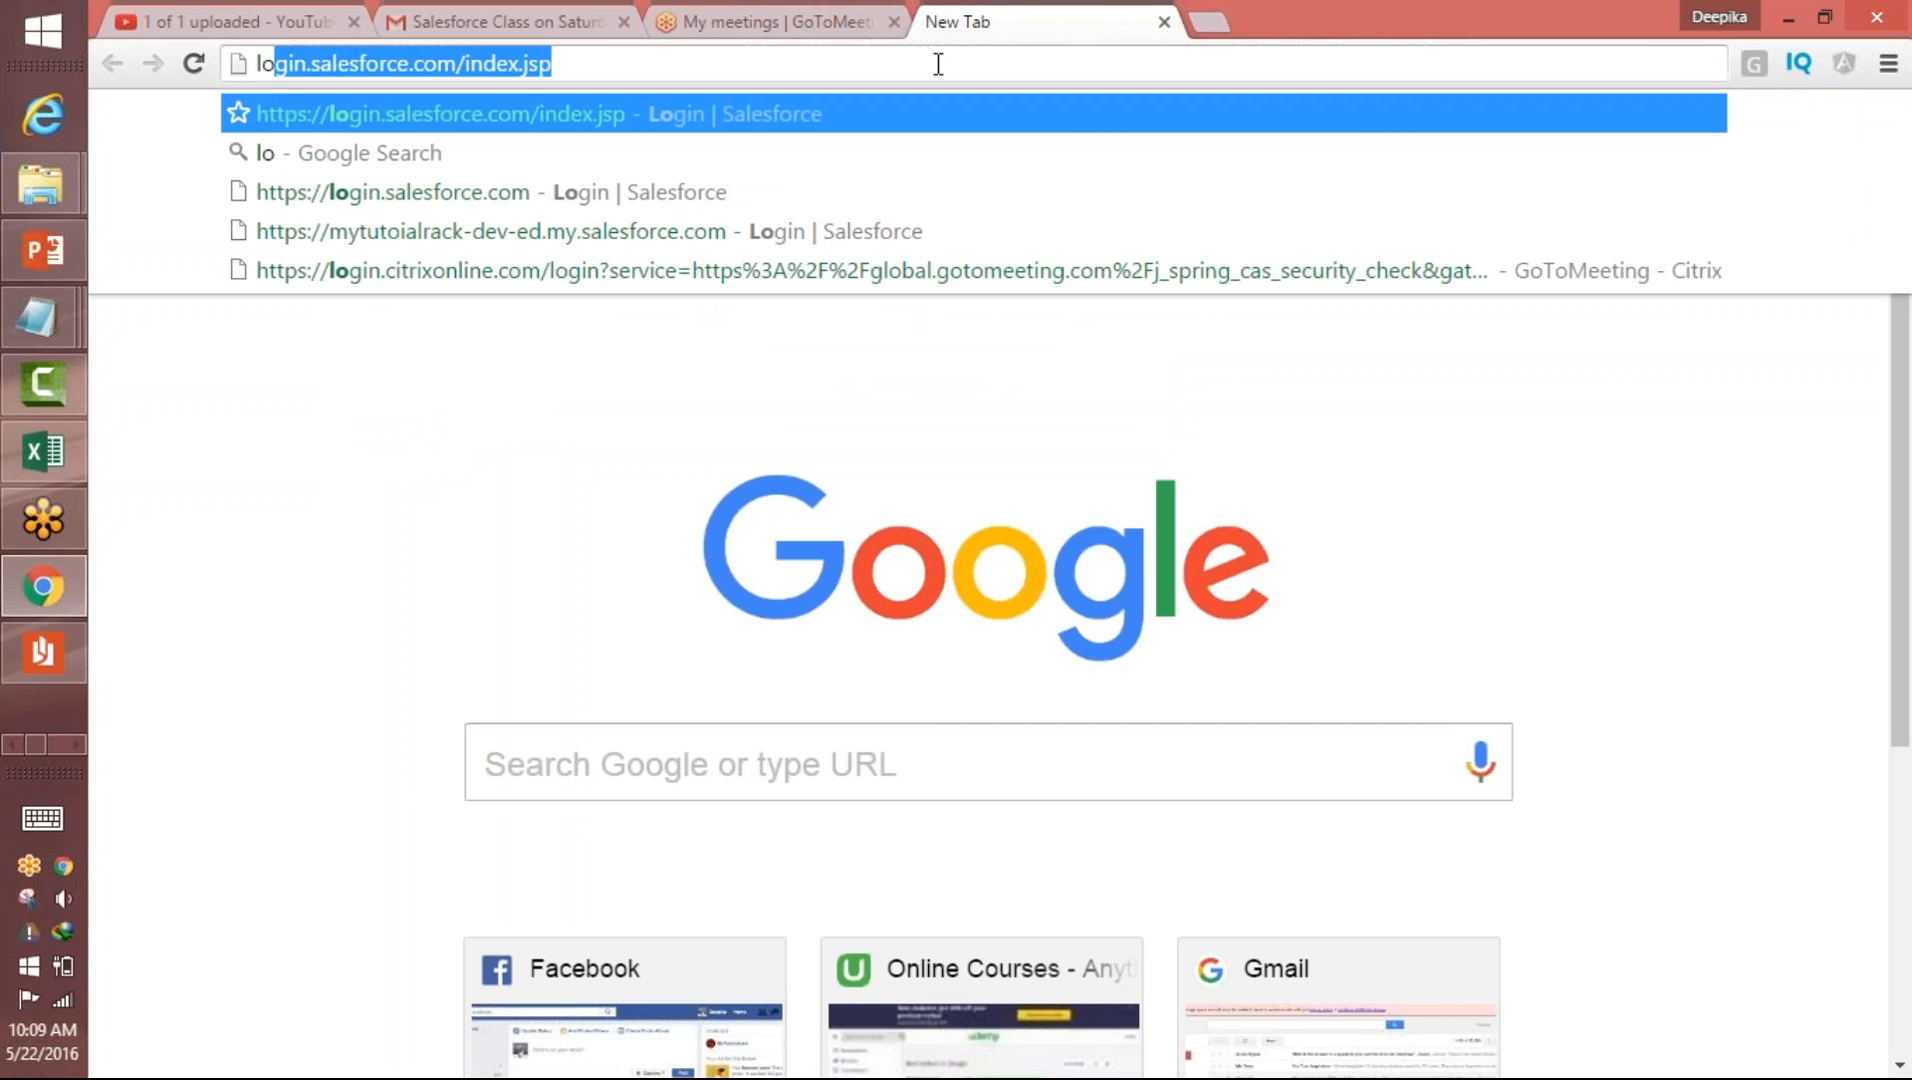
key(Return)
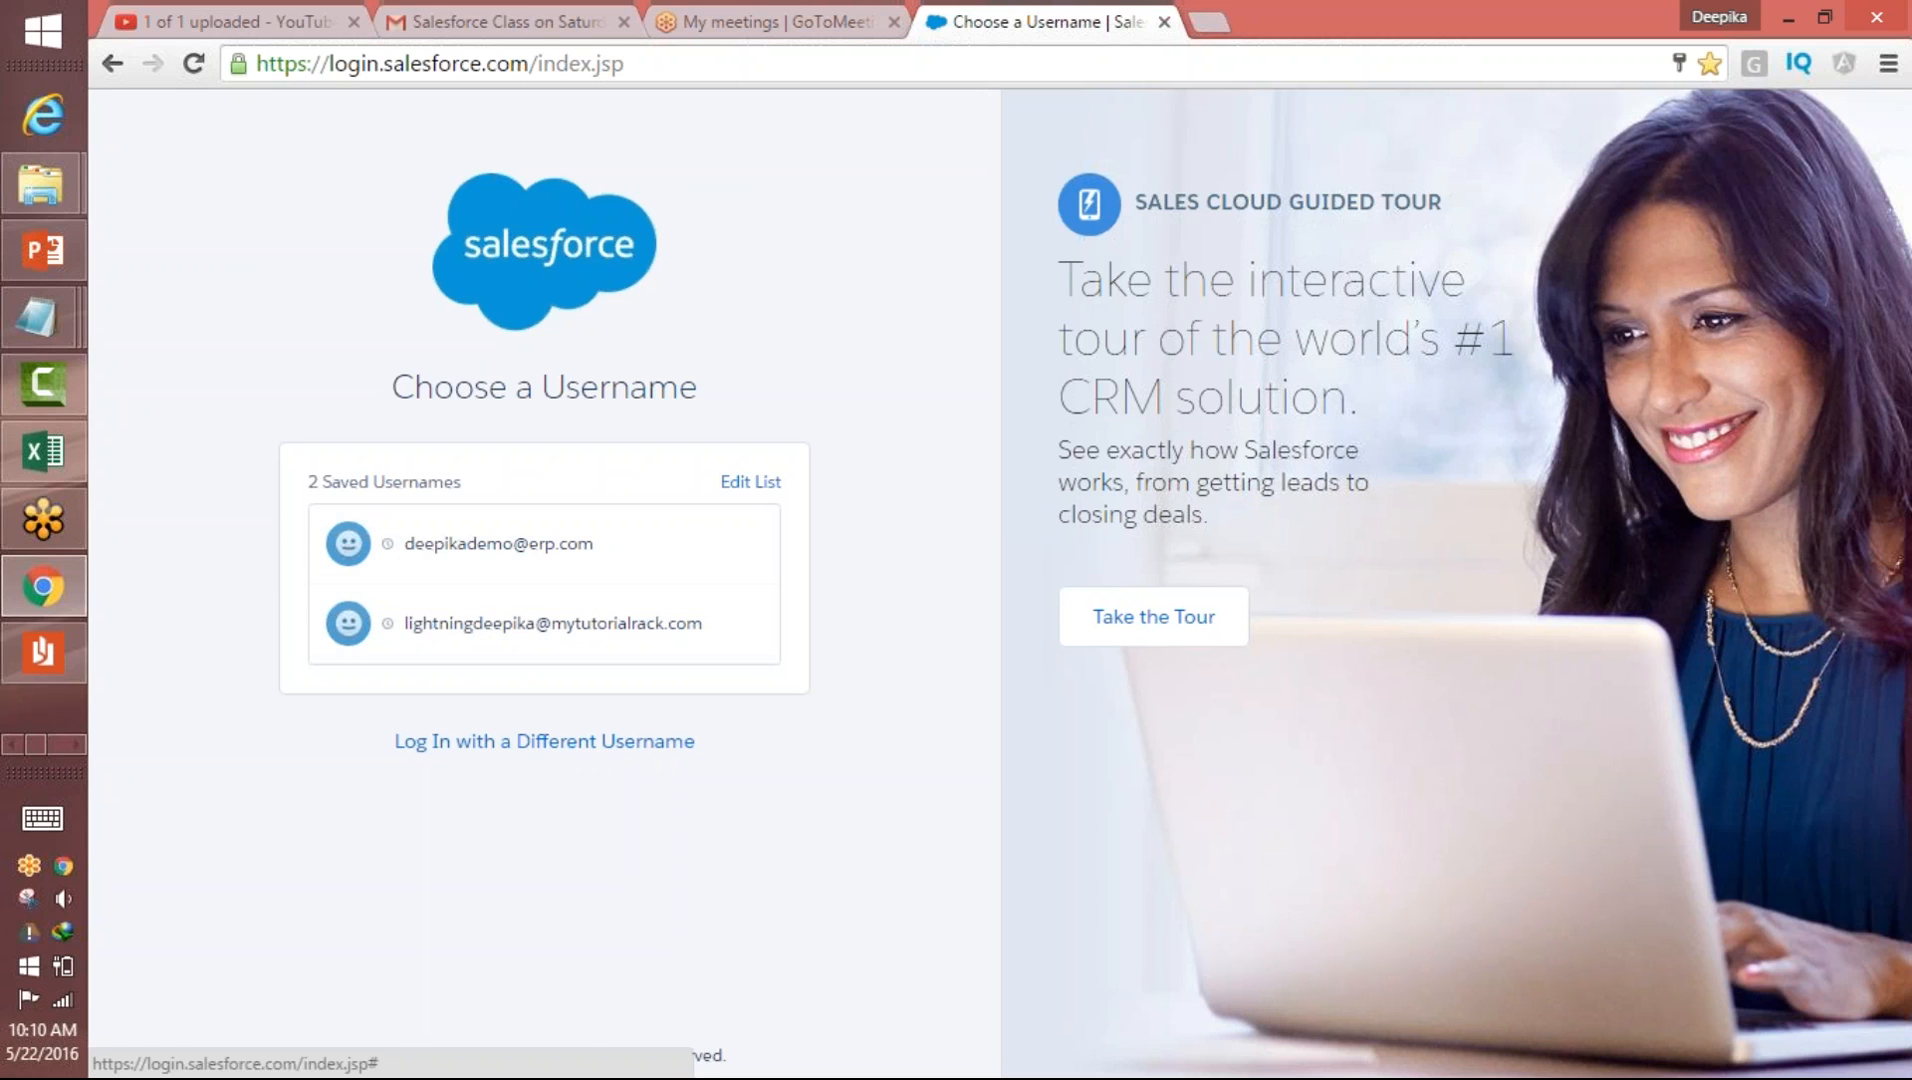
click(556, 644)
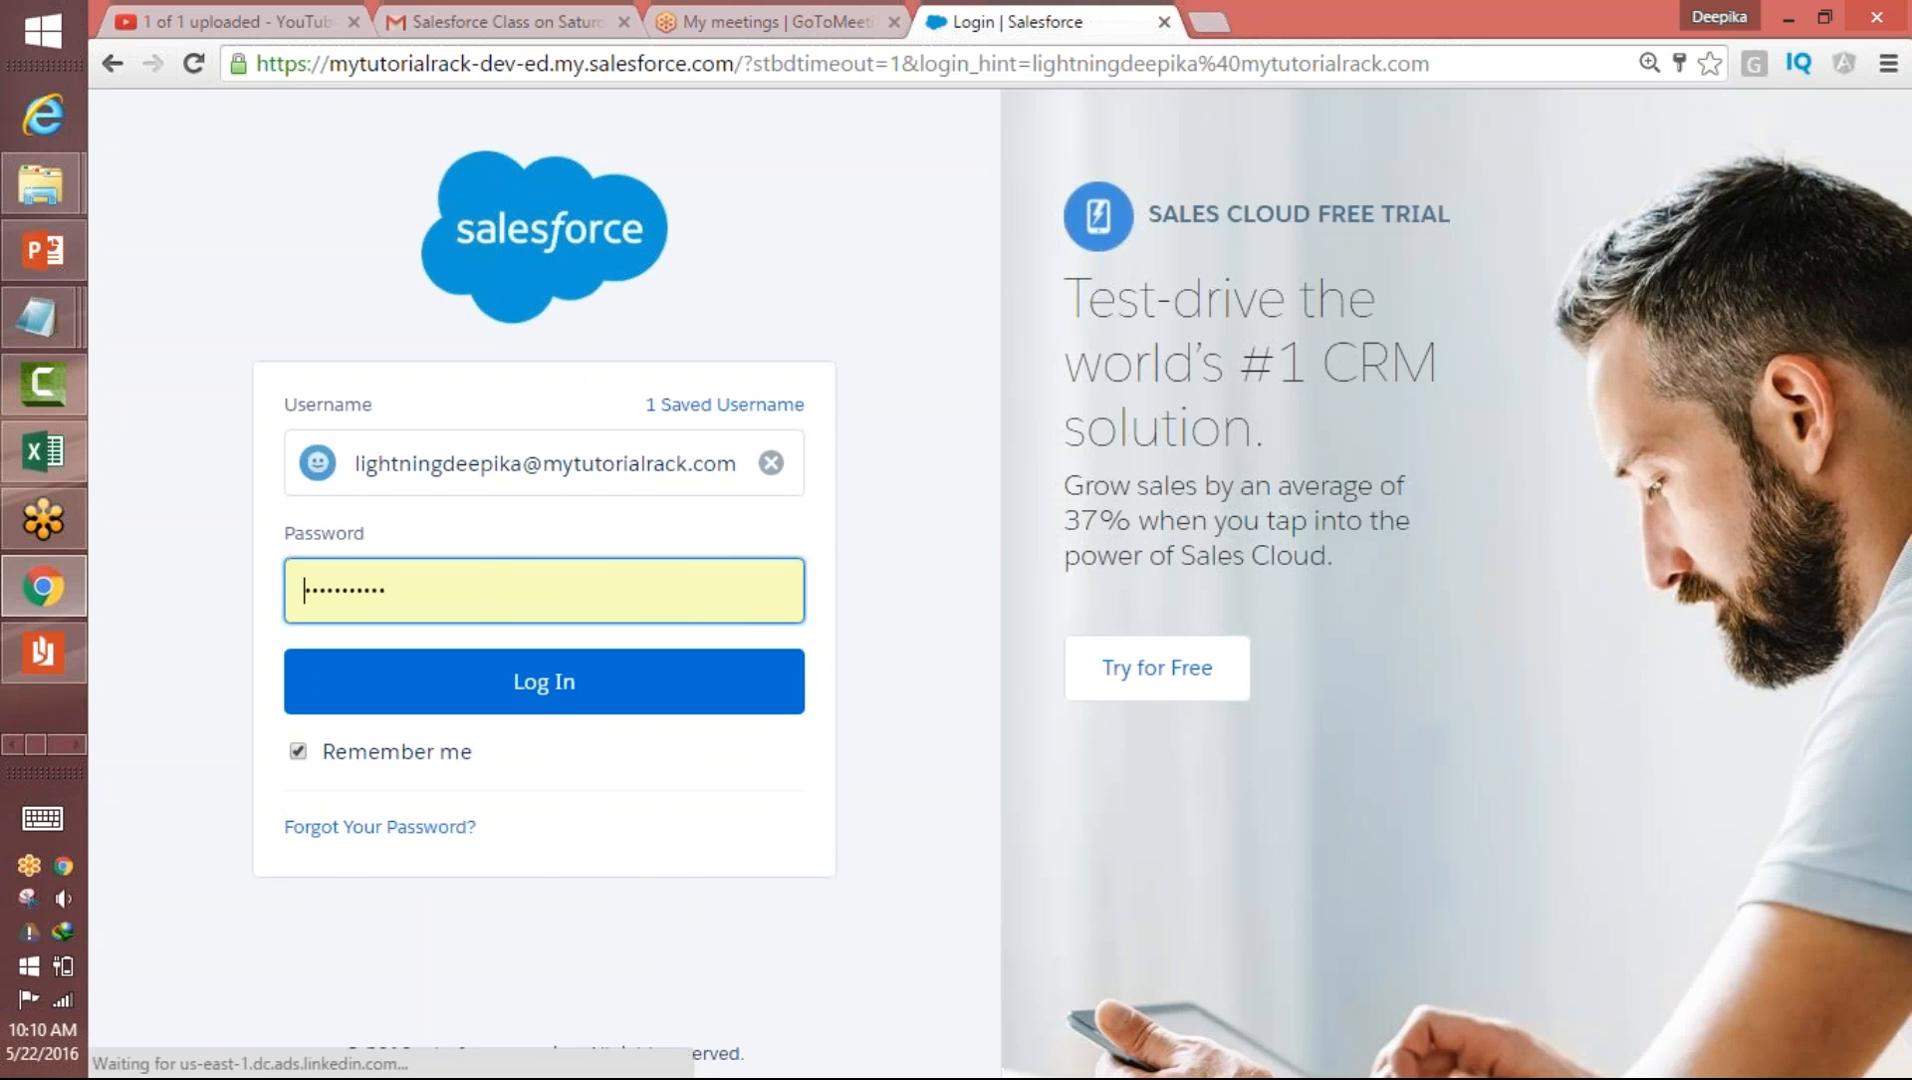
click(115, 65)
- Switch to Gmail and search the mailbox for "salesforce"
click(435, 20)
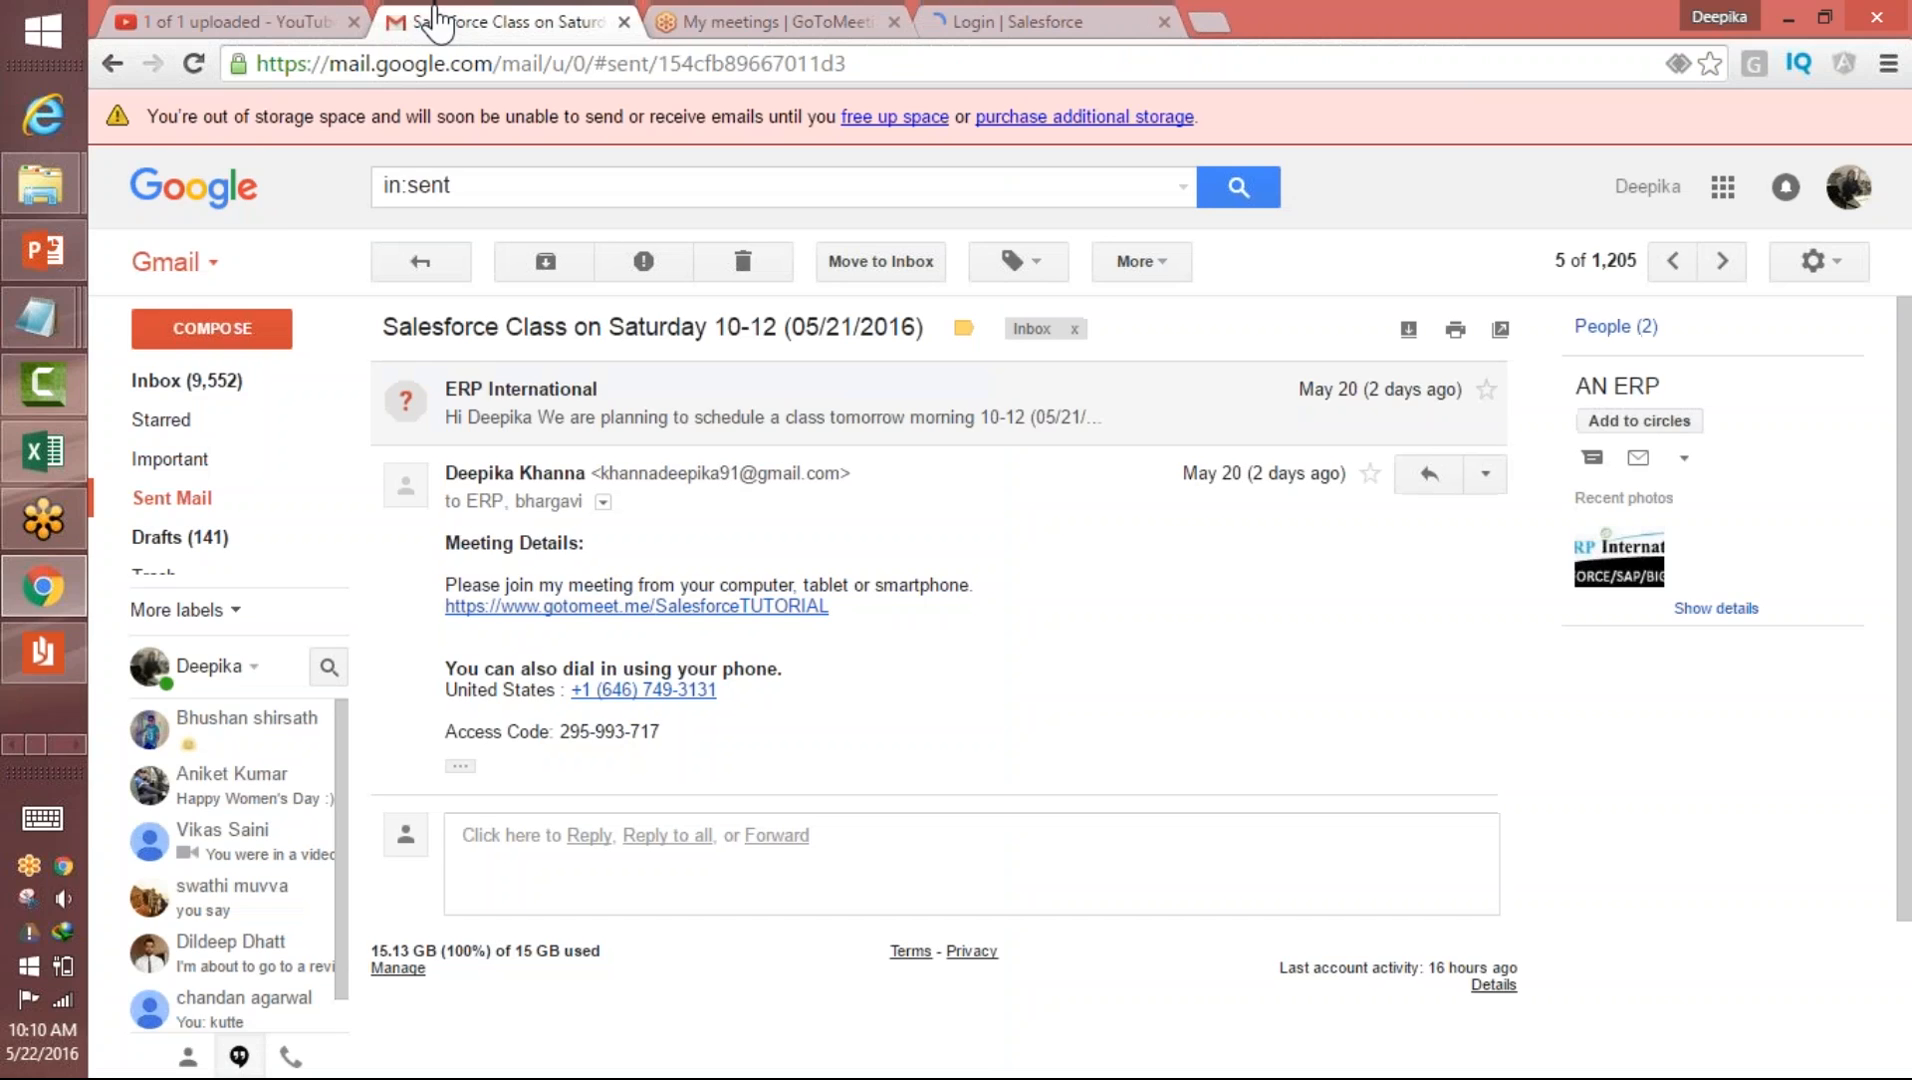
click(258, 396)
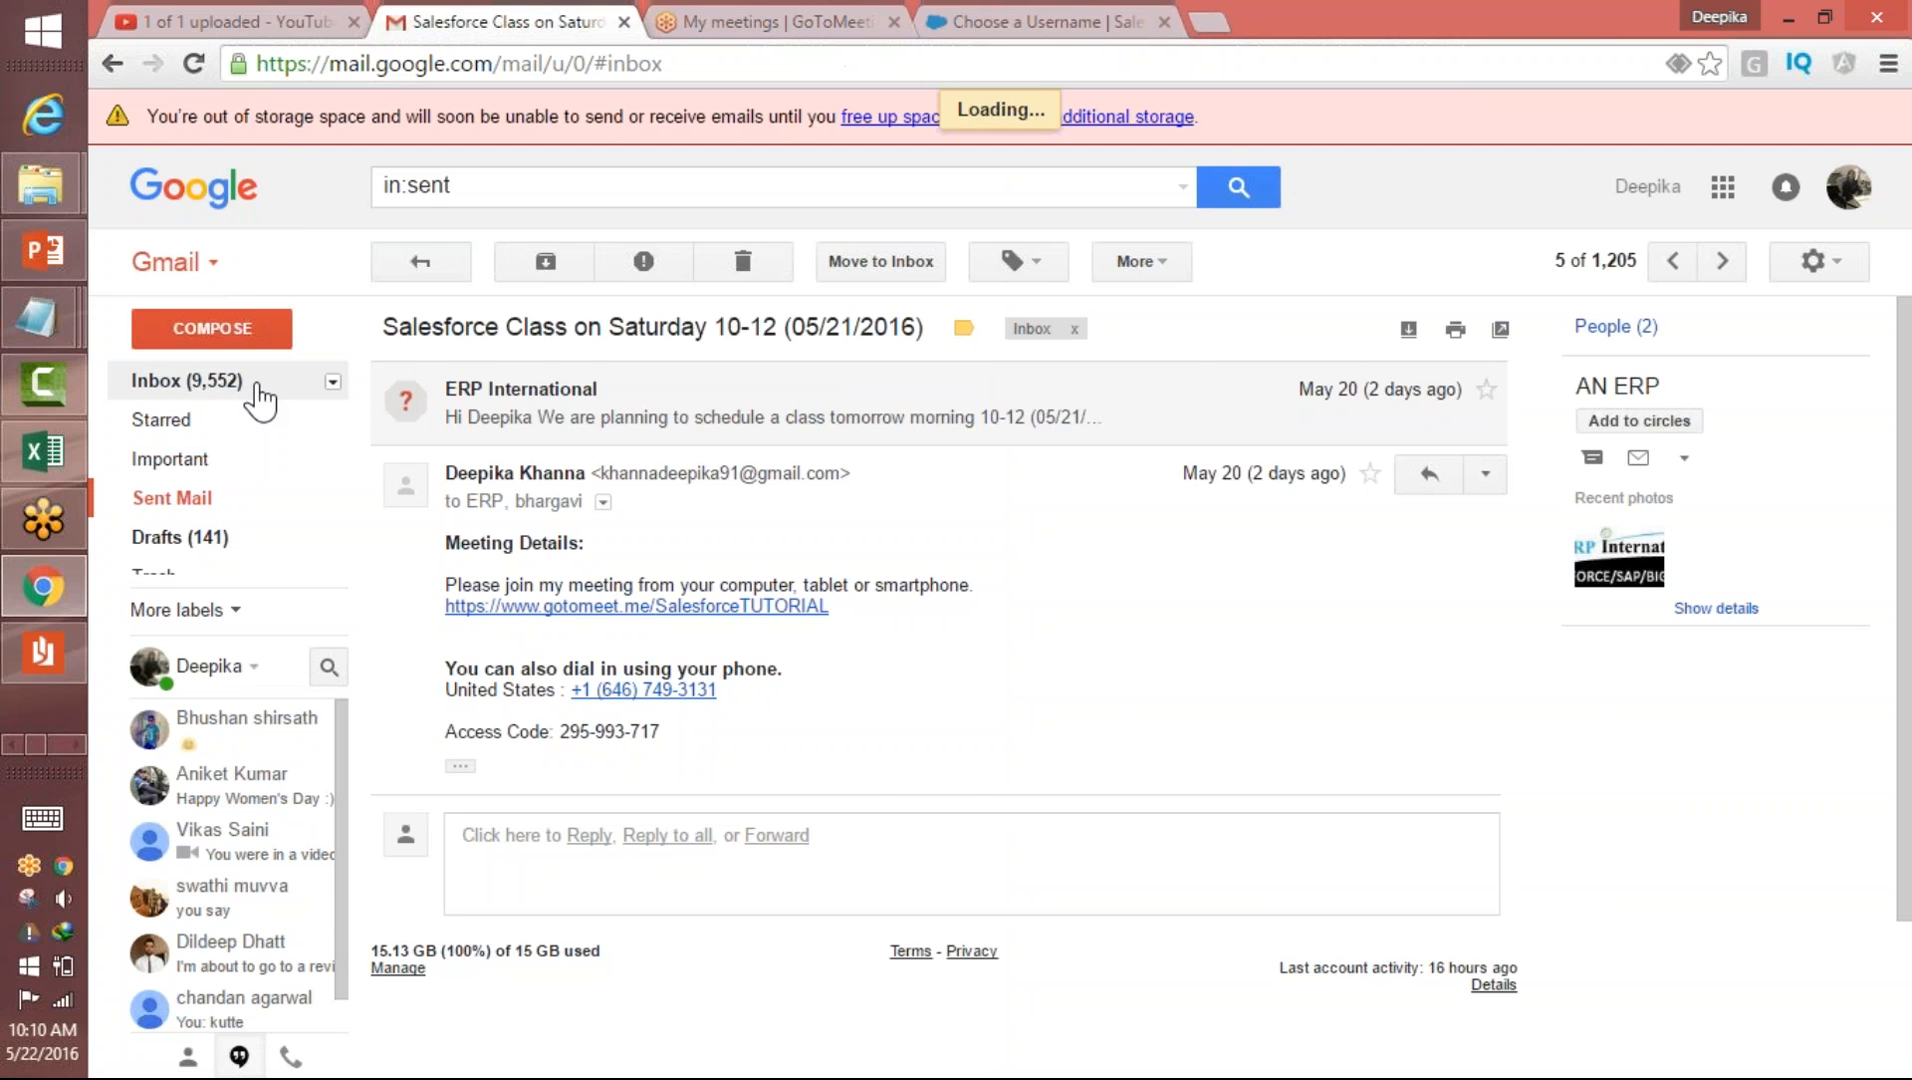
click(665, 188)
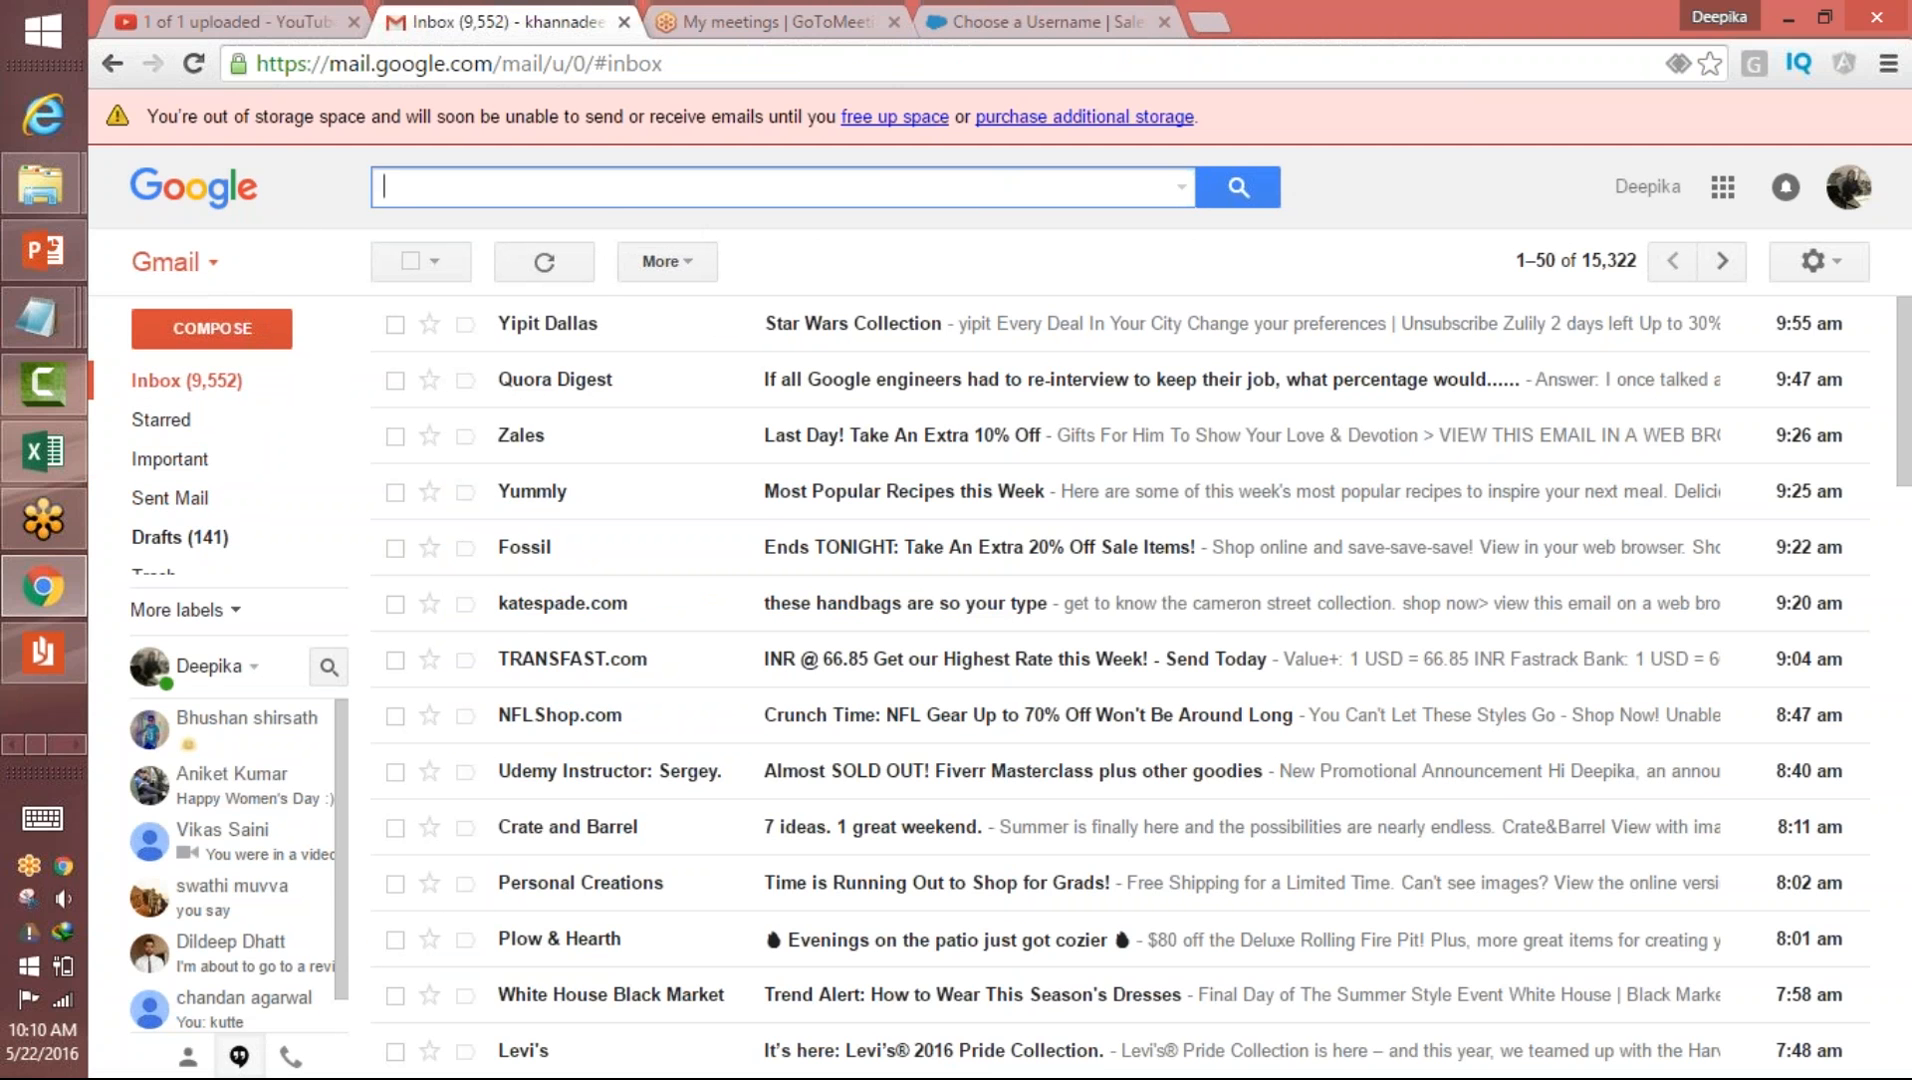
text(sal)
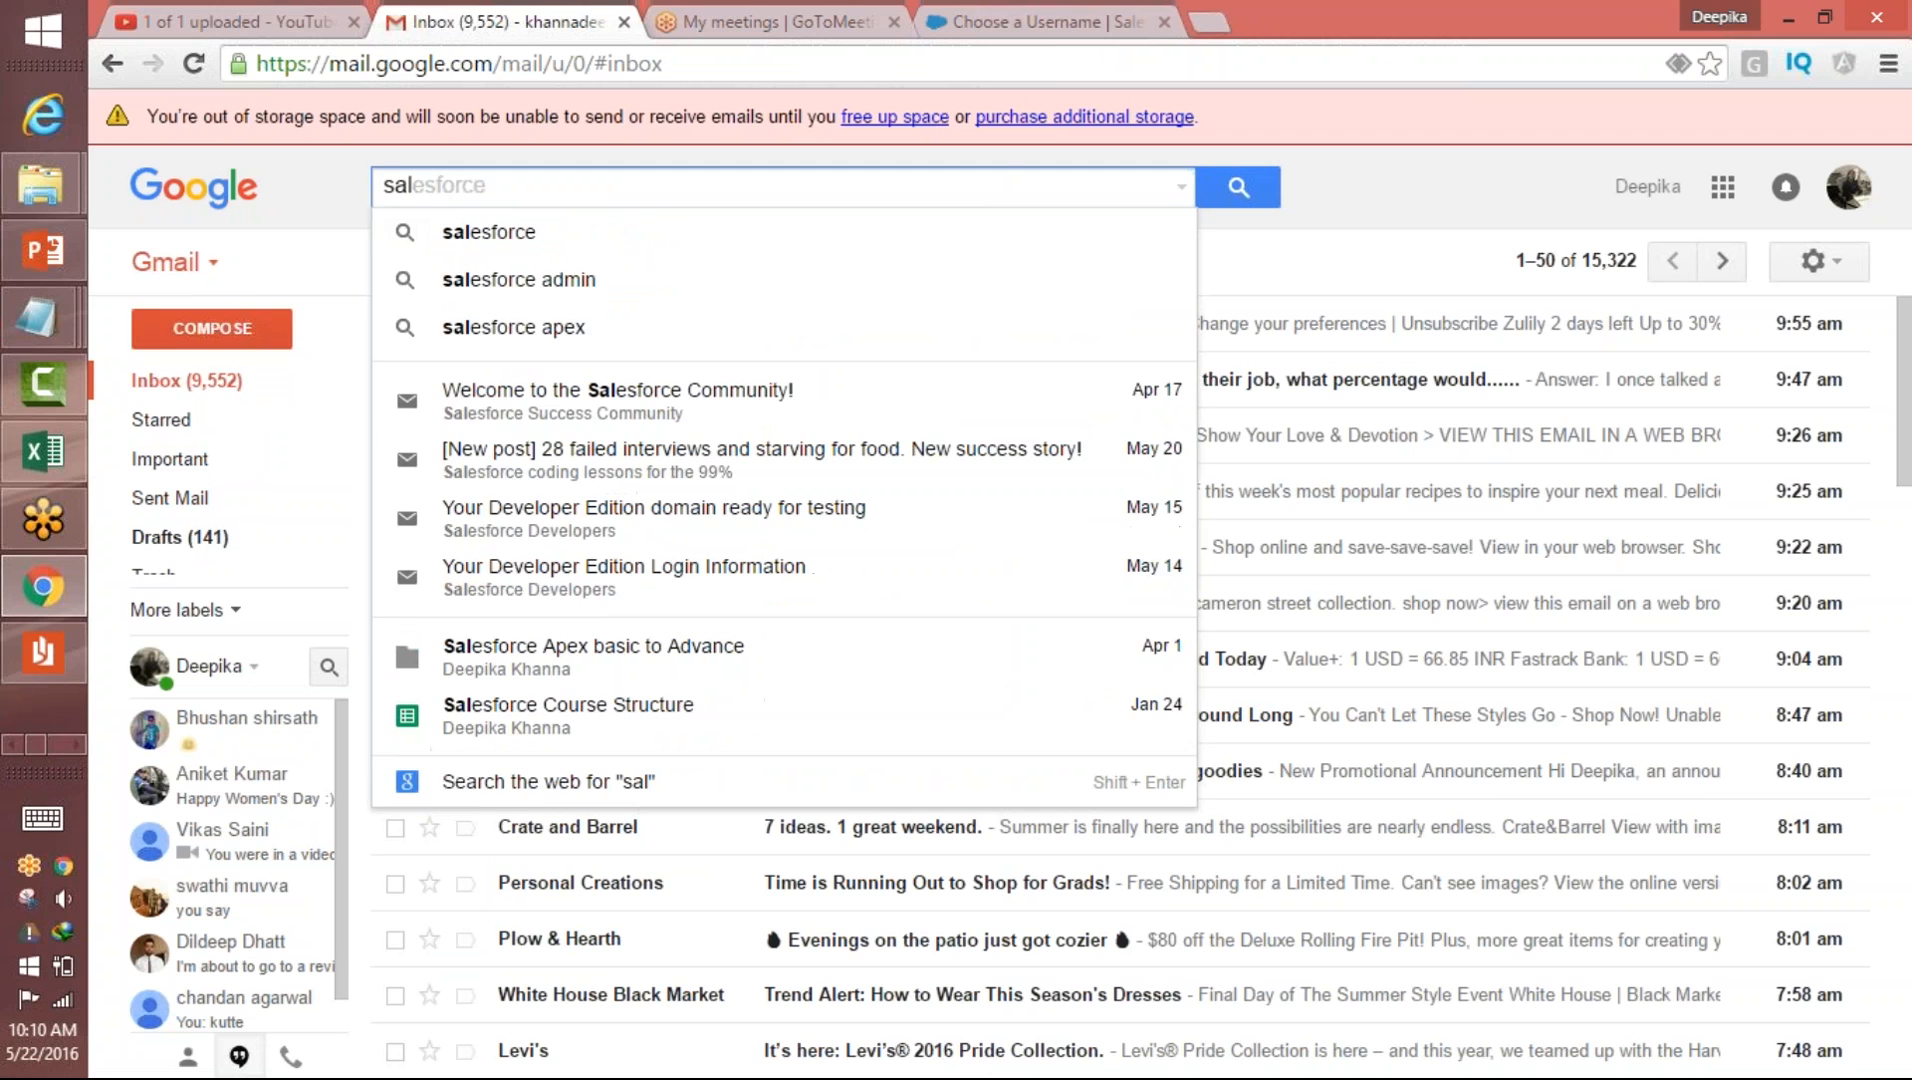
key(Down)
key(Return)
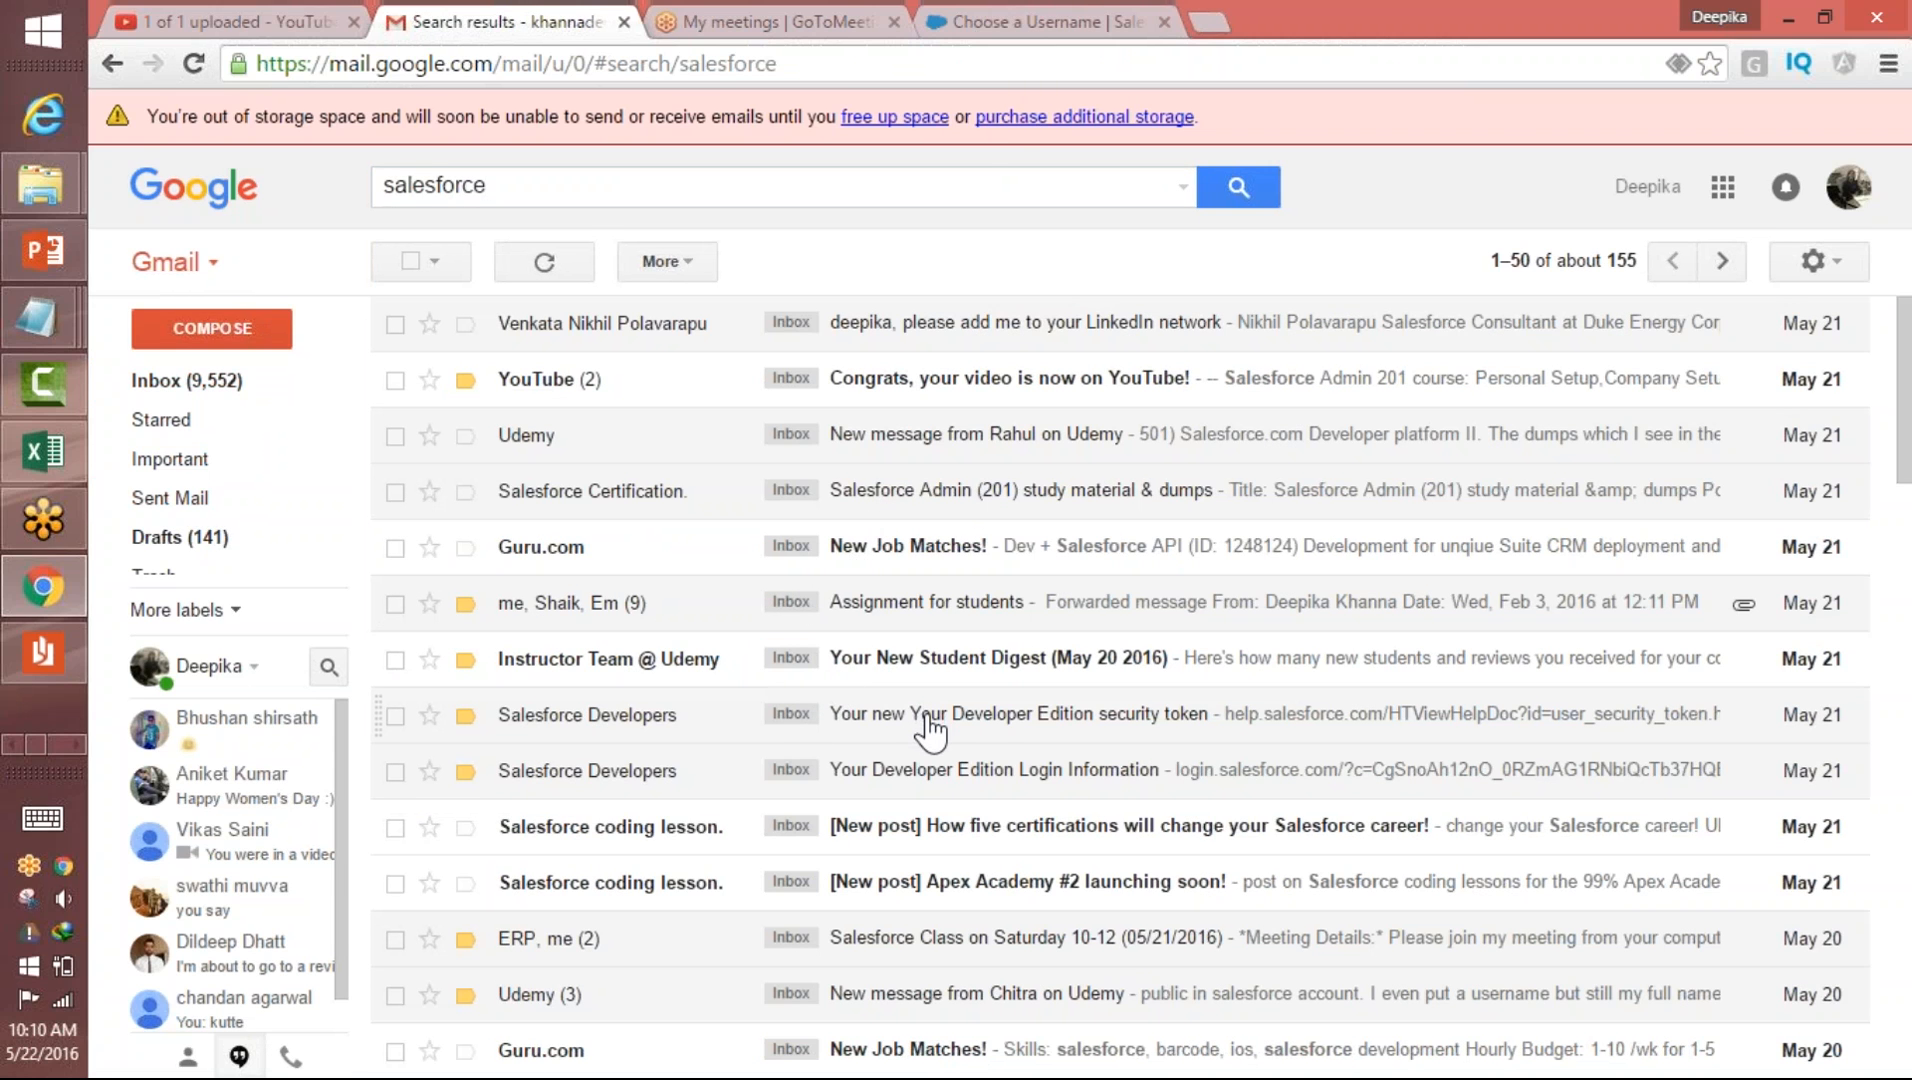
- Open the "Your Developer Edition Login Information" e-mail and copy the user name it gives
click(905, 771)
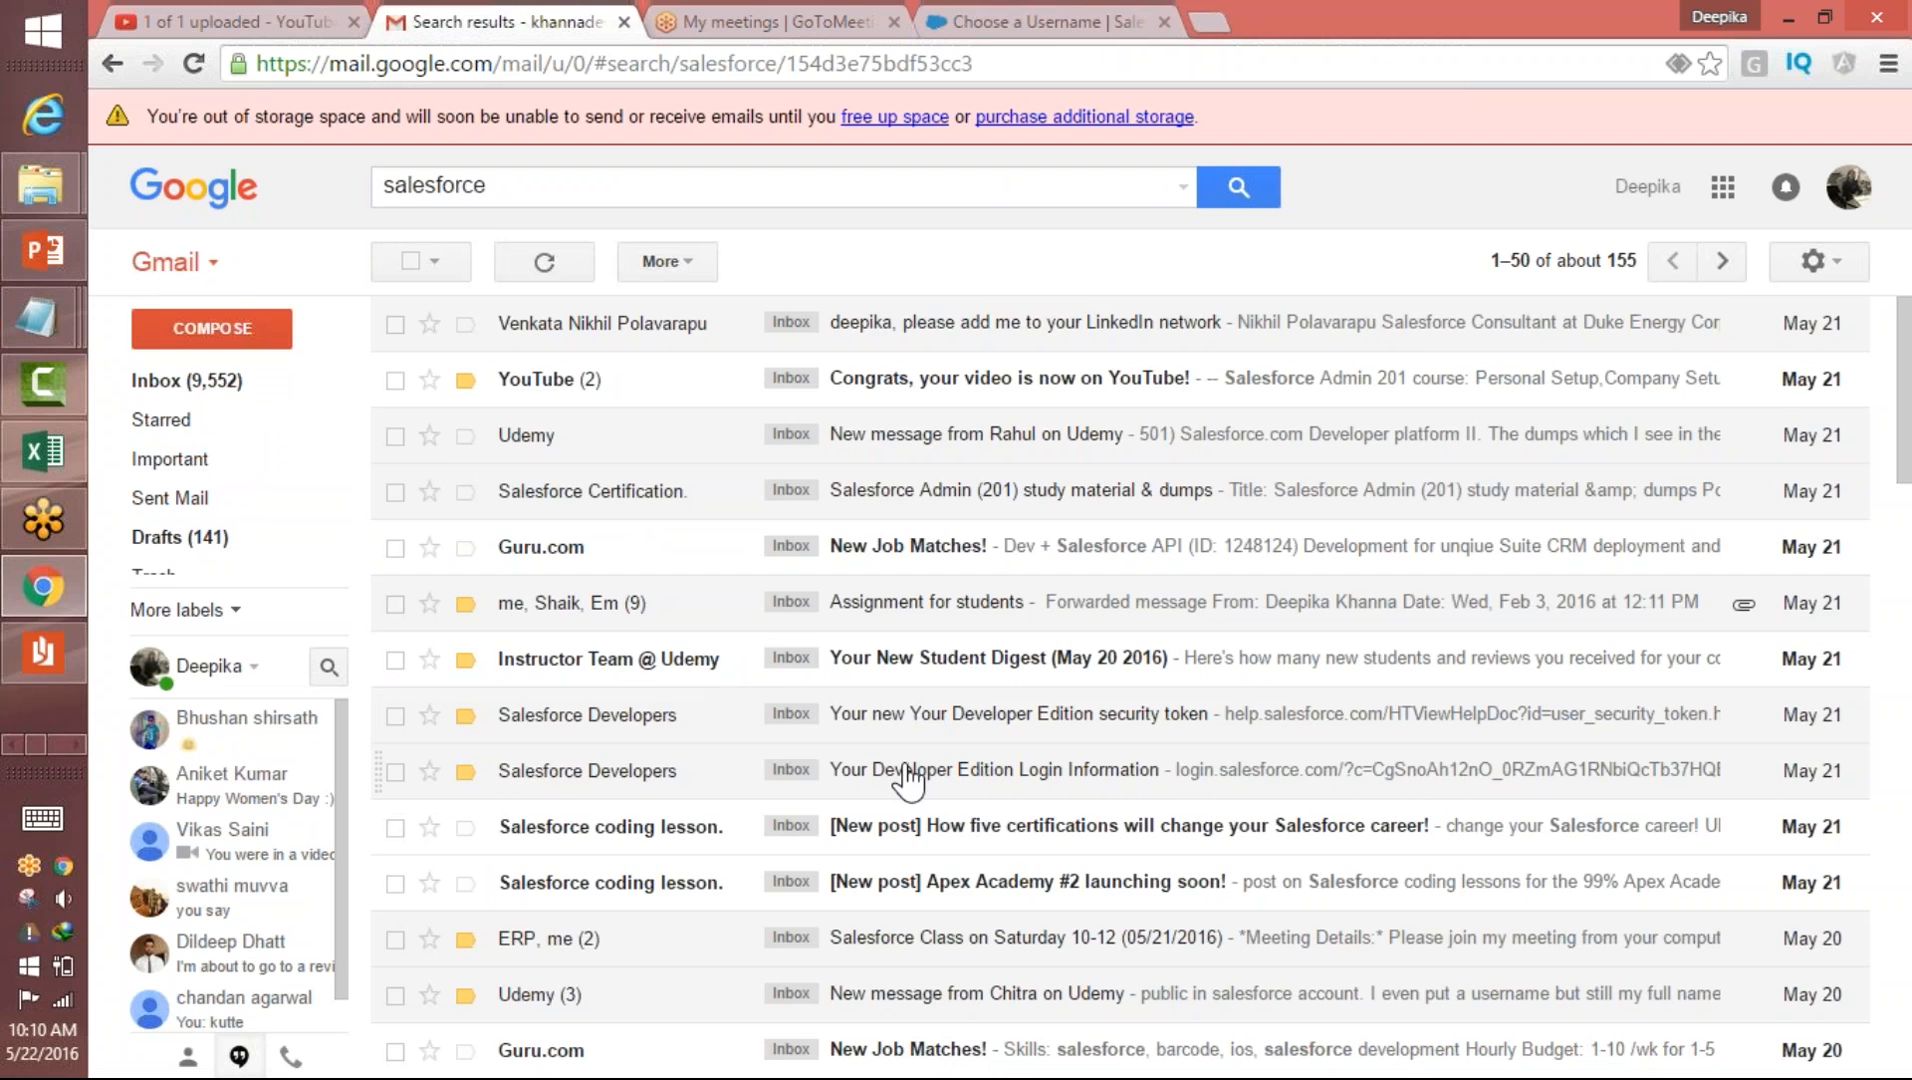
drag(757, 543, 548, 545)
key(ctrl+c)
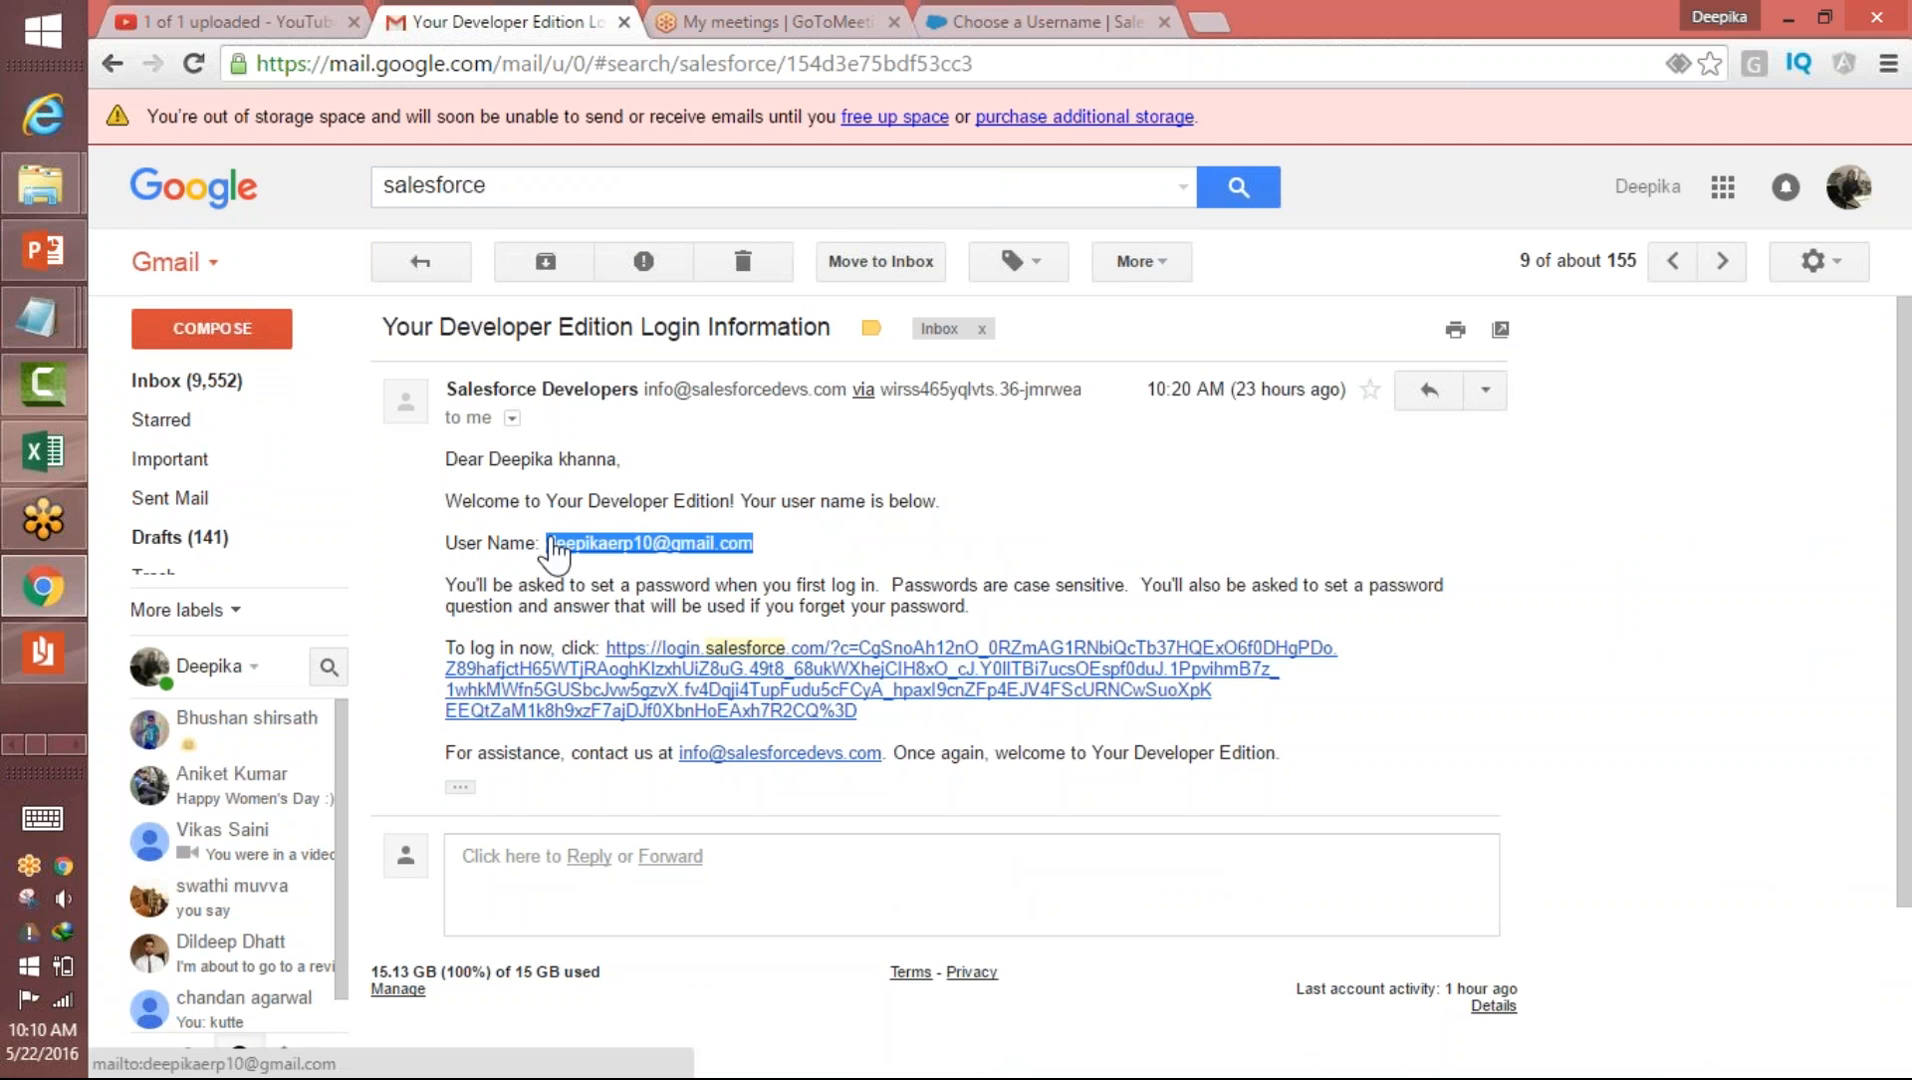
- Log in to Salesforce with a different username, using the copied user name and the account password
click(975, 22)
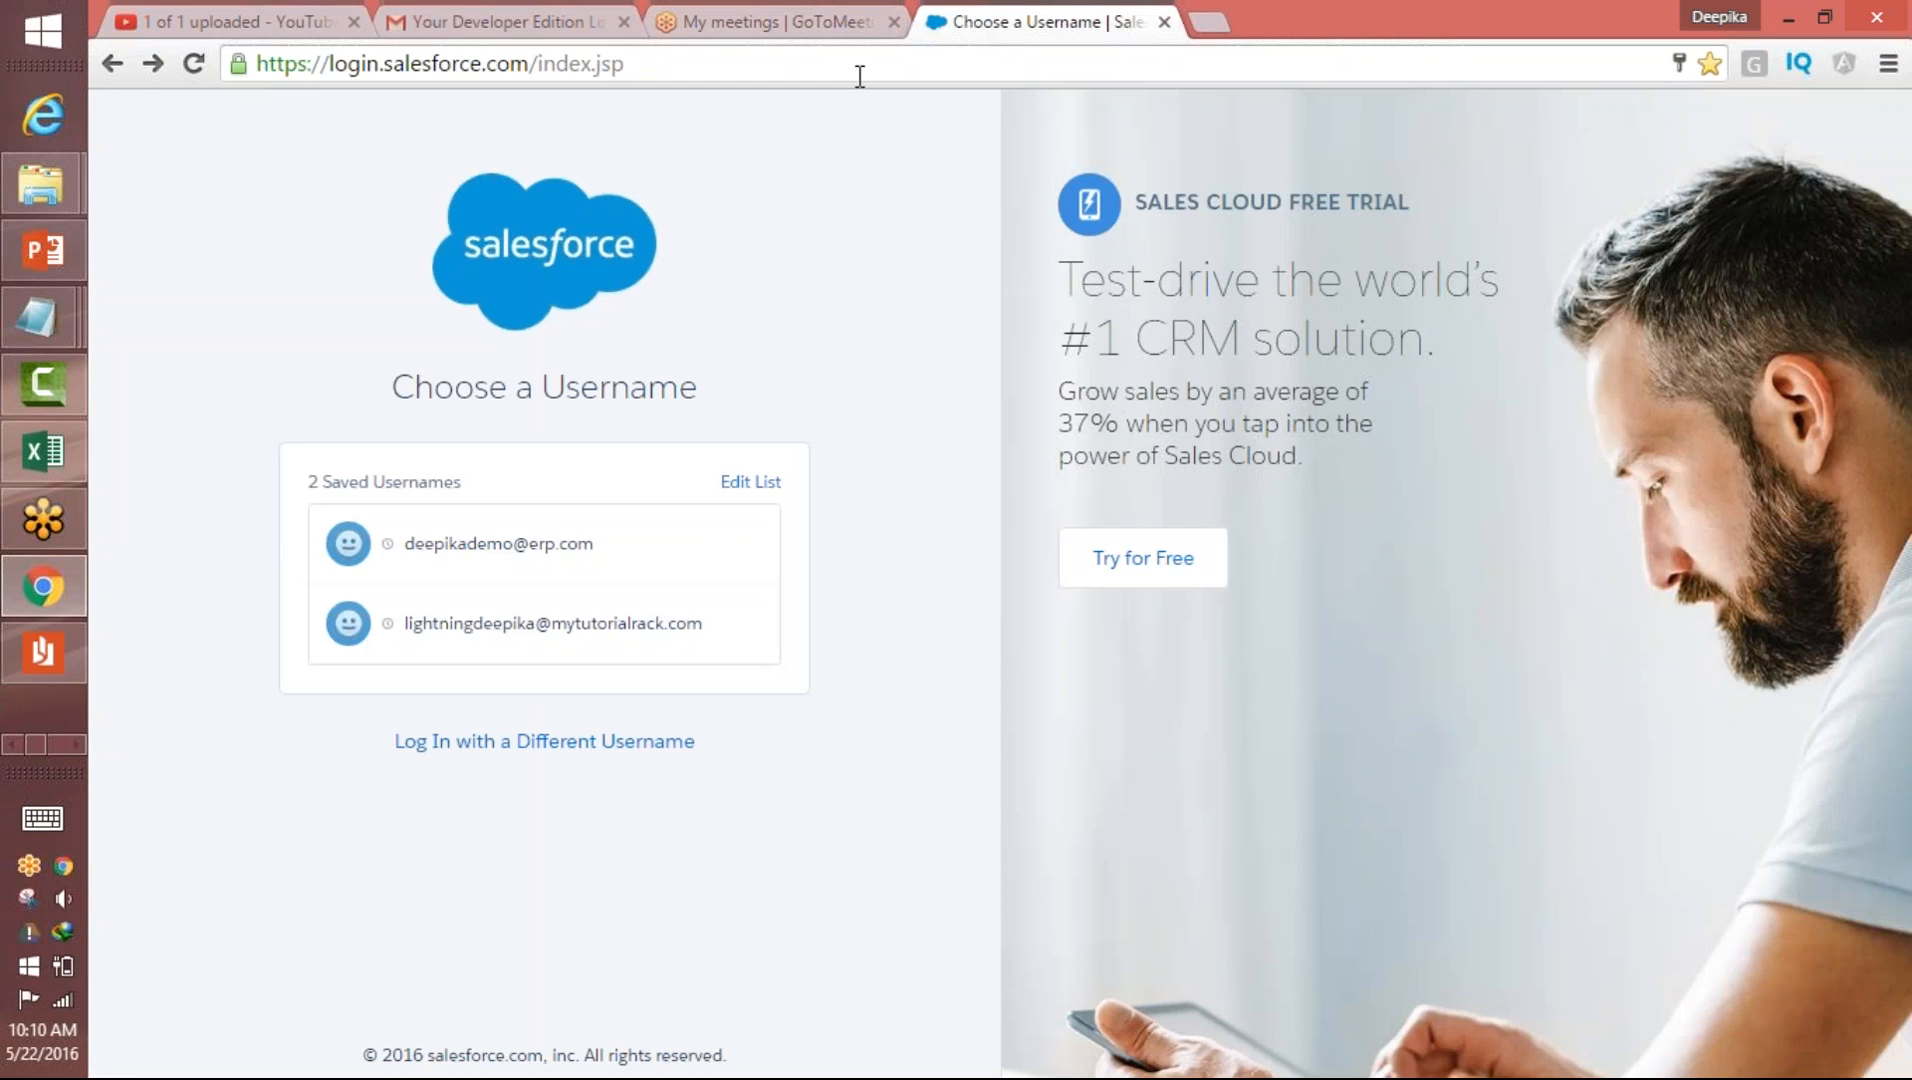
click(860, 75)
click(505, 748)
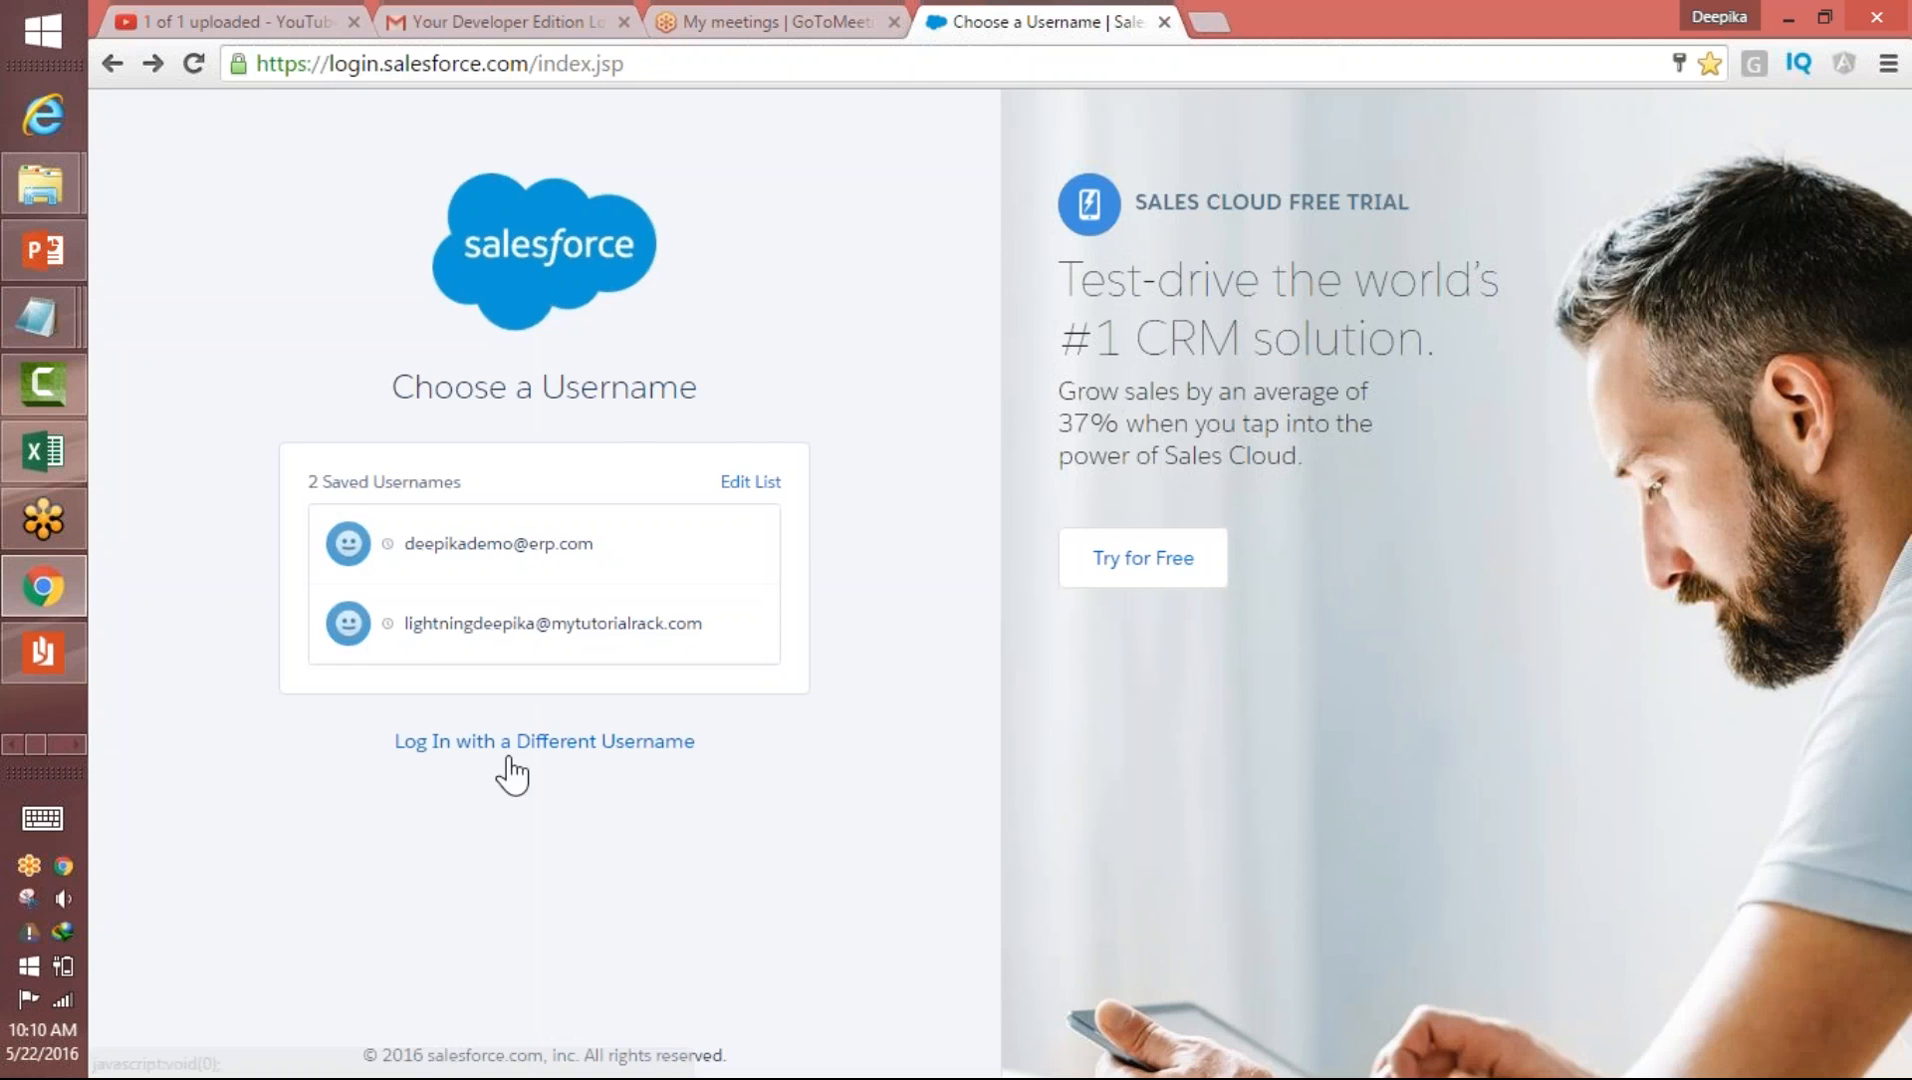
click(491, 468)
key(ctrl+v)
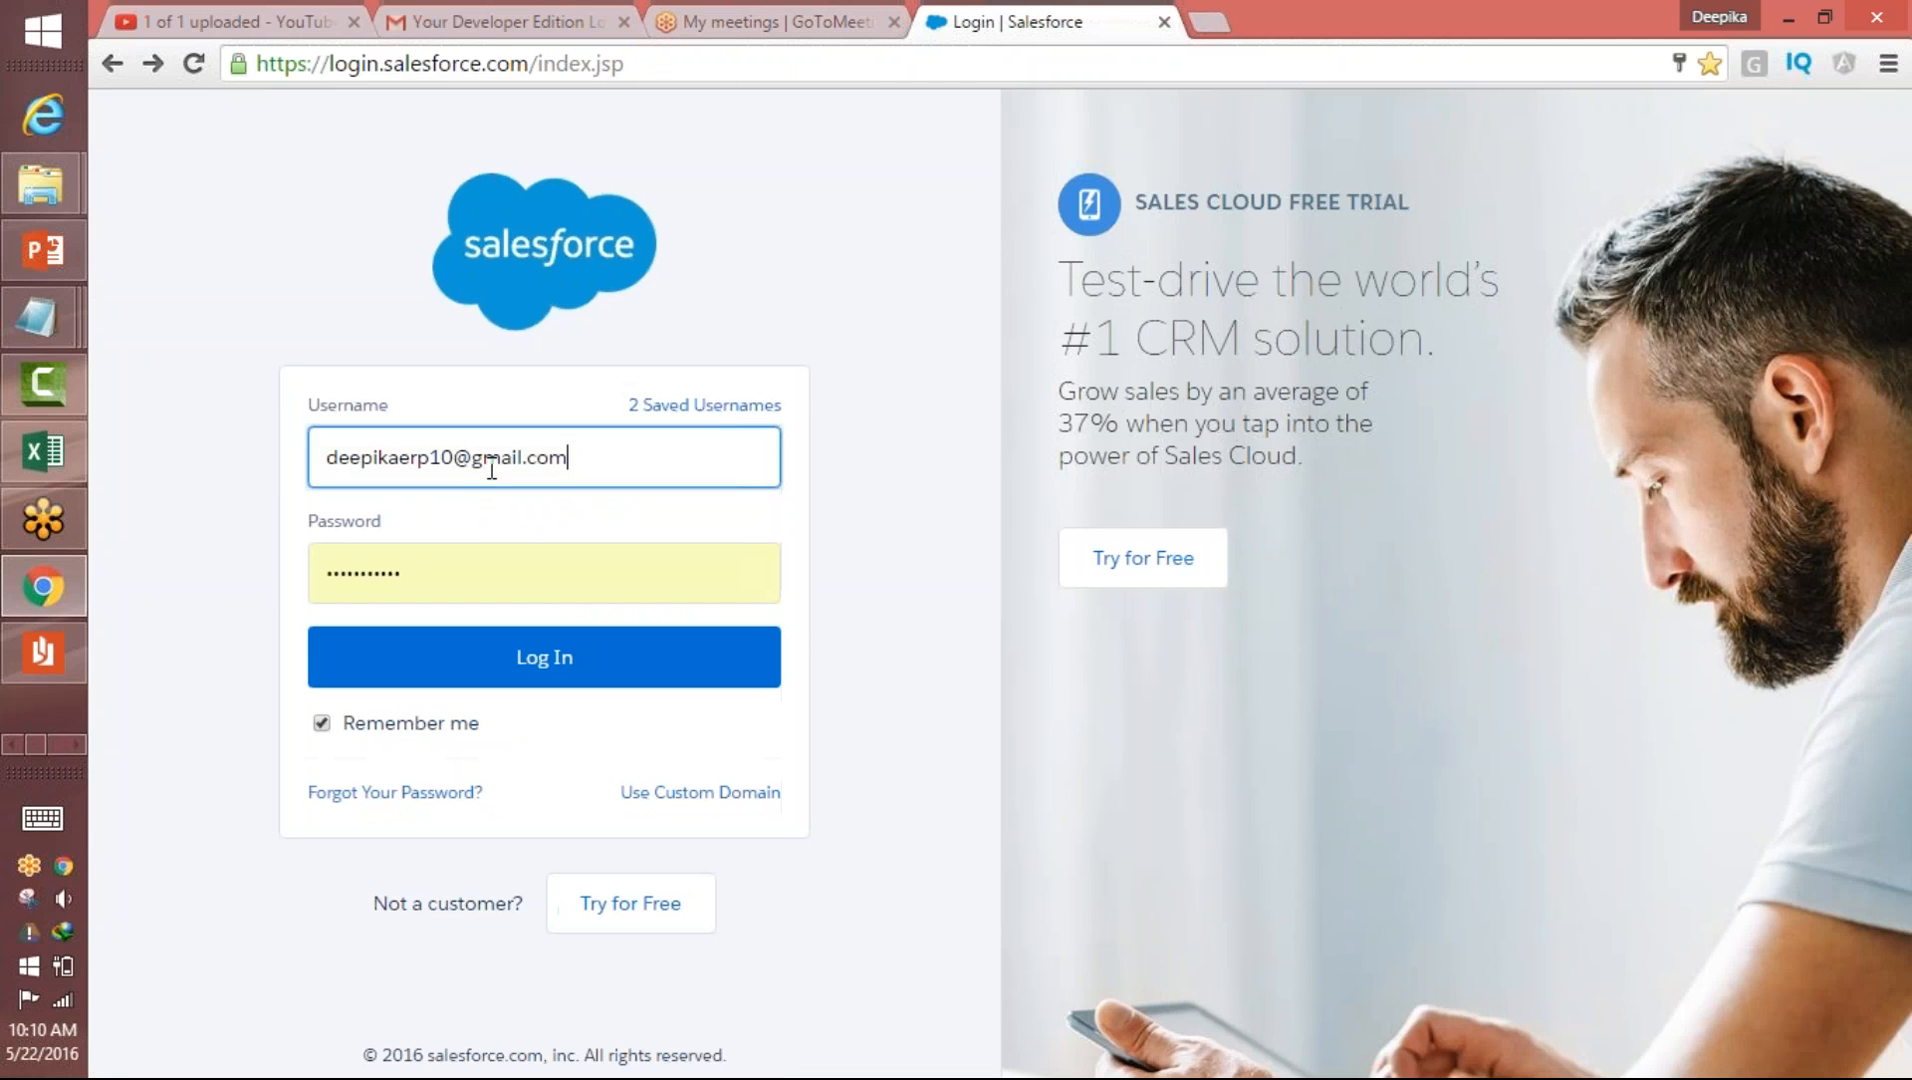
drag(472, 580, 105, 650)
text(••••••••••)
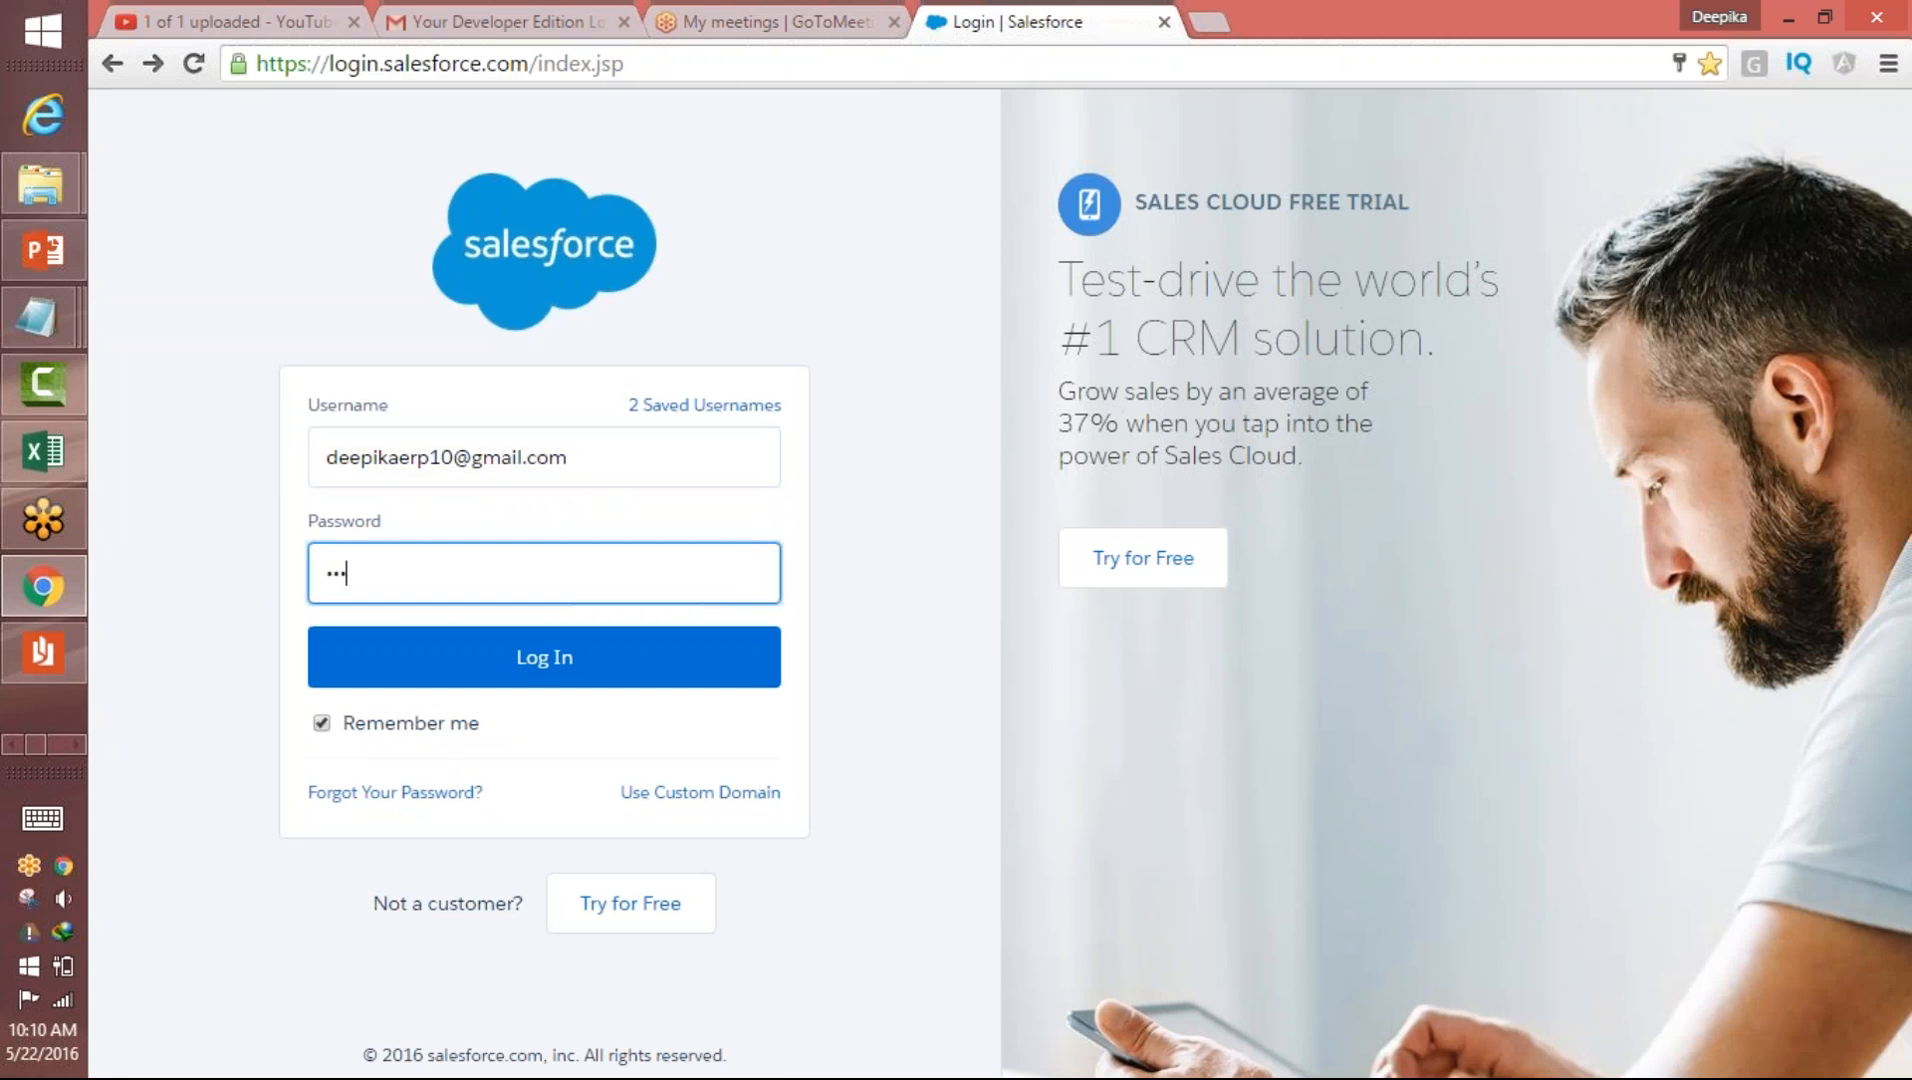
text(•)
click(673, 664)
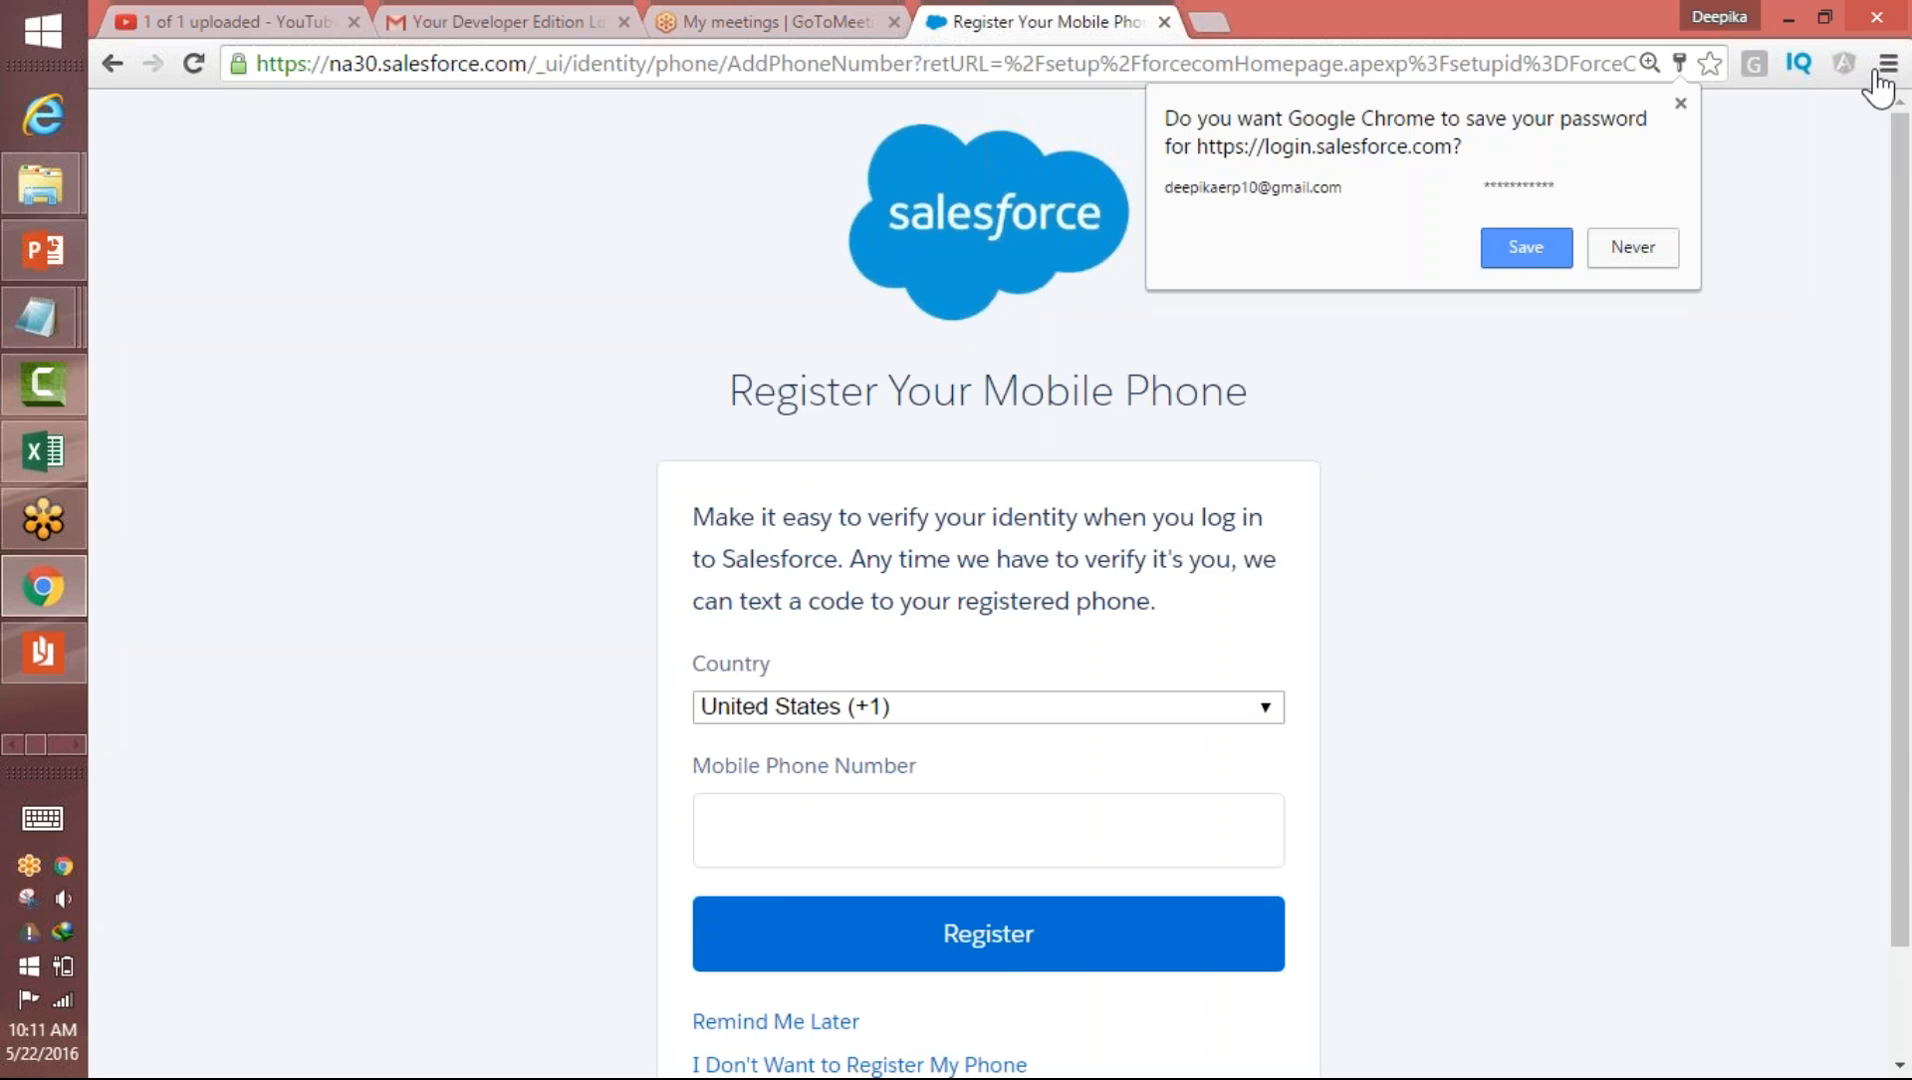
- Save the login in the browser and postpone the mobile phone registration
click(1540, 252)
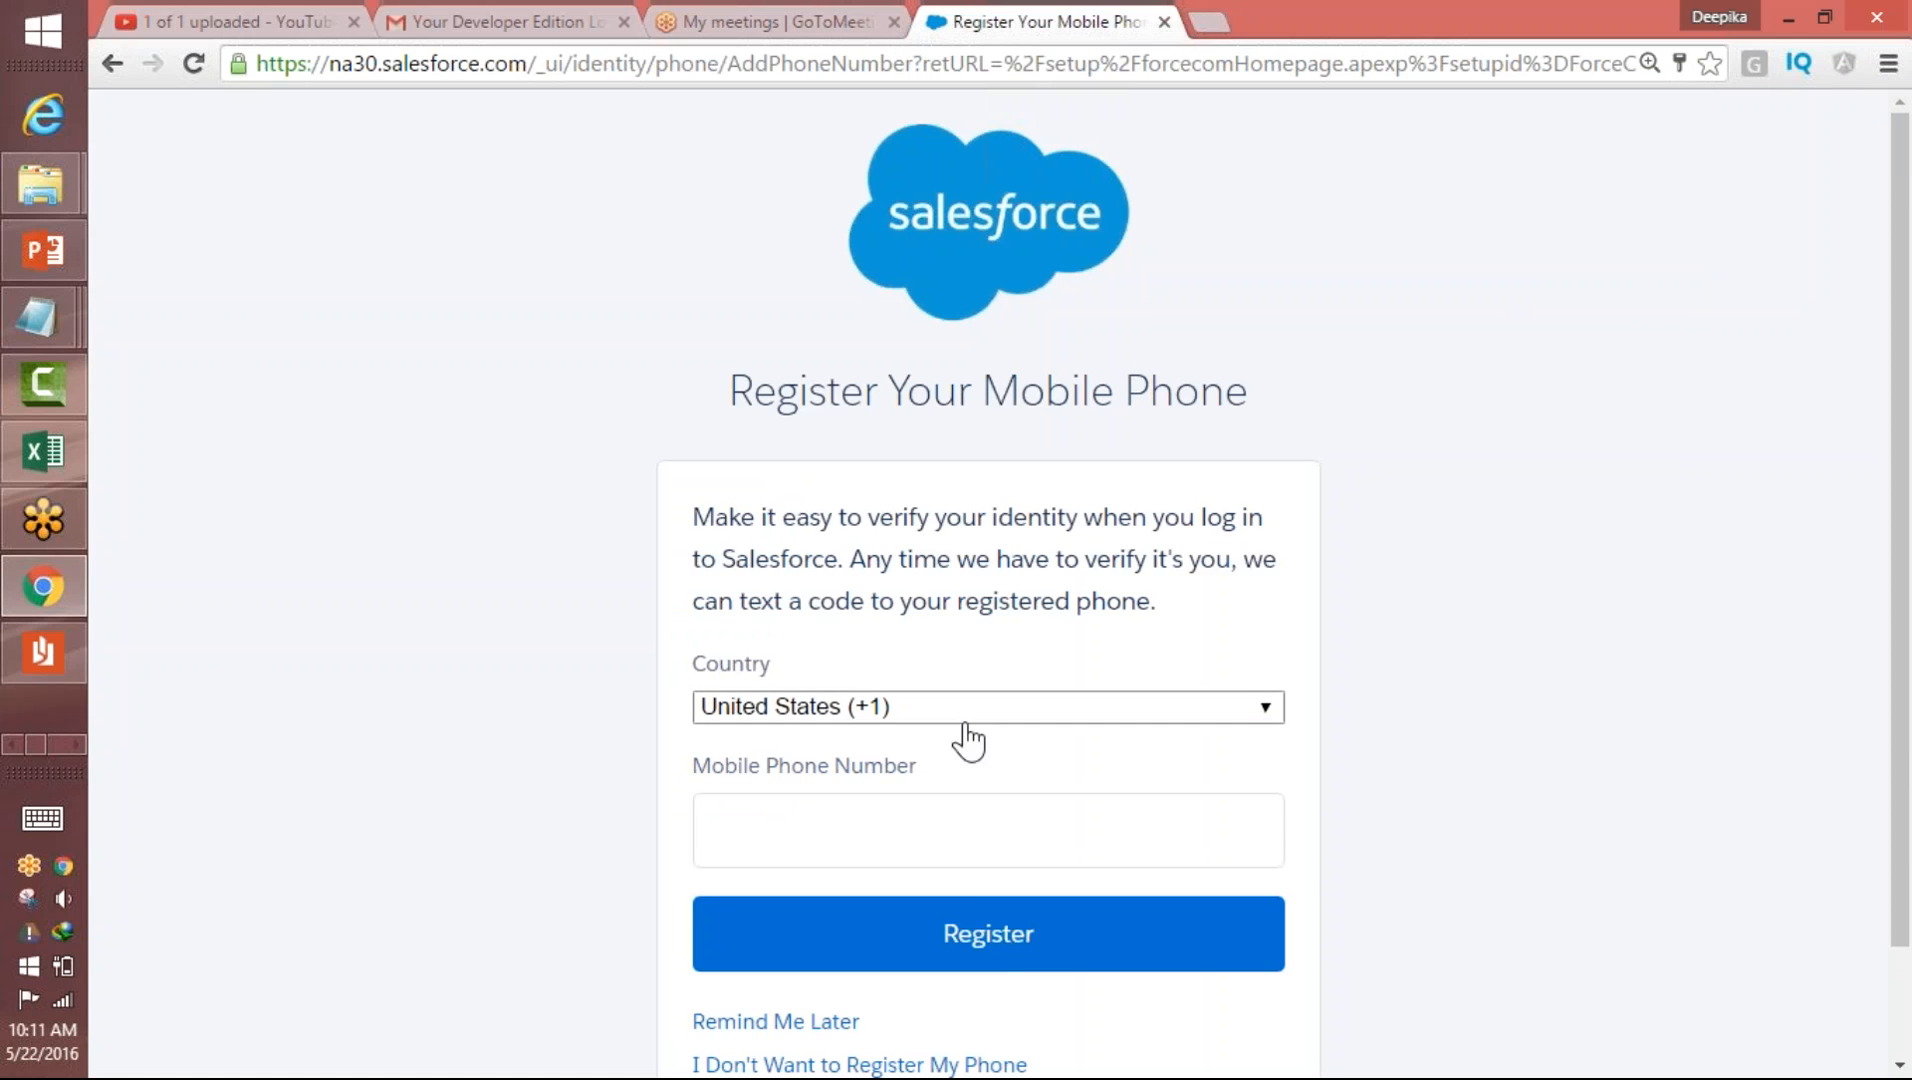
click(776, 1022)
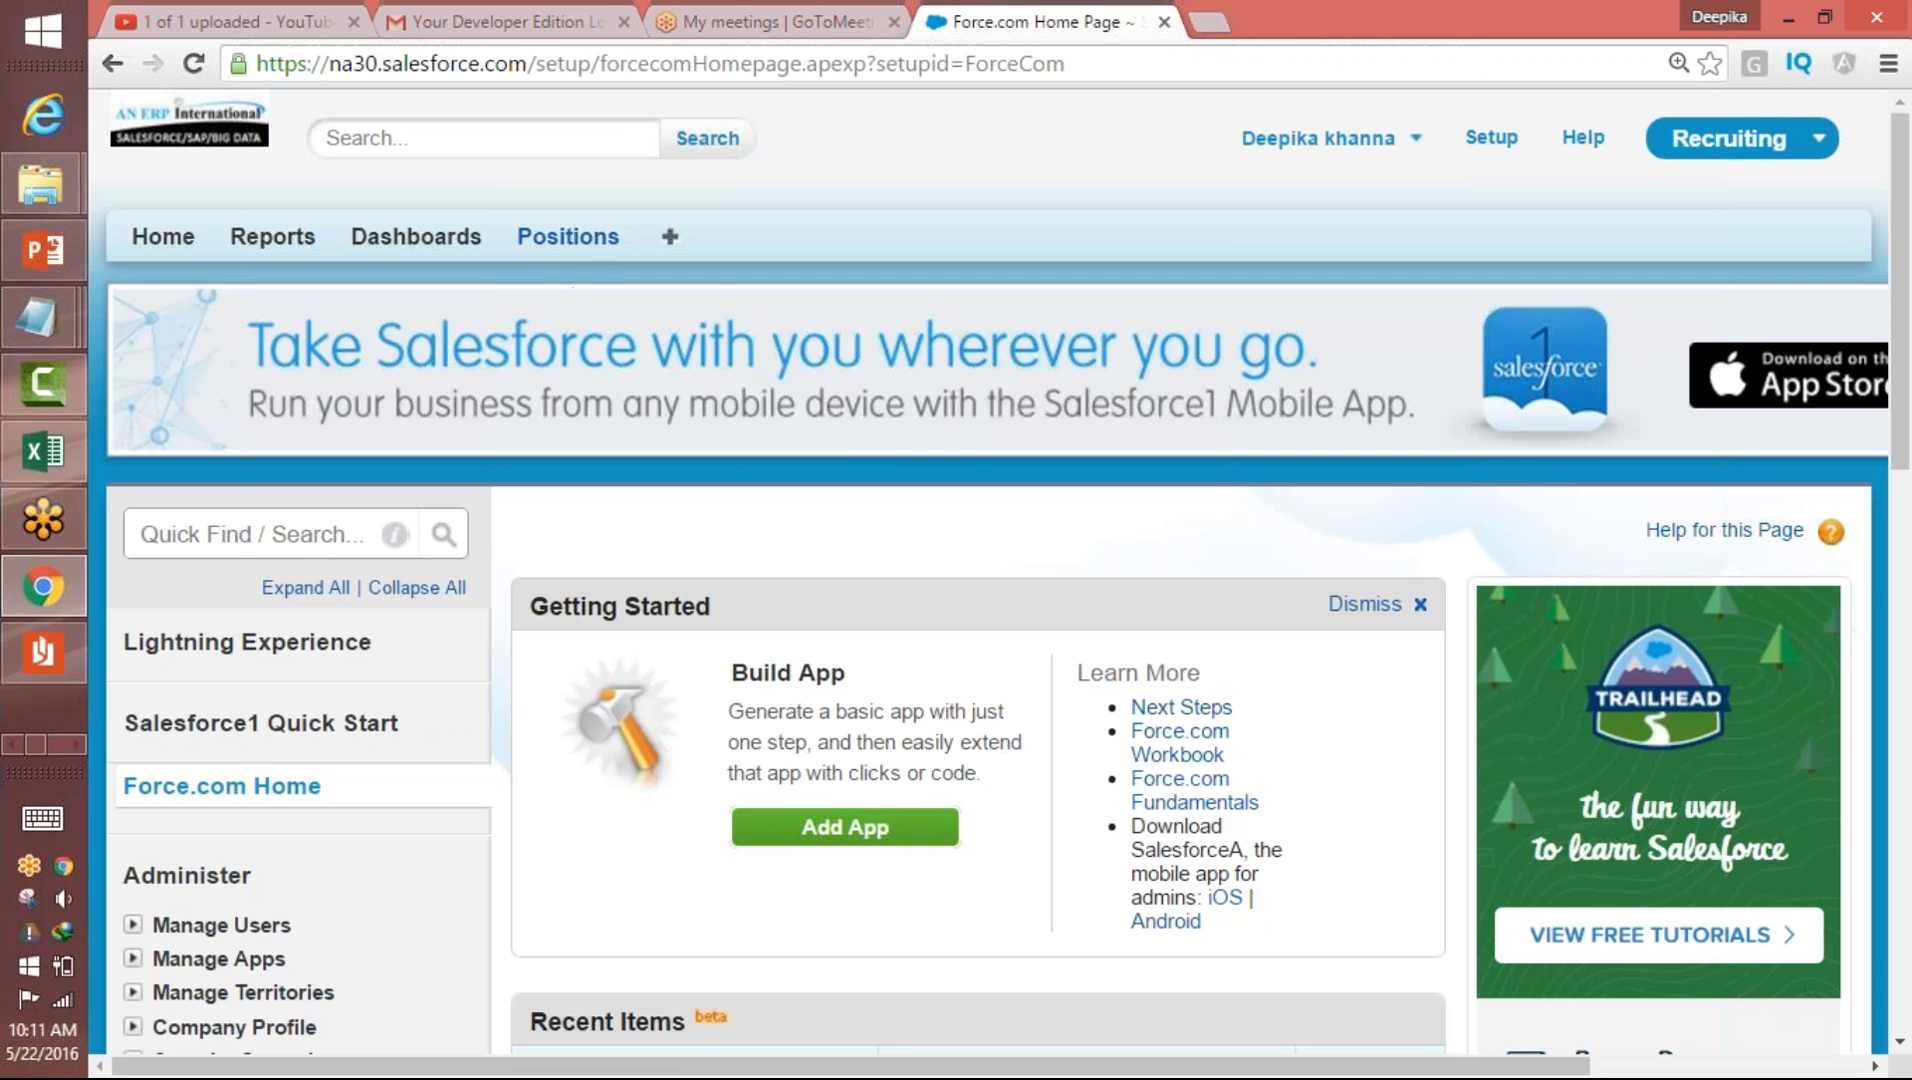
- Create and save a new Position record with the position title "dd"
click(567, 238)
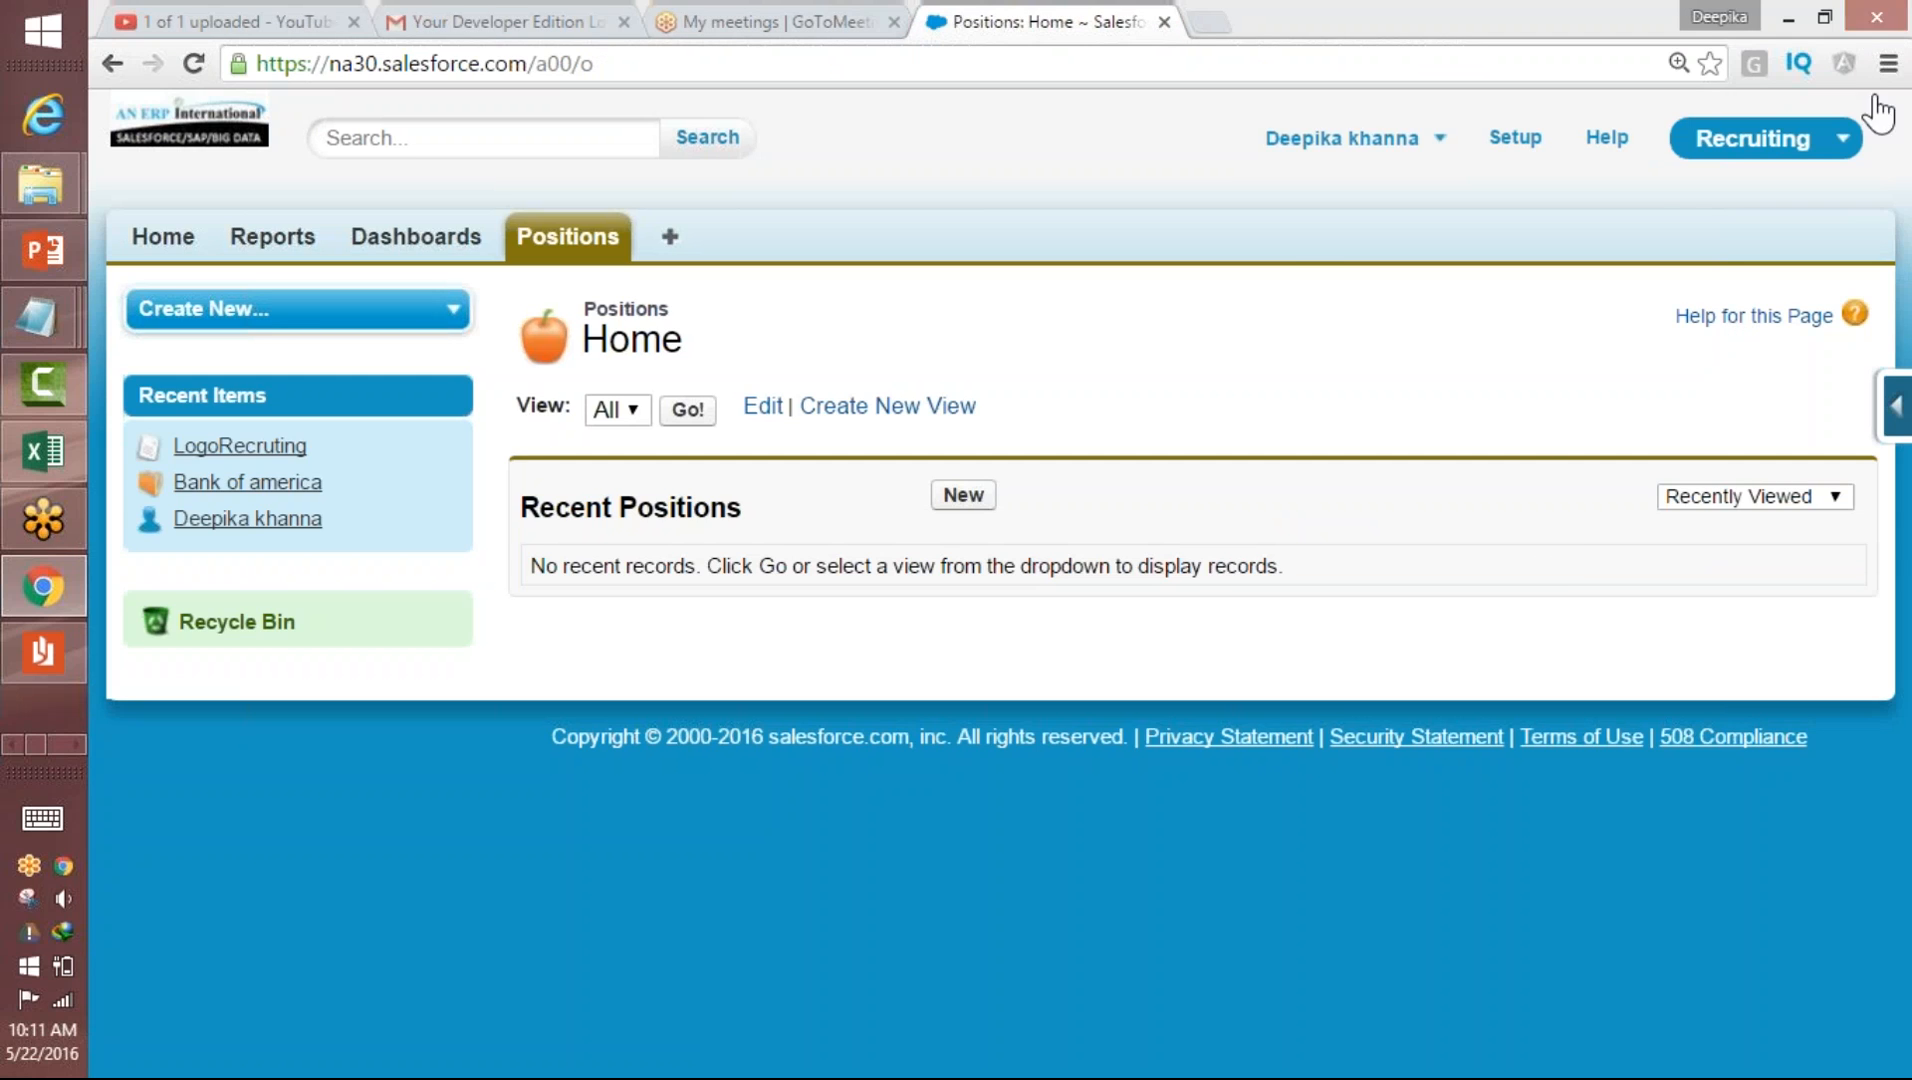
click(1146, 399)
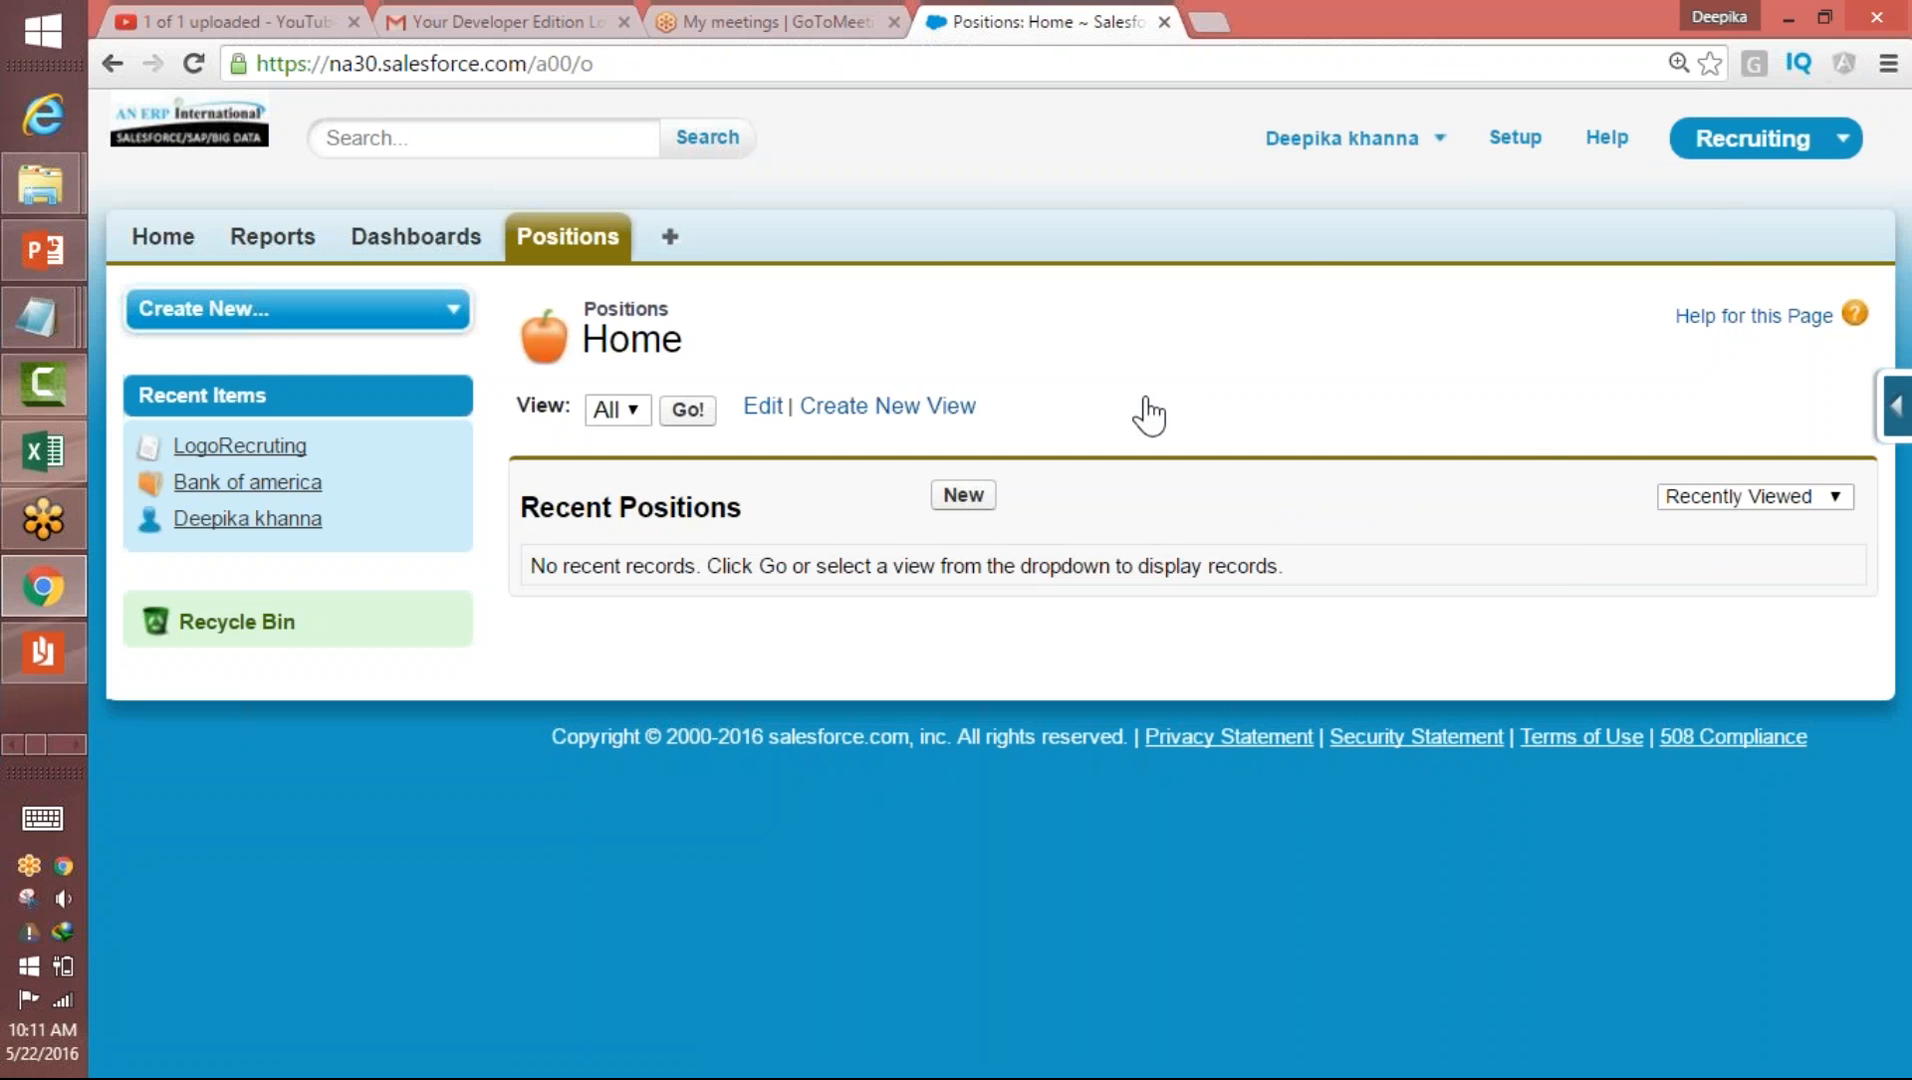
click(963, 495)
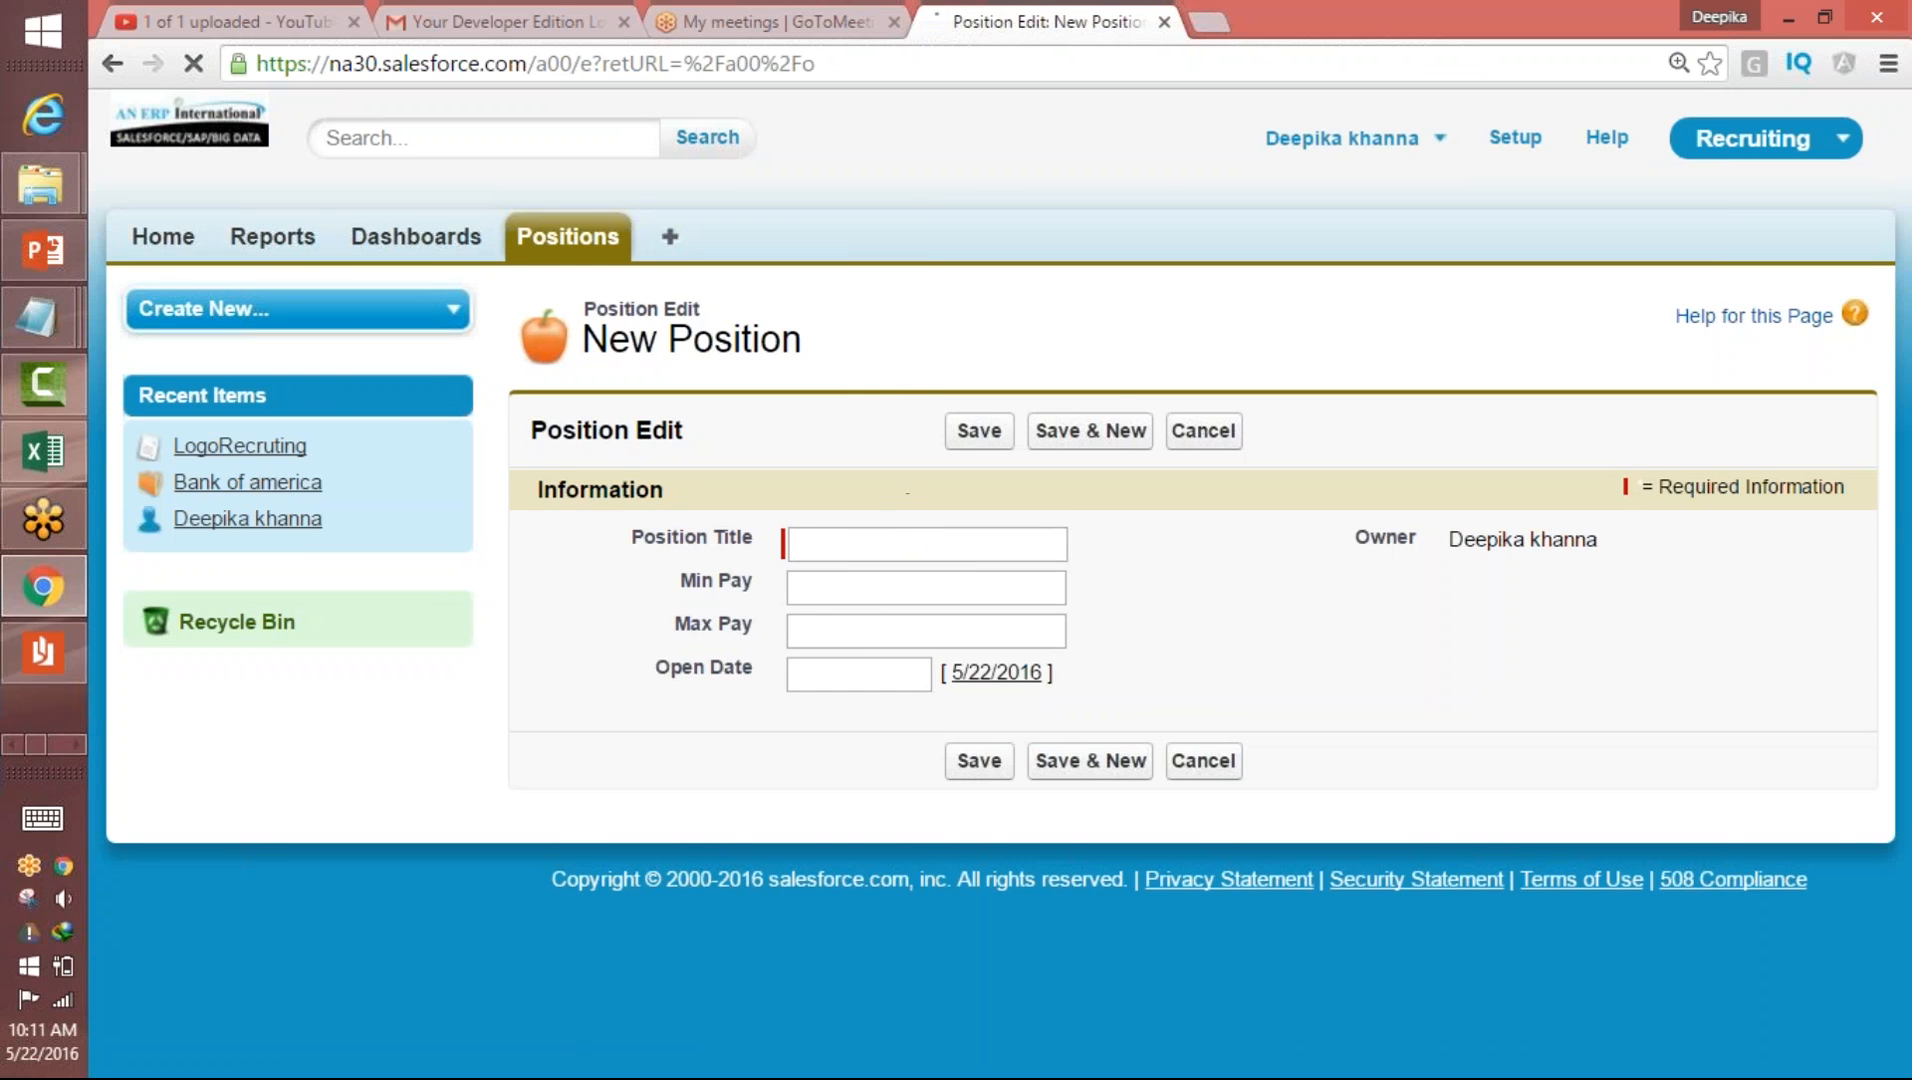
click(890, 538)
text(dd)
click(993, 766)
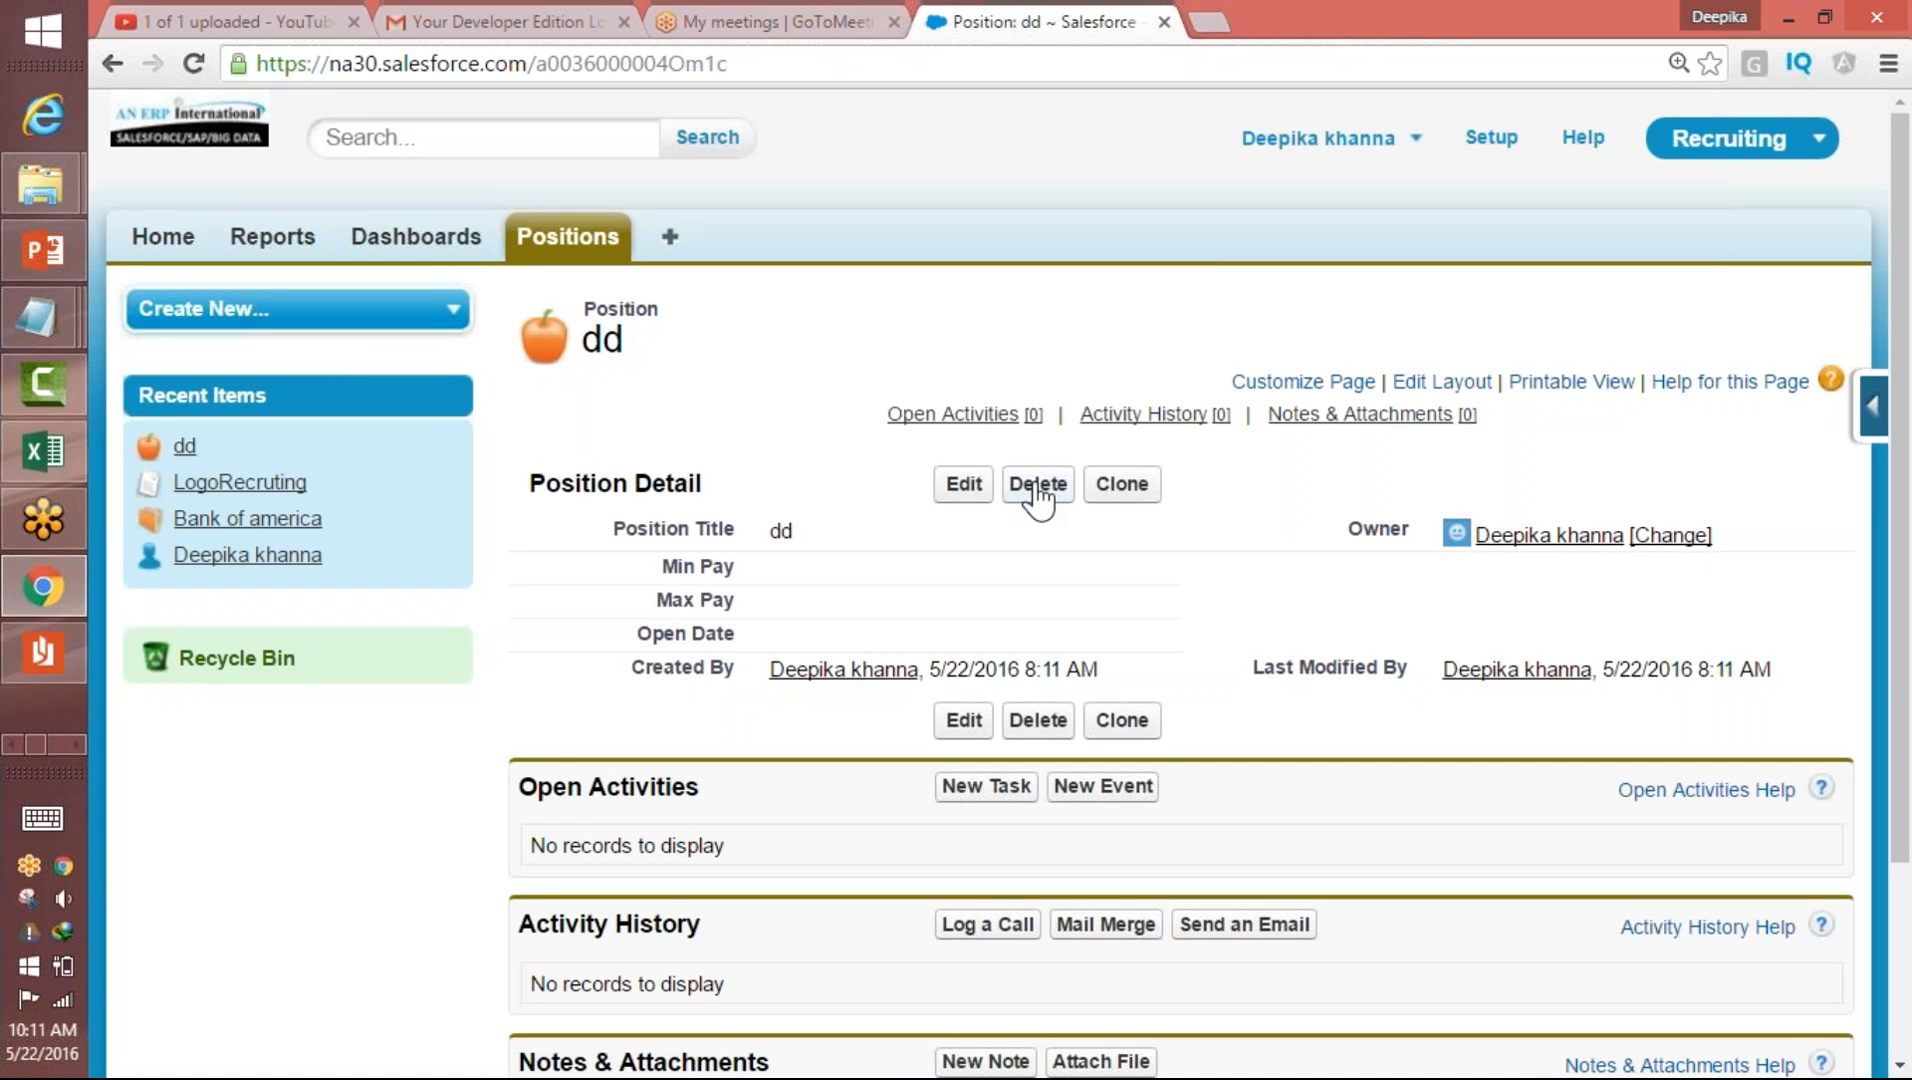
- Change to the Sales app and open the Bank of america account record
click(1748, 138)
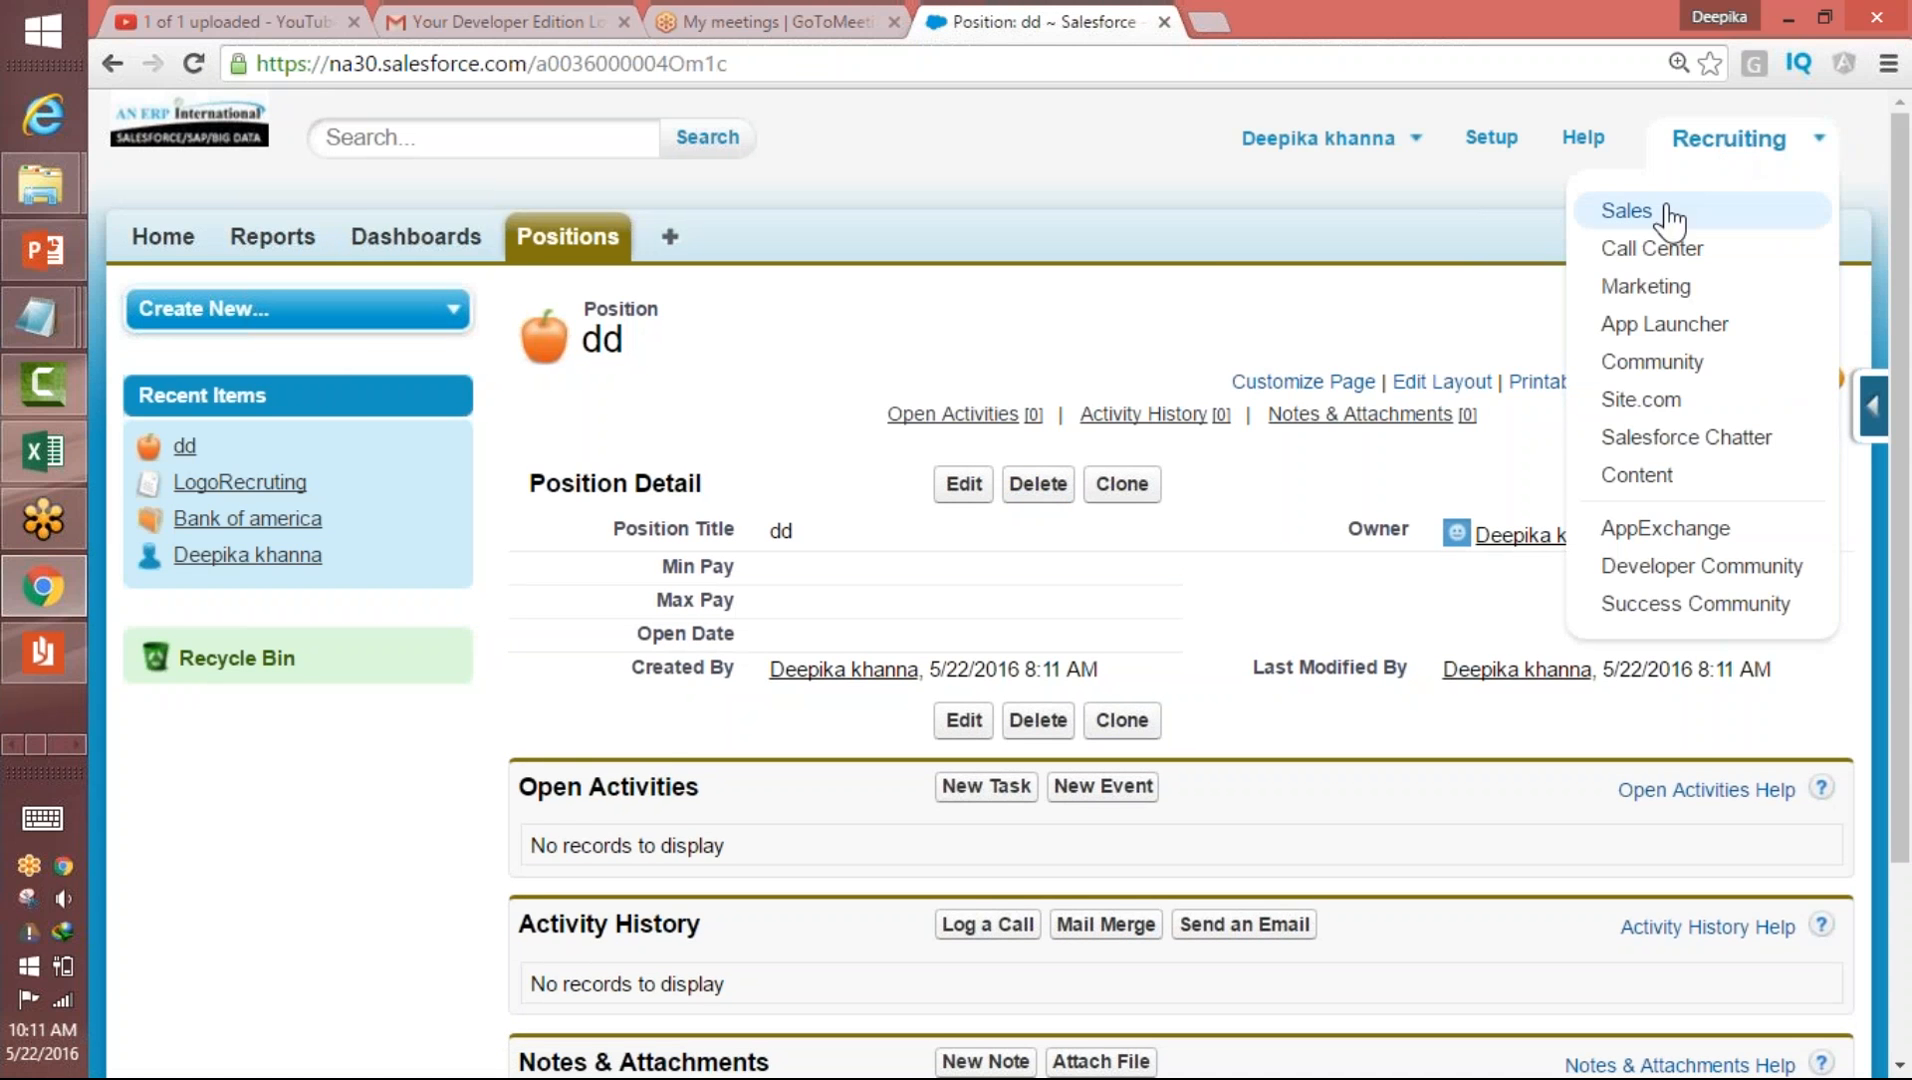
click(1668, 212)
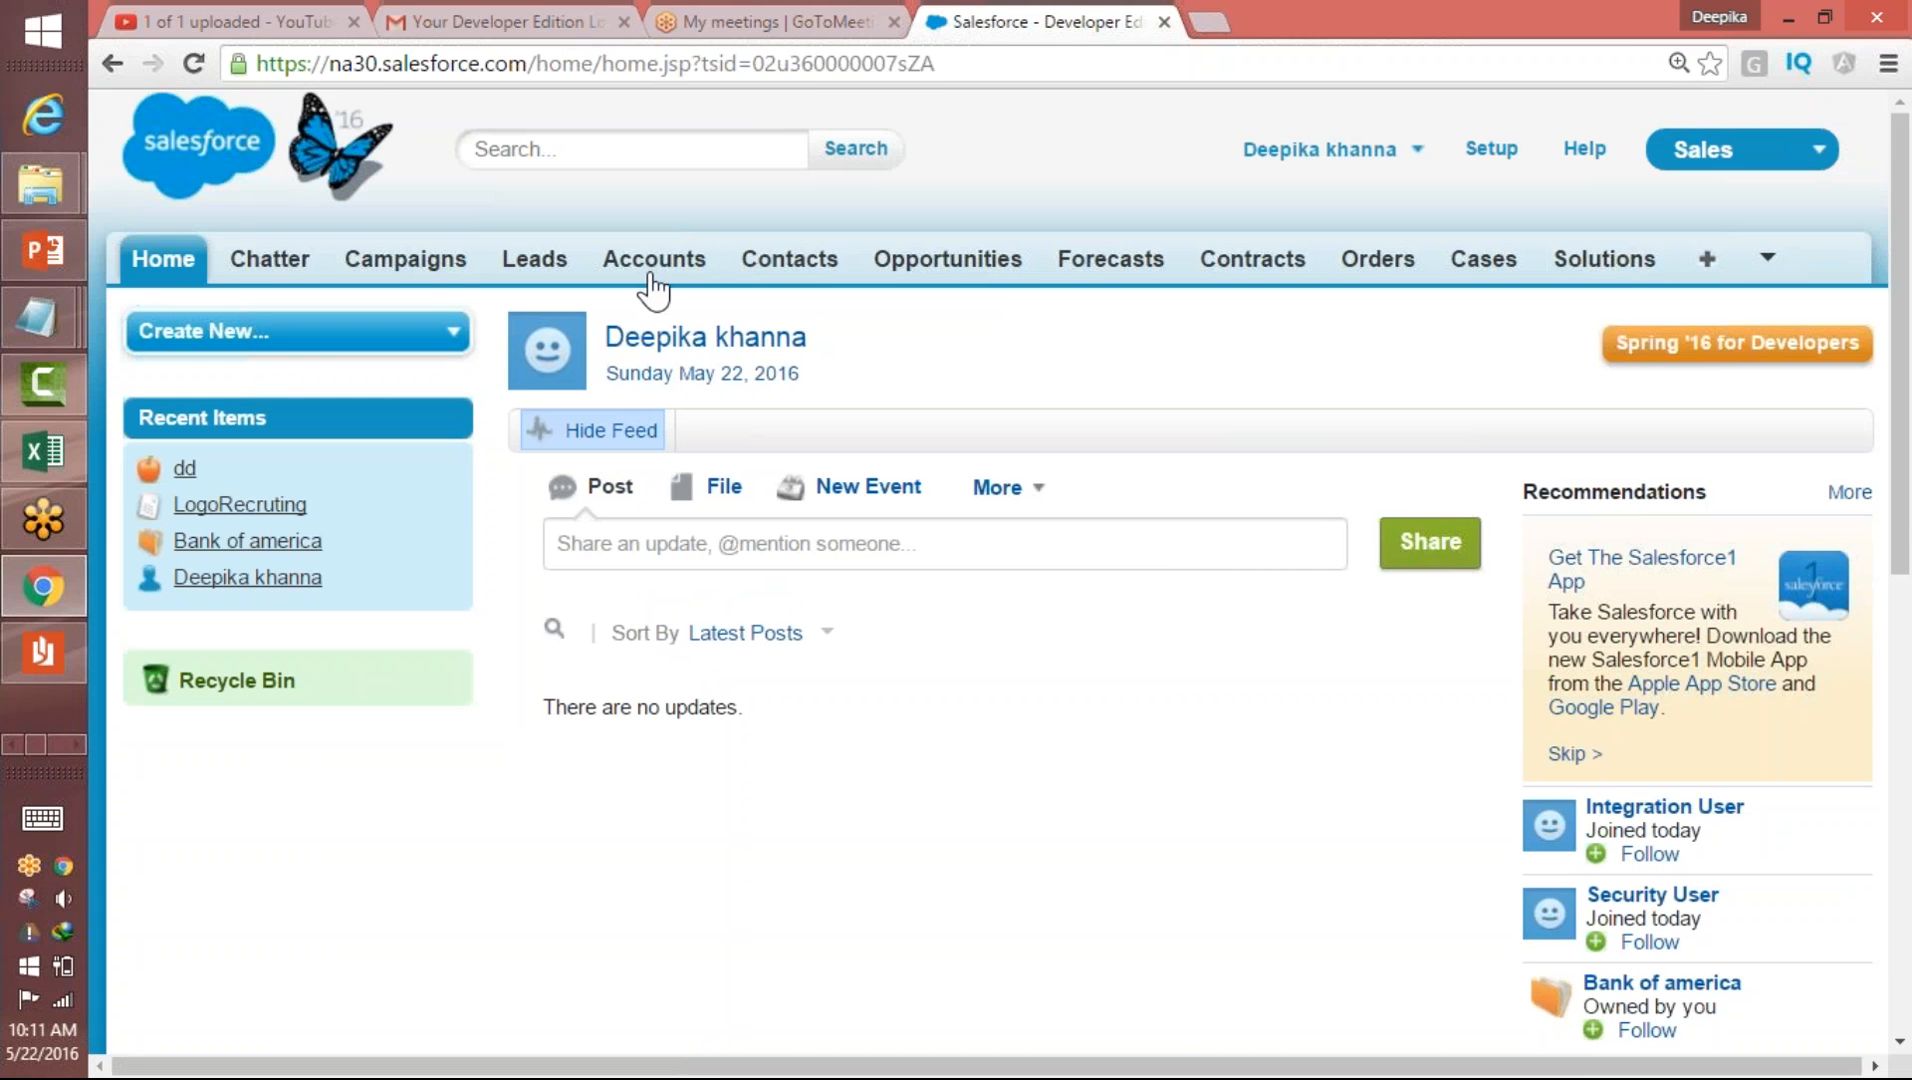
click(650, 268)
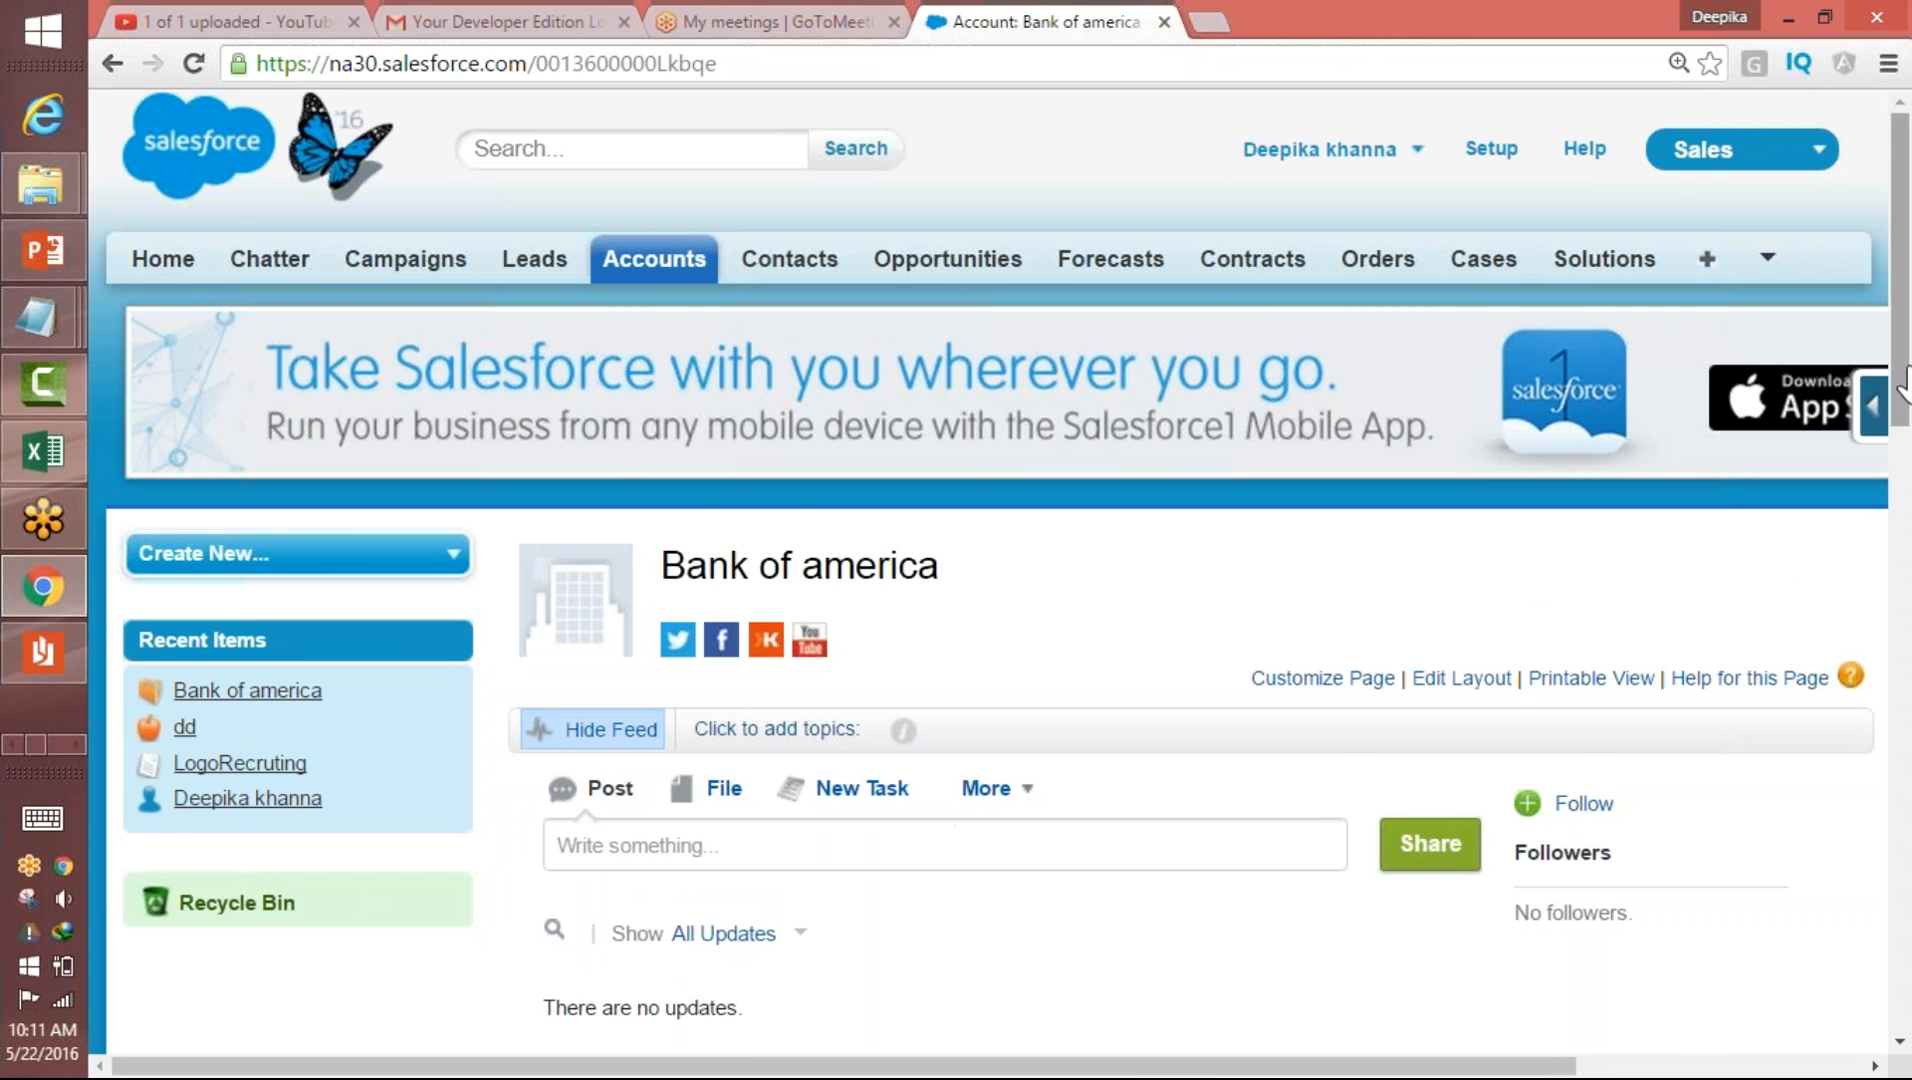
- Delete the Bank of america account and confirm the deletion
scroll(1890, 380, down, 6)
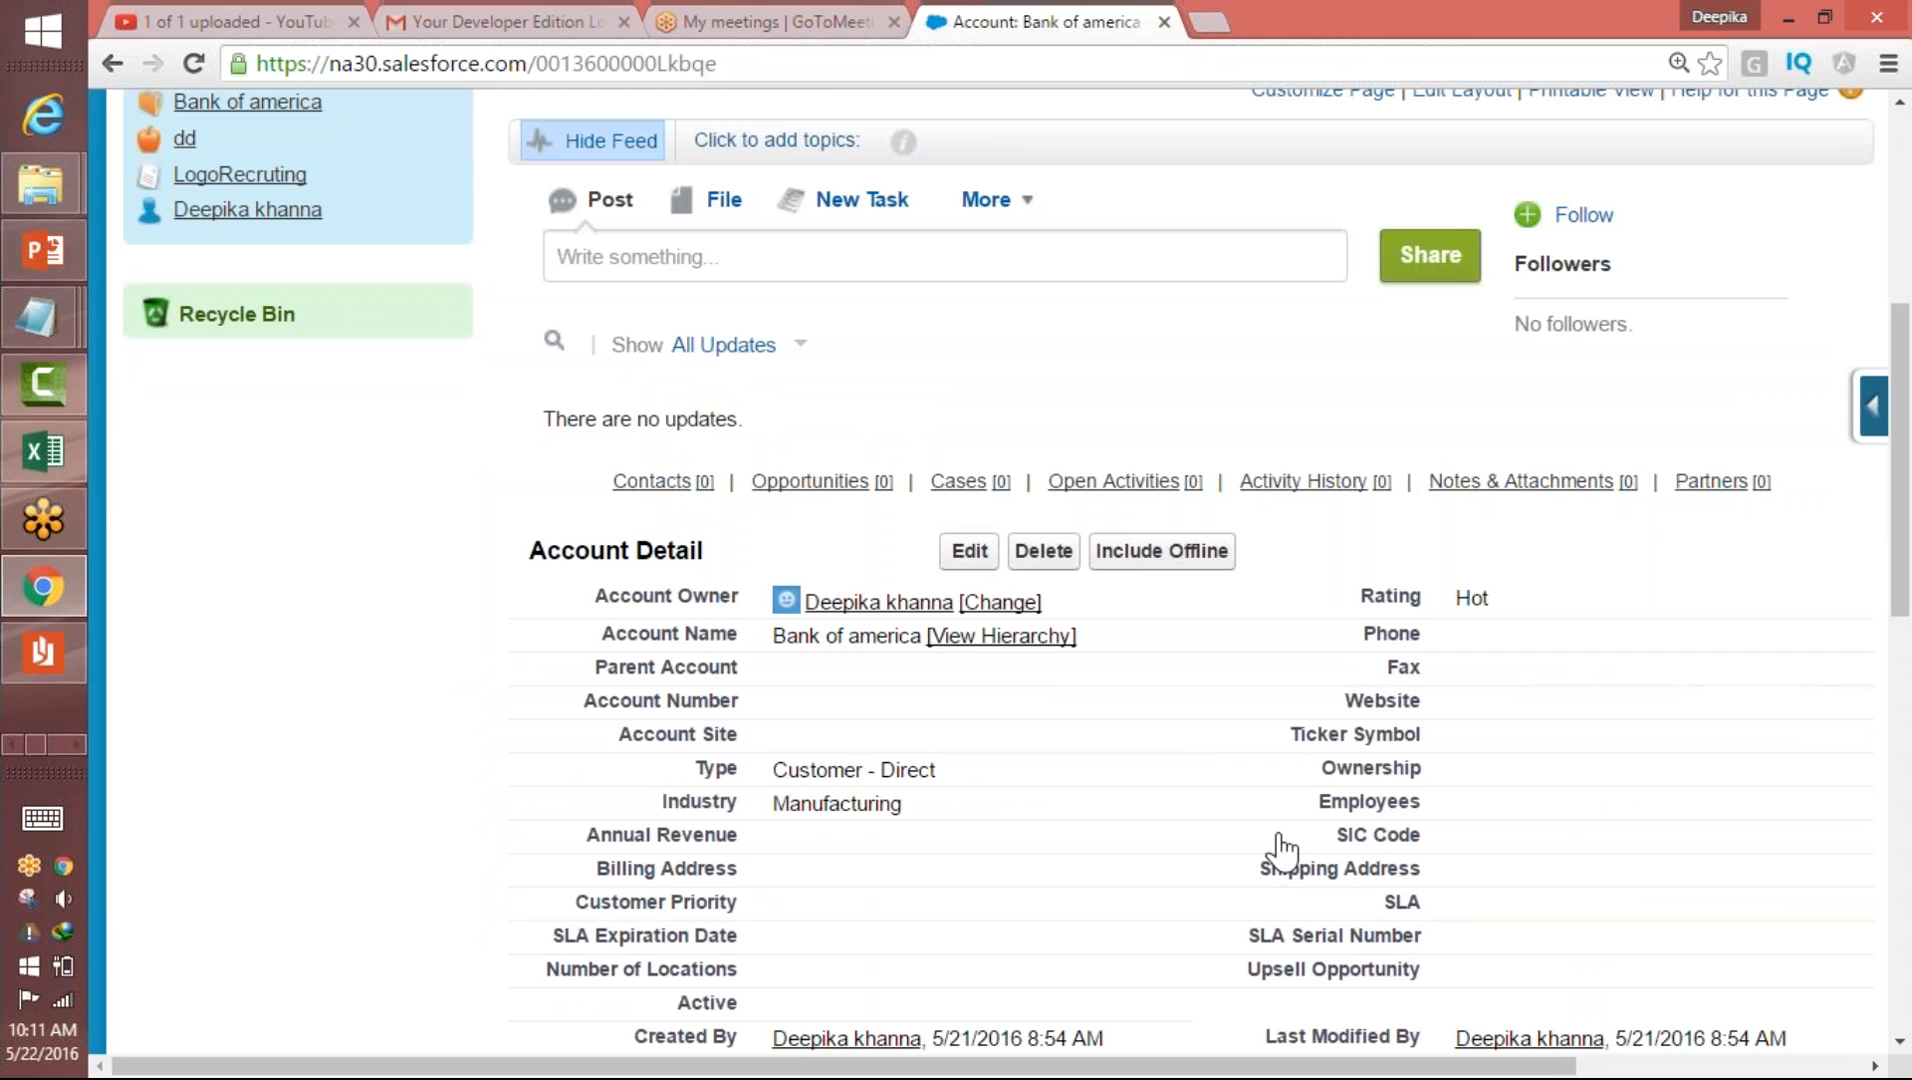
click(1045, 556)
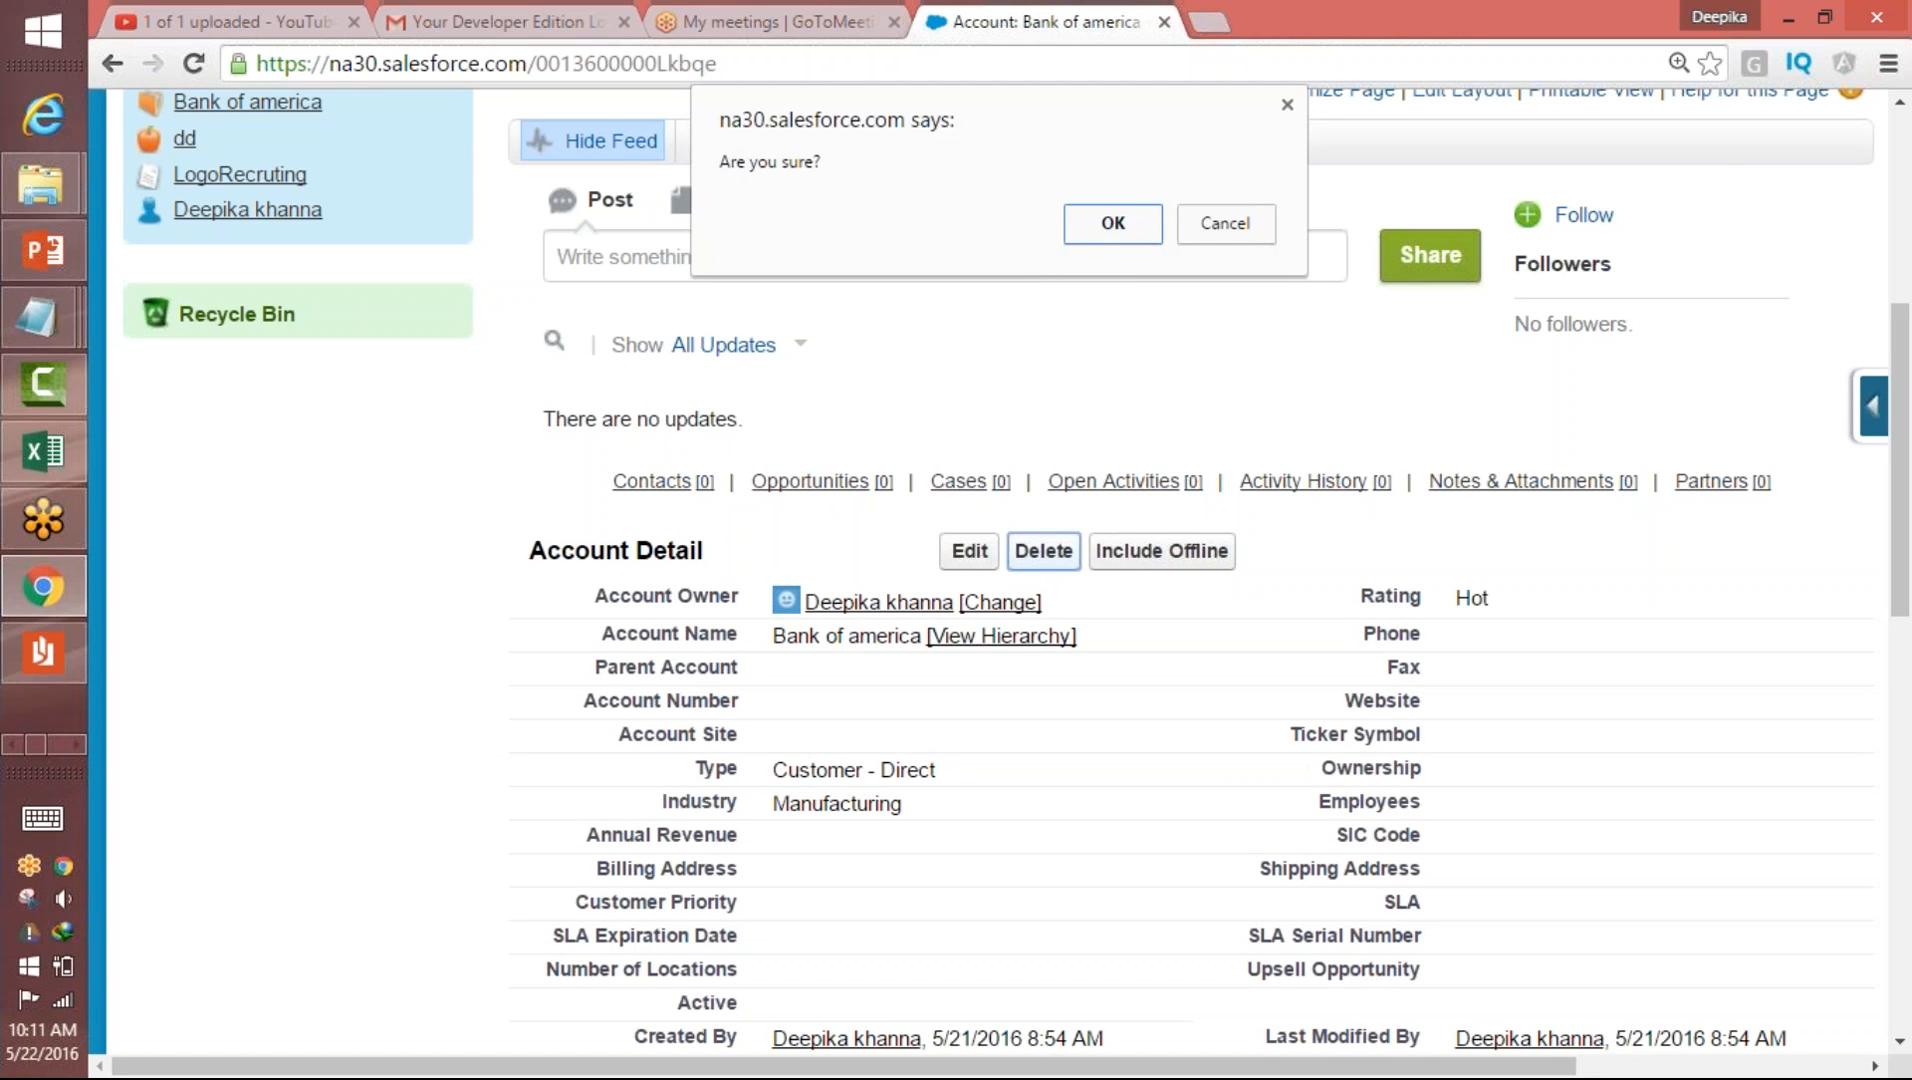
click(1110, 224)
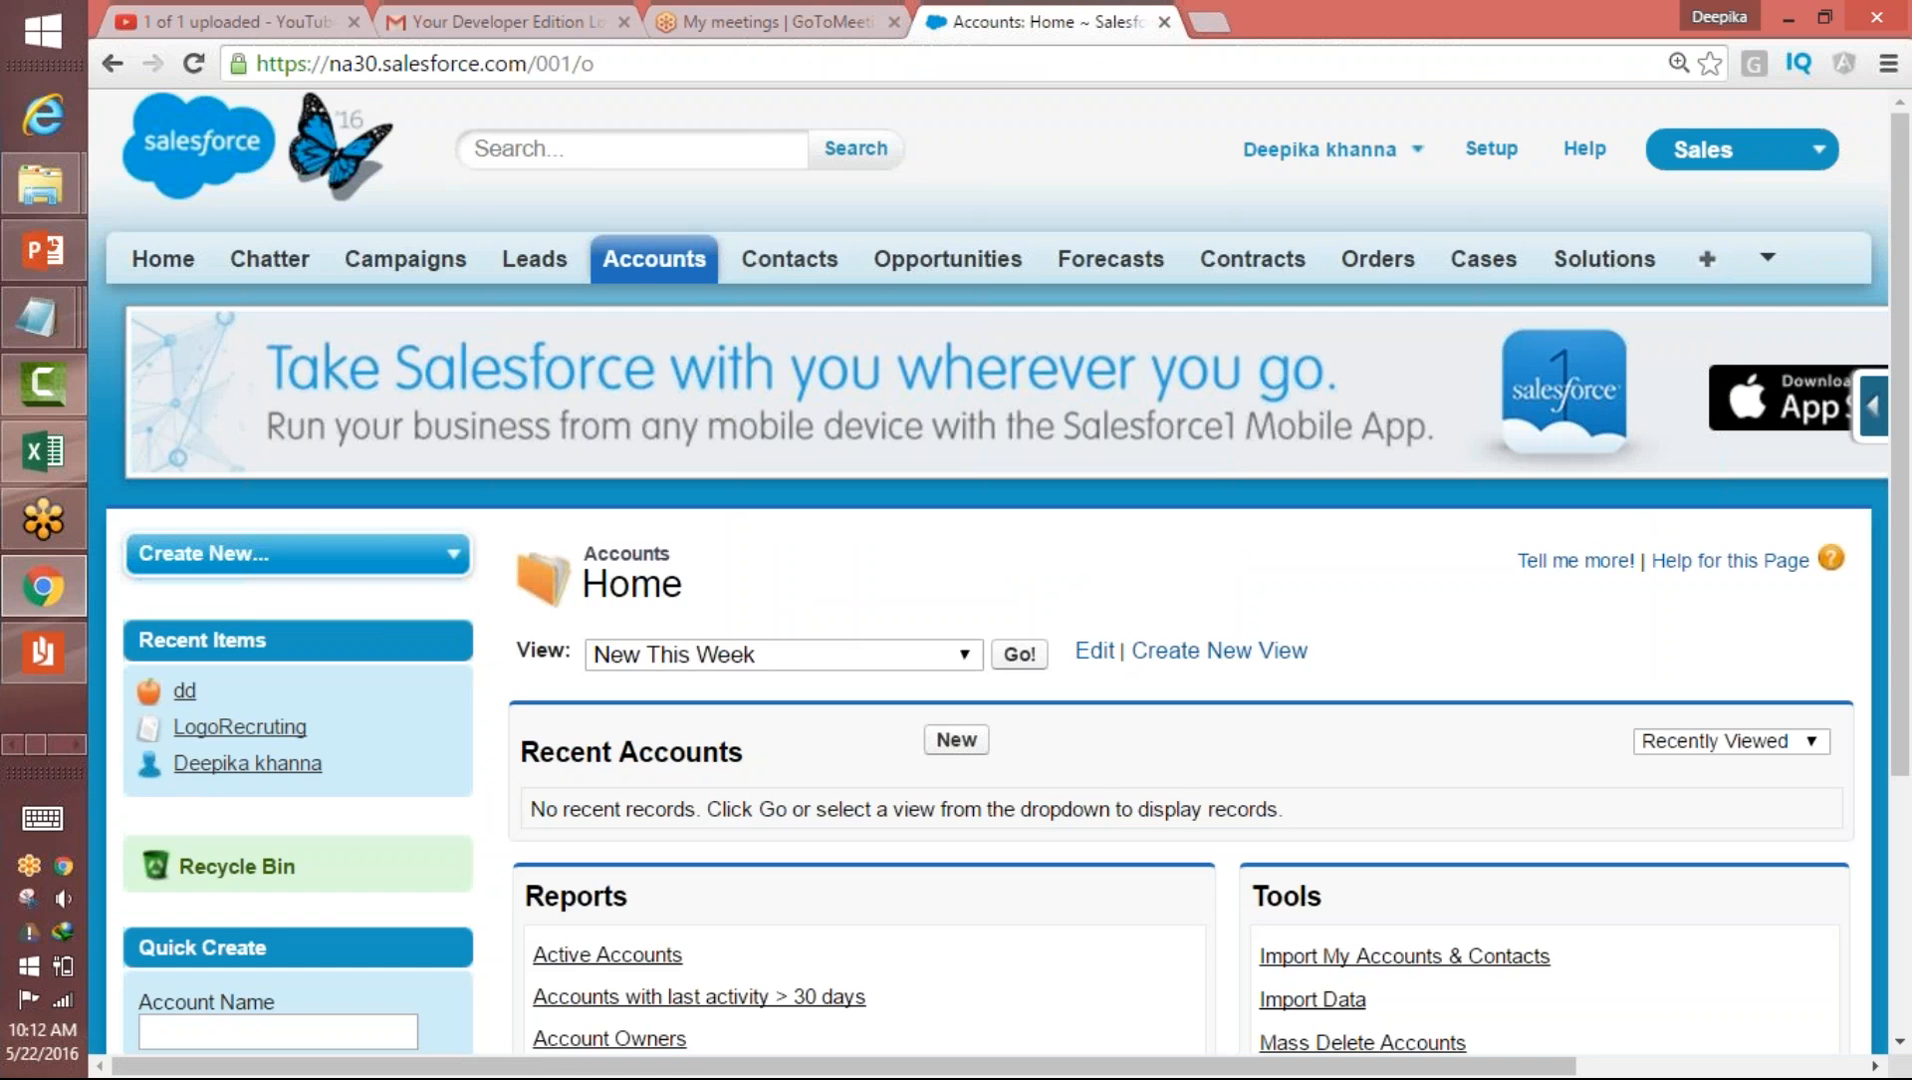
- Launch Microsoft Paint (mspaint) with a blank canvas
key(super+r)
text(ms)
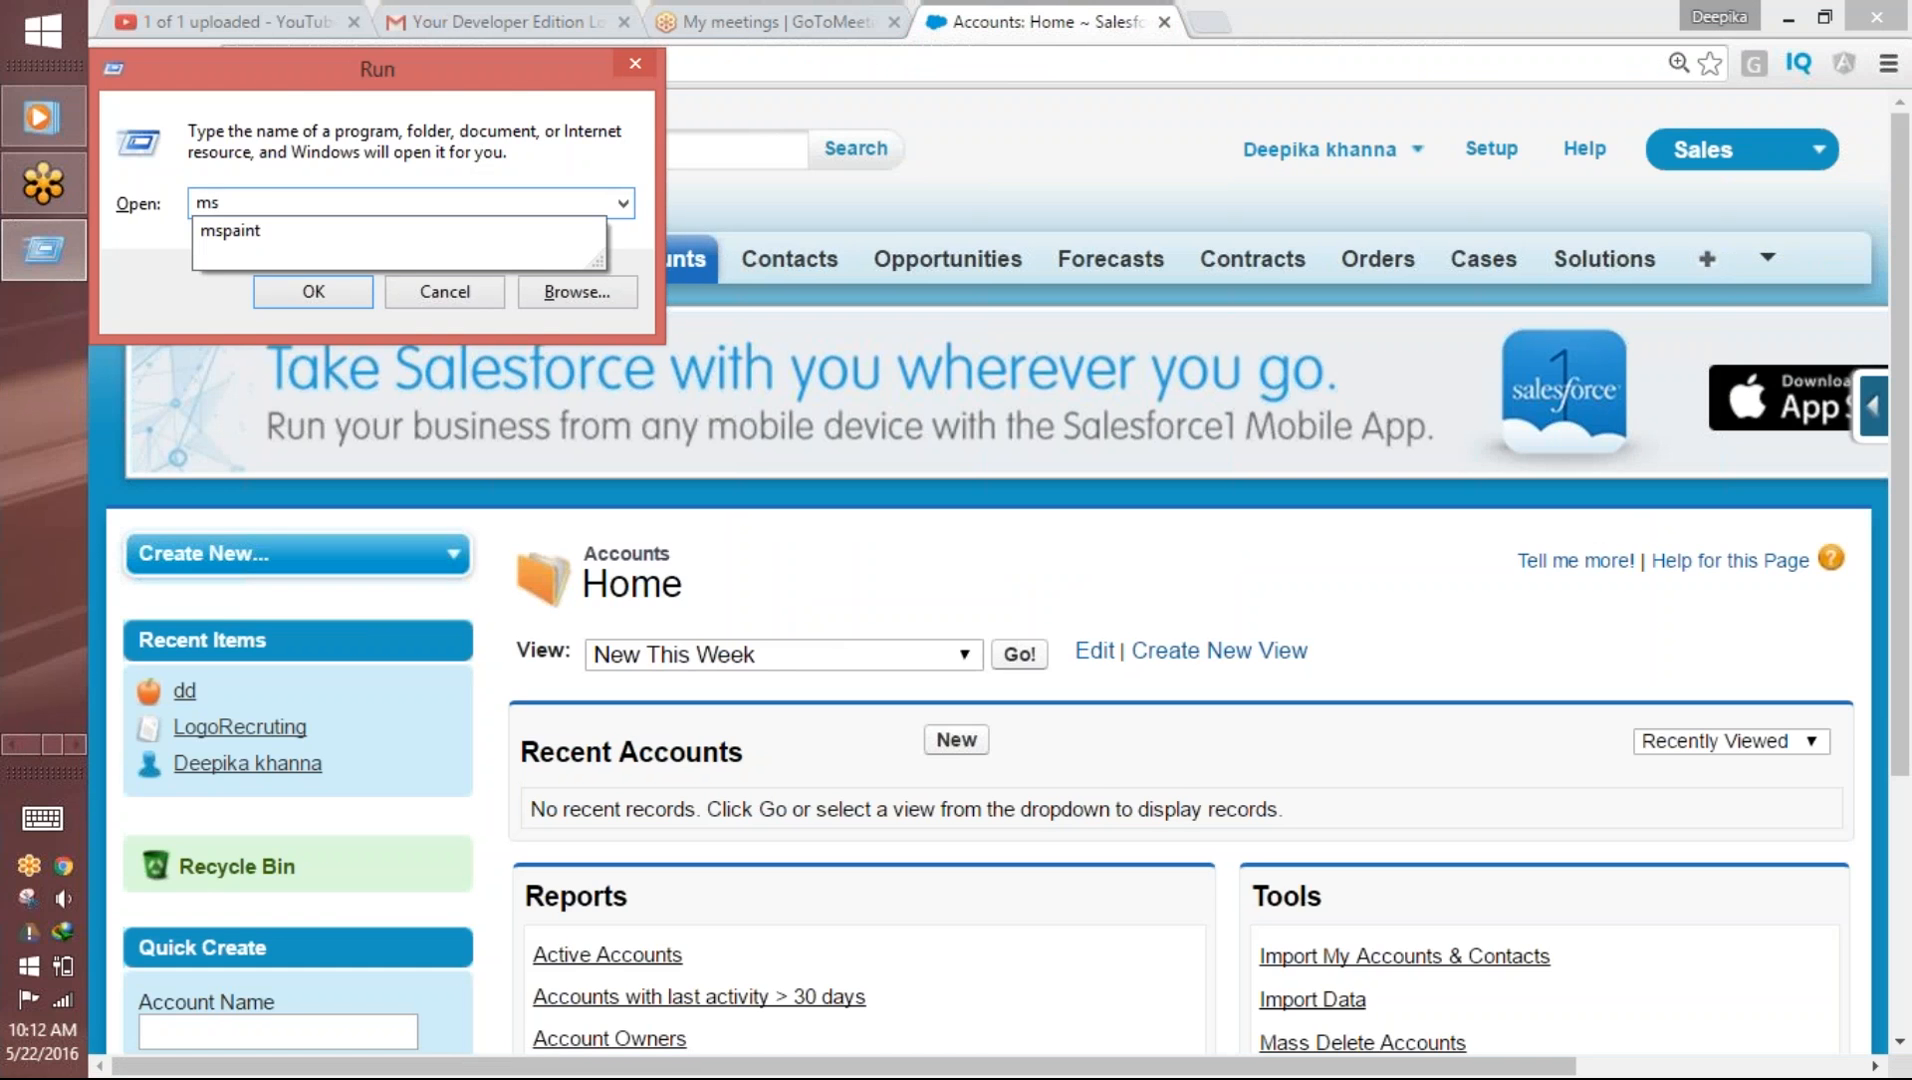
key(Down)
key(Return)
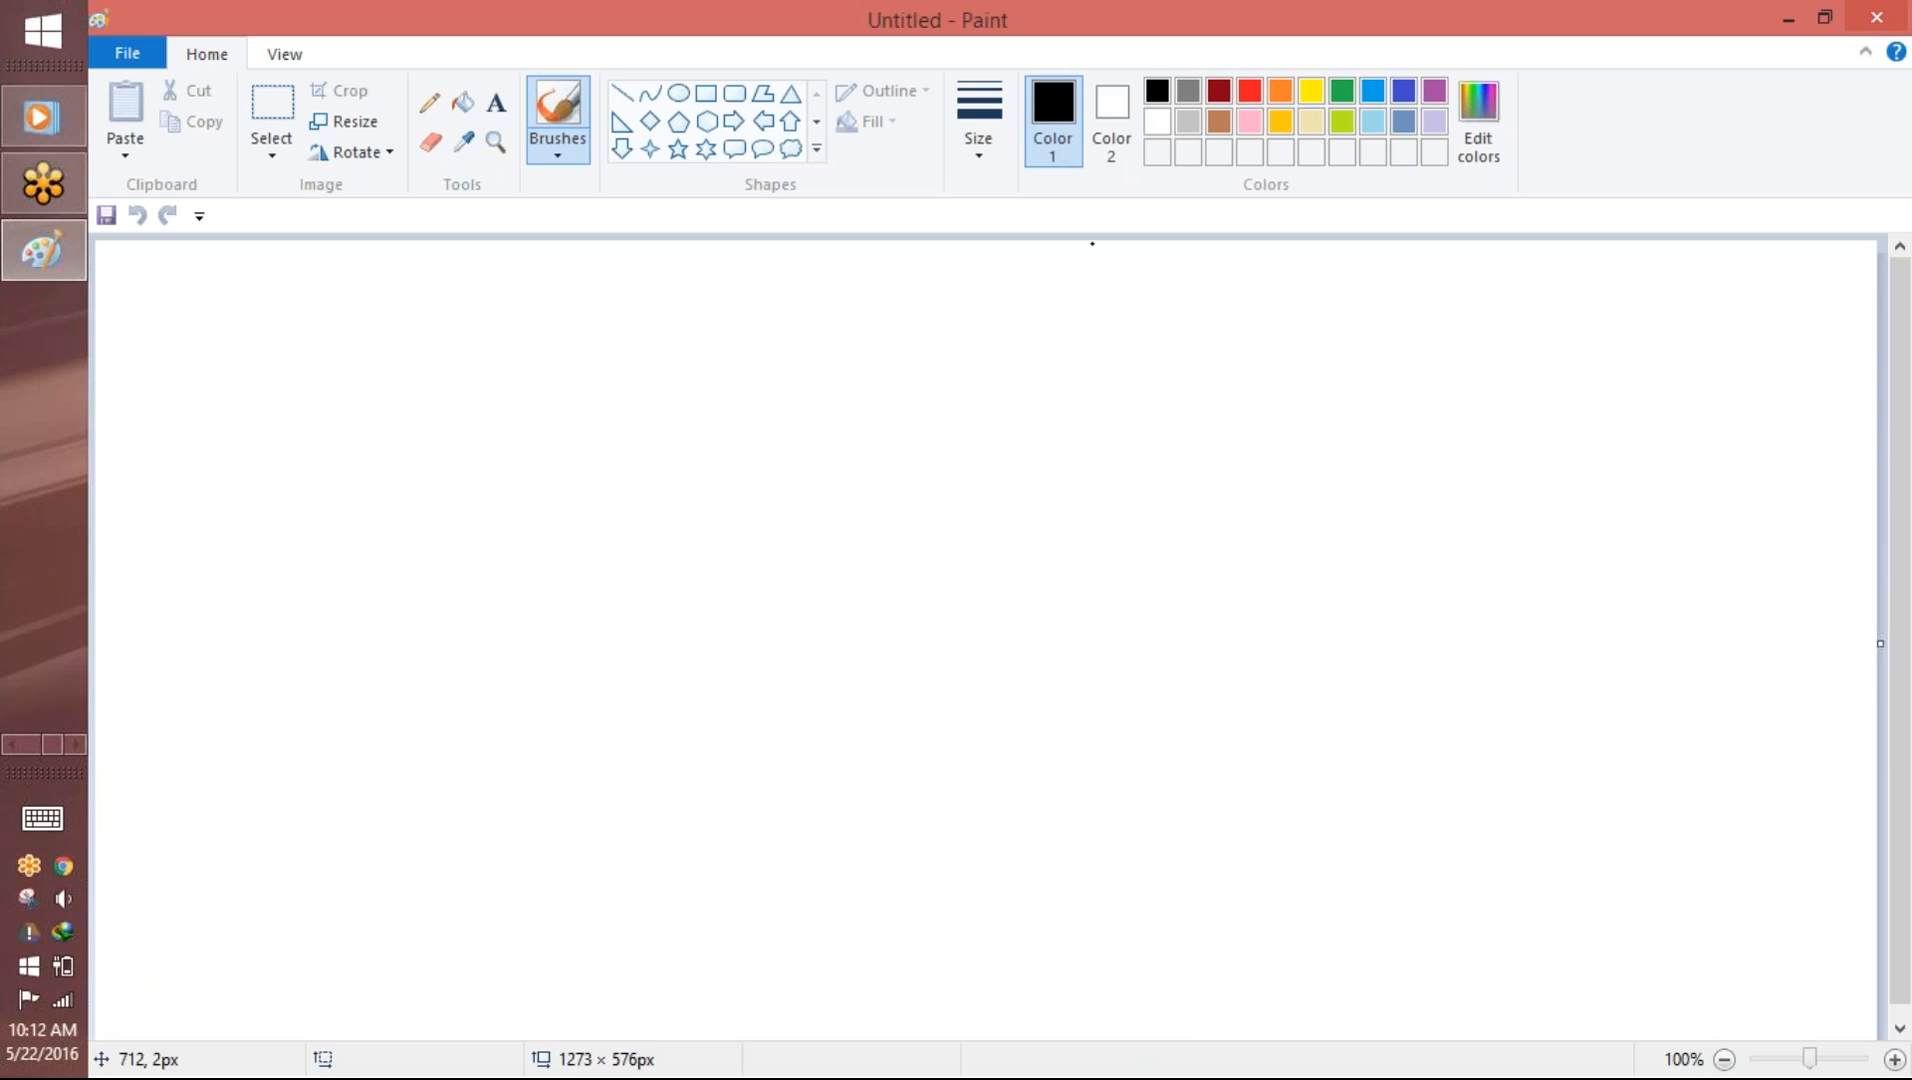
- Handwrite "Position" in black near the upper middle of the canvas and underline it
mouse_move(843, 340)
mouse_down()
mouse_move(843, 420)
mouse_move(890, 378)
mouse_move(945, 405)
mouse_move(1072, 388)
mouse_move(1140, 405)
mouse_up()
drag(955, 348, 1013, 340)
drag(806, 464, 1189, 435)
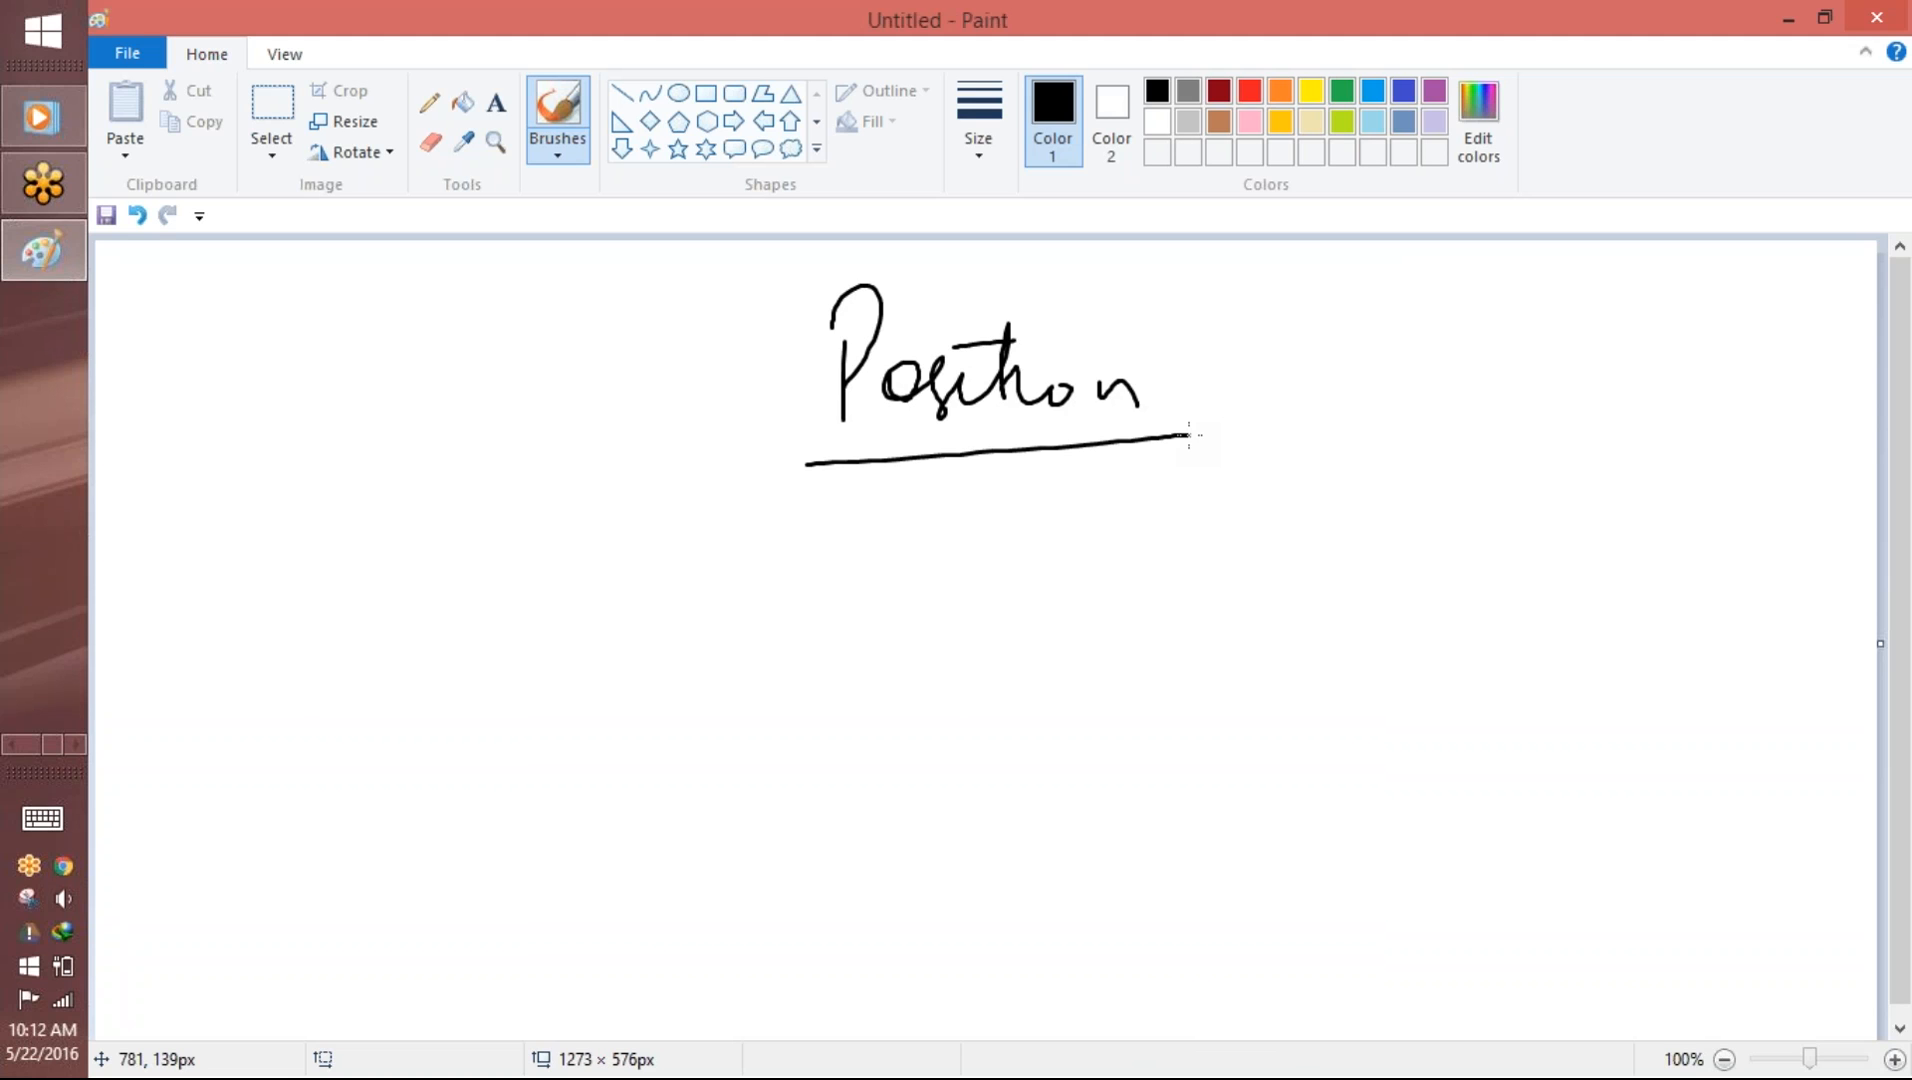
- Draw a small arrow below the word "Position" and handwrite "Pick" to the right of that word
click(962, 471)
drag(958, 497, 1038, 517)
mouse_move(1432, 336)
mouse_down()
mouse_move(1447, 420)
mouse_move(1440, 388)
mouse_up()
drag(1498, 360, 1497, 412)
drag(1555, 352, 1560, 400)
mouse_move(1574, 340)
mouse_down()
mouse_move(1572, 398)
mouse_move(1605, 404)
mouse_up()
- Circle the word "Position" and draw an arrow branching from it to the underlined word "Status"
mouse_move(1090, 289)
mouse_down()
mouse_move(872, 262)
mouse_move(1180, 346)
mouse_move(1033, 260)
mouse_up()
drag(1107, 493, 1176, 570)
mouse_move(1237, 508)
mouse_down()
mouse_move(1189, 572)
mouse_move(1287, 540)
mouse_move(1305, 563)
mouse_up()
drag(1322, 492, 1332, 560)
mouse_move(1292, 516)
mouse_down()
mouse_move(1356, 512)
mouse_move(1410, 555)
mouse_up()
drag(1138, 603, 1370, 580)
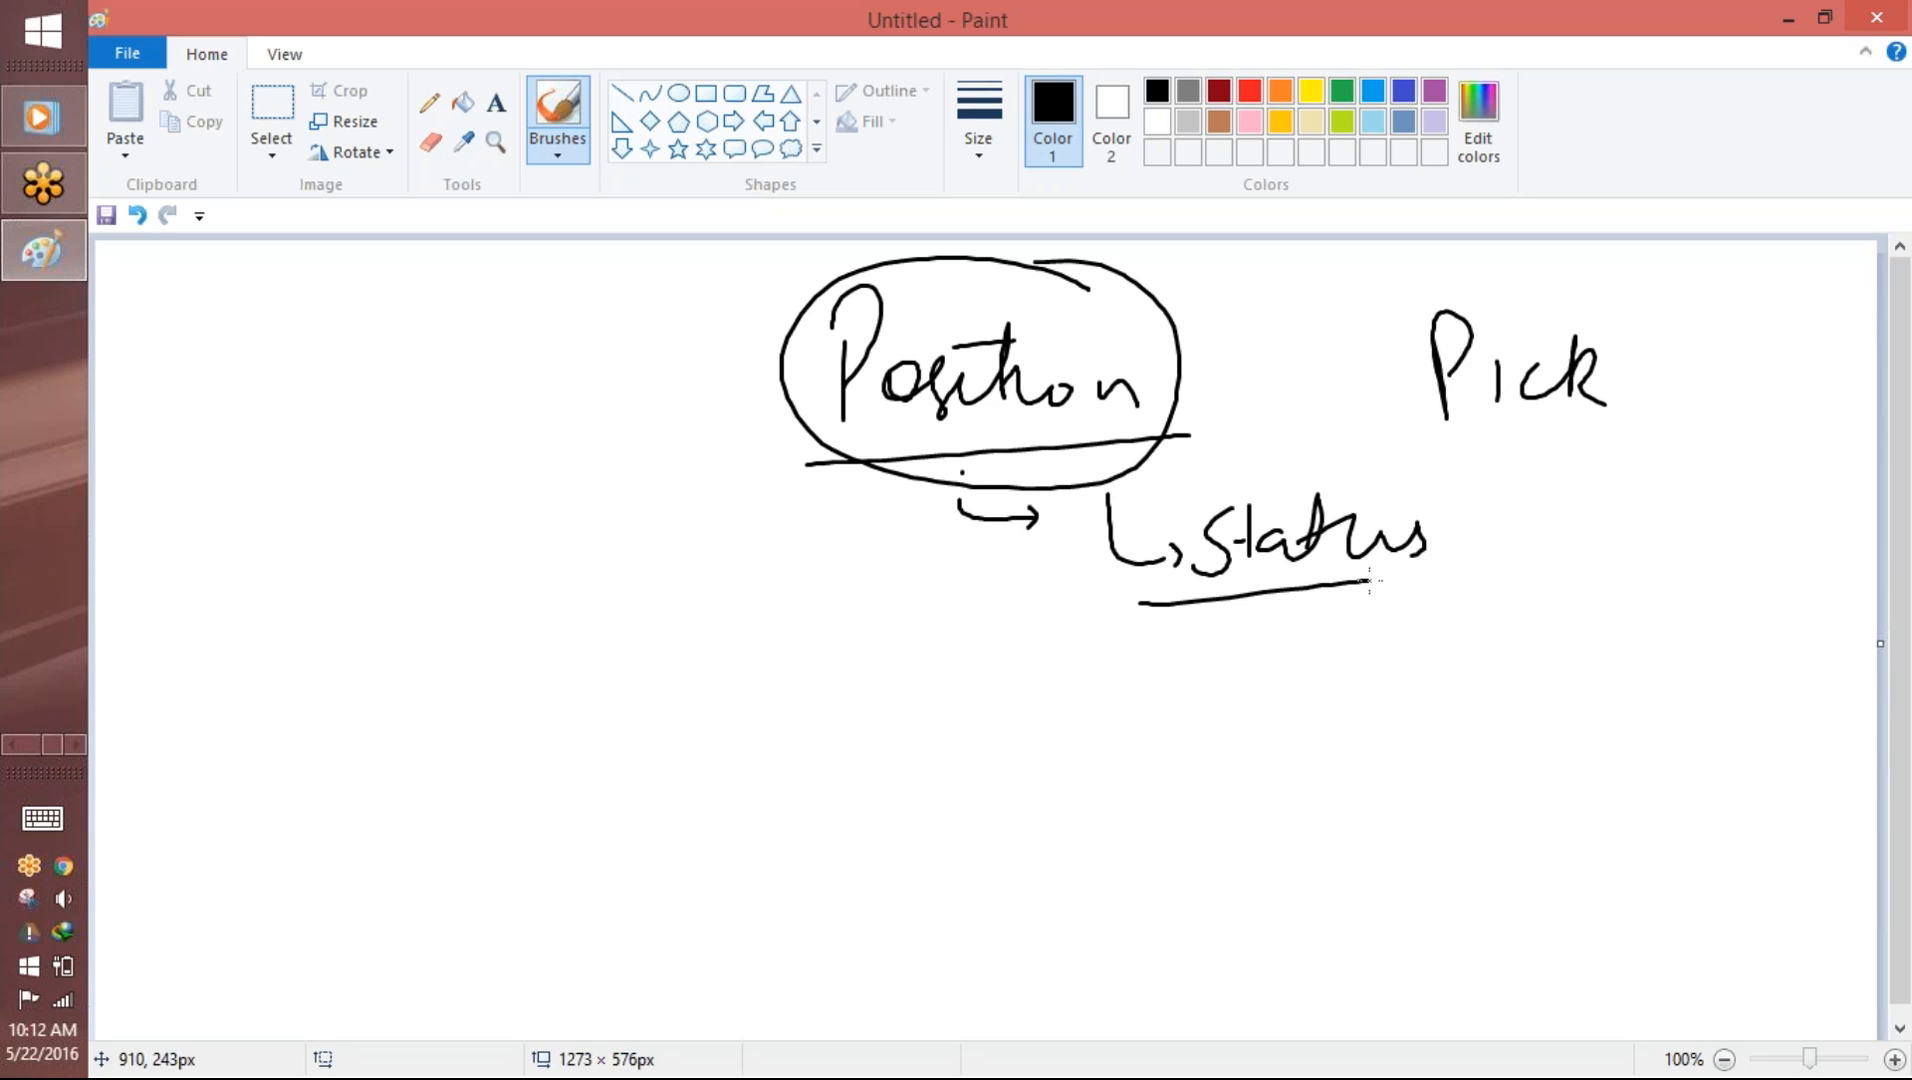
- List the values "Open", "Closed - Filled", "Pending Approval" and "Closed - Can" under "Status", each with an arrow
drag(1300, 598, 1357, 655)
mouse_move(1420, 612)
mouse_down()
mouse_move(1460, 678)
mouse_move(1490, 630)
mouse_move(1557, 637)
mouse_up()
mouse_move(1295, 660)
mouse_down()
mouse_move(1326, 733)
mouse_move(1355, 738)
mouse_move(1605, 700)
mouse_up()
mouse_move(1275, 726)
mouse_down()
mouse_move(1315, 790)
mouse_move(1431, 790)
mouse_move(1449, 815)
mouse_move(1593, 806)
mouse_move(1694, 845)
mouse_move(1748, 790)
mouse_move(1727, 798)
mouse_move(1870, 792)
mouse_move(1879, 723)
mouse_up()
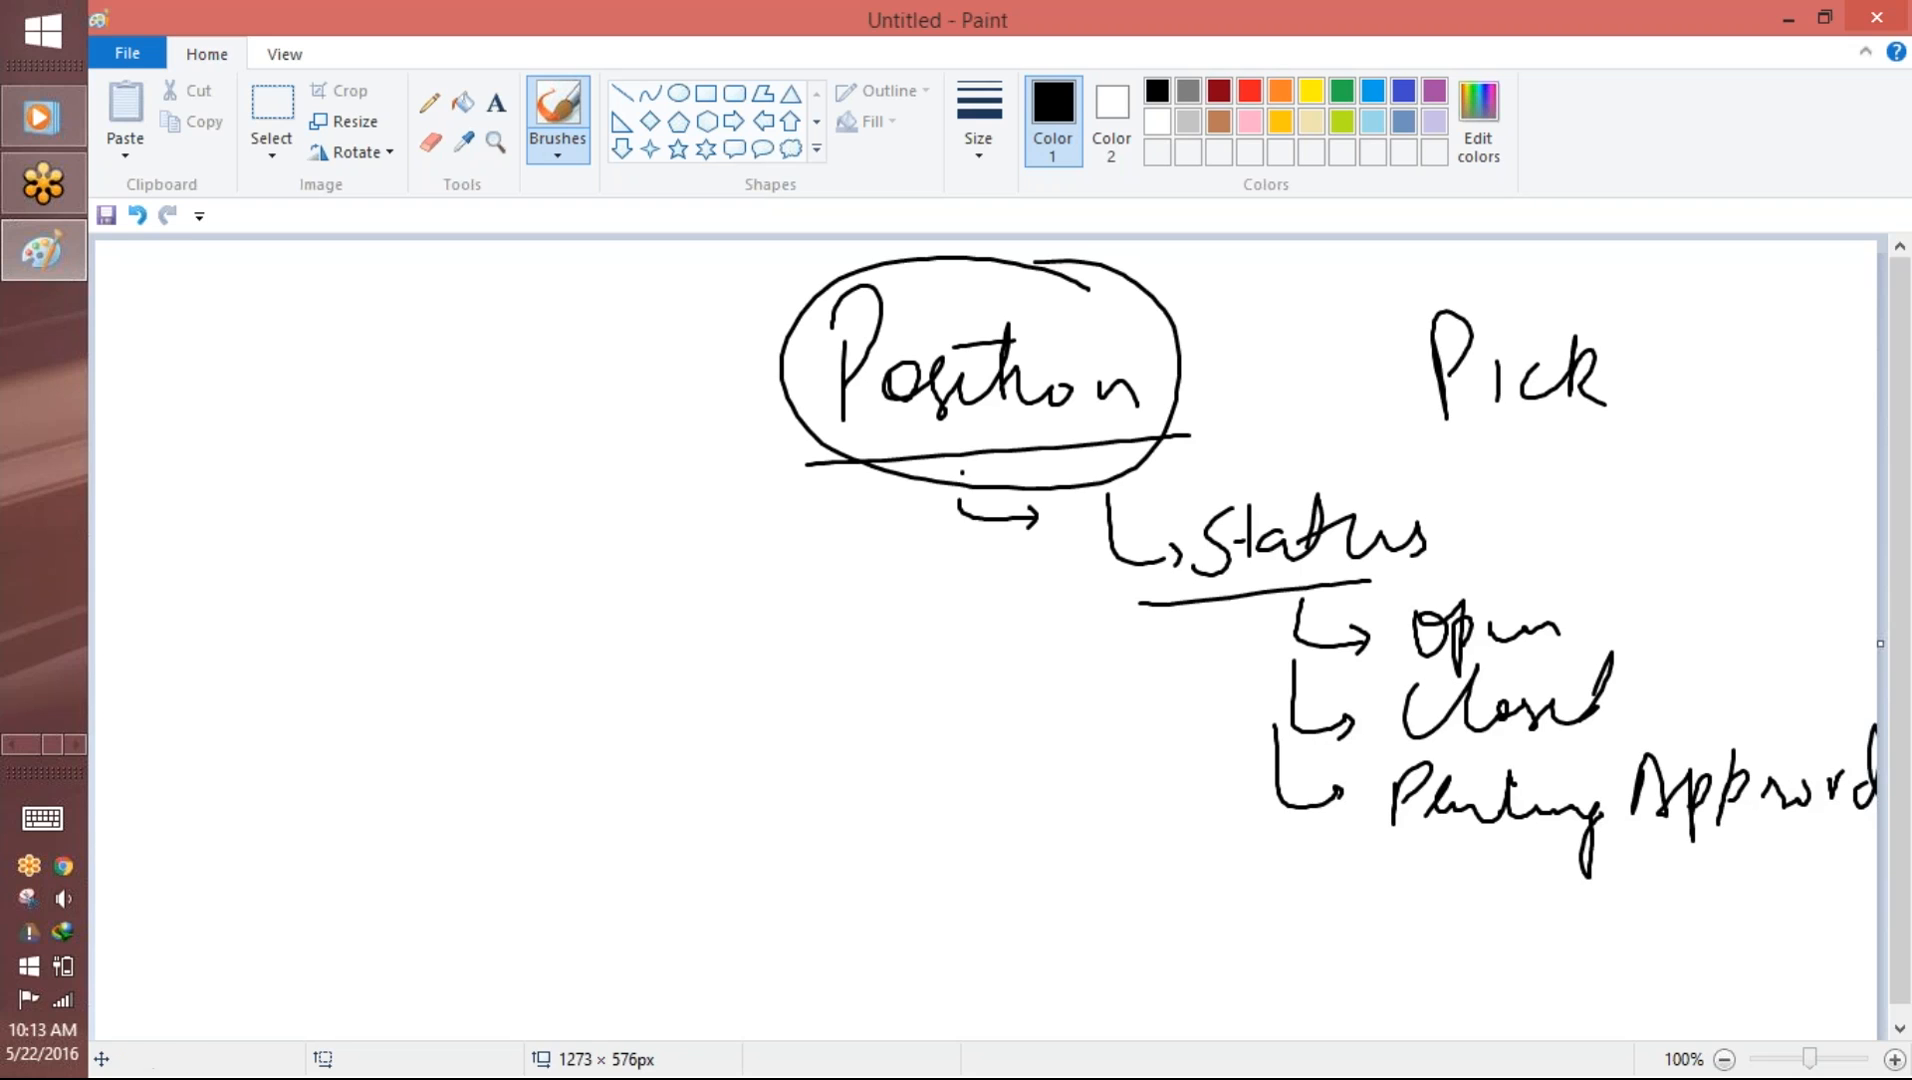
drag(1282, 853, 1314, 939)
mouse_move(1470, 878)
mouse_down()
mouse_move(1462, 940)
mouse_move(1555, 935)
mouse_move(1648, 893)
mouse_move(1695, 918)
mouse_up()
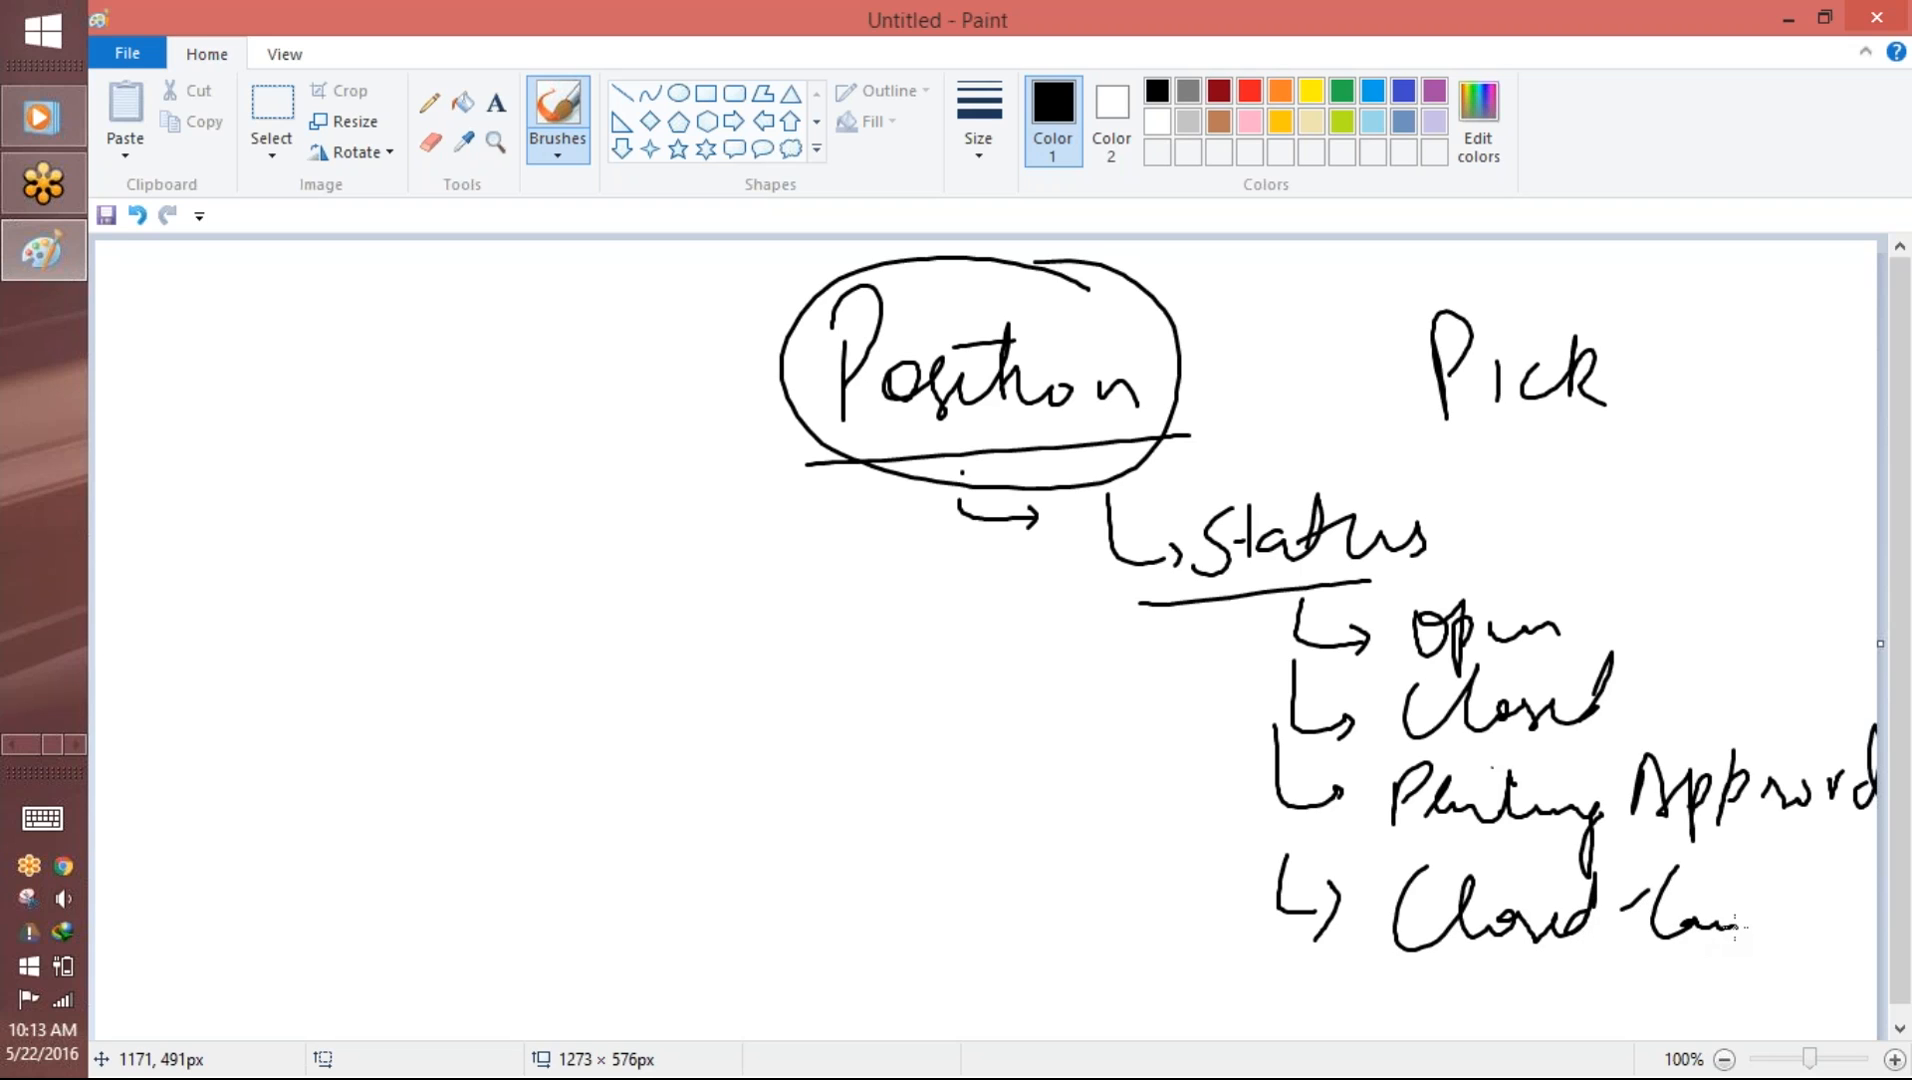
mouse_move(1630, 690)
mouse_down()
mouse_move(1768, 626)
mouse_move(1830, 670)
mouse_move(1846, 660)
mouse_up()
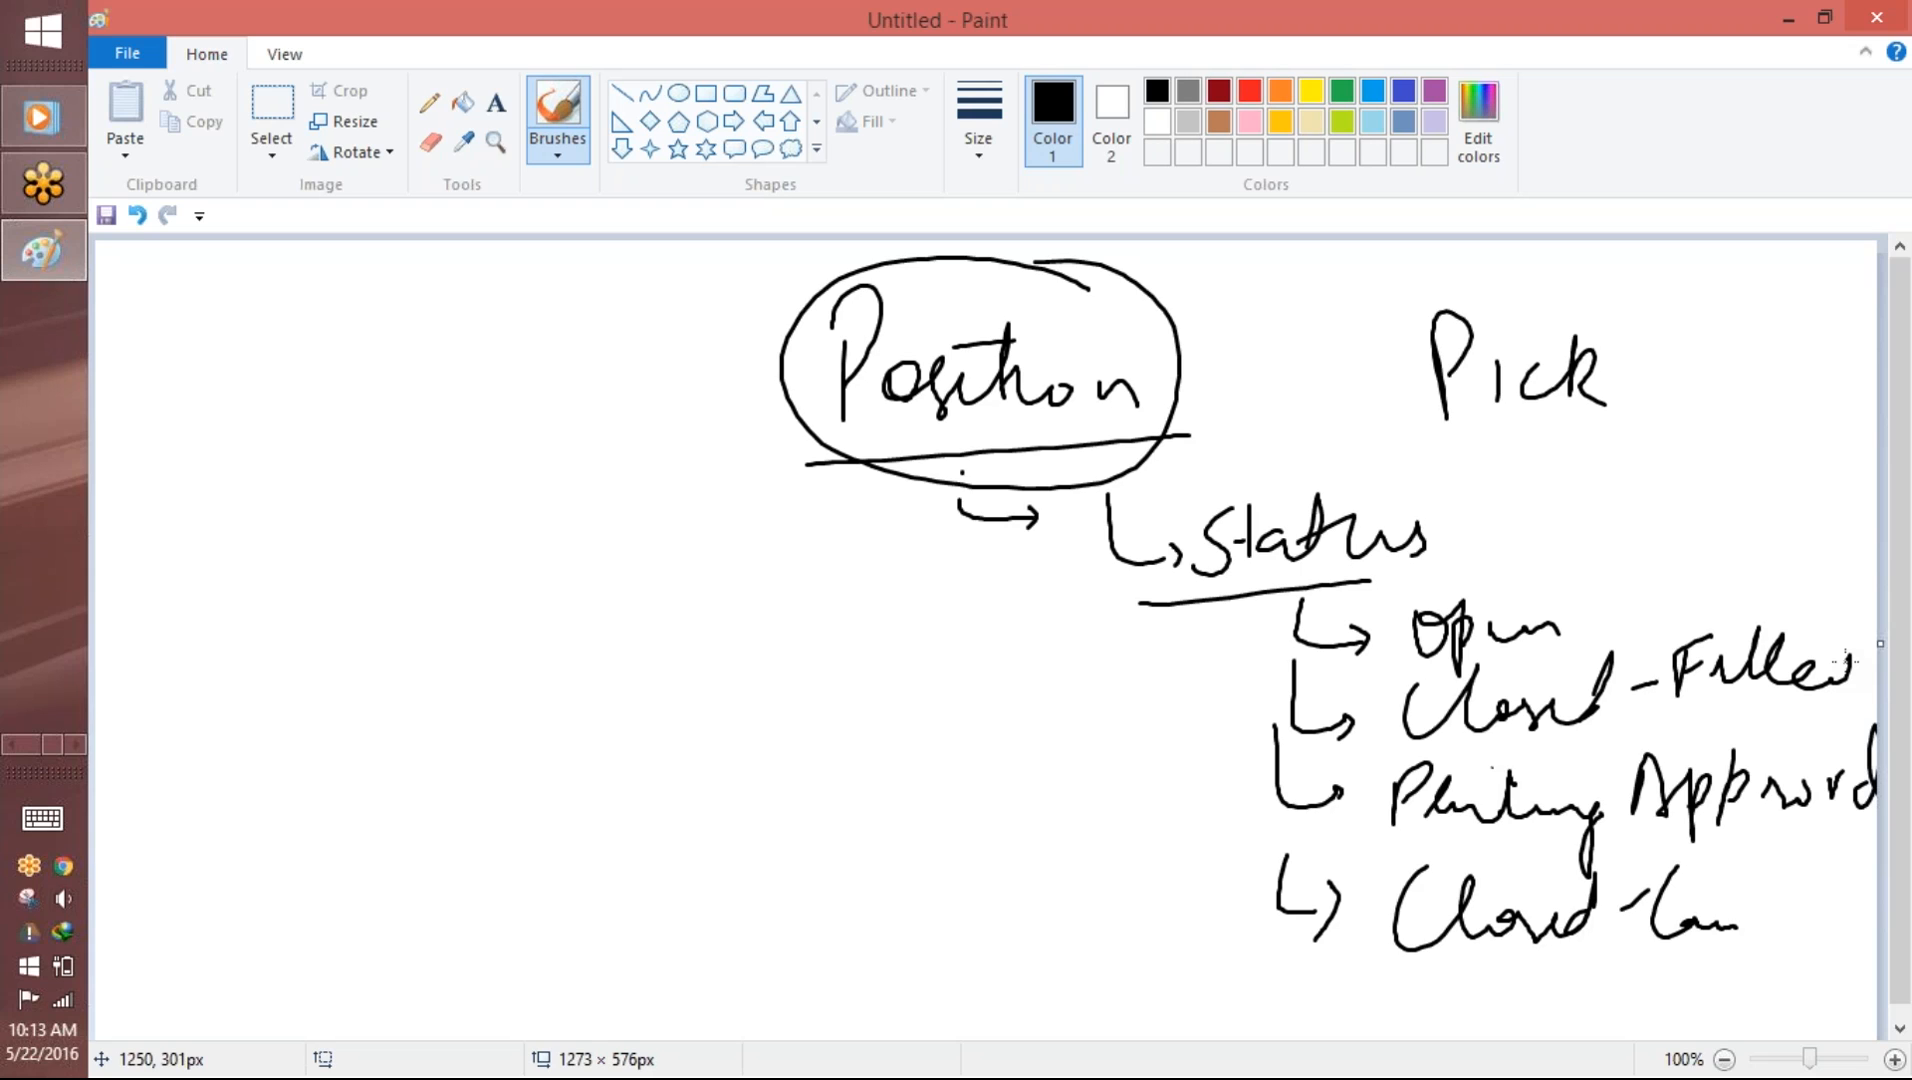
- Handwrite the words "Rent" and "Leasing" one below the other in the blank area beside the Position sketch, each with an arrow
drag(304, 630, 368, 632)
mouse_move(378, 545)
mouse_down()
mouse_move(400, 612)
mouse_move(460, 588)
mouse_move(498, 528)
mouse_up()
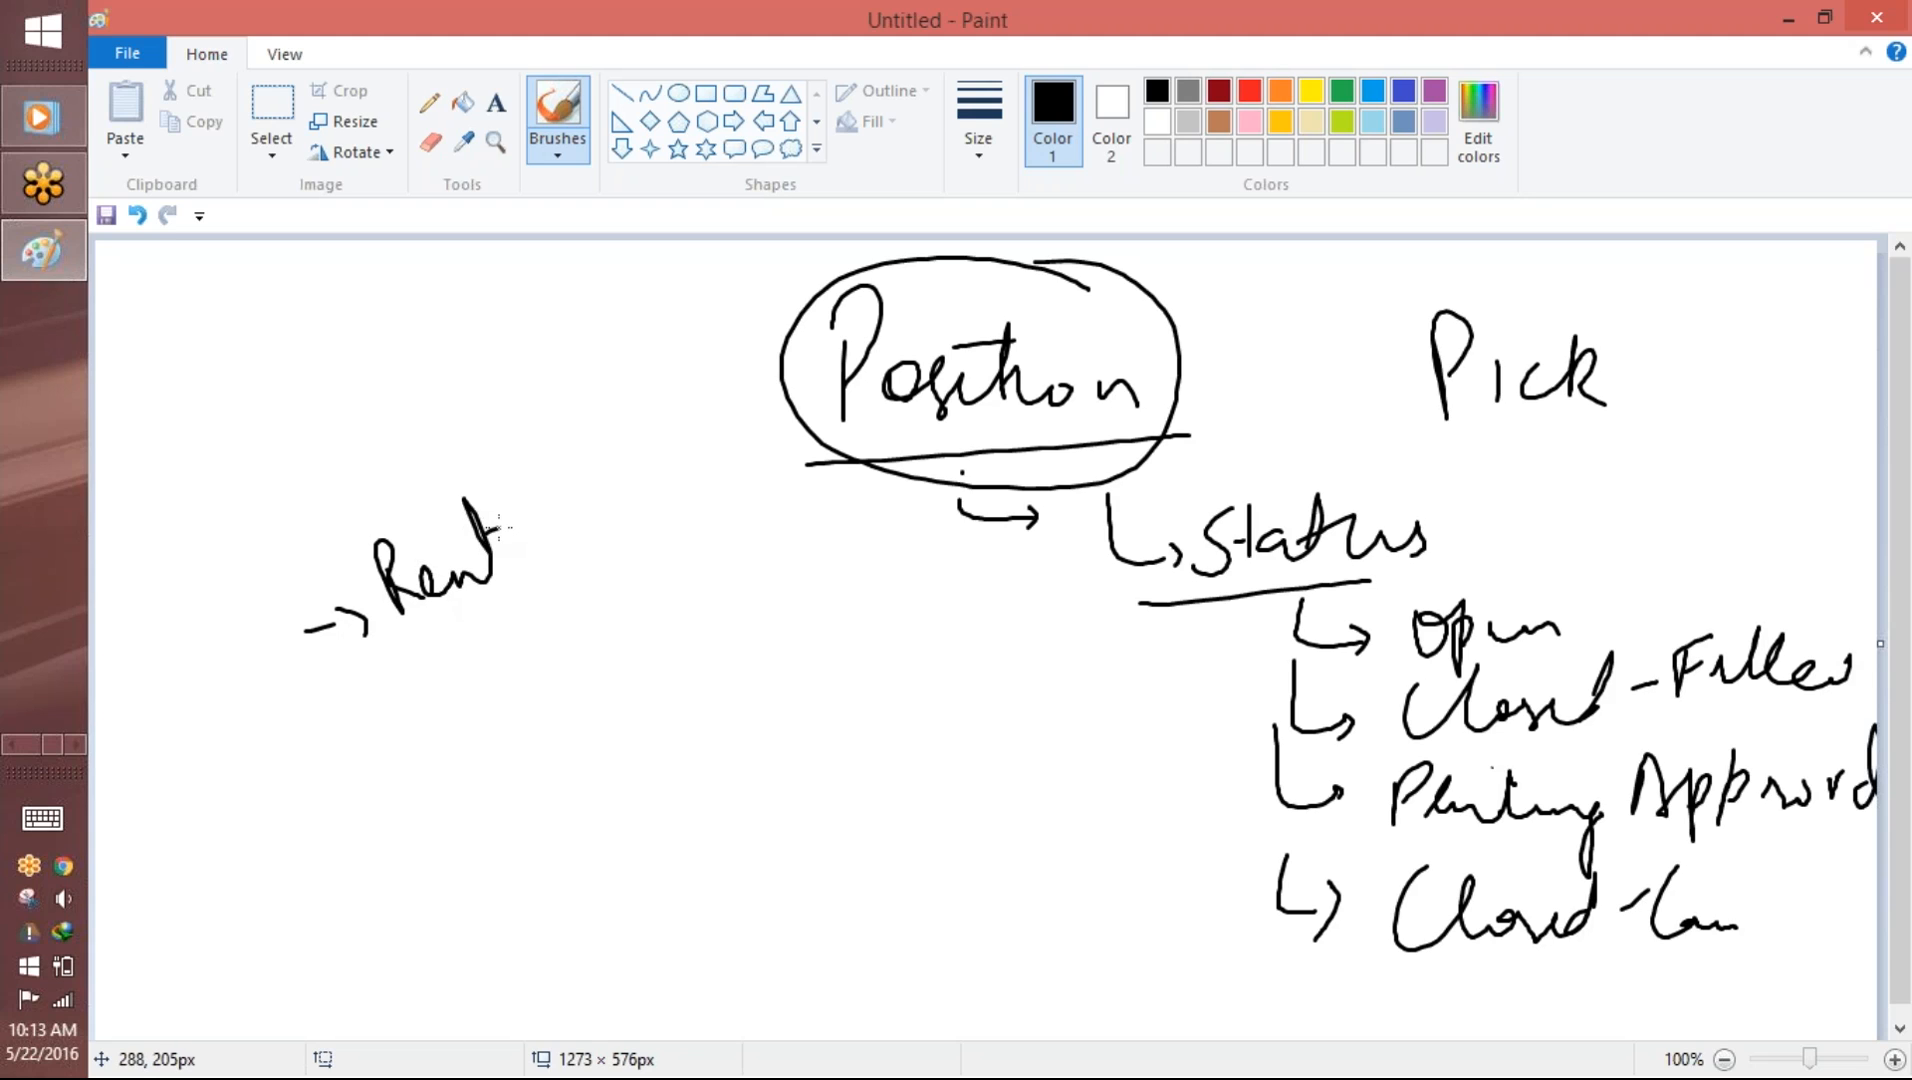
mouse_move(338, 730)
mouse_down()
mouse_move(392, 707)
mouse_move(405, 732)
mouse_up()
mouse_move(437, 662)
mouse_down()
mouse_move(490, 700)
mouse_move(586, 658)
mouse_move(590, 678)
mouse_up()
mouse_move(603, 662)
mouse_down()
mouse_move(651, 628)
mouse_move(690, 632)
mouse_up()
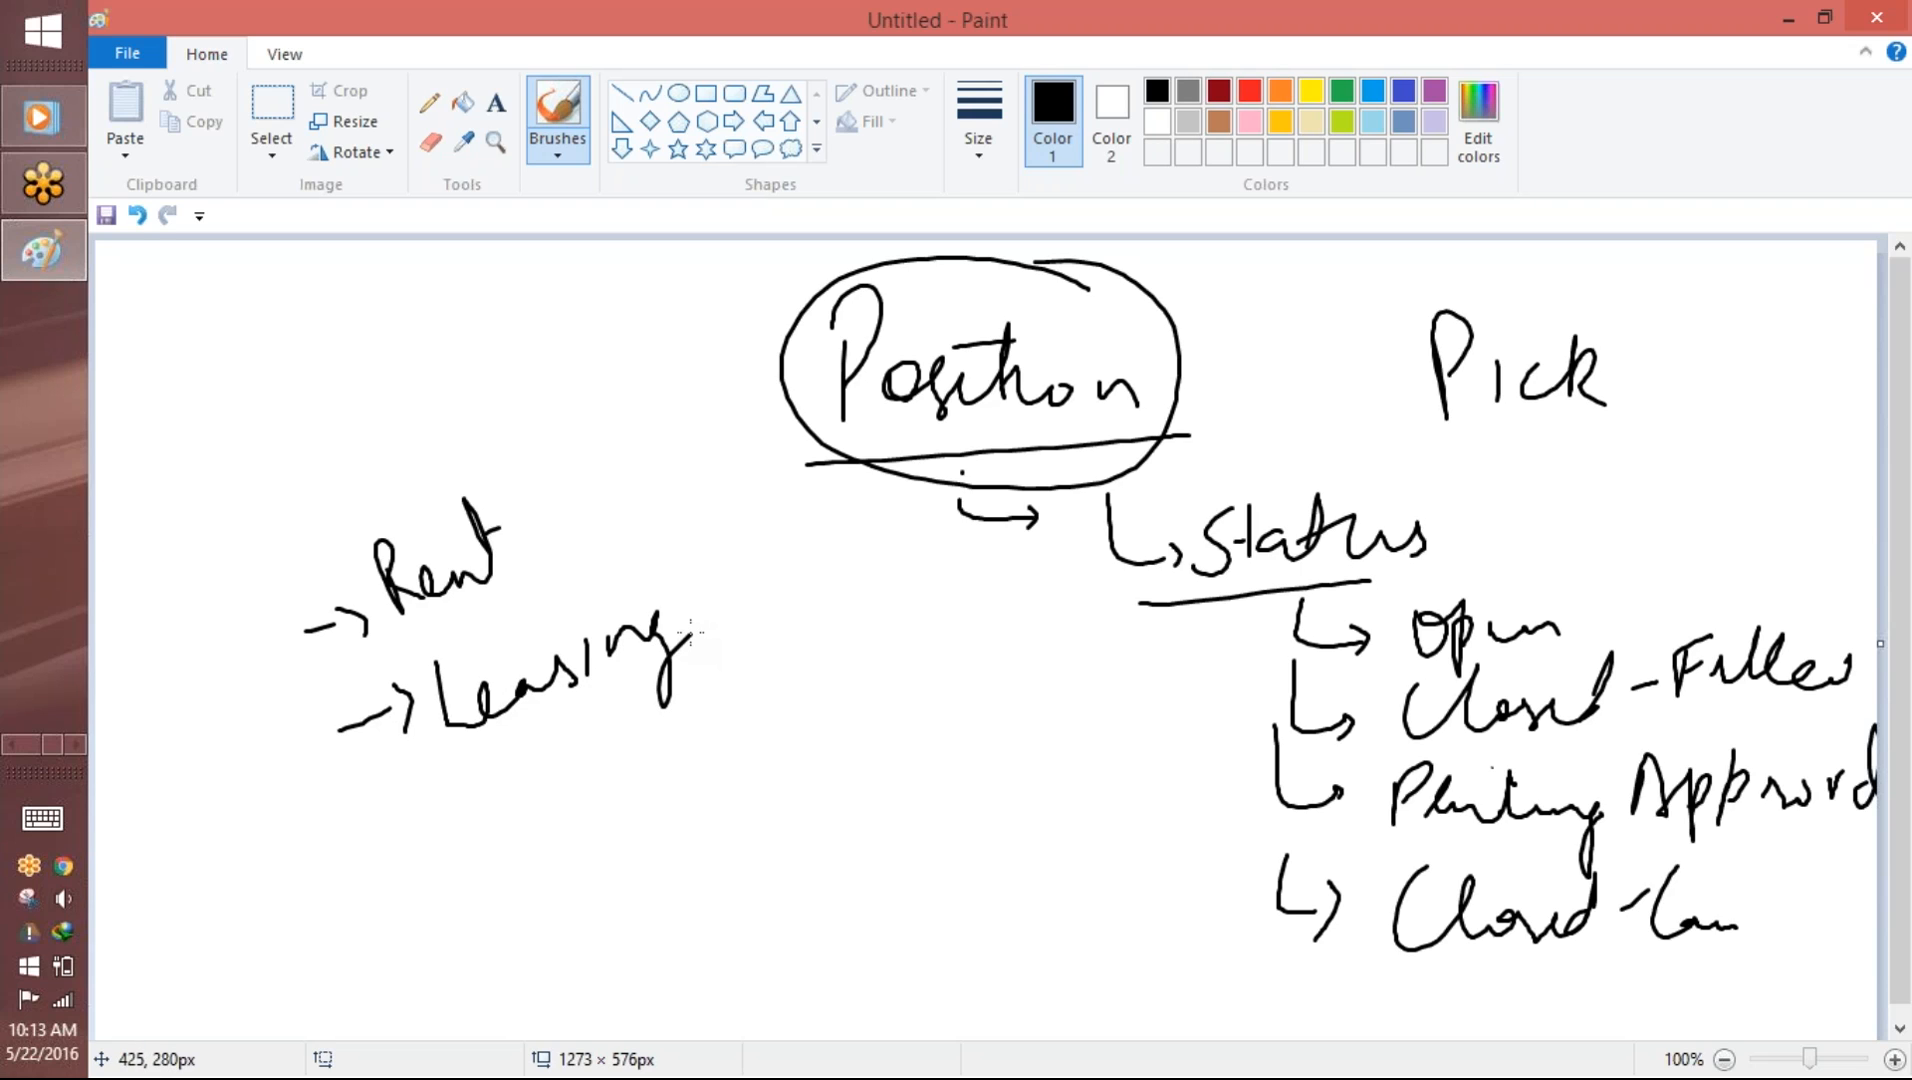
- Handwrite "Type" below the word "Leasing" and add small dash marks after it
drag(486, 828, 535, 795)
mouse_move(520, 800)
mouse_down()
mouse_move(548, 846)
mouse_move(598, 864)
mouse_up()
mouse_move(576, 792)
mouse_down()
mouse_move(602, 834)
mouse_move(634, 746)
mouse_up()
click(672, 786)
drag(670, 741, 686, 732)
- Circle "Rent" and "Leasing", and draw a slanted box divided into two parts beside "Leasing"
mouse_move(505, 482)
mouse_down()
mouse_move(515, 456)
mouse_move(455, 498)
mouse_up()
mouse_move(660, 550)
mouse_down()
mouse_move(397, 708)
mouse_move(700, 598)
mouse_up()
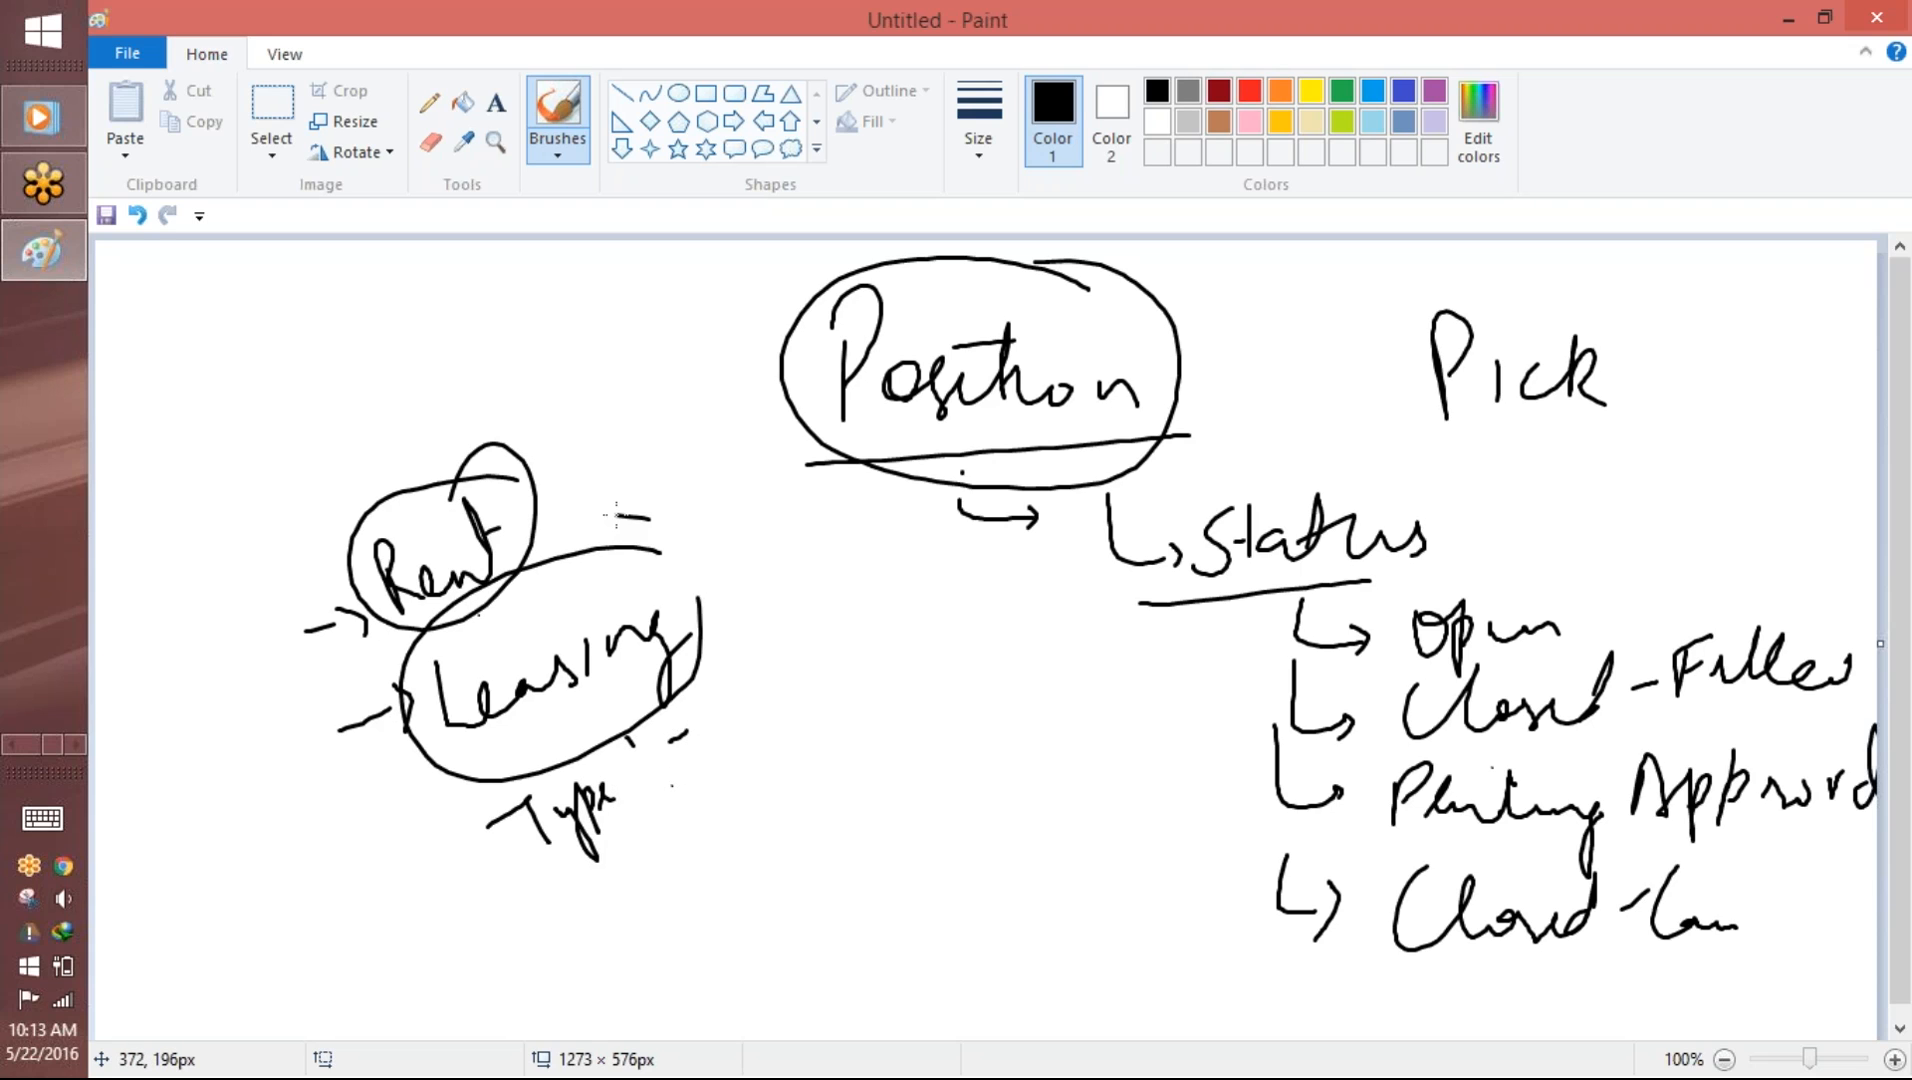
mouse_move(717, 695)
mouse_down()
mouse_move(763, 740)
mouse_move(939, 639)
mouse_move(776, 744)
mouse_up()
drag(810, 619, 875, 668)
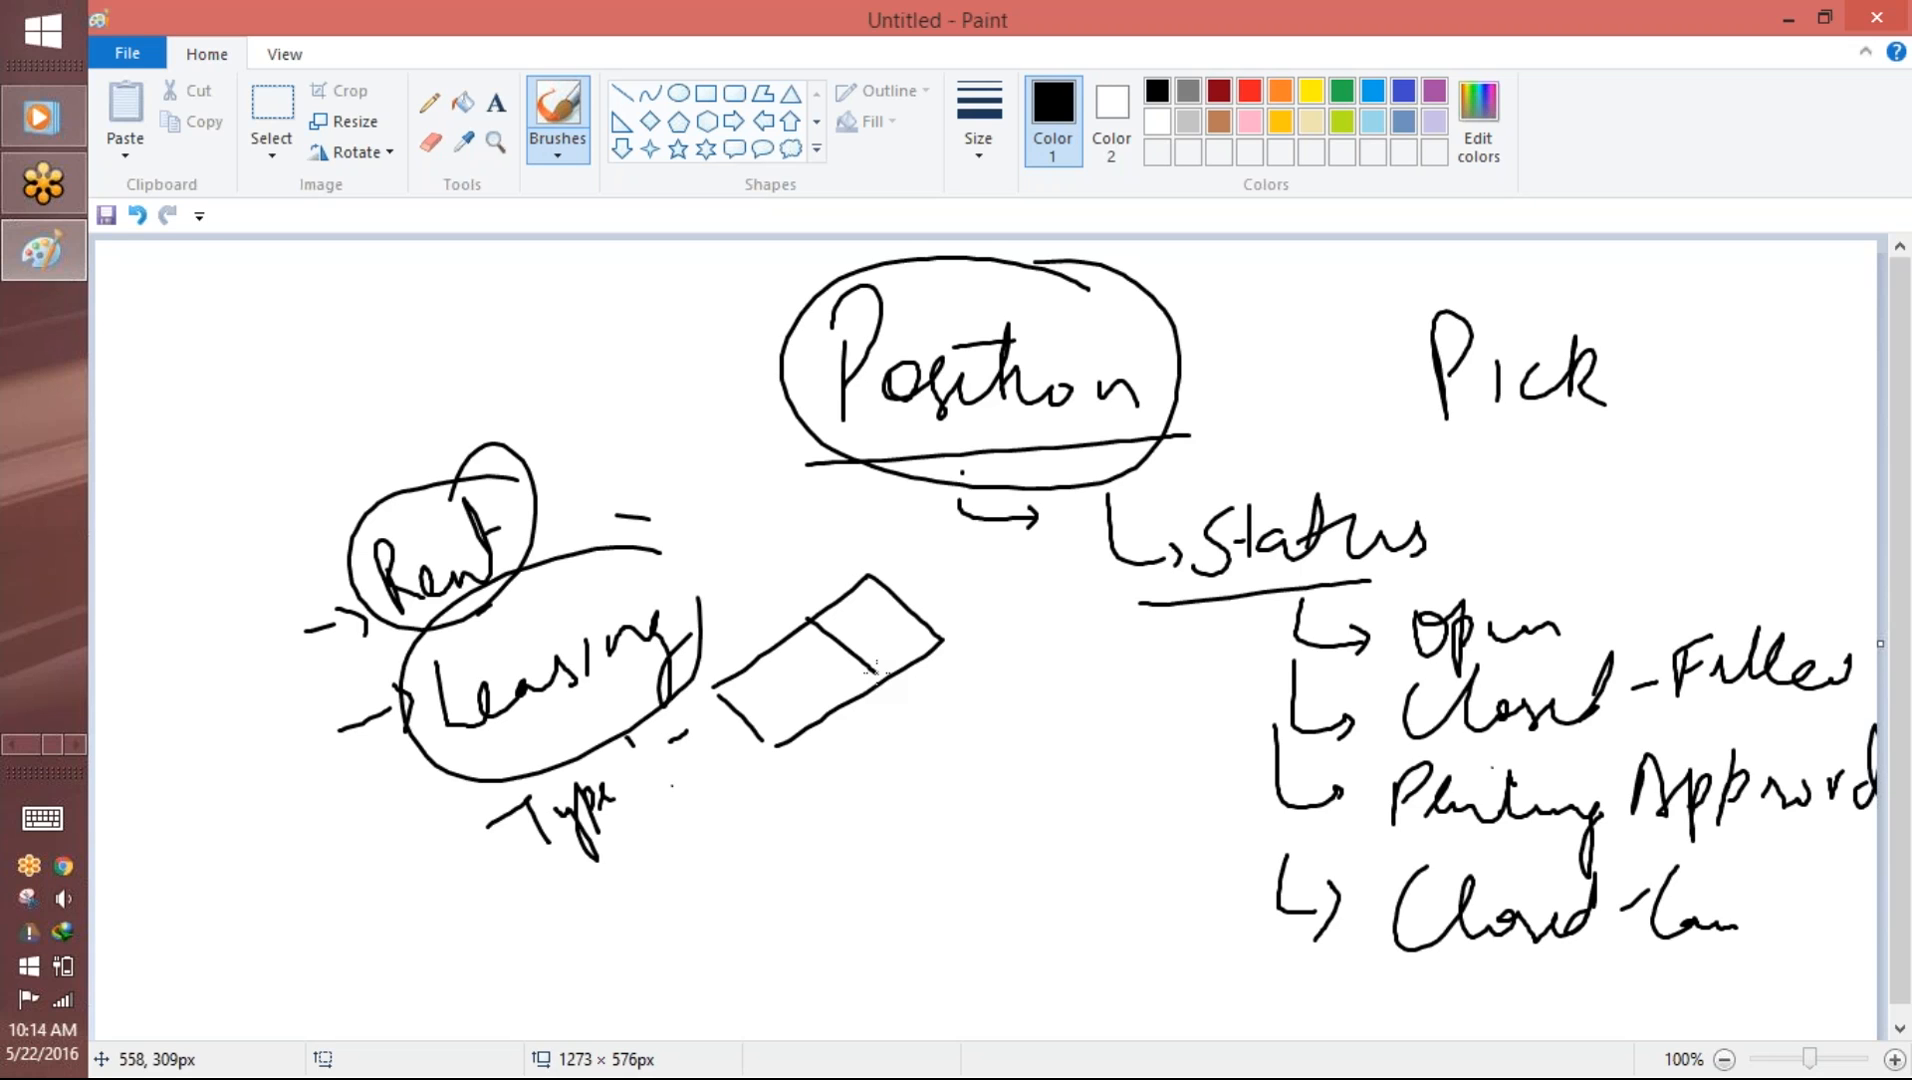
- Start a new blank picture without saving the current sketch
click(127, 53)
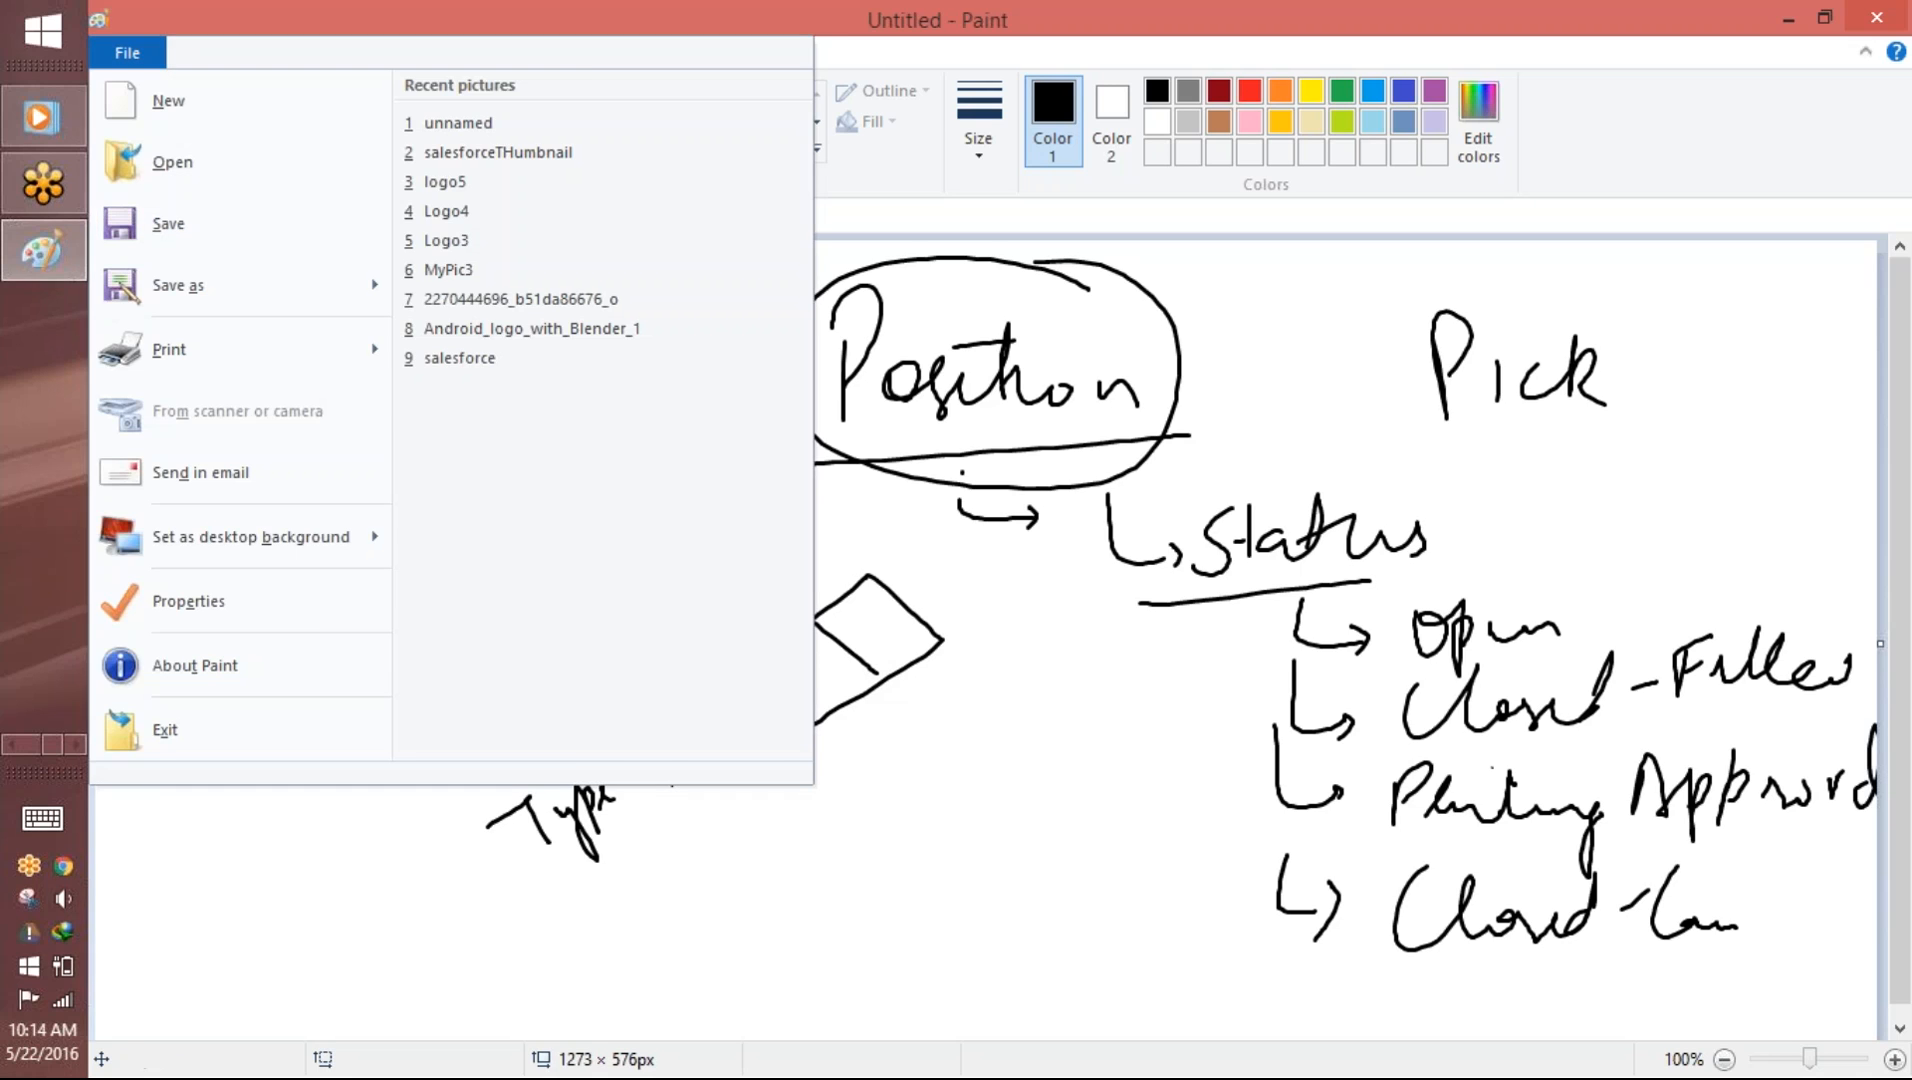
click(165, 94)
click(1040, 553)
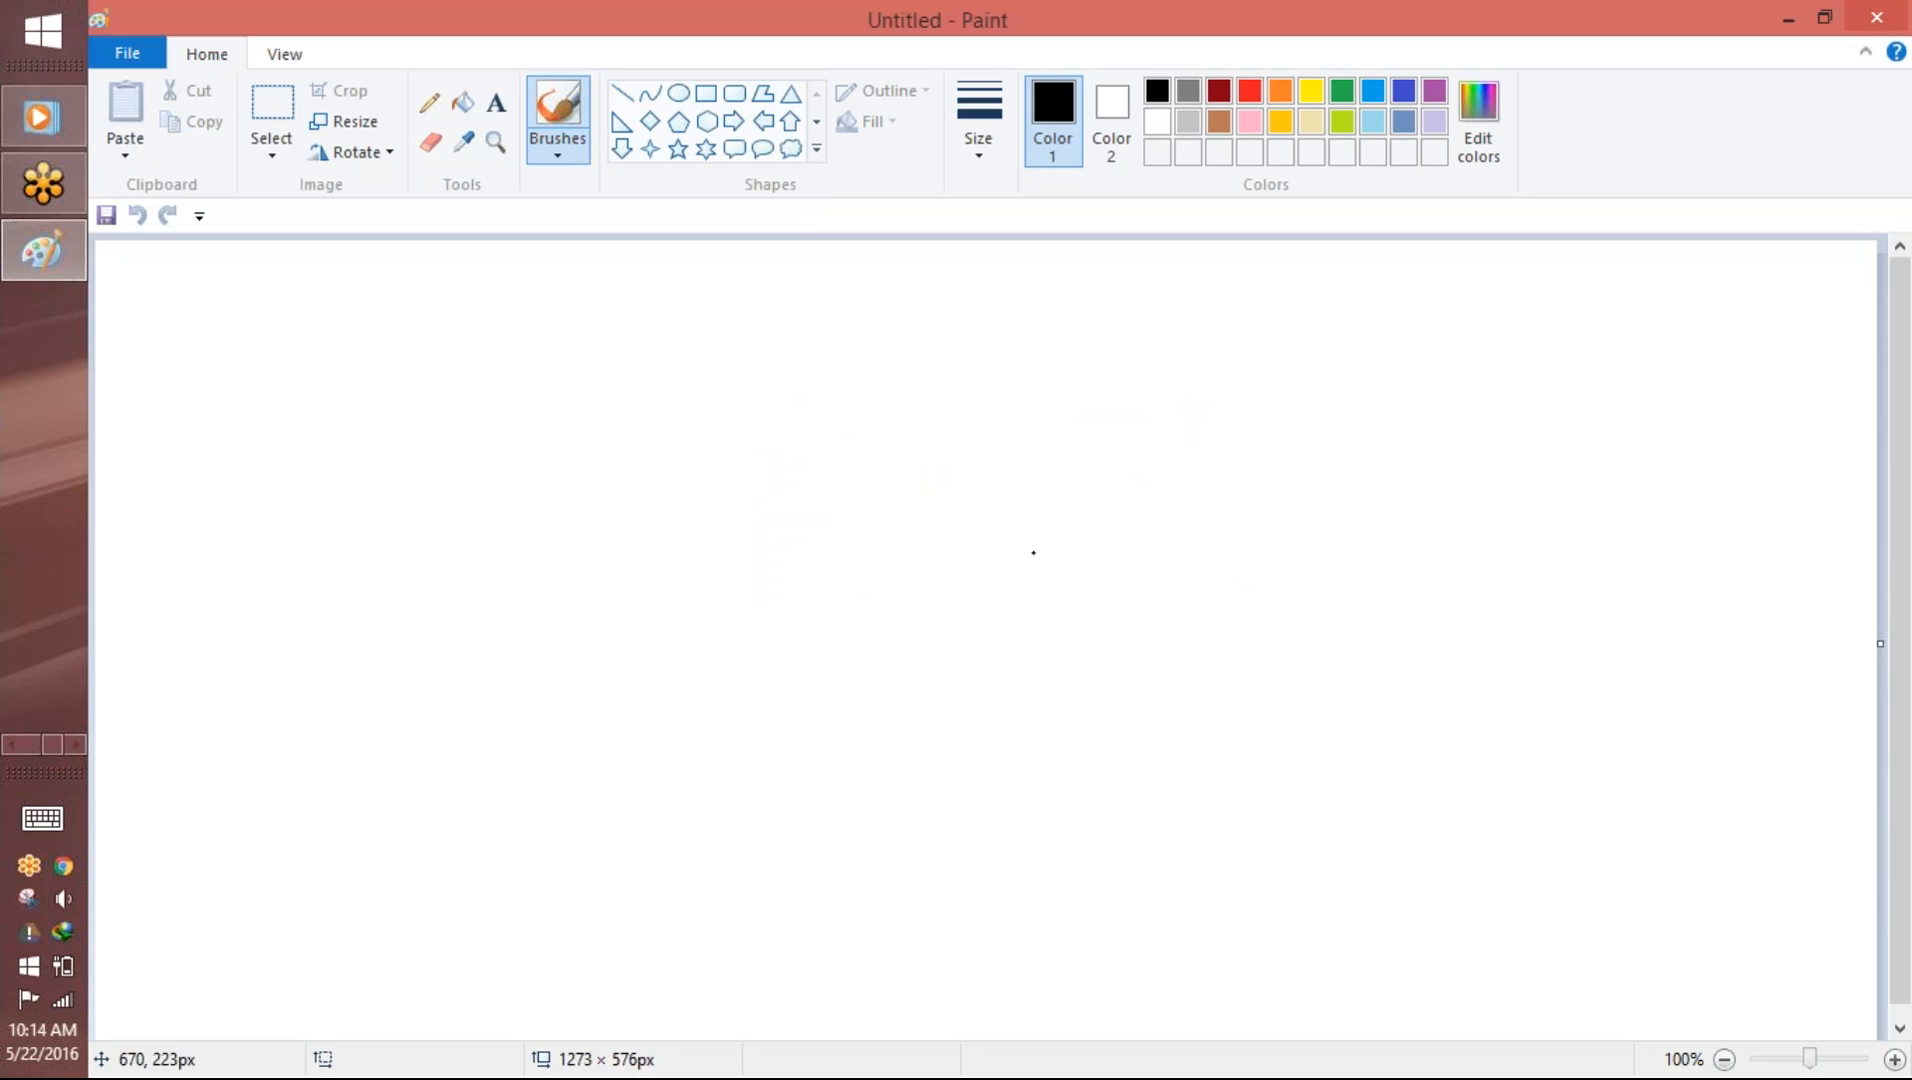
- Handwrite "What Co" near the upper middle of the canvas and draw a wide box divided into five columns below it
mouse_move(756, 346)
mouse_down()
mouse_move(800, 342)
mouse_move(860, 378)
mouse_move(884, 344)
mouse_move(946, 377)
mouse_up()
mouse_move(638, 457)
mouse_down()
mouse_move(636, 578)
mouse_move(1176, 397)
mouse_move(673, 641)
mouse_up()
drag(648, 540, 637, 635)
drag(753, 458, 766, 614)
drag(853, 441, 858, 600)
drag(982, 405, 989, 560)
drag(1080, 398, 1078, 550)
- Draw a second box beside the divided one with a small V-shaped mark in its upper corner, and handwrite "Mul" above it
mouse_move(1282, 366)
mouse_down()
mouse_move(1590, 339)
mouse_move(1274, 547)
mouse_up()
drag(1586, 343, 1278, 547)
drag(1516, 348, 1572, 350)
mouse_move(1322, 322)
mouse_down()
mouse_move(1362, 300)
mouse_move(1441, 340)
mouse_move(1406, 462)
mouse_up()
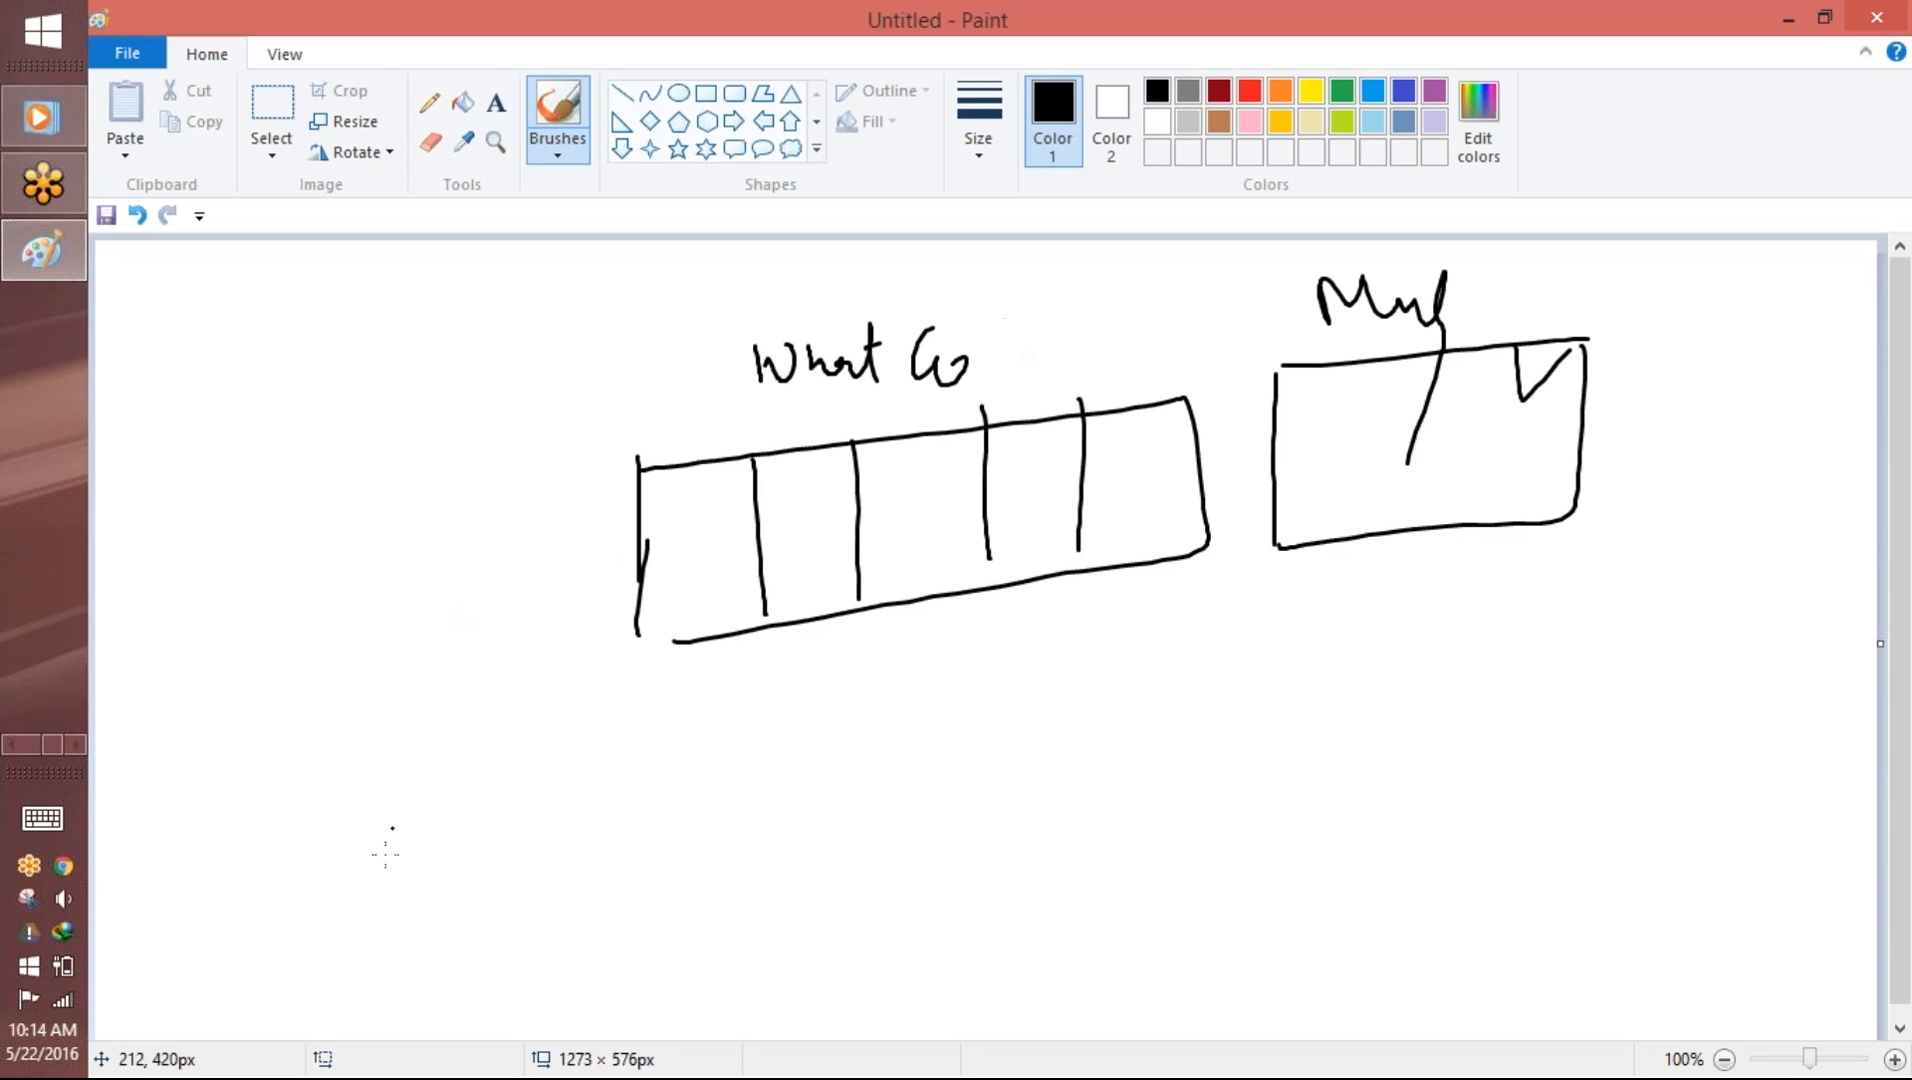
- Switch to Salesforce in Chrome and change the active app to Recruiting
click(12, 746)
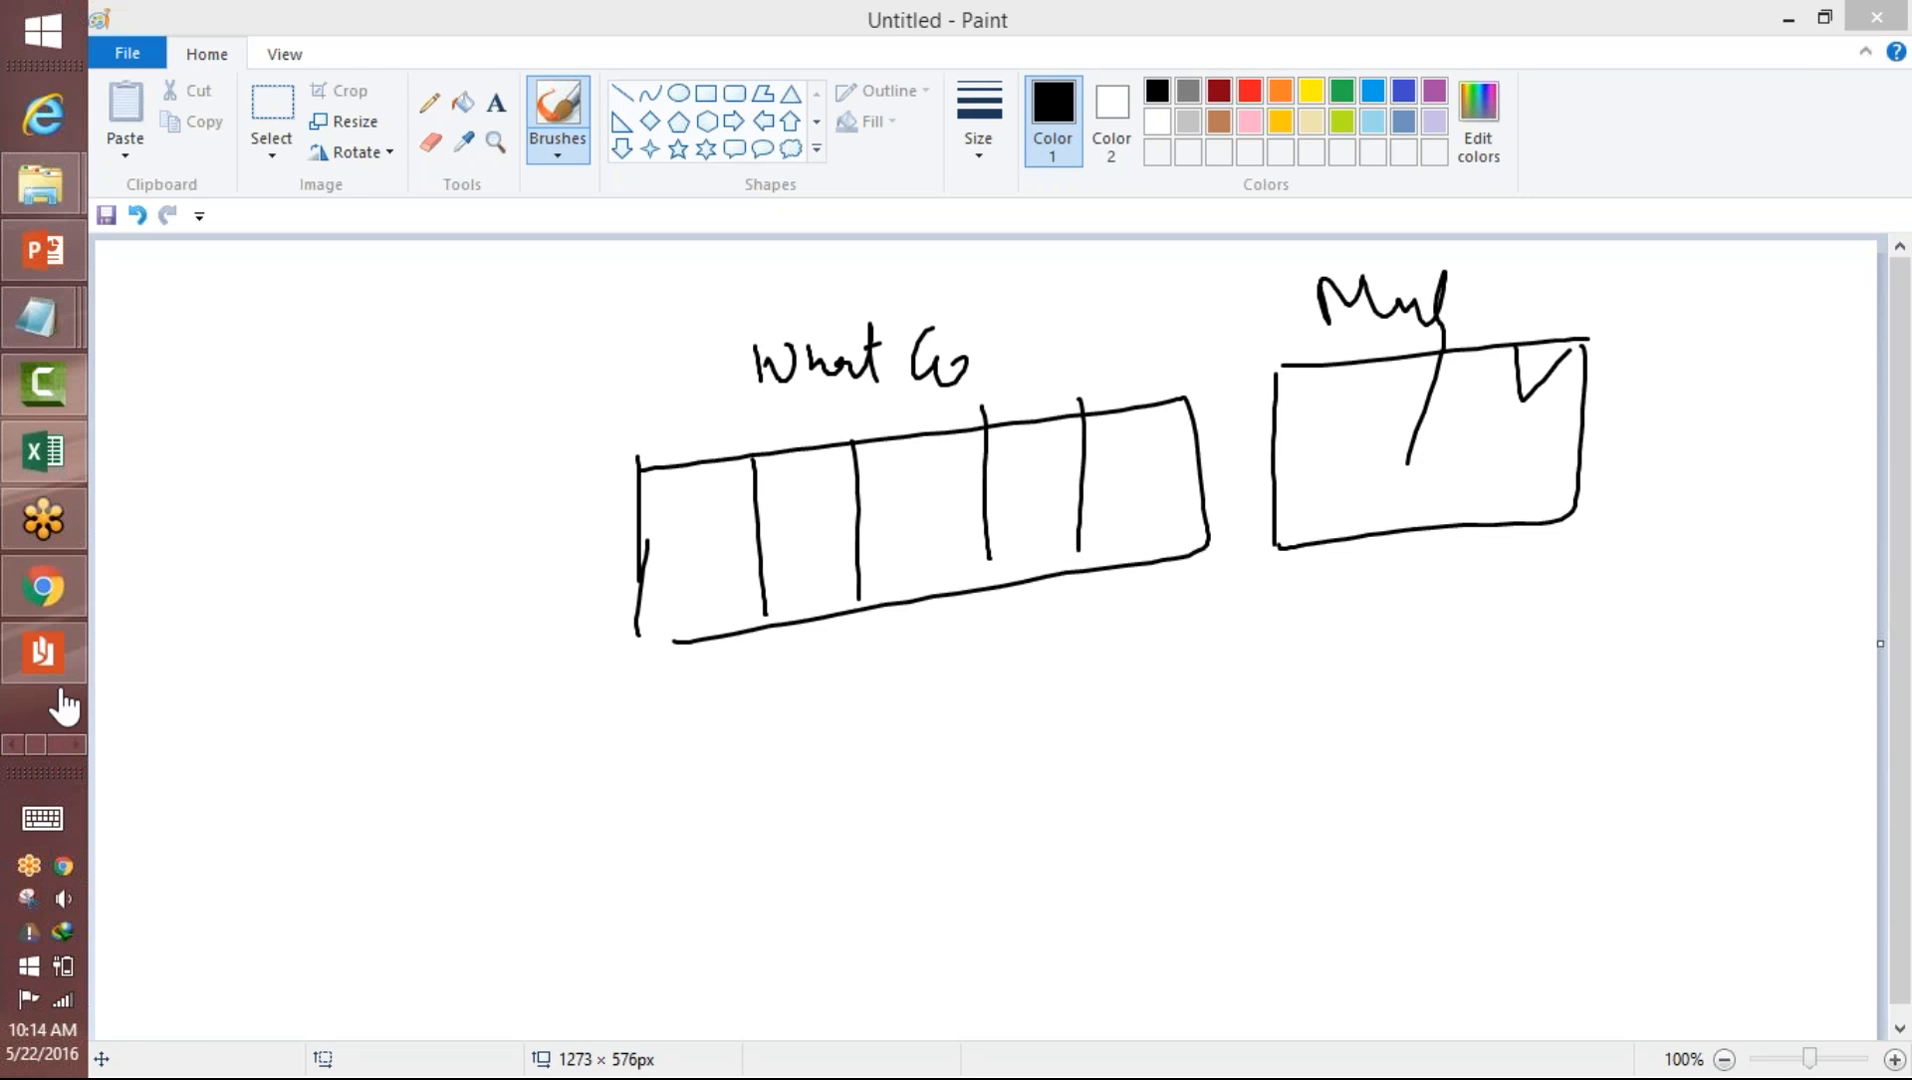
click(43, 588)
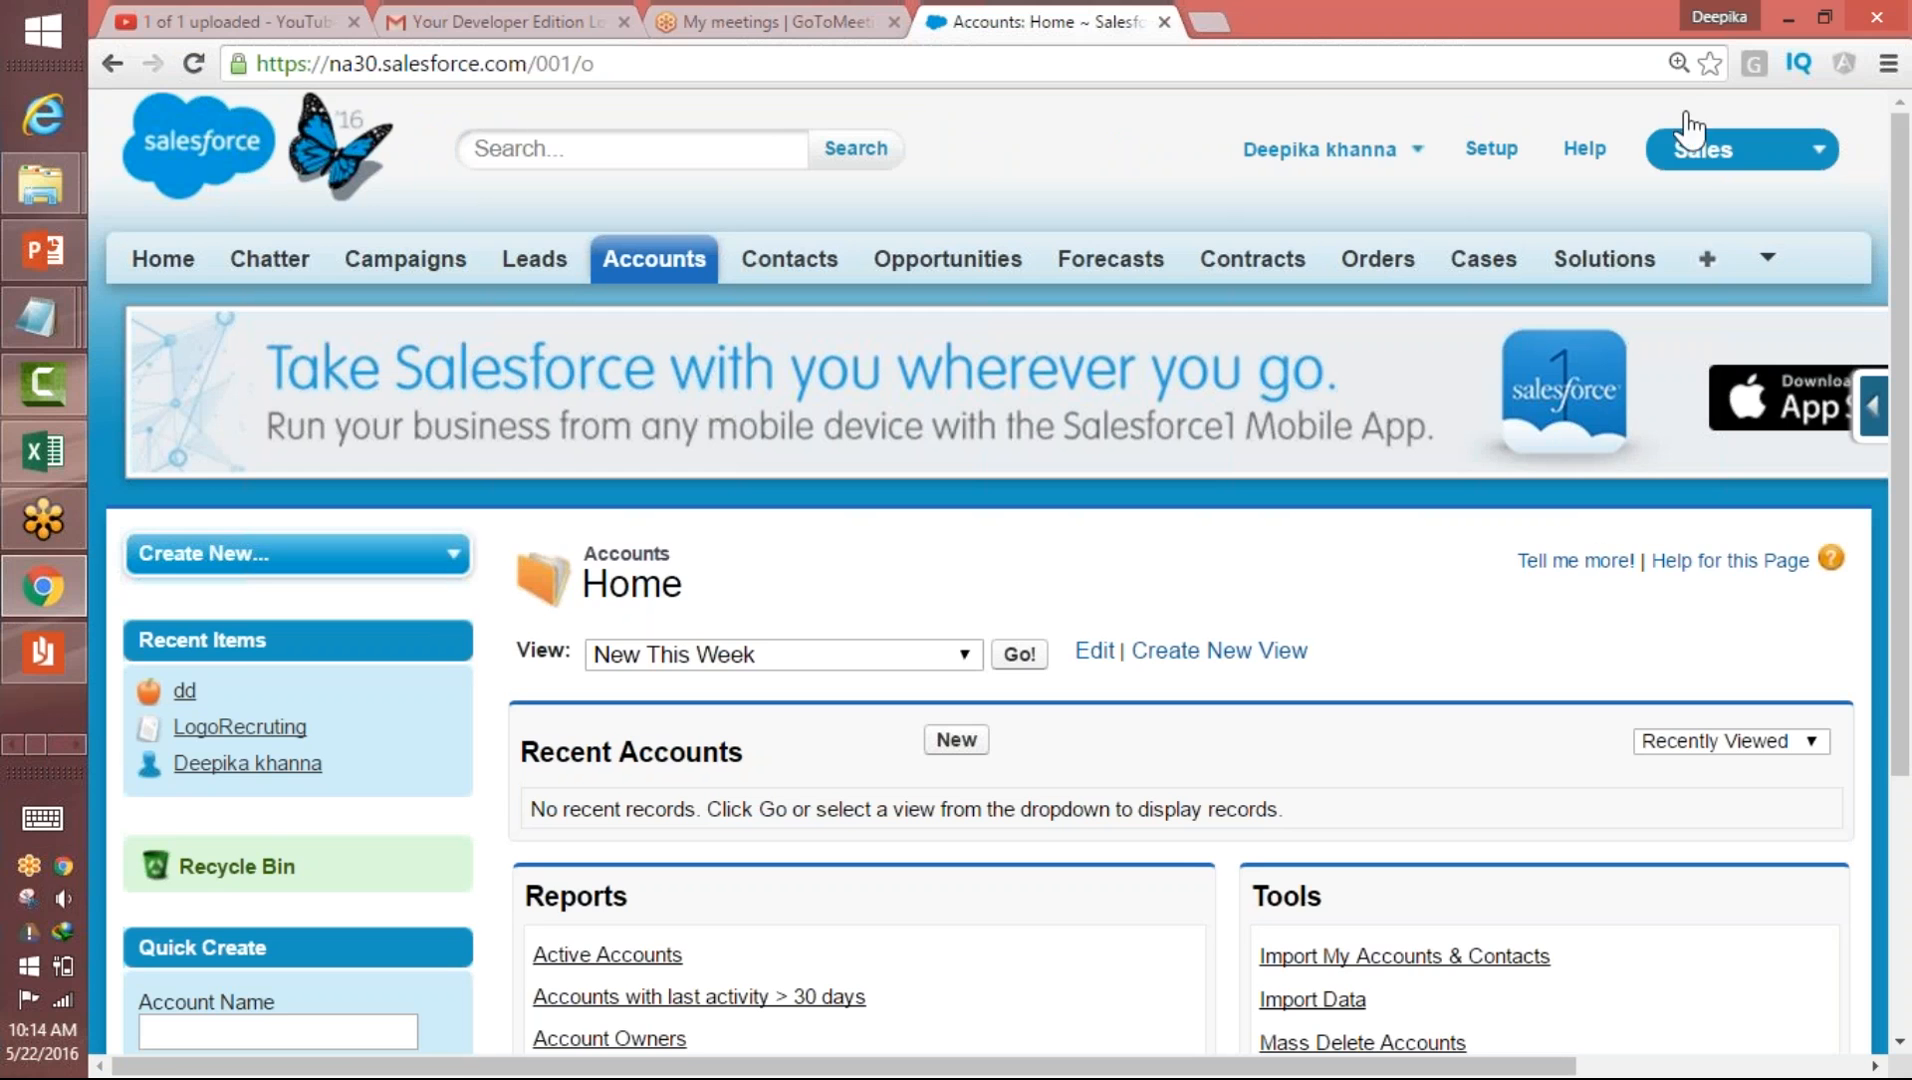
click(1703, 149)
click(1655, 488)
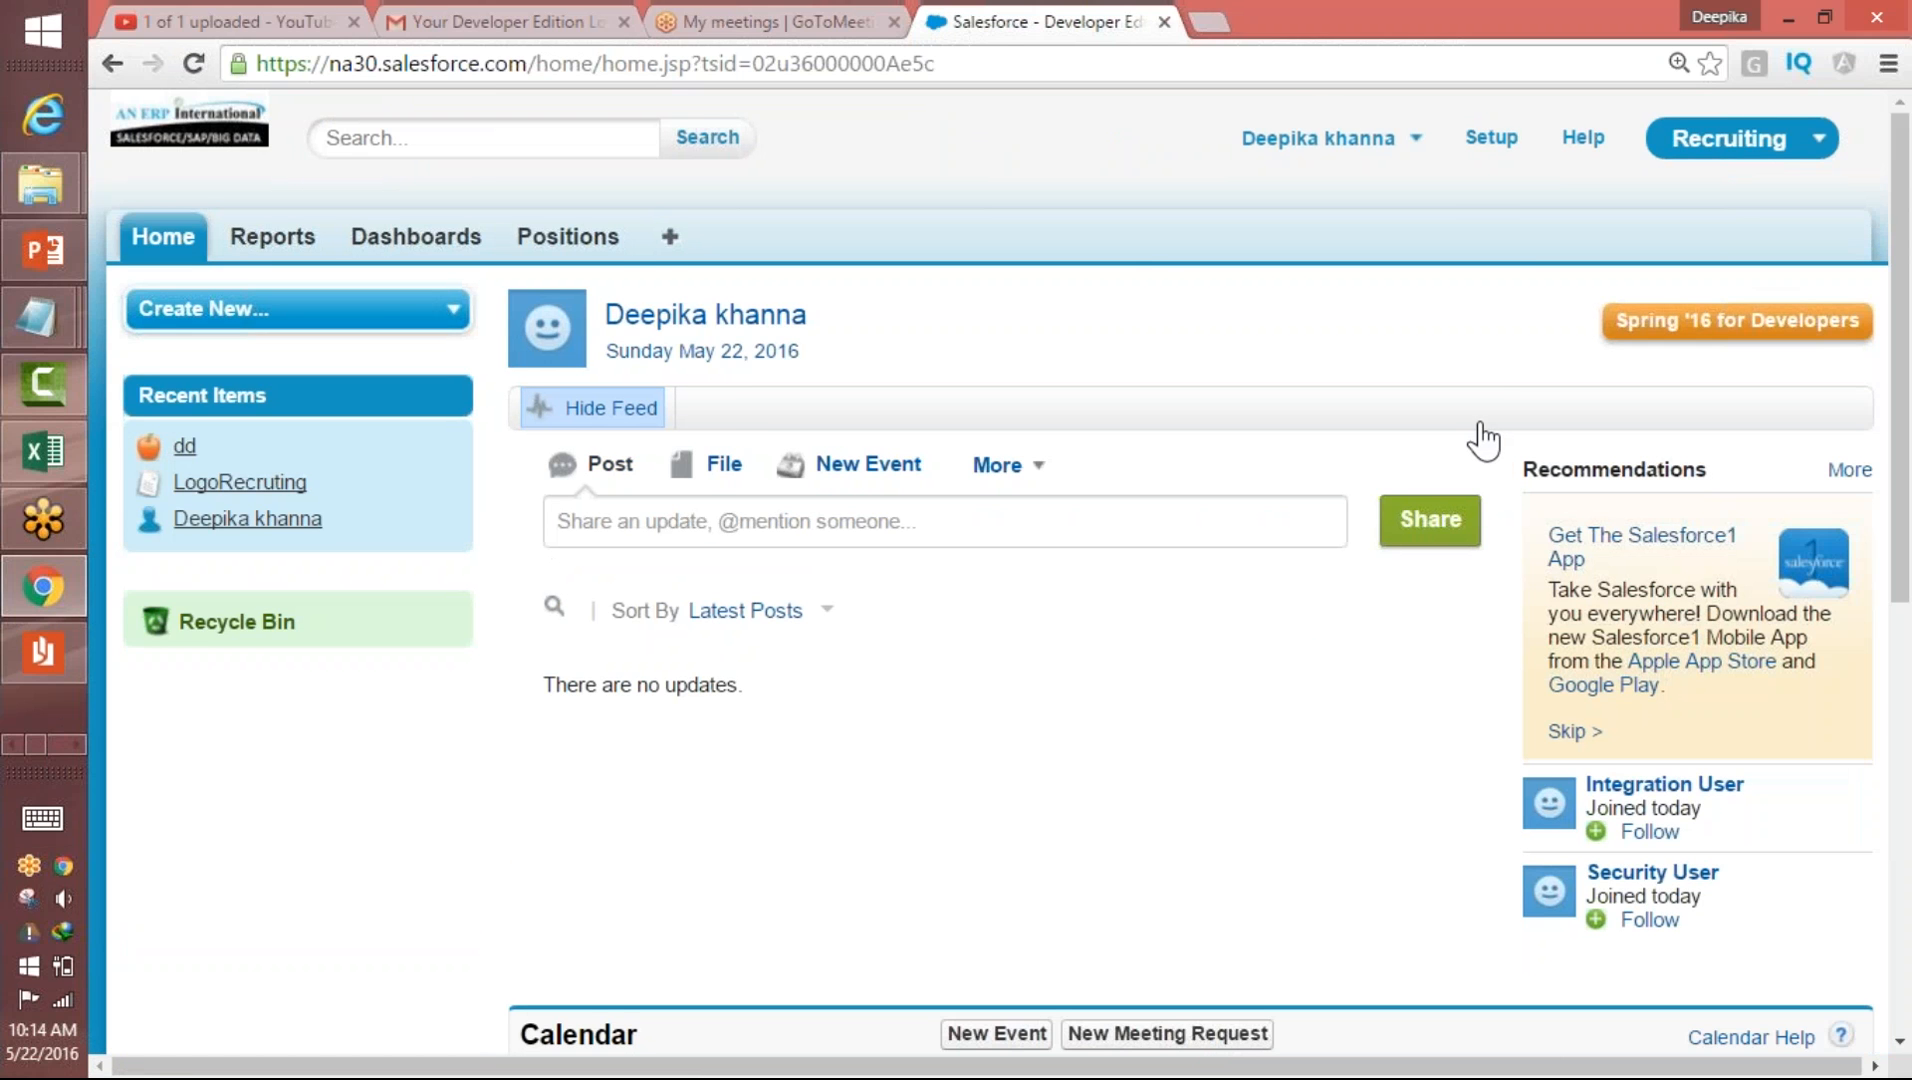
- Open the Positions home page and expand its Force.com quick-access menu
click(606, 240)
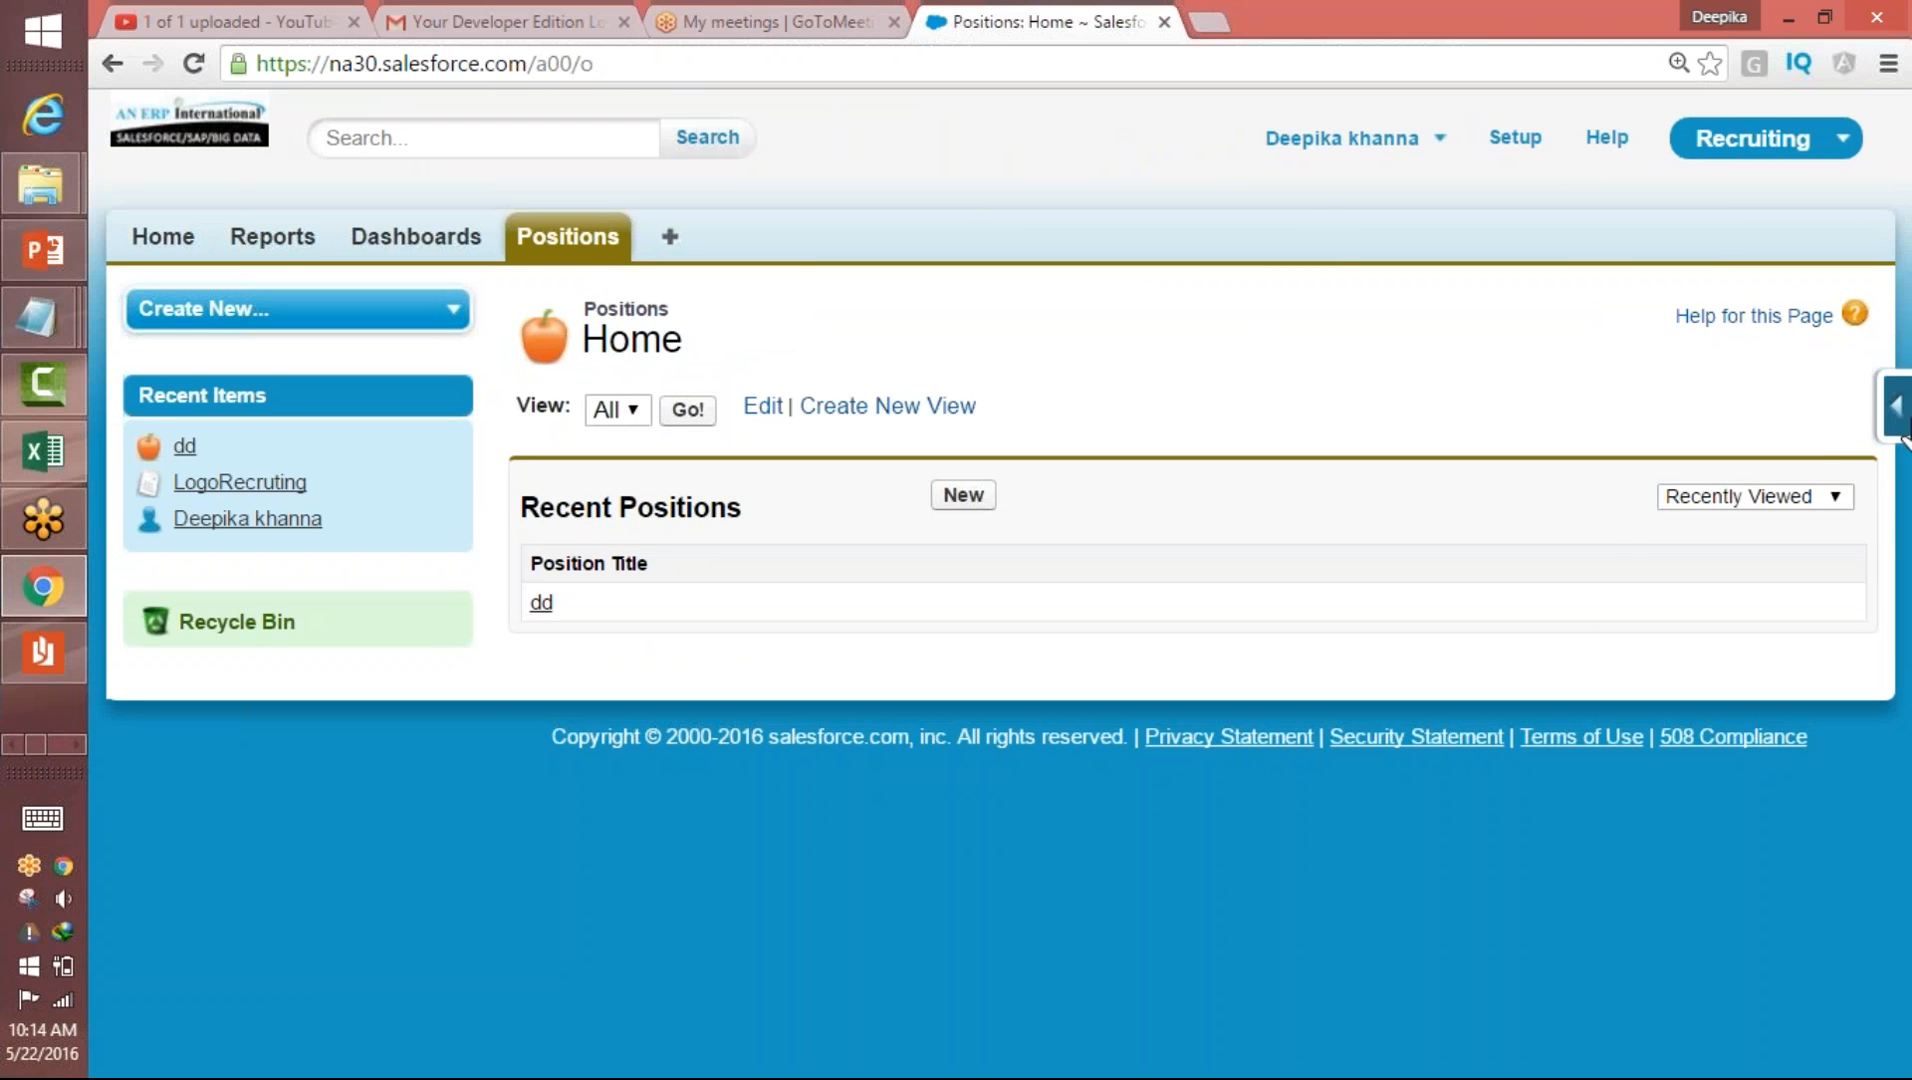
click(1893, 393)
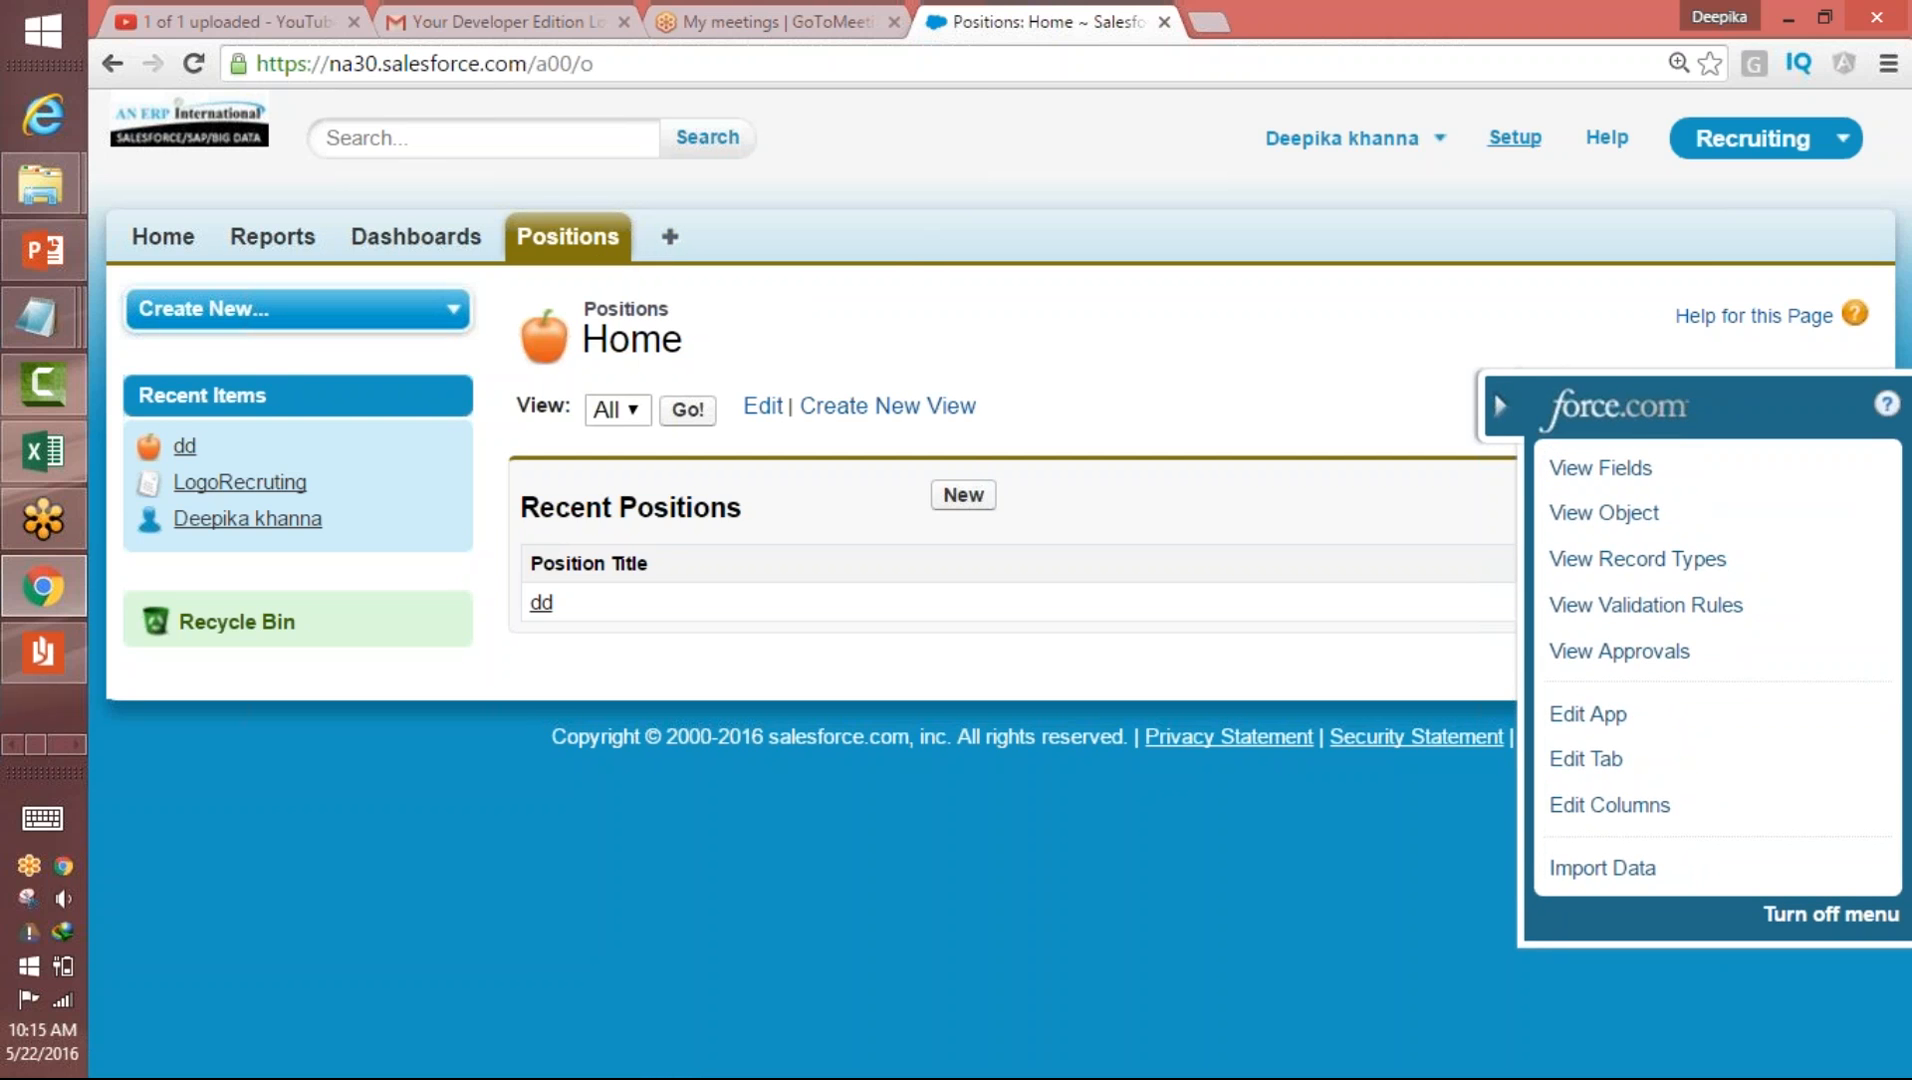
click(1515, 138)
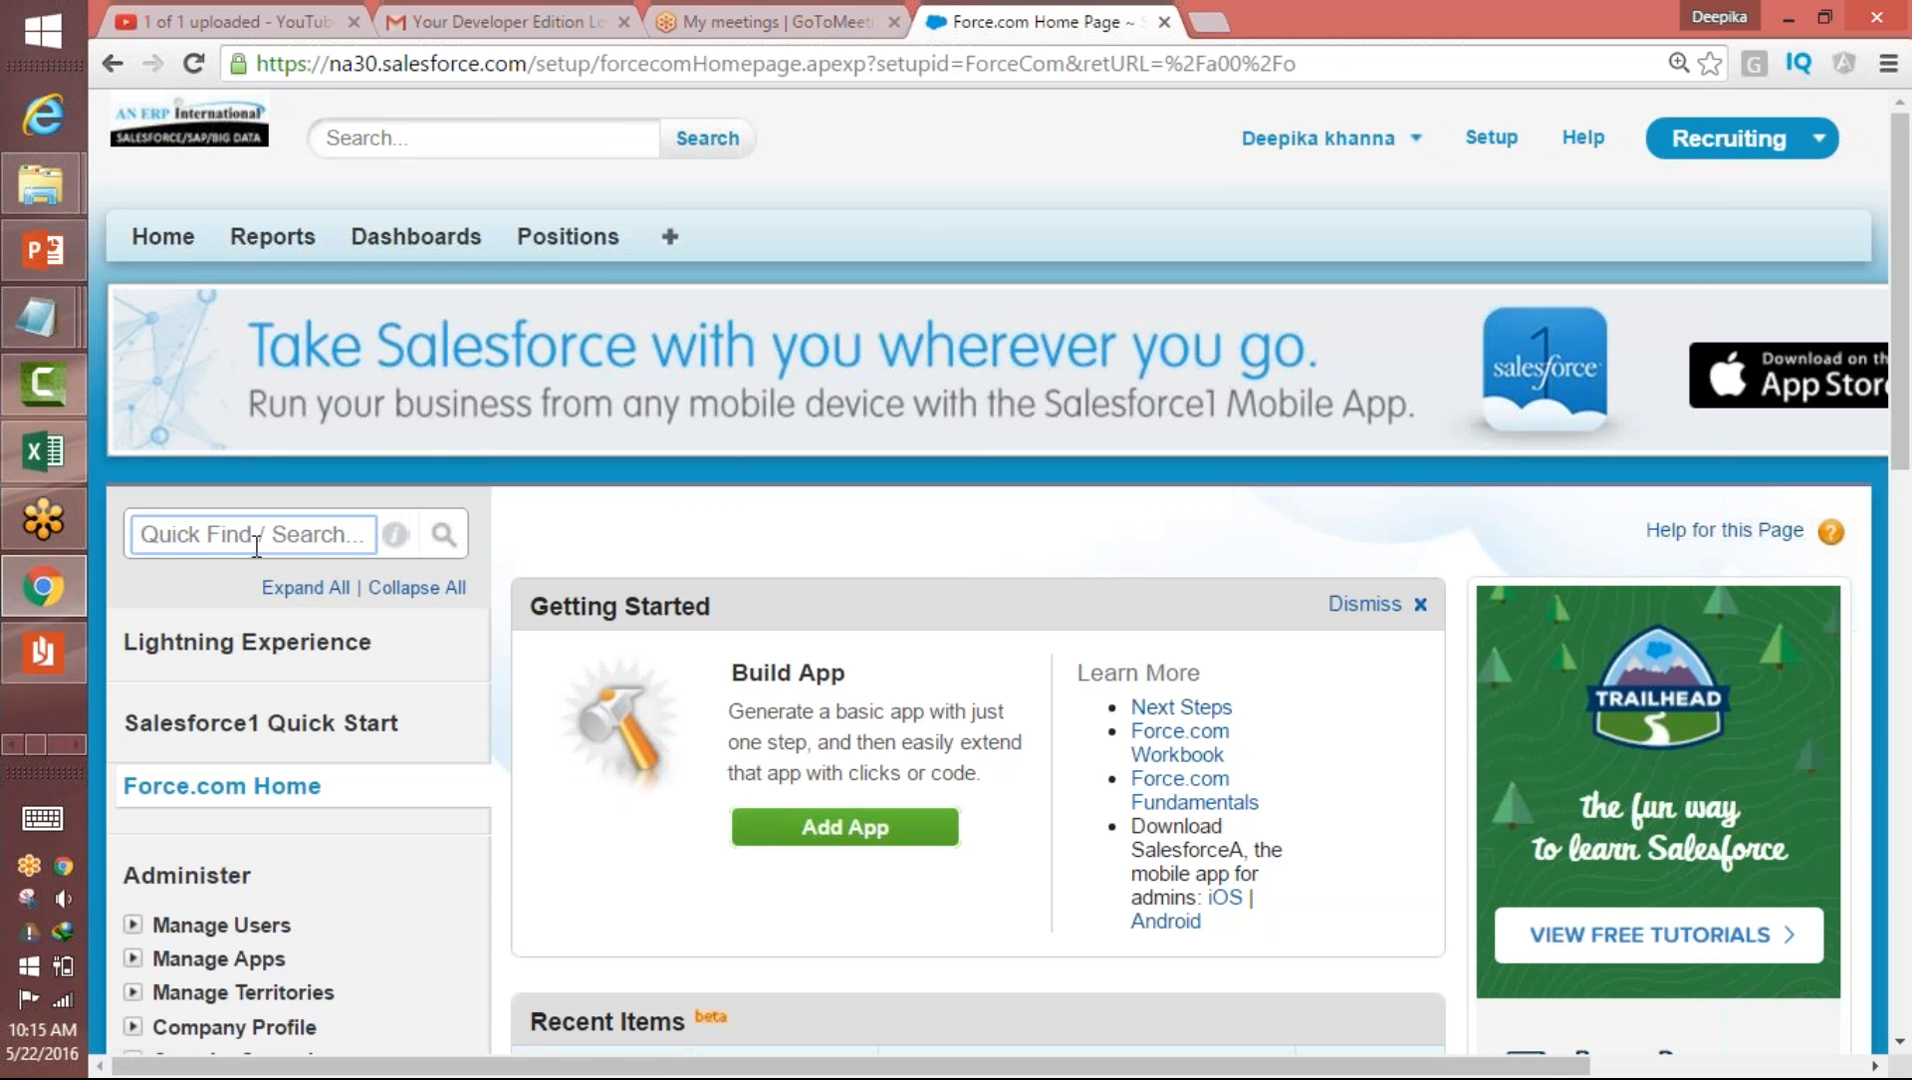
drag(371, 540, 116, 531)
key(BackSpace)
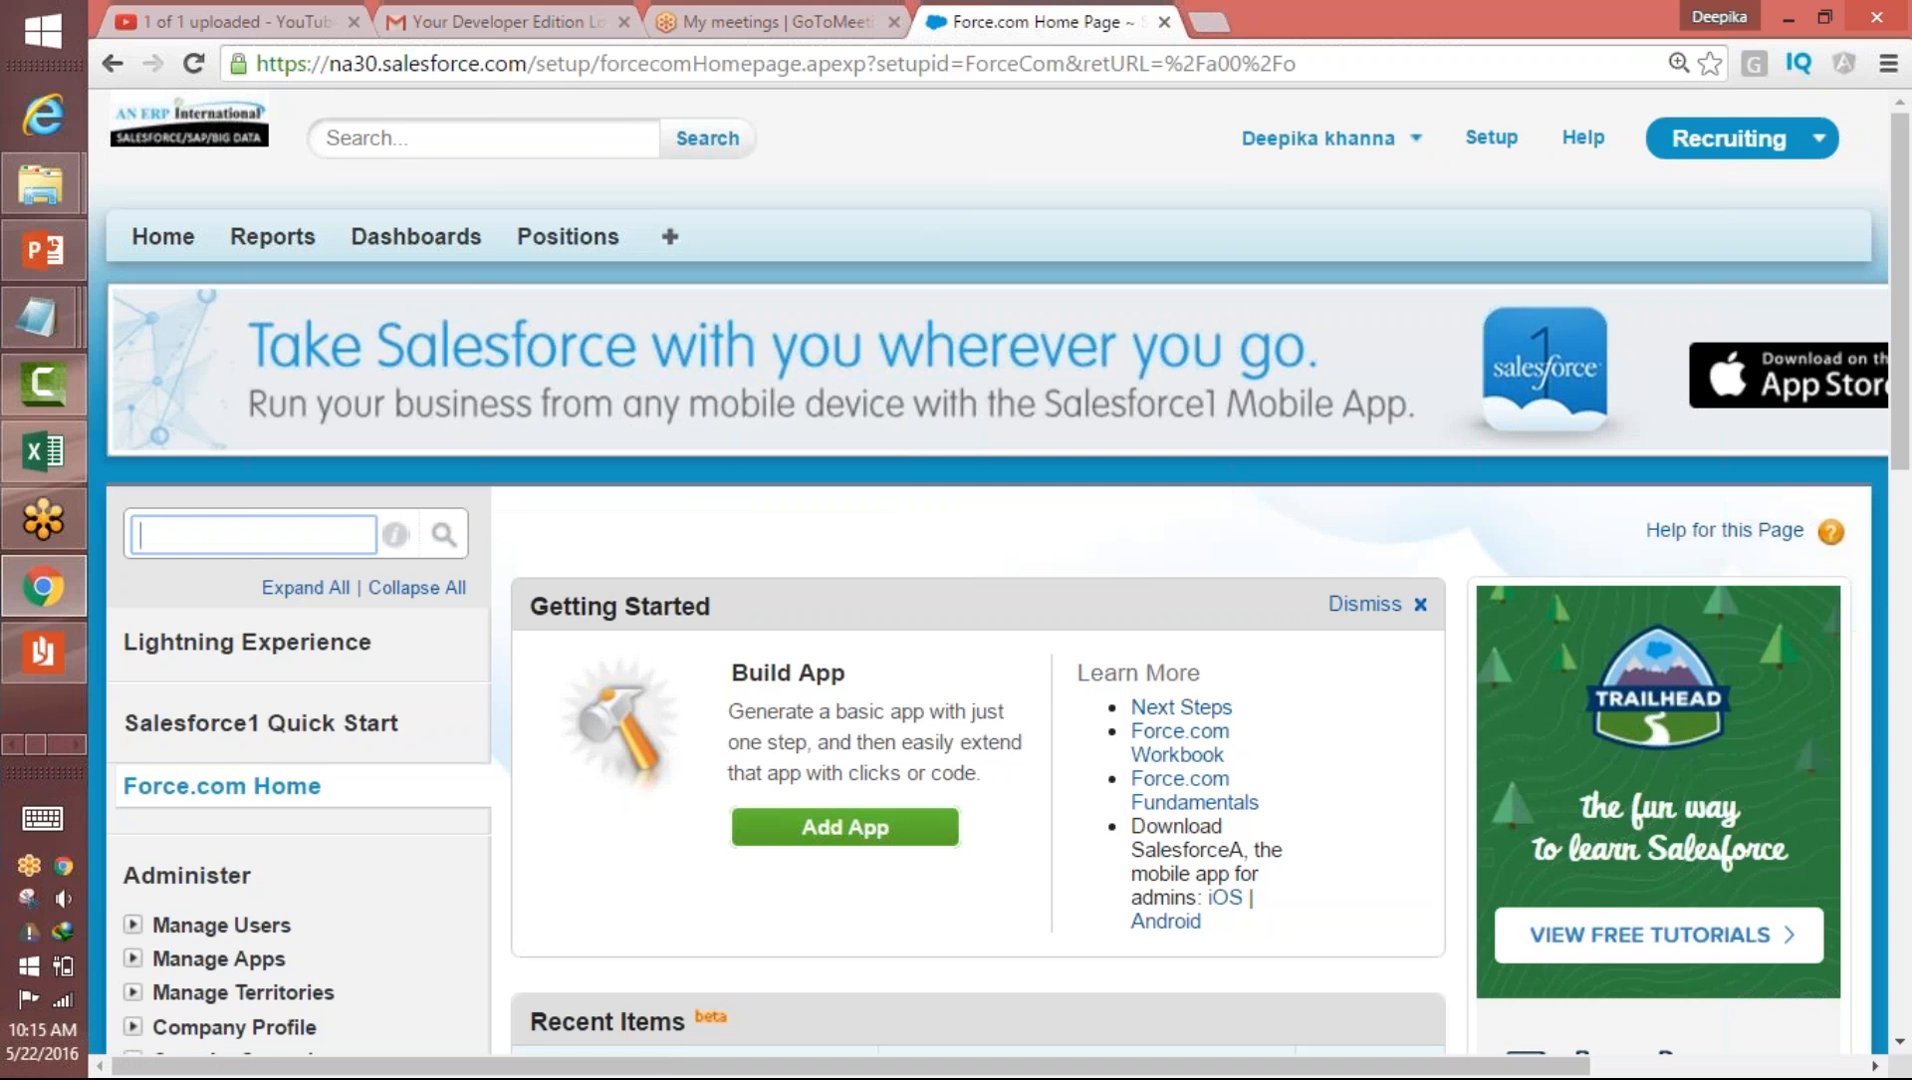
text(obj)
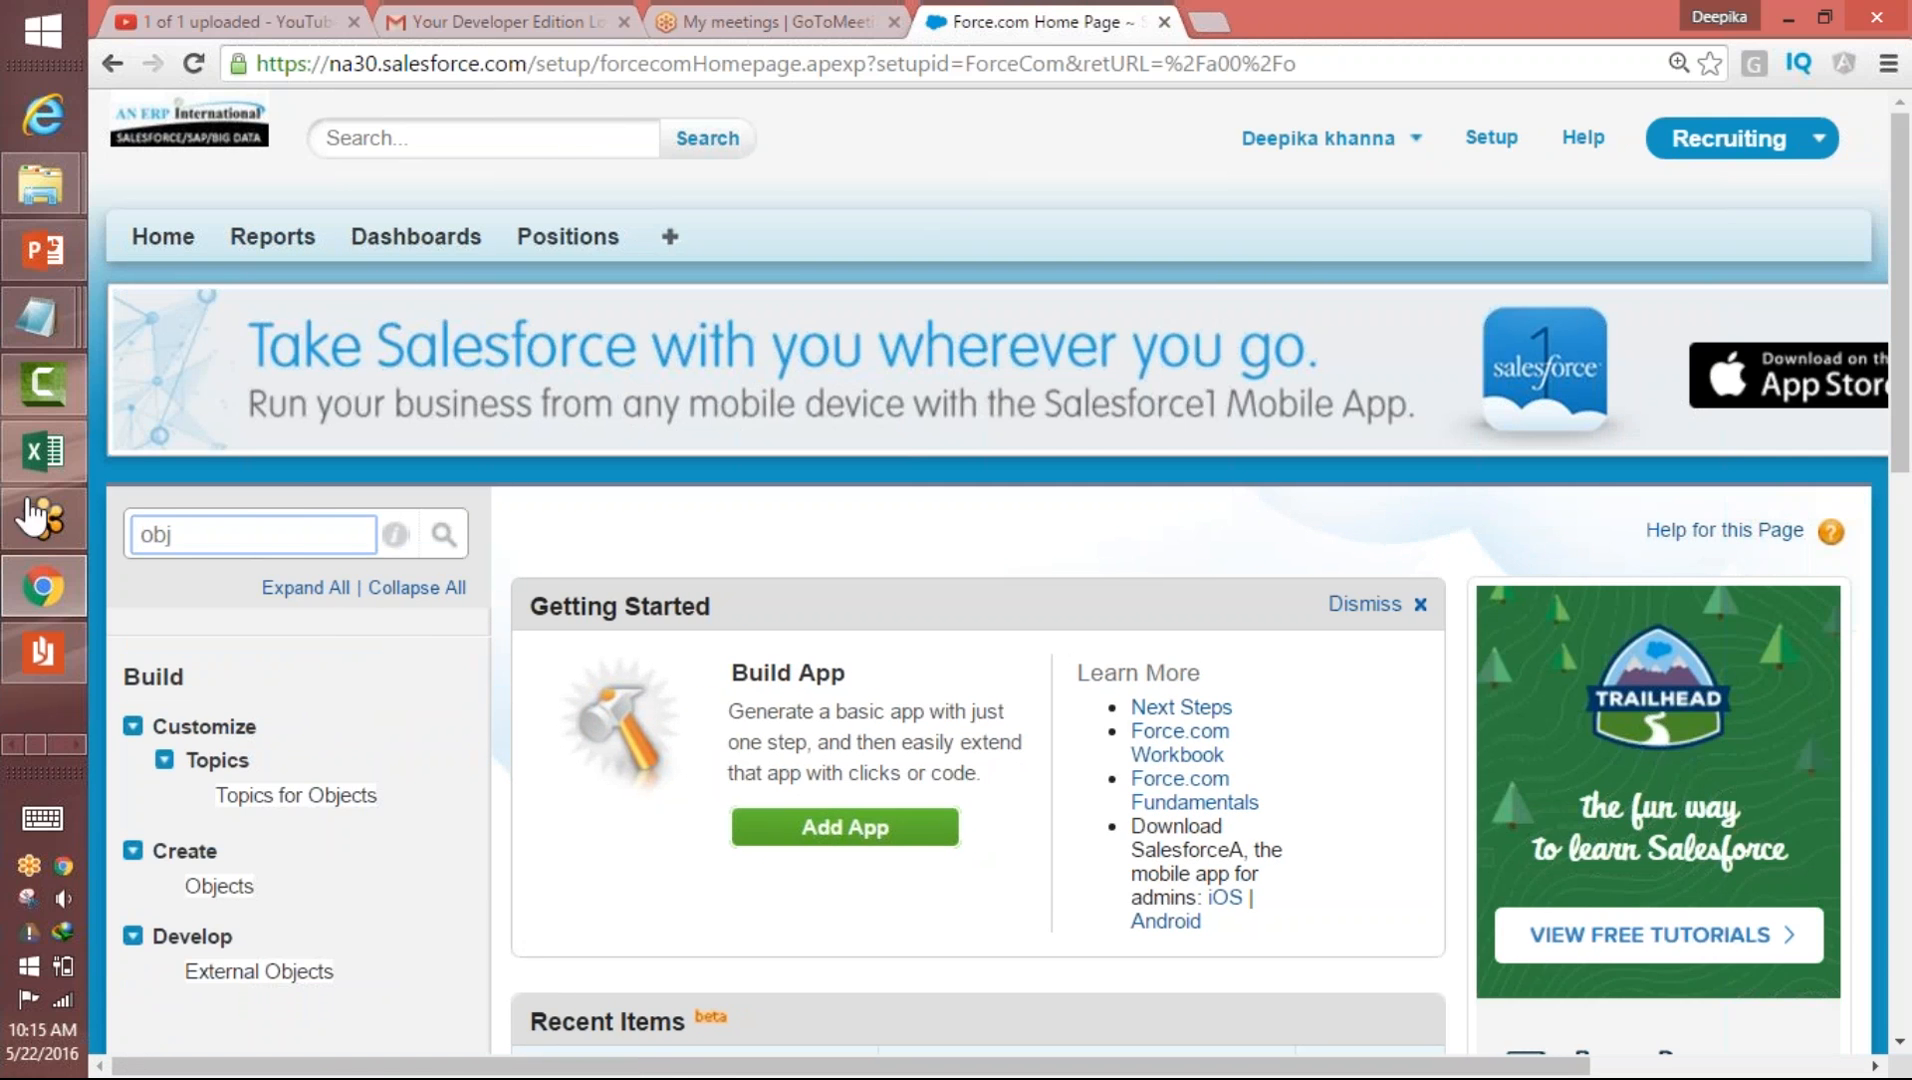
- Reload Setup, search its options for "object", and open the custom objects list
click(1492, 141)
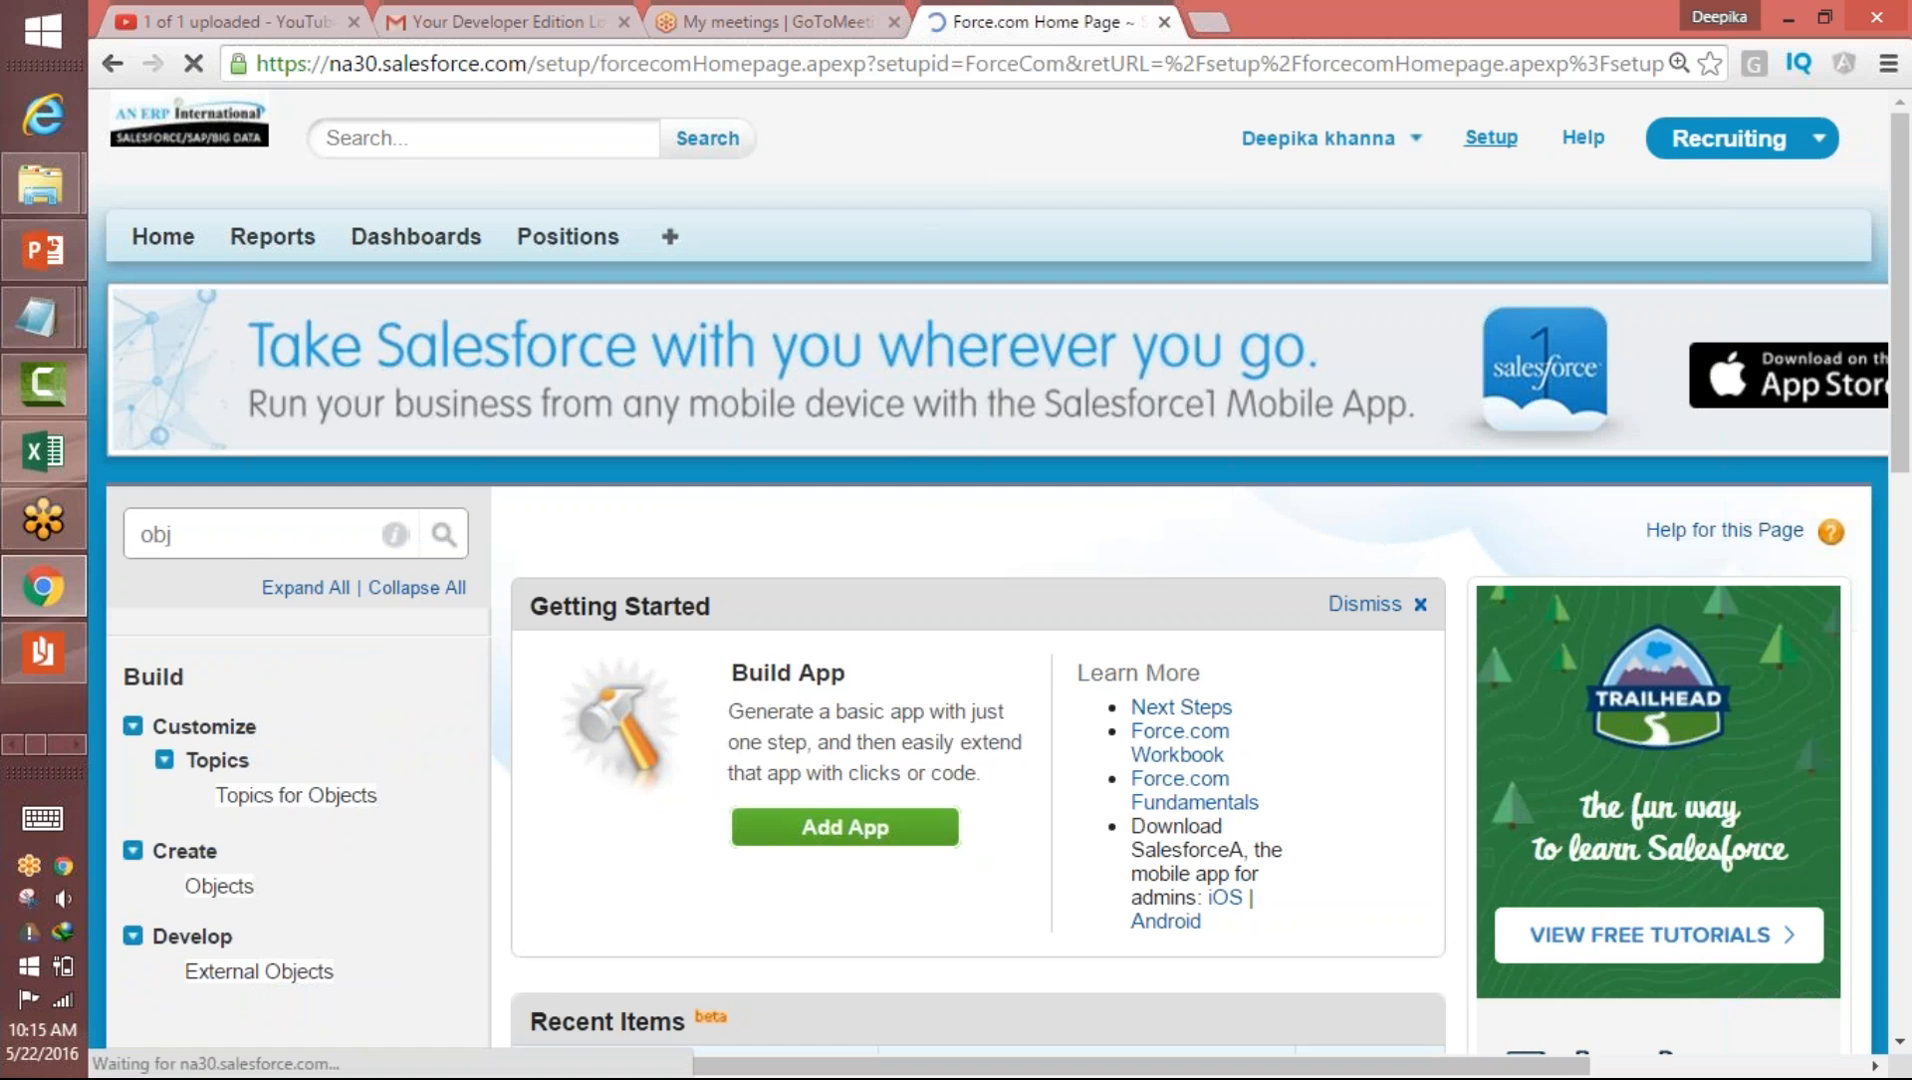
click(365, 534)
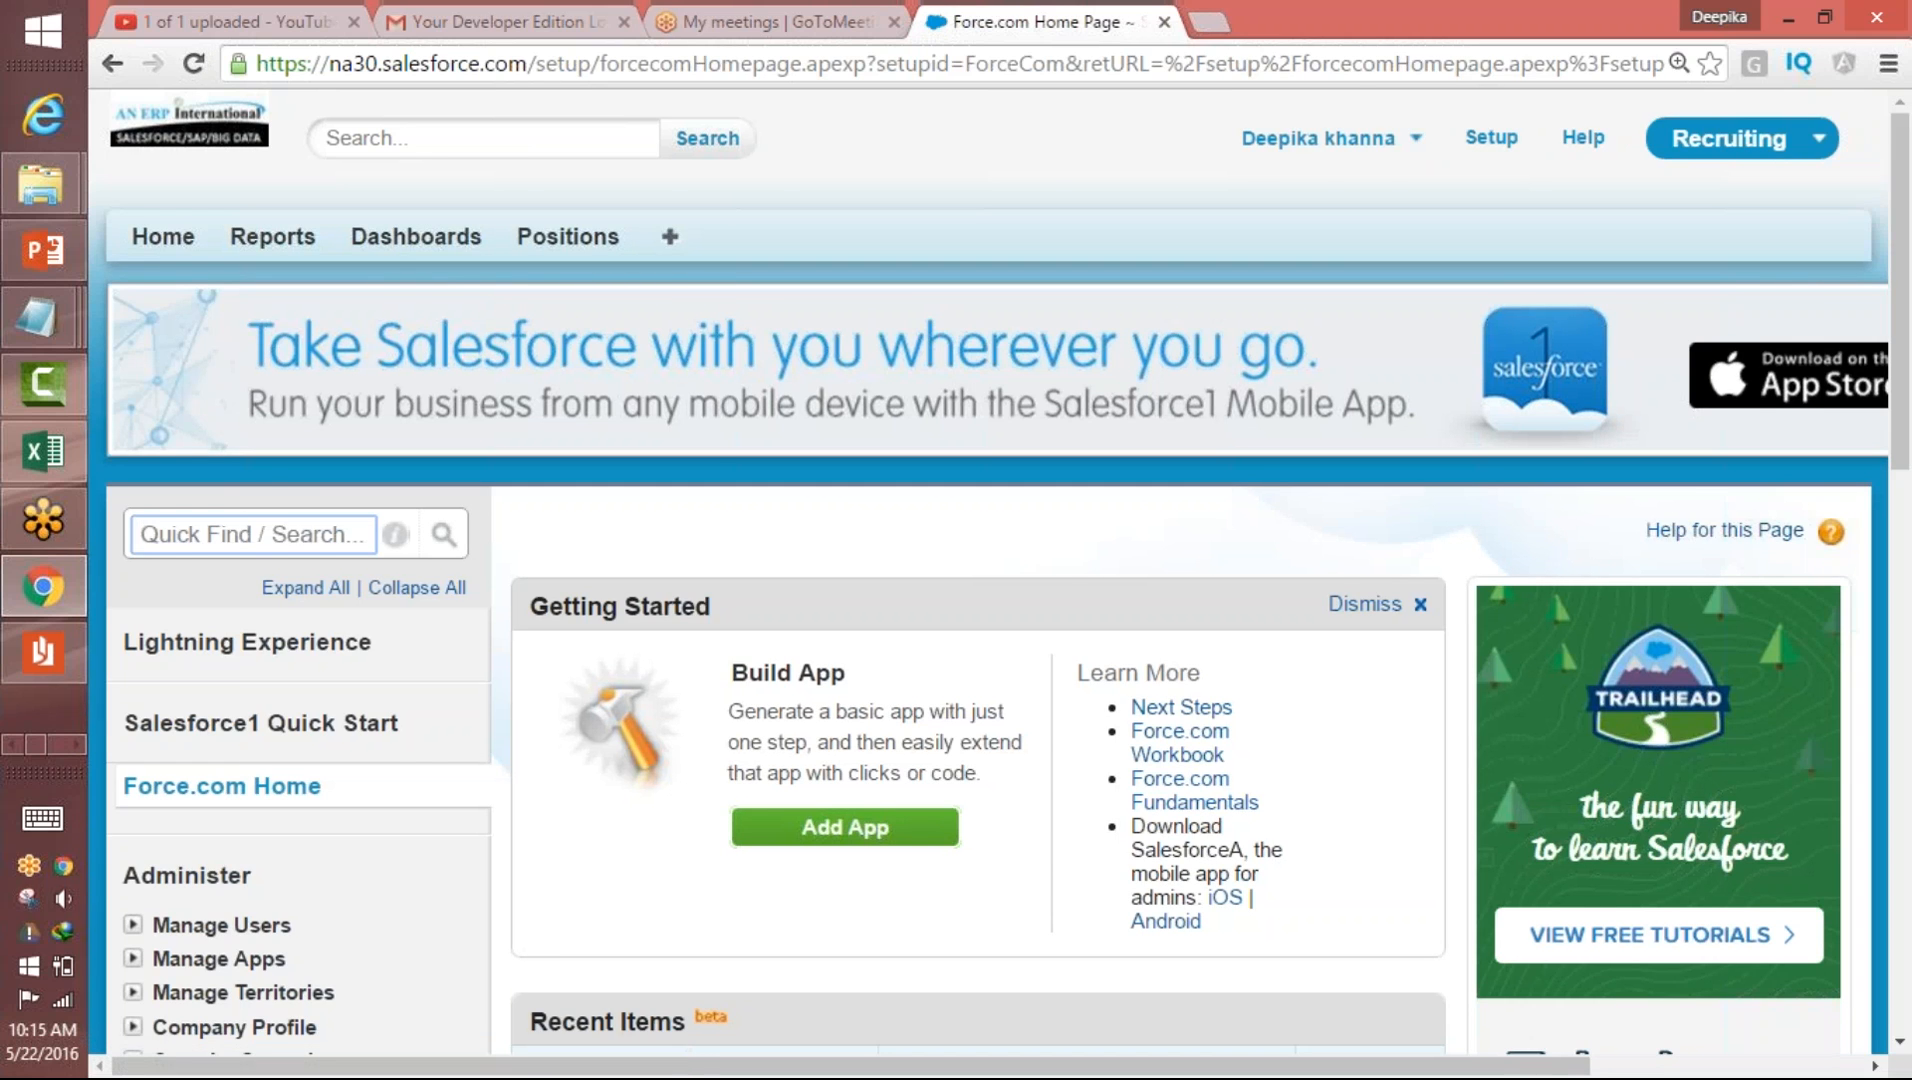
click(365, 534)
key(BackSpace)
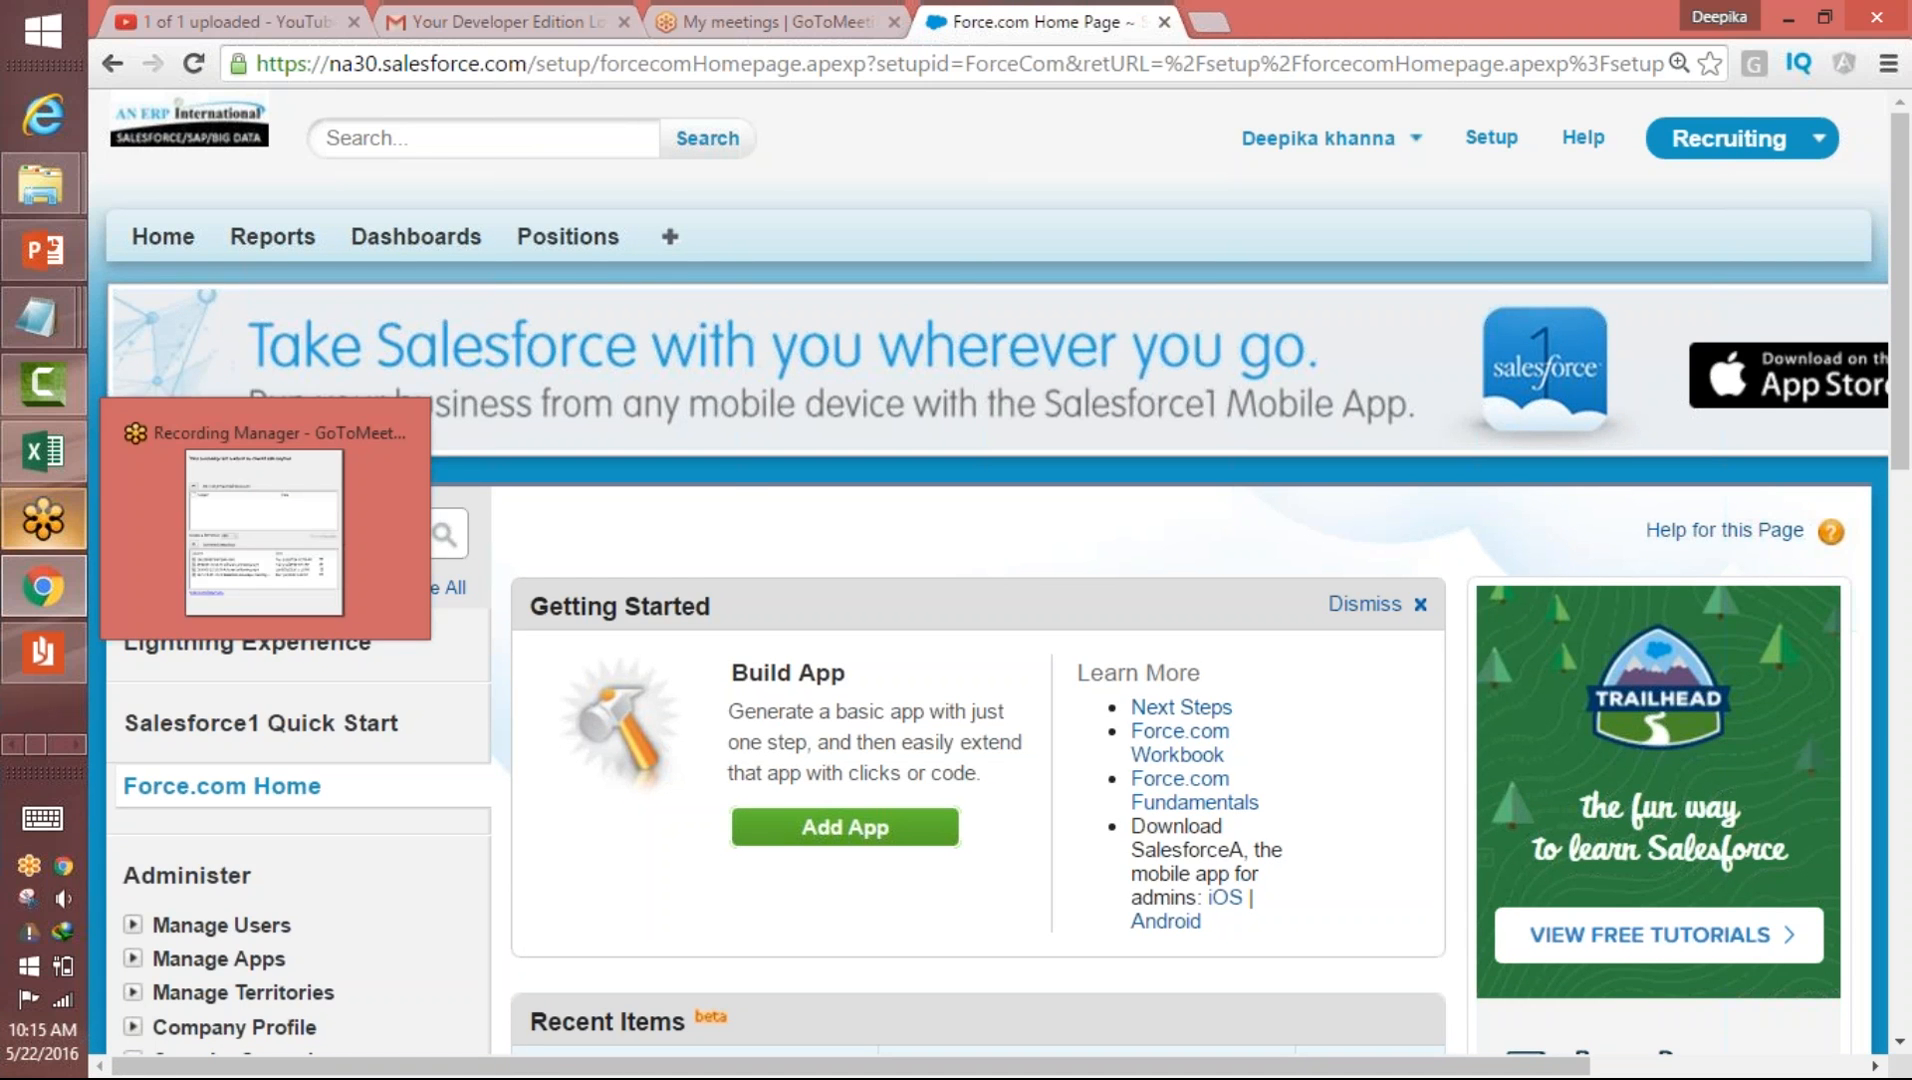
drag(710, 518, 175, 517)
click(206, 534)
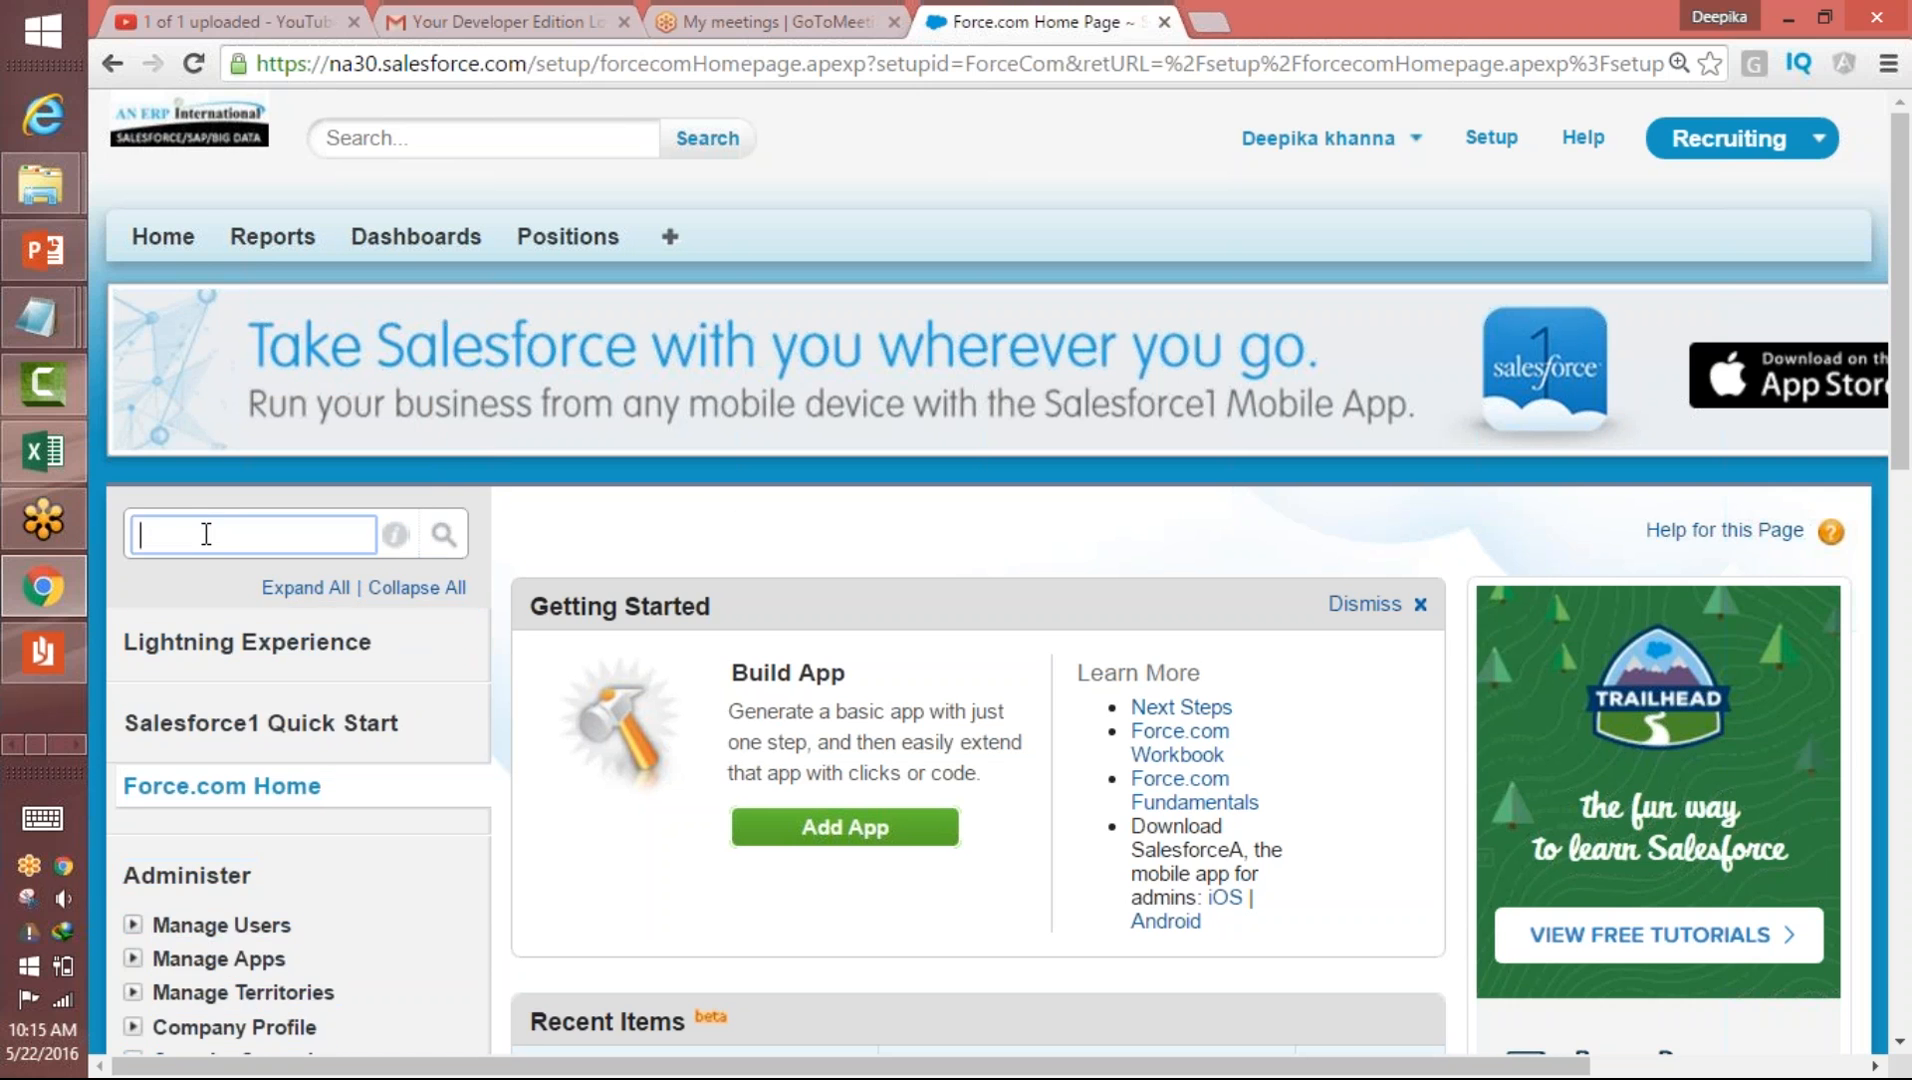
text(object)
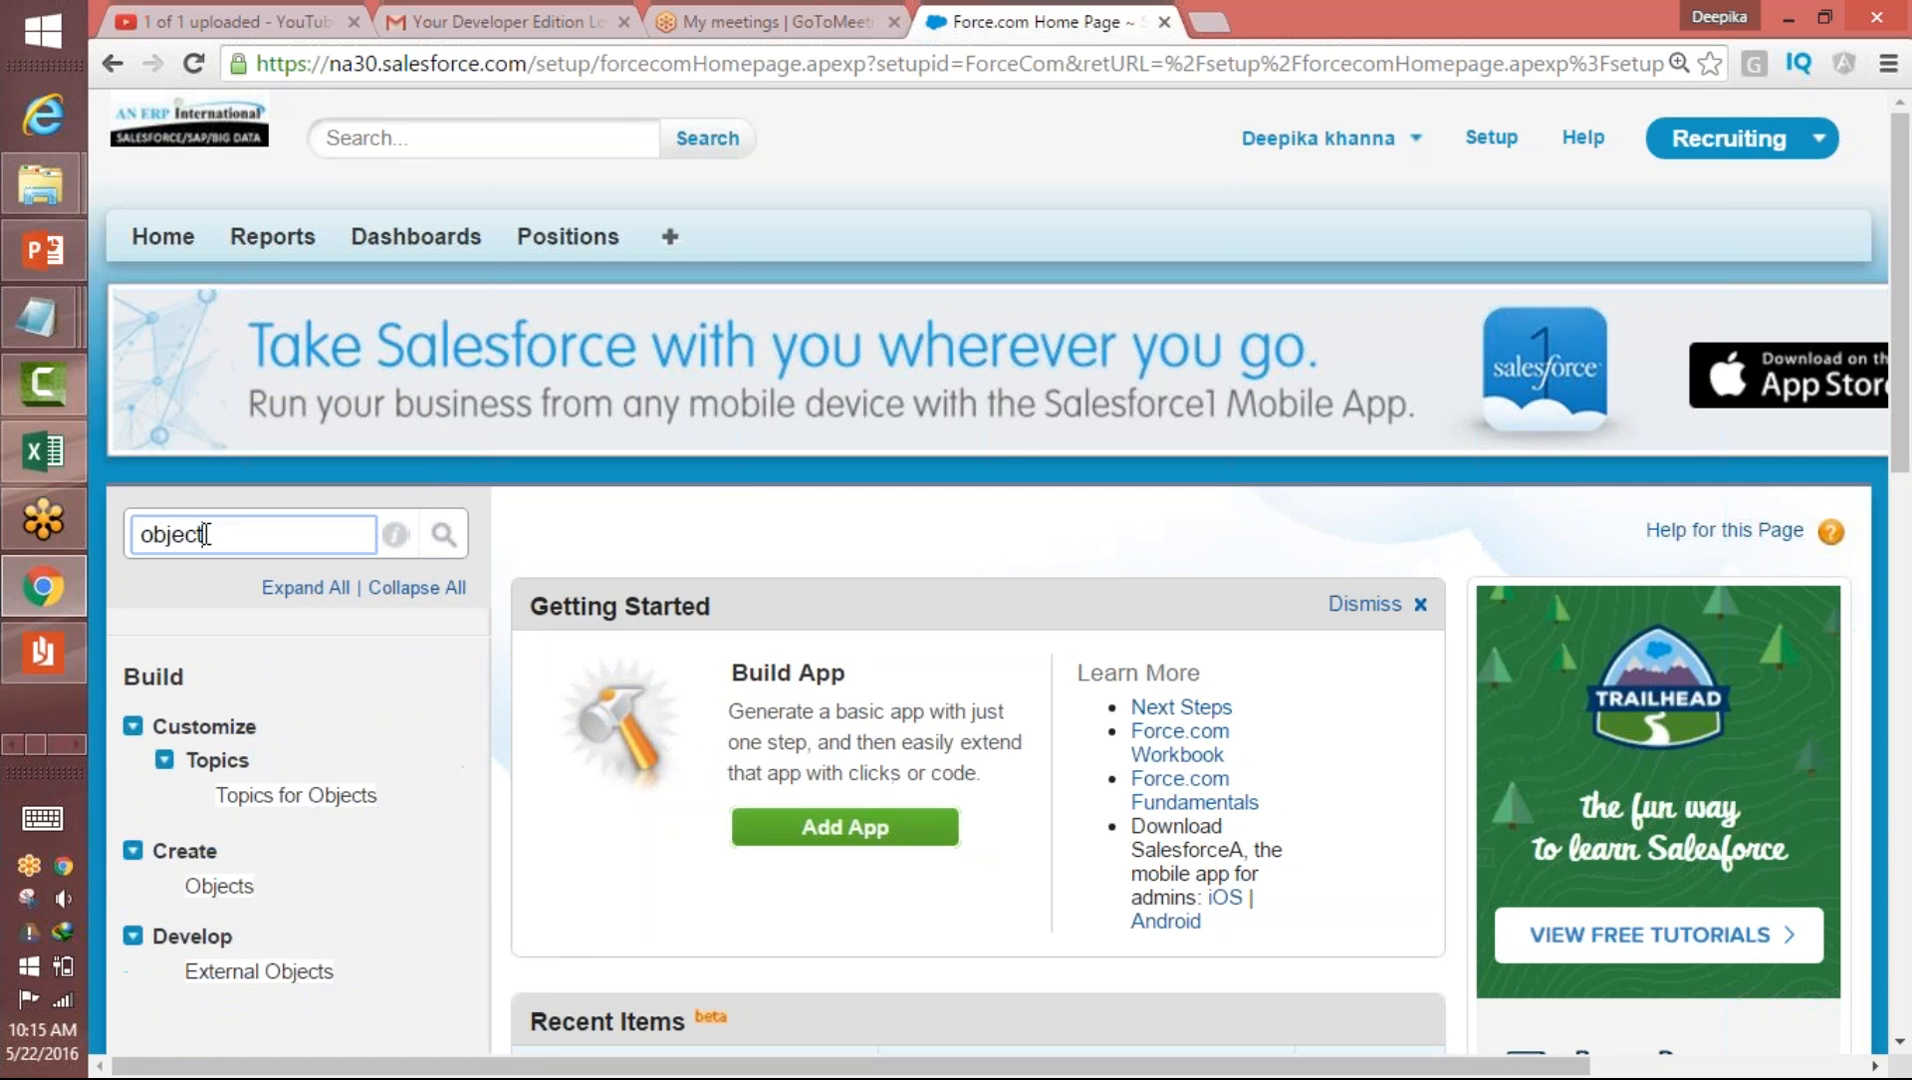
click(219, 886)
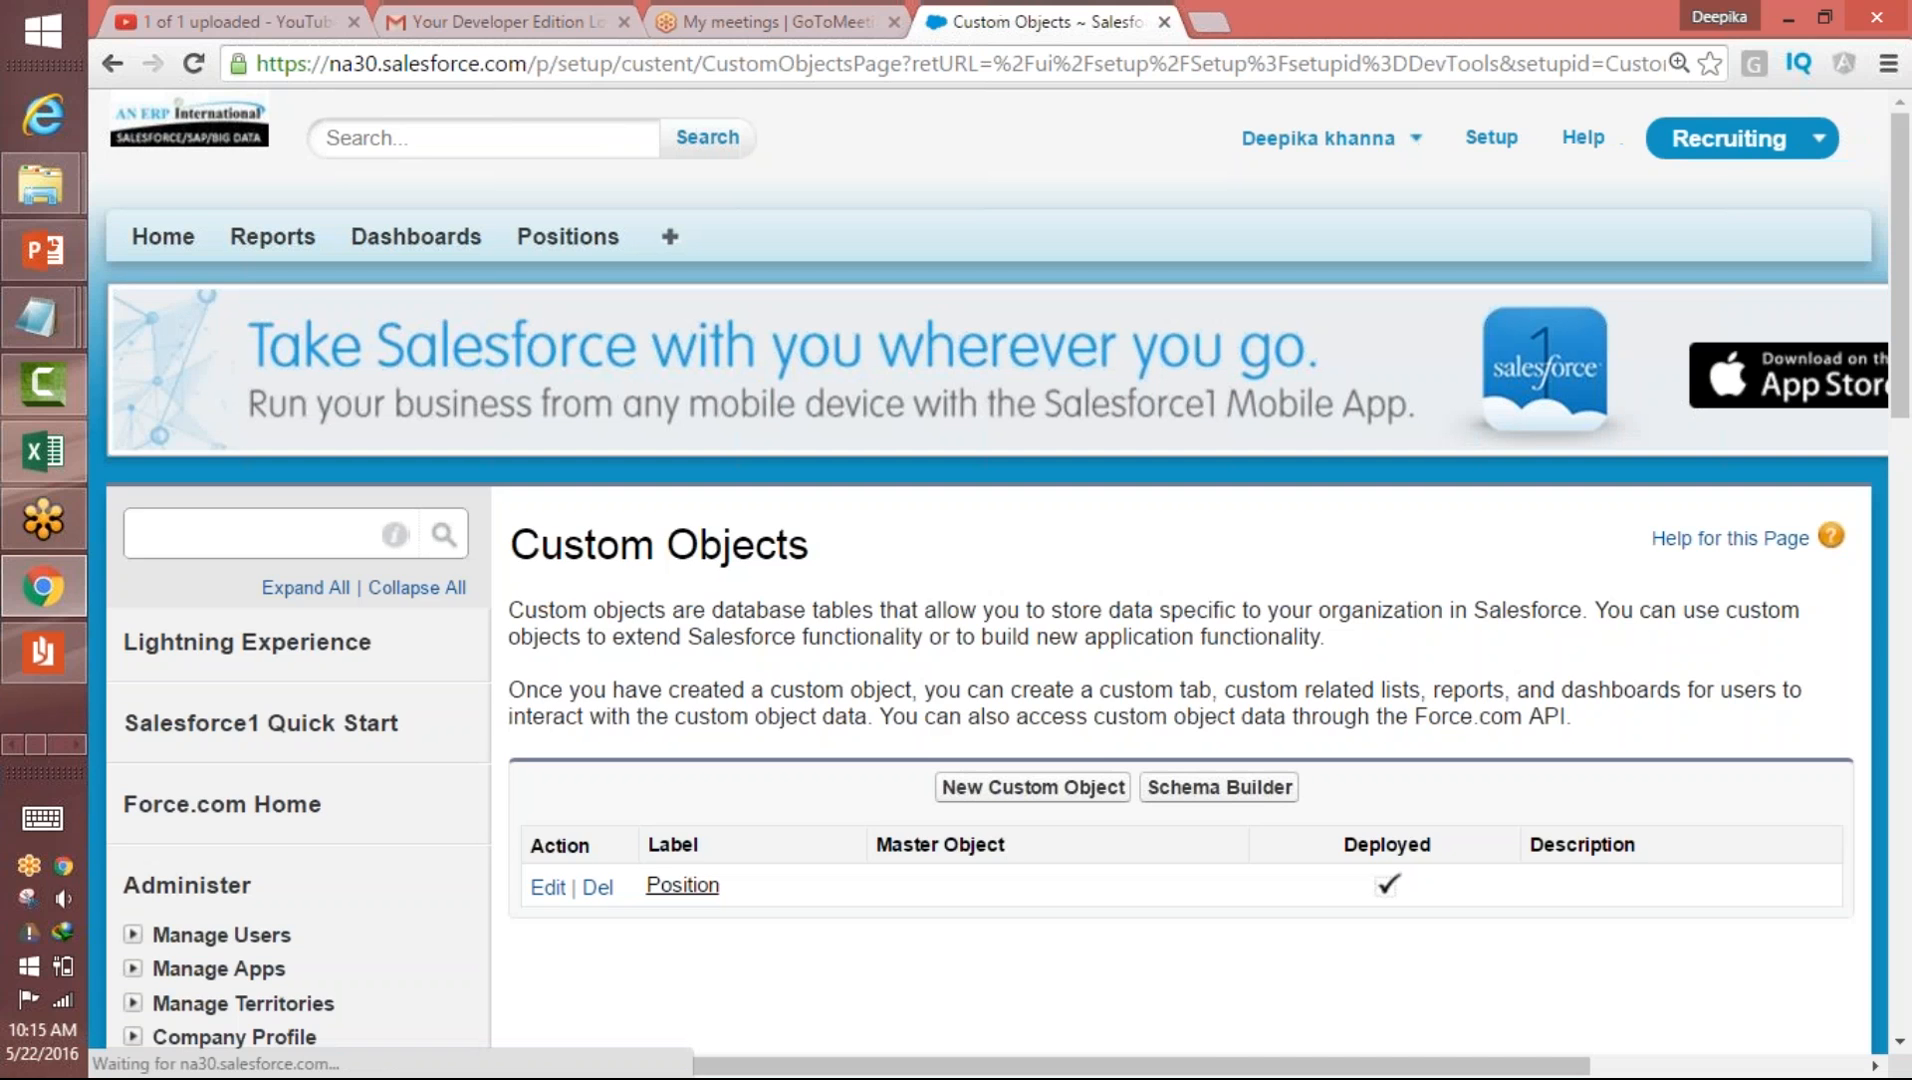
- Open the Position custom object and review its definition details and fields
scroll(1900, 360, down, 2)
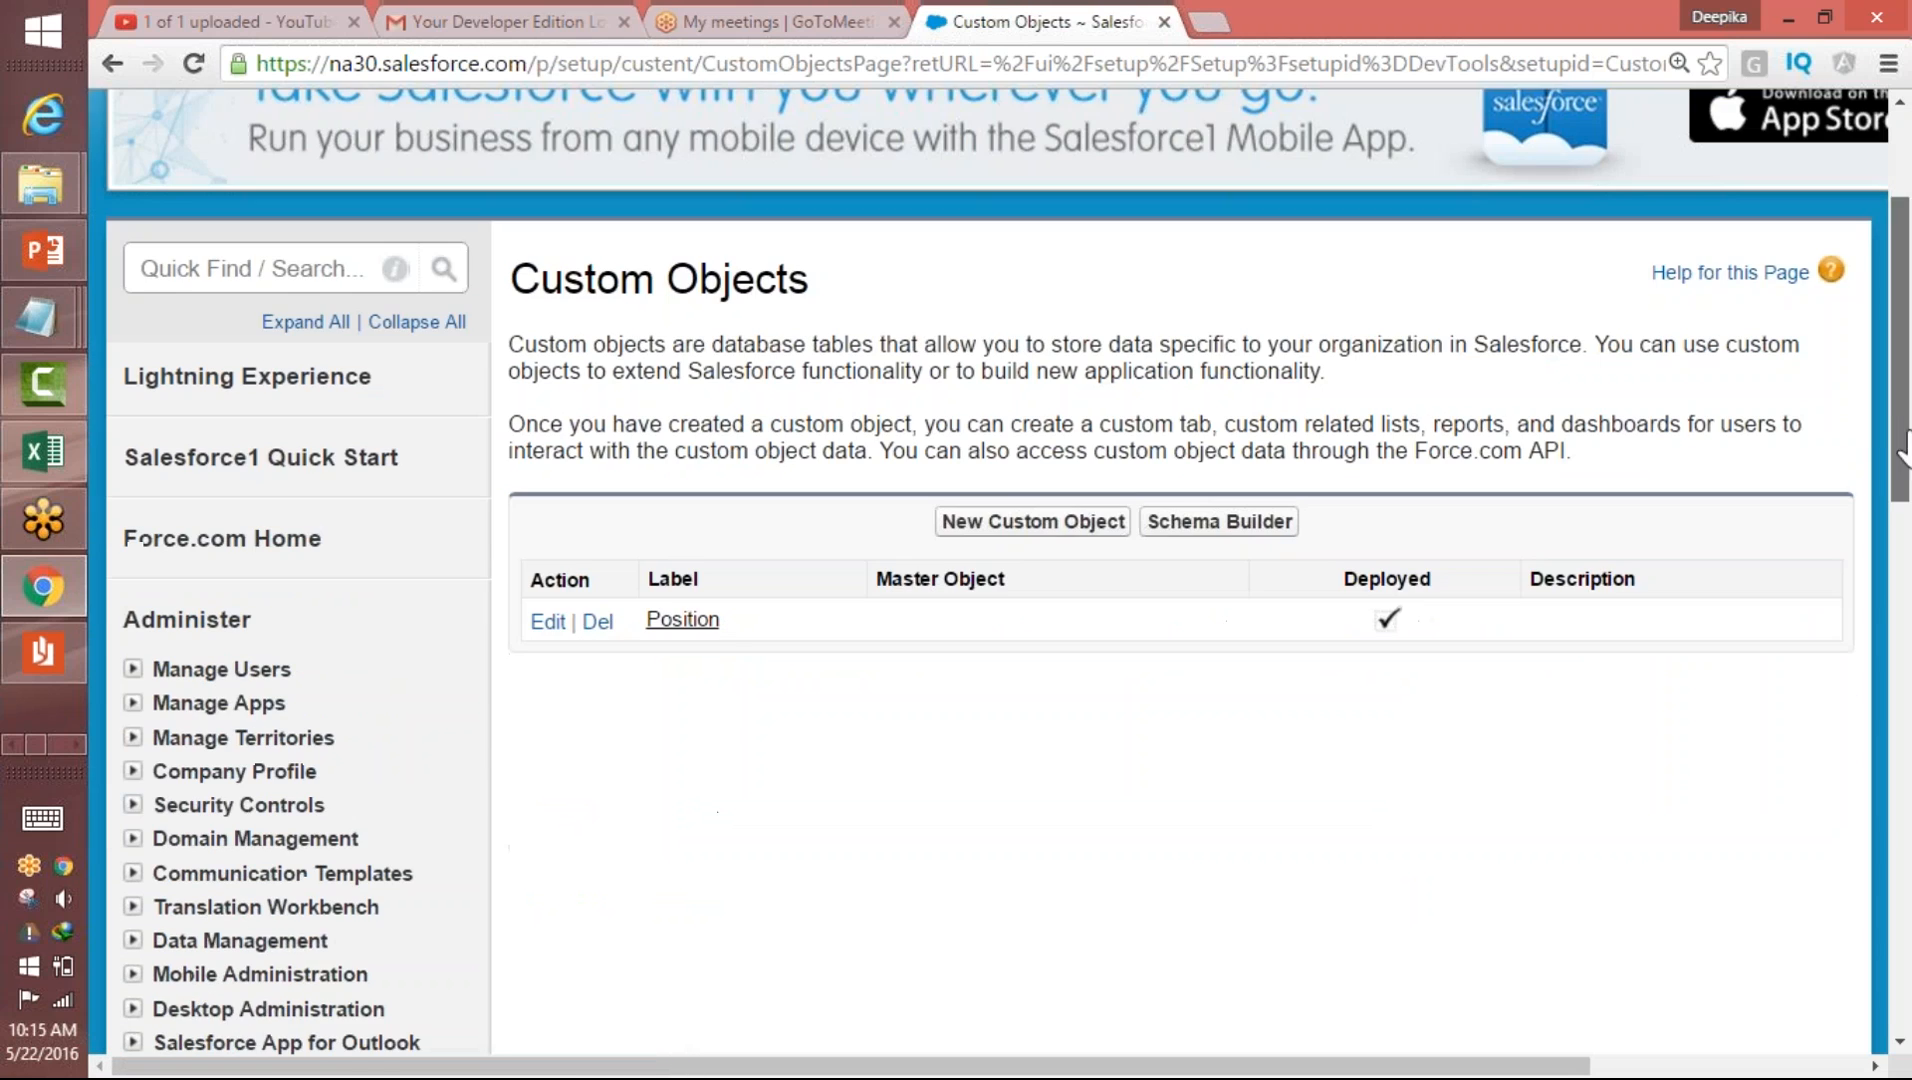
click(683, 622)
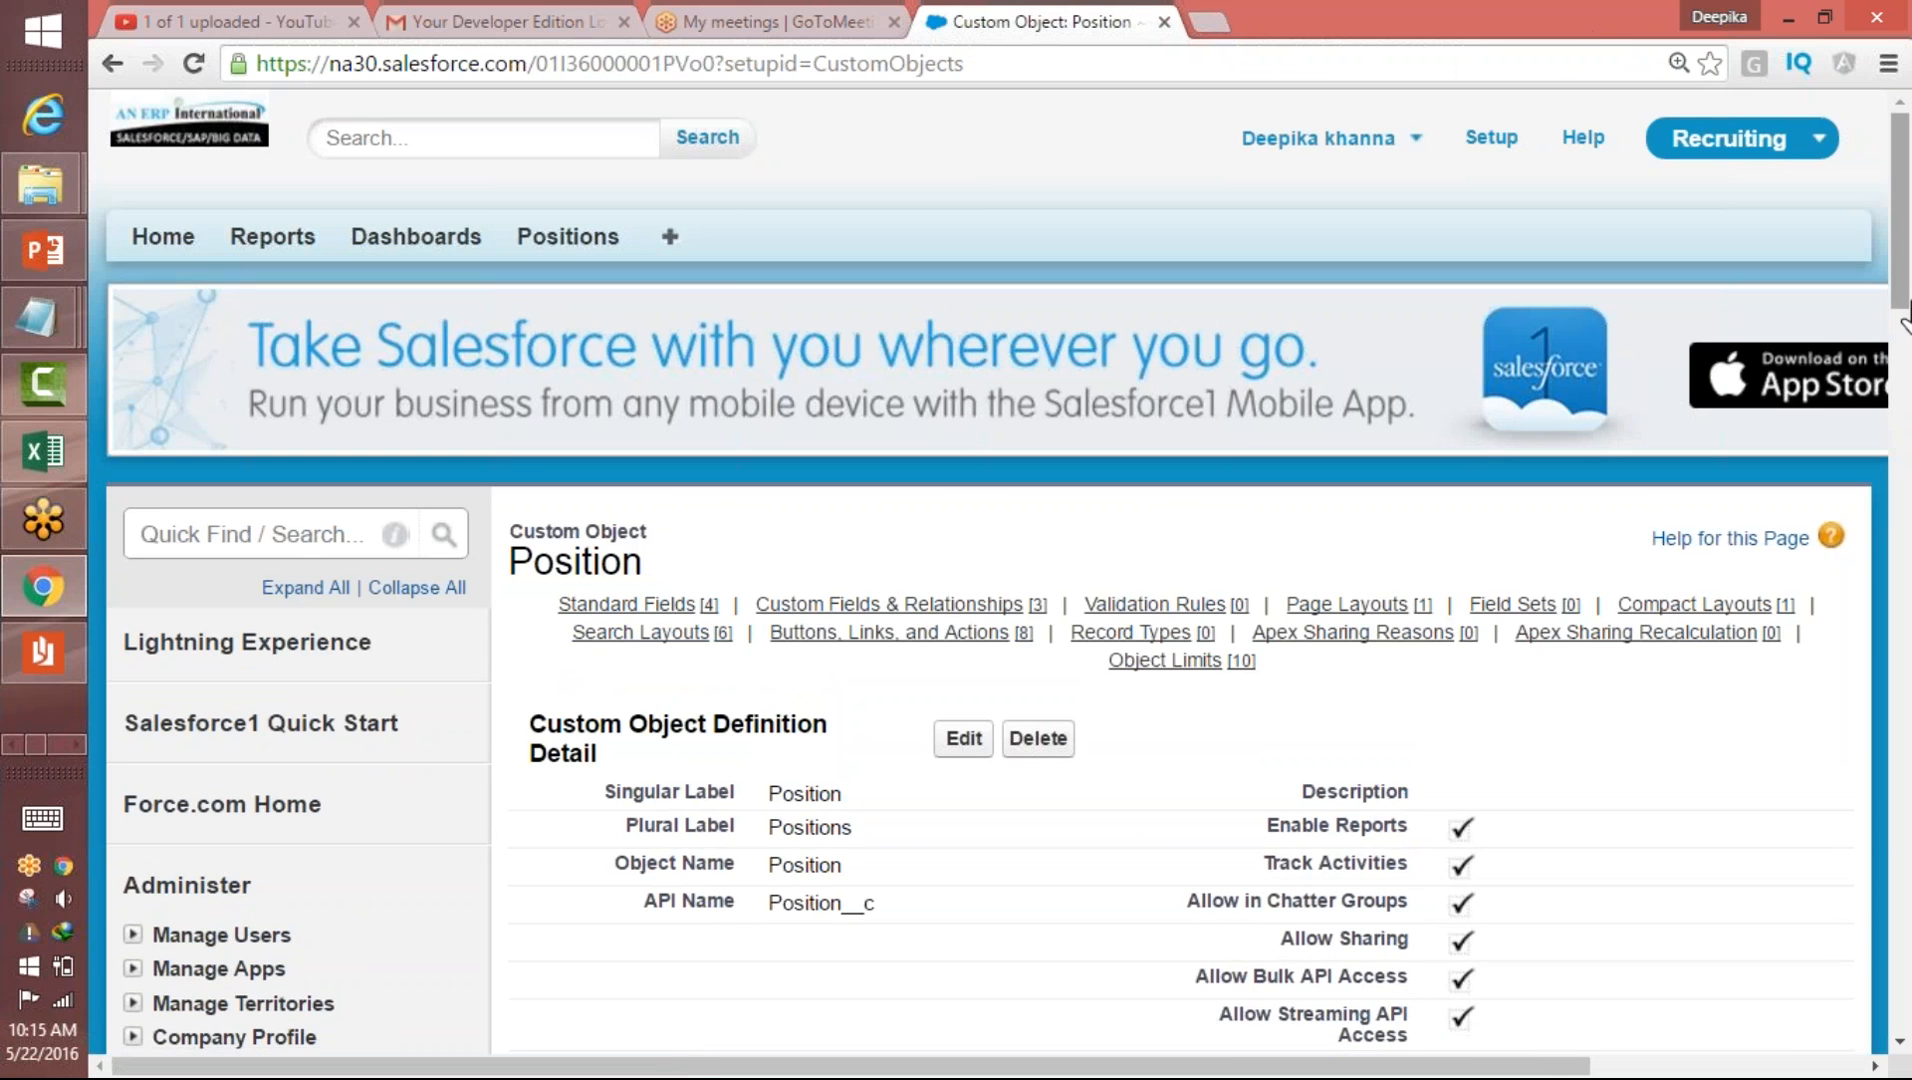
drag(1903, 305, 1903, 533)
drag(1890, 430, 1888, 297)
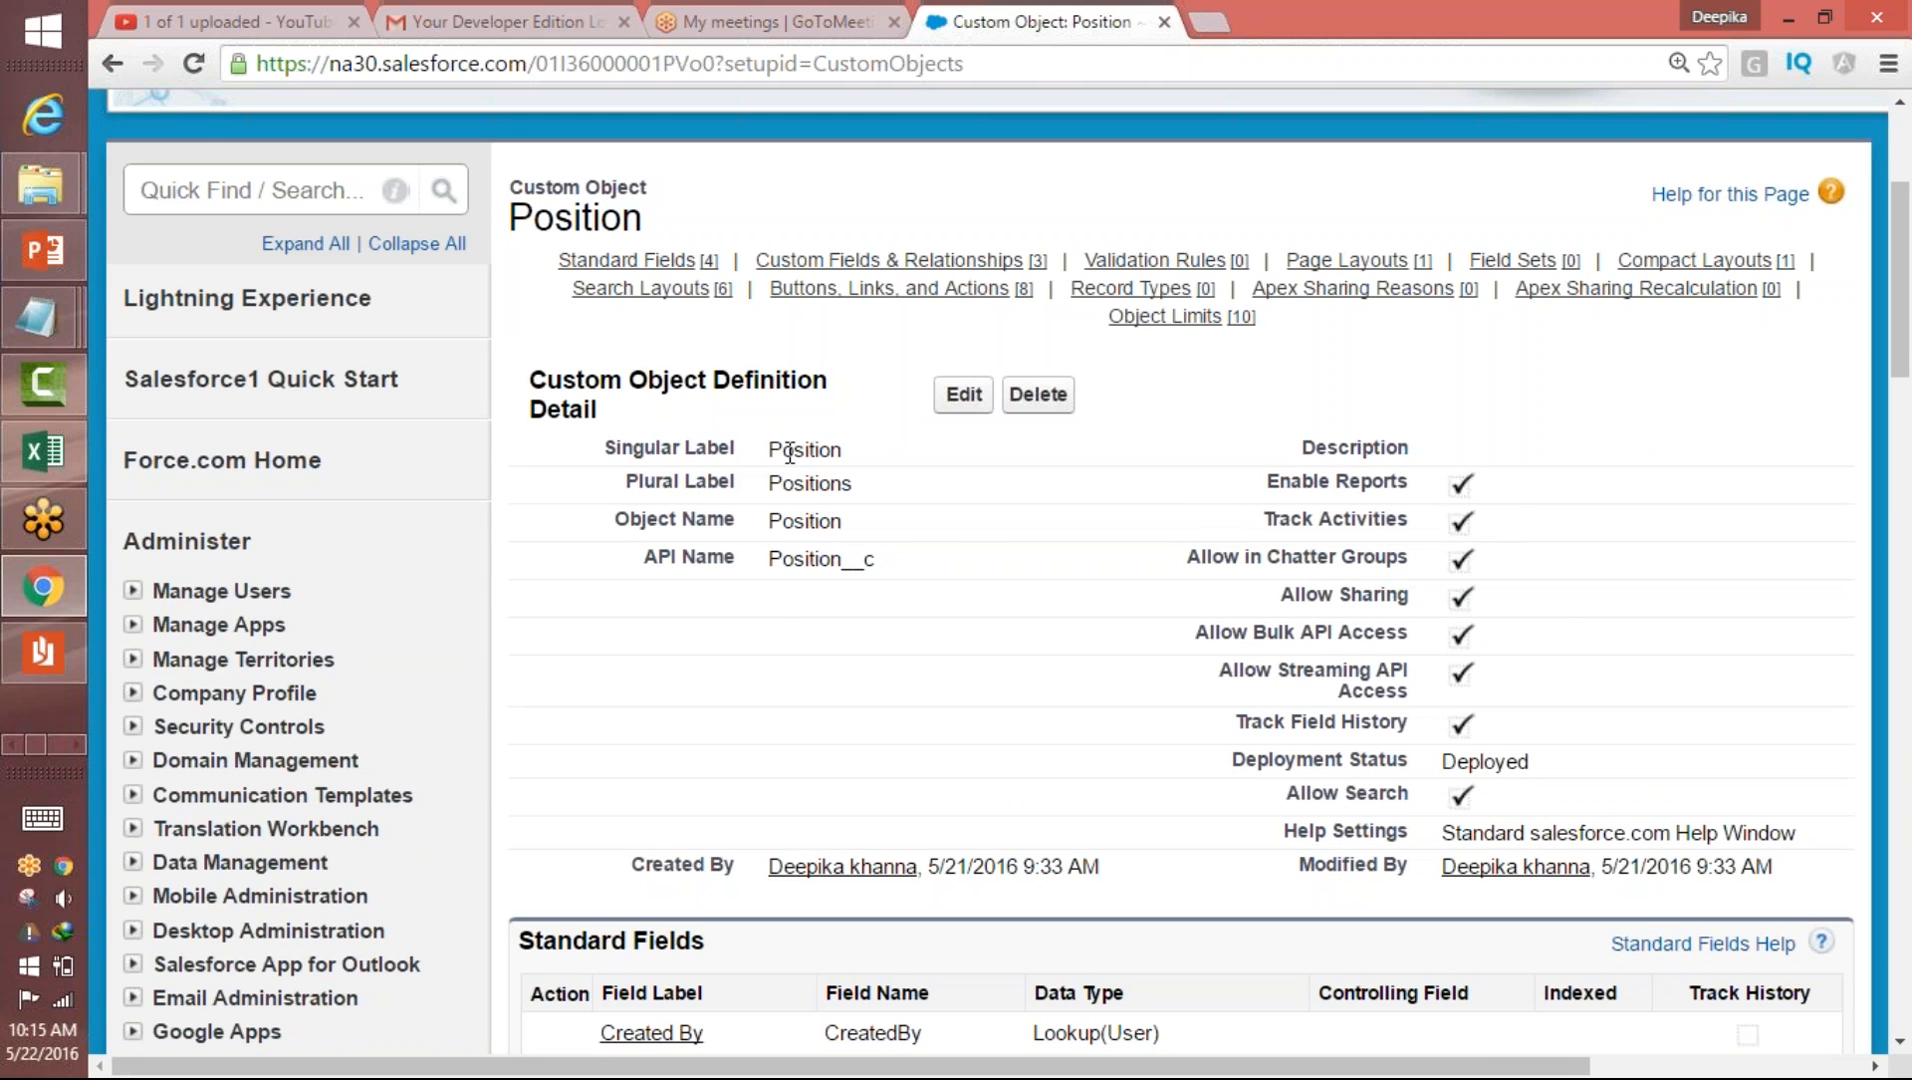
drag(1905, 302, 1904, 392)
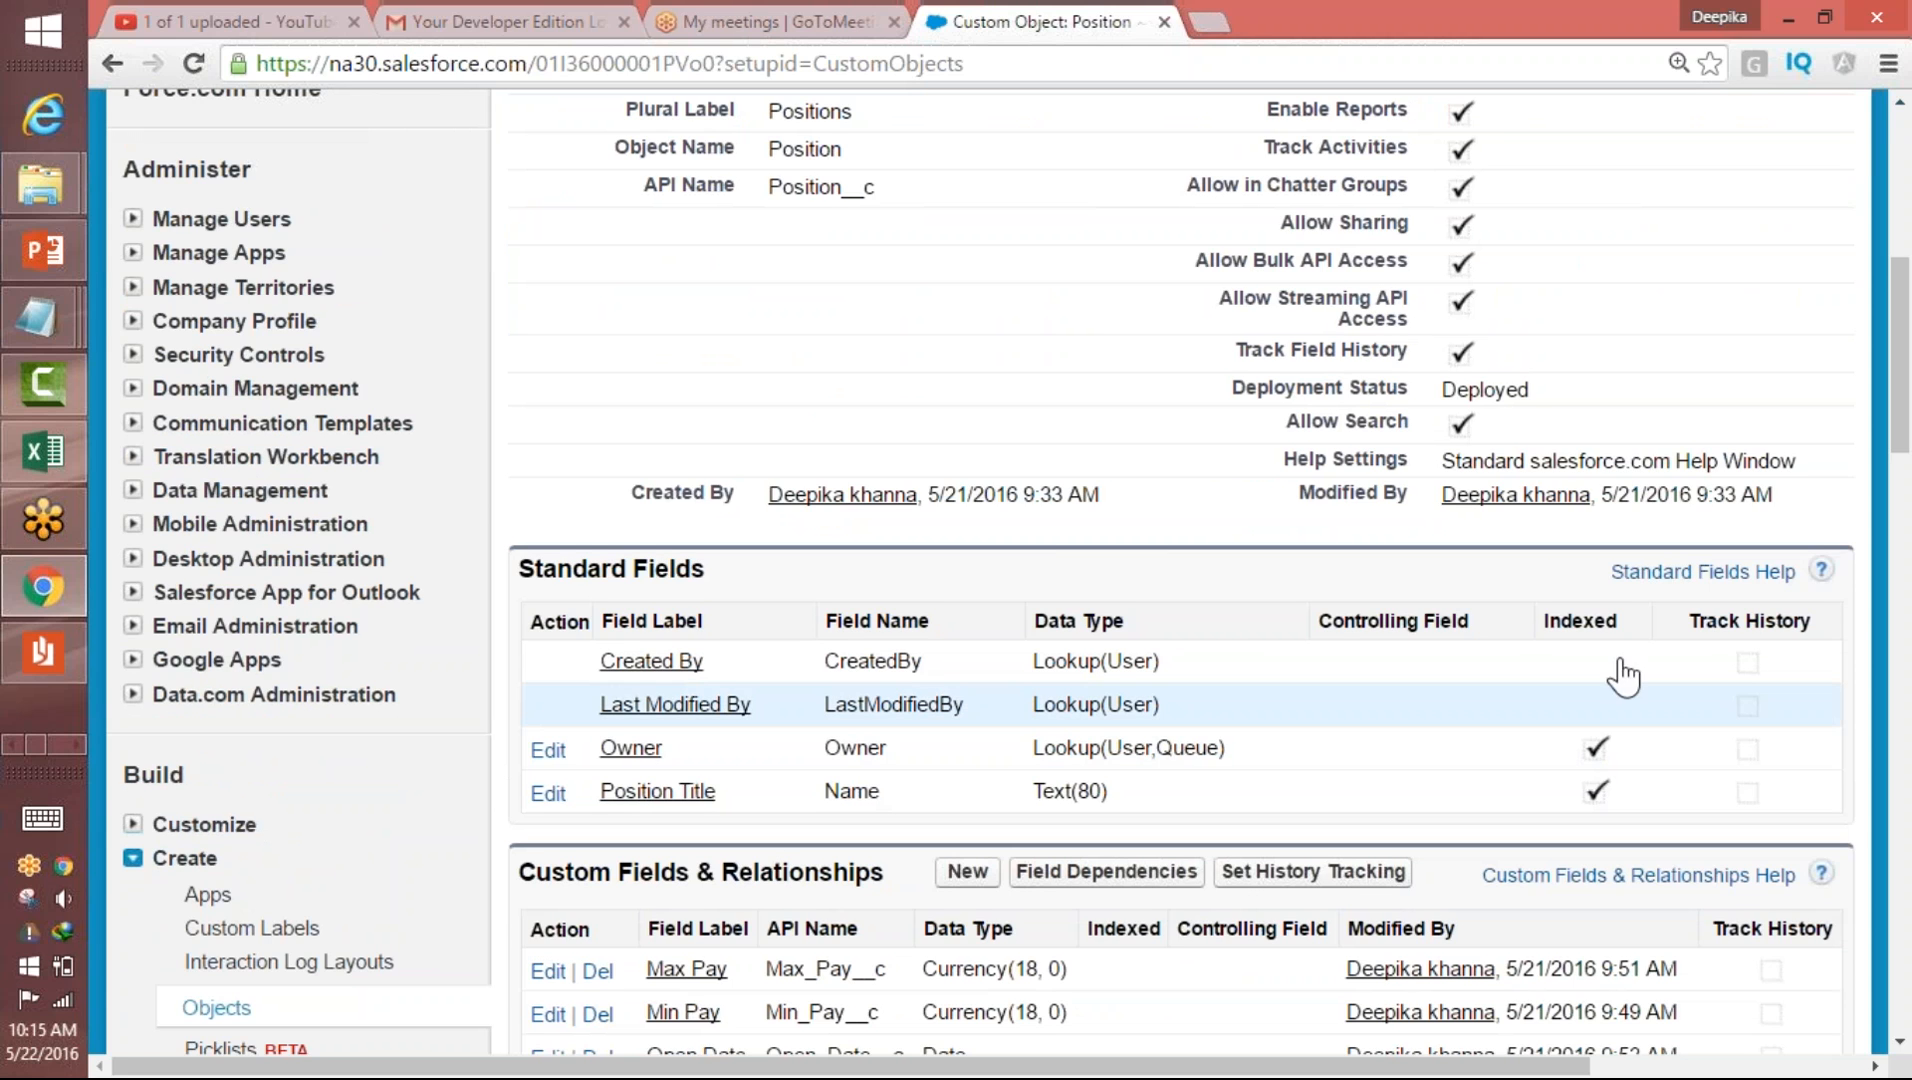
scroll(990, 550, down, 3)
click(967, 589)
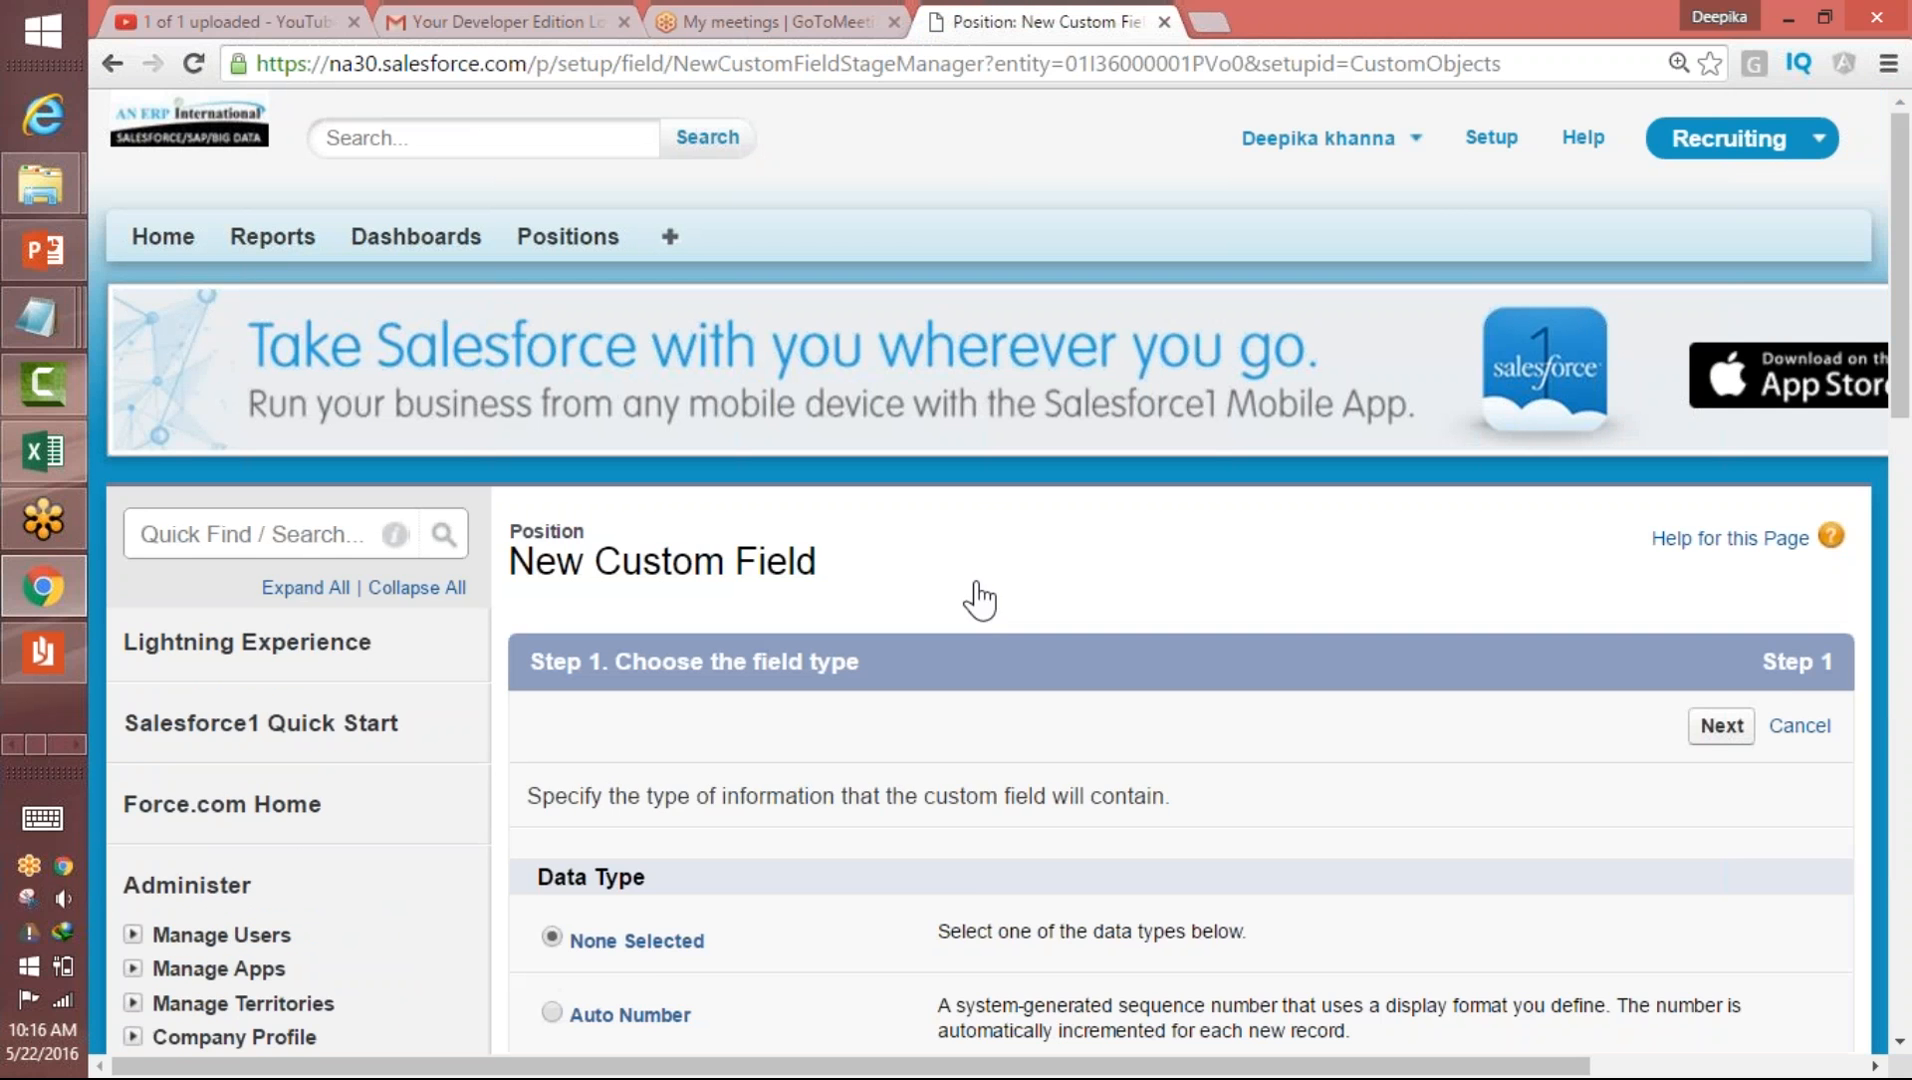
drag(1906, 325, 1907, 362)
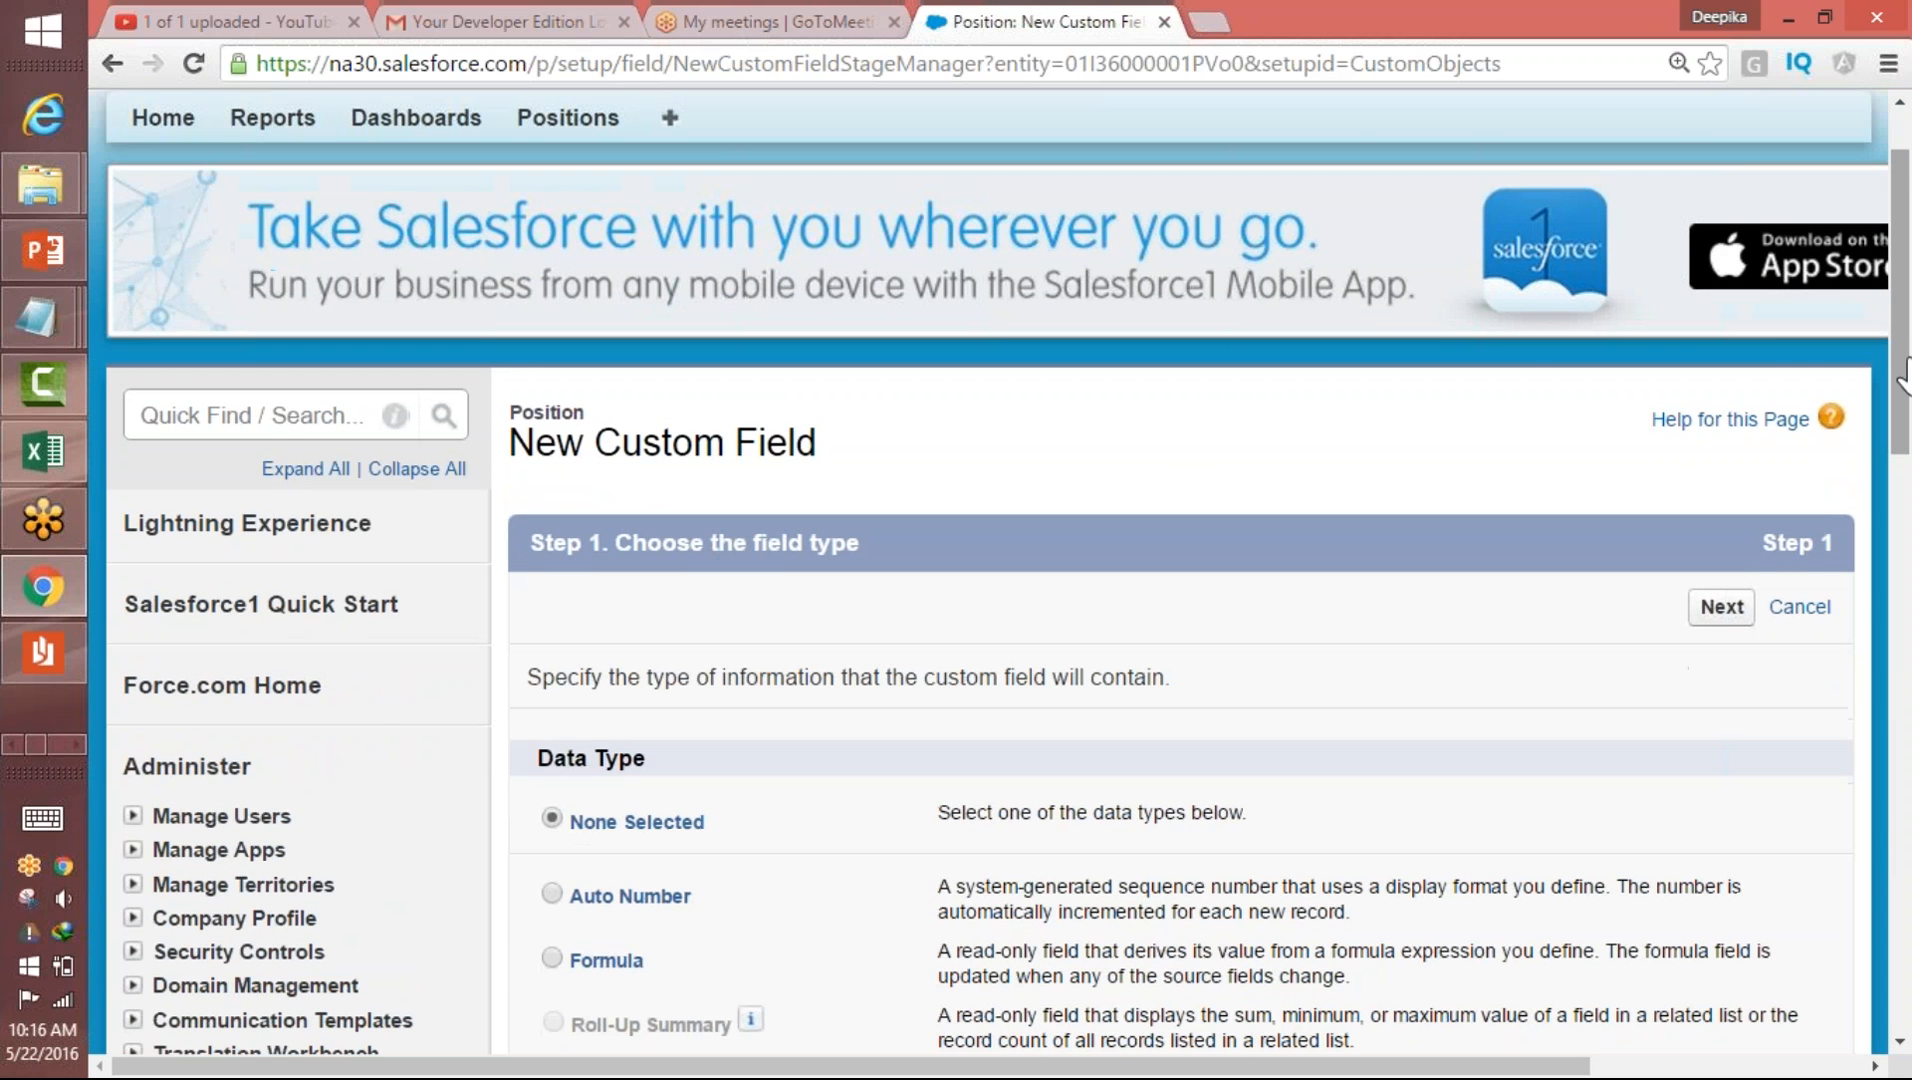
scroll(1772, 367, up, 2)
- Return to Setup, search for "objec", and open the Position object from the custom objects list
click(1503, 126)
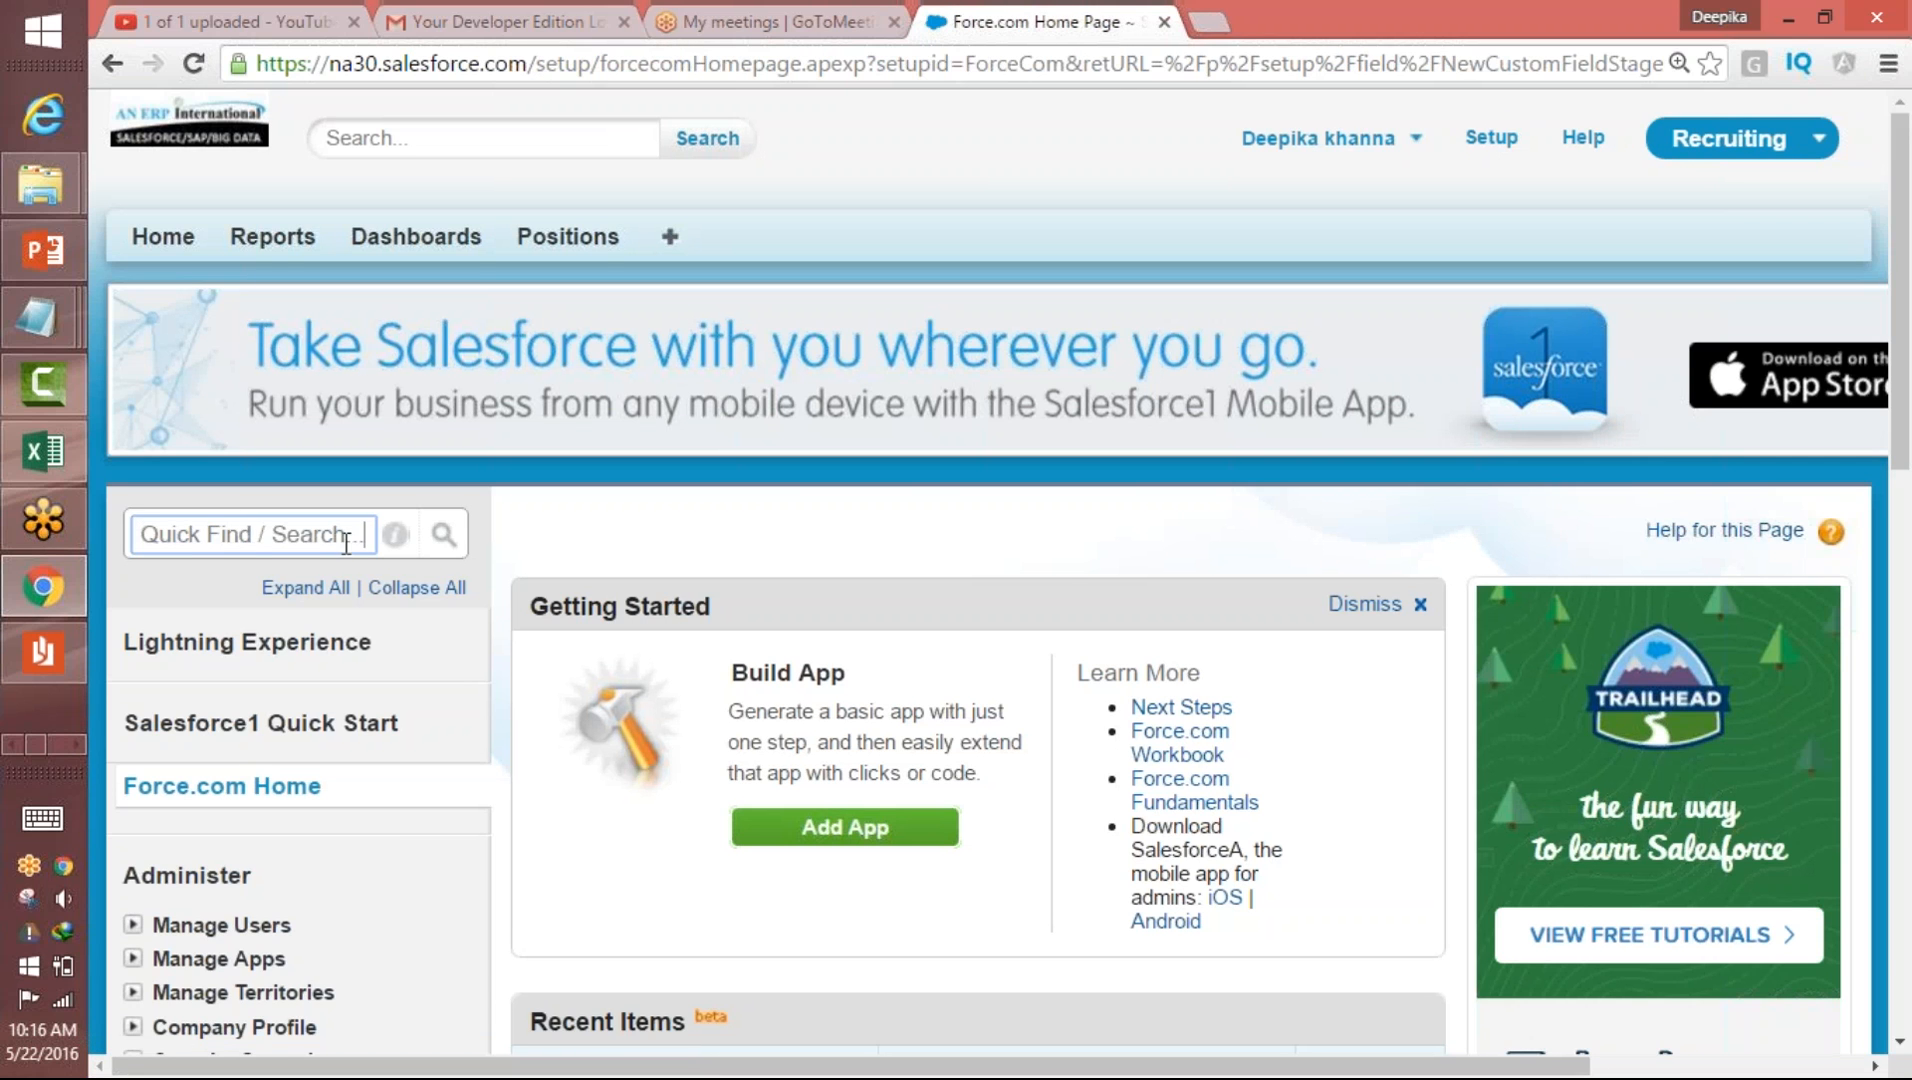
drag(370, 535, 138, 536)
key(BackSpace)
text(objec)
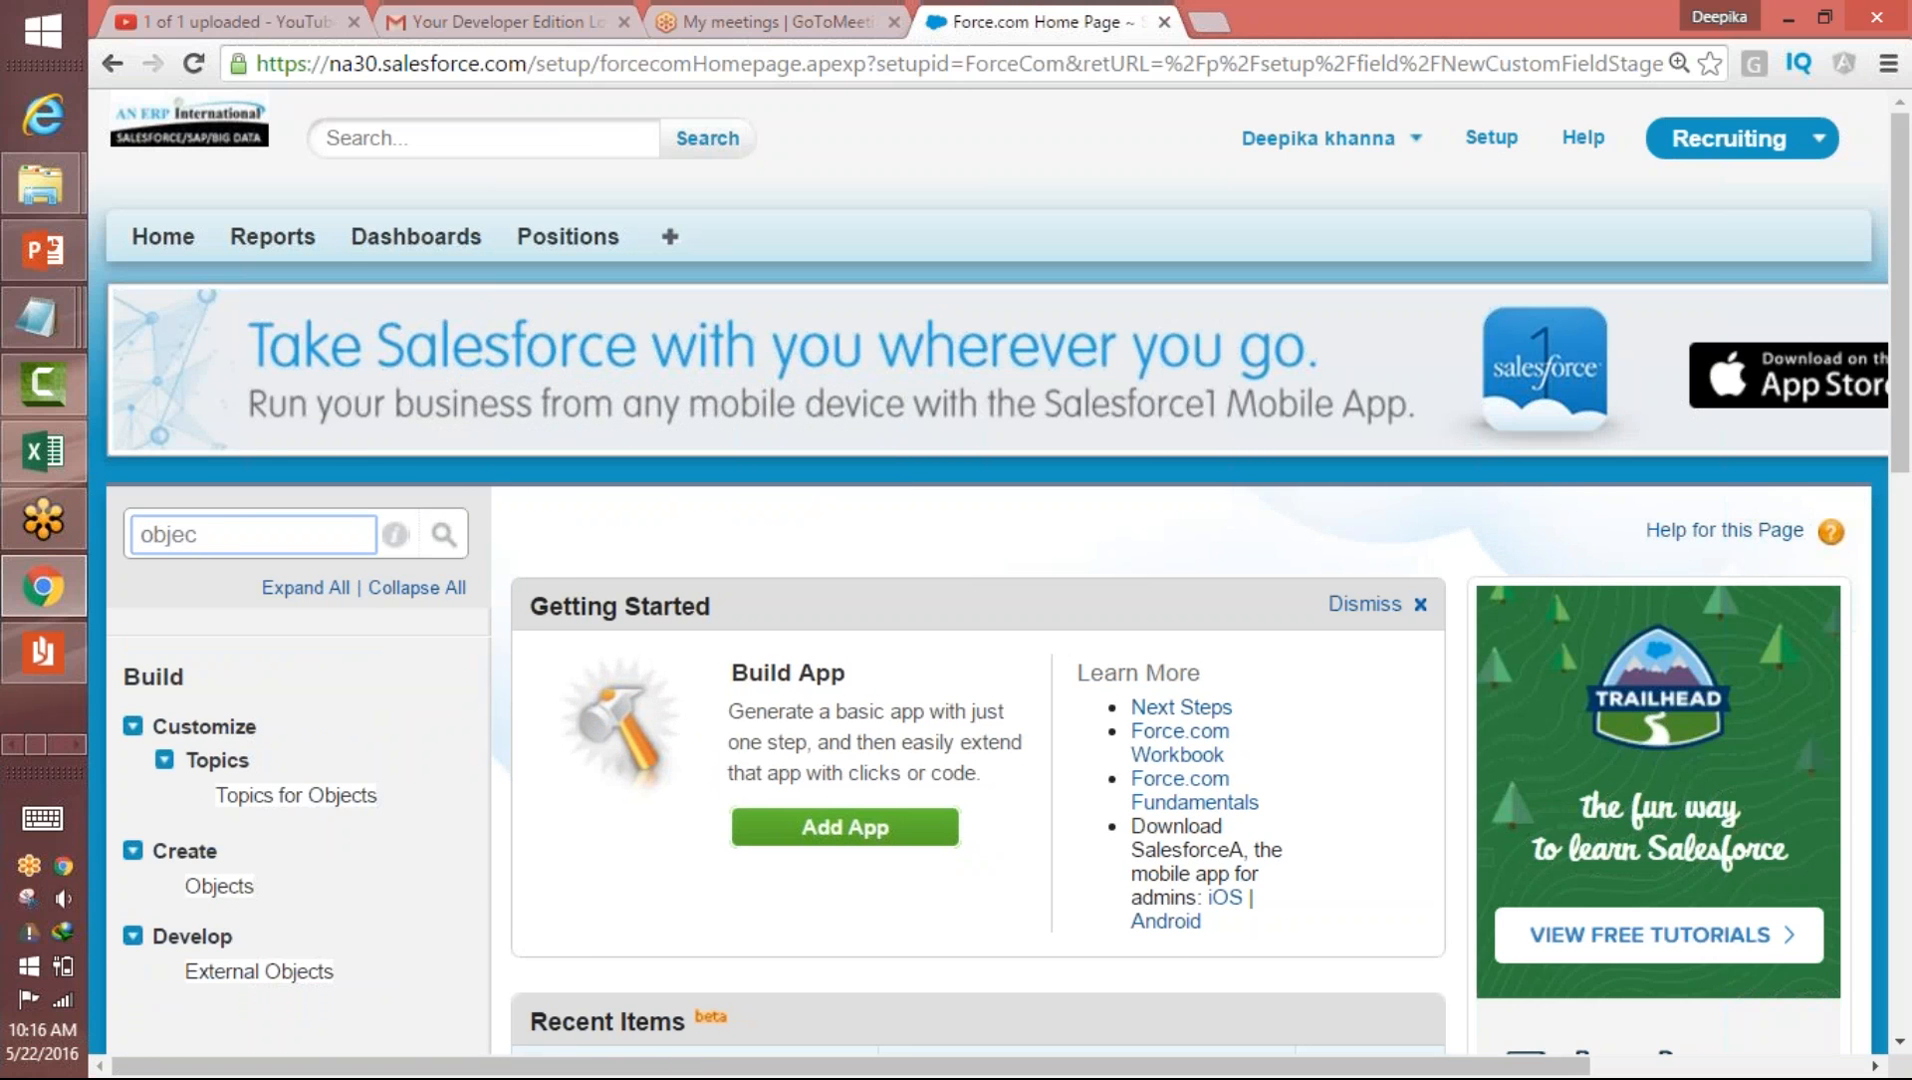
click(219, 886)
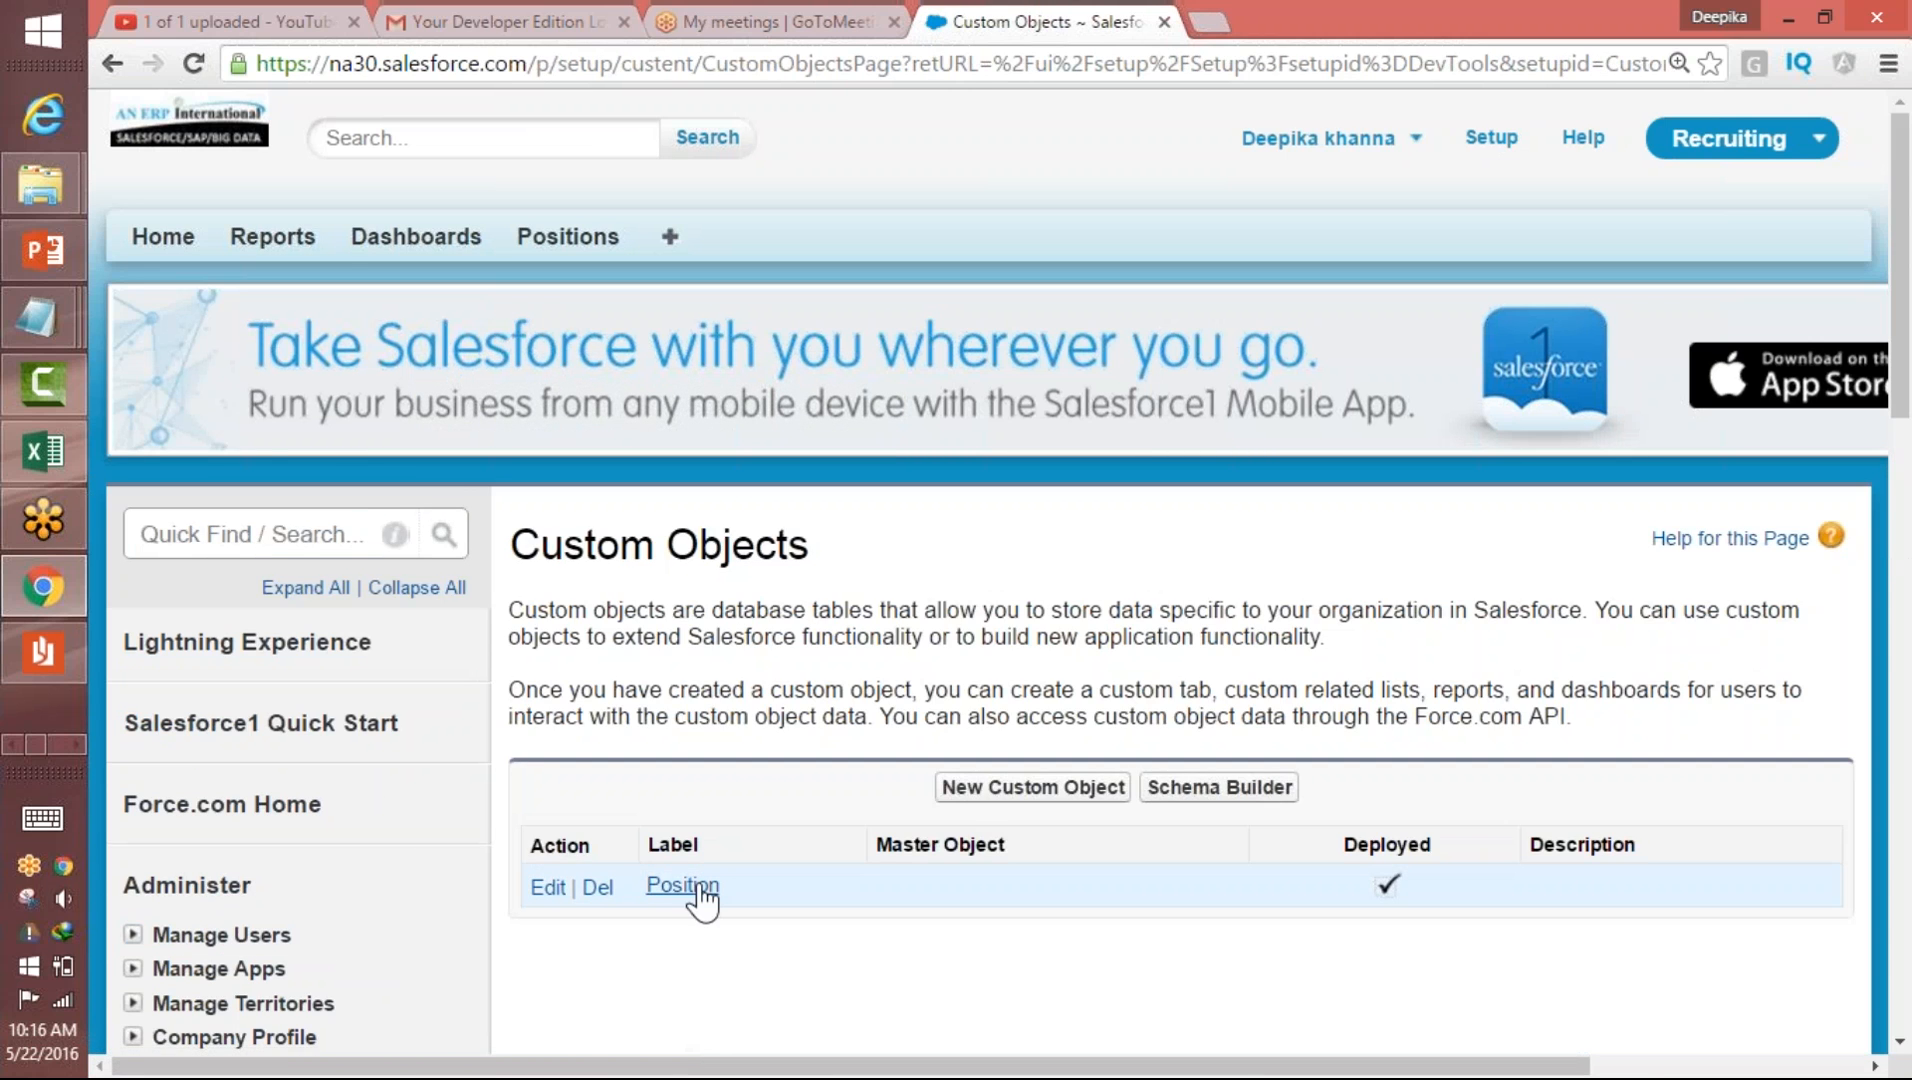
click(699, 886)
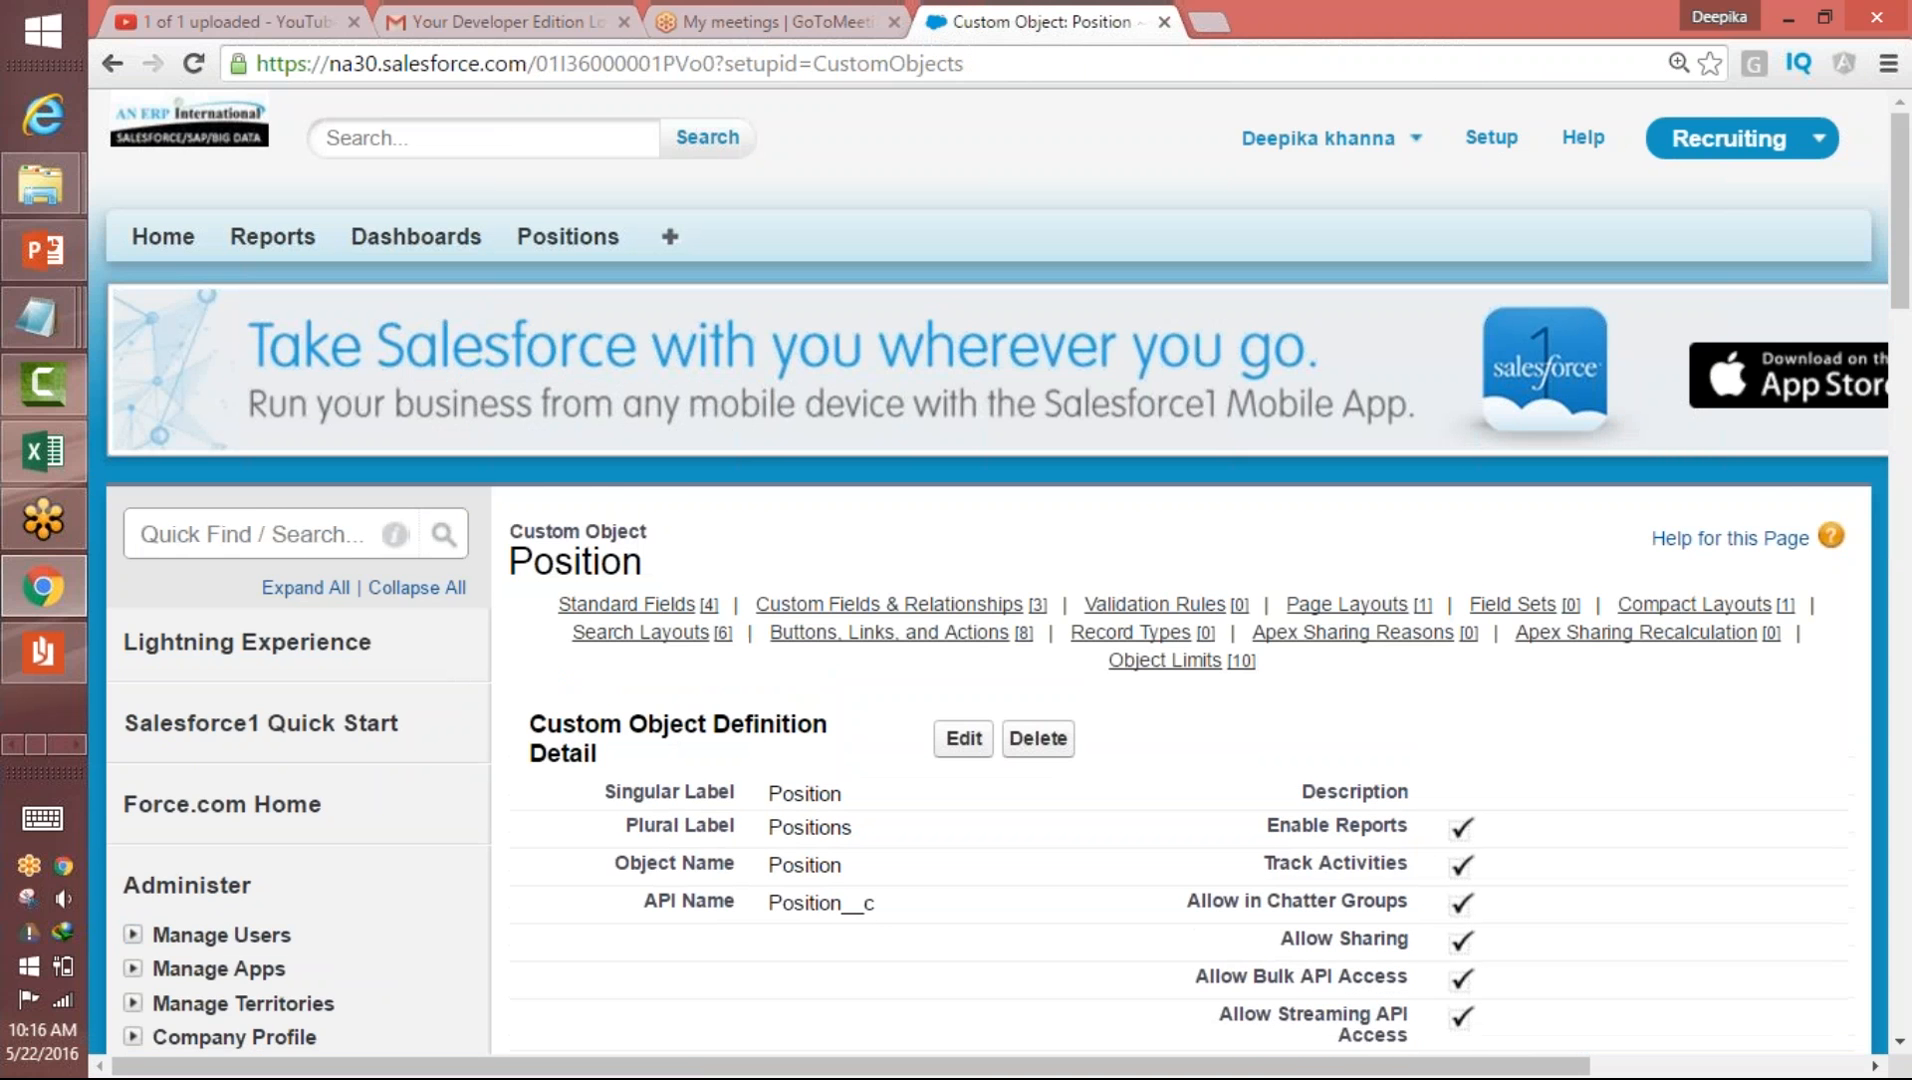
- Start a new custom field on the Position object, choose Picklist as its data type, and highlight part of that type's description
drag(1900, 215, 1897, 408)
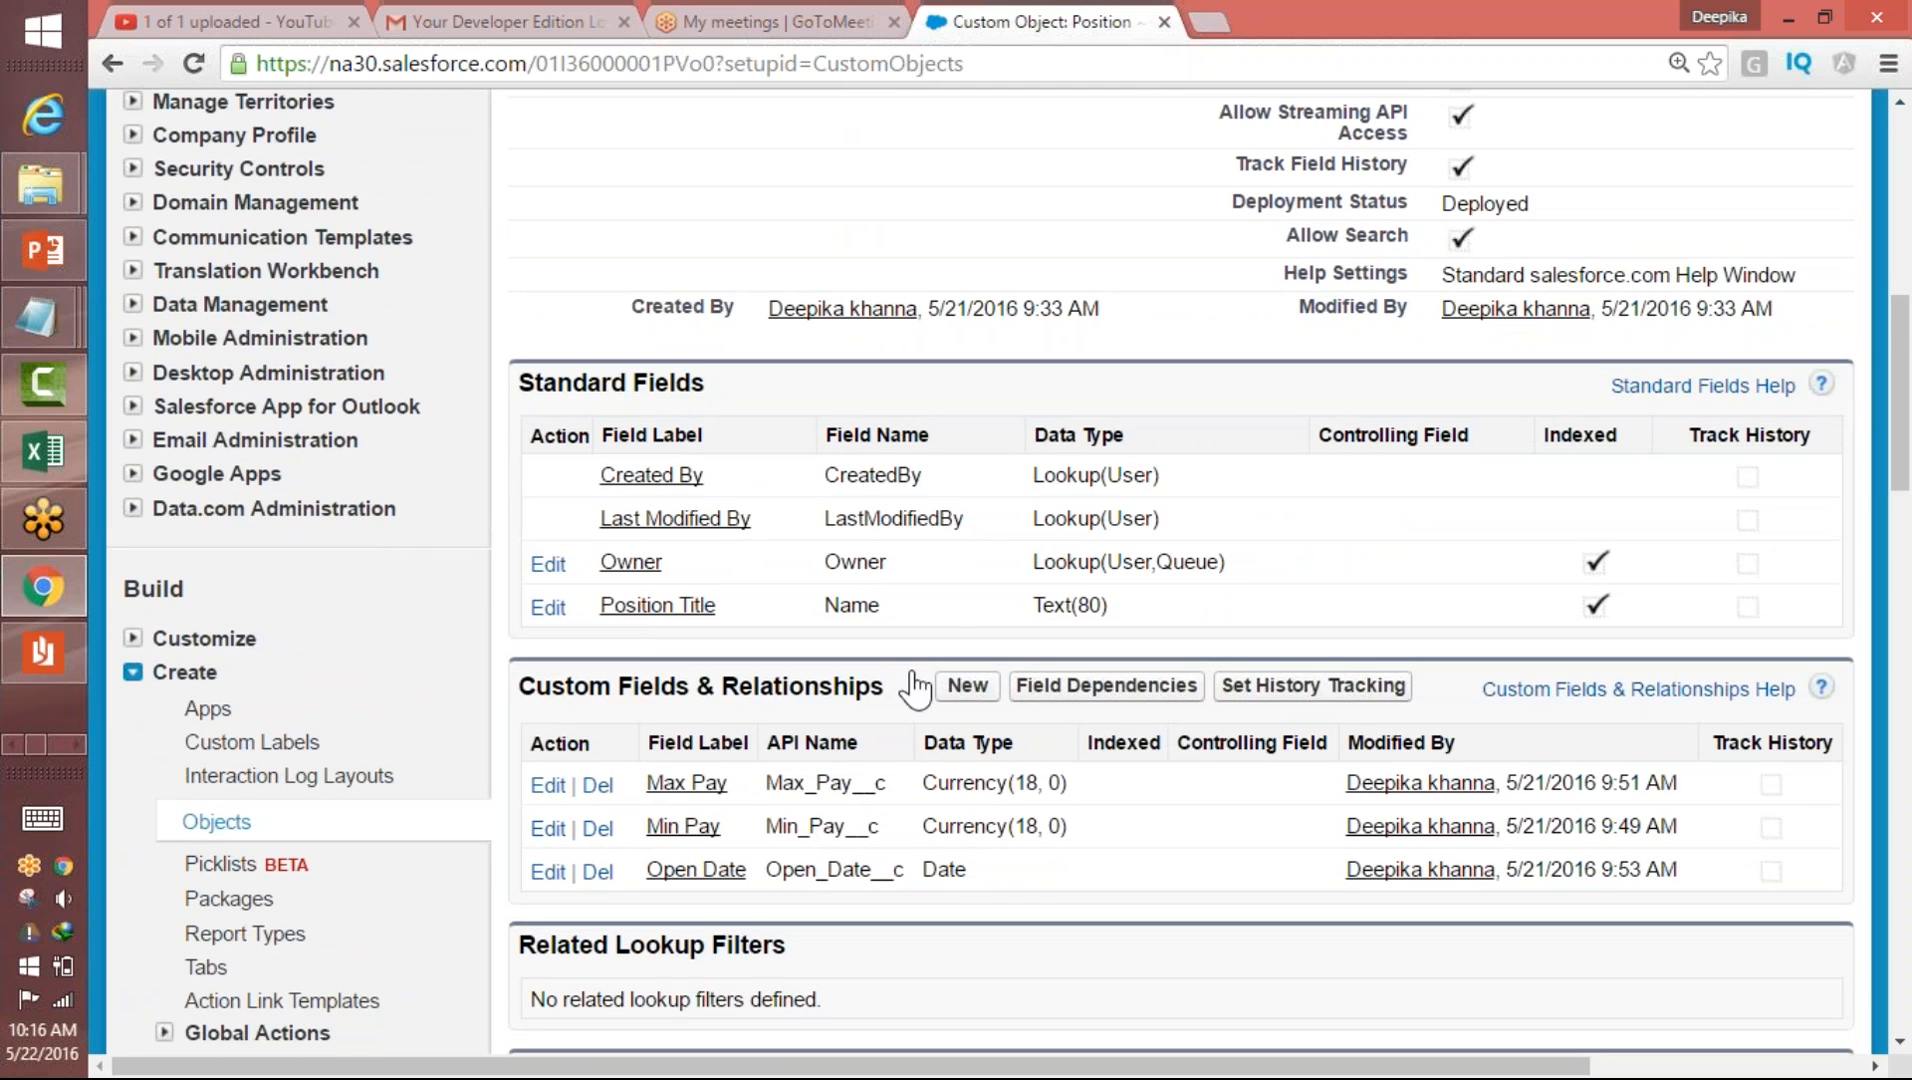
click(966, 700)
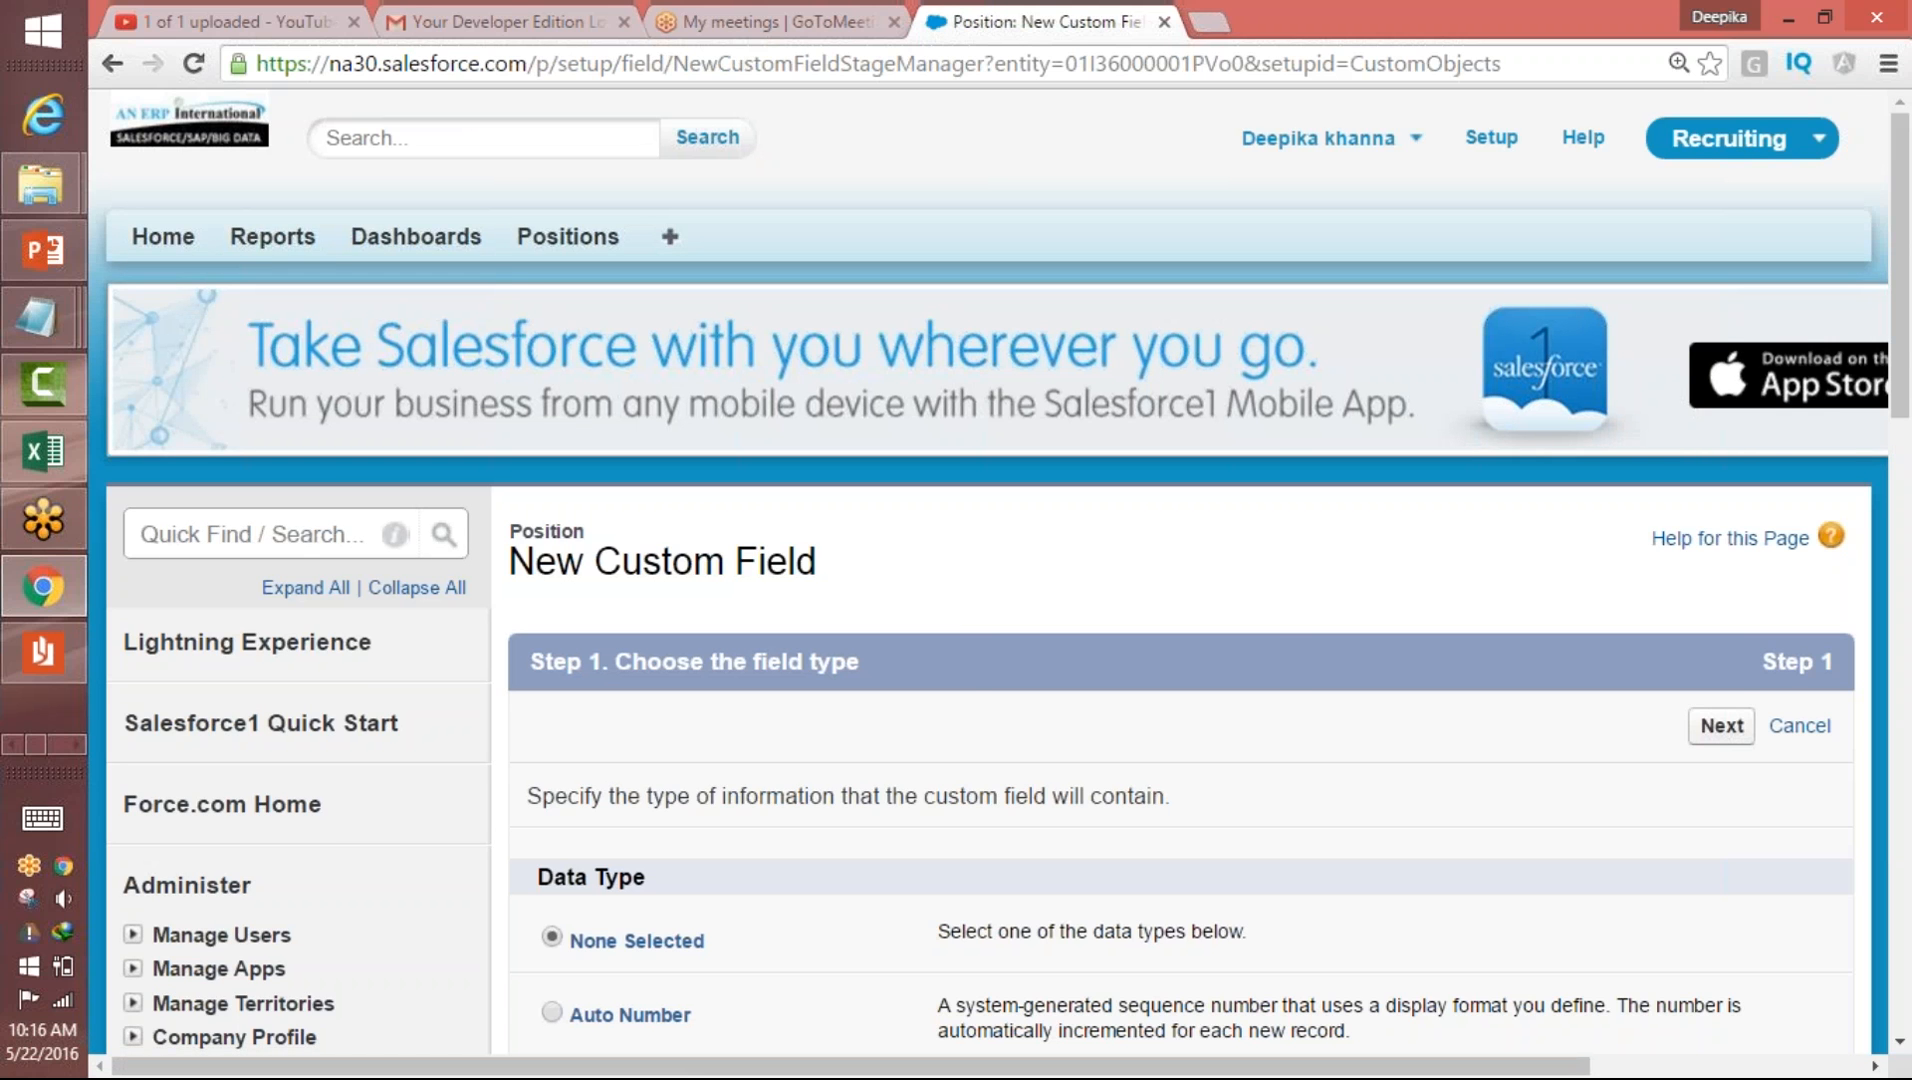
drag(1903, 332, 1905, 447)
drag(1905, 455, 1893, 717)
click(552, 939)
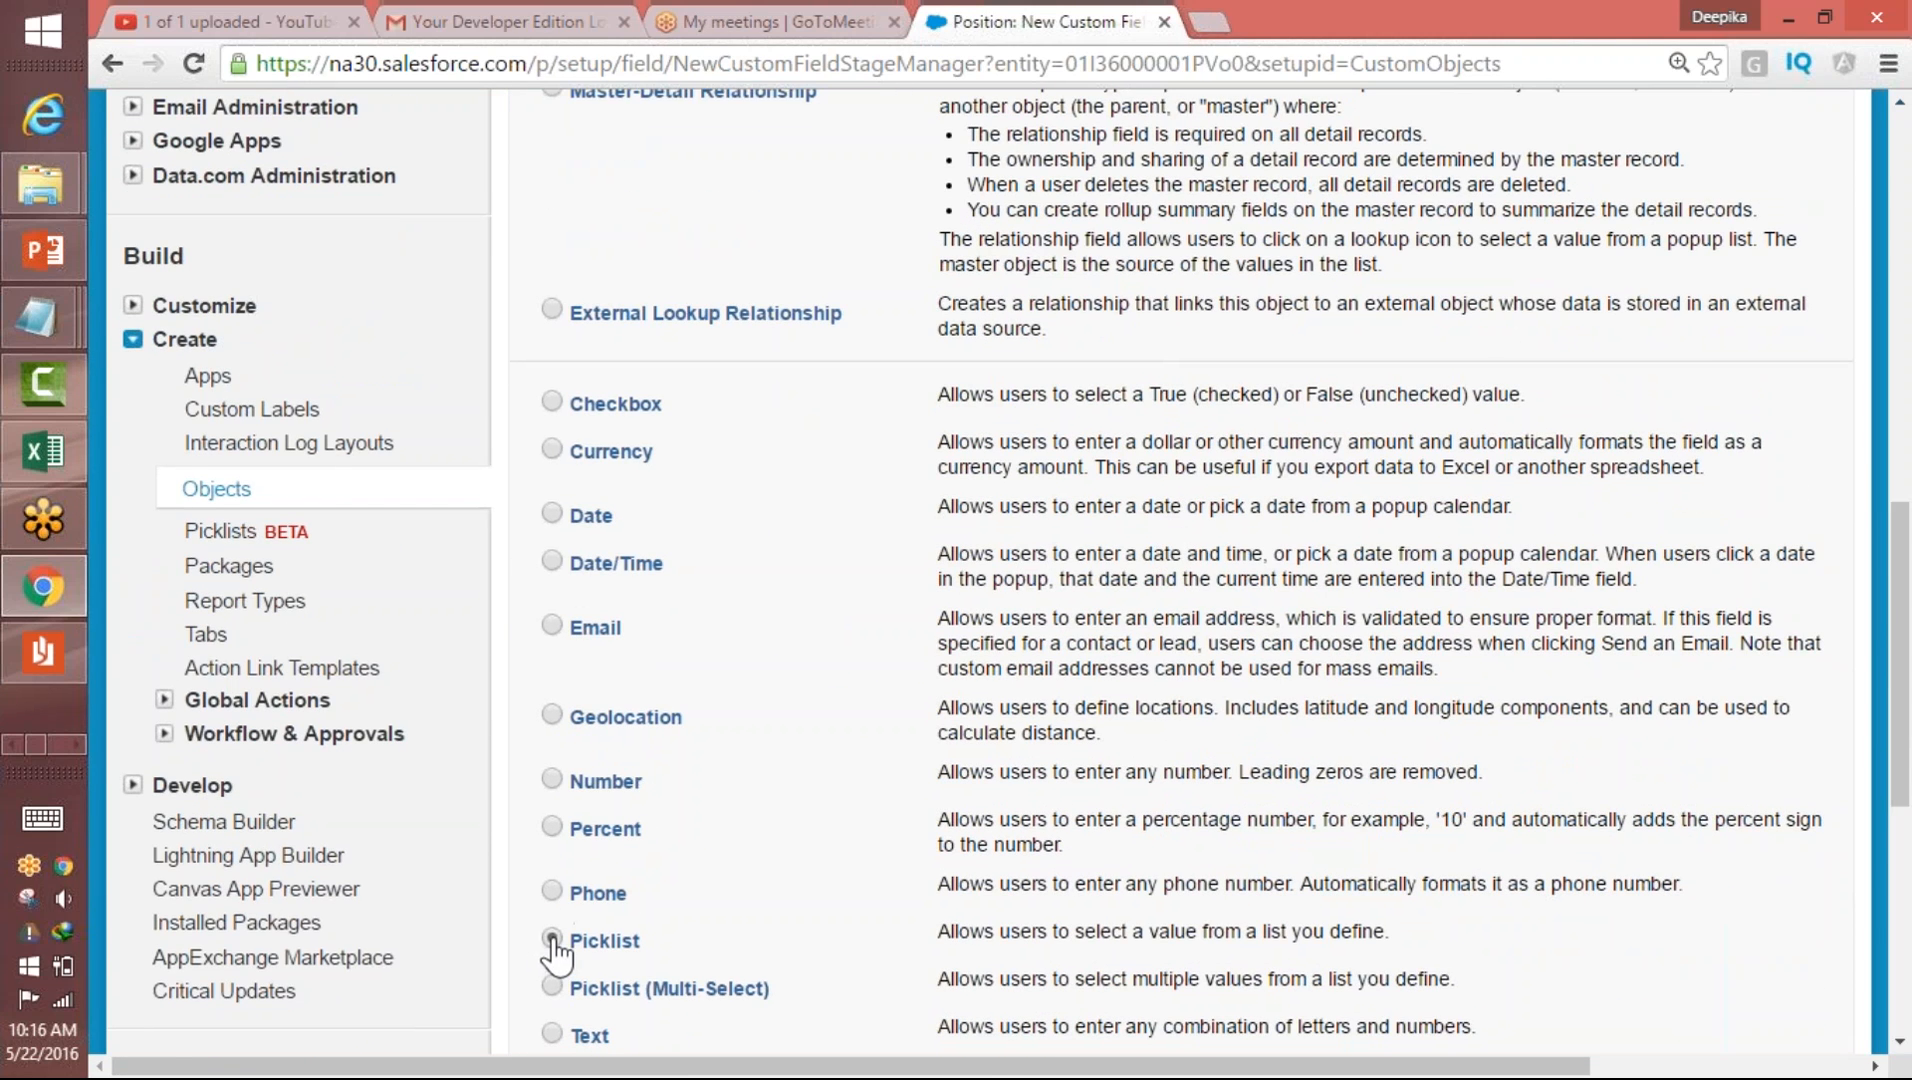
drag(958, 935, 1086, 930)
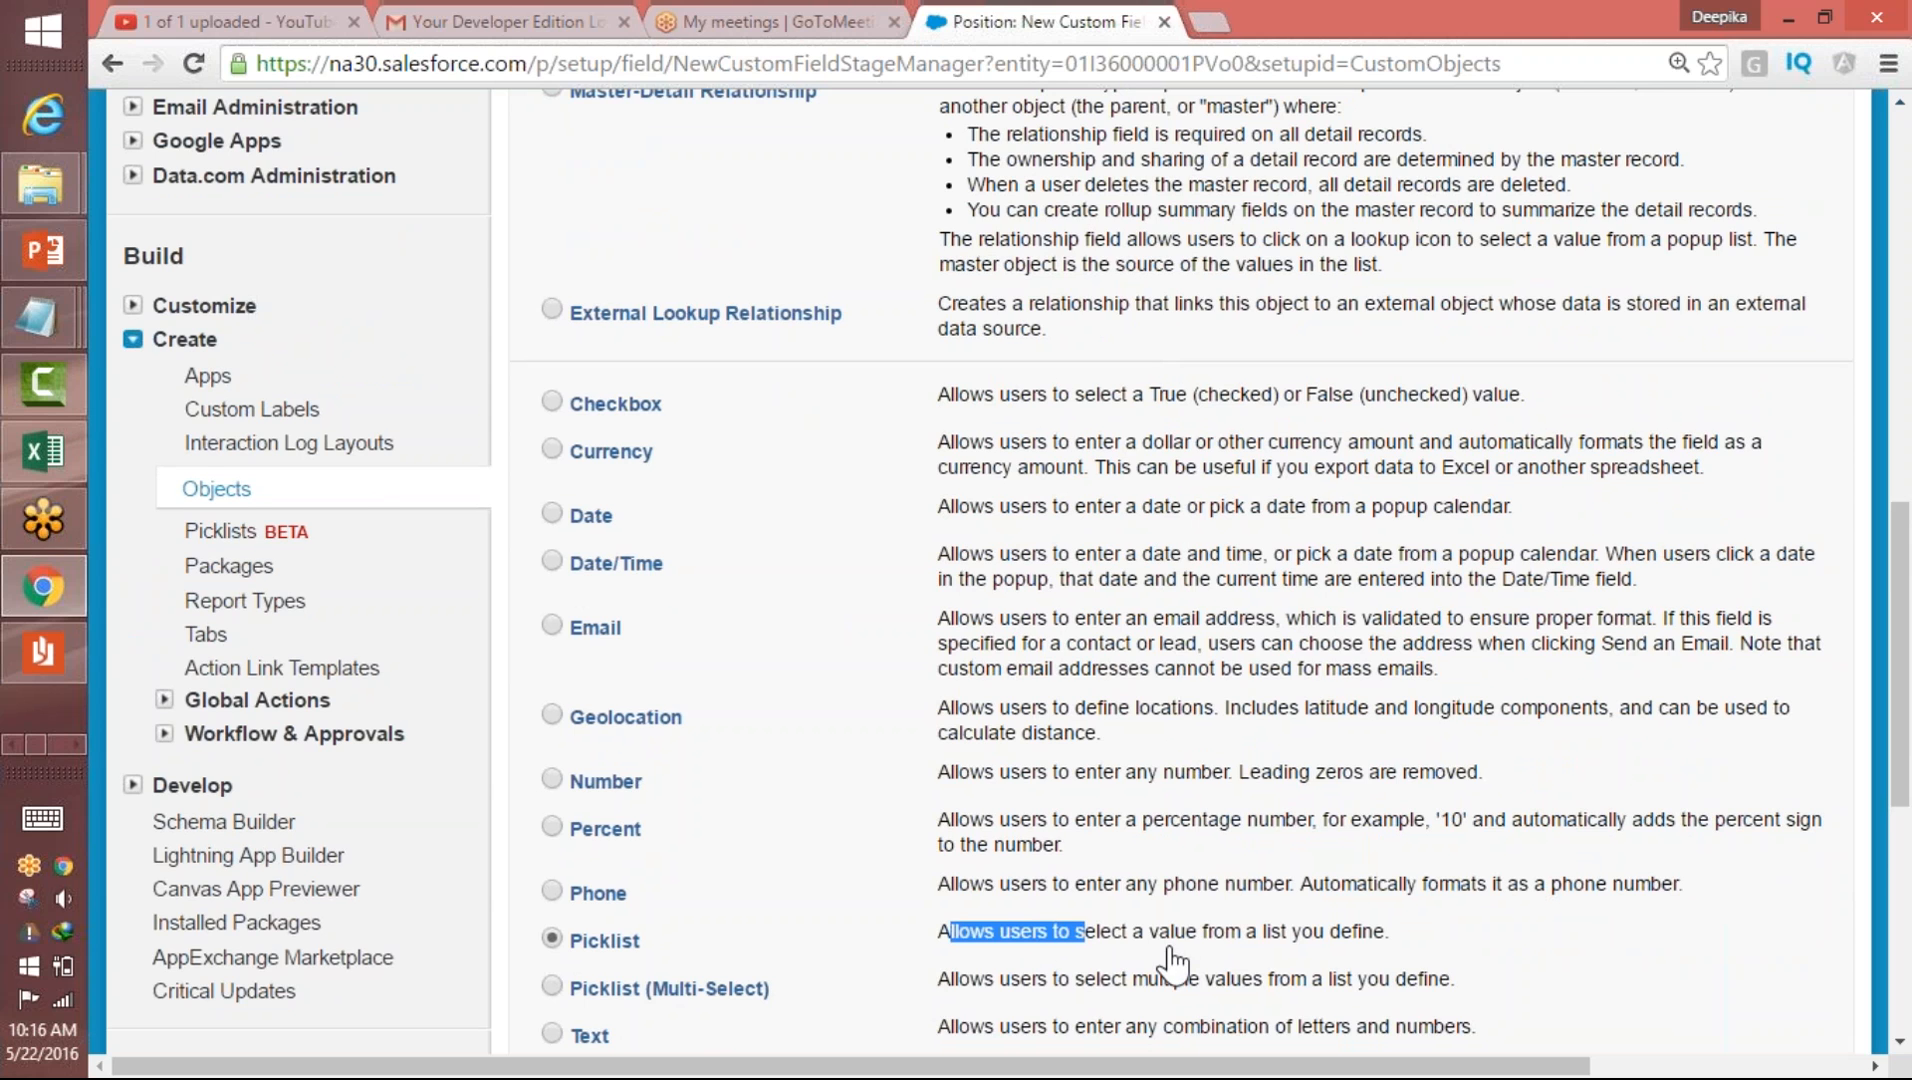
- Continue to the picklist field's details, label it Status, and choose to enter the values directly, one per line
drag(1900, 667, 1900, 820)
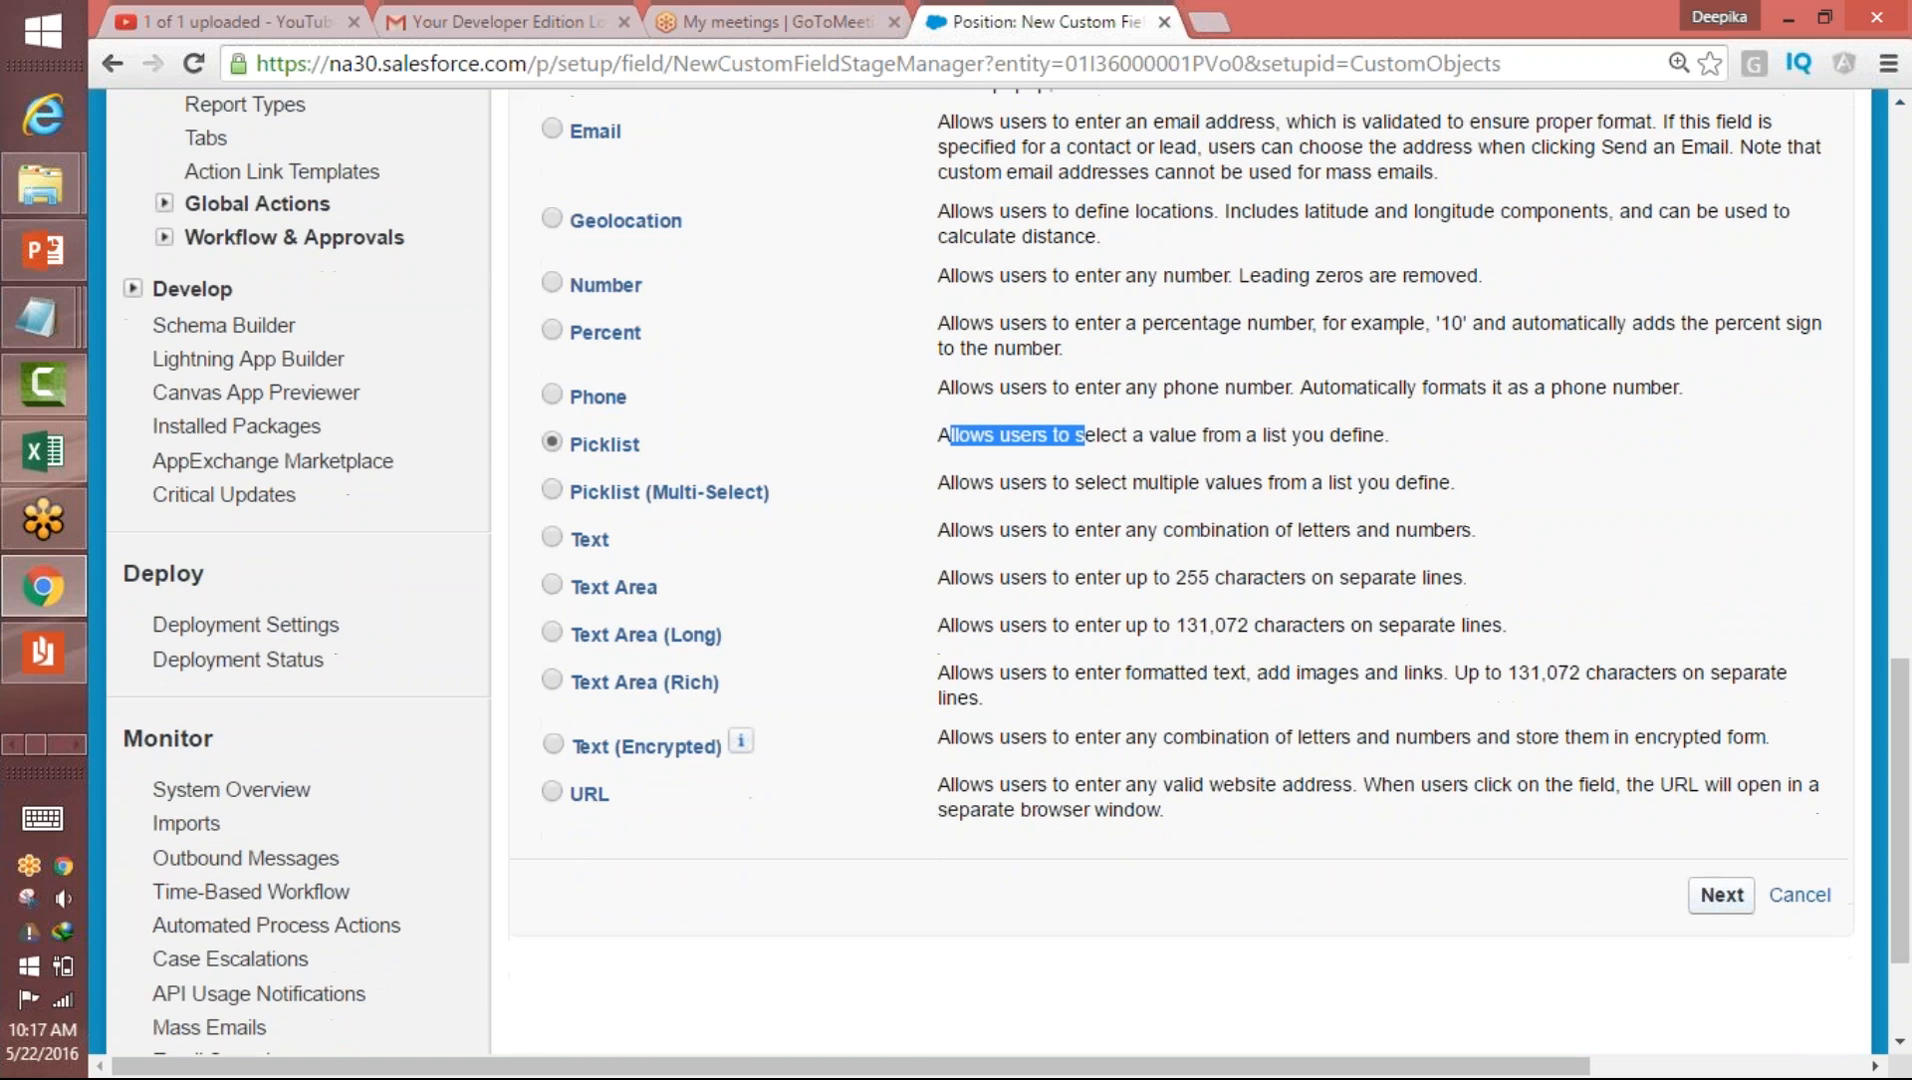
click(1720, 895)
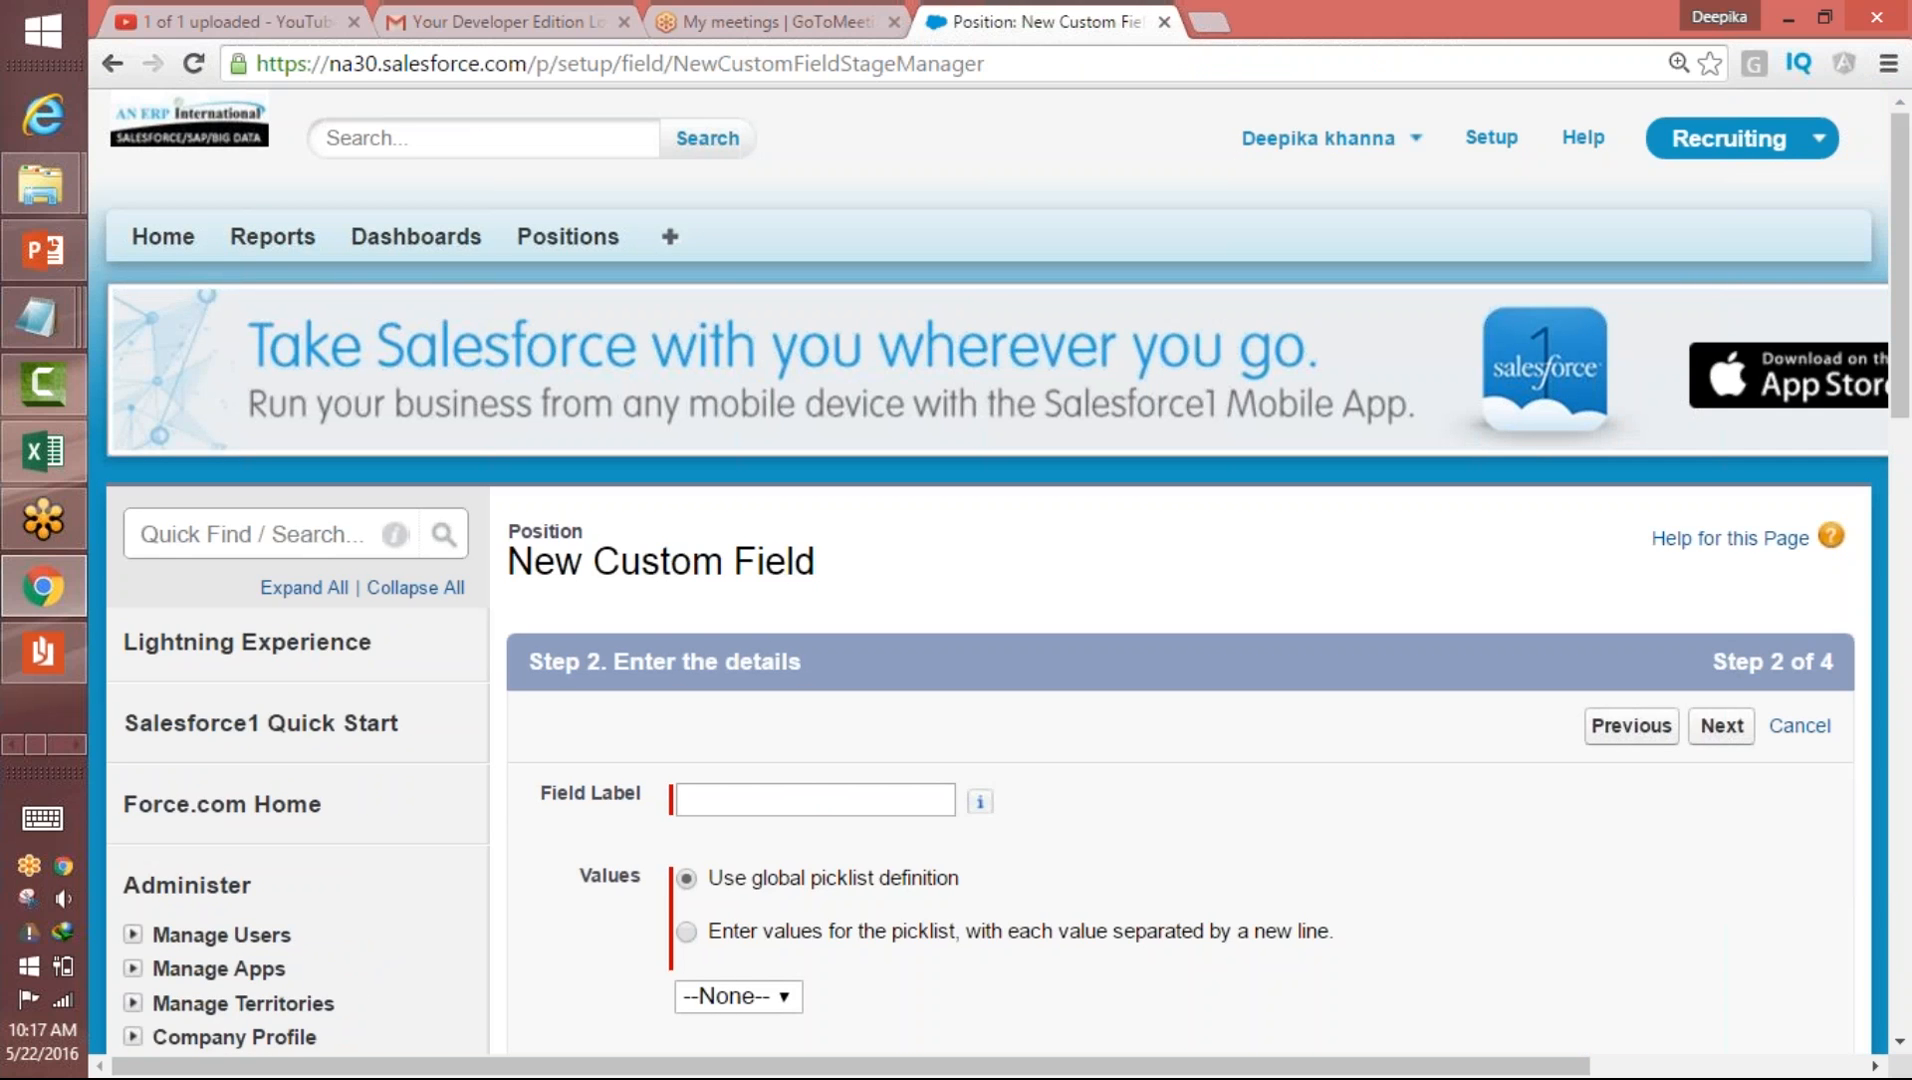
click(722, 806)
text(Status)
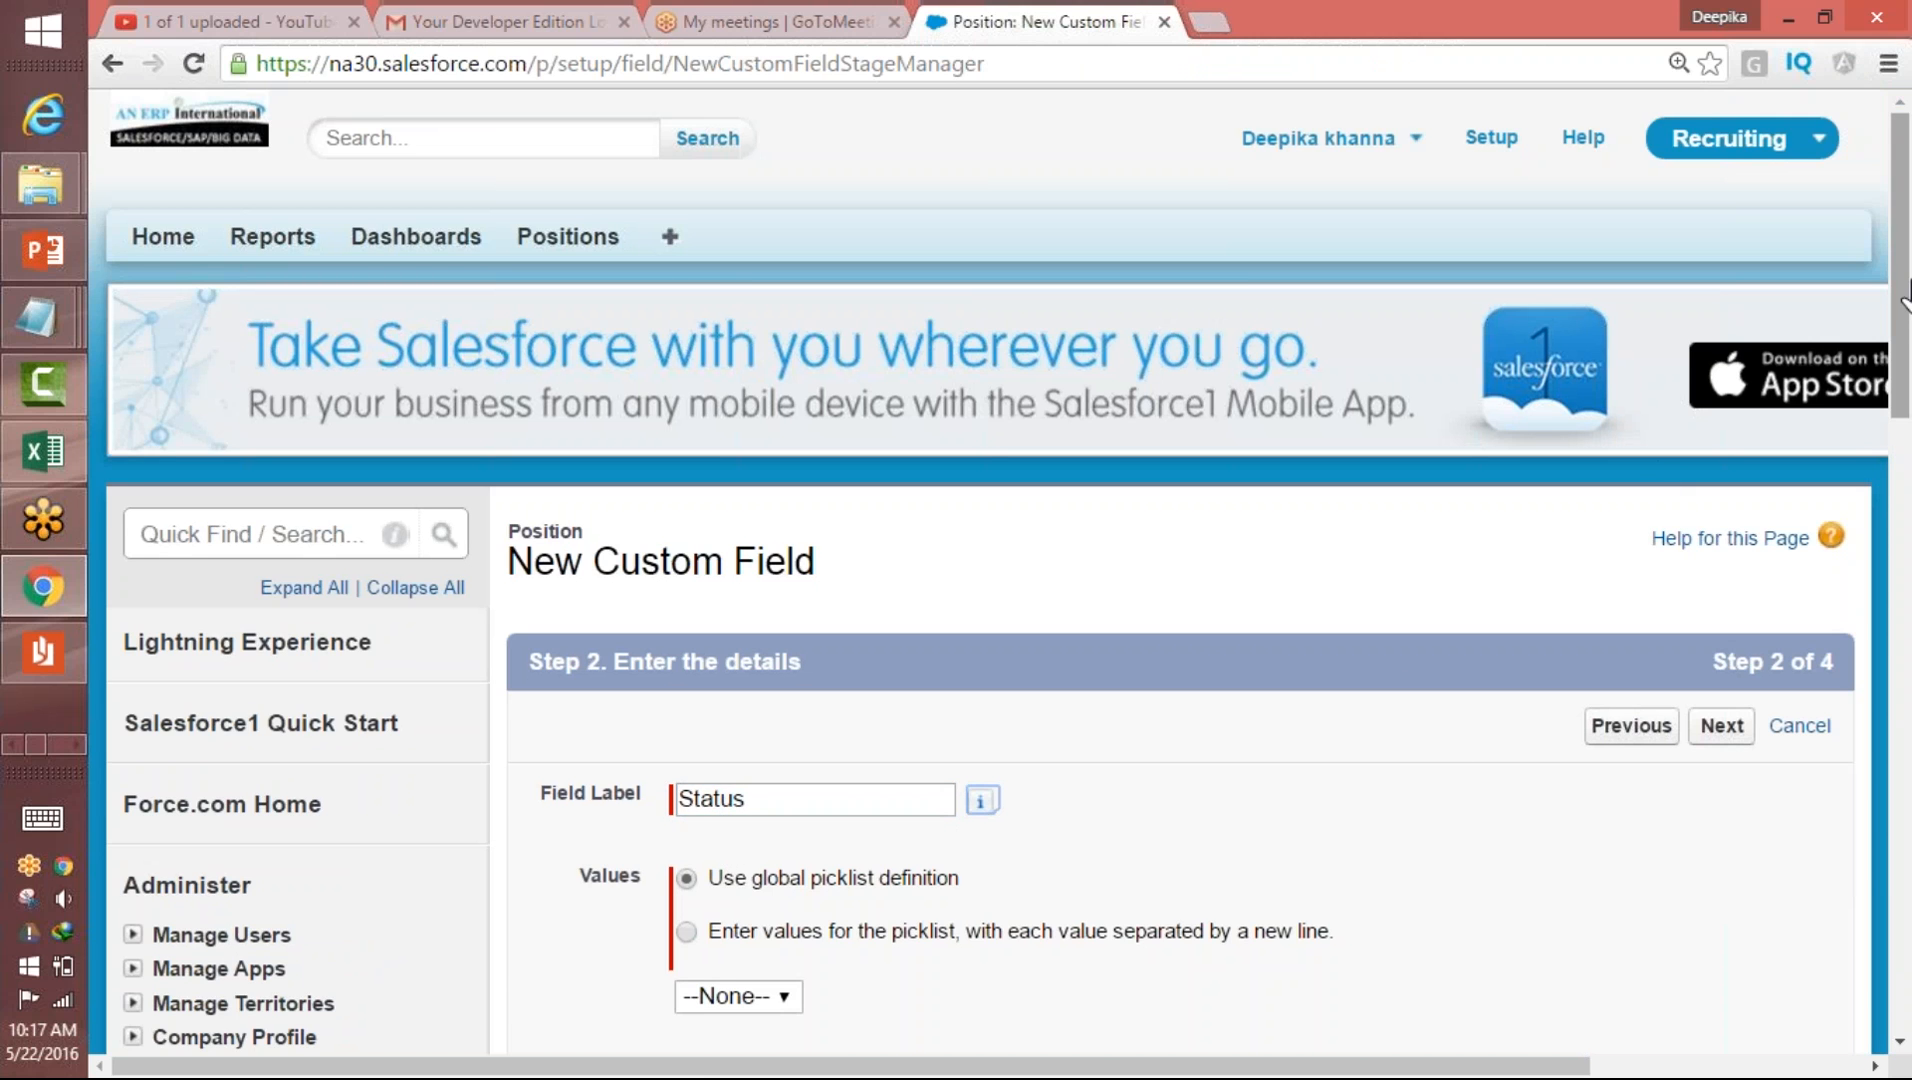
scroll(1872, 440, down, 4)
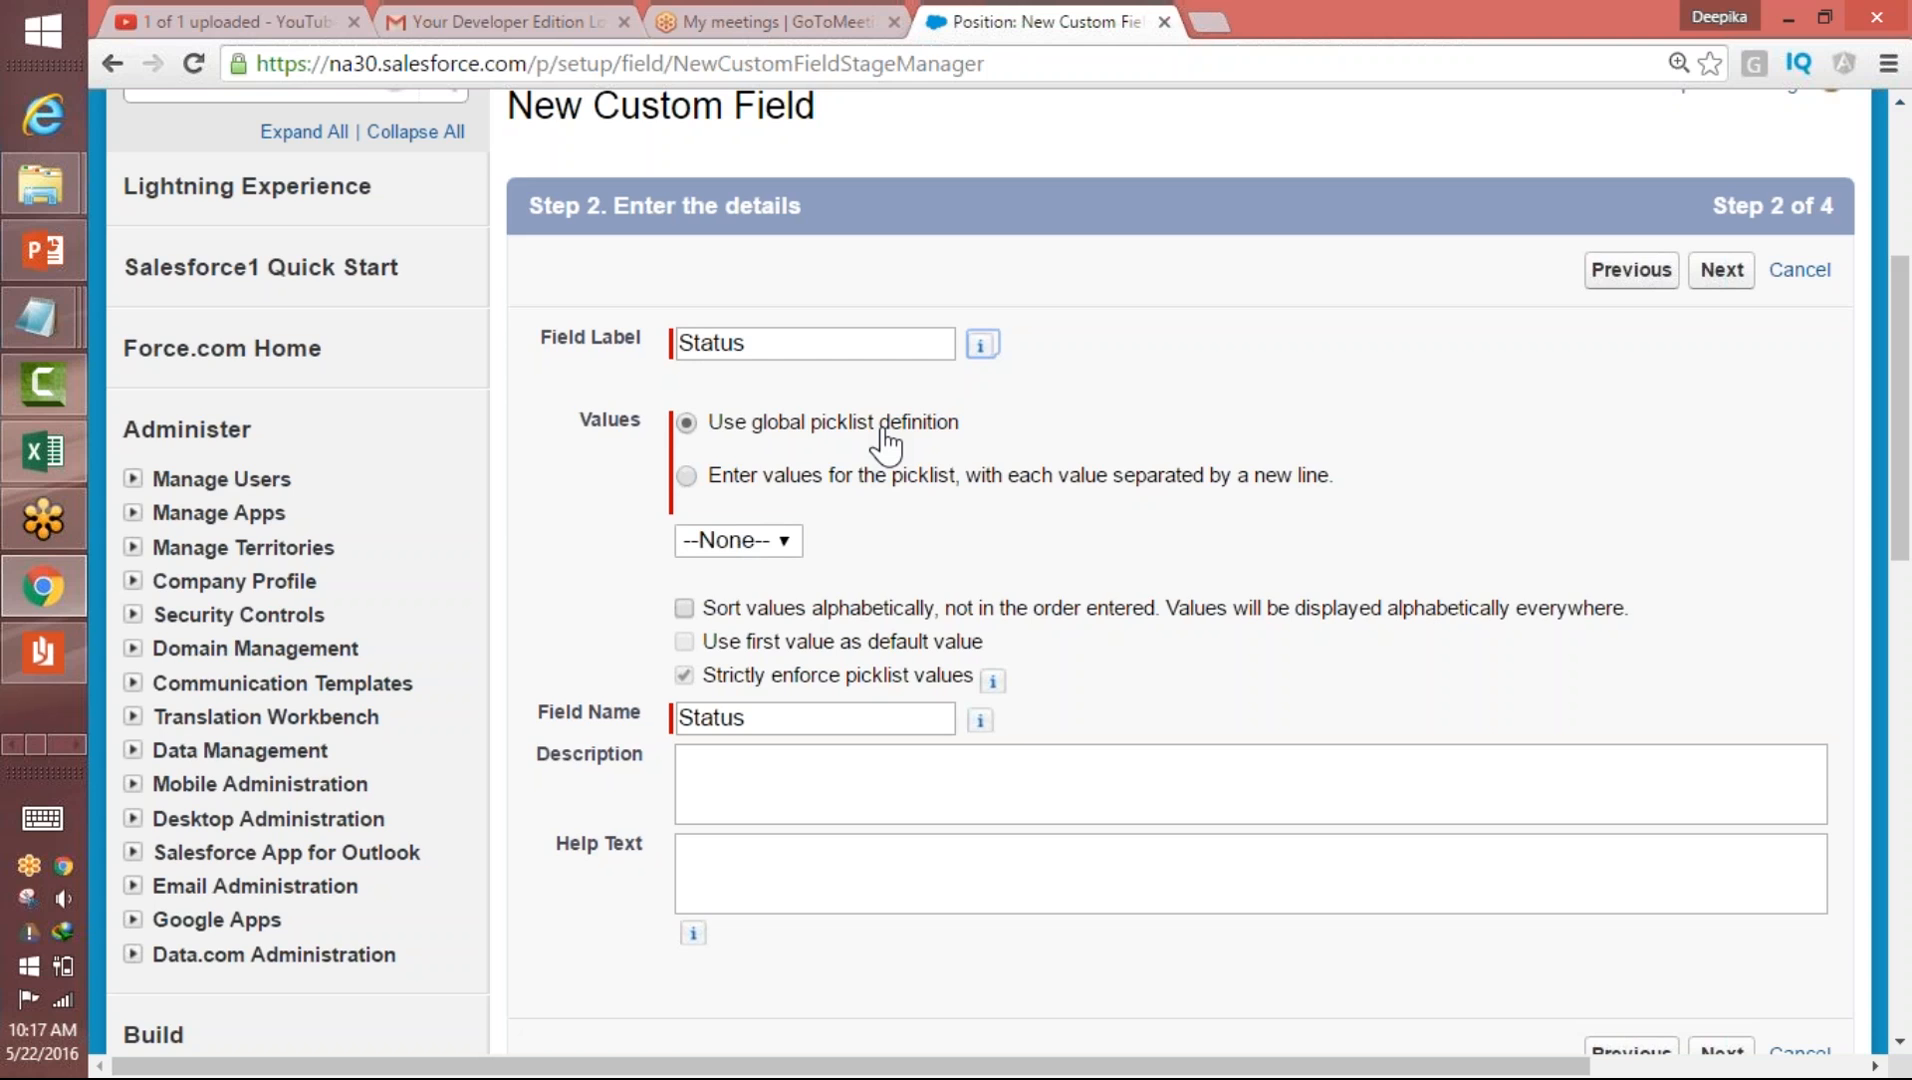
click(686, 477)
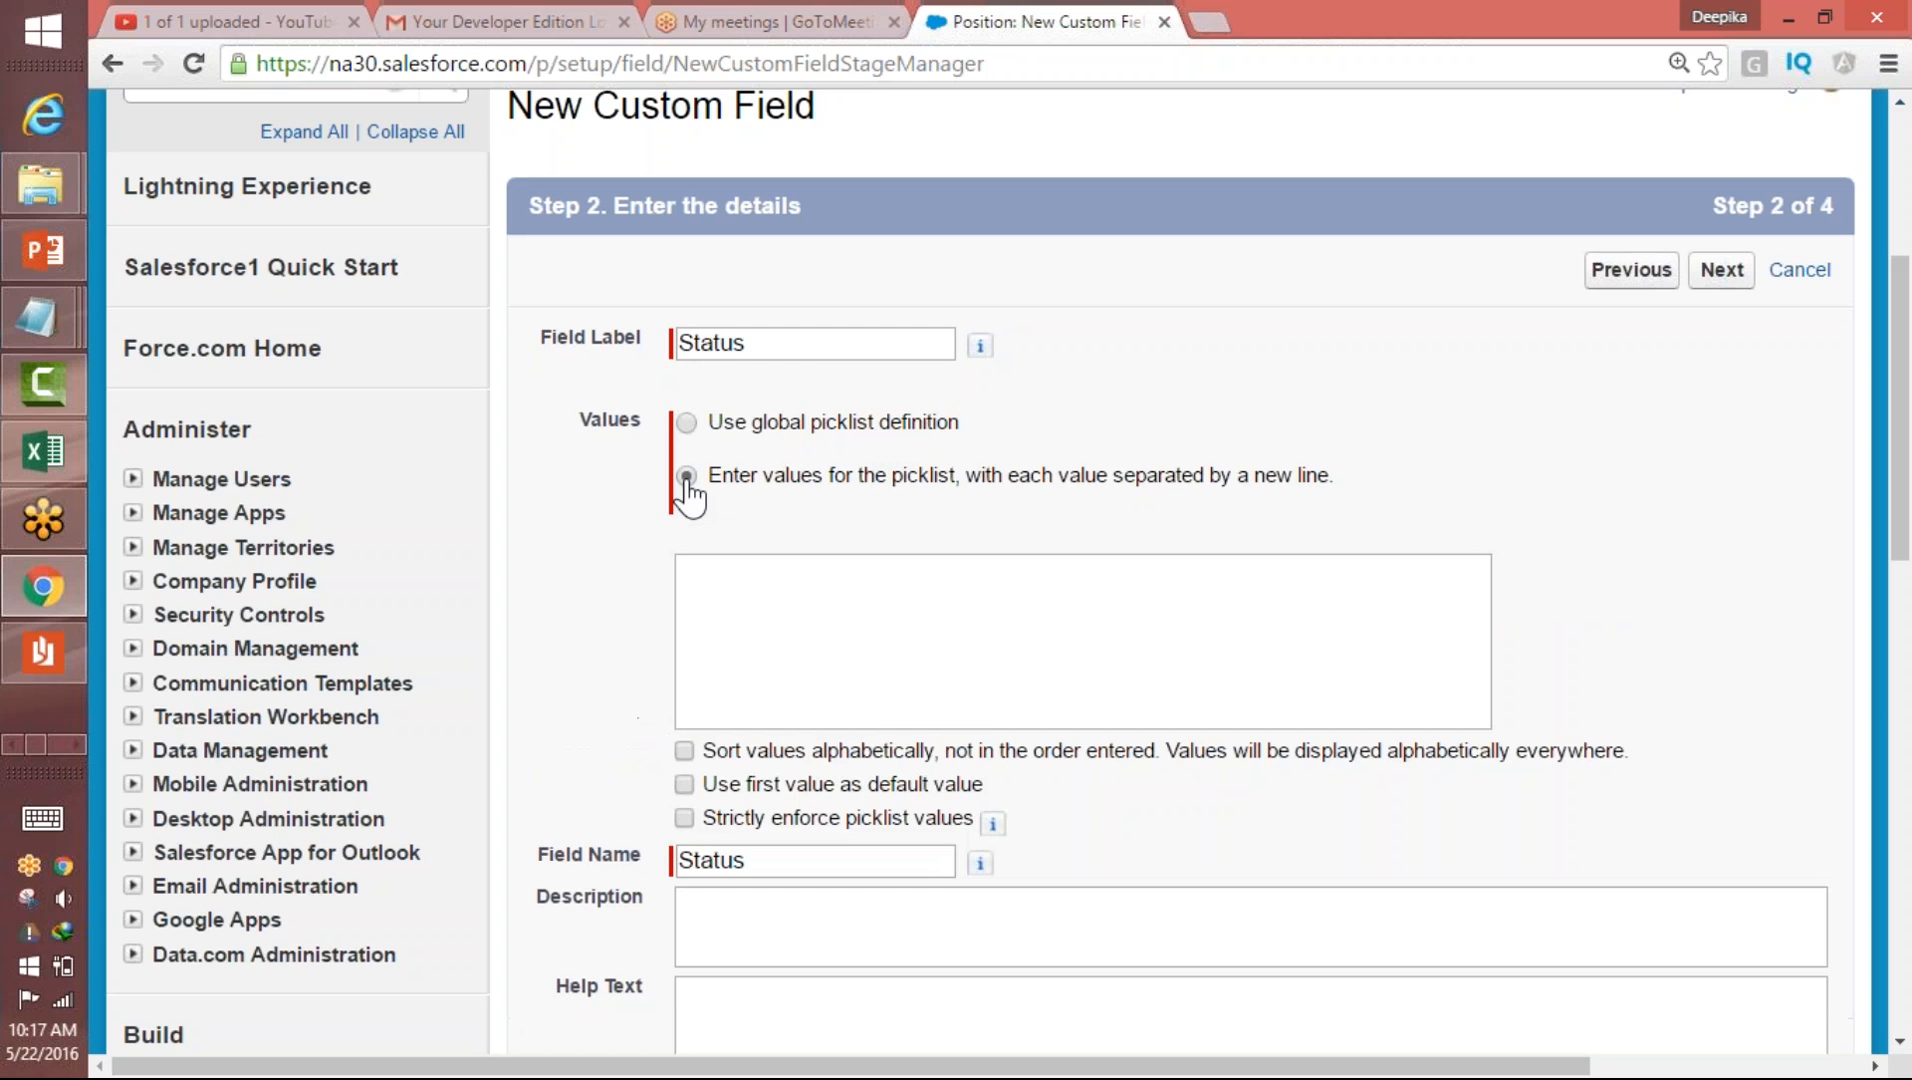
- Enter New Position and Pending Approval as the first two values of the Status picklist
click(786, 594)
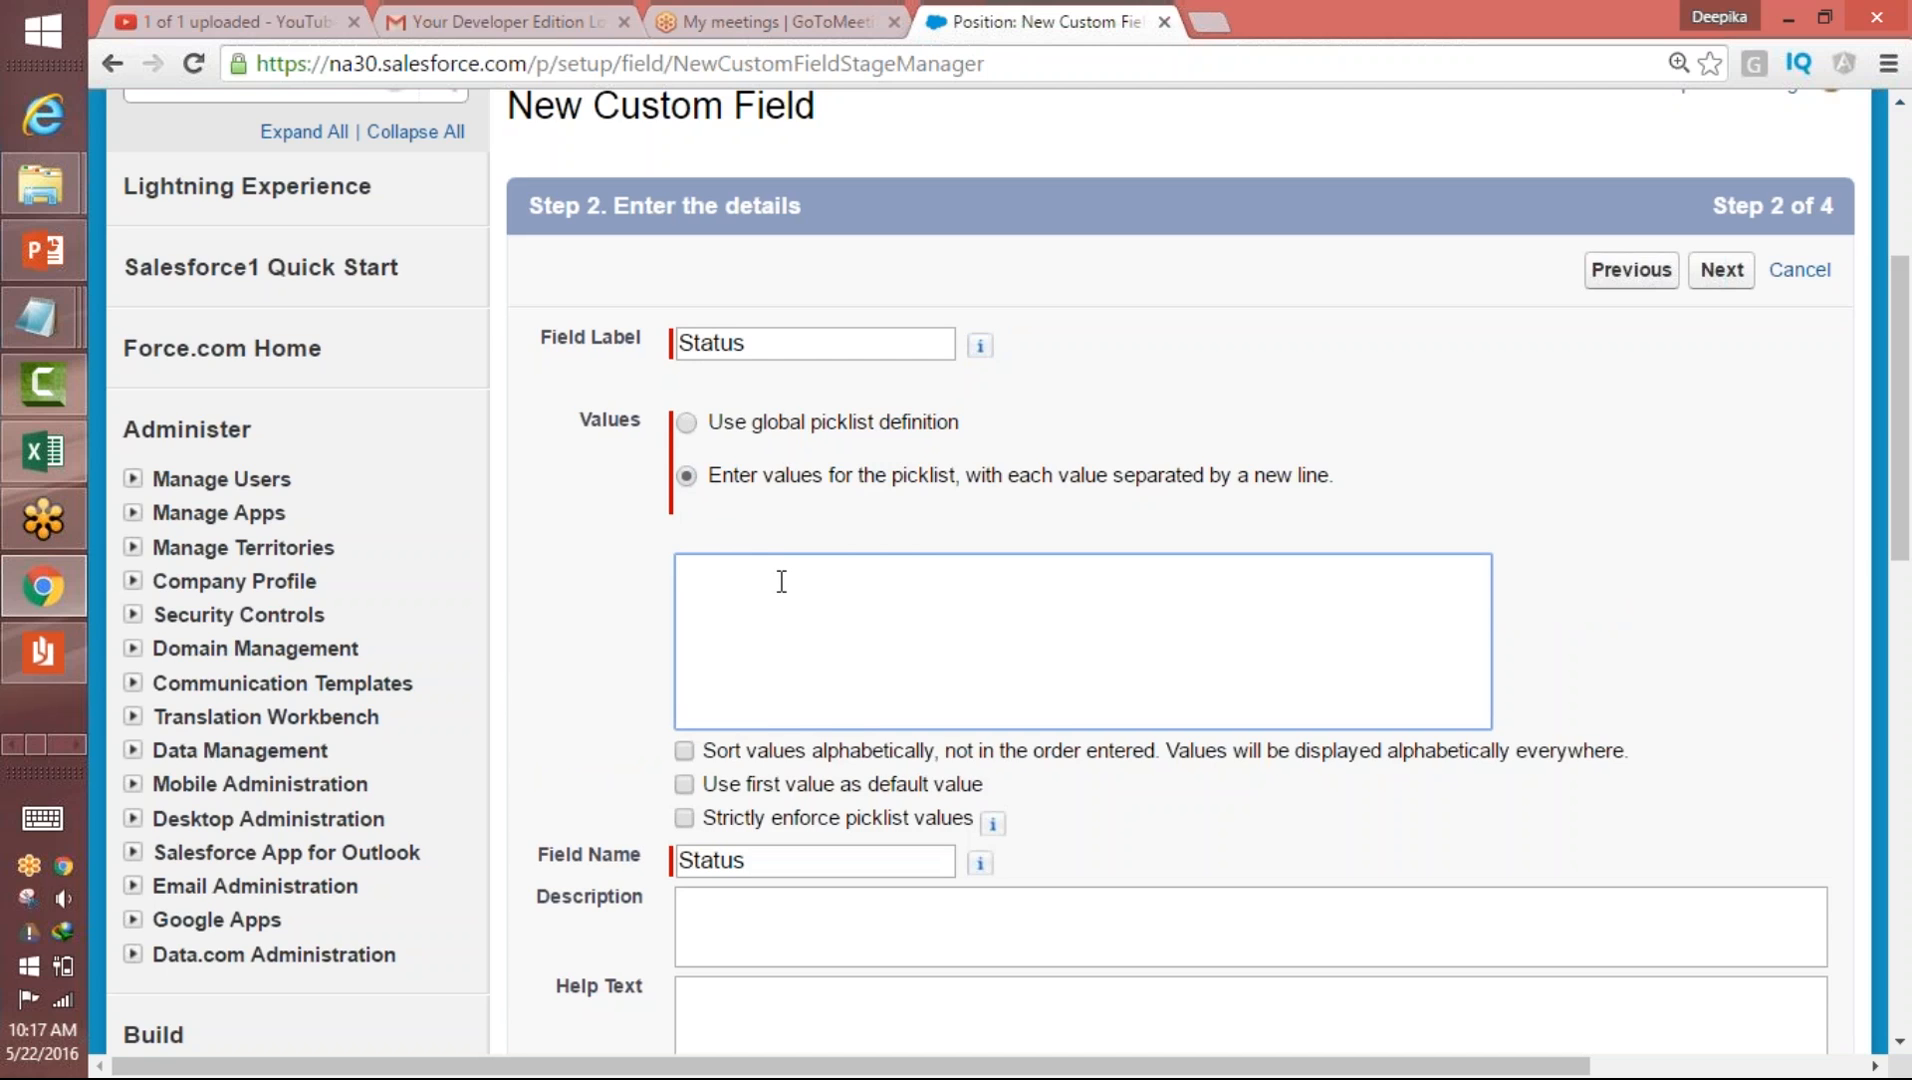
text(New Posiien)
key(BackSpace)
key(BackSpace)
key(BackSpace)
text(tion)
key(Return)
text(Pending Approval)
key(Return)
- Add Open-Approved and Closed-Filled on separate lines below Pending Approval in the Status picklist values
text(Ope)
key(BackSpace)
key(BackSpace)
key(BackSpace)
key(Return)
text(Open- A)
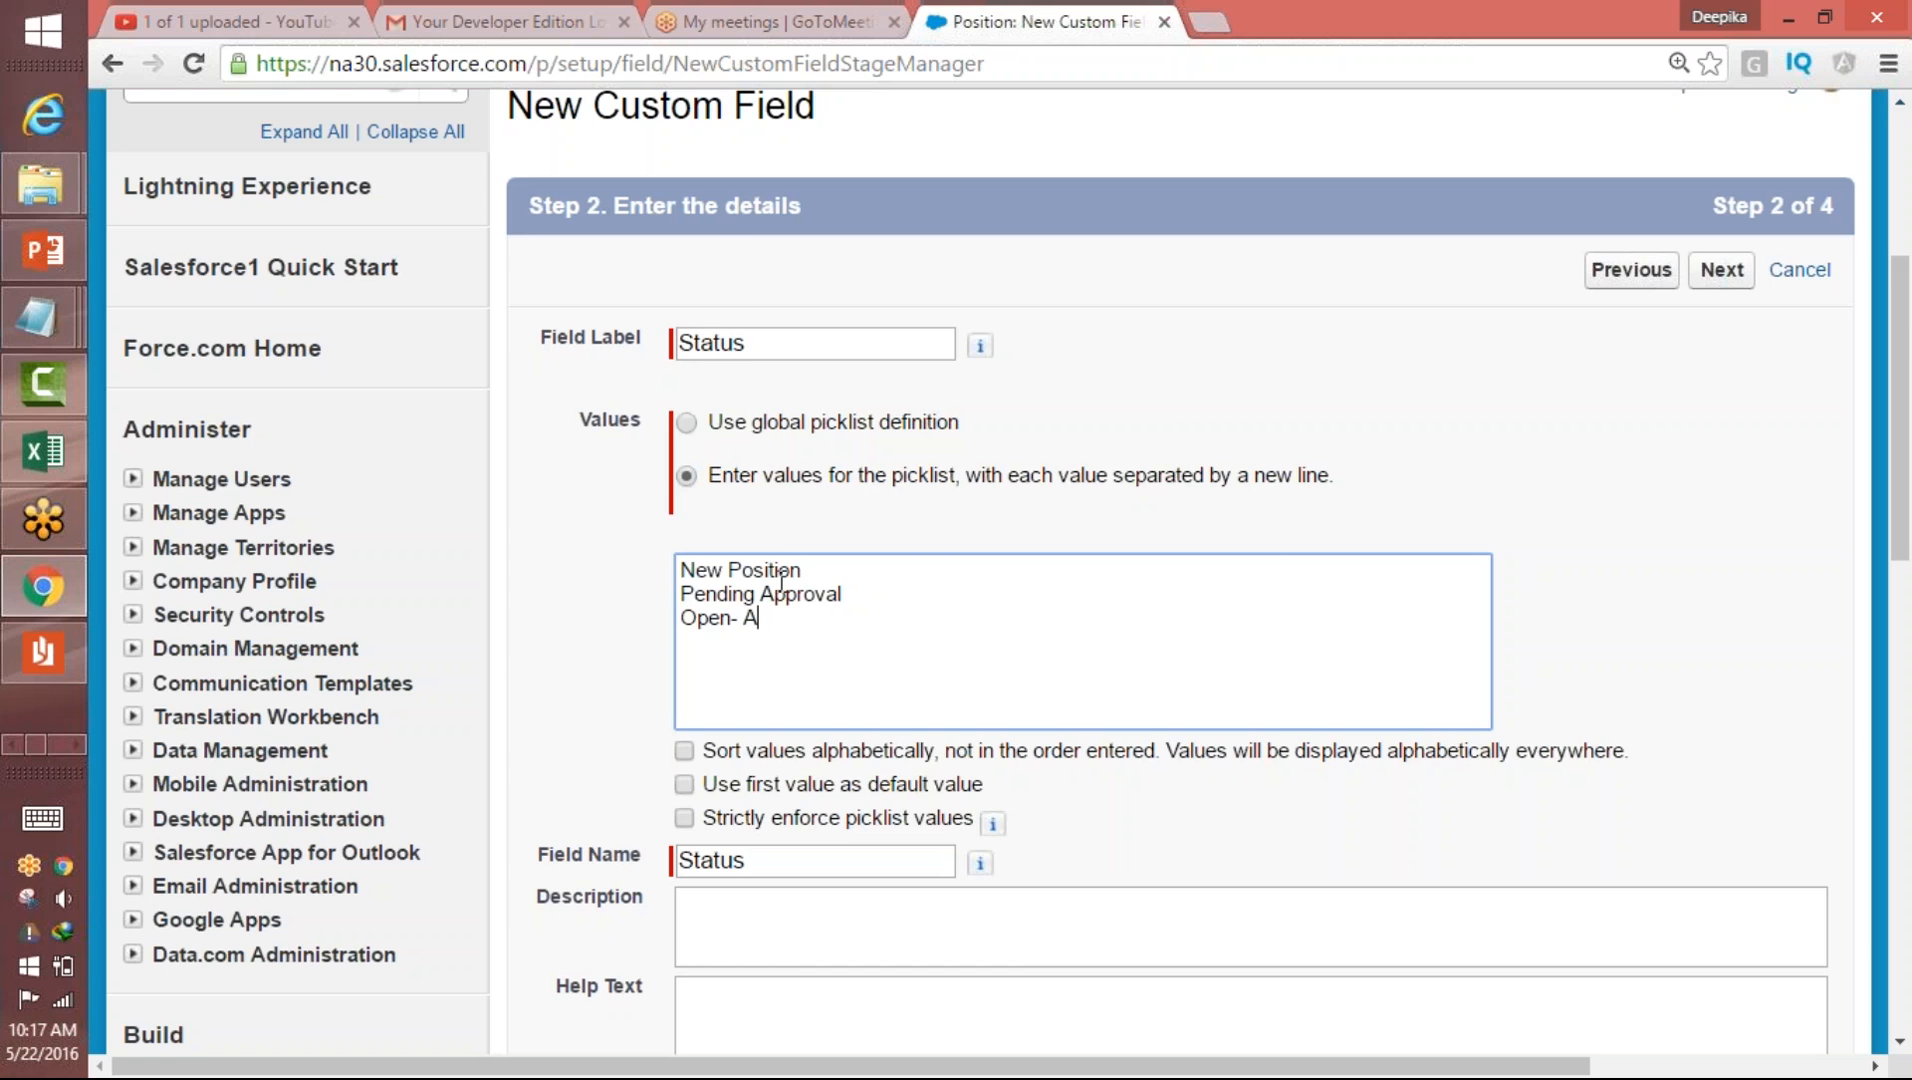
key(BackSpace)
key(BackSpace)
text(Approved)
key(Return)
text(Closed=)
key(BackSpace)
text(-Filled)
key(Return)
- Add the values Closed-Not Approved and Closed-Cancelled to the Status picklist and continue to field-level security
text(Close)
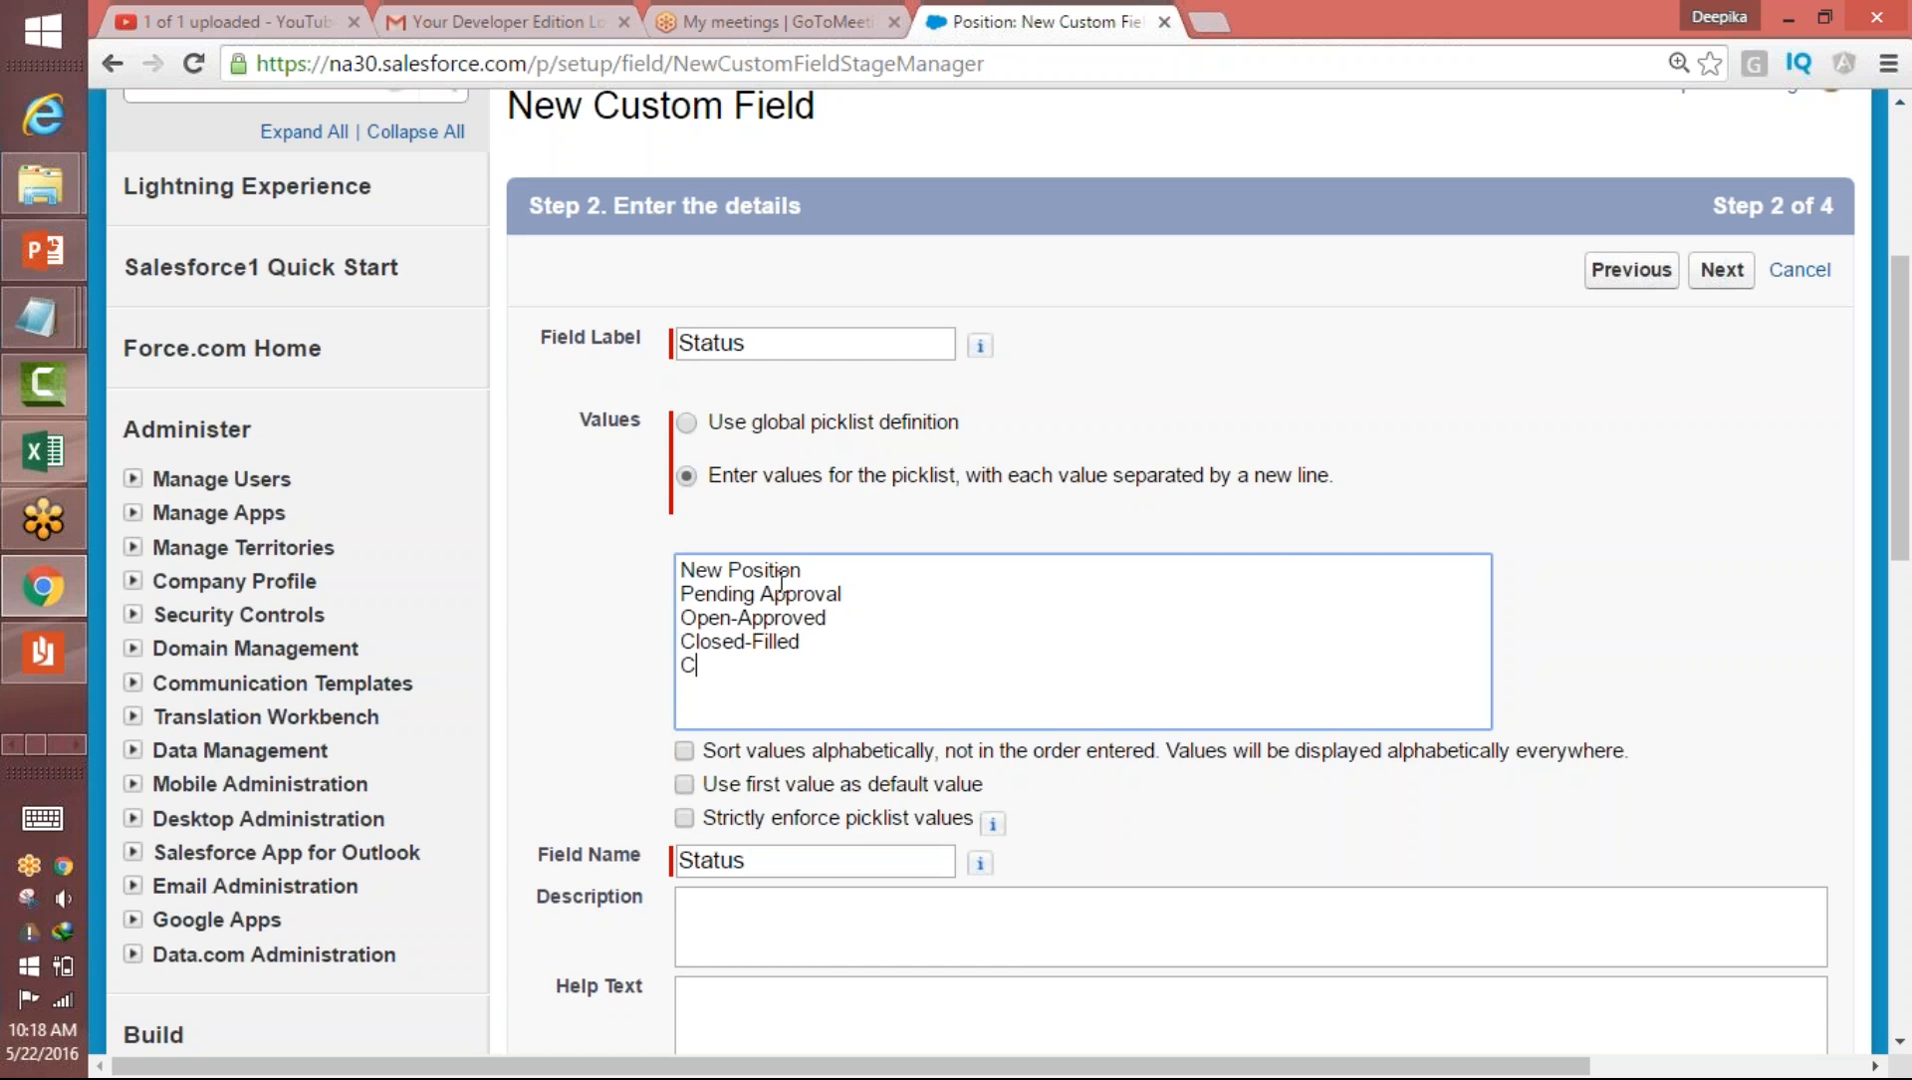
text(d-Not Approved)
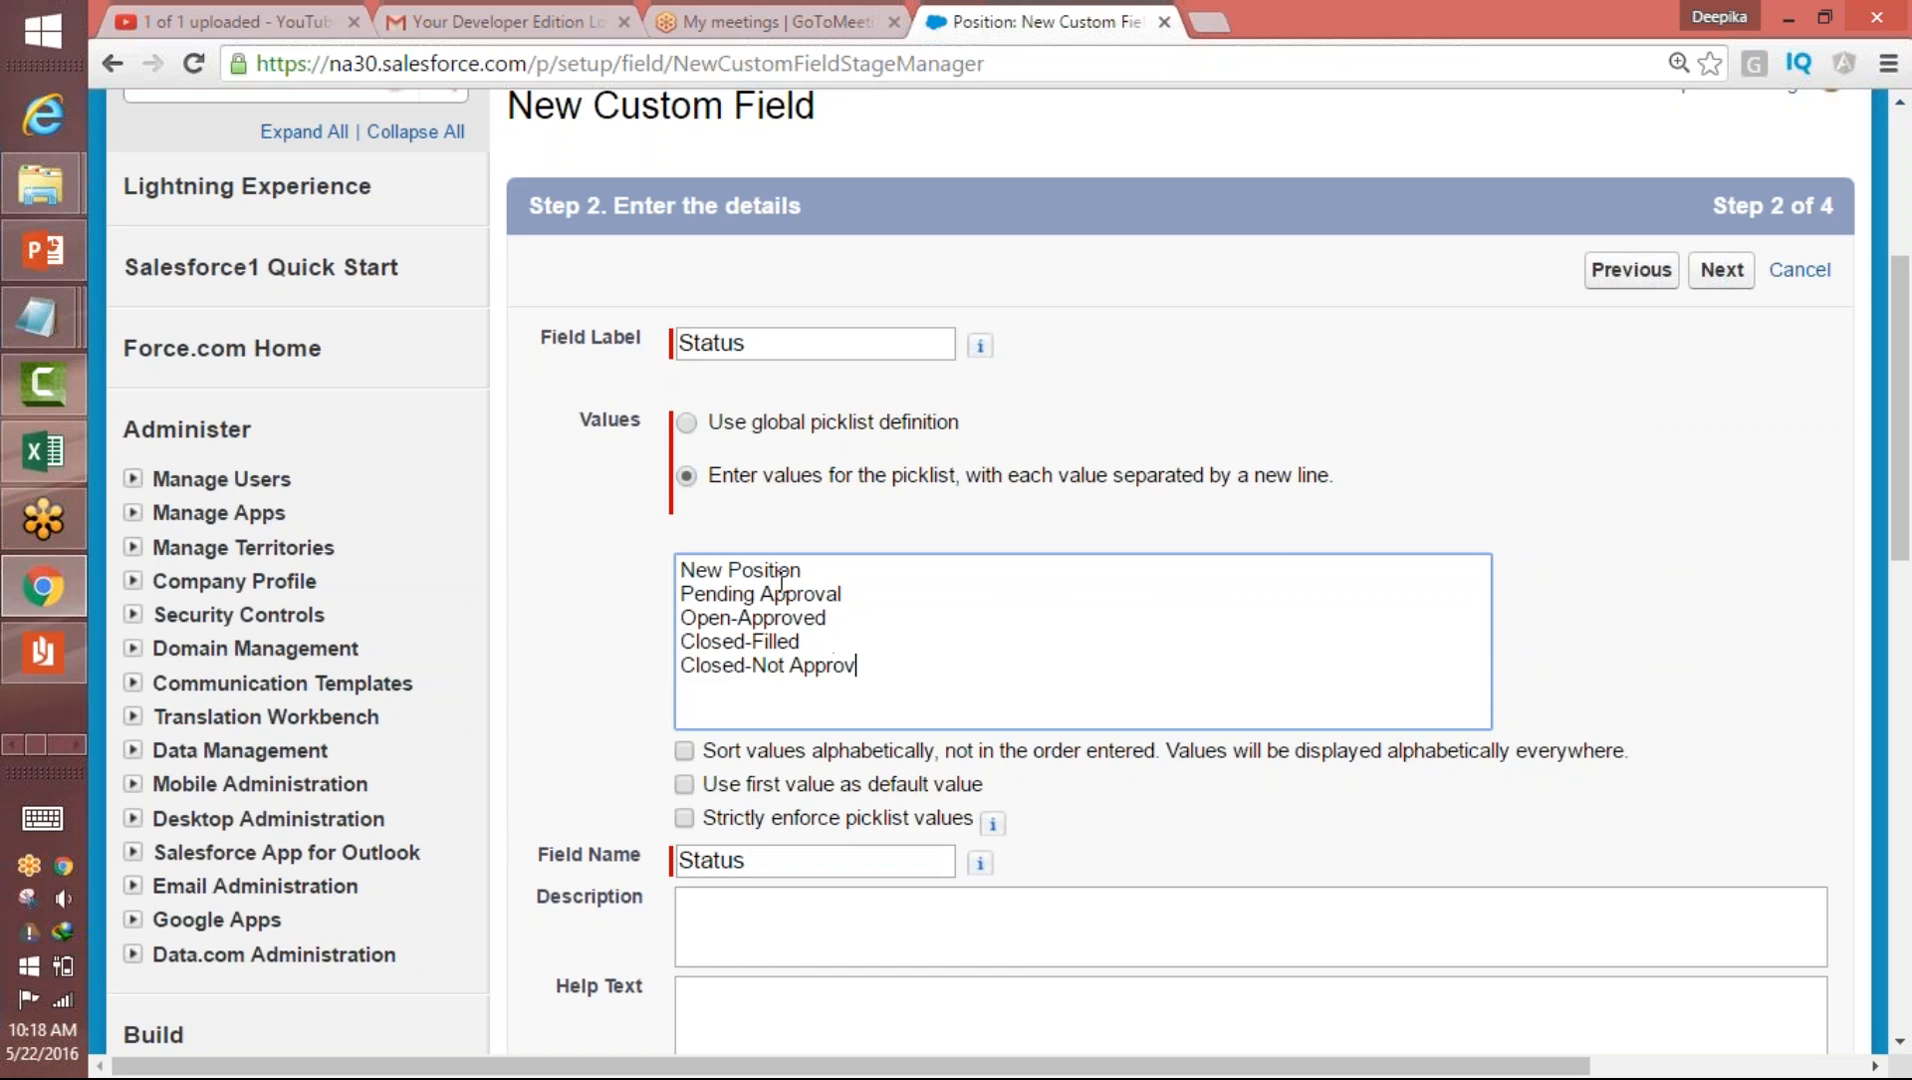
key(Return)
text(Closed-Cancelled)
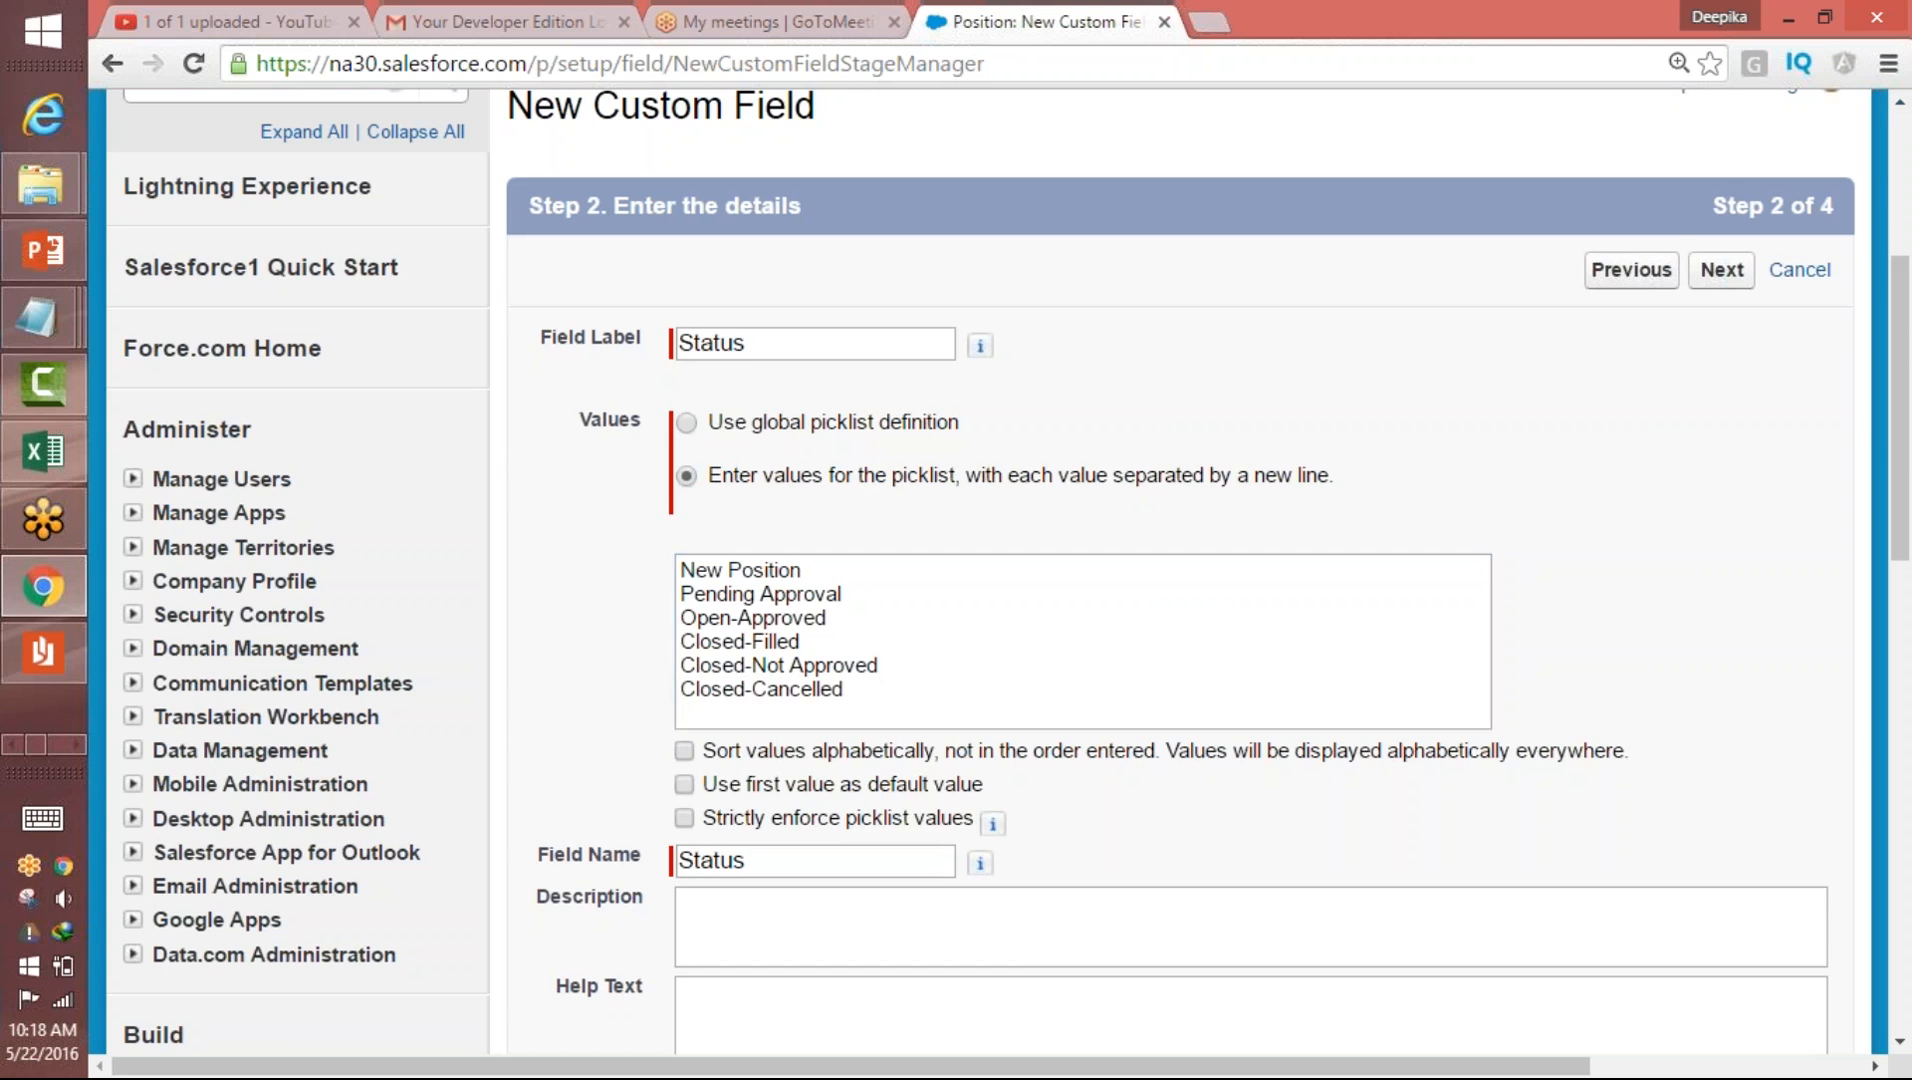
click(1886, 425)
scroll(1800, 400, right, 1)
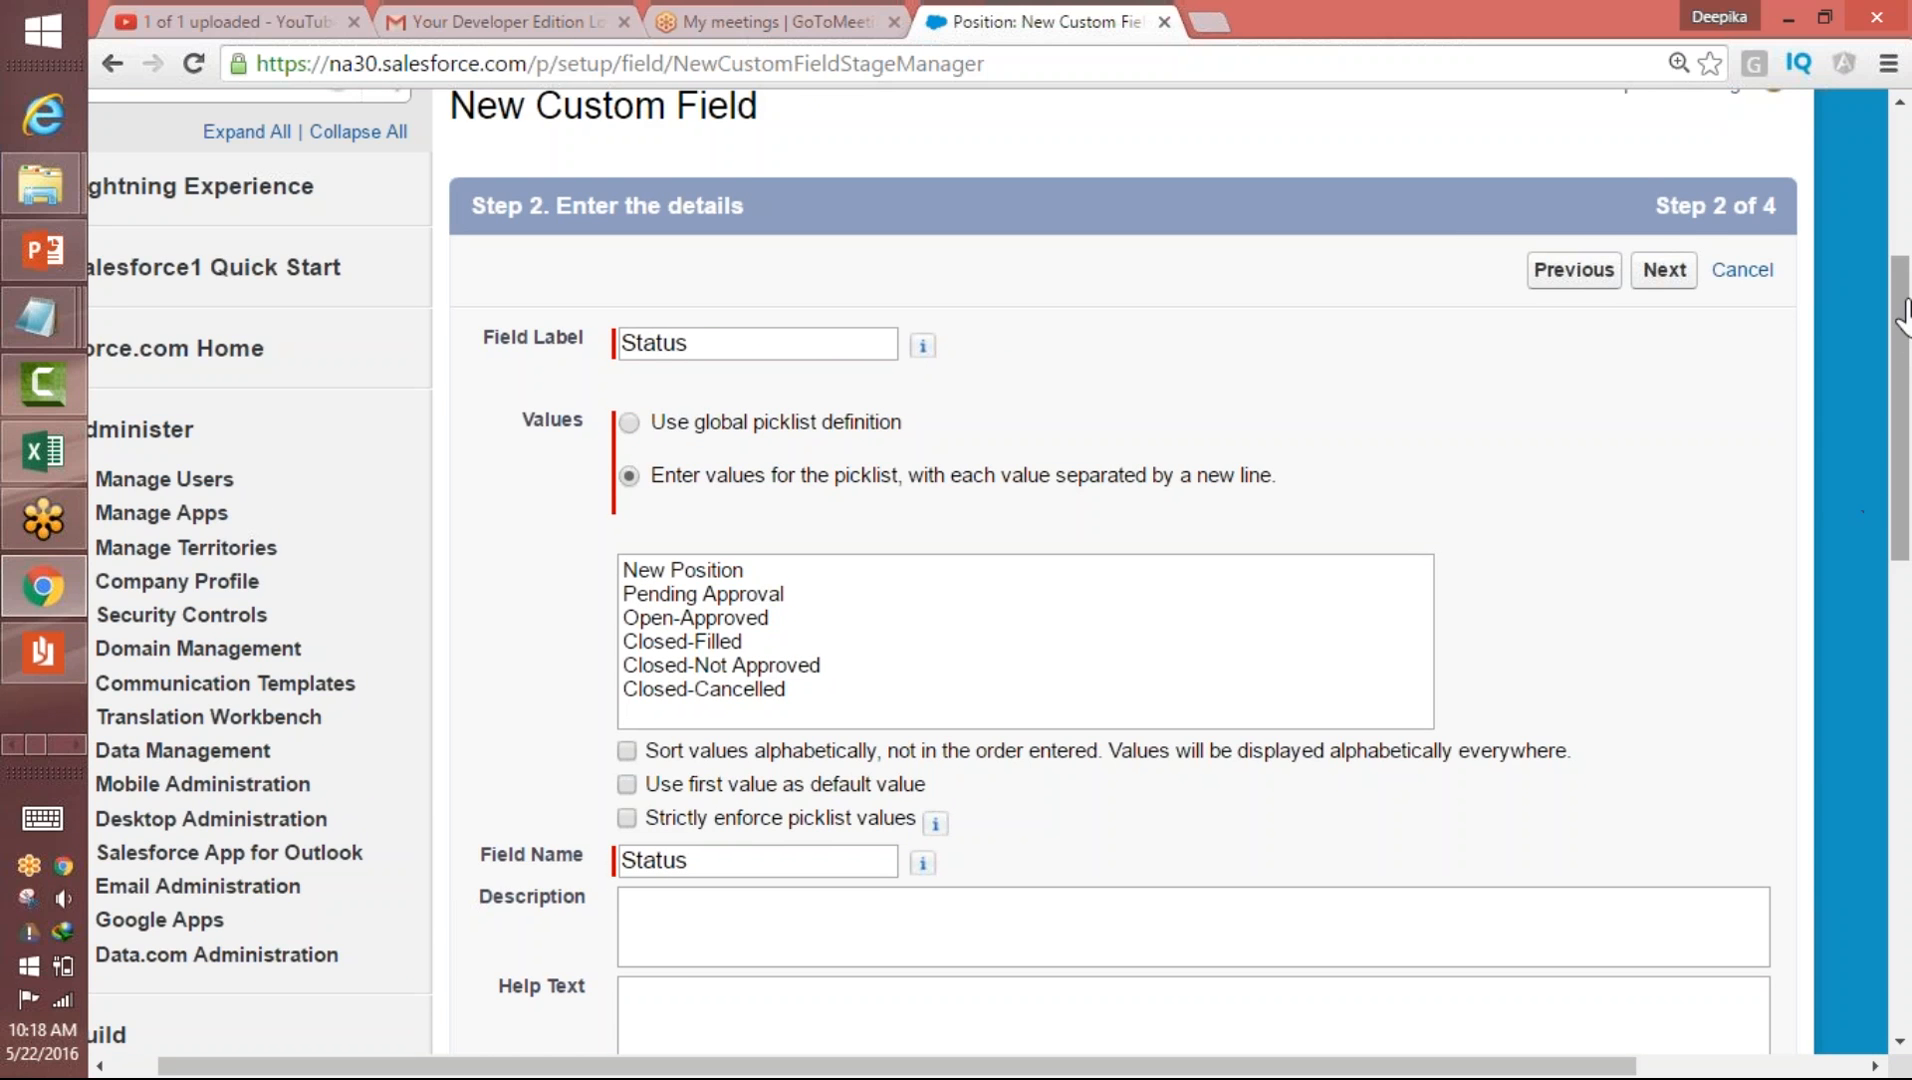
scroll(1903, 315, down, 4)
click(1665, 829)
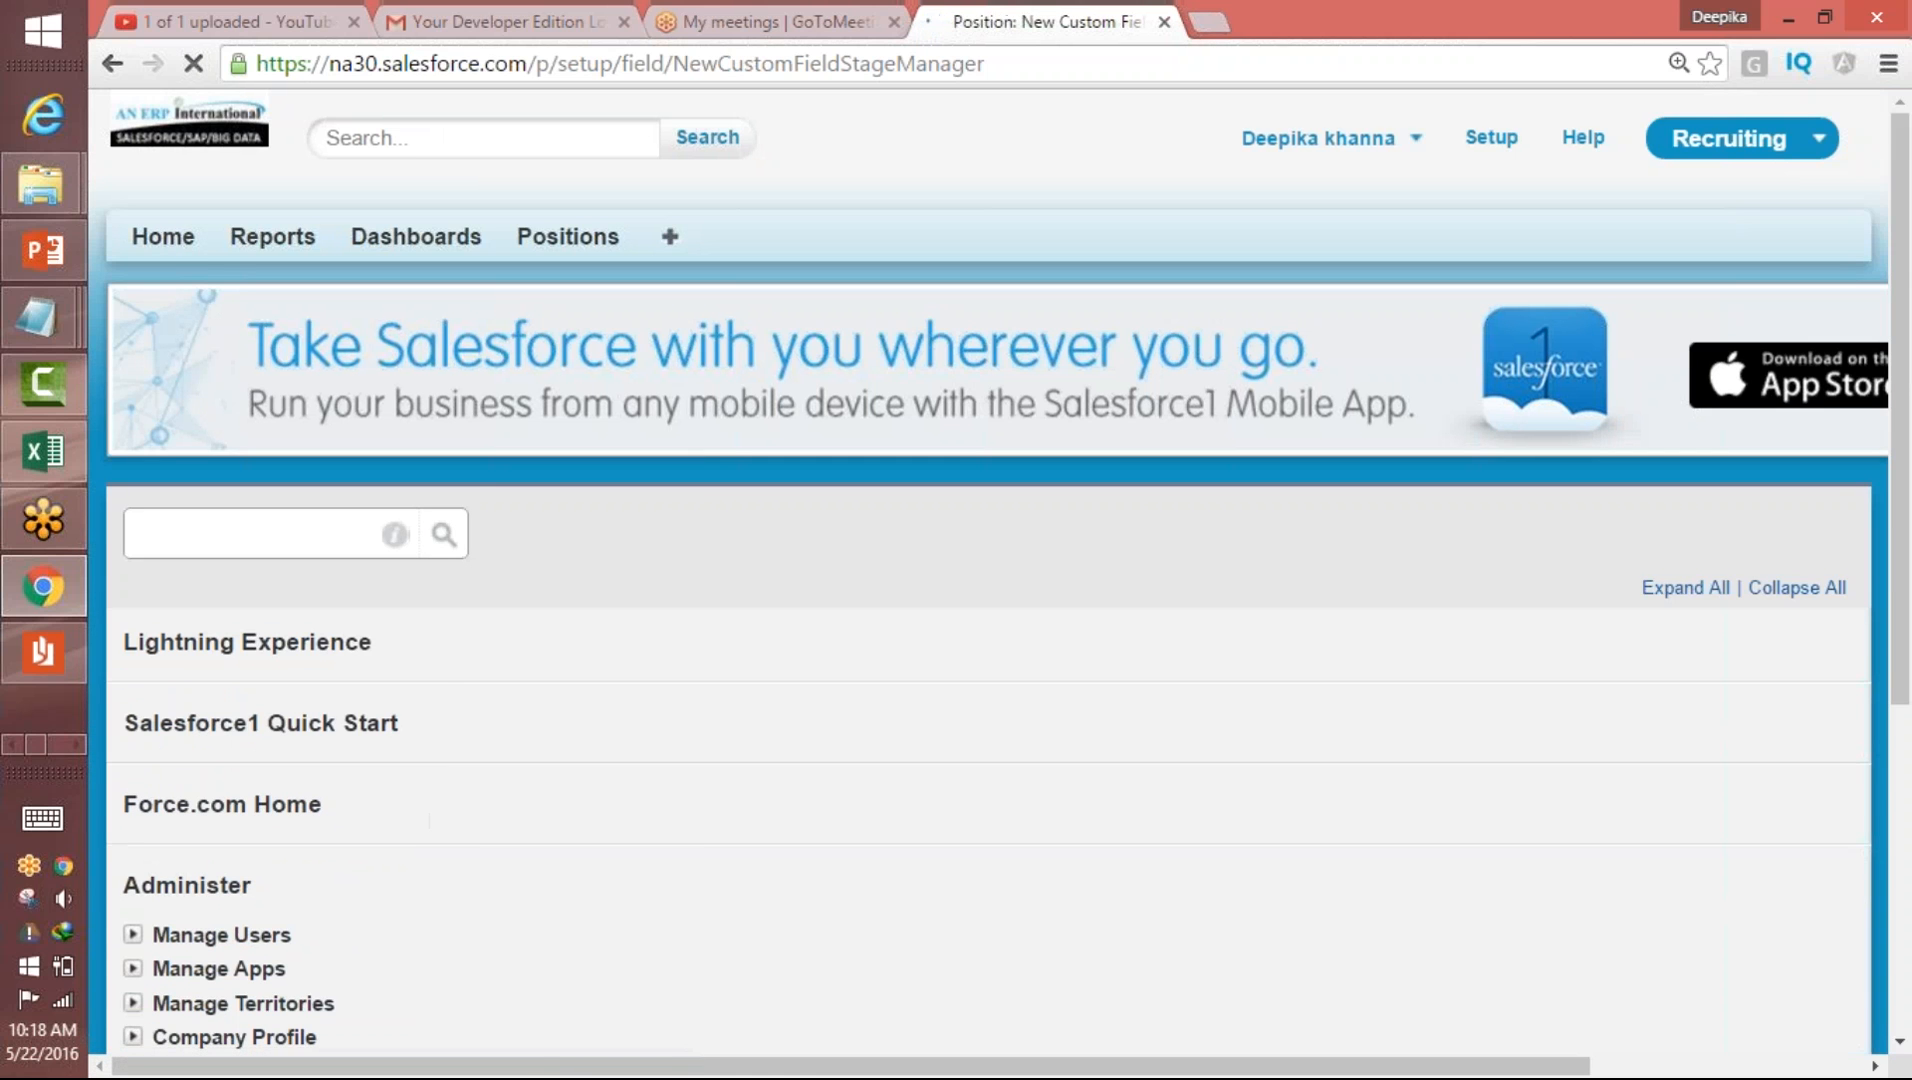
- Make the Status field visible to all profiles, keep it on the Position Layout, and save it
scroll(1904, 340, down, 2)
drag(1903, 360, 1903, 390)
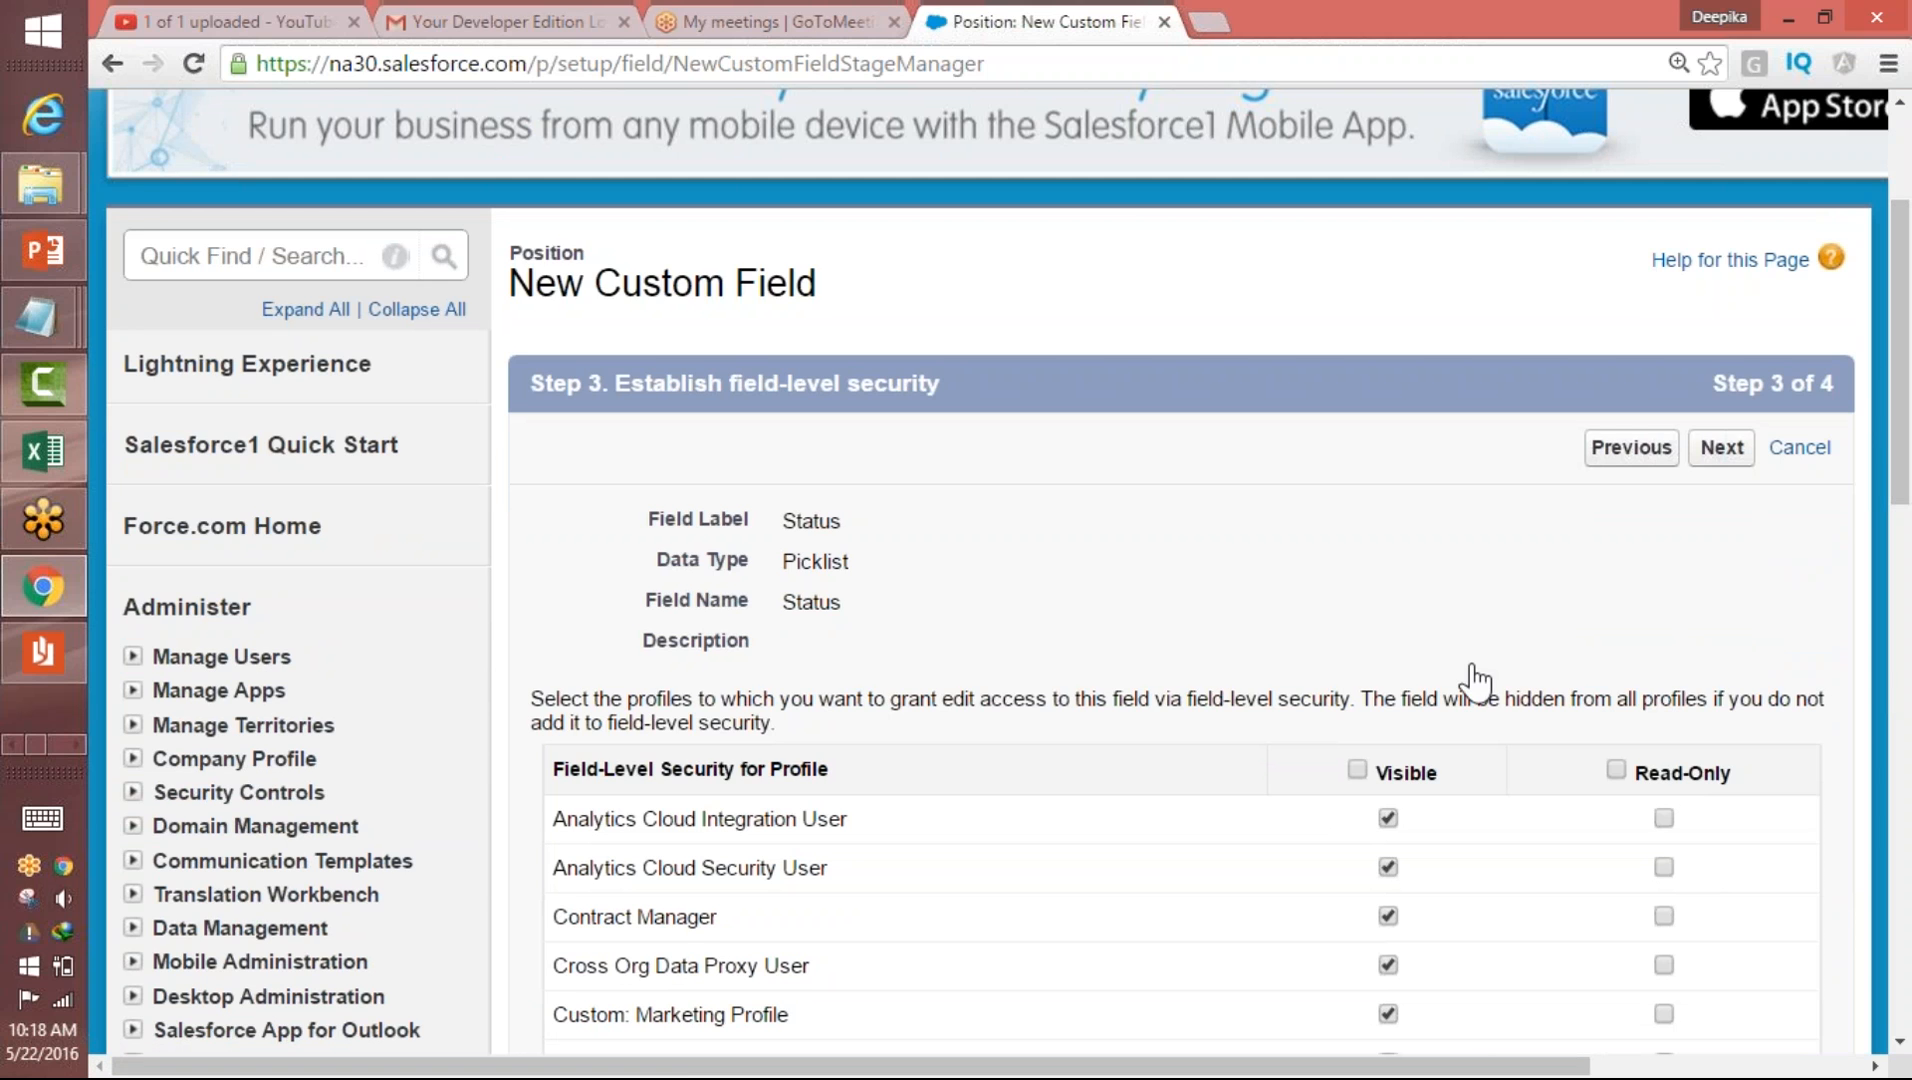
click(1357, 769)
drag(1903, 420, 1903, 795)
click(1721, 761)
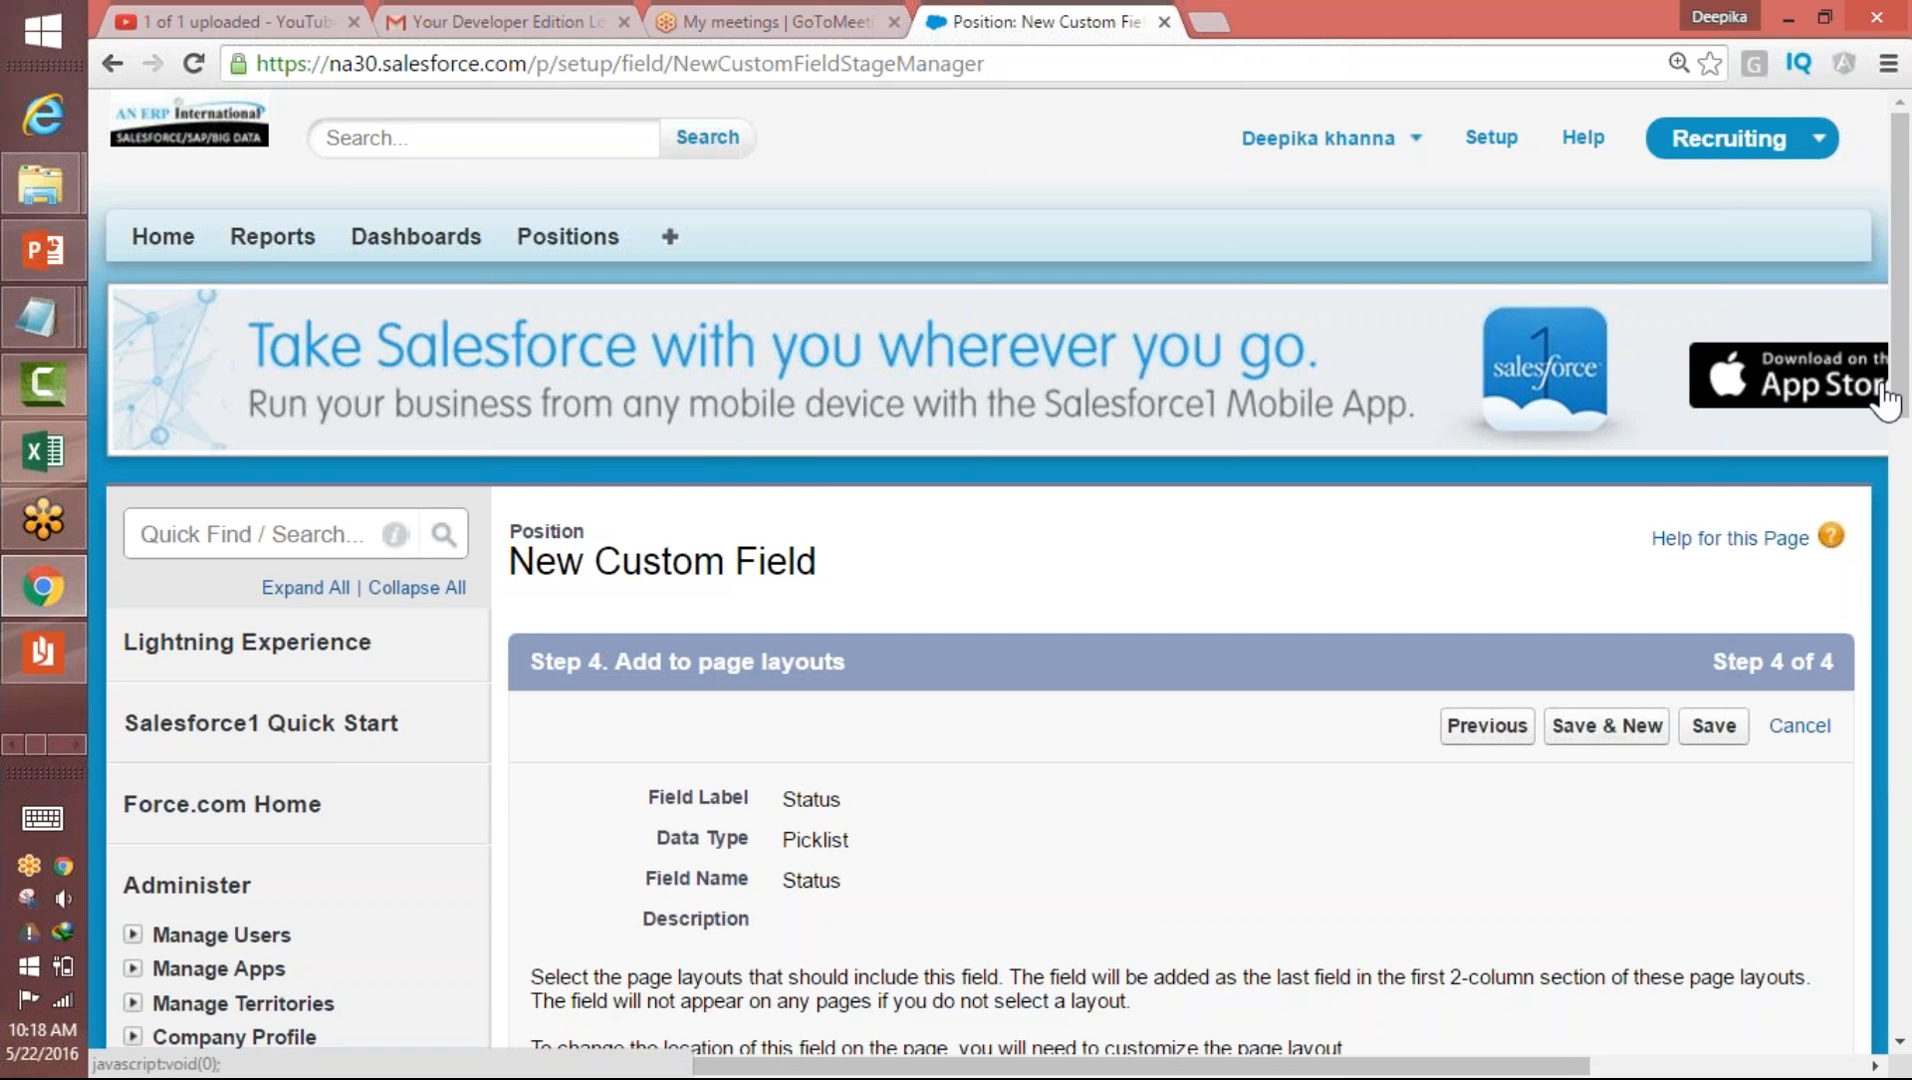
drag(1903, 315, 1903, 491)
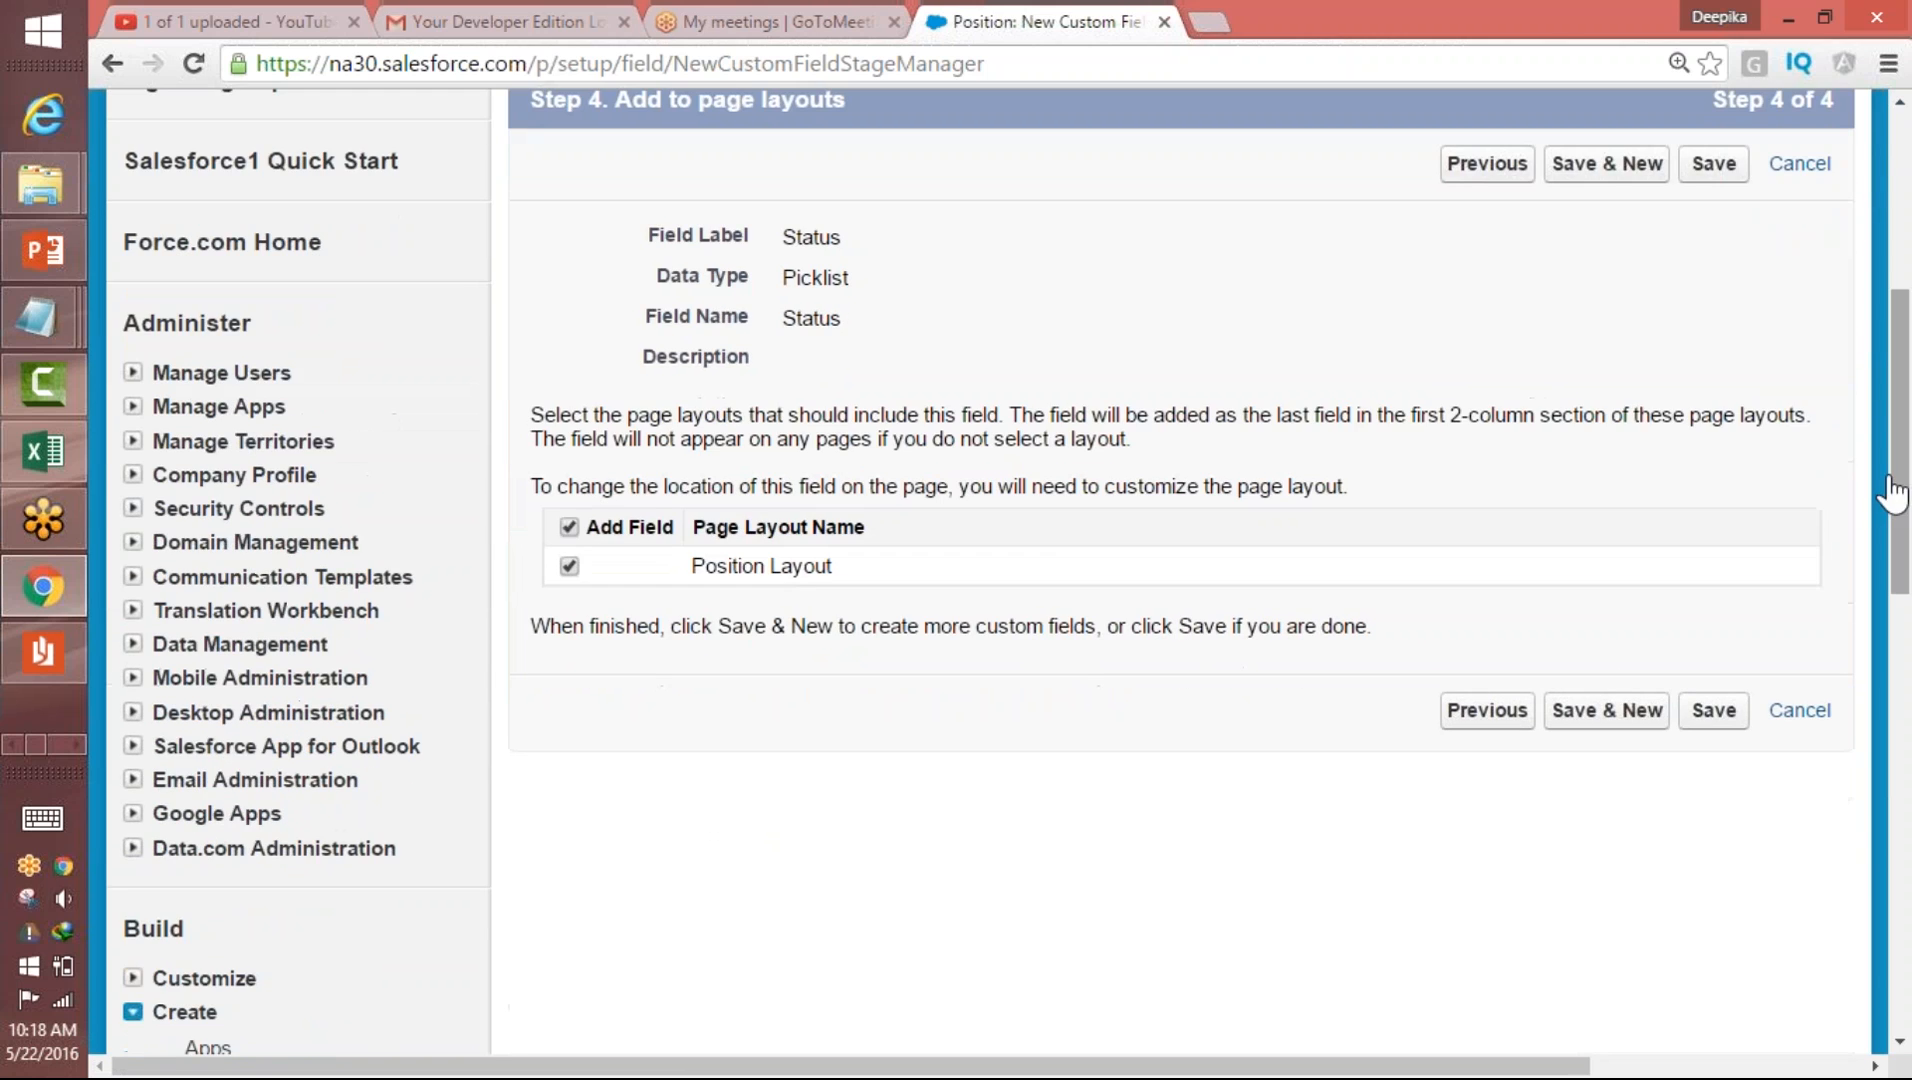
click(1710, 718)
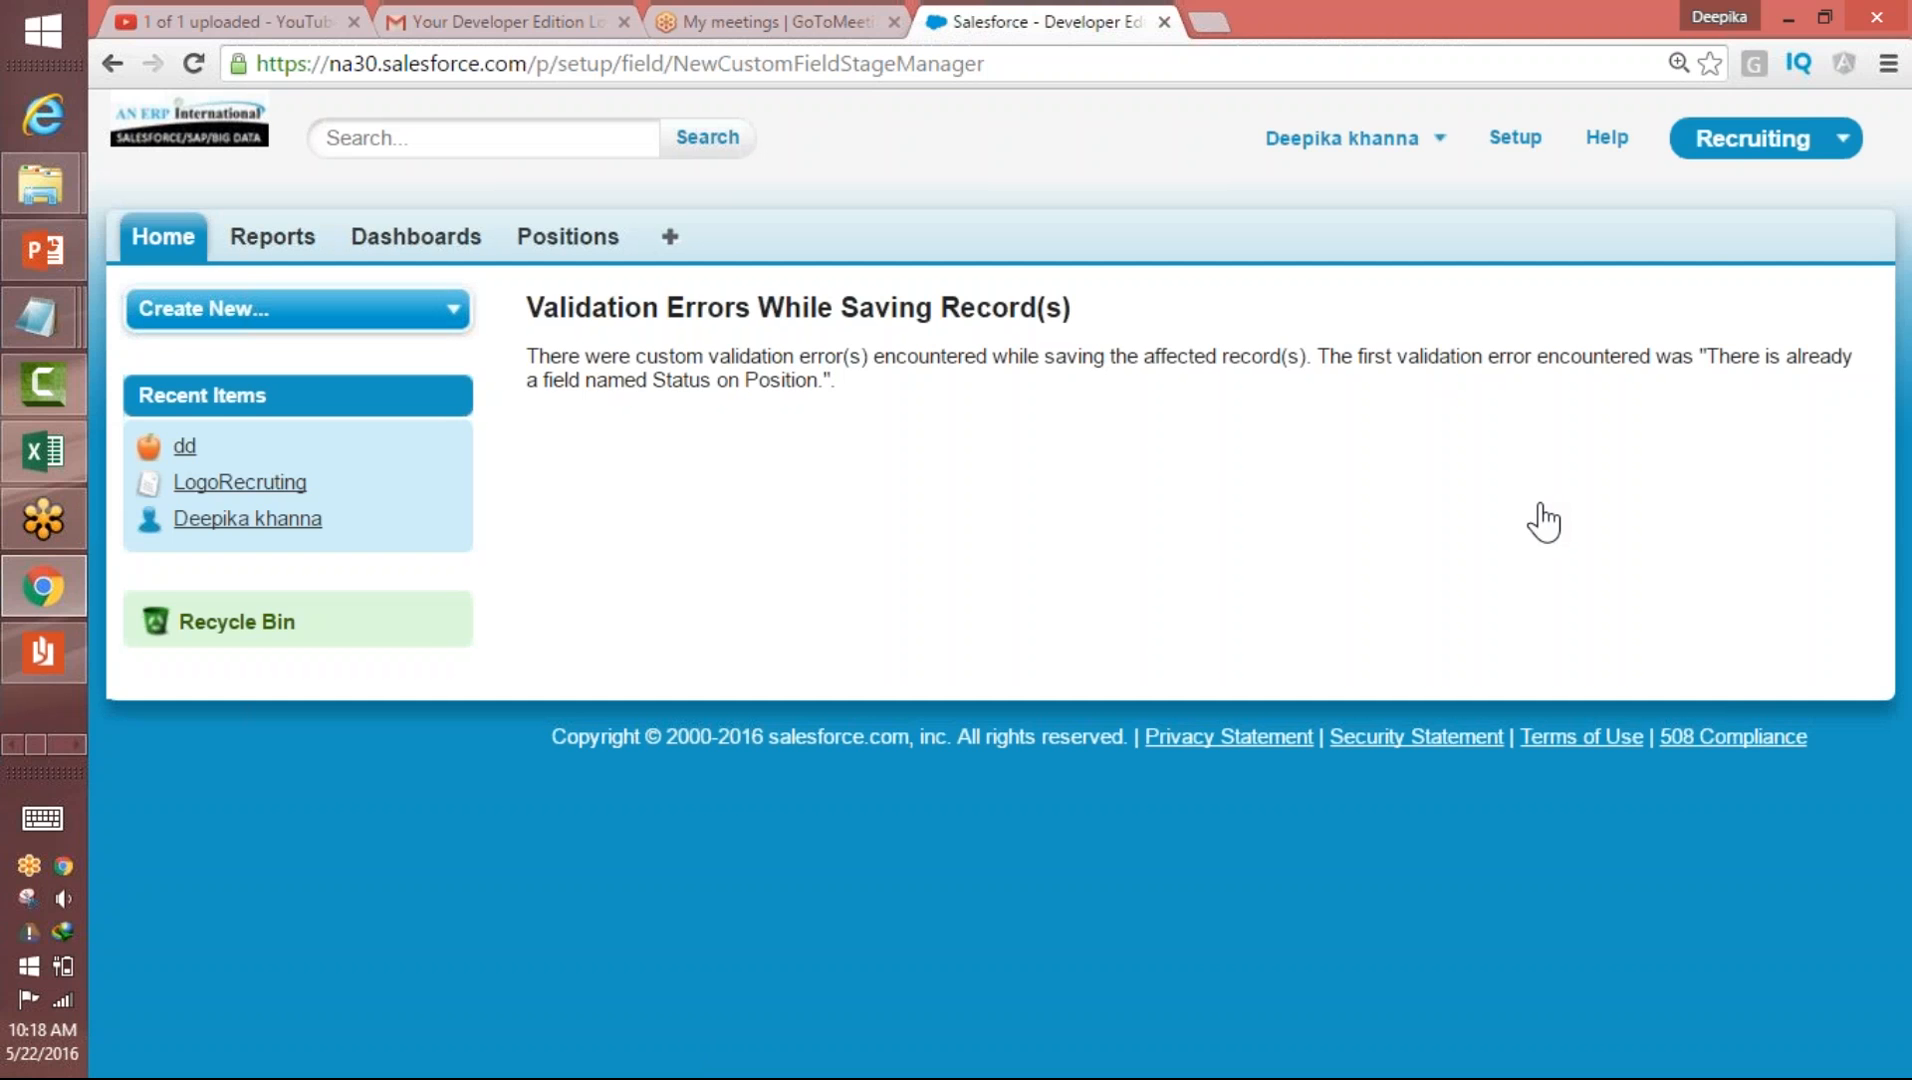
- Start a new Position record and view the choices offered by its Status picklist
click(557, 247)
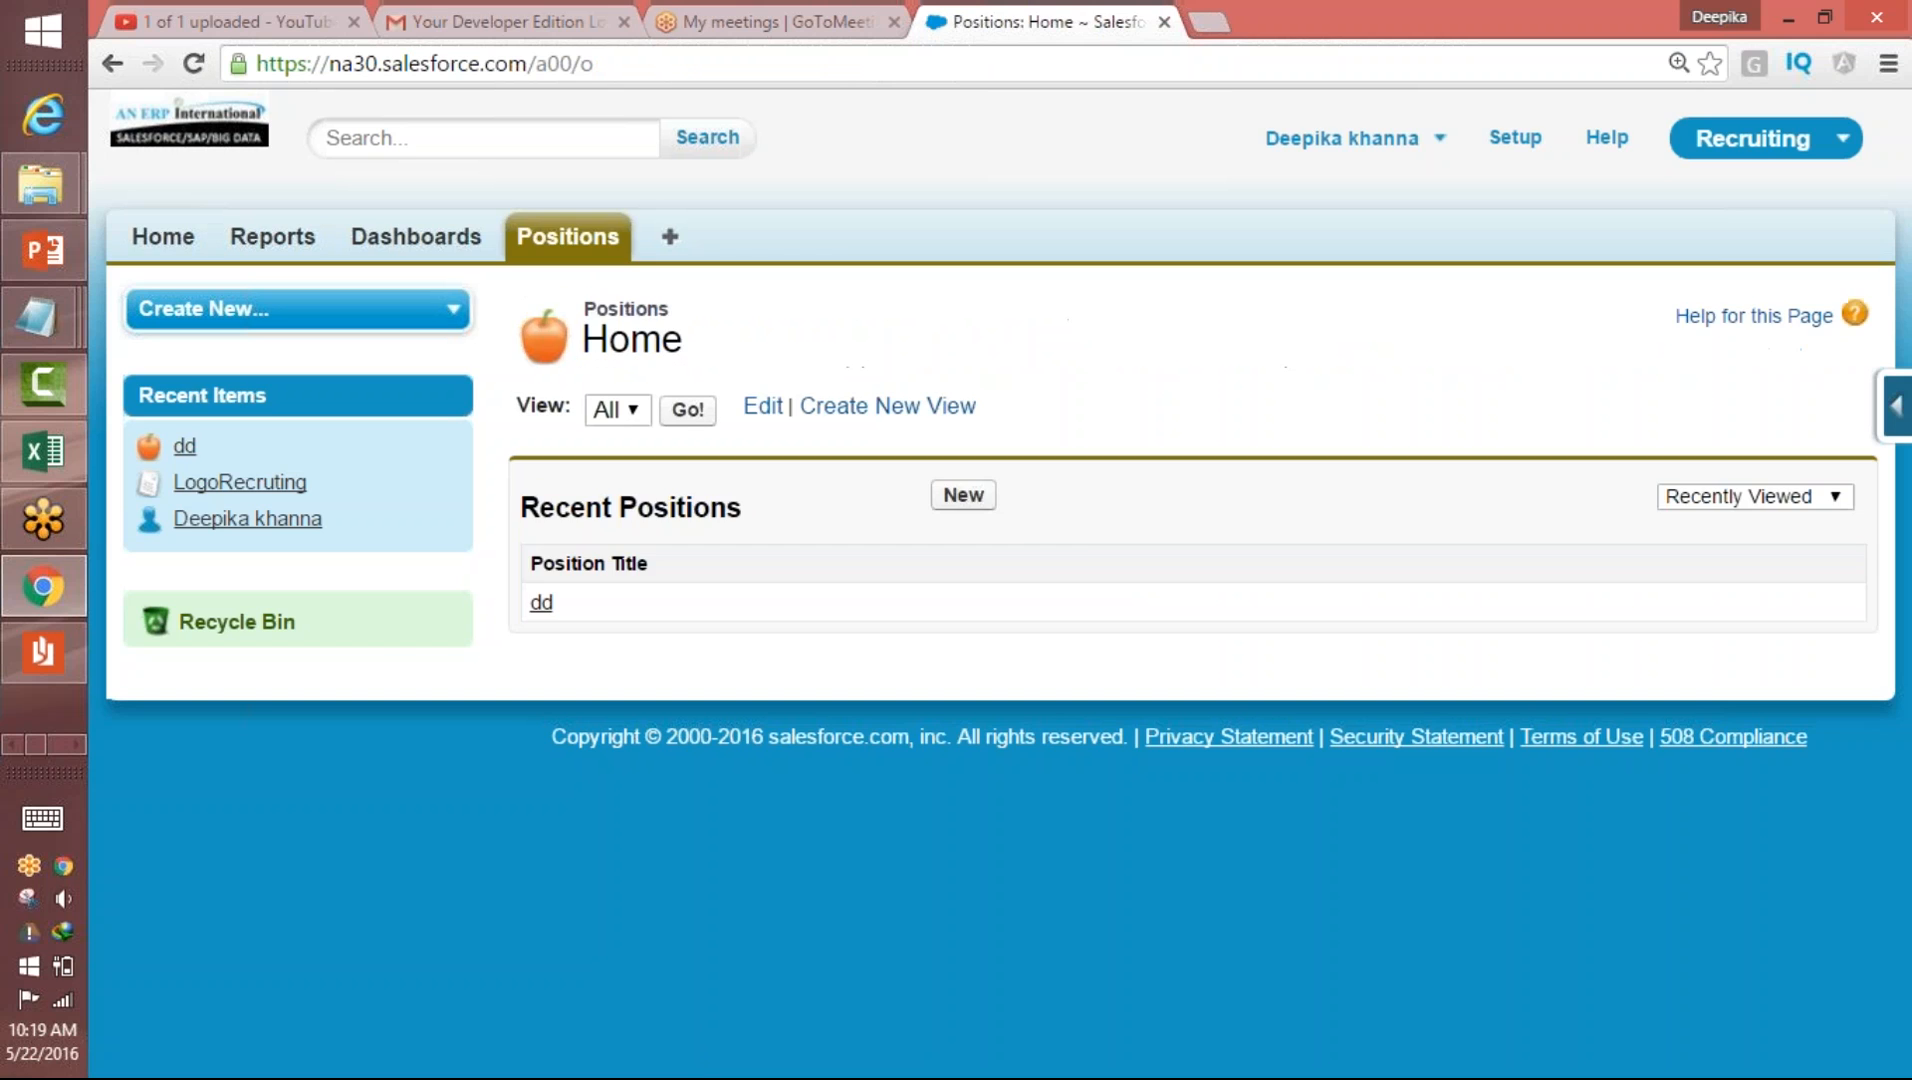
click(963, 495)
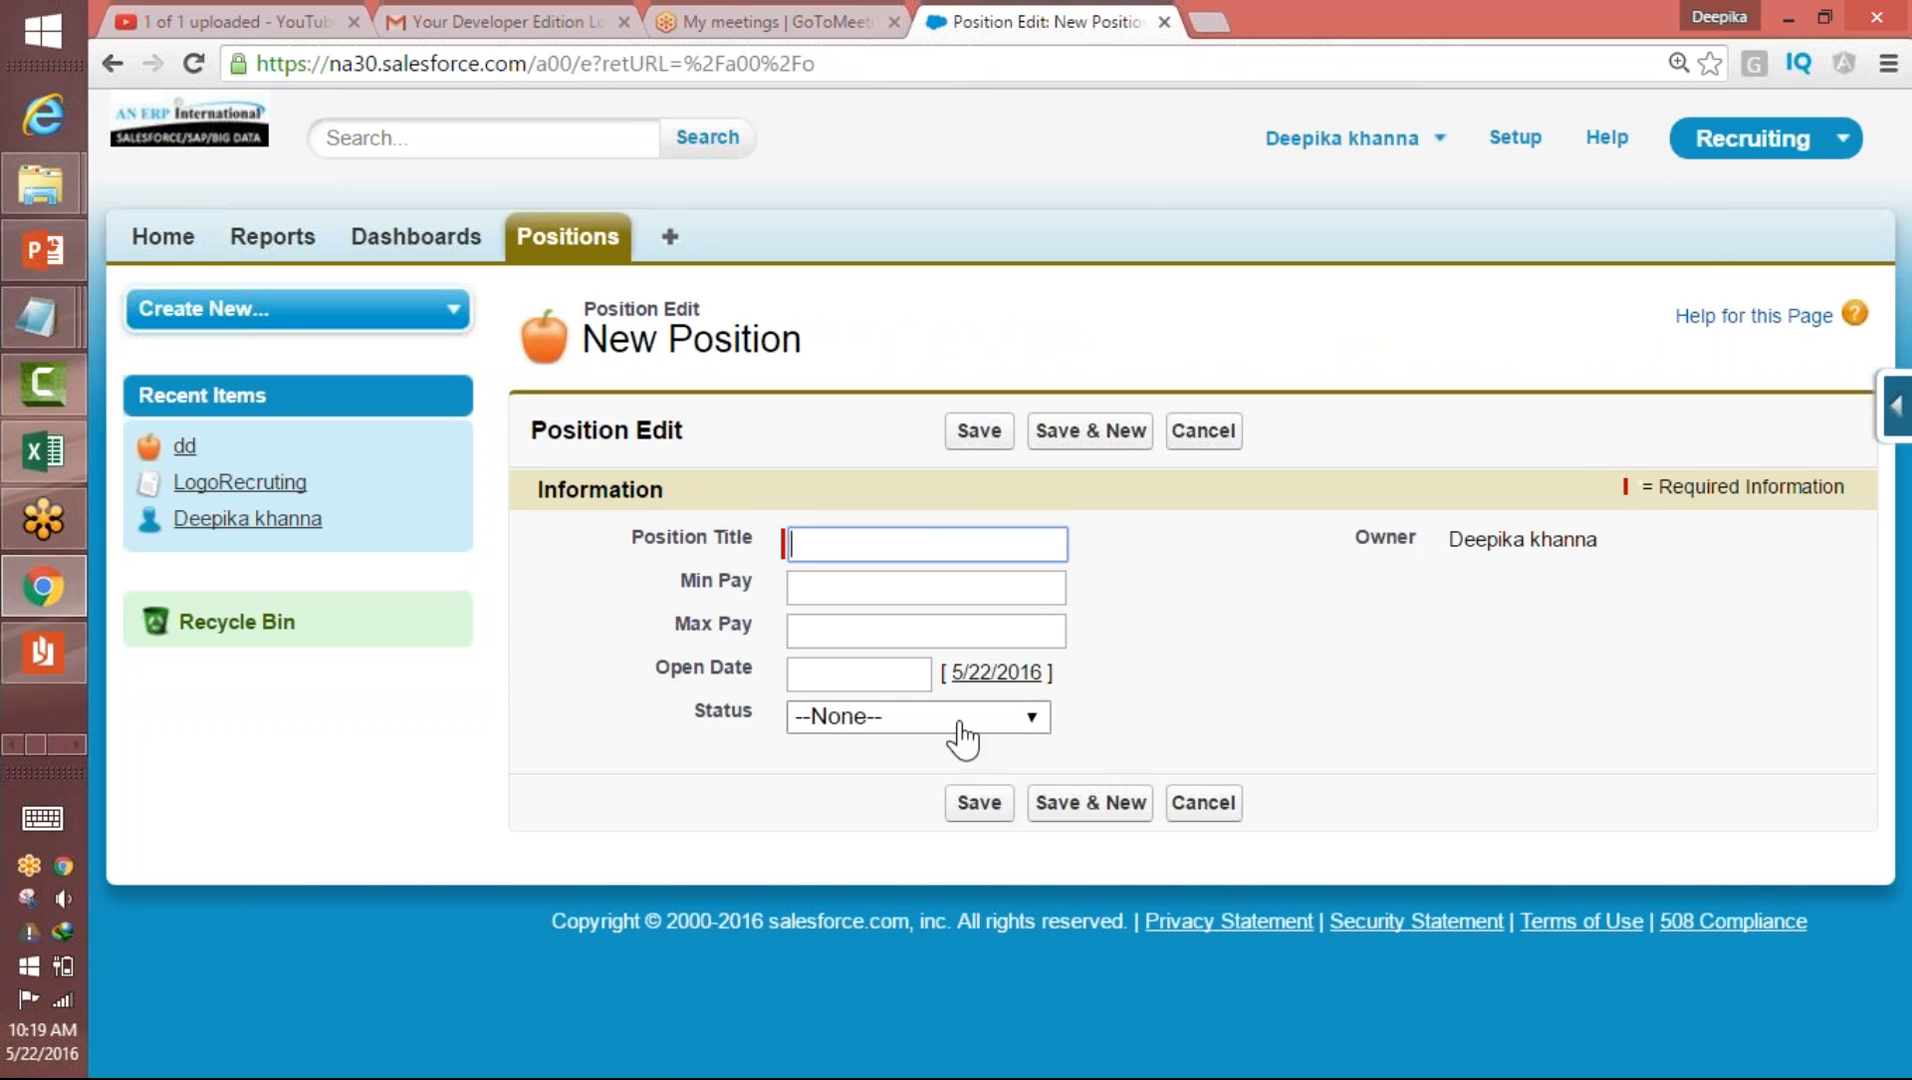
click(962, 717)
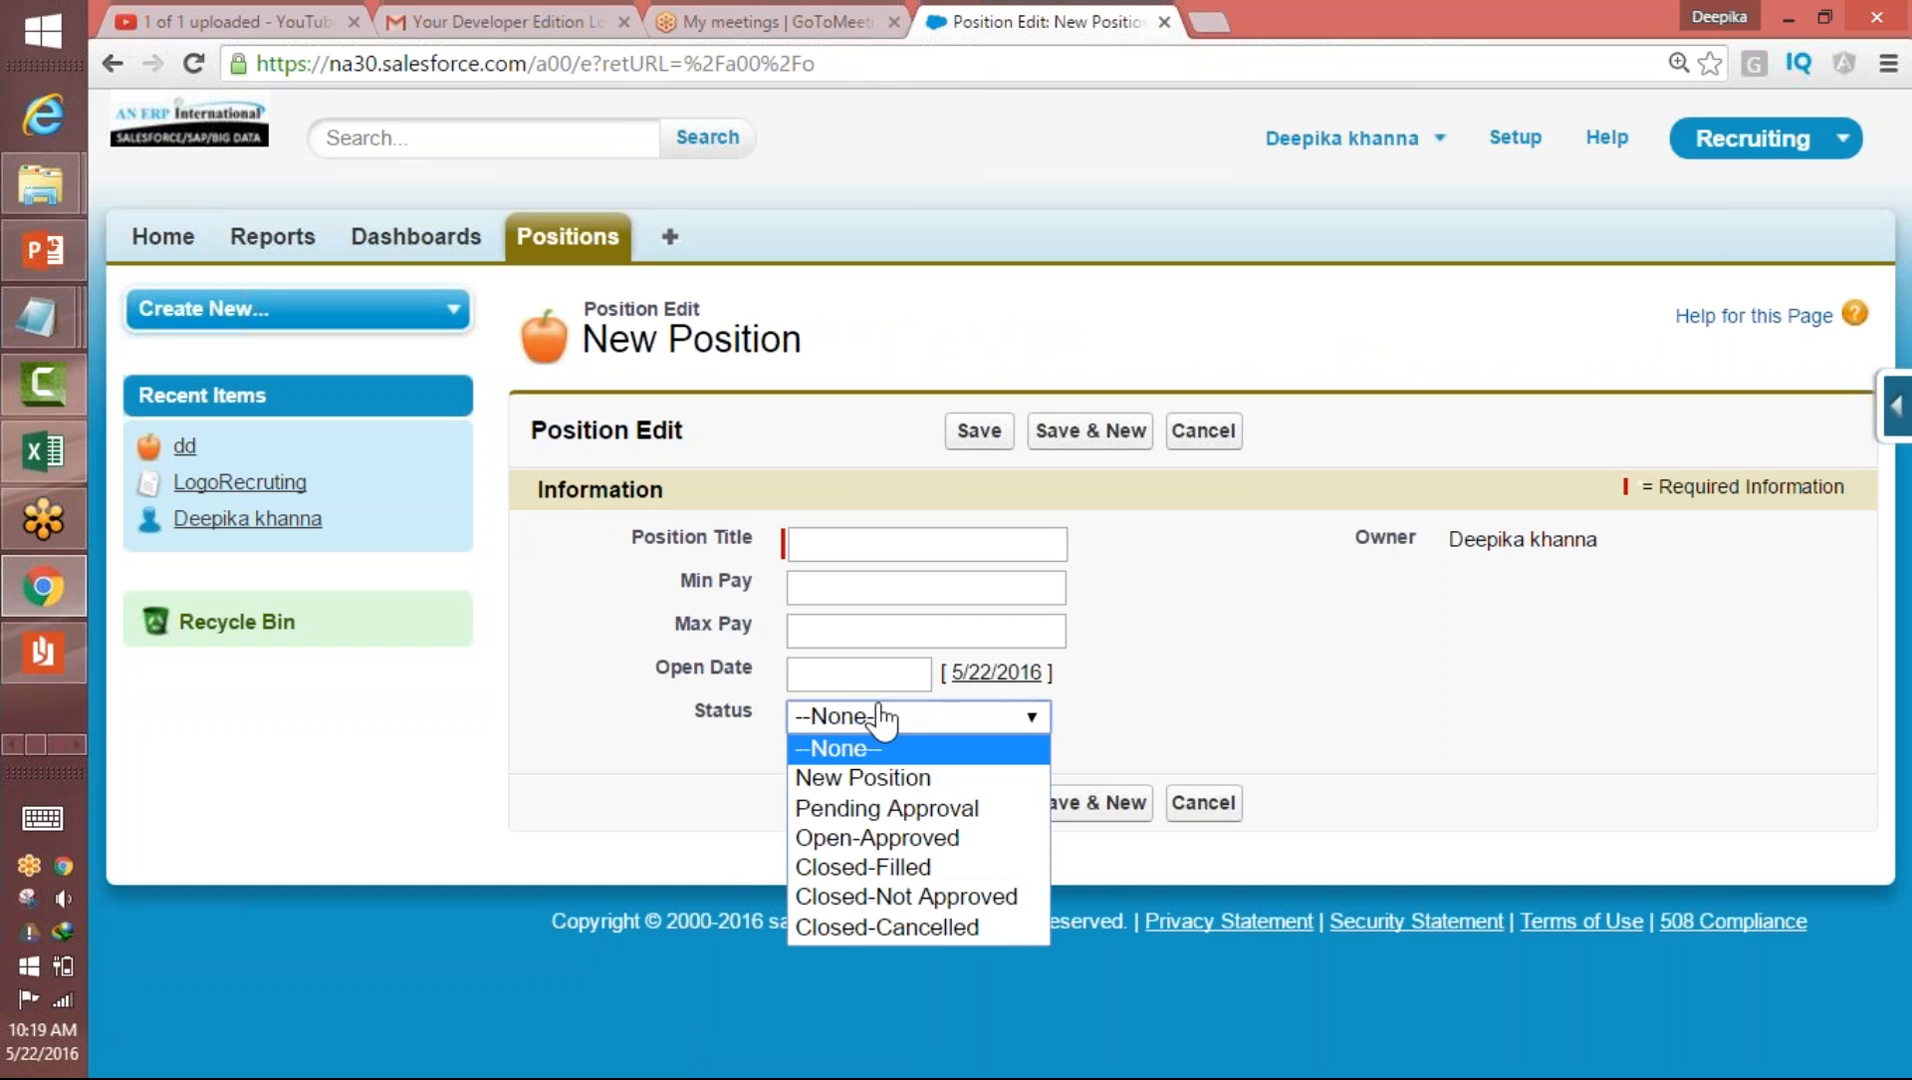
click(929, 716)
click(929, 716)
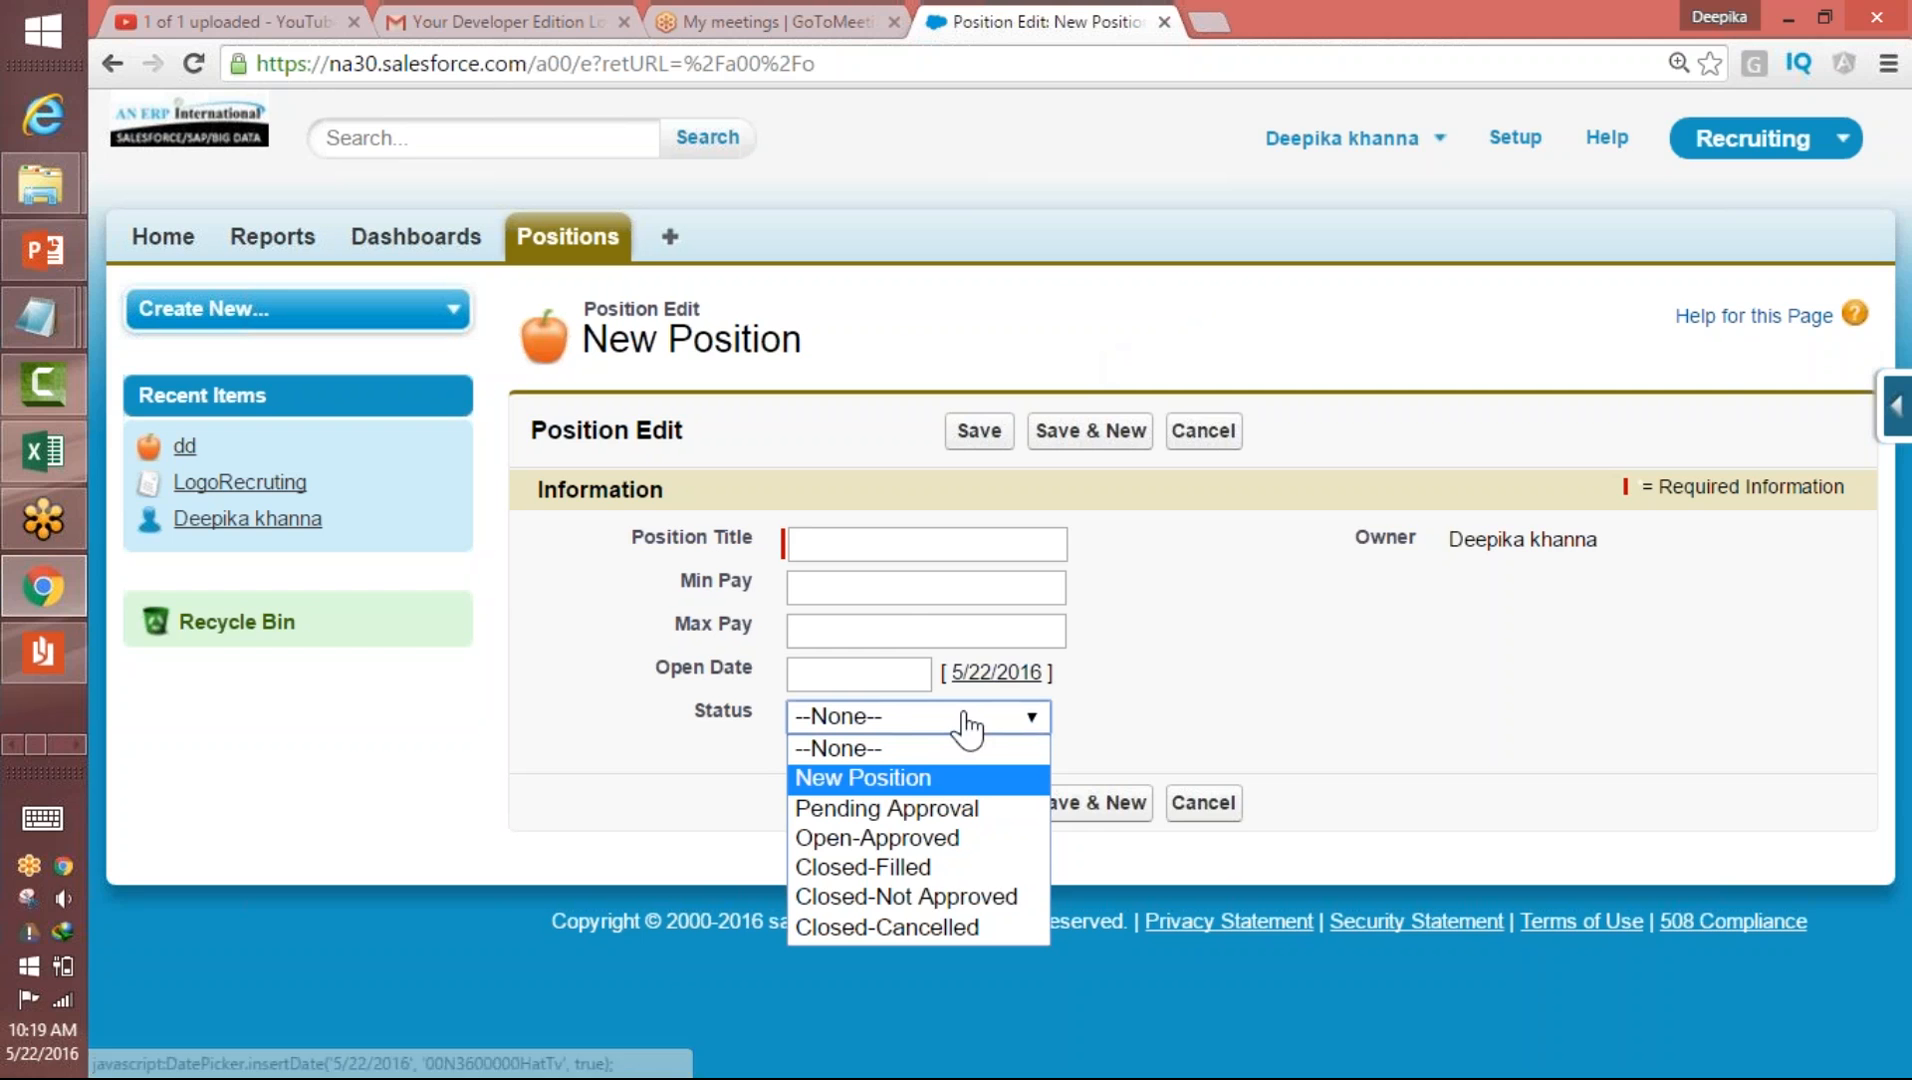
- Try New Position and Pending Approval as the record's Status, then set it back to New Position
click(868, 780)
click(862, 714)
click(858, 808)
click(889, 712)
click(864, 779)
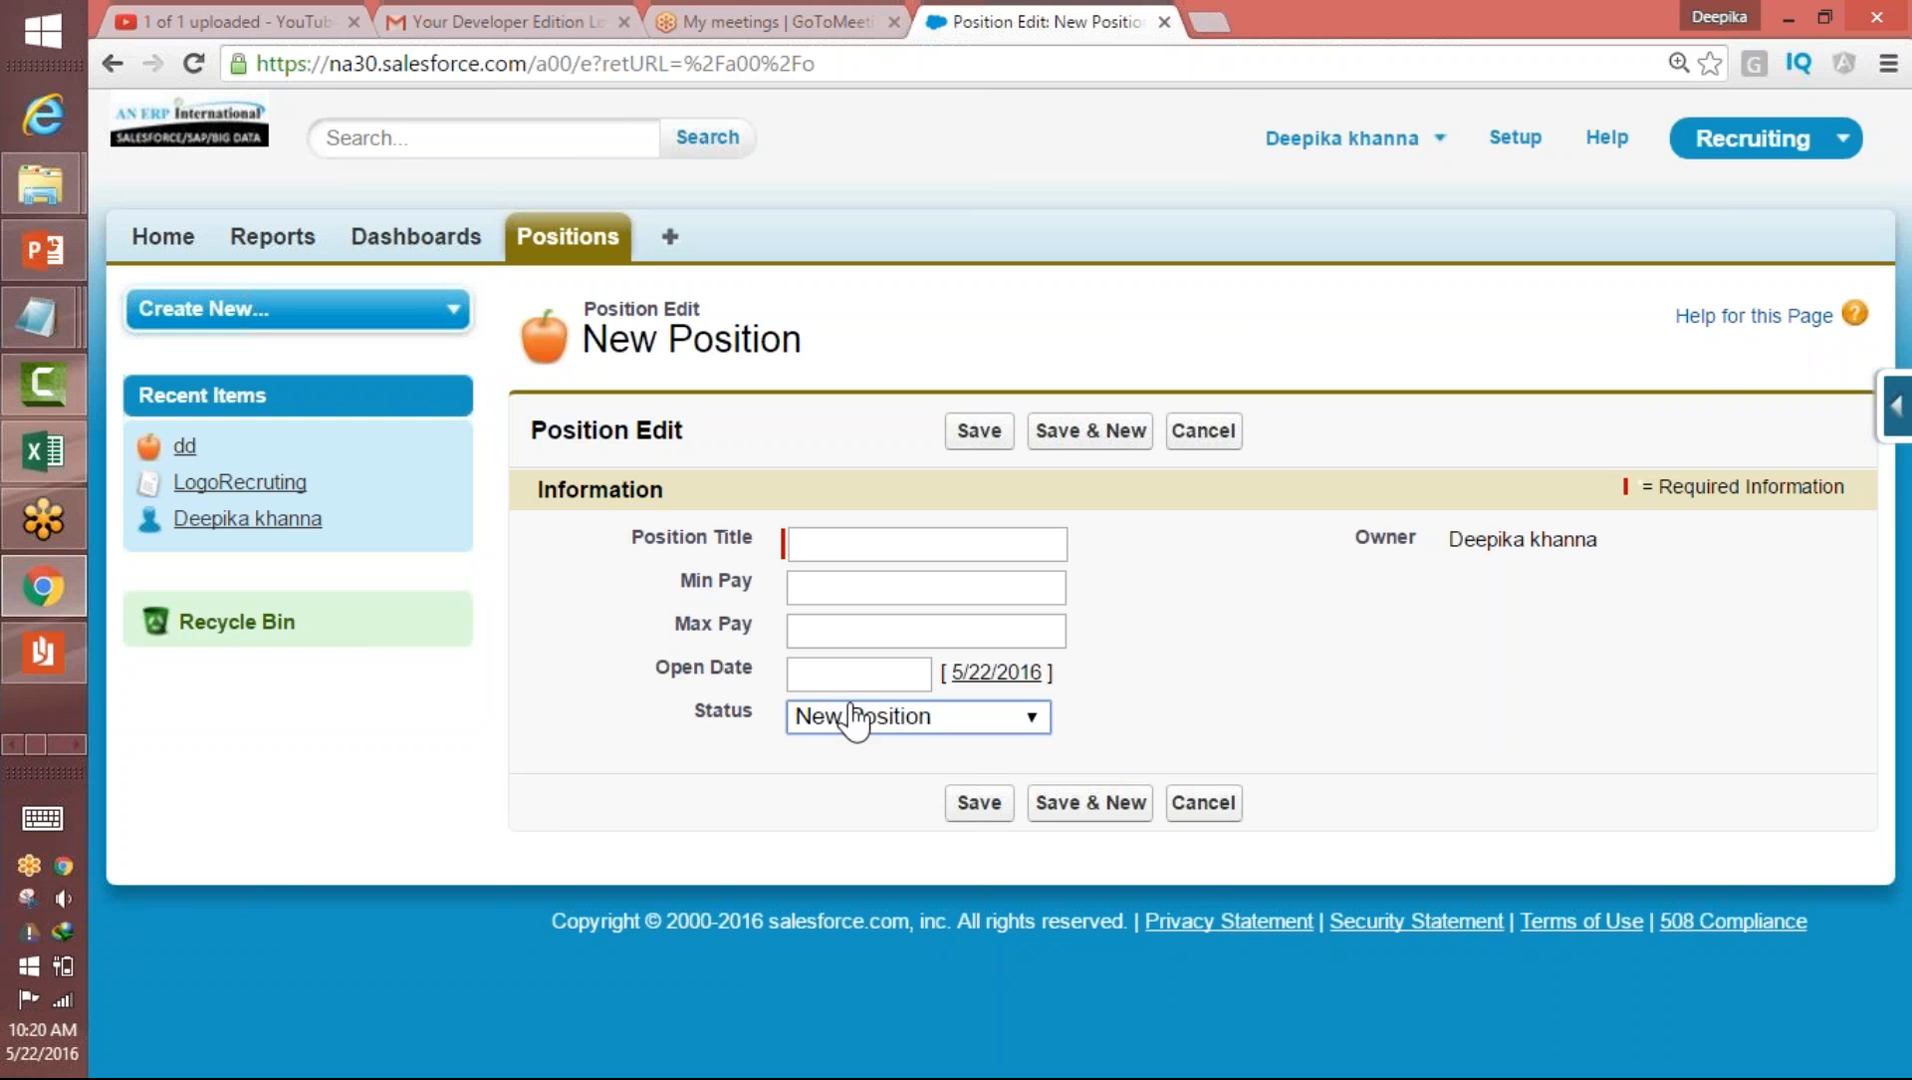
- Switch to Paint and start a blank drawing, discarding the previous sketch
click(85, 742)
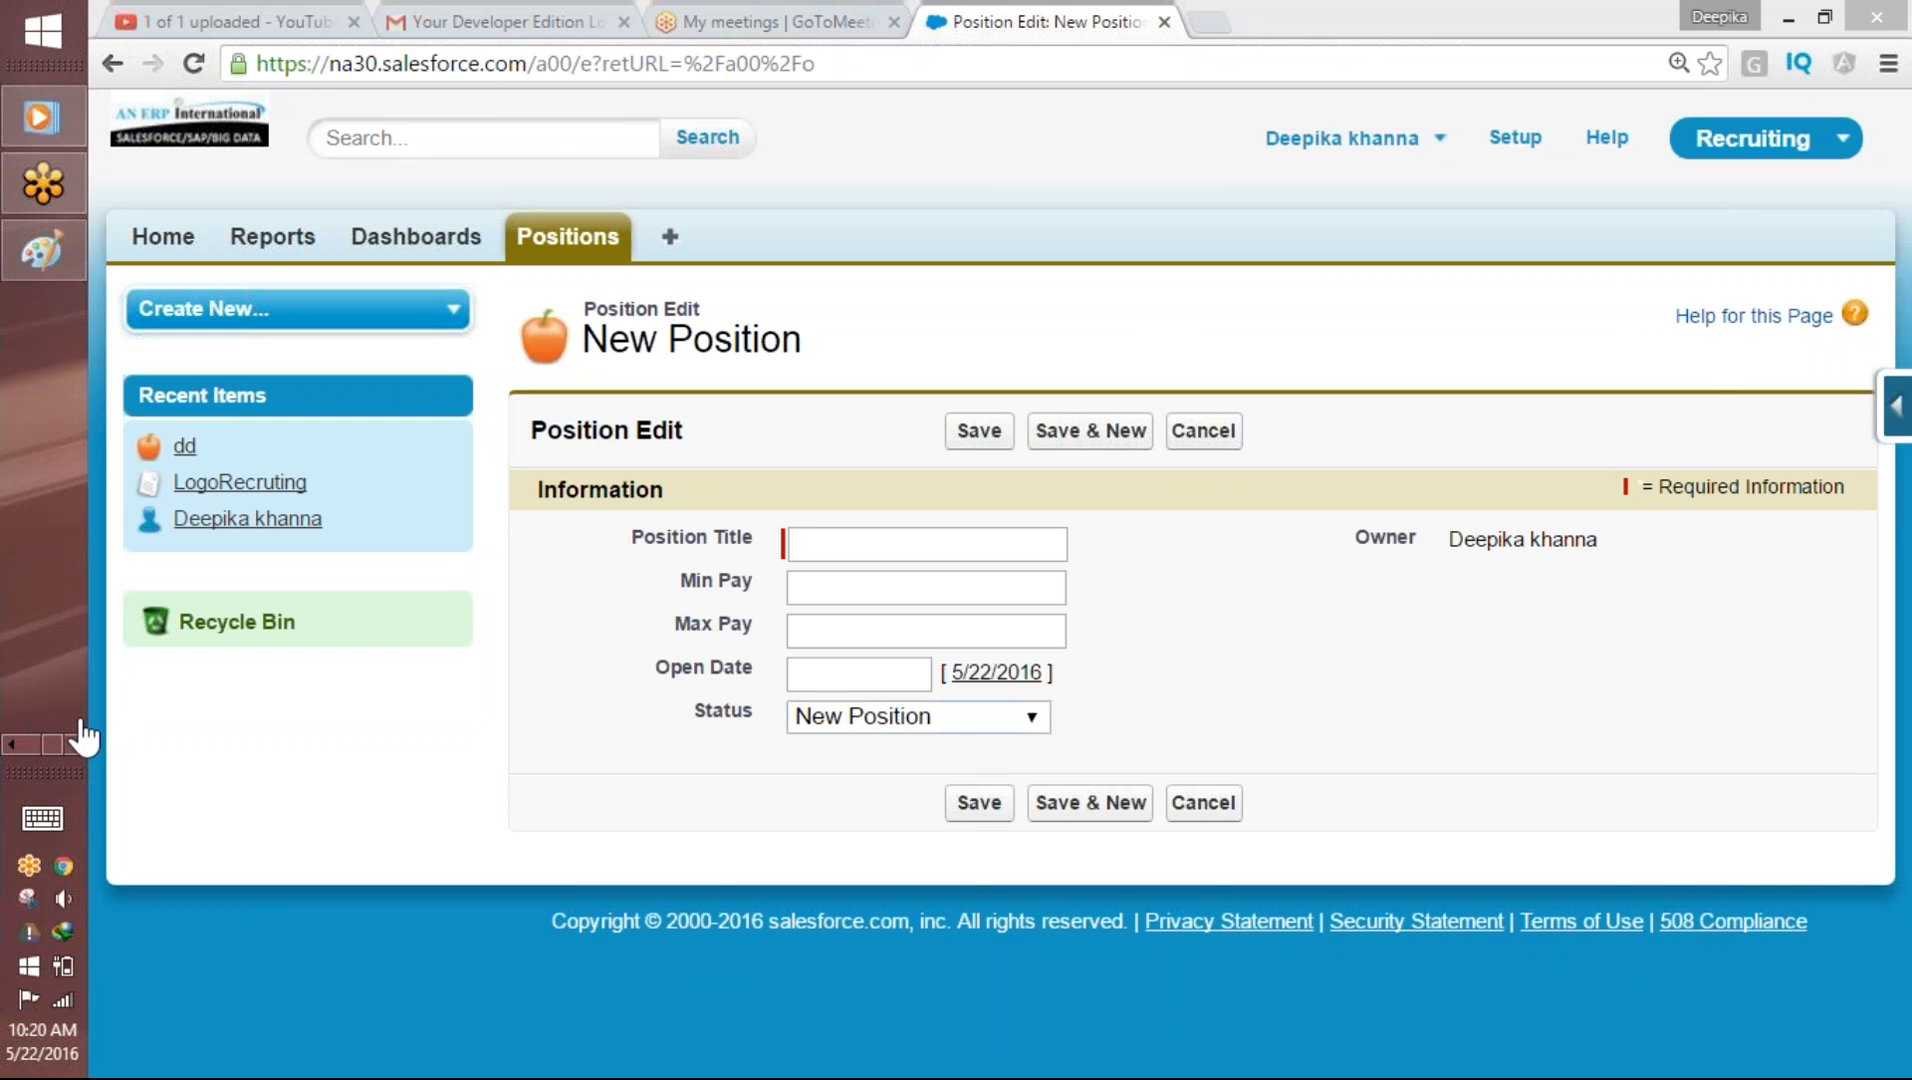
click(42, 252)
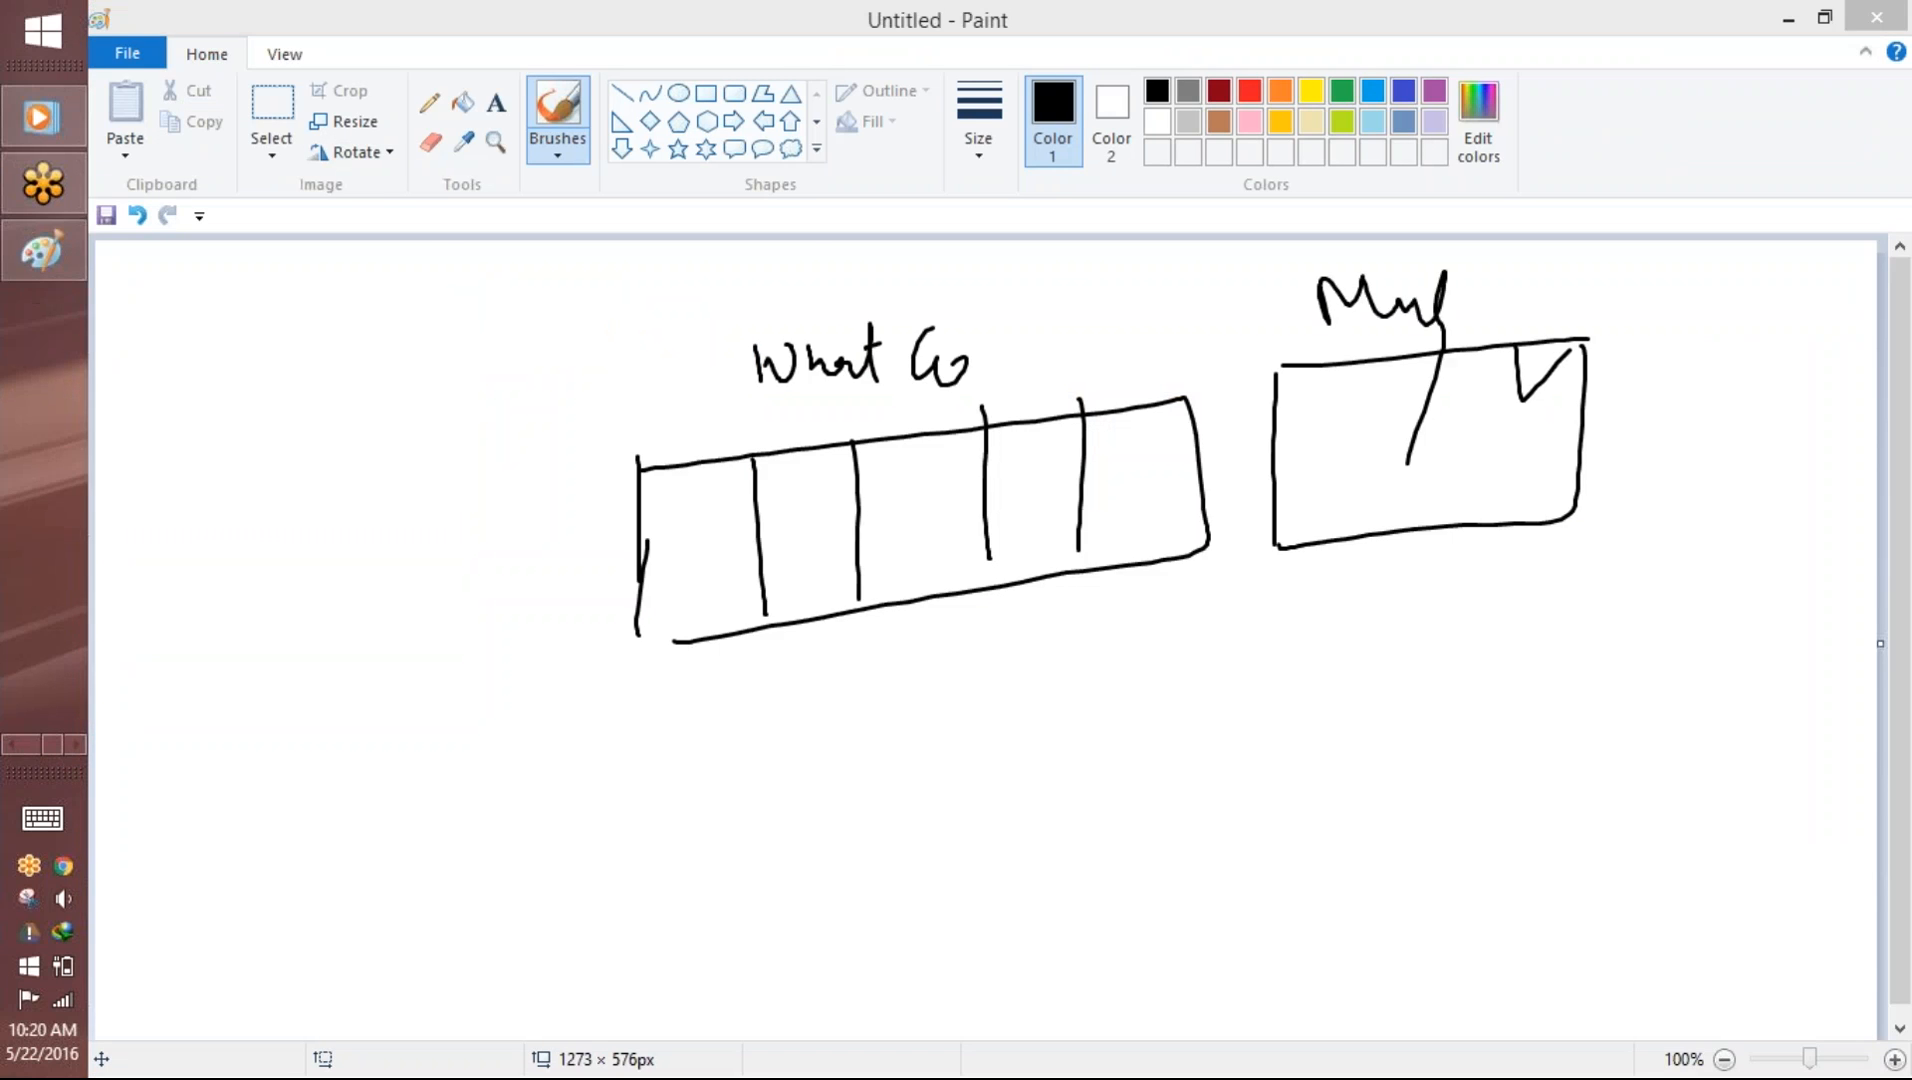
click(127, 53)
click(168, 100)
click(1062, 556)
- Handwrite Country with an arrow to a column of country initials including I, US and UK, and circle the I
mouse_move(833, 313)
mouse_down()
mouse_move(802, 376)
mouse_move(913, 360)
mouse_move(957, 292)
mouse_move(1032, 403)
mouse_move(1098, 347)
mouse_move(1168, 341)
mouse_up()
drag(1146, 328, 1150, 353)
drag(1312, 280, 1340, 320)
drag(1307, 320, 1380, 314)
drag(1313, 349, 1335, 350)
mouse_move(1360, 340)
mouse_down()
mouse_move(1355, 398)
mouse_move(1402, 432)
mouse_up()
mouse_move(1327, 505)
mouse_down()
mouse_move(1362, 509)
mouse_move(1350, 490)
mouse_up()
mouse_move(1383, 470)
mouse_down()
mouse_move(1398, 492)
mouse_move(1346, 580)
mouse_up()
mouse_move(1386, 258)
mouse_down()
mouse_move(1347, 318)
mouse_move(1392, 248)
mouse_up()
- Handwrite State below Country, circle US, and draw arrows from I and US down to two boxes for their states
drag(826, 655, 792, 748)
mouse_move(847, 662)
mouse_down()
mouse_move(866, 712)
mouse_move(905, 726)
mouse_move(914, 700)
mouse_up()
drag(935, 712, 933, 730)
drag(978, 705, 996, 703)
mouse_move(1311, 323)
mouse_down()
mouse_move(1101, 712)
mouse_move(1124, 706)
mouse_up()
drag(1164, 708, 1265, 714)
mouse_move(1272, 651)
mouse_down()
mouse_move(1330, 647)
mouse_move(1360, 712)
mouse_move(1300, 716)
mouse_up()
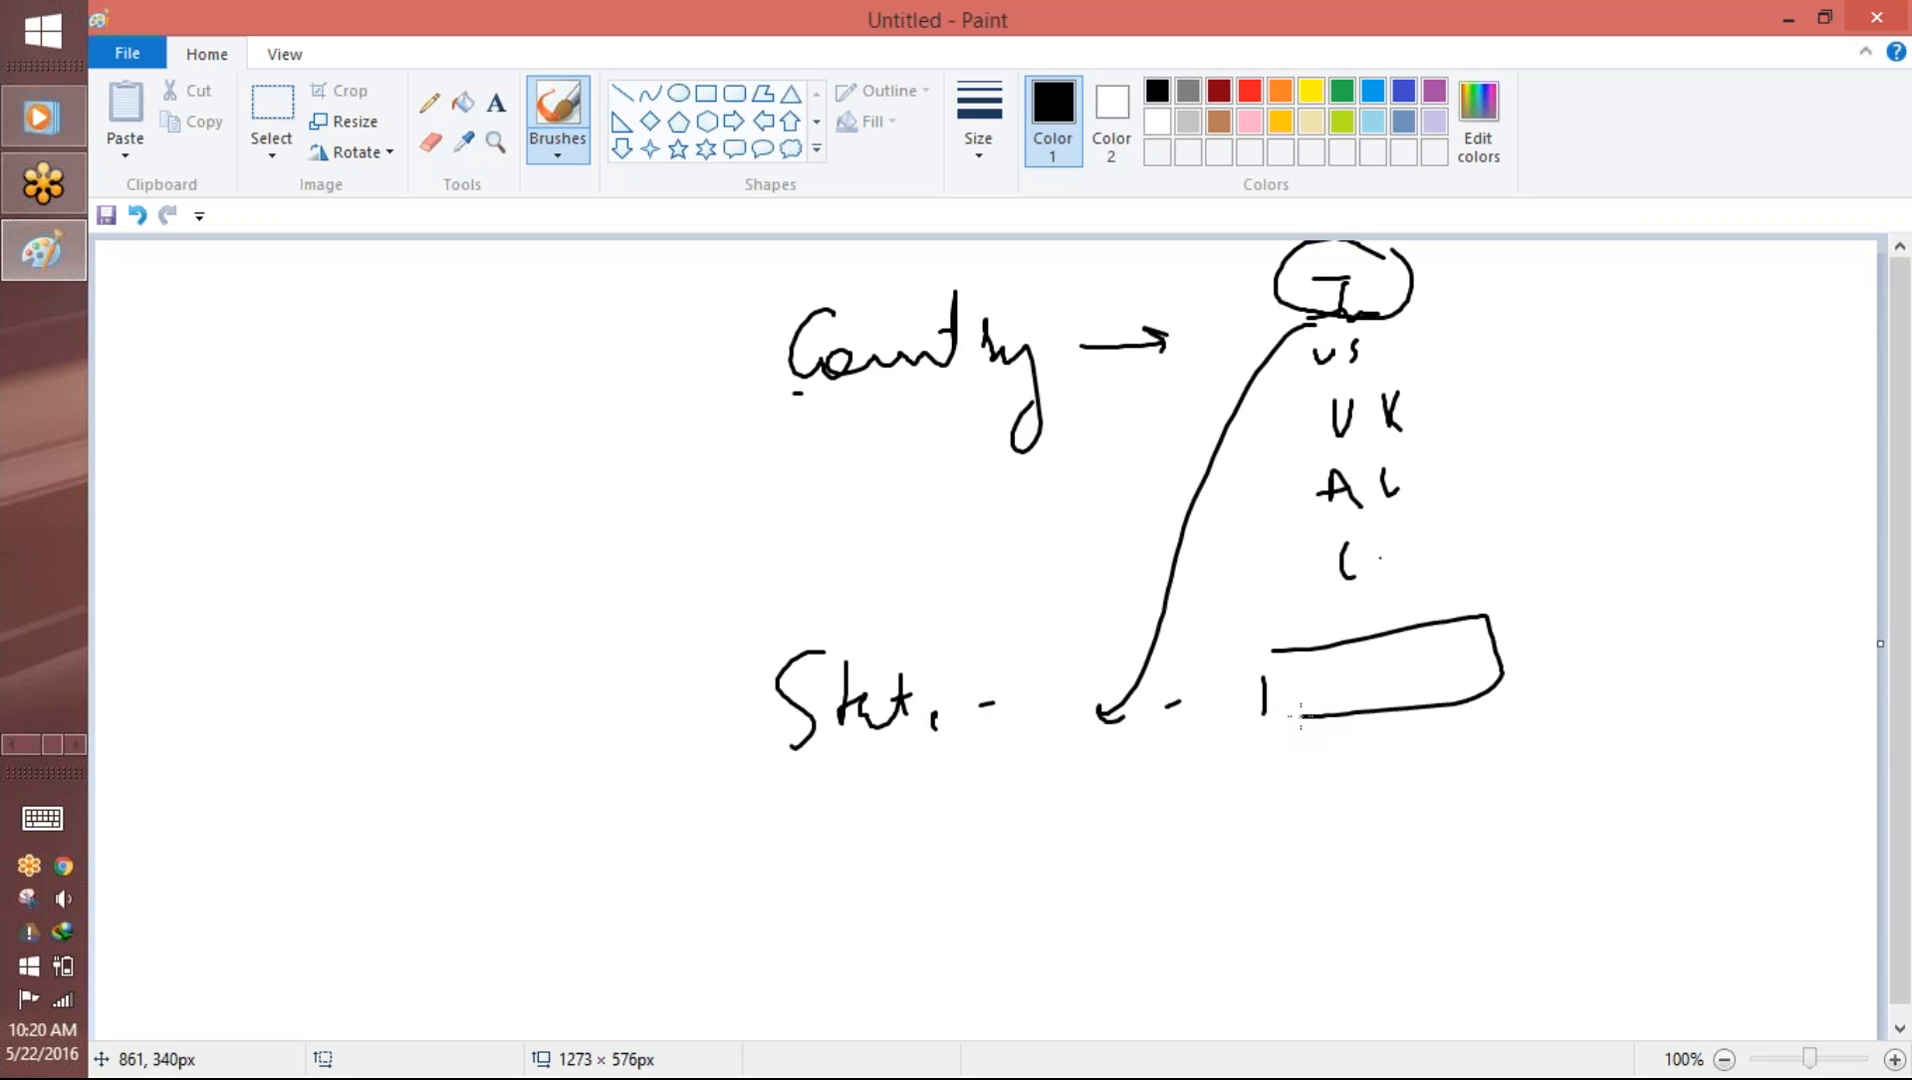
mouse_move(1300, 340)
mouse_down()
mouse_move(1310, 372)
mouse_move(1225, 645)
mouse_move(1290, 748)
mouse_move(1276, 773)
mouse_up()
drag(1312, 767, 1494, 741)
mouse_move(1320, 768)
mouse_down()
mouse_move(1497, 805)
mouse_move(1484, 745)
mouse_up()
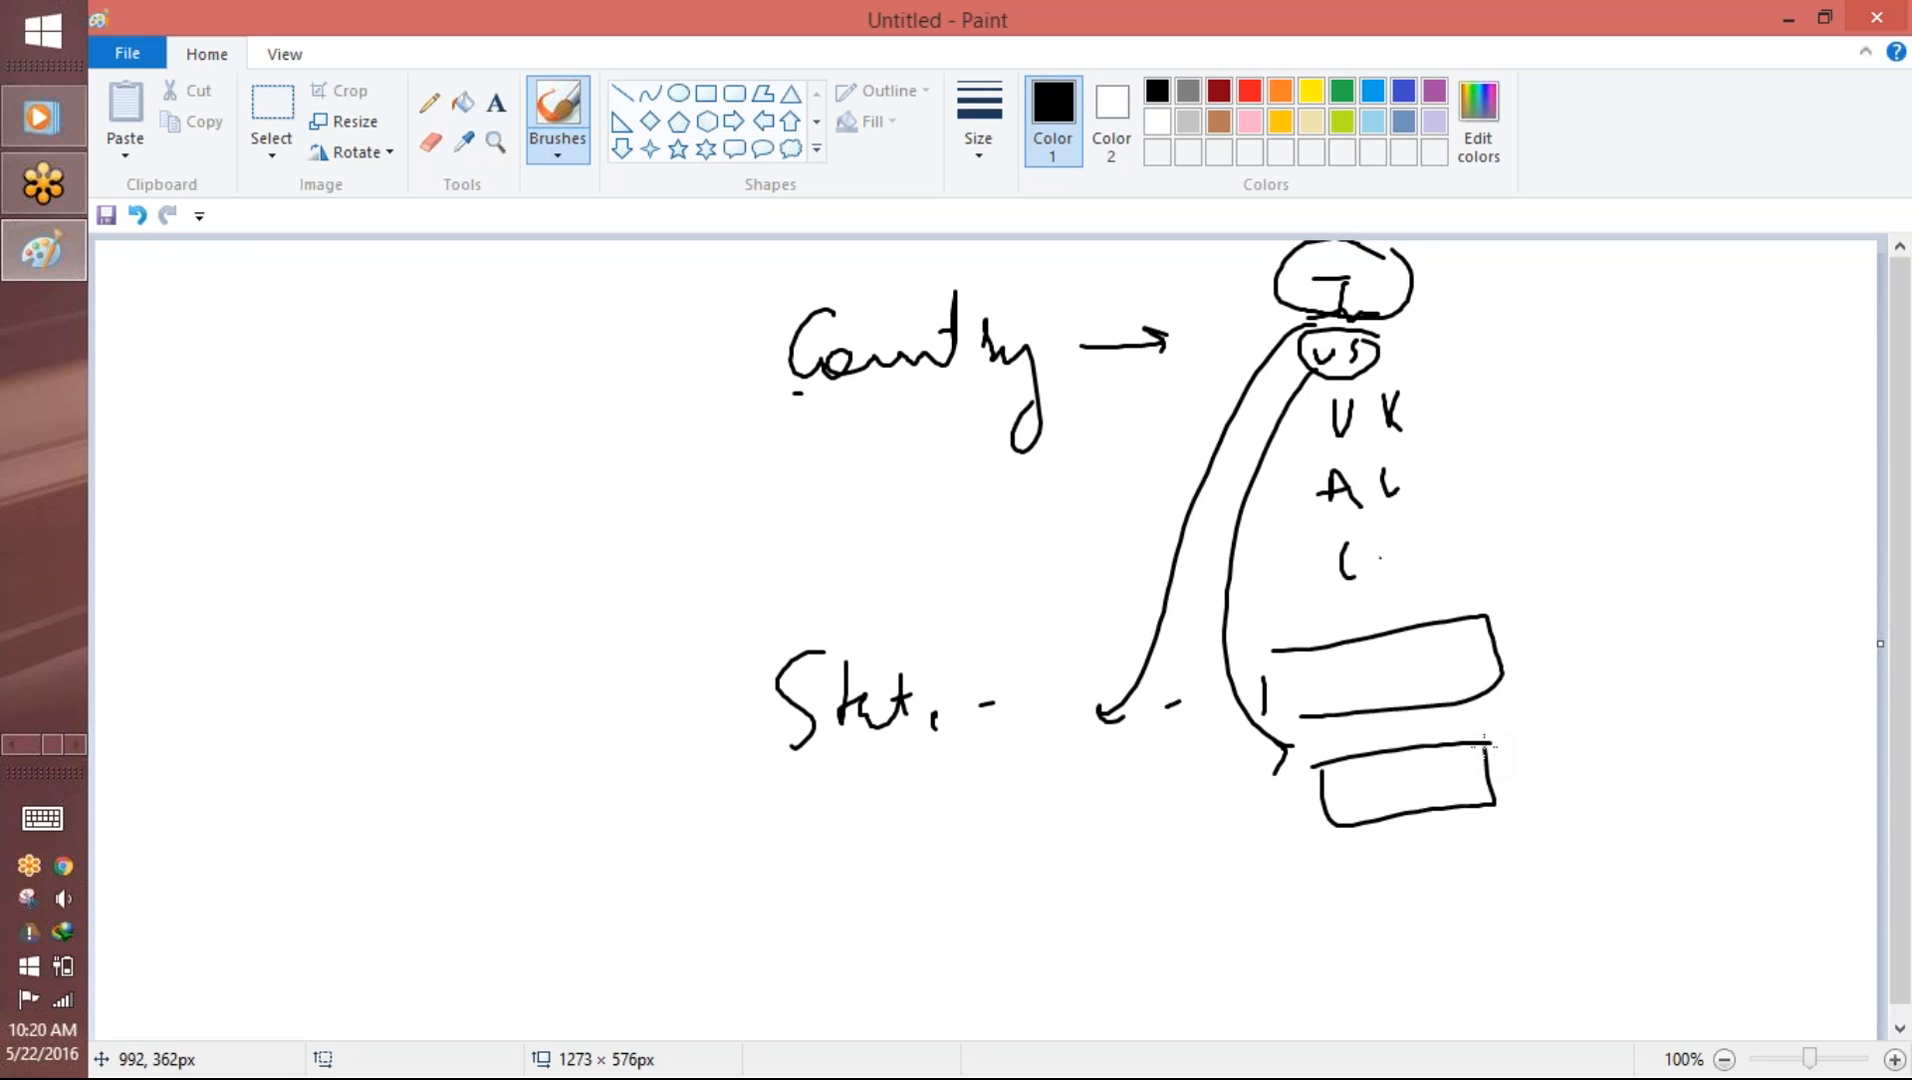
- Handwrite Depend beside the diagram and a circled Dep next to the state boxes
drag(263, 577, 284, 670)
mouse_move(255, 587)
mouse_down()
mouse_move(283, 668)
mouse_move(340, 632)
mouse_up()
mouse_move(349, 578)
mouse_down()
mouse_move(382, 648)
mouse_move(361, 612)
mouse_move(478, 577)
mouse_up()
scroll(388, 585, down, 1)
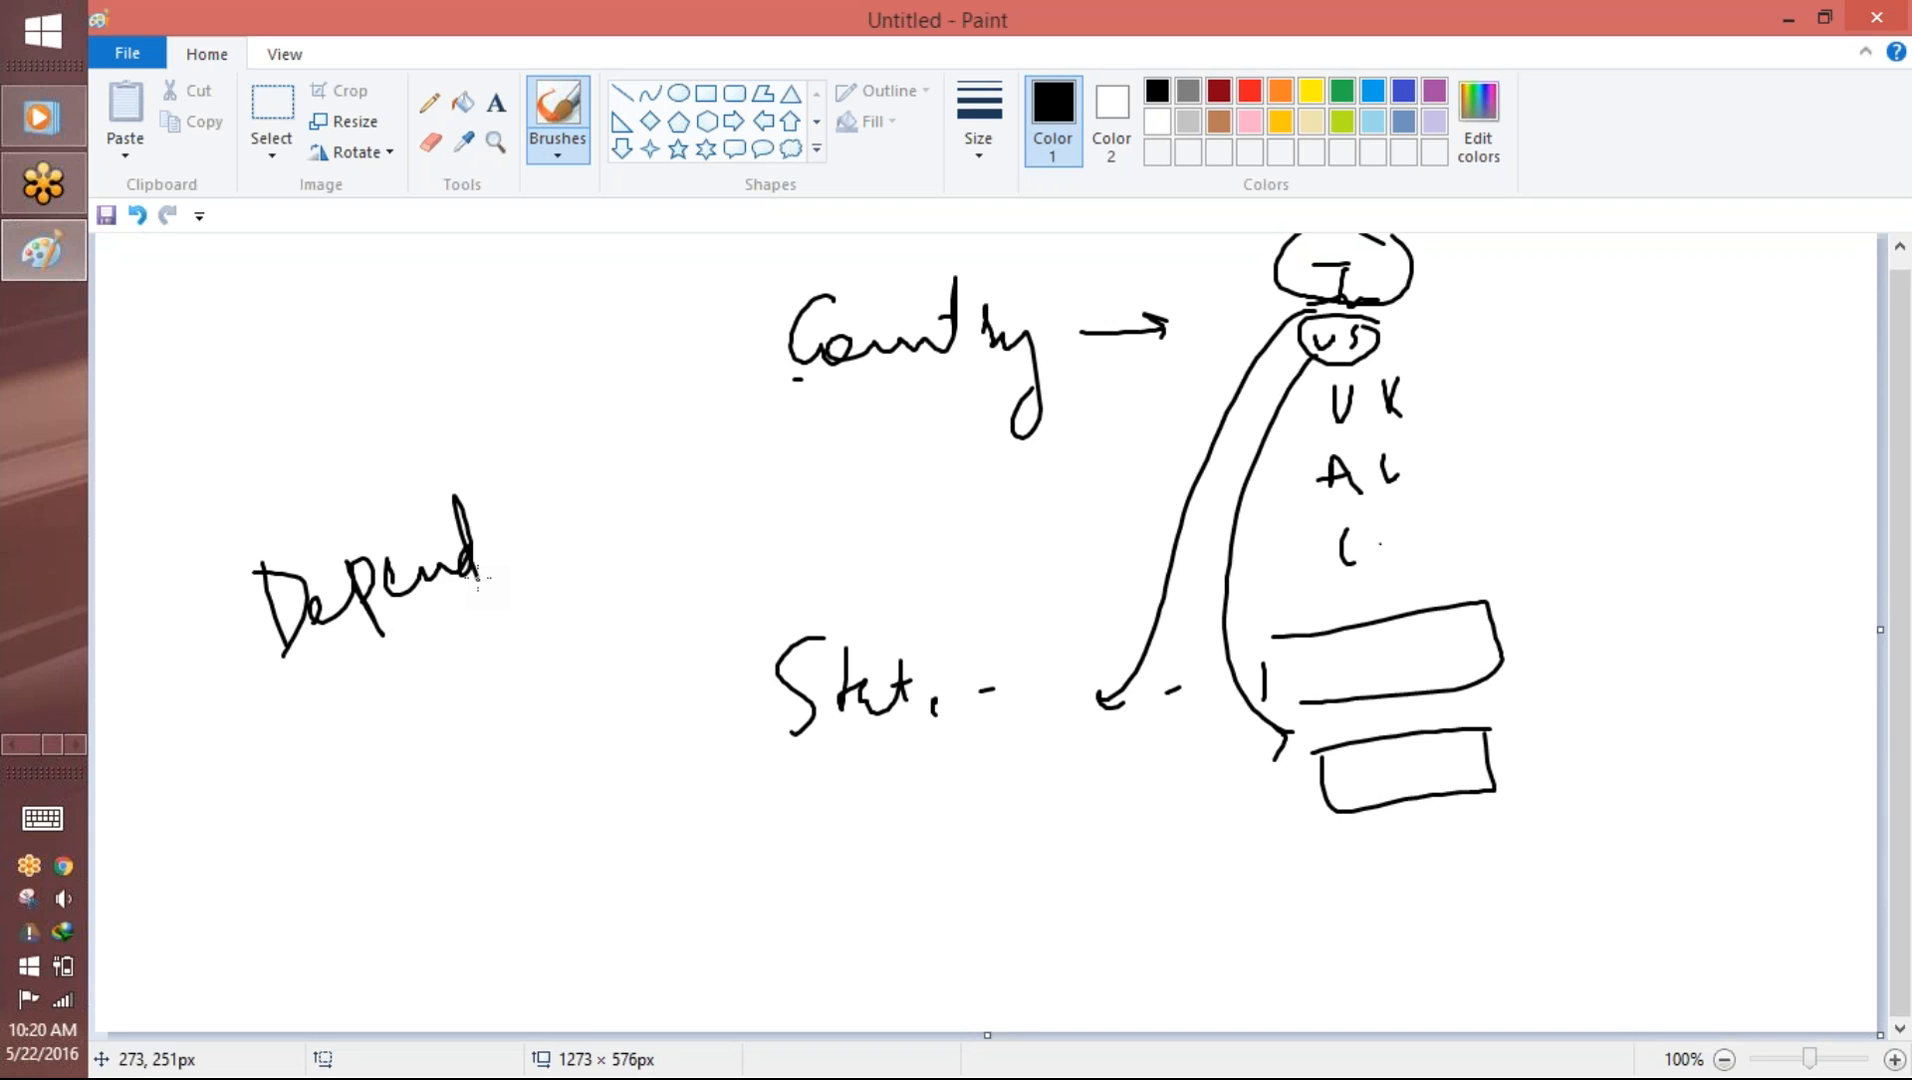
drag(1556, 645, 1575, 682)
mouse_move(1553, 630)
mouse_down()
mouse_move(1613, 627)
mouse_move(1580, 698)
mouse_up()
drag(1598, 650, 1660, 640)
mouse_move(1665, 640)
mouse_down()
mouse_move(1668, 730)
mouse_move(1665, 680)
mouse_up()
mouse_move(1625, 560)
mouse_down()
mouse_move(1558, 718)
mouse_move(1610, 555)
mouse_move(1726, 638)
mouse_move(1600, 577)
mouse_up()
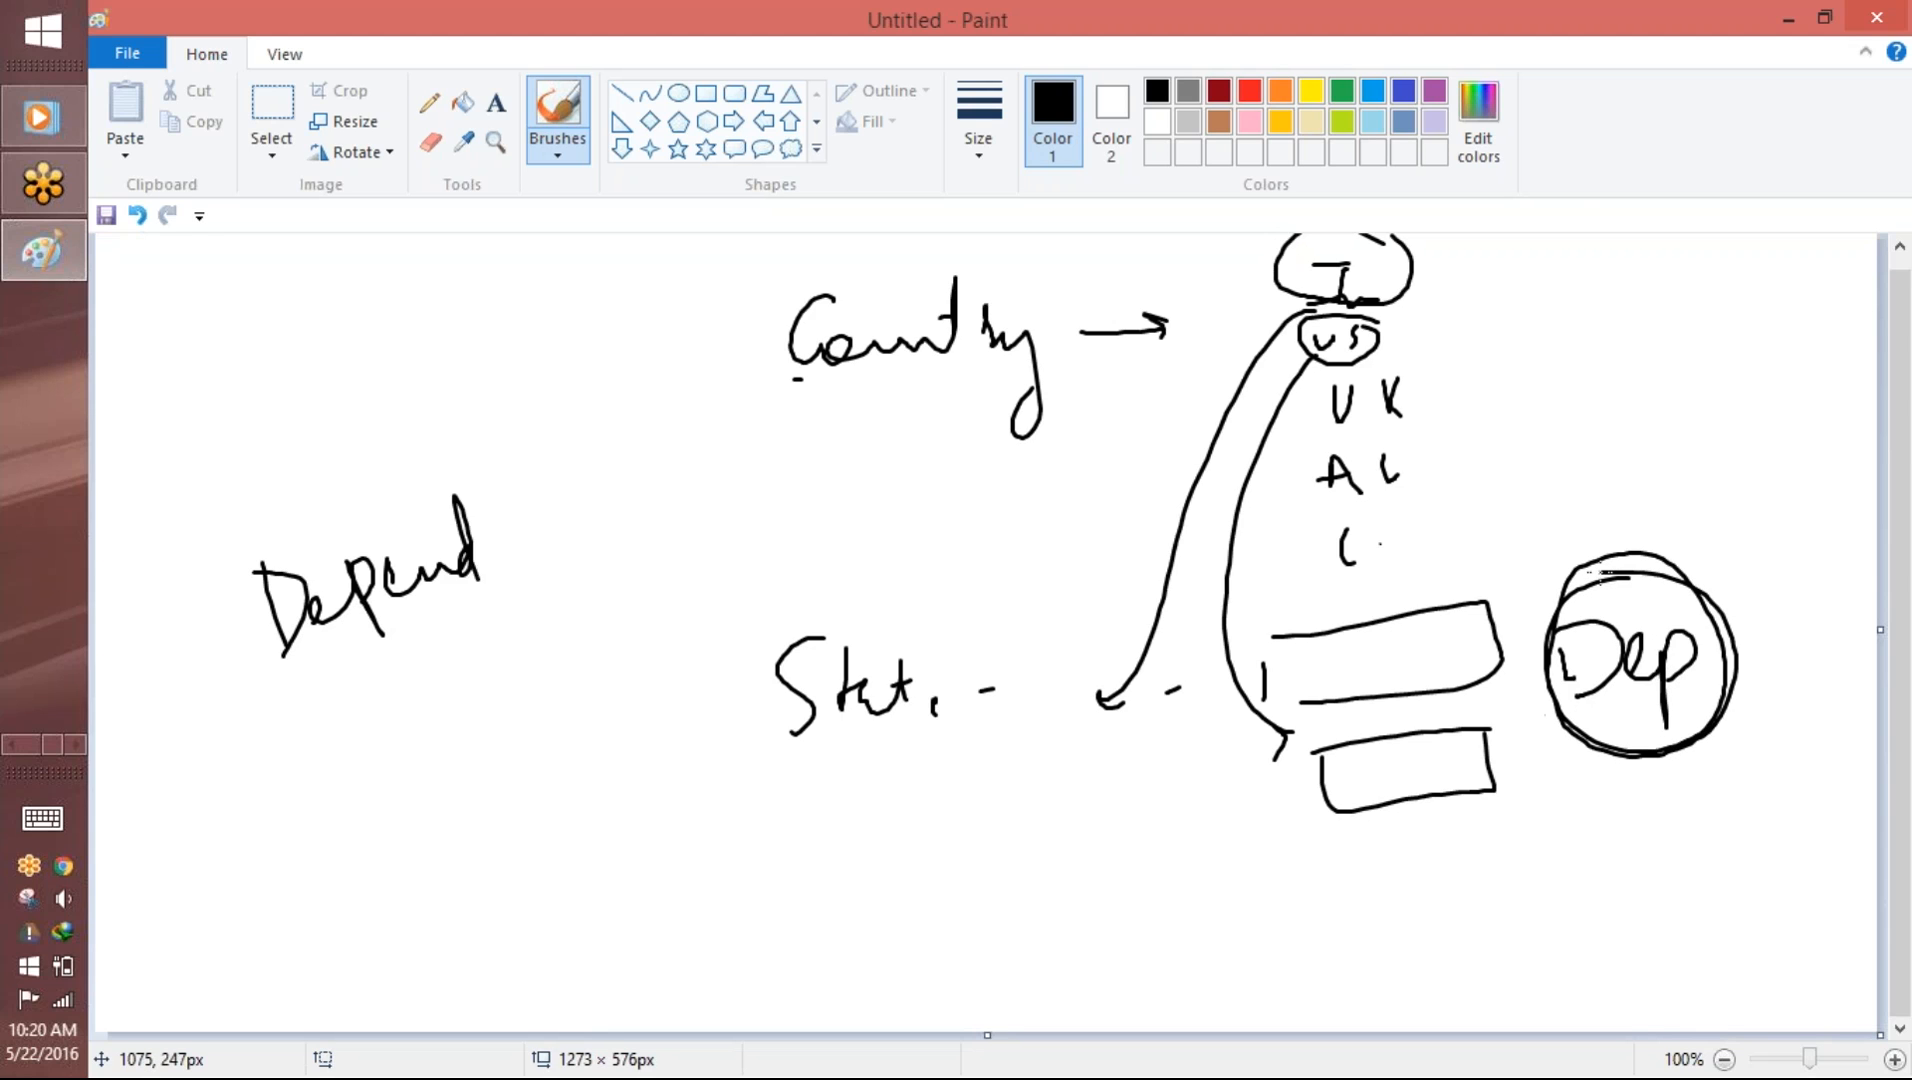
- Underline Country and write "controlling field" beside the country list with an arrow
drag(894, 395, 1003, 391)
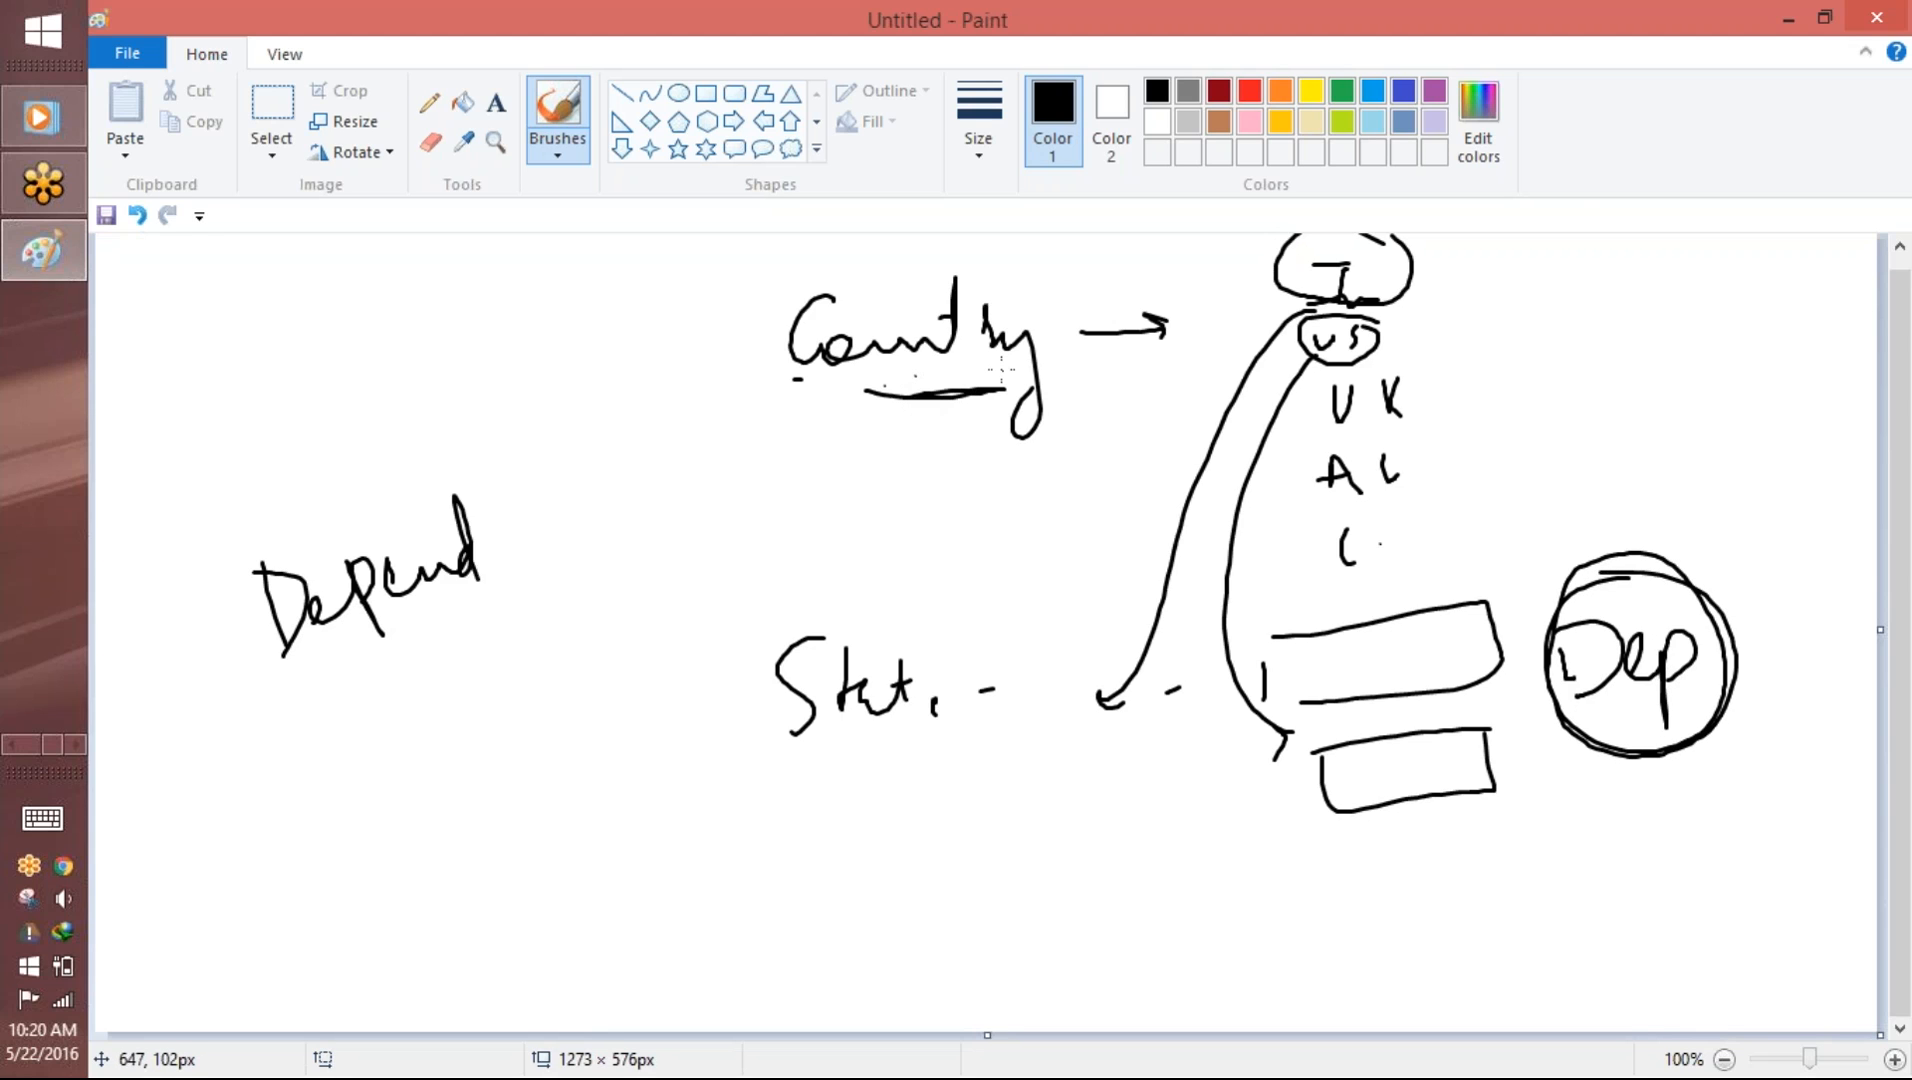
mouse_move(1436, 328)
mouse_down()
mouse_move(1561, 345)
mouse_move(1620, 305)
mouse_move(1657, 333)
mouse_move(1728, 315)
mouse_move(1843, 375)
mouse_up()
mouse_move(1666, 408)
mouse_down()
mouse_move(1653, 537)
mouse_move(1692, 485)
mouse_move(1751, 494)
mouse_move(1757, 472)
mouse_up()
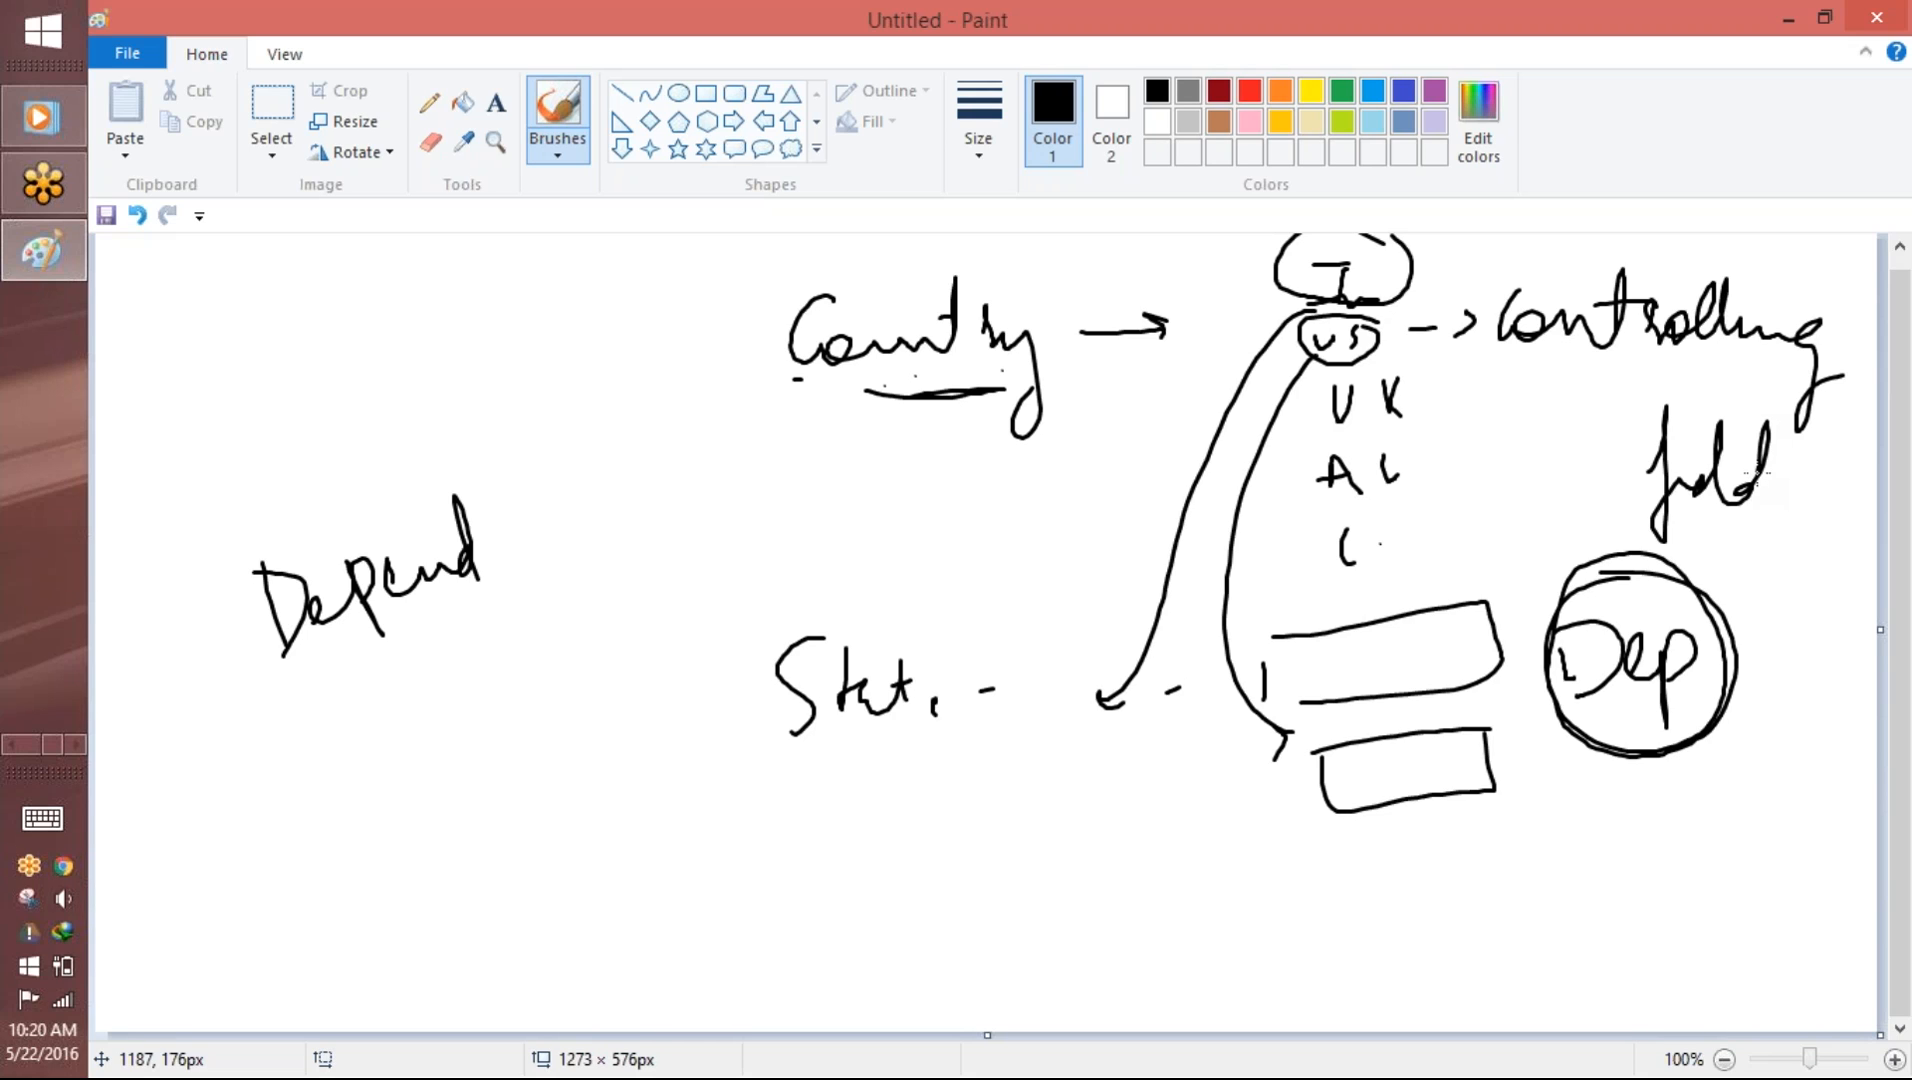
- Frame Country and label it Con, then circle State and label it Depend with an arrow
drag(633, 347, 722, 347)
mouse_move(1027, 287)
mouse_down()
mouse_move(756, 366)
mouse_move(1030, 445)
mouse_up()
mouse_move(815, 484)
mouse_down()
mouse_move(766, 515)
mouse_move(713, 600)
mouse_move(820, 573)
mouse_up()
mouse_move(930, 598)
mouse_down()
mouse_move(976, 632)
mouse_move(962, 625)
mouse_up()
drag(780, 765, 703, 832)
mouse_move(650, 872)
mouse_down()
mouse_move(665, 895)
mouse_move(712, 882)
mouse_move(740, 840)
mouse_move(805, 845)
mouse_move(865, 787)
mouse_move(870, 805)
mouse_up()
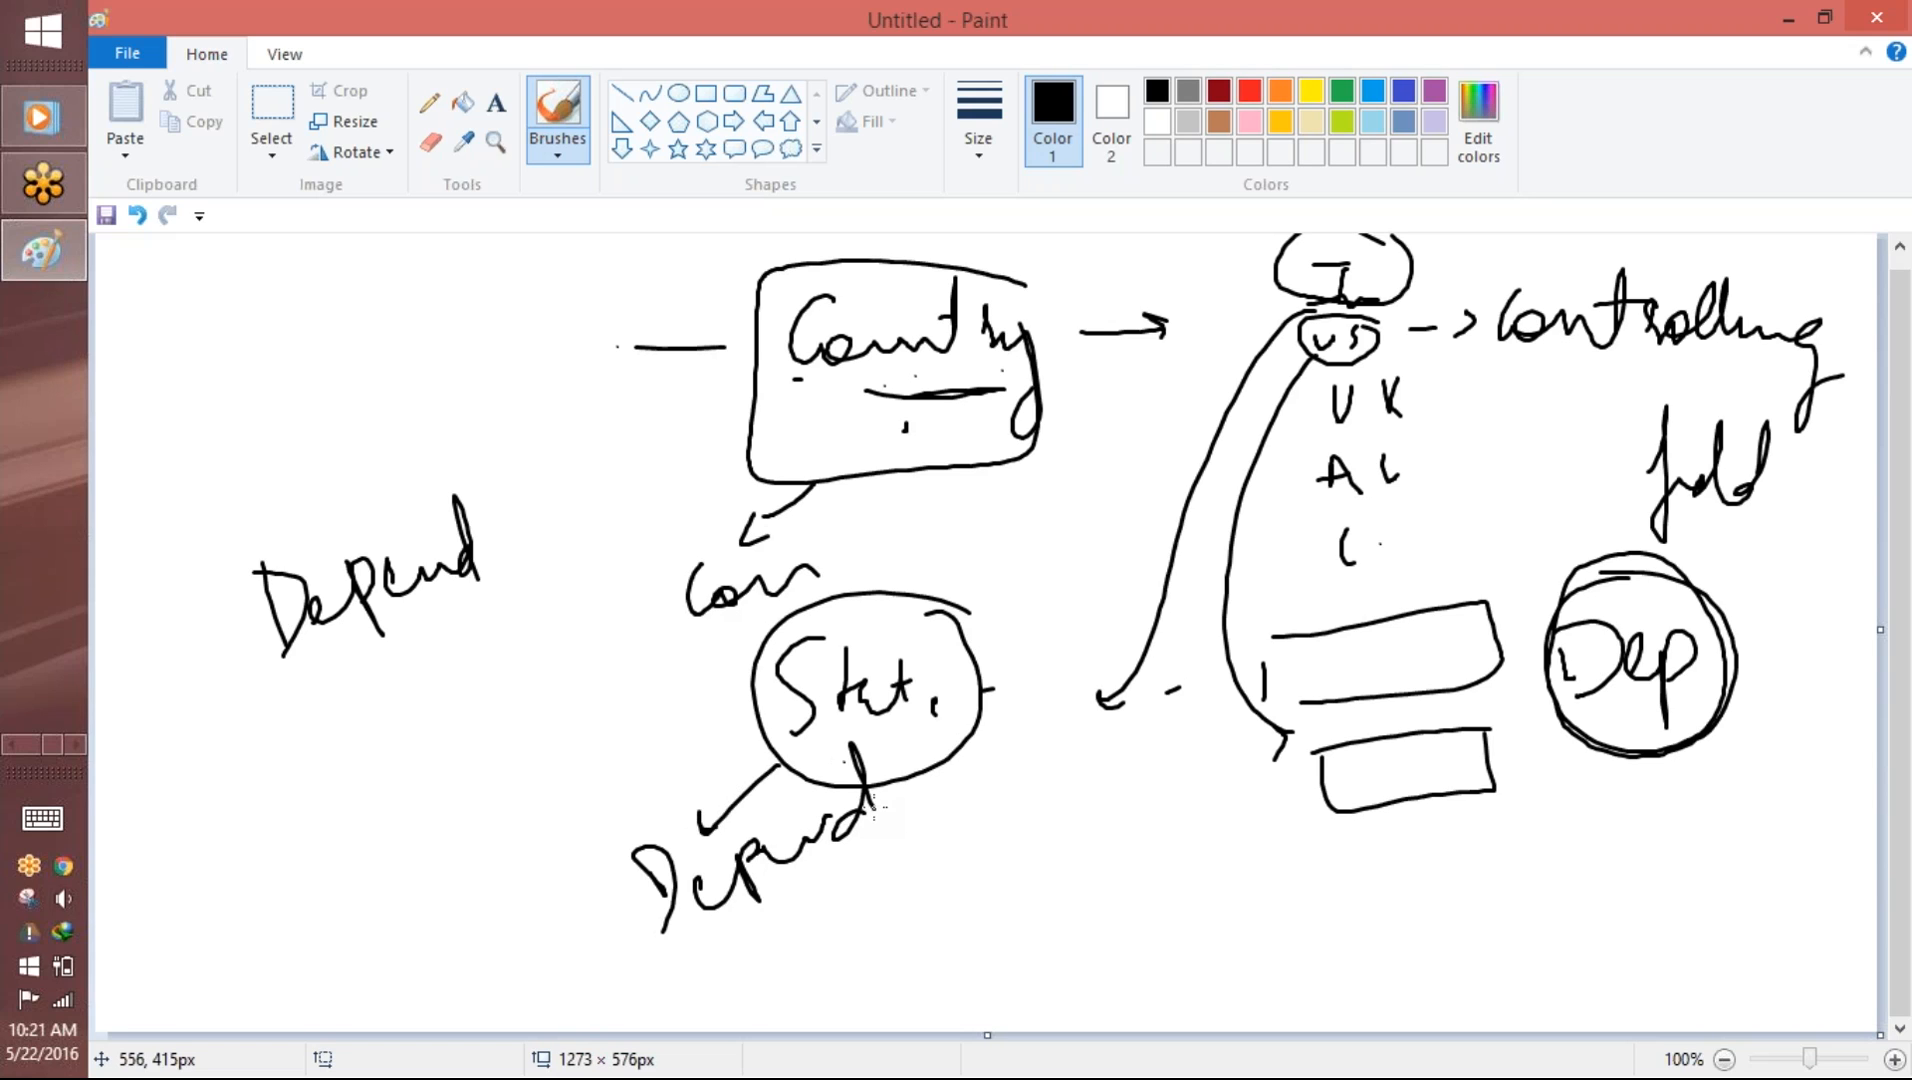
- Handwrite the word Field above the Depend note beside the diagram
mouse_move(225, 356)
mouse_down()
mouse_move(231, 458)
mouse_move(246, 420)
mouse_up()
mouse_move(283, 428)
mouse_down()
mouse_move(291, 396)
mouse_move(325, 392)
mouse_up()
mouse_move(329, 322)
mouse_down()
mouse_move(336, 426)
mouse_move(372, 358)
mouse_move(391, 396)
mouse_up()
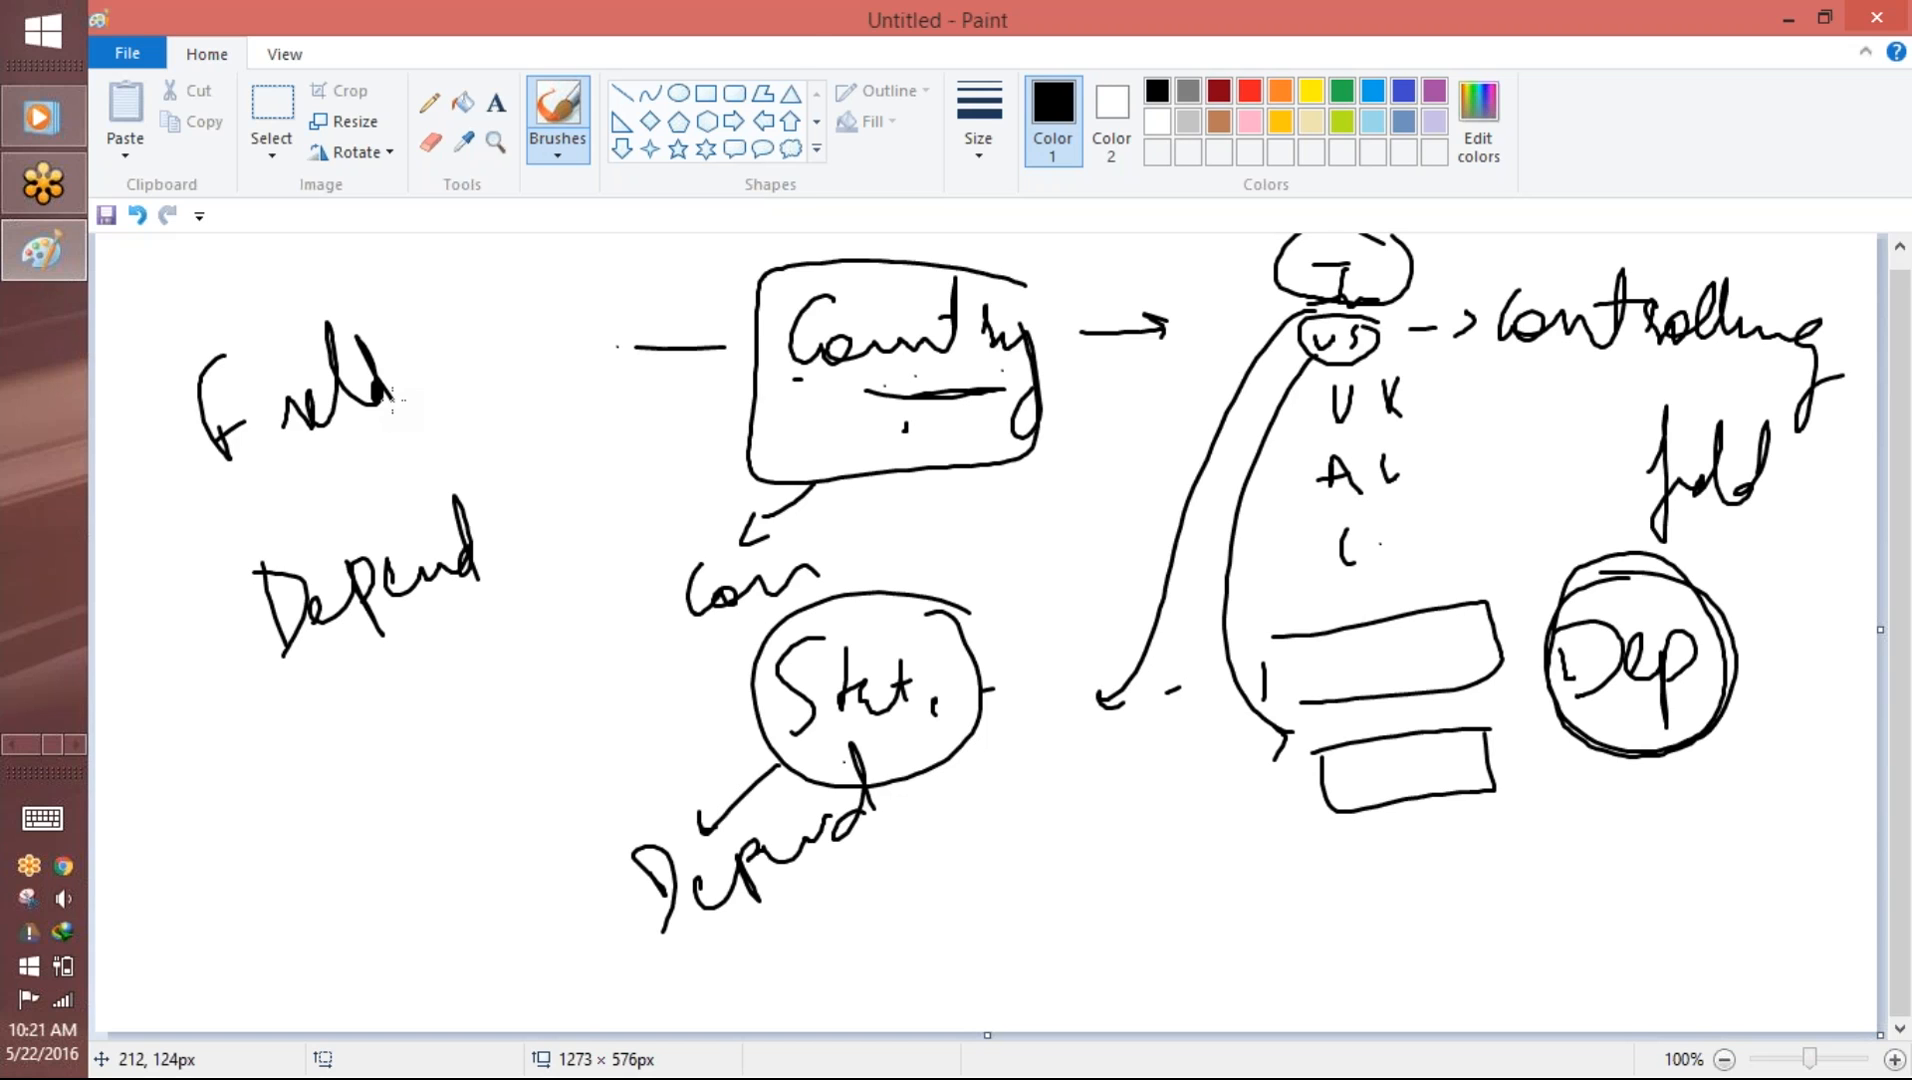
- Start a blank drawing without saving the sketch, and handwrite the underlined heading Functional Area
click(127, 53)
click(165, 105)
click(1050, 556)
mouse_move(783, 312)
mouse_down()
mouse_move(803, 410)
mouse_move(855, 295)
mouse_move(964, 383)
mouse_move(1105, 350)
mouse_move(1221, 383)
mouse_up()
drag(965, 340, 1049, 327)
mouse_move(1273, 392)
mouse_down()
mouse_move(1324, 390)
mouse_move(1326, 330)
mouse_up()
mouse_move(1328, 385)
mouse_down()
mouse_move(1352, 345)
mouse_move(1443, 383)
mouse_up()
drag(790, 437, 1500, 403)
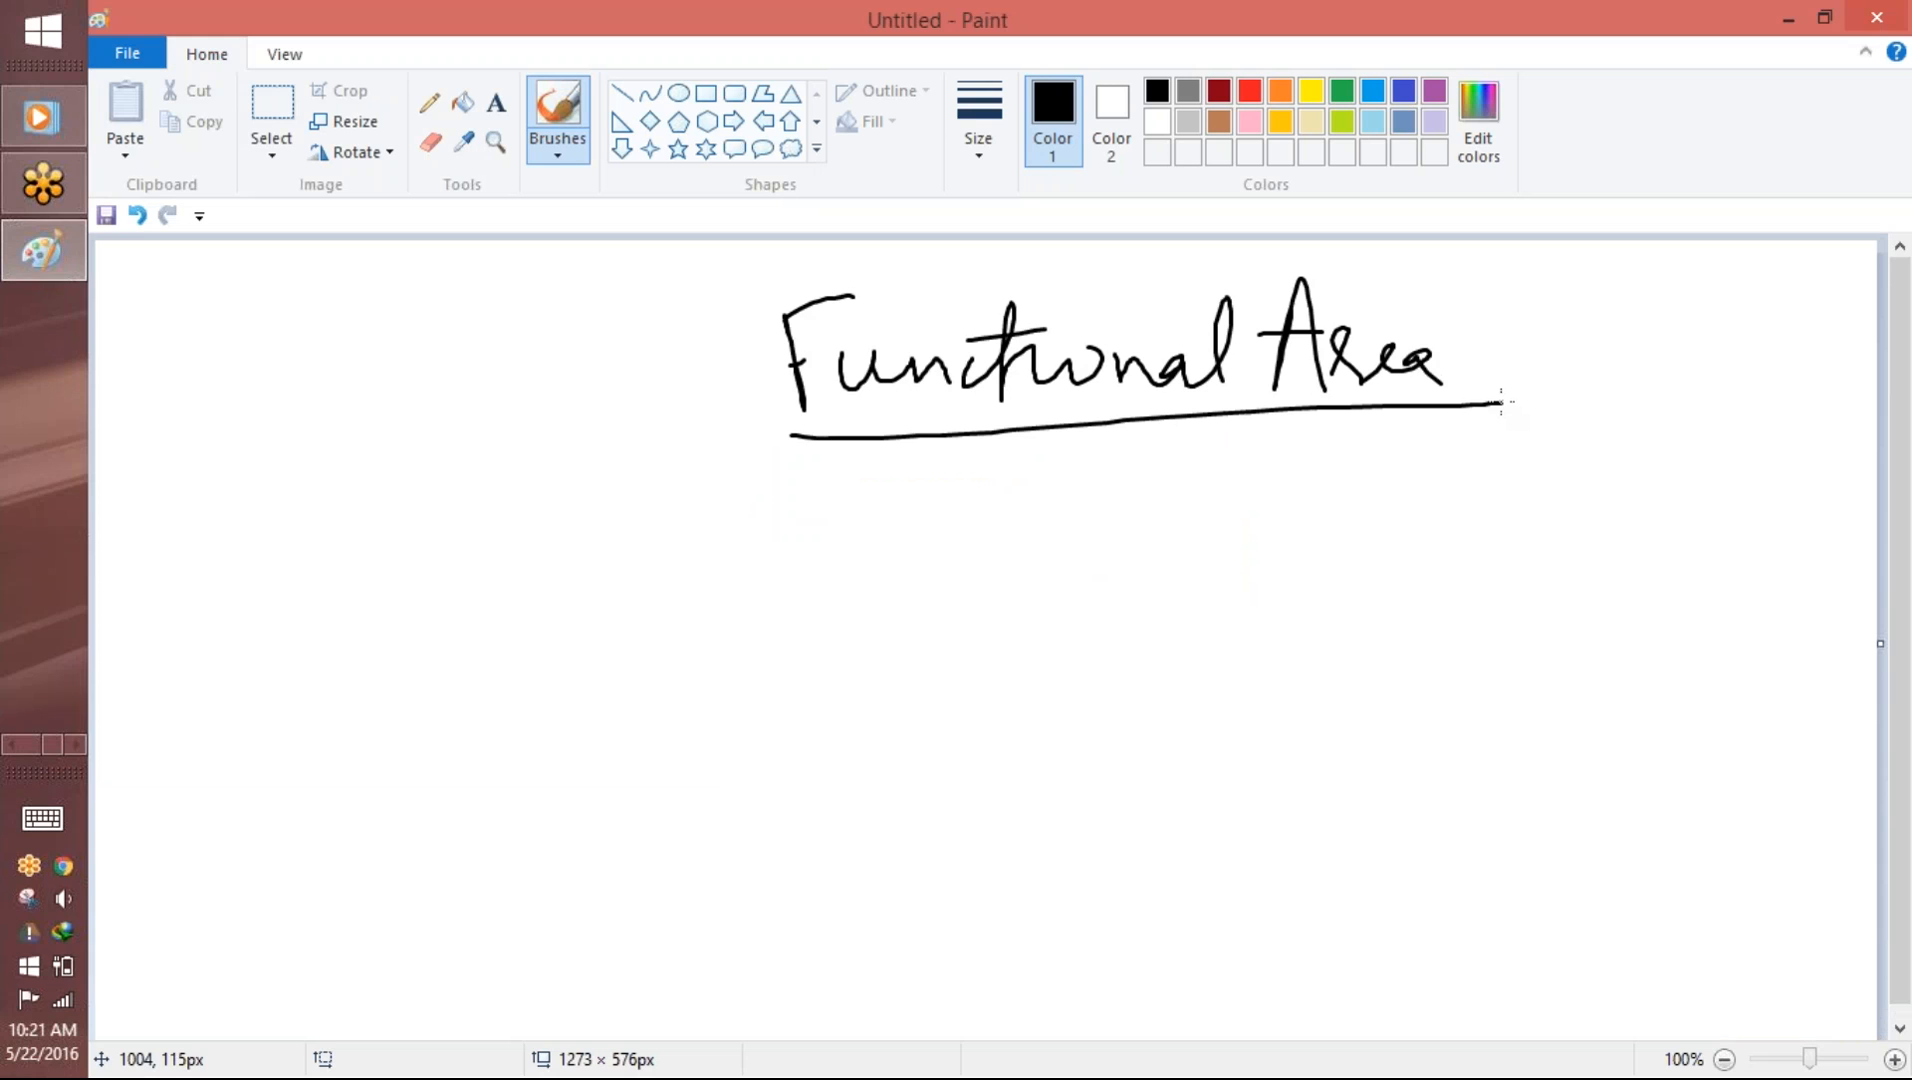
- Draw two branch arrows below the Functional Area heading and label them HR and IT
mouse_move(966, 443)
mouse_down()
mouse_move(966, 468)
mouse_move(1055, 527)
mouse_up()
drag(1066, 494, 1057, 555)
mouse_move(1148, 504)
mouse_down()
mouse_move(1150, 567)
mouse_move(1193, 527)
mouse_up()
mouse_move(1191, 506)
mouse_down()
mouse_move(1192, 556)
mouse_move(1229, 566)
mouse_up()
drag(1229, 500, 1281, 564)
drag(982, 543, 1046, 640)
drag(1104, 617, 1160, 606)
drag(1130, 622, 1133, 666)
drag(1100, 676, 1138, 668)
mouse_move(1175, 617)
mouse_down()
mouse_move(1198, 609)
mouse_move(1193, 648)
mouse_up()
- Add branches for MIS, RO and an entry starting with W below IT, and circle the W entry and HR
mouse_move(986, 641)
mouse_down()
mouse_move(1072, 757)
mouse_move(1062, 785)
mouse_move(1132, 790)
mouse_move(1185, 733)
mouse_move(1189, 790)
mouse_up()
drag(1222, 723, 1223, 786)
drag(1275, 727, 1232, 782)
mouse_move(985, 768)
mouse_down()
mouse_move(983, 868)
mouse_move(1092, 849)
mouse_move(1080, 872)
mouse_up()
drag(1170, 828, 1172, 900)
mouse_move(1168, 824)
mouse_down()
mouse_move(1210, 900)
mouse_move(1238, 852)
mouse_up()
drag(1015, 910, 1100, 995)
mouse_move(1135, 958)
mouse_down()
mouse_move(1170, 985)
mouse_move(1202, 920)
mouse_move(1236, 944)
mouse_up()
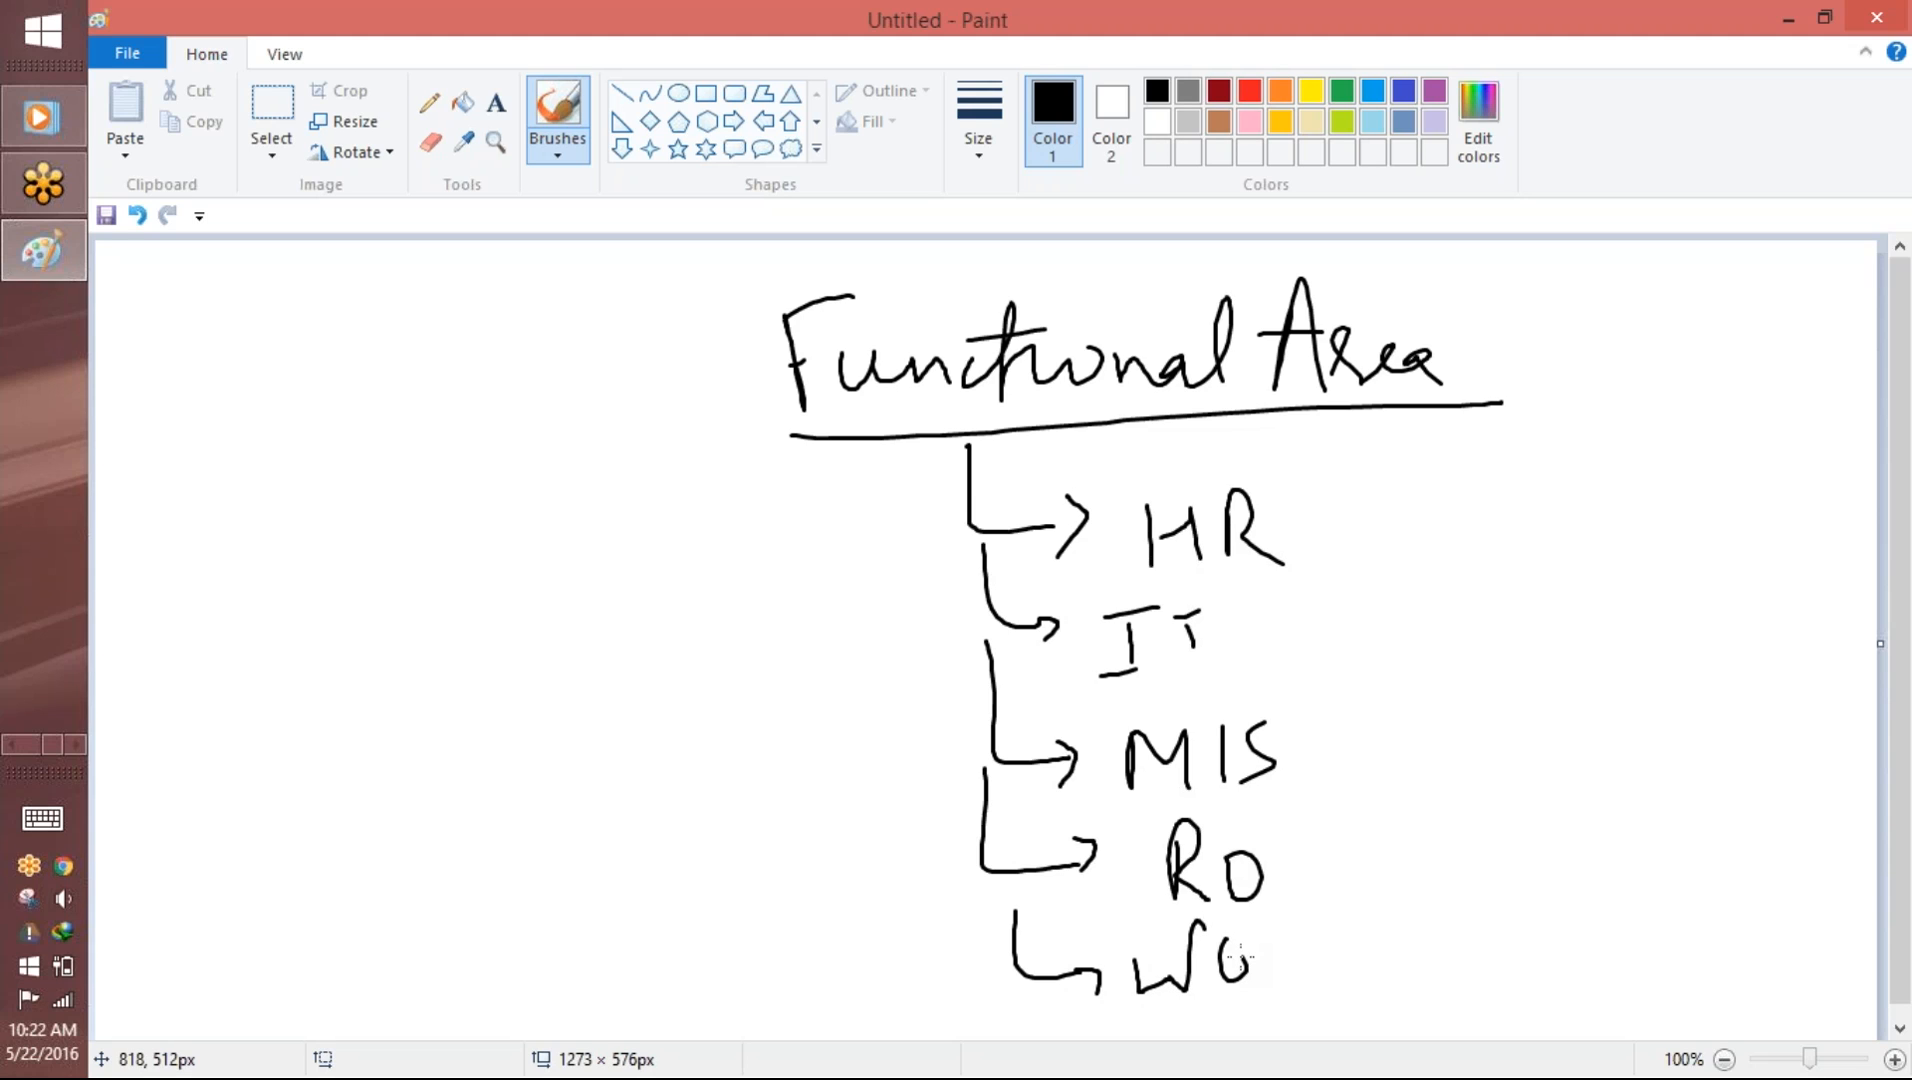
drag(1240, 957, 1243, 960)
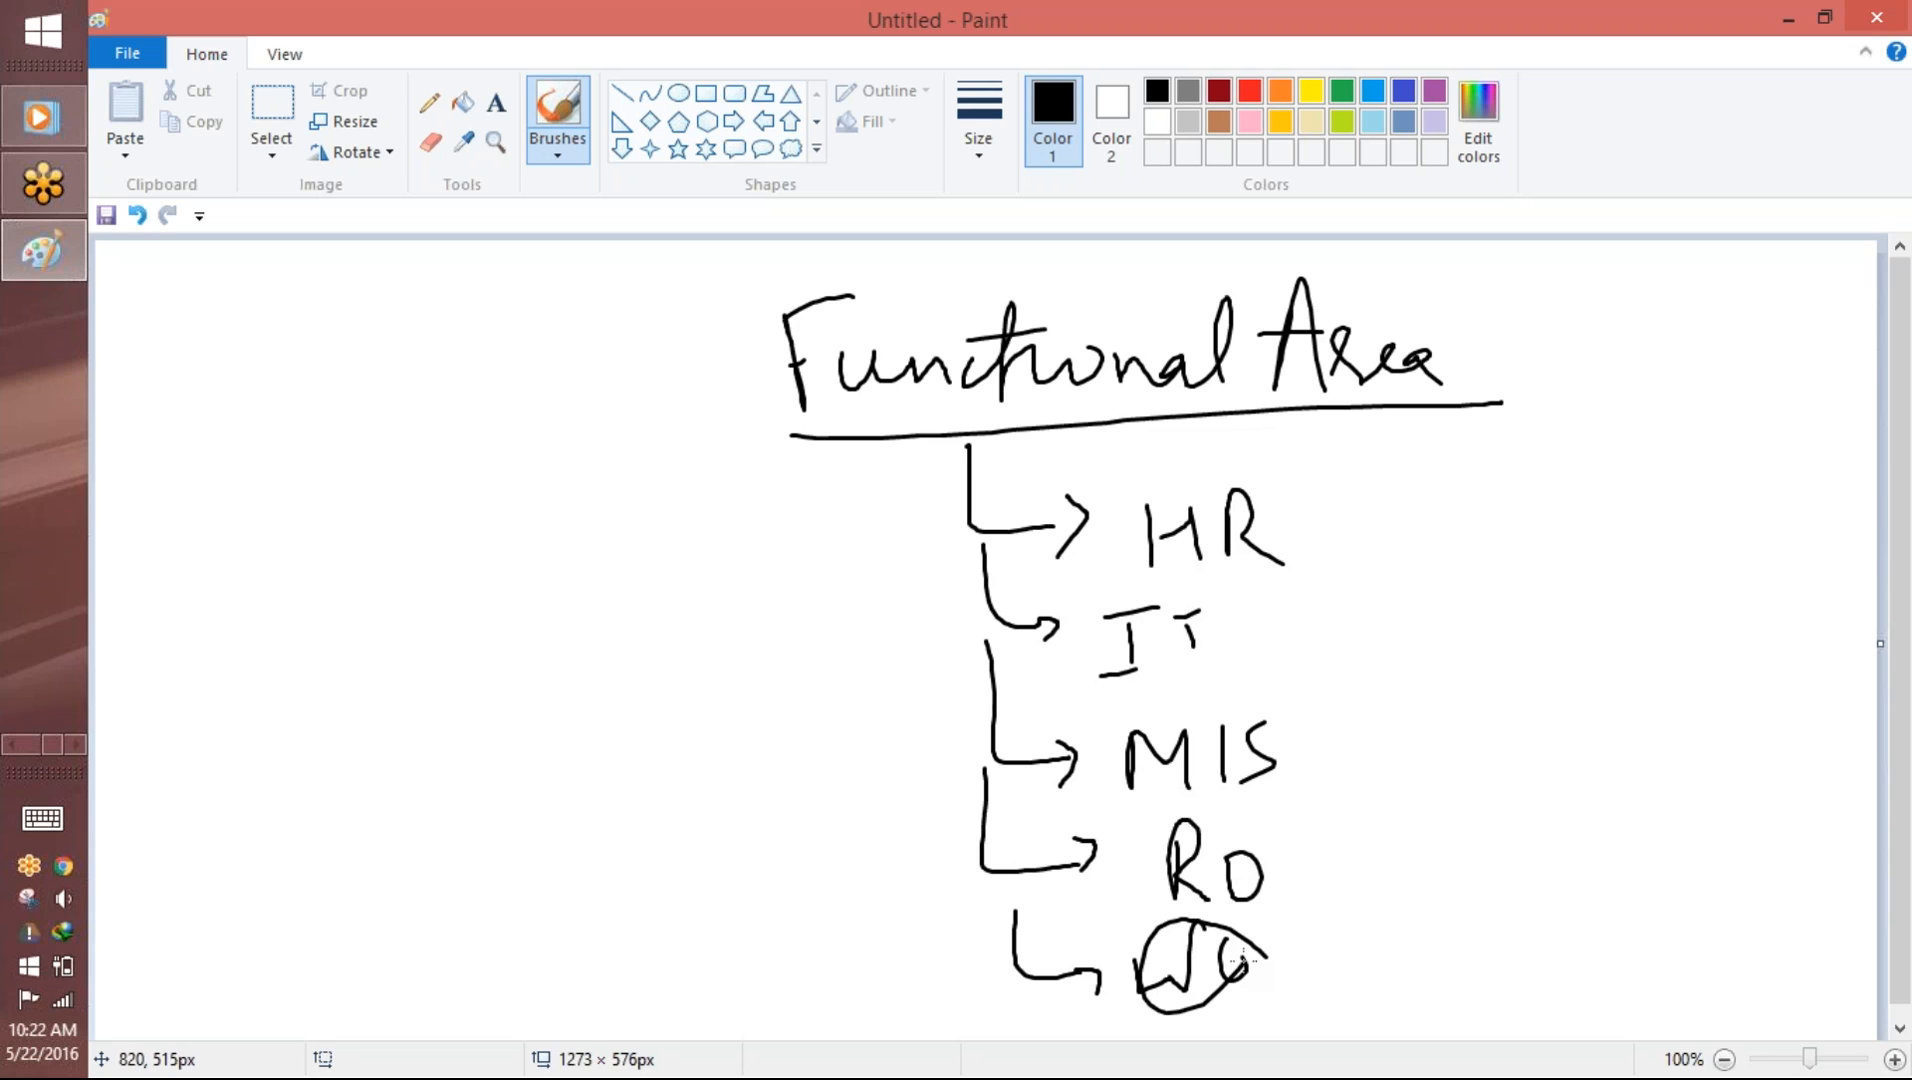
mouse_move(1188, 442)
mouse_down()
mouse_move(1130, 580)
mouse_move(1190, 445)
mouse_up()
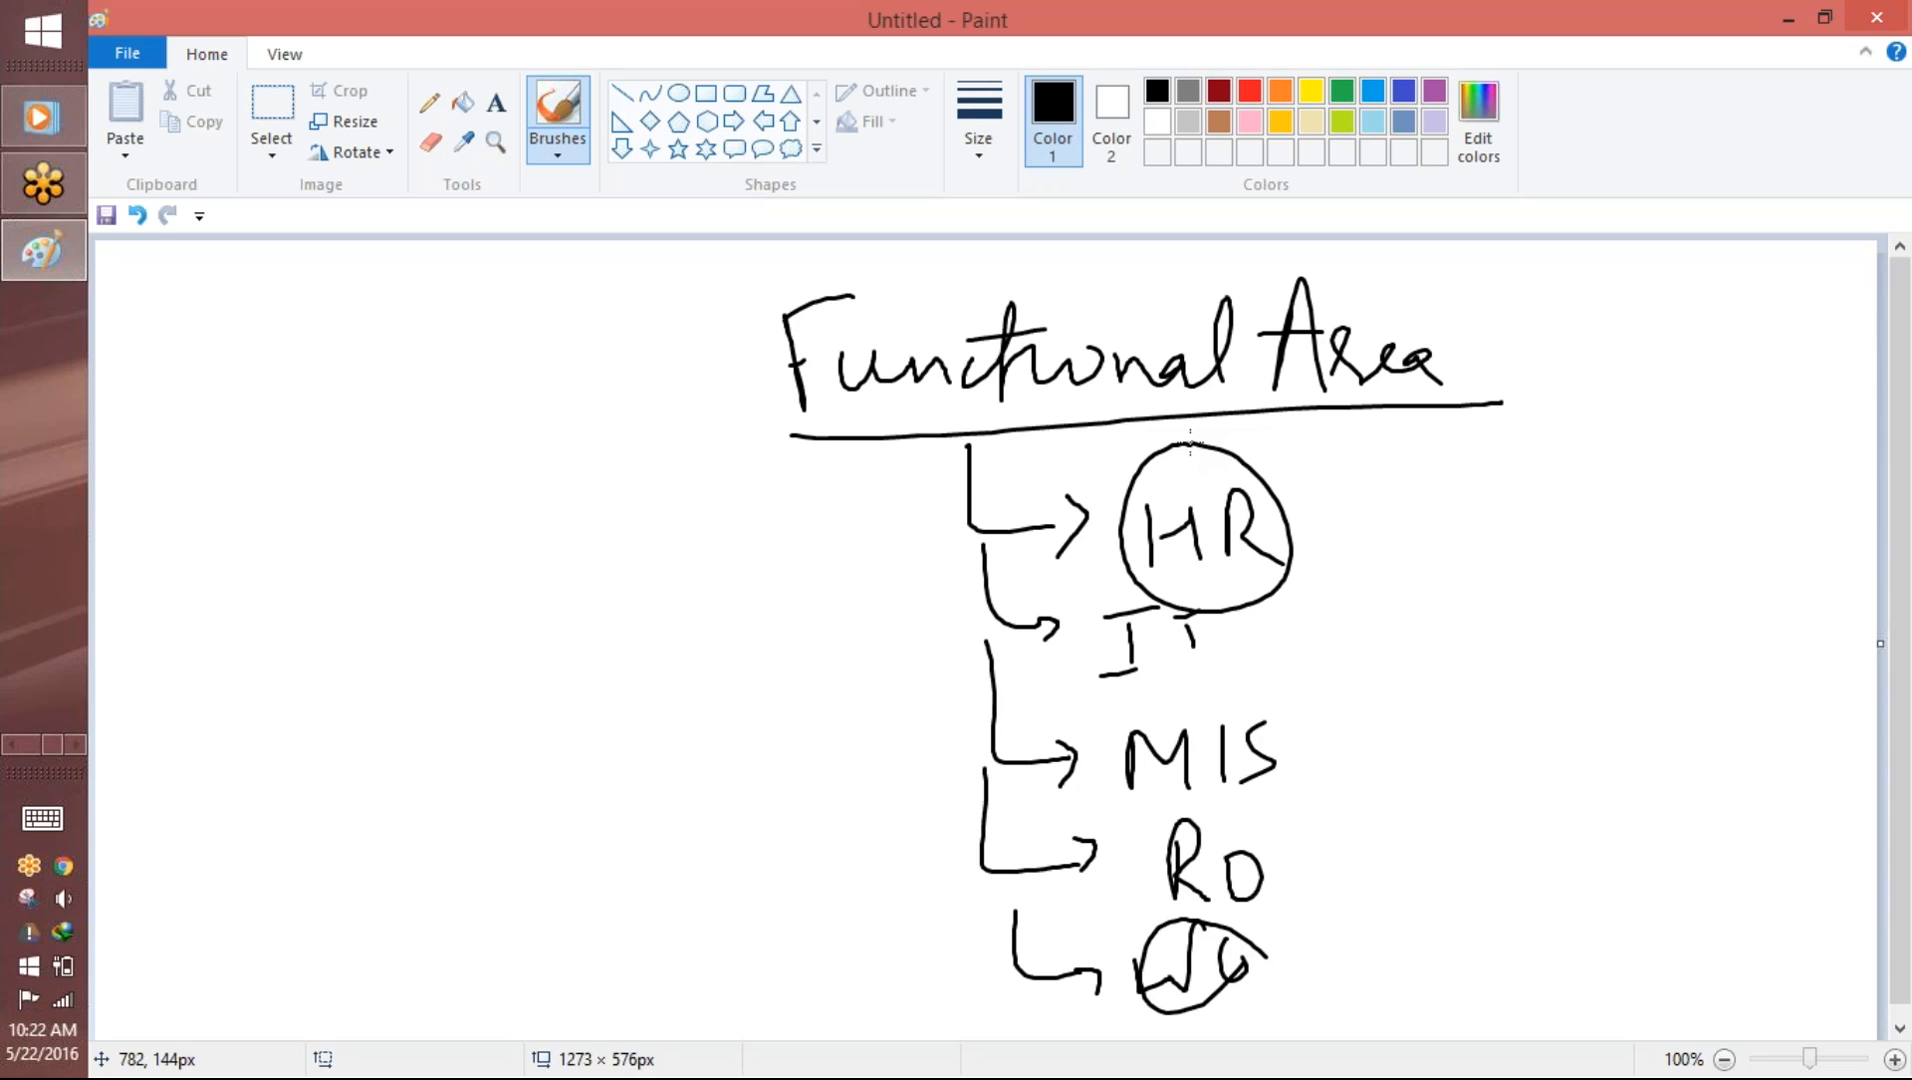
- Draw four lines fanning out from the circled HR and label them HR01, HR02, HR03 and HR04
mouse_move(1295, 468)
mouse_down()
mouse_move(1440, 436)
mouse_move(1434, 542)
mouse_up()
drag(1283, 505, 1400, 573)
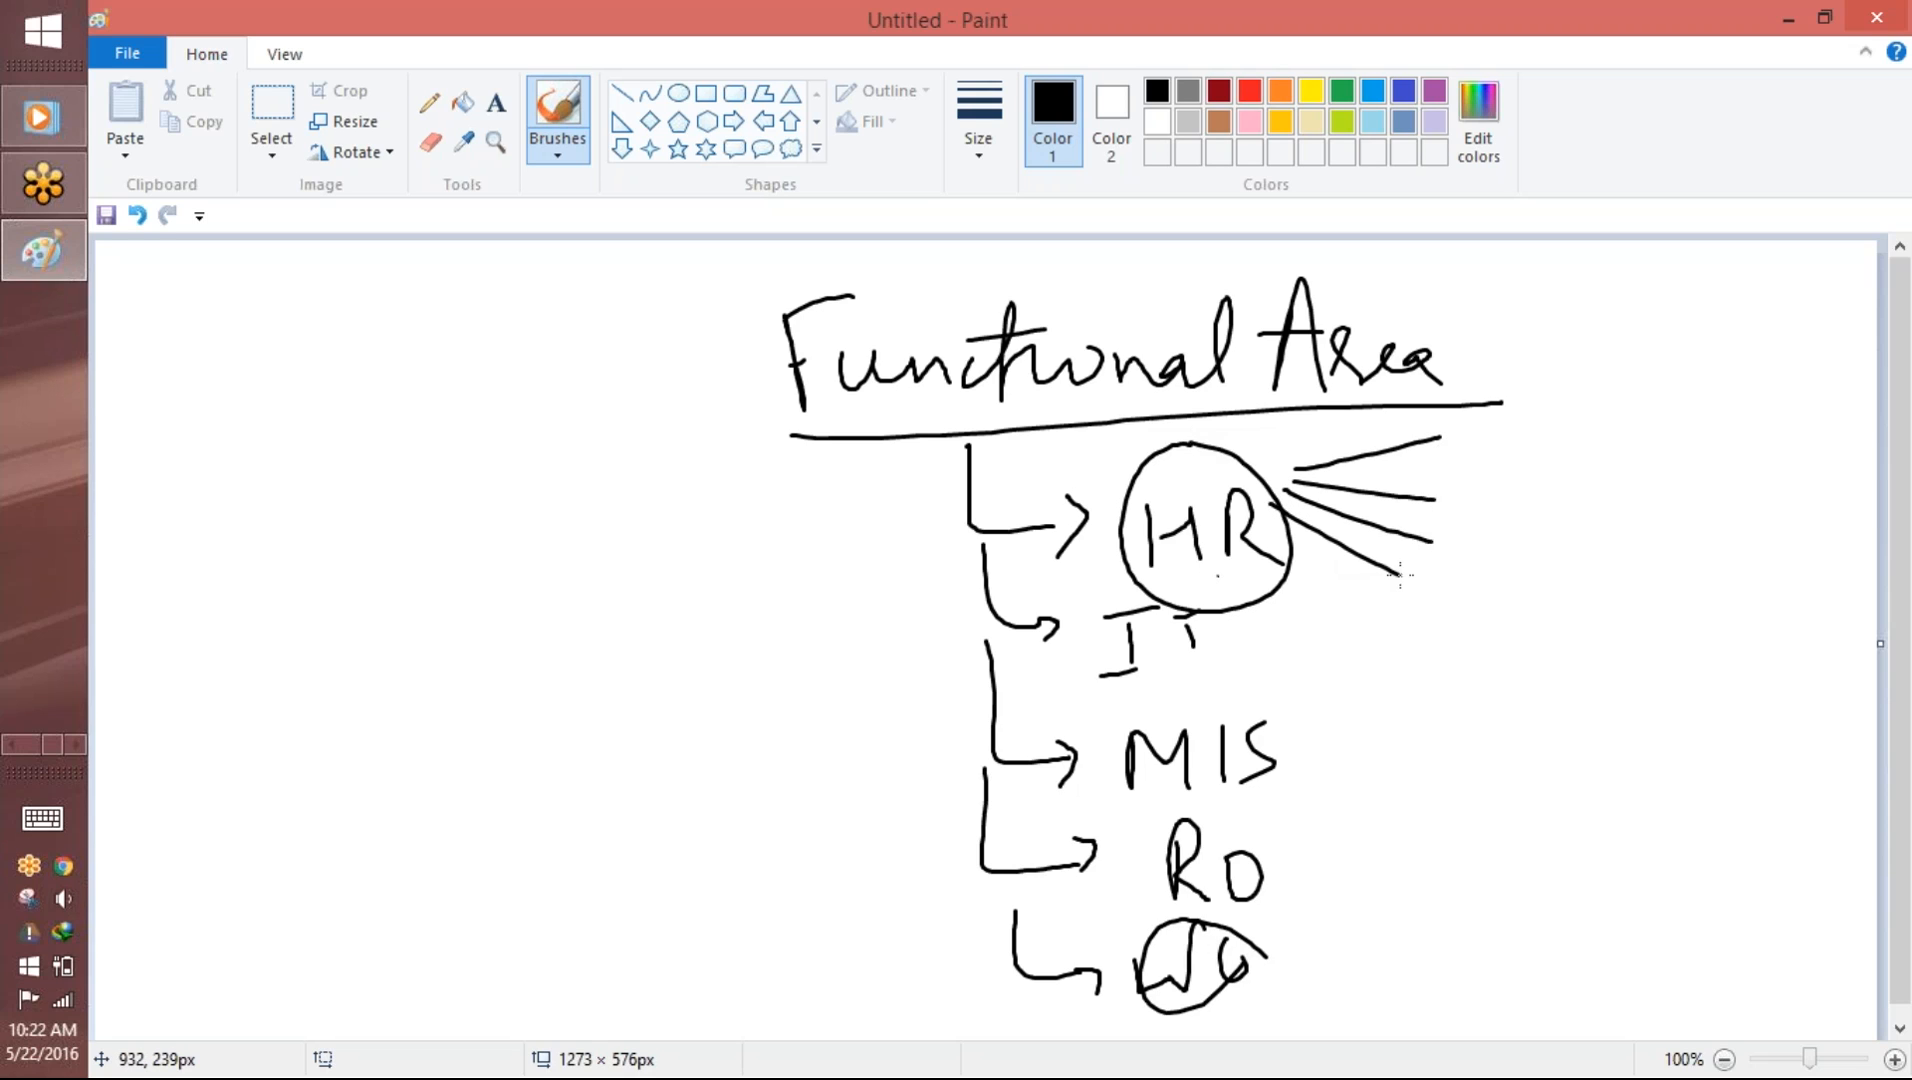
mouse_move(1473, 416)
mouse_down()
mouse_move(1490, 452)
mouse_move(1585, 440)
mouse_up()
drag(1612, 404, 1611, 446)
drag(1492, 484, 1490, 524)
mouse_move(1500, 496)
mouse_down()
mouse_move(1534, 488)
mouse_move(1526, 520)
mouse_move(1570, 516)
mouse_up()
mouse_move(1578, 490)
mouse_down()
mouse_move(1596, 516)
mouse_move(1580, 484)
mouse_up()
drag(1604, 490, 1640, 516)
mouse_move(1480, 531)
mouse_down()
mouse_move(1479, 563)
mouse_move(1528, 540)
mouse_up()
drag(1534, 530, 1572, 562)
mouse_move(1564, 540)
mouse_down()
mouse_move(1584, 545)
mouse_move(1566, 558)
mouse_up()
drag(1588, 530, 1580, 585)
drag(1424, 598, 1490, 622)
mouse_move(1500, 585)
mouse_down()
mouse_move(1540, 620)
mouse_move(1516, 588)
mouse_up()
drag(1566, 582, 1586, 610)
drag(1590, 588, 1589, 640)
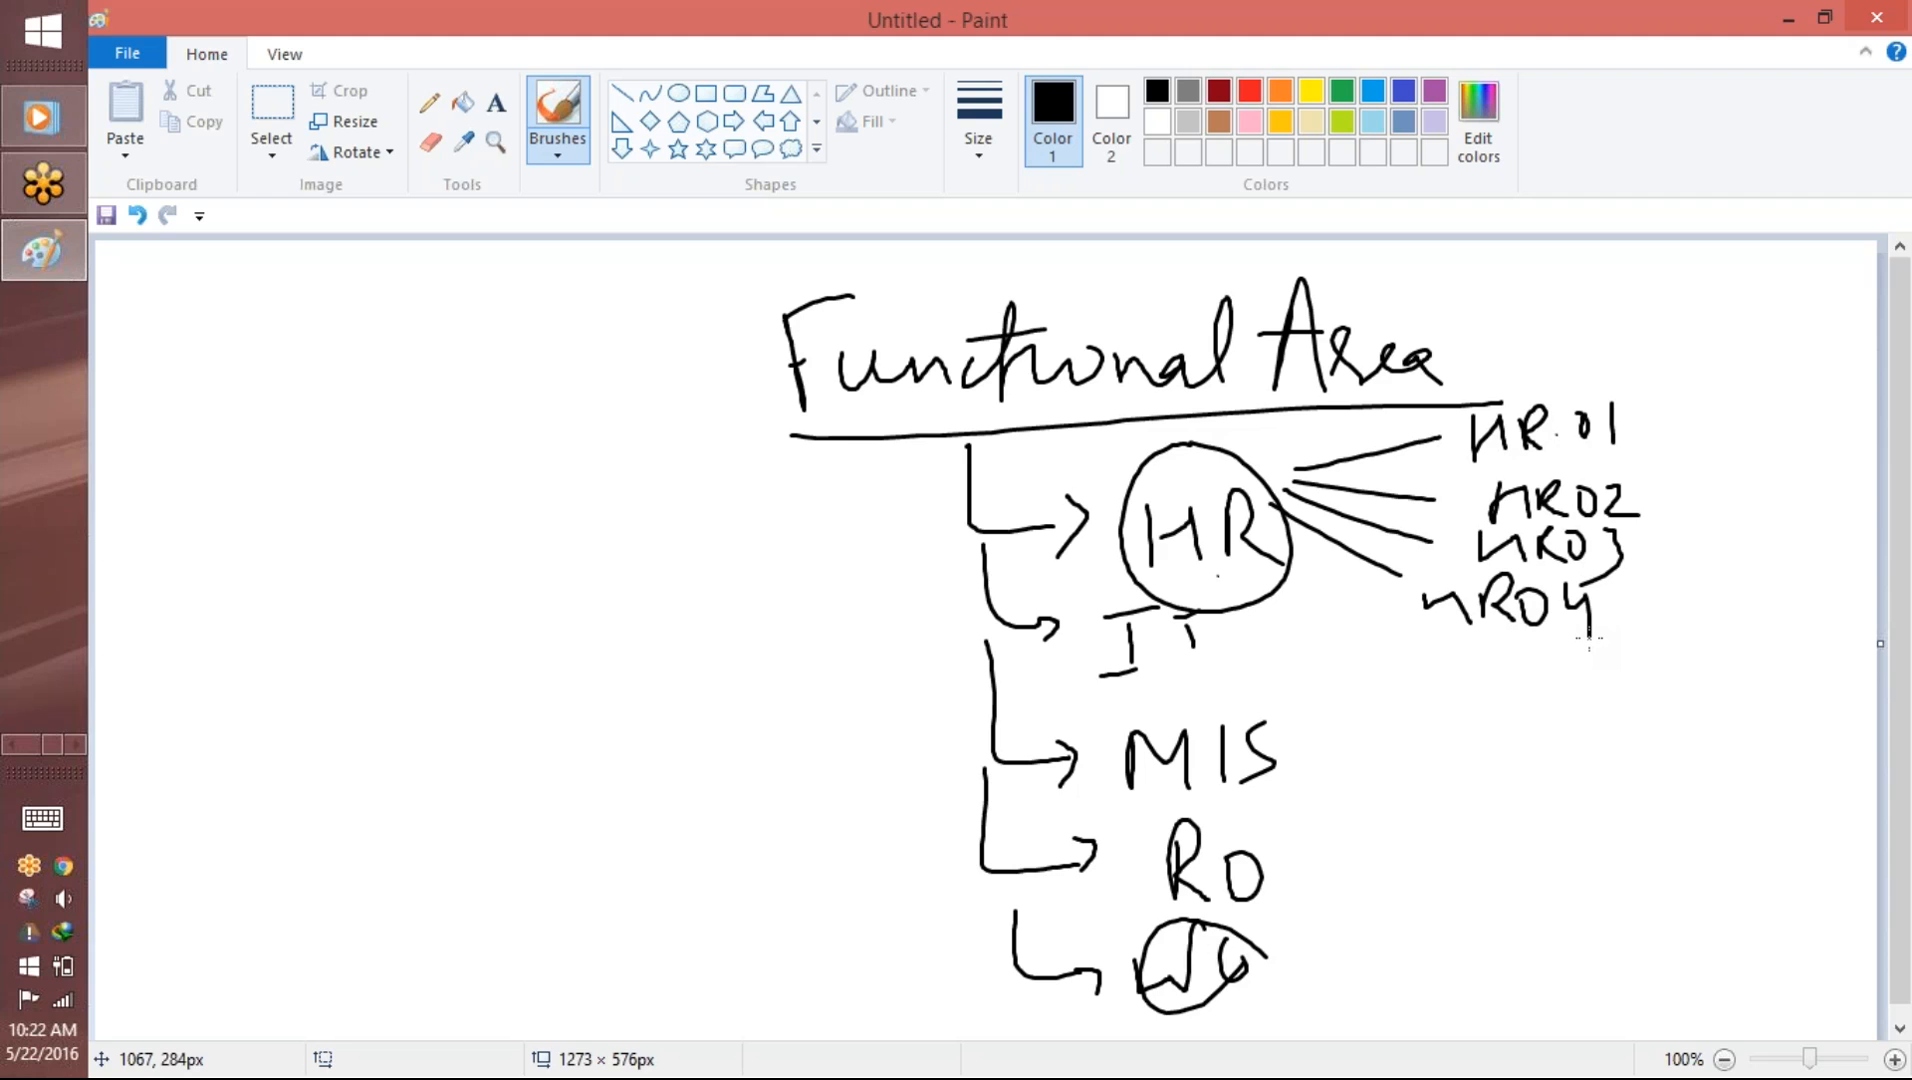
- Put tick marks beside the HR codes, circle IT and draw three lines from it to handwritten IT entries
drag(1660, 492, 1687, 482)
drag(1648, 552, 1664, 547)
drag(1631, 616, 1678, 588)
mouse_move(1236, 600)
mouse_down()
mouse_move(1155, 584)
mouse_move(1239, 667)
mouse_move(1186, 597)
mouse_move(1440, 660)
mouse_up()
mouse_move(1457, 635)
mouse_down()
mouse_move(1500, 633)
mouse_move(1493, 667)
mouse_move(1551, 664)
mouse_up()
click(1517, 651)
drag(1578, 645, 1622, 661)
drag(1245, 655, 1405, 677)
mouse_move(1442, 686)
mouse_down()
mouse_move(1460, 690)
mouse_move(1445, 716)
mouse_up()
click(1517, 698)
drag(1248, 672, 1405, 737)
drag(1523, 762, 1539, 761)
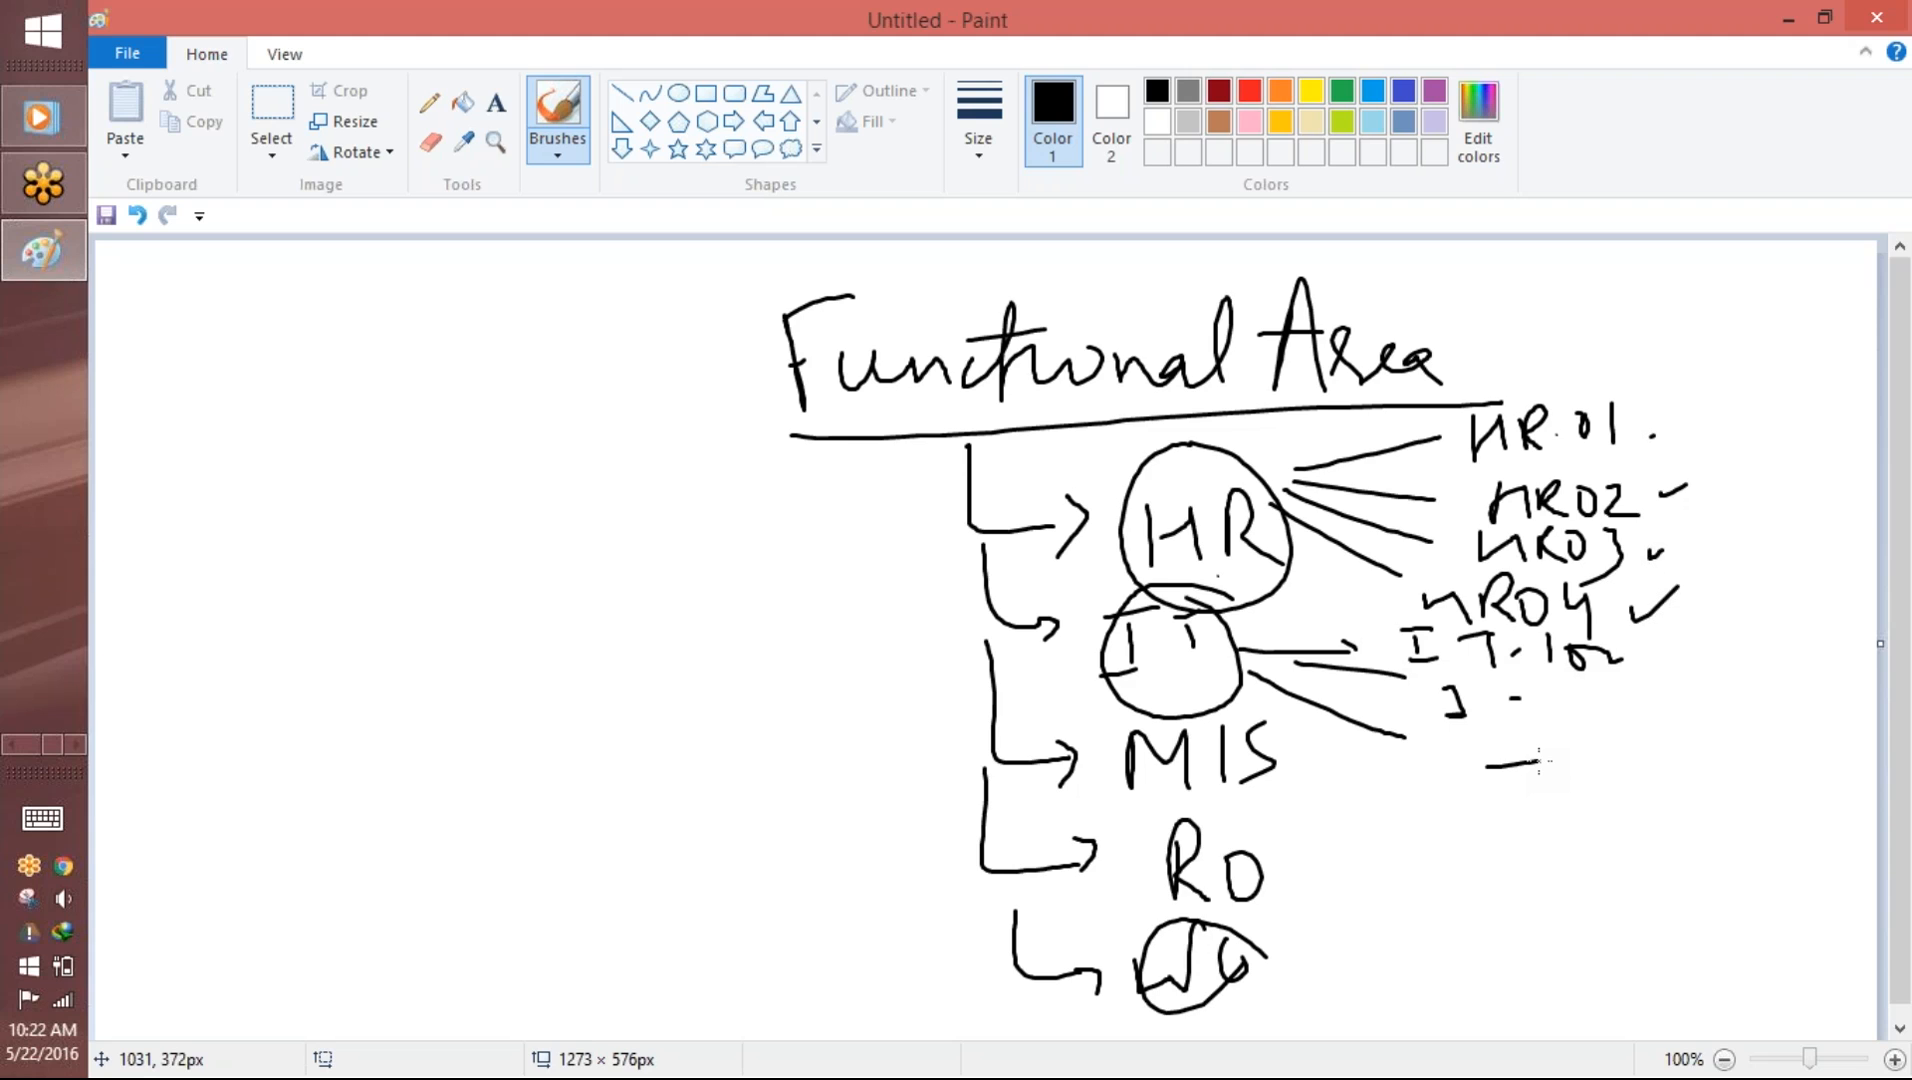
- Handwrite Cont beside the branches and a circled Job above the codes with an arrow to Dep
mouse_move(435, 520)
mouse_down()
mouse_move(410, 590)
mouse_move(545, 530)
mouse_move(536, 508)
mouse_up()
mouse_move(1596, 298)
mouse_down()
mouse_move(1622, 323)
mouse_move(1735, 340)
mouse_up()
mouse_move(1700, 258)
mouse_down()
mouse_move(1610, 355)
mouse_move(1700, 256)
mouse_up()
mouse_move(1722, 362)
mouse_down()
mouse_move(1708, 442)
mouse_move(1772, 412)
mouse_move(1790, 425)
mouse_up()
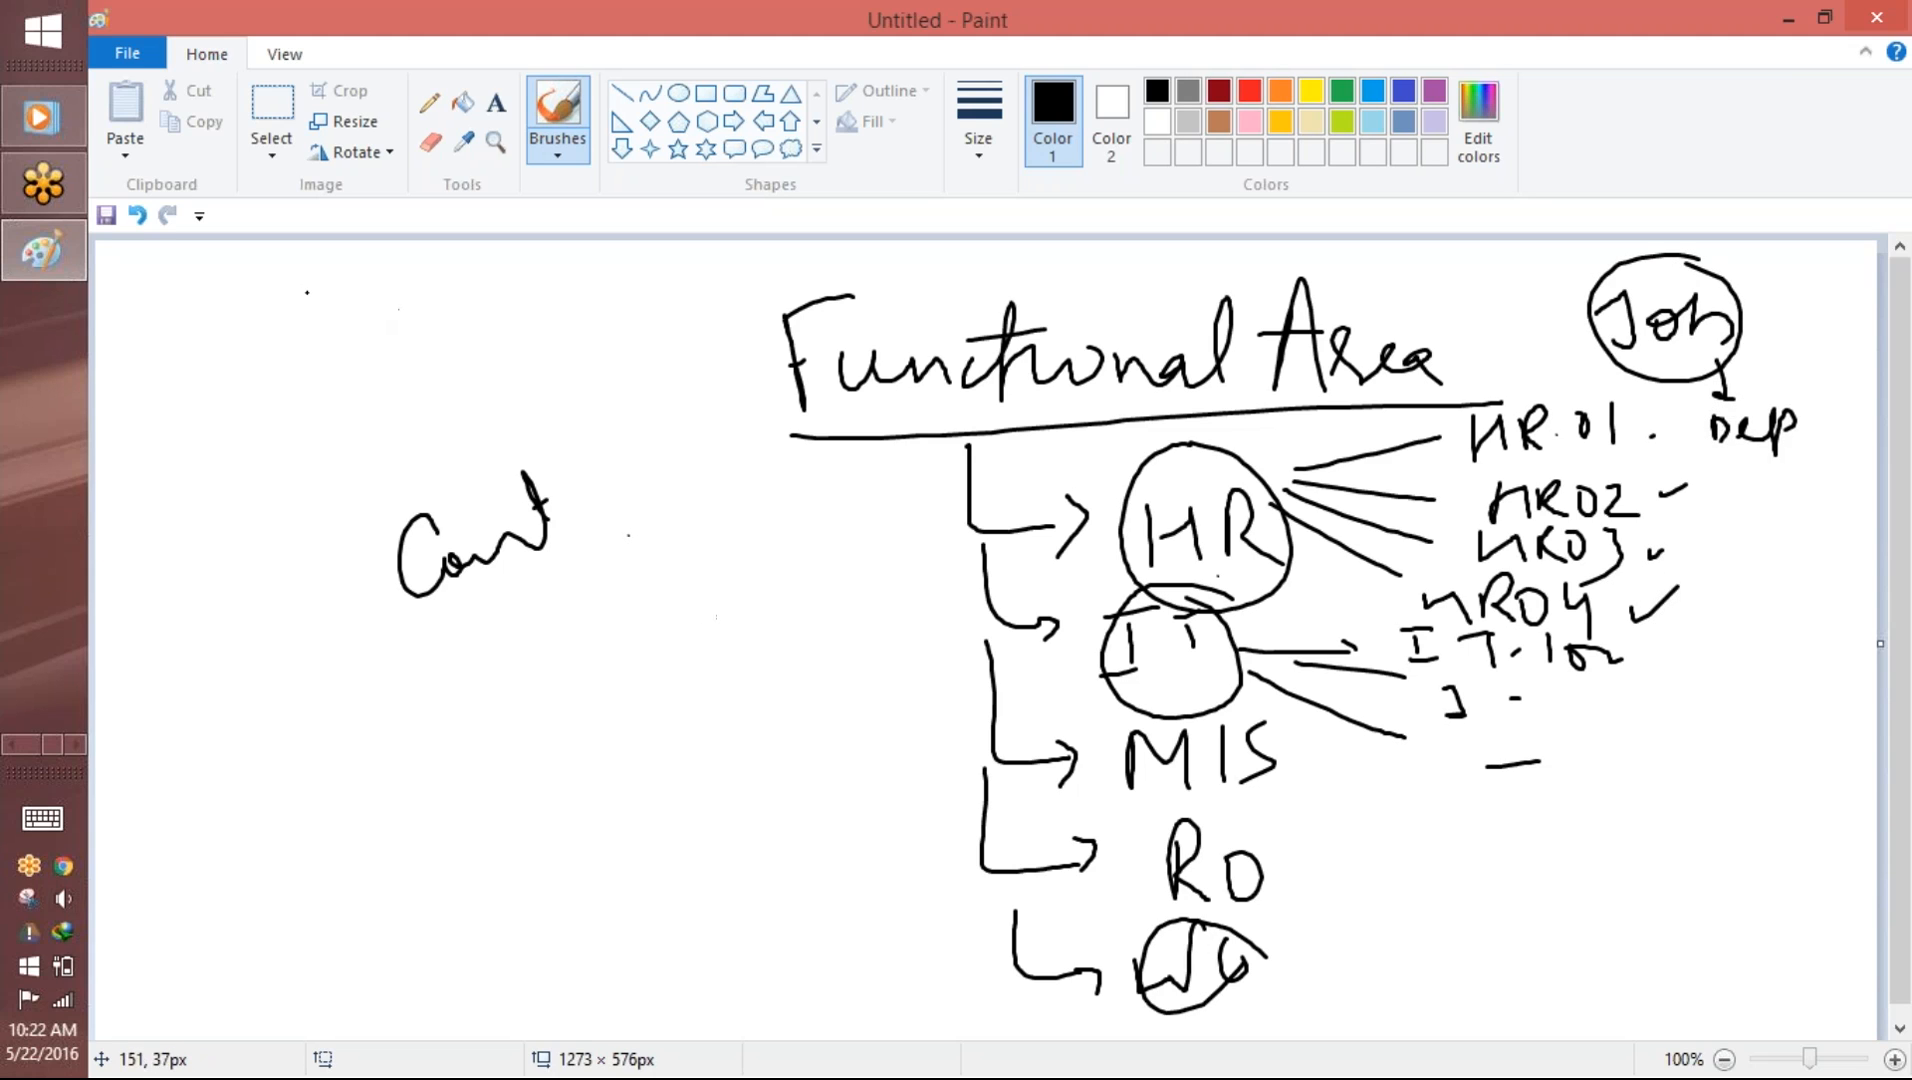
- Switch to Salesforce in Chrome and open the Position custom object's definition in Setup
mouse_move(75, 252)
click(24, 744)
click(42, 598)
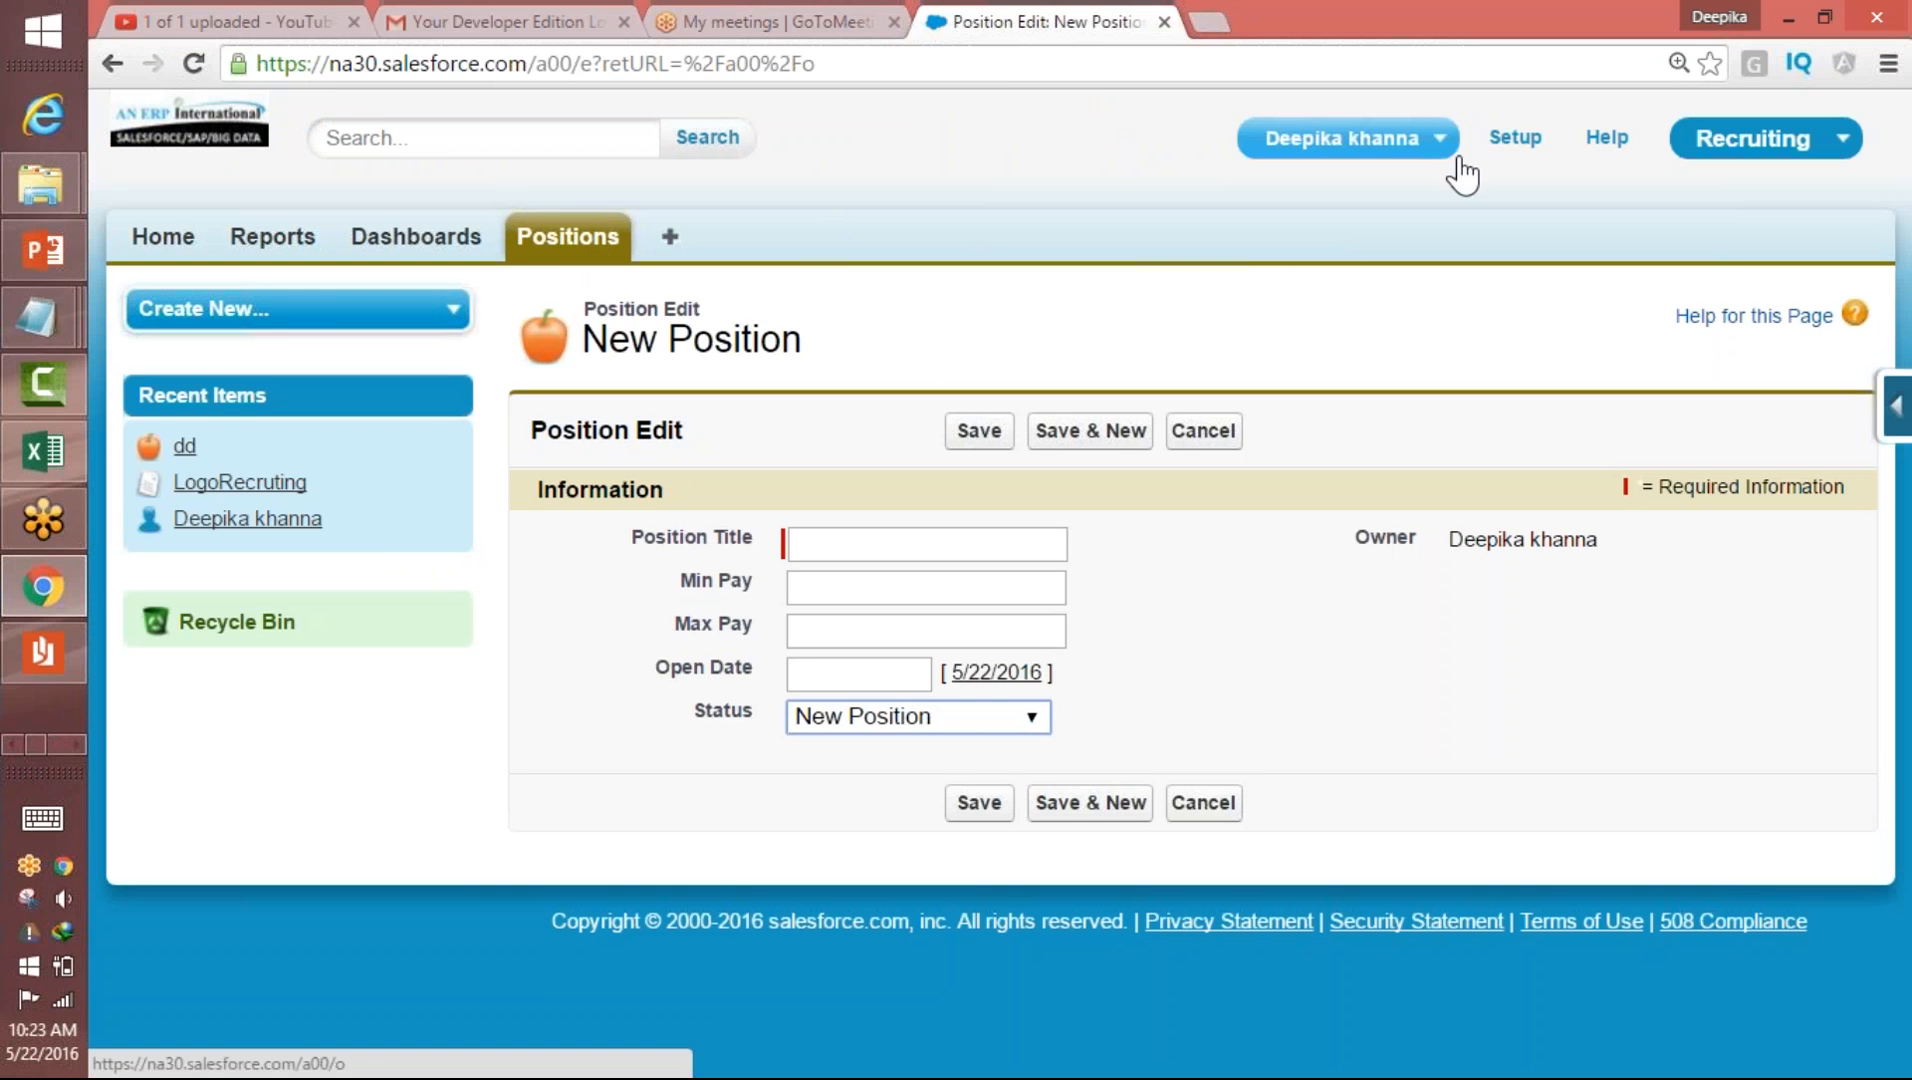
click(1515, 137)
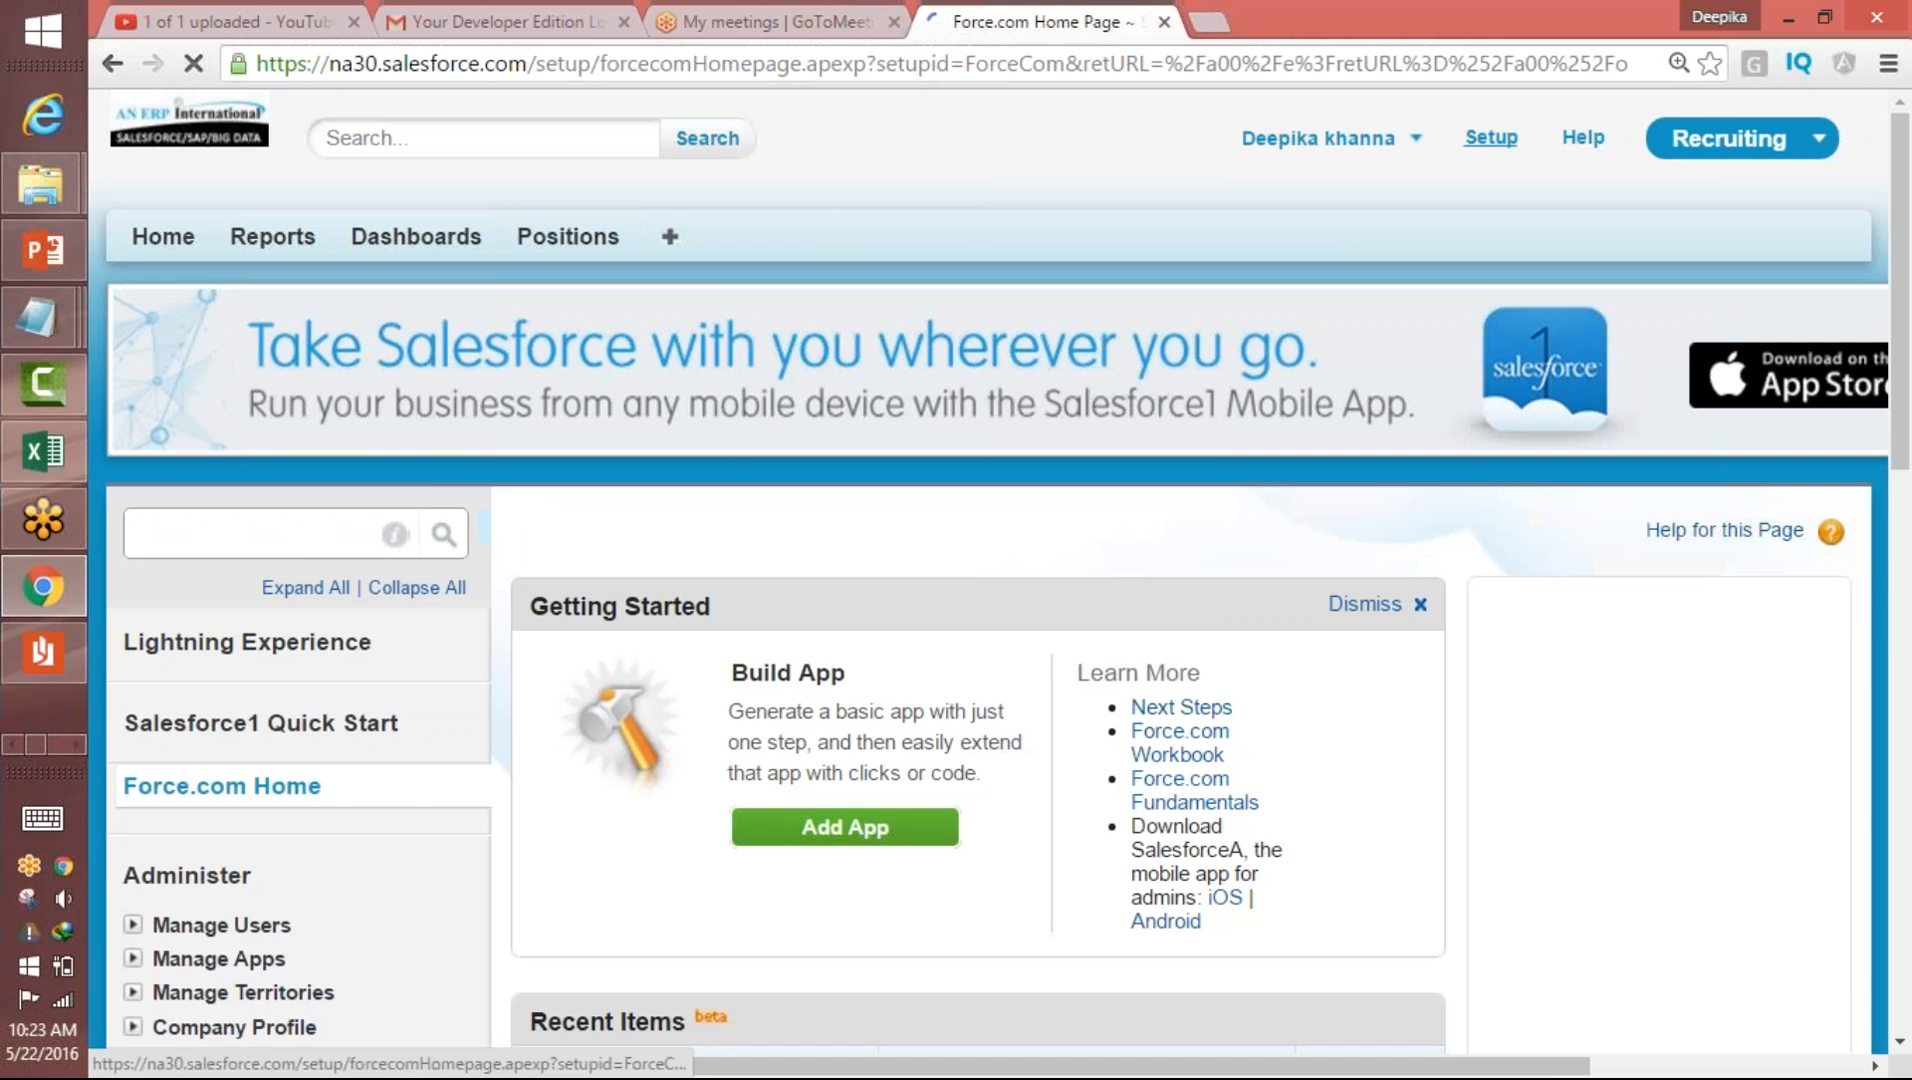
text(objec)
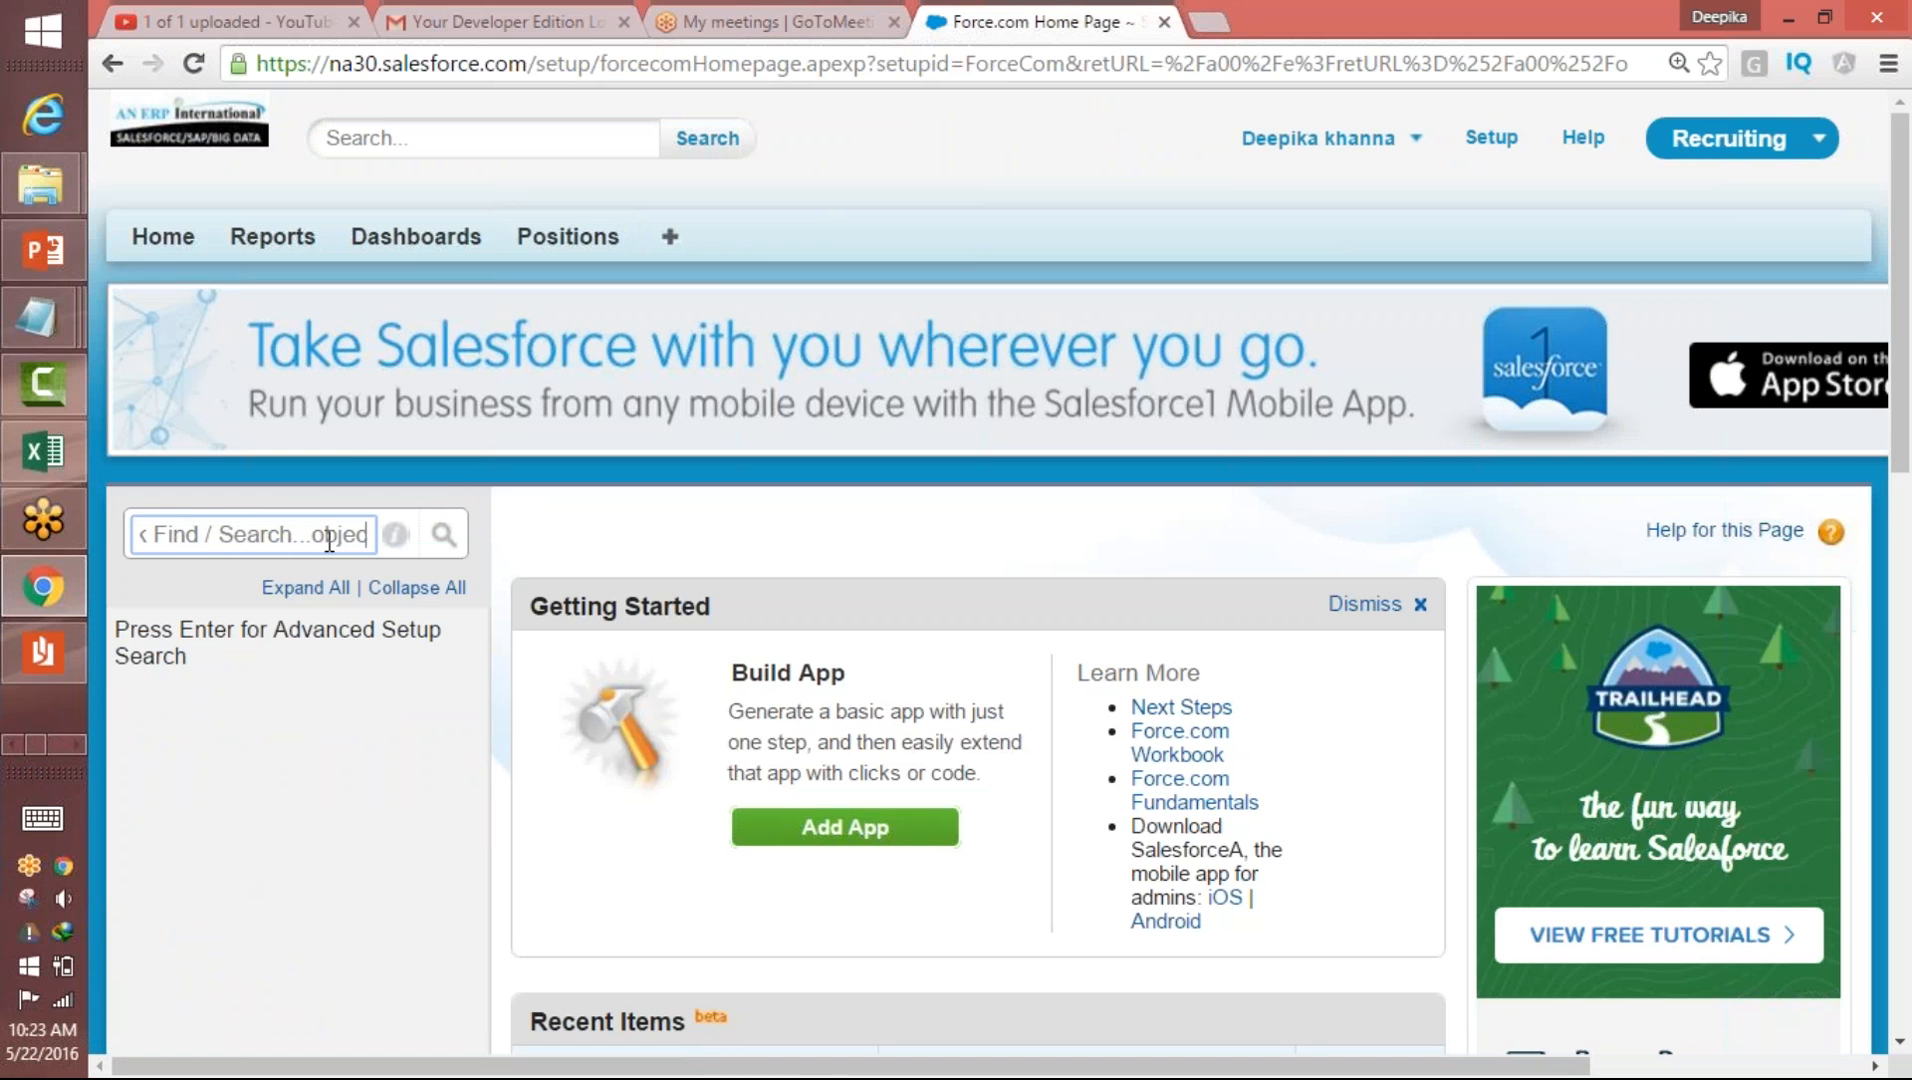
drag(308, 534, 137, 534)
key(BackSpace)
click(225, 887)
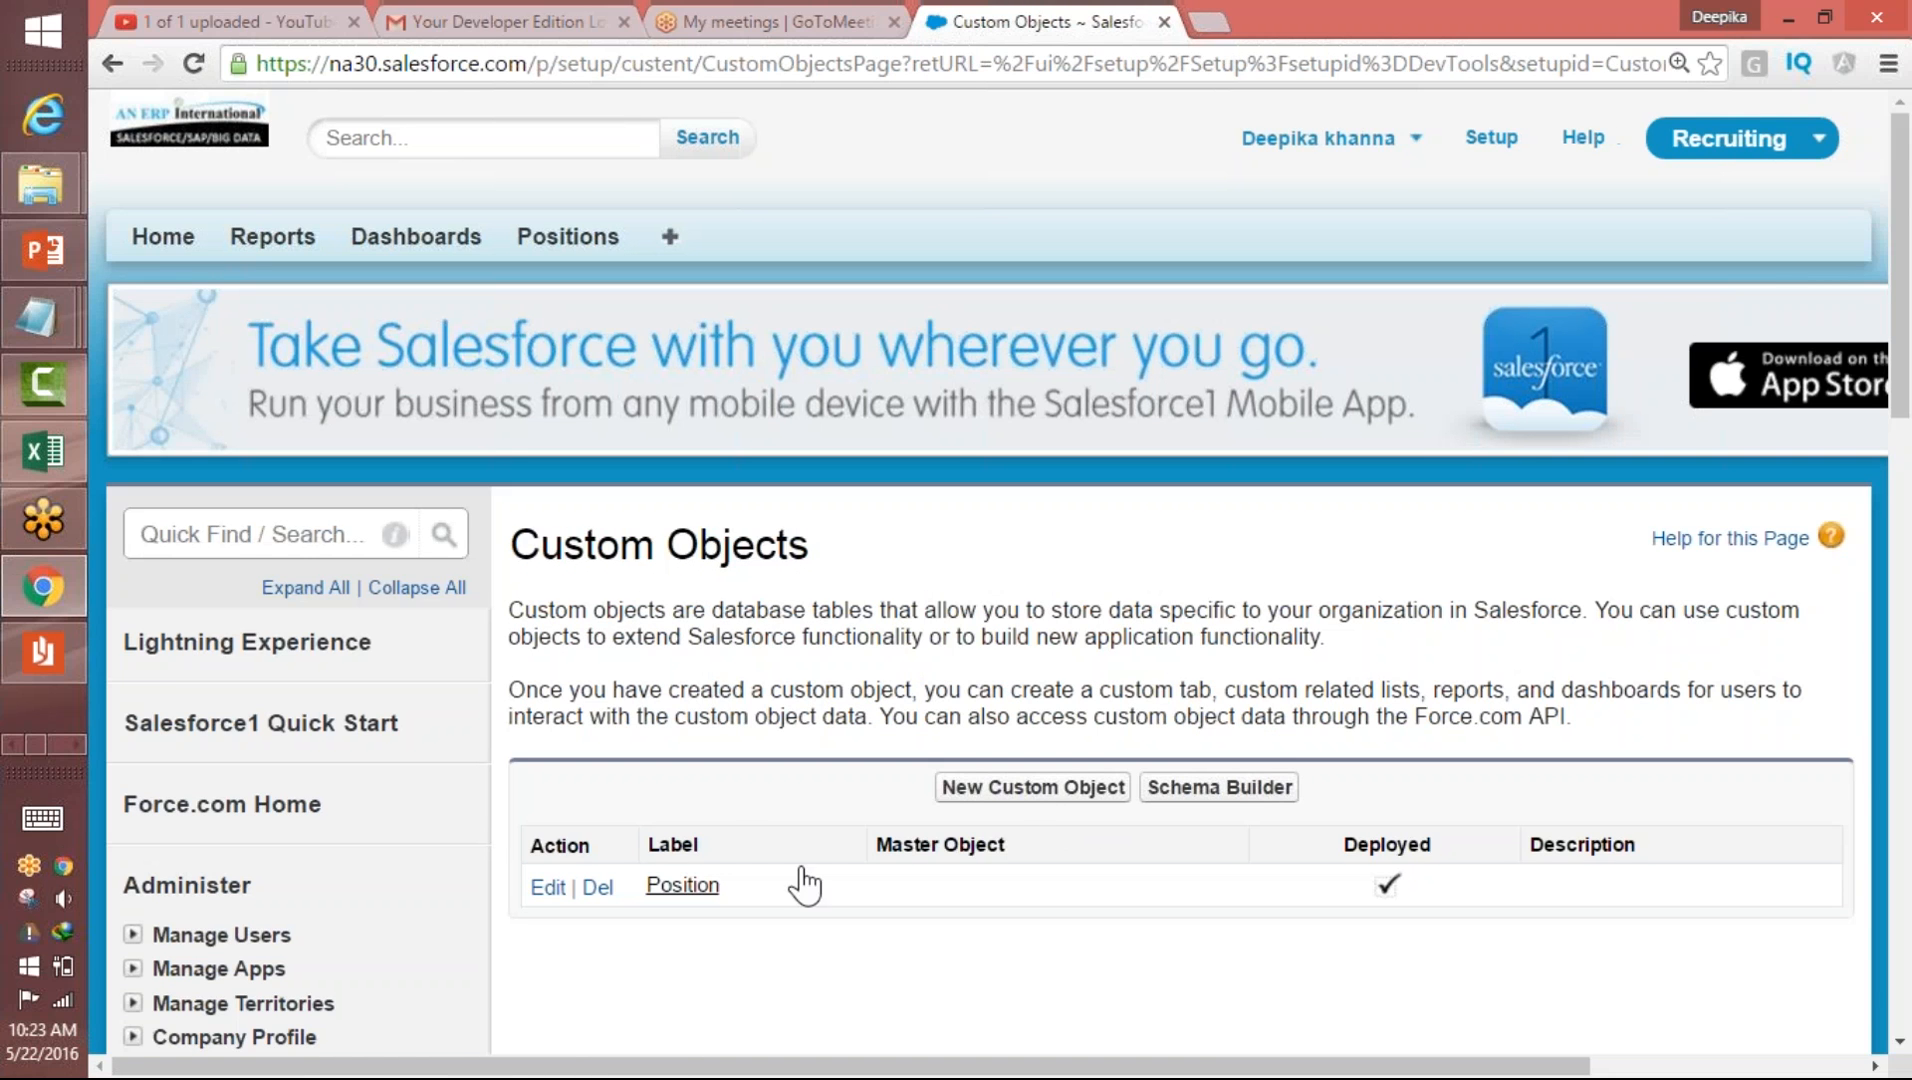
click(698, 890)
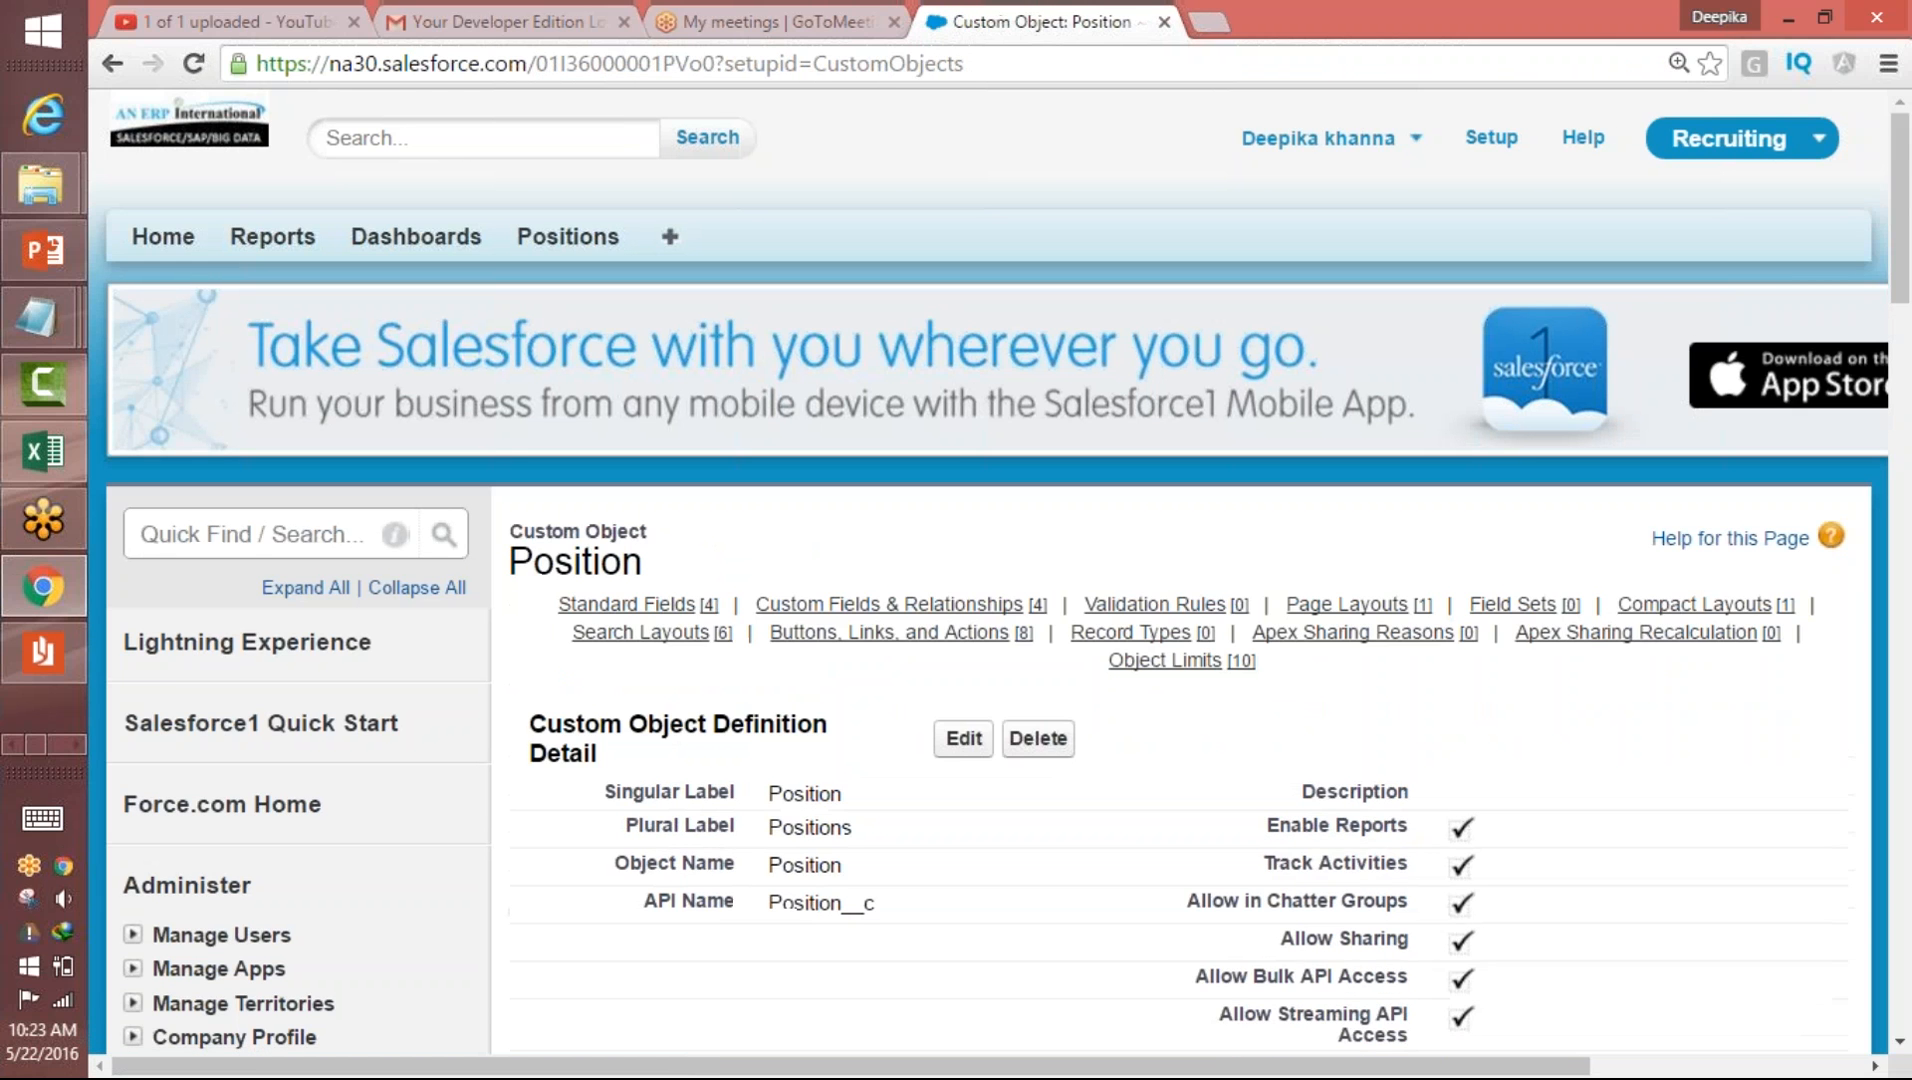
- Start a new custom field on the Position object with the data type Picklist and continue to its details
drag(1905, 205, 1878, 444)
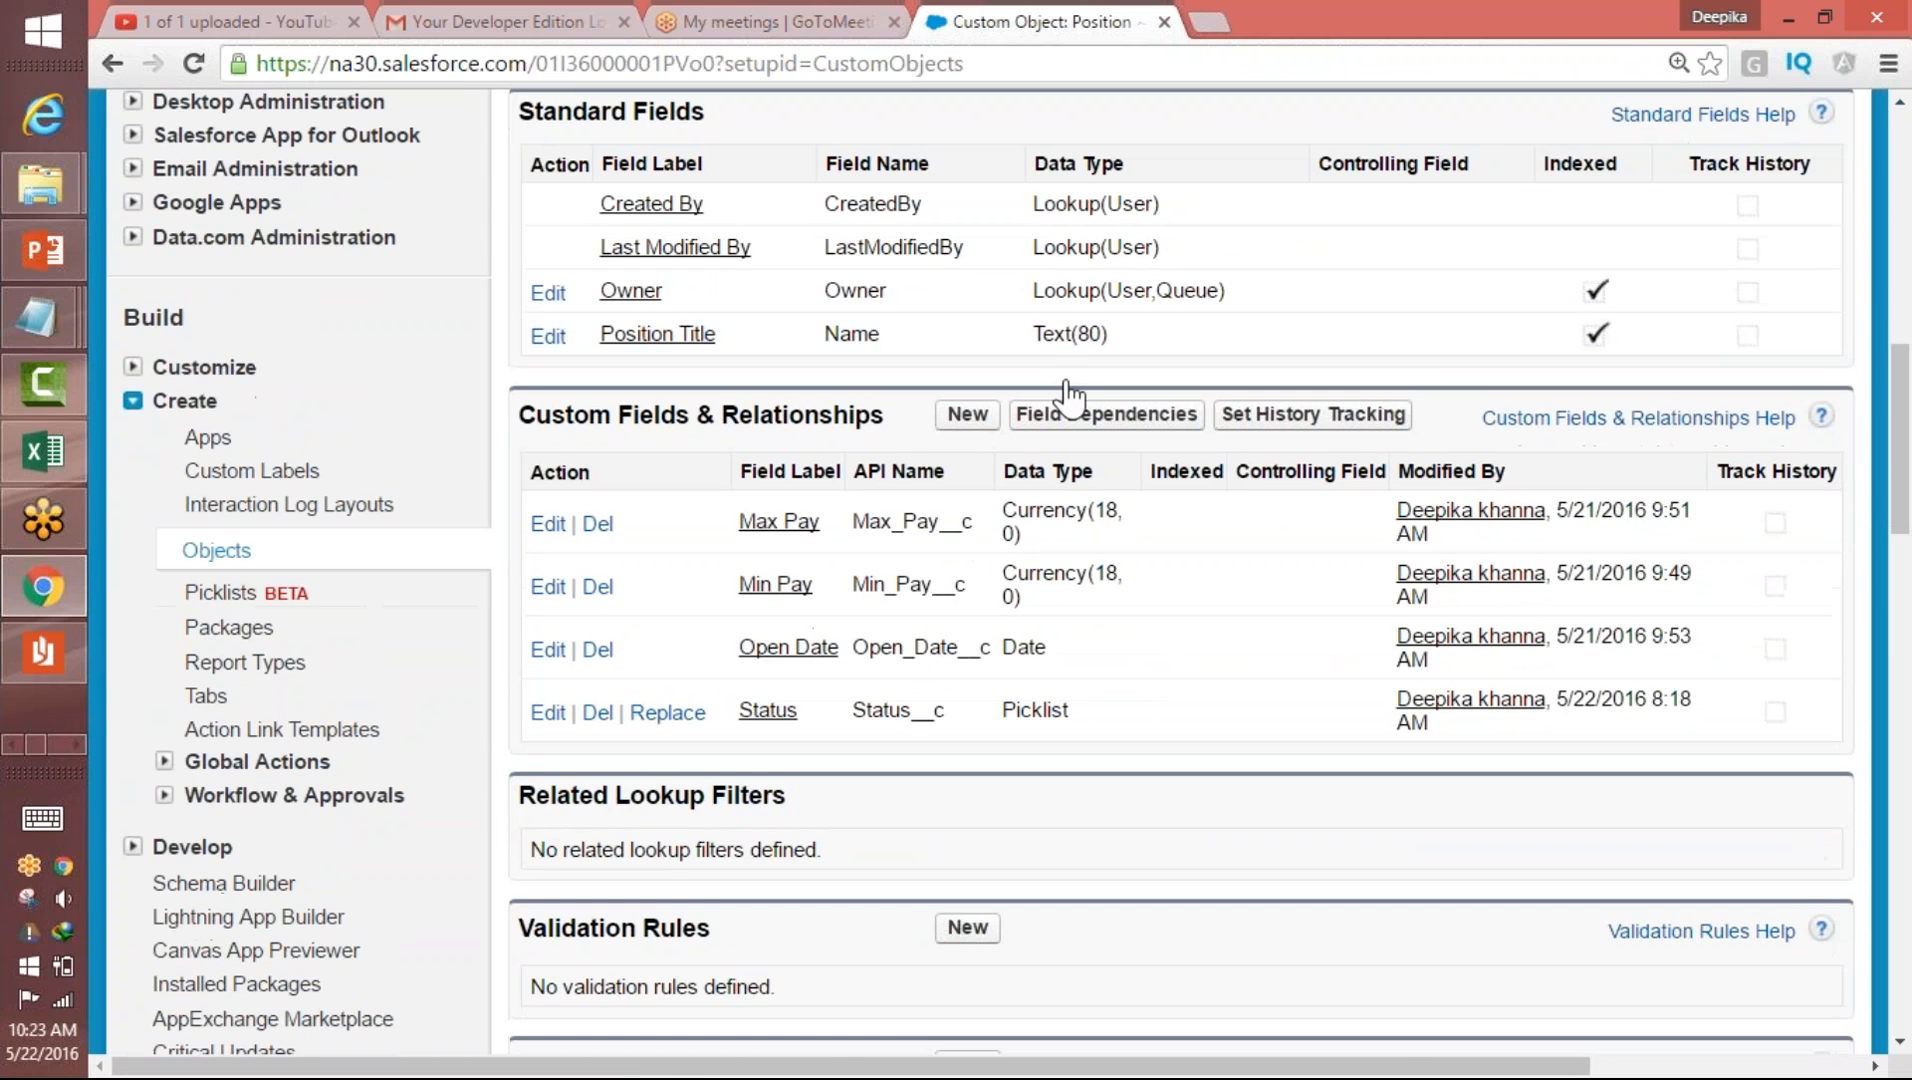
click(967, 414)
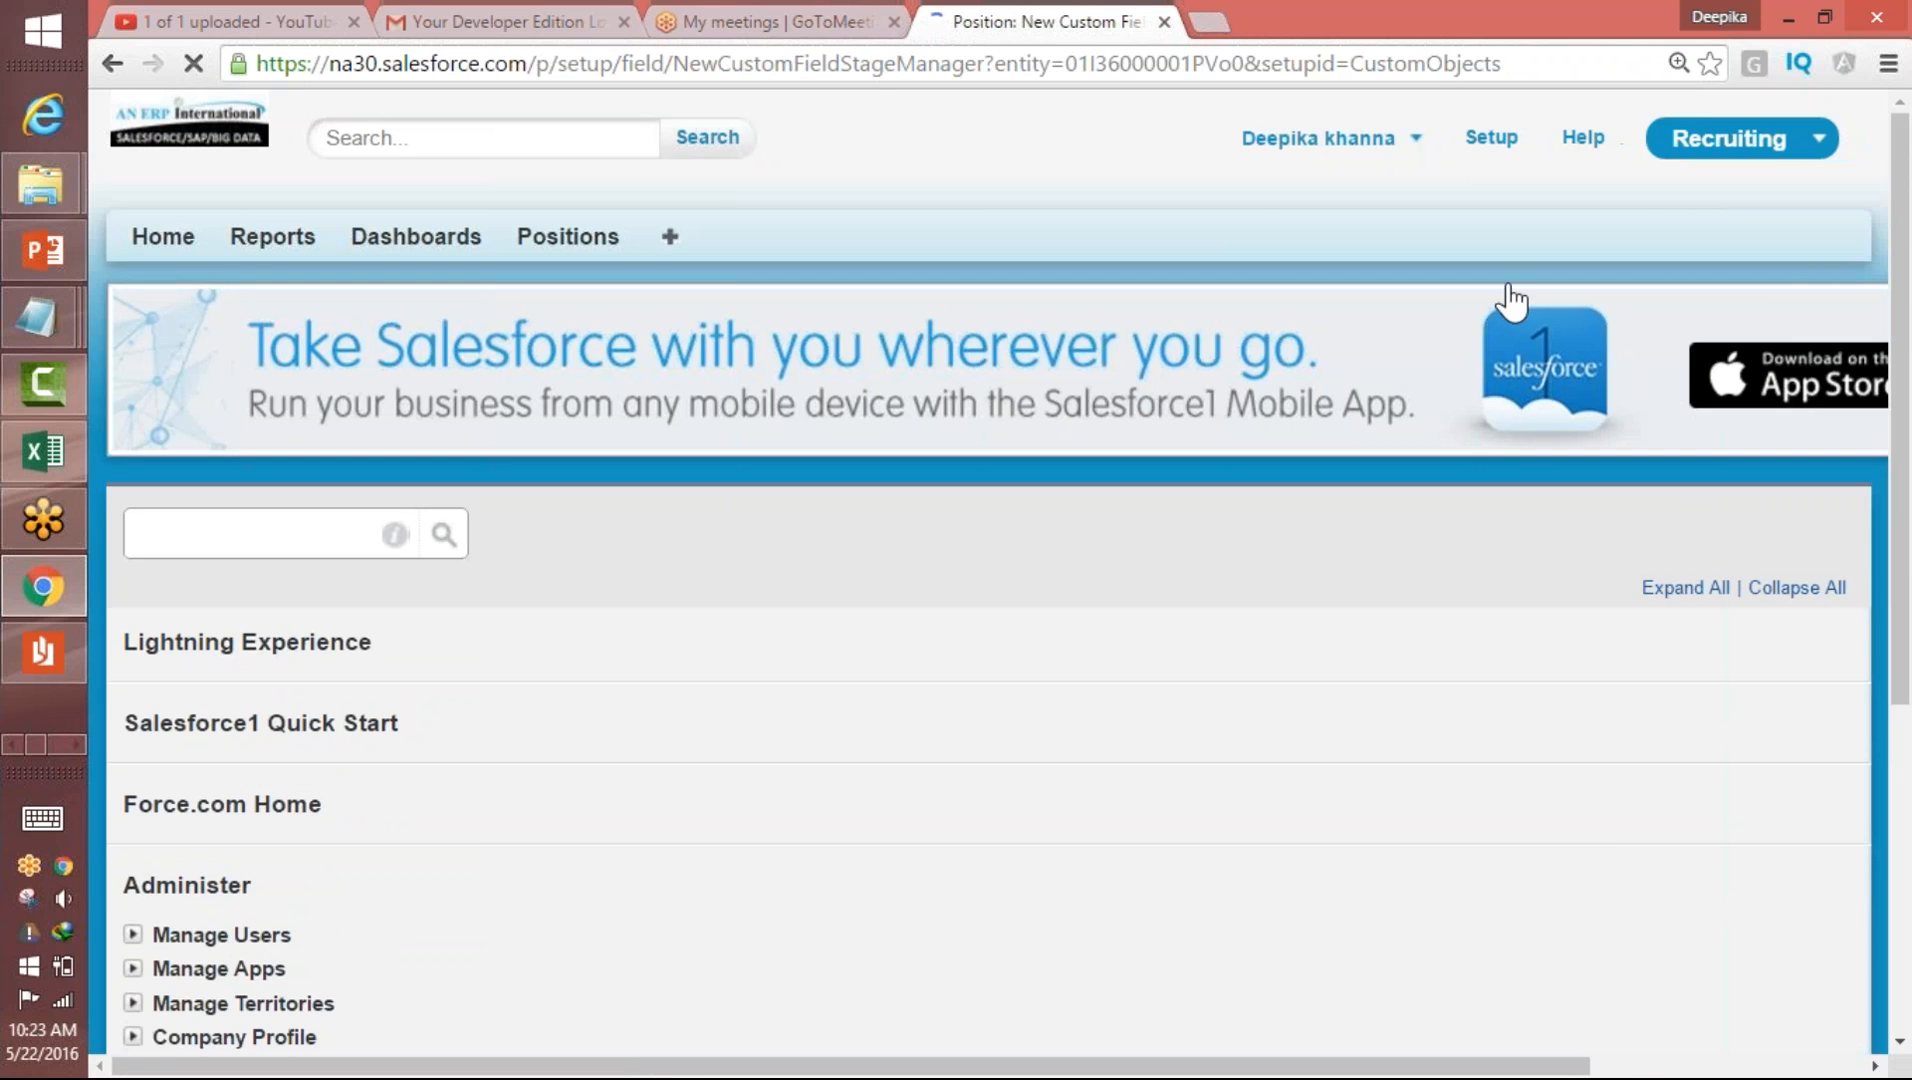
drag(1903, 353, 1884, 727)
drag(1906, 660, 1880, 784)
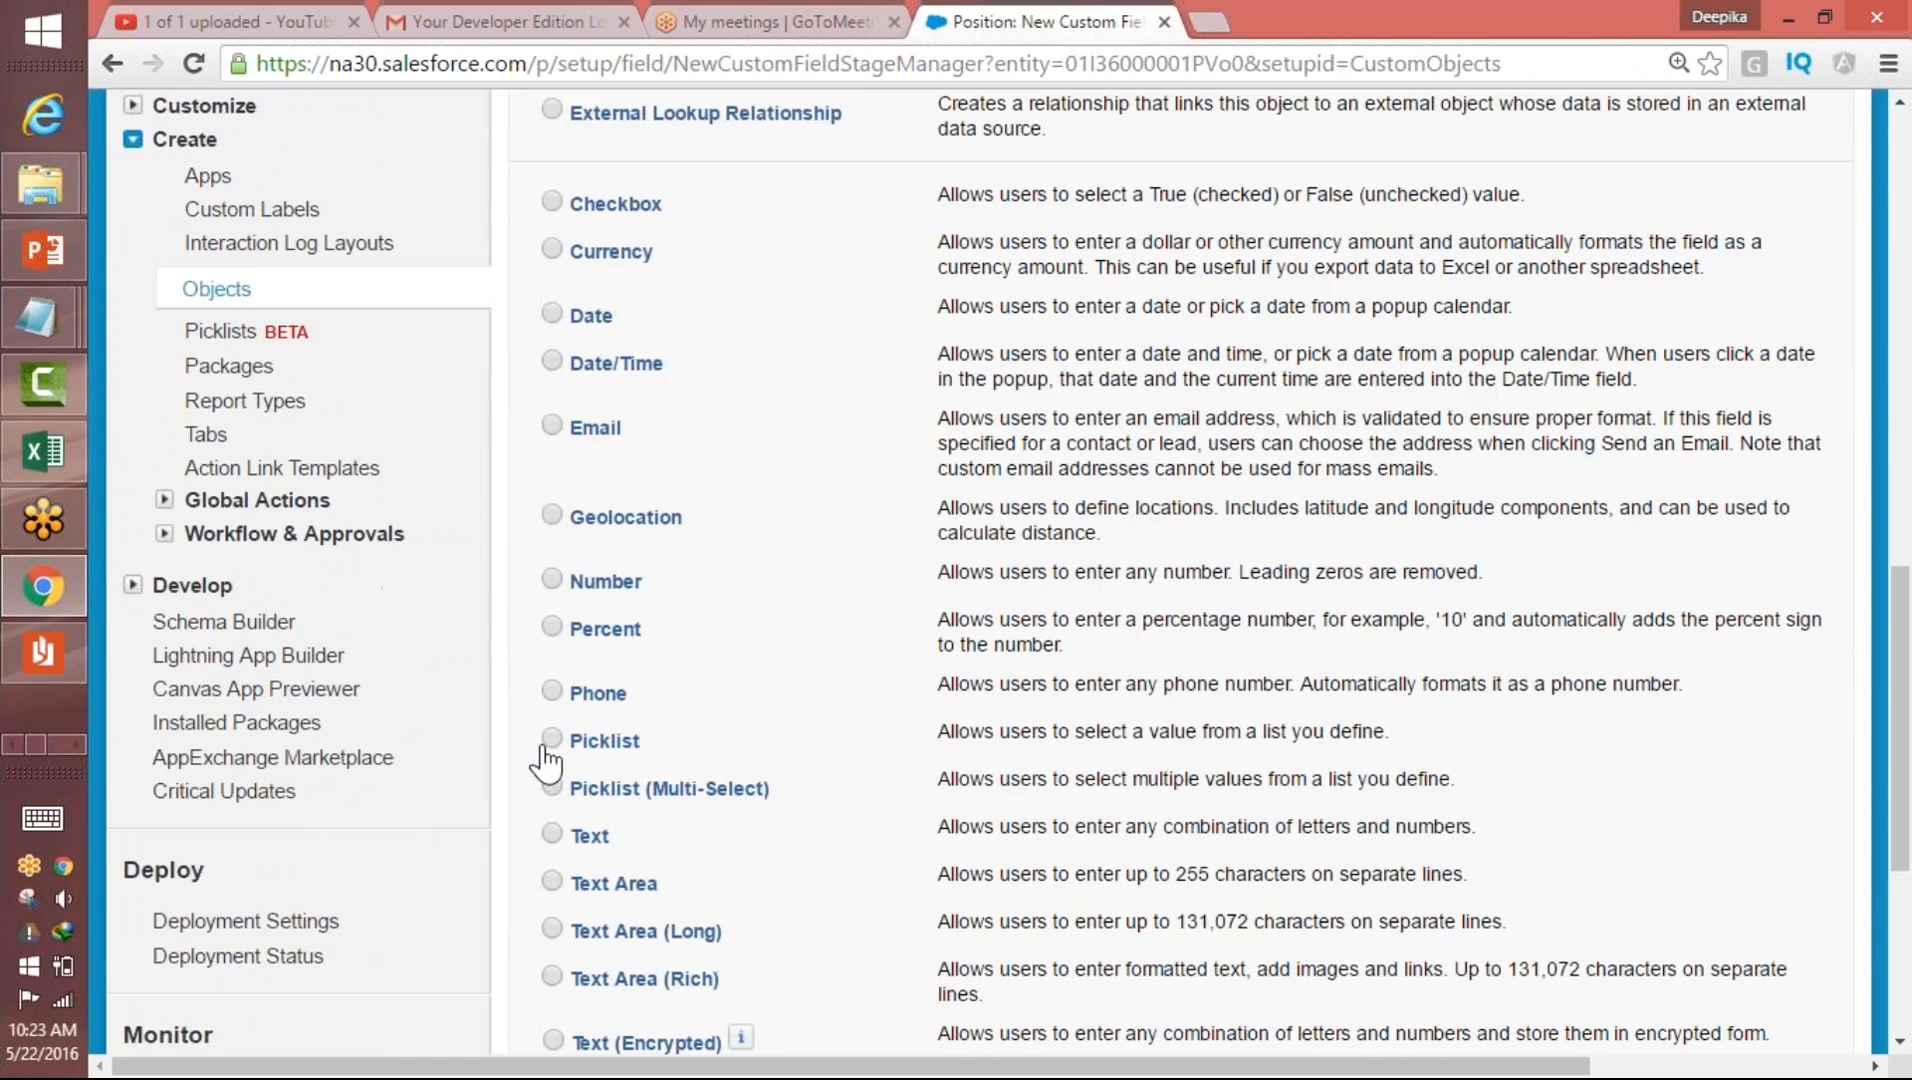
click(552, 738)
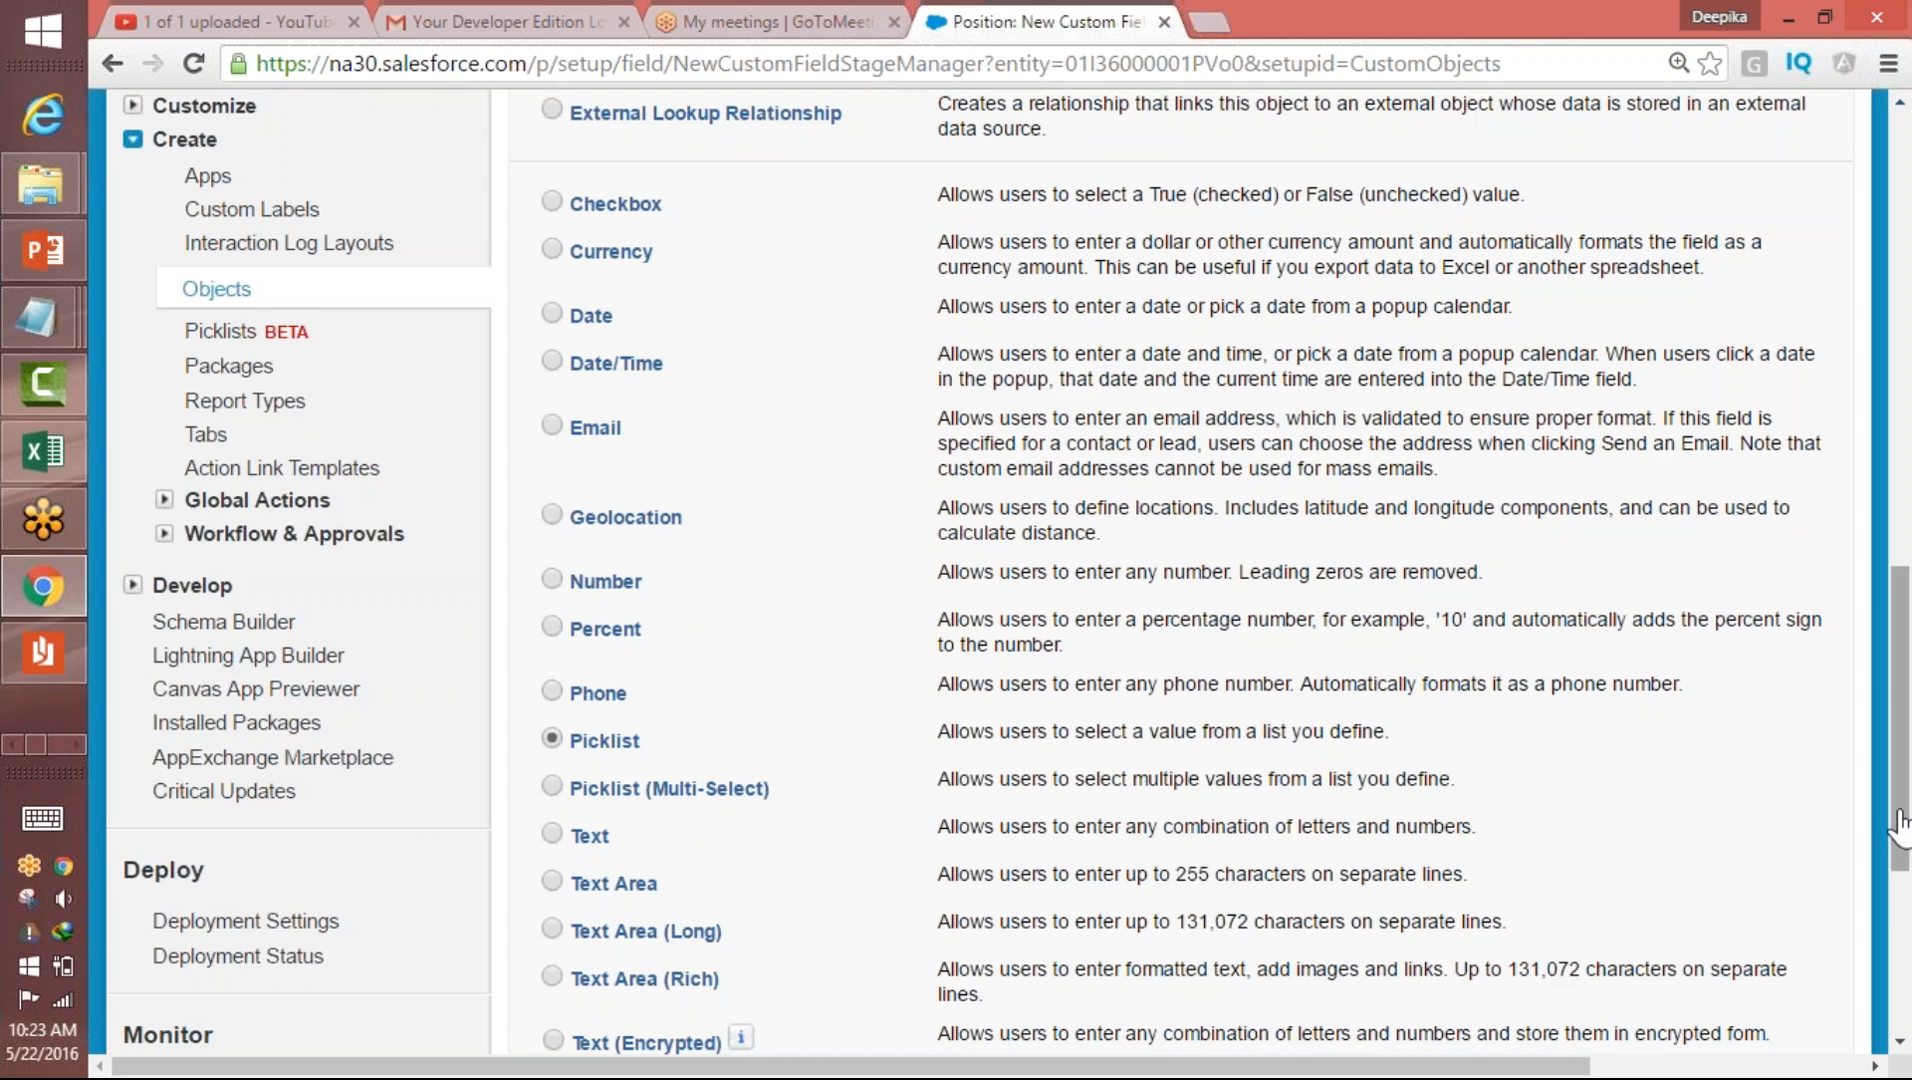
drag(1895, 820, 1895, 975)
click(1720, 687)
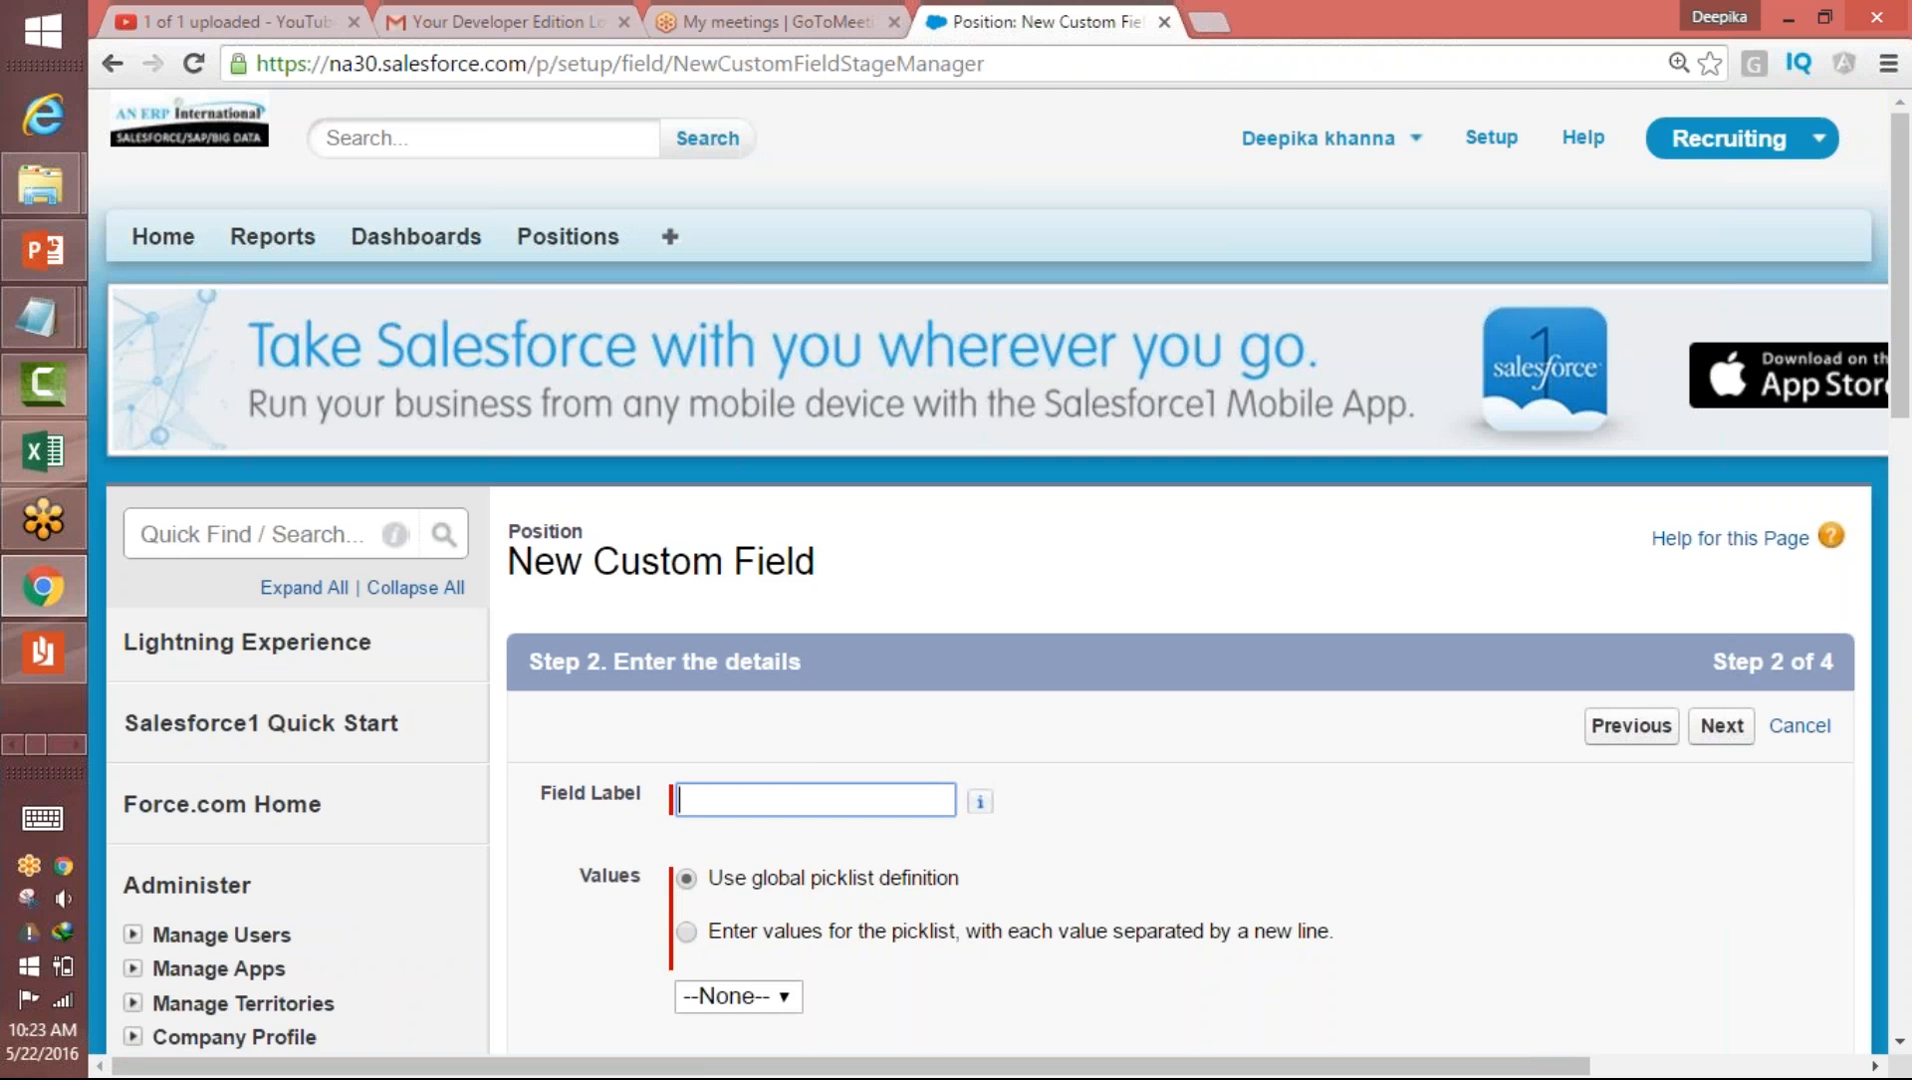
- Label the field Functional Area and choose to enter its picklist values manually instead of using a global definition
text(Functional Area)
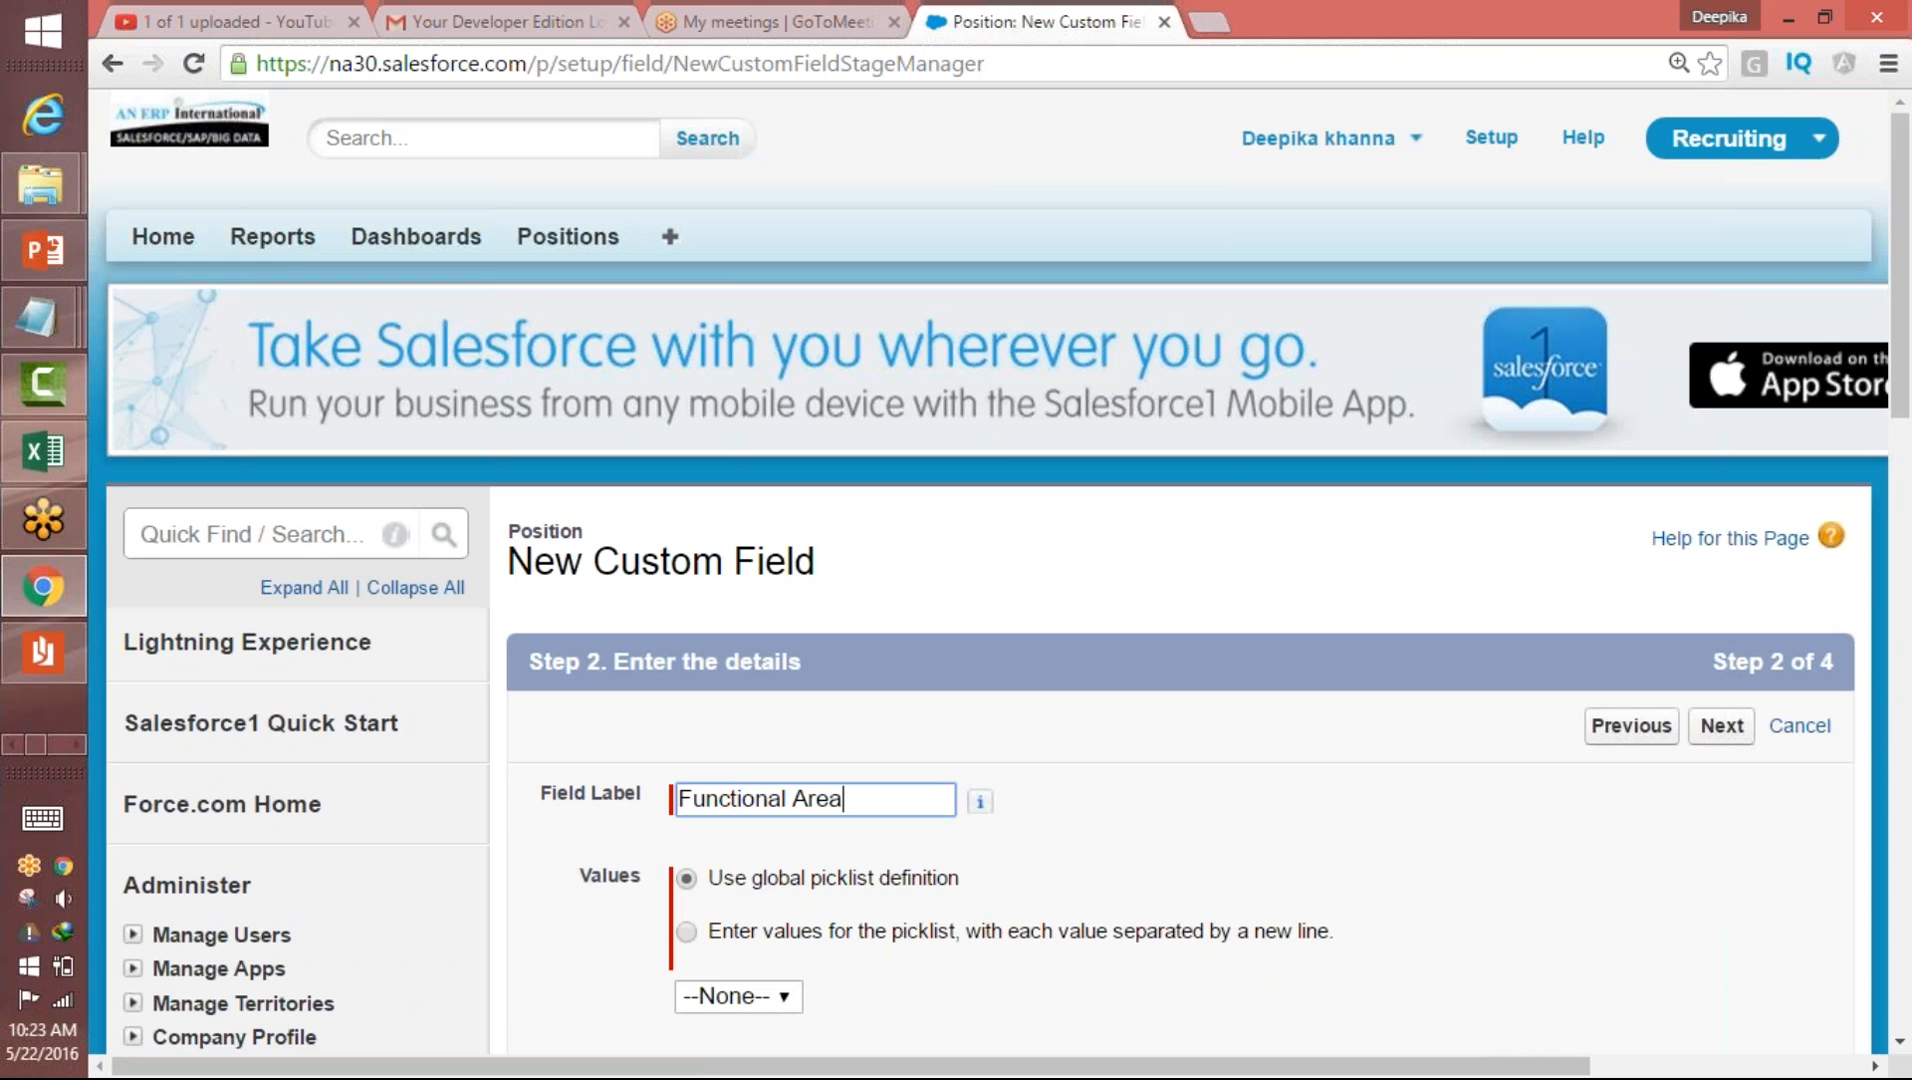
scroll(948, 355, down, 6)
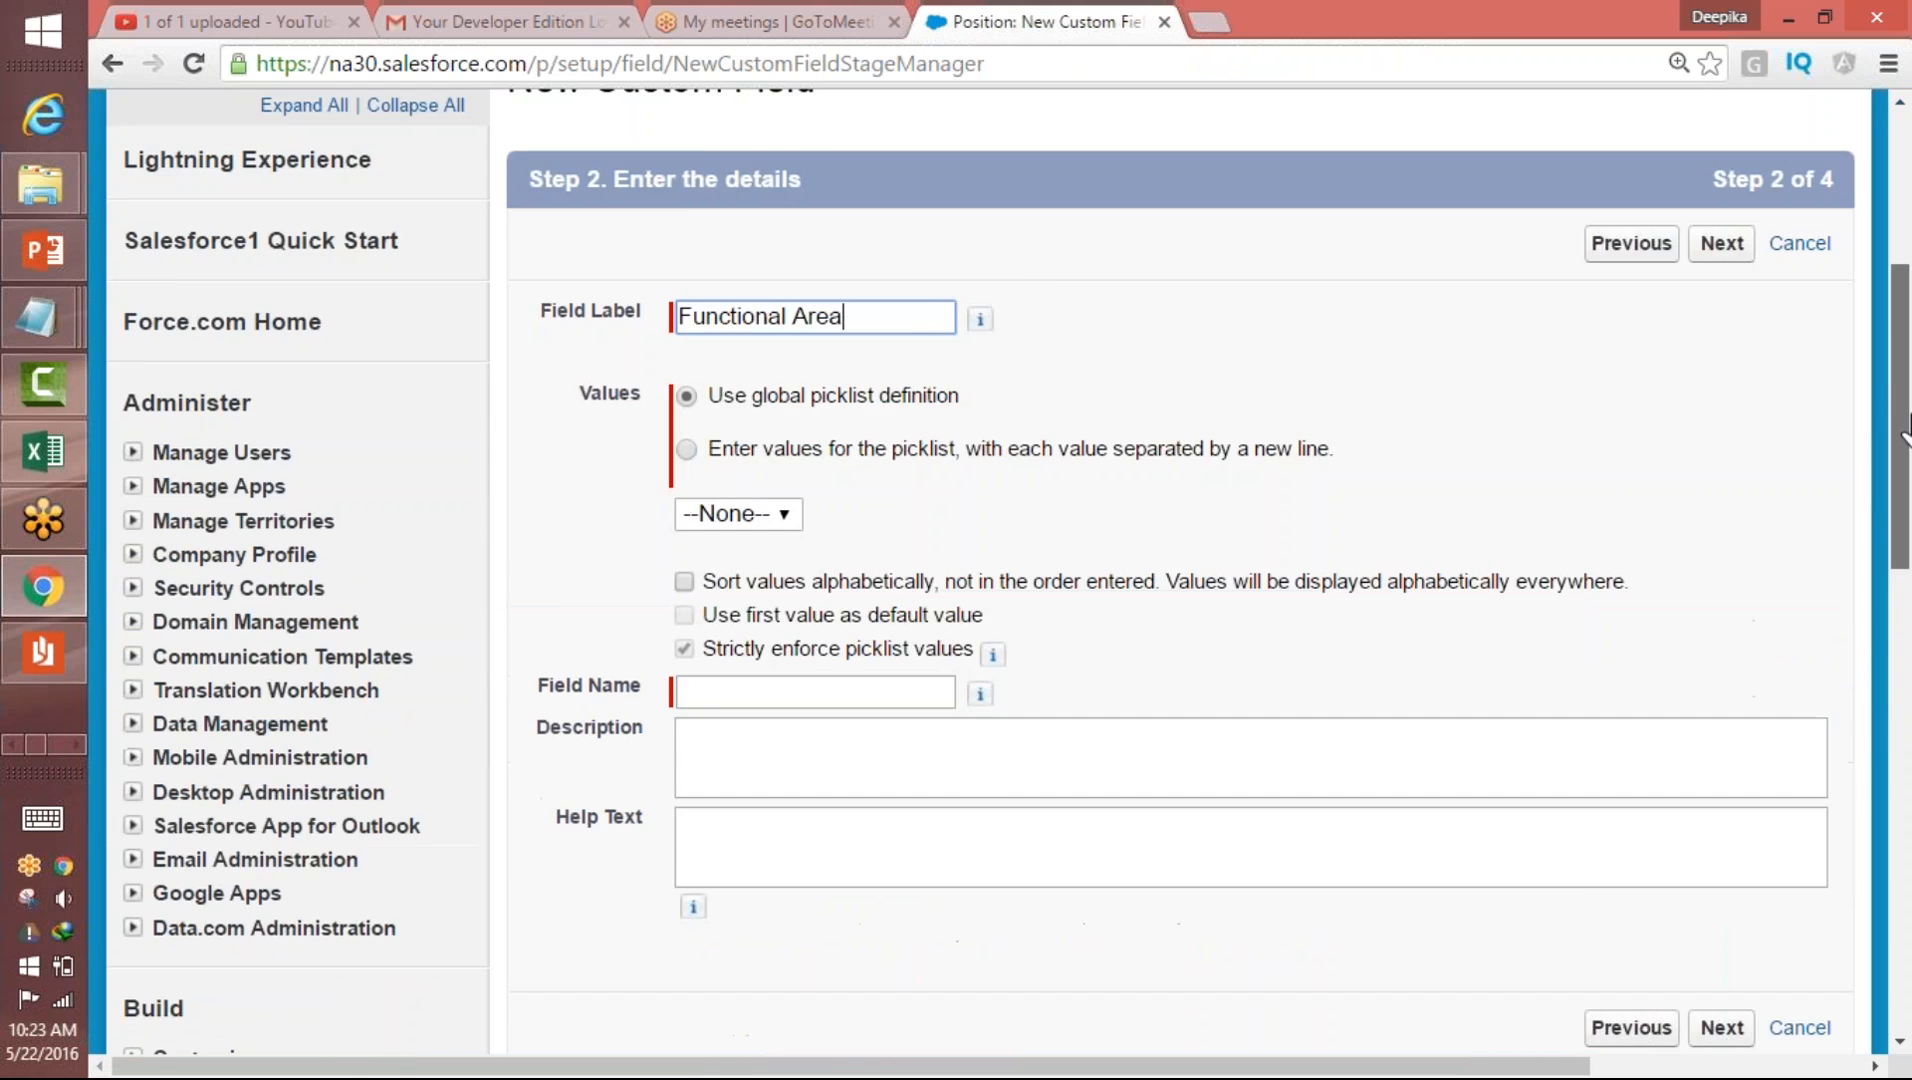
click(686, 286)
click(711, 390)
- Enter the picklist values Finance, Human Resources, Information Technology, Retail Operations, Warehousing and Miscellaneous, each on its own line
text(Finac)
key(BackSpace)
key(BackSpace)
text(ance)
key(Return)
text(Hum)
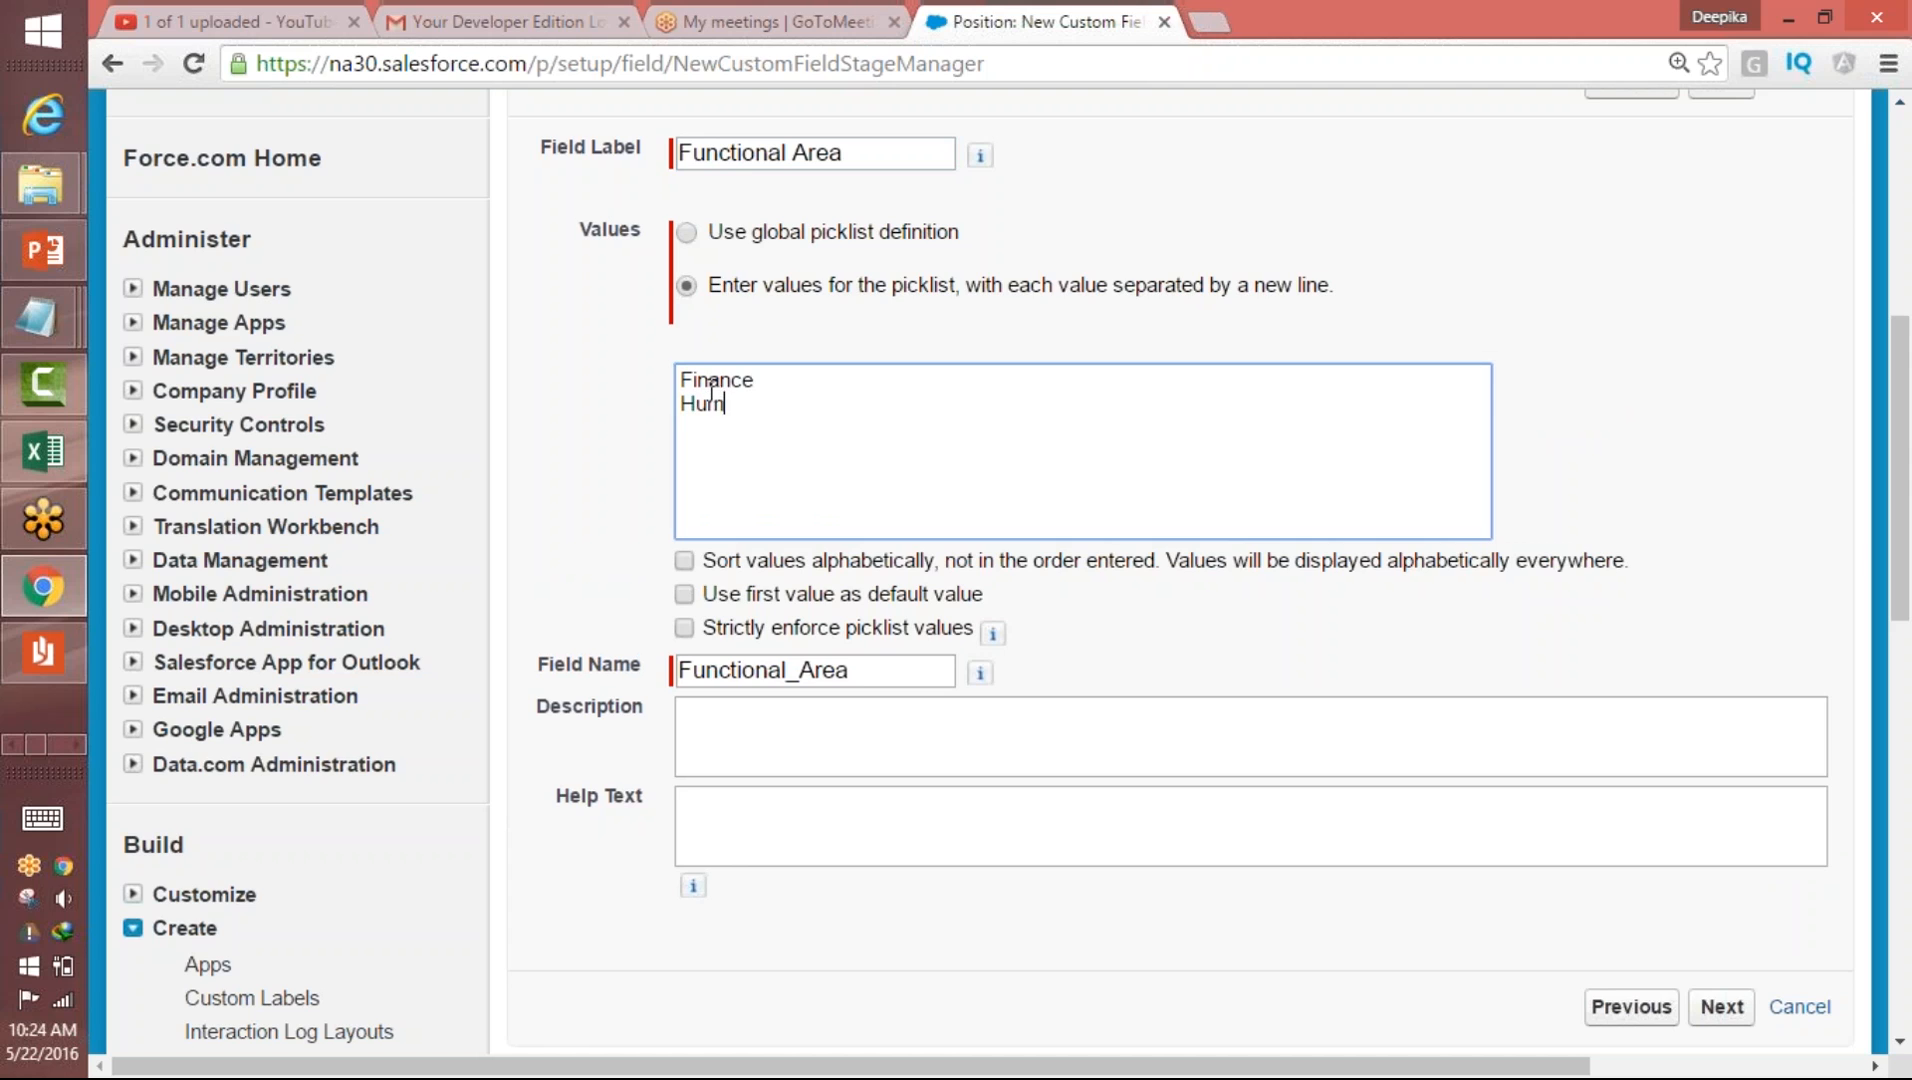
text(an Resources)
text( Informat)
text(ion Techno)
text(lo)
text(gy Re)
text(tail Op)
text(eratio)
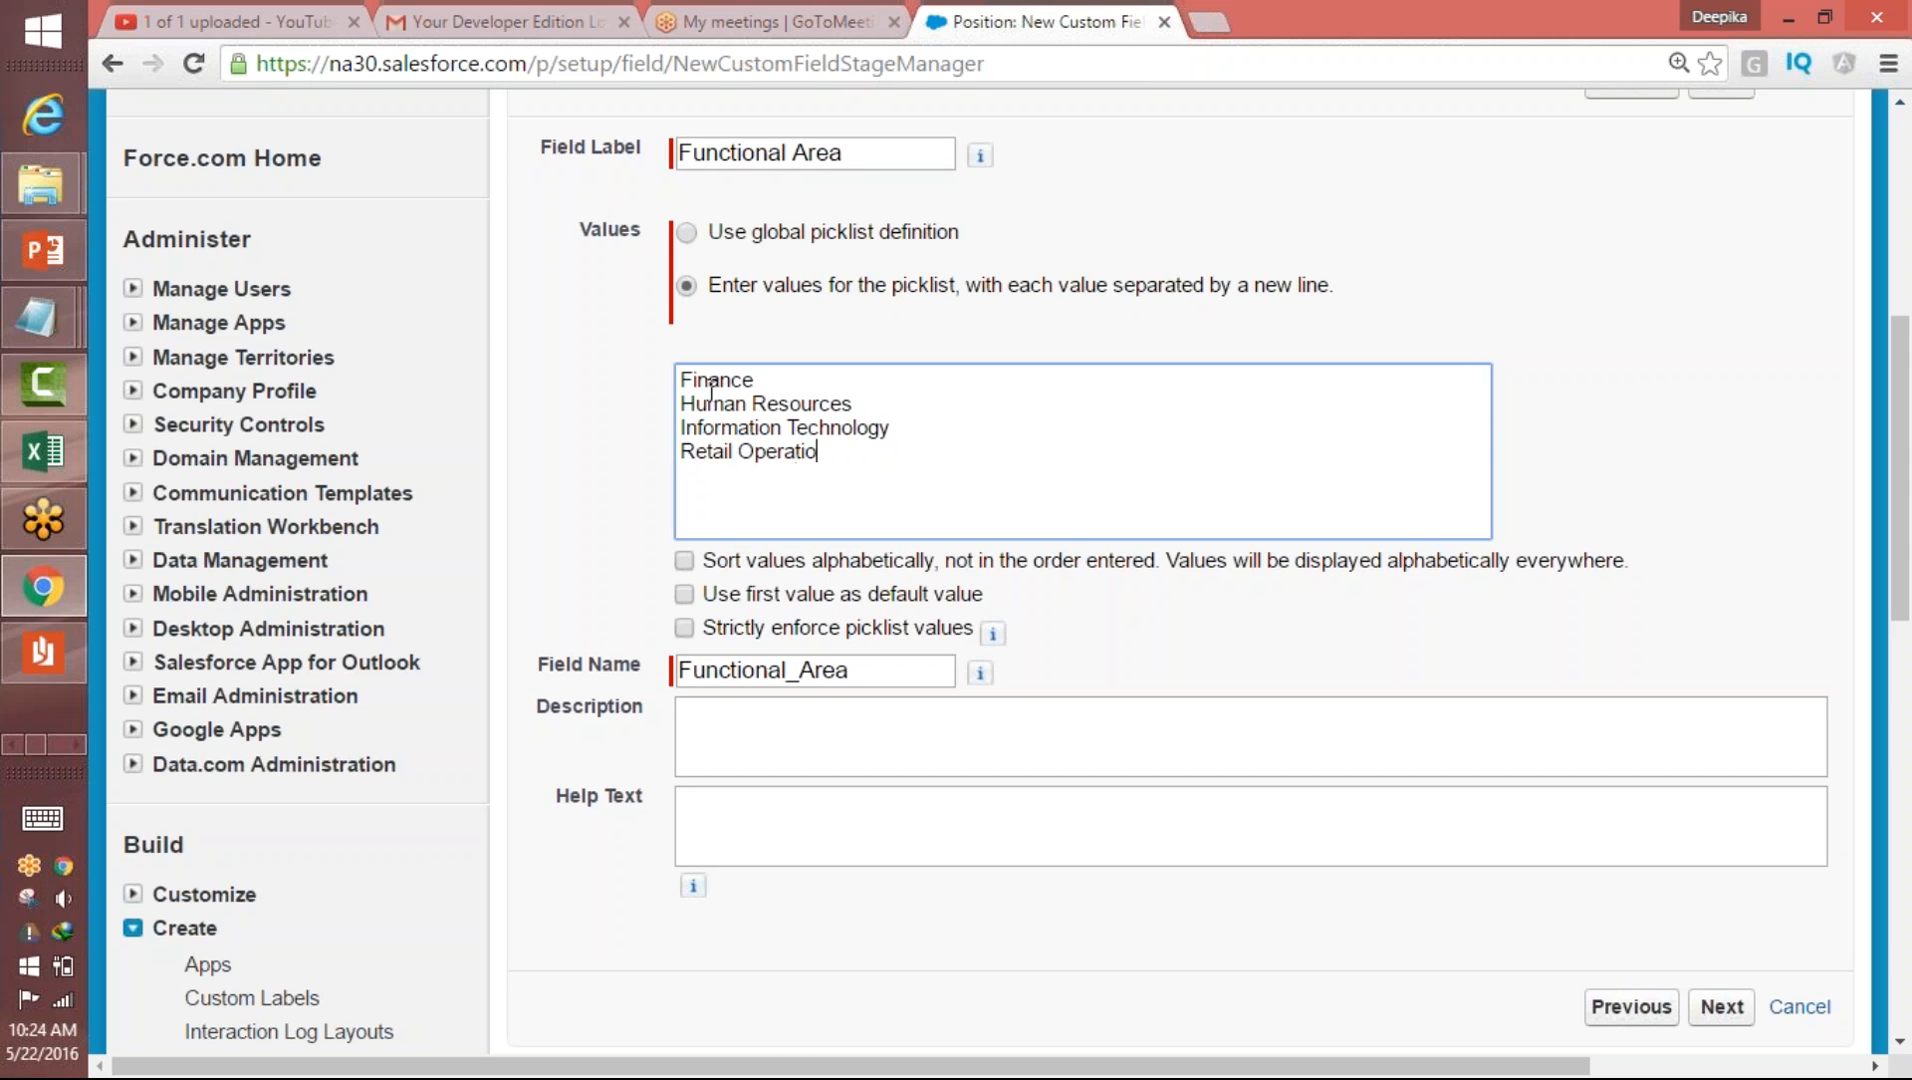
text(nd)
key(BackSpace)
text(Warehpu)
text(ring)
key(Return)
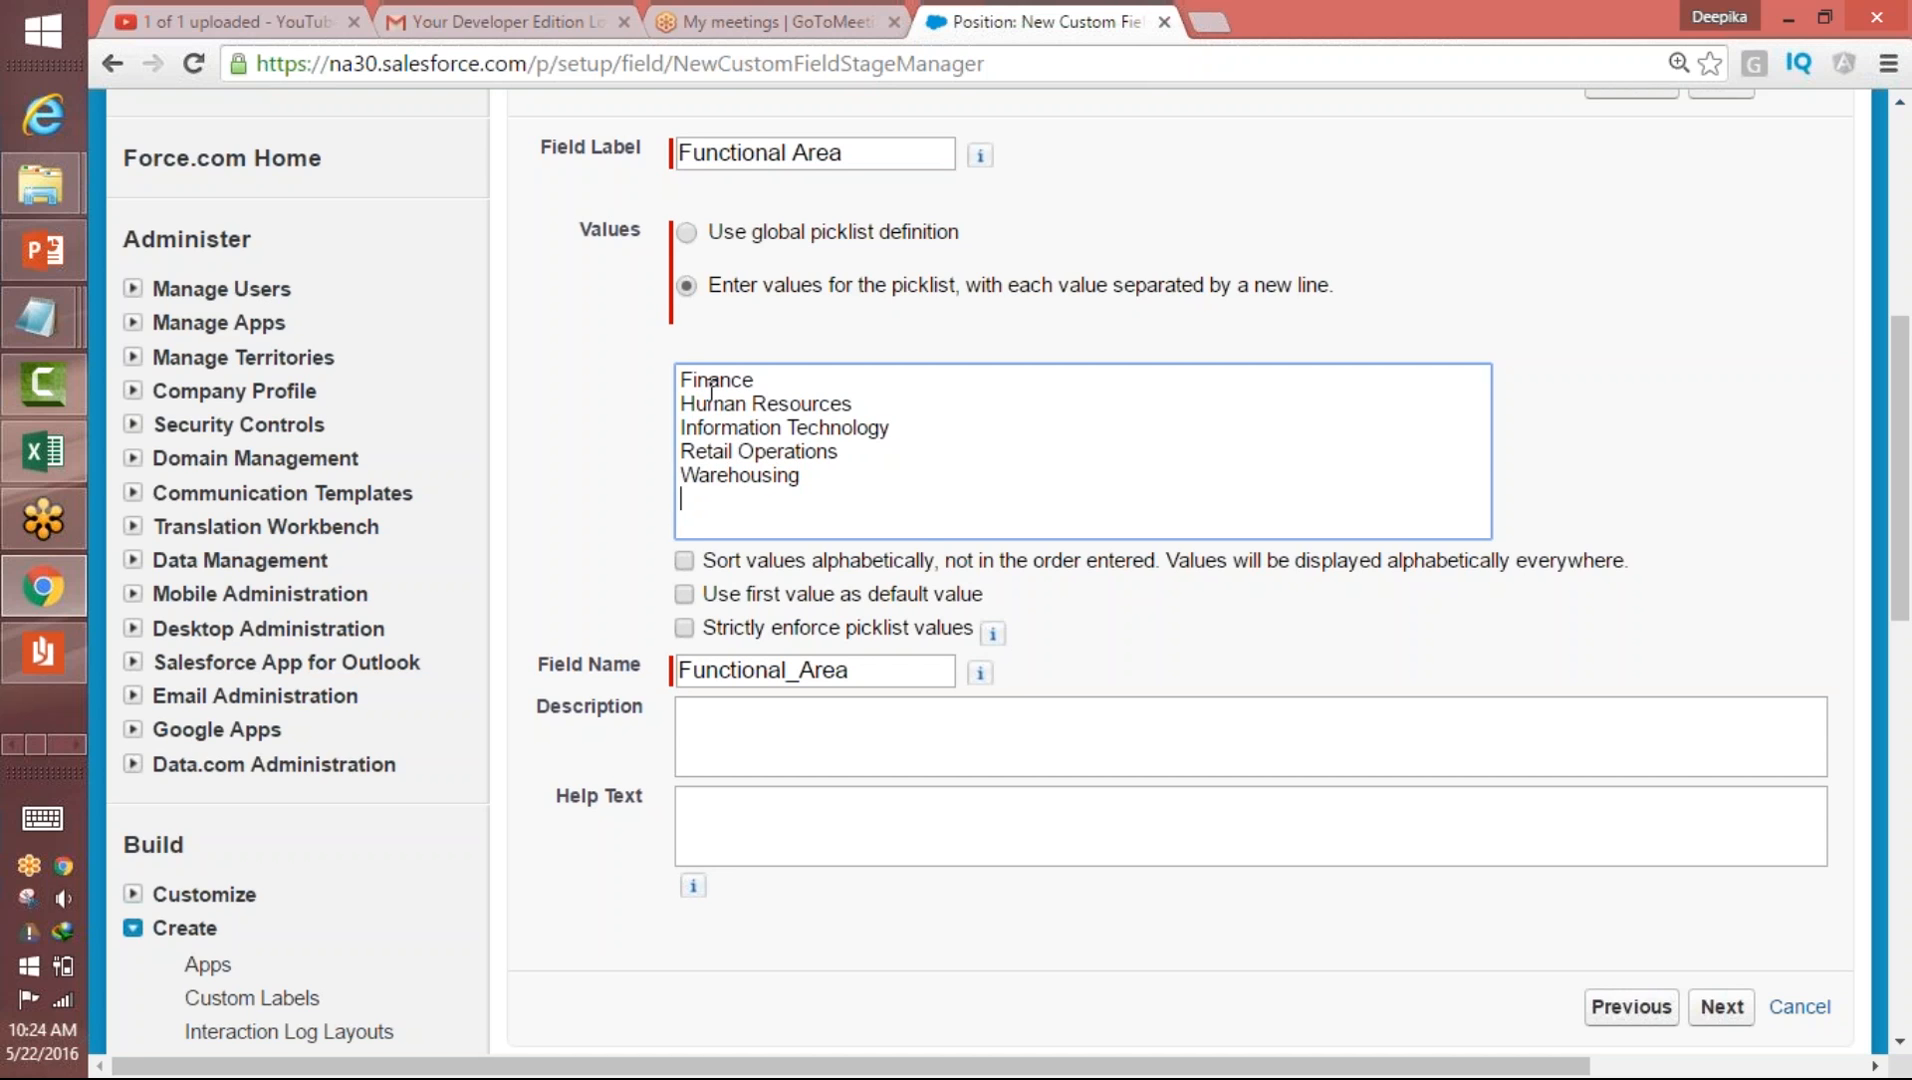
text(N)
key(BackSpace)
key(BackSpace)
text(MIscellaneous)
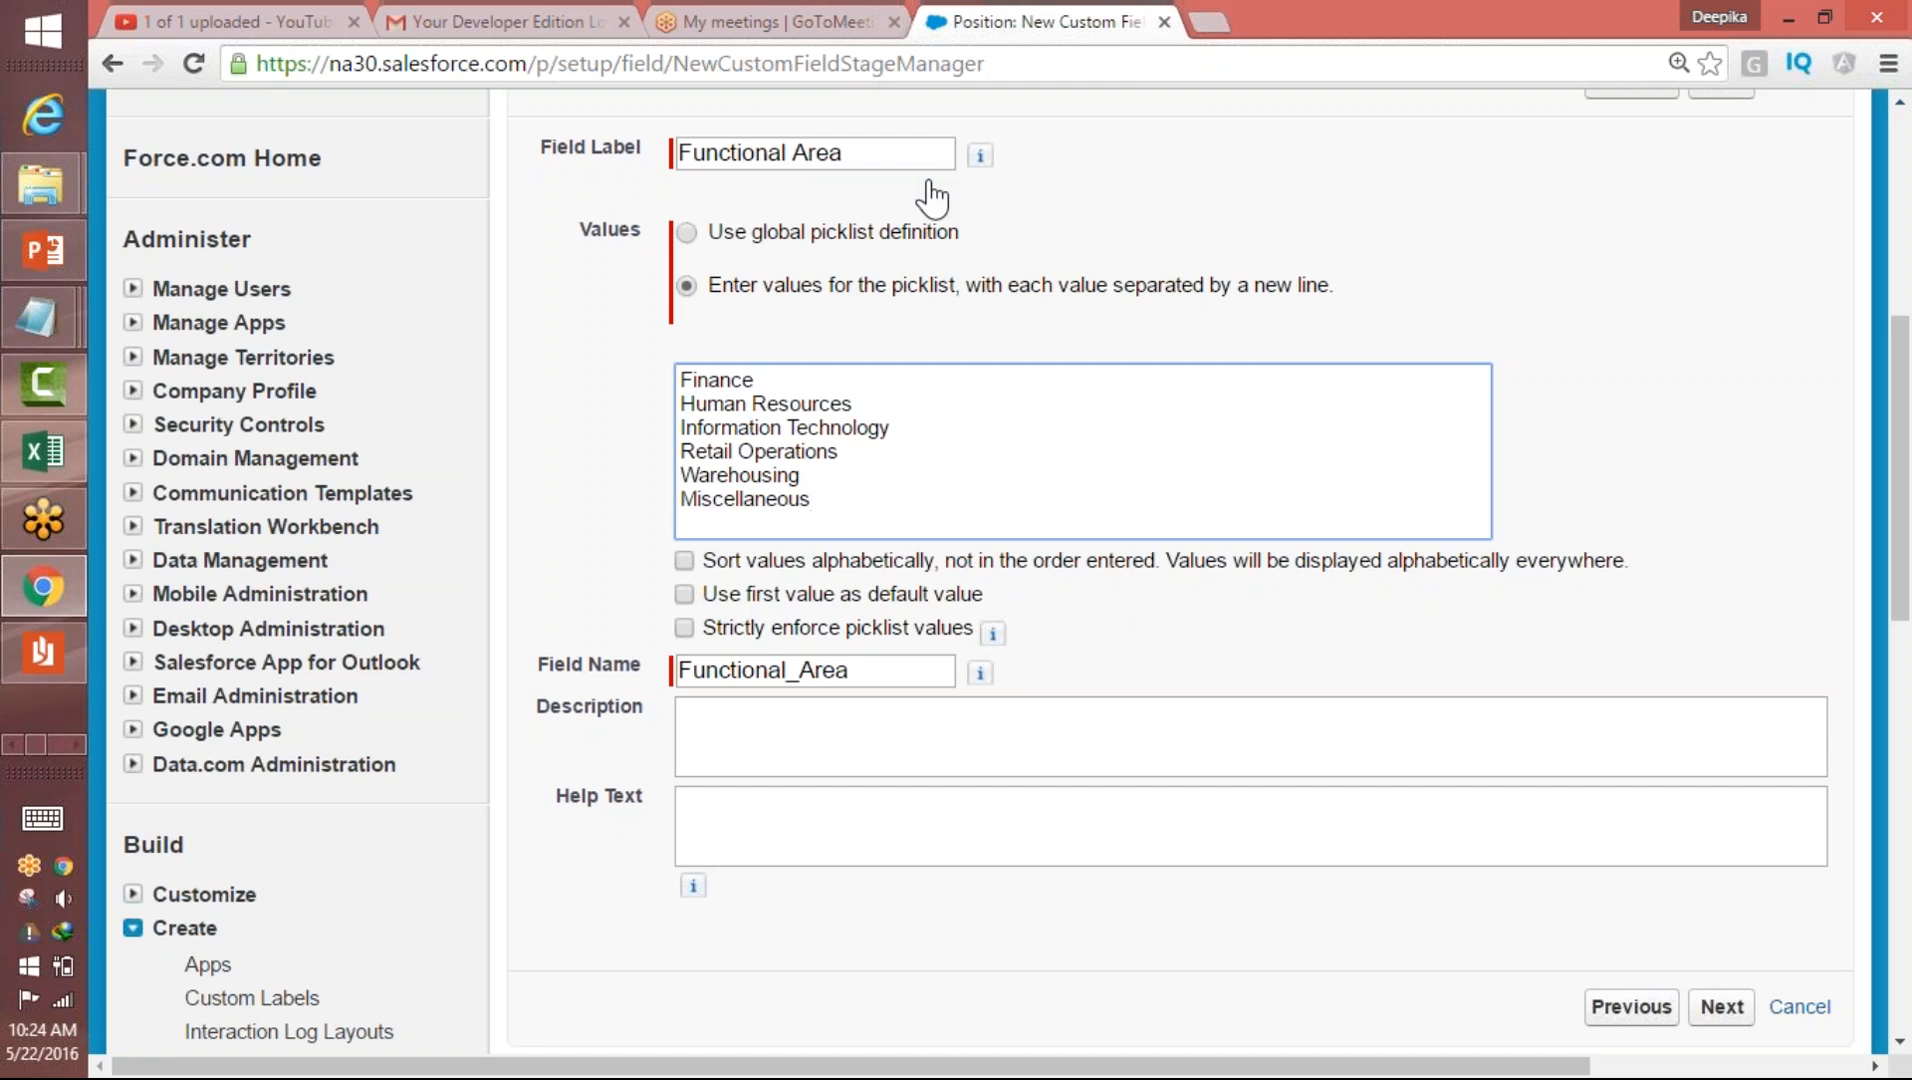
- Make the first value, Finance, the default for the picklist and continue to field-level security
drag(757, 380, 679, 380)
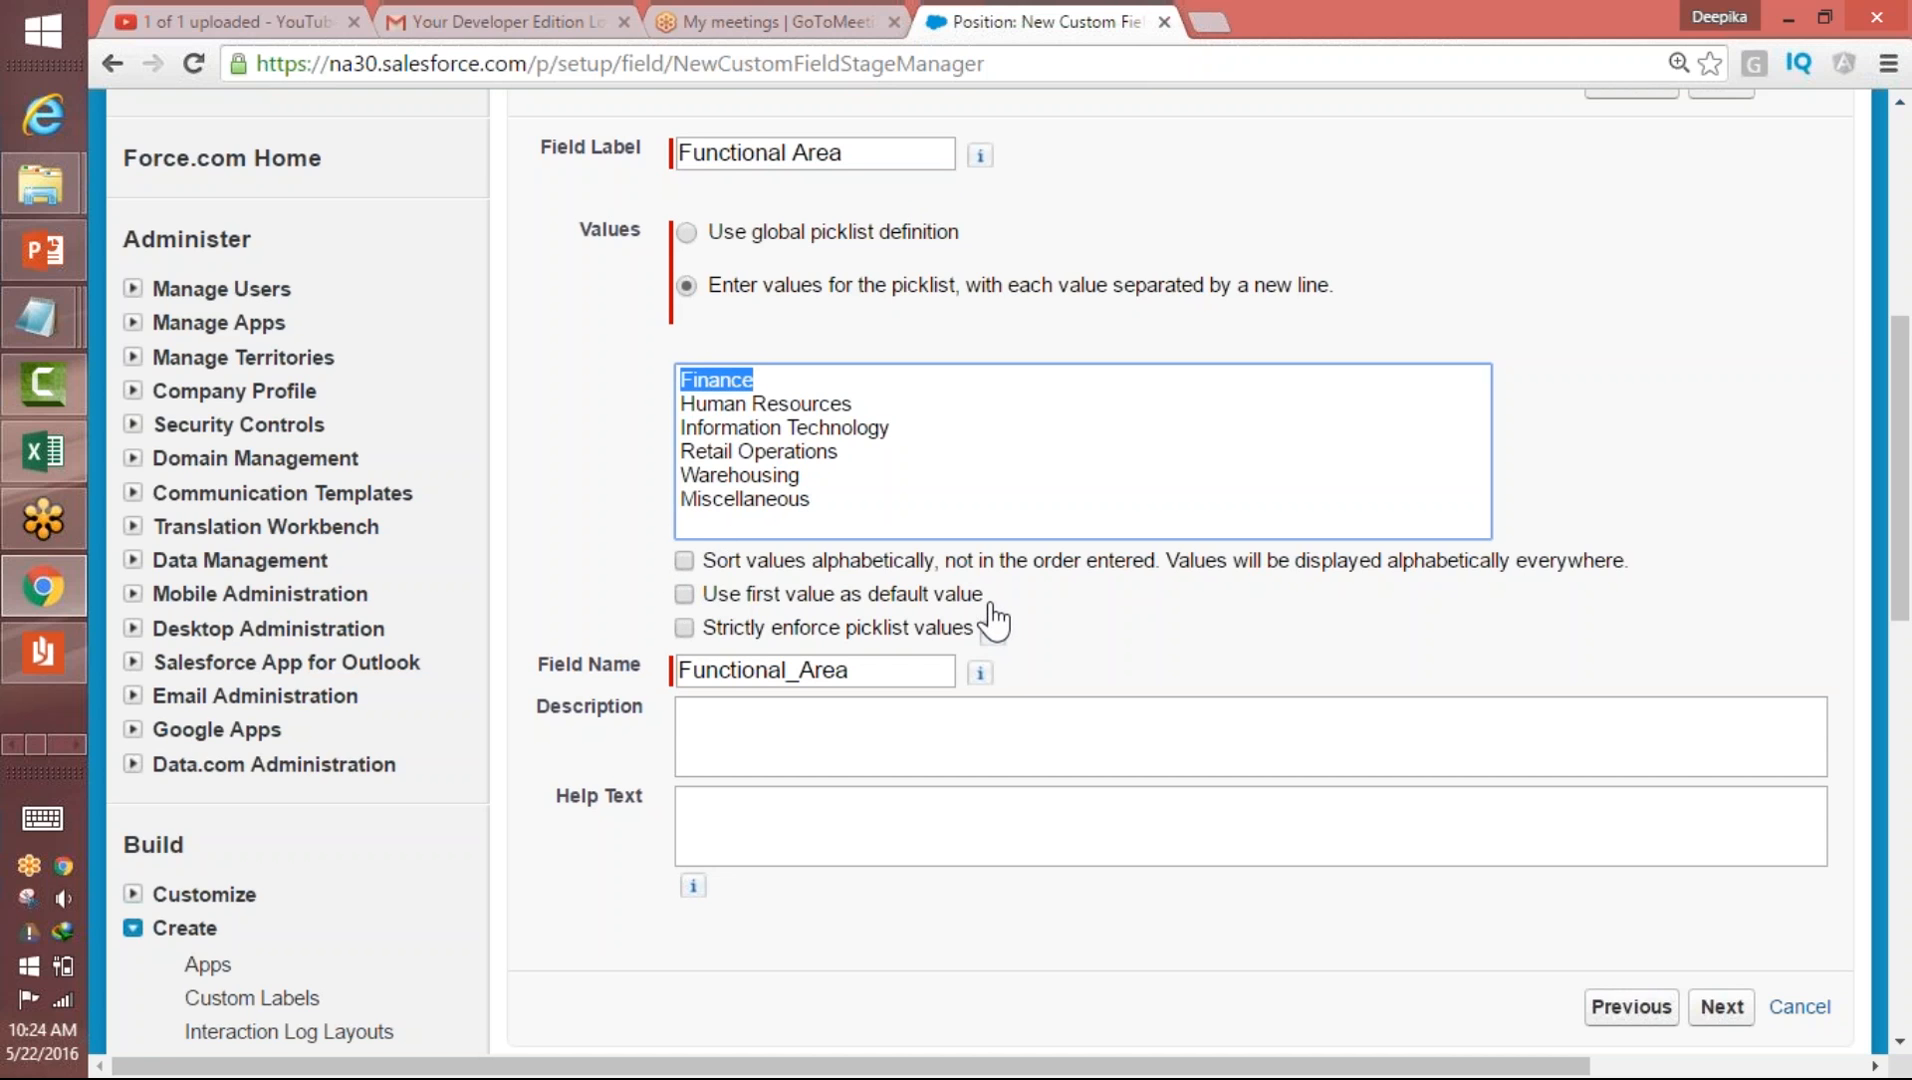
click(684, 595)
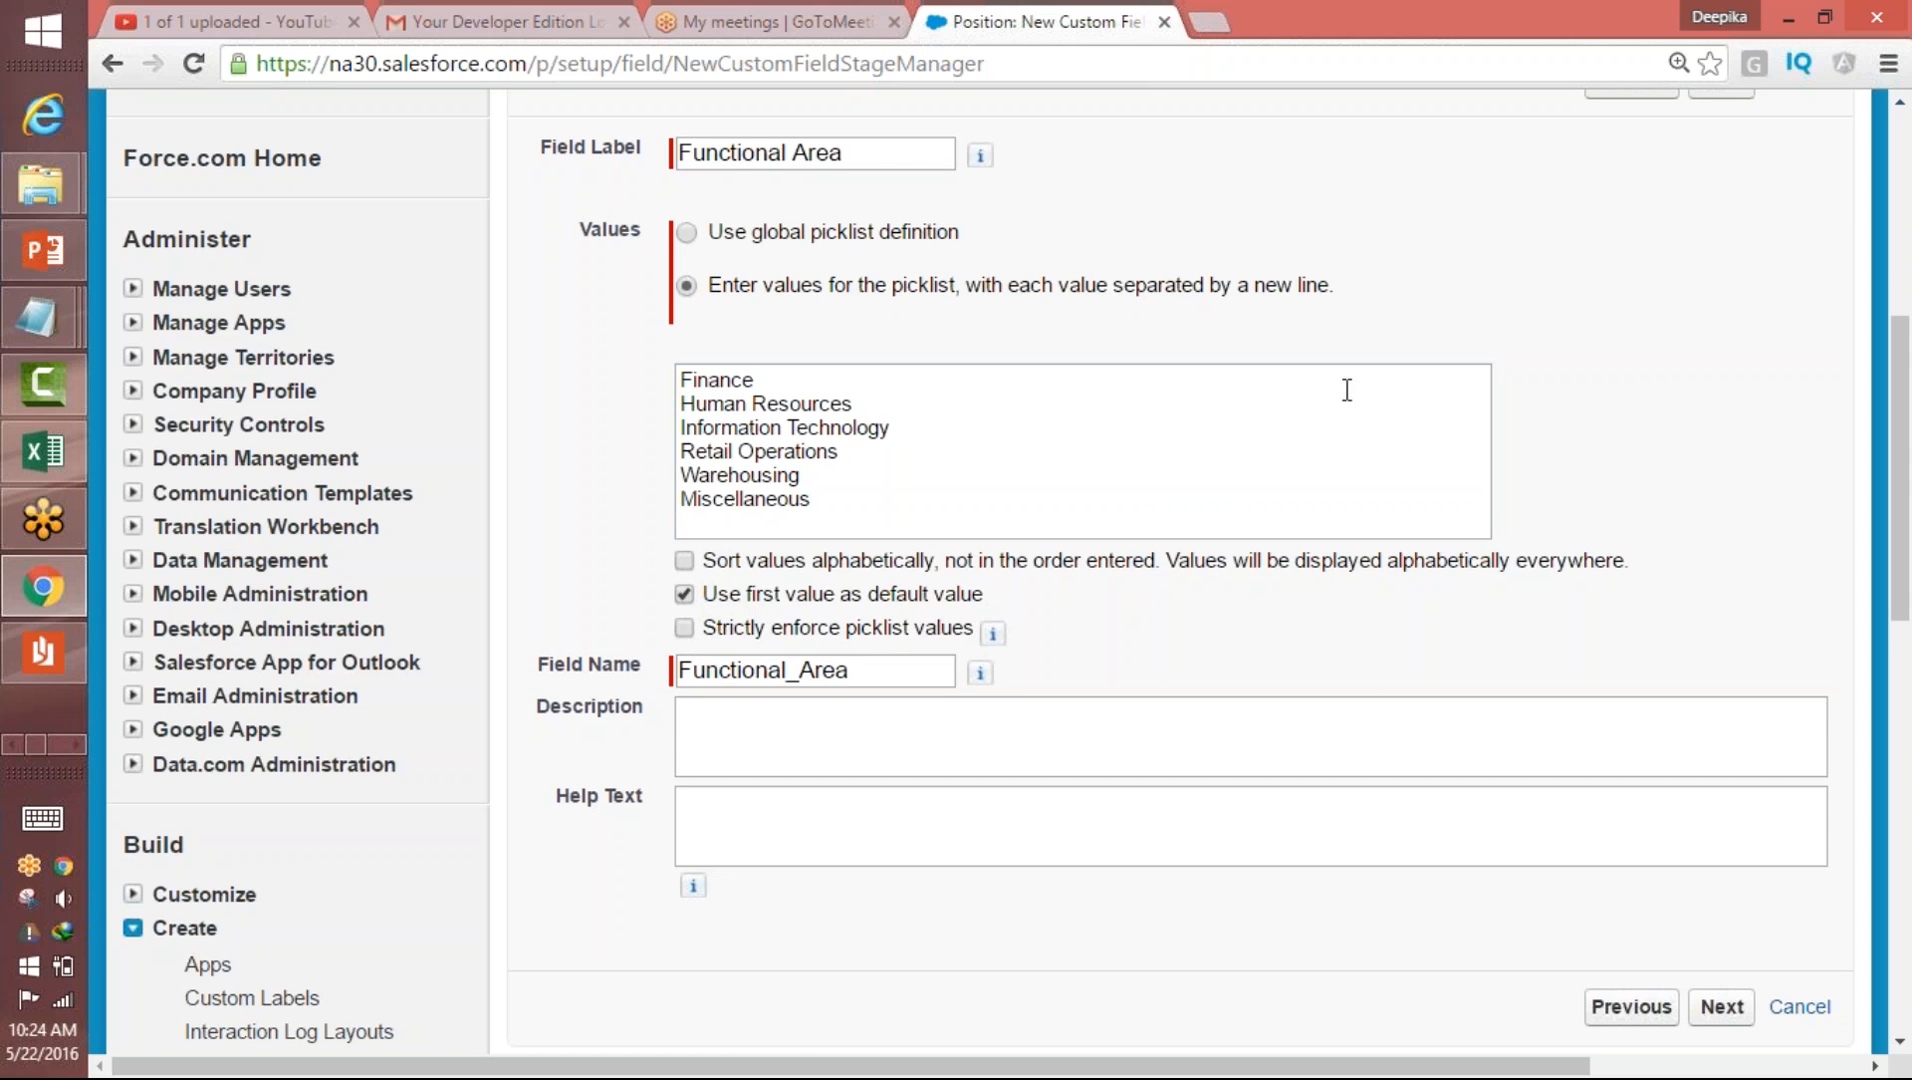
click(1722, 1010)
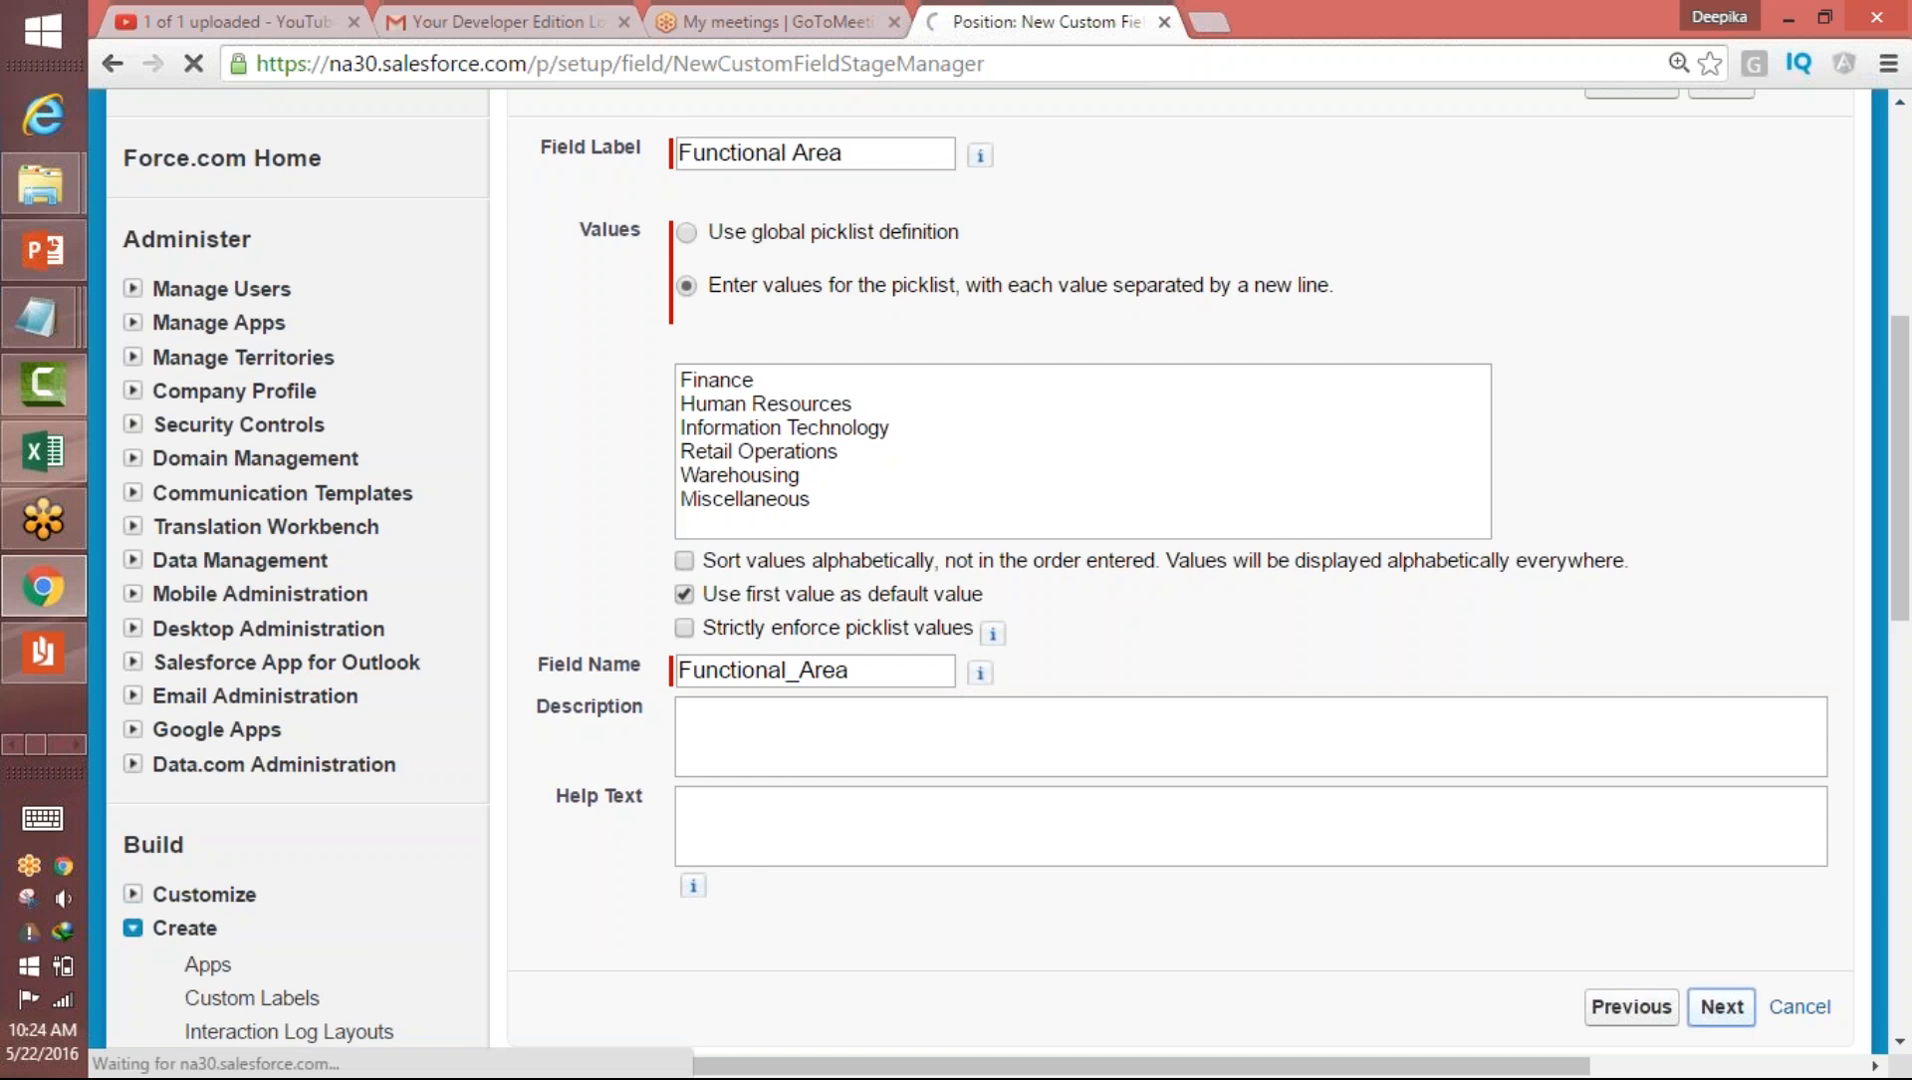
- Make the Functional Area field visible to all profiles and save it with the offered page layout
scroll(1905, 570, down, 7)
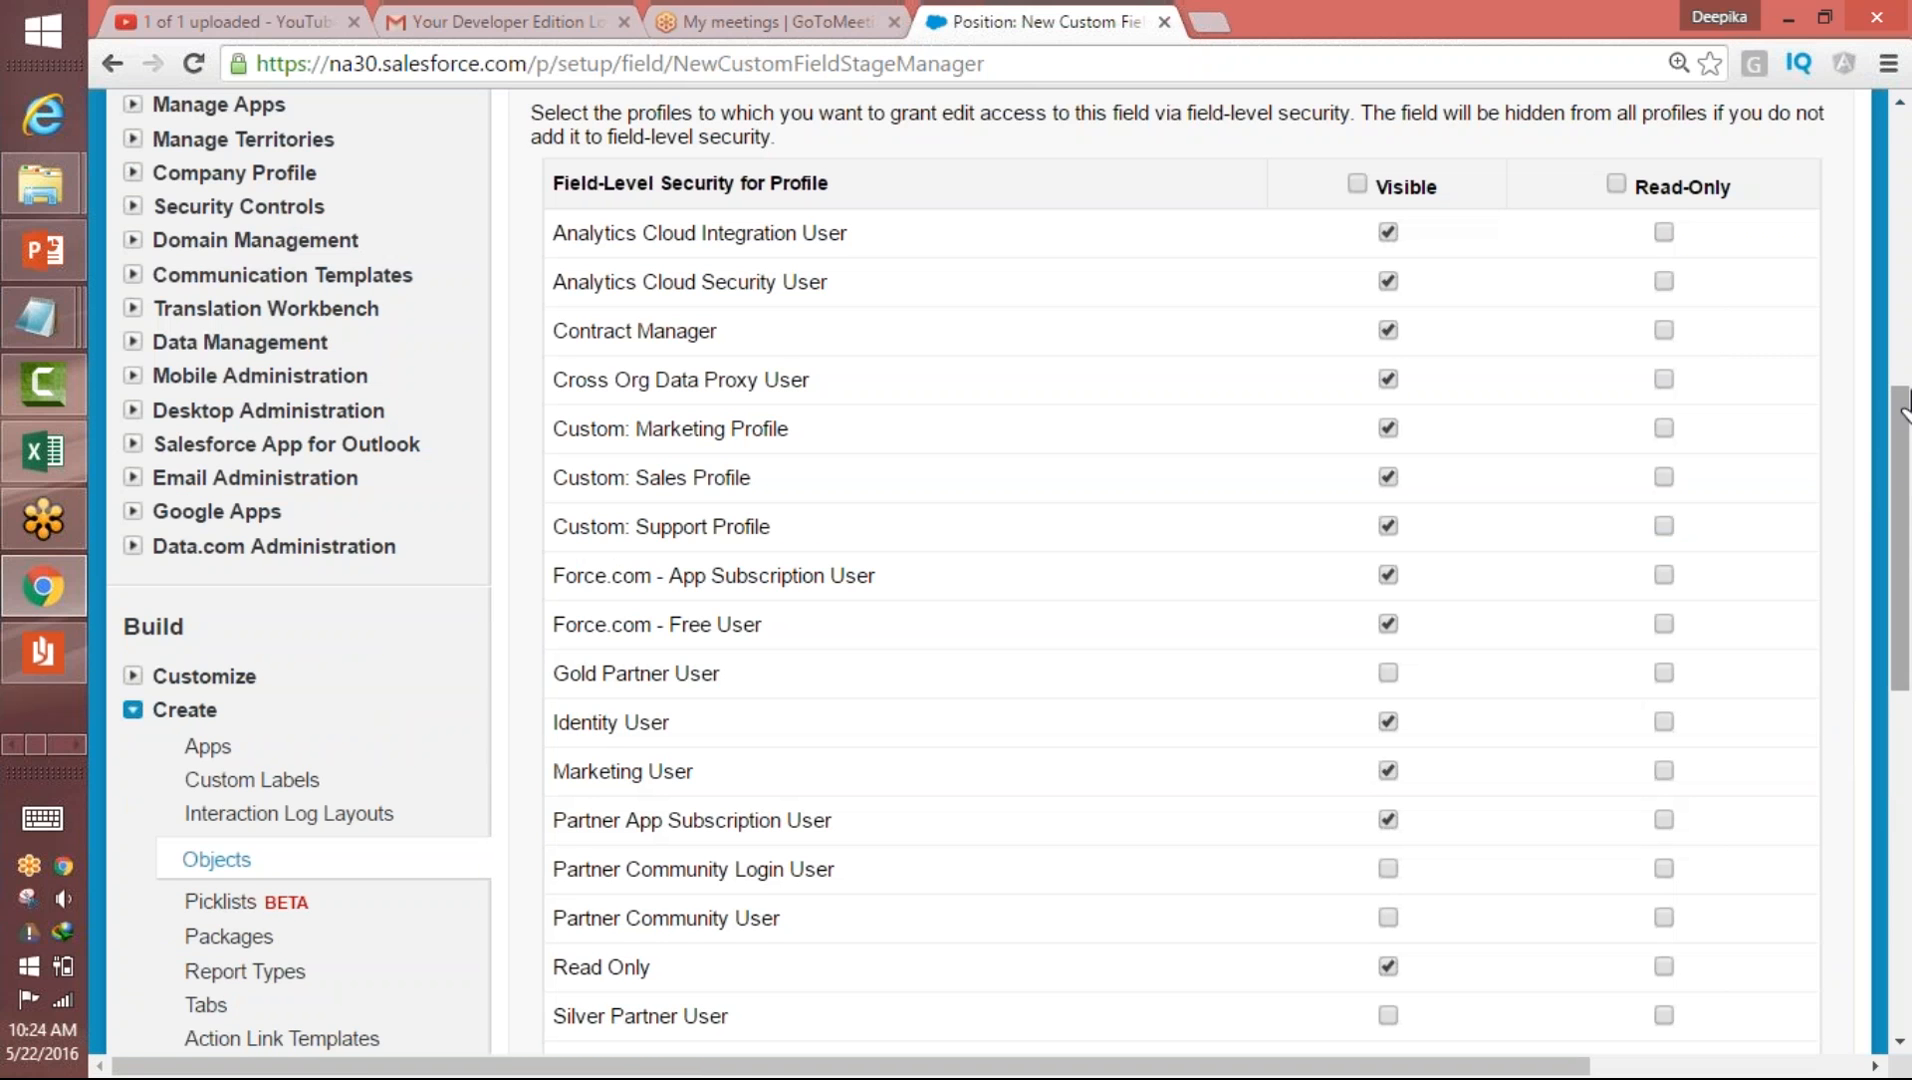
click(1355, 185)
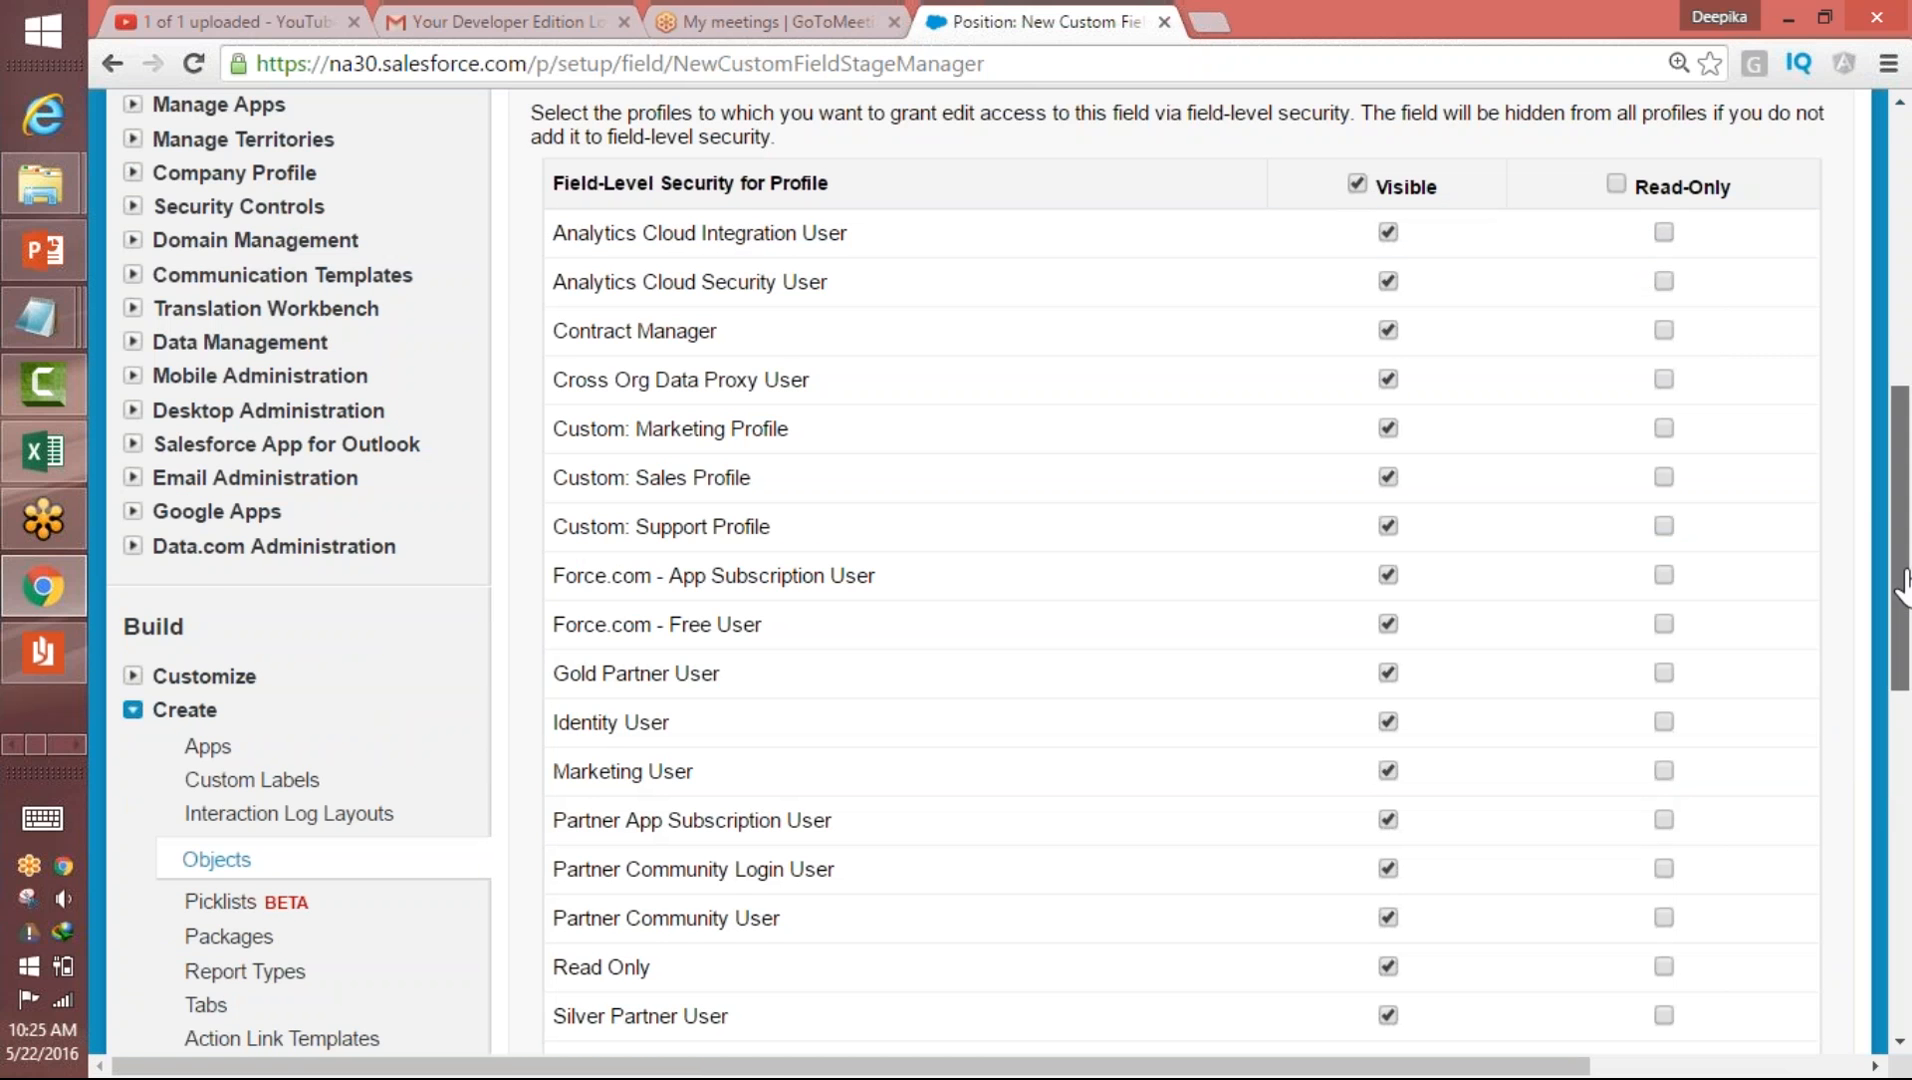
scroll(1900, 540, down, 10)
click(1725, 296)
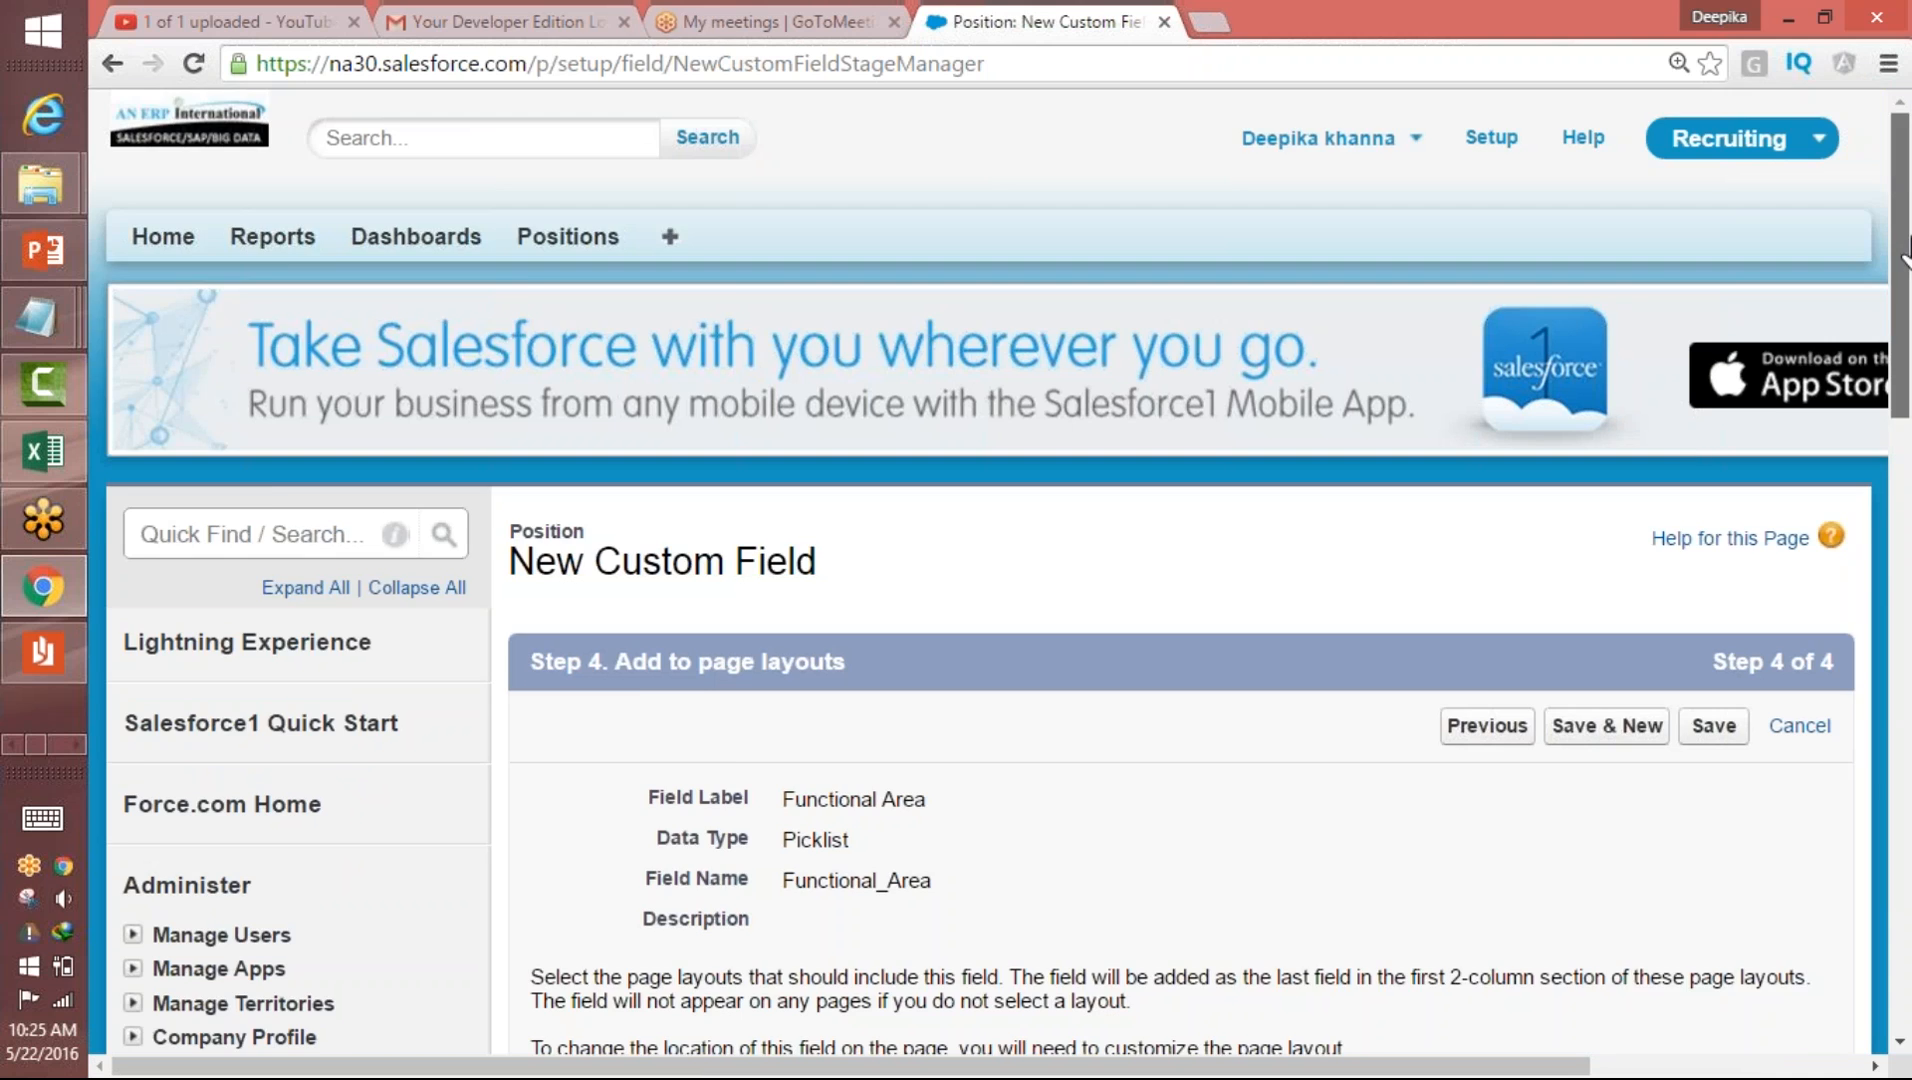
scroll(1645, 436, down, 6)
click(1713, 650)
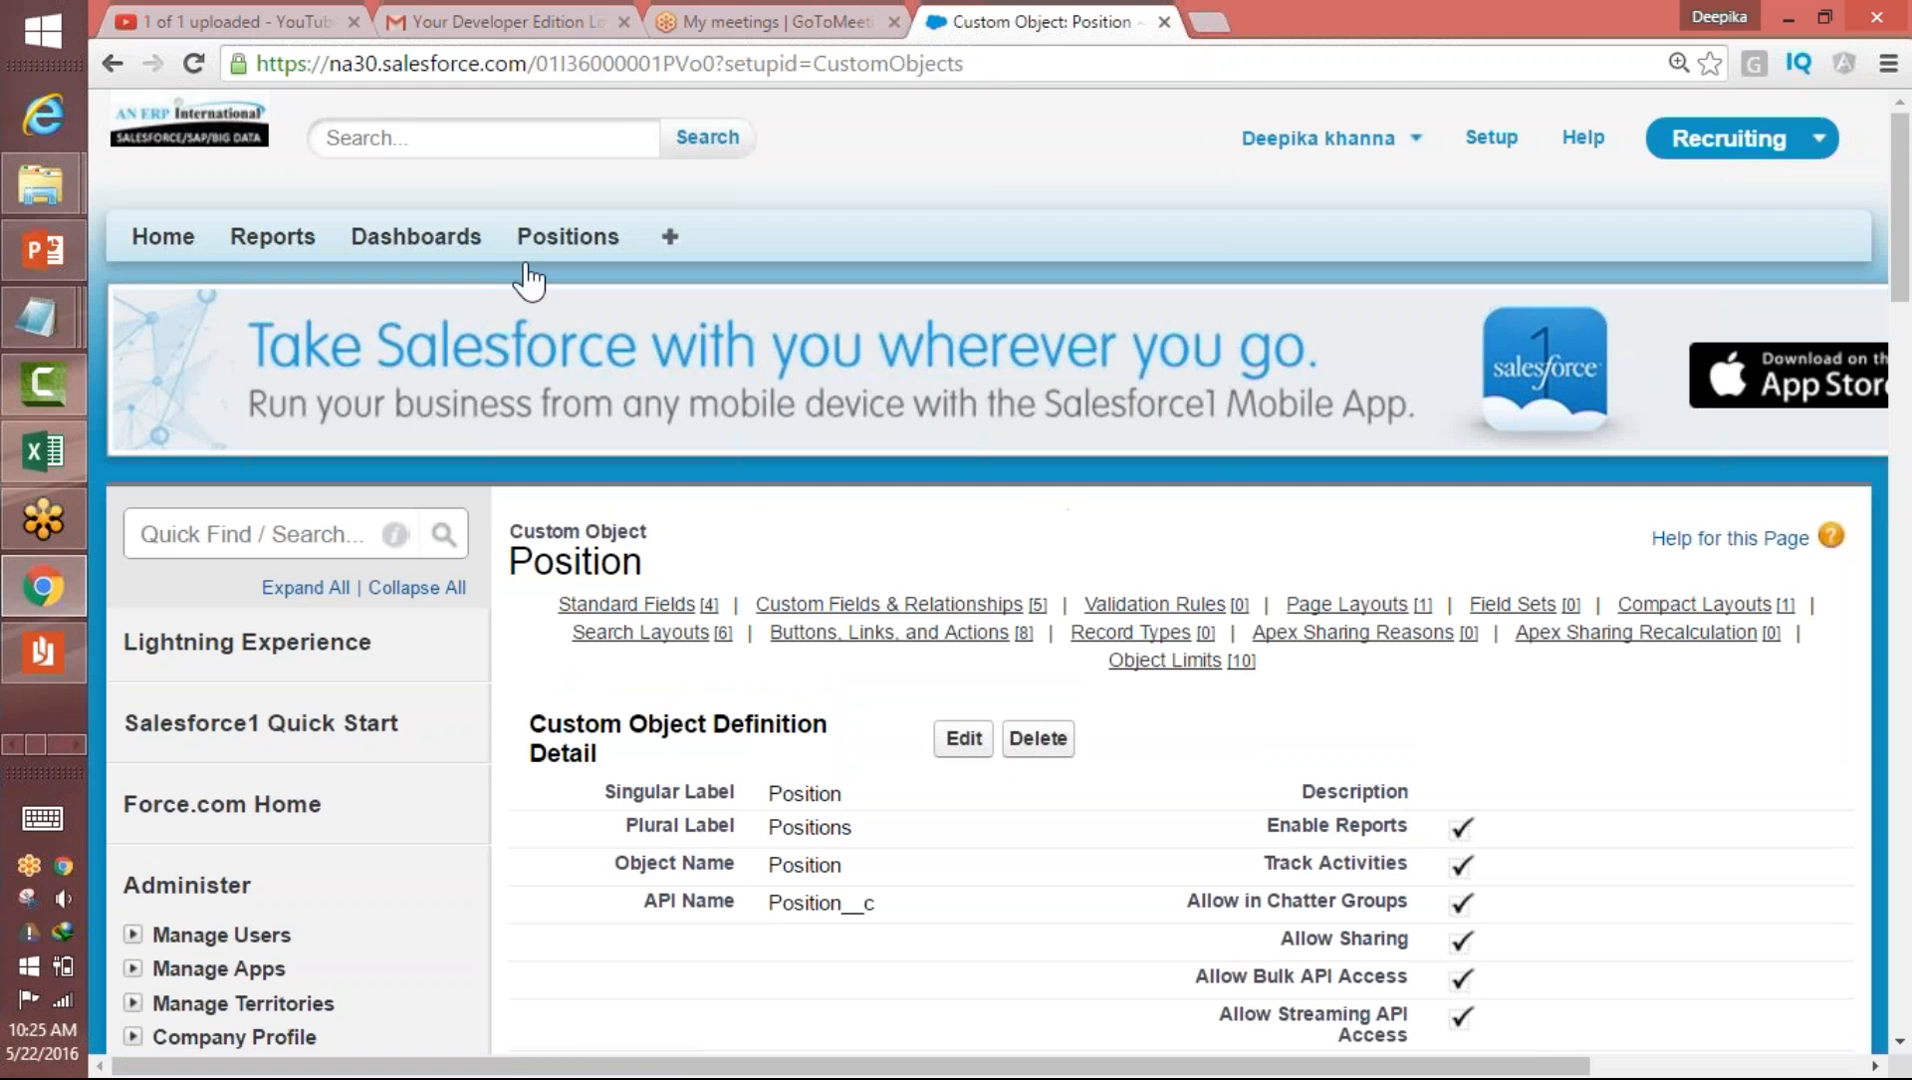
- Open a new Position record and check the Functional Area picklist's options and default value, keeping Finance
click(548, 240)
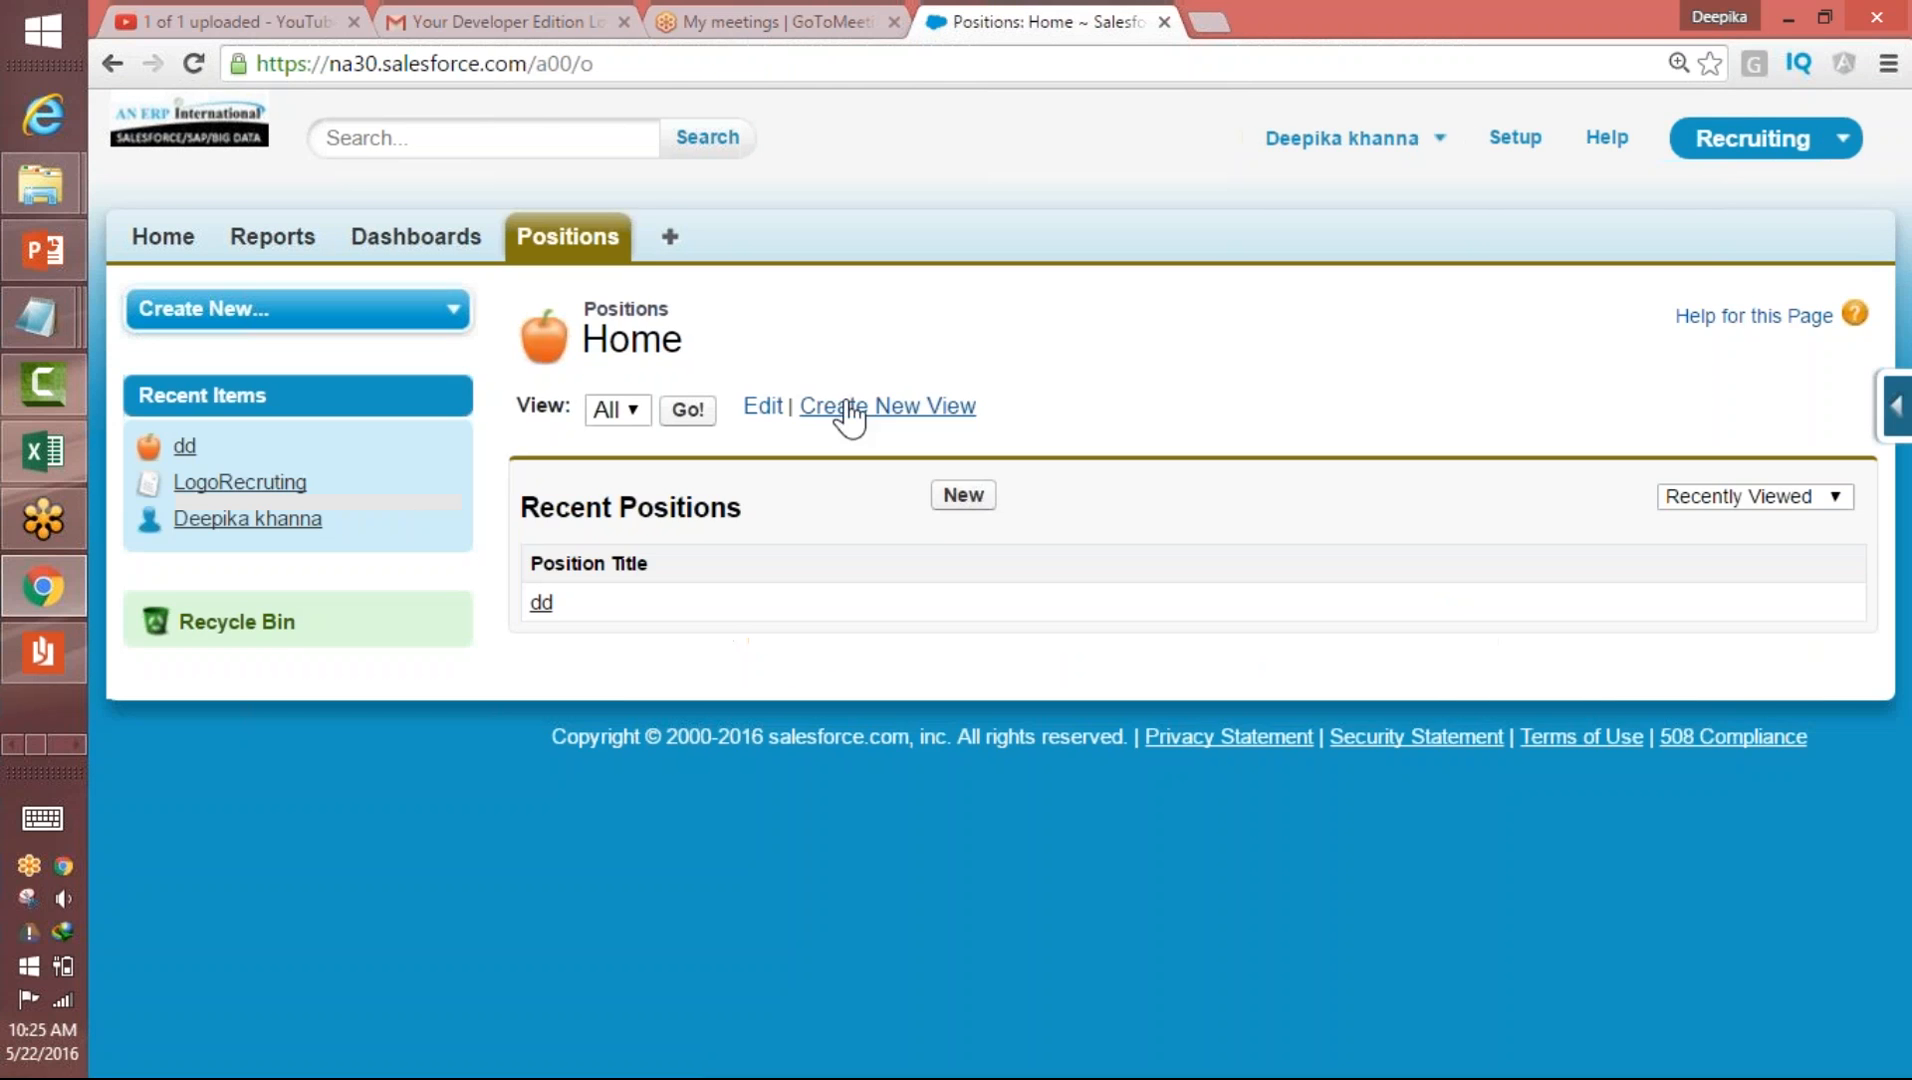
click(962, 496)
click(880, 760)
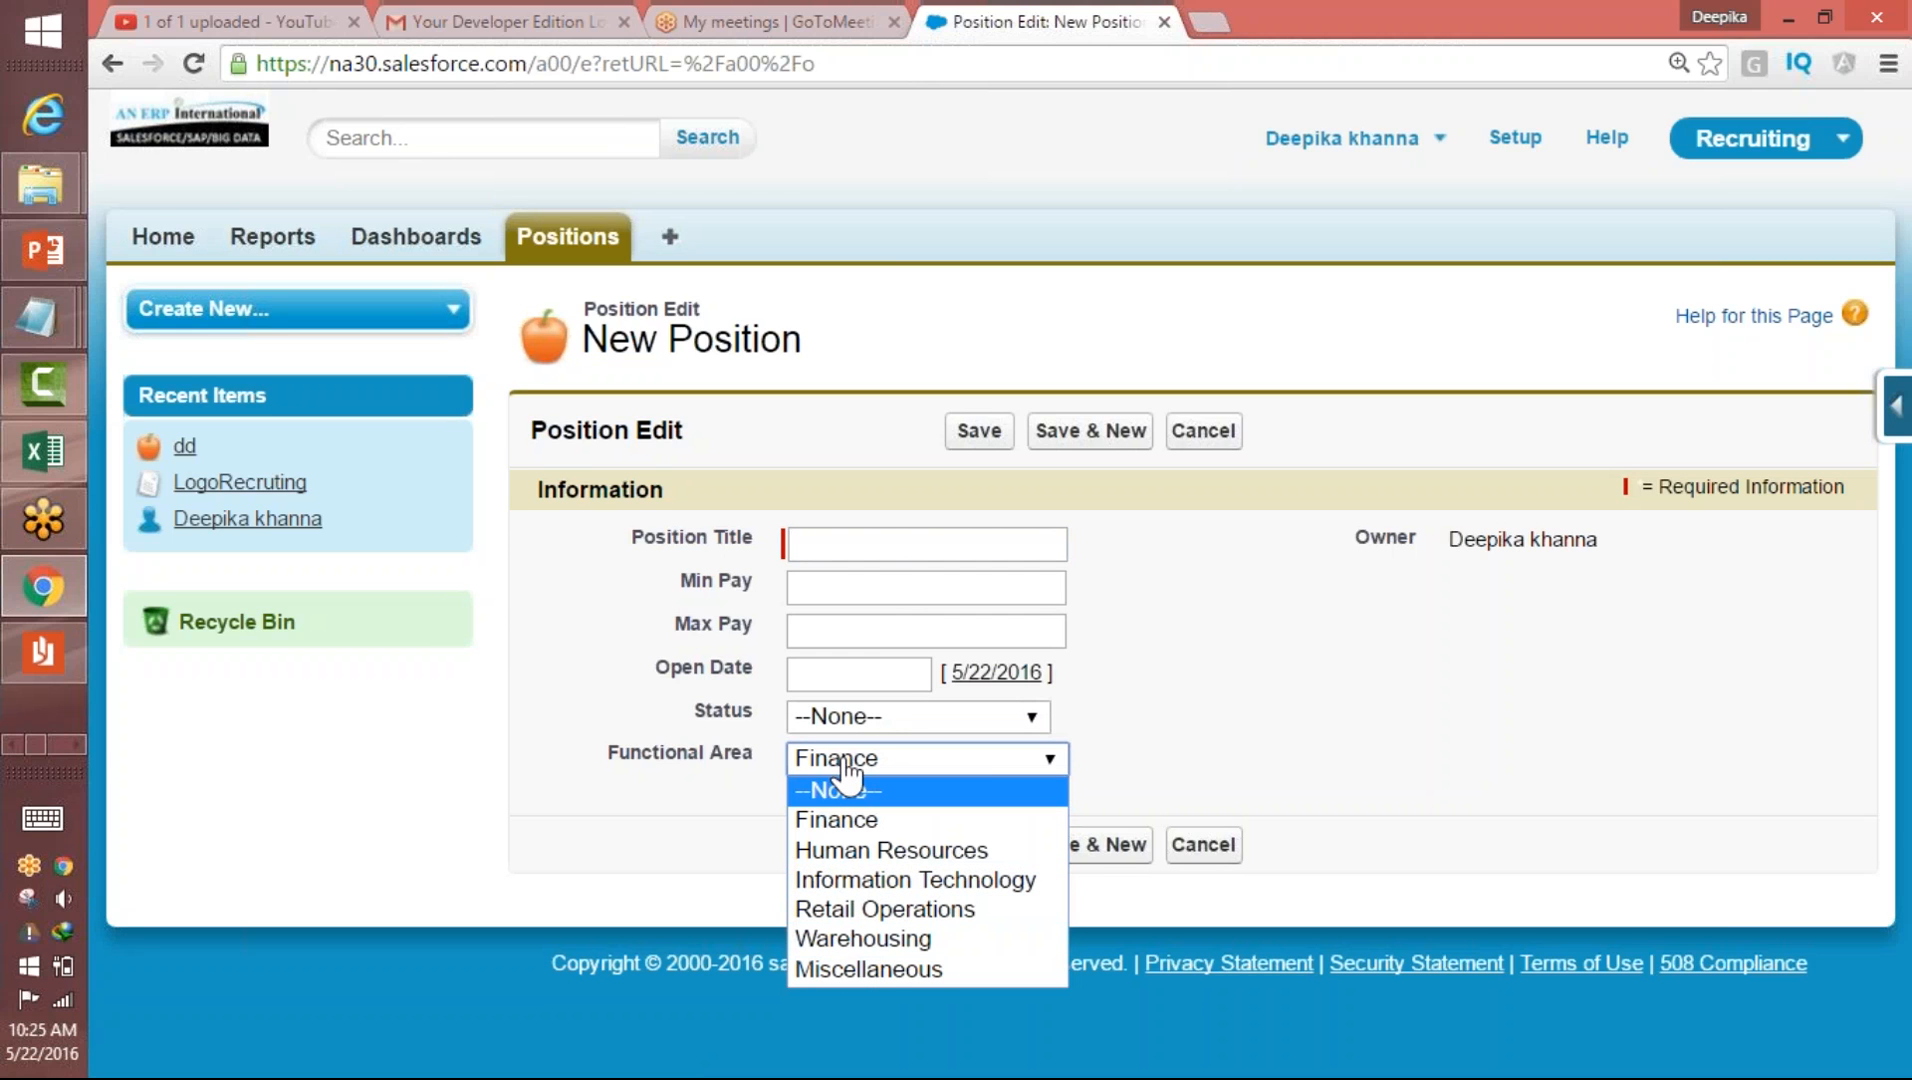
click(1229, 798)
click(1049, 762)
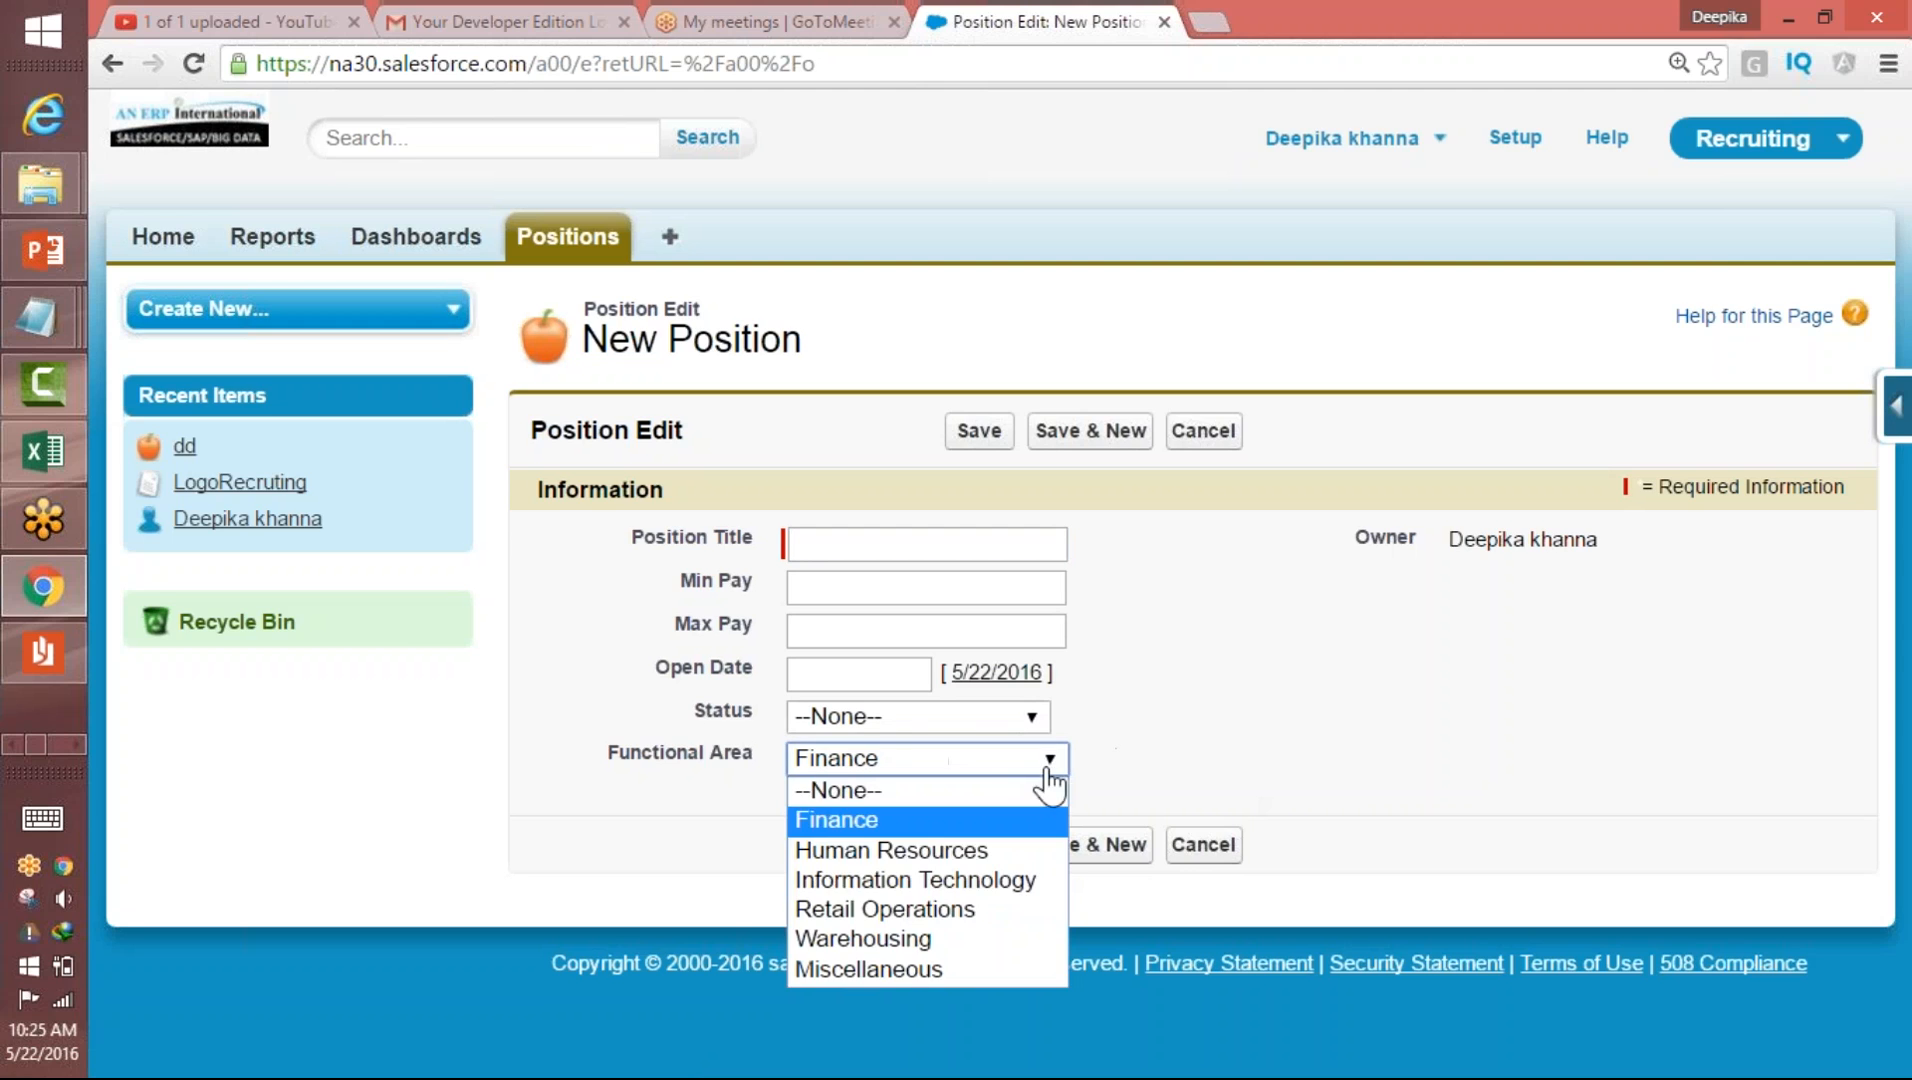
click(836, 820)
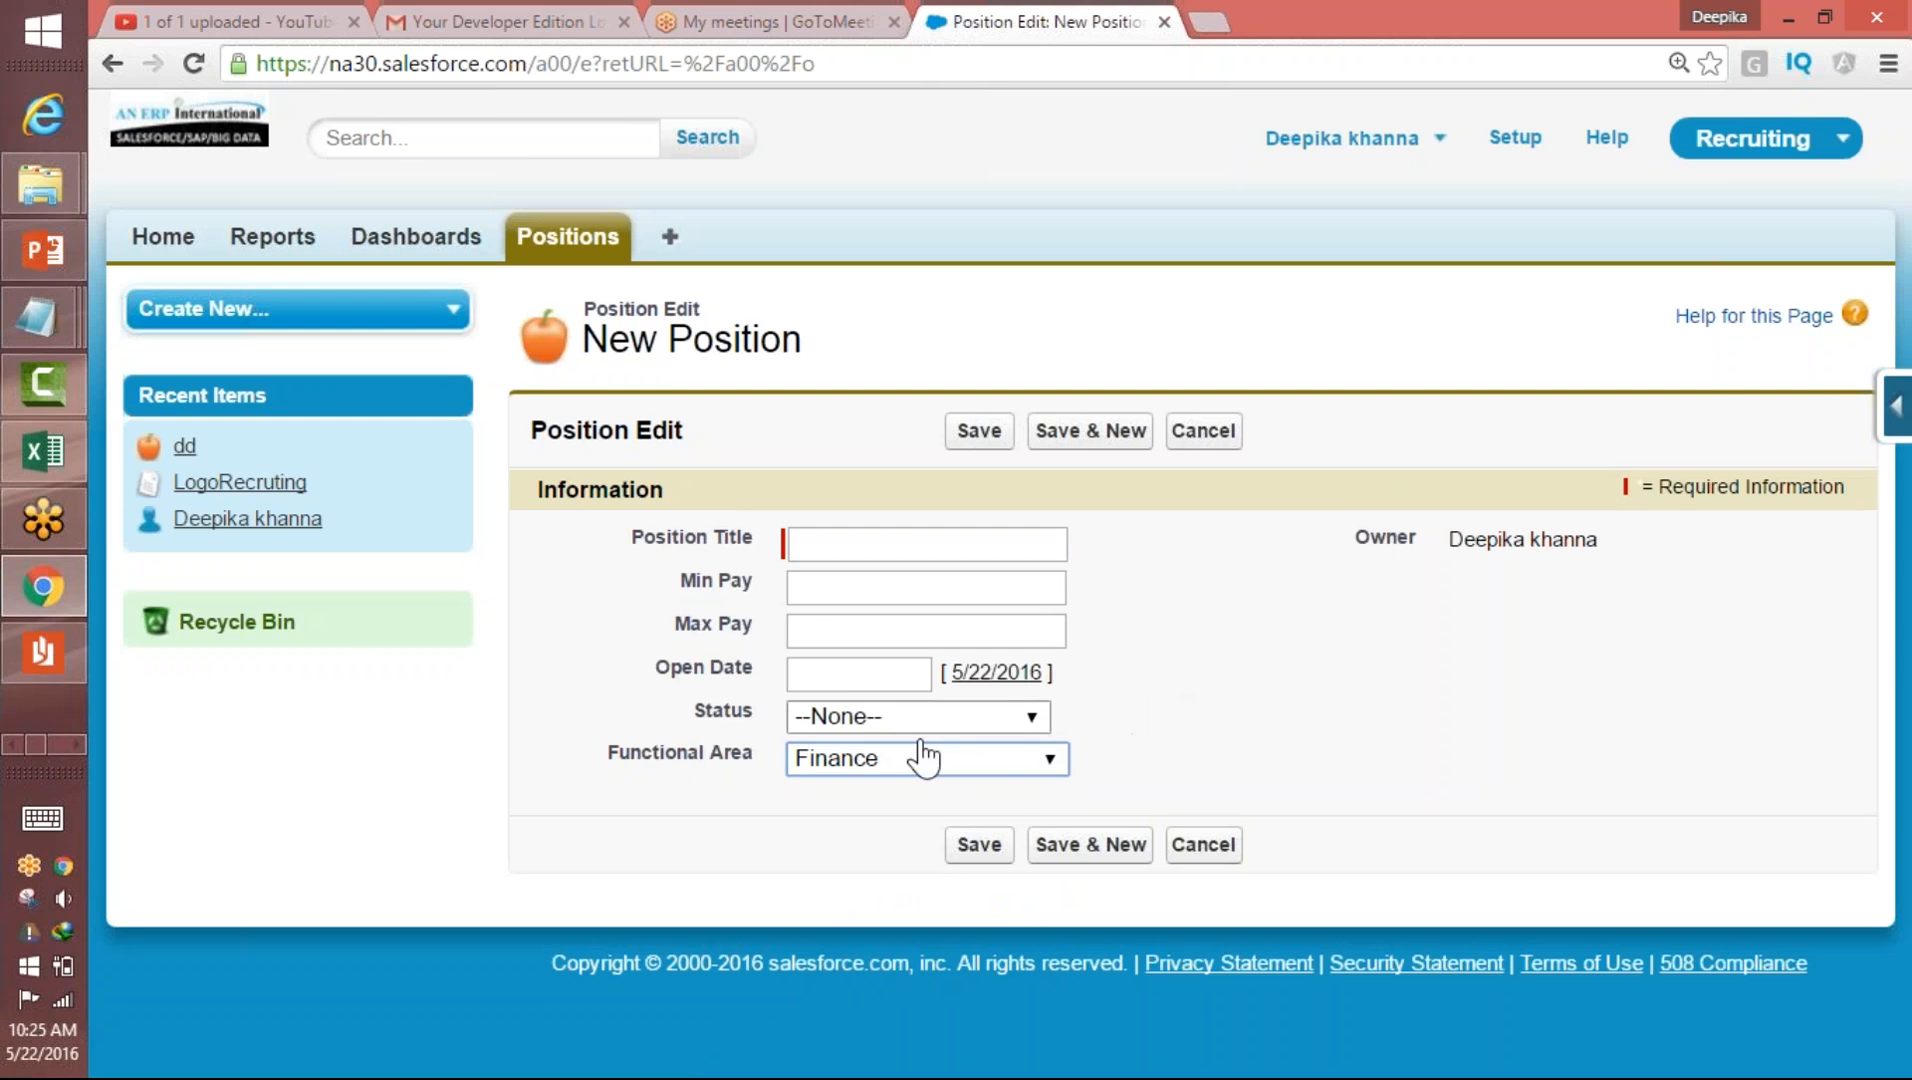
- Recheck the Functional Area options, start another custom field on the Position object, and set its data type to Picklist
click(1893, 405)
mouse_move(1862, 488)
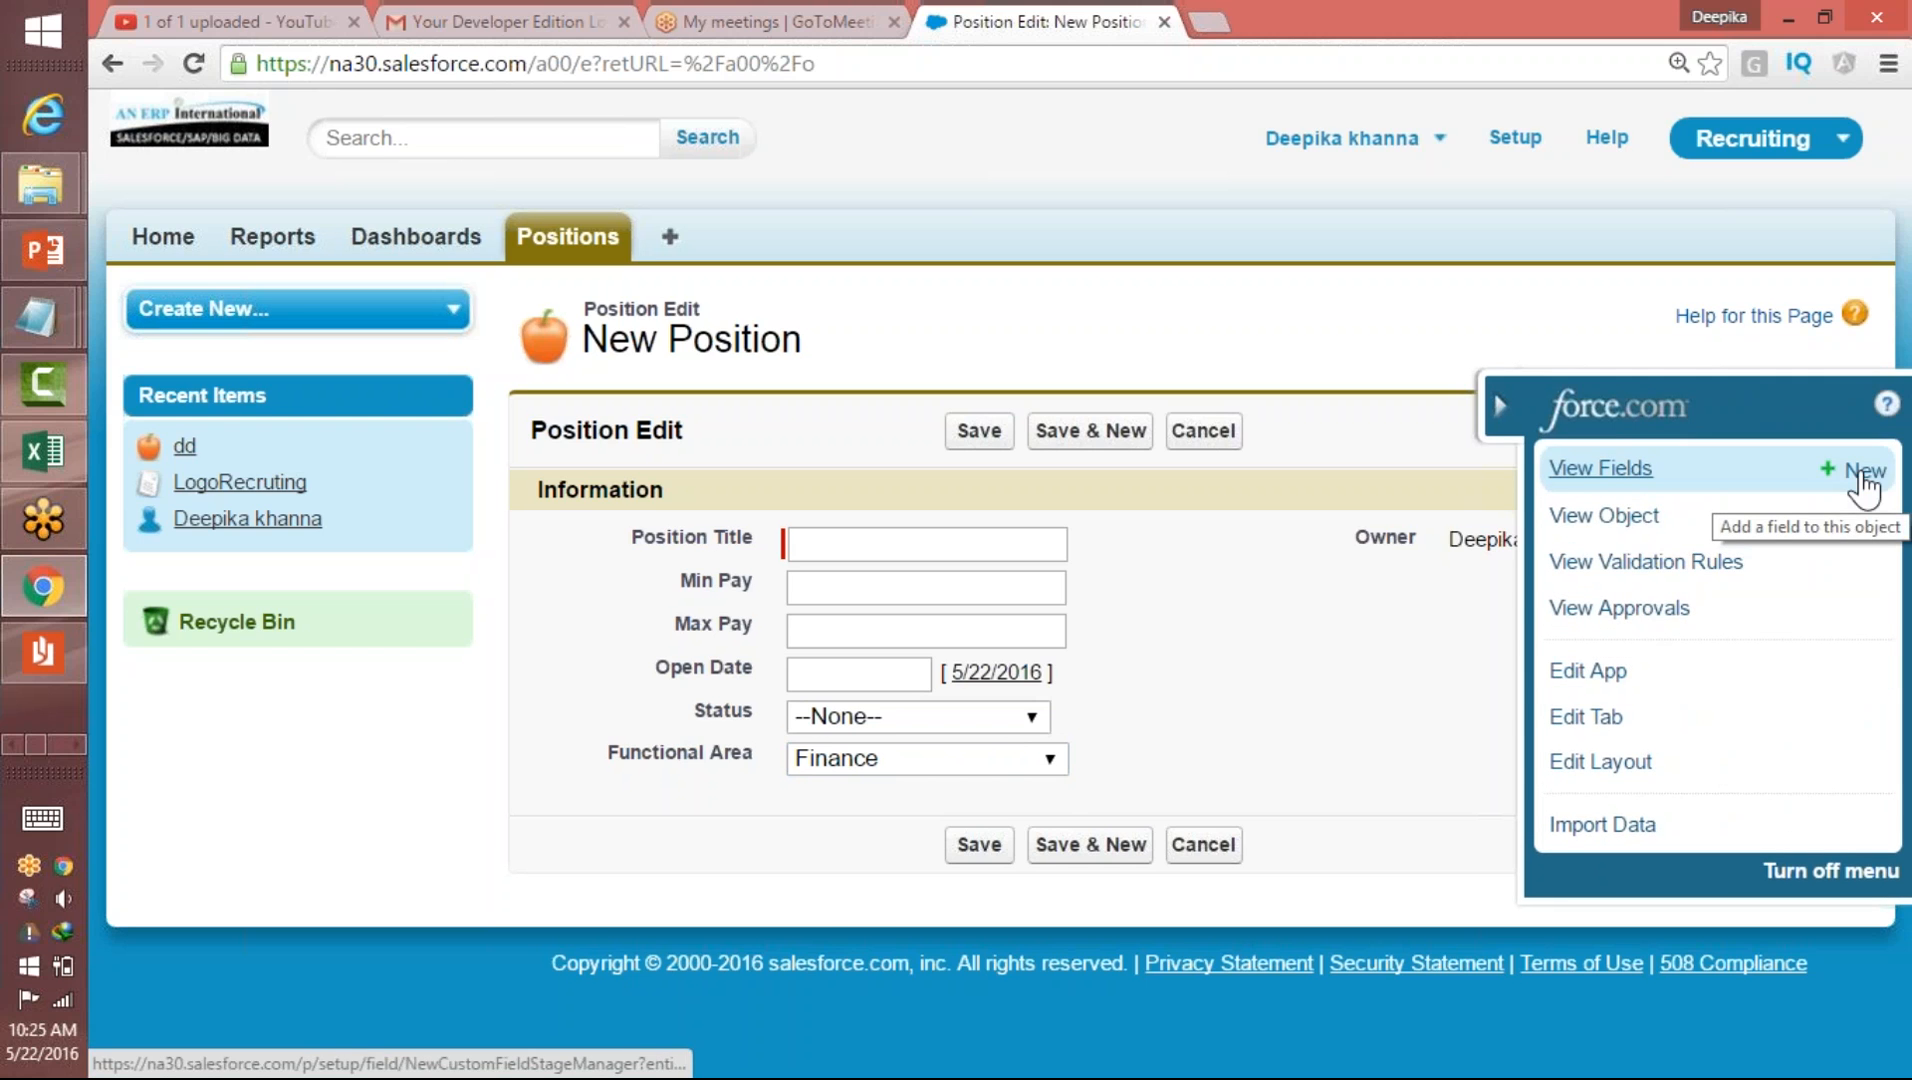
click(995, 762)
click(994, 762)
click(940, 766)
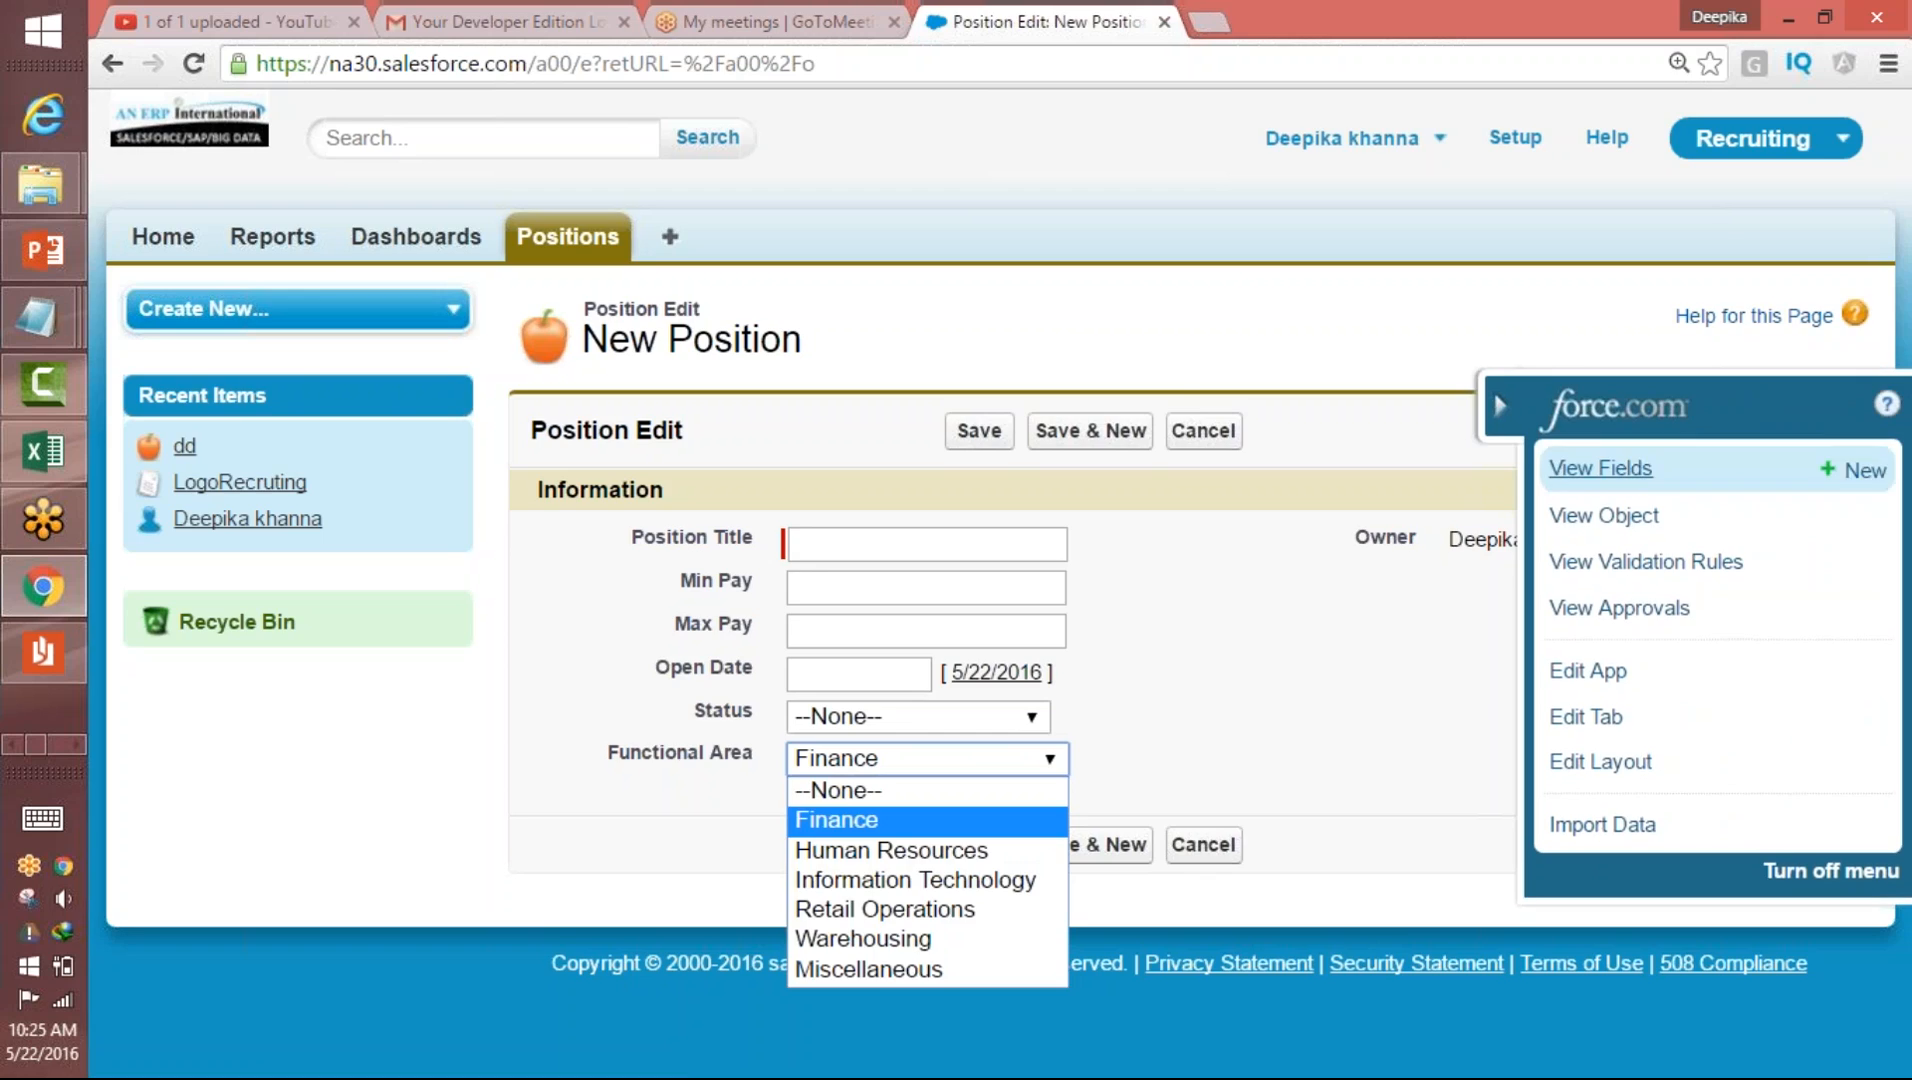
click(1848, 466)
click(1848, 468)
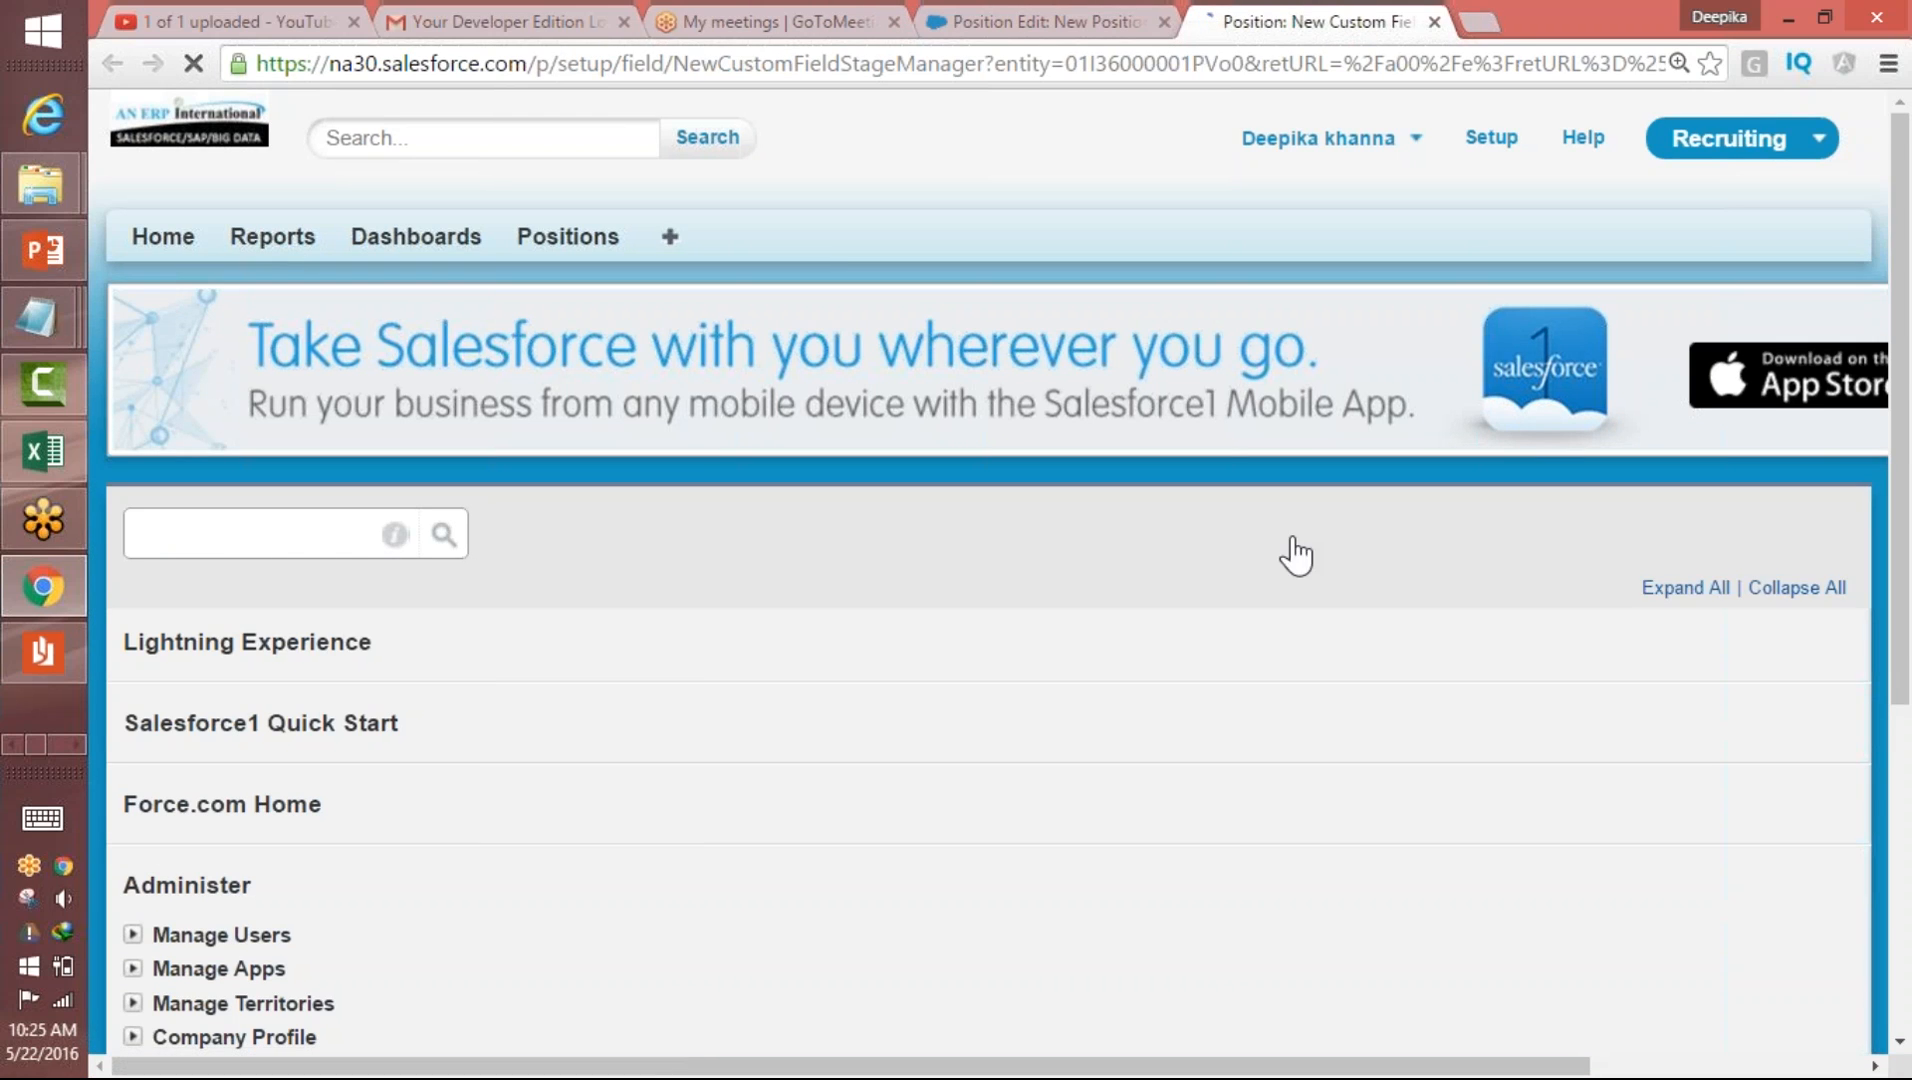
drag(1902, 345, 1866, 835)
click(556, 590)
click(1722, 1036)
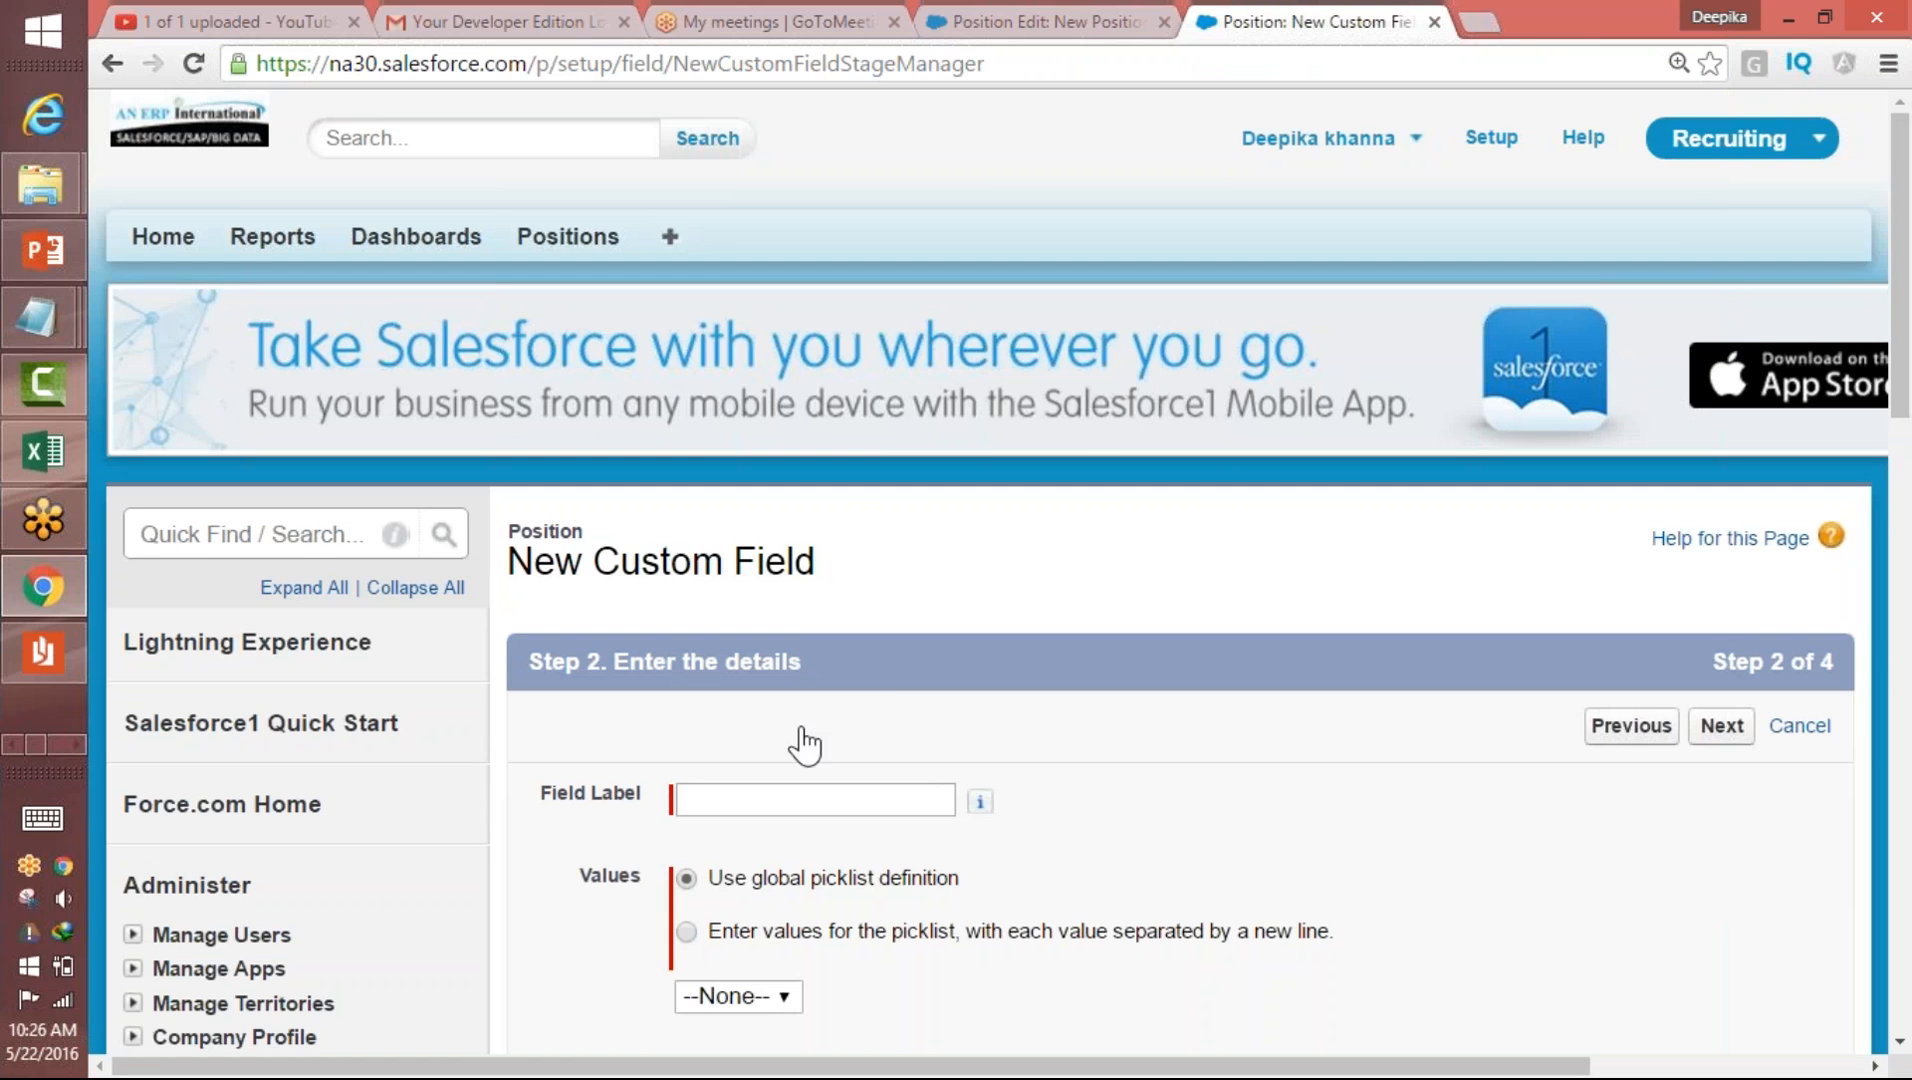
- Label the new picklist field Job Level and choose to enter its values directly, one per line
click(756, 796)
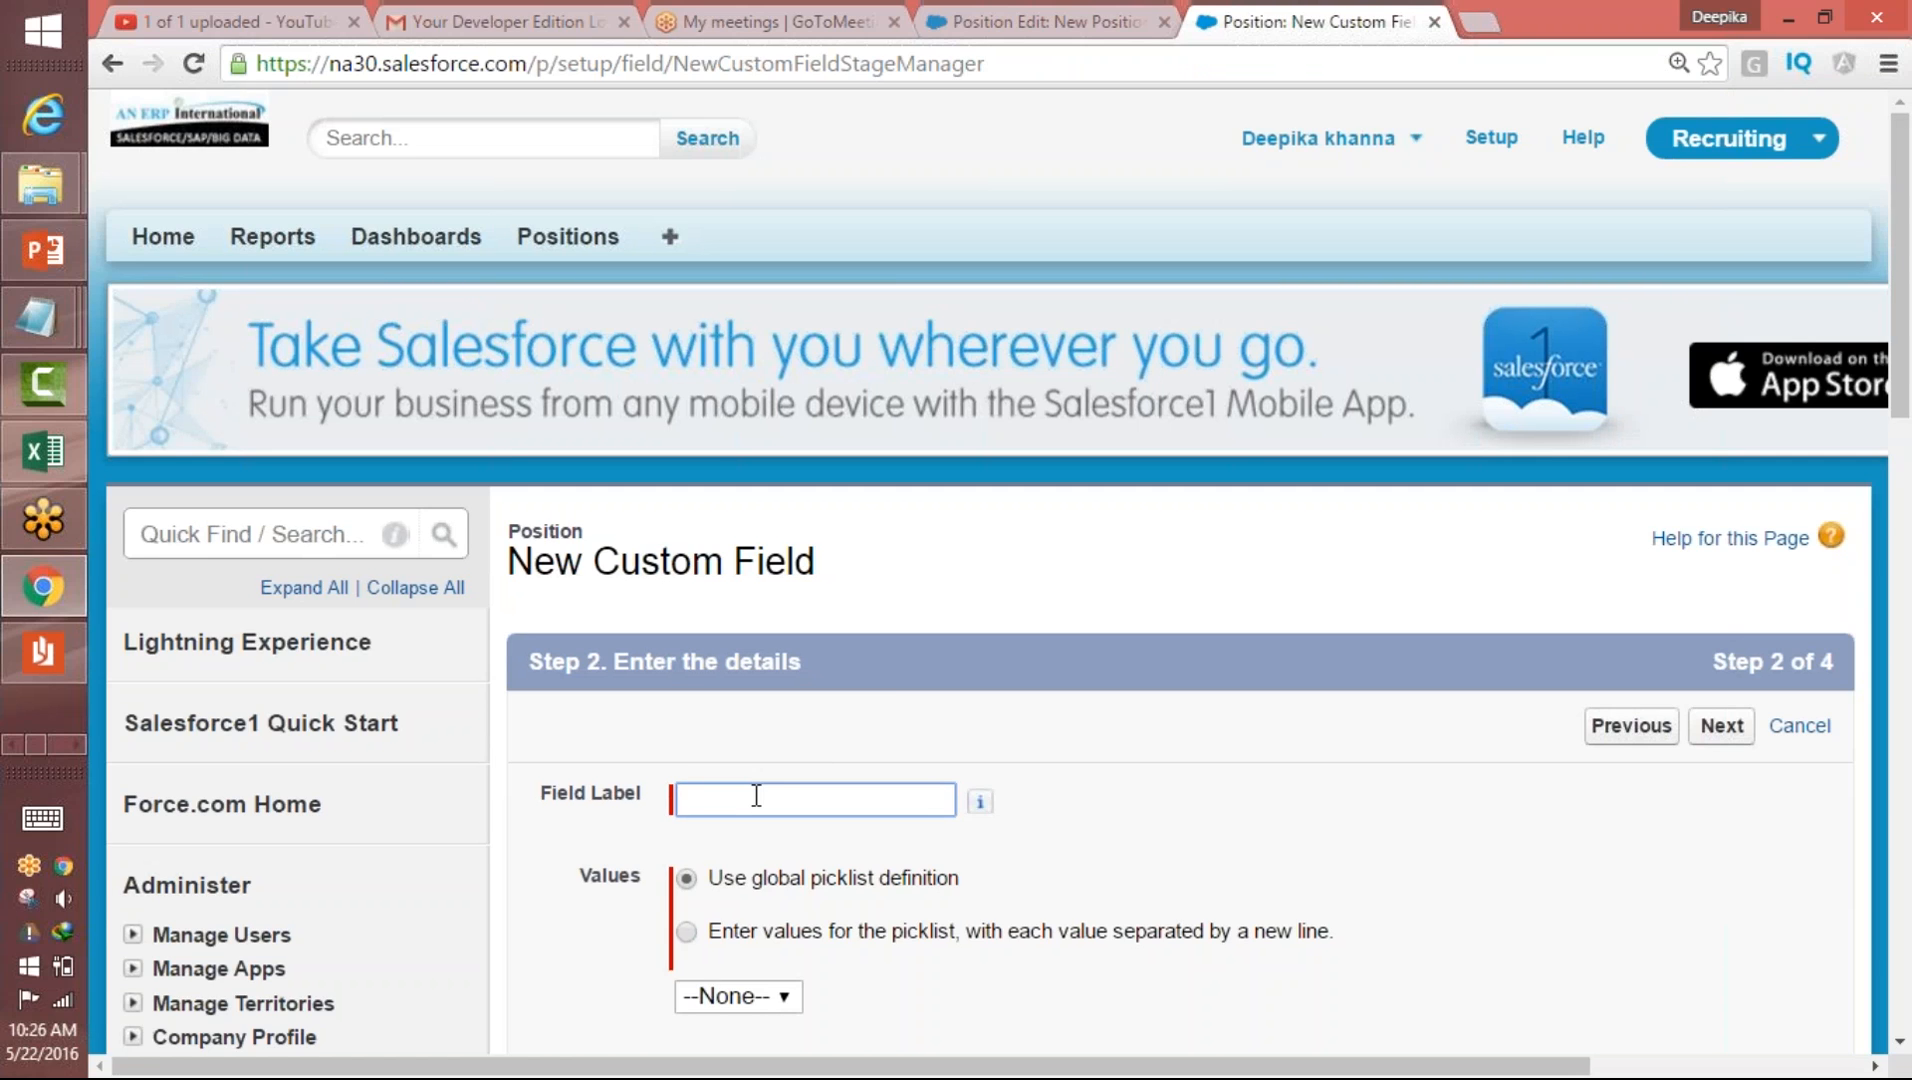
text(J)
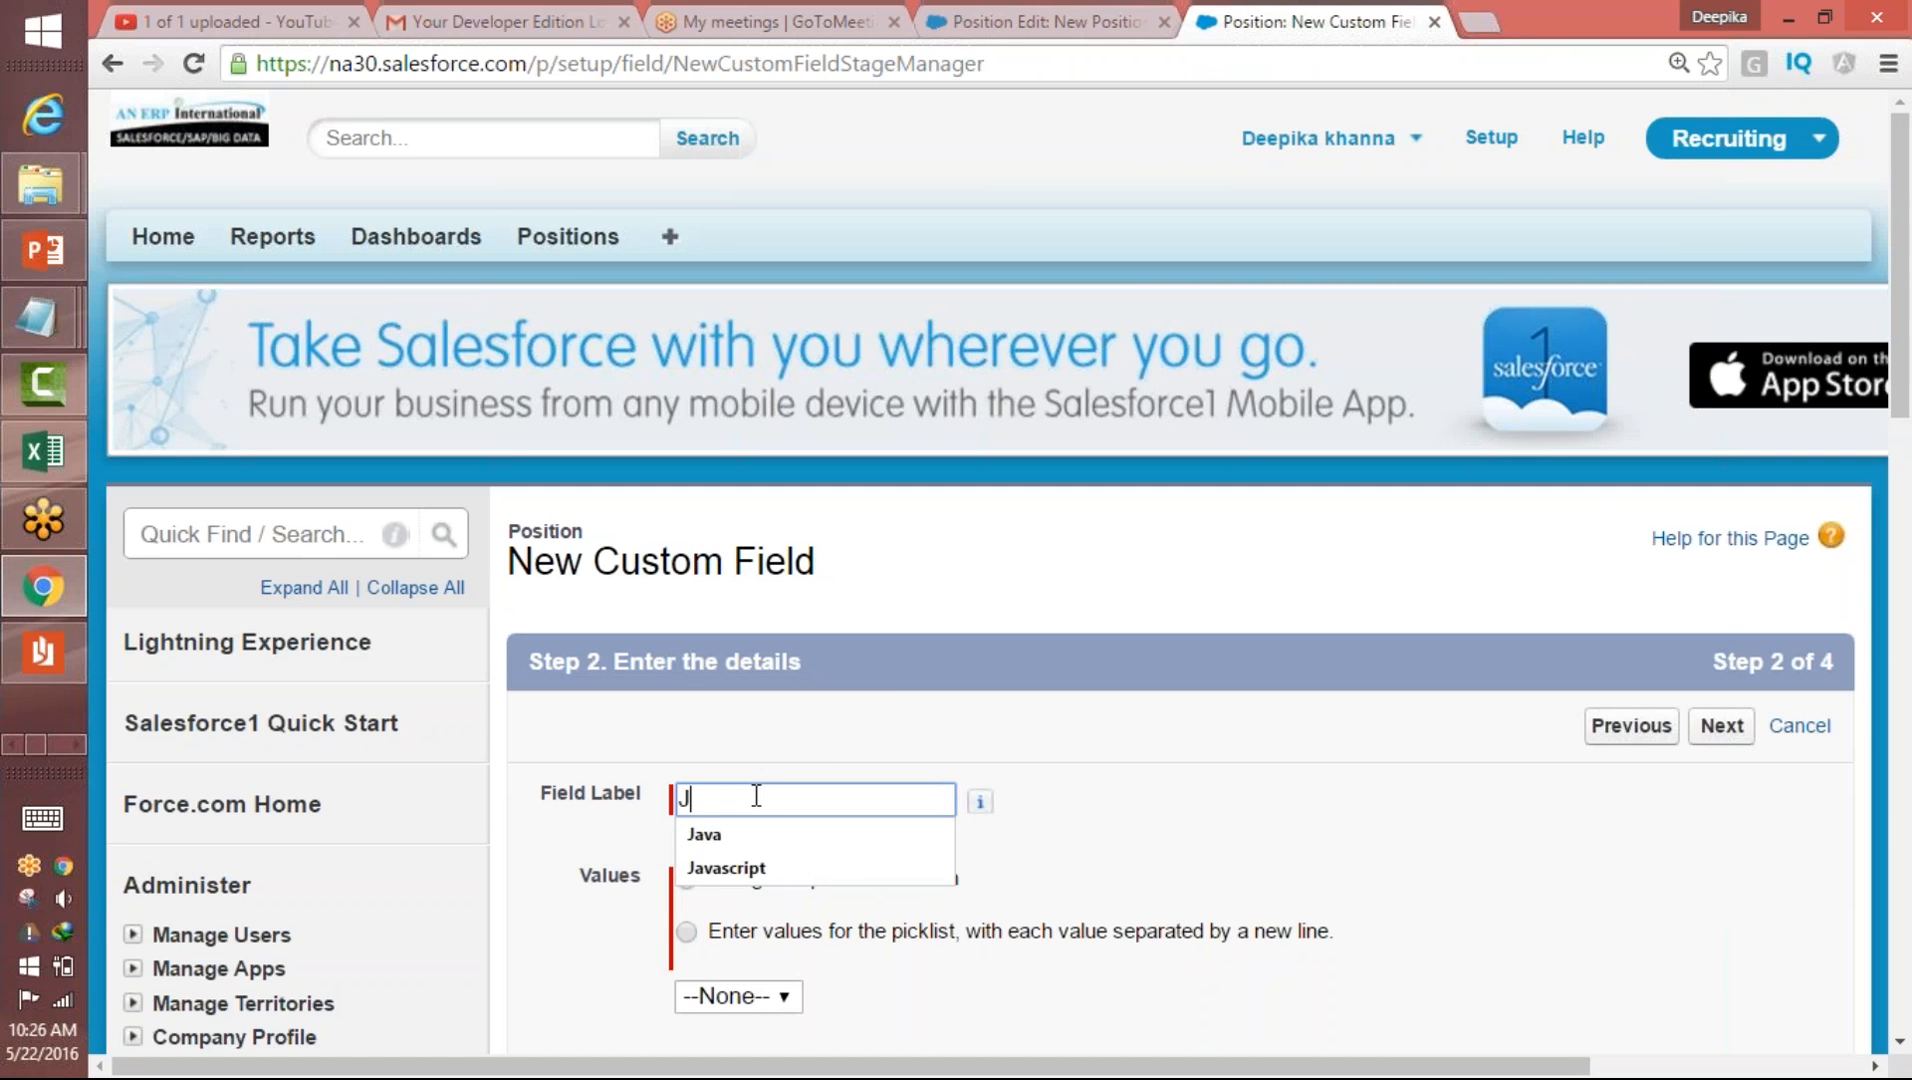
text(ob Le)
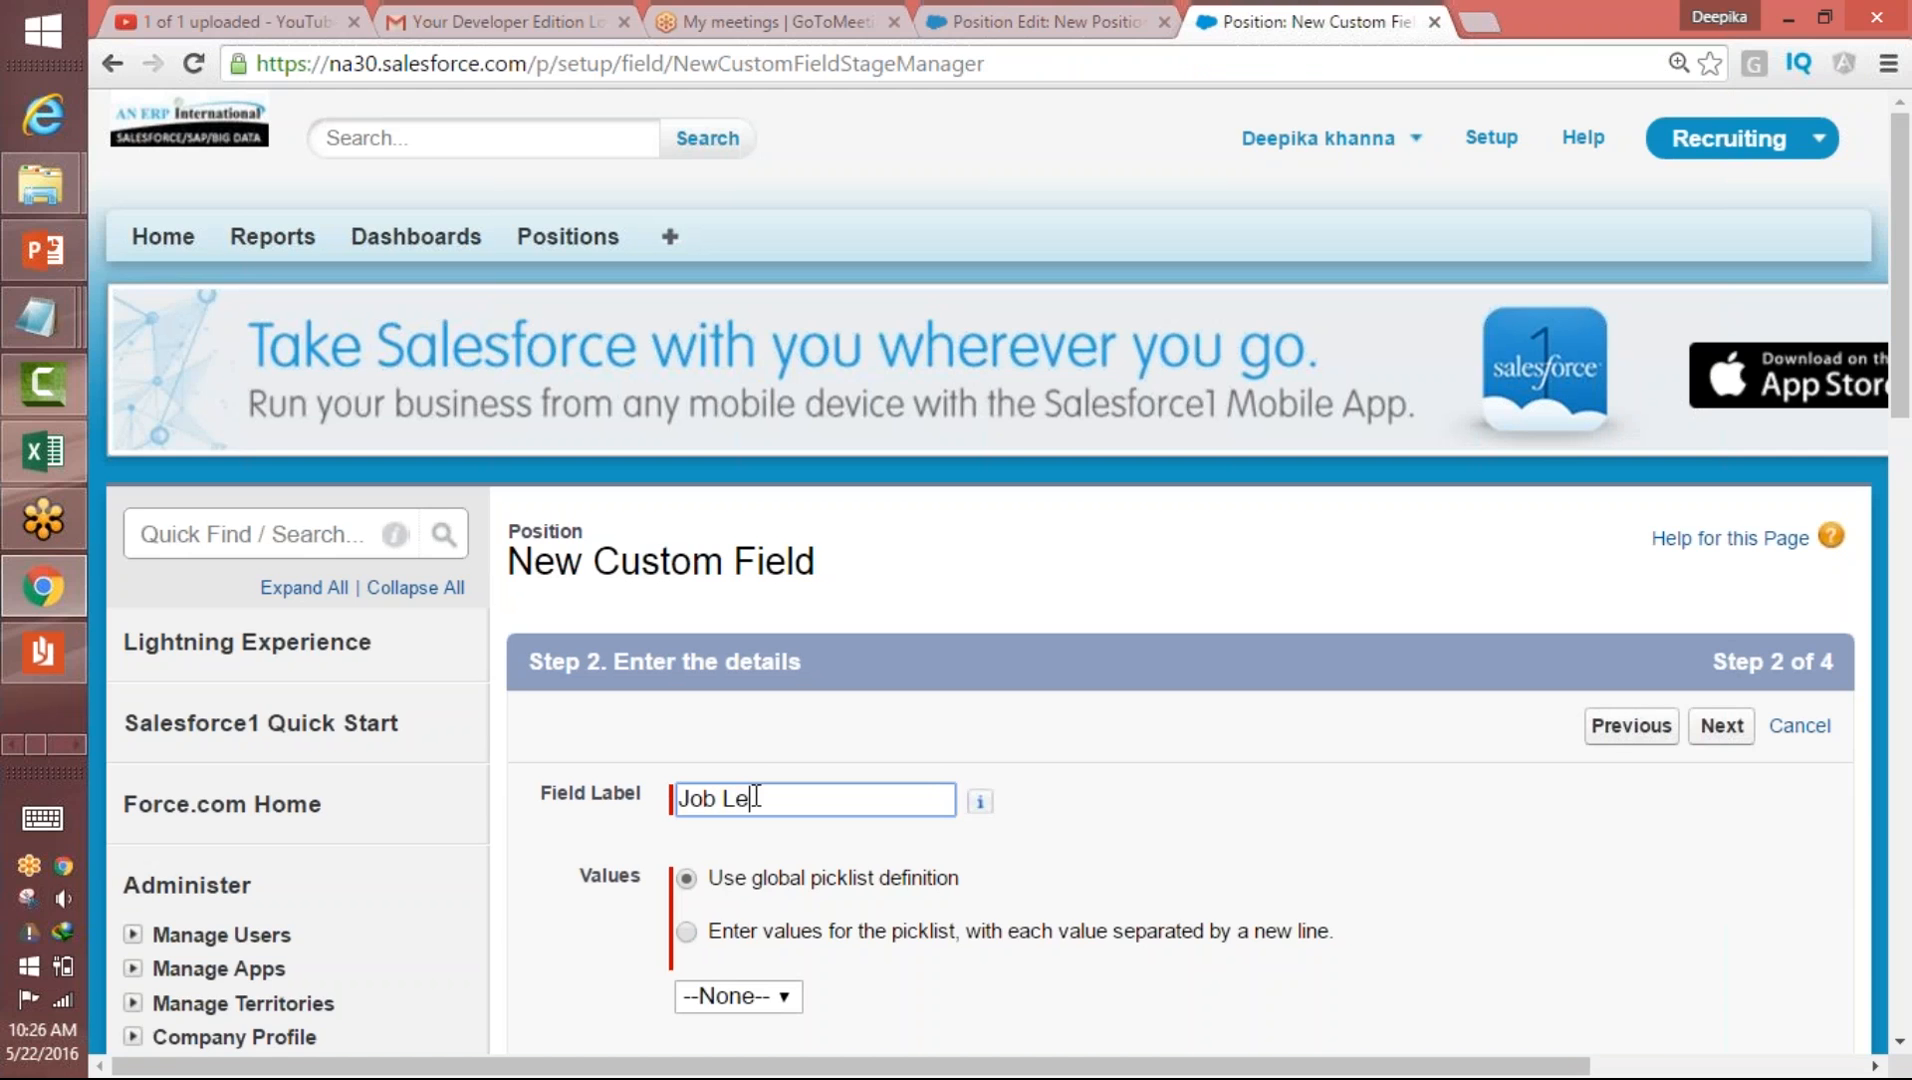
text(vel)
click(686, 932)
- Enter the first Job Level picklist values FN-100, FN-200, FN-300 and FN-400 on separate lines
drag(1902, 418, 1858, 510)
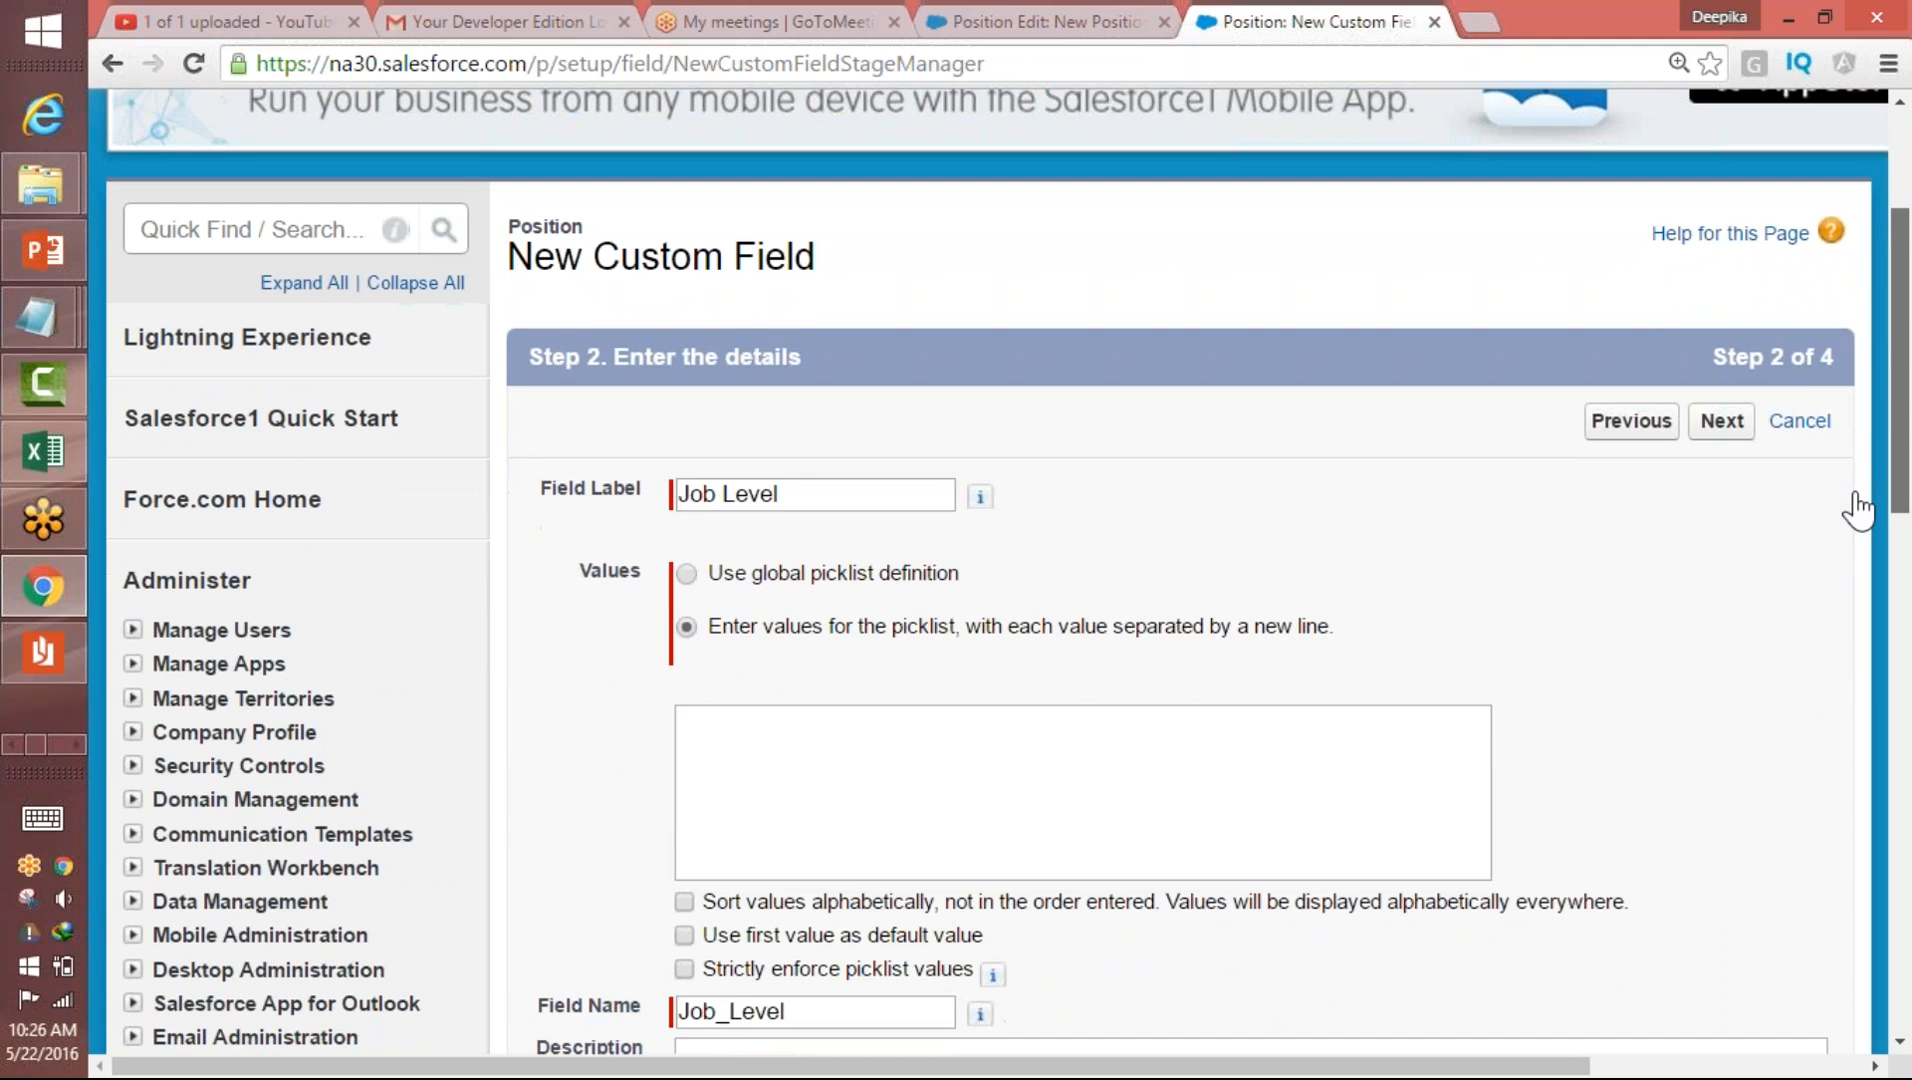
click(1068, 719)
text(FN-100)
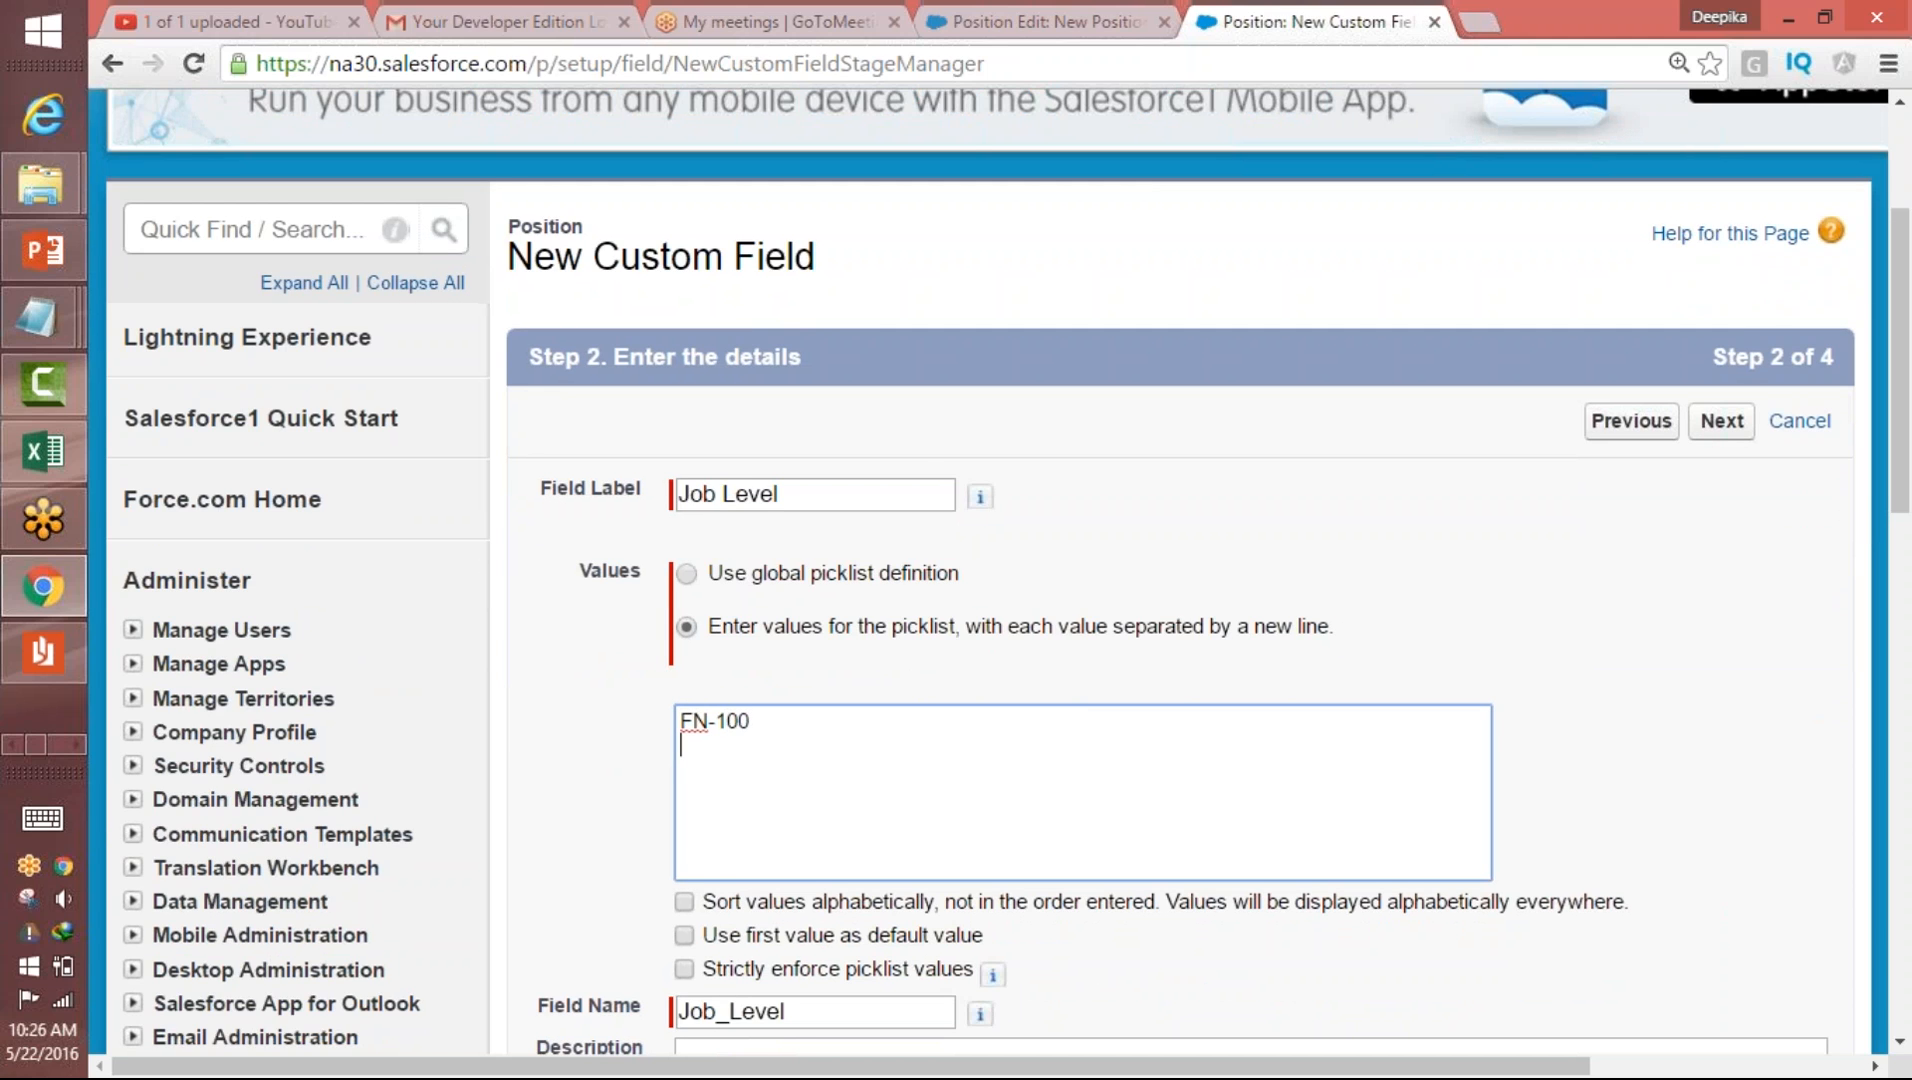
key(Return)
text(FN-200)
key(Return)
text(FN-300 FN-400)
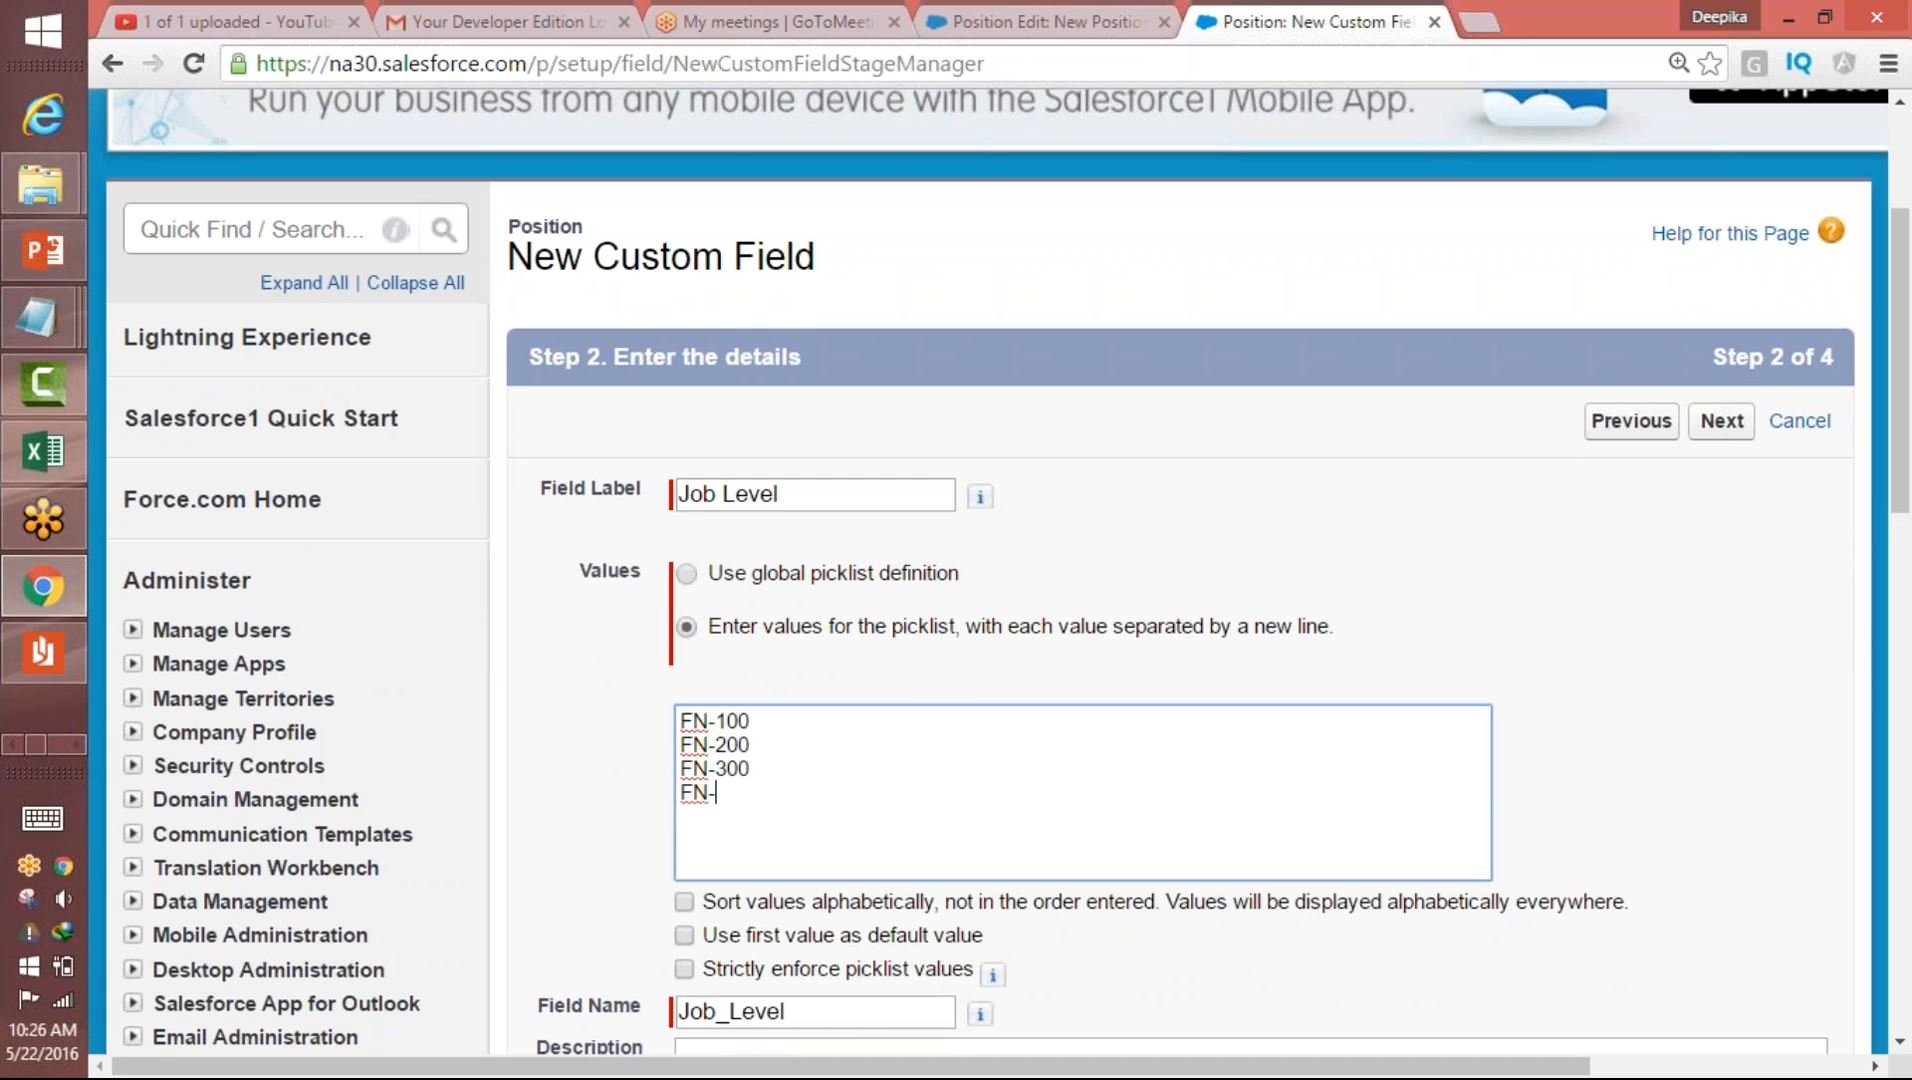
- Duplicate the four FN values below the list and change the copies to HR-100, HR-200, HR-300 and HR-400
drag(752, 792, 659, 693)
key(ctrl+c)
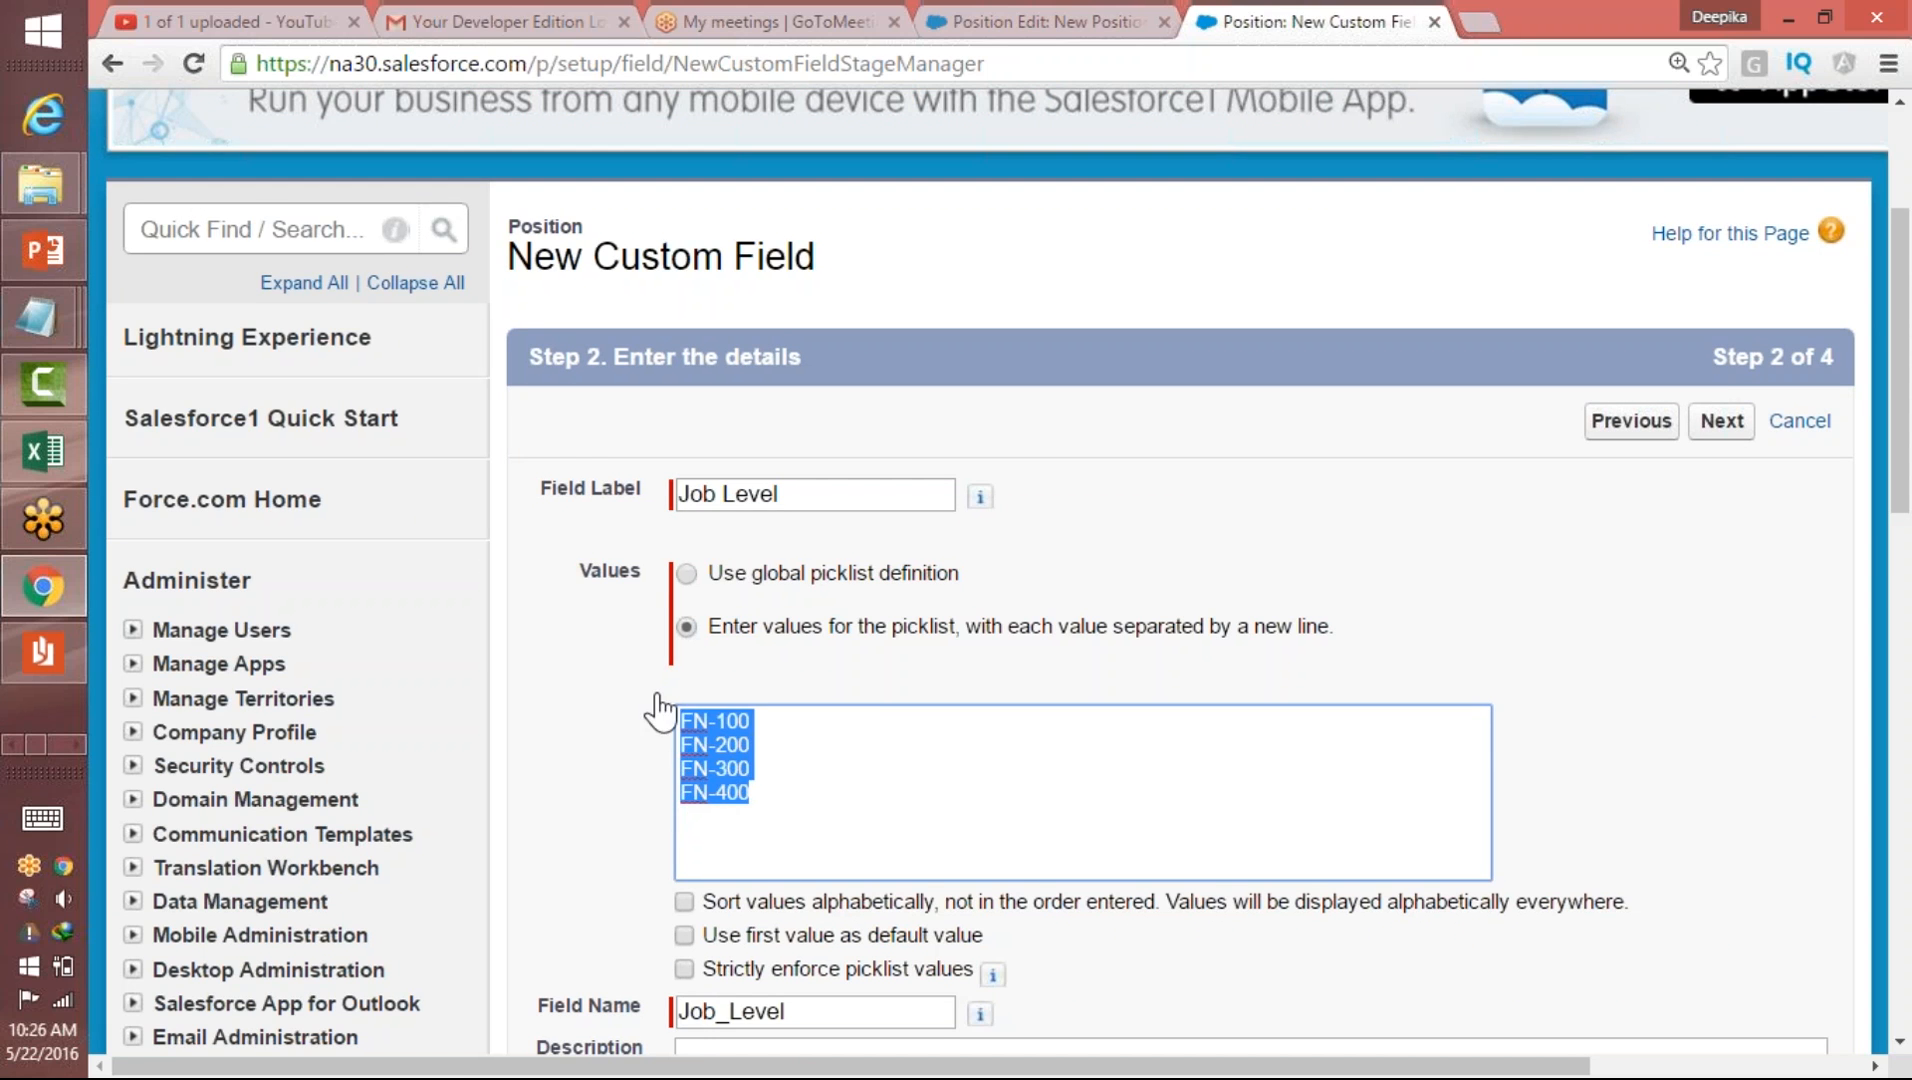
click(756, 820)
key(ctrl+v)
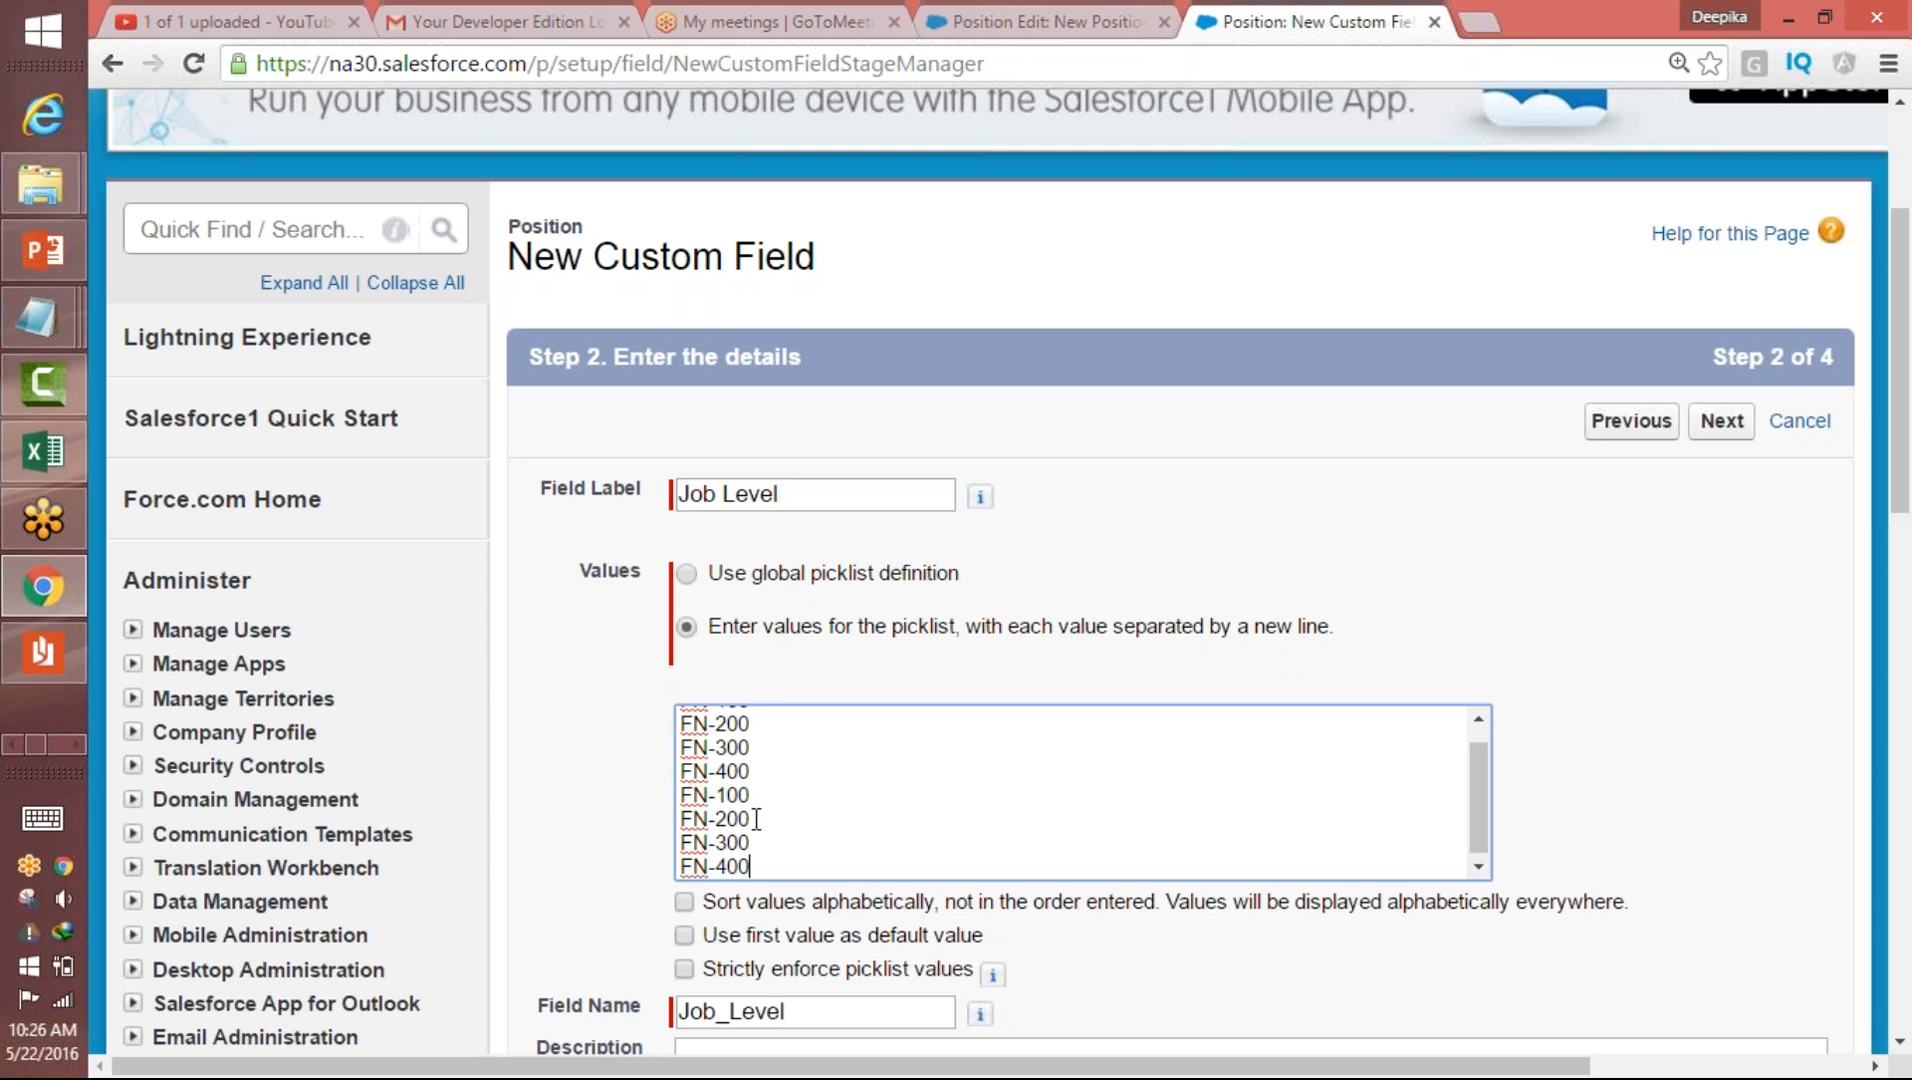
drag(717, 795, 685, 798)
text(HR)
text(-)
drag(711, 818, 680, 842)
text(HRHR)
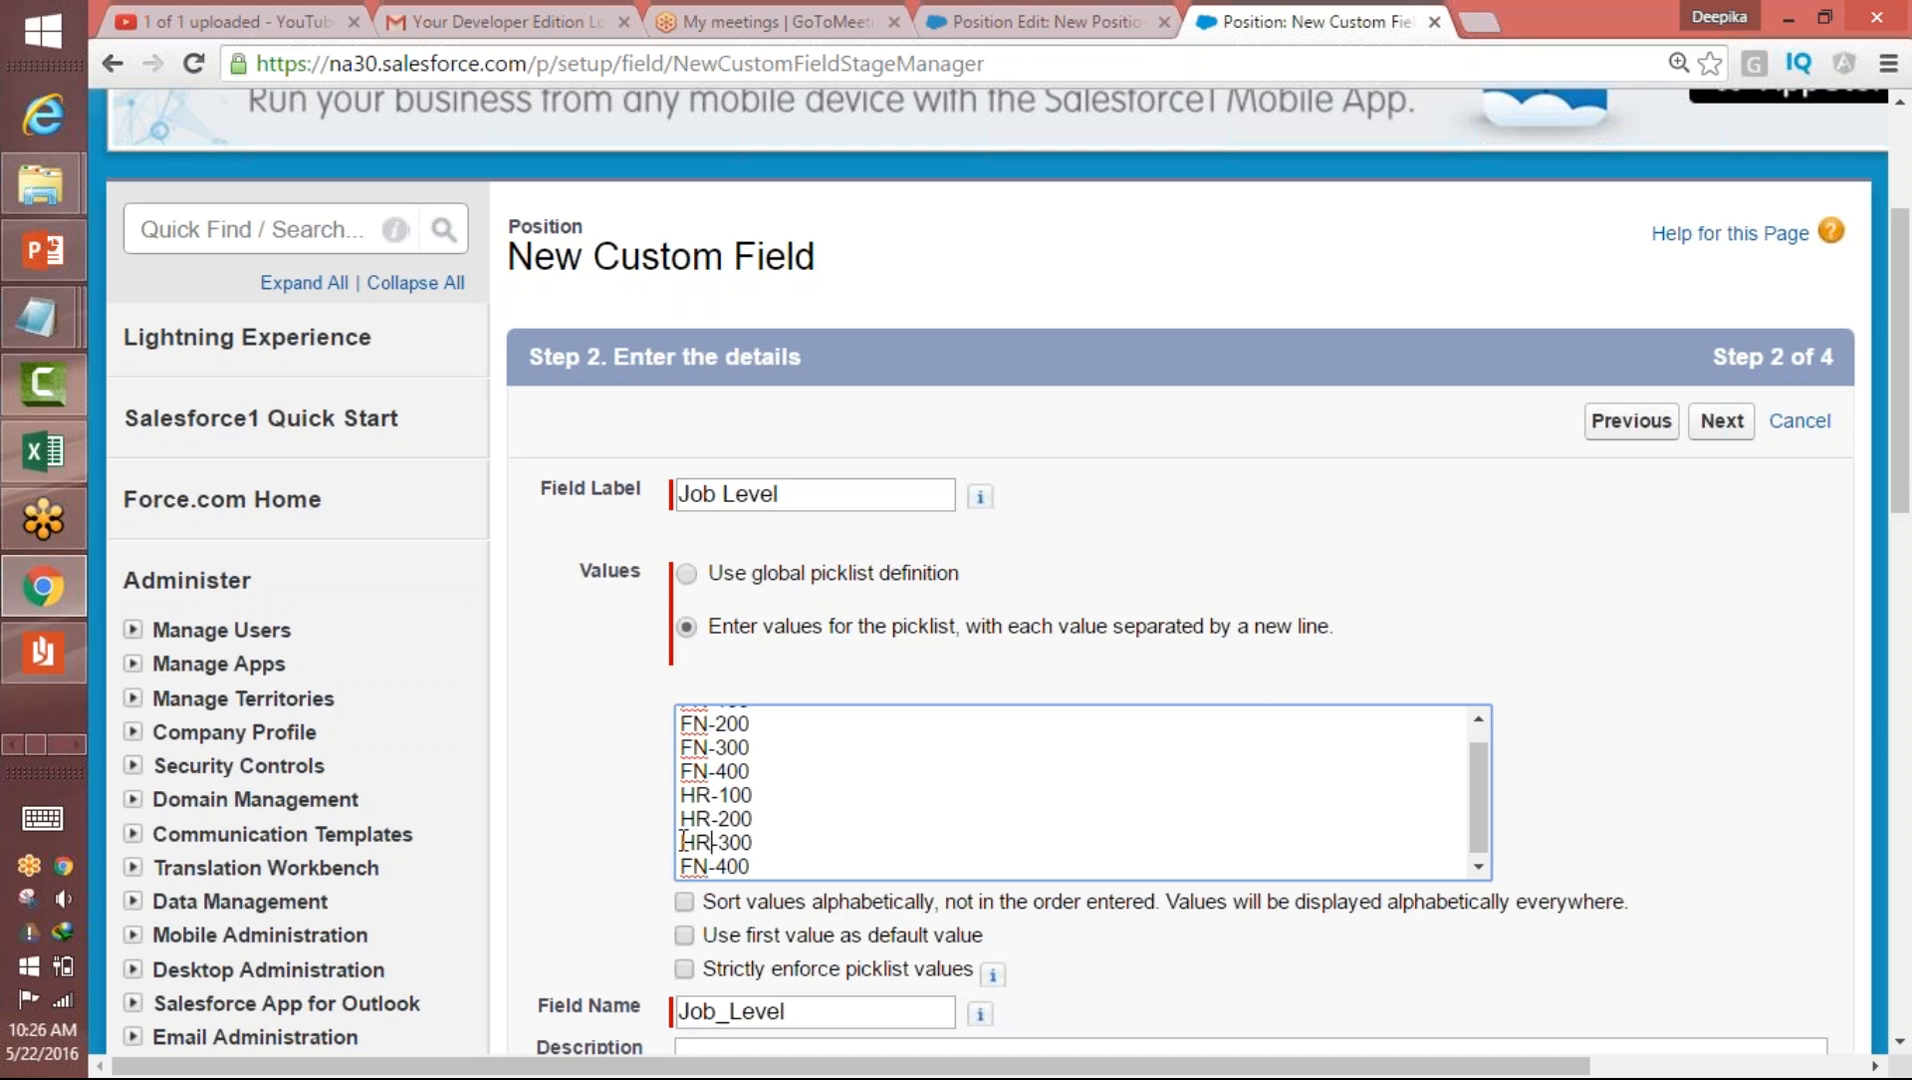
drag(711, 866, 680, 867)
text(HR)
- Add another copy of the FN values under HR-400 and change it to IT-100, IT-200, IT-300 and IT-400
key(Return)
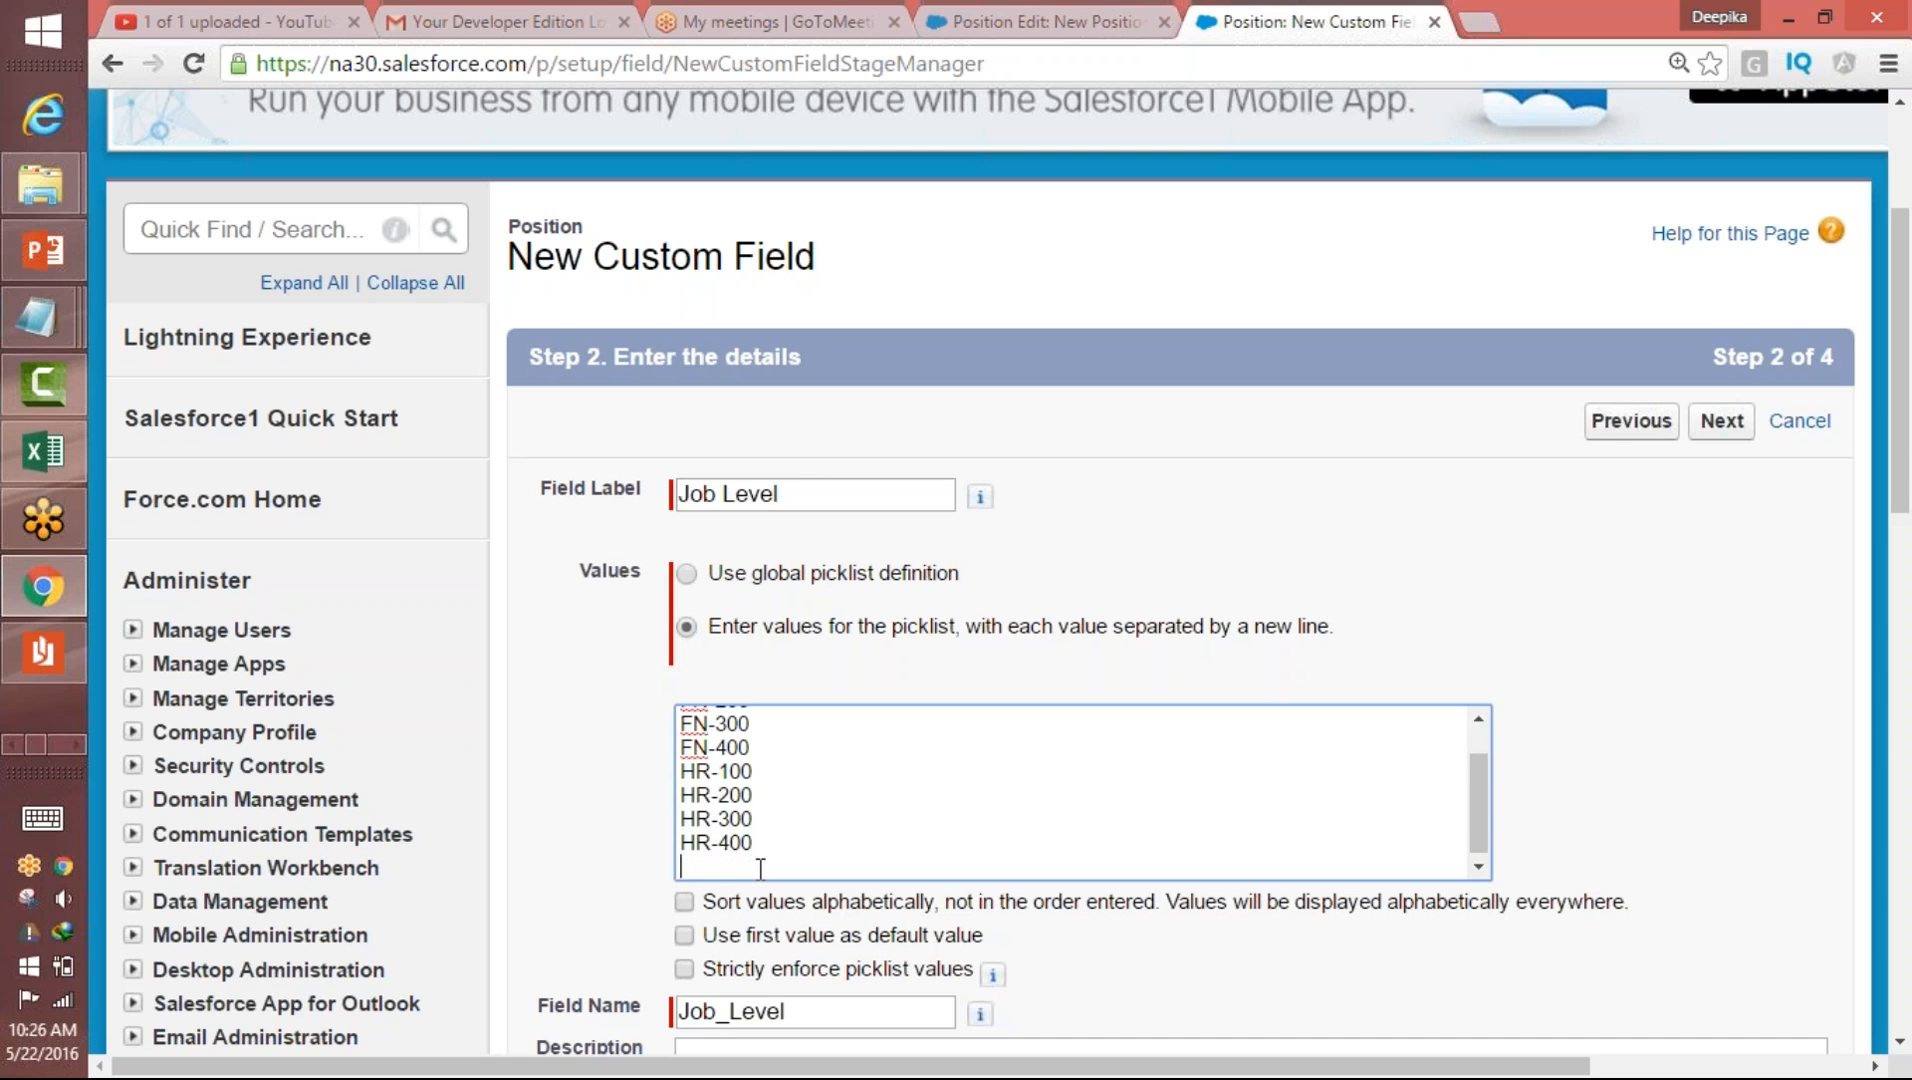
key(ctrl+v)
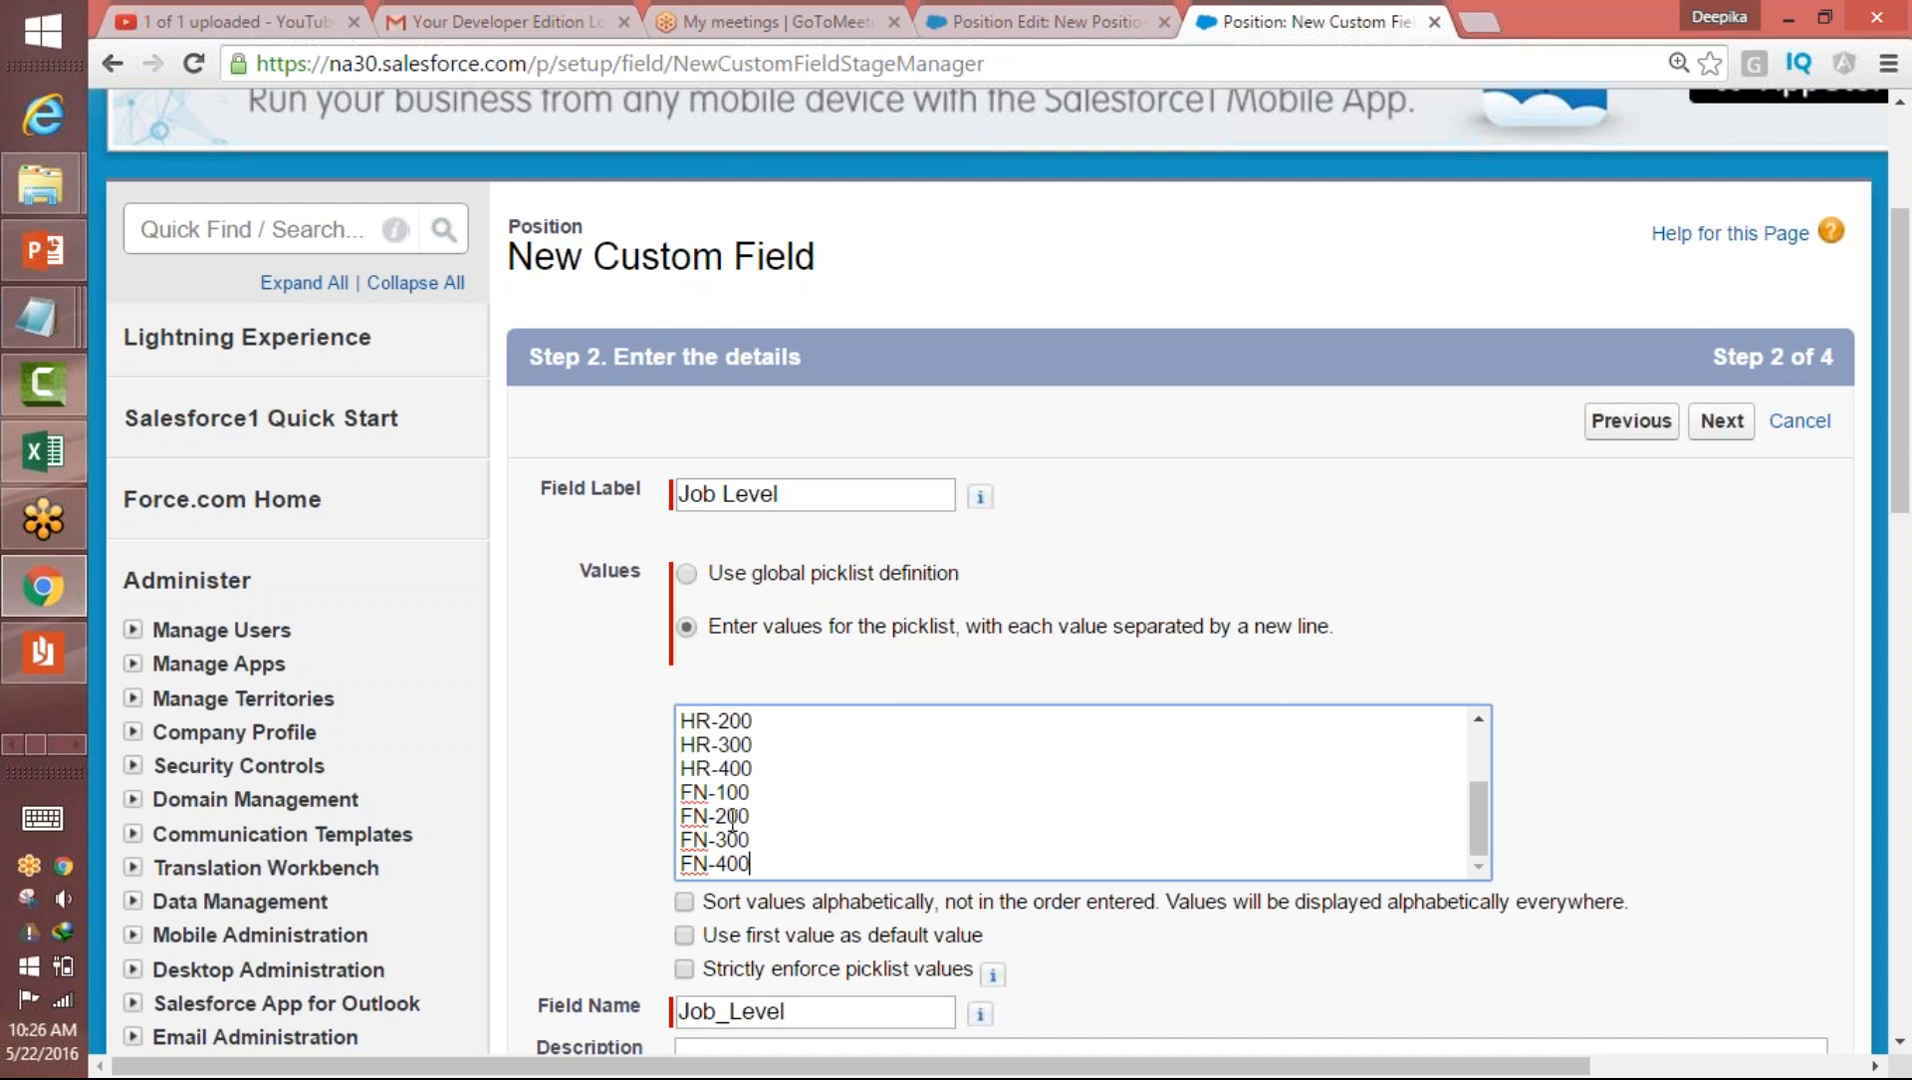
drag(710, 792, 680, 863)
text(IT)
text(IT)
text(IT)
text(I)
text(T)
key(End)
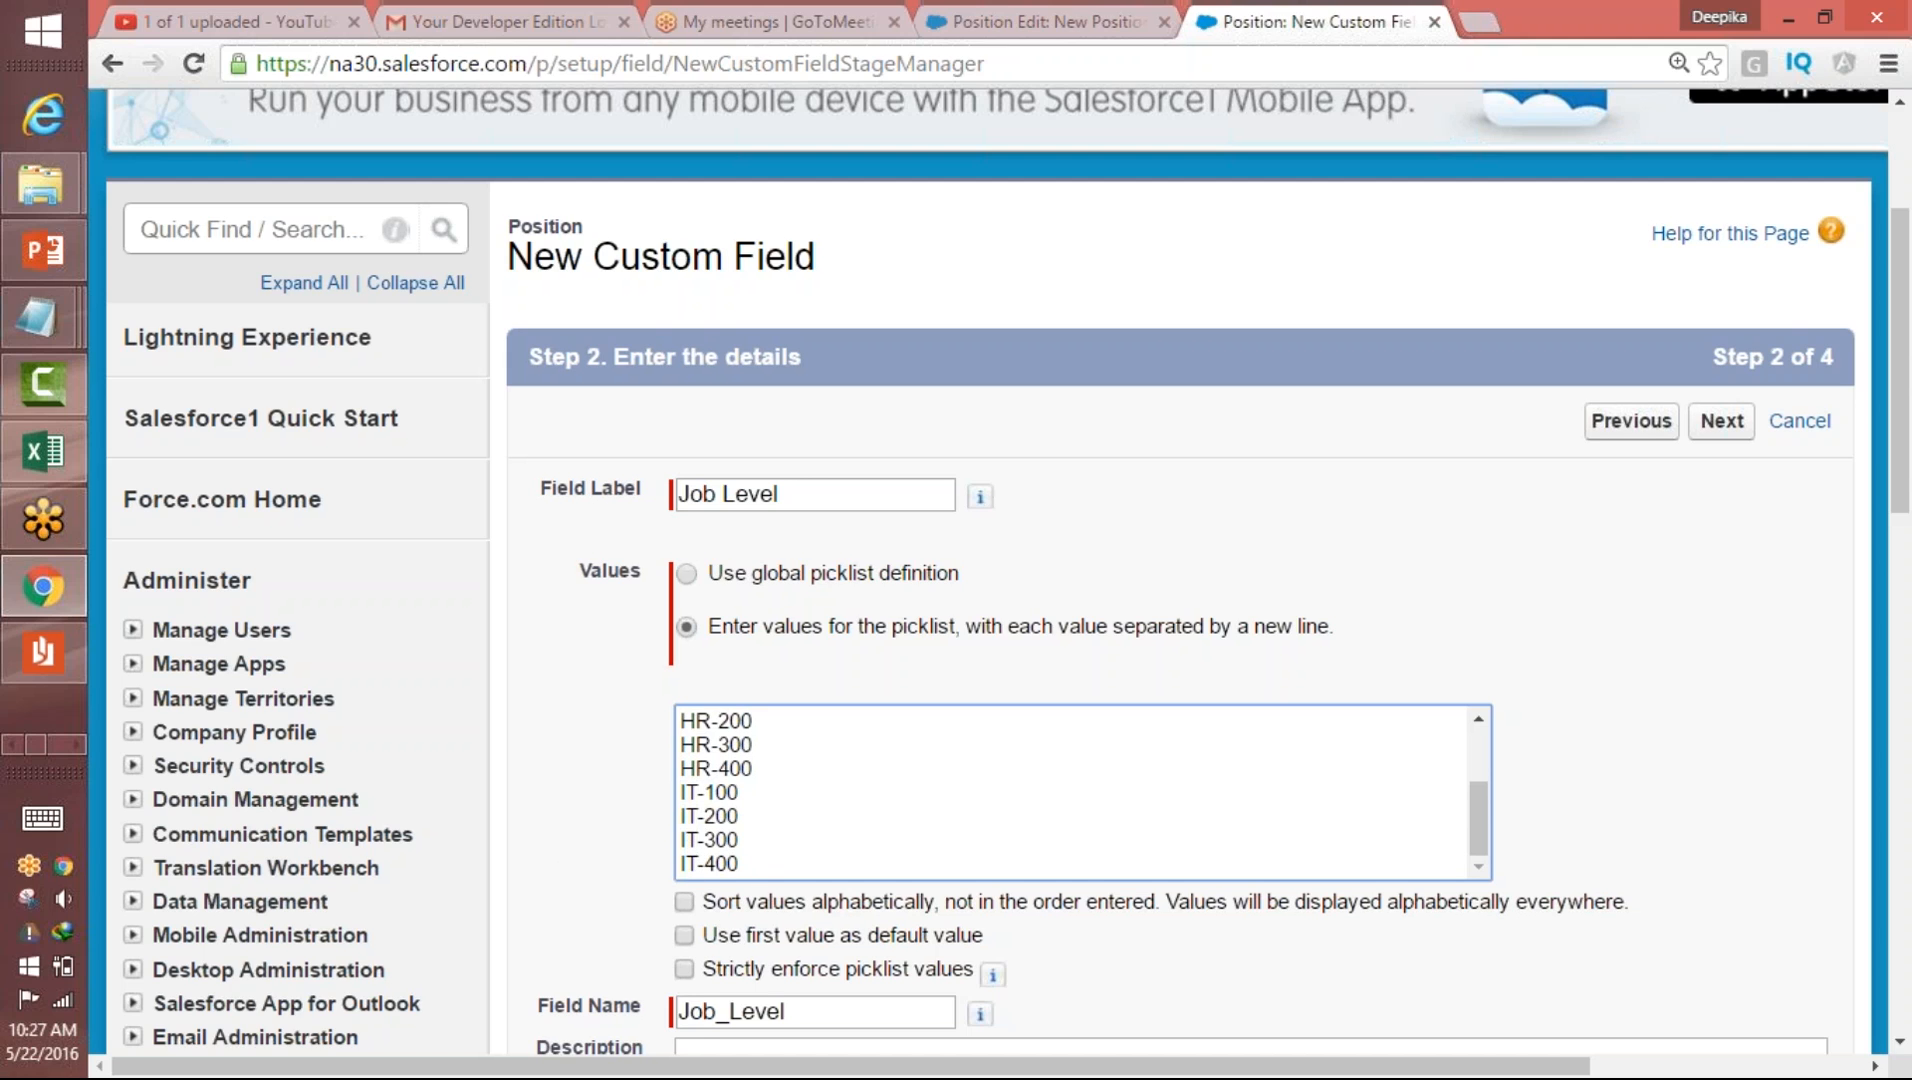
- Append another copy of the FN values after IT-400 and rename them RO-100, RO-200, RO-300 and RO-400
key(Return)
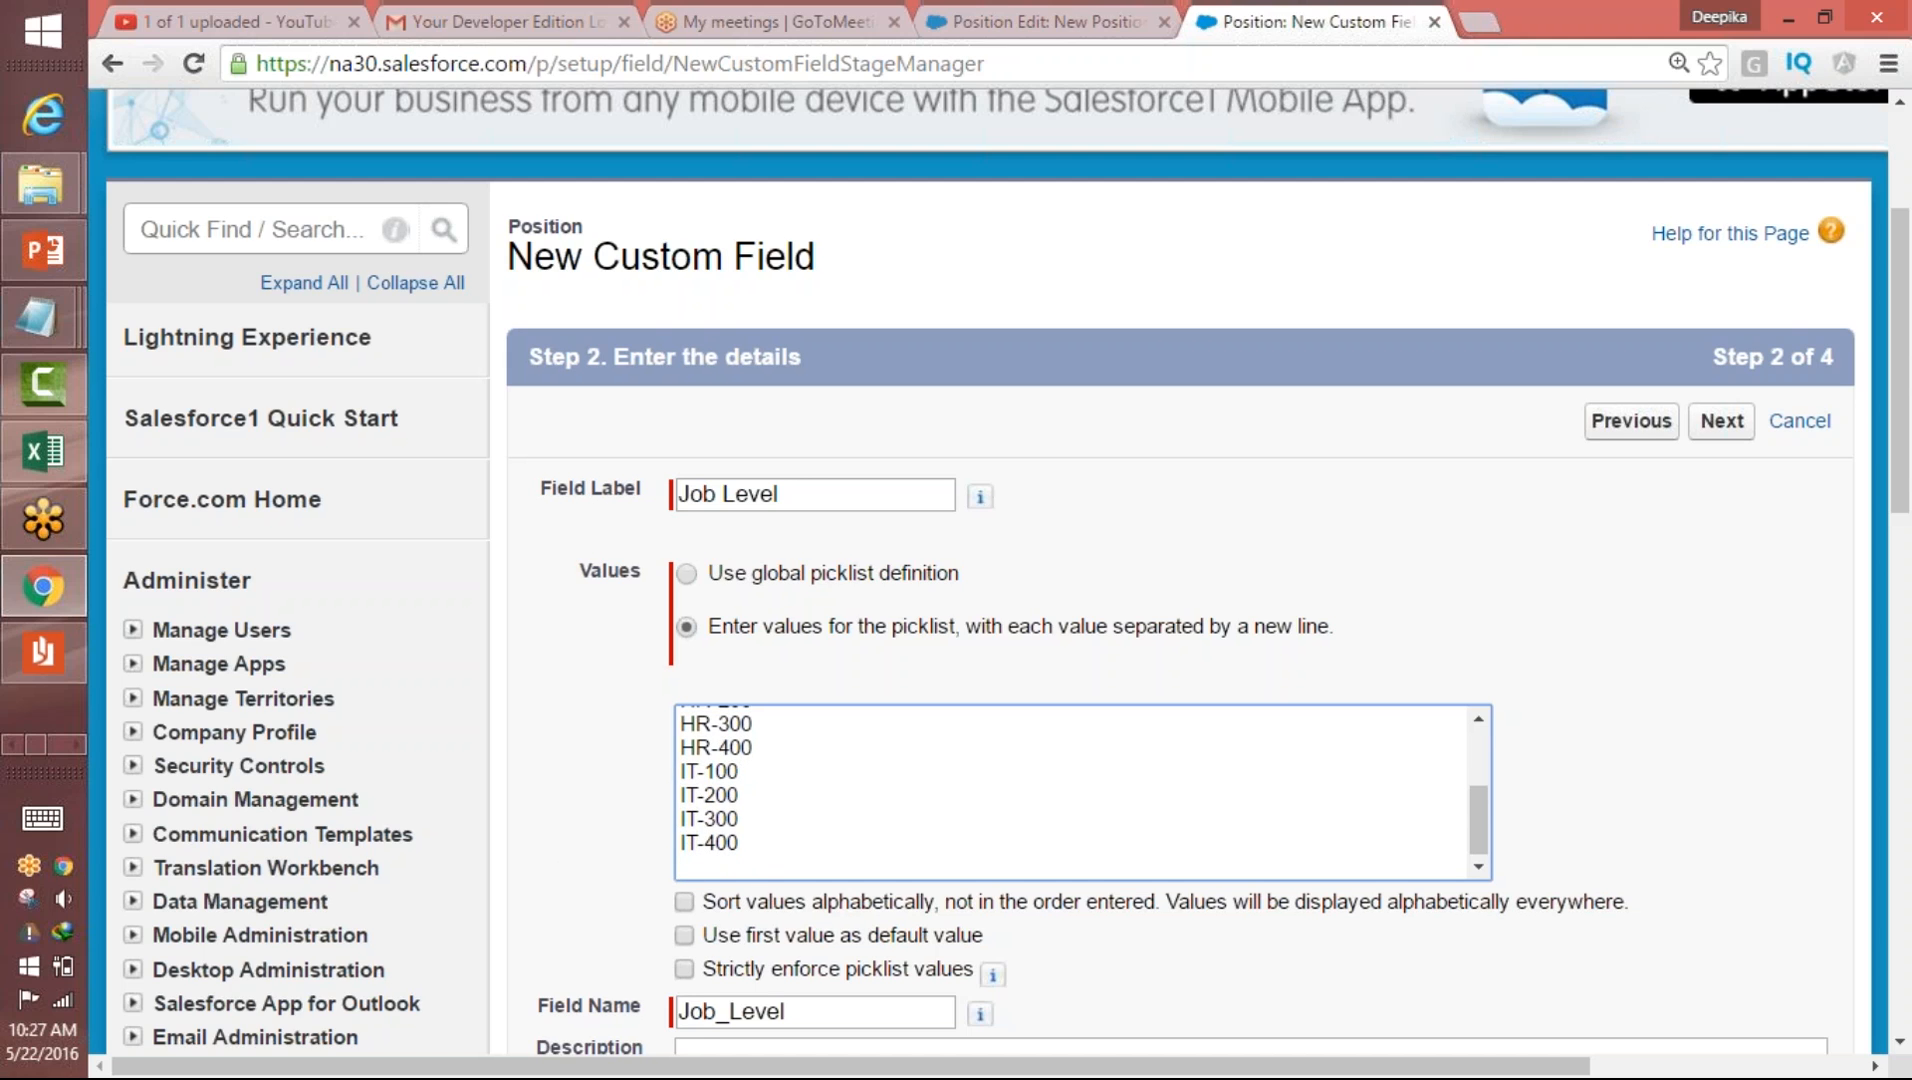
text(R)
key(BackSpace)
key(ctrl+v)
drag(708, 792, 679, 863)
text(RORORORo)
key(BackSpace)
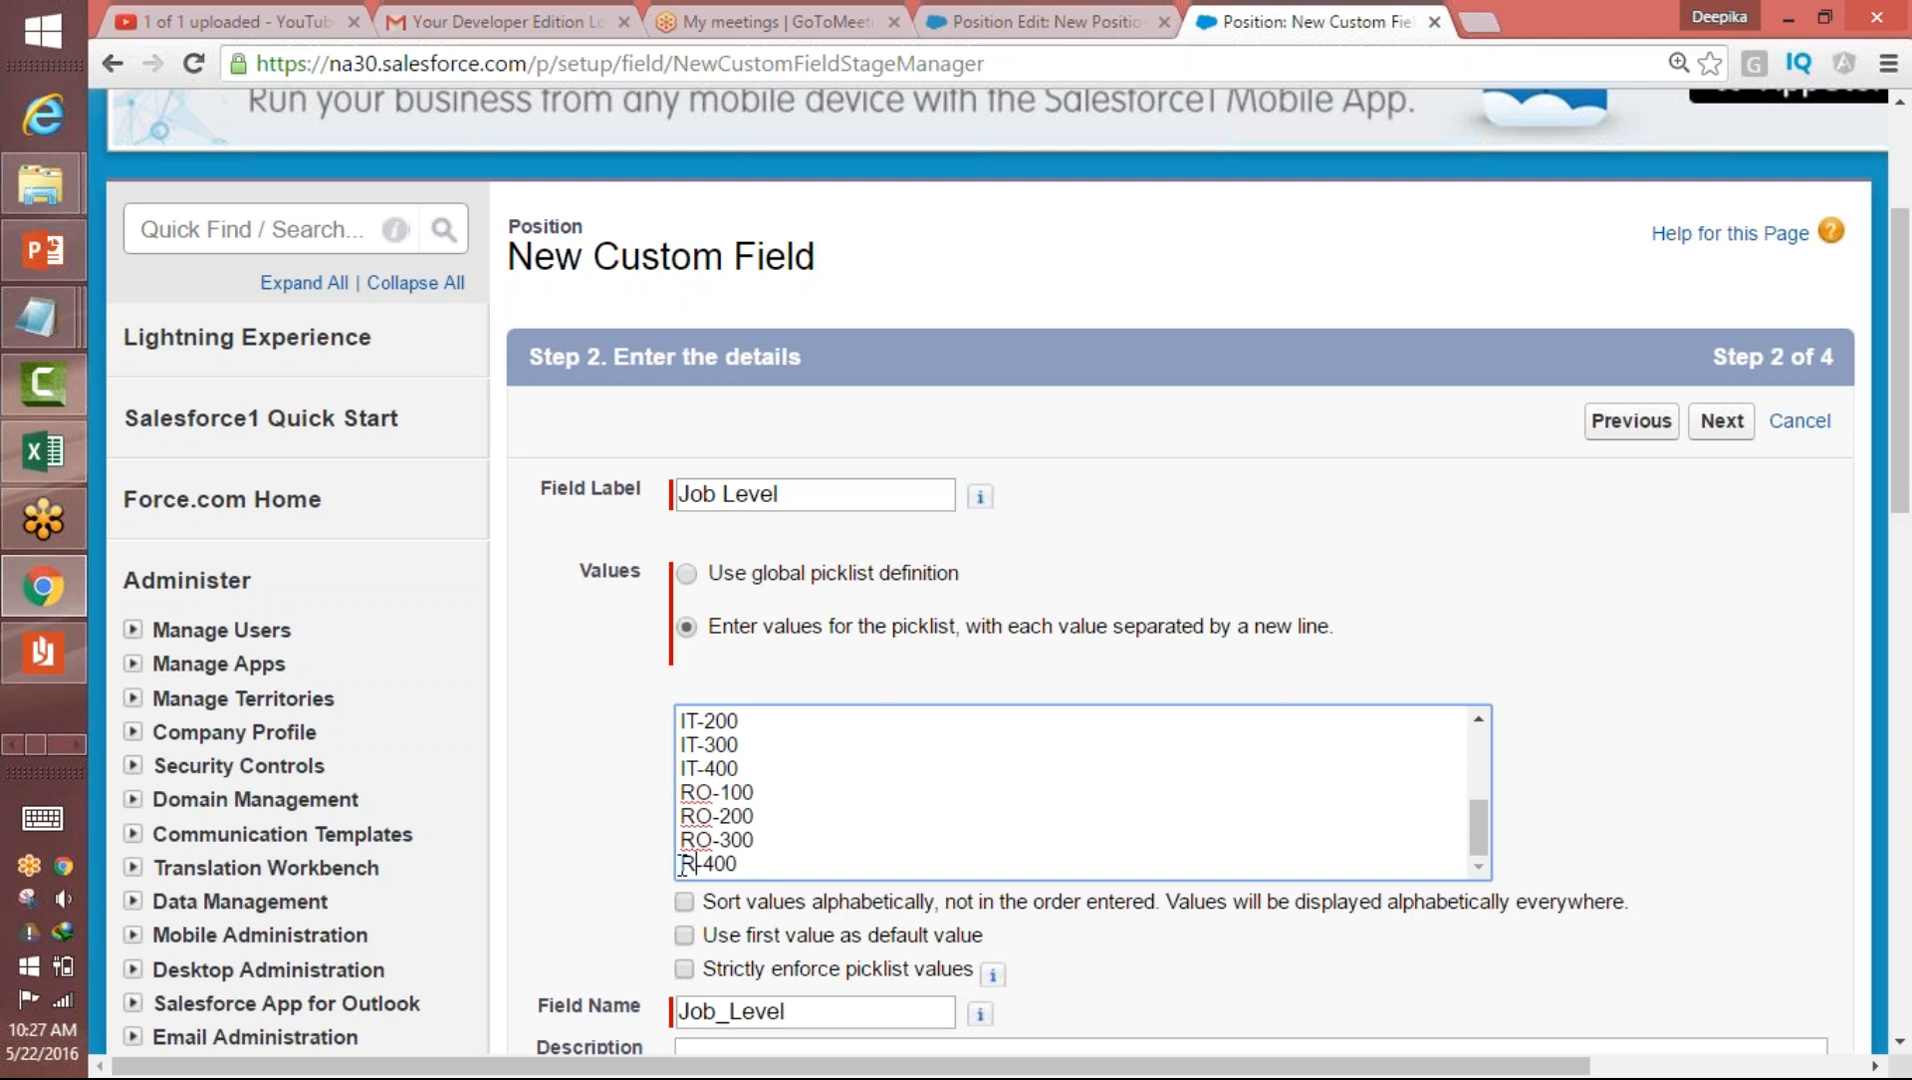
text(O)
click(794, 866)
- Append another copy of the FN values after RO-400 and rename them WH-100, WH-200, WH-300 and WH-400
key(Return)
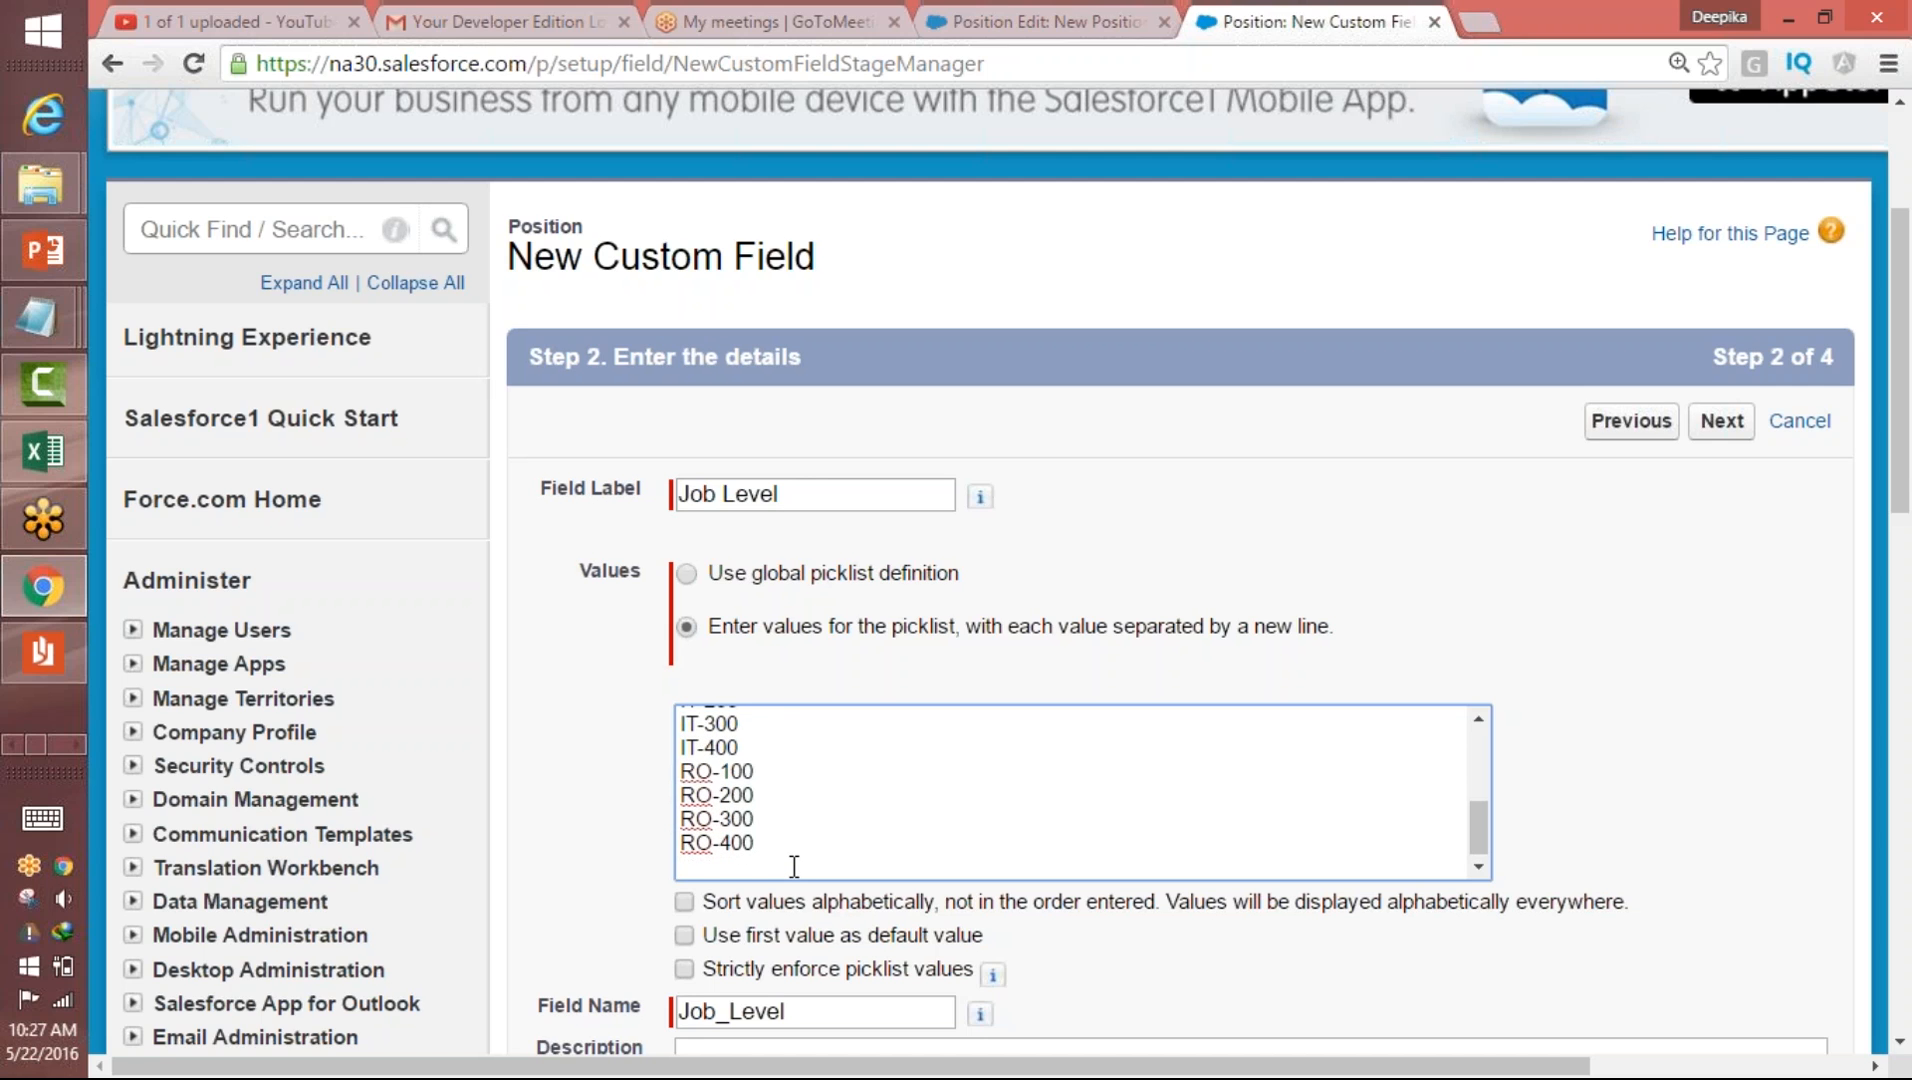
key(ctrl+v)
double_click(692, 792)
text(WH)
double_click(670, 812)
text(WH)
double_click(710, 840)
text(WH)
double_click(680, 864)
text(Wh)
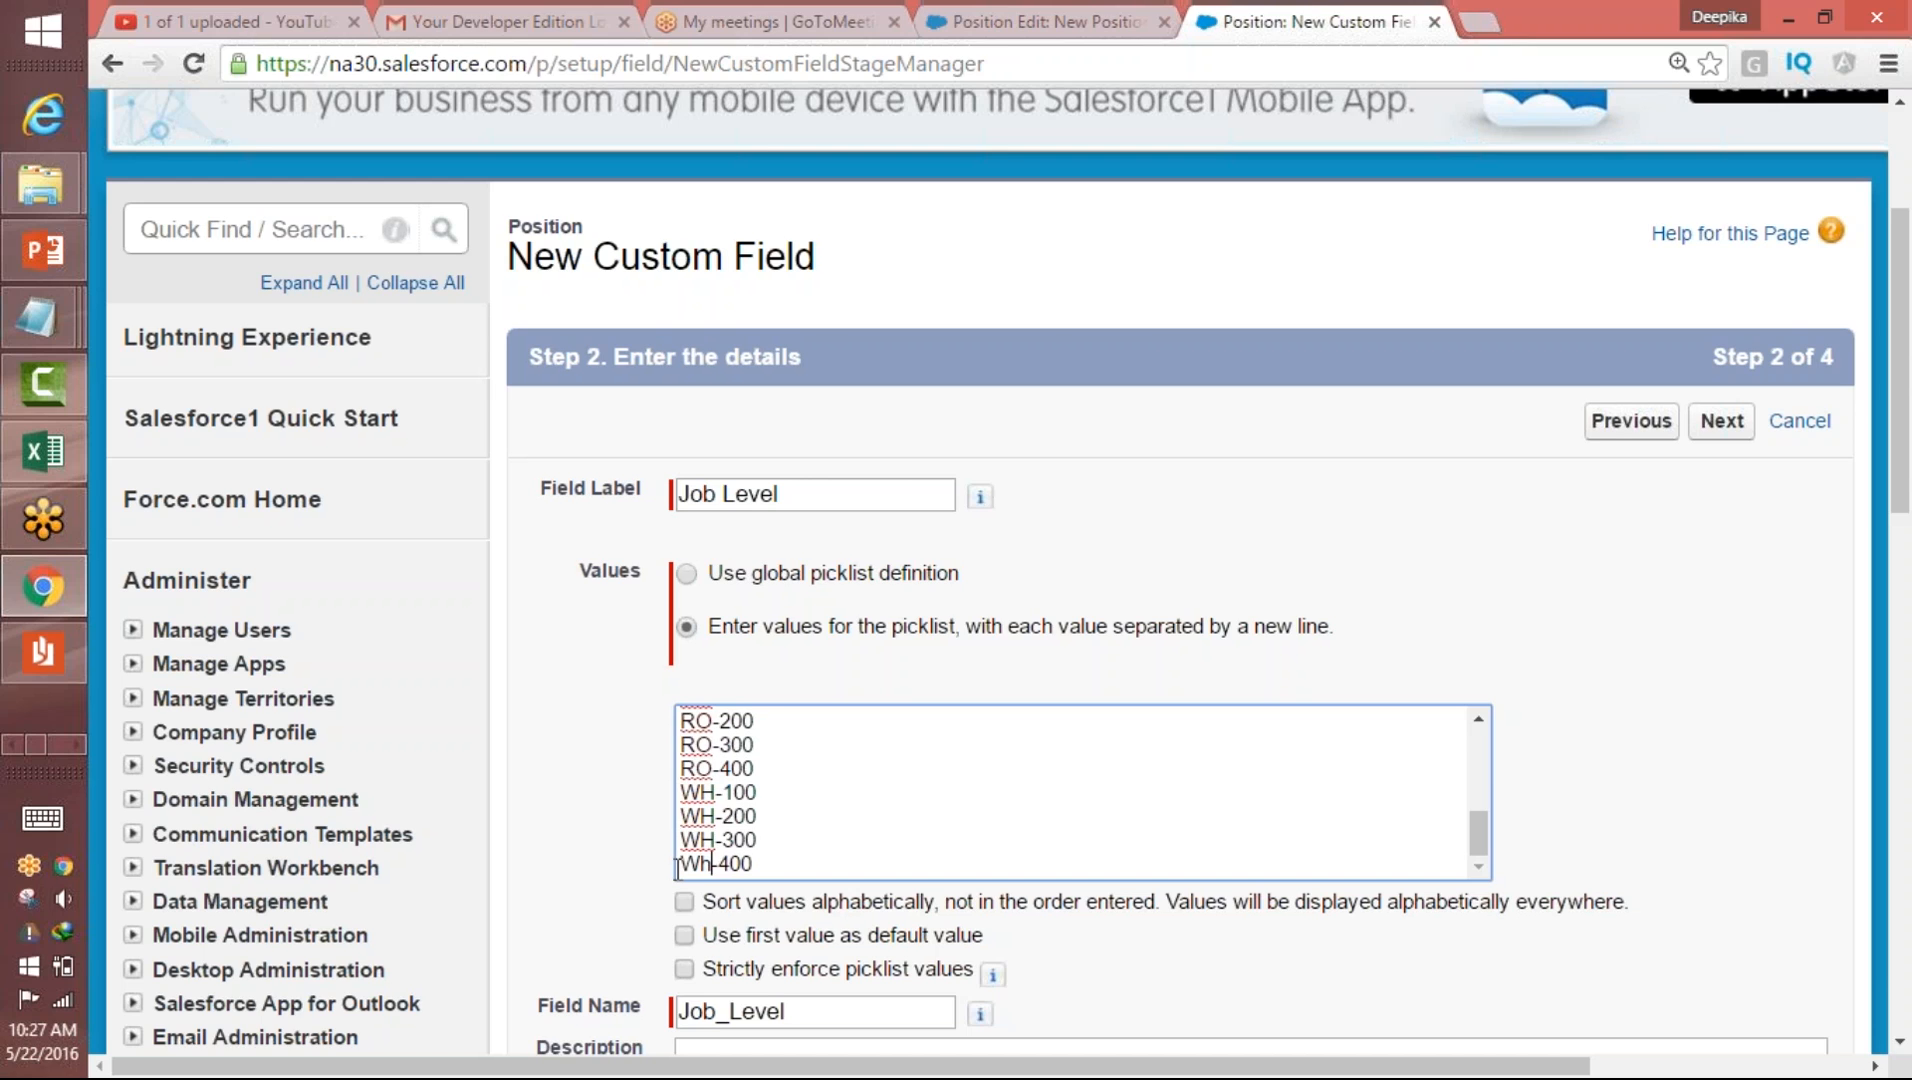
key(BackSpace)
text(H)
- Append a last copy of the FN values after WH-400 and rename them MC-100, MC-200, MC-300 and MC-400
click(760, 864)
key(Return)
key(ctrl+v)
double_click(705, 792)
text(M)
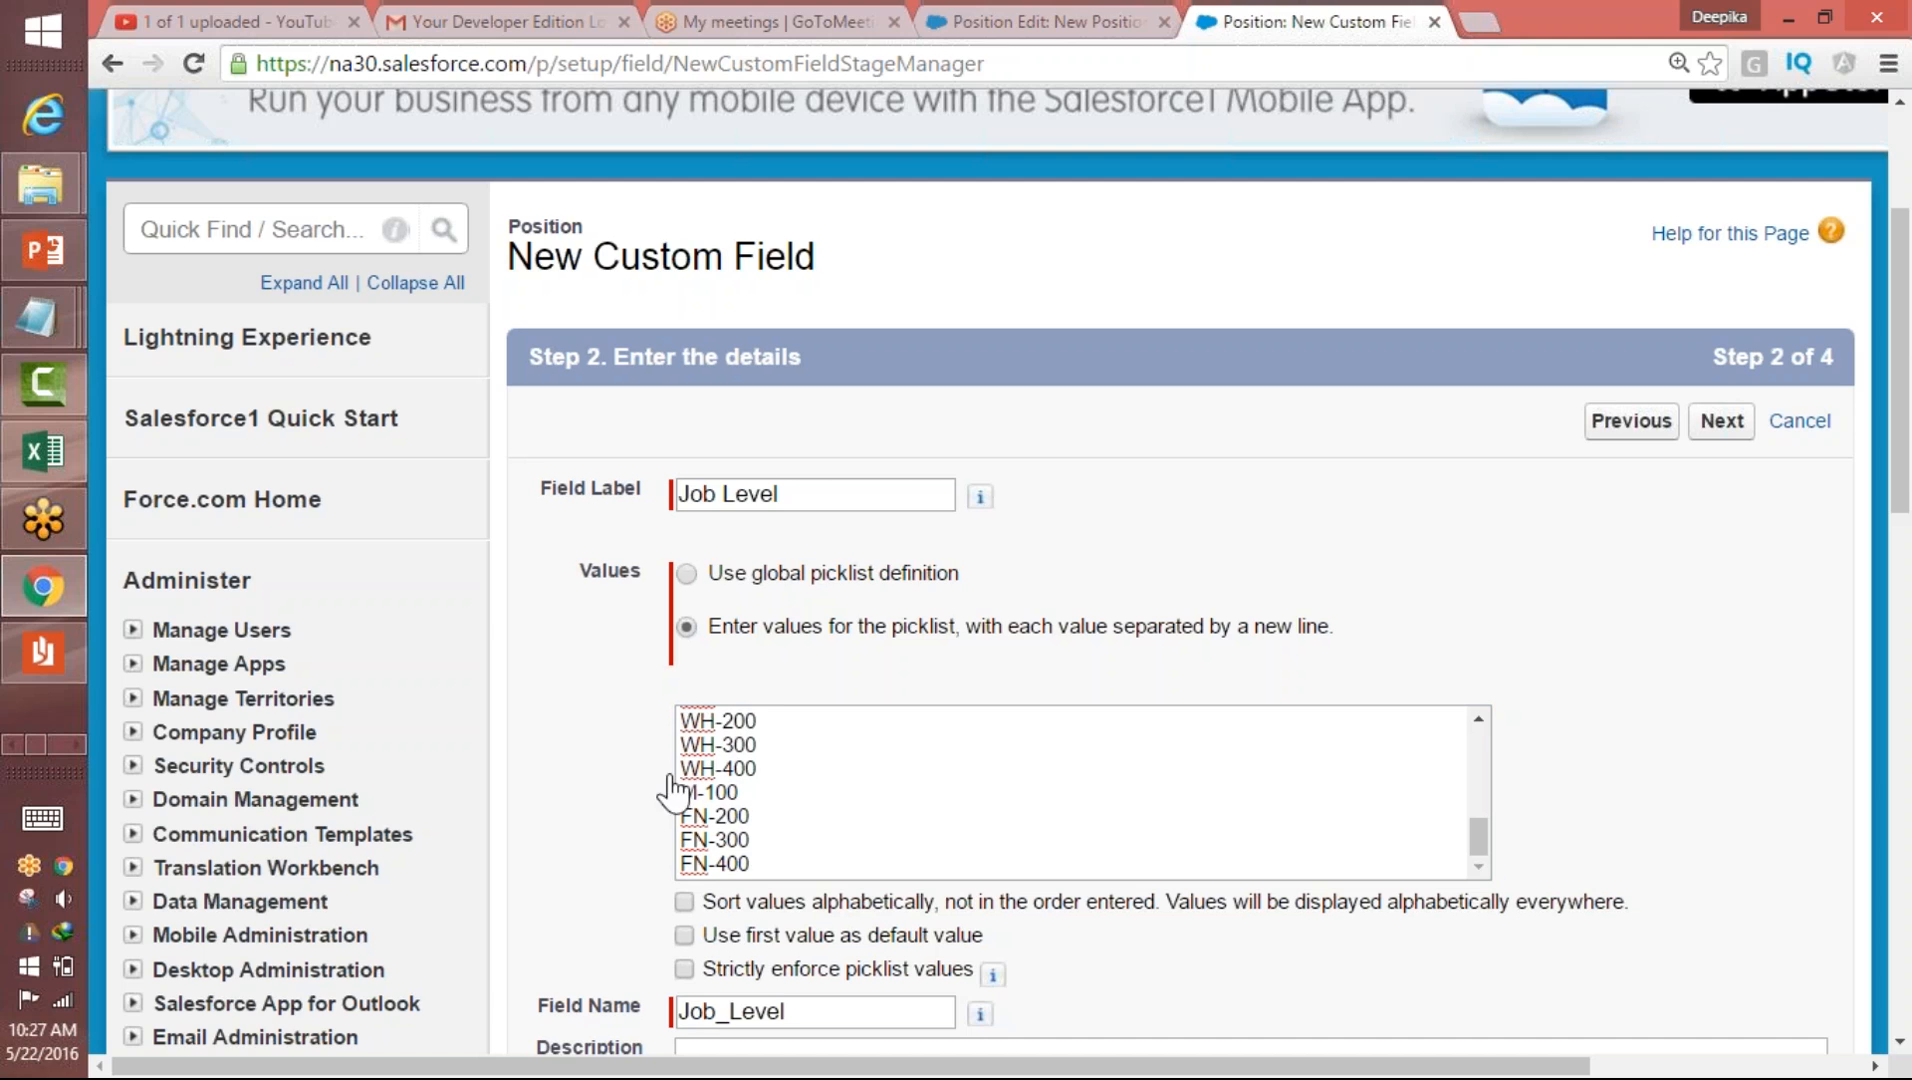
click(699, 793)
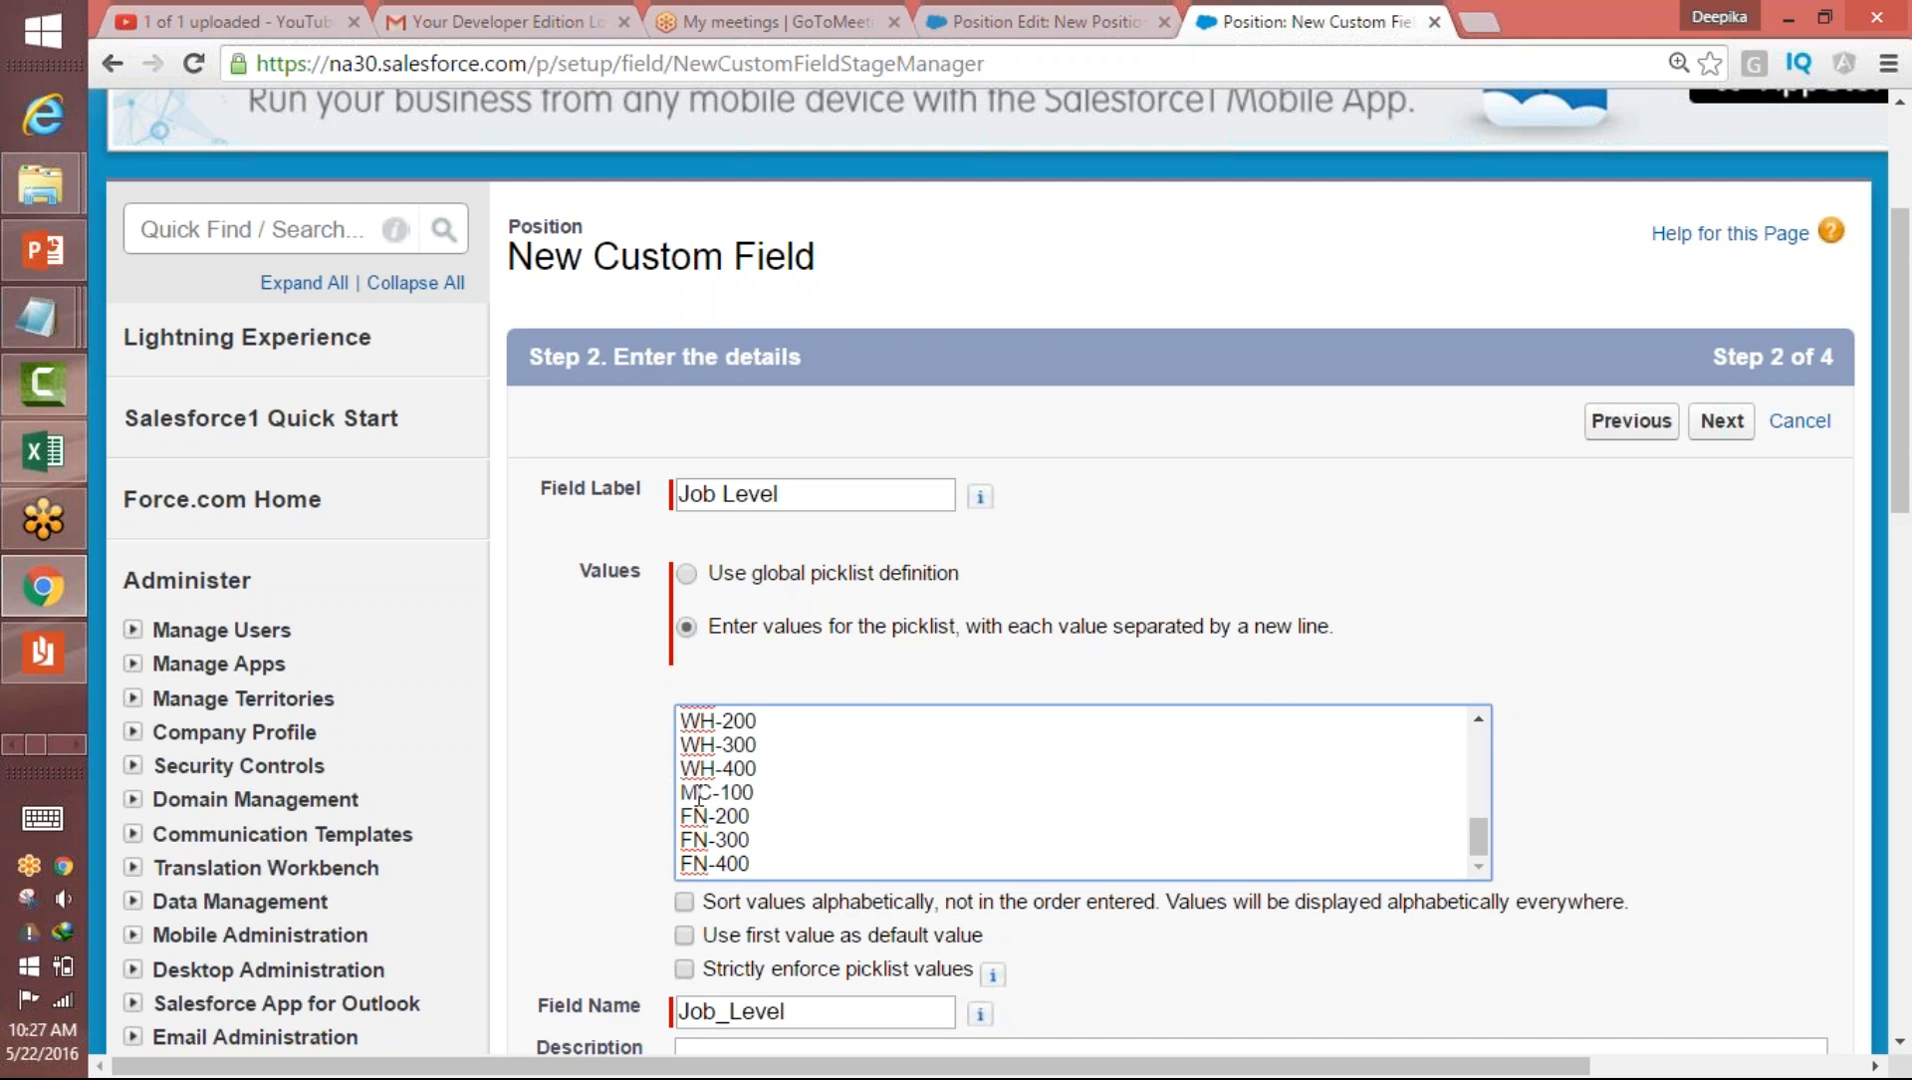
drag(708, 816, 676, 866)
text(MC)
text(MC)
text(MC)
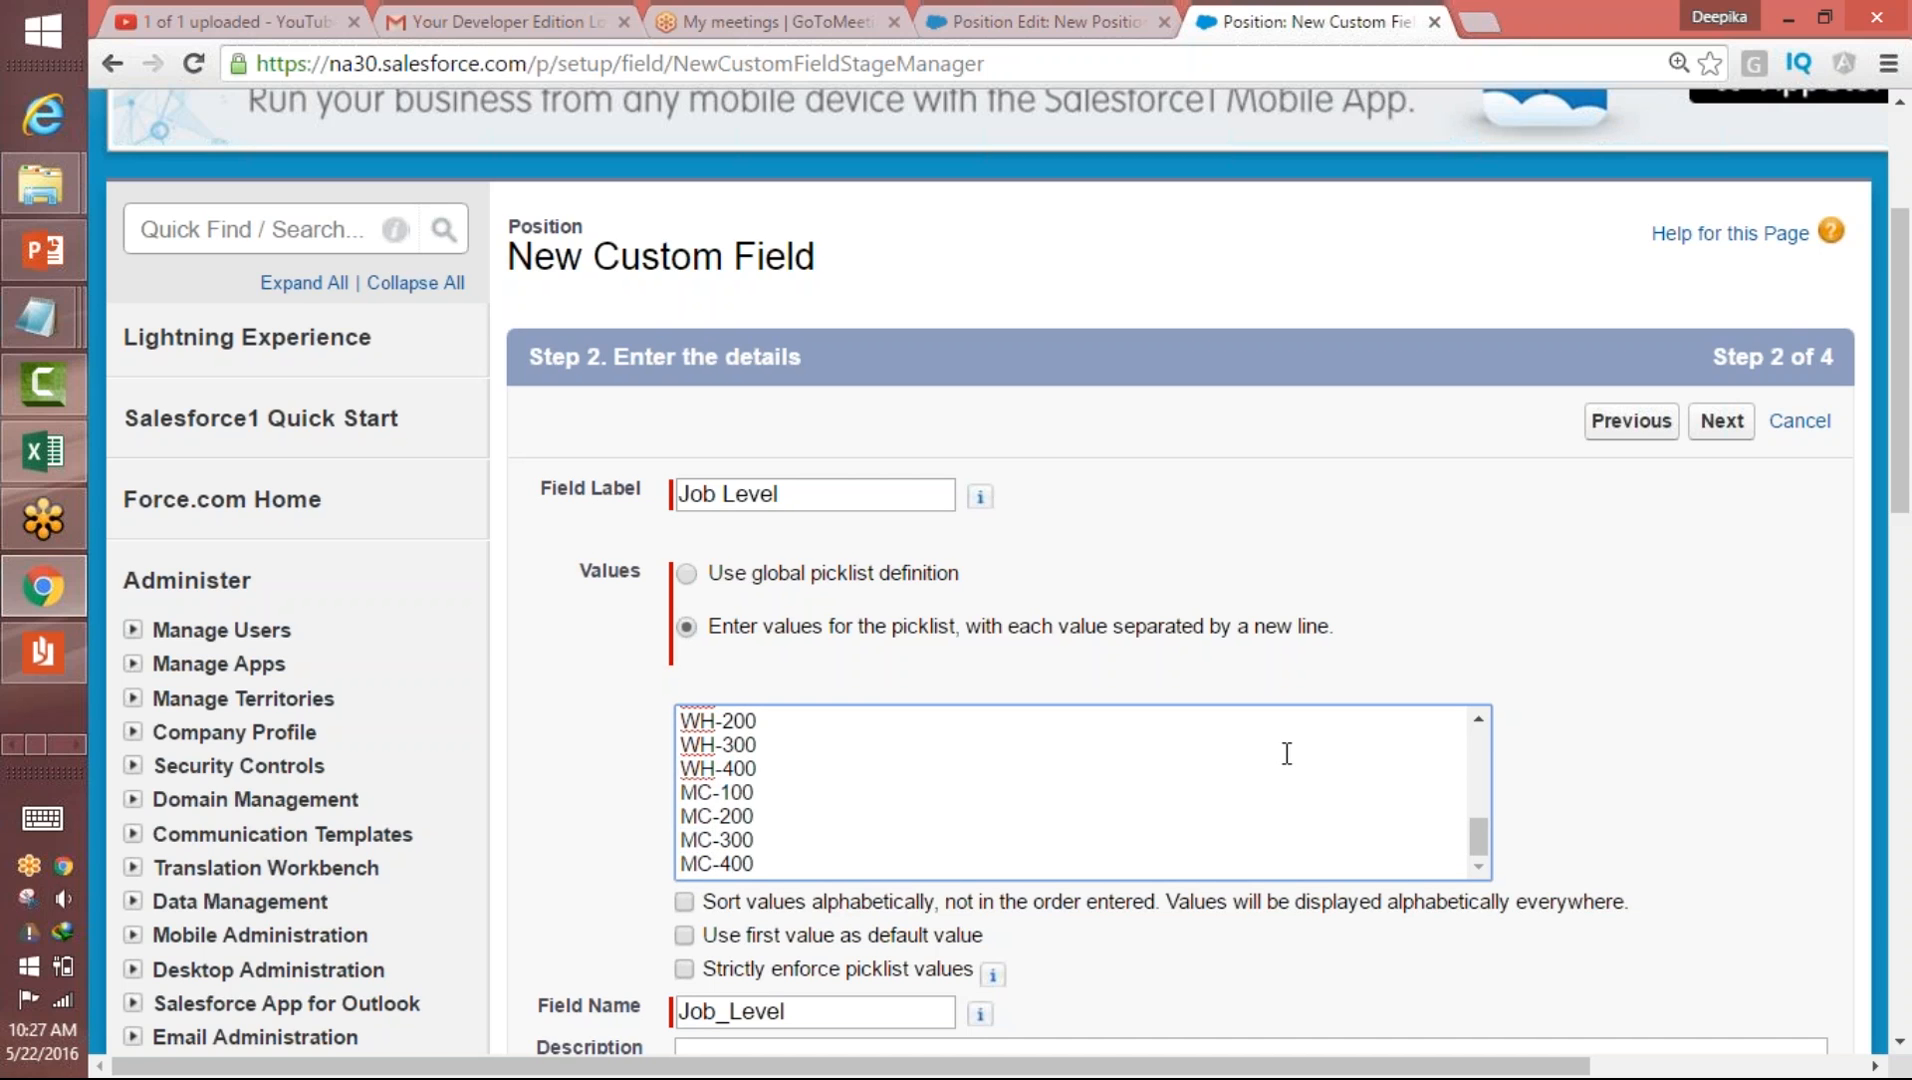
- Make the Job Level field visible to all profiles and save it with the offered page layout
drag(1904, 480, 1883, 657)
click(1721, 771)
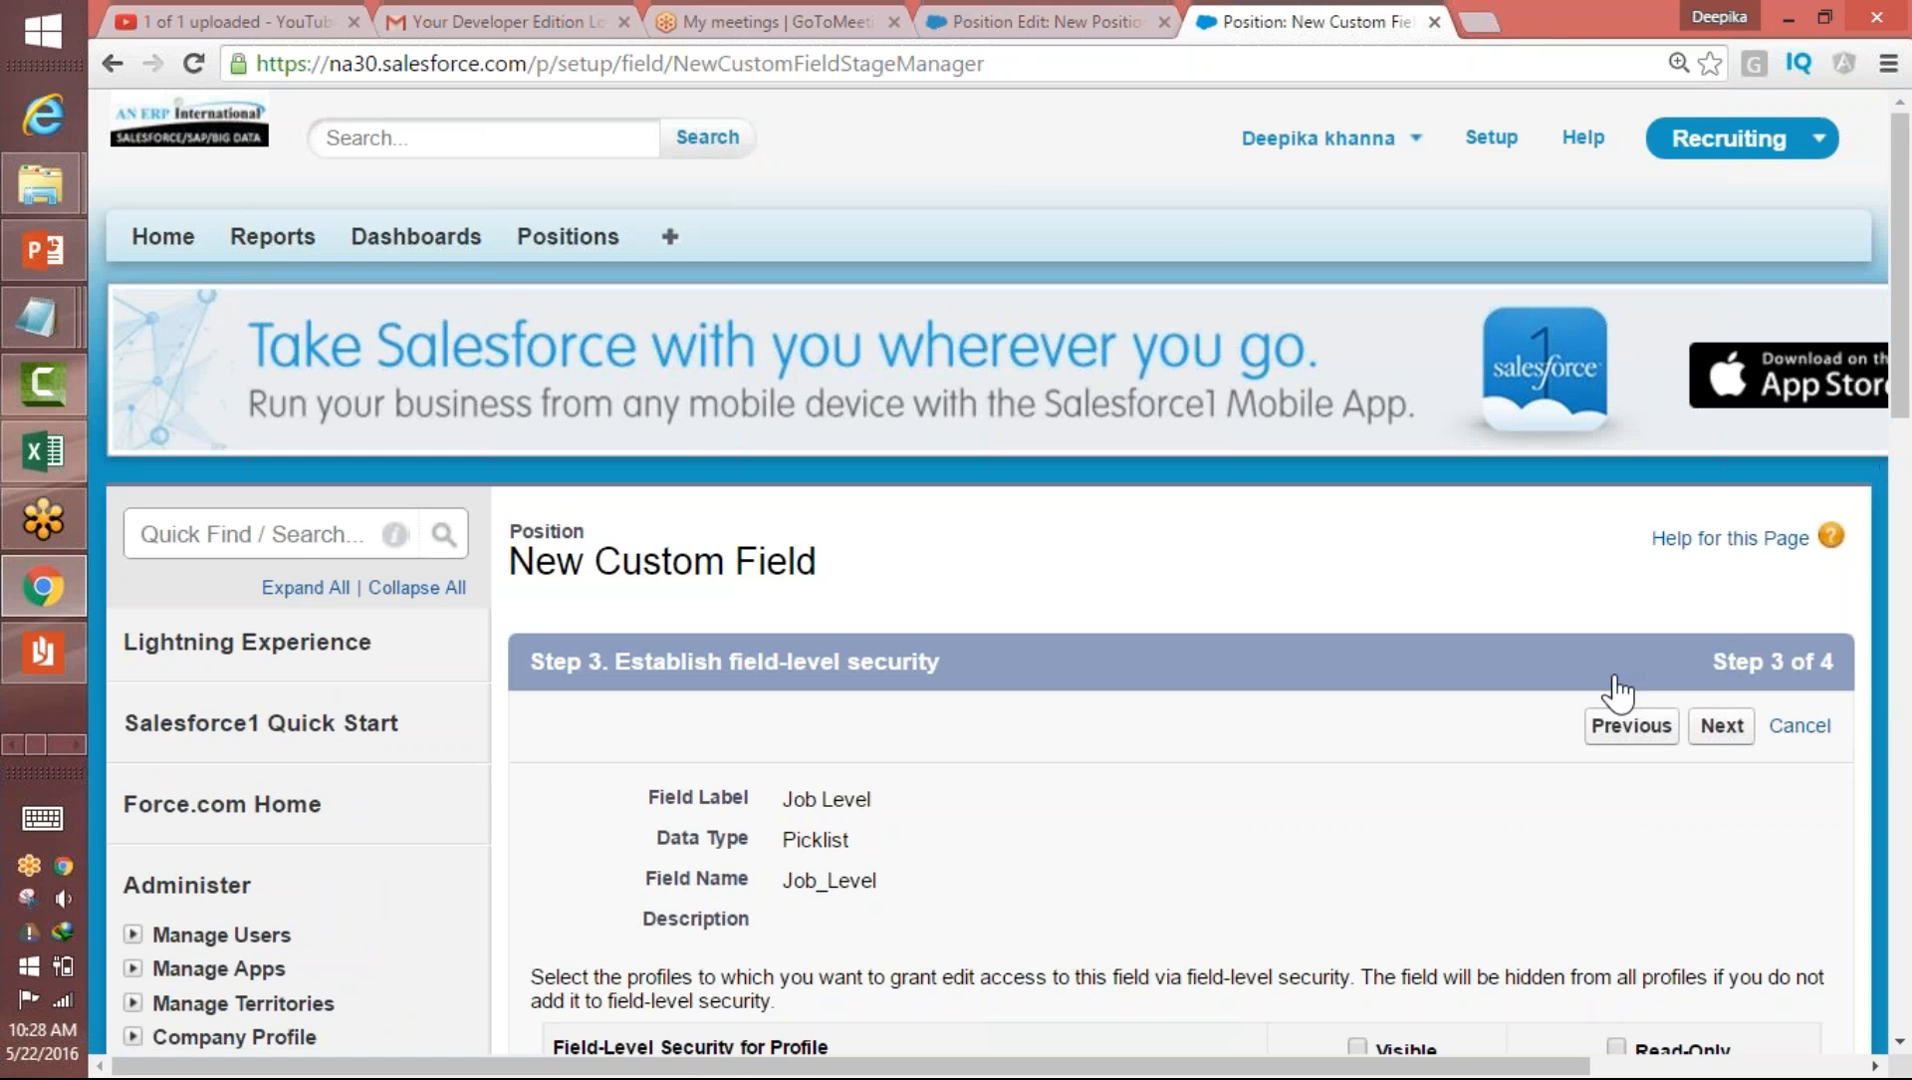
click(1357, 1047)
click(1722, 727)
drag(1905, 316, 1905, 600)
click(1715, 465)
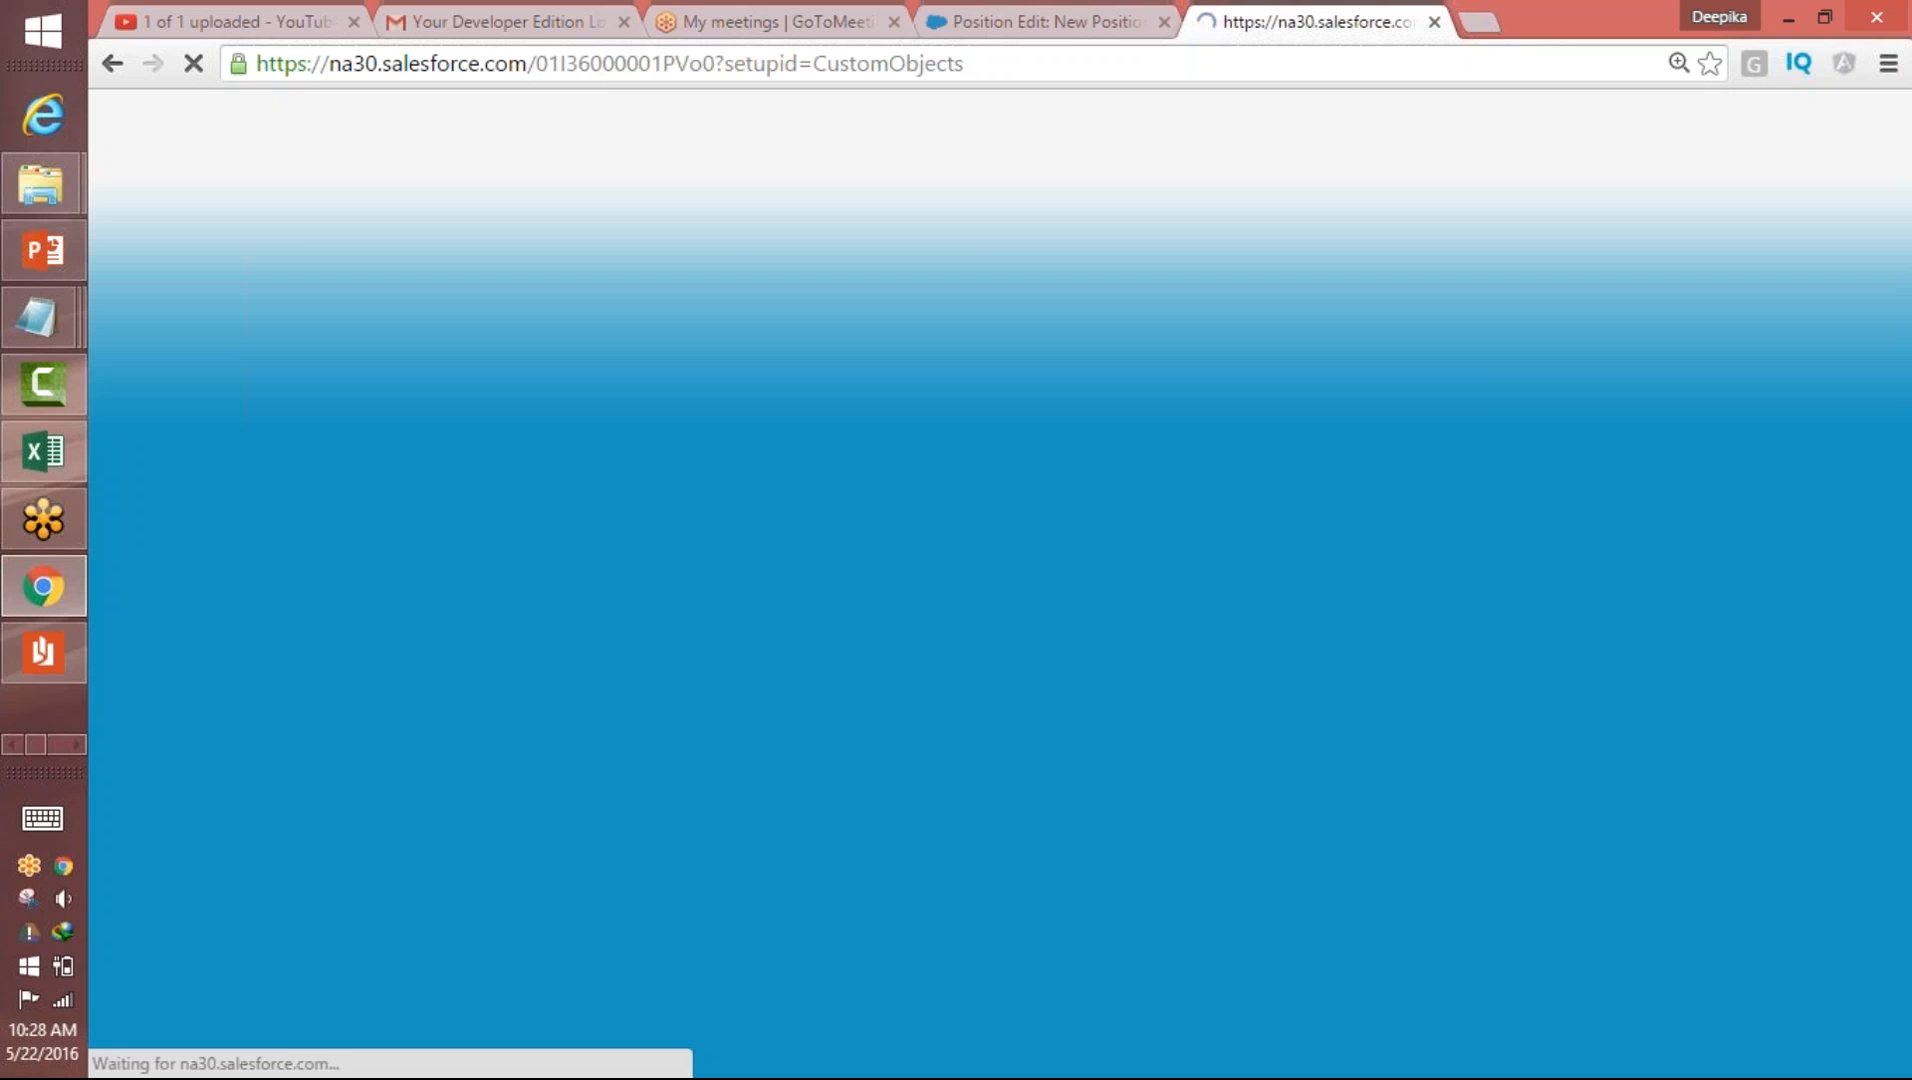
- Open a new Position record and look through all options of the Job Level picklist
click(552, 246)
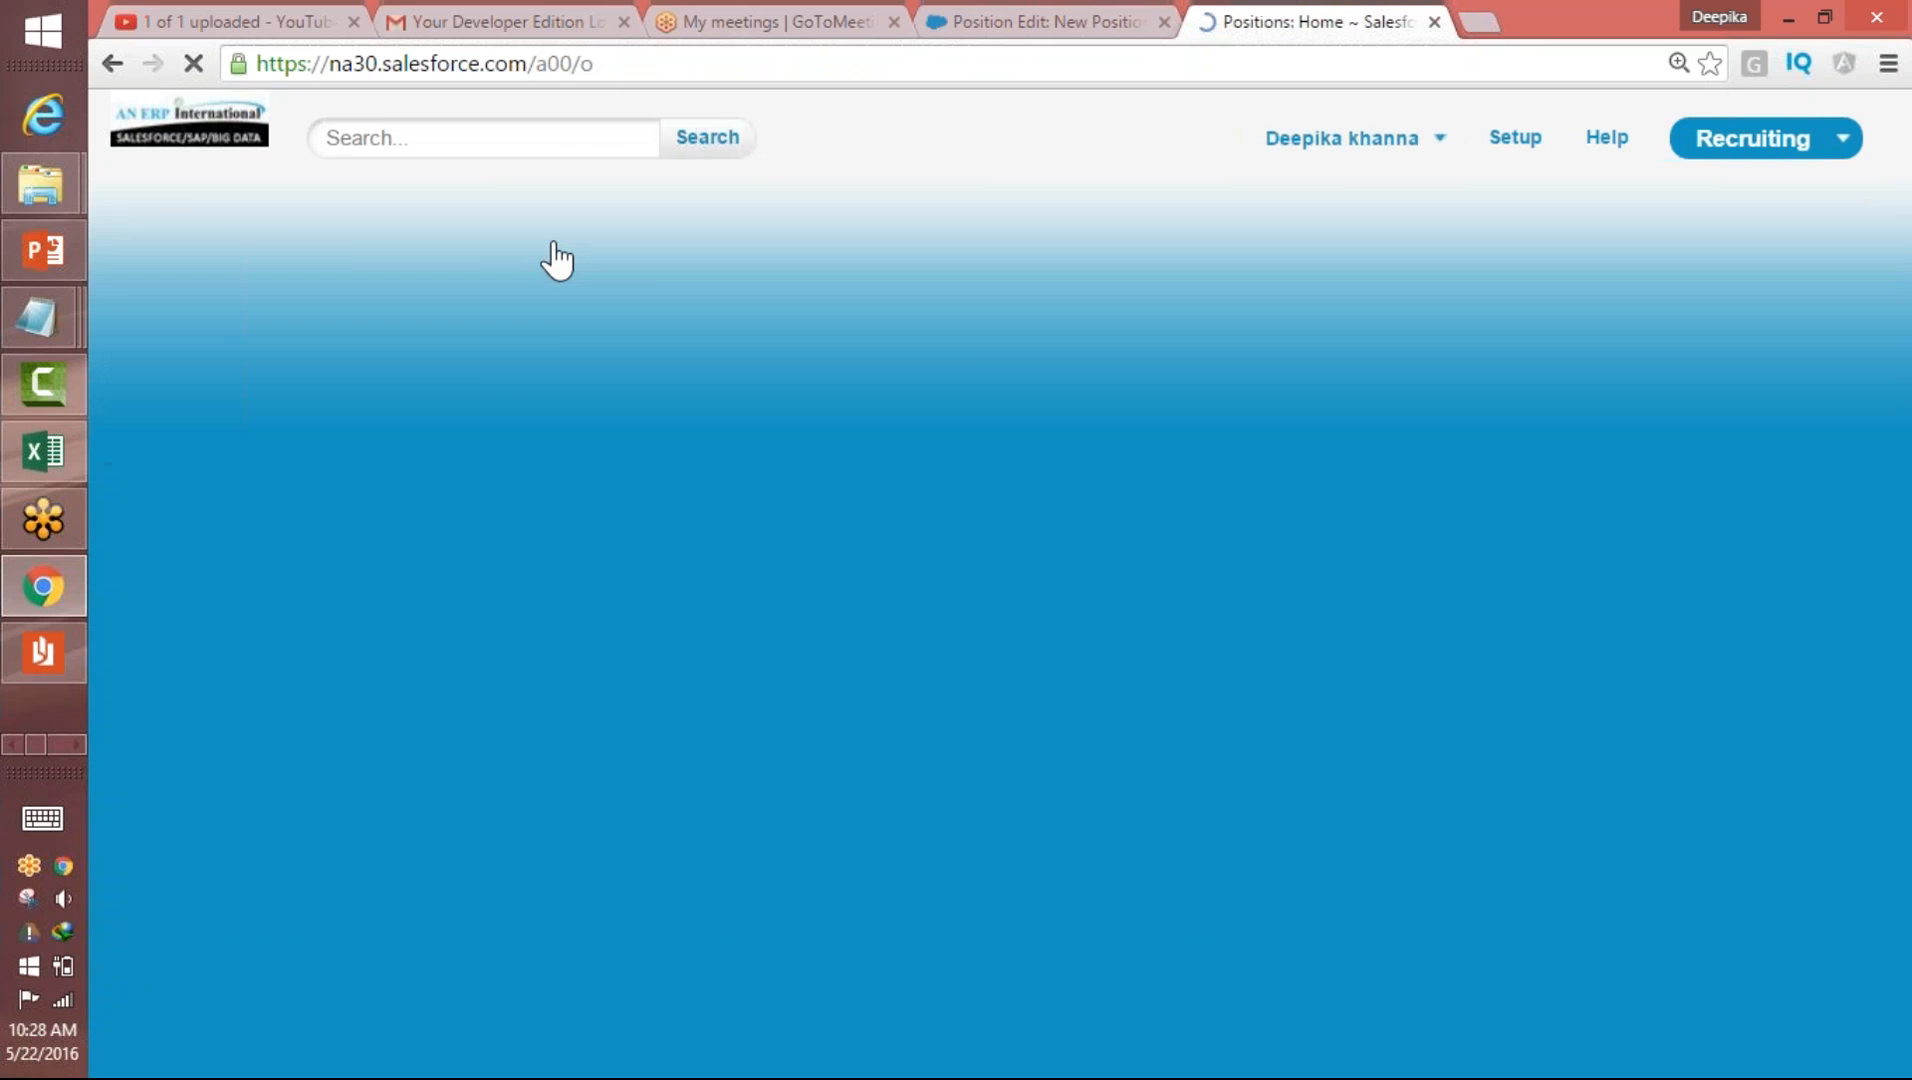
click(968, 497)
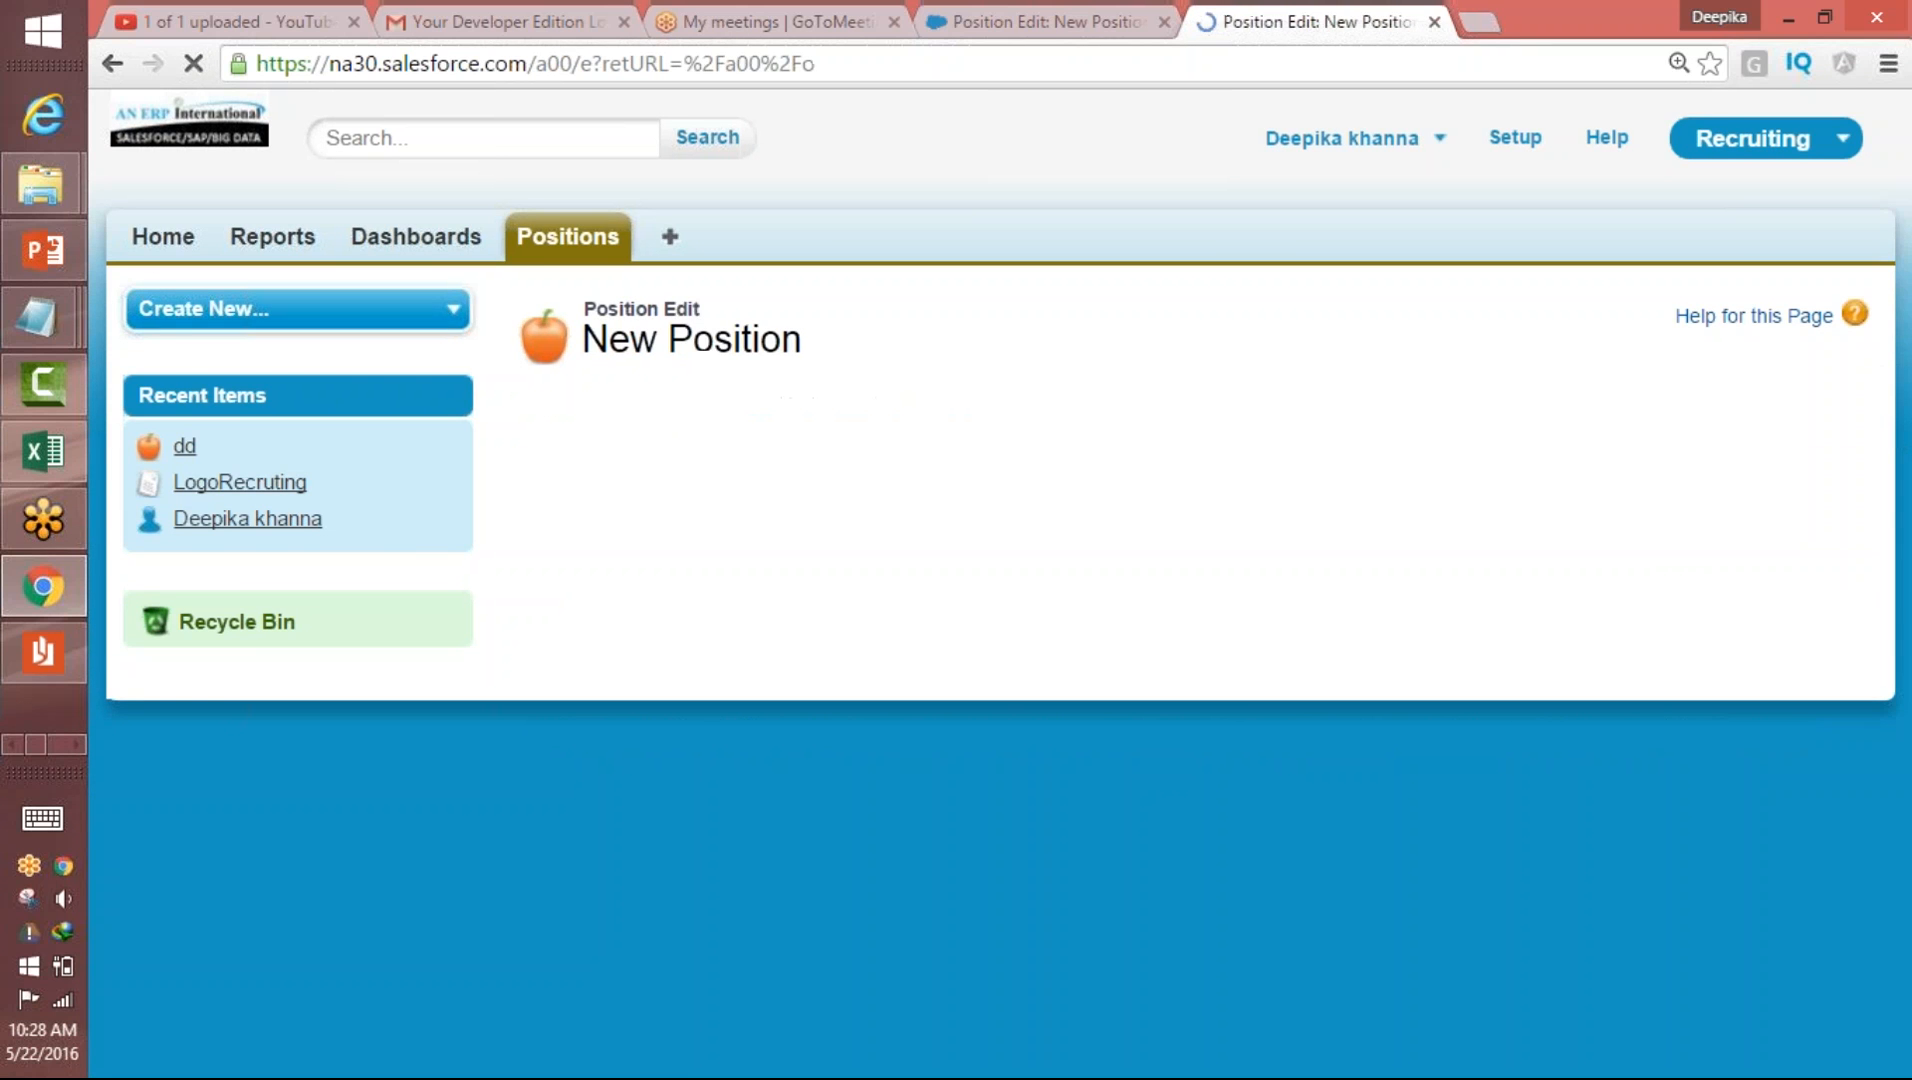
click(842, 802)
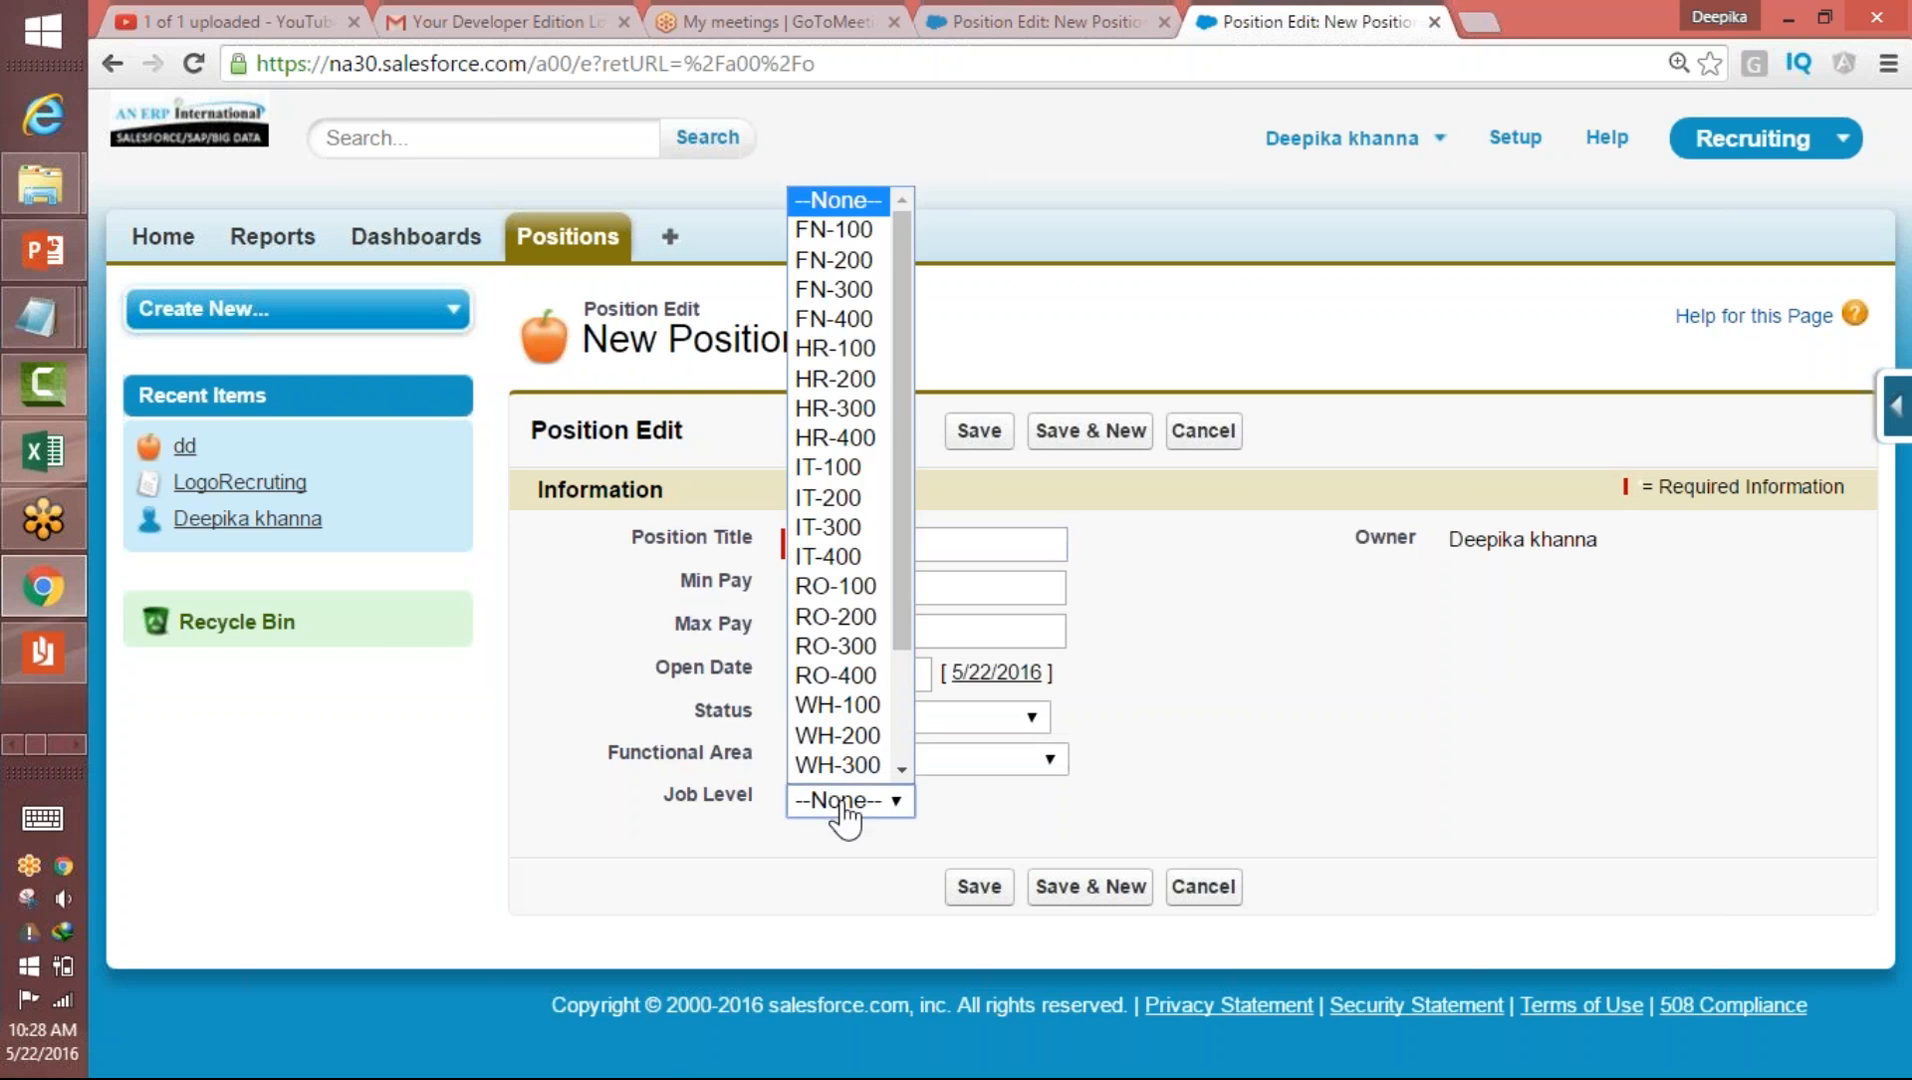
drag(907, 412, 896, 600)
click(1190, 640)
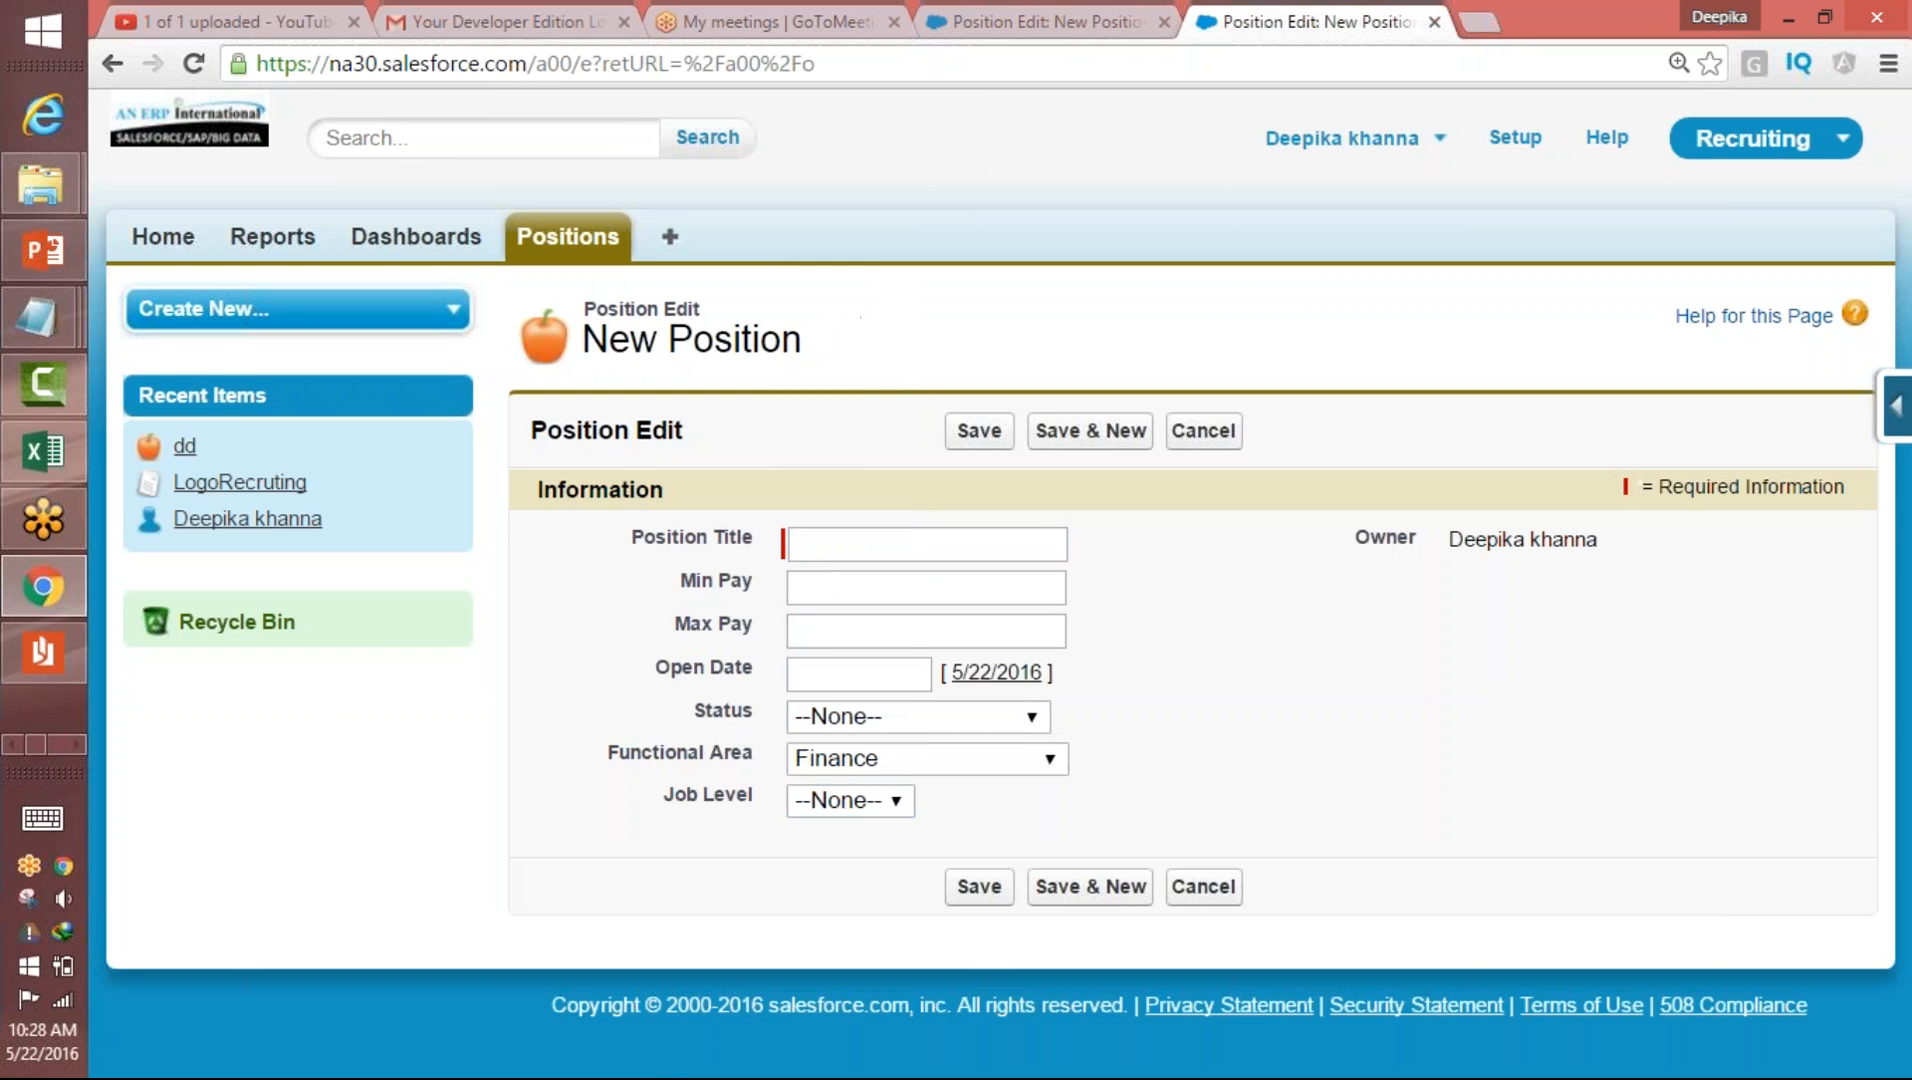
- Set Functional Area to Human Resources and check which Job Level options are offered for it
click(868, 805)
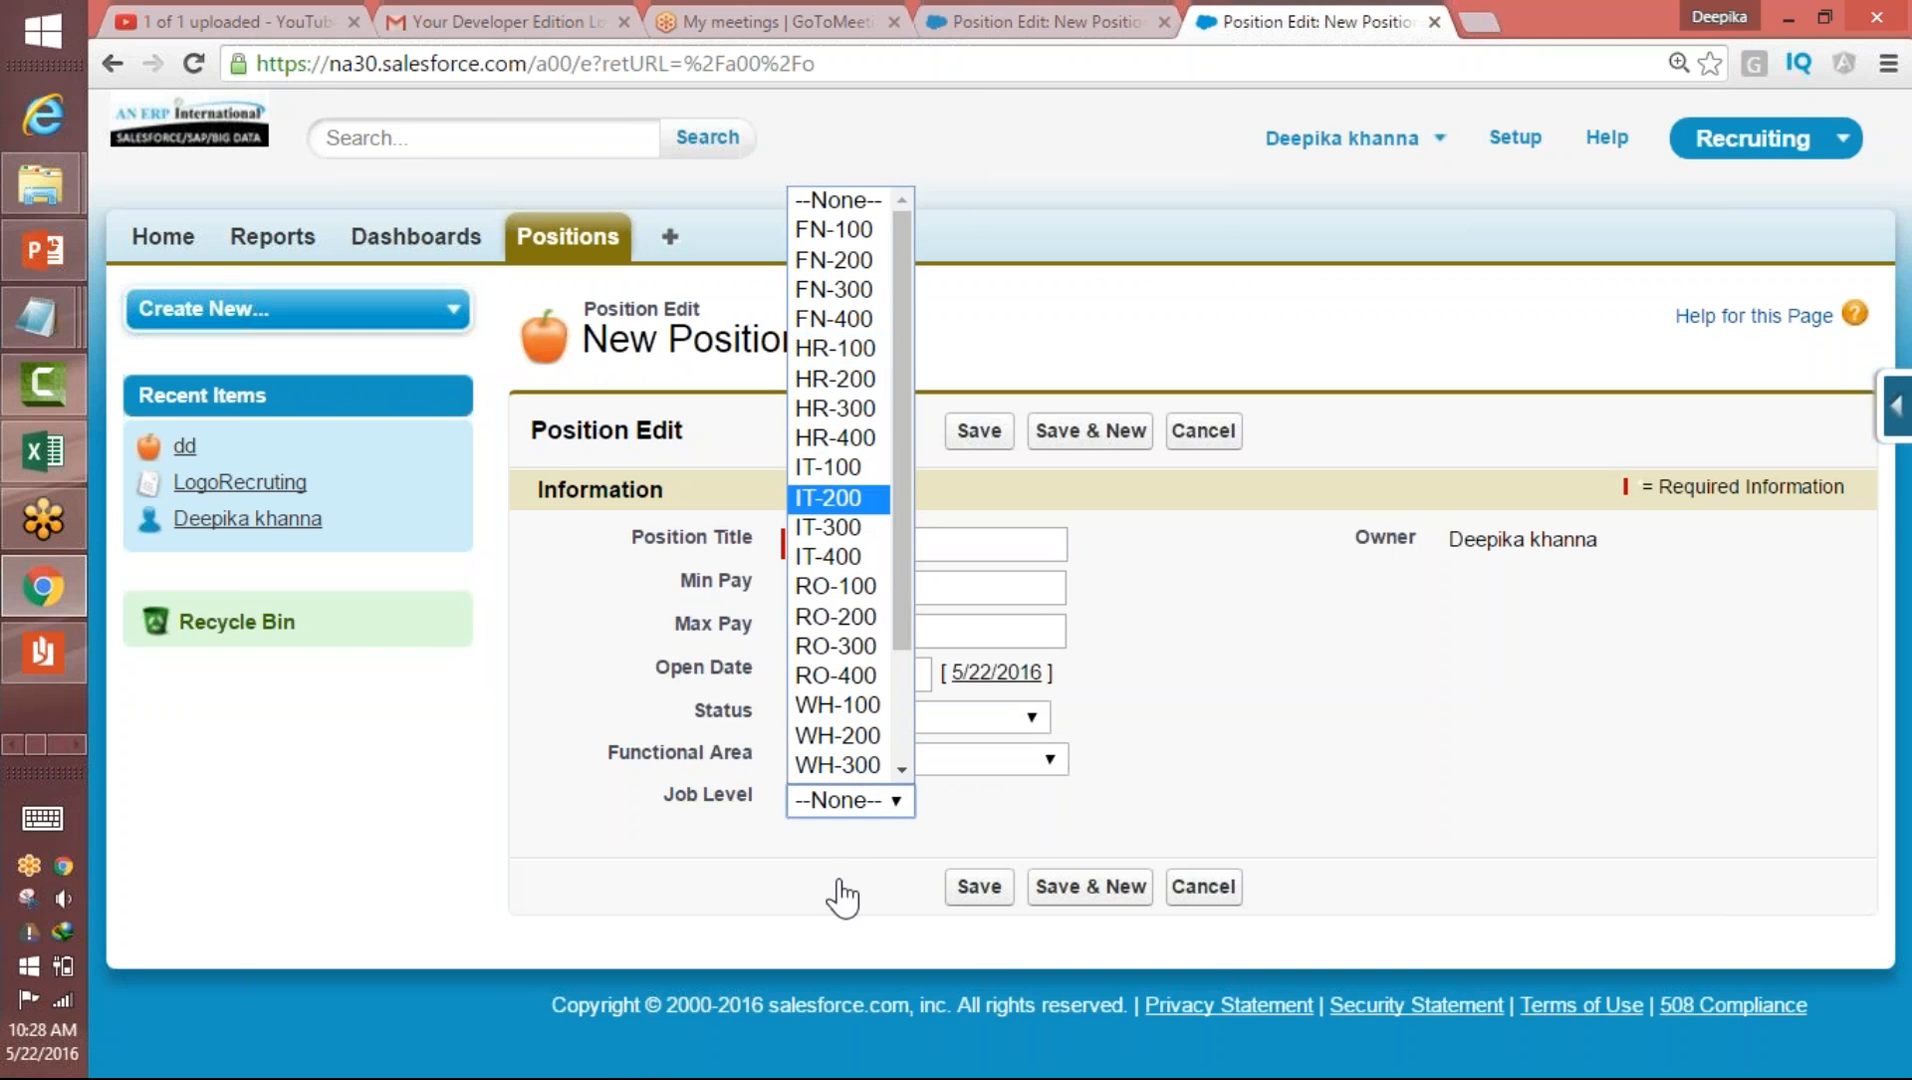
click(990, 765)
click(866, 850)
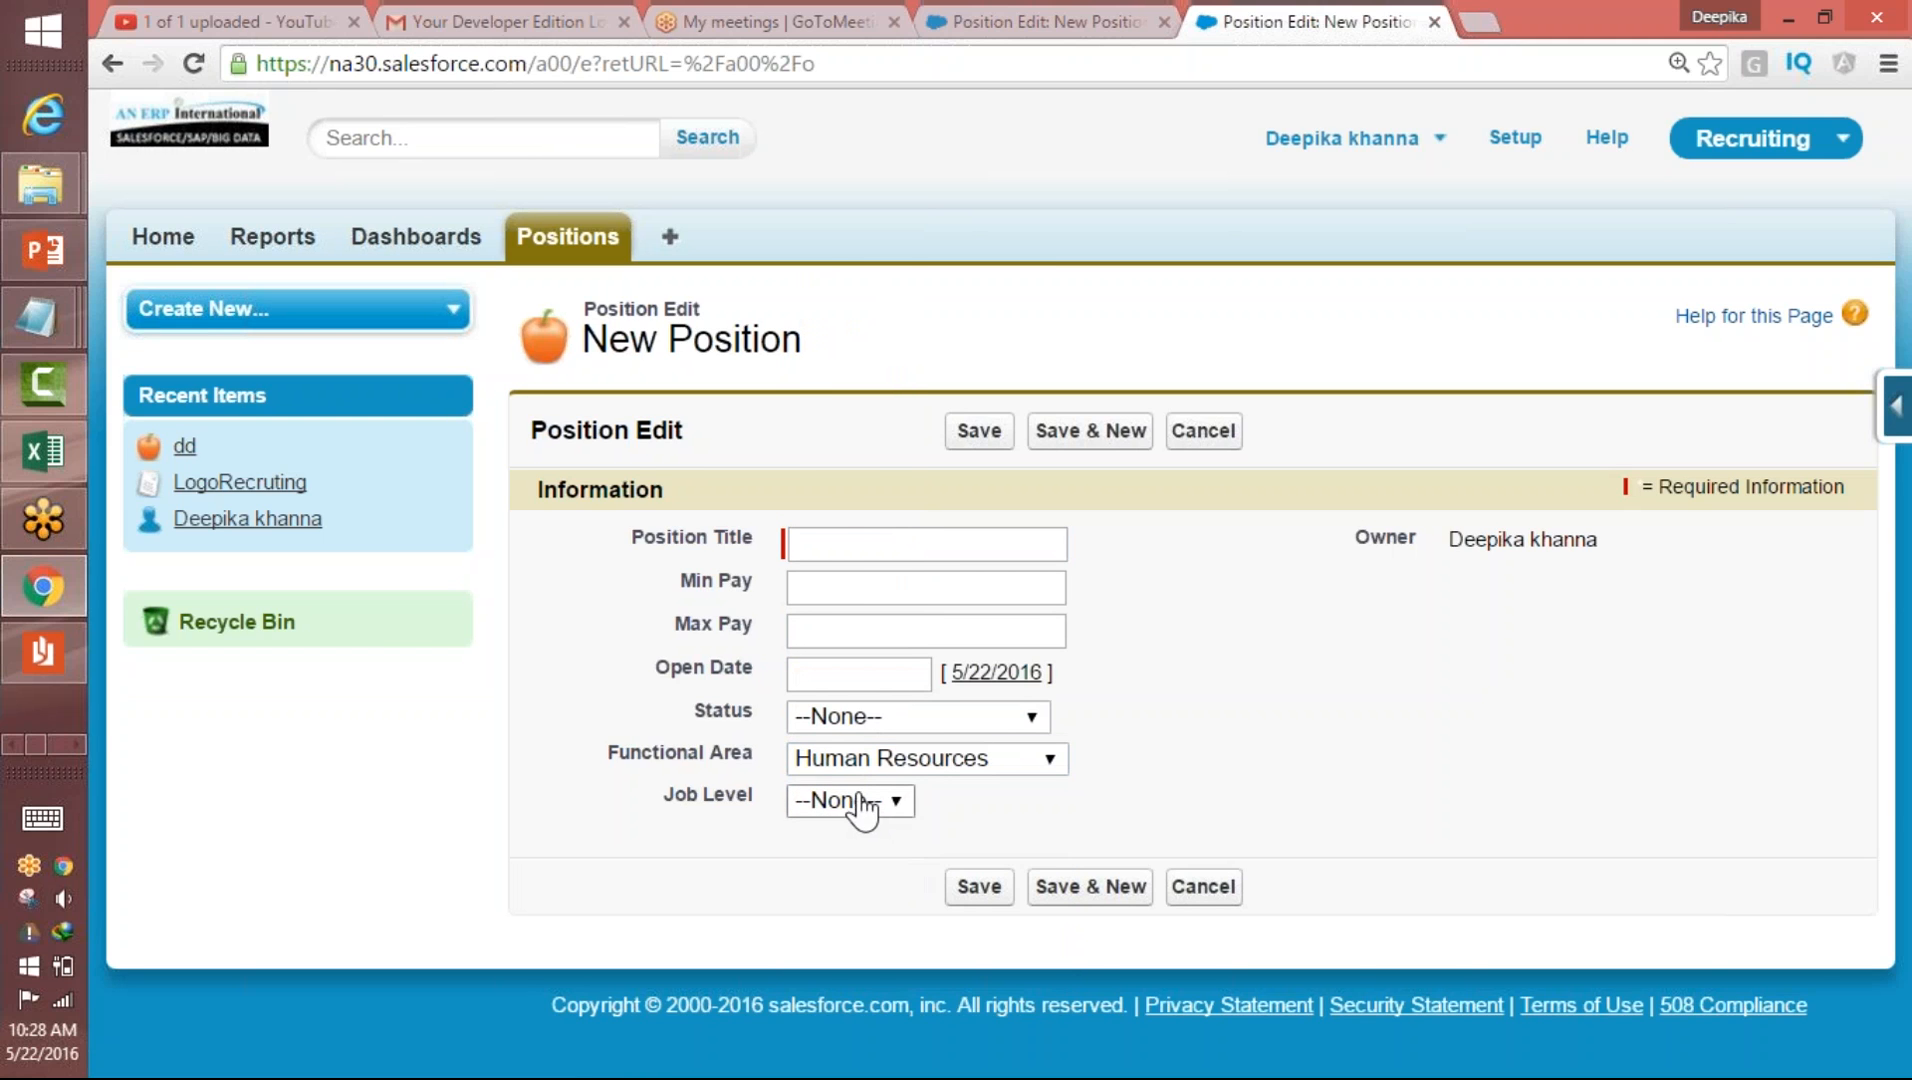
click(855, 803)
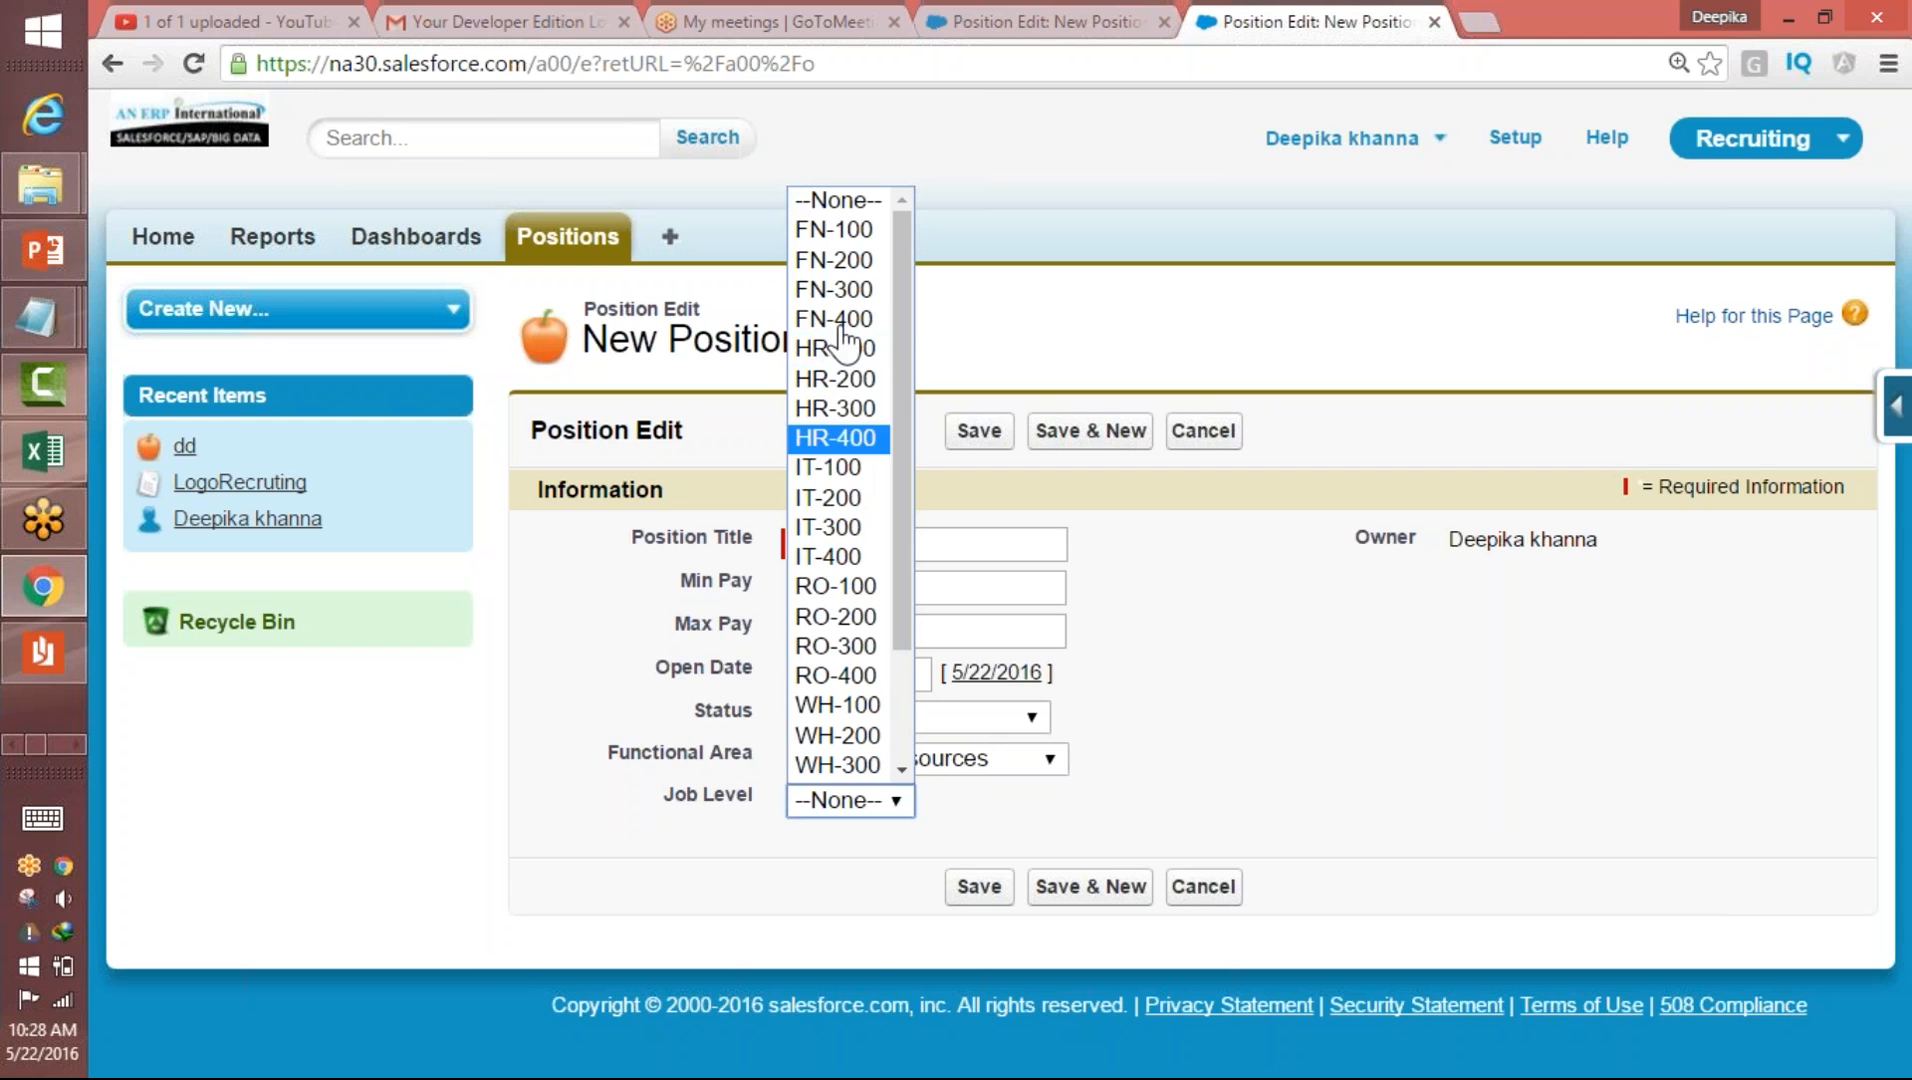
click(1204, 747)
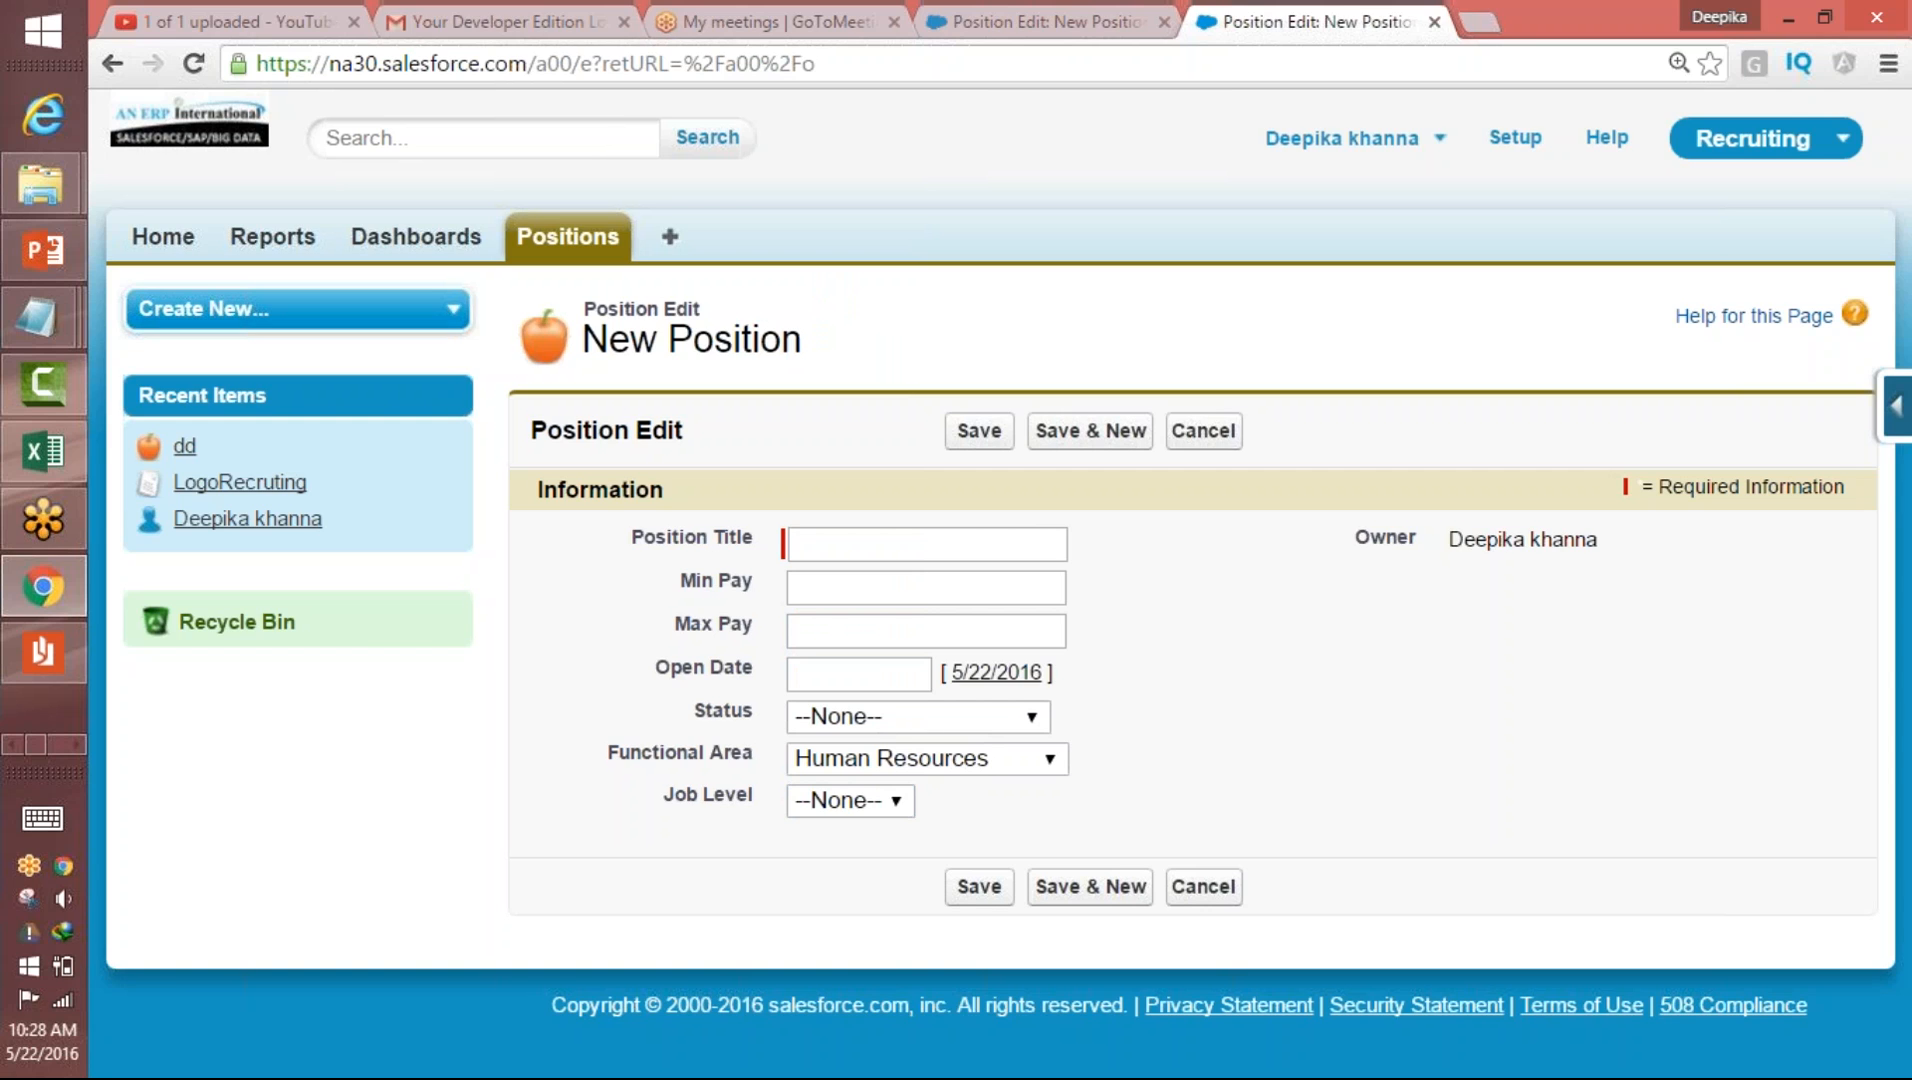
- Open the Position object's field dependencies and start a new field dependency
click(1895, 410)
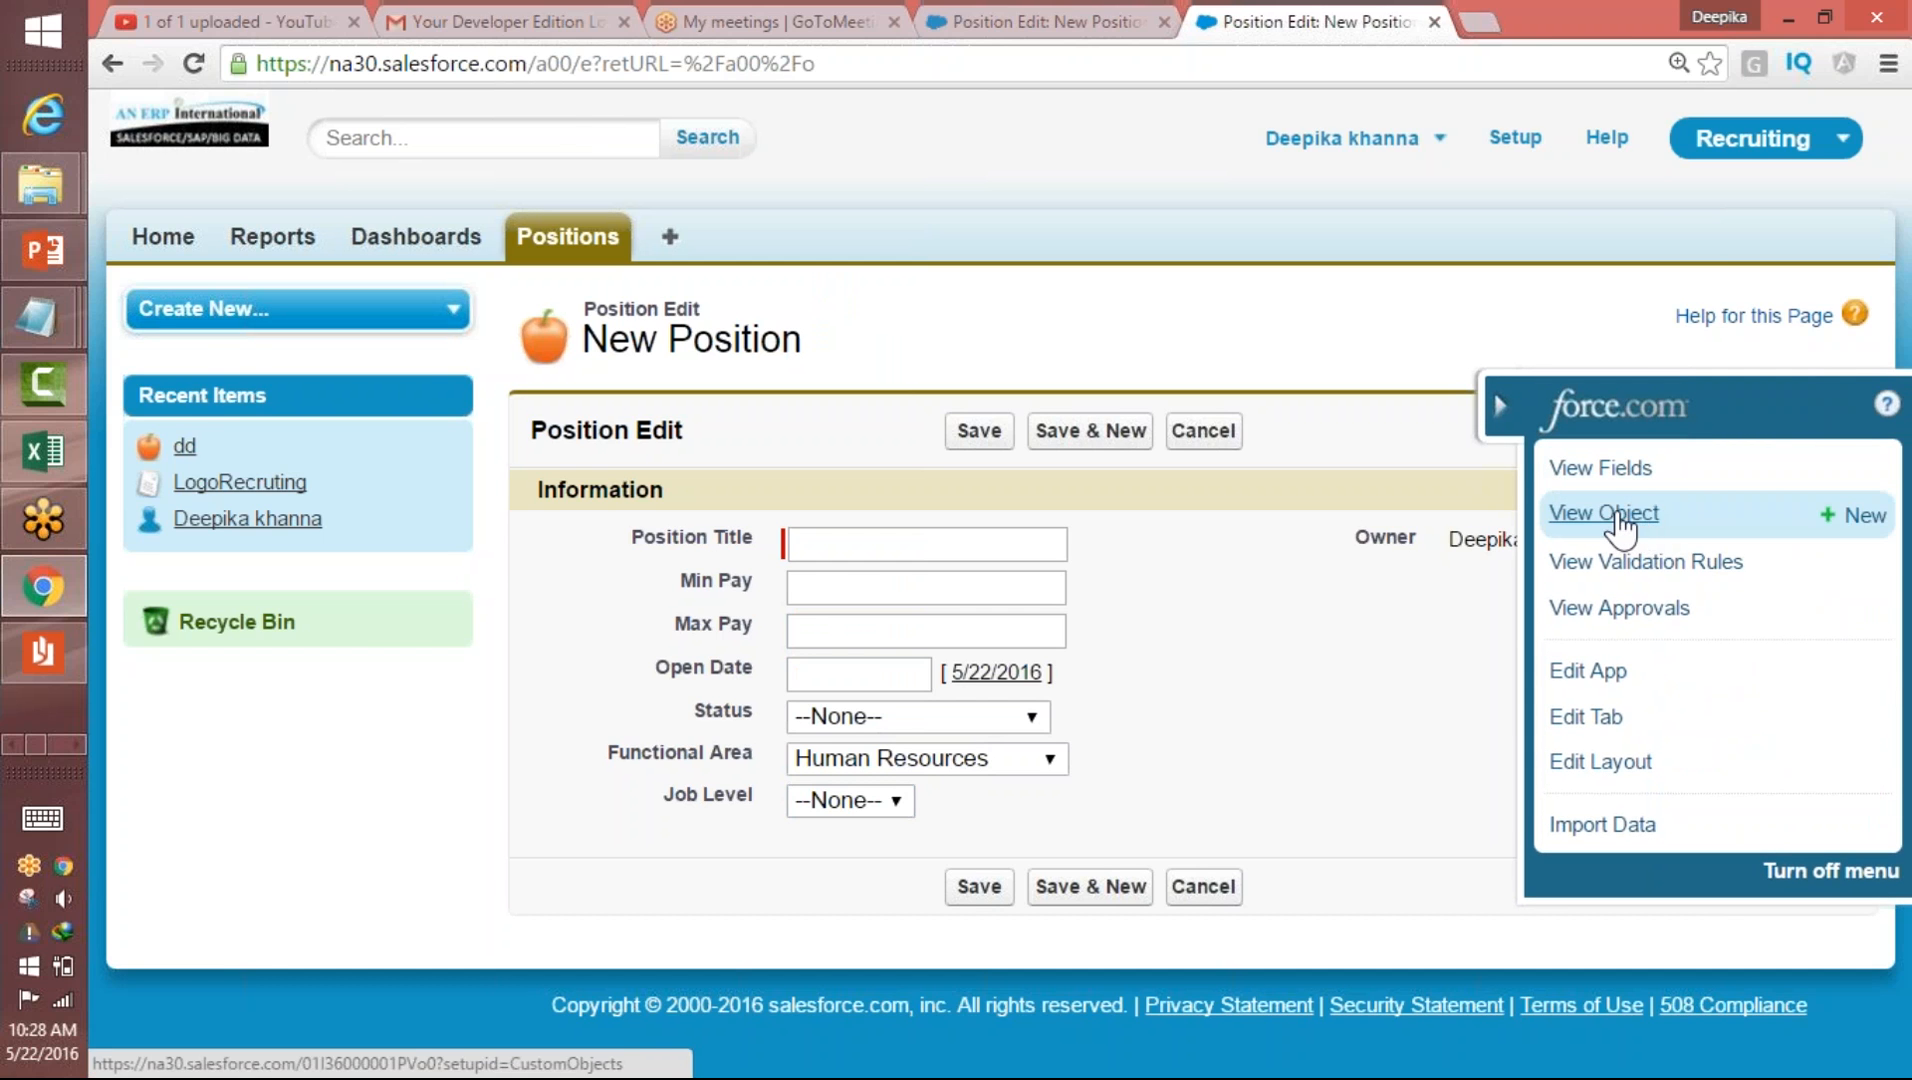
click(1605, 514)
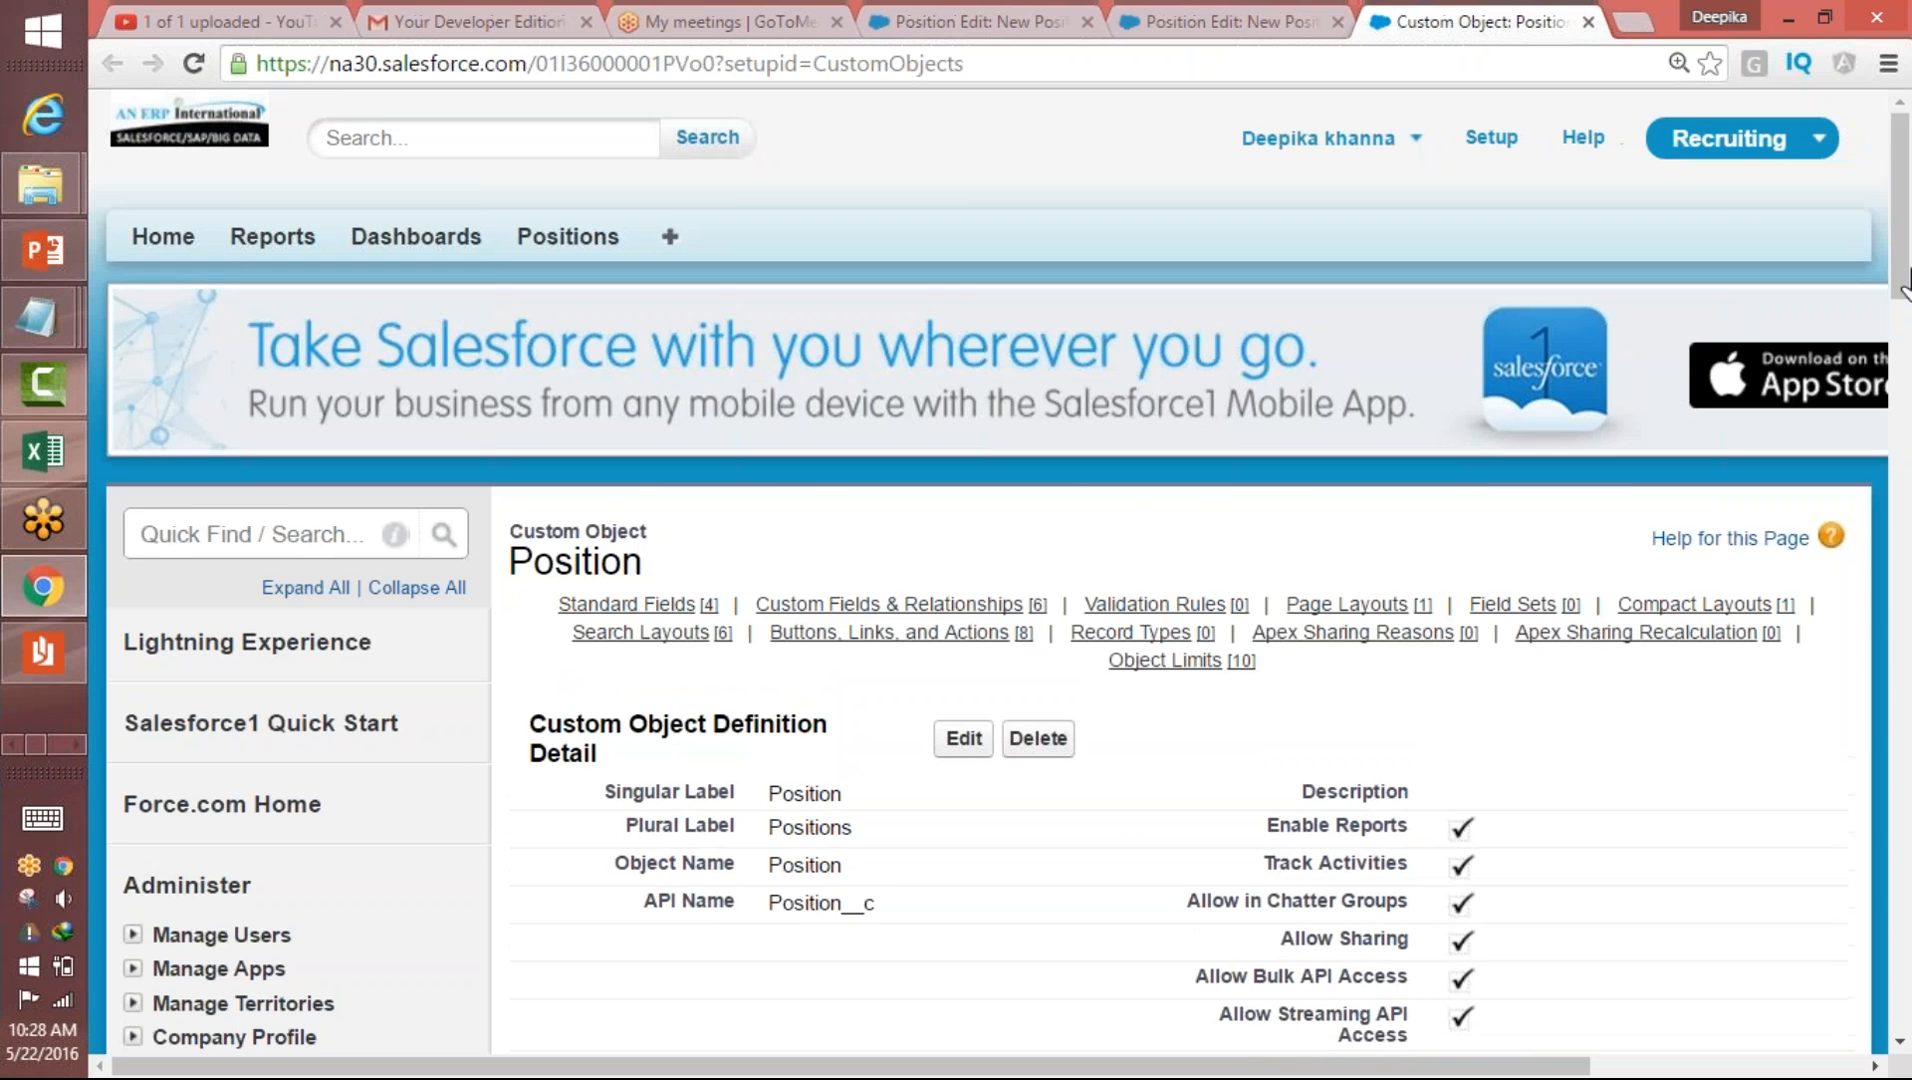
scroll(1903, 255, down, 10)
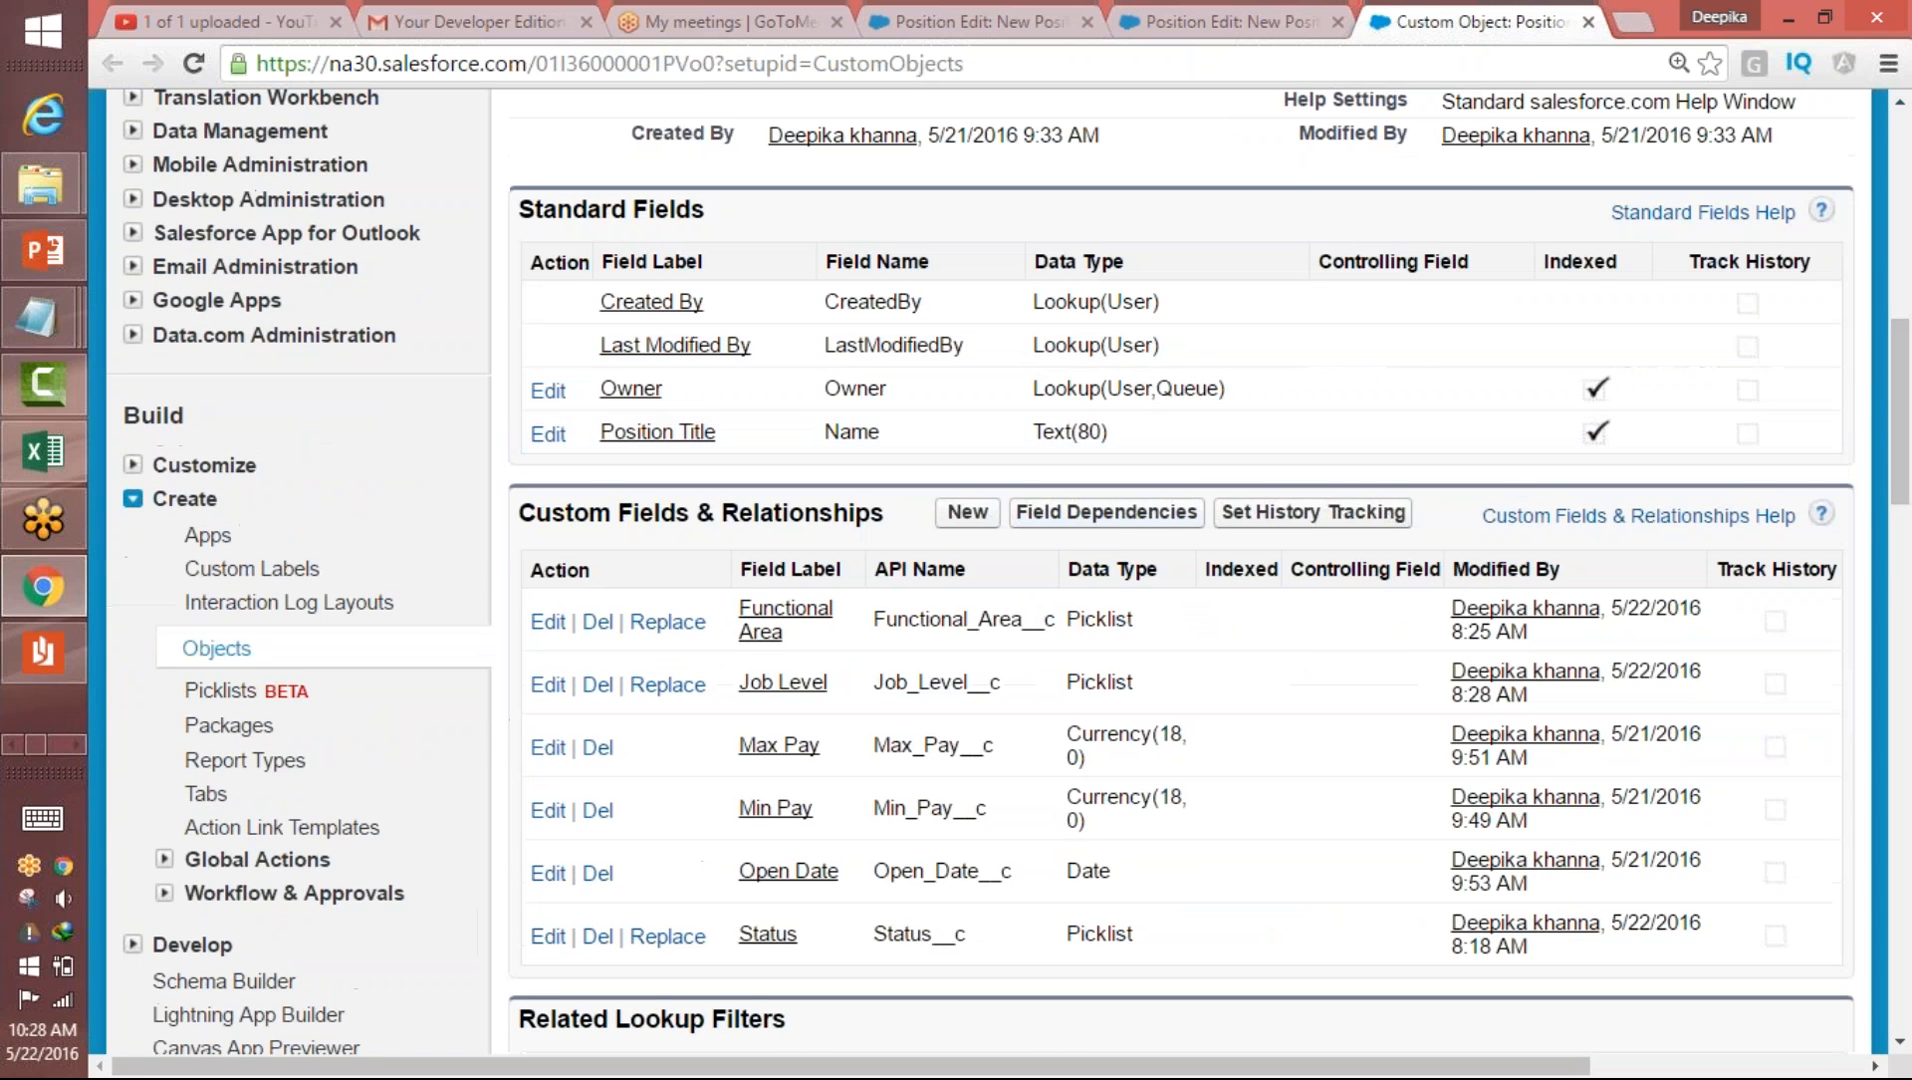
click(1142, 522)
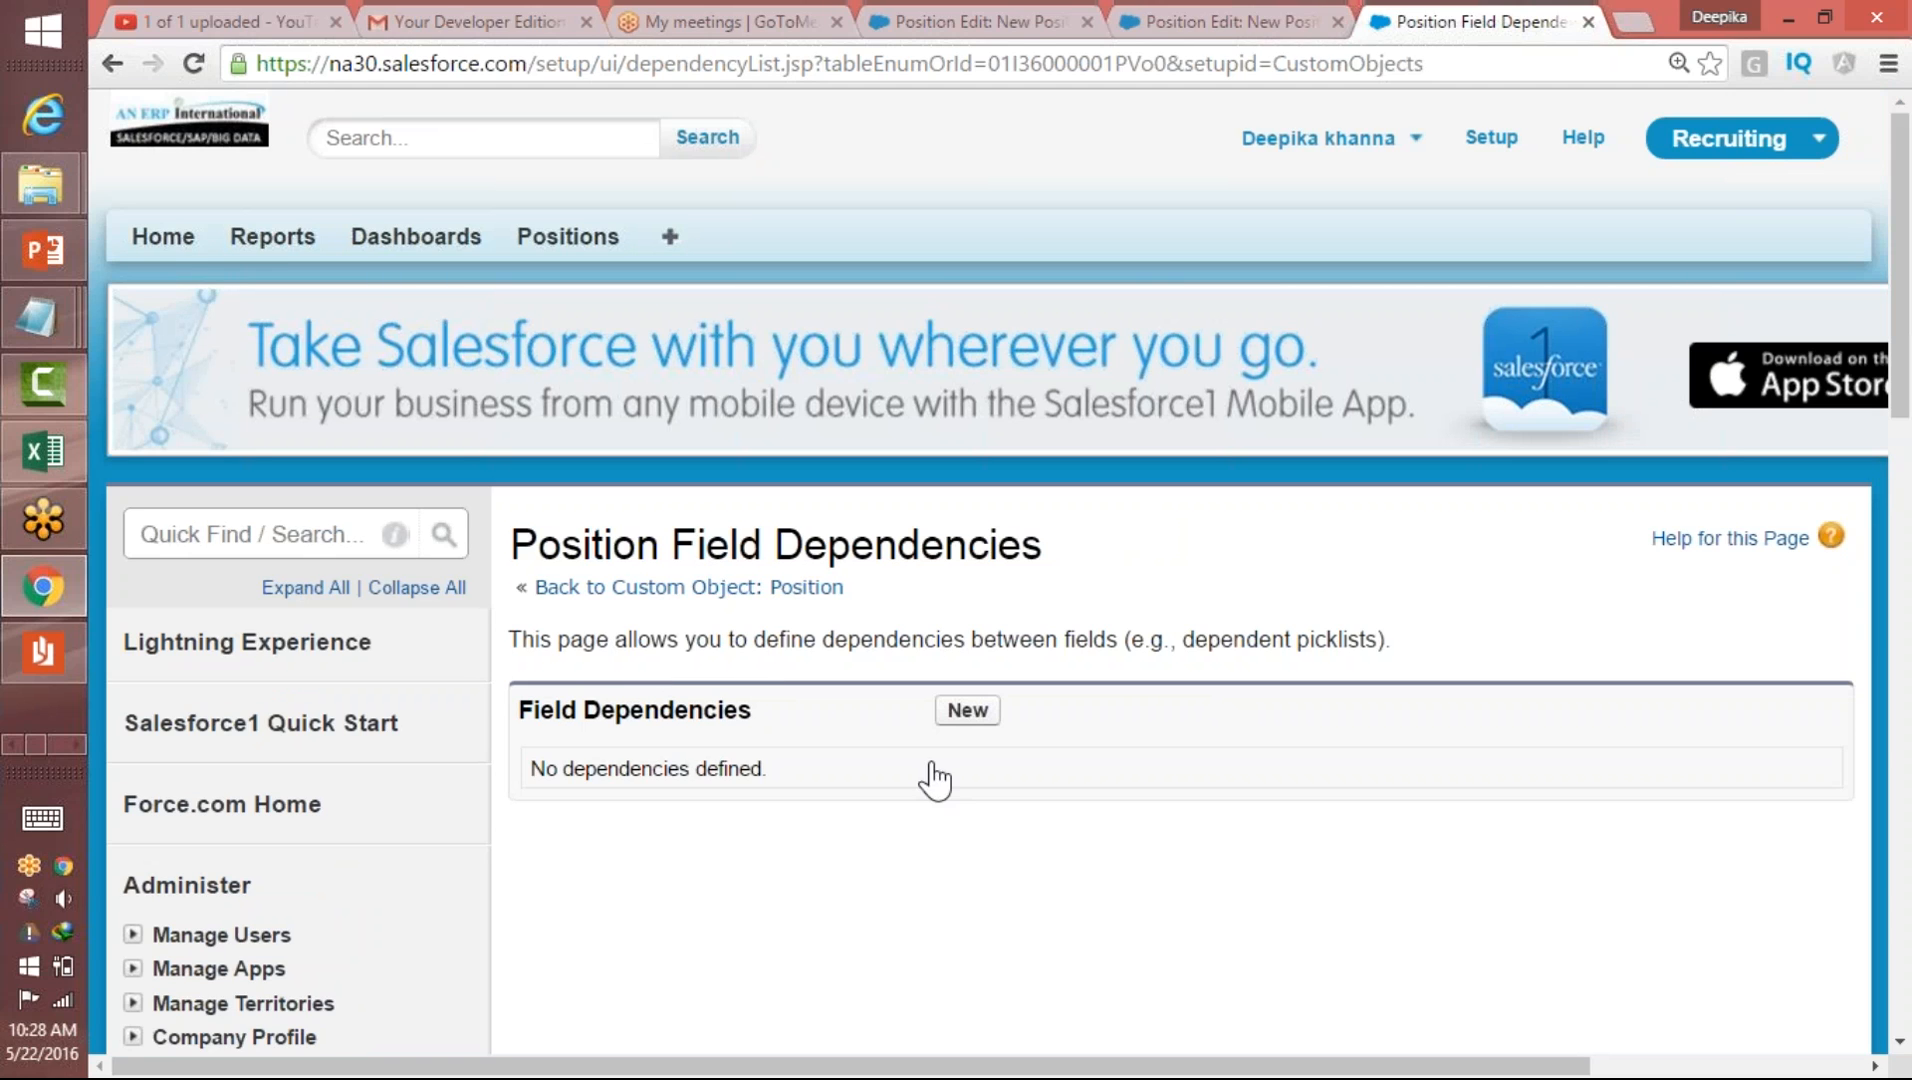
click(955, 712)
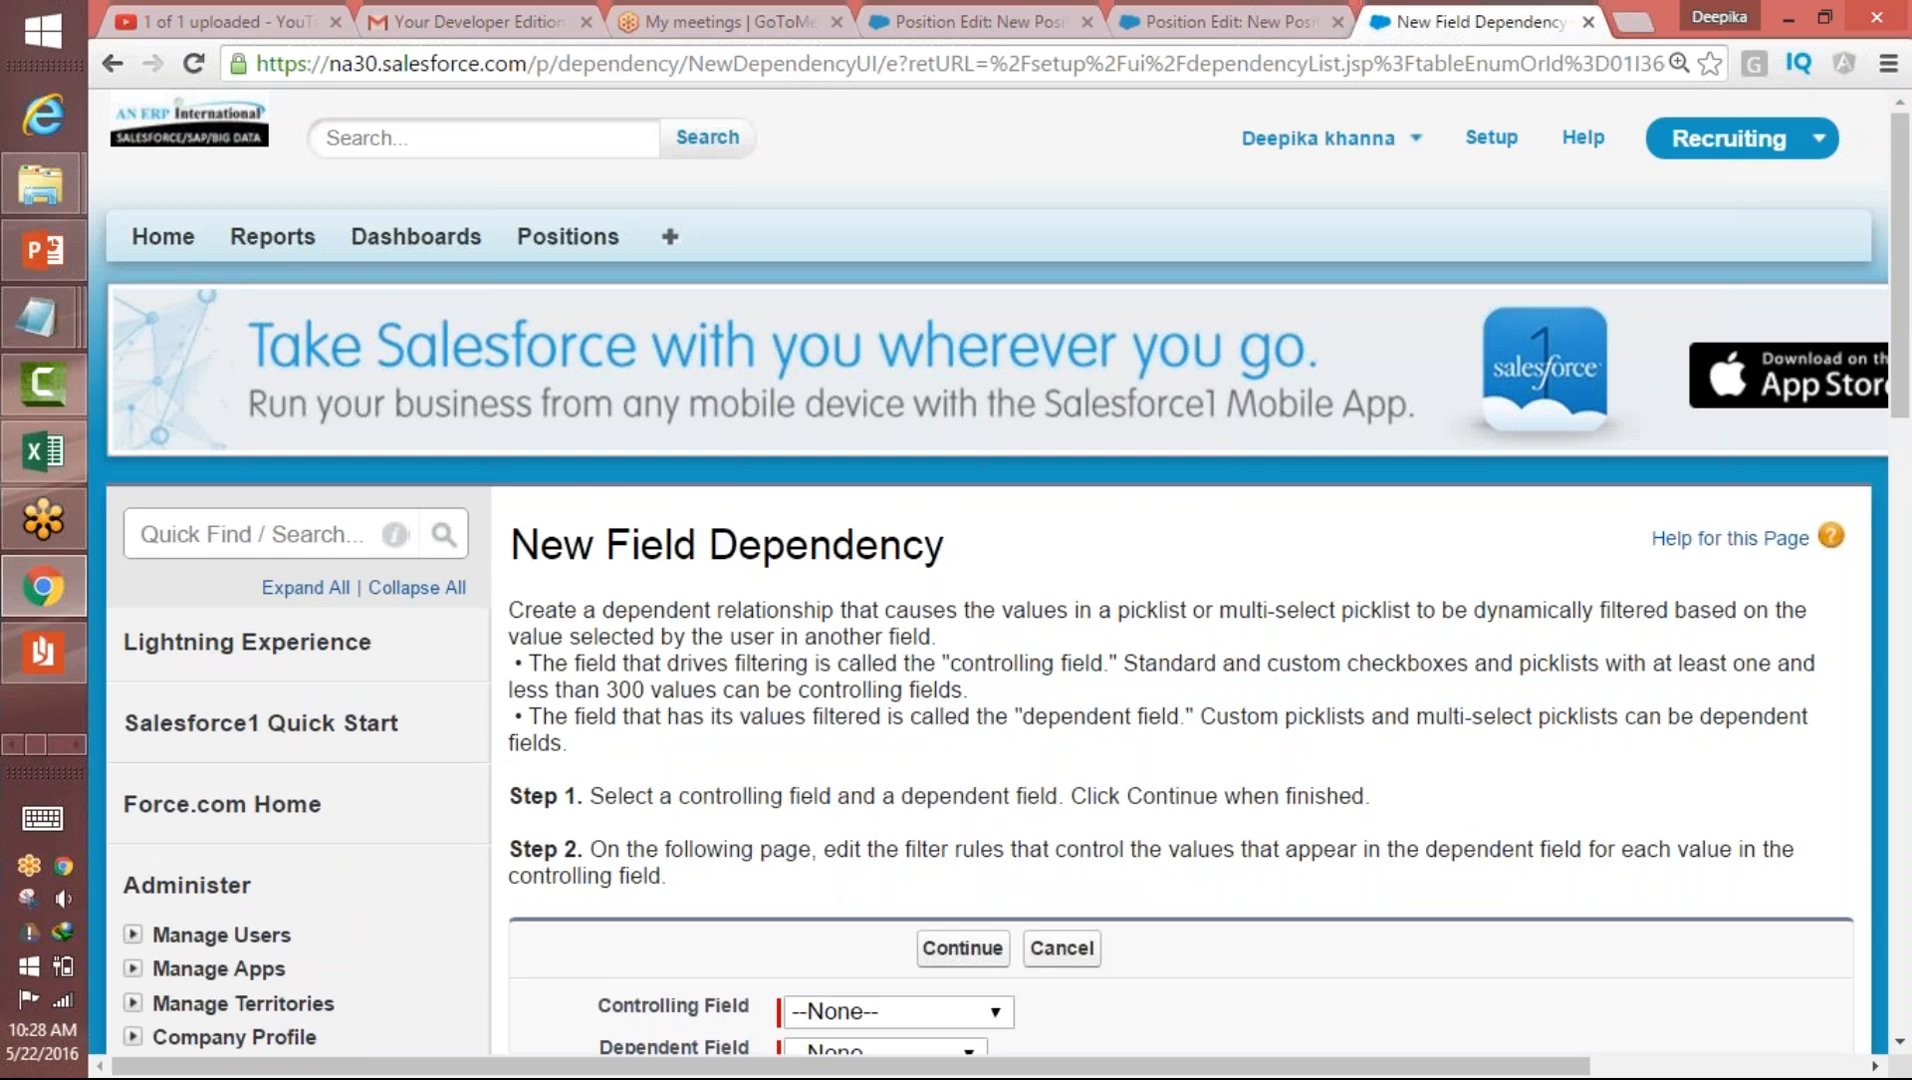
drag(1903, 212, 1903, 270)
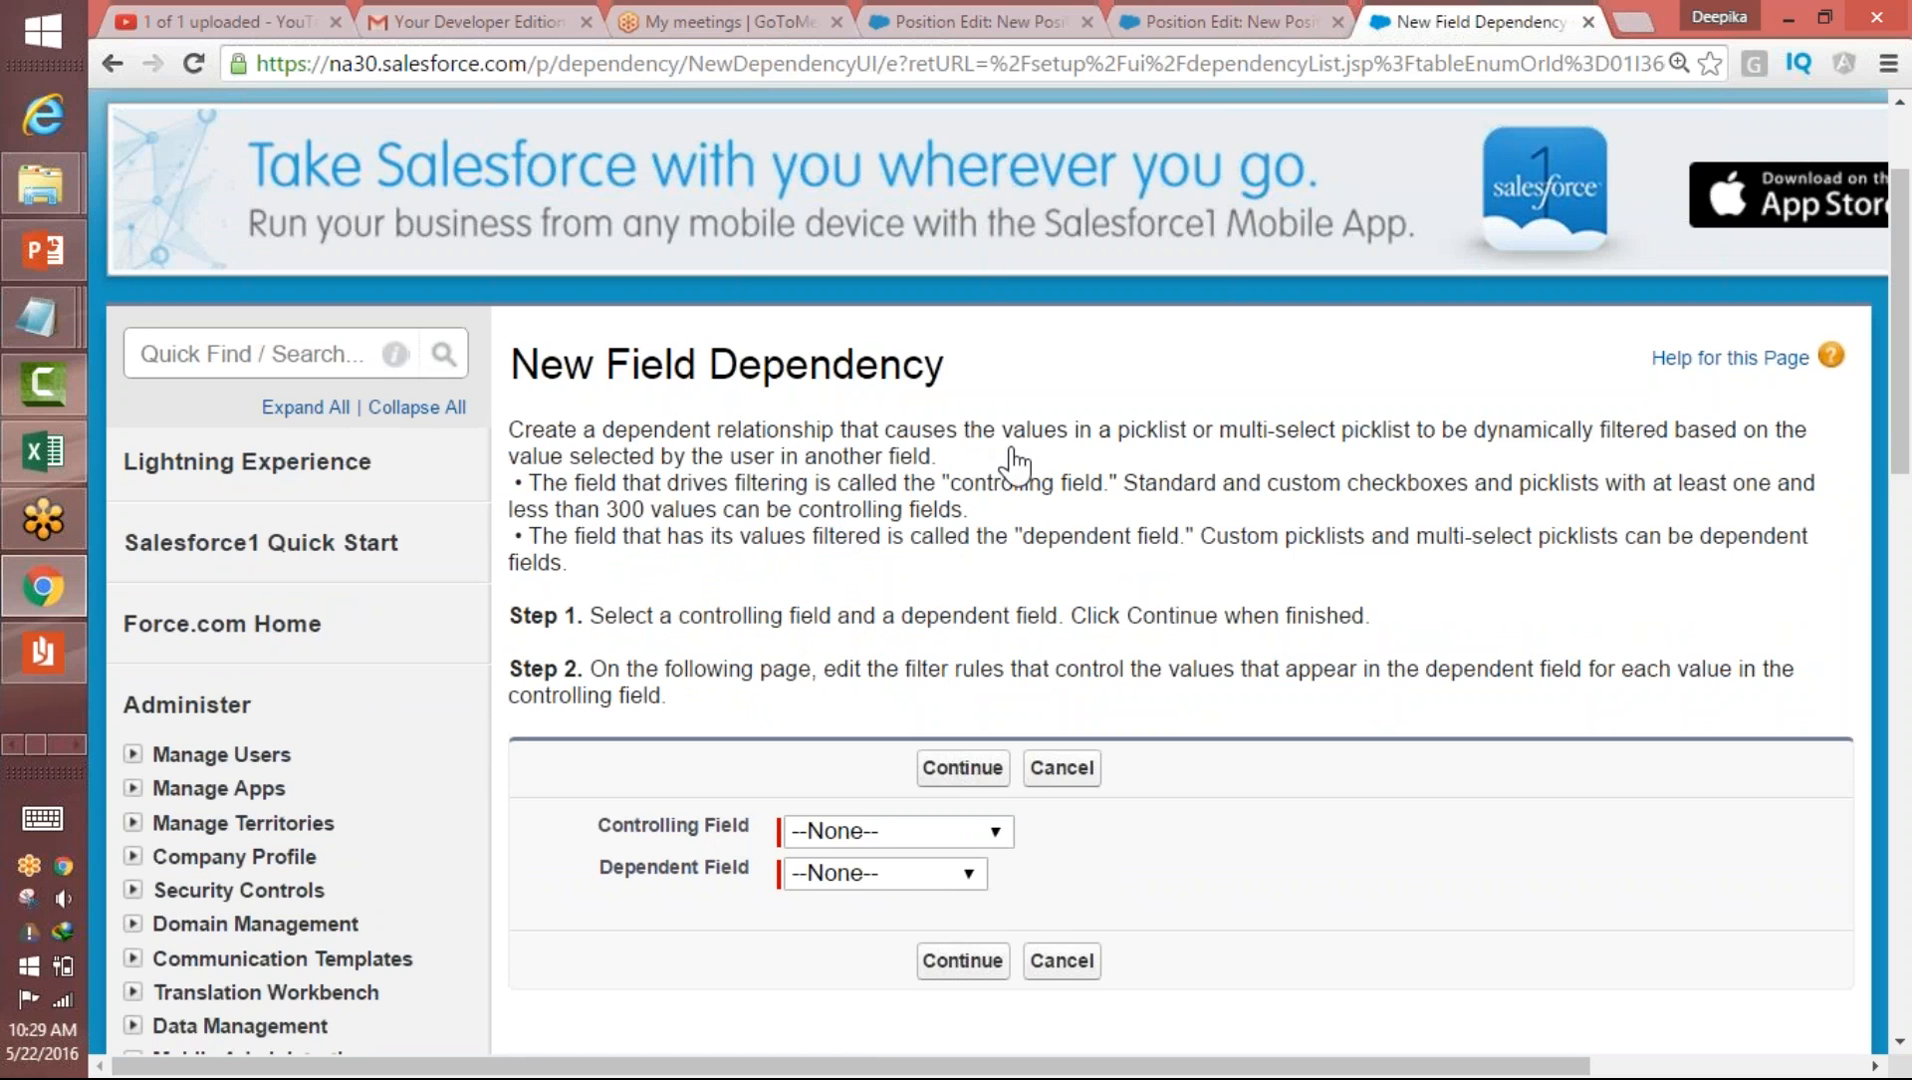
- Read which field types can act as controlling fields and which can be dependent fields in the field dependency instructions
double_click(1145, 432)
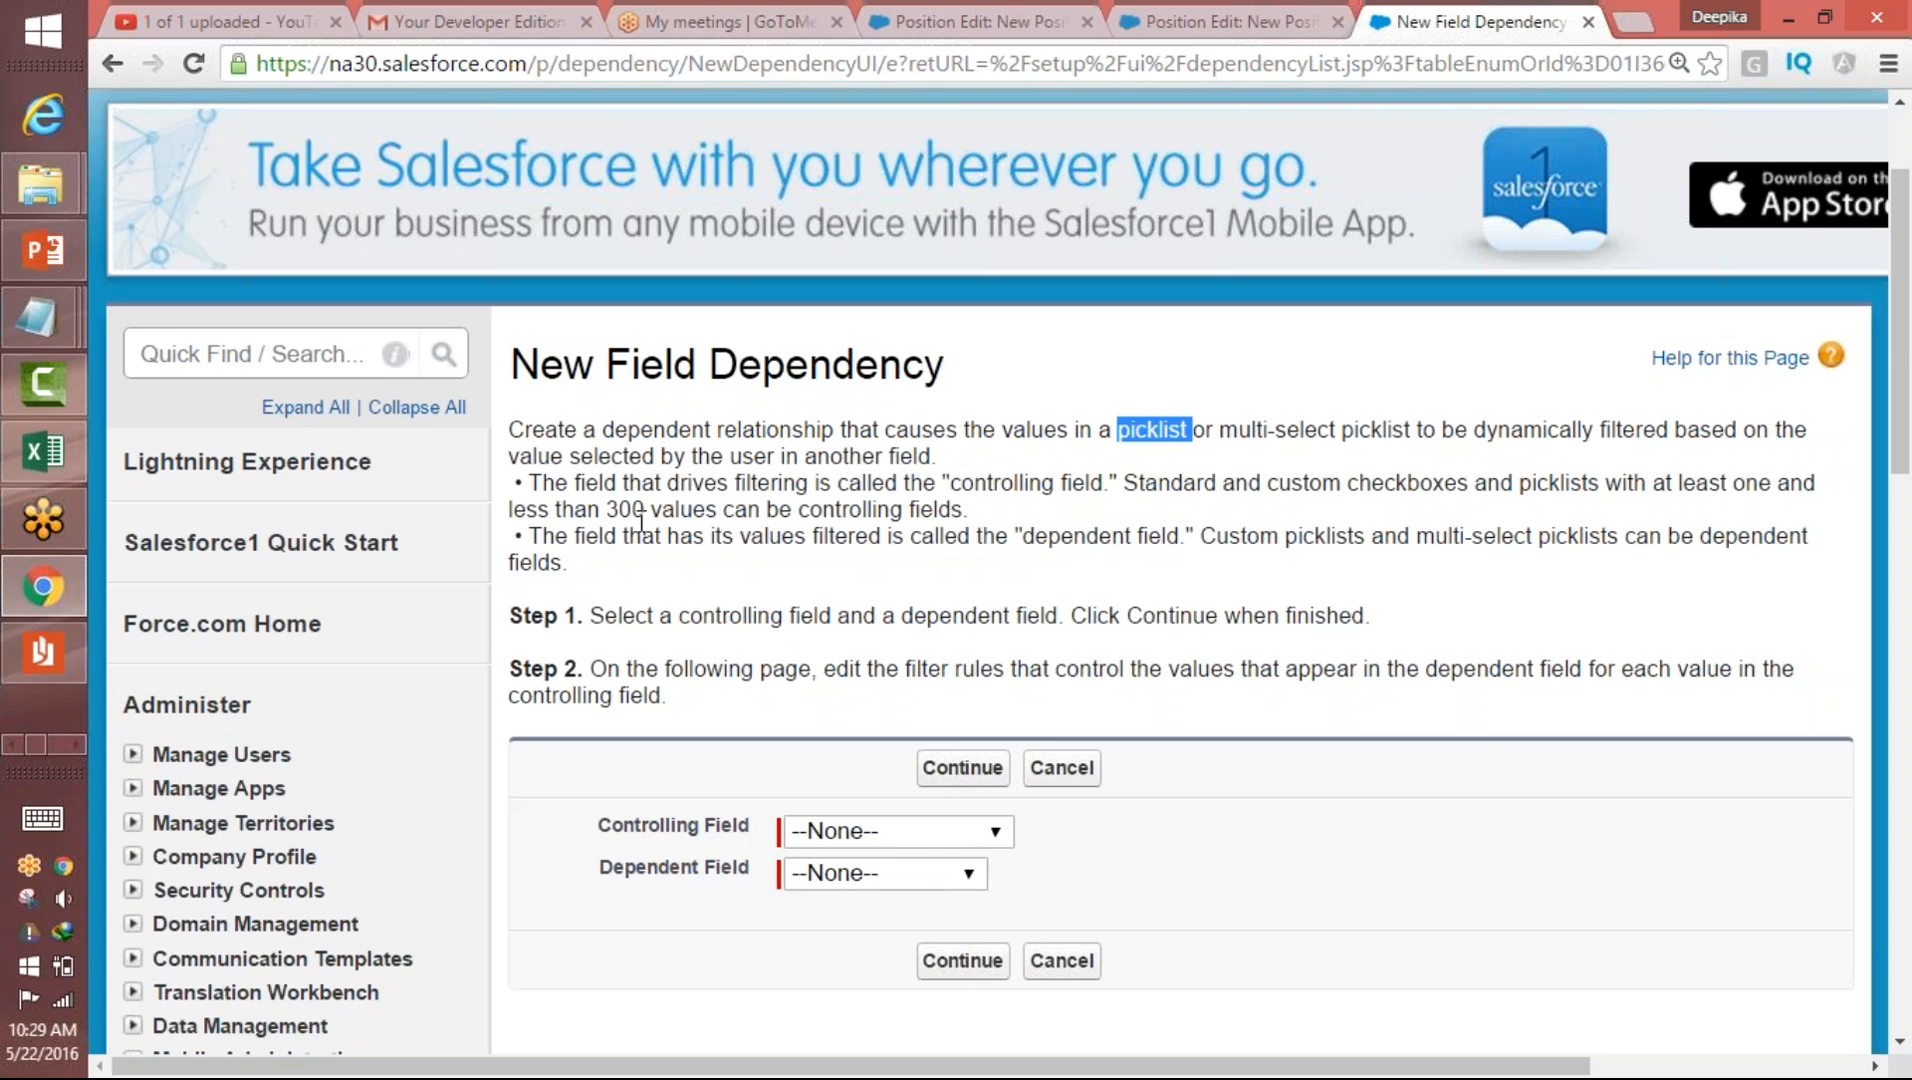
drag(1125, 486, 1135, 503)
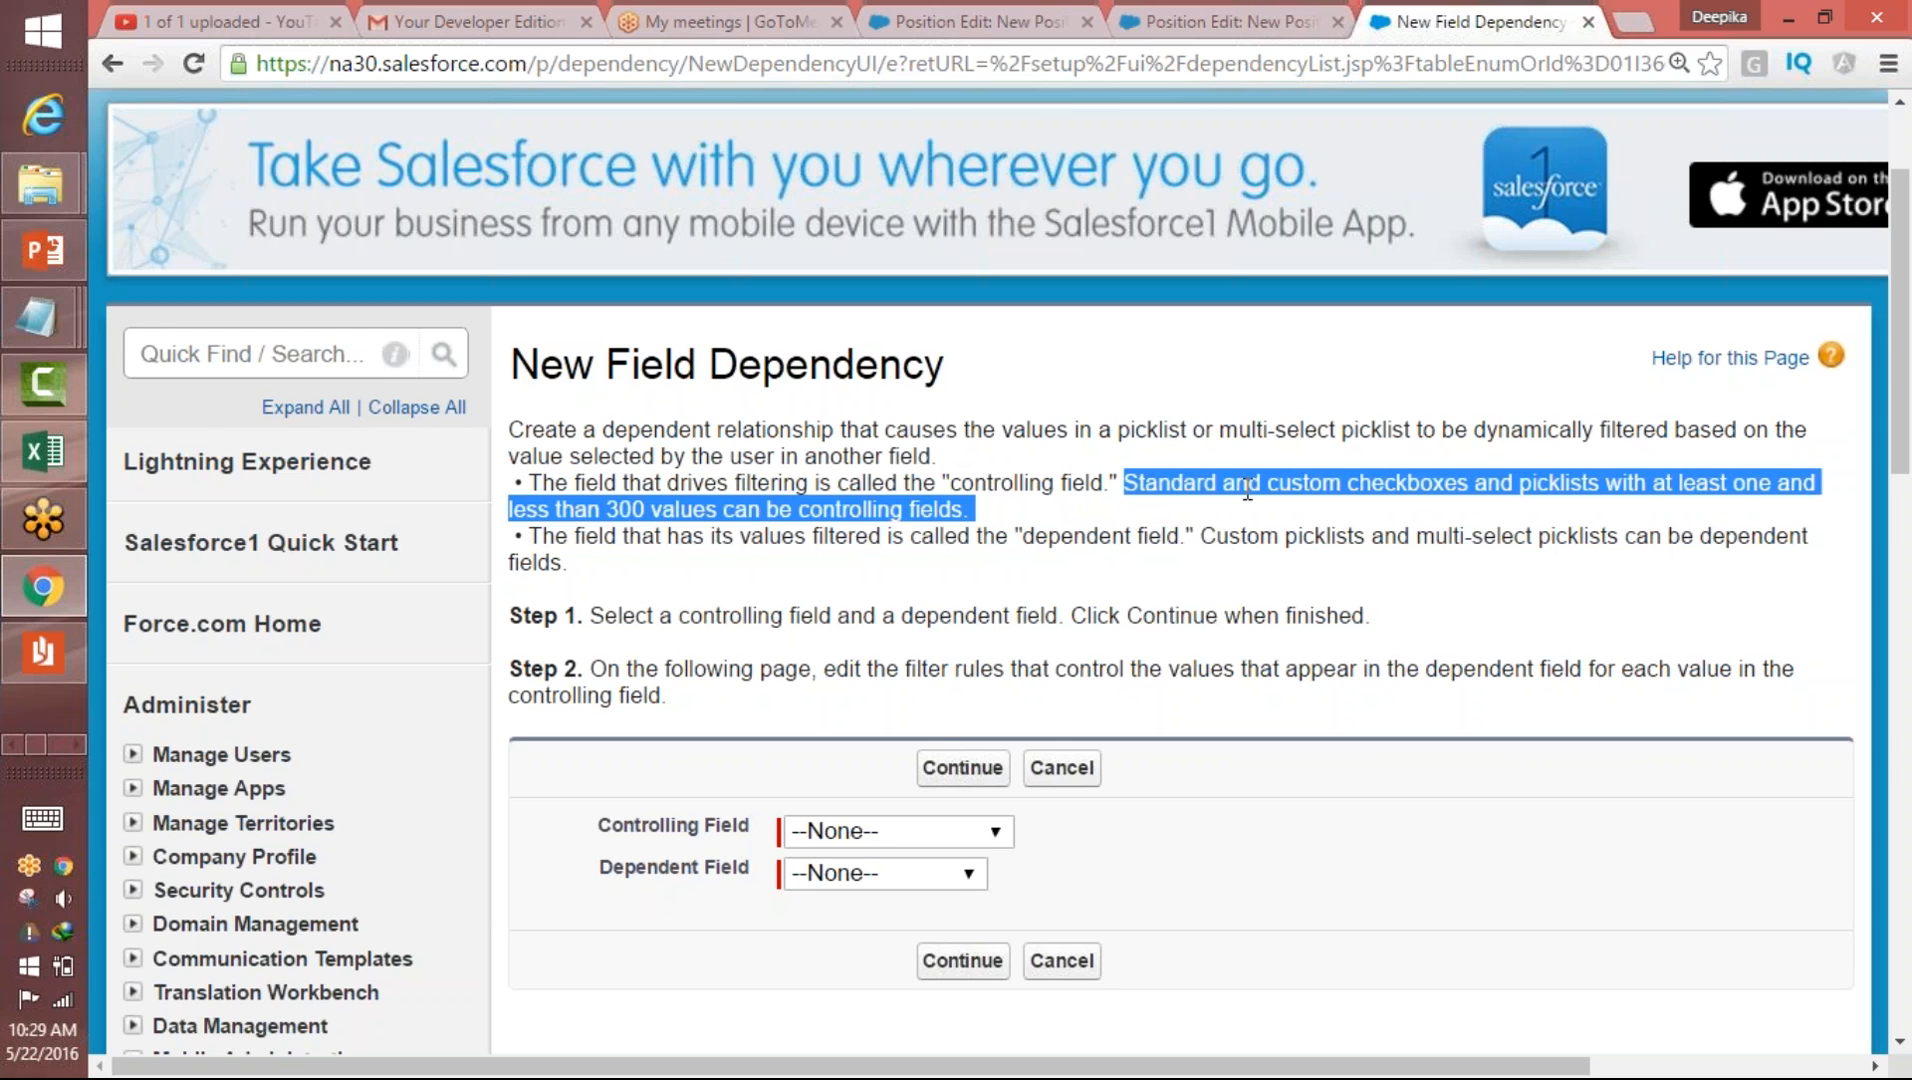
click(1295, 484)
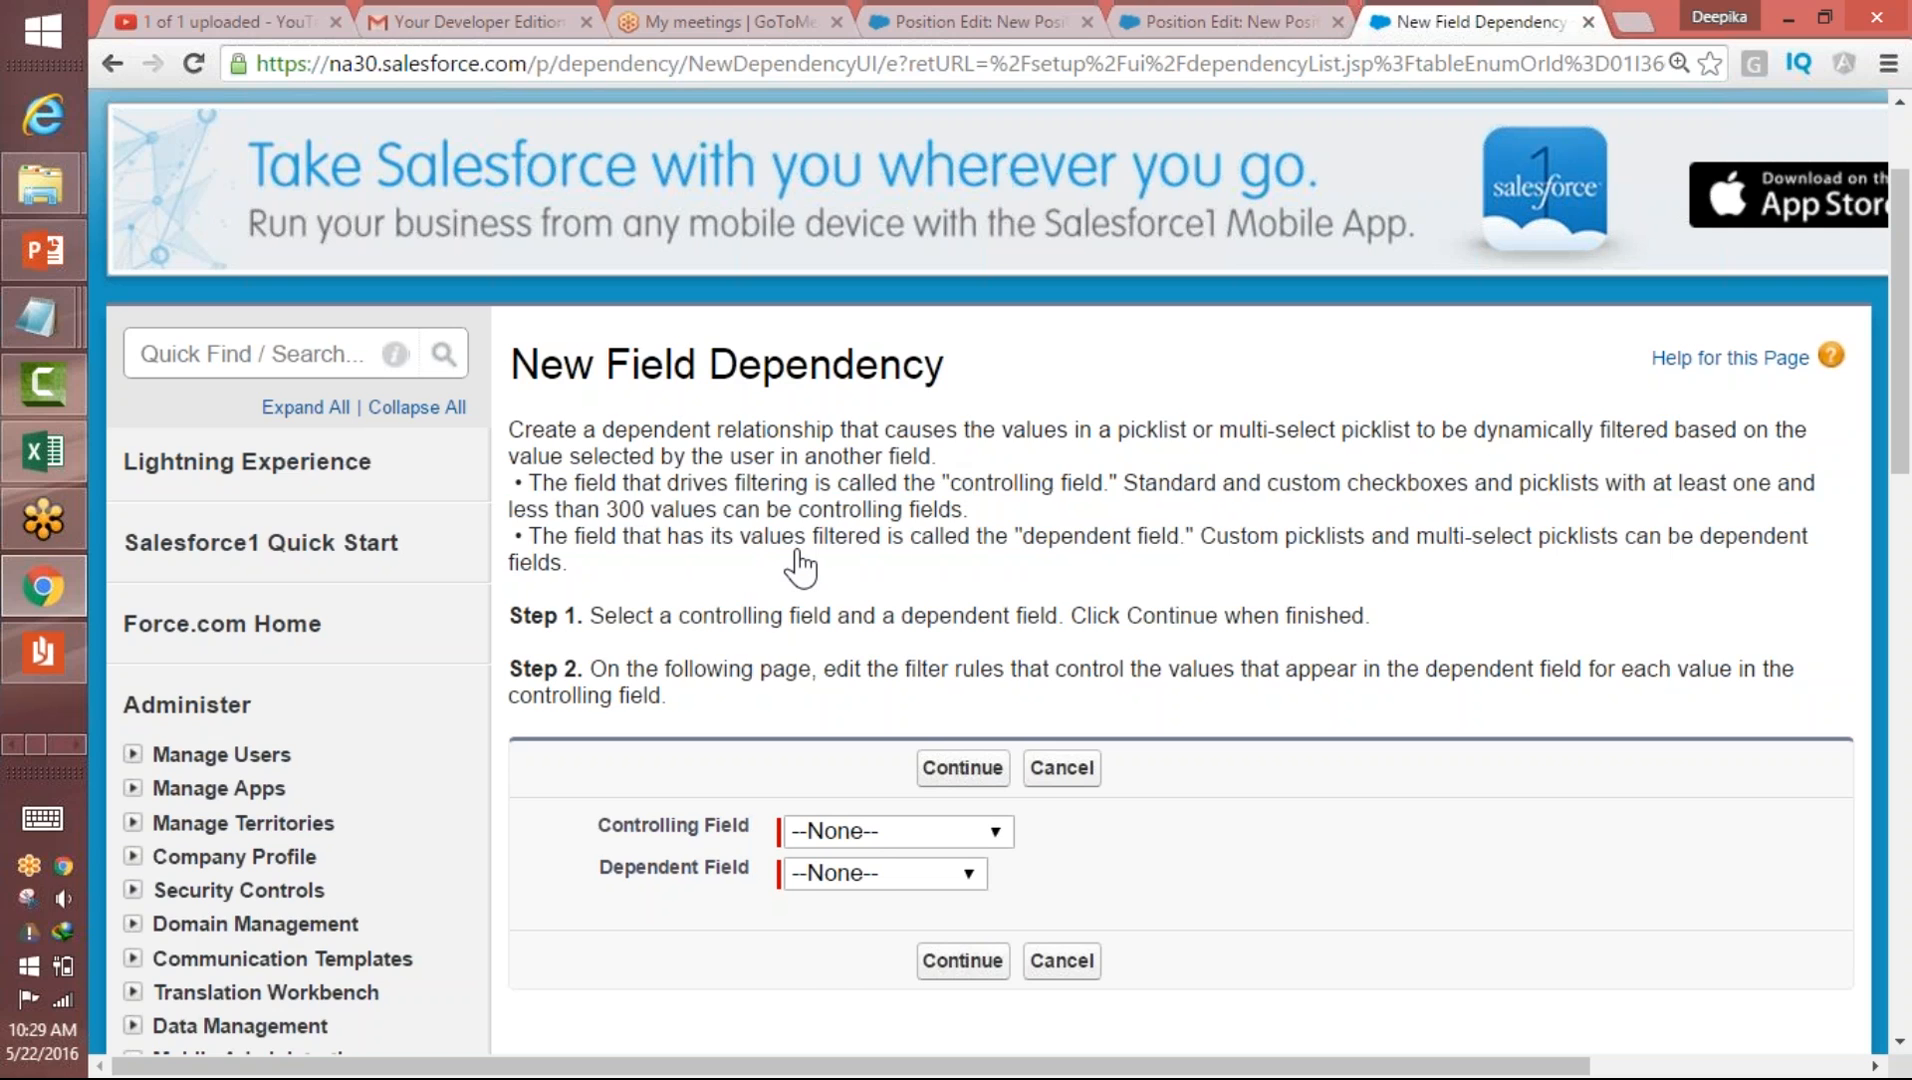
click(866, 878)
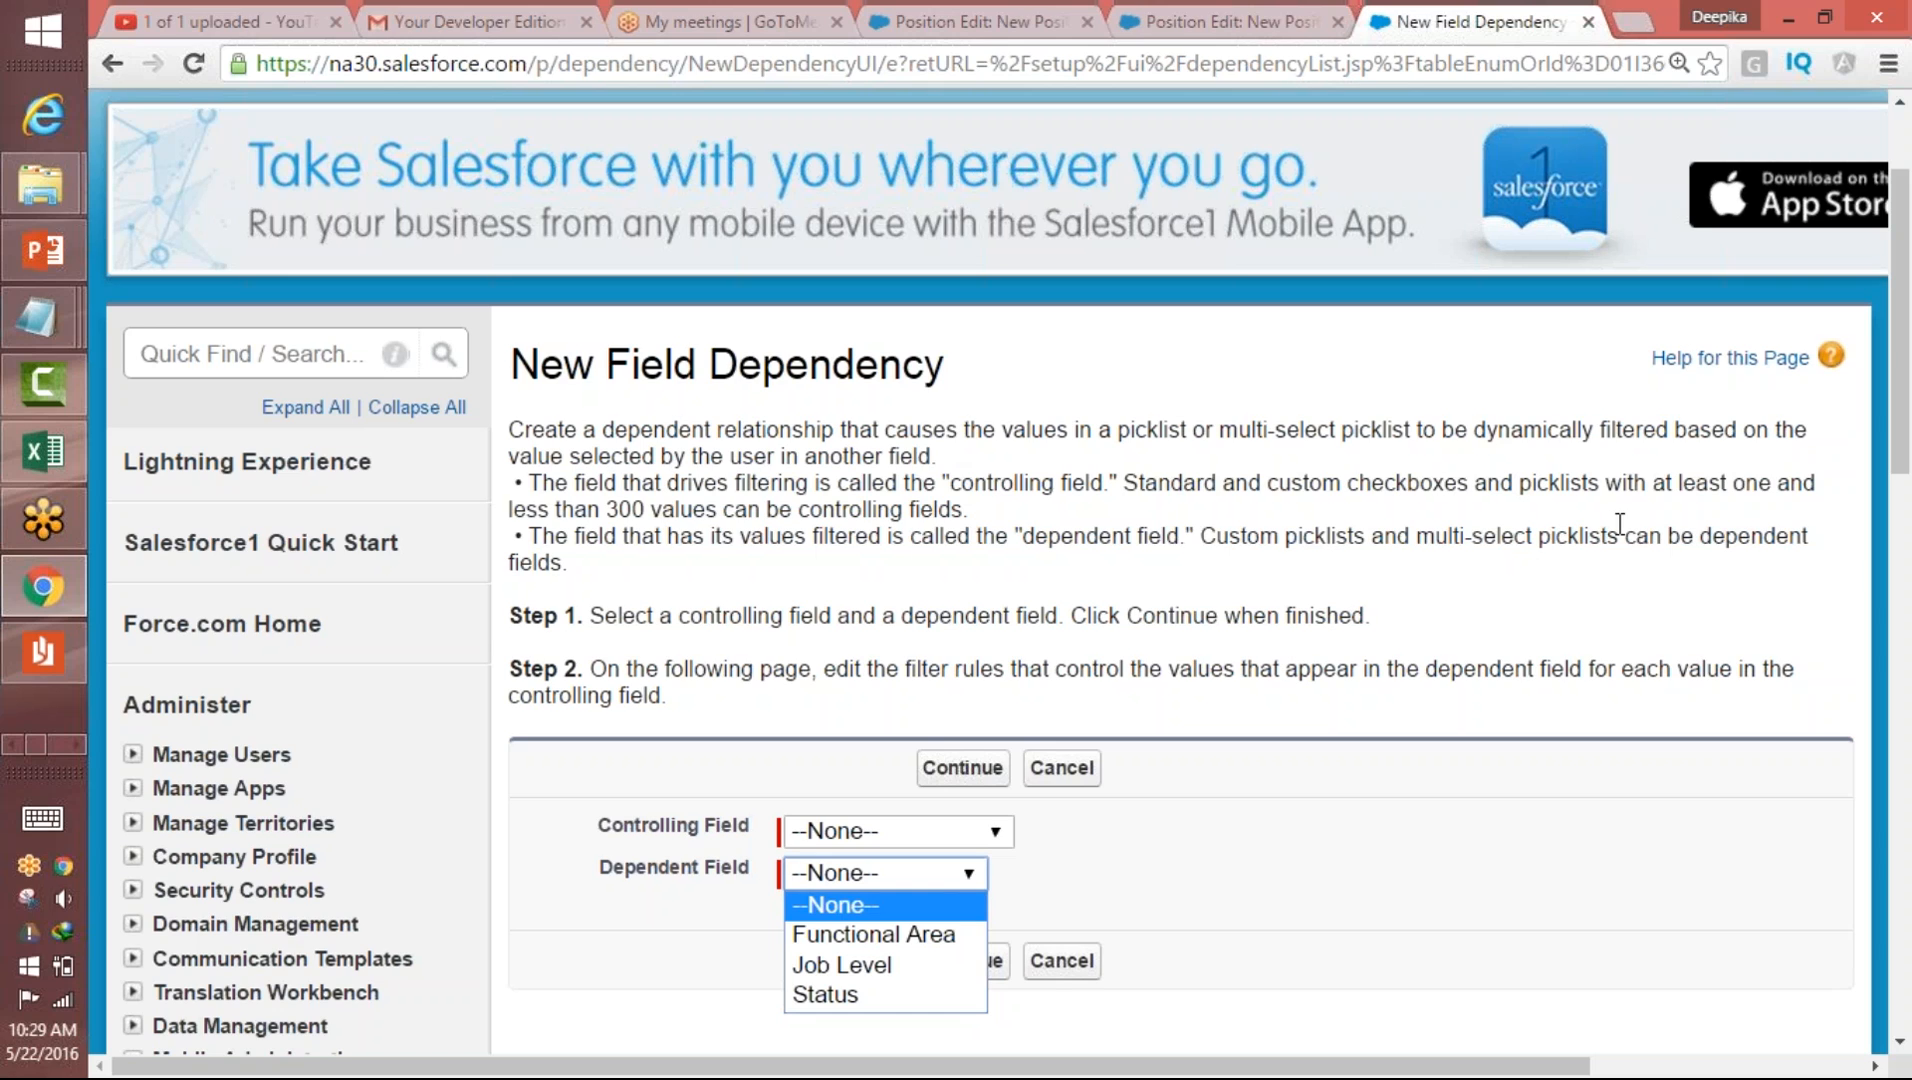
click(1208, 535)
drag(1200, 536, 1313, 552)
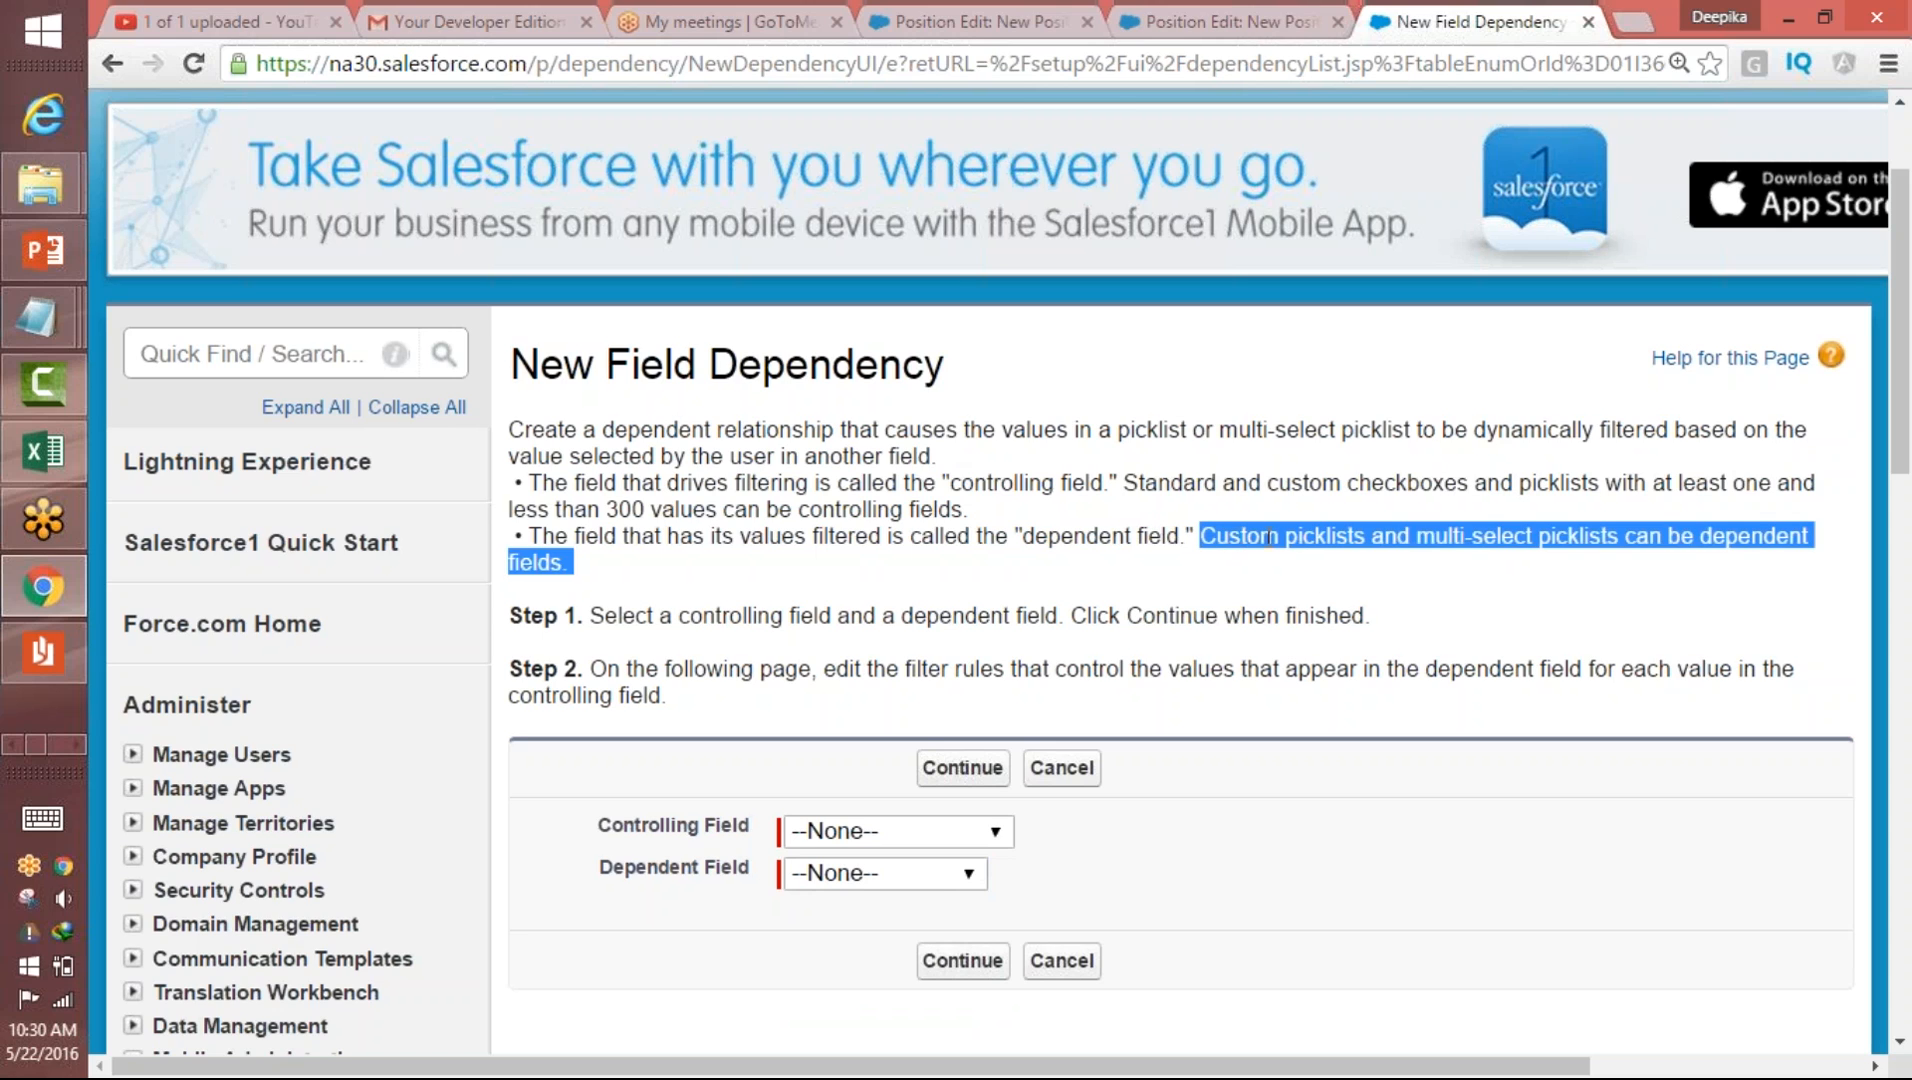
double_click(1302, 537)
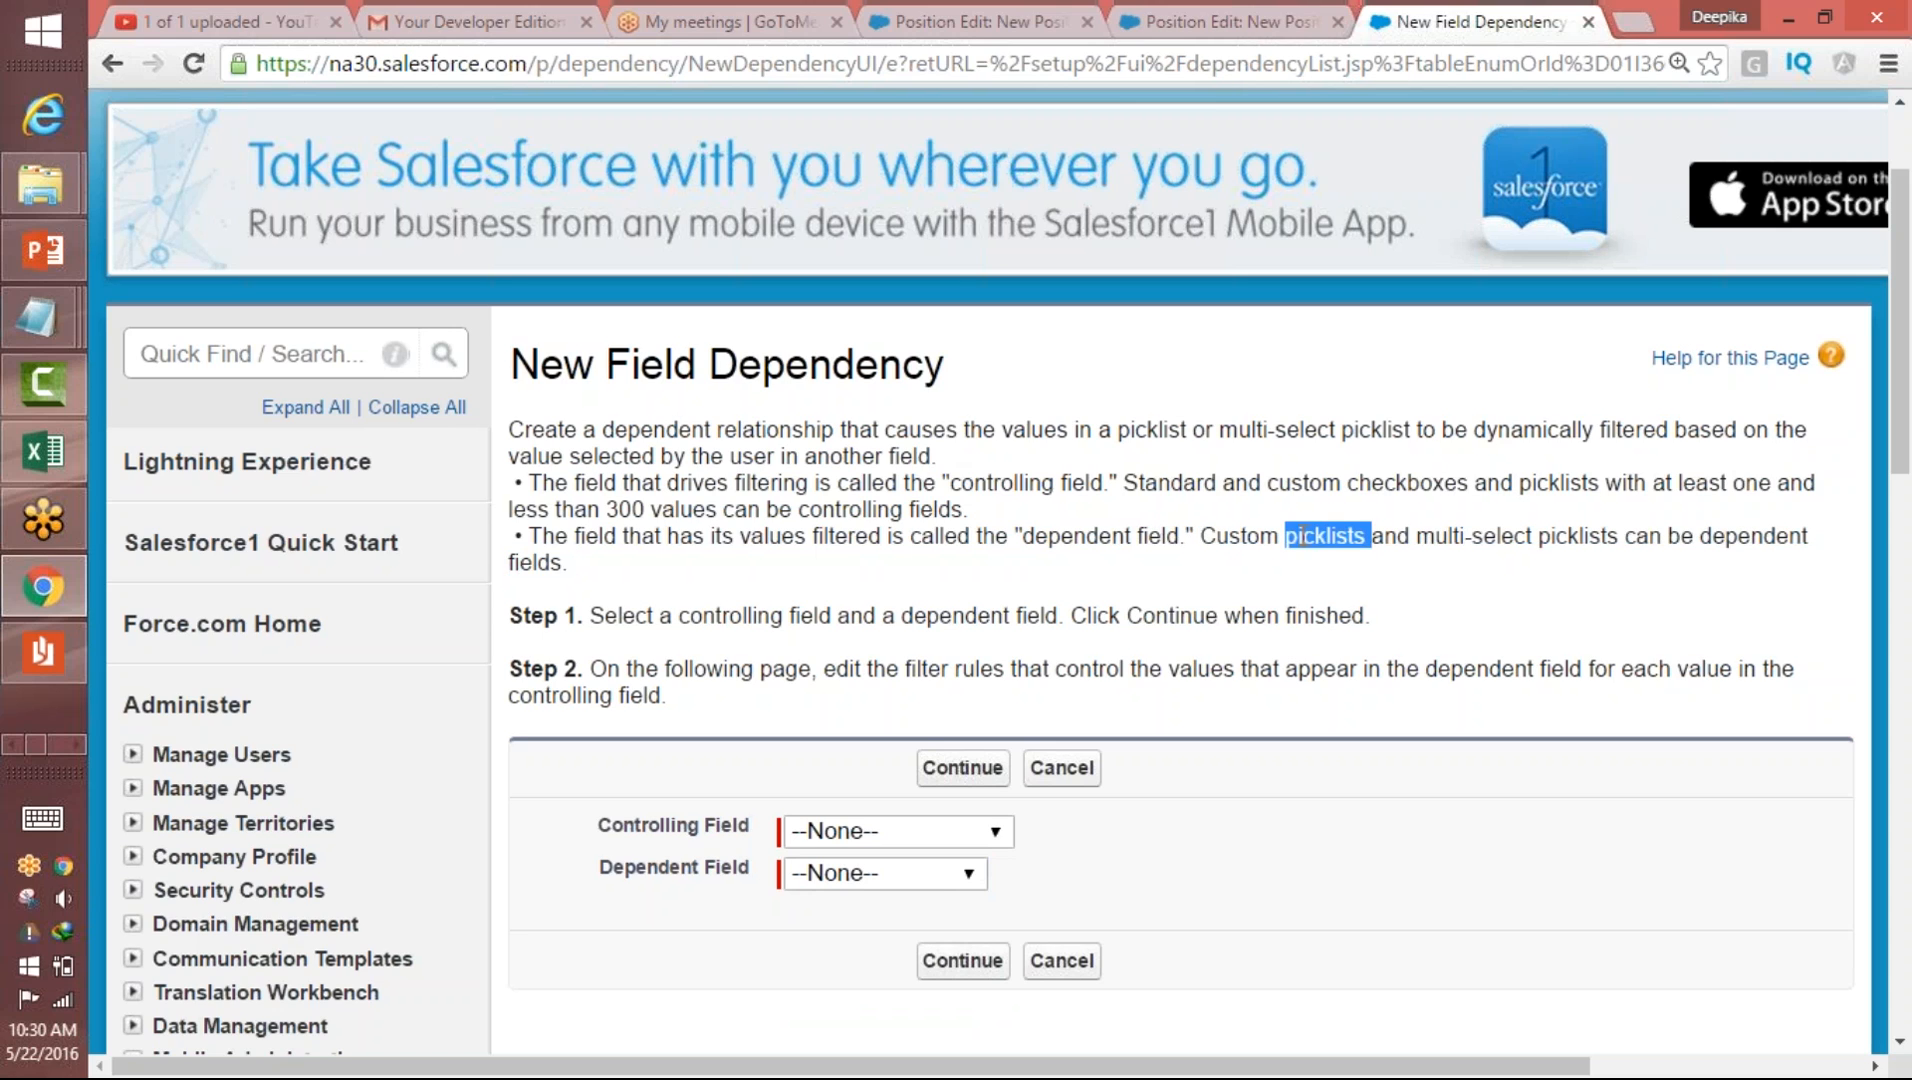
- Set Functional Area as the controlling field and Job Level as the dependent field, and continue to the filter rules
scroll(1312, 575, down, 1)
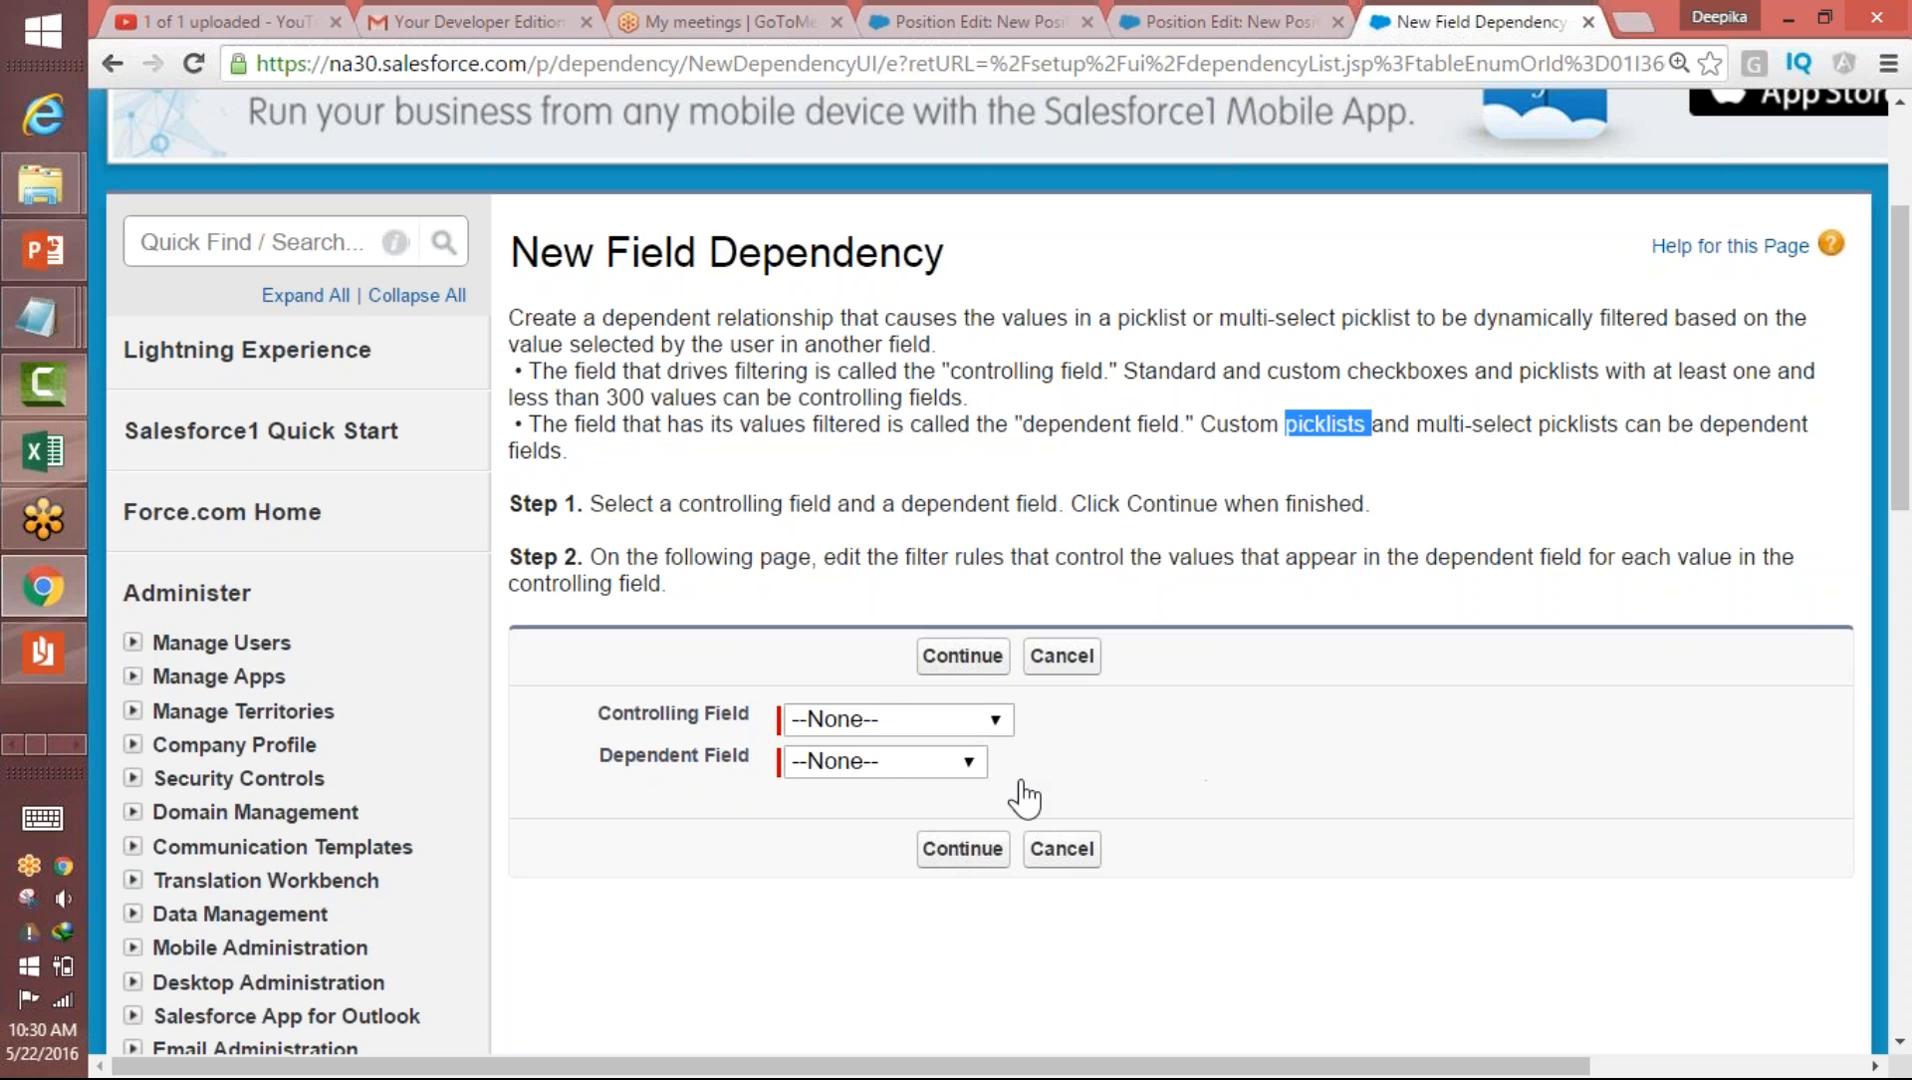
click(930, 766)
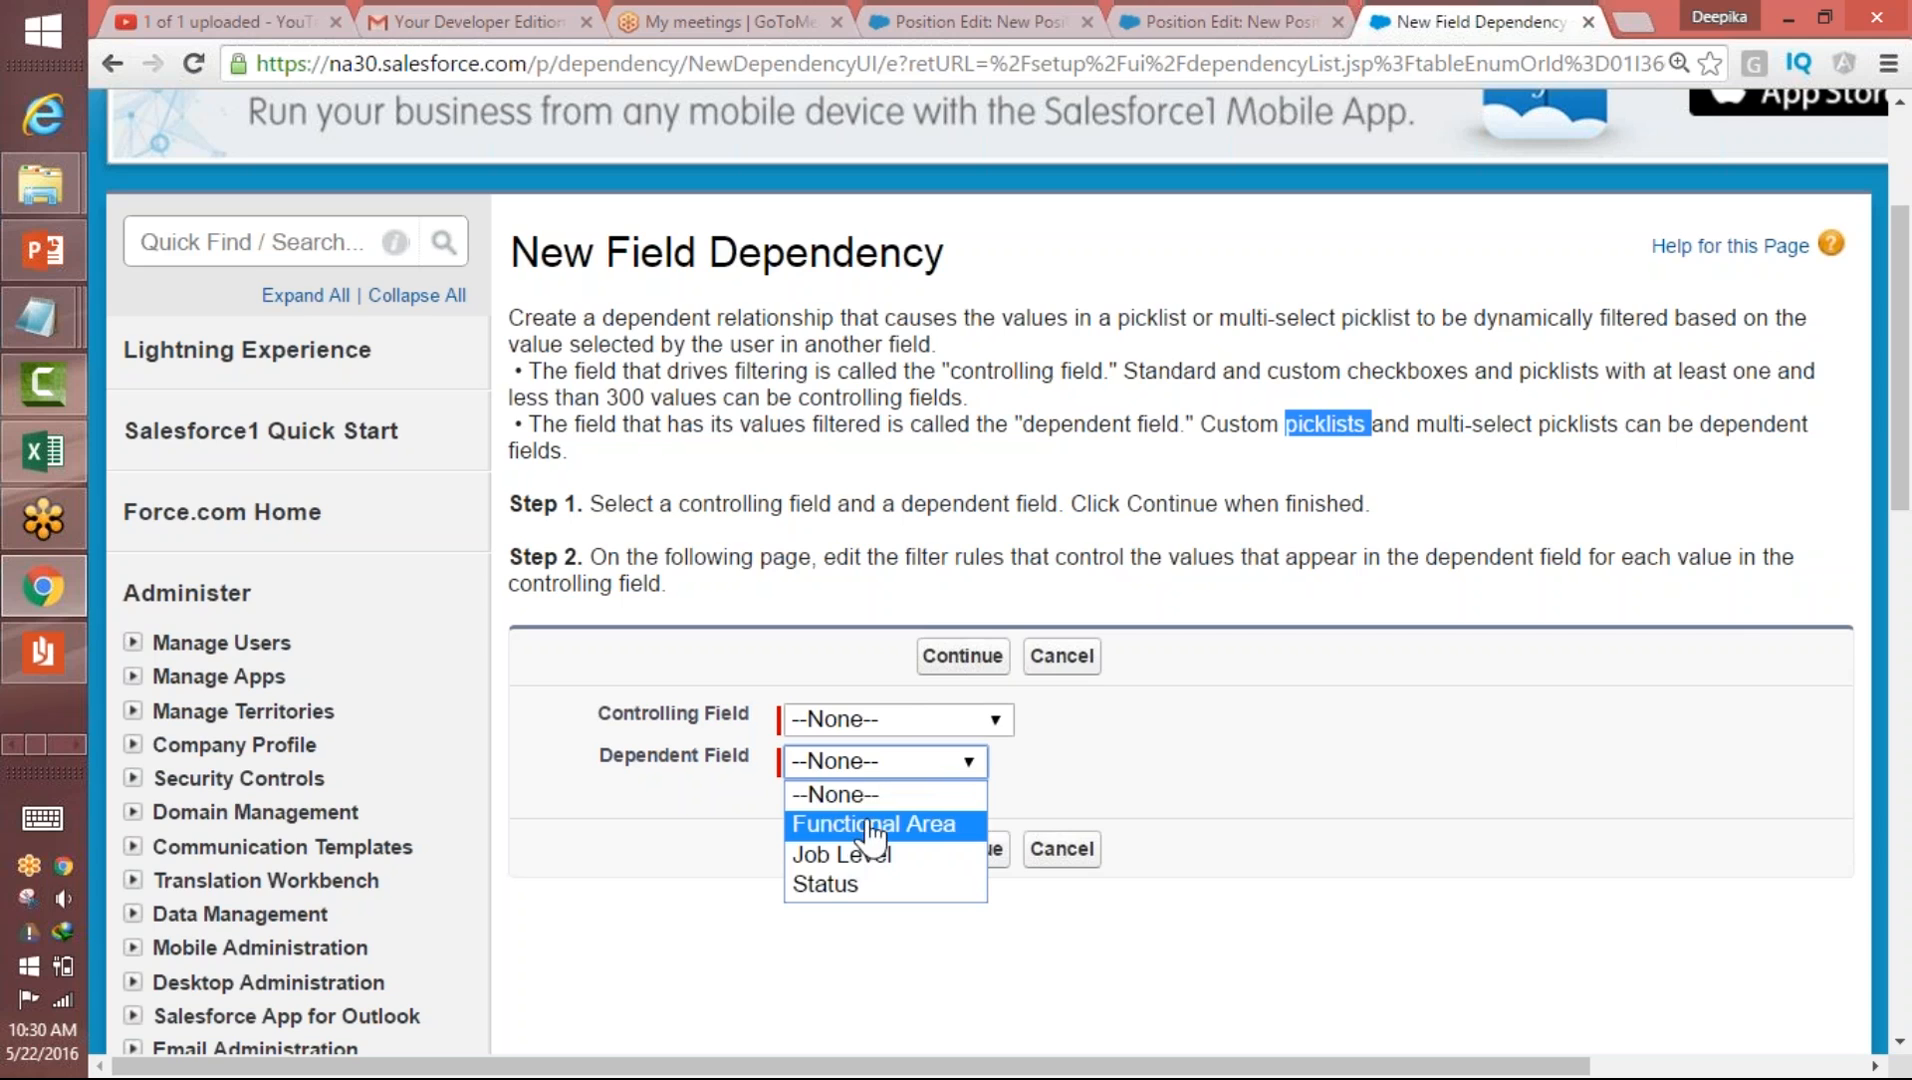
click(903, 719)
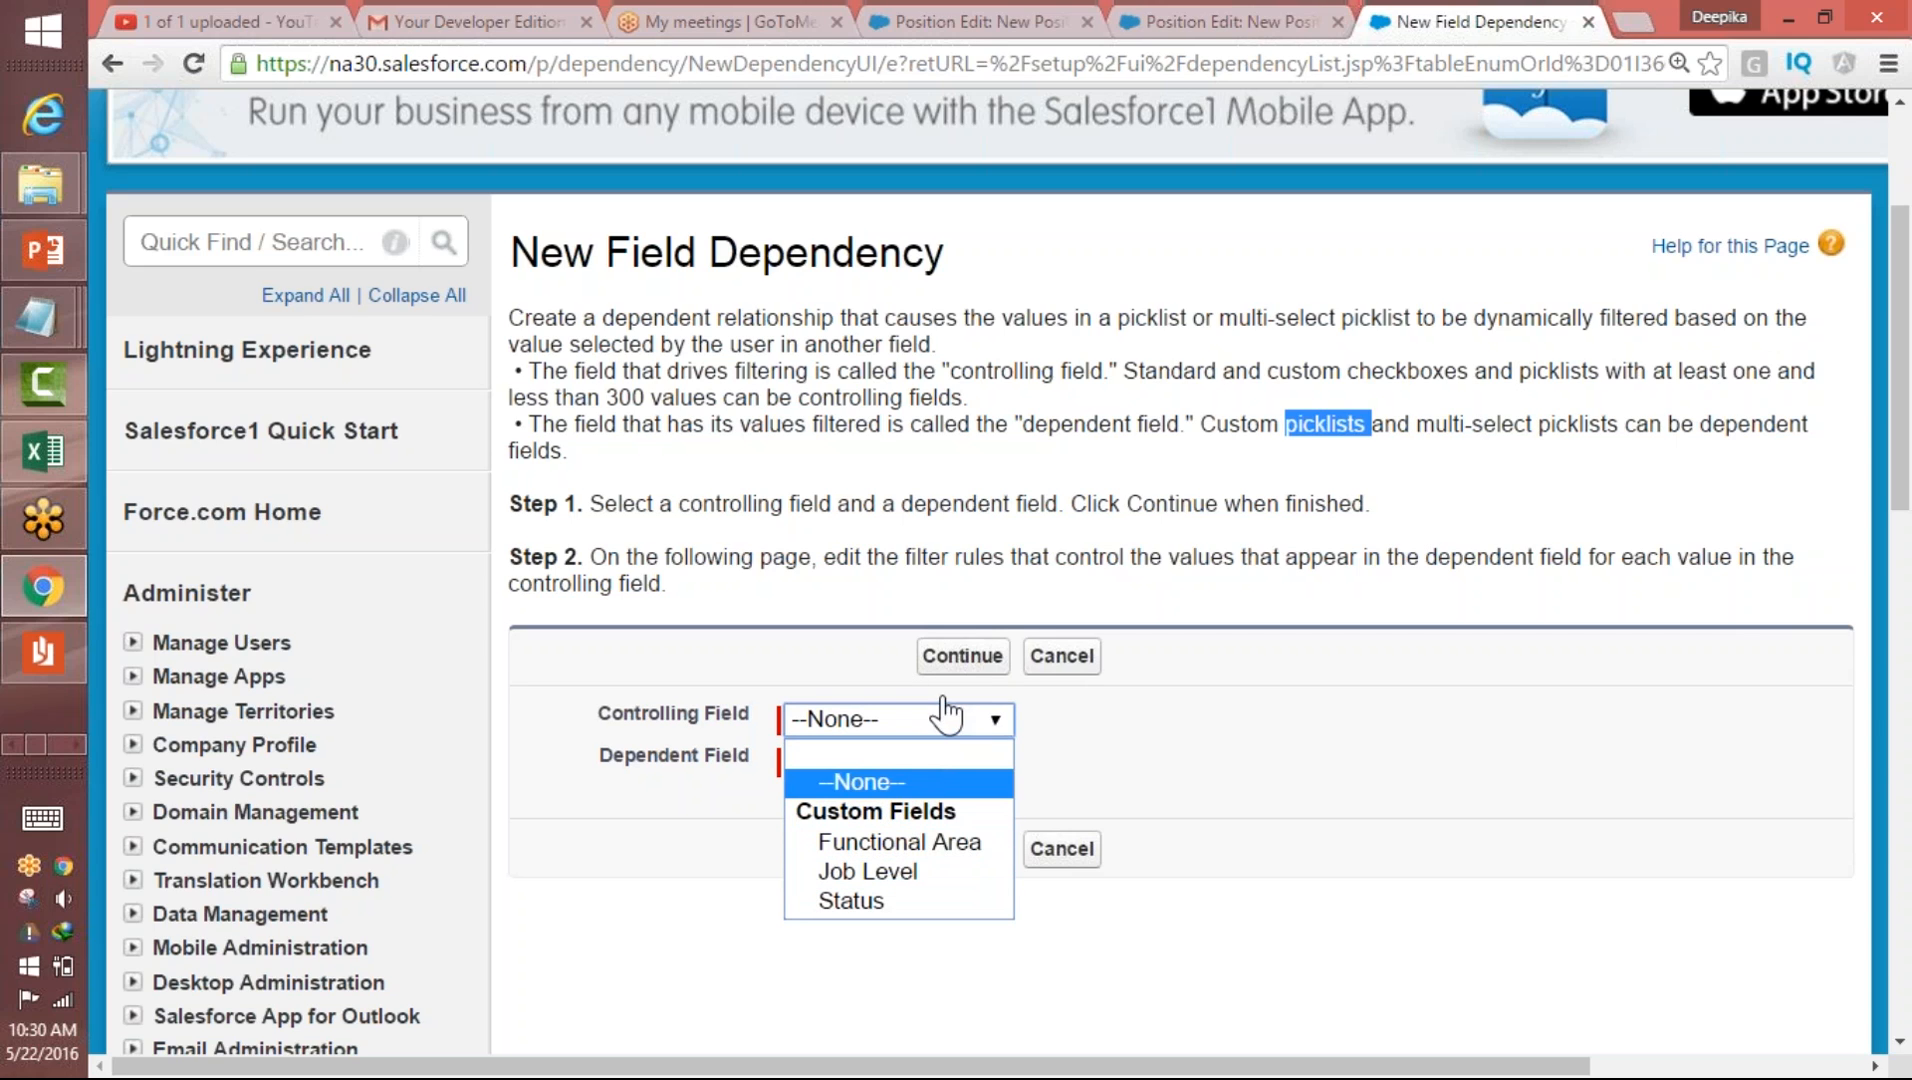
click(841, 845)
click(851, 780)
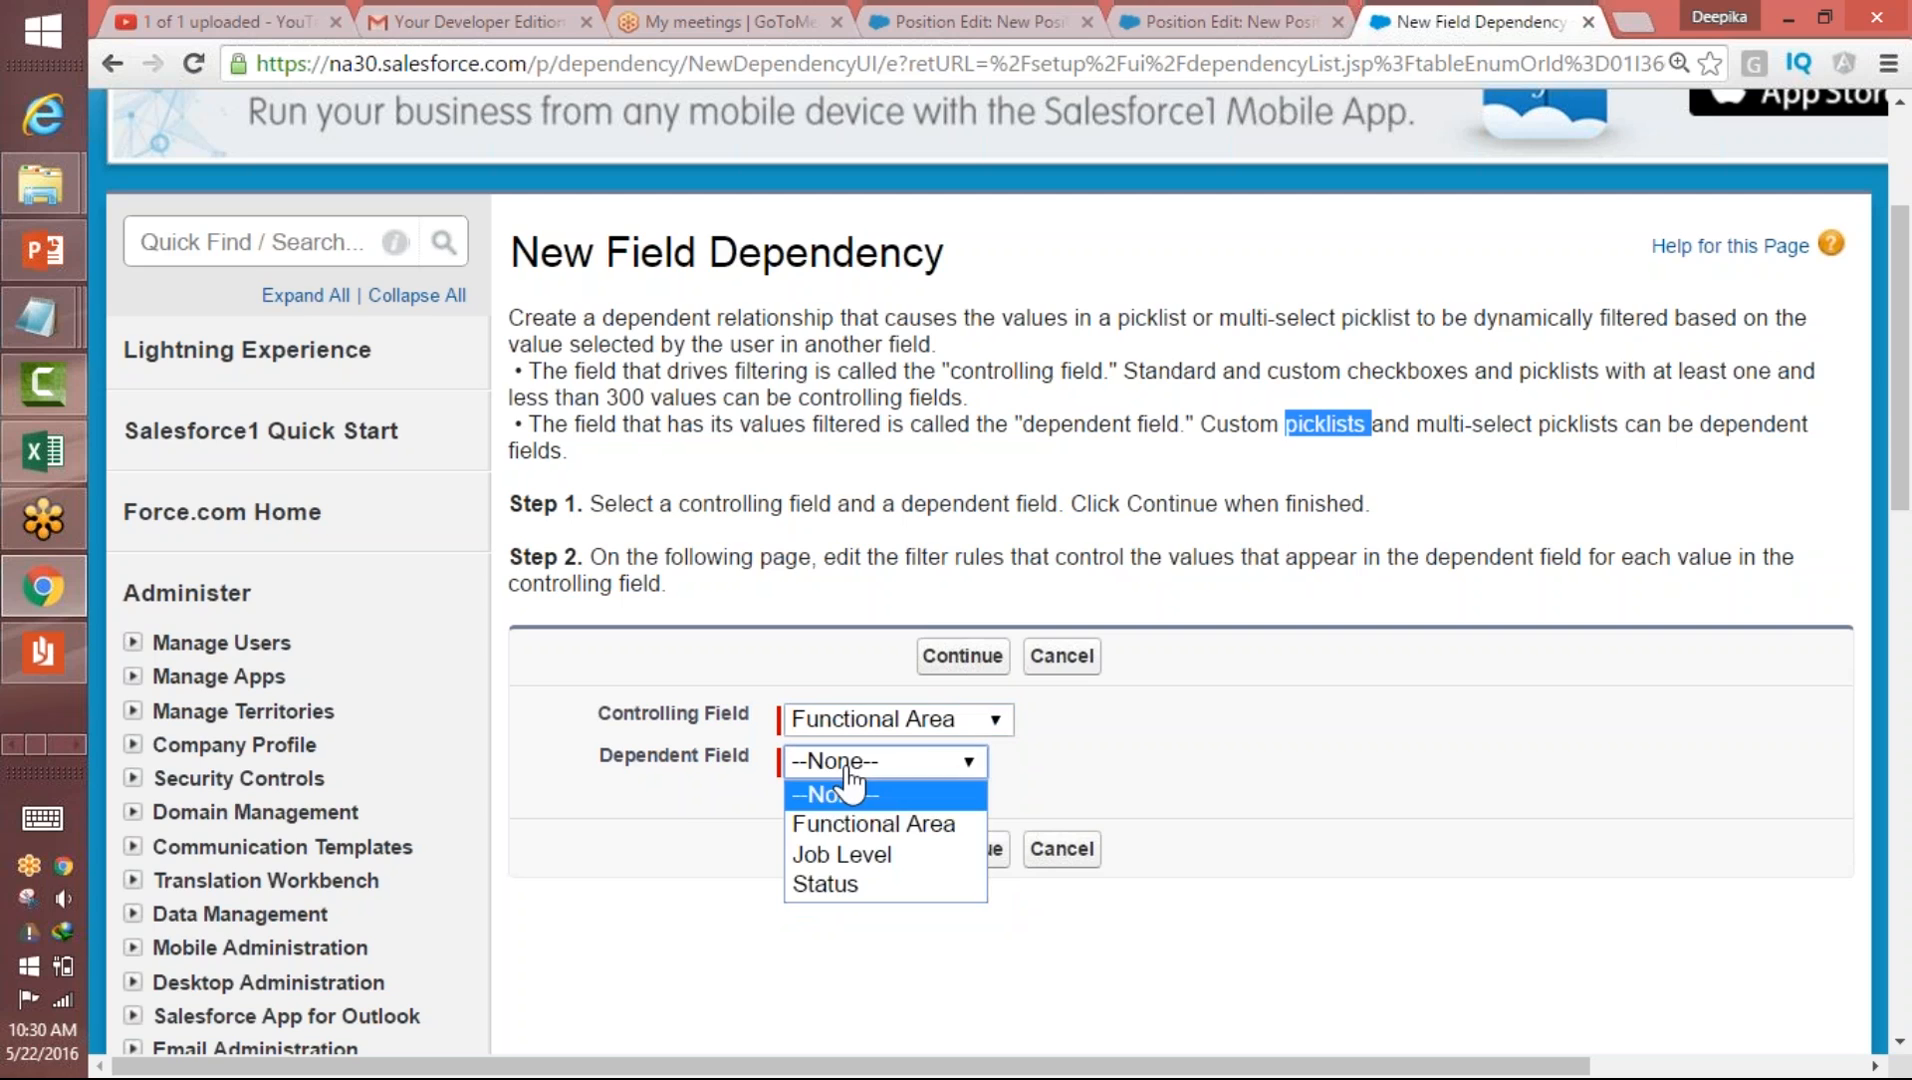
click(850, 855)
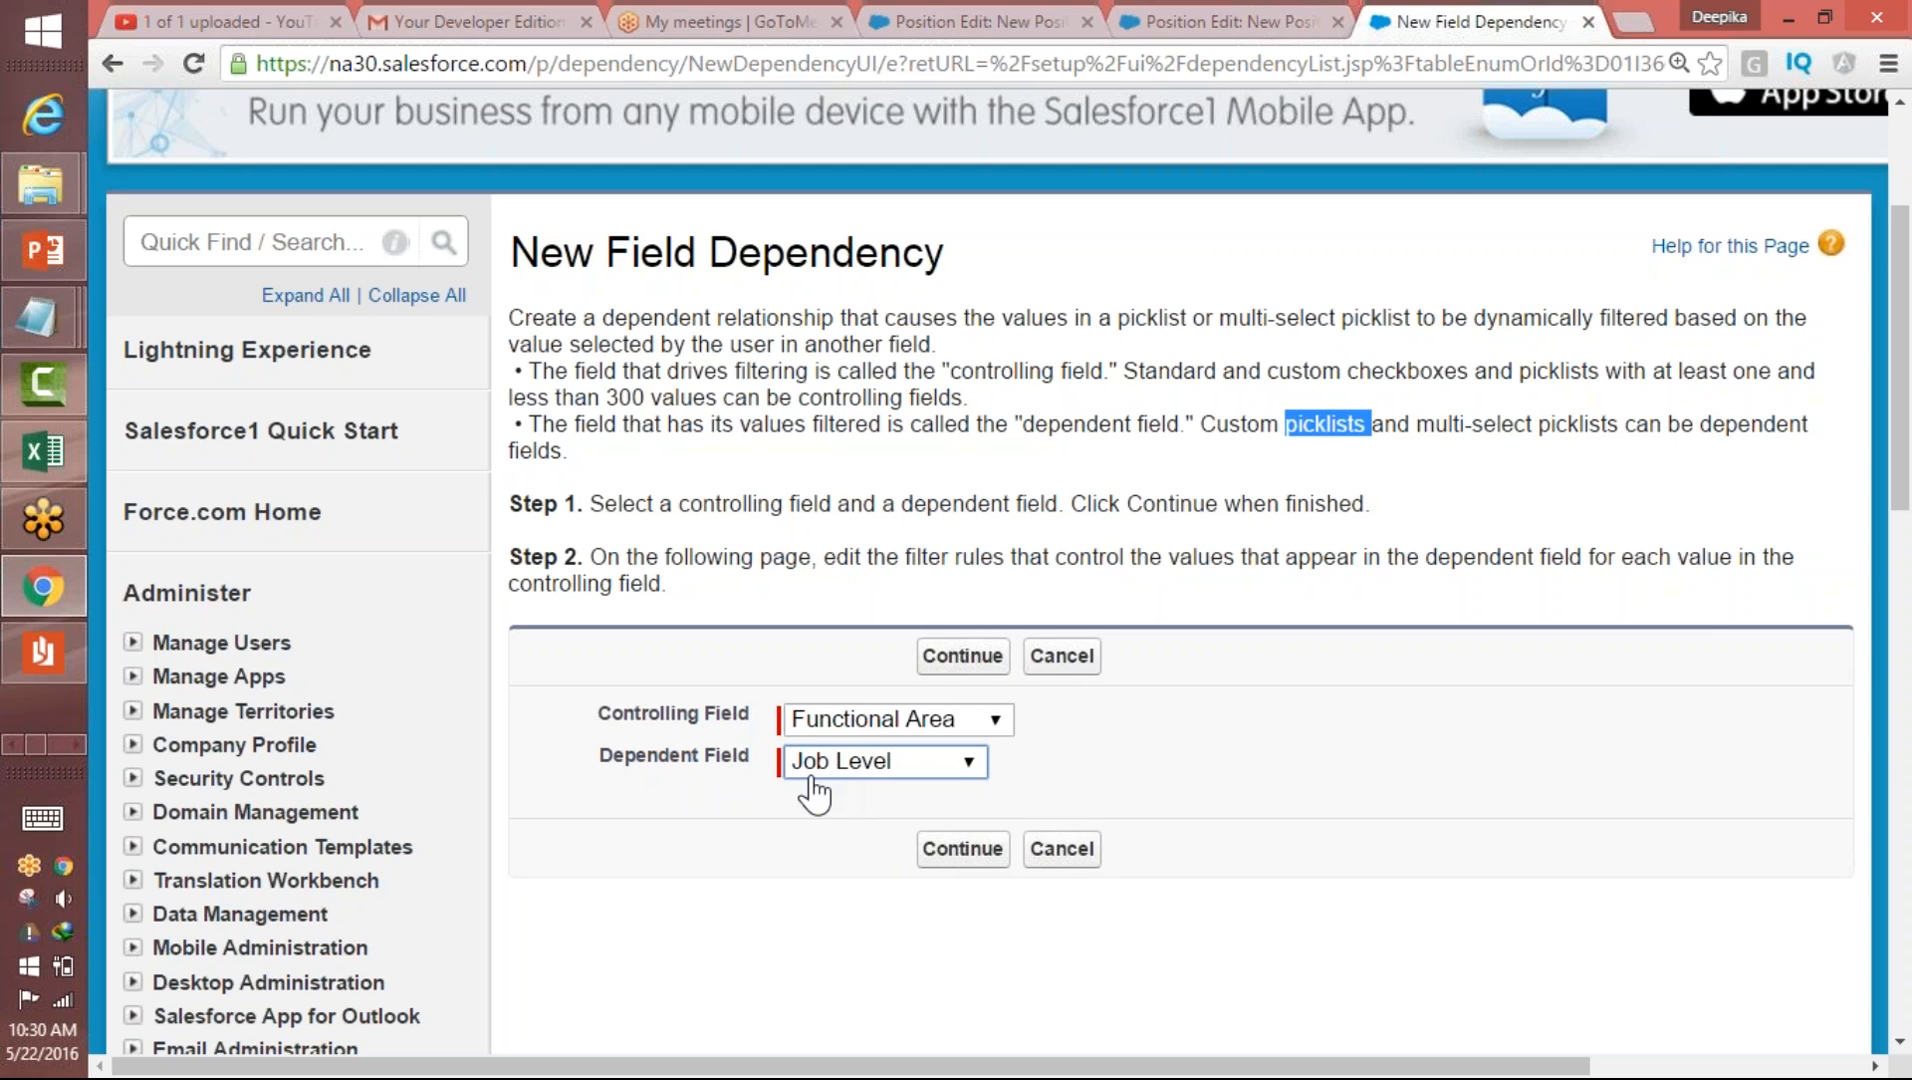
click(962, 850)
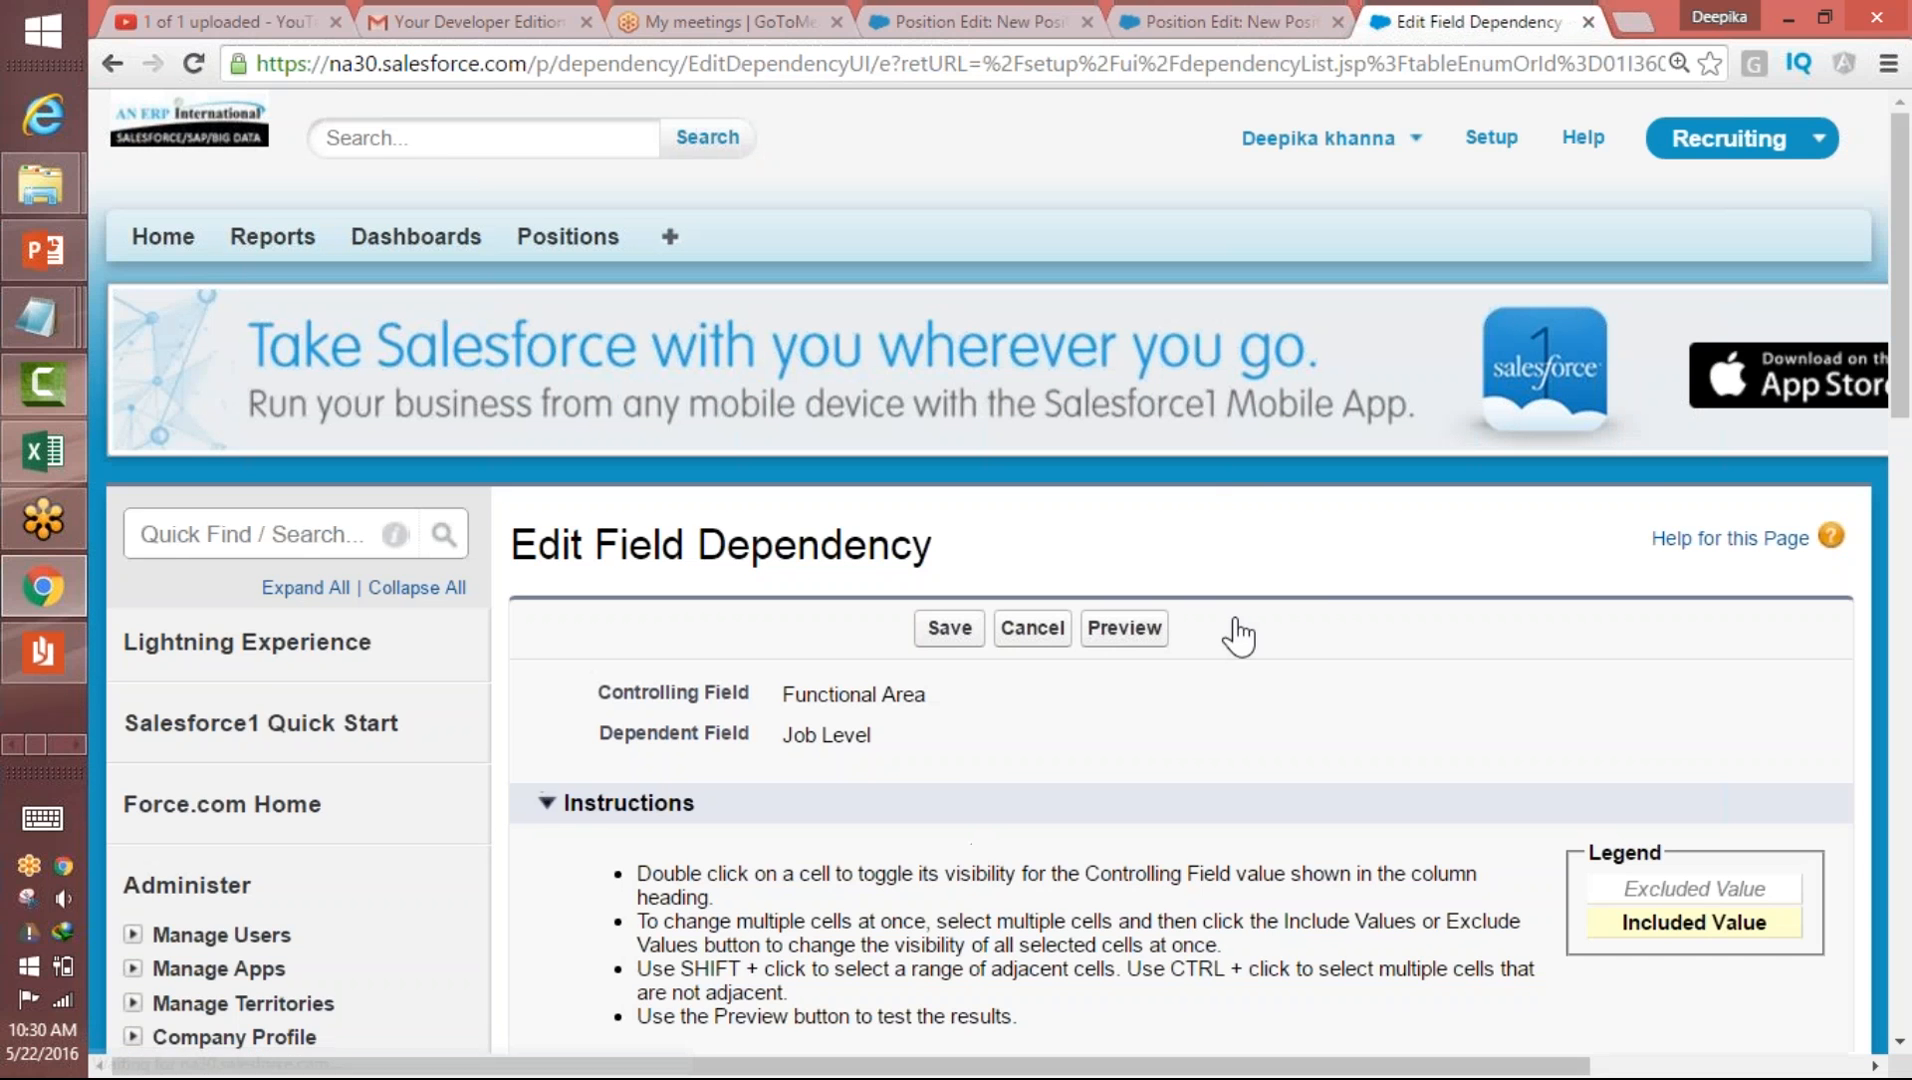
- Include the Job Level values FN-100 to FN-400 for the Finance functional area
drag(1904, 333, 1904, 530)
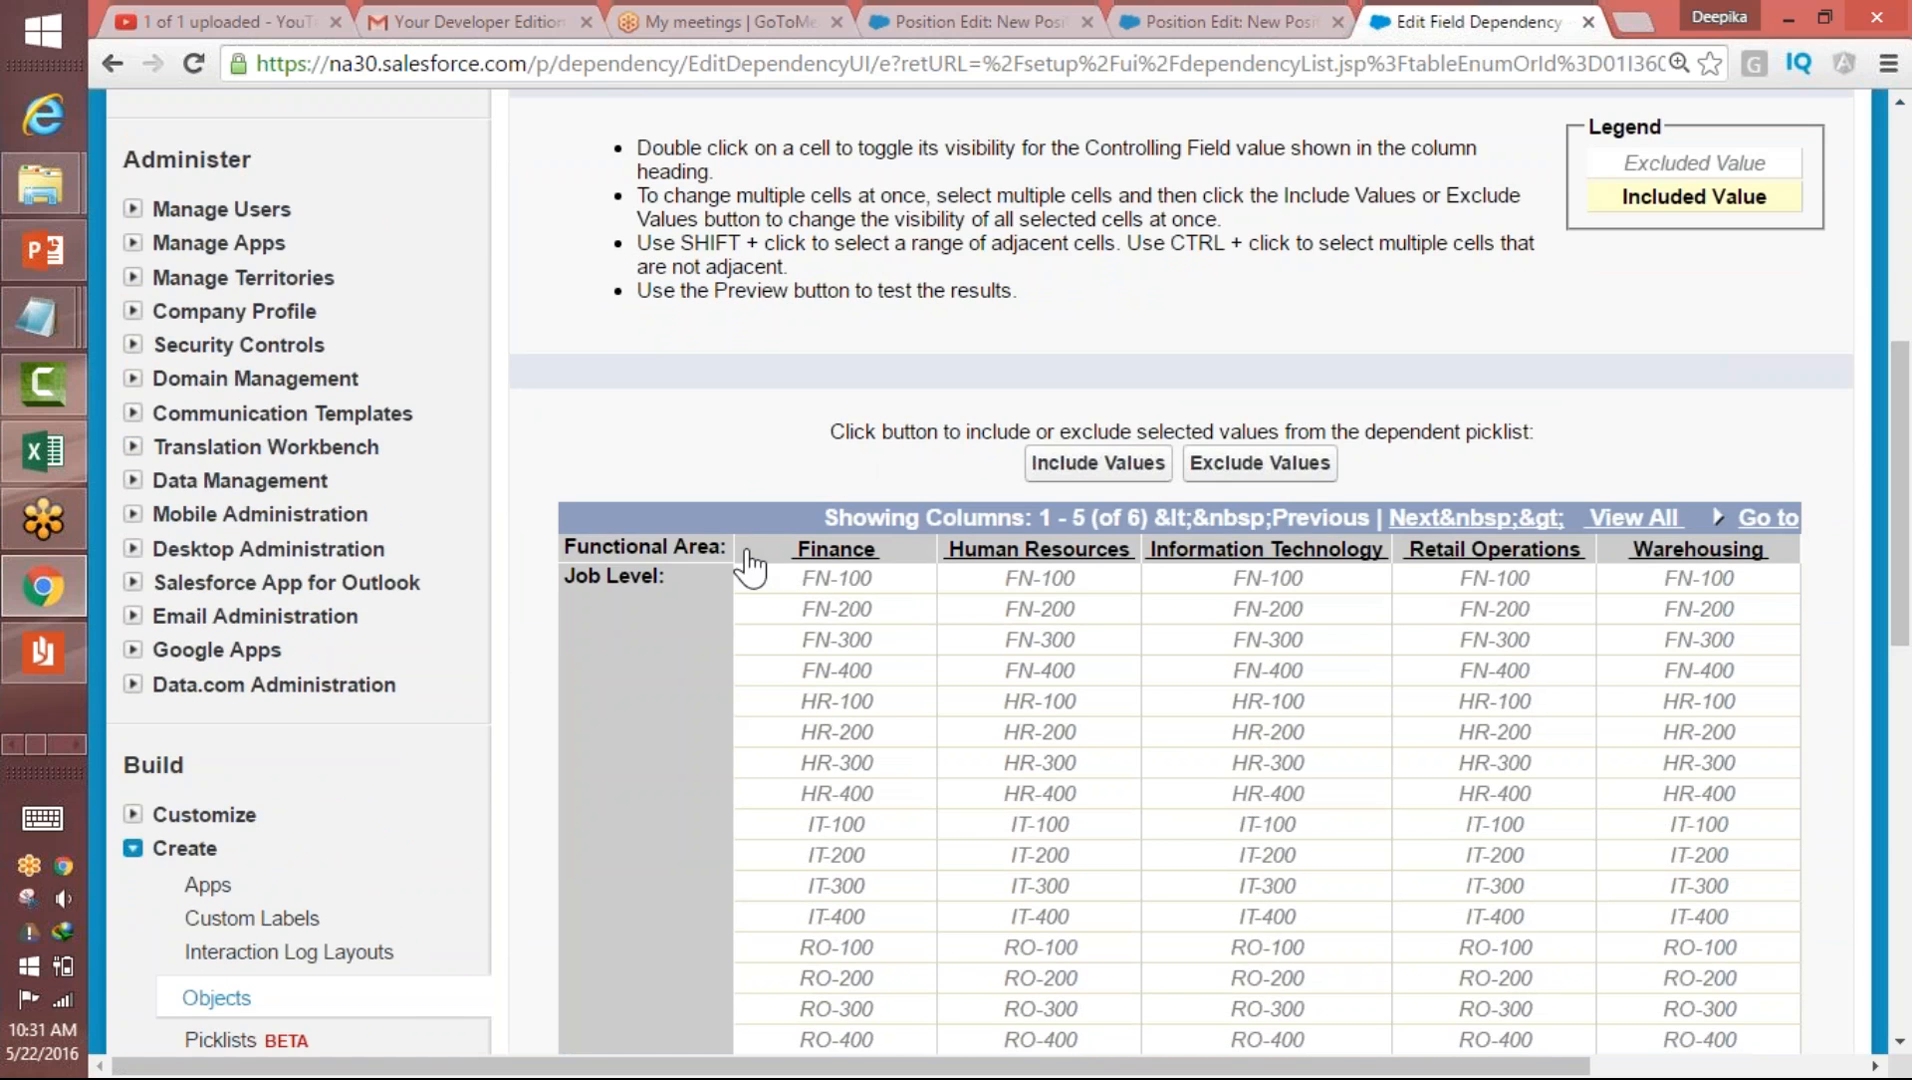
click(828, 585)
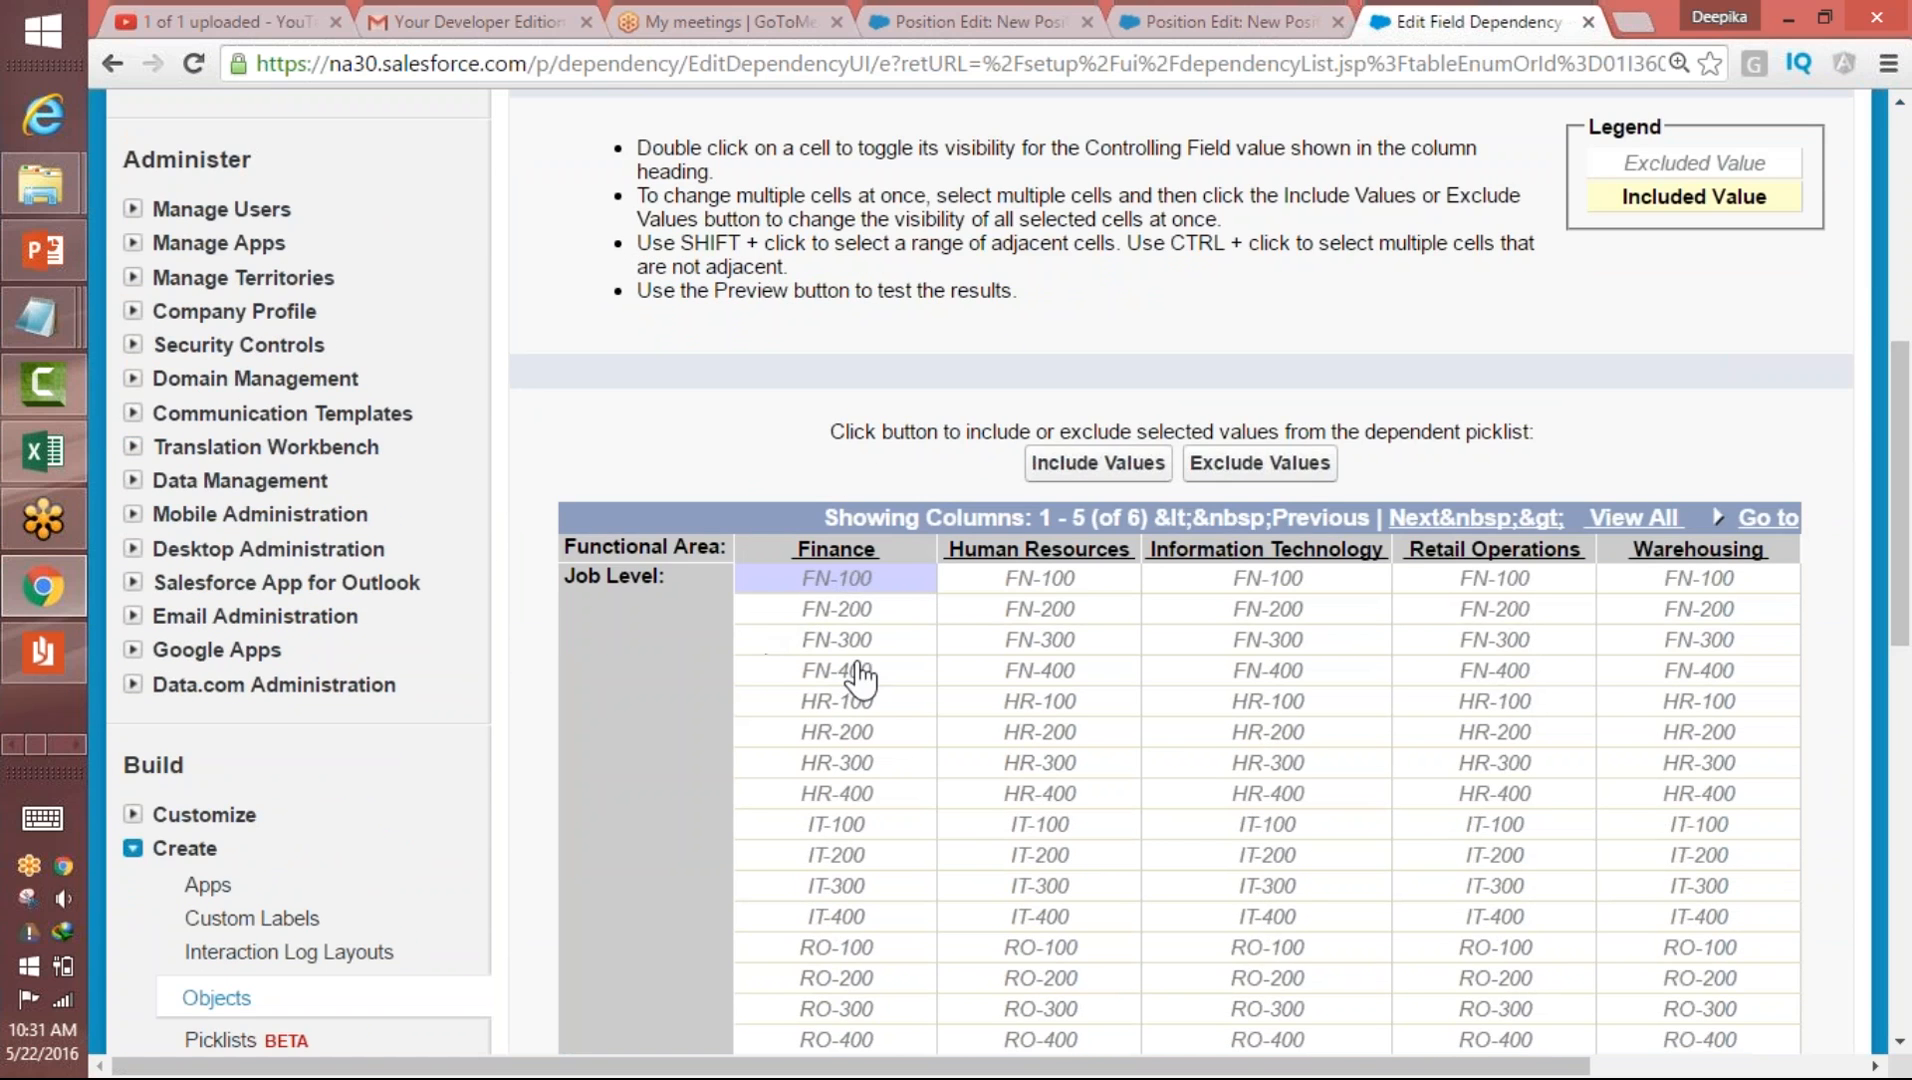
click(858, 675)
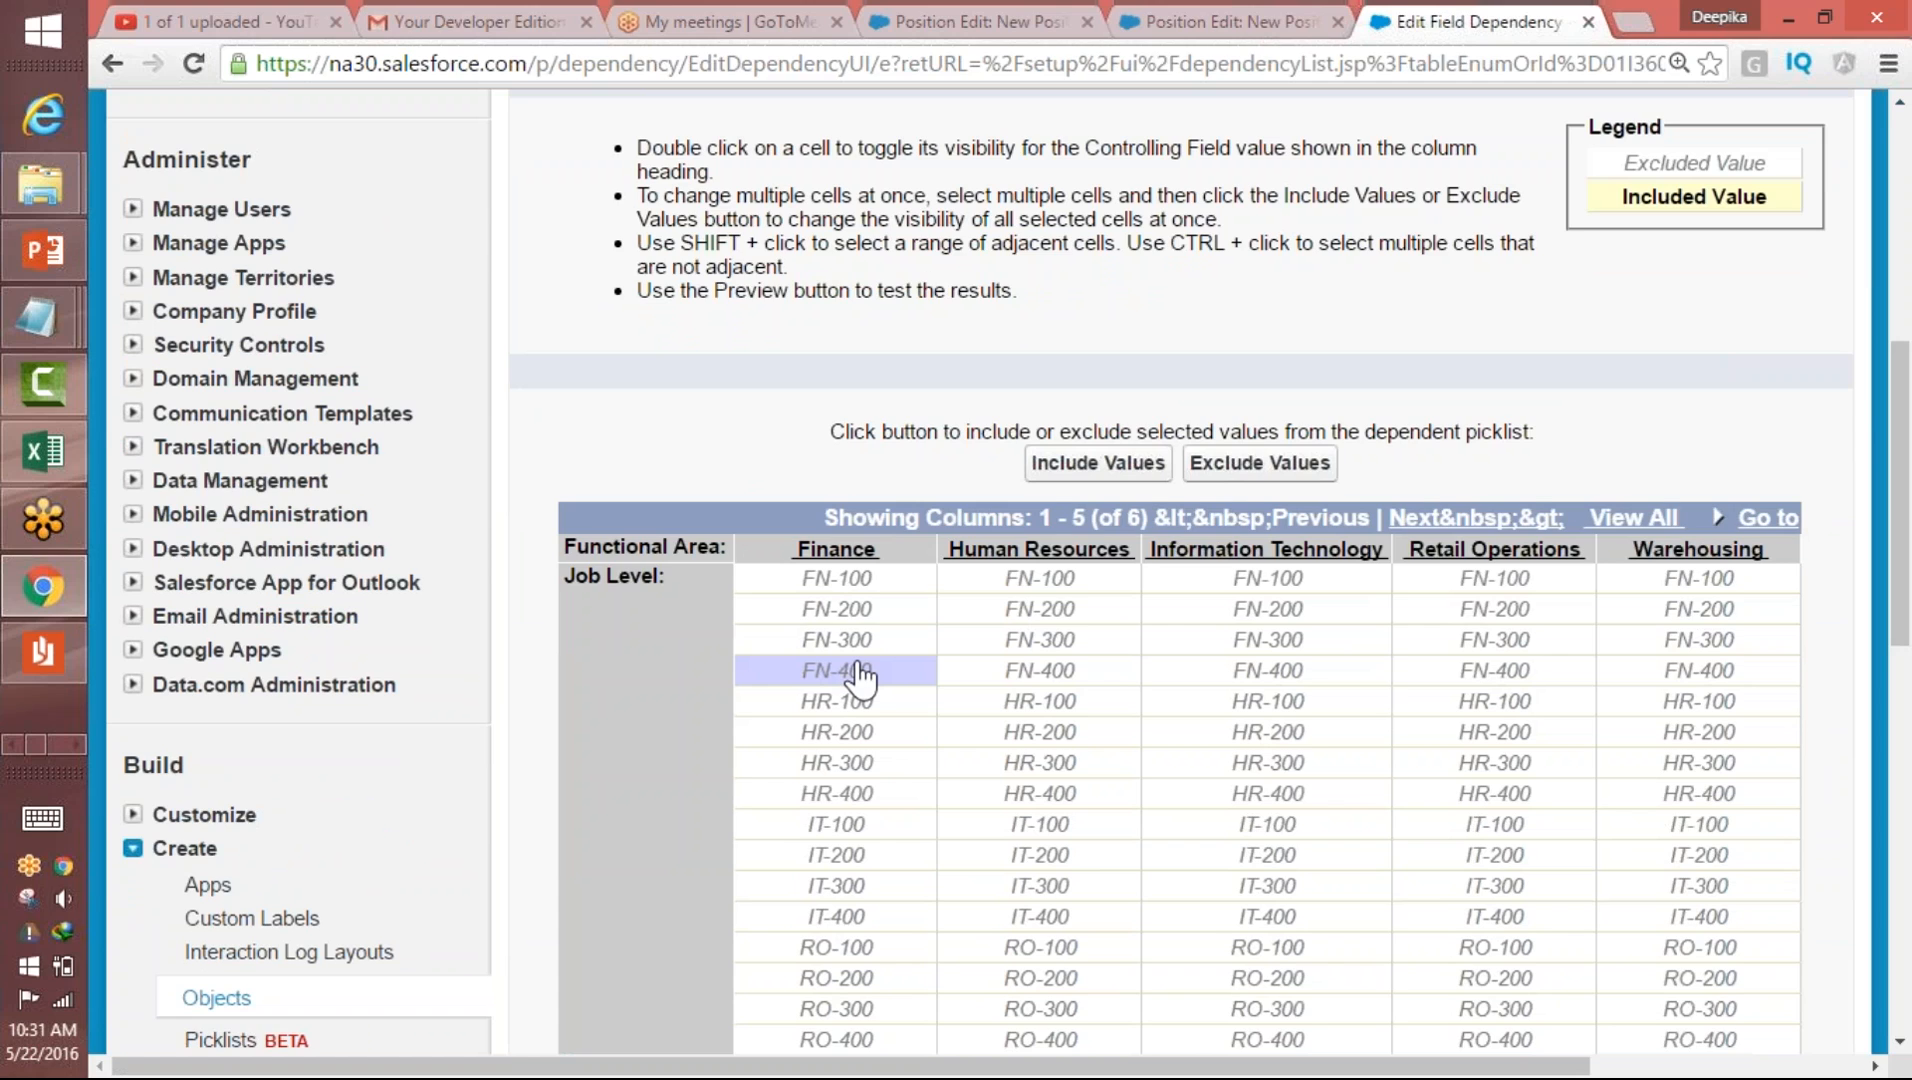
click(836, 585)
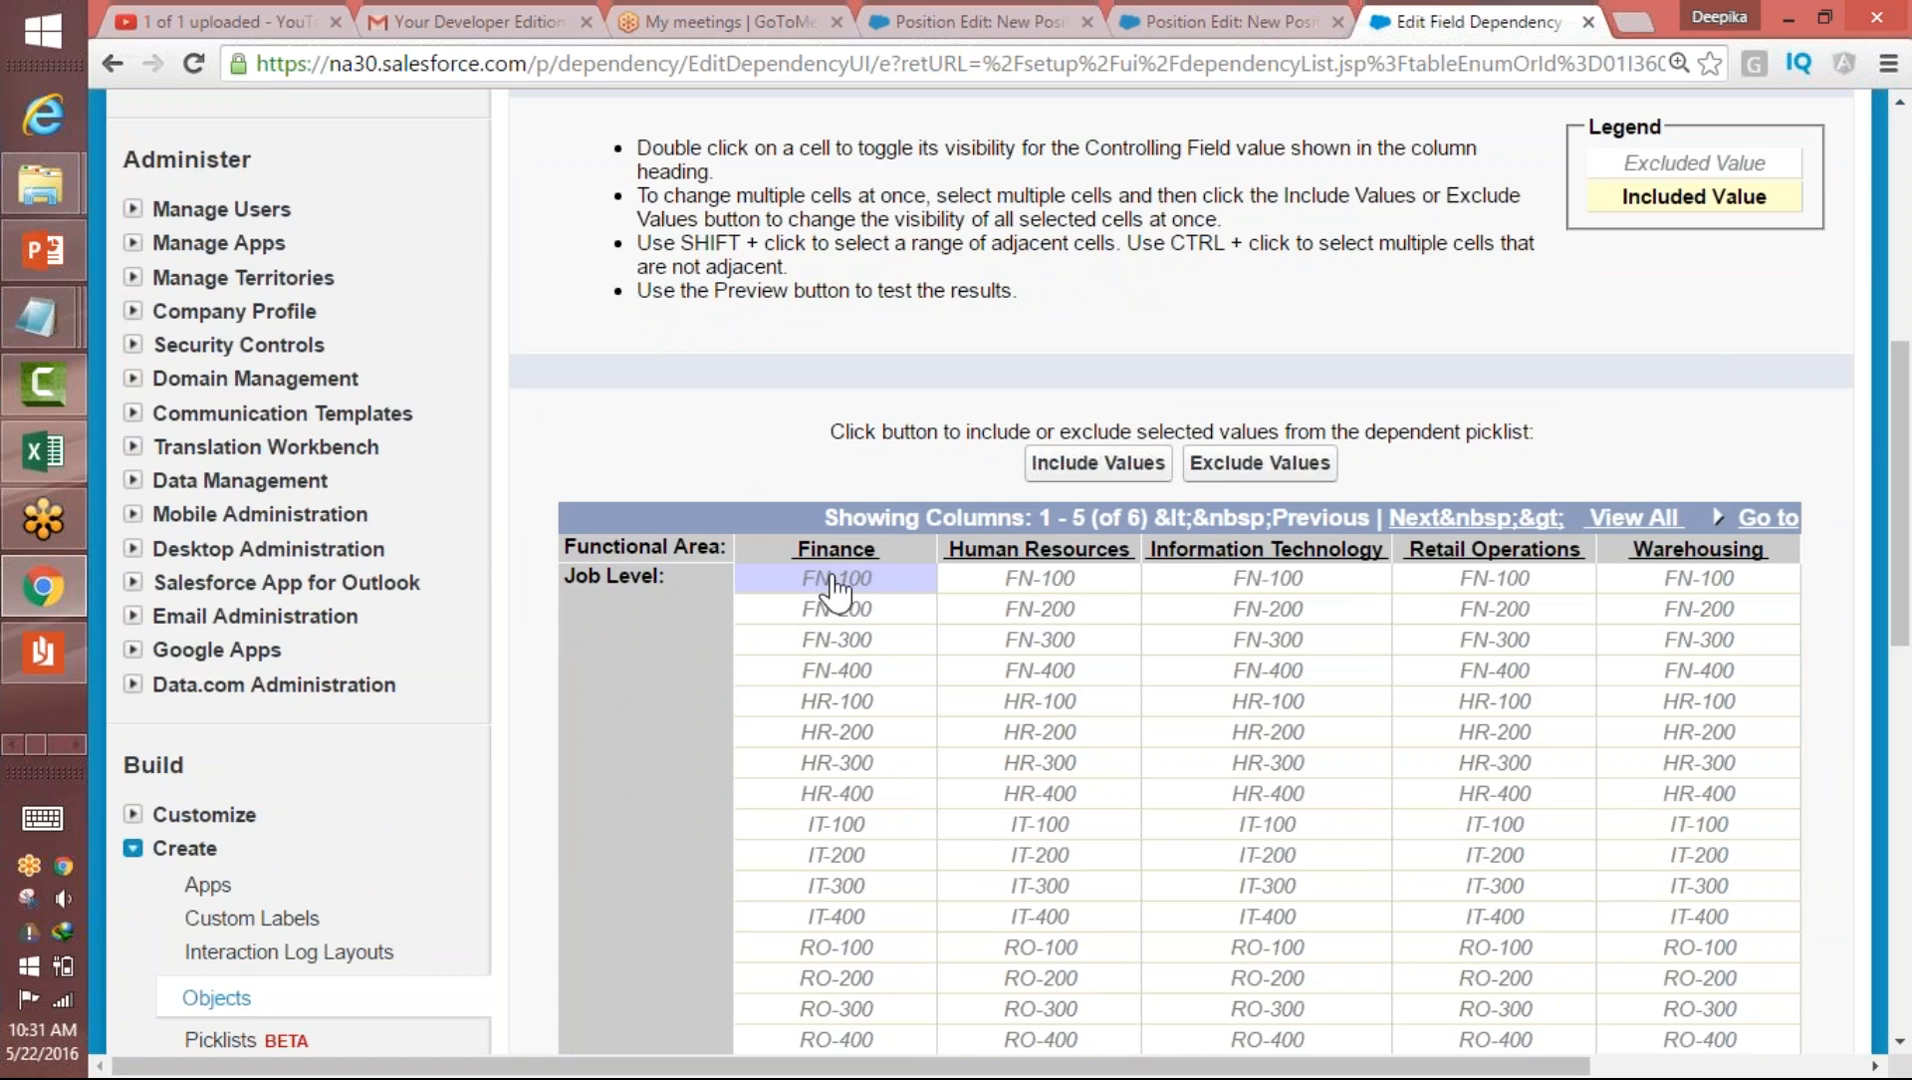
shift+click(840, 672)
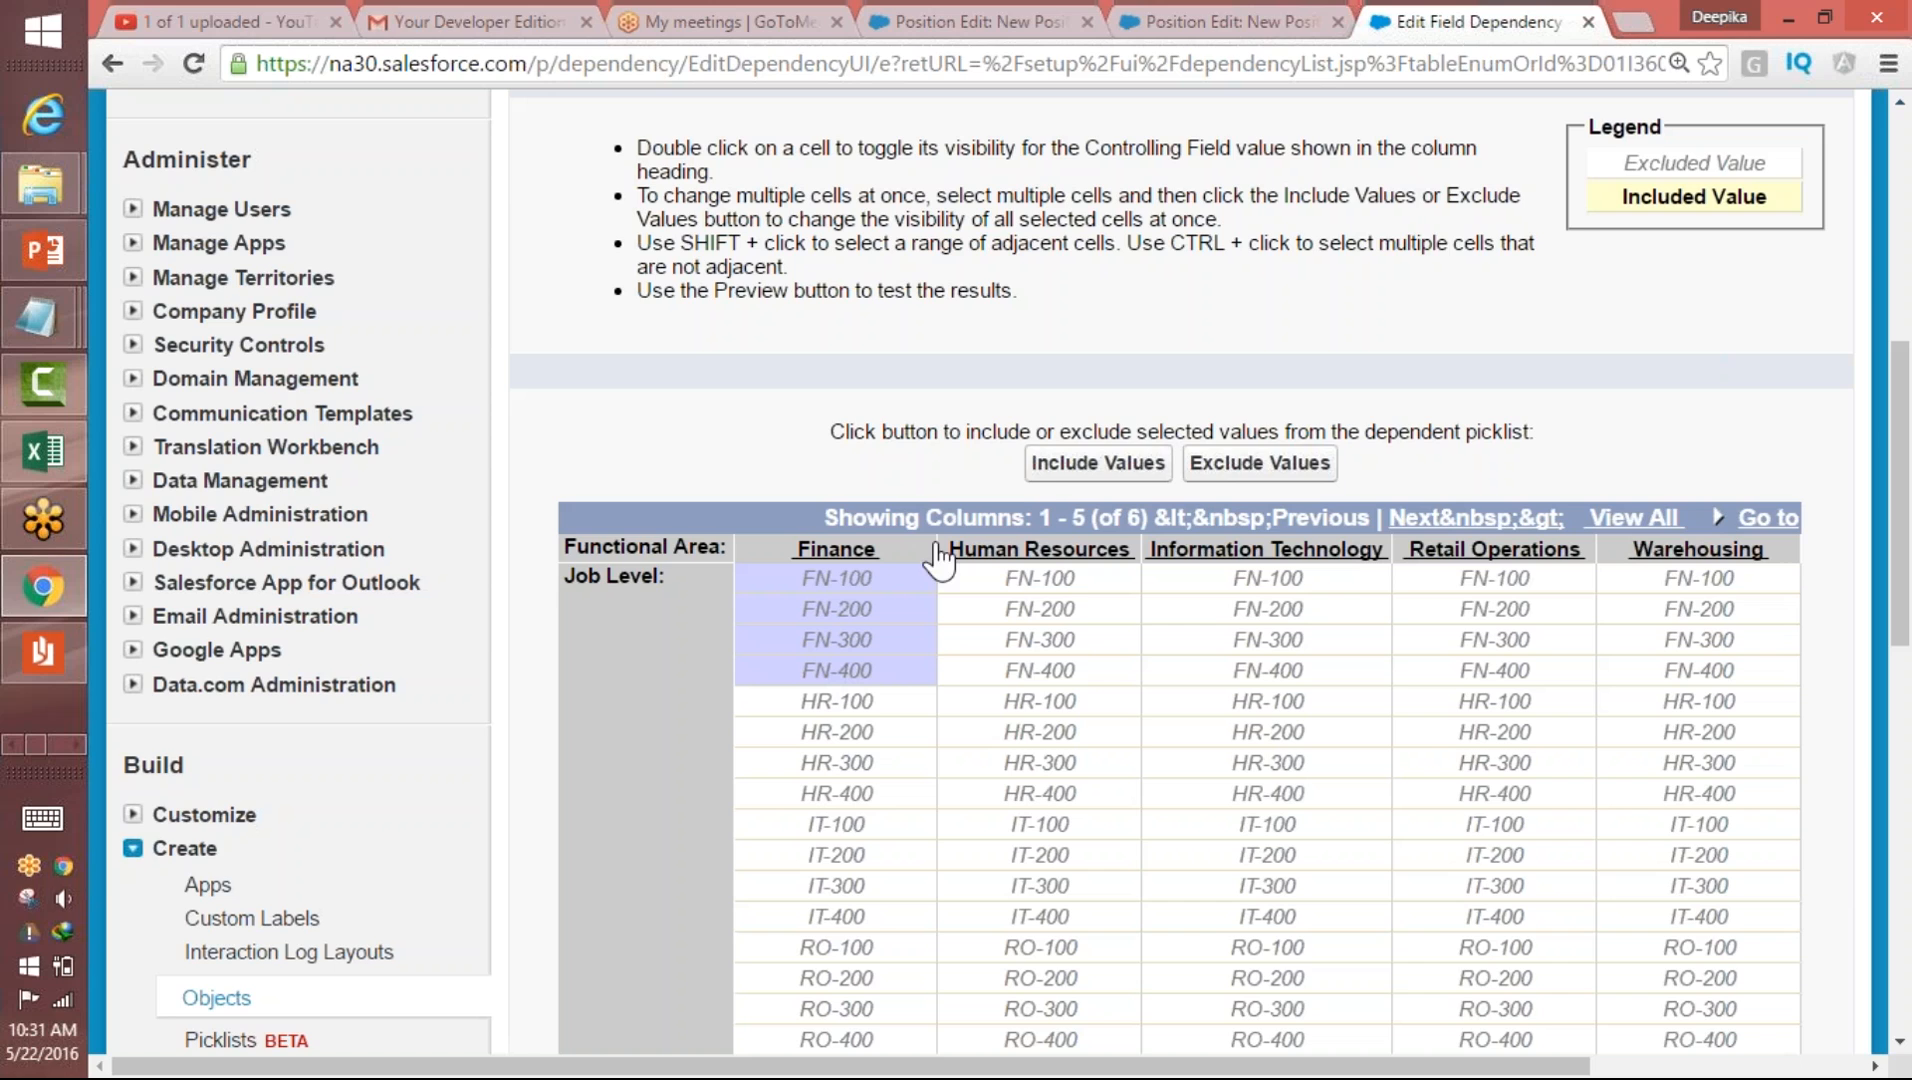
click(1066, 474)
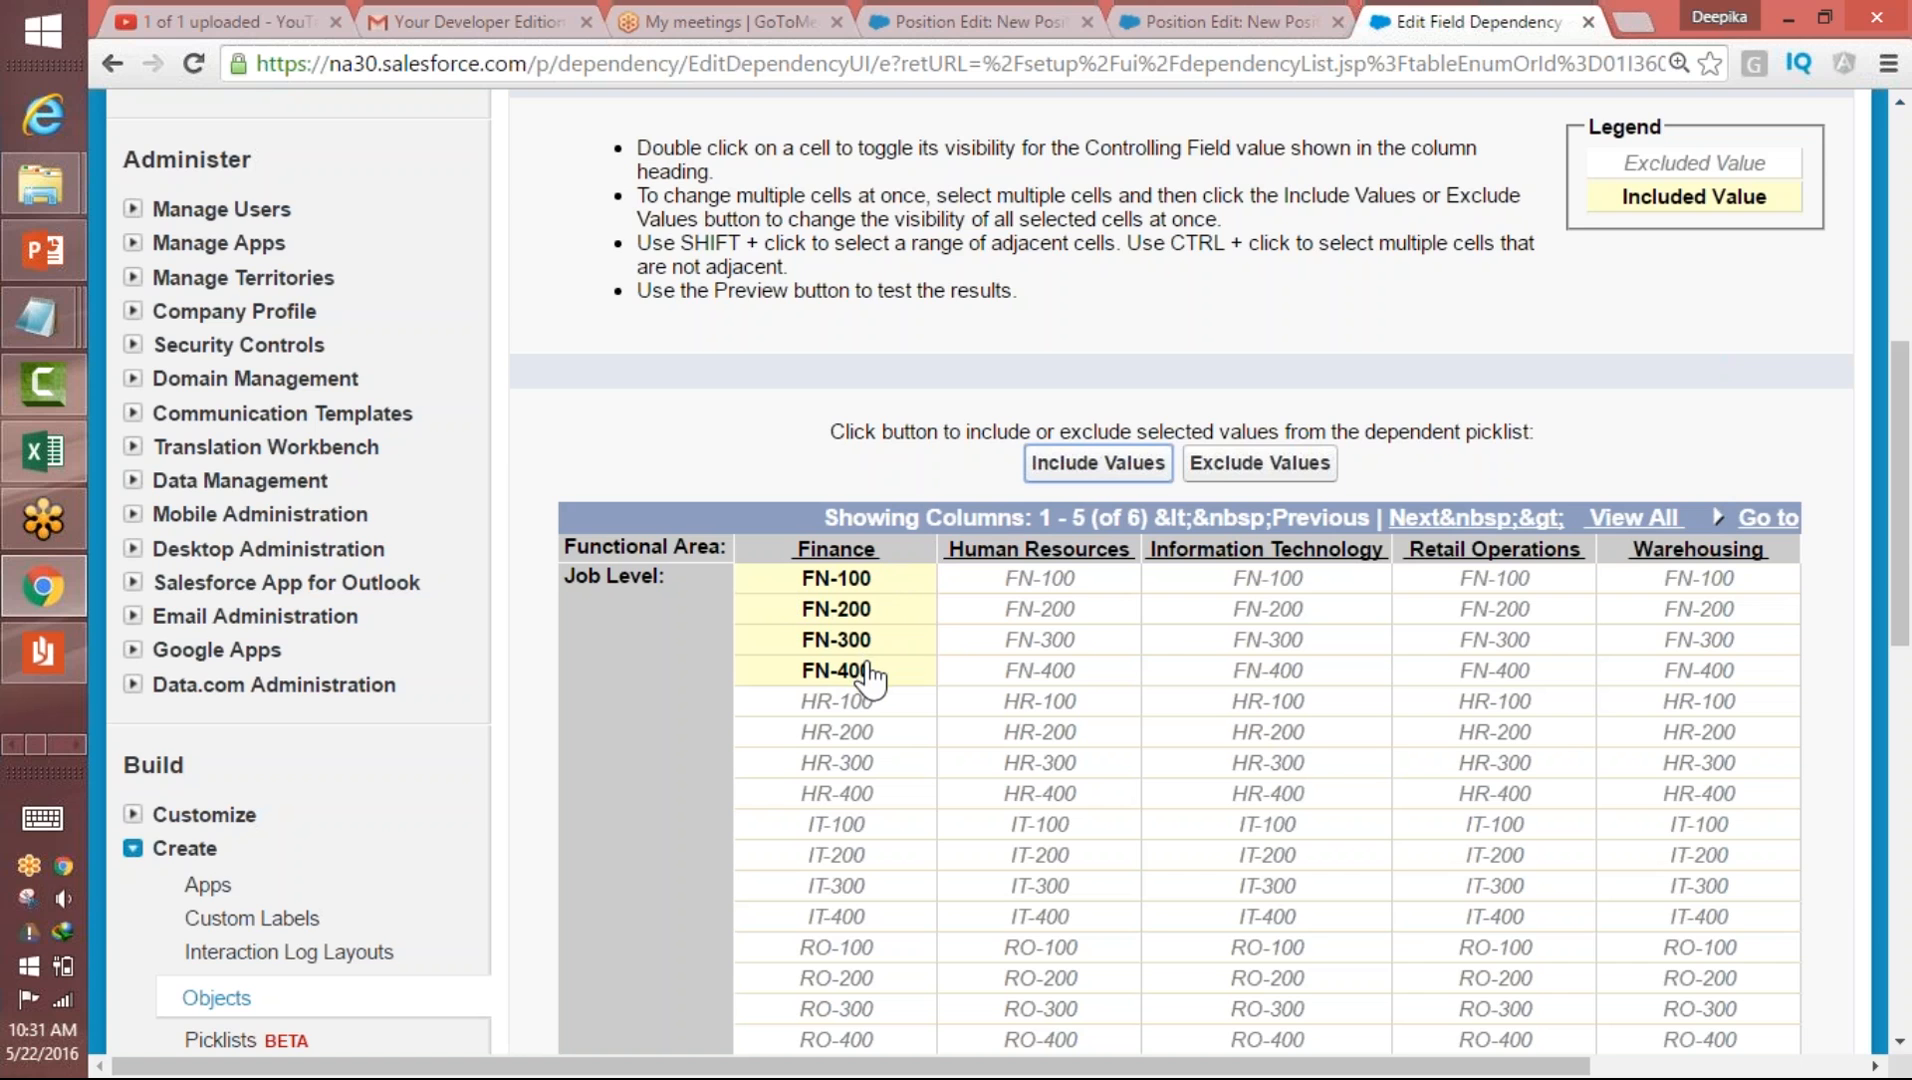
- Include the Job Level values HR-100 to HR-400 for the Human Resources functional area
drag(1904, 503, 1904, 548)
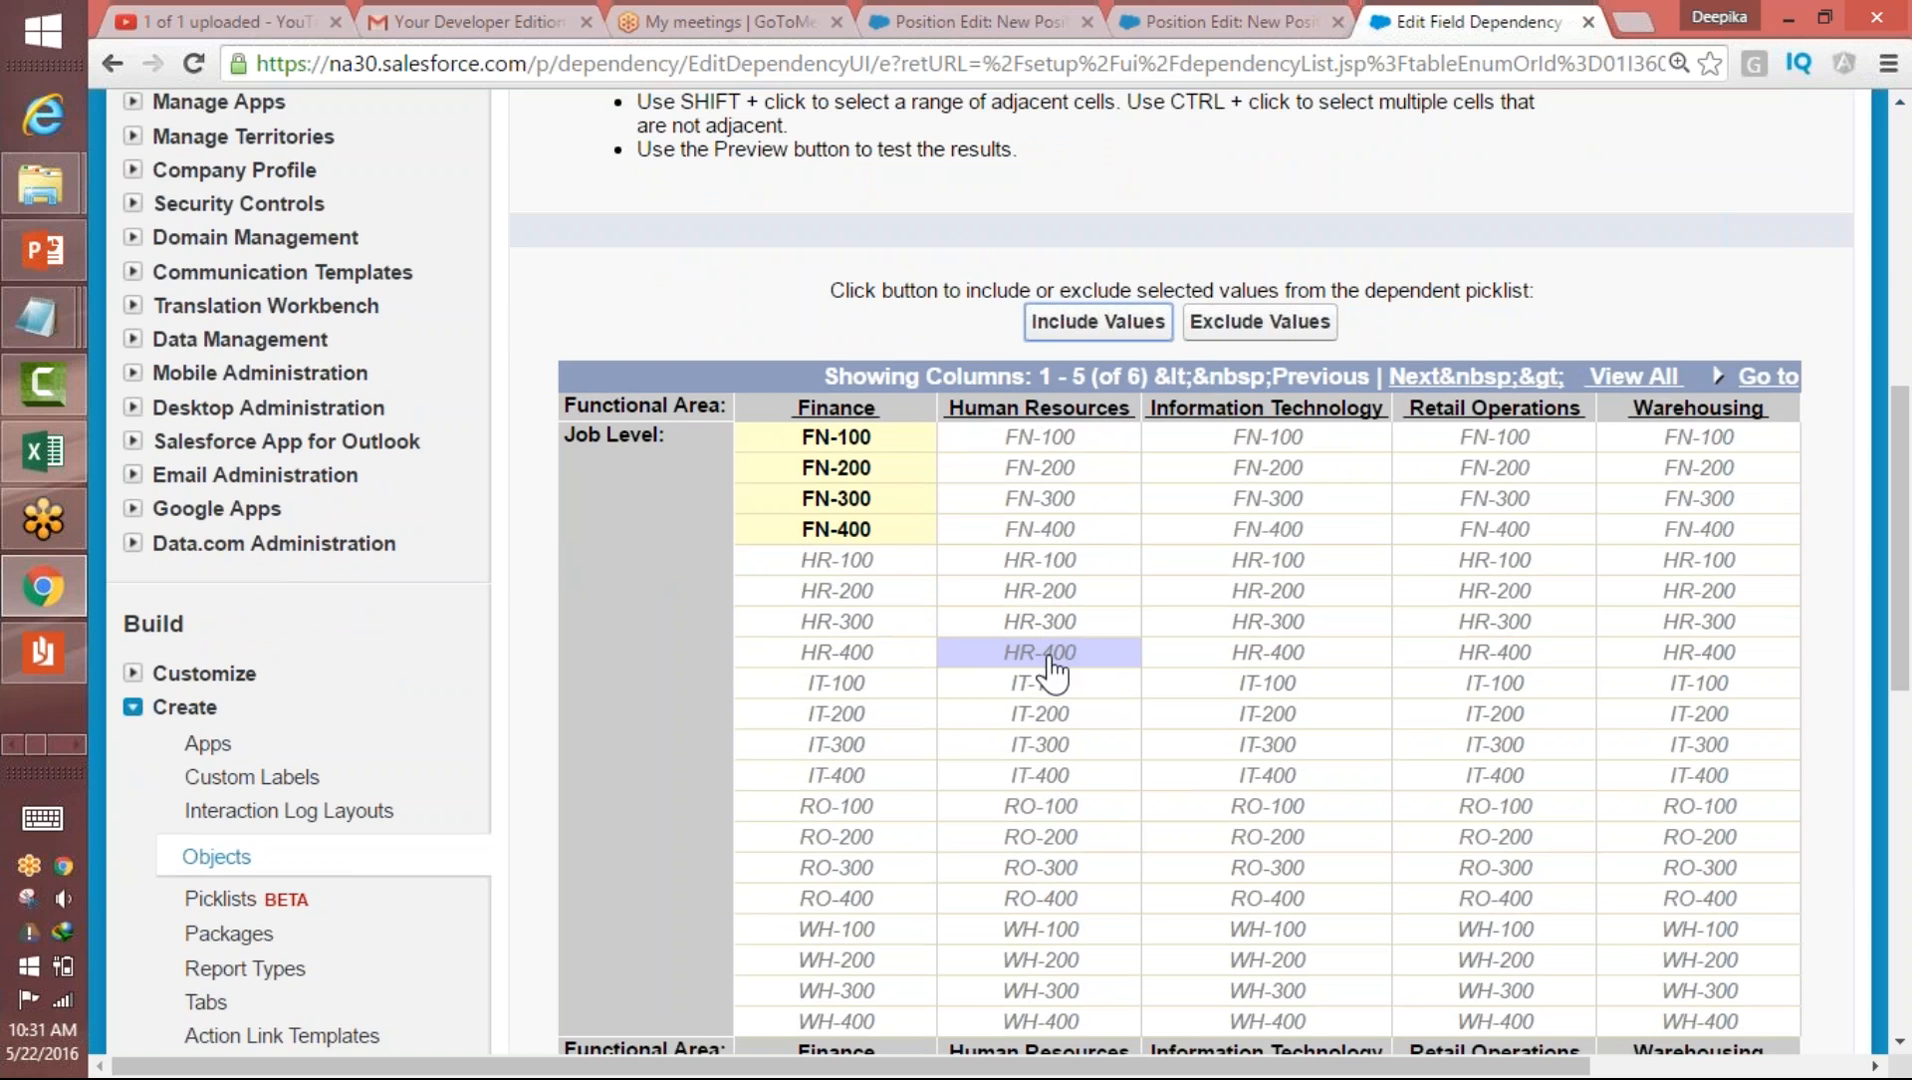
shift+click(1052, 560)
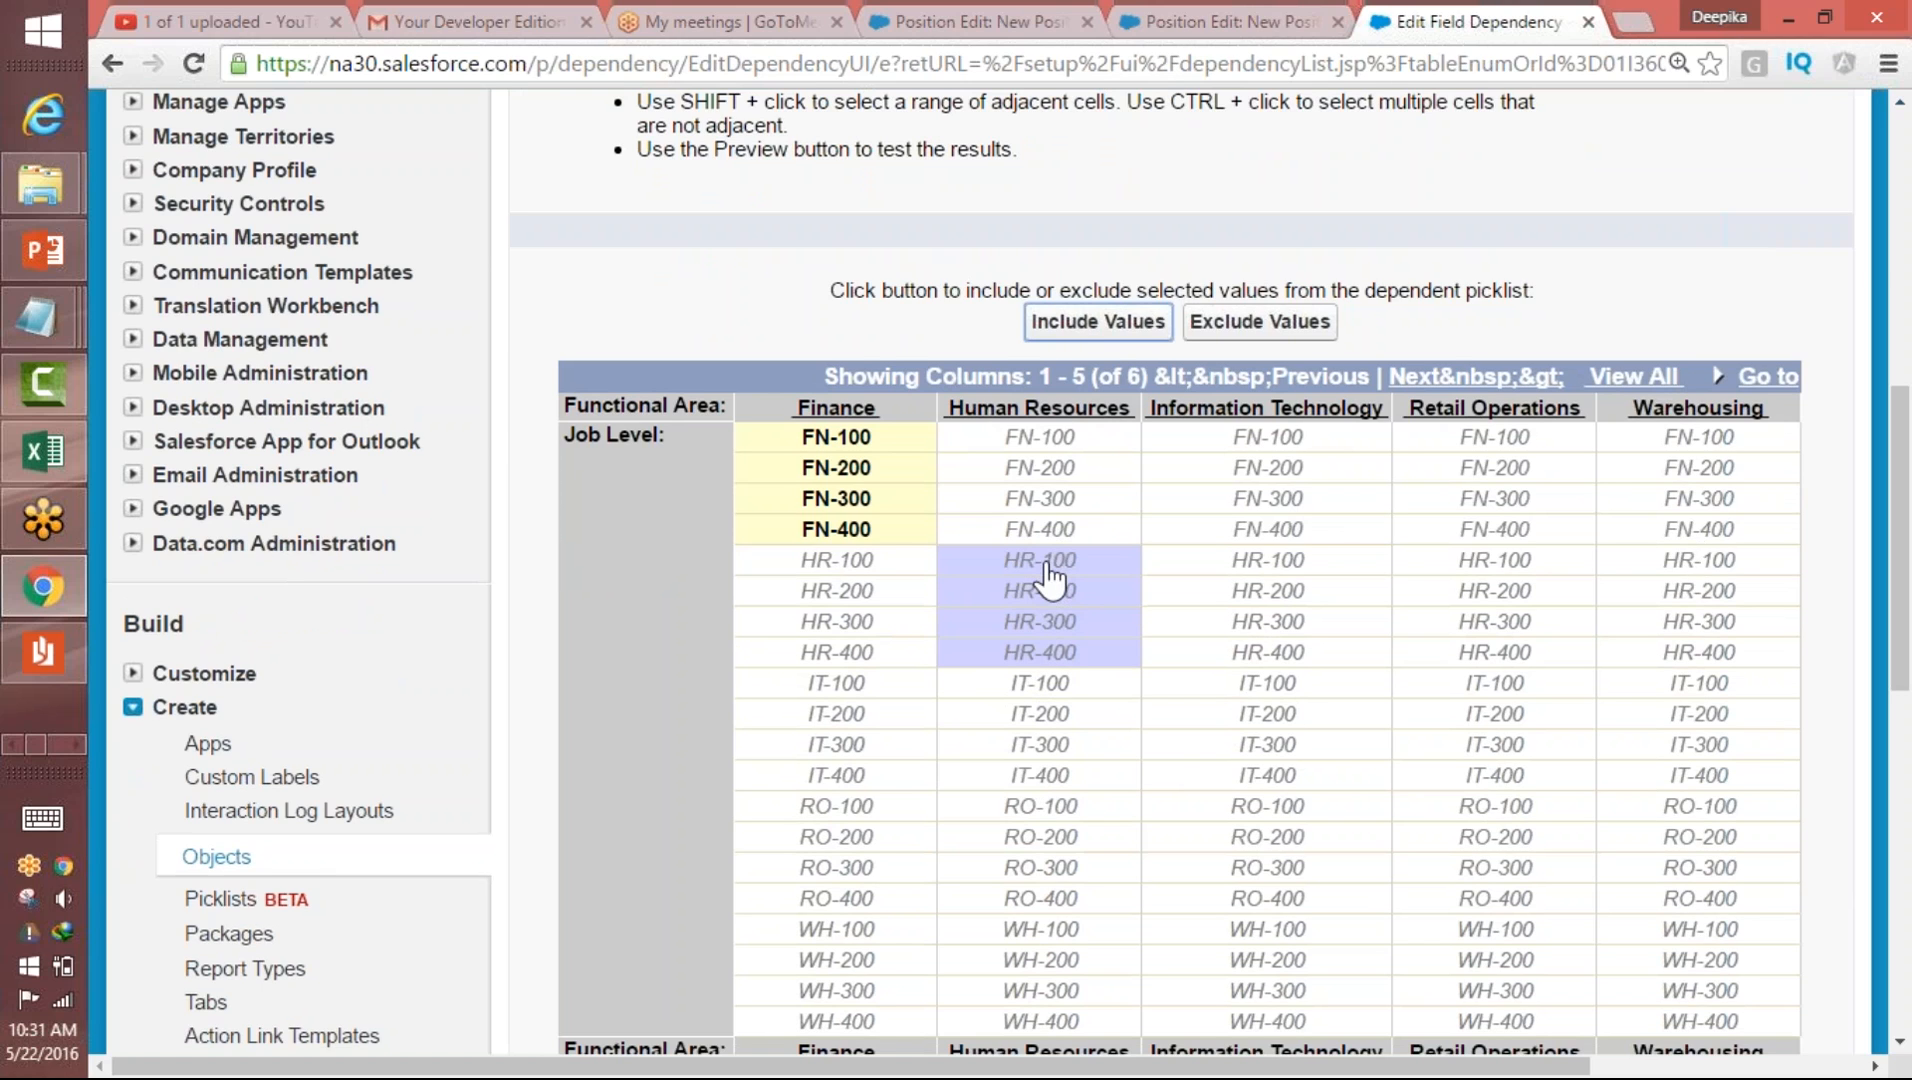
click(1102, 336)
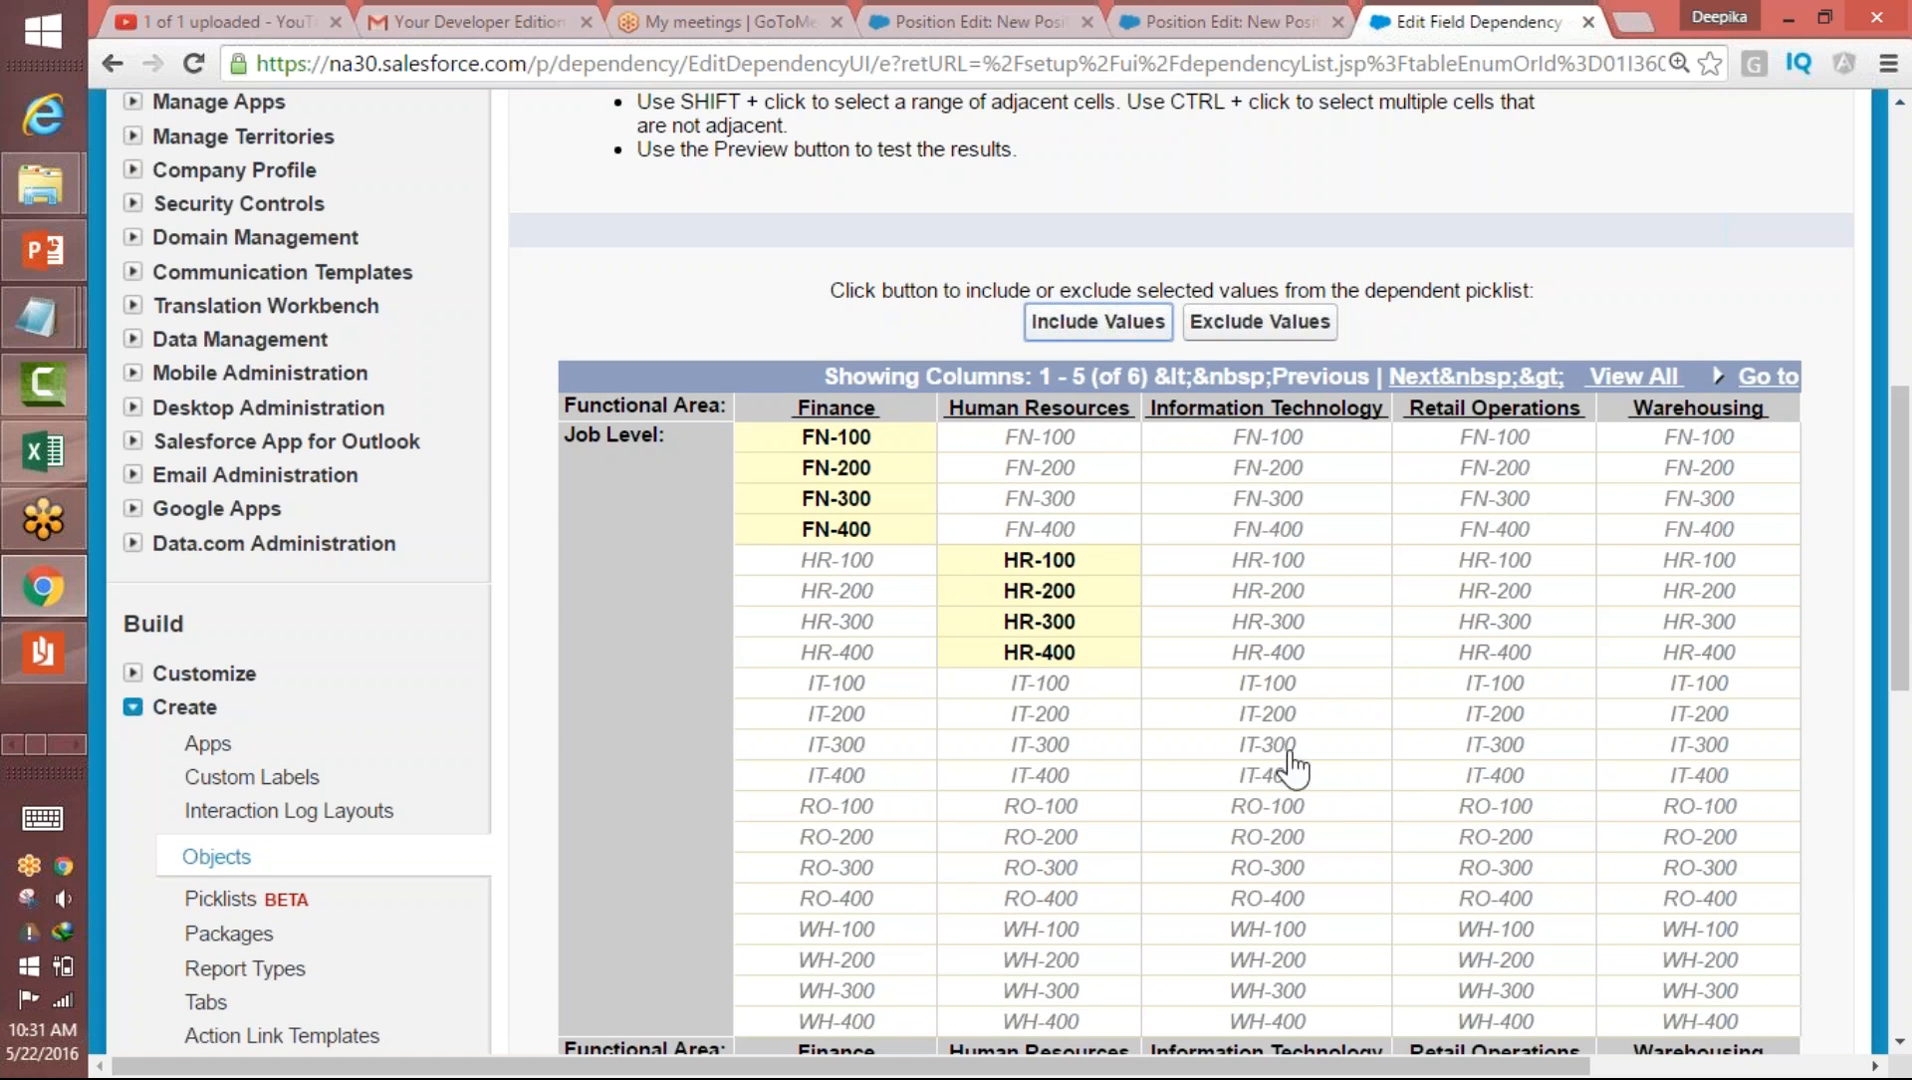
- Include the Job Level values IT-100 to IT-400 for the Information Technology functional area
click(1262, 690)
click(1270, 777)
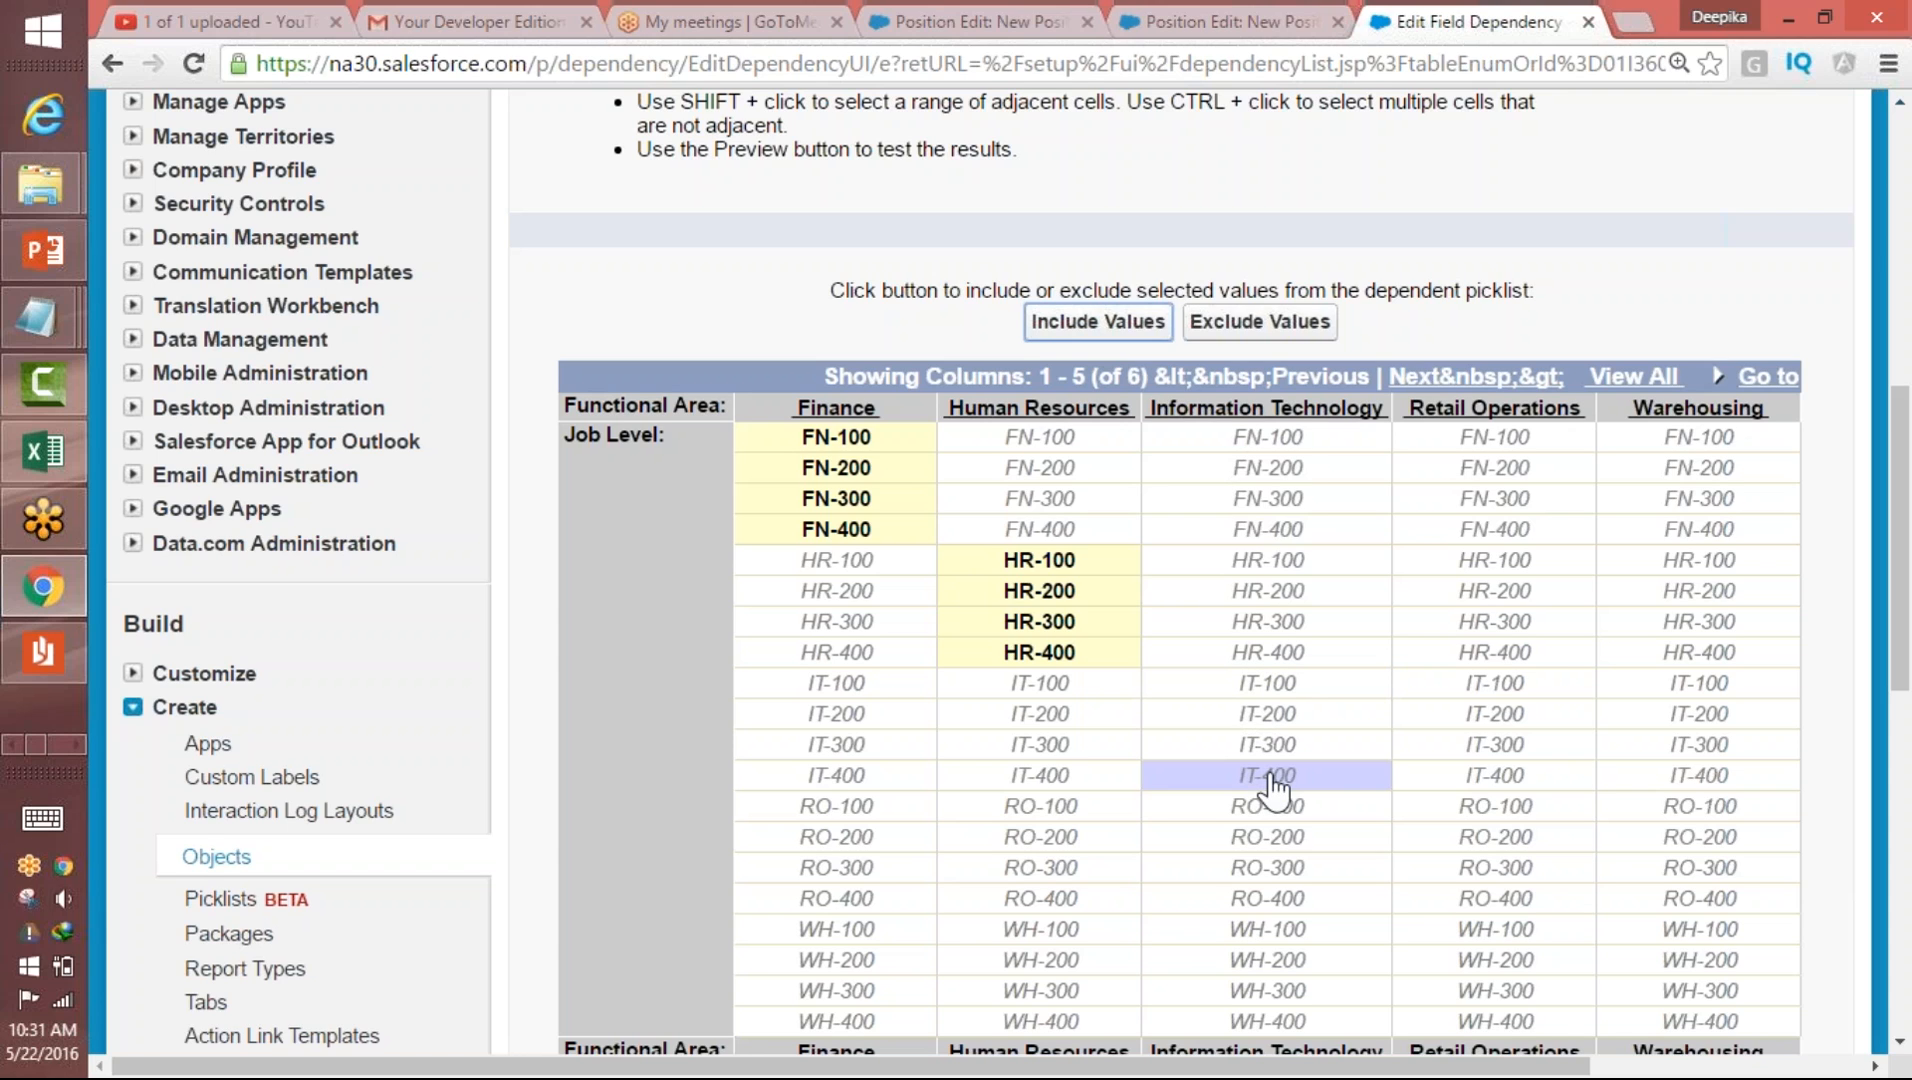
shift+click(1252, 690)
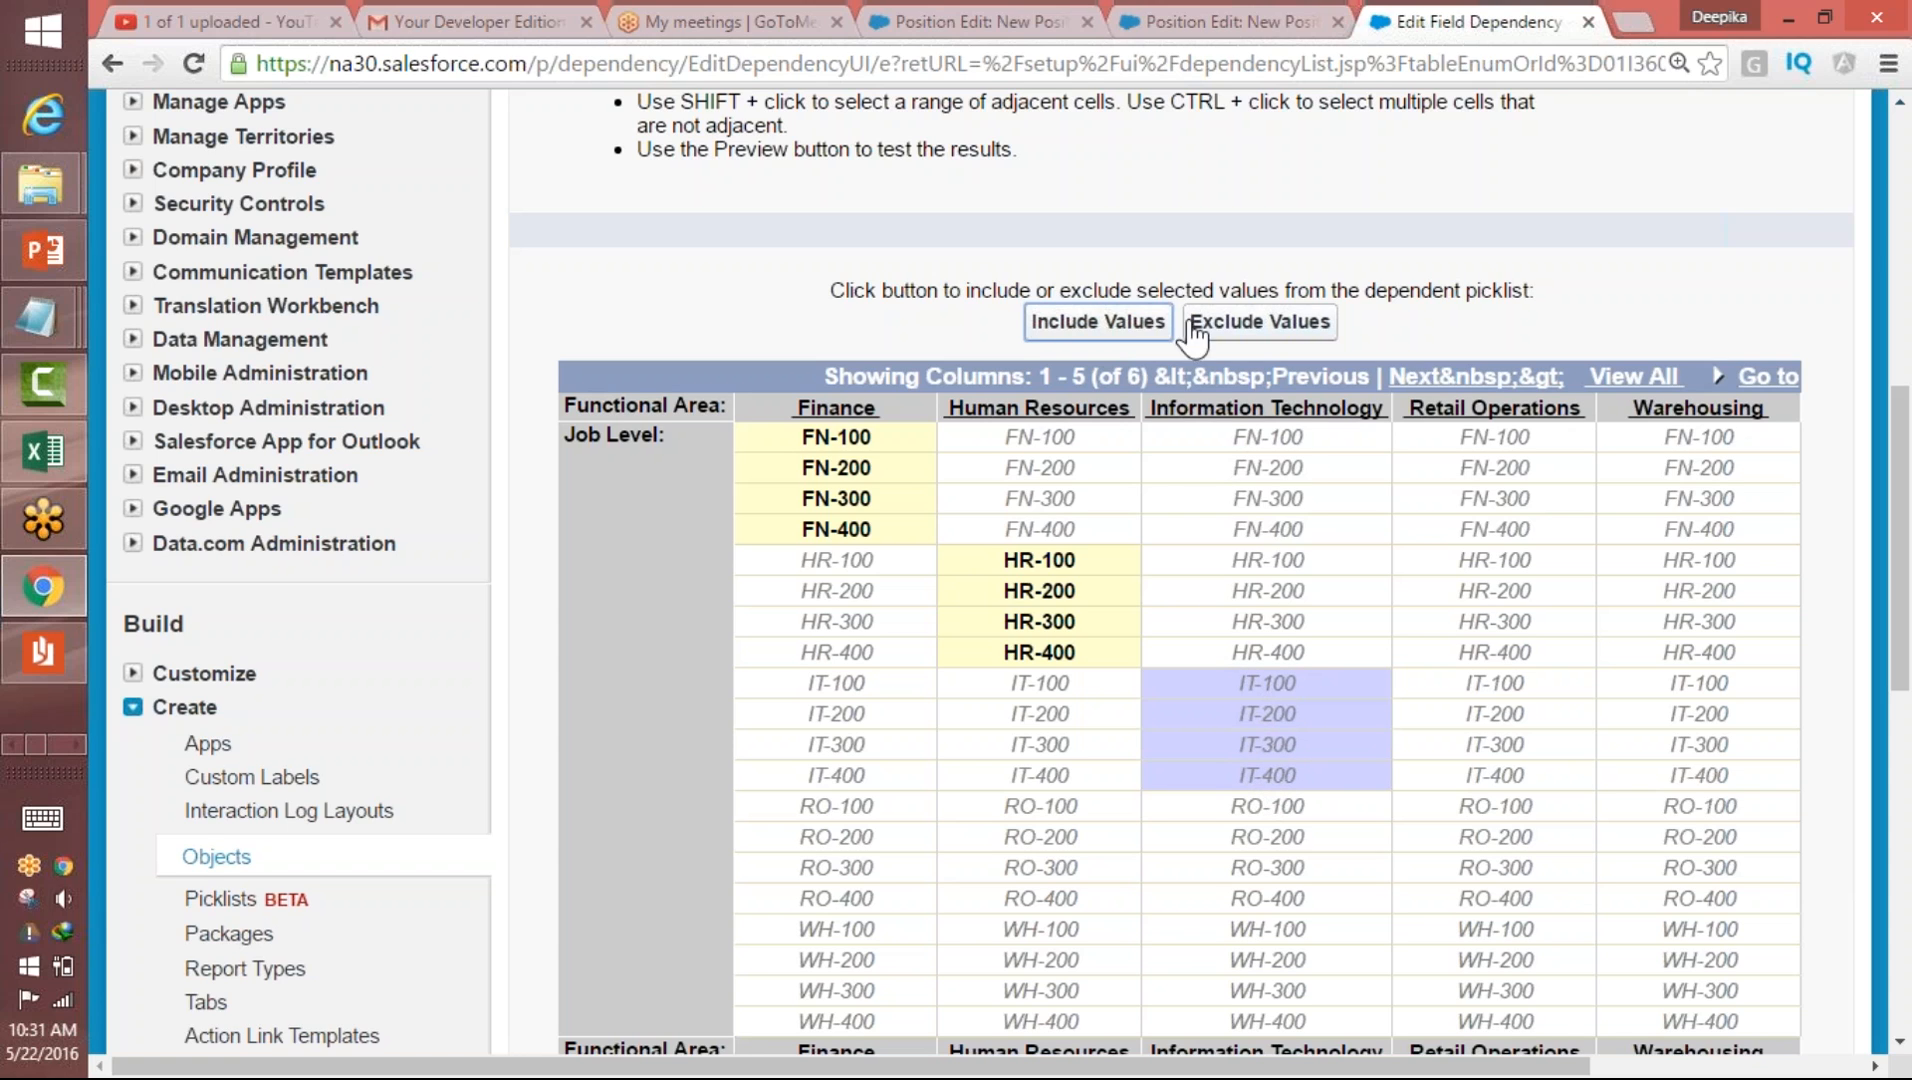
click(1130, 334)
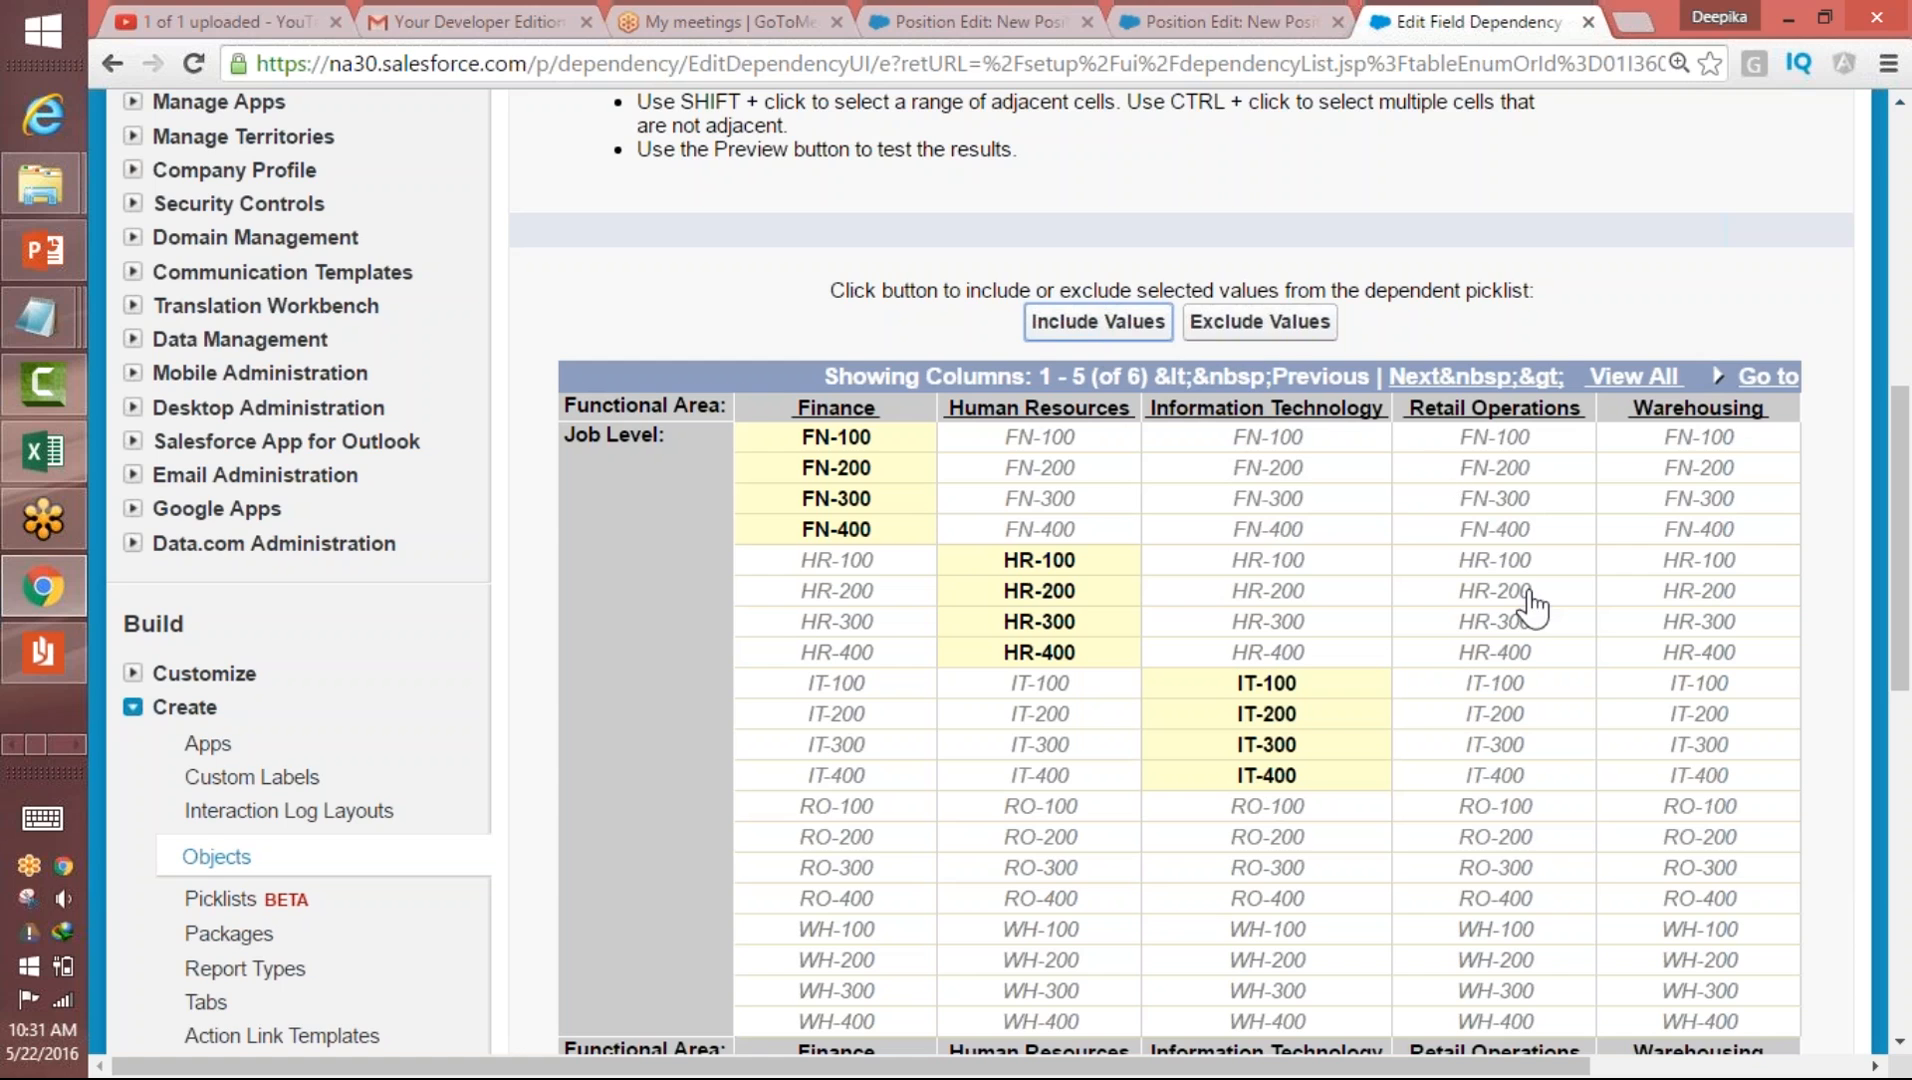
- Include the Job Level values RO-100 to RO-400 for the Retail Operations functional area
click(1495, 838)
click(1488, 808)
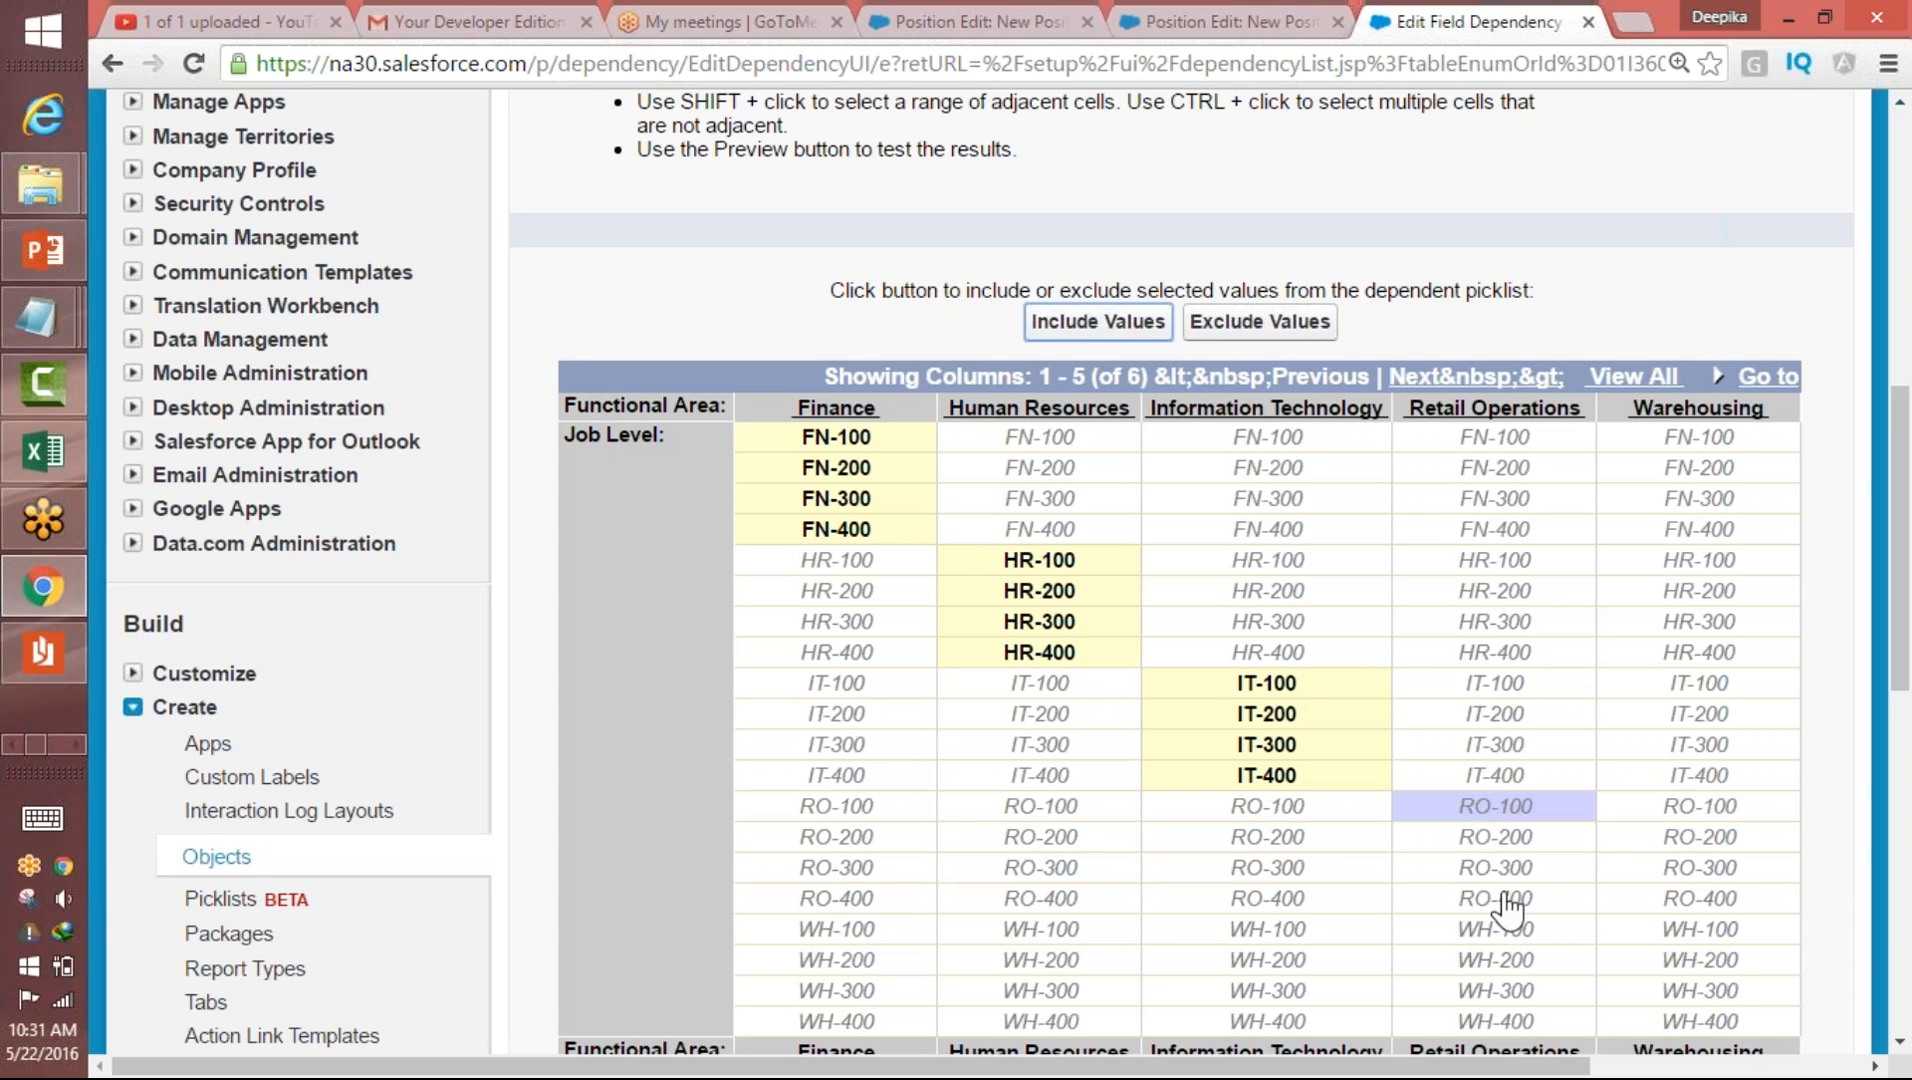
shift+click(1503, 905)
click(1131, 321)
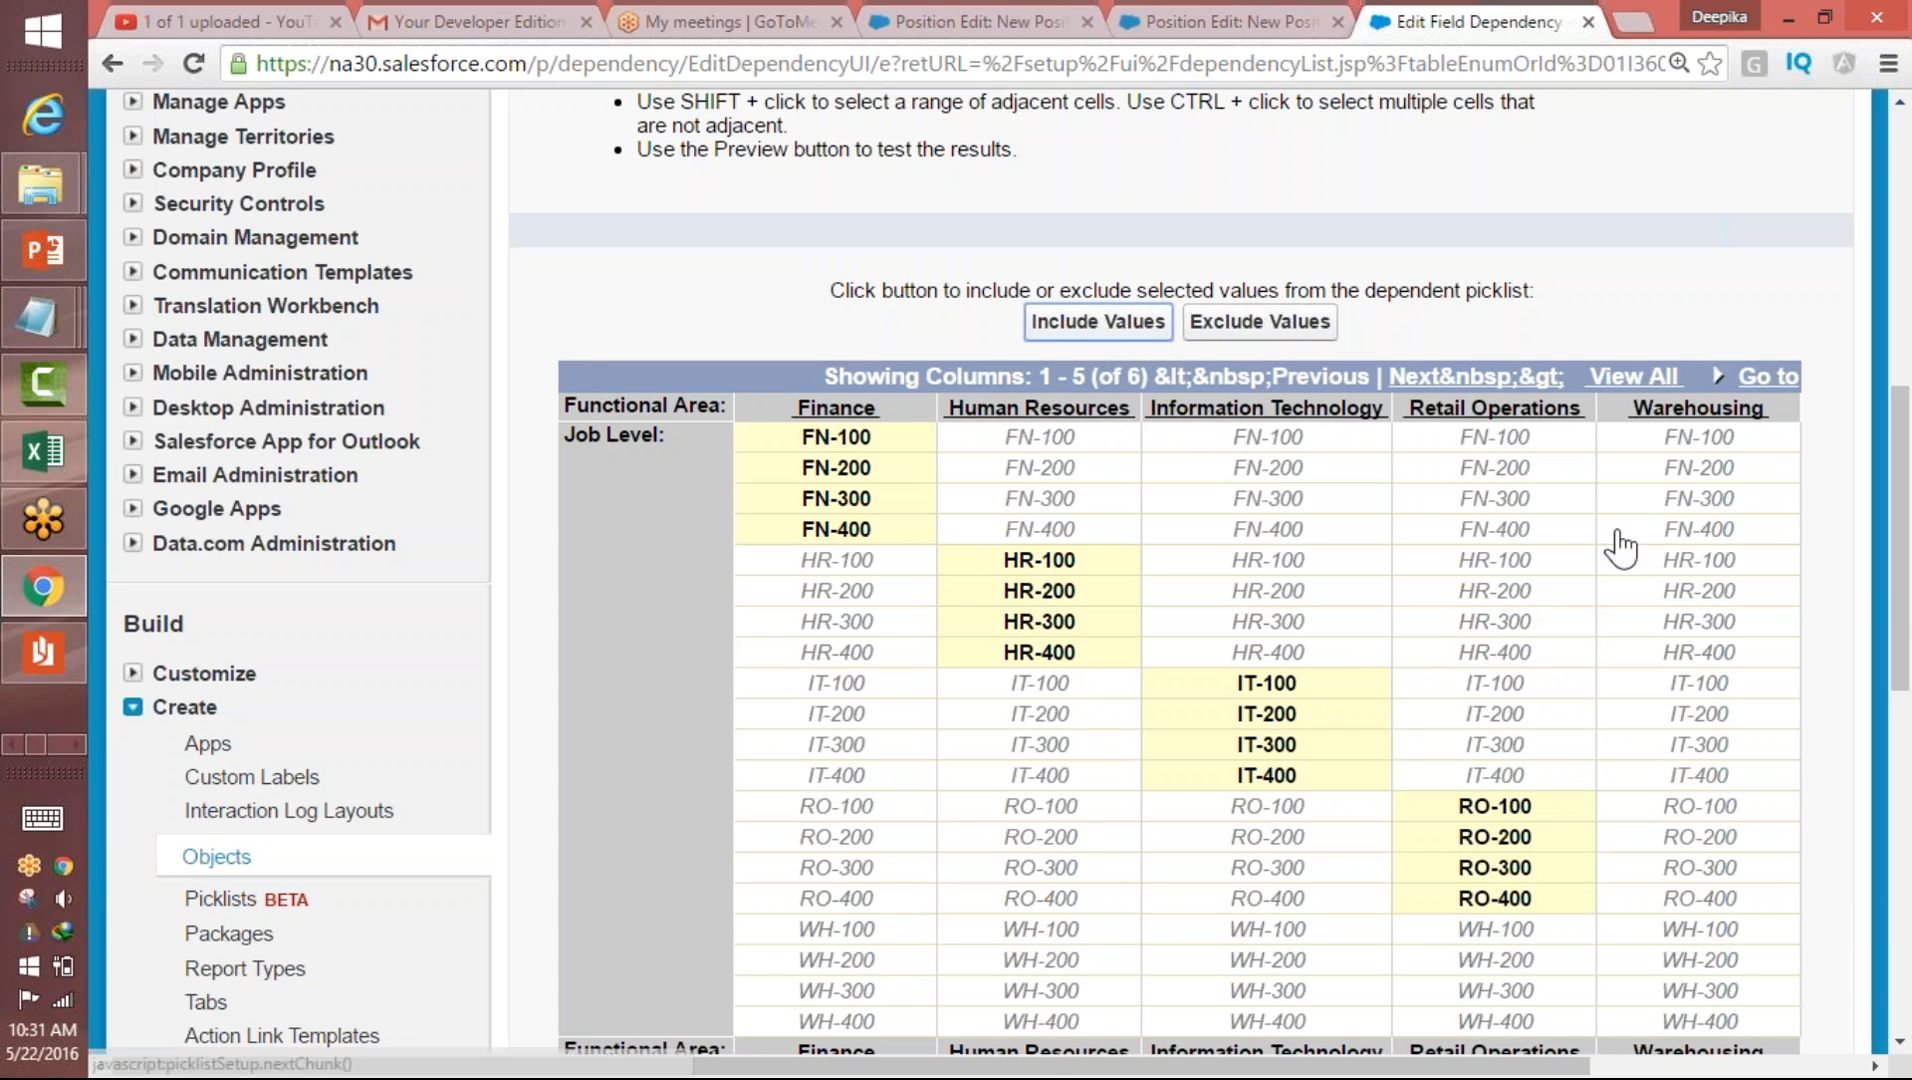
- Include the Job Level values WH-100 to WH-400 for the Warehousing functional area
scroll(1905, 605, down, 2)
click(1707, 709)
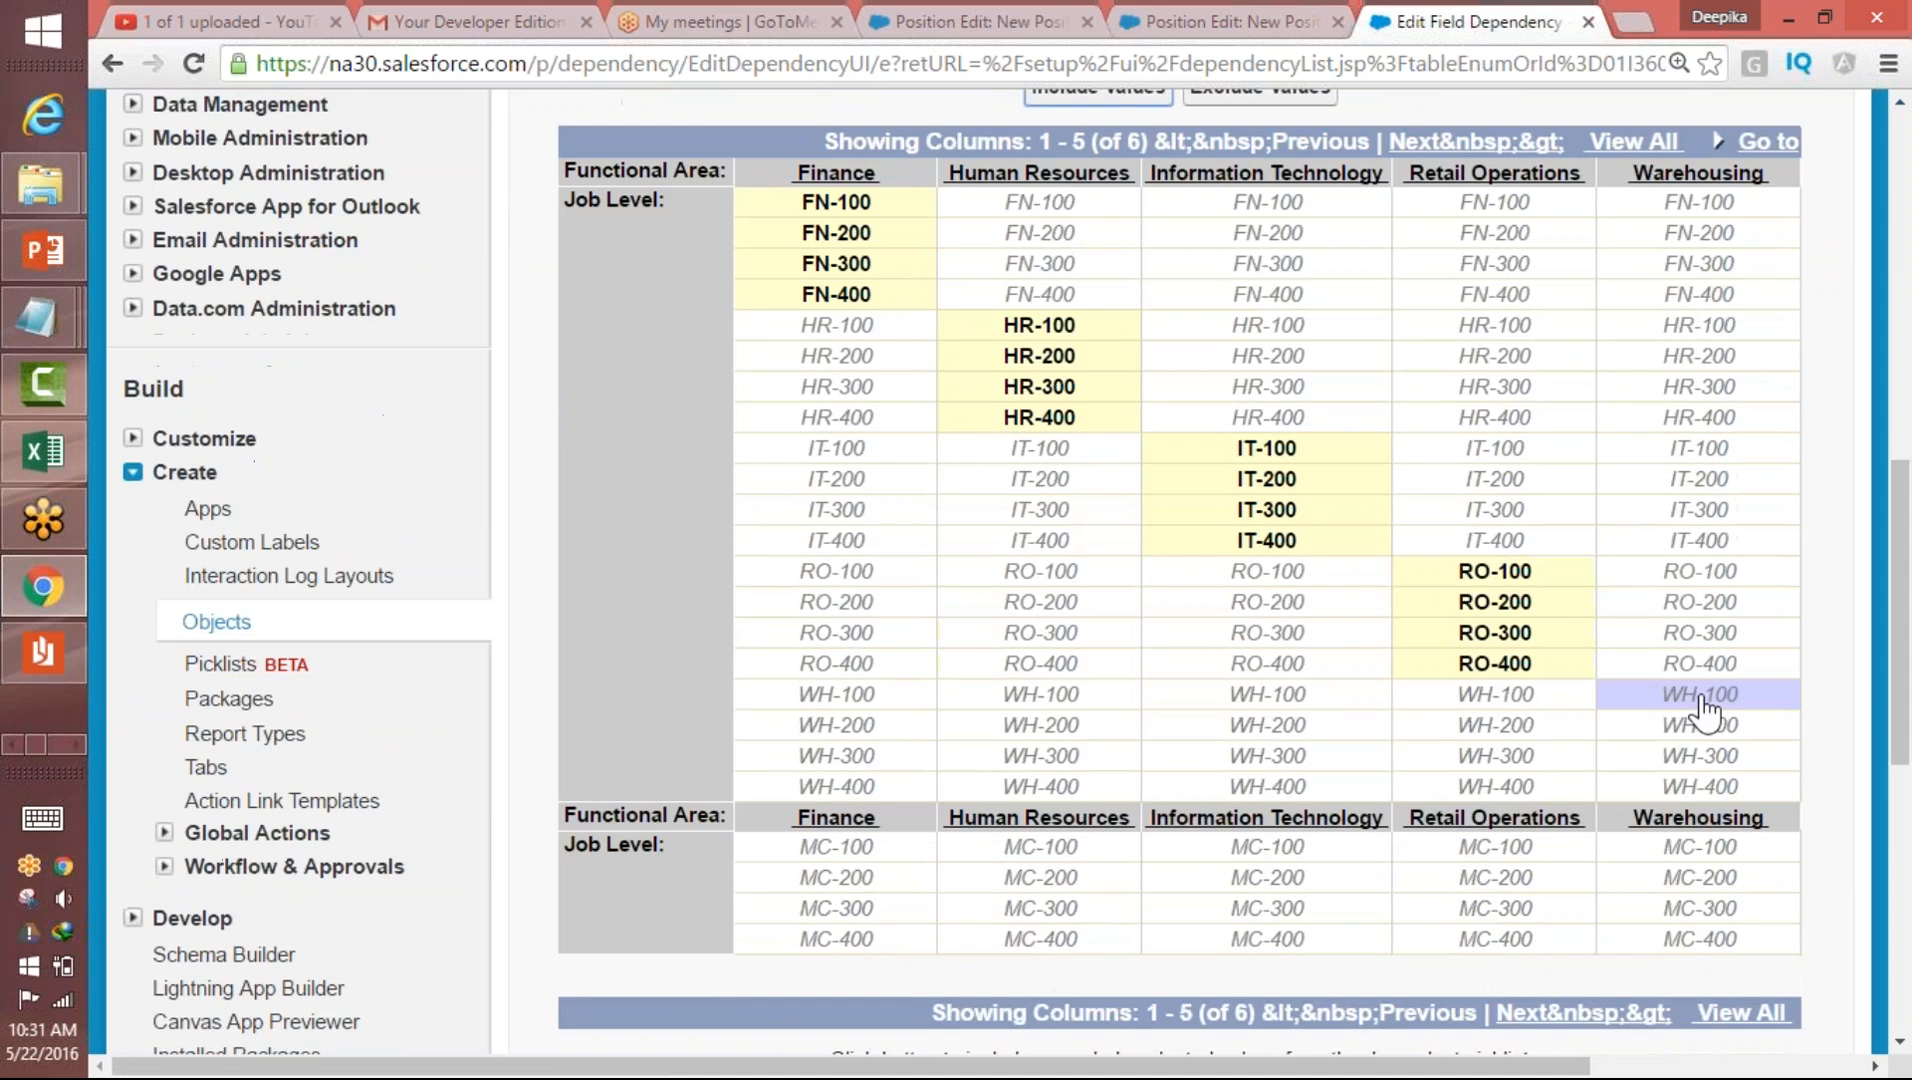
shift+click(1708, 790)
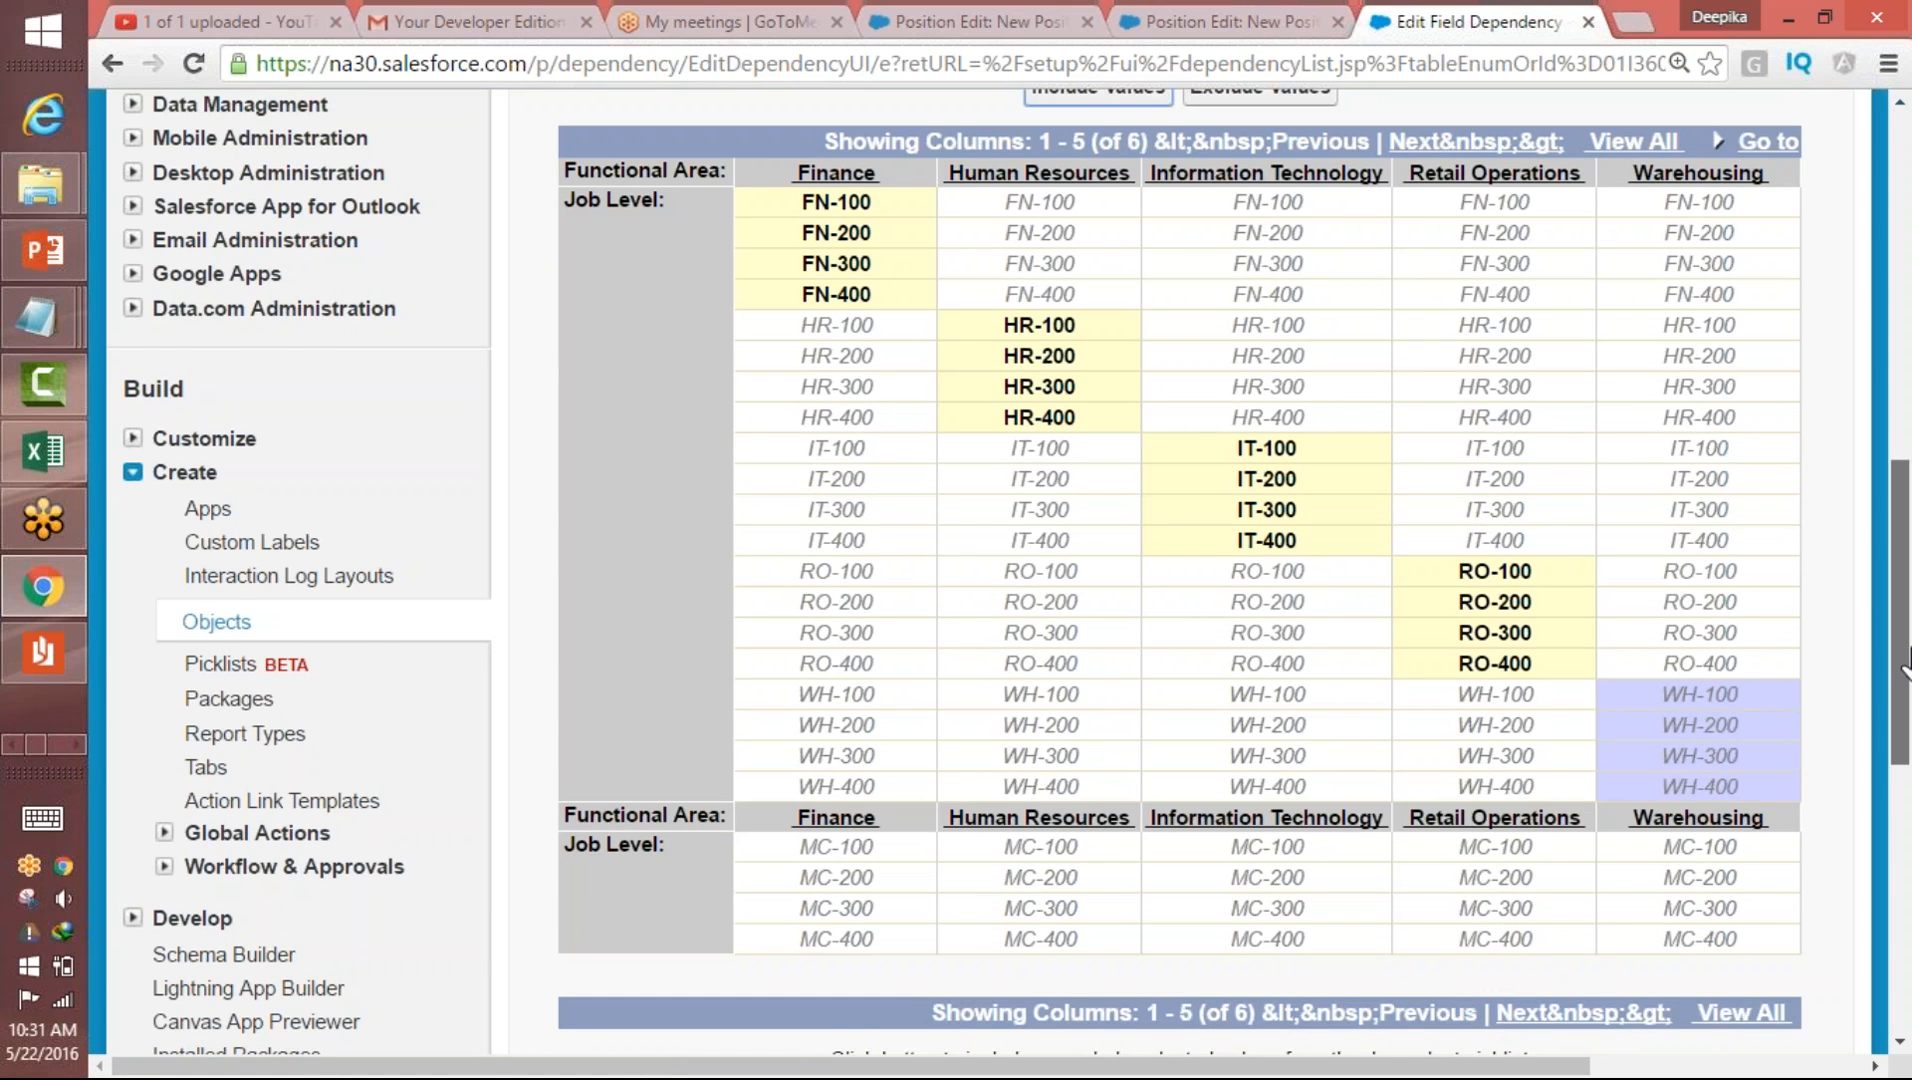
scroll(1898, 560, up, 3)
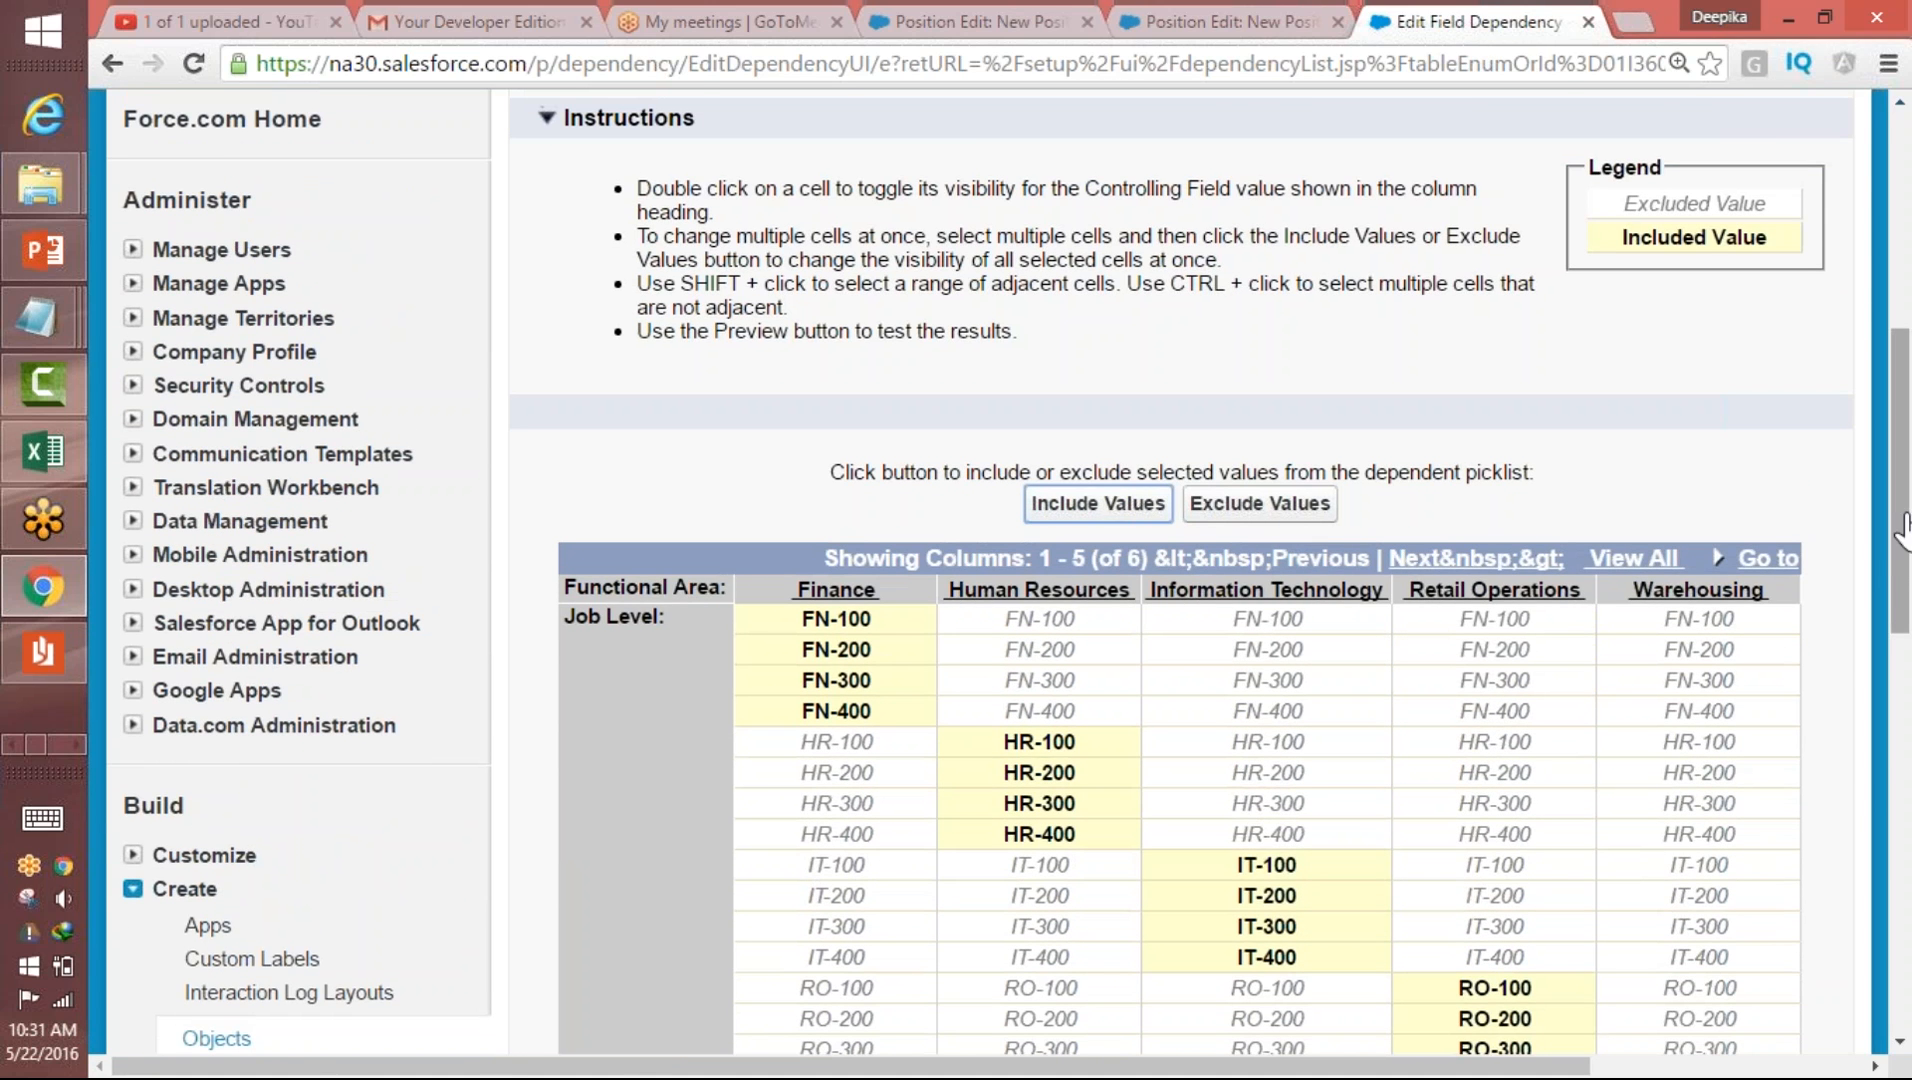
scroll(1900, 565, down, 1)
- Show the remaining Functional Area column and include the Job Level values MC-100 to MC-400 for Miscellaneous
drag(1900, 575, 1850, 796)
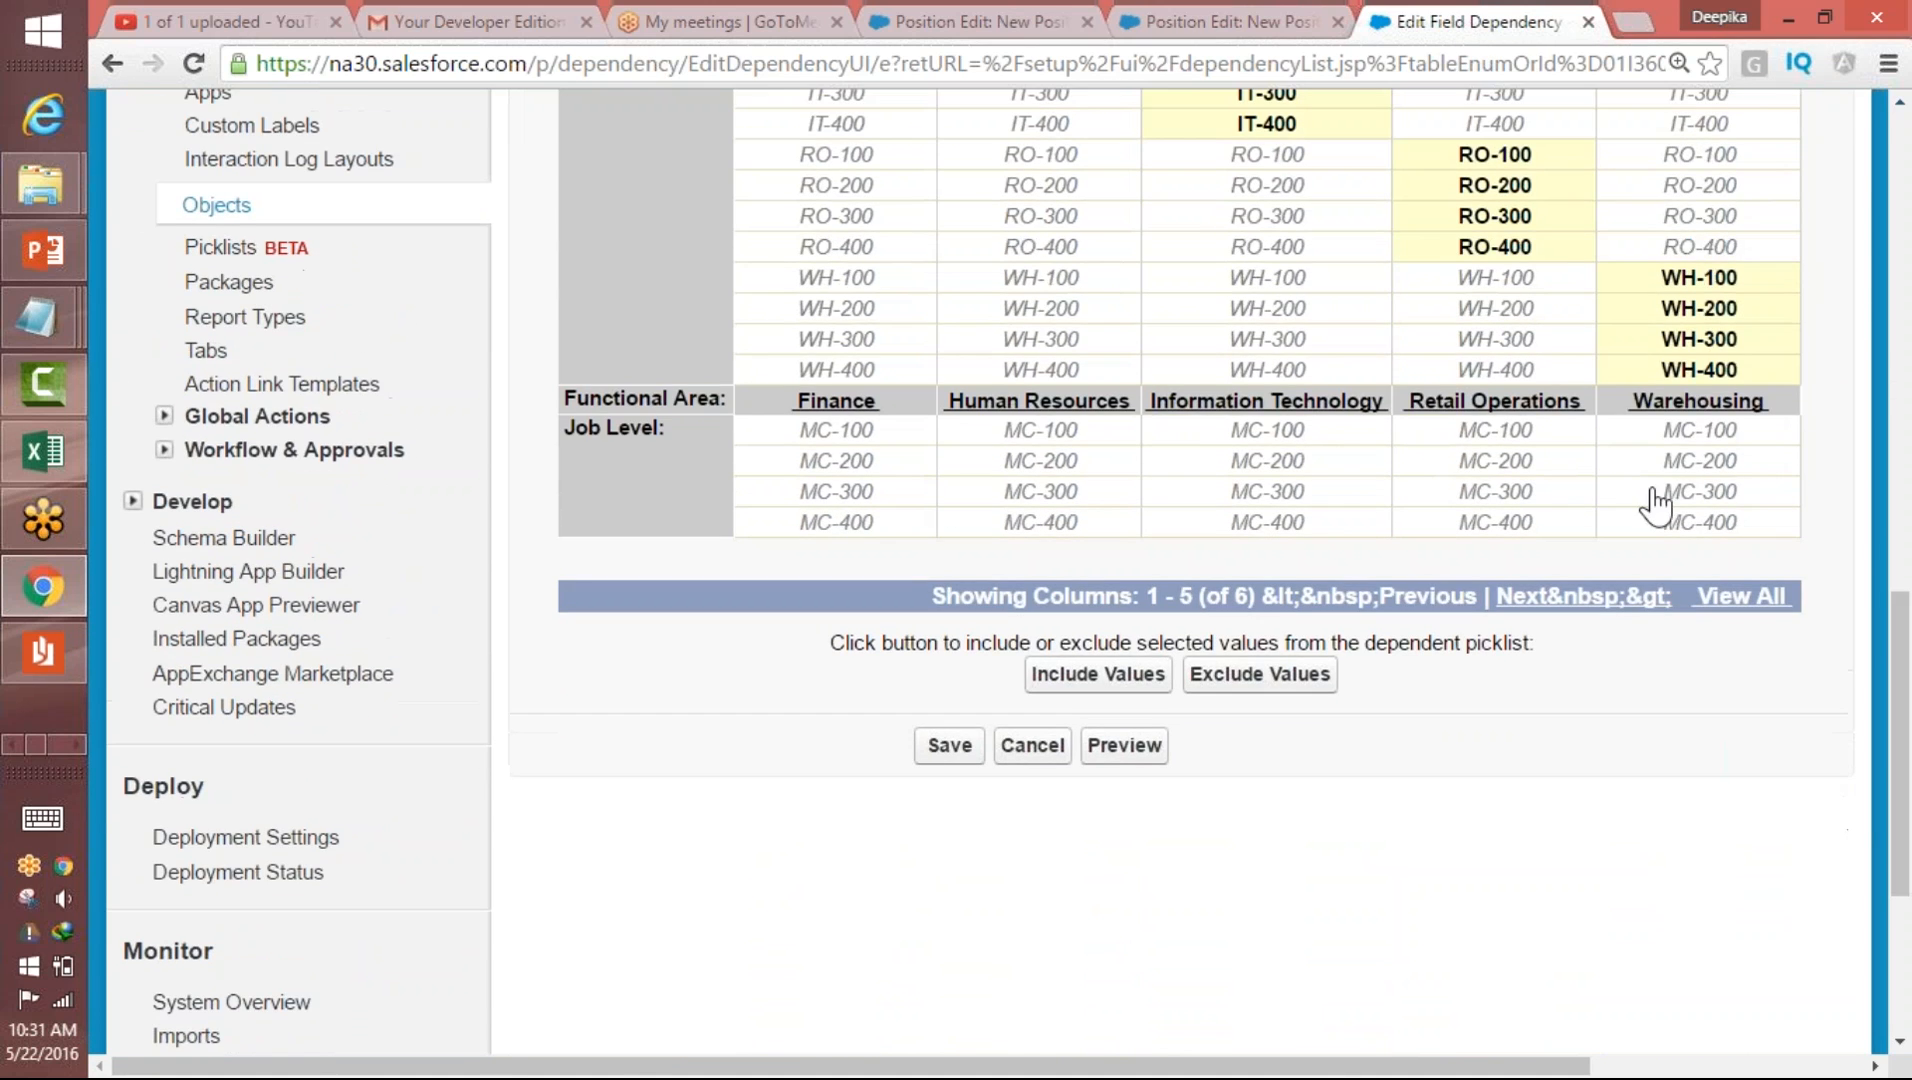
click(1522, 598)
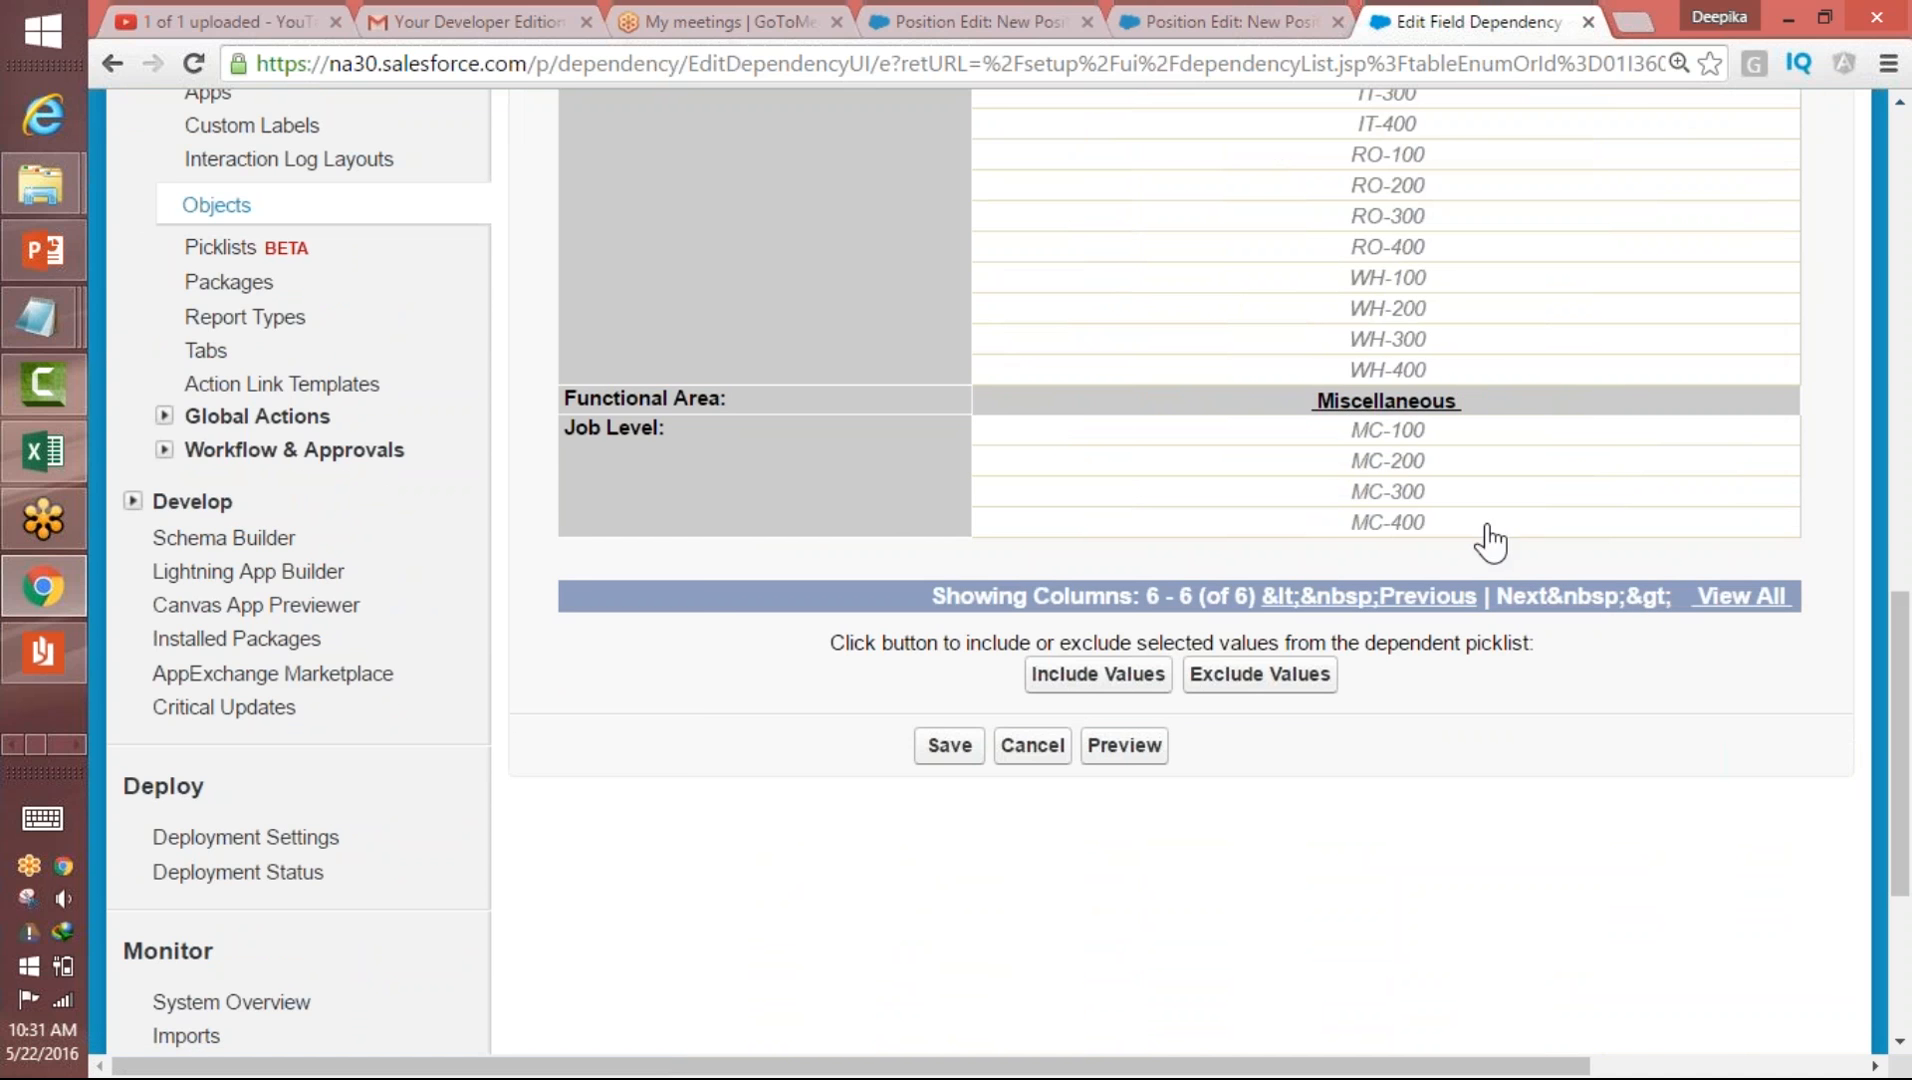
click(1390, 432)
shift+click(1395, 522)
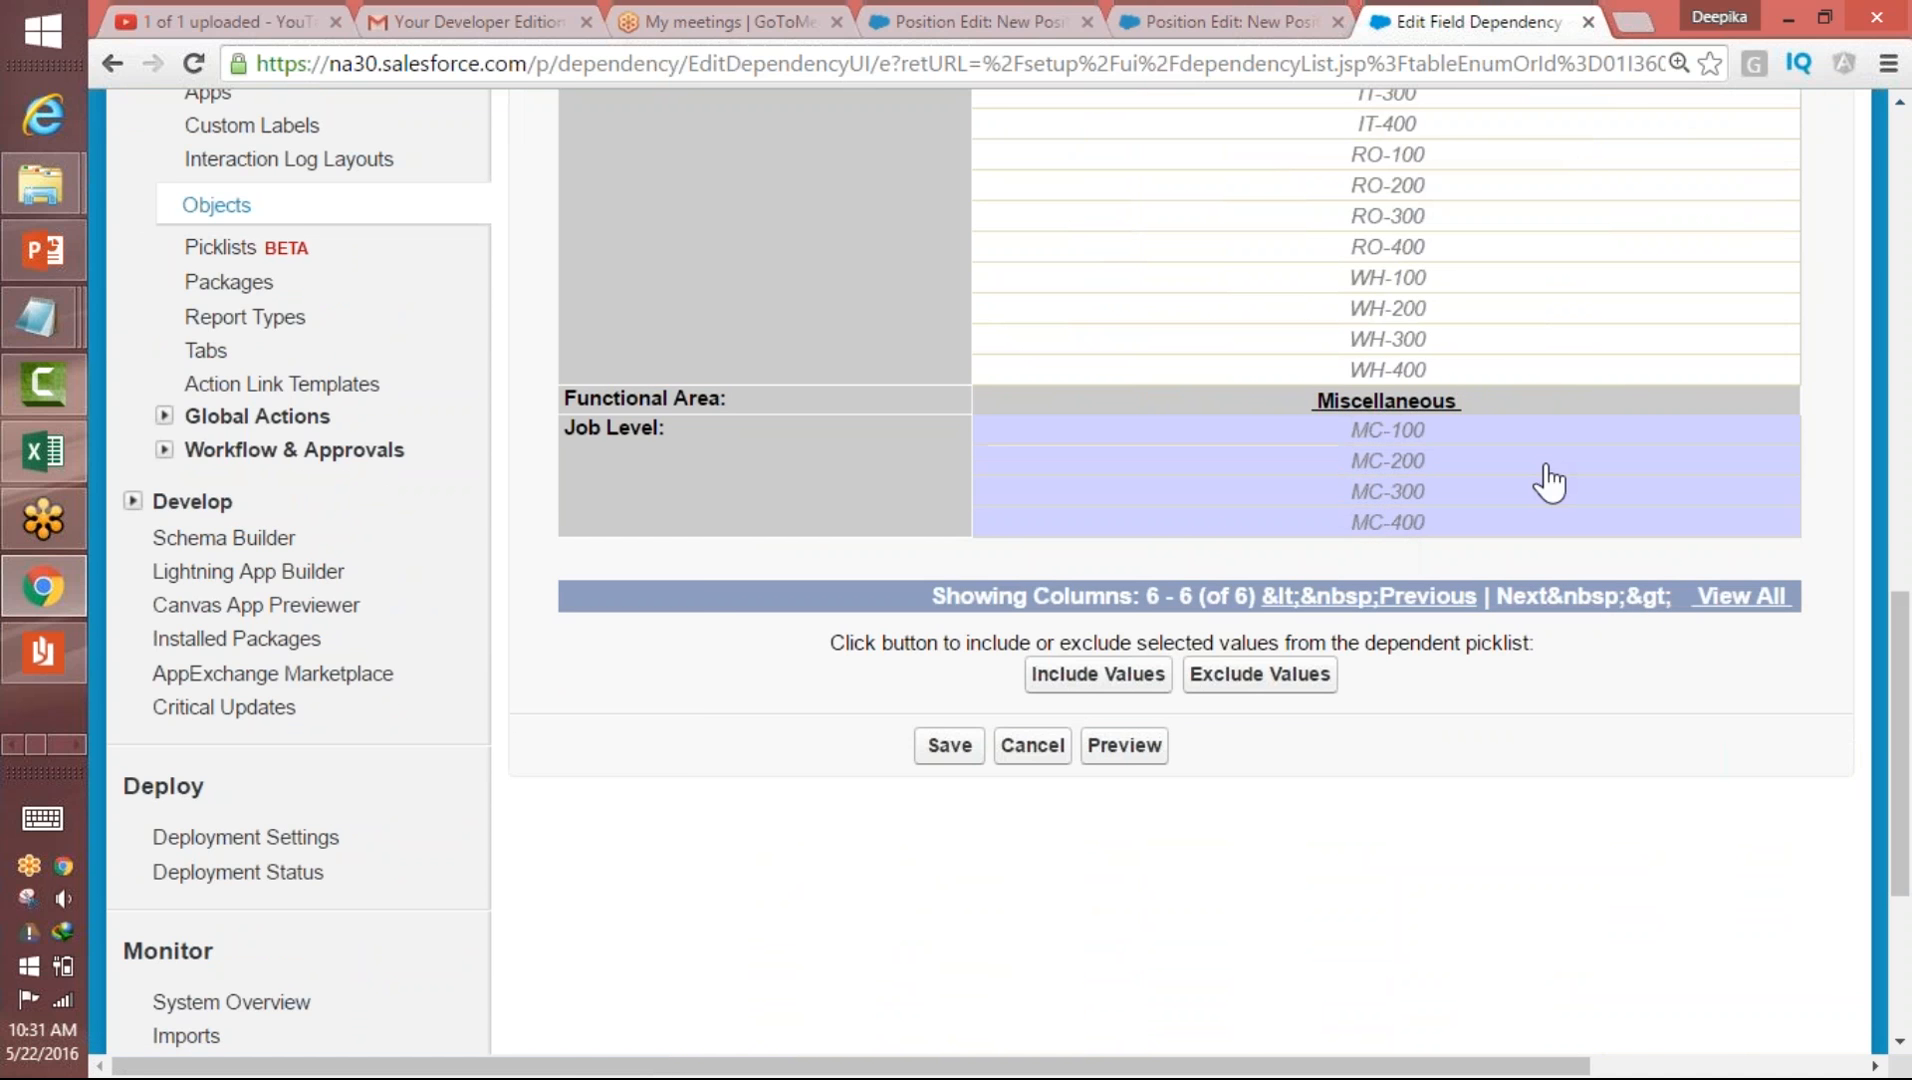
mouse_move(1905, 712)
mouse_down()
mouse_move(1900, 470)
mouse_move(1903, 718)
mouse_up()
click(1118, 372)
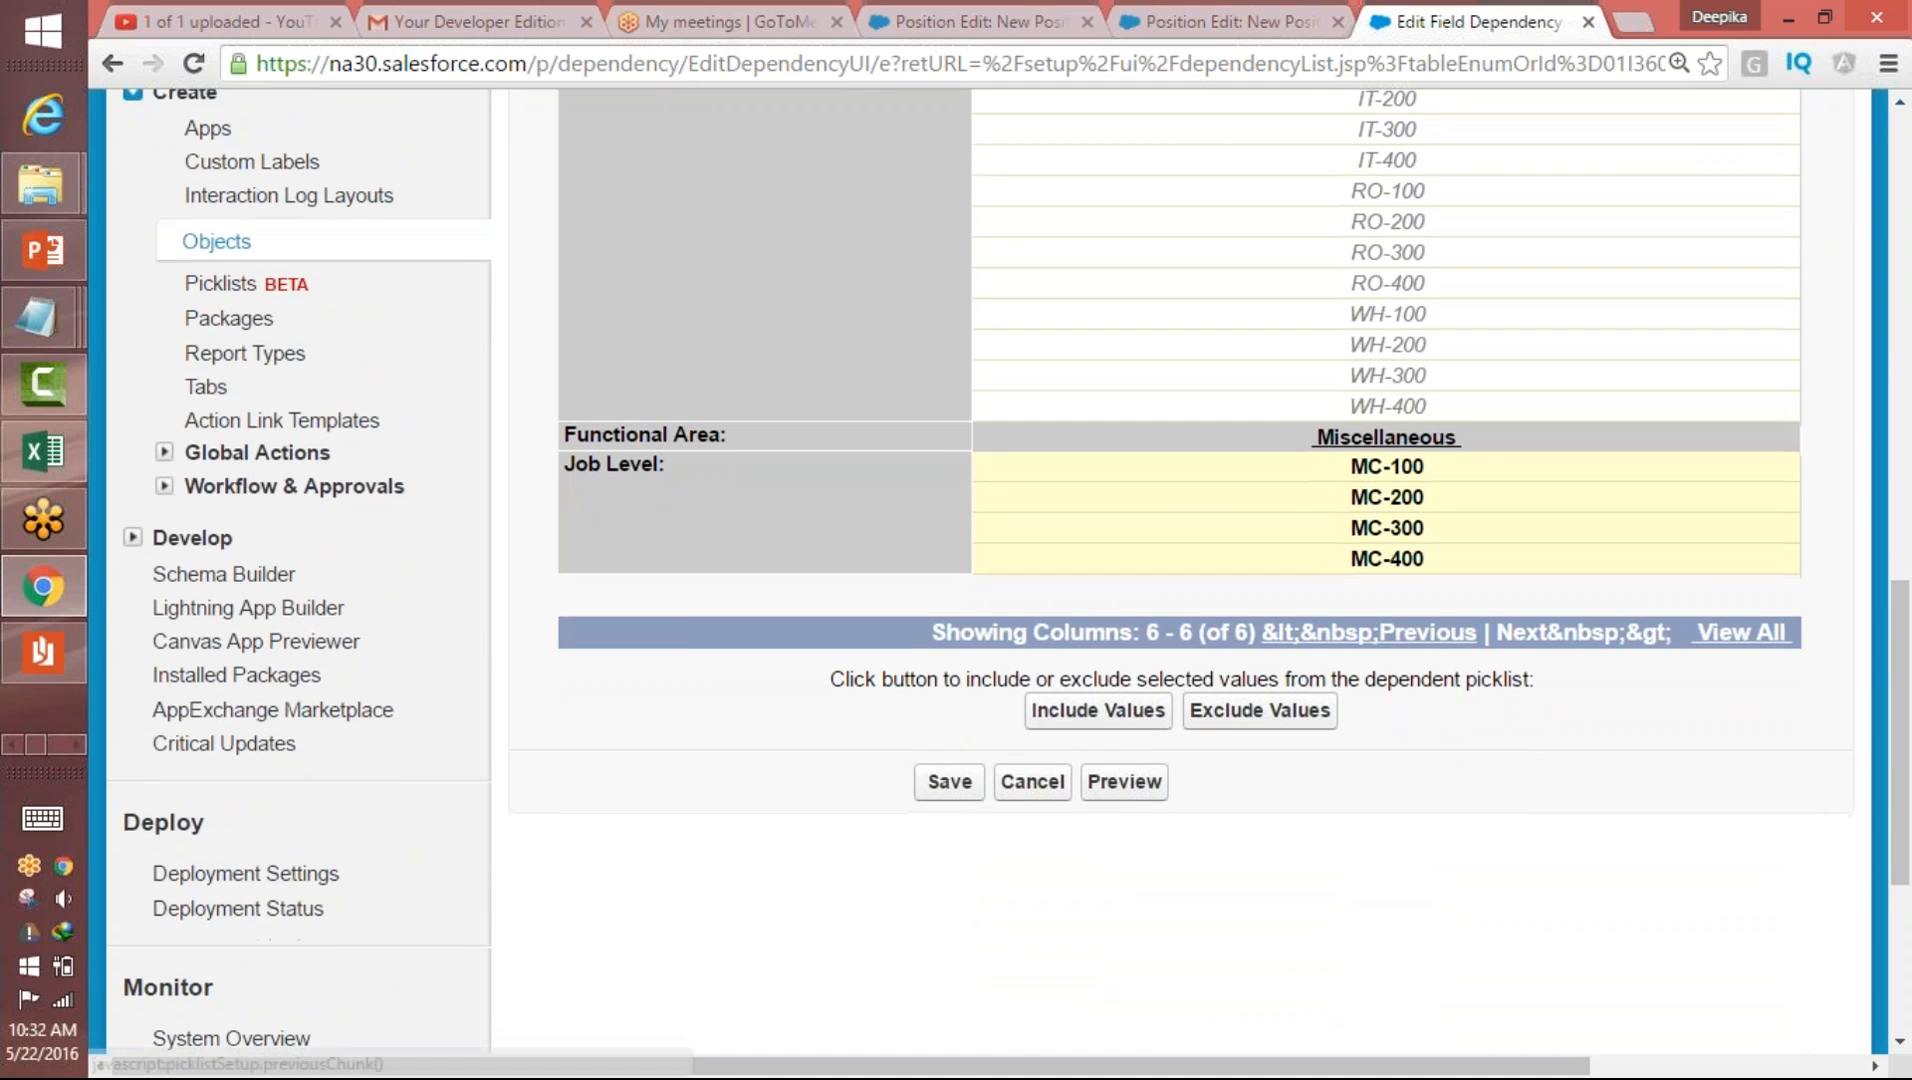
- Preview the dependent picklist and check the Job Level options for the Finance and Human Resources functional areas
click(1122, 783)
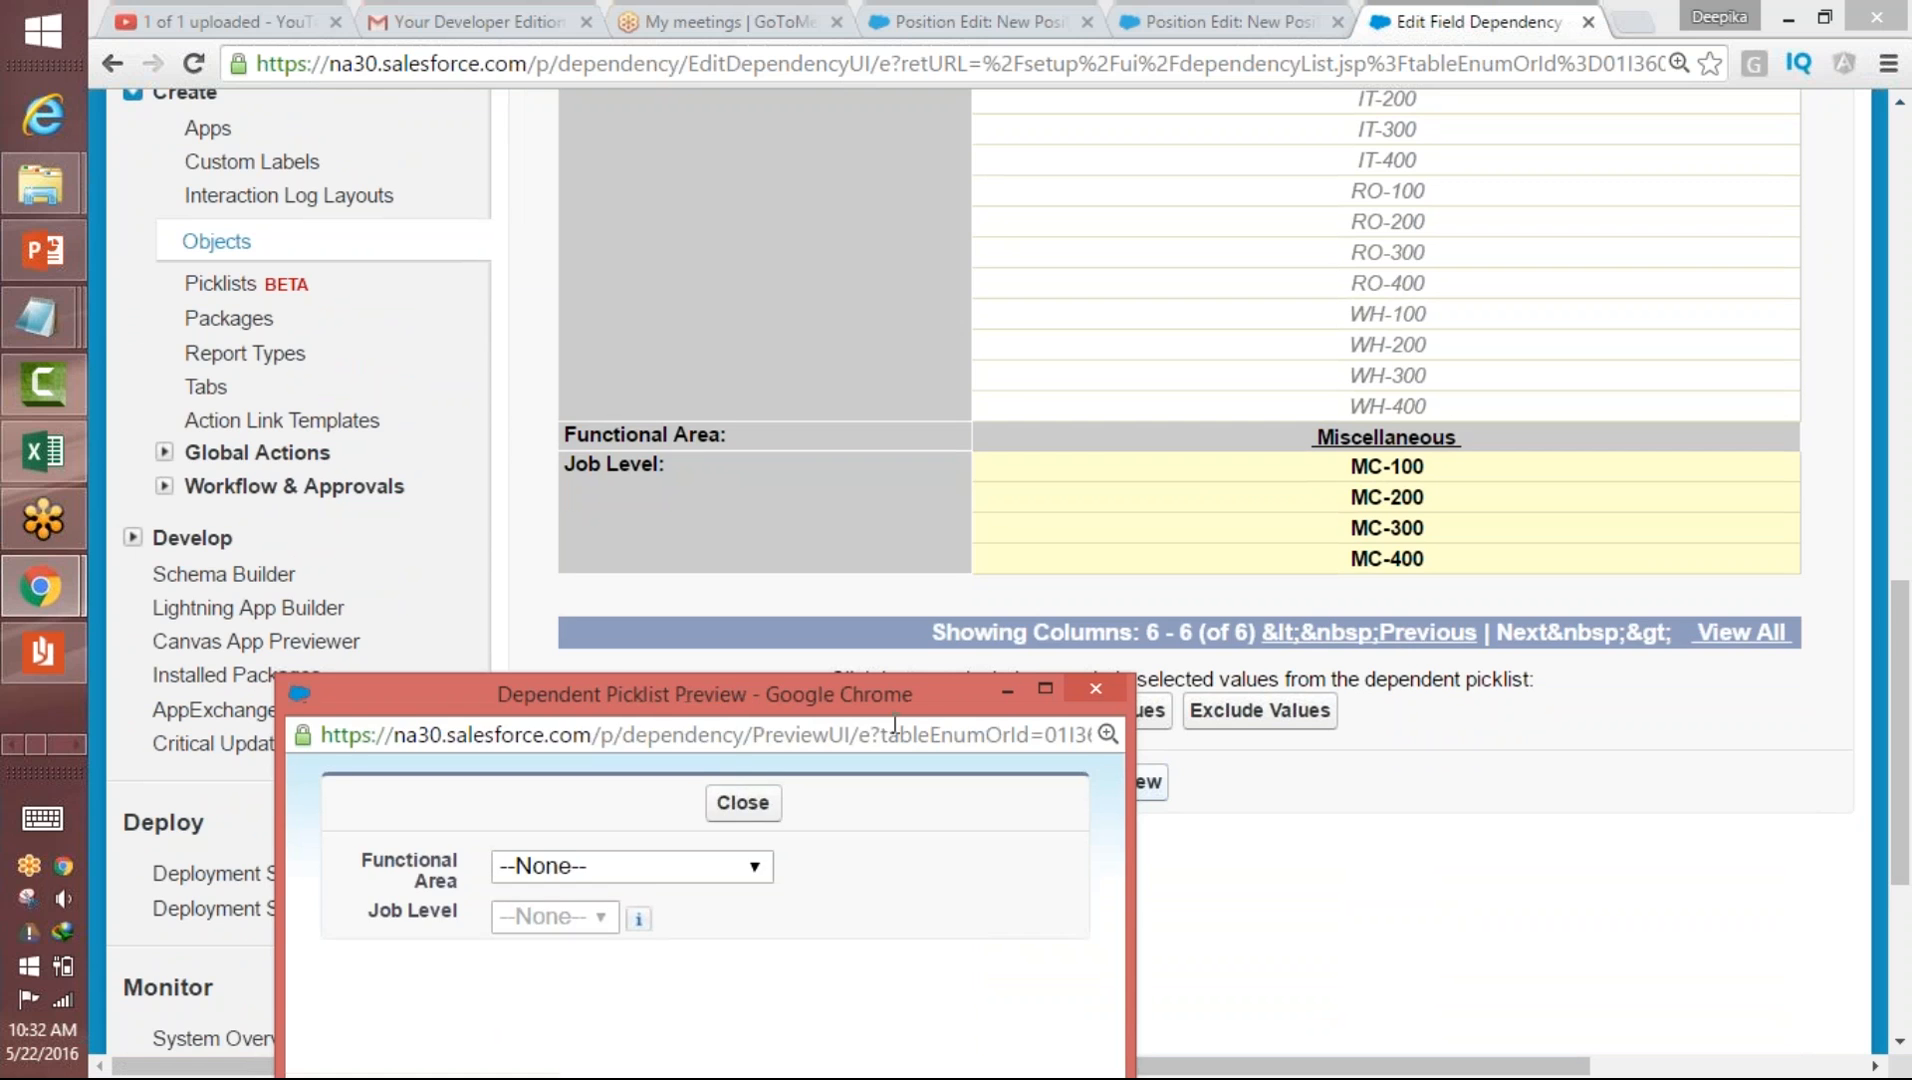
drag(918, 688, 1192, 262)
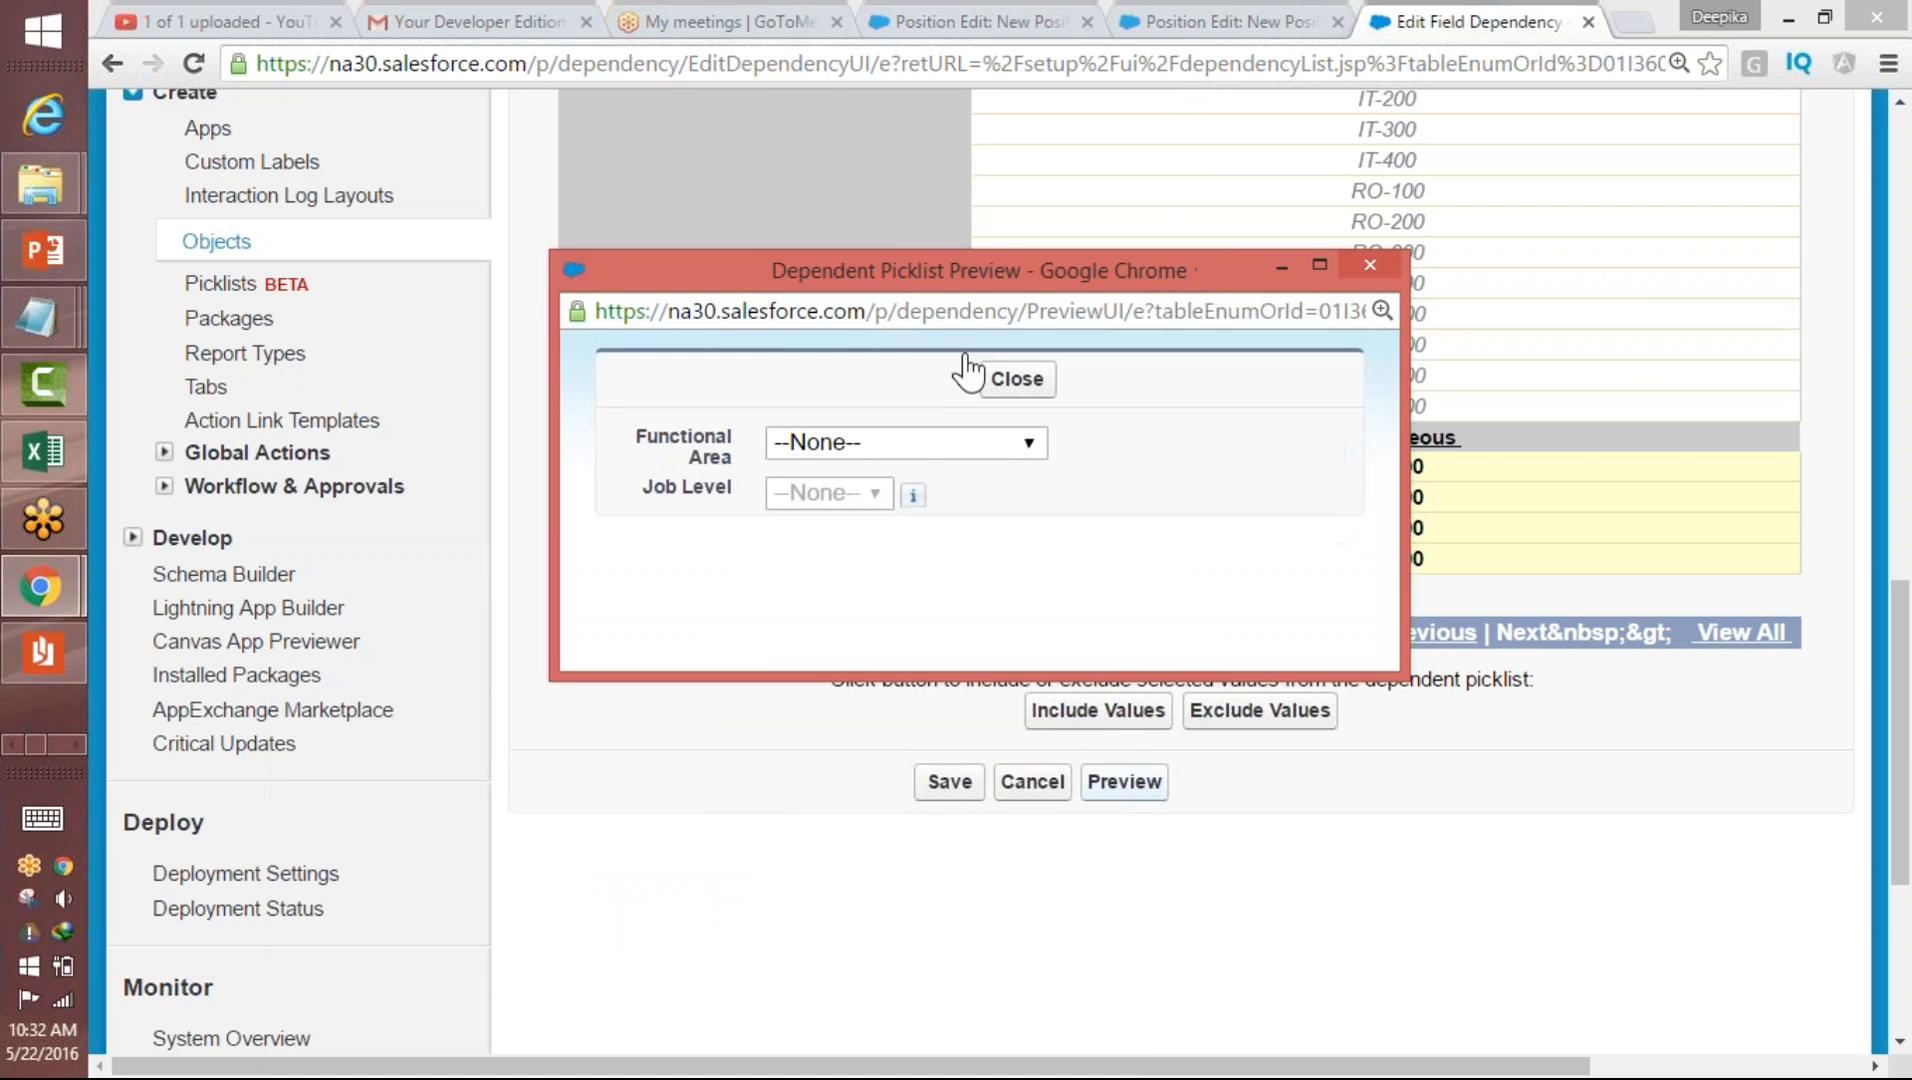
click(938, 445)
click(875, 504)
click(830, 493)
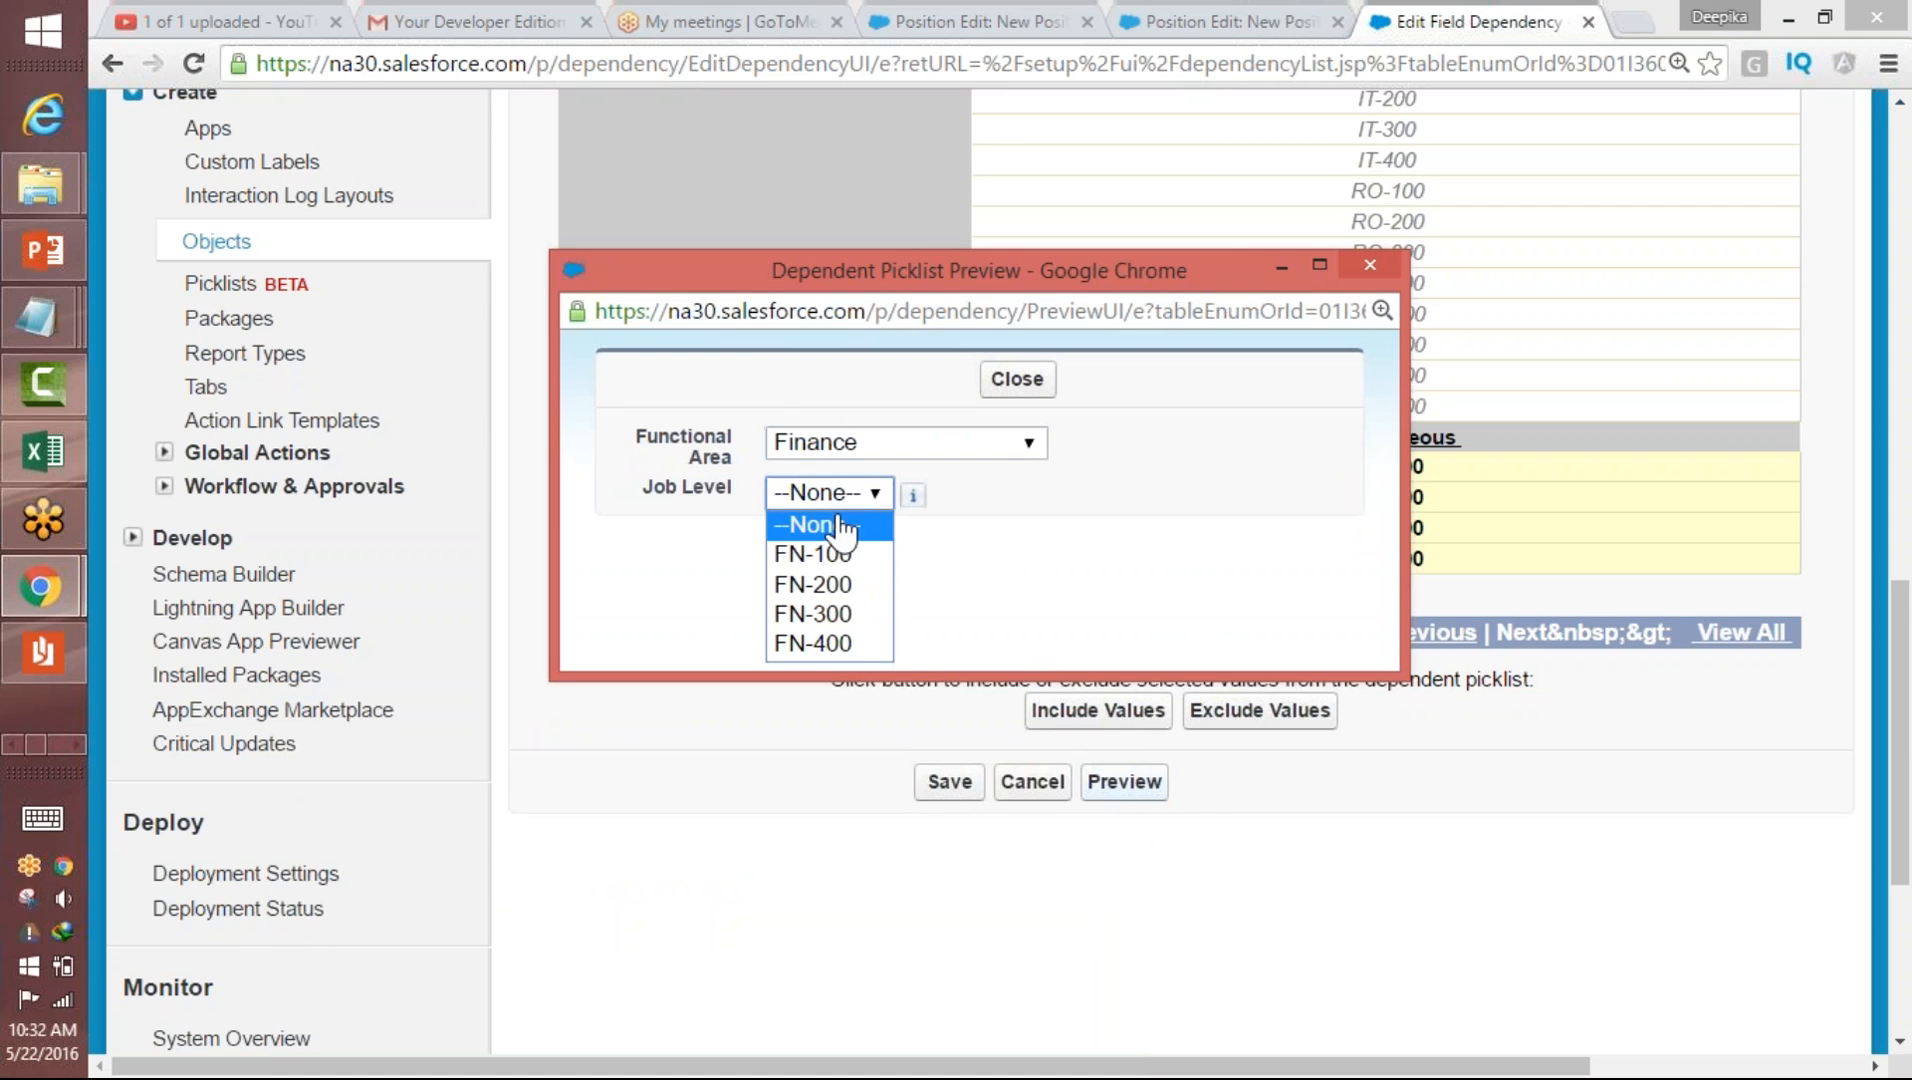
click(880, 445)
click(875, 452)
click(866, 534)
click(835, 493)
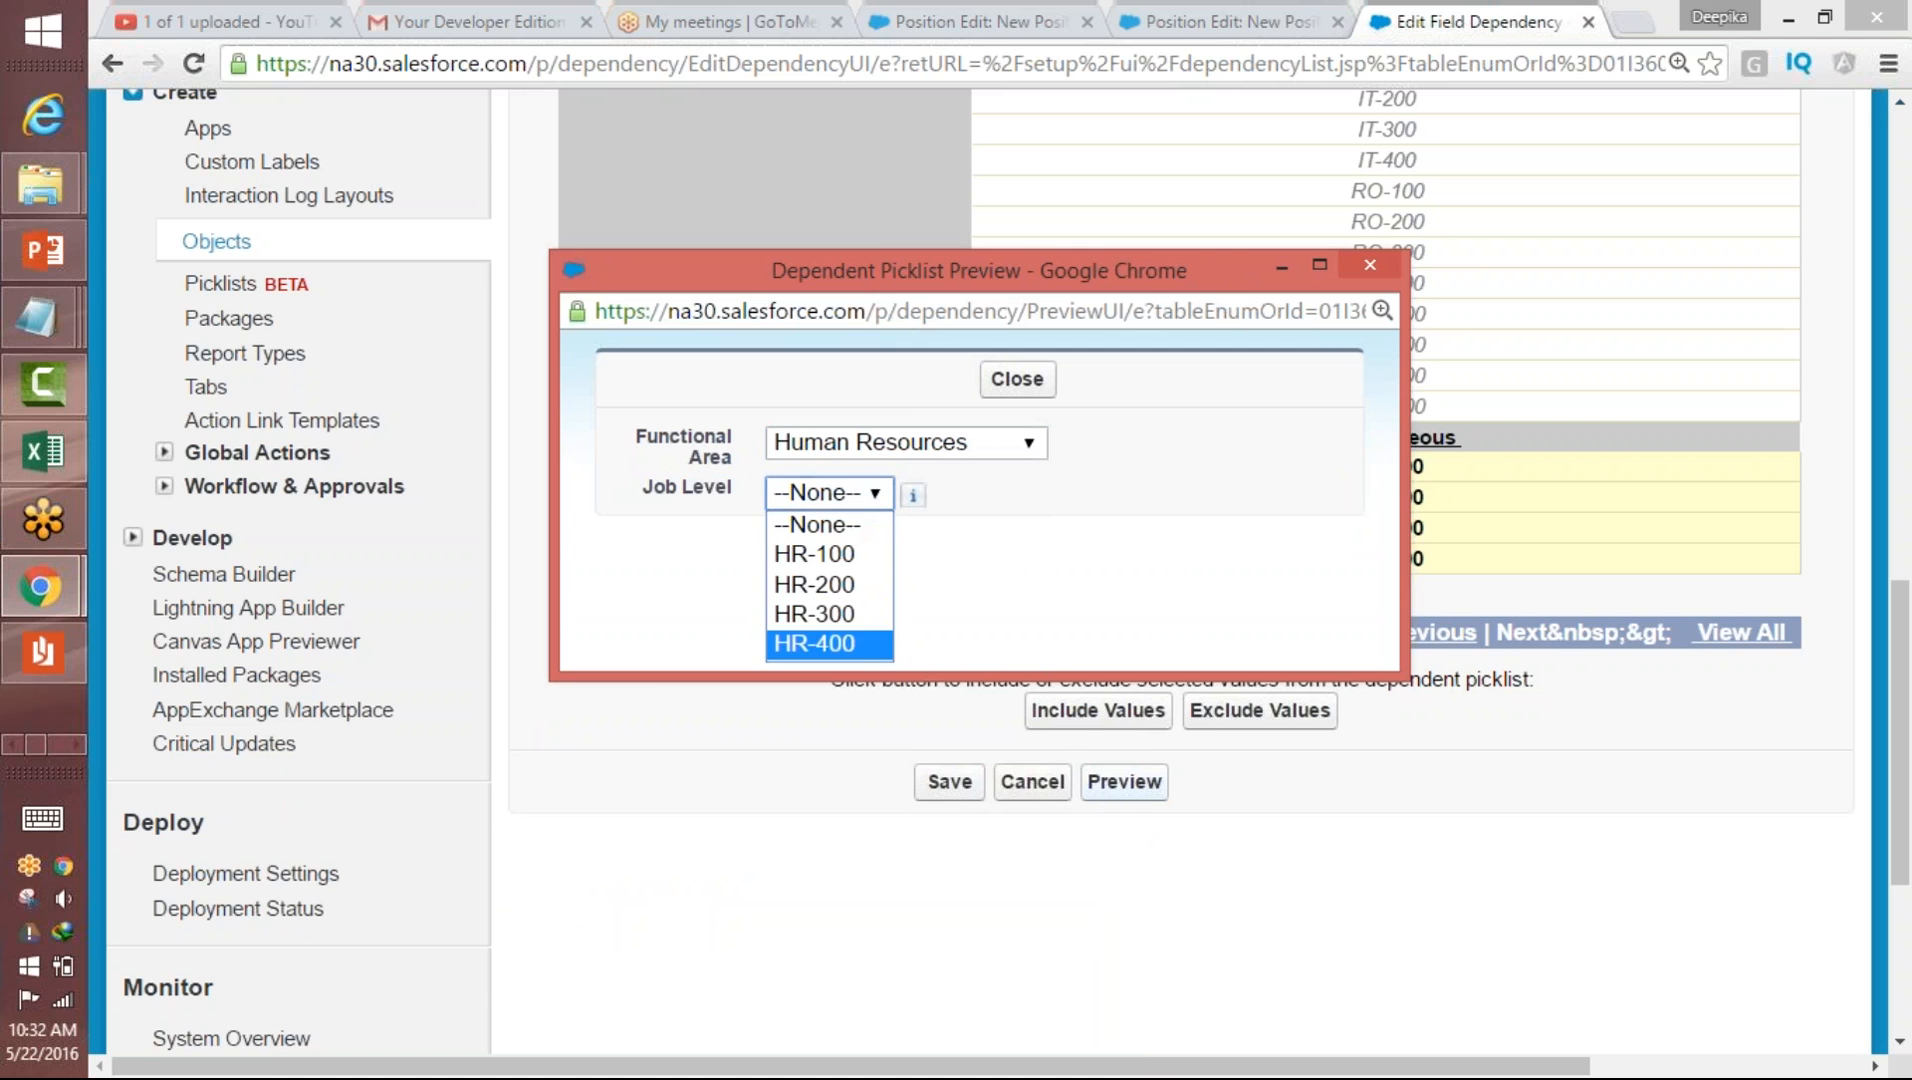
- Check the previewed Job Level options for the Information Technology and Retail Operations functional areas
click(866, 441)
click(866, 564)
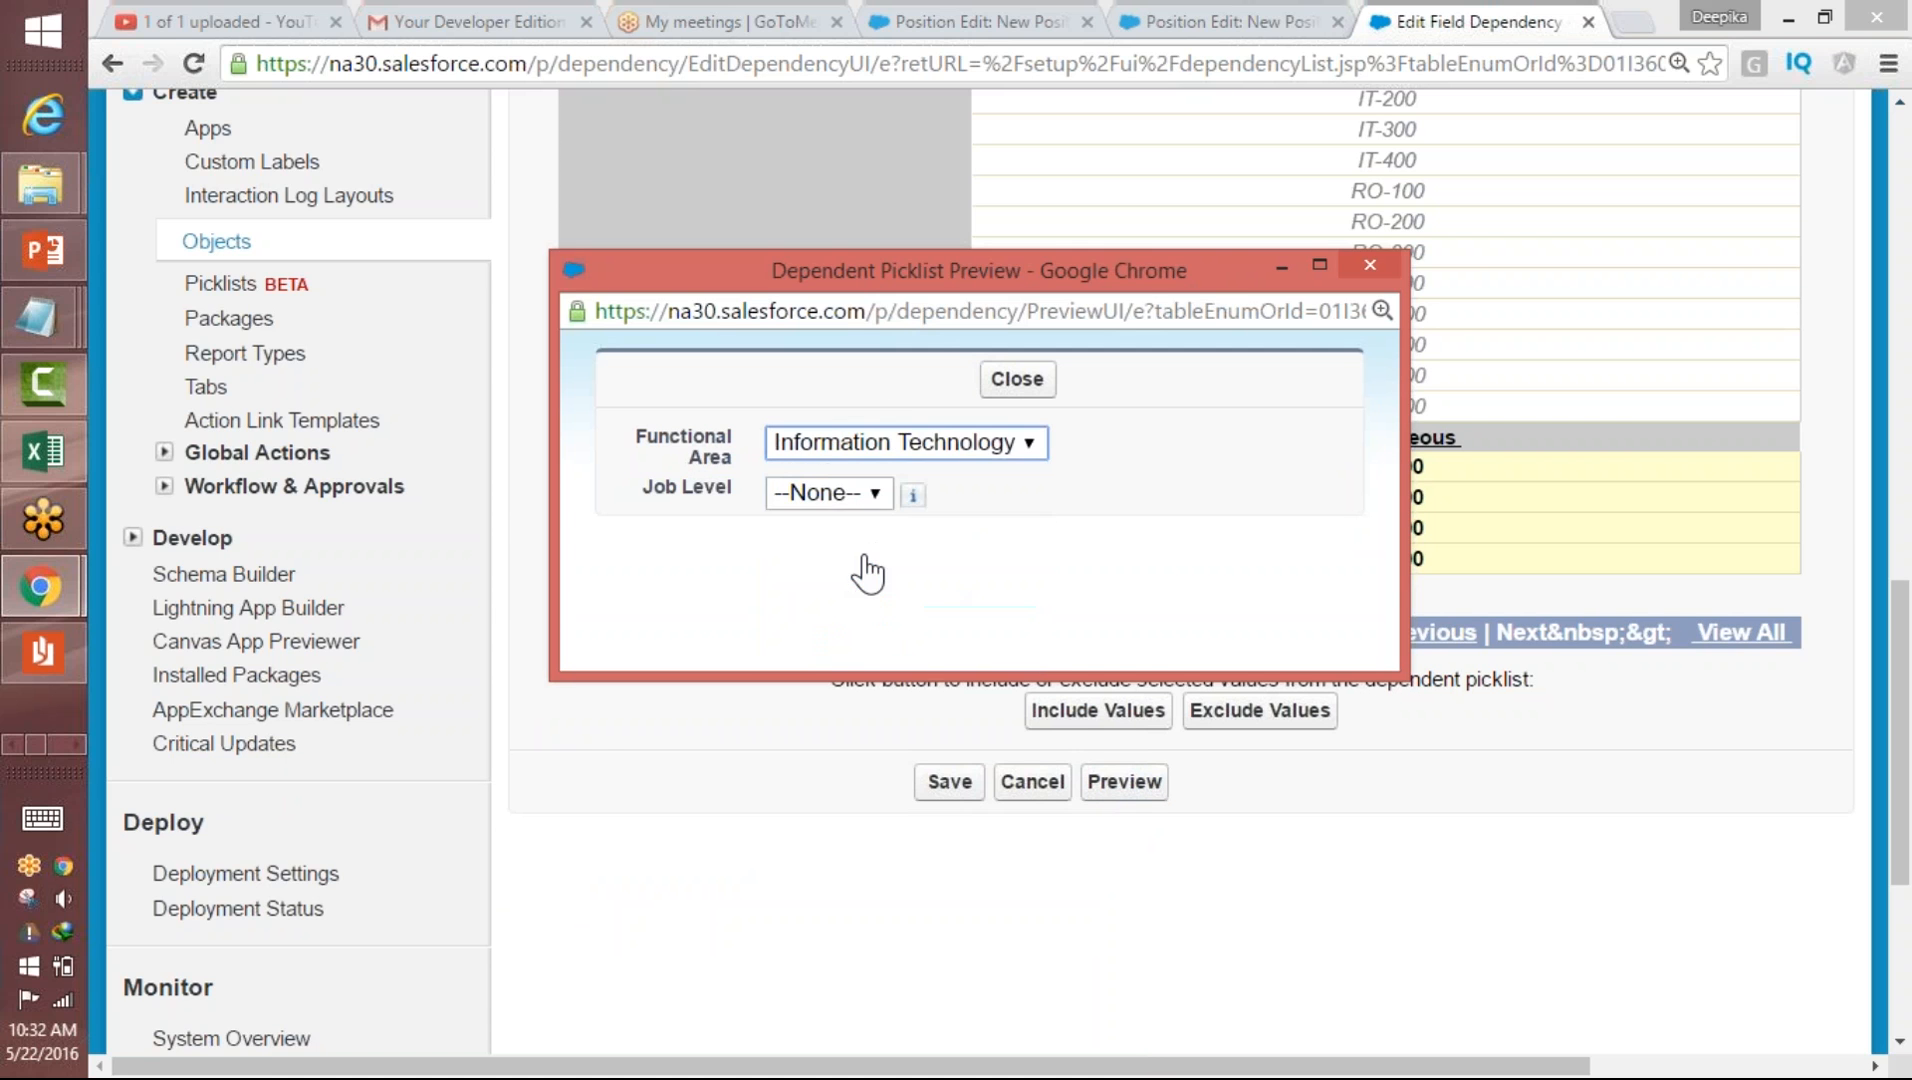
click(862, 492)
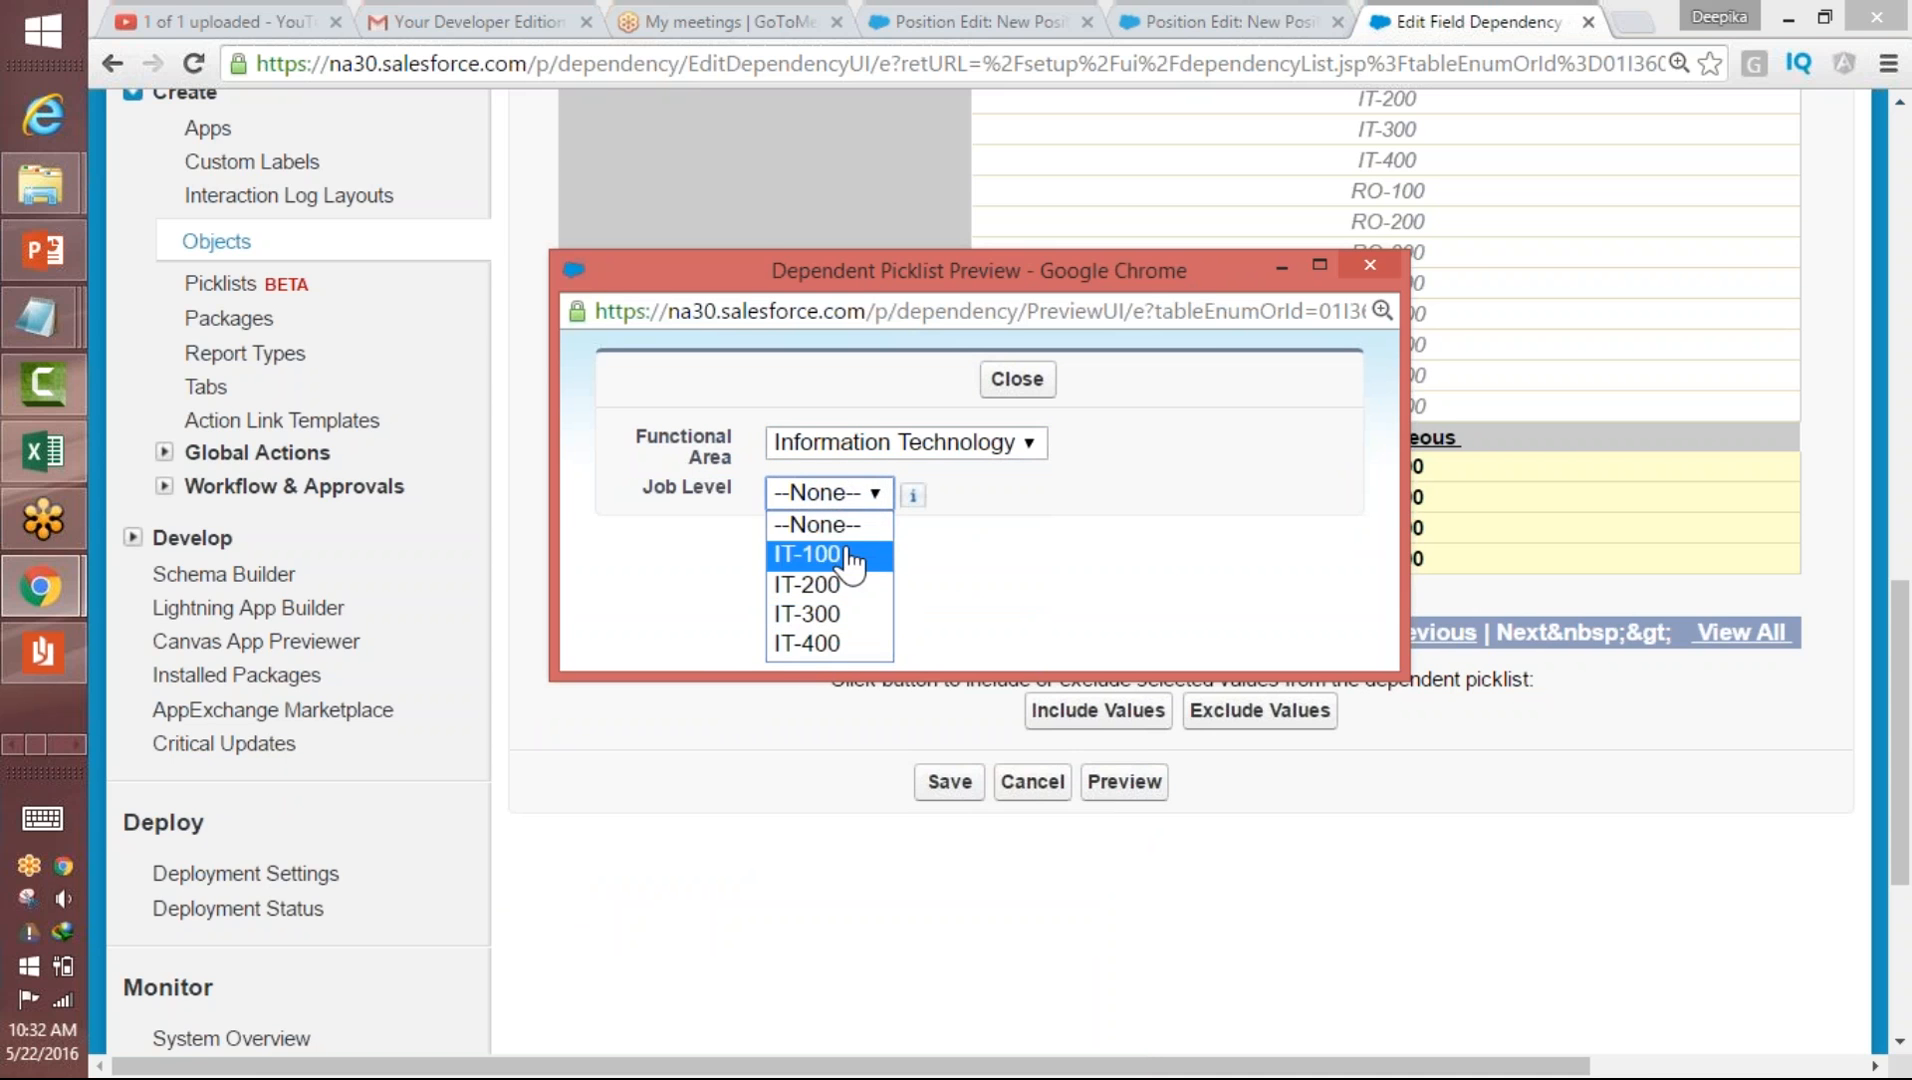
click(862, 451)
click(841, 593)
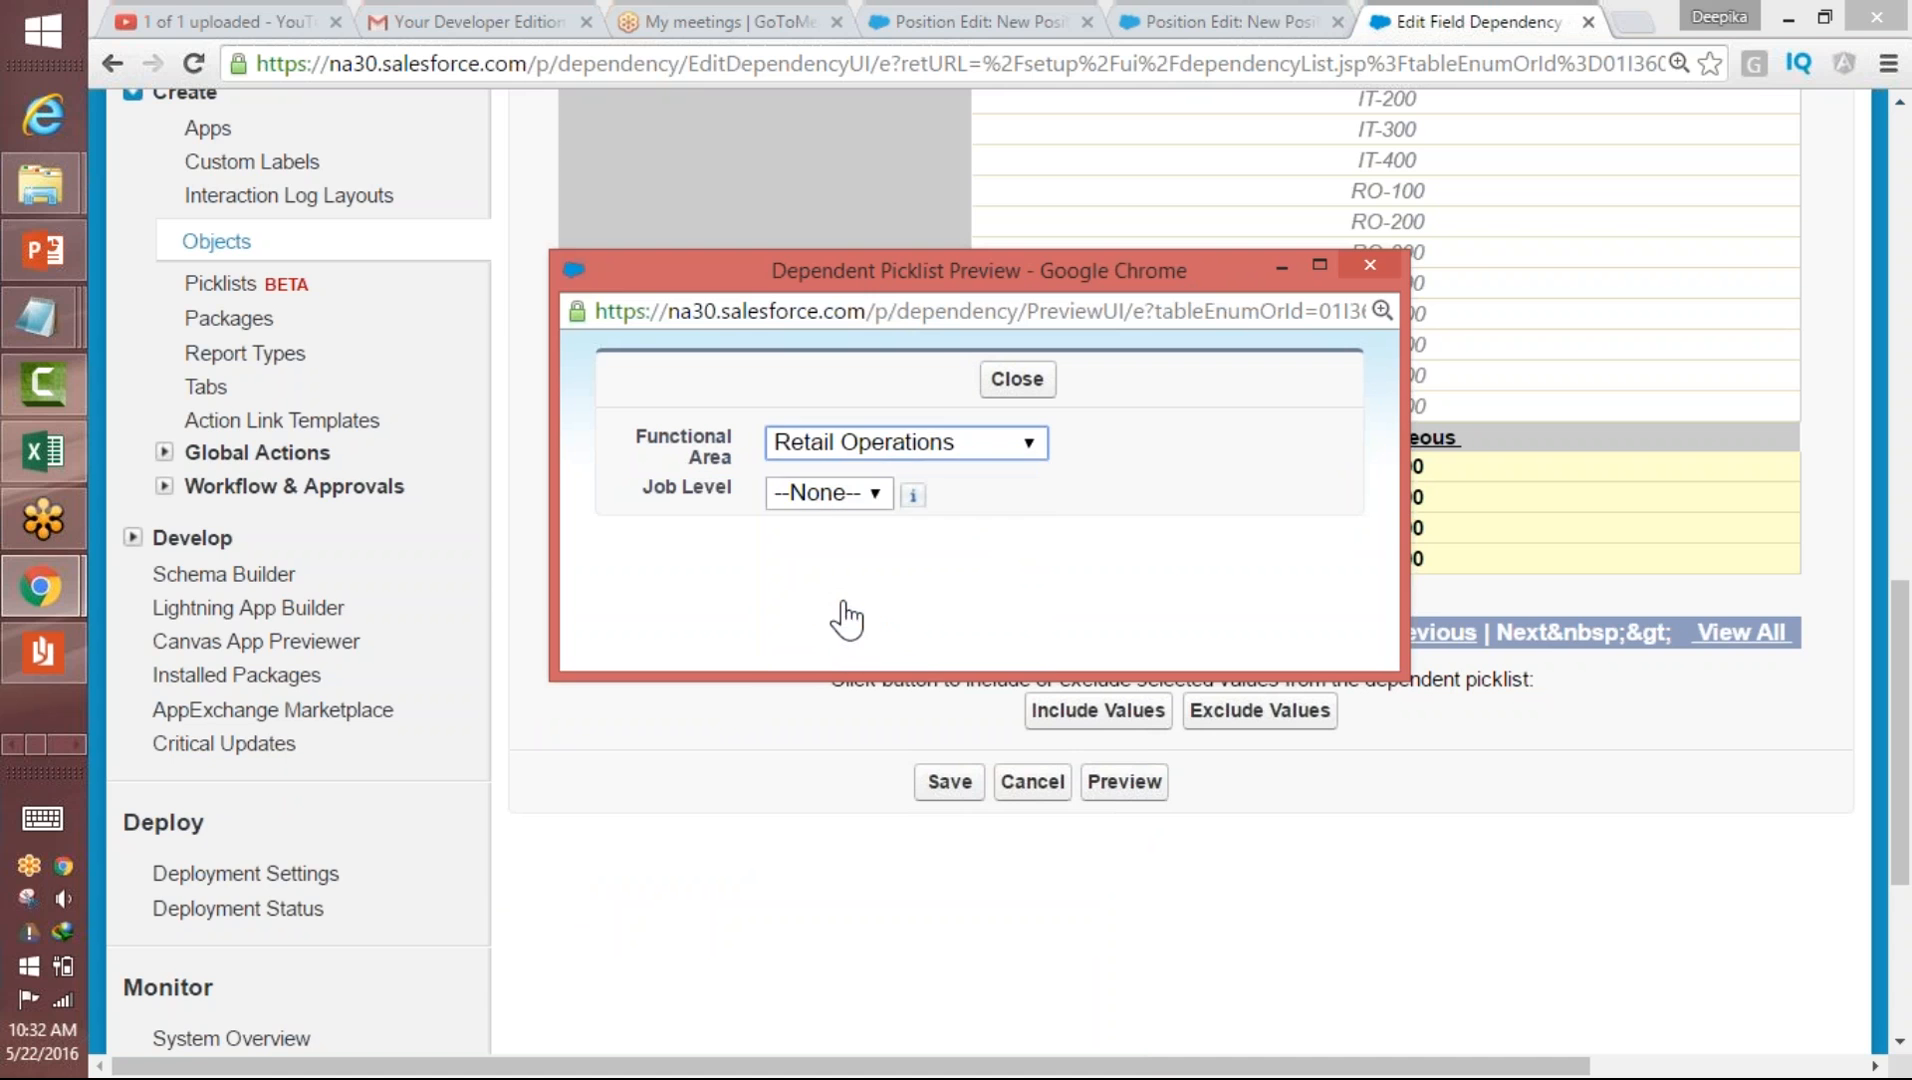
click(836, 495)
- Check the previewed Job Level options for Warehousing and Miscellaneous, and close the preview
click(854, 442)
click(854, 442)
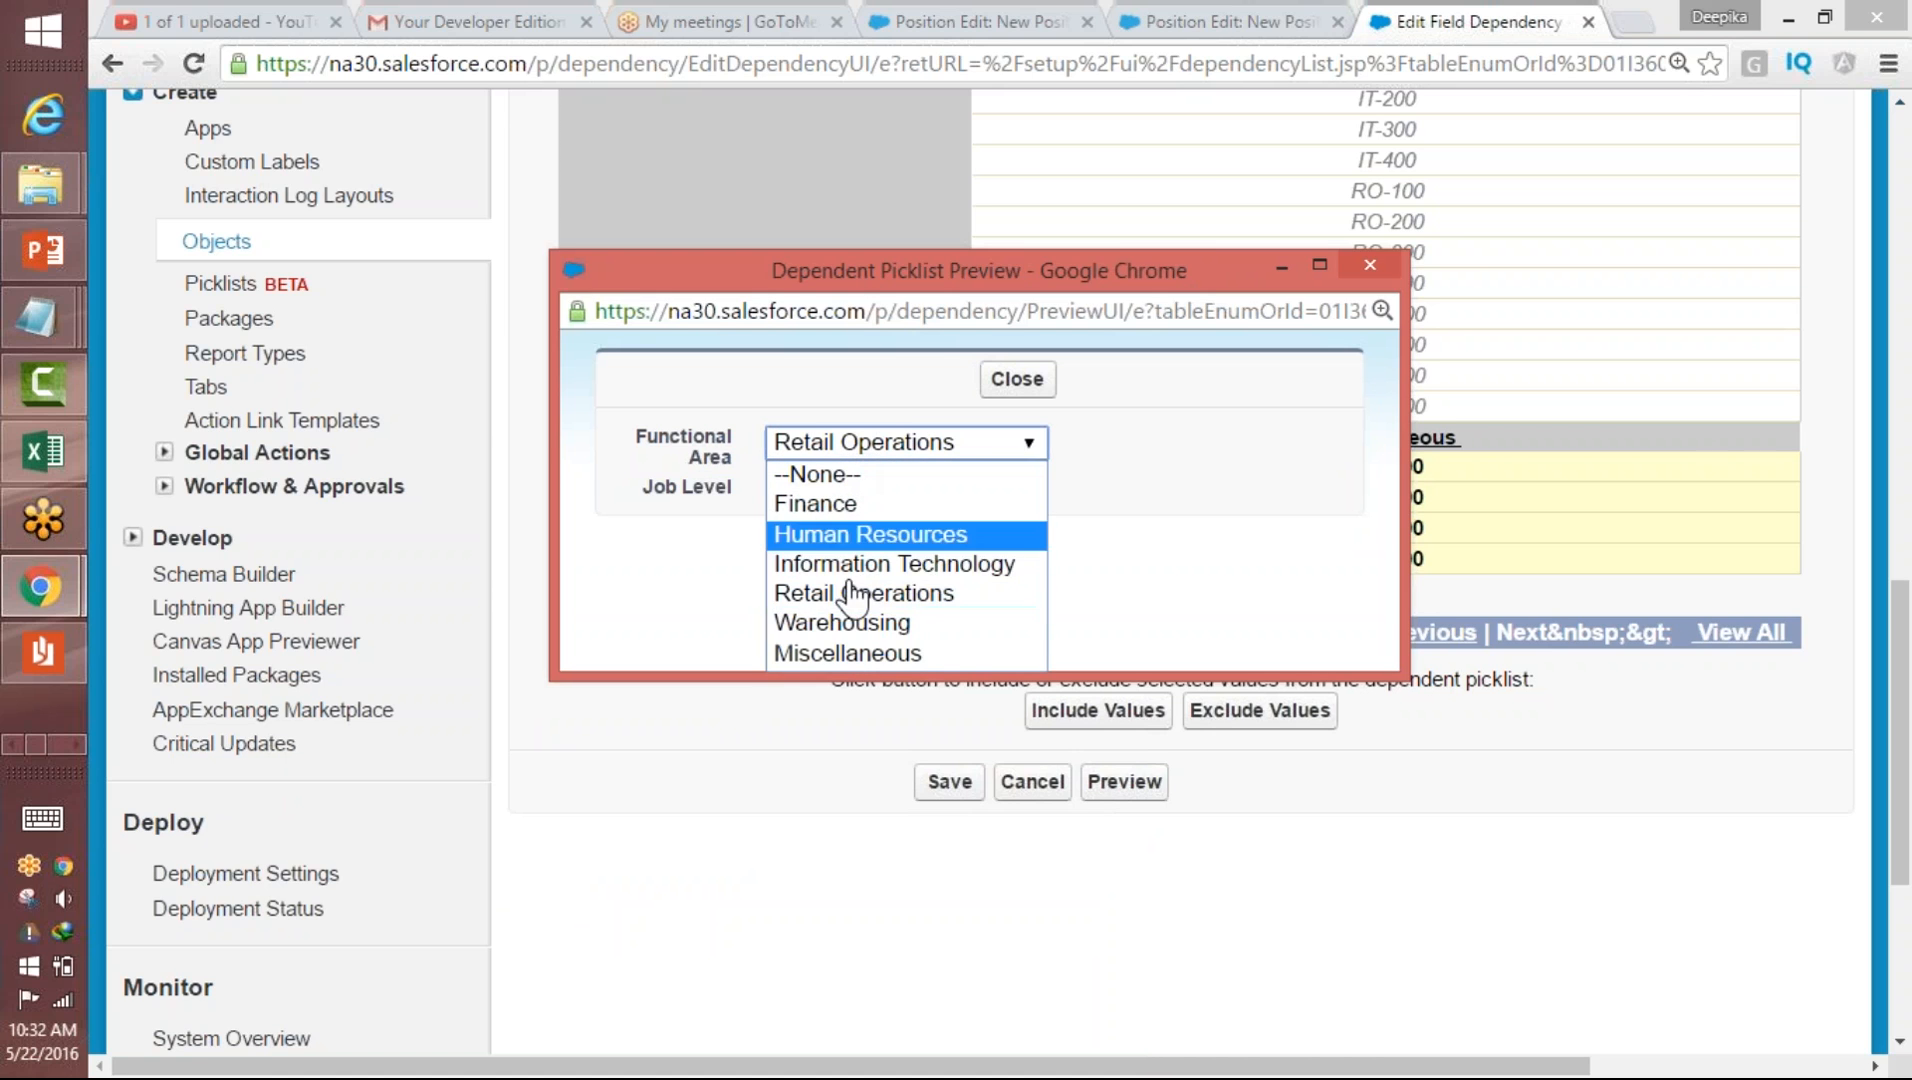
click(841, 625)
click(830, 493)
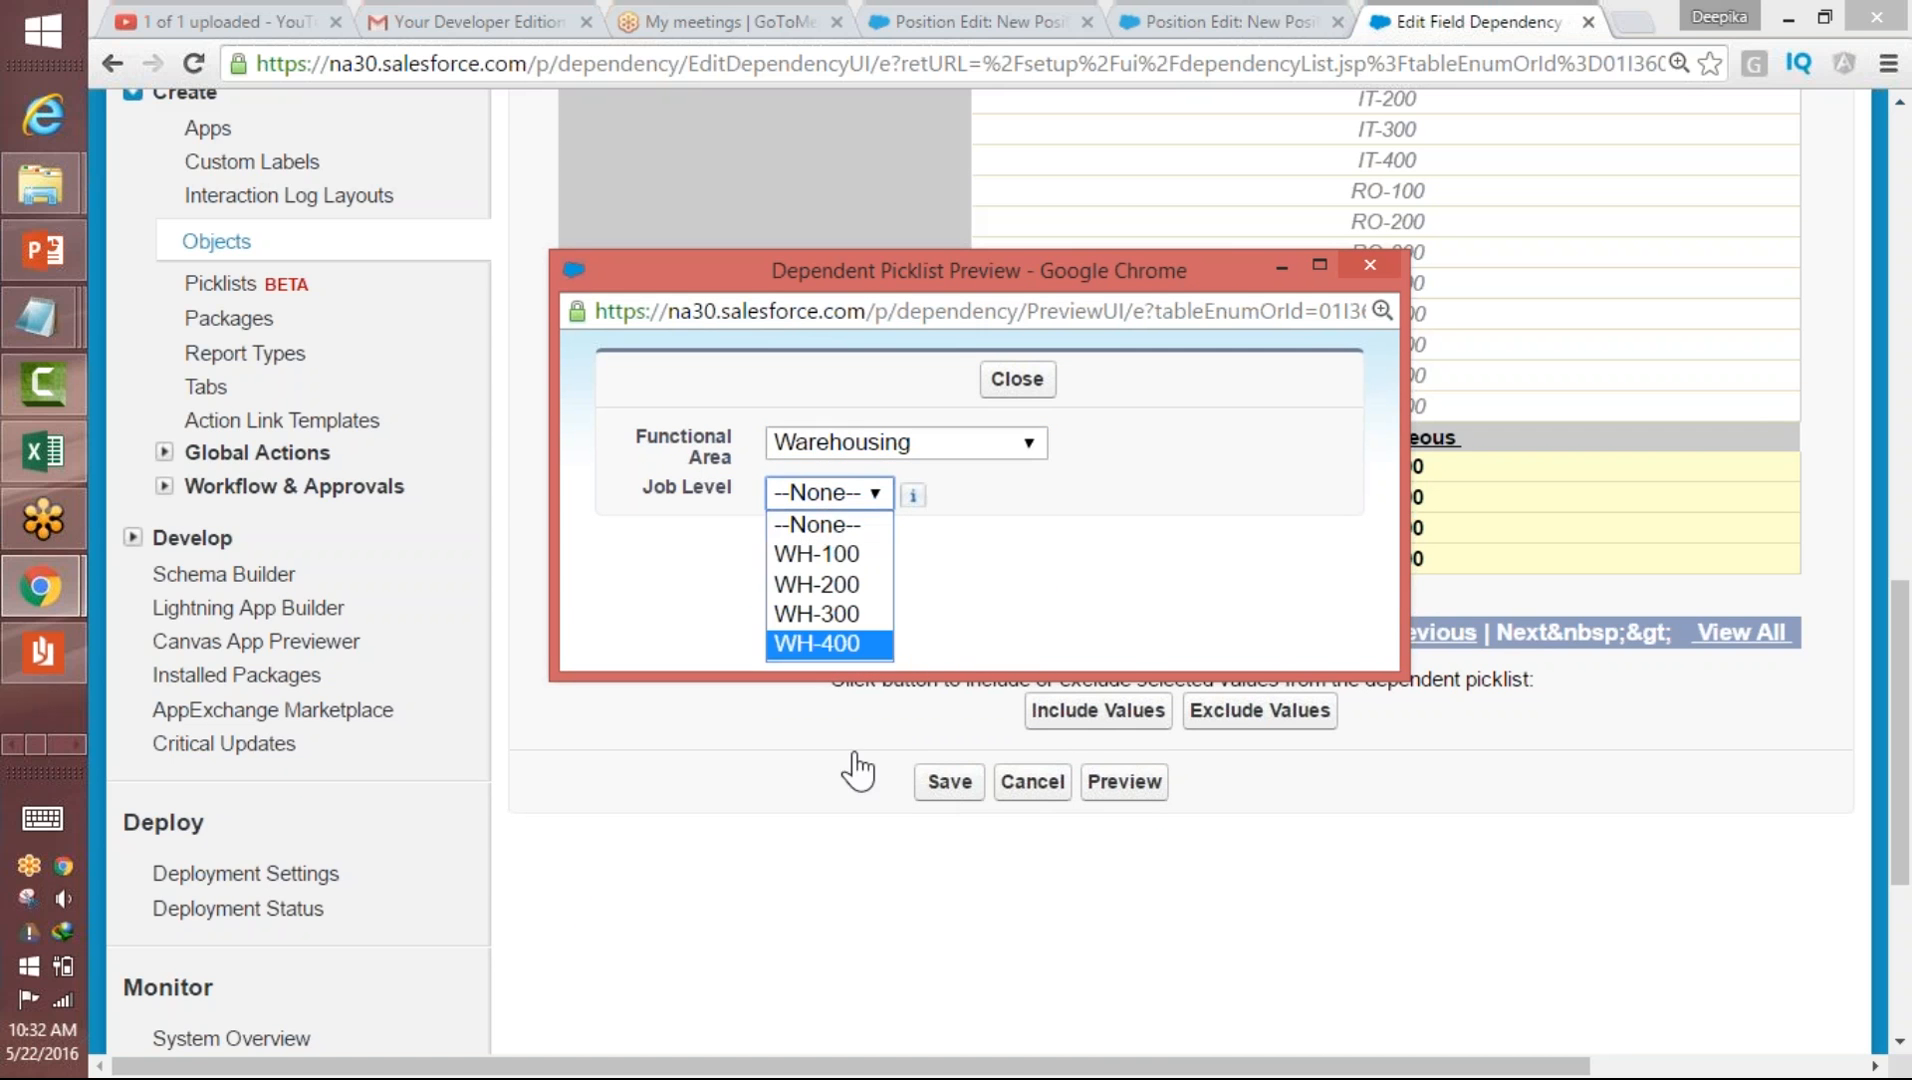
click(867, 449)
click(862, 448)
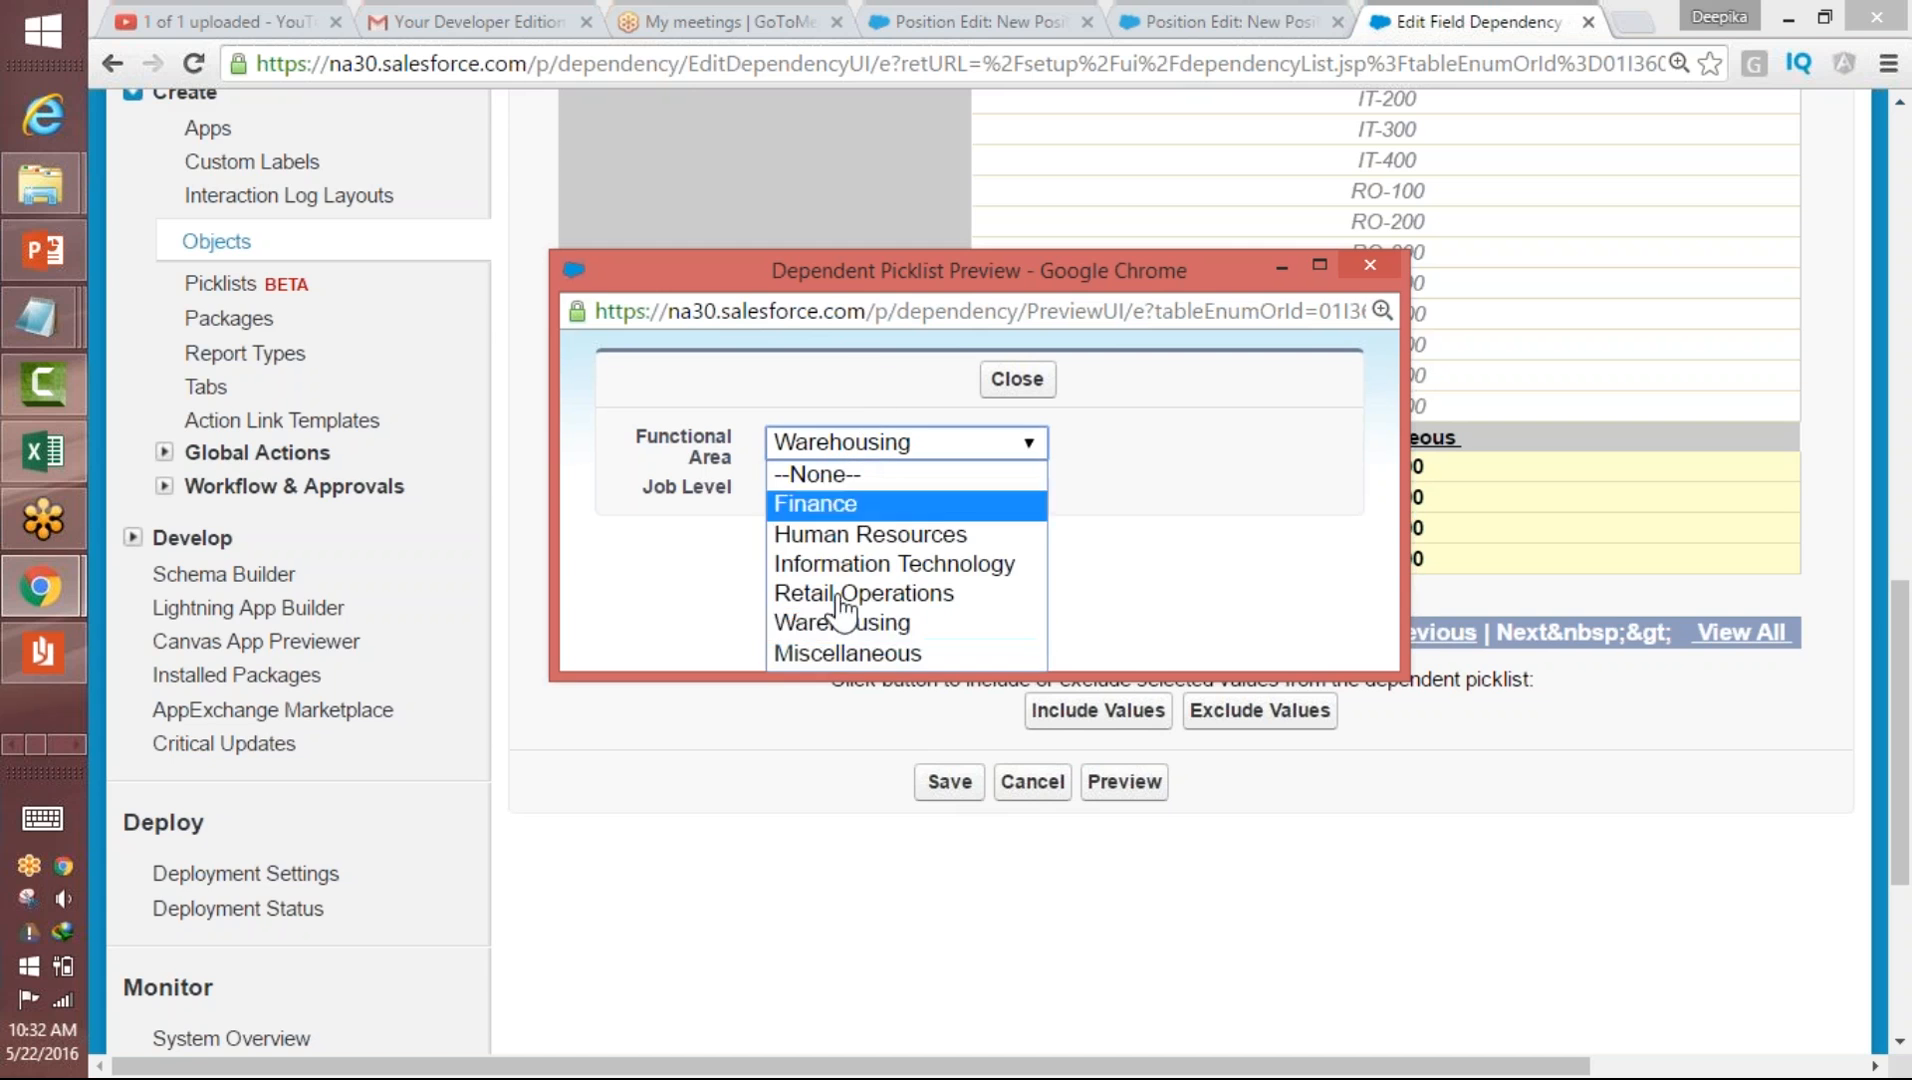
click(830, 655)
click(835, 494)
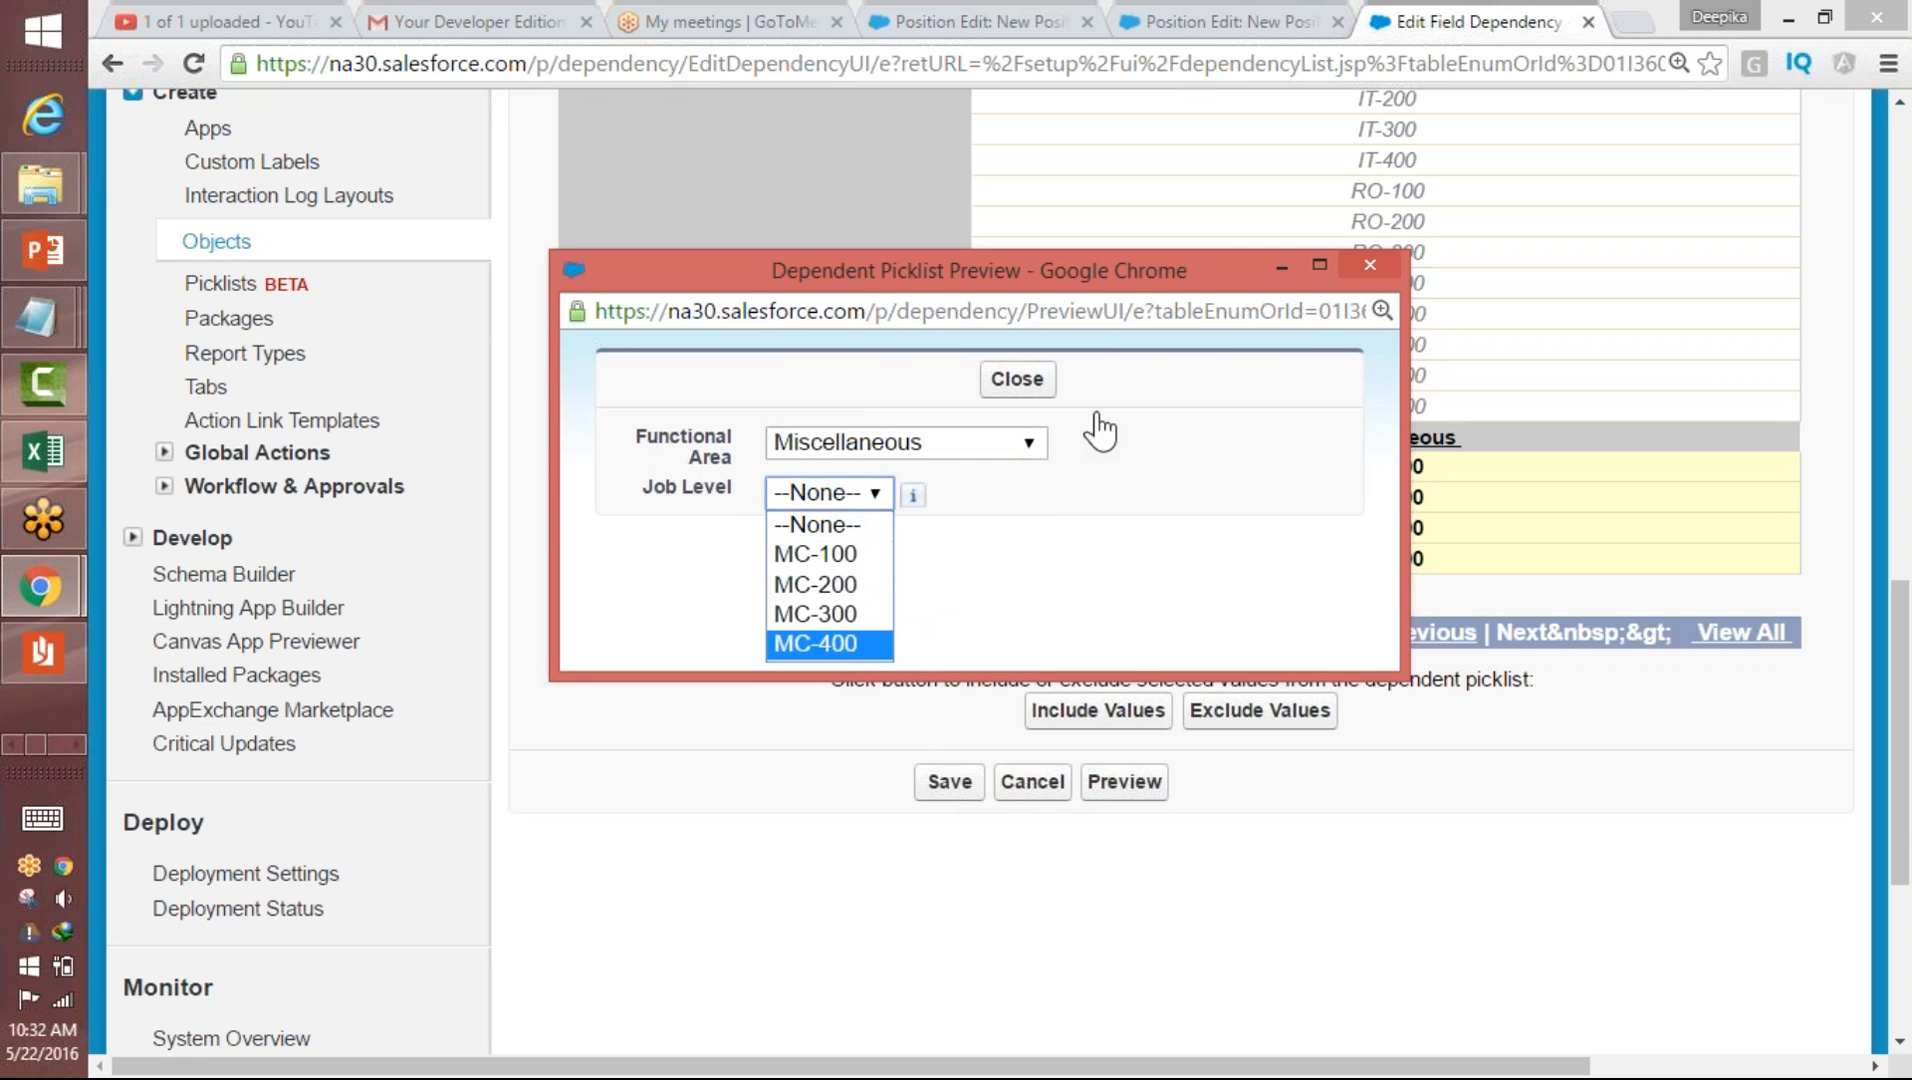
click(1372, 290)
click(1372, 290)
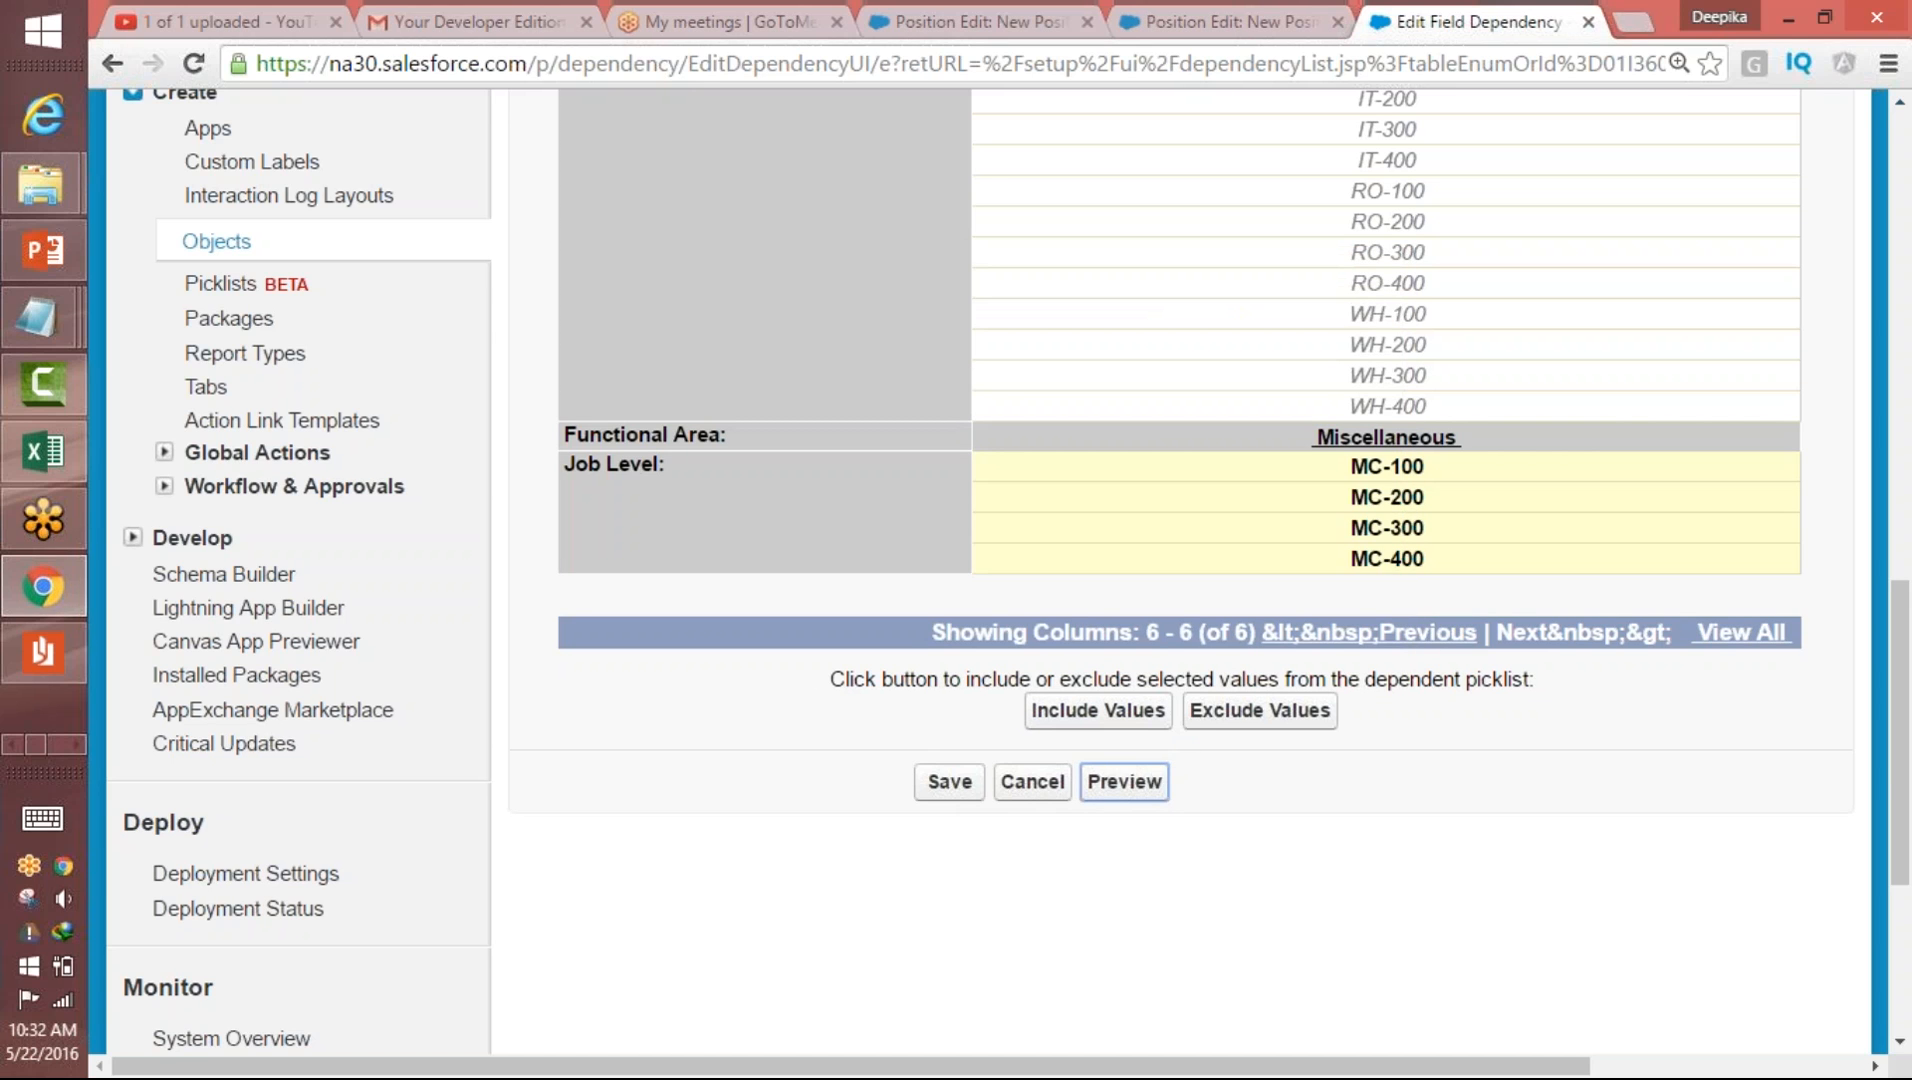
- Save the field dependency and open the form for a new Position record
click(952, 785)
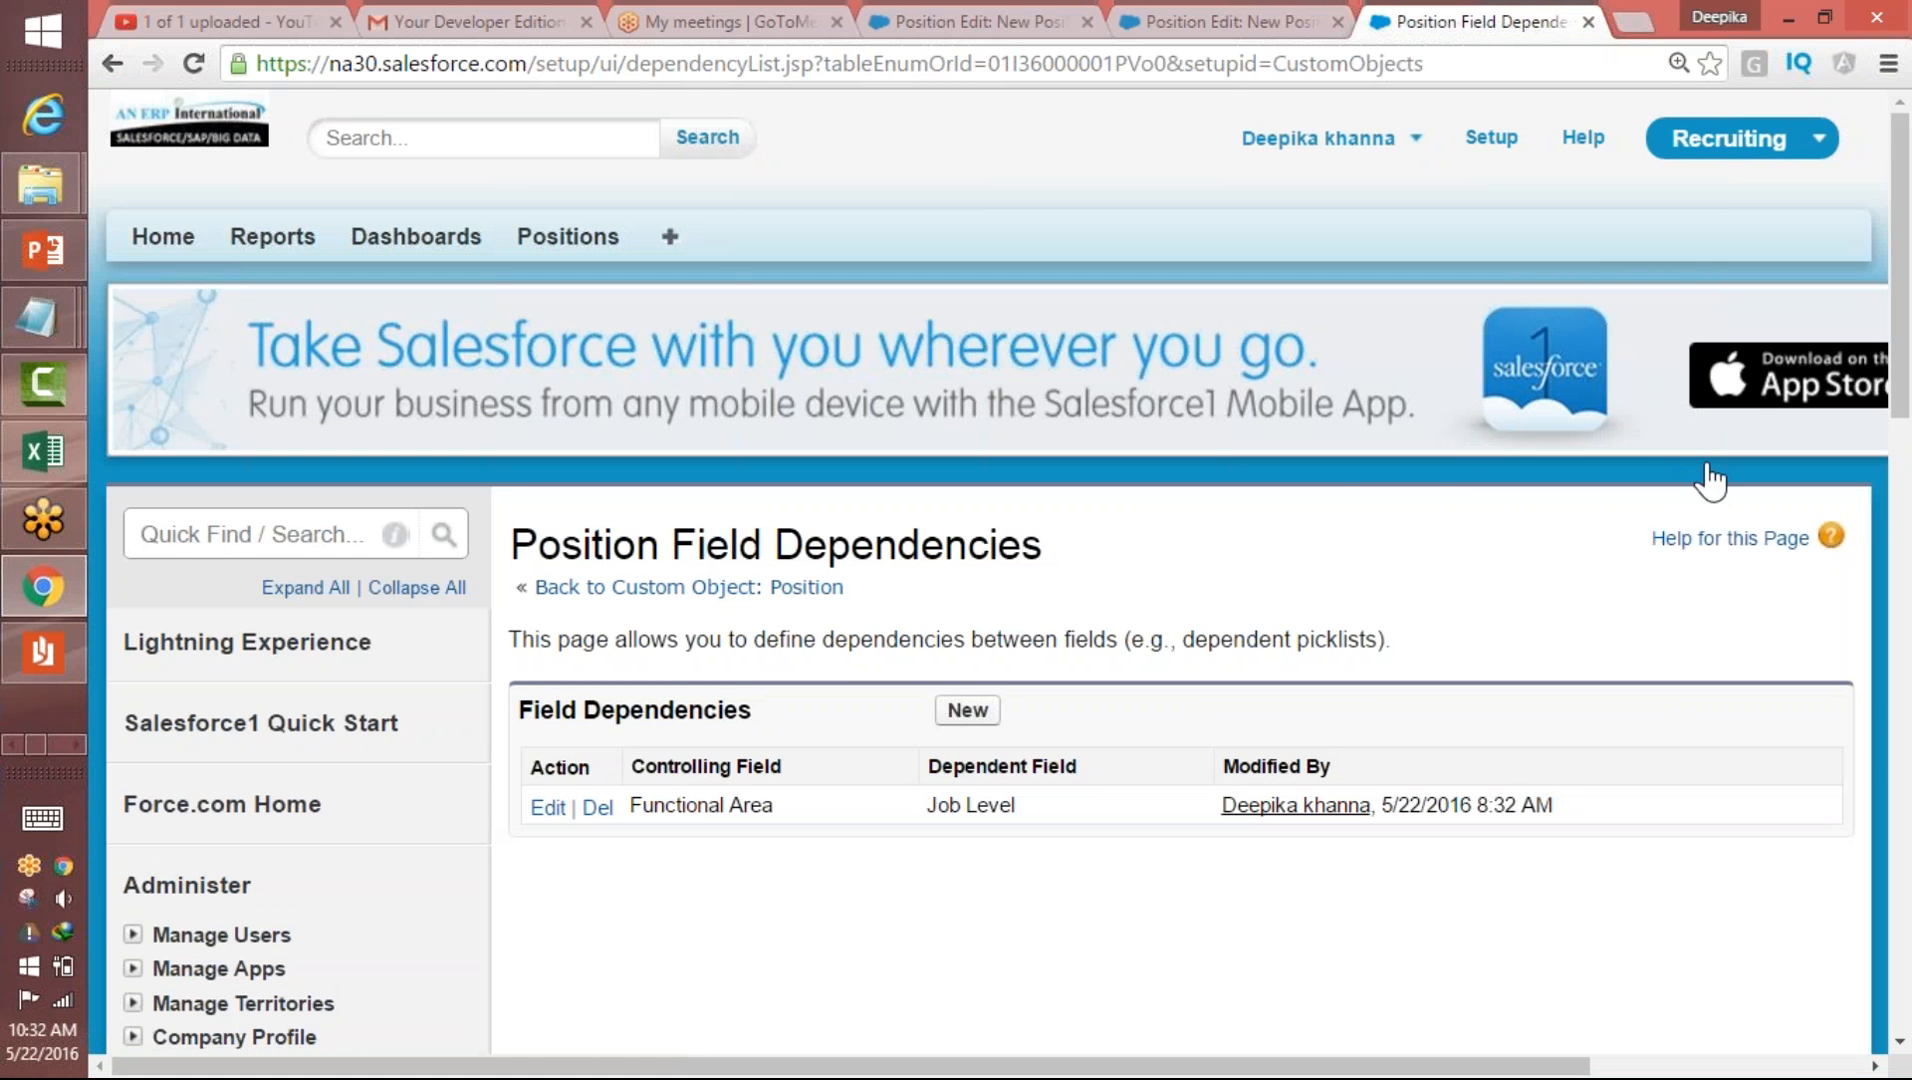
click(586, 242)
click(963, 495)
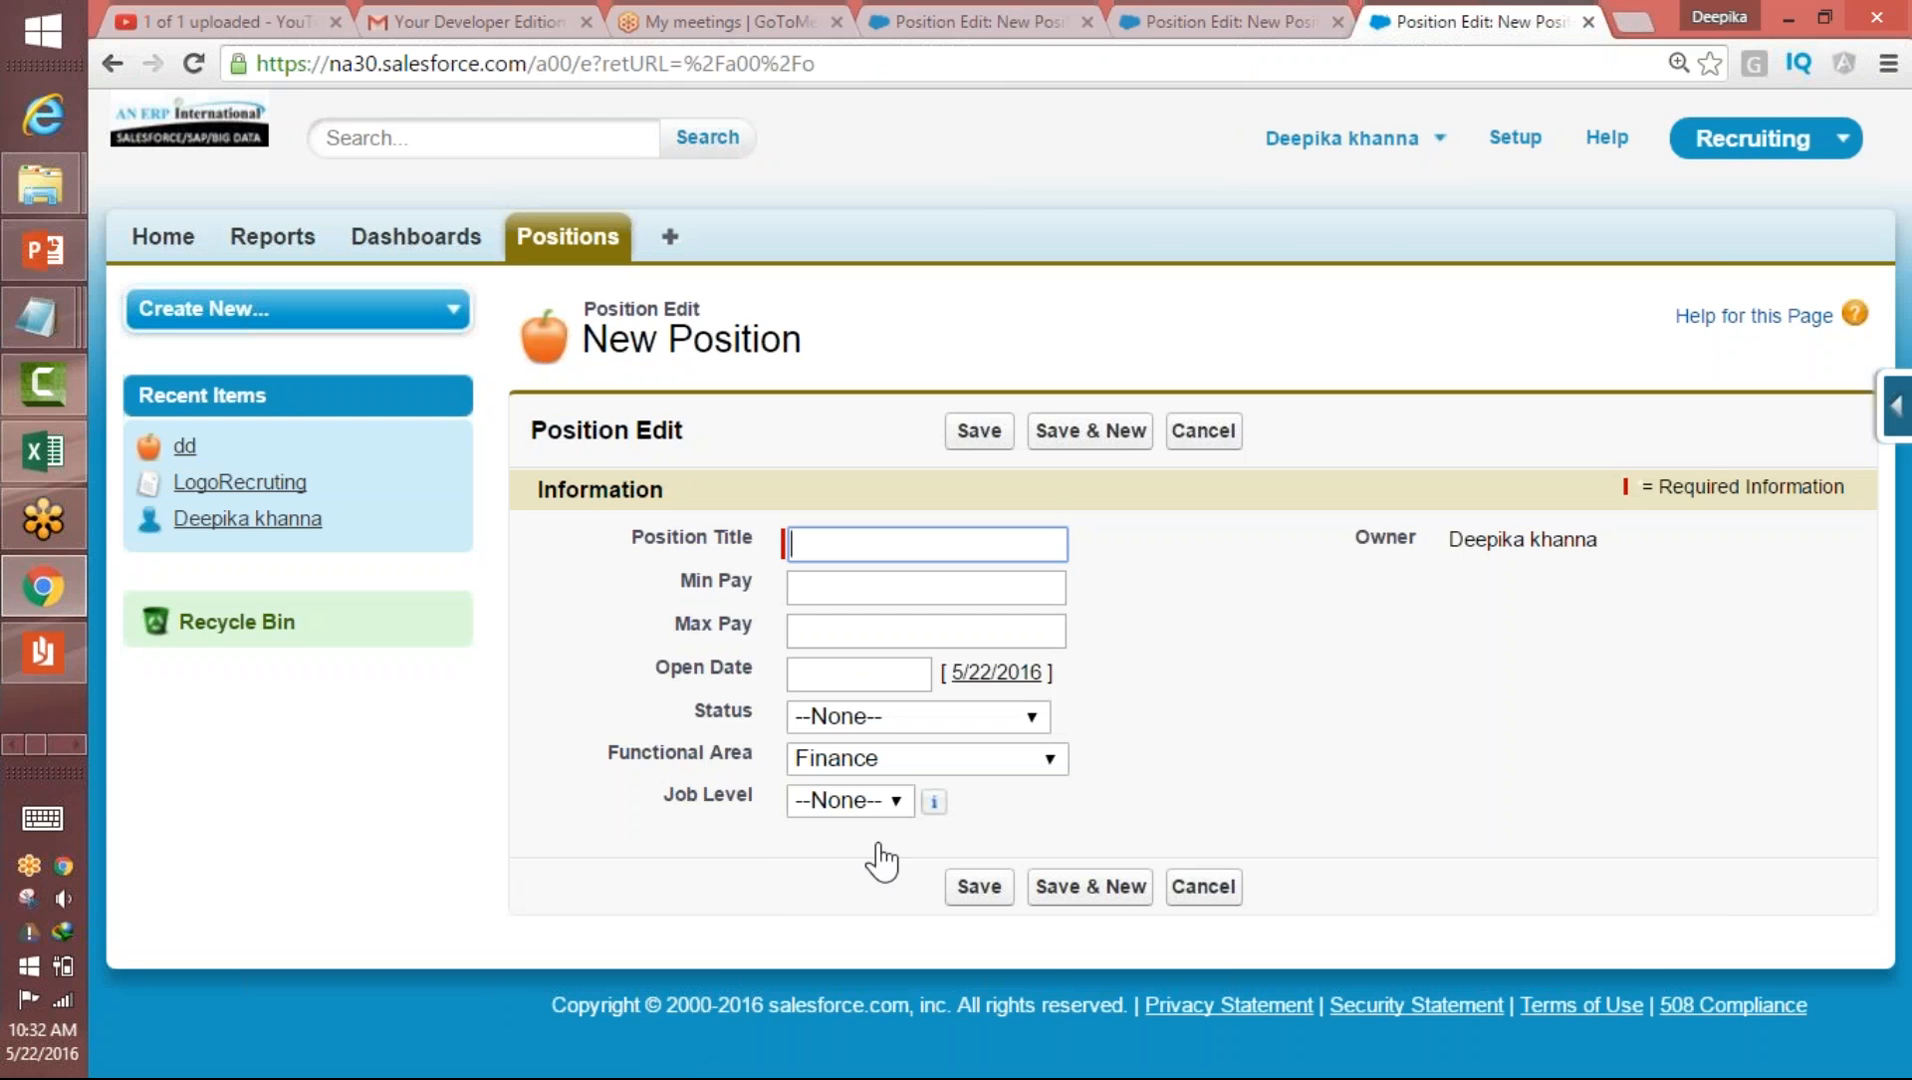
- Check the Job Level options for the Finance and Human Resources functional areas on the new Position form
click(875, 802)
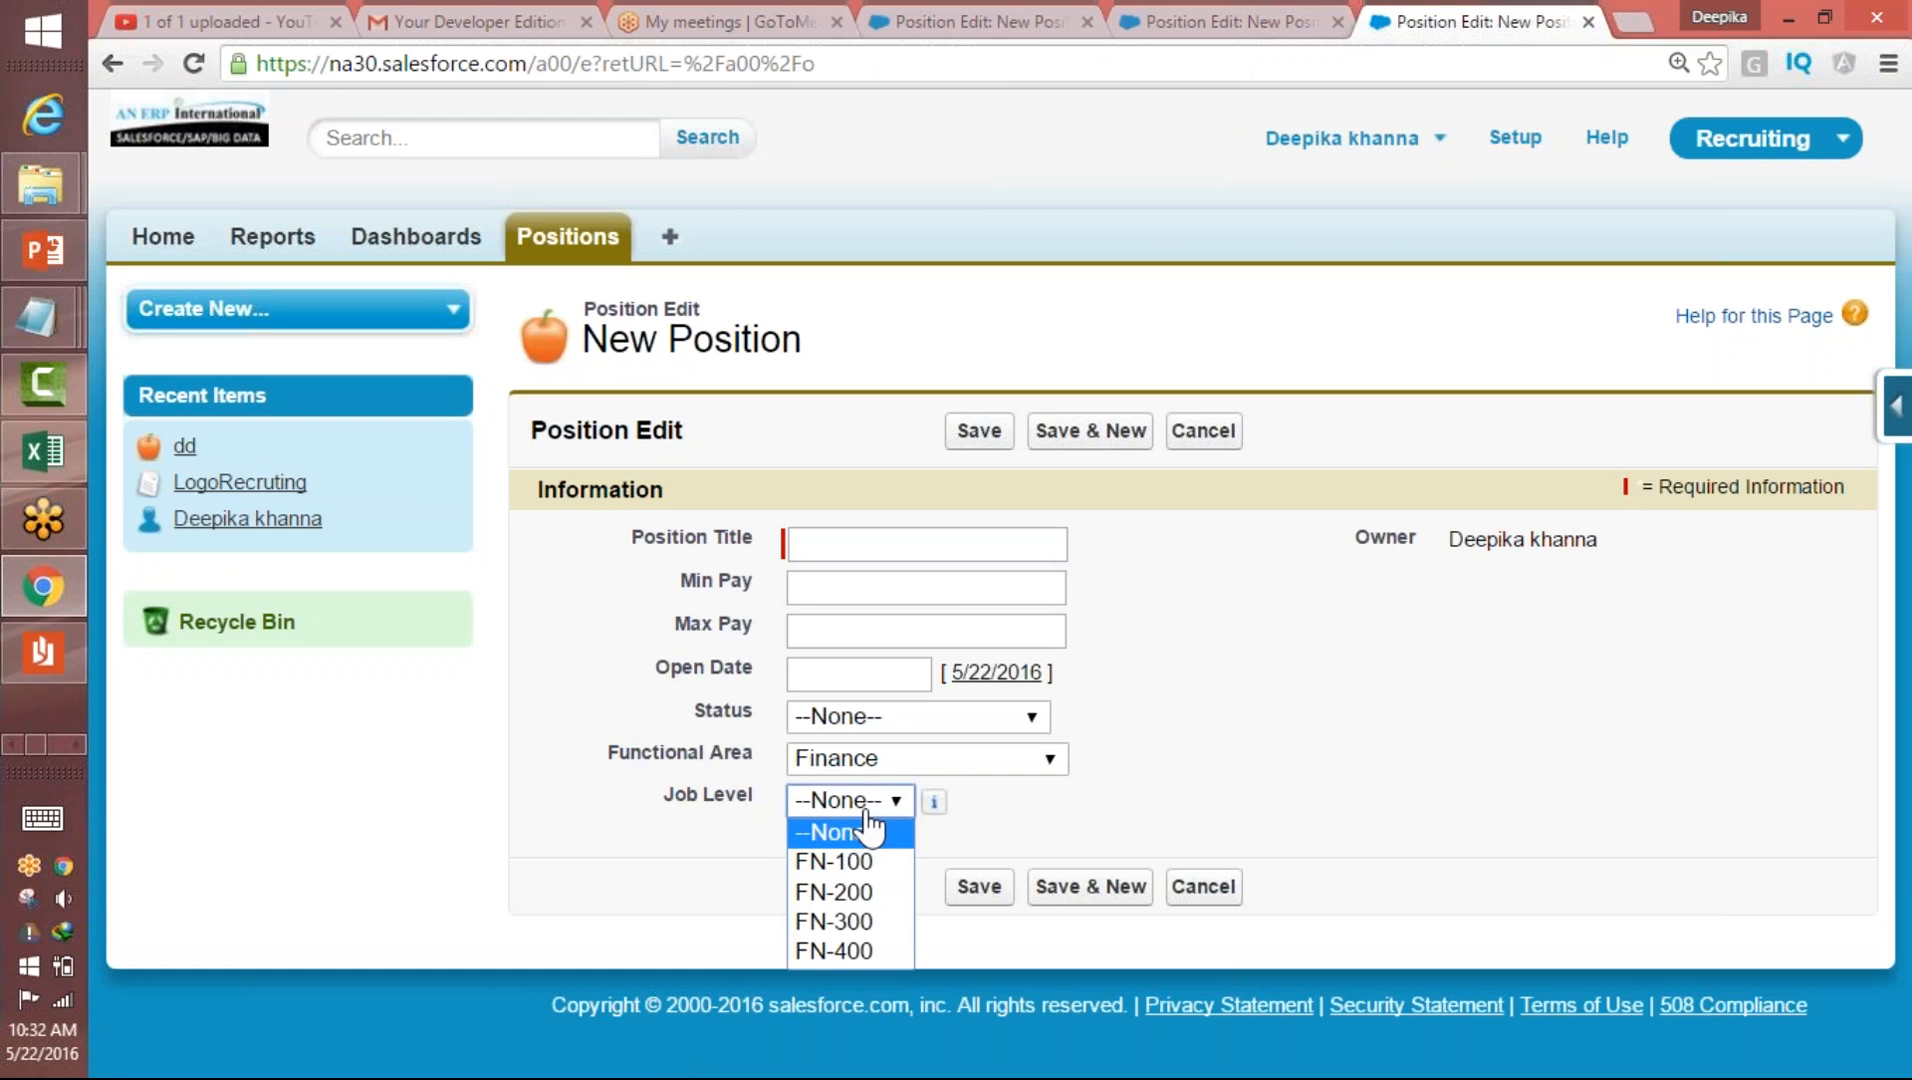
click(886, 768)
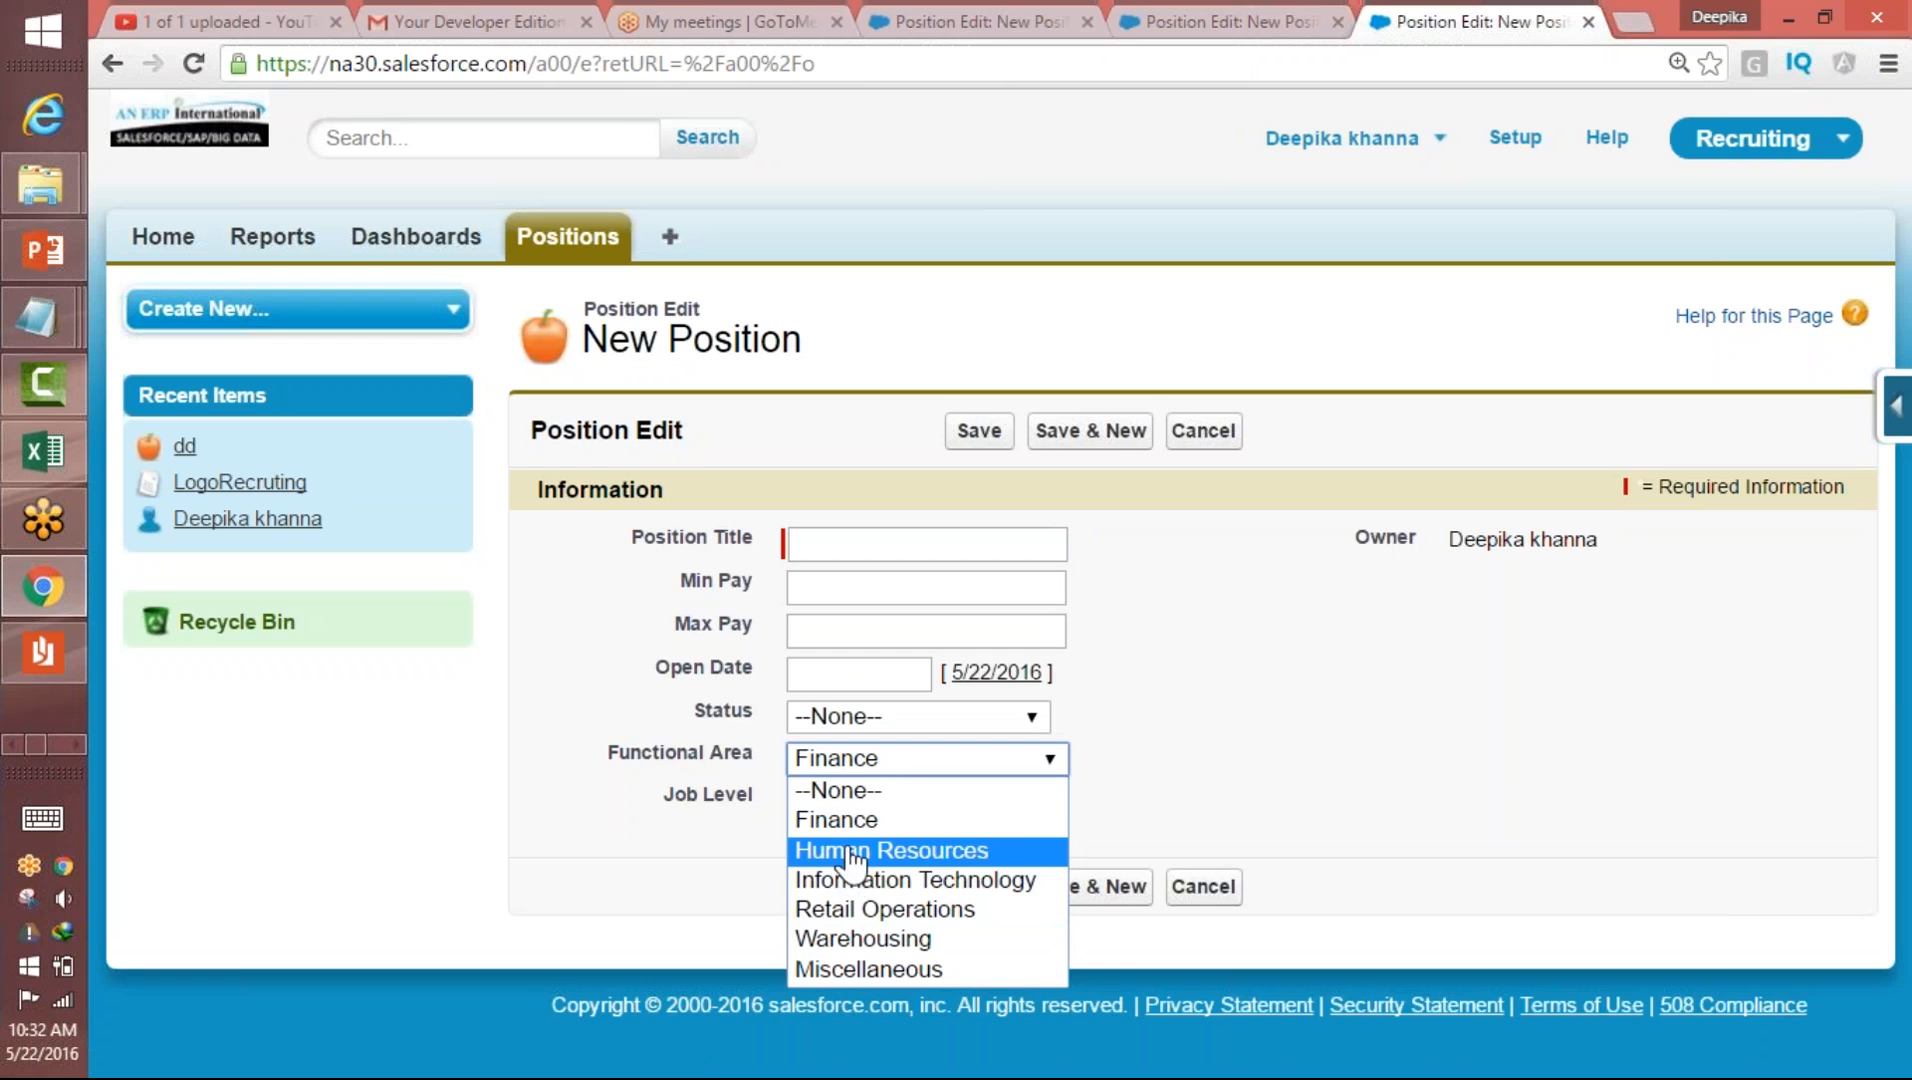
click(897, 824)
click(894, 805)
click(884, 797)
click(884, 760)
click(857, 843)
click(857, 803)
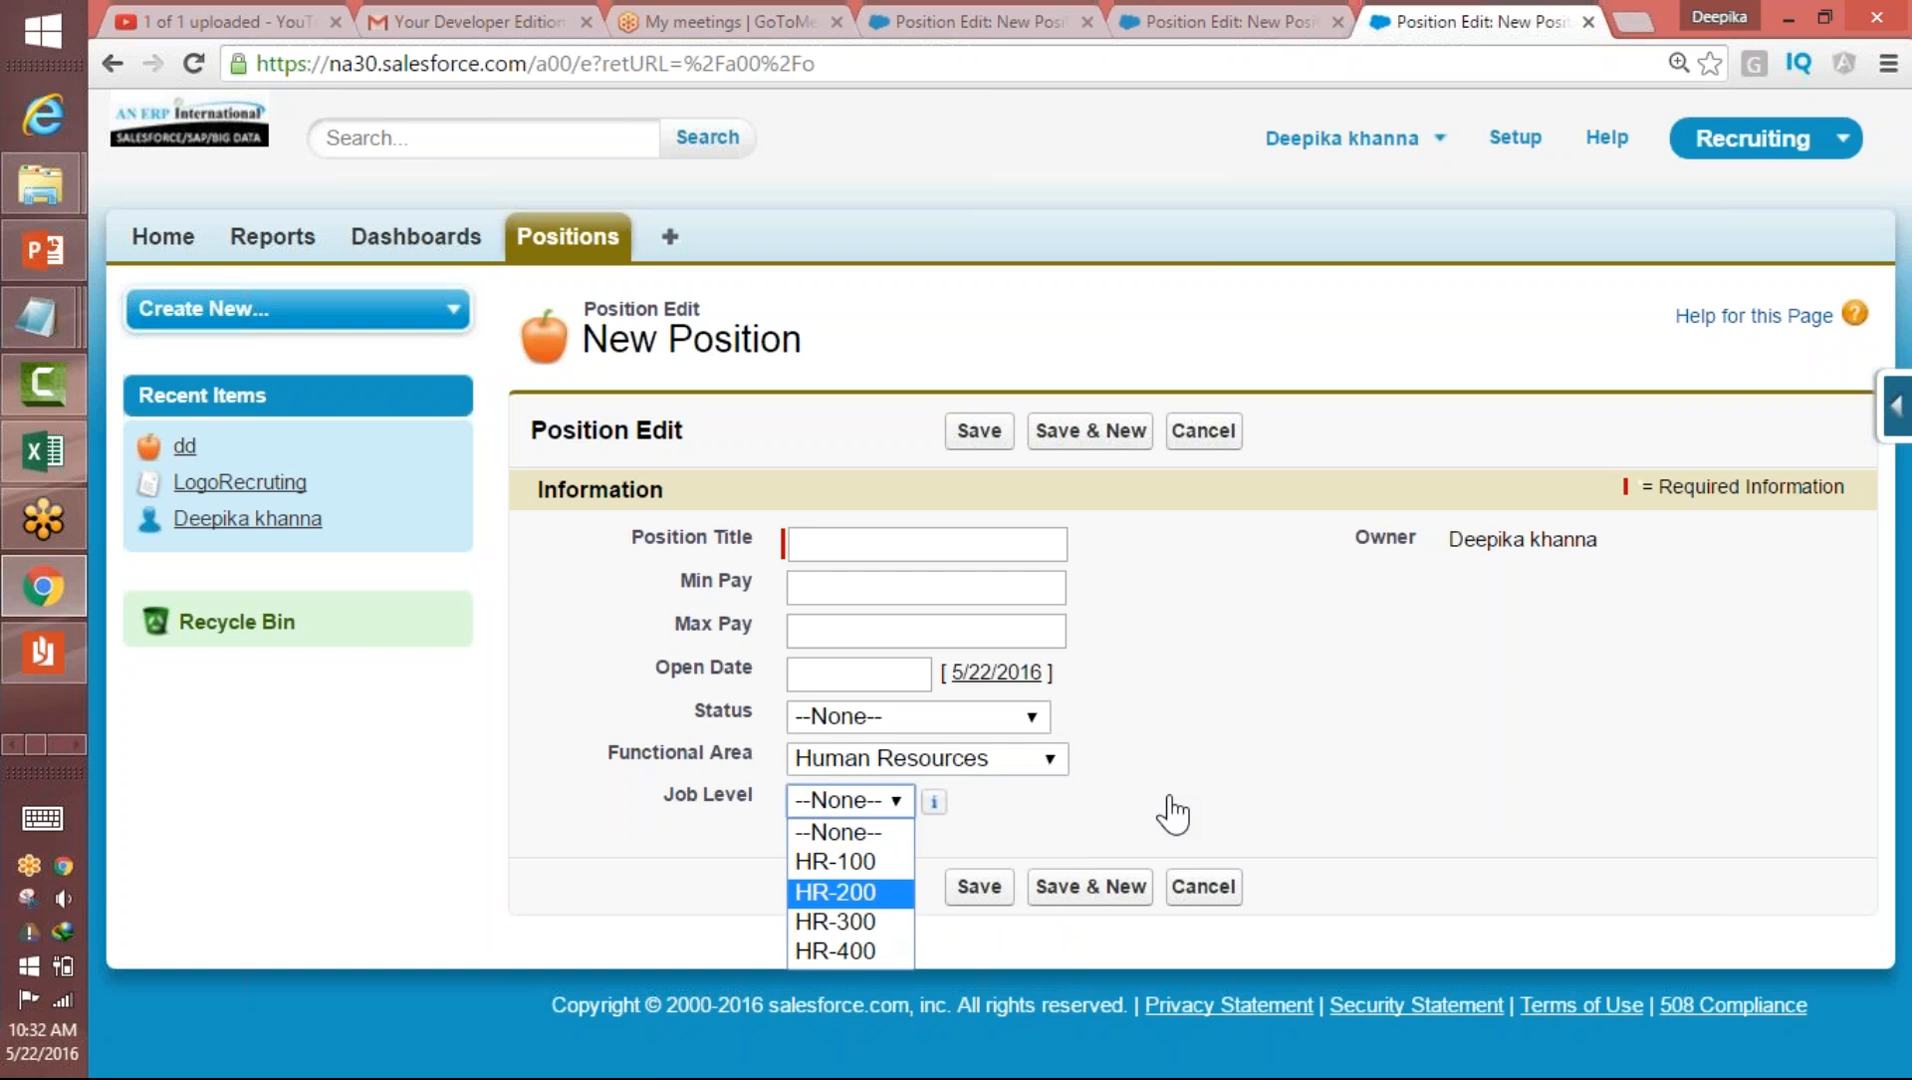
click(1160, 45)
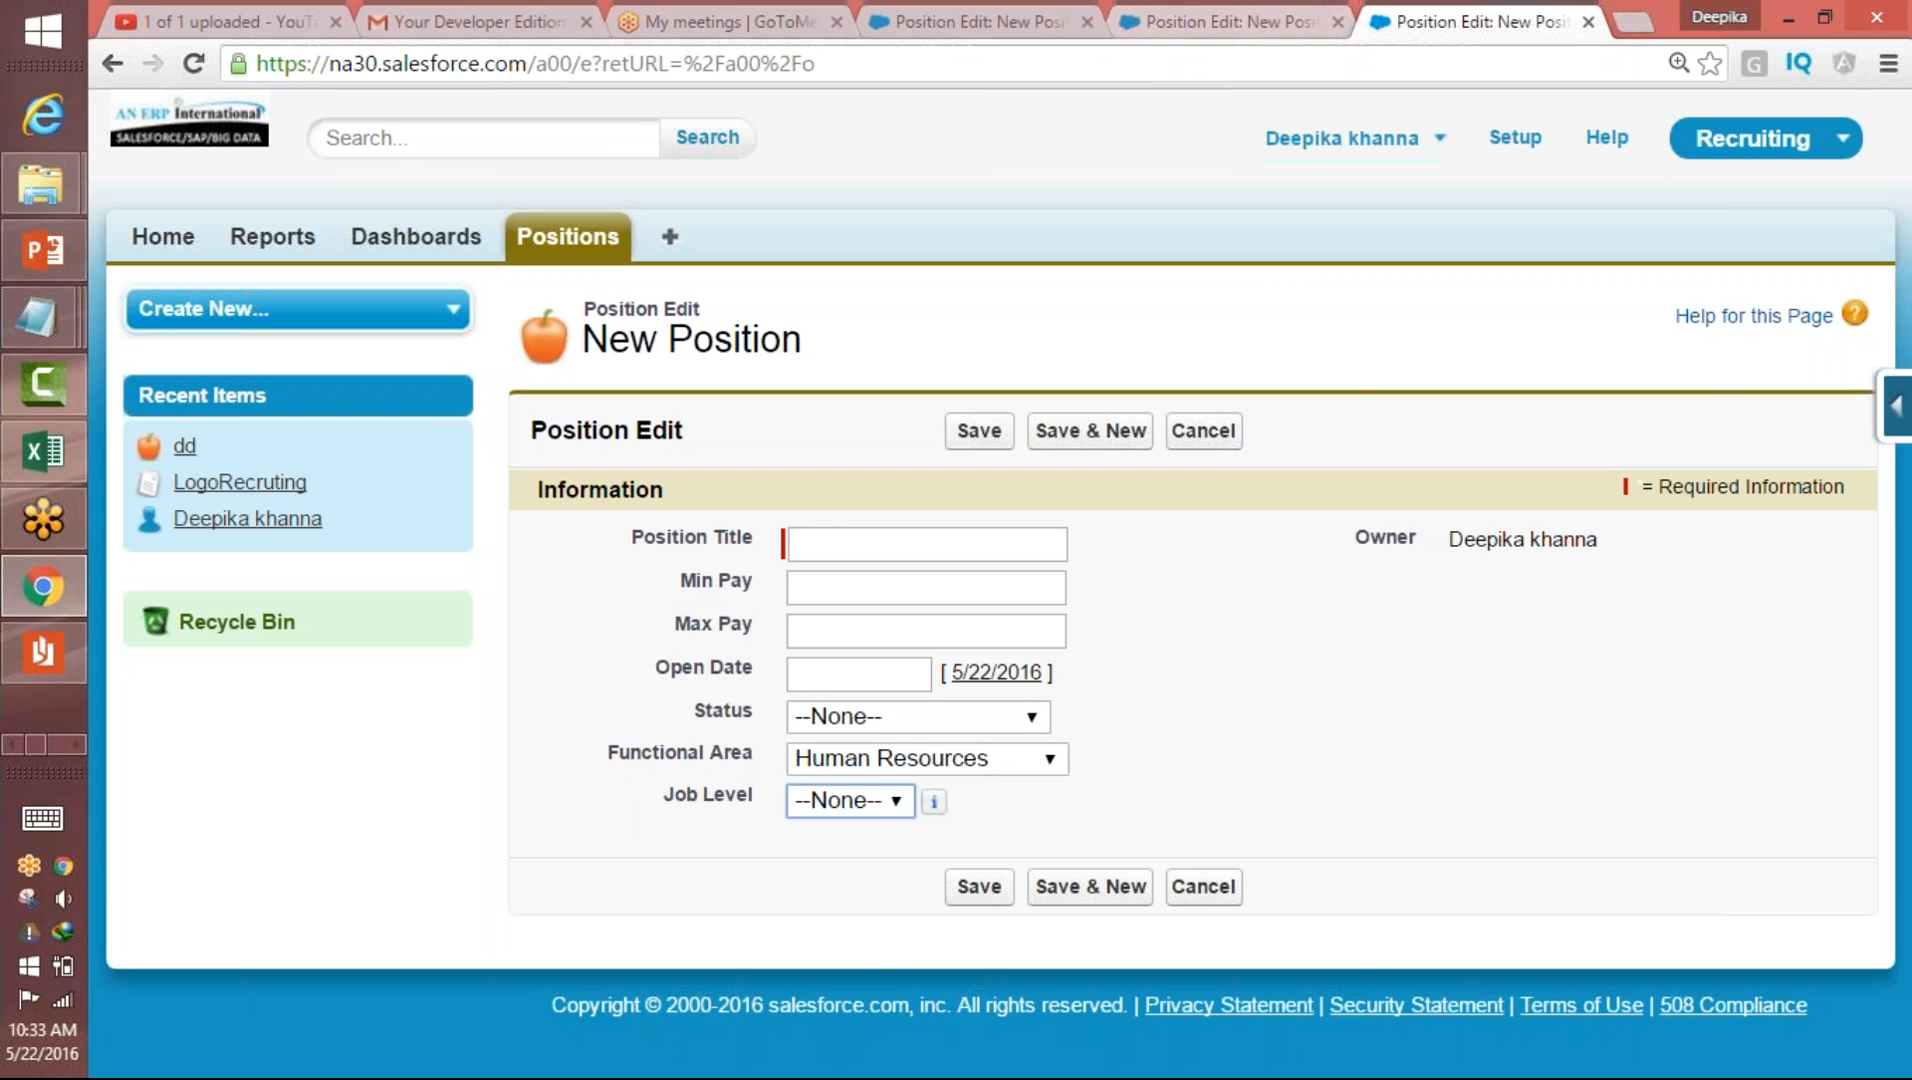
click(822, 587)
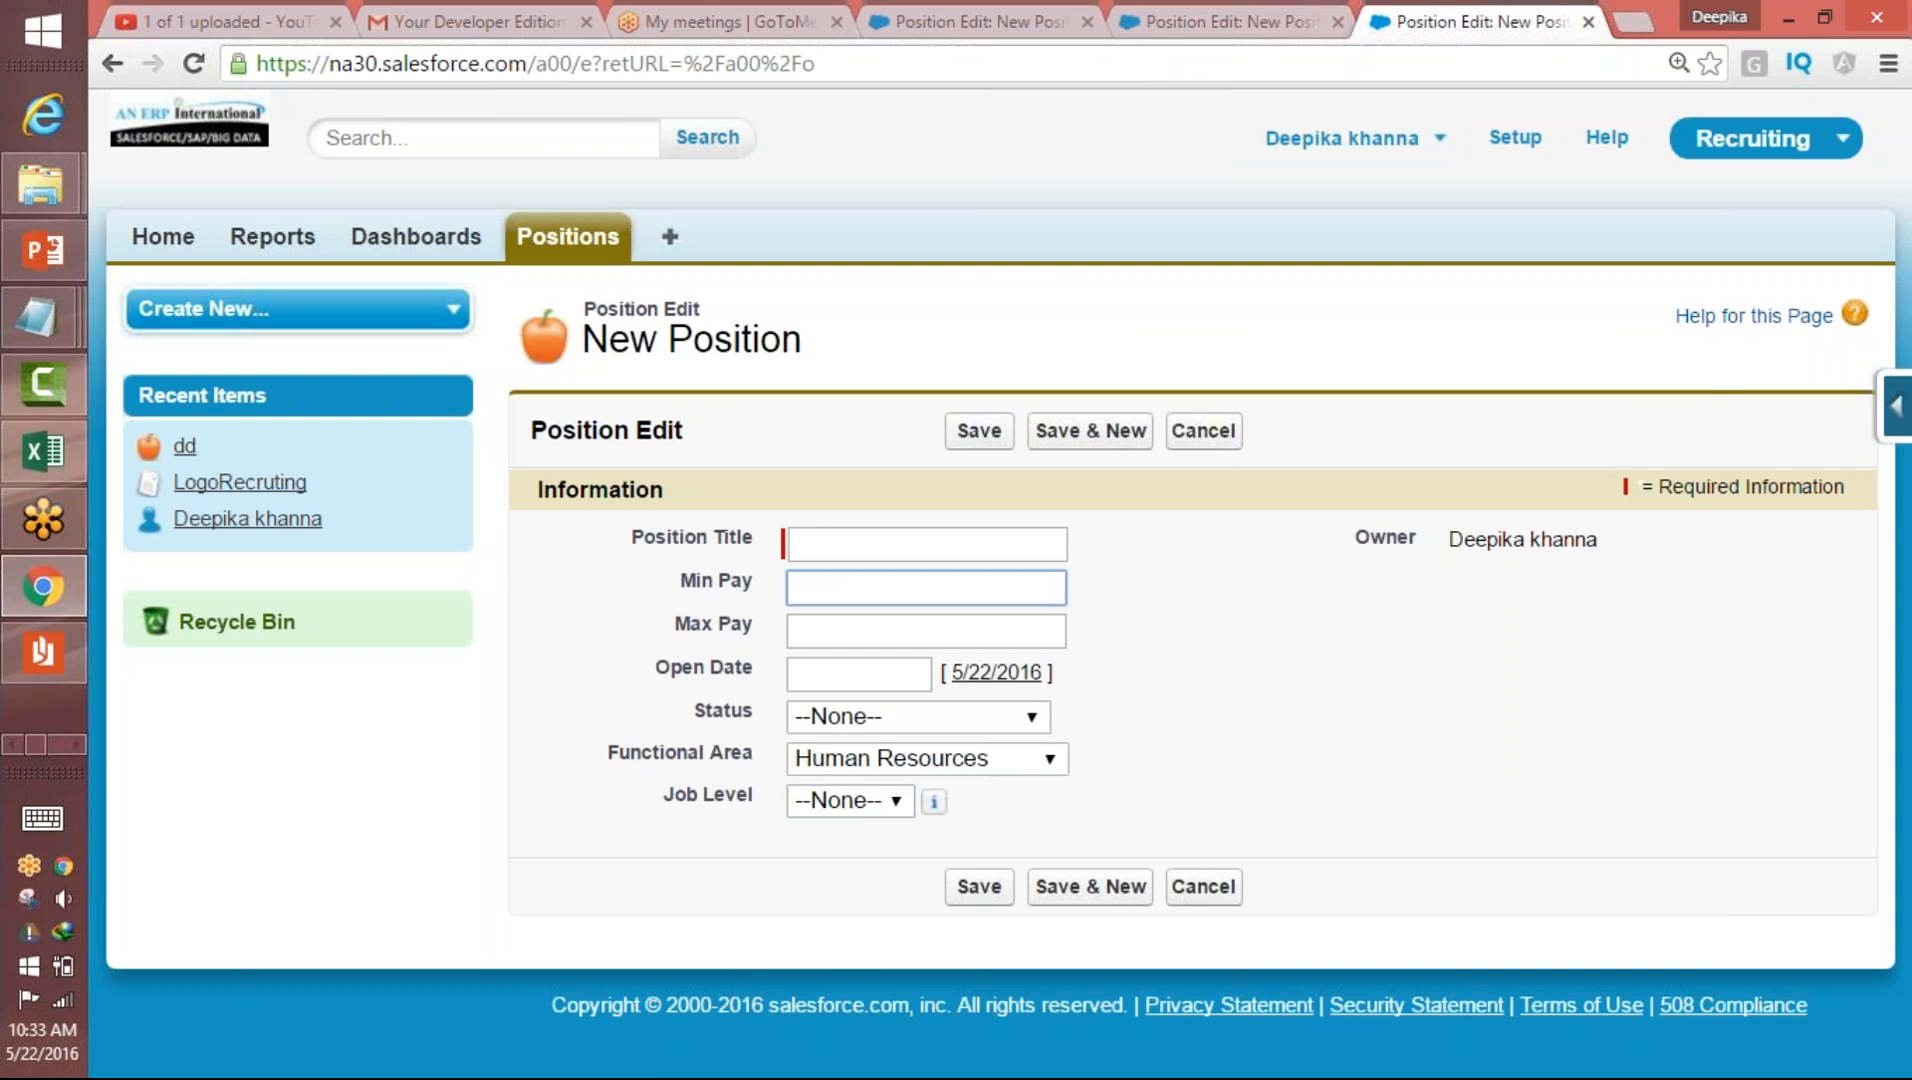
- Switch to Paint and start a new blank picture, discarding the current sketch
click(78, 745)
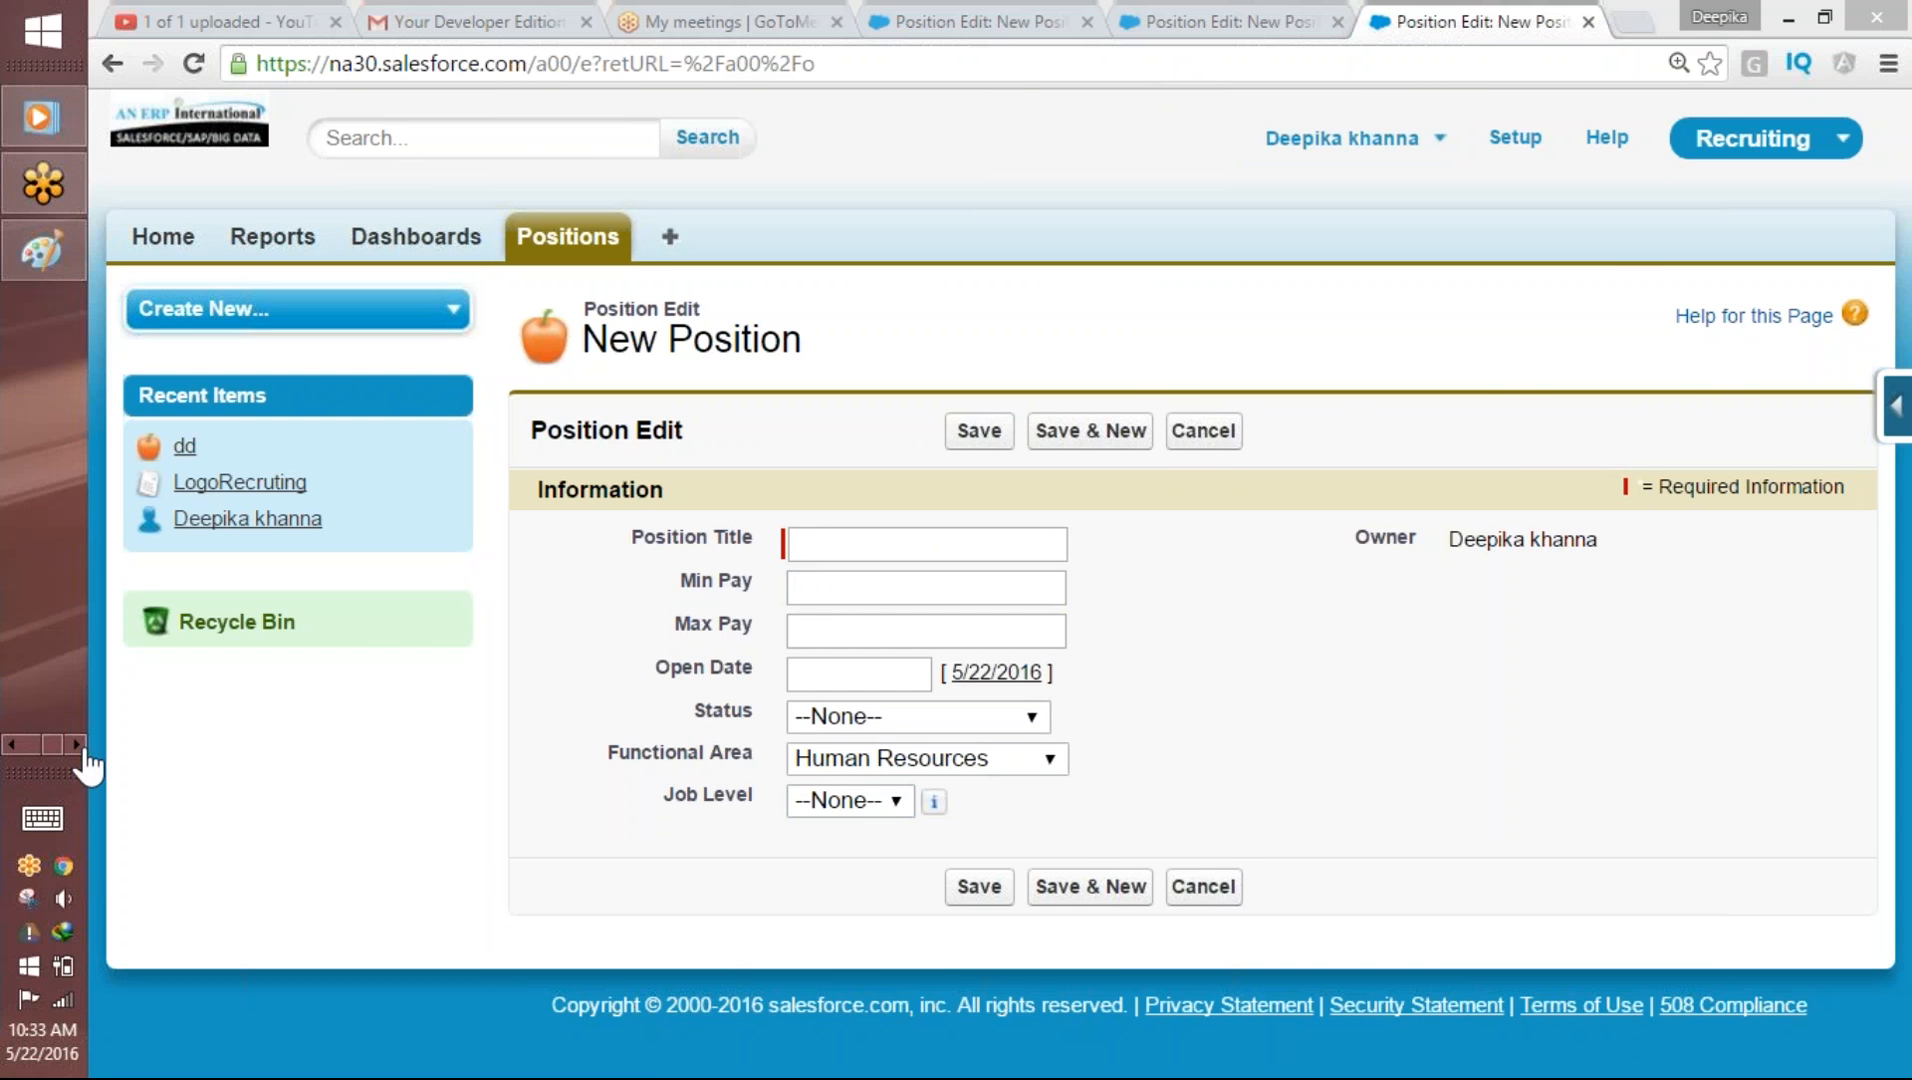
click(43, 251)
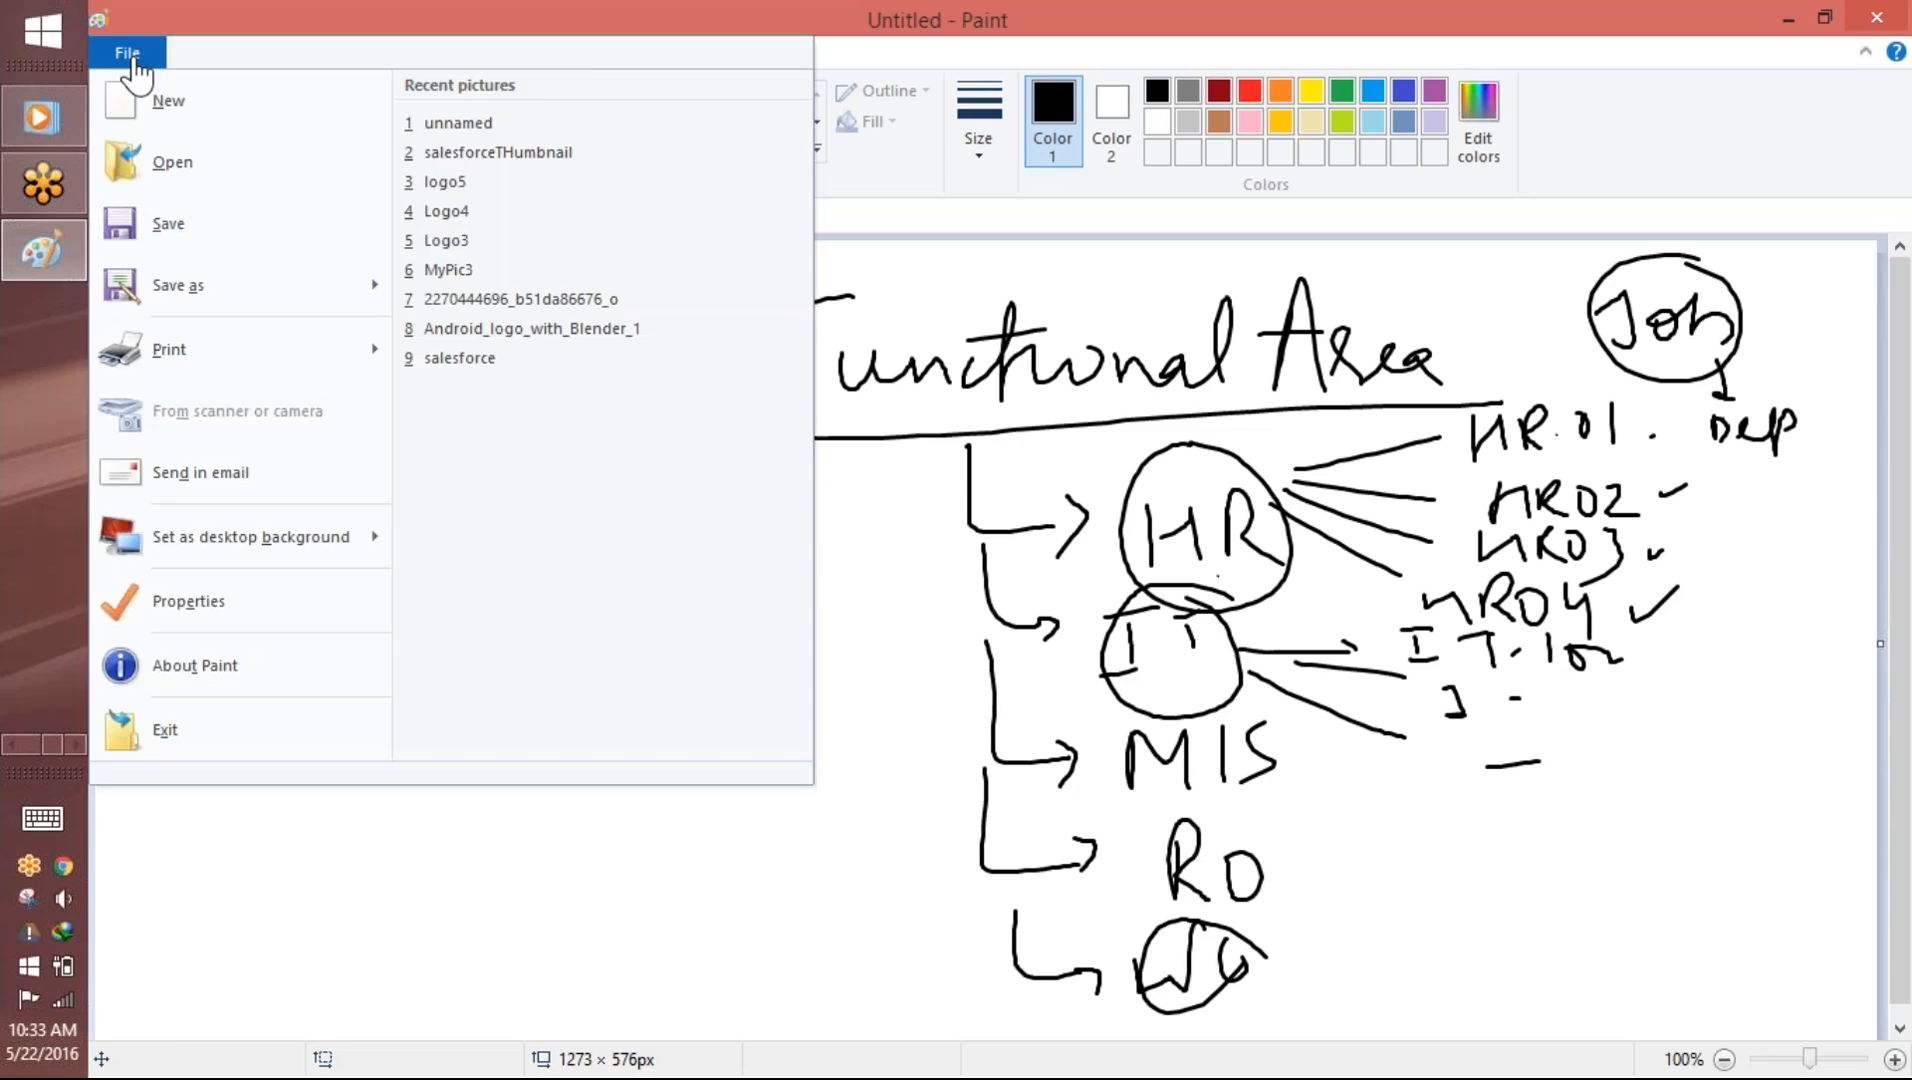
click(128, 58)
click(140, 98)
click(1033, 557)
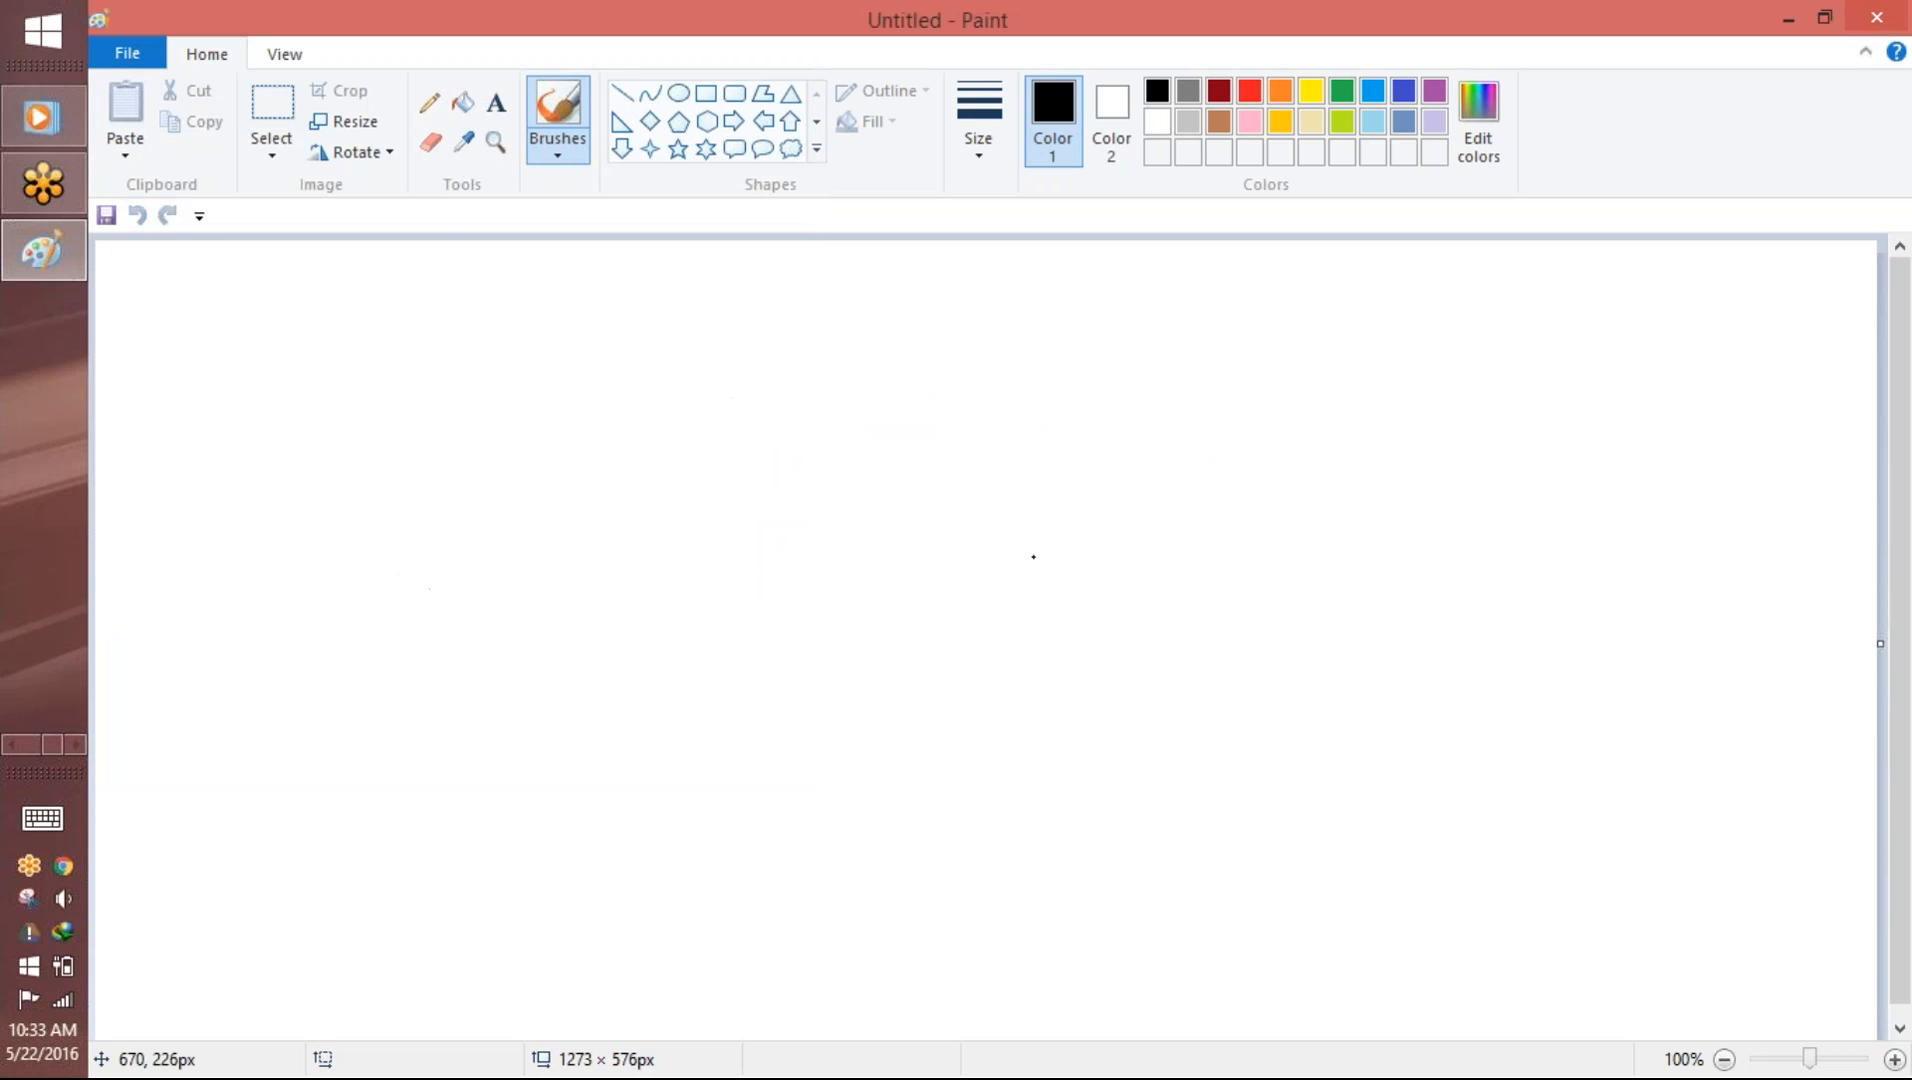
click(1876, 74)
- Handwrite the heading "Formula Fields" near the top of the canvas and underline it
drag(786, 345, 826, 301)
drag(786, 314, 777, 437)
drag(785, 377, 822, 371)
mouse_move(845, 355)
mouse_down()
mouse_move(840, 406)
mouse_move(909, 417)
mouse_move(1041, 378)
mouse_move(1282, 392)
mouse_move(1333, 274)
mouse_move(1378, 362)
mouse_move(1452, 392)
mouse_move(1525, 372)
mouse_move(1540, 405)
mouse_move(1500, 438)
mouse_move(653, 500)
mouse_up()
click(1313, 312)
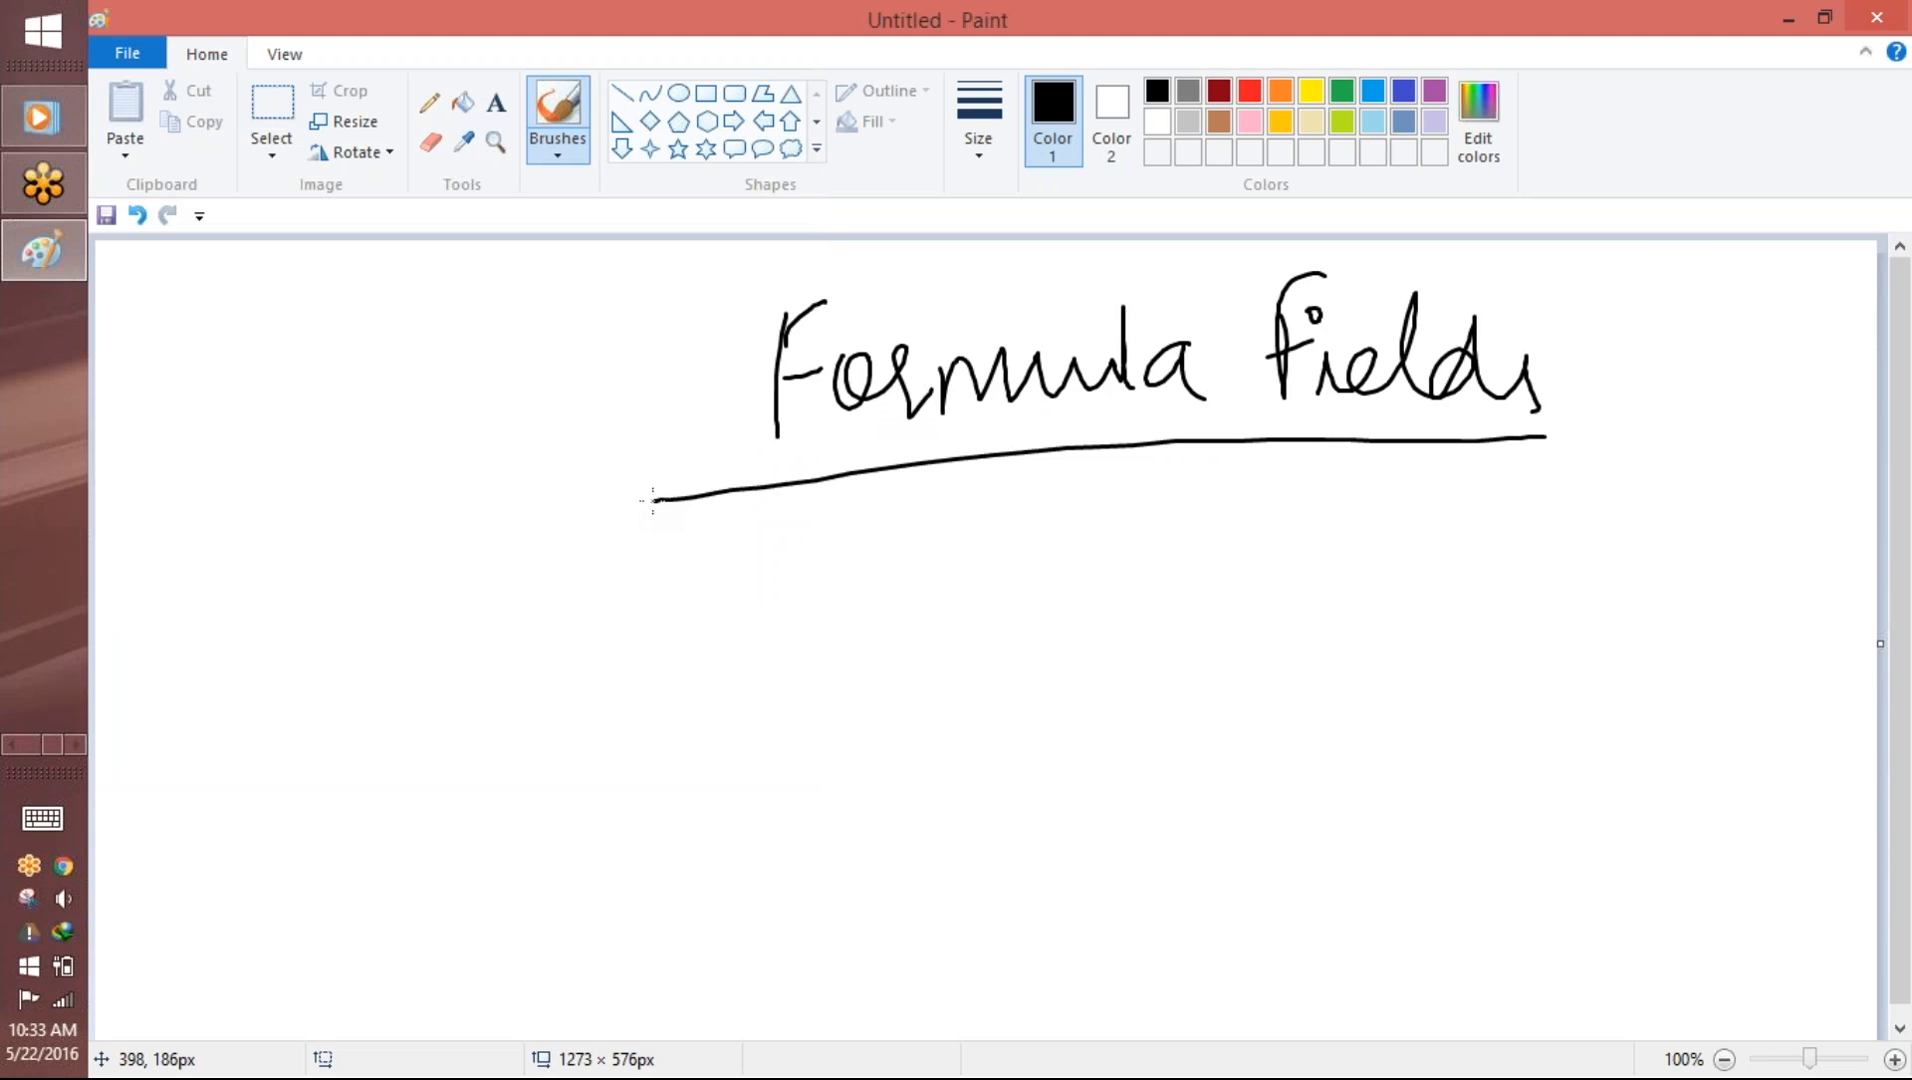
- Handwrite "Days opened" beneath the underlined heading
drag(860, 530, 866, 605)
mouse_move(852, 521)
mouse_down()
mouse_move(900, 529)
mouse_move(866, 603)
mouse_up()
mouse_move(962, 556)
mouse_down()
mouse_move(1049, 555)
mouse_move(1070, 603)
mouse_up()
mouse_move(1163, 540)
mouse_down()
mouse_move(1150, 590)
mouse_move(1172, 550)
mouse_up()
mouse_move(1198, 532)
mouse_down()
mouse_move(1198, 645)
mouse_move(1205, 600)
mouse_move(1371, 558)
mouse_move(1448, 580)
mouse_up()
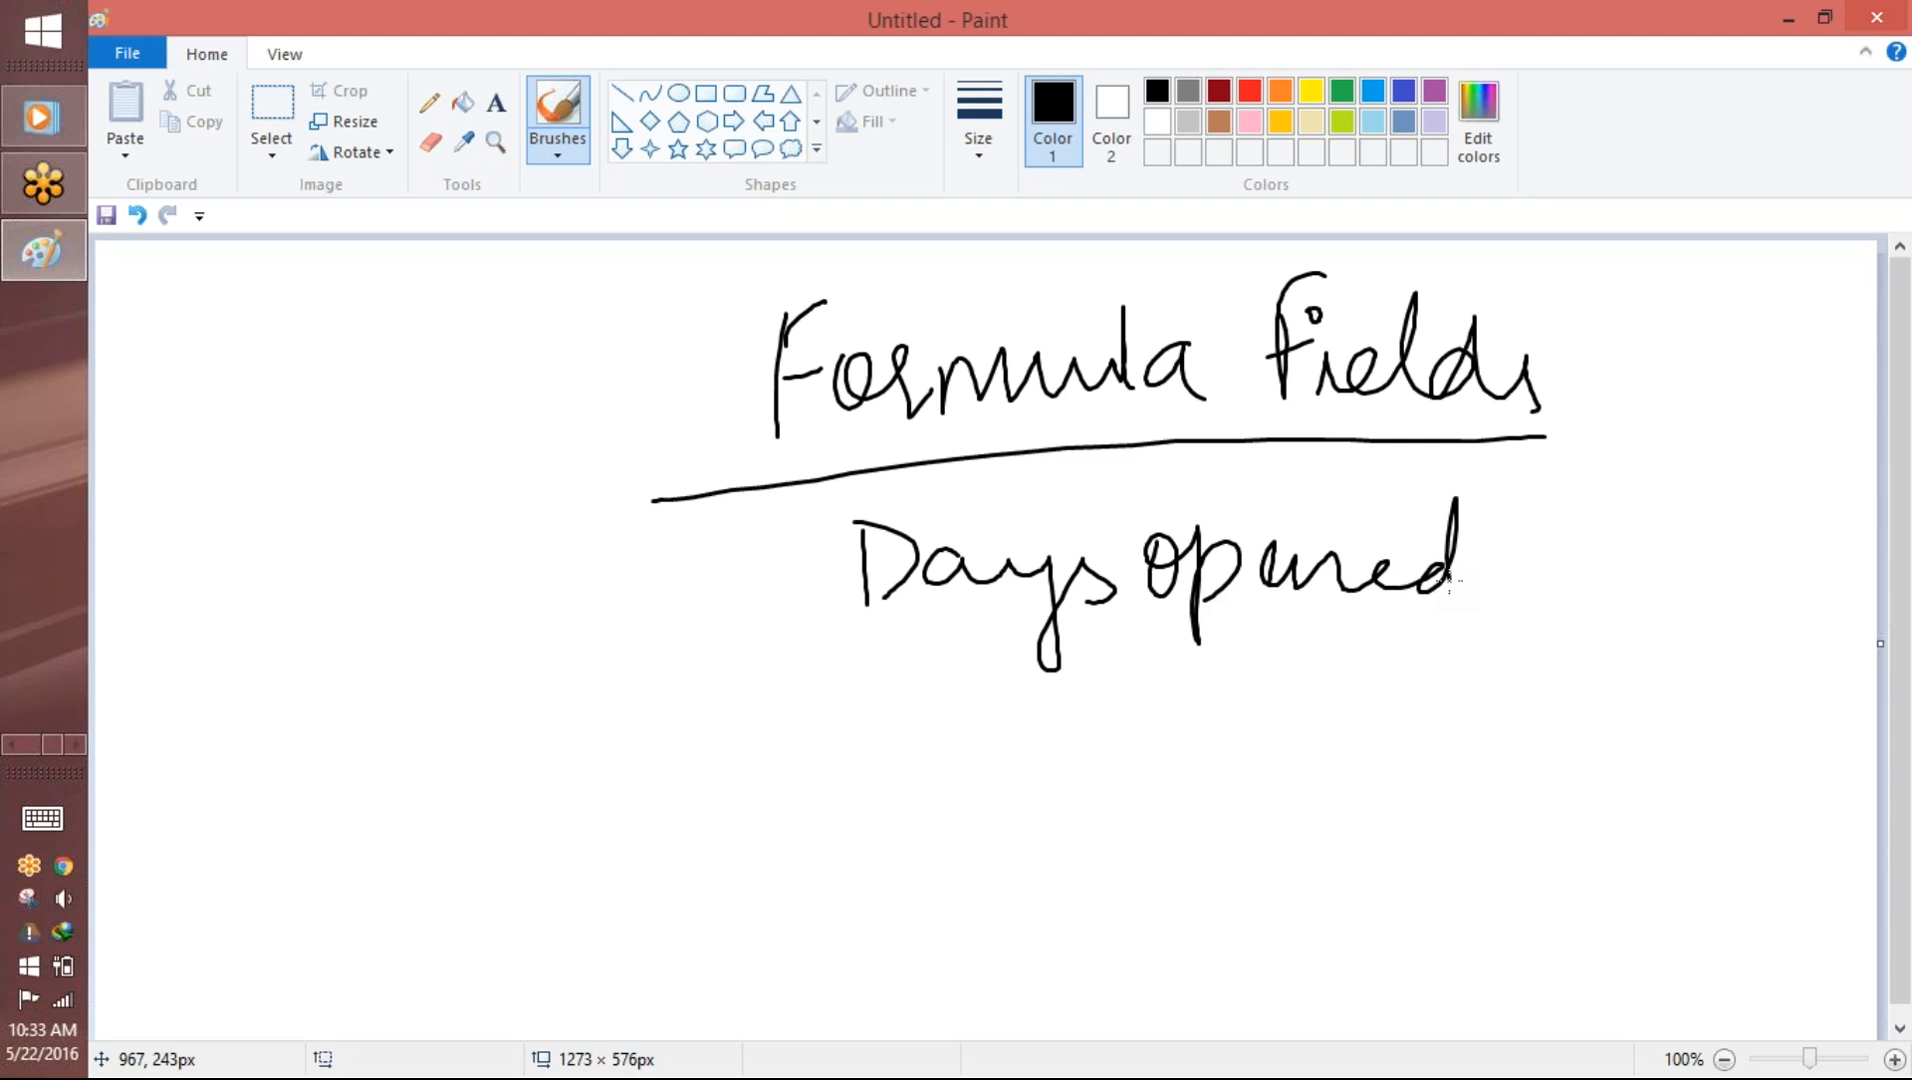
- Switch back to Salesforce in Chrome and start a new custom field for the Position object
key(alt+Tab)
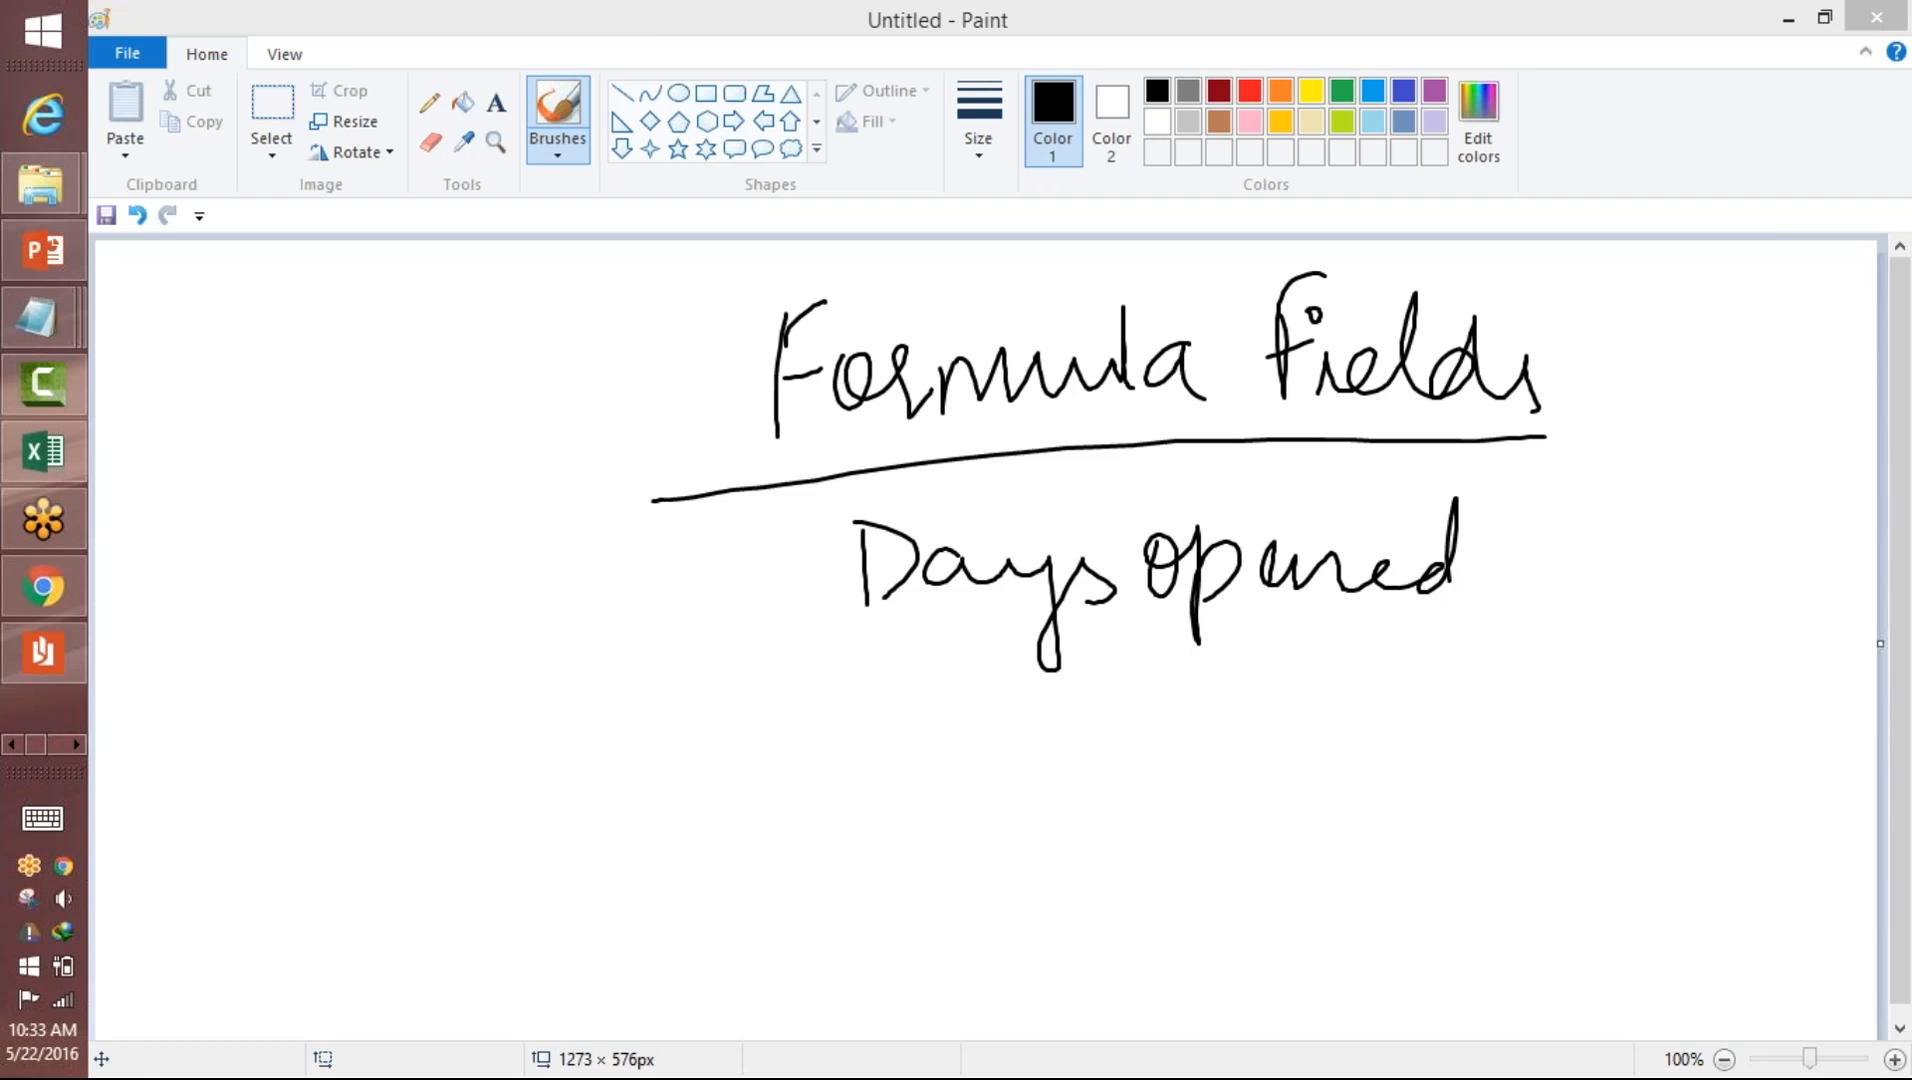
click(62, 595)
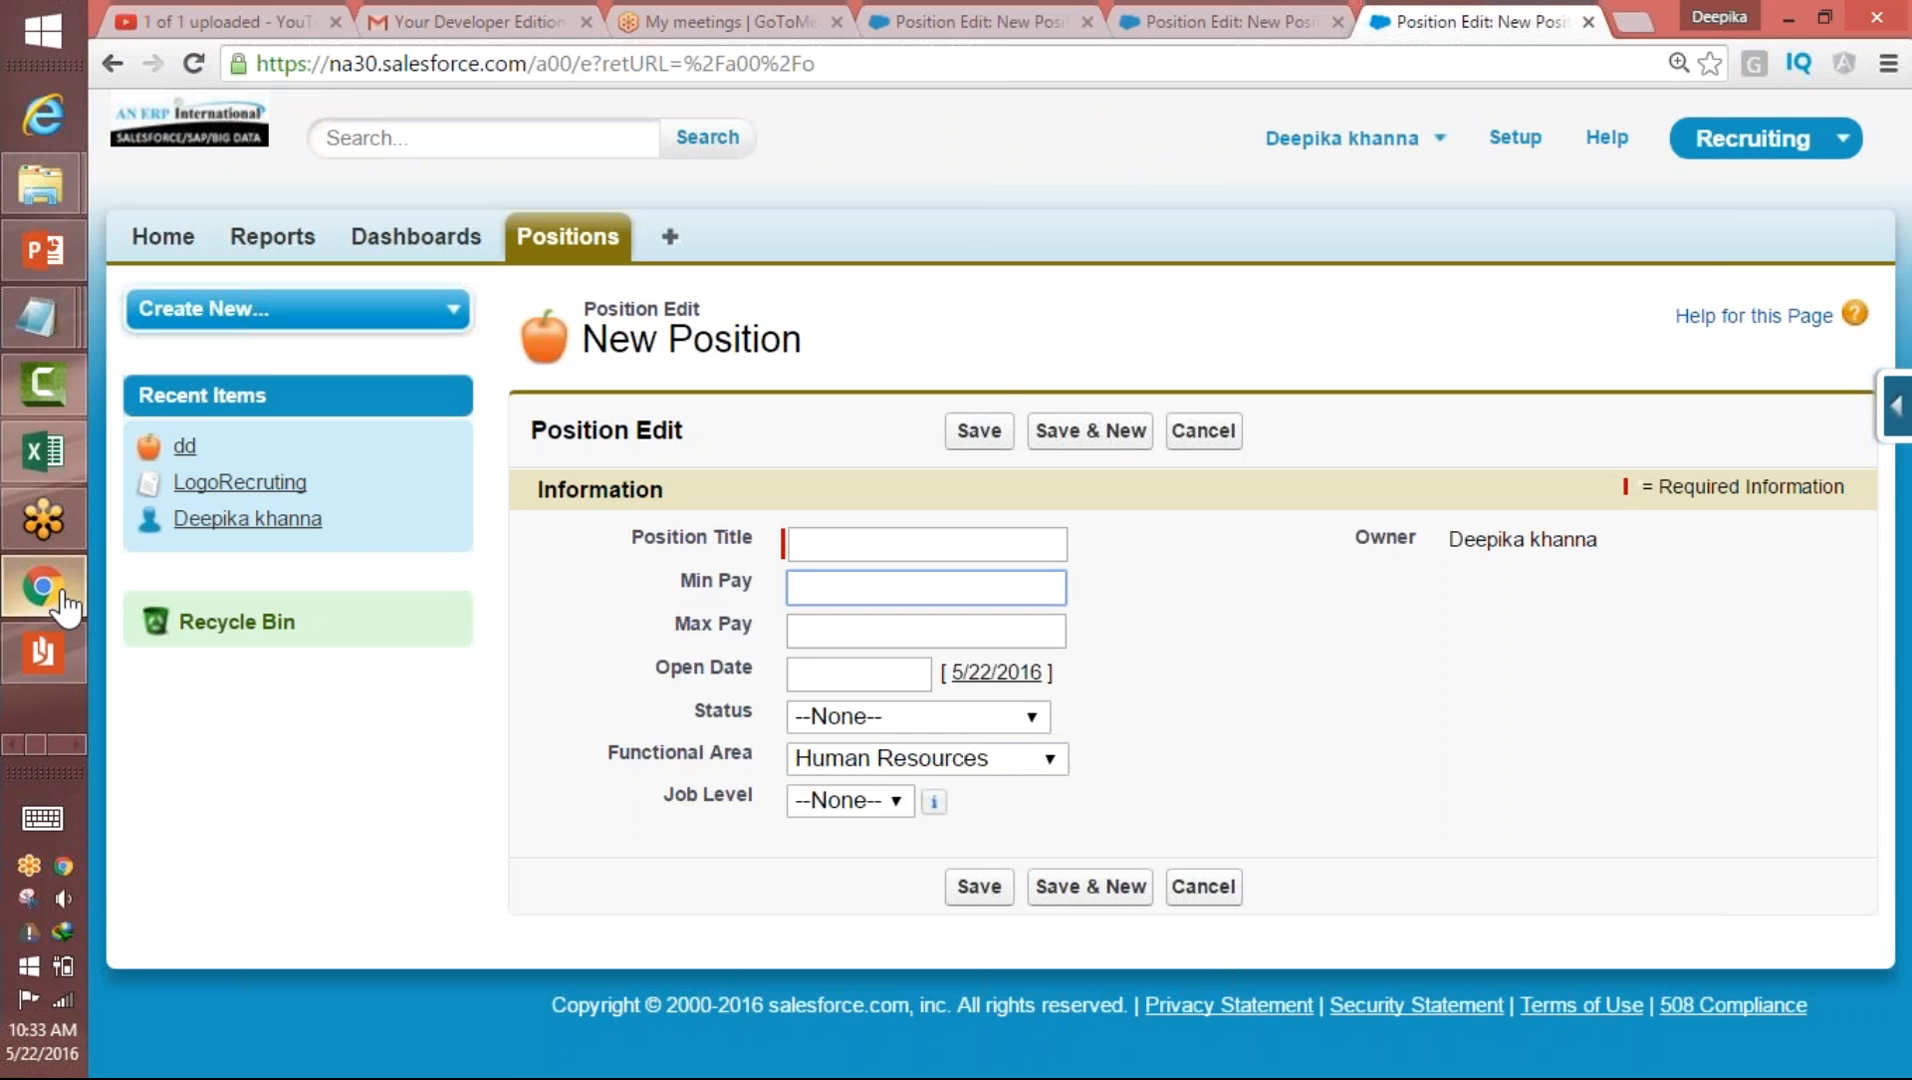
click(1895, 410)
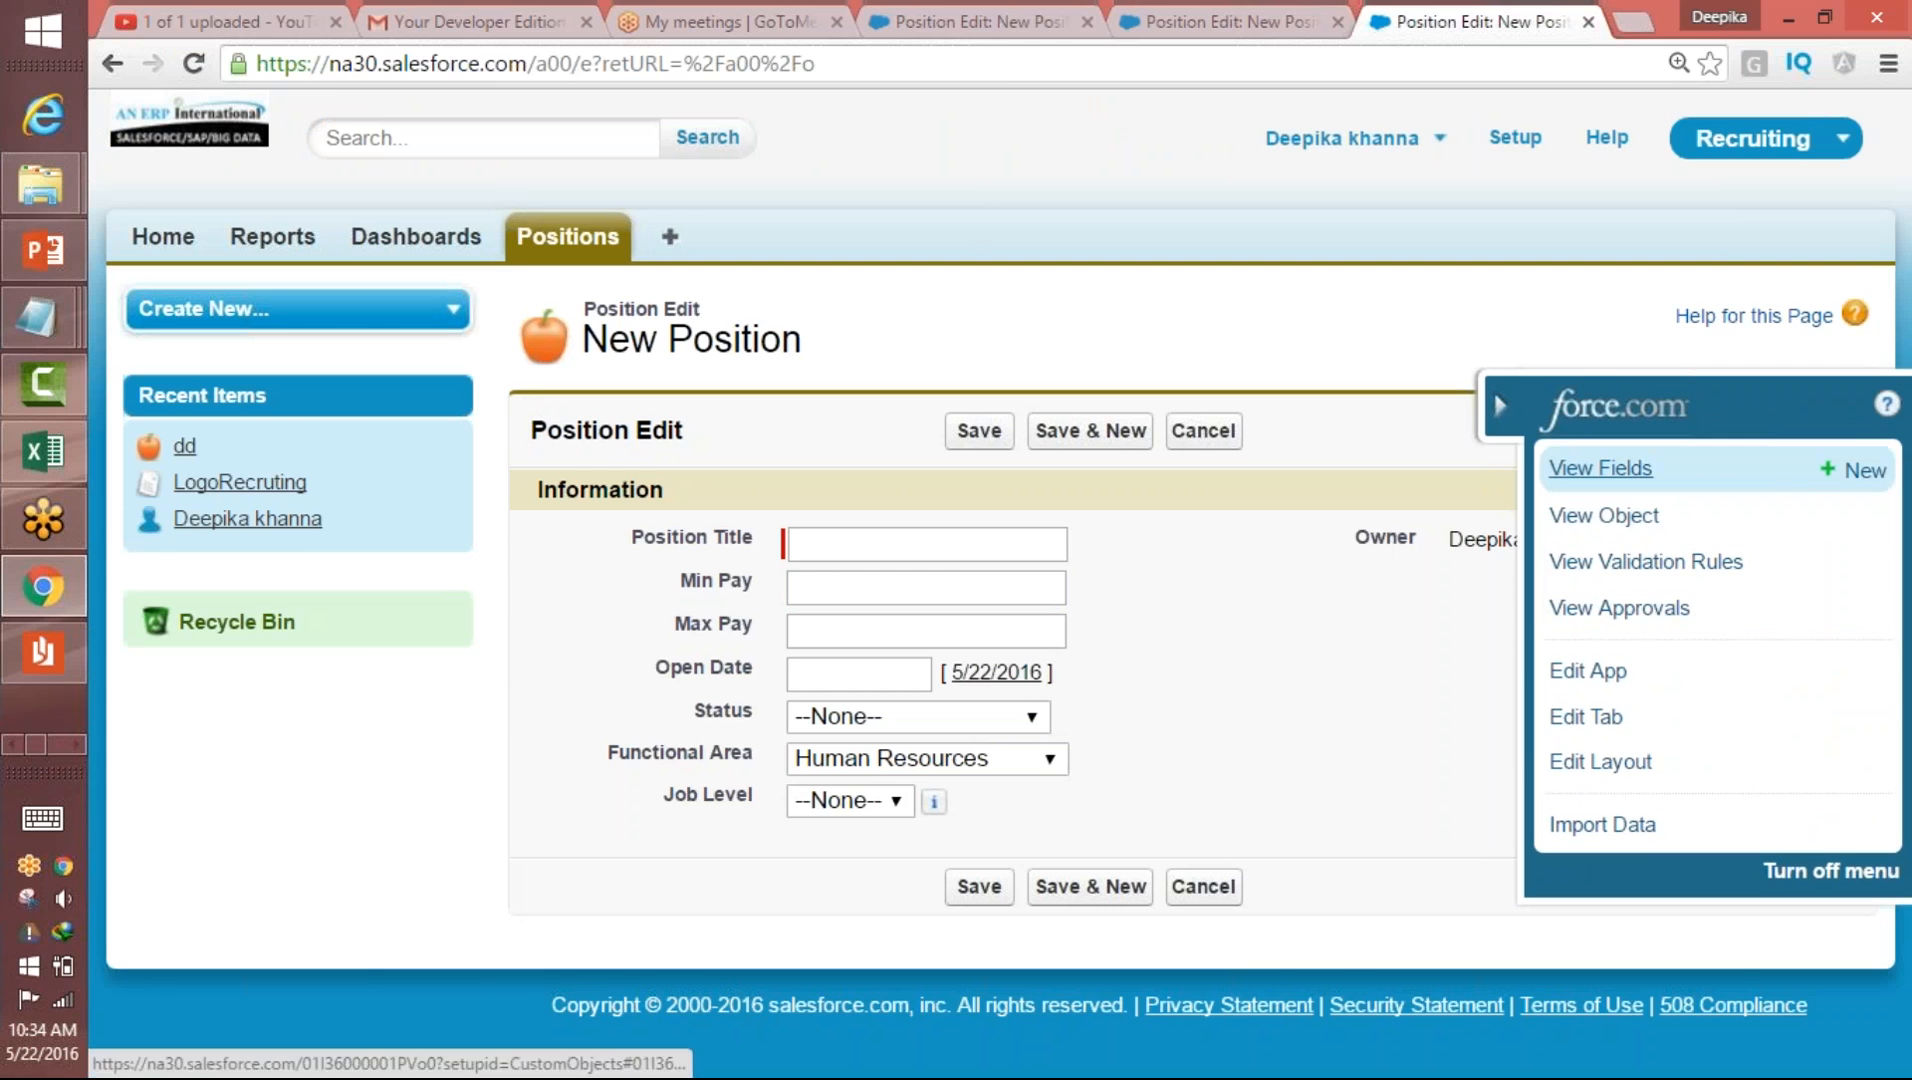
click(1860, 470)
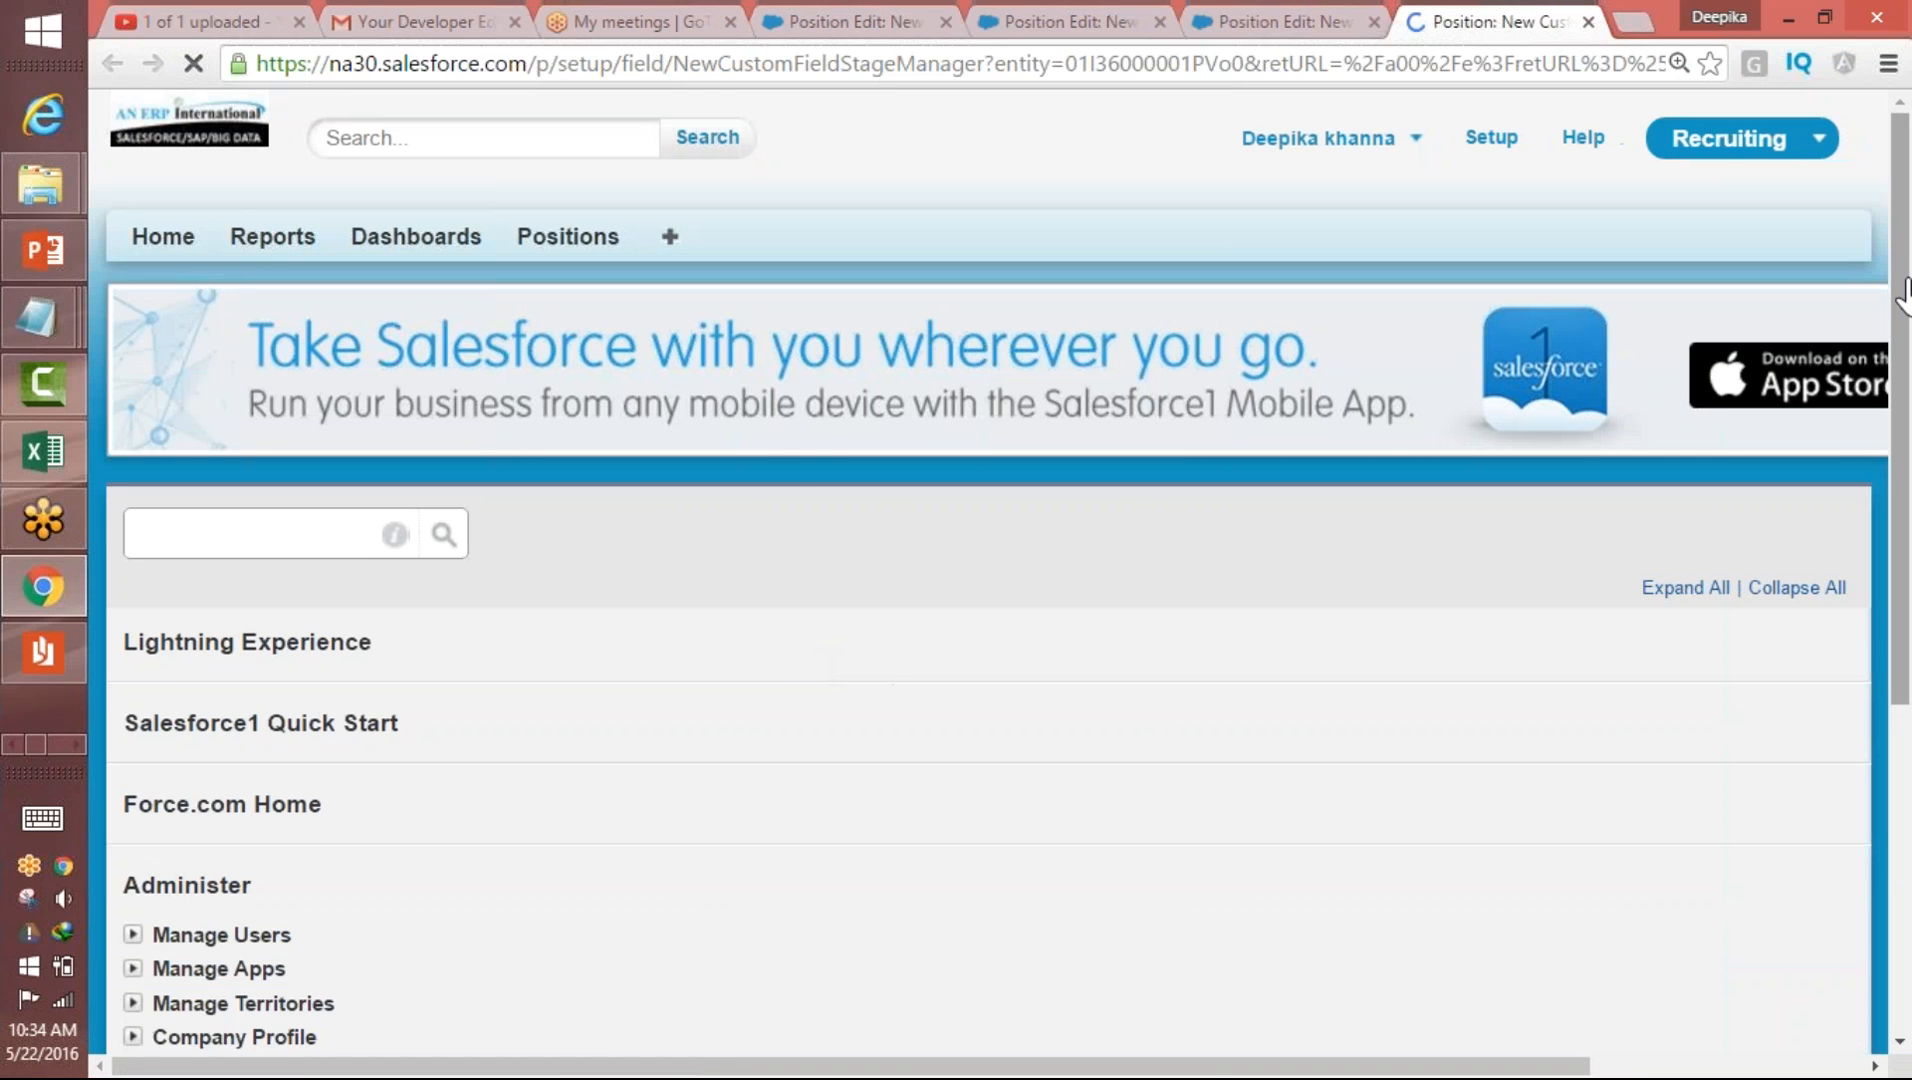
- Choose Date as the new custom field's data type and continue to its details
drag(1905, 282, 1908, 560)
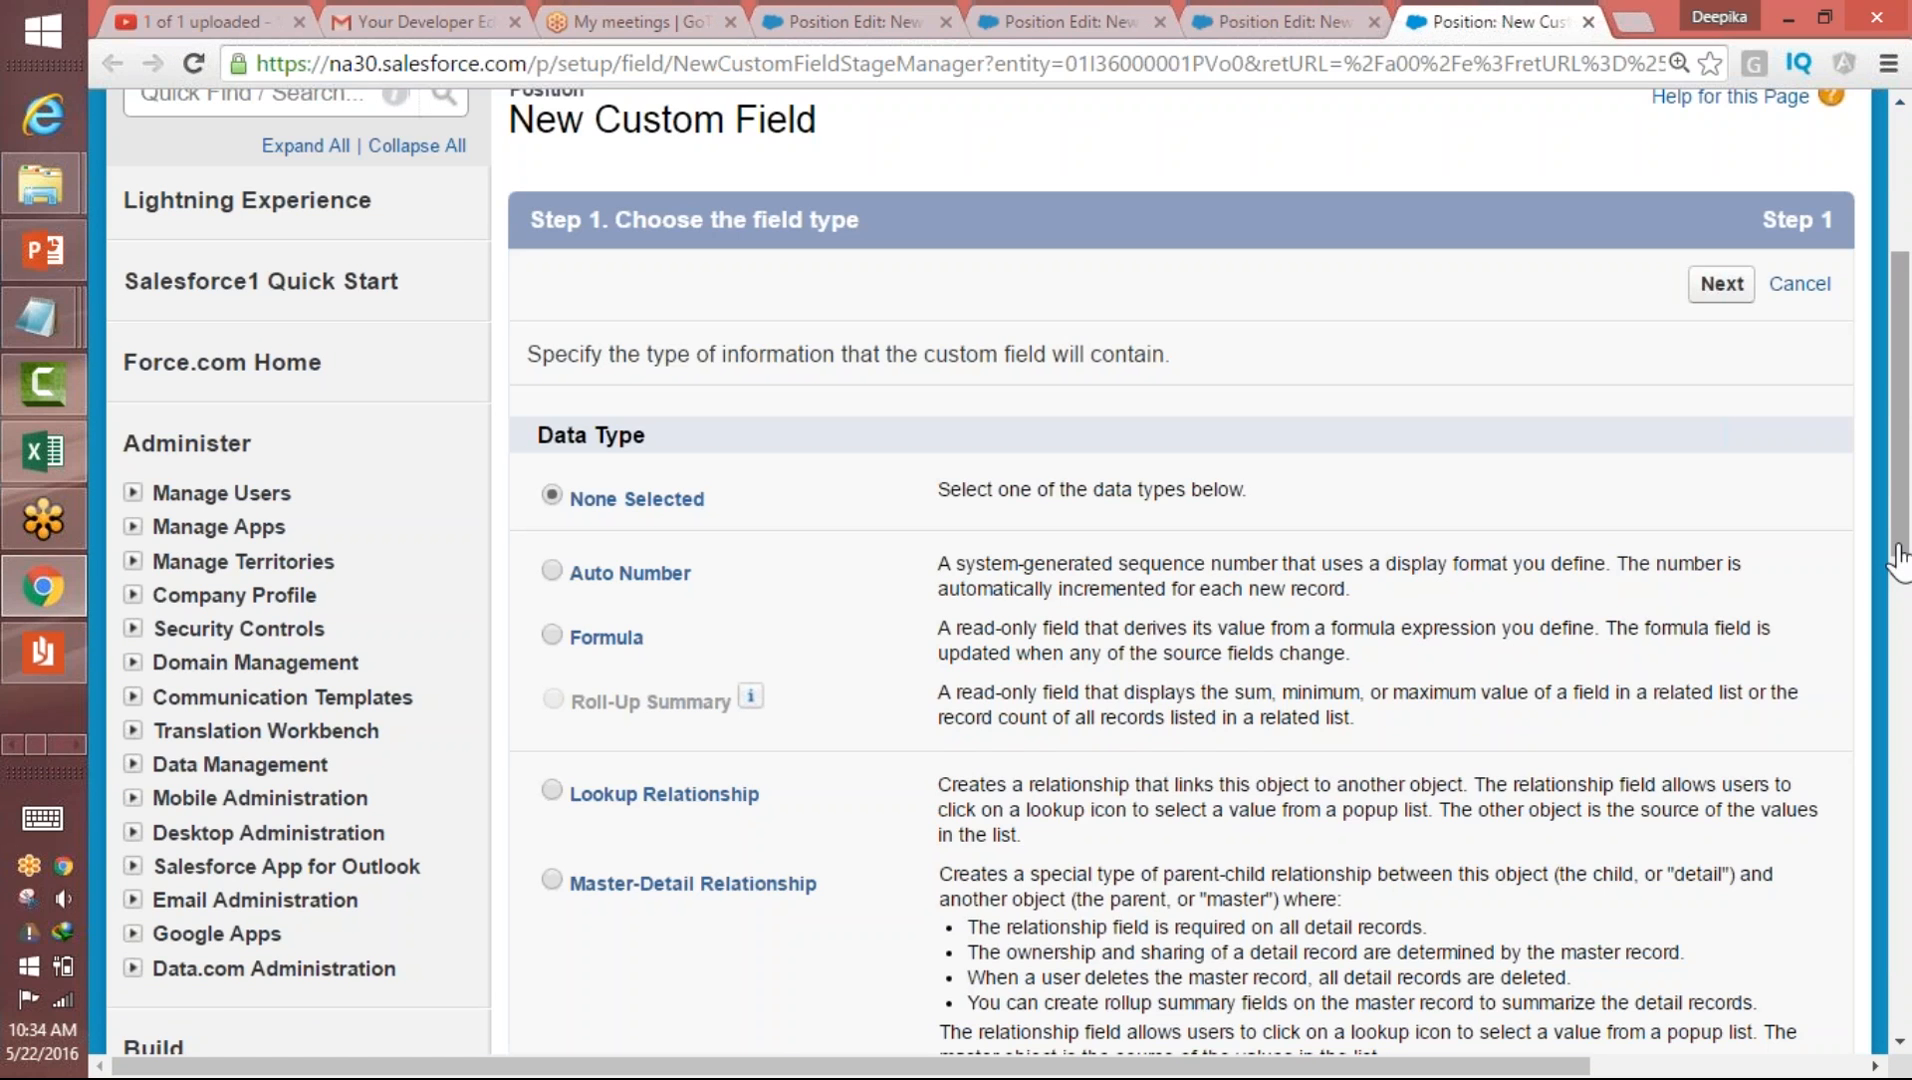
scroll(1900, 518, down, 3)
drag(1900, 518, 1886, 598)
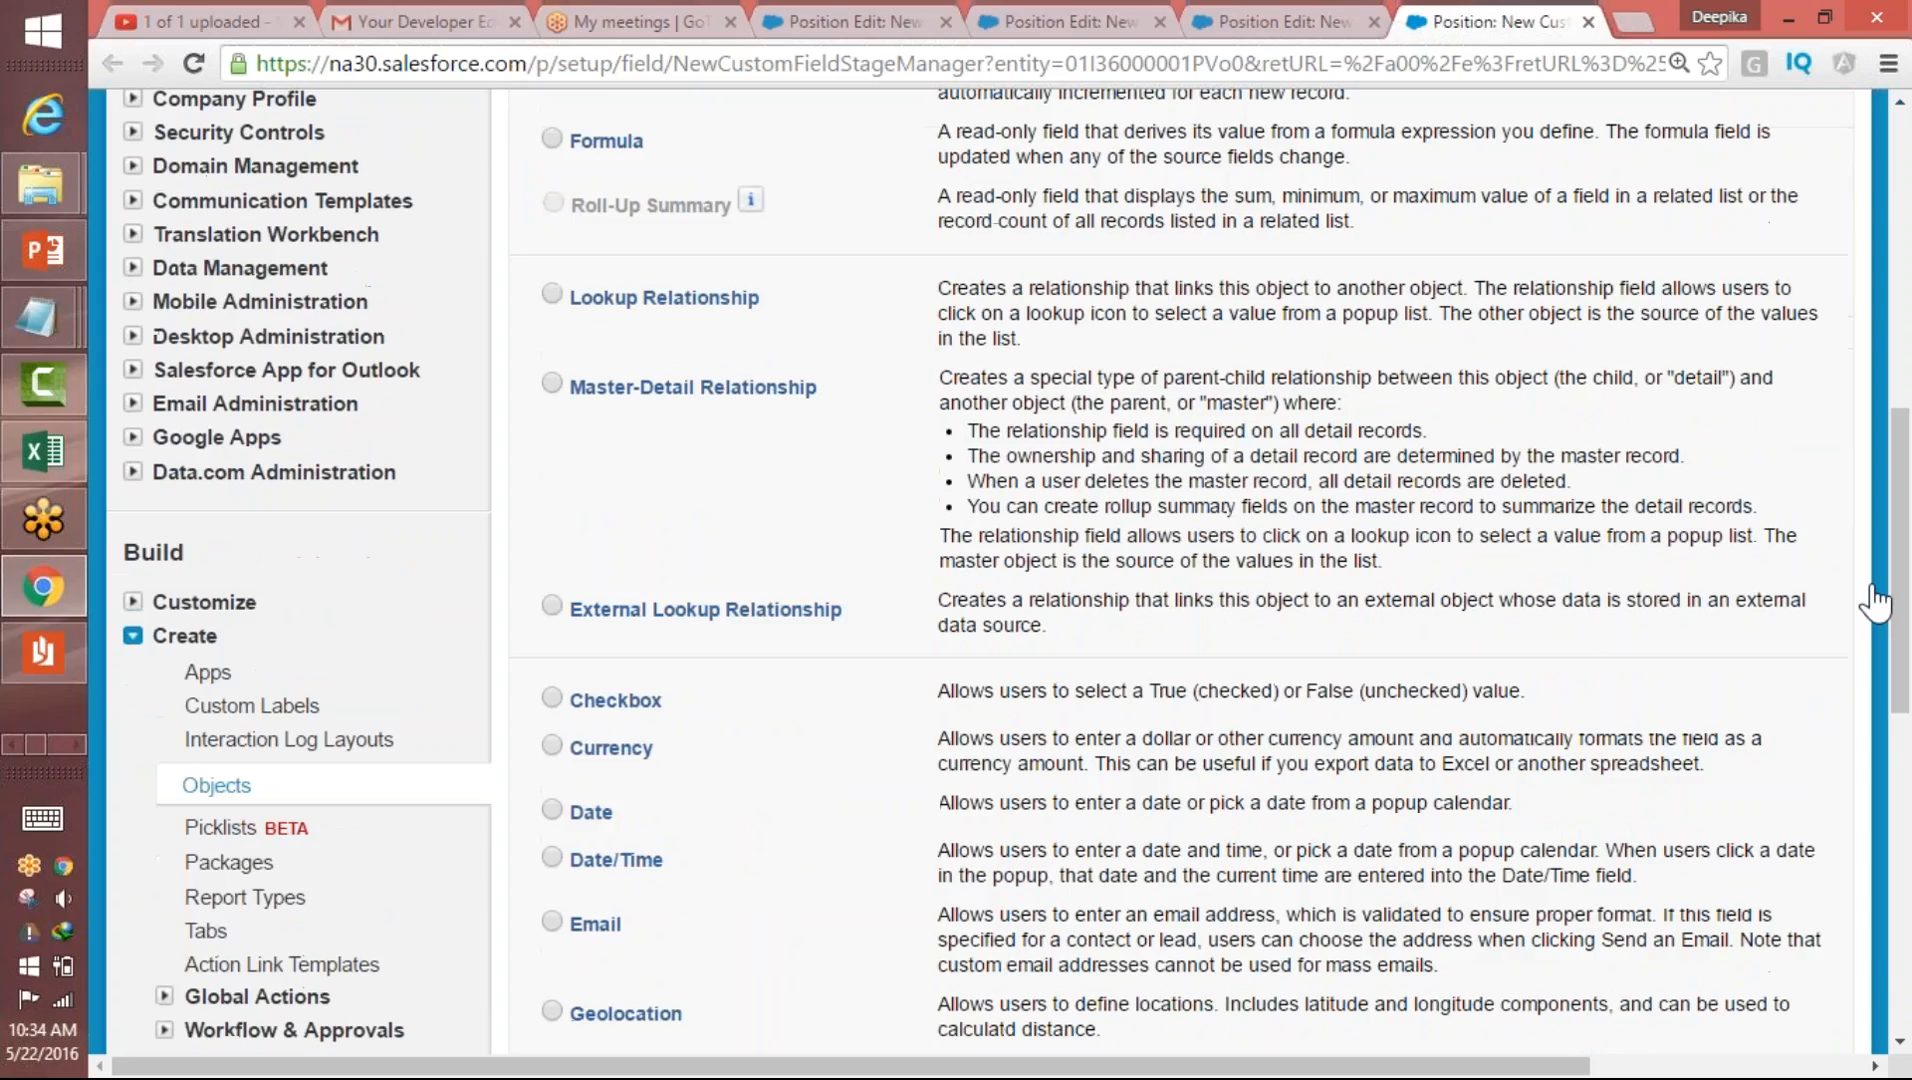
click(551, 809)
drag(1900, 688, 1880, 905)
click(1721, 996)
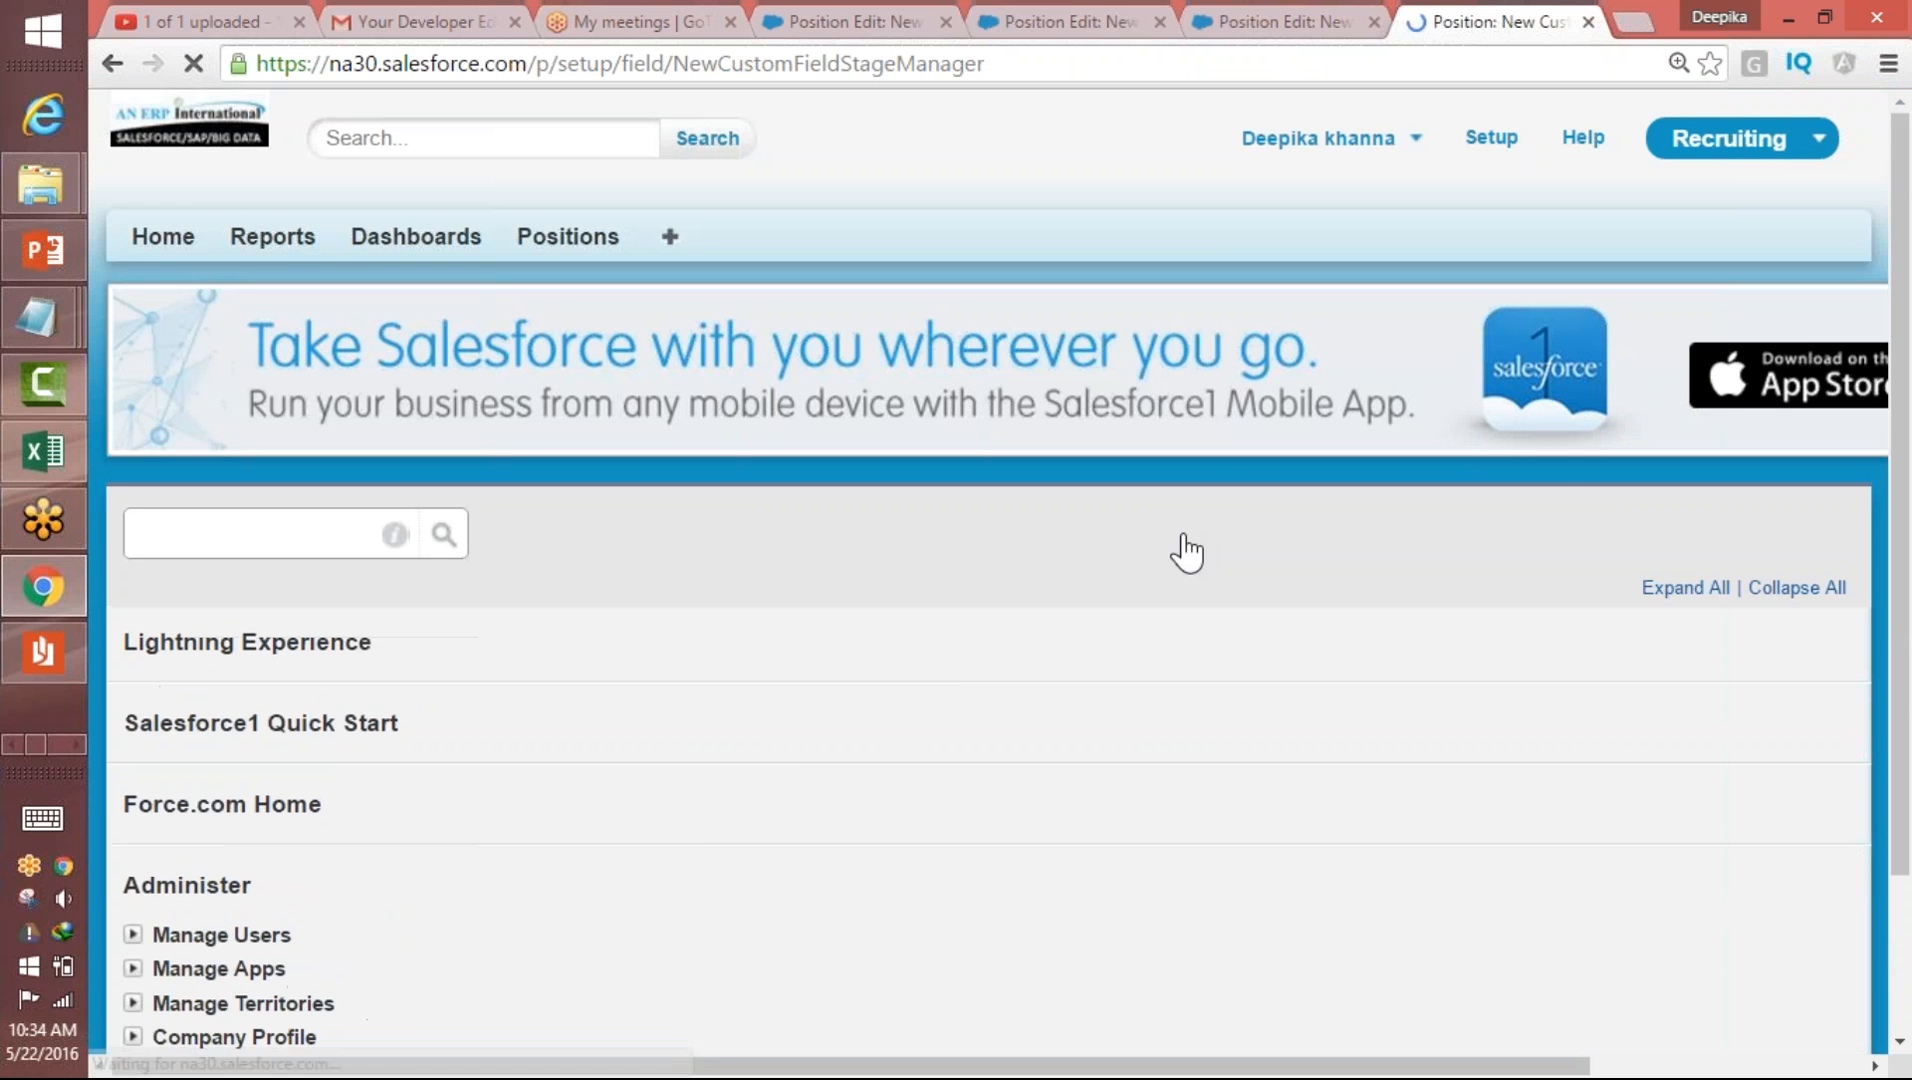
- Label the date field Close Date with the field name Close_Date, and accept field-level security with it visible to all profiles
click(762, 800)
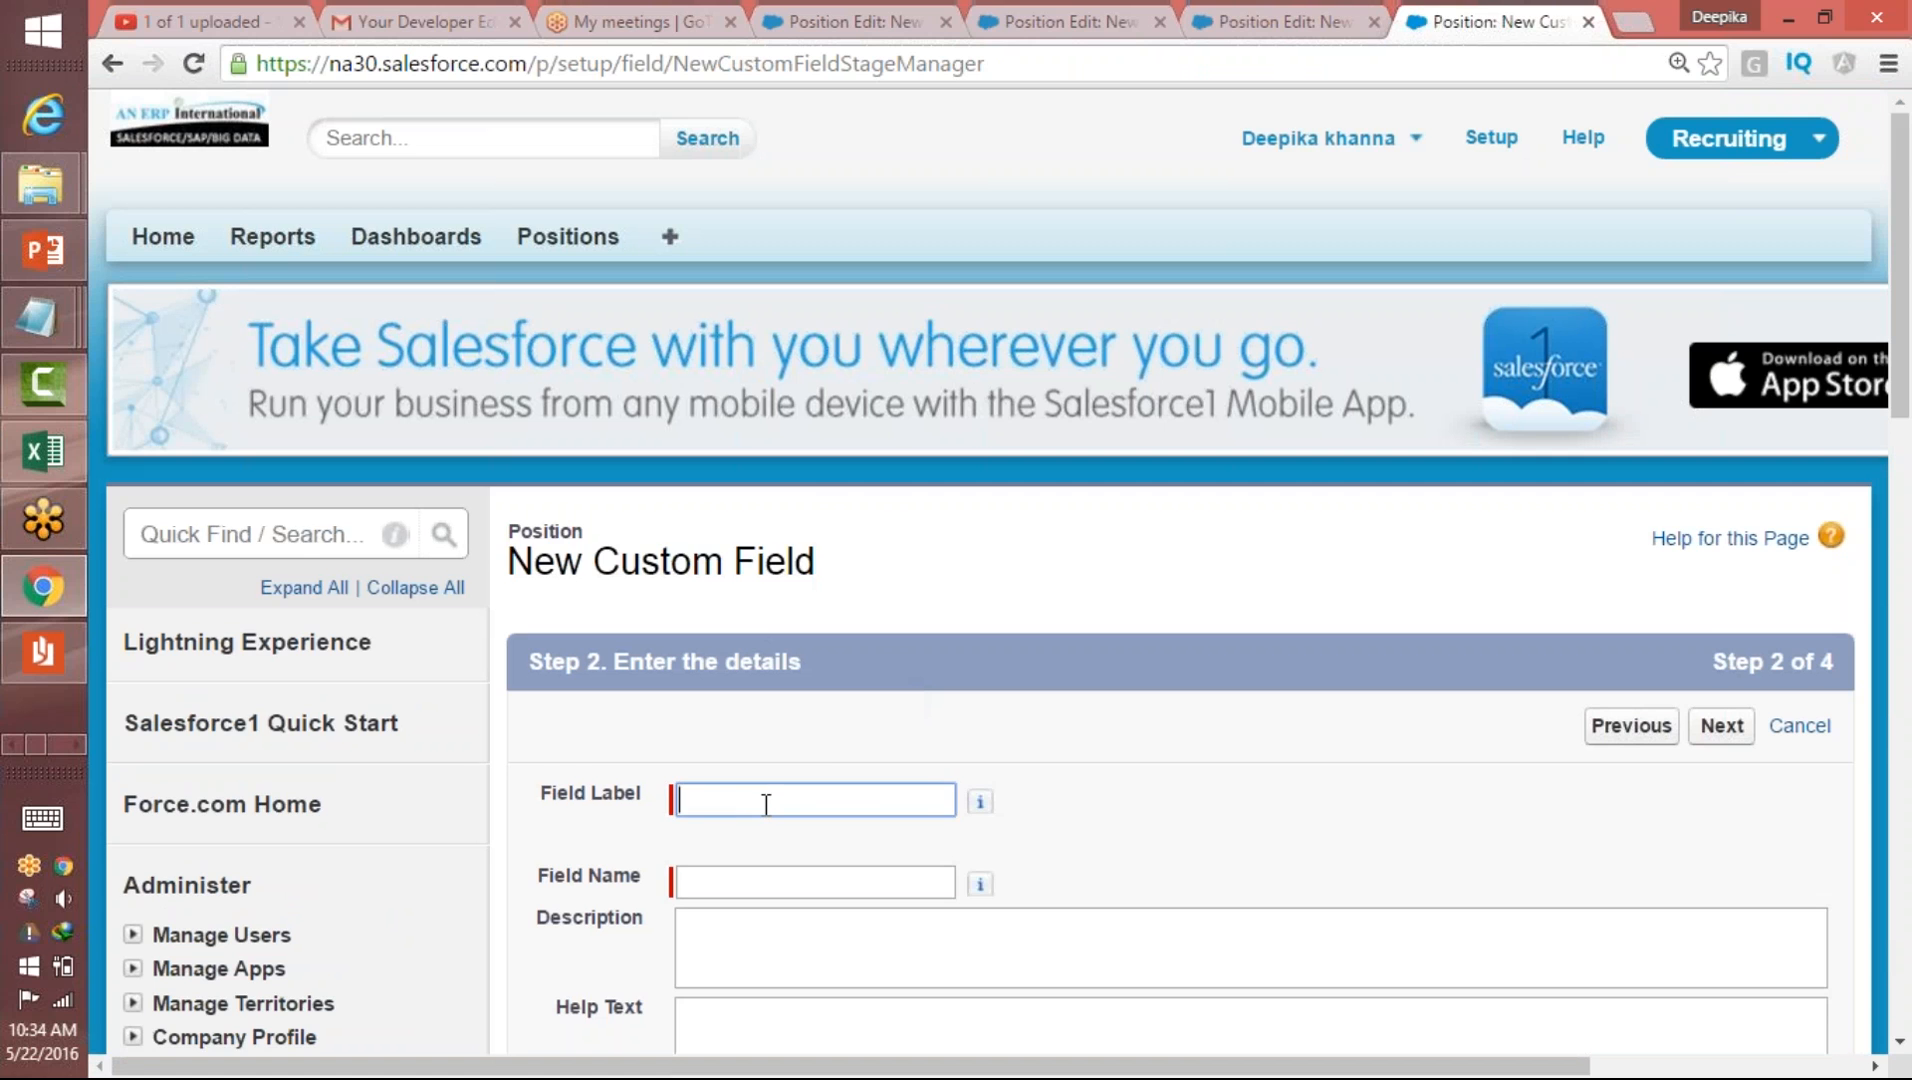
text(C)
click(747, 903)
click(747, 880)
drag(1899, 290, 1759, 516)
click(1716, 590)
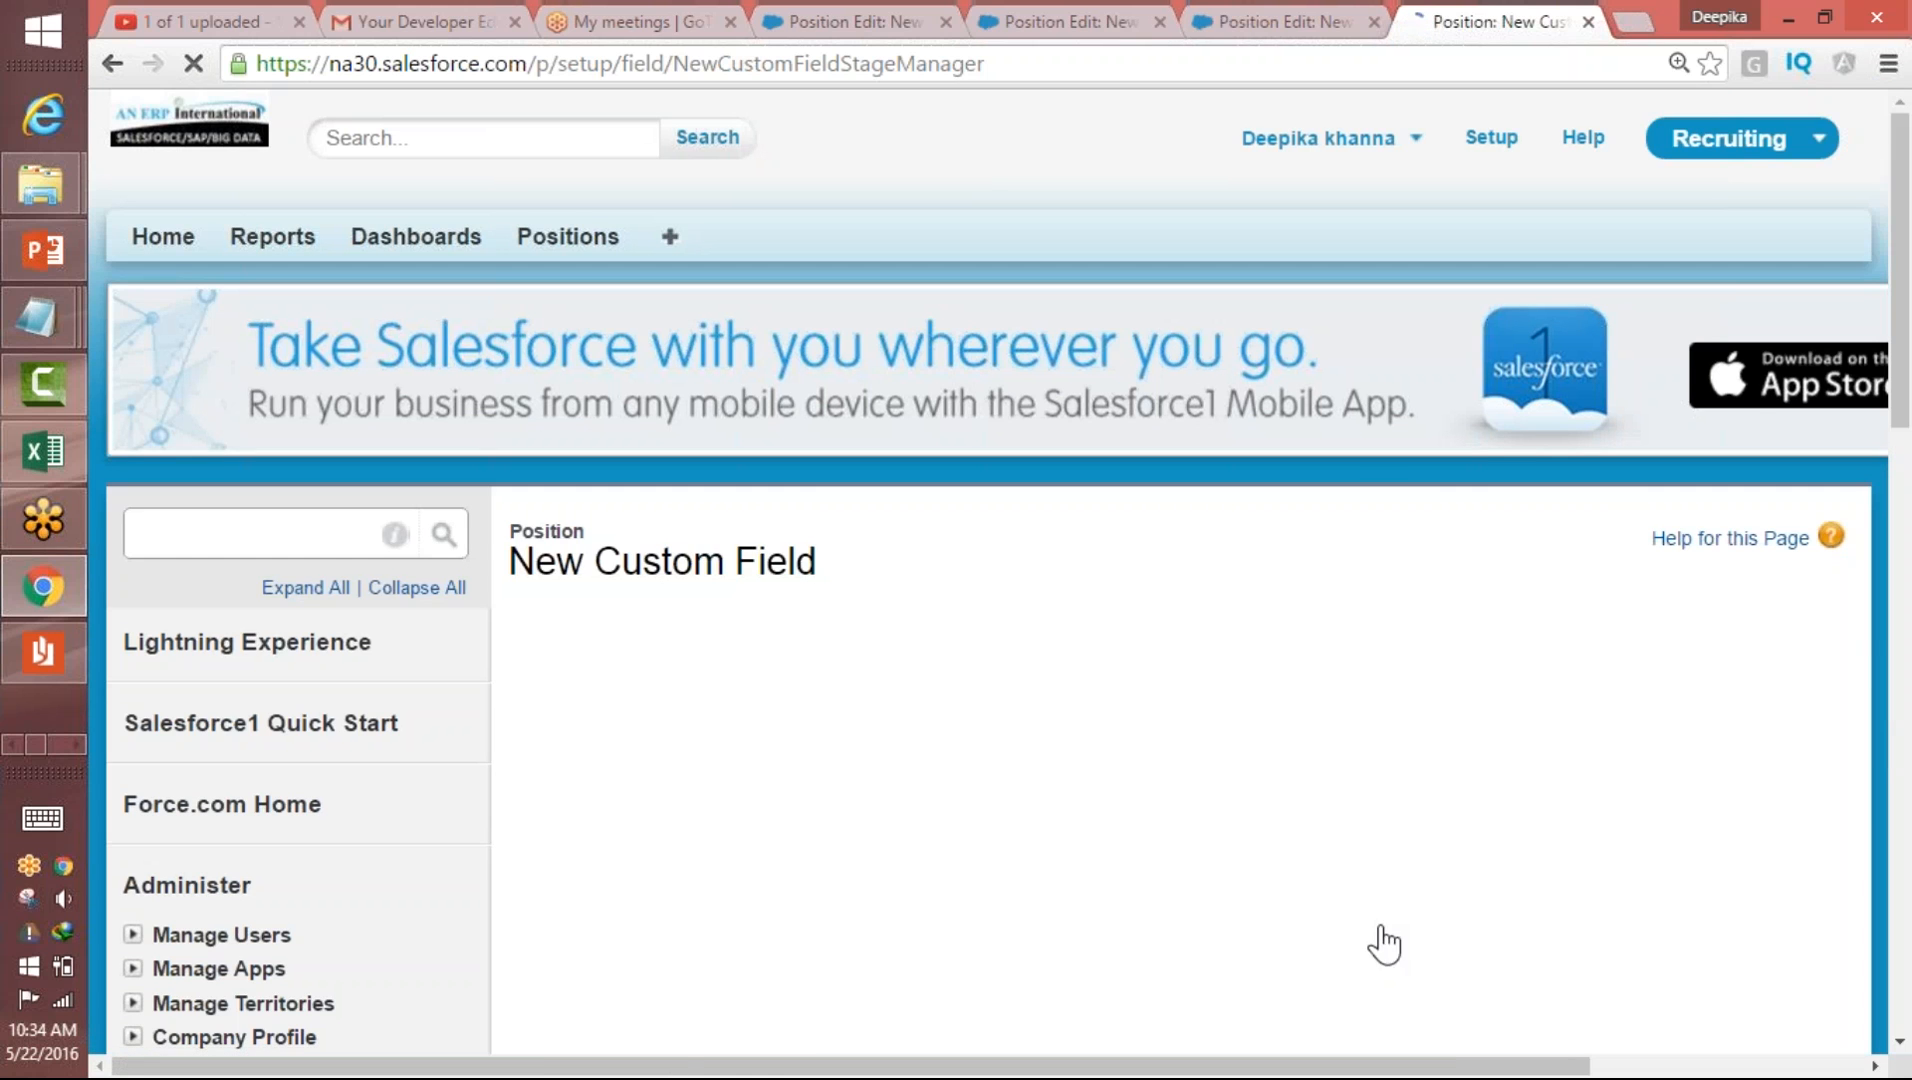
click(1357, 1047)
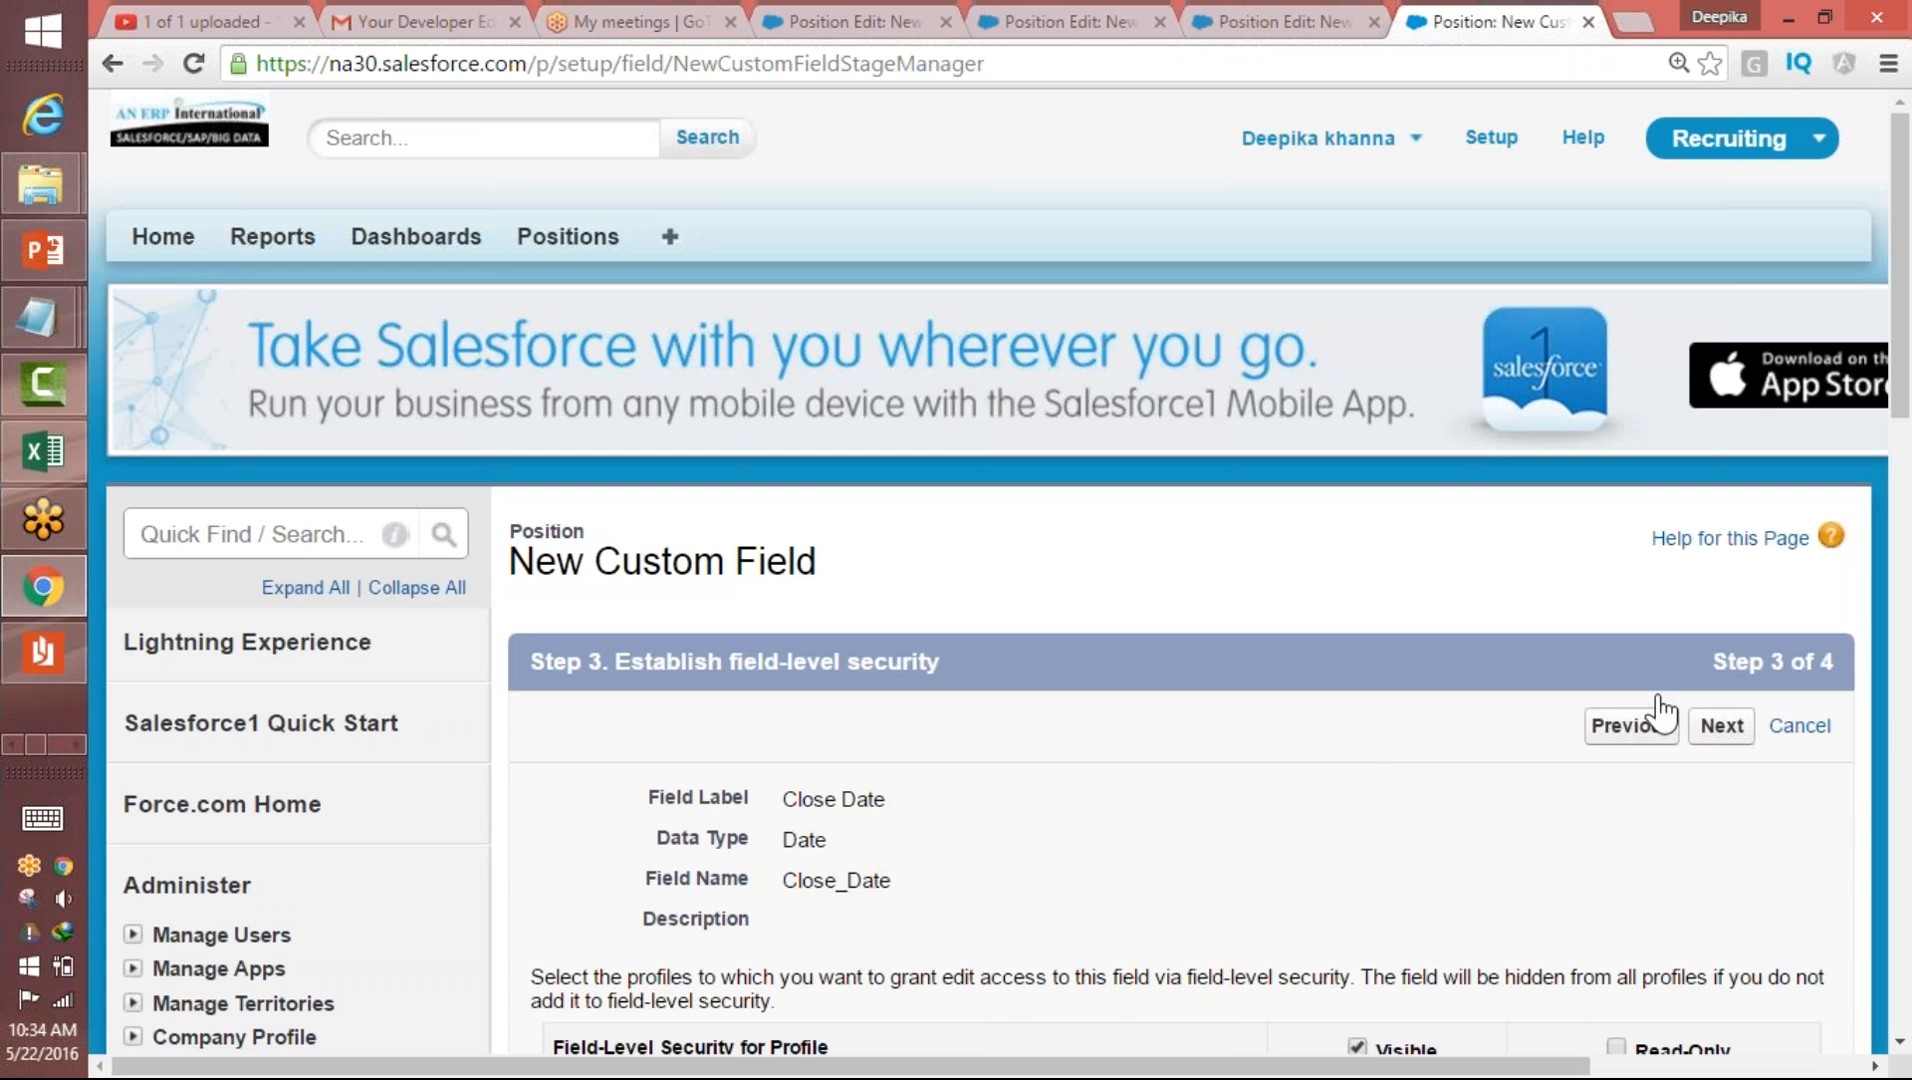
click(1722, 726)
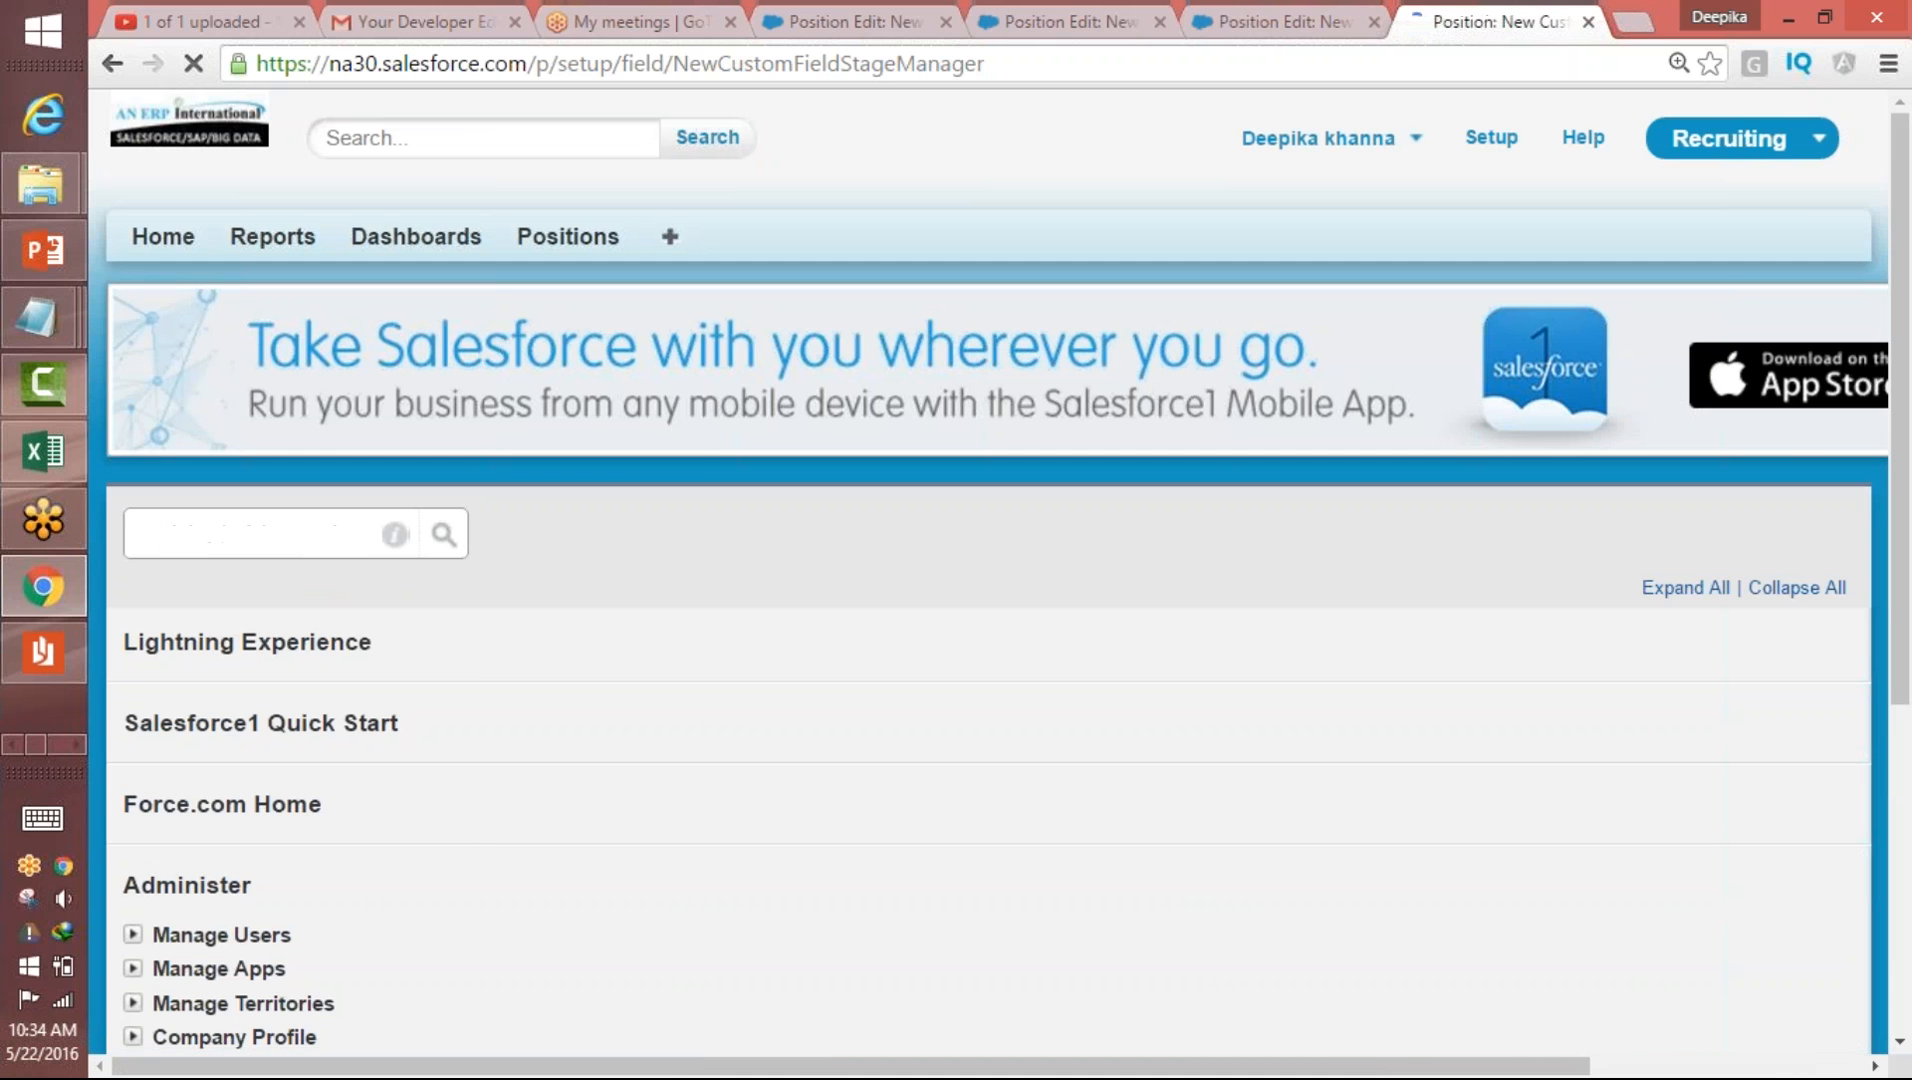
- Save the Close Date field with its page layout assignment on the Position object
click(1712, 726)
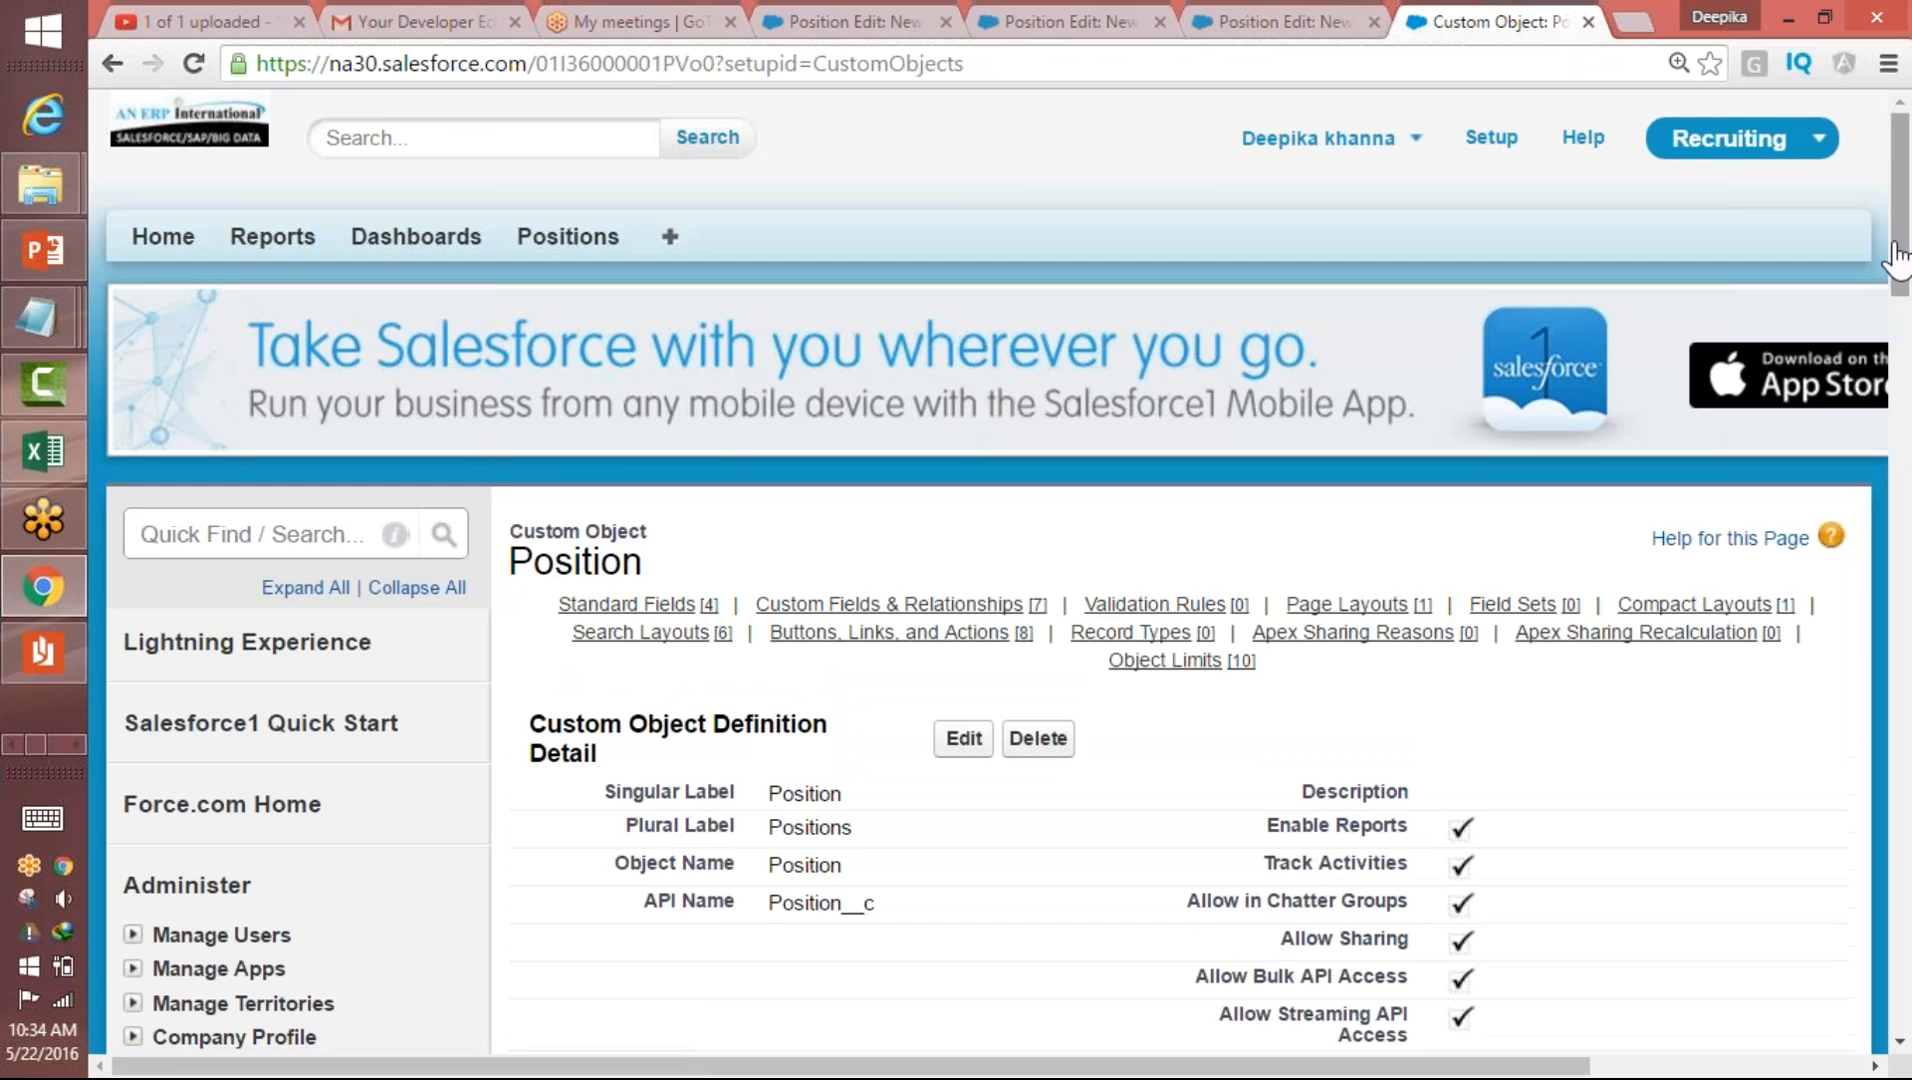
scroll(1887, 241, down, 2)
scroll(1893, 280, up, 2)
- Start a new position record and look at the calendar of its Close Date field
click(567, 237)
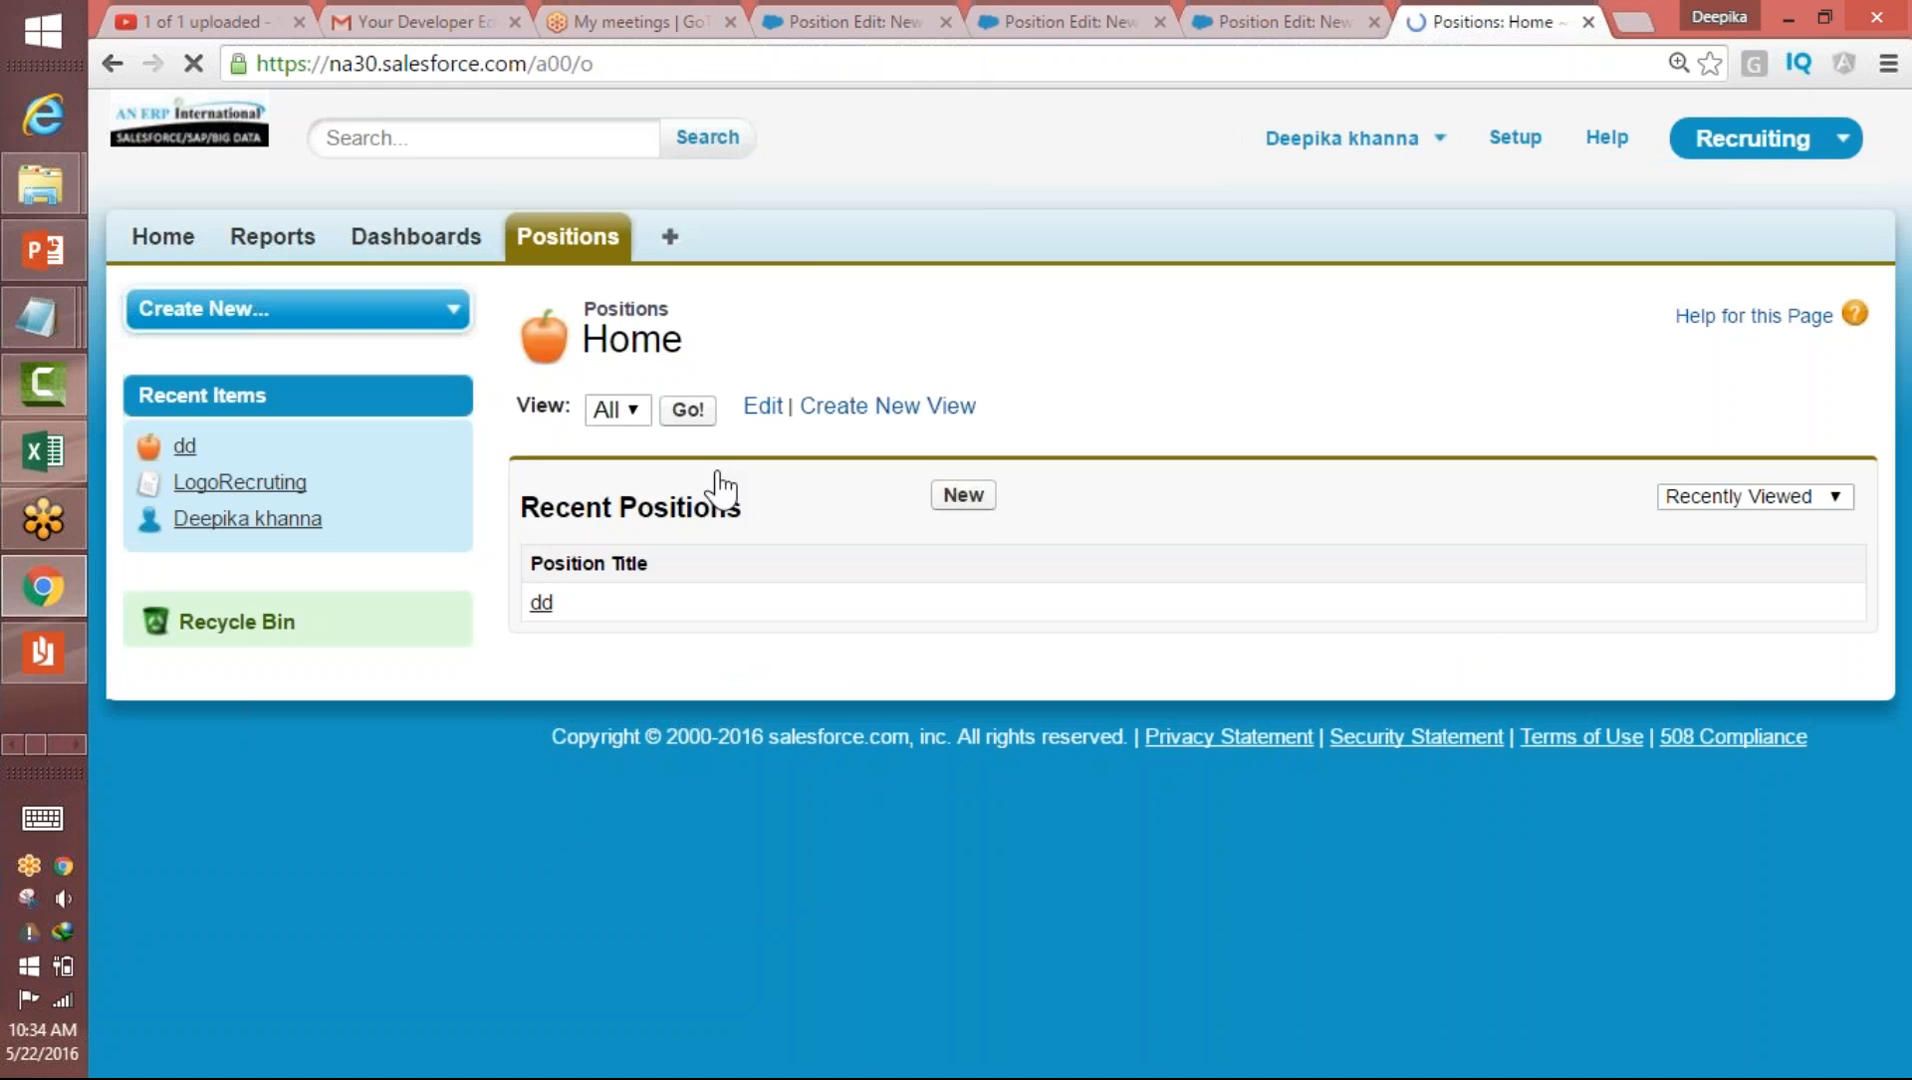
click(963, 494)
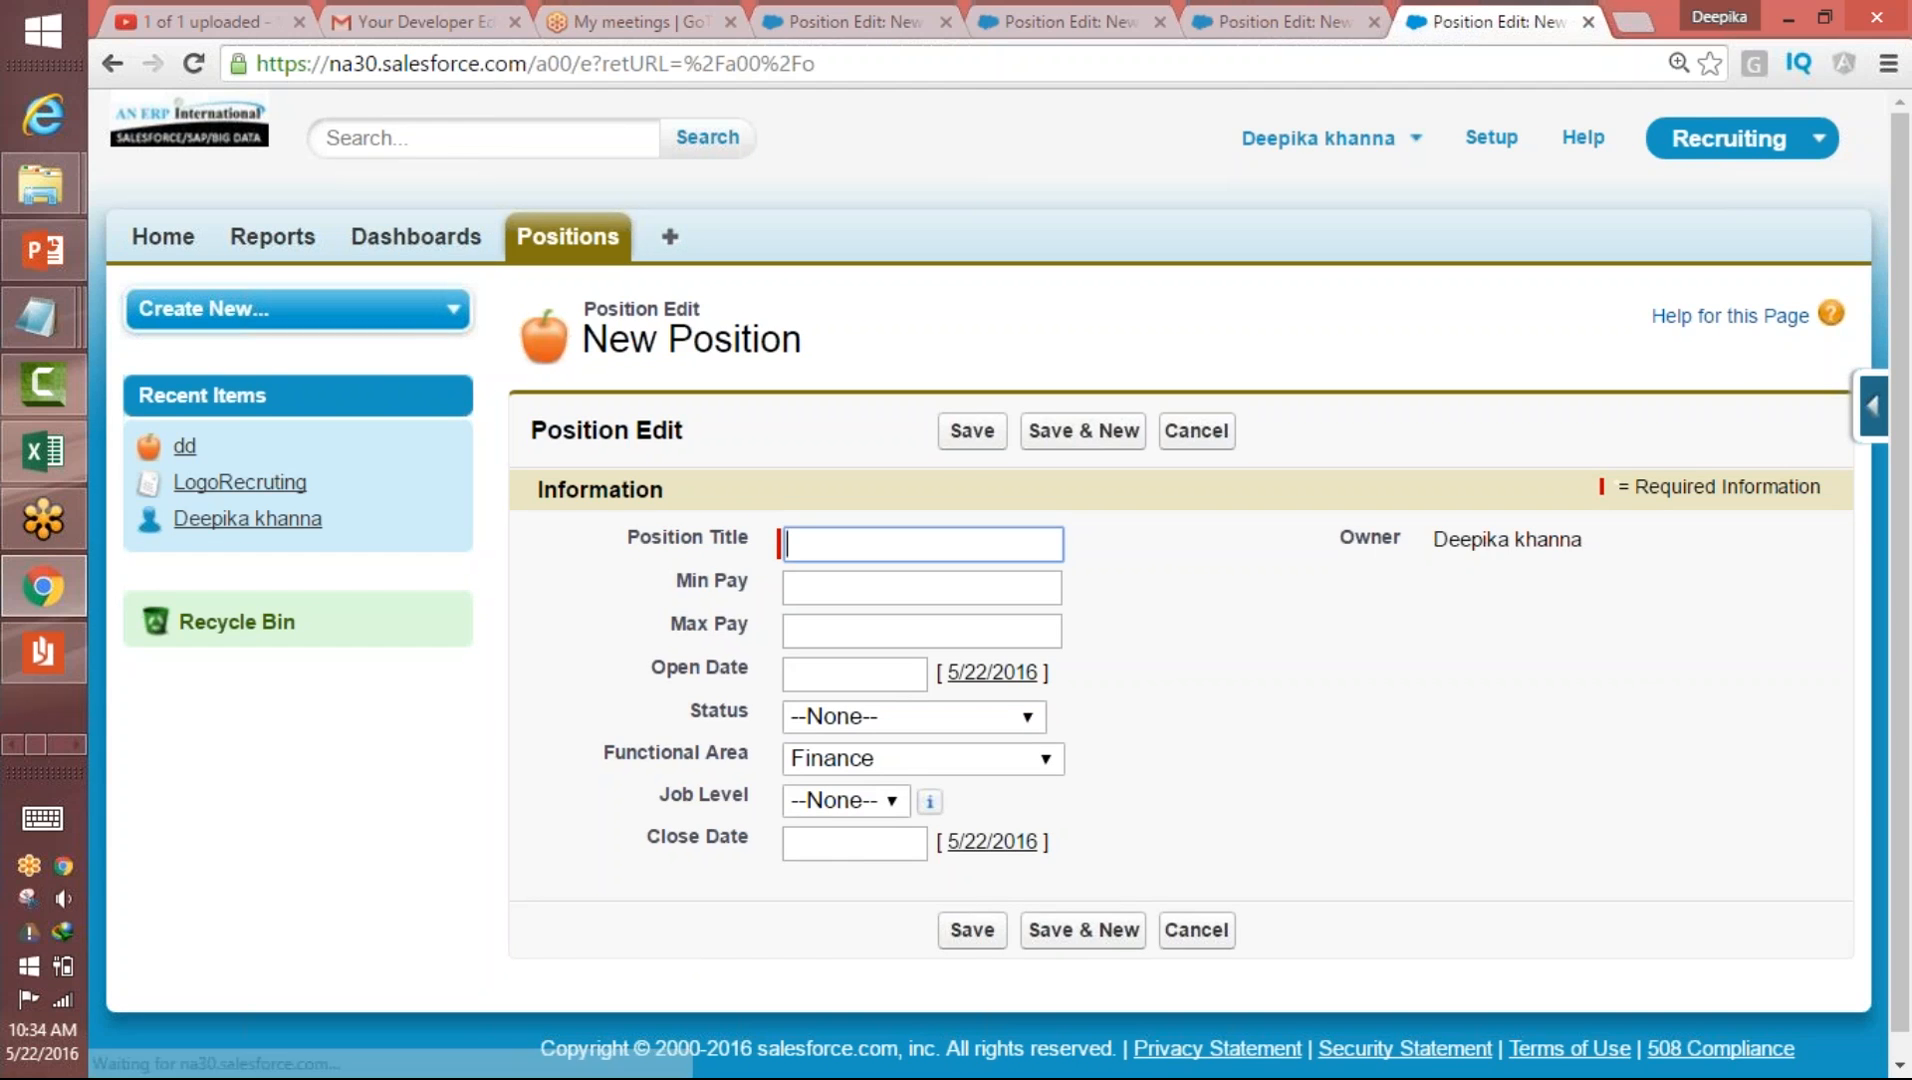
click(848, 845)
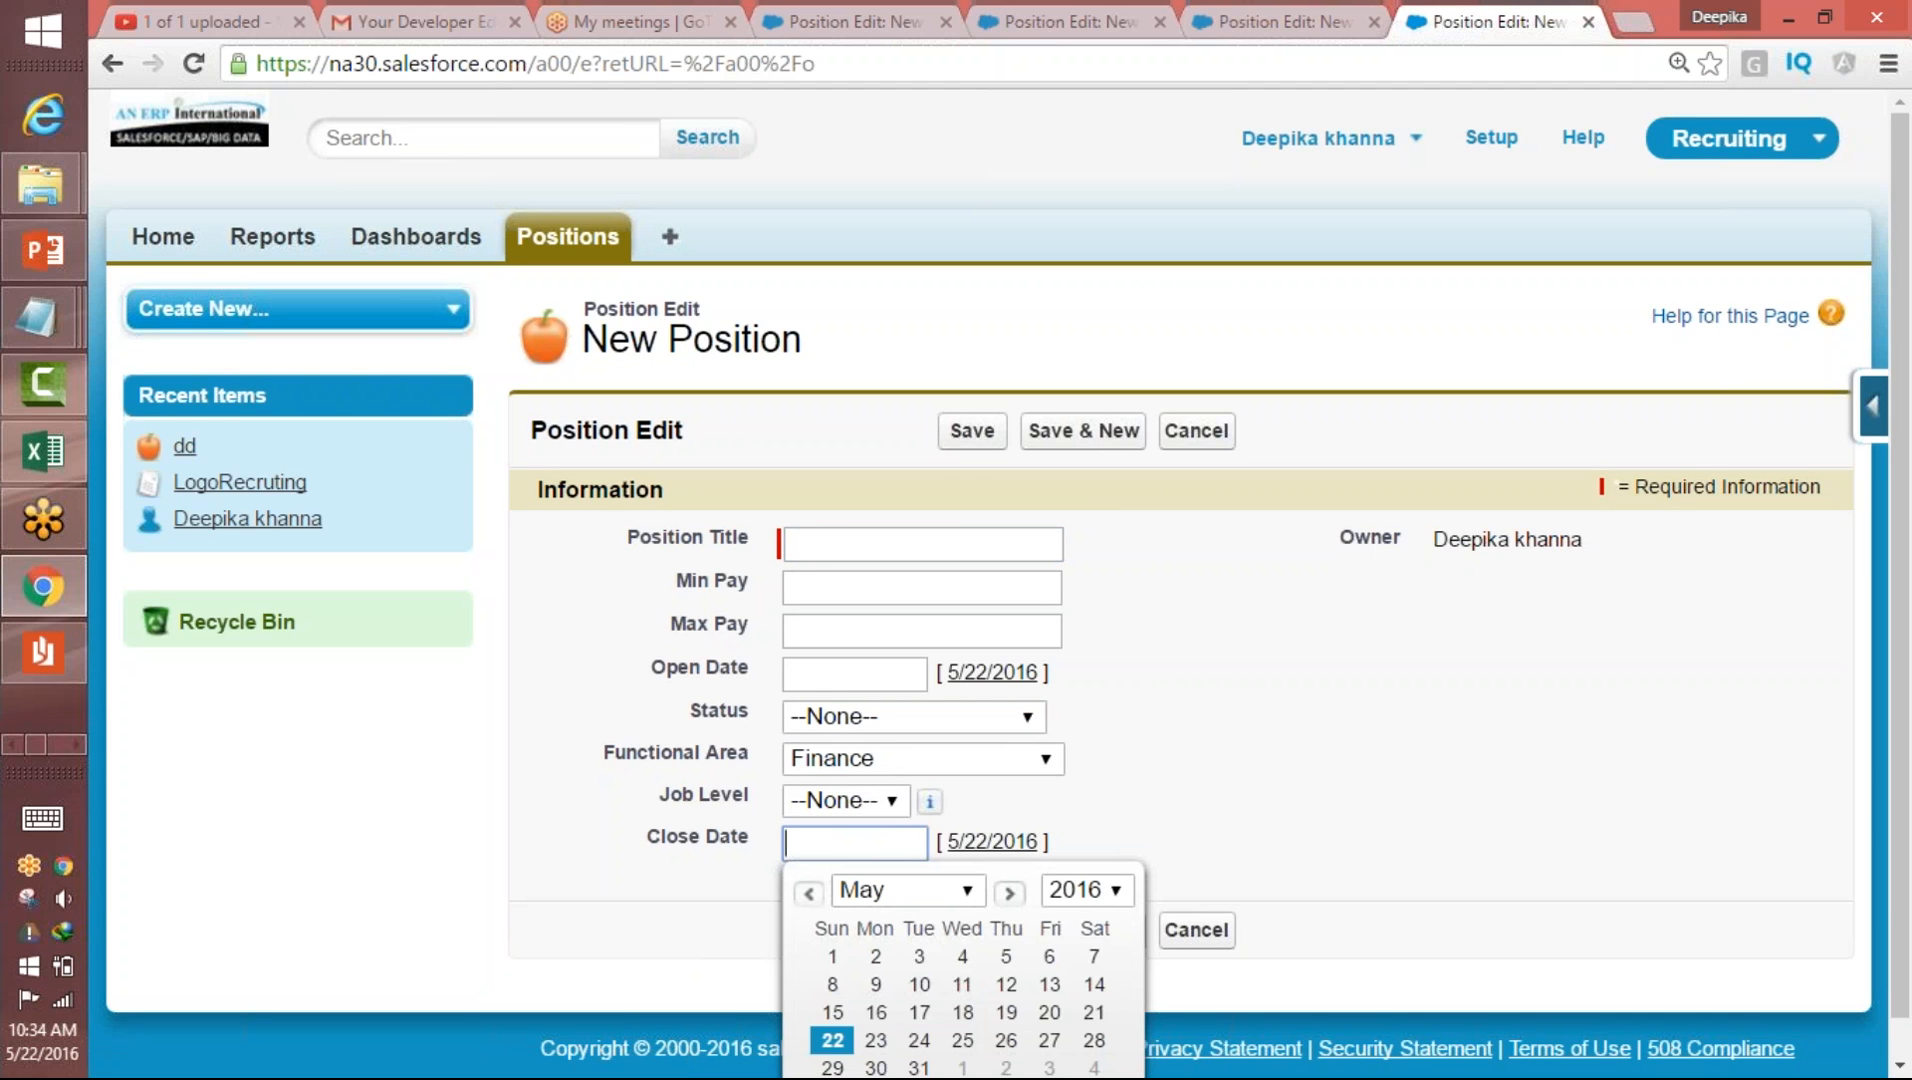
click(1800, 462)
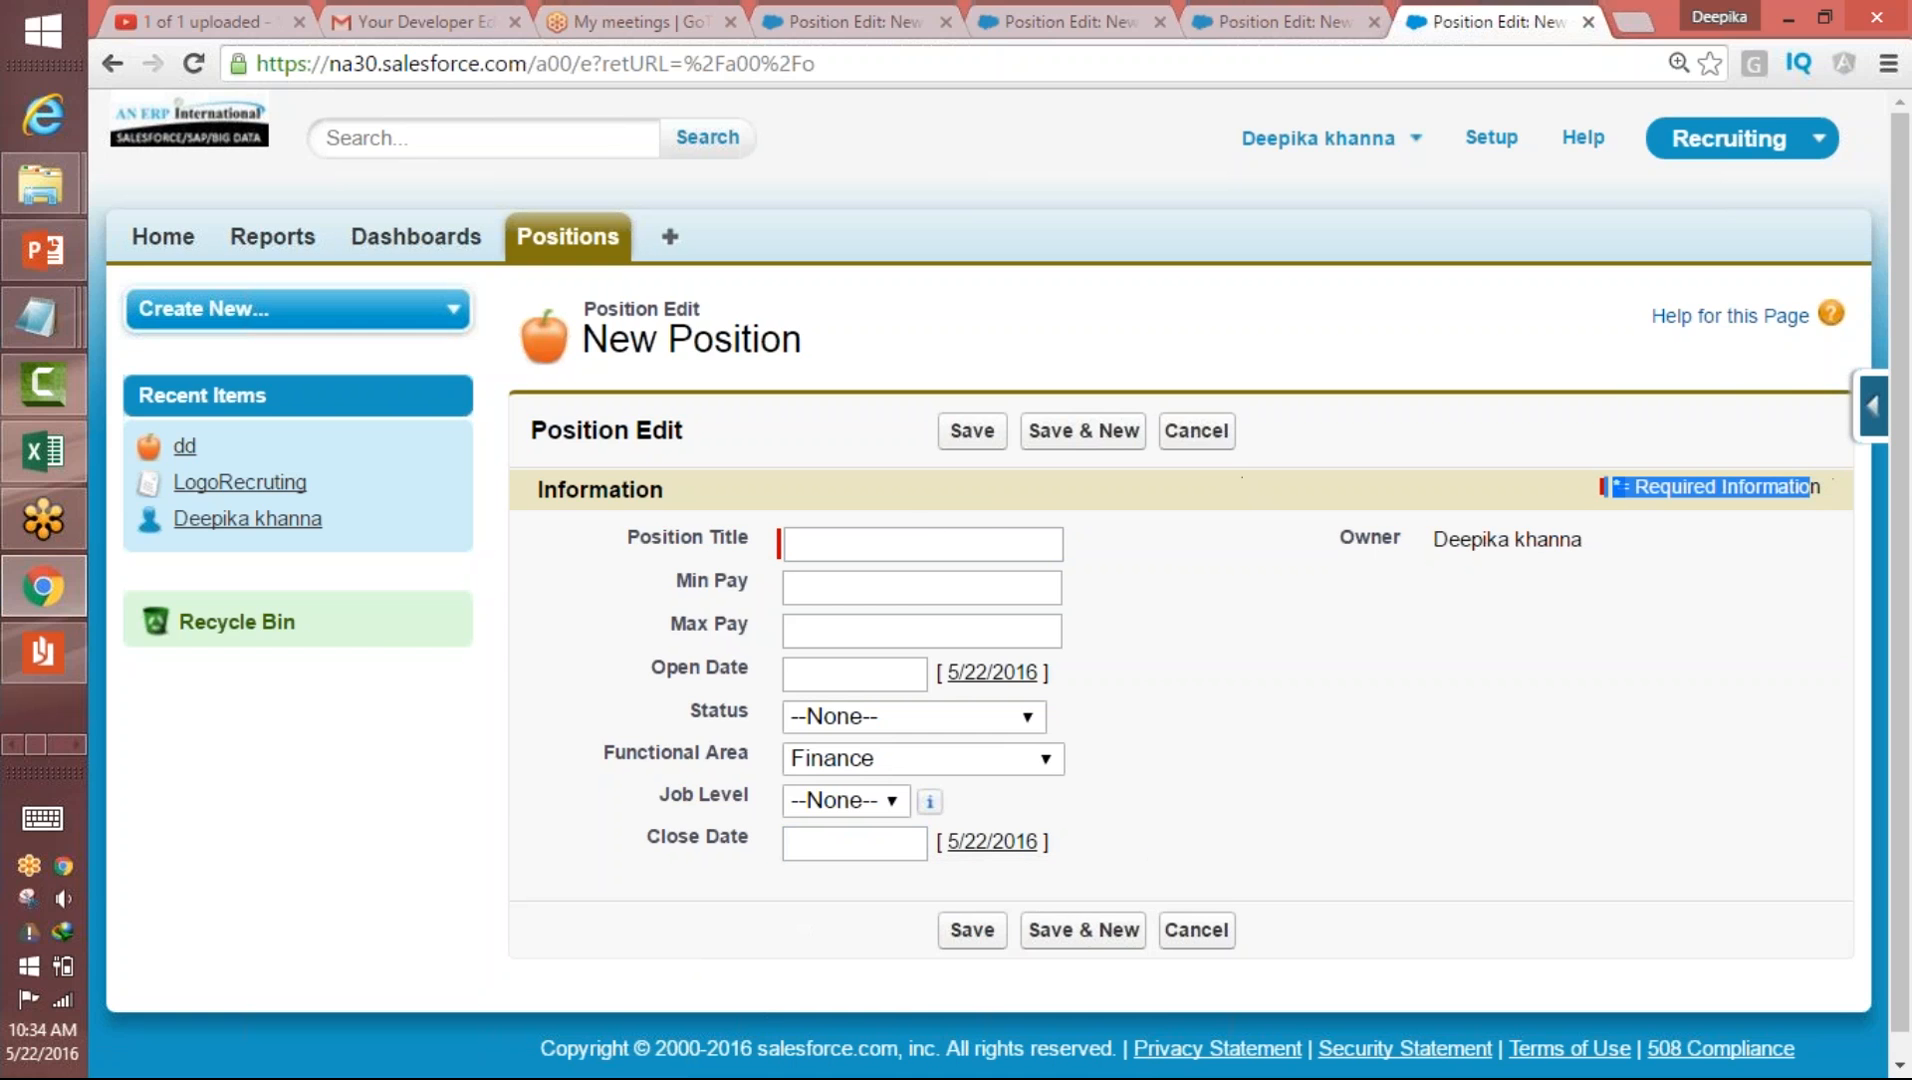
- Give the new position the title Salesforce Admin 1, a Min Pay of 85000 and a Max Pay of 125000
click(990, 540)
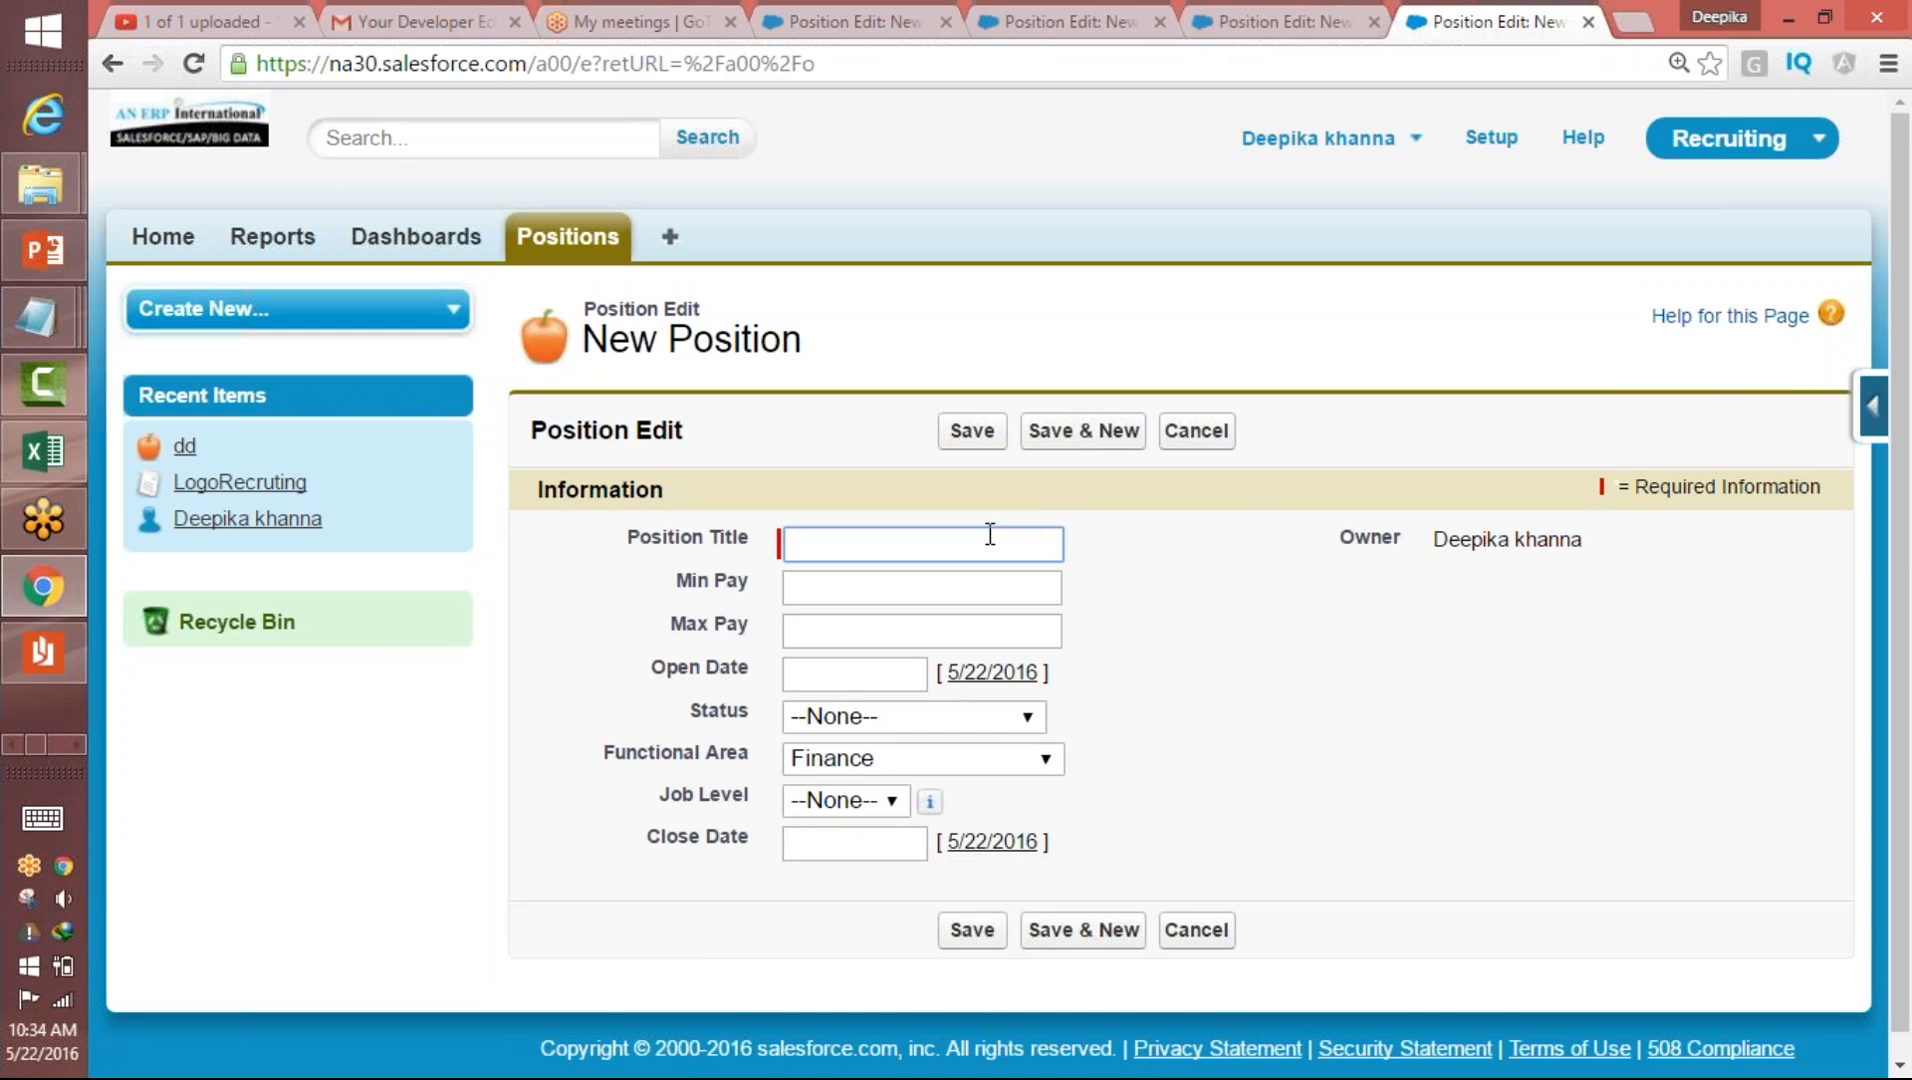
text(Sale)
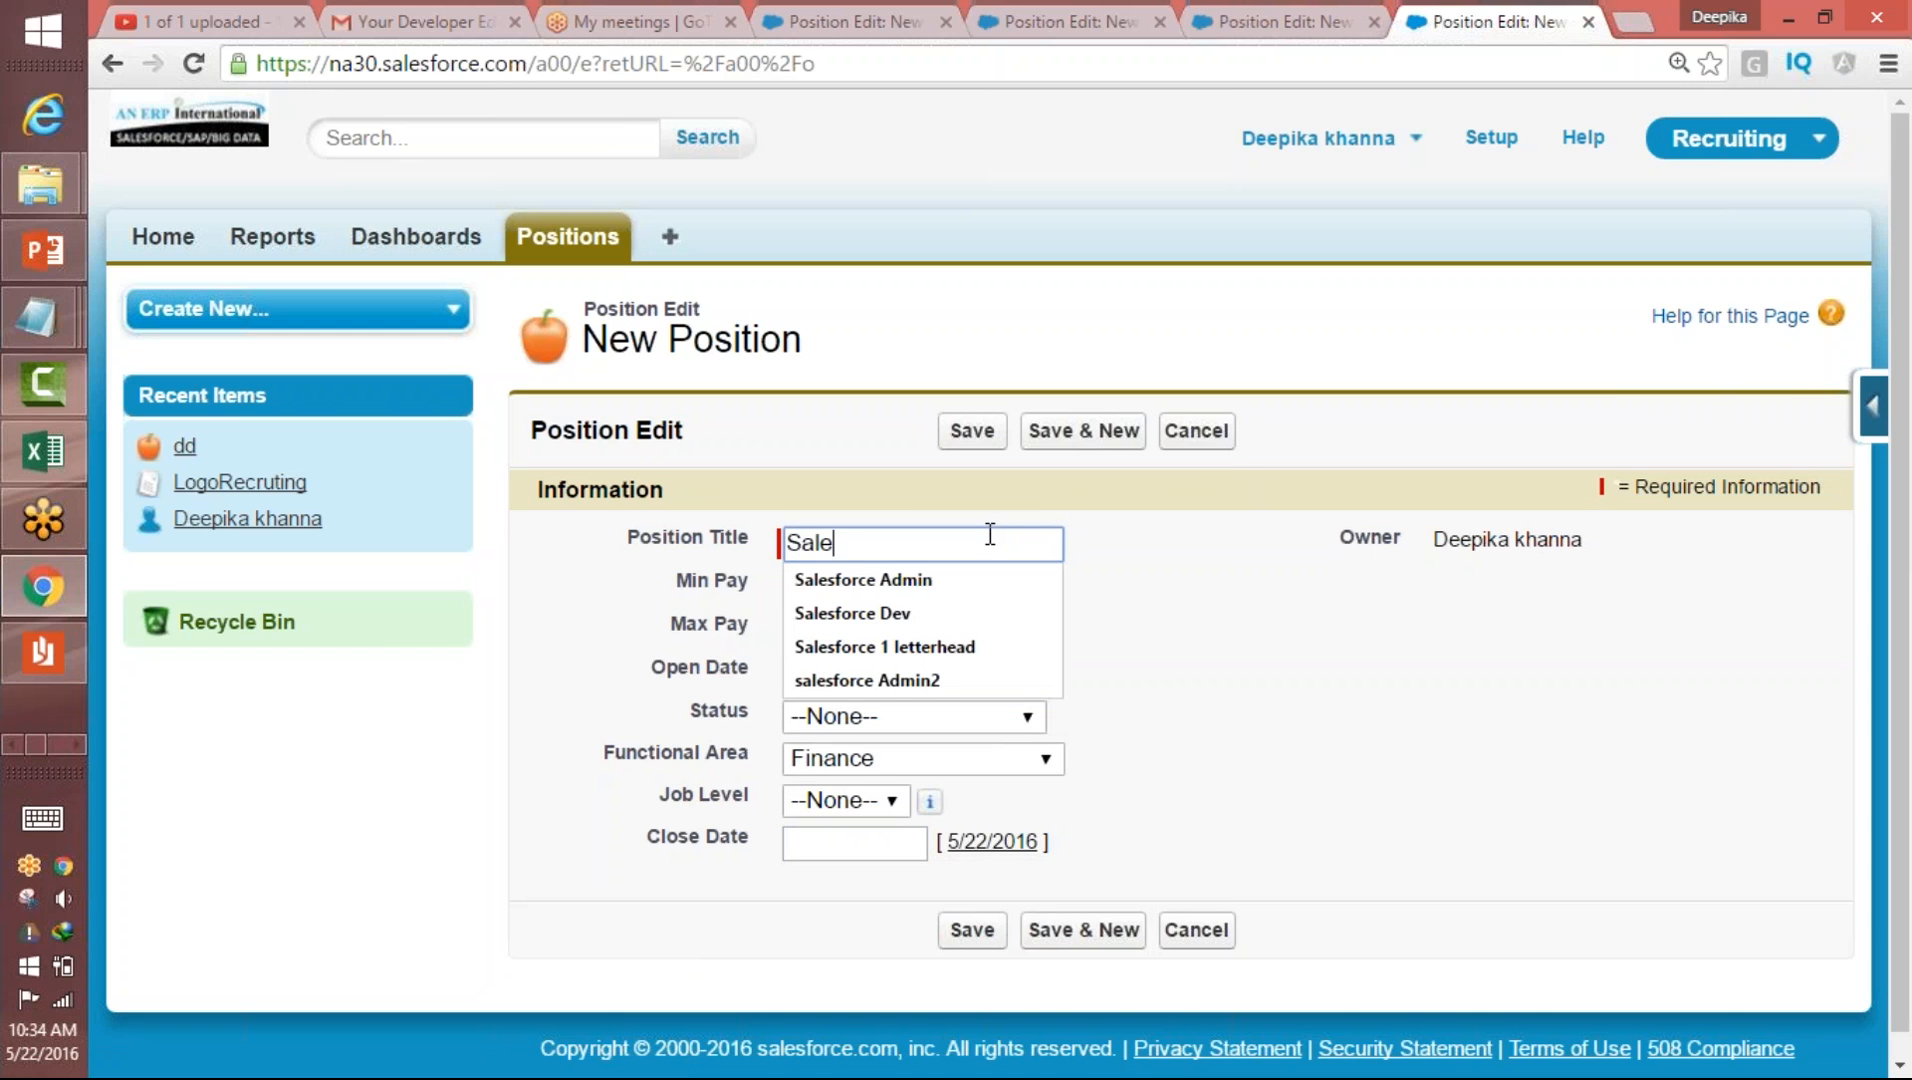
text(sforce Admin 1)
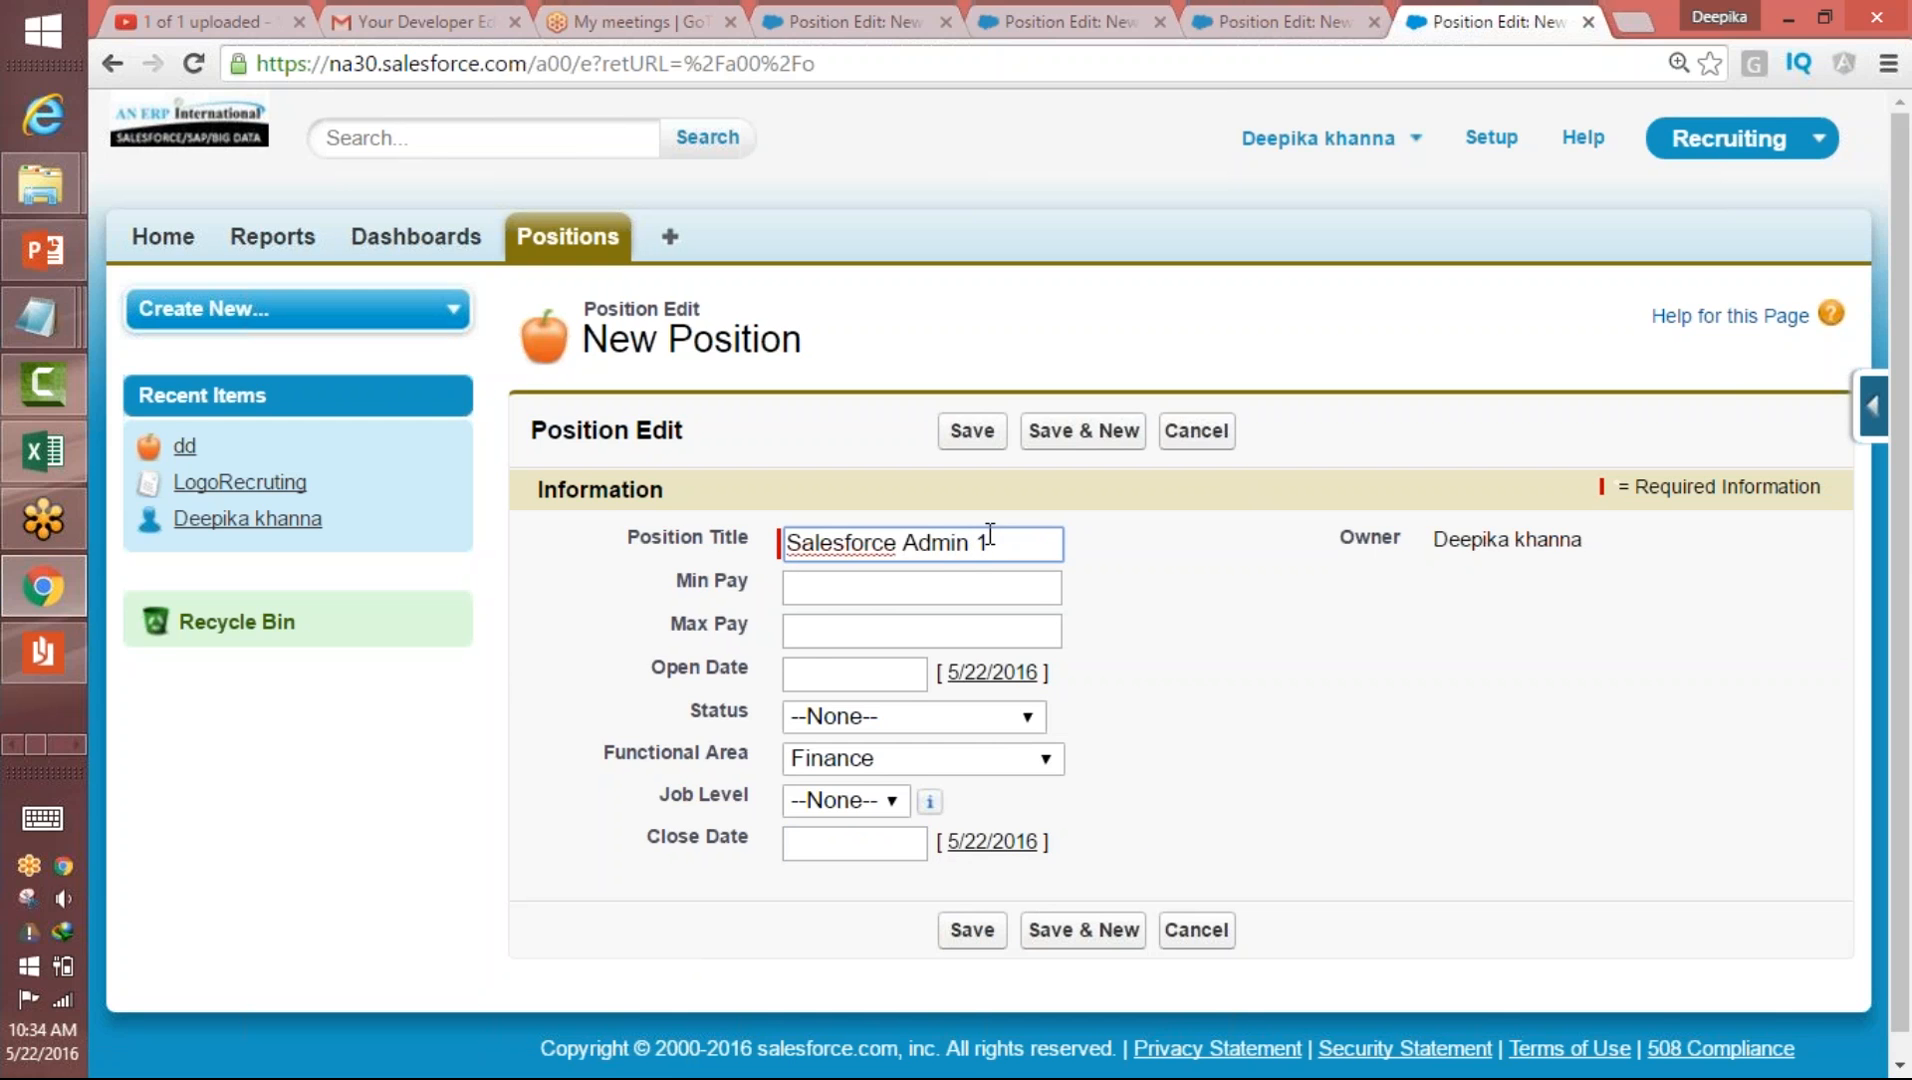
click(882, 594)
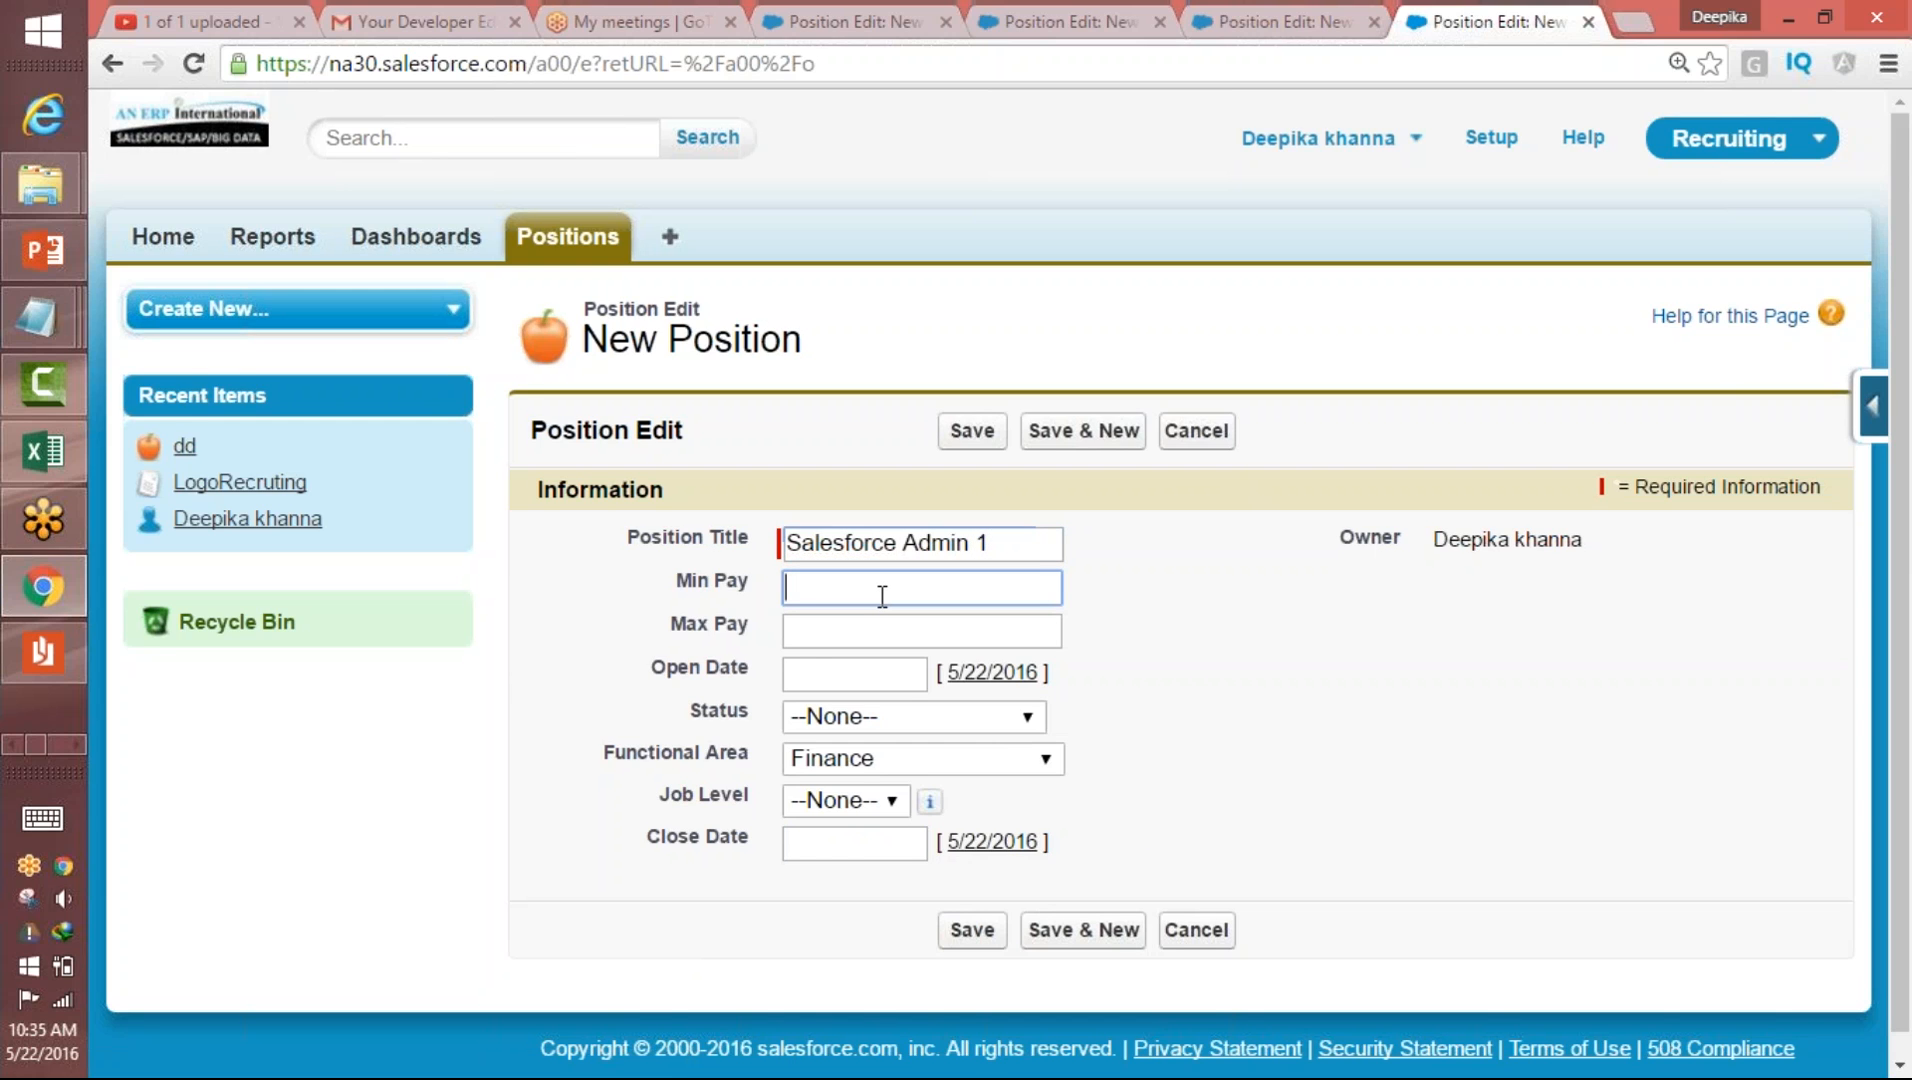
text(85000)
key(Tab)
text(125000)
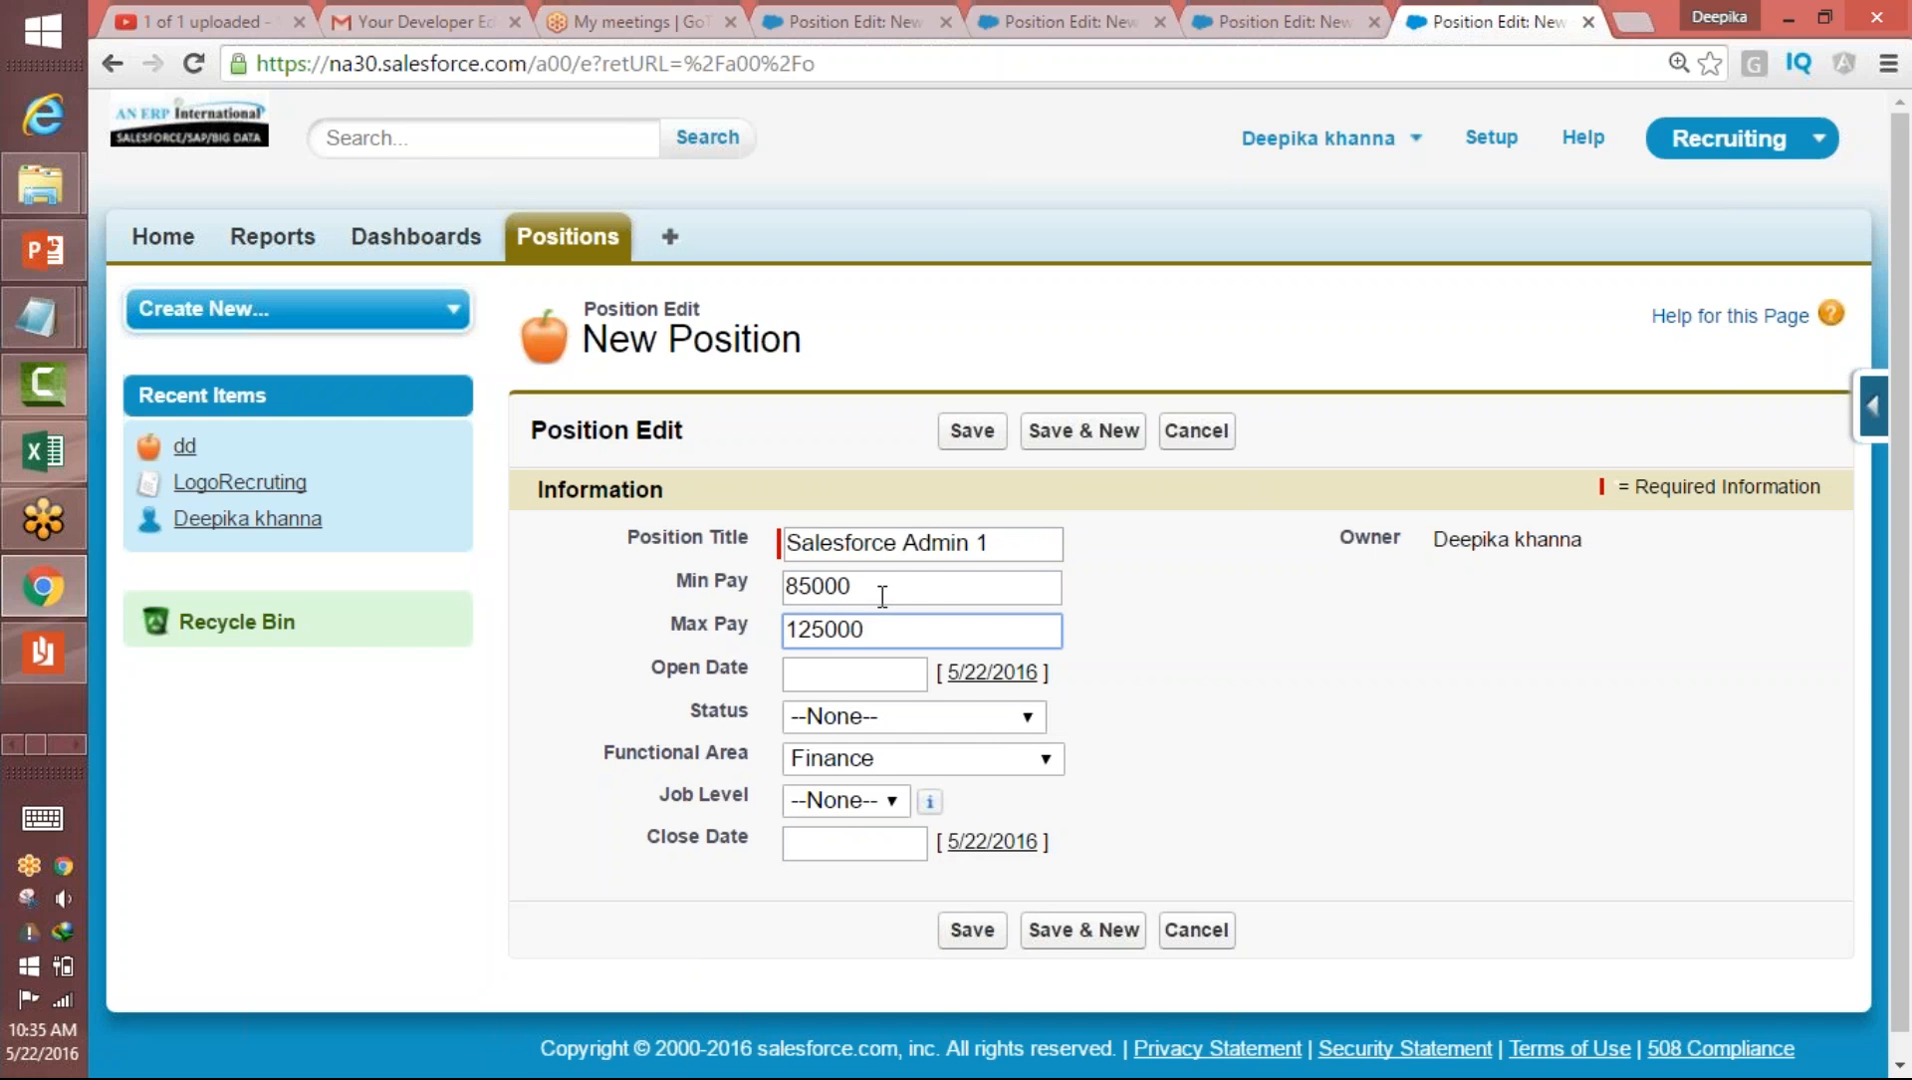
- Set Open Date 5/25/2016, Status New Position, Functional Area Finance and Job Level FN-100, and save the position
click(818, 672)
click(962, 870)
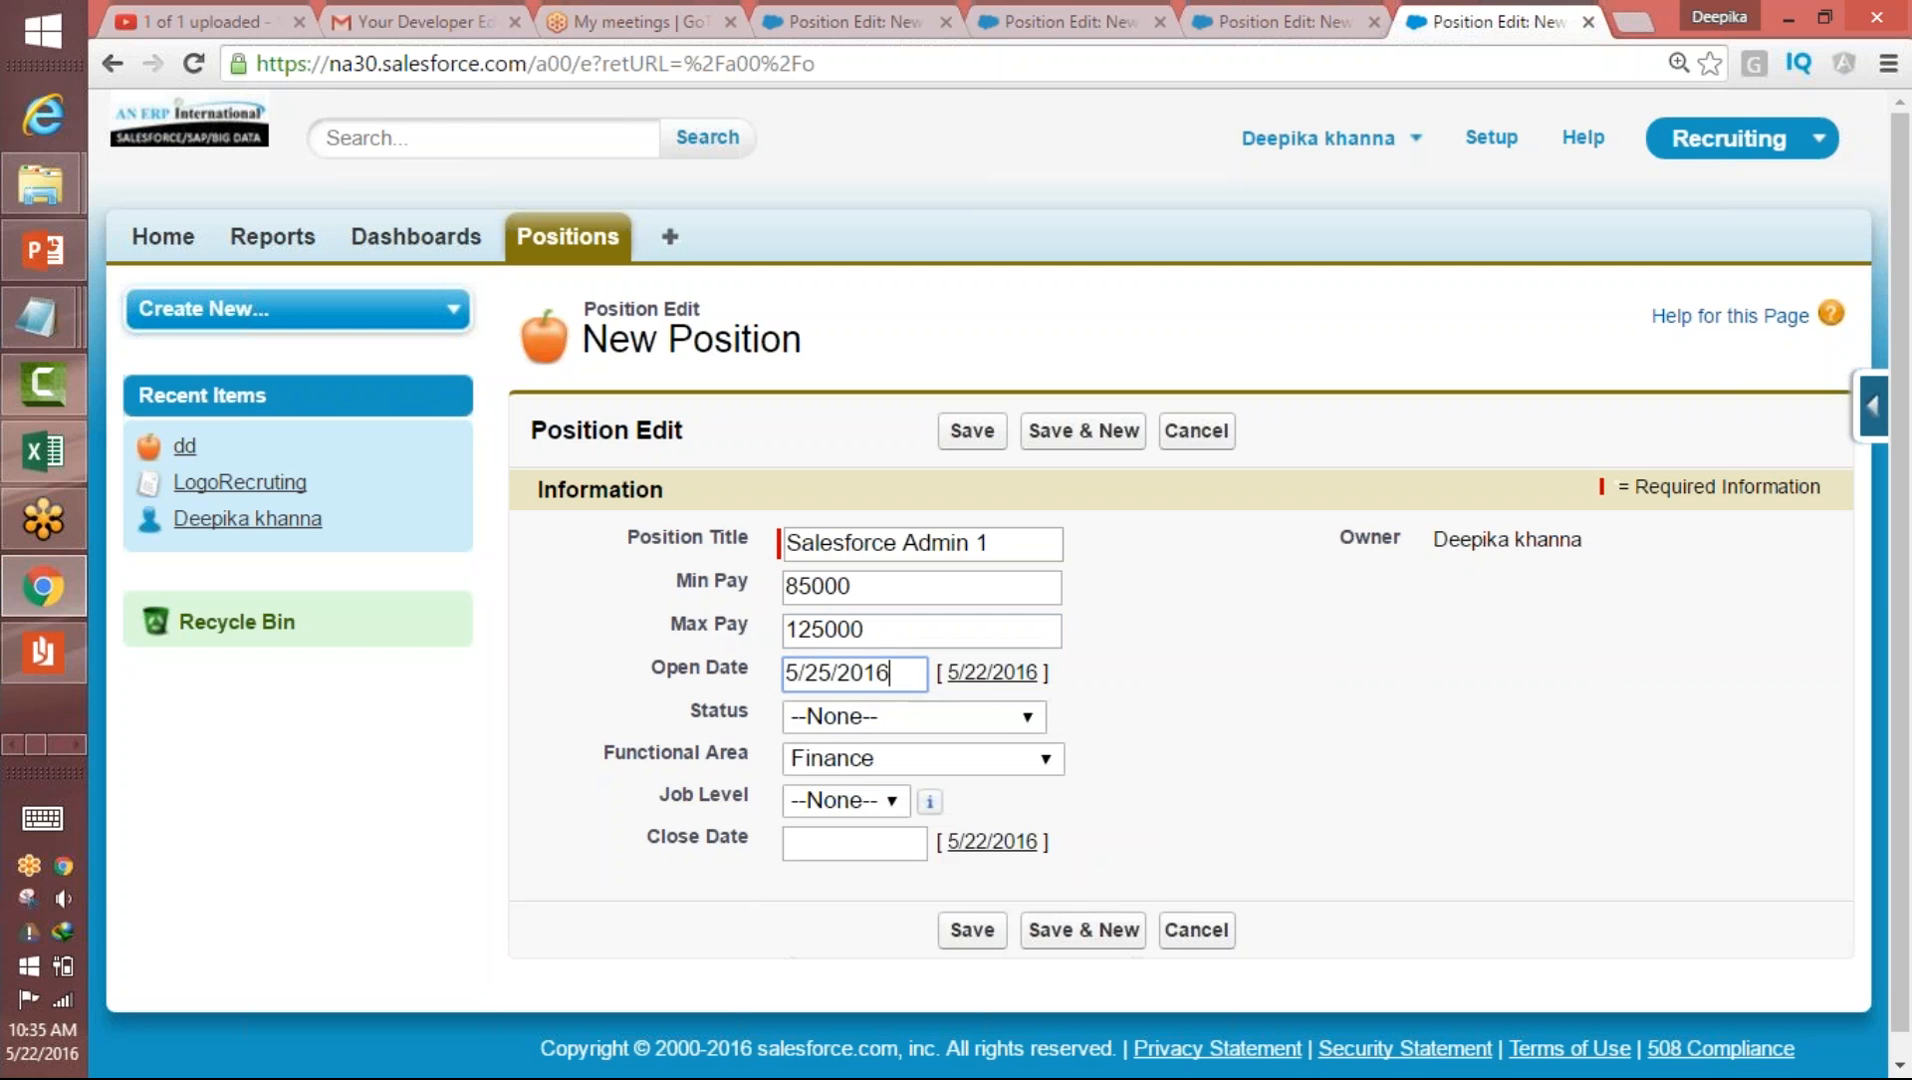
click(880, 718)
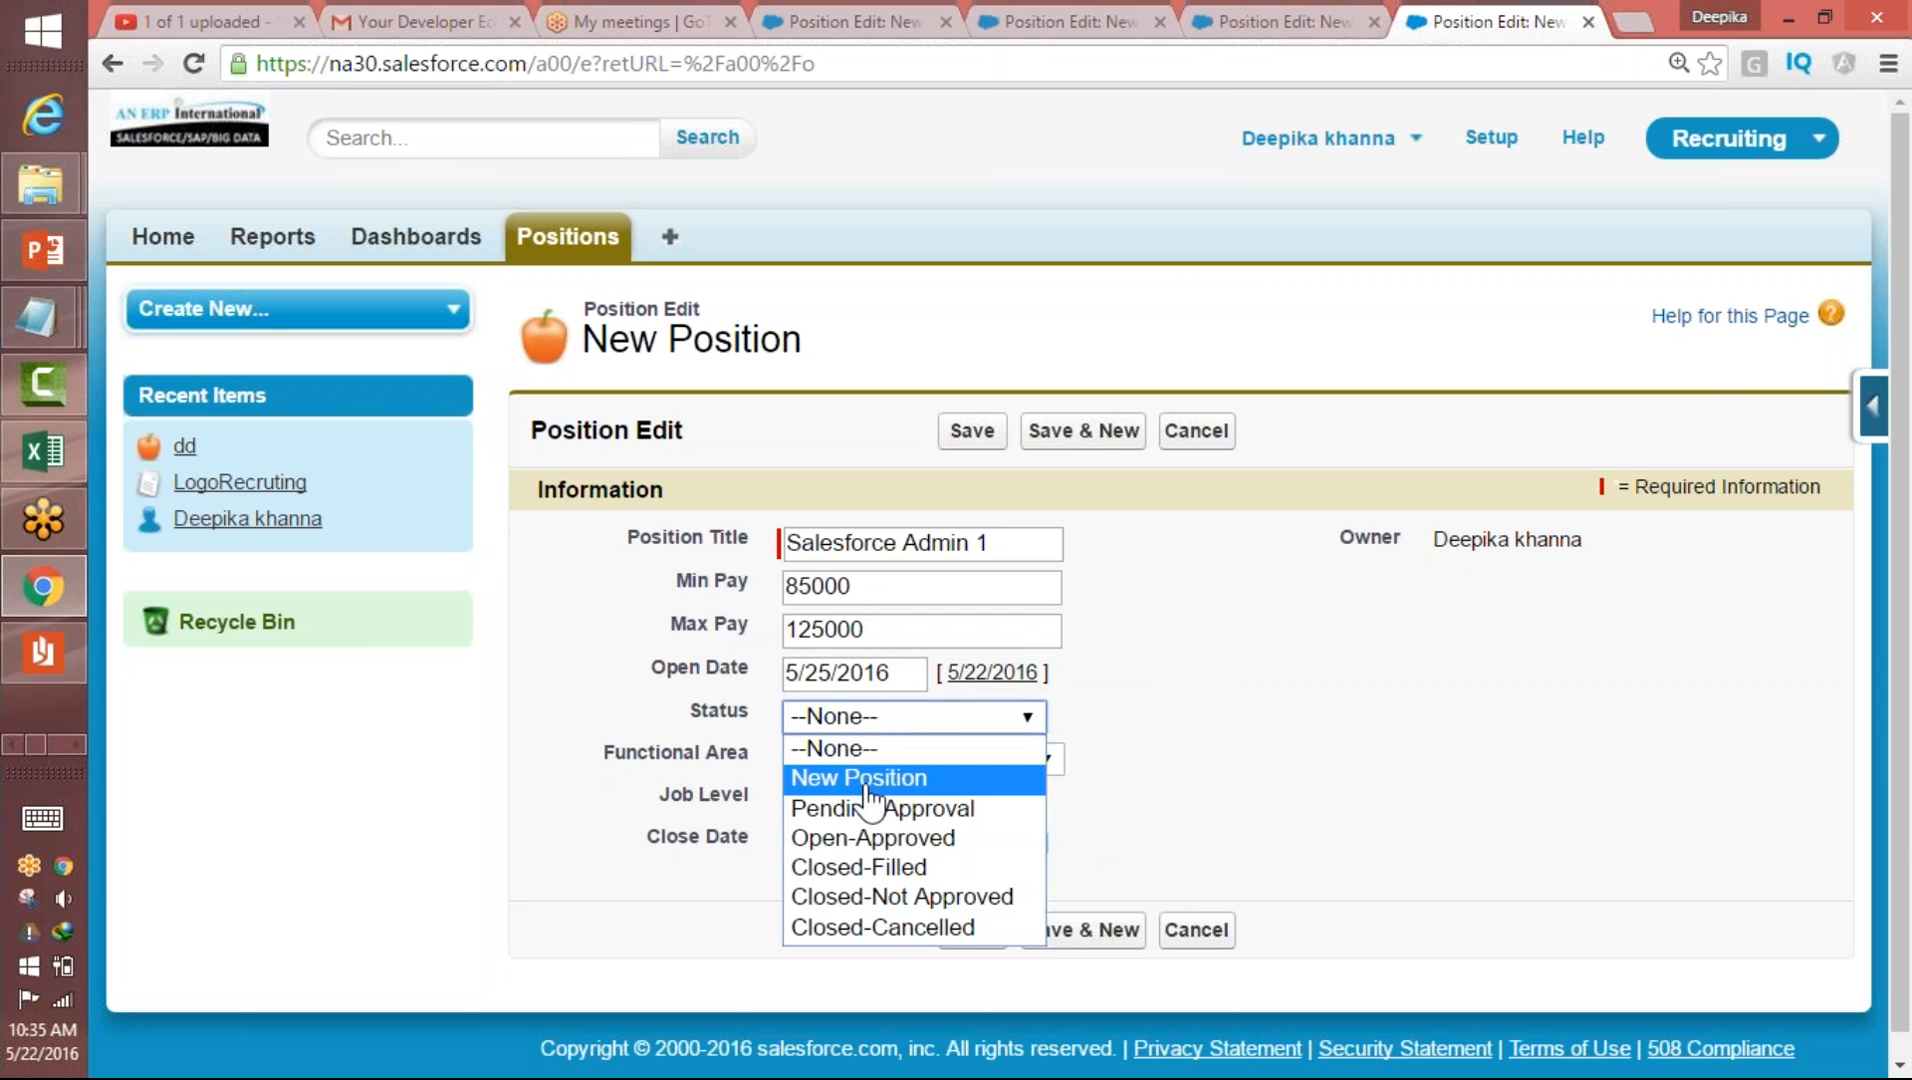
click(860, 778)
click(856, 760)
click(857, 768)
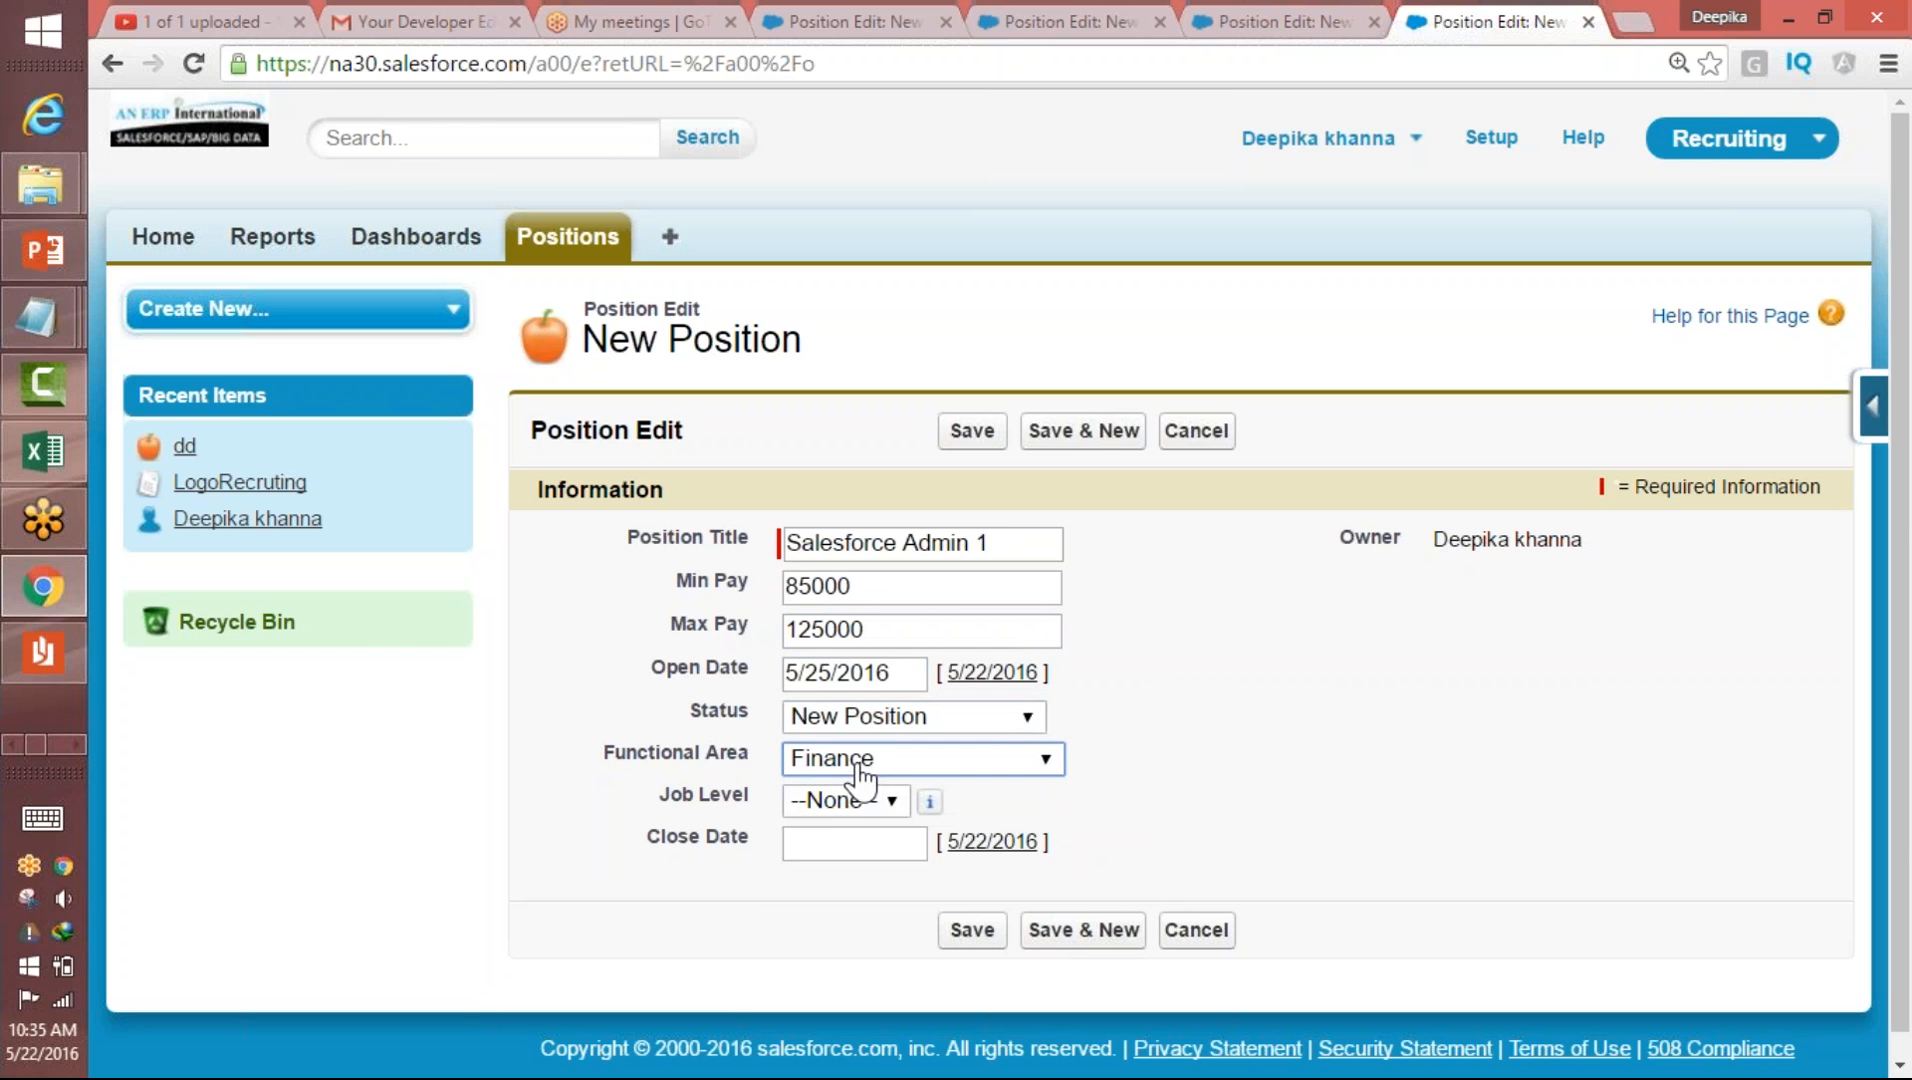
click(836, 805)
click(829, 860)
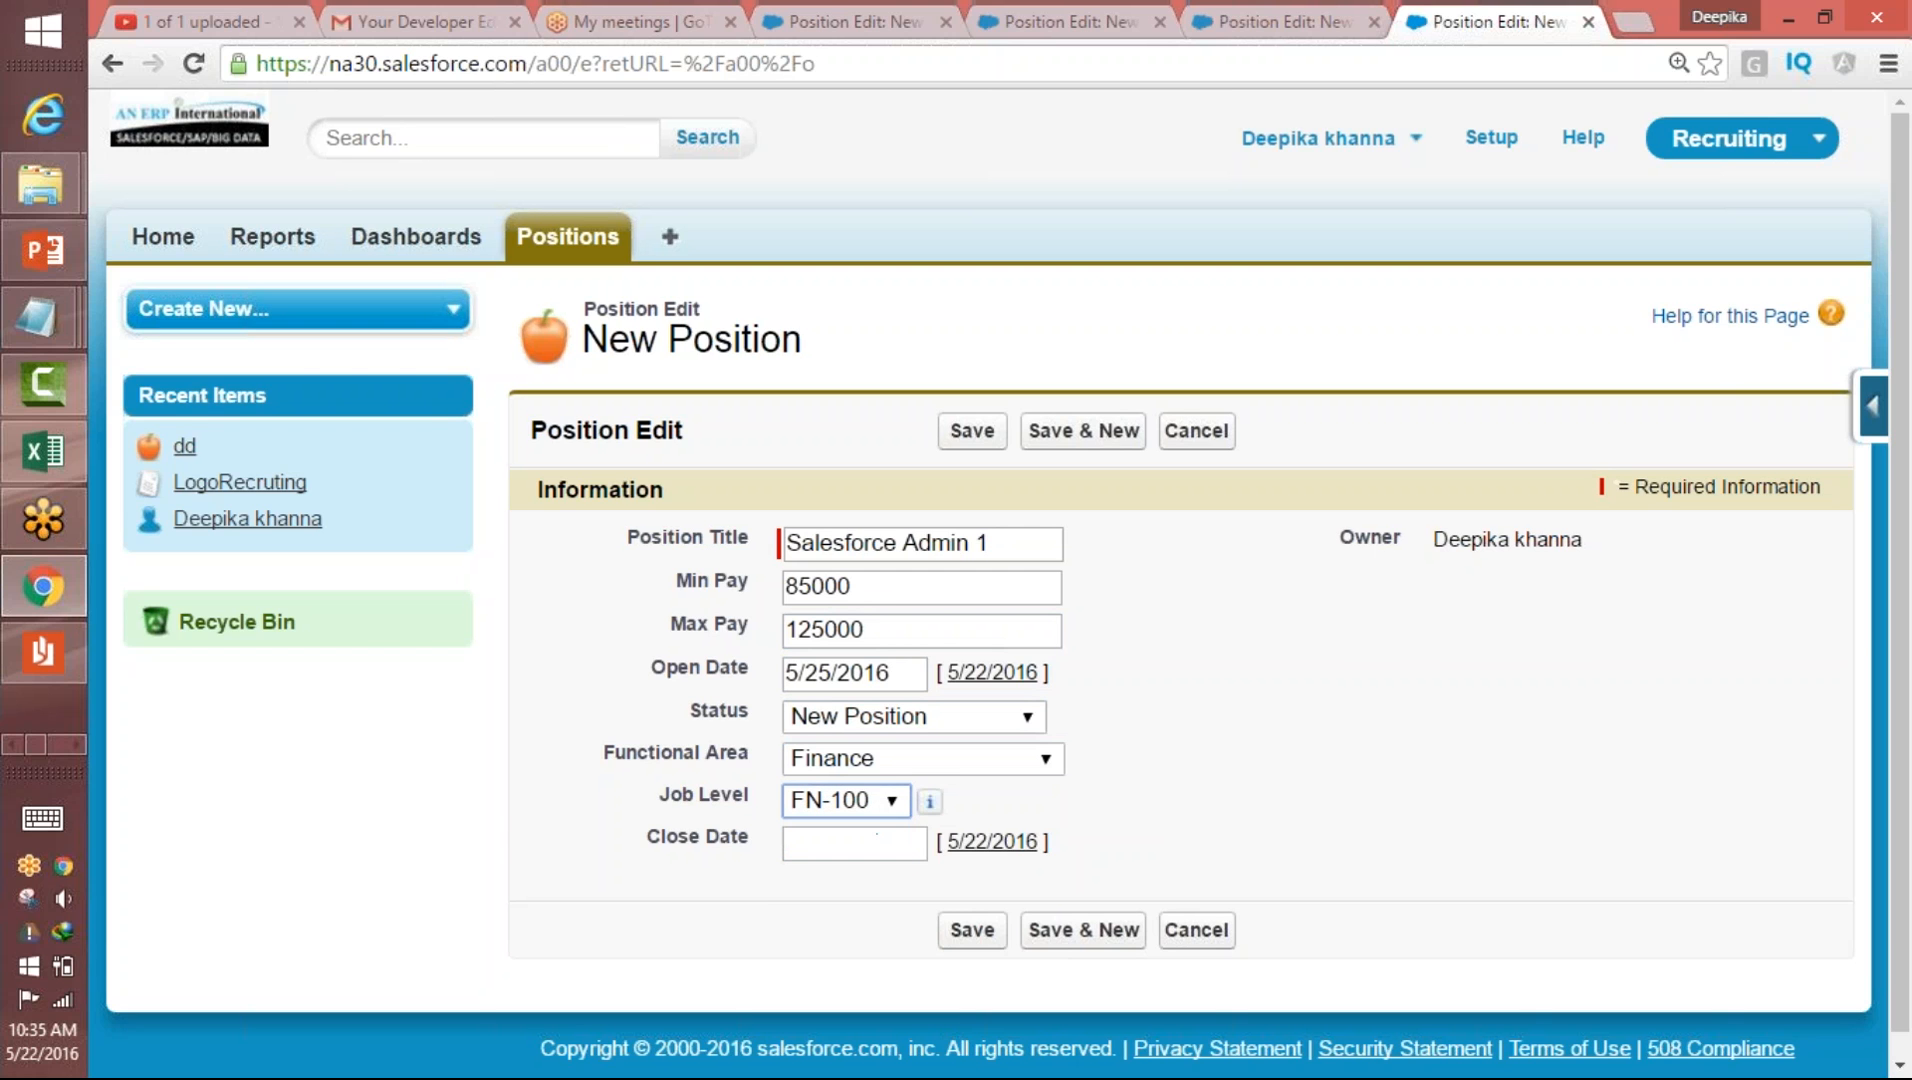
click(970, 930)
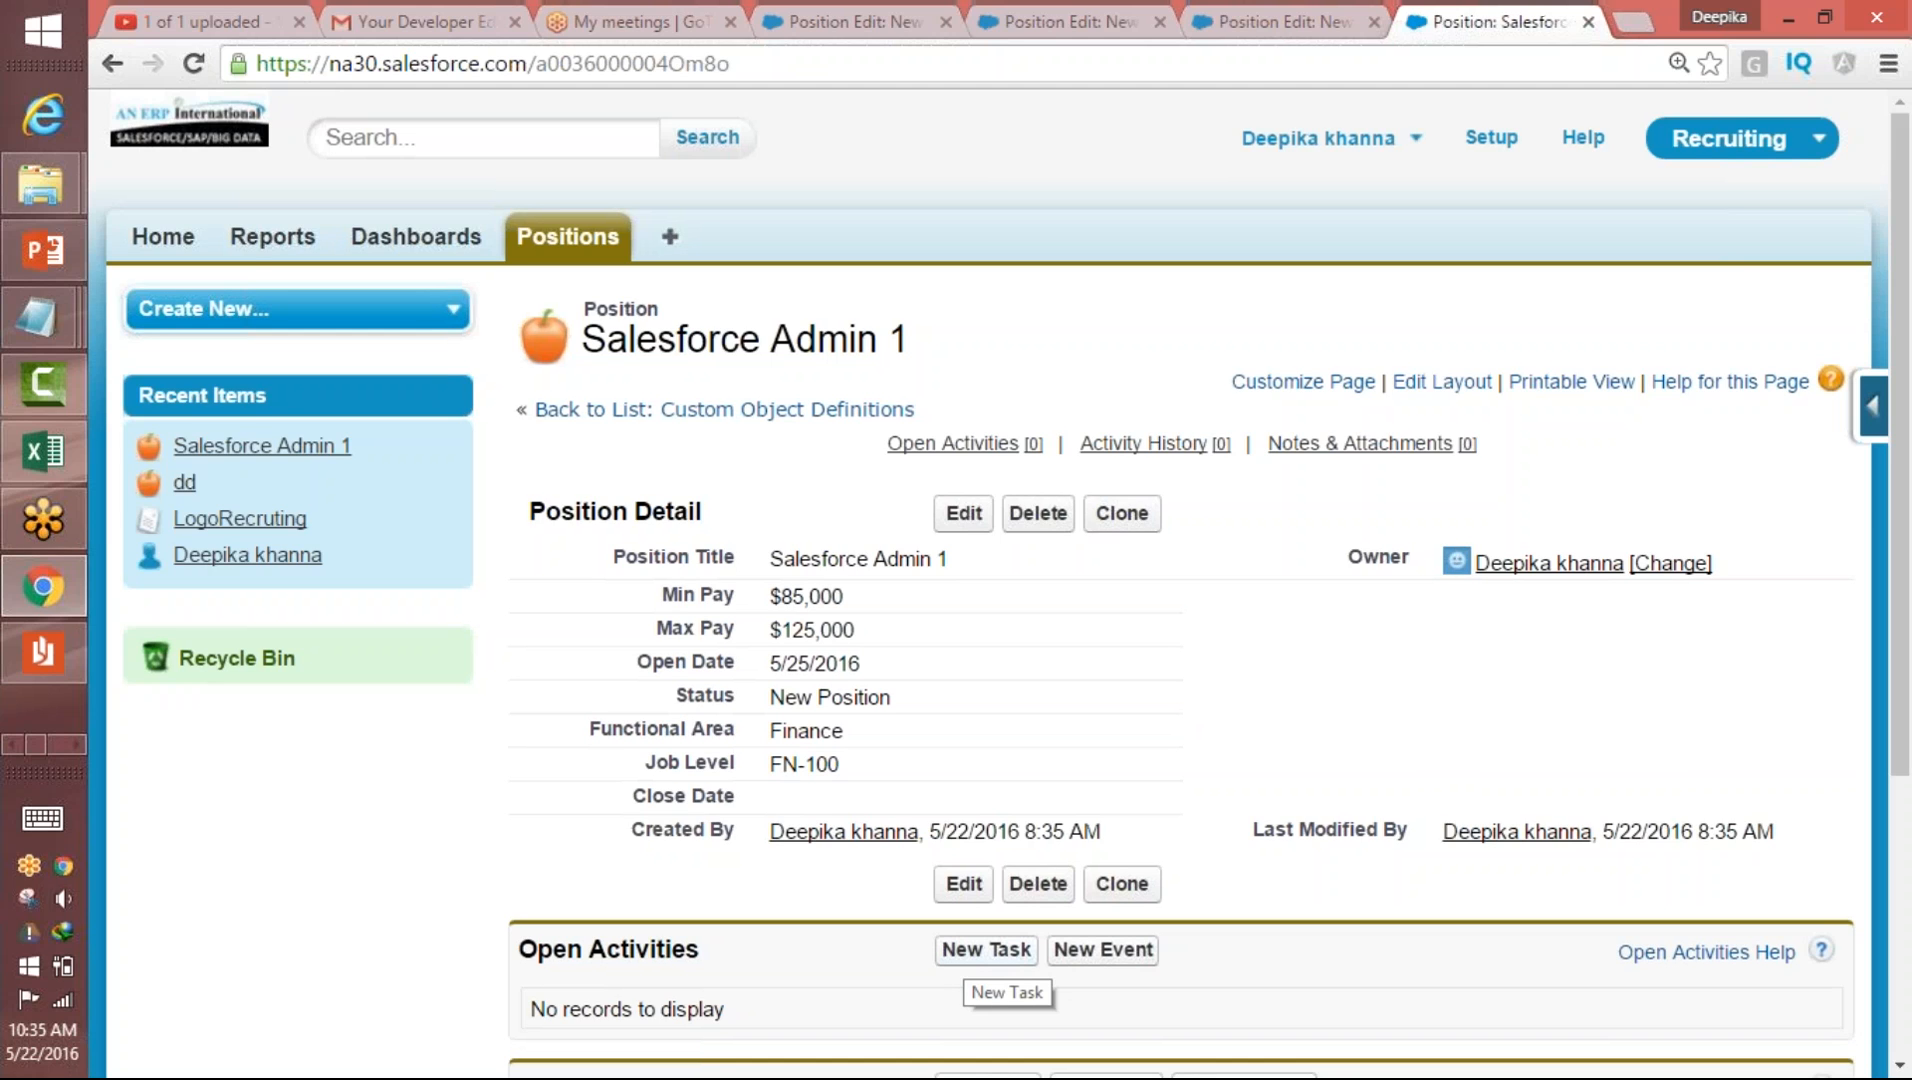
- Change the Open Date of the Salesforce Admin 1 position to 5/4/2016 and save it
click(1170, 665)
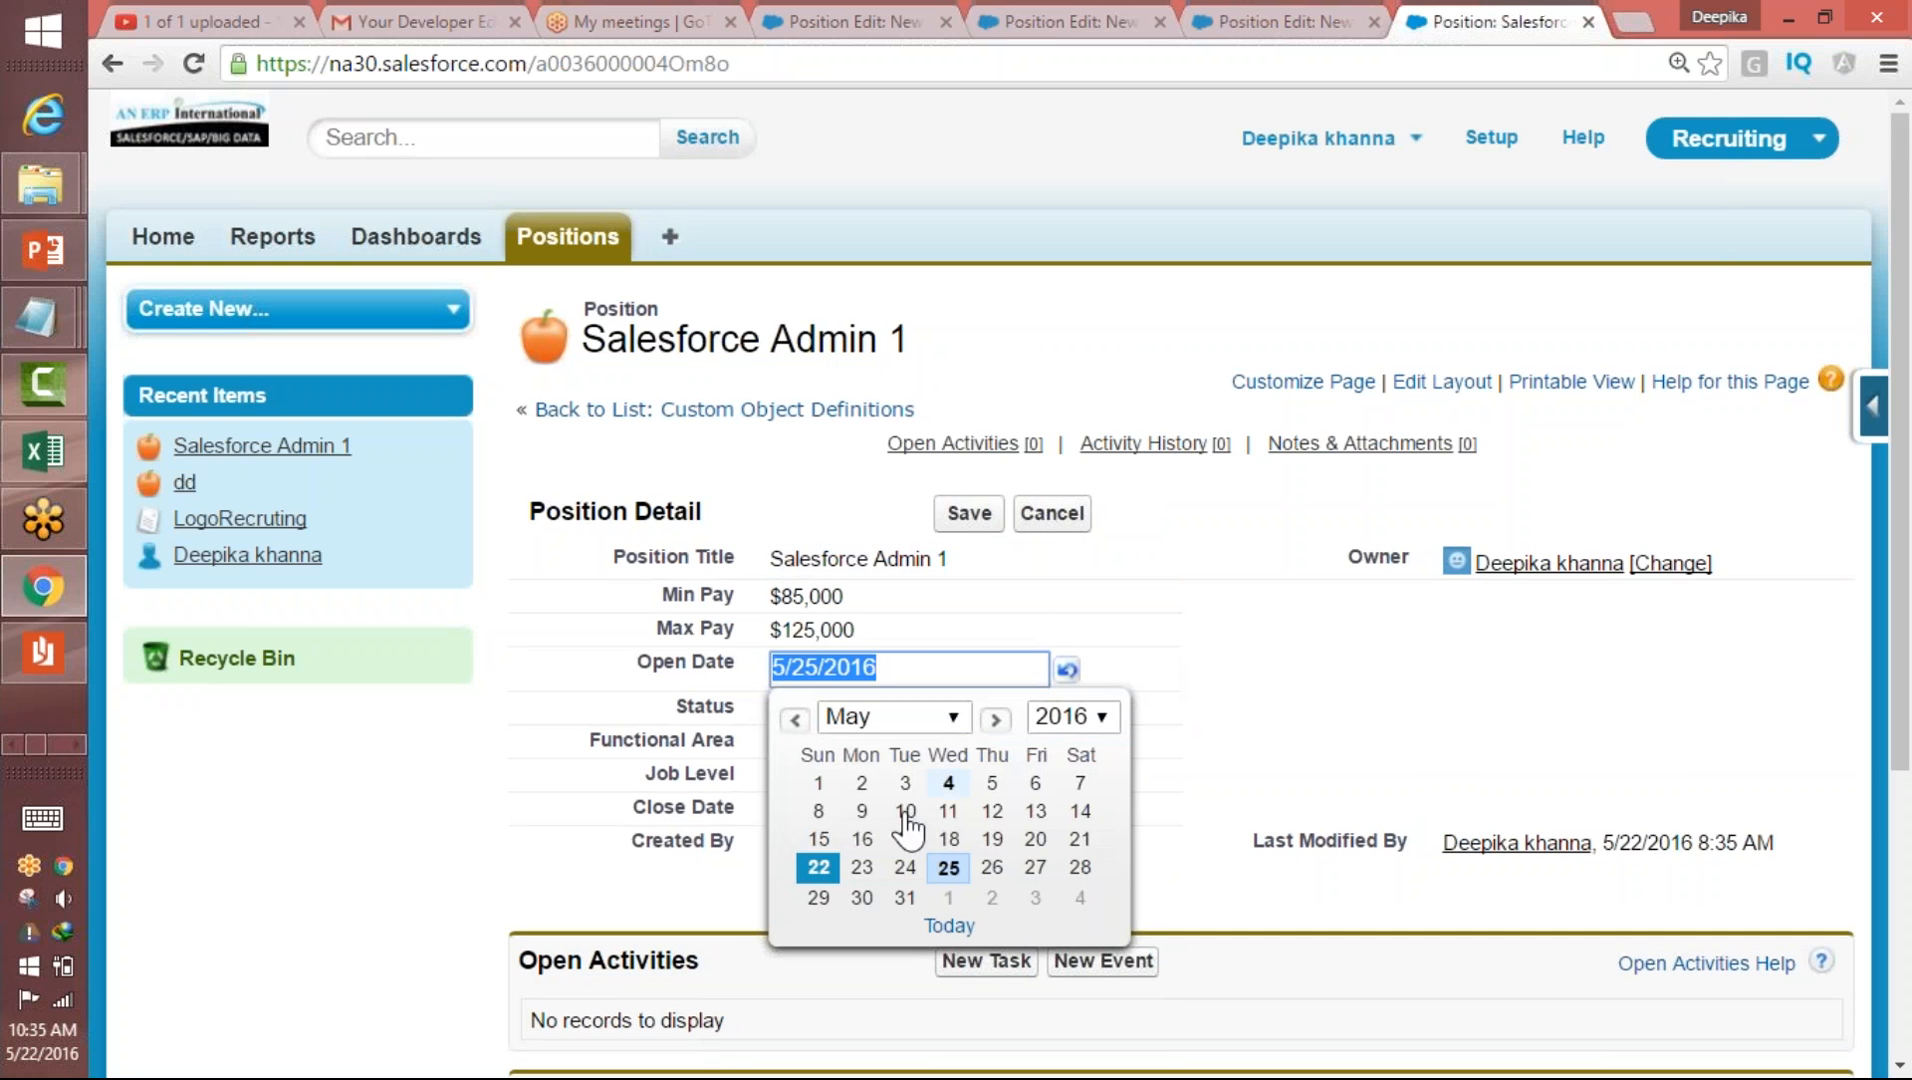
click(949, 784)
click(968, 513)
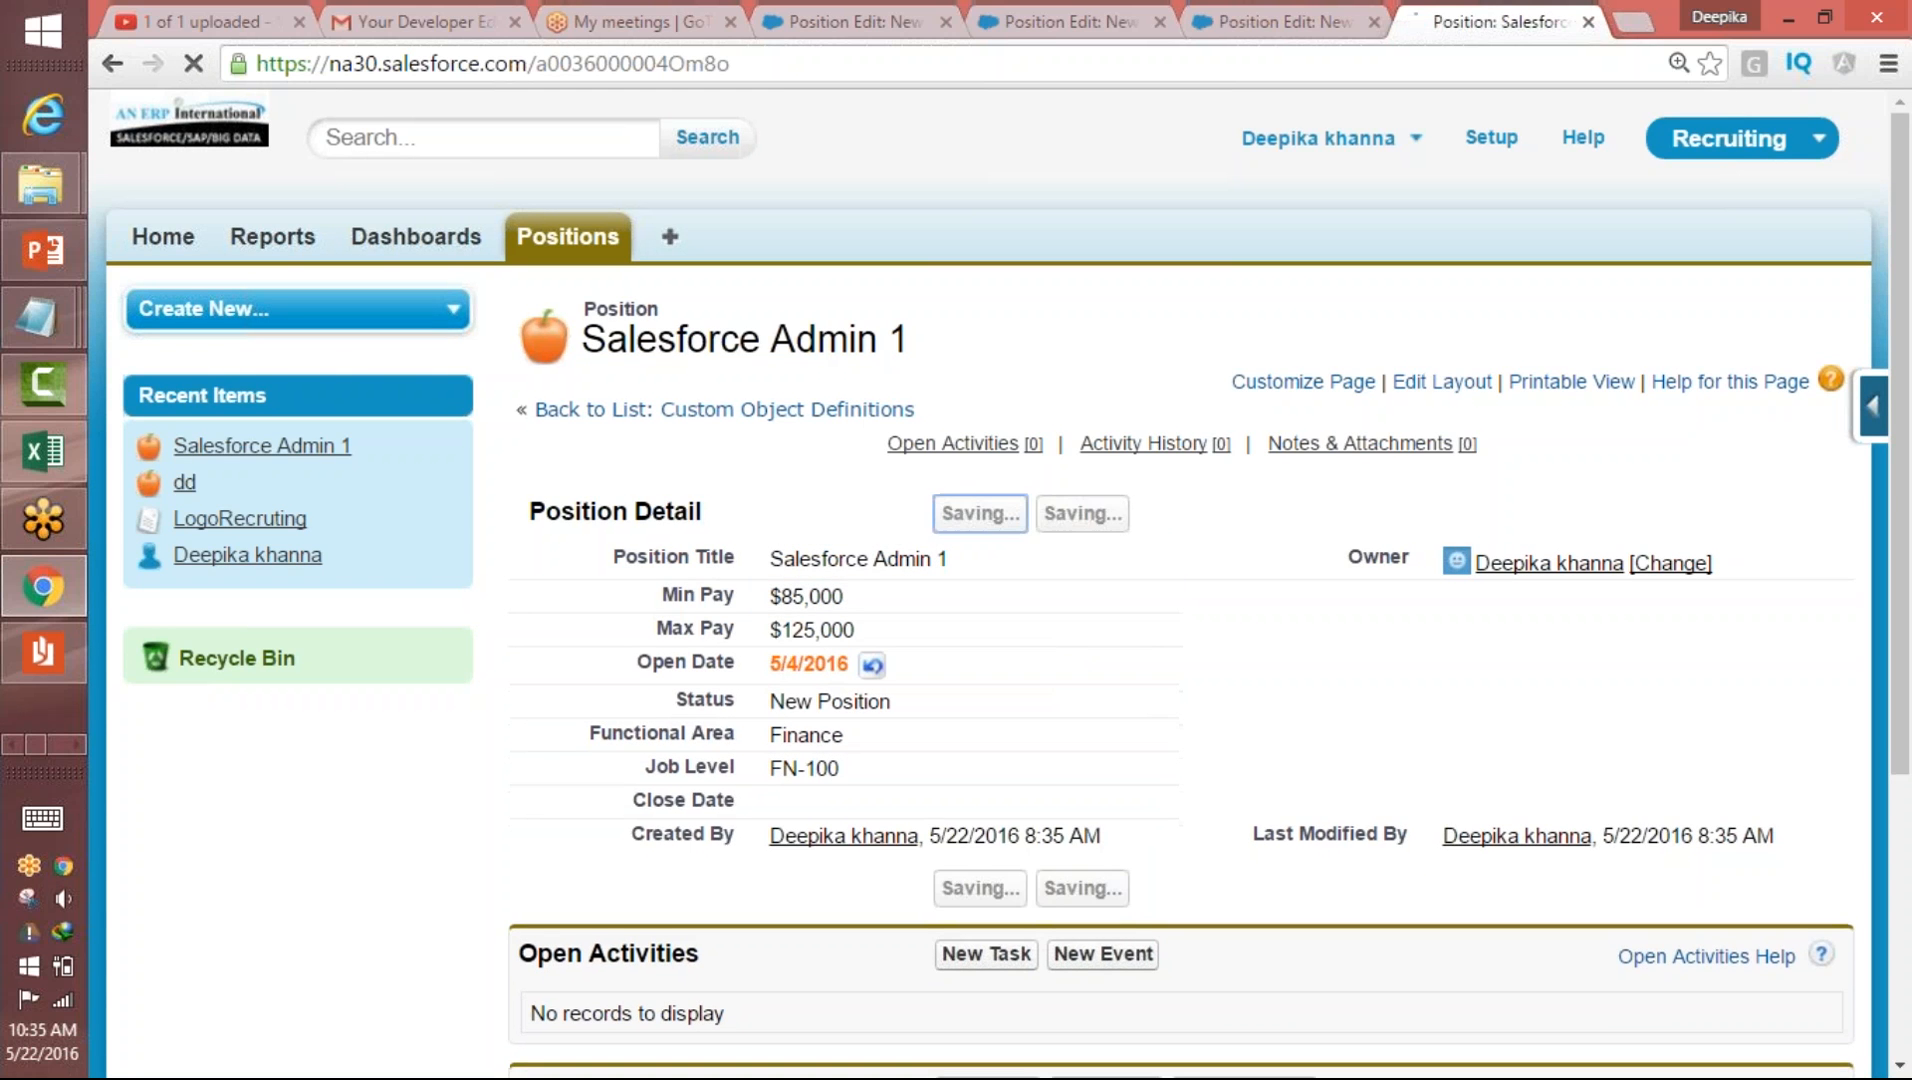
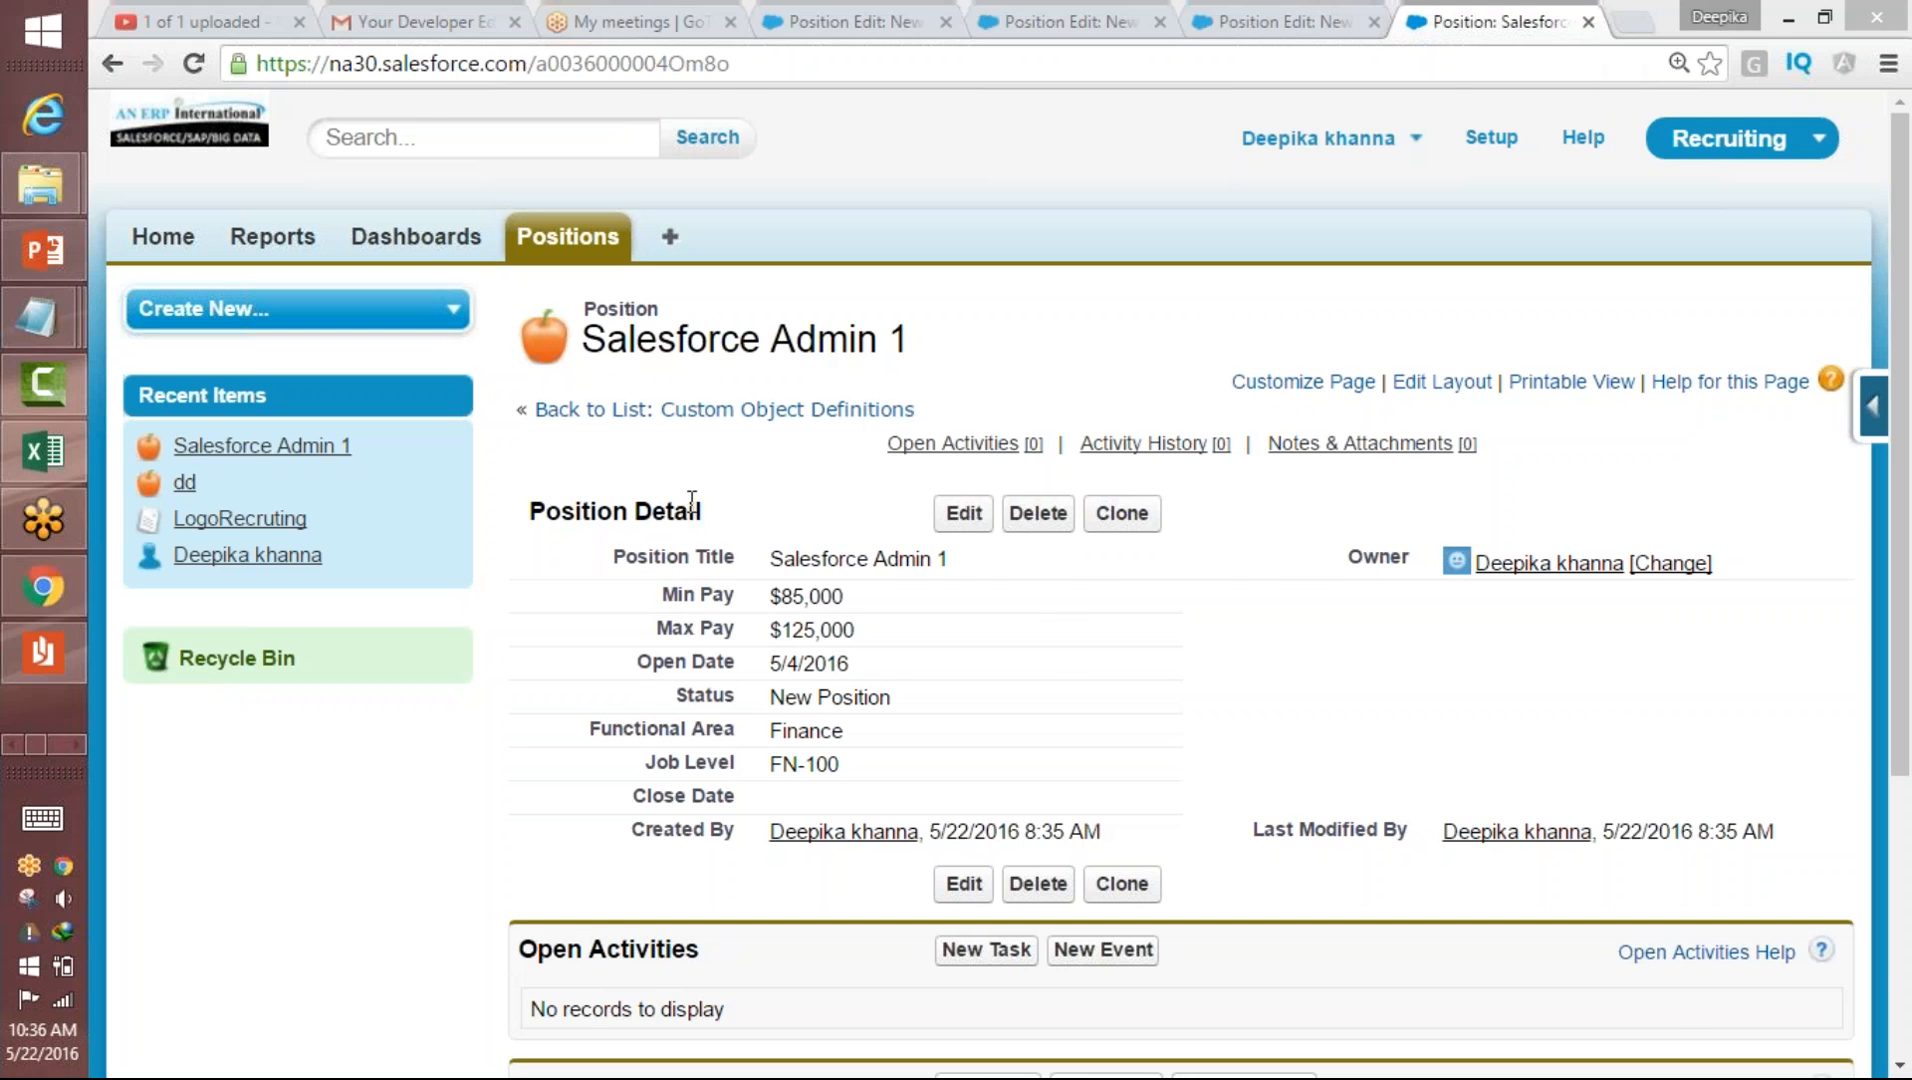
- Switch to Paint and handwrite "Today - open Date" beneath "Days opened"
click(76, 745)
click(64, 256)
mouse_move(781, 734)
mouse_down()
mouse_move(879, 711)
mouse_move(855, 820)
mouse_up()
mouse_move(885, 768)
mouse_down()
mouse_move(966, 815)
mouse_move(1151, 797)
mouse_up()
mouse_move(1200, 764)
mouse_down()
mouse_move(1205, 822)
mouse_move(1225, 800)
mouse_up()
drag(1243, 756, 1272, 804)
mouse_move(1312, 767)
mouse_down()
mouse_move(1295, 790)
mouse_move(1370, 805)
mouse_up()
drag(1430, 702, 1434, 775)
drag(1436, 697, 1432, 800)
drag(1525, 752, 1530, 790)
mouse_move(1555, 690)
mouse_down()
mouse_move(1545, 775)
mouse_move(1583, 715)
mouse_up()
drag(1612, 742, 1659, 797)
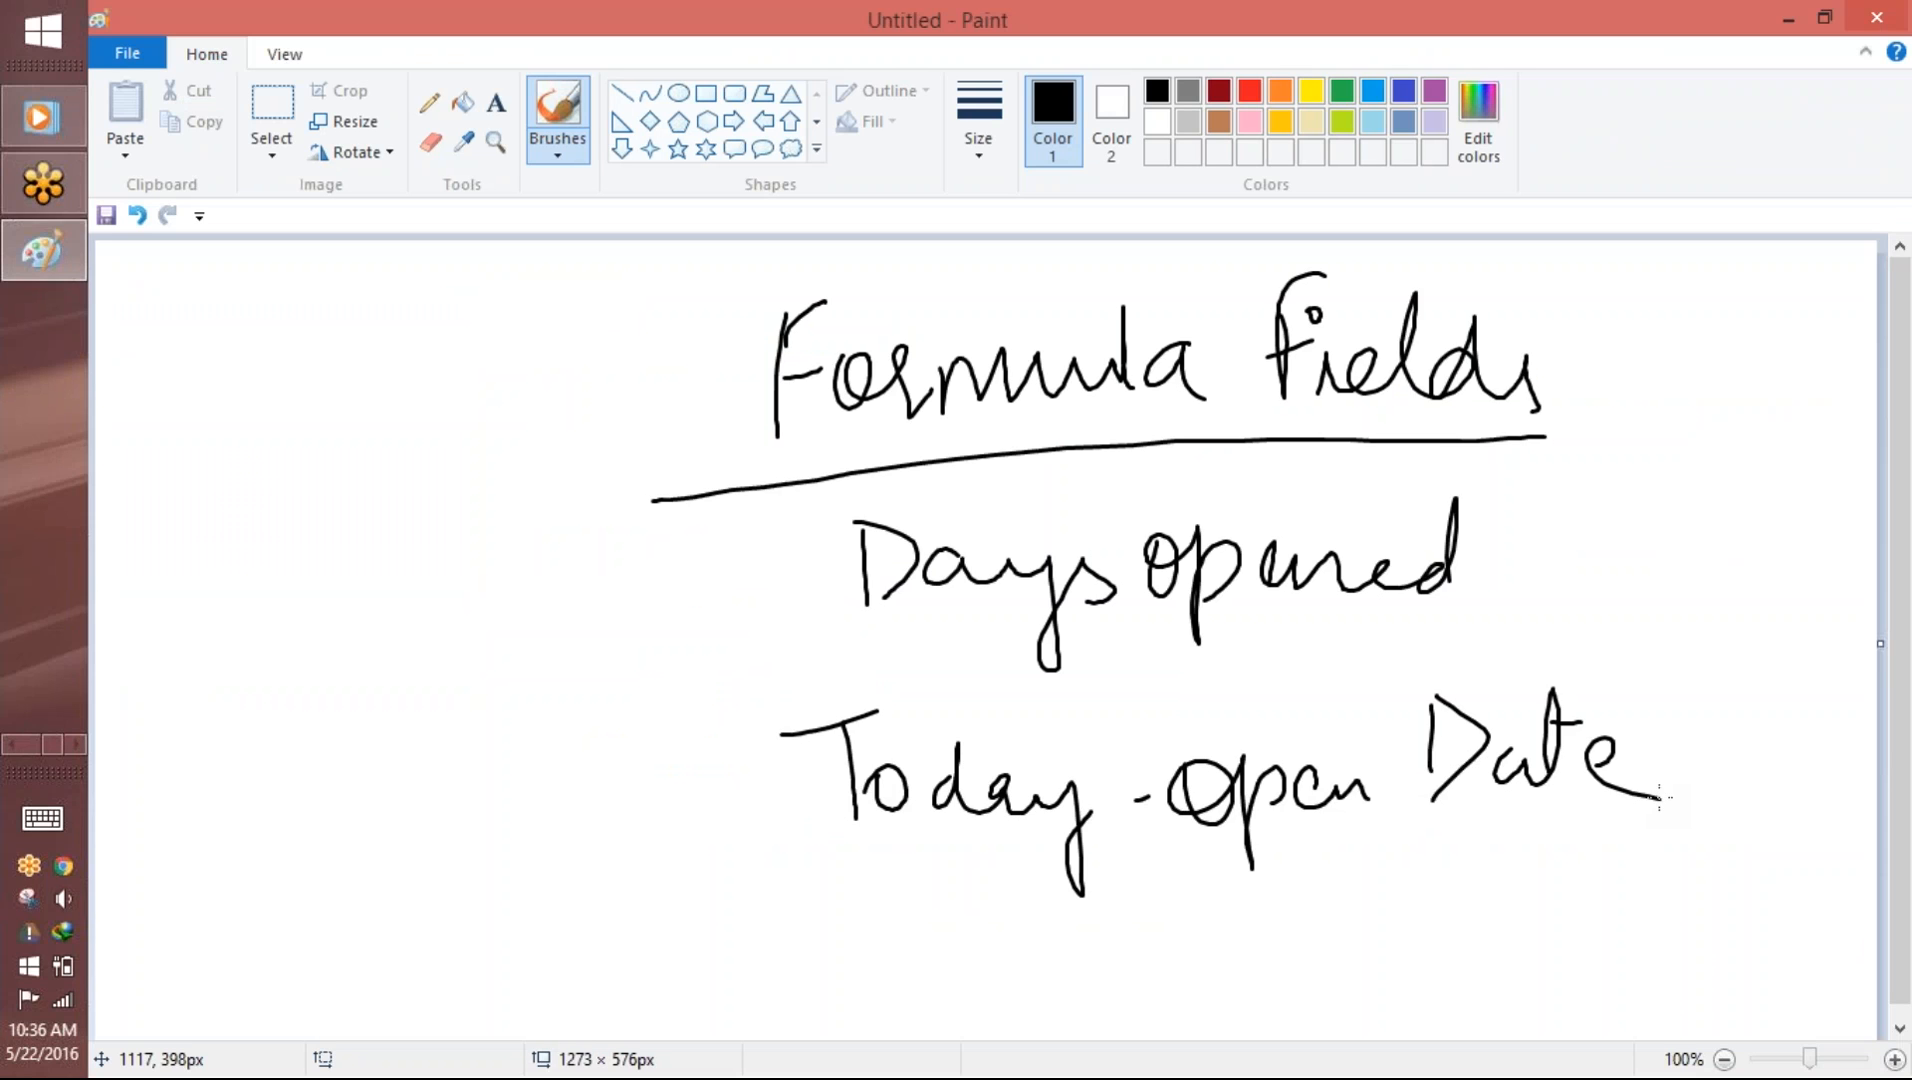
- Circle the handwritten word "Today" twice, and underline both "Today" and "open Date"
mouse_move(1050, 712)
mouse_down()
mouse_move(784, 798)
mouse_move(1105, 760)
mouse_move(996, 700)
mouse_up()
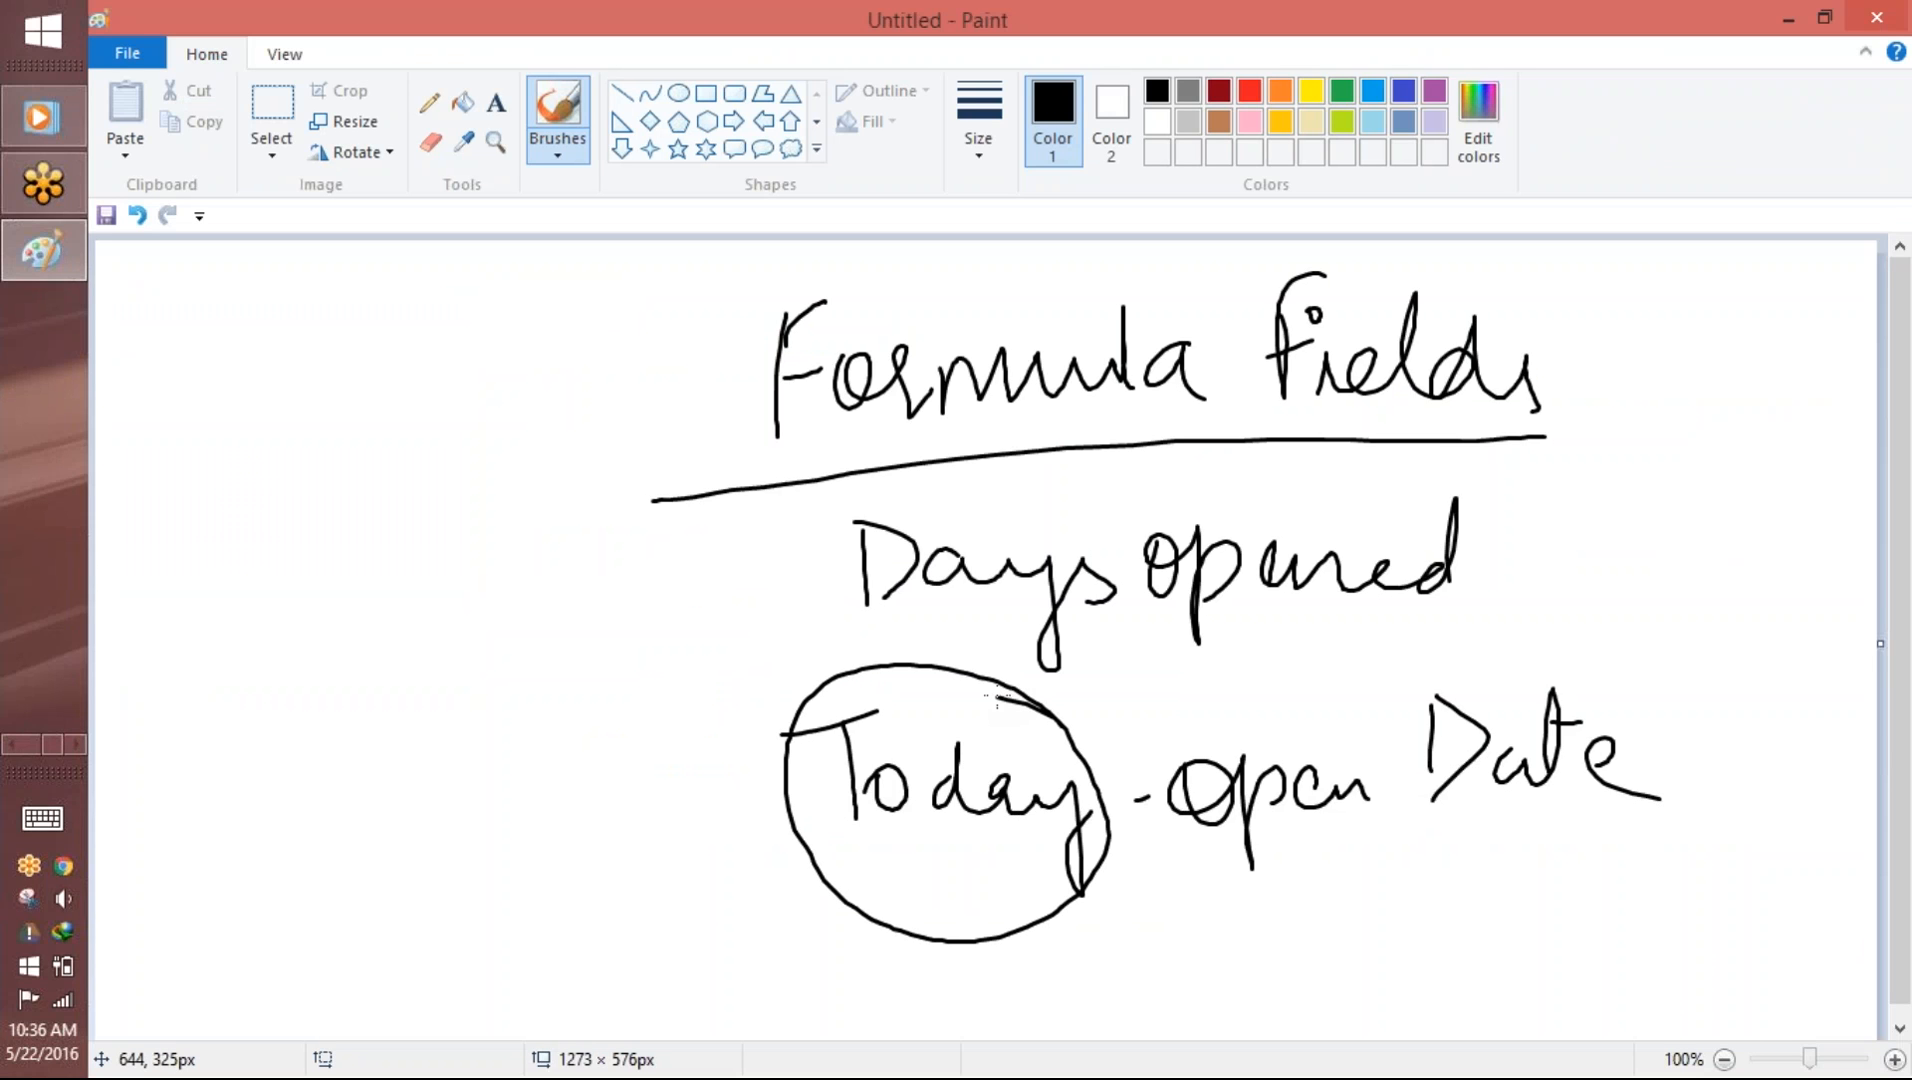
drag(838, 872, 1055, 852)
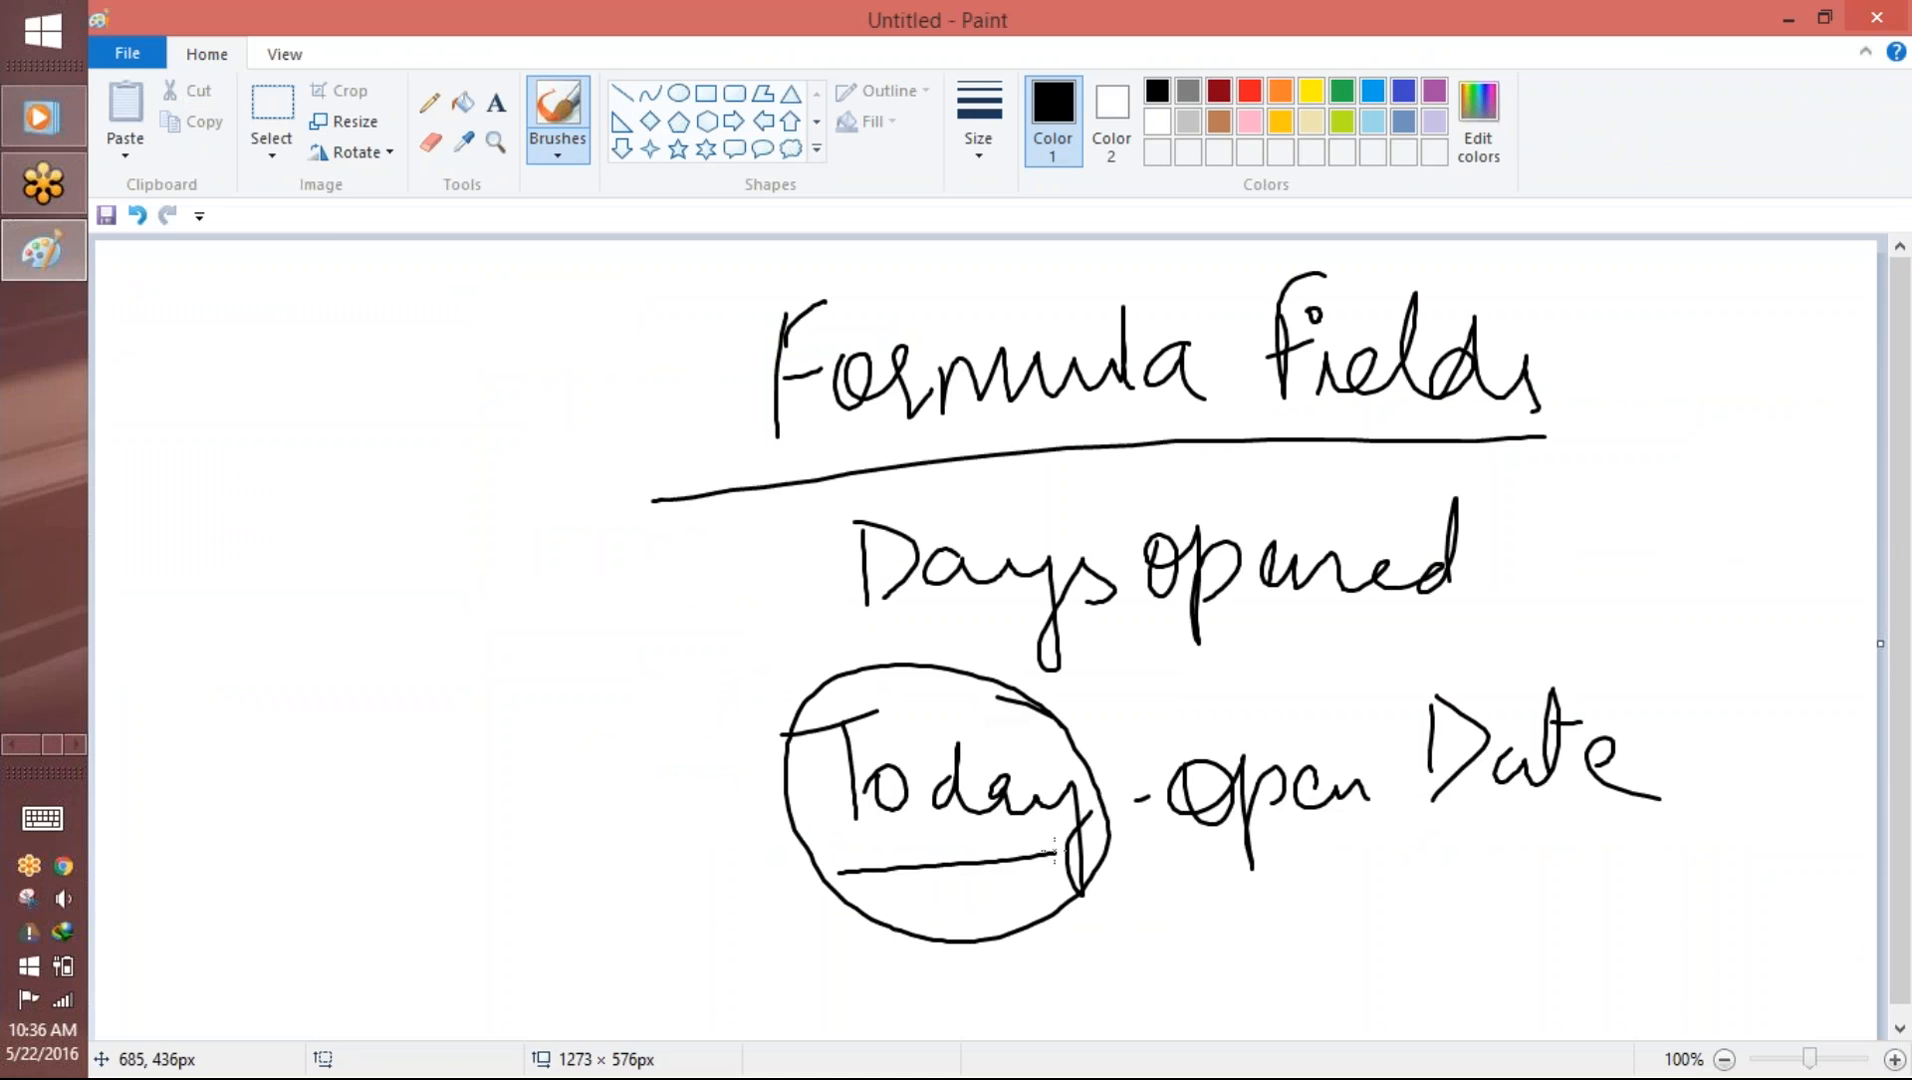
mouse_move(1020, 698)
mouse_down()
mouse_move(946, 684)
mouse_move(803, 901)
mouse_move(969, 705)
mouse_up()
drag(1664, 837, 1203, 850)
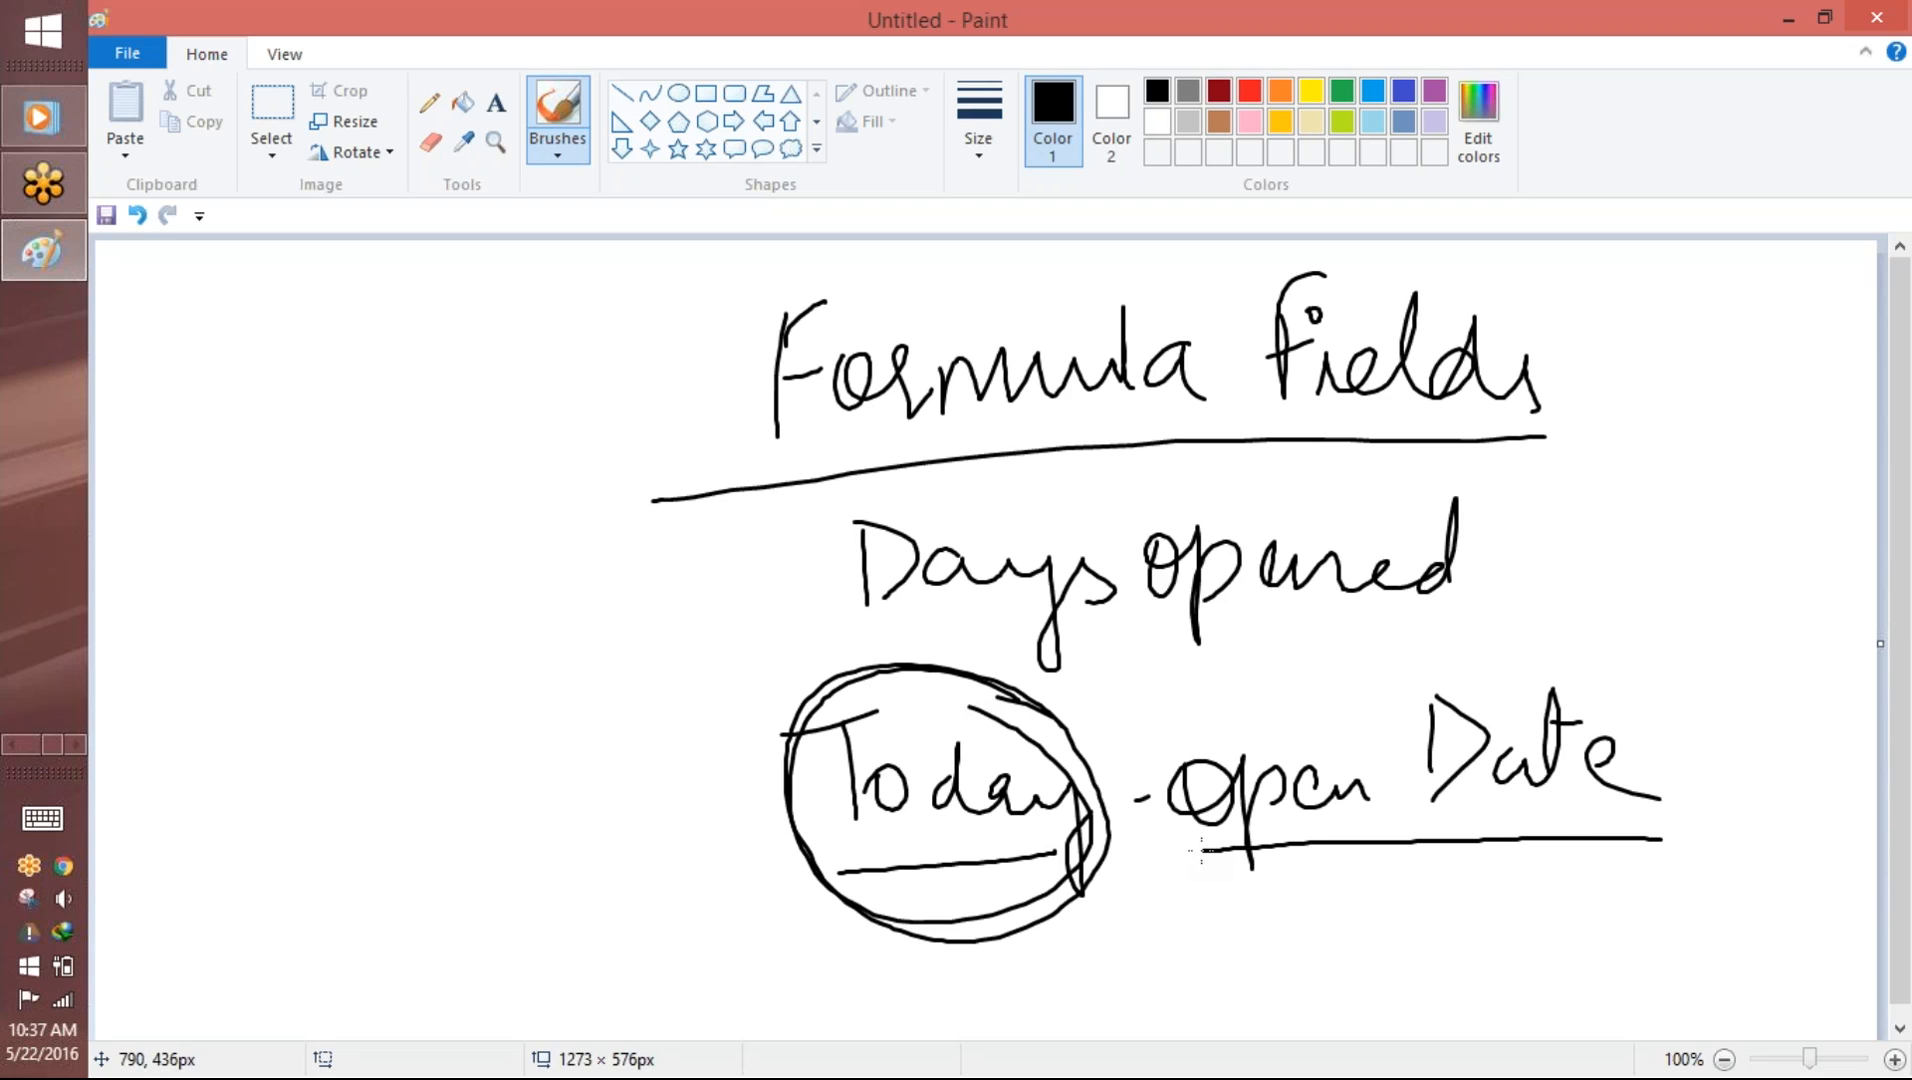
- Handwrite "Days open =" in front of the circled "Today", with a vertical line before it
drag(555, 814, 627, 797)
drag(564, 848, 624, 828)
drag(245, 797, 277, 881)
drag(252, 800, 280, 878)
mouse_move(342, 804)
mouse_down()
mouse_move(322, 838)
mouse_move(425, 872)
mouse_move(424, 815)
mouse_up()
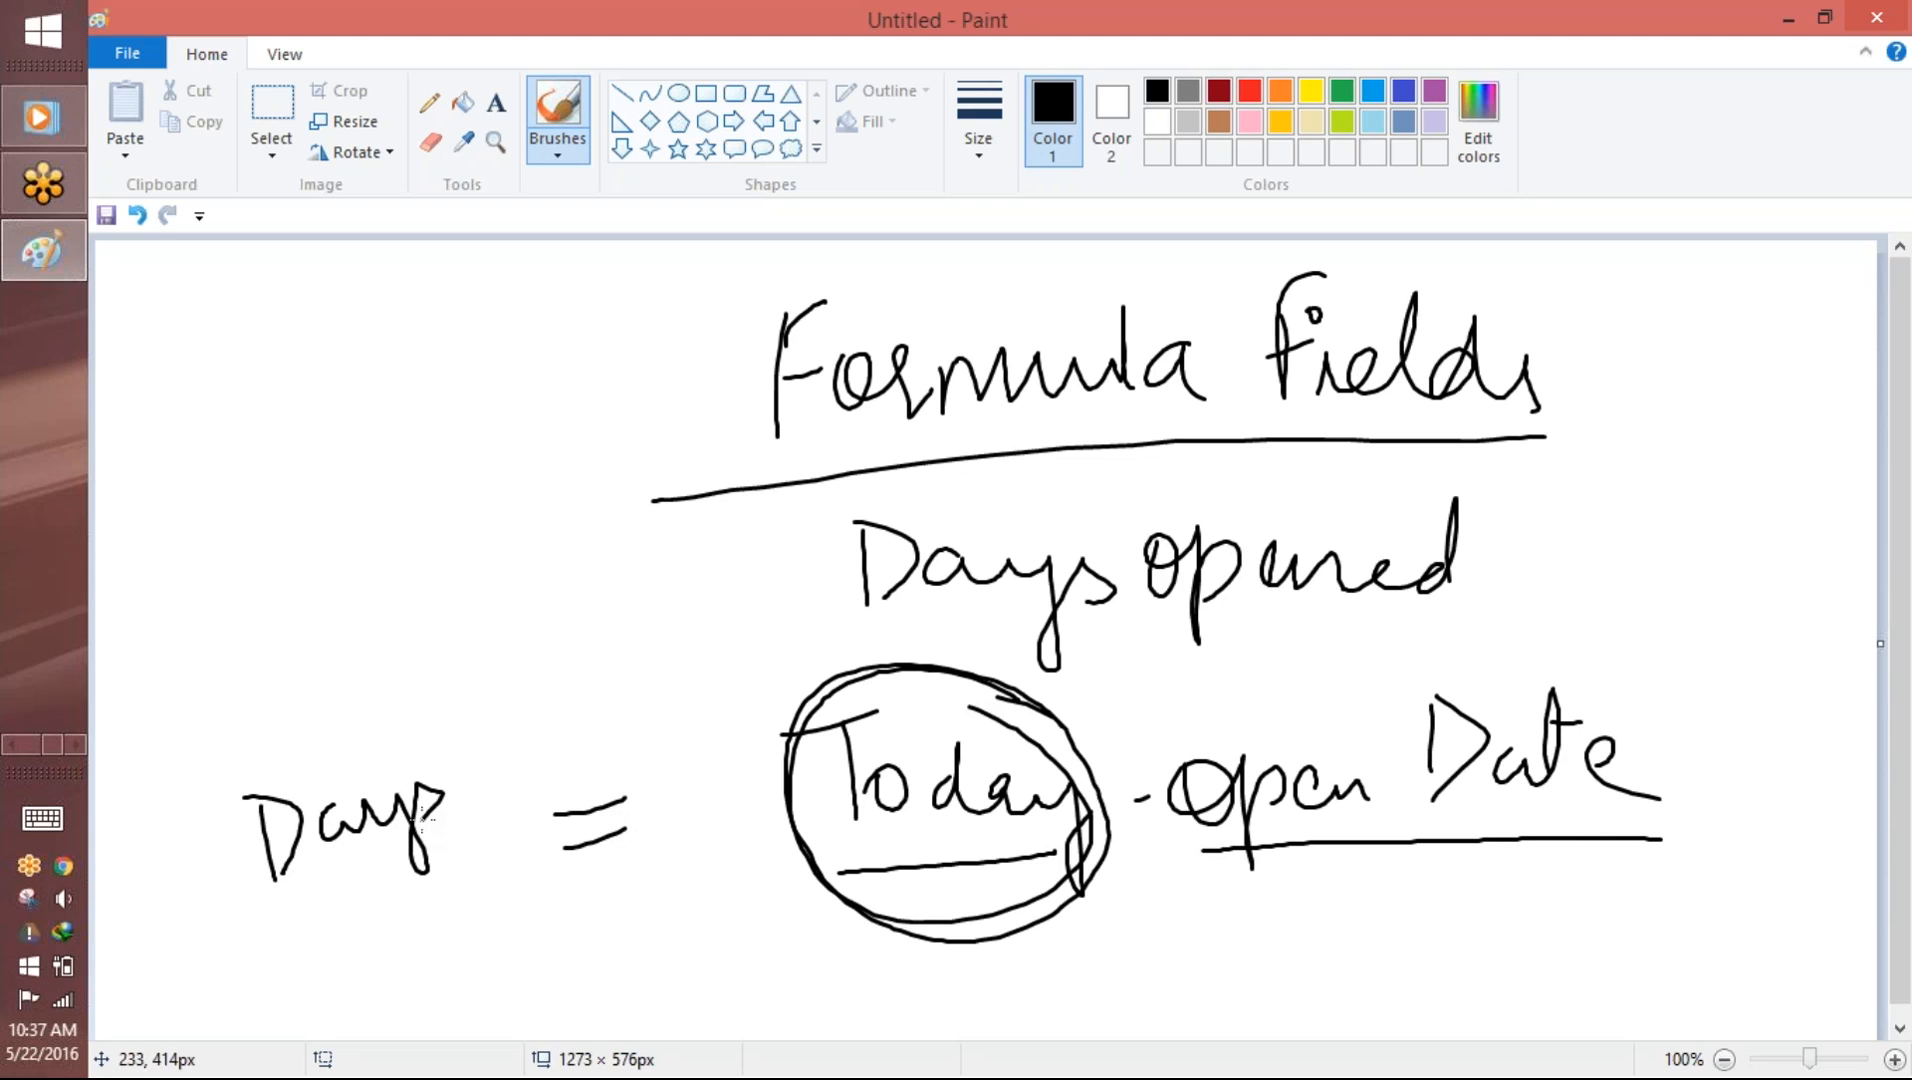
drag(205, 771, 218, 966)
mouse_move(300, 895)
mouse_down()
mouse_move(283, 940)
mouse_move(342, 975)
mouse_move(410, 938)
mouse_up()
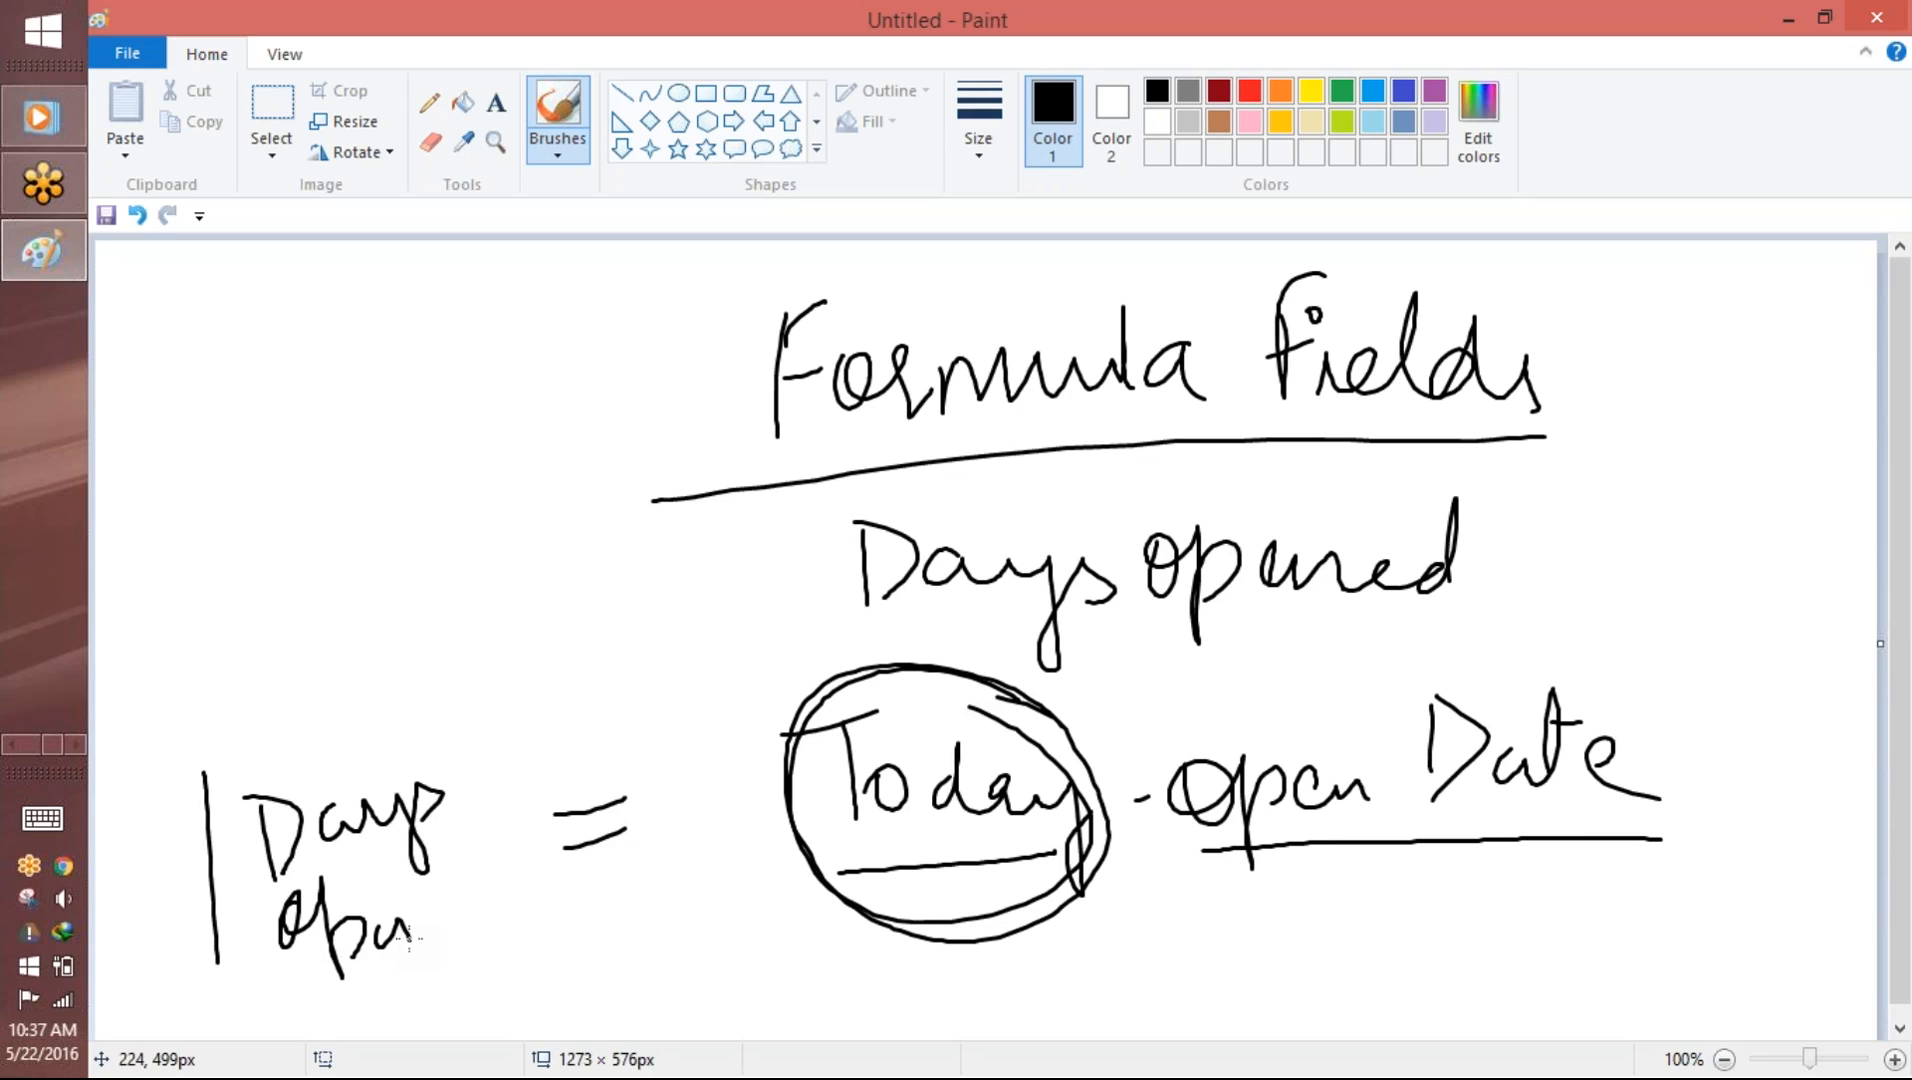
- Switch back to Salesforce in Chrome, change the Salesforce Admin 1 position's Open Date to 5/1/2016 and save it
key(alt+Tab)
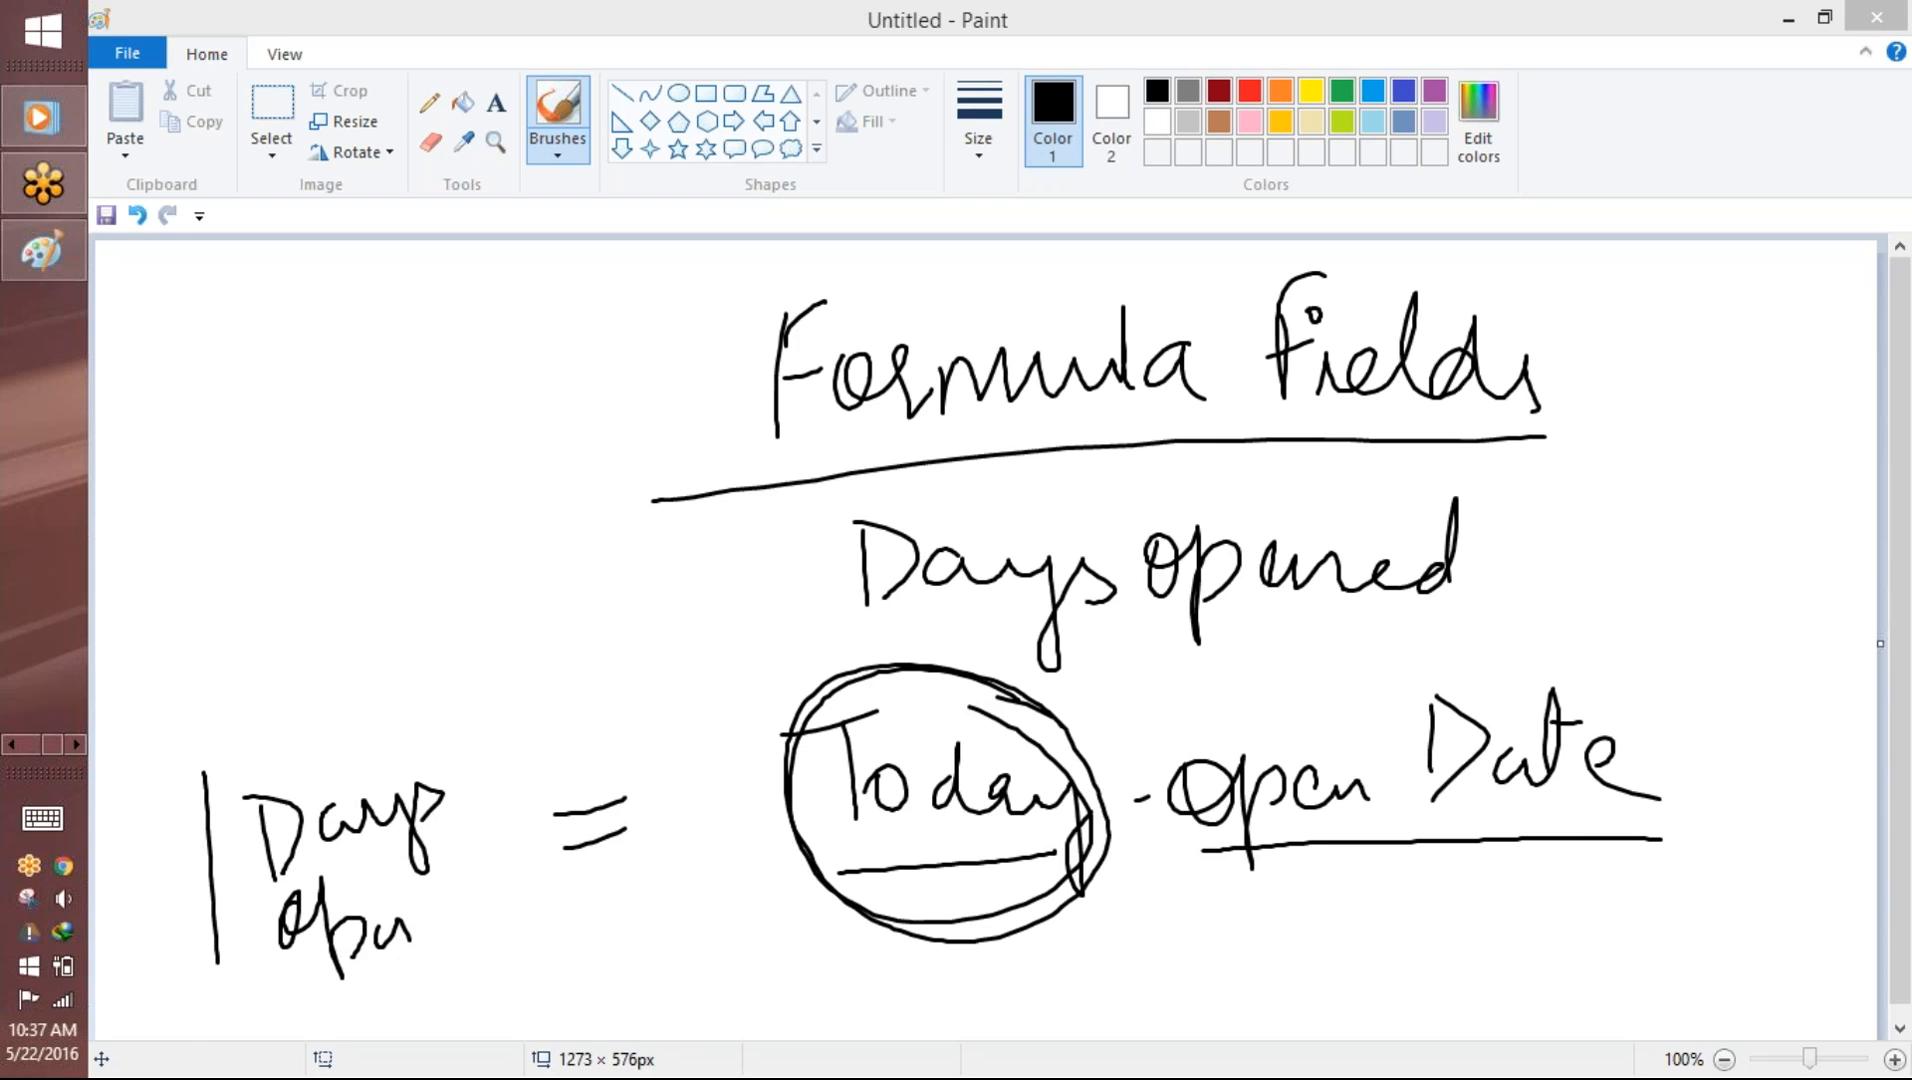
click(92, 742)
click(18, 740)
click(18, 748)
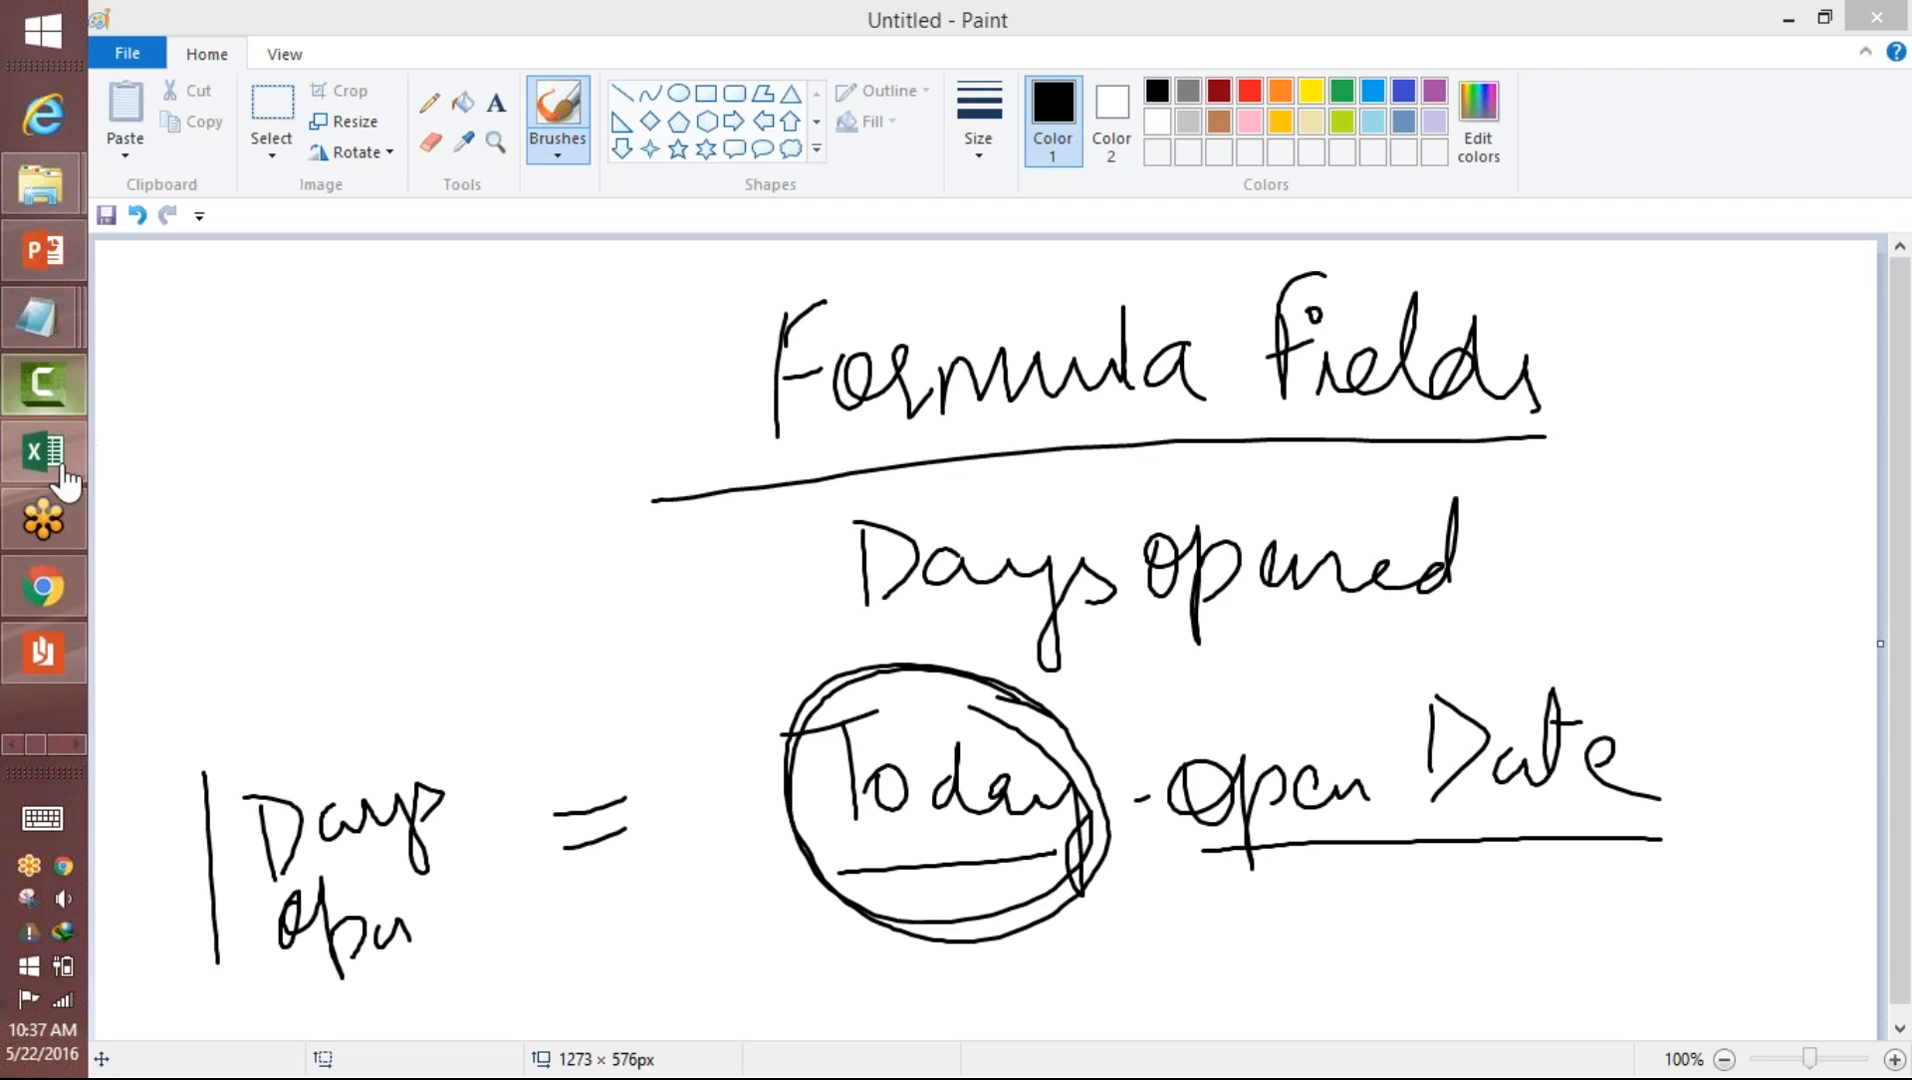
click(43, 587)
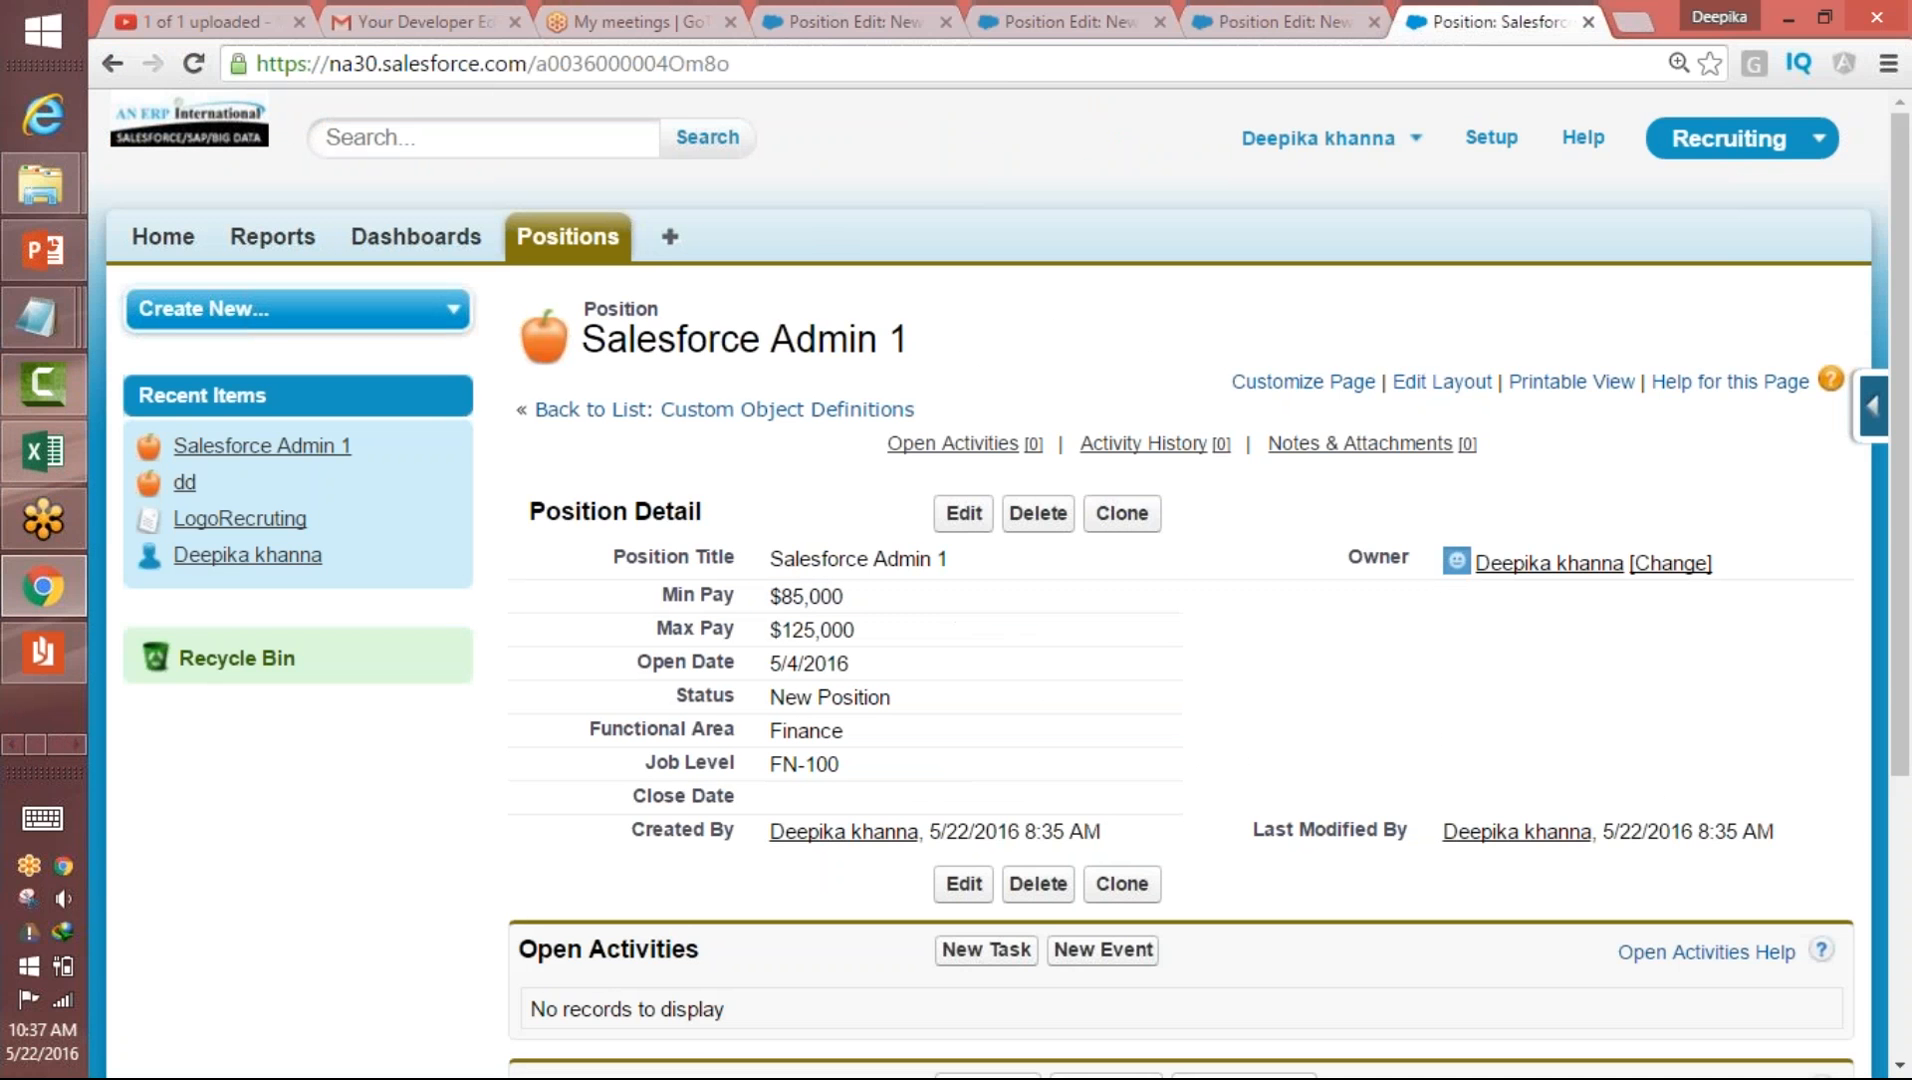
click(964, 513)
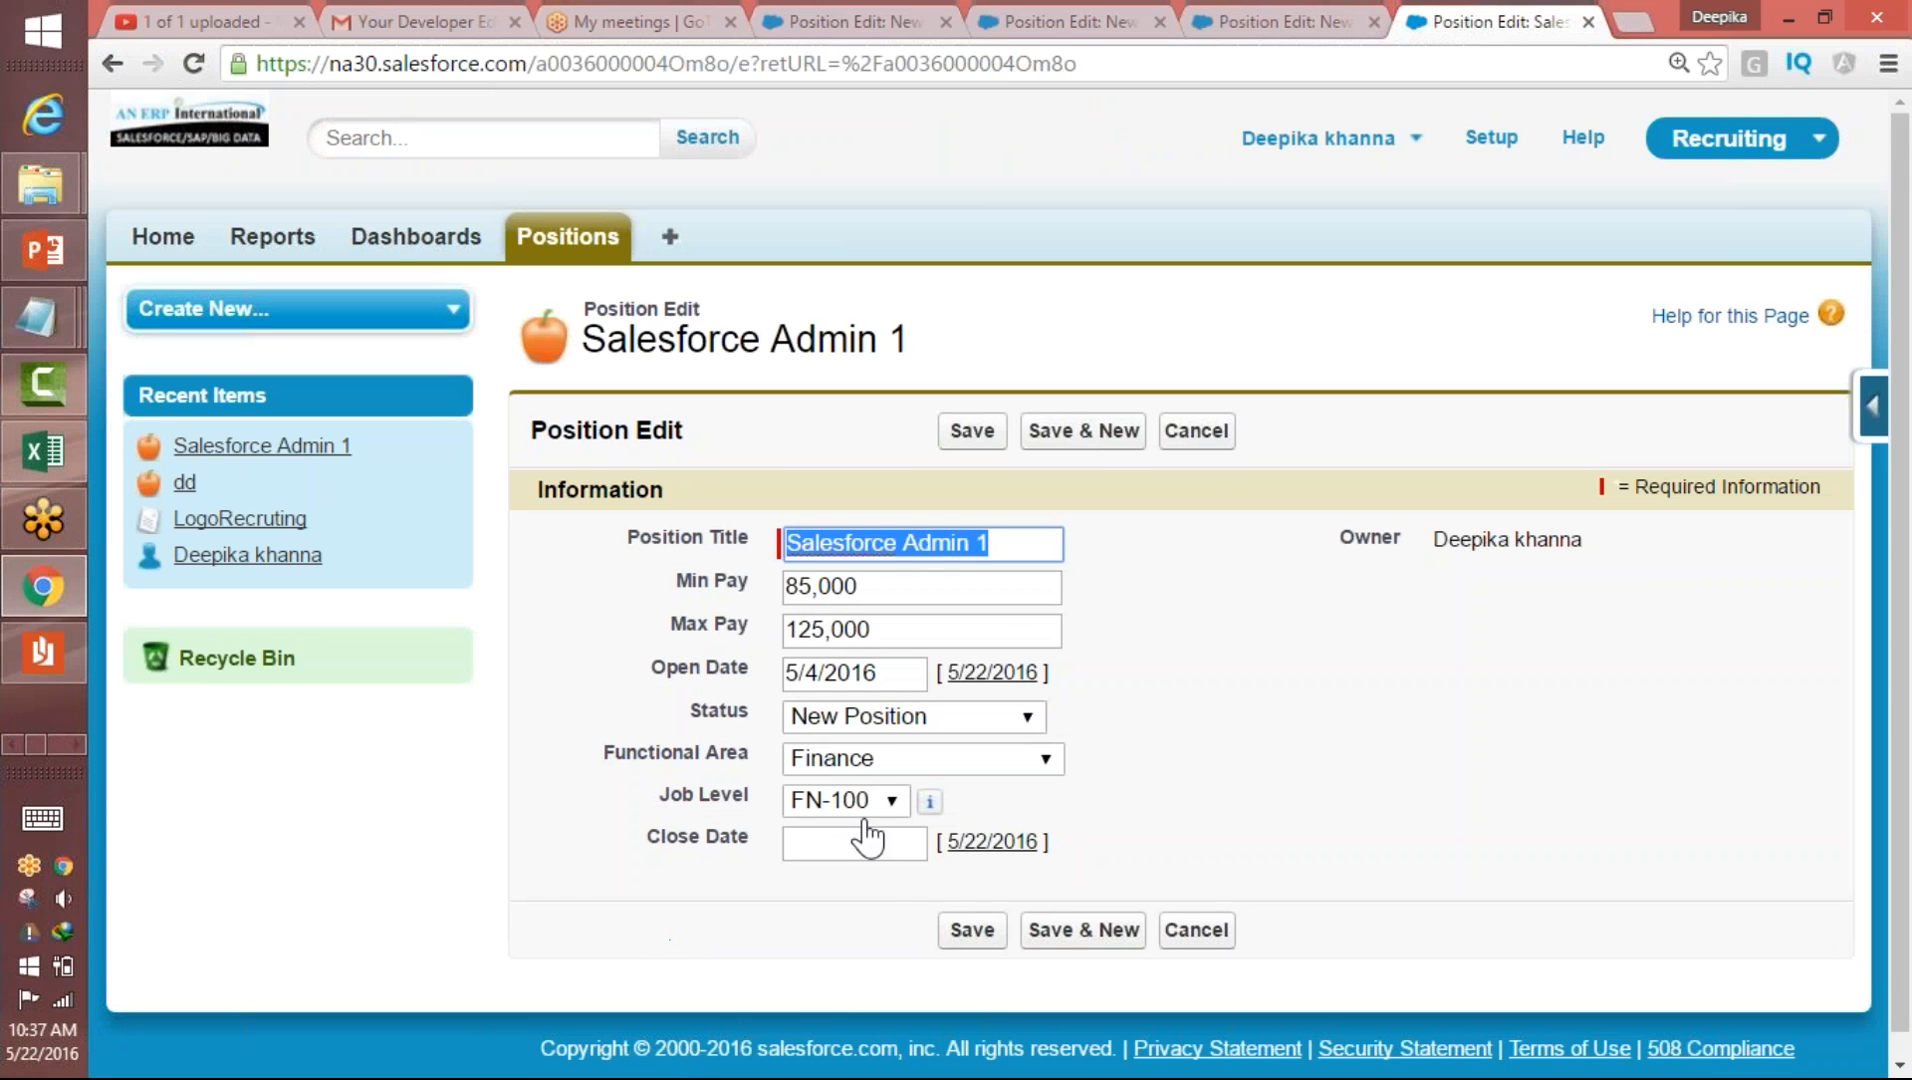
click(864, 673)
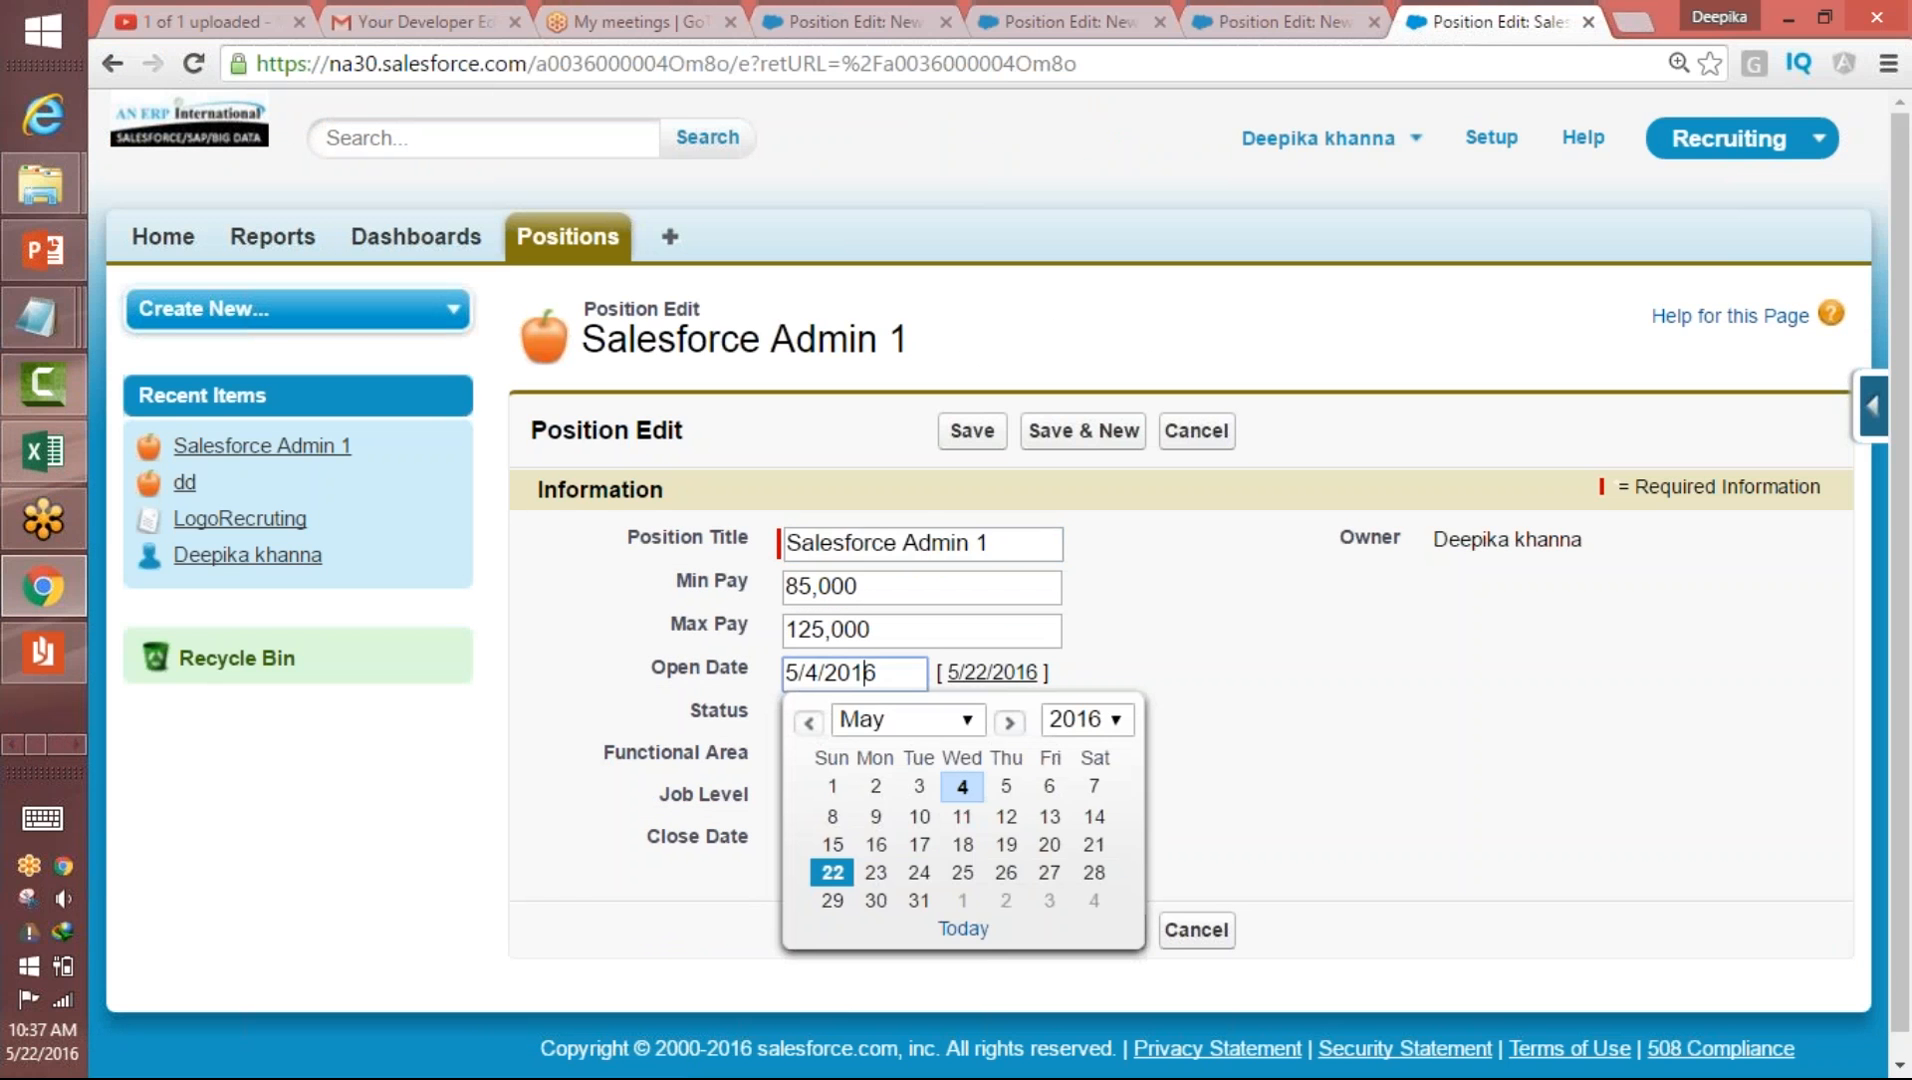
click(846, 788)
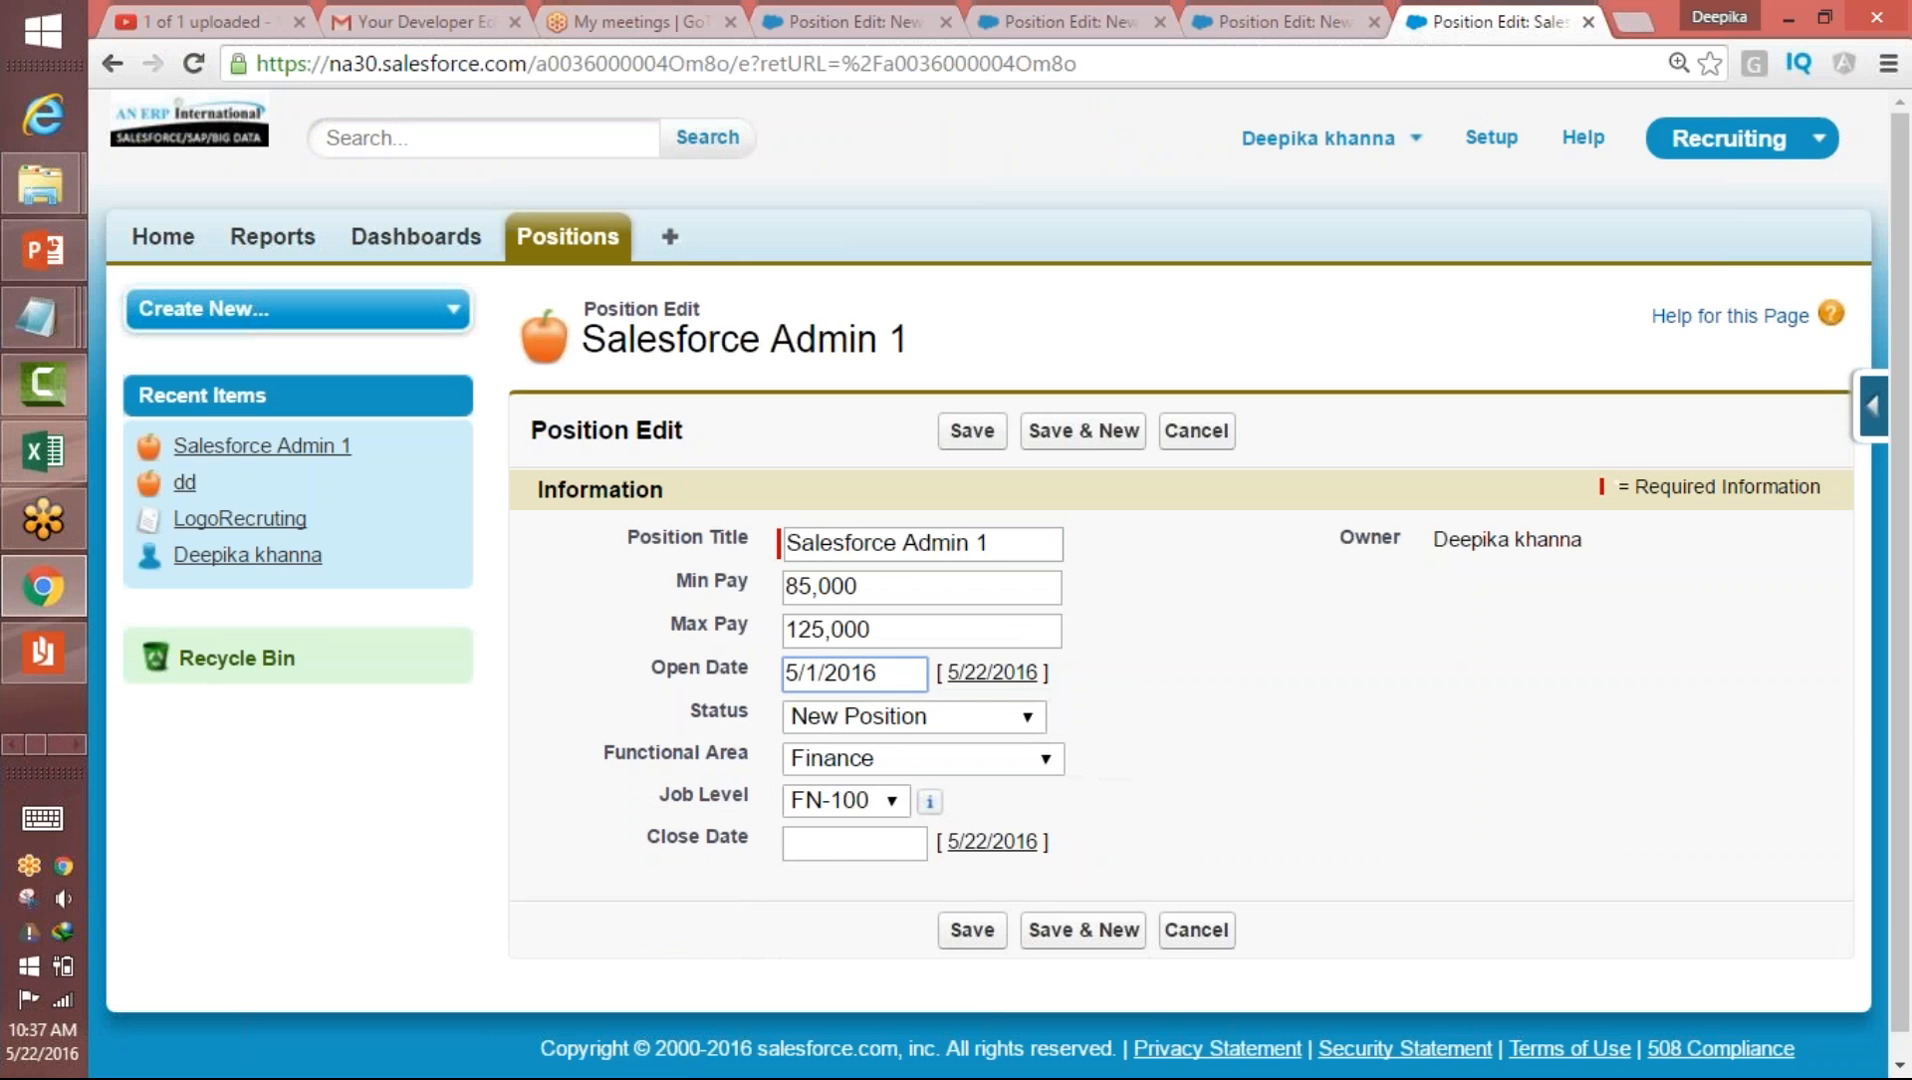
click(972, 930)
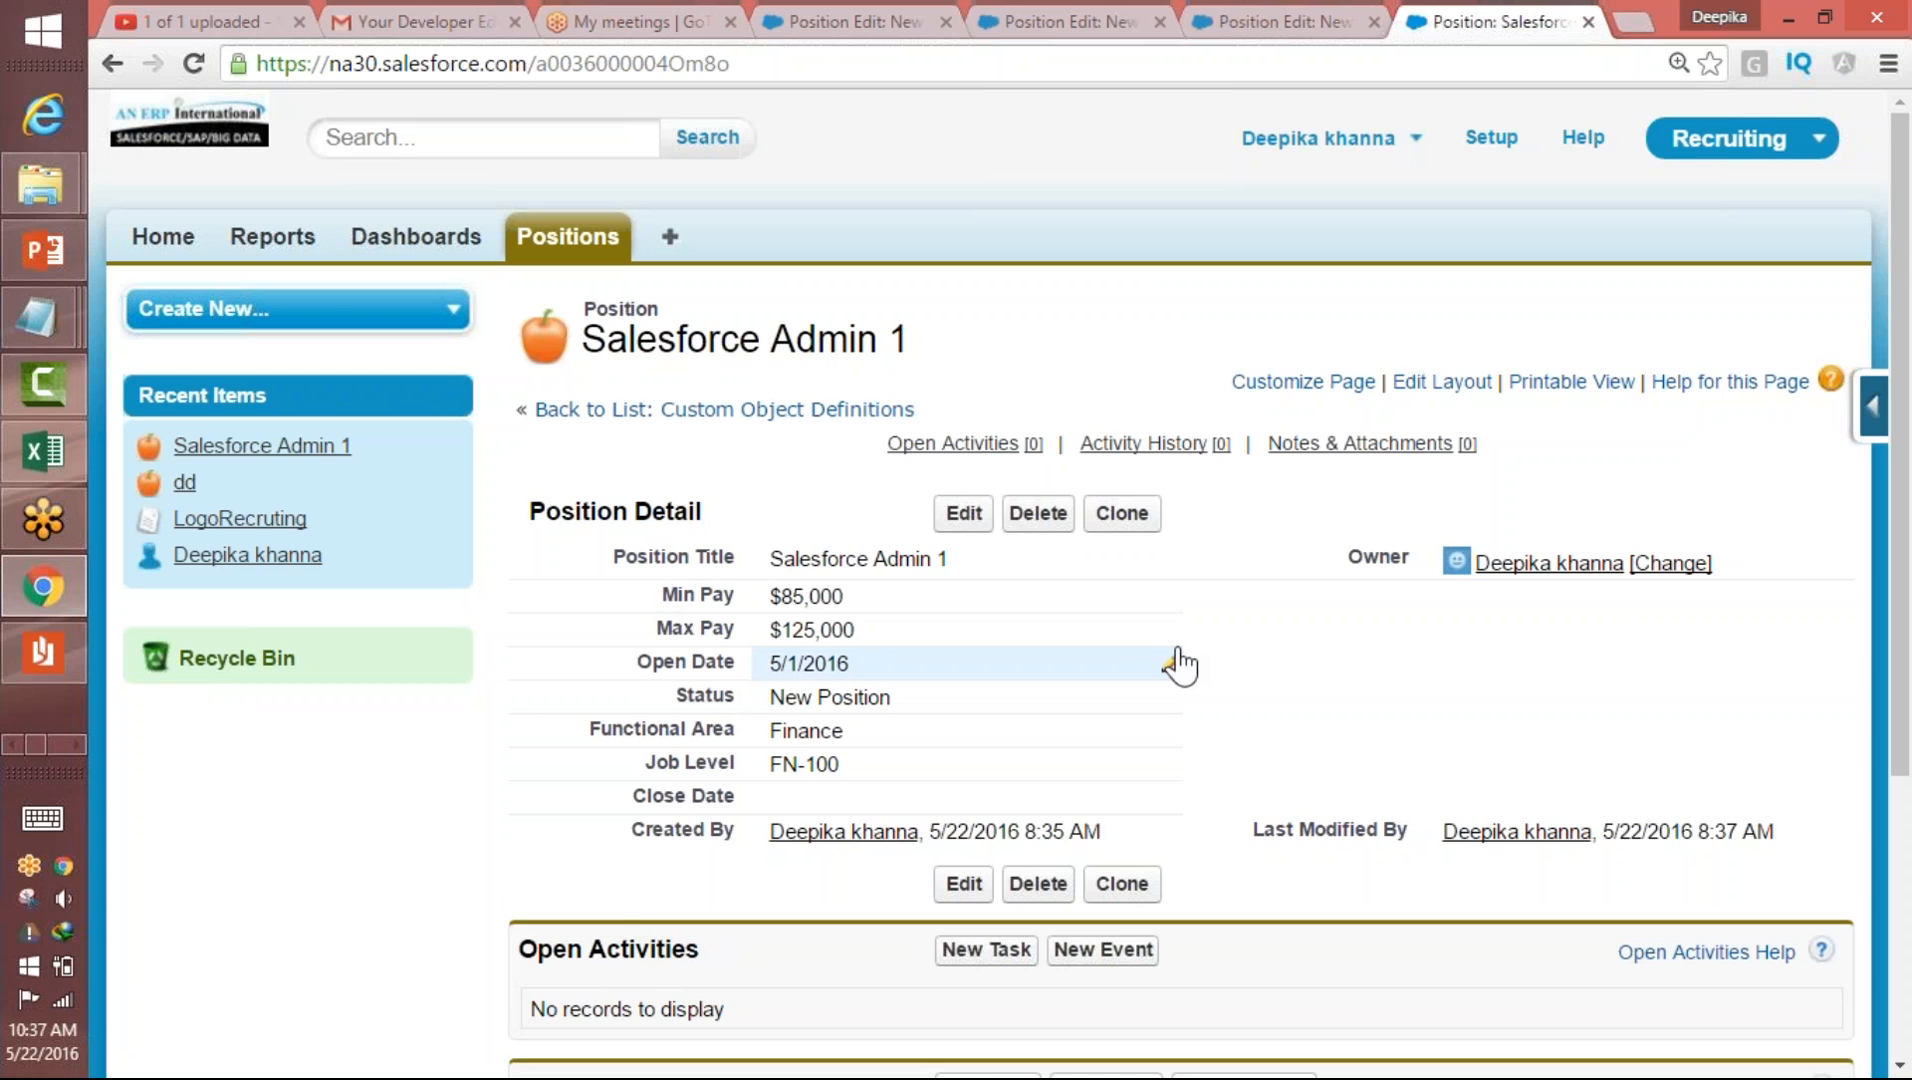
- Start a new custom field for the Position object and choose Formula as its data type
click(1873, 405)
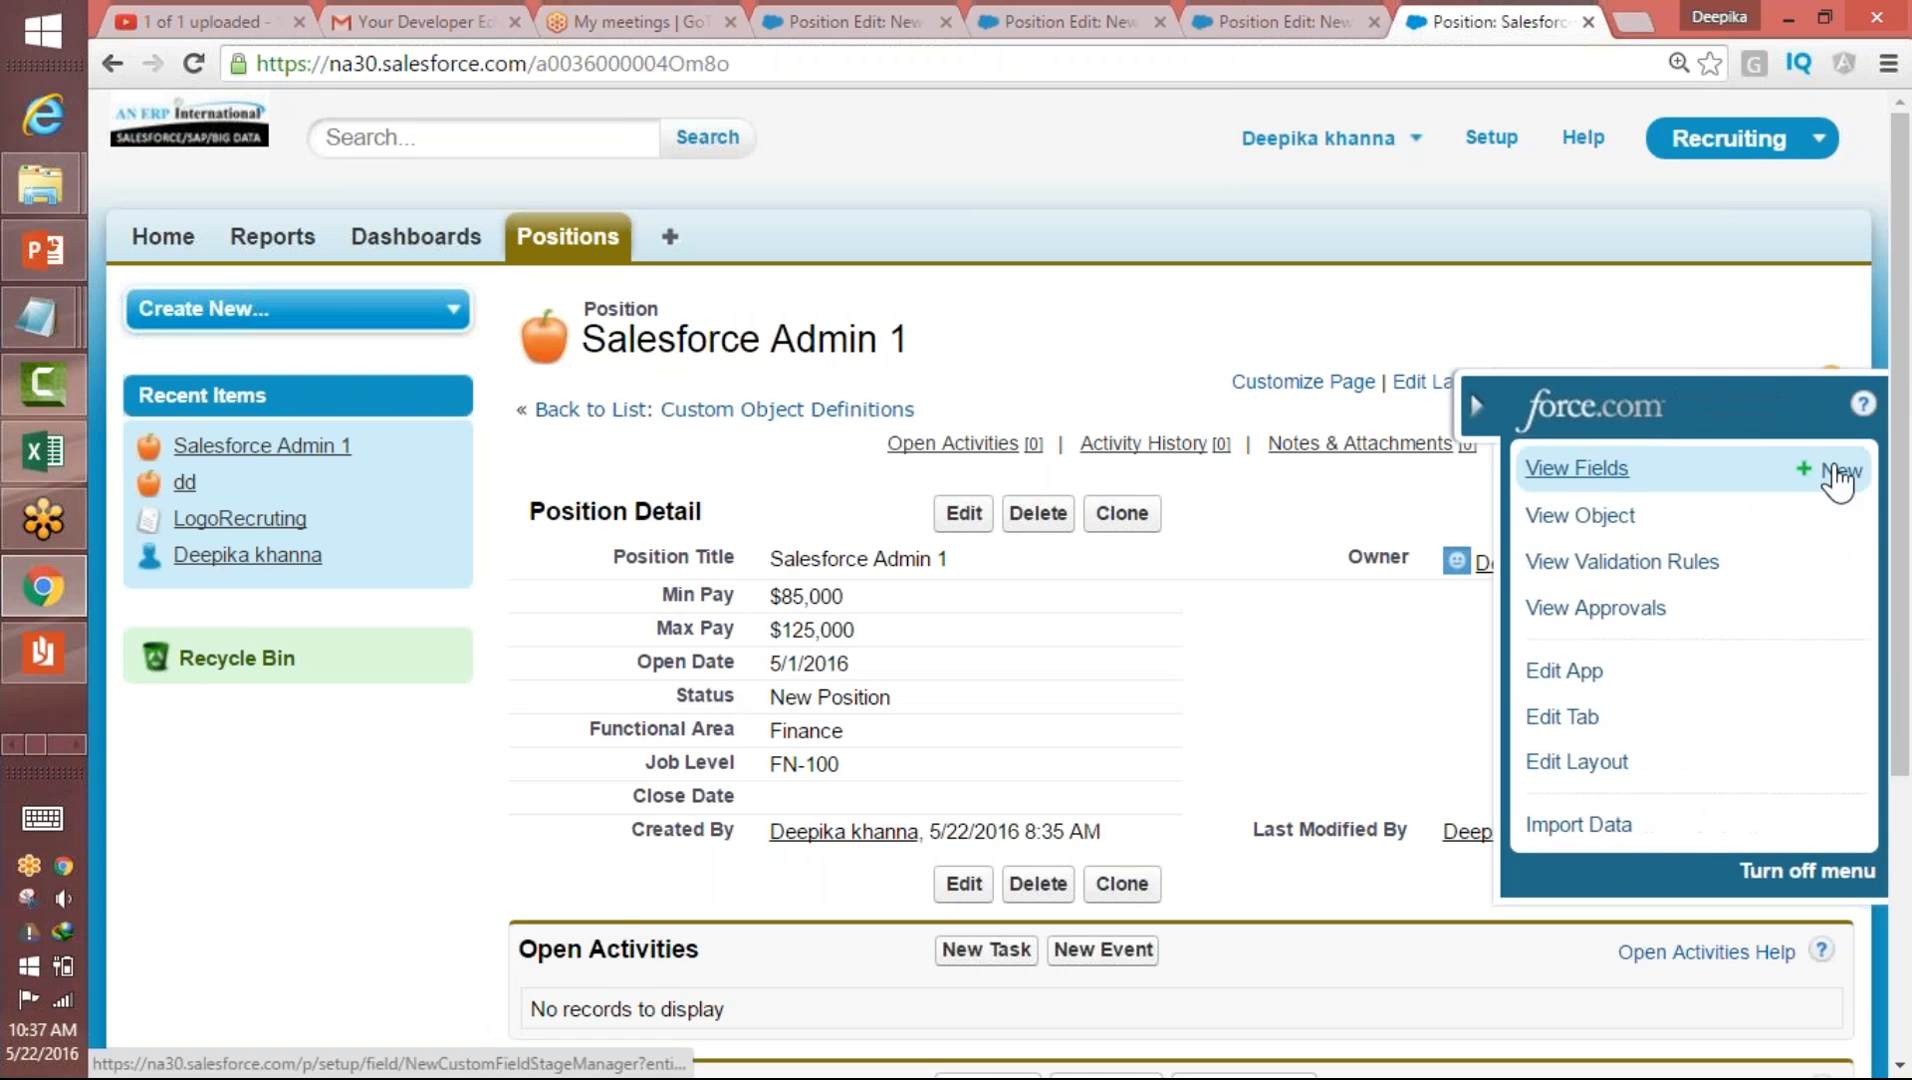
click(1833, 470)
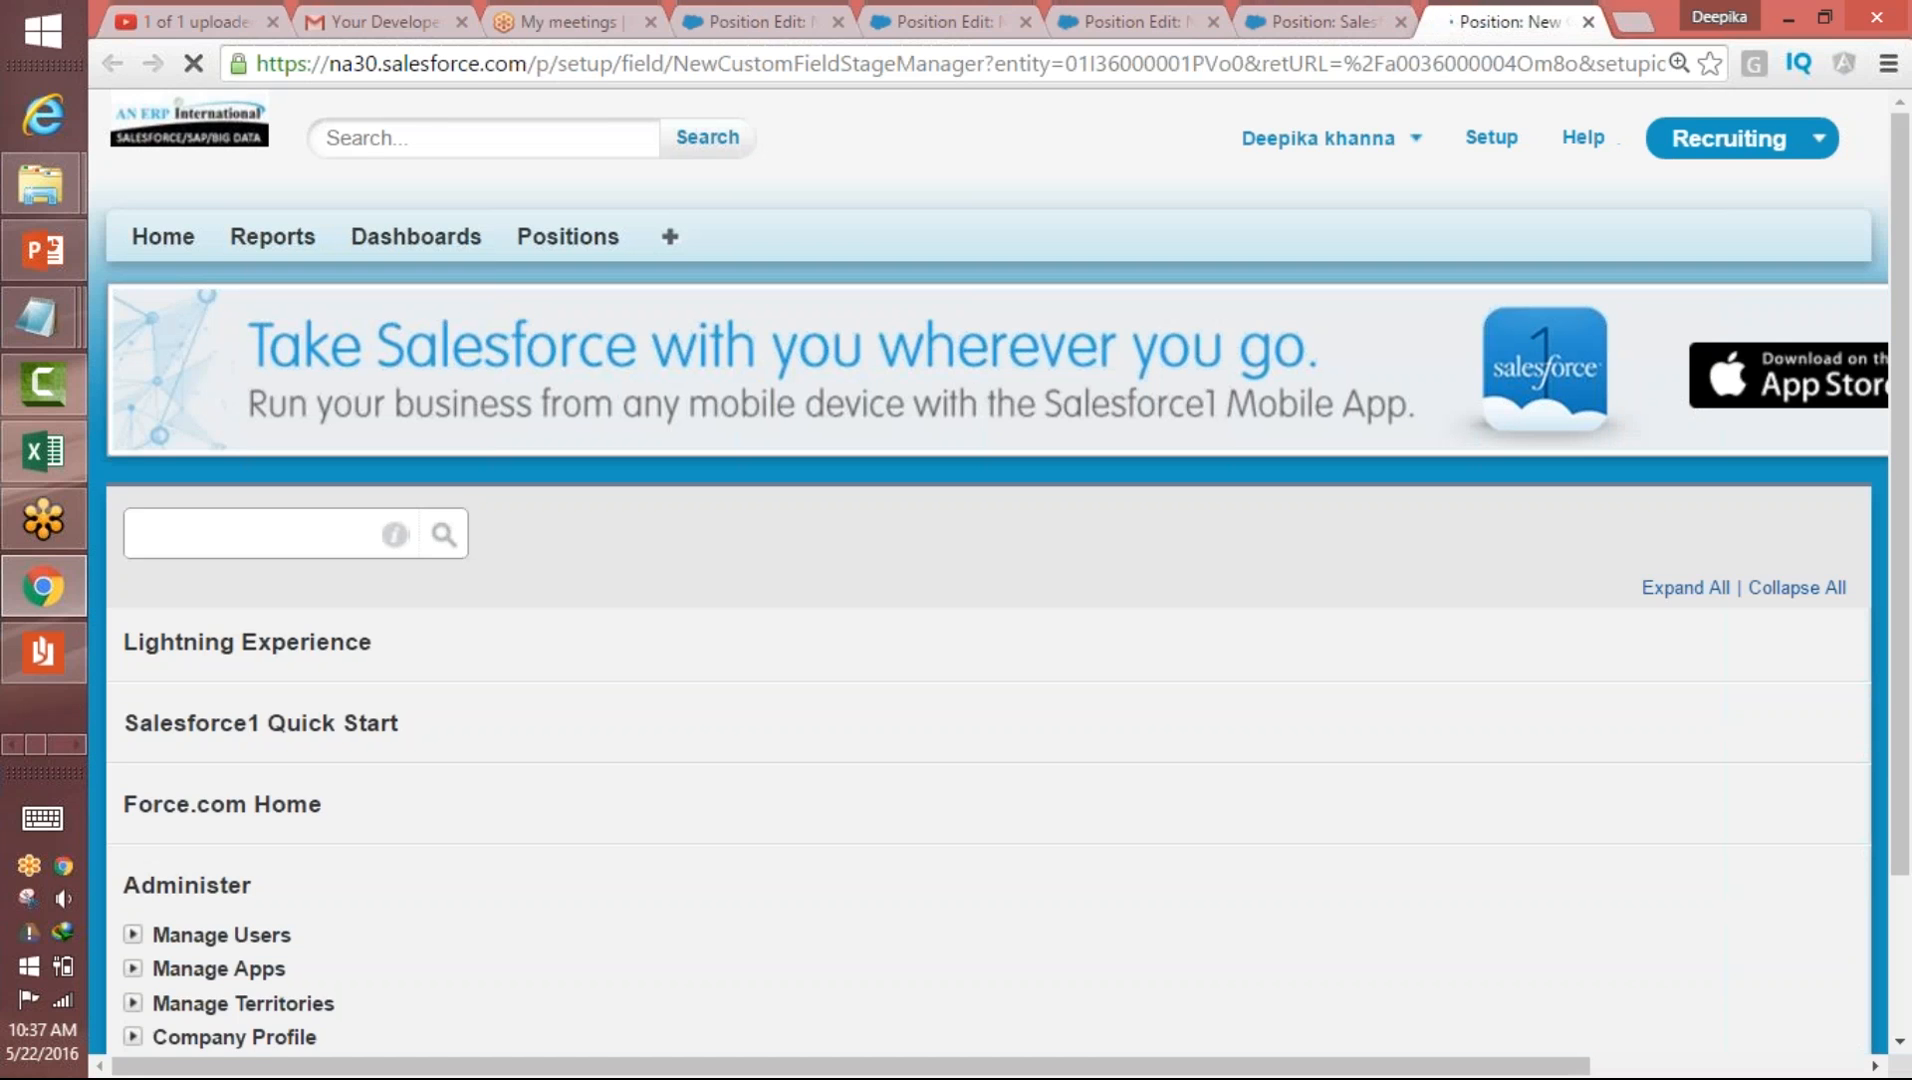
drag(1906, 275, 1905, 466)
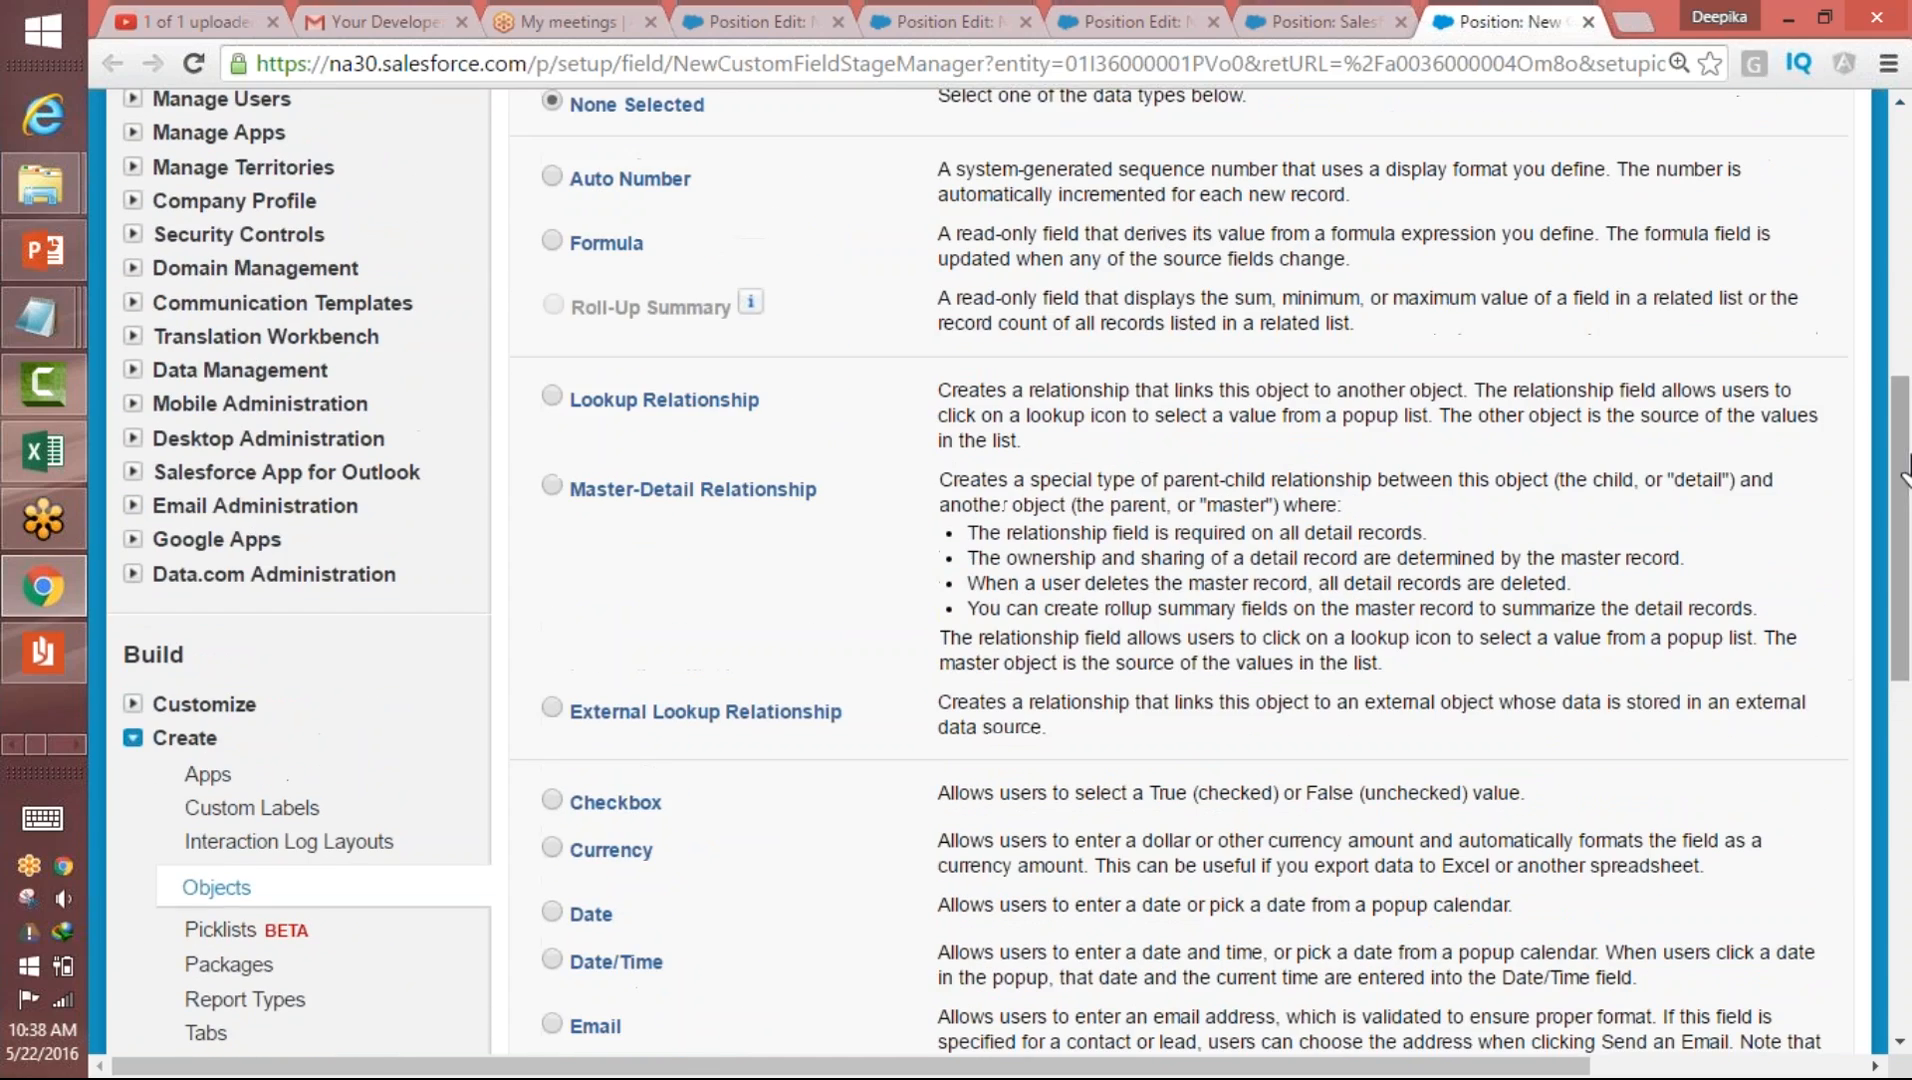
click(556, 241)
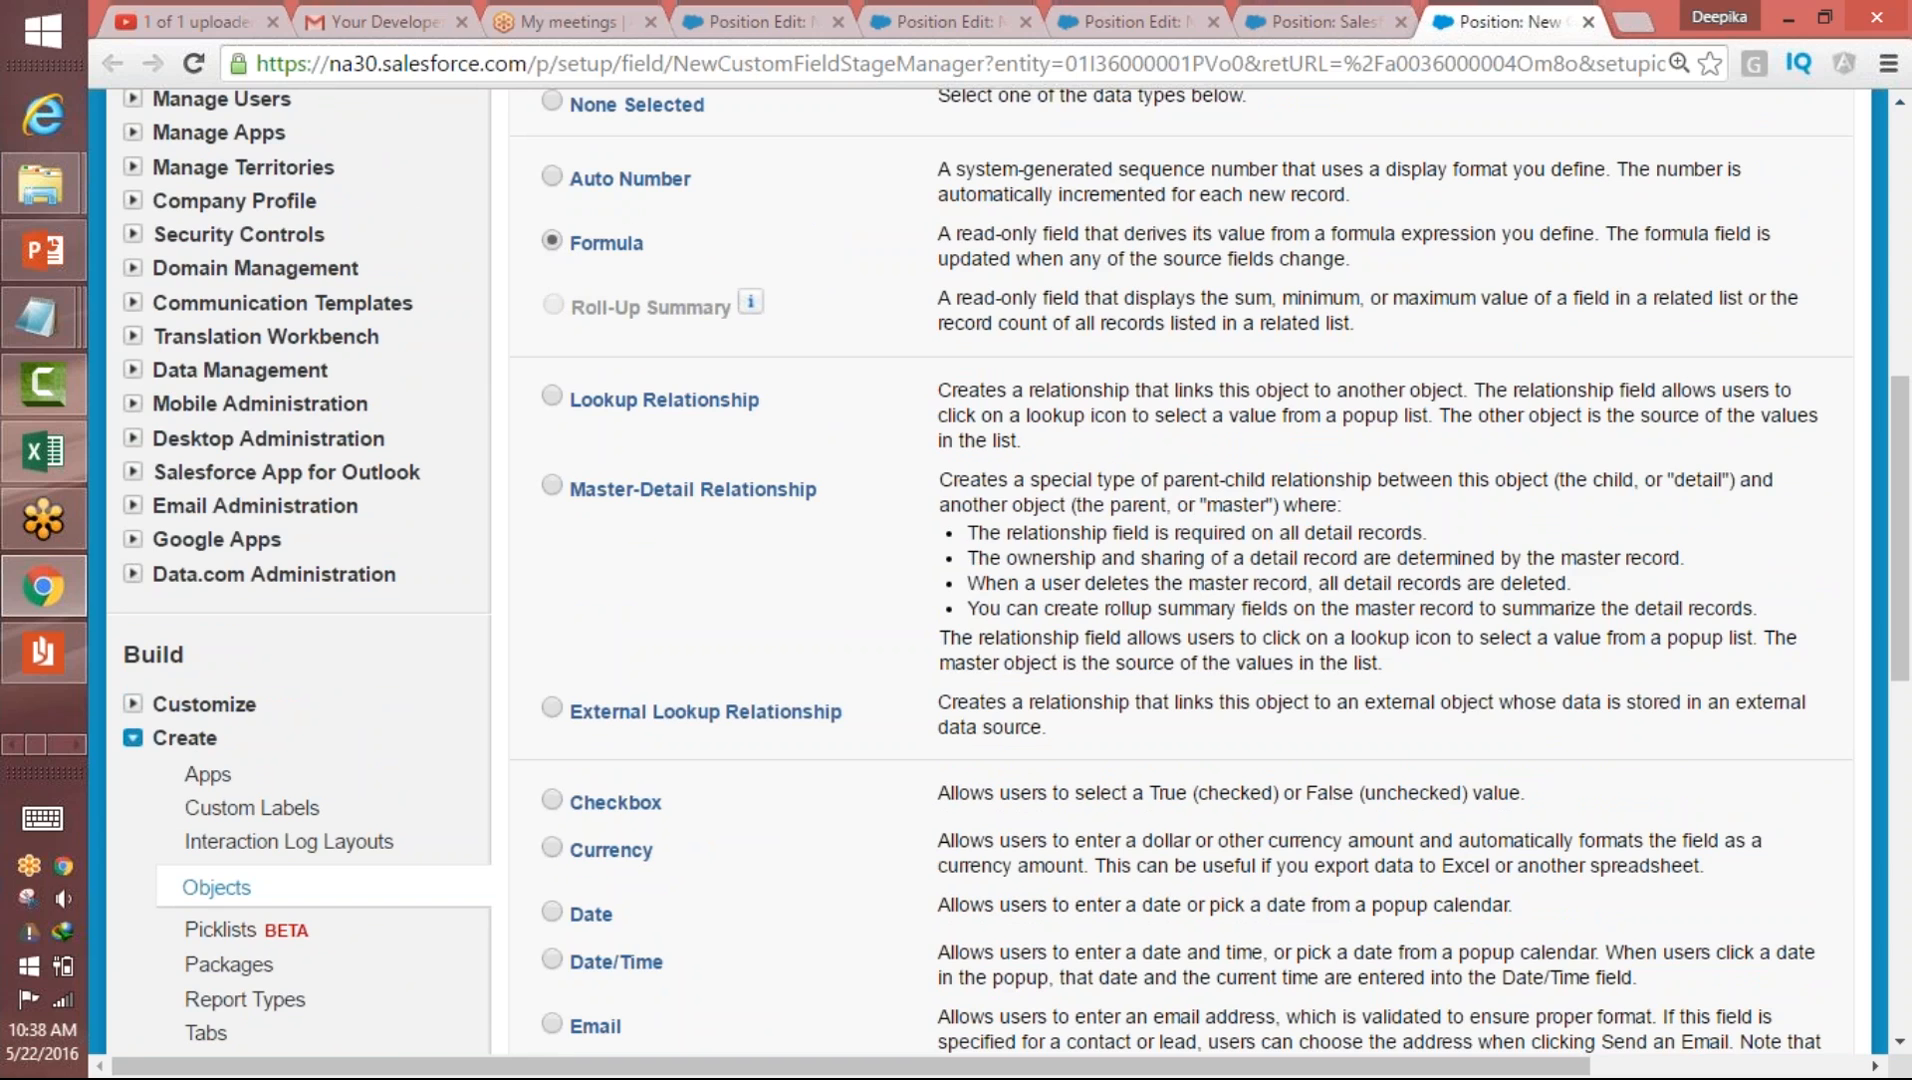
- Highlight "read-only field" in the Formula type's description and continue to choosing the output type
drag(956, 235, 1083, 235)
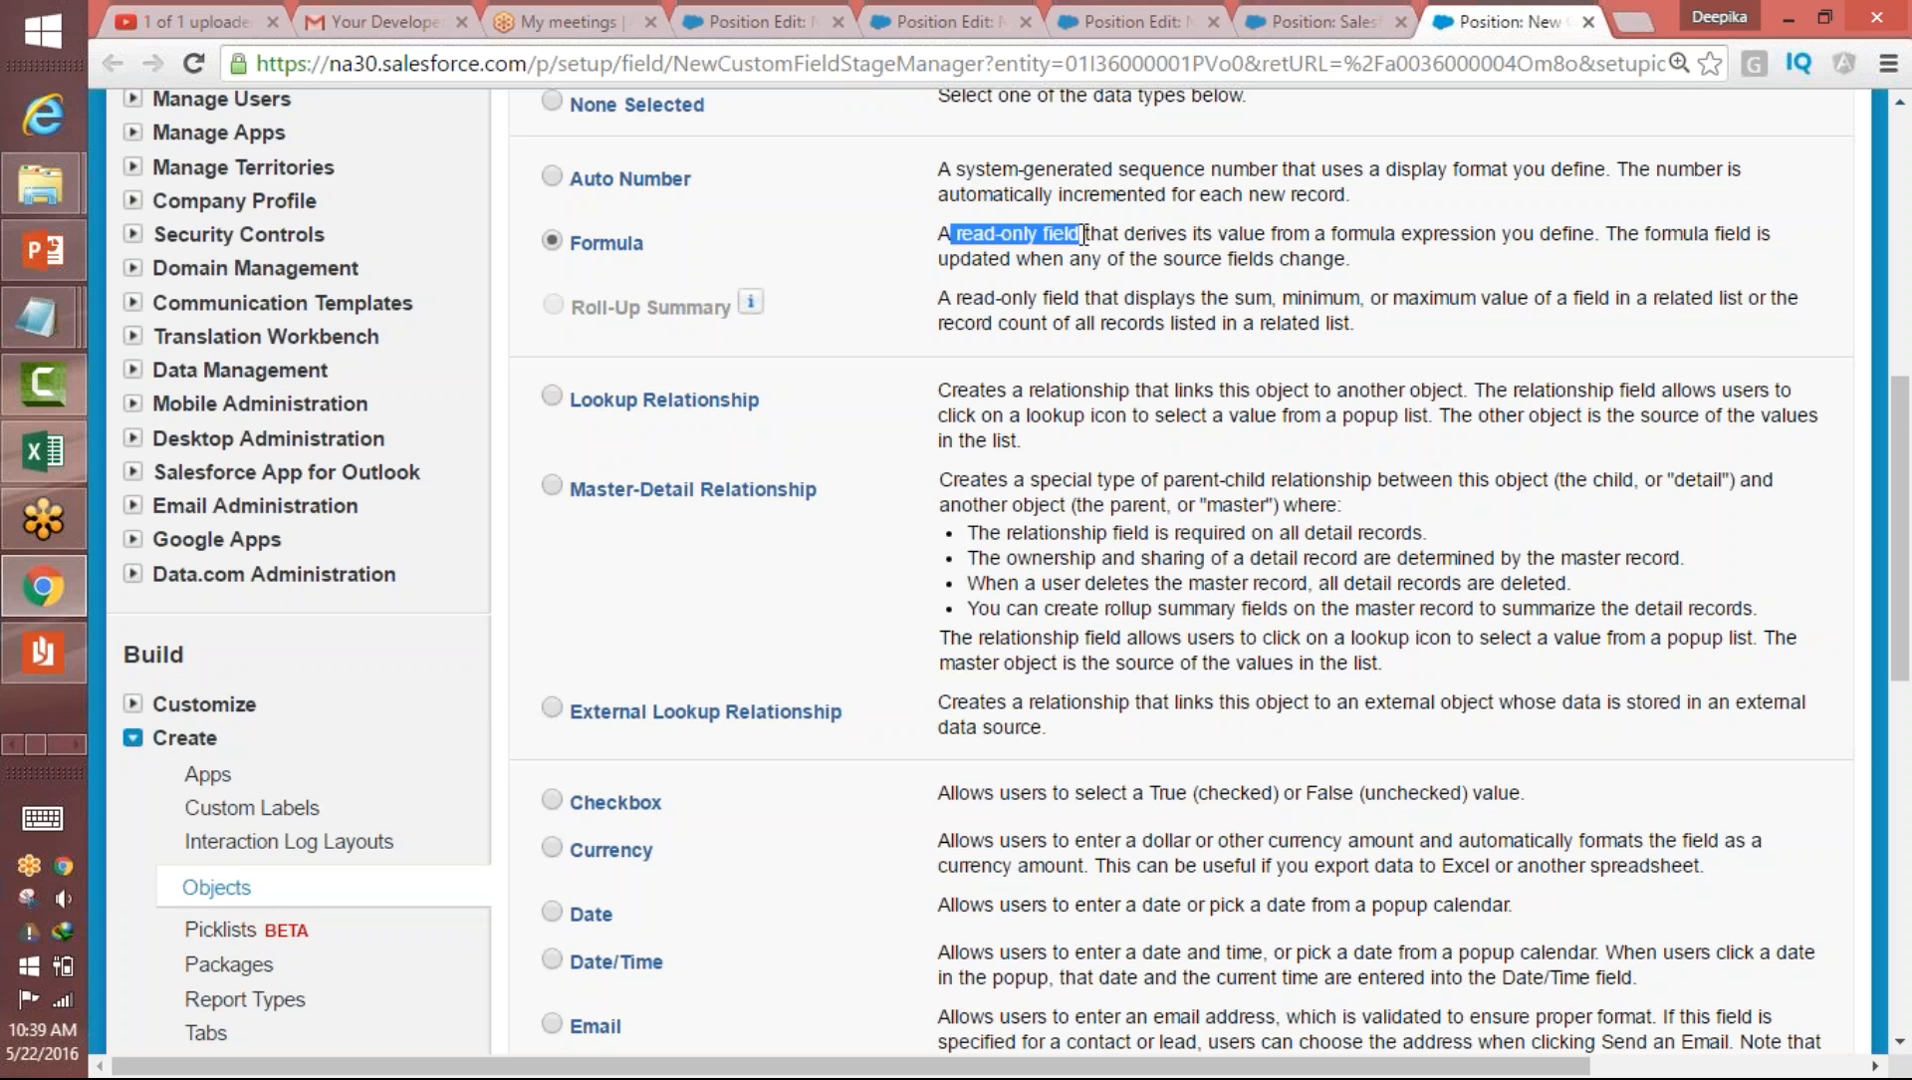
drag(1905, 535, 1737, 820)
click(1728, 805)
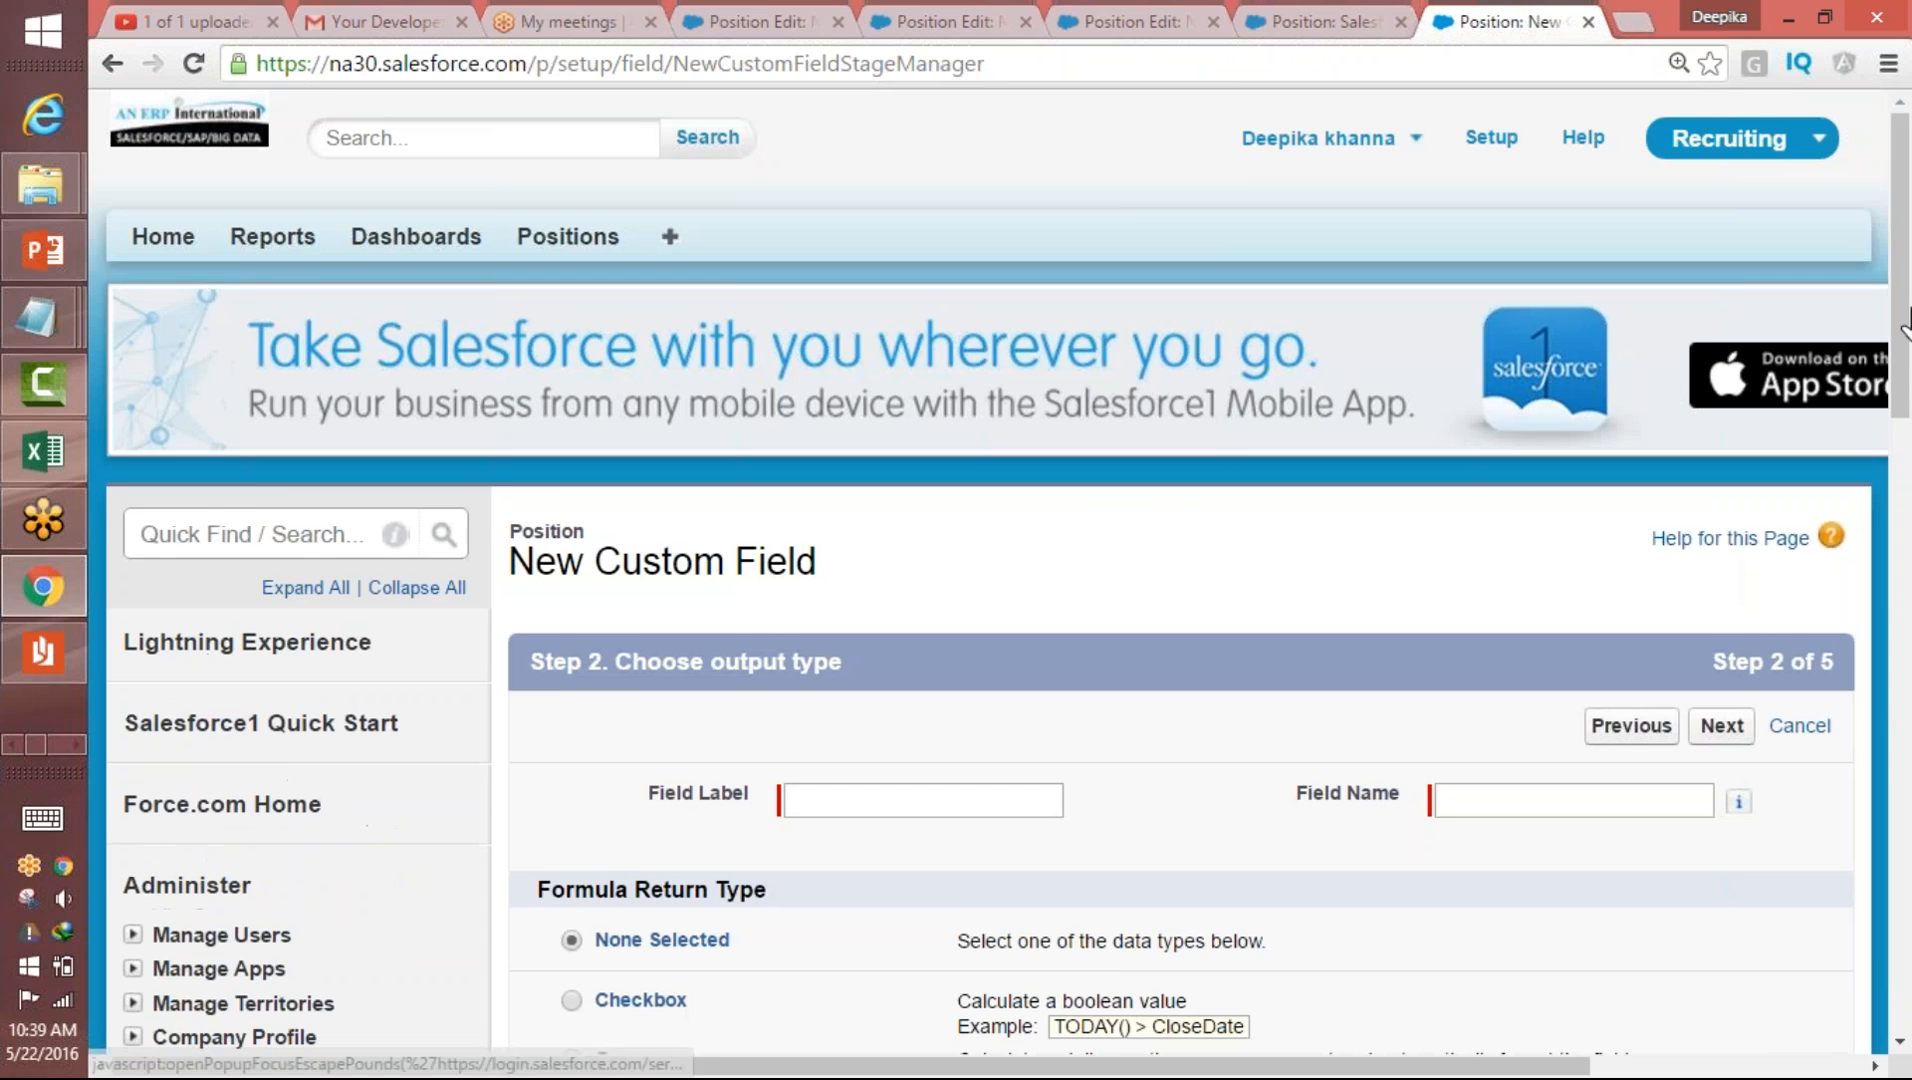
- Enter Days Opened as the field label and have the field name filled in as Days_Opened
scroll(1242, 546, down, 2)
click(962, 560)
text(Da)
key(Down)
key(Return)
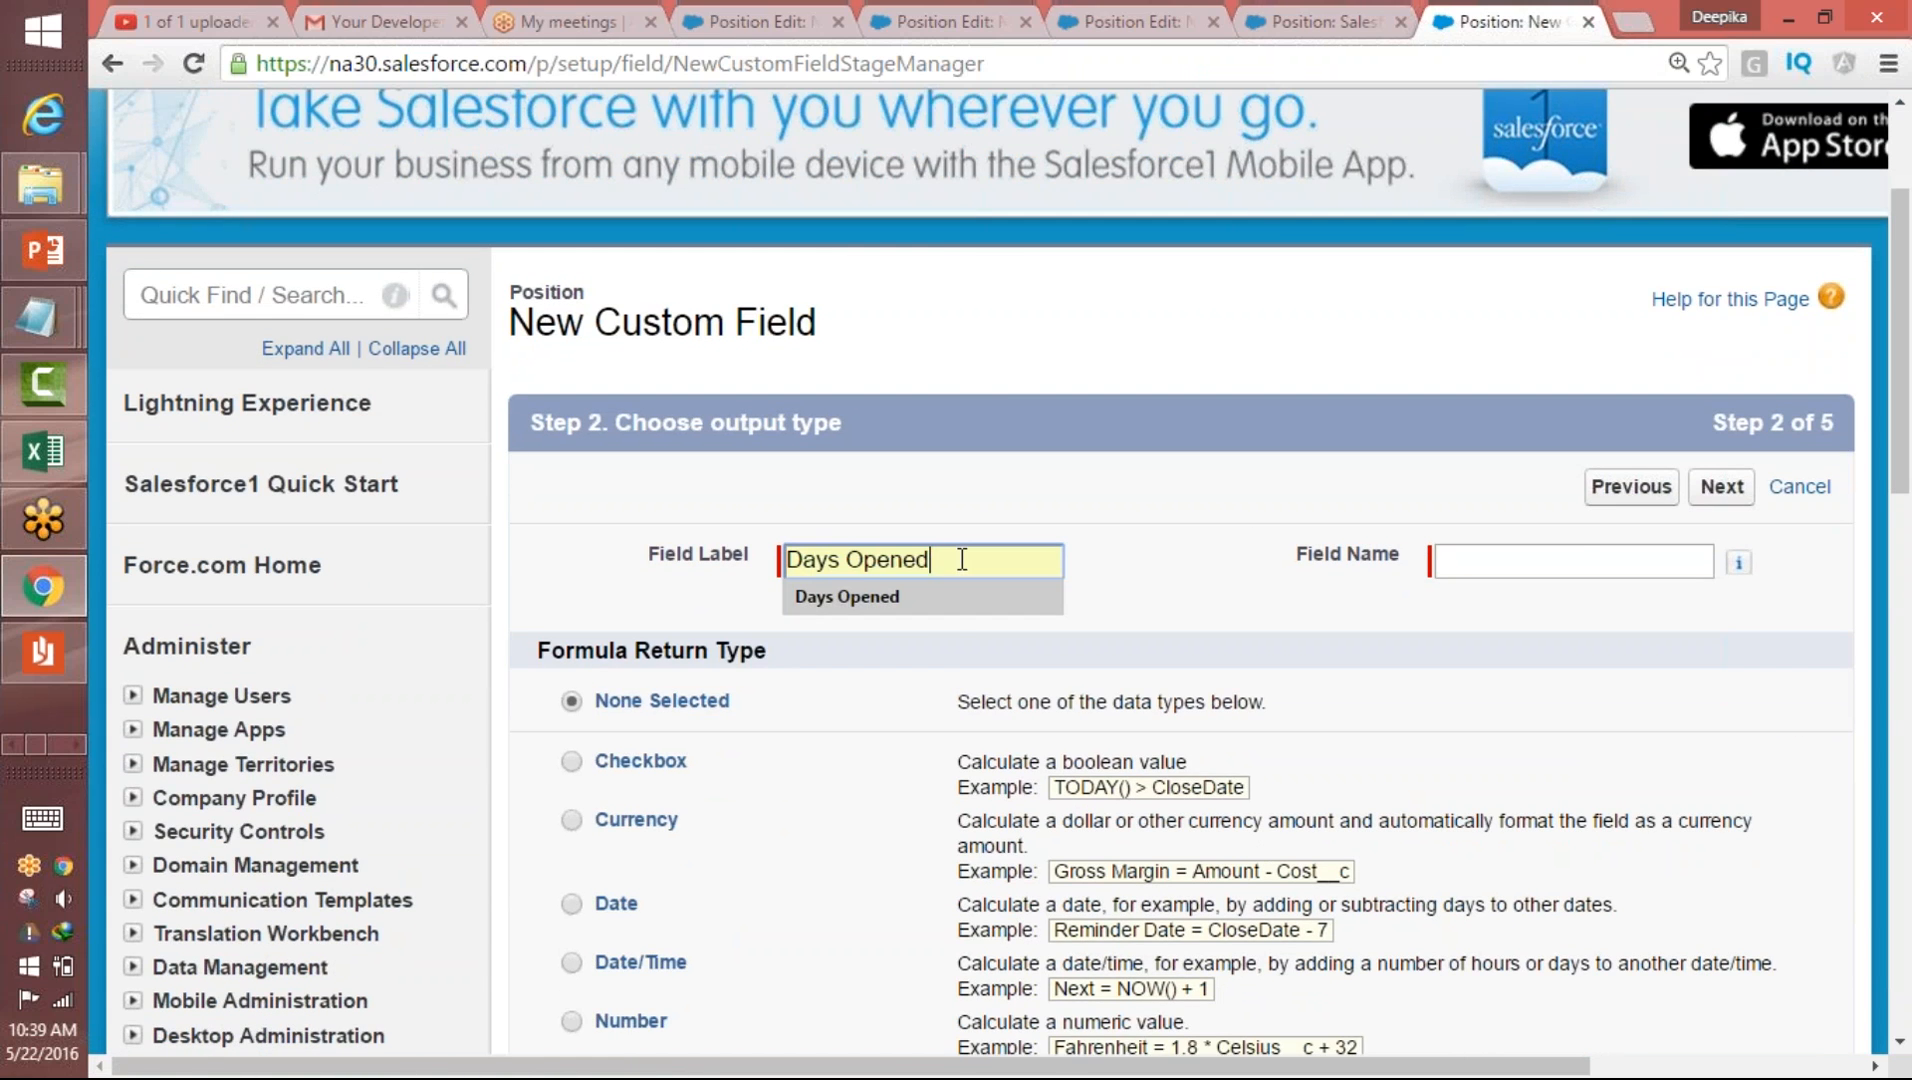
key(Tab)
drag(1902, 320, 1900, 405)
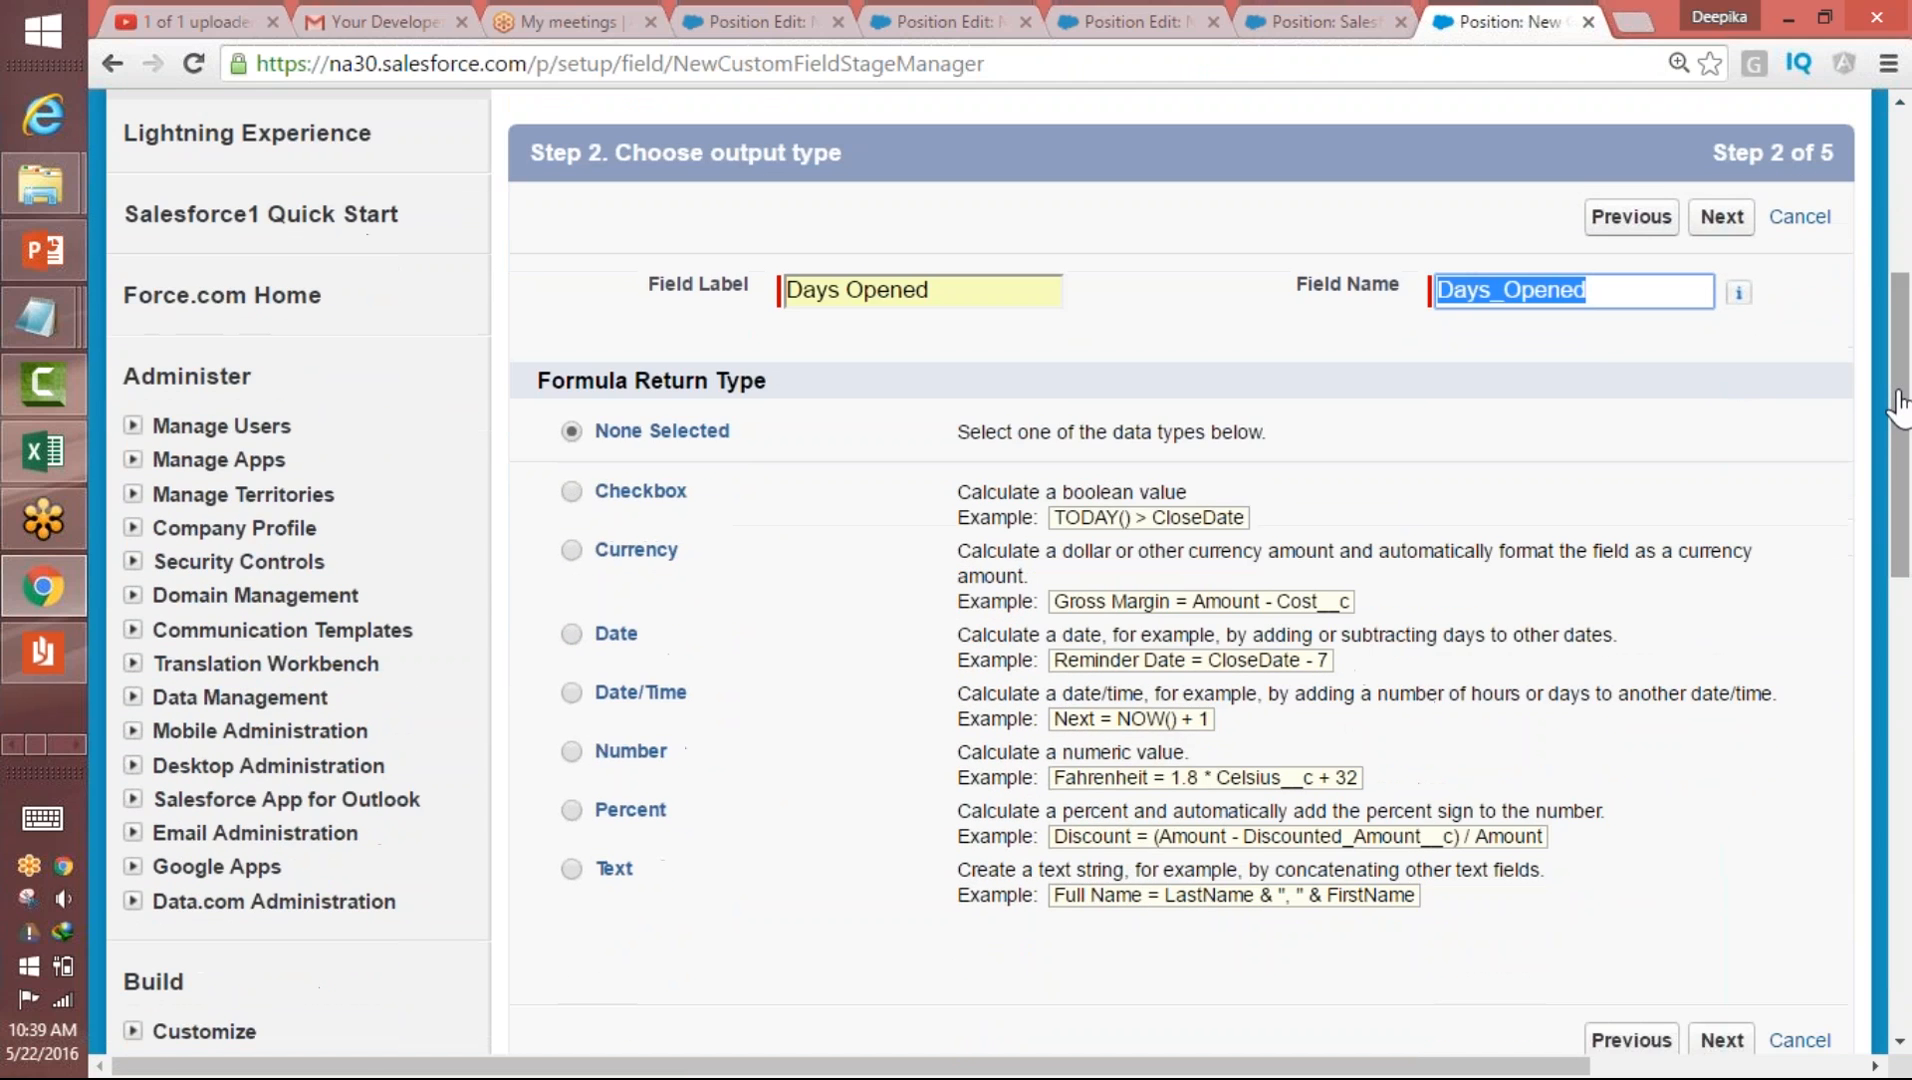
- Highlight the Formula Return Type heading and choose Number as the return type
drag(790, 384, 520, 390)
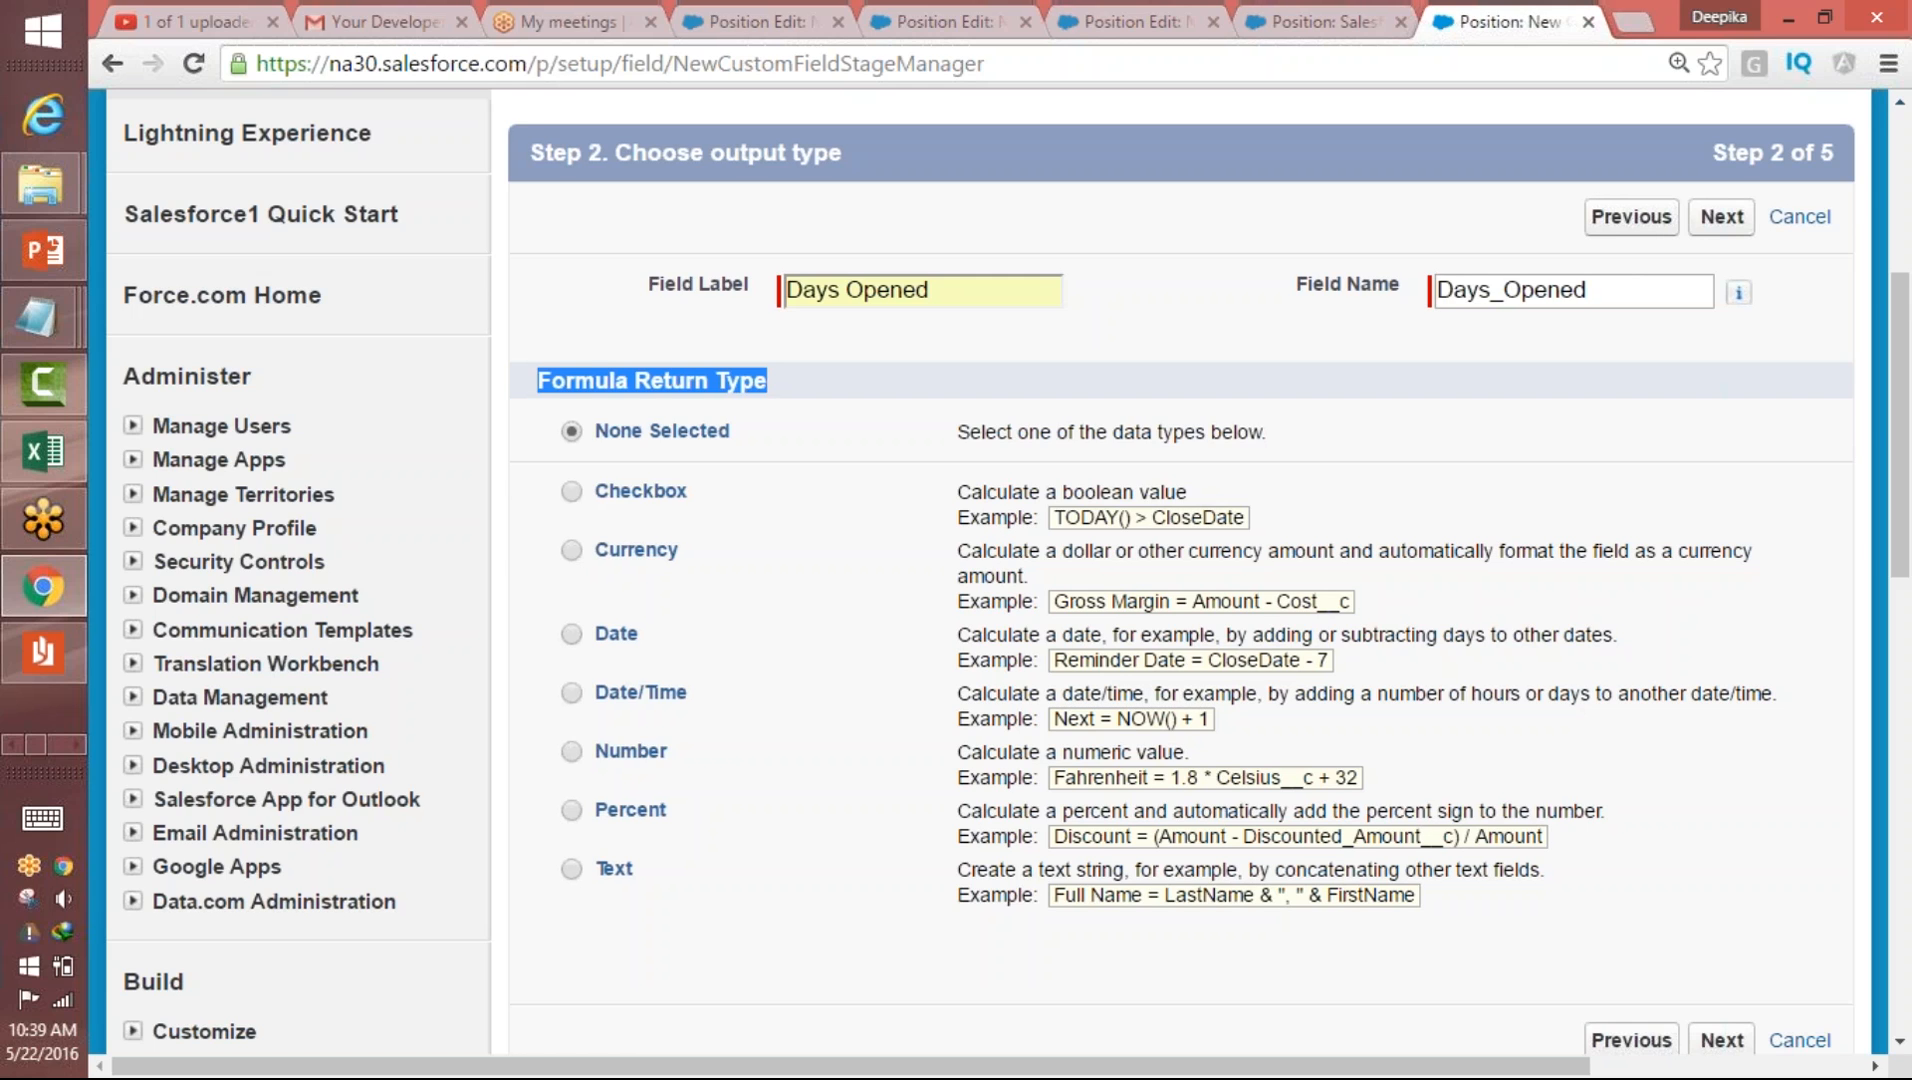
click(568, 779)
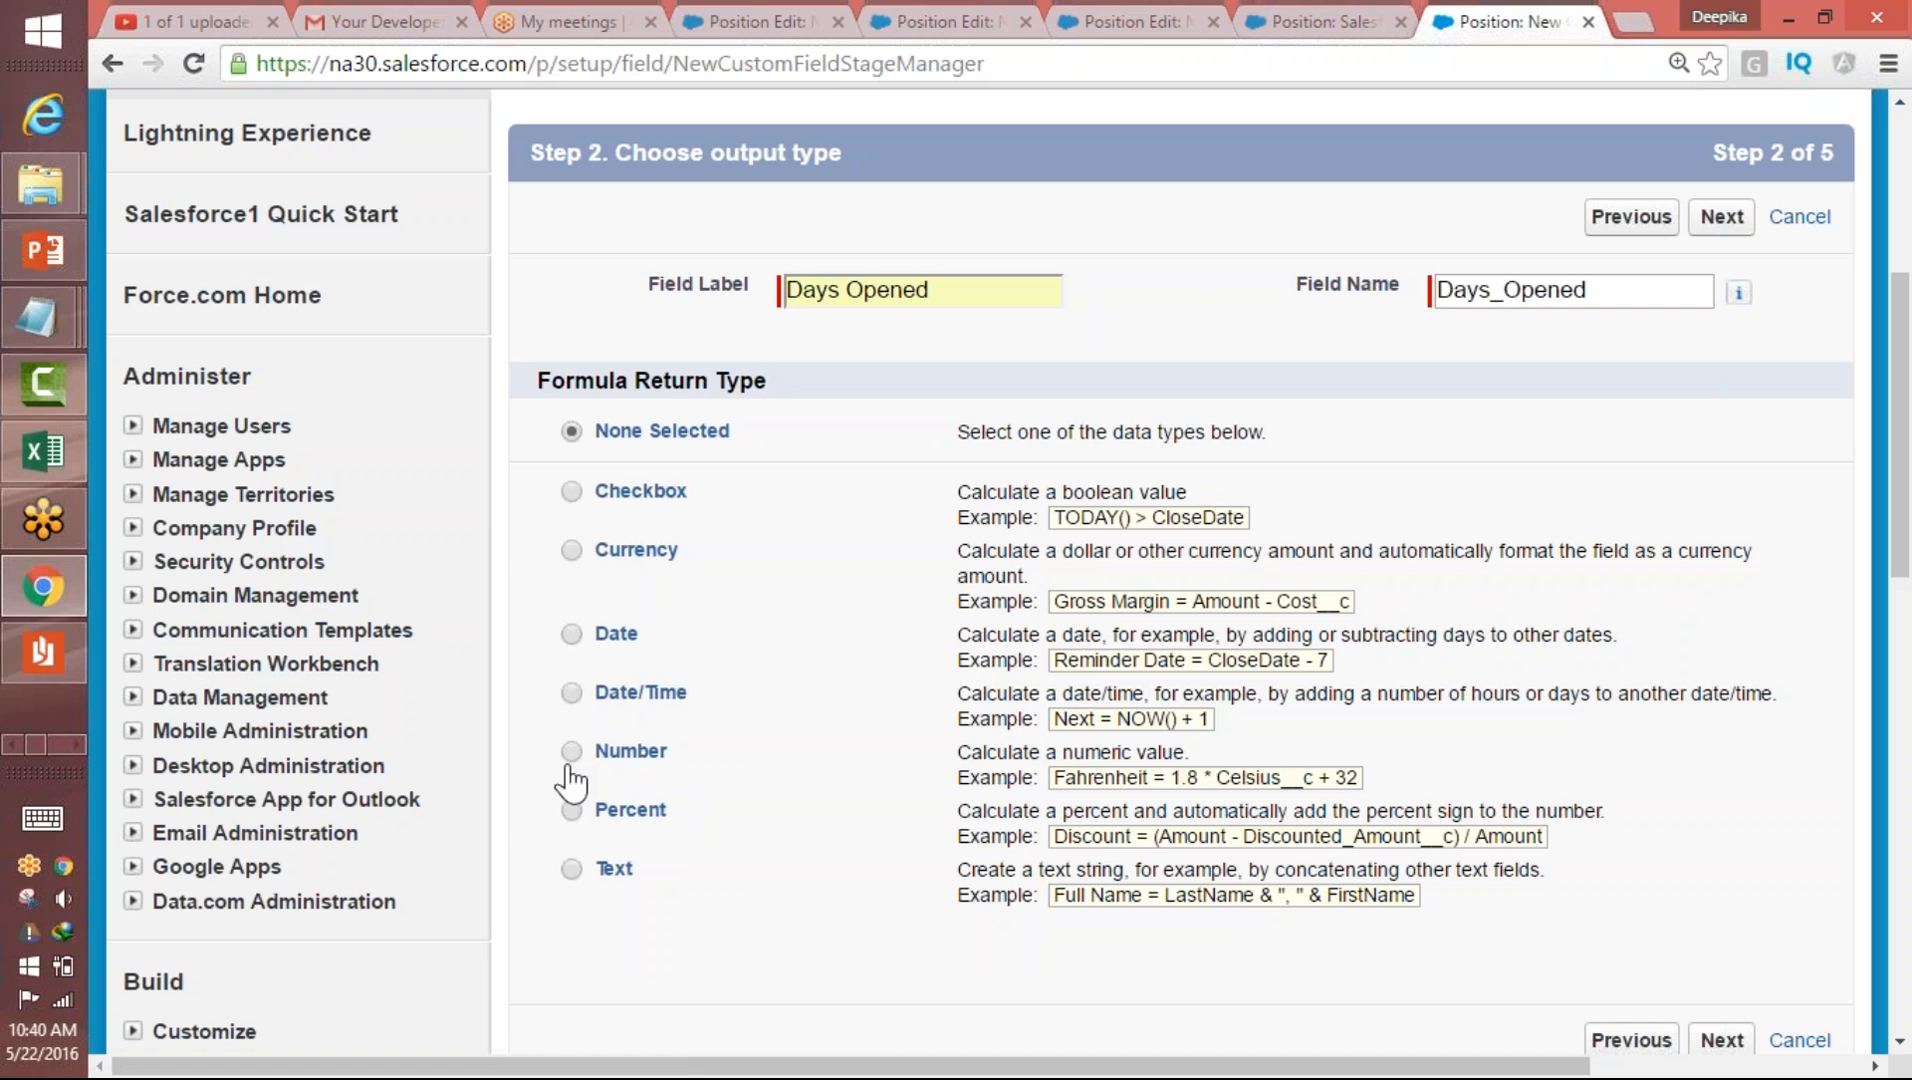
click(570, 760)
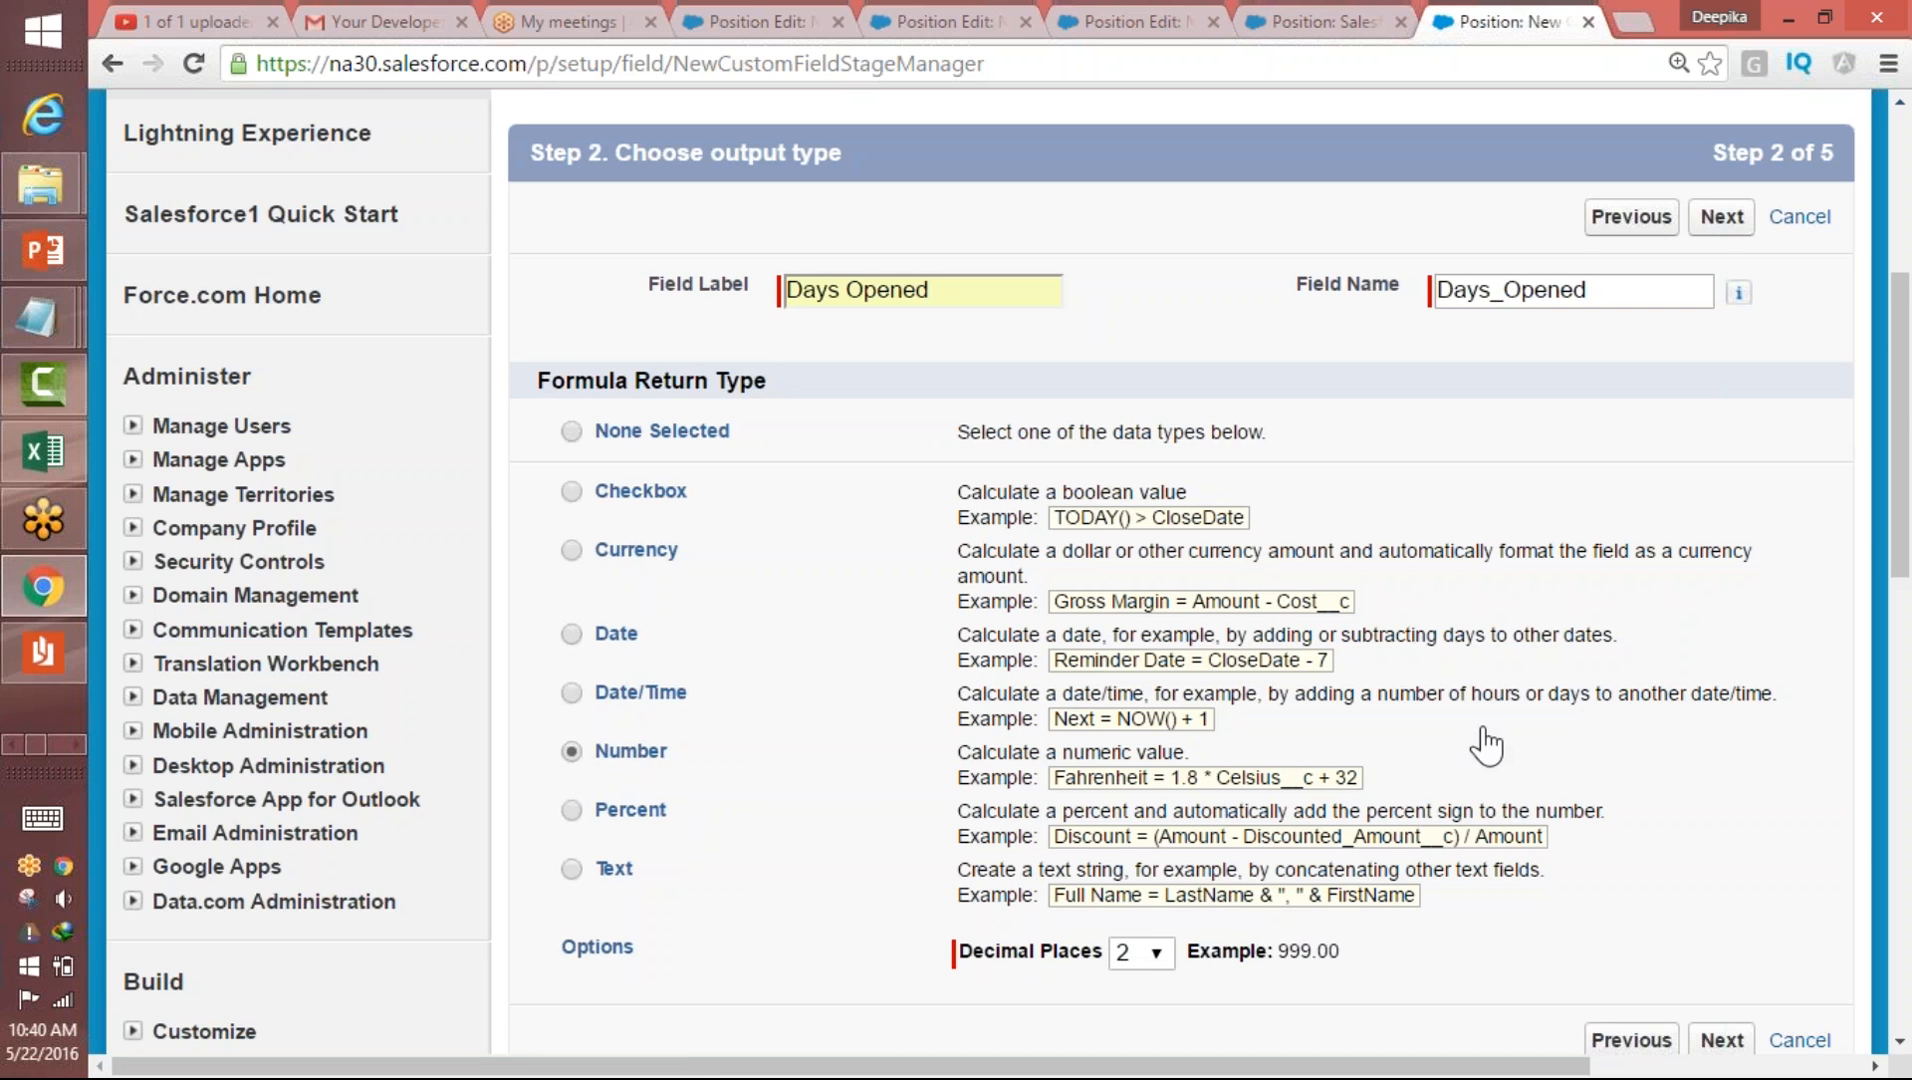
- Try 0, 1 and 2 decimal places for the Number return type to compare the example formats
scroll(1903, 448, down, 2)
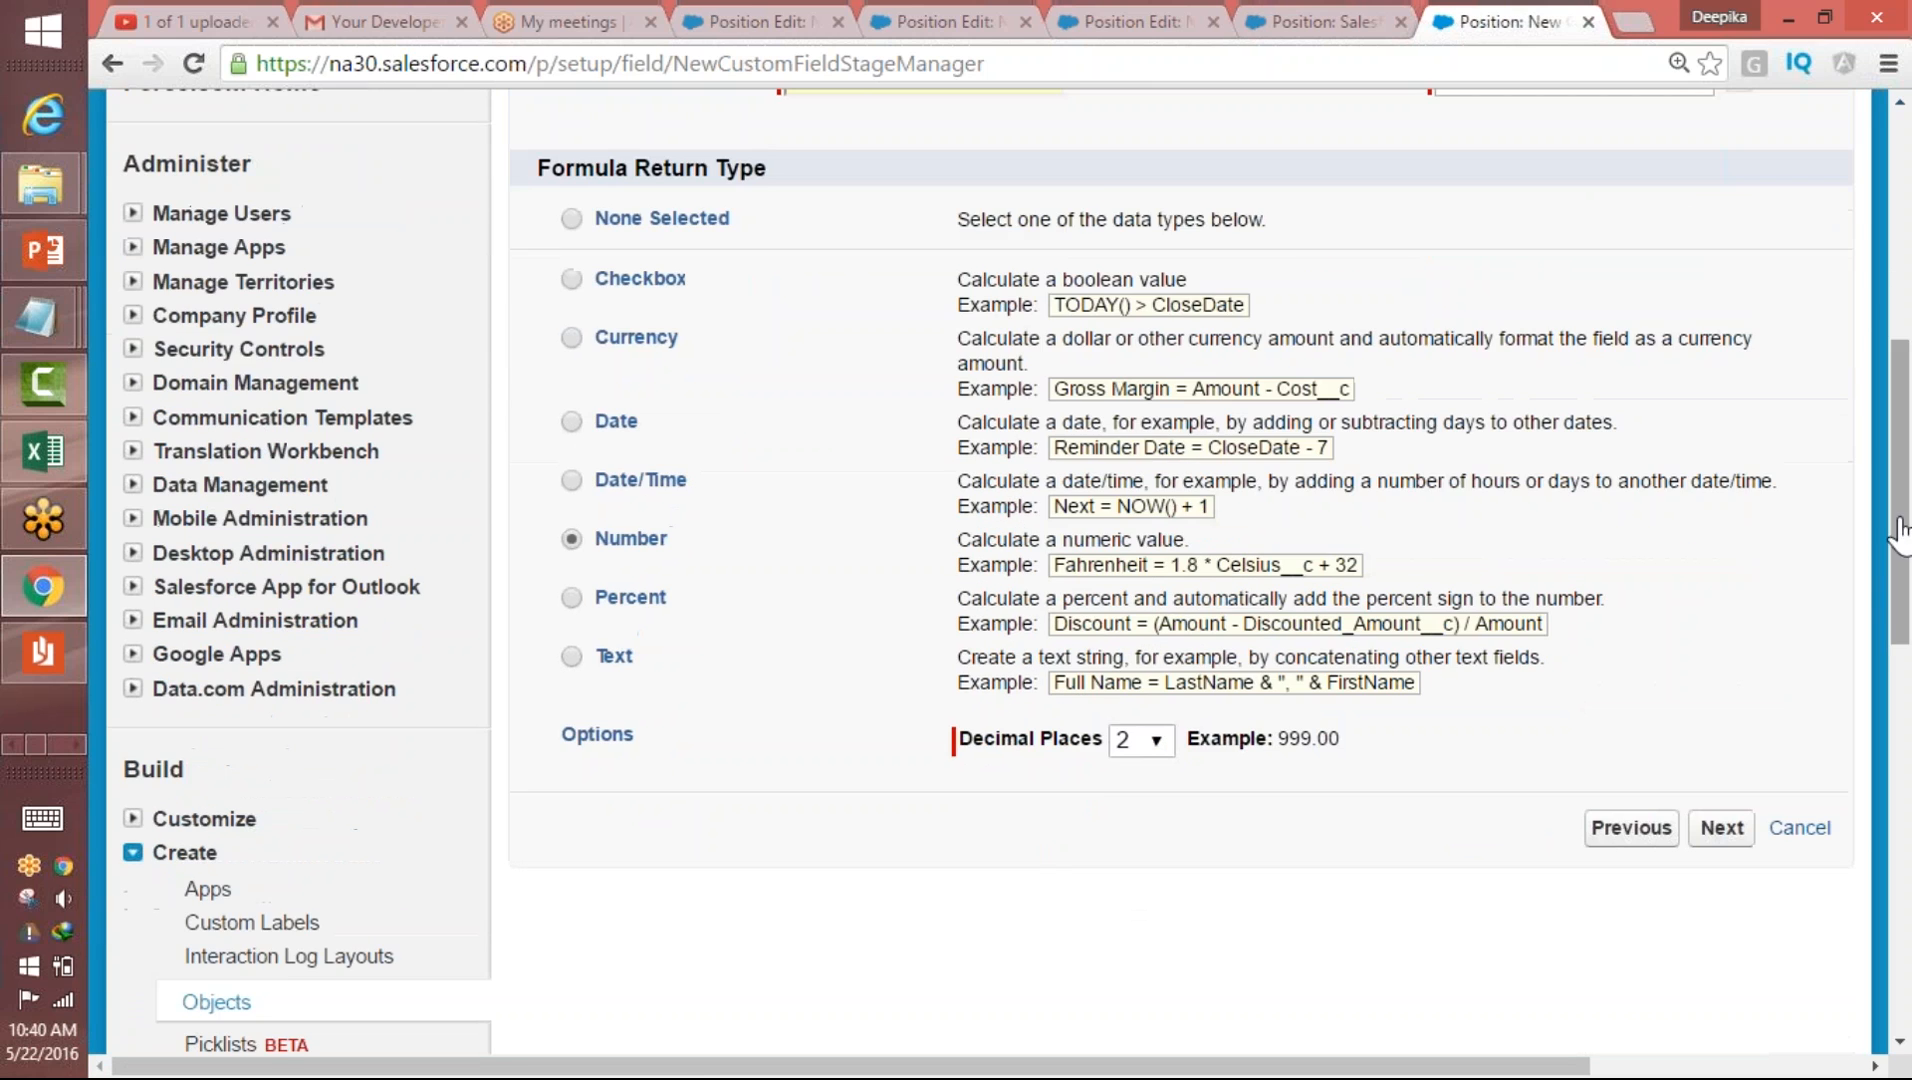
click(1135, 750)
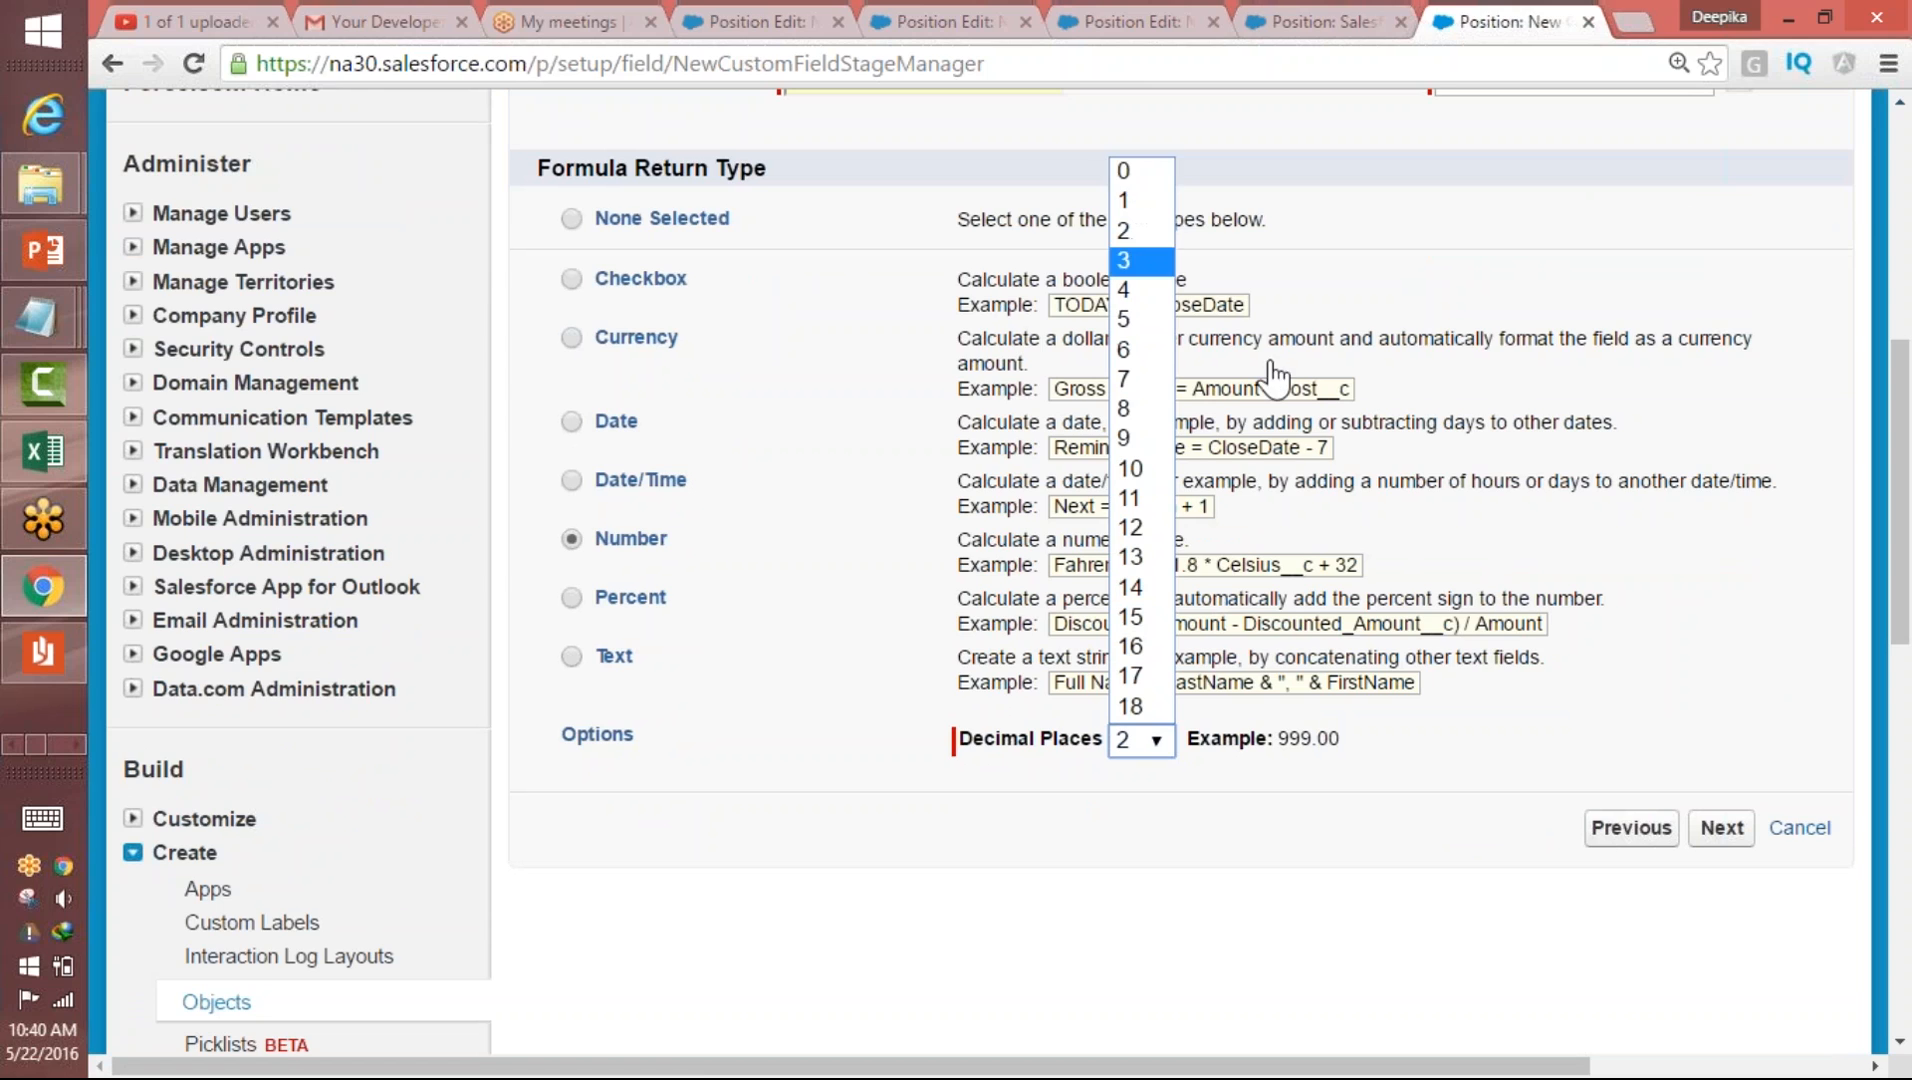
click(1145, 175)
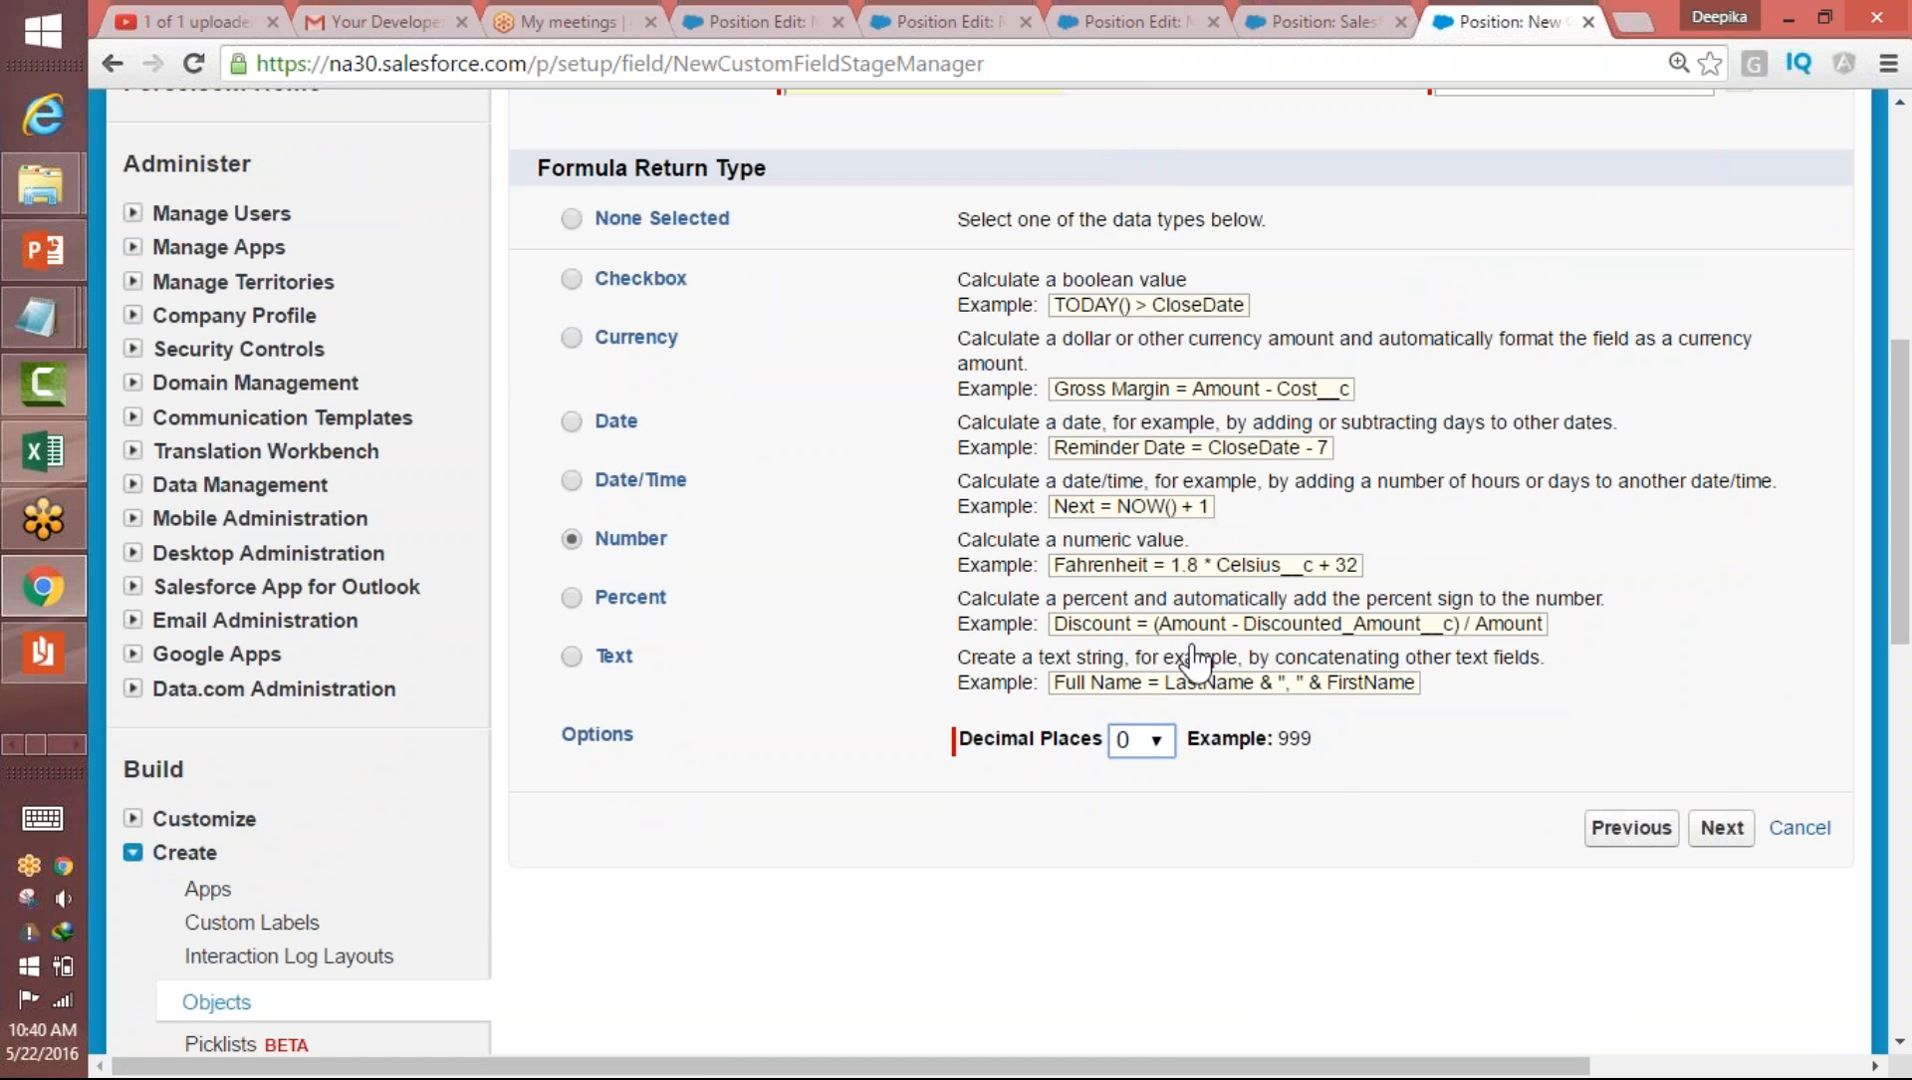
click(1133, 745)
click(1124, 201)
click(1147, 752)
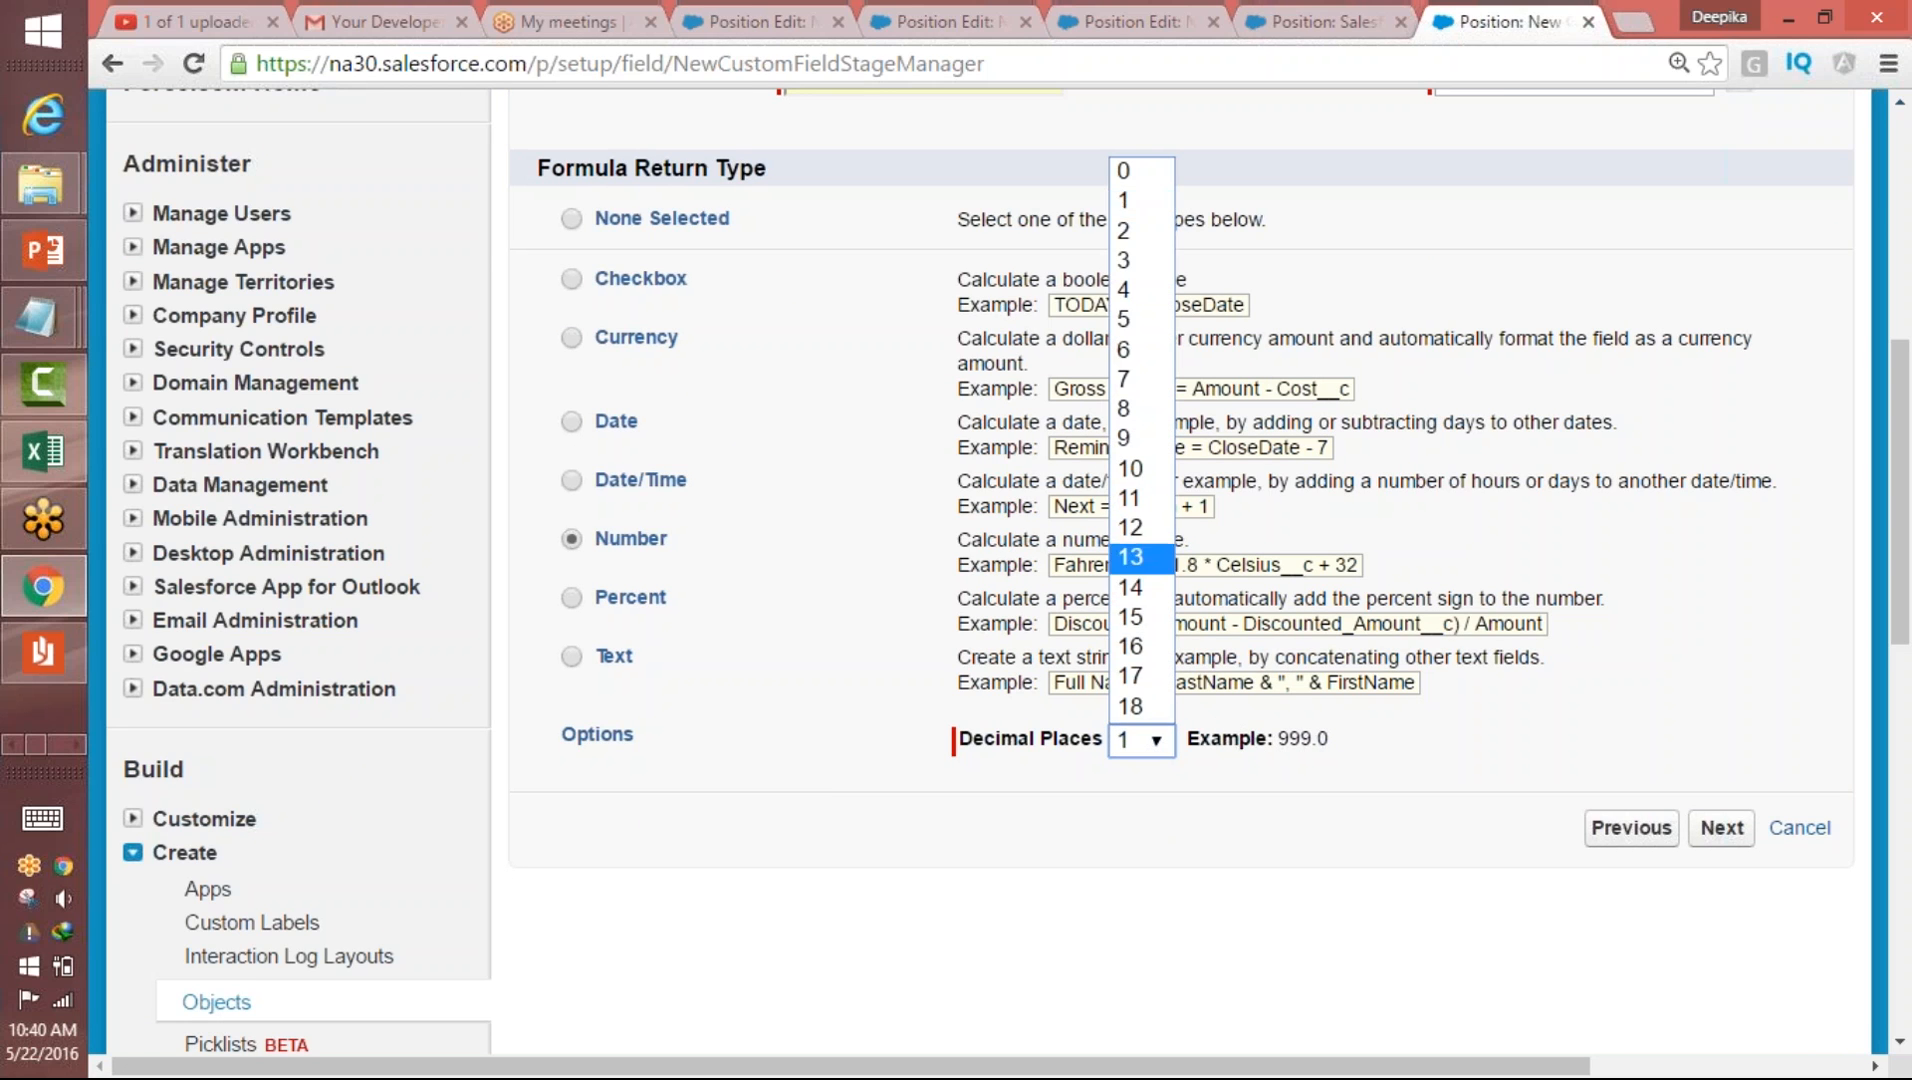
click(1125, 231)
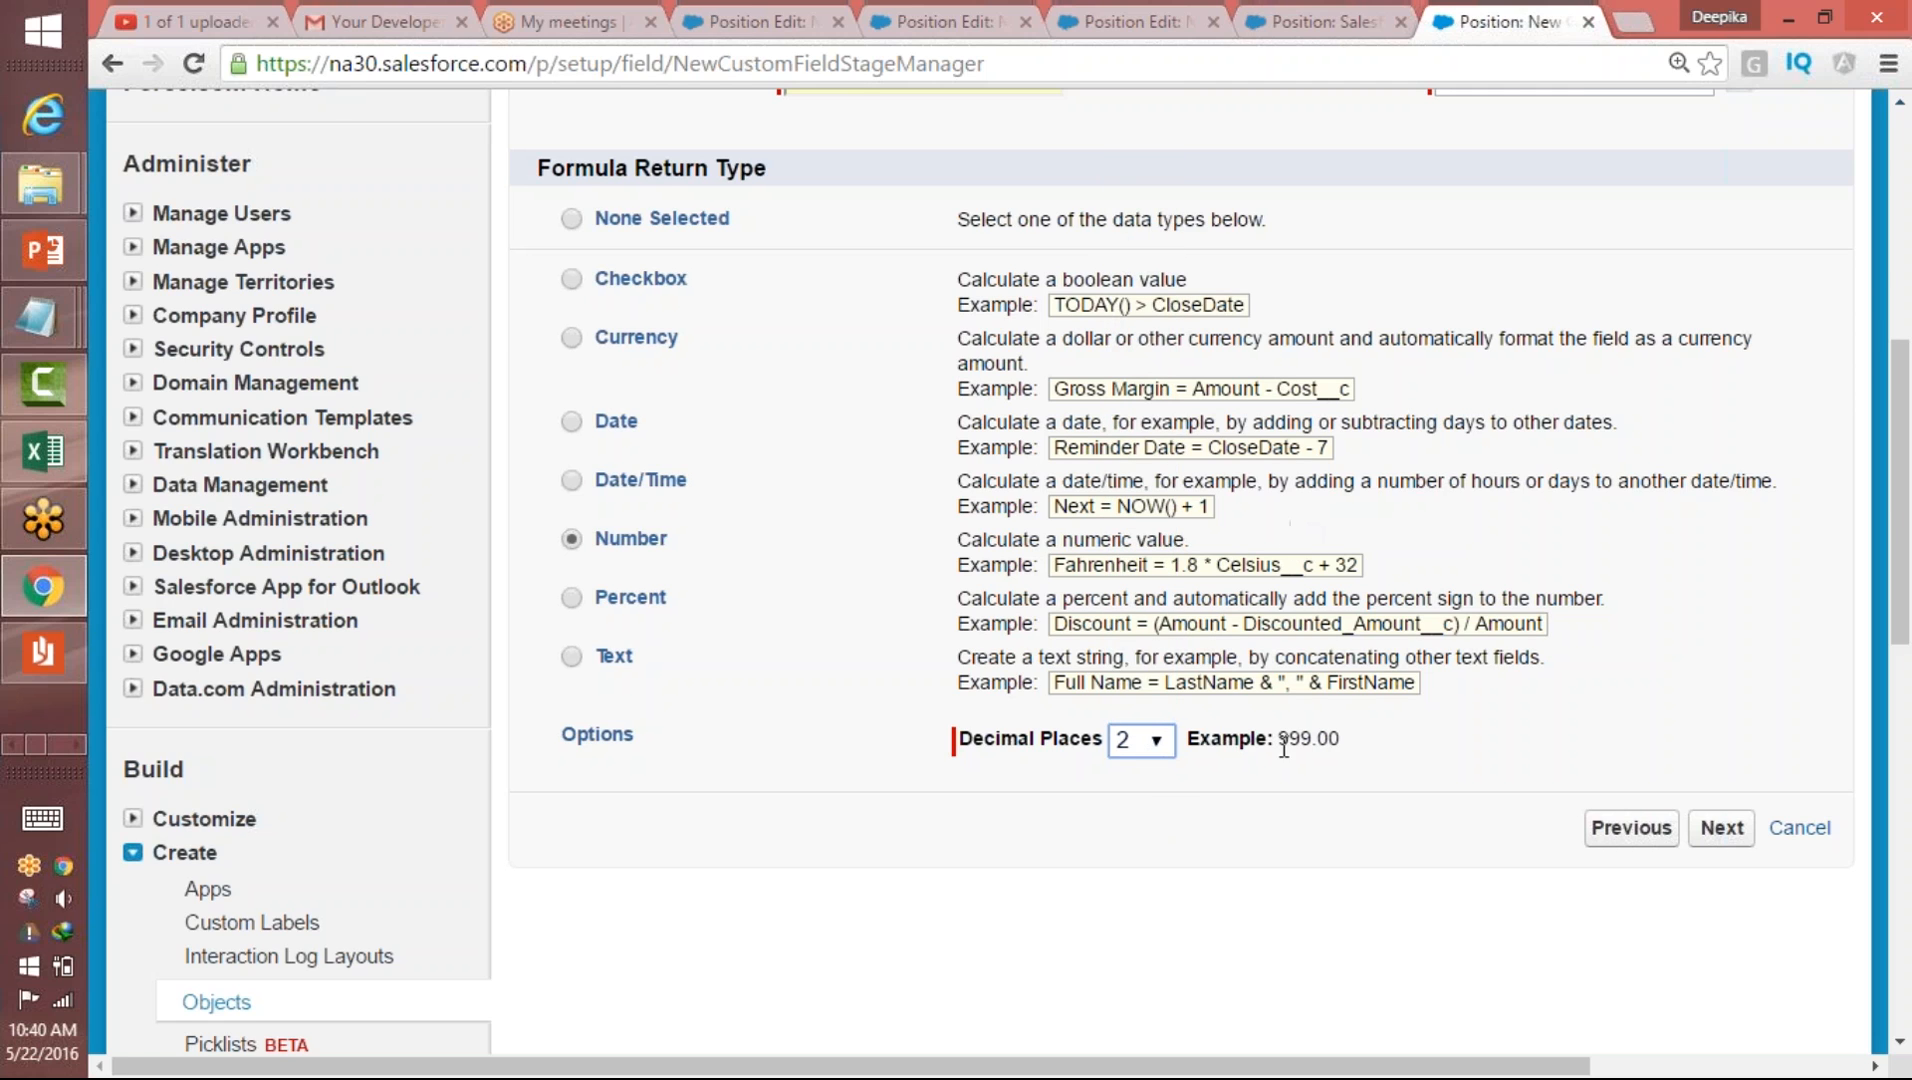
- Set the decimal places to 0 and continue to the formula entry step
click(1143, 740)
click(1136, 171)
click(1722, 827)
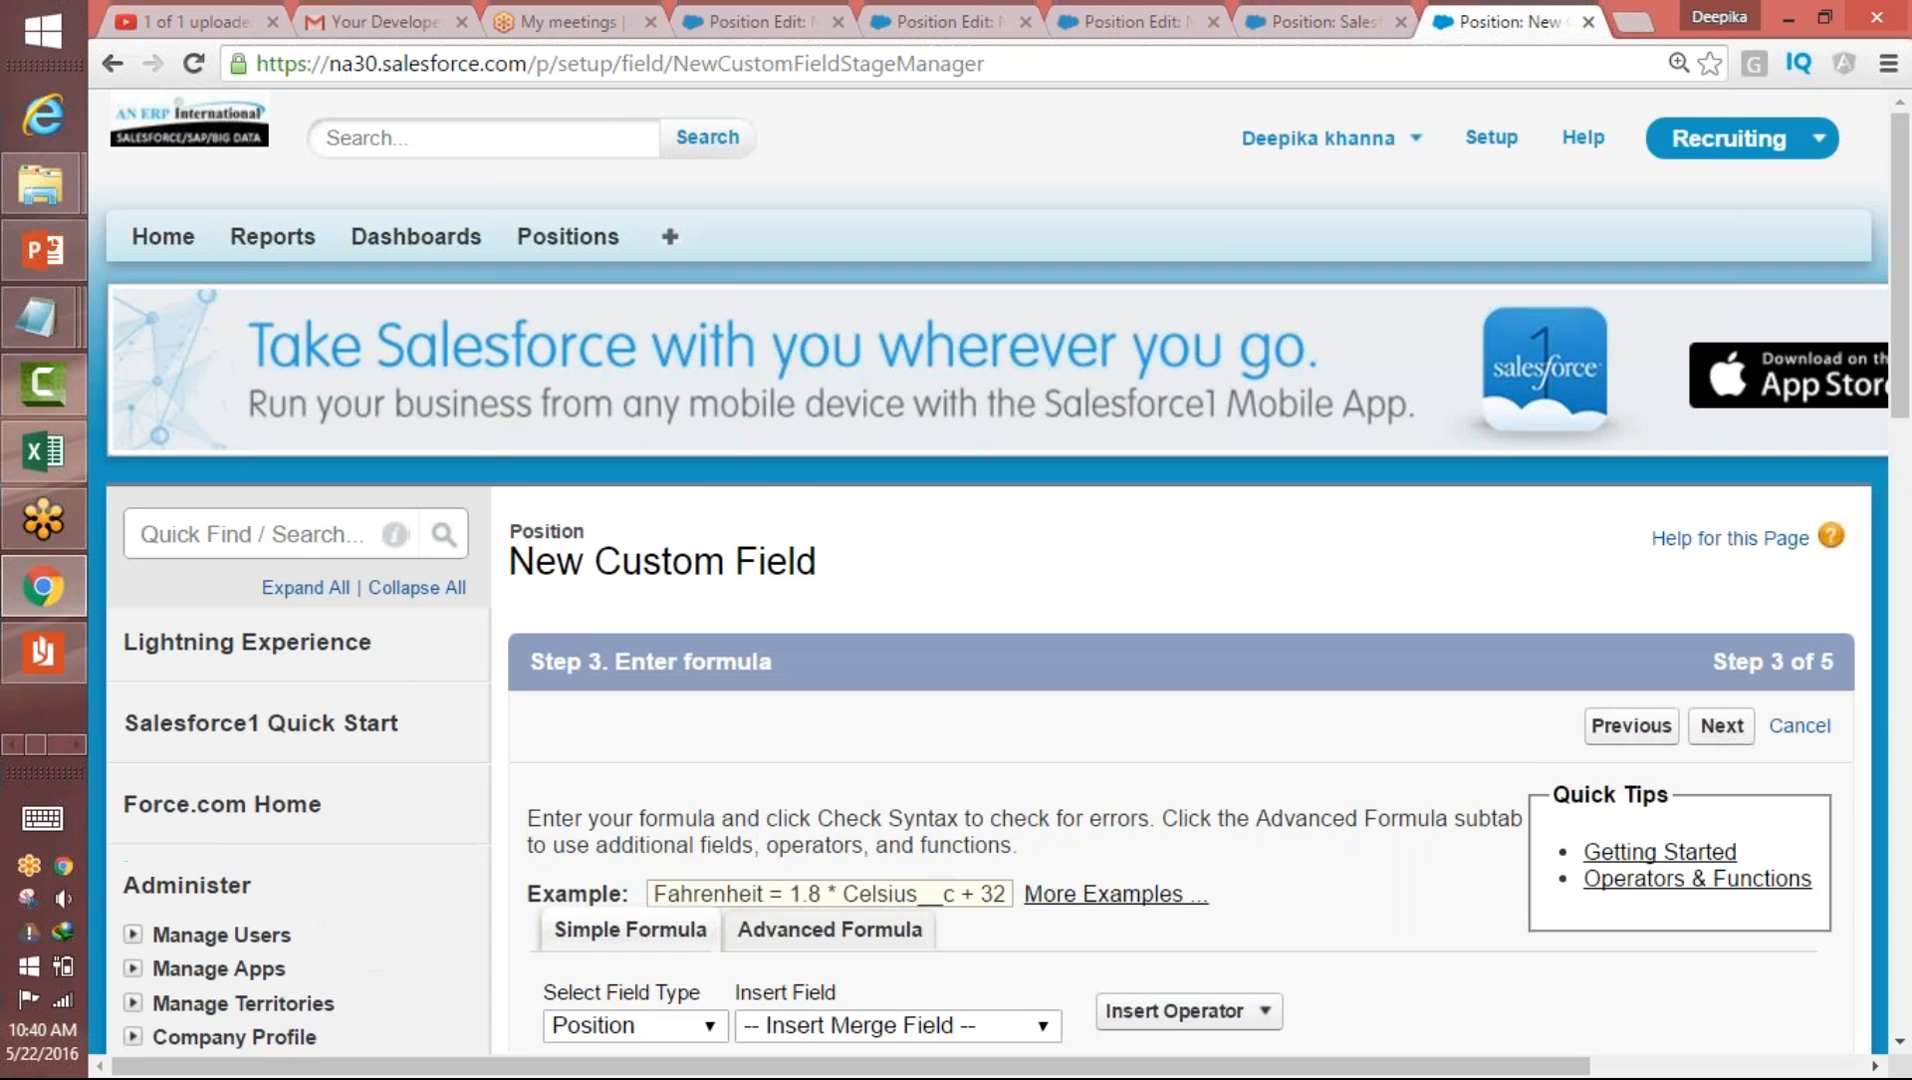
- Place the cursor in the empty Days Opened formula editor
scroll(1295, 565, down, 4)
click(866, 854)
drag(1906, 243, 1906, 368)
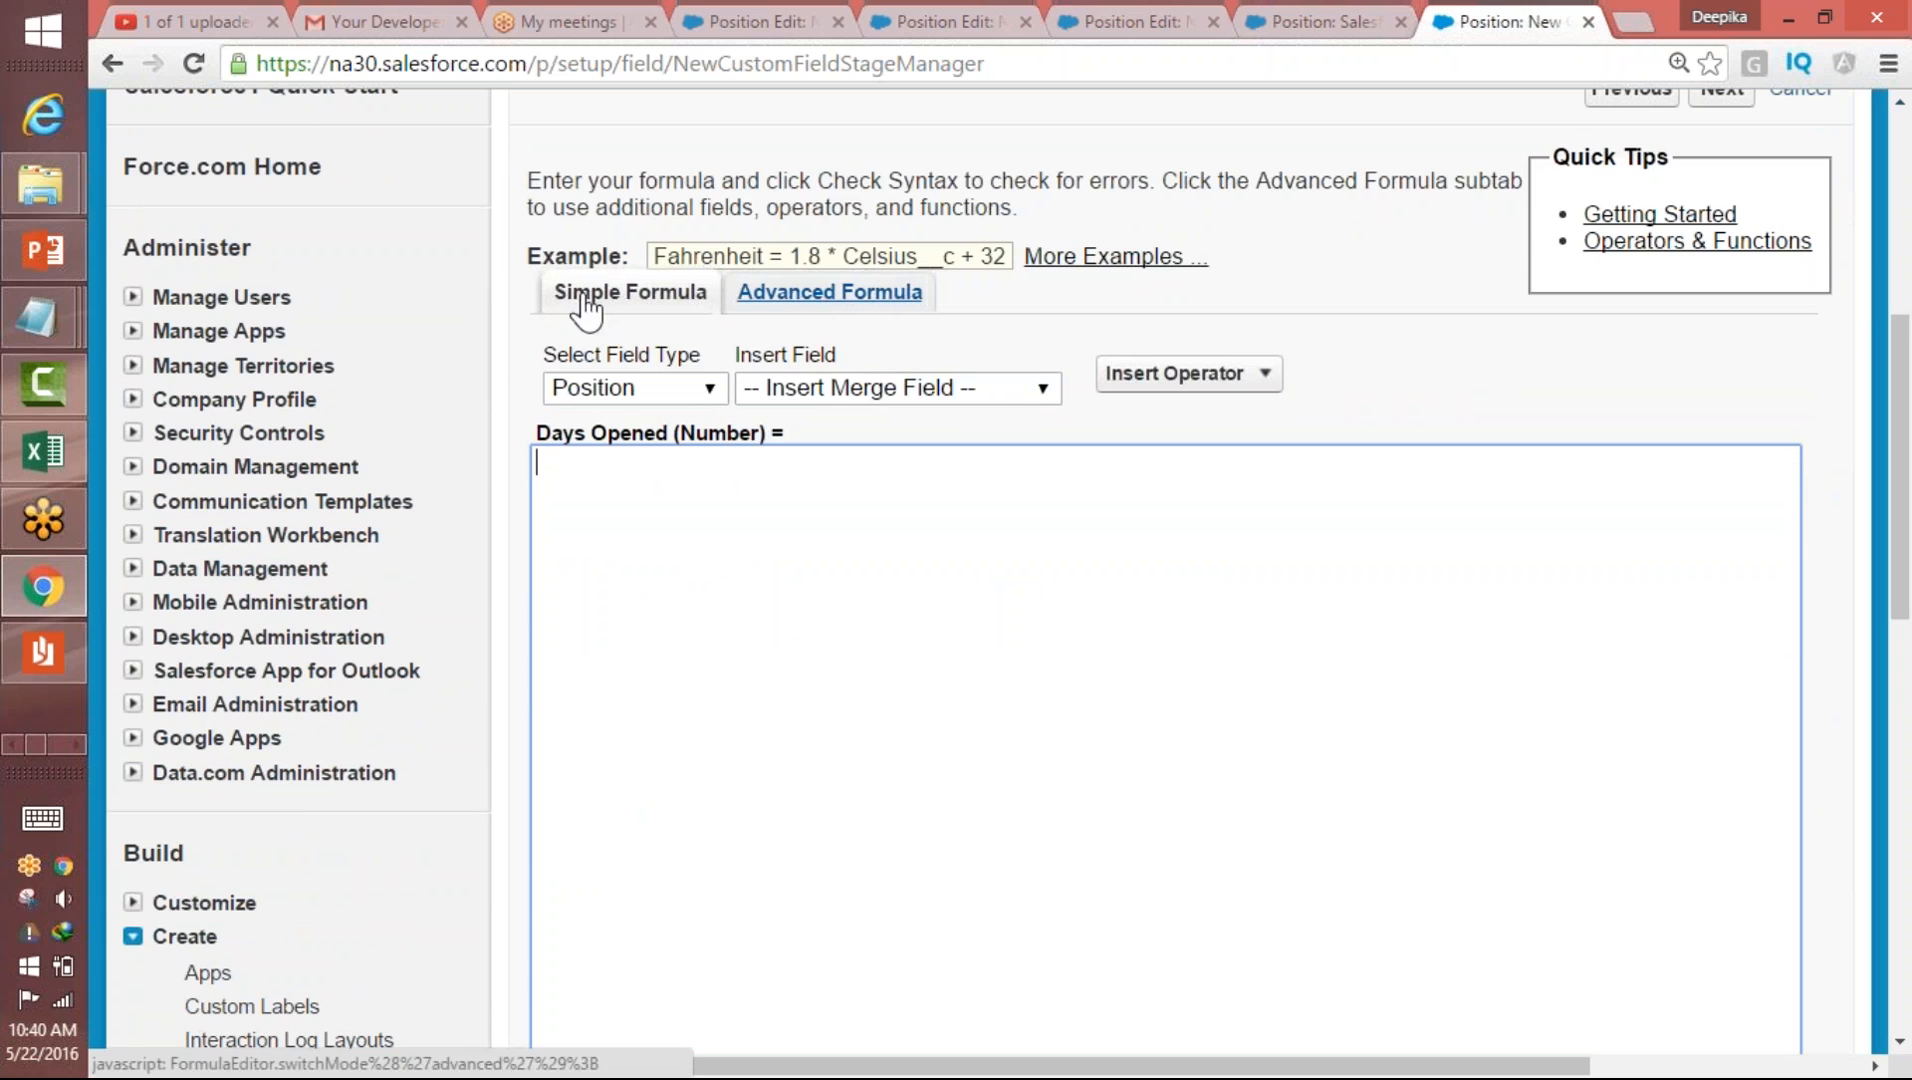
- Switch the Days Opened field to the Advanced Formula editor and activate its empty formula area
click(787, 300)
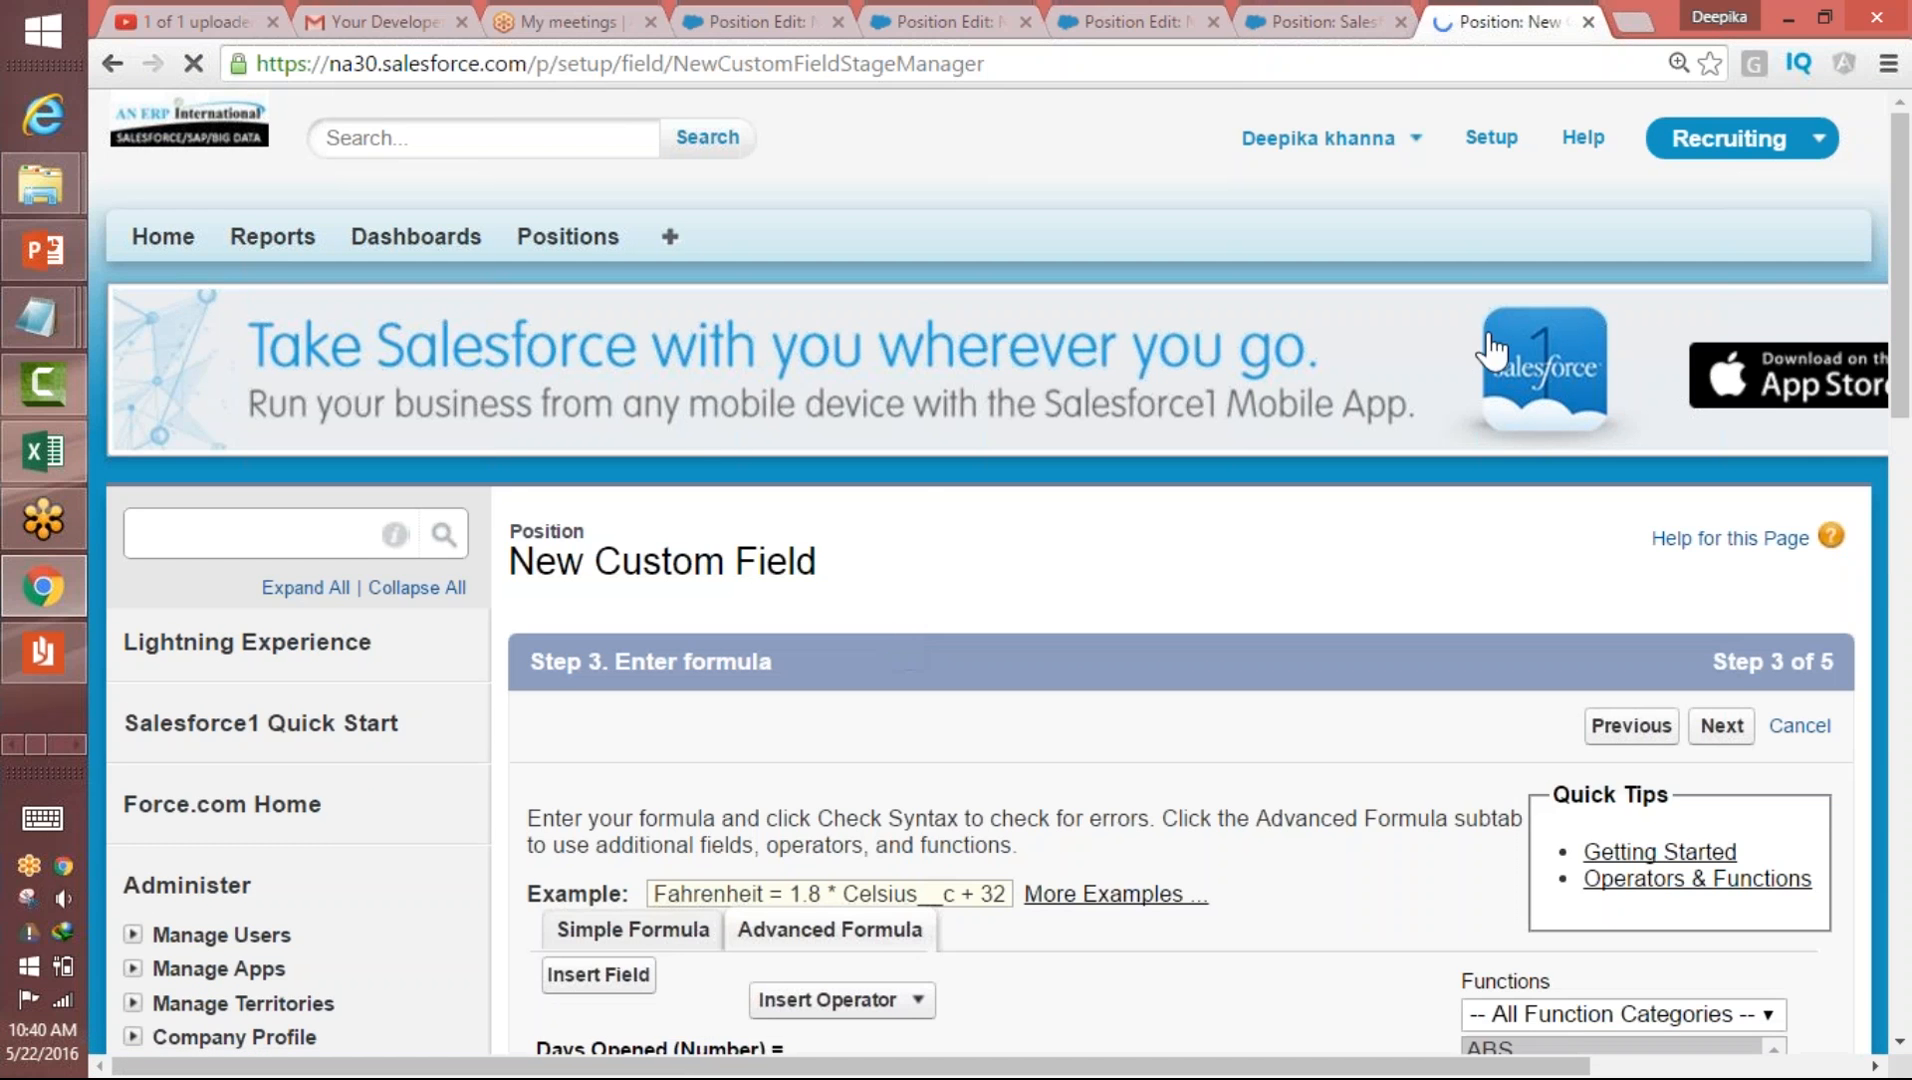
drag(1908, 321, 1907, 465)
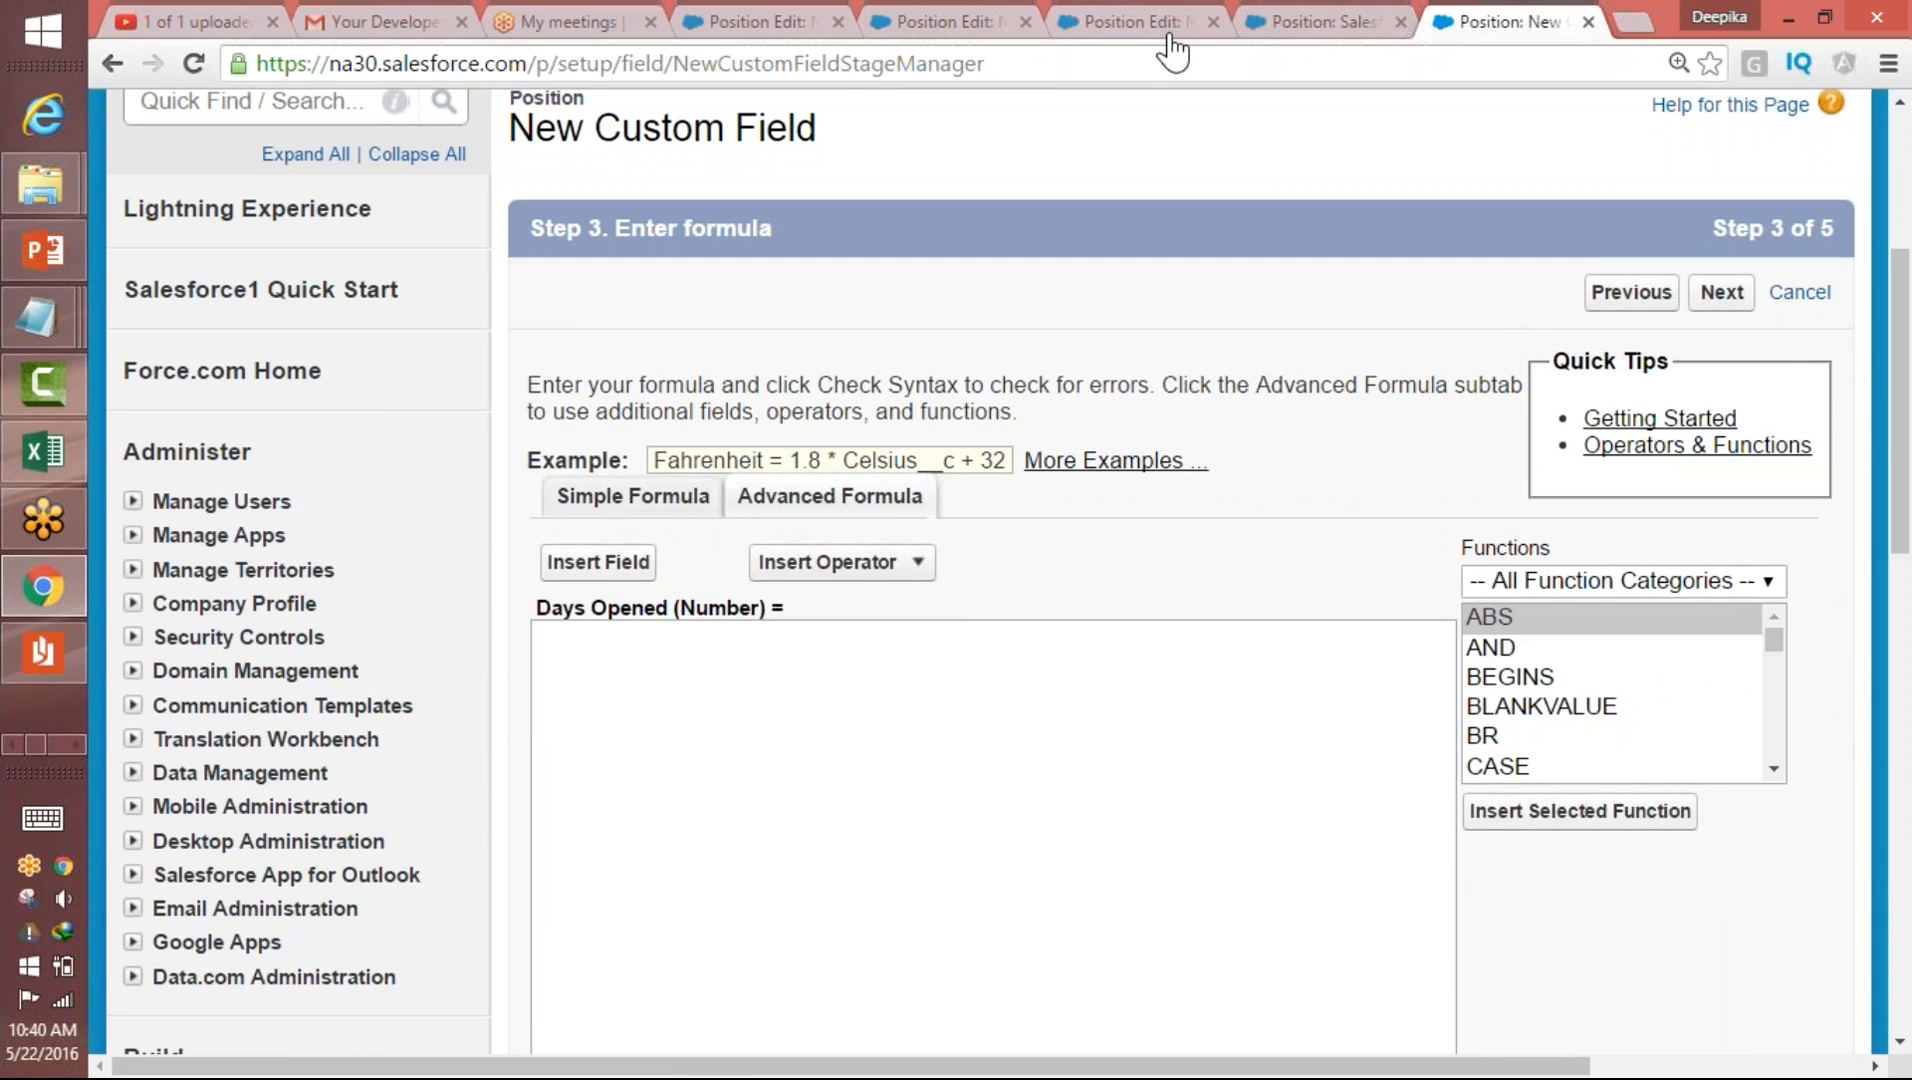
click(1151, 769)
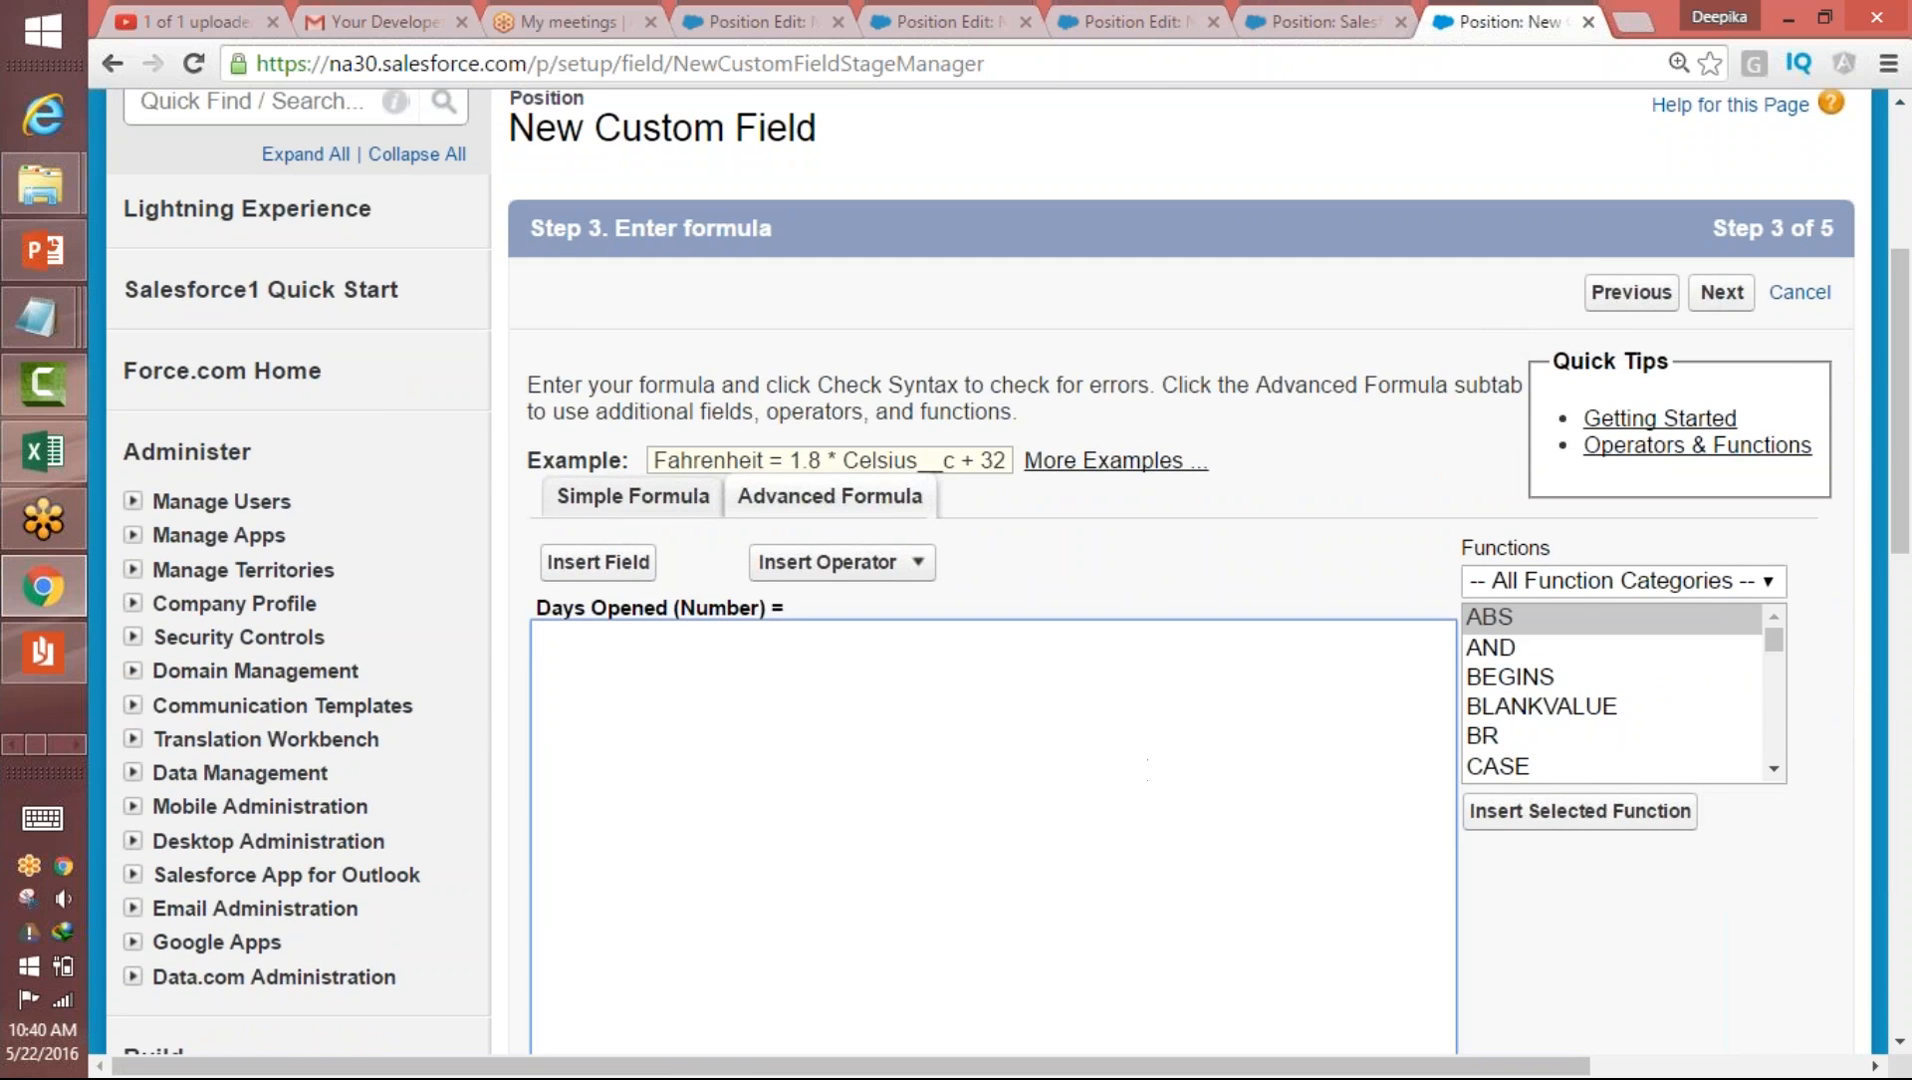
- Browse the functions available in the Logical, Math and Text categories
mouse_move(1775, 645)
mouse_down()
mouse_move(1778, 676)
mouse_move(1781, 630)
mouse_up()
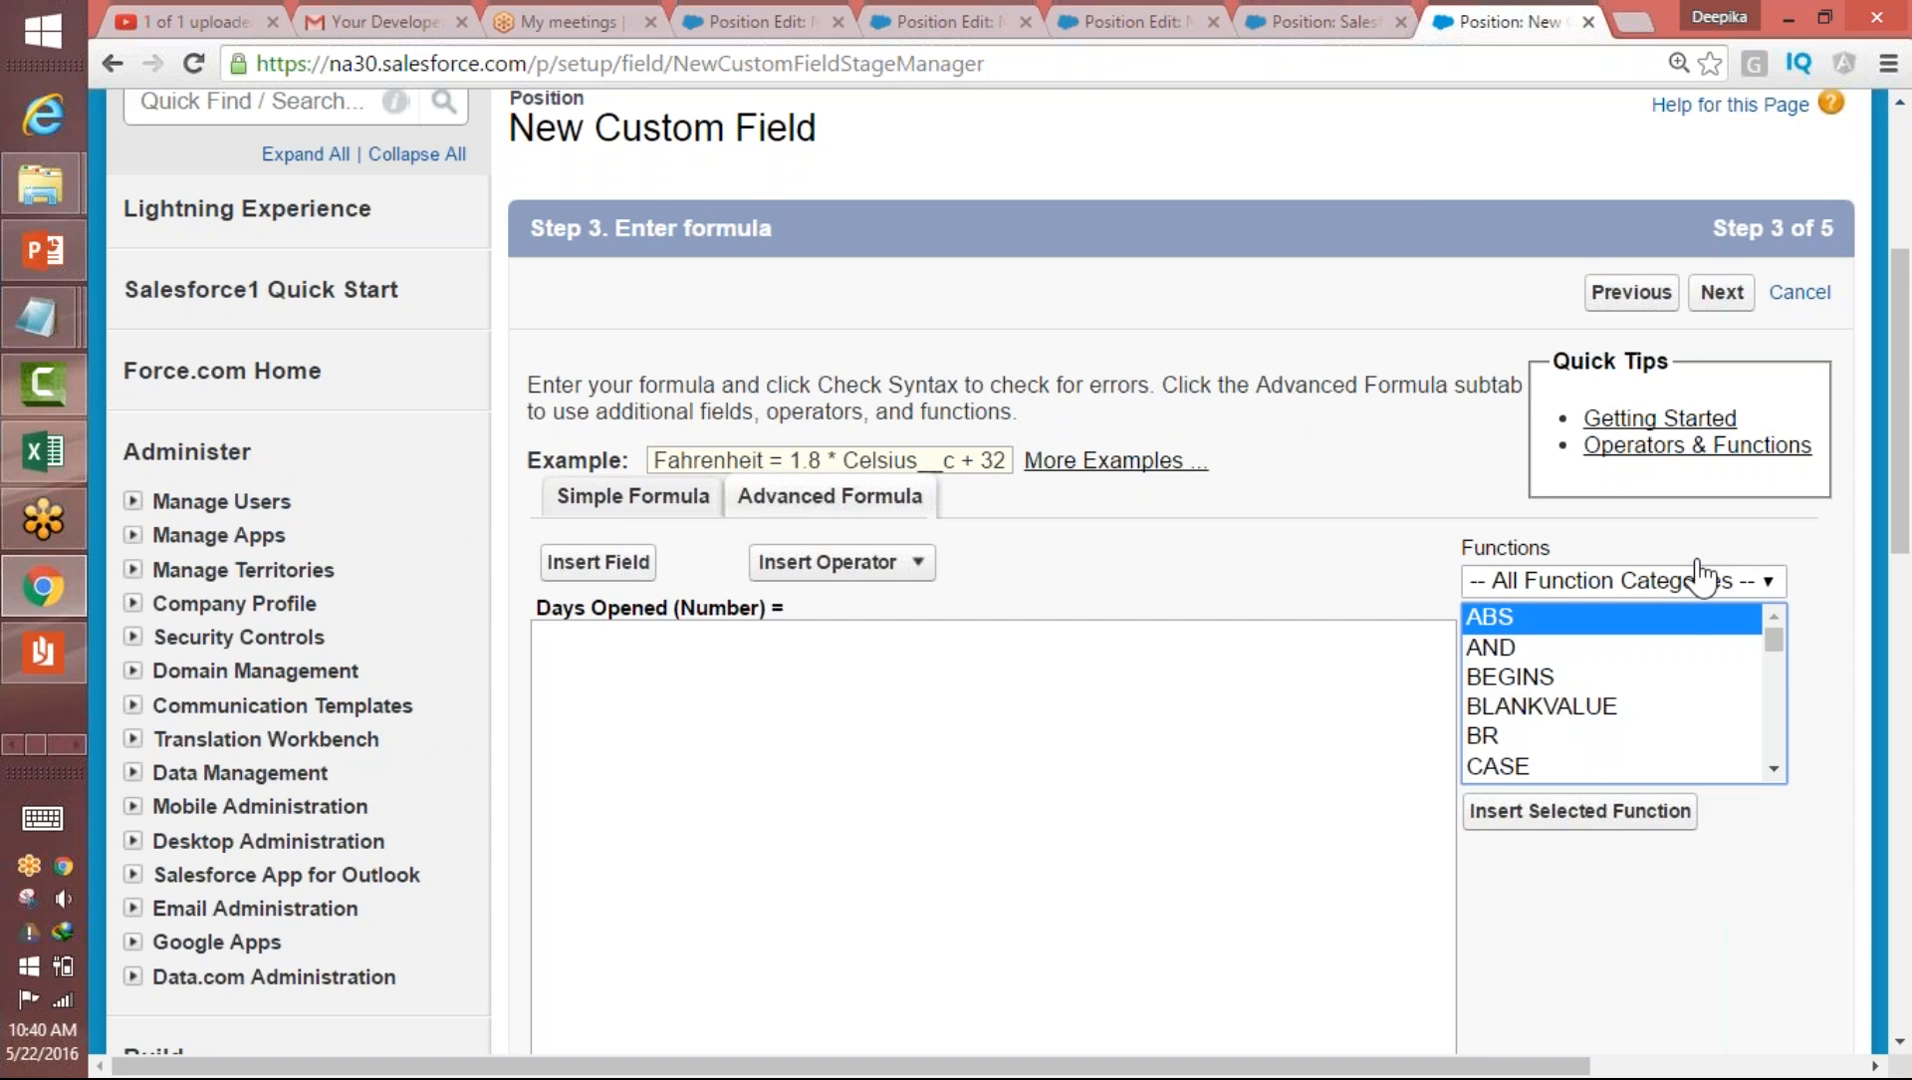
click(1682, 584)
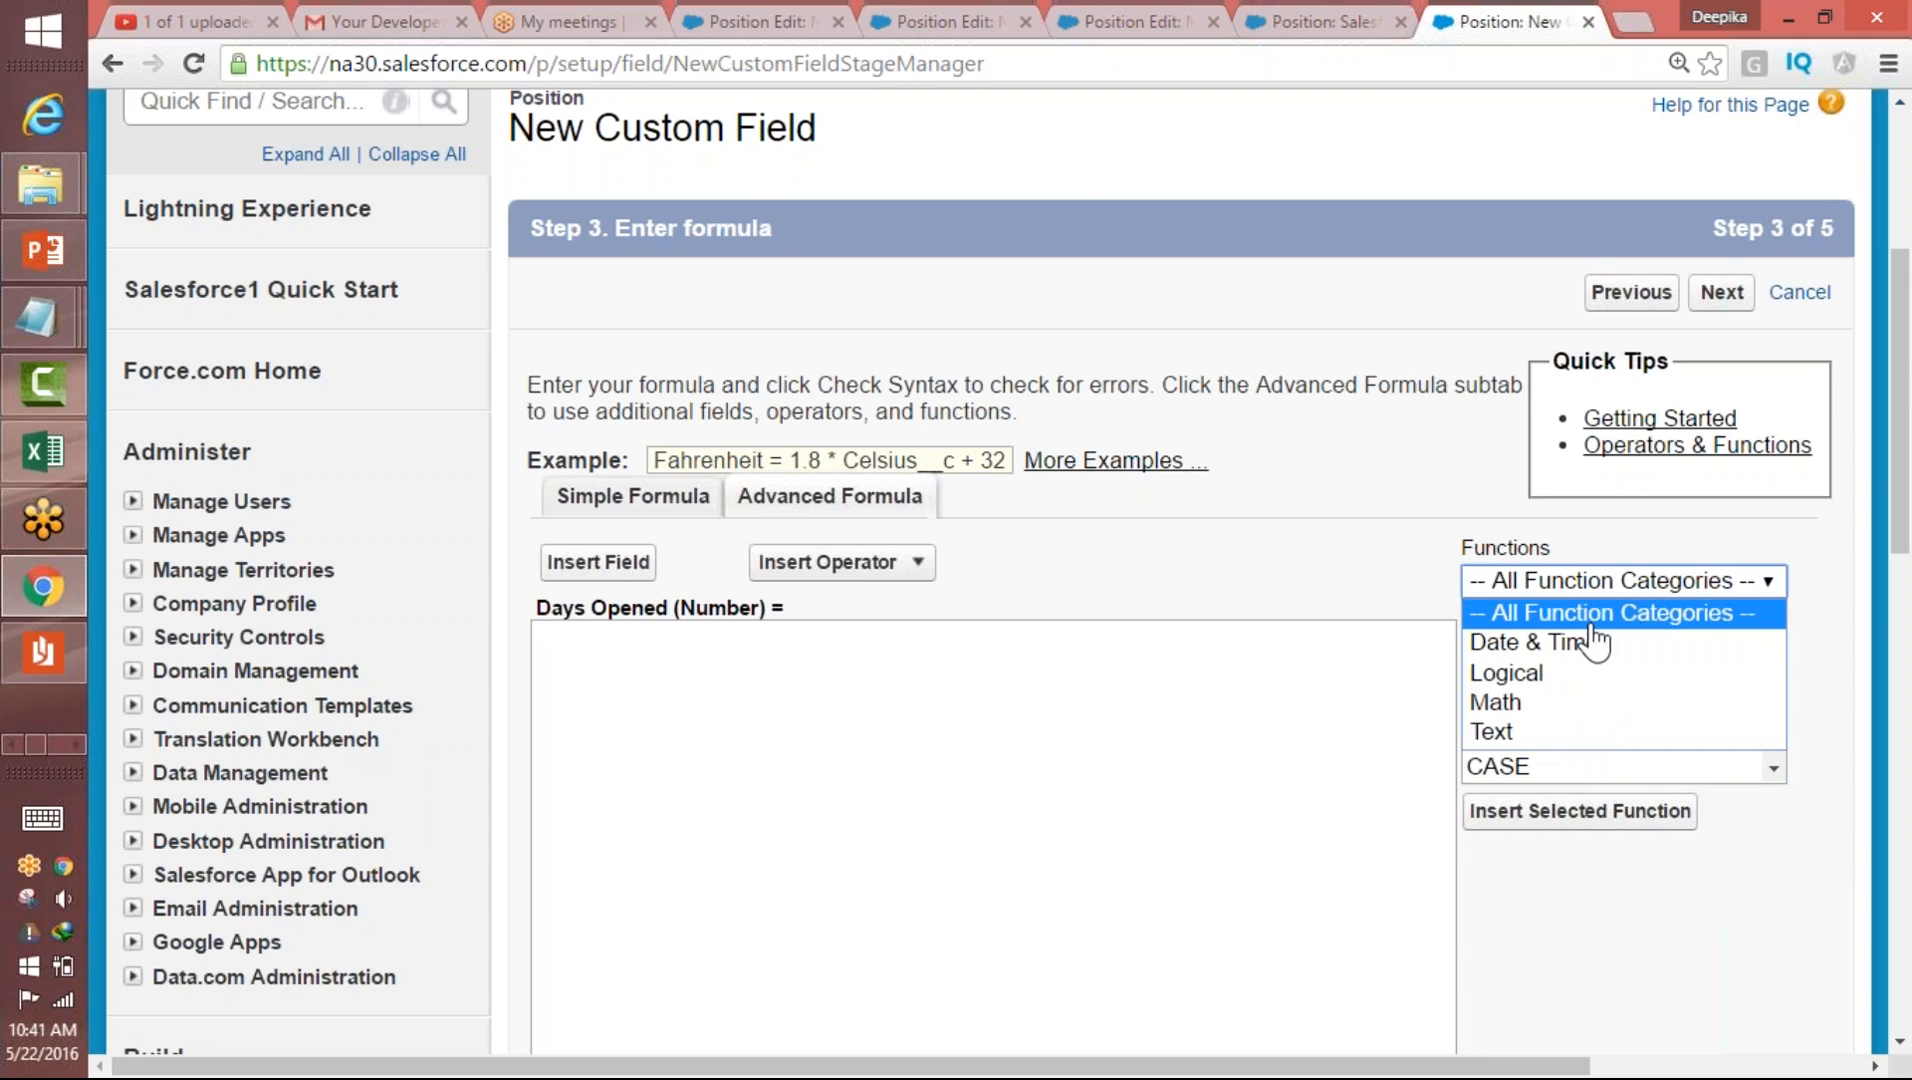
click(1545, 684)
click(1779, 712)
drag(1779, 712, 1781, 745)
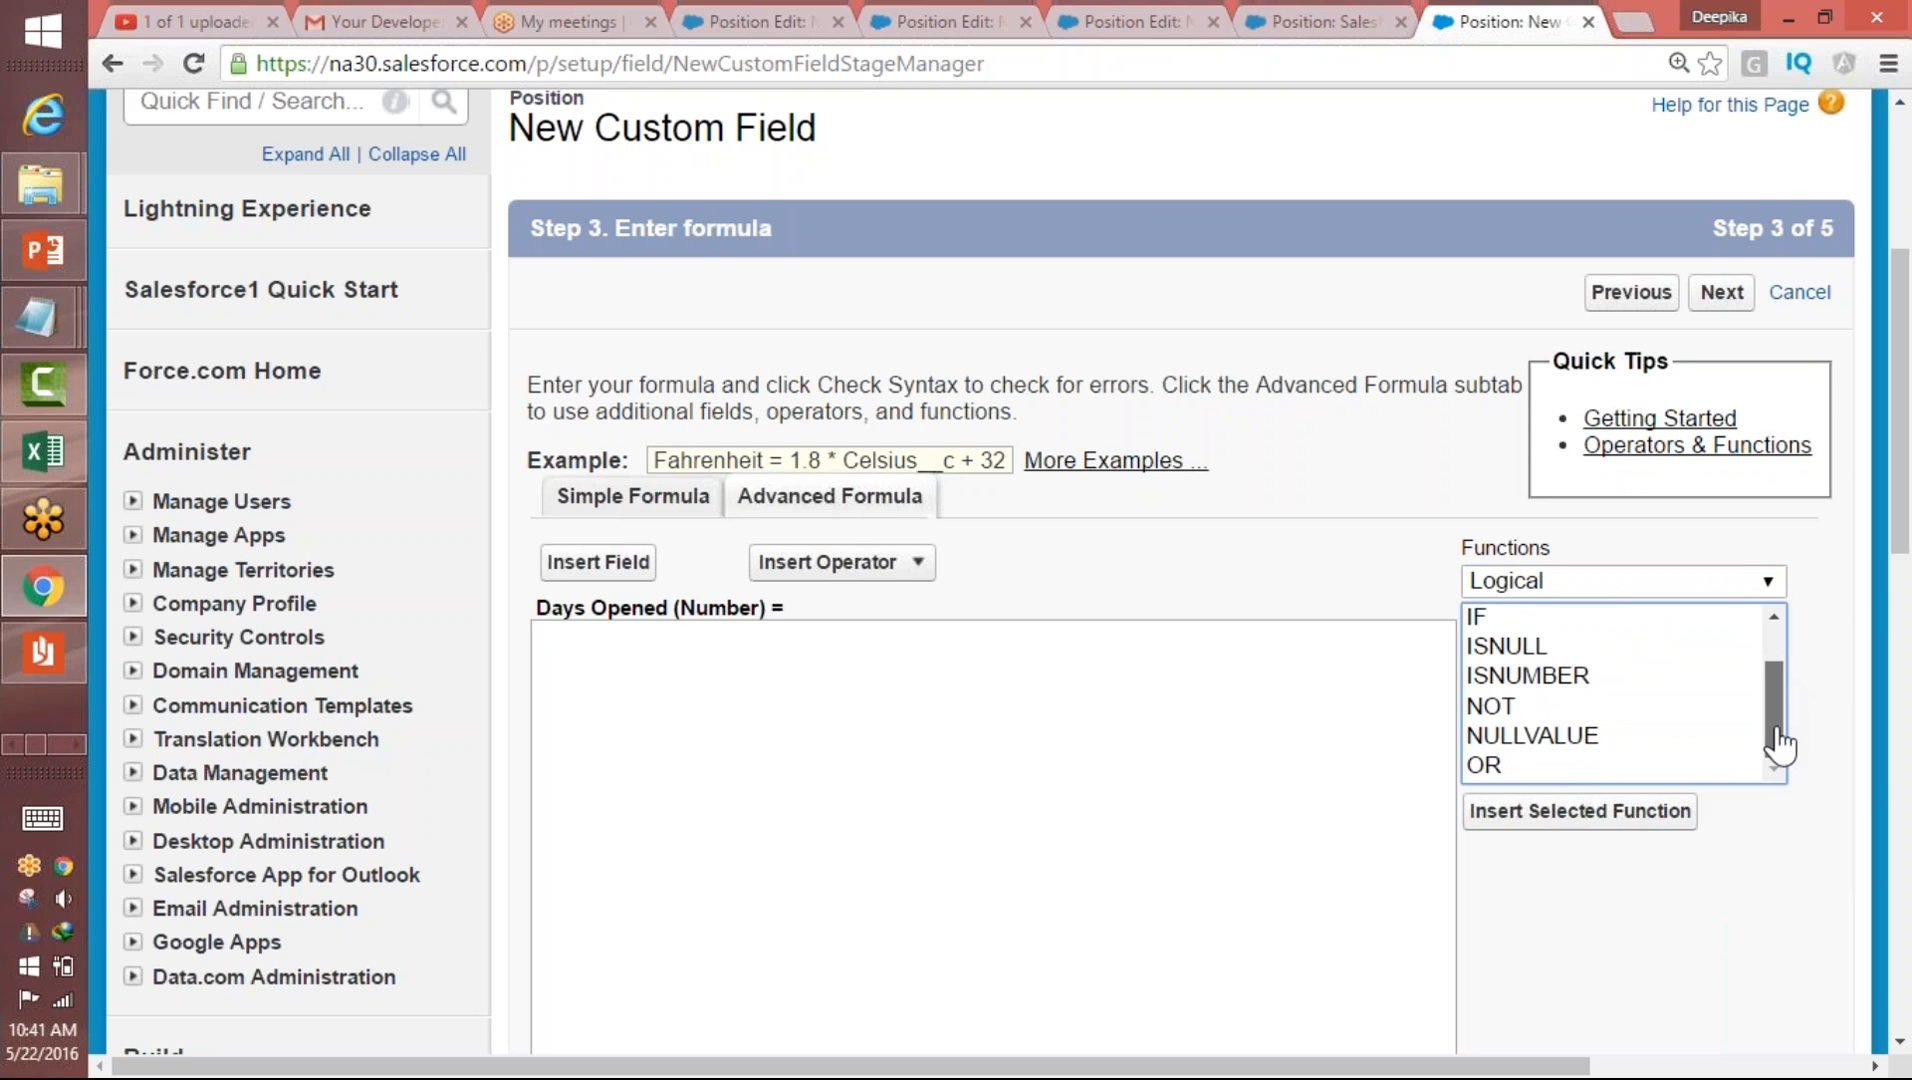
click(1590, 583)
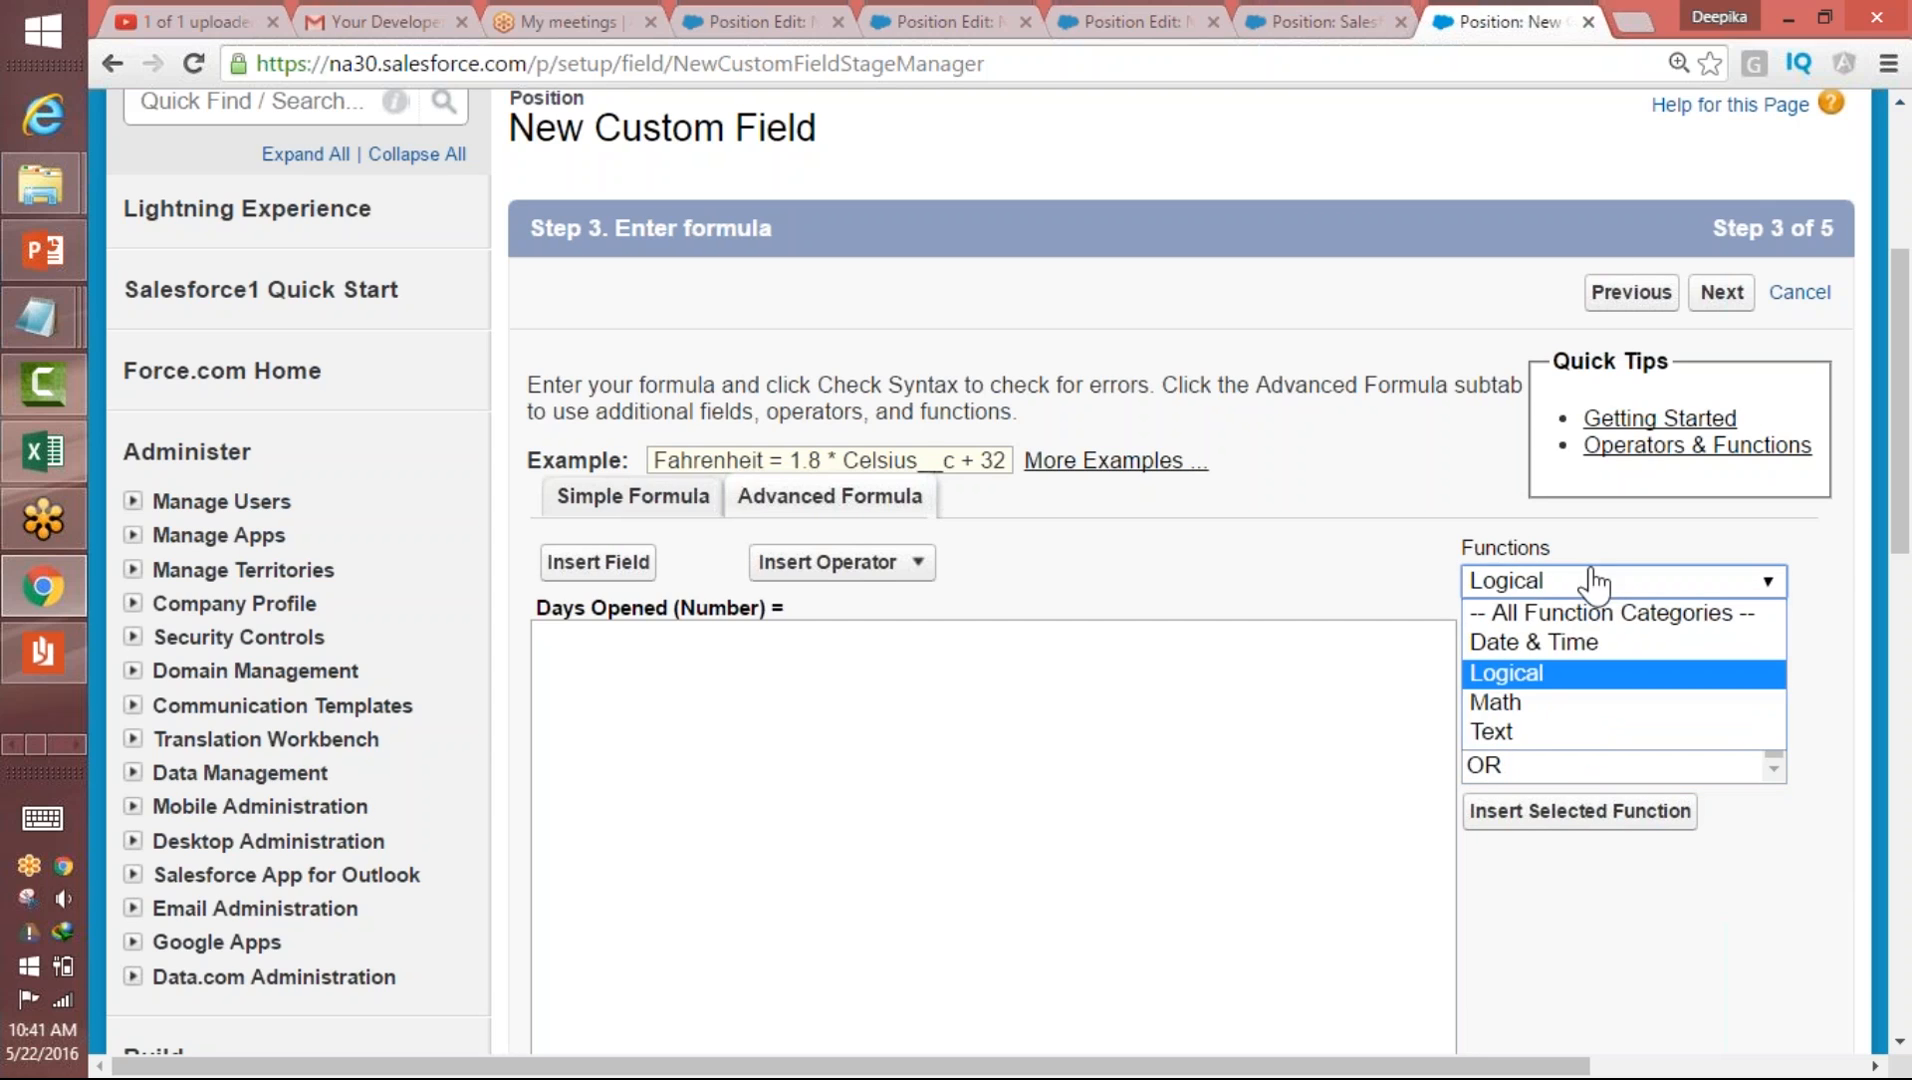
click(1555, 712)
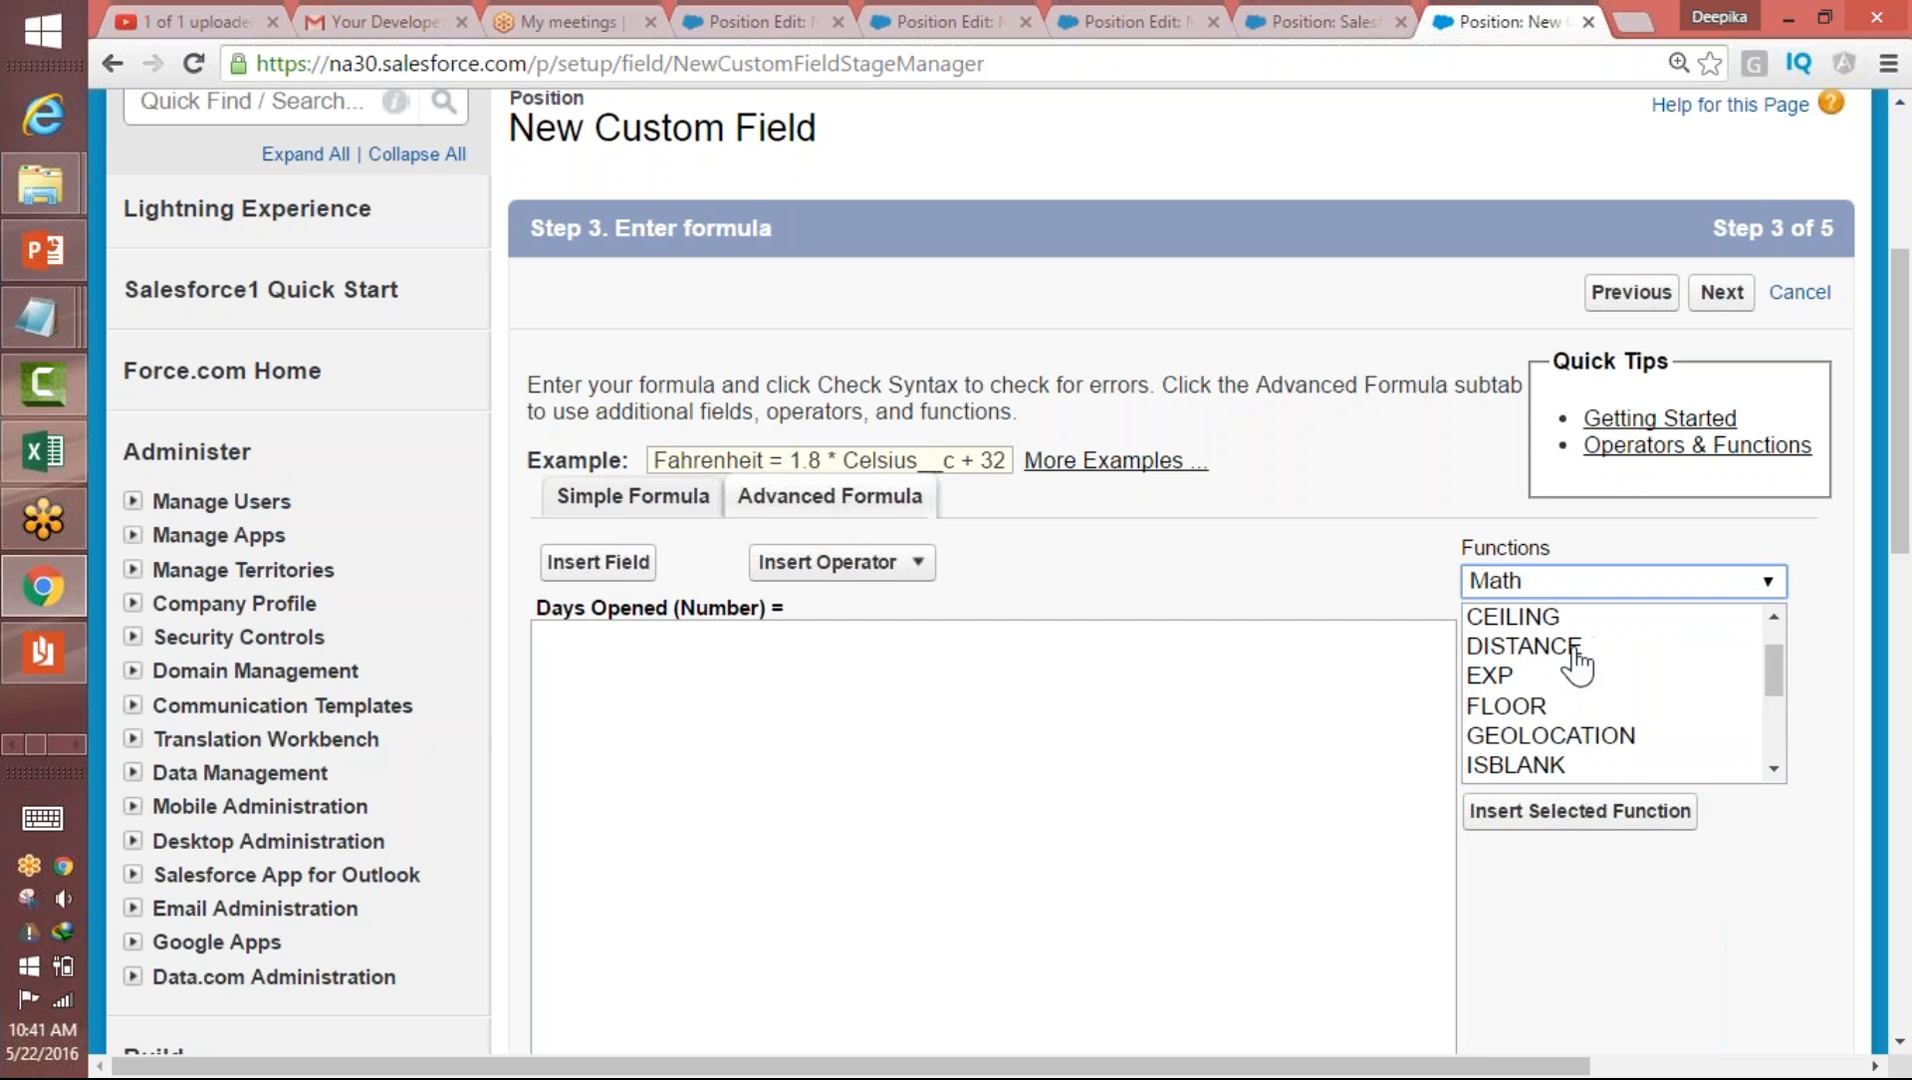
mouse_move(1775, 683)
mouse_down()
mouse_move(1754, 649)
mouse_move(1785, 716)
mouse_up()
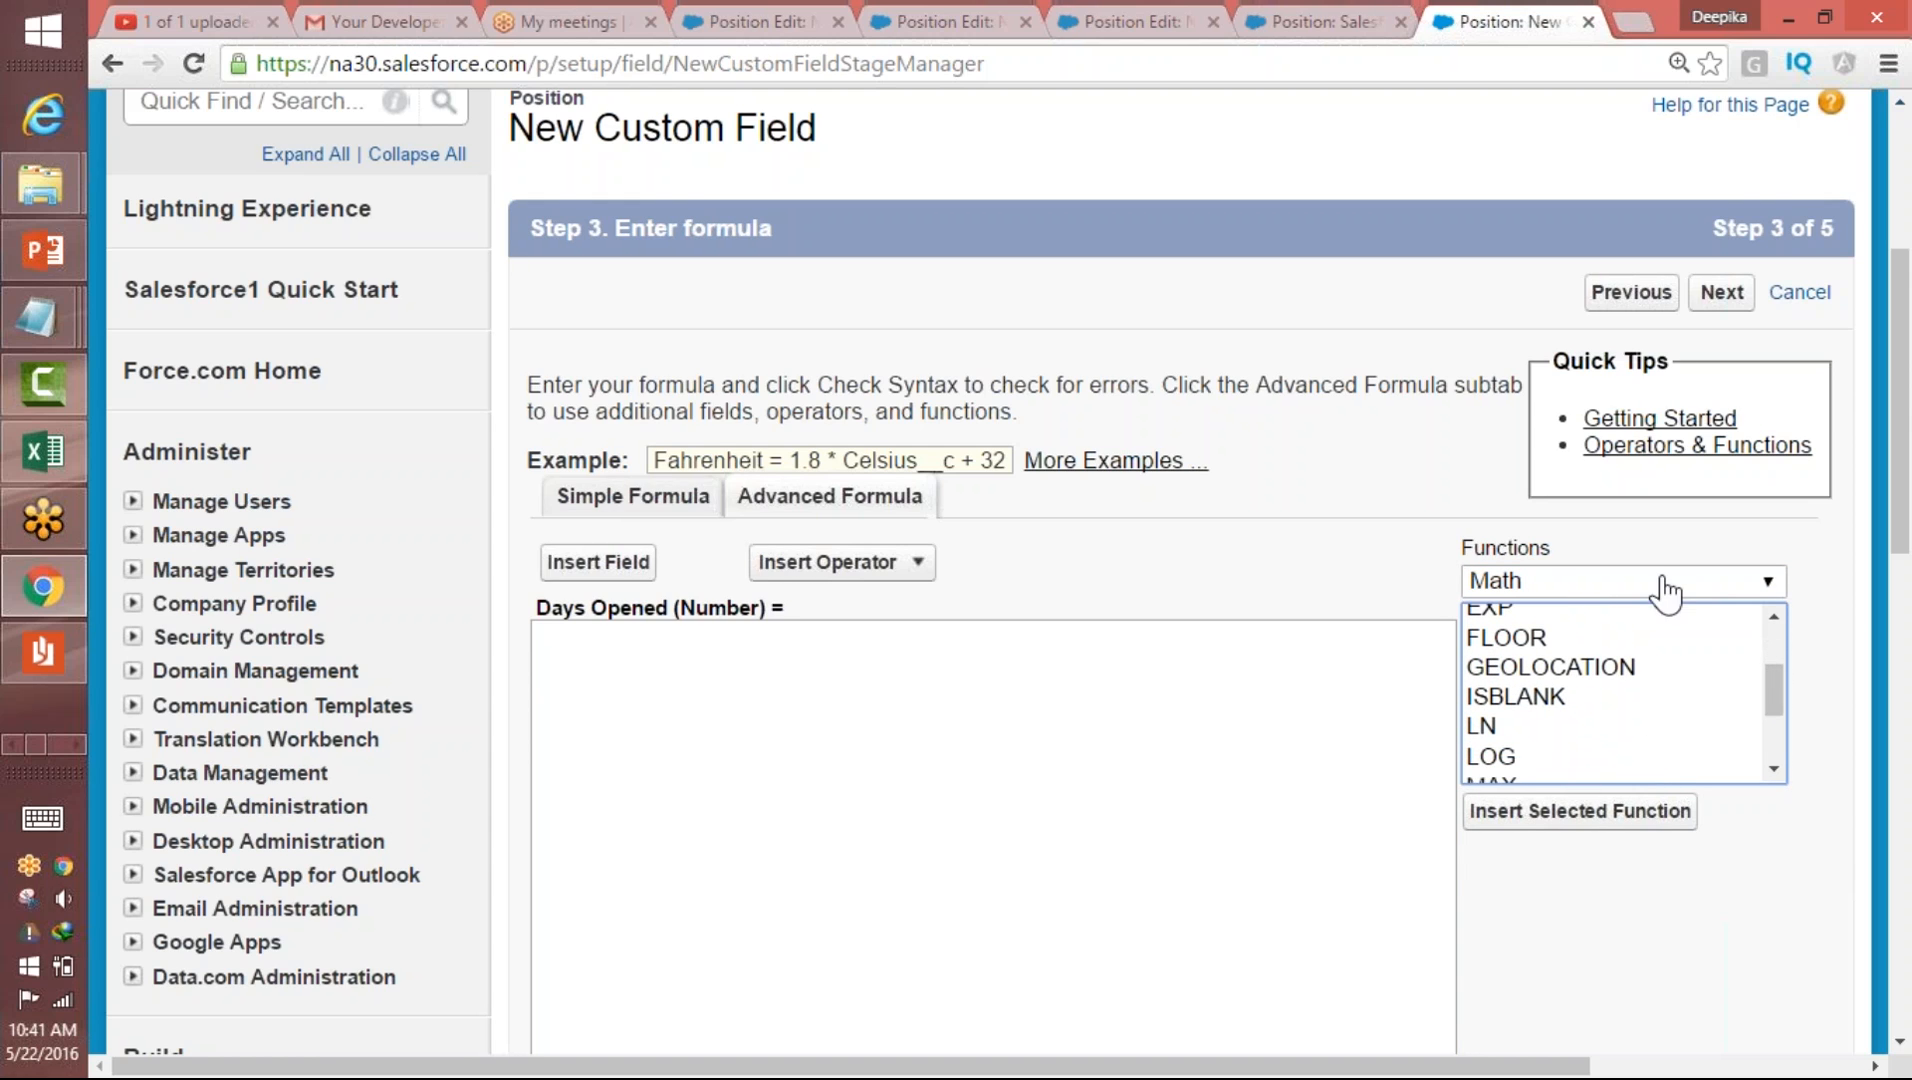
click(1618, 583)
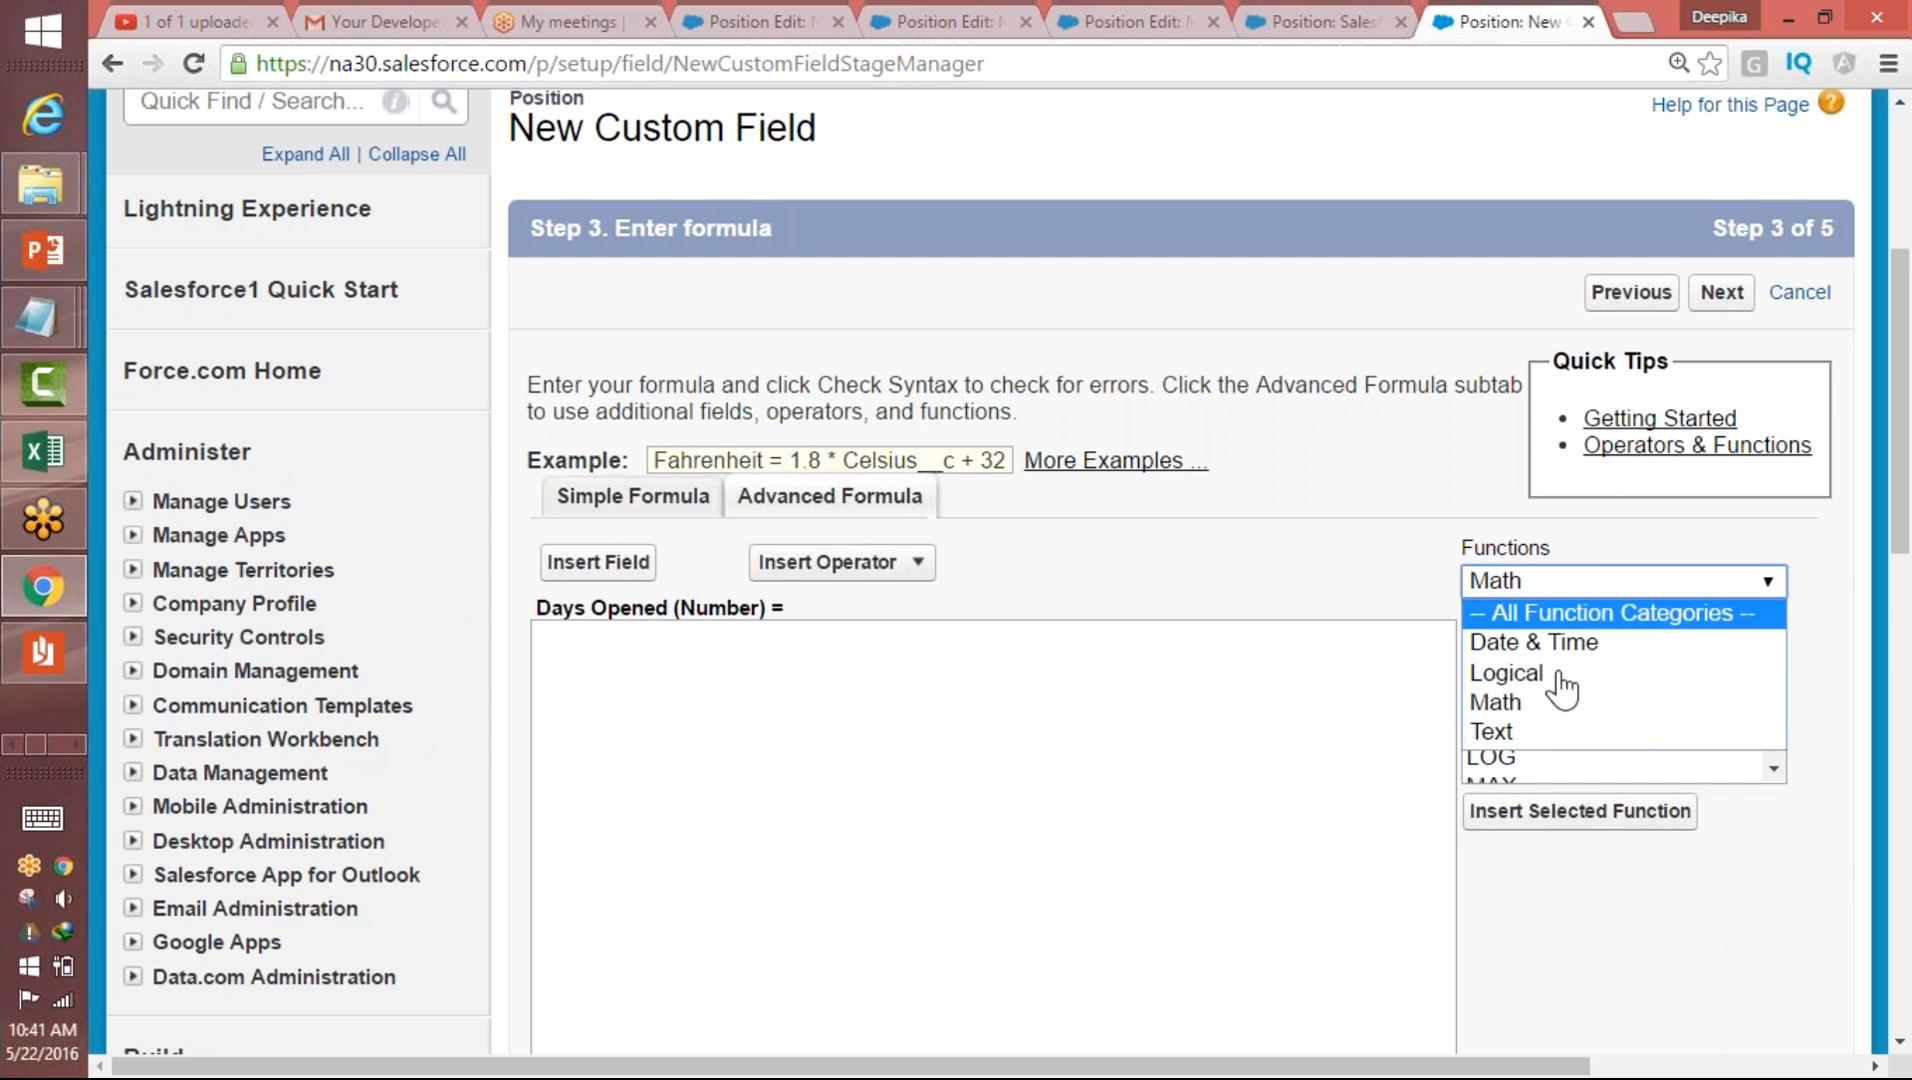
click(1545, 735)
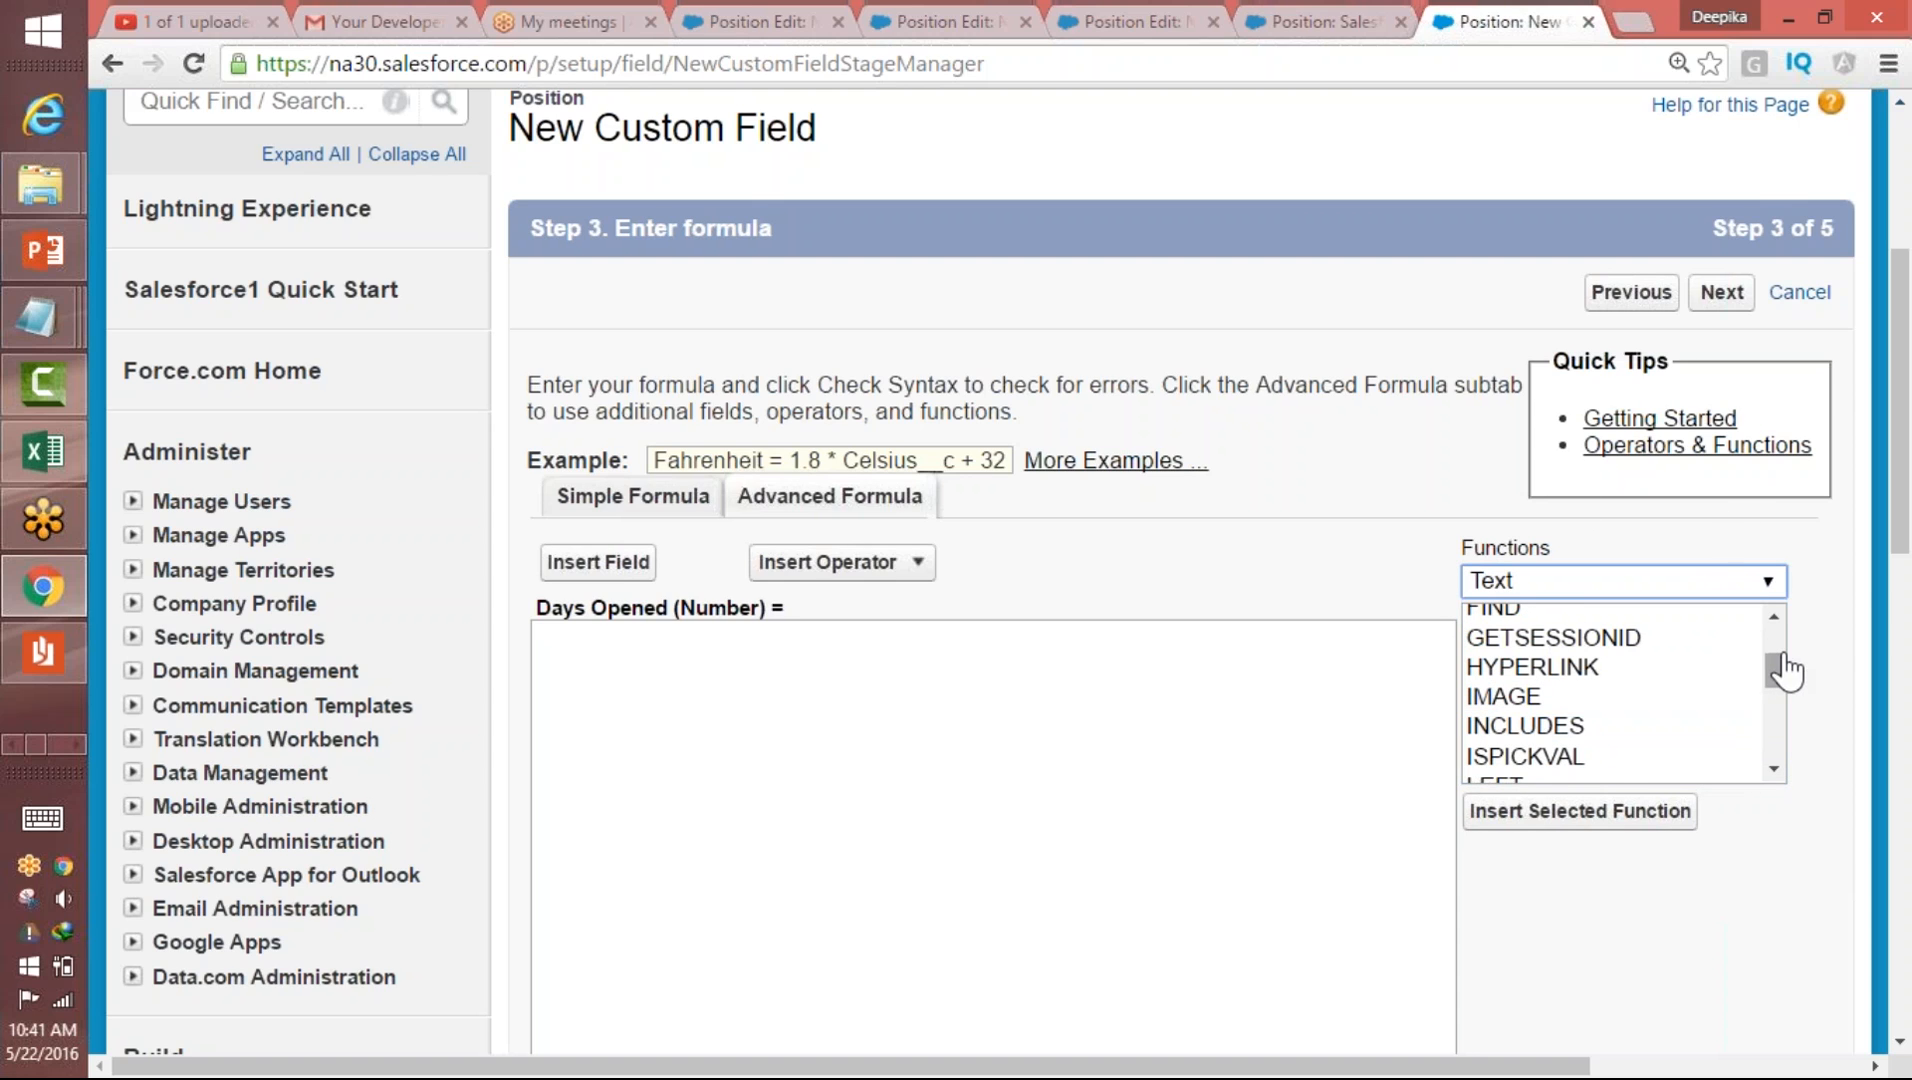
drag(1782, 668, 1795, 628)
scroll(1782, 680, down, 1)
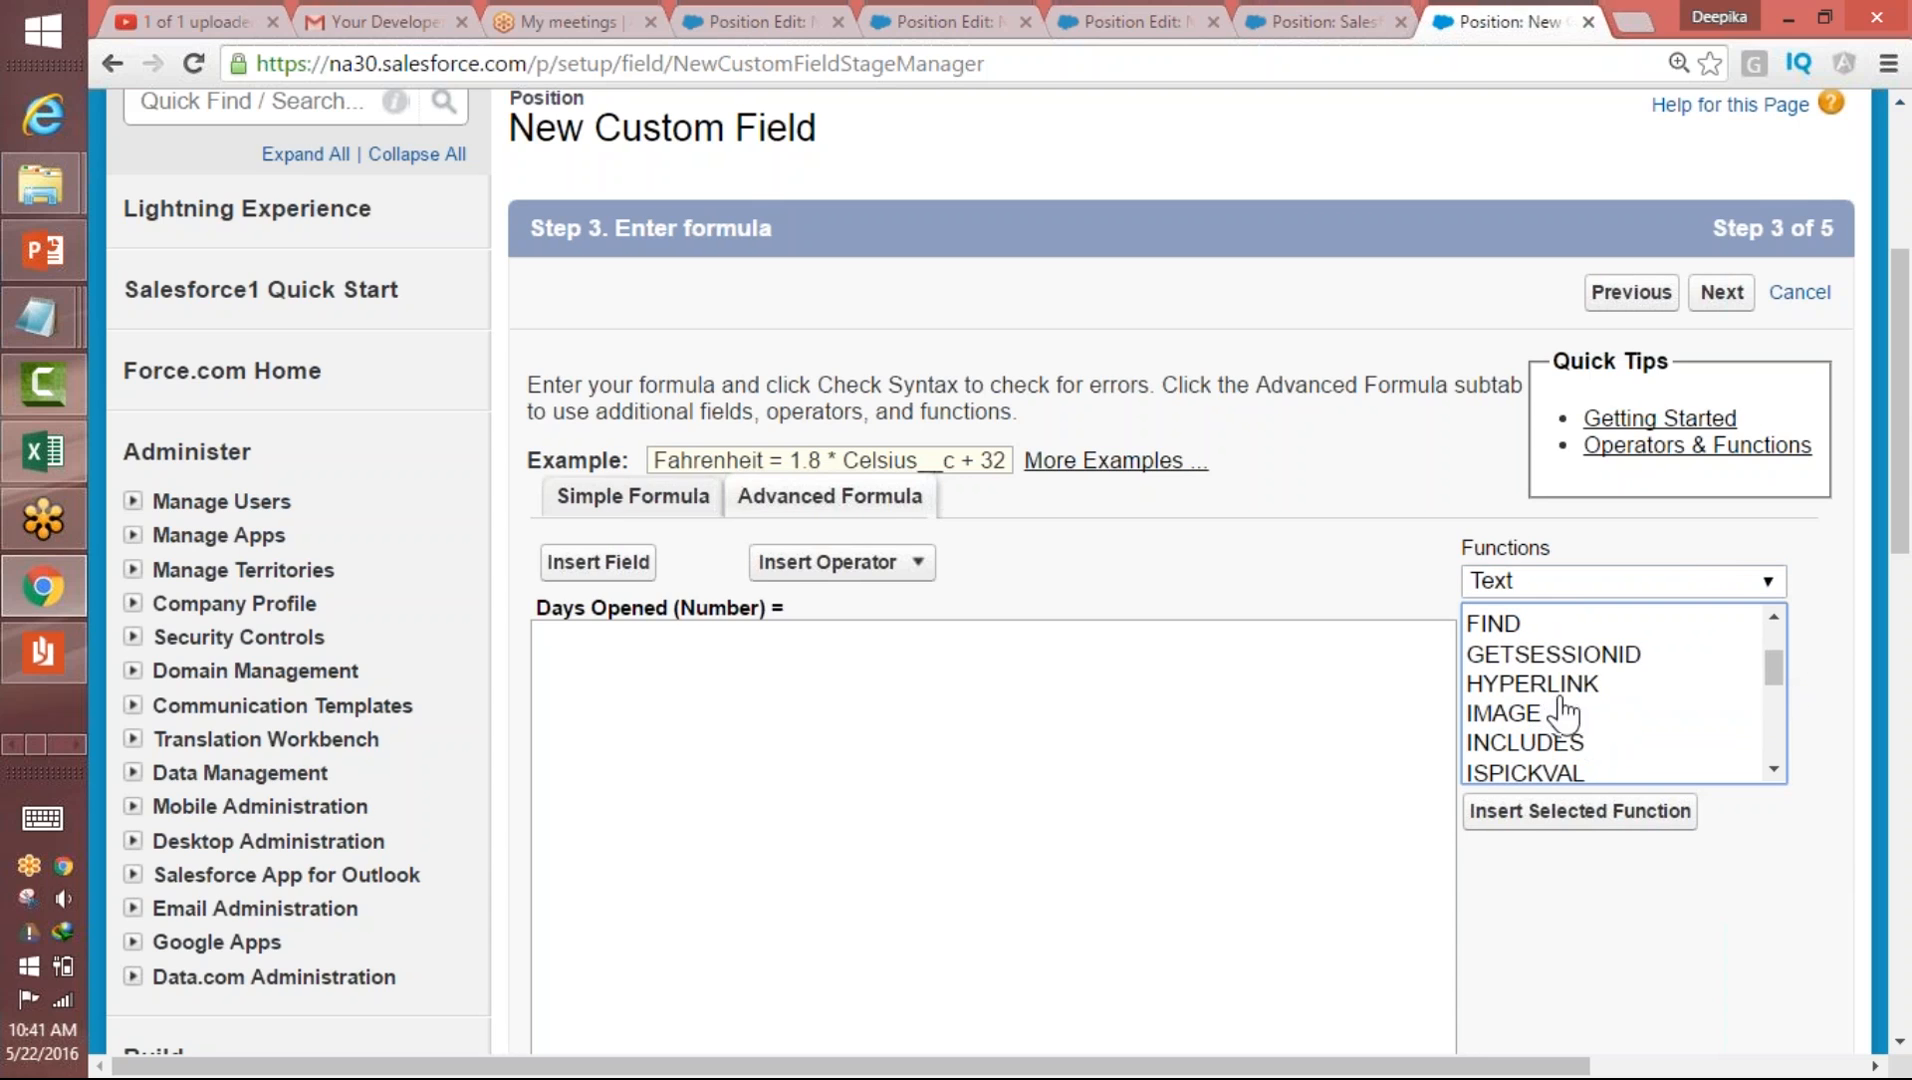
- List the Date & Time functions and read the description of TODAY
click(1562, 582)
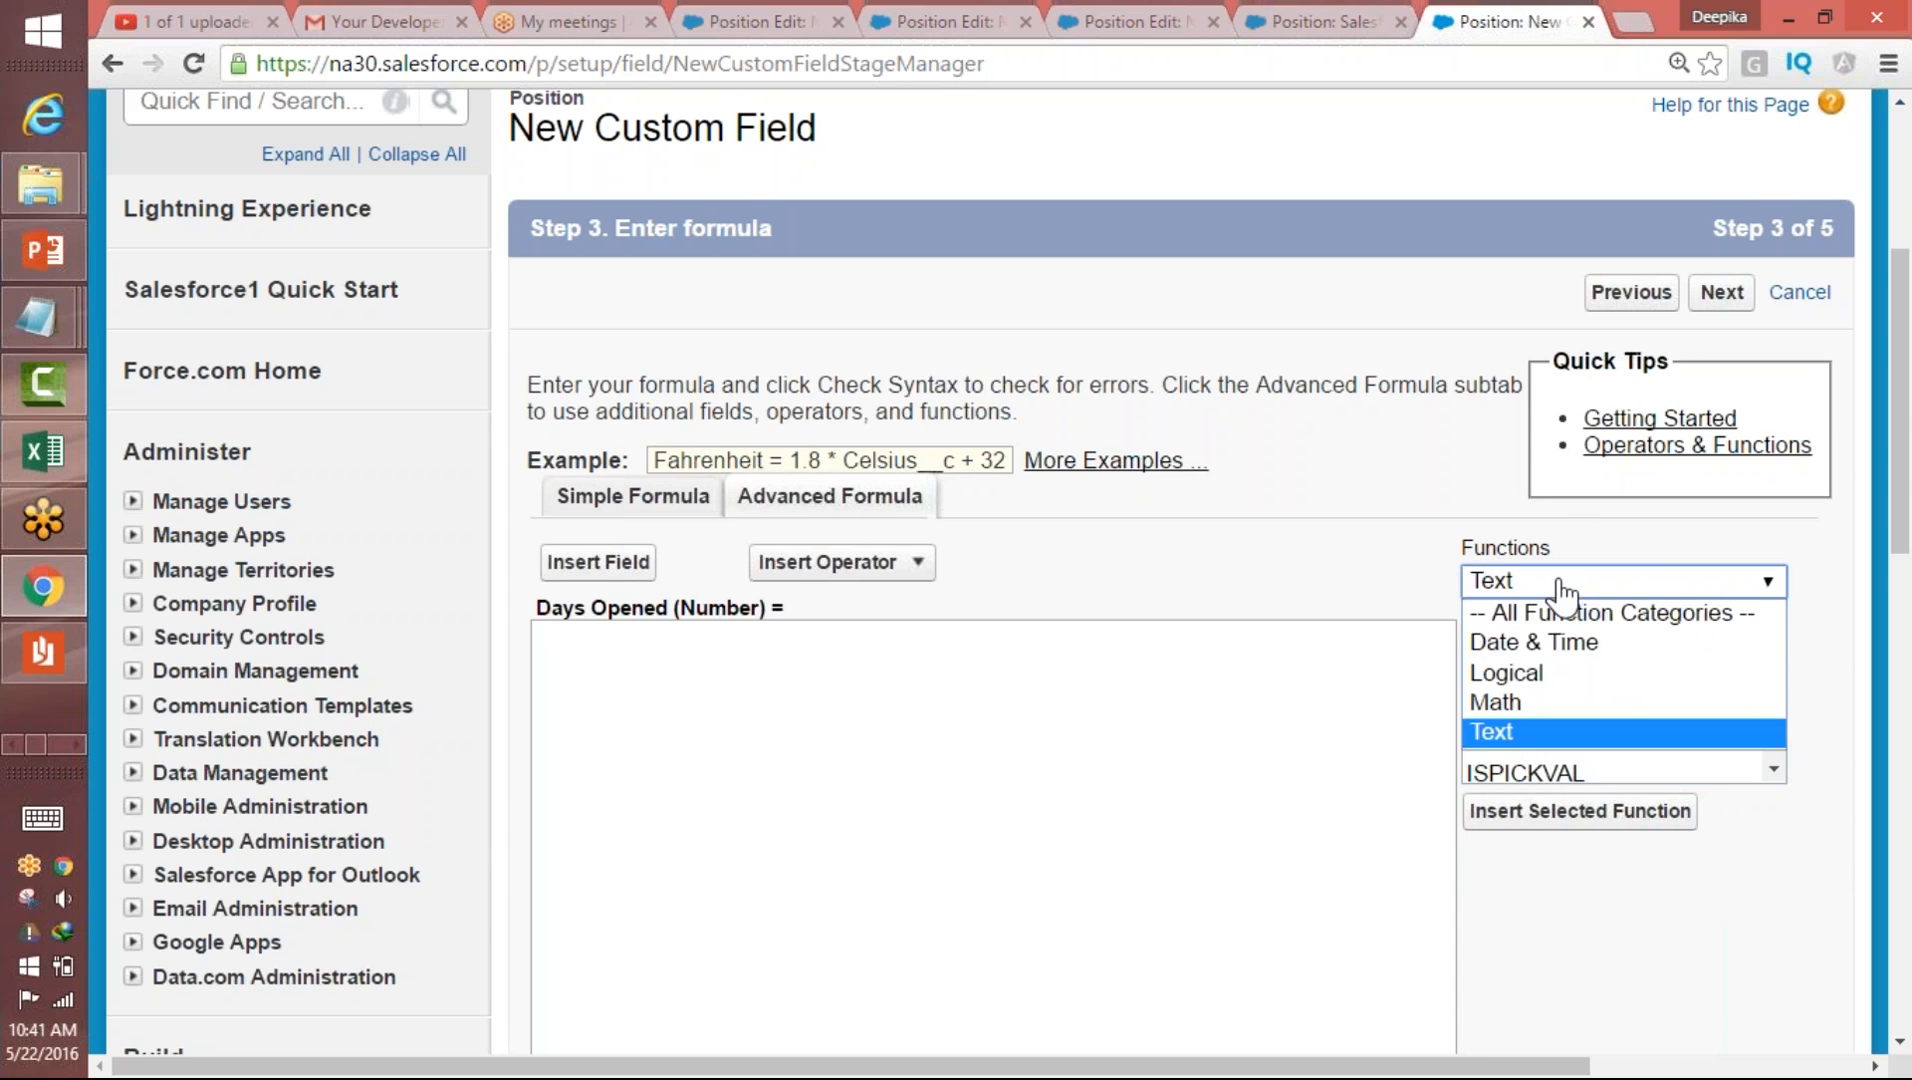
click(1534, 645)
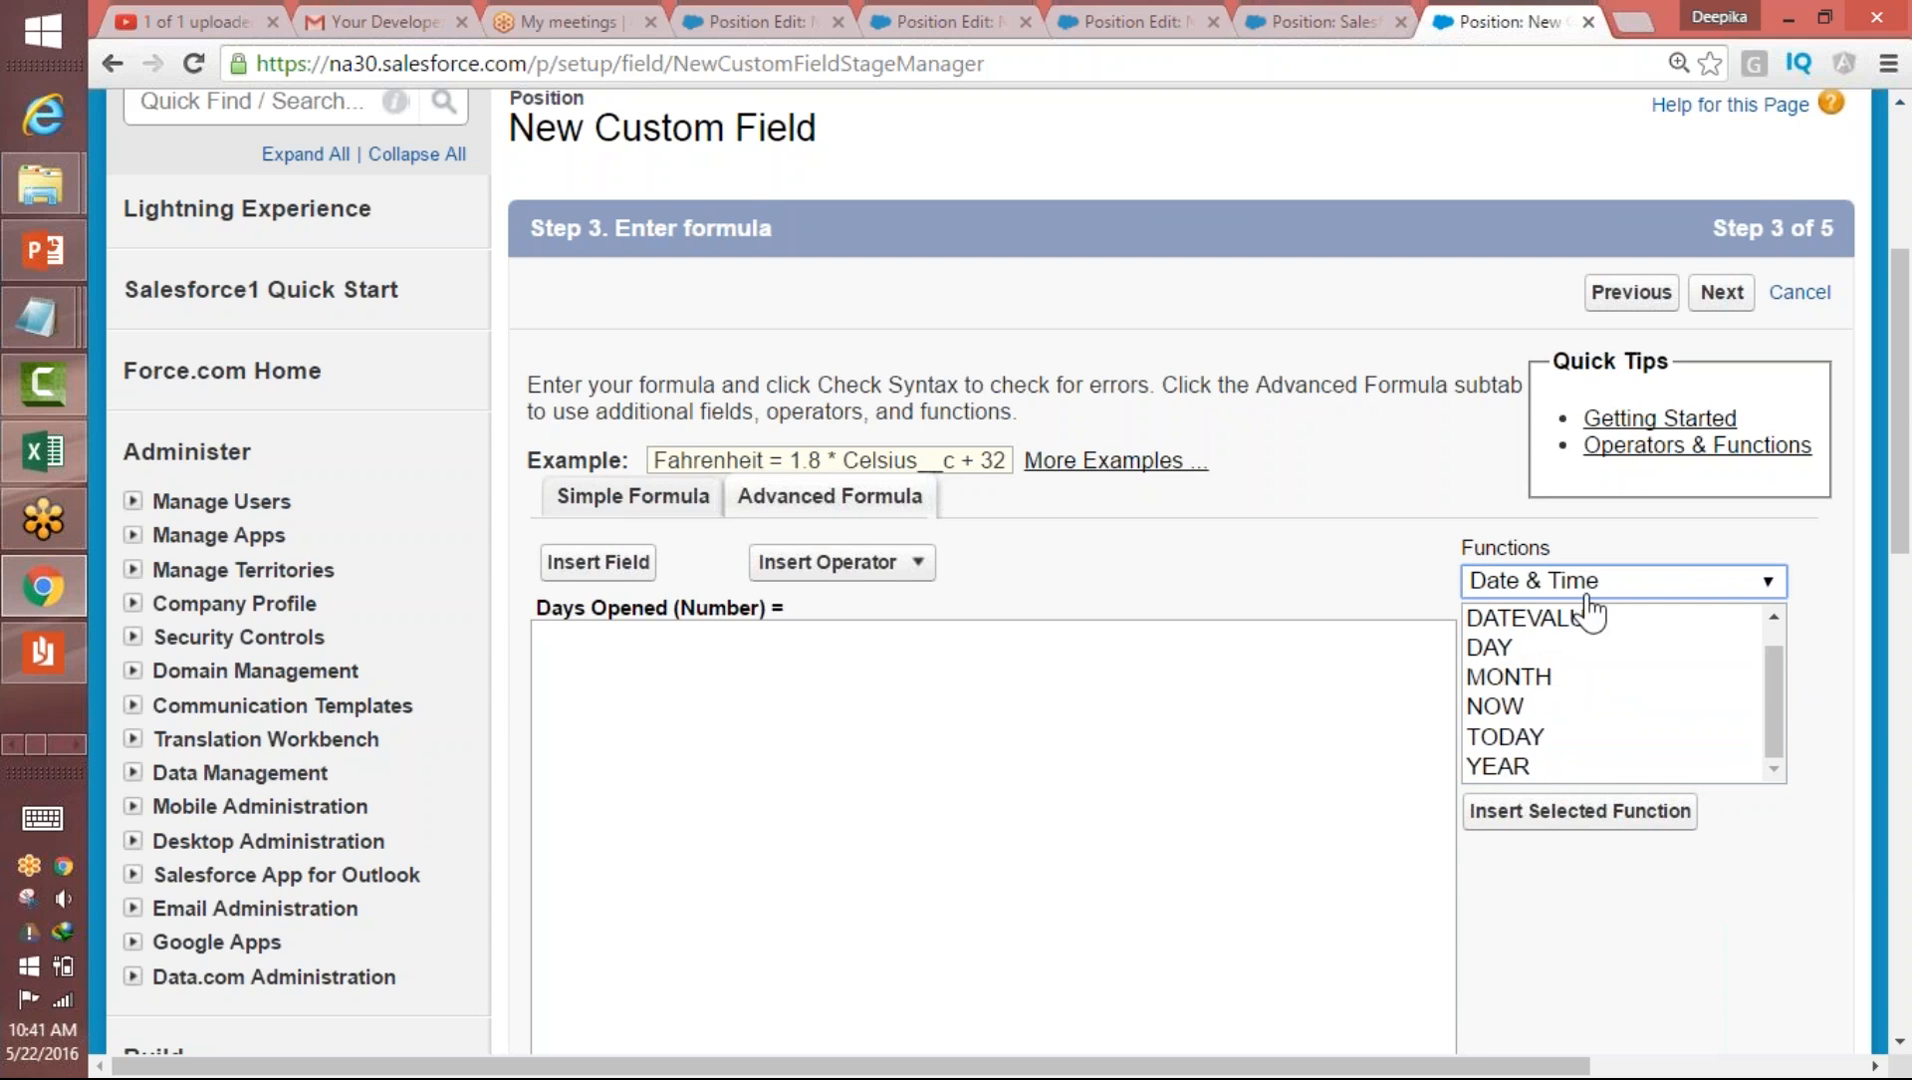
click(1776, 730)
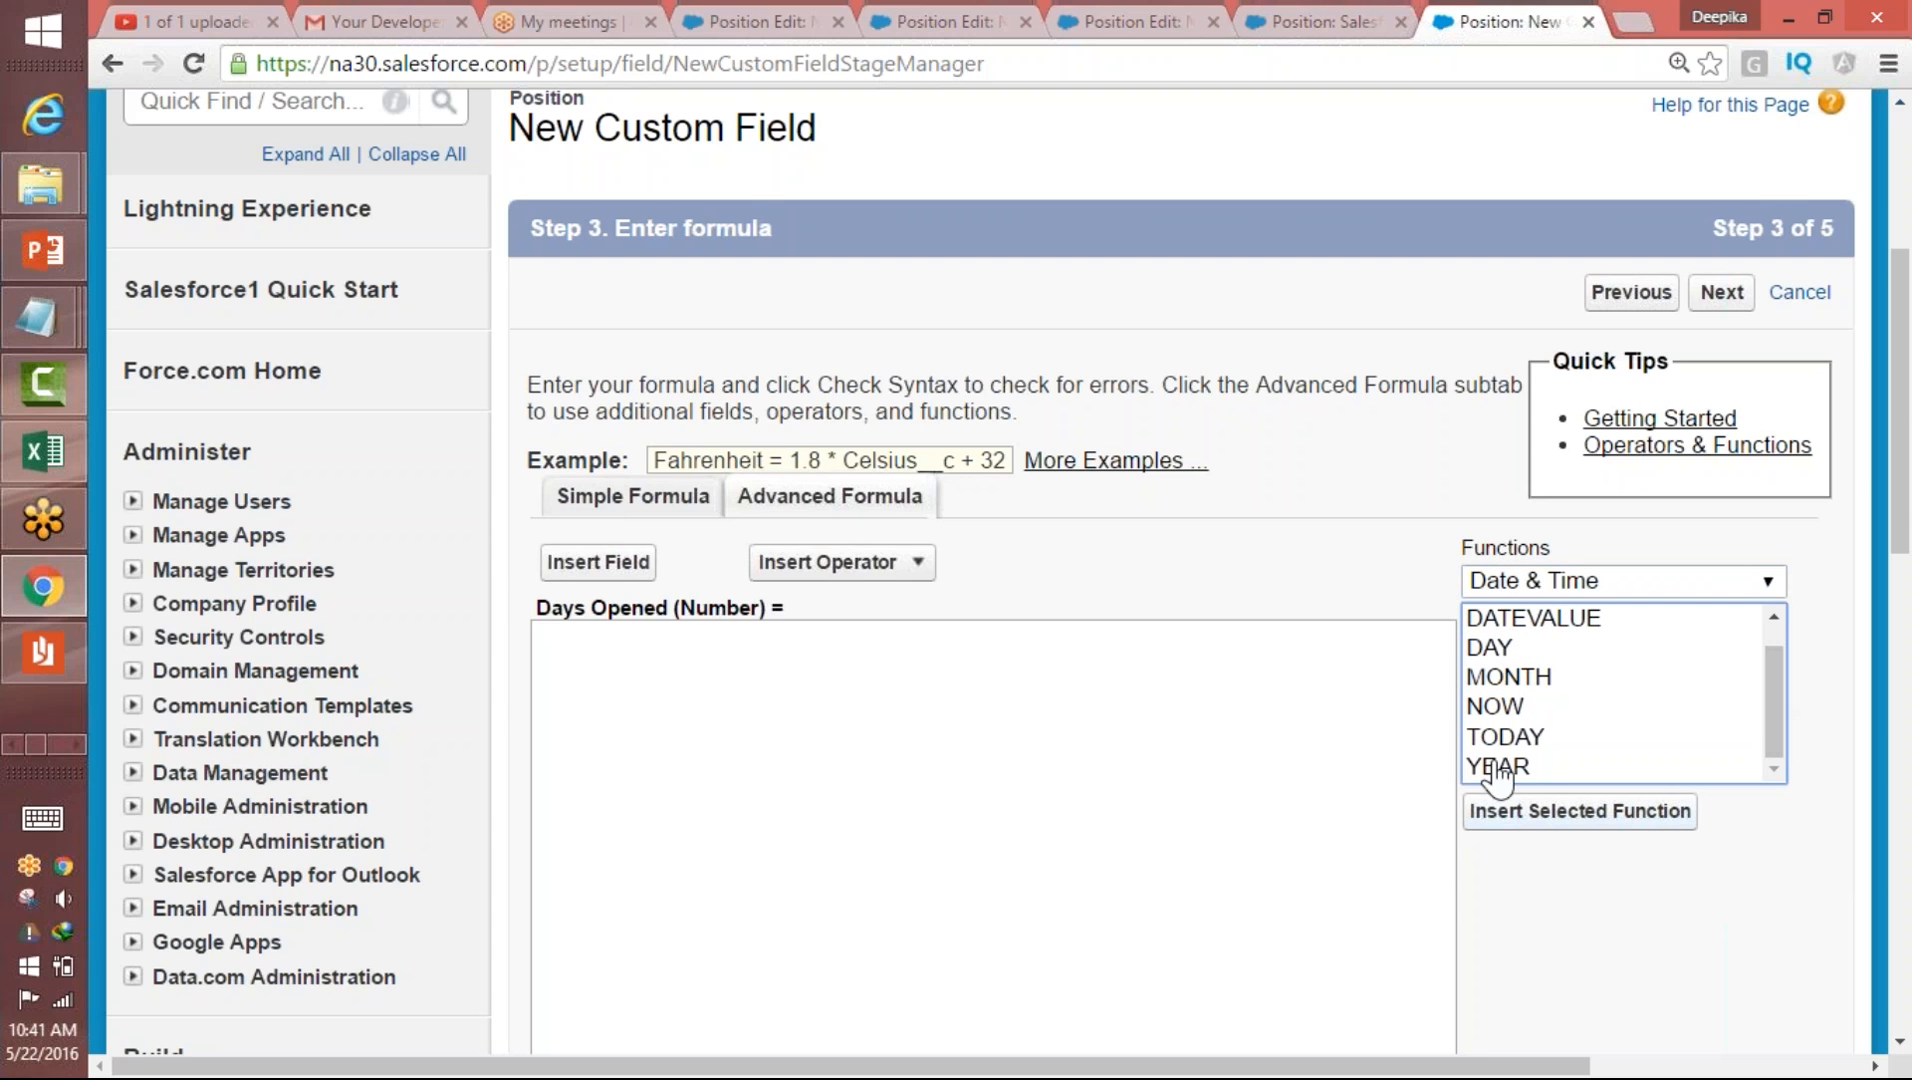
click(1525, 740)
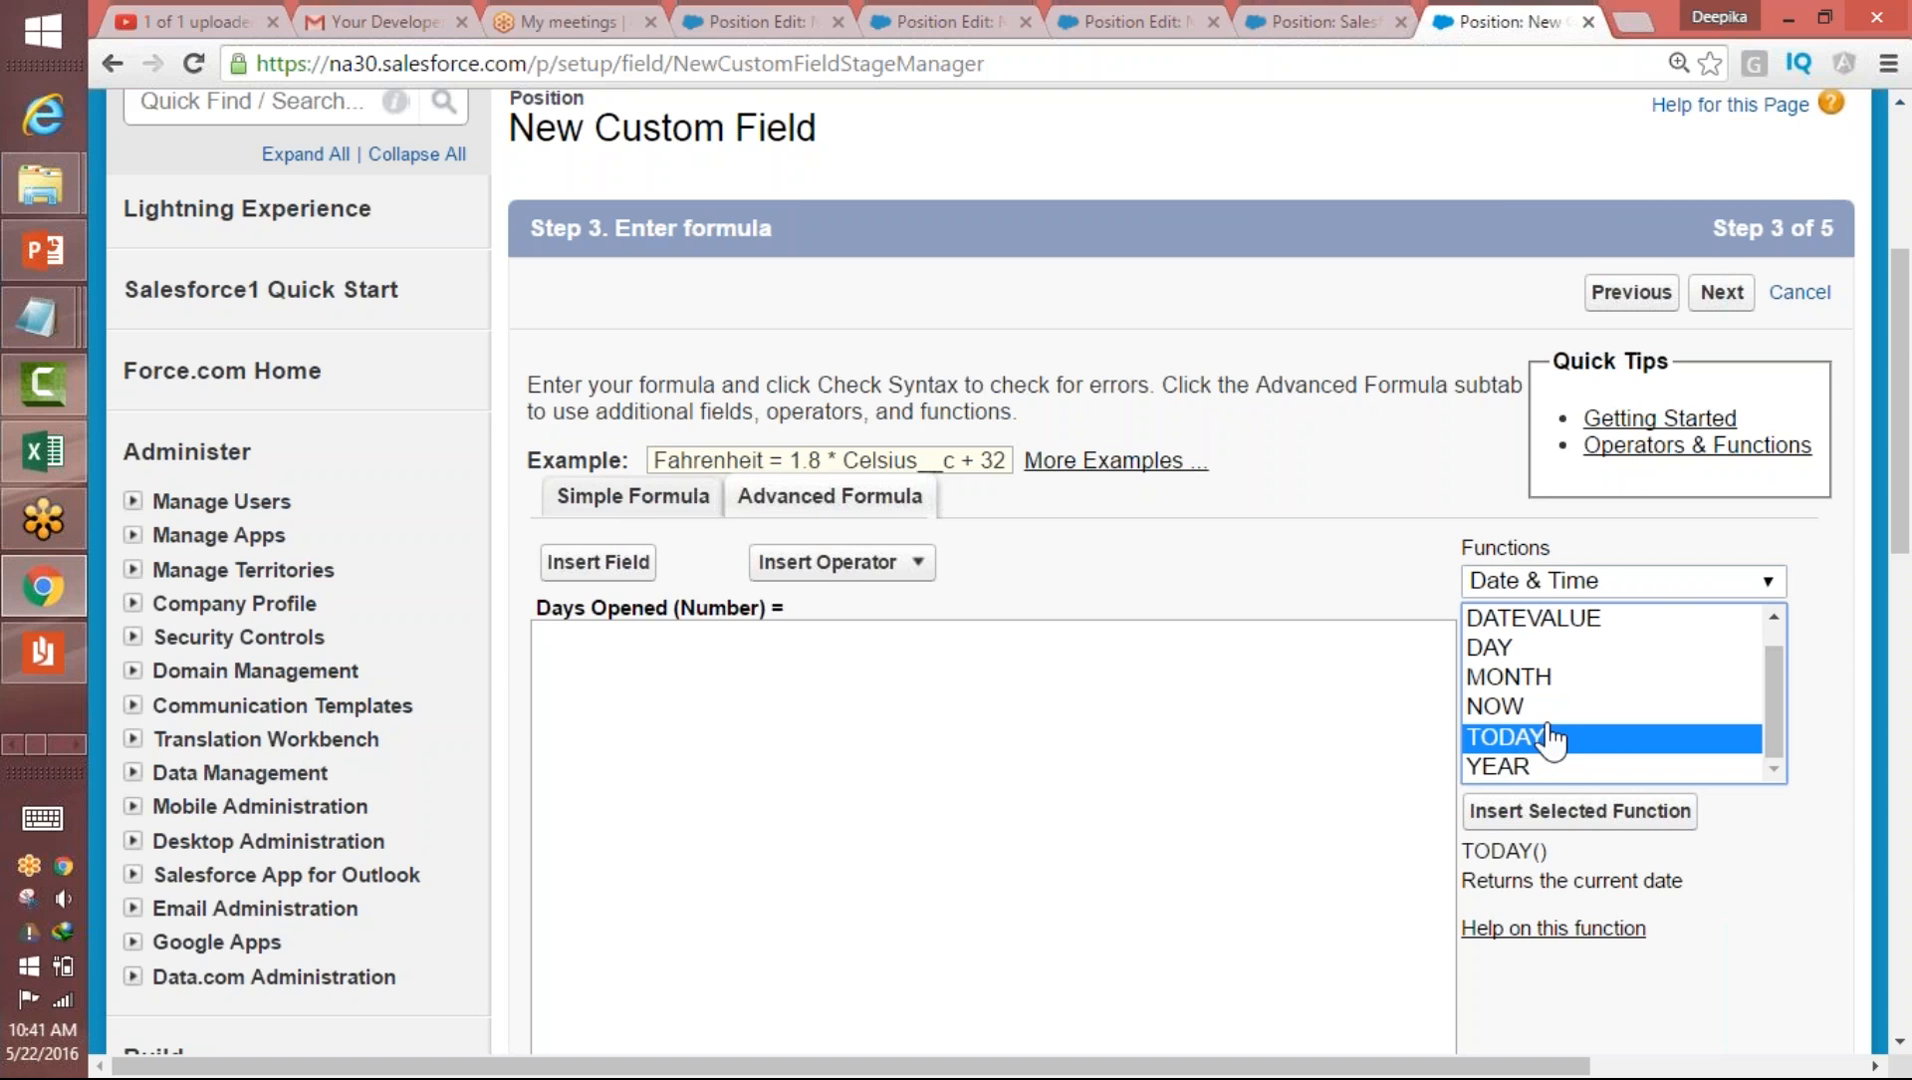
- Examine the description and arguments of the DISTANCE function in the Math category
click(1565, 590)
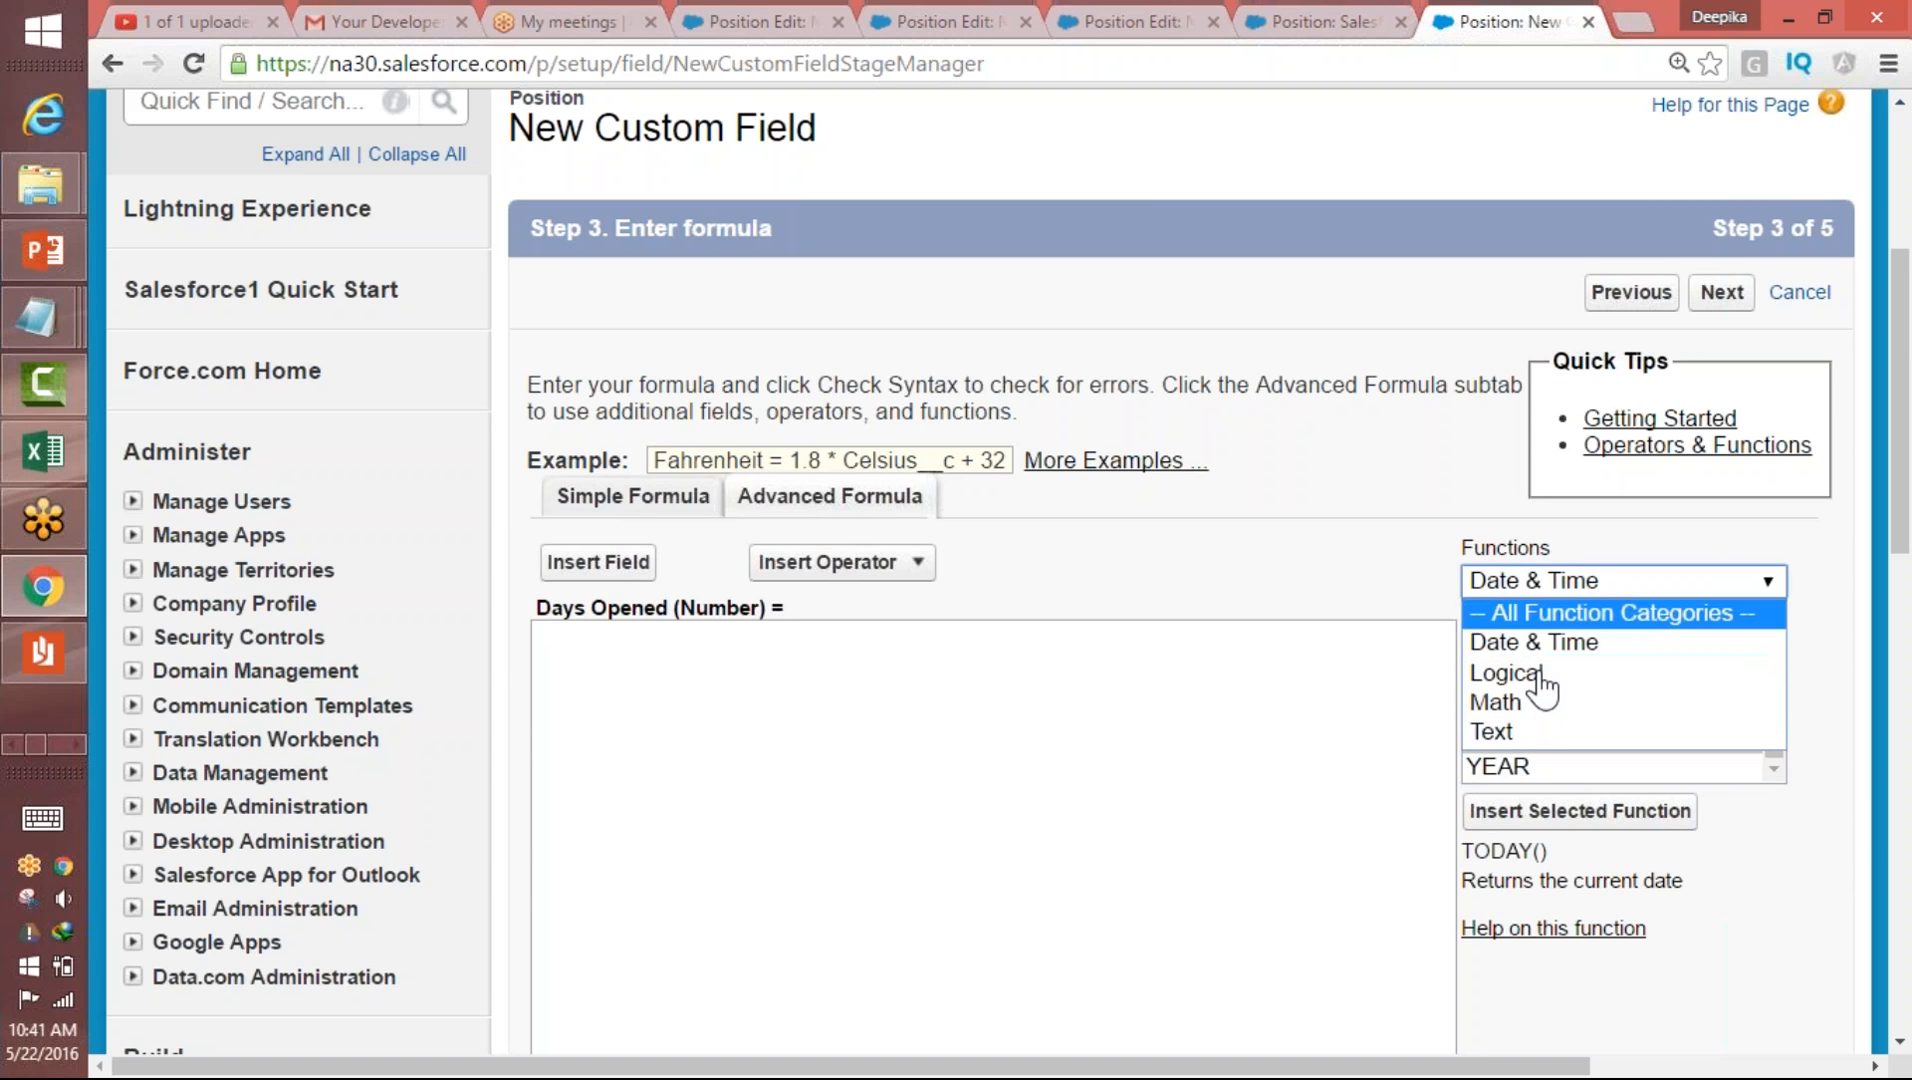
click(1505, 707)
click(1527, 688)
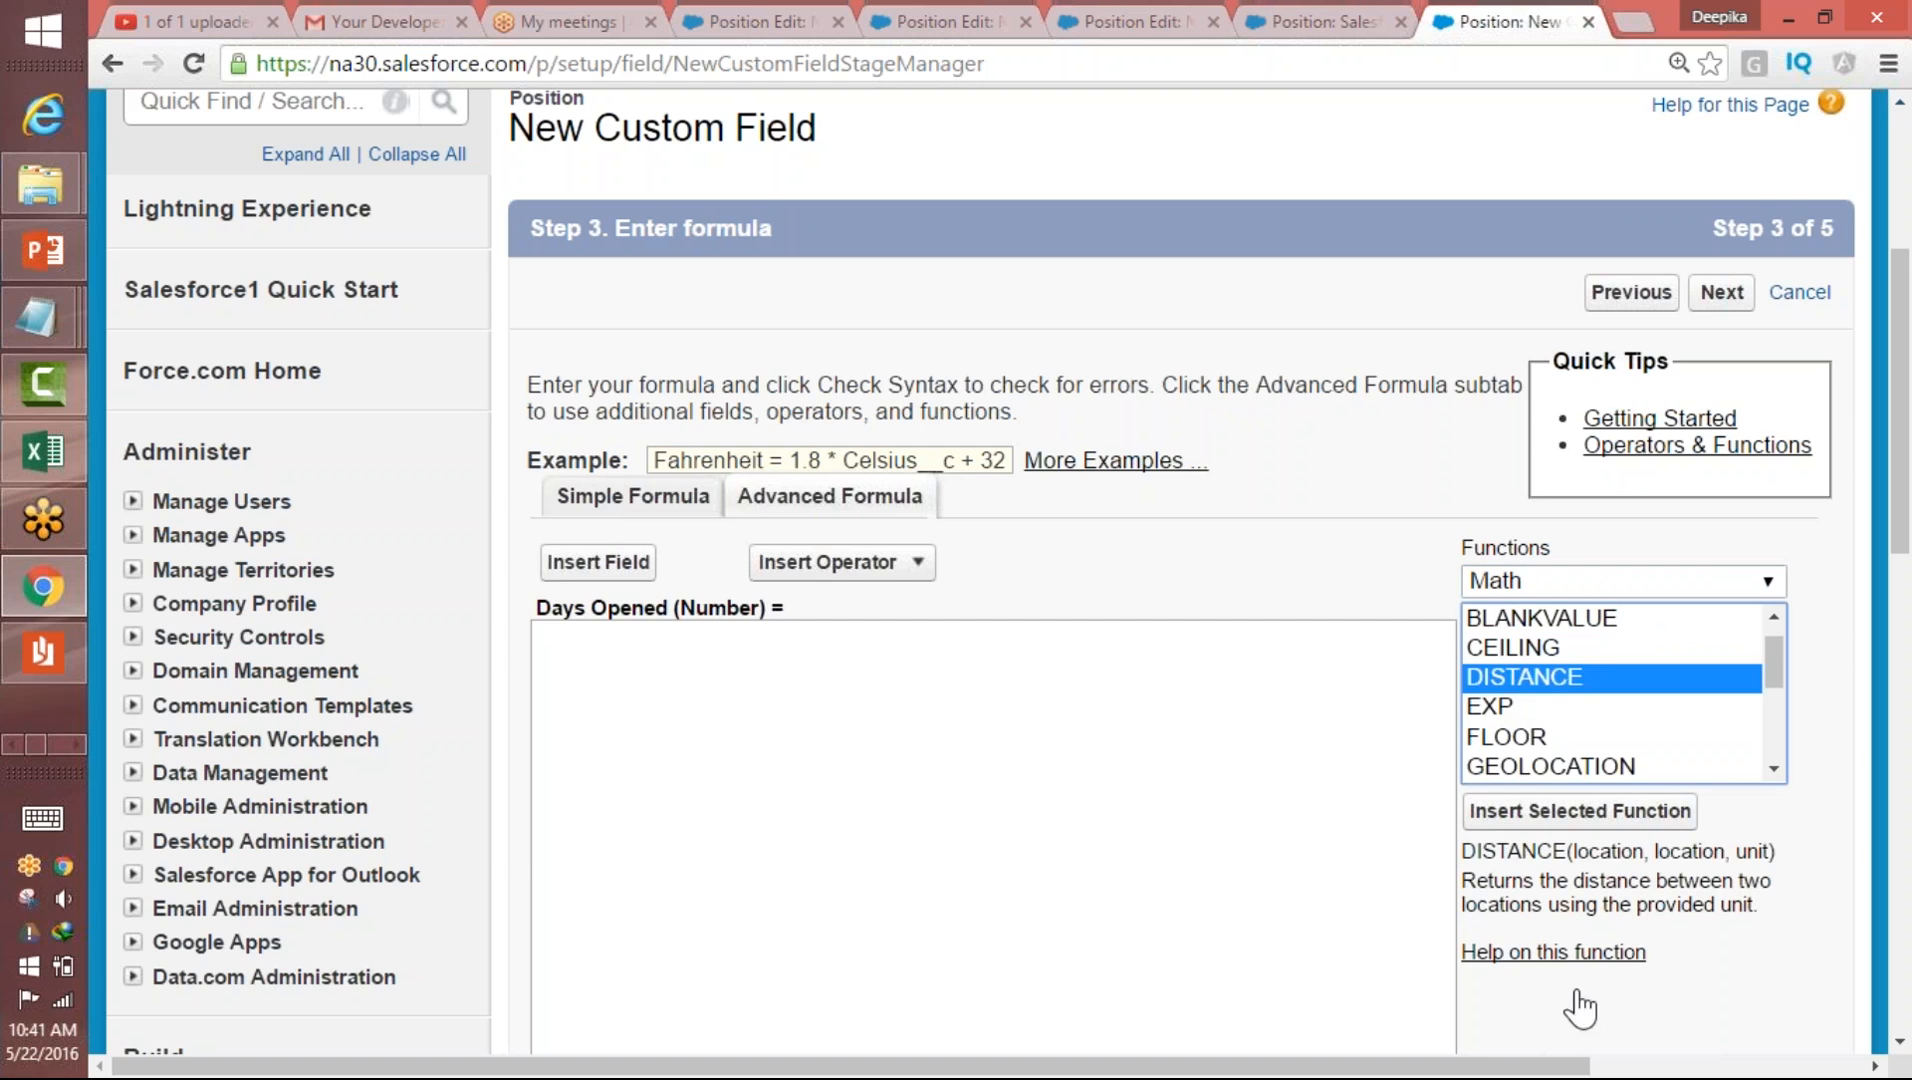
drag(1463, 849, 1745, 883)
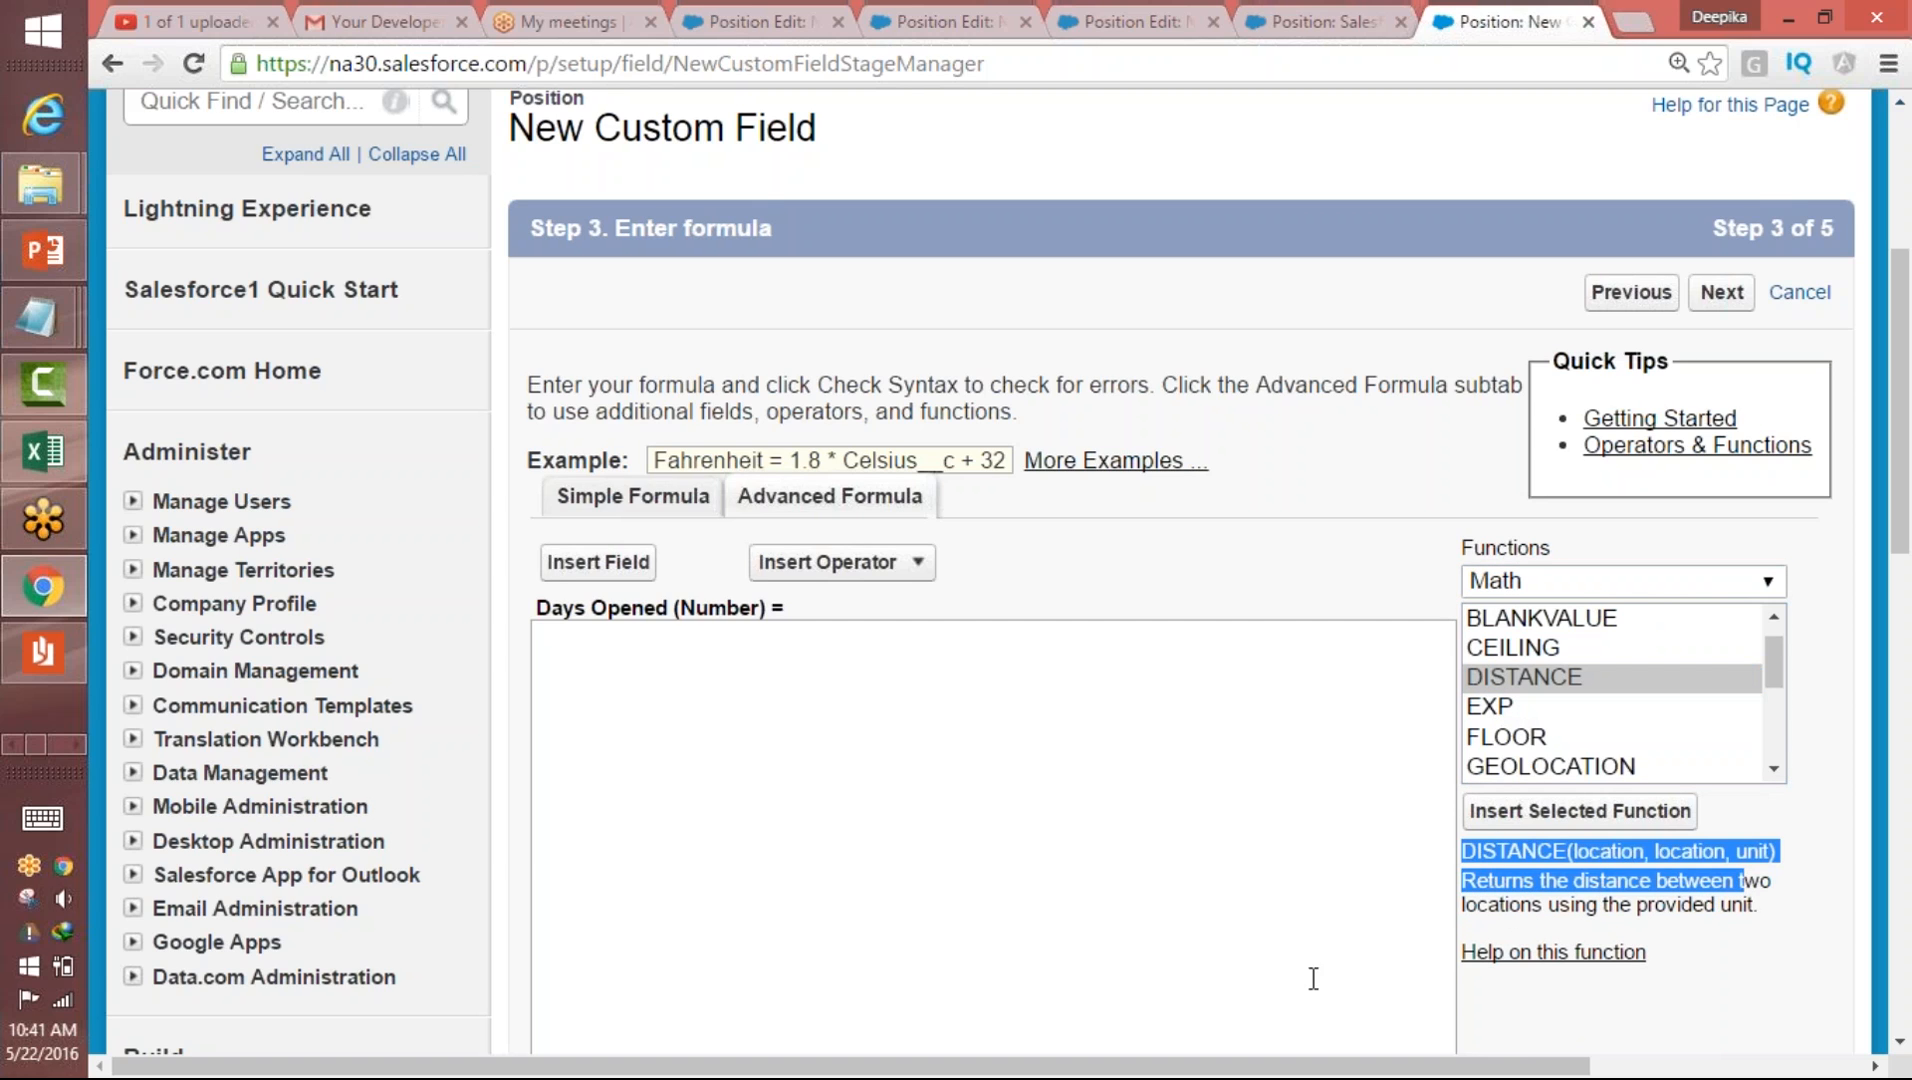
click(1772, 882)
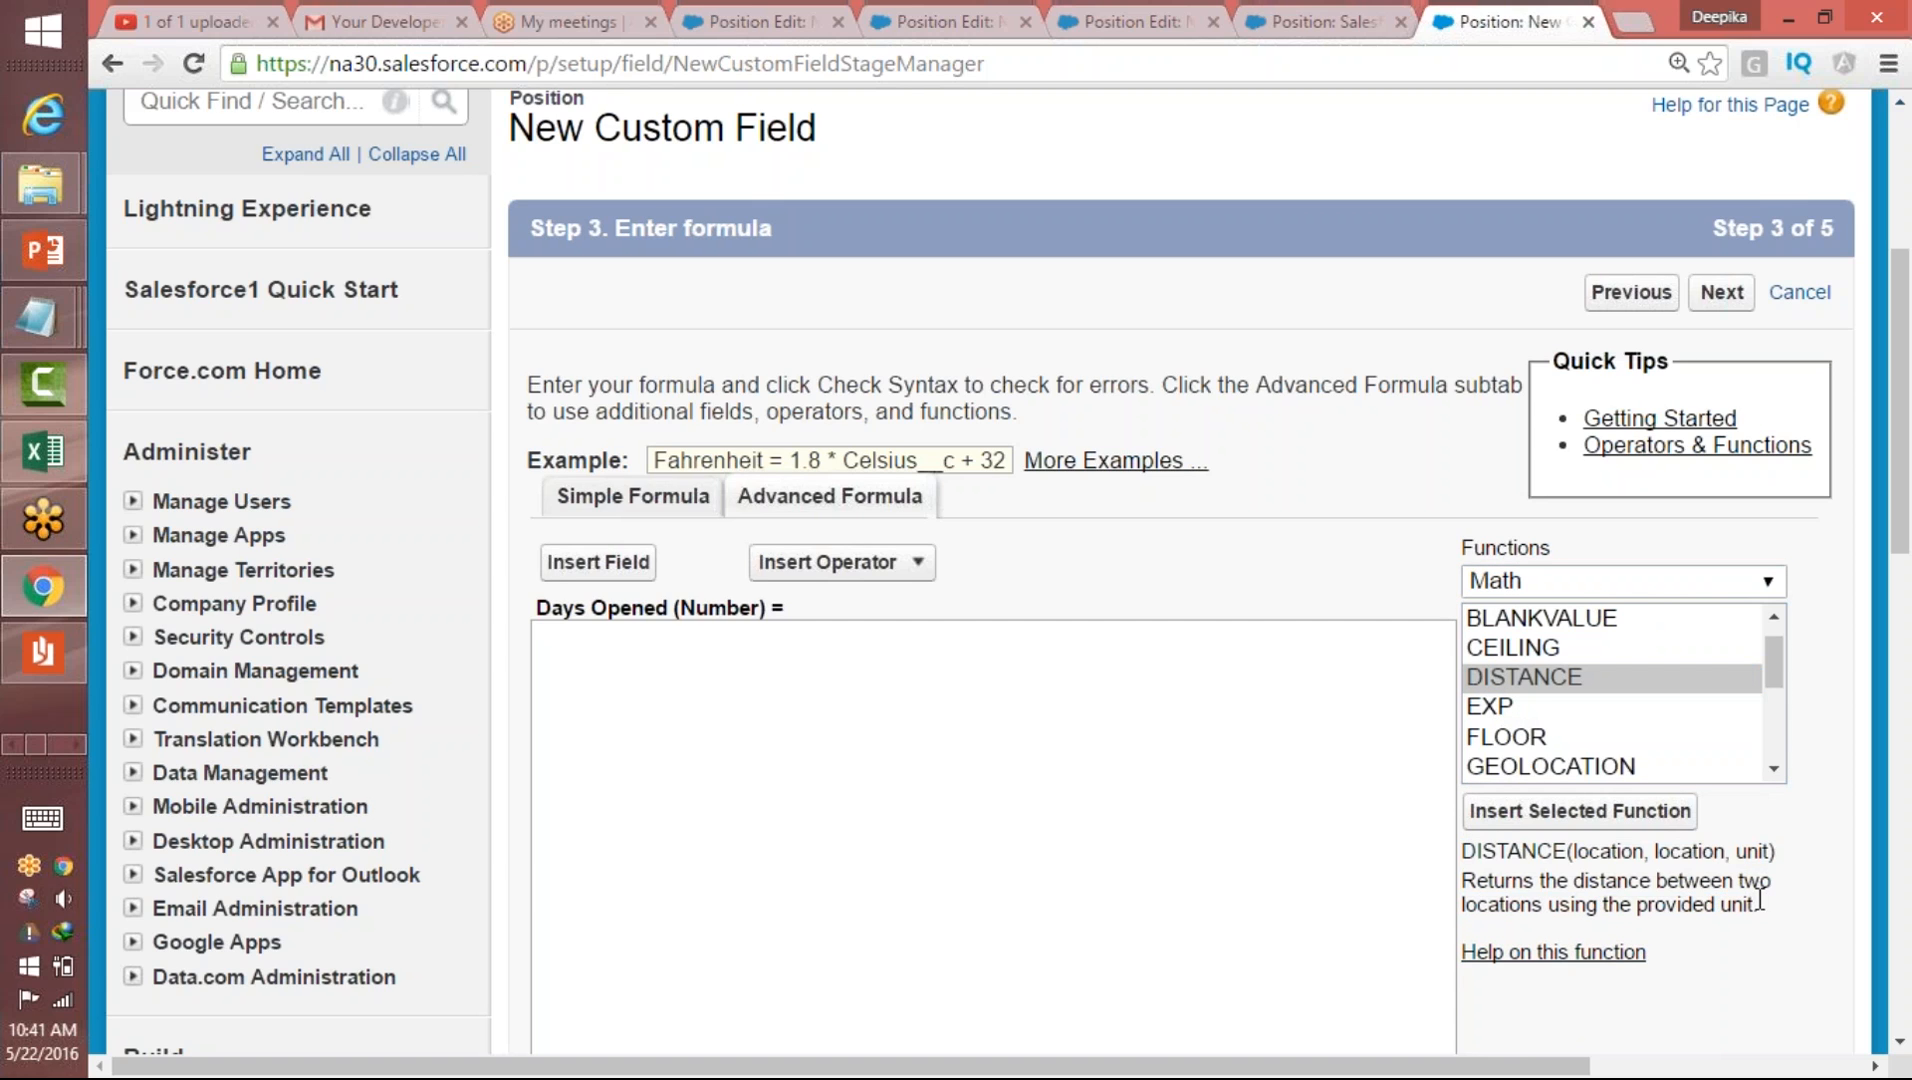
double_click(1752, 850)
- Insert the TODAY function from the Date & Time category into the Days Opened formula
click(1553, 584)
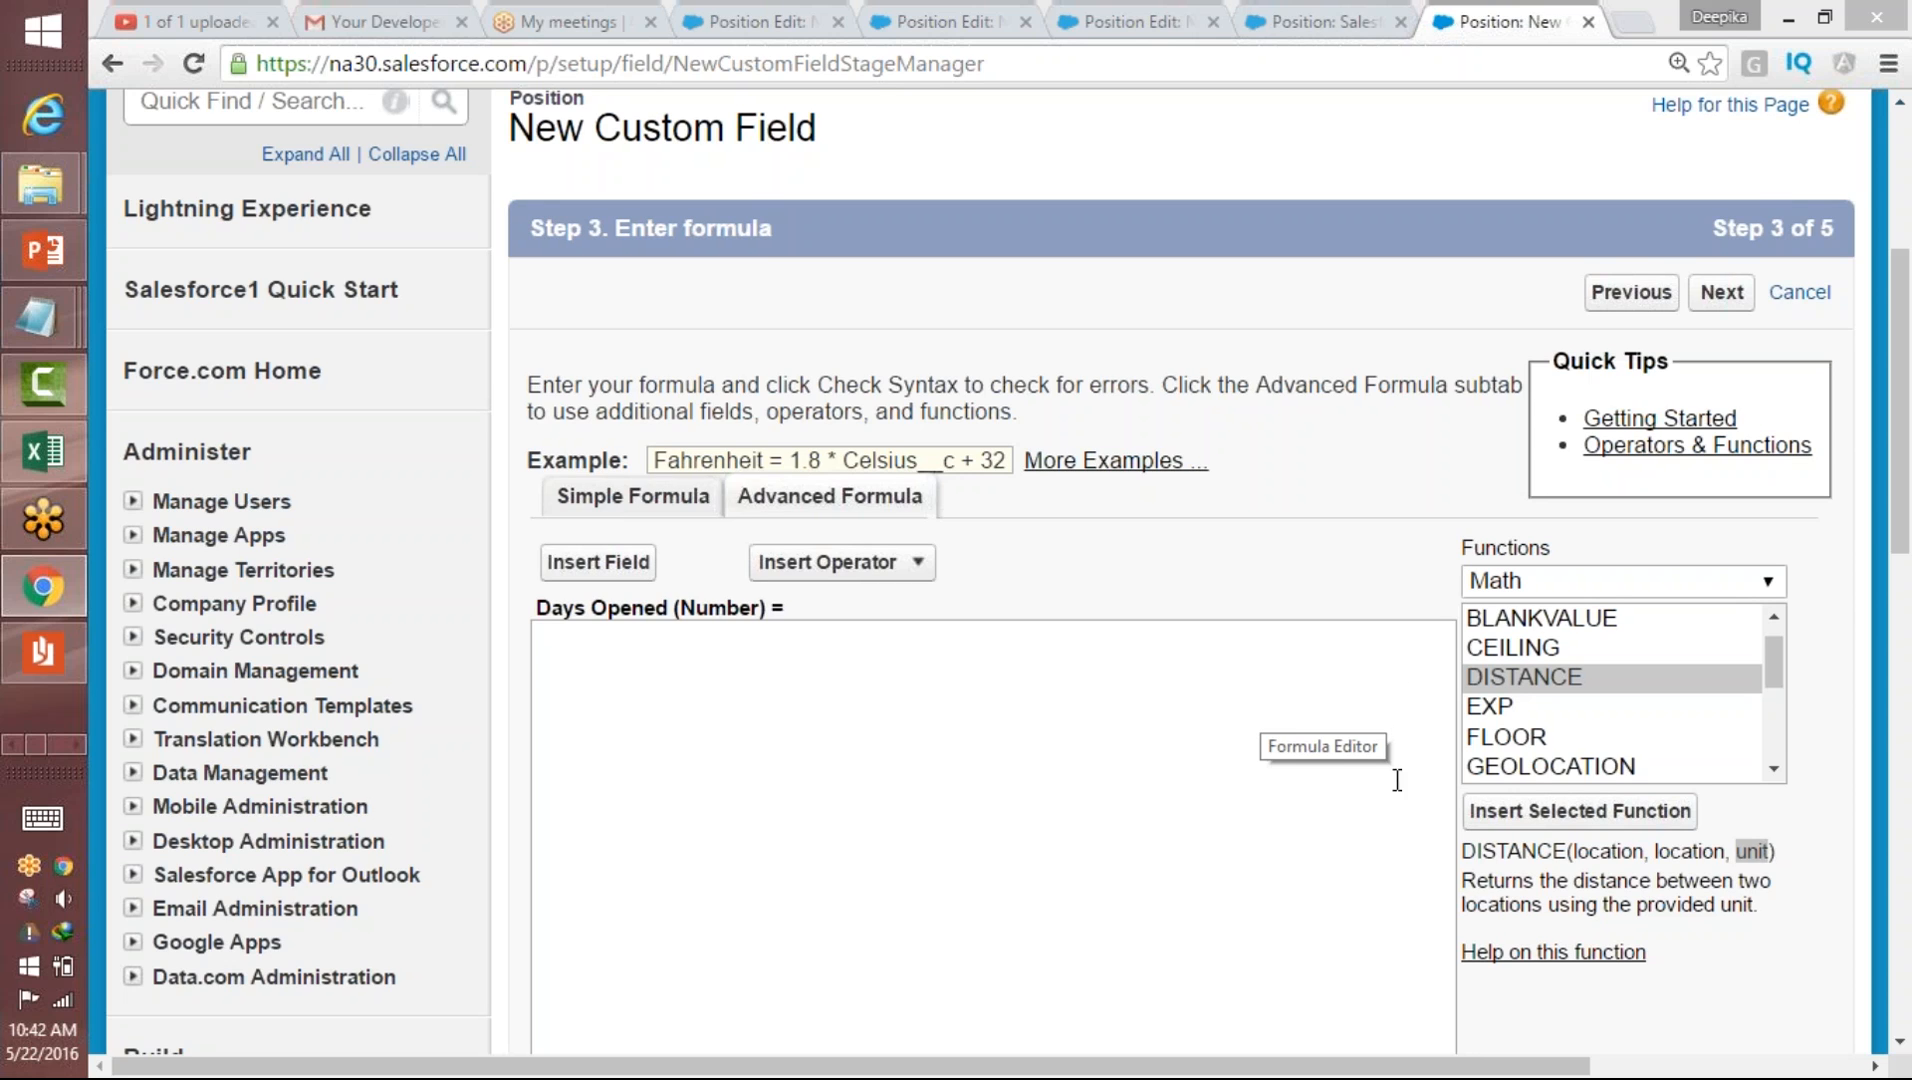
click(1547, 590)
click(1545, 643)
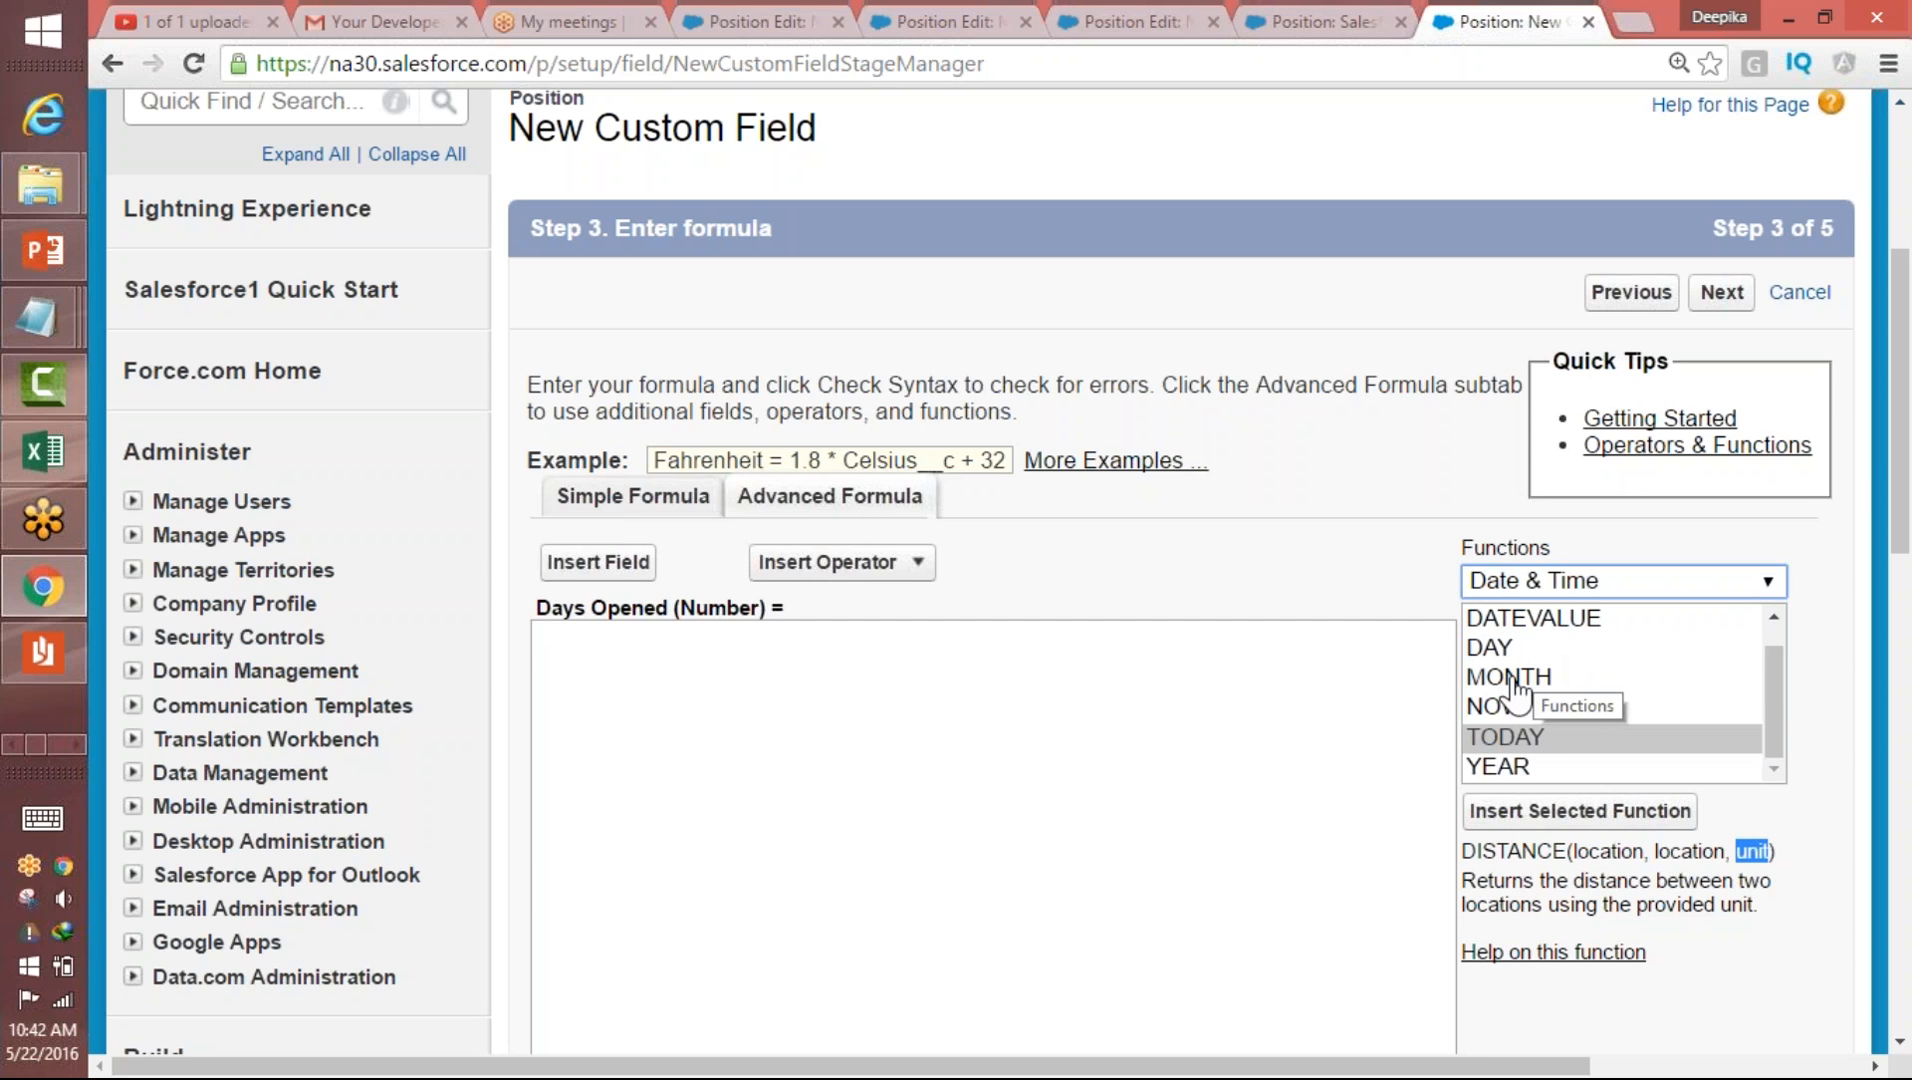
click(1510, 737)
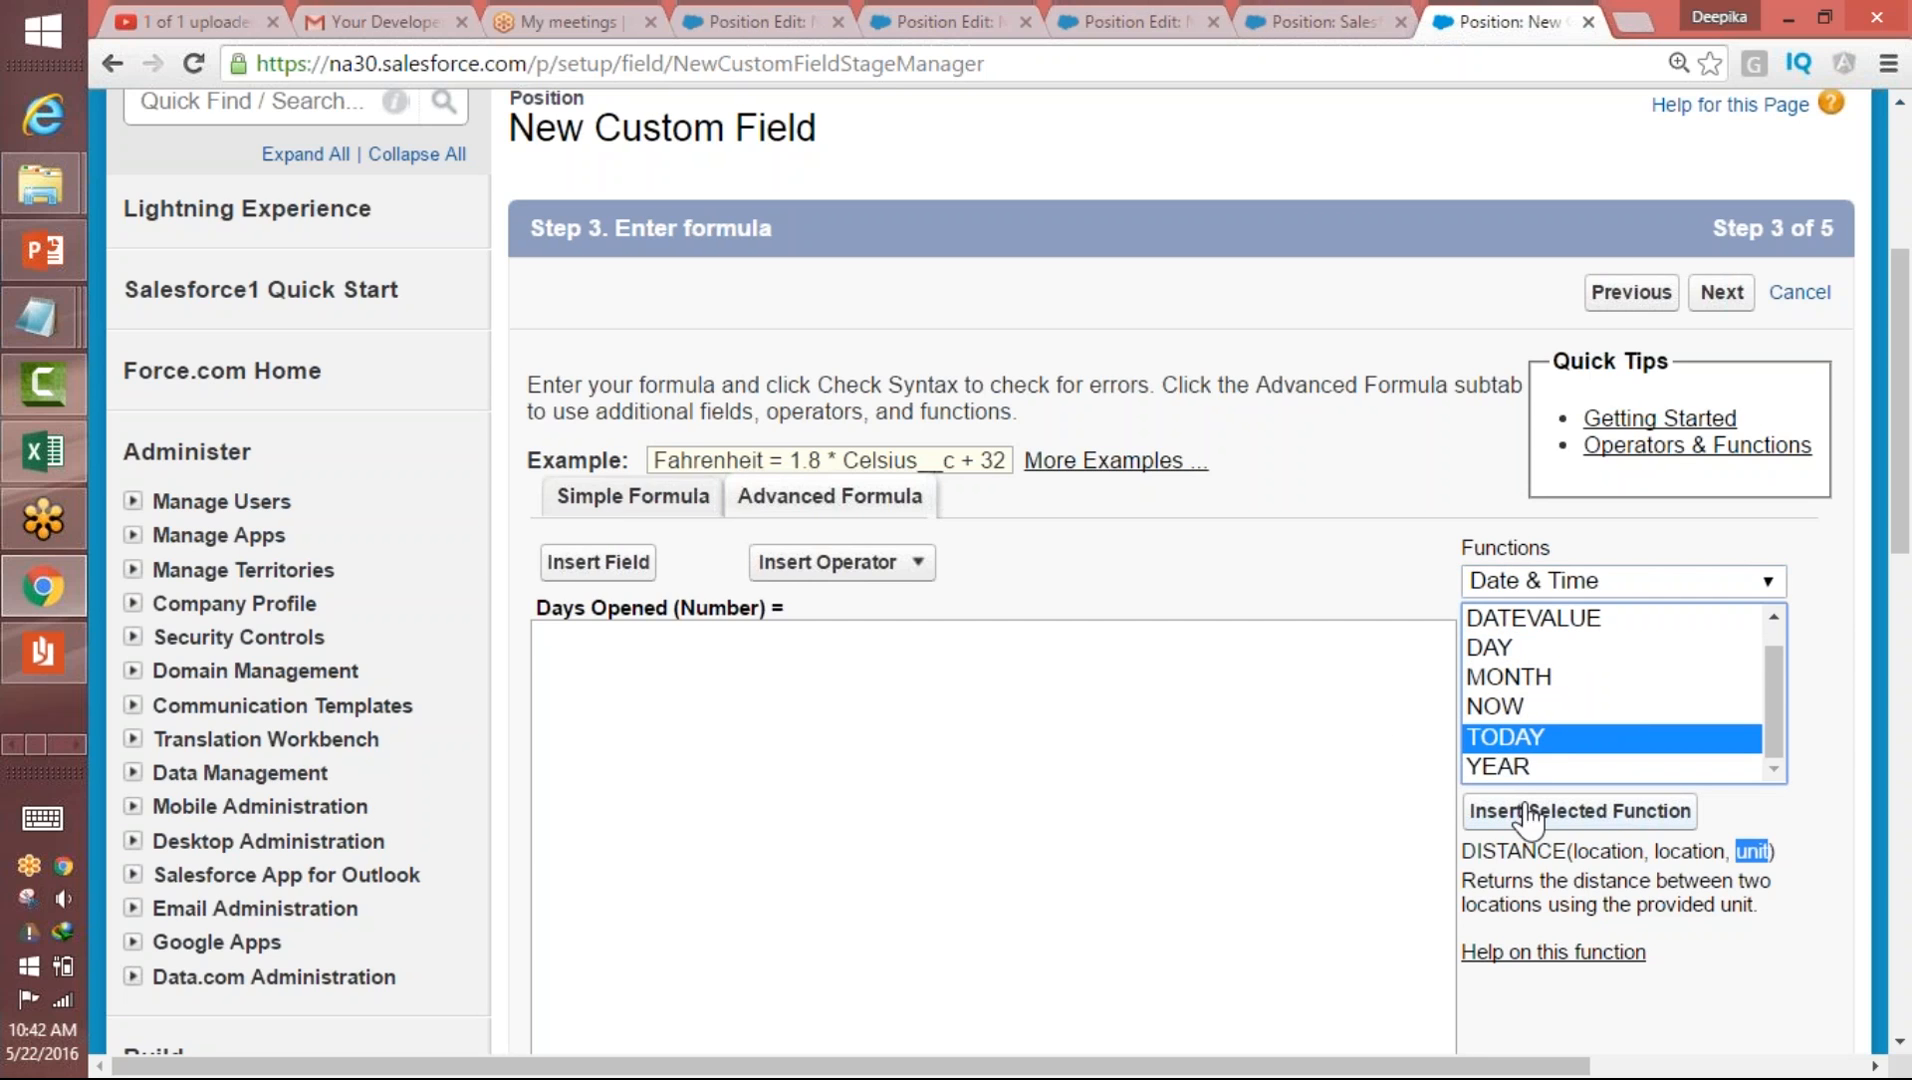
click(1527, 812)
drag(658, 638, 585, 628)
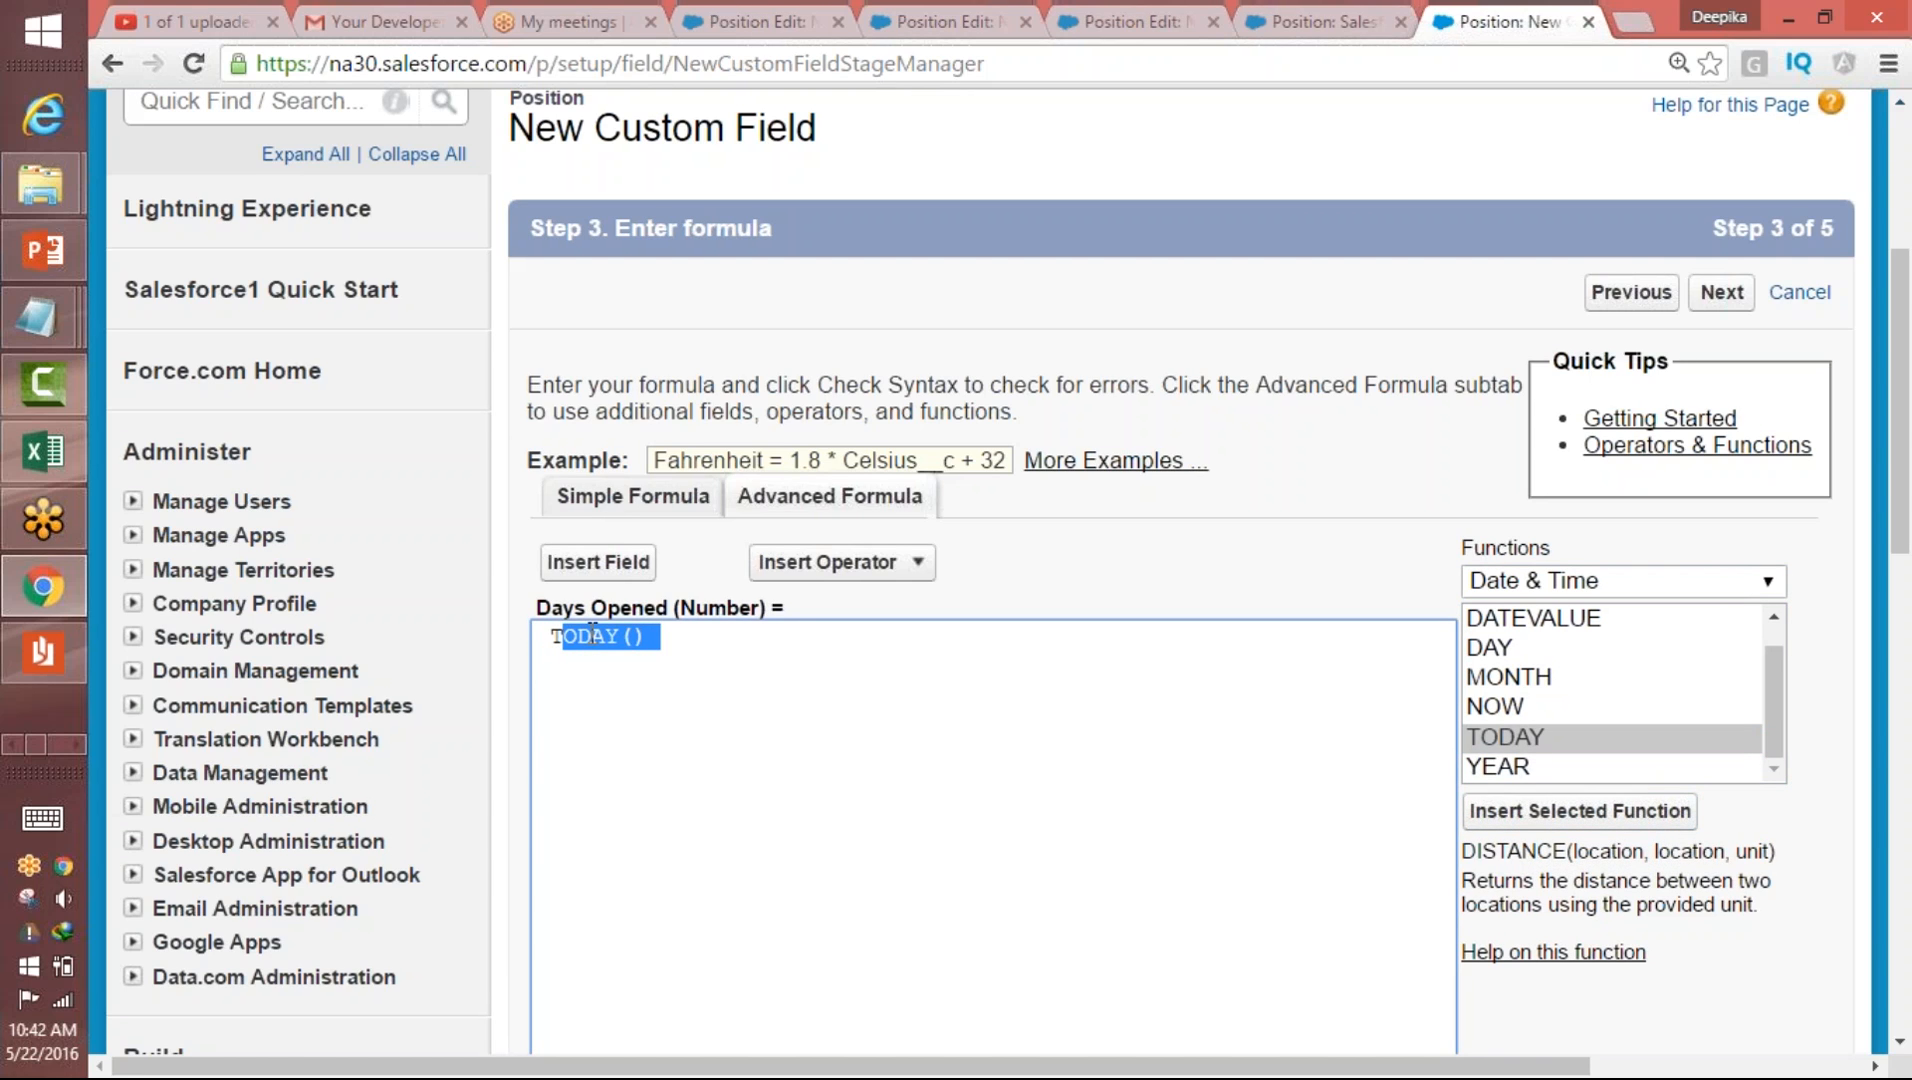
click(734, 632)
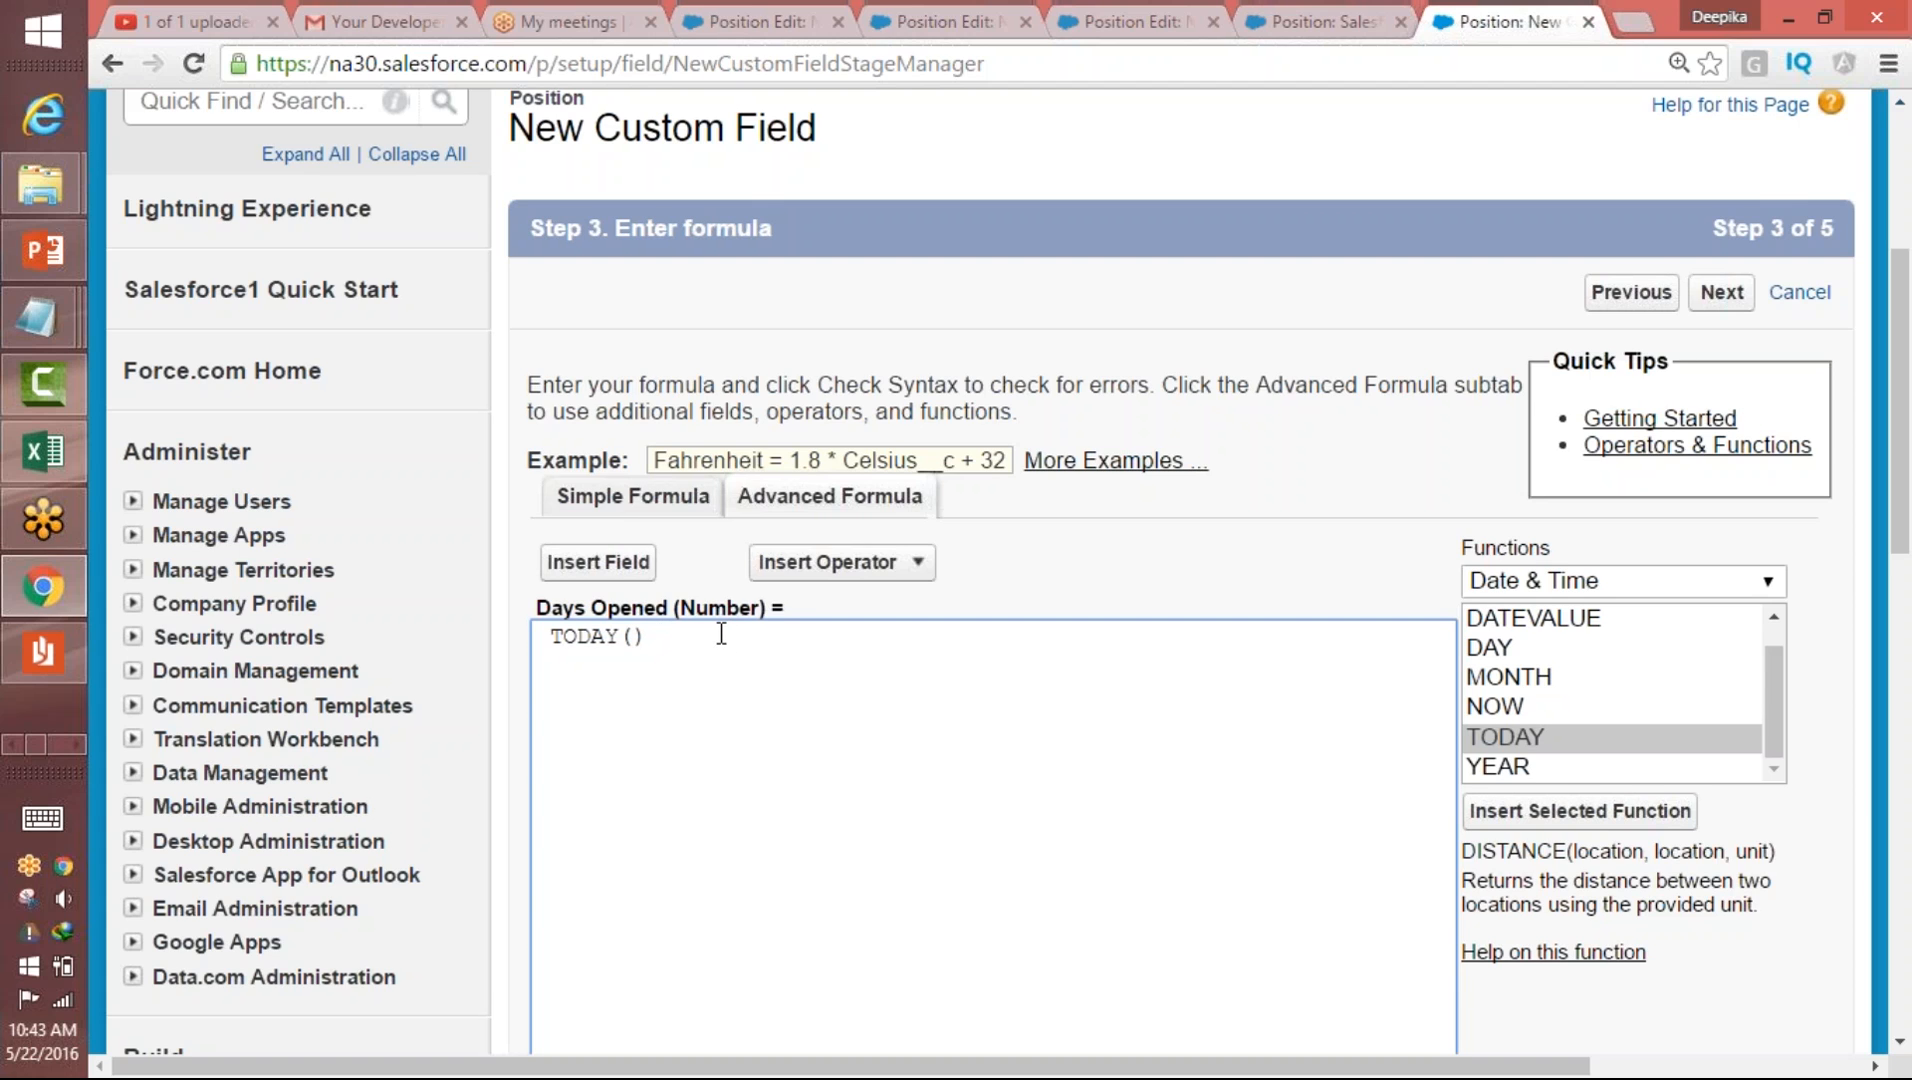
- Insert the Position object's Open Date field into the formula after TODAY()
click(597, 562)
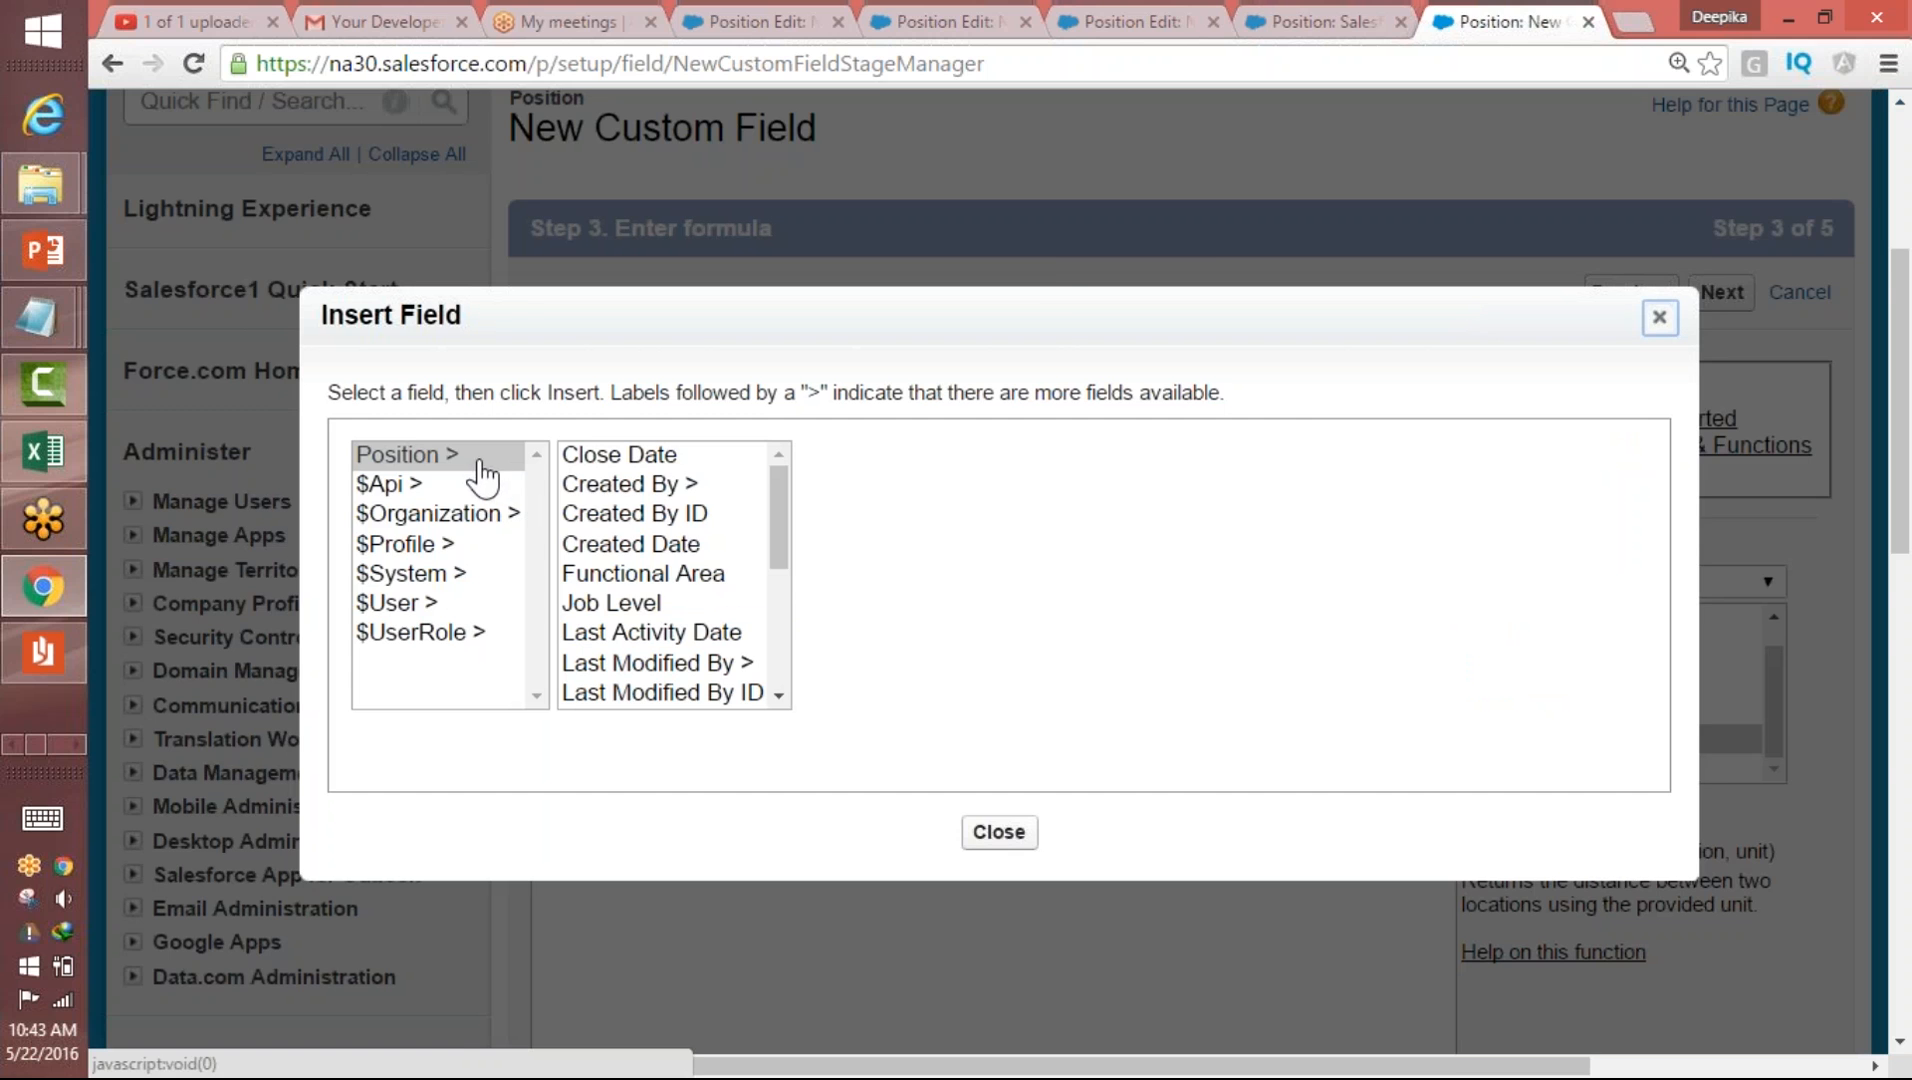
click(1659, 320)
click(597, 562)
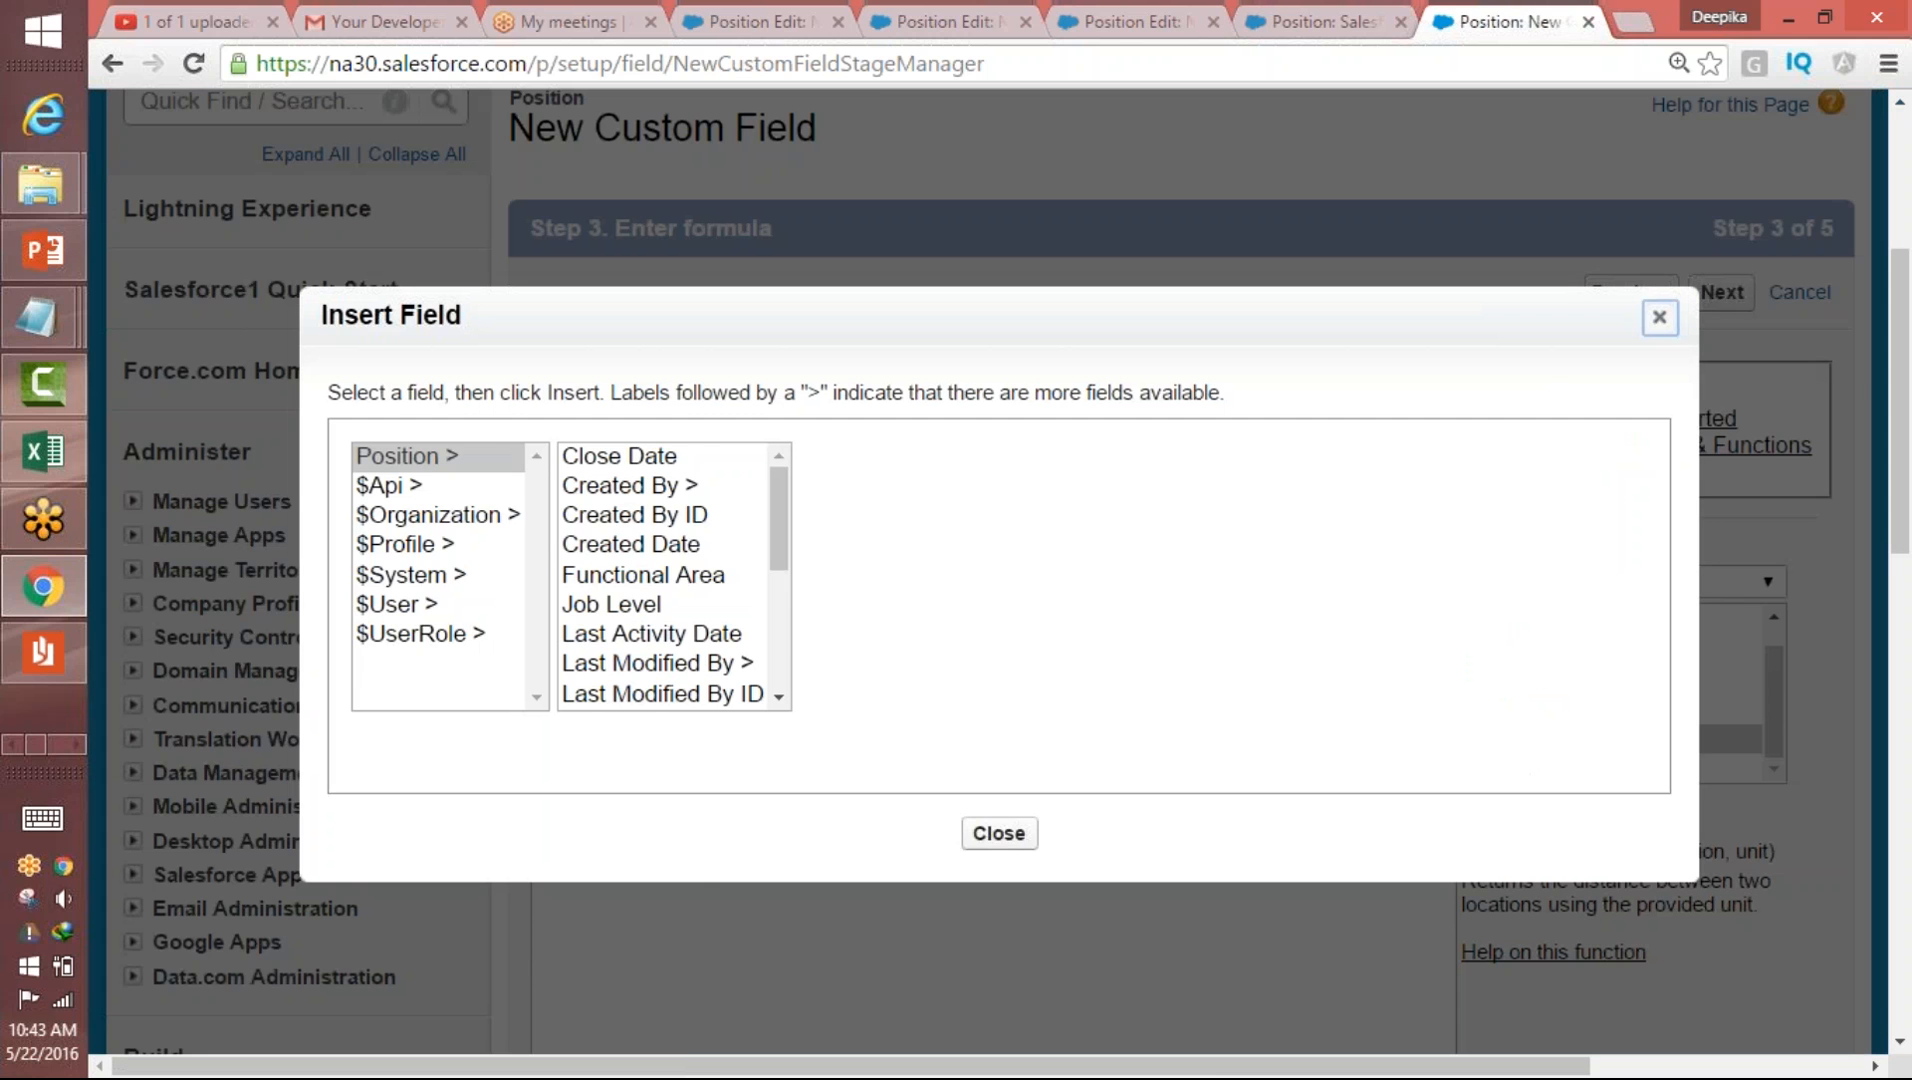
click(435, 458)
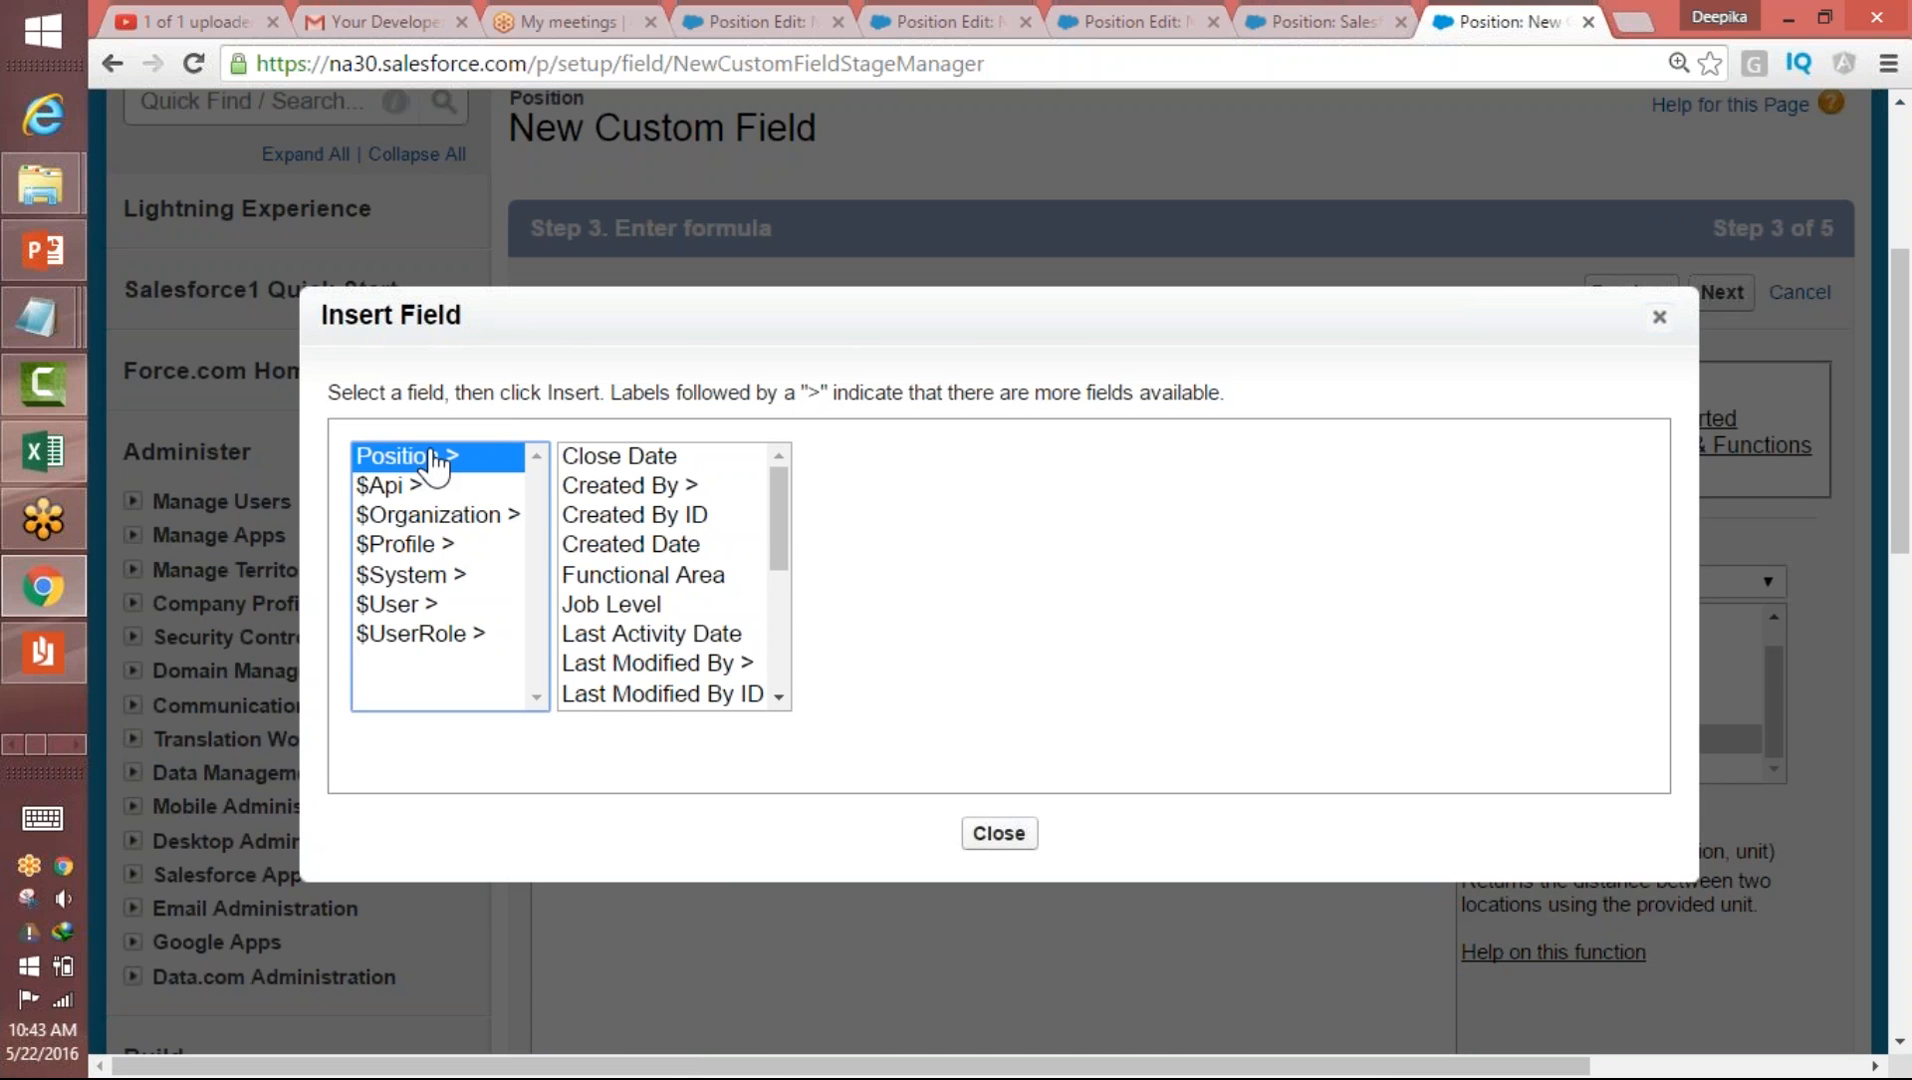
drag(783, 530, 772, 478)
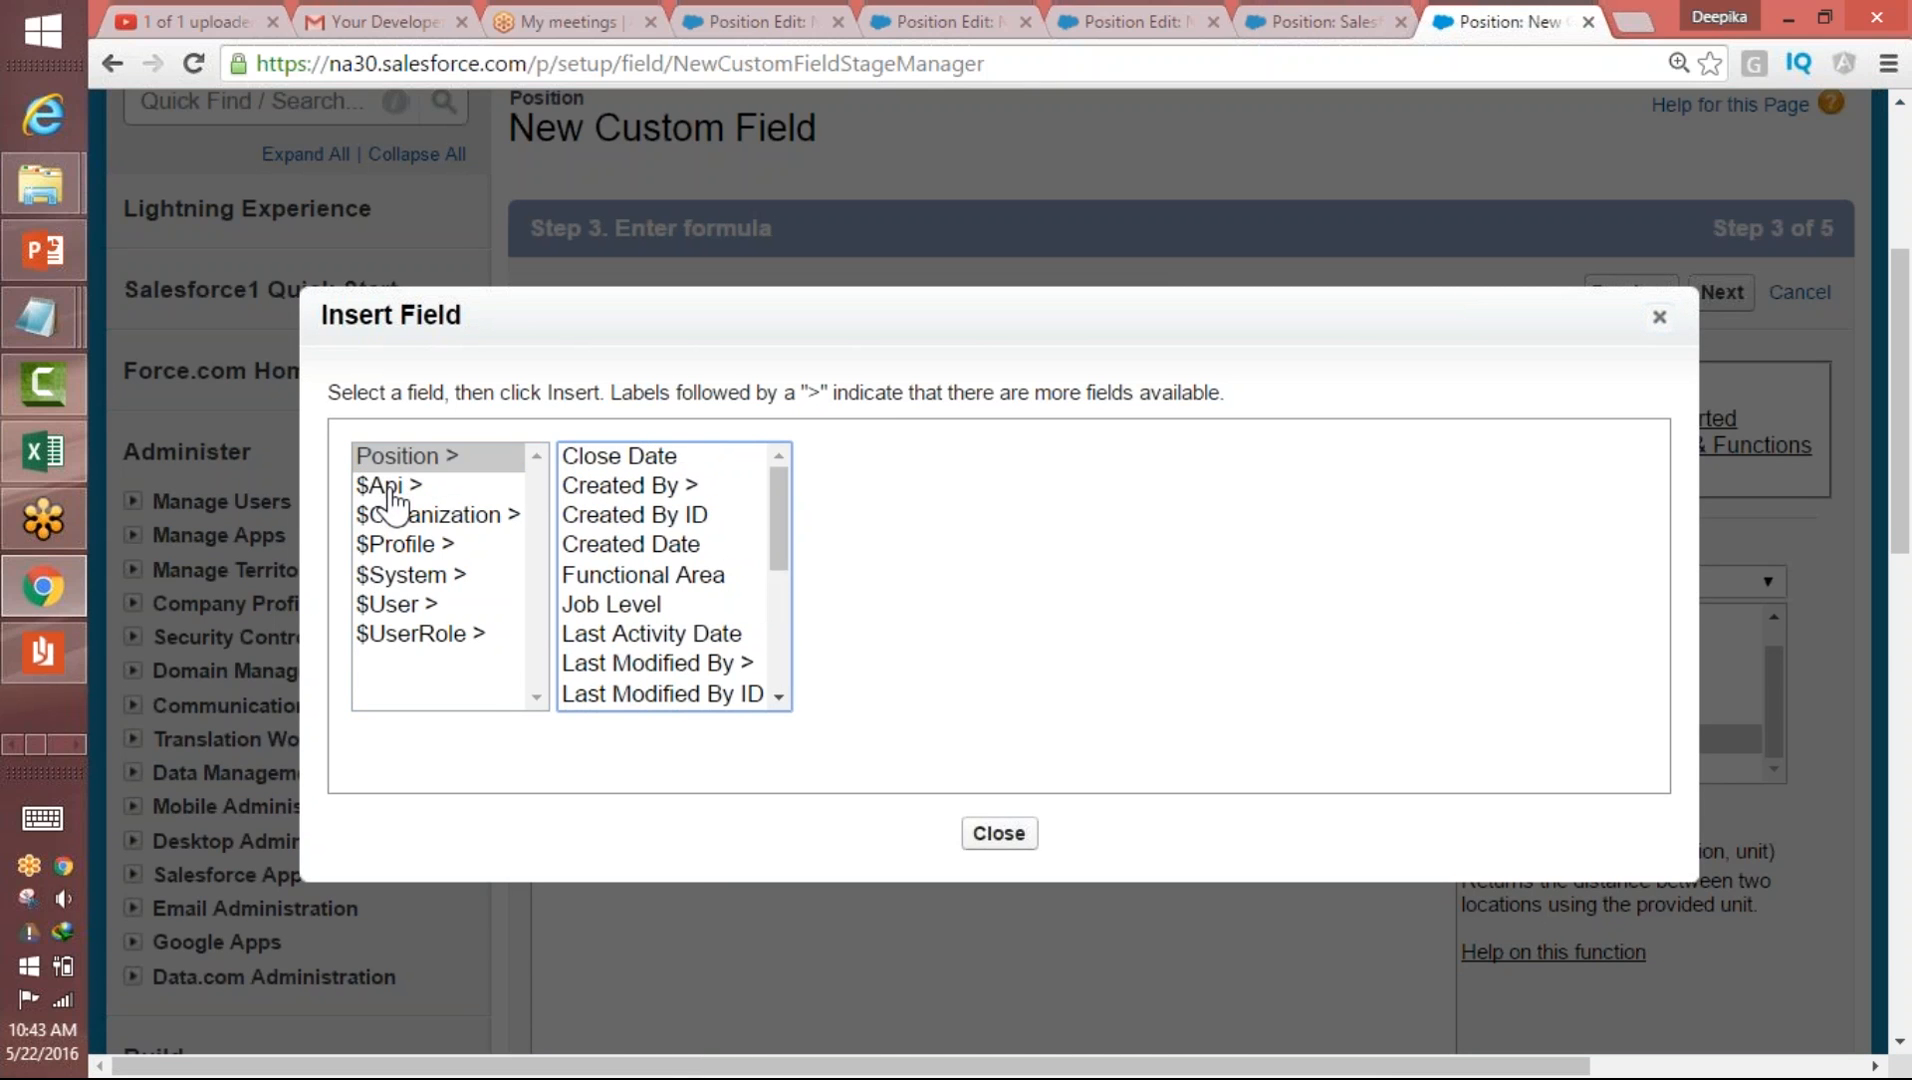
click(420, 605)
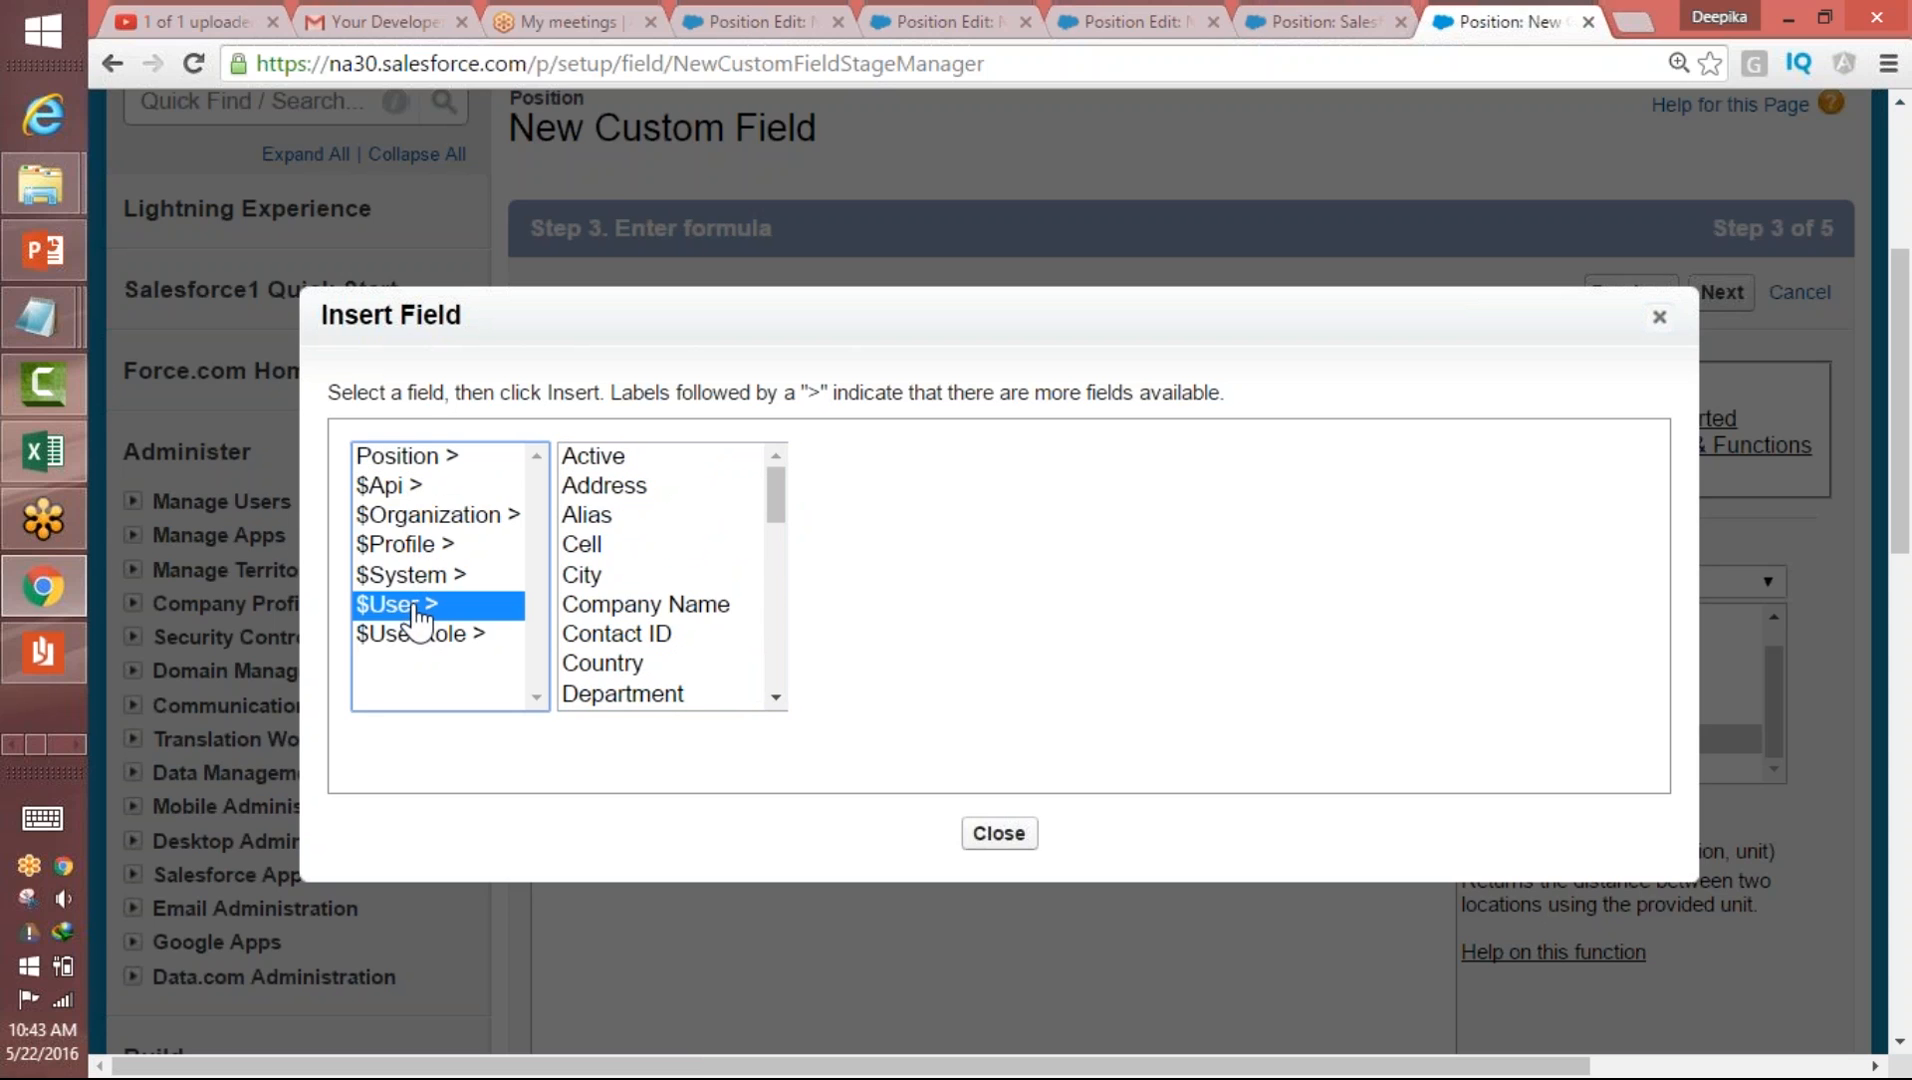
click(410, 459)
drag(780, 517, 772, 610)
click(660, 612)
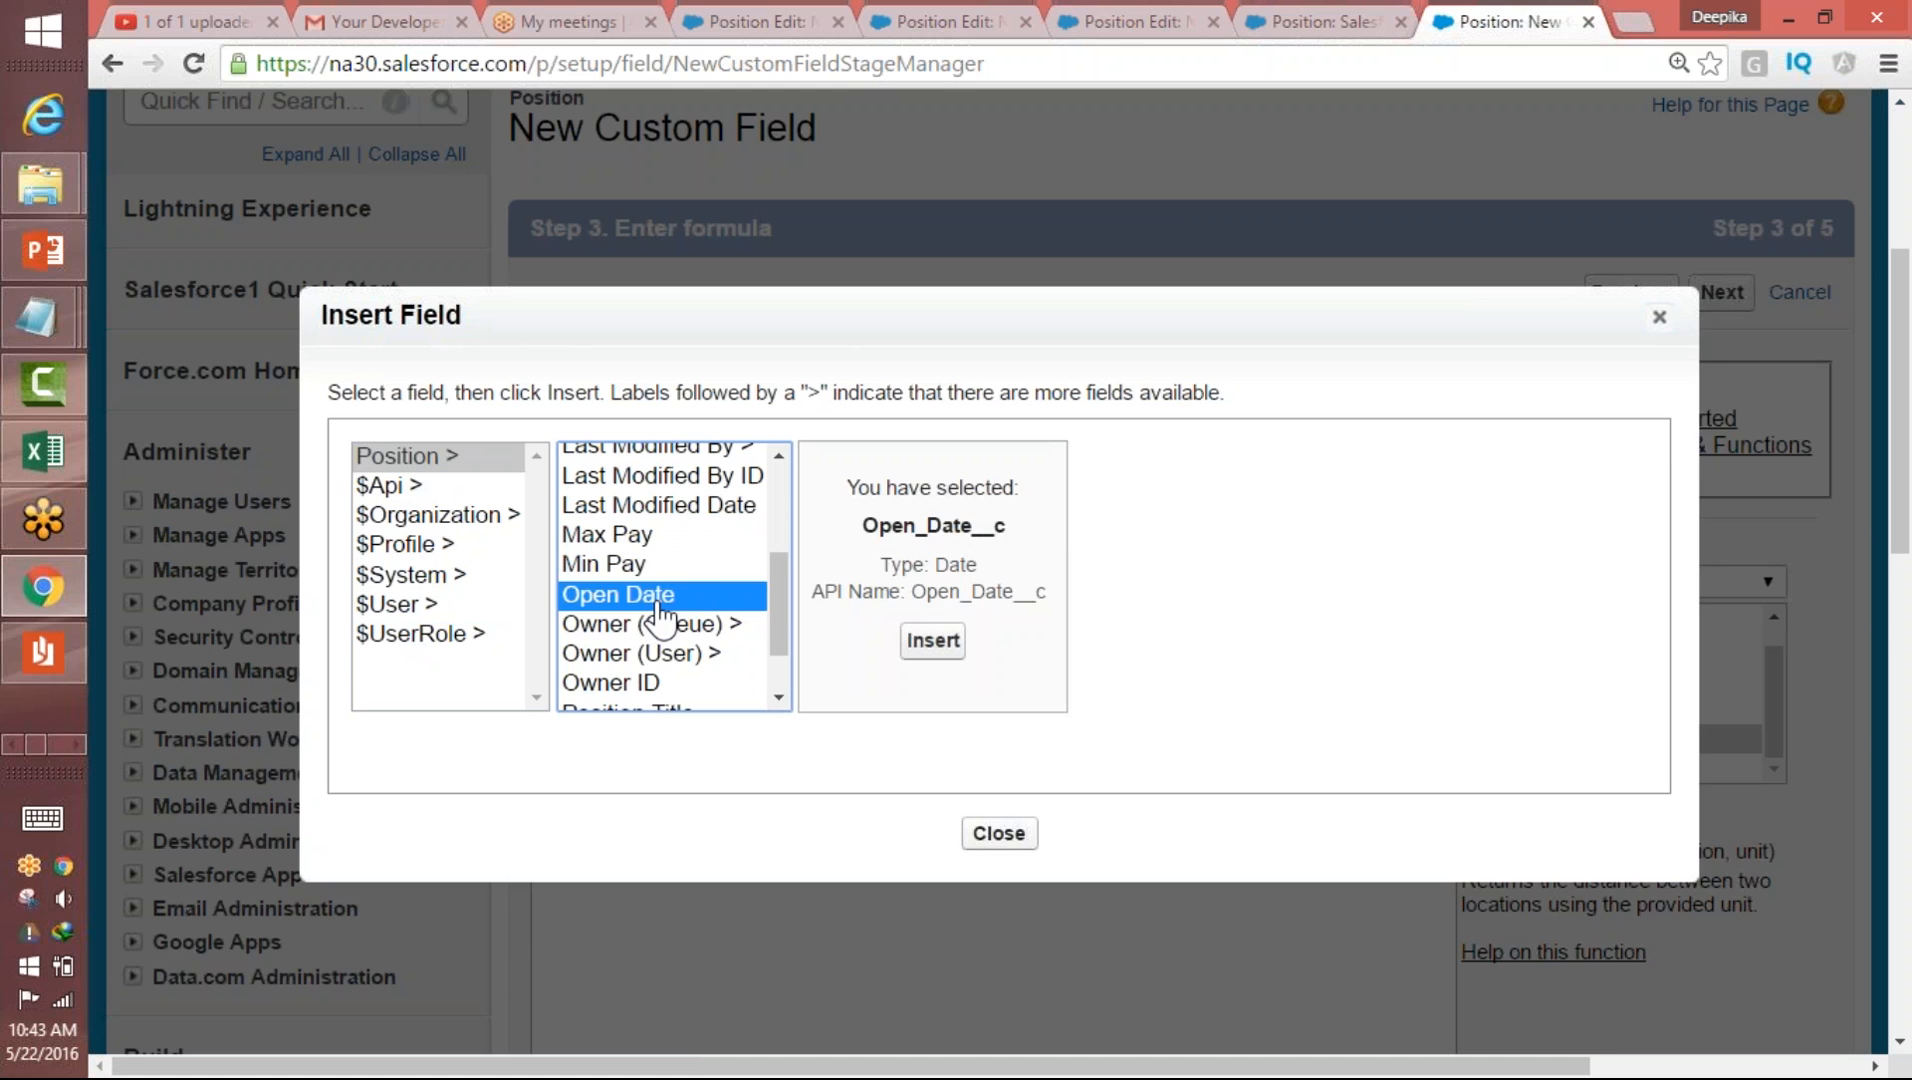
click(936, 645)
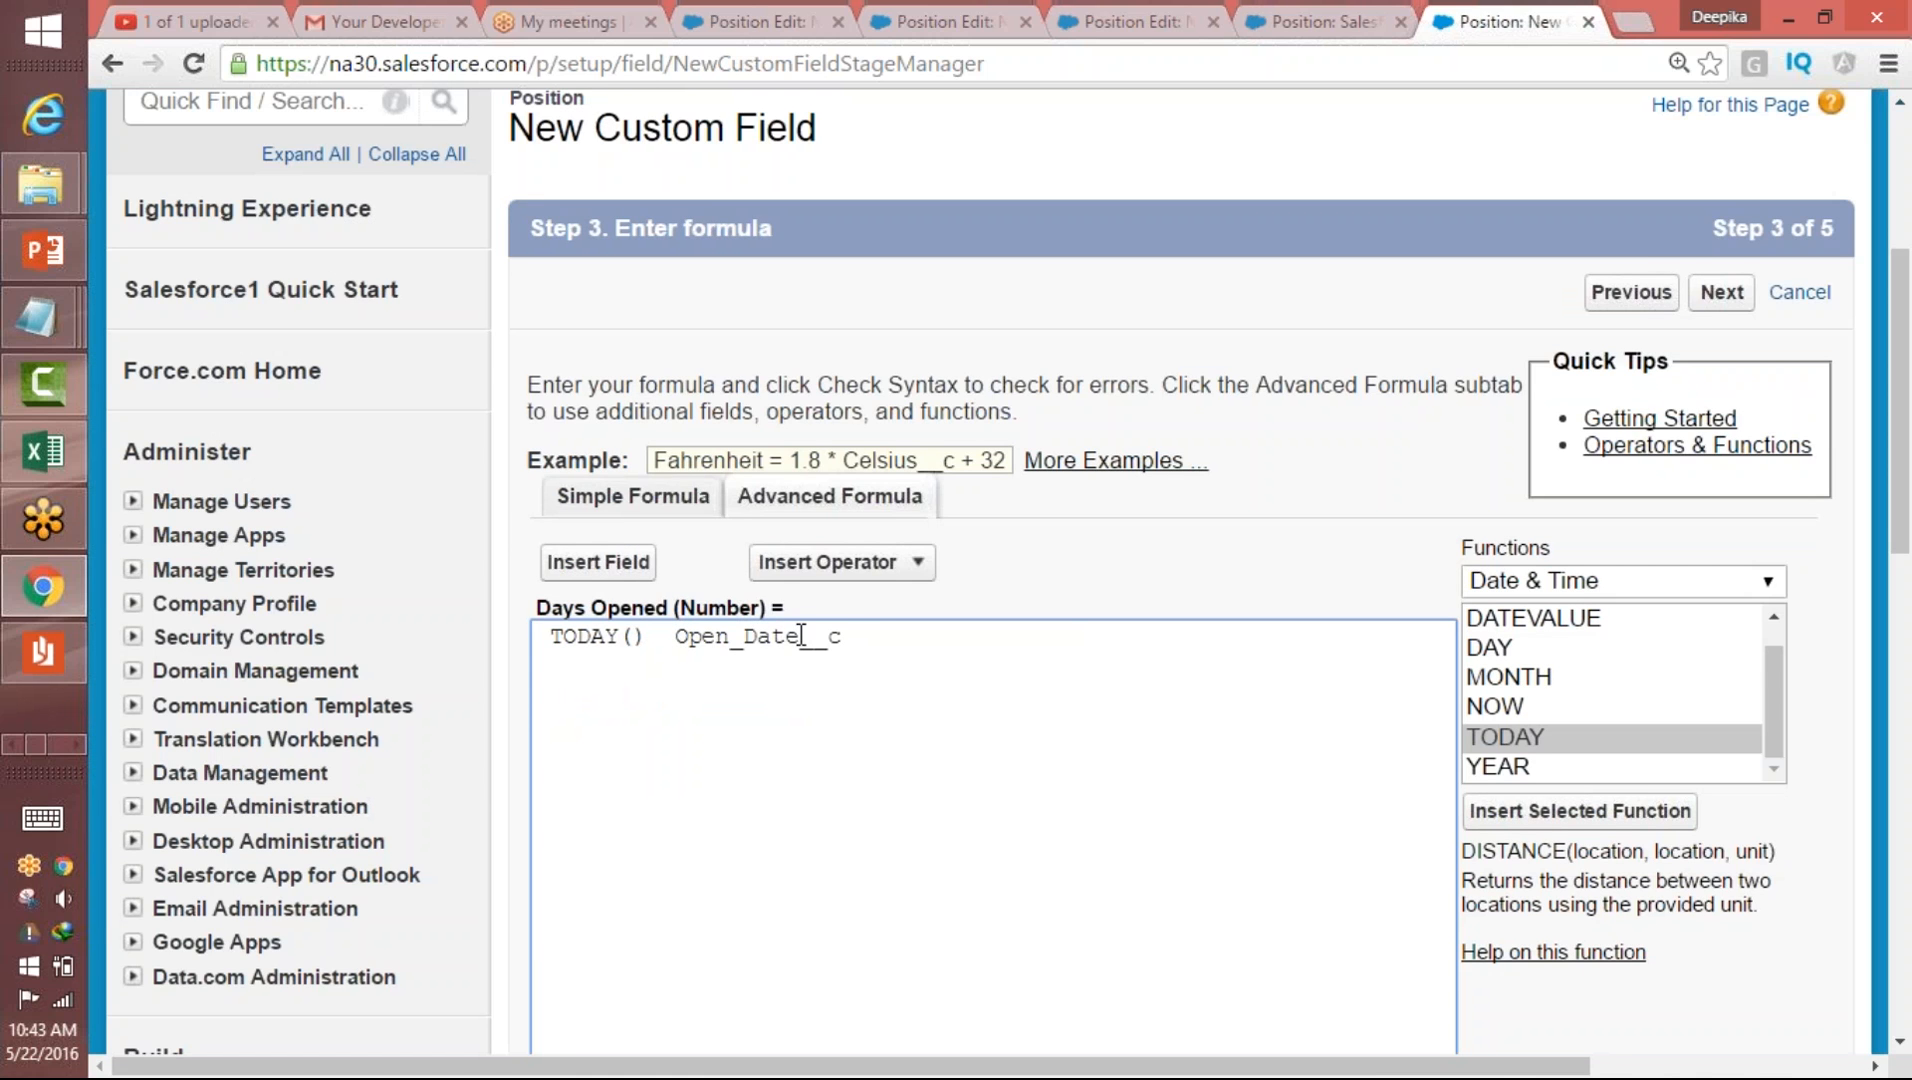
- Insert the Subtract operator between TODAY() and Open_Date__c in the Days Opened formula
drag(800, 637, 831, 645)
click(1071, 31)
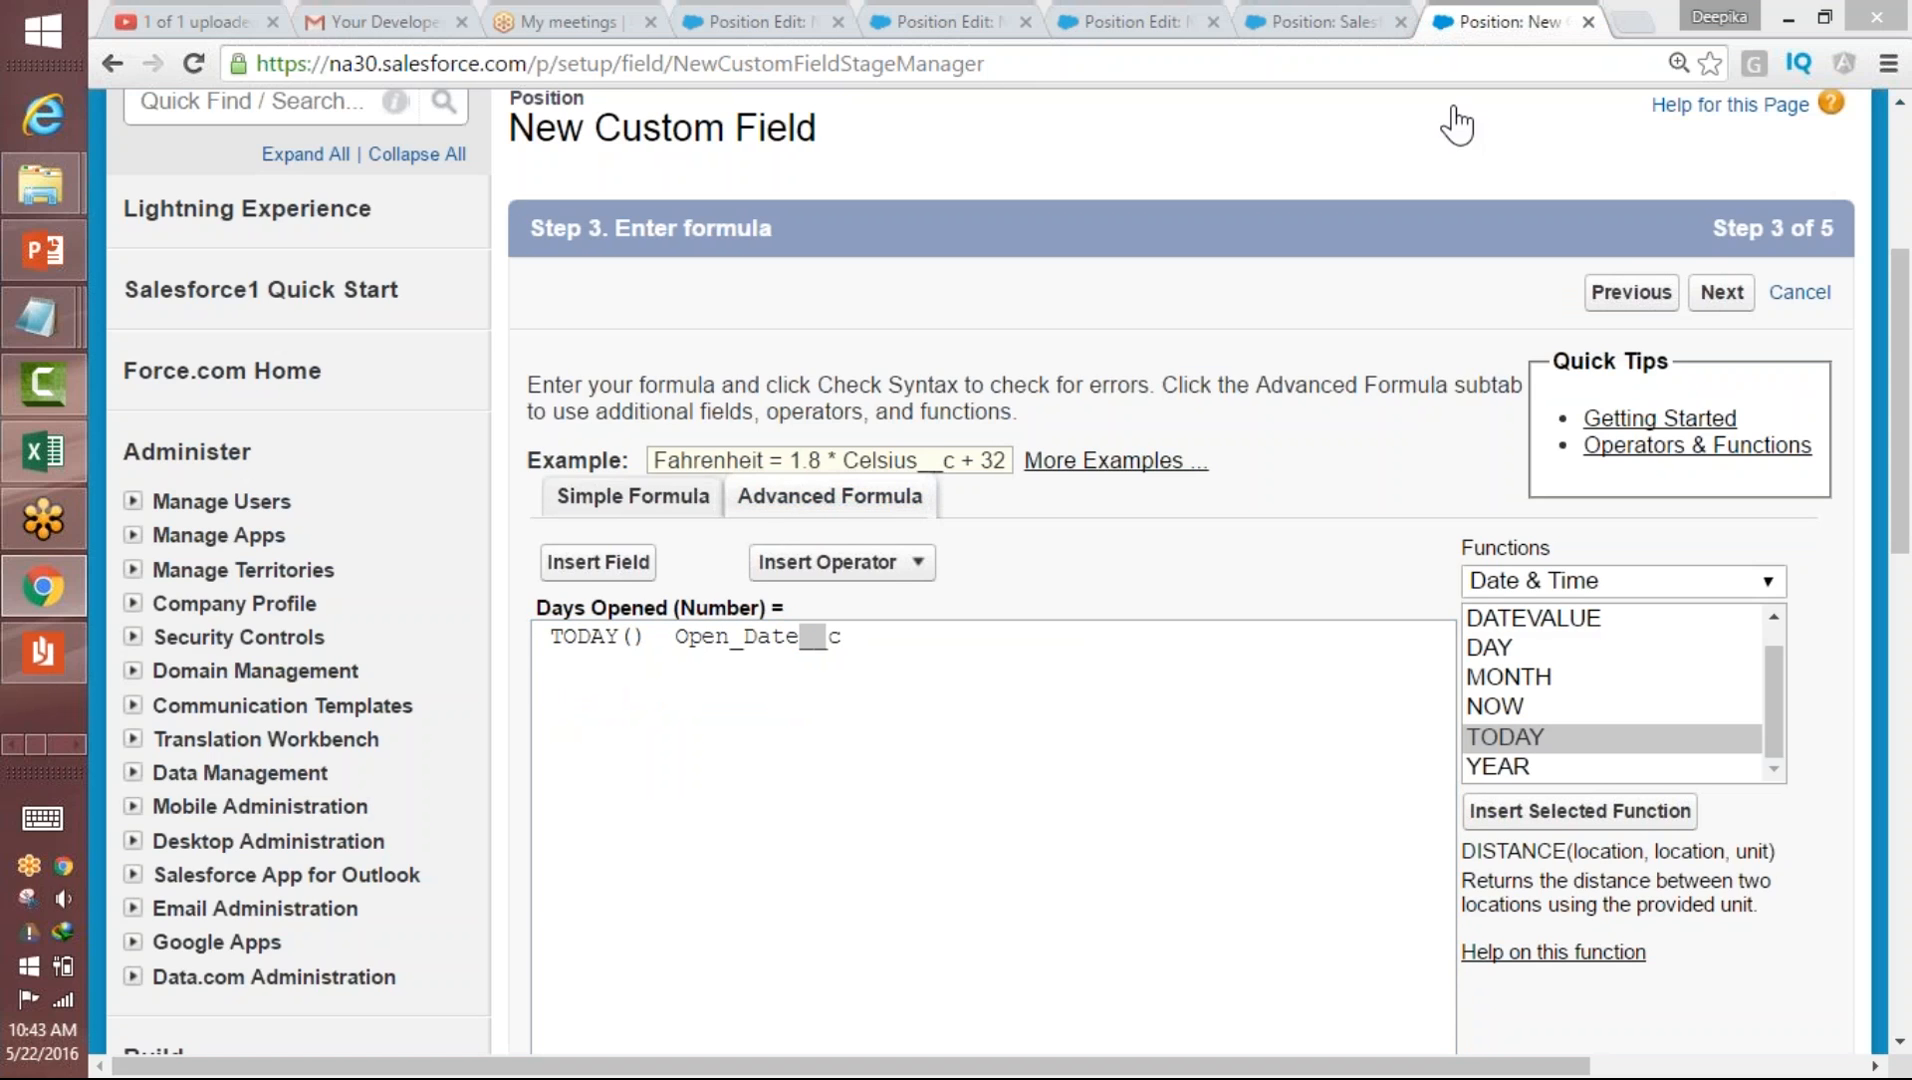
drag(678, 638, 840, 643)
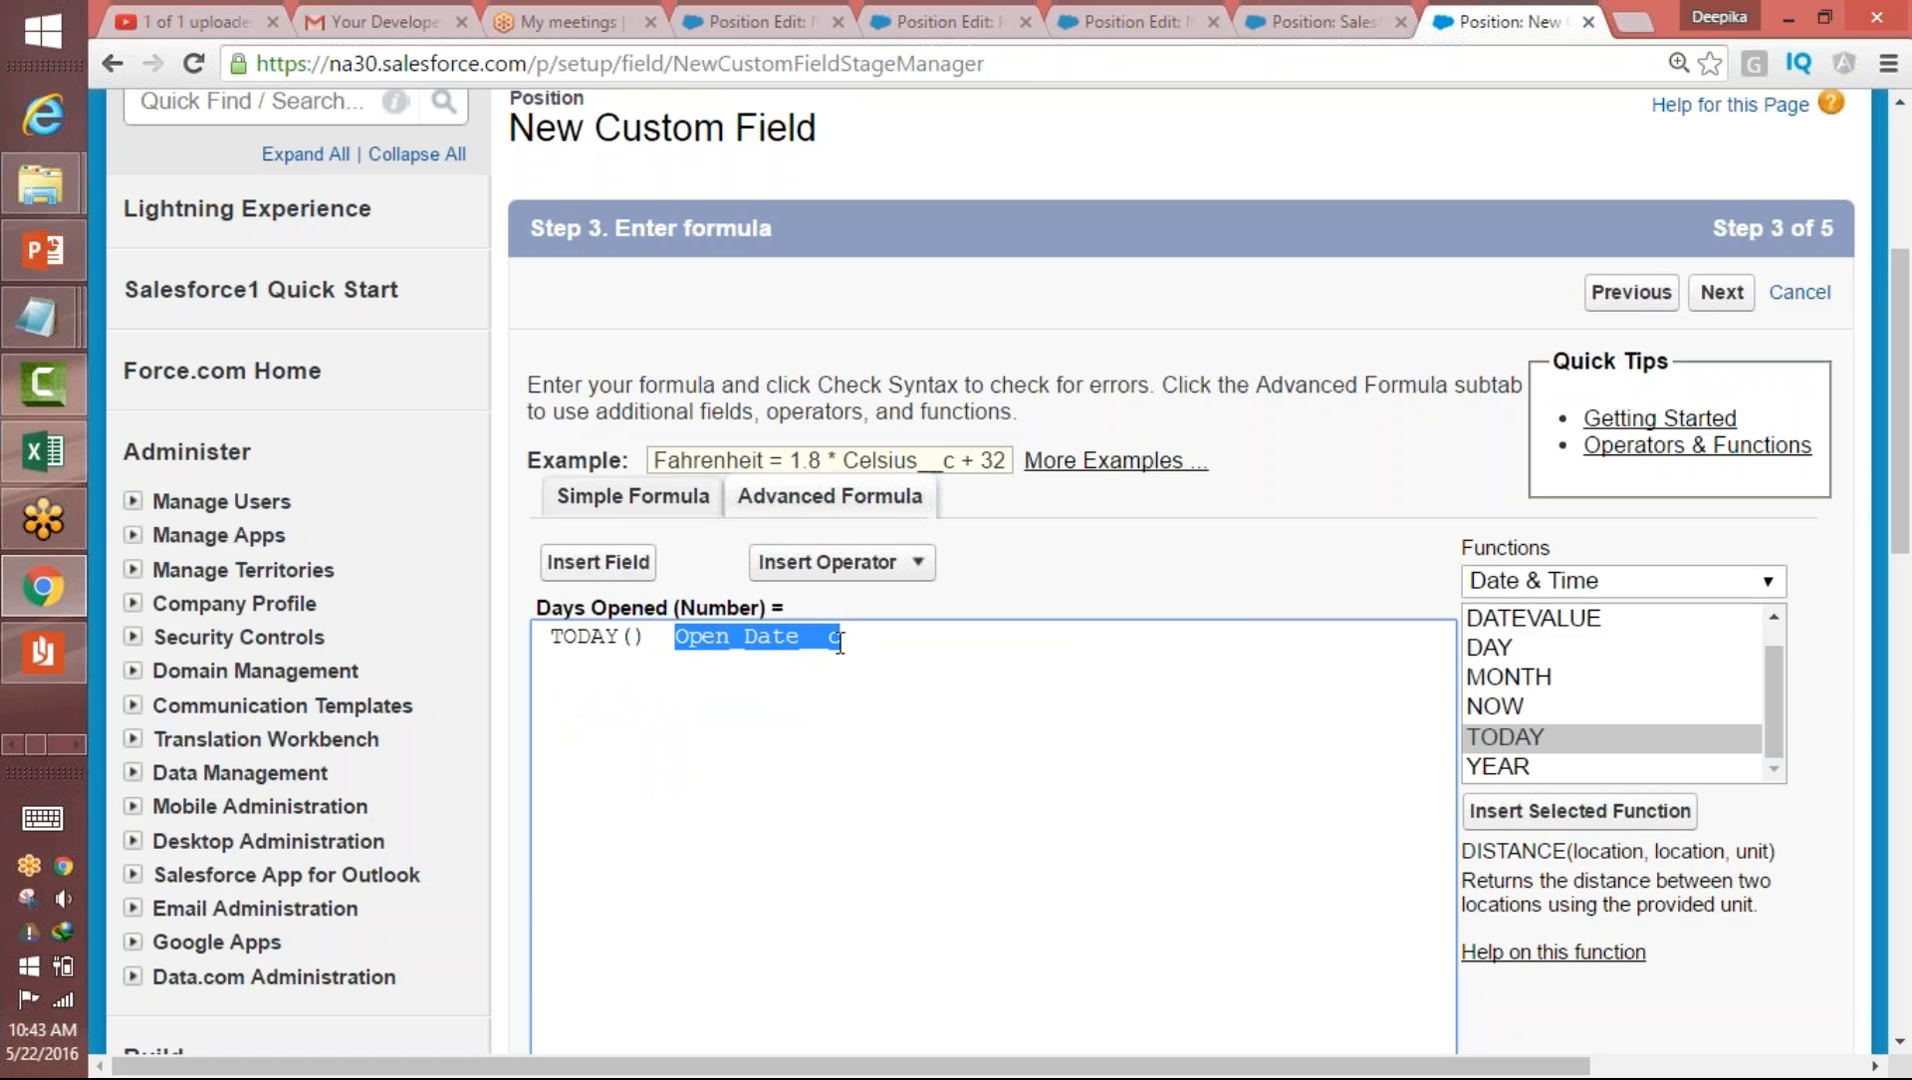
click(658, 637)
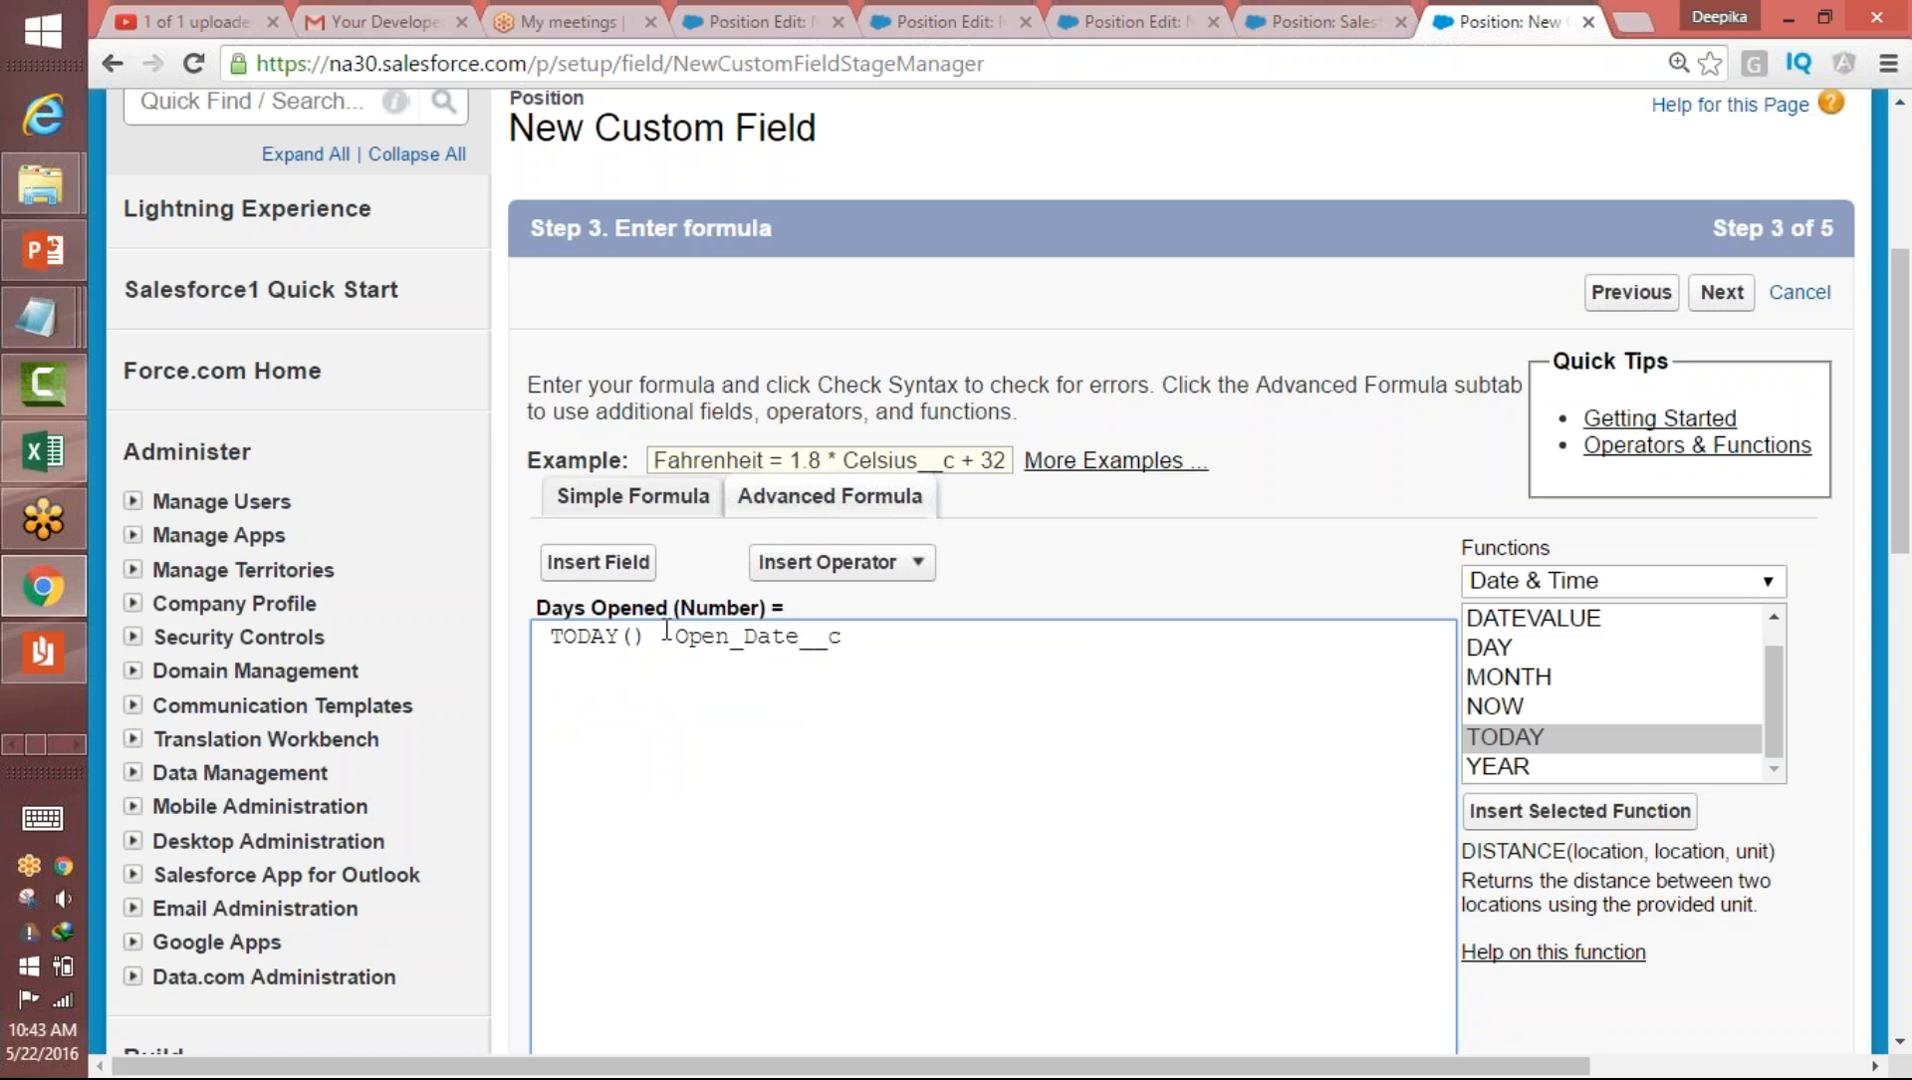
click(815, 565)
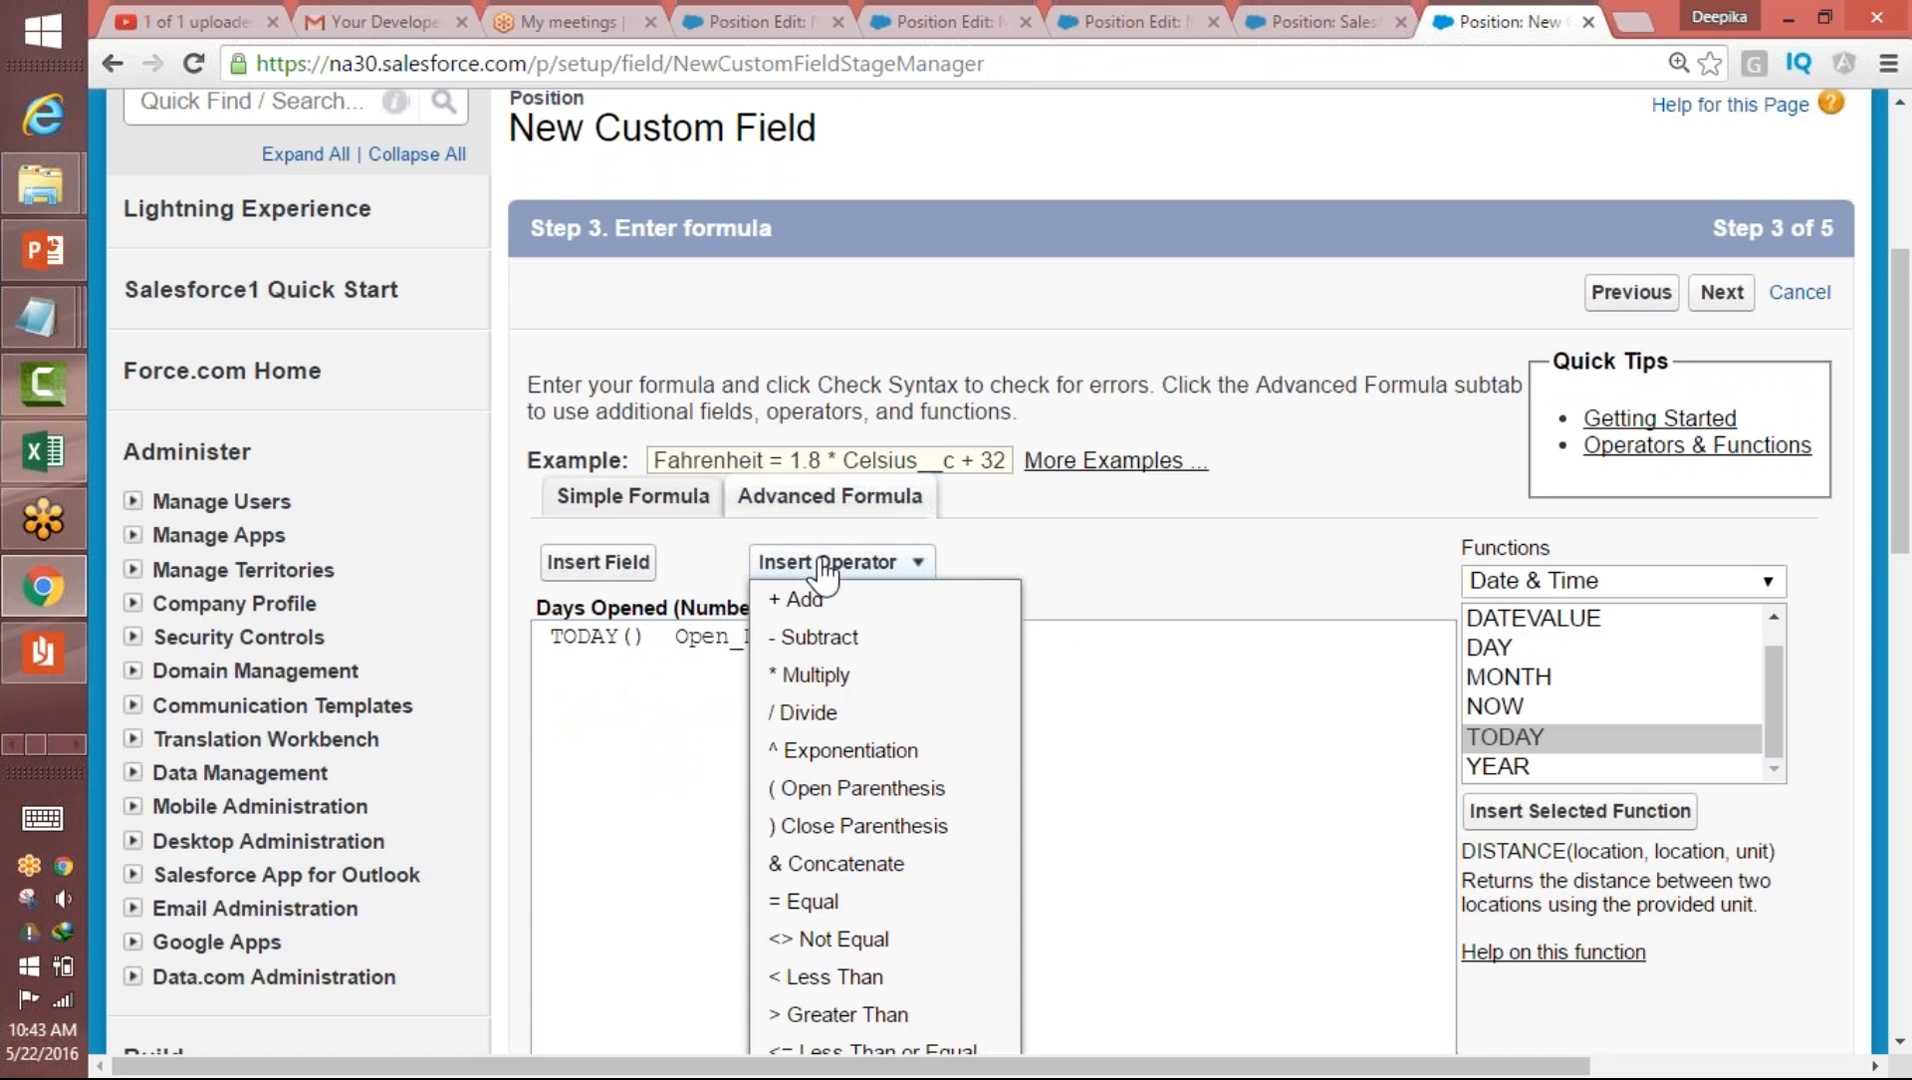
click(822, 637)
drag(668, 645, 702, 645)
drag(896, 640, 525, 645)
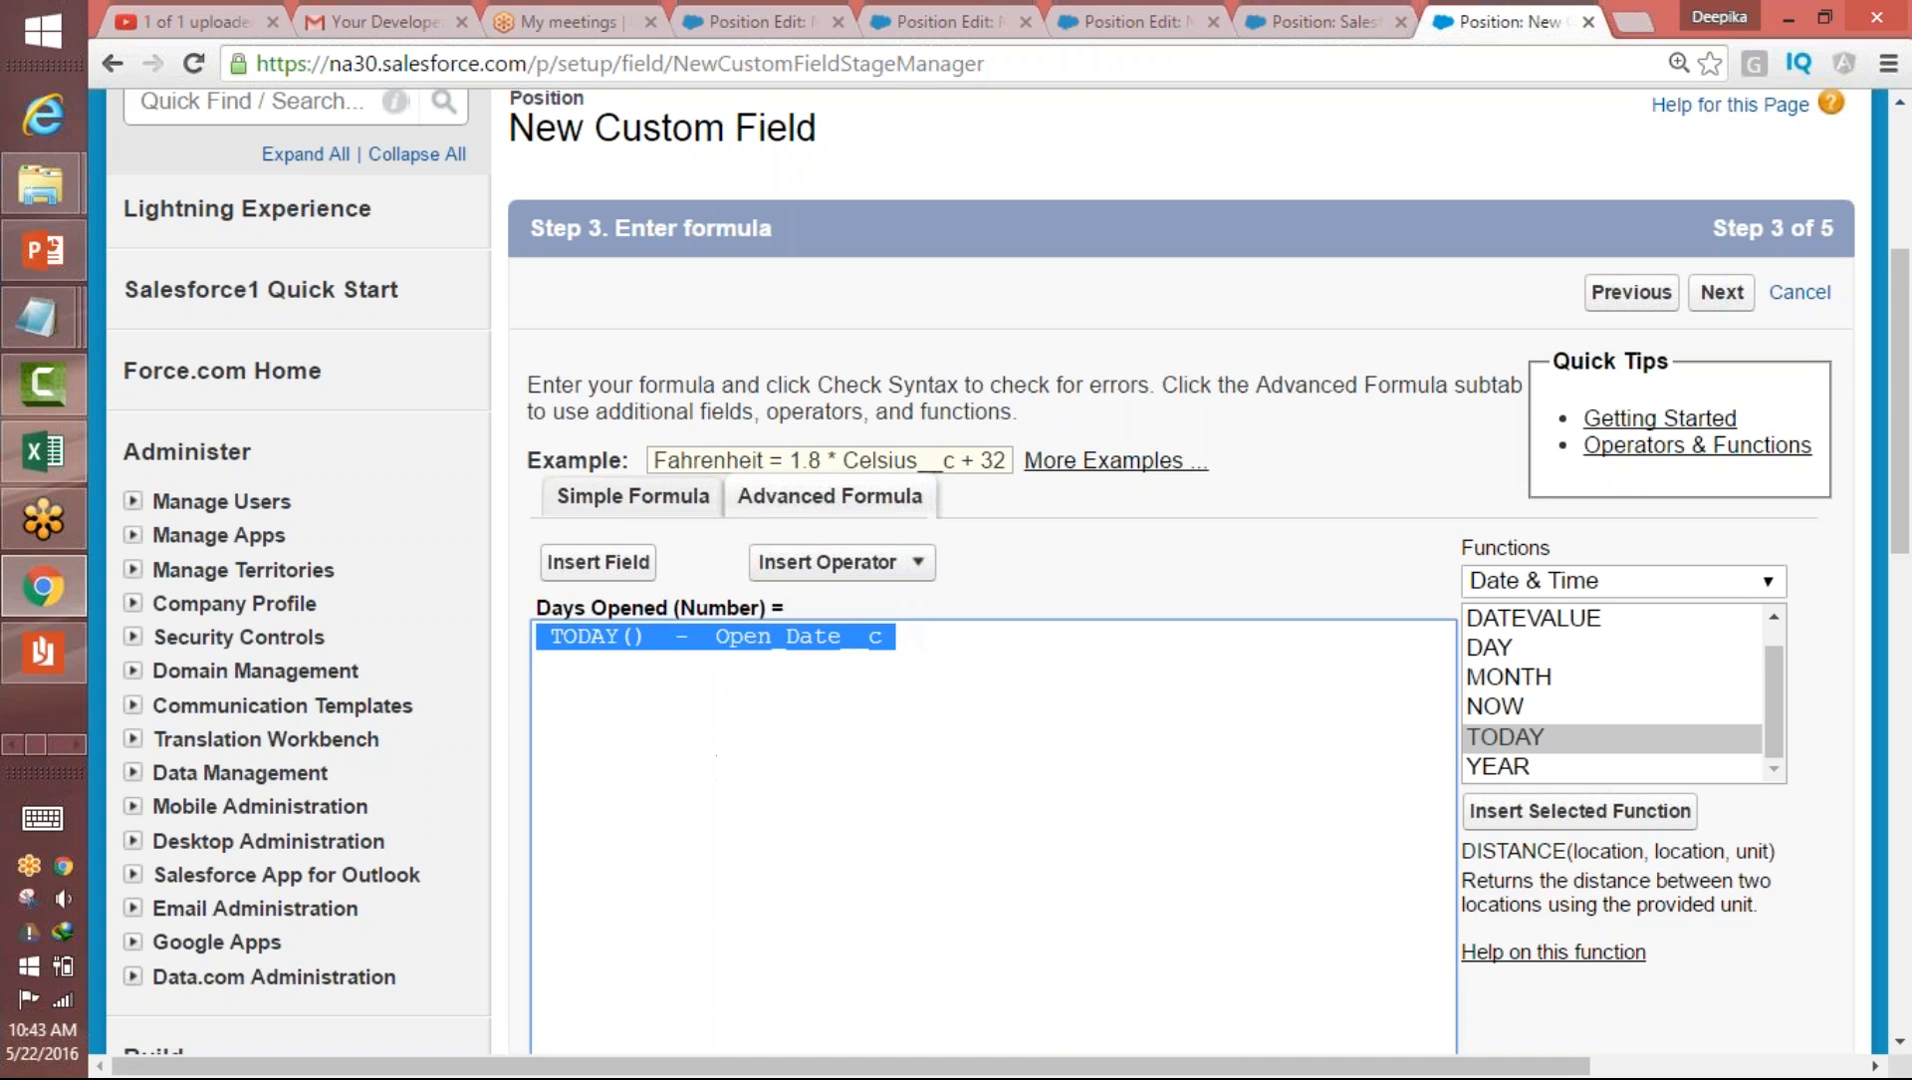
- Check the syntax of the Days Opened formula and continue to the field-level security settings
drag(1900, 386, 1903, 533)
click(1308, 330)
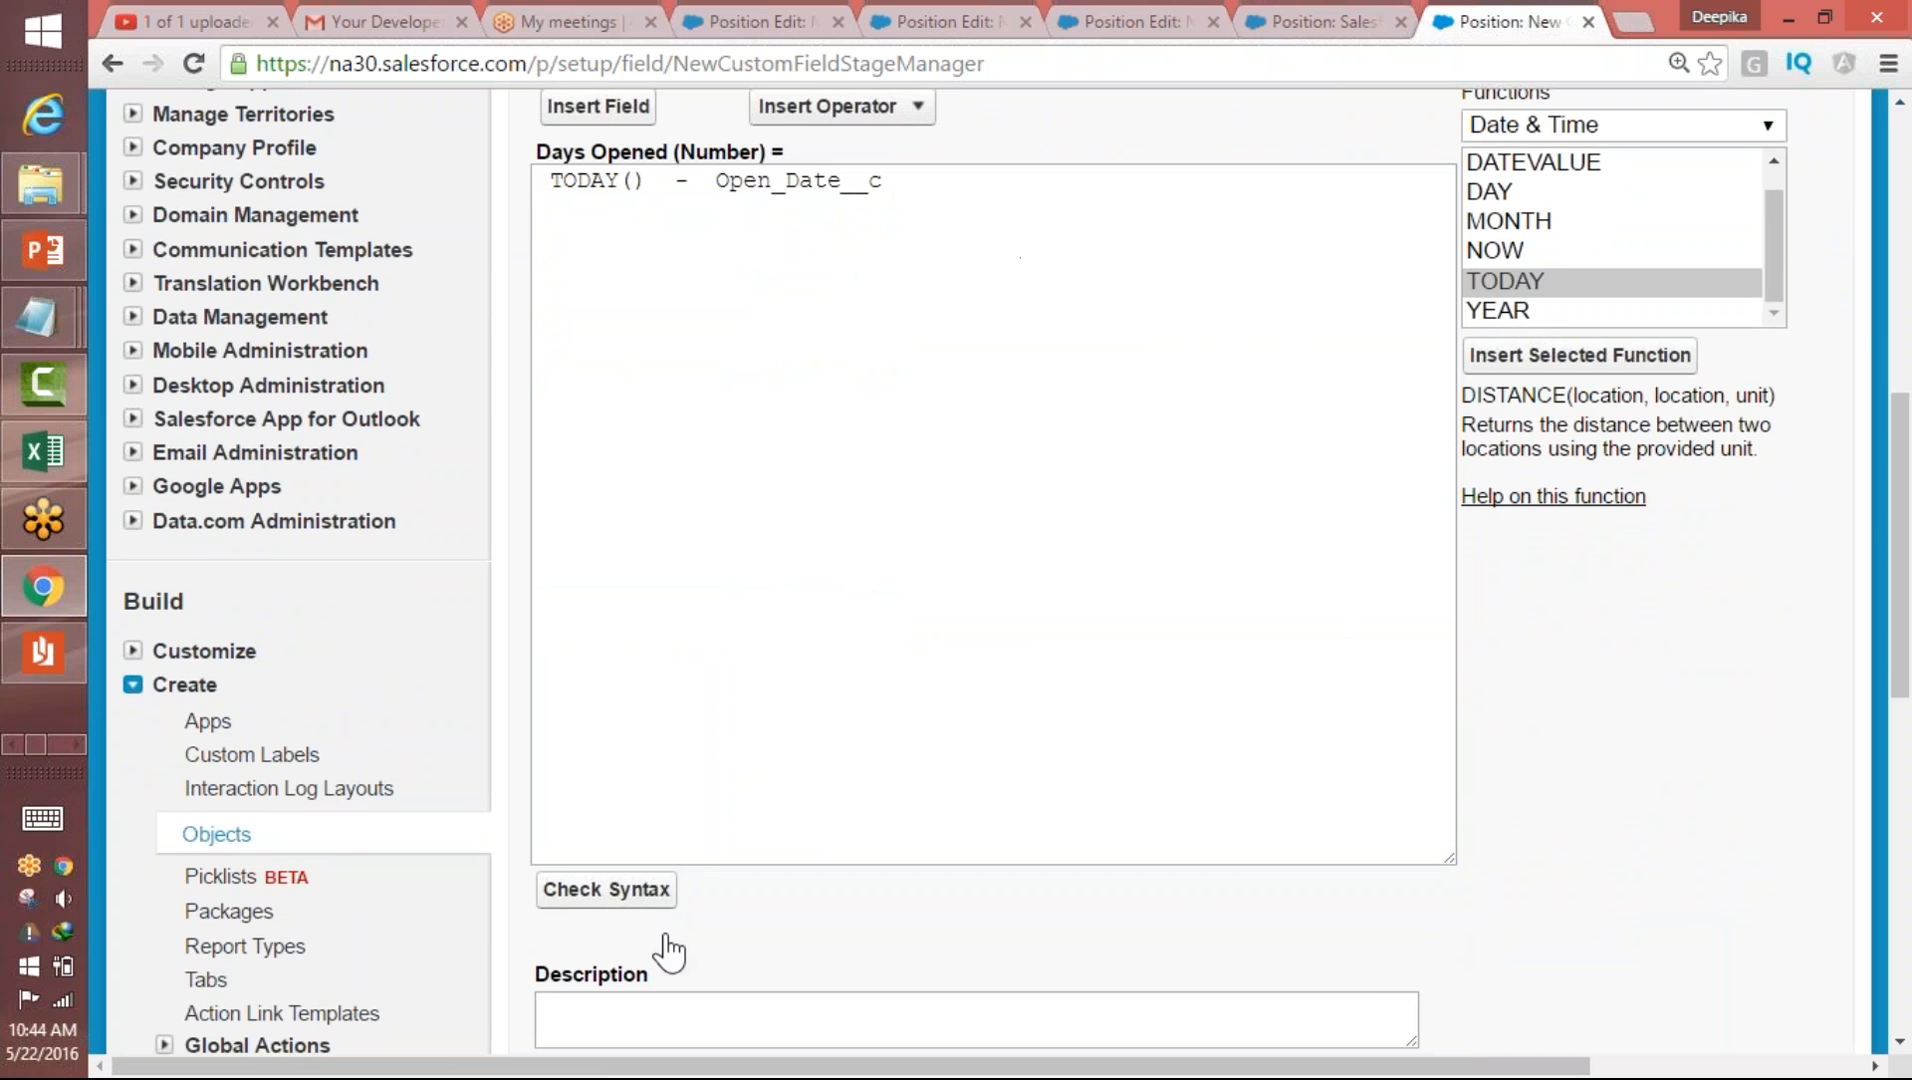
click(648, 892)
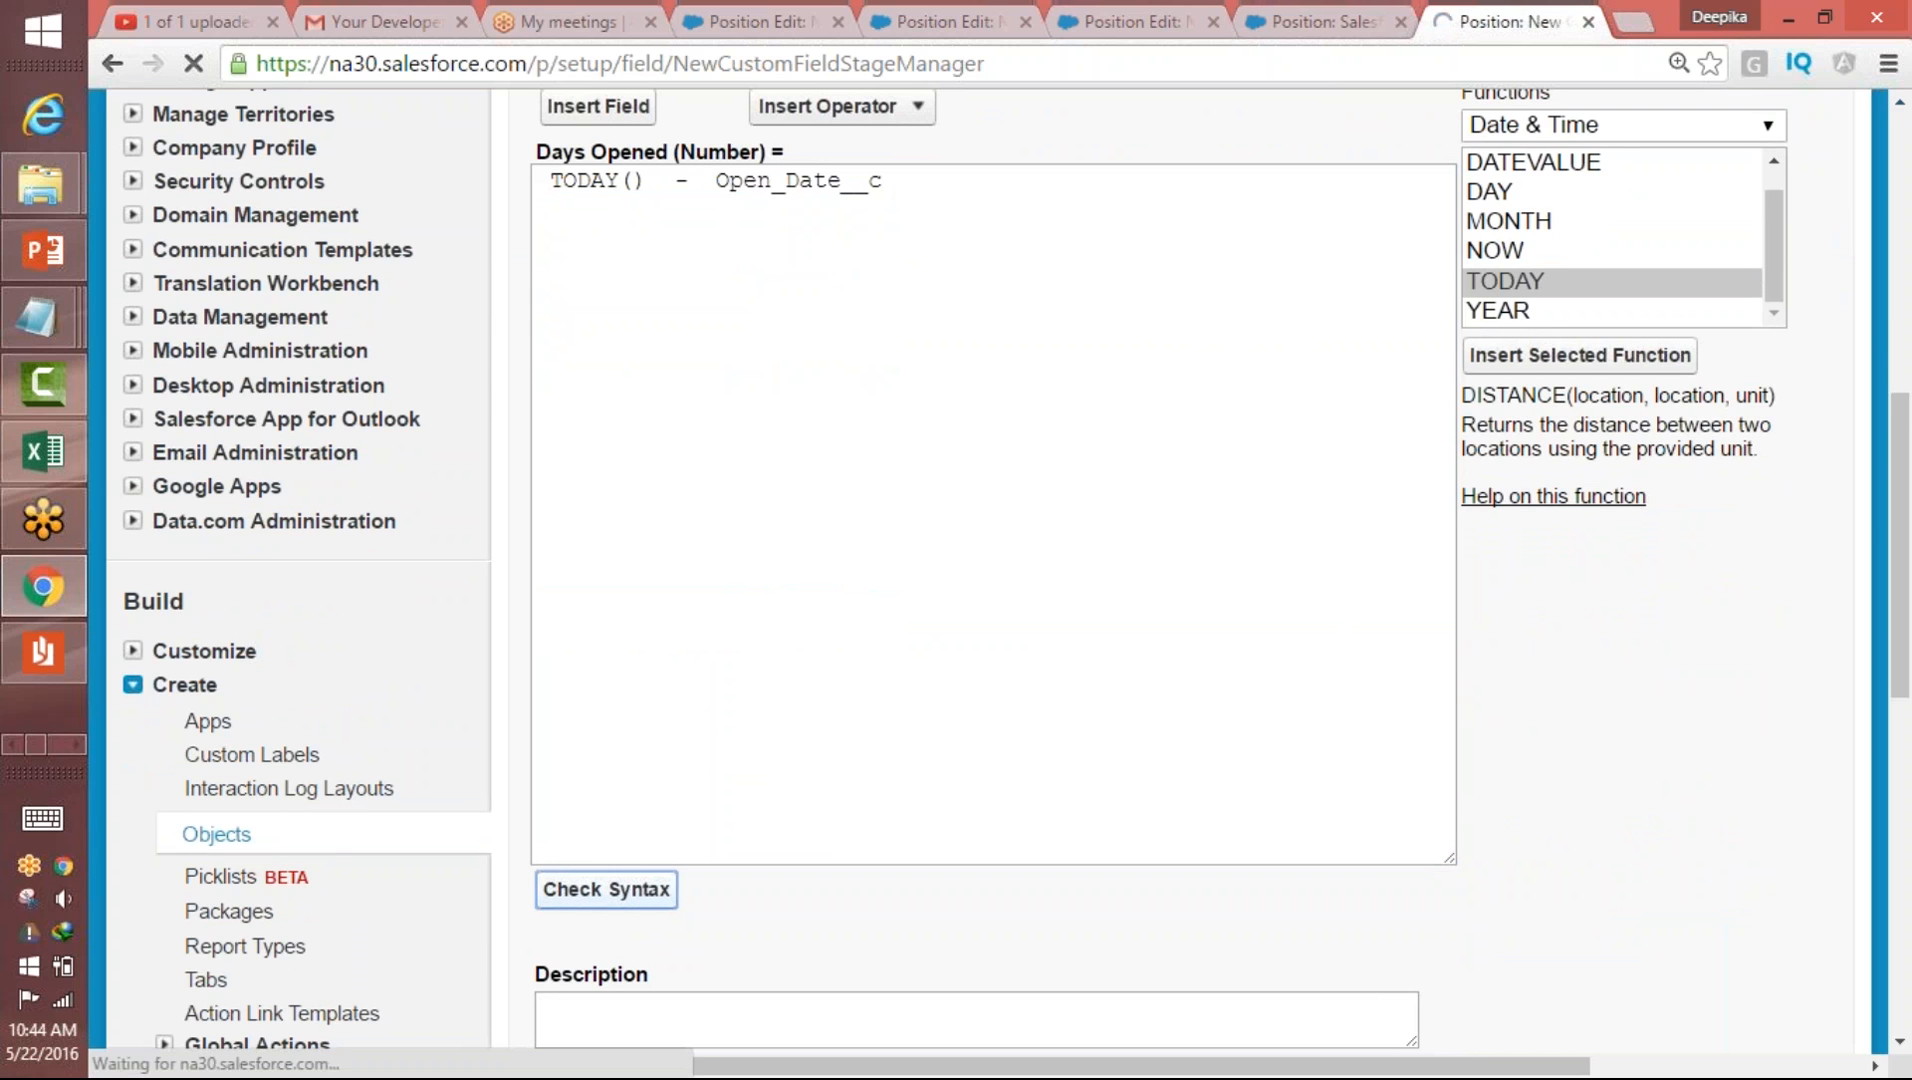
drag(1903, 330, 1900, 600)
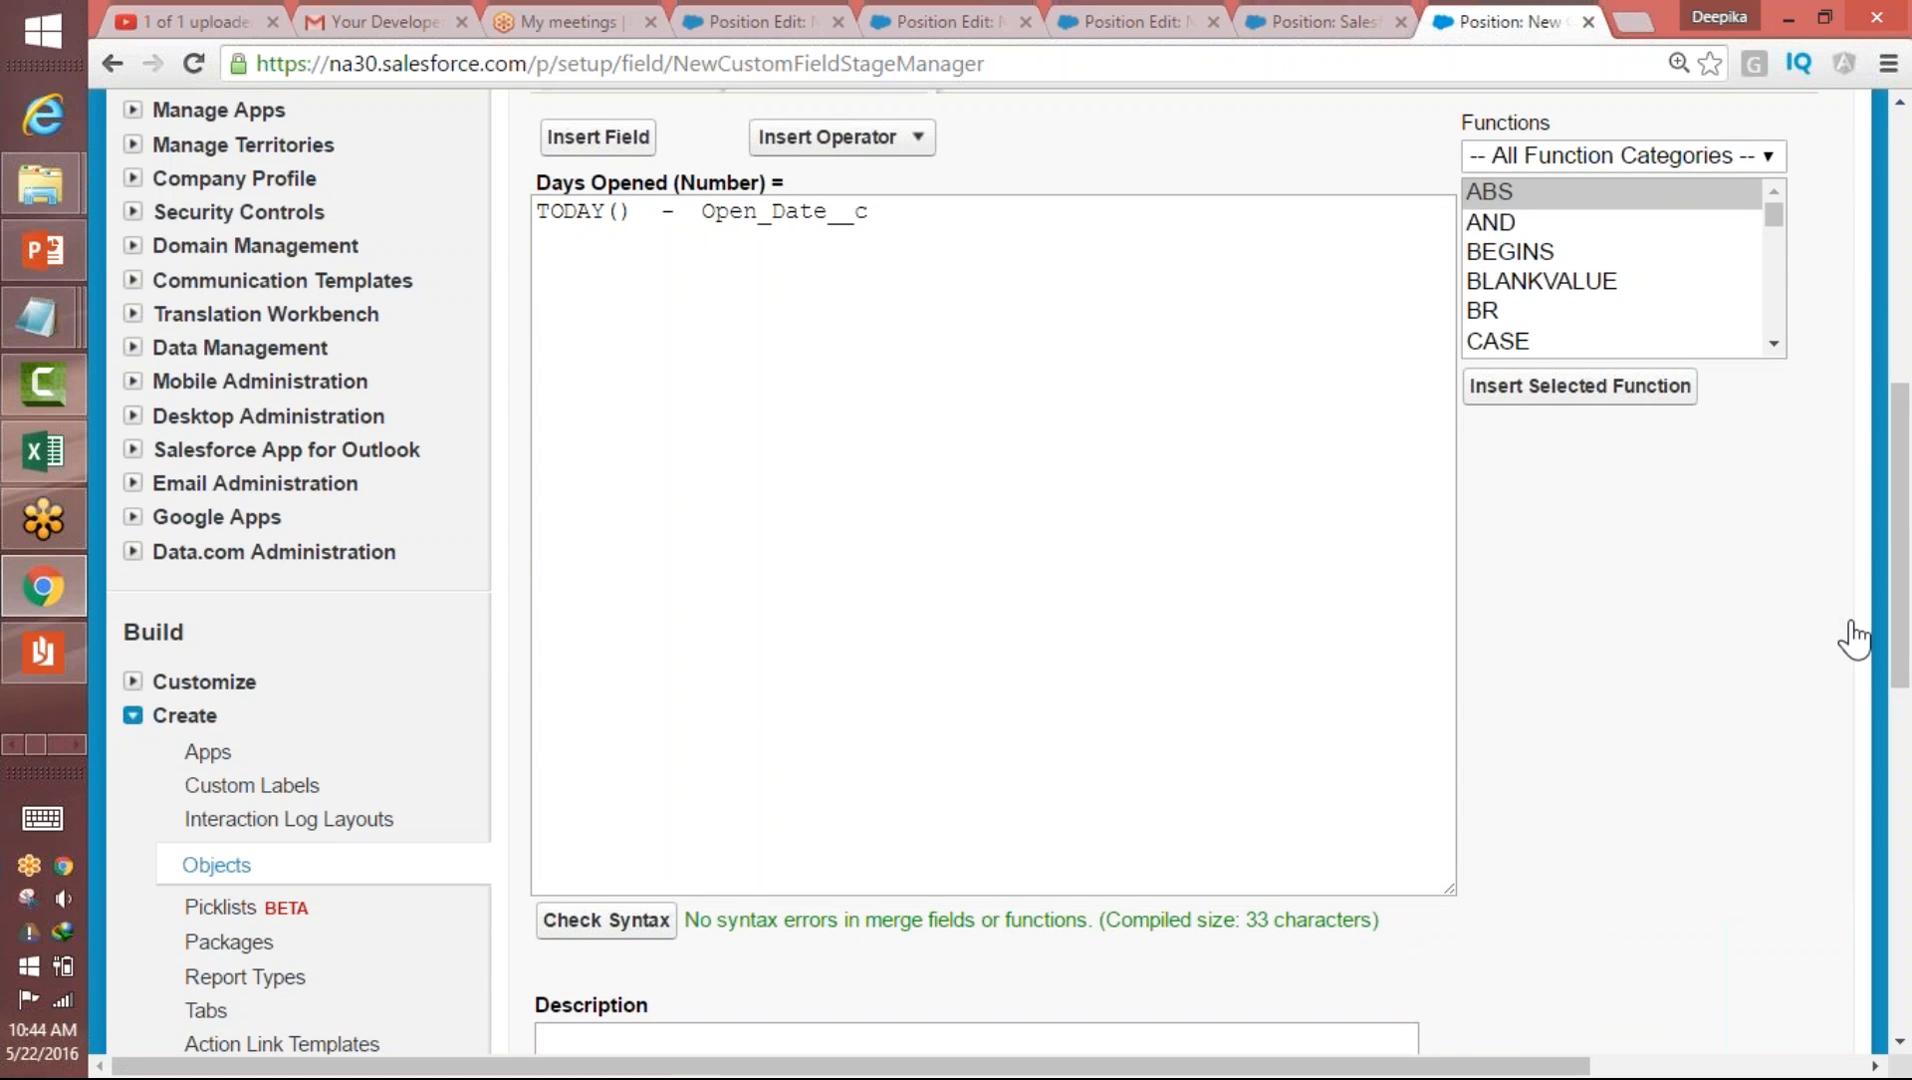
drag(1903, 522, 1903, 715)
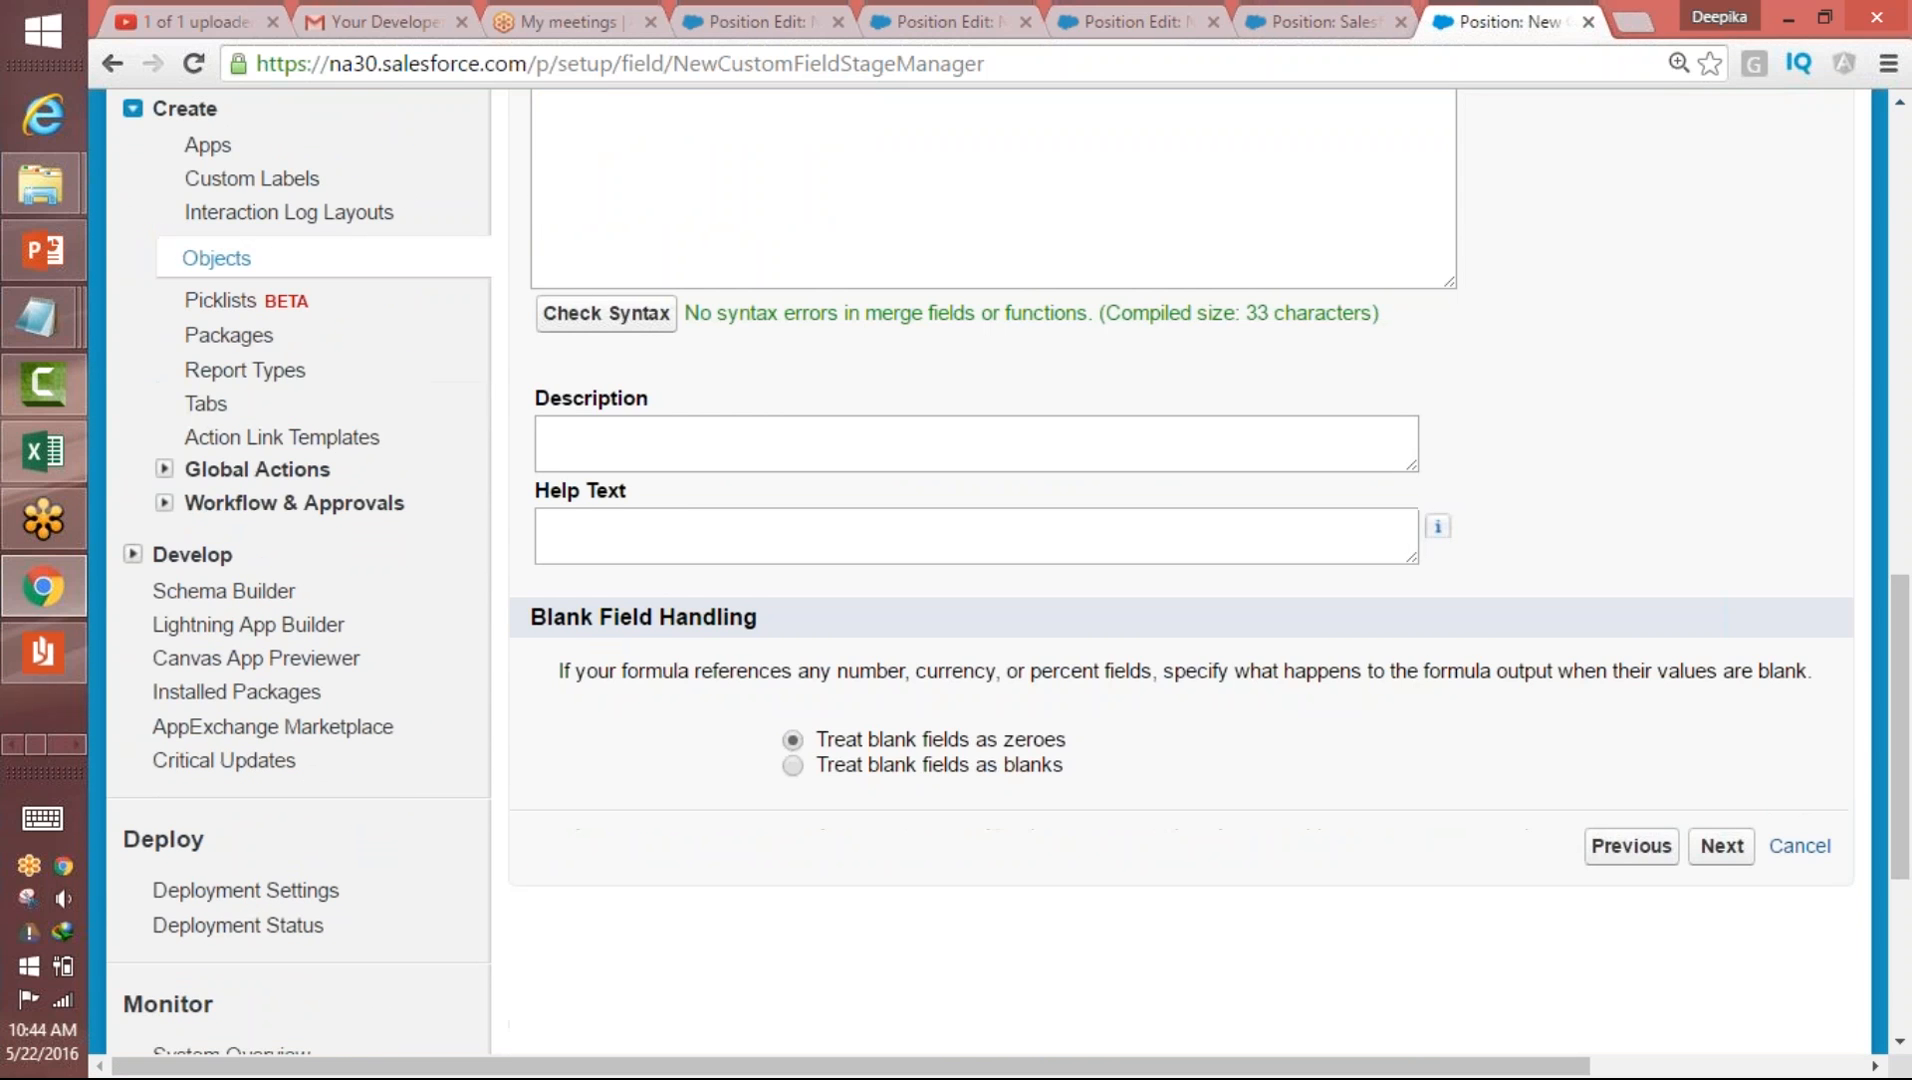
click(1738, 852)
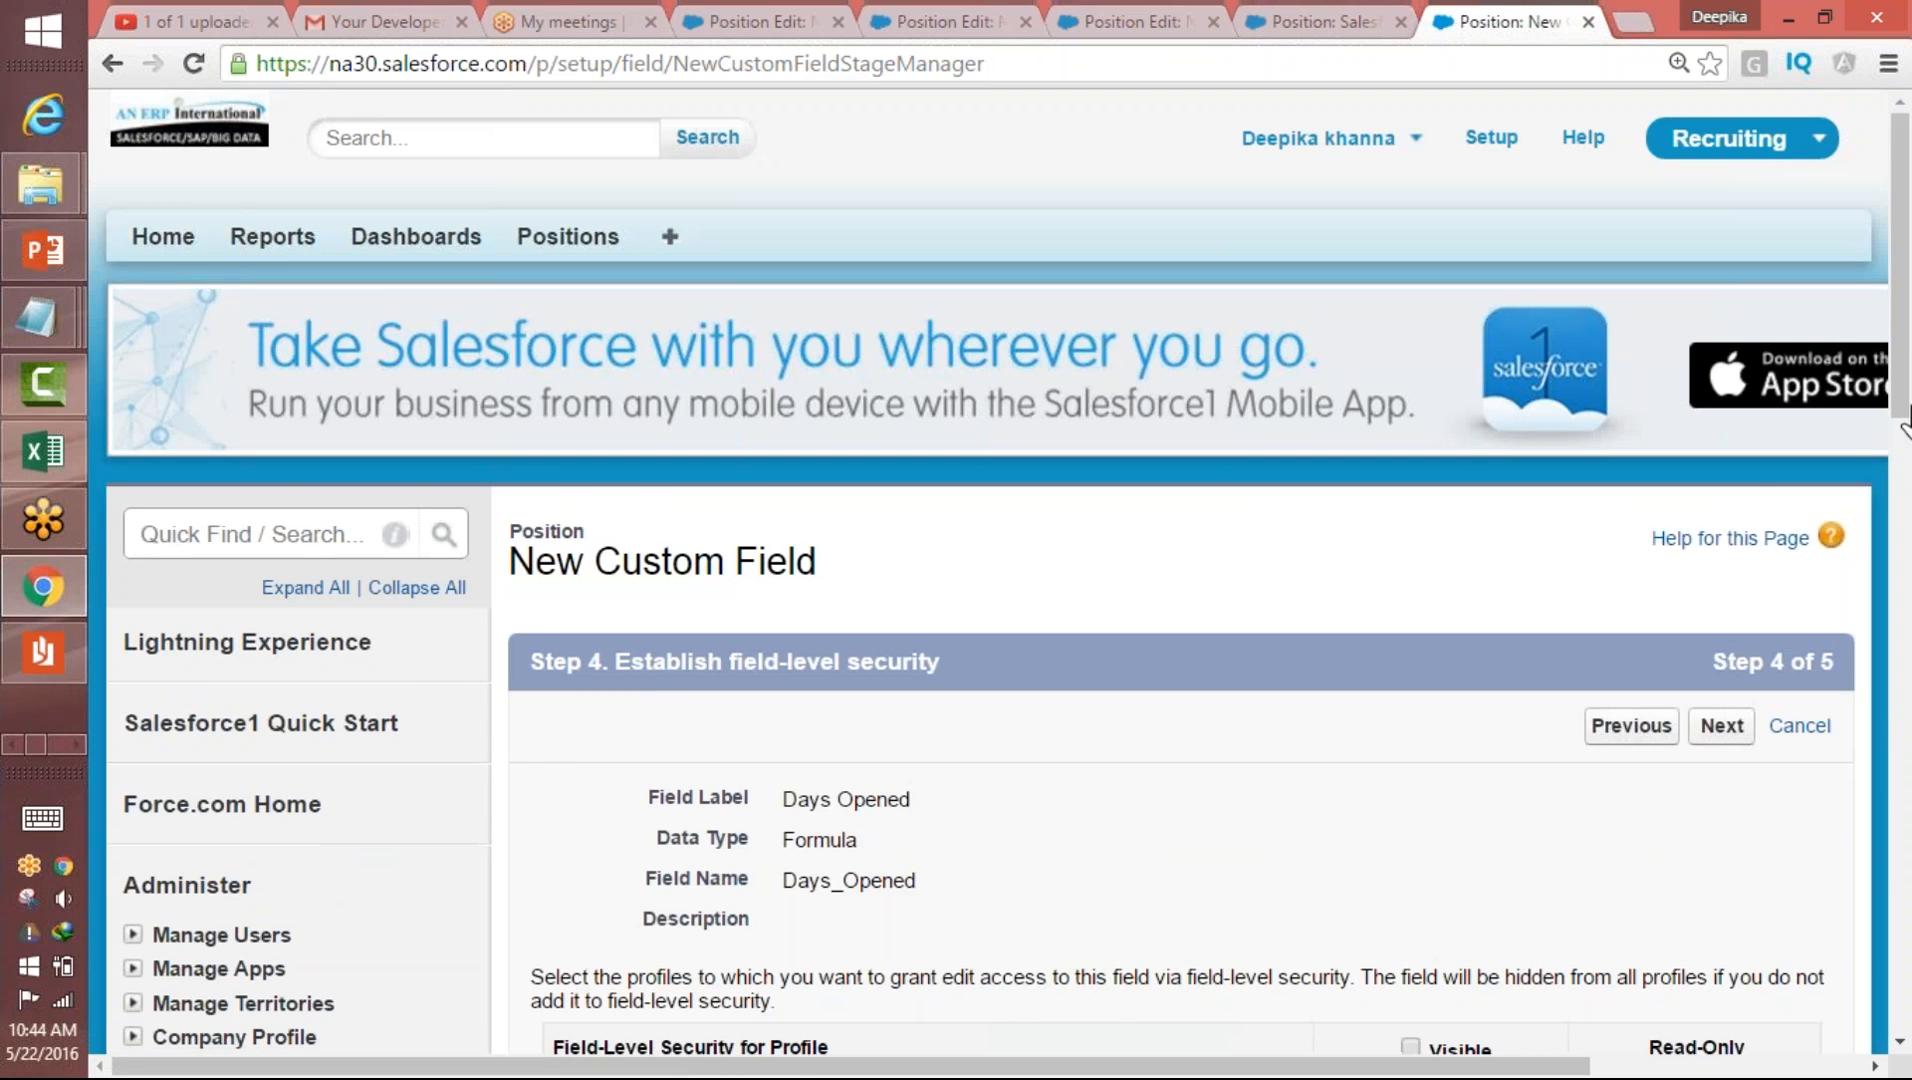
- Make the Days Opened field visible to all profiles and save it with the page layout assignment
drag(1899, 420, 1893, 465)
scroll(1893, 465, down, 5)
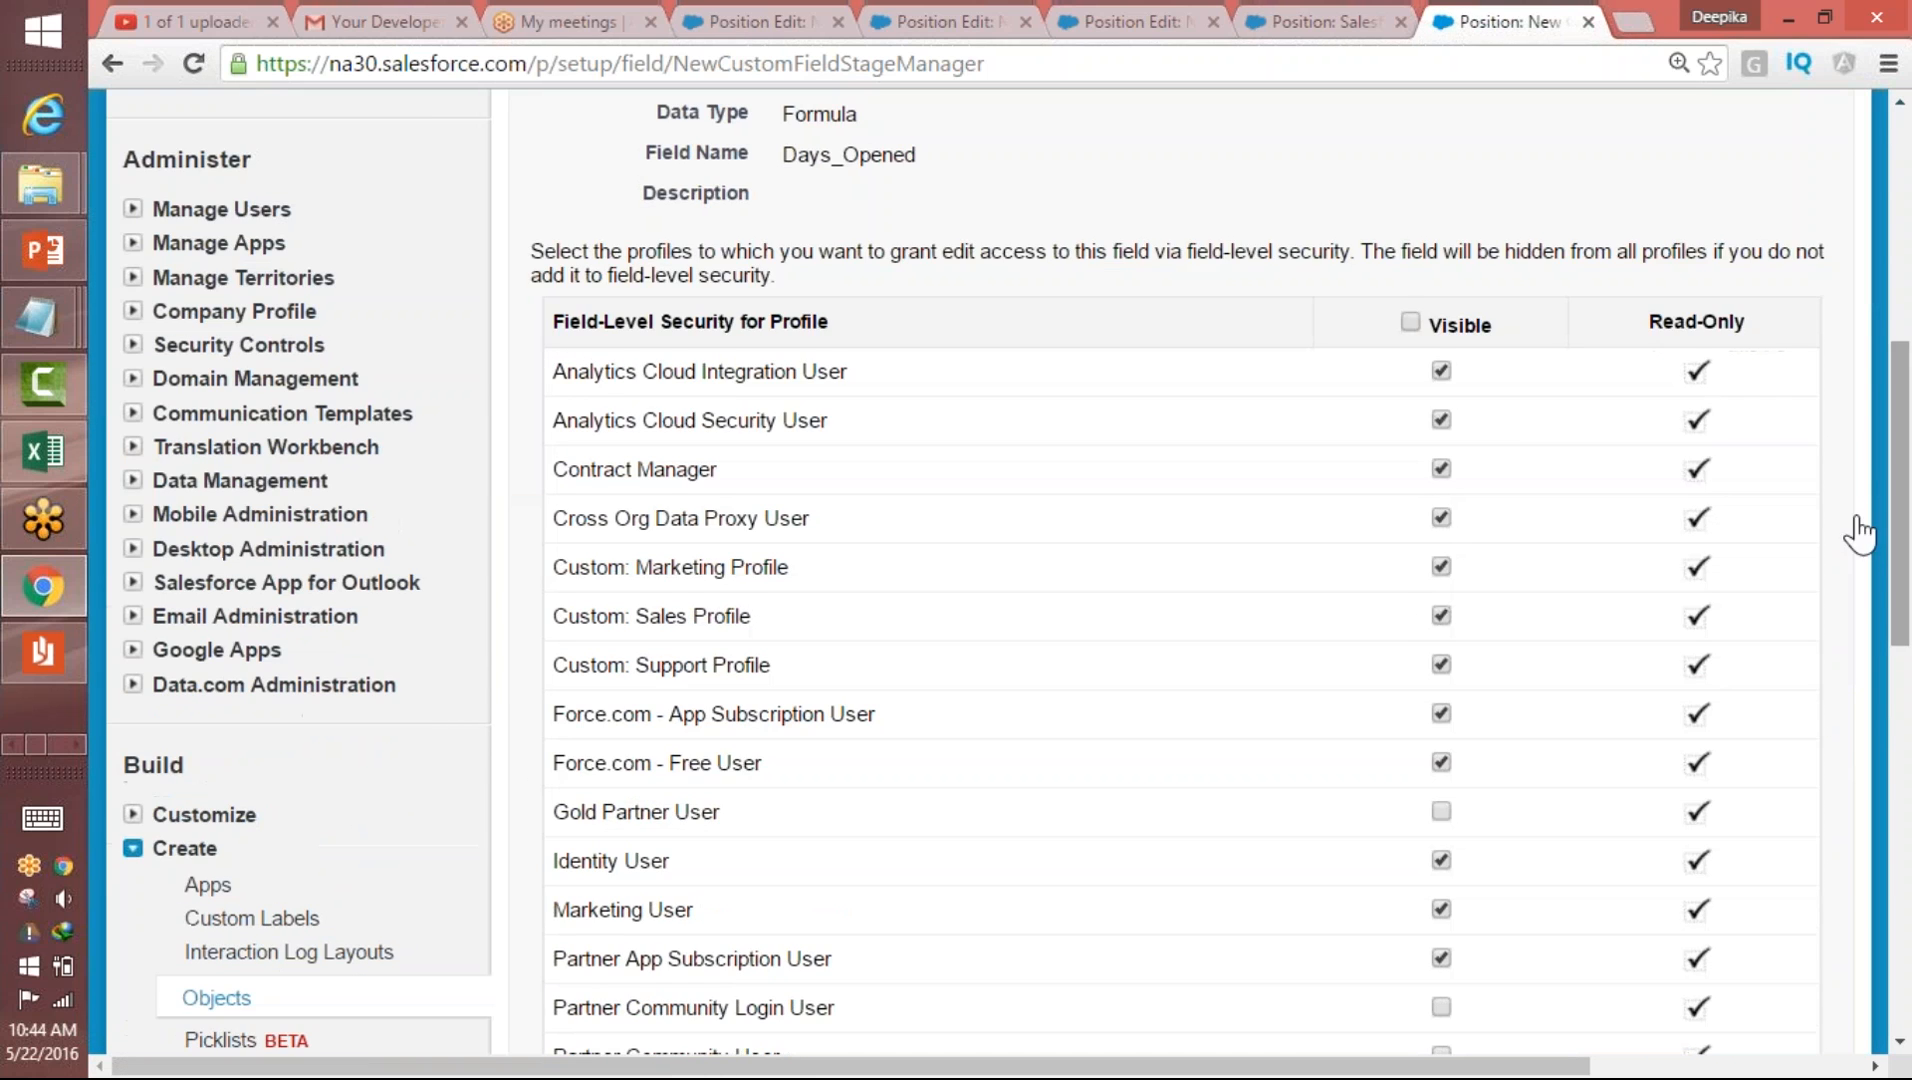
click(1410, 321)
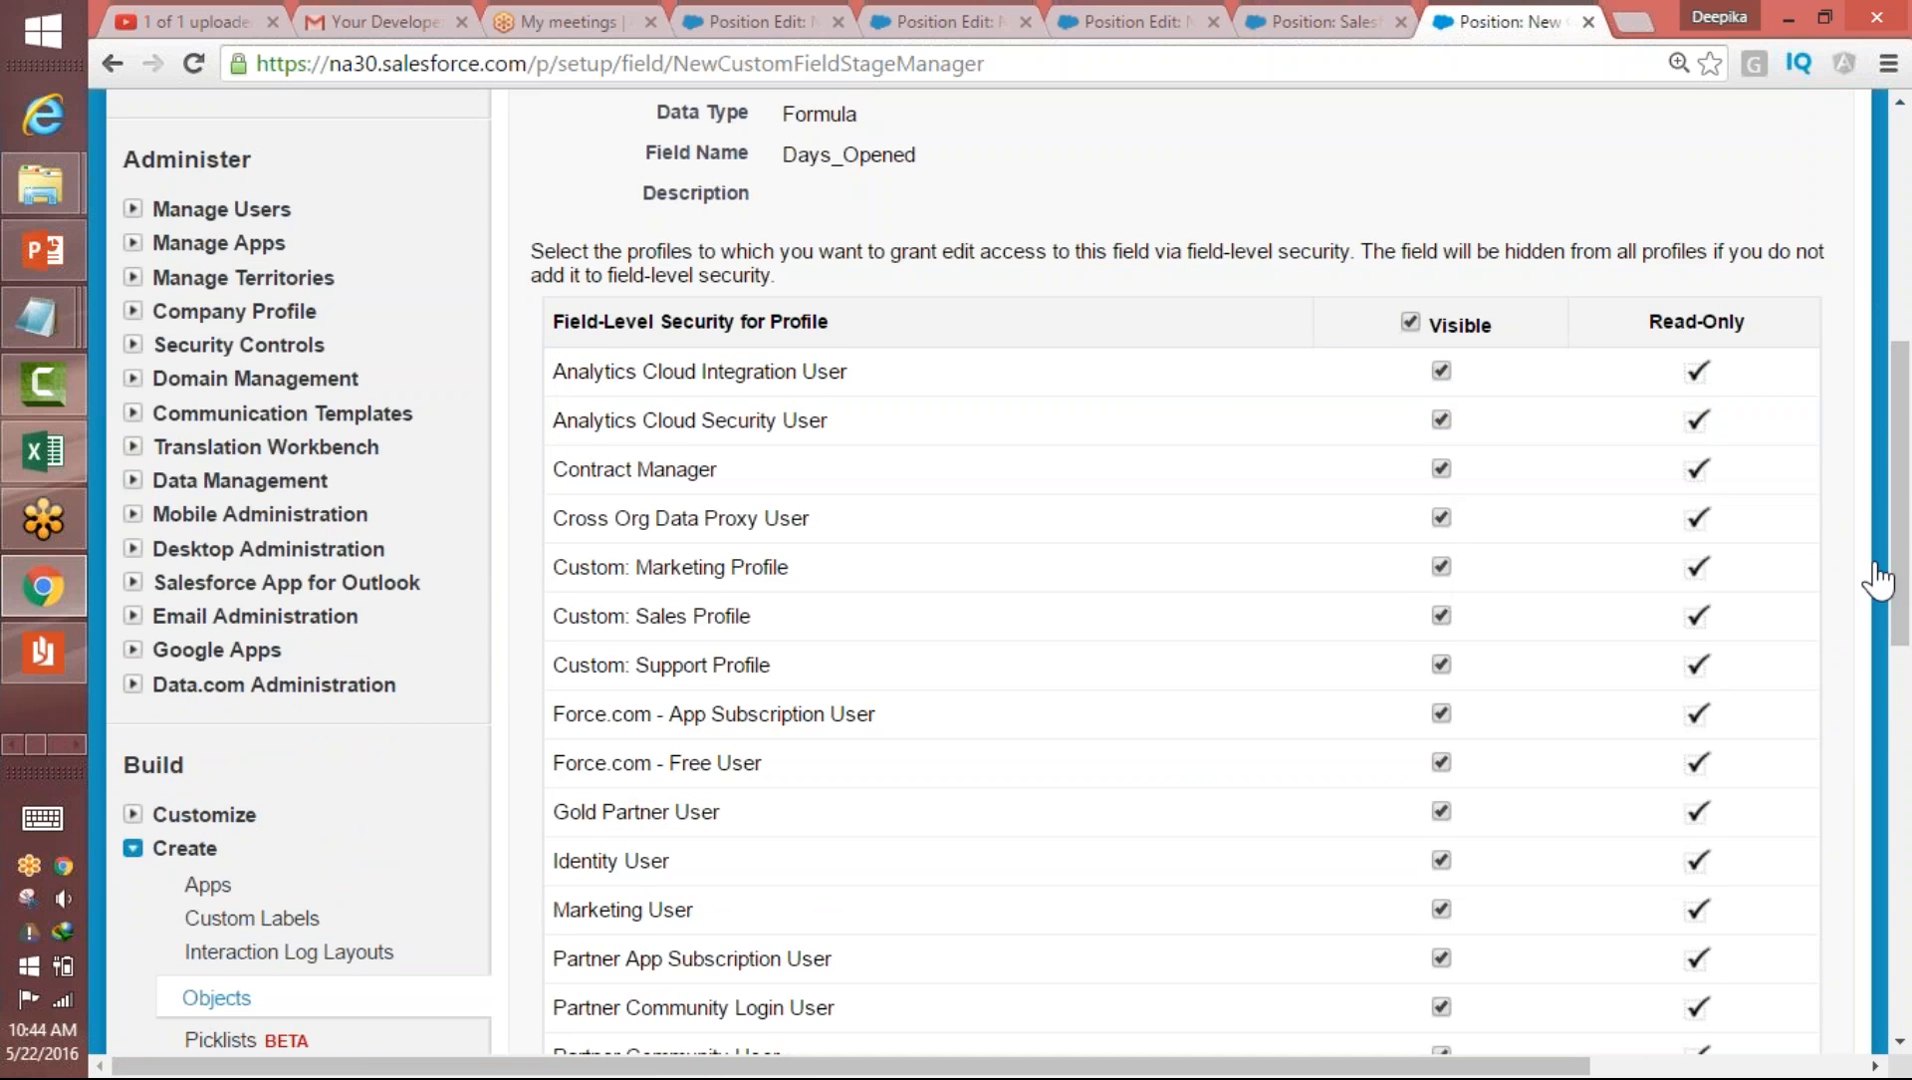
scroll(1760, 560, down, 10)
click(1724, 538)
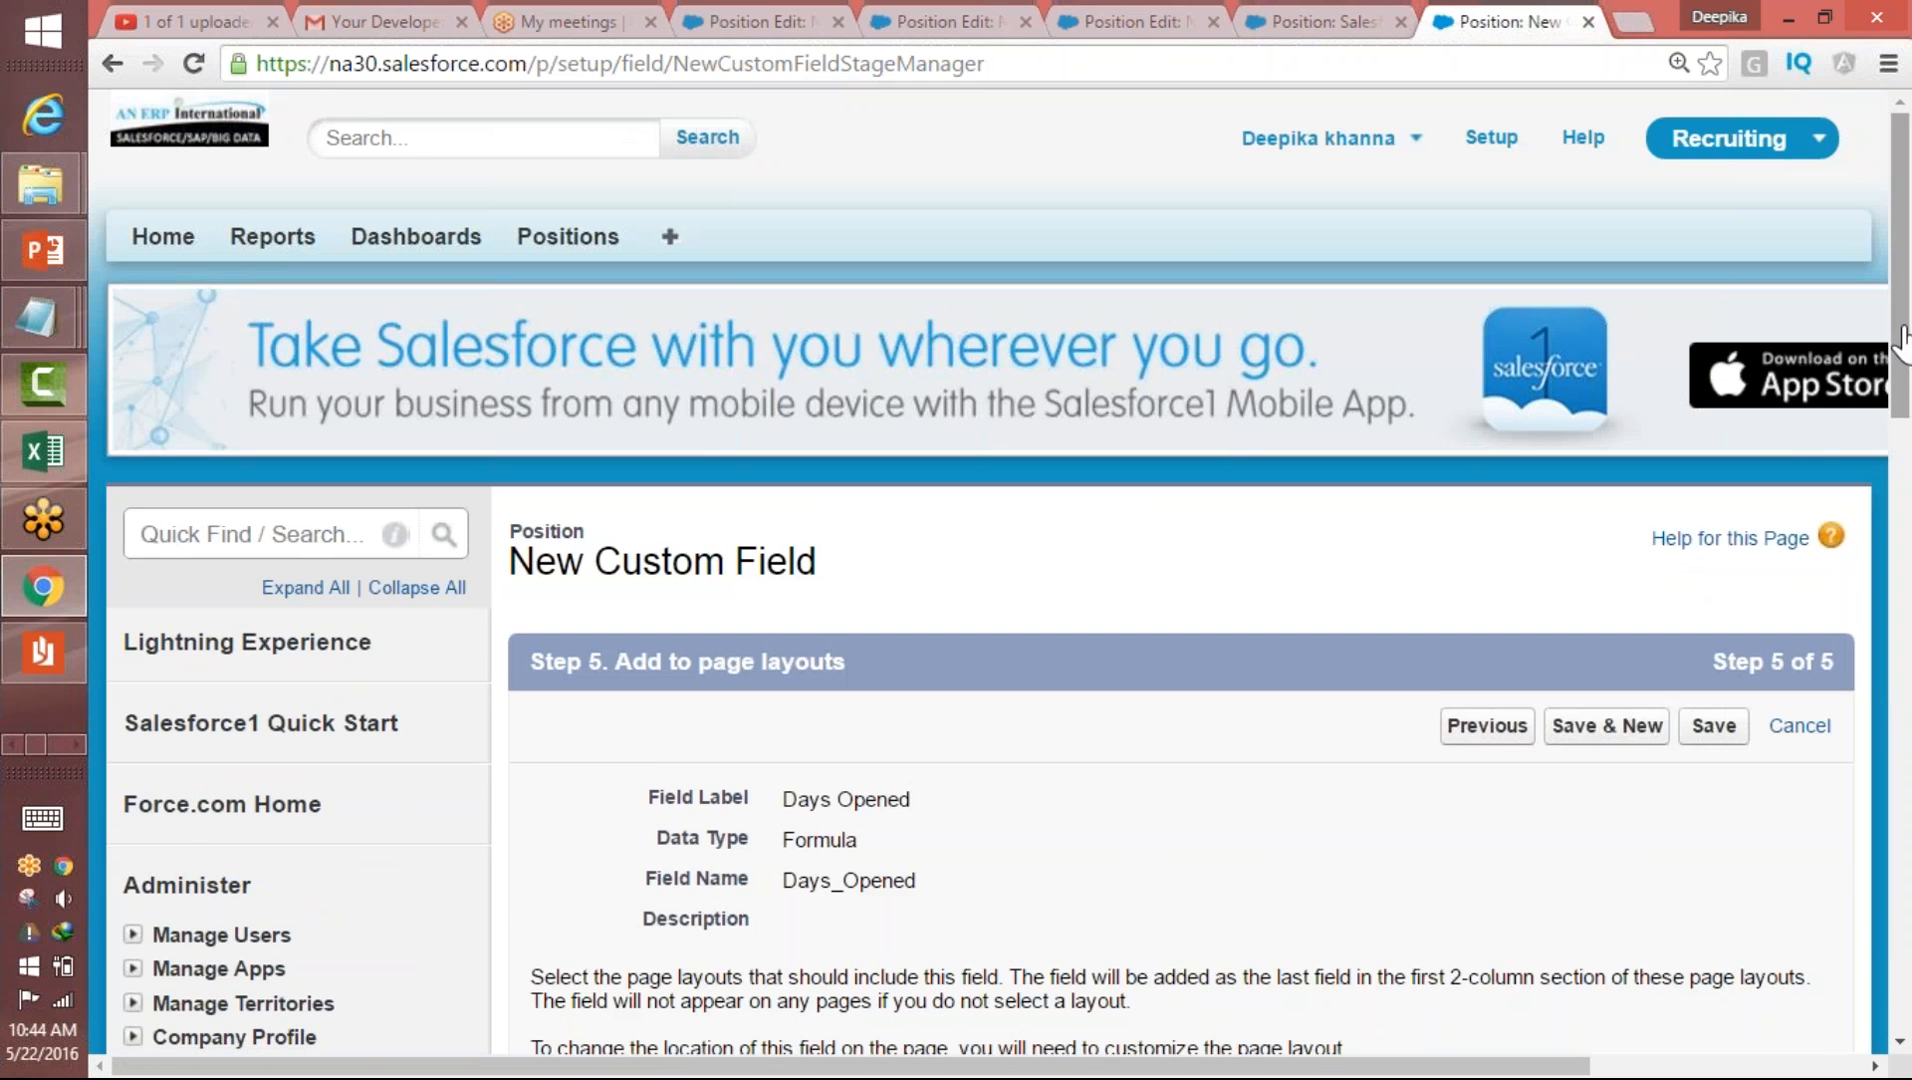
scroll(1873, 484, down, 4)
click(1714, 292)
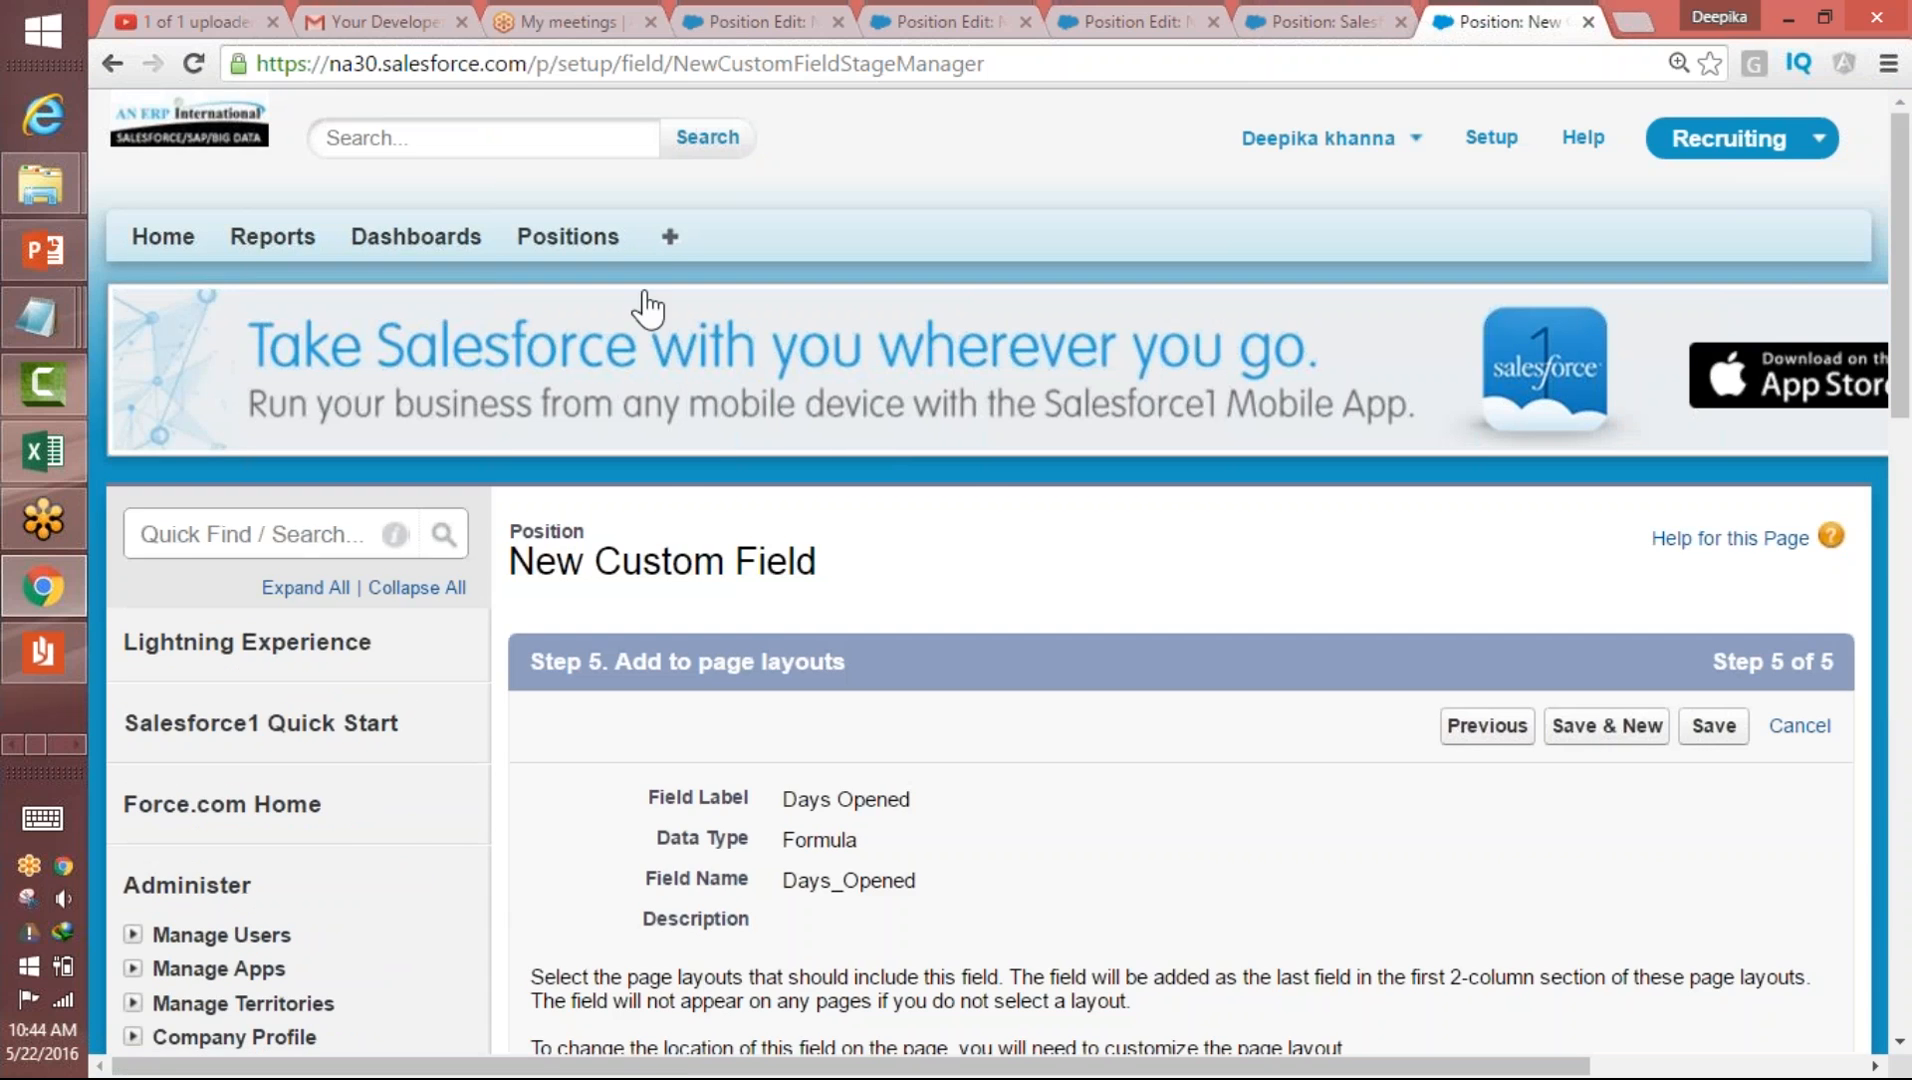
- Start a new Position record and set its Position Title to "salesforce Admin 2"
click(567, 236)
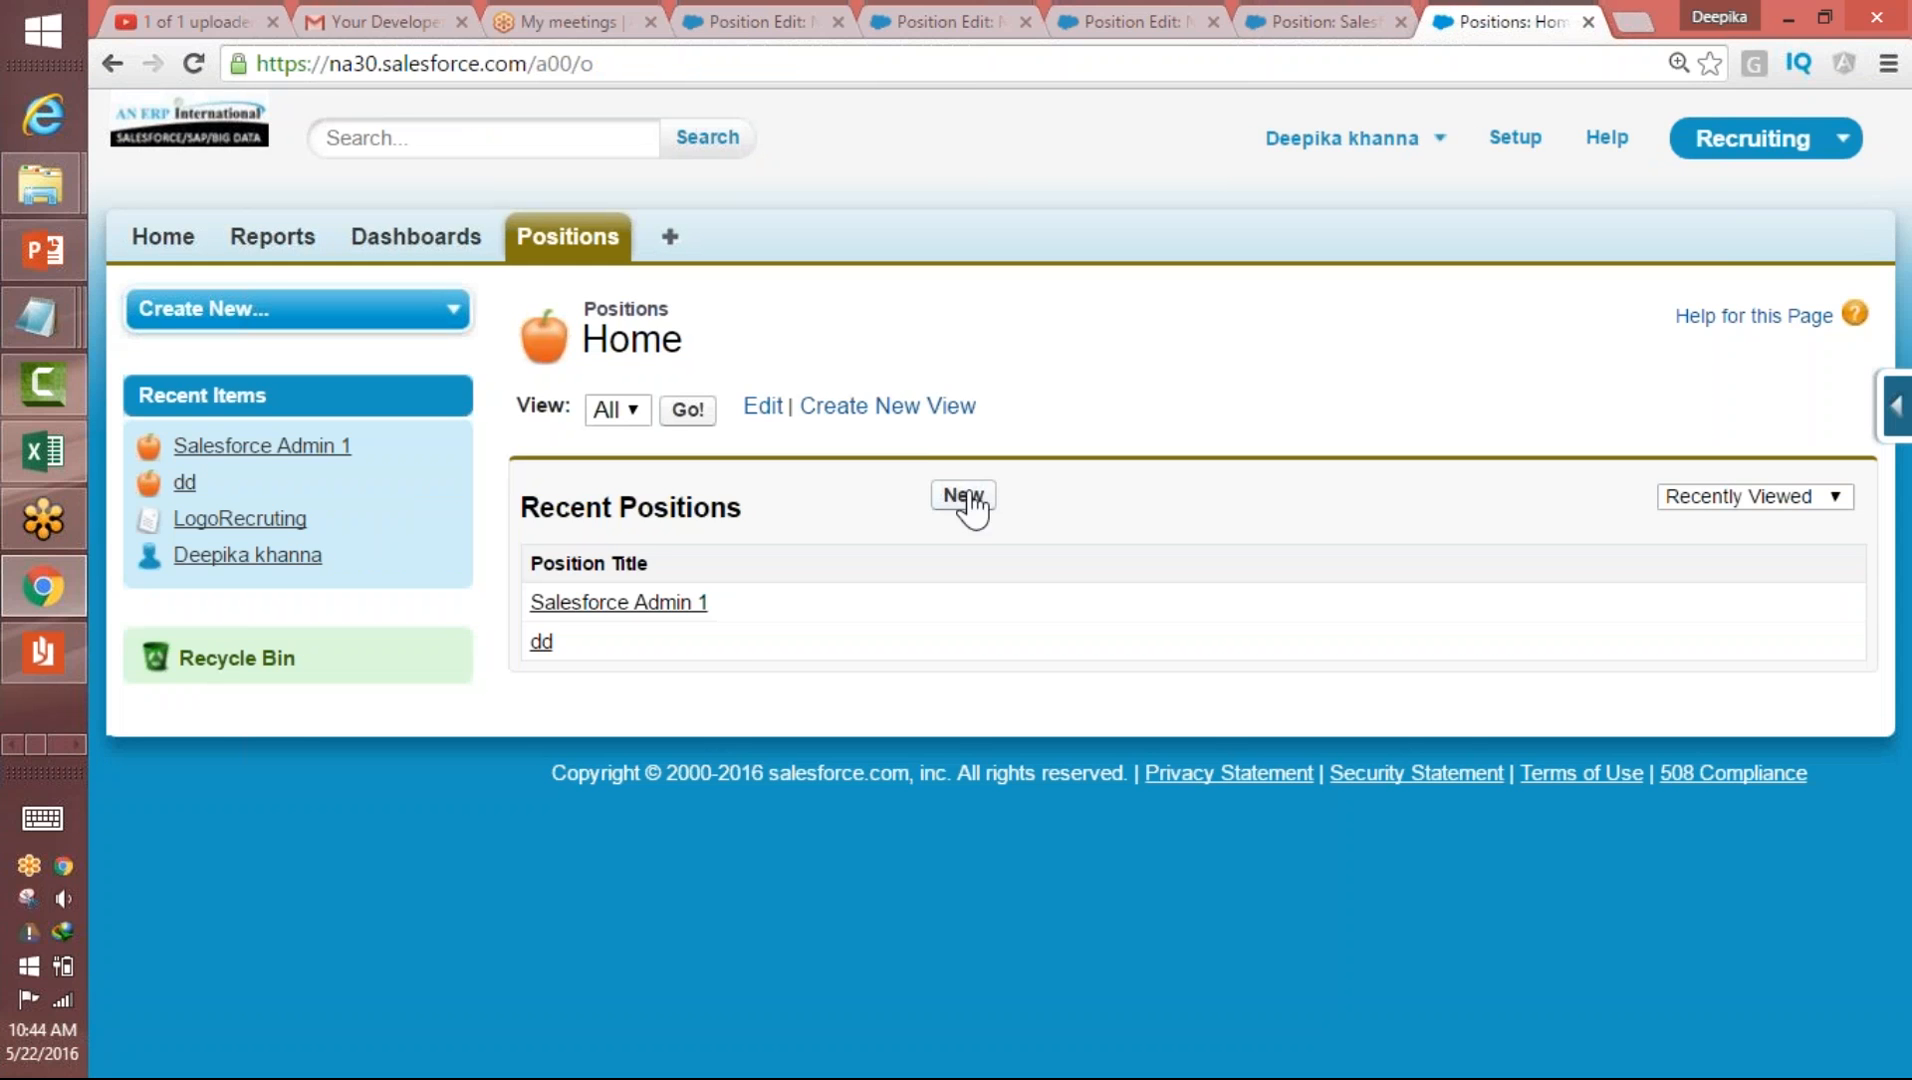
click(963, 495)
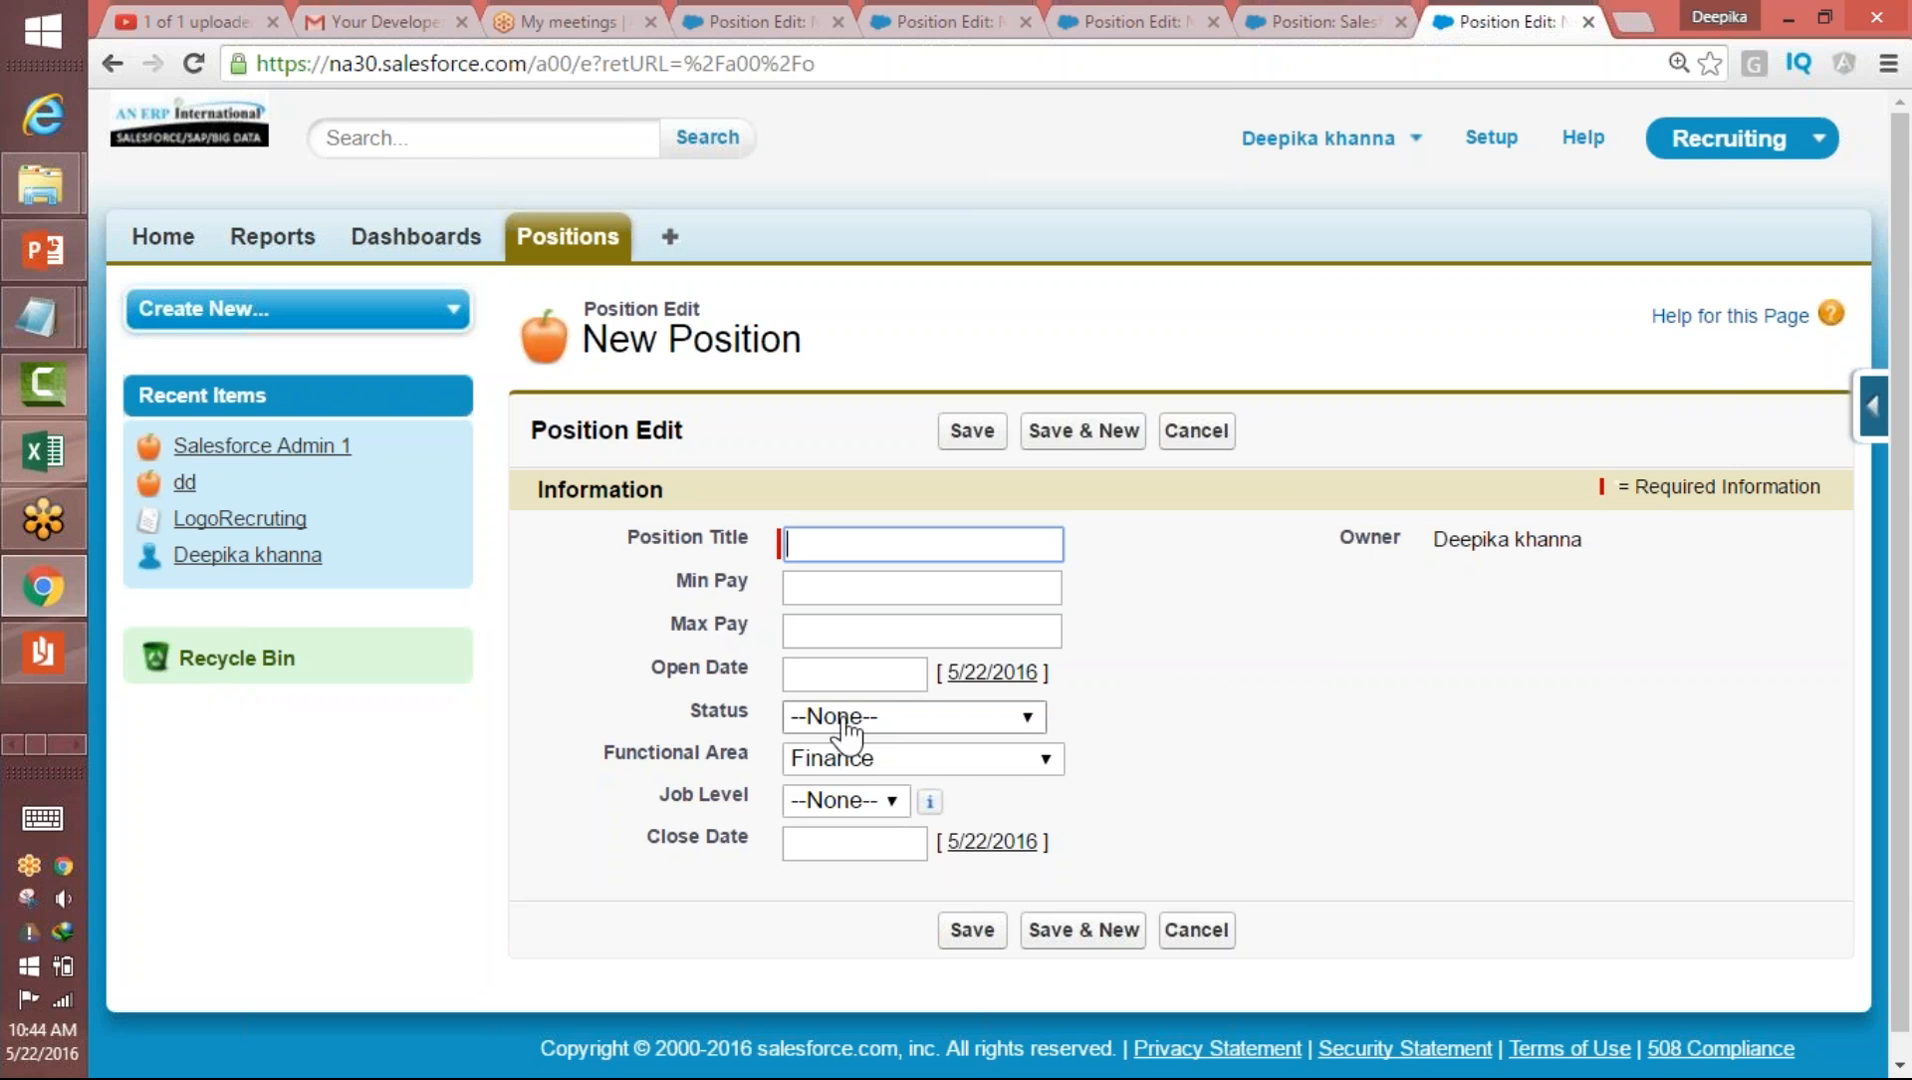
click(792, 673)
click(800, 539)
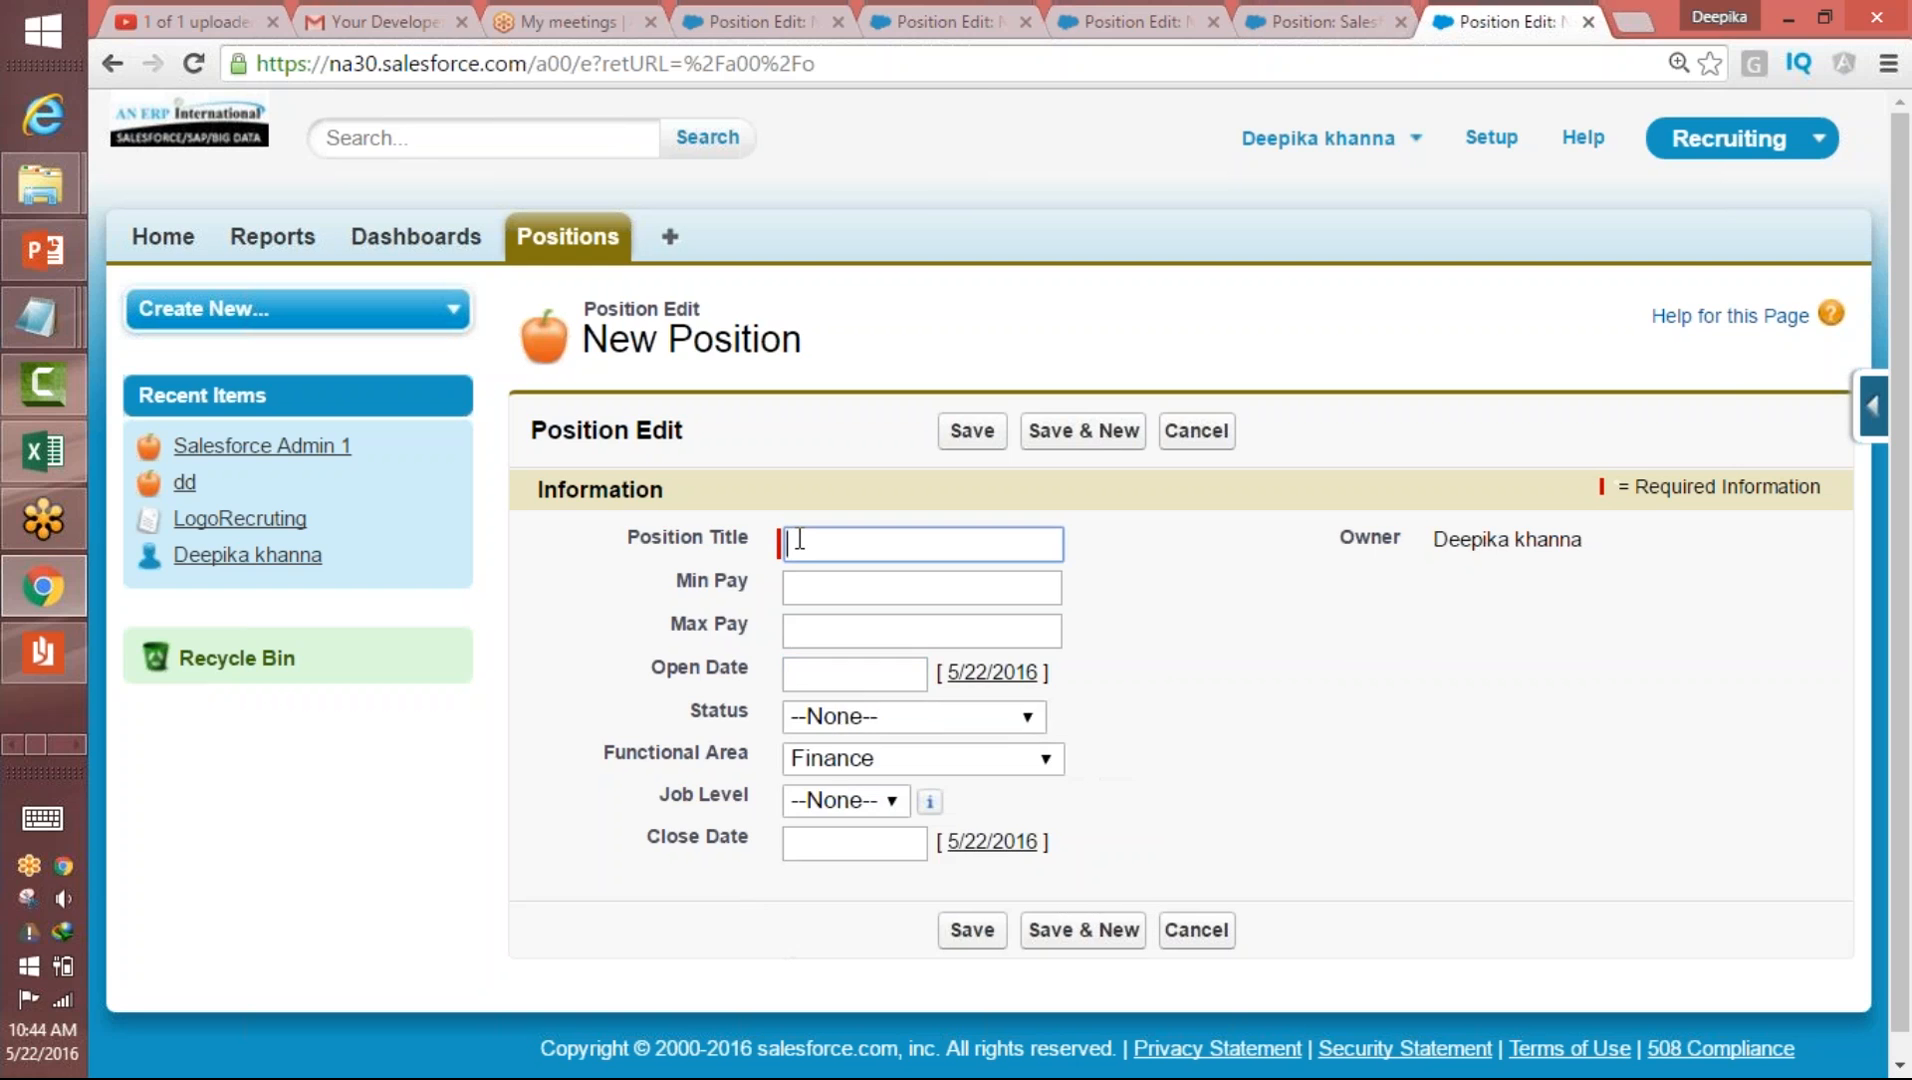
text(sale)
key(Up)
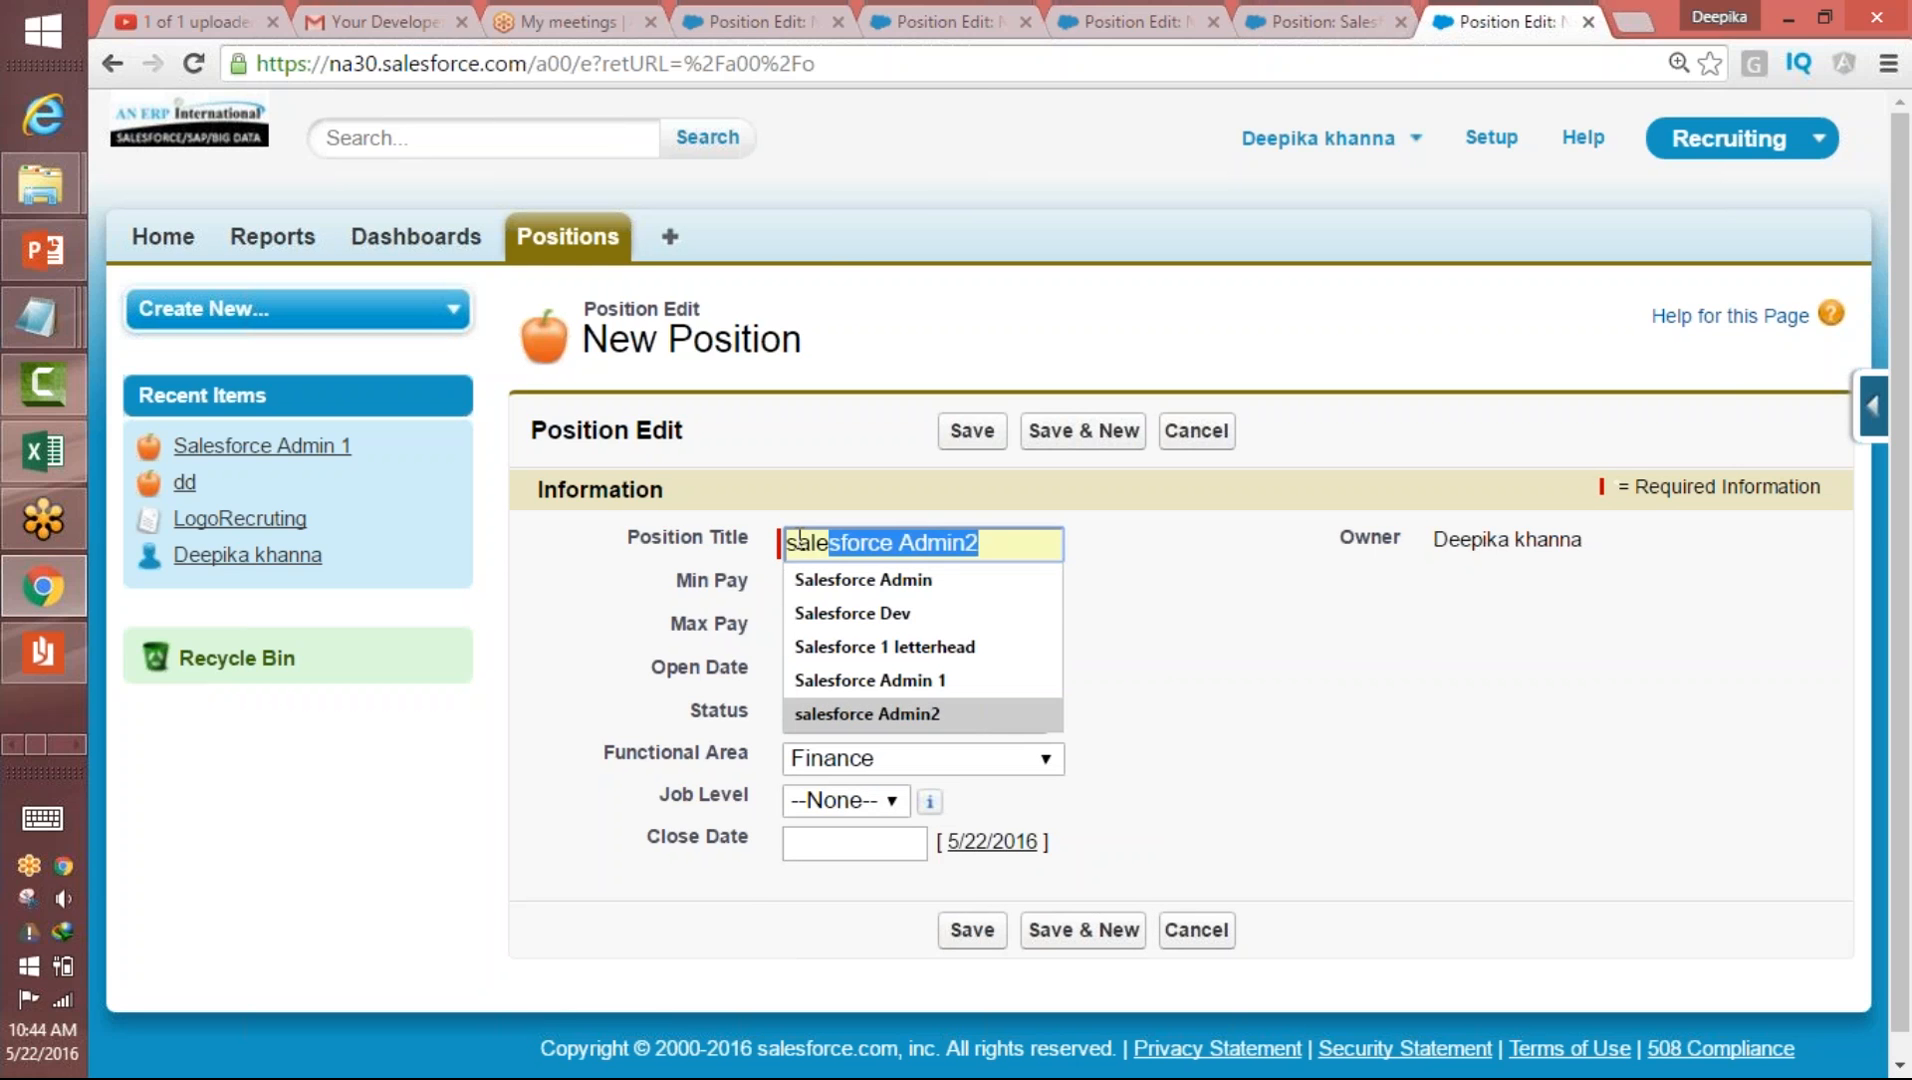
text(0)
key(BackSpace)
text(f)
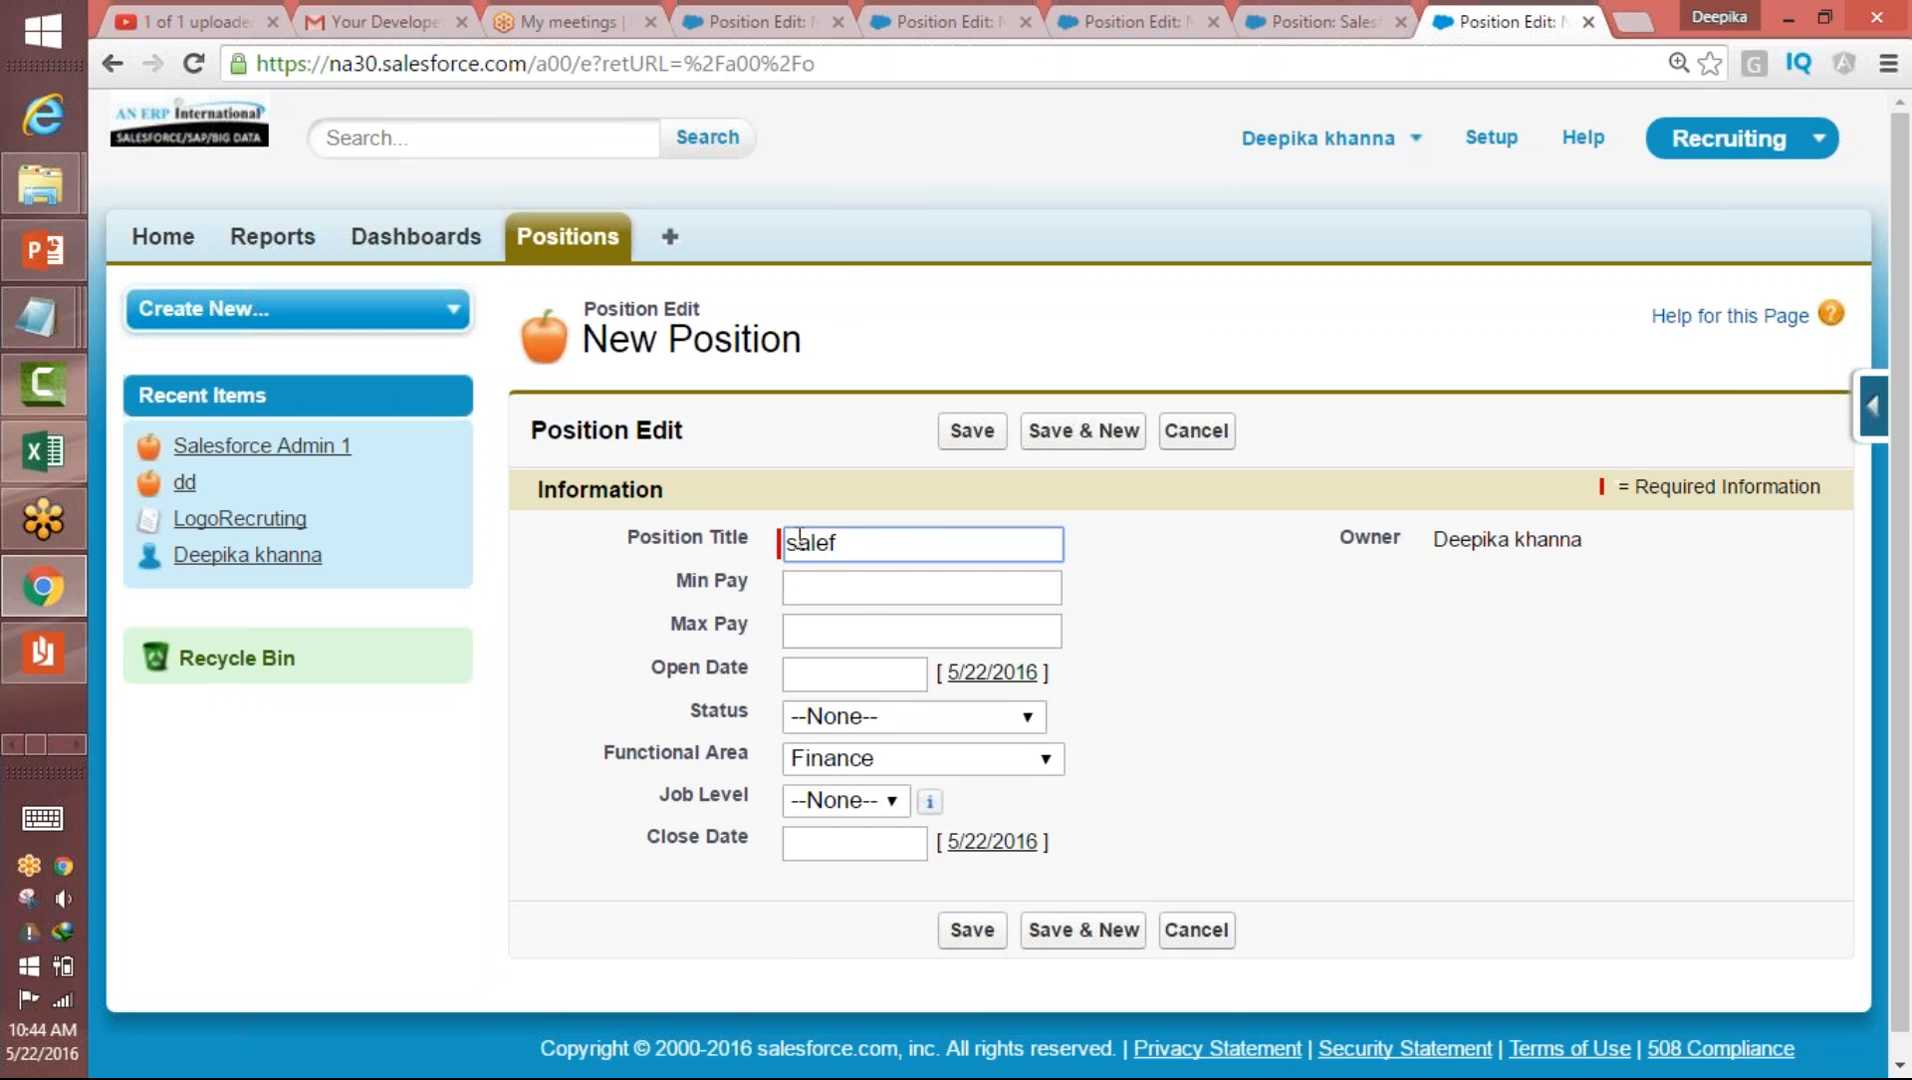
key(BackSpace)
text(s)
text(force )
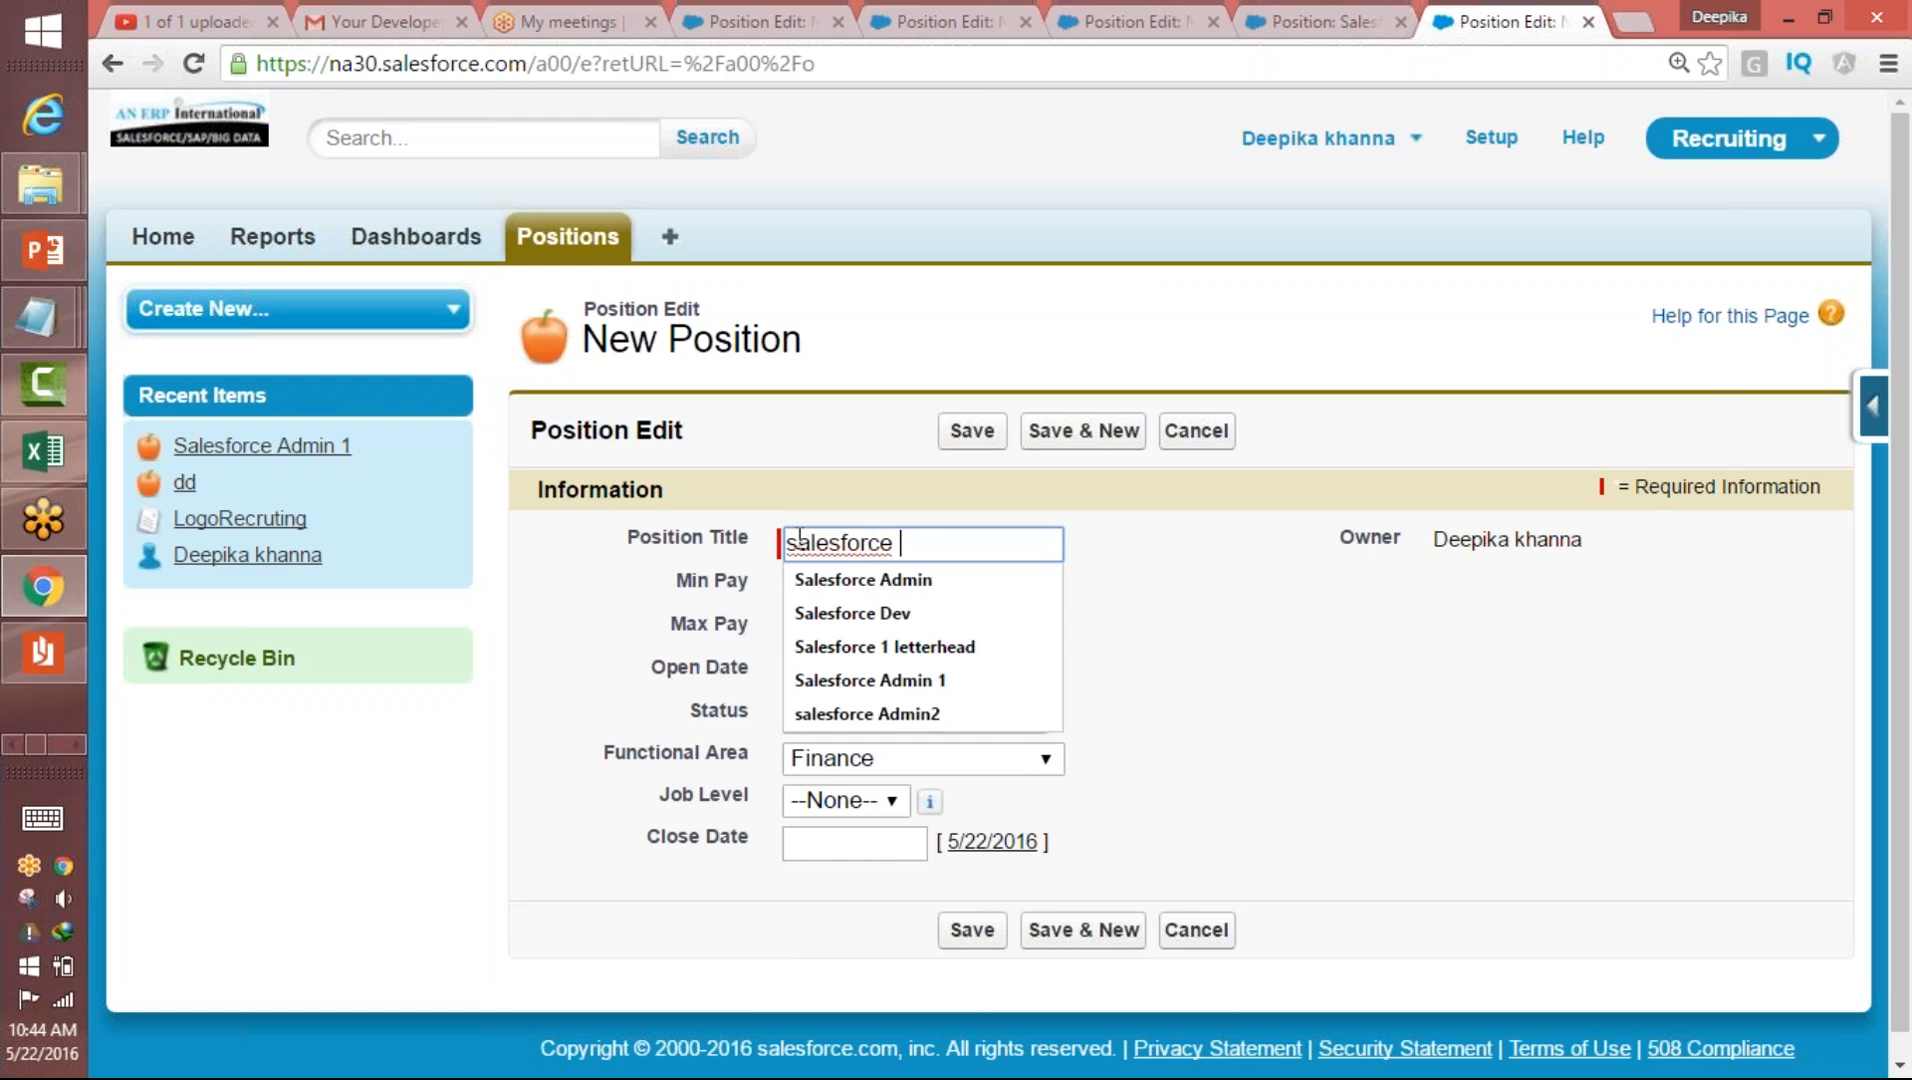
text(Admin 2)
key(Tab)
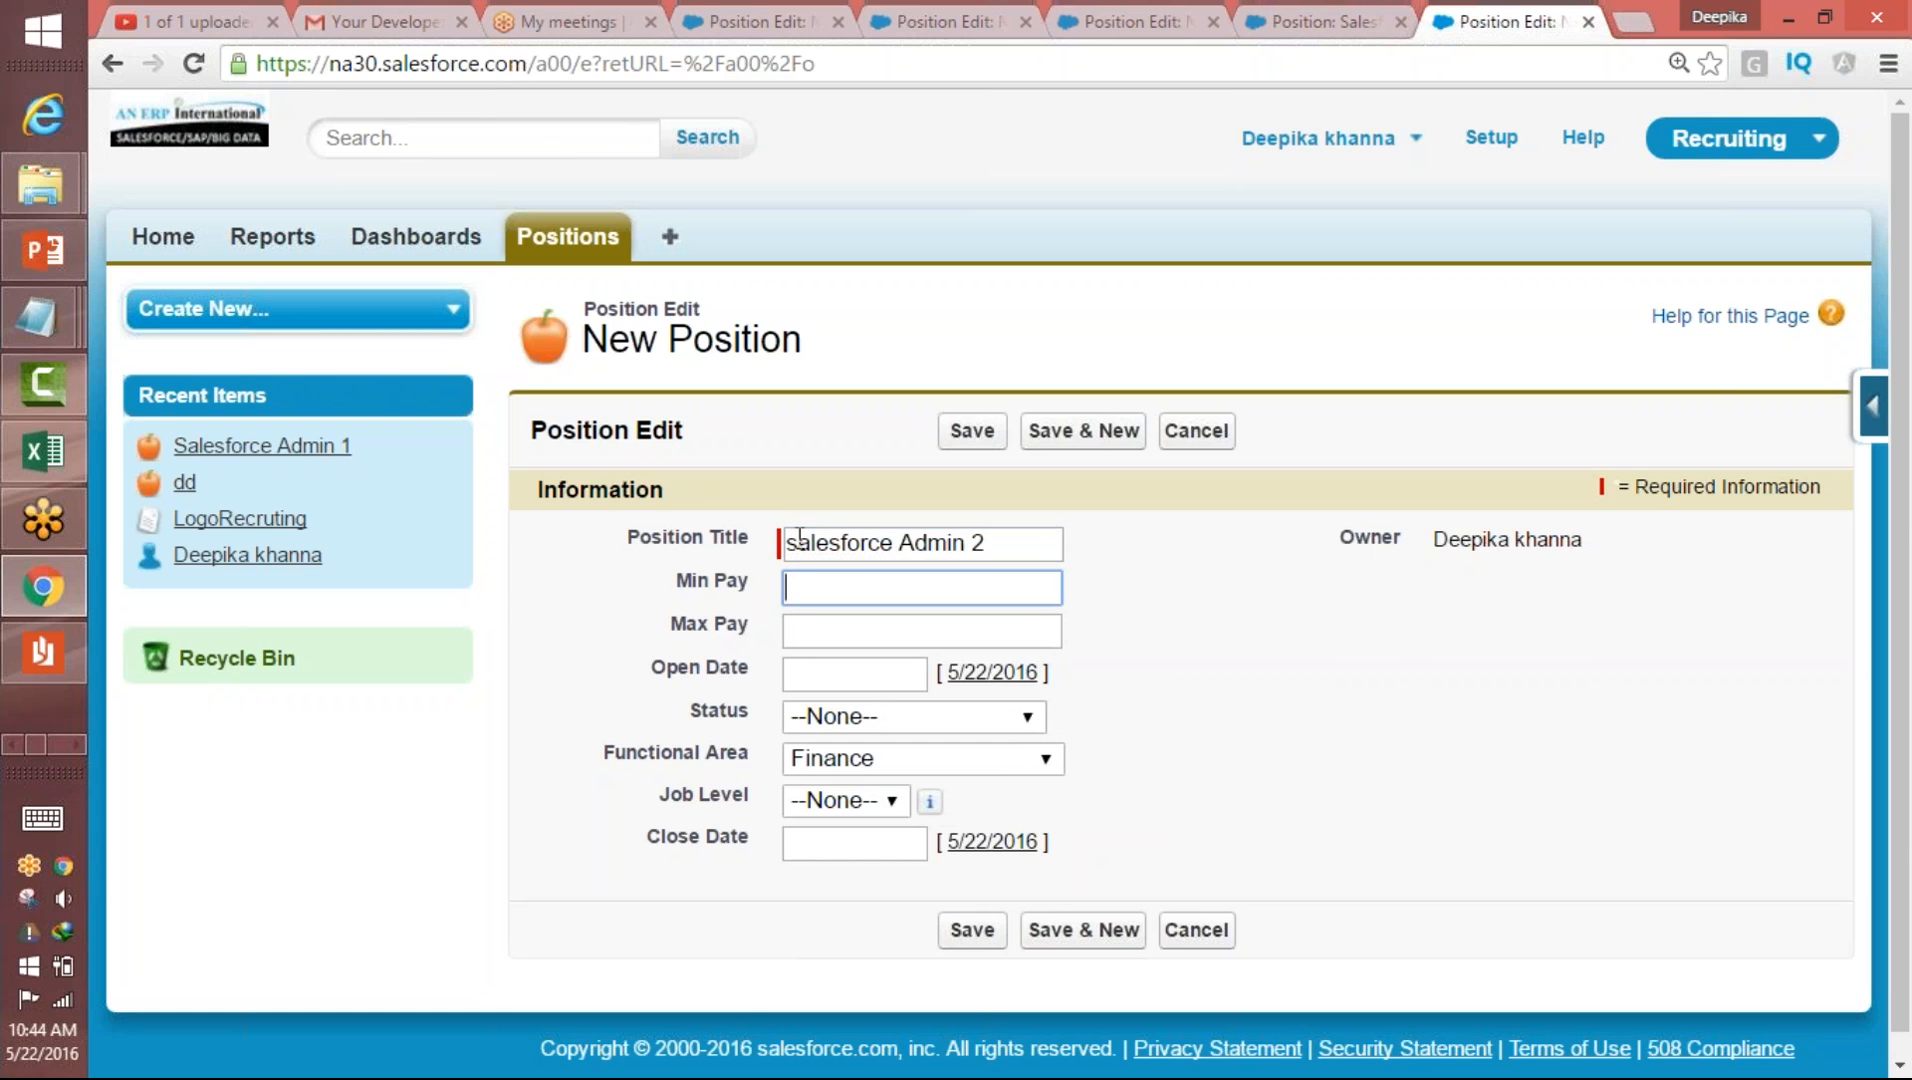
- Set the position's Min Pay to 90000, Max Pay to 130000 and Open Date to 5/3/2016
text(900)
key(Tab)
text(1300)
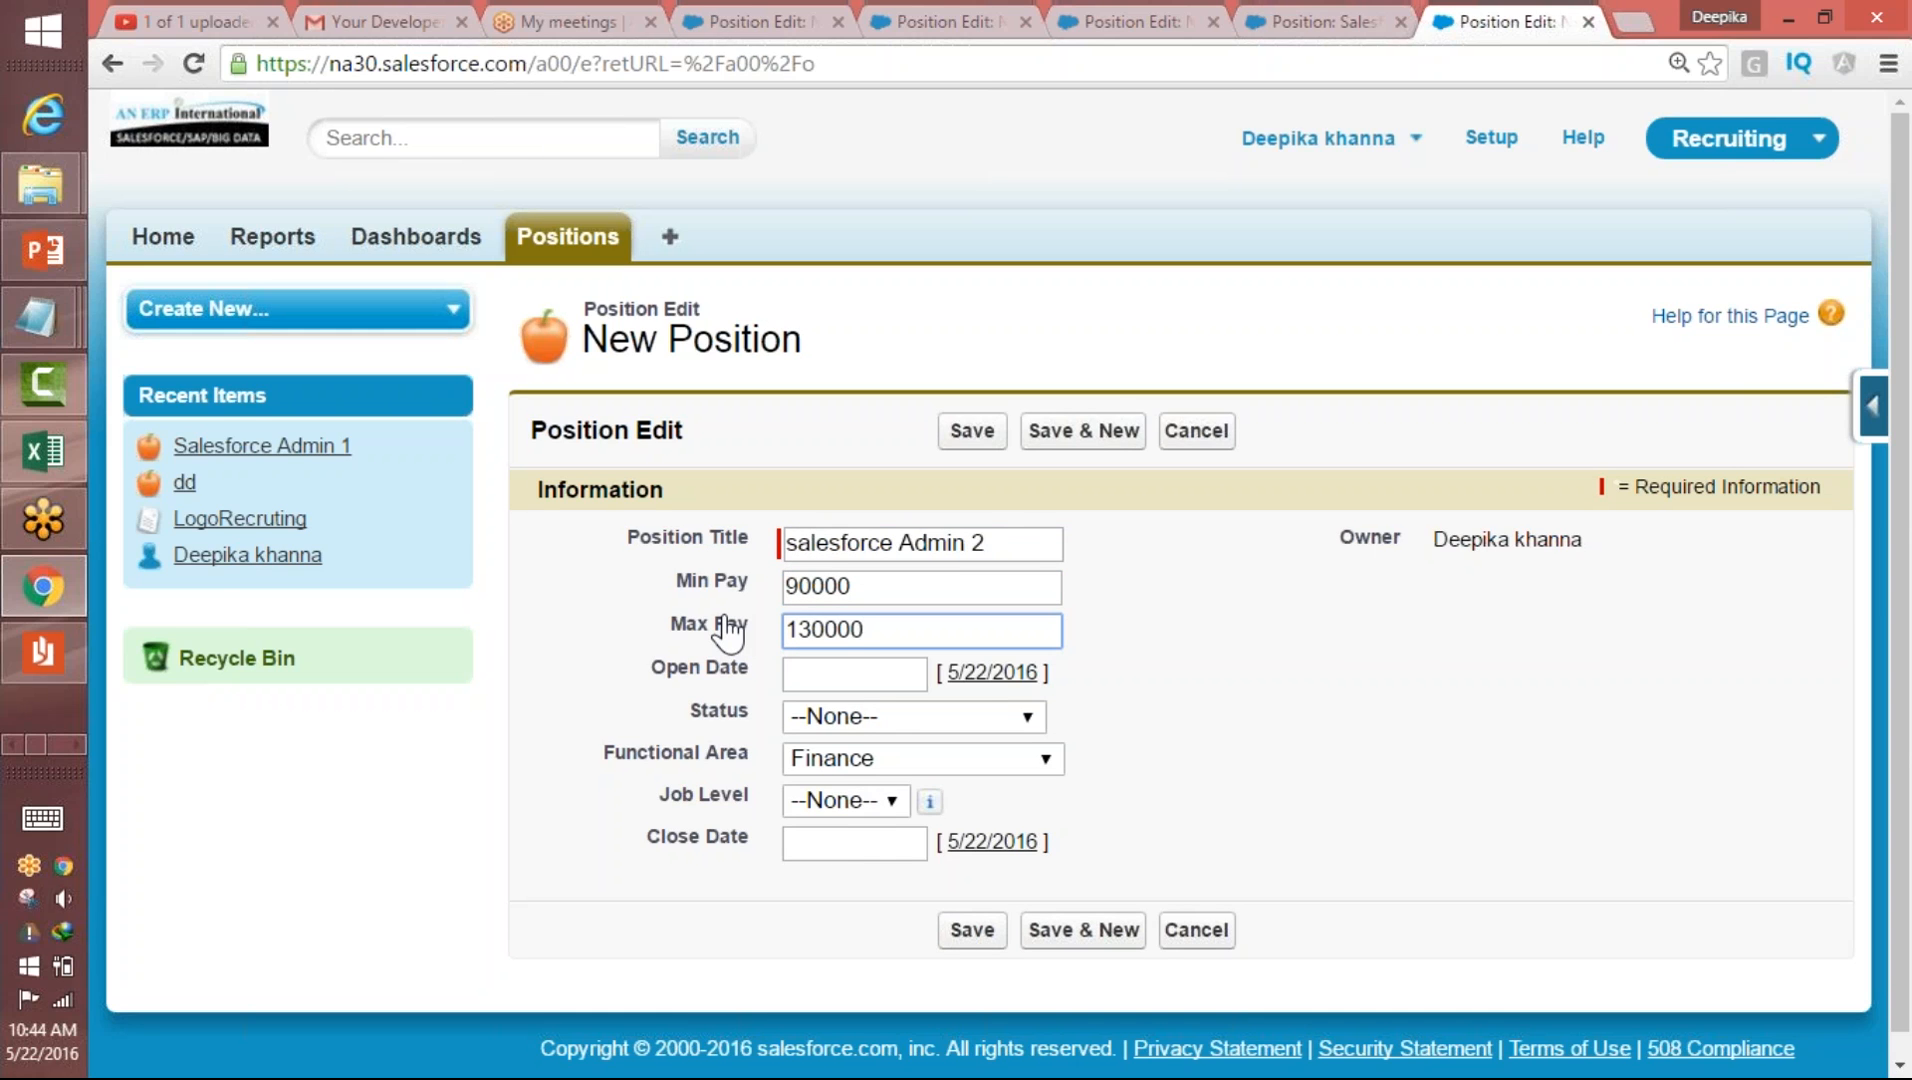
click(803, 670)
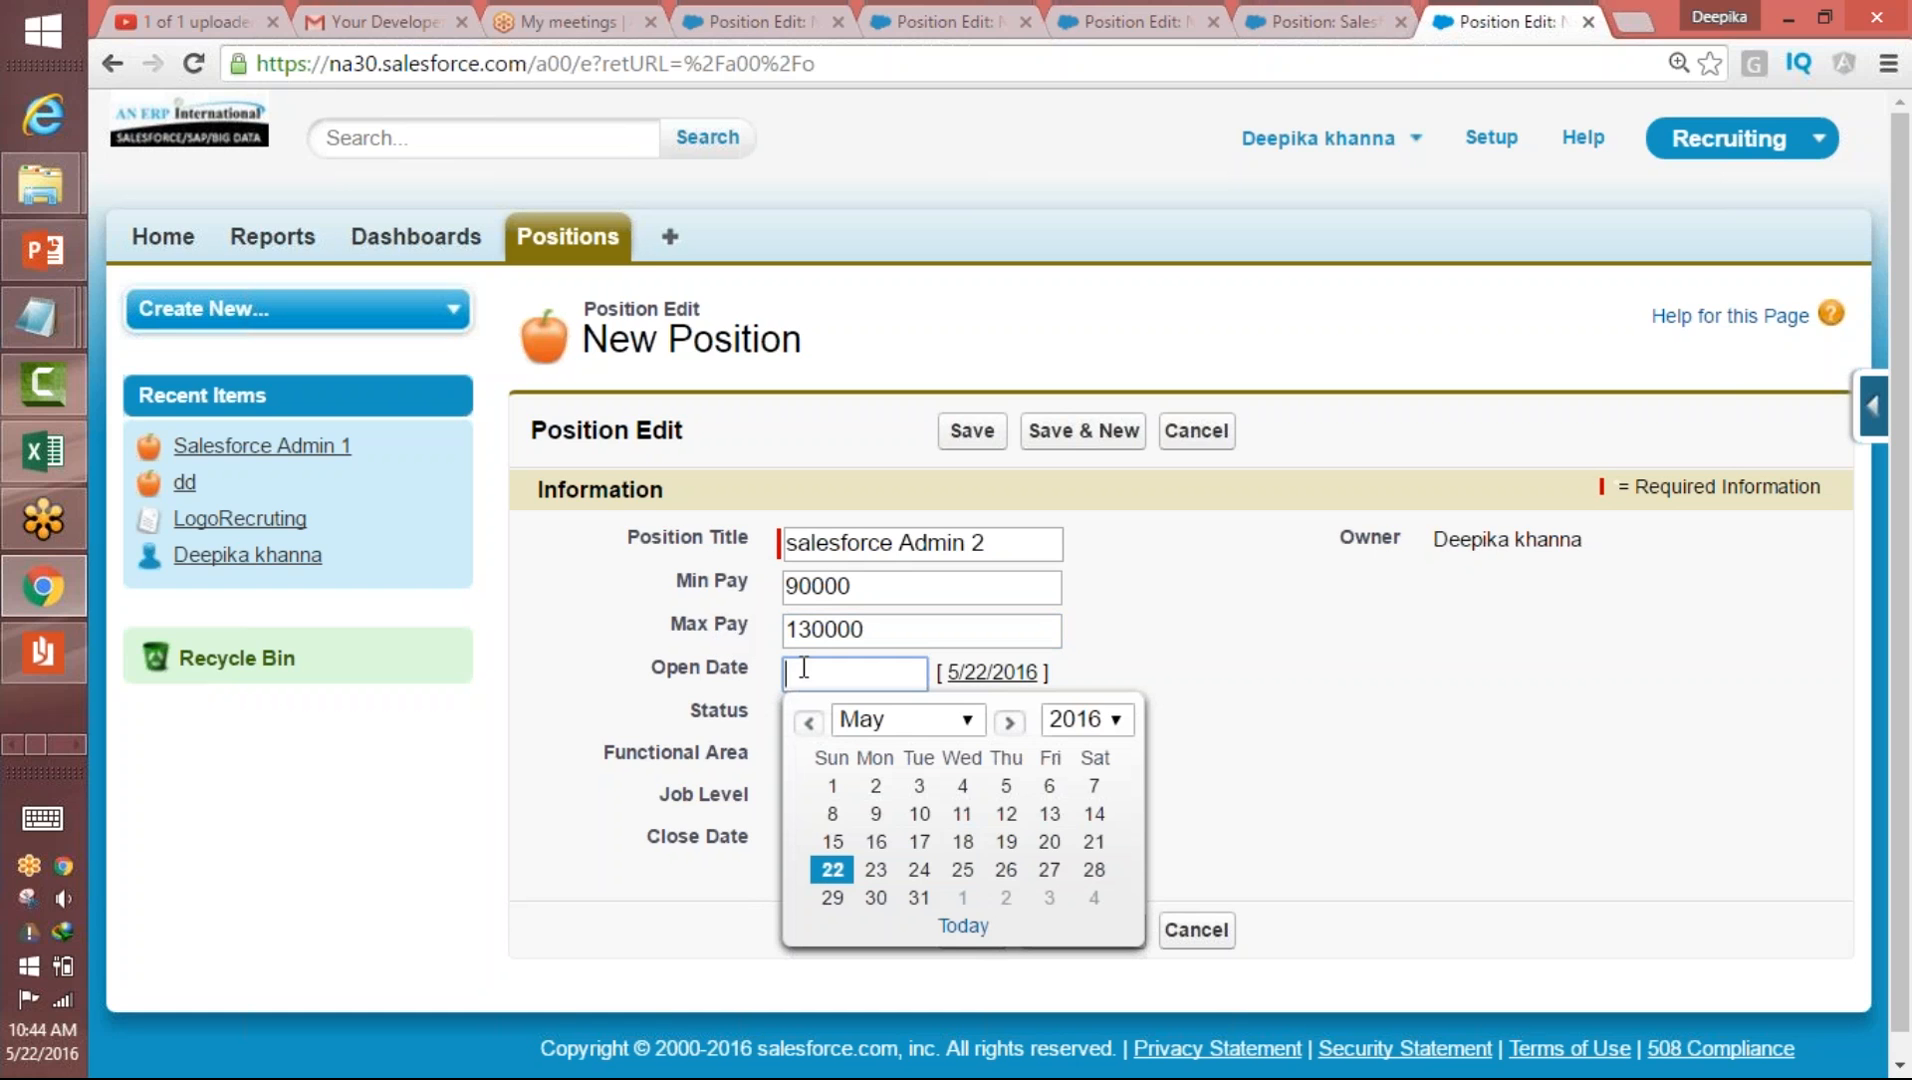
click(919, 786)
- Set Status to New Position, Functional Area to Human Resources and Job Level to HR-100, and save the record
click(1029, 717)
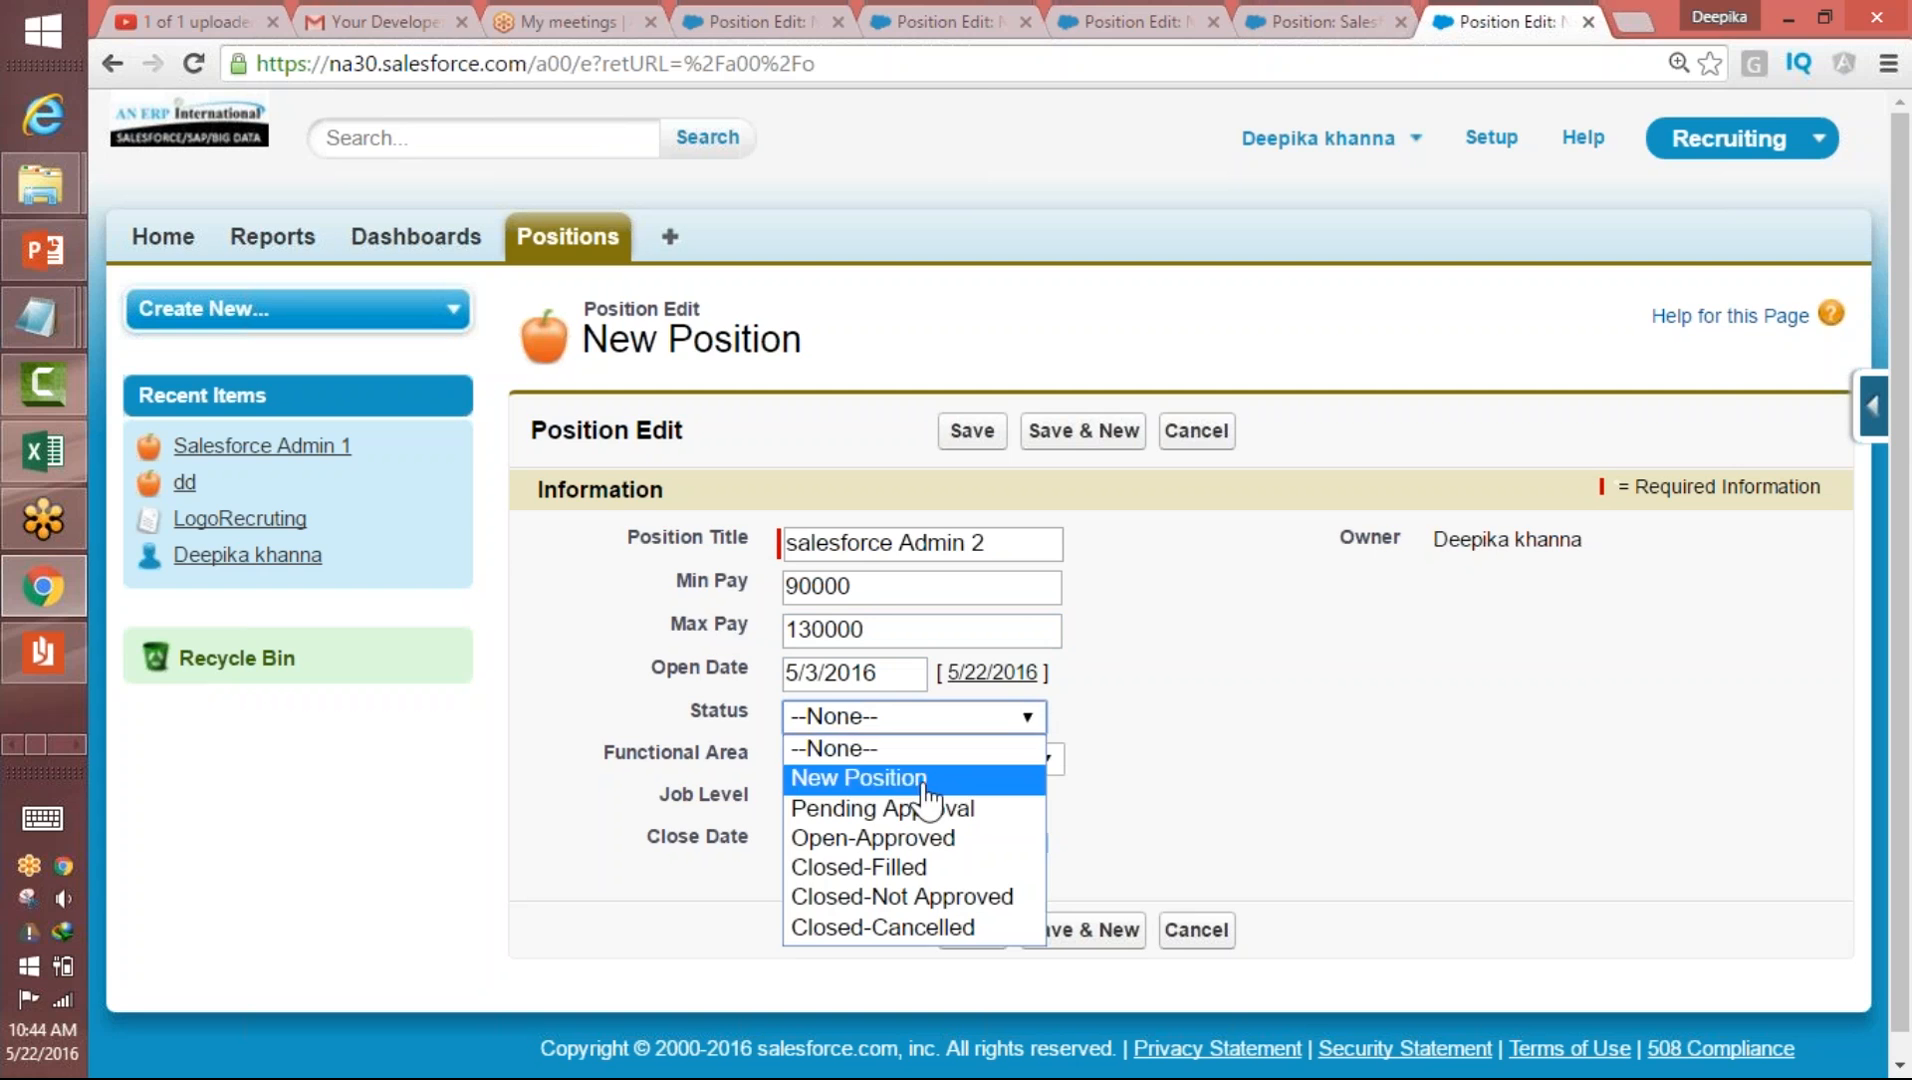
click(926, 782)
click(926, 760)
click(1005, 852)
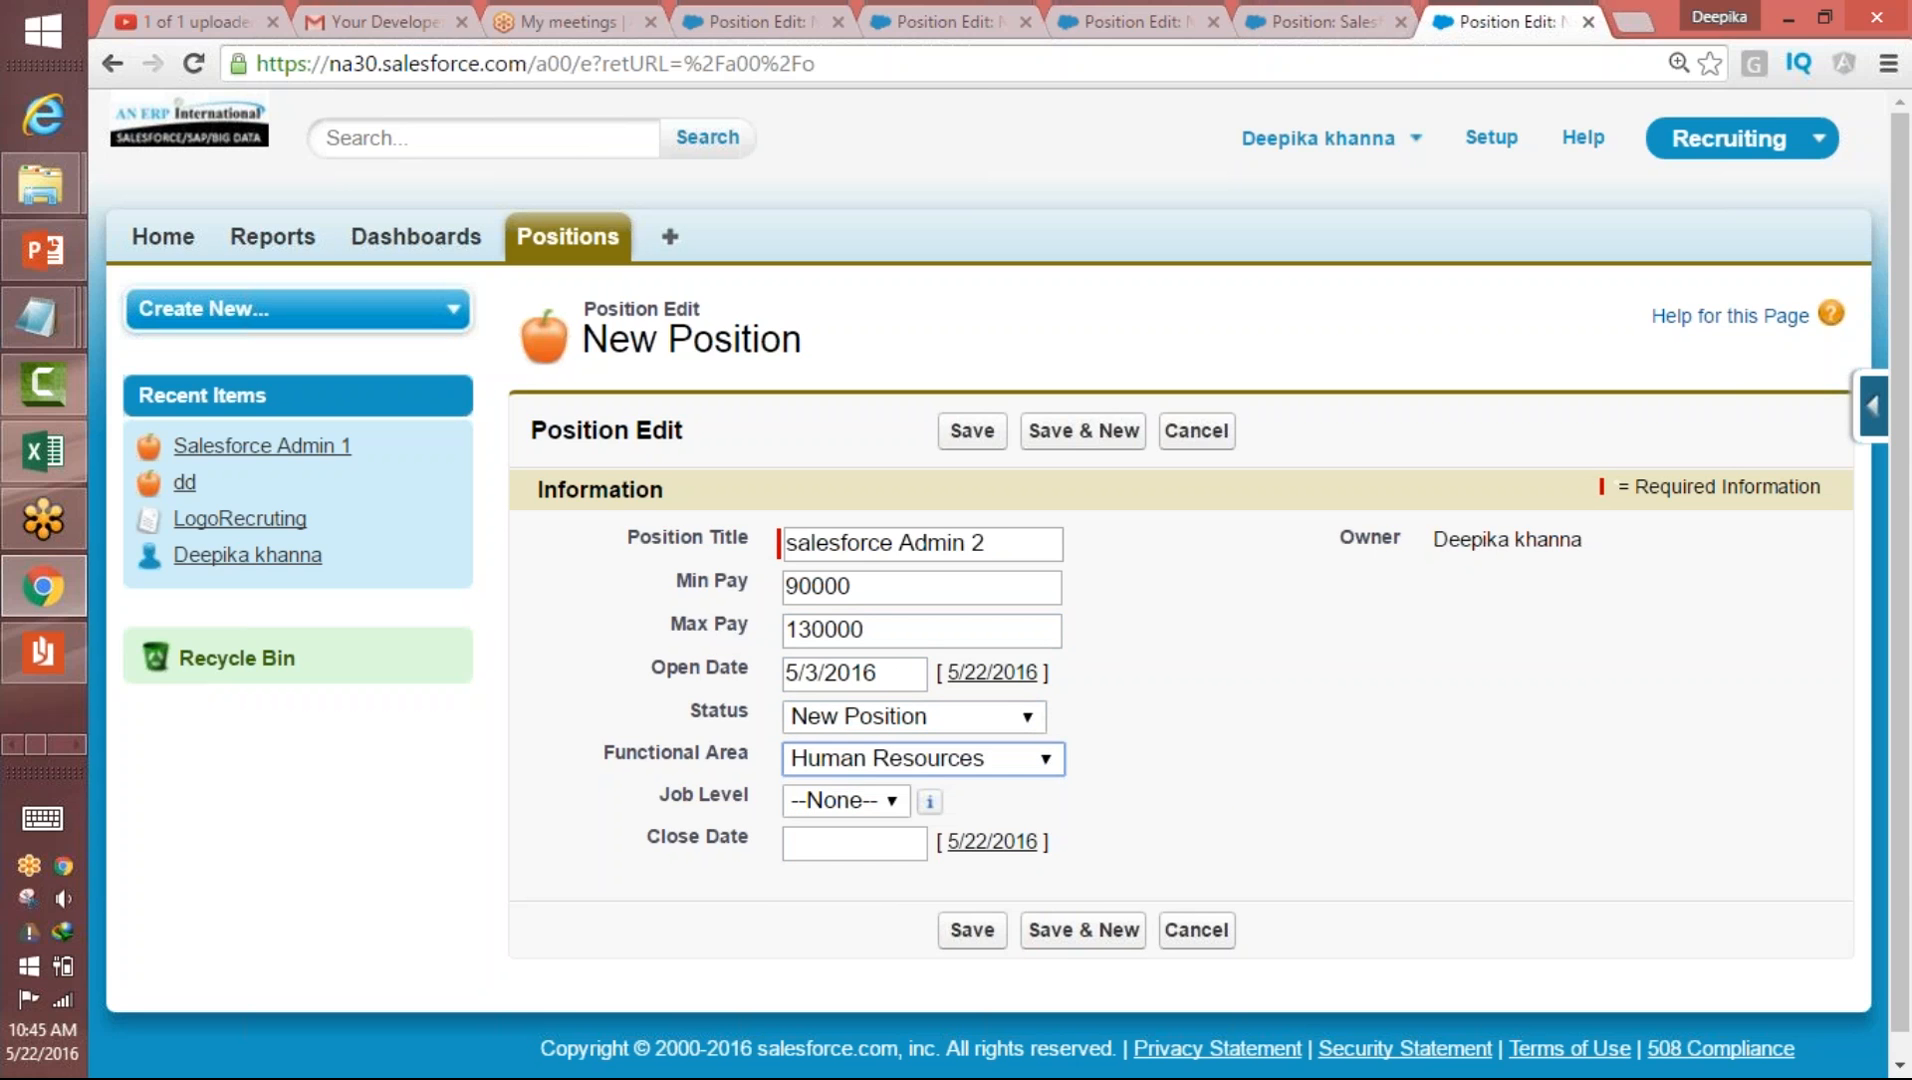
click(866, 802)
click(835, 858)
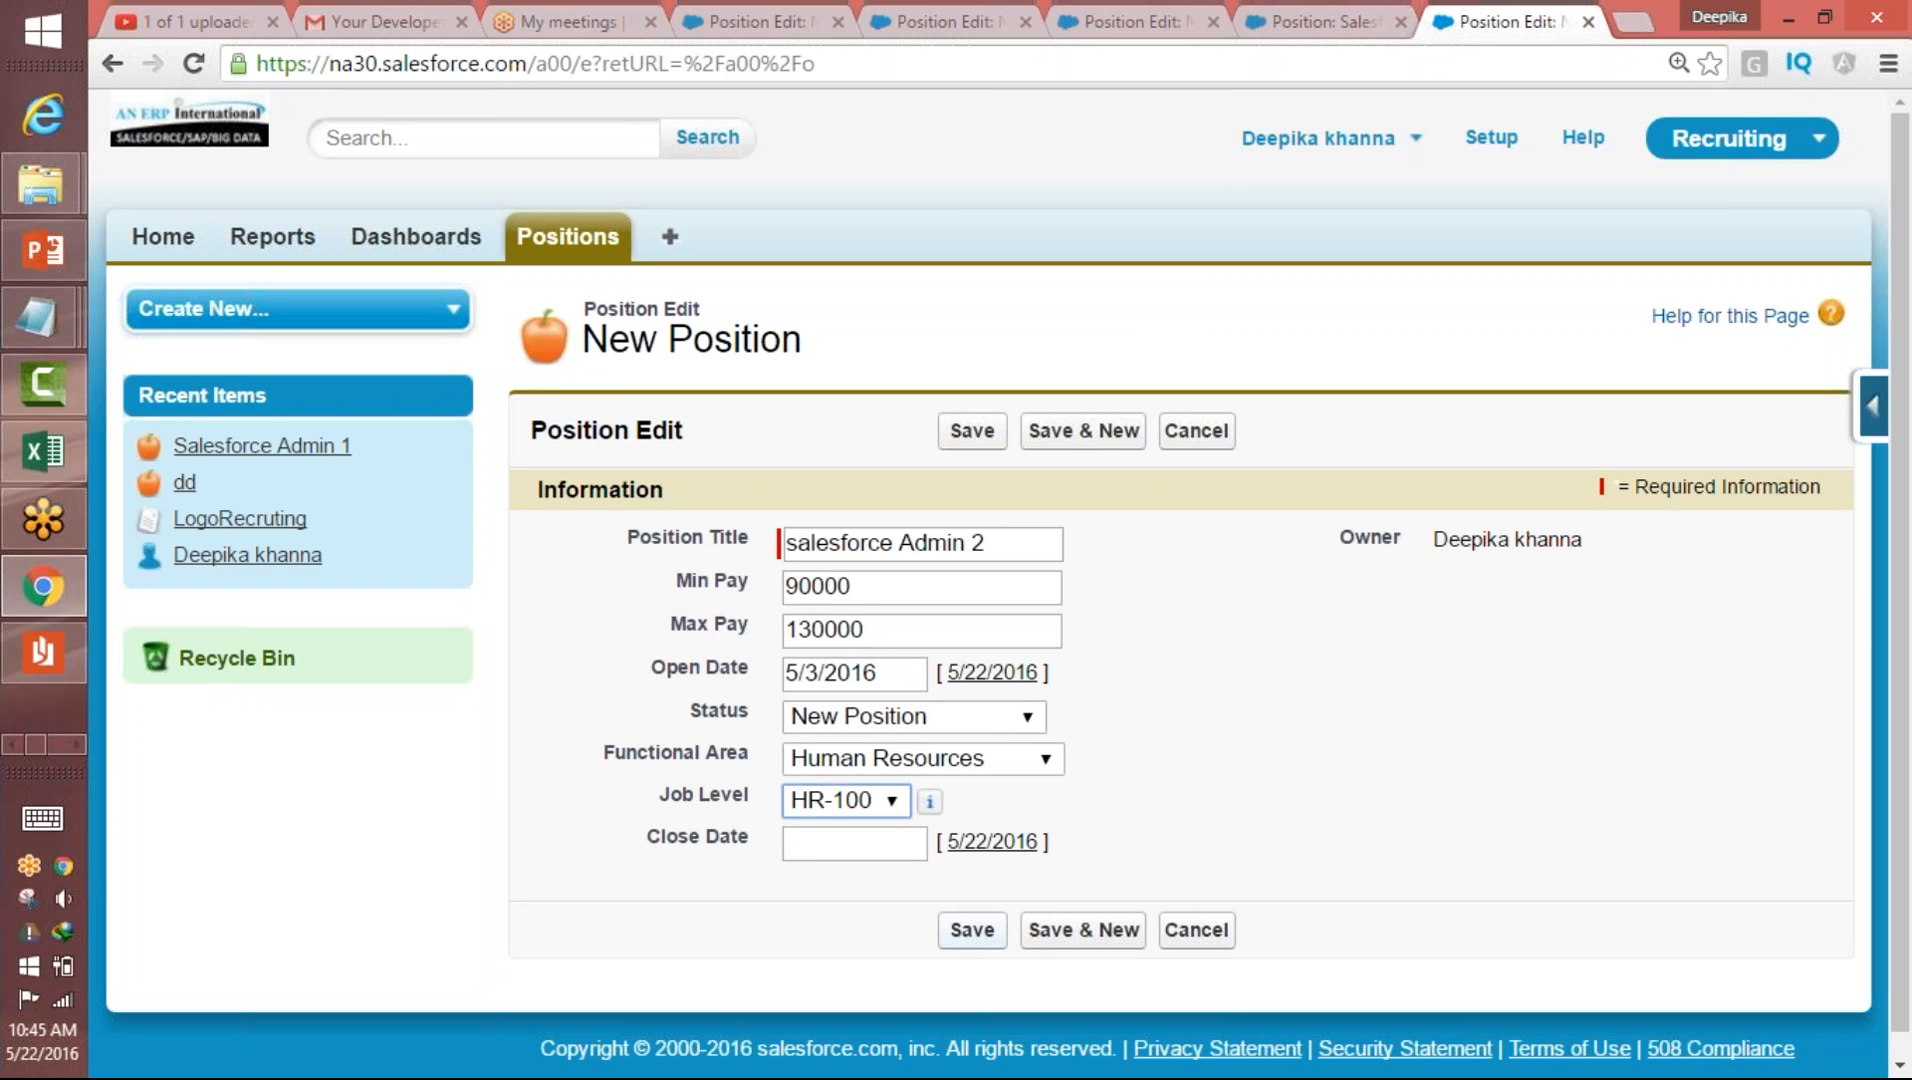
click(971, 932)
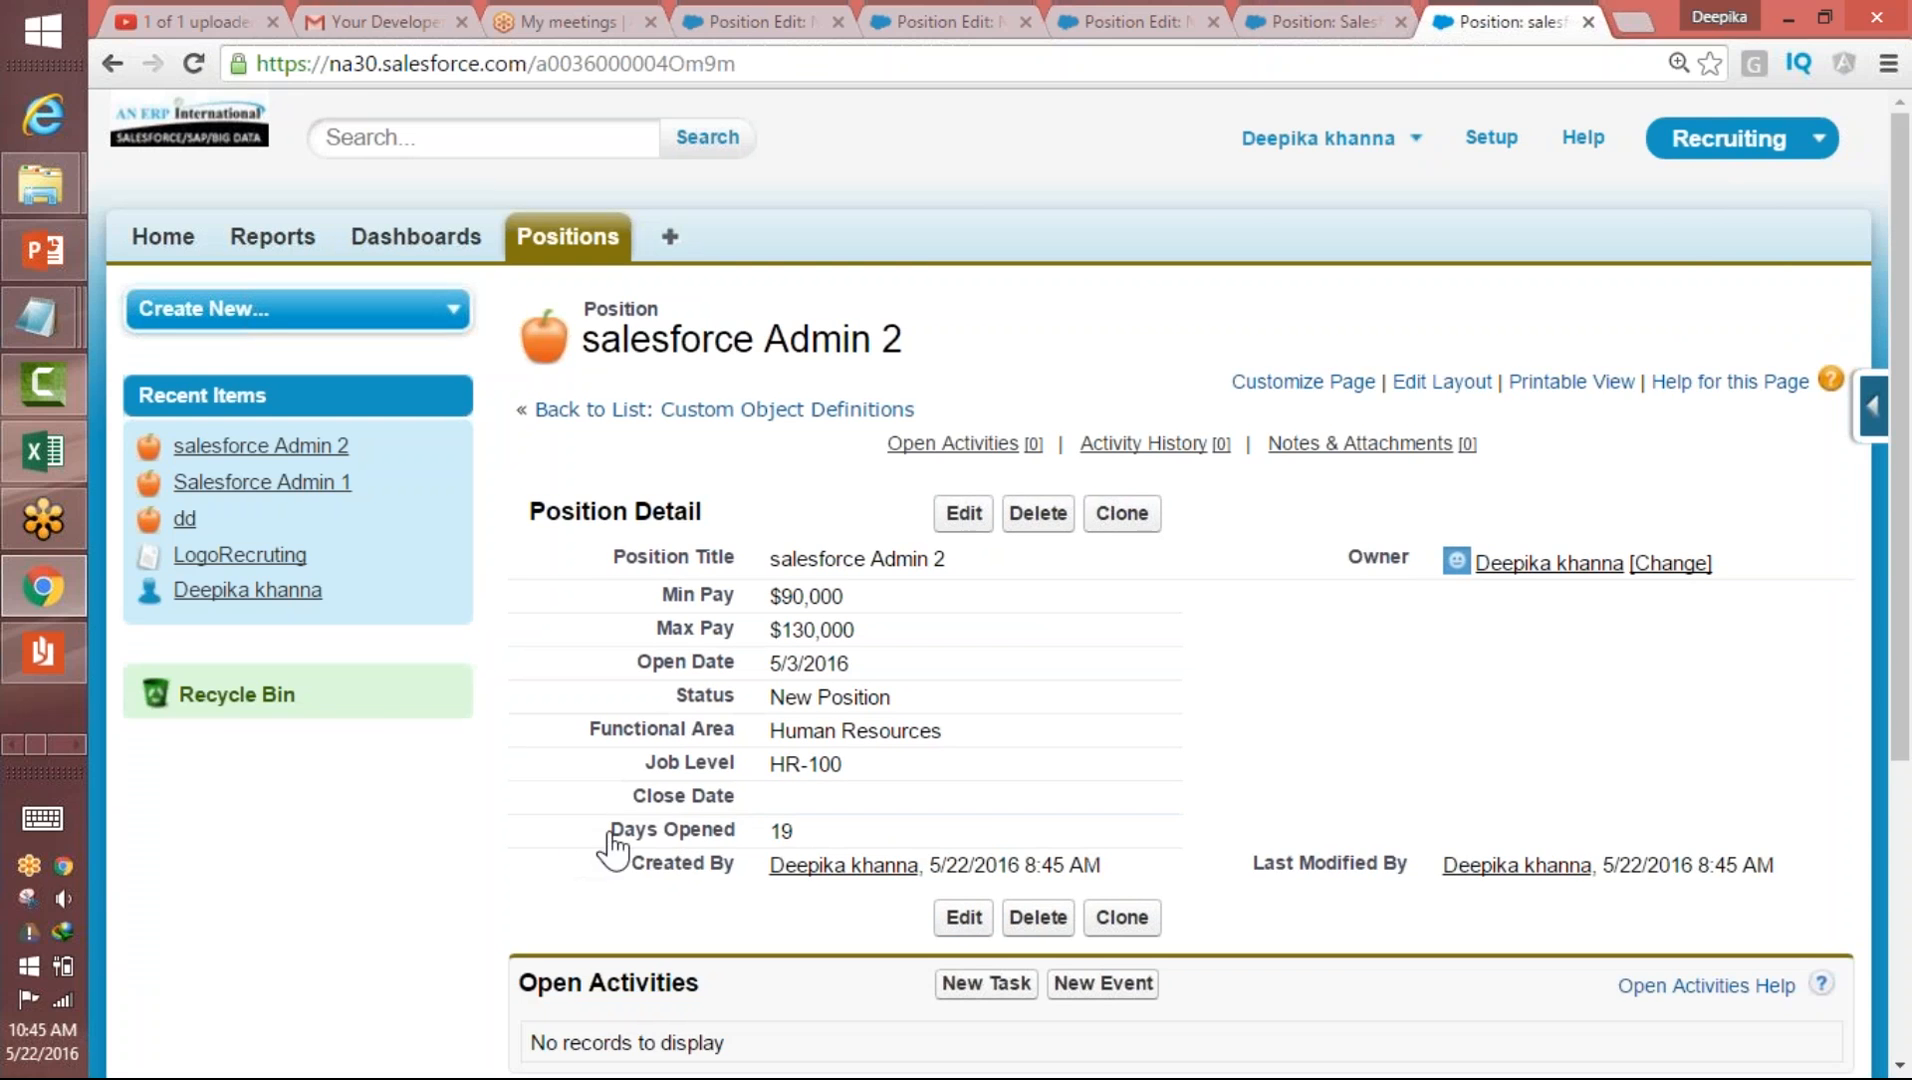
- Examine the calculated Days Opened field on the salesforce Admin 2 record and whether it can be edited inline
drag(636, 830, 787, 835)
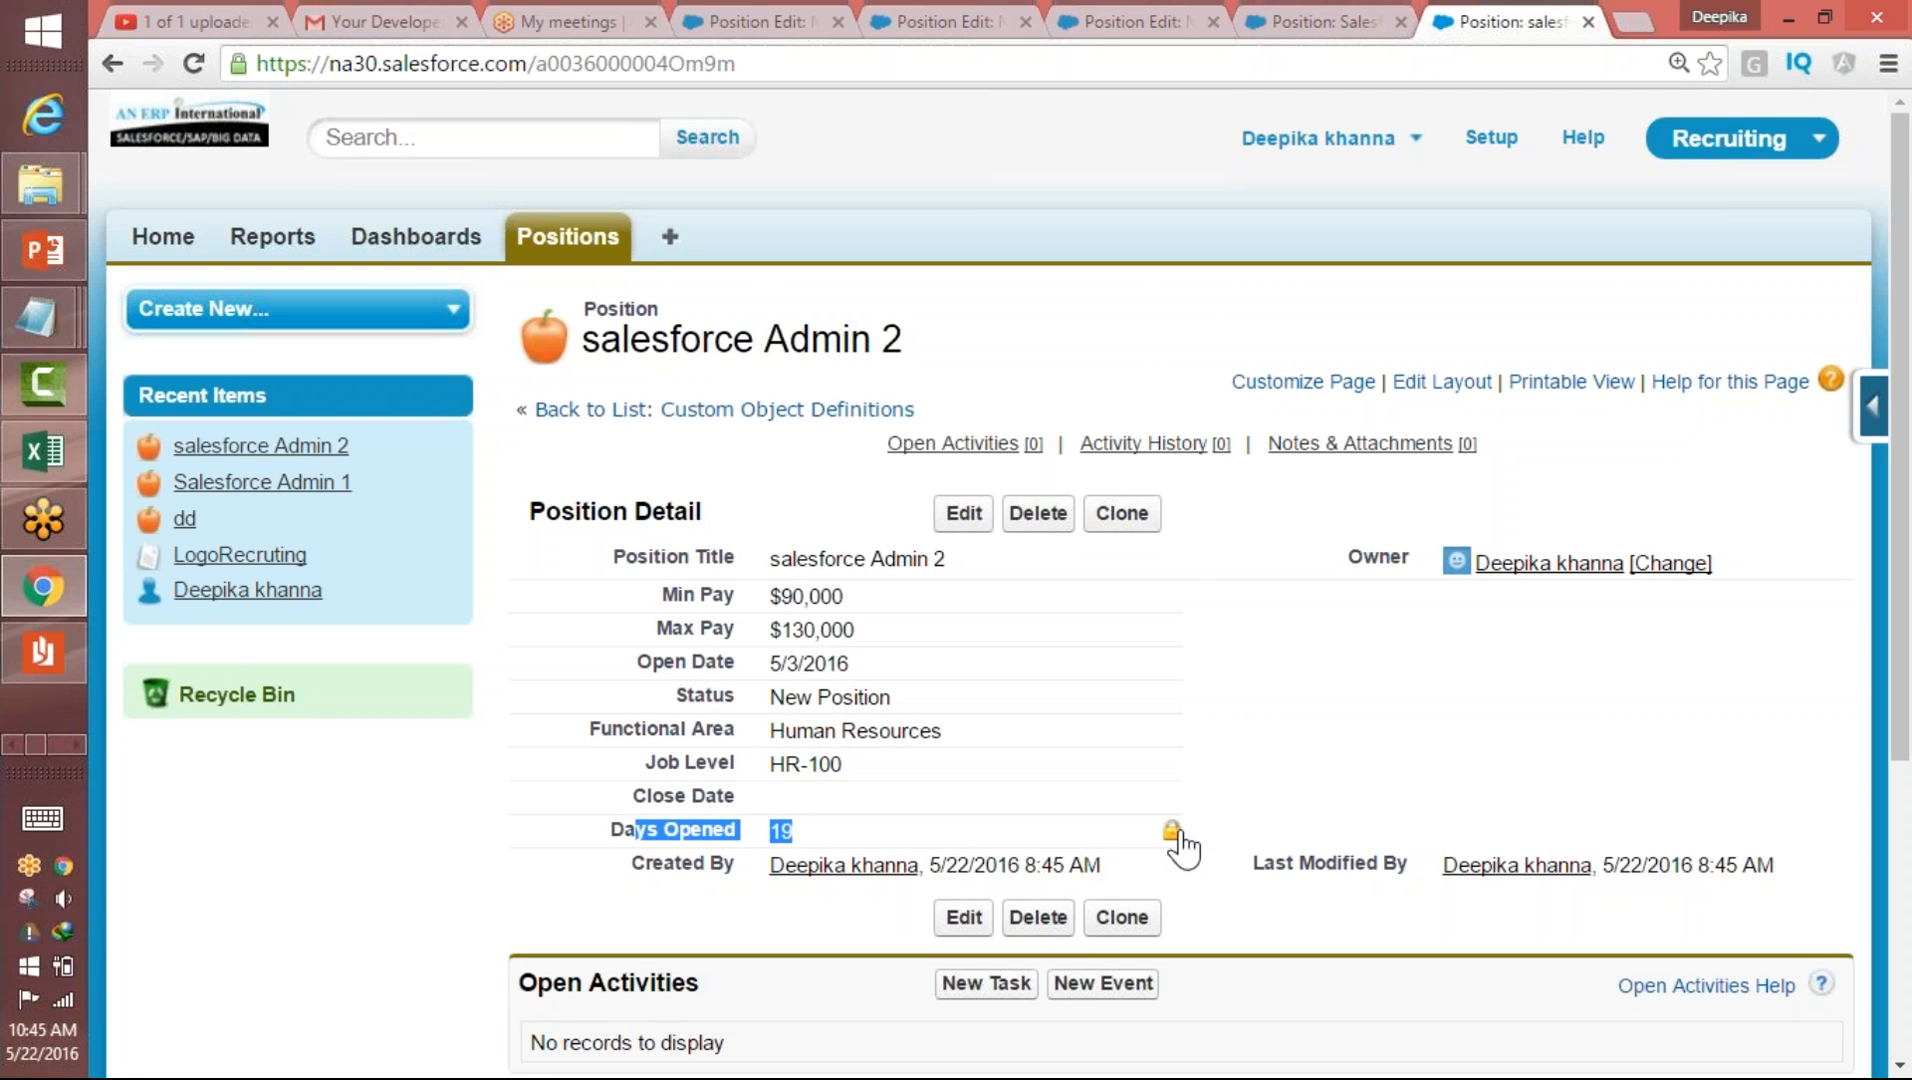
double_click(779, 830)
triple_click(899, 829)
- Start another new Position record and set its Position Title to "Java I Programmer"
click(612, 250)
click(963, 495)
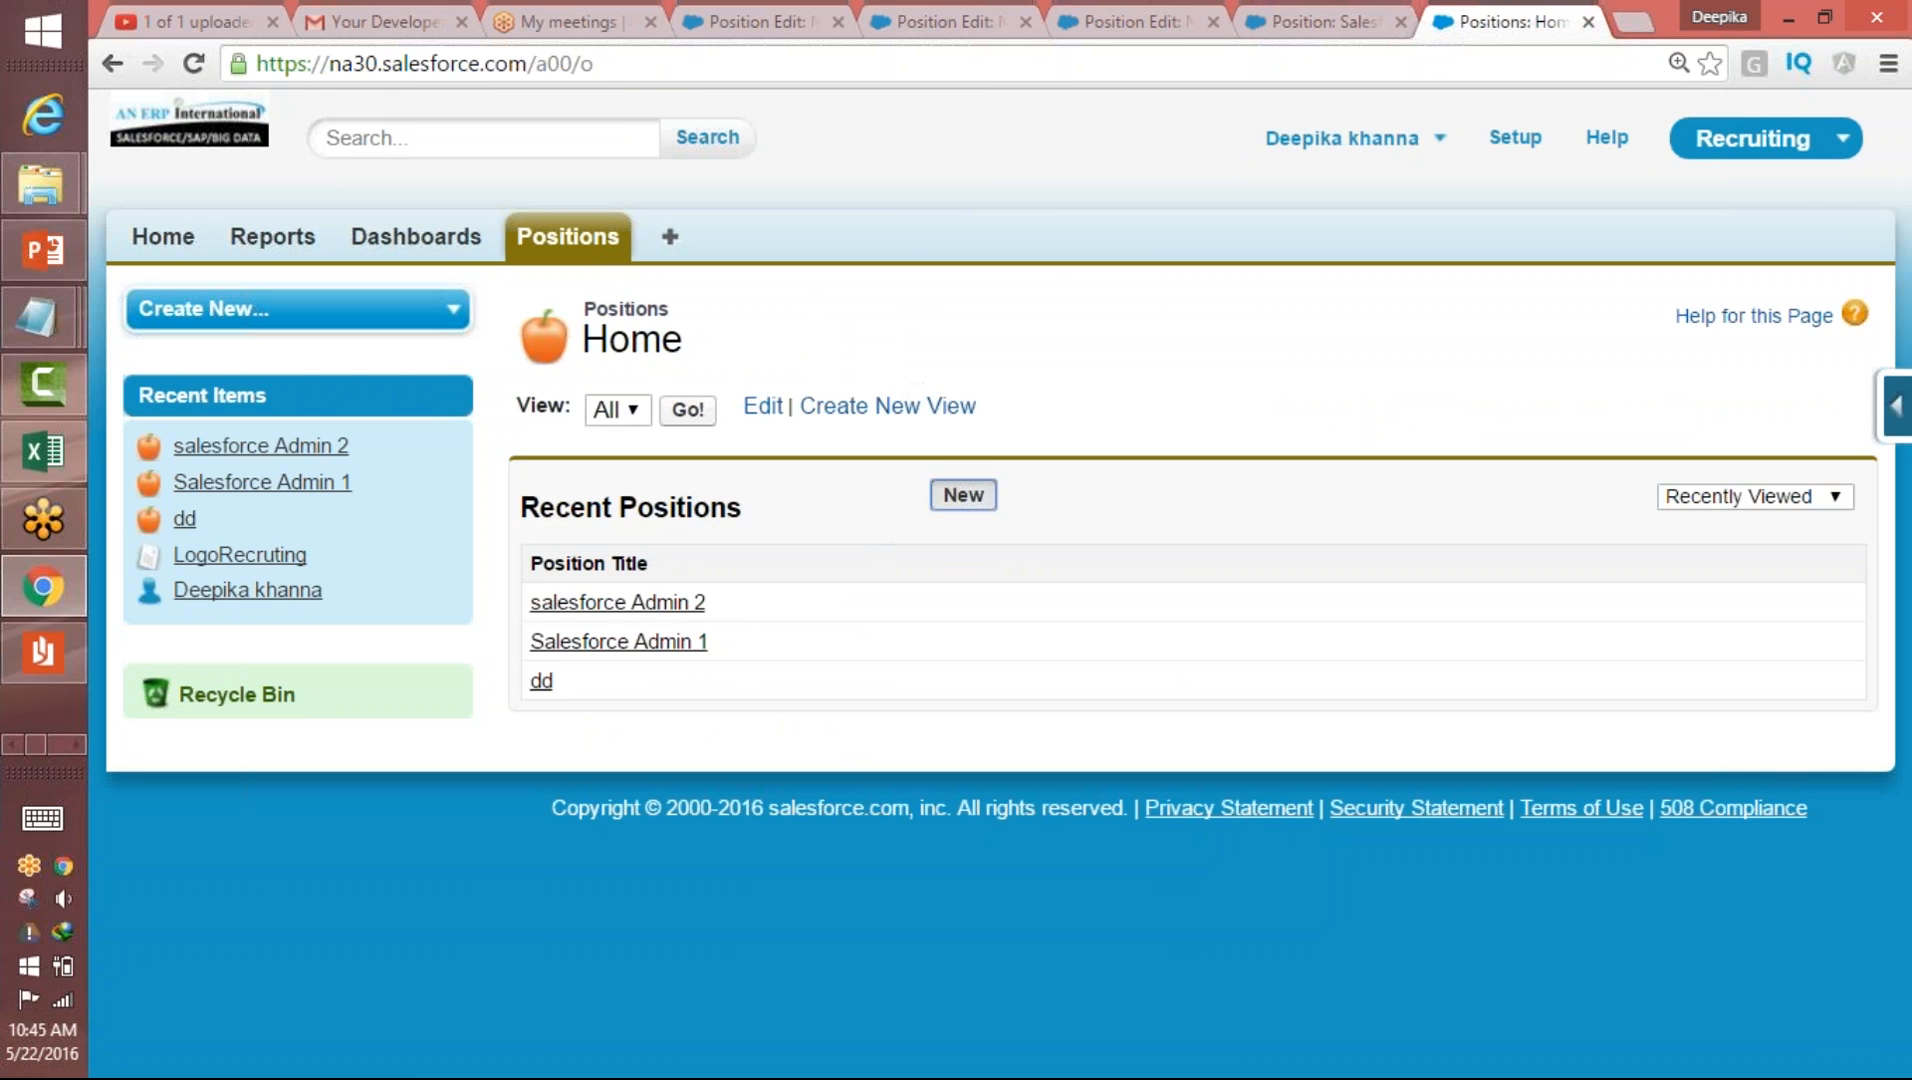
text(Java I Progr)
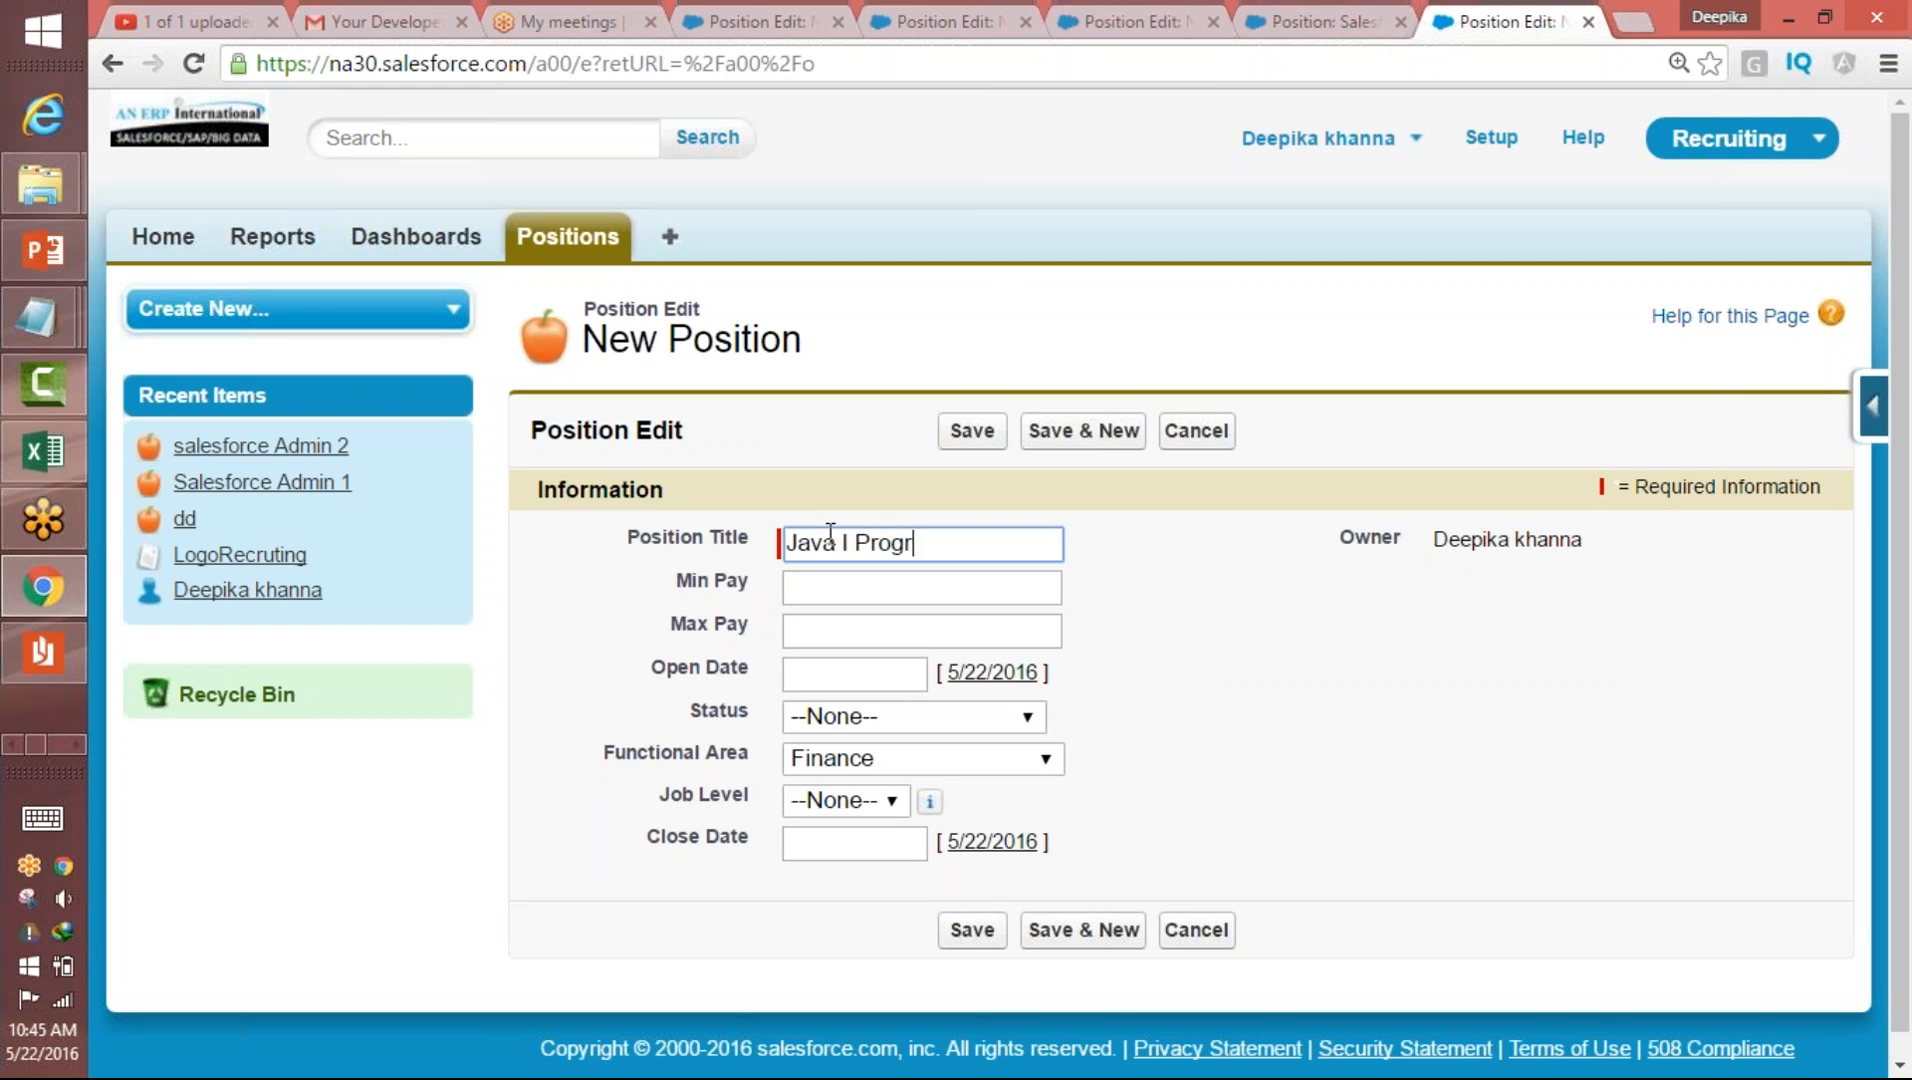
text(ammrr)
key(Tab)
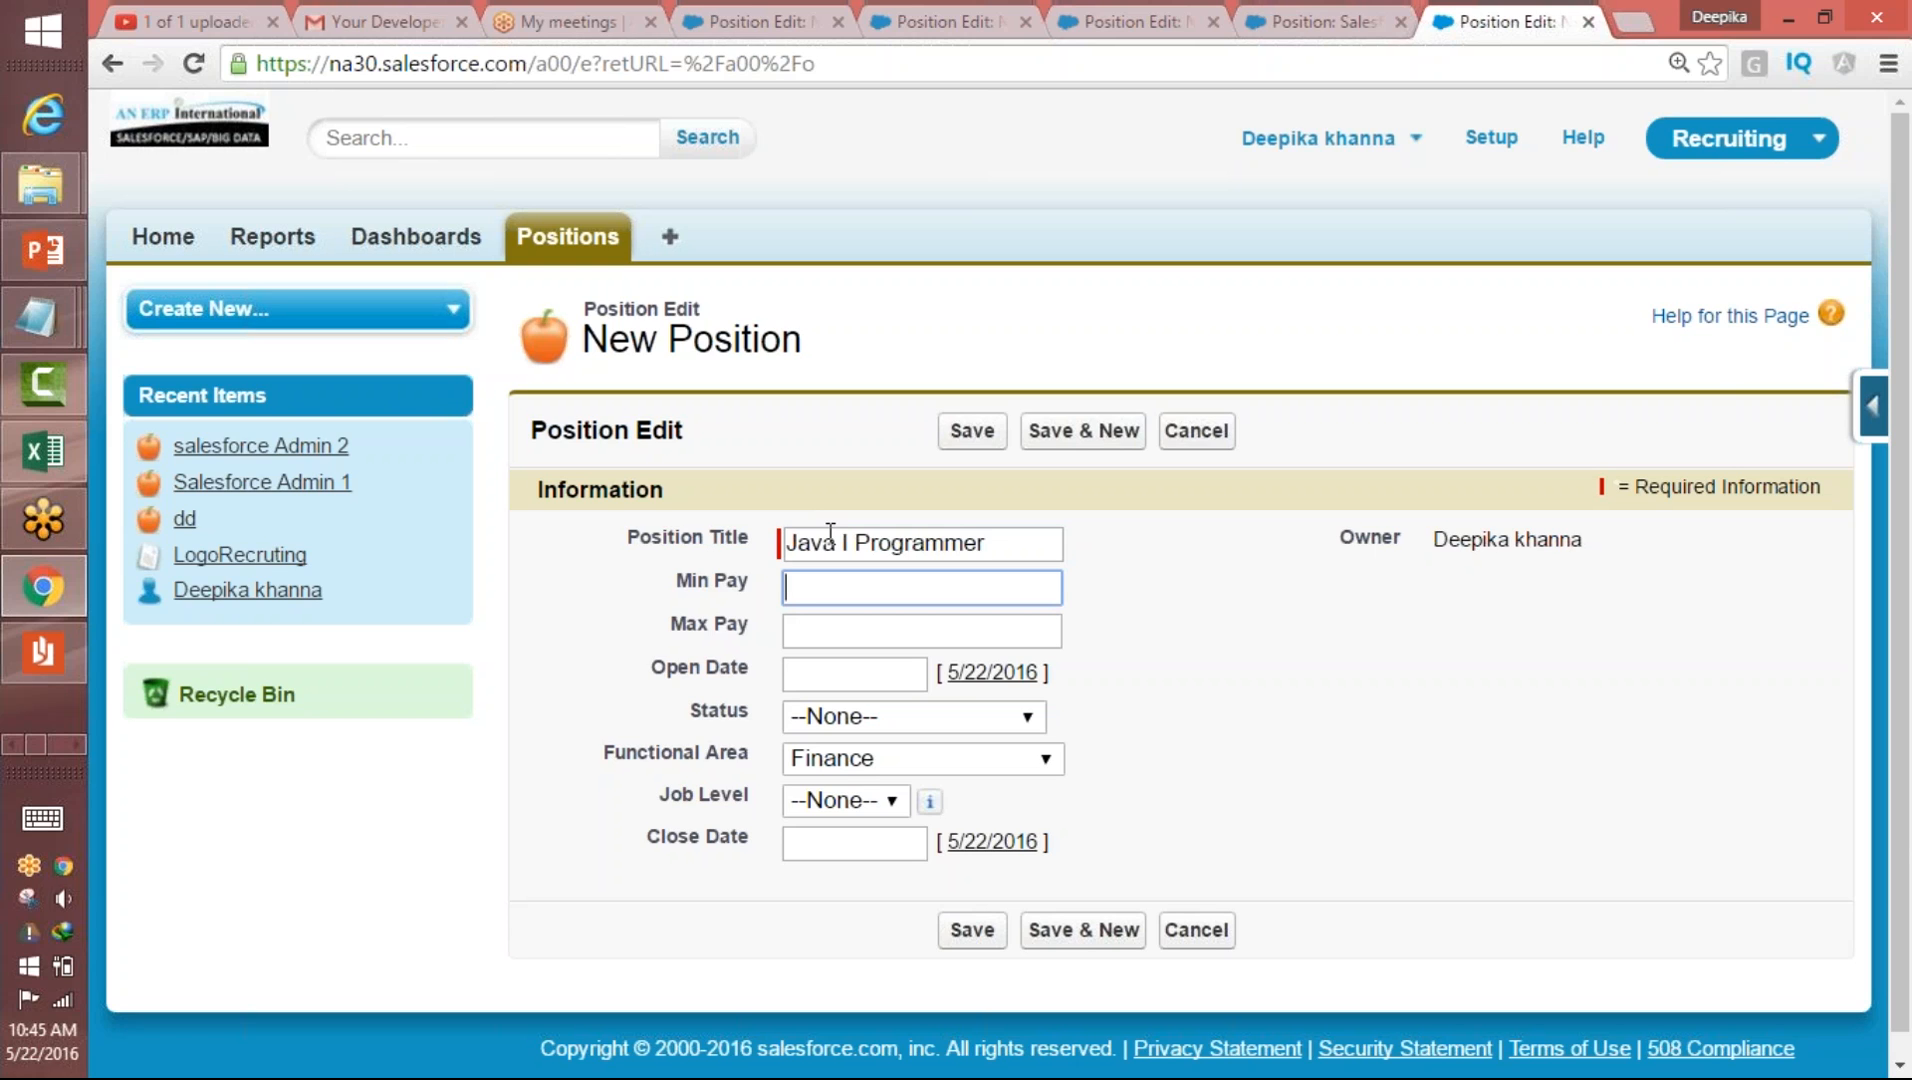
- Set the Java I Programmer position's Min Pay to 100000, Max Pay to 150000 and Open Date to 4/1/2016
text(100000)
key(Tab)
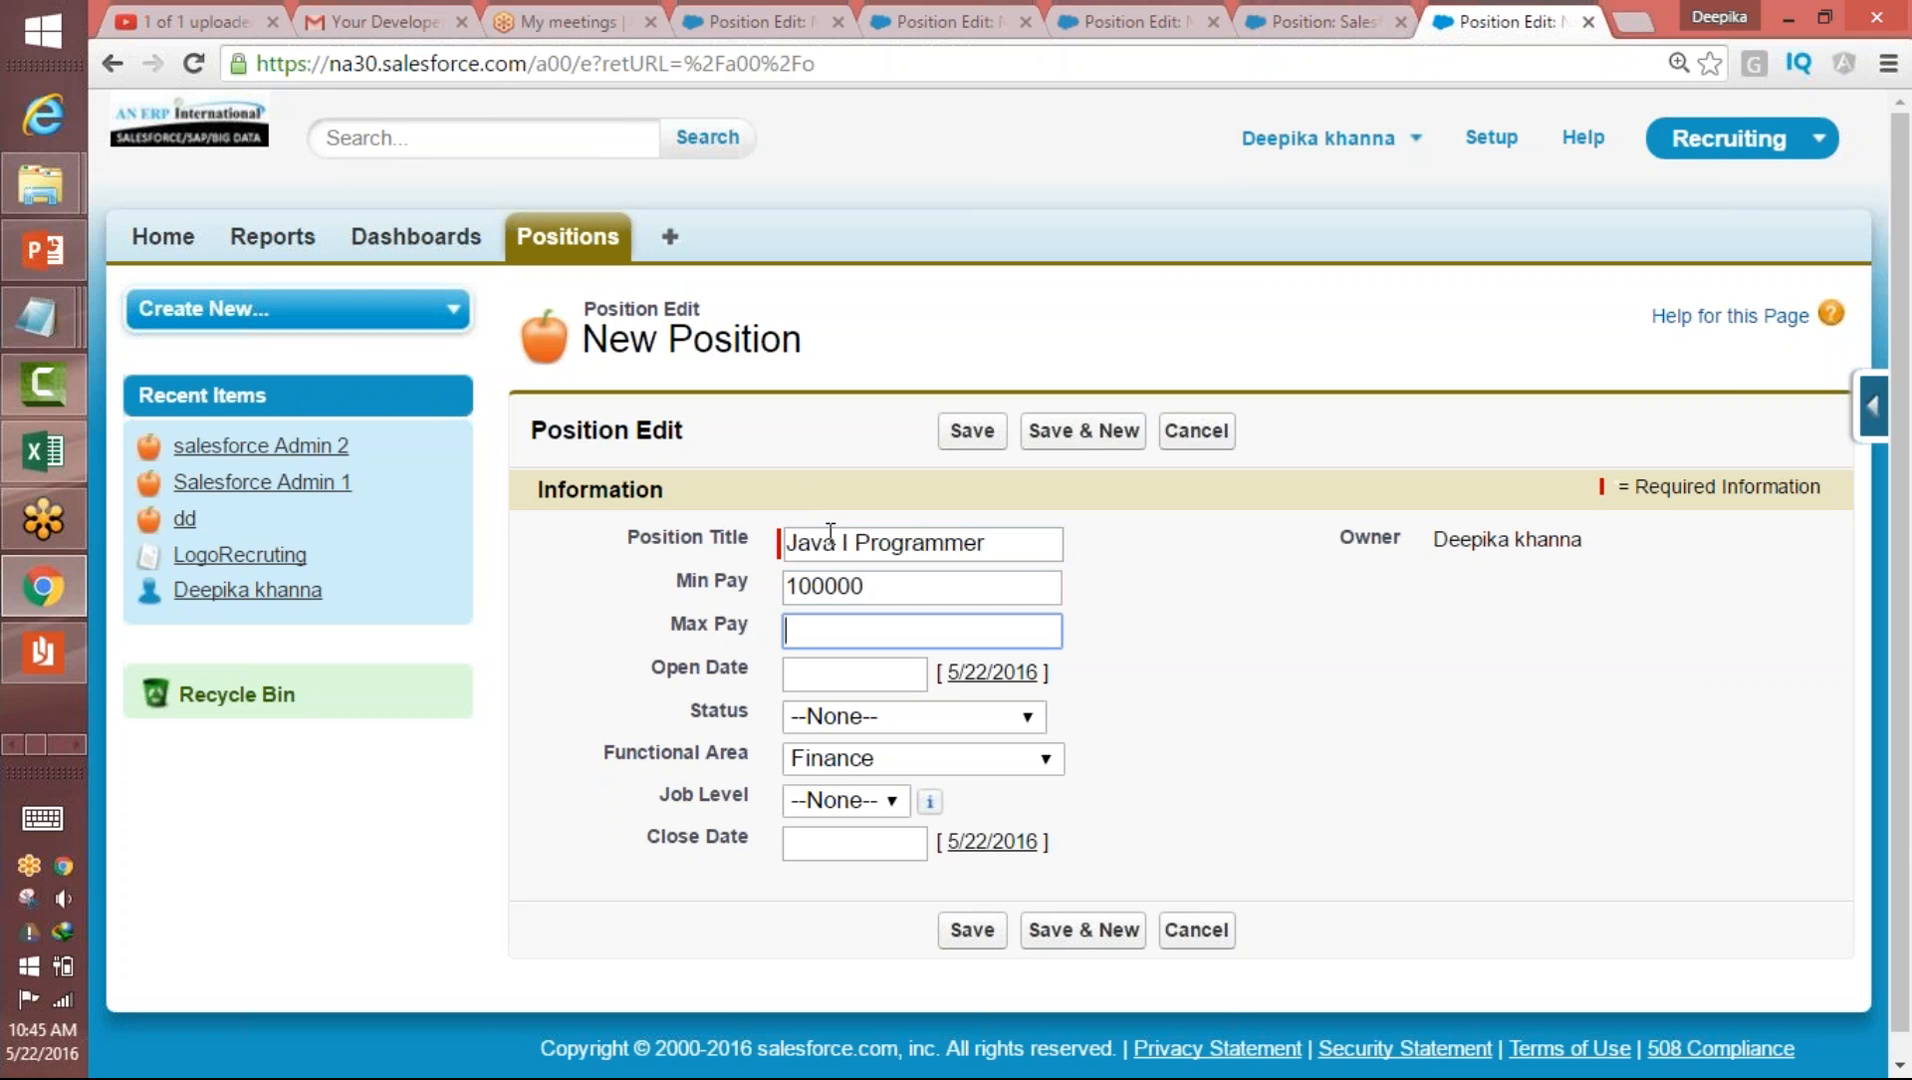
text(150000)
key(BackSpace)
key(Tab)
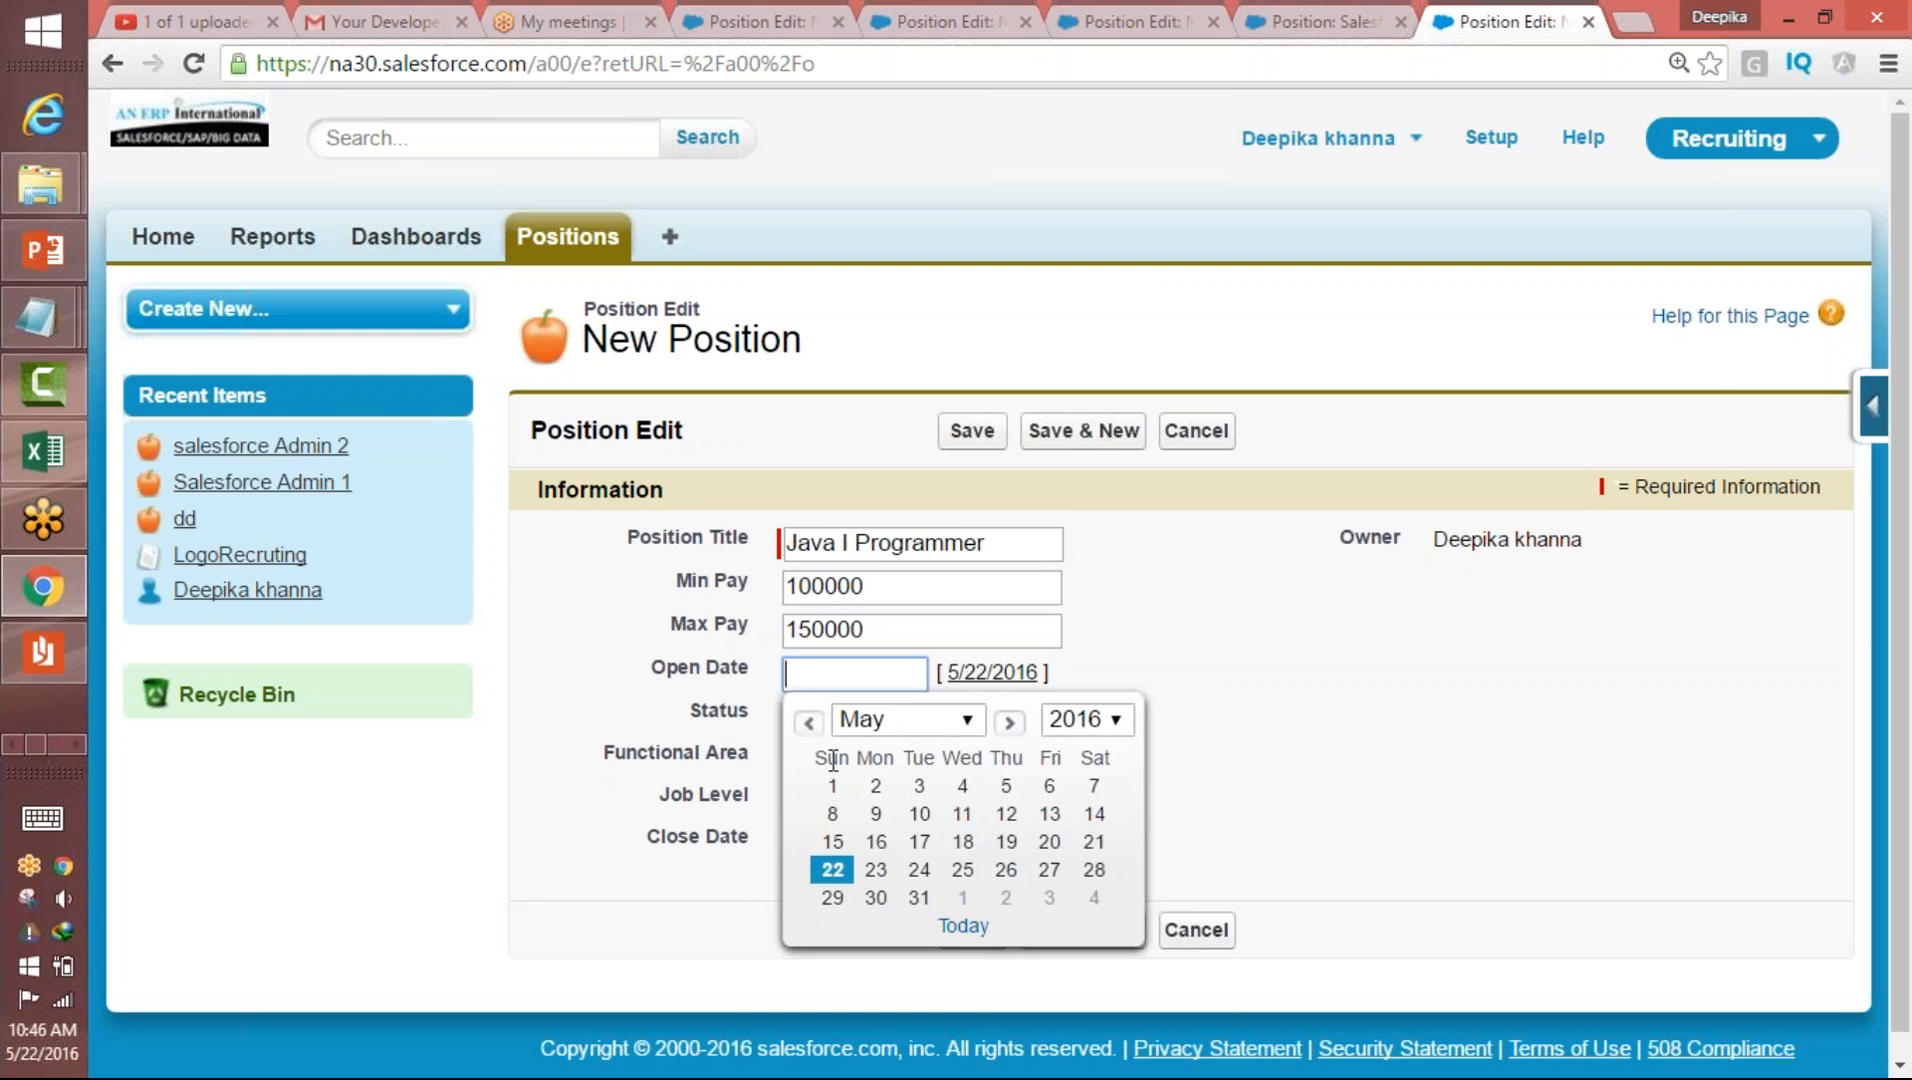
click(809, 722)
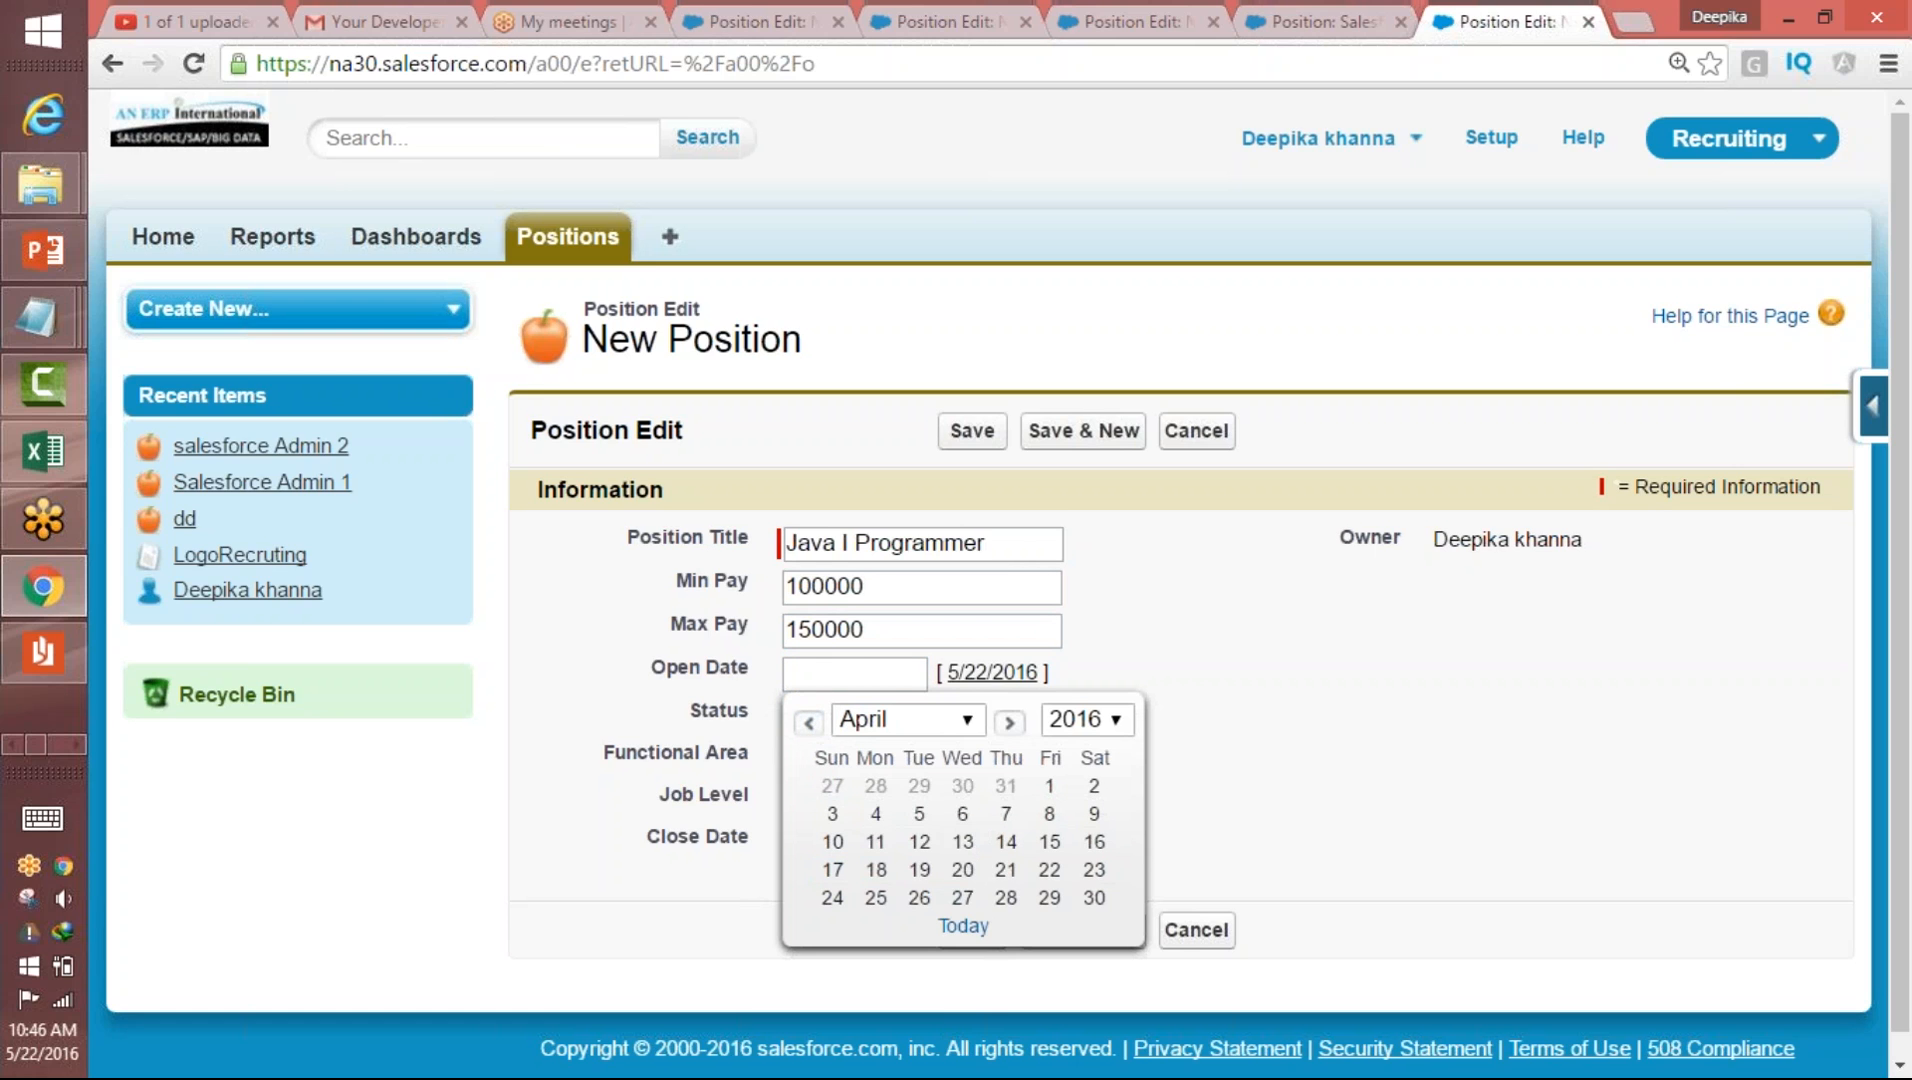
click(1050, 786)
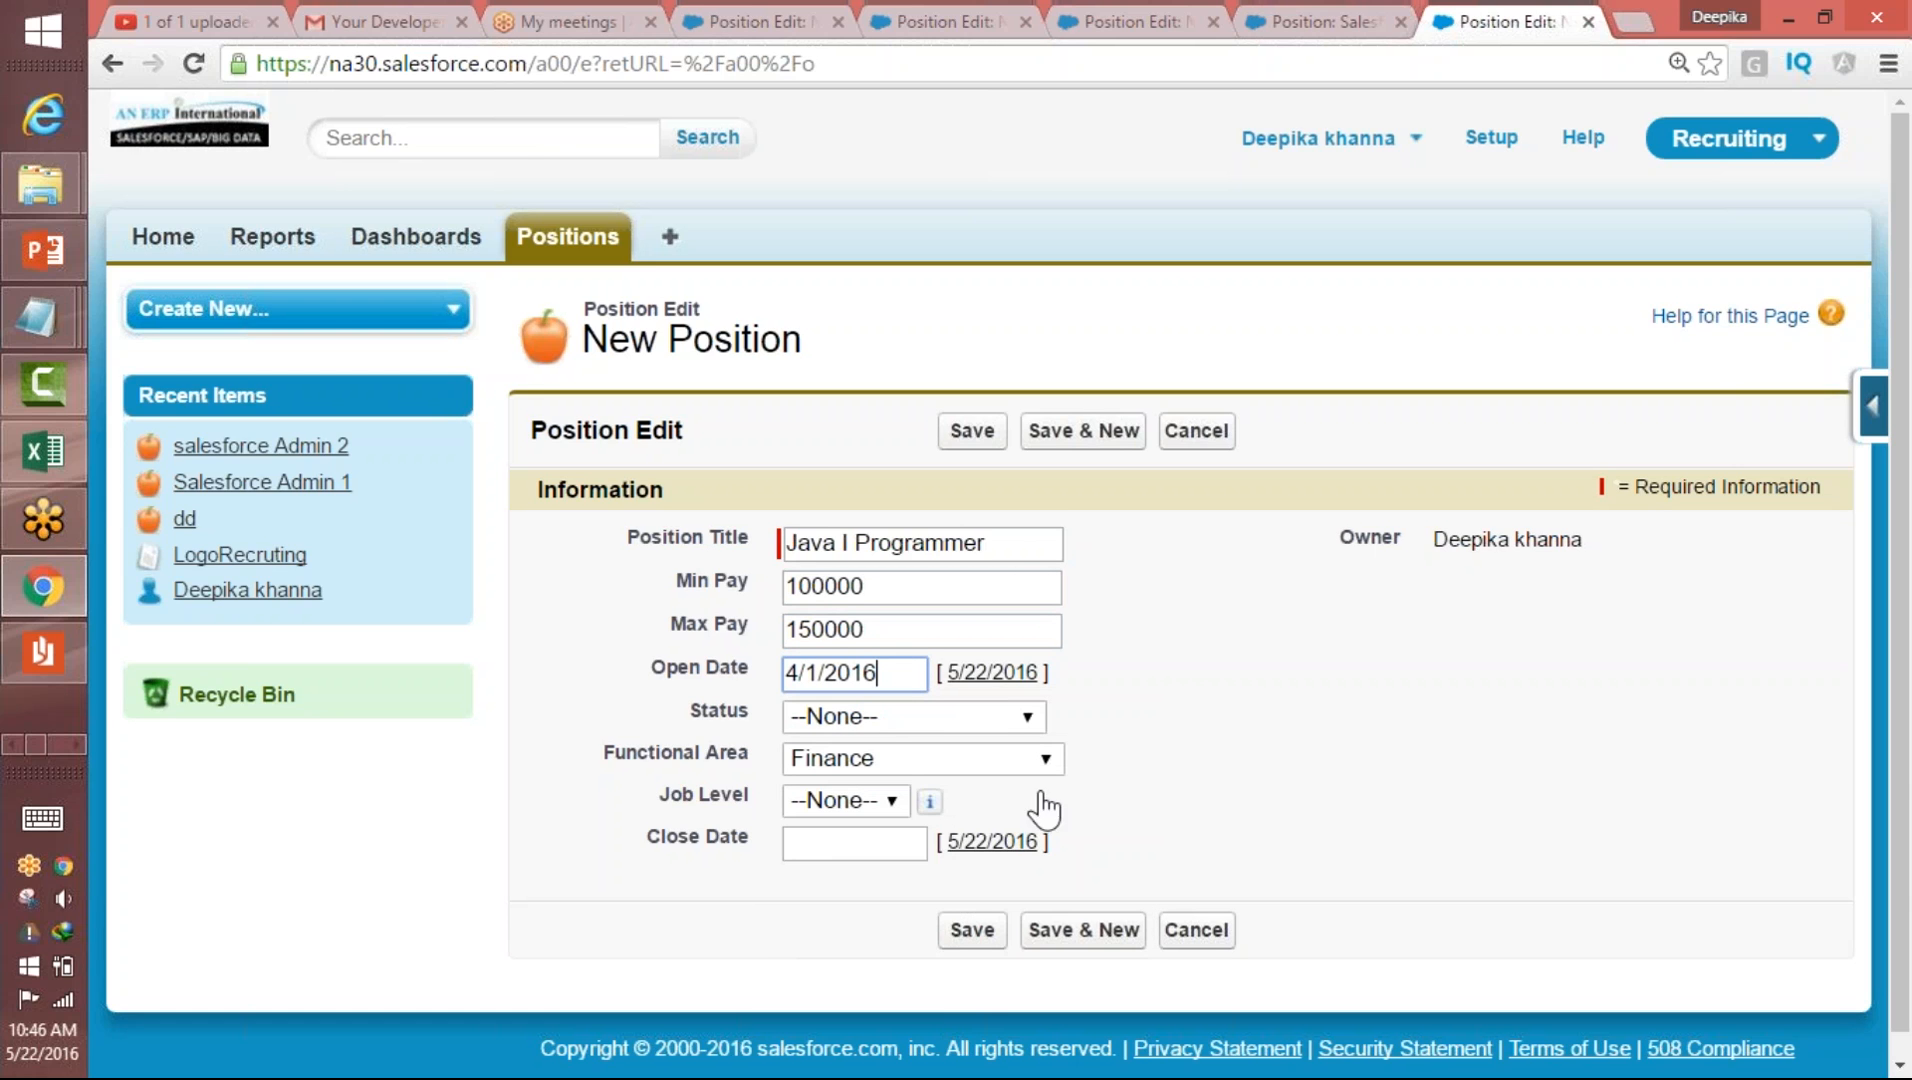
- Set the Java I Programmer position's Status to Closed-Filled and its Job Level to FN-100
click(886, 718)
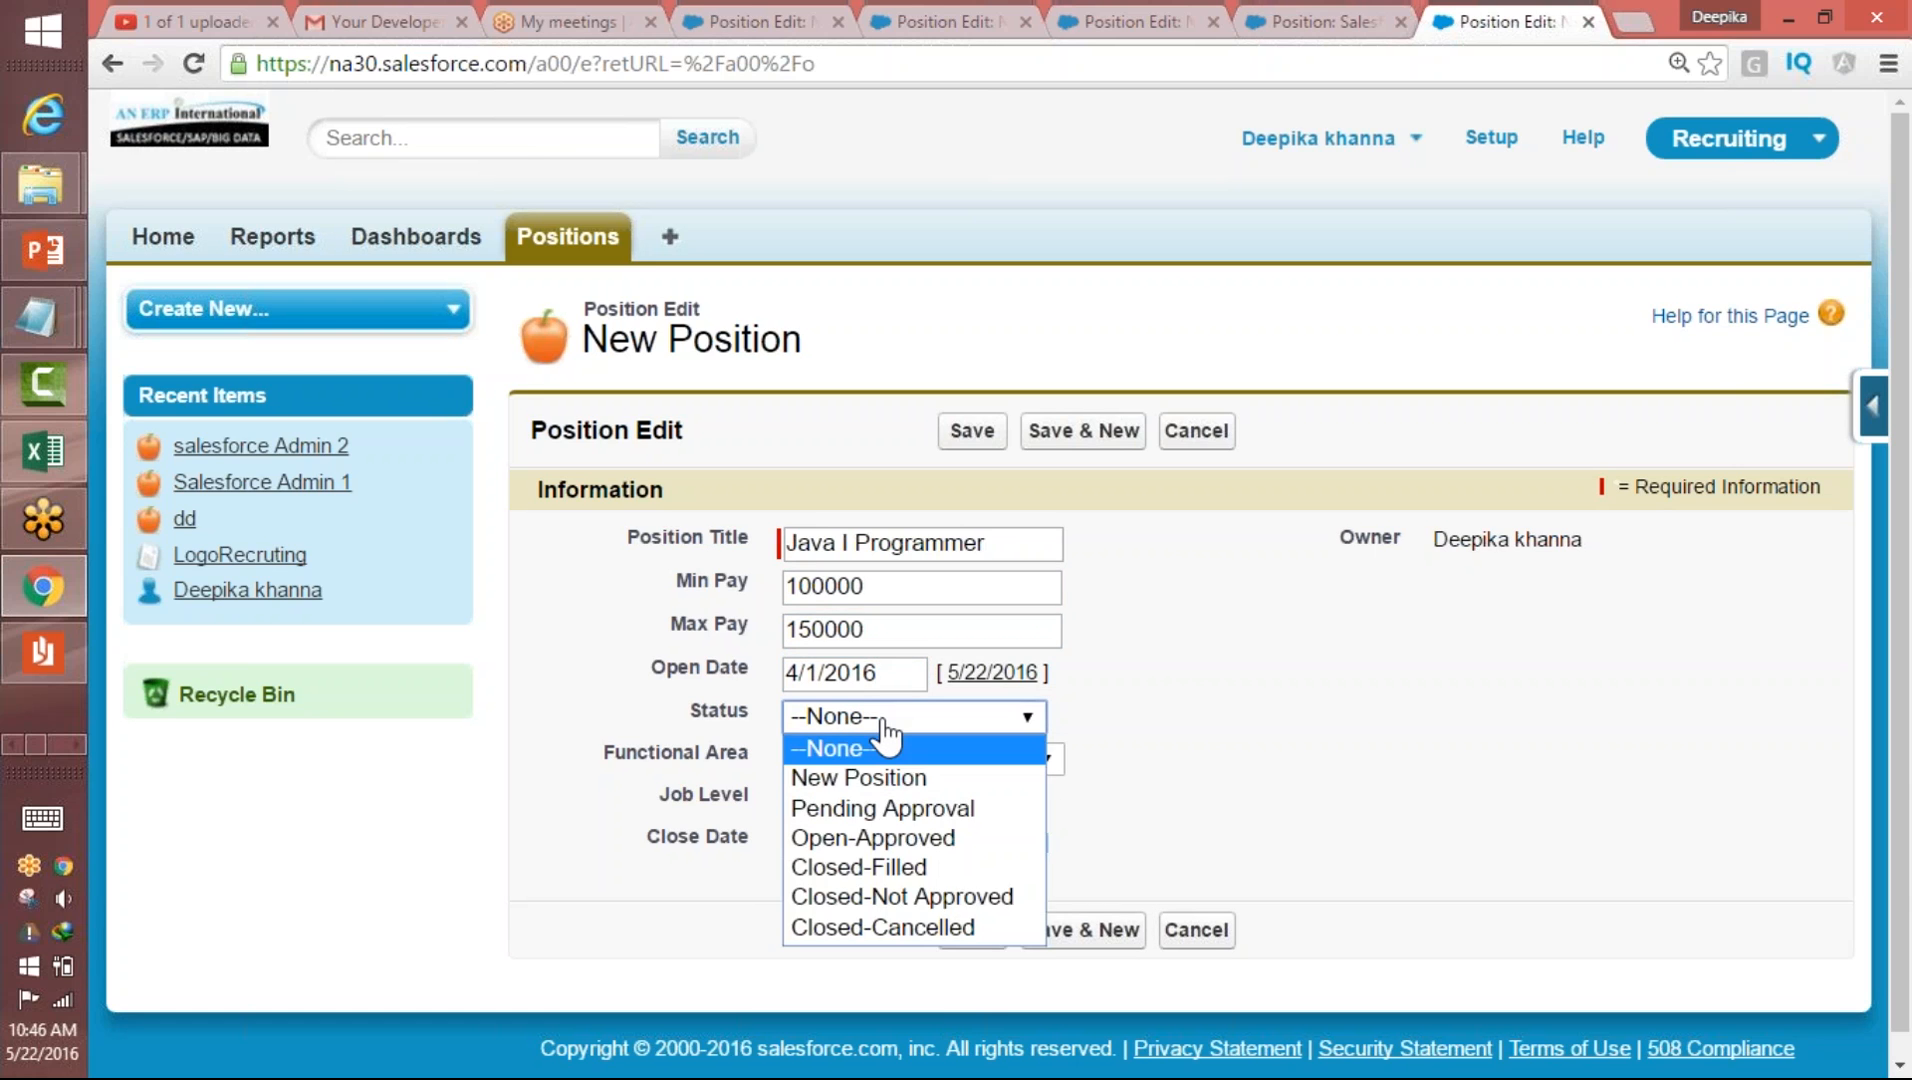
click(910, 870)
click(862, 805)
click(849, 868)
- Set the position's Close Date to 4/15/2016
click(795, 843)
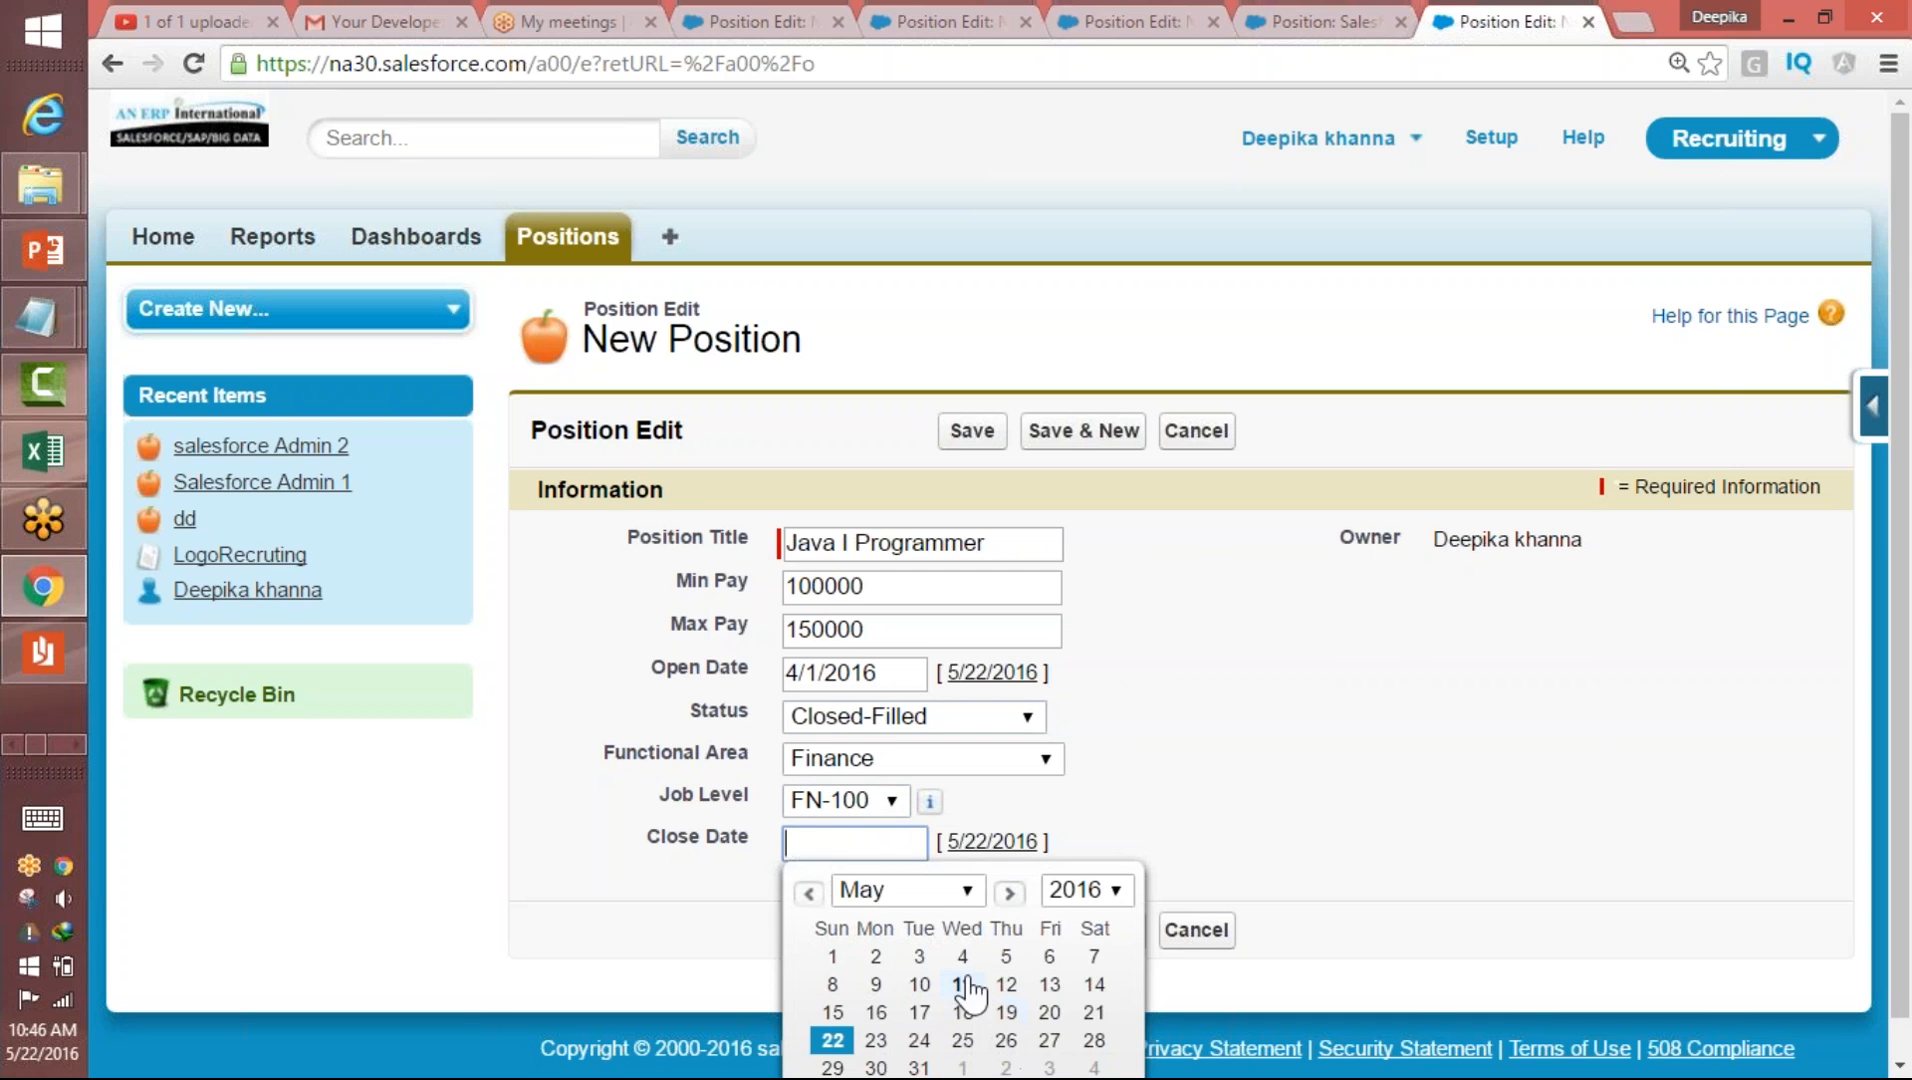
click(832, 957)
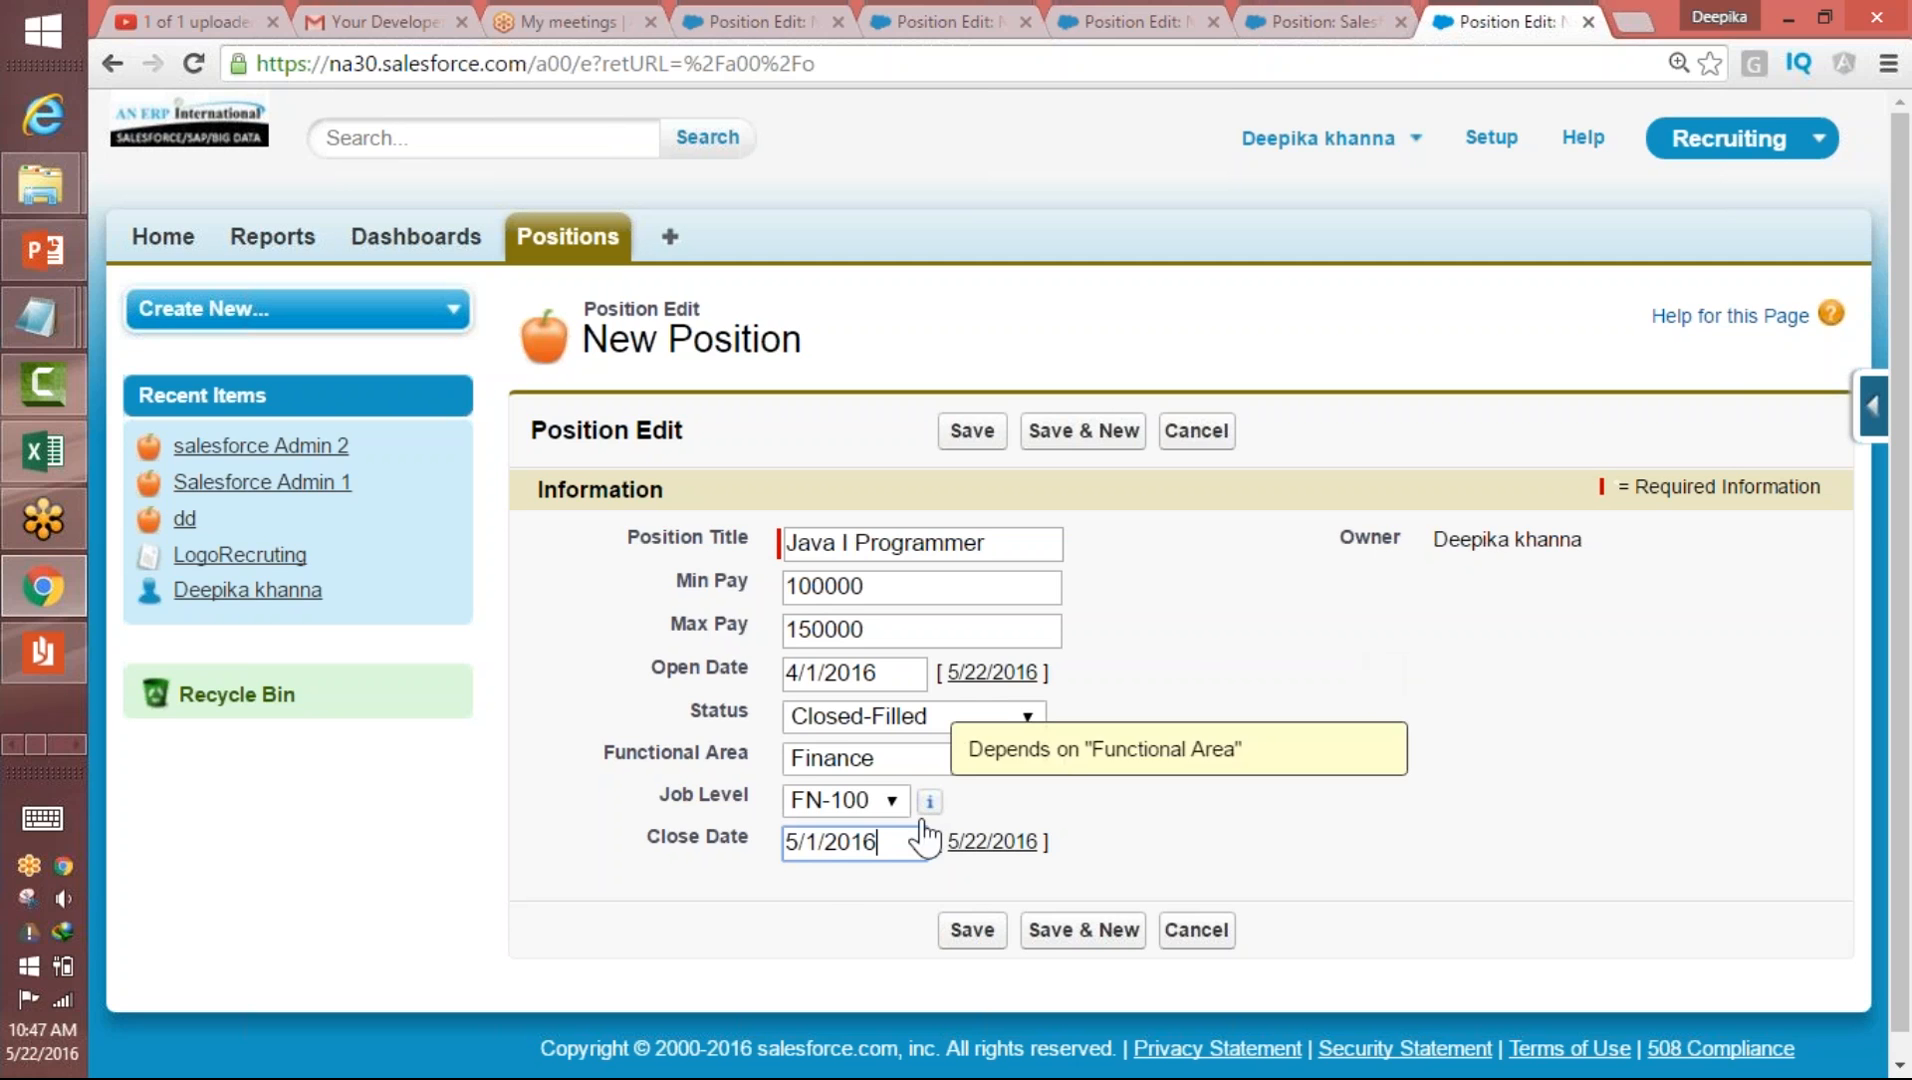
click(895, 842)
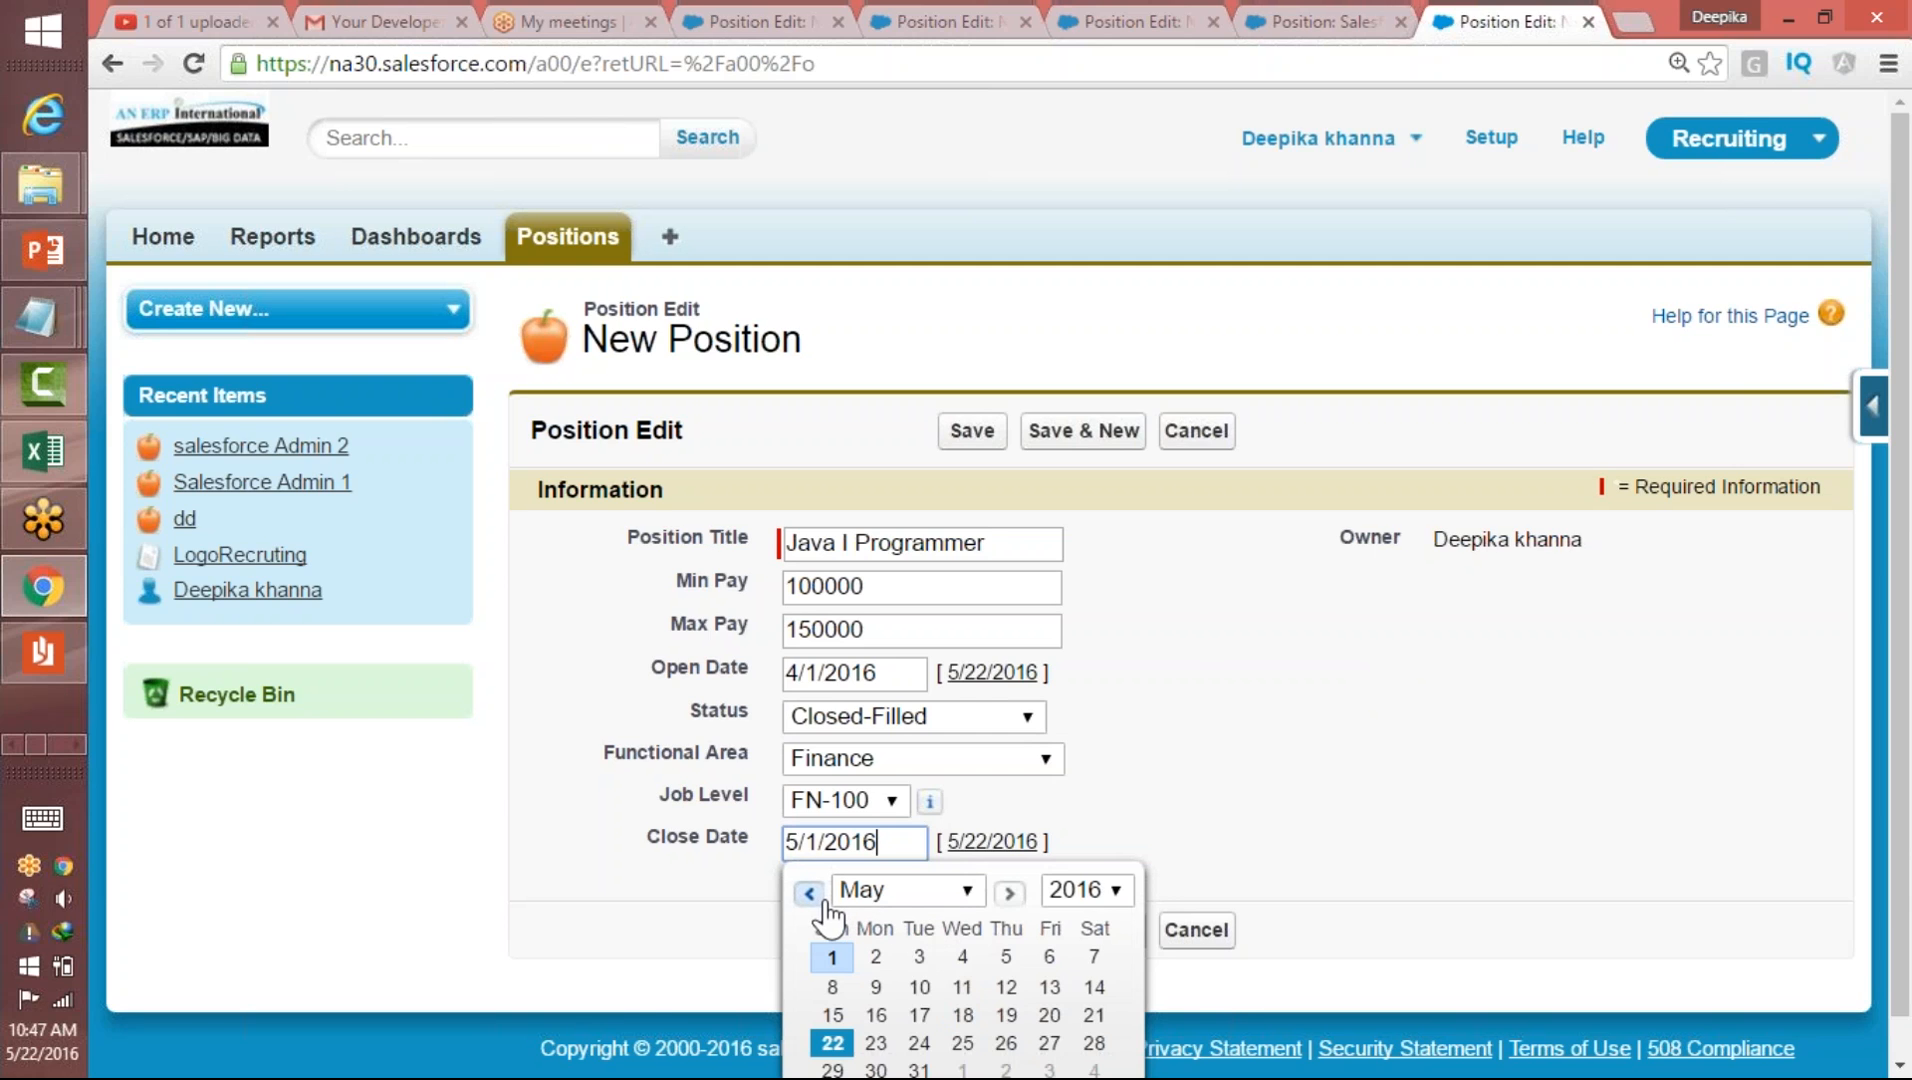
click(881, 893)
click(881, 893)
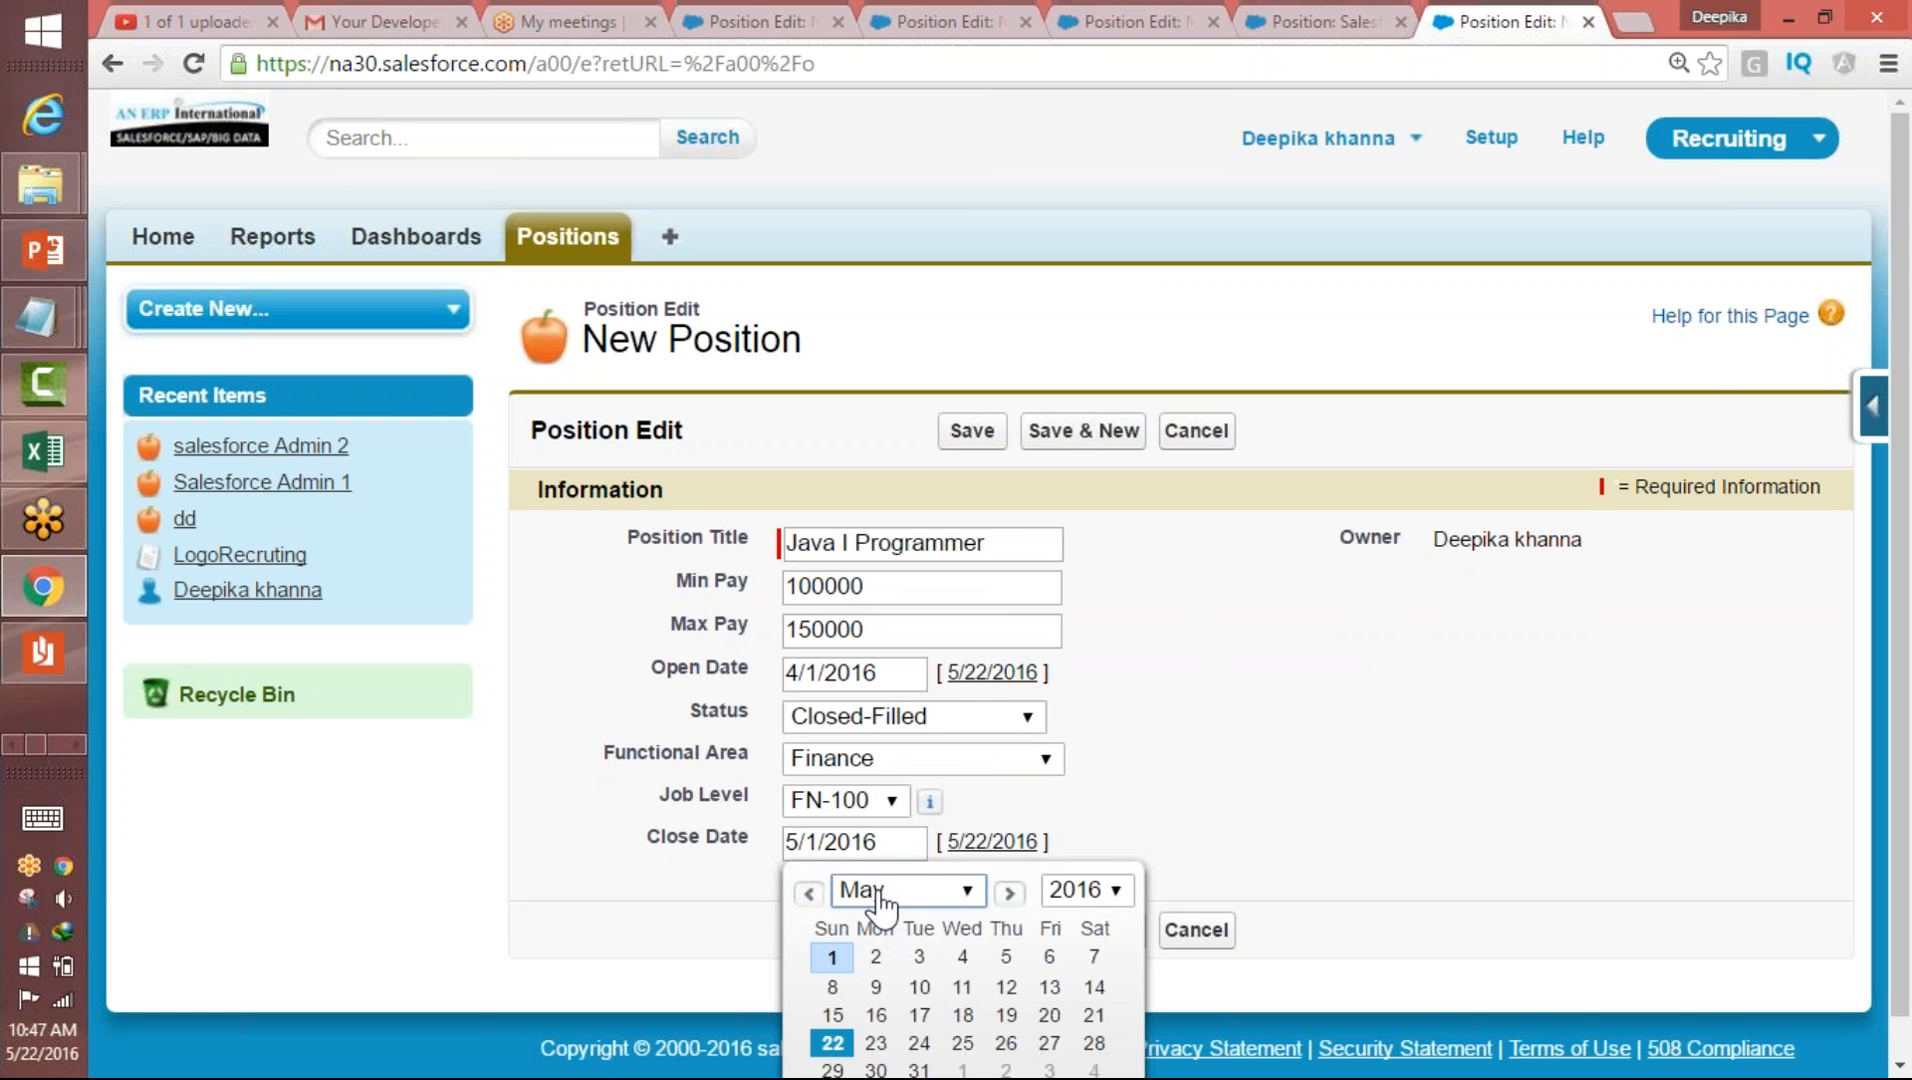
click(809, 892)
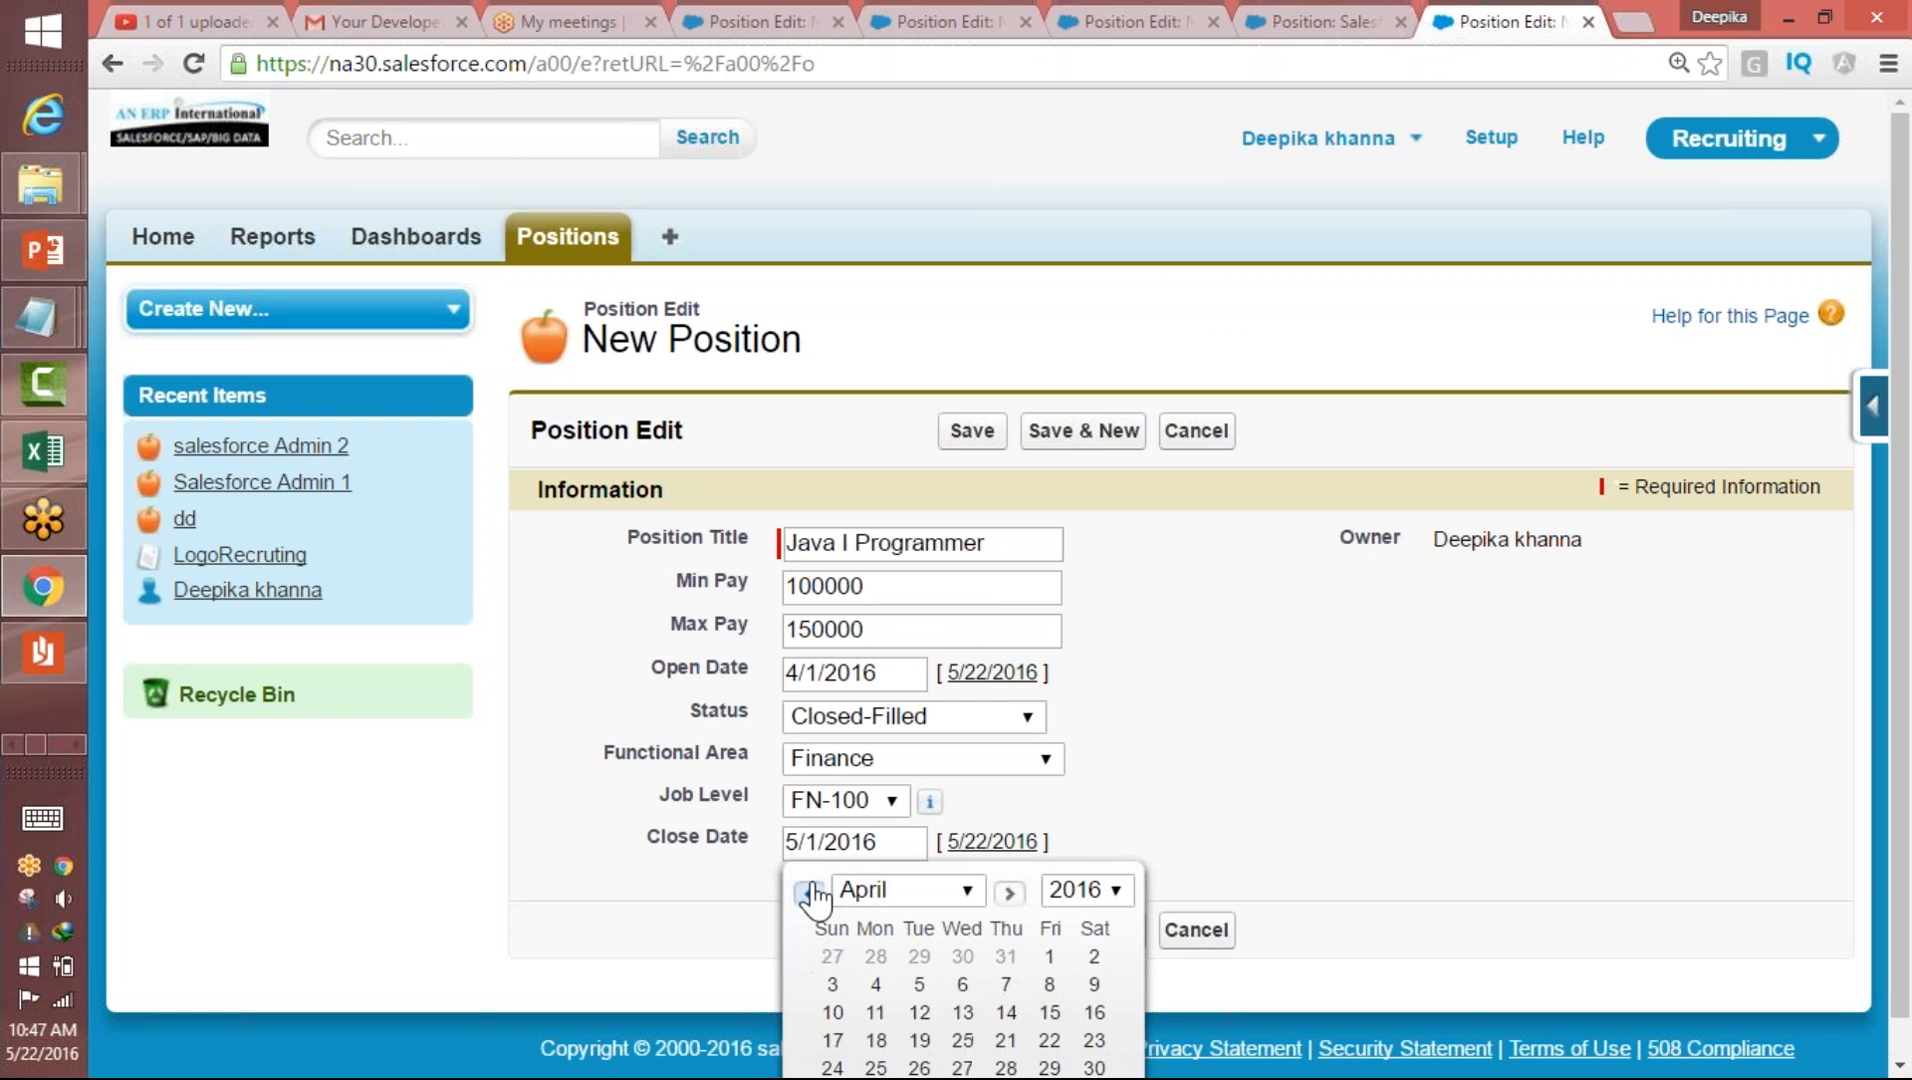
click(1049, 1014)
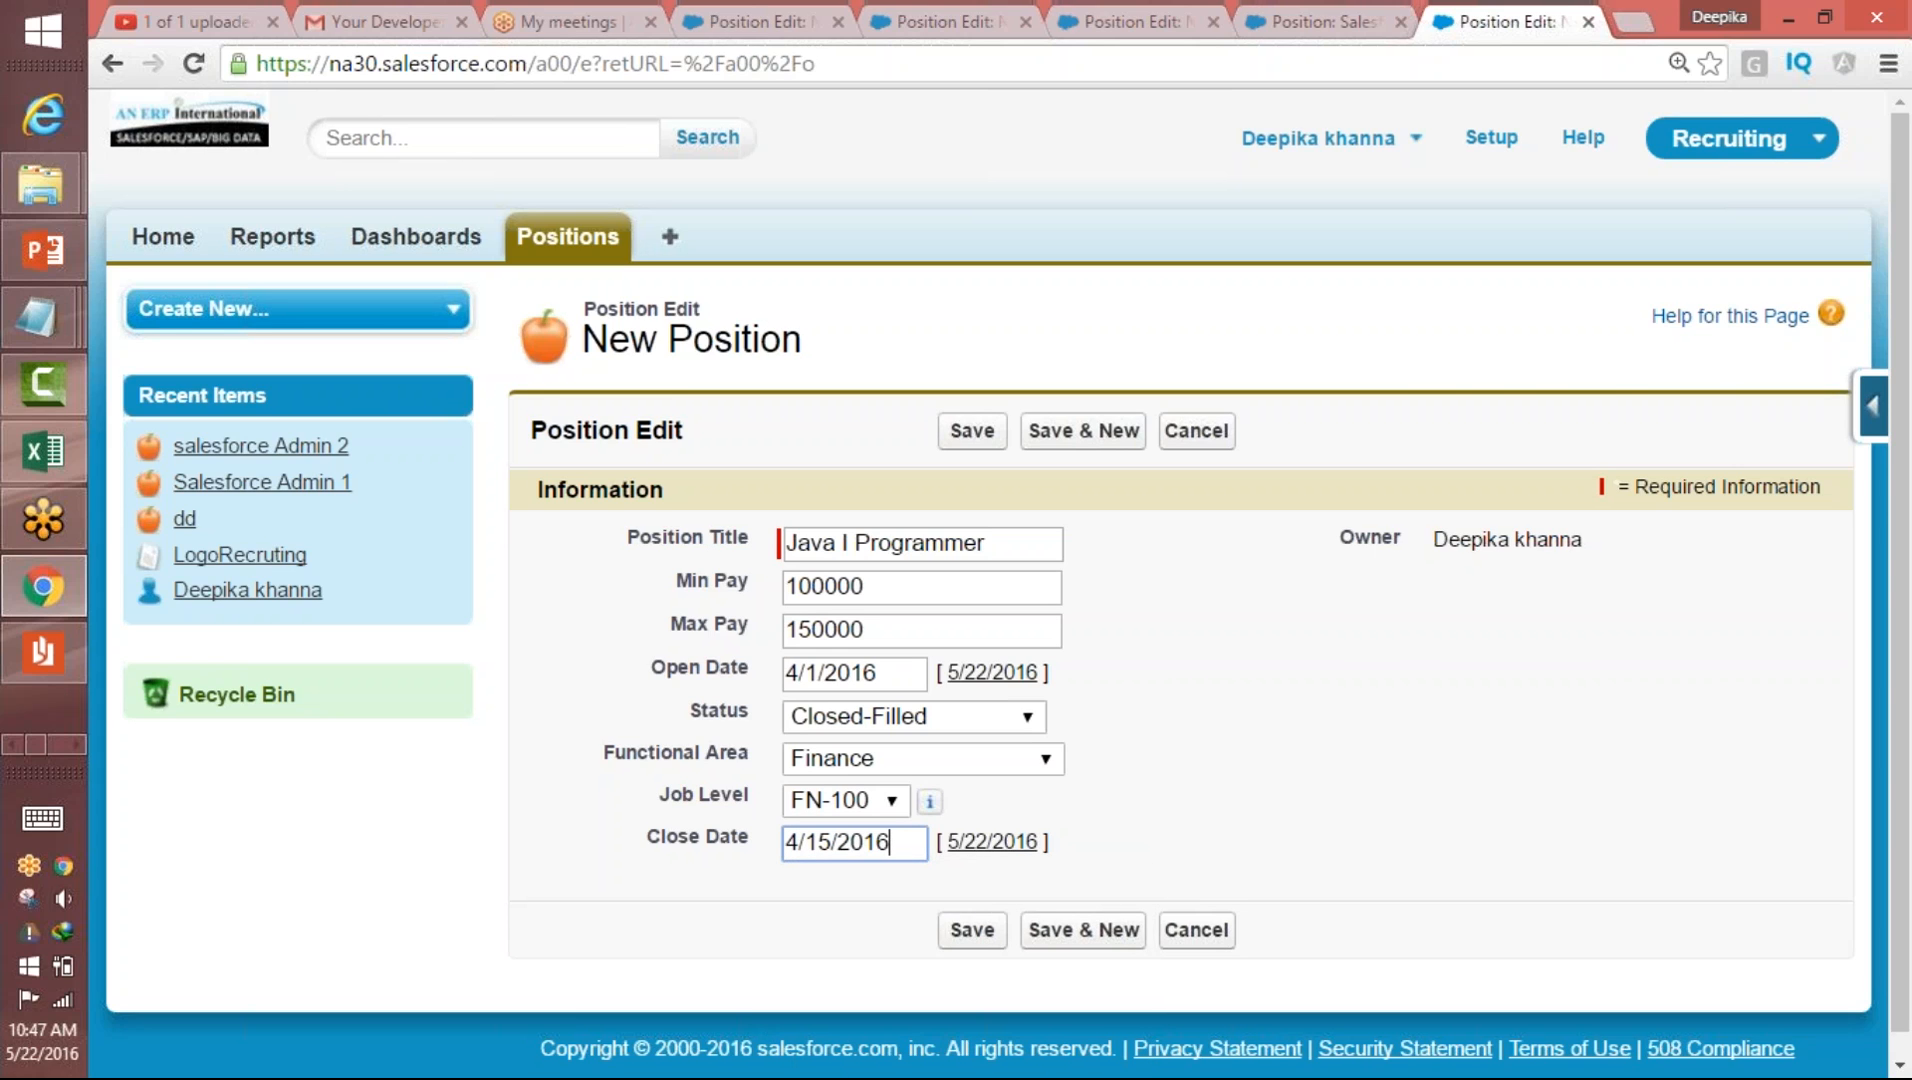
- Change the Java I Programmer position's Close Date to 4/13/2016
scroll(1613, 395, down, 1)
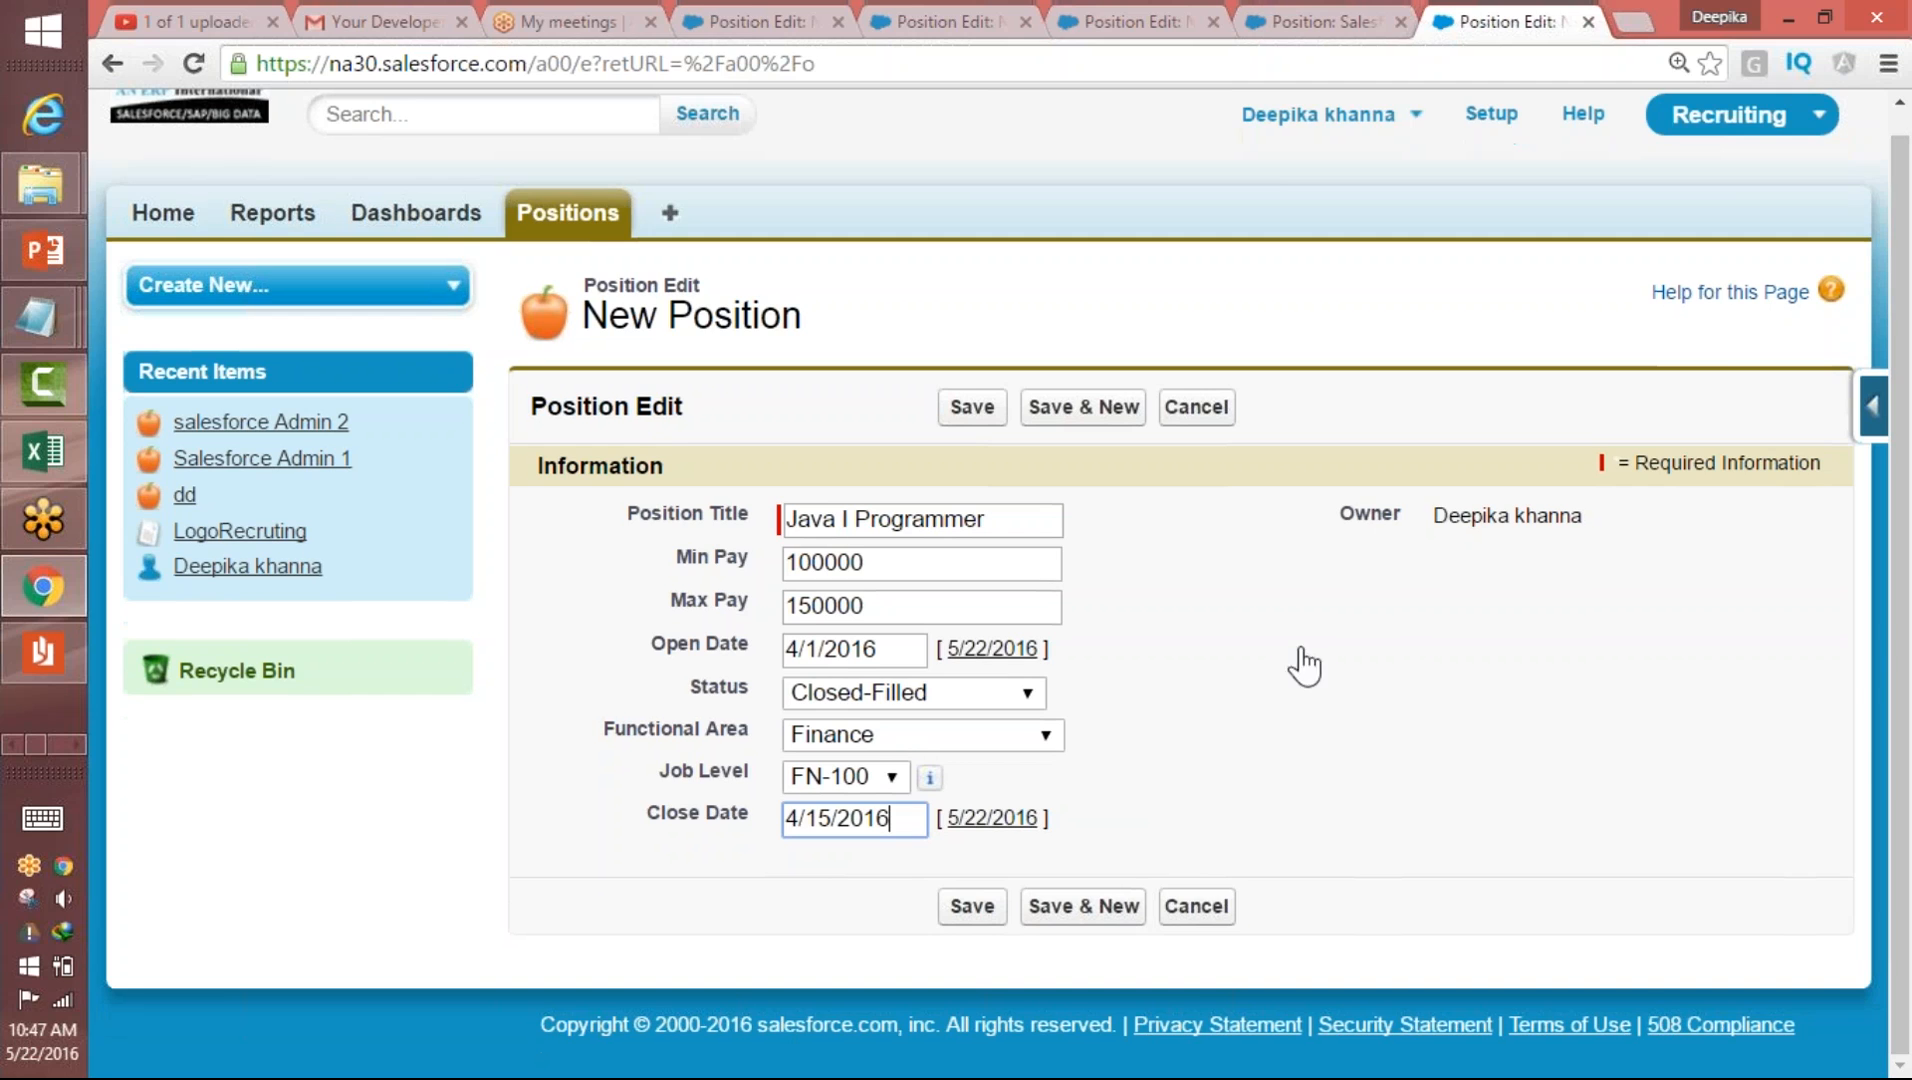
click(869, 820)
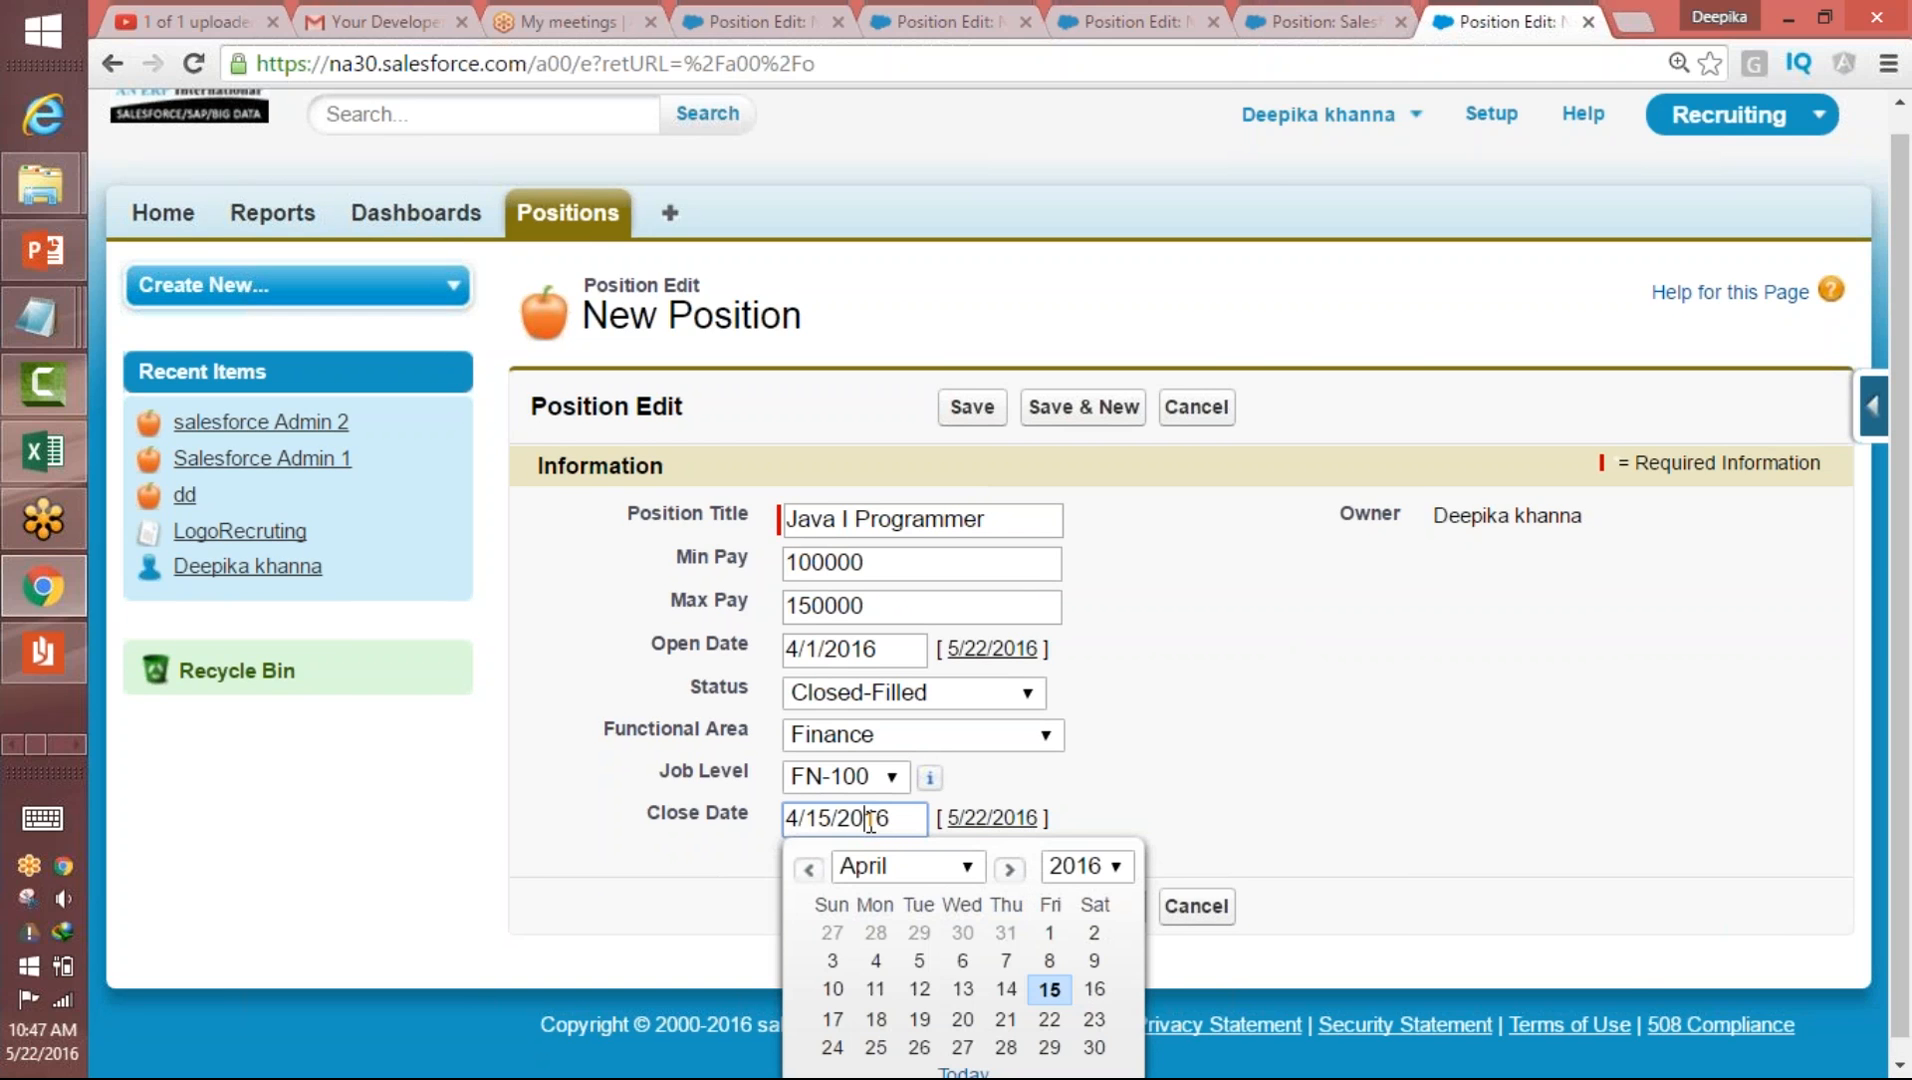
click(962, 990)
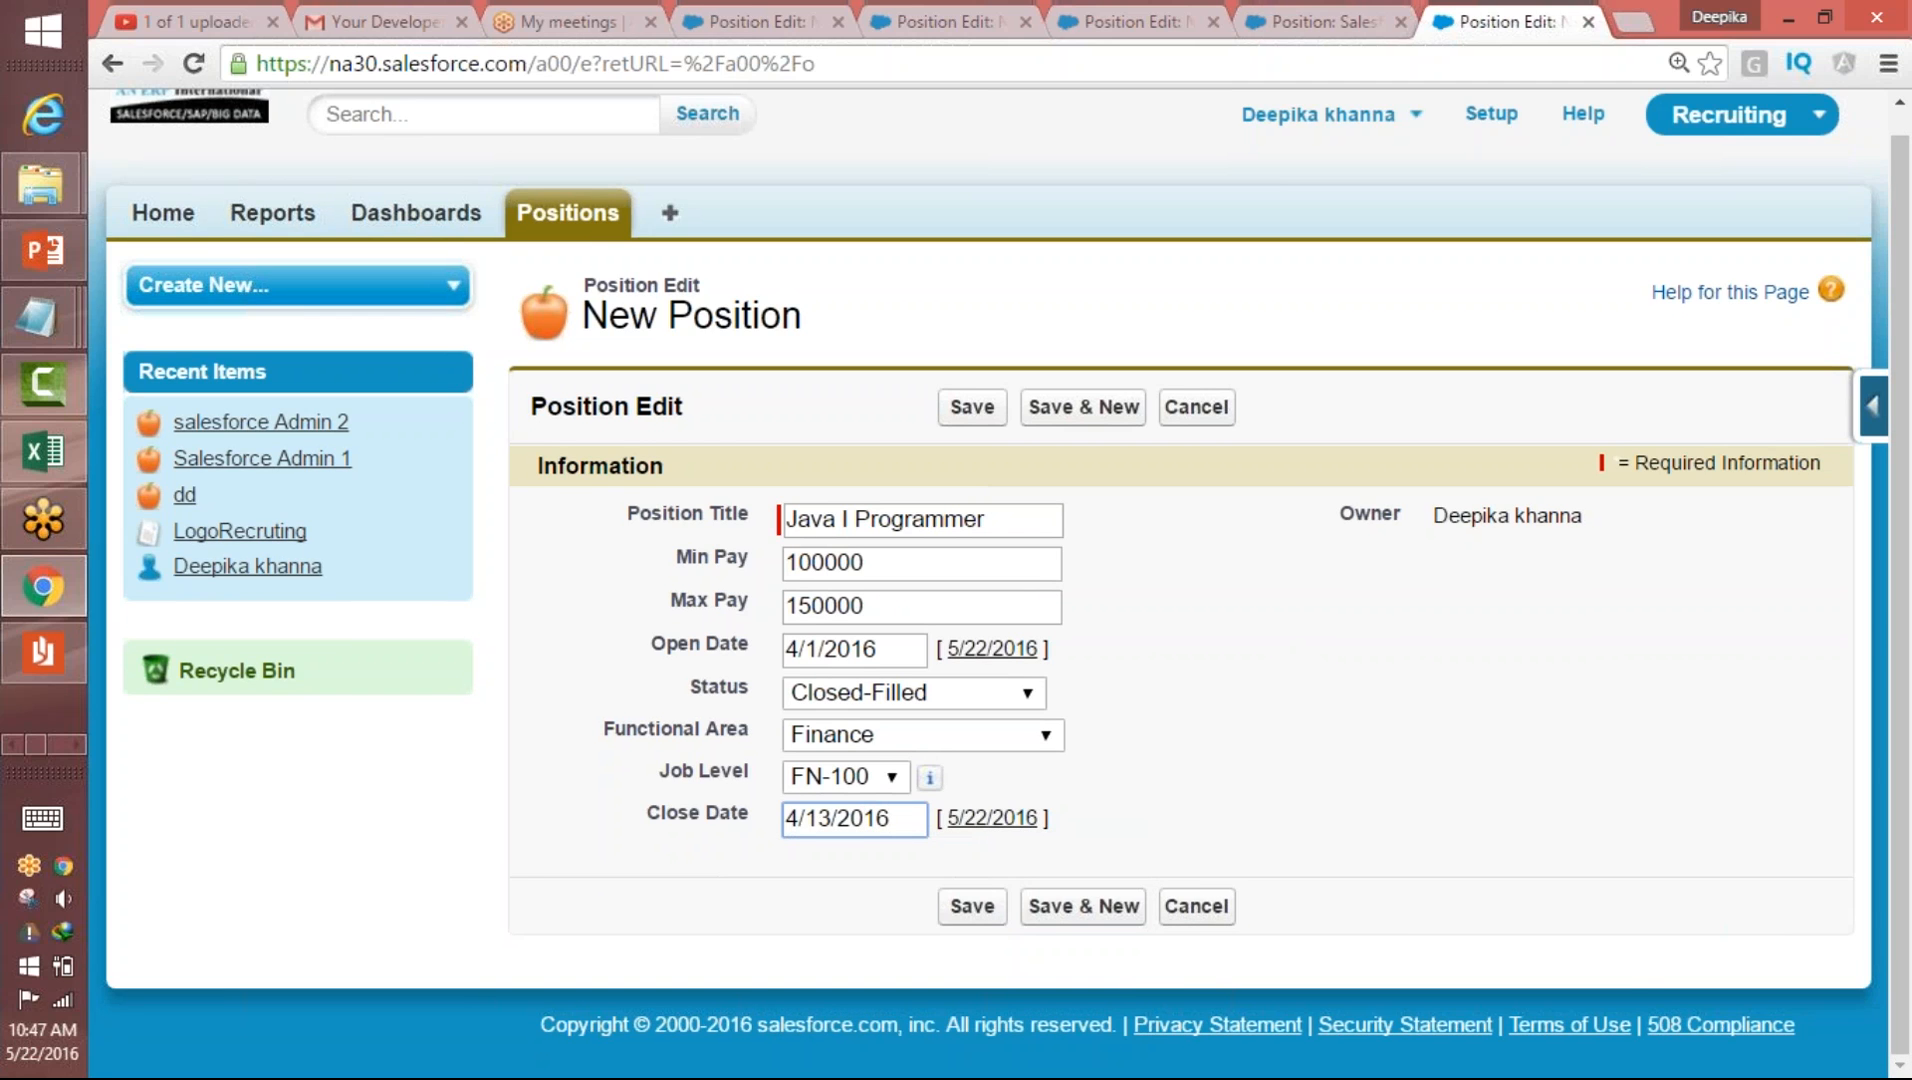
- Set the Close Date back to 4/15/2016 and save the Java I Programmer record
click(876, 822)
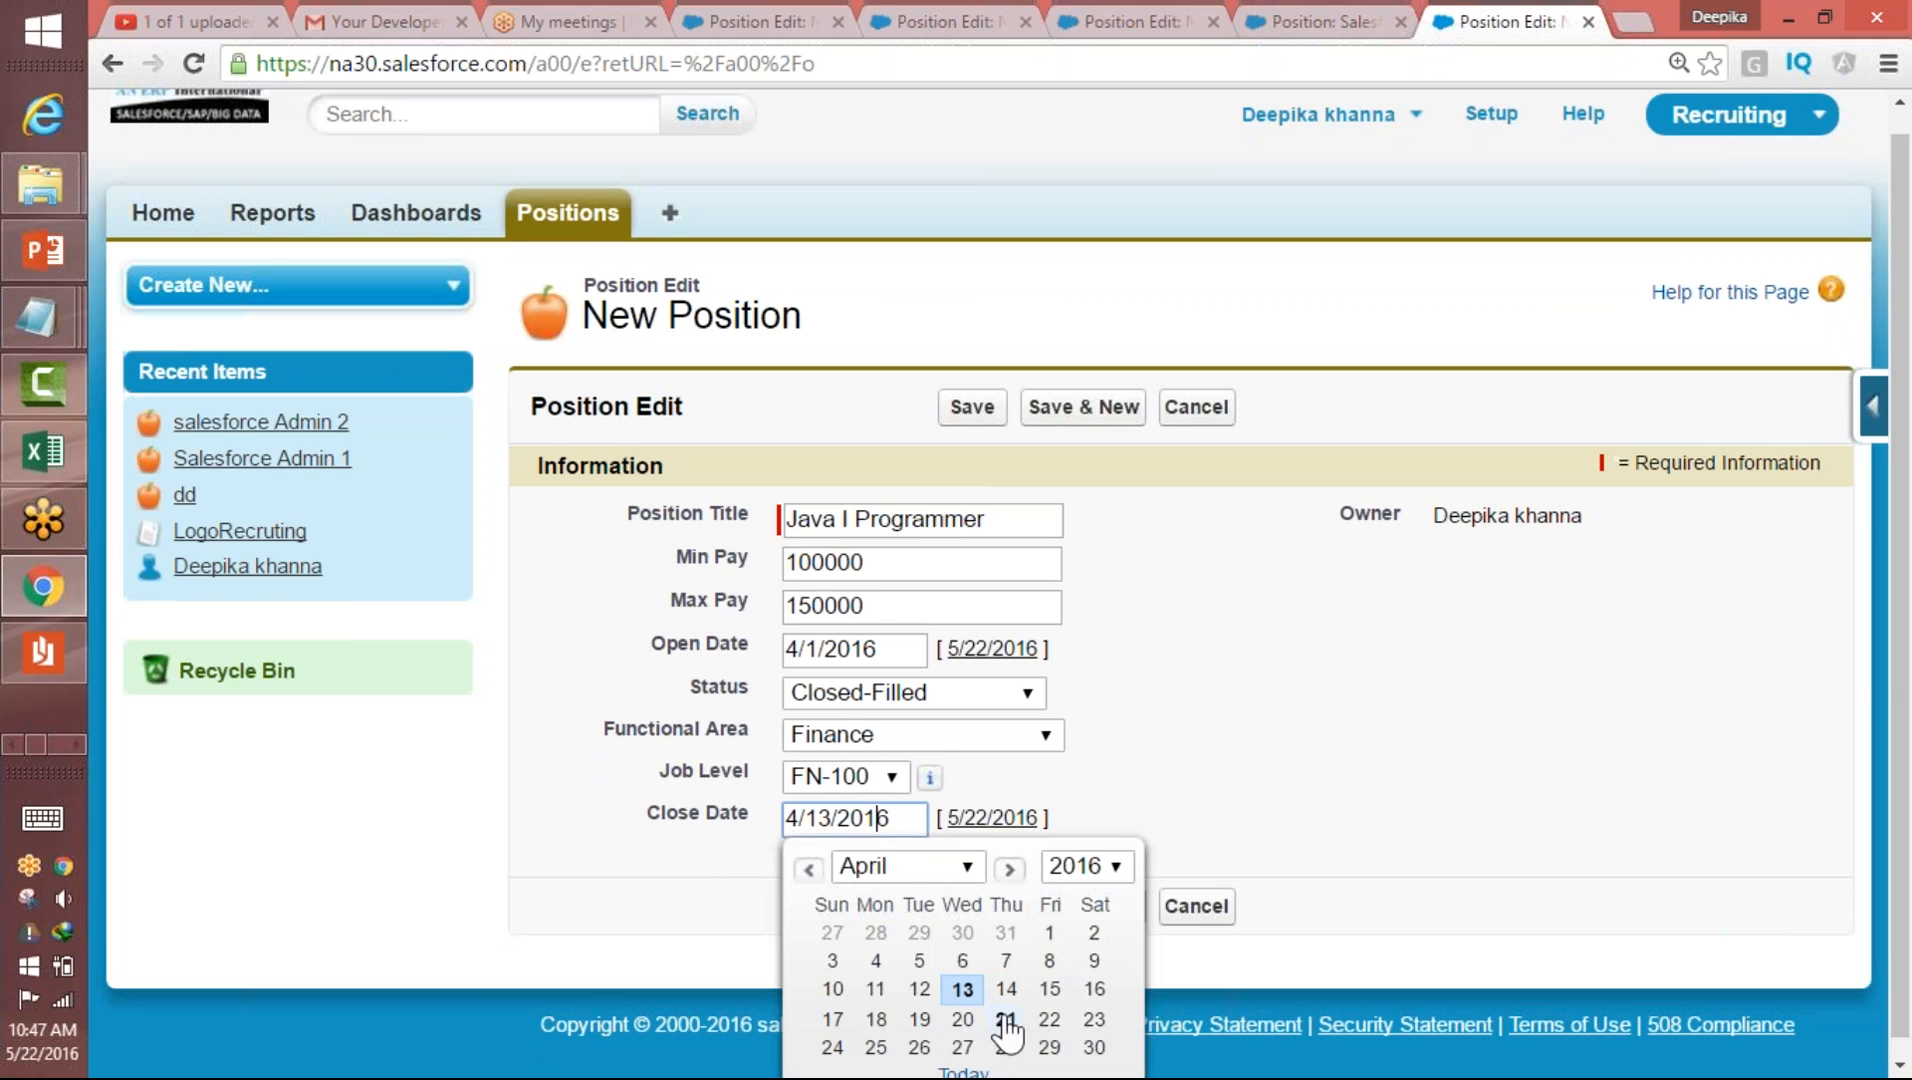
click(1049, 989)
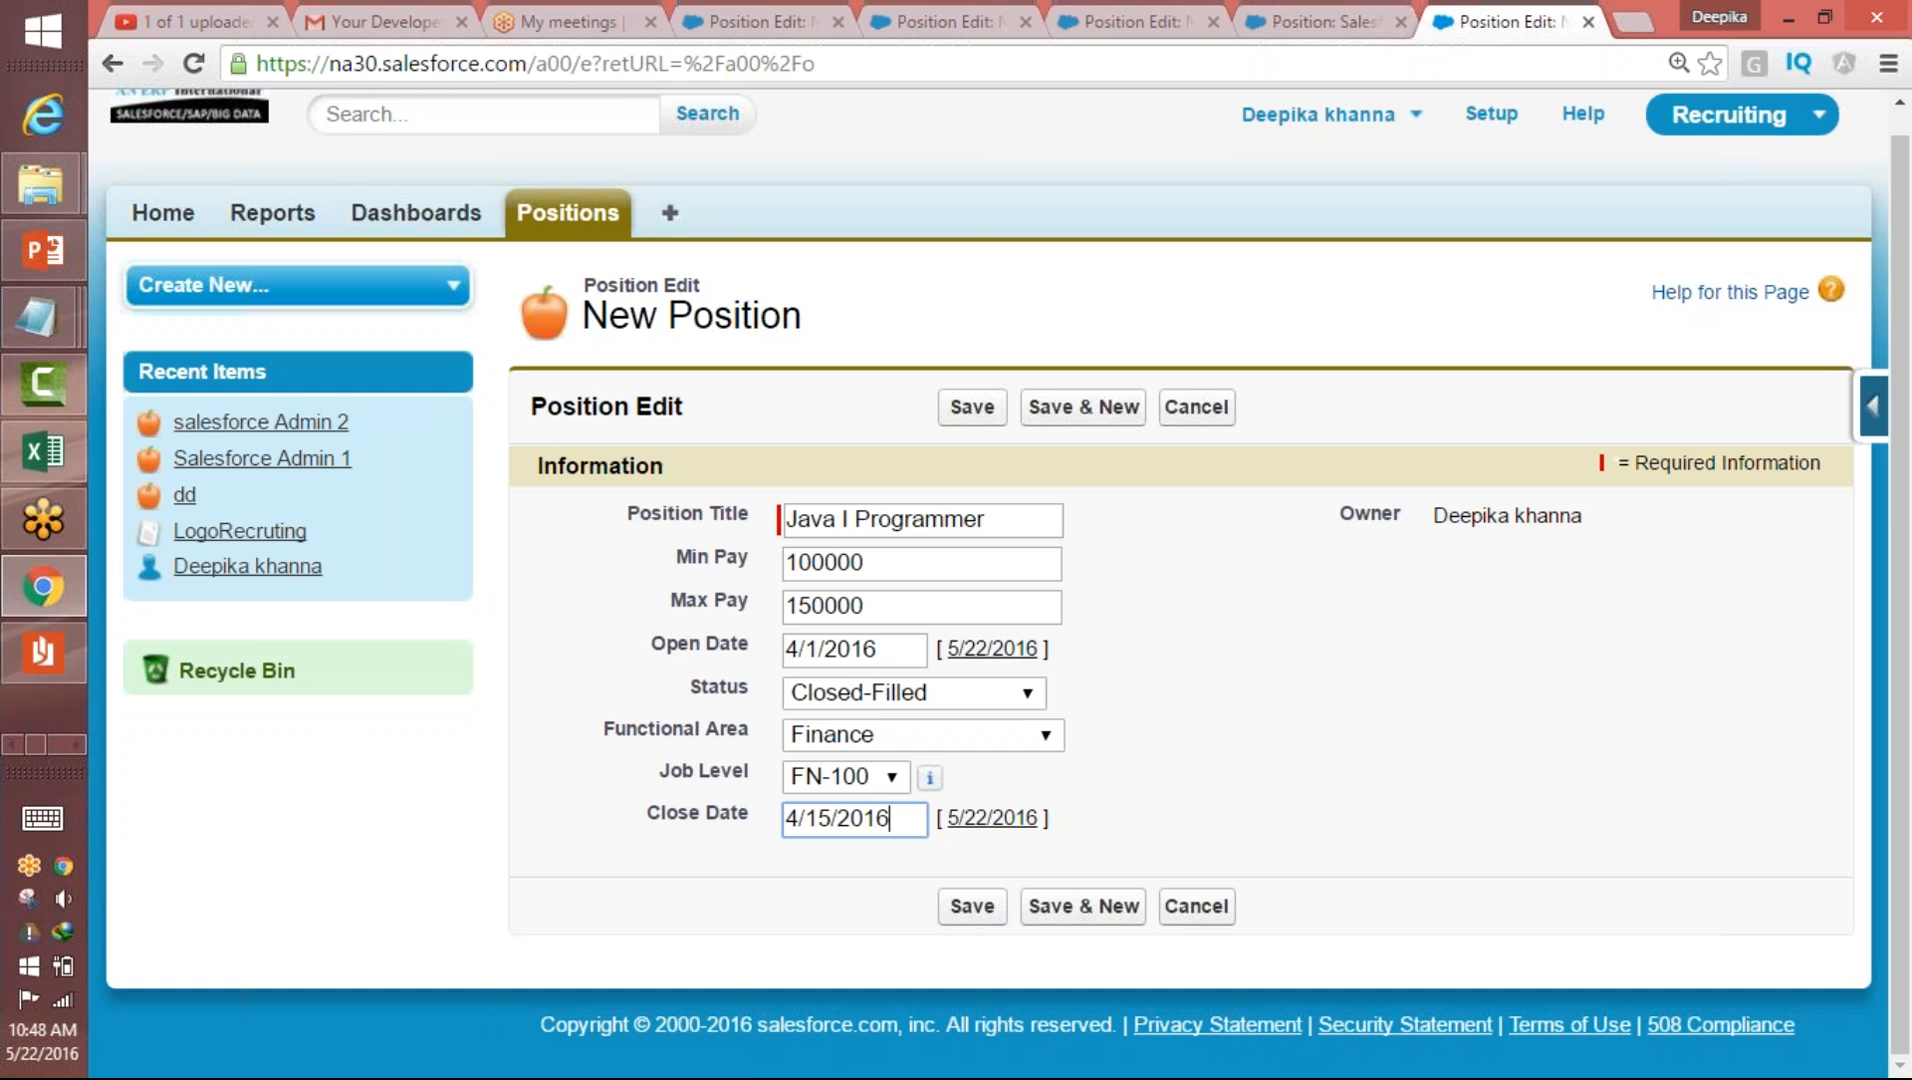
click(962, 897)
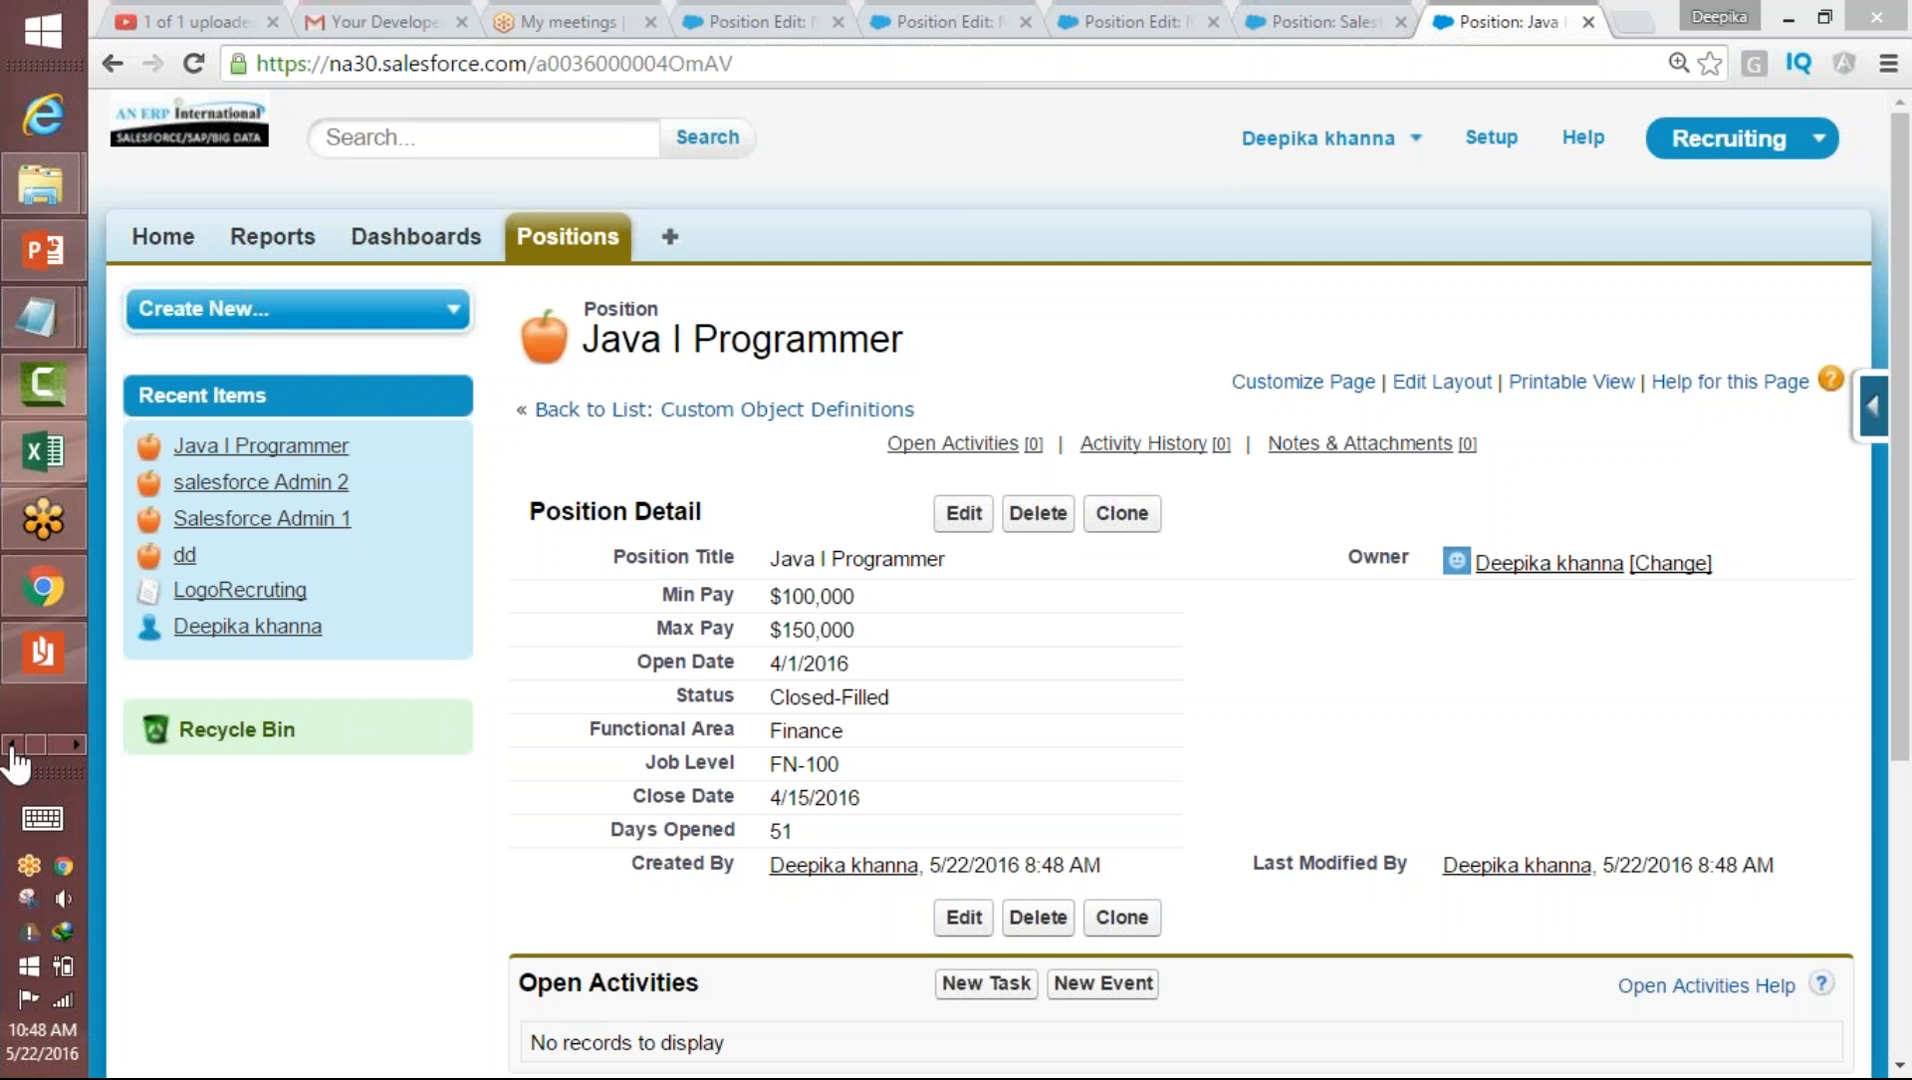
- Switch to Paint and start a new blank drawing
click(75, 746)
click(43, 250)
click(127, 53)
click(172, 96)
click(1044, 563)
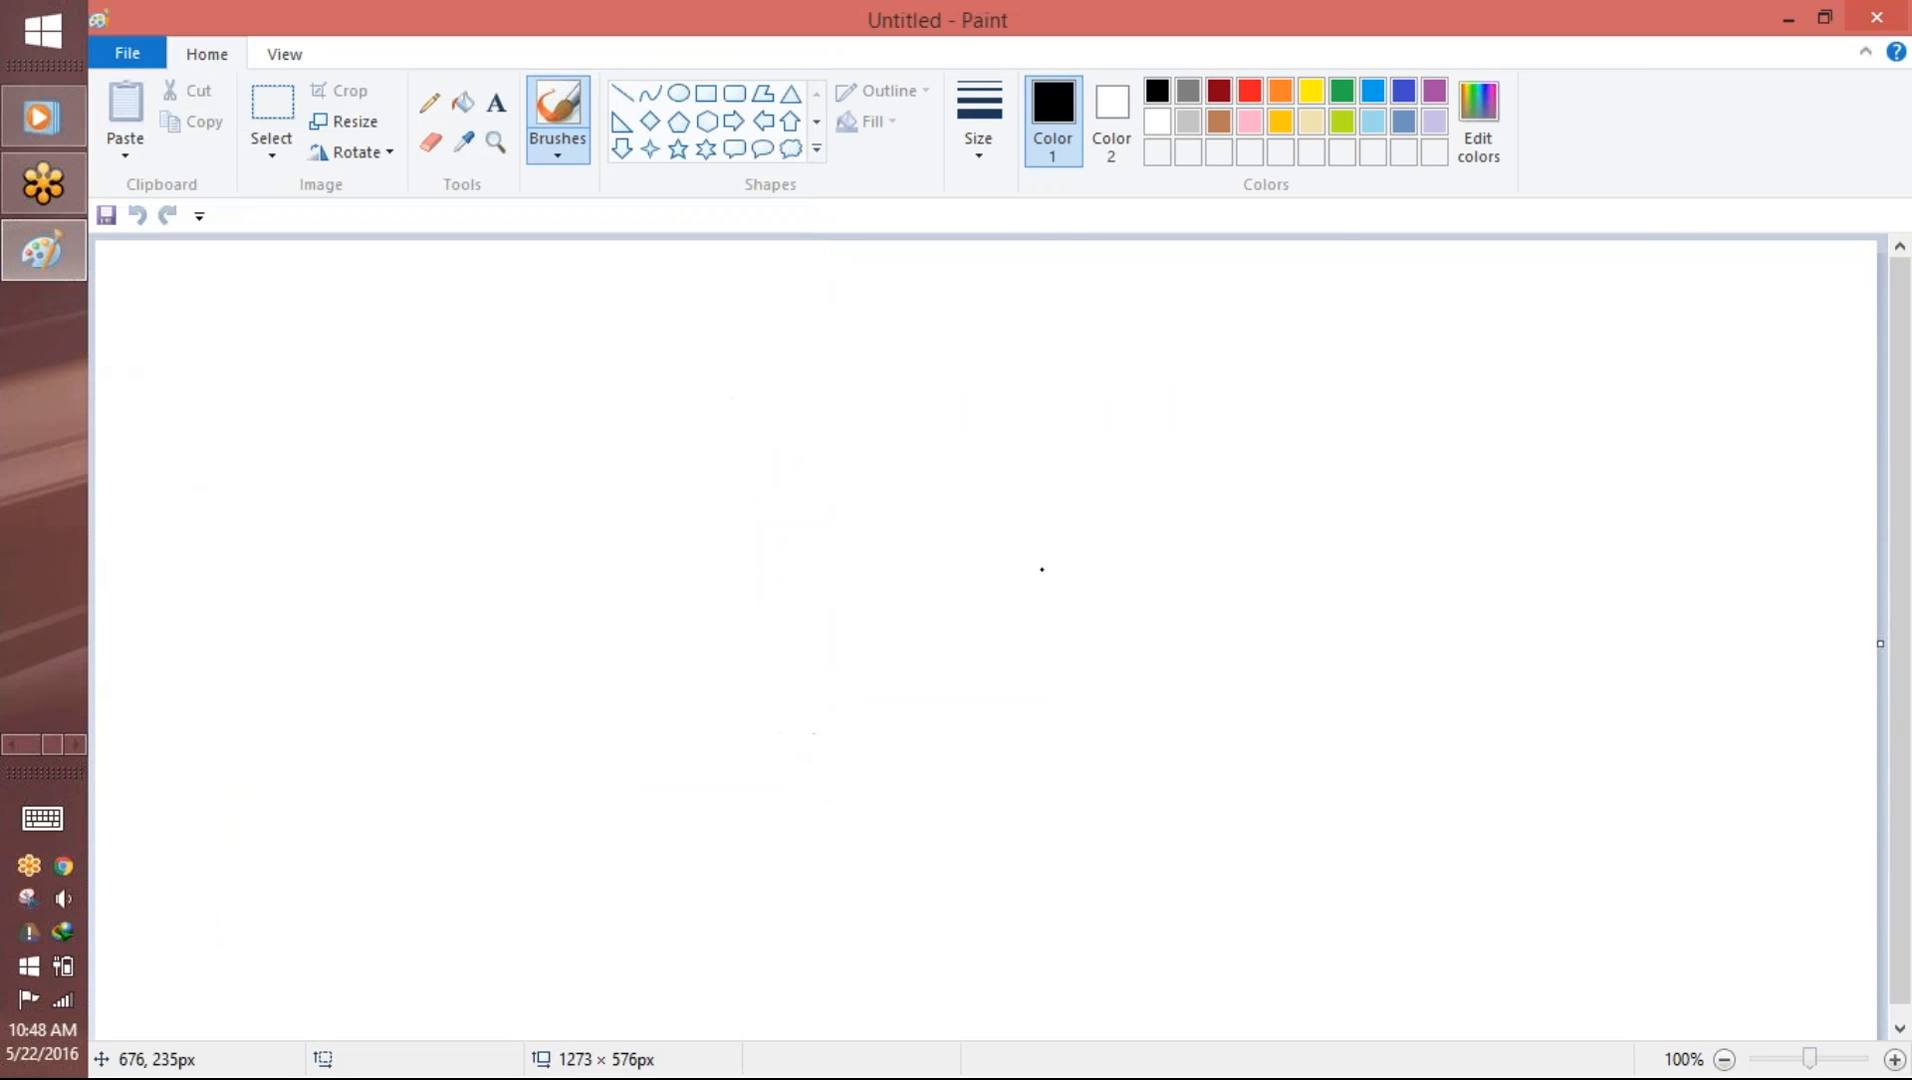
- Handwrite the condition "If the close date is present" with the brush on the upper part of the canvas
drag(579, 350, 630, 347)
drag(609, 350, 648, 436)
mouse_move(683, 357)
mouse_down()
mouse_move(677, 424)
mouse_move(745, 404)
mouse_move(765, 500)
mouse_move(999, 510)
mouse_move(1177, 465)
mouse_move(1192, 496)
mouse_up()
mouse_move(1225, 445)
mouse_down()
mouse_move(1222, 566)
mouse_move(1219, 480)
mouse_move(1450, 492)
mouse_up()
mouse_move(1471, 415)
mouse_down()
mouse_move(1465, 485)
mouse_move(1486, 443)
mouse_up()
- Handwrite "Closed Date - open date" and, below it, "TODAY - open" under the condition, each with a leading arrow
mouse_move(787, 540)
mouse_down()
mouse_move(805, 600)
mouse_move(836, 620)
mouse_up()
mouse_move(920, 615)
mouse_down()
mouse_move(912, 636)
mouse_move(985, 640)
mouse_move(1058, 604)
mouse_move(1114, 640)
mouse_move(1177, 635)
mouse_move(1218, 594)
mouse_move(1275, 607)
mouse_move(1386, 563)
mouse_move(1400, 600)
mouse_move(1515, 605)
mouse_move(1653, 550)
mouse_move(1703, 582)
mouse_up()
mouse_move(680, 759)
mouse_down()
mouse_move(783, 759)
mouse_move(772, 782)
mouse_move(930, 744)
mouse_up()
mouse_move(905, 762)
mouse_down()
mouse_move(915, 790)
mouse_move(1010, 801)
mouse_move(1052, 763)
mouse_move(1110, 790)
mouse_move(1150, 758)
mouse_up()
mouse_move(1205, 720)
mouse_down()
mouse_move(1225, 764)
mouse_move(1337, 750)
mouse_up()
- Underline "Closed Date" and circle both handwritten date formulas
drag(893, 688, 1311, 656)
mouse_move(1760, 512)
mouse_down()
mouse_move(1018, 540)
mouse_move(1340, 676)
mouse_move(1745, 510)
mouse_up()
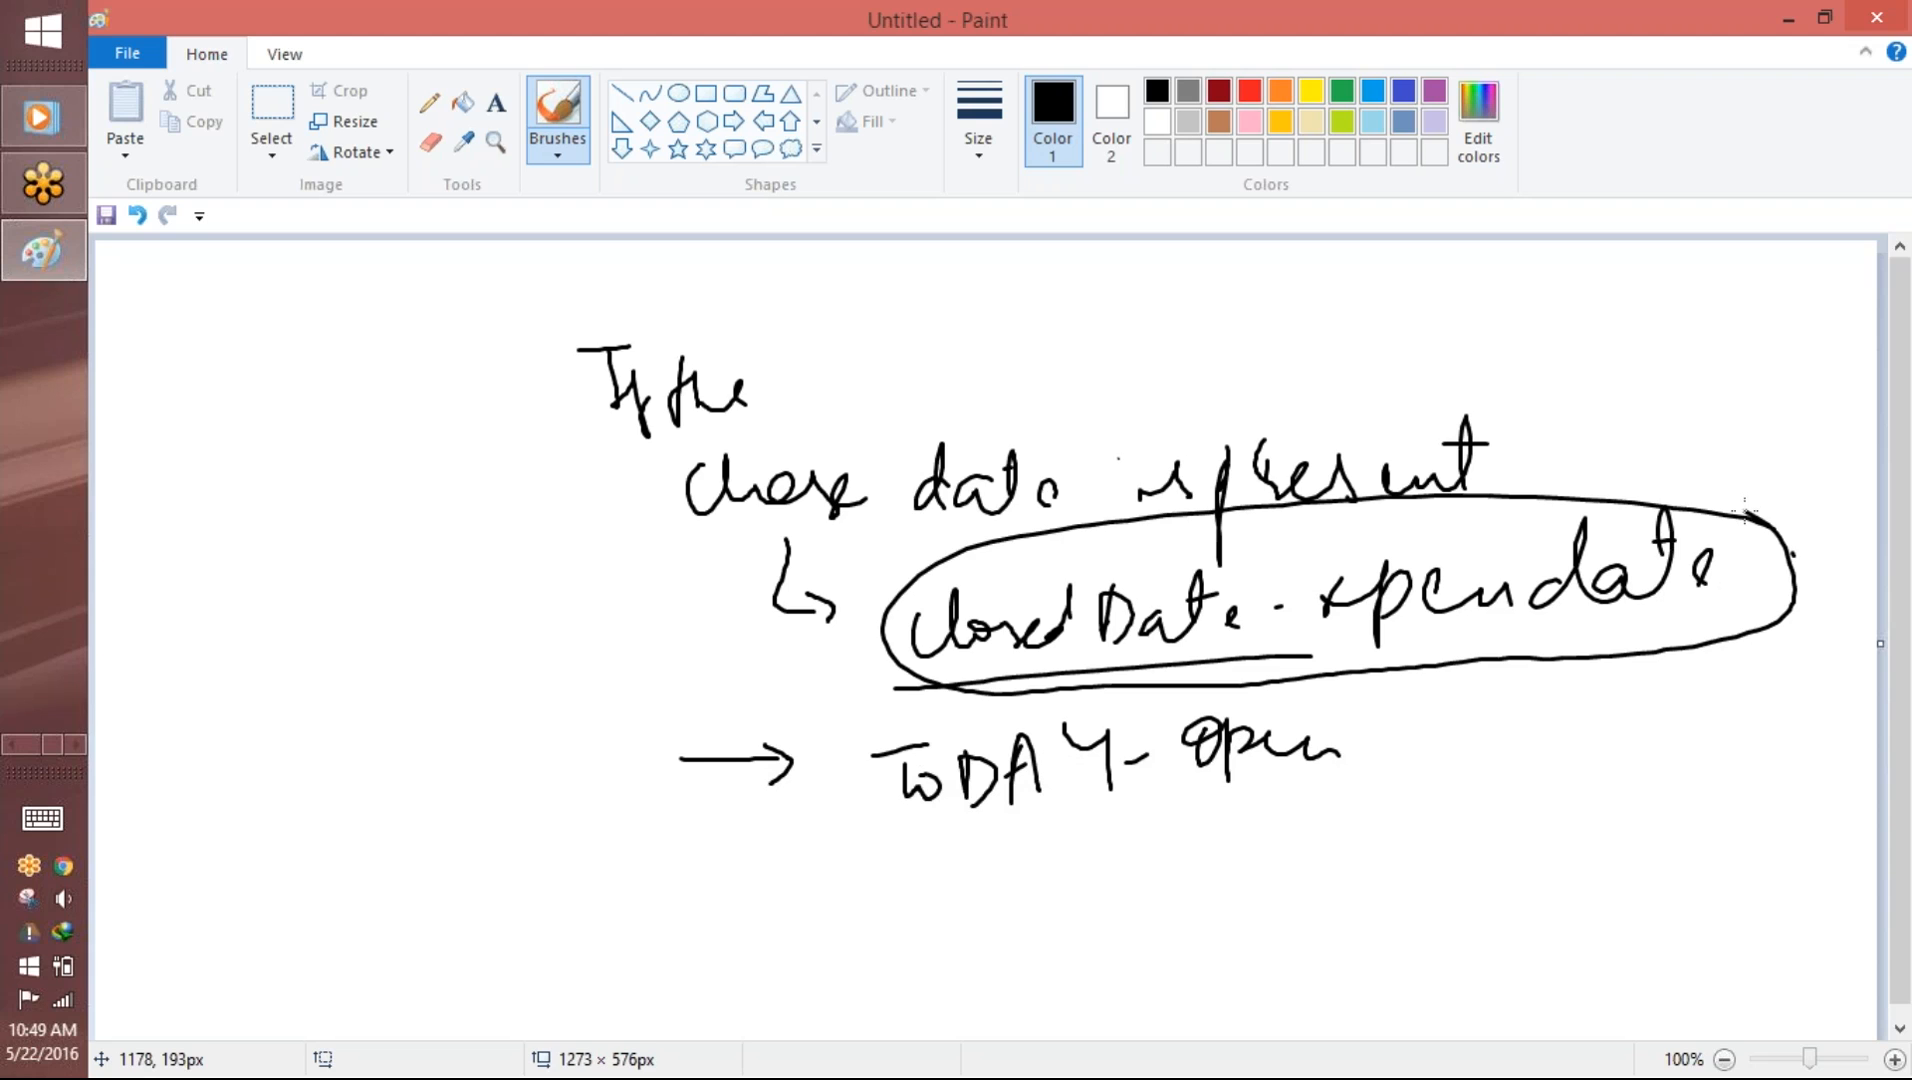
mouse_move(1440, 705)
mouse_down()
mouse_move(1139, 670)
mouse_move(1290, 890)
mouse_move(1400, 687)
mouse_up()
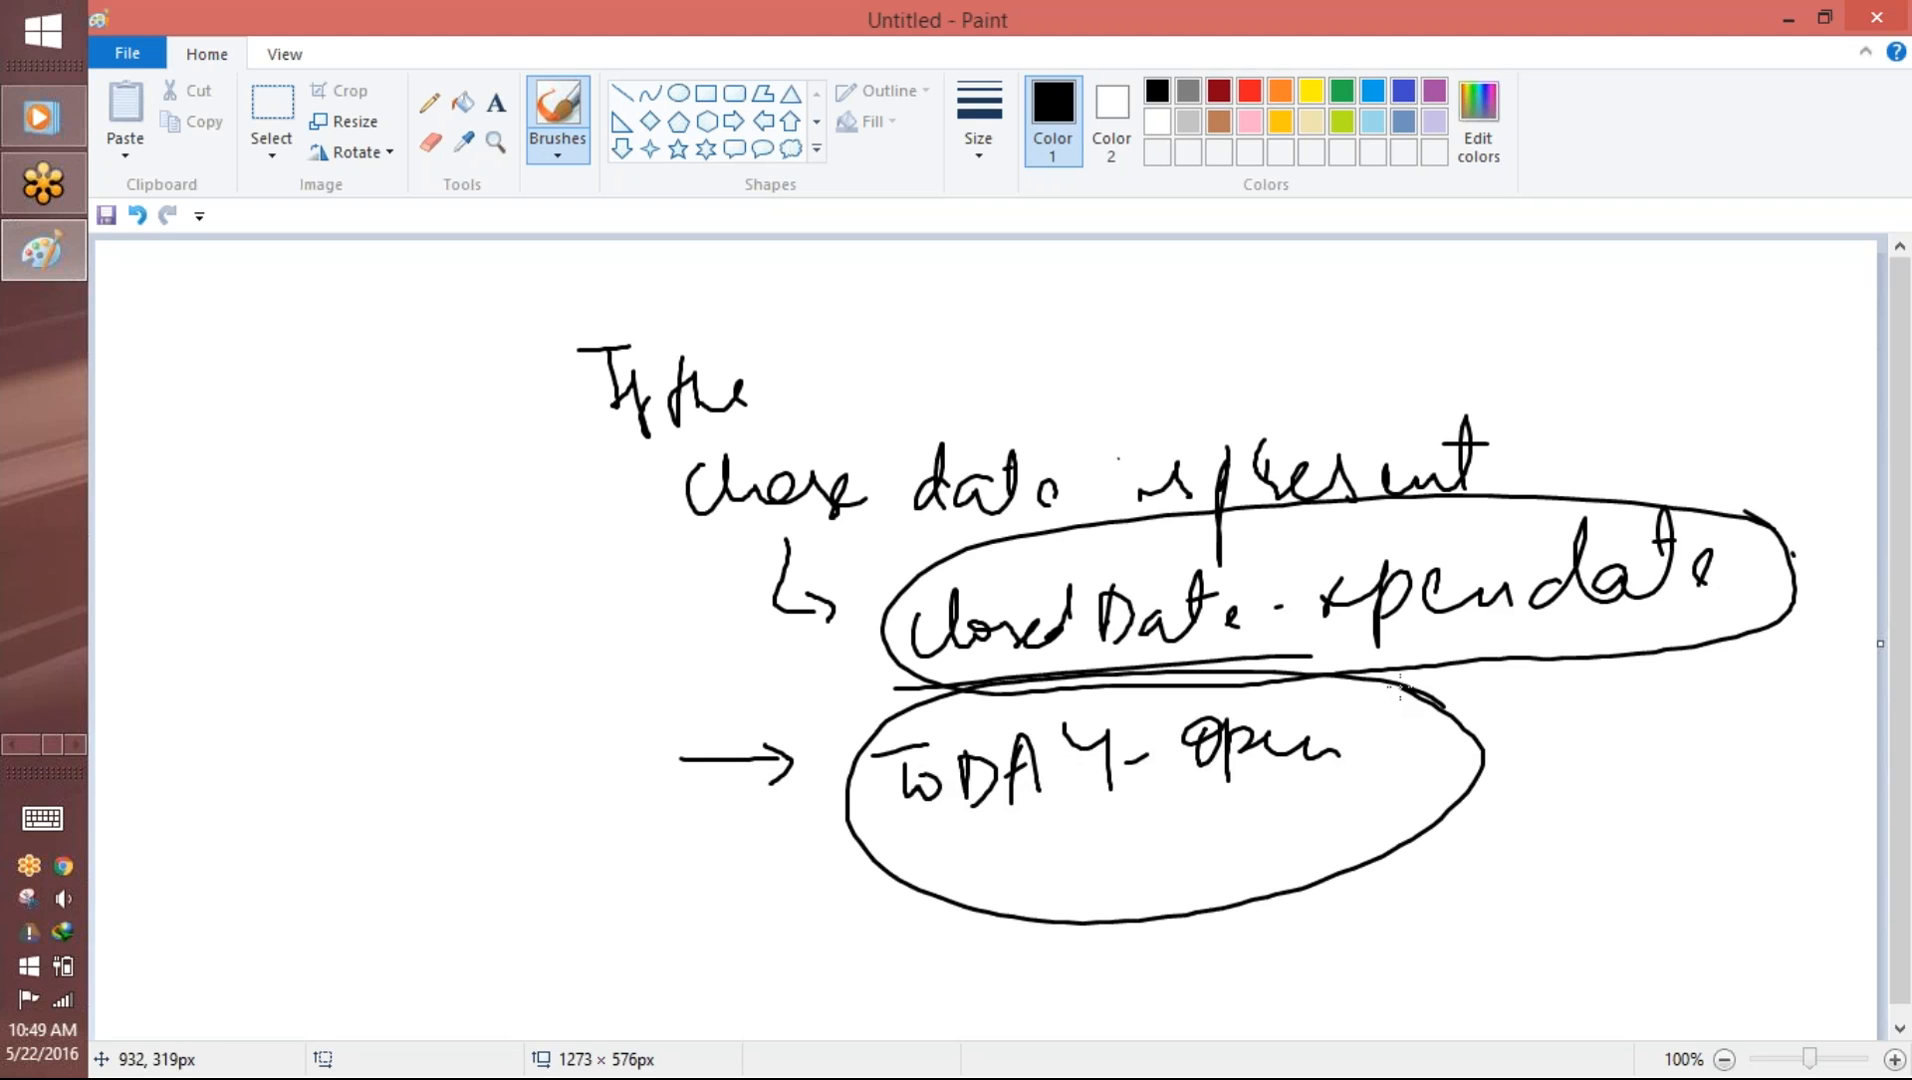
- Label the upper formula "Days opened" and the lower one "Day", and underline both formulas
mouse_move(442, 597)
mouse_down()
mouse_move(497, 650)
mouse_move(537, 626)
mouse_move(658, 696)
mouse_move(690, 640)
mouse_move(776, 615)
mouse_up()
mouse_move(515, 790)
mouse_down()
mouse_move(521, 822)
mouse_move(675, 805)
mouse_up()
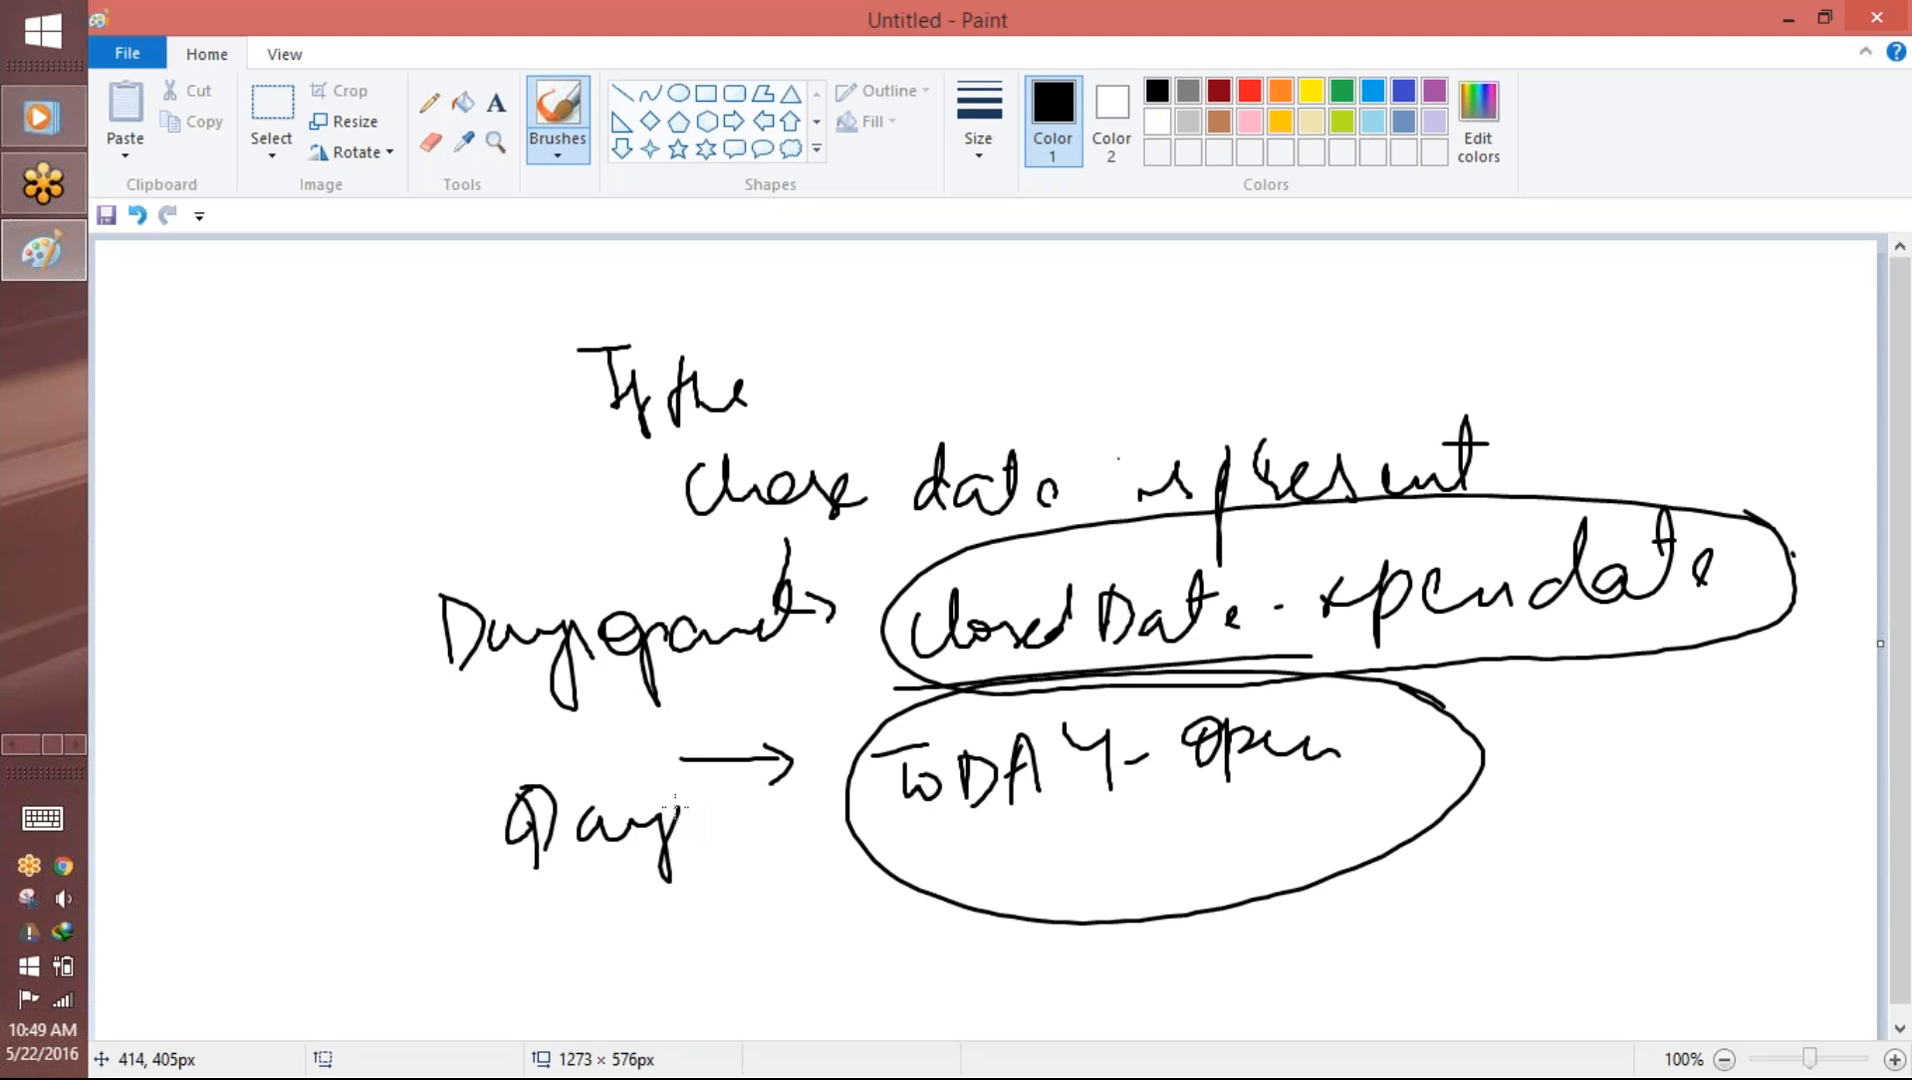
click(584, 850)
click(757, 875)
mouse_move(1310, 656)
mouse_down()
mouse_move(1698, 638)
mouse_move(1044, 672)
mouse_move(1113, 660)
mouse_up()
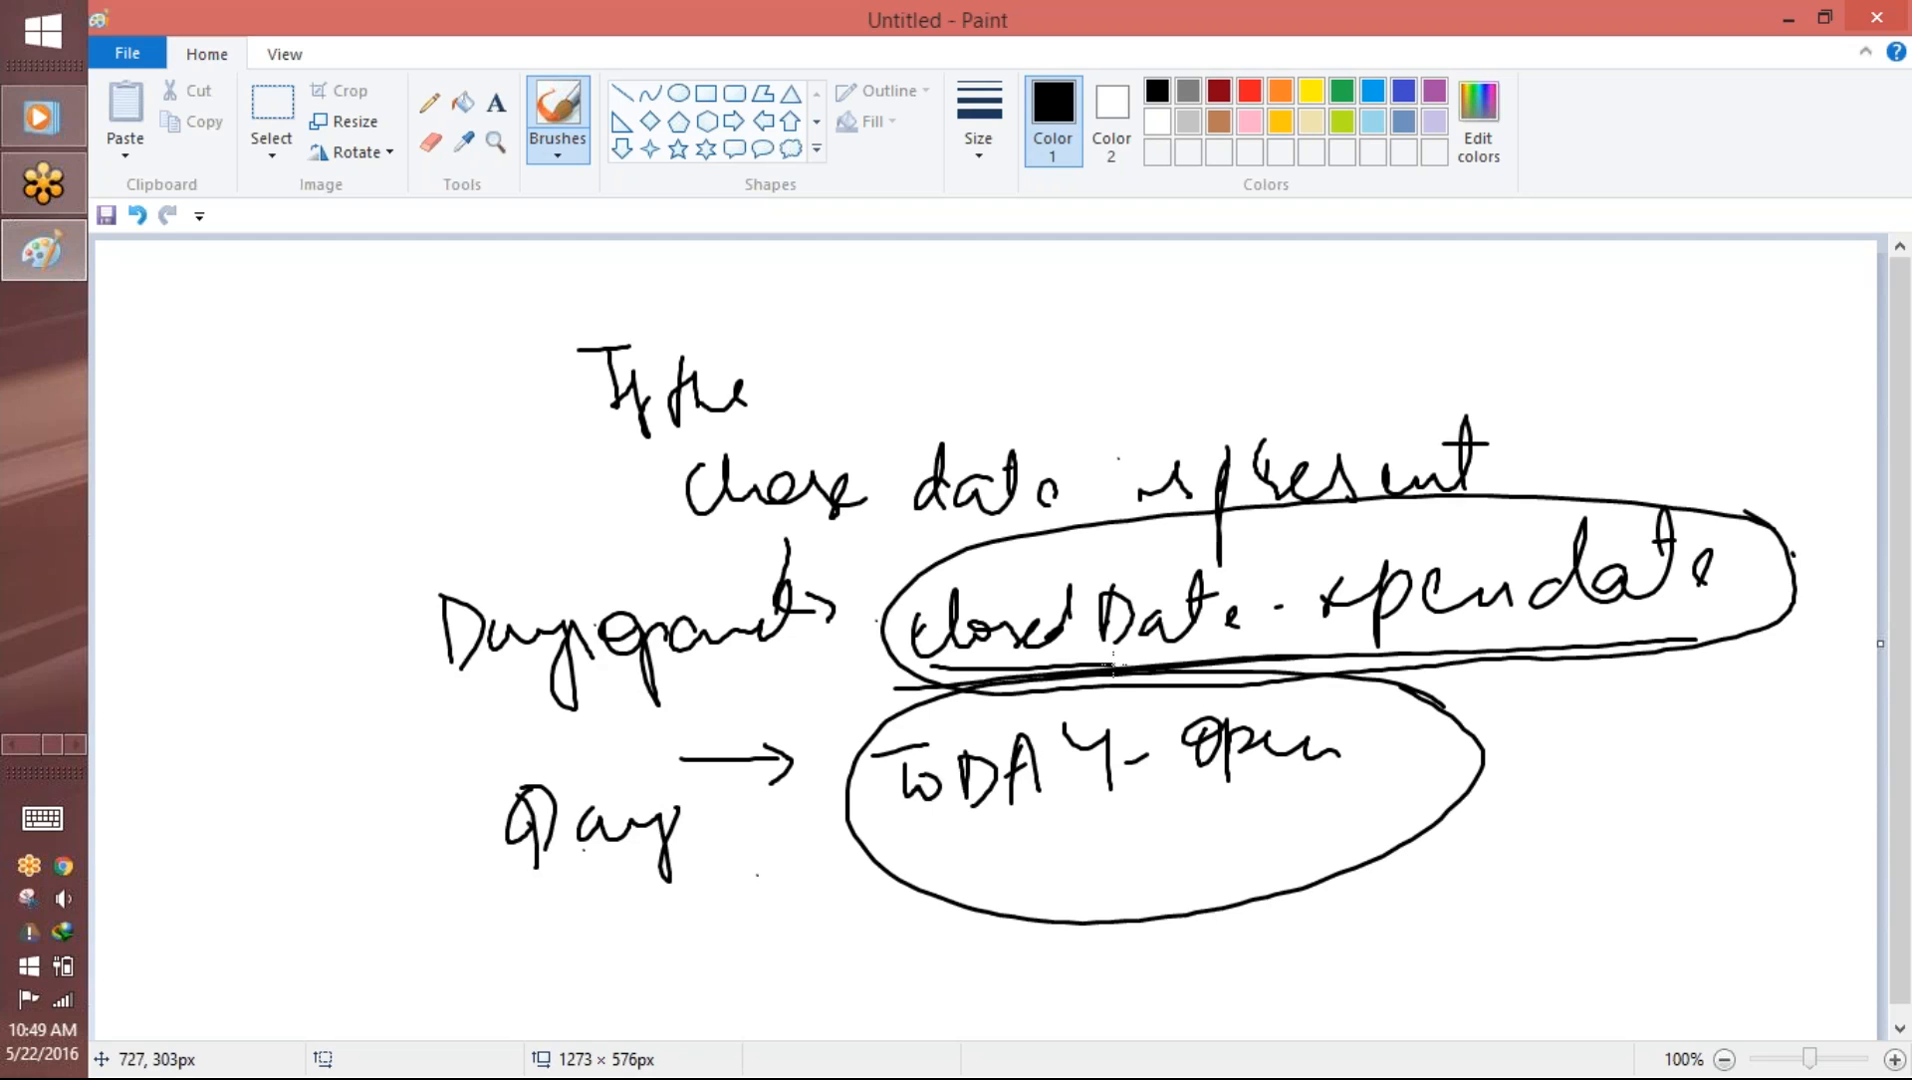
drag(858, 834, 1346, 768)
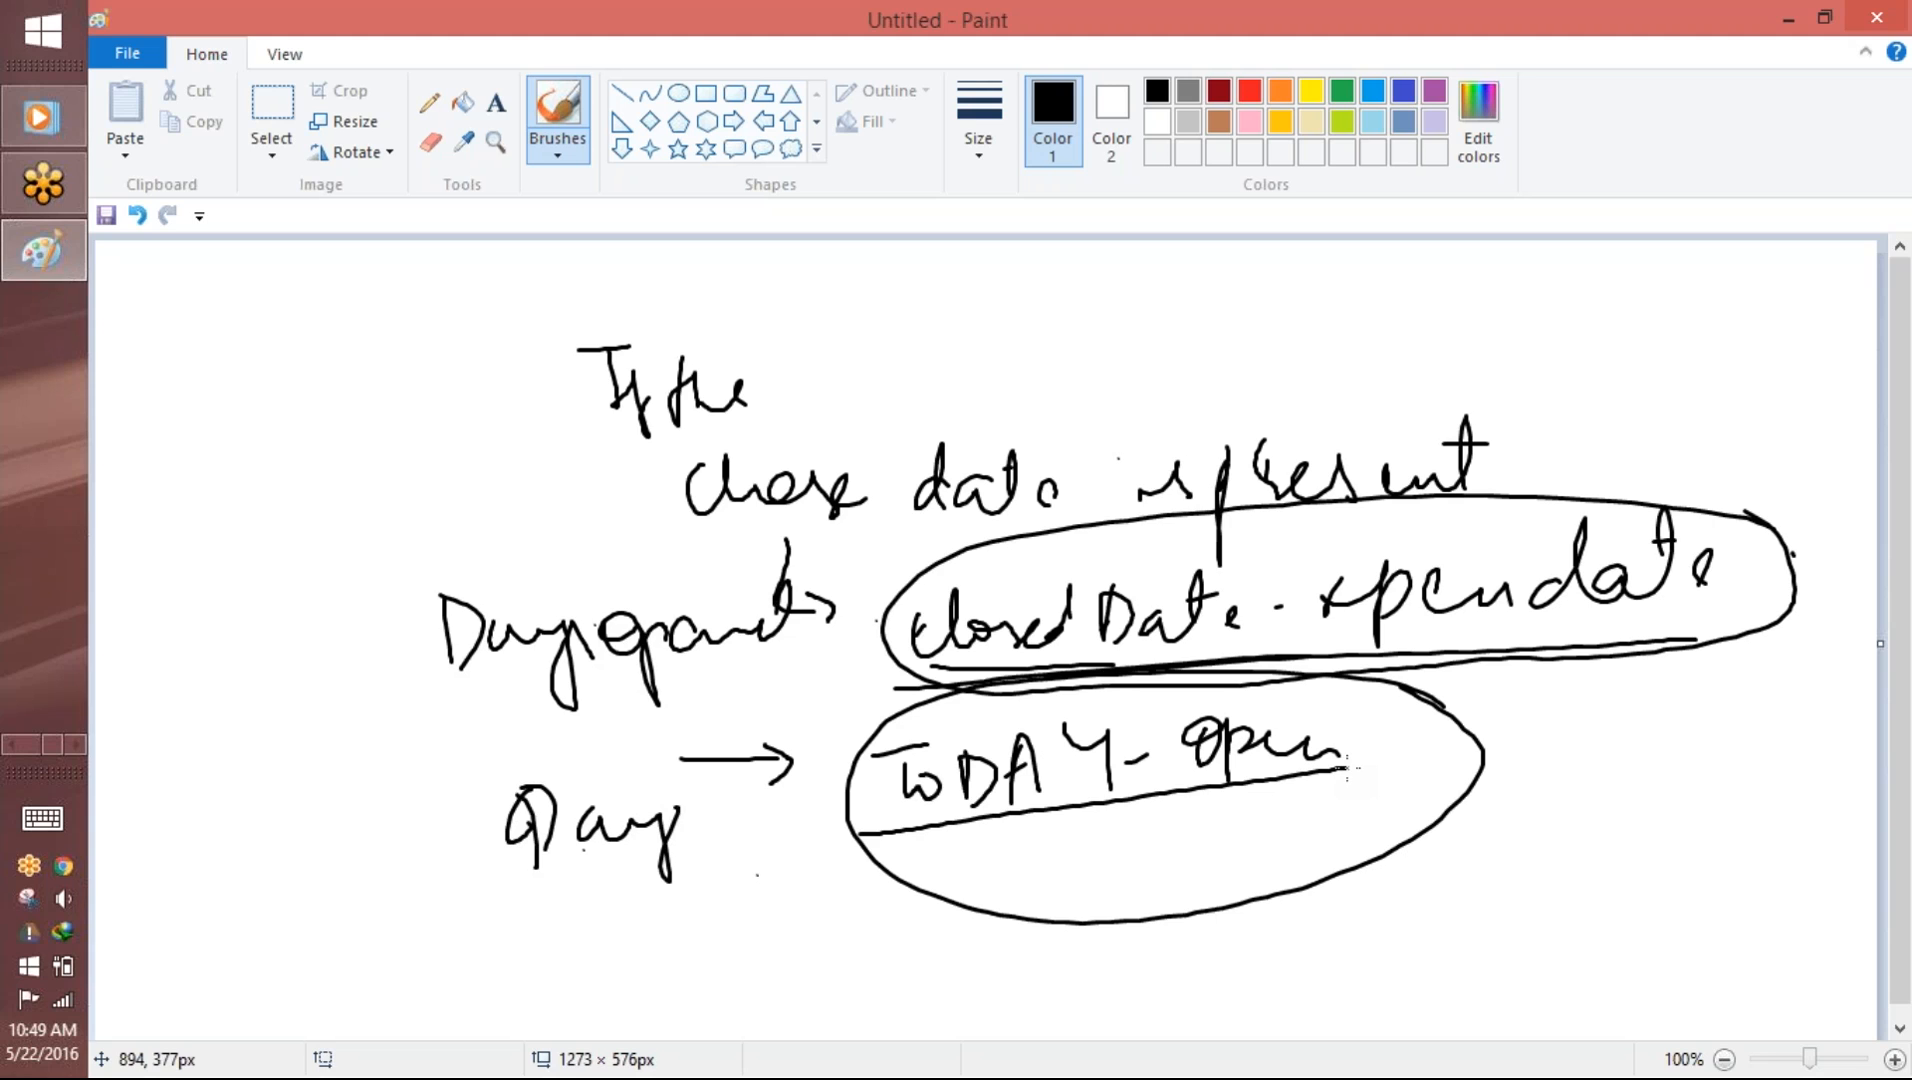
- Switch back to Salesforce in Chrome and open the Position object's custom fields list
key(alt+Tab)
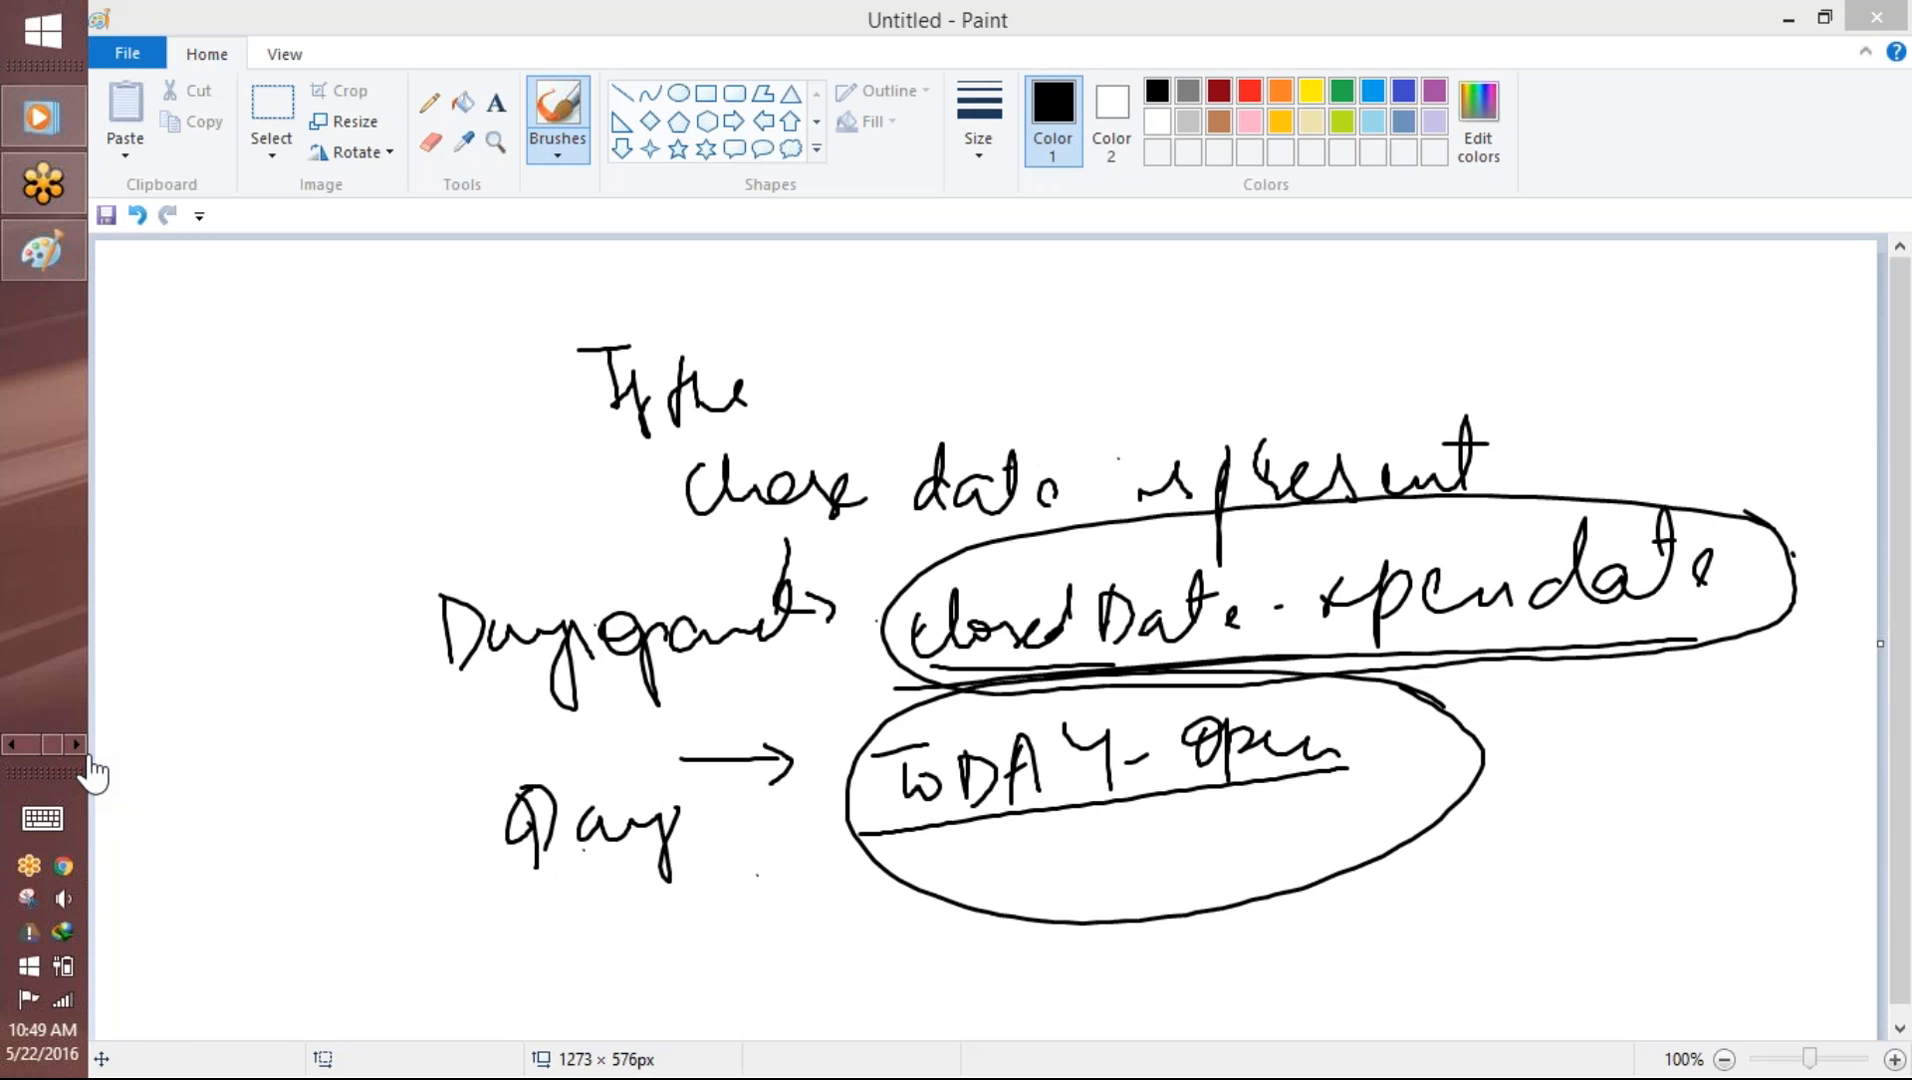
click(13, 746)
click(57, 598)
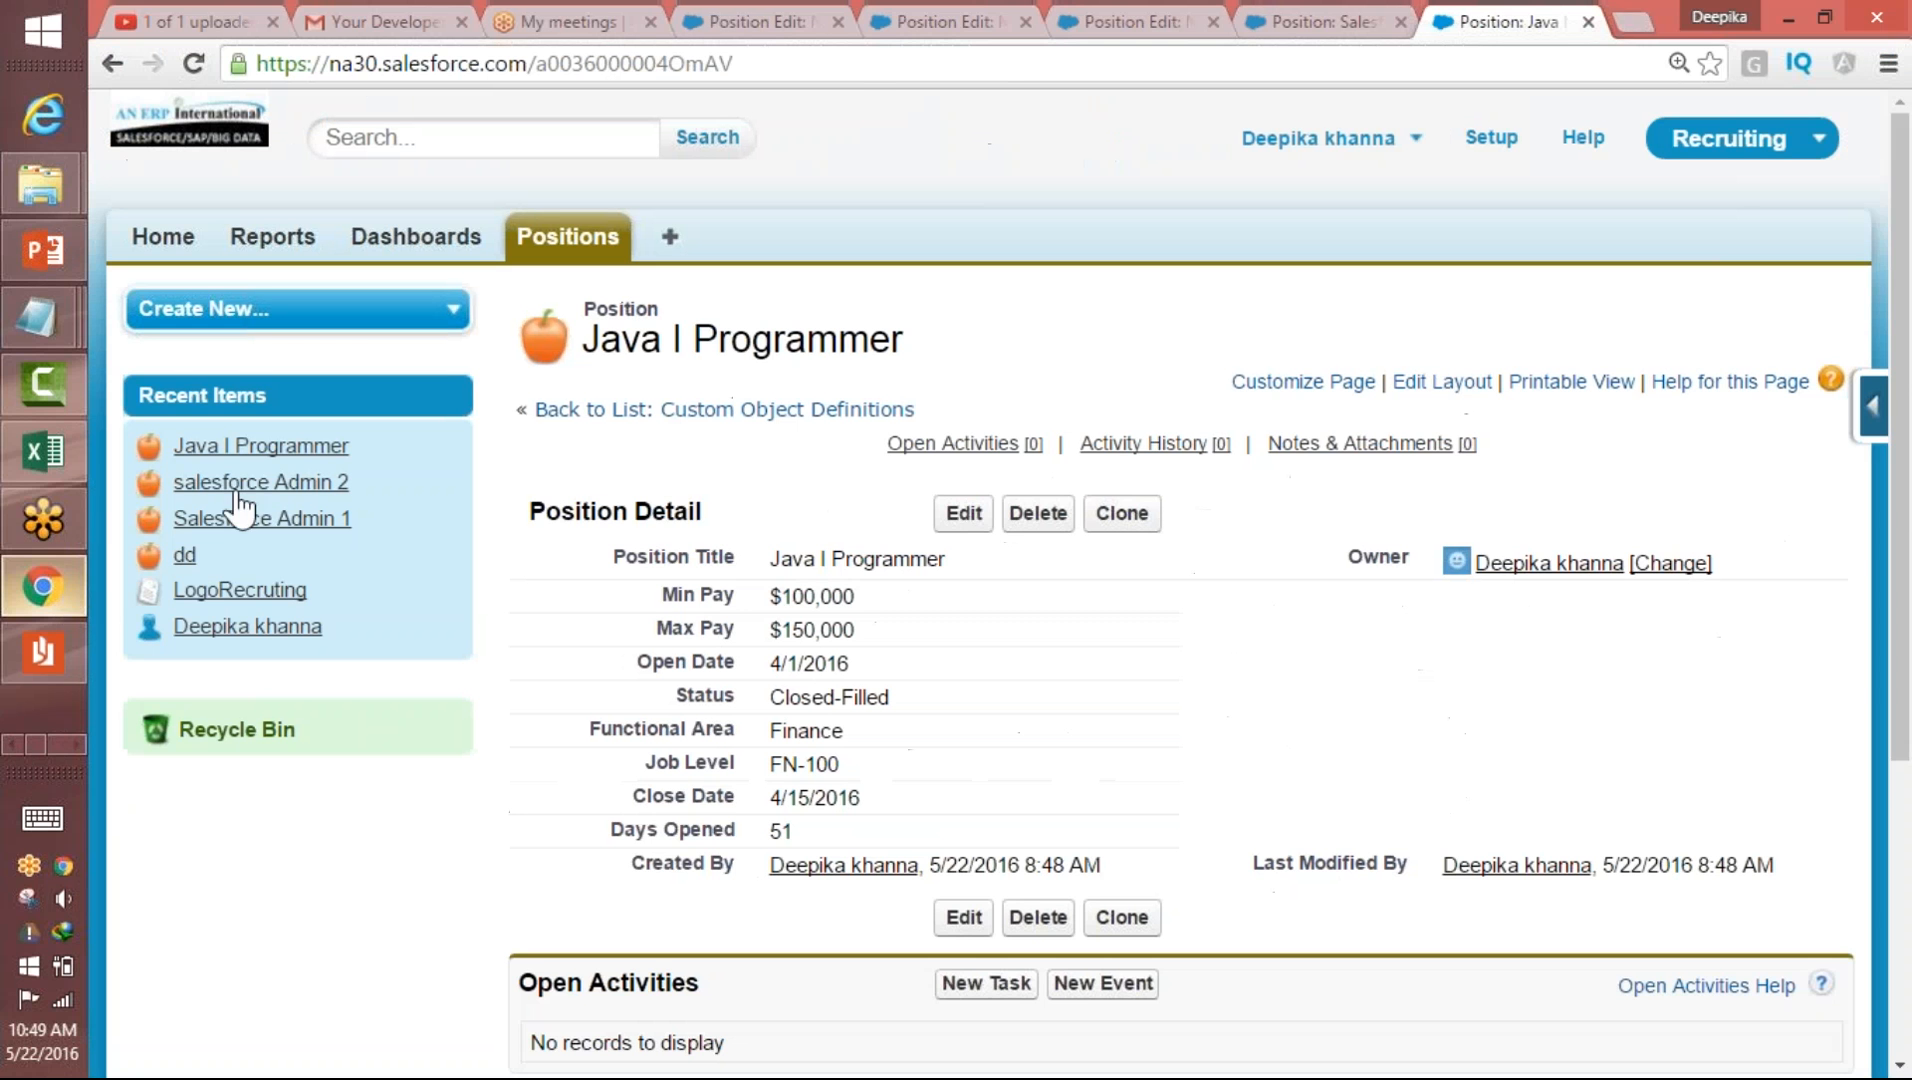
click(1872, 405)
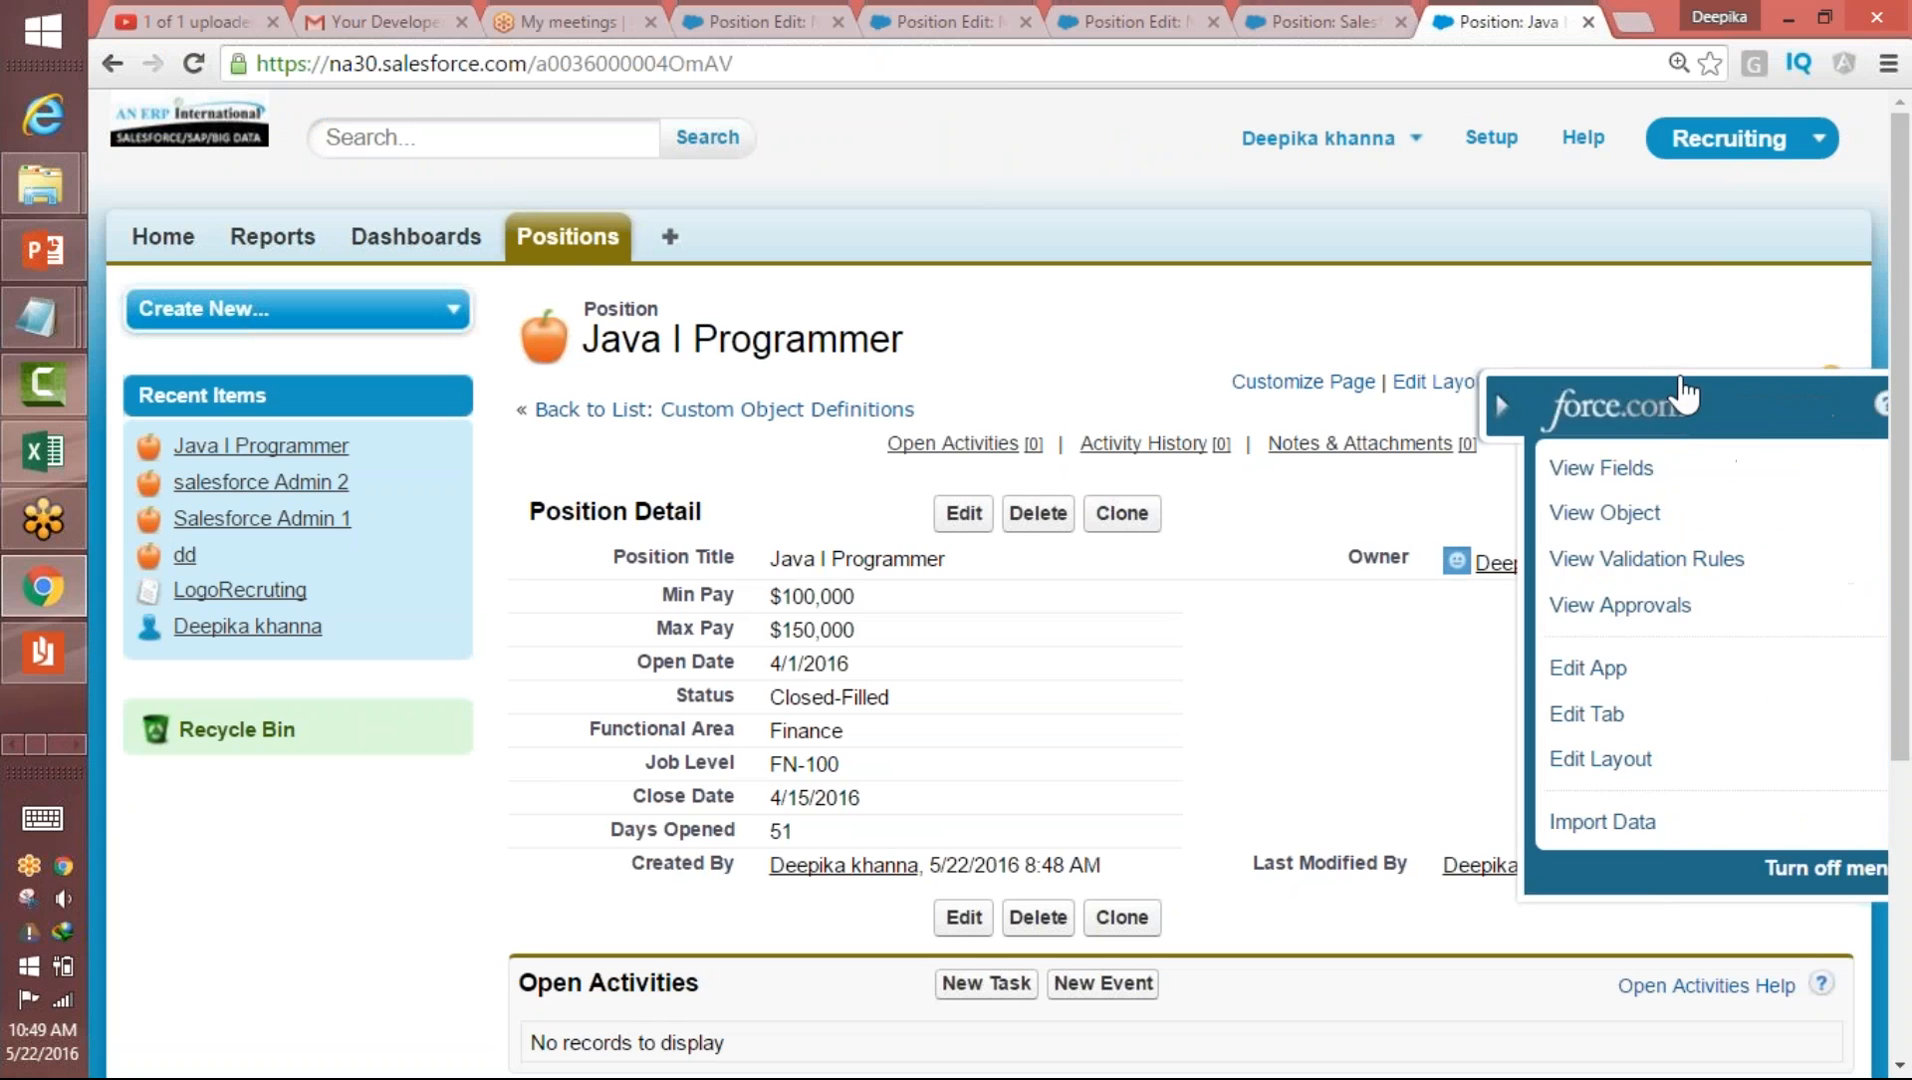
click(1585, 348)
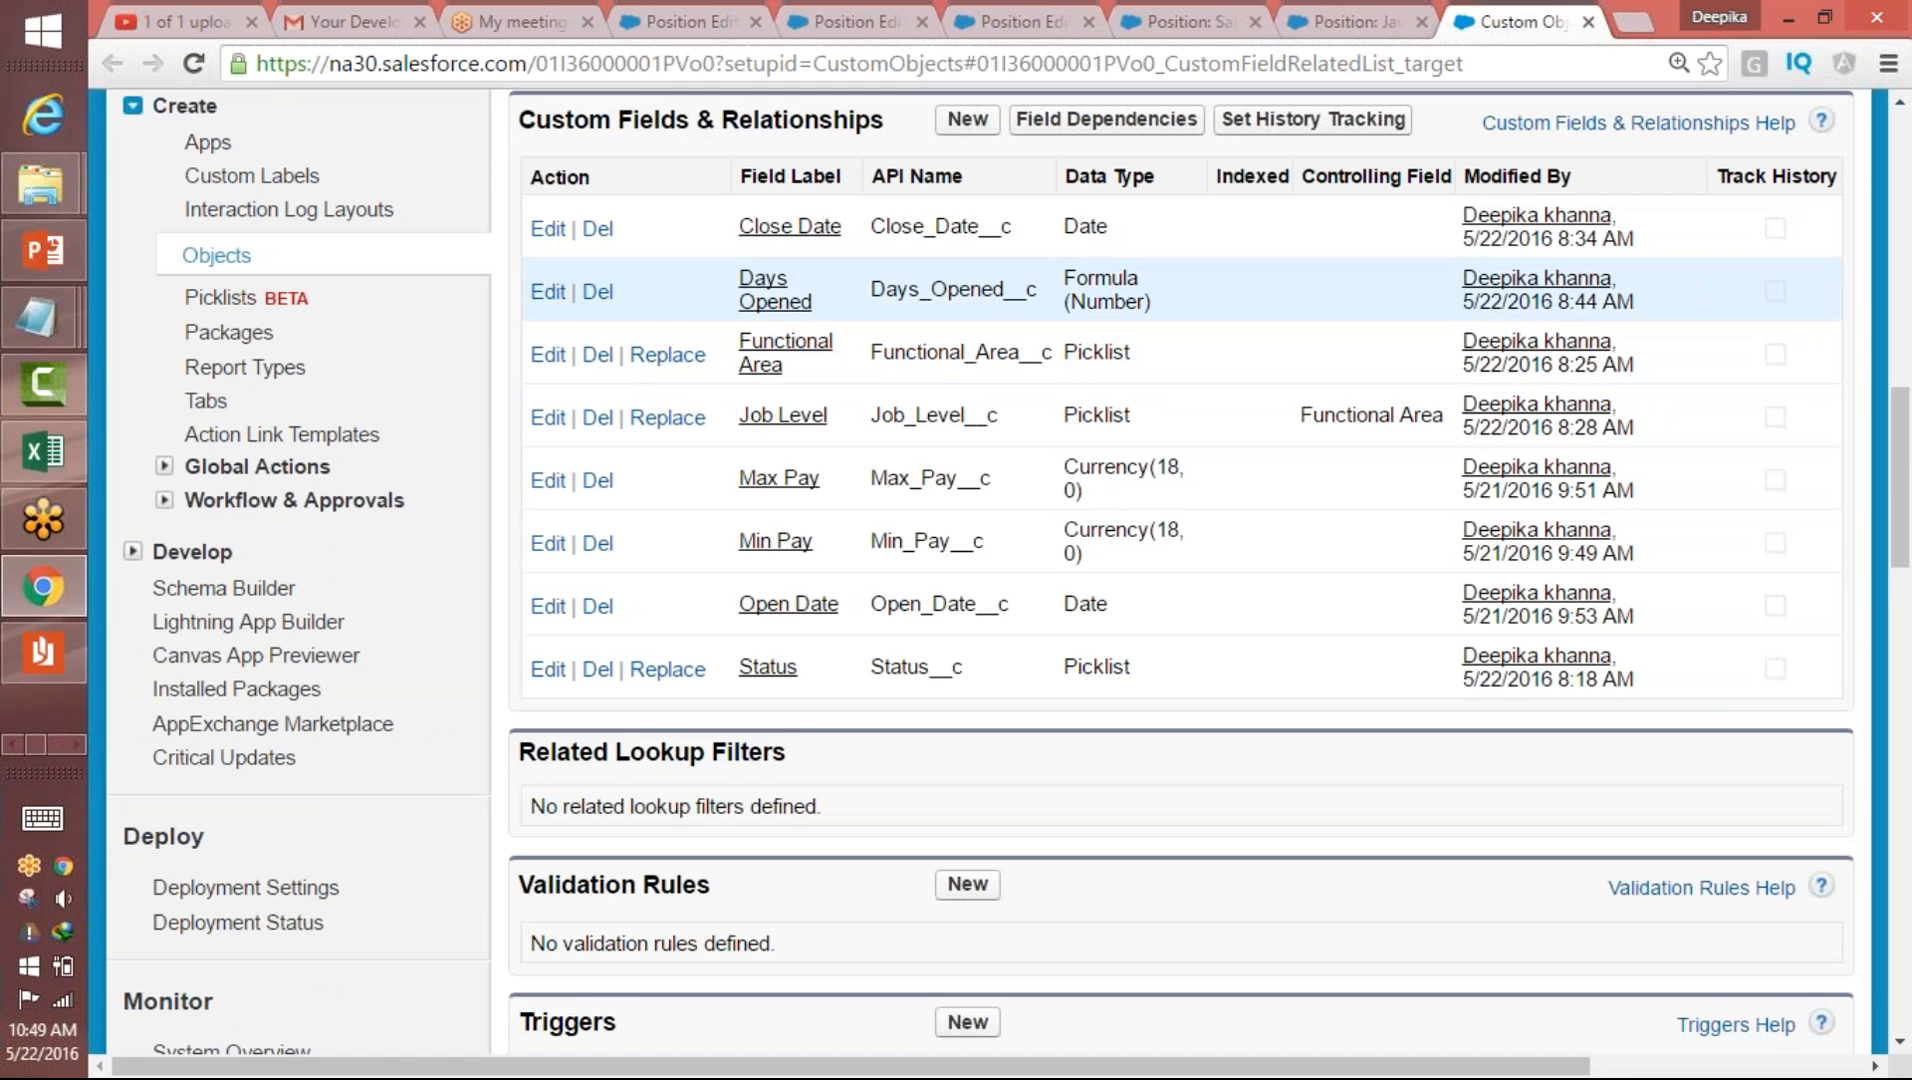
- Edit the Days Opened field and replace its whole formula with the opening "if("
click(548, 291)
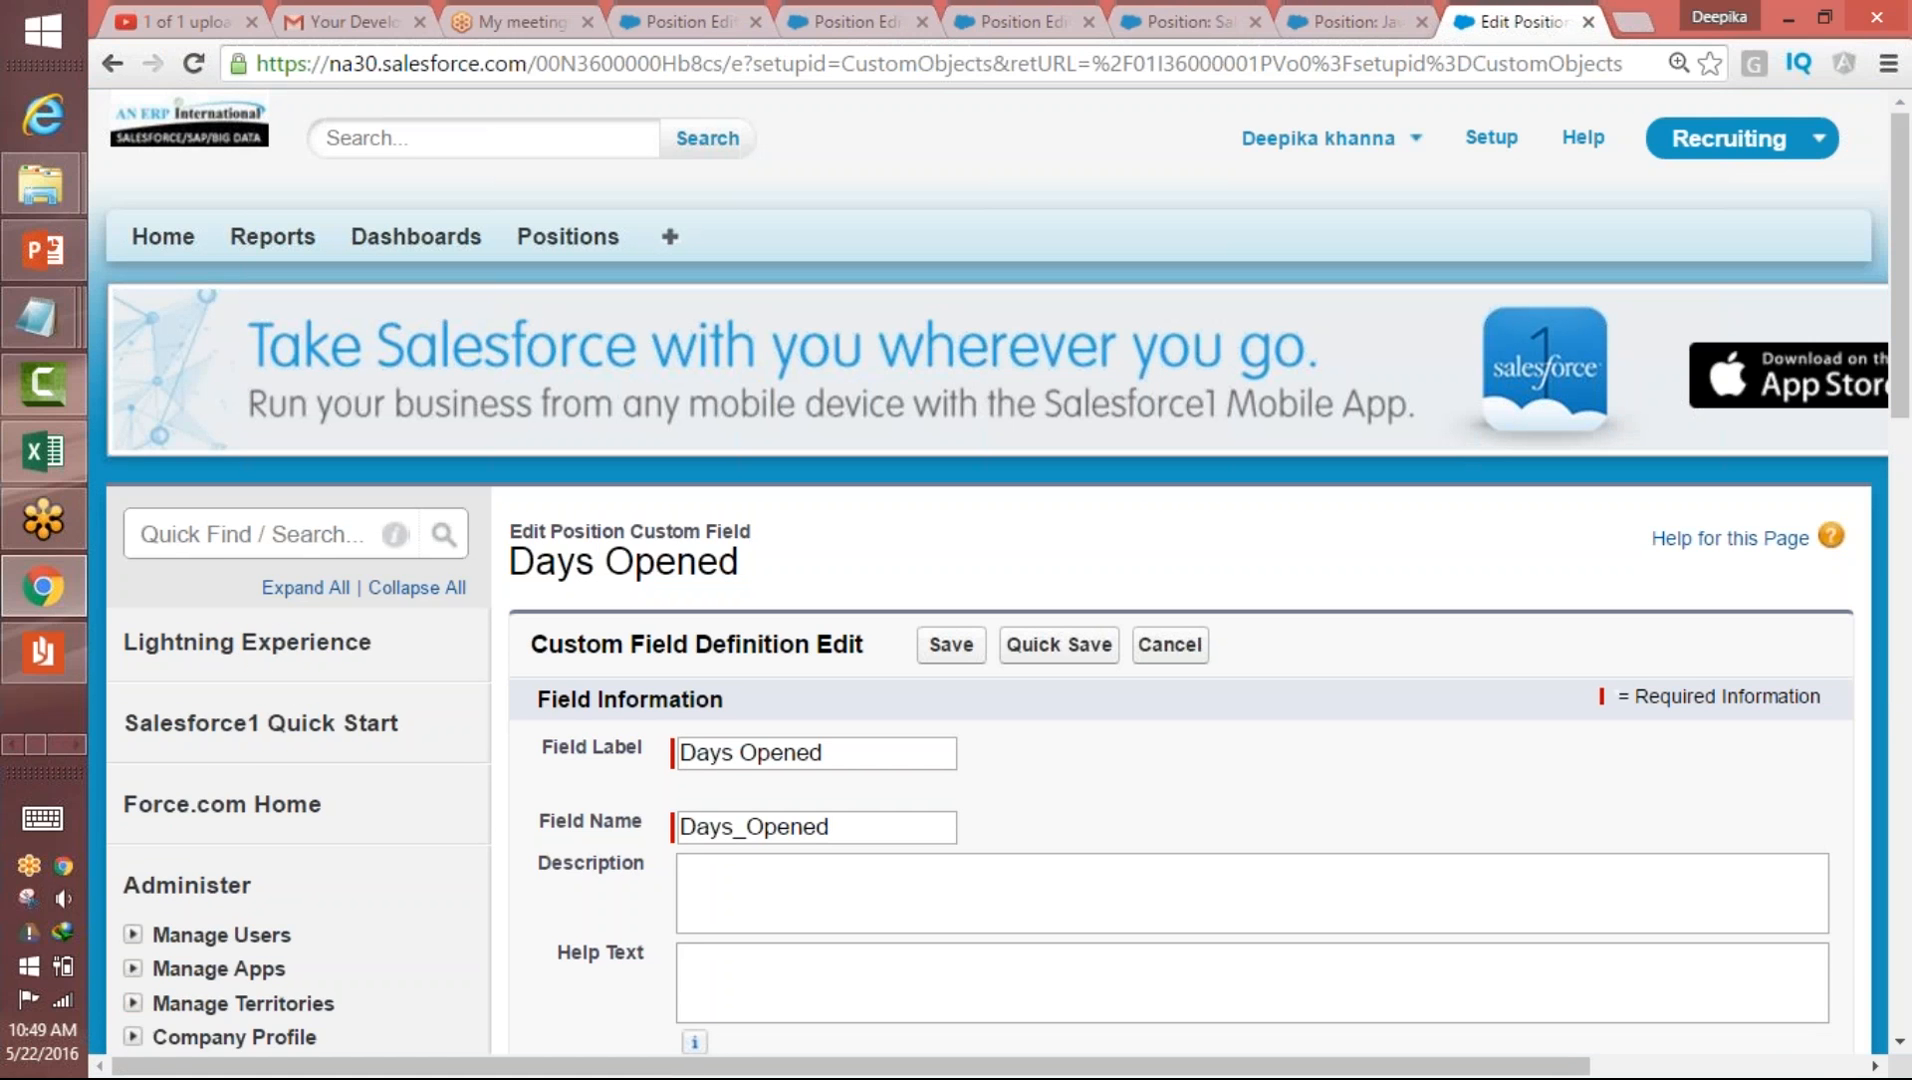
scroll(1268, 358, down, 8)
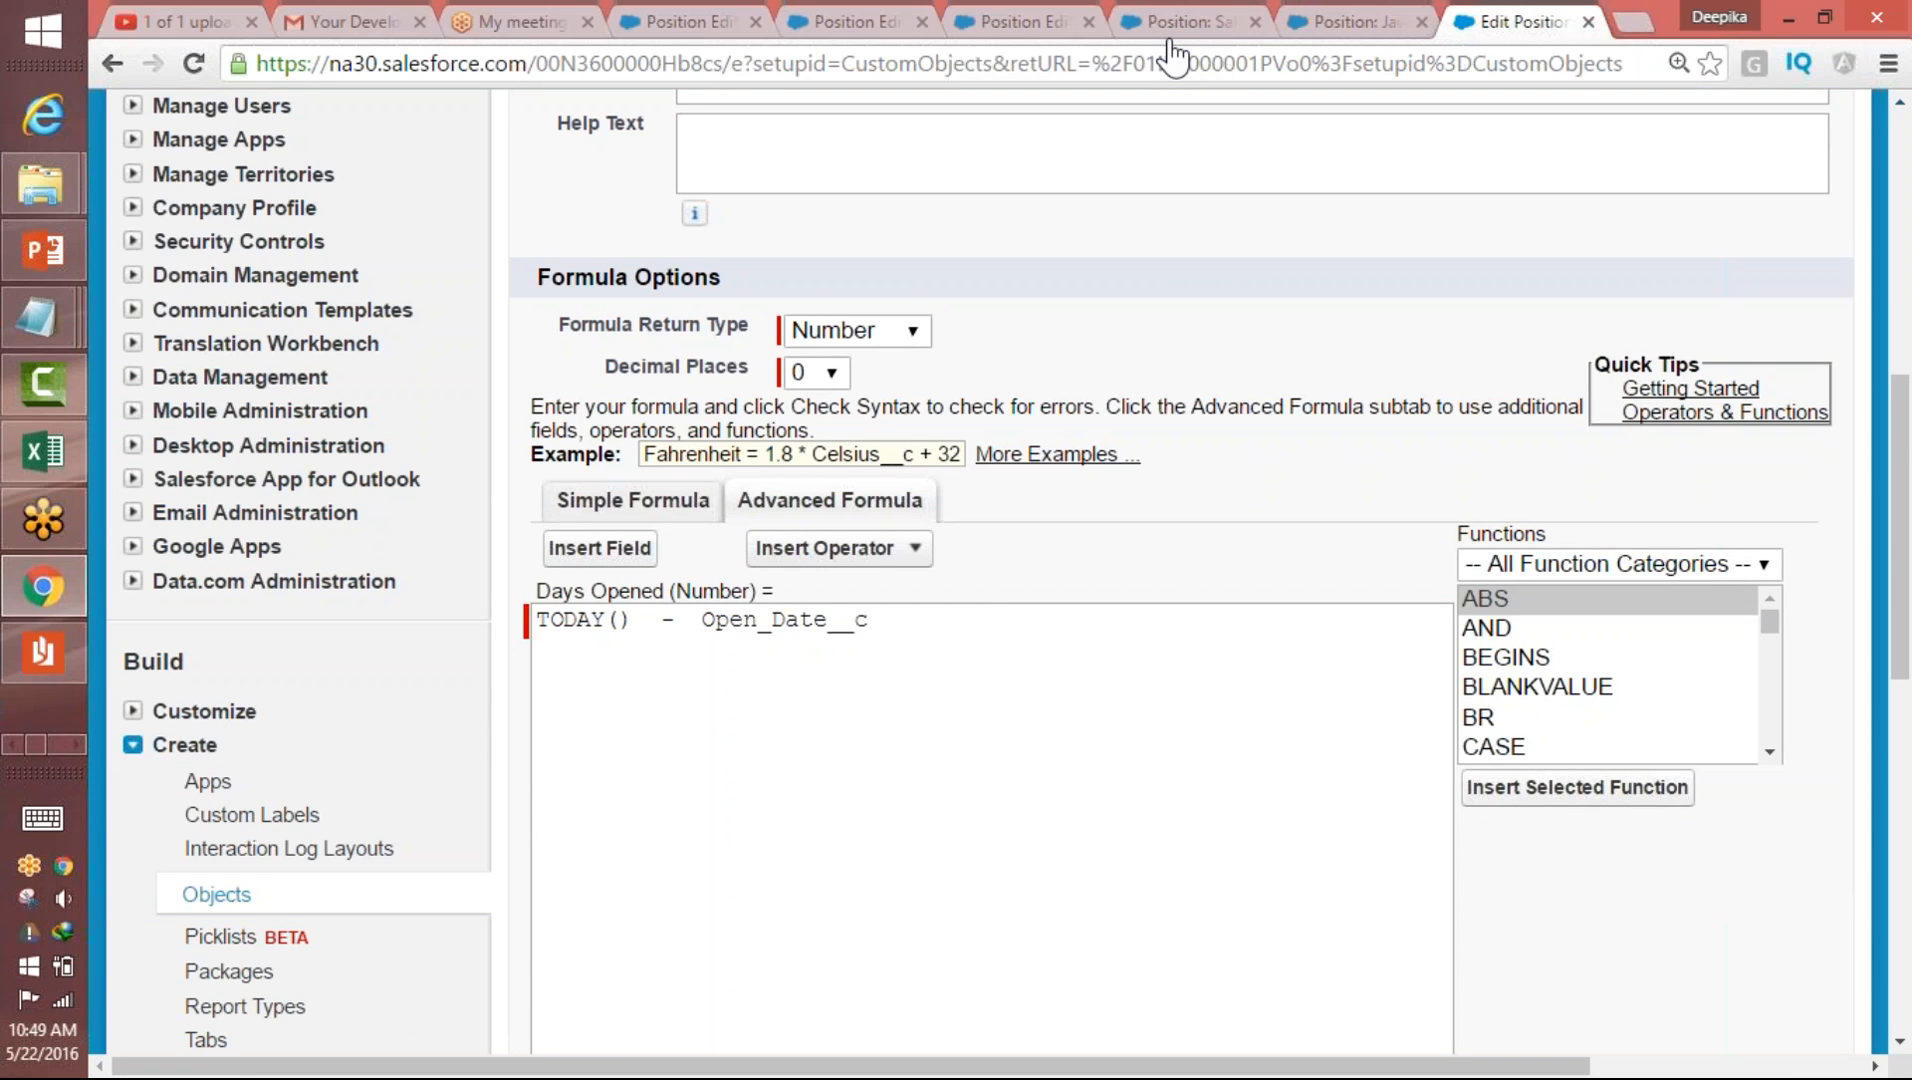
drag(911, 674, 540, 650)
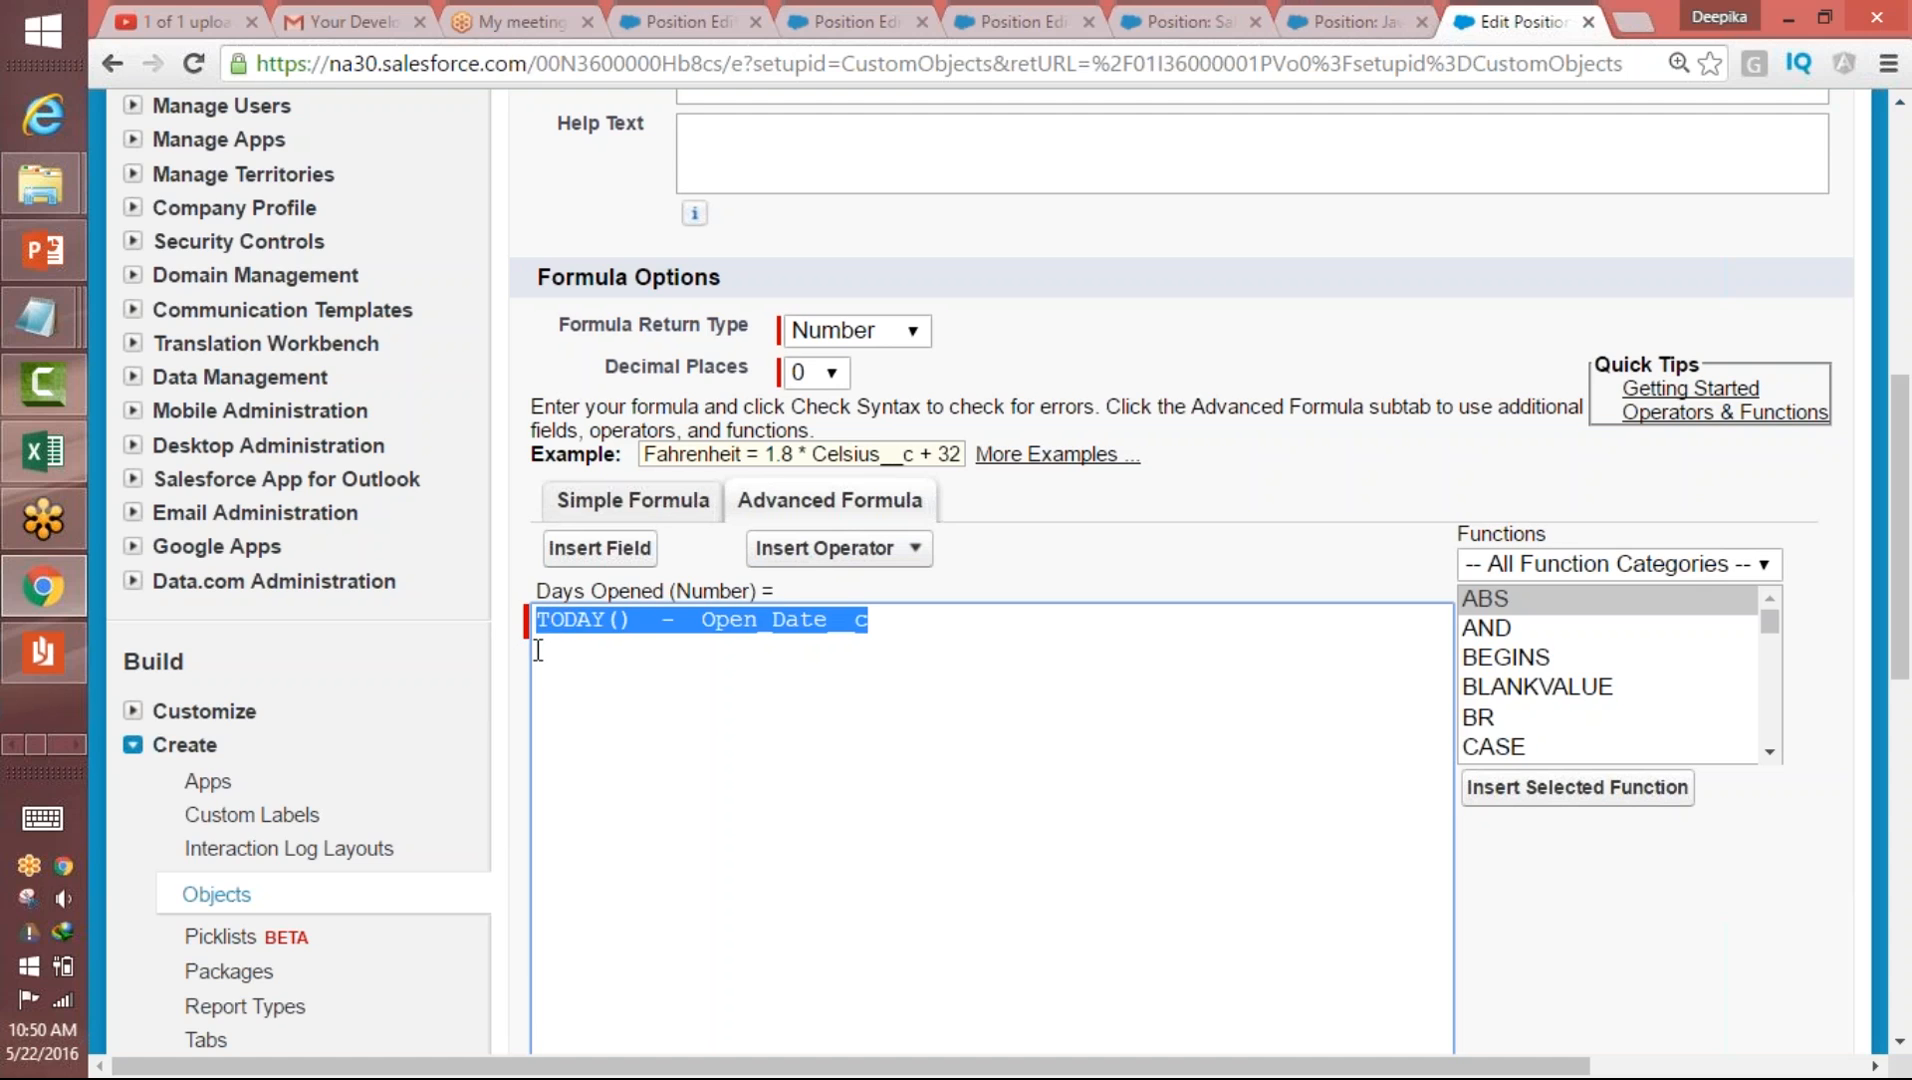
text(if)
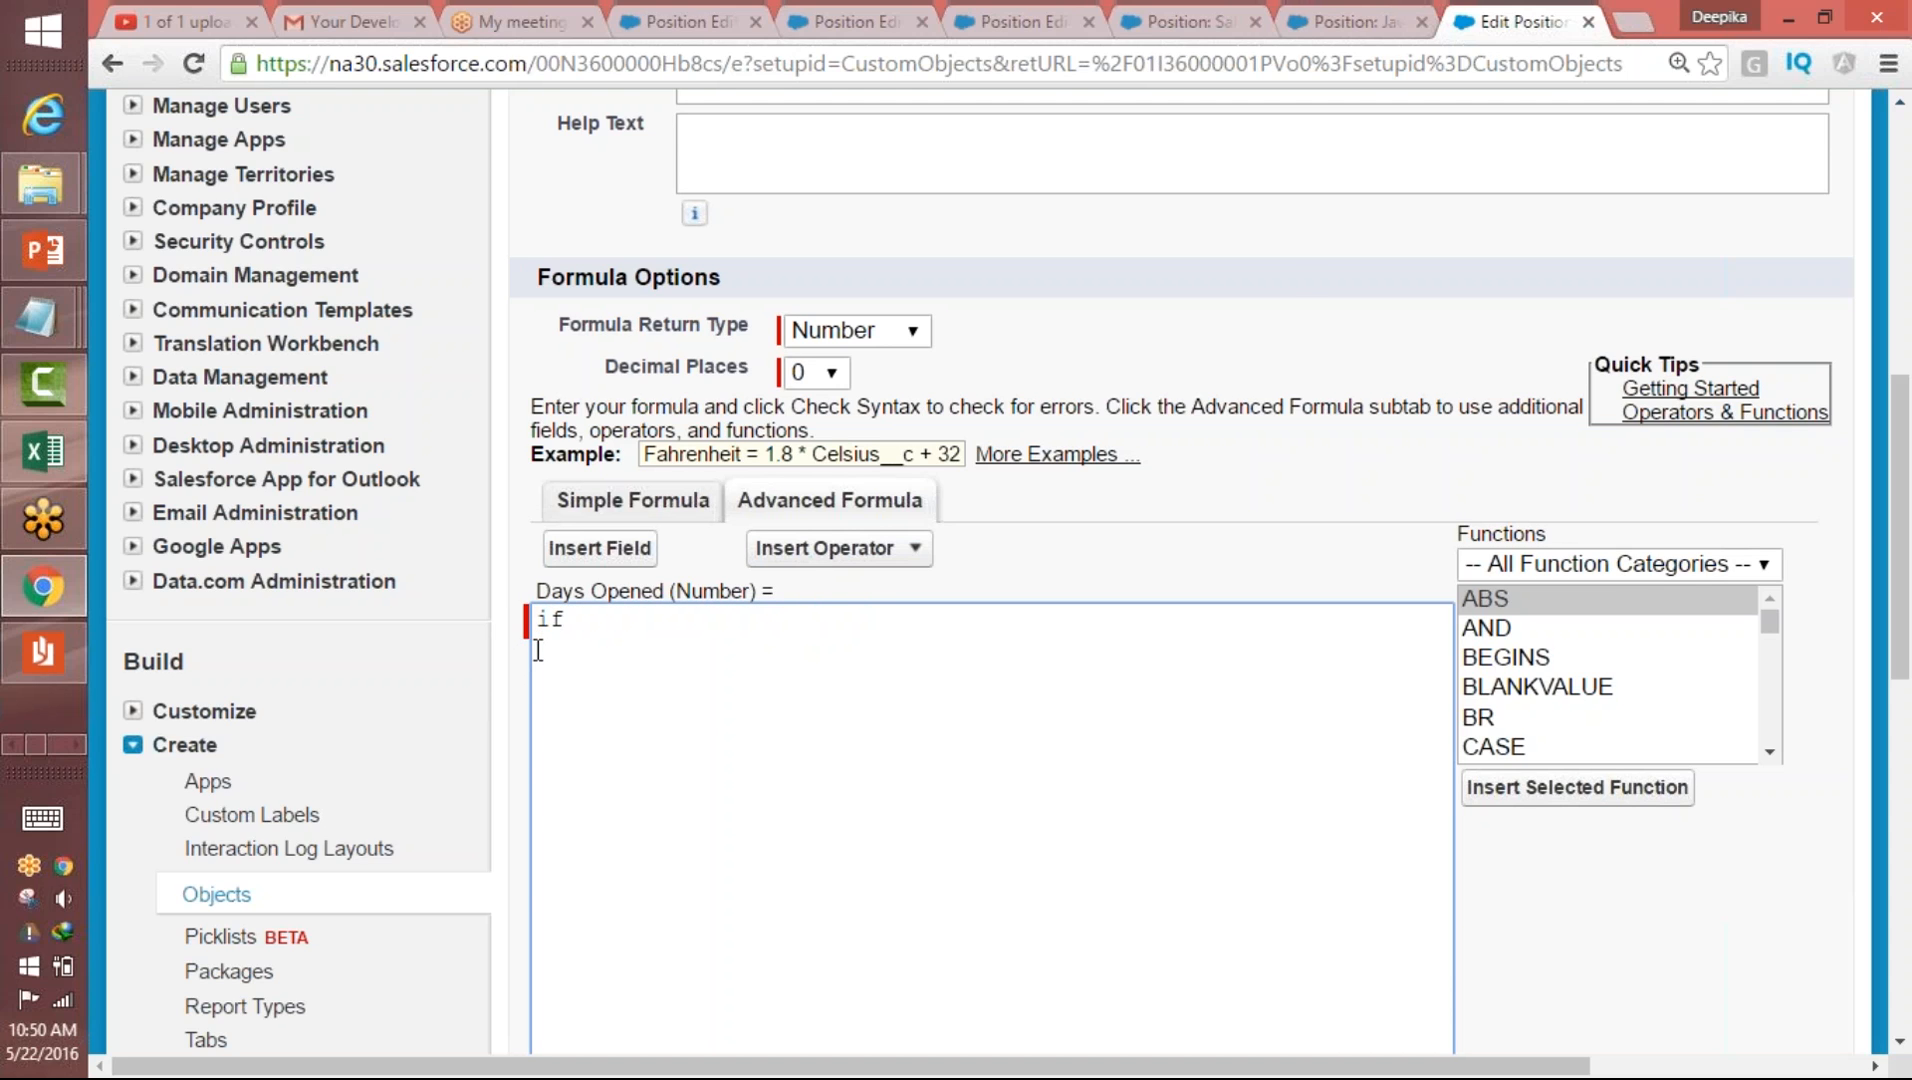
click(1858, 72)
click(674, 647)
text(f()
- Look through the formula functions, including the Logical category, and select ISBLANK in the Math category
click(1769, 752)
click(1769, 752)
click(1769, 752)
click(1630, 566)
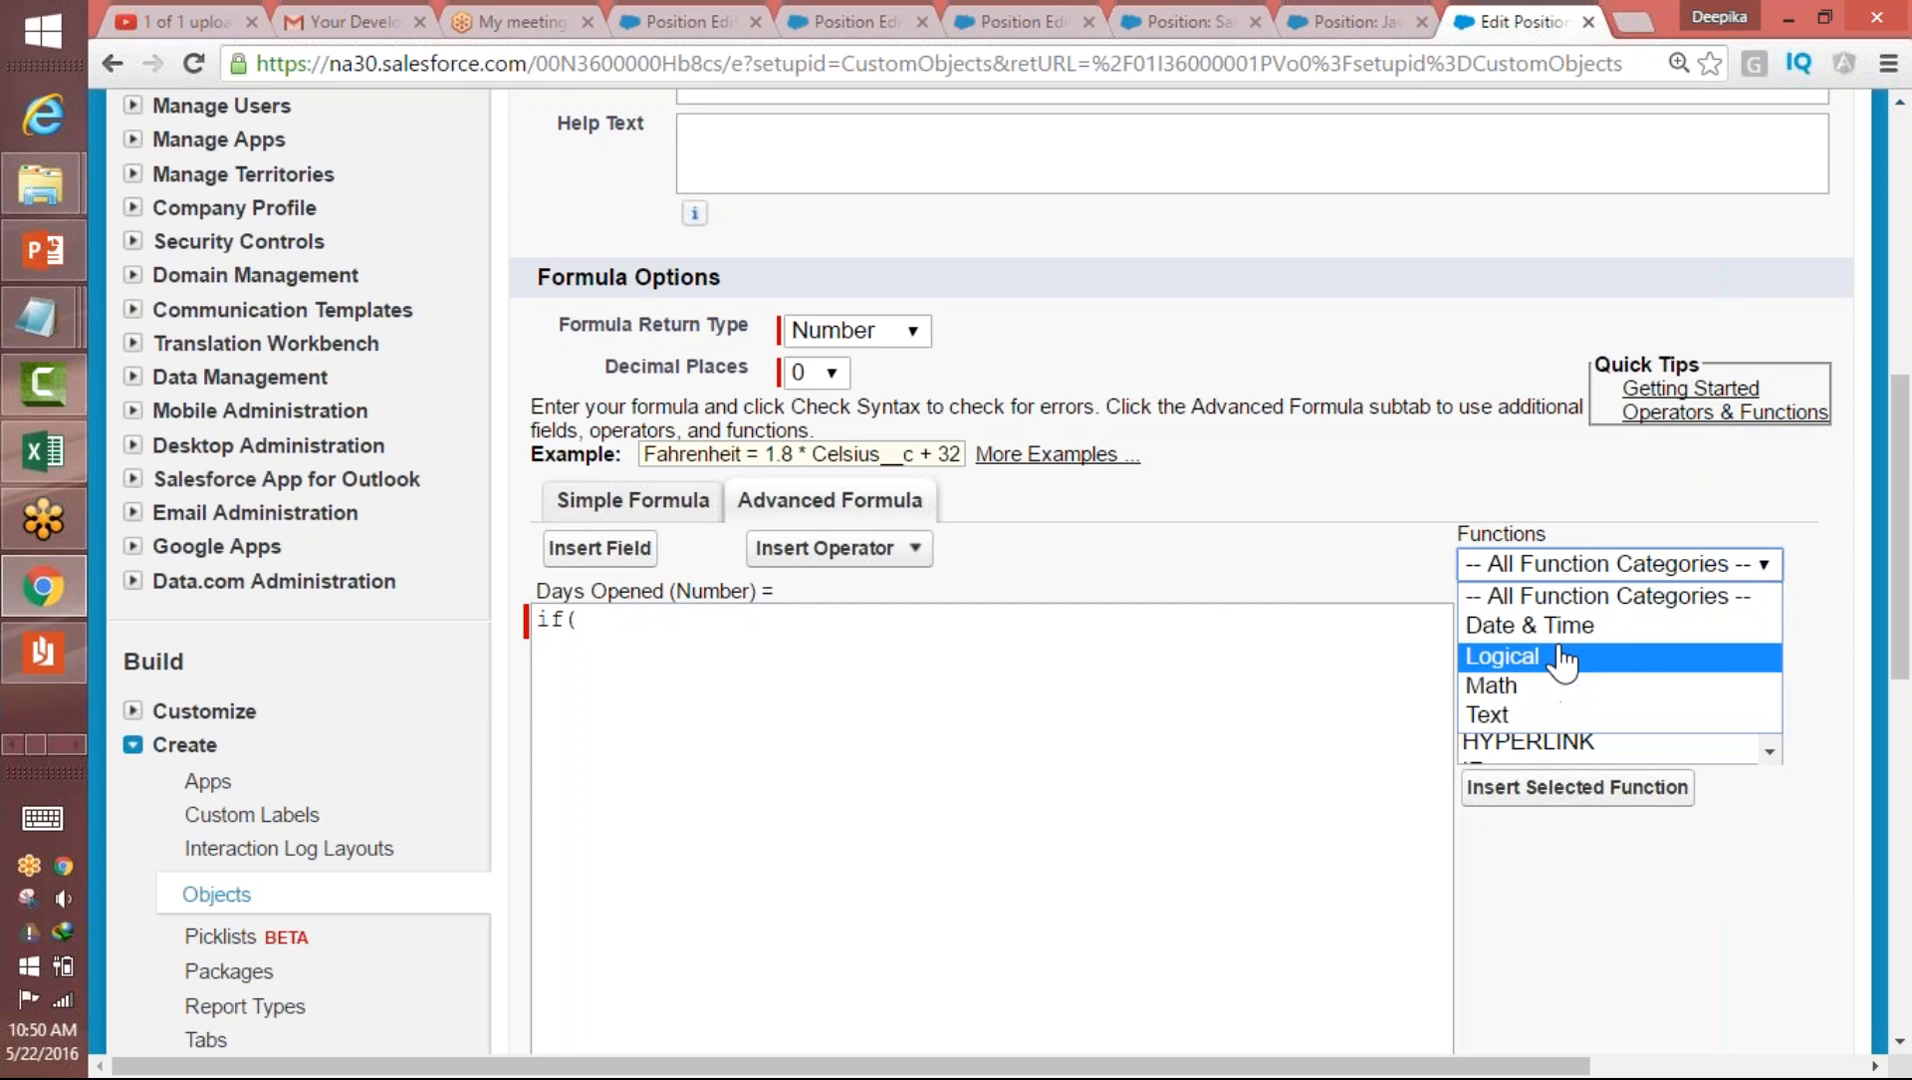
click(1561, 660)
drag(1775, 670, 1792, 781)
click(1620, 568)
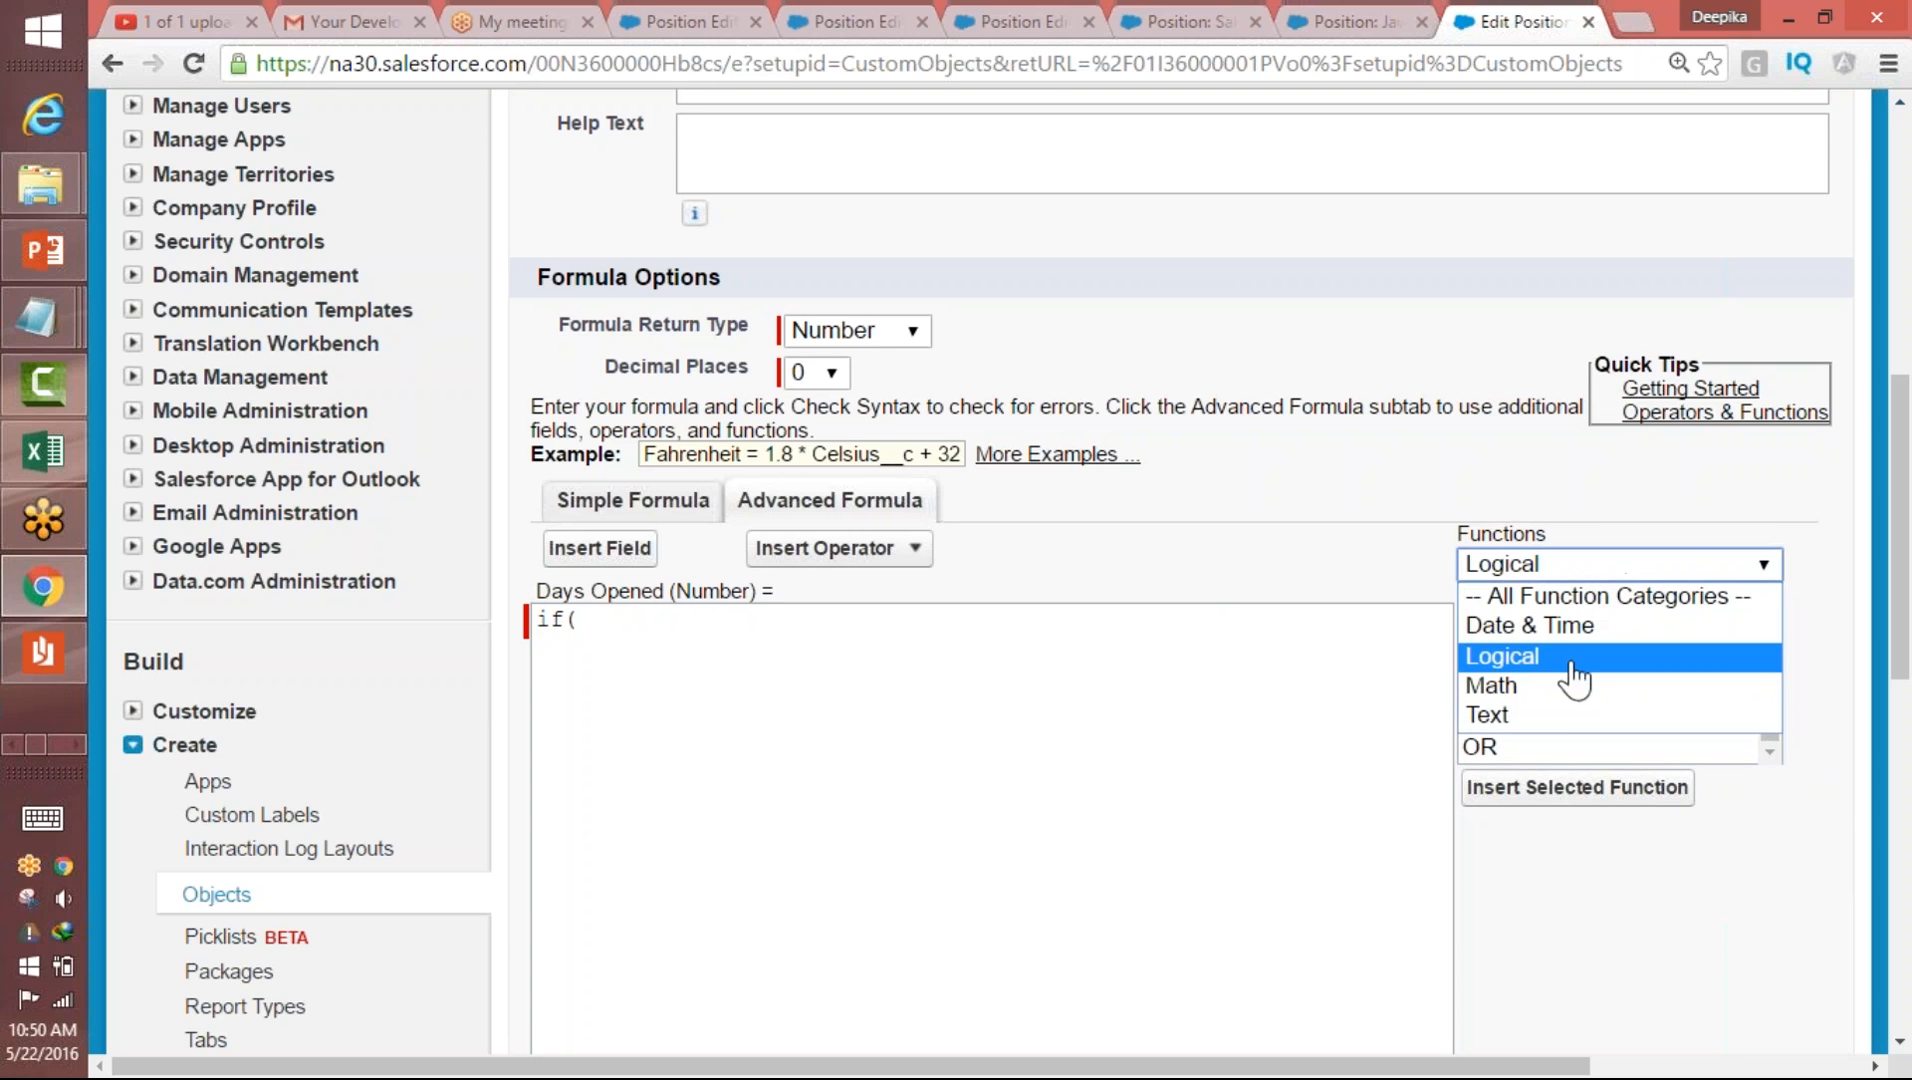
click(1566, 683)
drag(1760, 665, 1571, 696)
click(1543, 682)
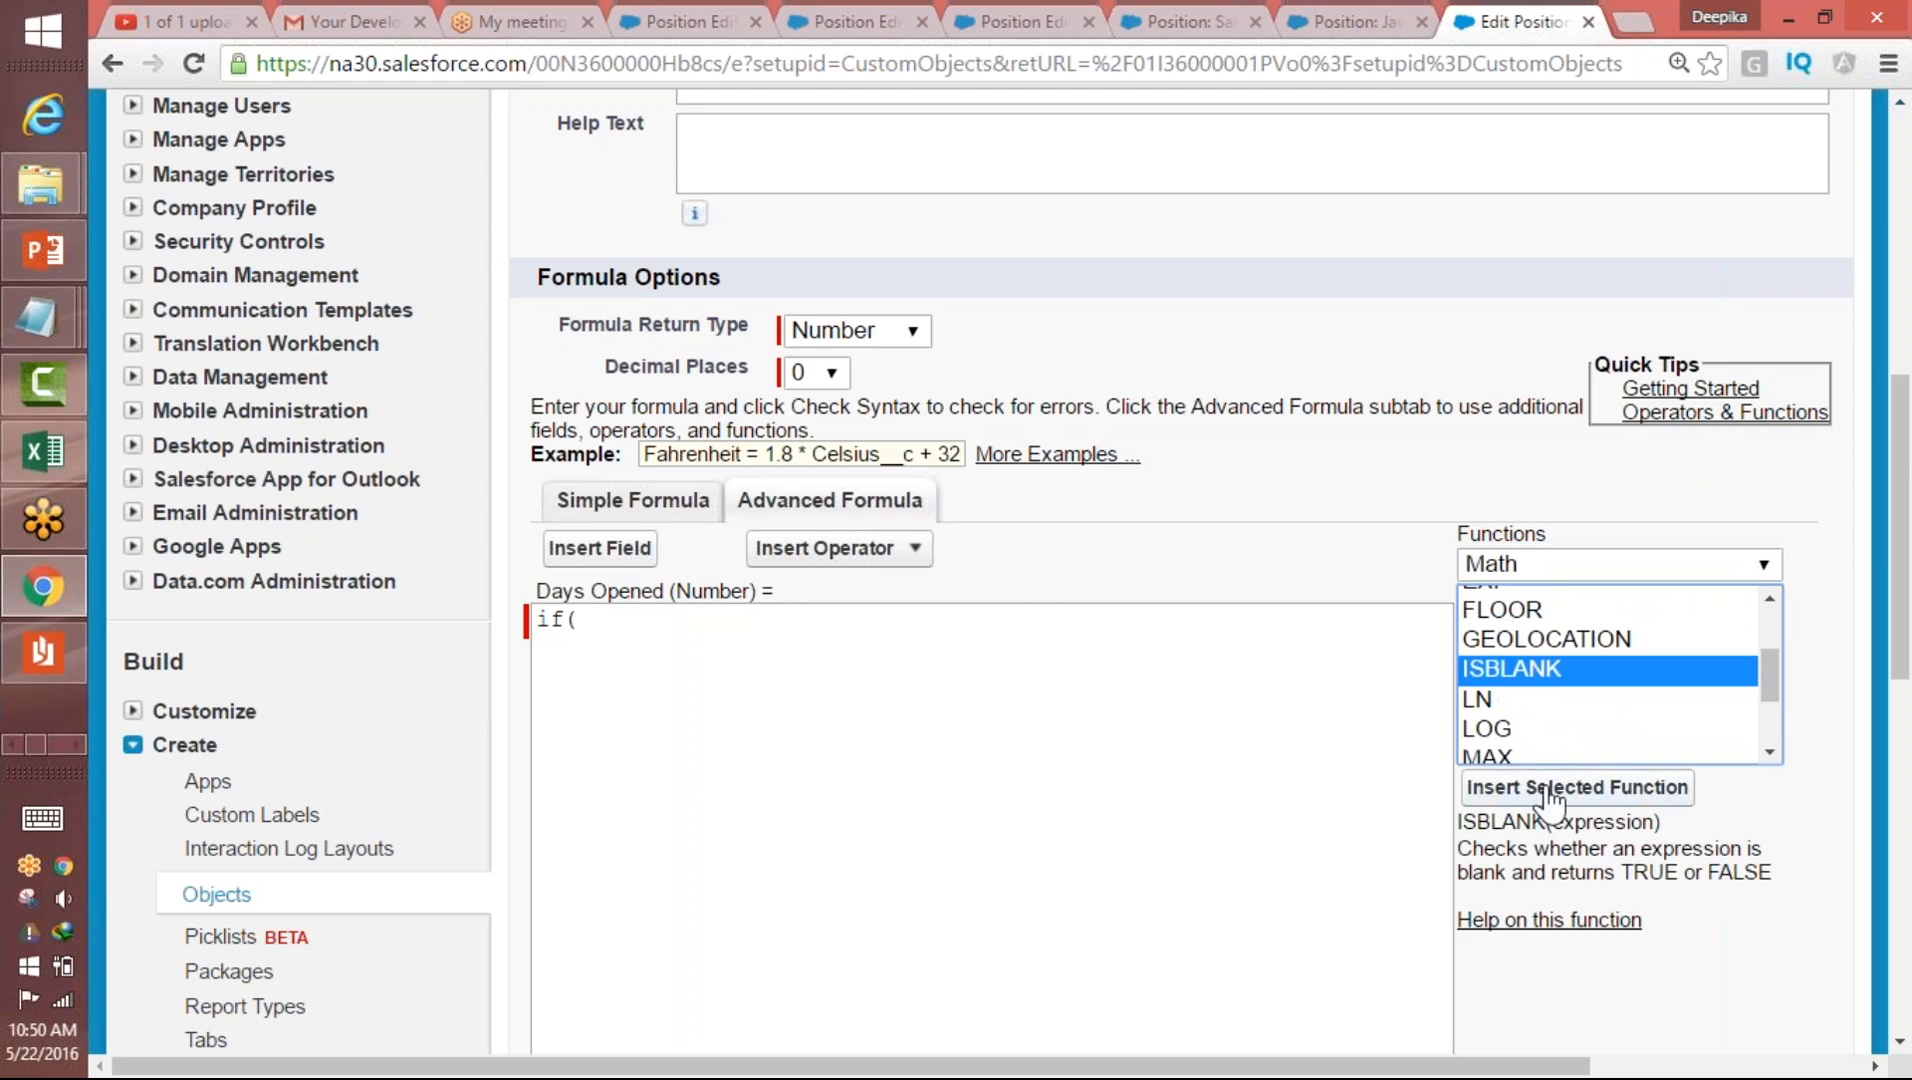
- Read the ISBLANK function's syntax and description, and return to the end of "if(" in the formula
click(1452, 843)
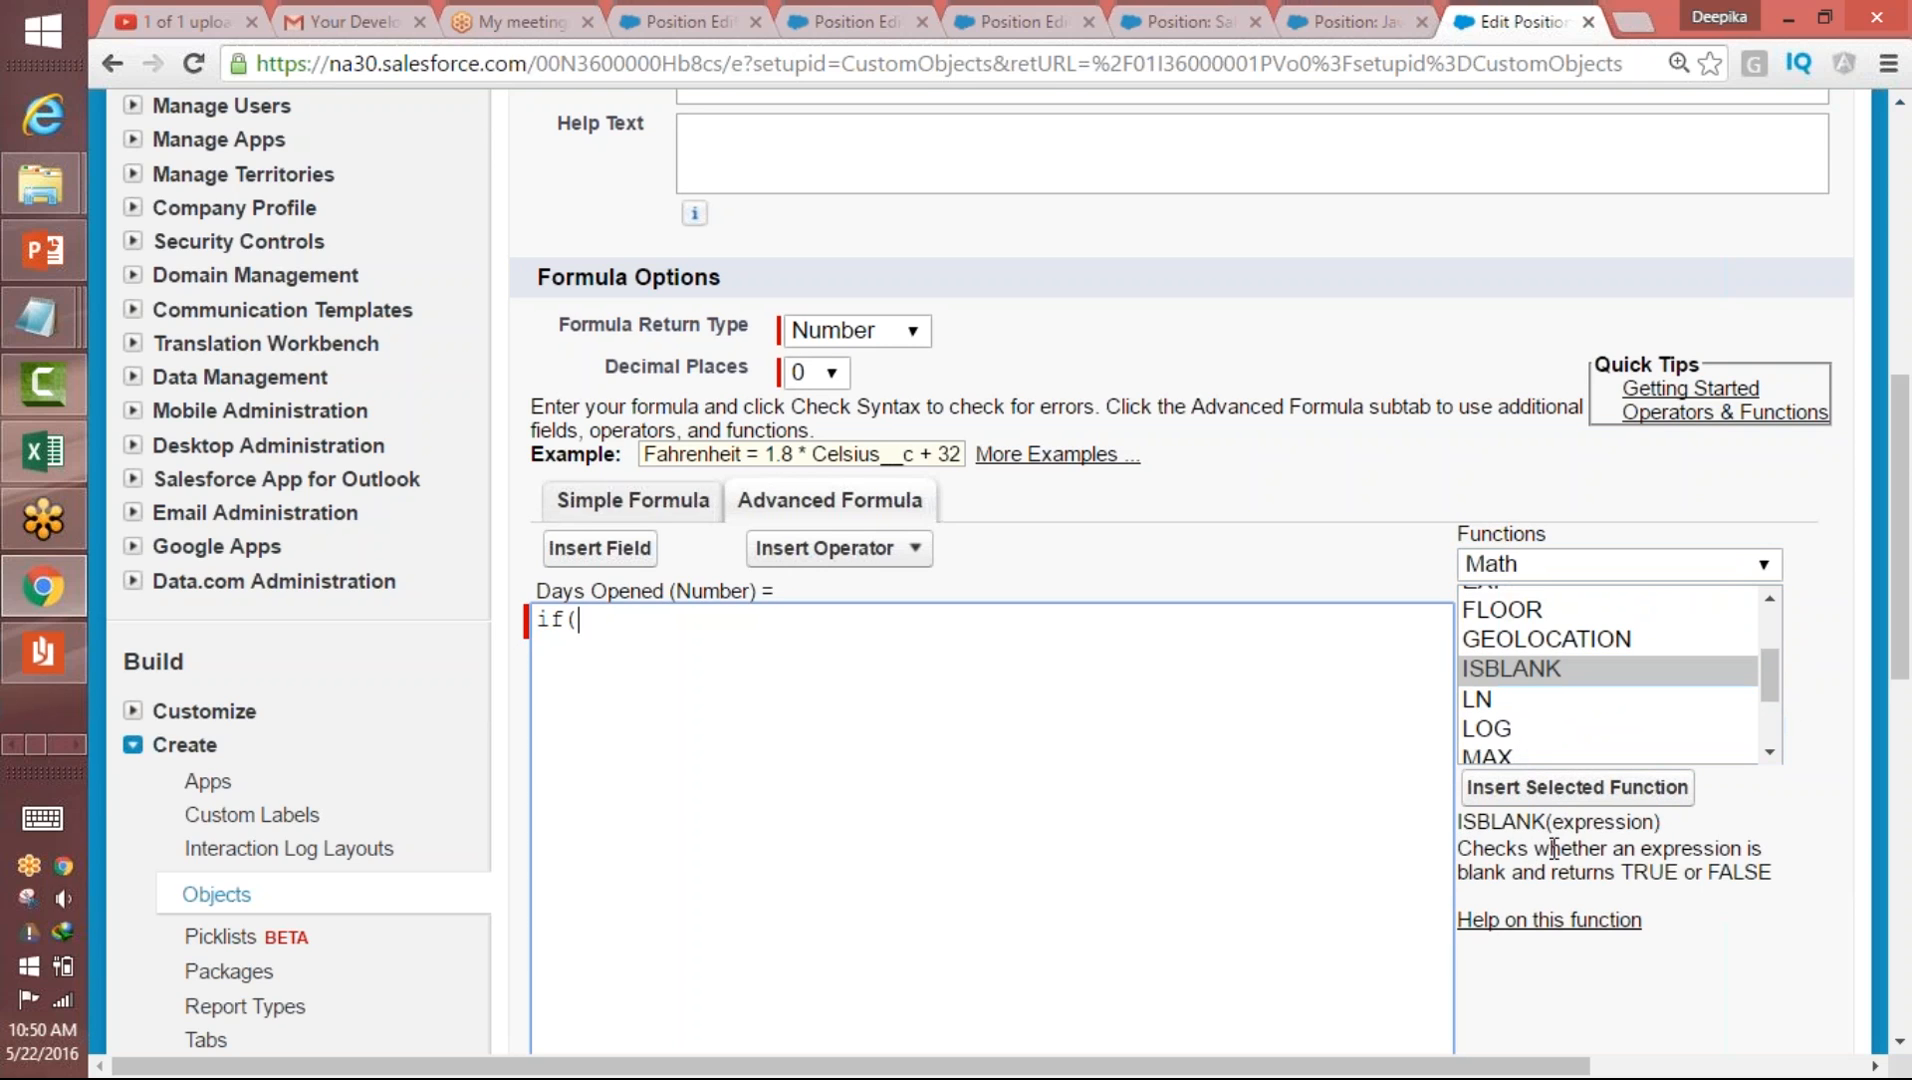
double_click(1602, 822)
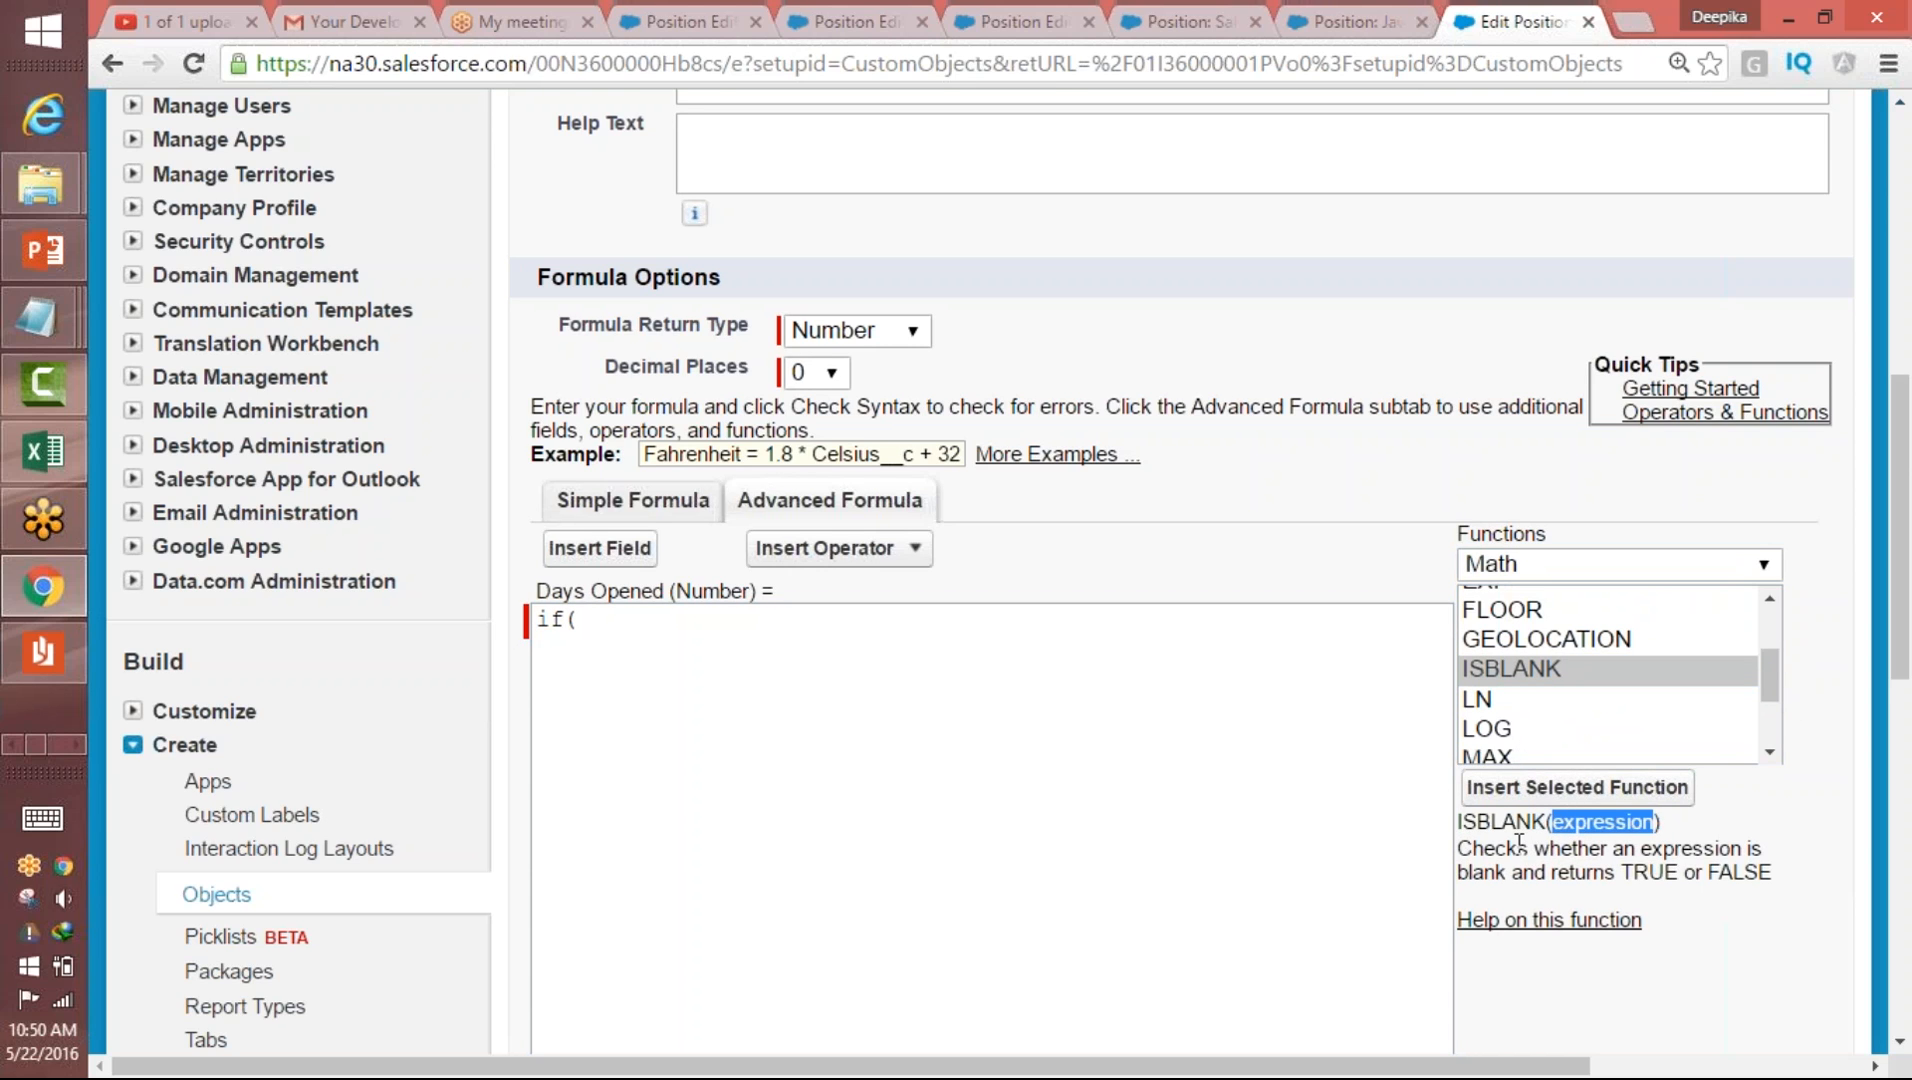
drag(1472, 849, 1649, 851)
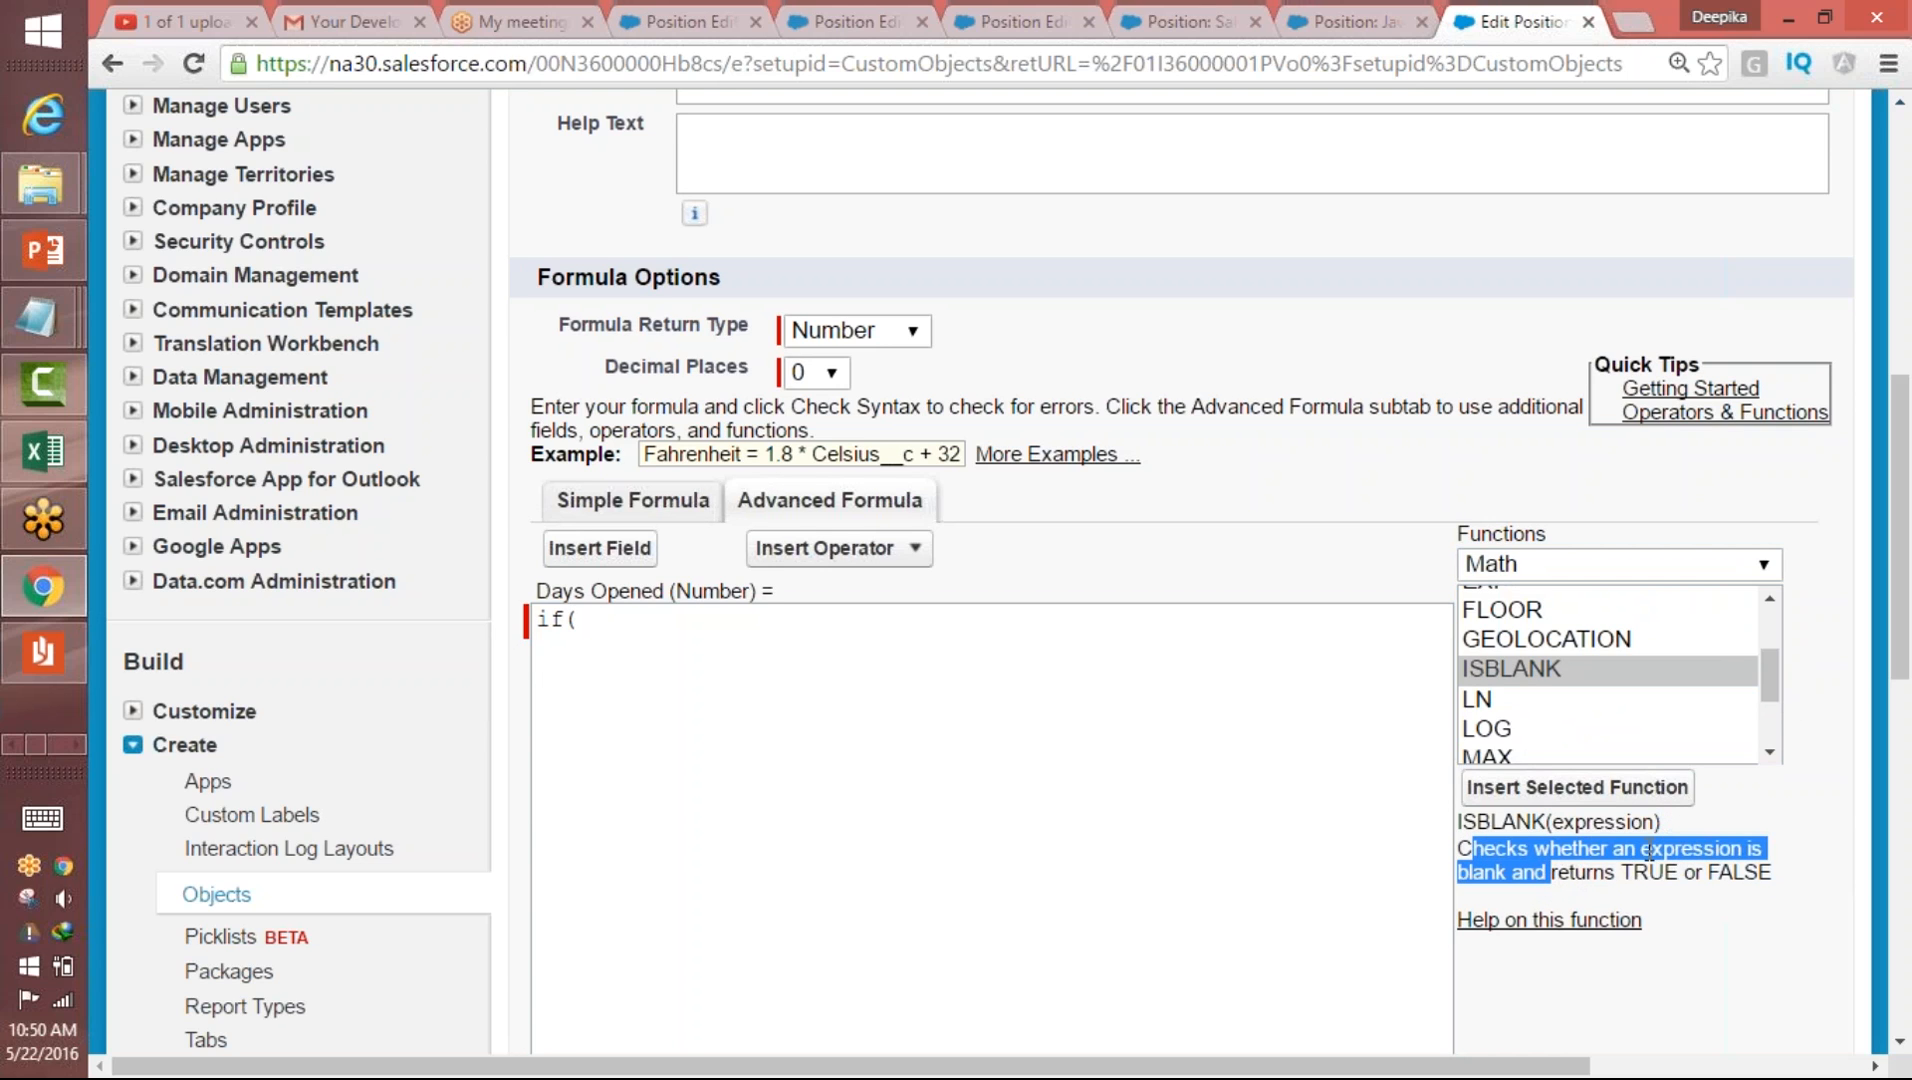
triple_click(1651, 866)
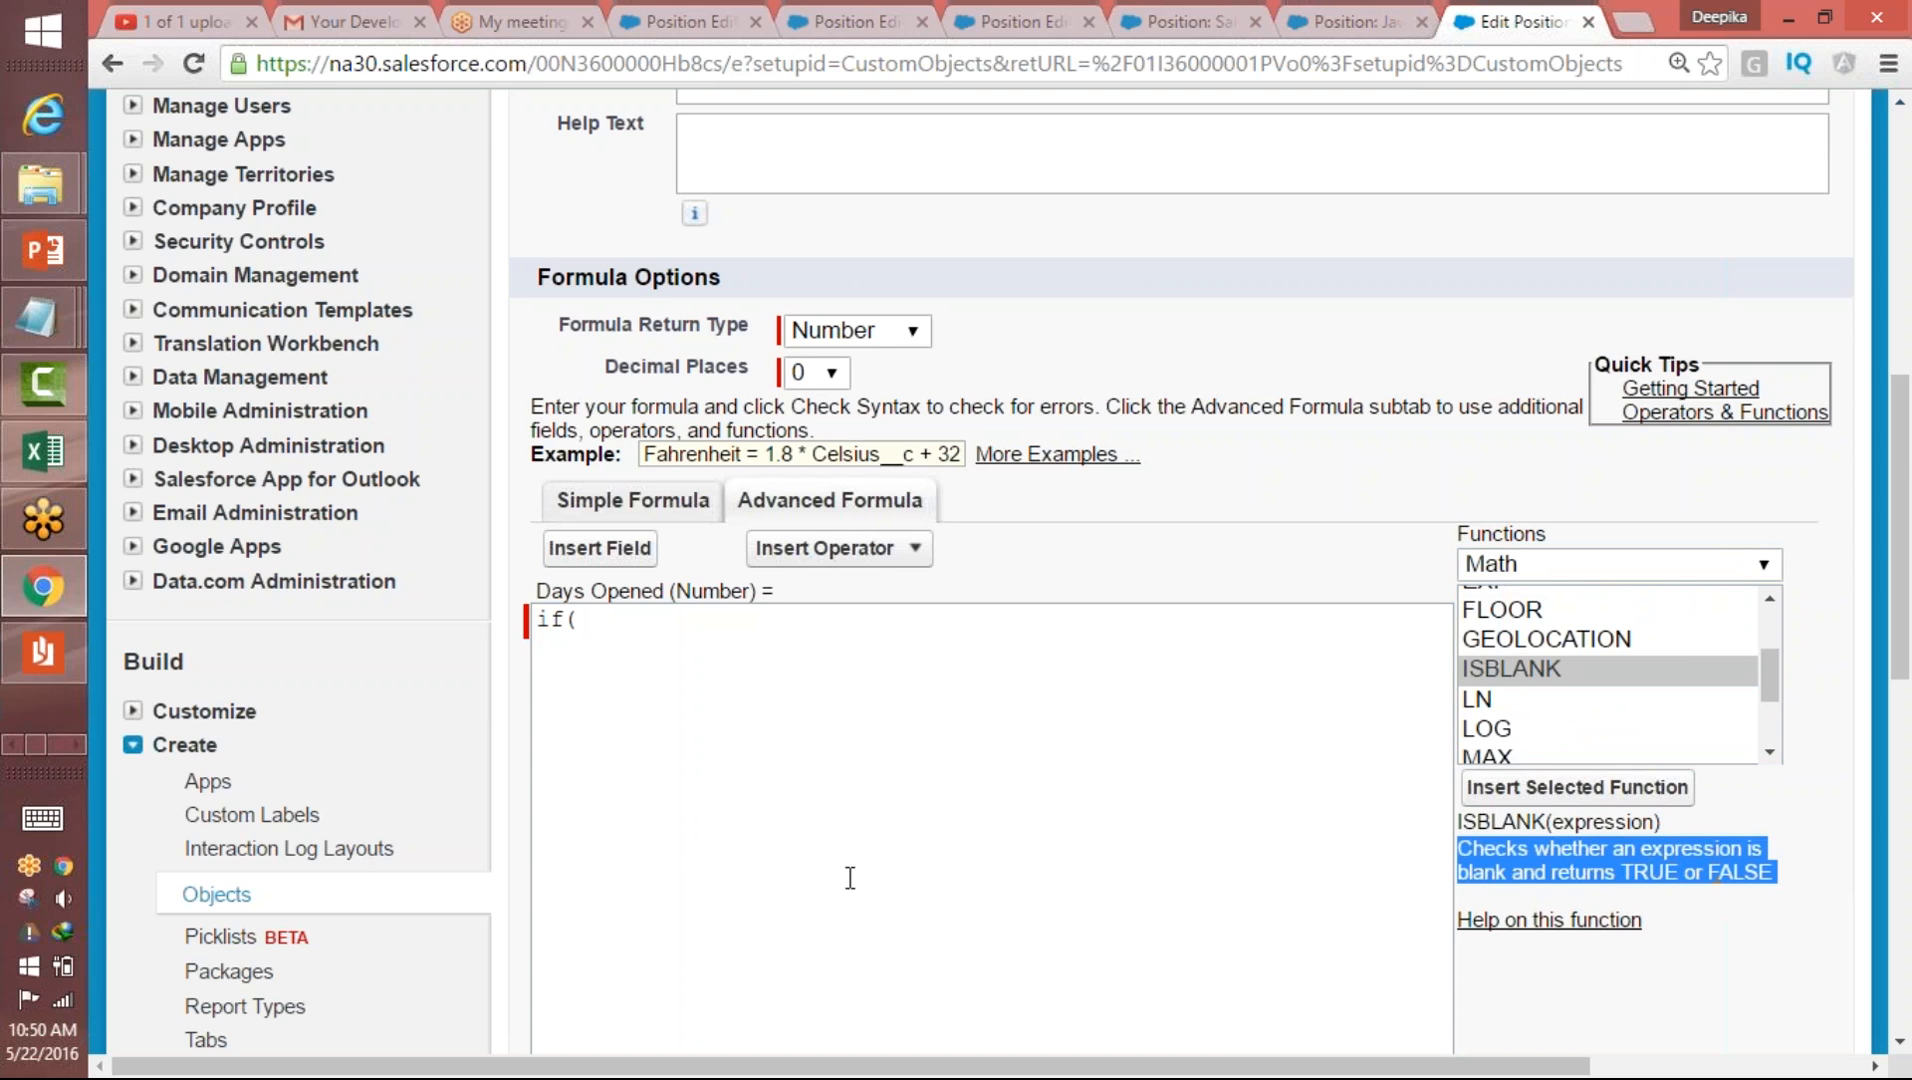
click(655, 636)
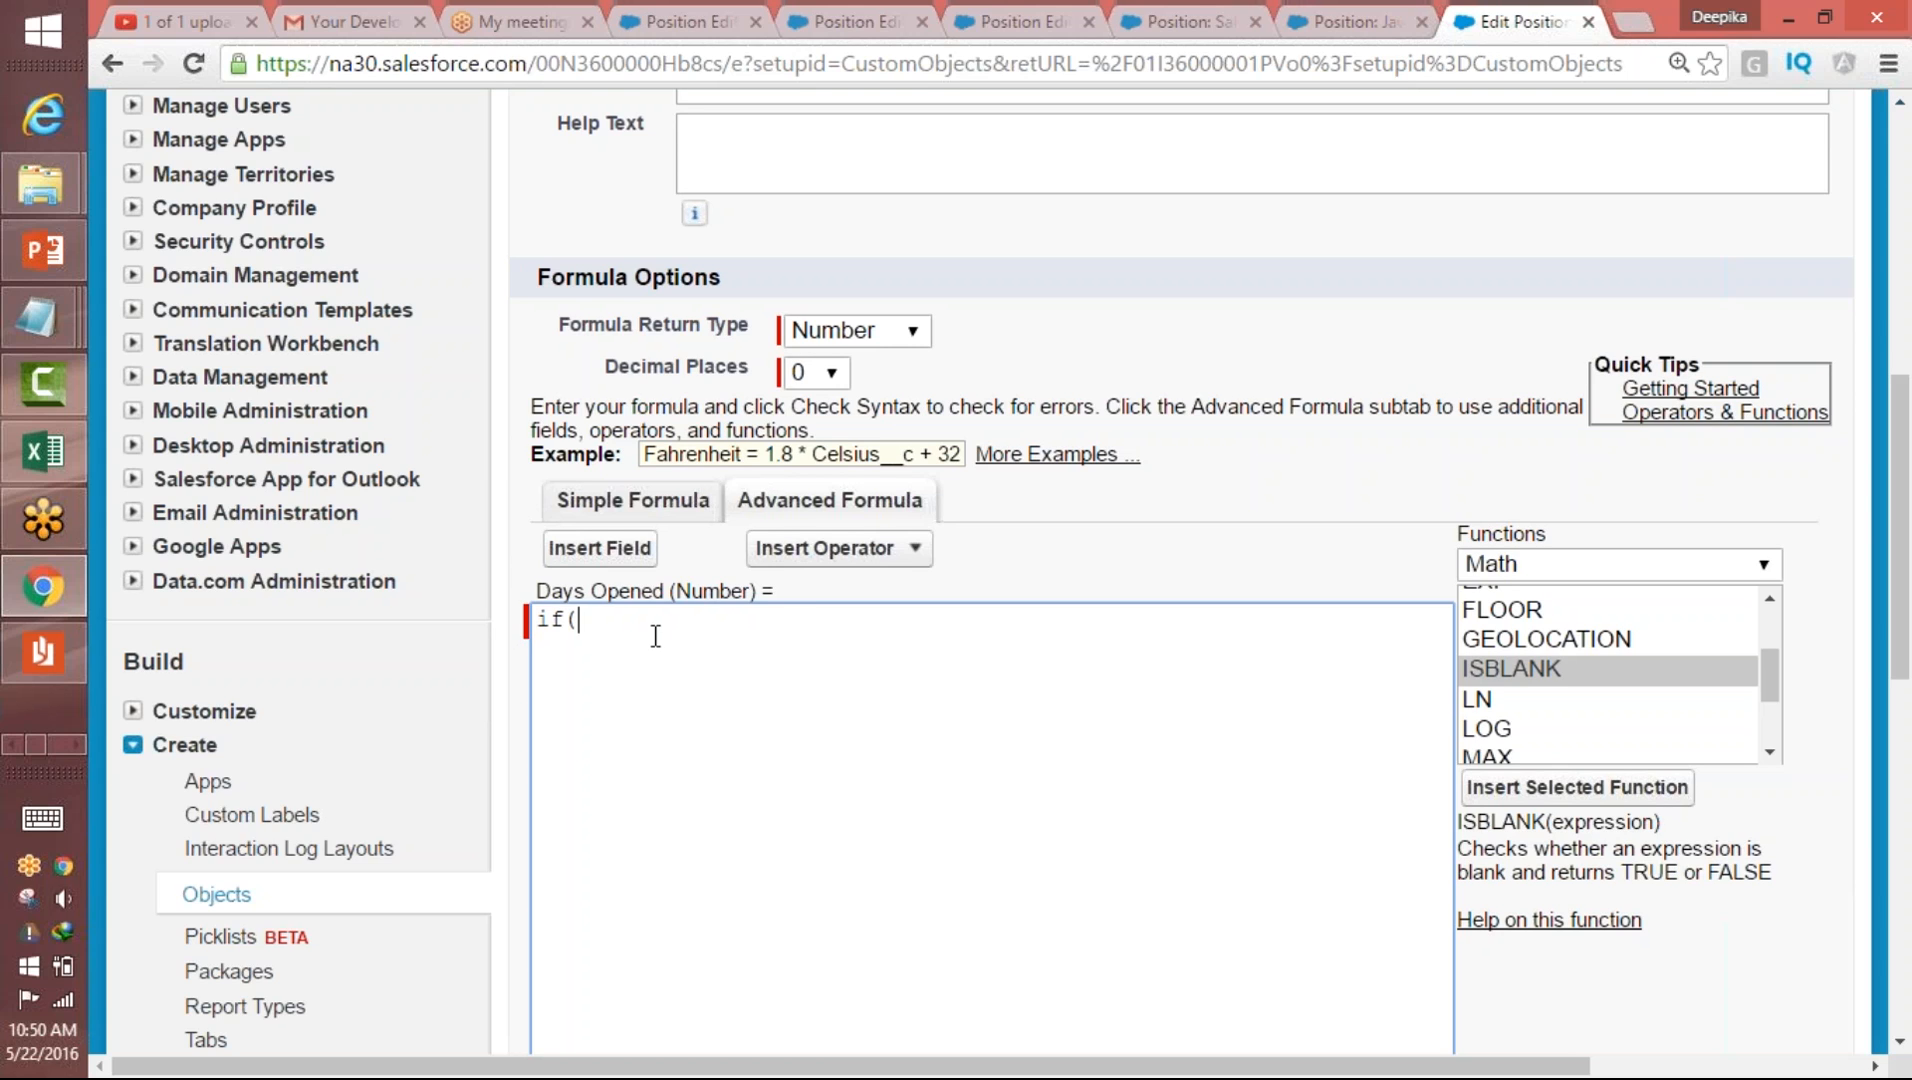
- Insert the ISBLANK function after "if(" and replace its expression with the Position's Close Date field, adding a comma after the function
click(1502, 668)
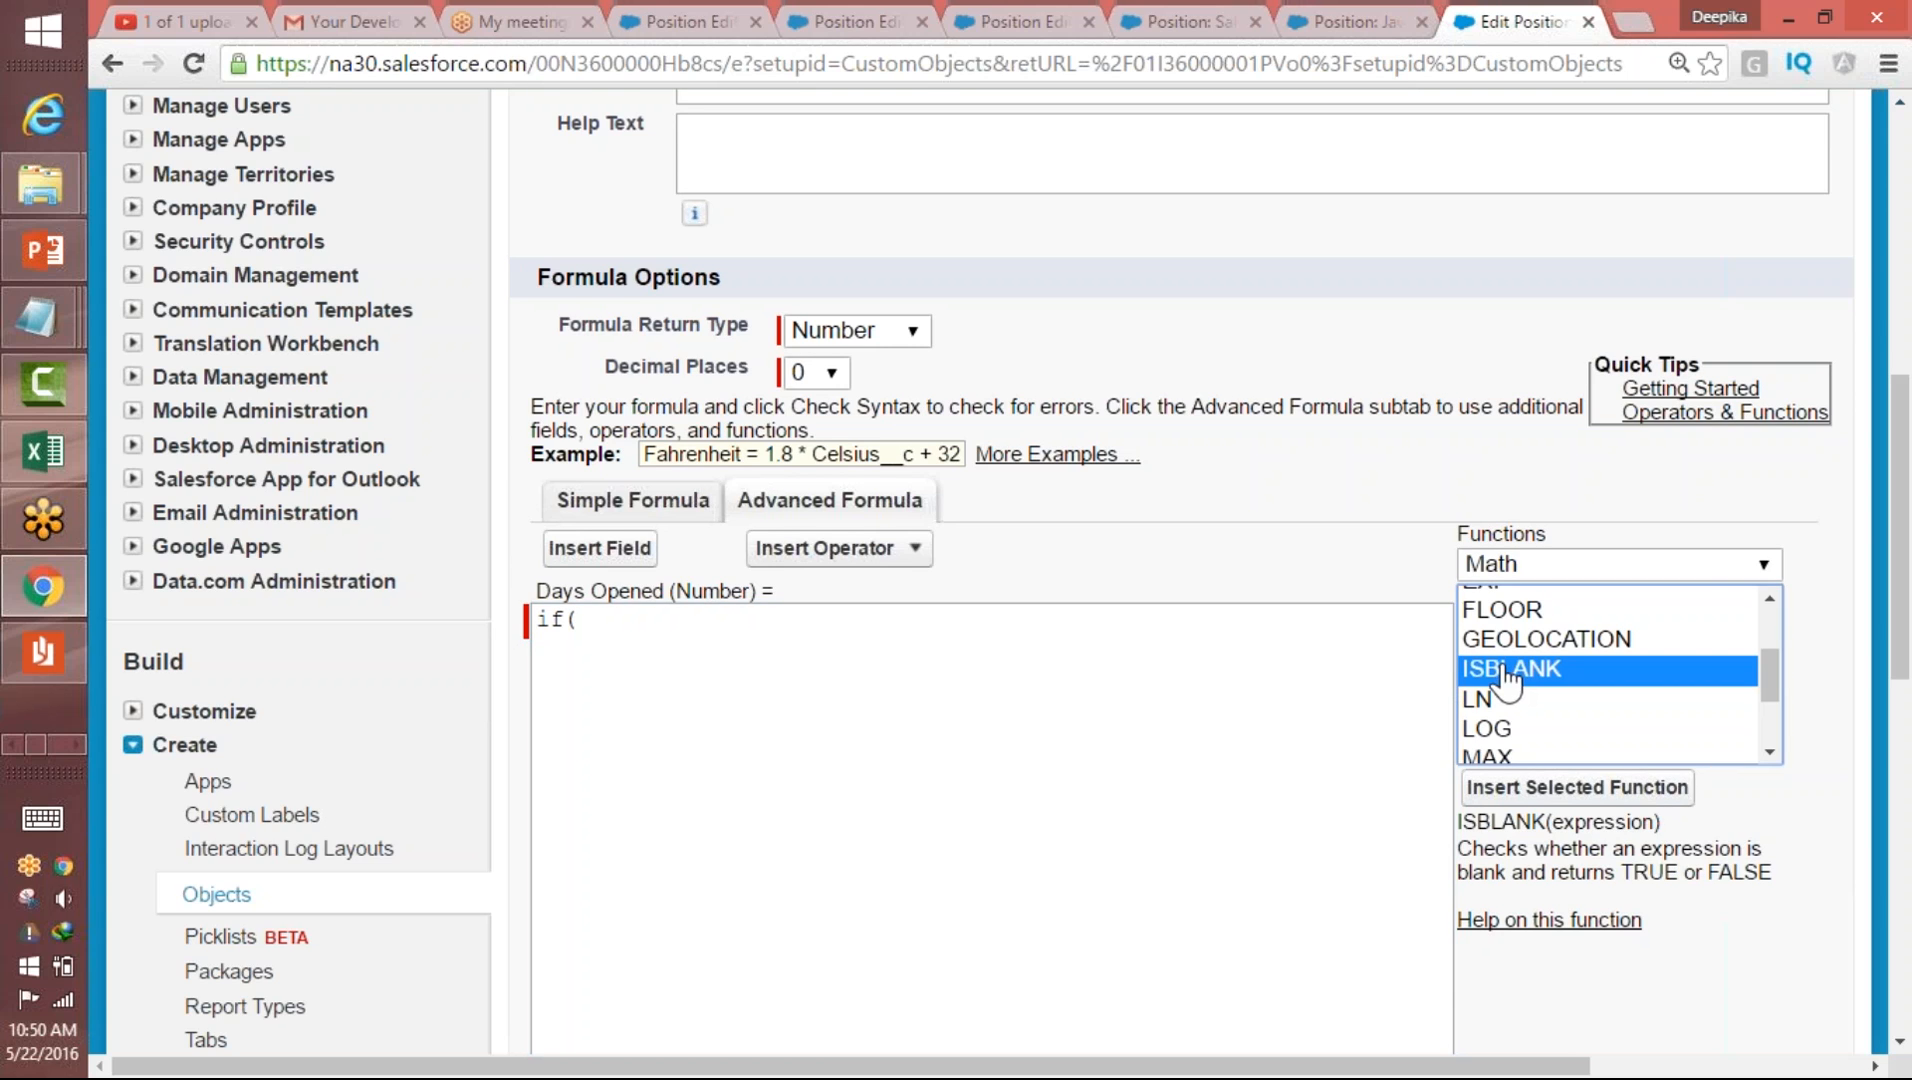
click(1577, 788)
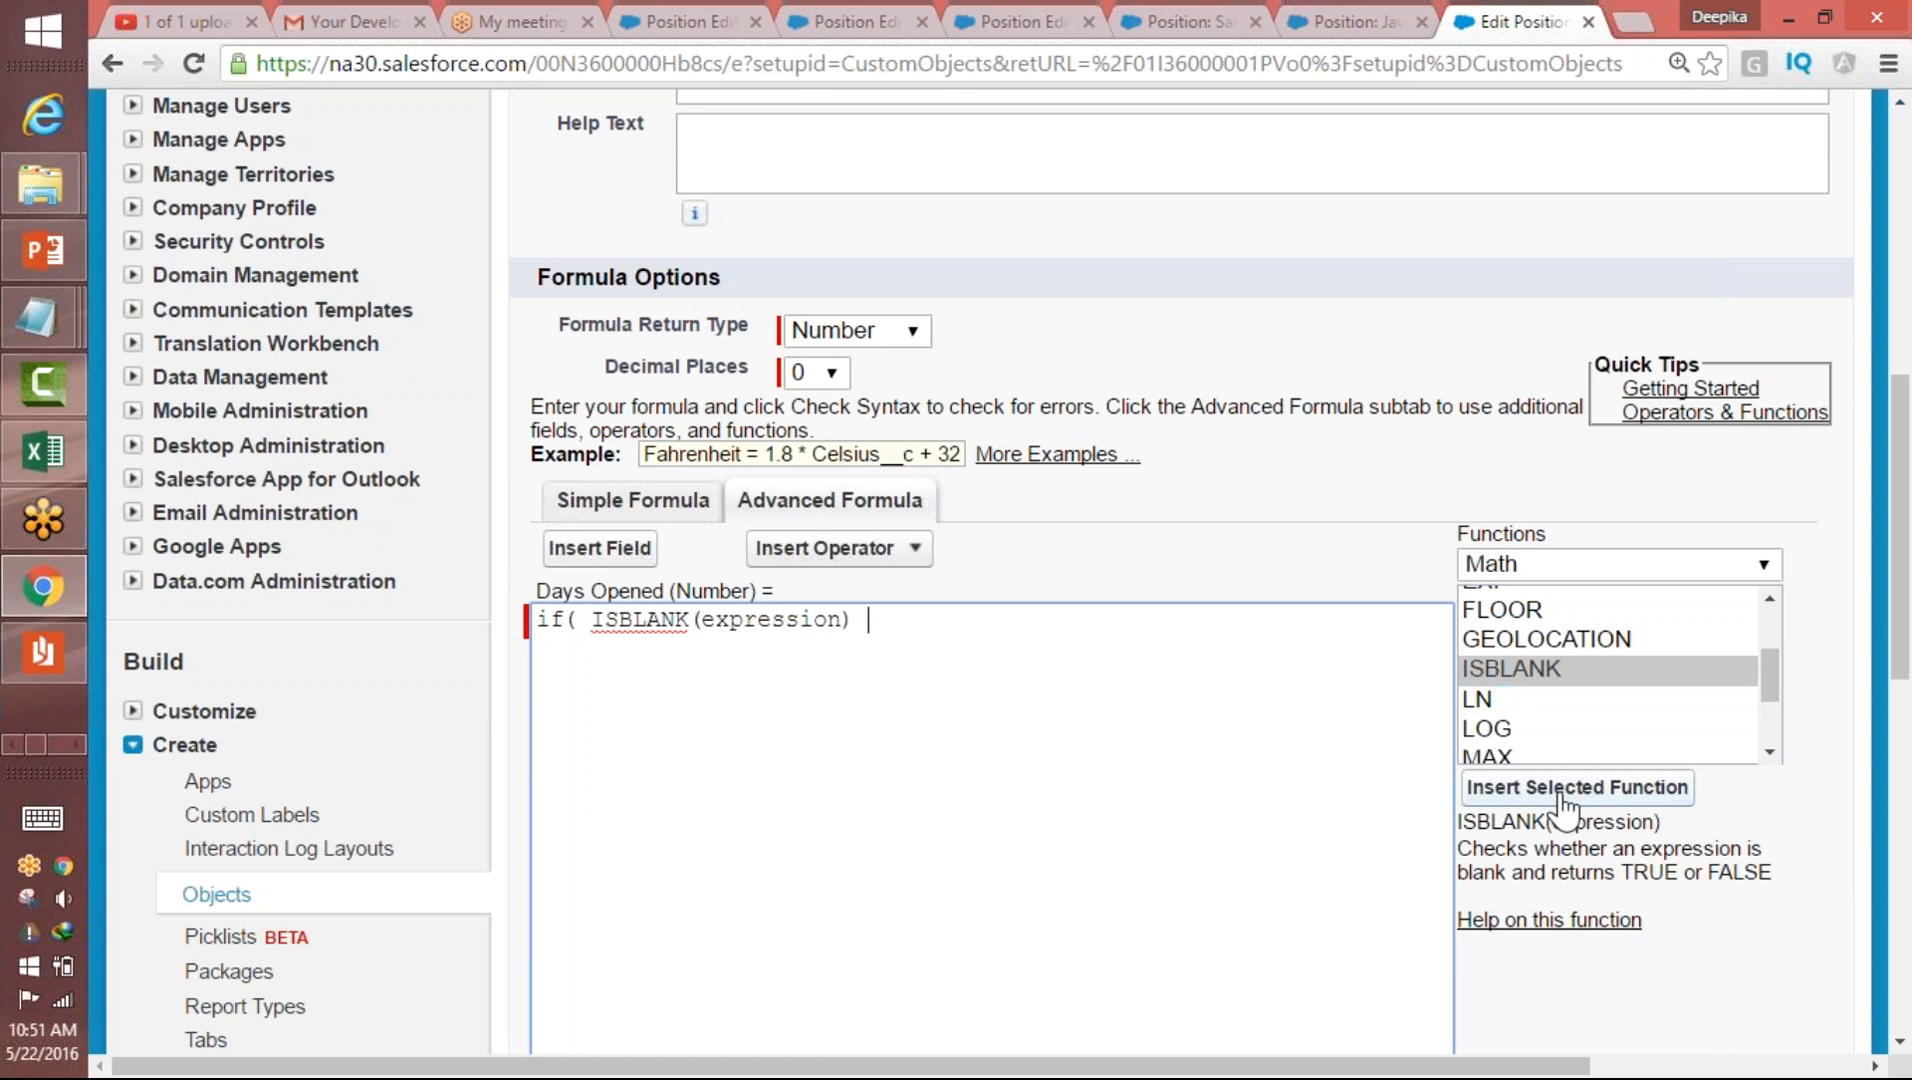
double_click(776, 618)
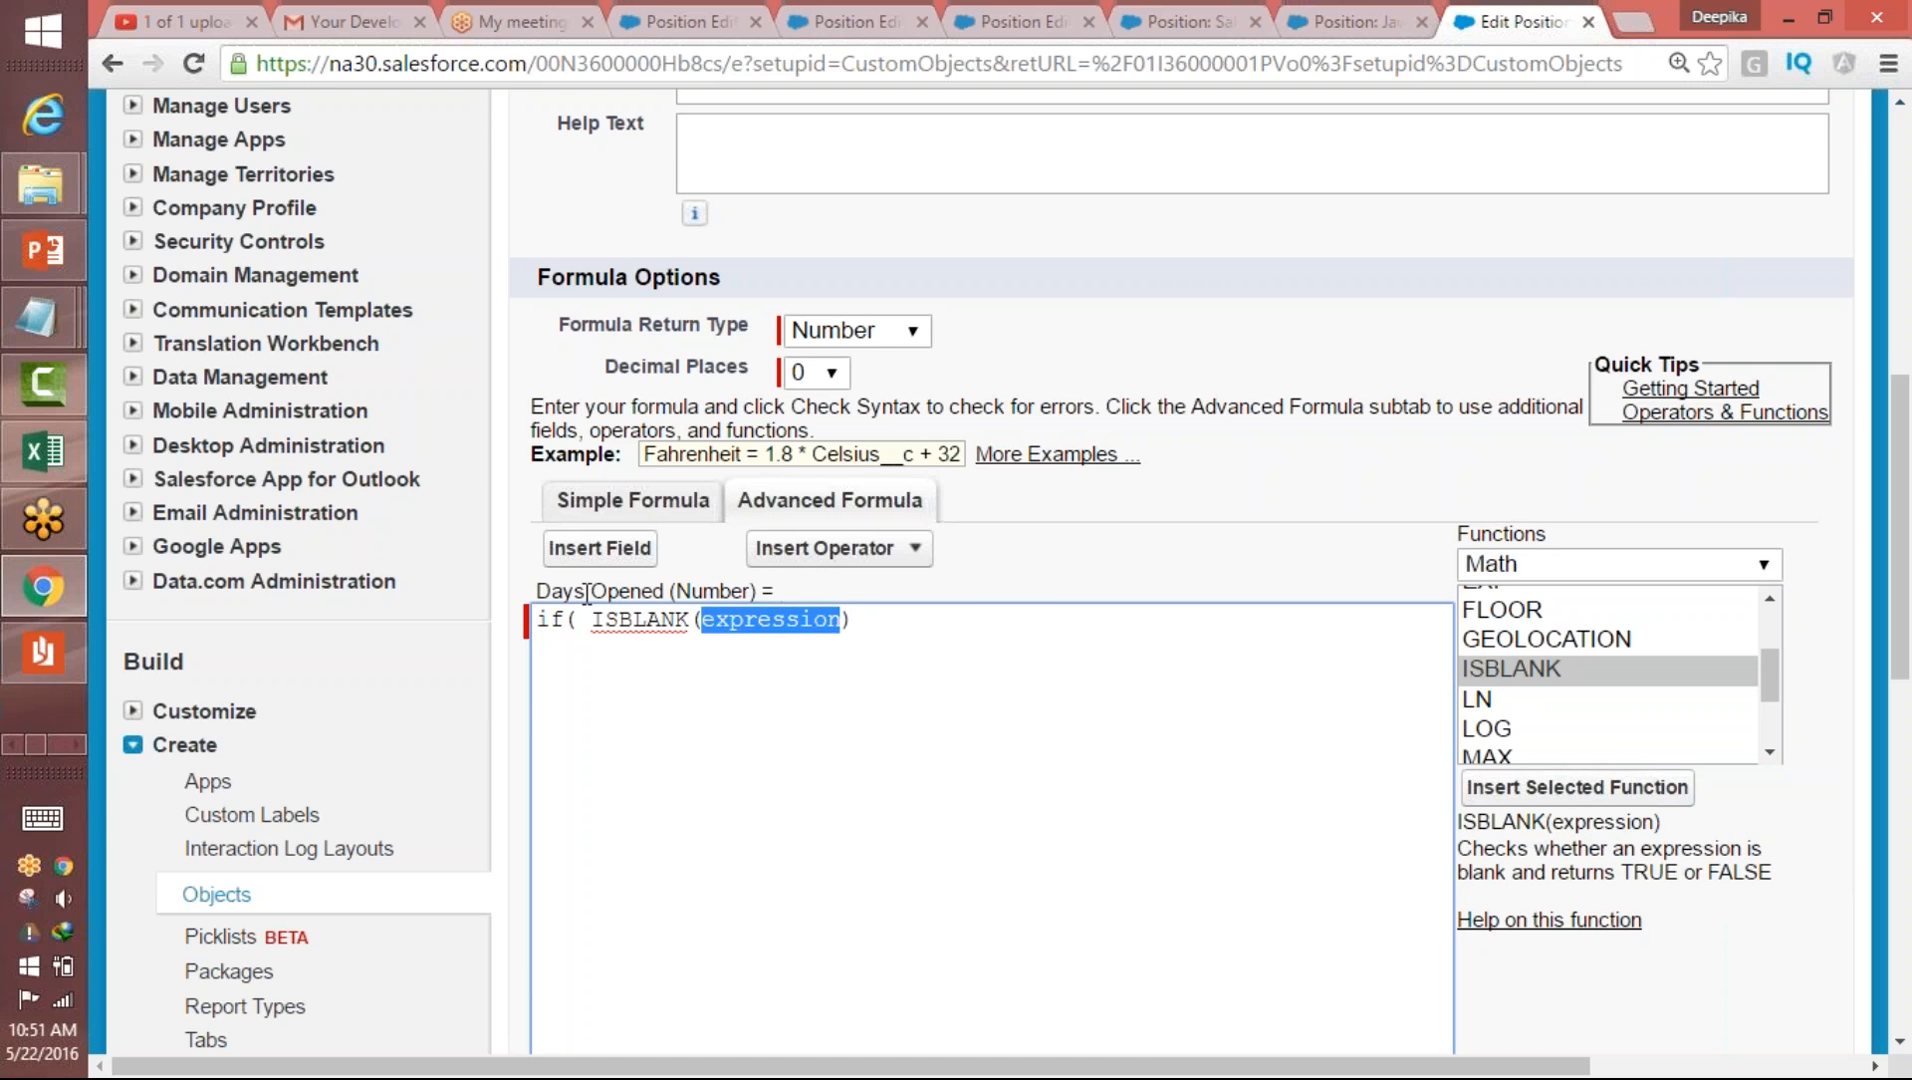
click(600, 548)
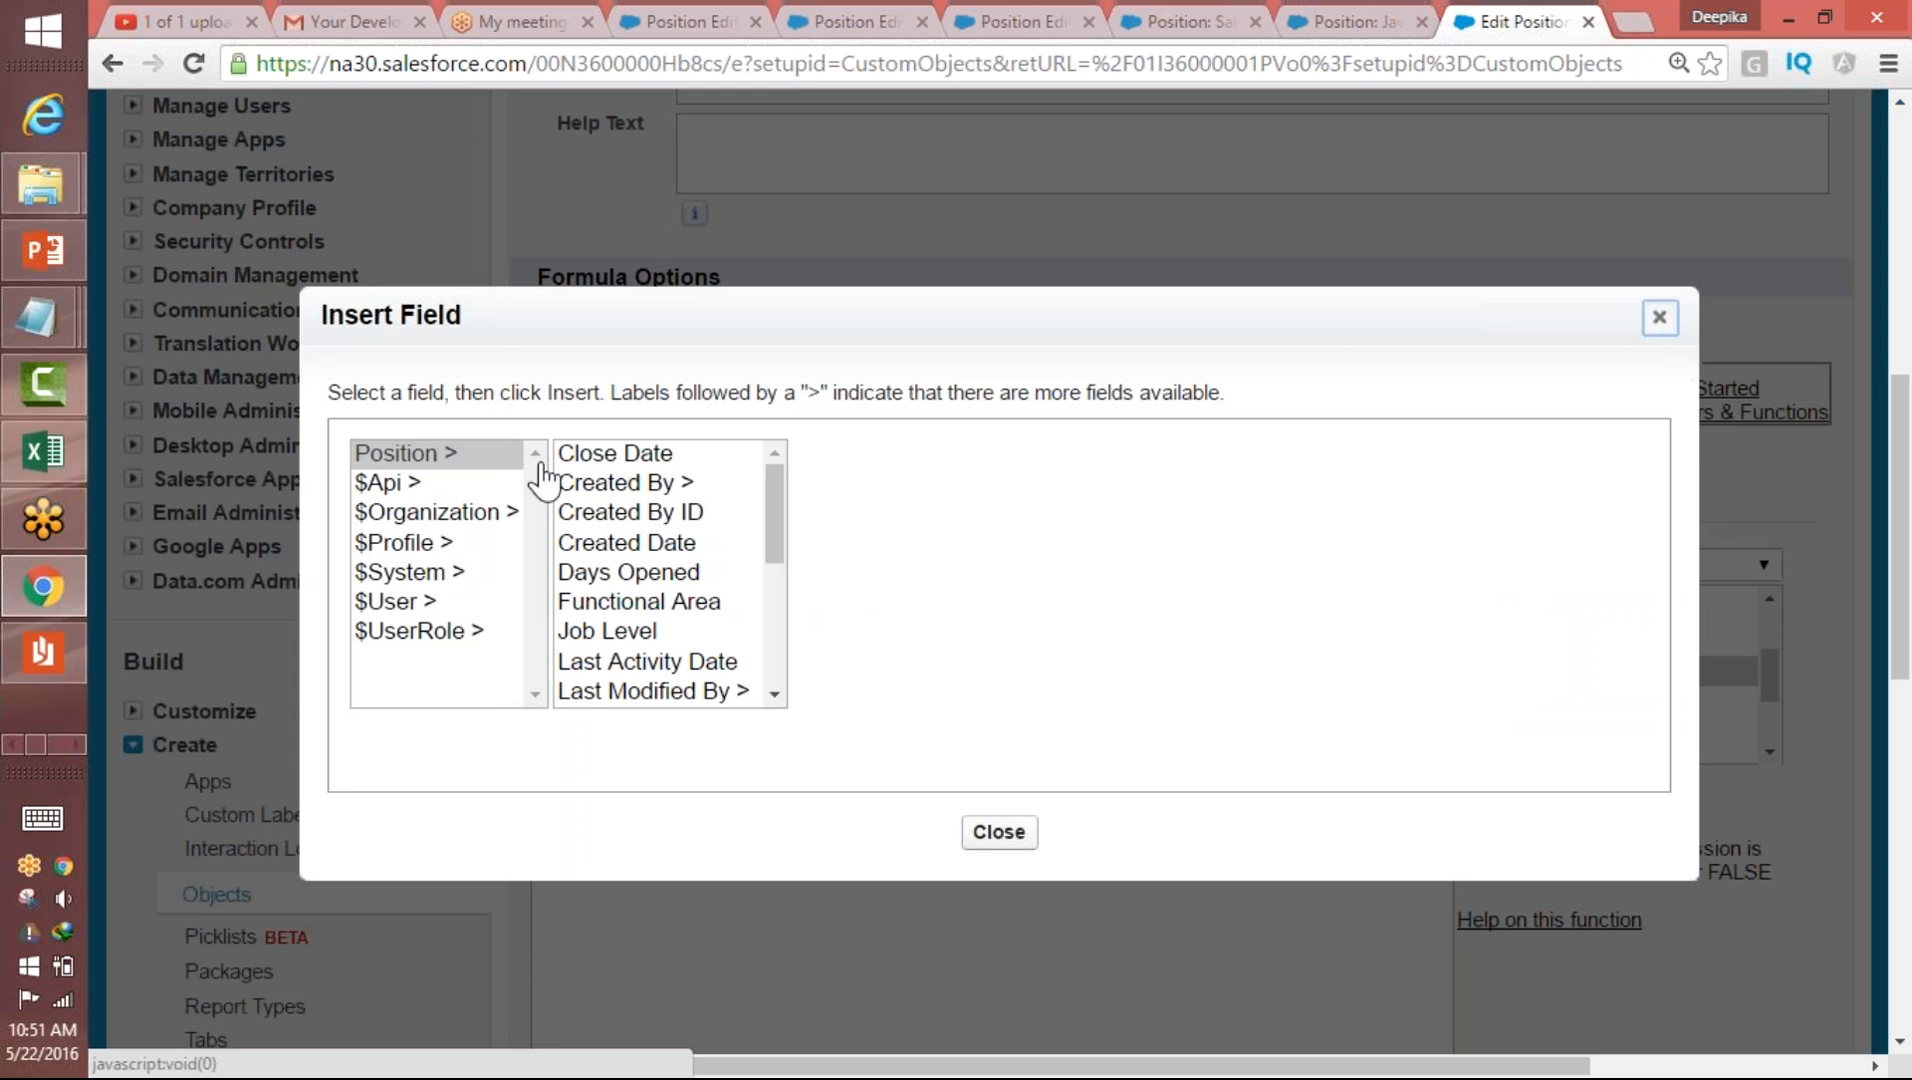
click(508, 456)
click(636, 450)
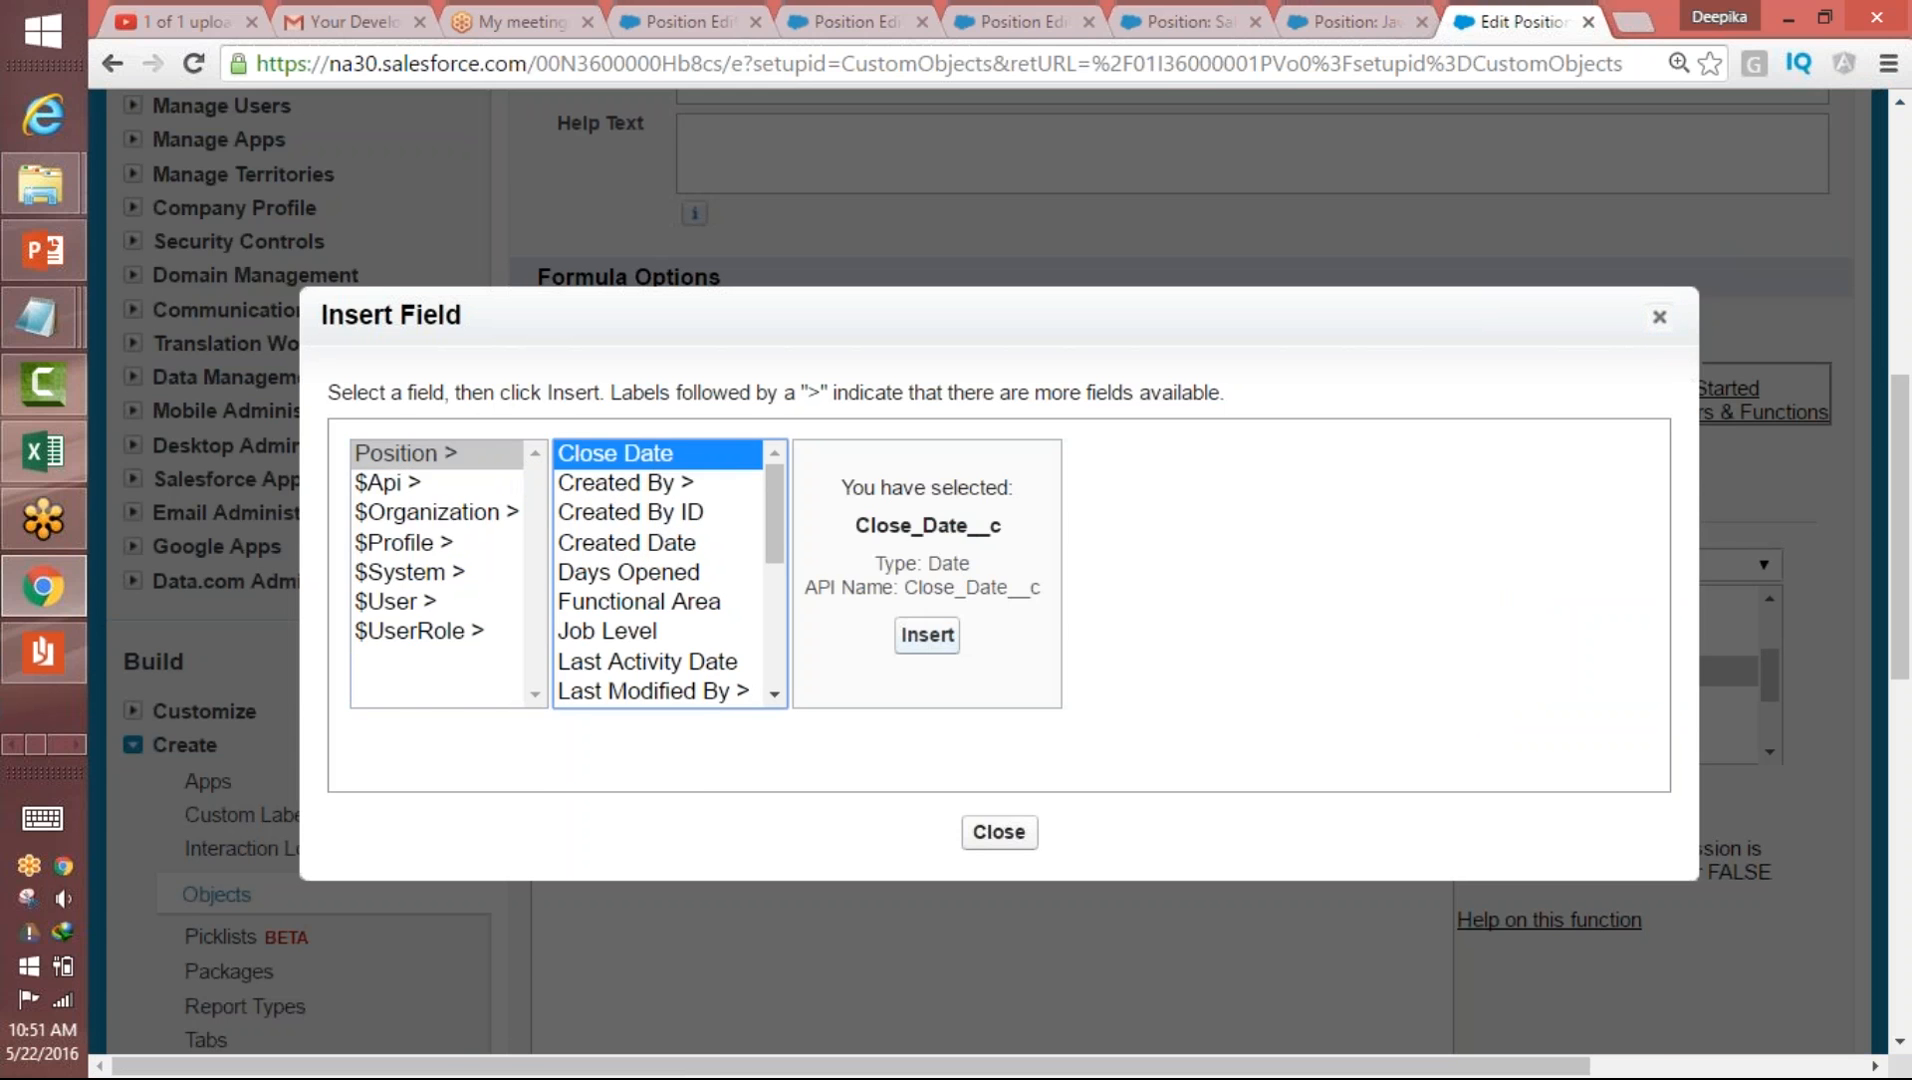
click(927, 635)
drag(592, 620, 931, 611)
click(931, 612)
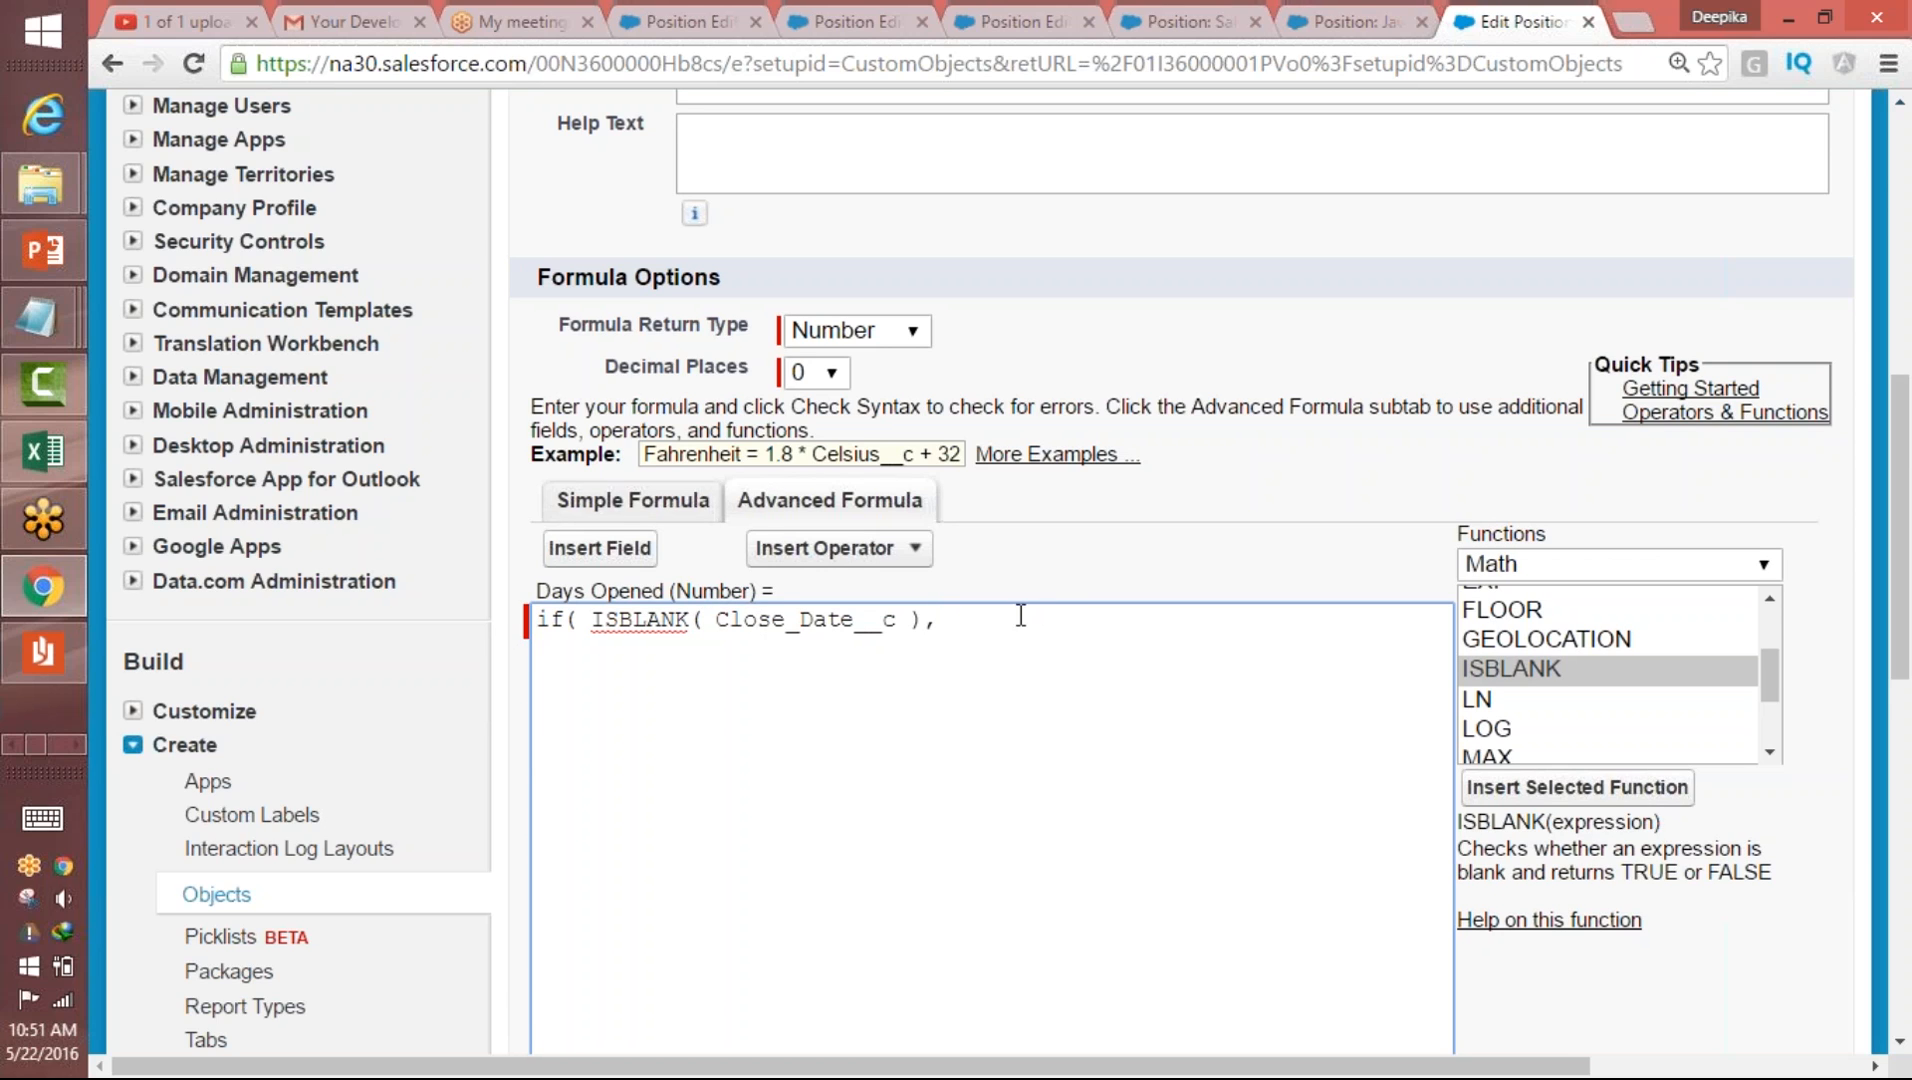
- Append the Date & Time function TODAY() and a subtract operator after the comma in the formula
double_click(564, 619)
click(999, 615)
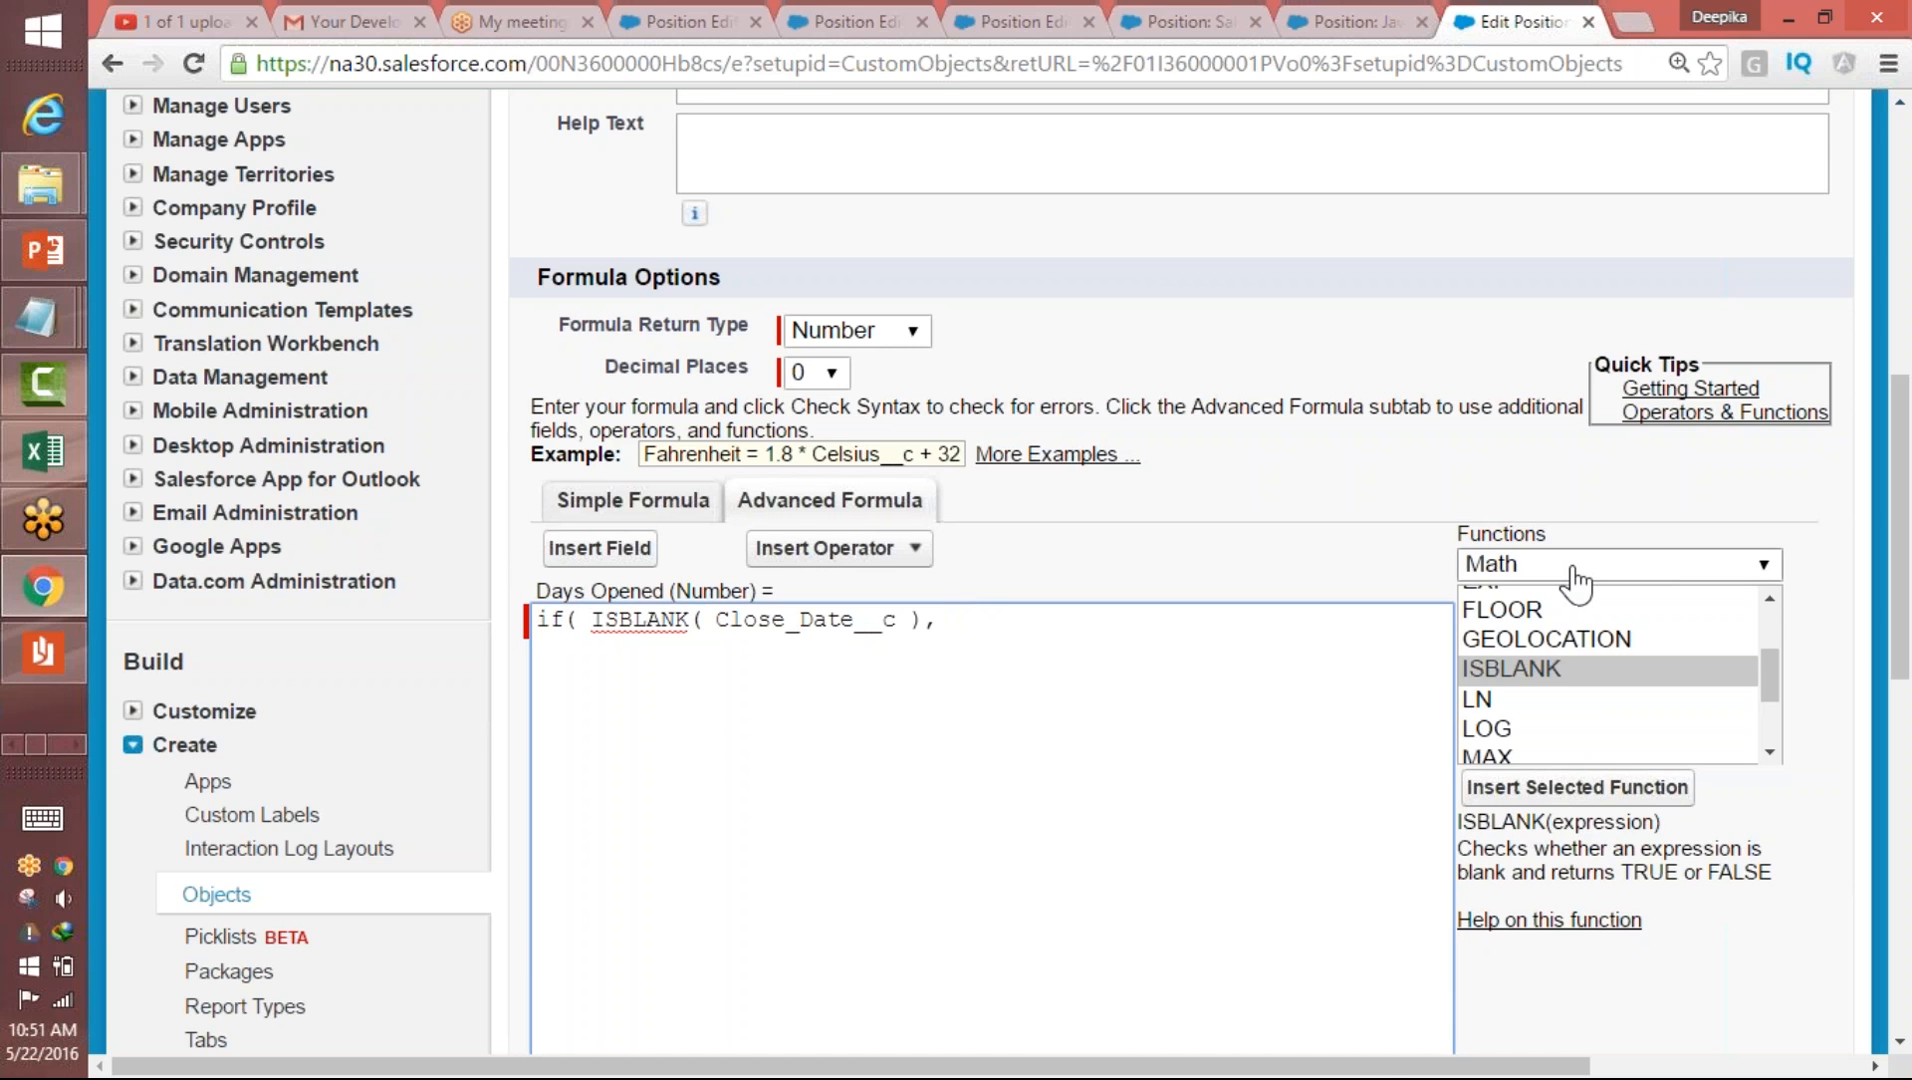
click(1570, 566)
click(1525, 627)
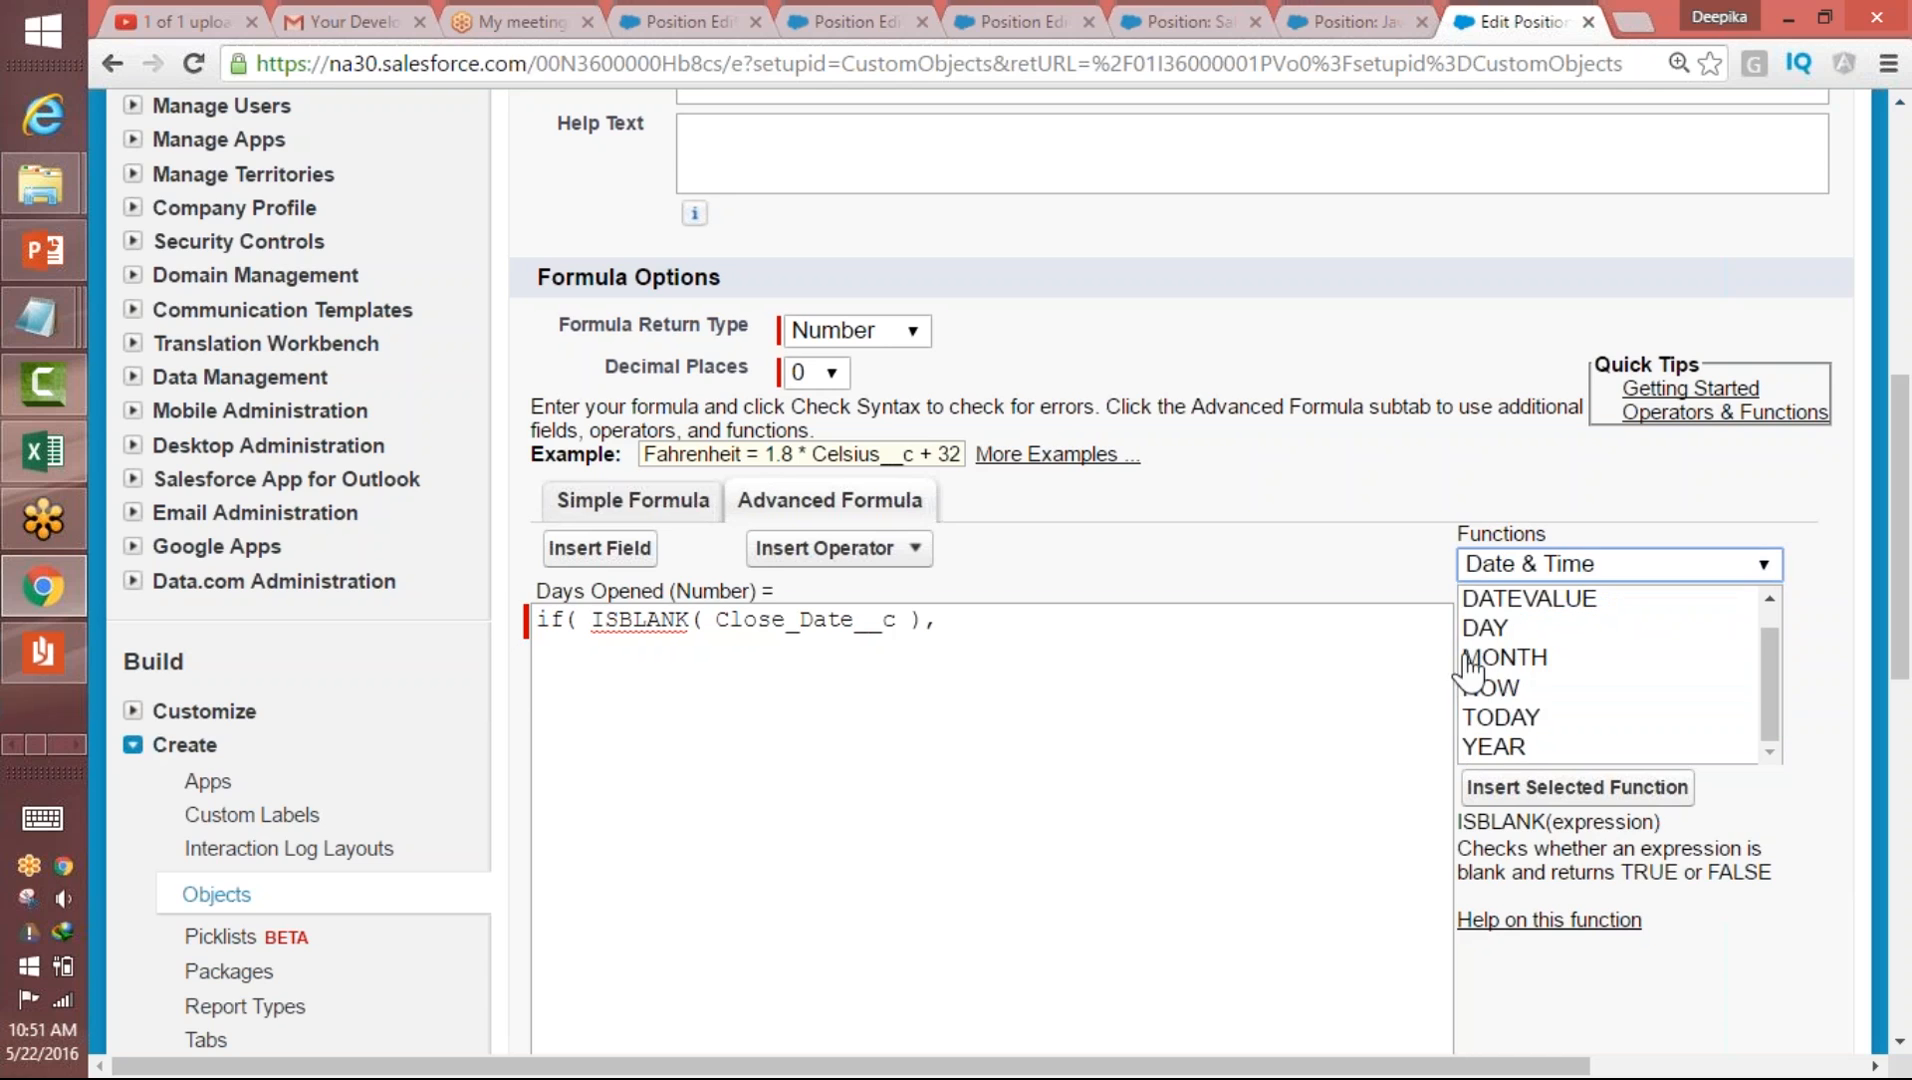
click(1505, 717)
click(1475, 790)
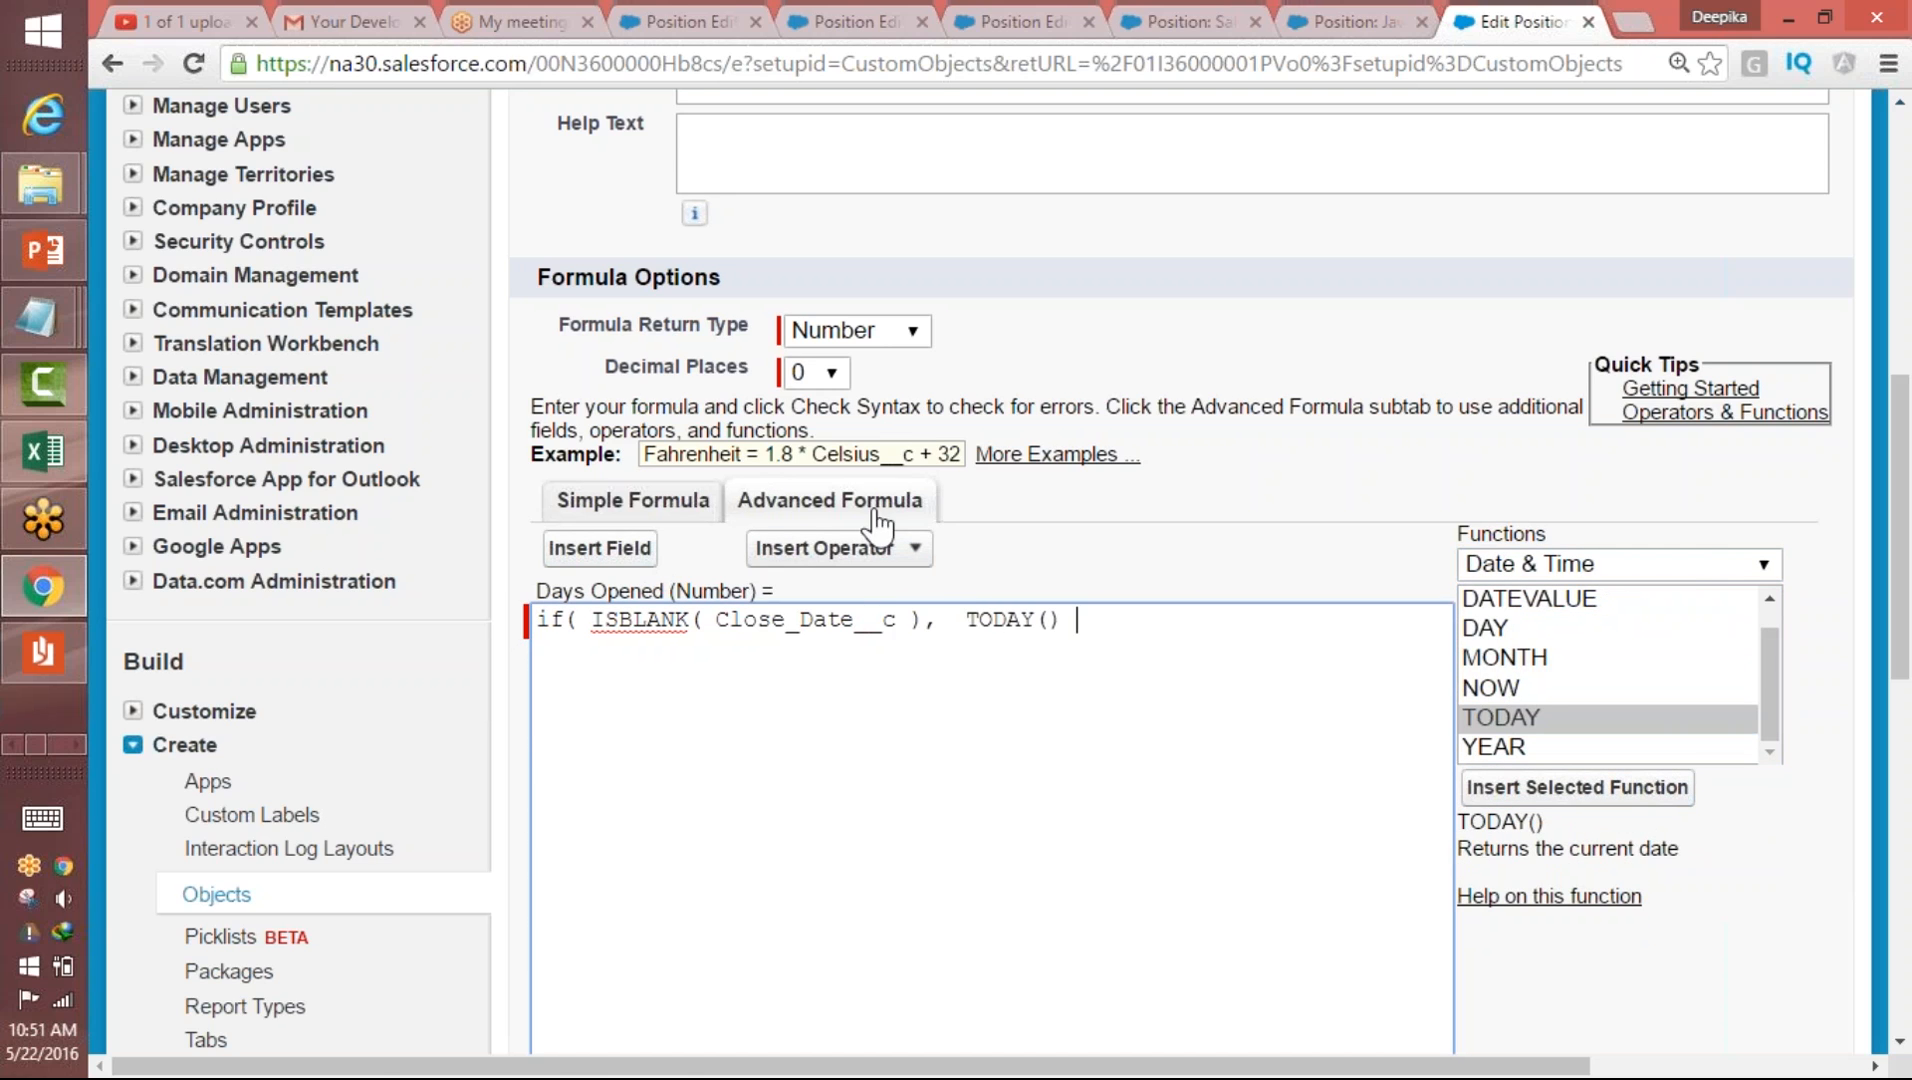
click(818, 550)
click(818, 623)
- Insert the Position's Open Date field after the minus sign and end the true value with a comma
click(578, 548)
click(455, 455)
drag(770, 540, 755, 620)
click(655, 613)
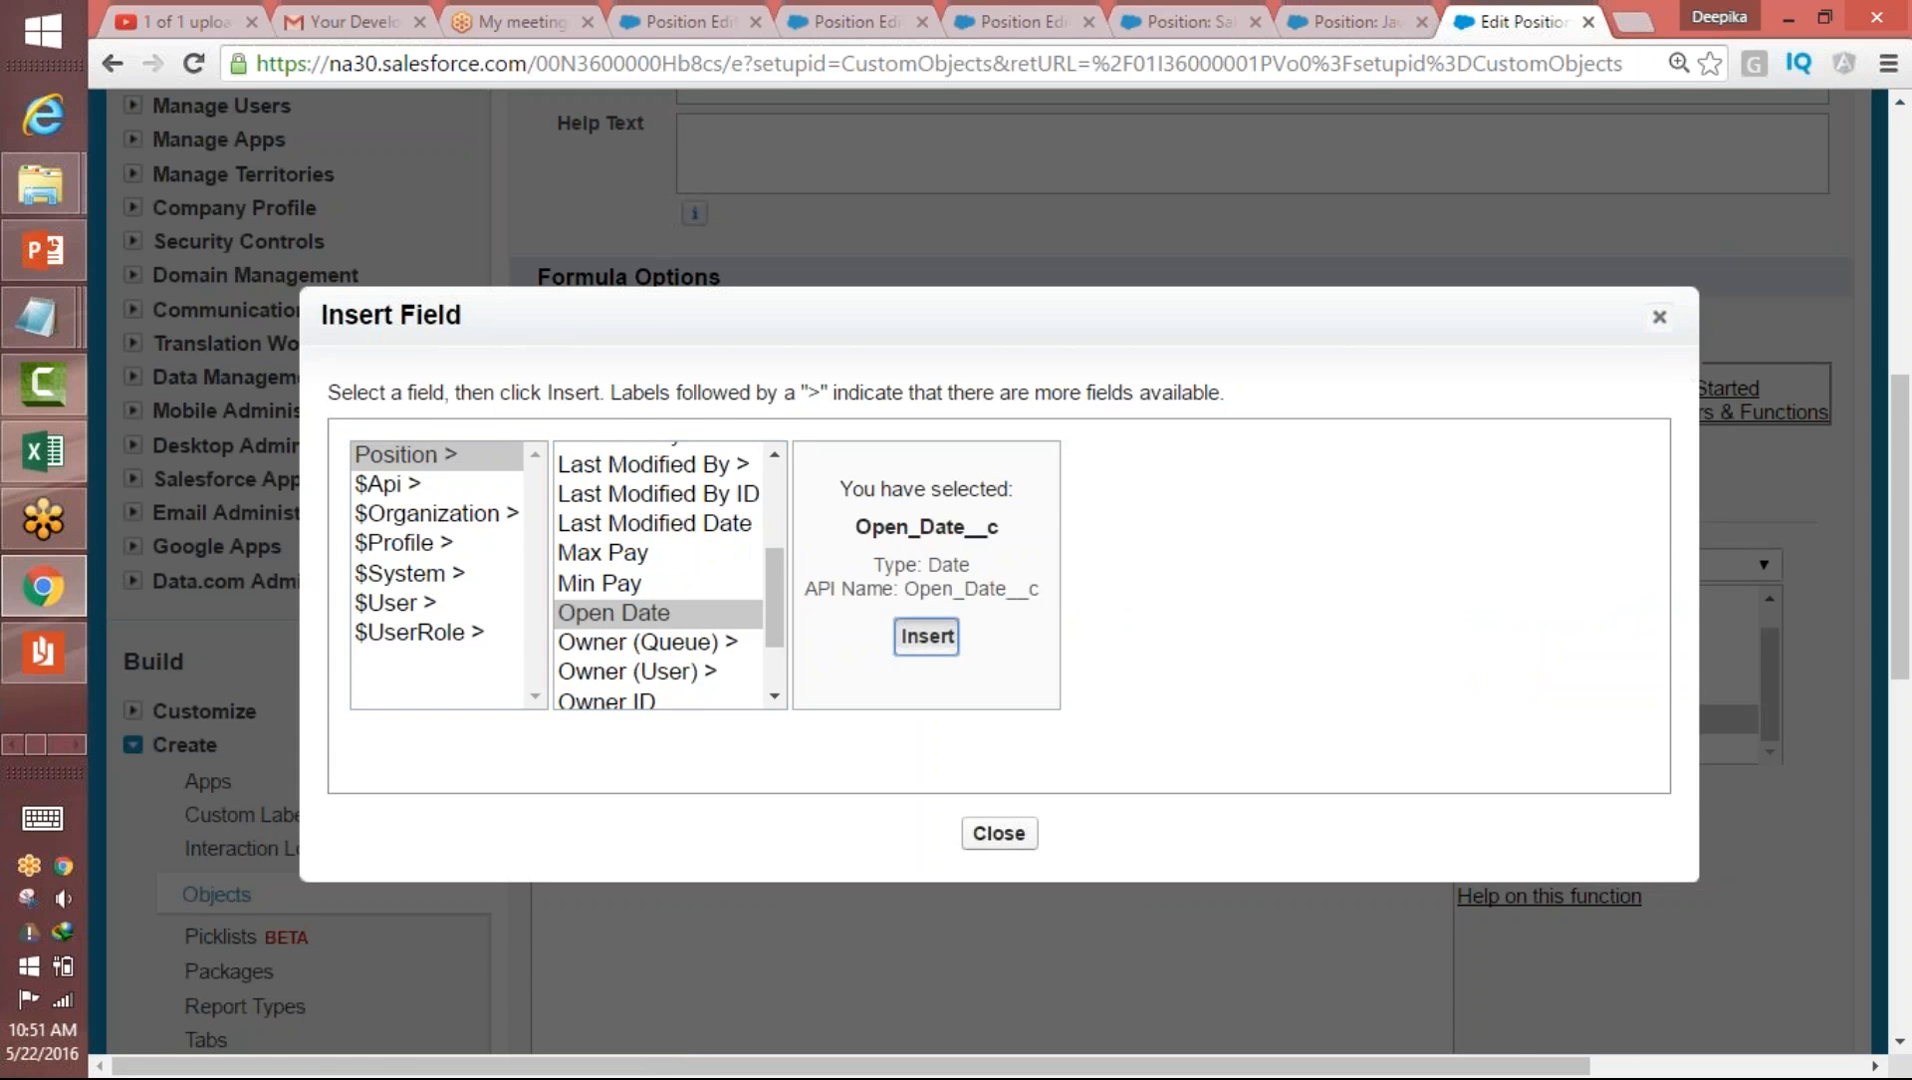
click(914, 635)
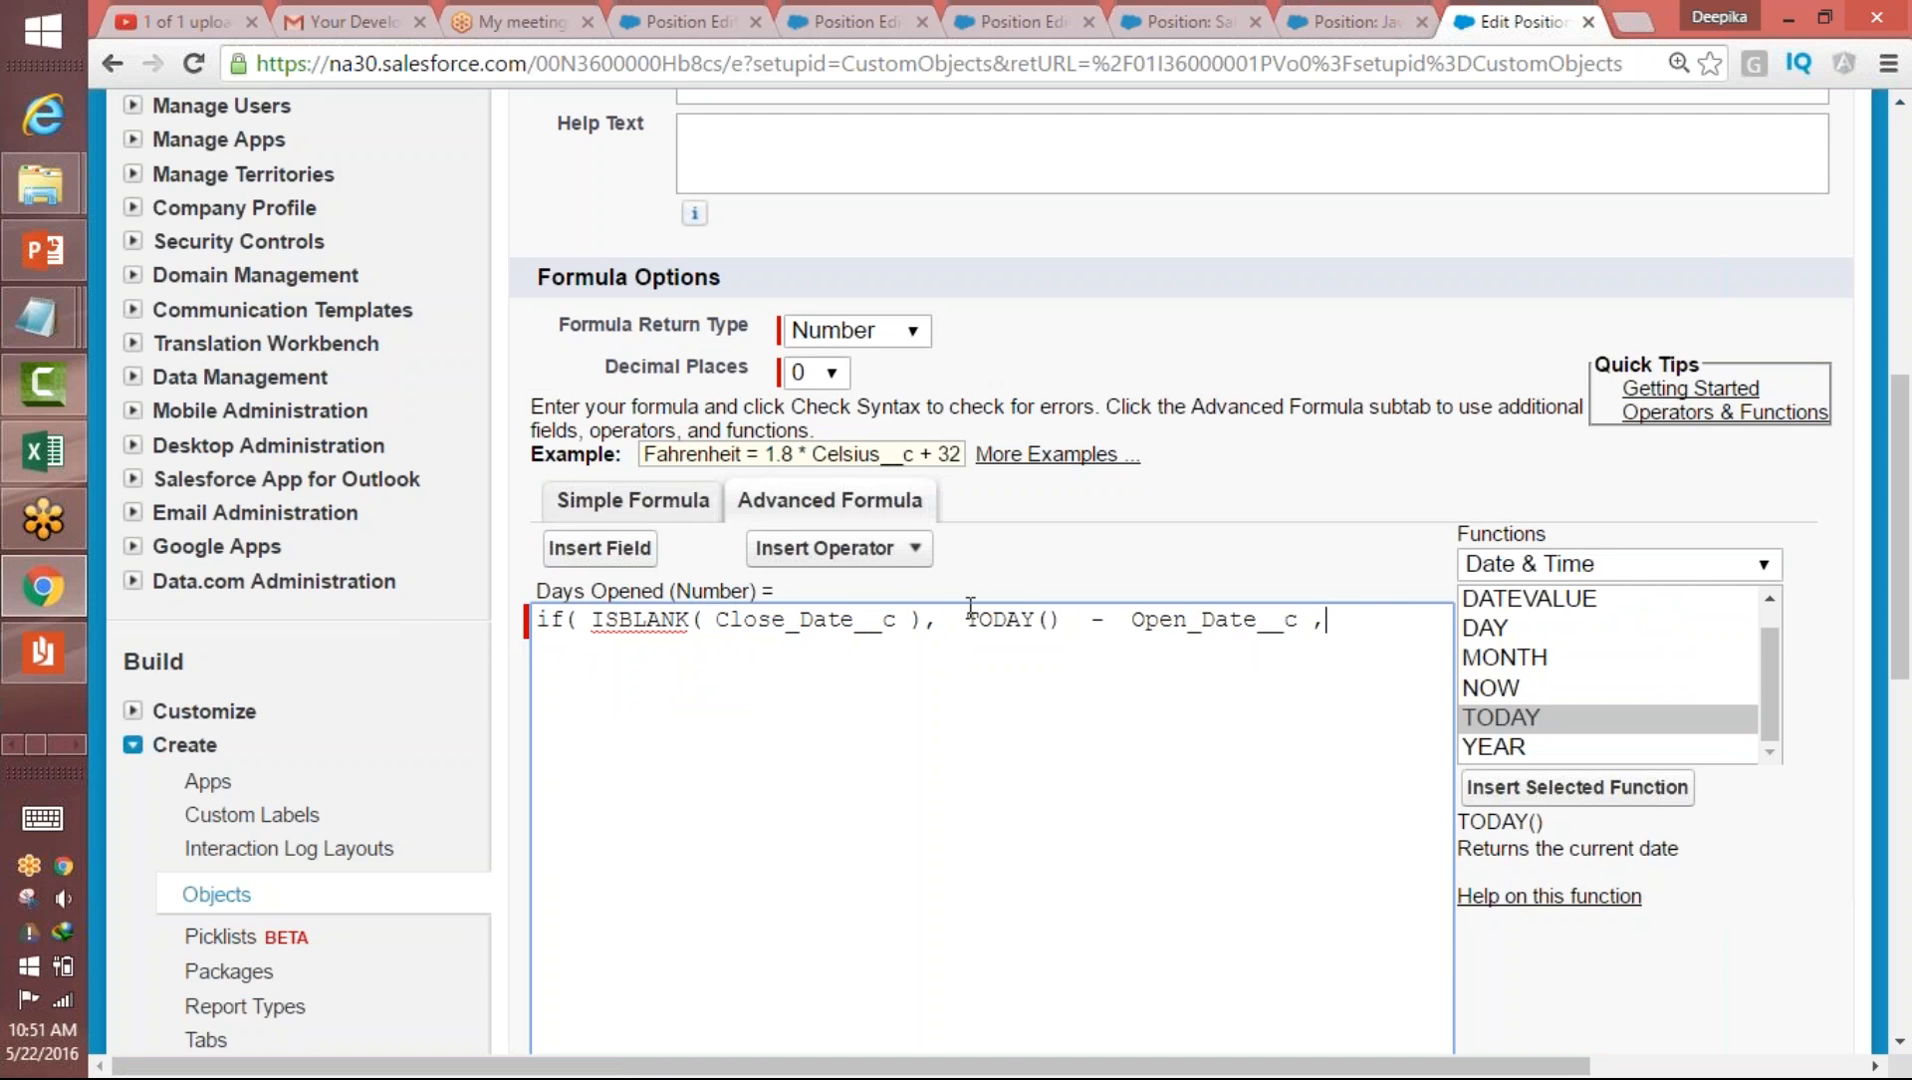
- Review the ISBLANK condition and the TODAY() - Open_Date__c value in the unfinished formula
drag(591, 620, 919, 618)
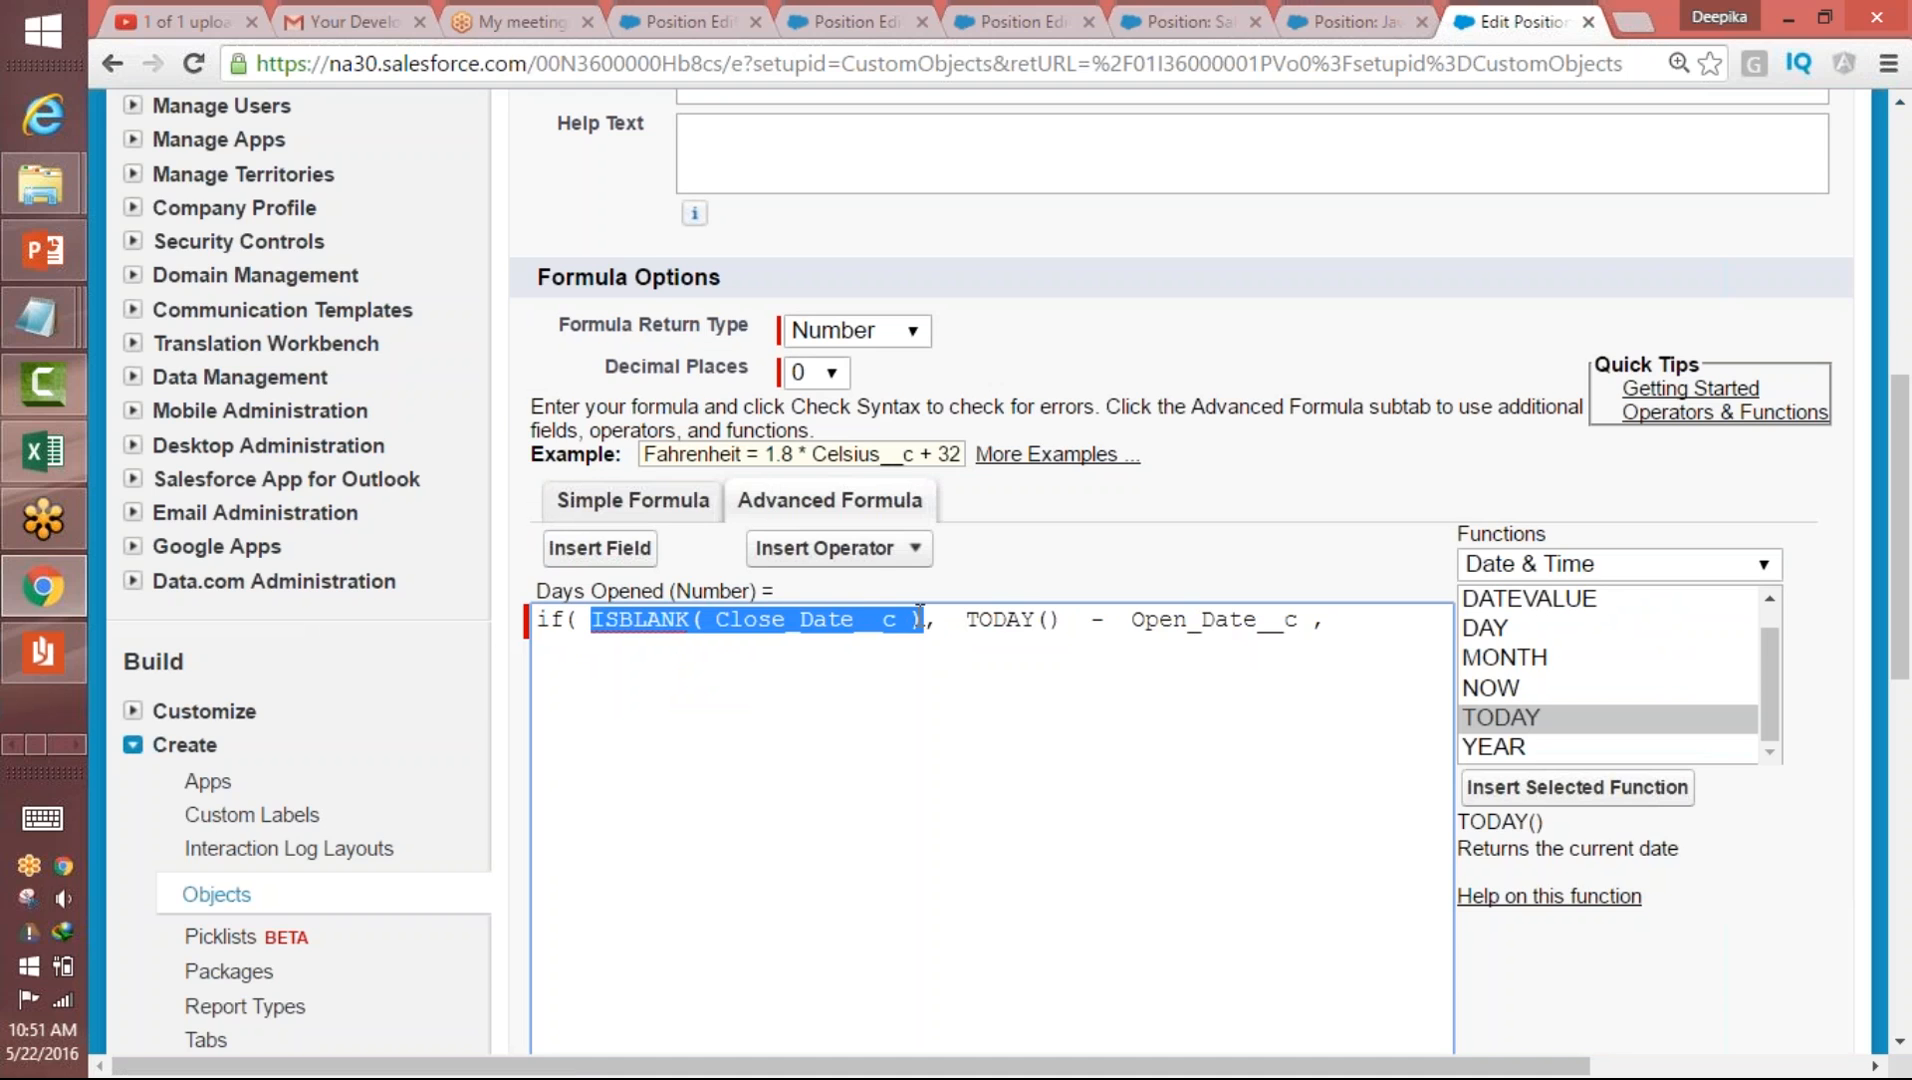
click(919, 617)
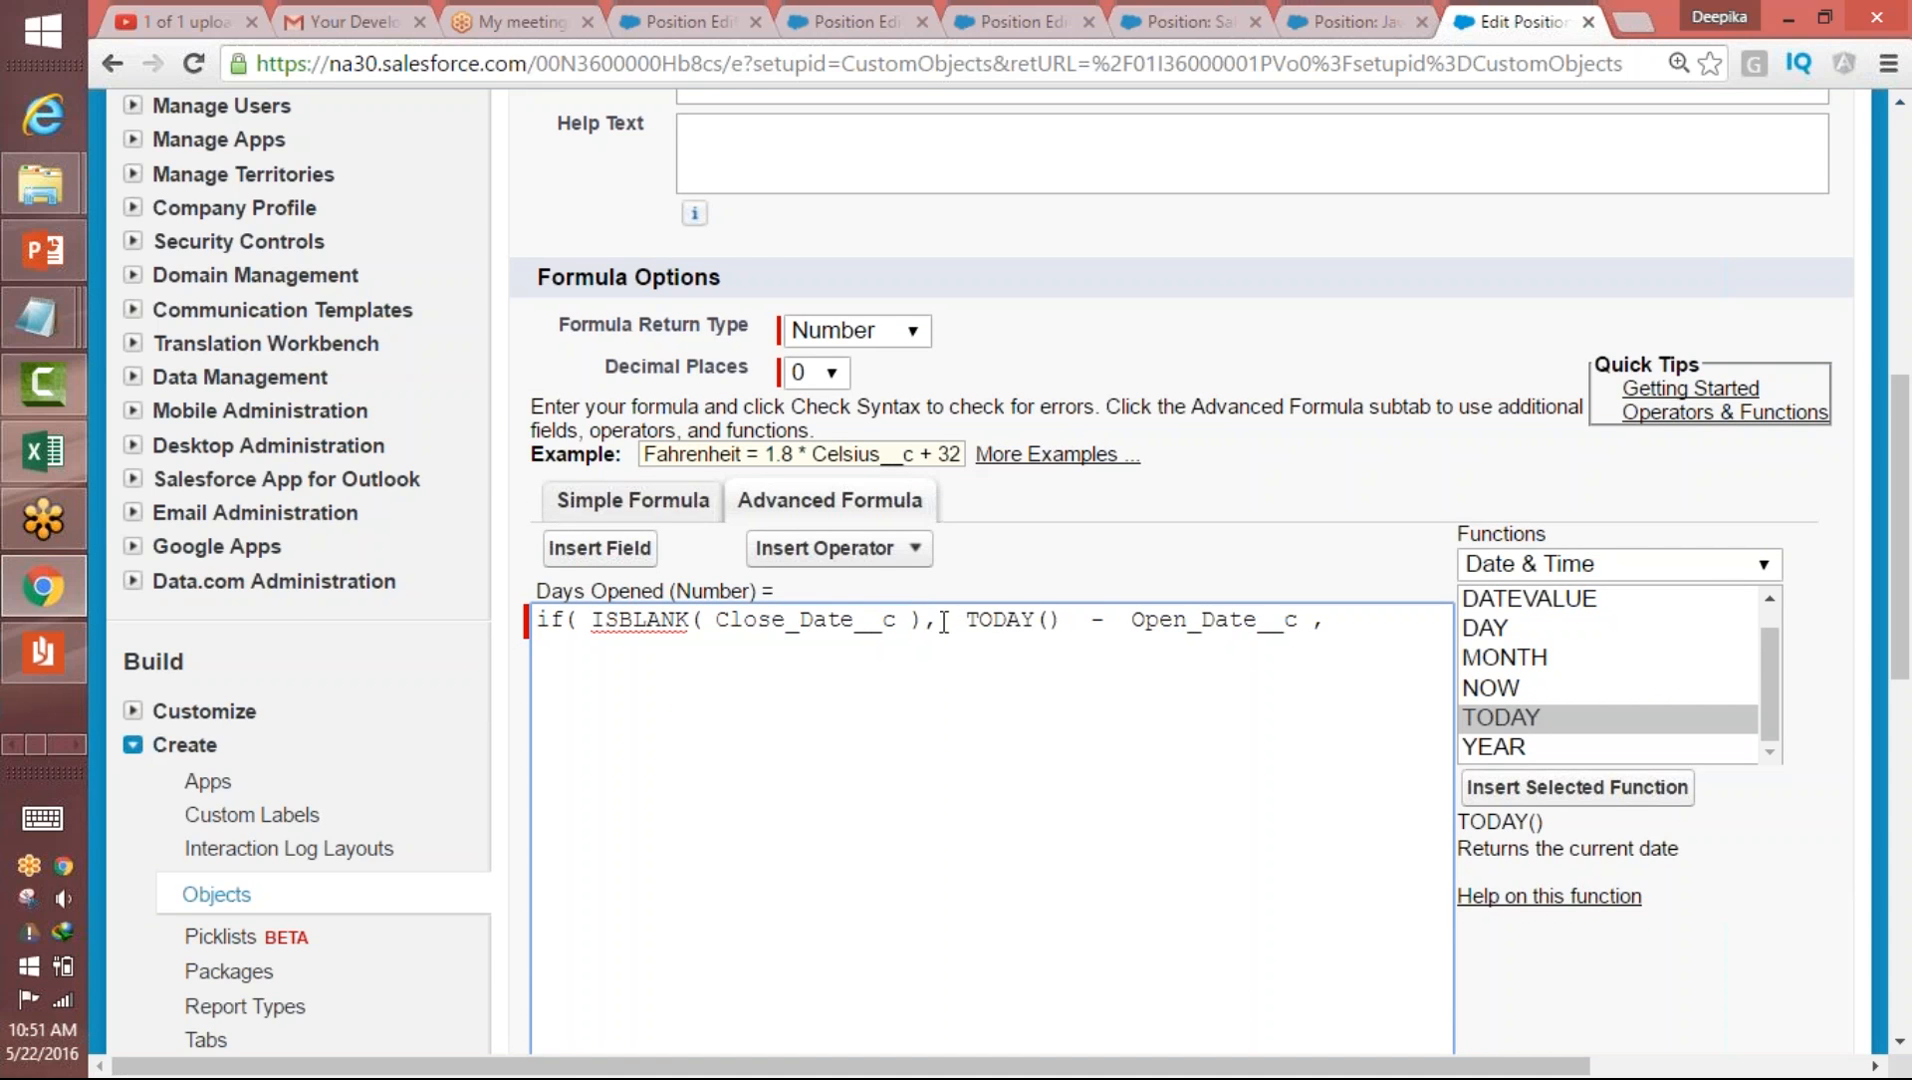
drag(957, 622, 808, 622)
drag(928, 618, 597, 637)
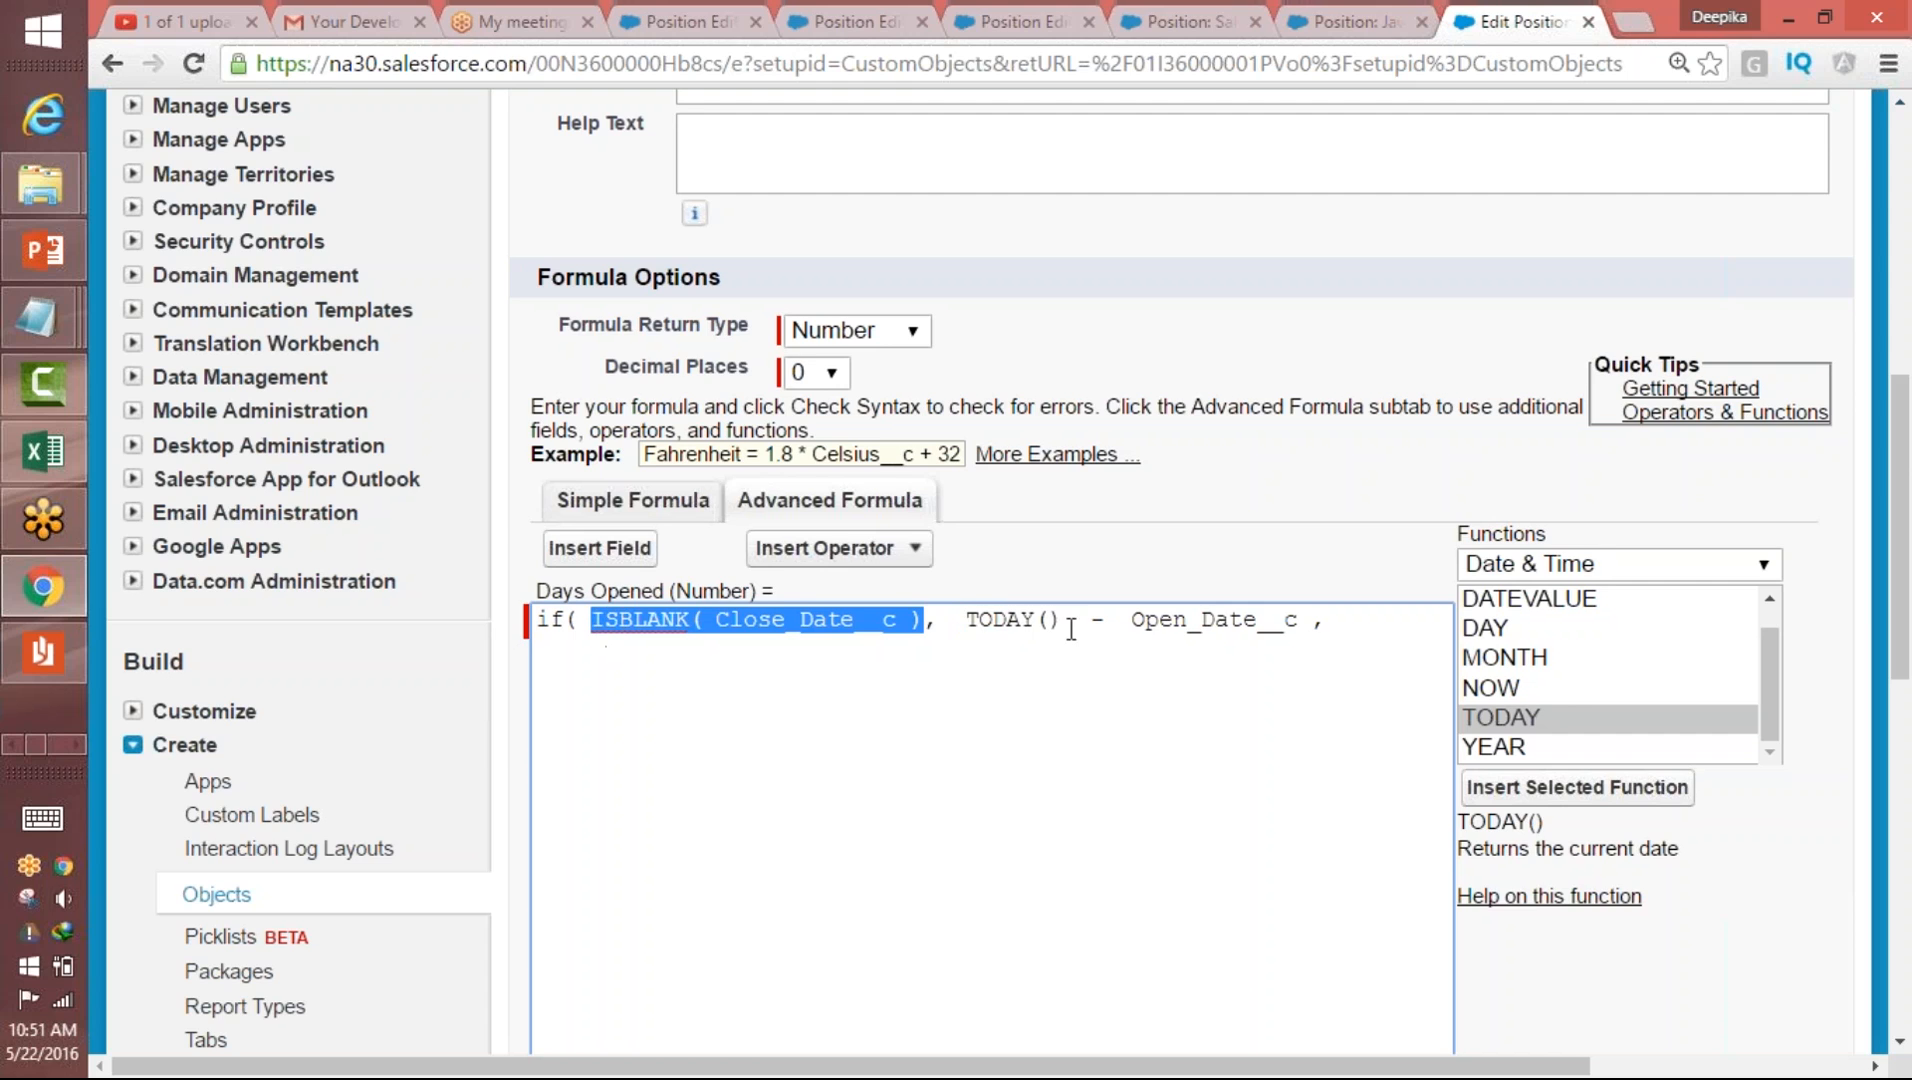
drag(958, 622, 1305, 623)
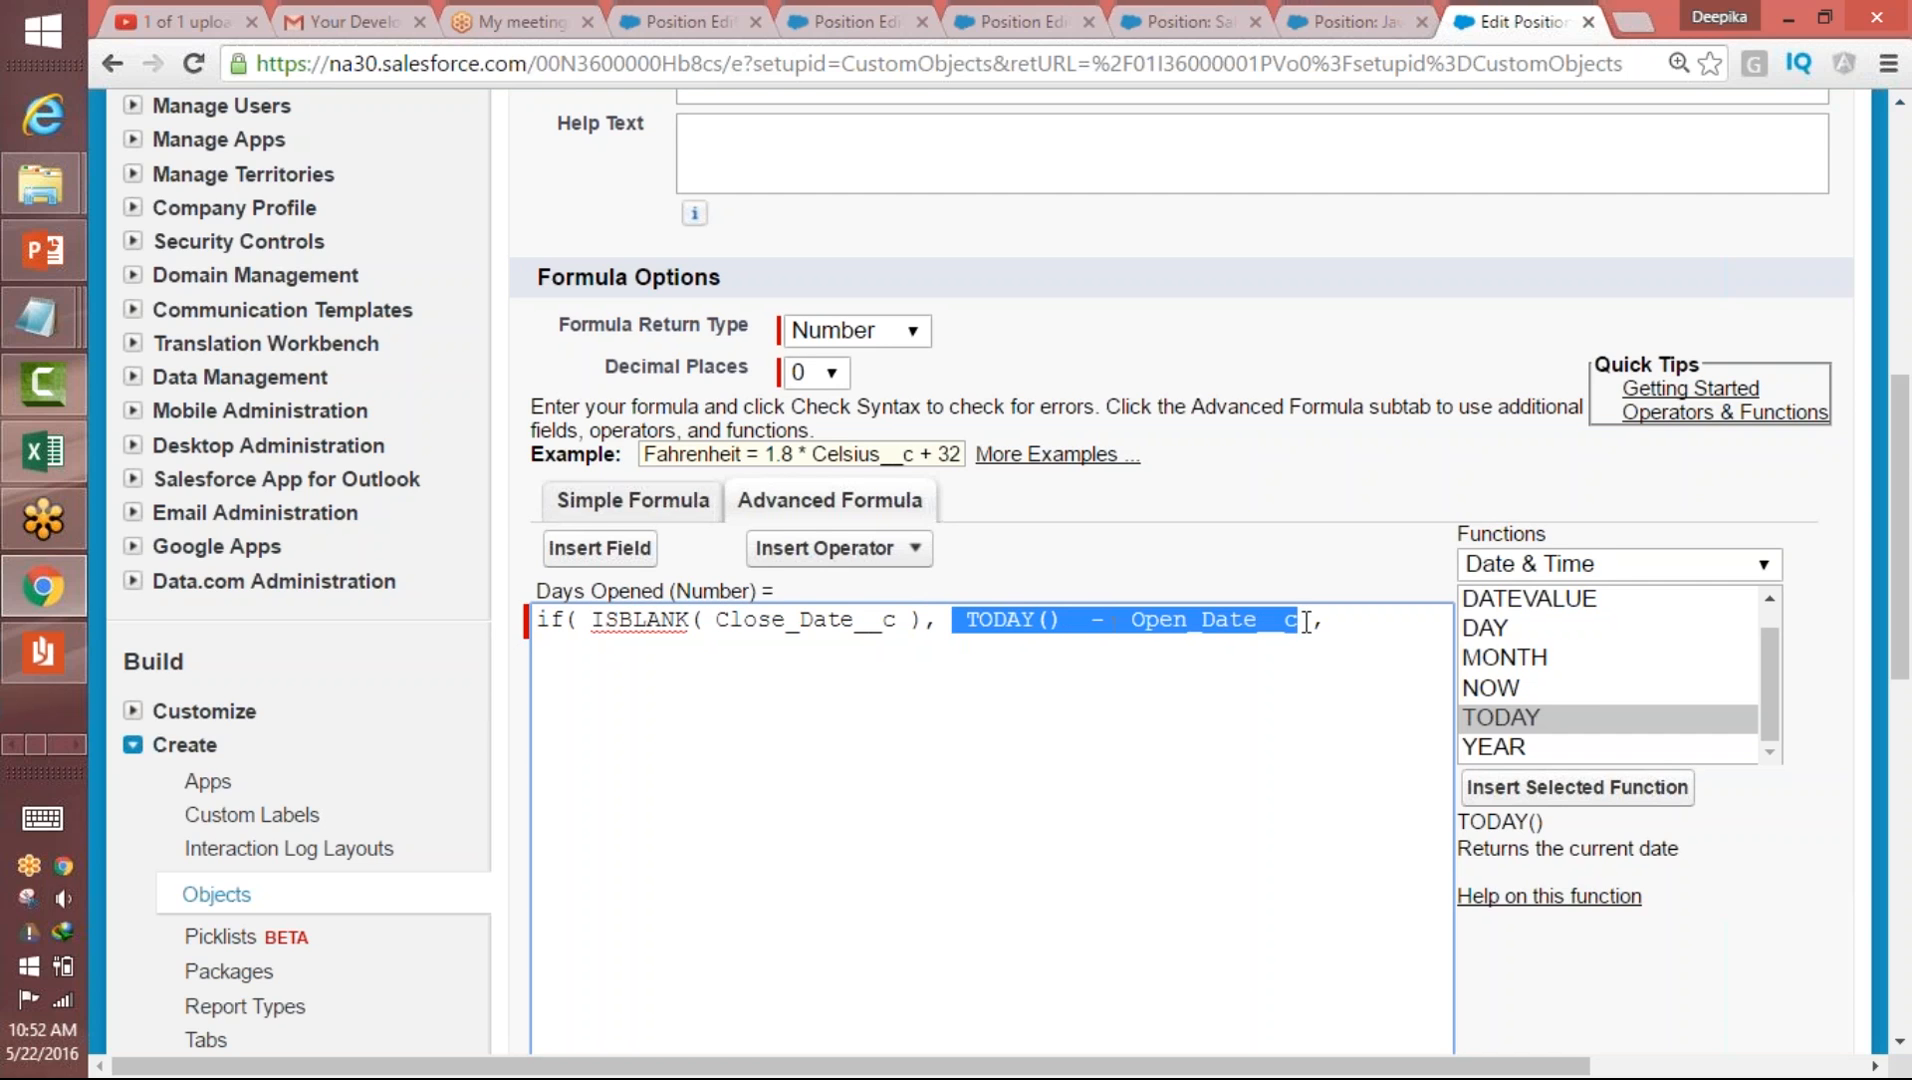
drag(595, 620, 922, 603)
click(1212, 620)
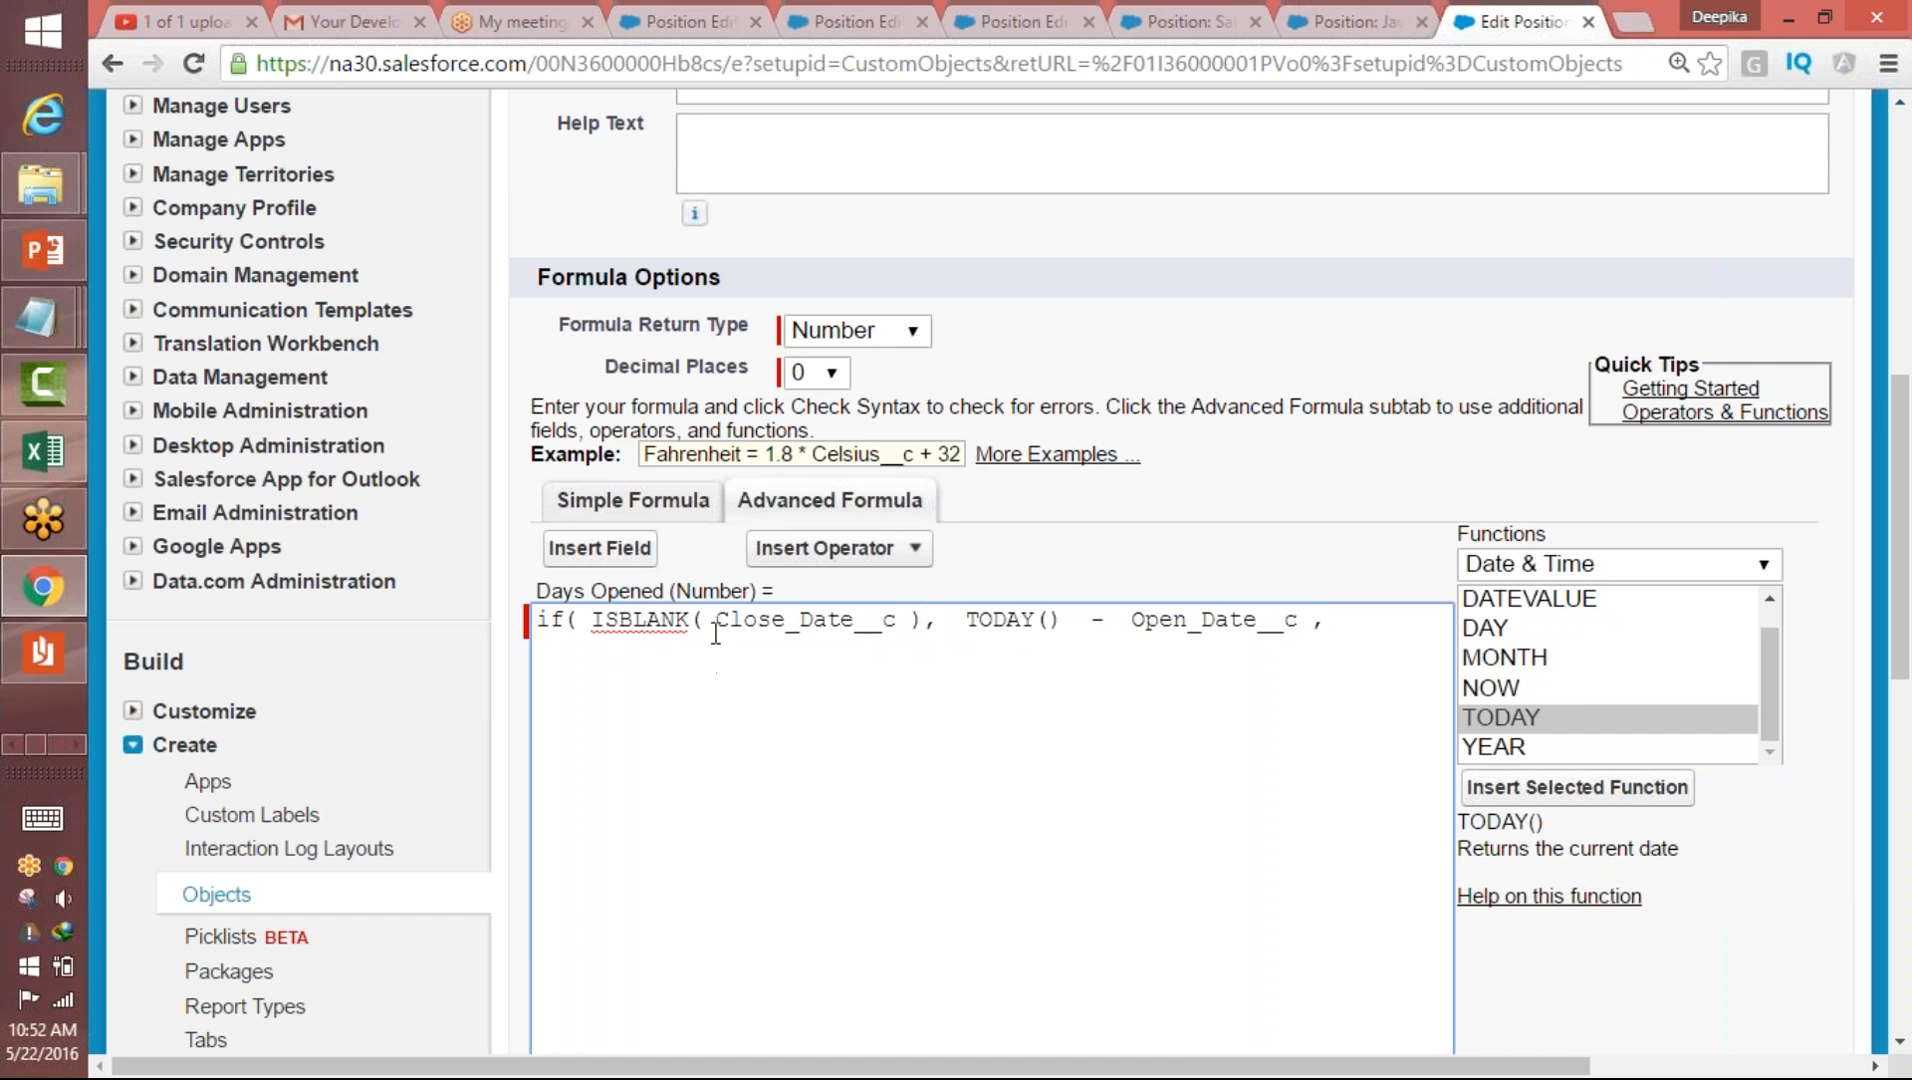
- Add Close_Date__c - Open_Date__c as the formula's false value and end it with a closing parenthesis
click(599, 548)
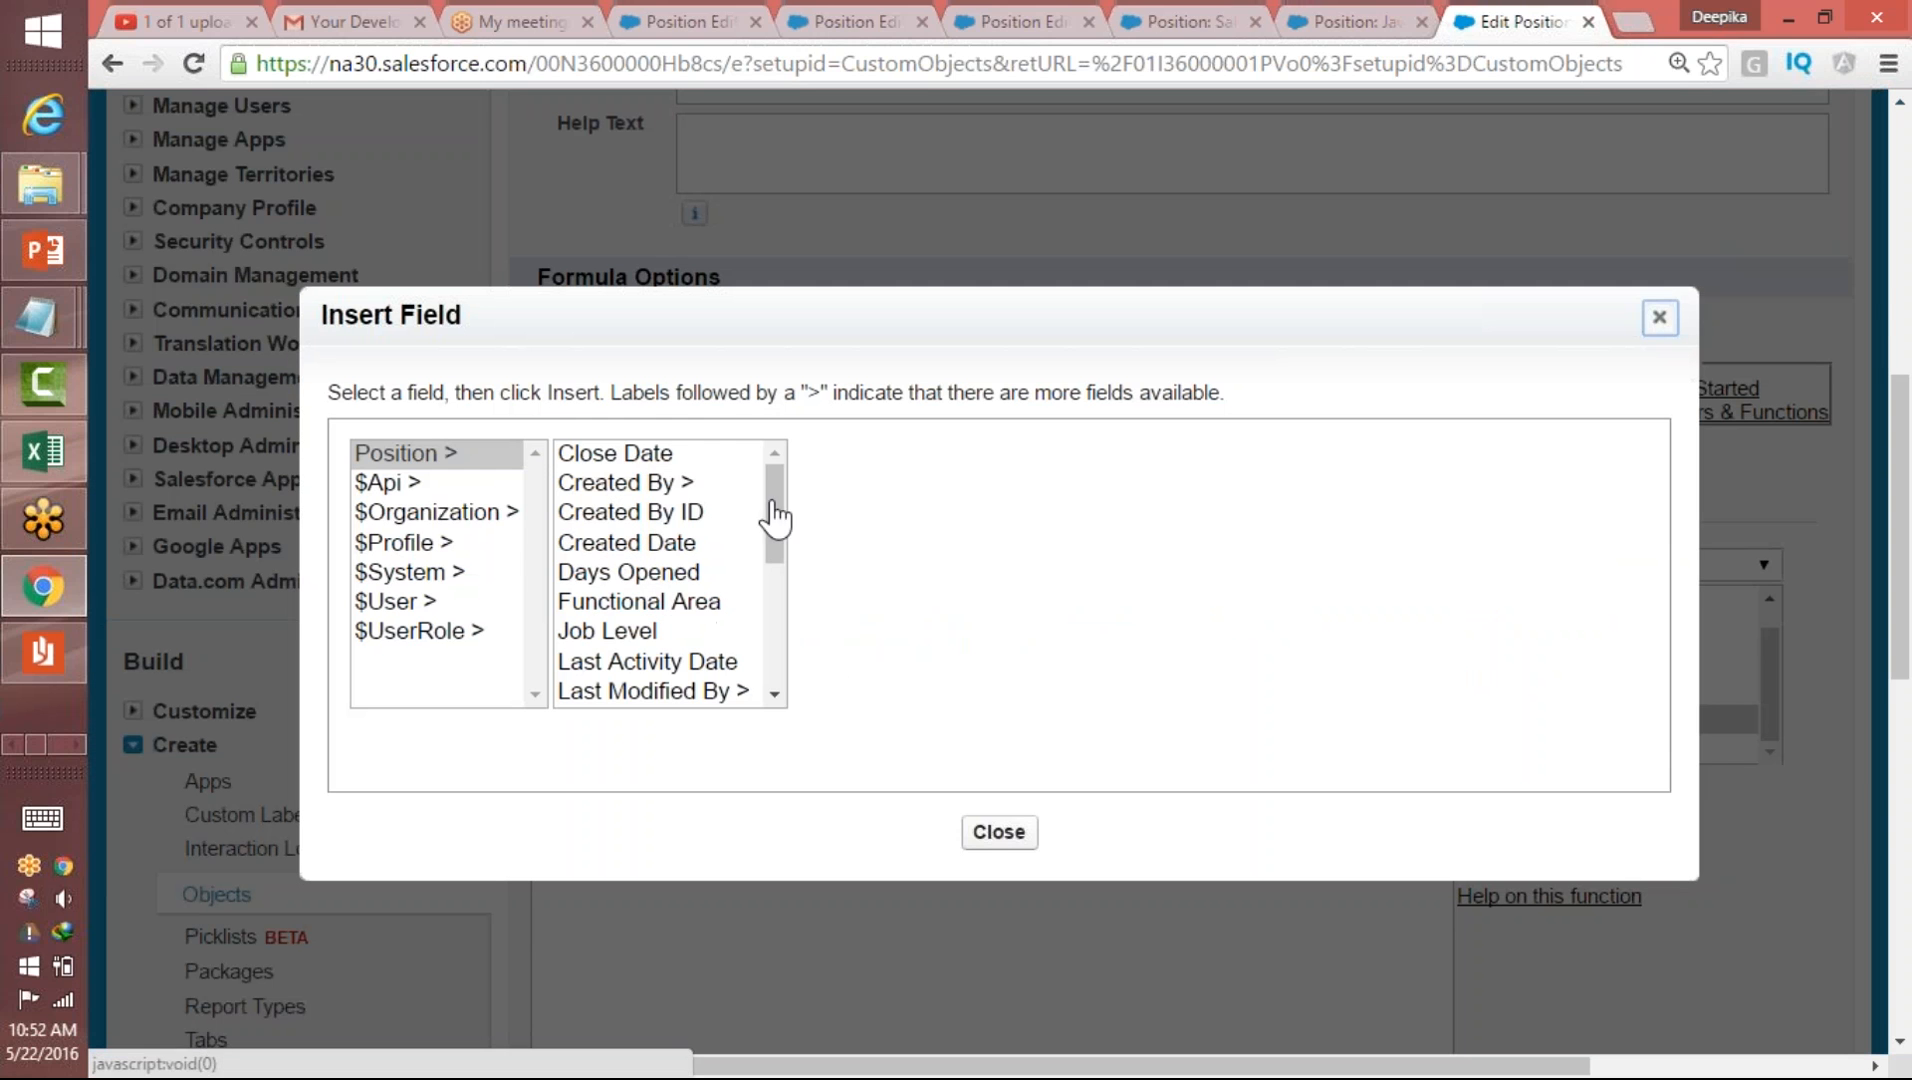
click(680, 456)
click(930, 636)
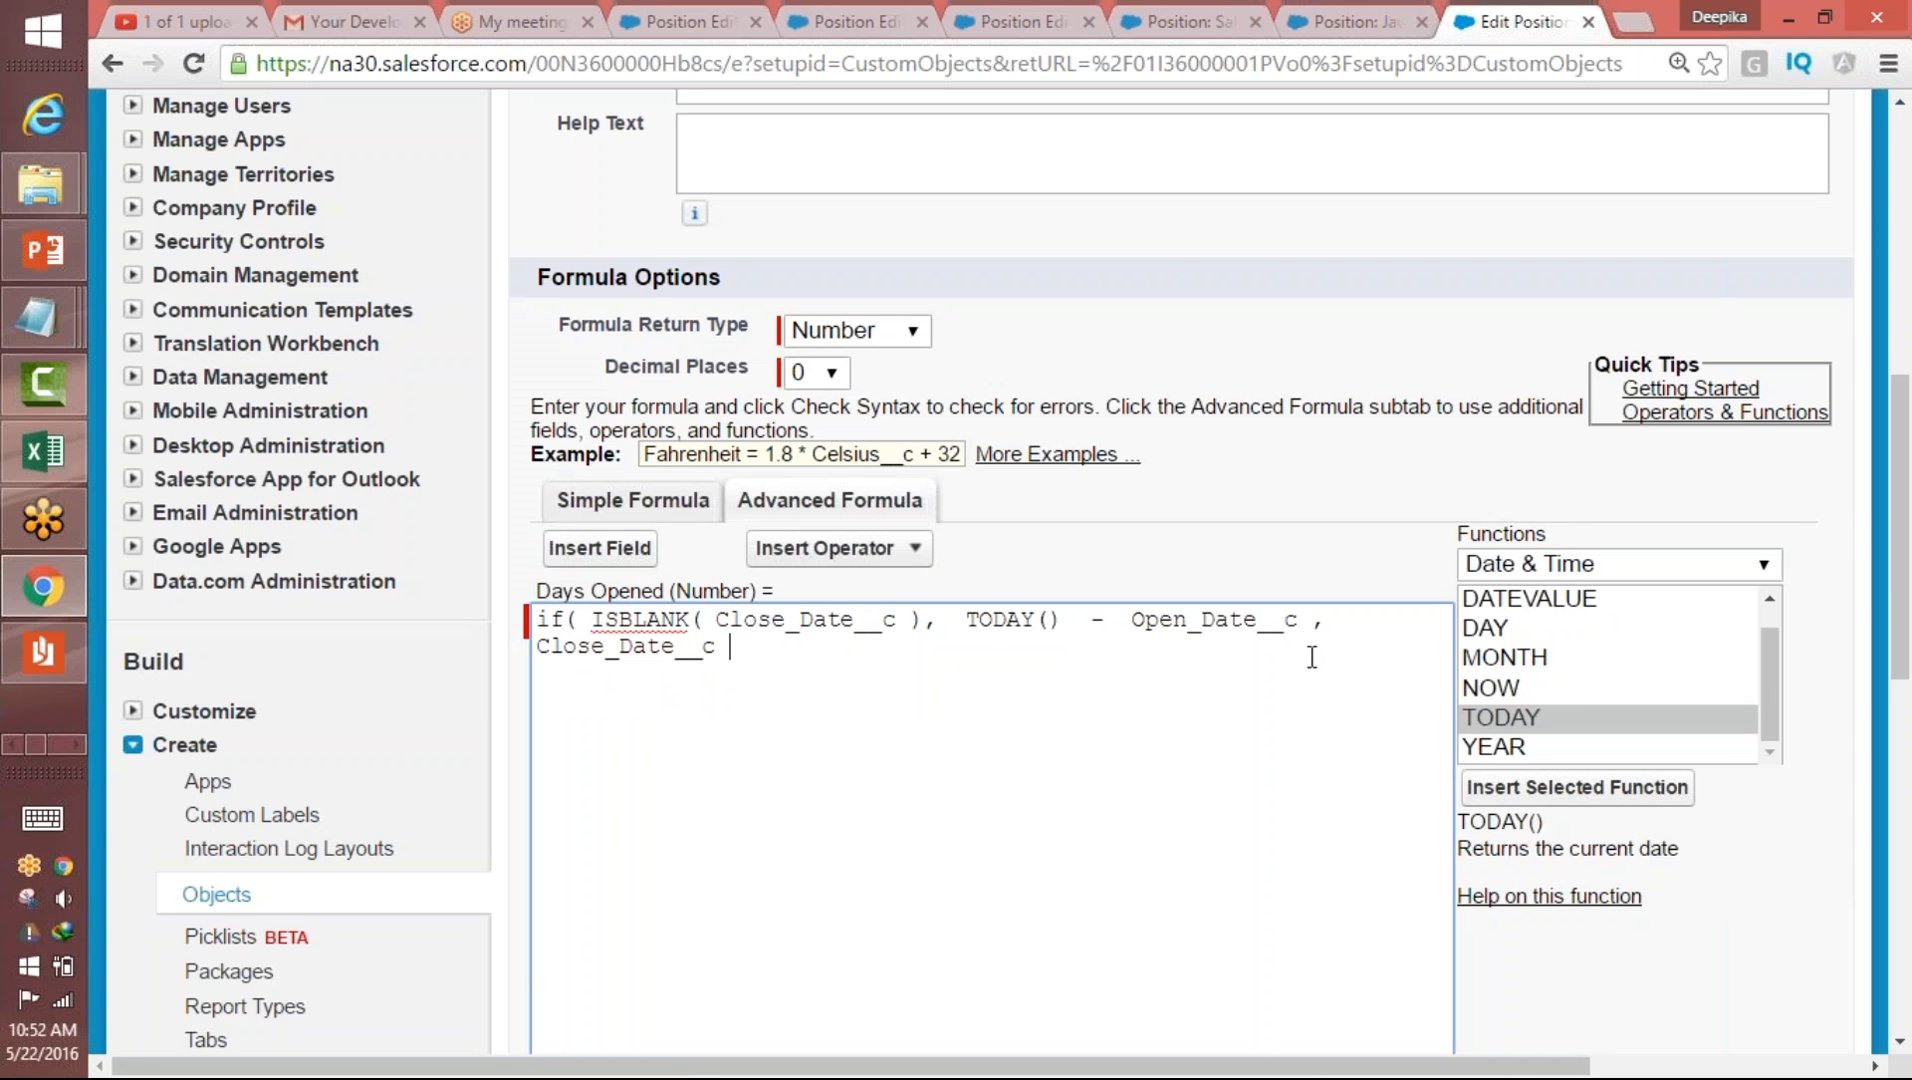
click(858, 548)
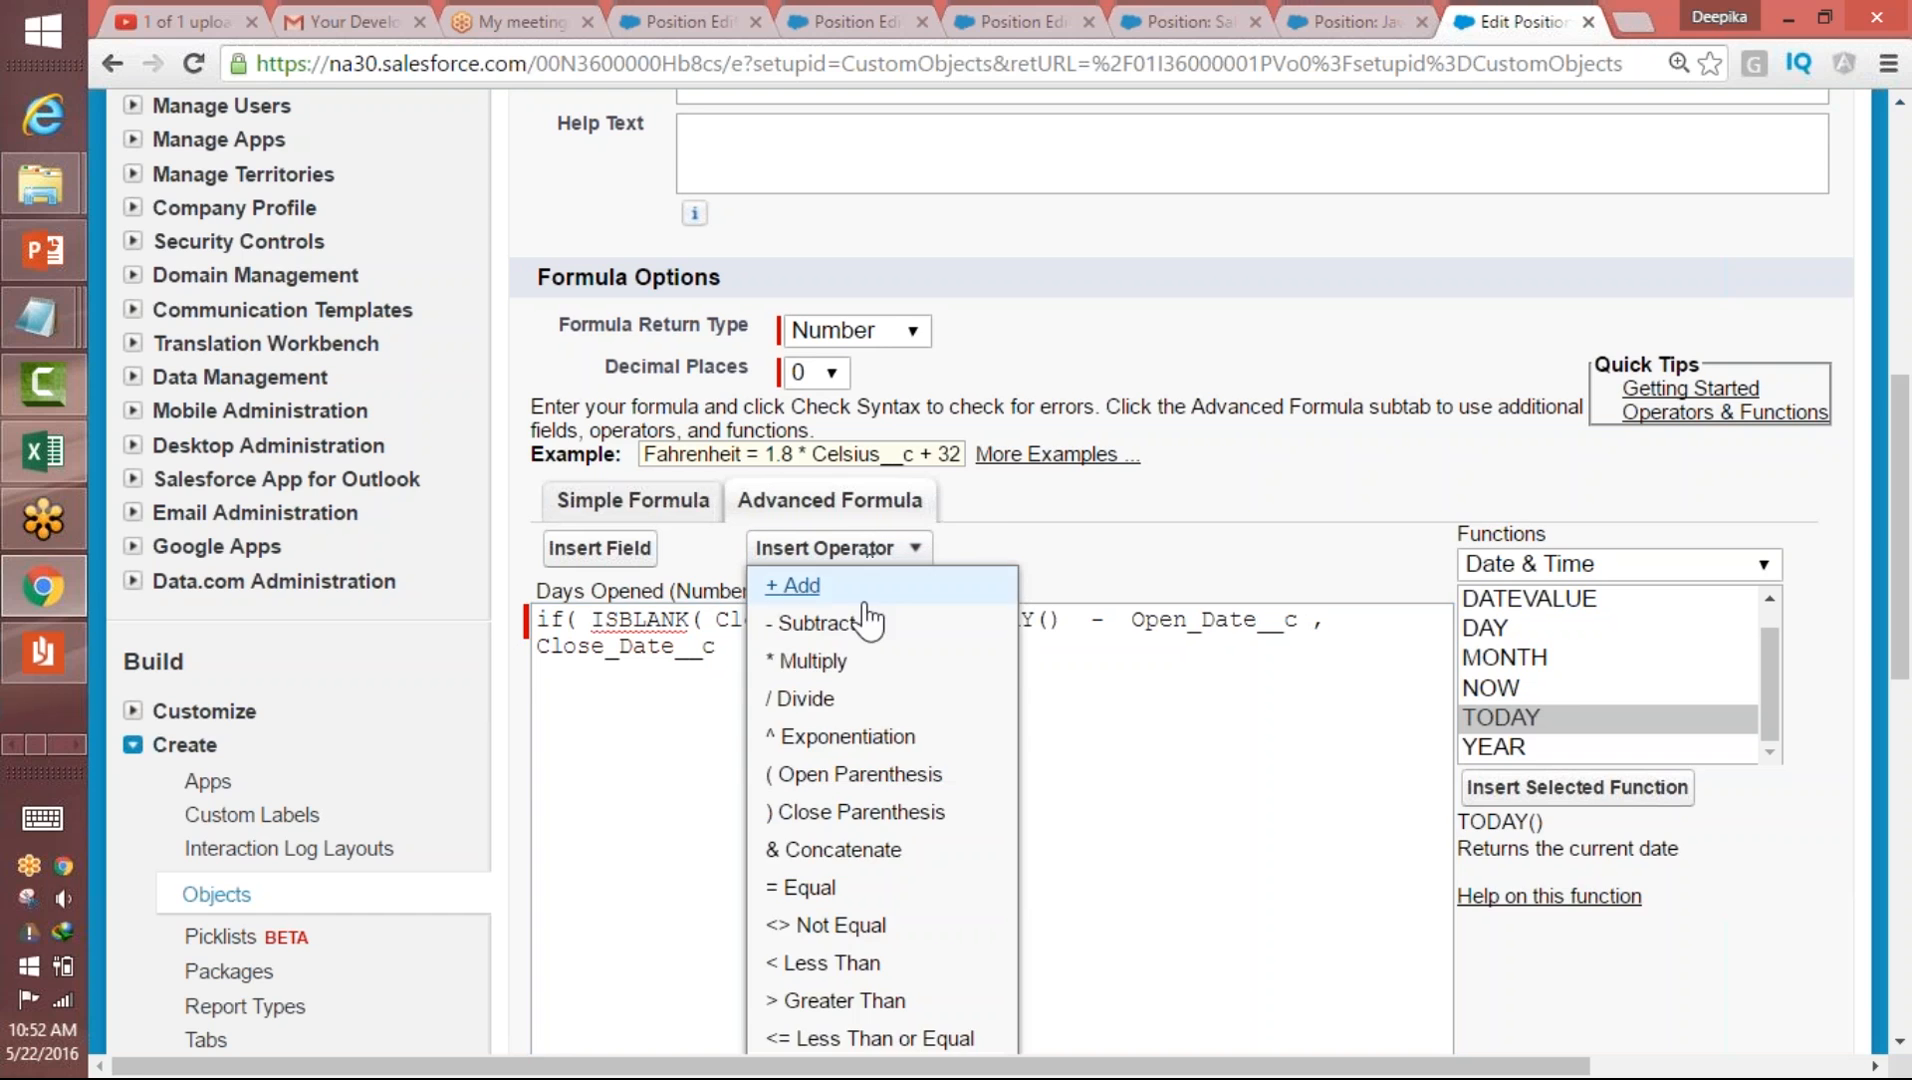
click(833, 660)
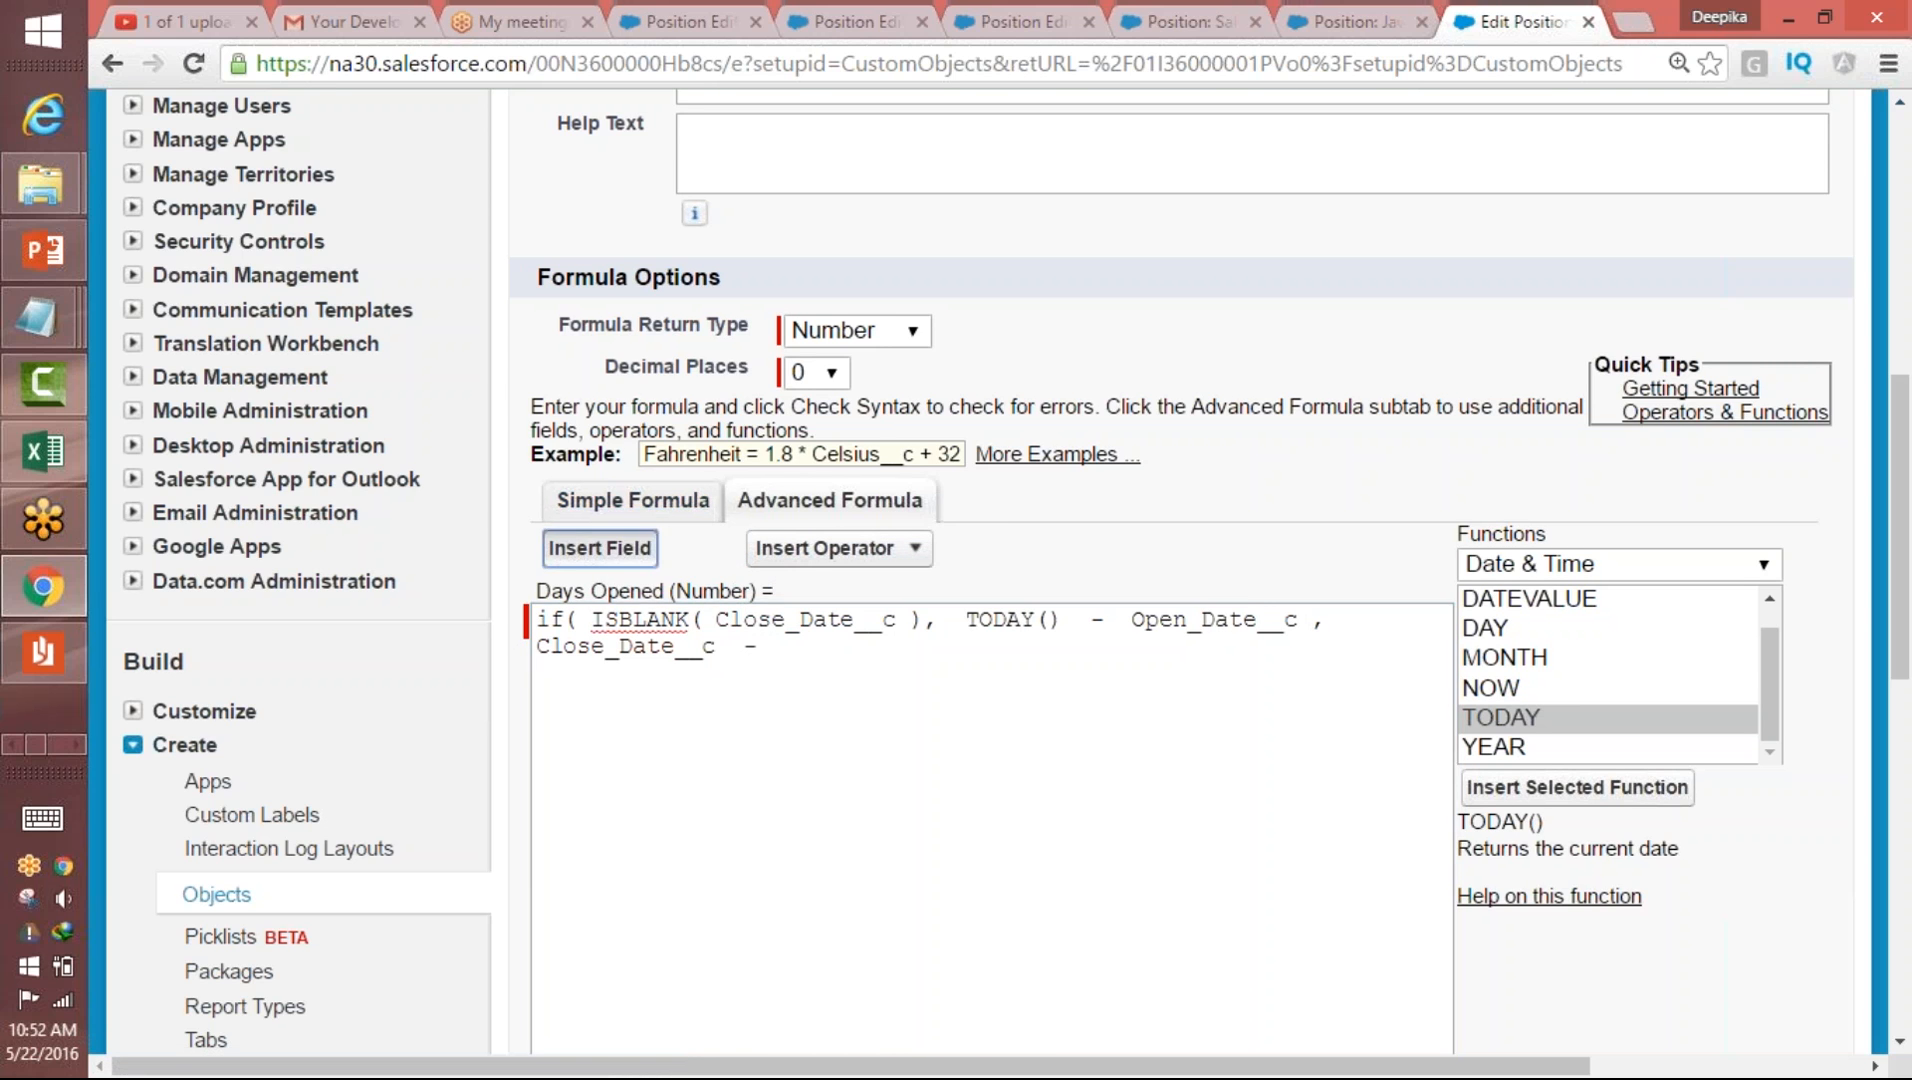
click(599, 548)
click(776, 572)
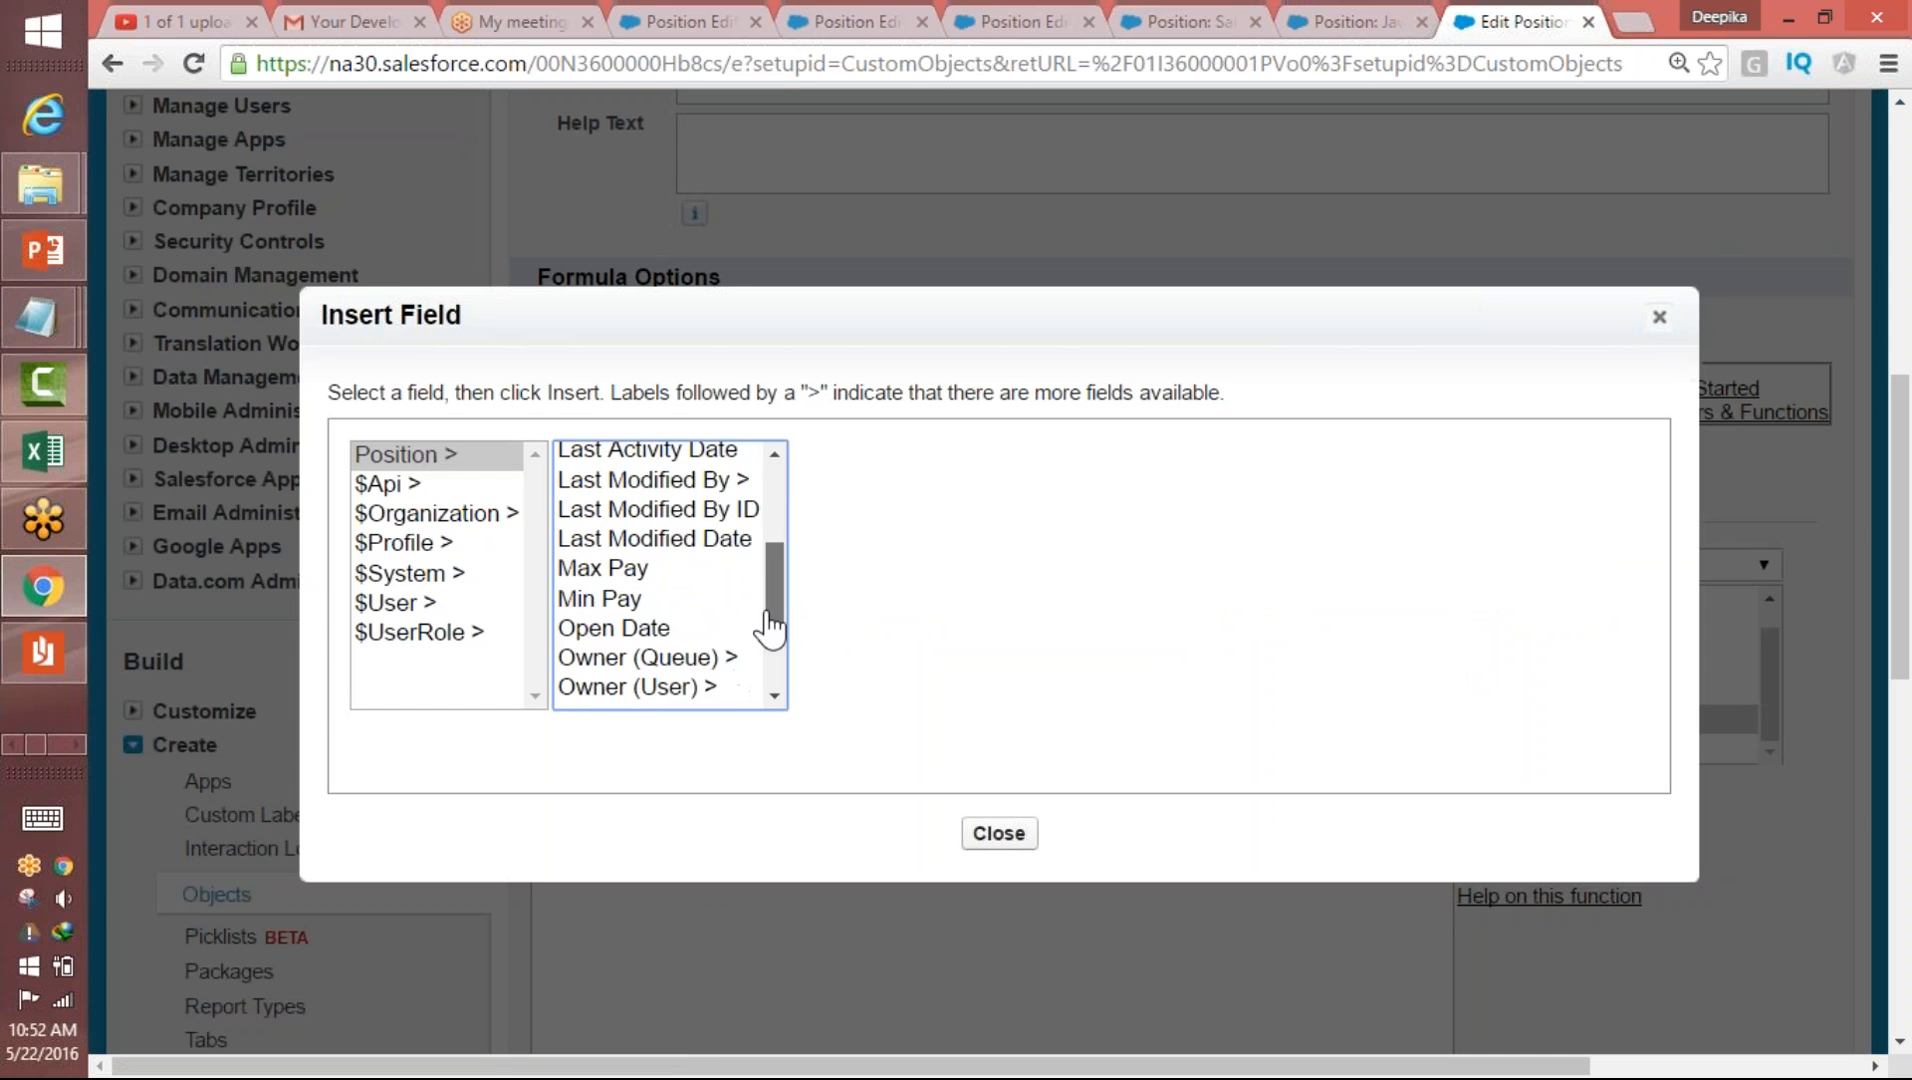
click(661, 608)
click(924, 637)
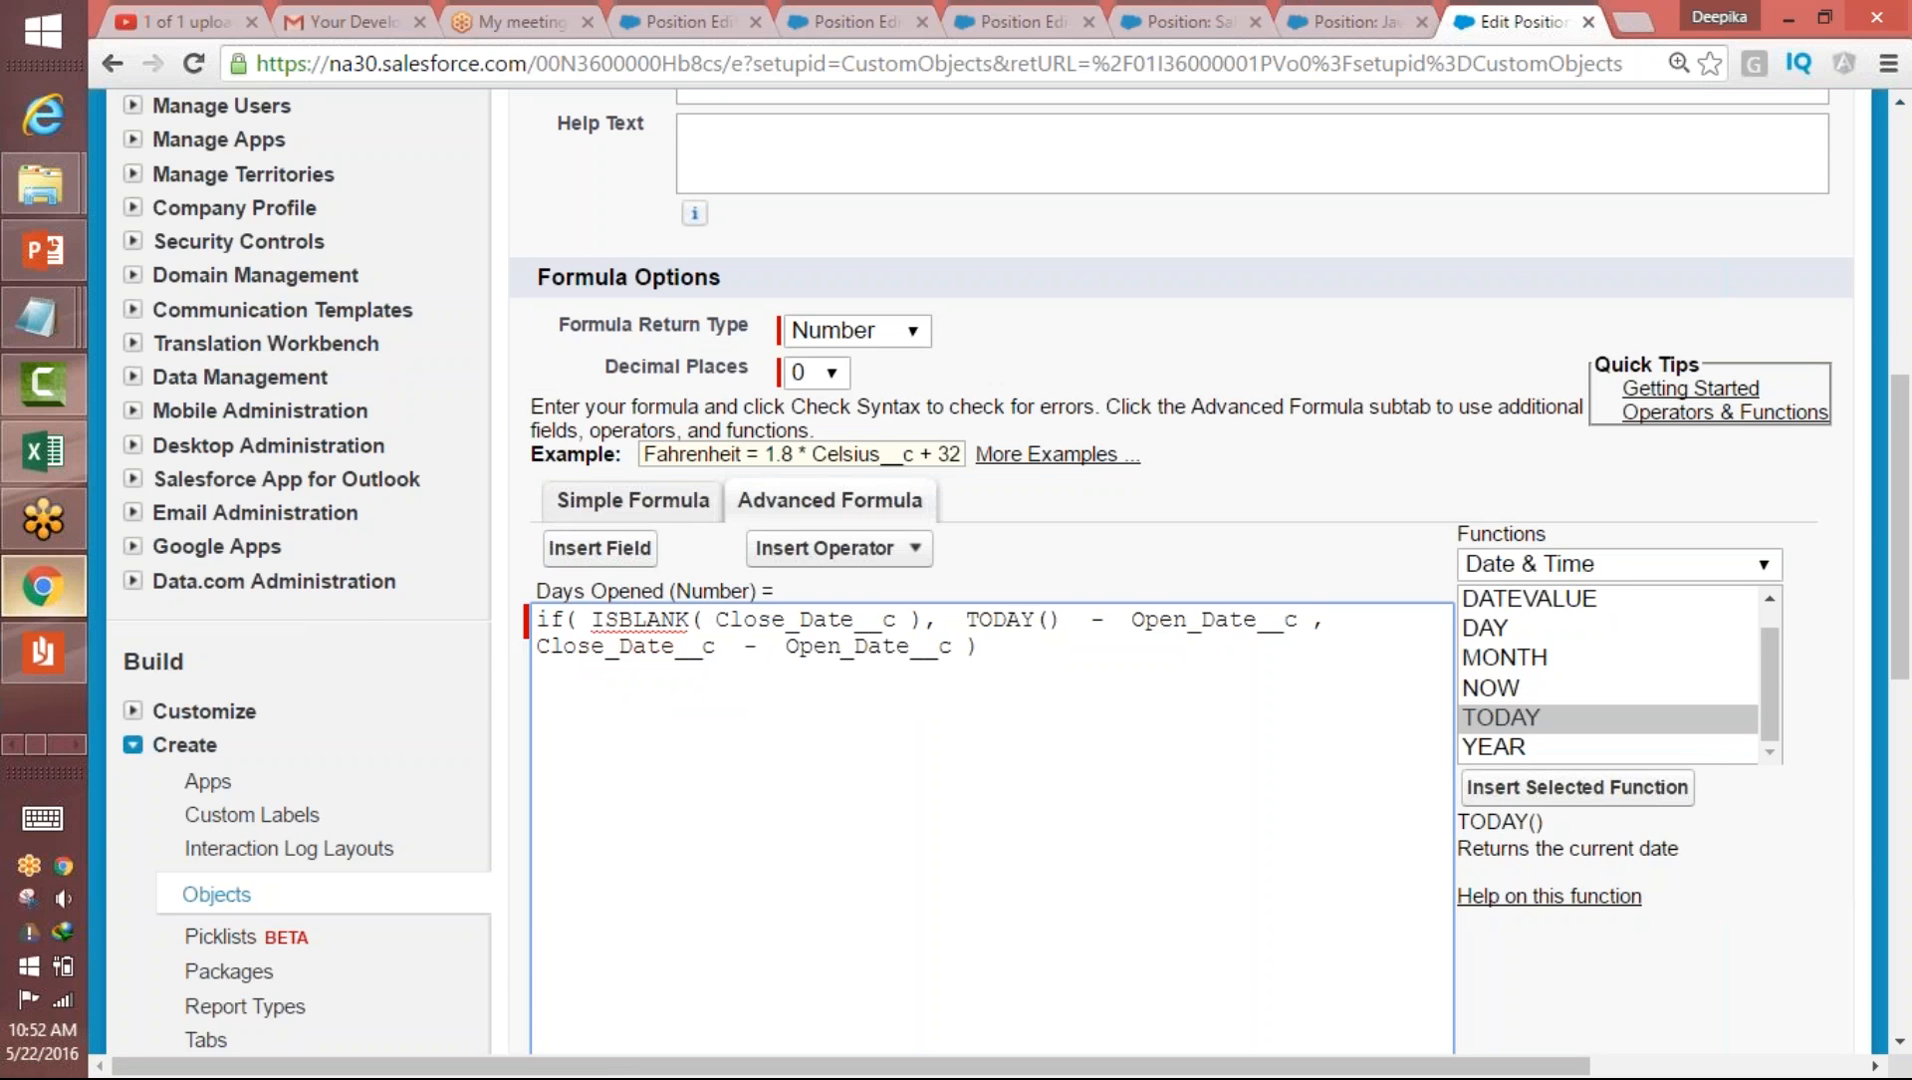
- Look up the IF function in the Logical category and change the formula's lowercase "if" to "IF"
click(1745, 565)
click(1520, 657)
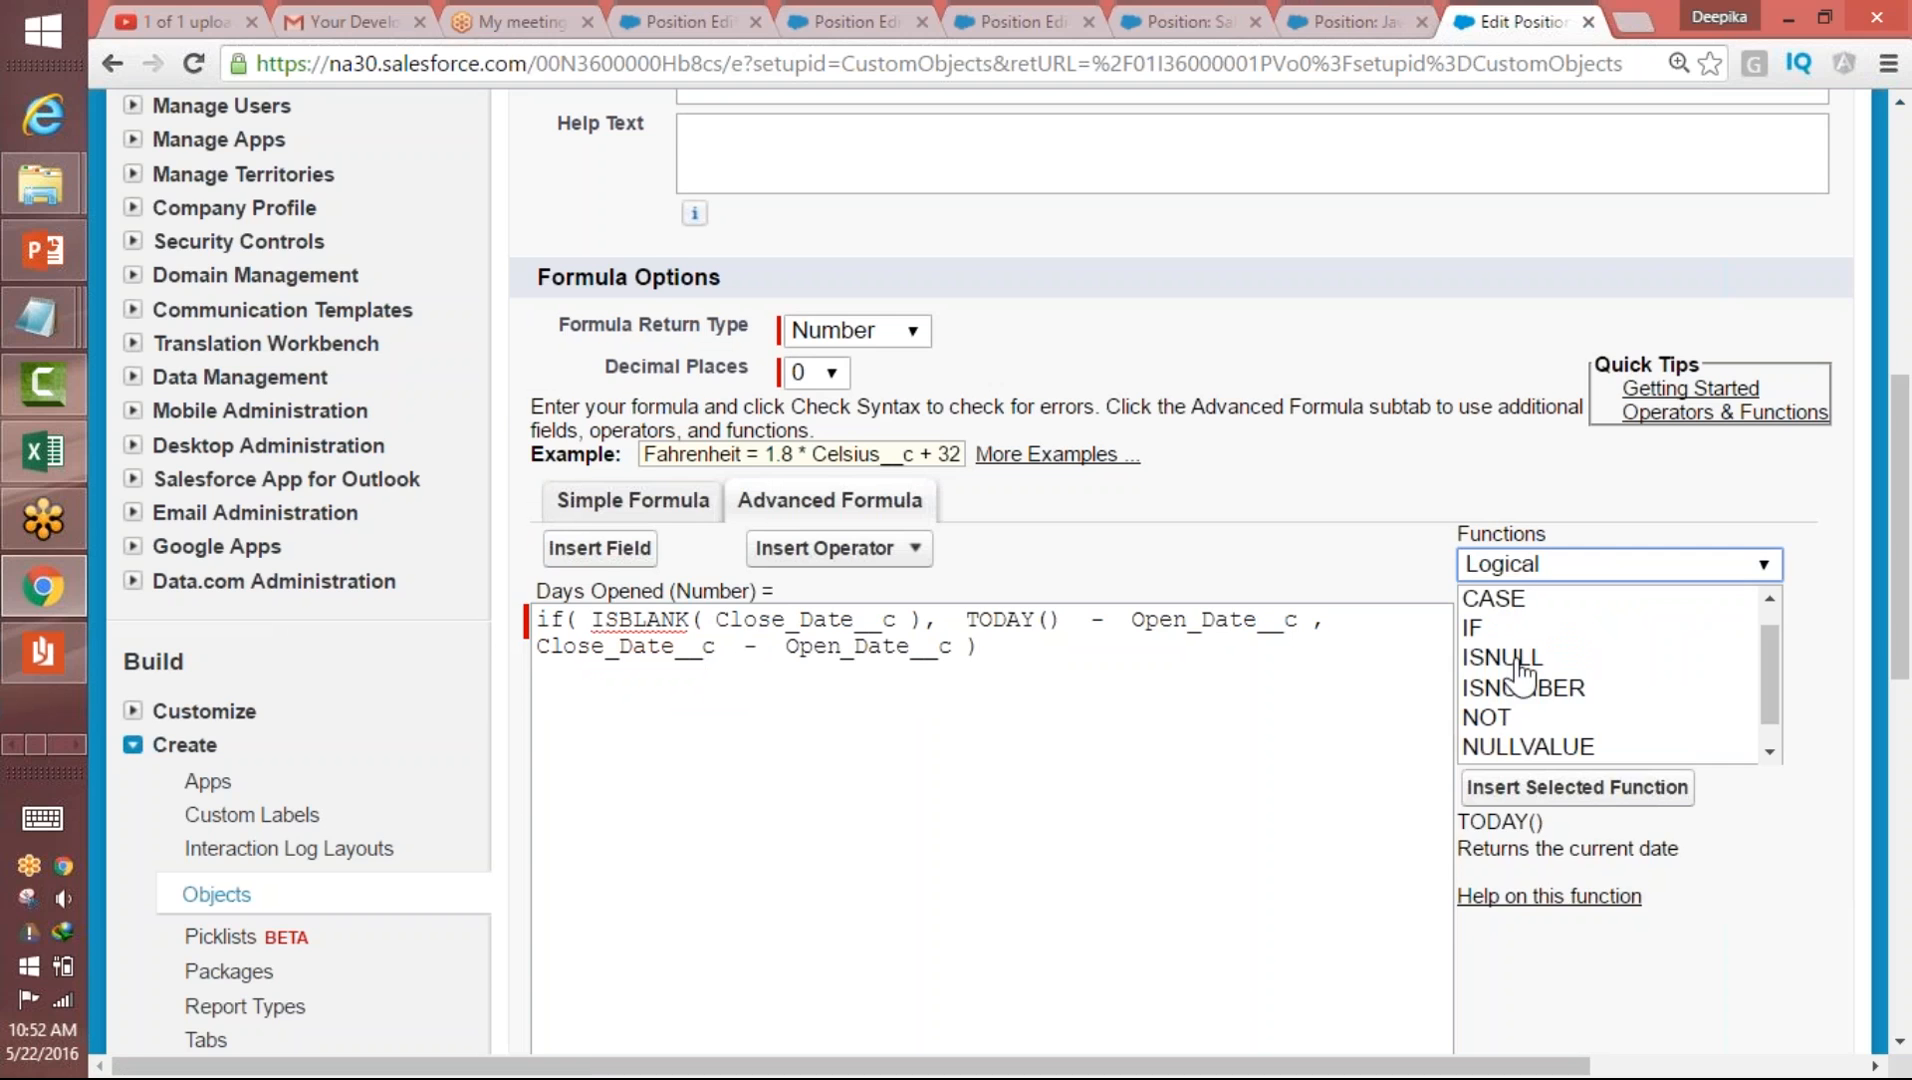
click(1482, 630)
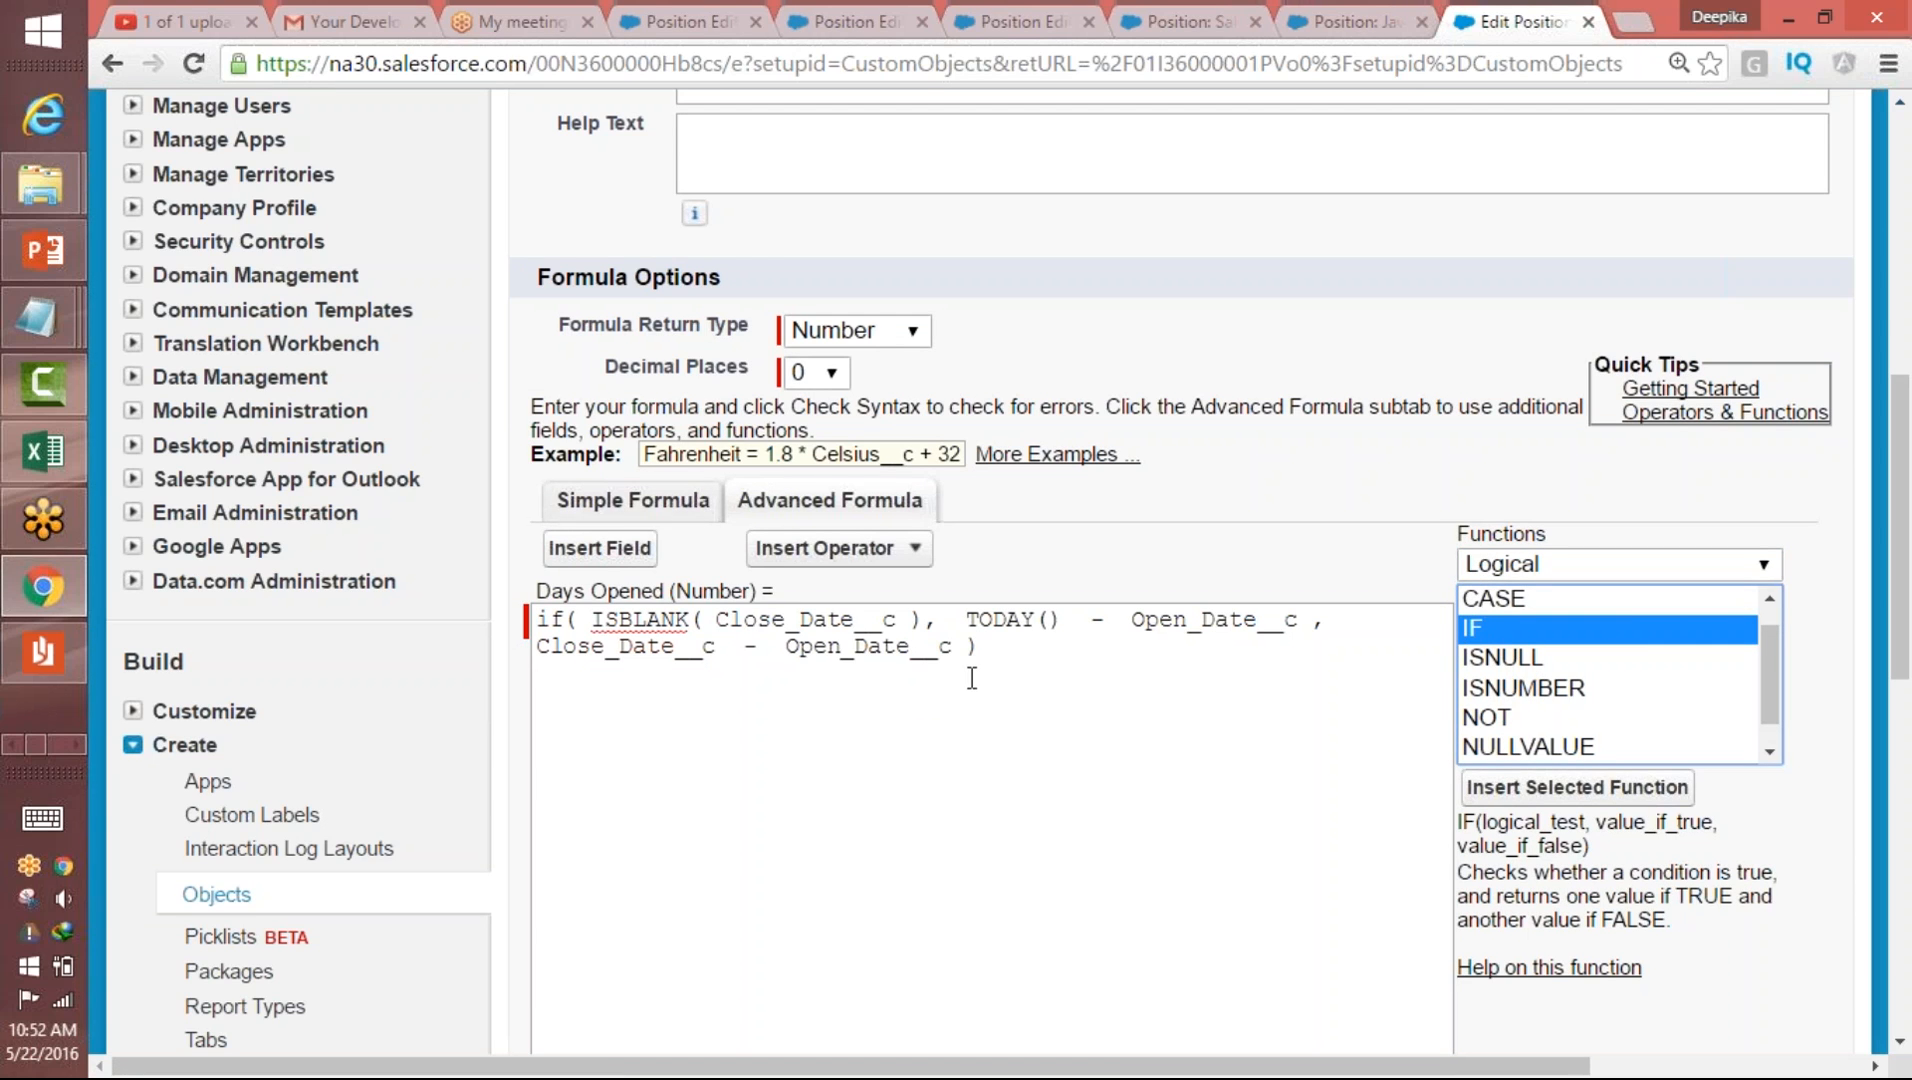
double_click(551, 619)
text(IF)
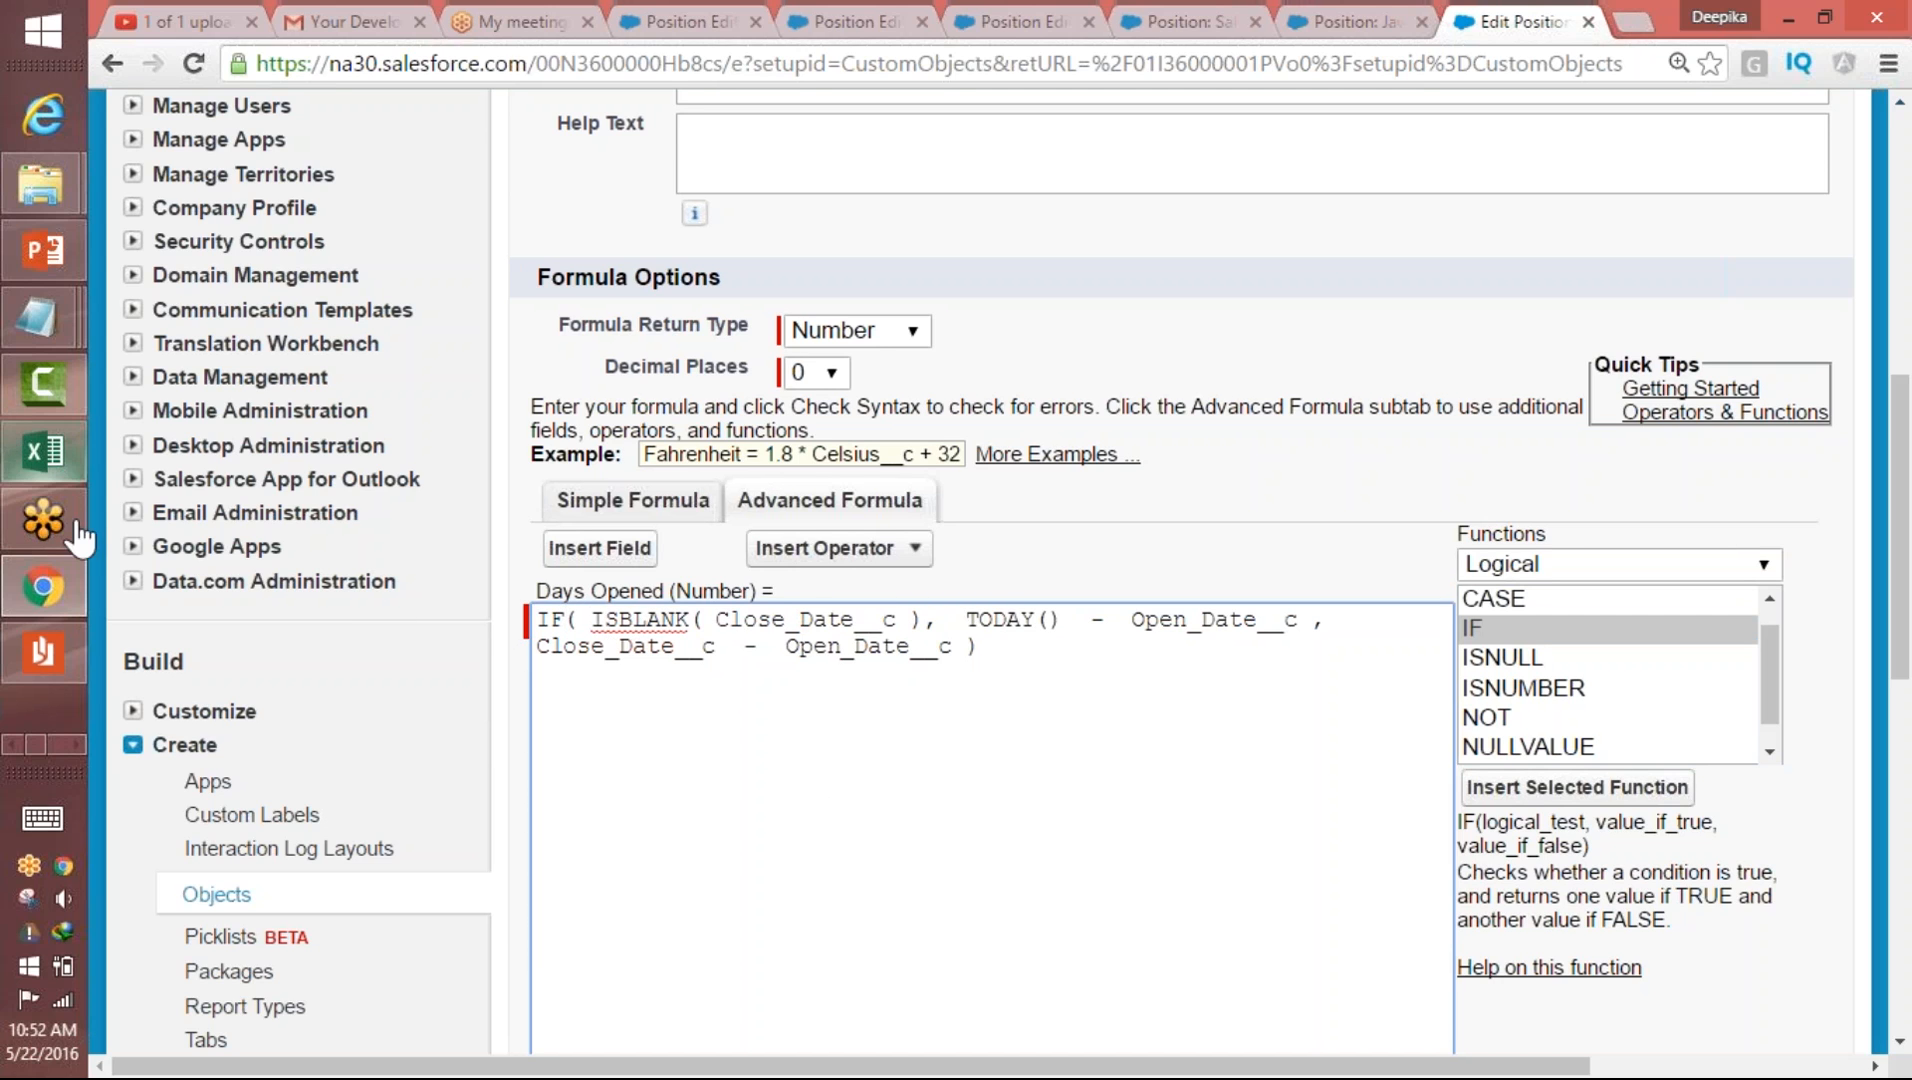
- Switch to Paint and replace the old sketch with a new blank picture
click(72, 745)
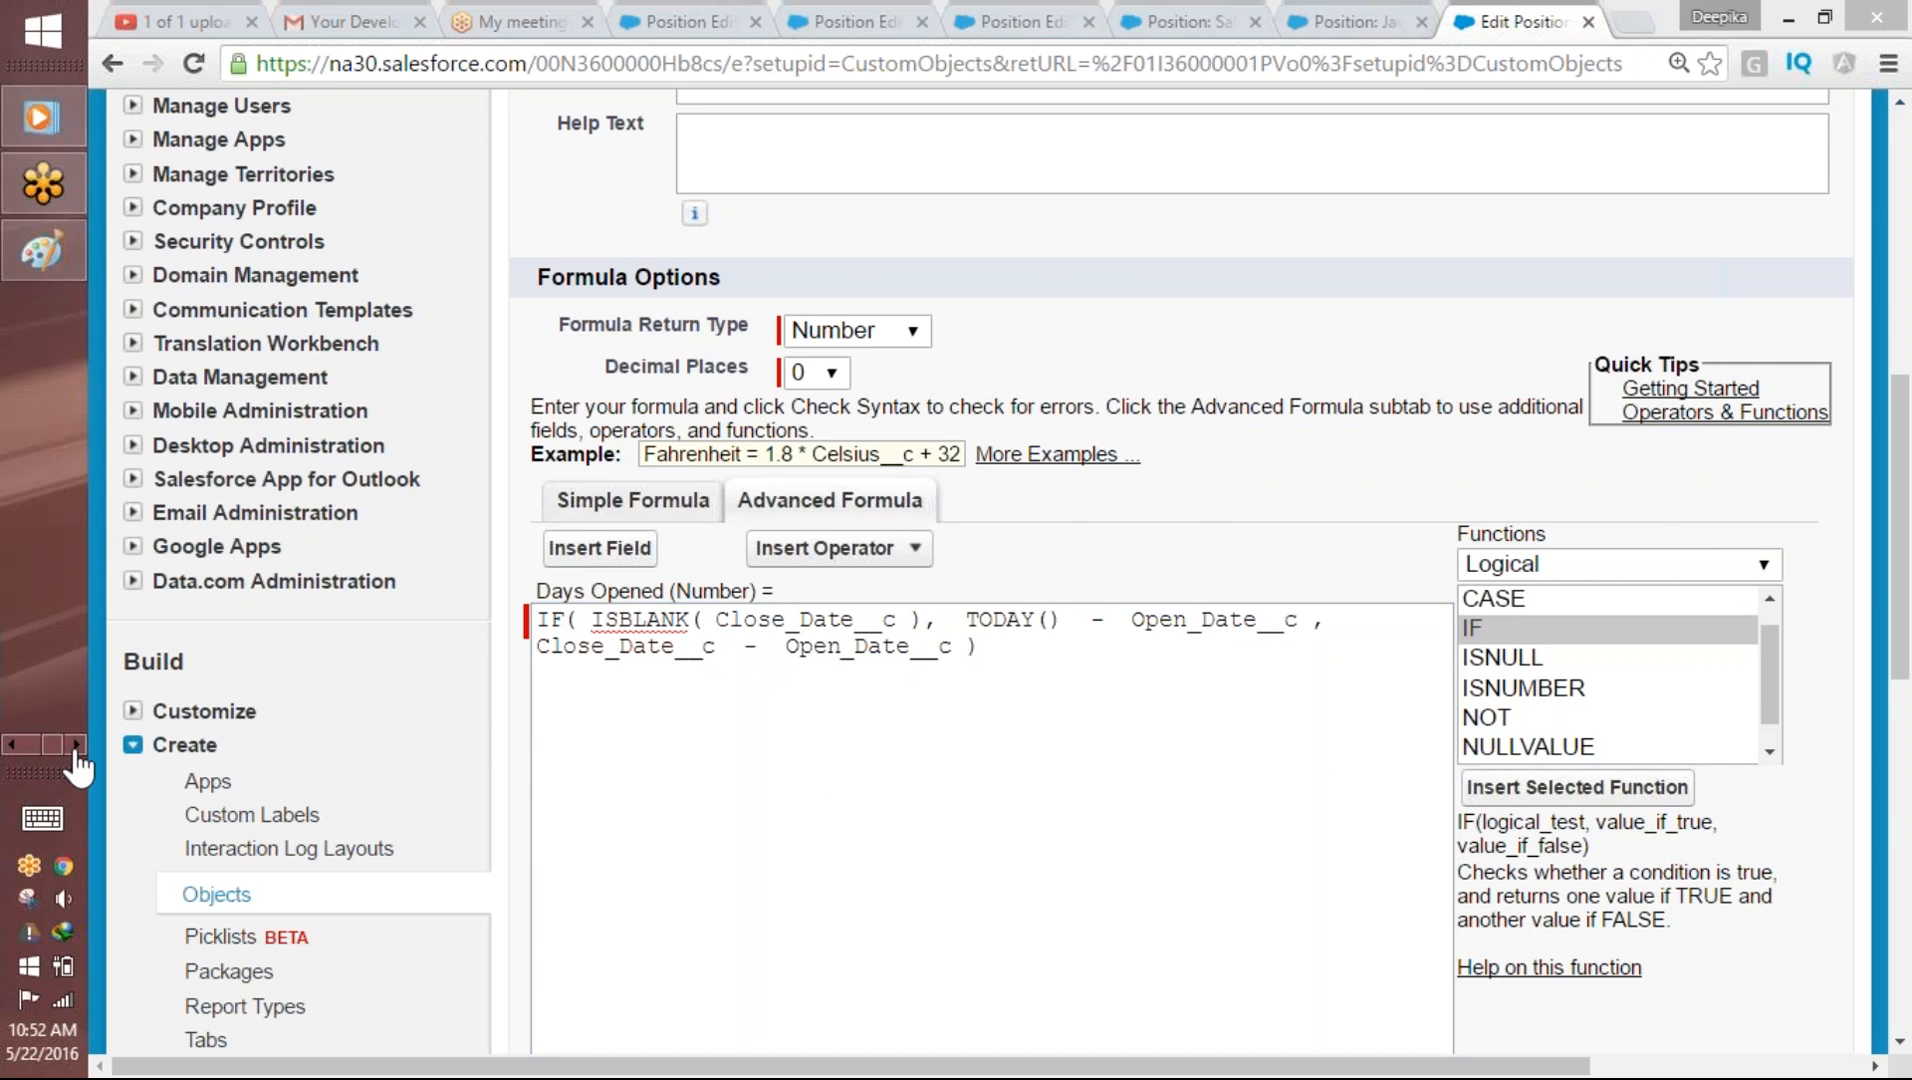
click(78, 232)
click(128, 52)
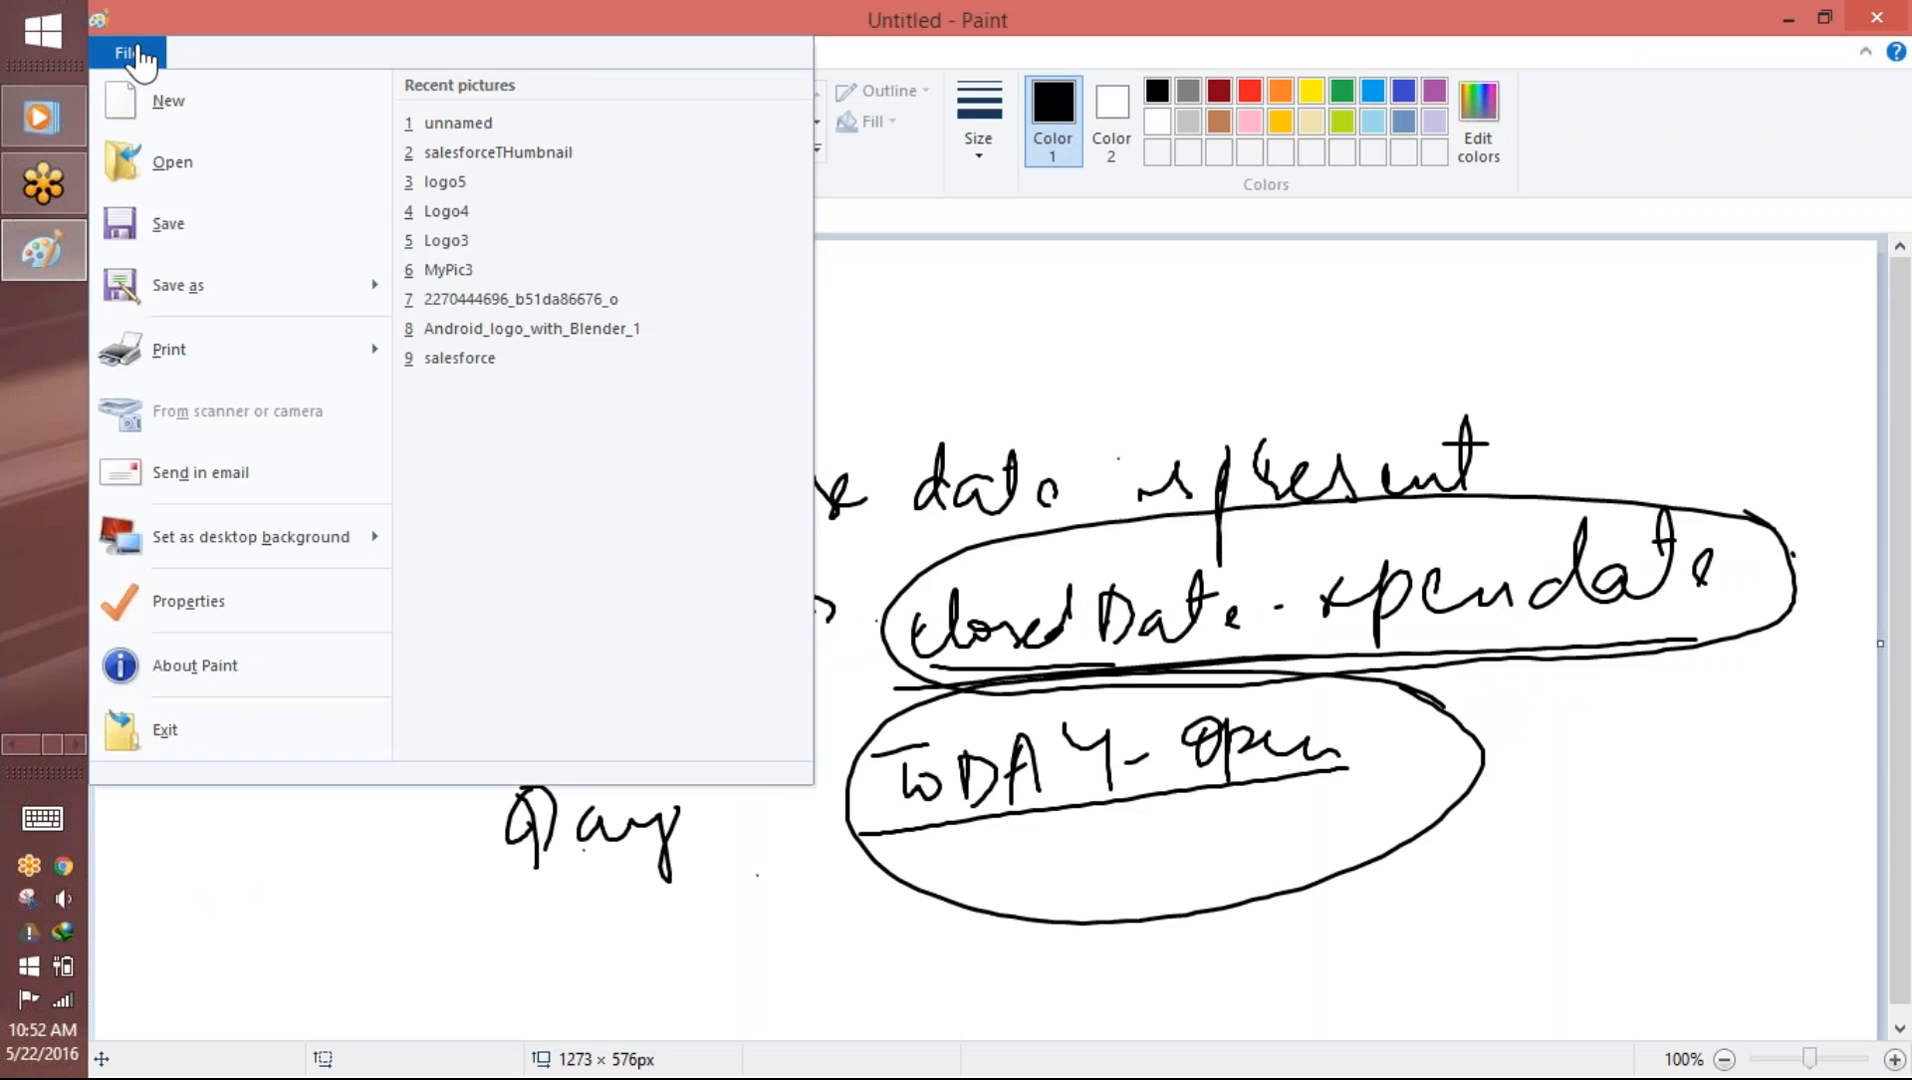
click(200, 108)
click(1042, 553)
- Handwrite "If" with a pair of parentheses around a blank line, followed by a comma, in black
mouse_move(544, 388)
mouse_down()
mouse_move(595, 383)
mouse_move(577, 455)
mouse_up()
mouse_move(551, 465)
mouse_down()
mouse_move(610, 481)
mouse_move(602, 457)
mouse_up()
drag(702, 366, 710, 453)
drag(876, 340, 858, 432)
mouse_move(725, 435)
mouse_down()
mouse_move(866, 414)
mouse_move(951, 452)
mouse_up()
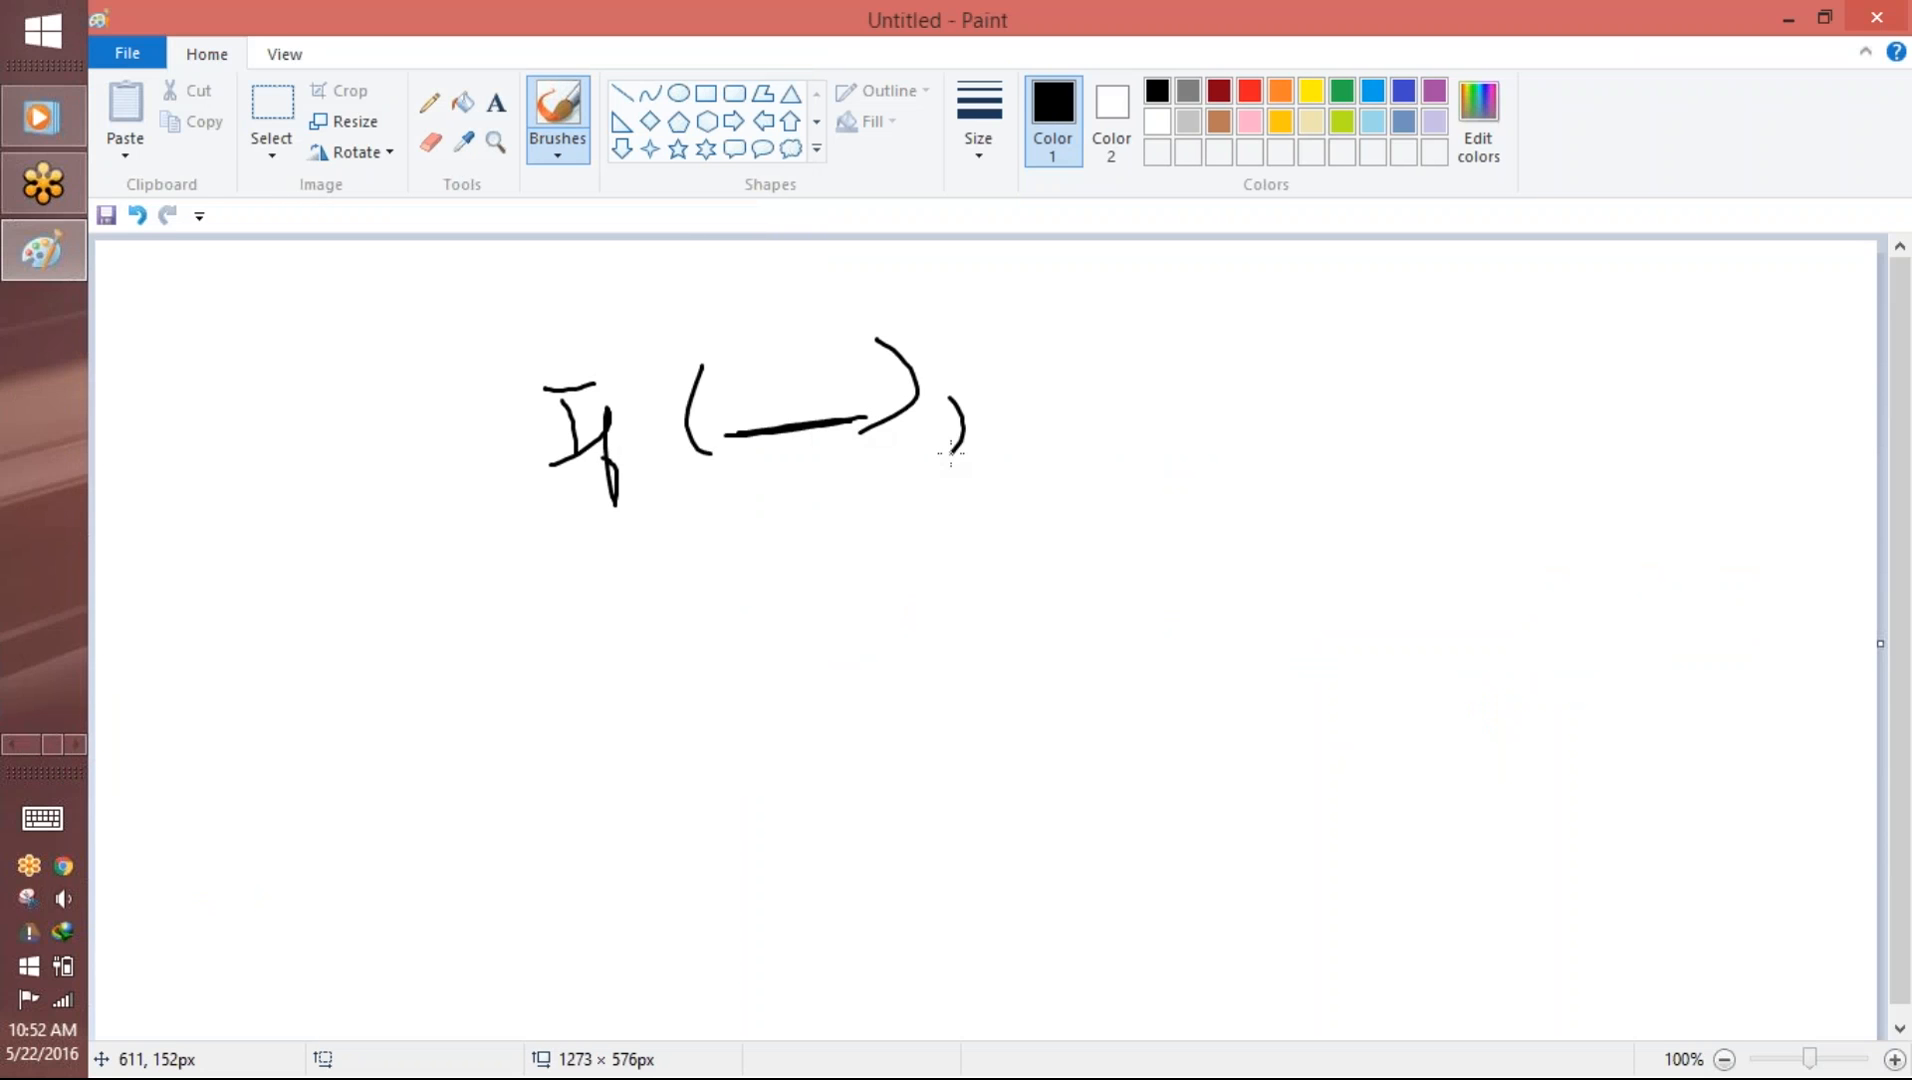
- Handwrite "When it is true" after the comma as the IF function's second part
mouse_move(1065, 328)
mouse_down()
mouse_move(1074, 380)
mouse_move(1118, 322)
mouse_move(1176, 364)
mouse_move(1278, 372)
mouse_up()
mouse_move(1325, 292)
mouse_down()
mouse_move(1318, 355)
mouse_move(1330, 324)
mouse_up()
drag(1205, 432, 1260, 440)
mouse_move(1298, 380)
mouse_down()
mouse_move(1288, 451)
mouse_move(1322, 408)
mouse_up()
mouse_move(1300, 402)
mouse_down()
mouse_move(1350, 448)
mouse_move(1441, 449)
mouse_up()
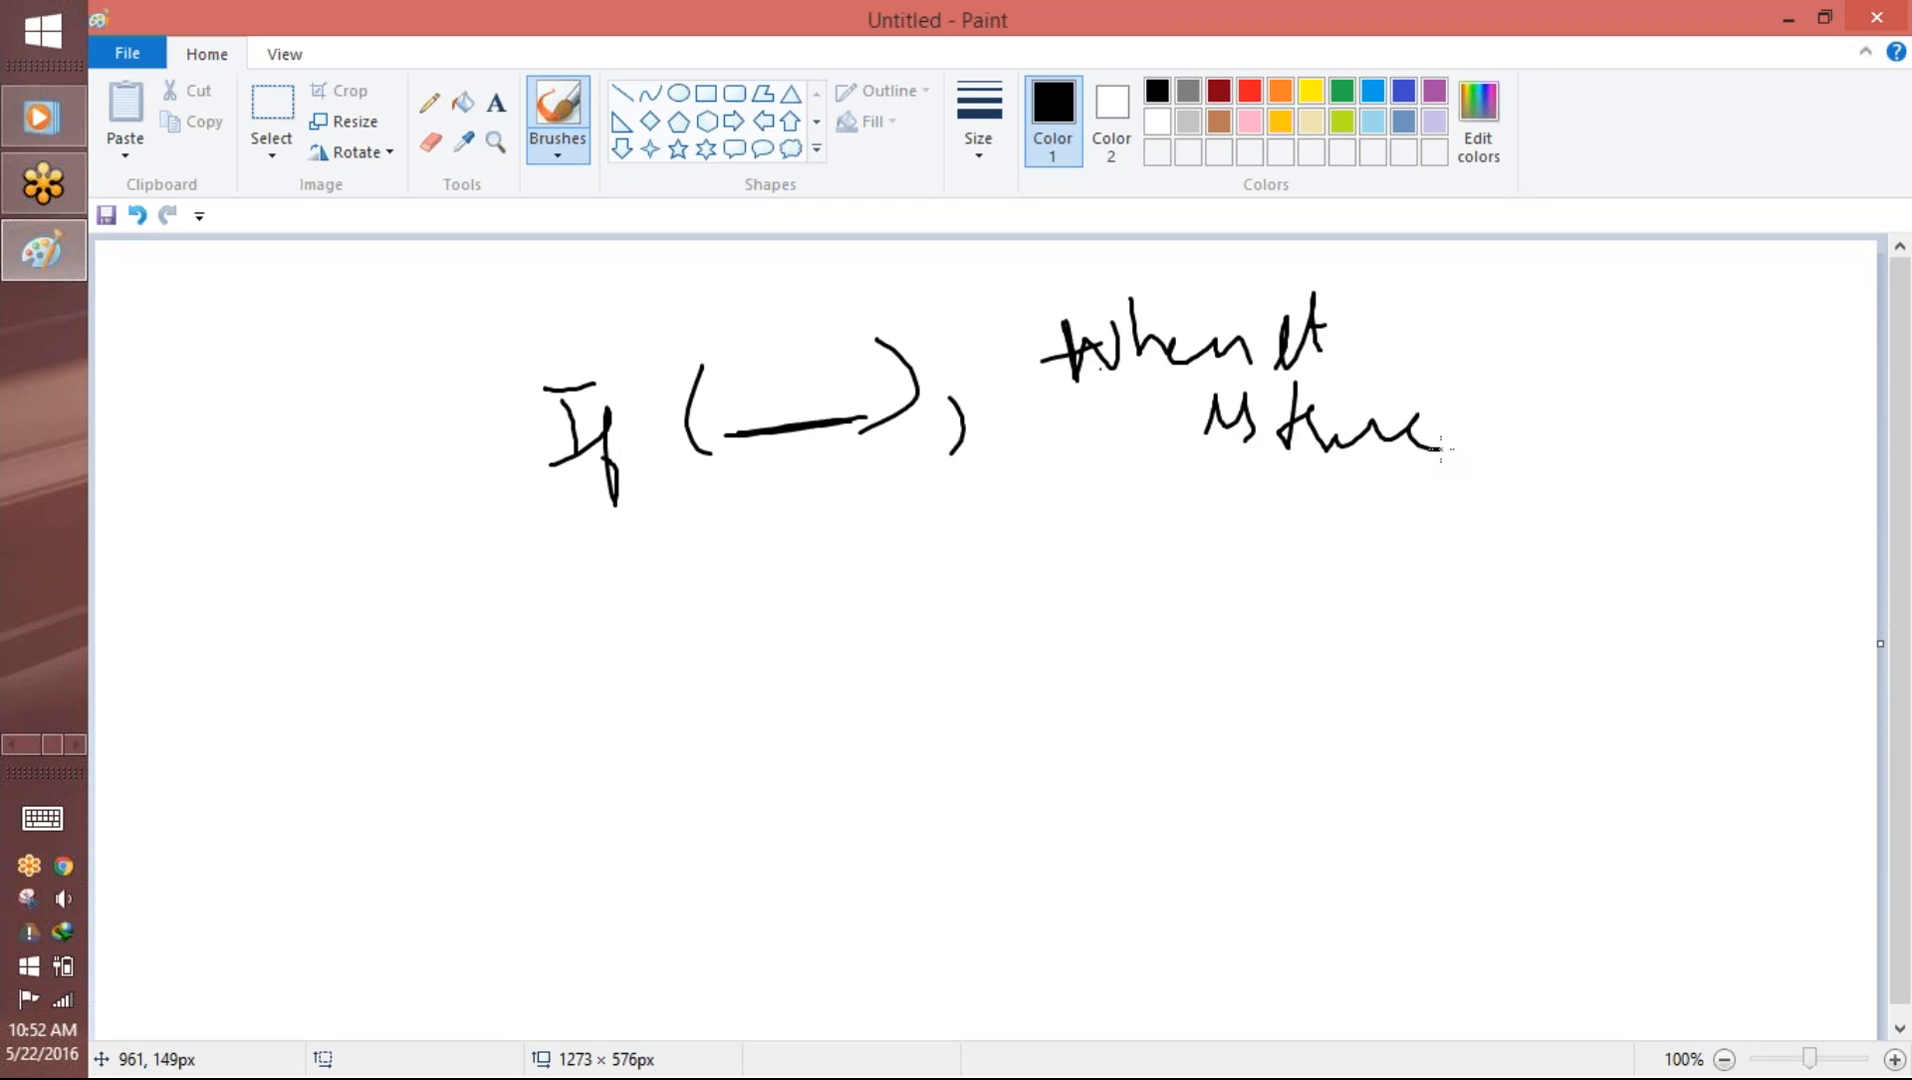
- Add another comma and handwrite "When it is f" as the IF function's third part
drag(1486, 340, 1470, 418)
mouse_move(1564, 298)
mouse_down()
mouse_move(1565, 350)
mouse_move(1736, 346)
mouse_up()
drag(1776, 320, 1782, 340)
mouse_move(1712, 404)
mouse_down()
mouse_move(1758, 405)
mouse_move(1790, 474)
mouse_move(1826, 408)
mouse_up()
click(1806, 385)
- Circle the condition, write the example "9 > 2" on its blank line, and circle "When it is true"
mouse_move(850, 297)
mouse_down()
mouse_move(769, 540)
mouse_move(860, 300)
mouse_up()
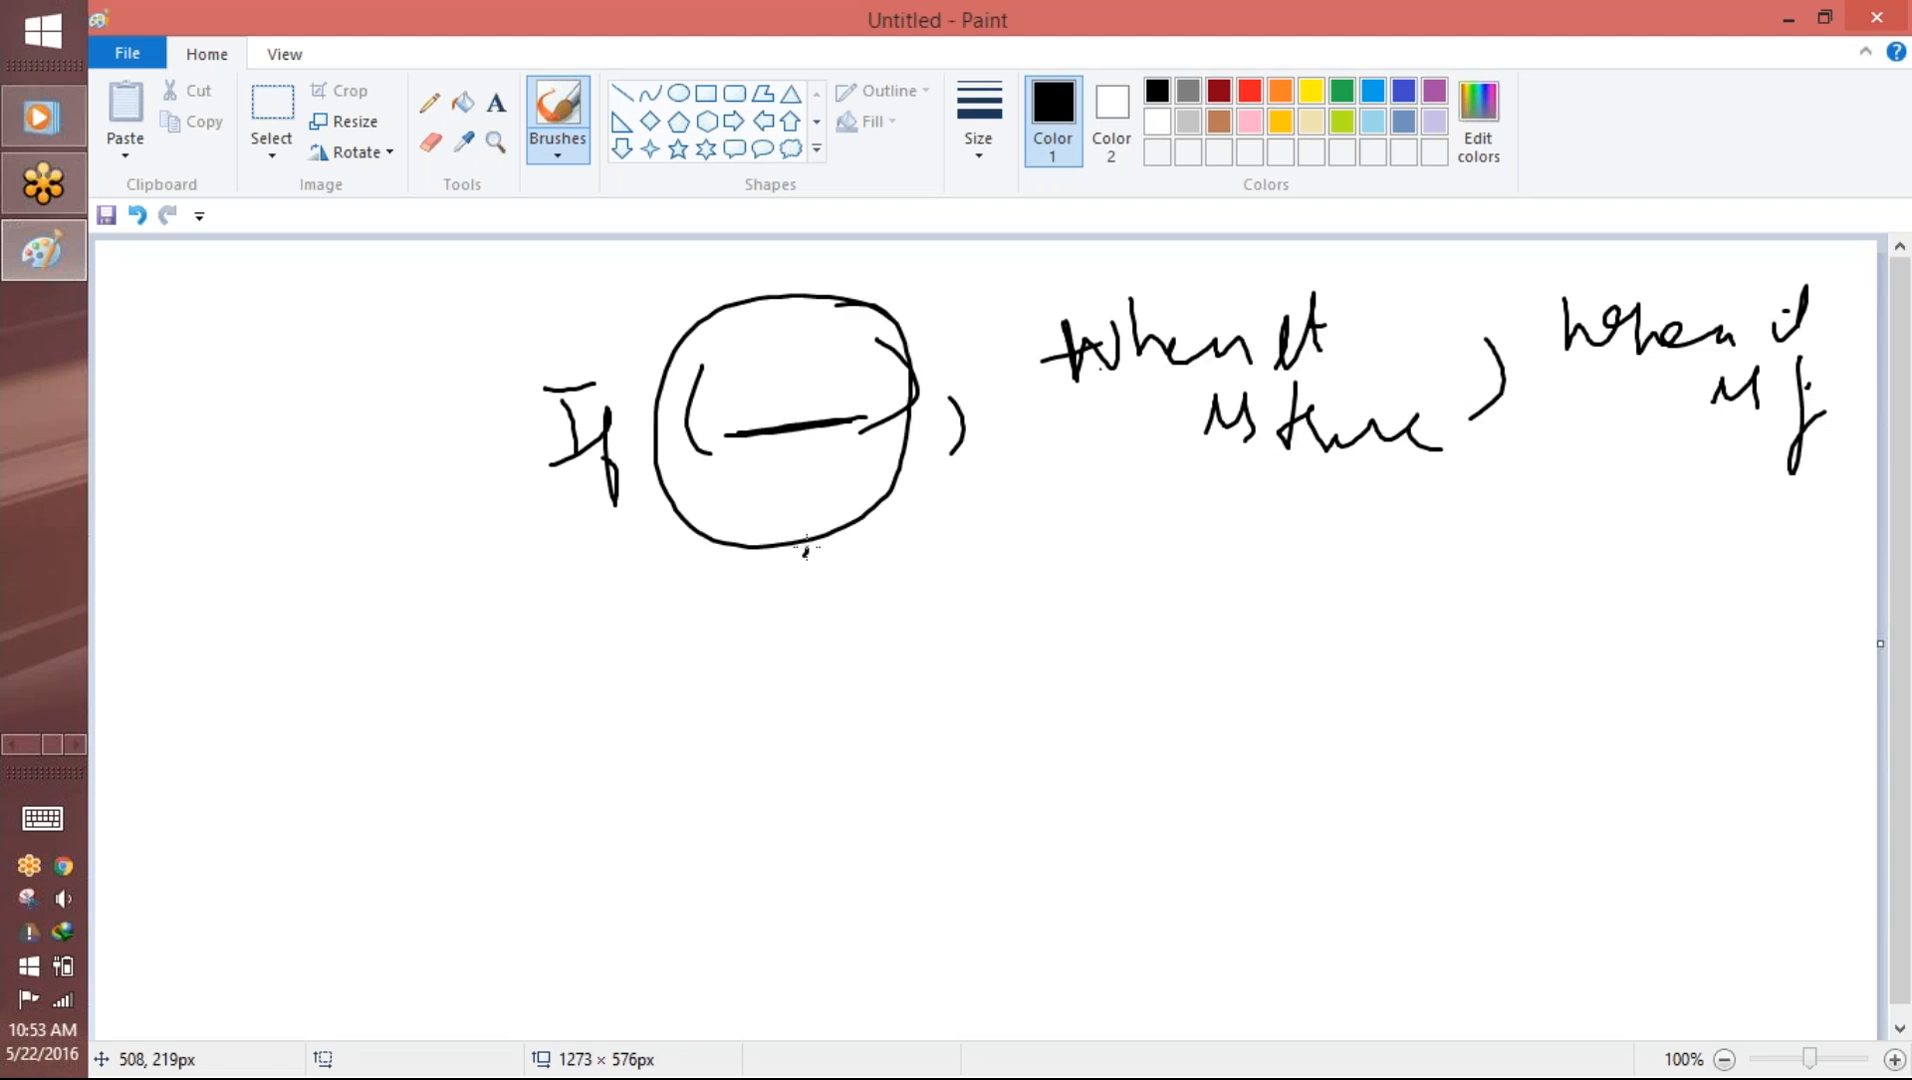
drag(752, 370, 740, 430)
mouse_move(790, 358)
mouse_down()
mouse_move(792, 410)
mouse_move(878, 393)
mouse_move(765, 335)
mouse_move(848, 372)
mouse_up()
mouse_move(1440, 300)
mouse_down()
mouse_move(1075, 400)
mouse_move(1340, 540)
mouse_move(1433, 300)
mouse_up()
- Write the counterexample "7 < 2" in purple under the condition and circle "When it is f" in the same colour
click(1434, 91)
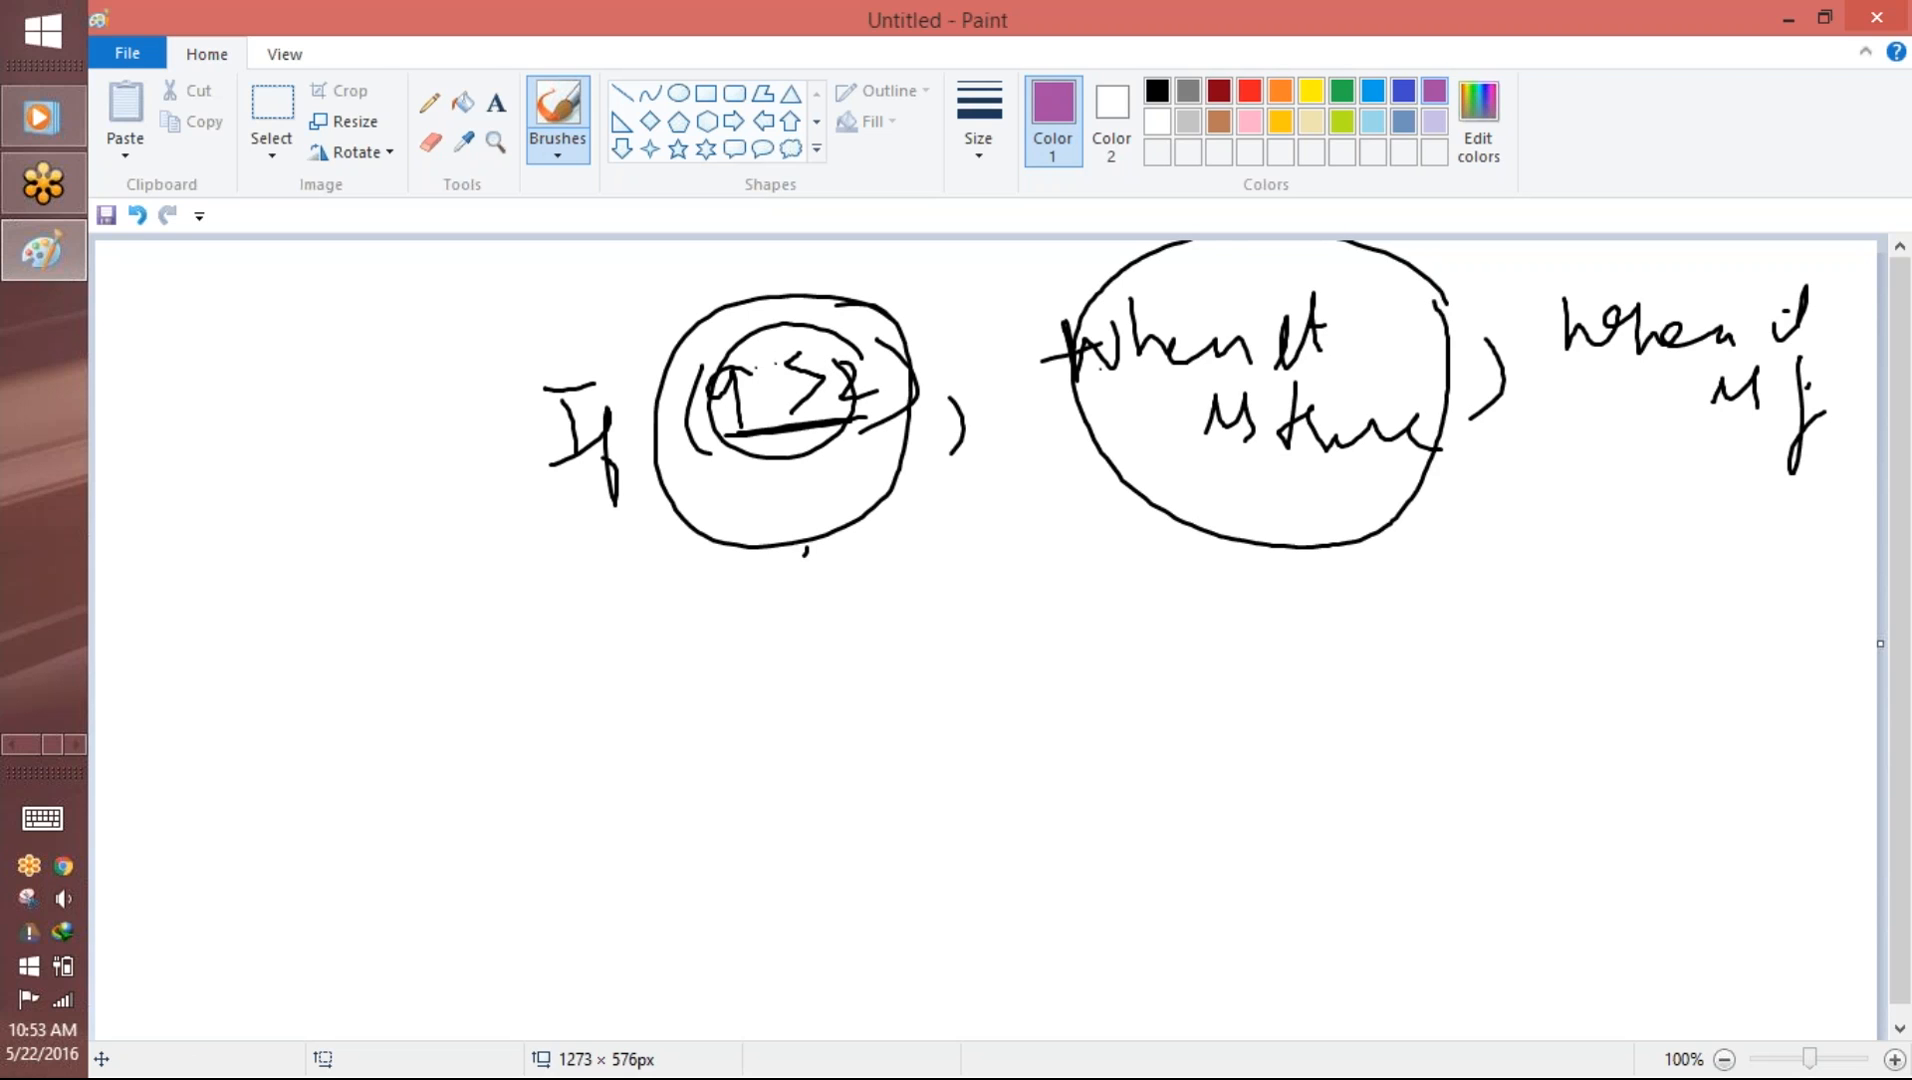
drag(718, 483, 728, 518)
mouse_move(806, 468)
mouse_down()
mouse_move(809, 503)
mouse_move(879, 484)
mouse_up()
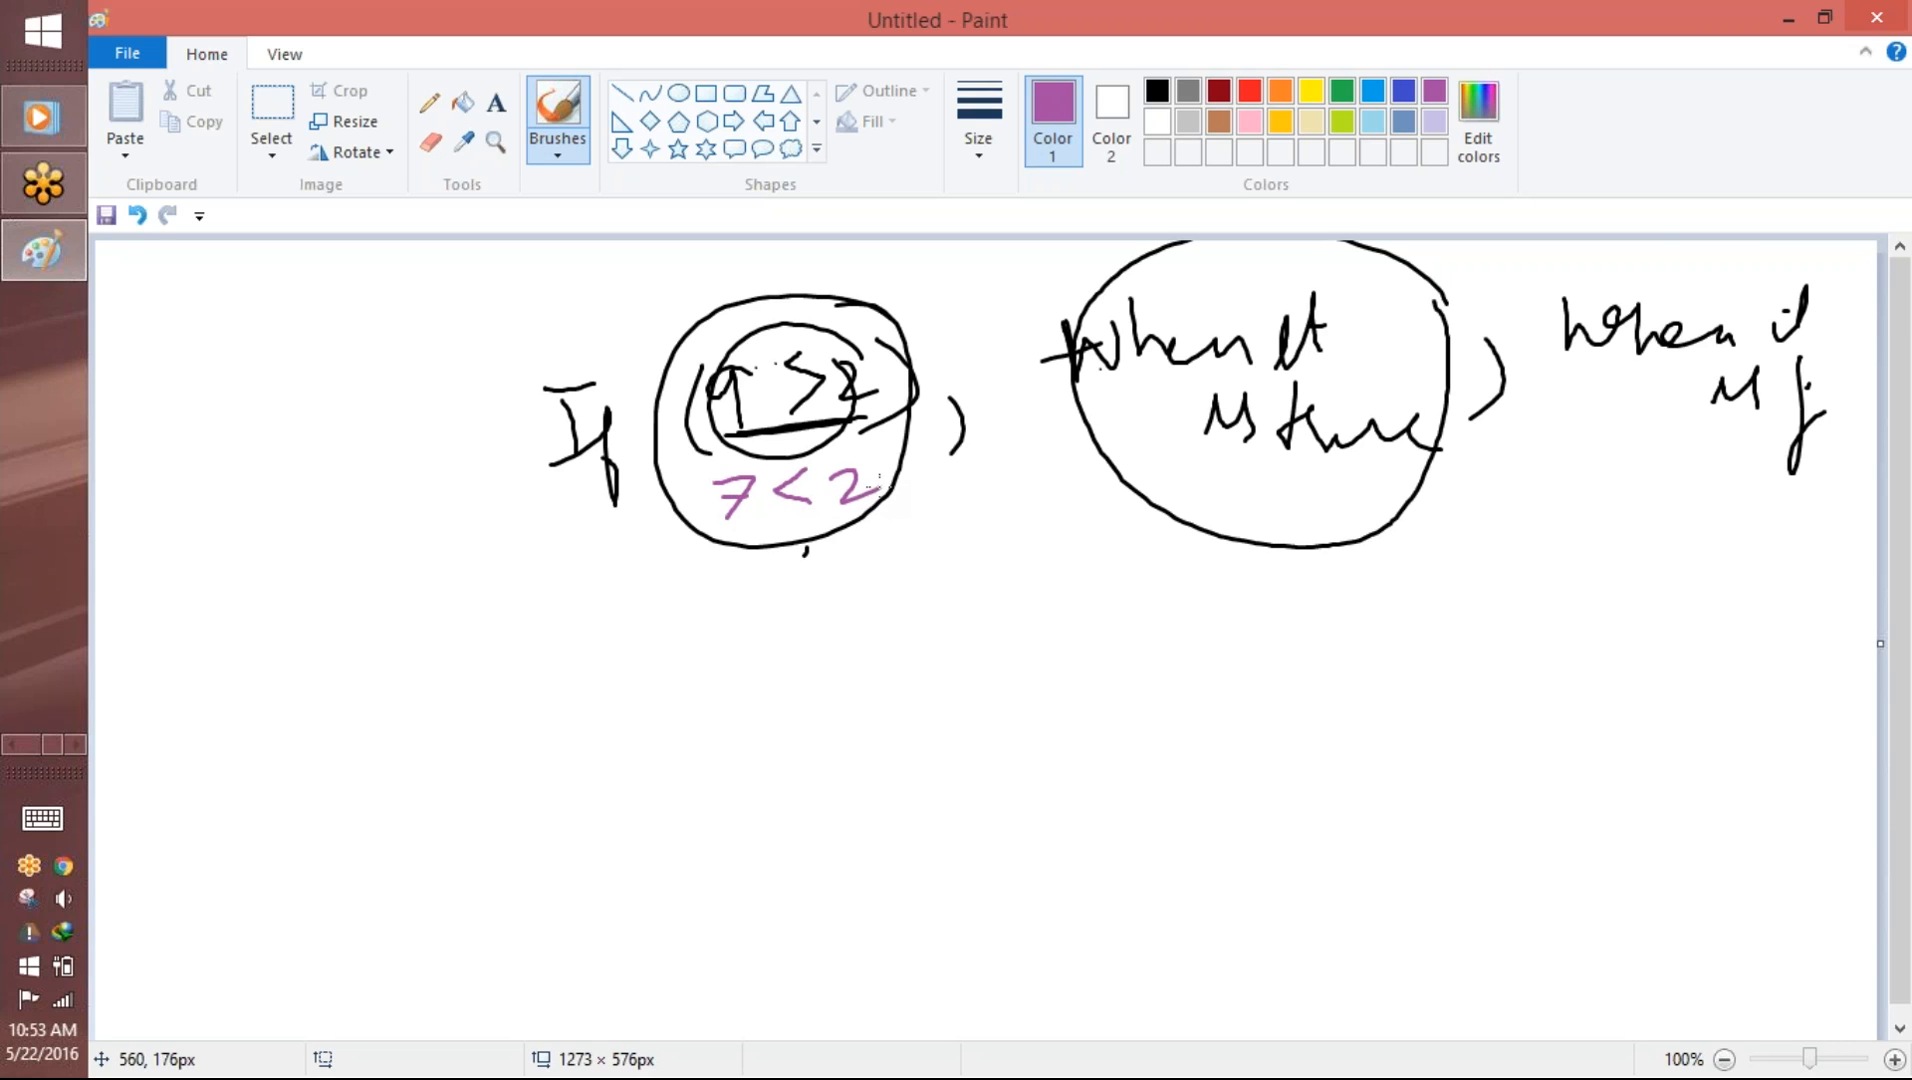
mouse_move(1820, 332)
mouse_down()
mouse_move(1605, 292)
mouse_move(1817, 460)
mouse_move(1811, 313)
mouse_up()
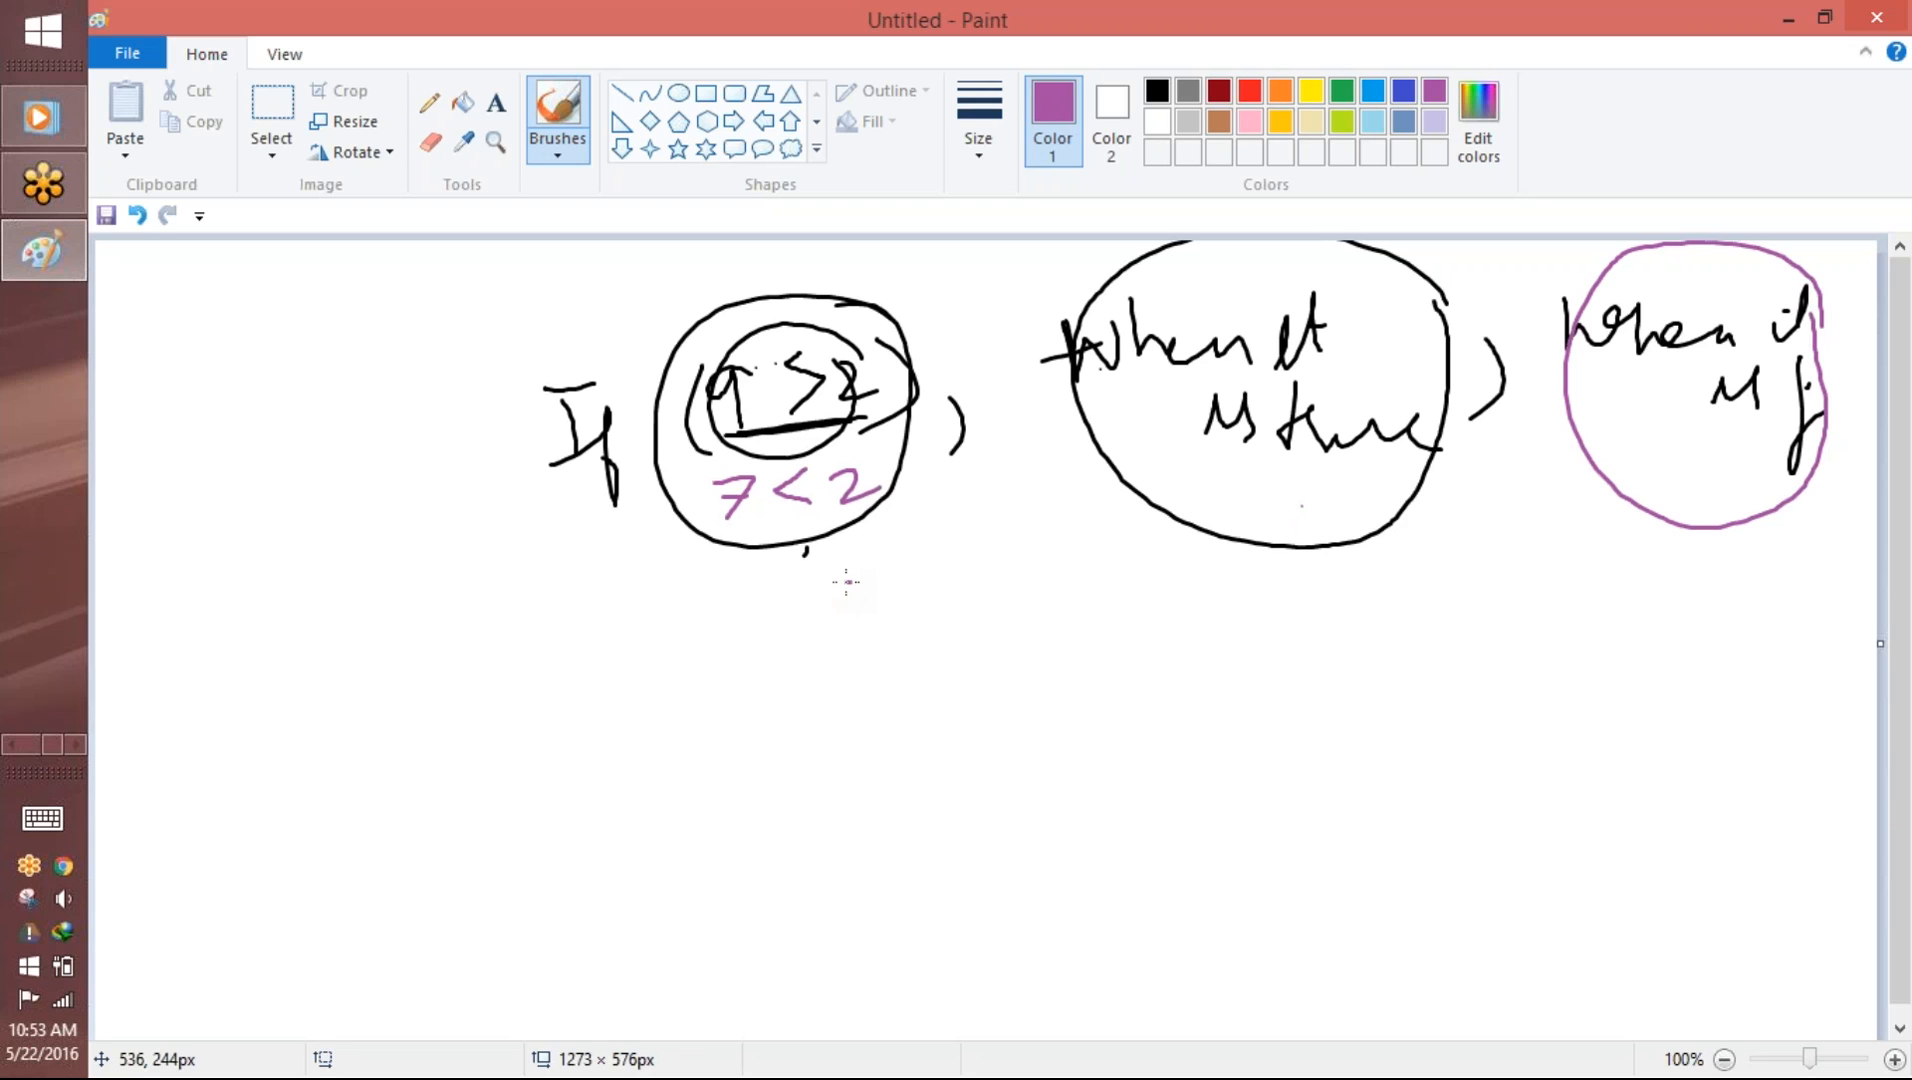
- Mark the true part and the second comma with purple lines, circle the whole condition in purple, and switch away from Paint
drag(1410, 488, 1272, 501)
mouse_move(1482, 437)
mouse_down()
mouse_move(1543, 436)
mouse_move(1525, 437)
mouse_up()
mouse_move(885, 335)
mouse_down()
mouse_move(650, 470)
mouse_move(850, 545)
mouse_move(860, 335)
mouse_move(918, 451)
mouse_move(755, 344)
mouse_up()
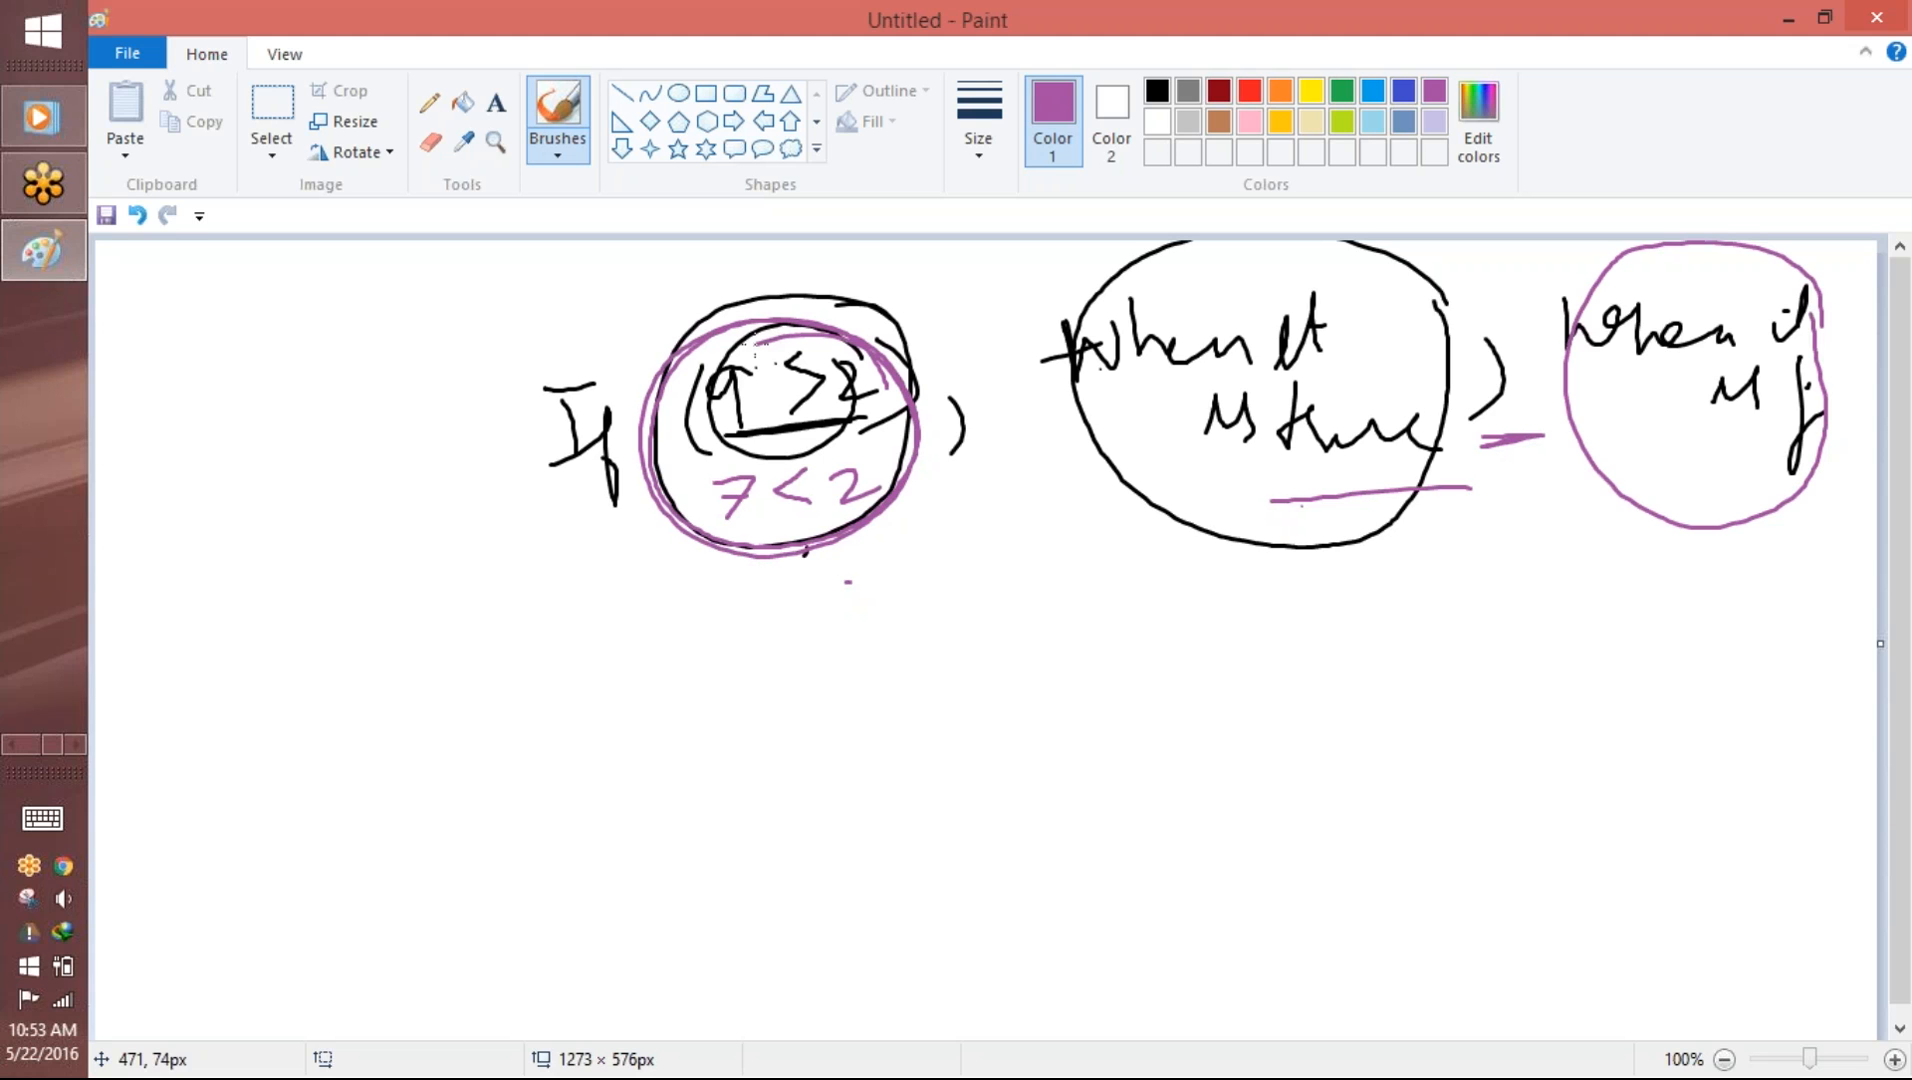
key(alt+Tab)
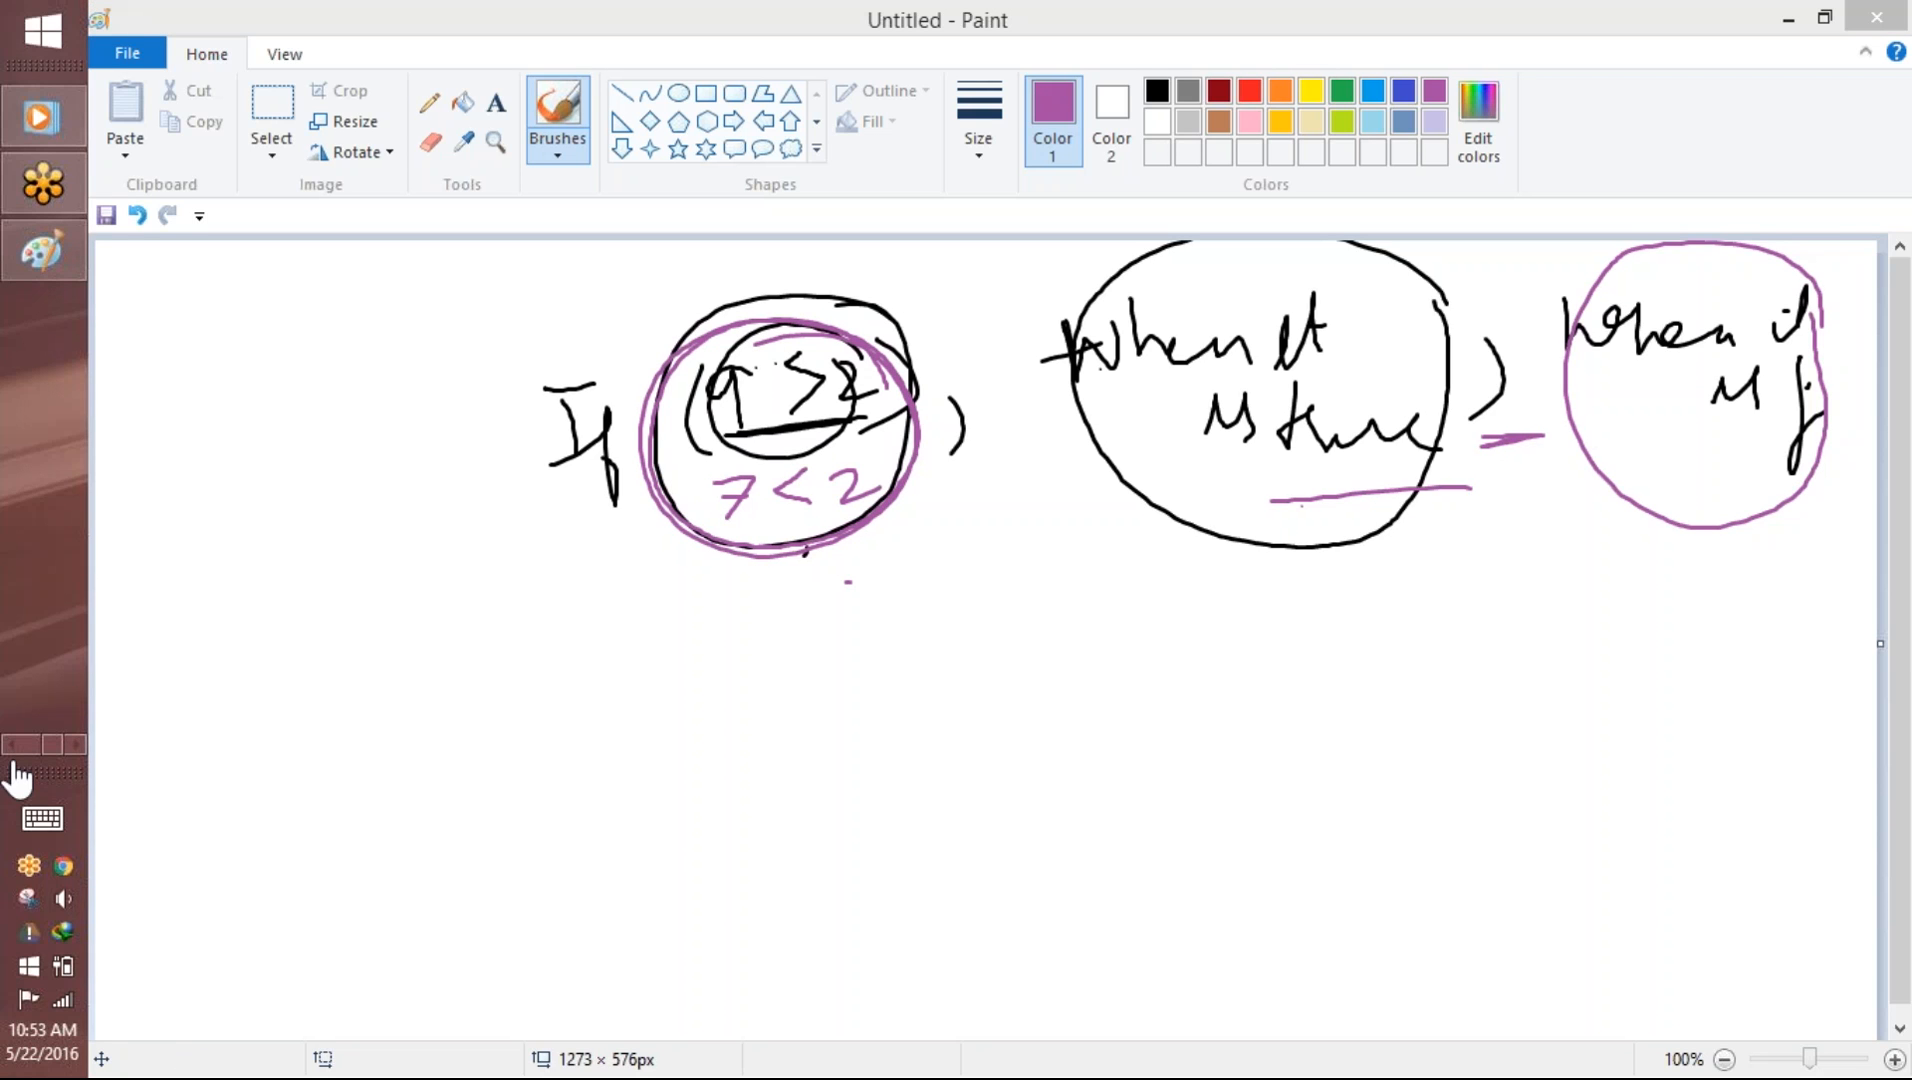
- Return to the Days Opened formula in Salesforce and highlight its ISBLANK condition, the TODAY() - Open_Date__c part and the Close_Date__c - Open_Date__c part
click(17, 746)
click(52, 580)
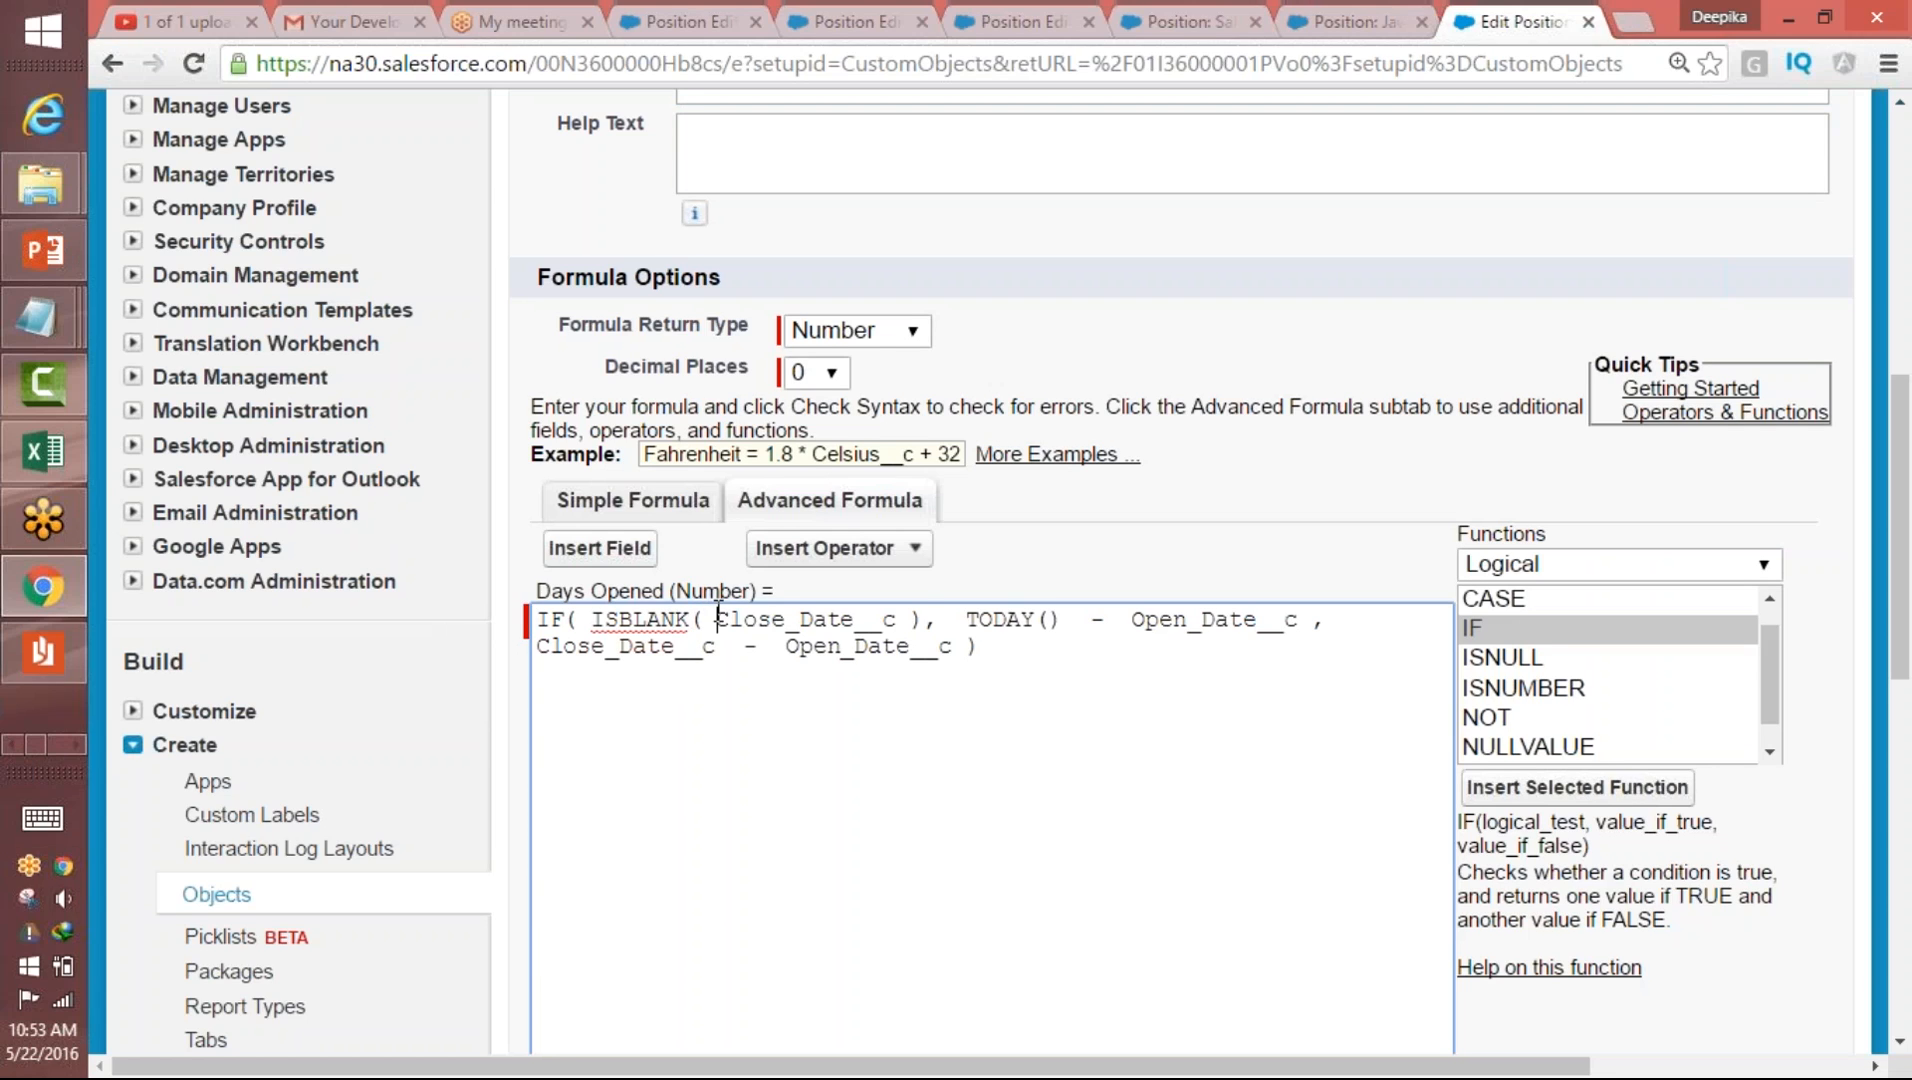
drag(716, 619, 925, 617)
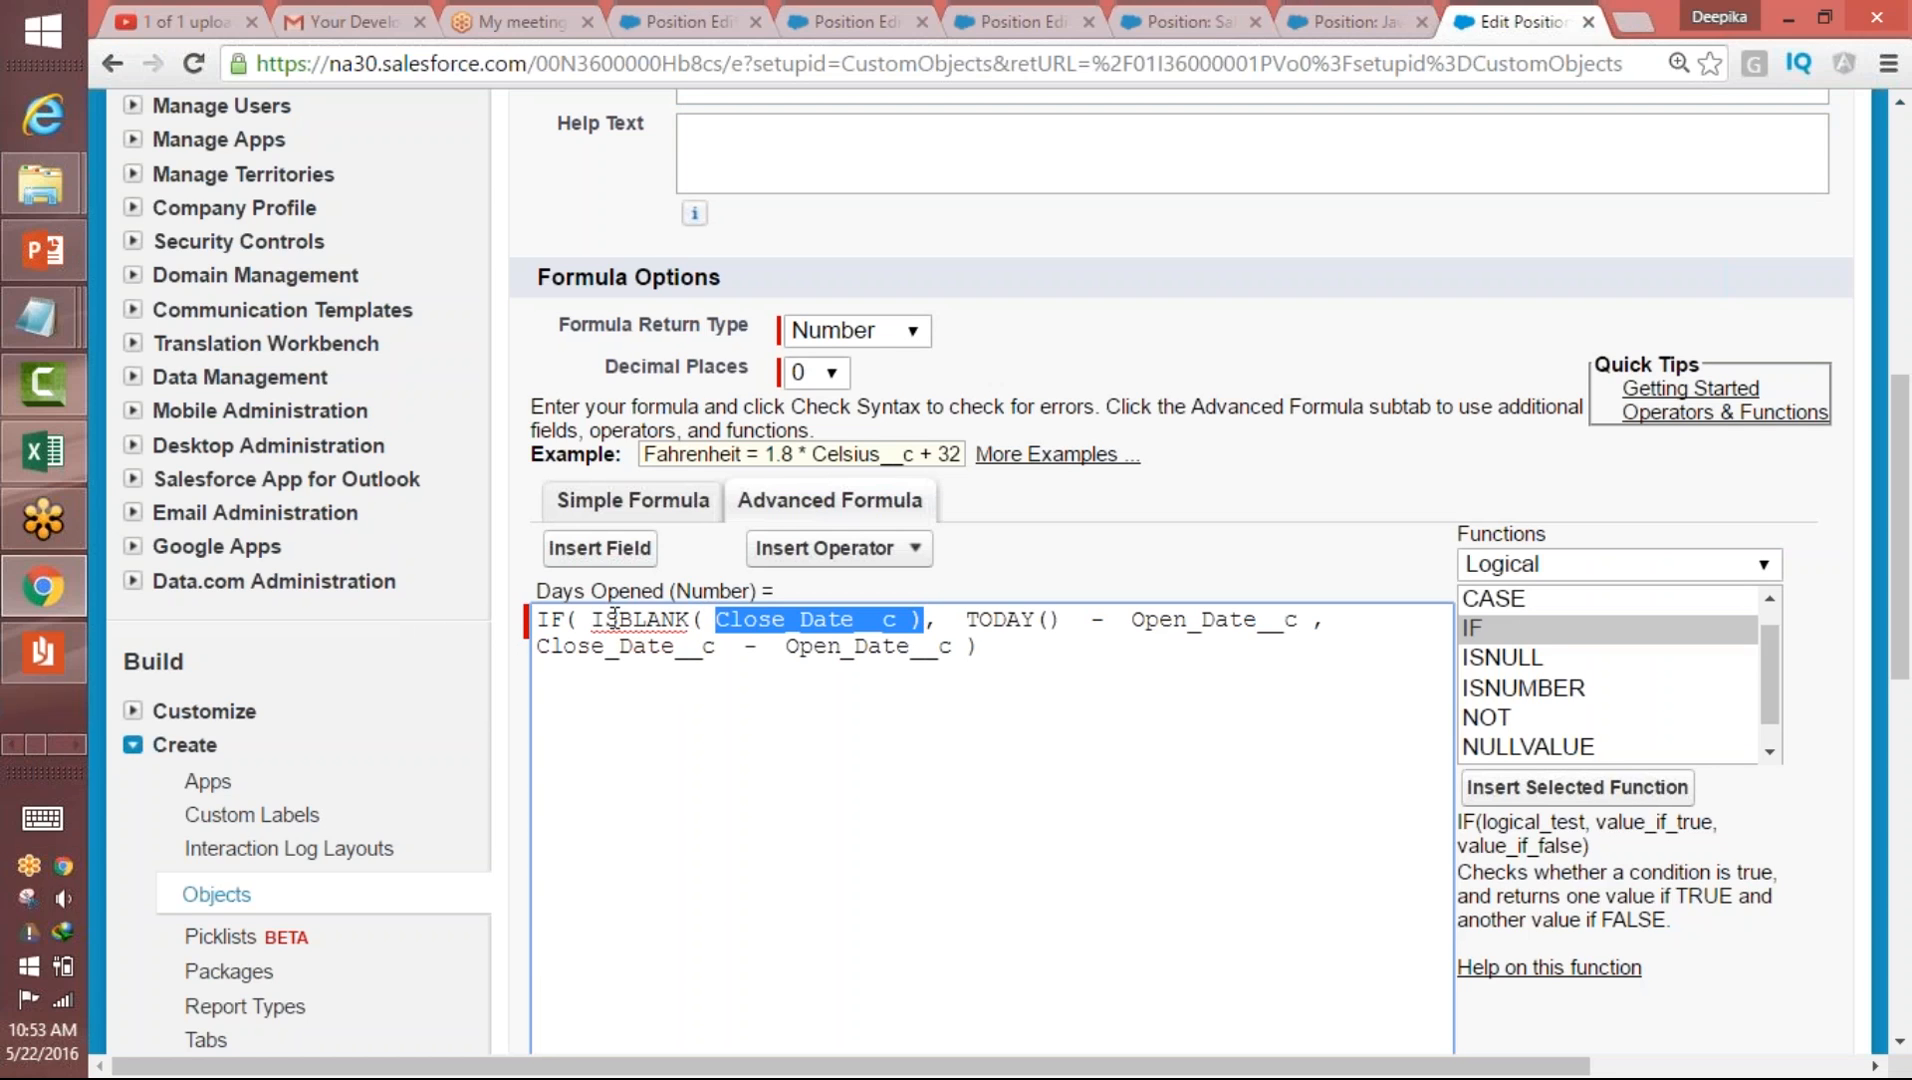
drag(580, 619, 661, 620)
drag(921, 613, 591, 612)
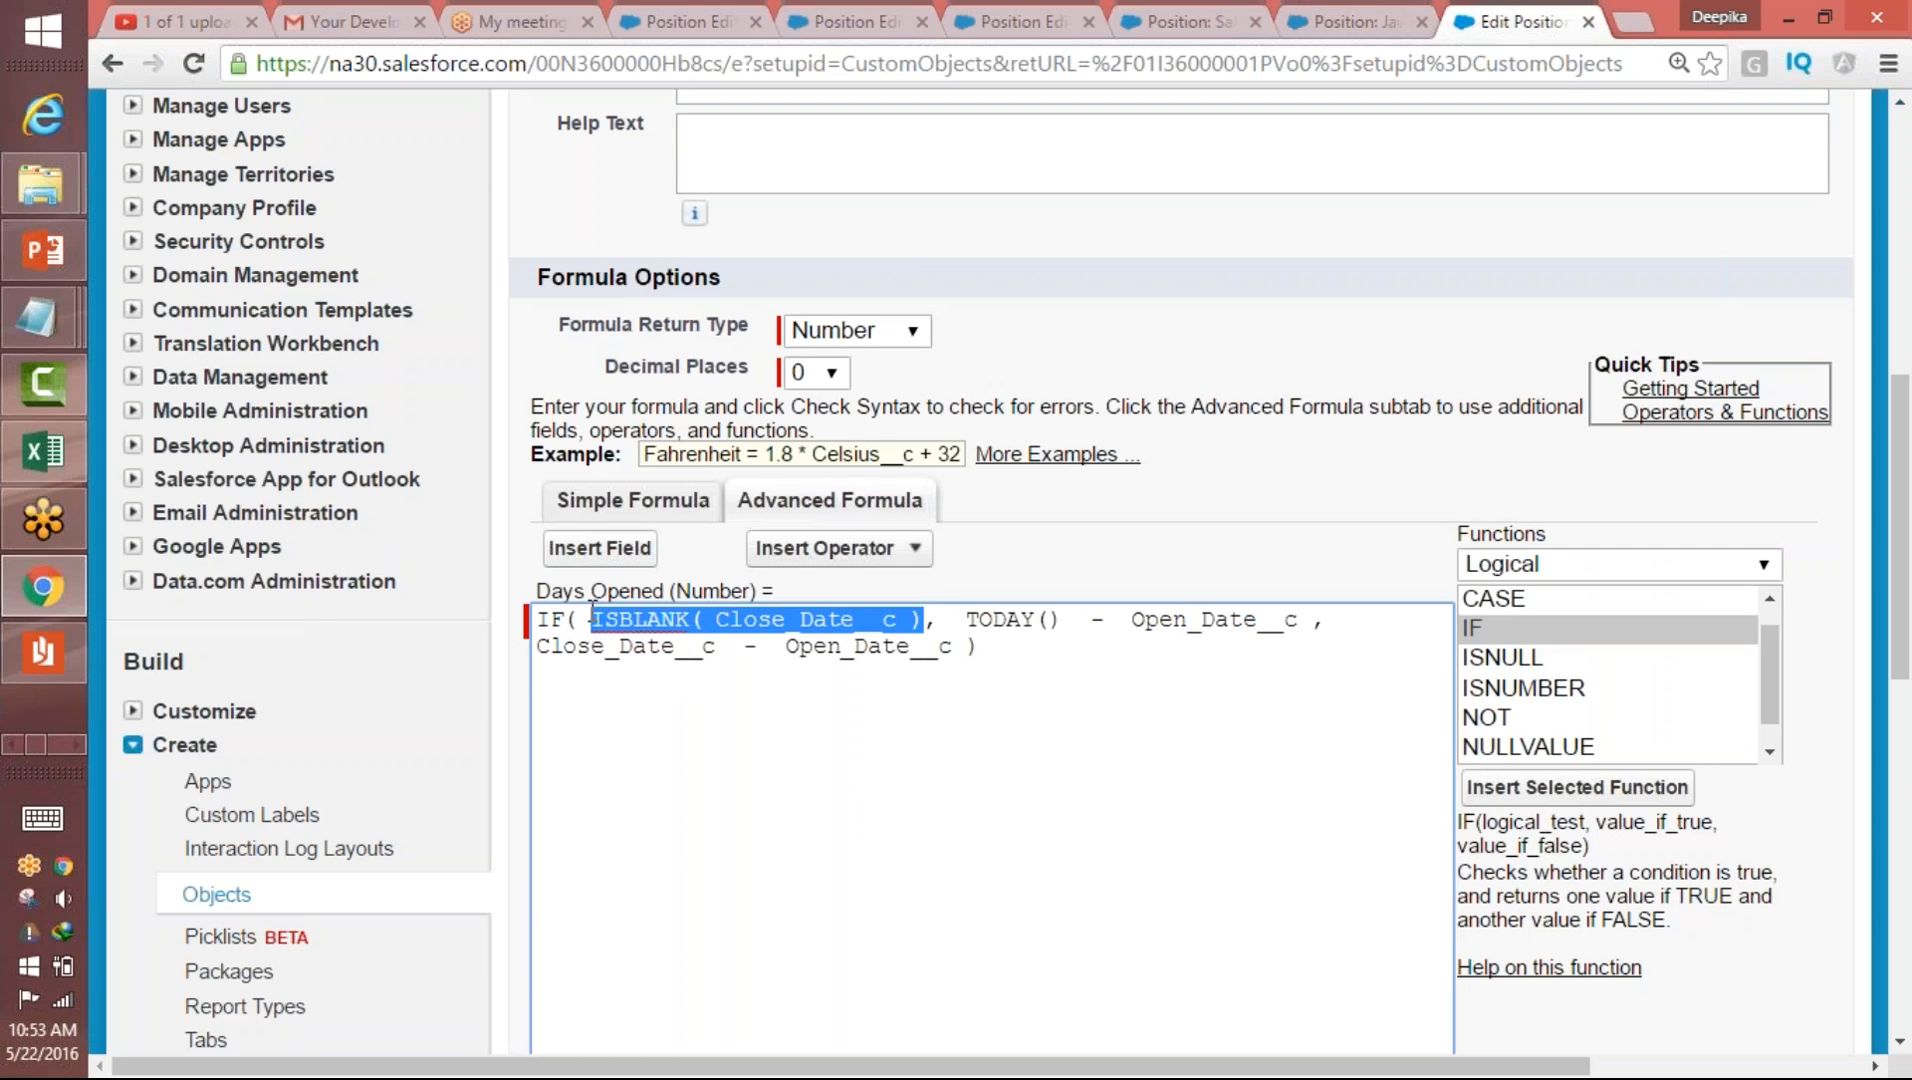
drag(964, 619, 1298, 619)
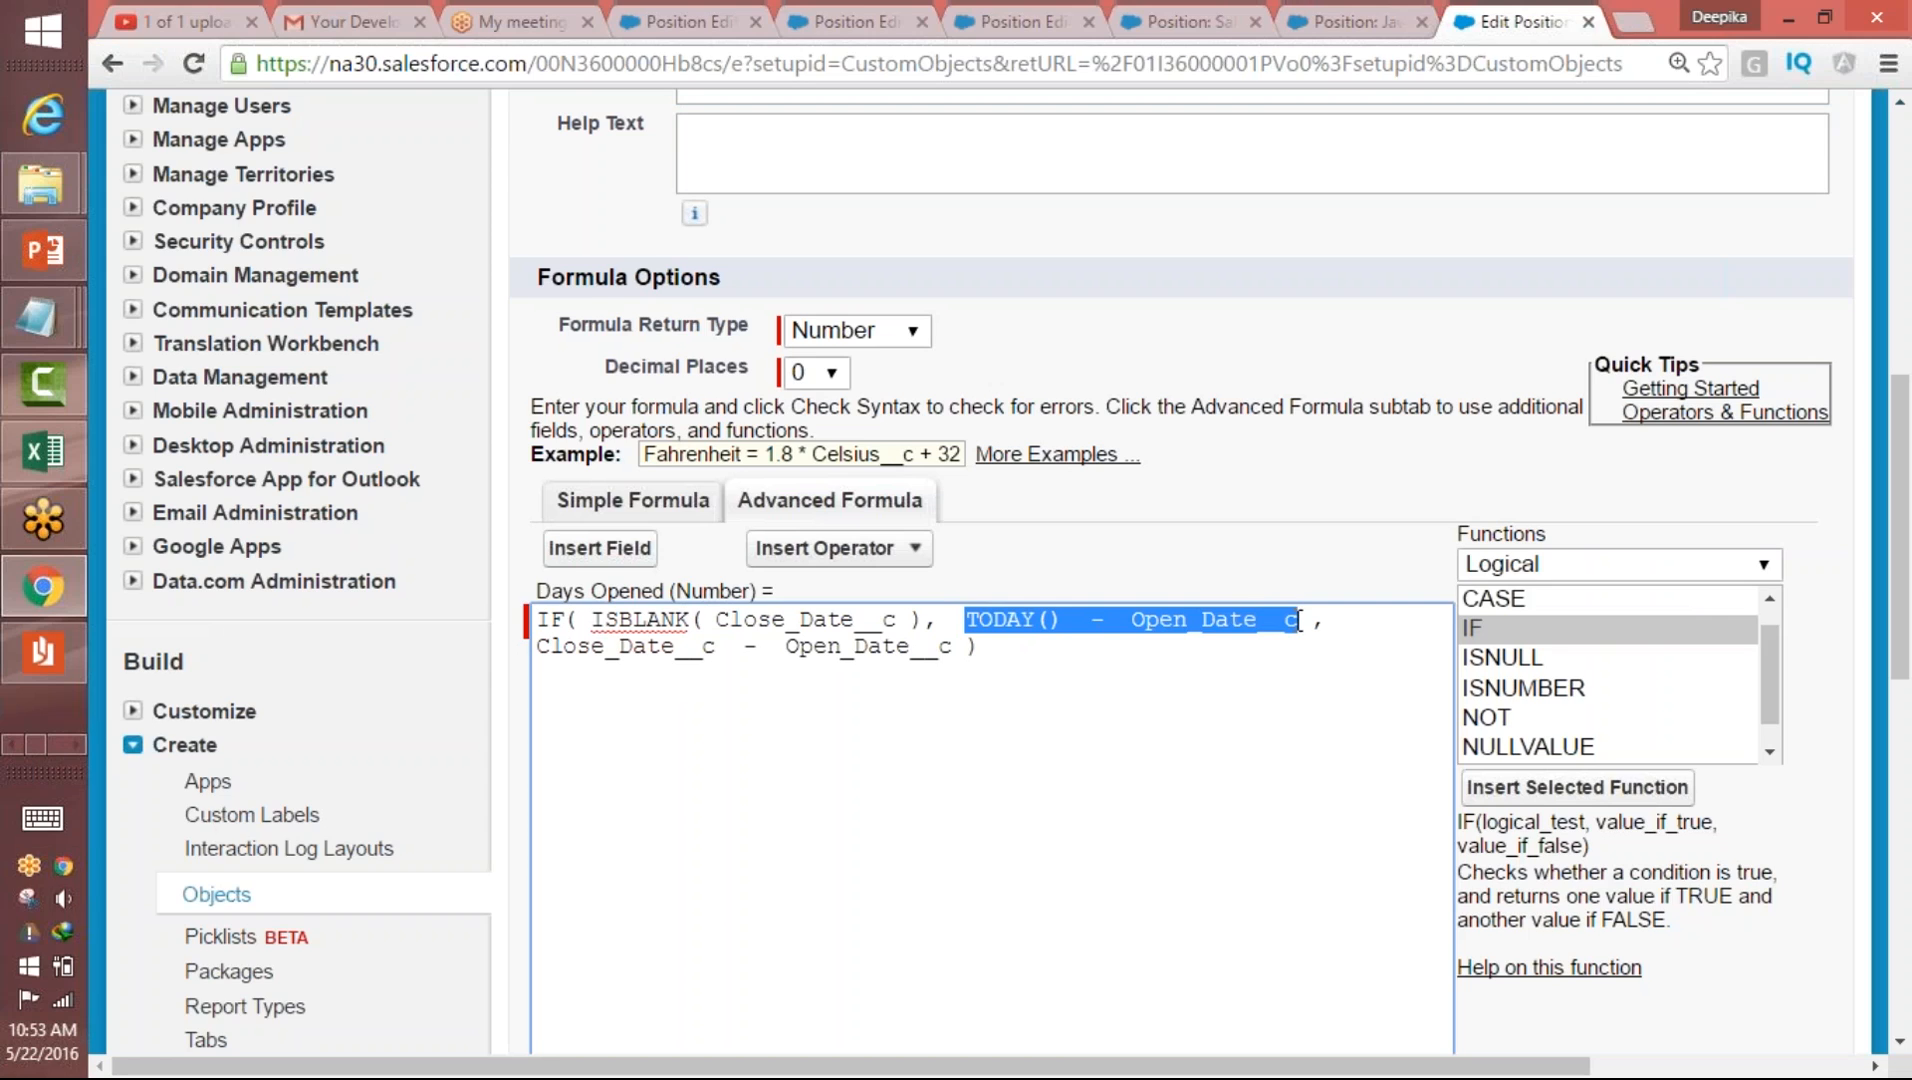
click(1200, 619)
drag(582, 622, 543, 668)
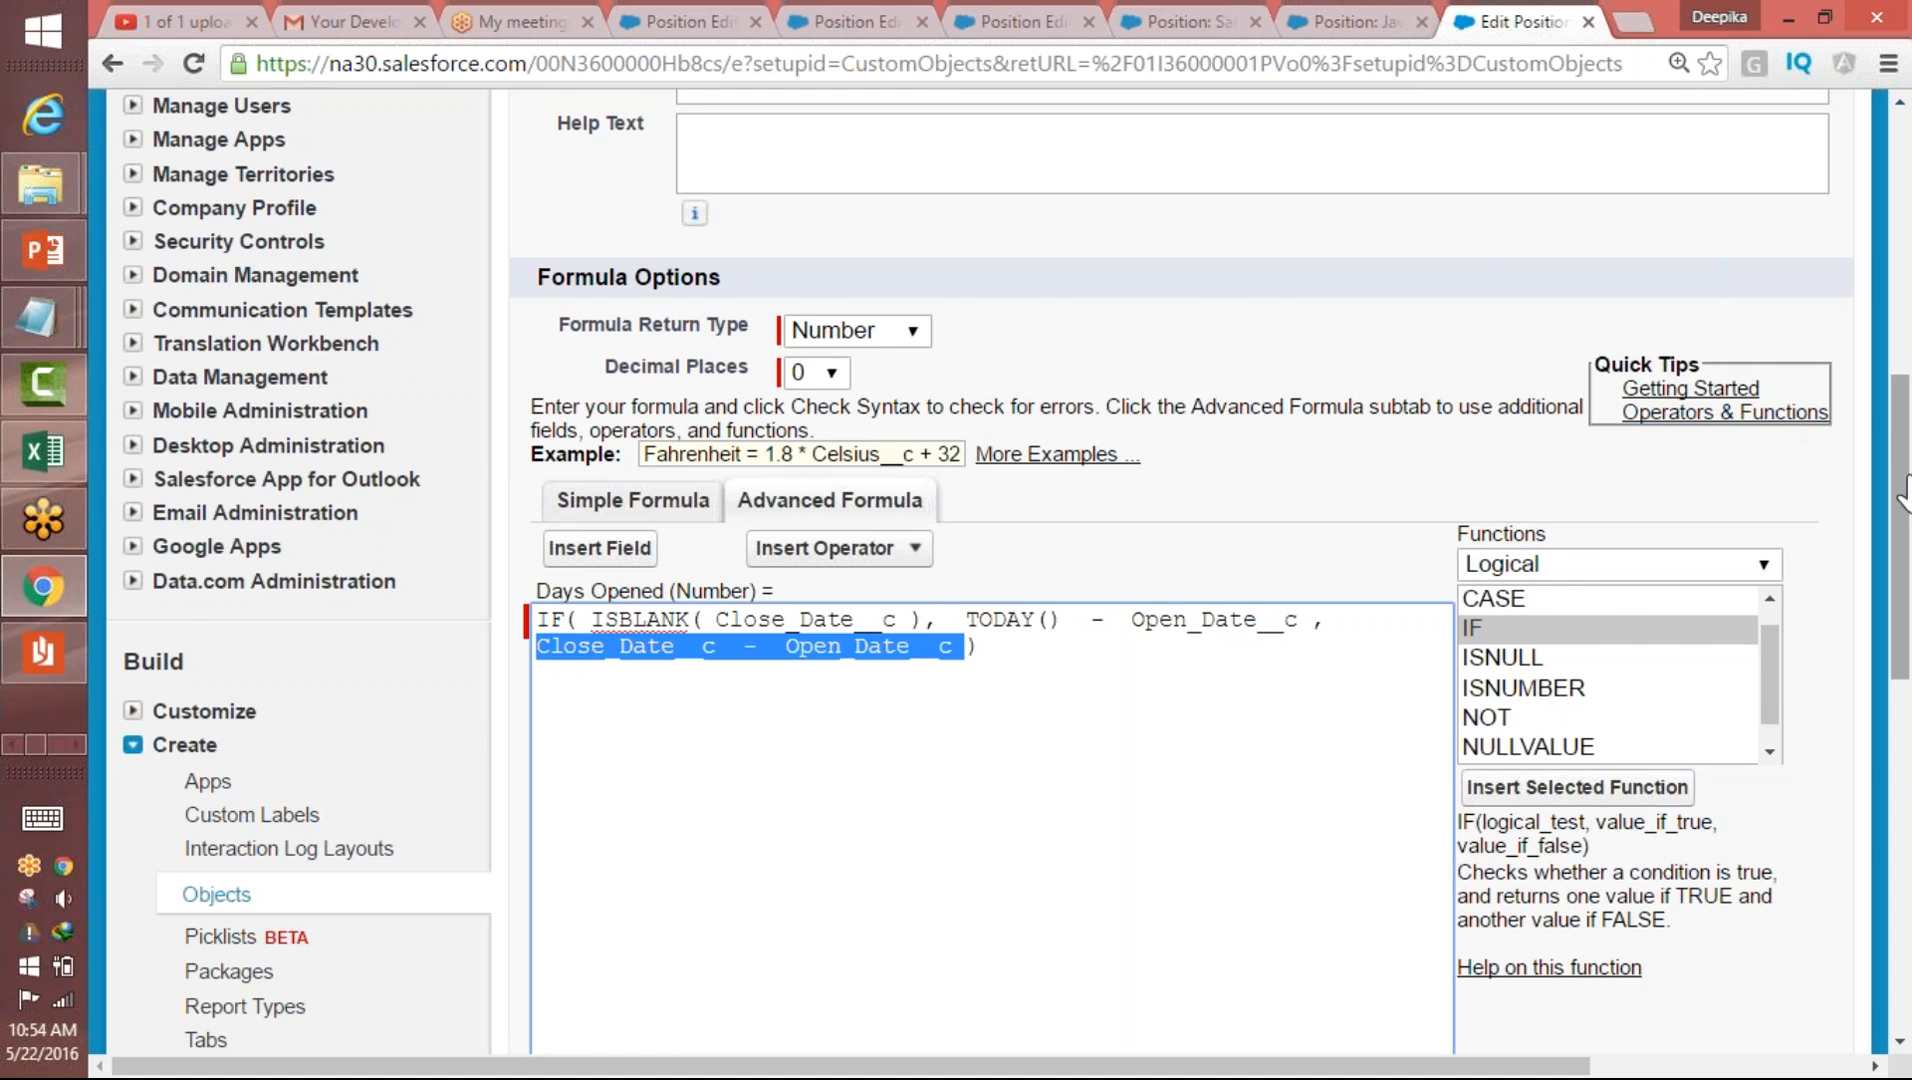
- Check the syntax of the Days Opened formula and save the custom field
drag(1904, 503, 1906, 557)
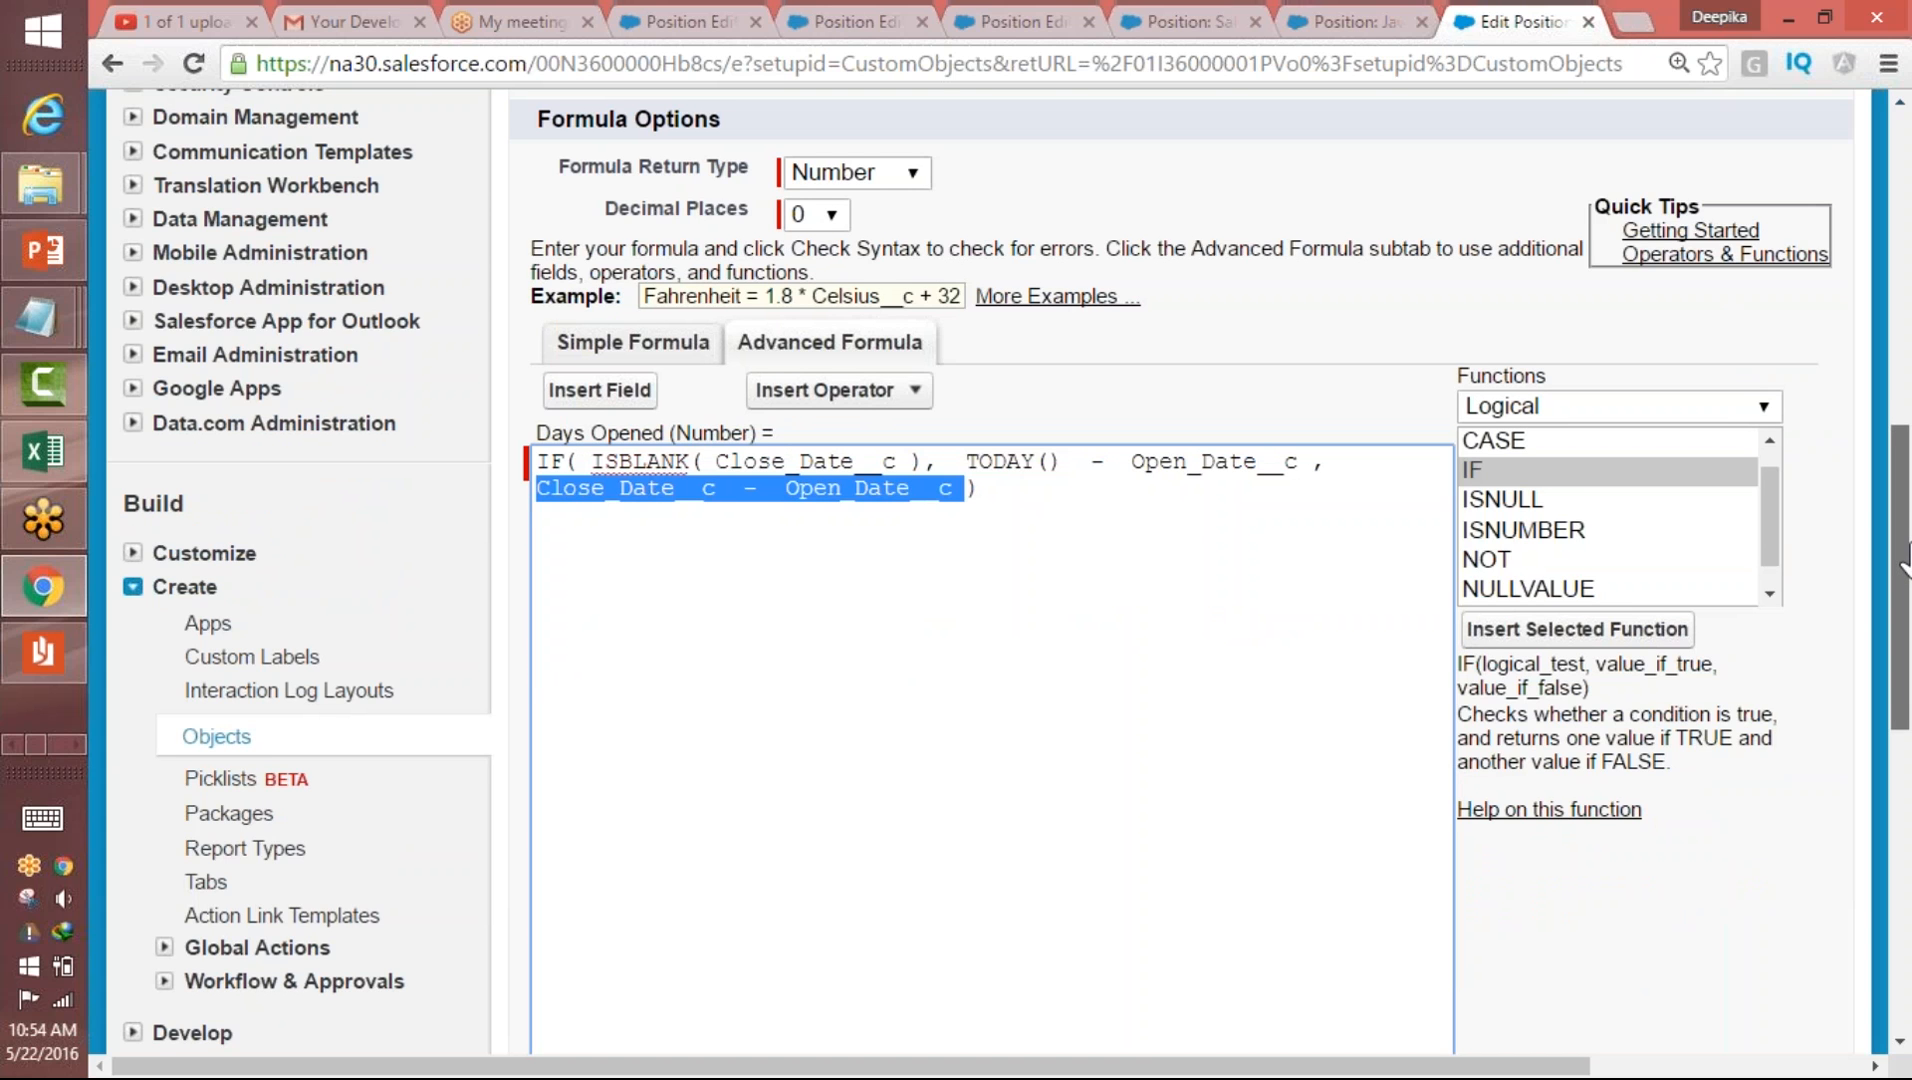
drag(1904, 562, 1900, 657)
click(607, 860)
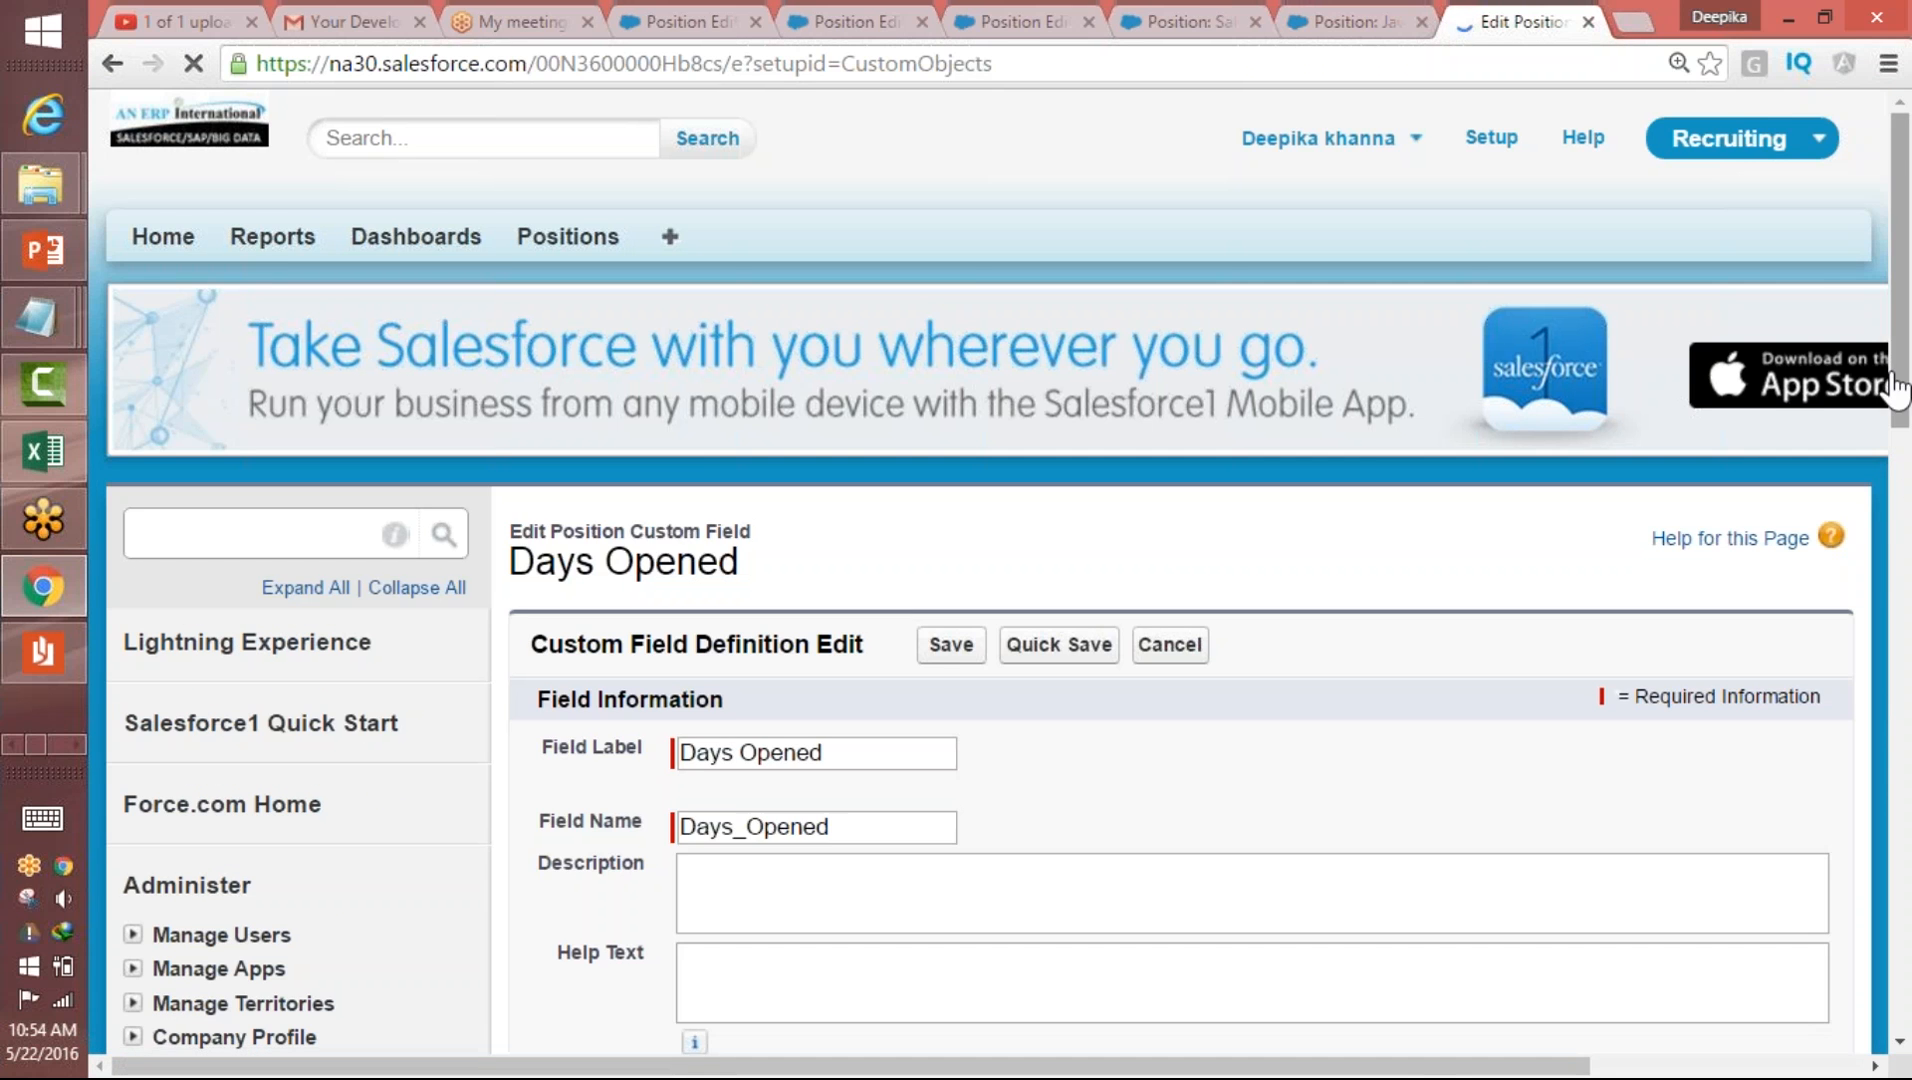
drag(1898, 380, 1839, 858)
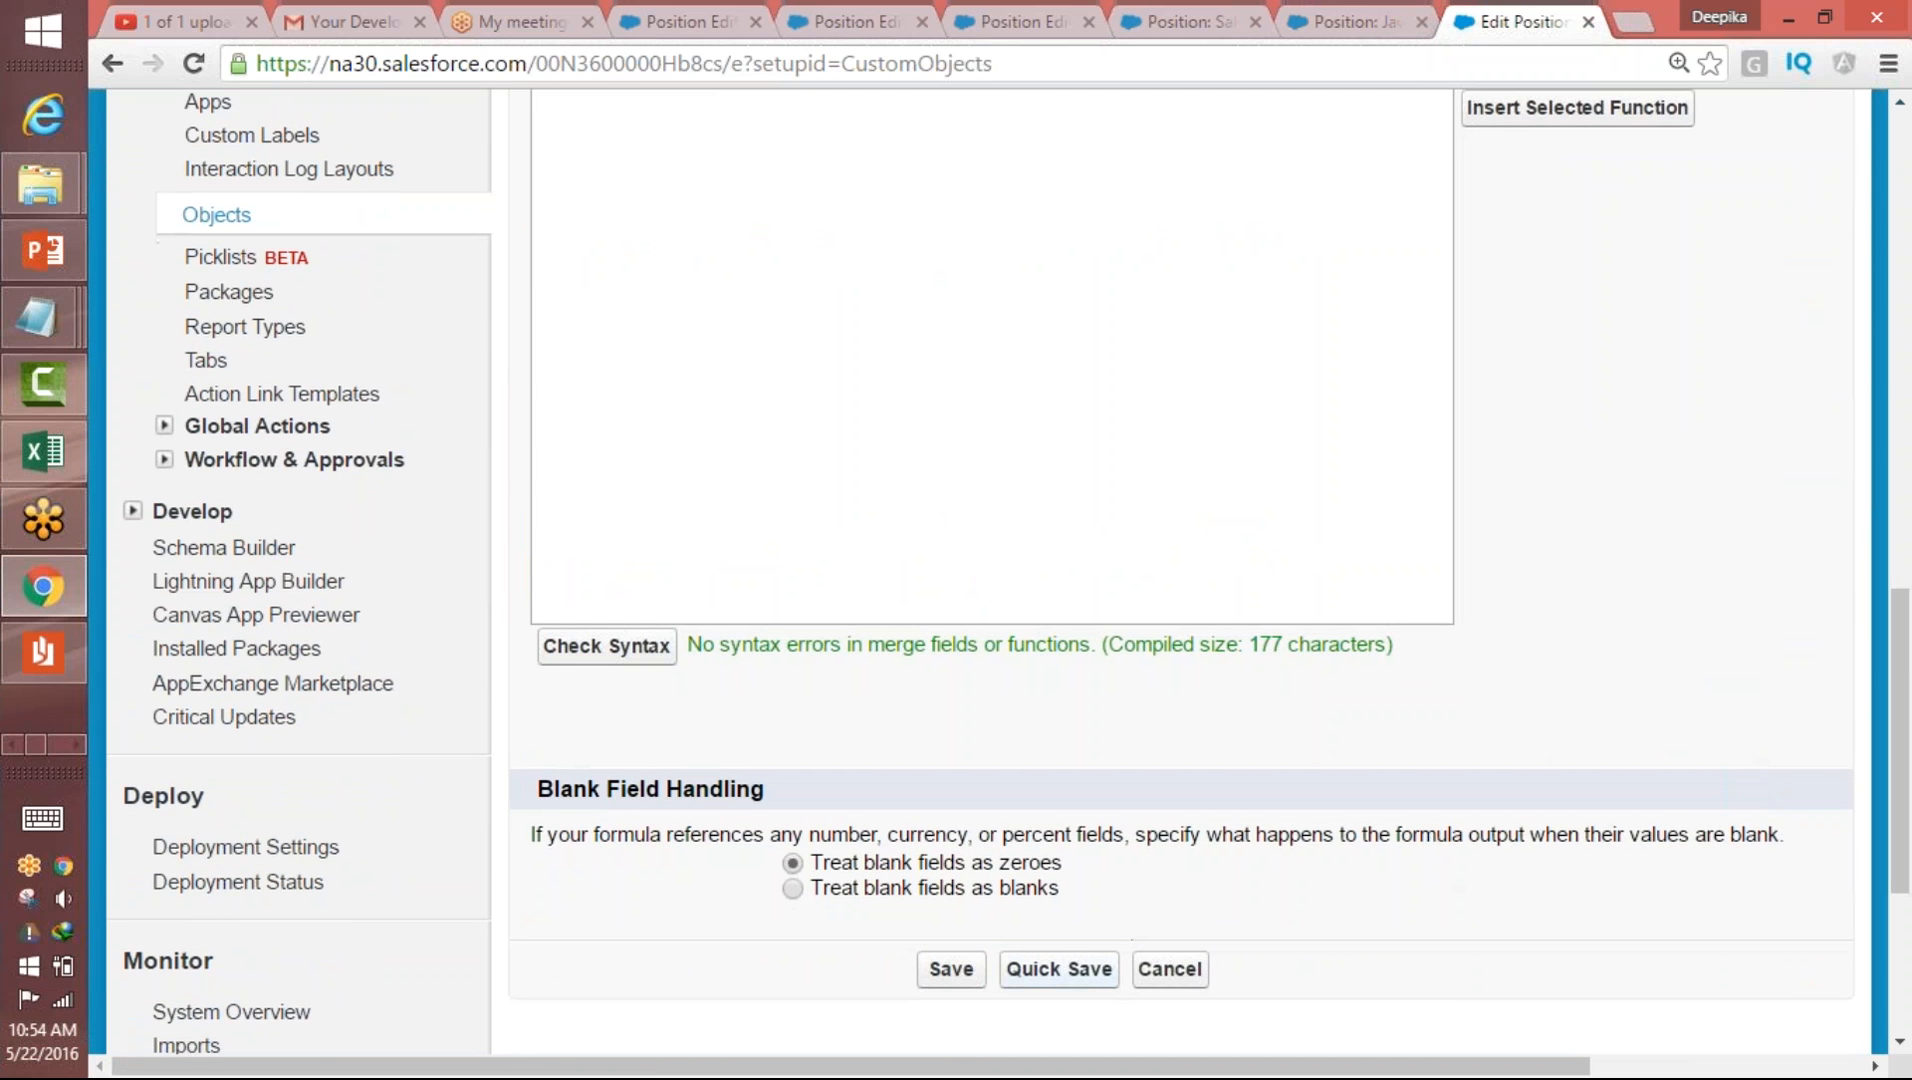
click(966, 982)
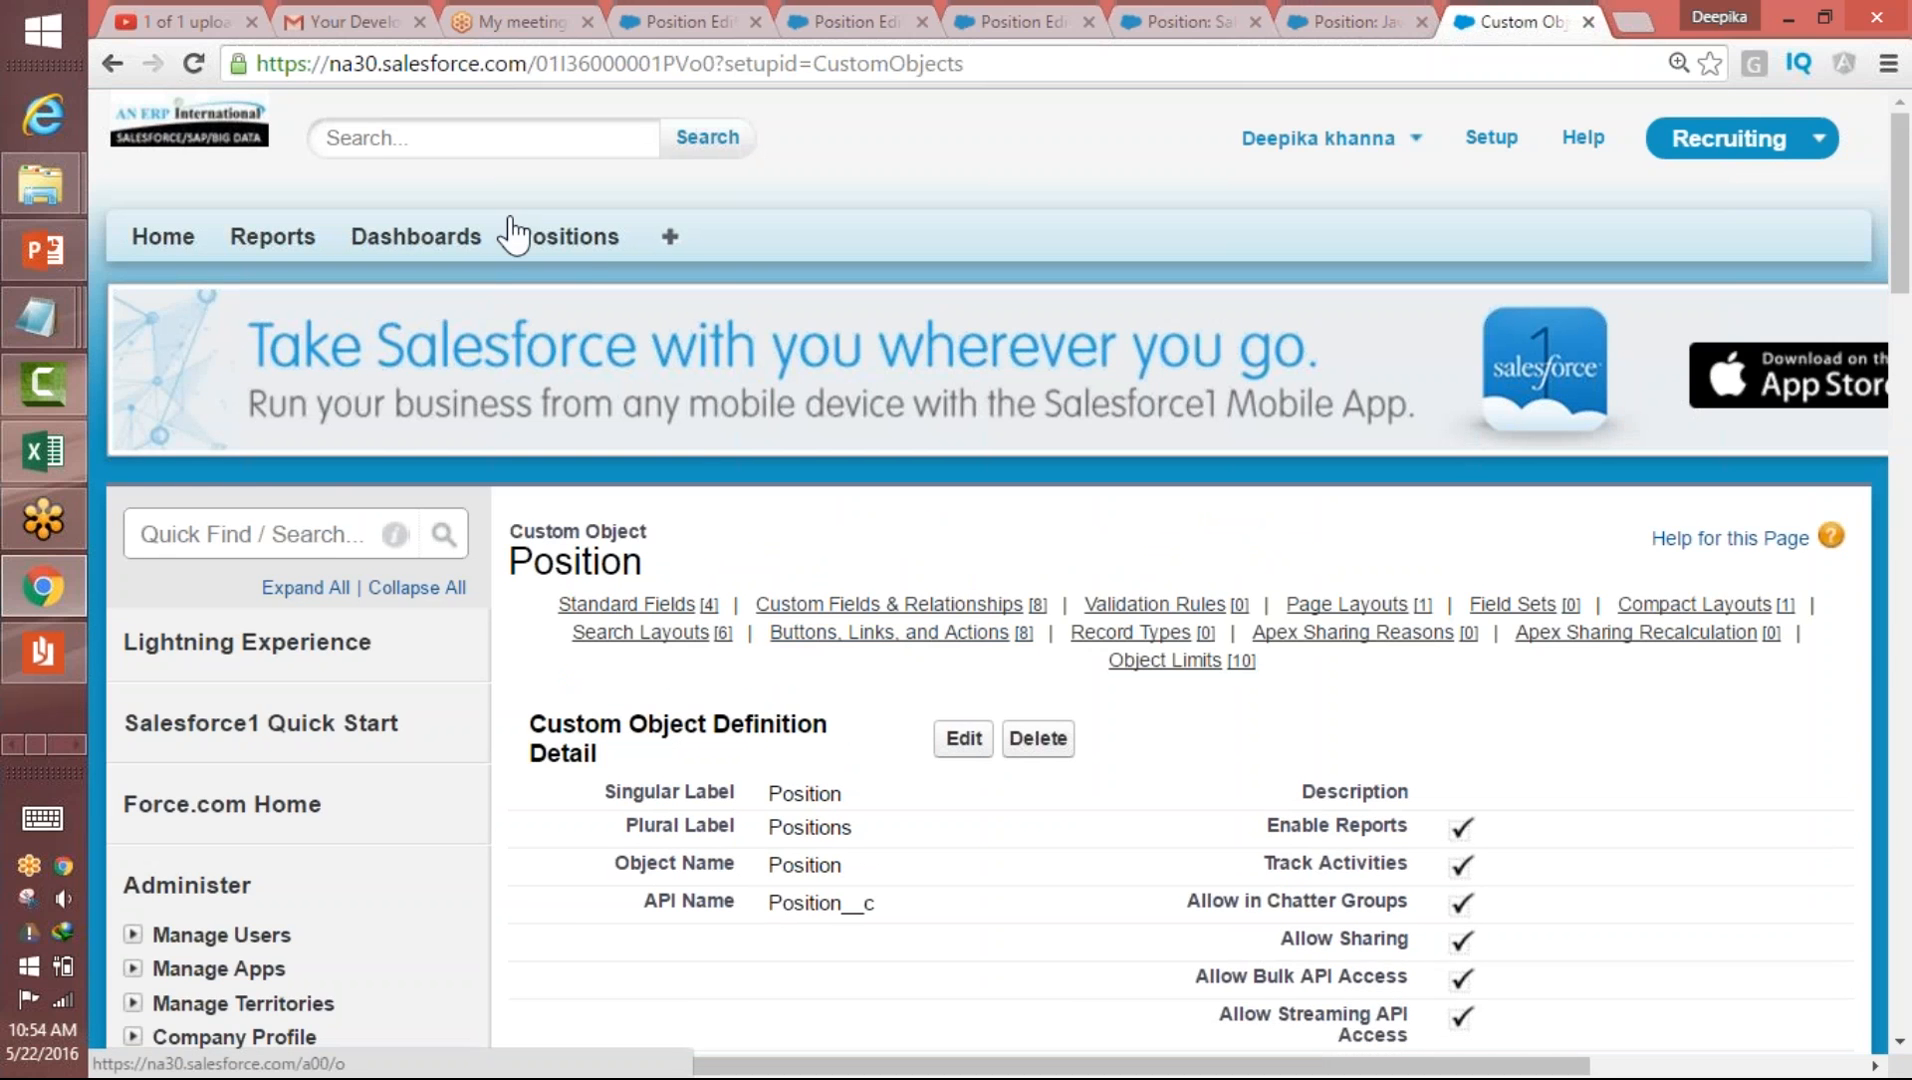
- Open the Java I Programmer position and examine its Days Opened value against its Close Date and Open Date
click(577, 248)
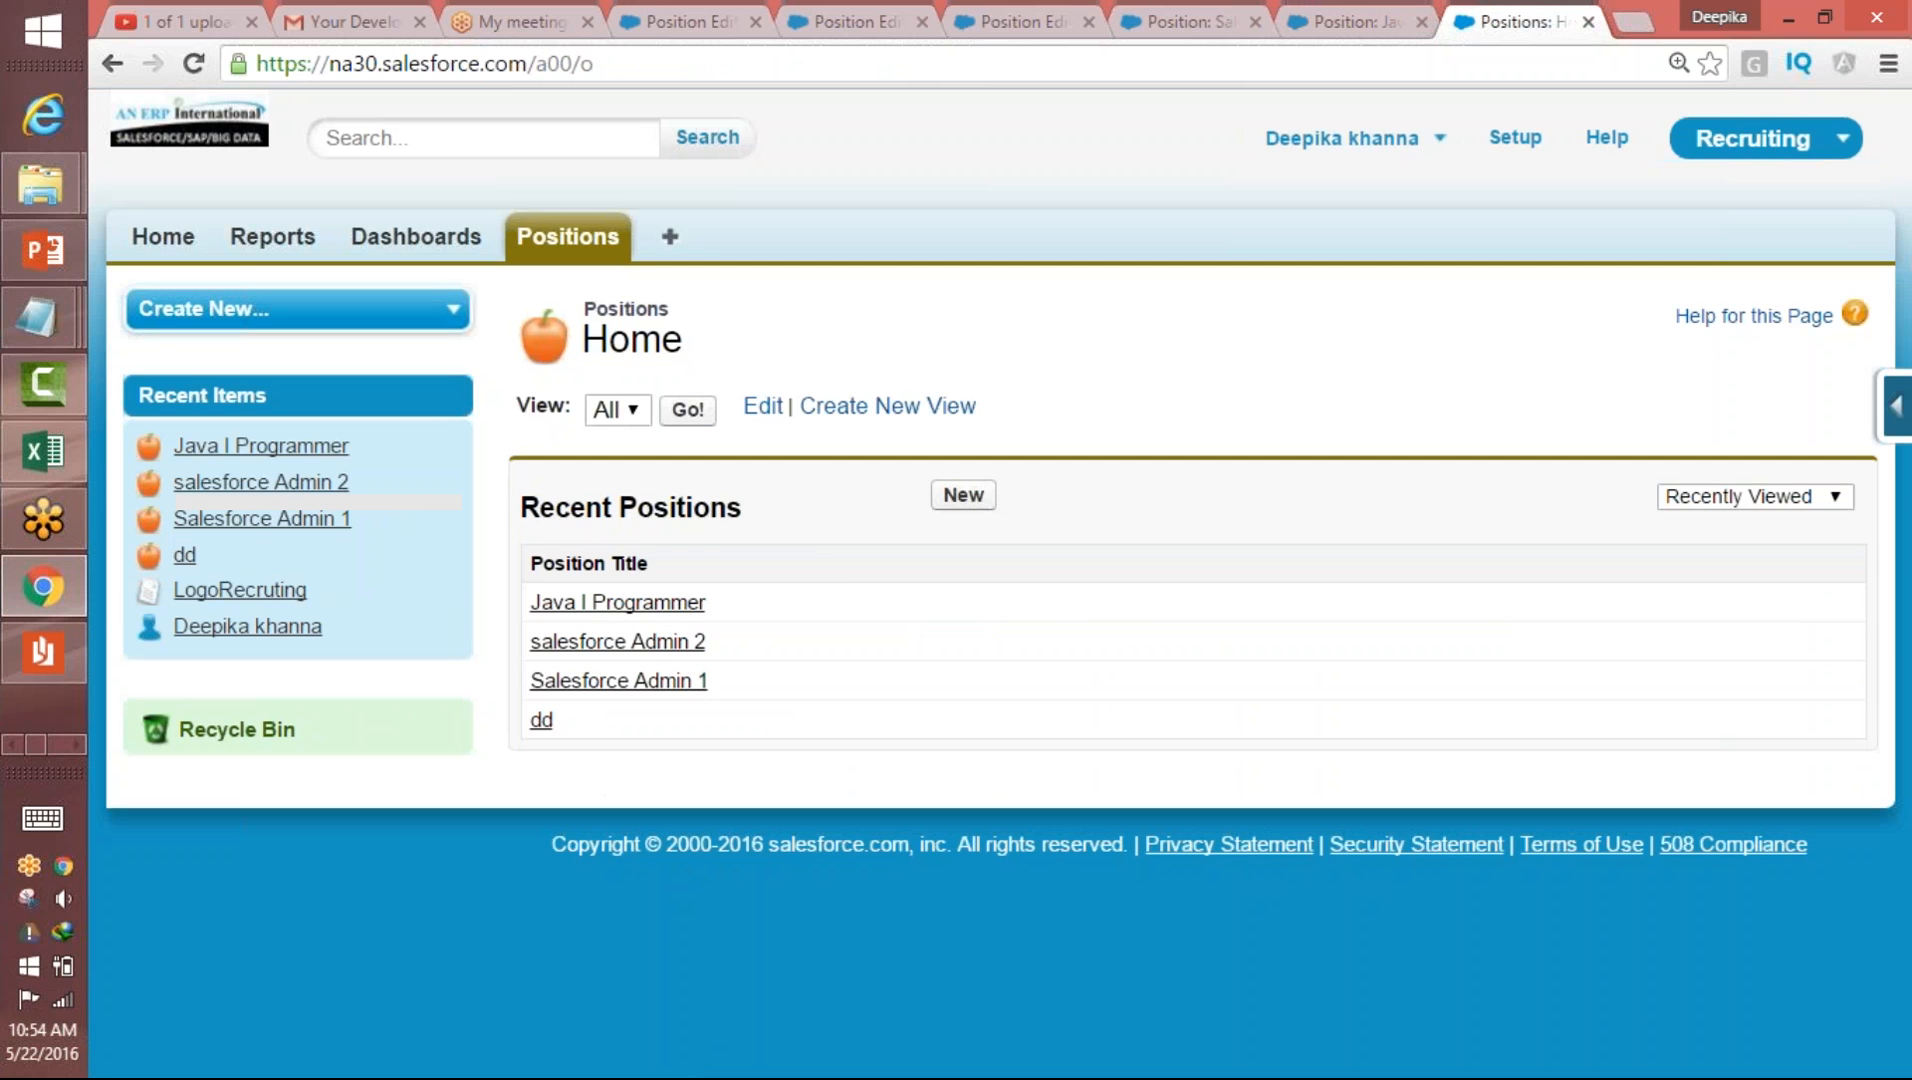
click(612, 604)
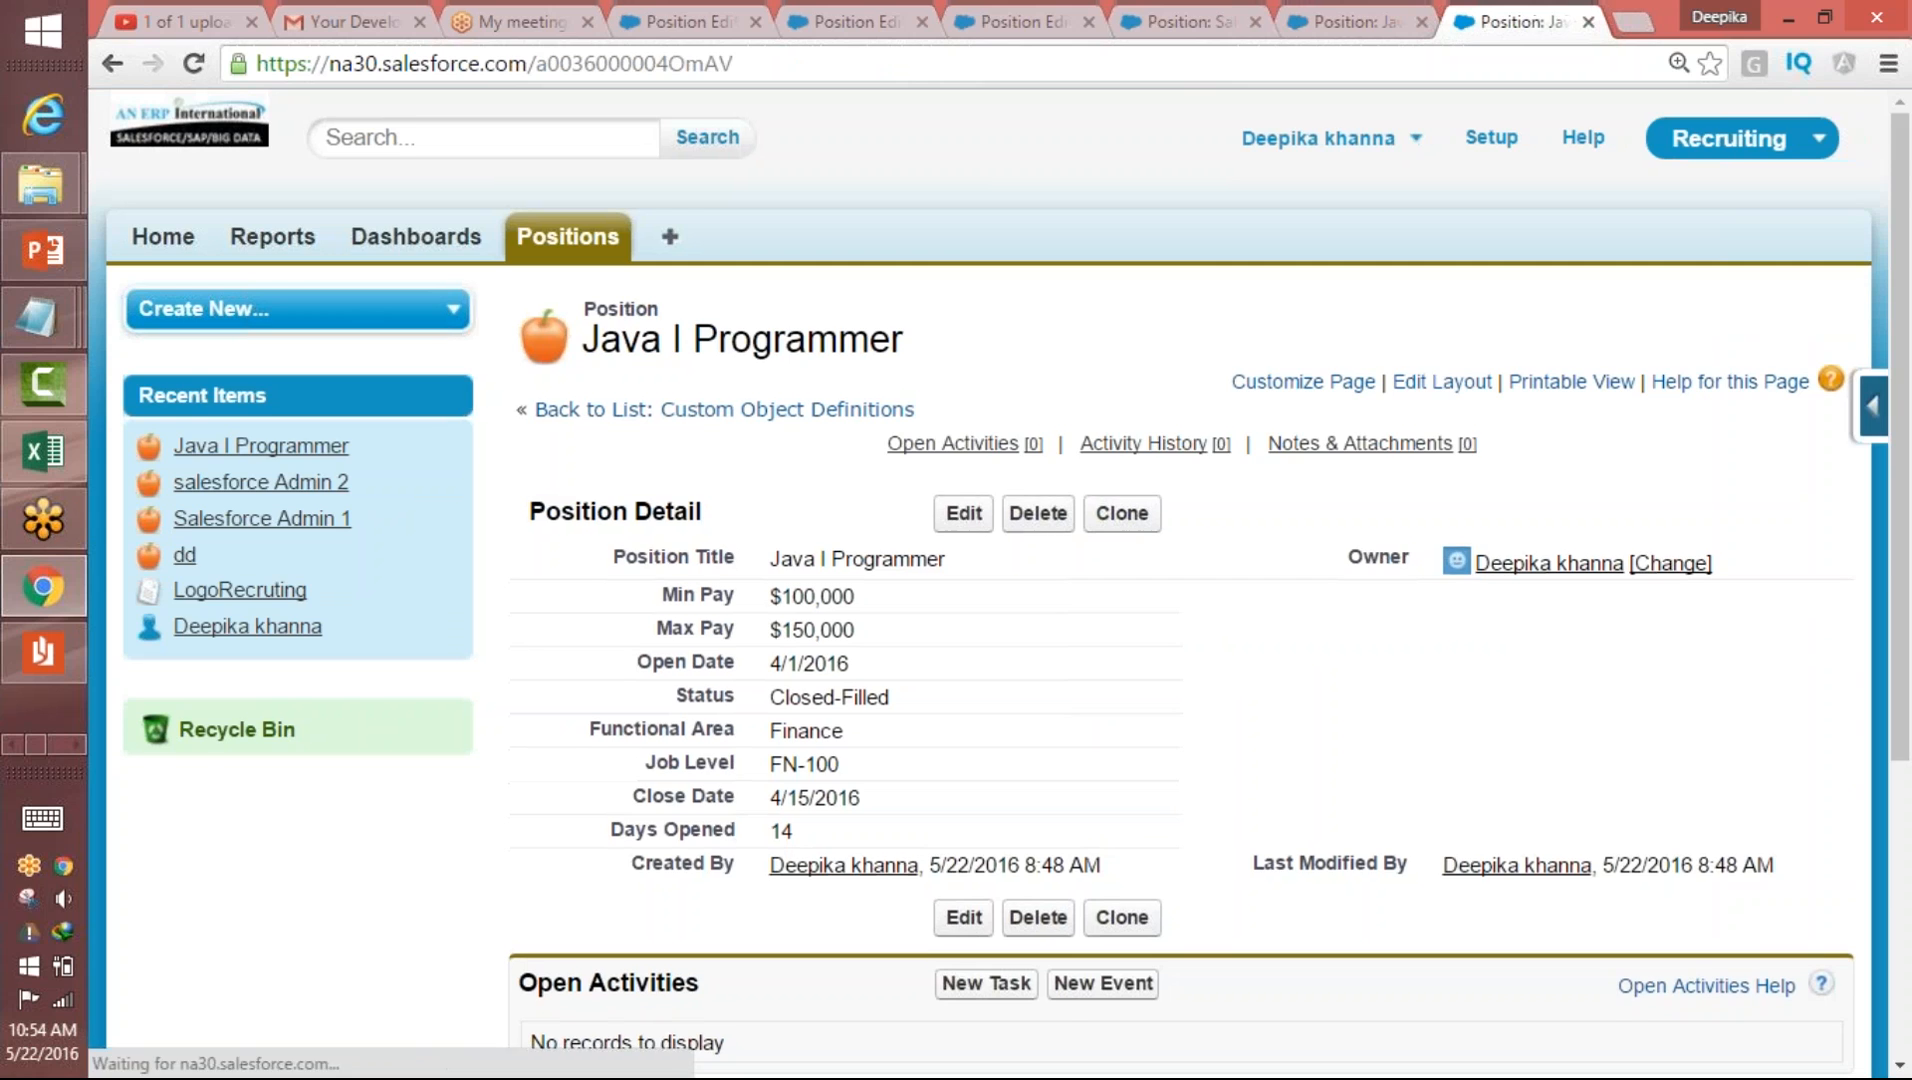
double_click(778, 831)
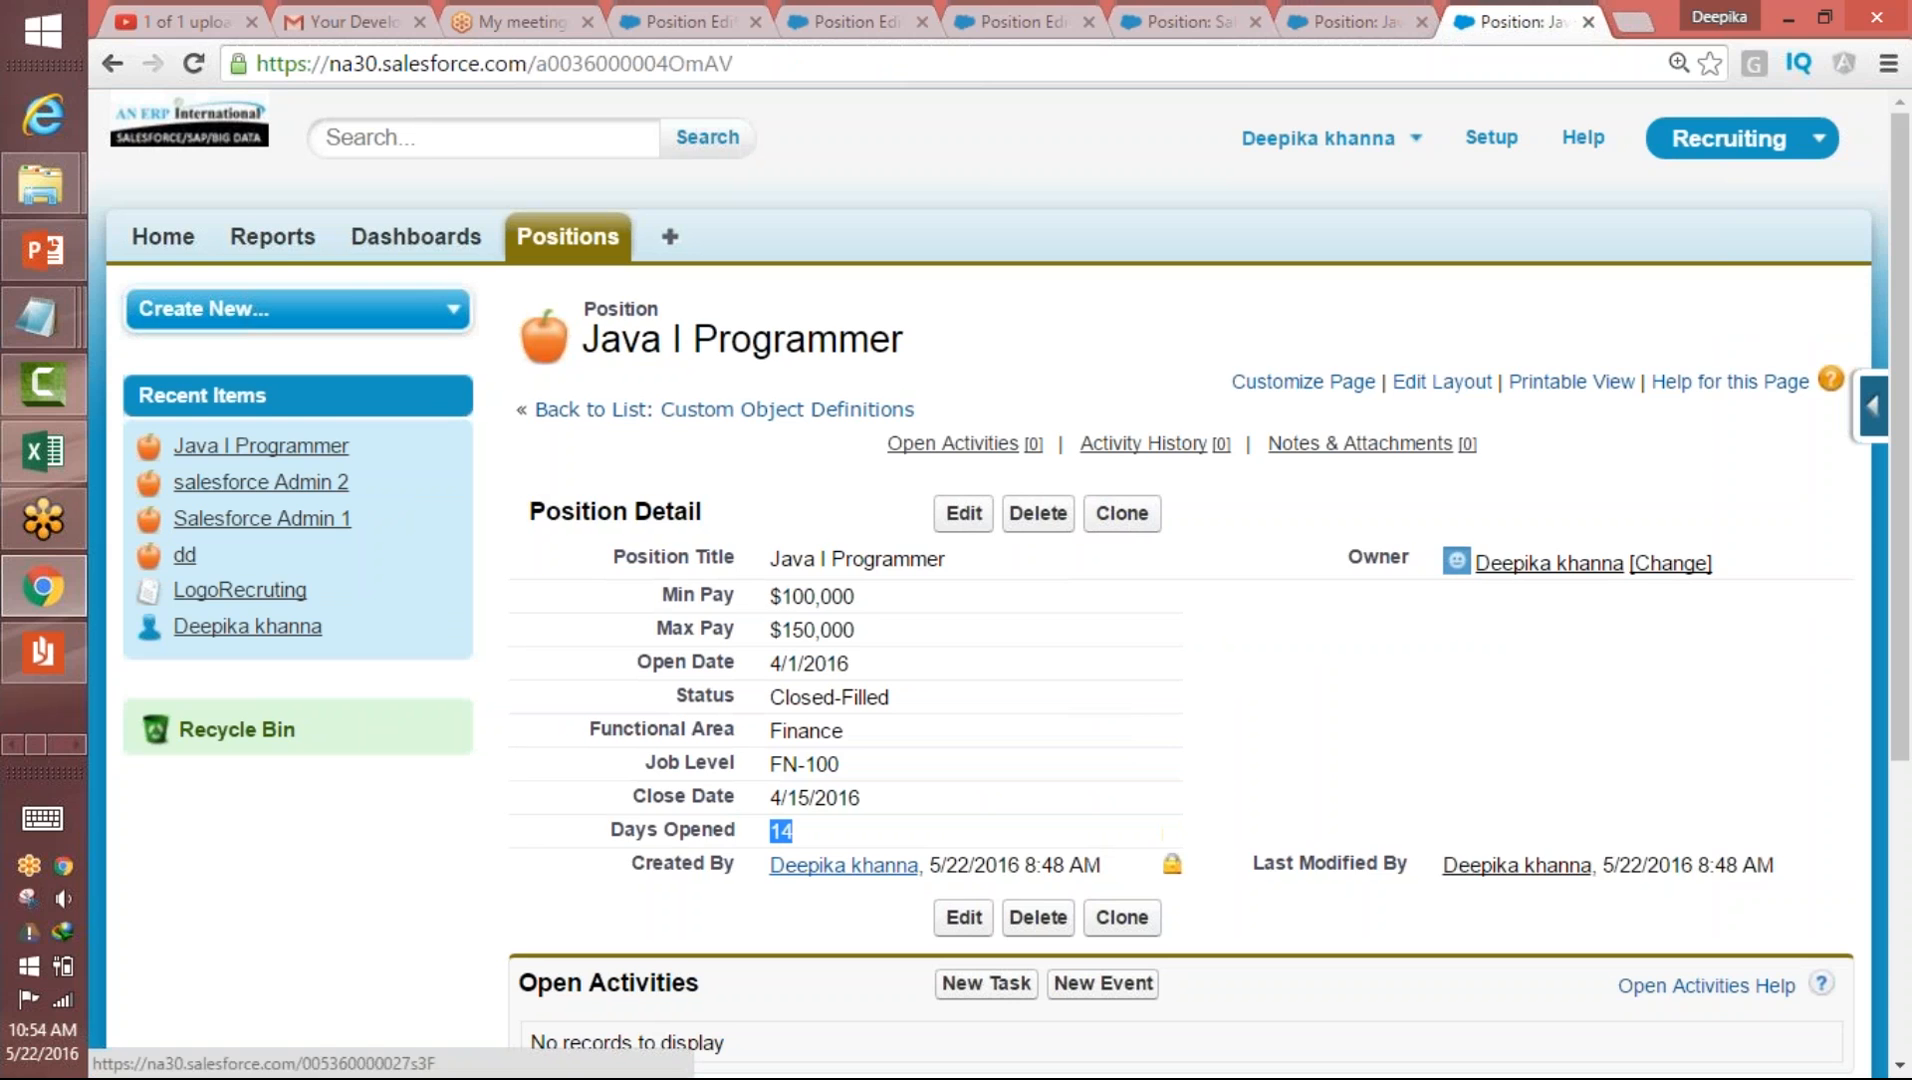
double_click(775, 797)
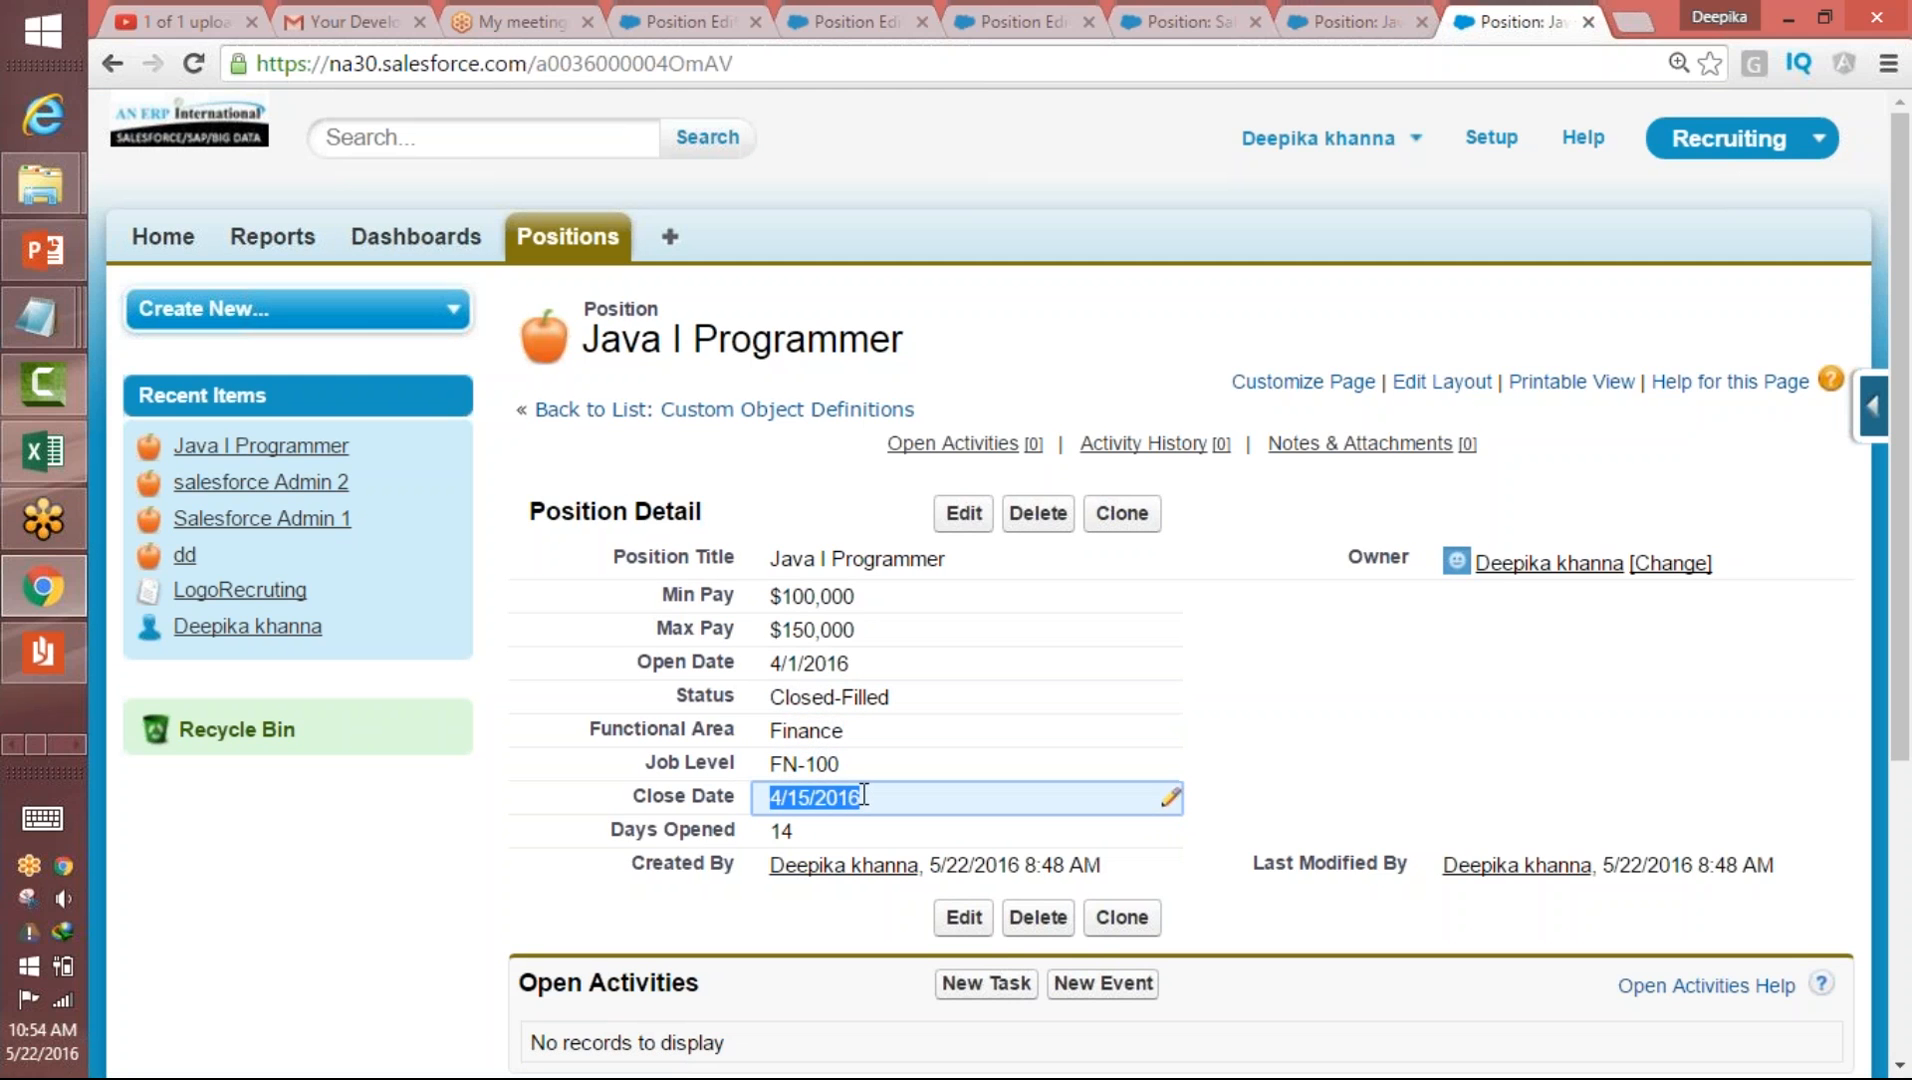
double_click(775, 663)
- Open the salesforce Admin 2 position and examine its Close Date and Days Opened fields
click(541, 250)
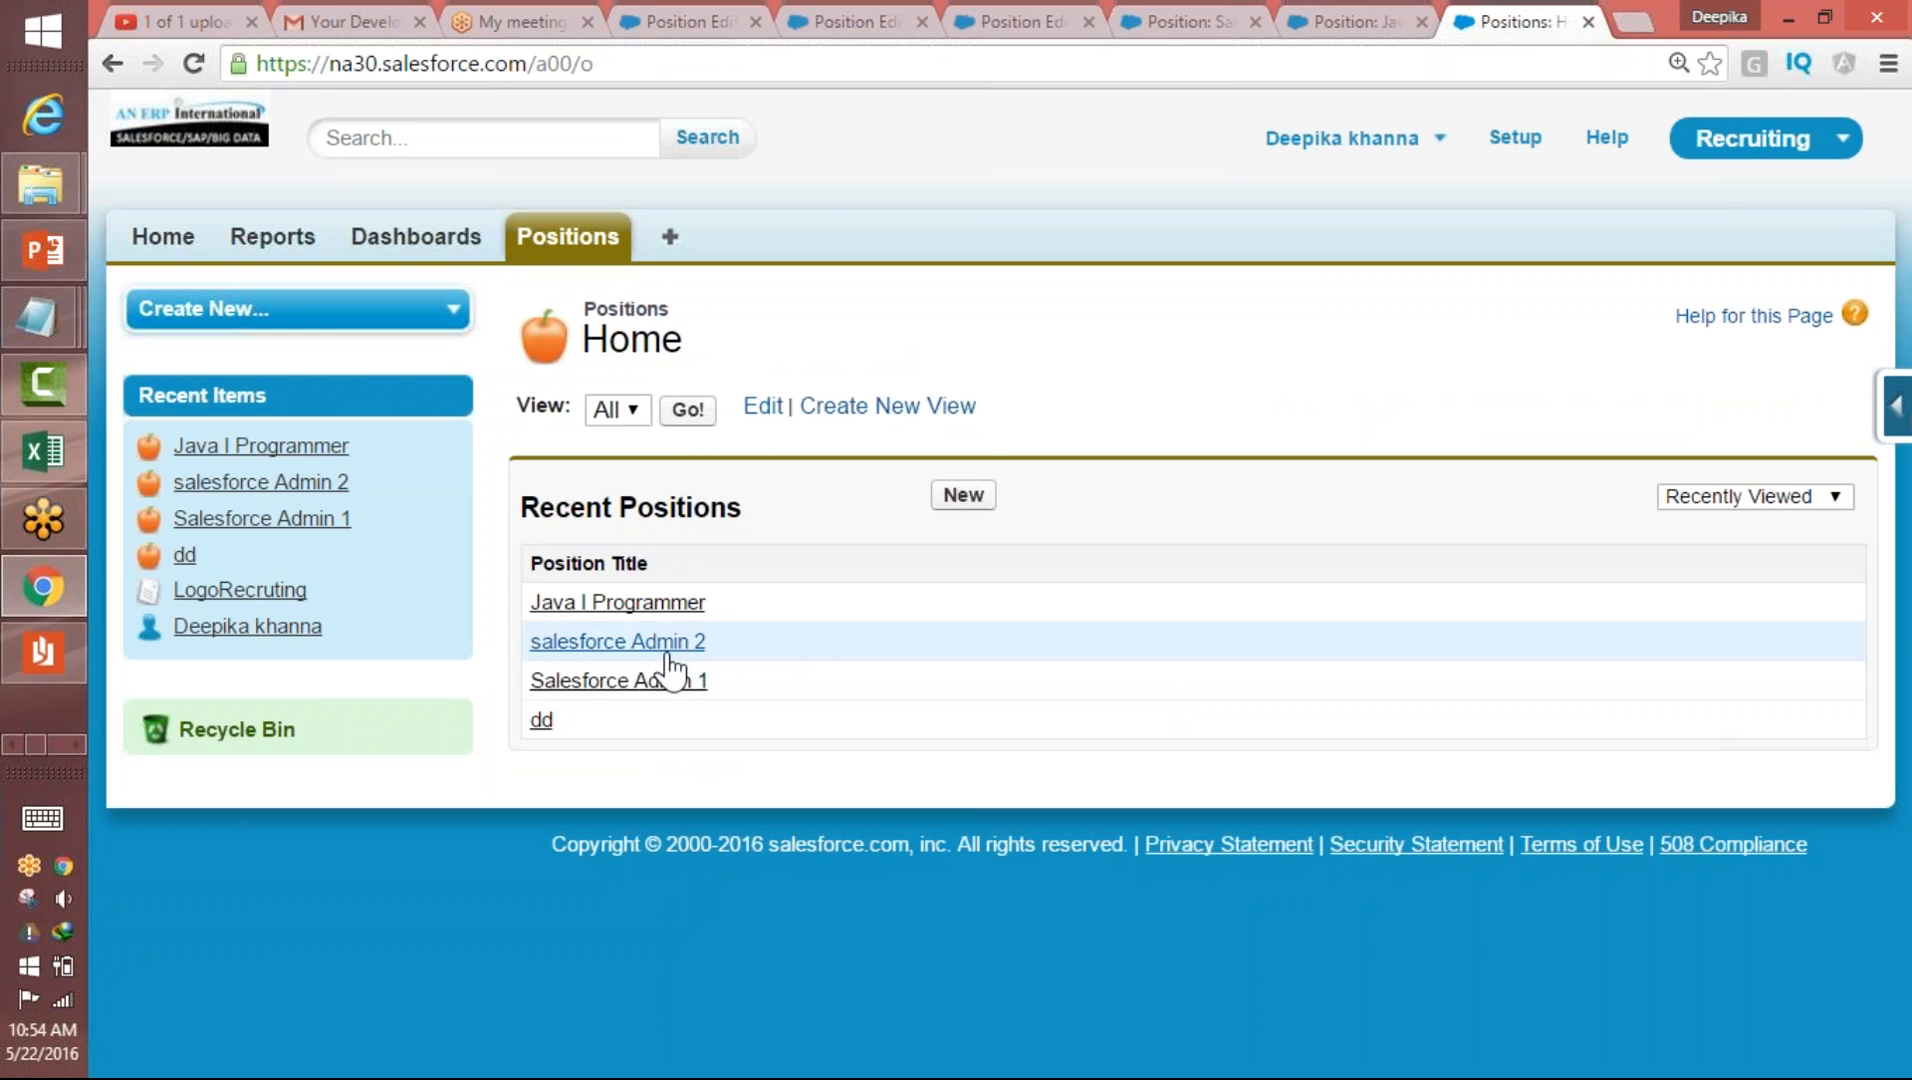
click(668, 646)
double_click(812, 802)
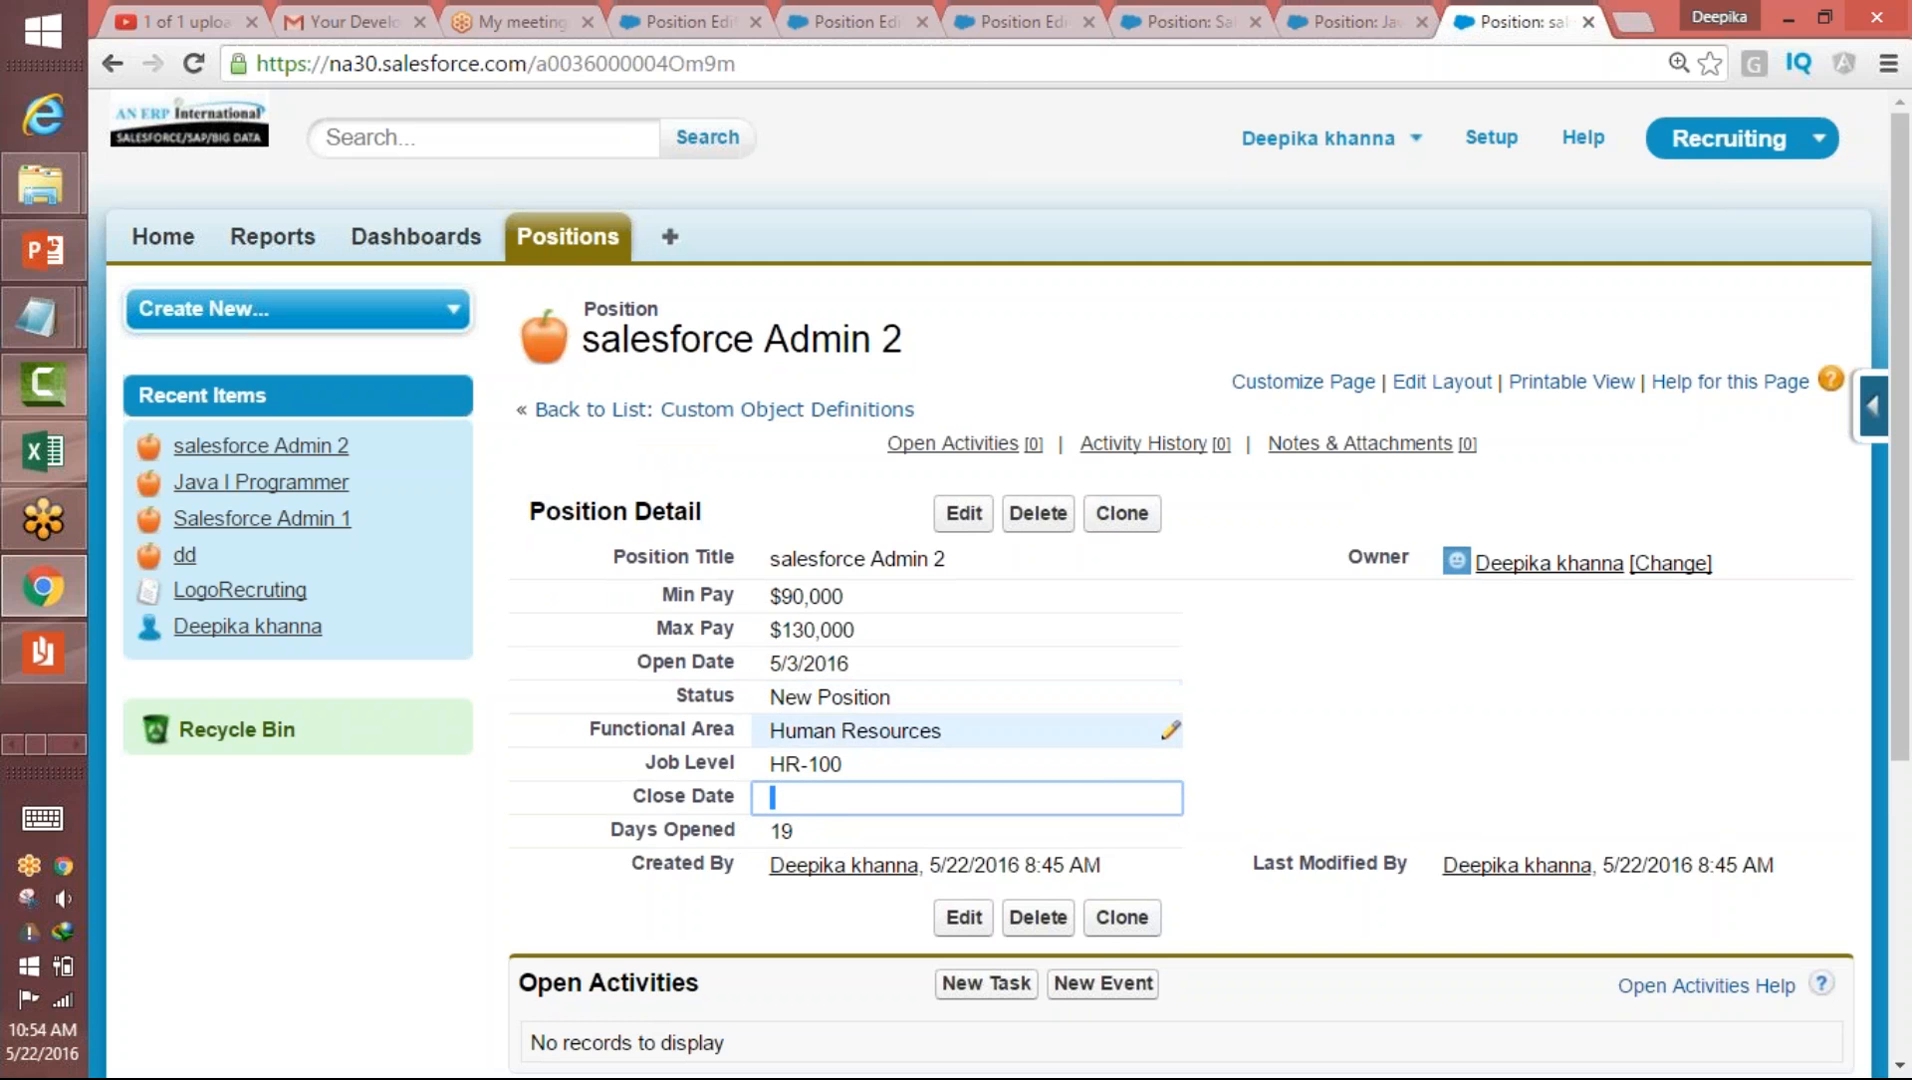
drag(796, 831, 786, 829)
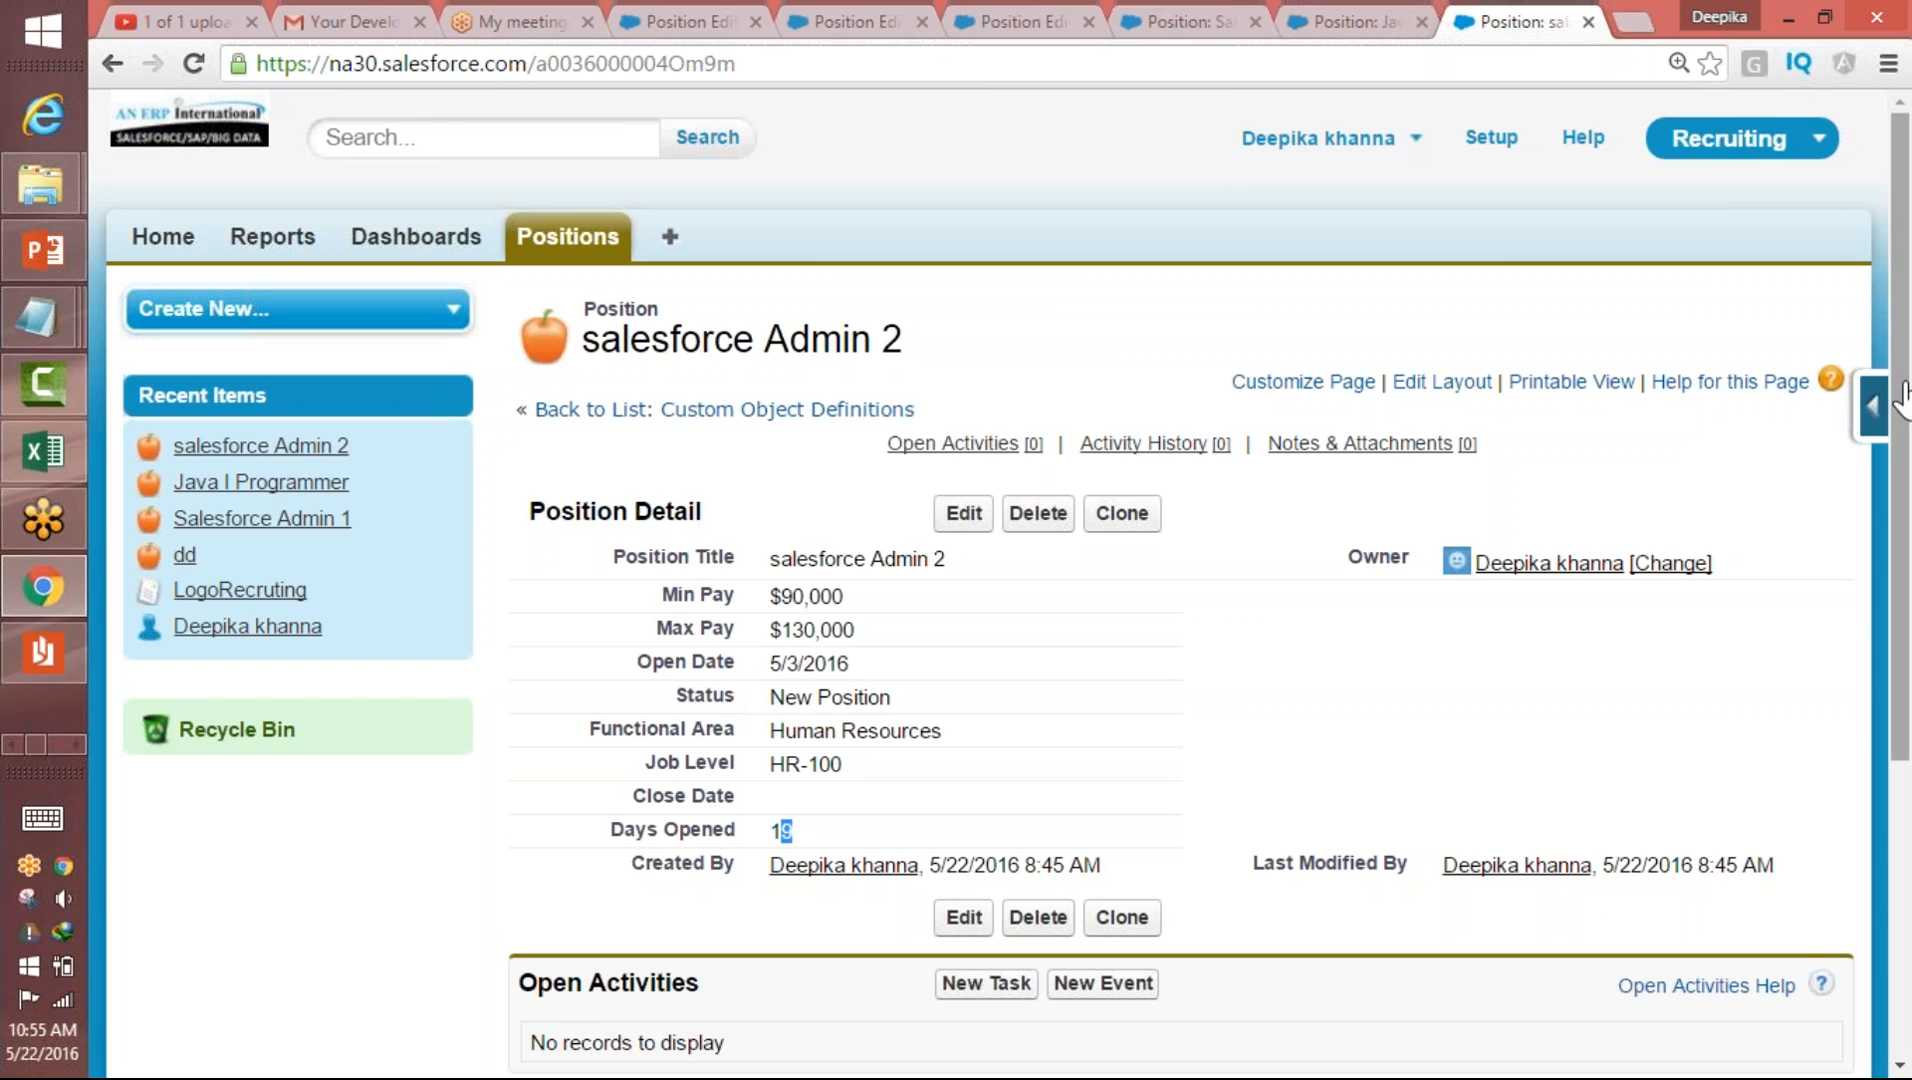
- Expand the force.com quick access menu on the record and close the media player and the other unneeded background program
click(1873, 405)
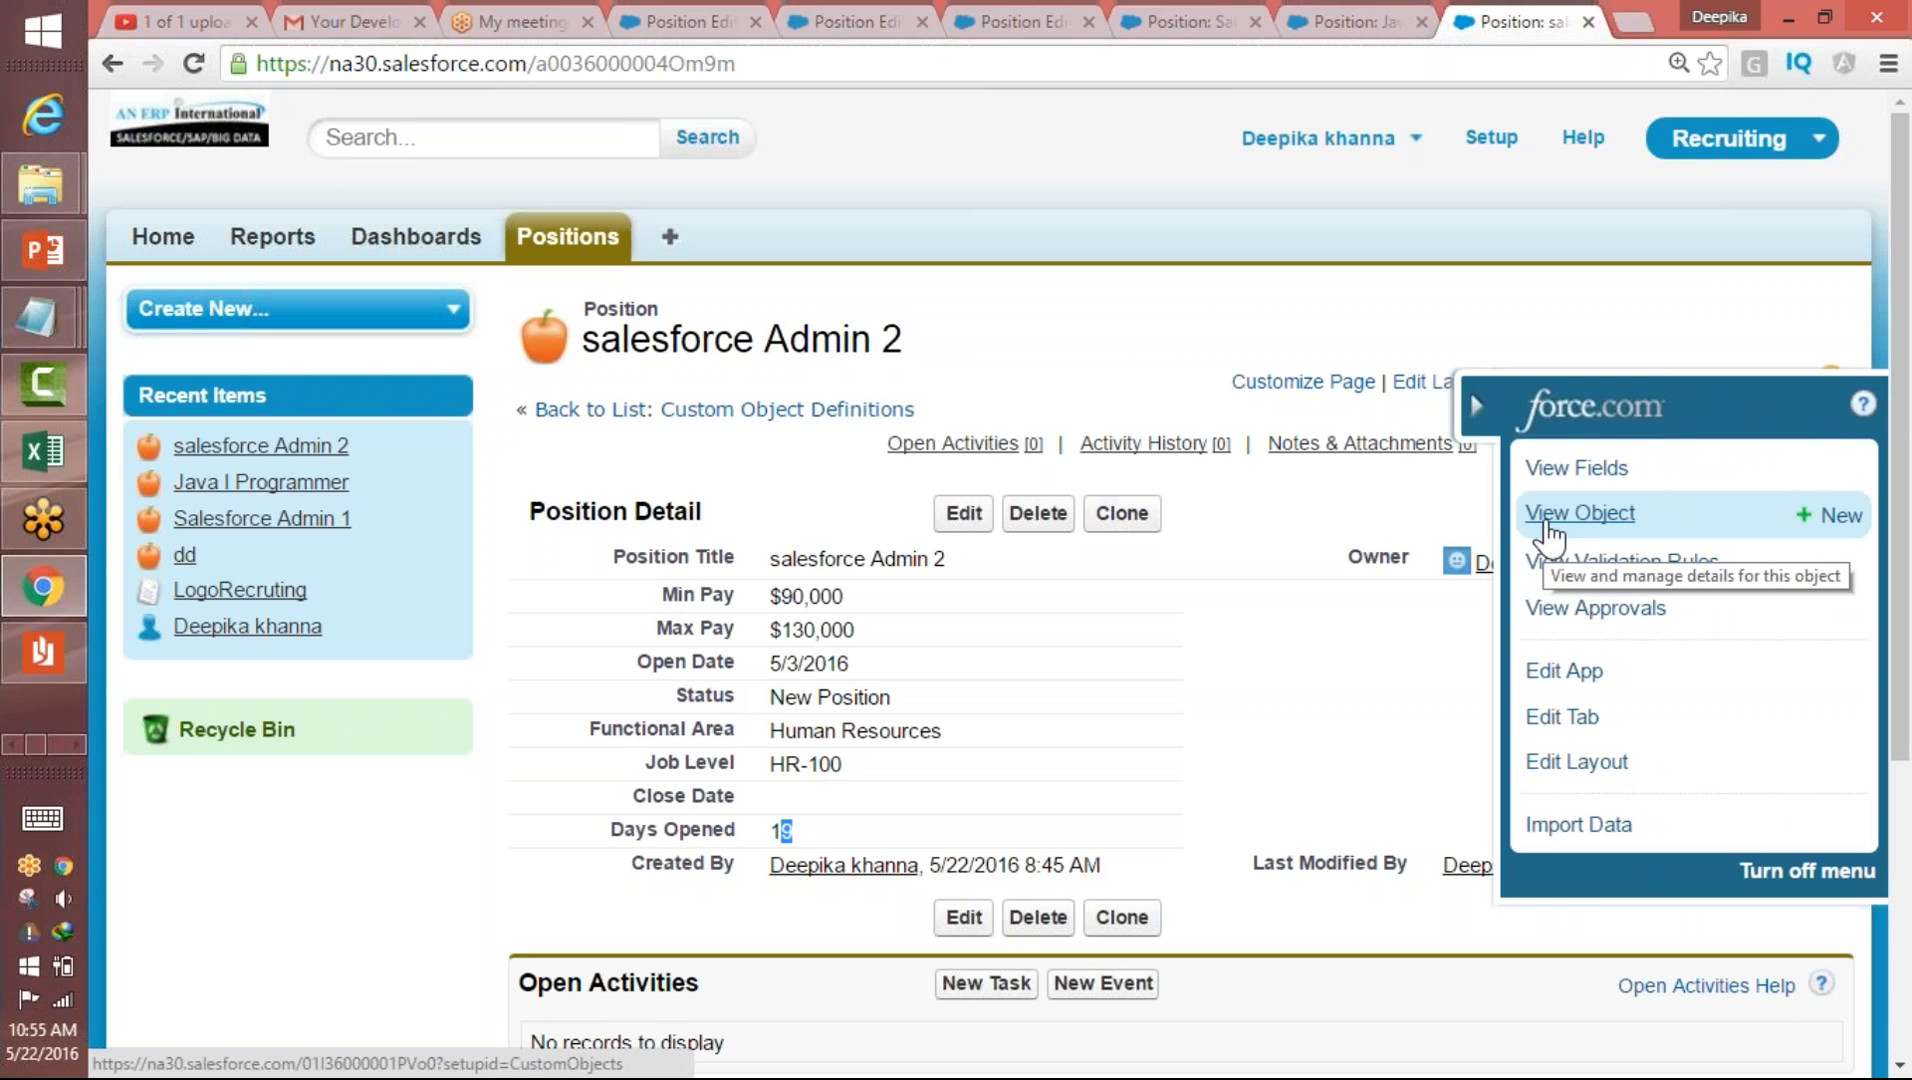
click(80, 767)
click(76, 748)
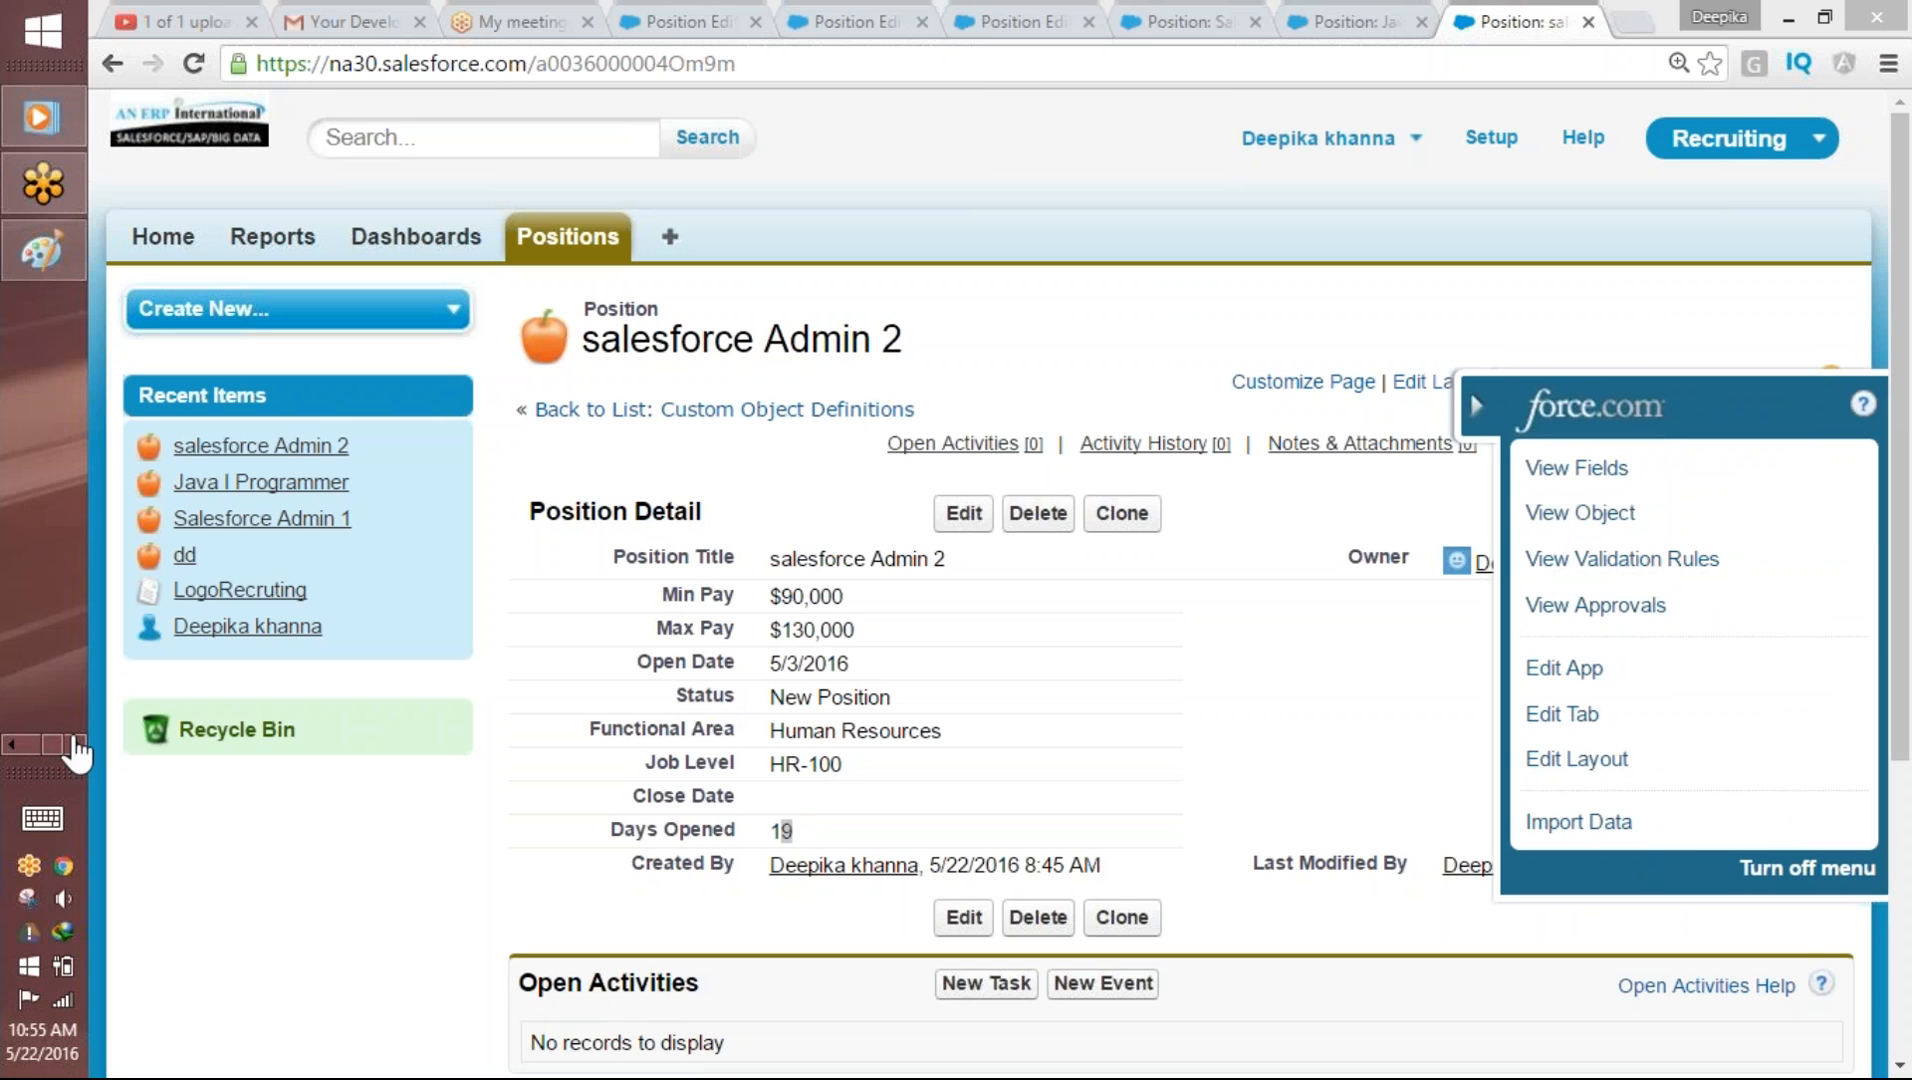
click(41, 117)
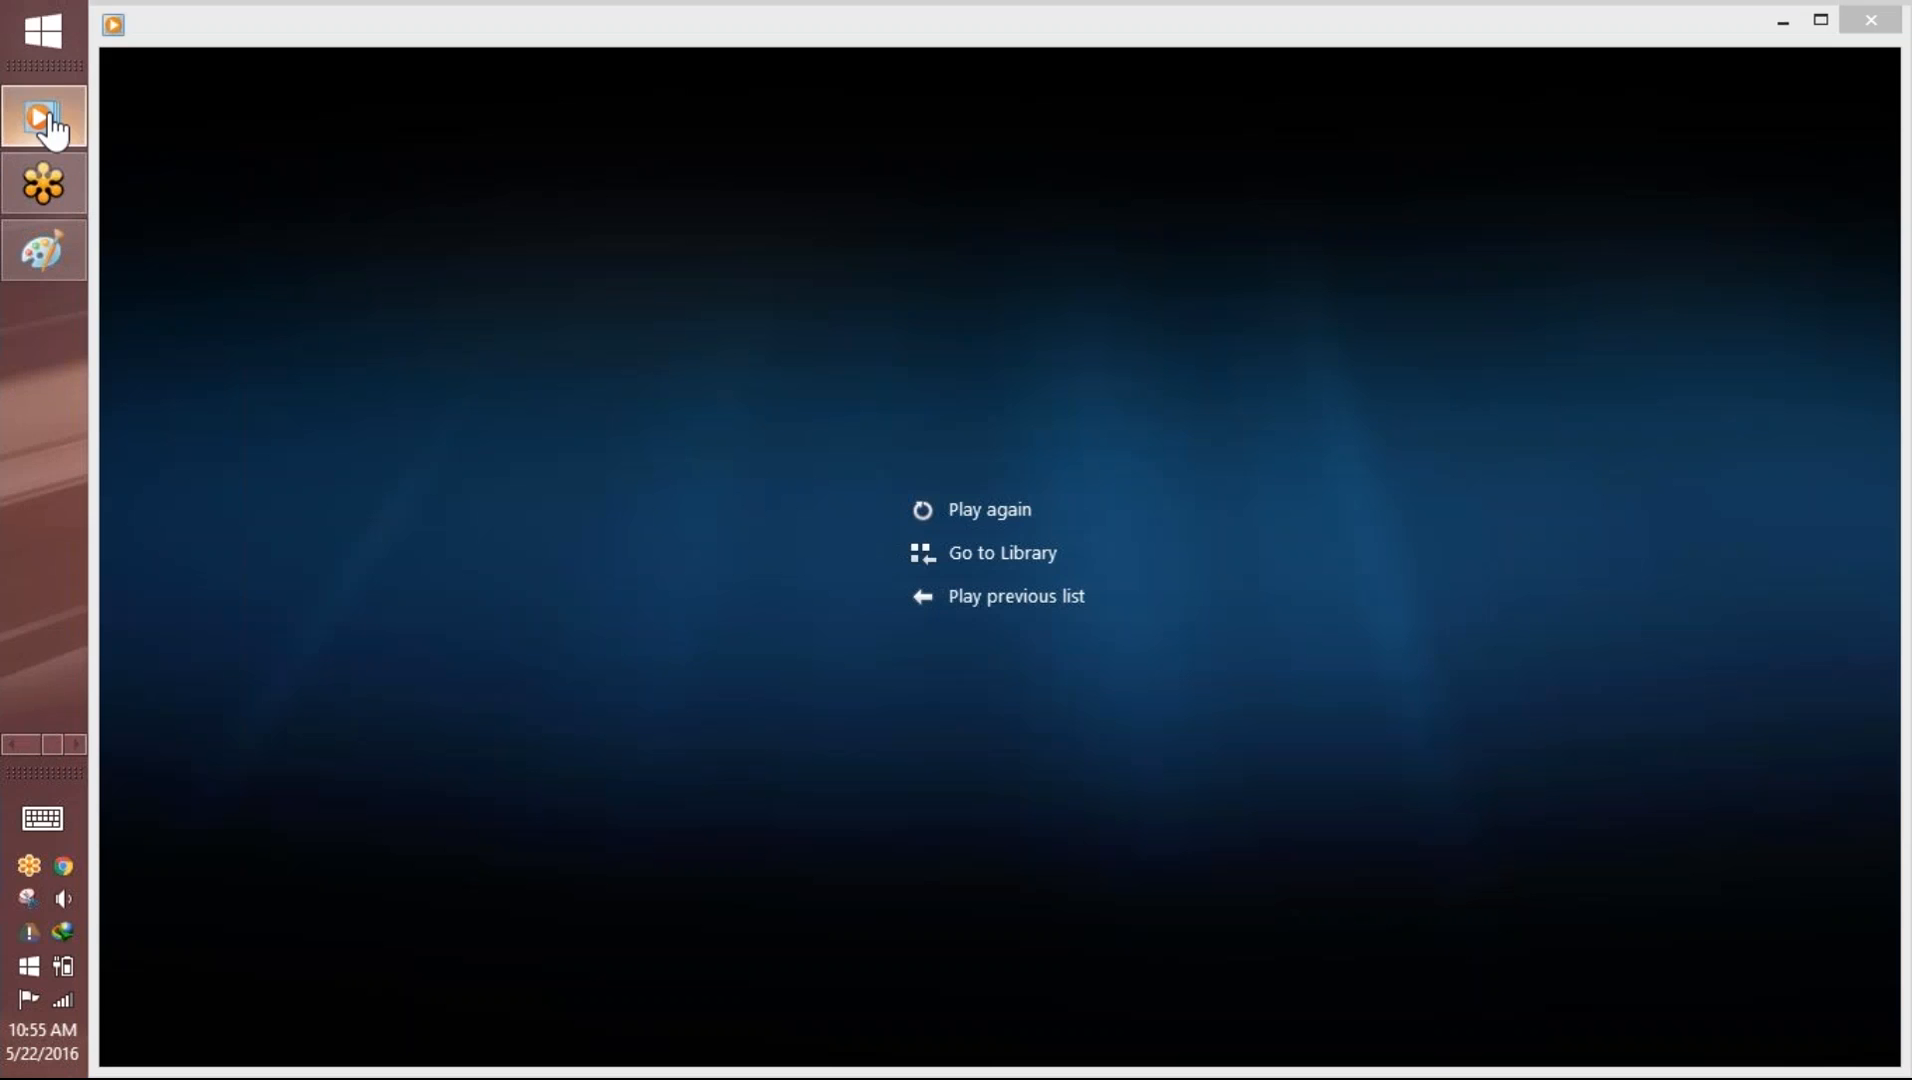
click(1872, 28)
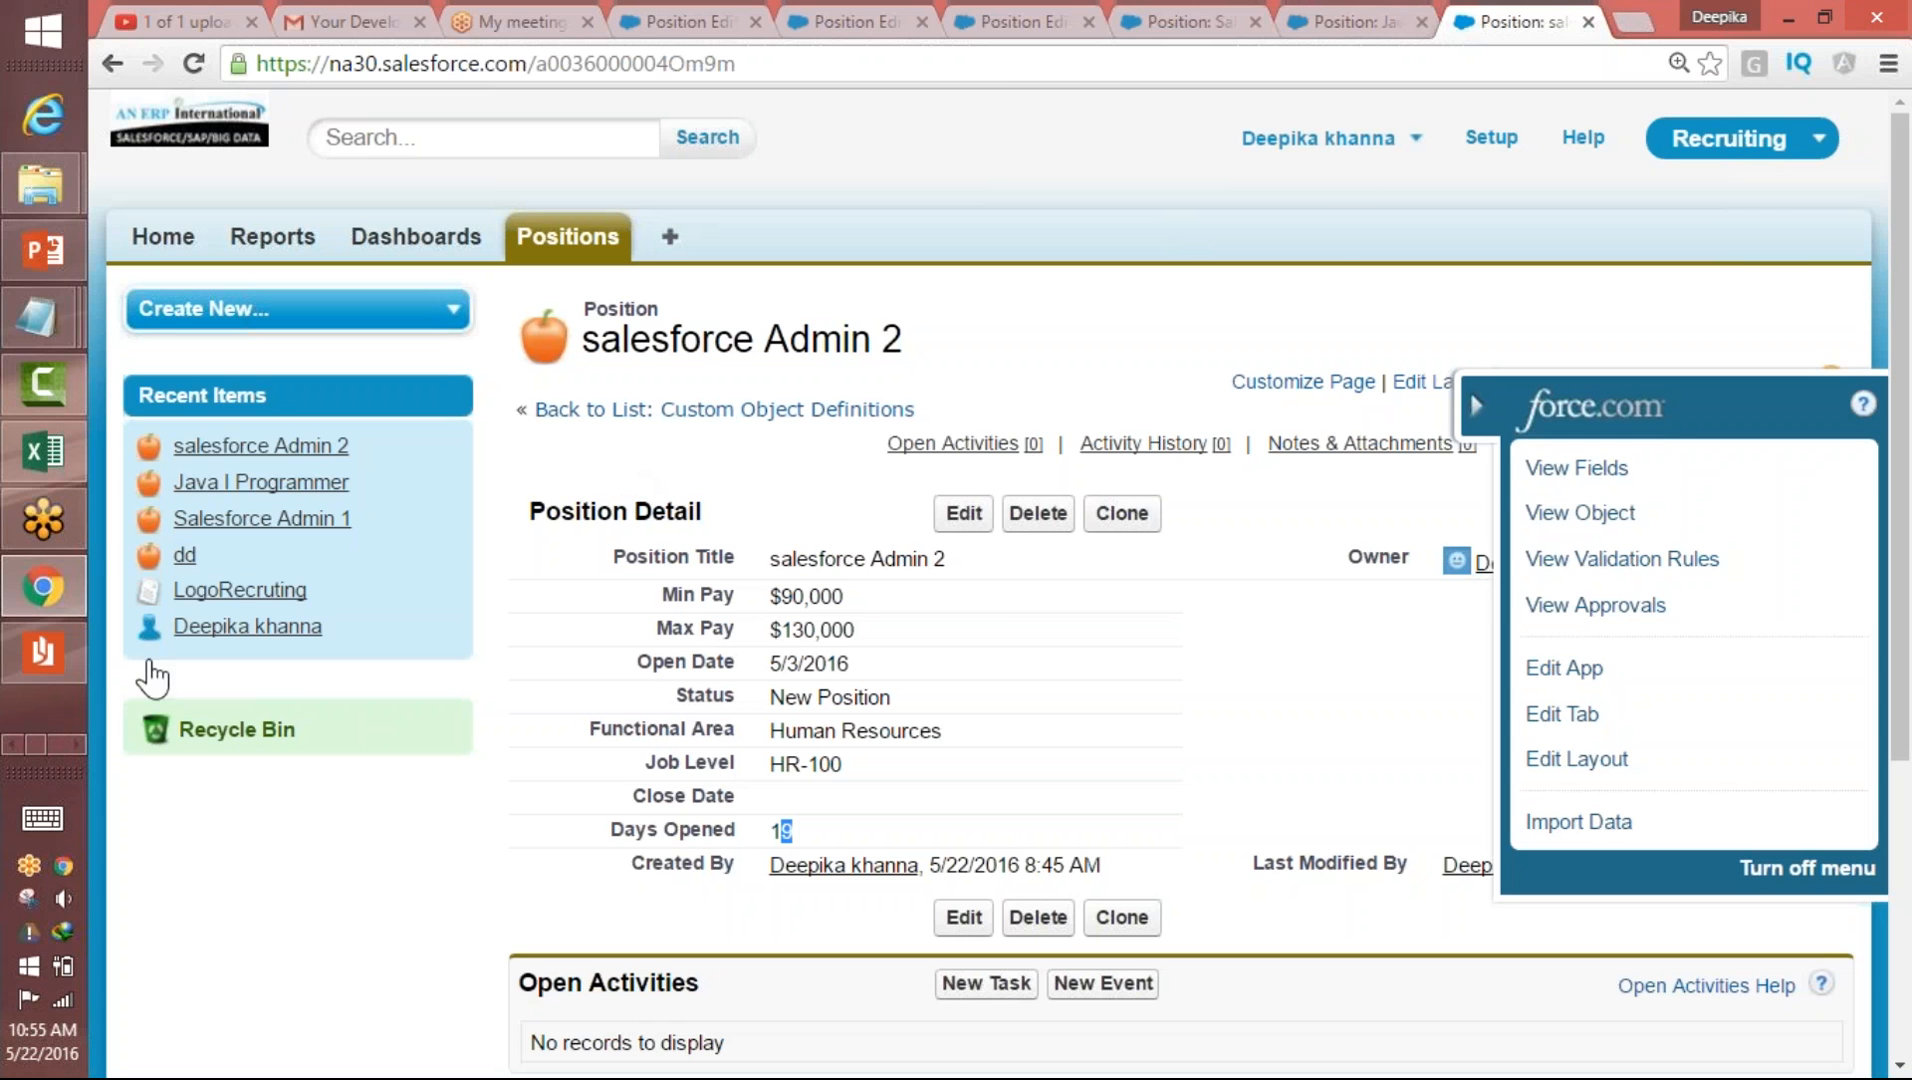
right_click(42, 652)
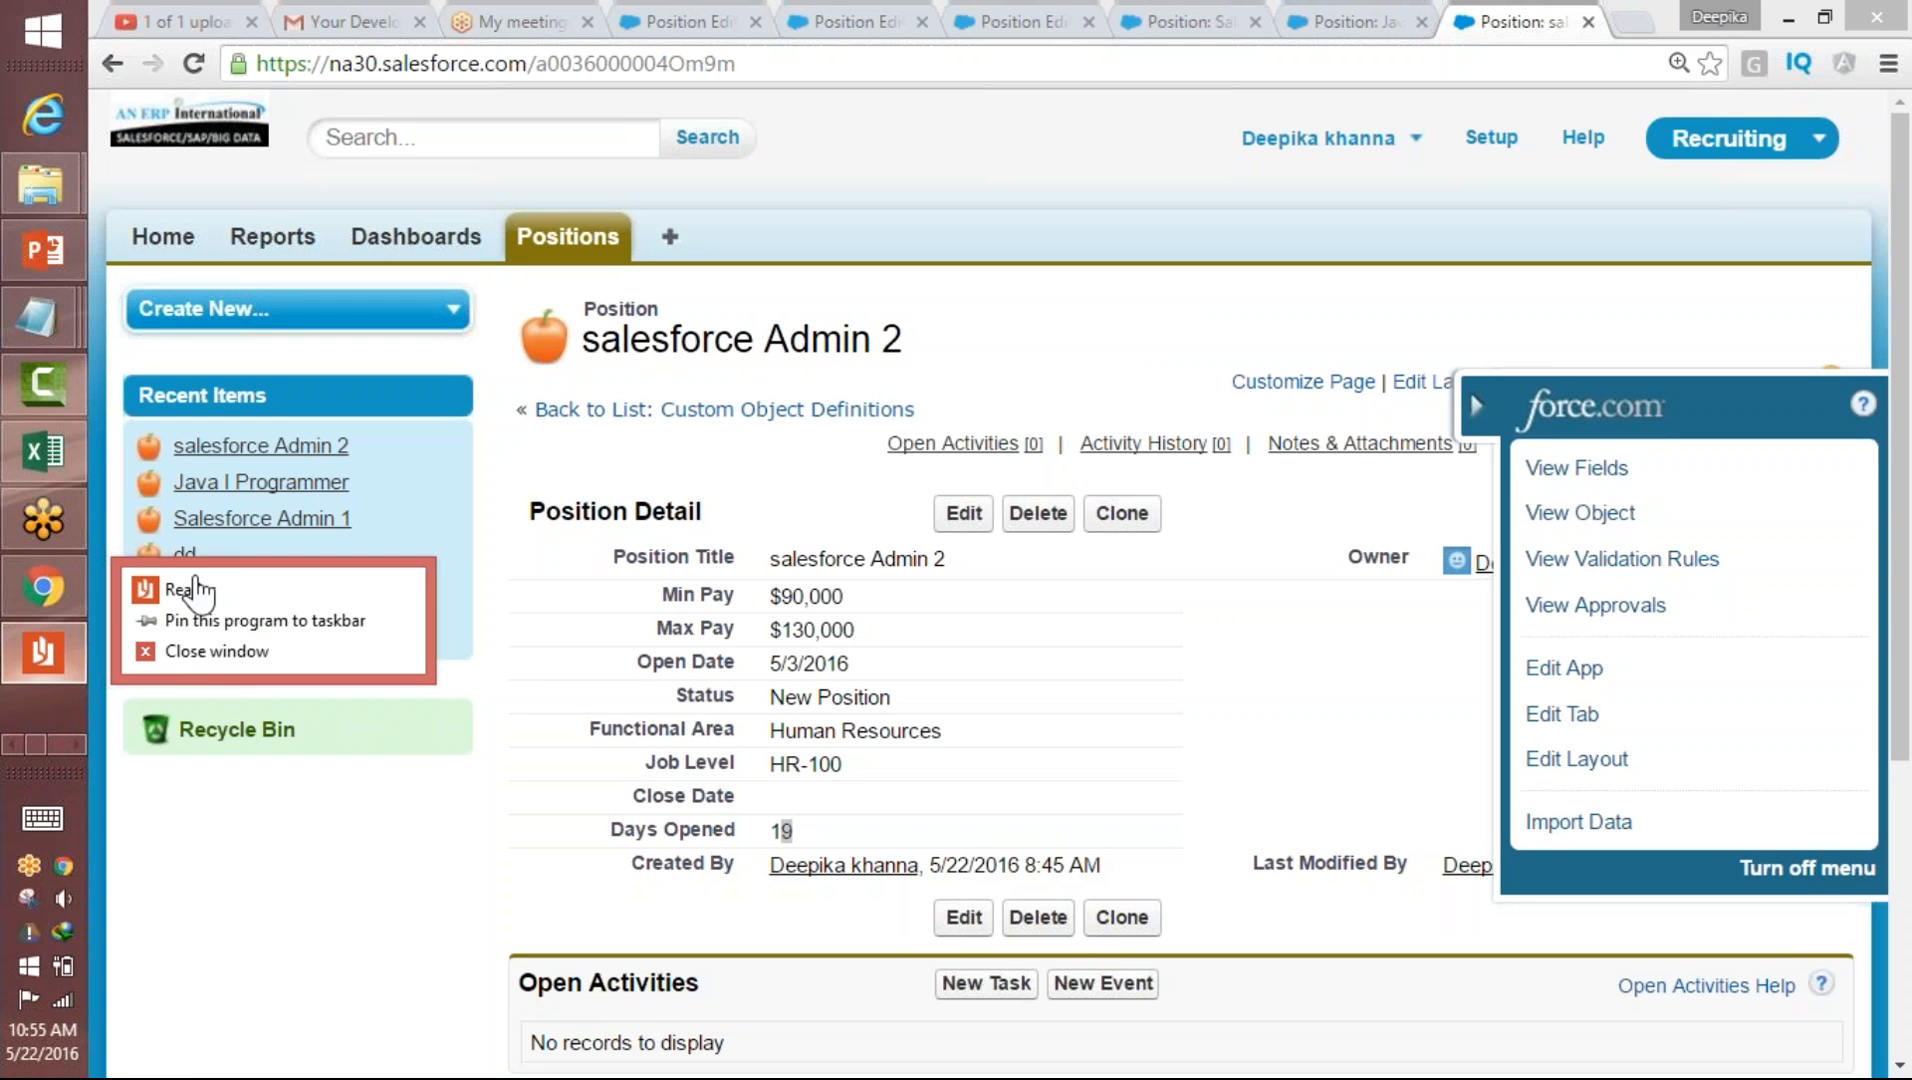
click(212, 651)
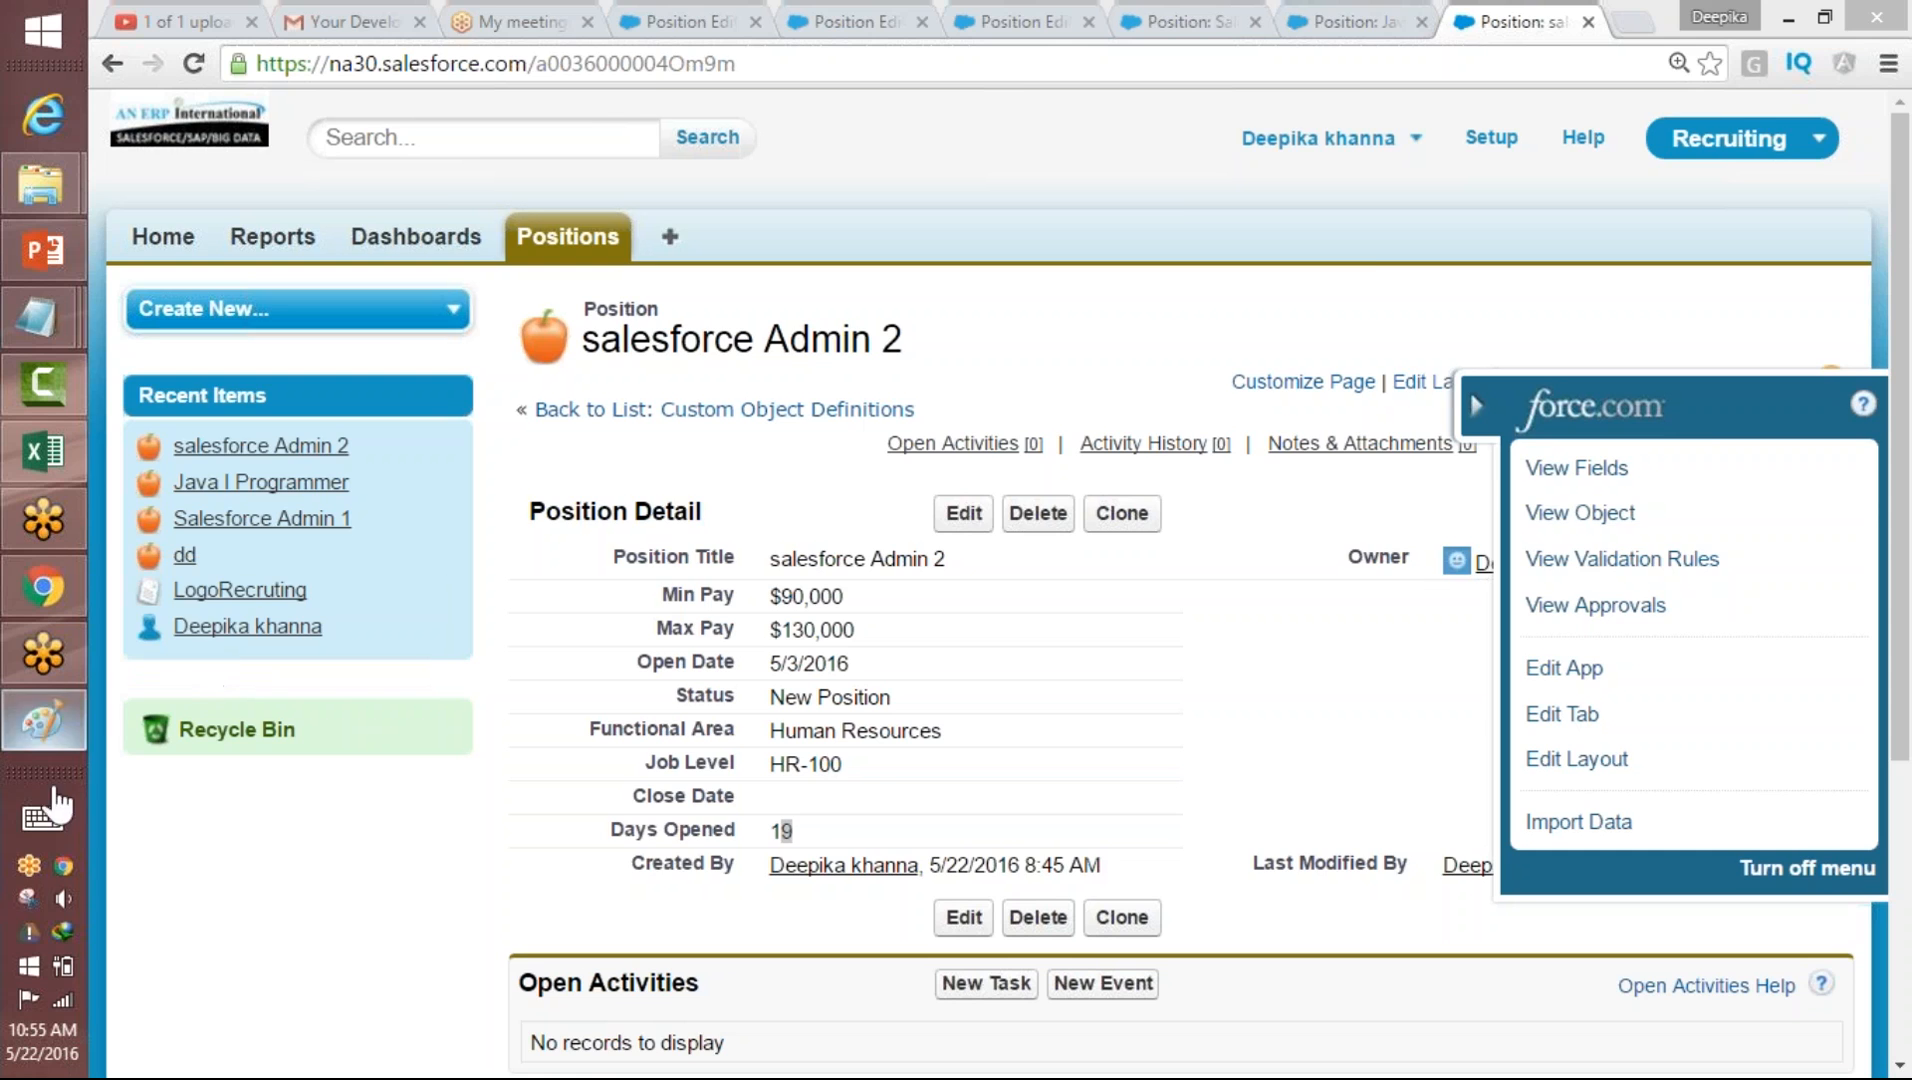
- Switch to Paint and start a new blank picture, discarding the current drawing
click(42, 720)
click(128, 55)
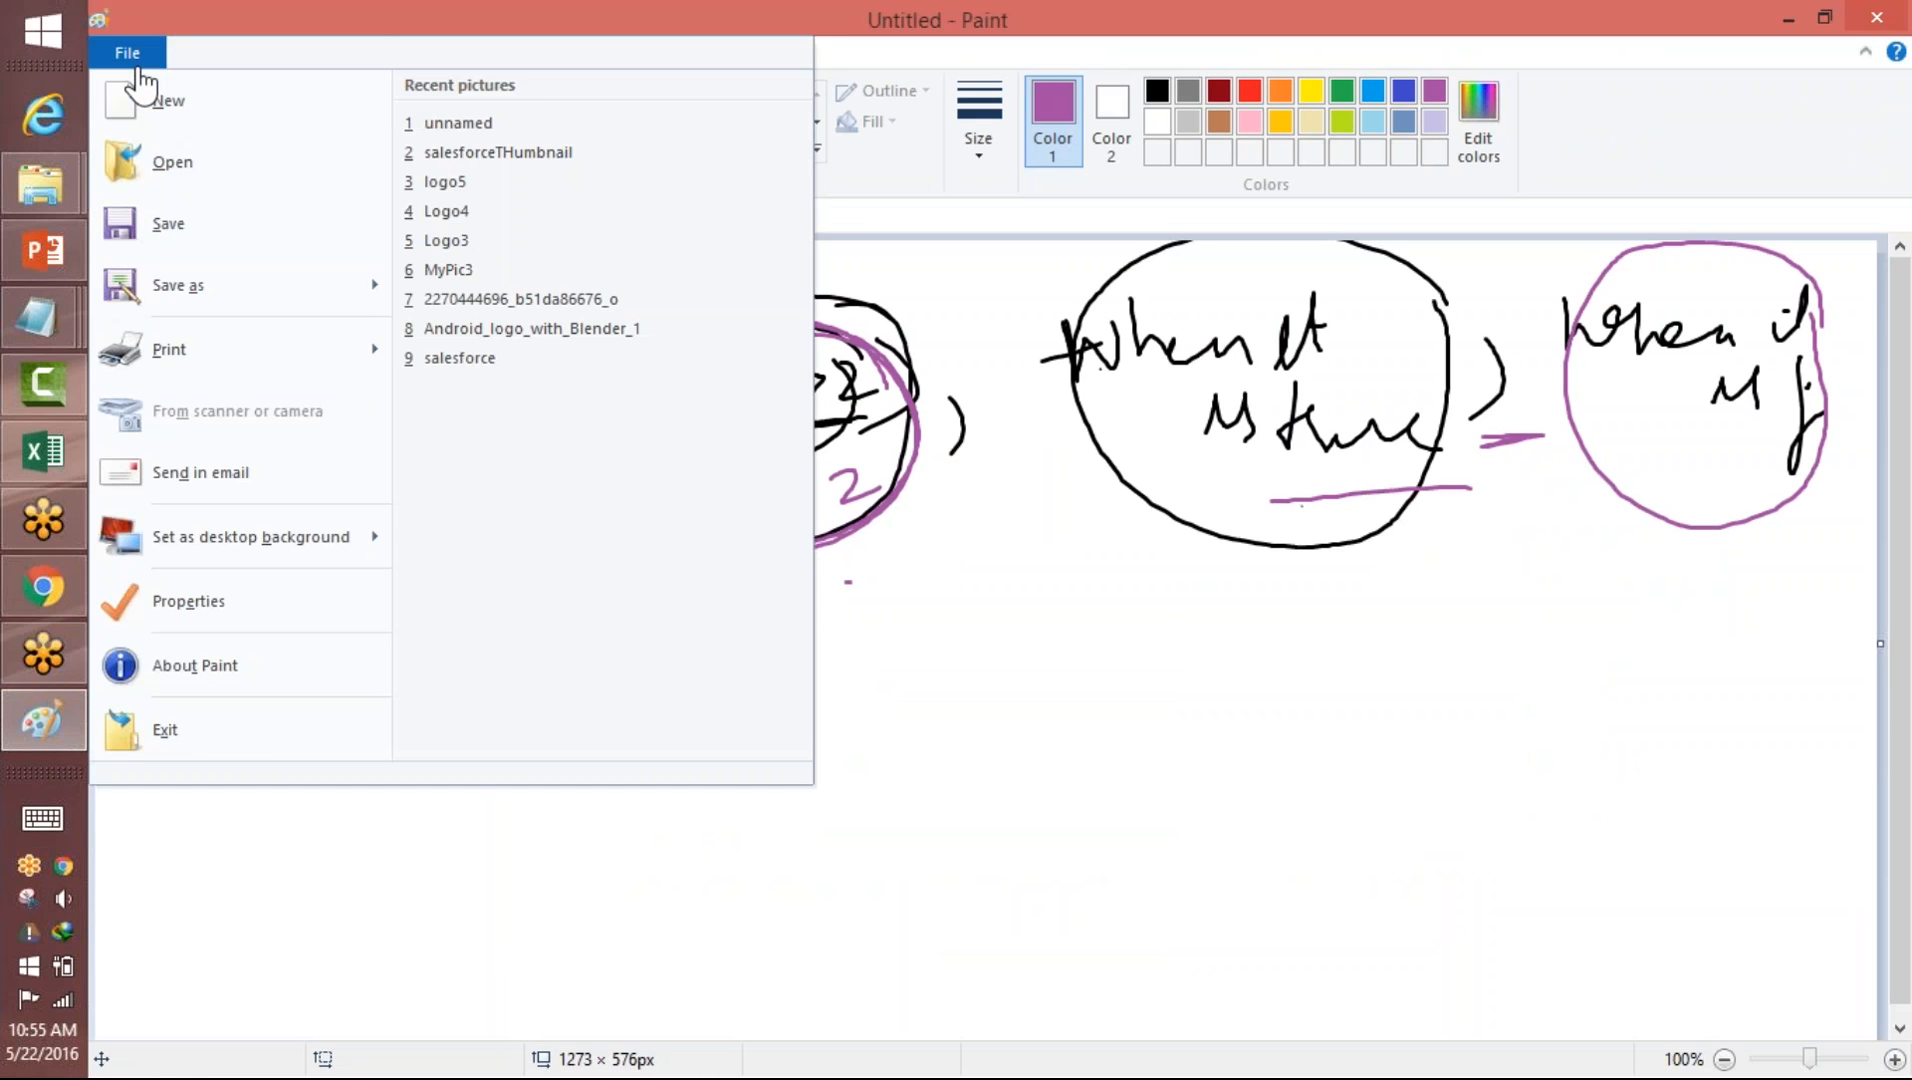
click(145, 99)
click(1038, 570)
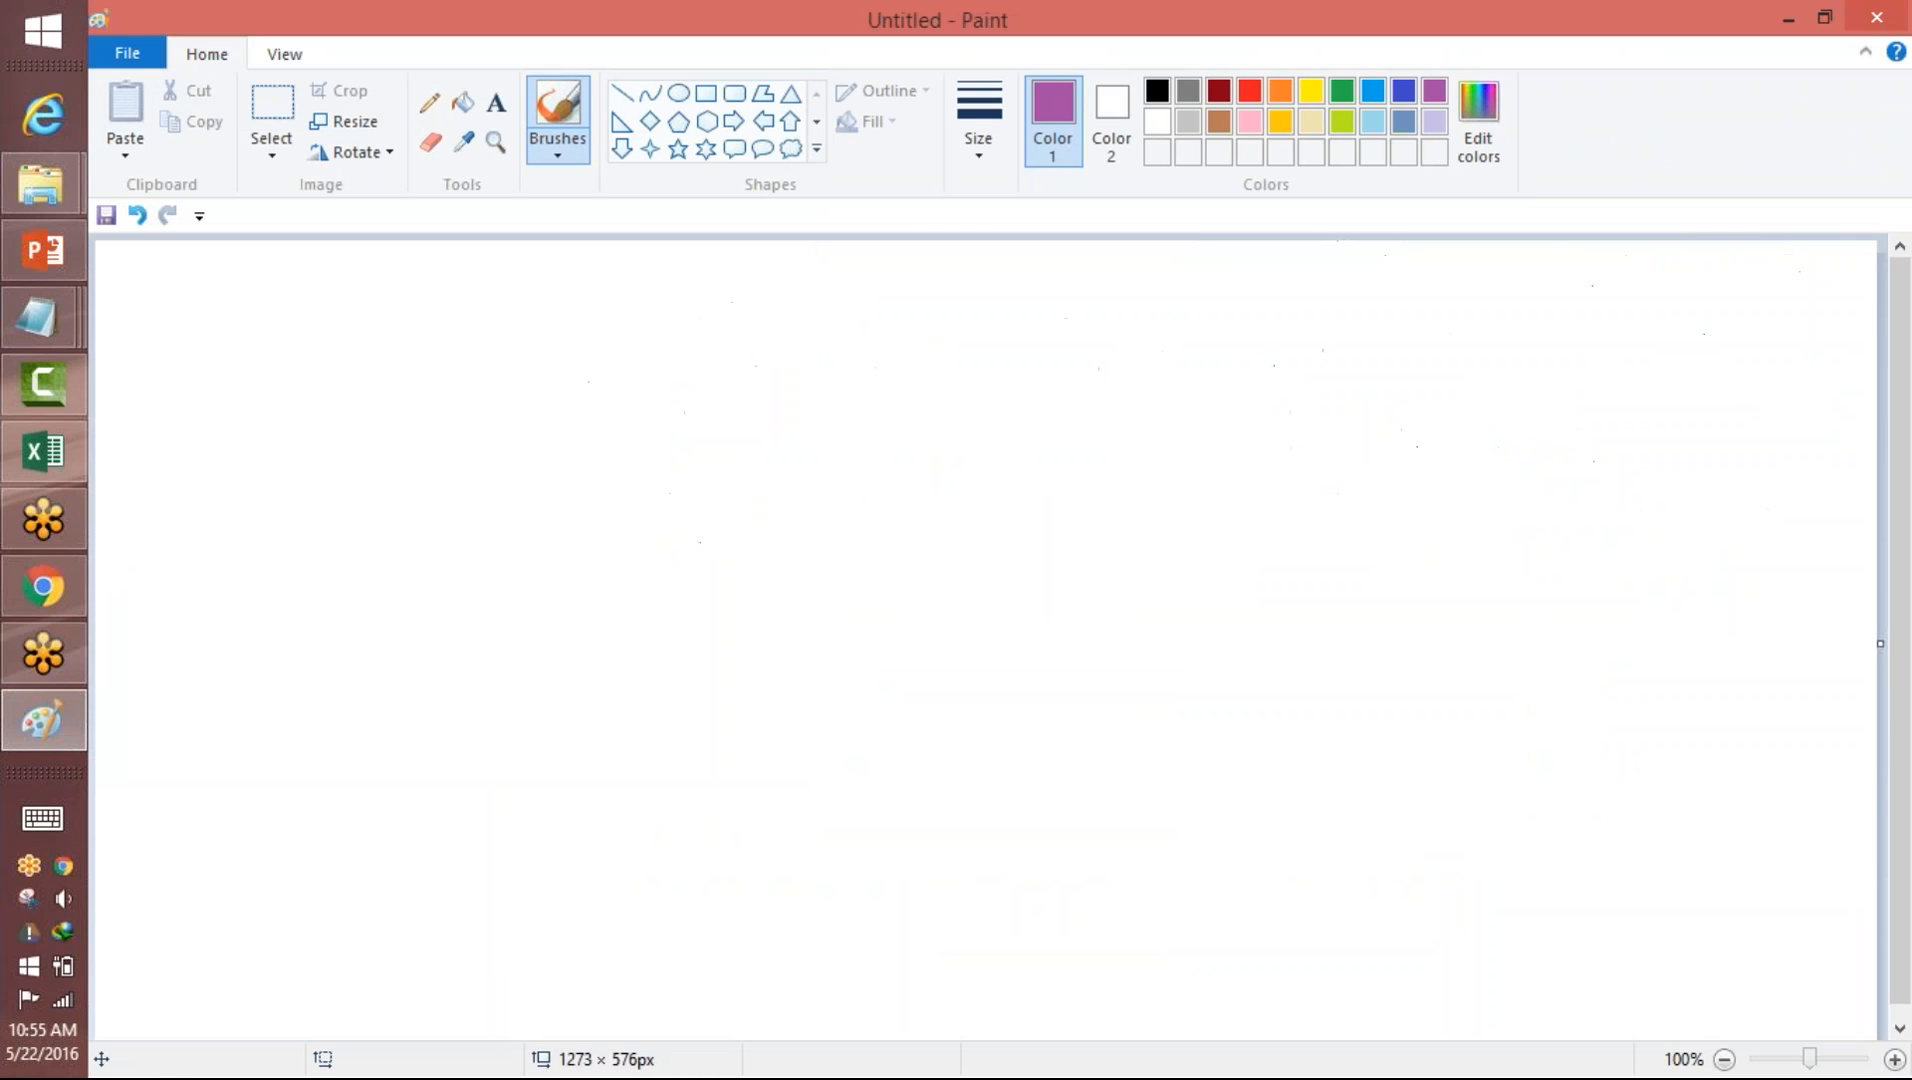
- Handwrite "If (ISBLANK" in dark red on the upper part of the canvas
click(1218, 91)
drag(283, 368, 340, 366)
mouse_move(297, 388)
mouse_down()
mouse_move(300, 445)
mouse_move(350, 470)
mouse_up()
drag(416, 326, 443, 455)
mouse_move(447, 360)
mouse_down()
mouse_move(444, 398)
mouse_move(472, 352)
mouse_up()
drag(425, 398, 528, 390)
mouse_move(531, 333)
mouse_down()
mouse_move(537, 408)
mouse_move(708, 390)
mouse_up()
drag(730, 342, 716, 368)
drag(718, 368, 748, 380)
- Continue the handwritten formula with "(Closed Date)," as the argument of ISBLANK
drag(797, 298, 800, 406)
mouse_move(845, 338)
mouse_down()
mouse_move(905, 372)
mouse_move(990, 378)
mouse_move(1032, 306)
mouse_move(1092, 370)
mouse_up()
click(1050, 376)
drag(1090, 305, 1092, 372)
drag(1163, 344, 1152, 362)
drag(1172, 300, 1180, 372)
mouse_move(1165, 330)
mouse_down()
mouse_move(1272, 365)
mouse_move(1248, 425)
mouse_up()
- Handwrite "Today-Open," as the second part of the IF formula and "Closed-Open)" below it as the third
mouse_move(1378, 312)
mouse_down()
mouse_move(1428, 306)
mouse_move(1403, 348)
mouse_up()
mouse_move(1428, 322)
mouse_down()
mouse_move(1525, 330)
mouse_move(1548, 370)
mouse_up()
drag(1566, 334, 1600, 335)
mouse_move(1620, 310)
mouse_down()
mouse_move(1622, 398)
mouse_move(1640, 345)
mouse_move(1700, 345)
mouse_up()
mouse_move(1702, 332)
mouse_down()
mouse_move(1740, 344)
mouse_move(1707, 404)
mouse_up()
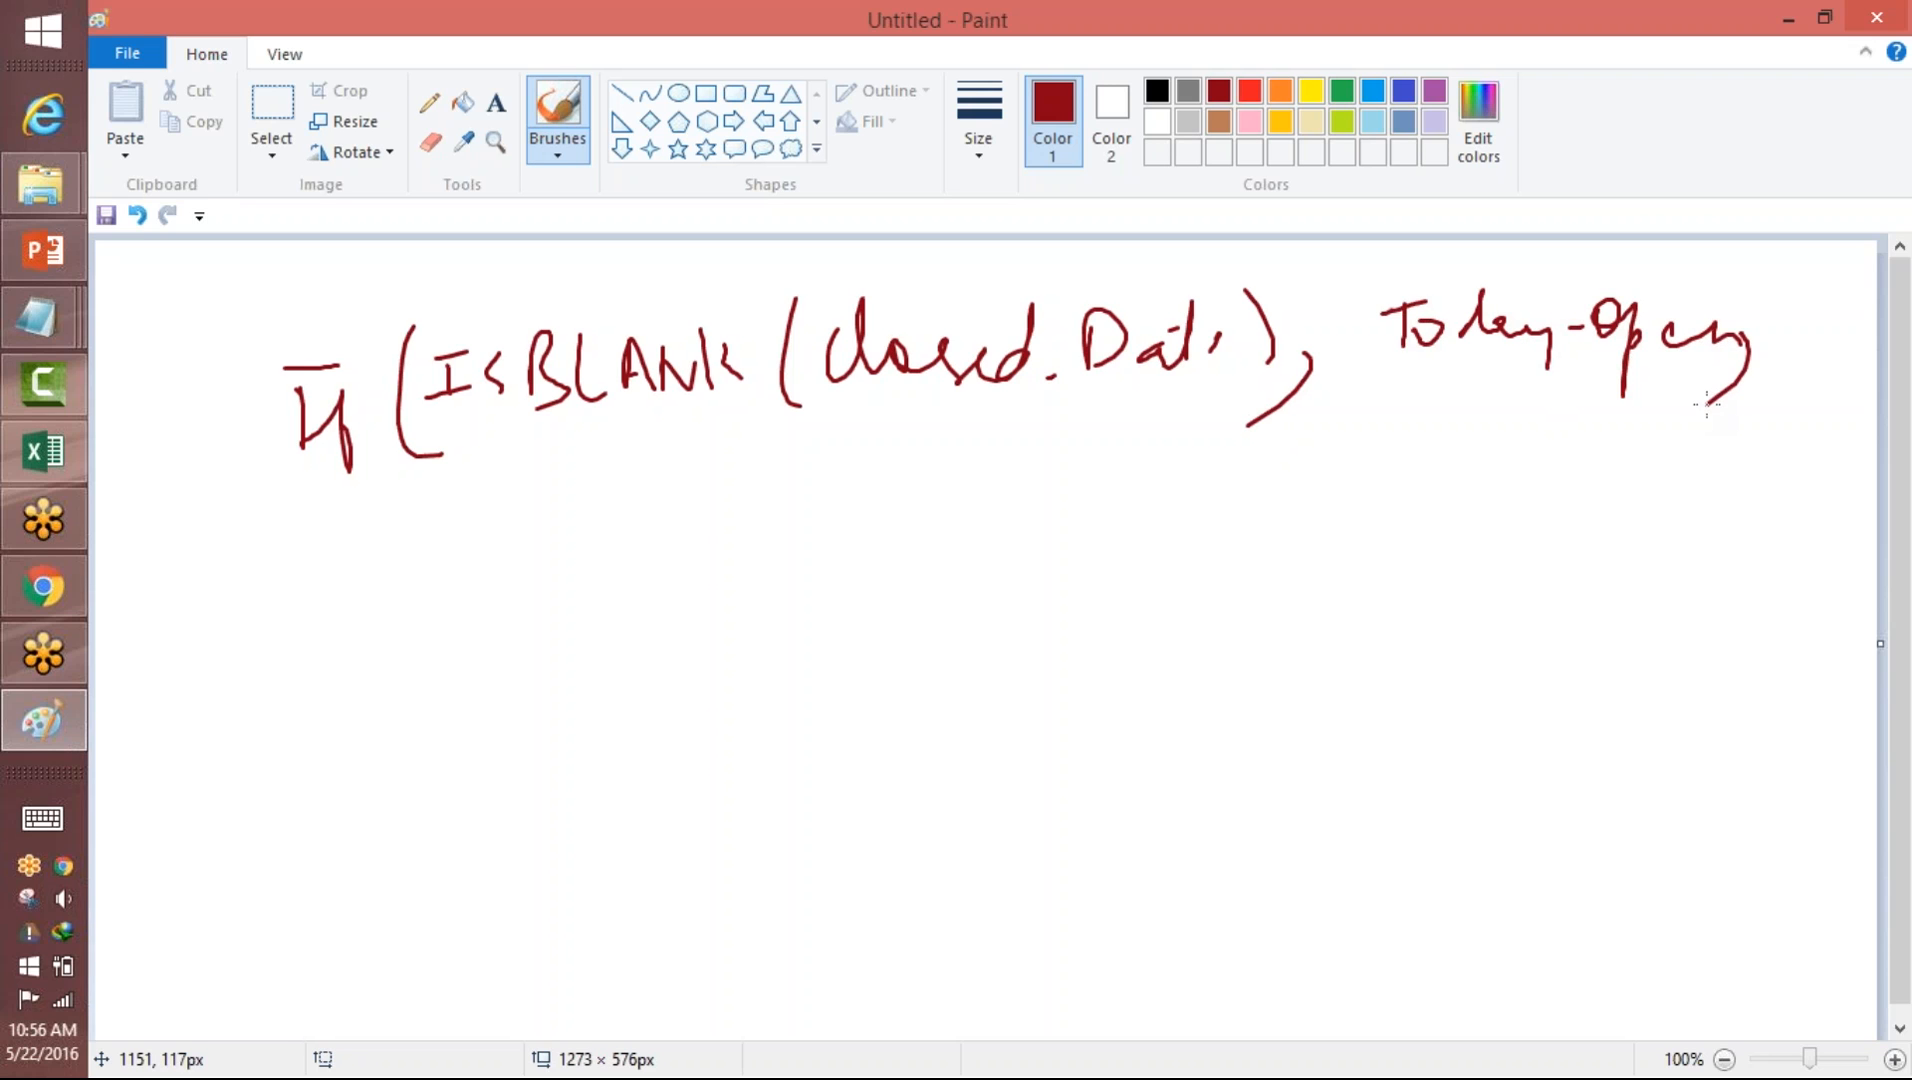
mouse_move(1435, 482)
mouse_down()
mouse_move(1392, 528)
mouse_move(1580, 521)
mouse_move(1622, 498)
mouse_move(1795, 515)
mouse_up()
click(1652, 505)
drag(1820, 450, 1800, 535)
- In purple, underline "If", link ISBLANK and the closed date with a two-headed arrow and an arc, and underline "Today-Open"
click(1434, 90)
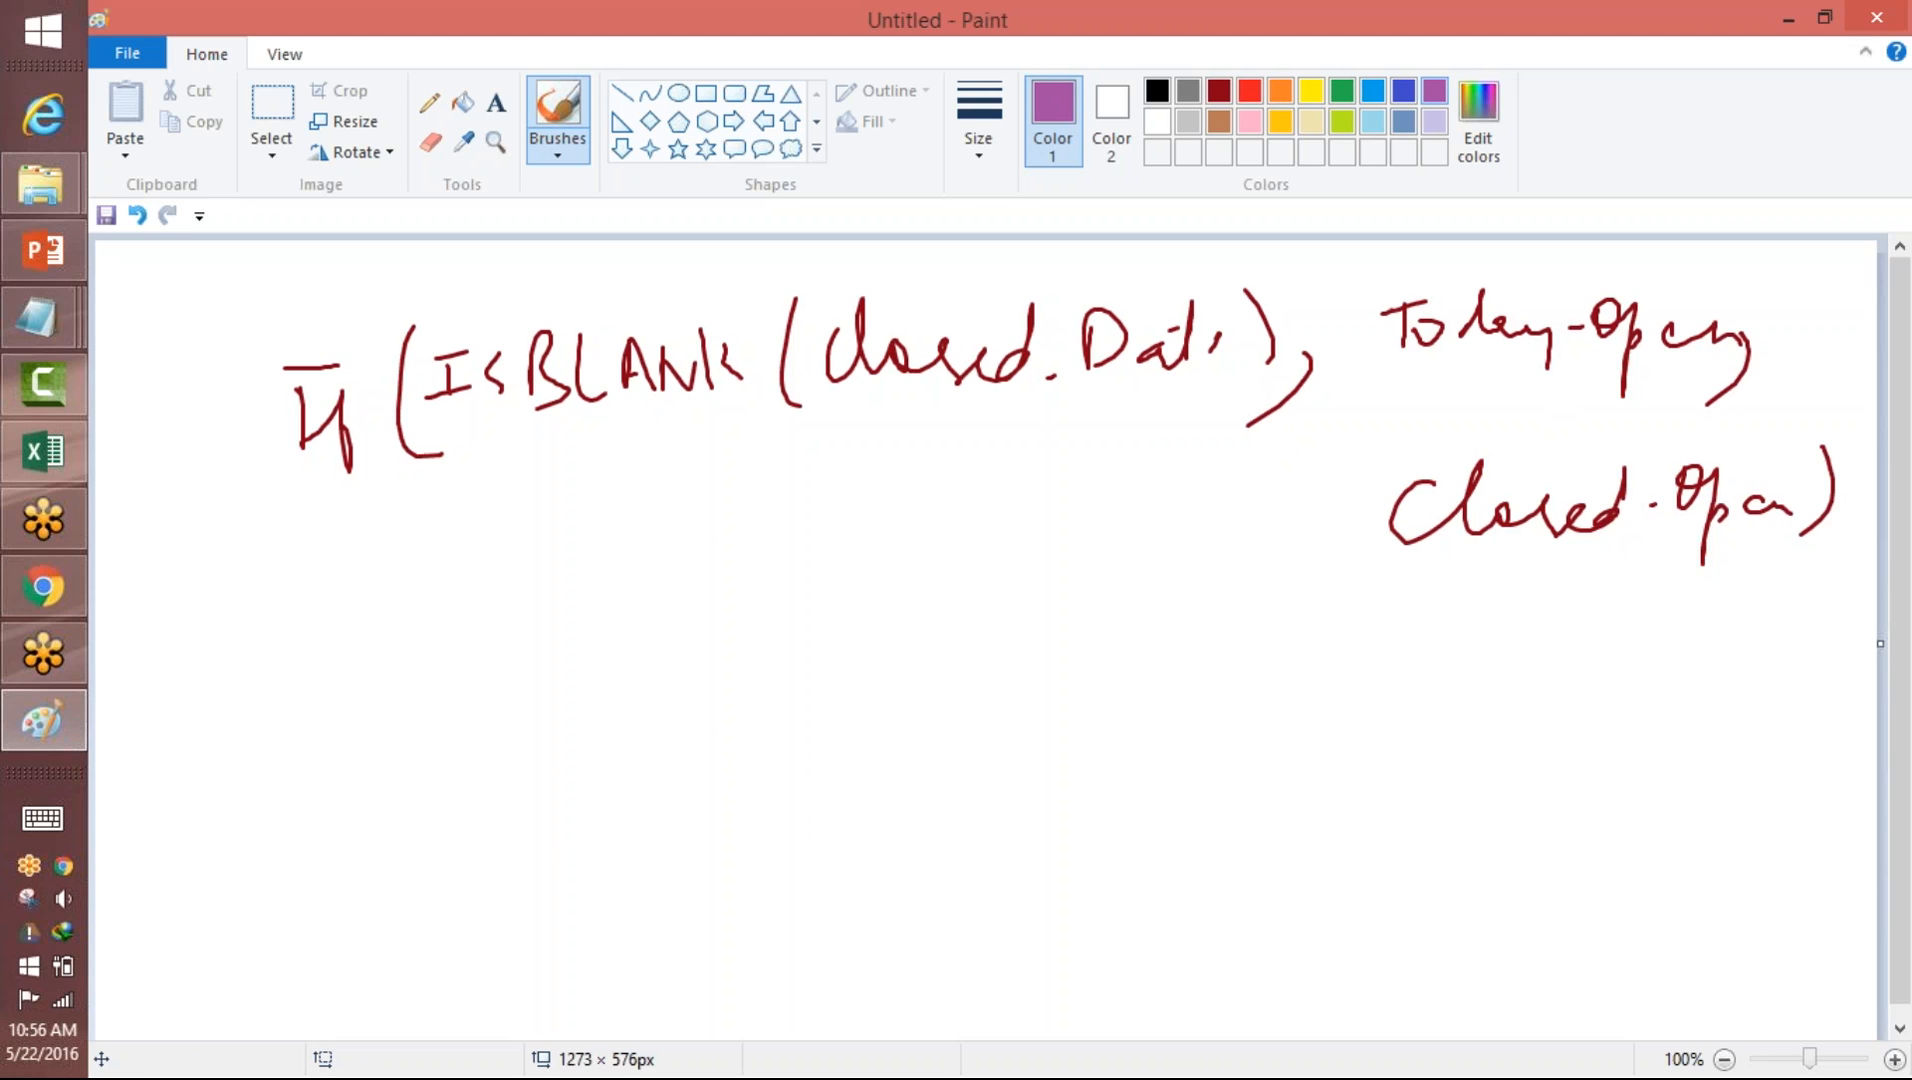
drag(316, 484, 374, 470)
mouse_move(477, 440)
mouse_down()
mouse_move(480, 508)
mouse_move(749, 493)
mouse_move(1160, 404)
mouse_up()
drag(469, 462, 494, 455)
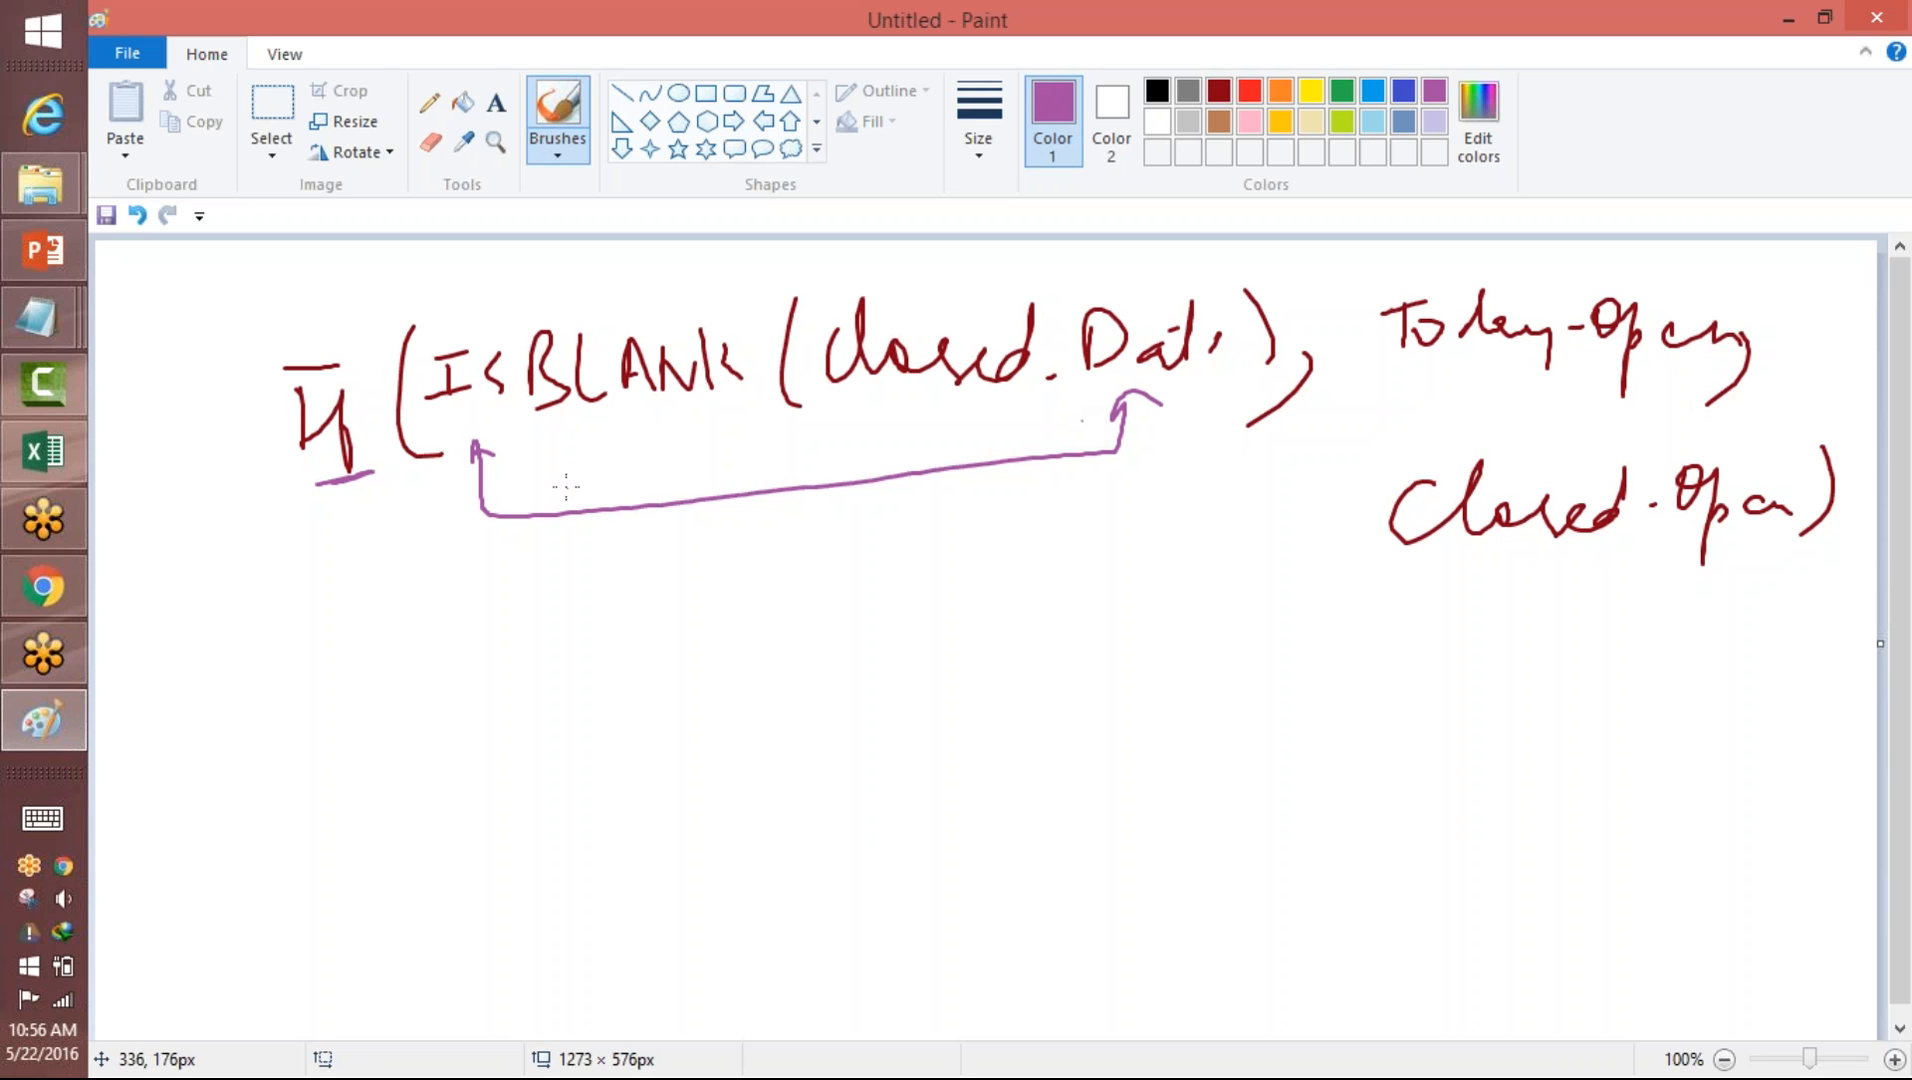
mouse_move(1165, 277)
mouse_down()
mouse_move(583, 289)
mouse_move(475, 480)
mouse_up()
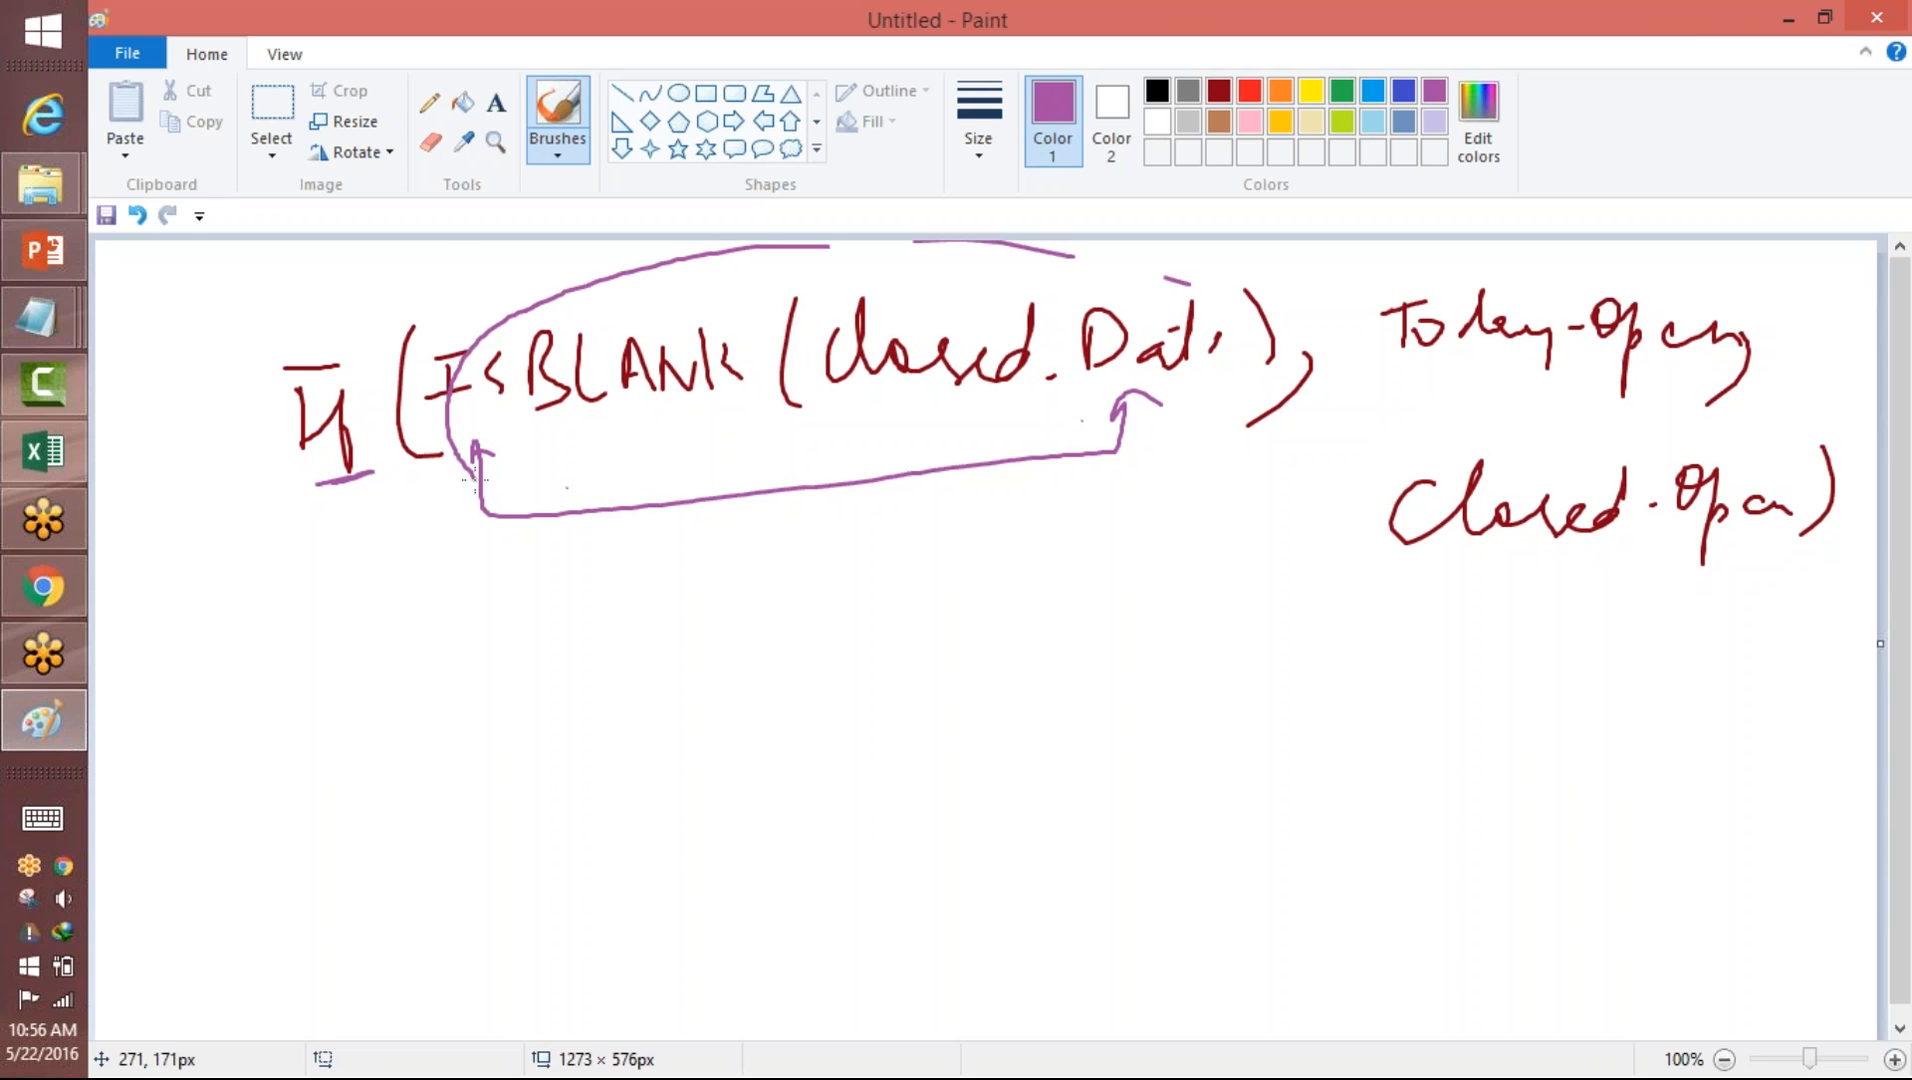
mouse_move(1420, 392)
mouse_down()
mouse_move(1559, 392)
mouse_move(1434, 393)
mouse_up()
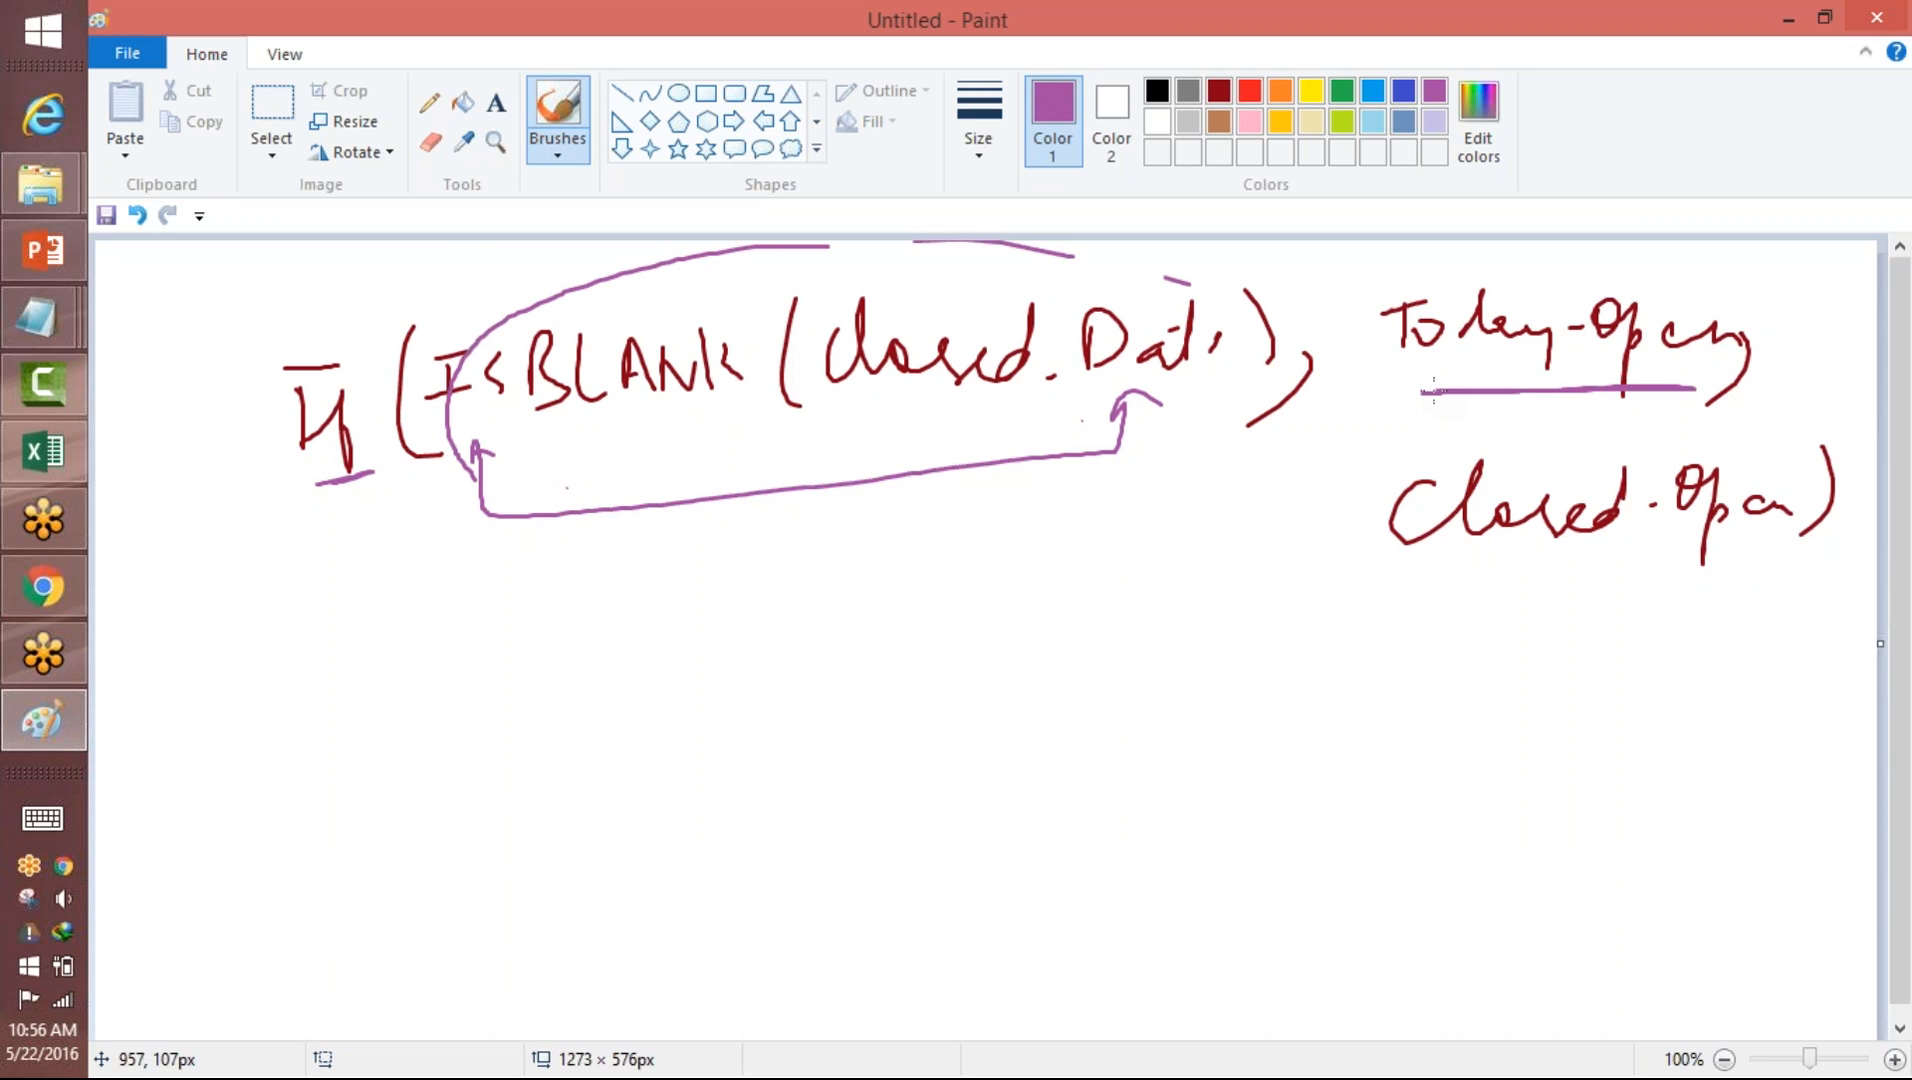
- In blue, underline "Today-Open", label it "If", and write "else" under "Closed-Open"
click(1402, 92)
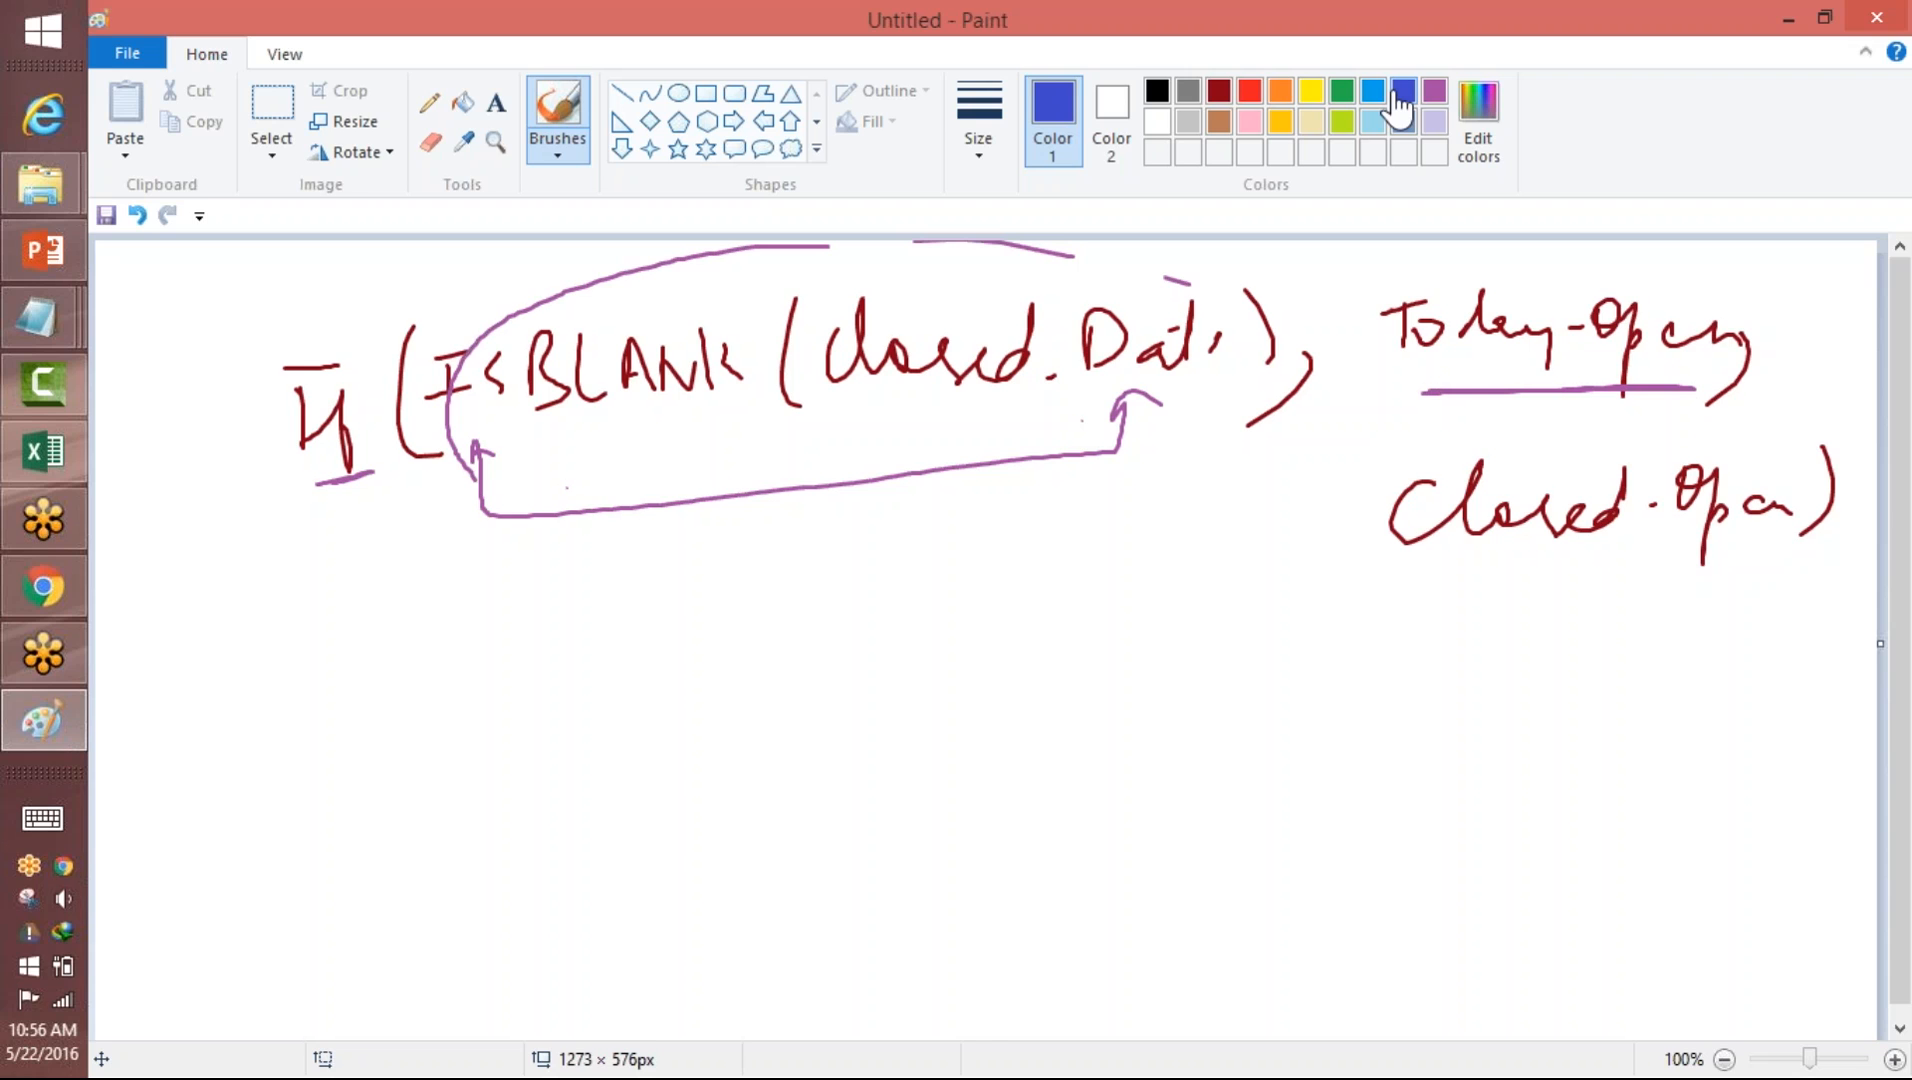
drag(1422, 393, 1670, 392)
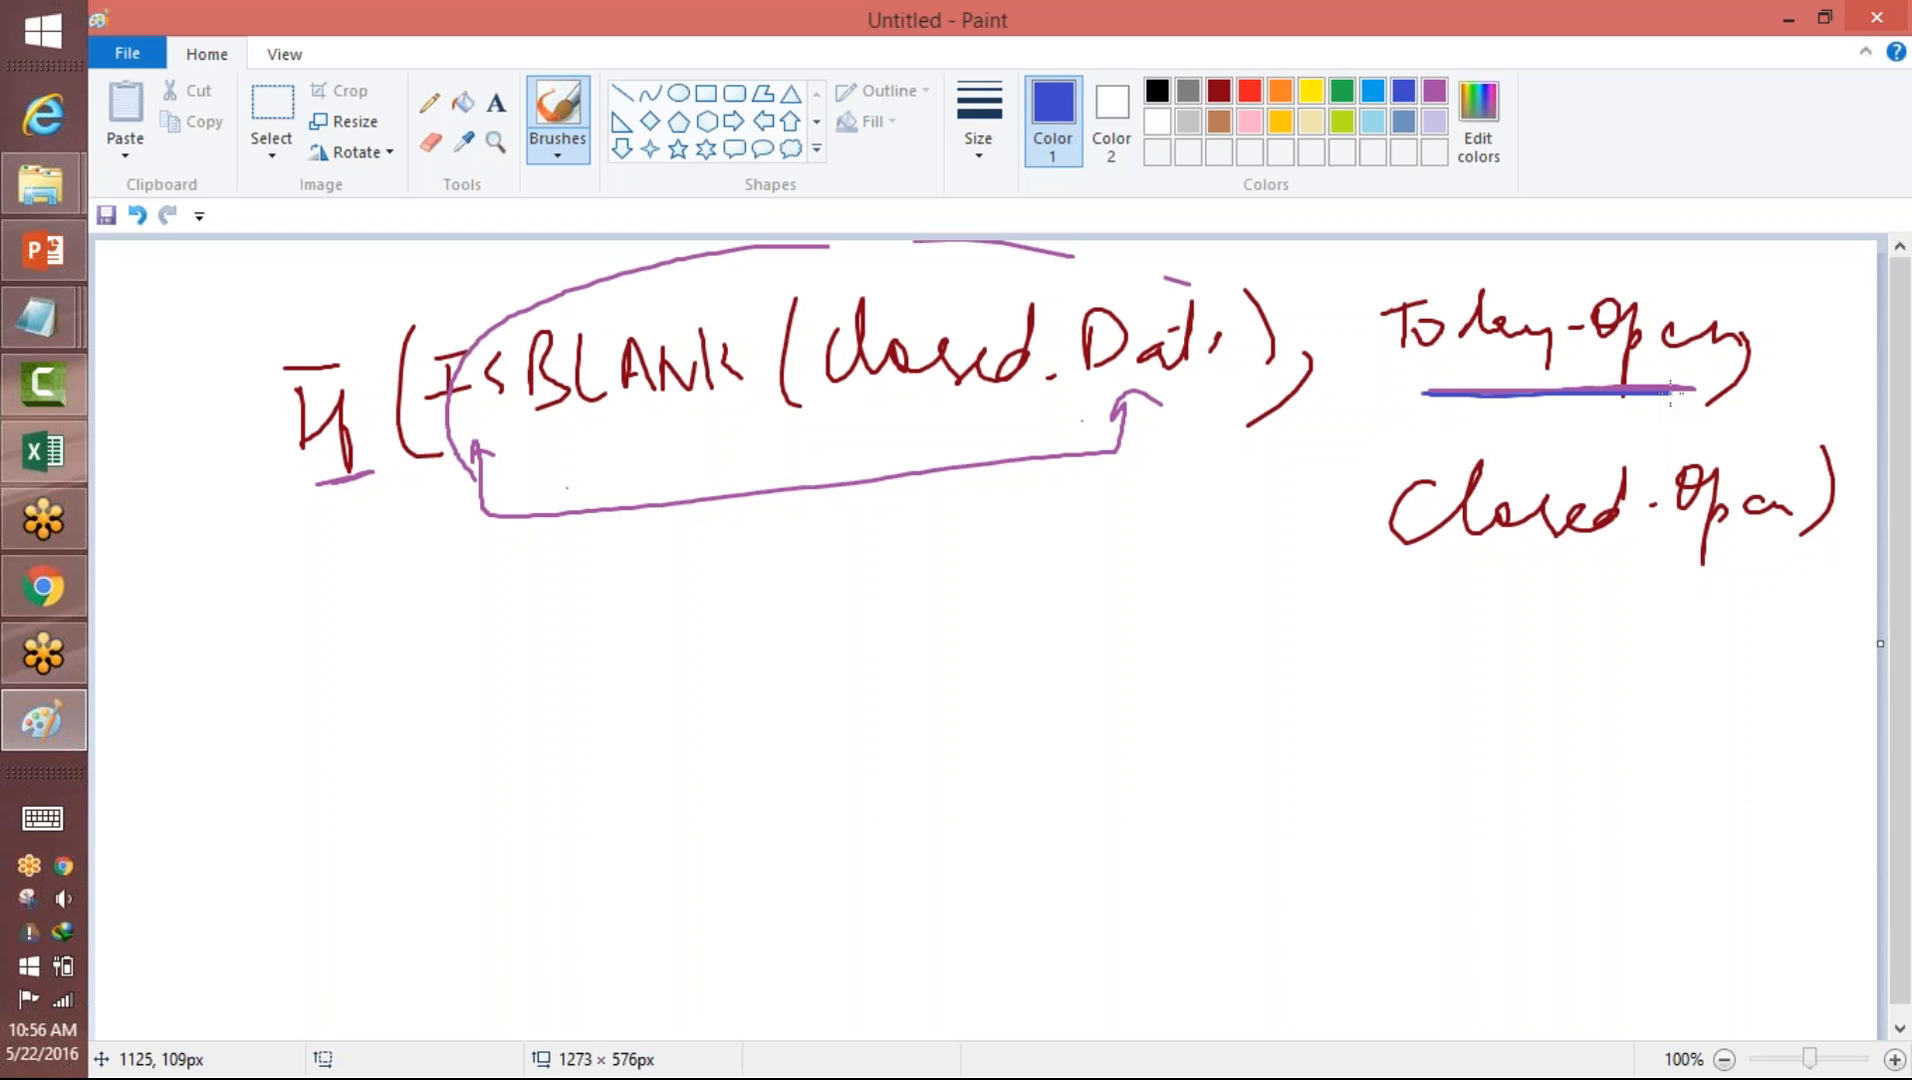
mouse_move(1610, 265)
mouse_down()
mouse_move(1676, 265)
mouse_move(1680, 308)
mouse_up()
mouse_move(1586, 572)
mouse_down()
mouse_move(1617, 550)
mouse_move(1640, 595)
mouse_move(1670, 570)
mouse_up()
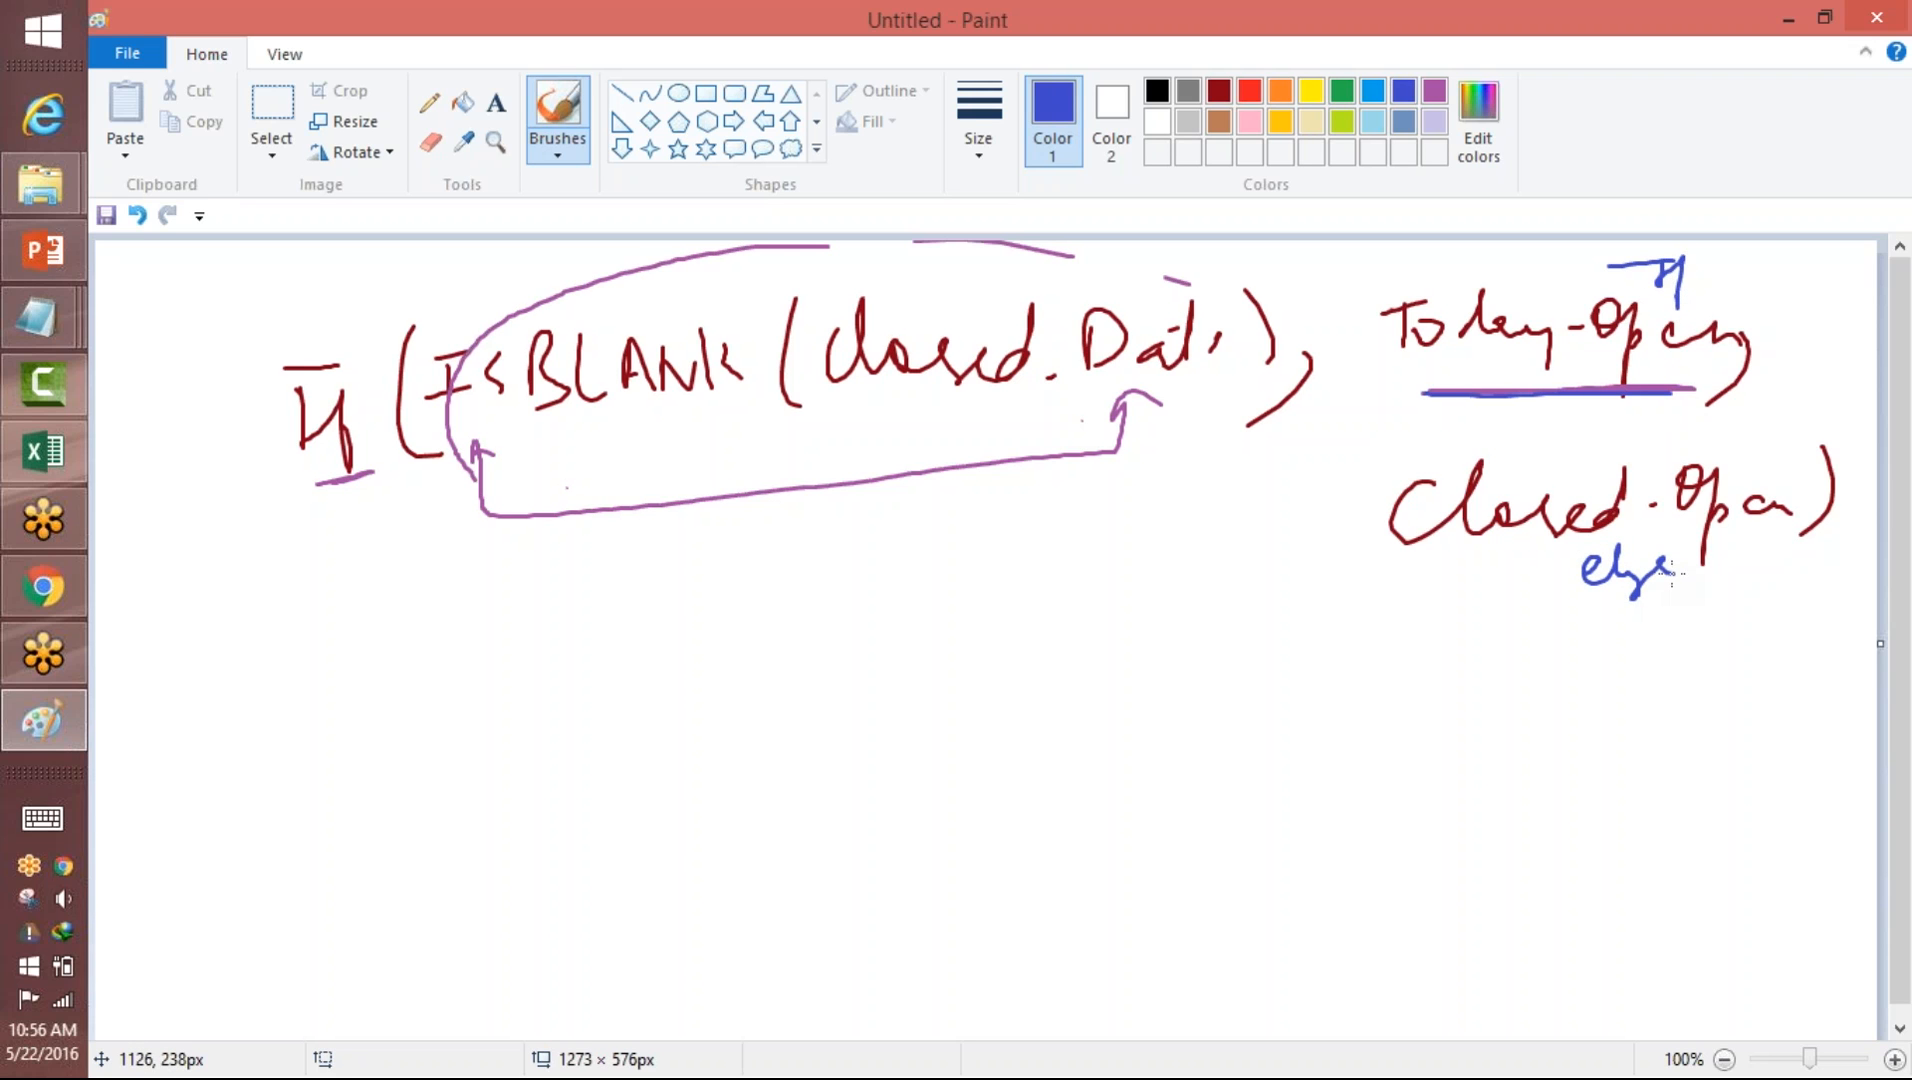
- Underline the ISBLANK condition twice and circle both outcomes in blue, then choose light blue as the drawing colour
drag(530, 467, 1066, 418)
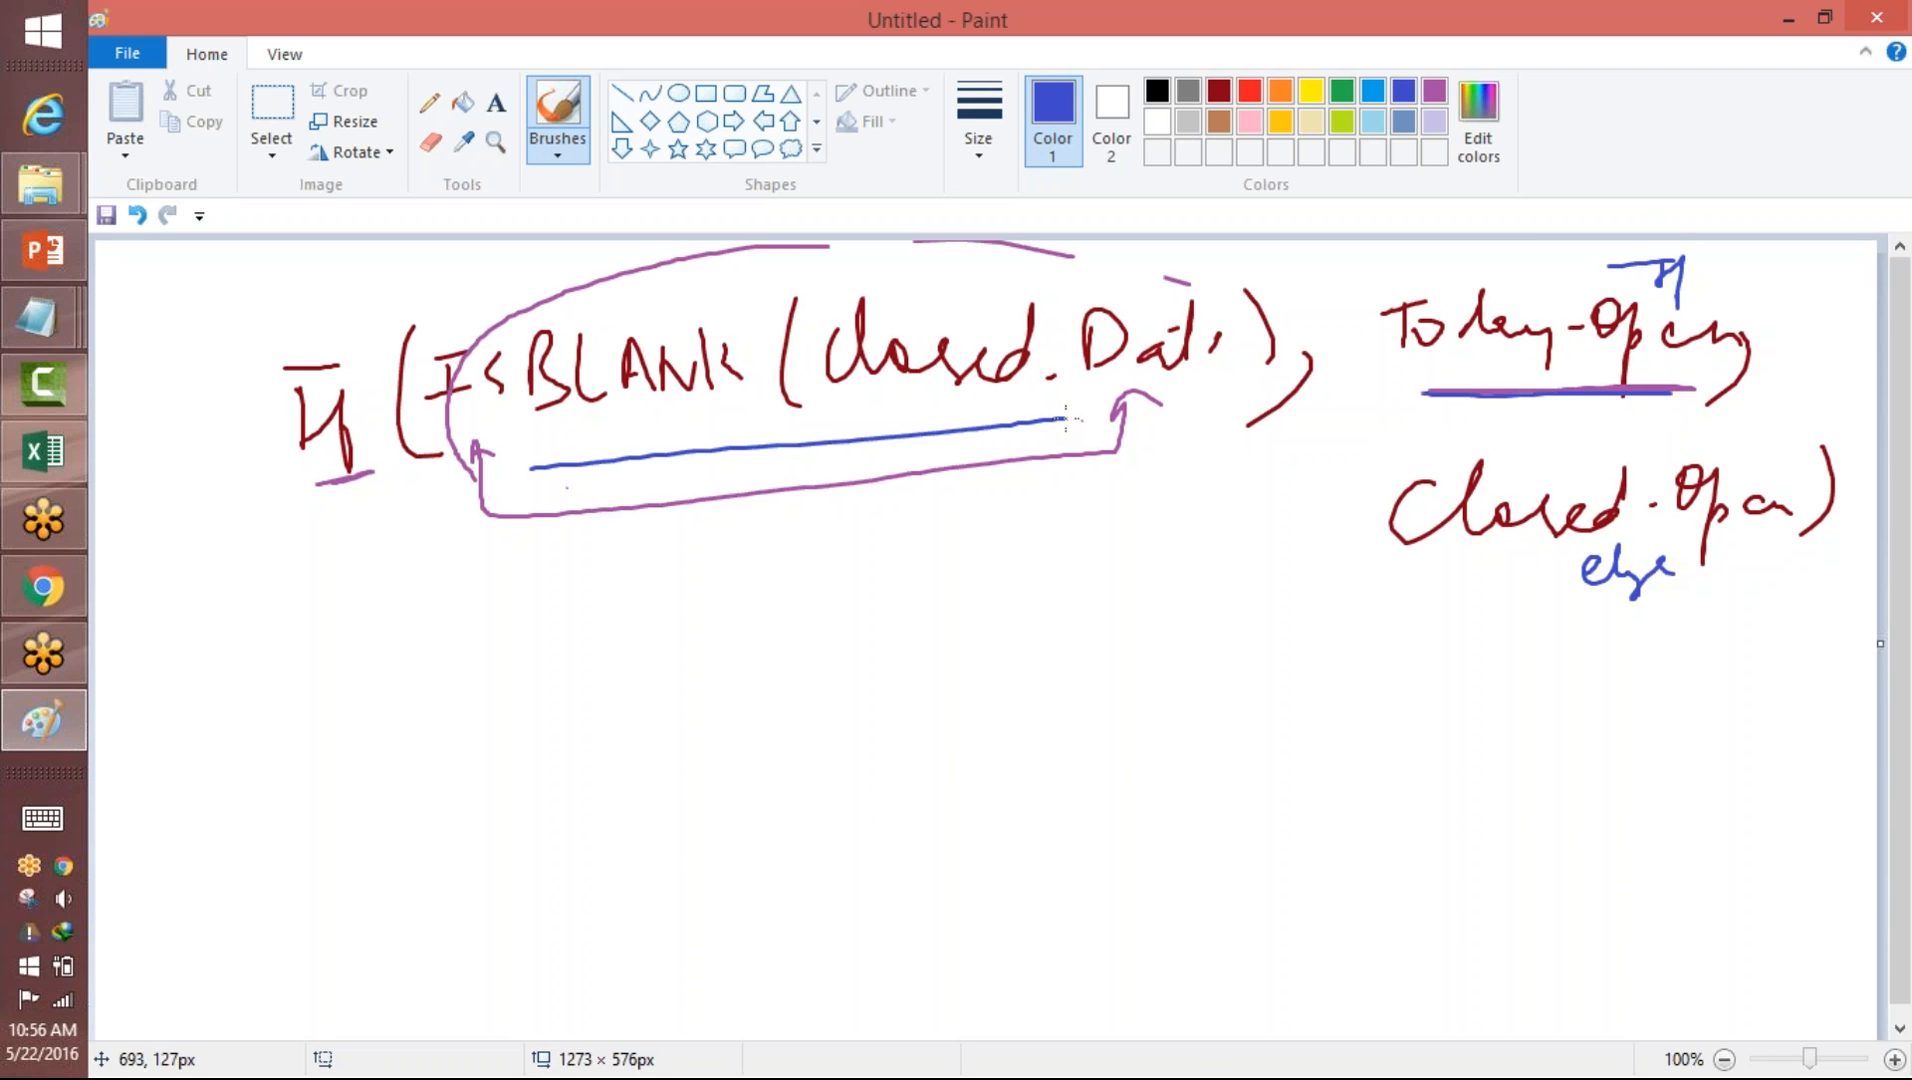
mouse_move(1737, 287)
mouse_down()
mouse_move(1420, 414)
mouse_move(1760, 334)
mouse_up()
drag(555, 455, 1097, 396)
mouse_move(1826, 500)
mouse_down()
mouse_move(1735, 455)
mouse_move(1370, 495)
mouse_move(1630, 599)
mouse_move(1800, 527)
mouse_up()
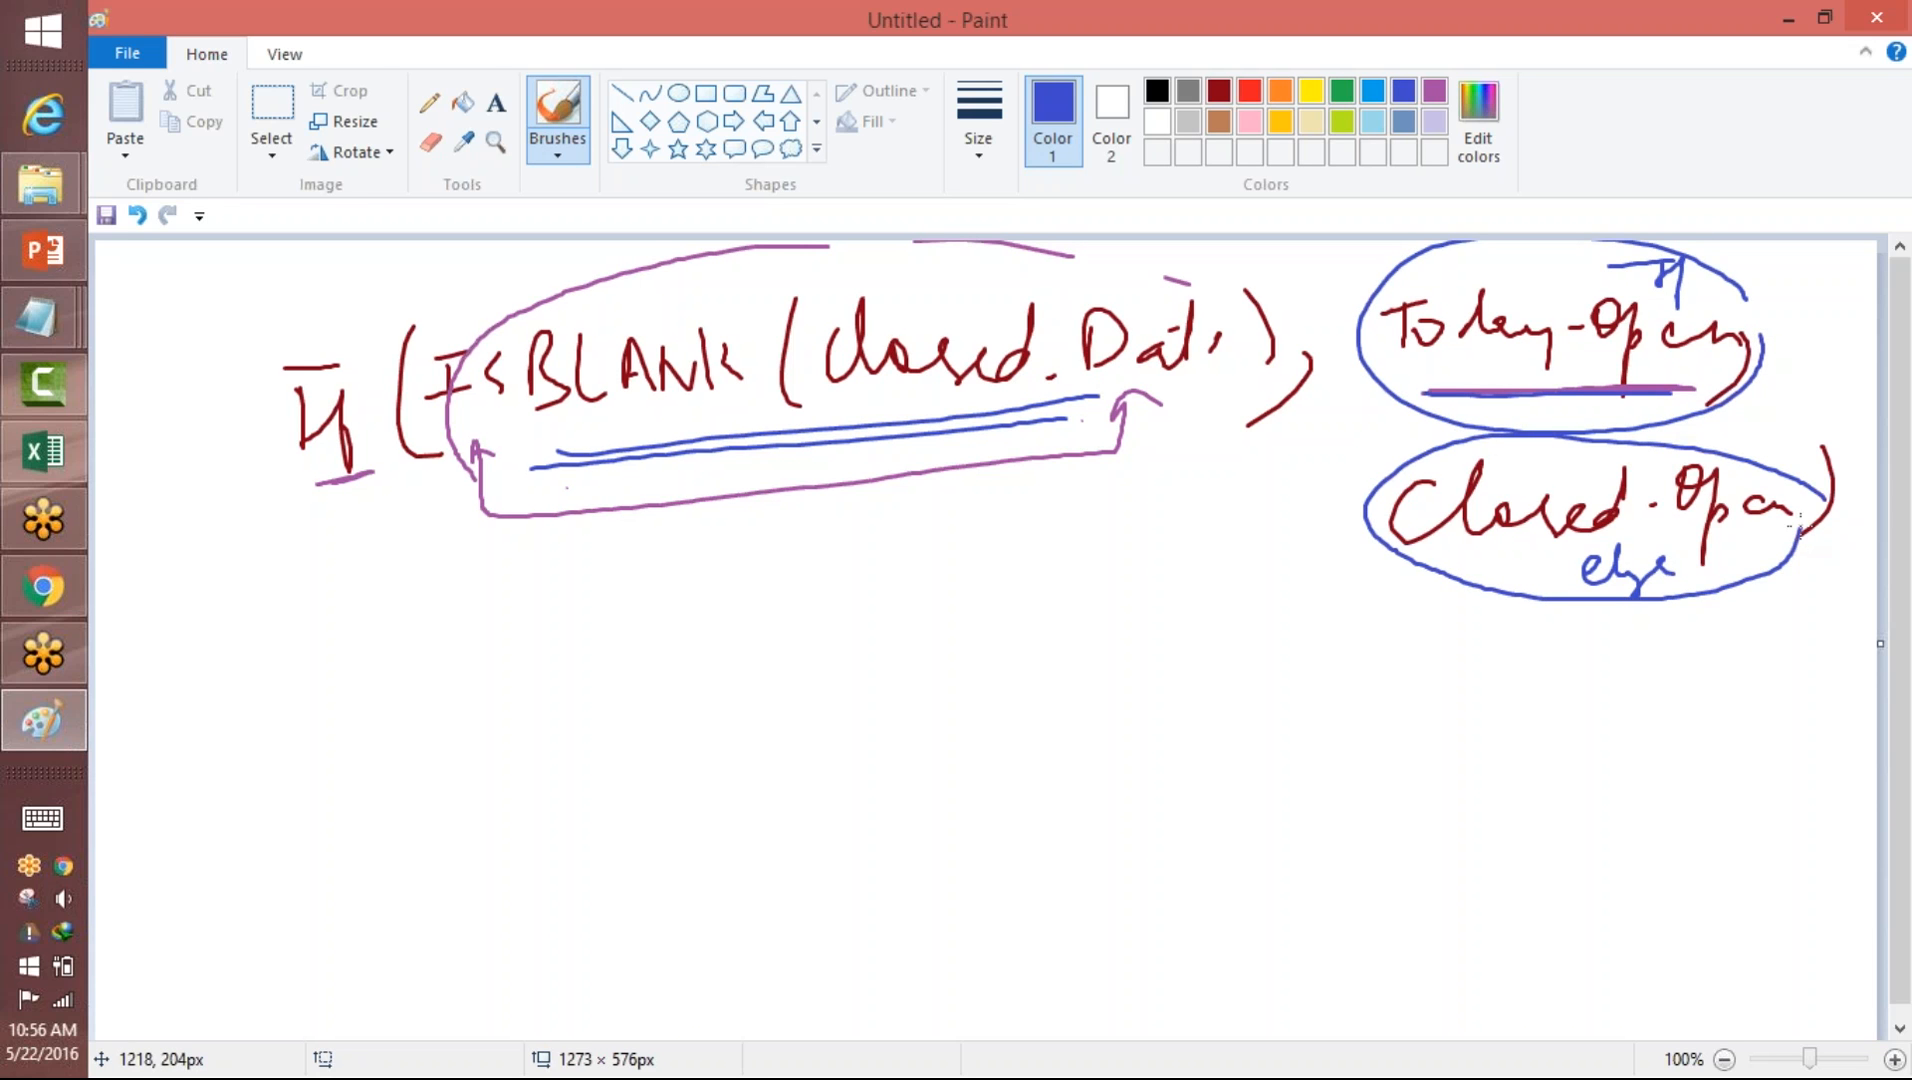
click(1376, 92)
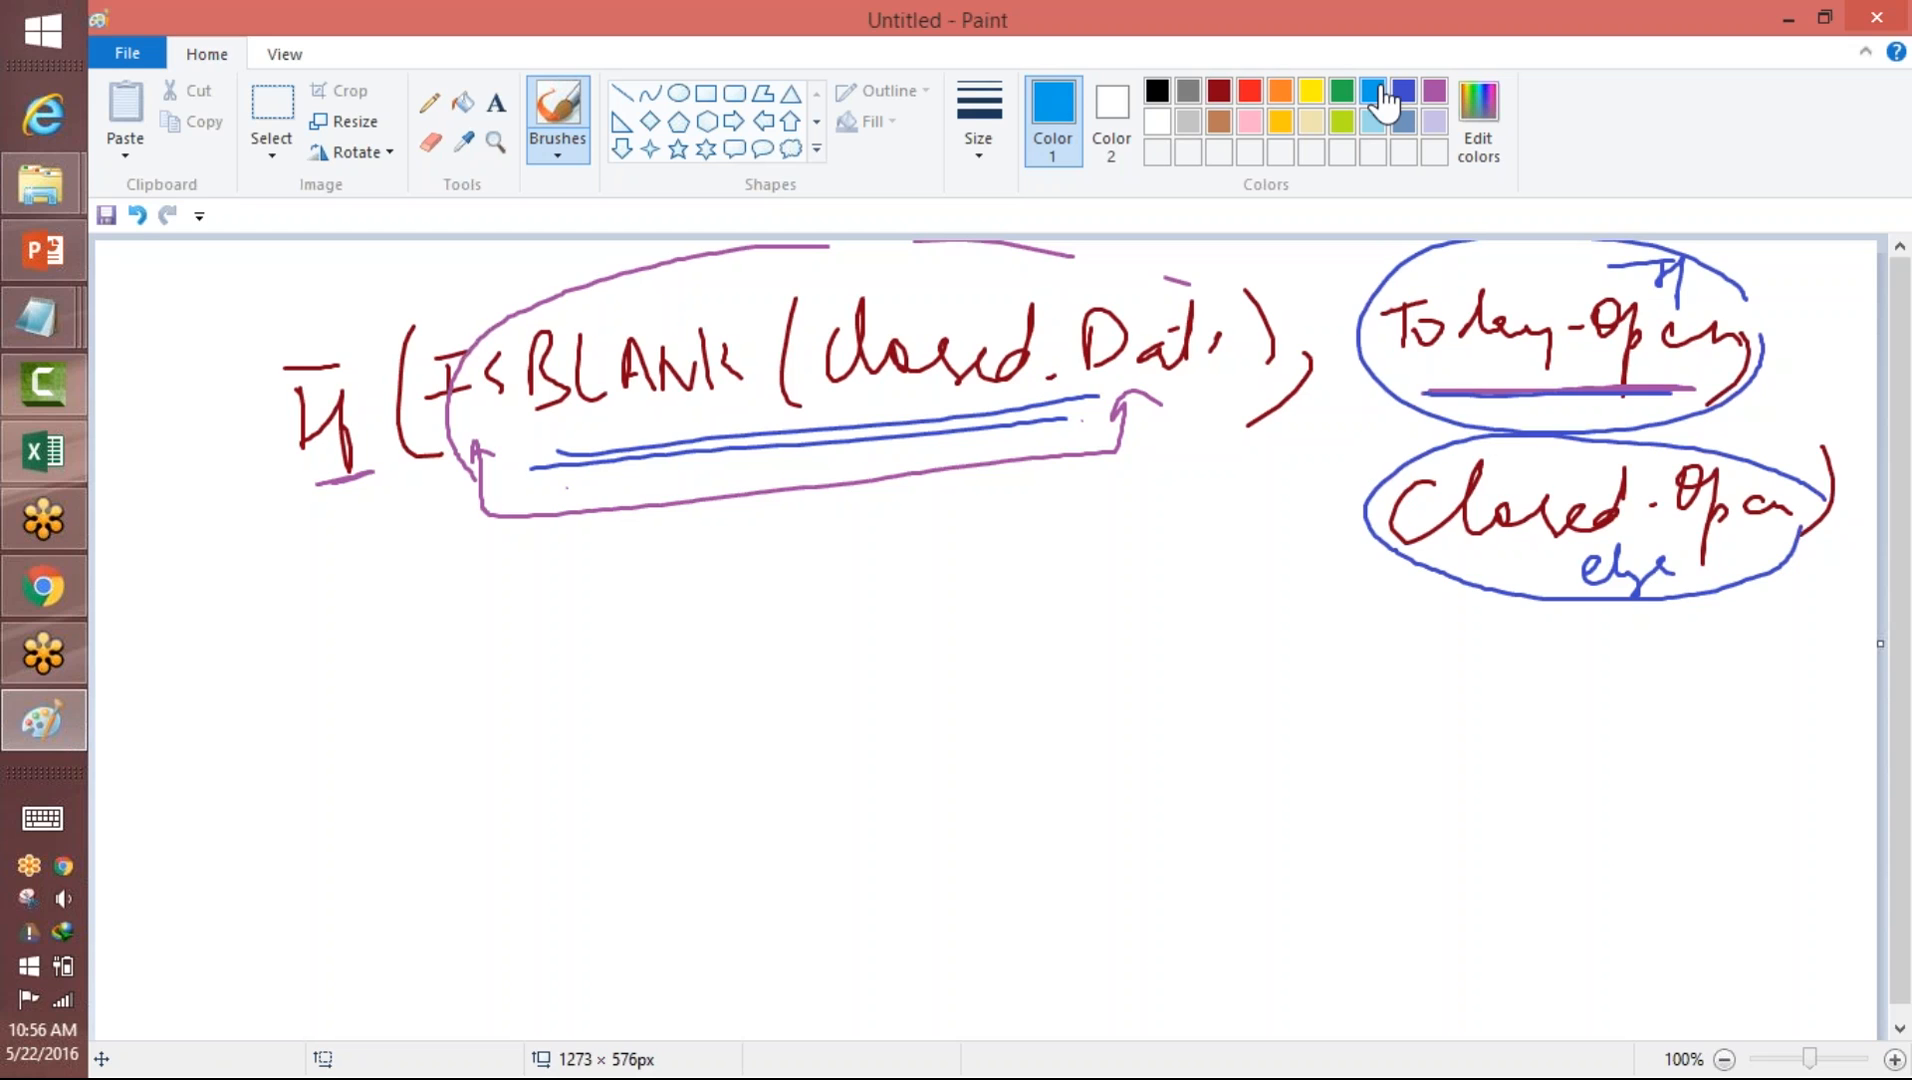
- In light blue, draw an arrow down from the ISBLANK condition, write "False" beneath it, and underline the start of "Closed-Open"
mouse_move(826, 478)
mouse_down()
mouse_move(826, 512)
mouse_move(863, 514)
mouse_up()
mouse_move(800, 578)
mouse_down()
mouse_move(795, 632)
mouse_move(790, 610)
mouse_up()
drag(806, 606, 960, 594)
drag(1466, 569, 1367, 574)
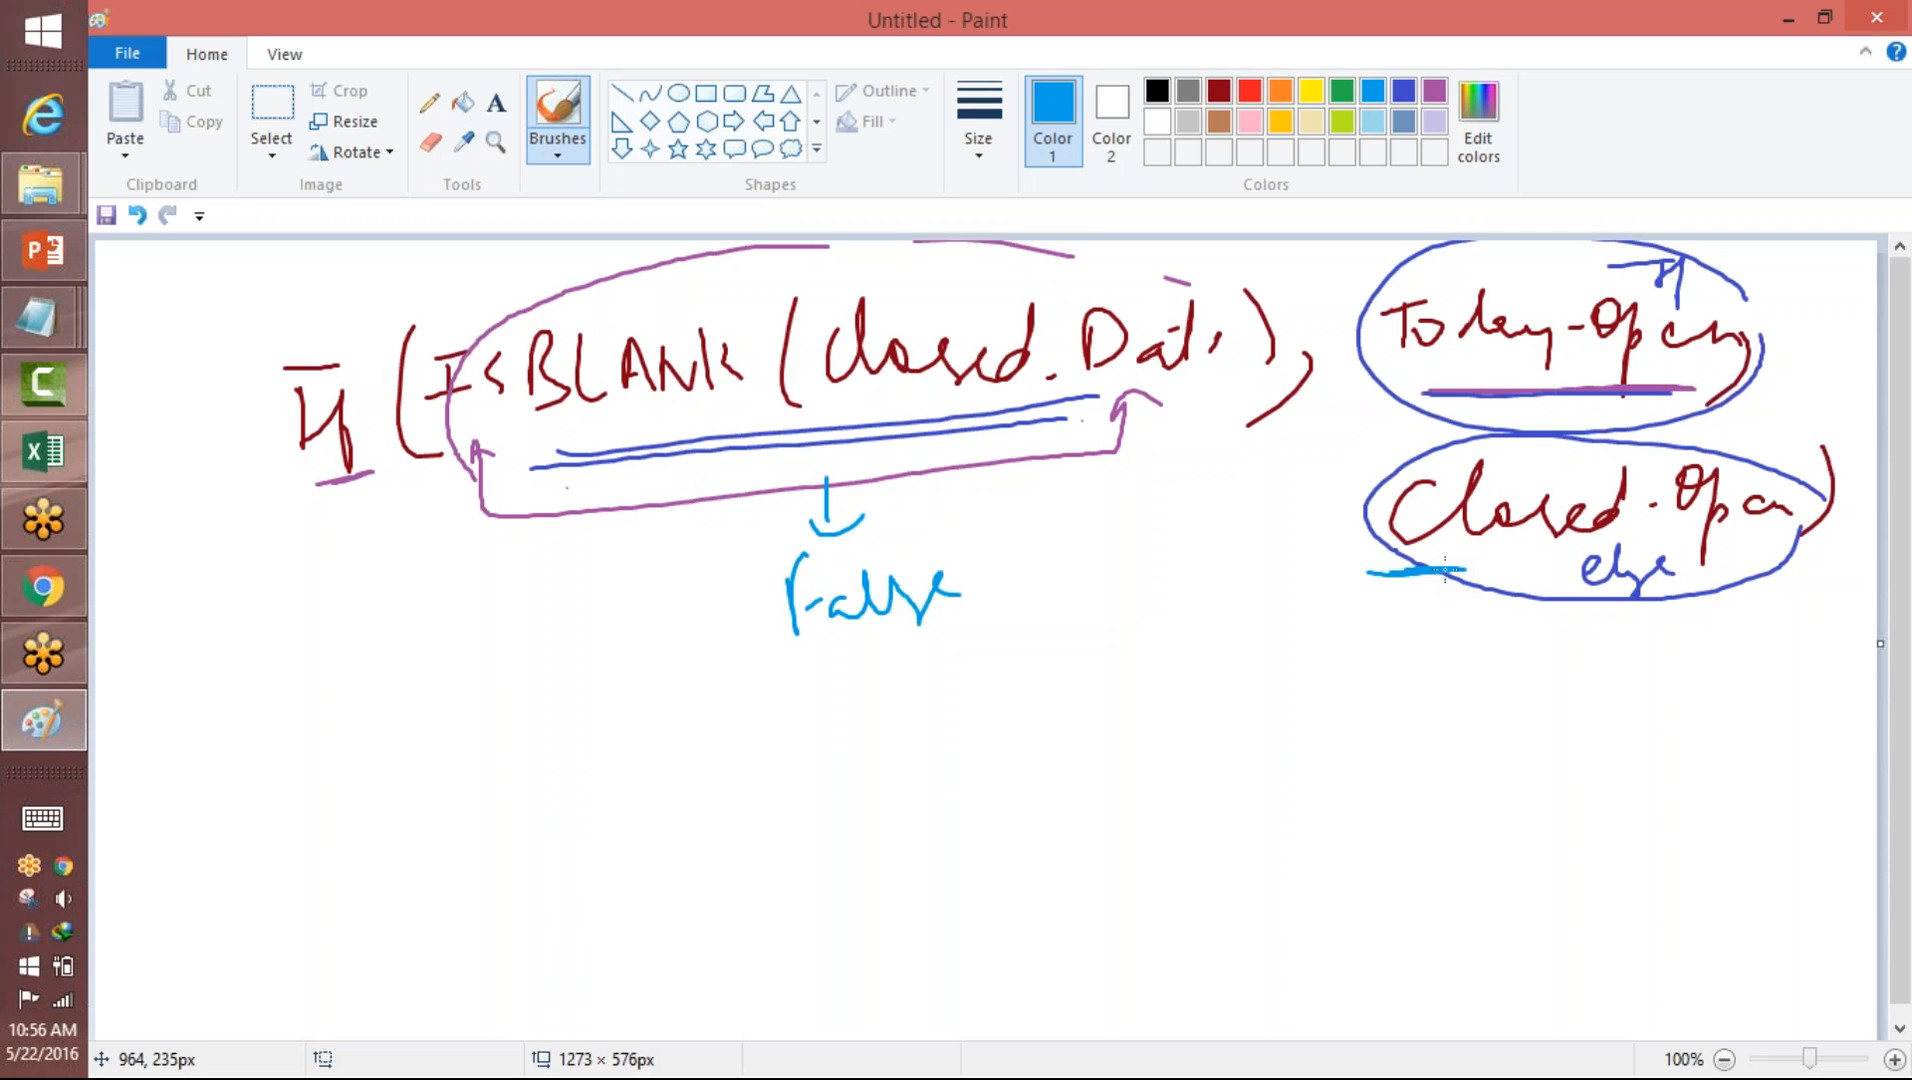
- Underline the ISBLANK condition in light blue, write "True" beside "False" with a connecting mark, and mark under "Today-Open"
mouse_move(636, 437)
mouse_down()
mouse_move(958, 408)
mouse_move(1070, 483)
mouse_up()
drag(1028, 541, 1058, 537)
mouse_move(1048, 540)
mouse_down()
mouse_move(1052, 566)
mouse_move(1088, 566)
mouse_move(1183, 525)
mouse_up()
drag(1407, 390, 1472, 381)
- In green, circle and underline "Today-Open", underline "Closed-Open", and circle the whole ISBLANK condition
click(1342, 90)
drag(1753, 298, 1680, 240)
drag(1478, 218, 1682, 260)
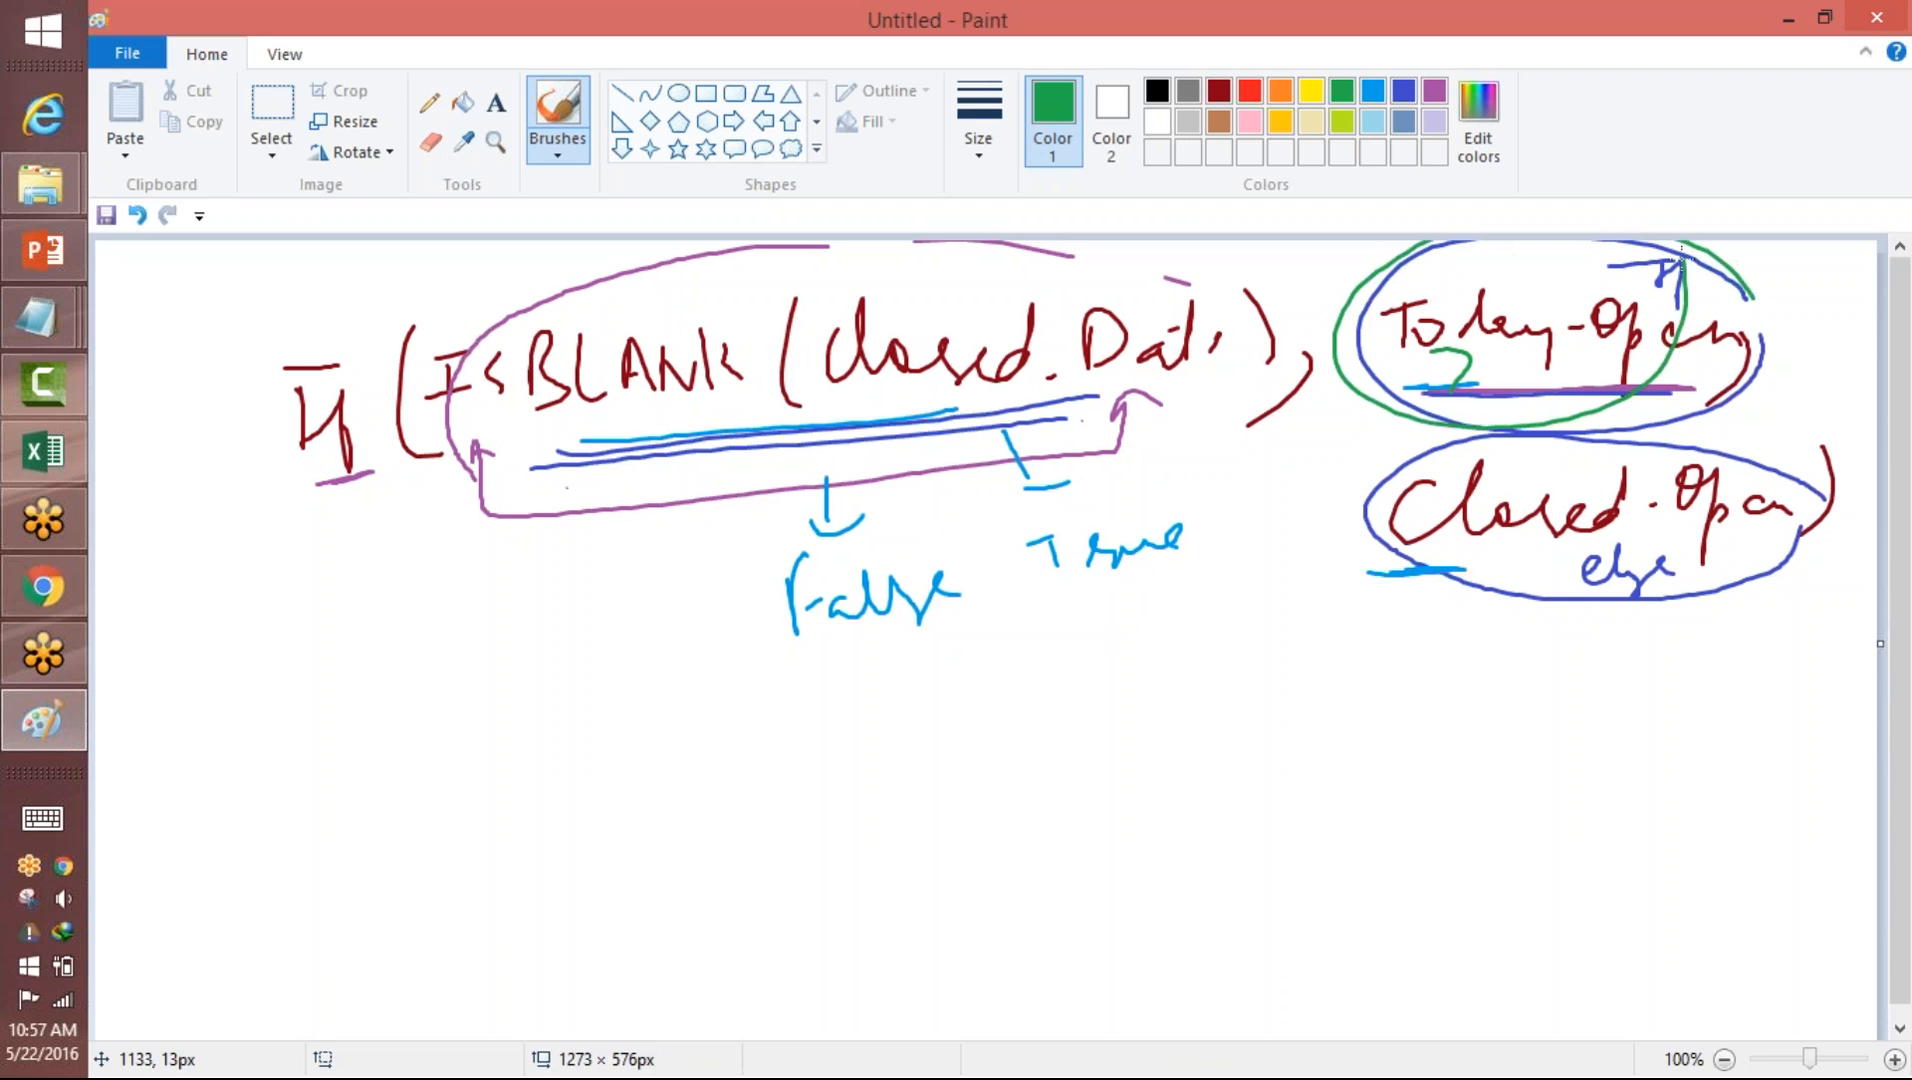
drag(1405, 390, 1661, 390)
drag(1415, 576, 1642, 580)
mouse_move(1152, 276)
mouse_down()
mouse_move(1032, 258)
mouse_move(744, 545)
mouse_move(1090, 285)
mouse_up()
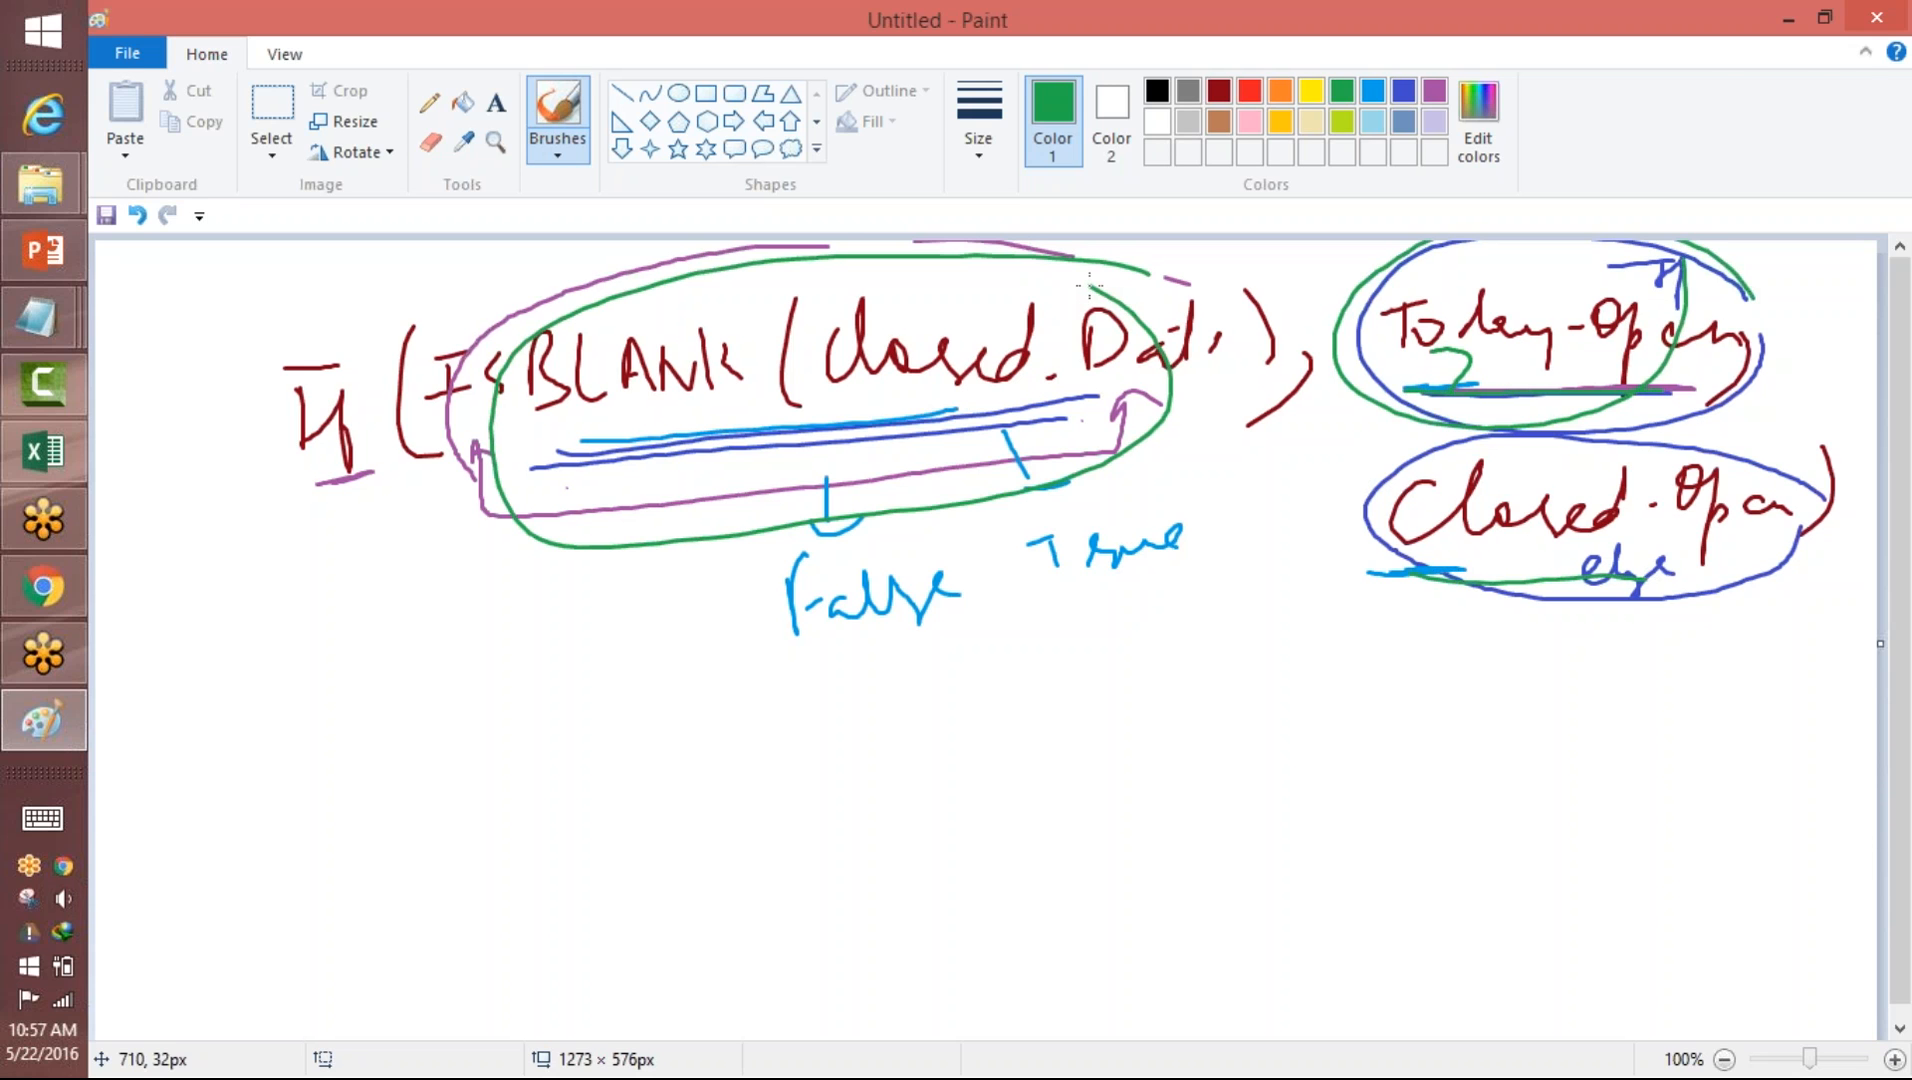
- Switch to Salesforce in the browser and open the Positions home page
key(alt+Tab)
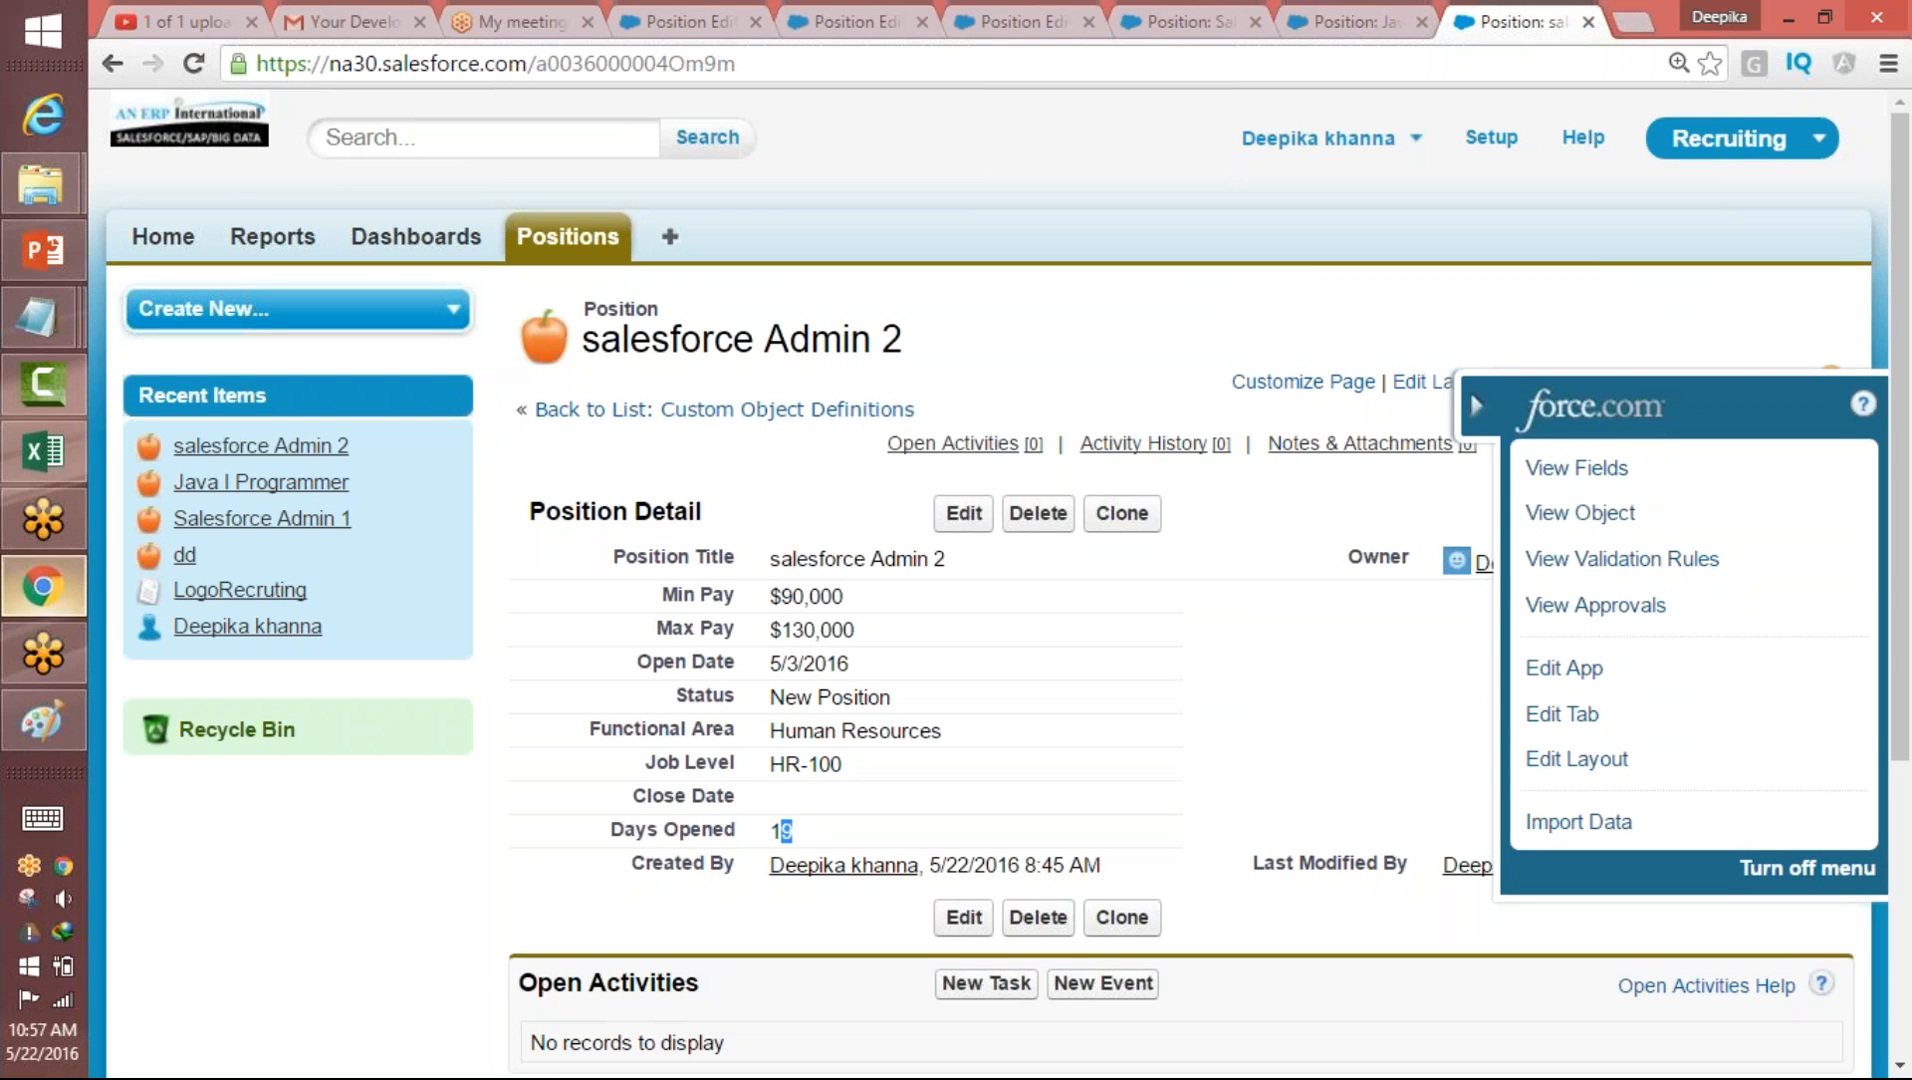
click(576, 248)
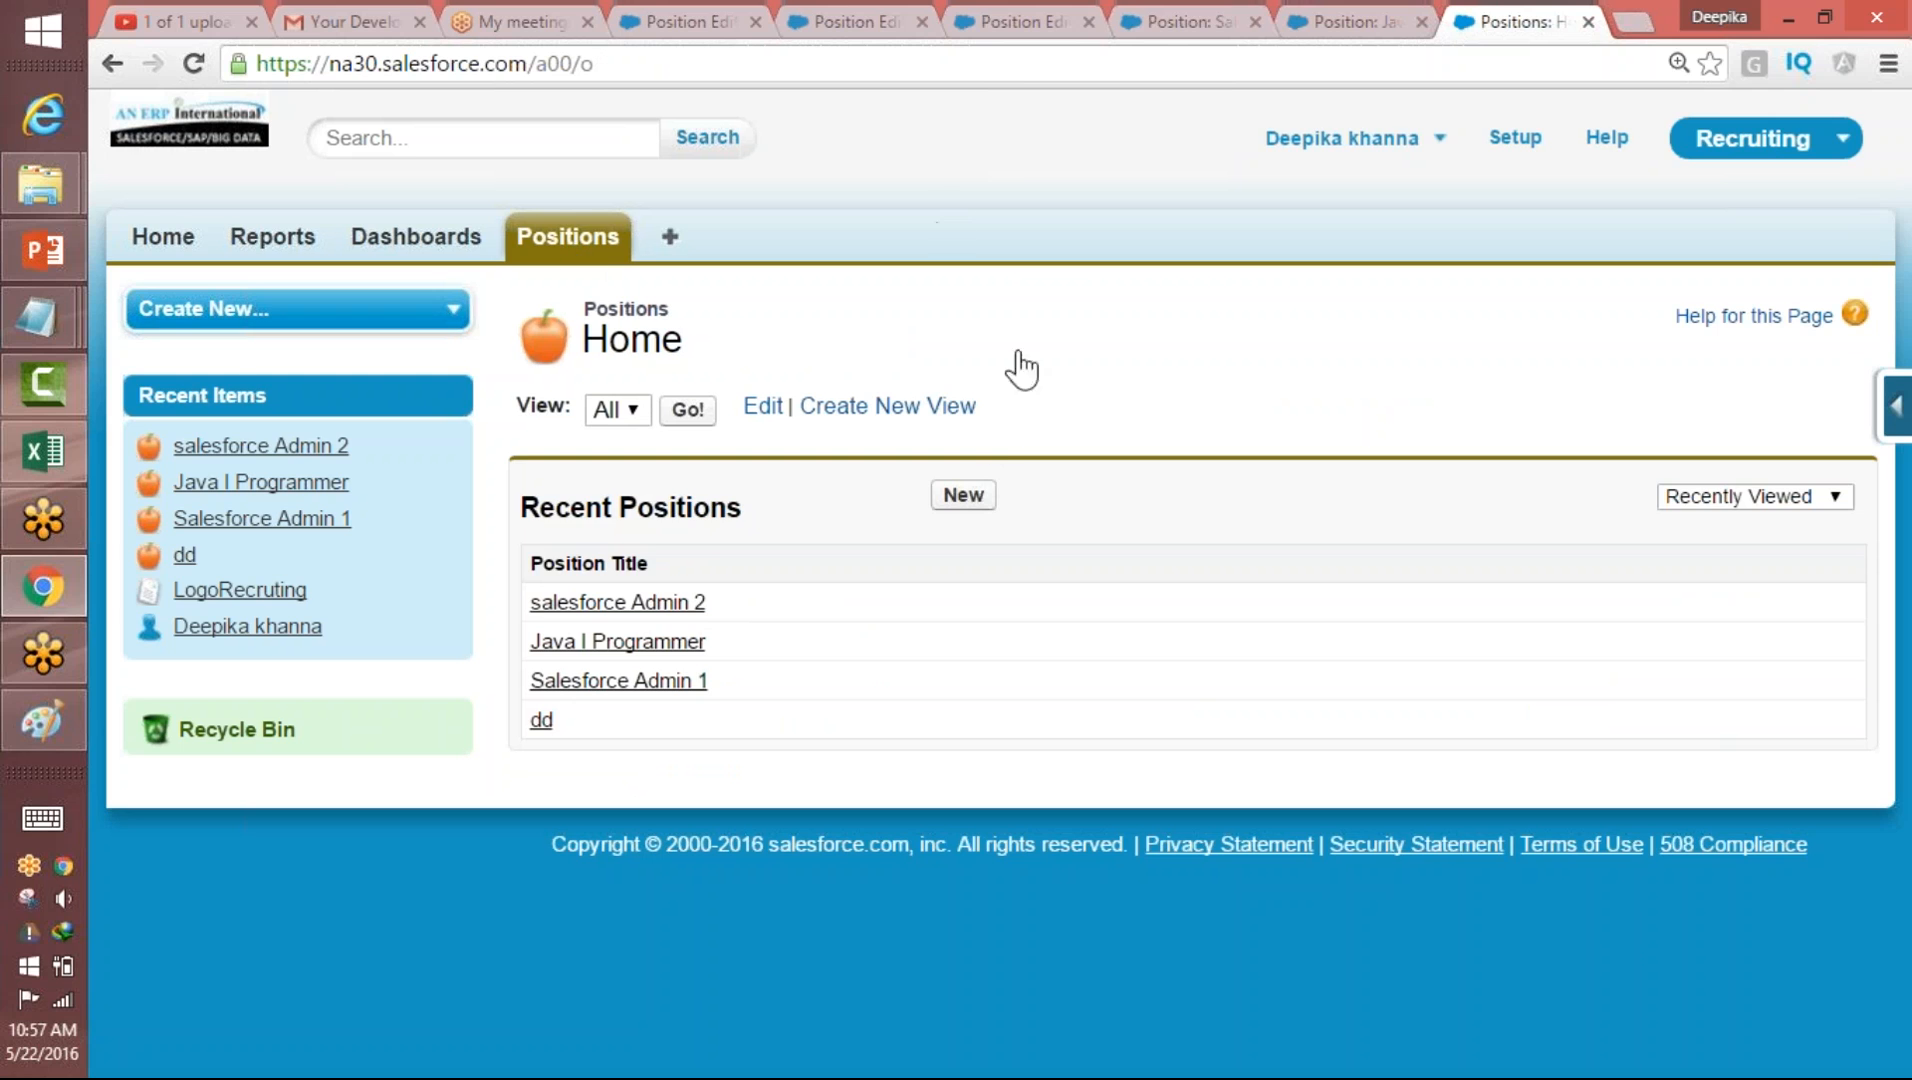
click(963, 495)
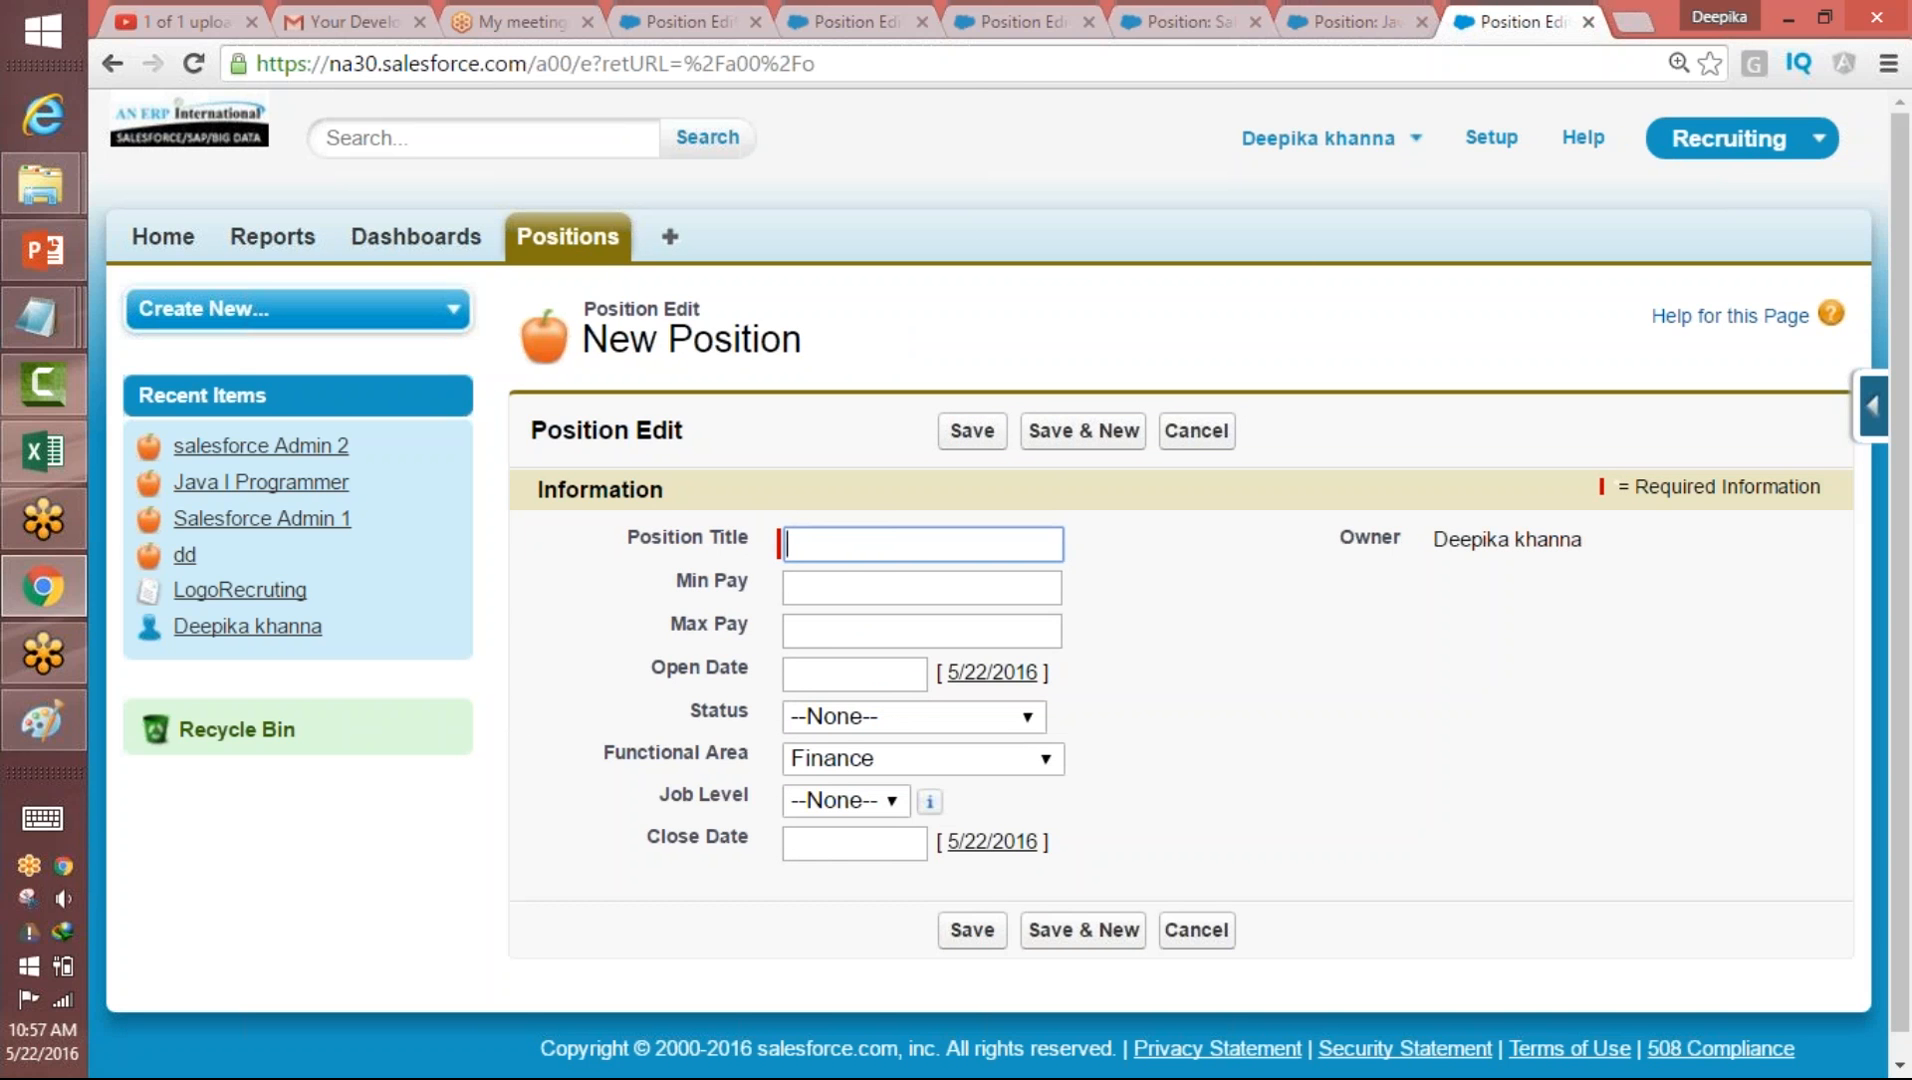
text(Salesforce Developer1)
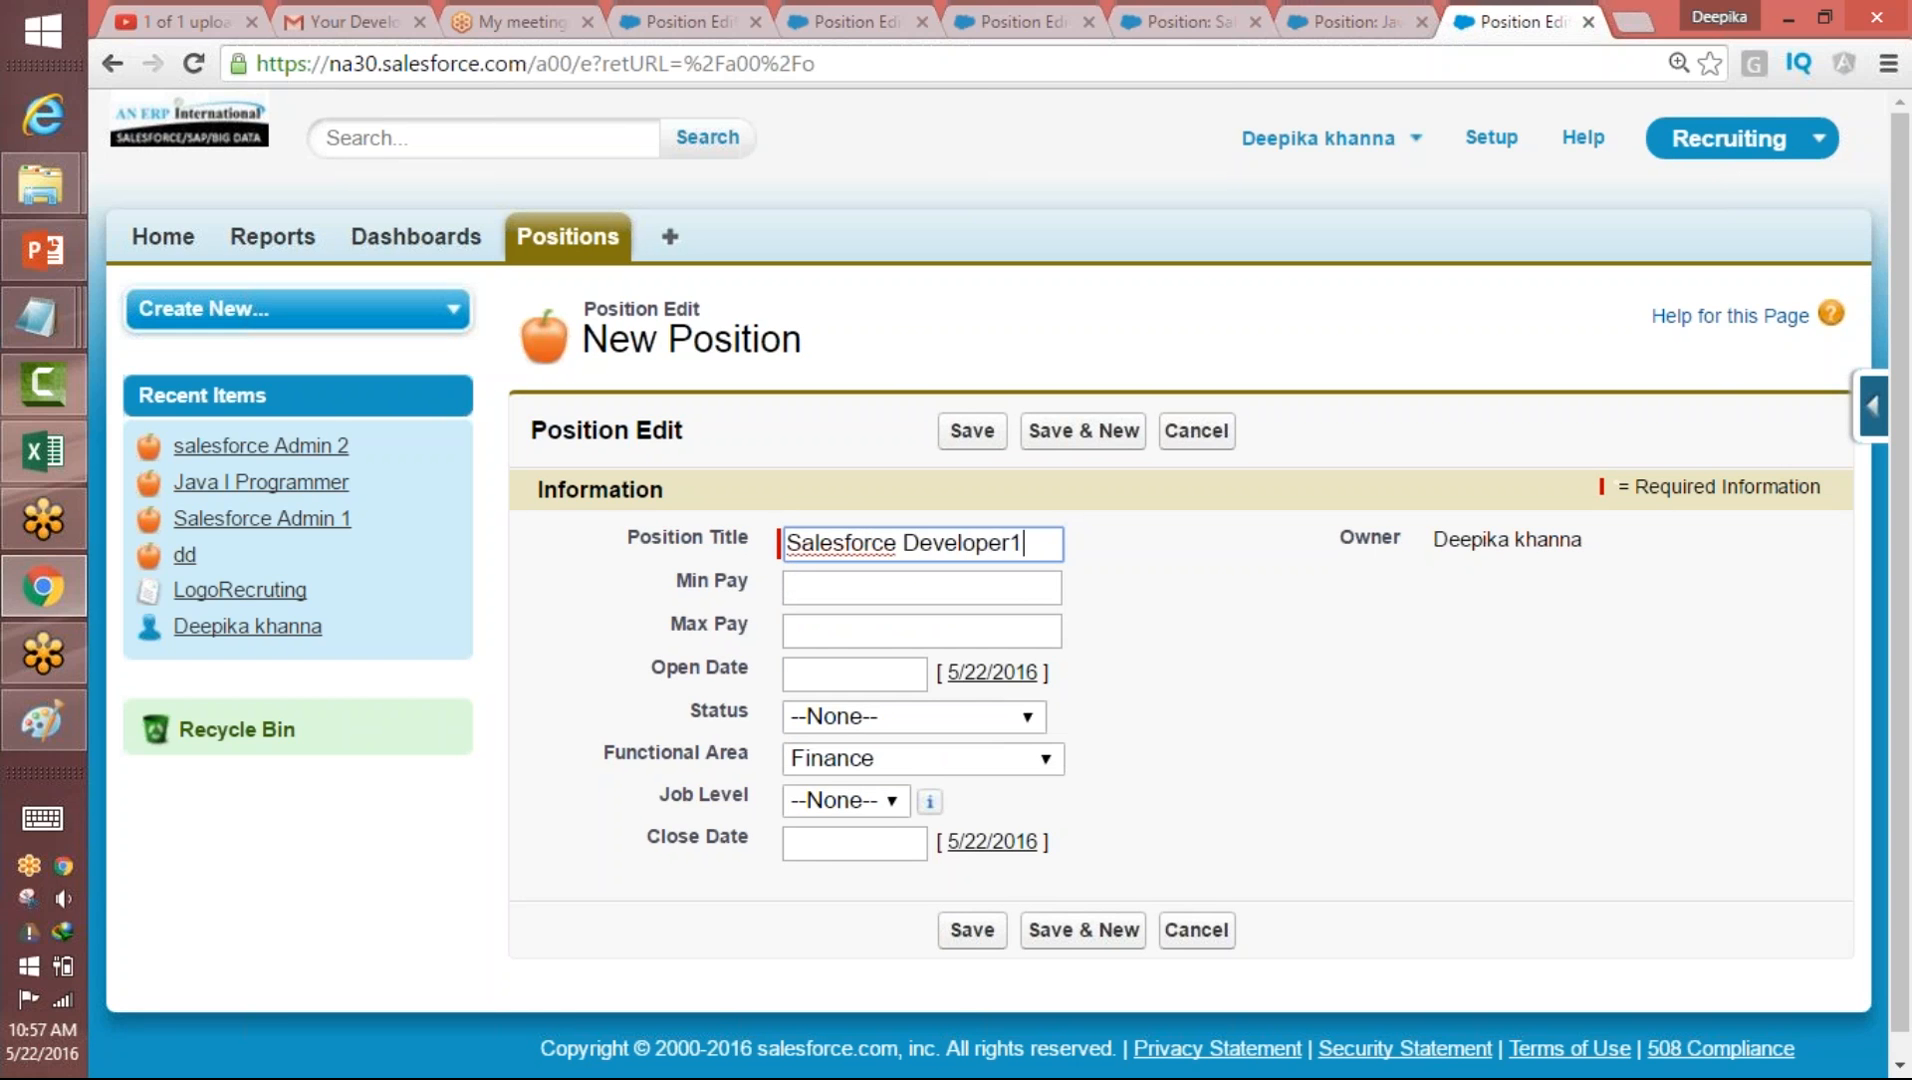
key(Tab)
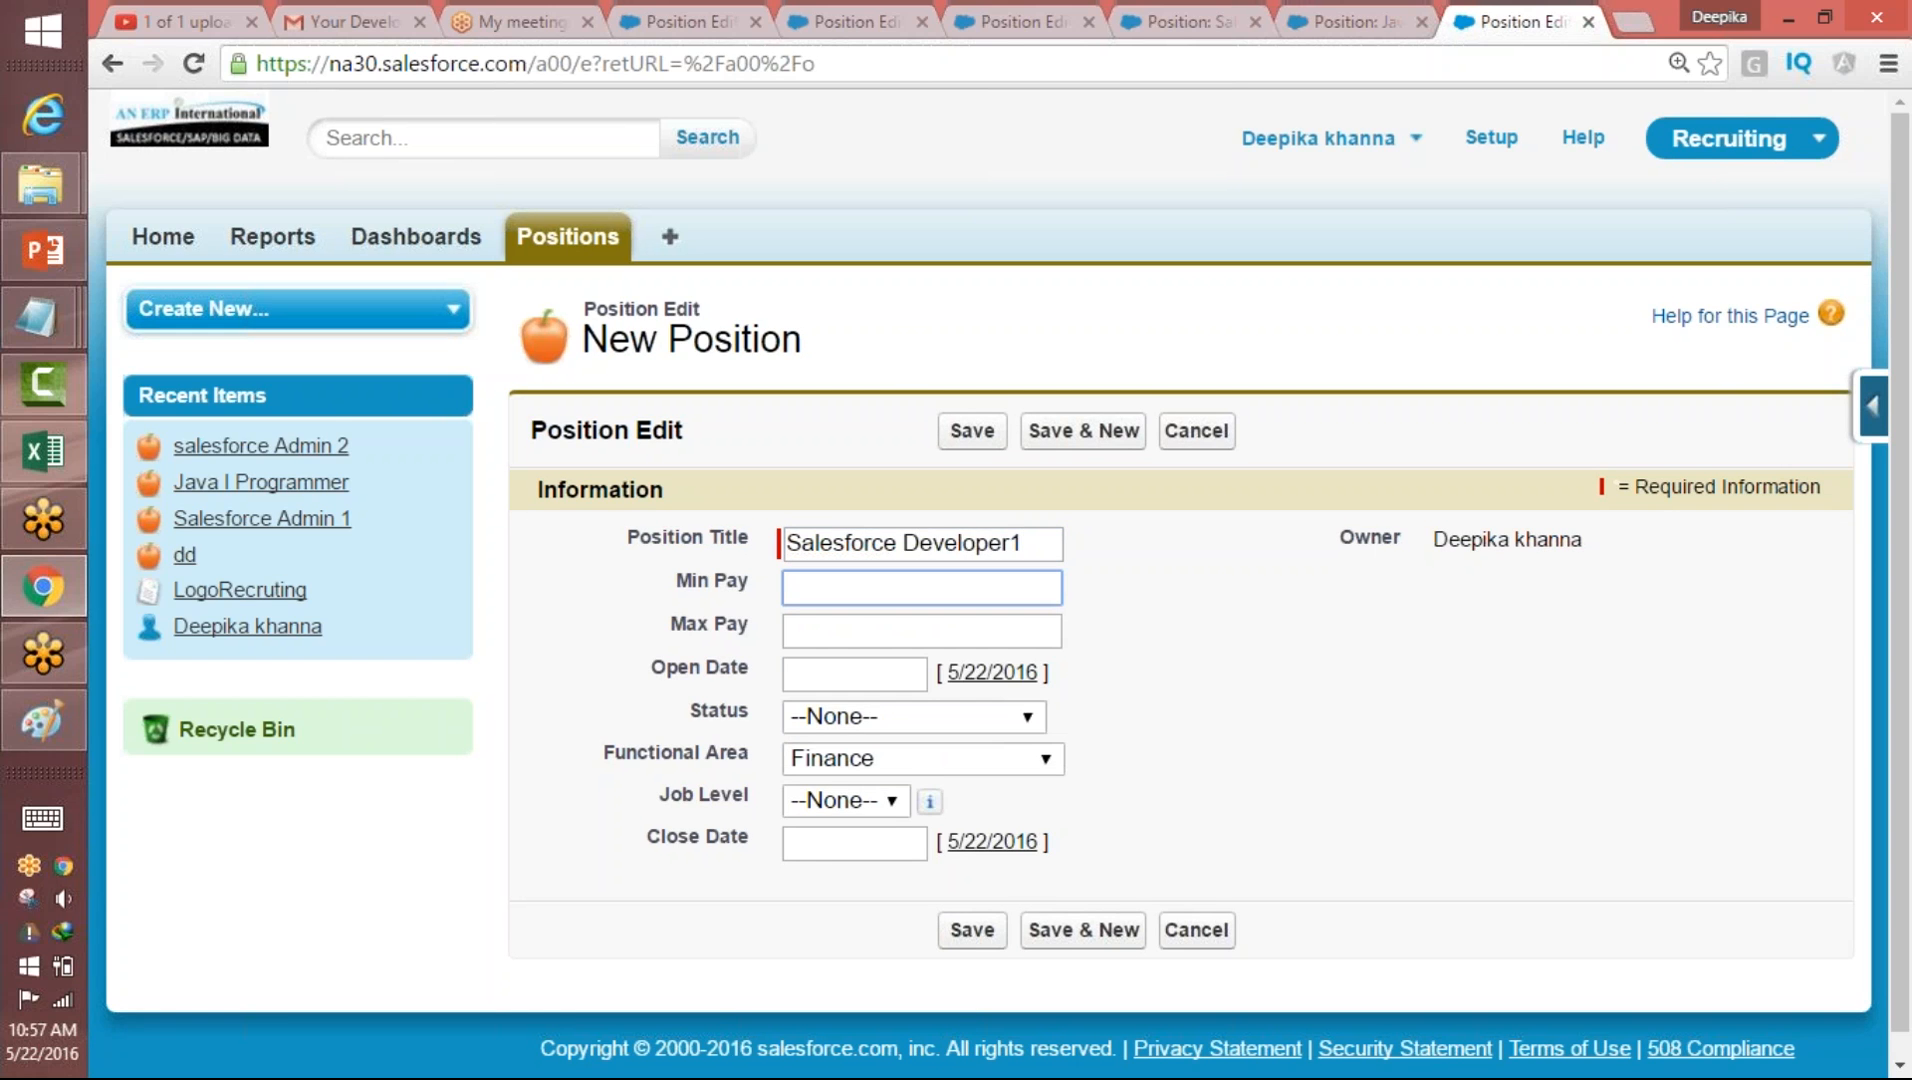
click(1030, 590)
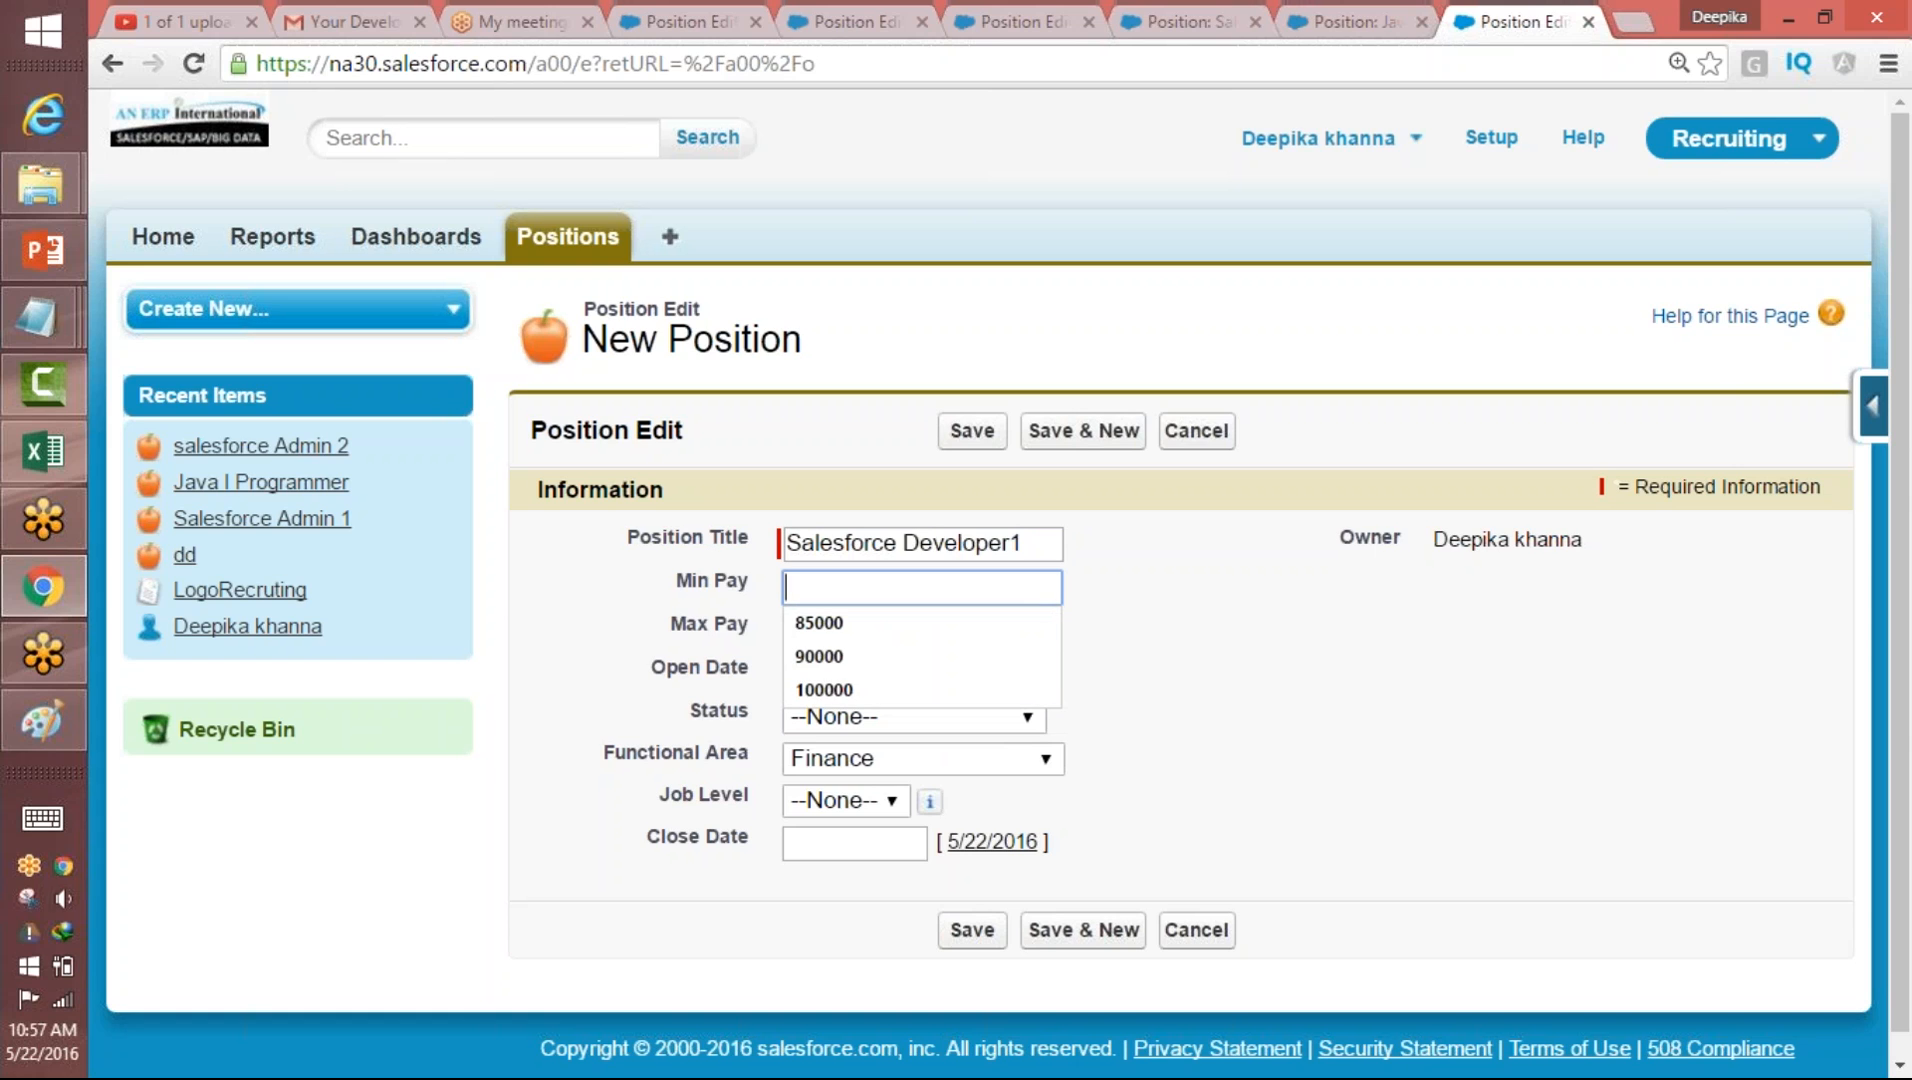
text(100000)
key(Tab)
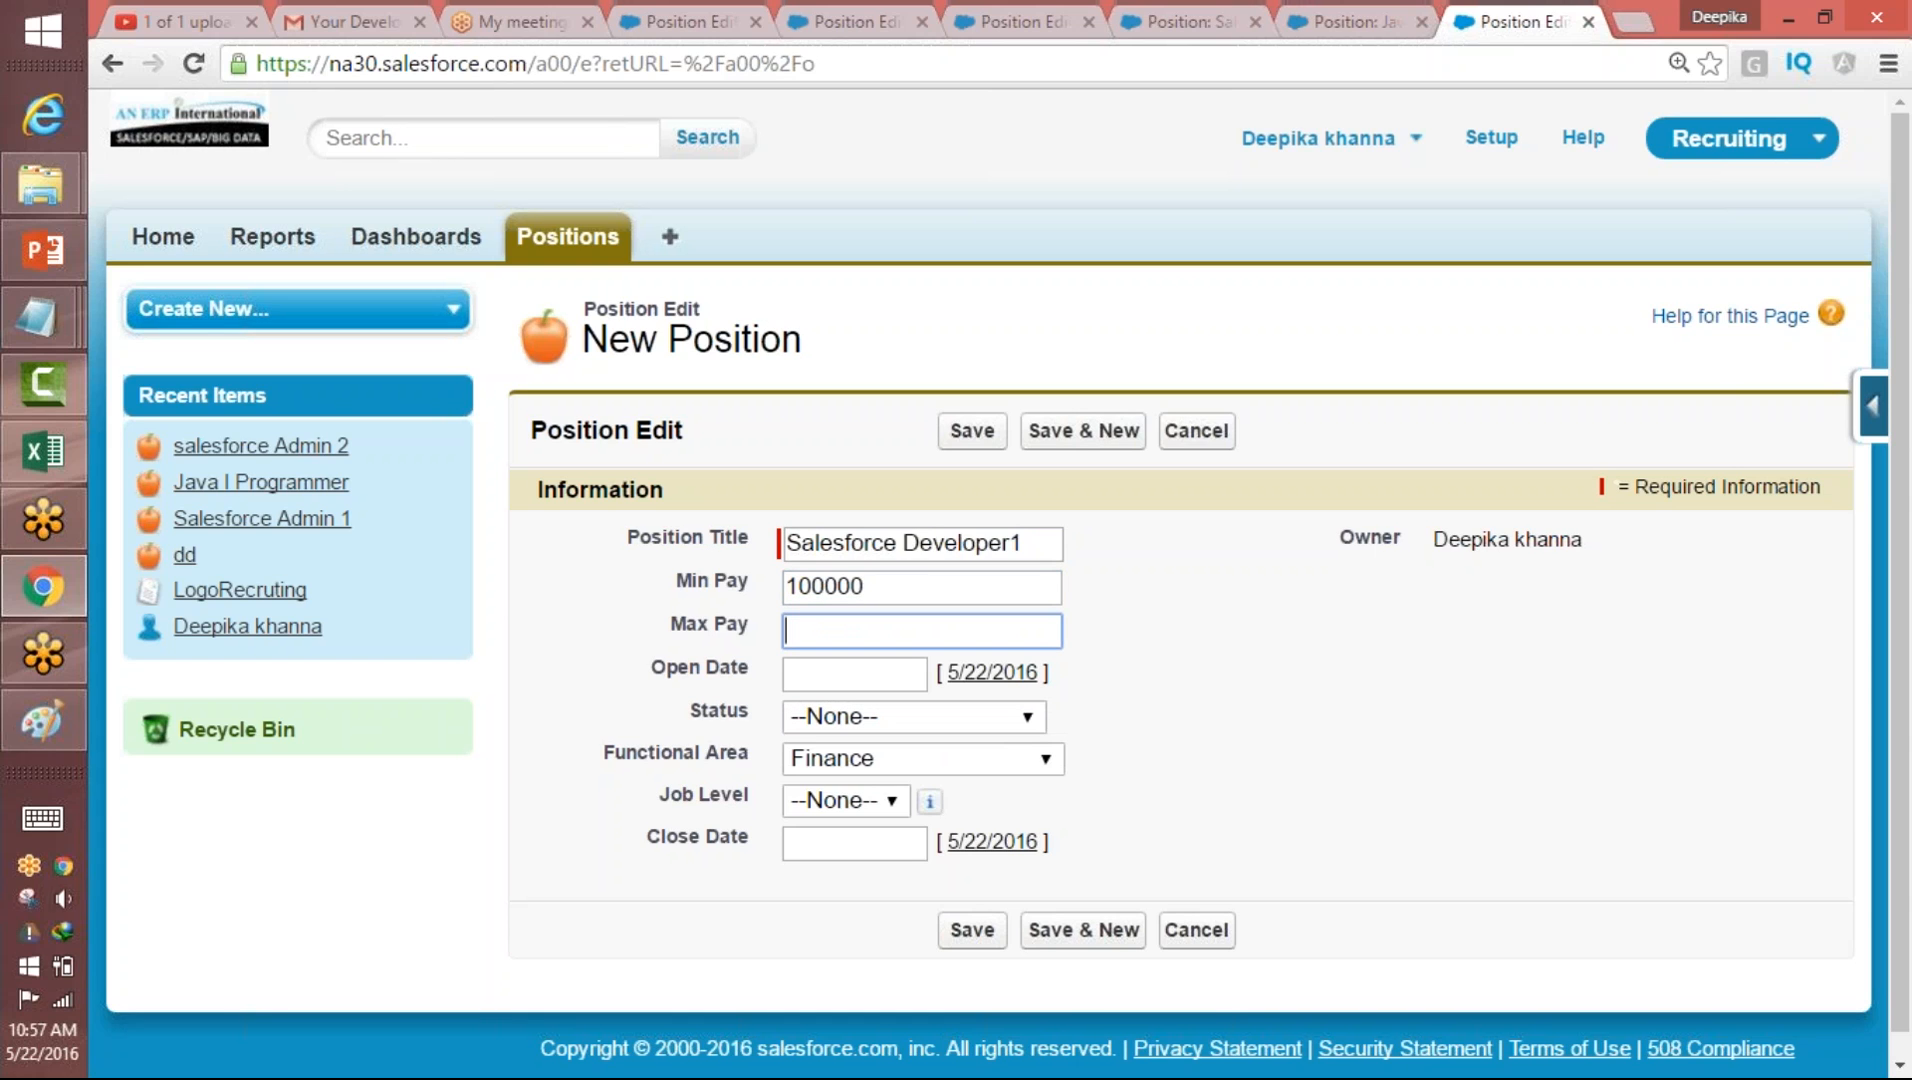
text(200000)
key(Tab)
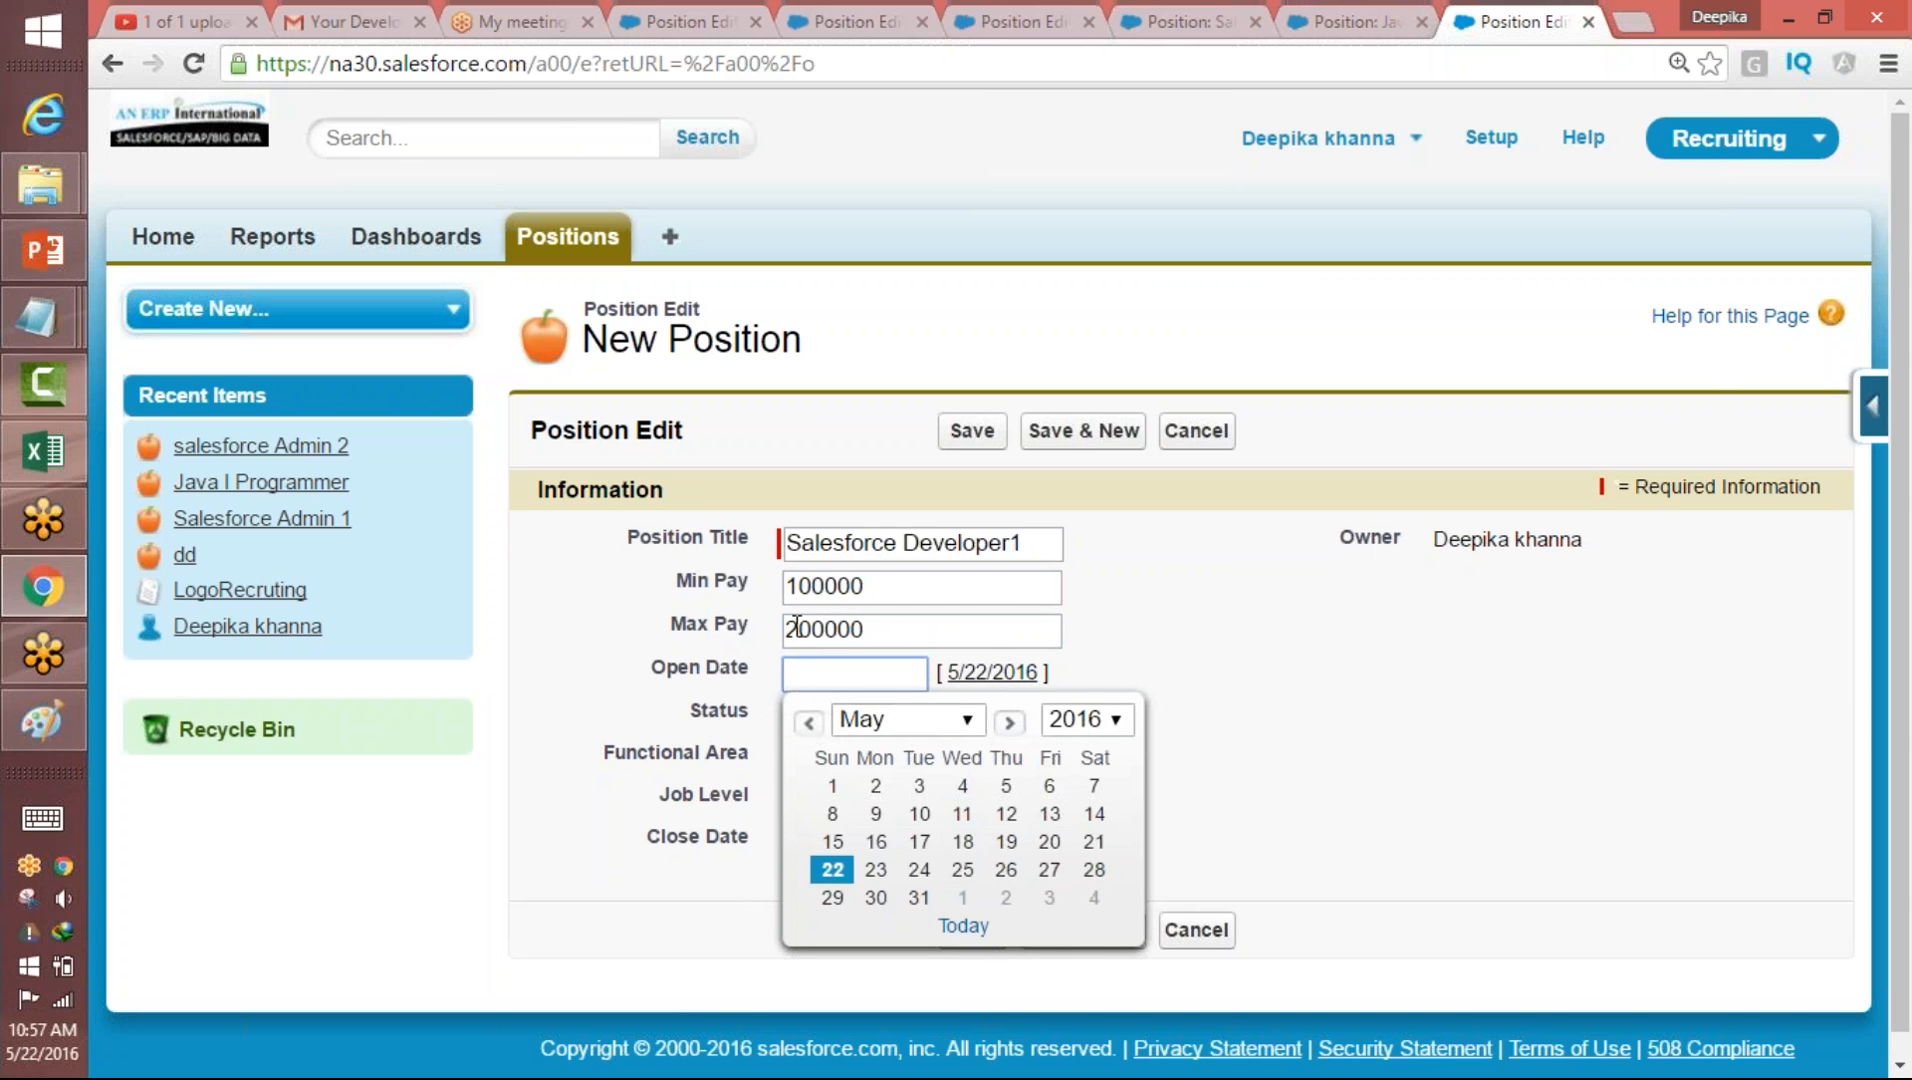
click(789, 587)
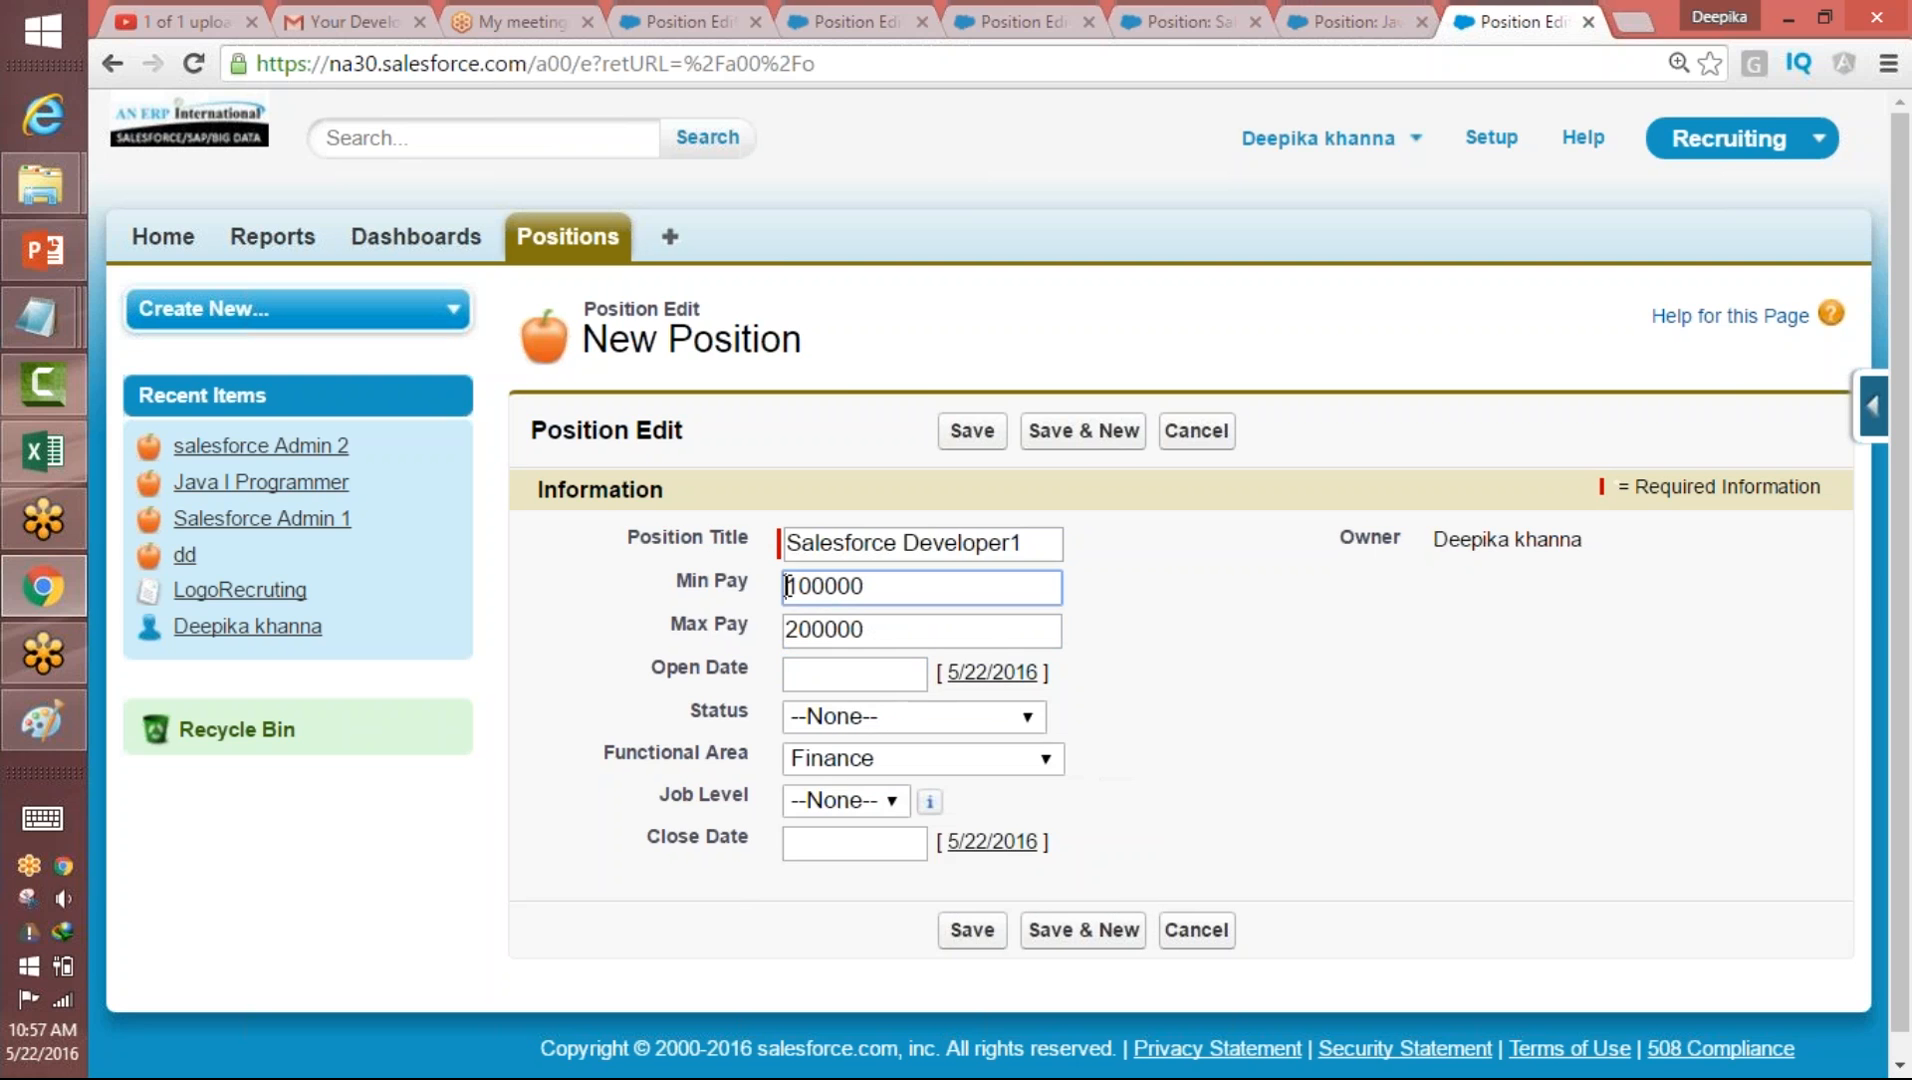
click(1196, 430)
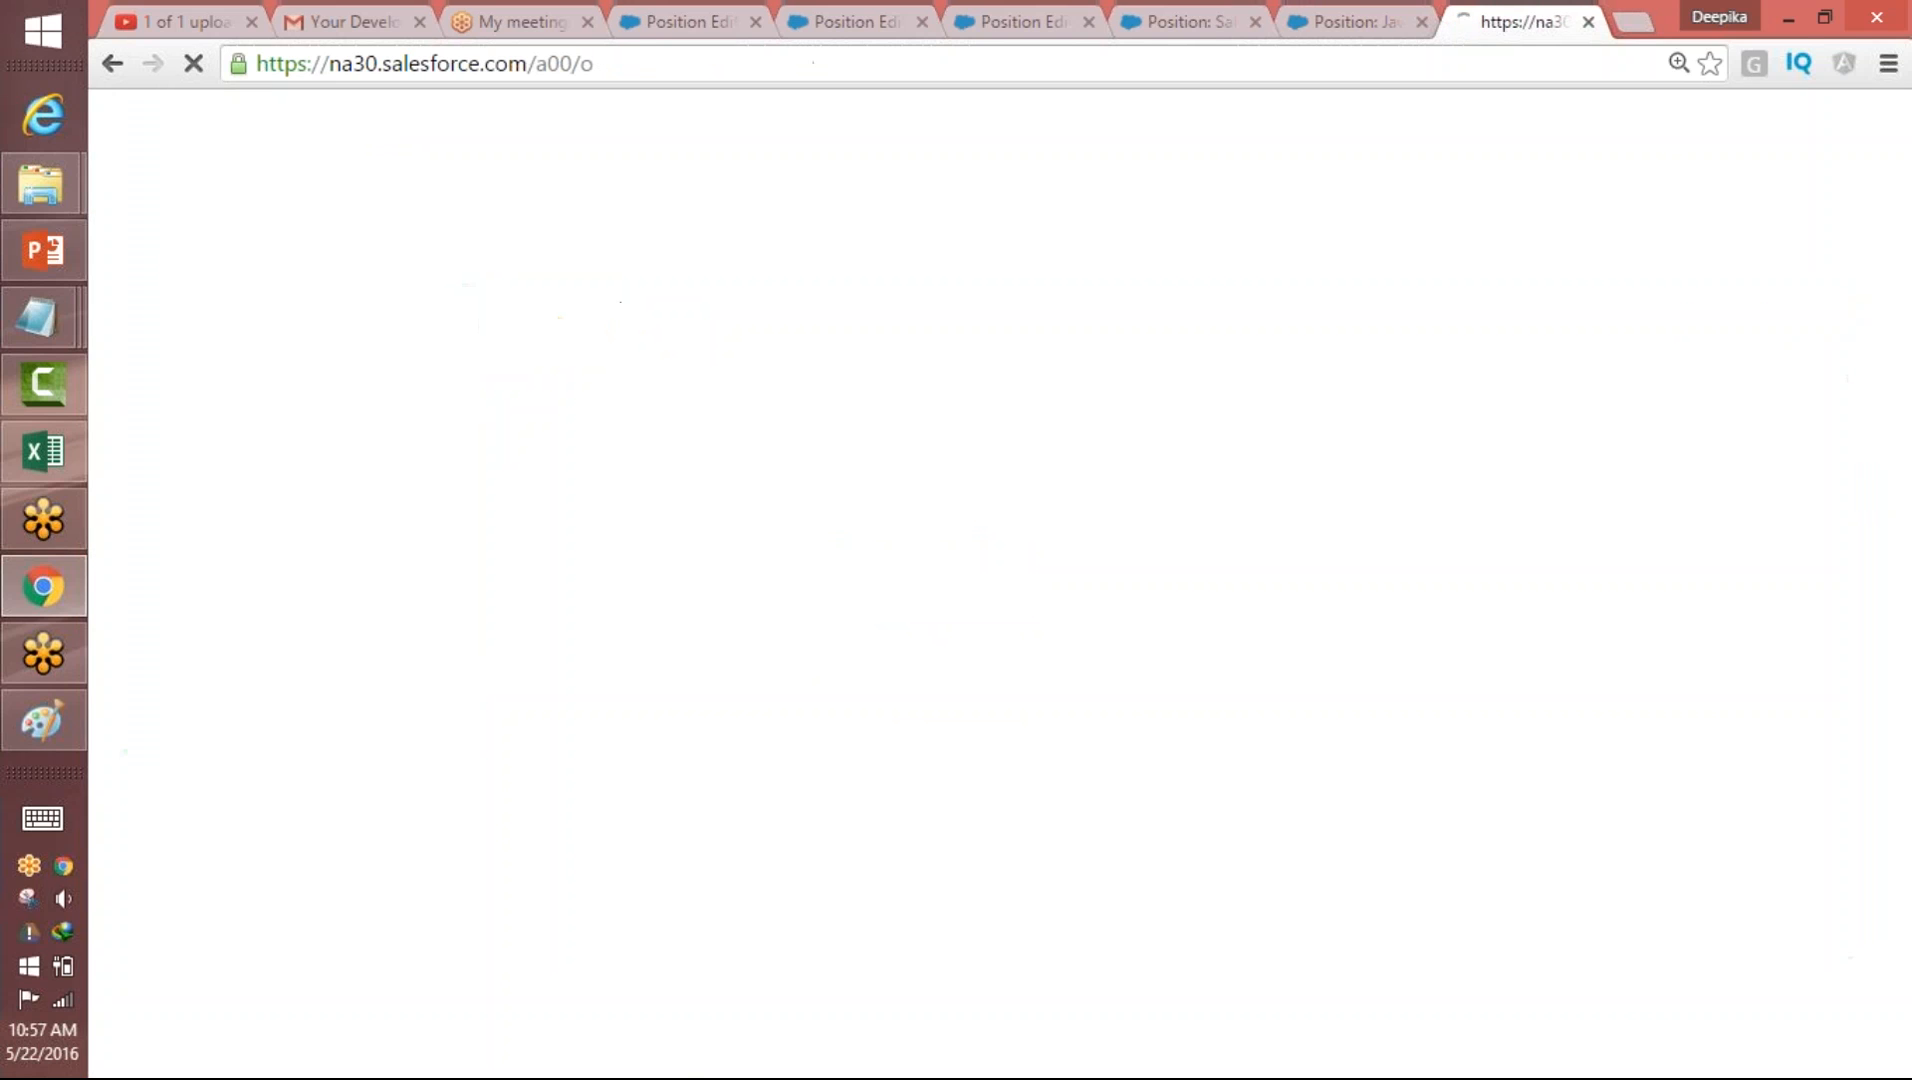
- Start a new position titled "Salesforce dev" with Min Pay 150000 and Max Pay 80000
click(963, 495)
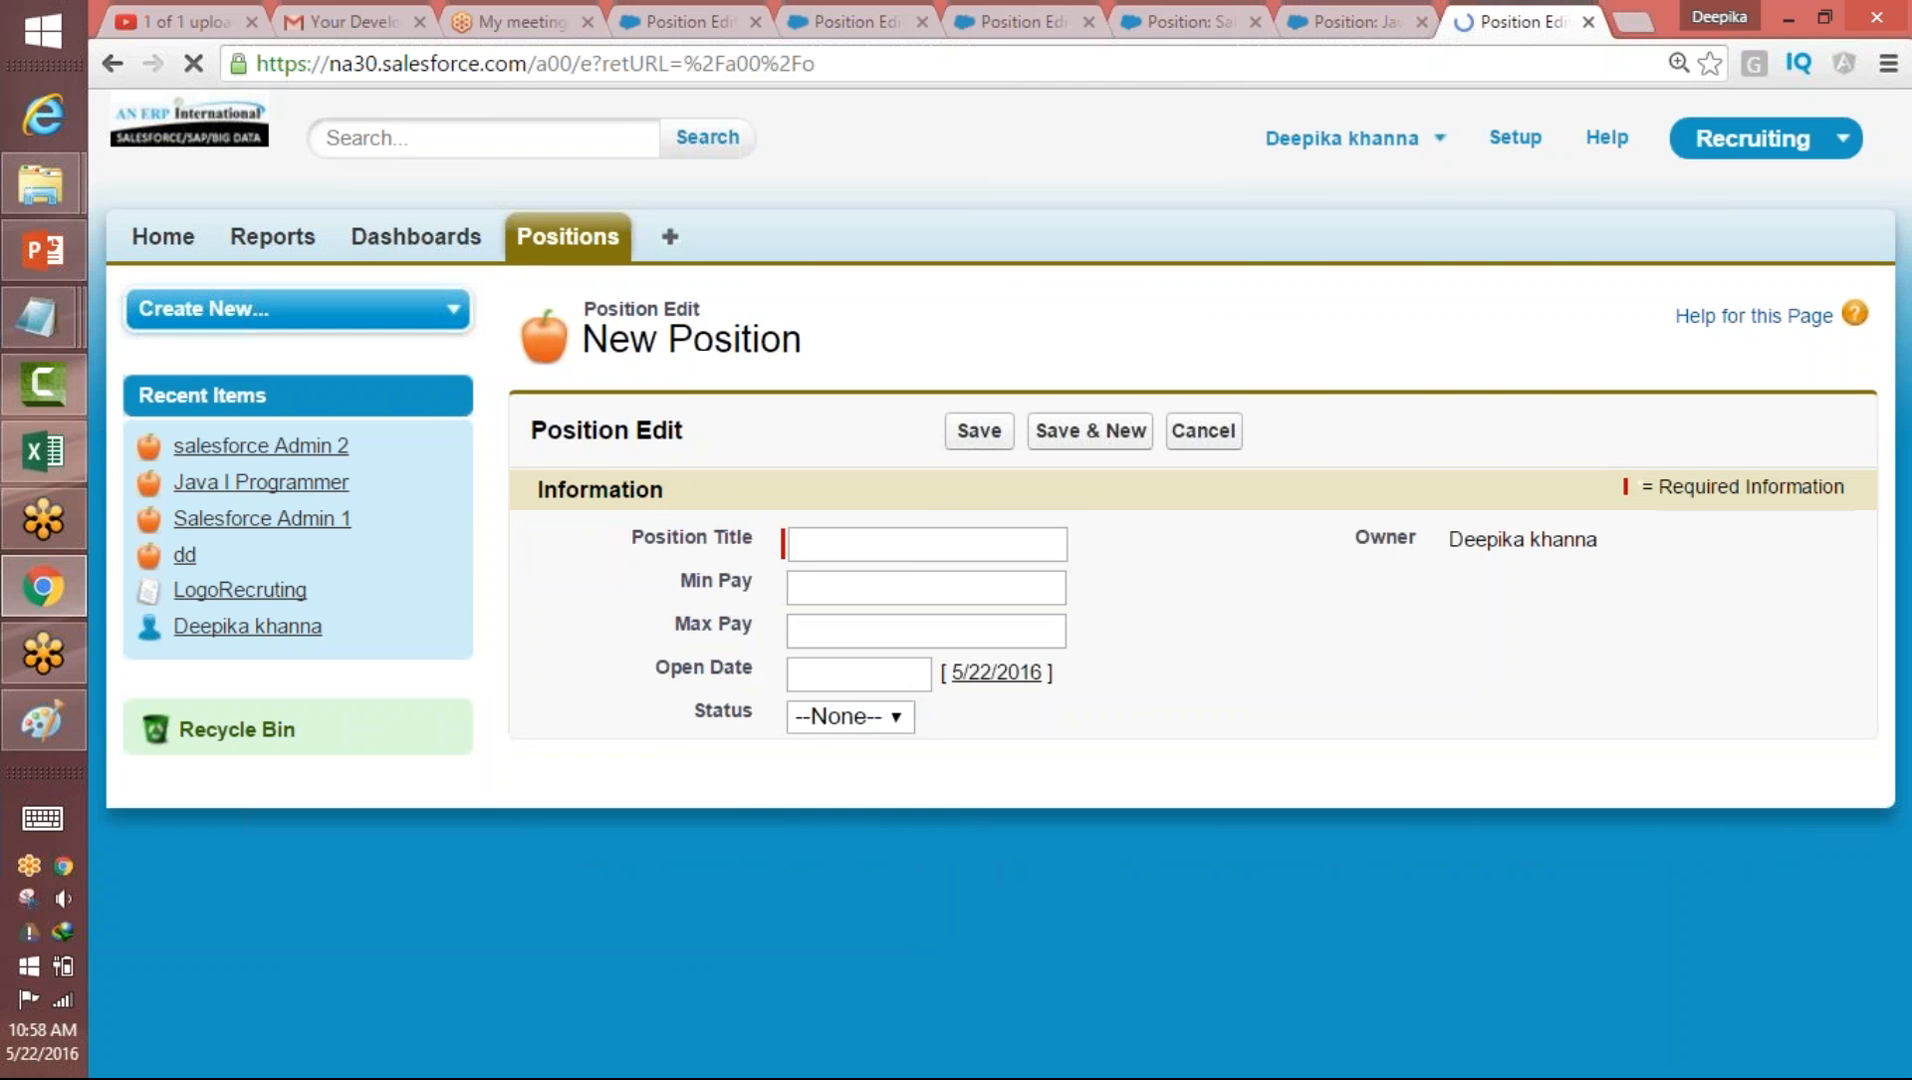
text(Salesforce dev)
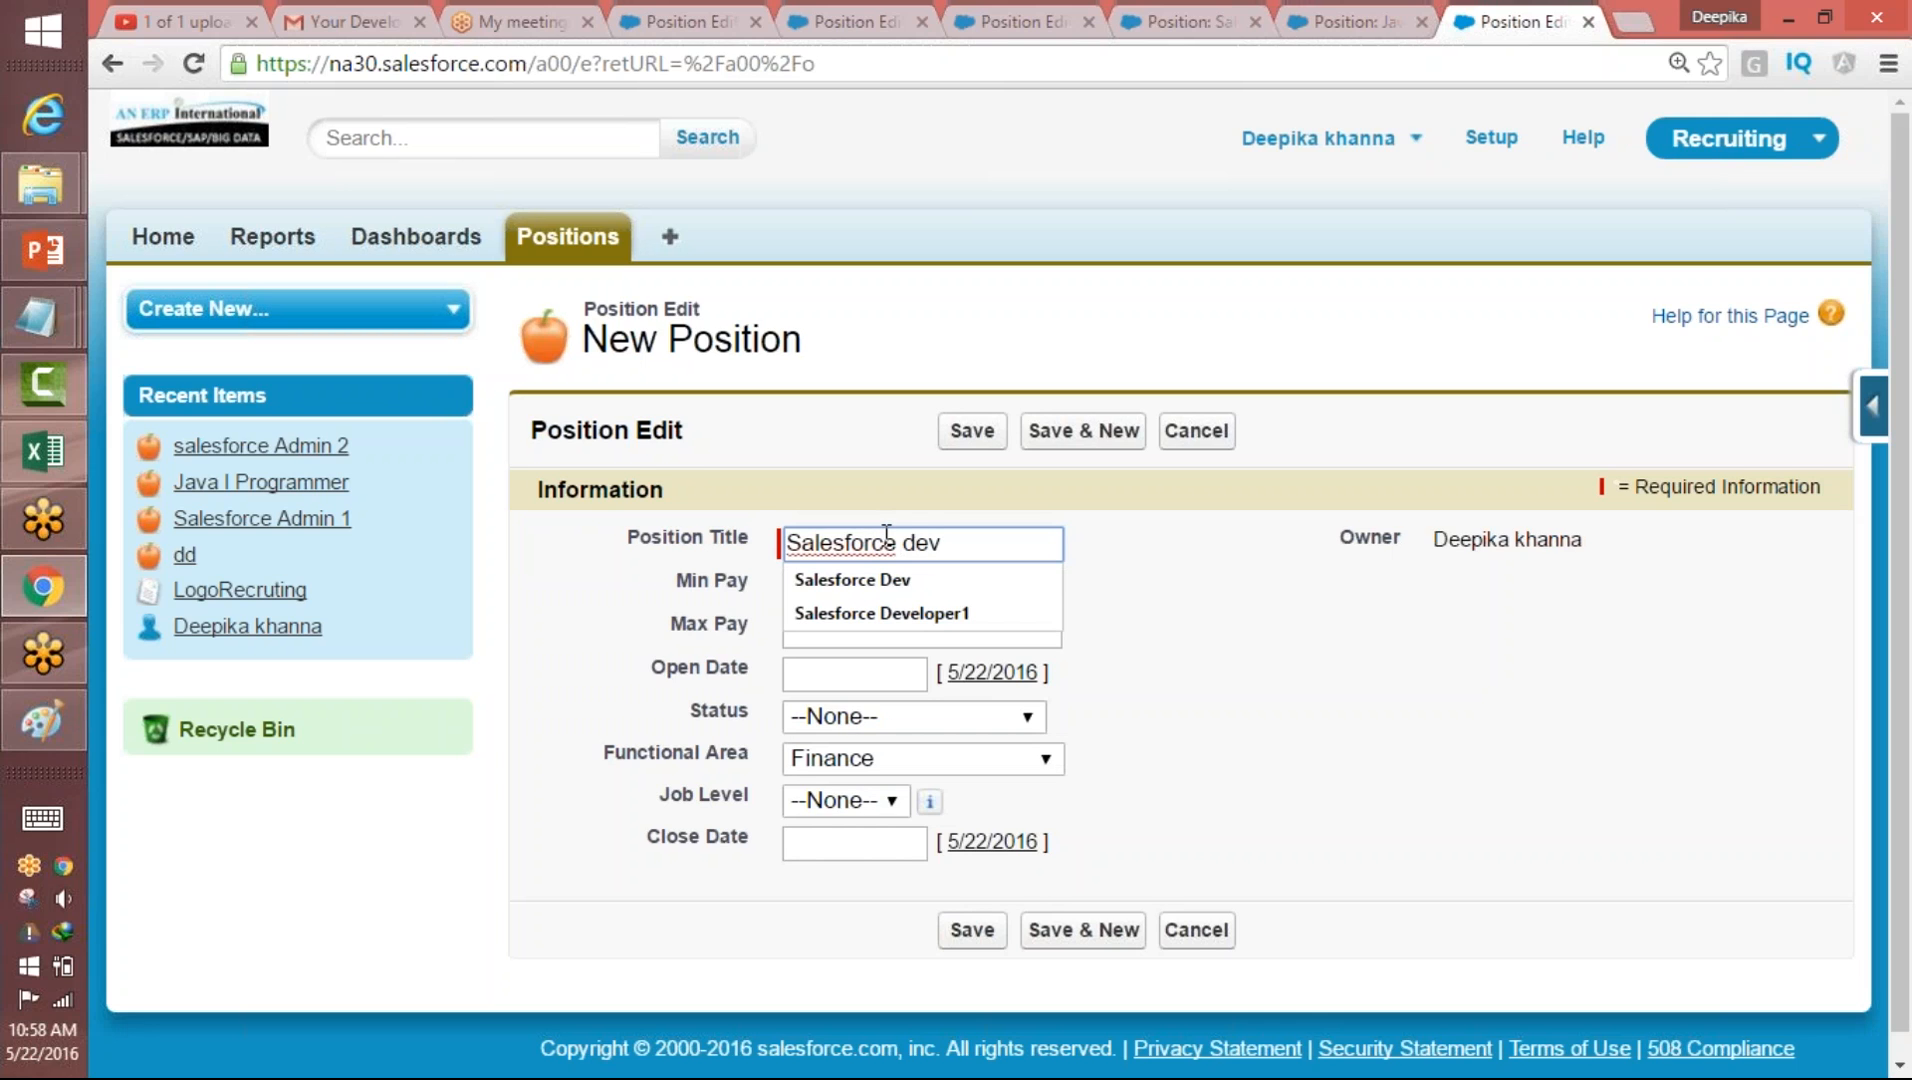
key(Tab)
text(150000)
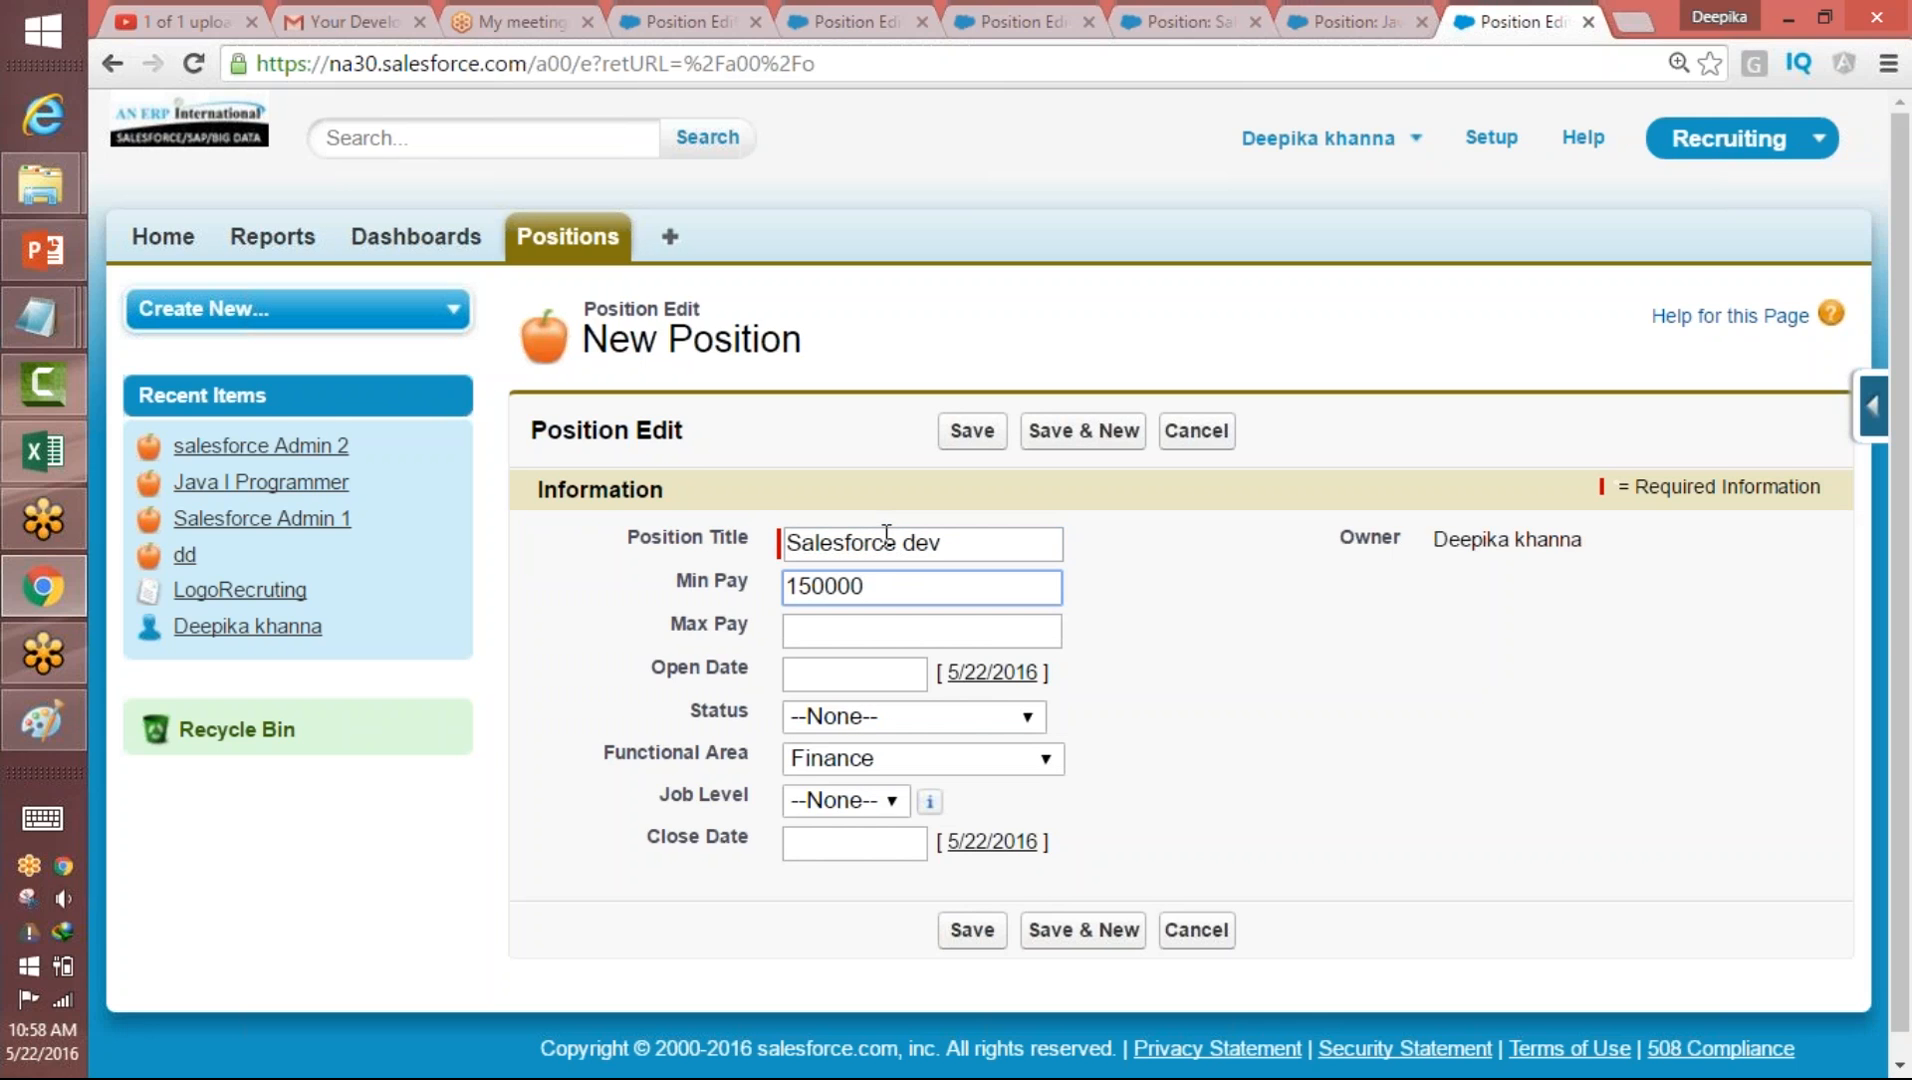
key(Tab)
text(80)
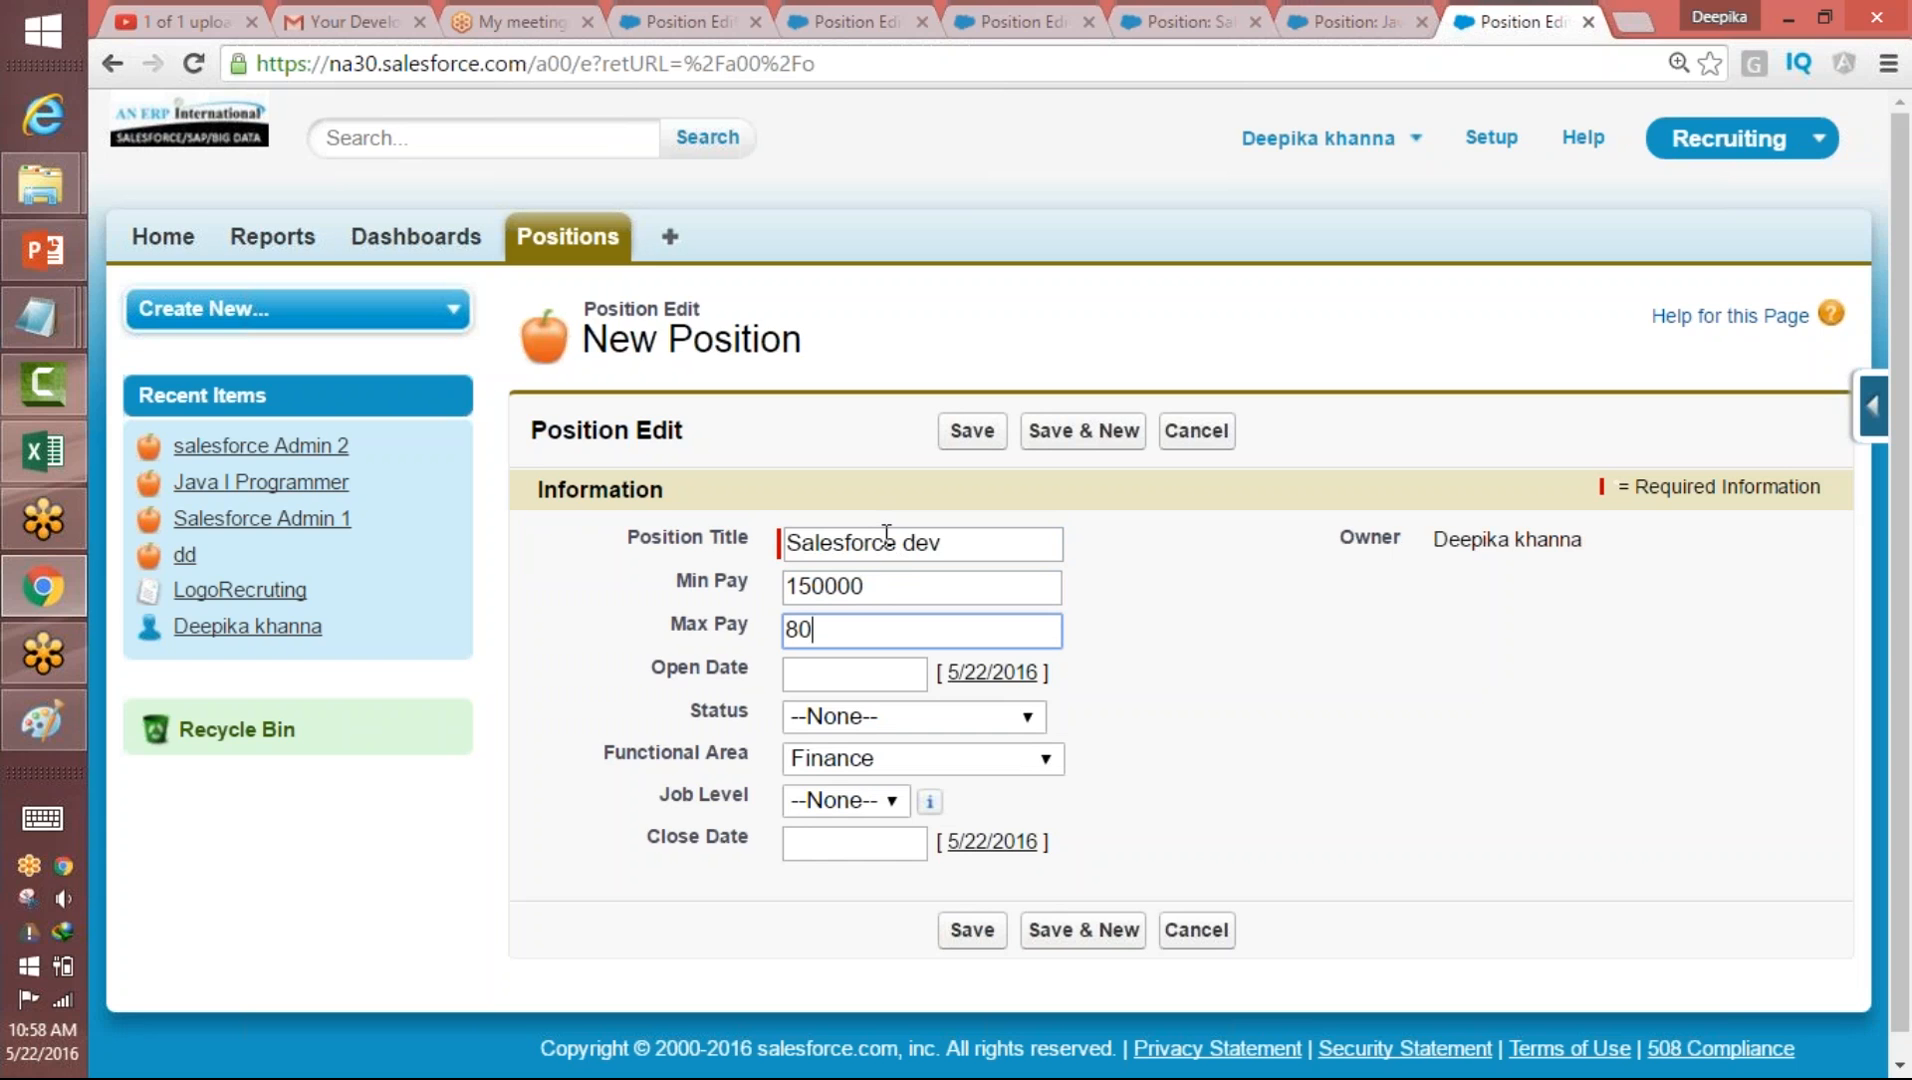
text(0000)
key(BackSpace)
key(Tab)
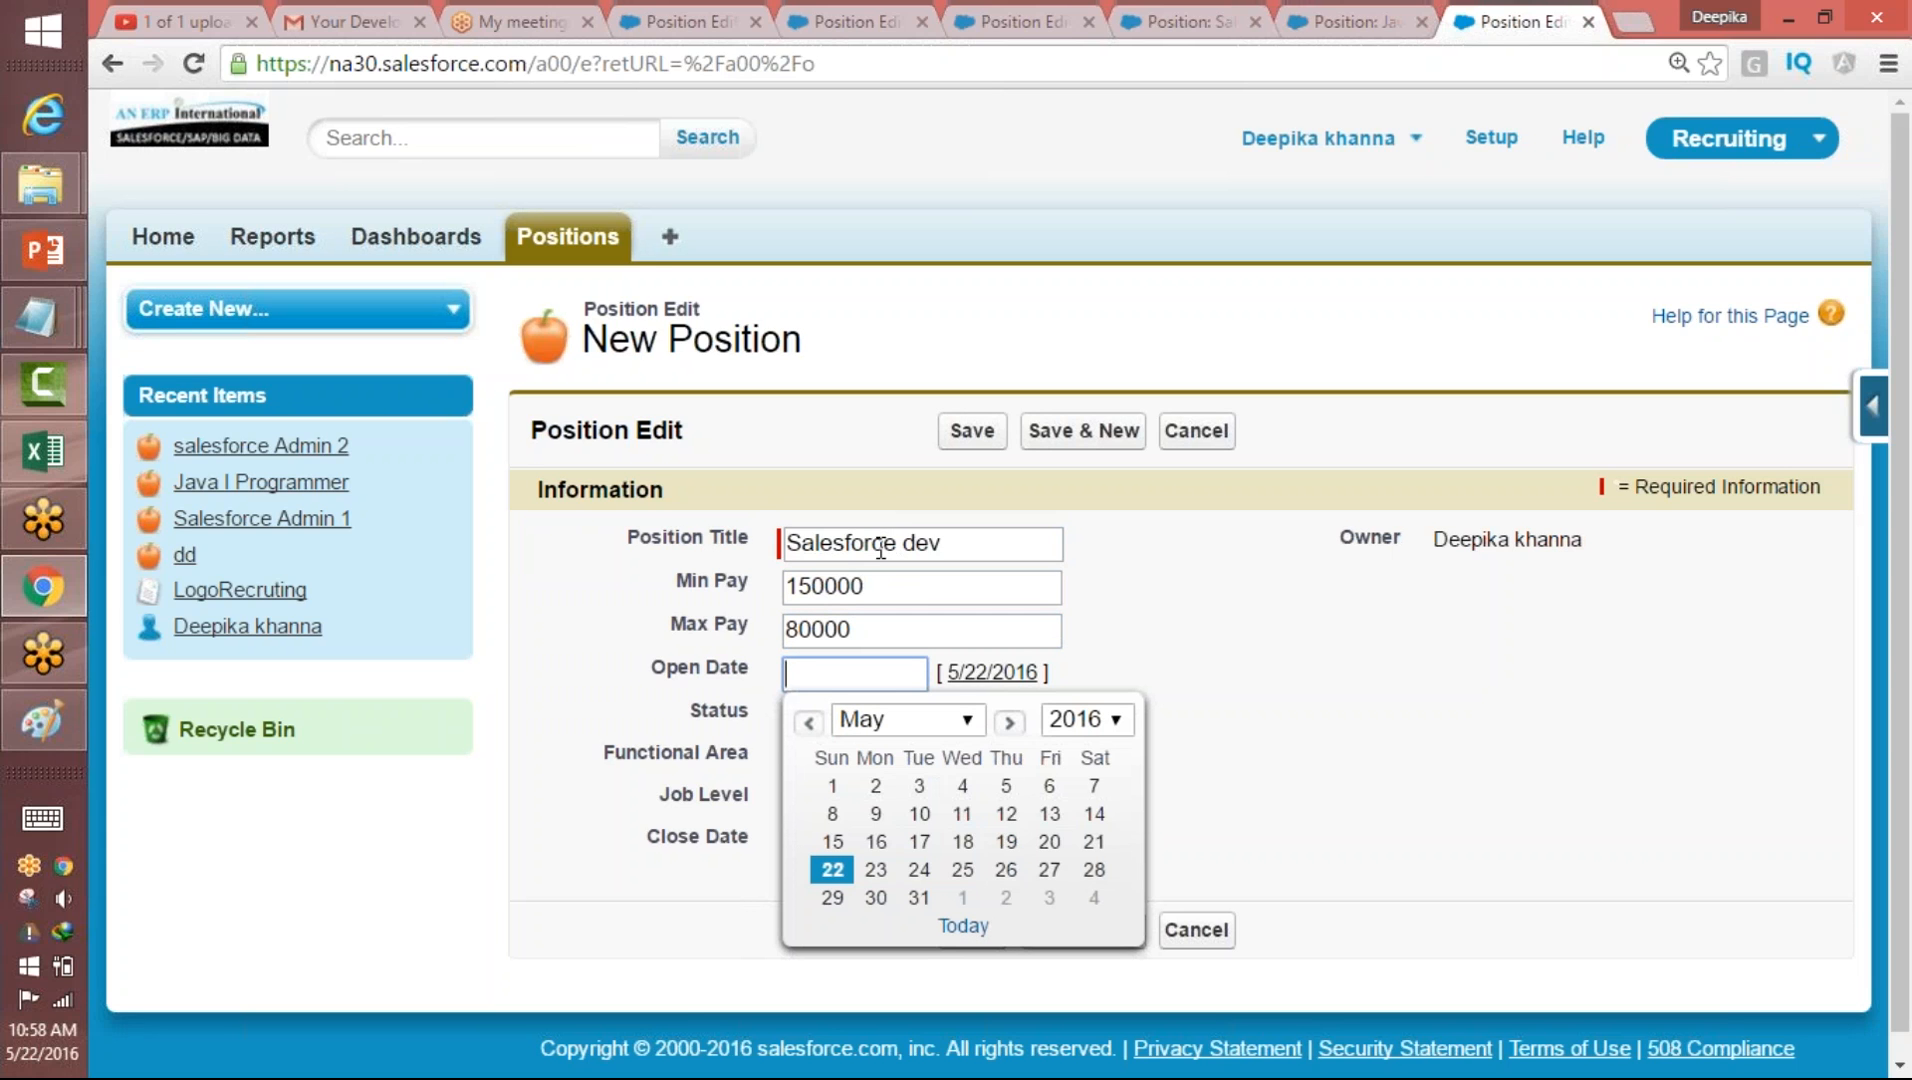
- Set the position's Open Date to 5/17/2016 and Status to New Position, keeping Finance as the Functional Area
click(920, 842)
click(856, 718)
click(858, 778)
click(850, 759)
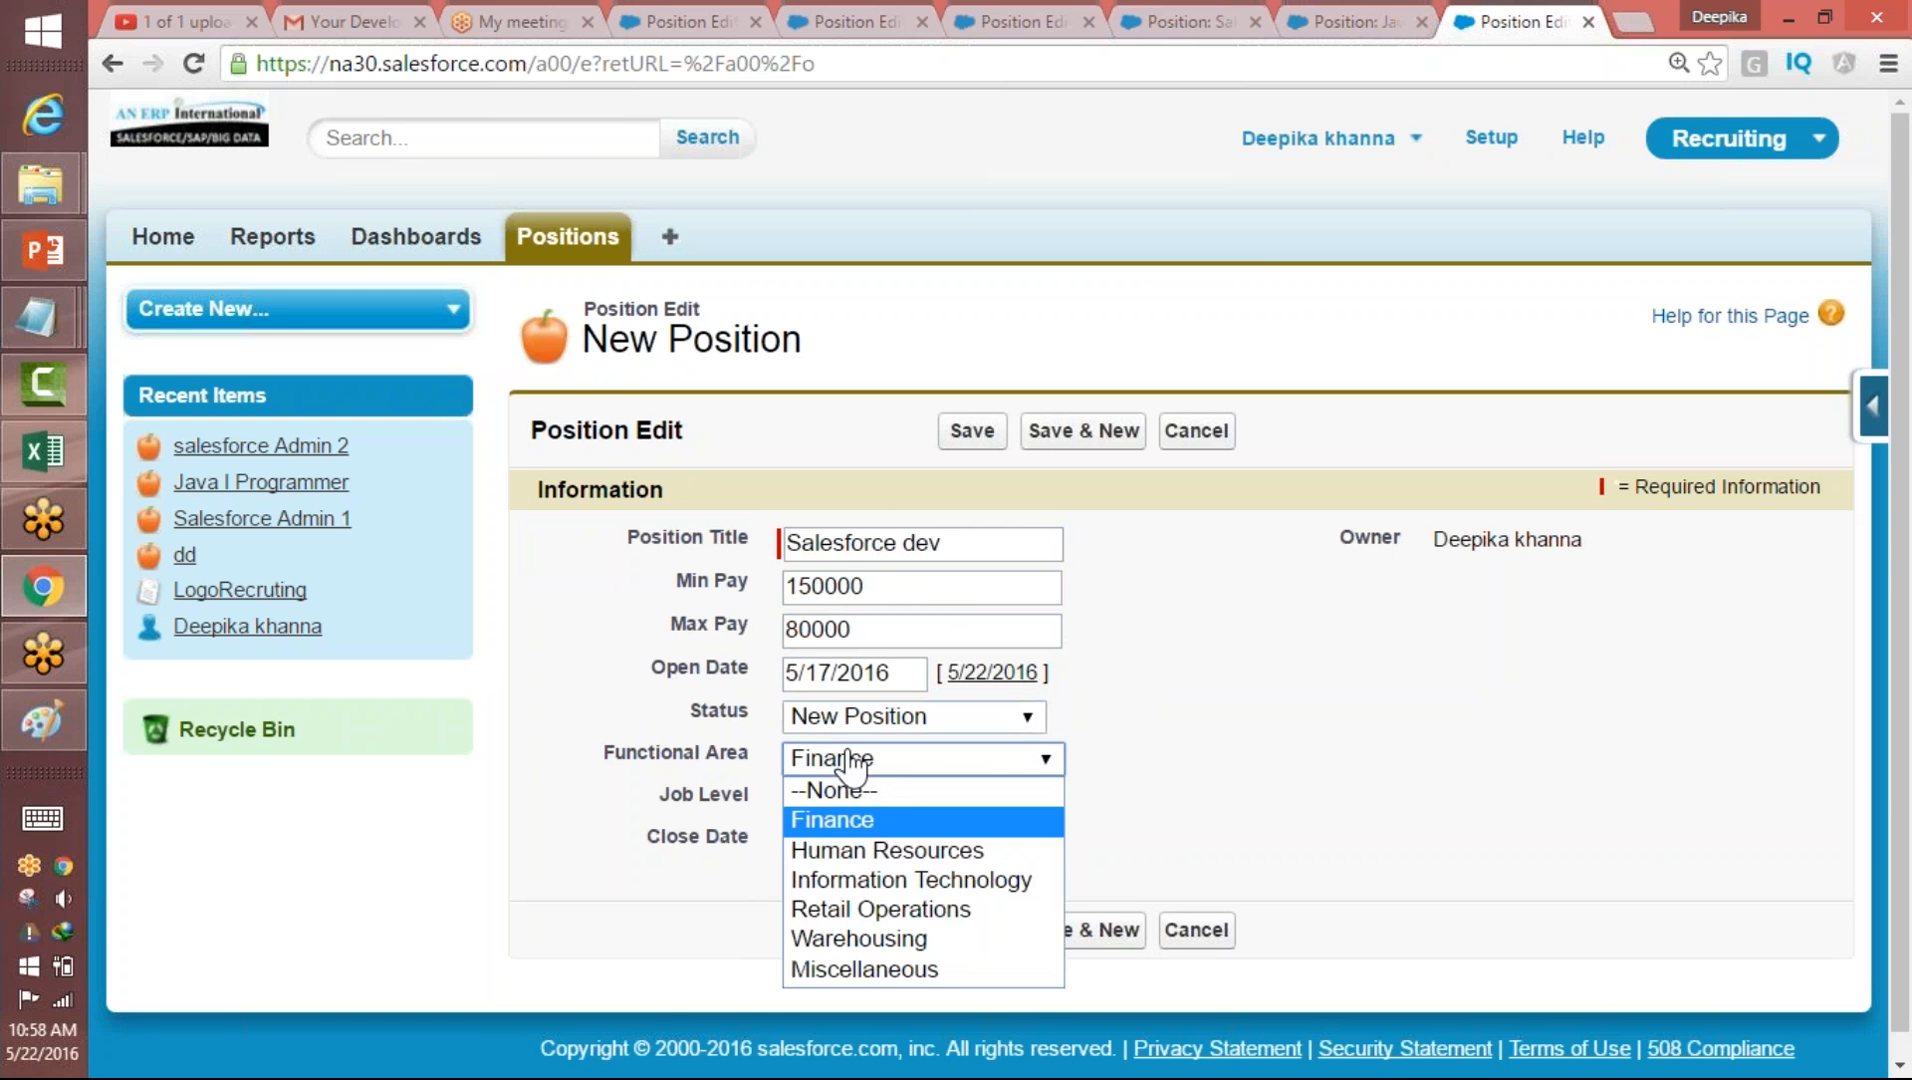
click(1265, 788)
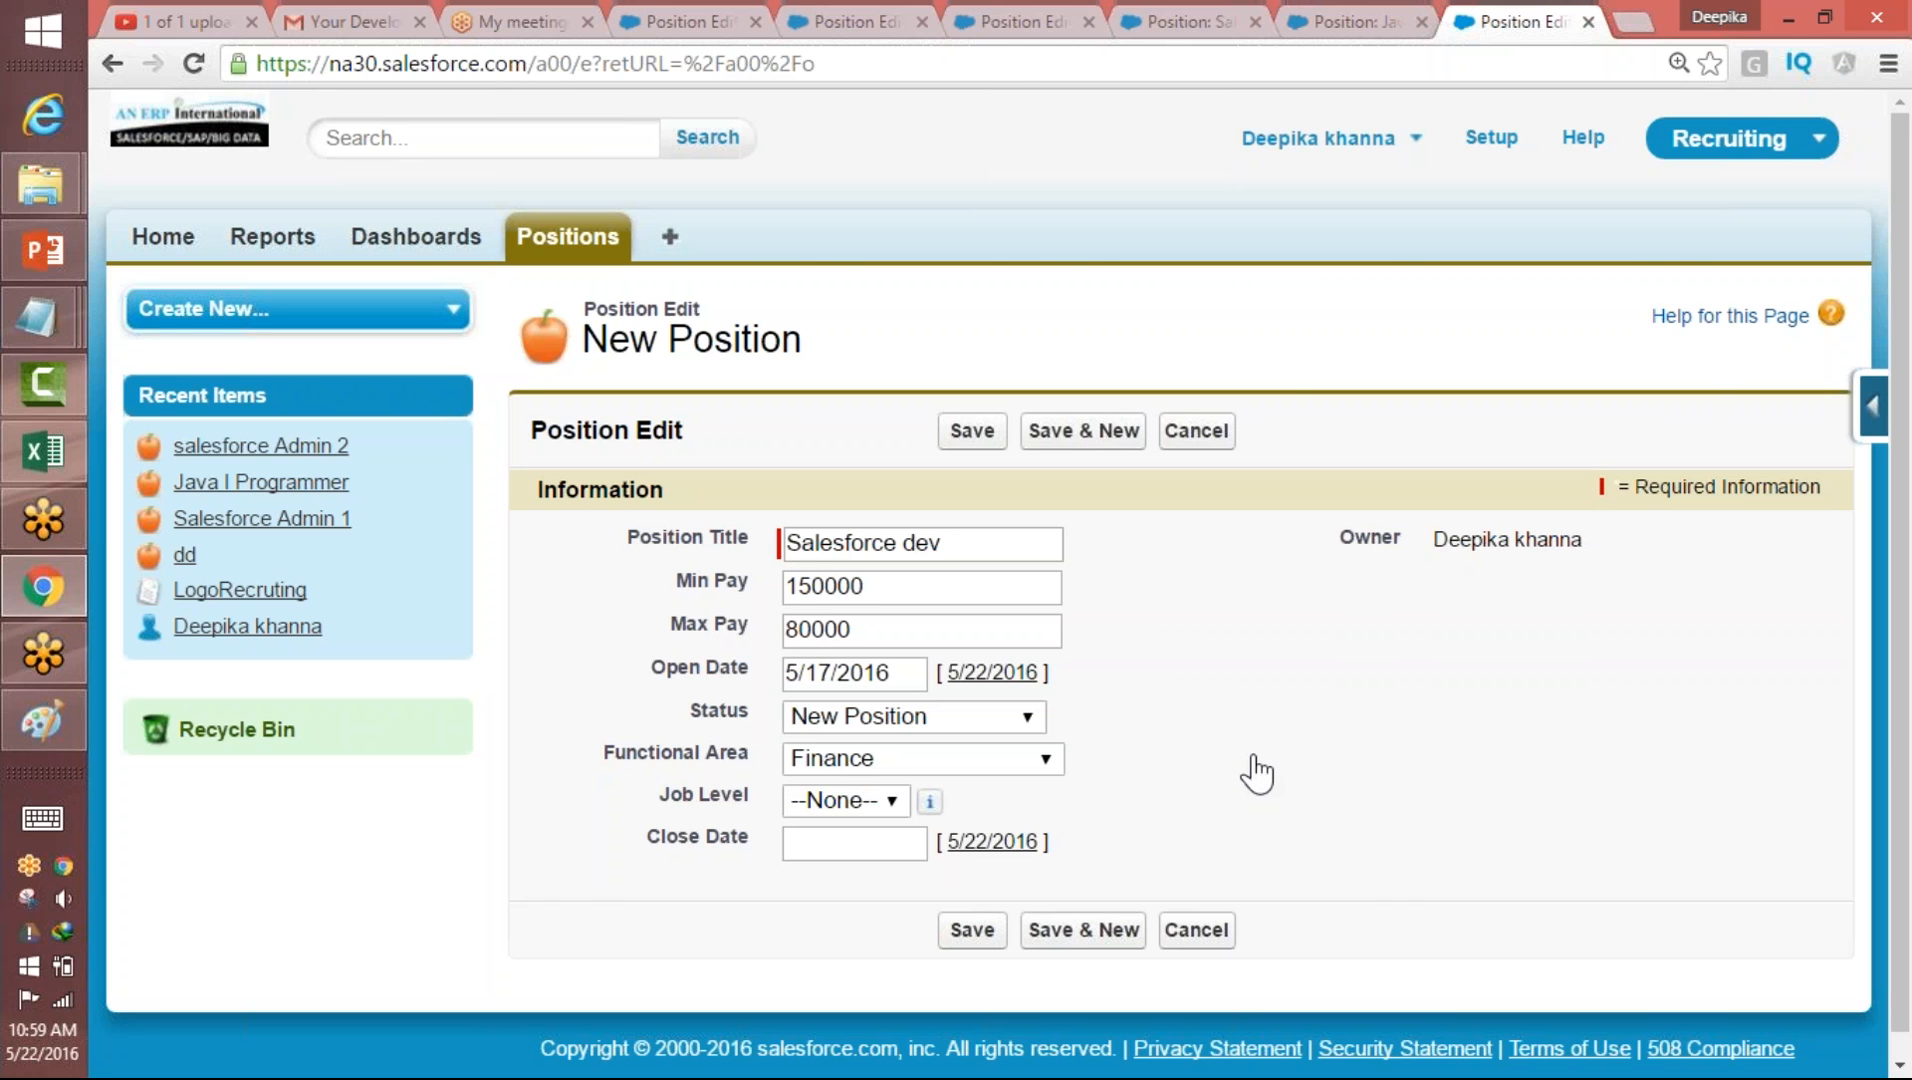
click(43, 773)
click(43, 720)
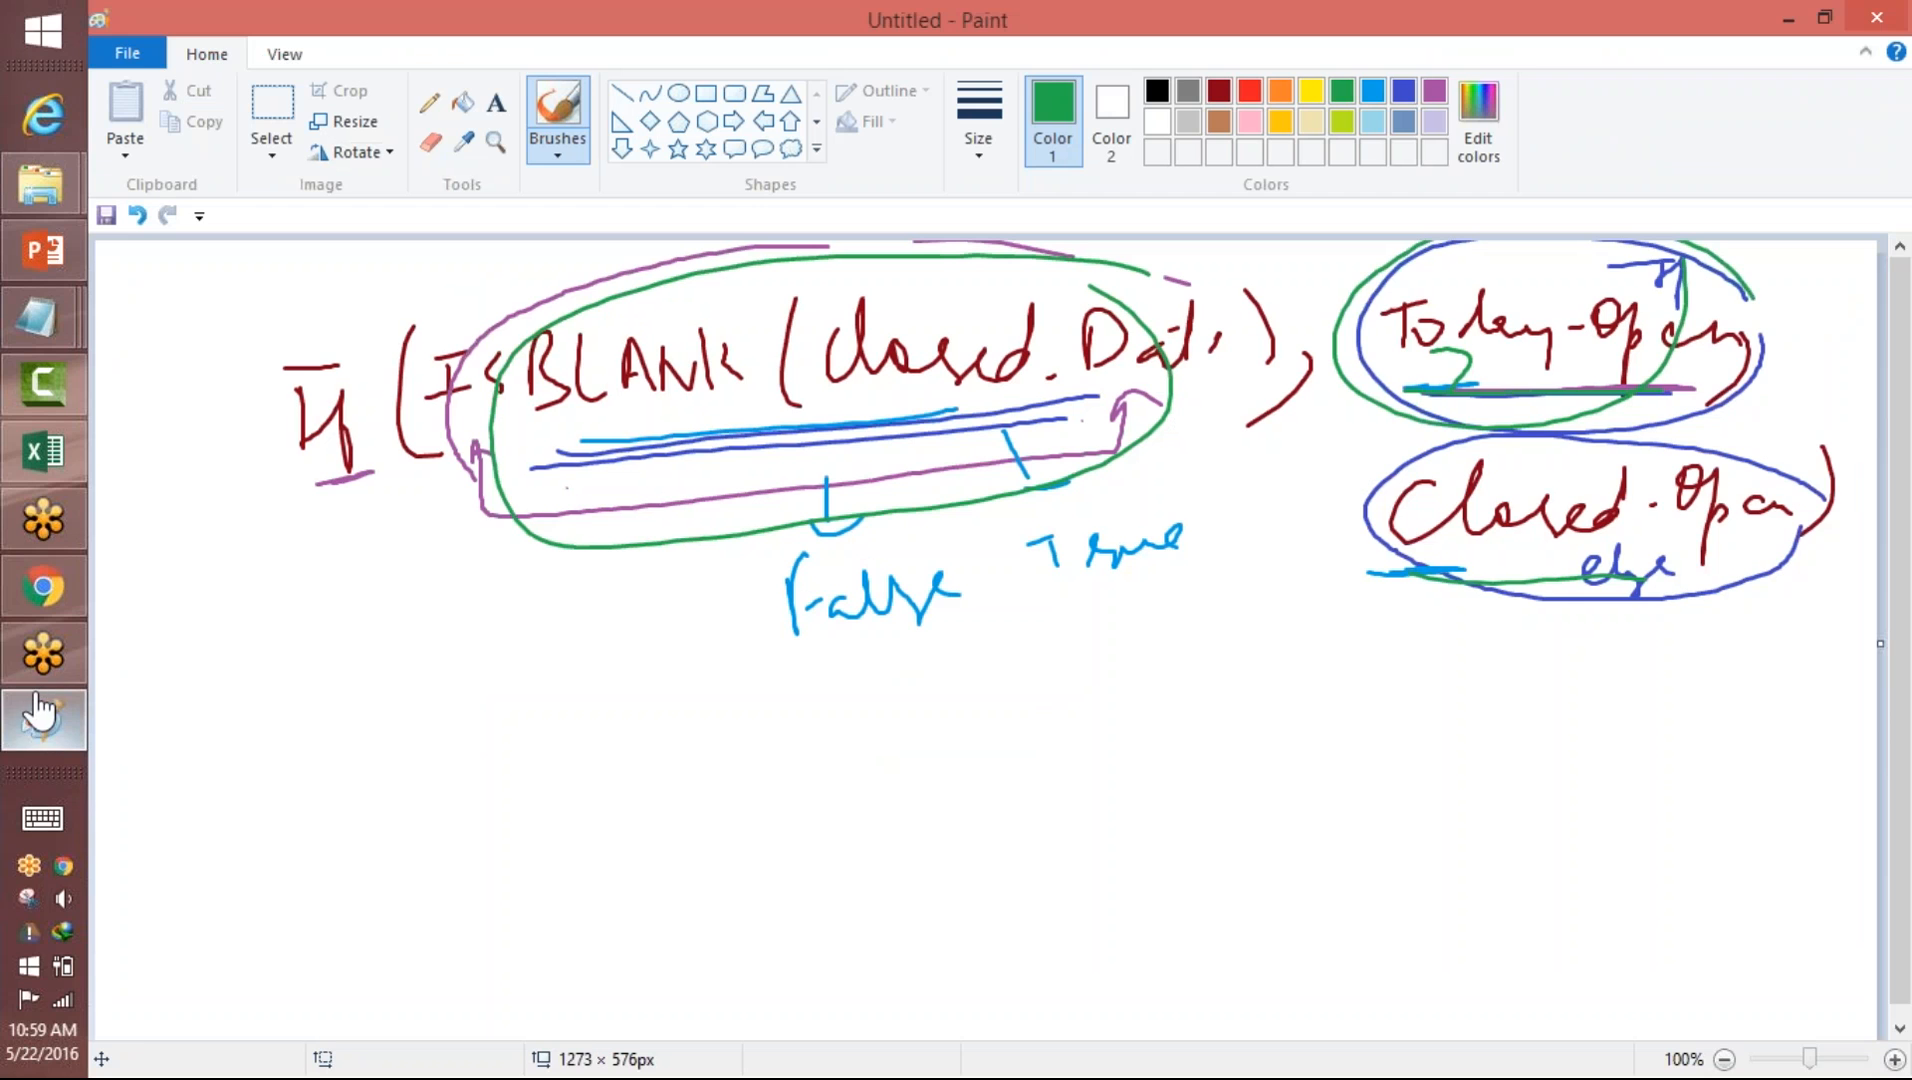
click(1788, 18)
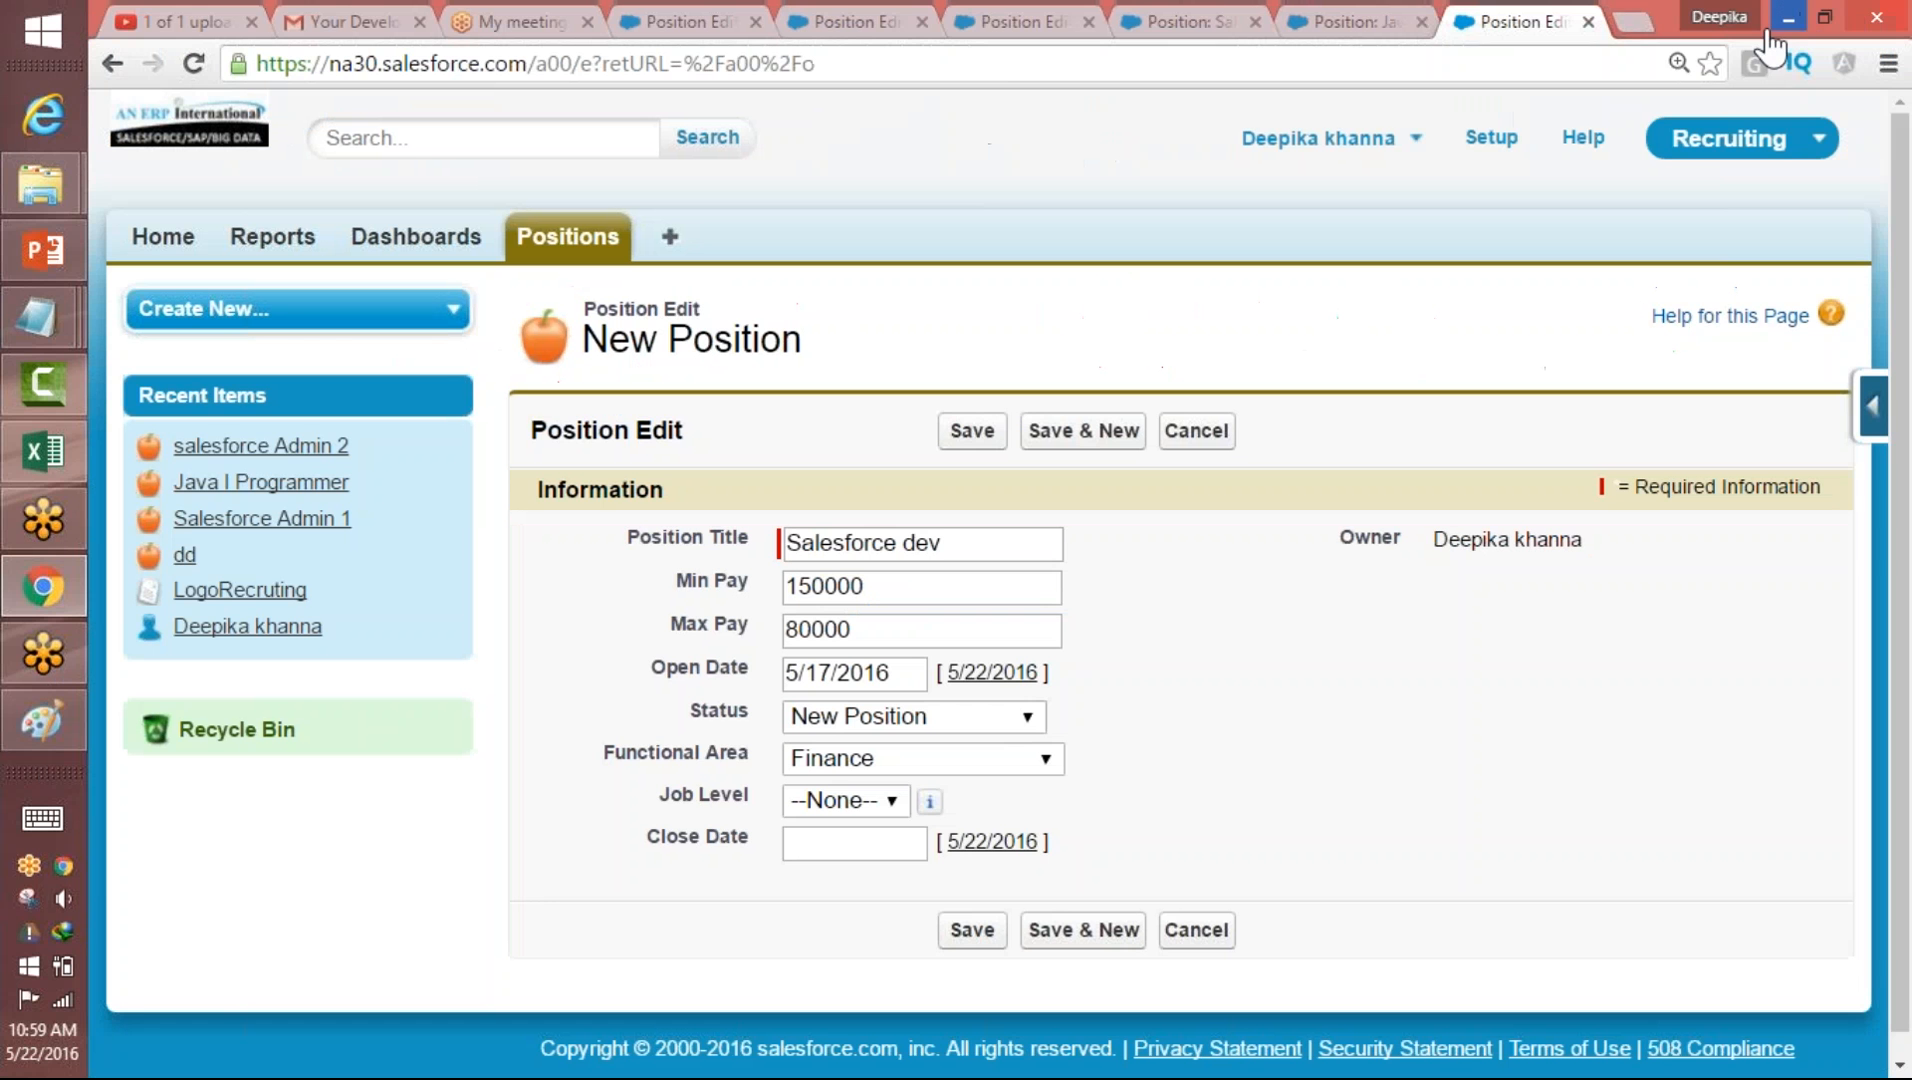
- Save the "Salesforce dev" position record
click(984, 930)
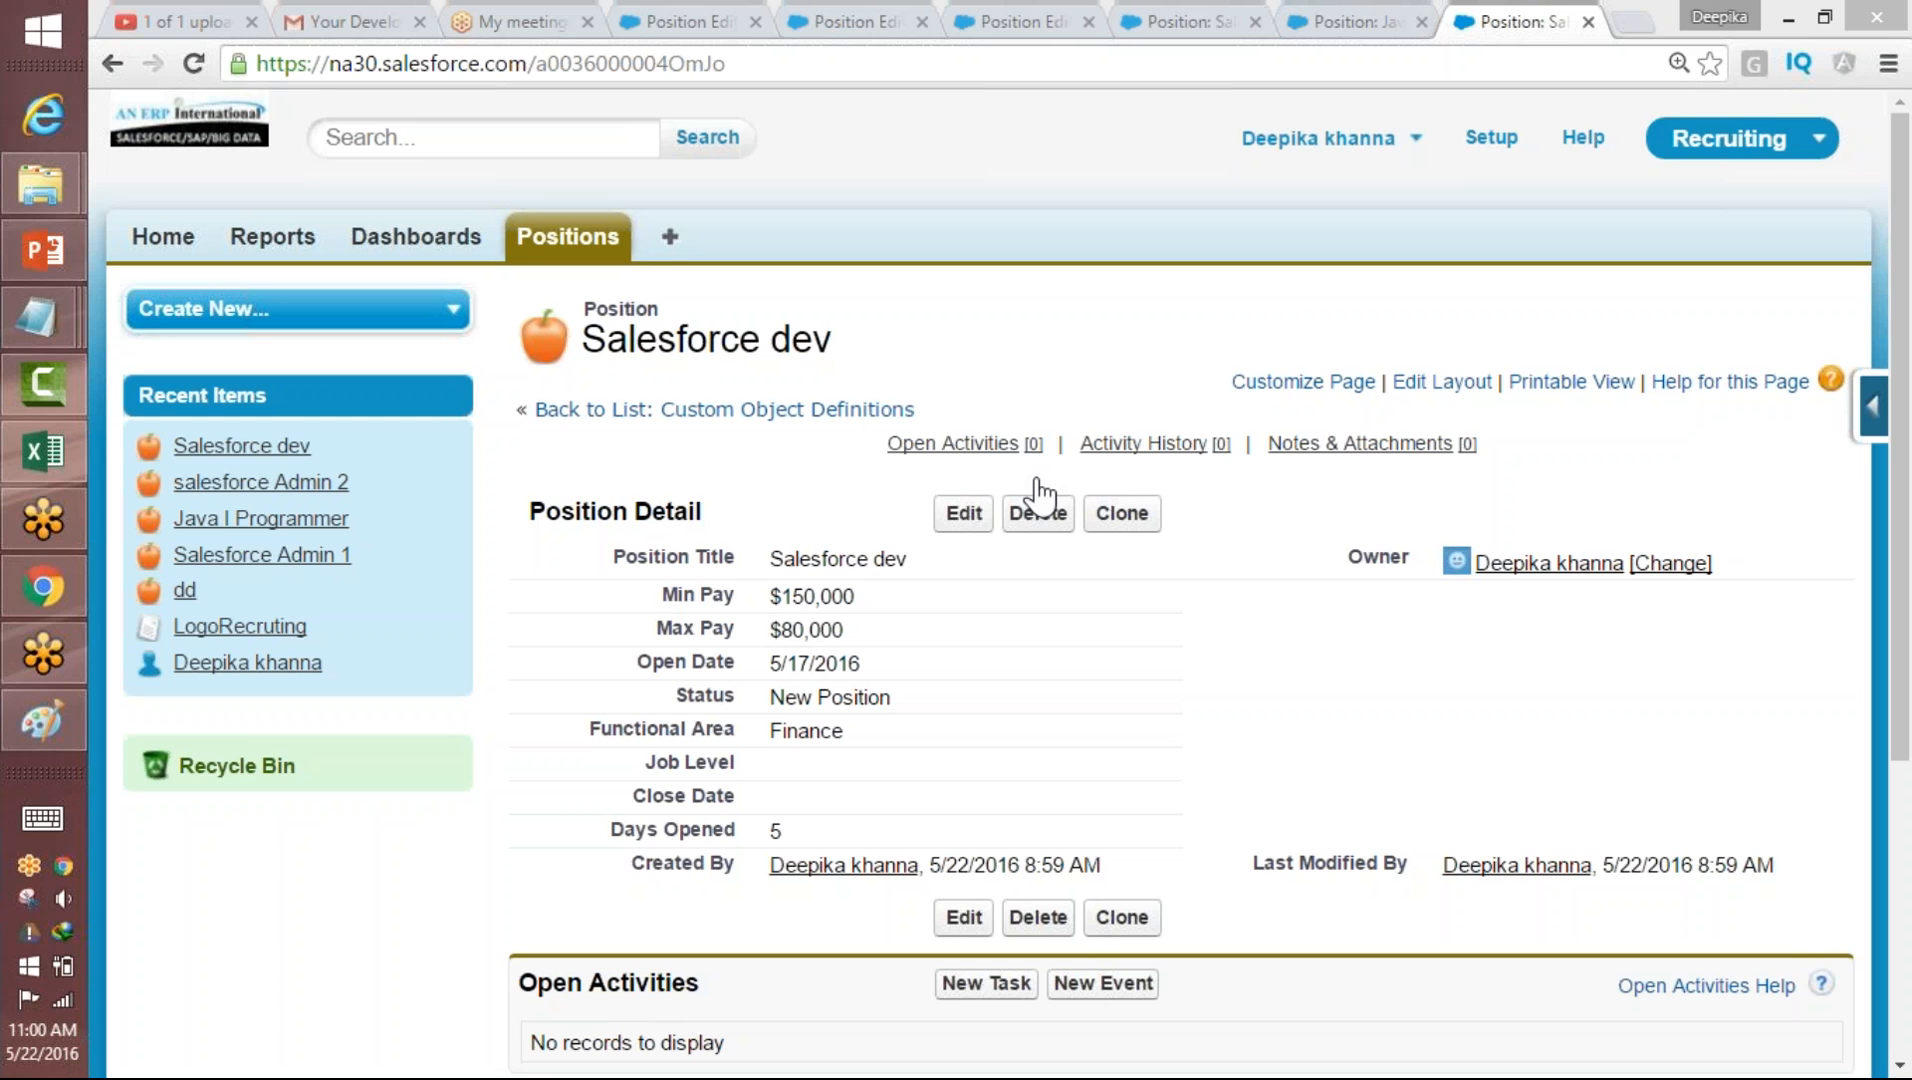
- Switch to Paint and start a blank canvas, discarding the formula drawing without saving
click(46, 735)
click(127, 53)
click(188, 115)
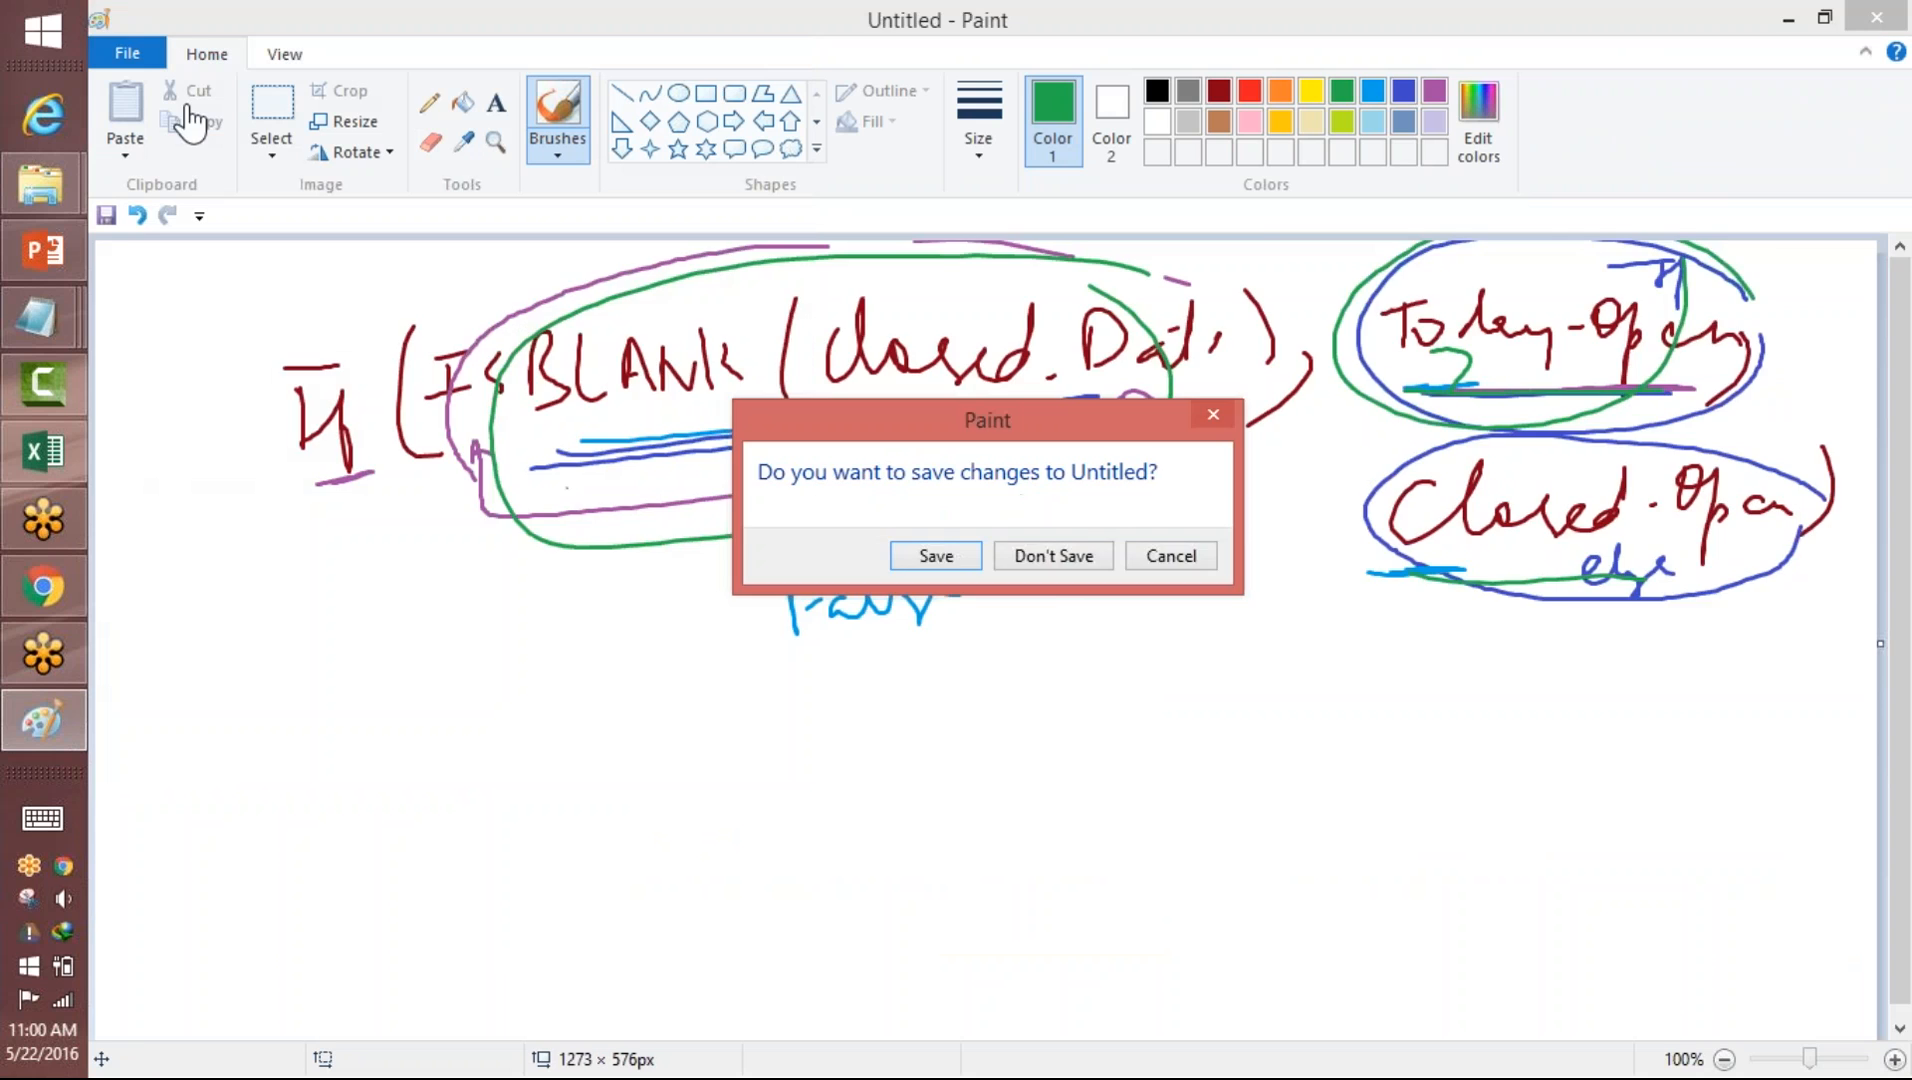
click(1084, 556)
- Handwrite "Validation" in black as a heading near the top of the canvas and underline it
mouse_move(749, 340)
mouse_down()
mouse_move(858, 343)
mouse_move(940, 412)
mouse_move(1128, 414)
mouse_up()
click(897, 360)
drag(670, 455, 1233, 418)
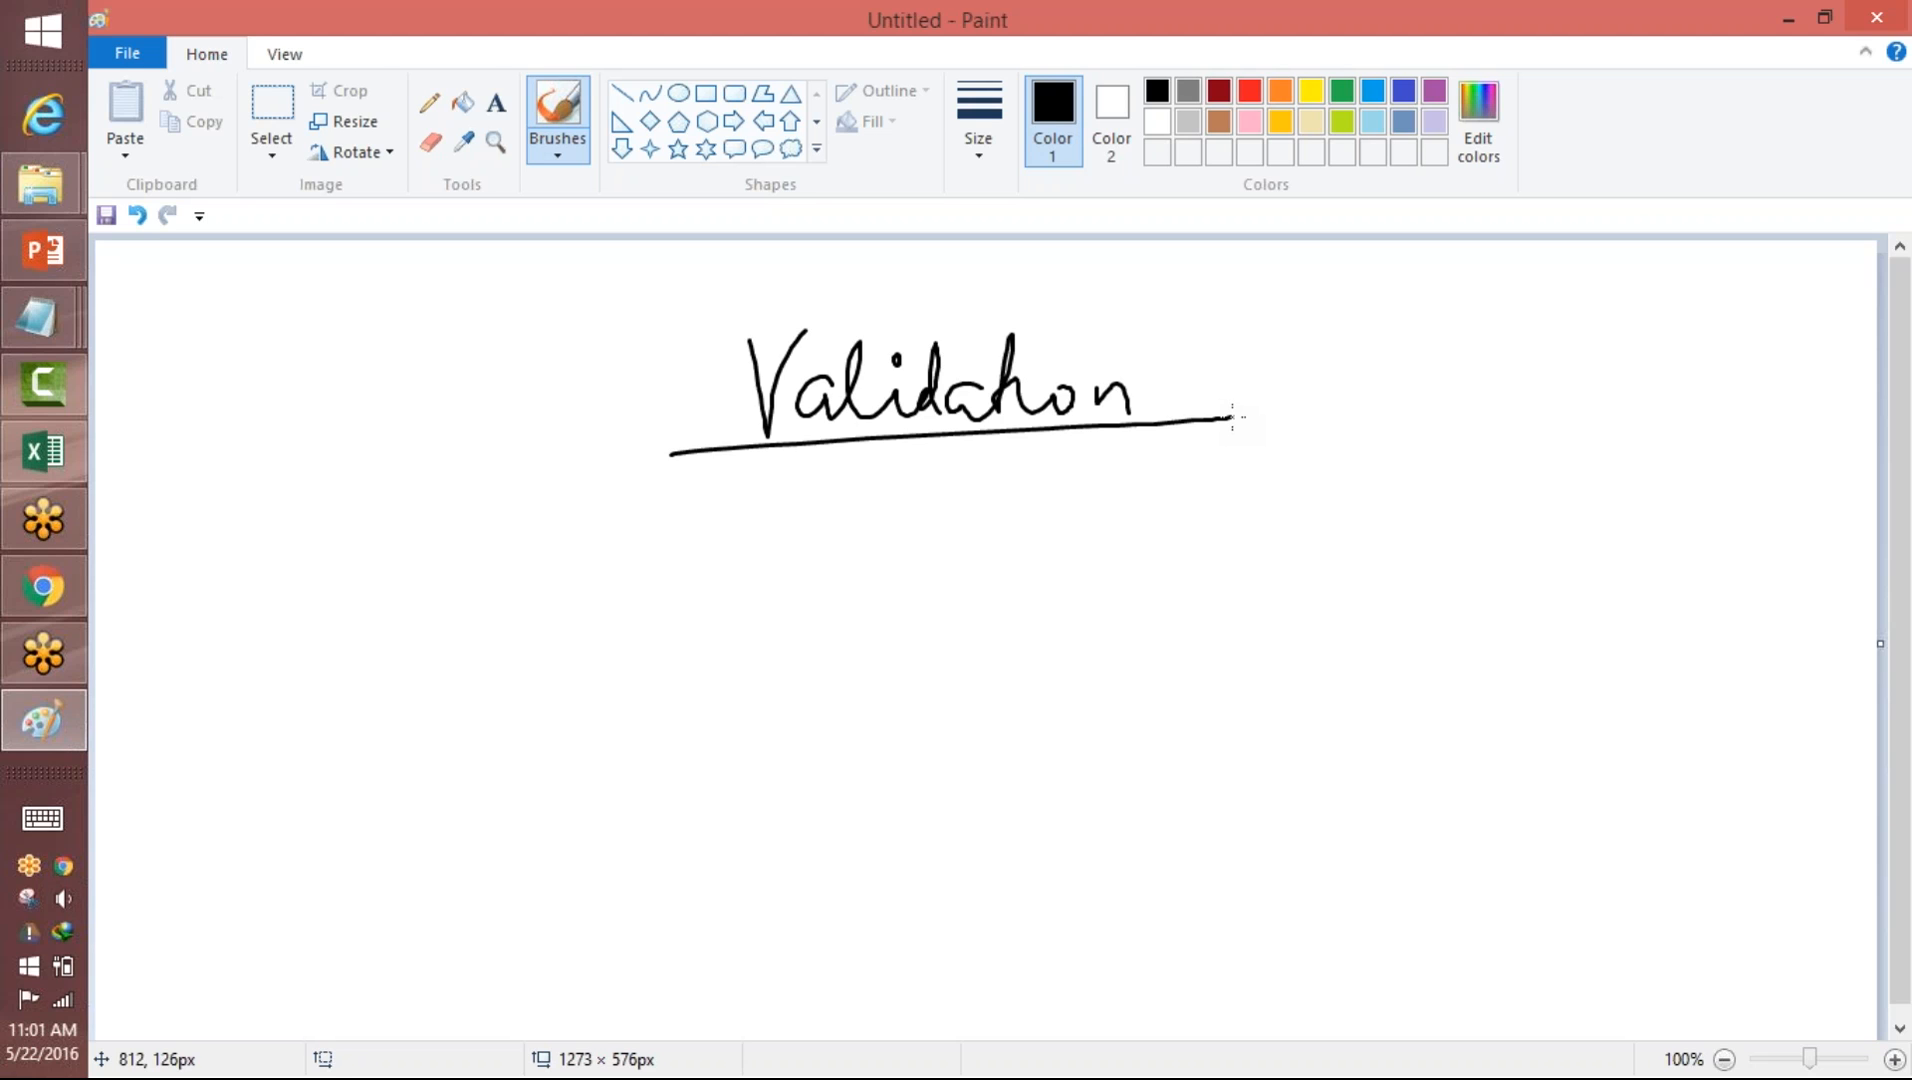
- Handwrite "Max < Min" below the Validation heading, draw an outline around it, and underline it
mouse_move(757, 492)
mouse_down()
mouse_move(800, 525)
mouse_move(878, 528)
mouse_up()
mouse_move(953, 472)
mouse_down()
mouse_move(926, 512)
mouse_move(964, 533)
mouse_up()
drag(990, 512, 1058, 511)
mouse_move(1080, 492)
mouse_down()
mouse_move(1080, 508)
mouse_move(1148, 510)
mouse_up()
mouse_move(728, 588)
mouse_down()
mouse_move(1137, 425)
mouse_move(695, 598)
mouse_move(978, 563)
mouse_up()
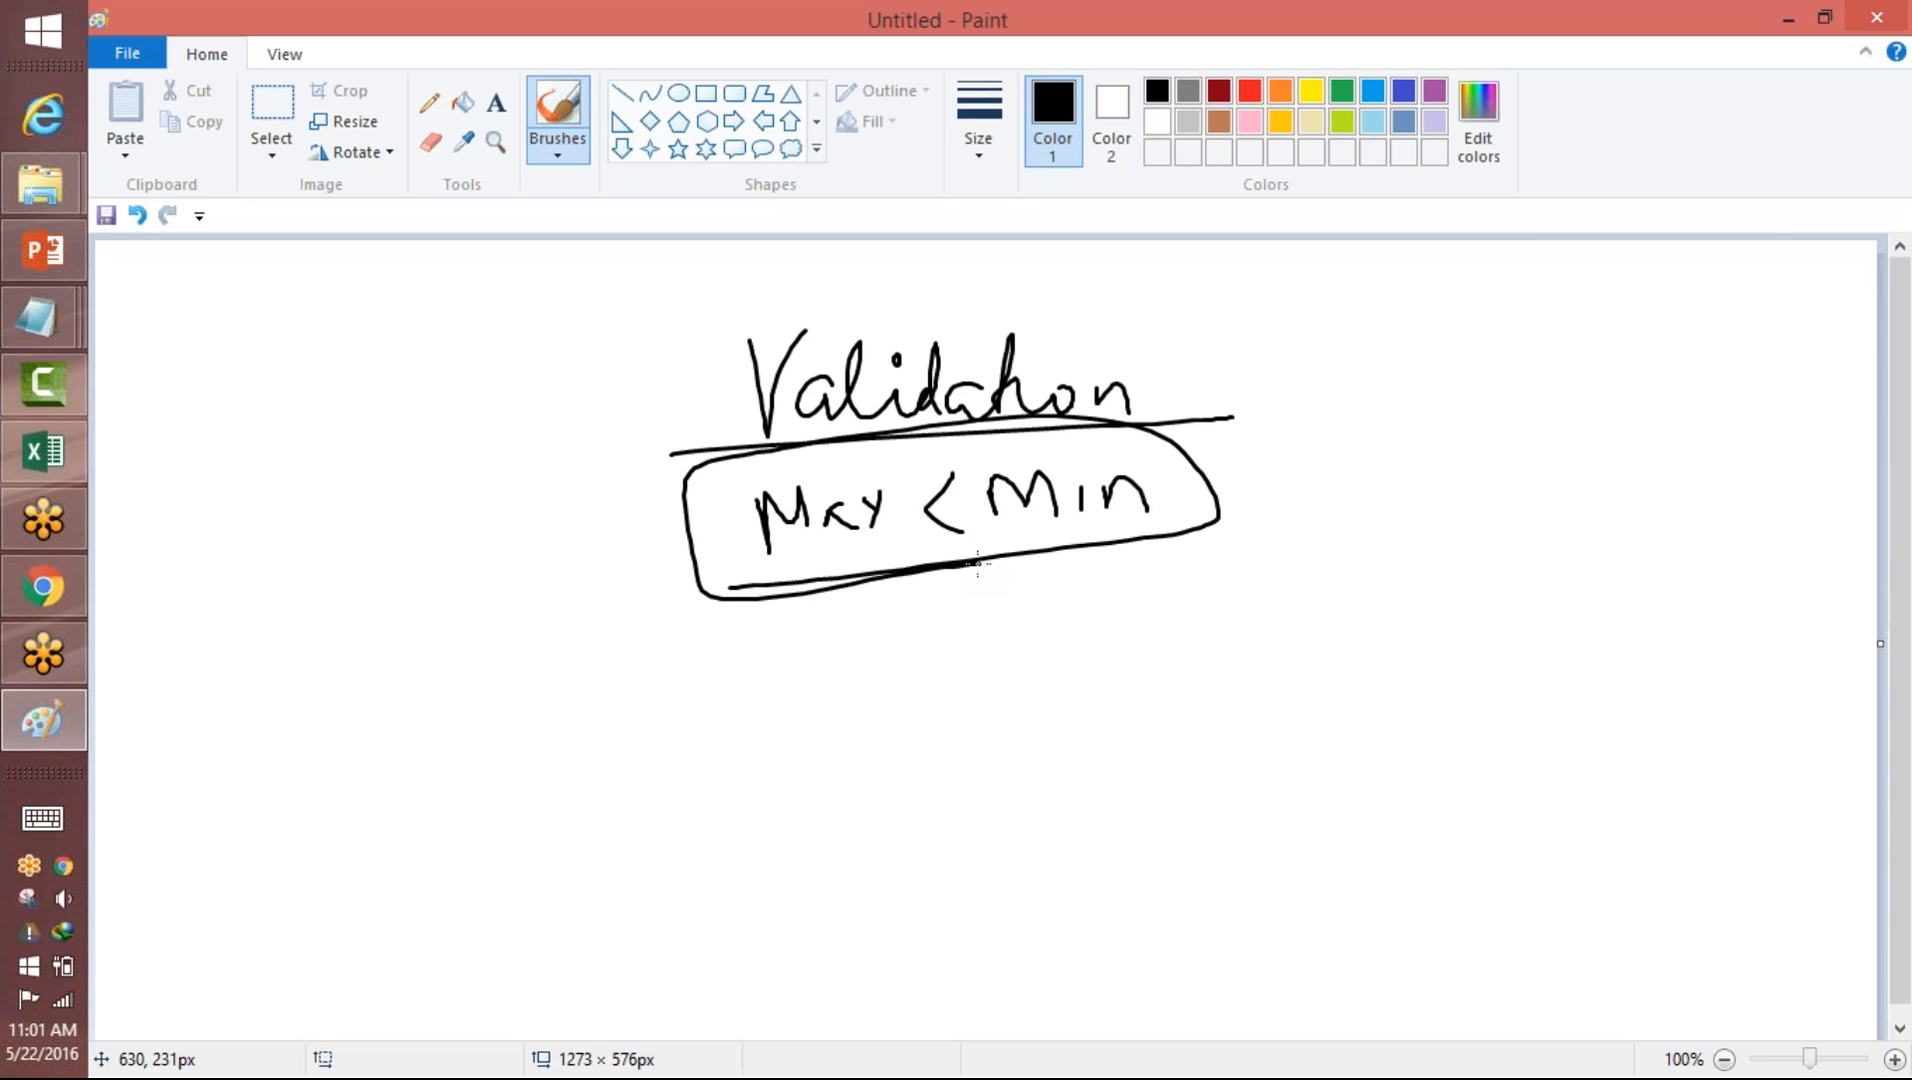
- Switch to Salesforce, find the custom objects in Setup by searching for "obje", and open the Position object's definition
click(43, 587)
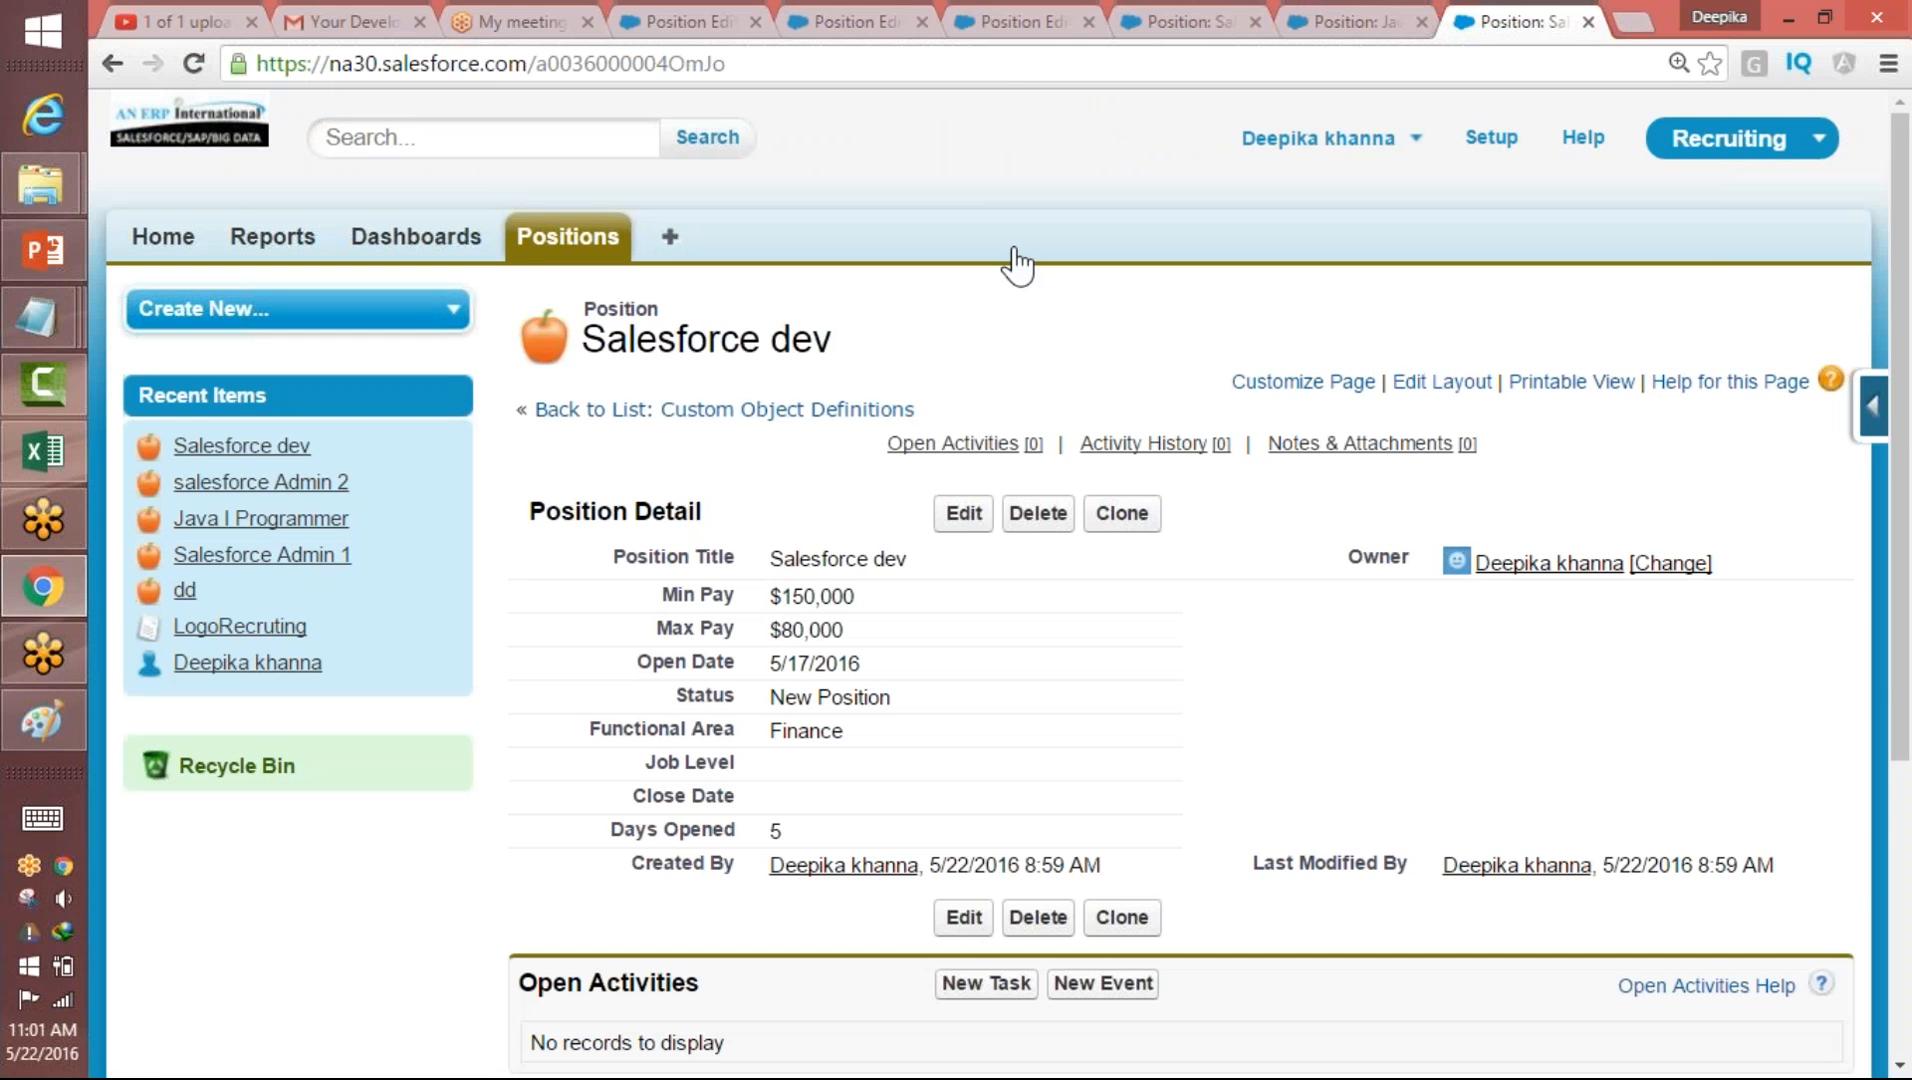
click(1870, 408)
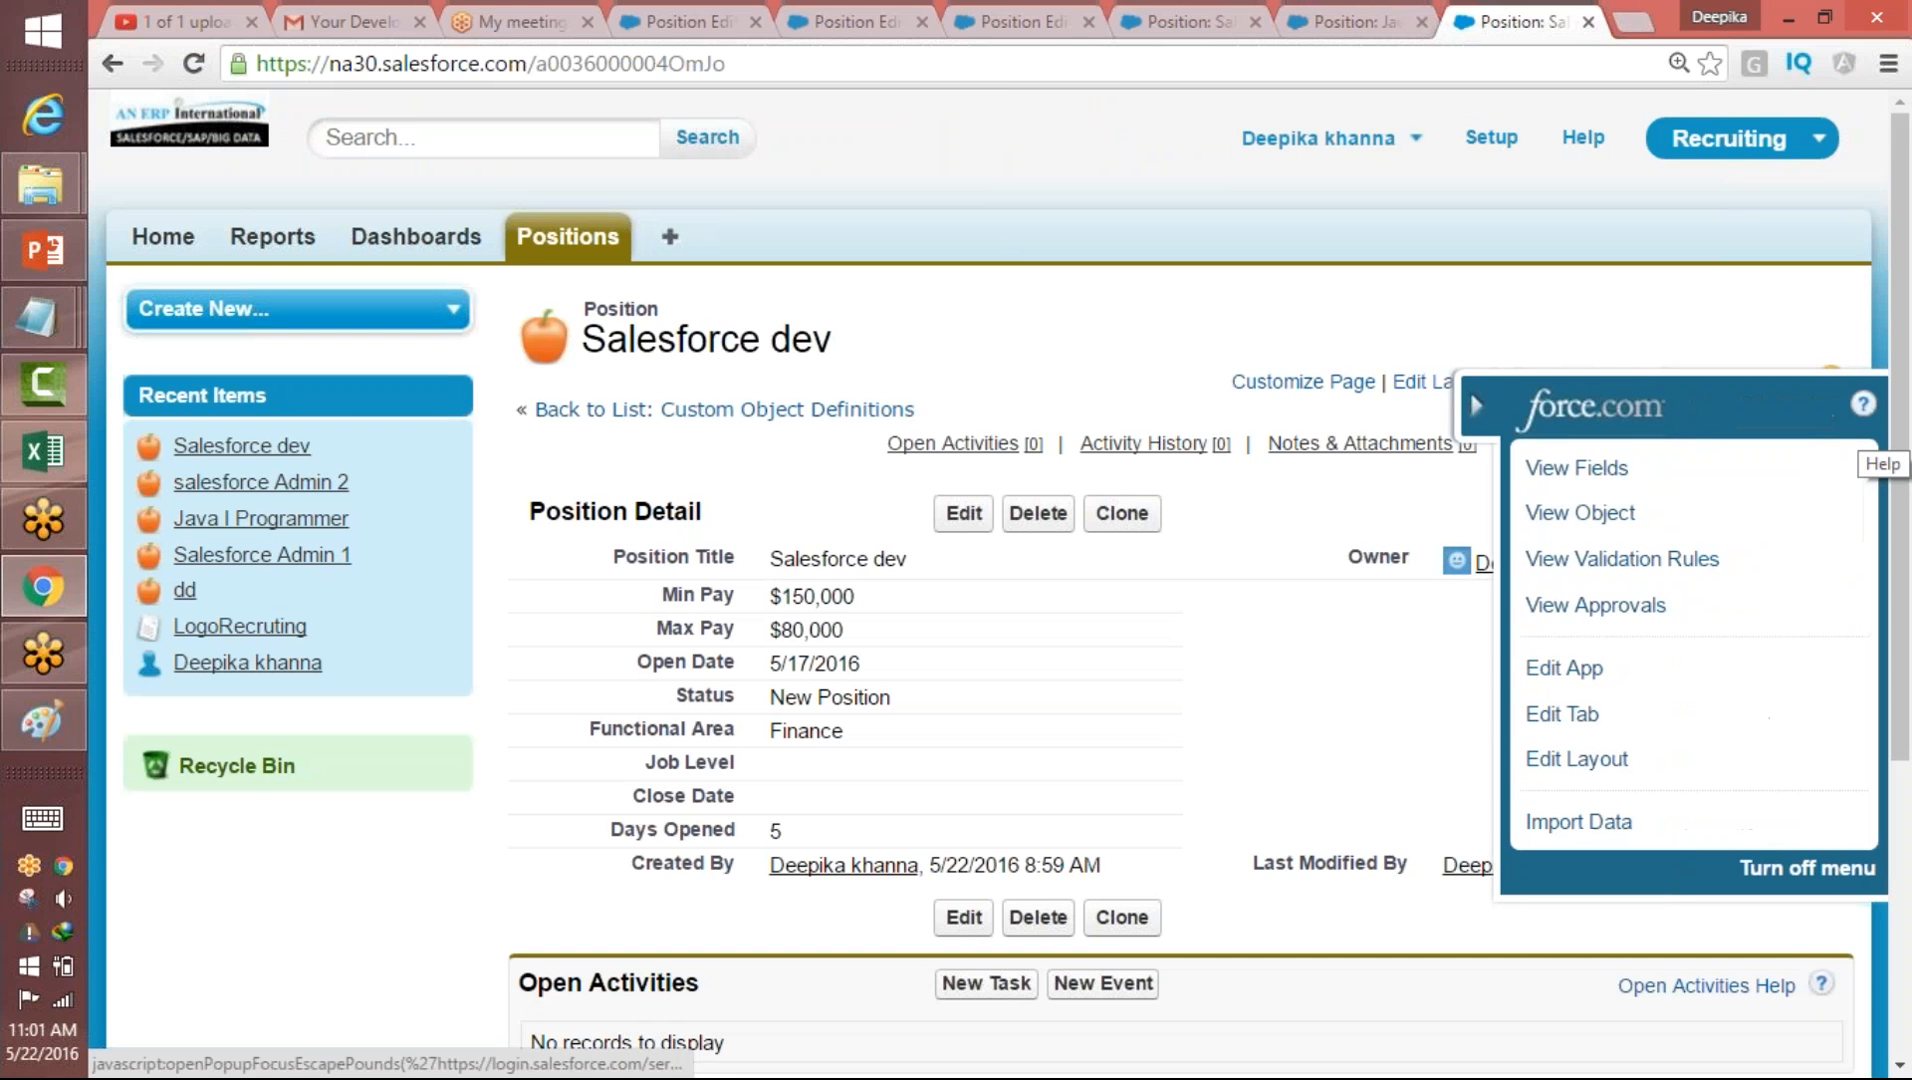
mouse_move(1824, 568)
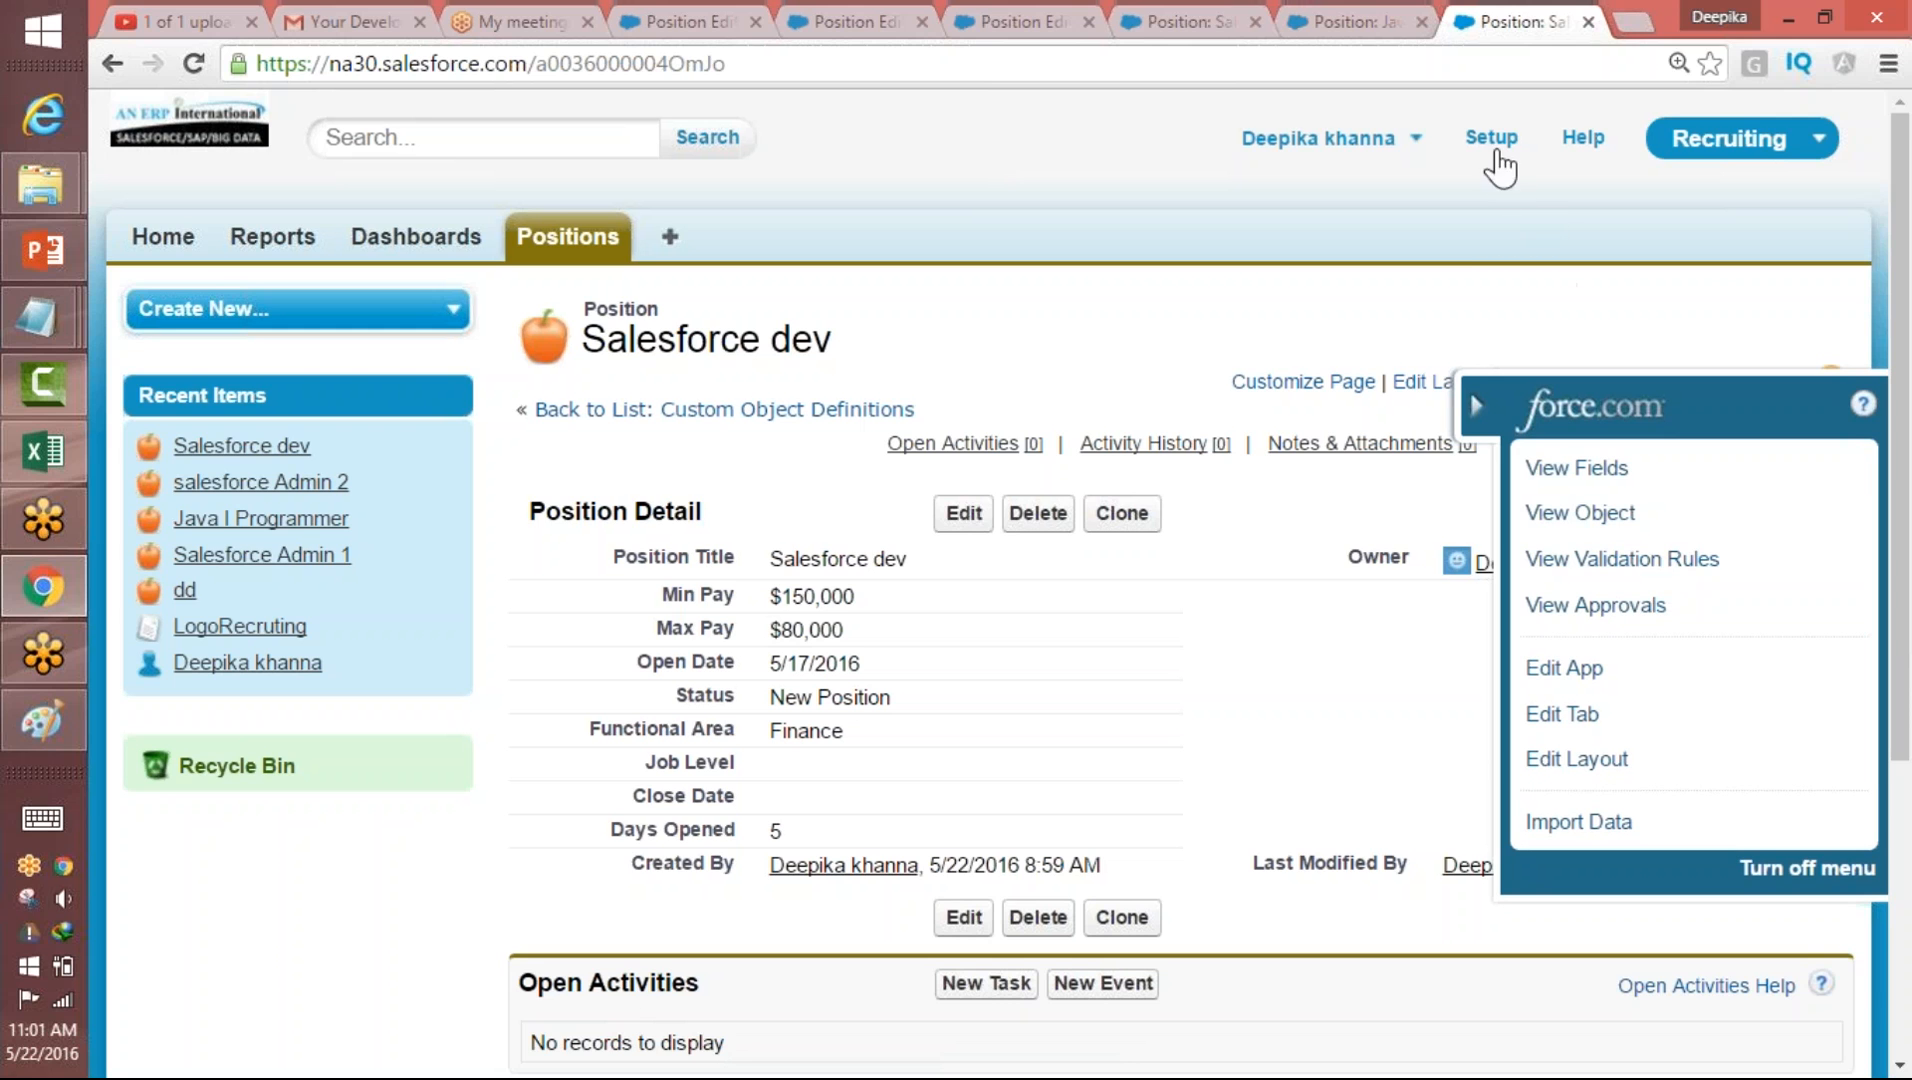
click(1491, 138)
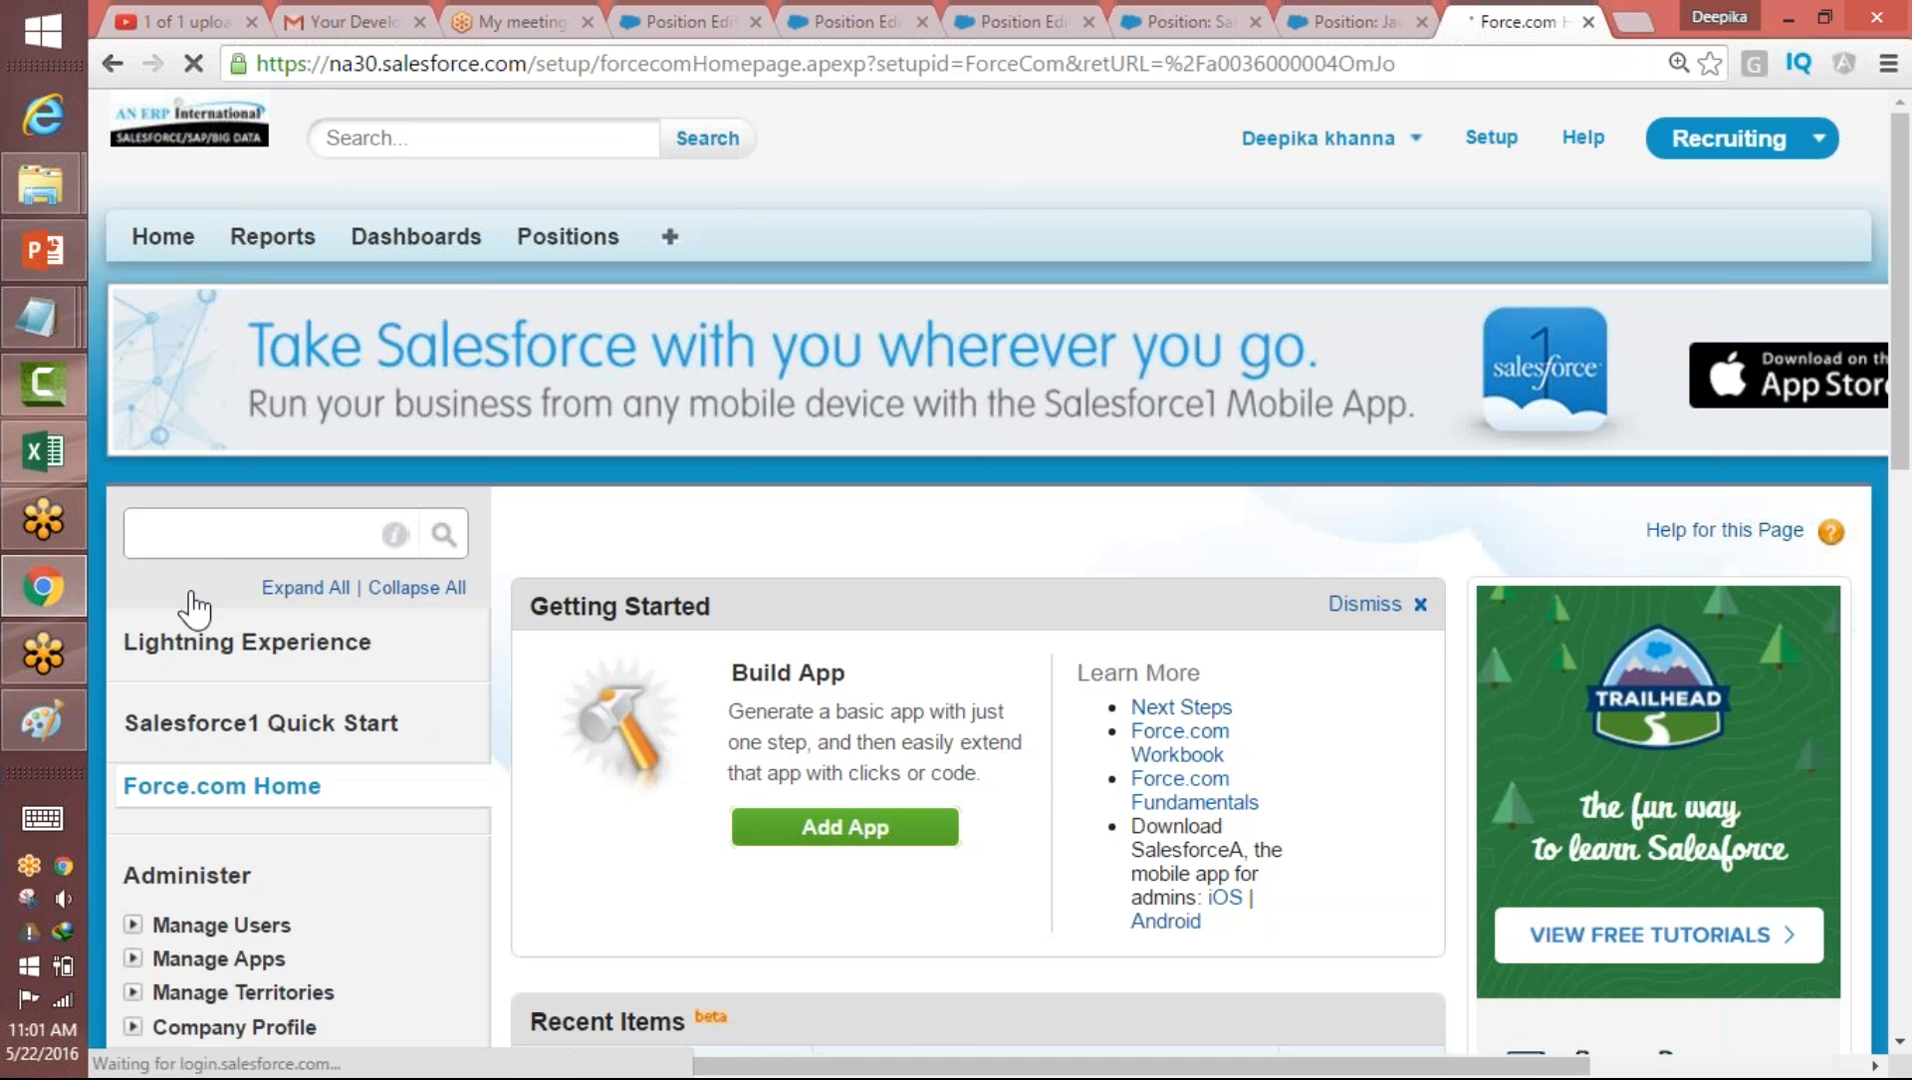
click(271, 534)
text(obje)
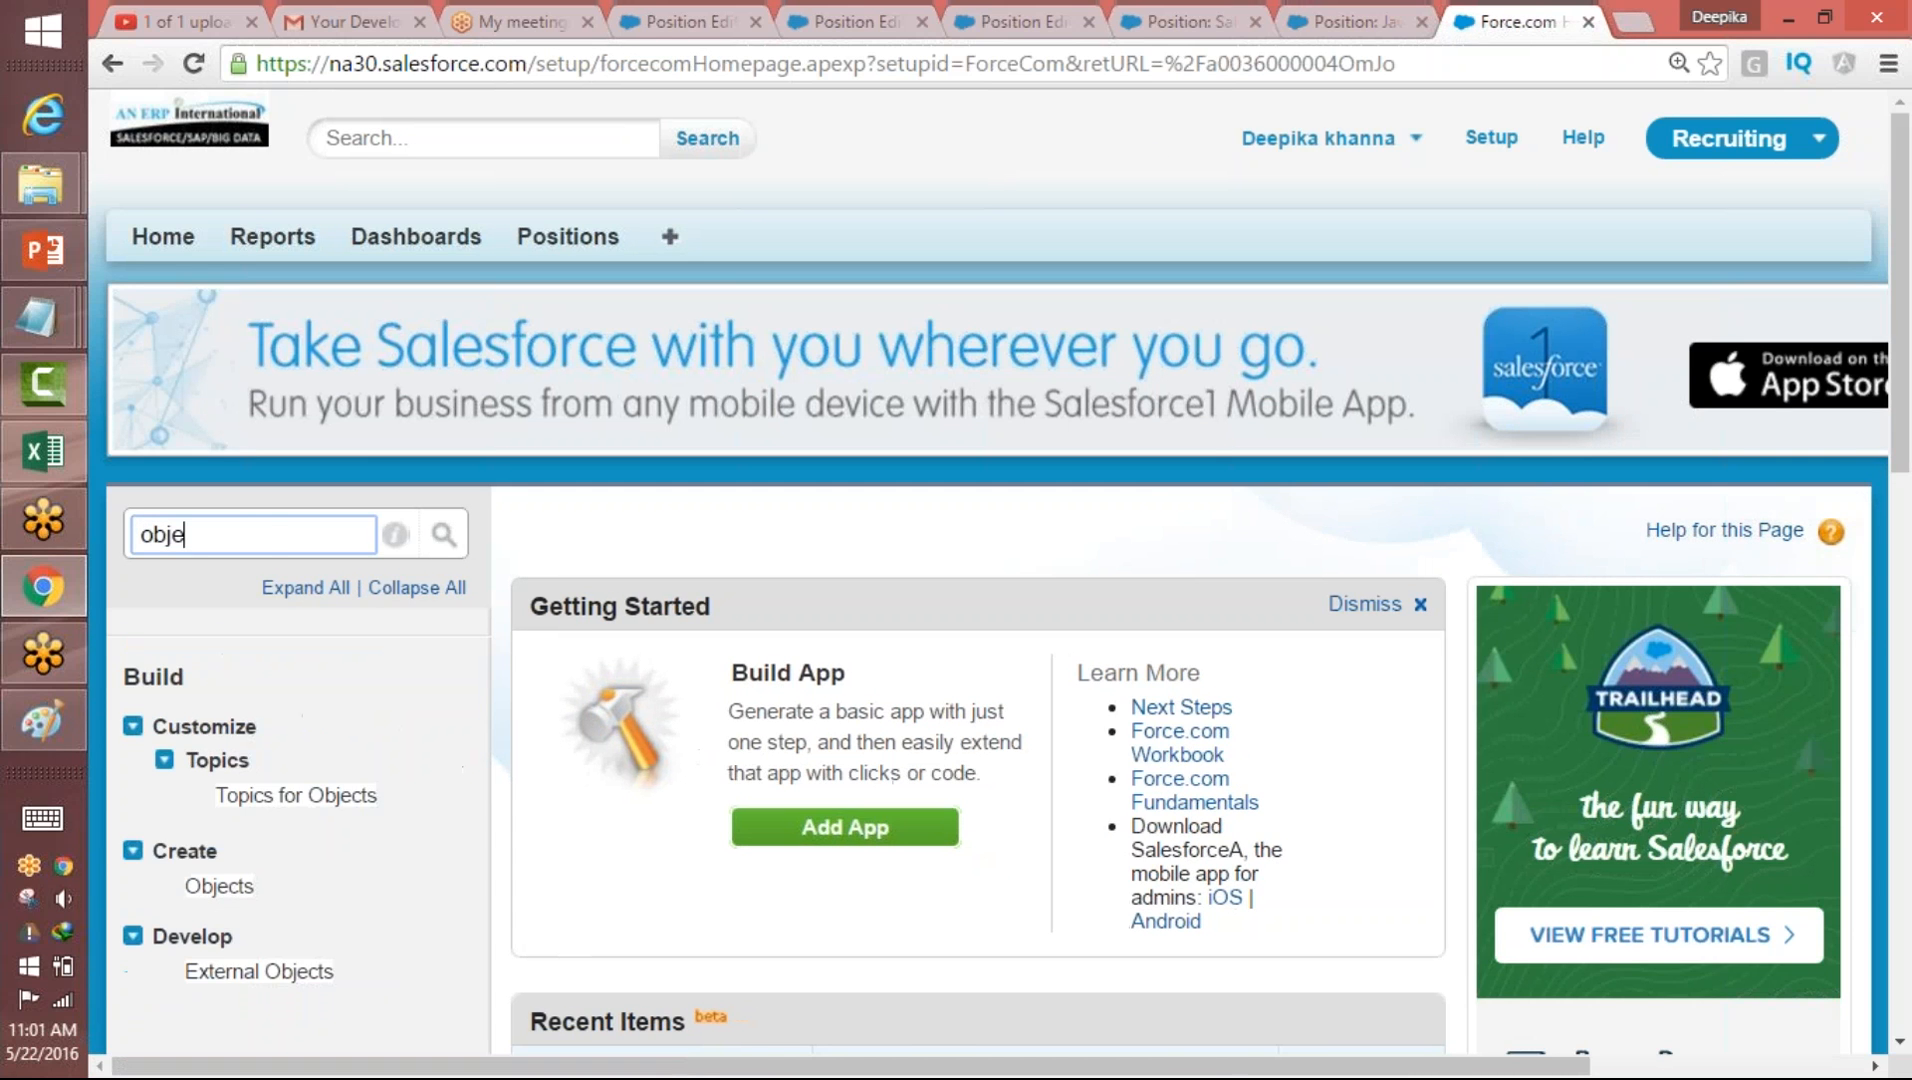
click(225, 886)
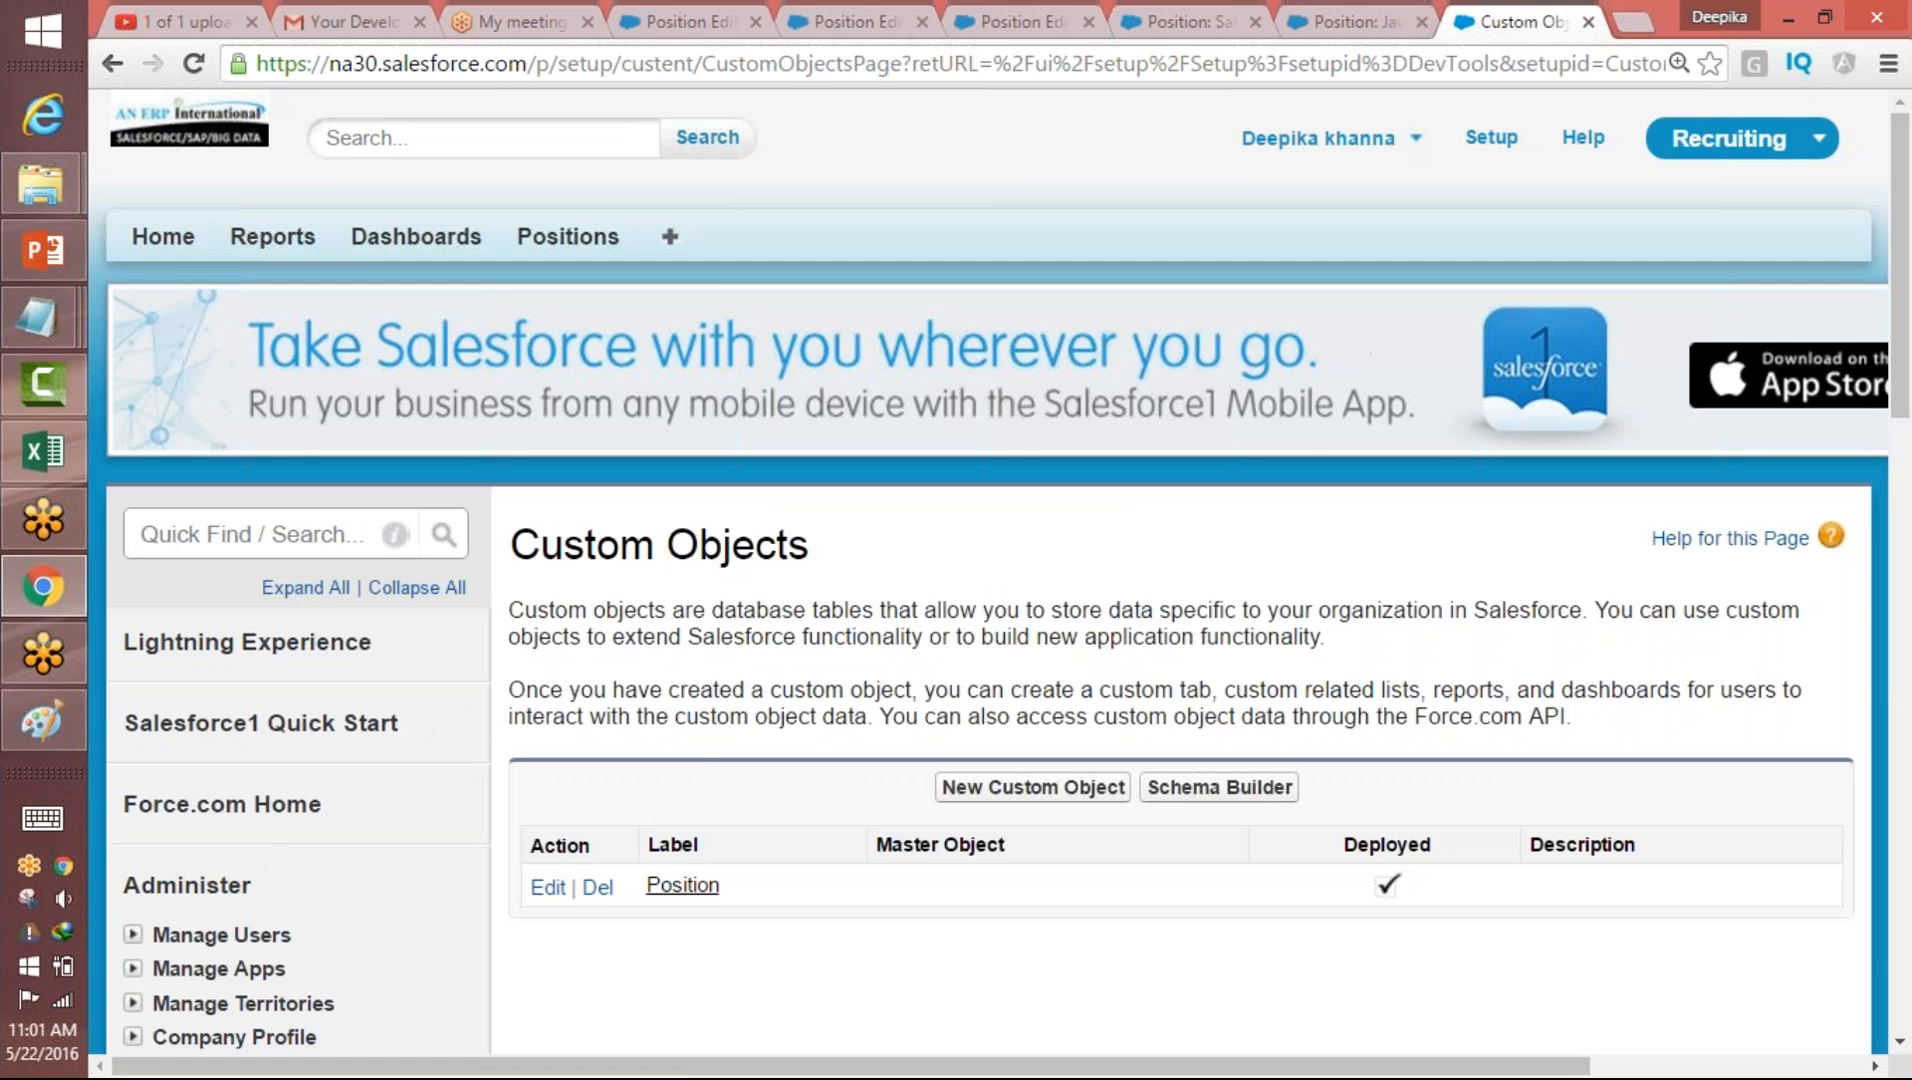
click(680, 886)
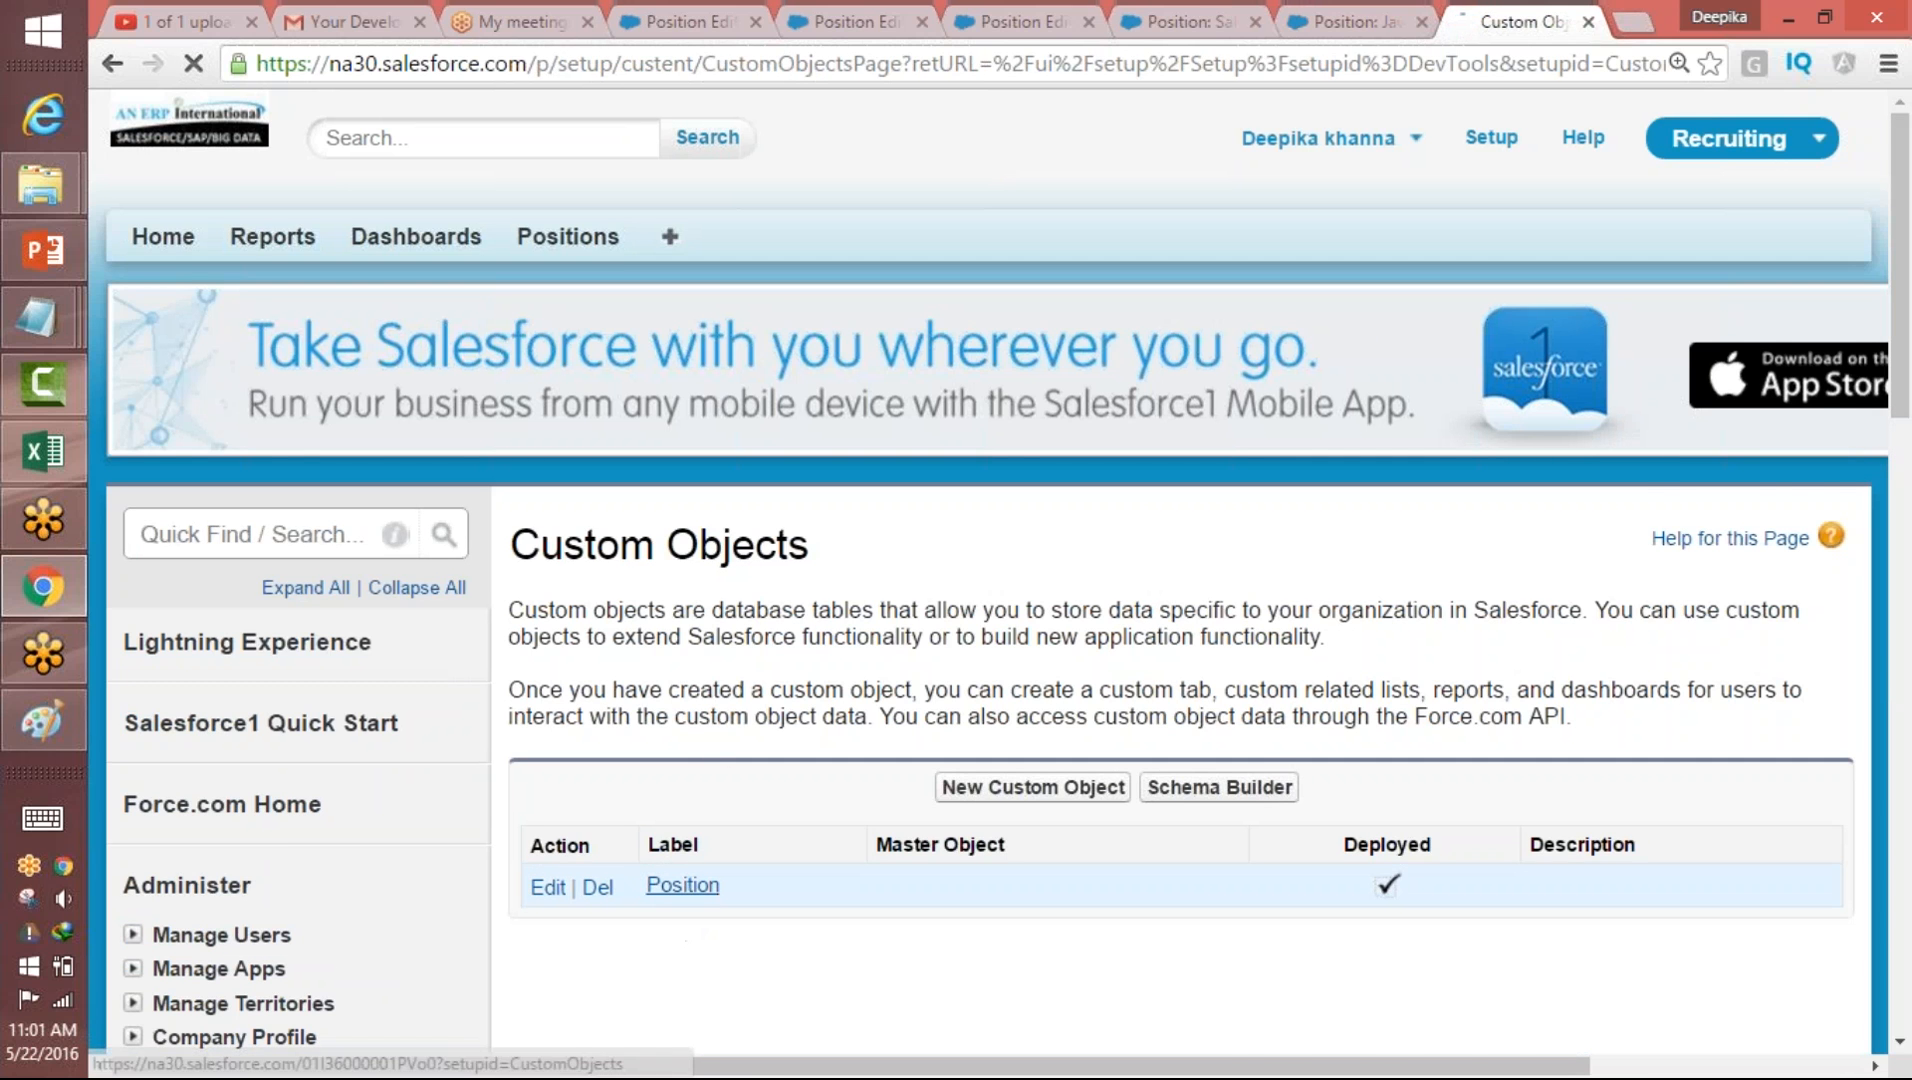
- Find the Position object's Validation Rules section and start a new validation rule
drag(1897, 262, 1893, 590)
drag(711, 684, 512, 703)
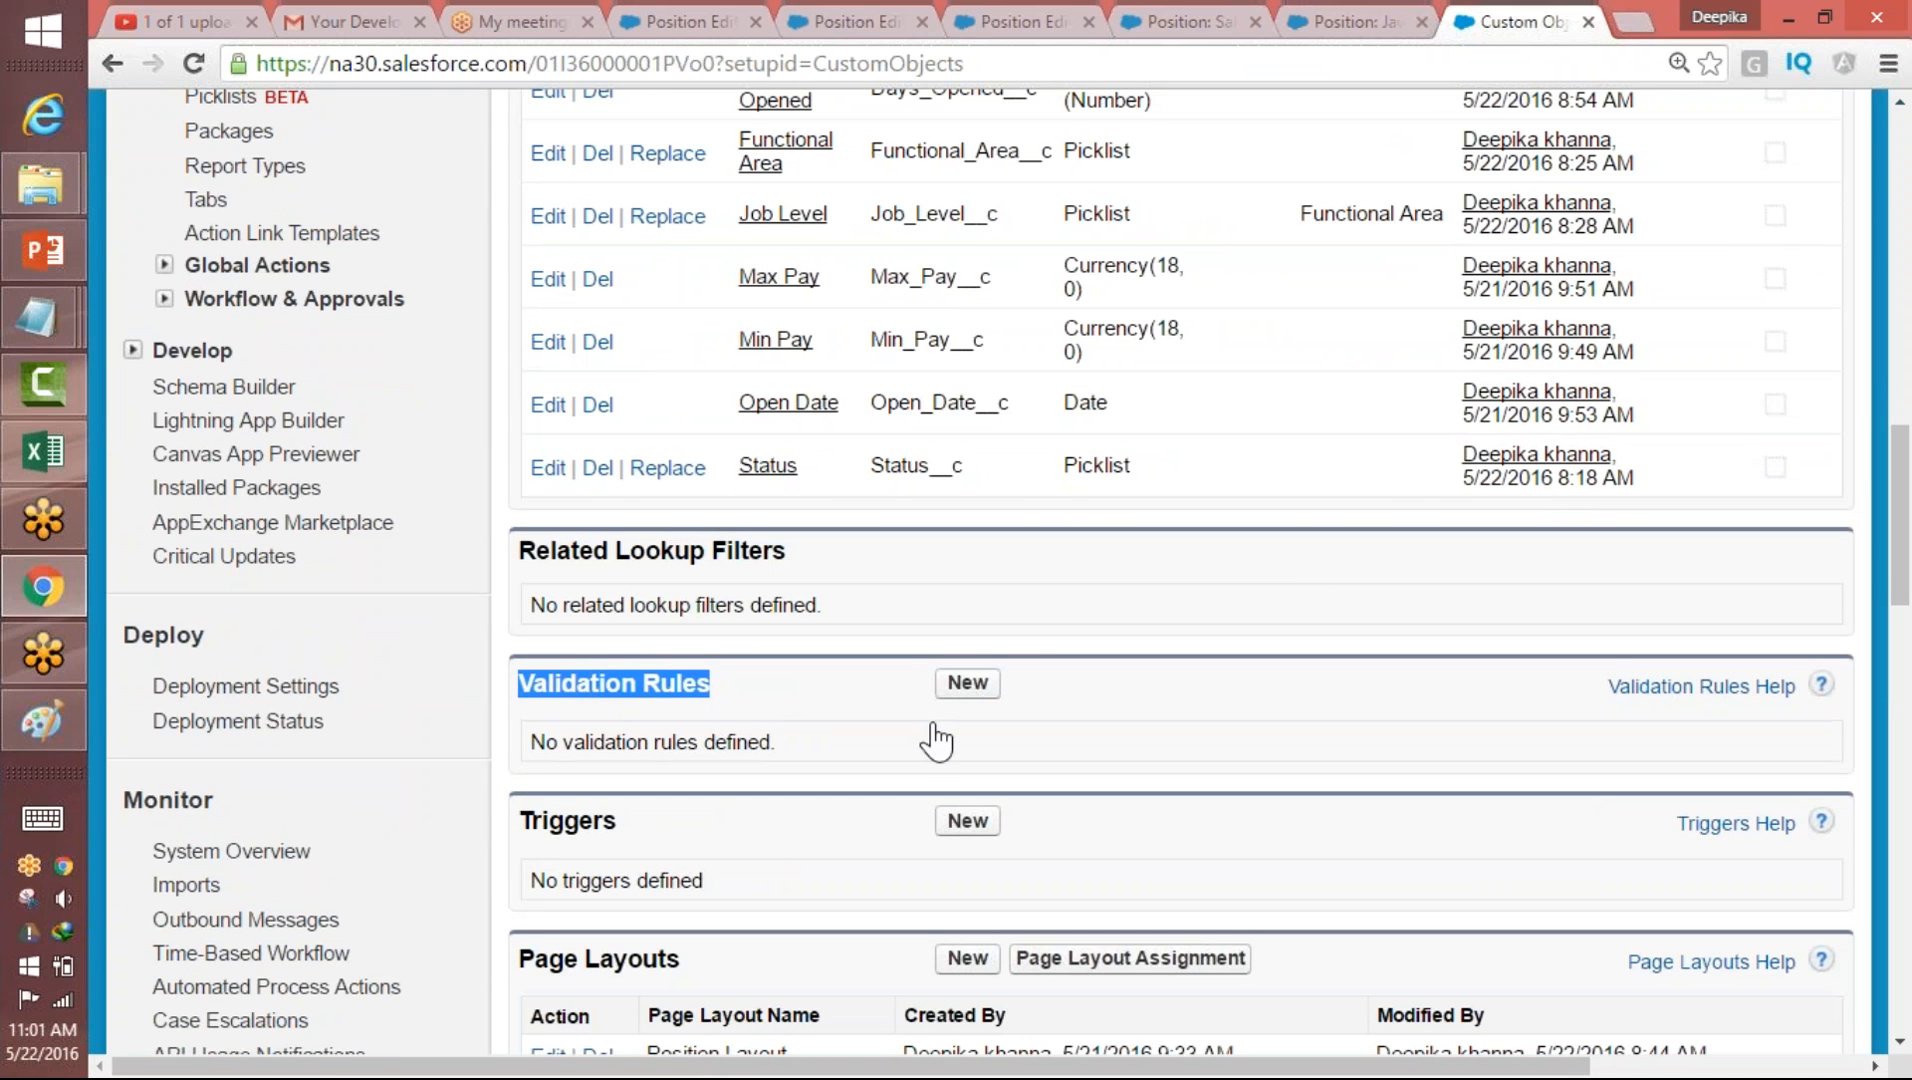
click(1014, 682)
click(988, 689)
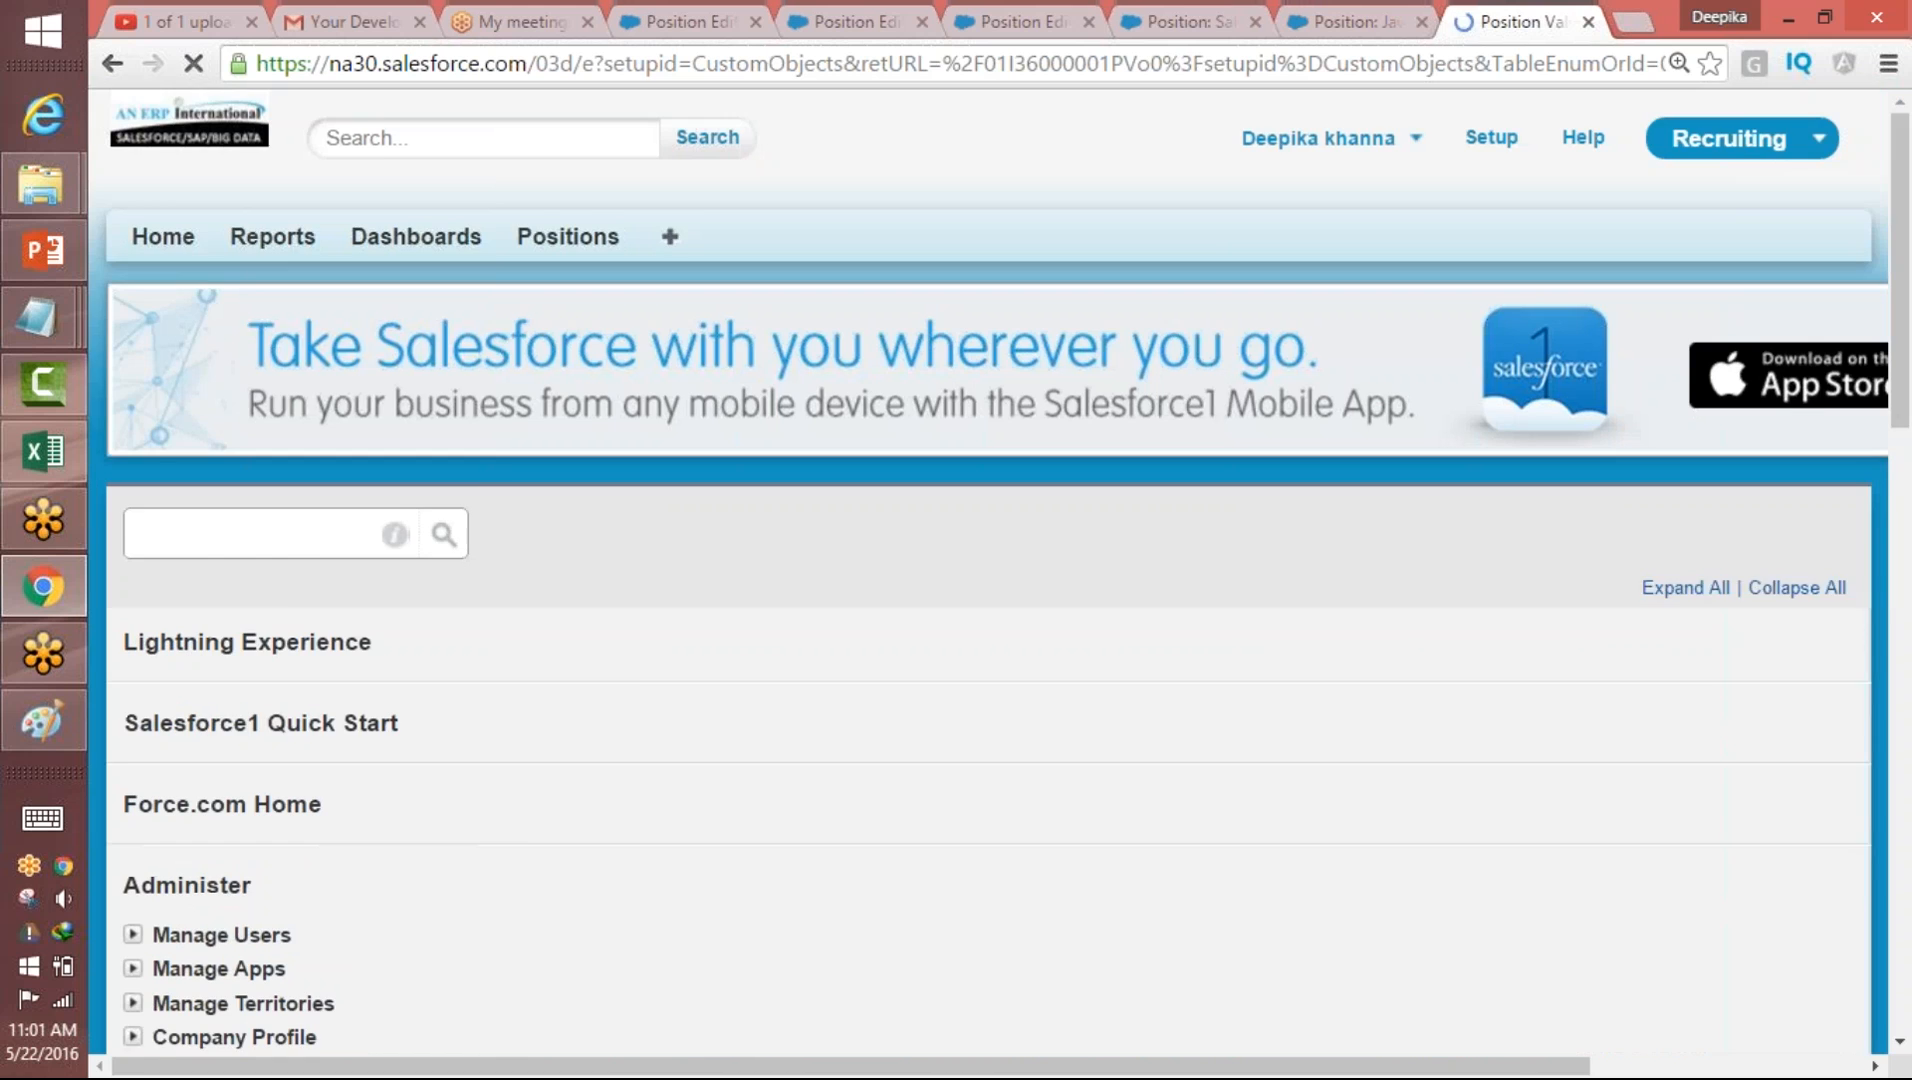
- Examine the Position Validation Rule page's heading and its introduction to the error condition and corresponding error message
drag(1905, 350, 1905, 435)
click(926, 524)
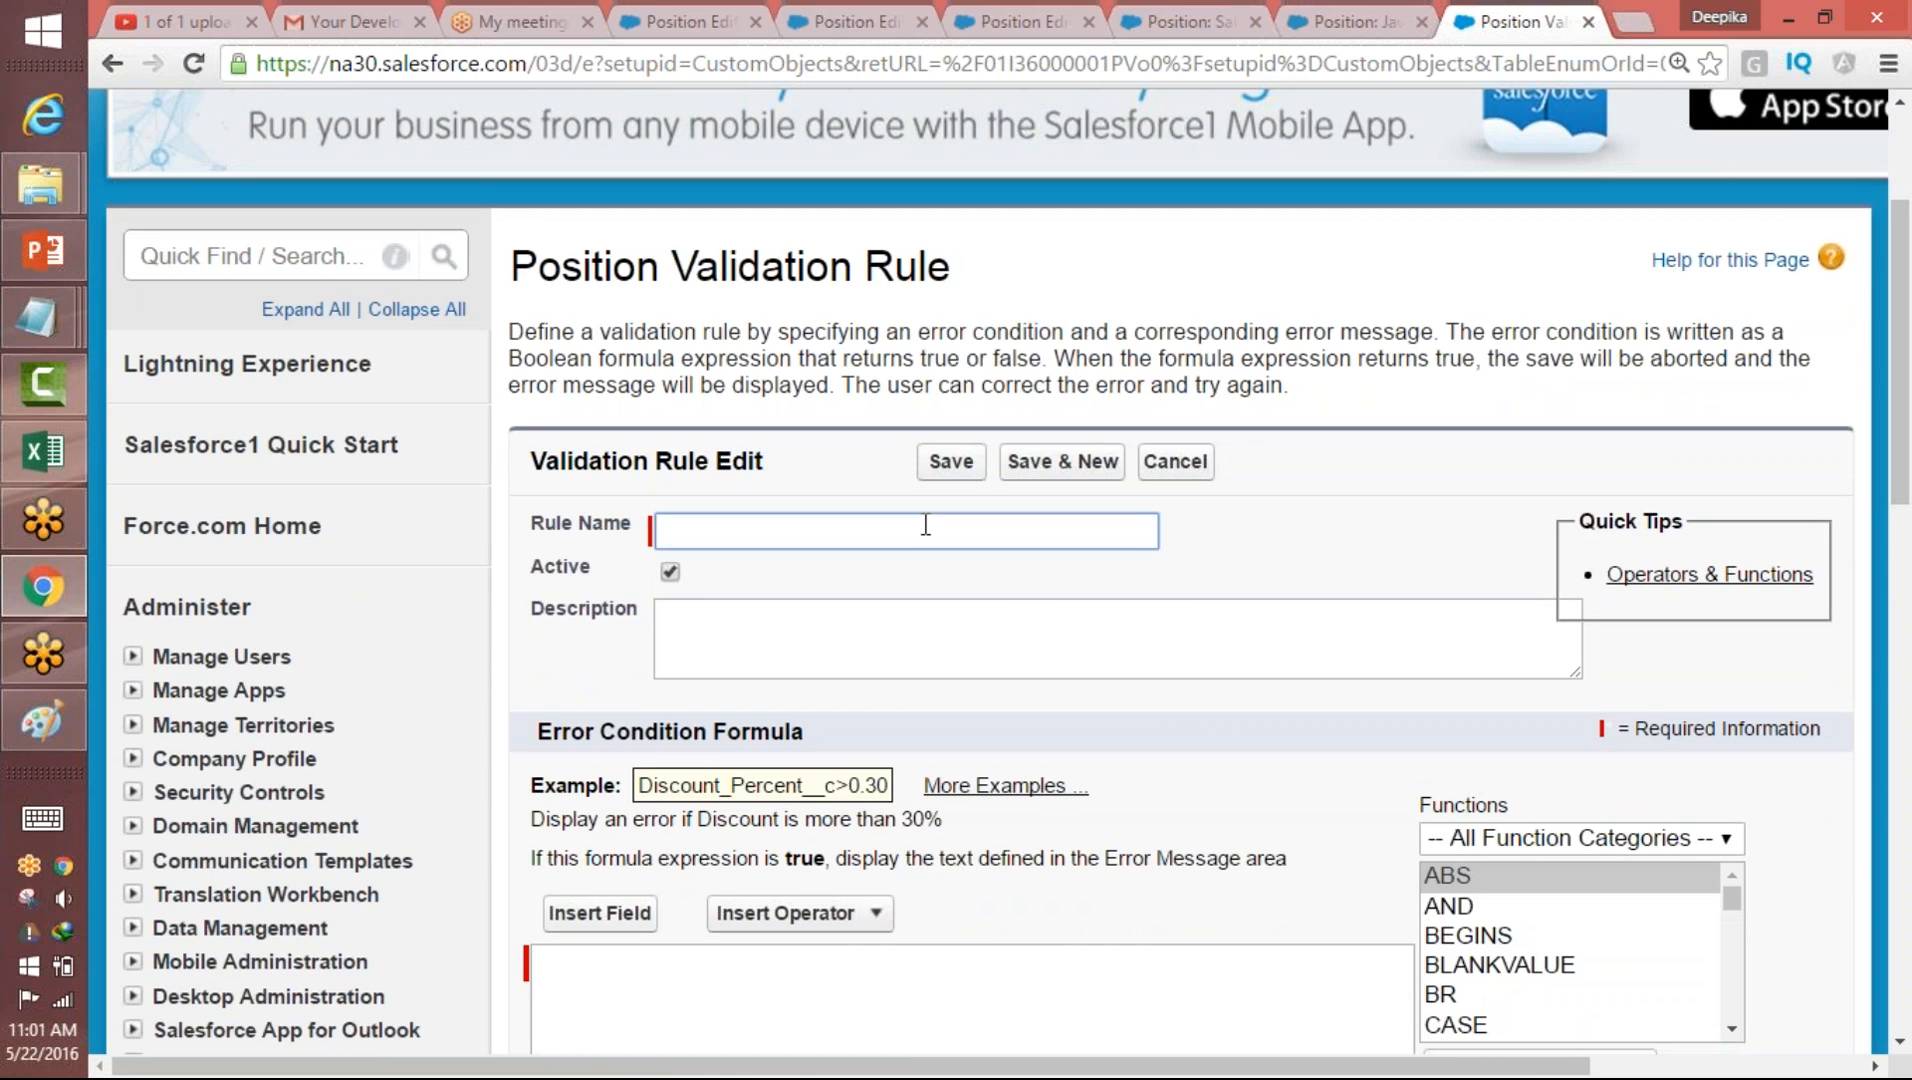
drag(960, 268, 961, 340)
click(1440, 335)
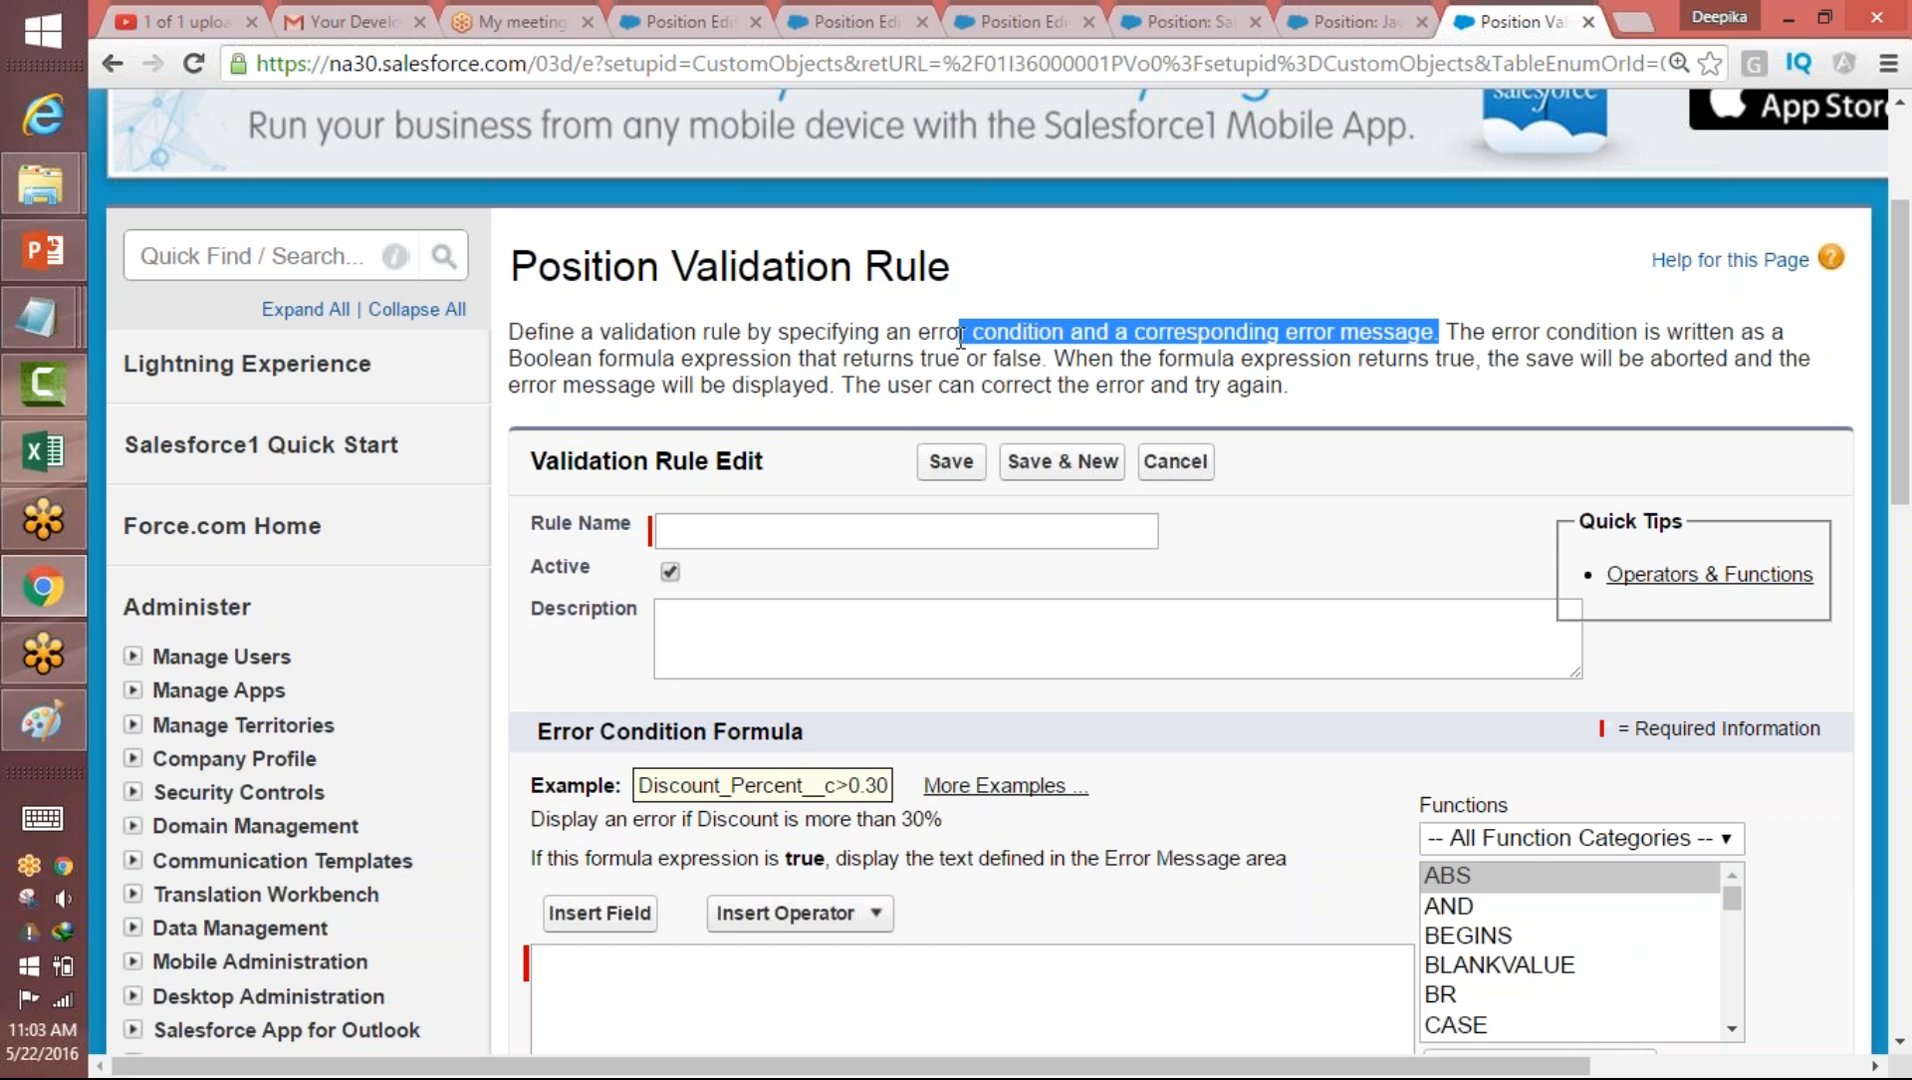
click(704, 288)
drag(704, 288, 953, 268)
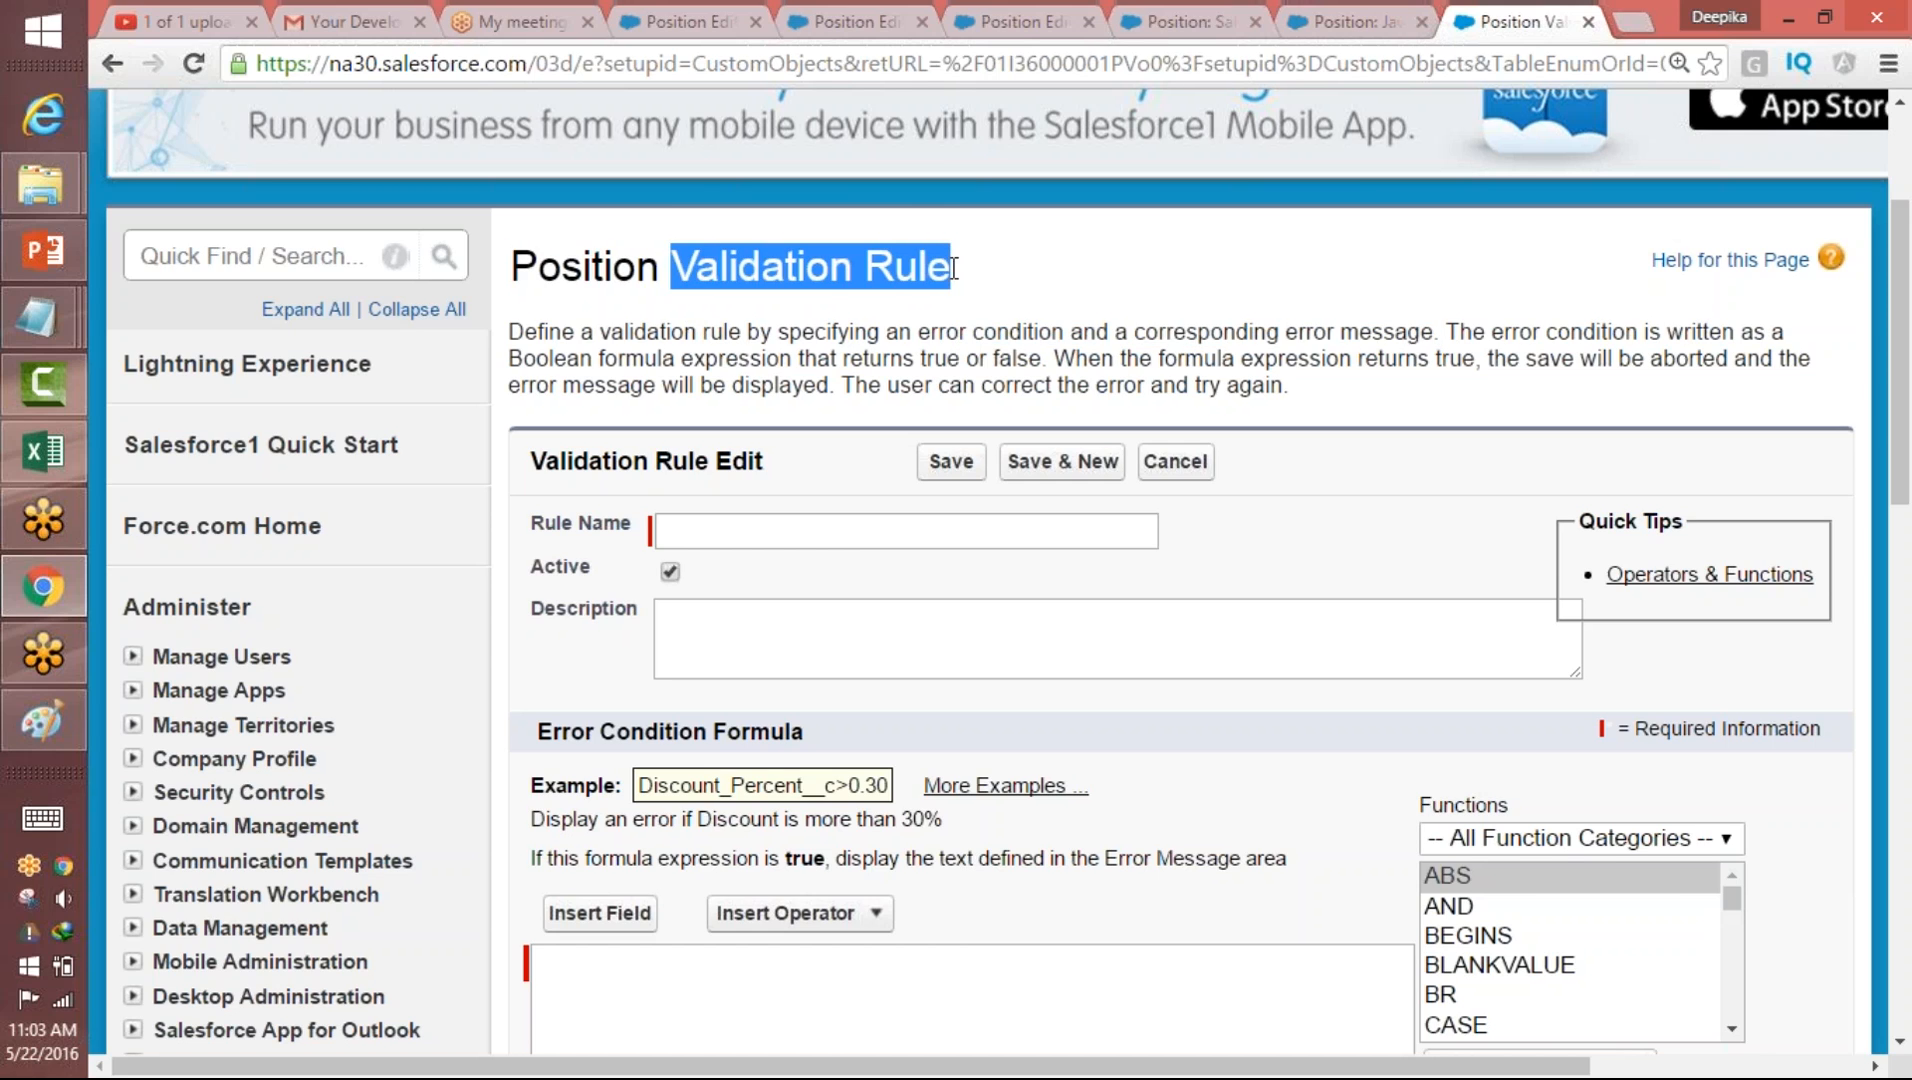
click(953, 268)
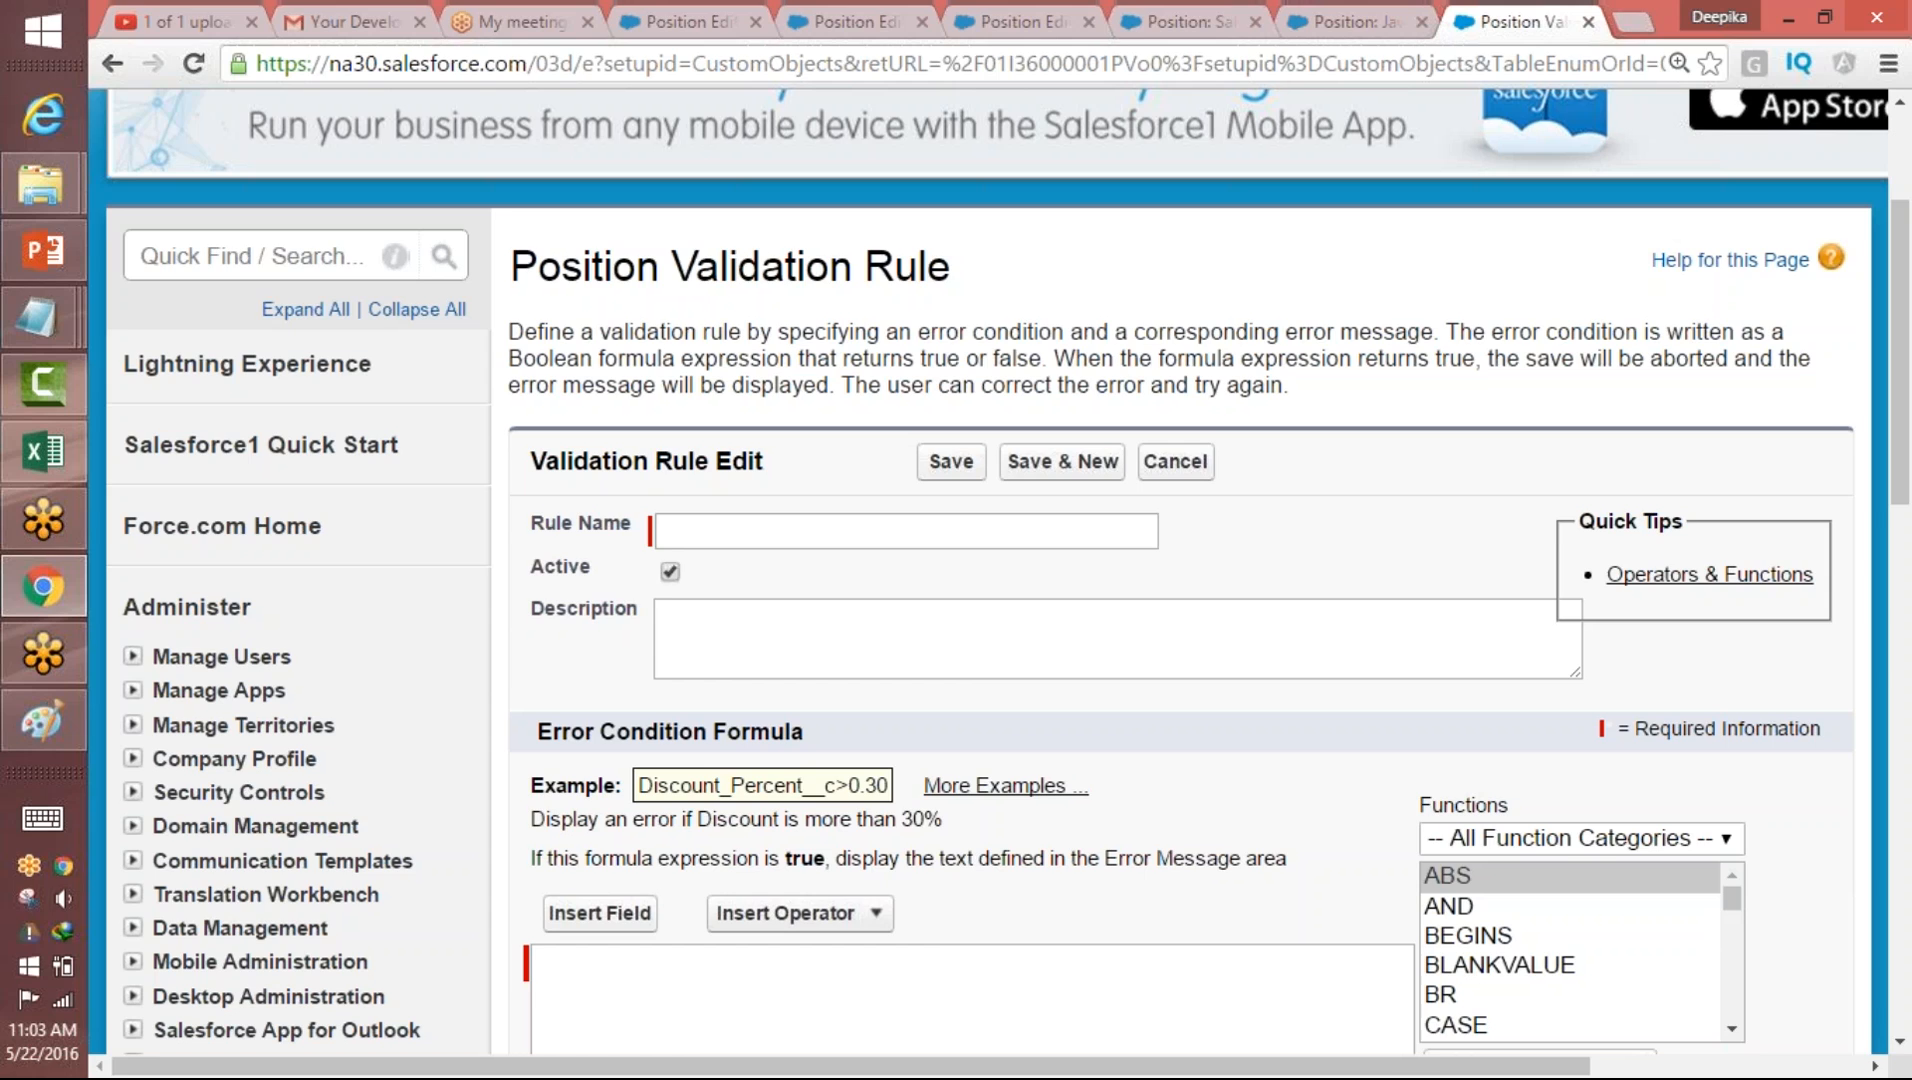
- Name the new validation rule Min_pay_rule
click(693, 524)
text(M)
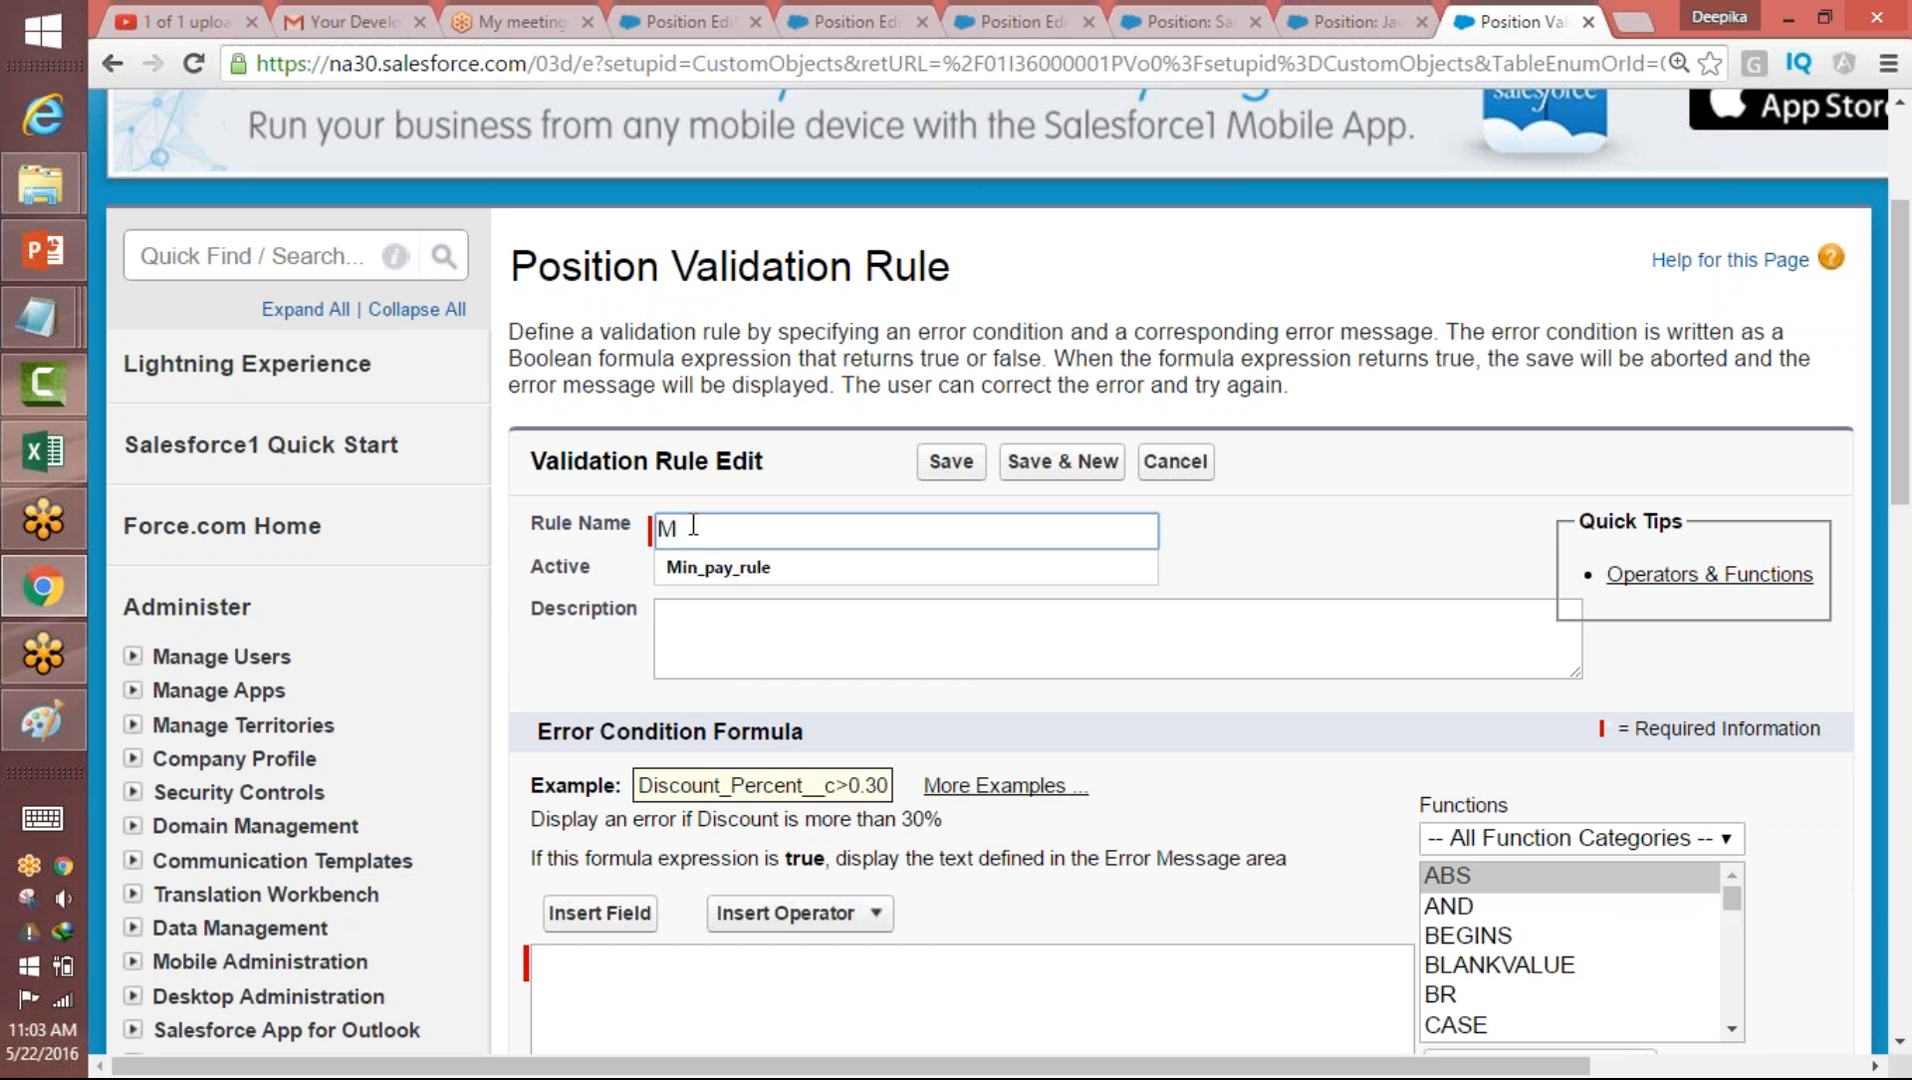
key(Down)
key(Return)
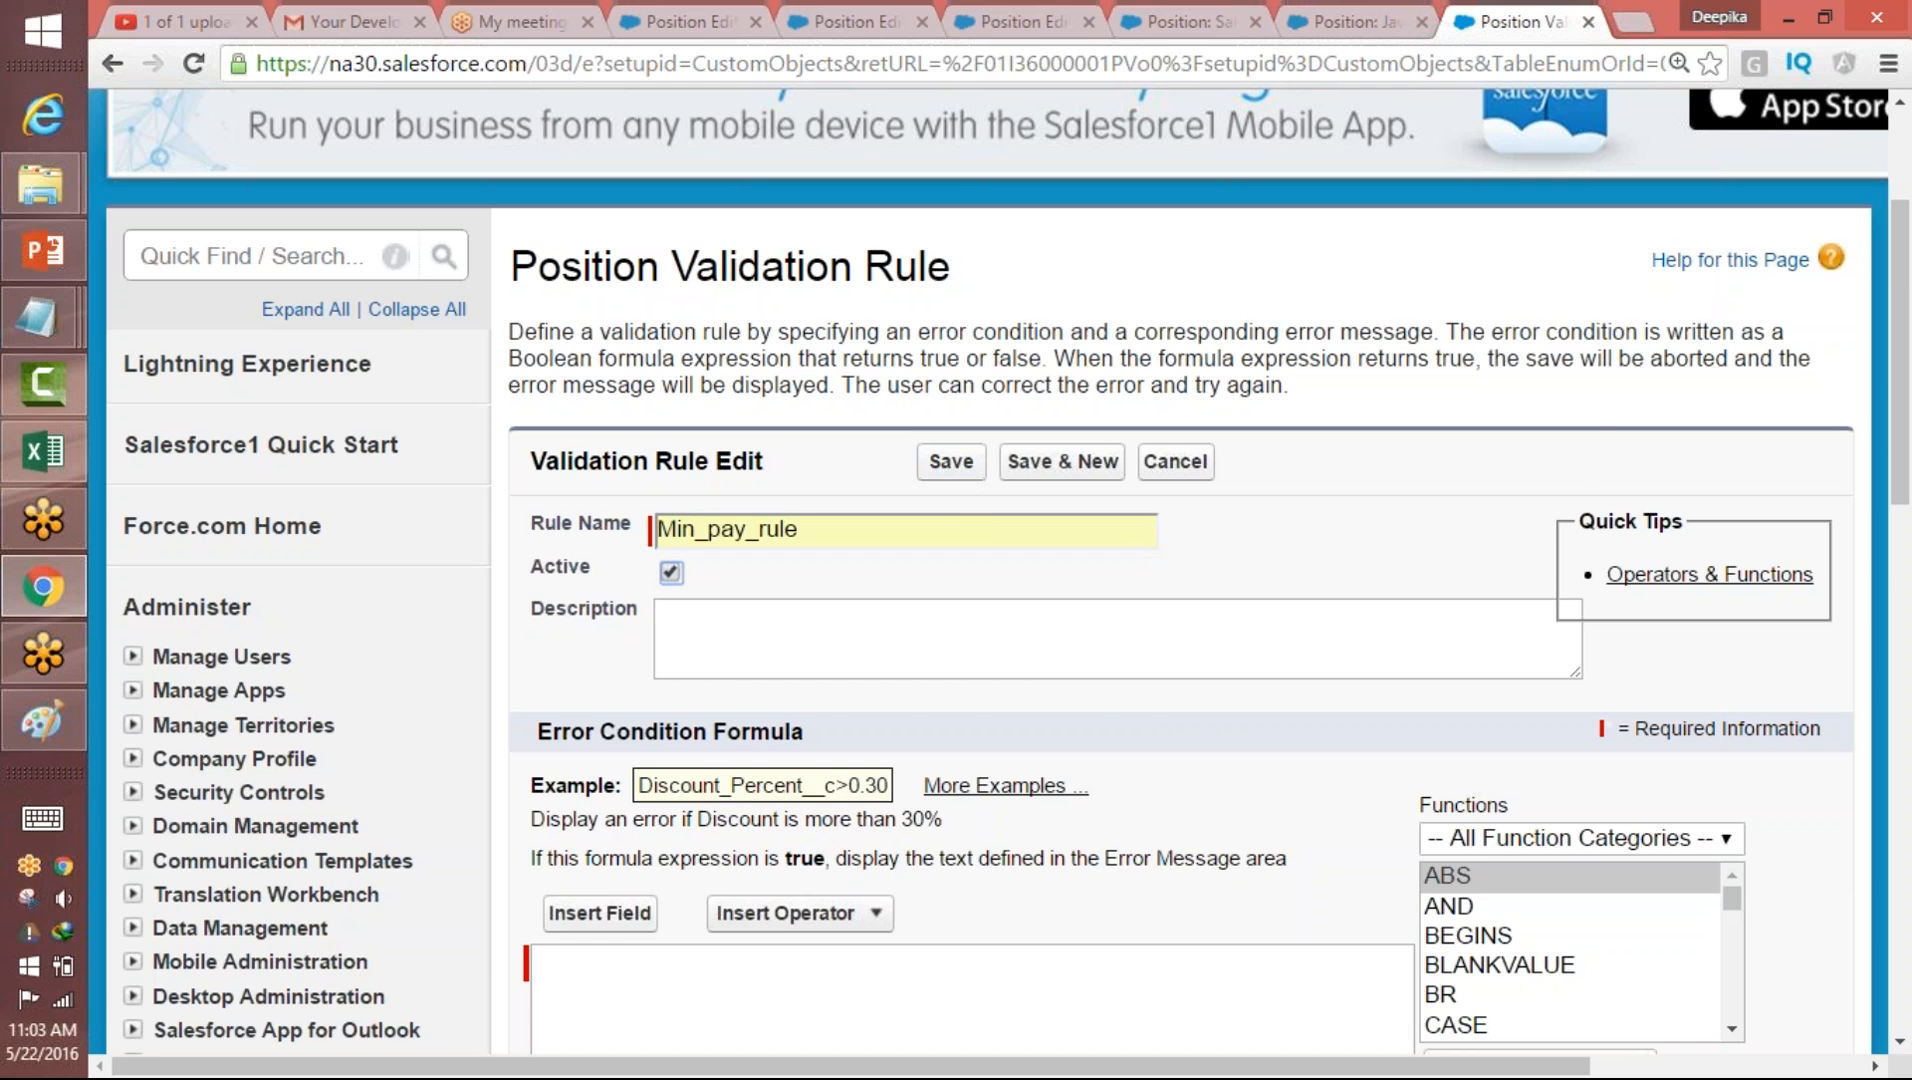
- Insert the Position object's Max Pay field as the start of the error condition formula
scroll(1900, 339, down, 2)
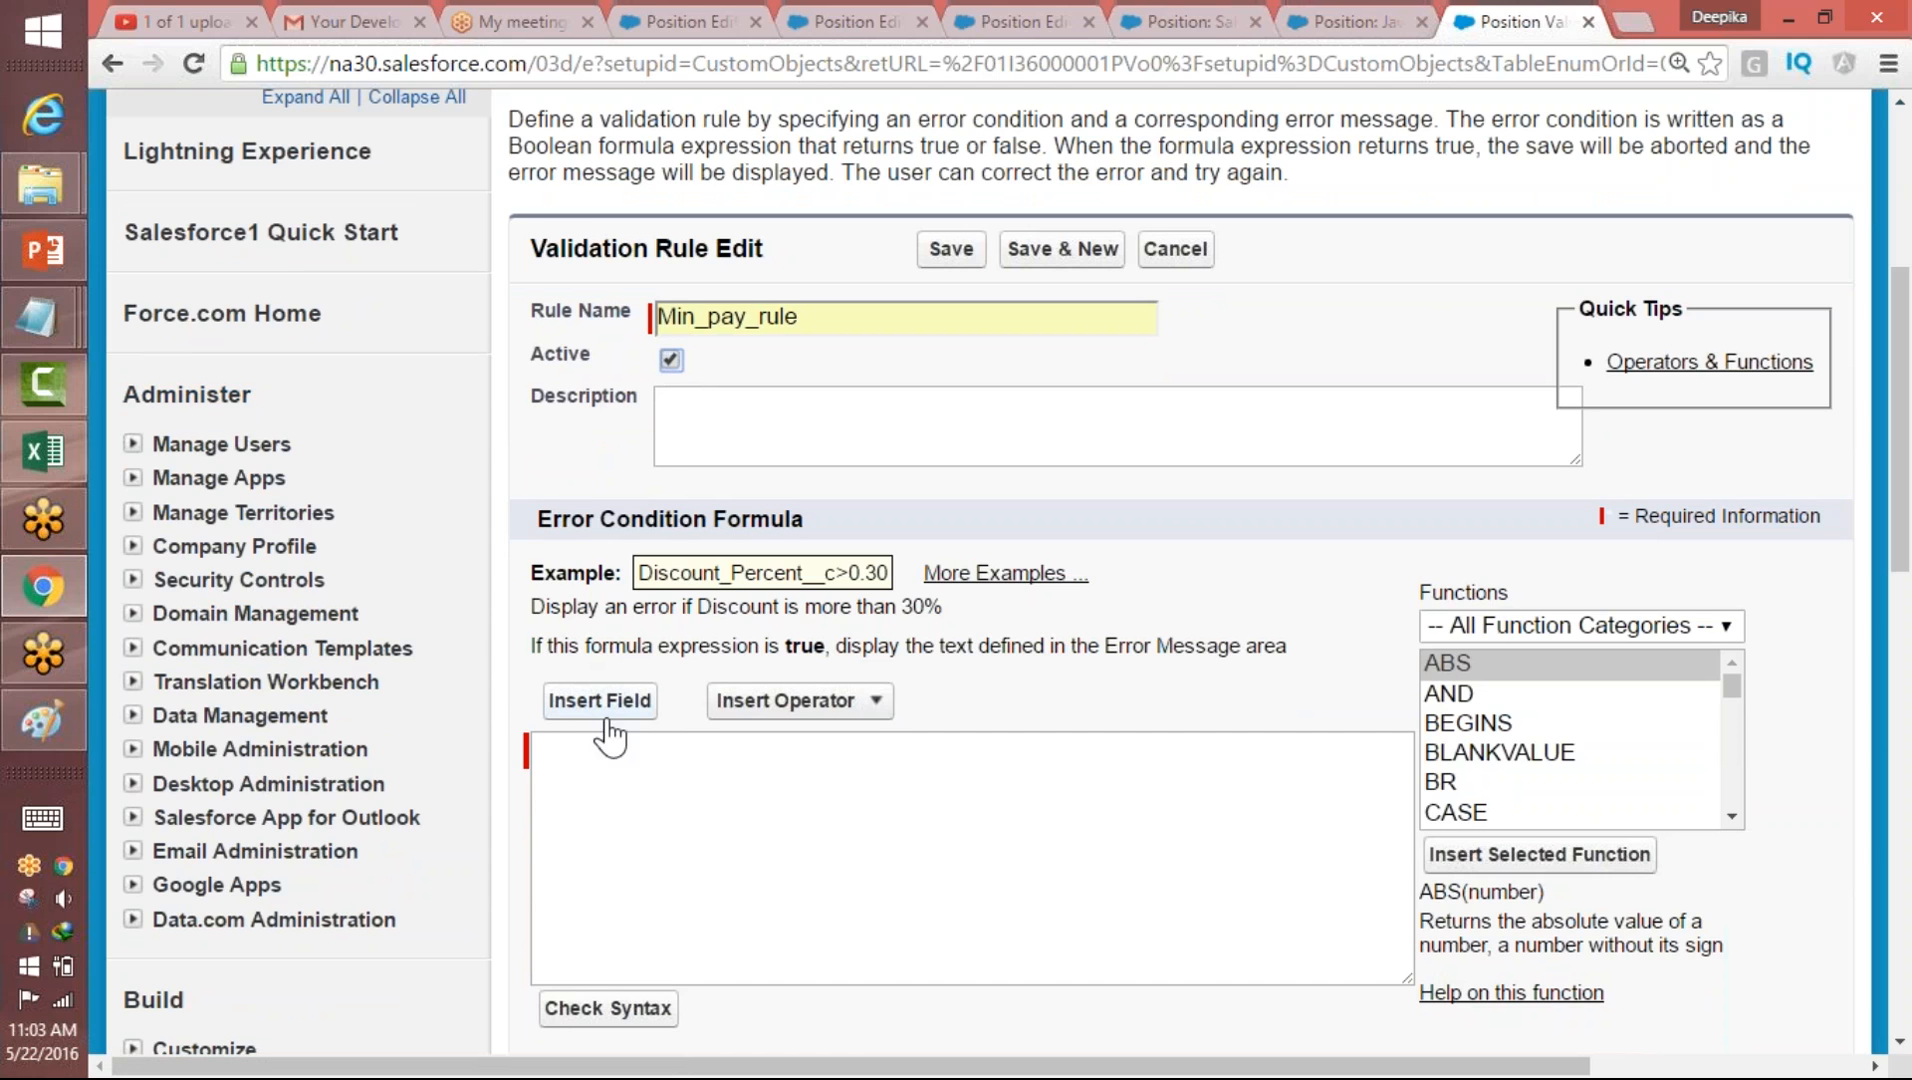
drag(533, 519, 790, 519)
click(627, 797)
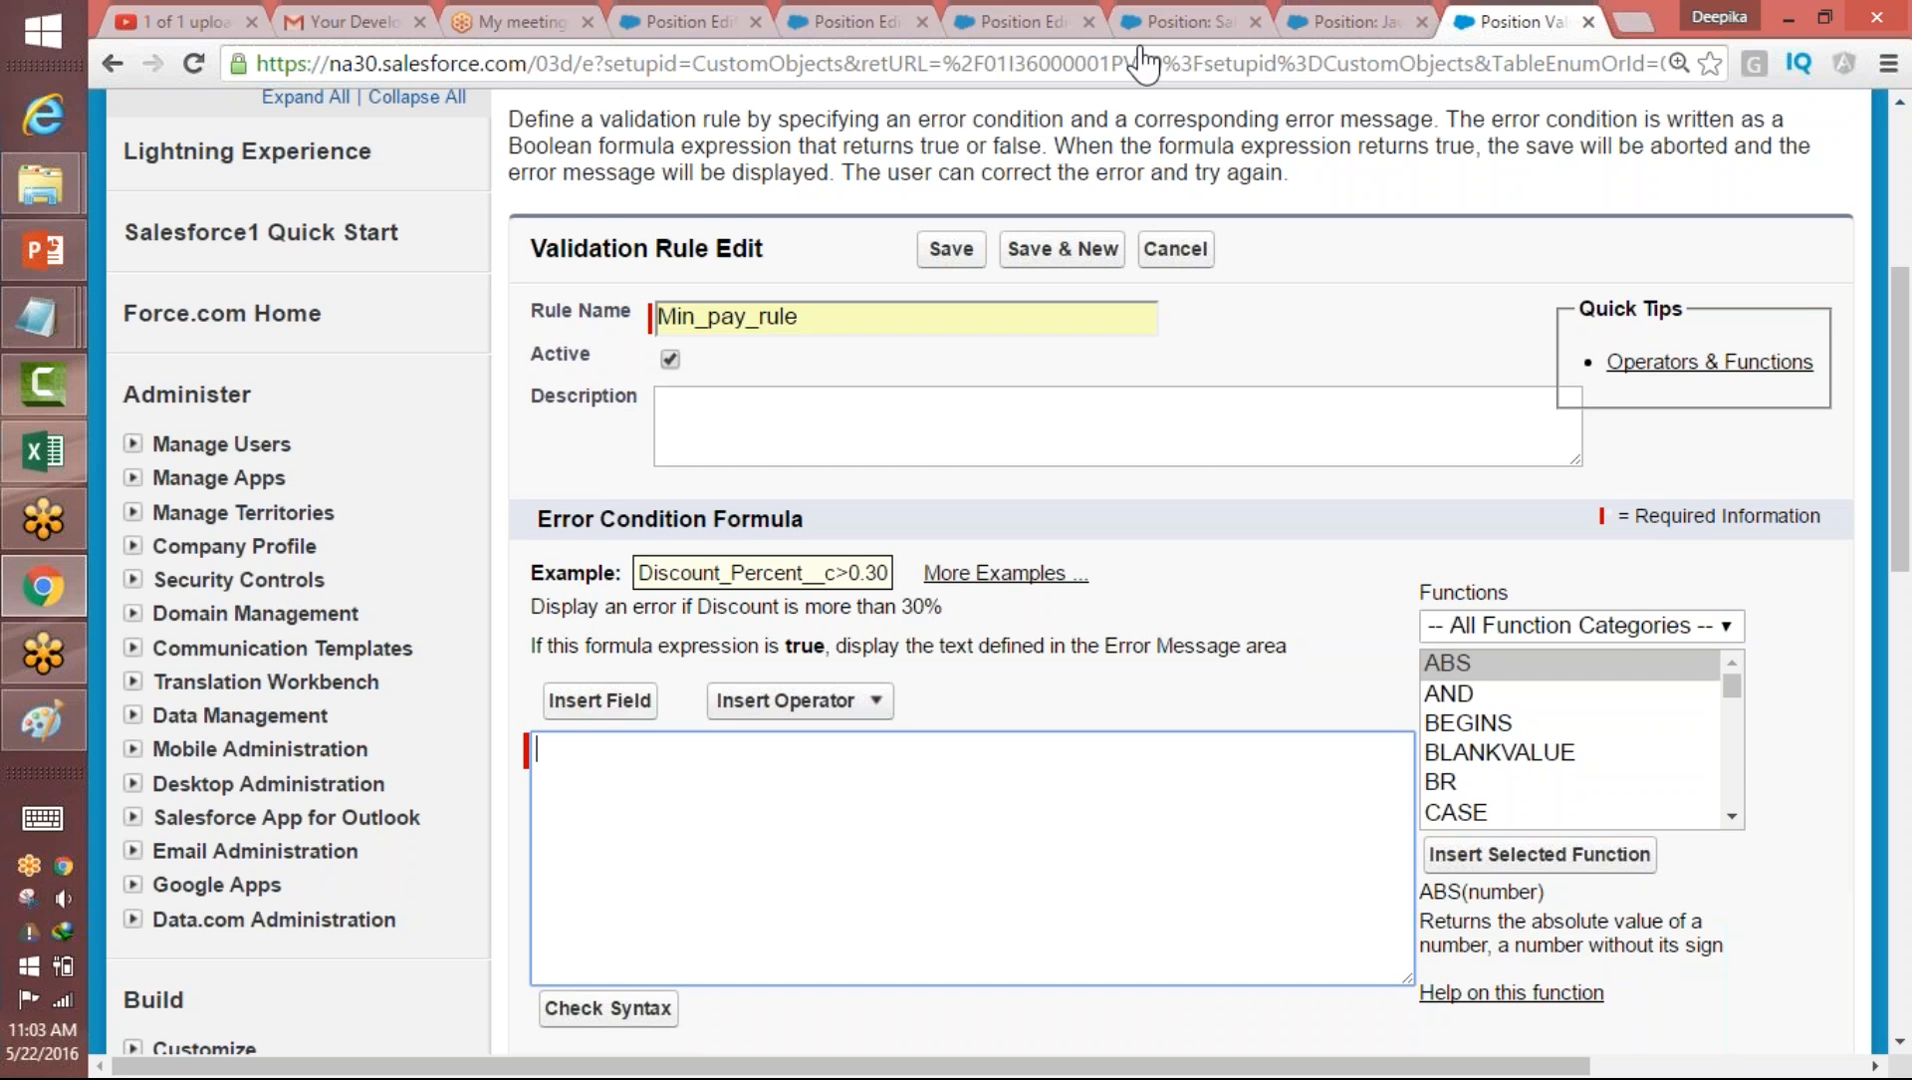
click(590, 706)
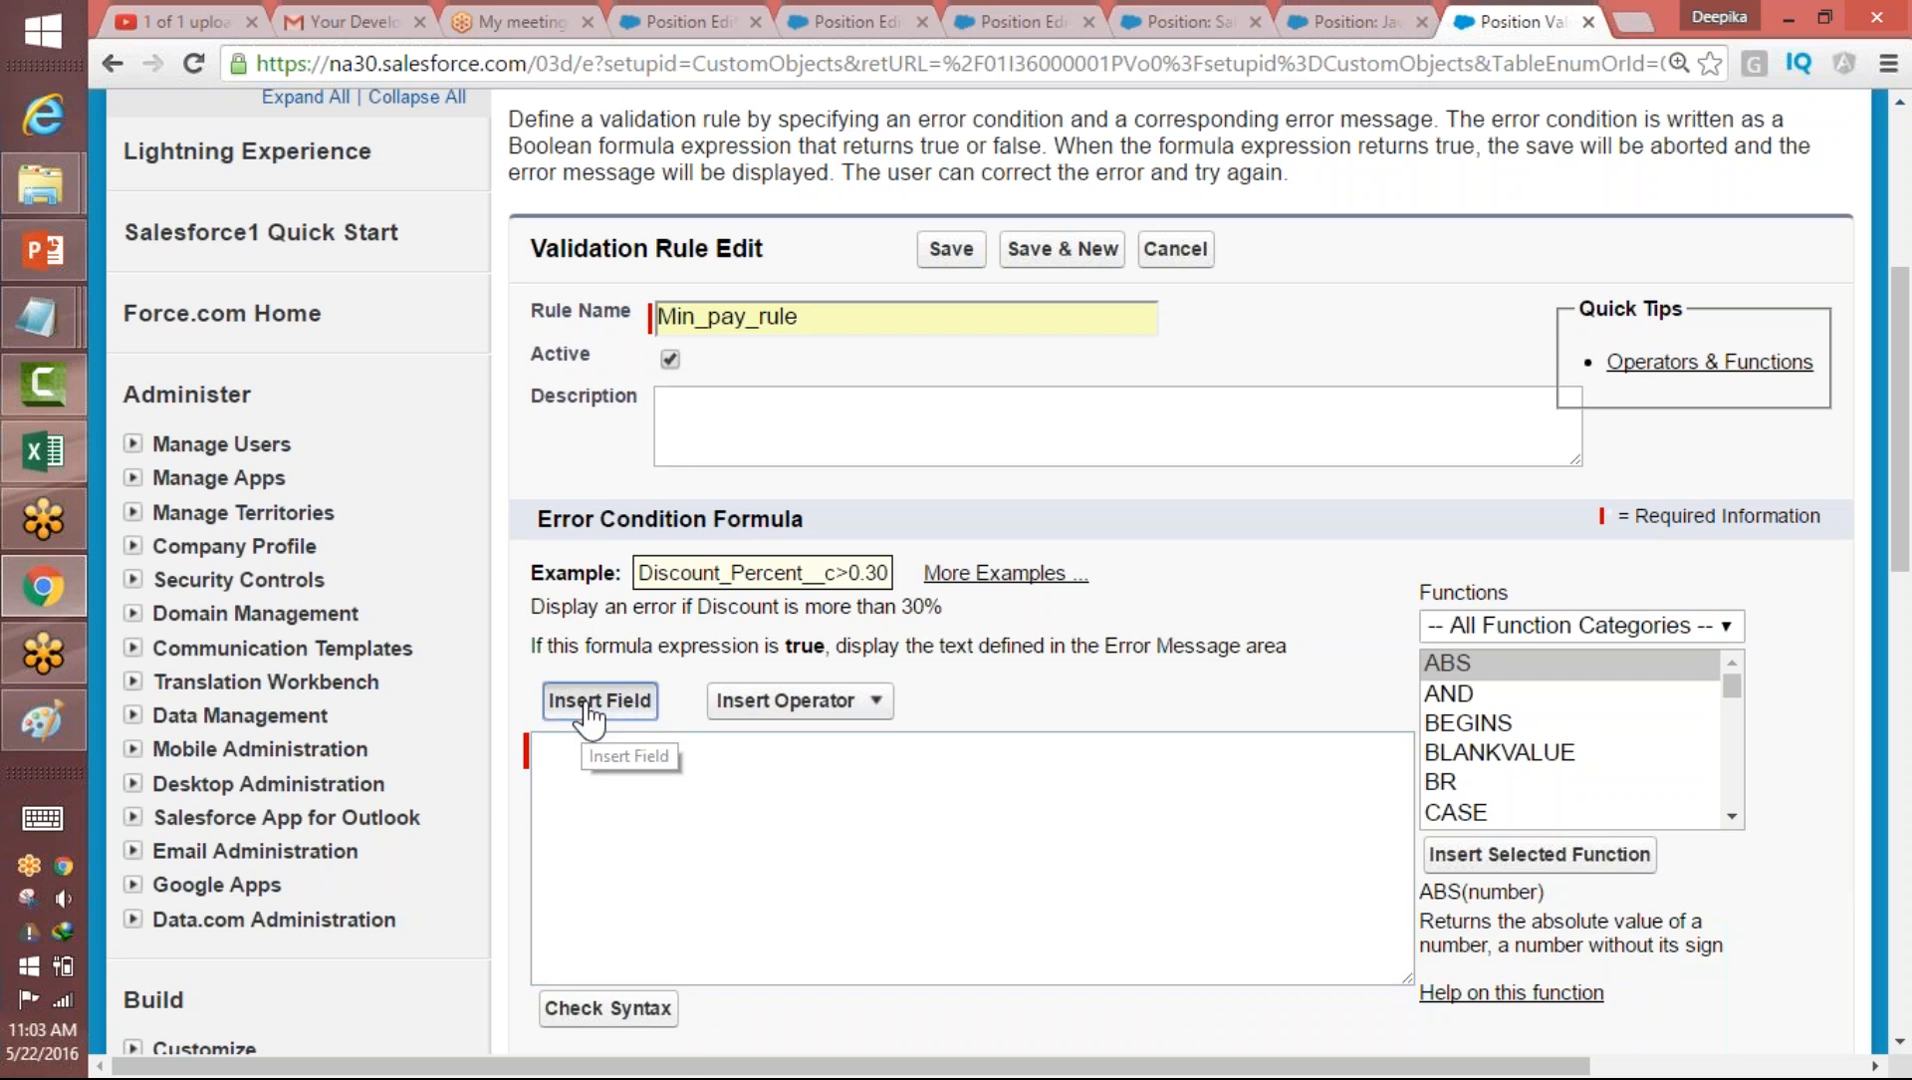
click(460, 453)
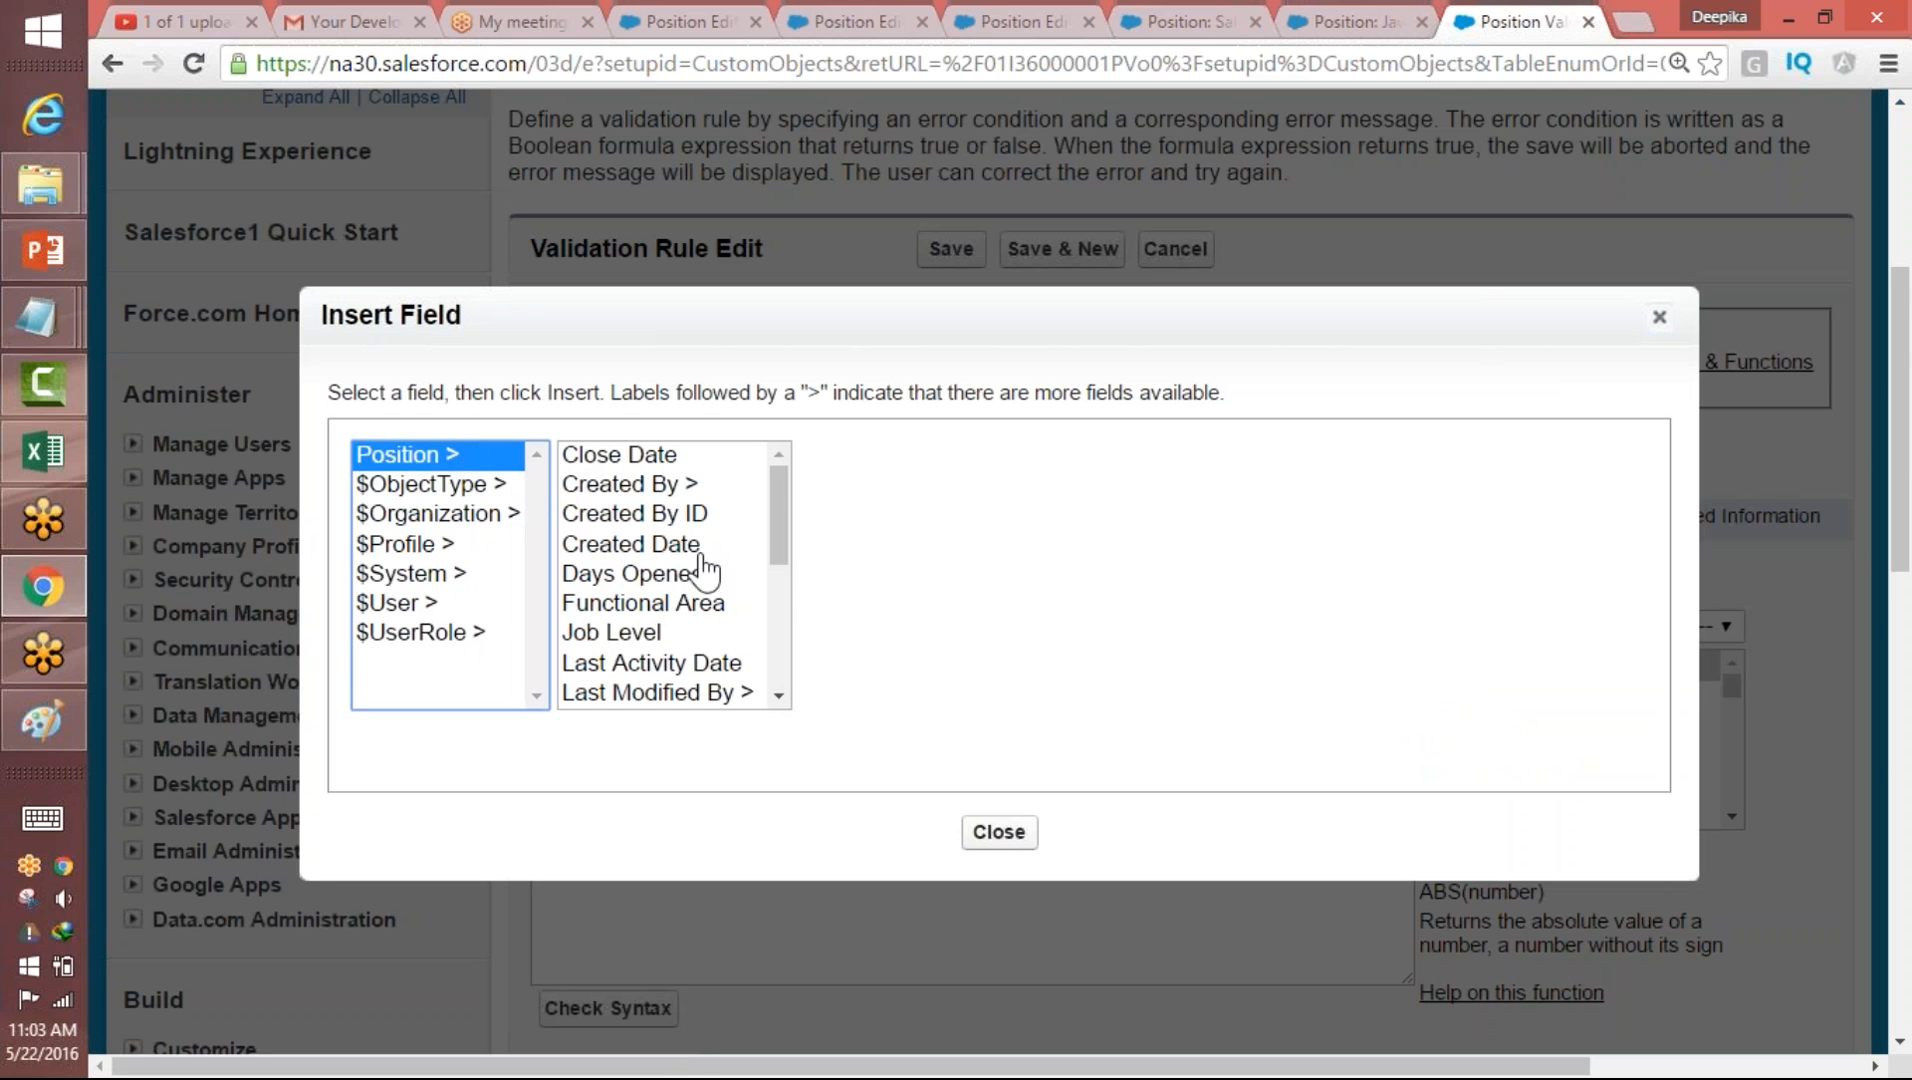
drag(781, 542, 755, 610)
click(621, 558)
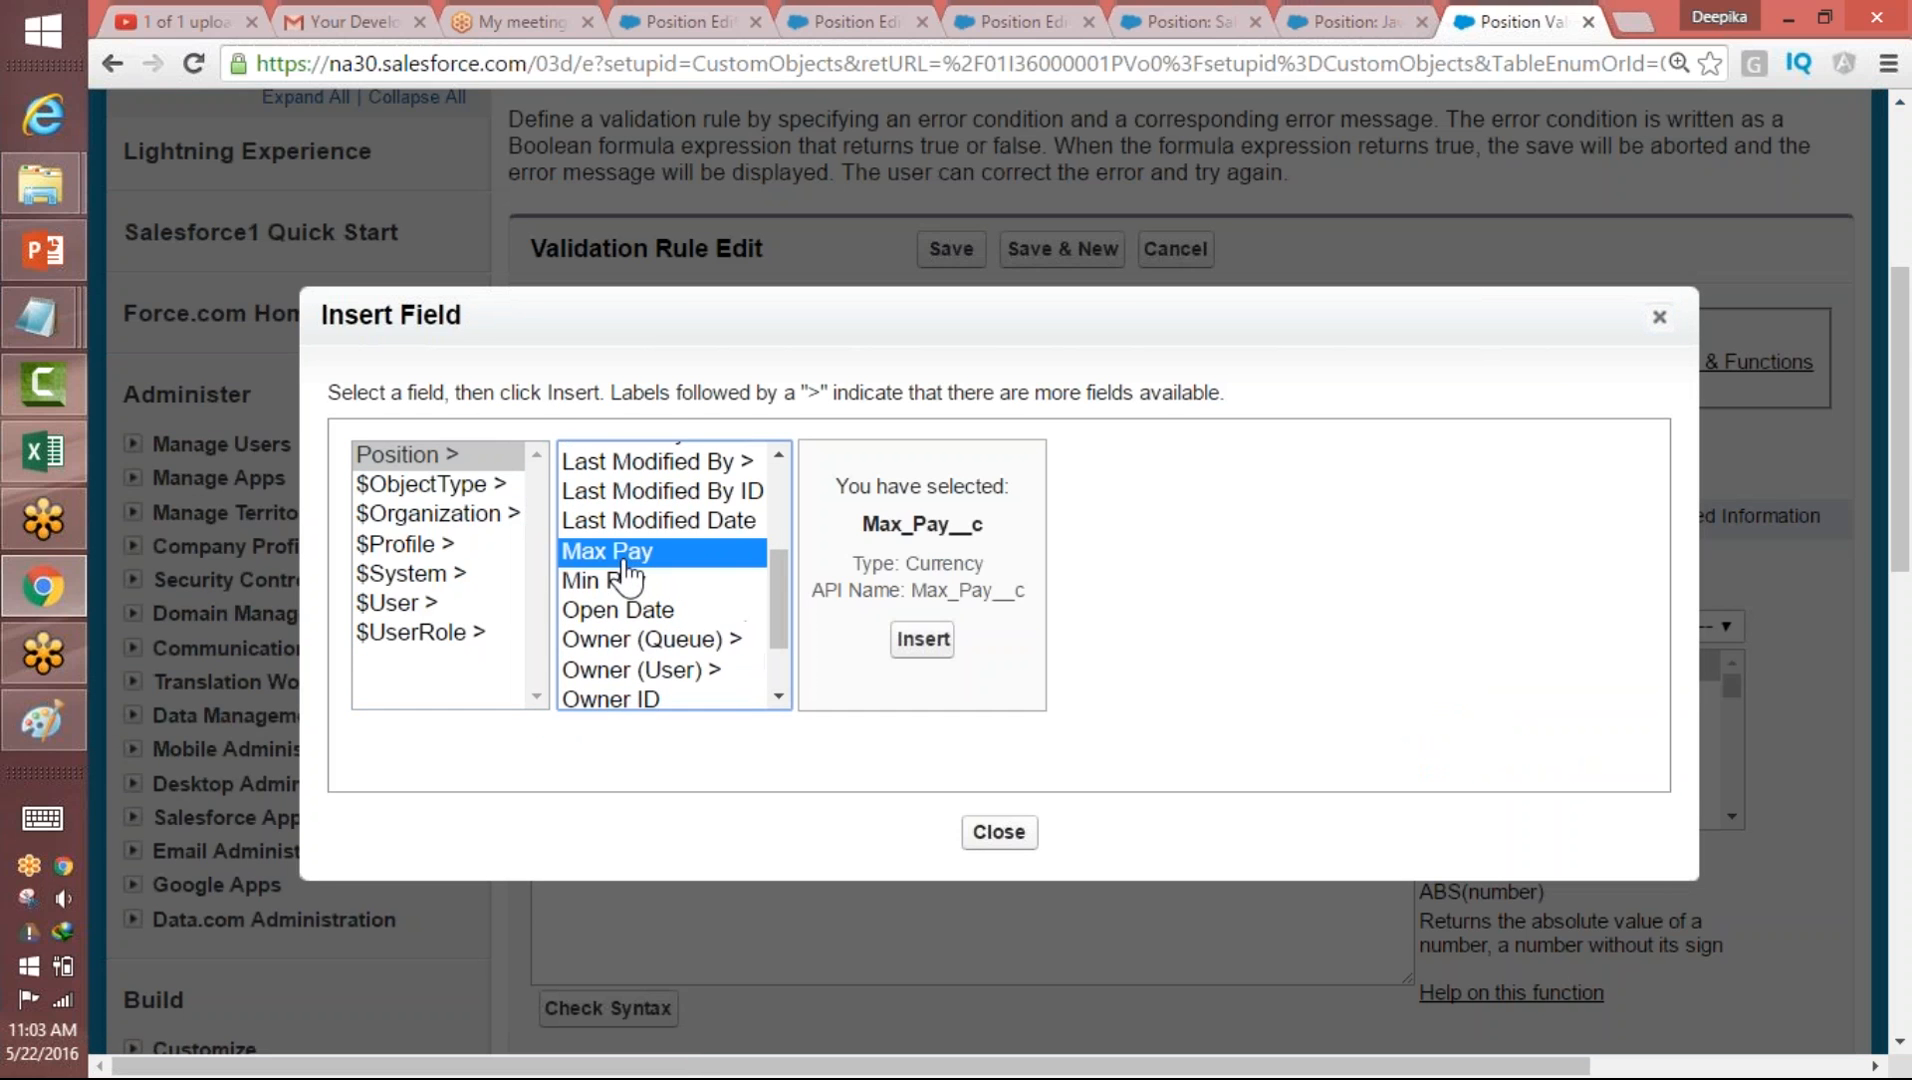
click(922, 639)
- Add the Less Than operator after Max_Pay__c in the error condition formula, and filter the functions to Logical
click(838, 703)
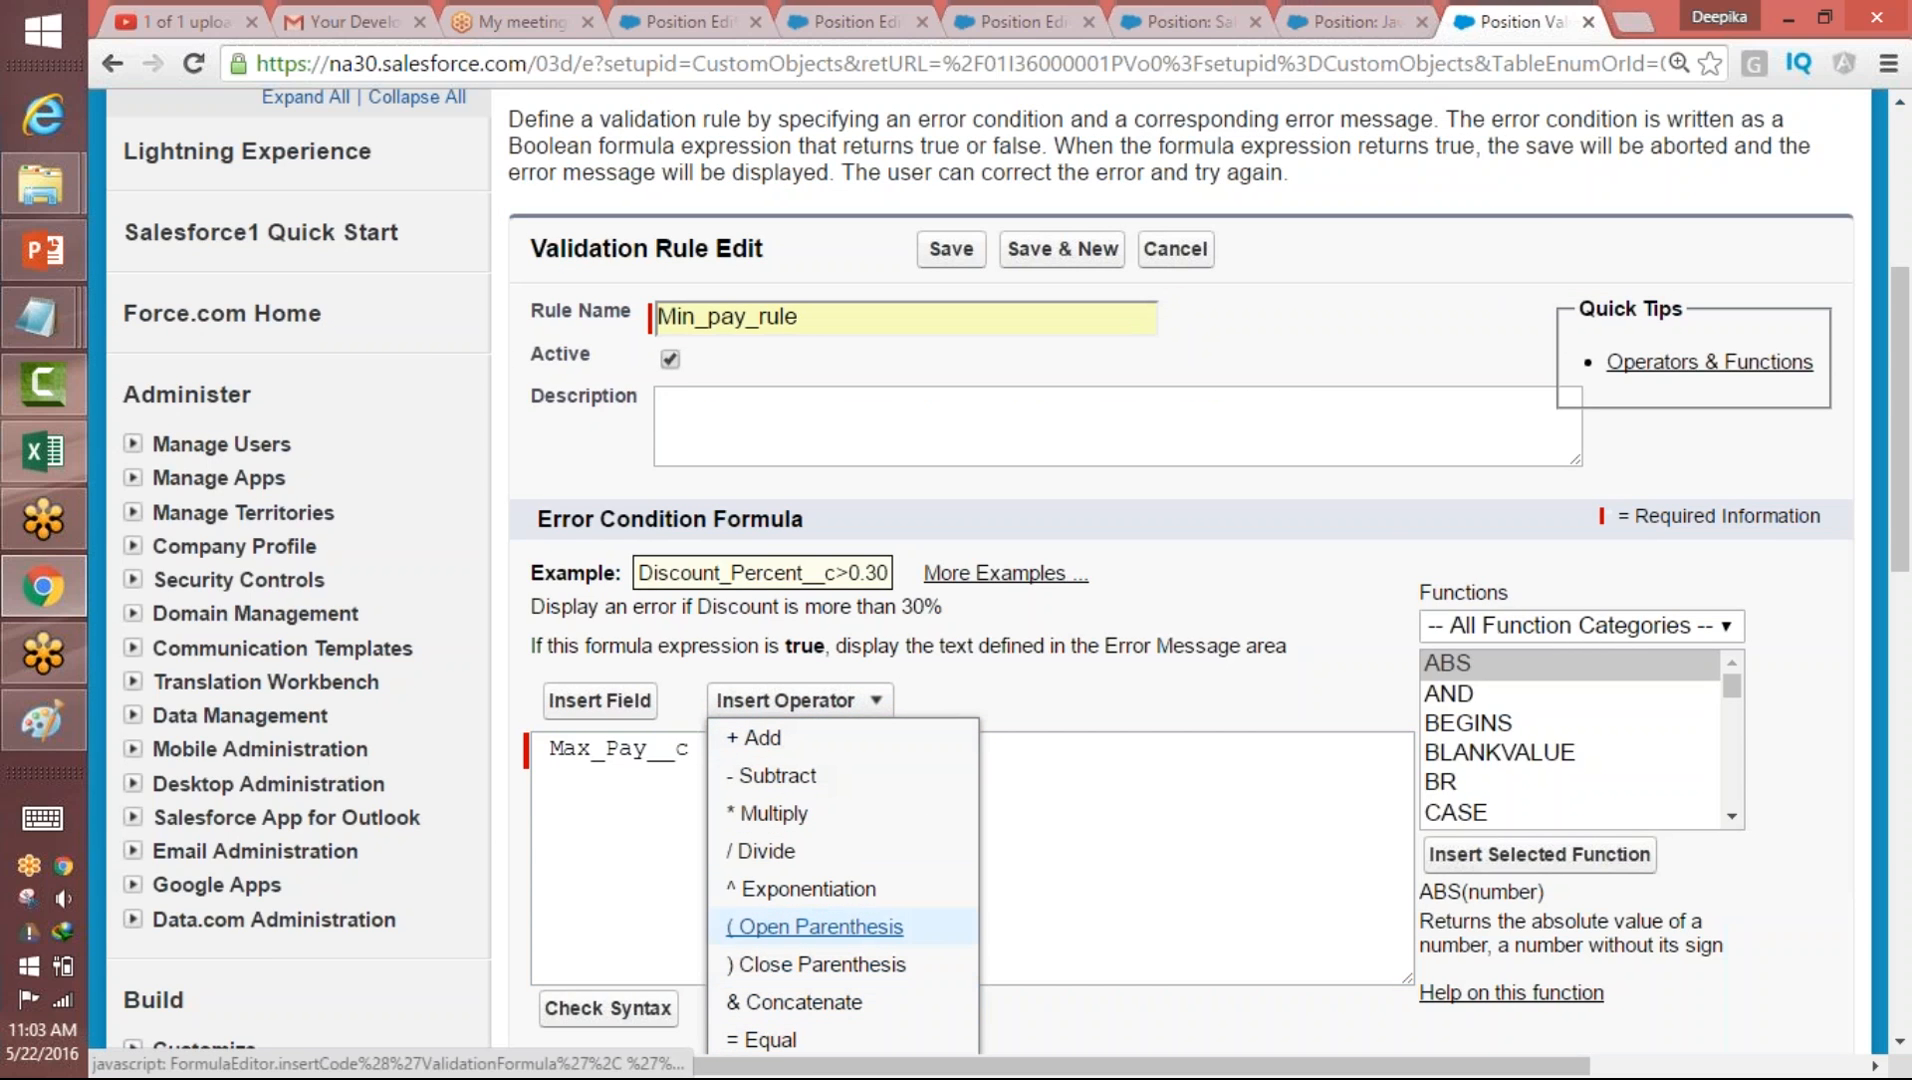
scroll(1866, 530, down, 3)
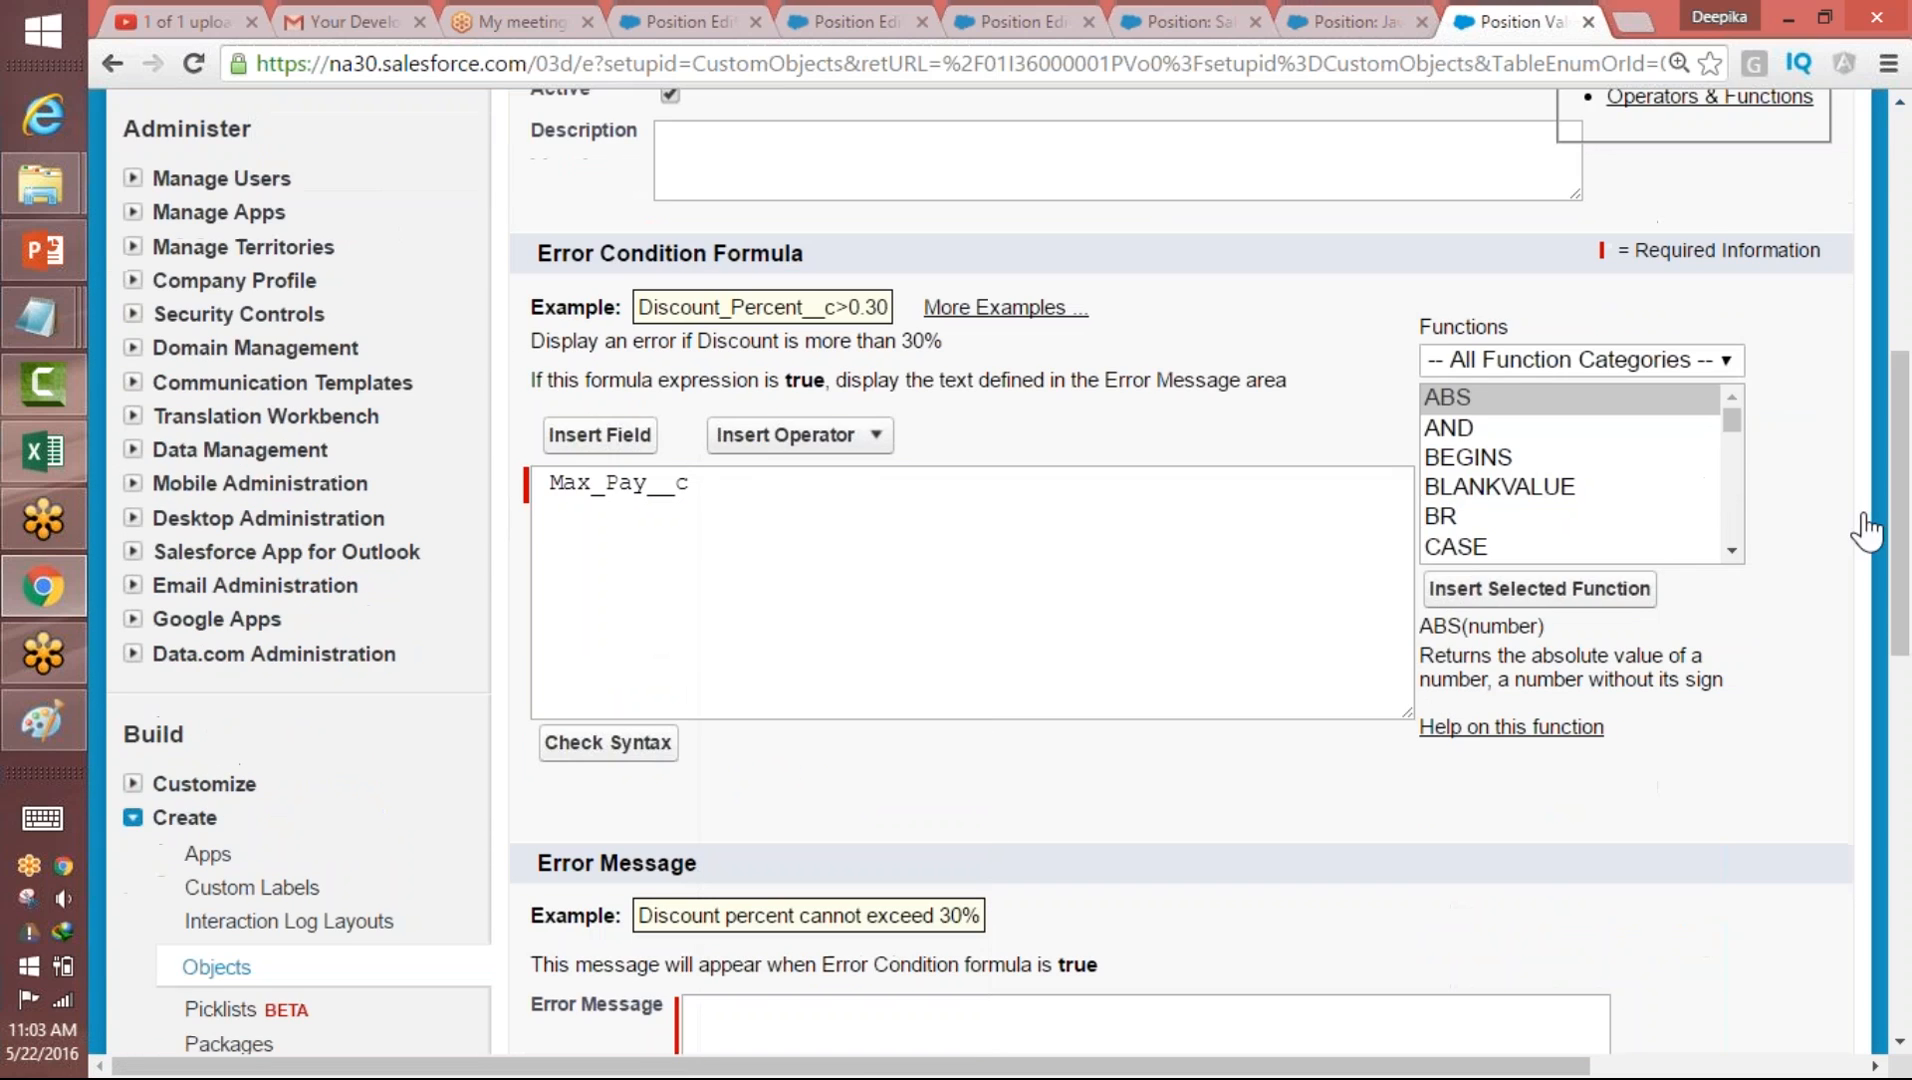
click(1724, 360)
click(1578, 455)
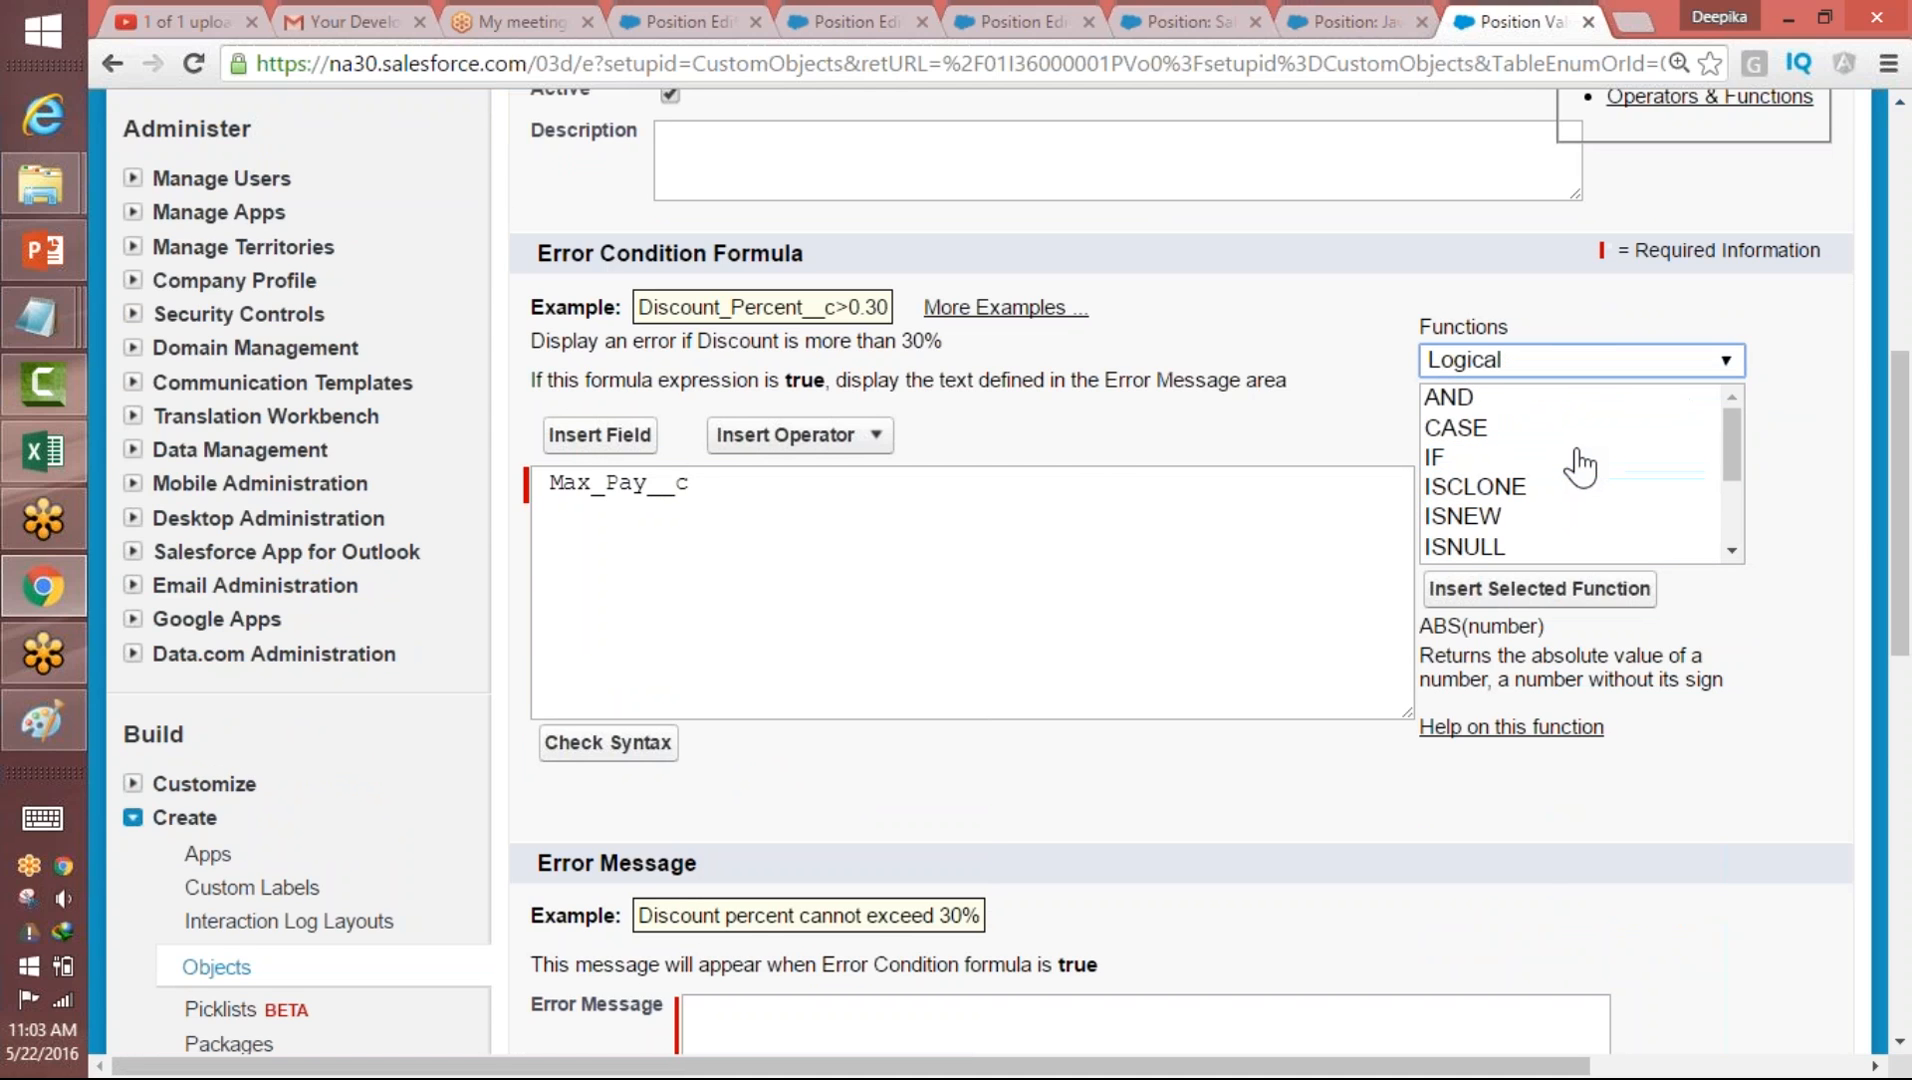
click(833, 438)
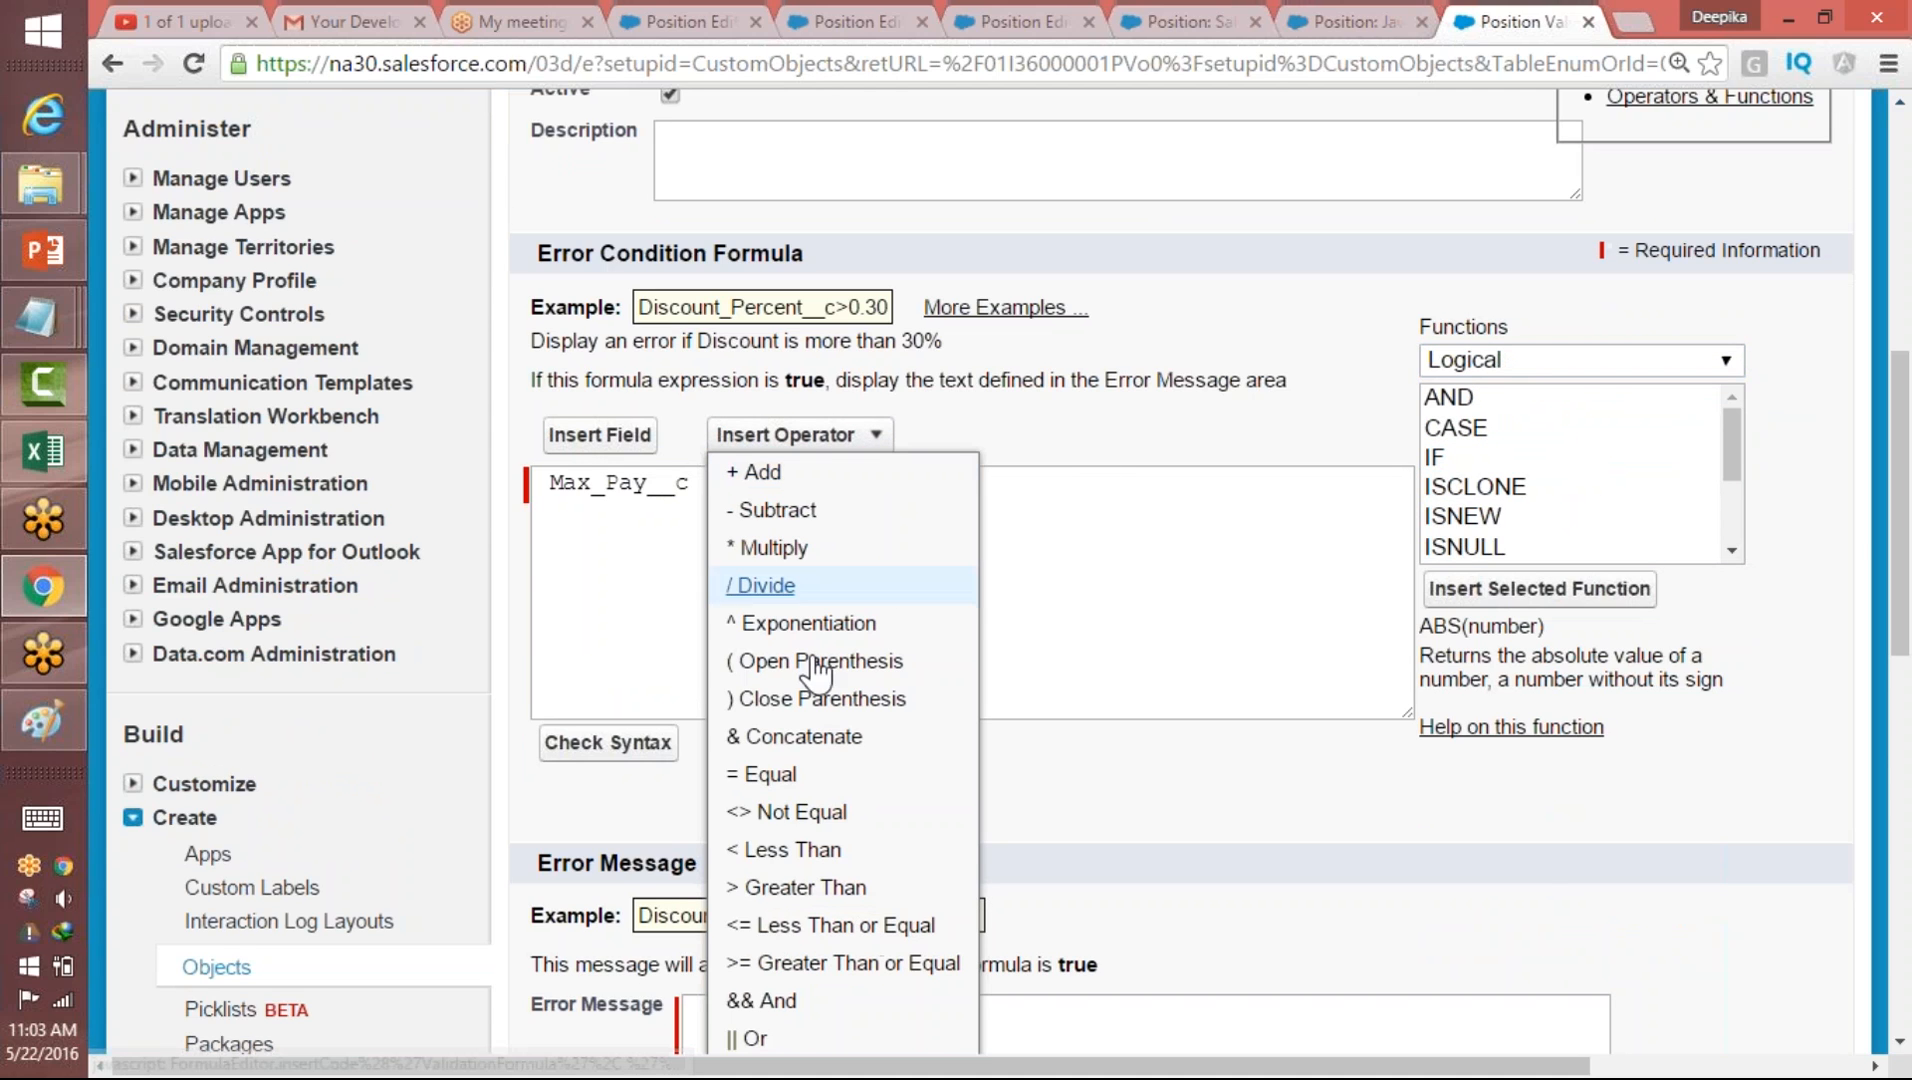
click(772, 850)
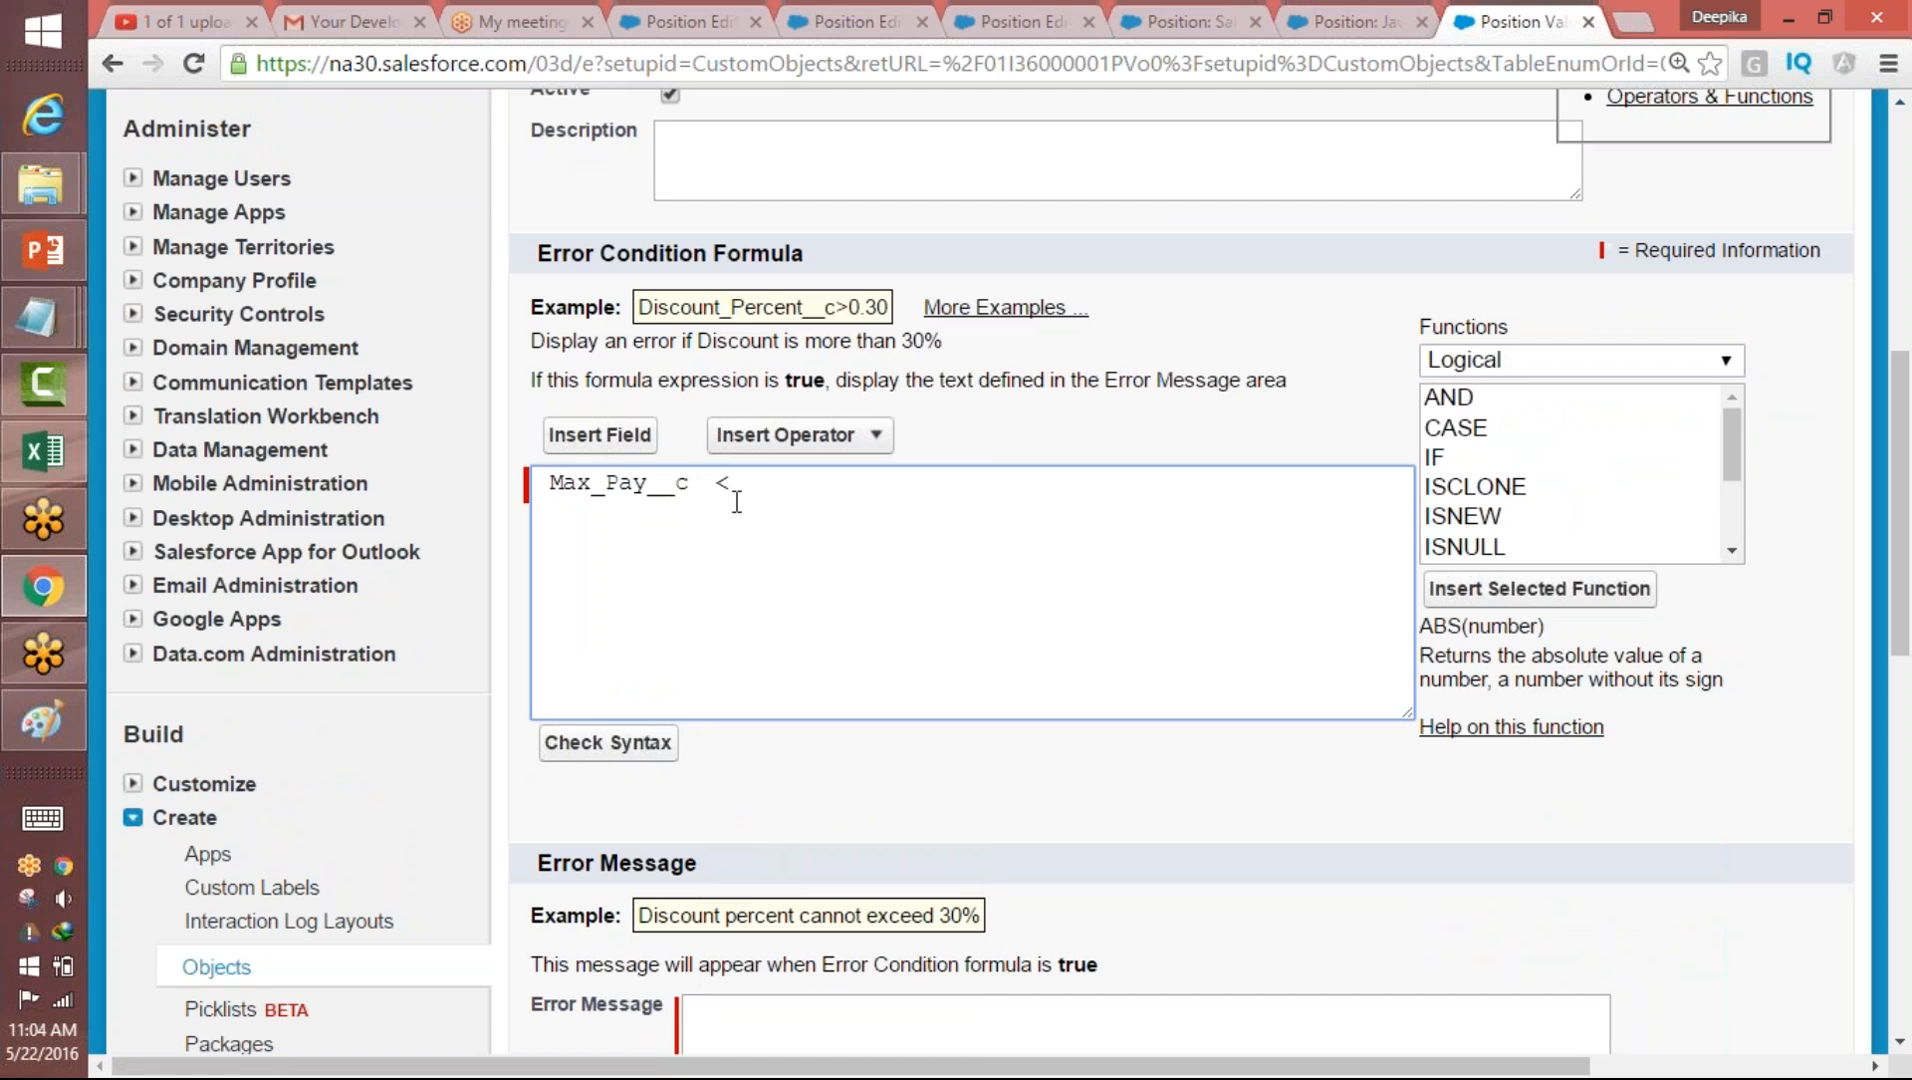
- Insert the Position object's Min Pay field after the less-than operator in the error condition formula
click(598, 434)
drag(778, 540, 781, 597)
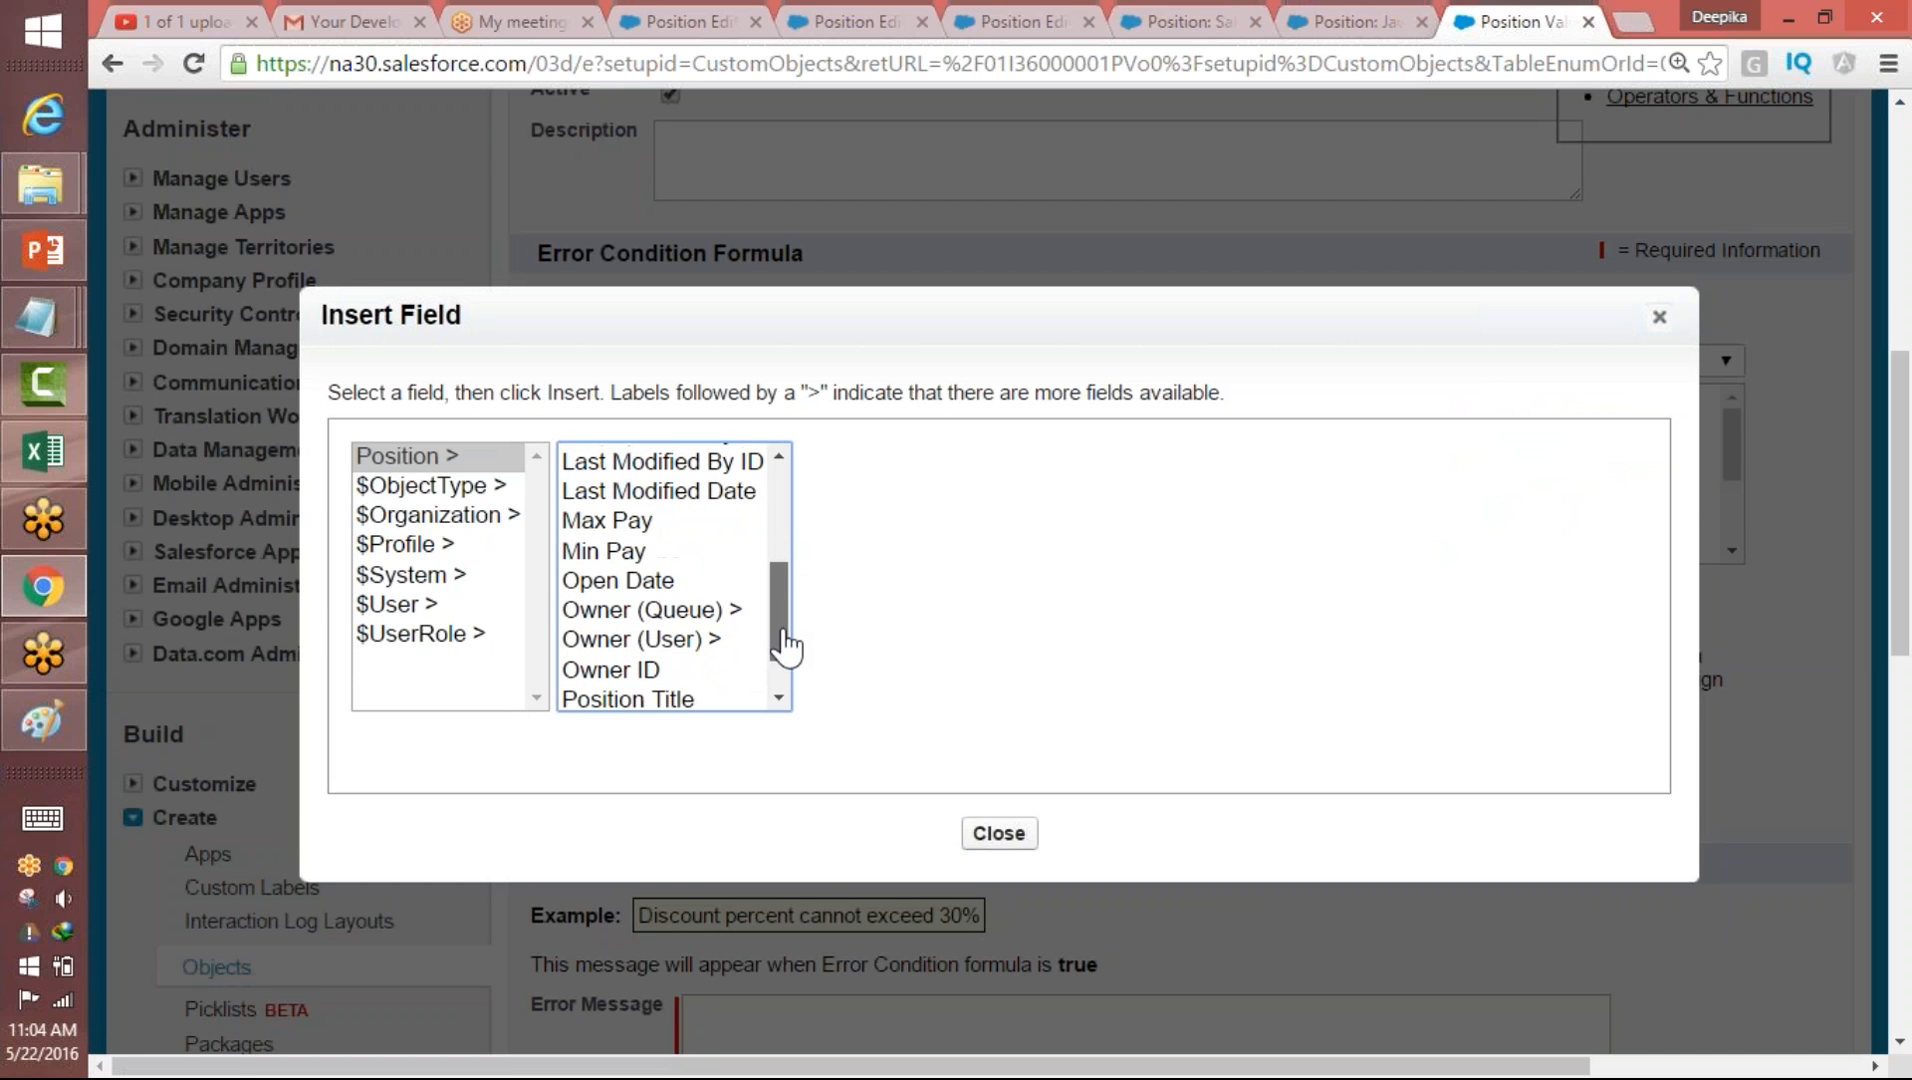
click(634, 552)
click(926, 653)
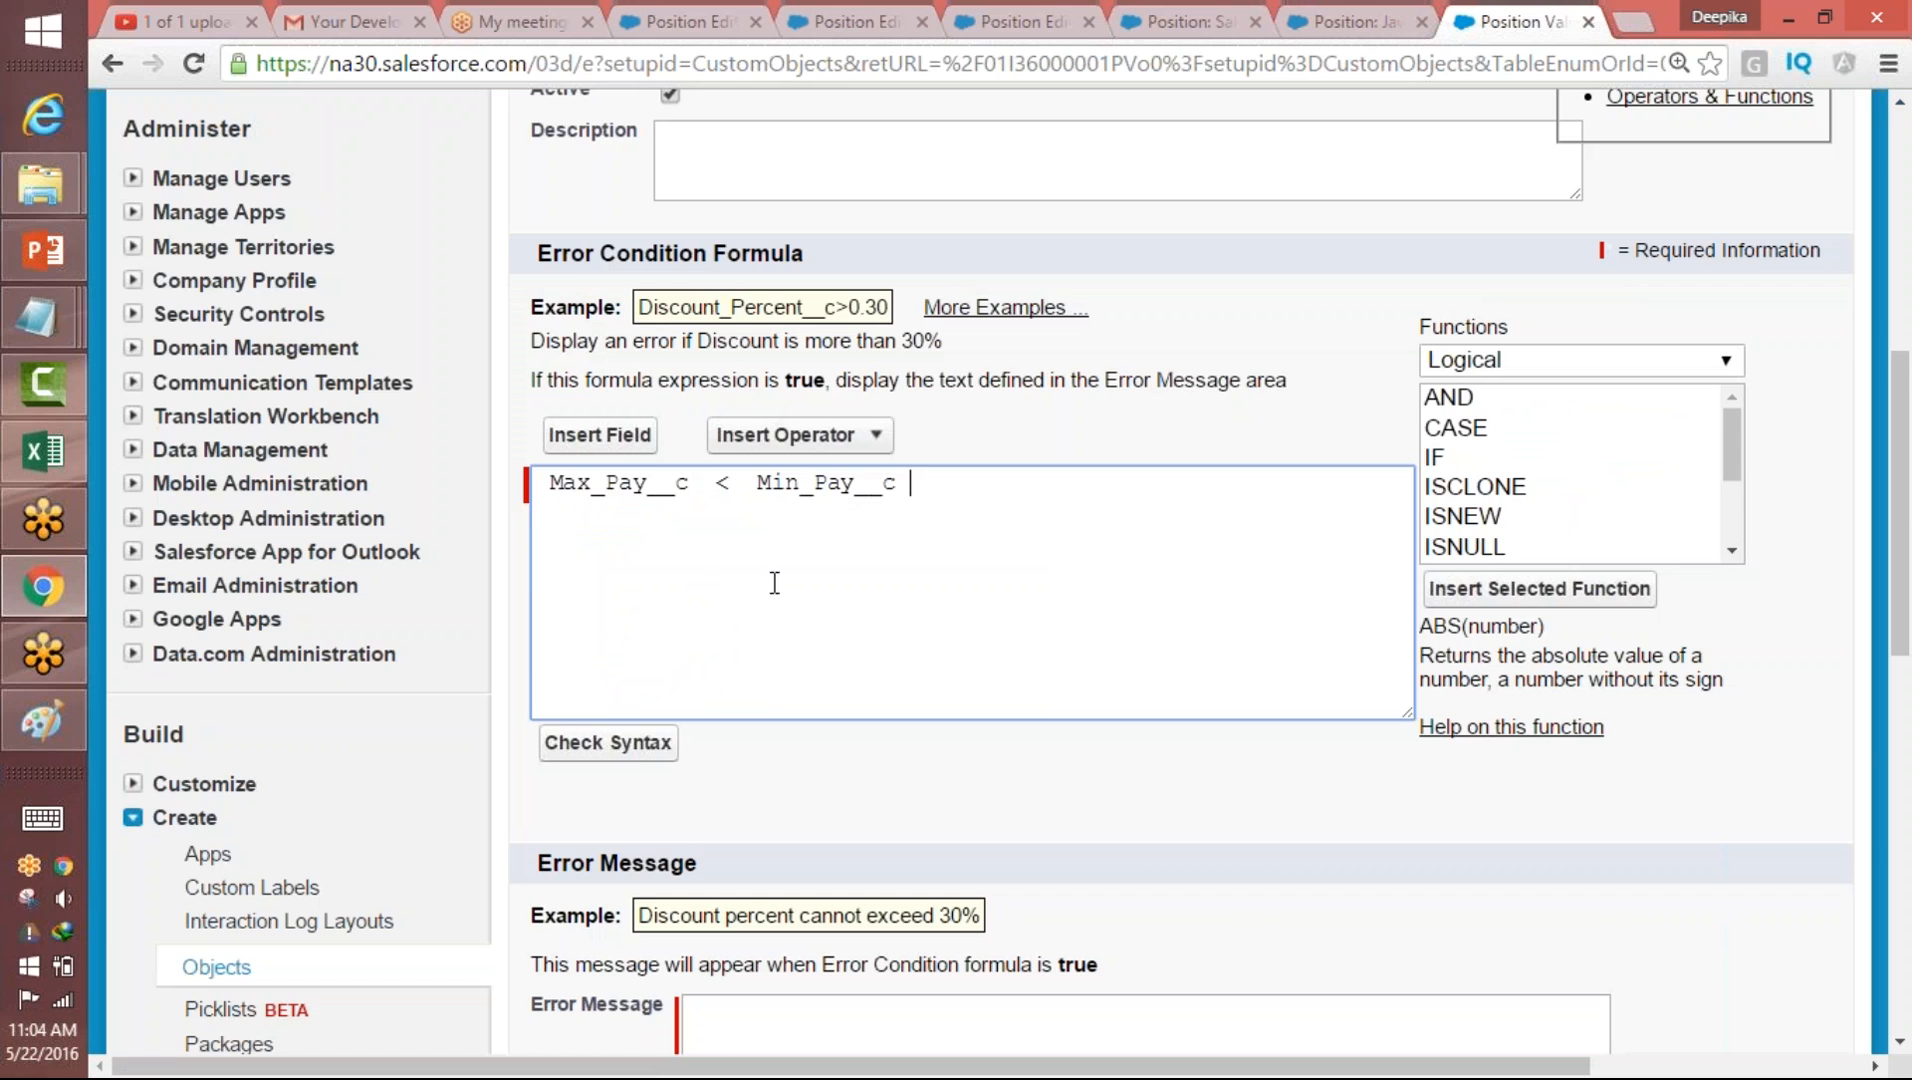
- Check the syntax of the error condition formula and highlight the whole expression for review
double_click(769, 485)
drag(694, 482, 1007, 490)
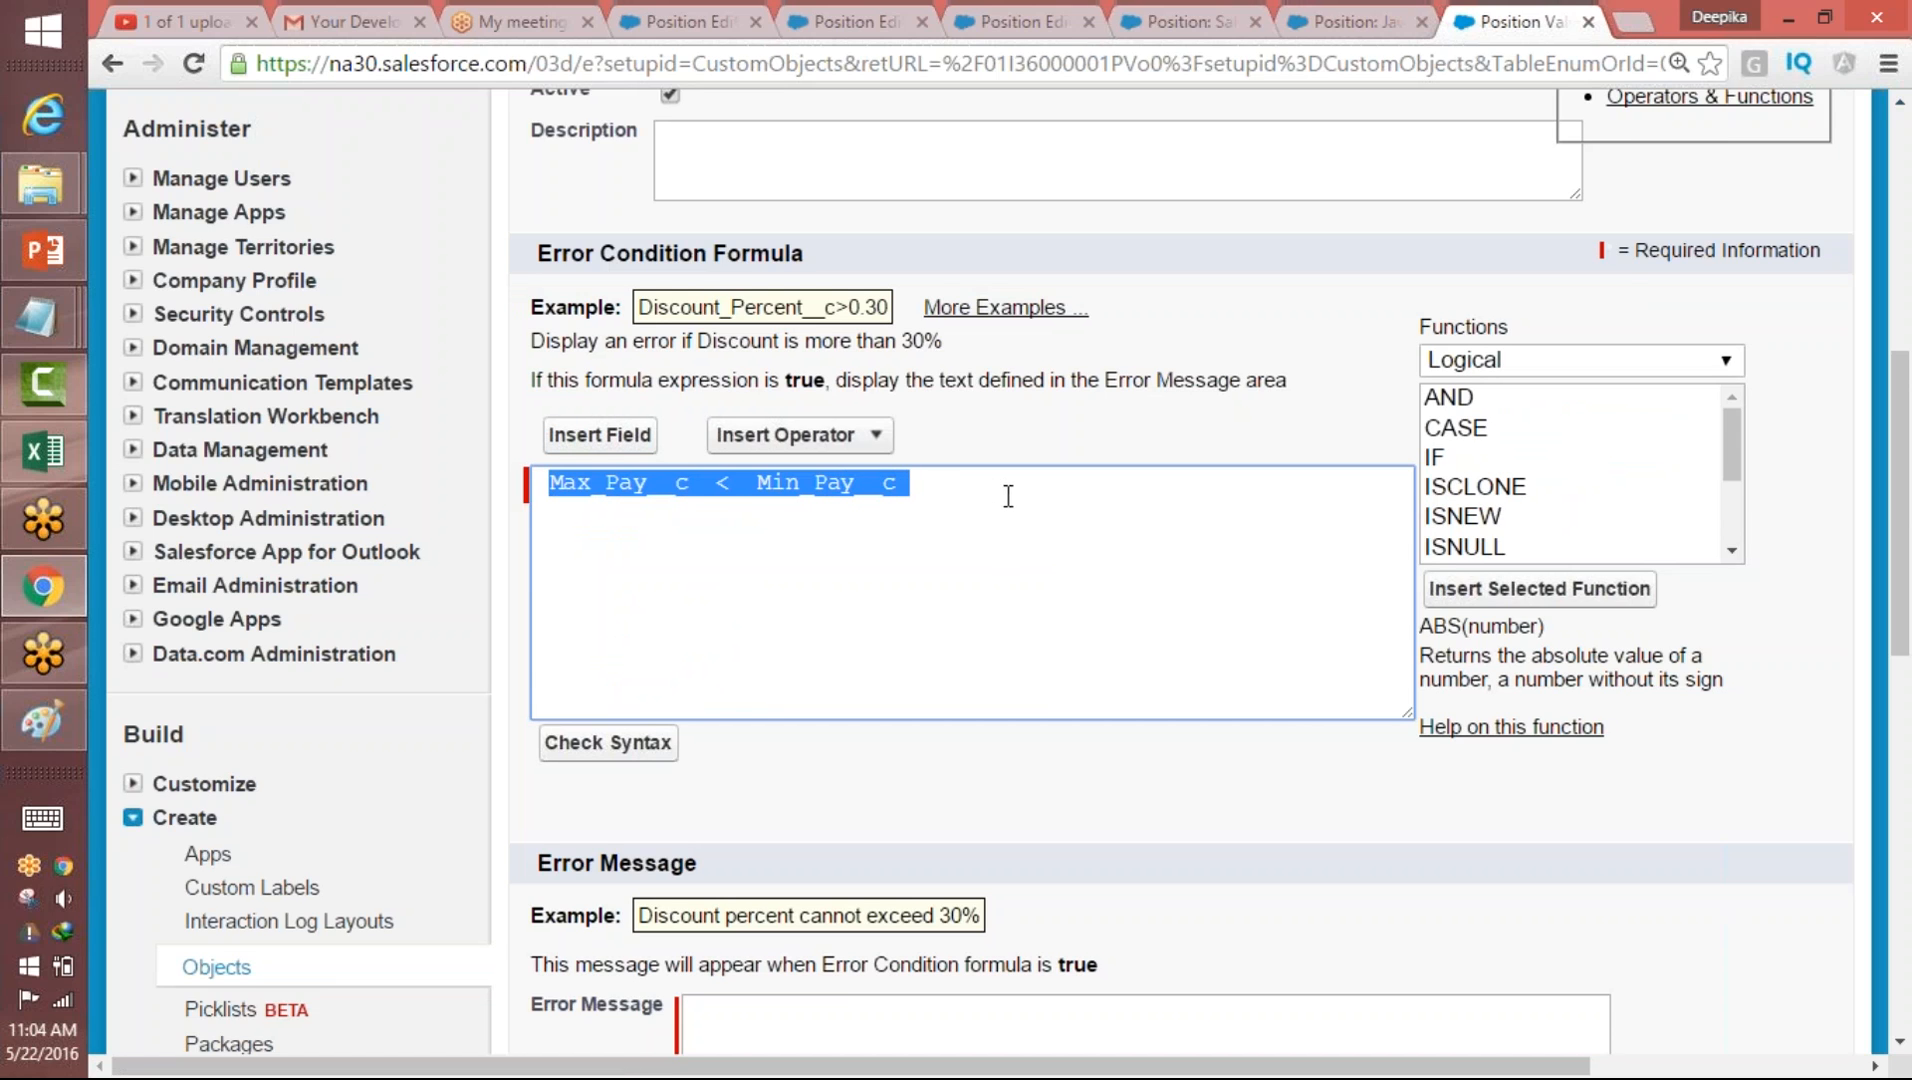
click(938, 549)
mouse_move(555, 497)
mouse_down()
mouse_move(955, 478)
mouse_move(535, 527)
mouse_up()
scroll(1890, 570, down, 2)
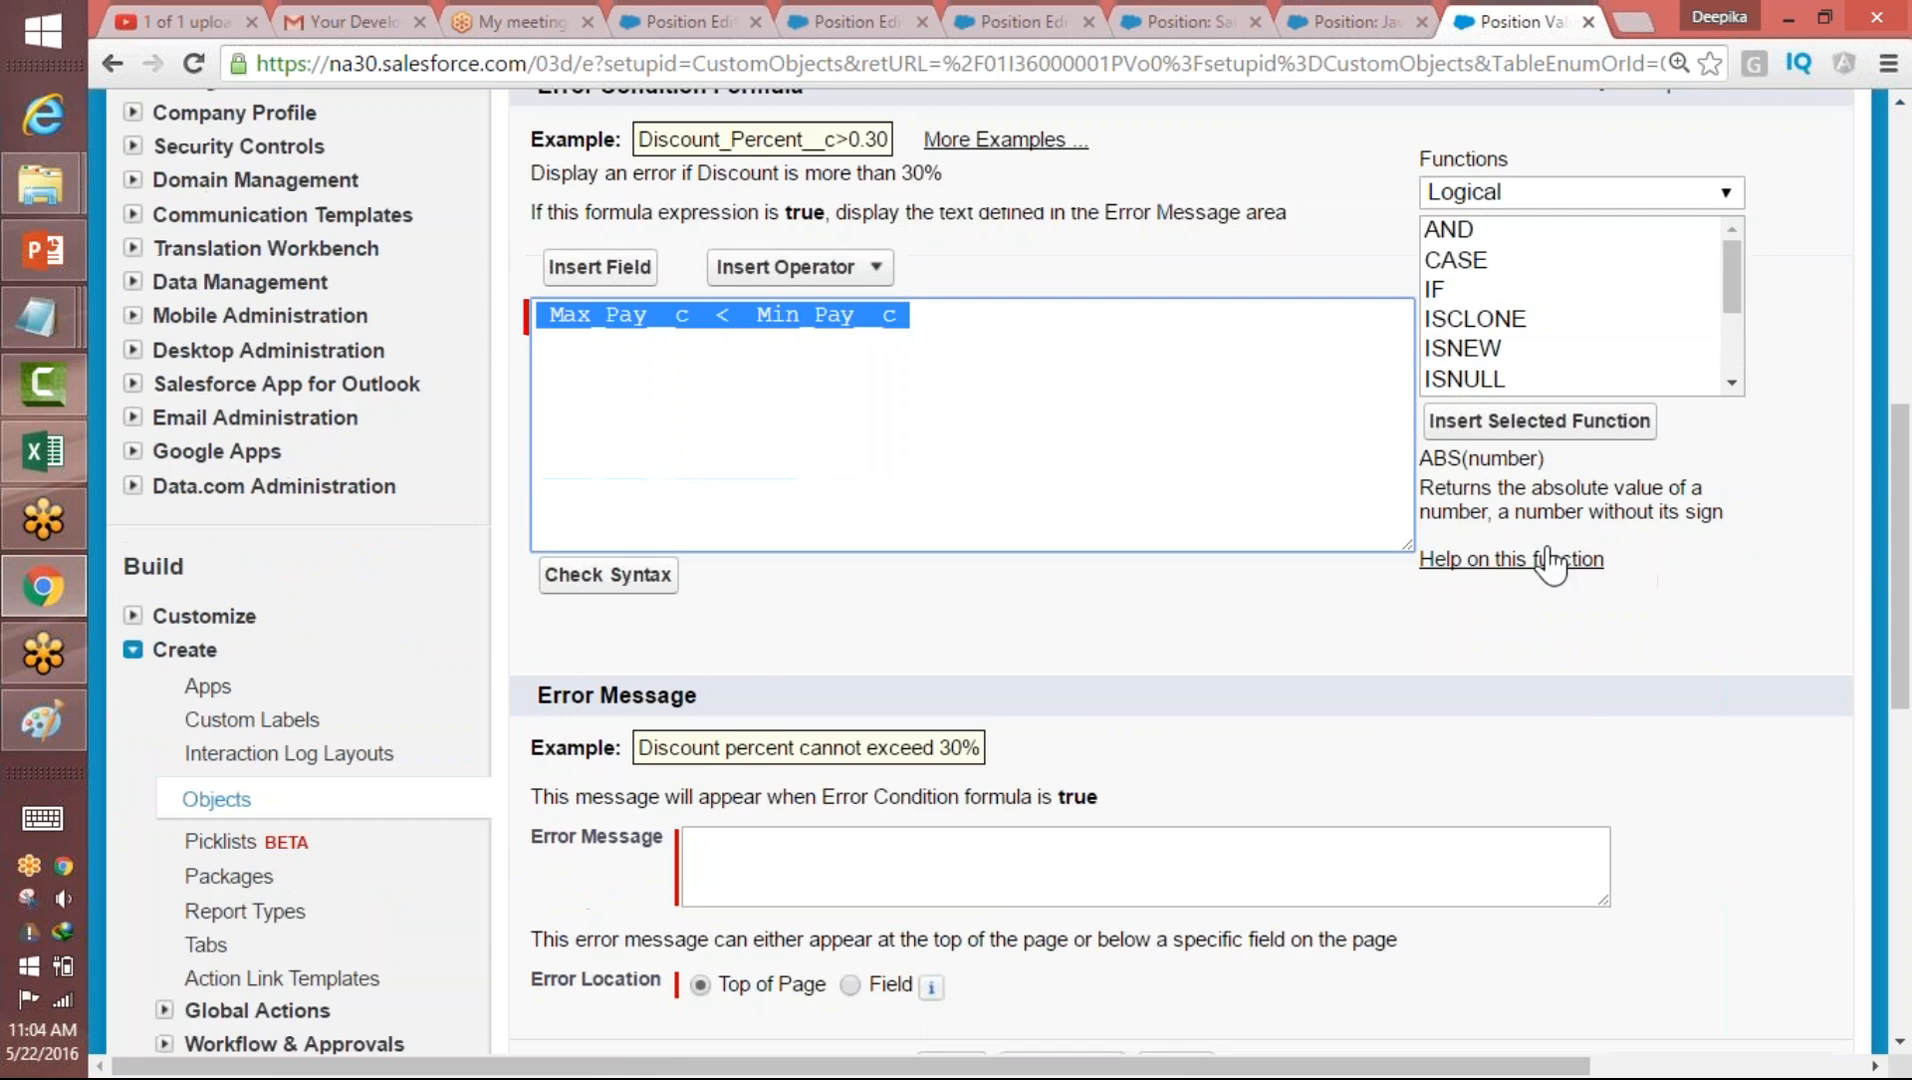
click(590, 578)
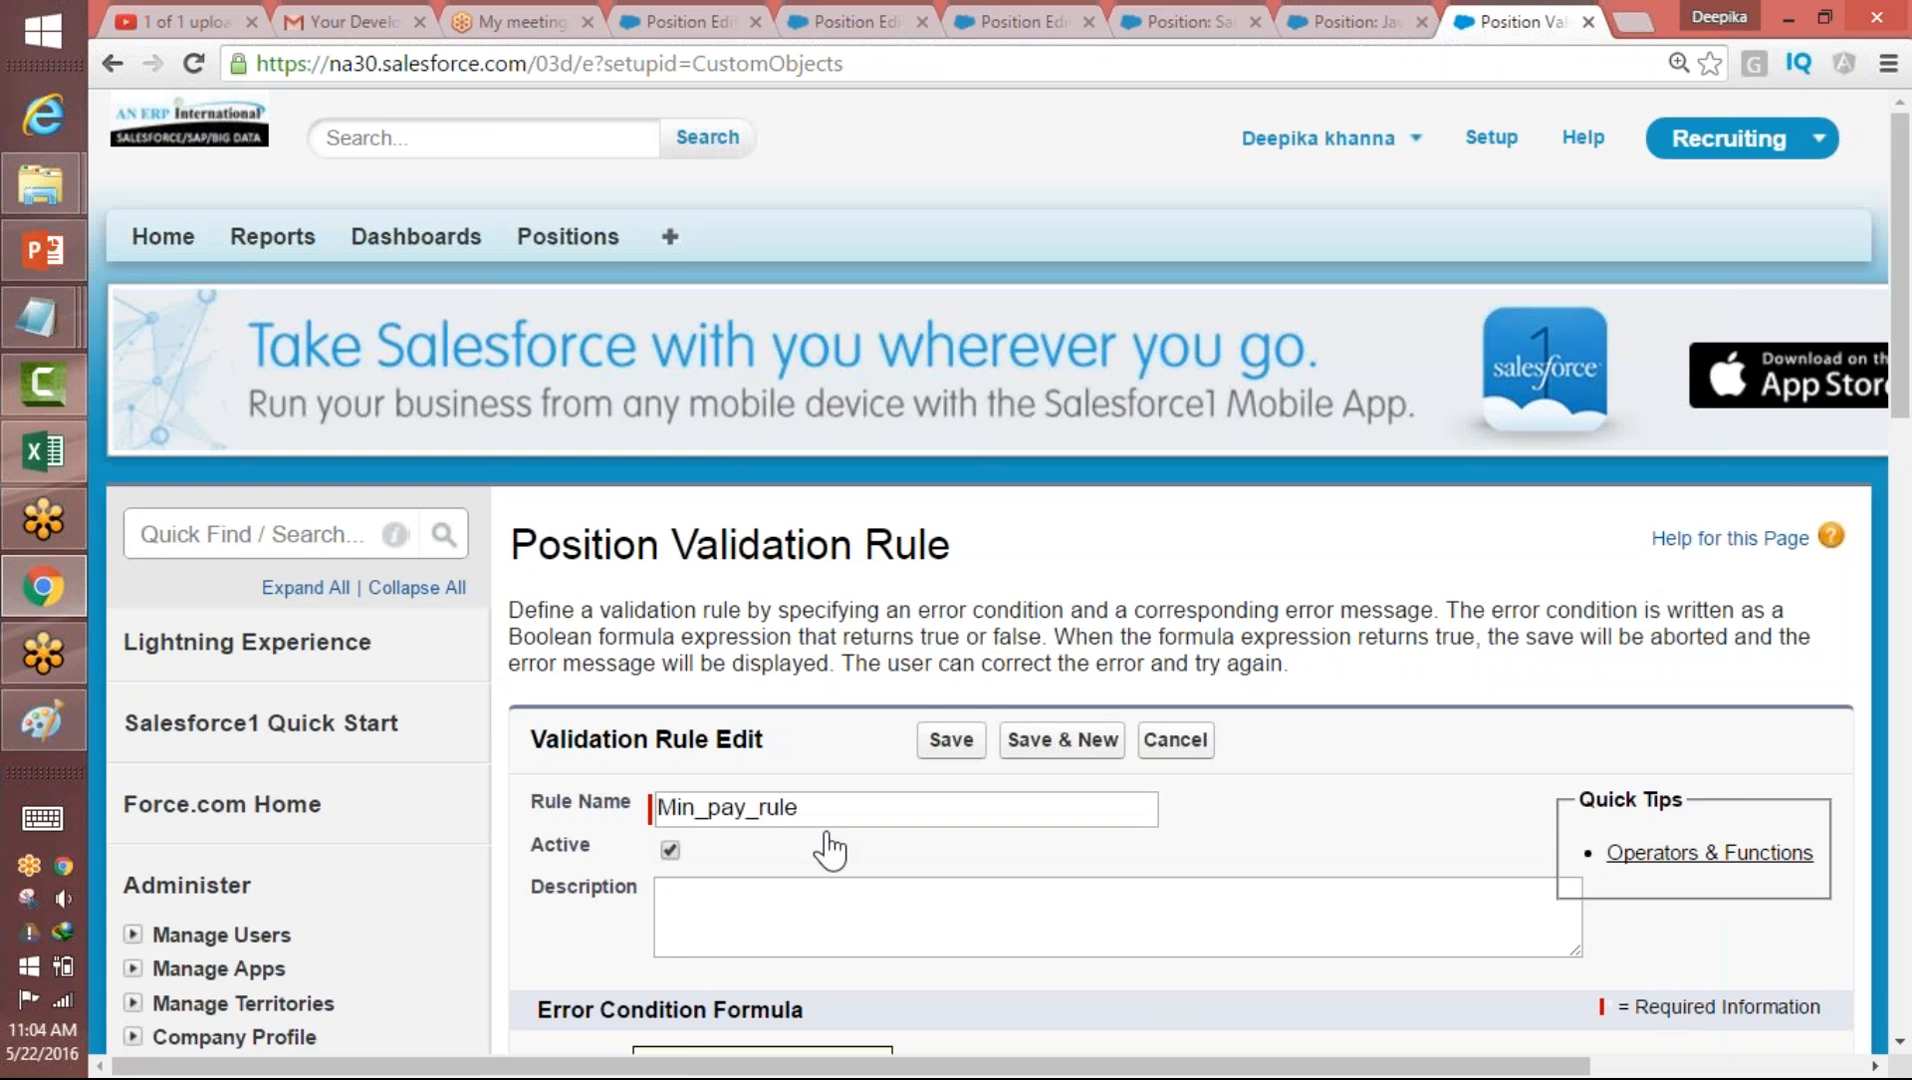
drag(1905, 340, 1908, 542)
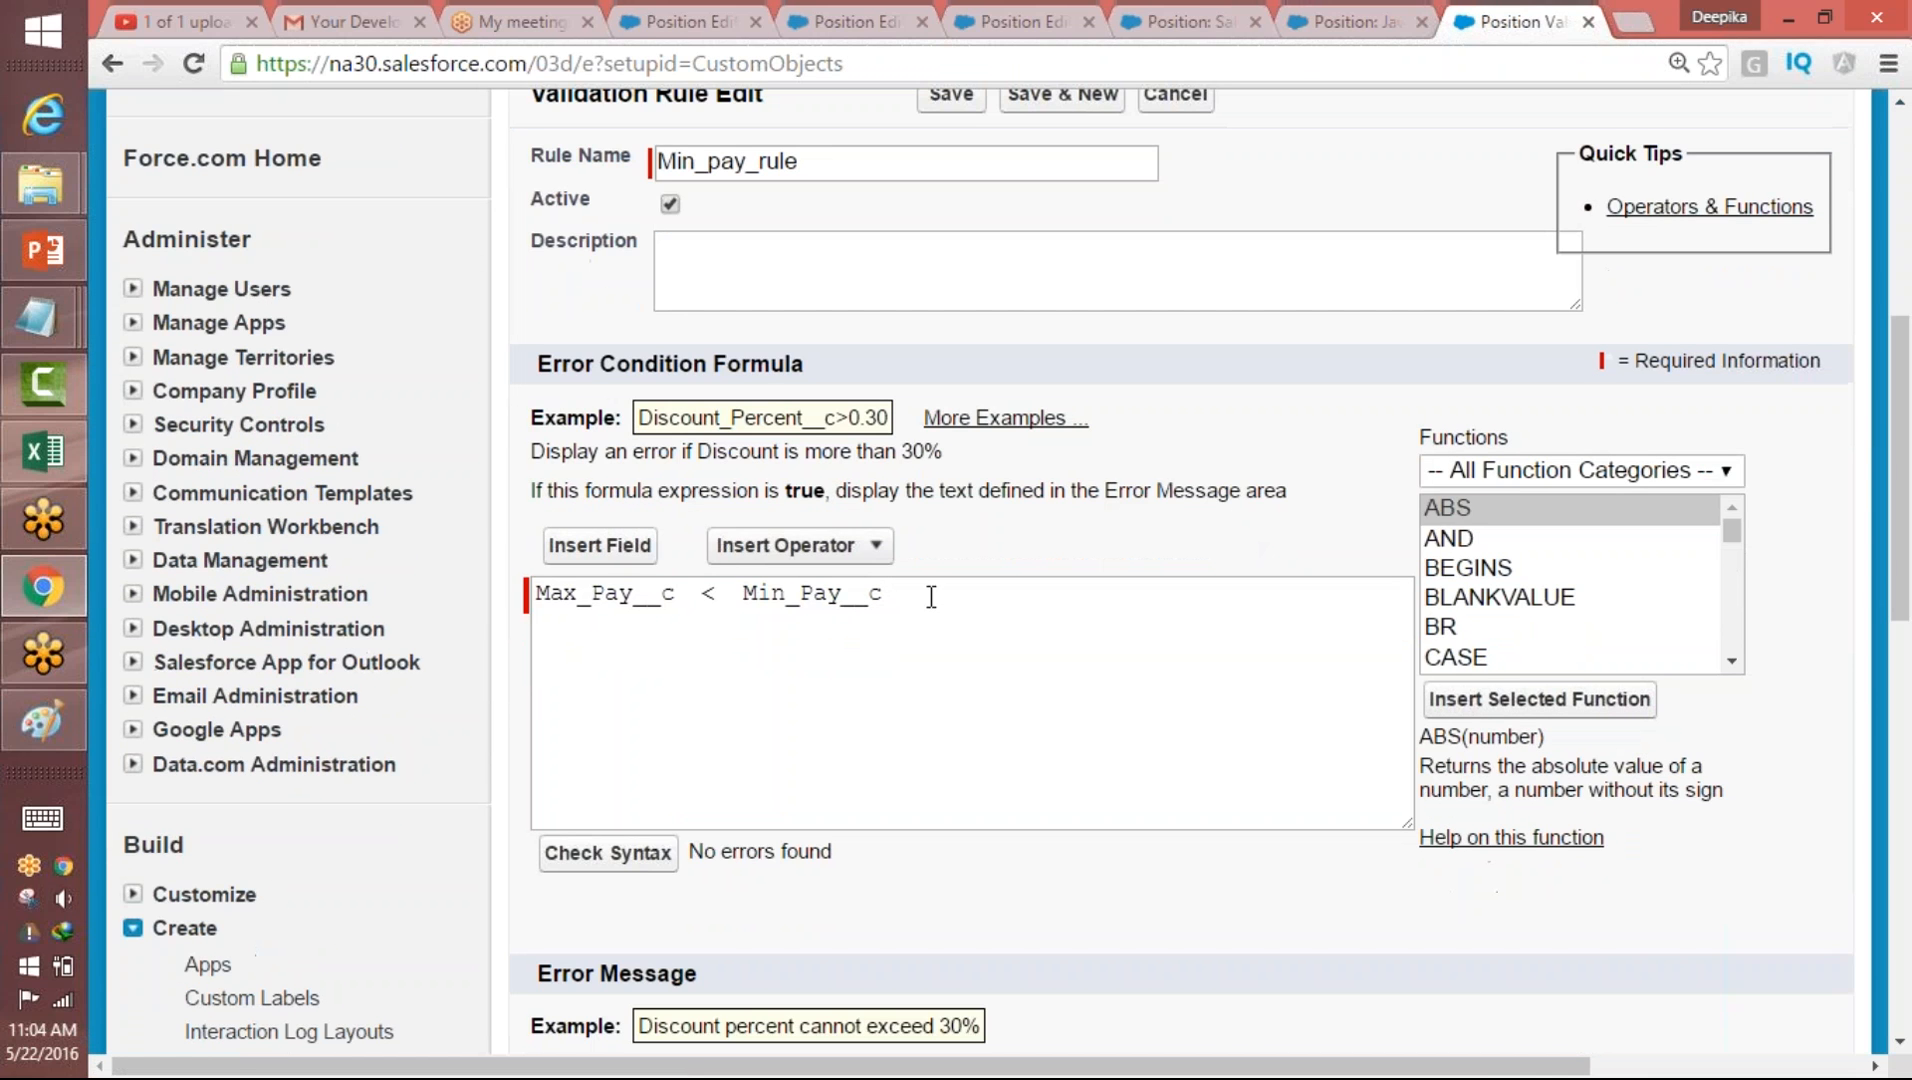
drag(930, 596, 540, 598)
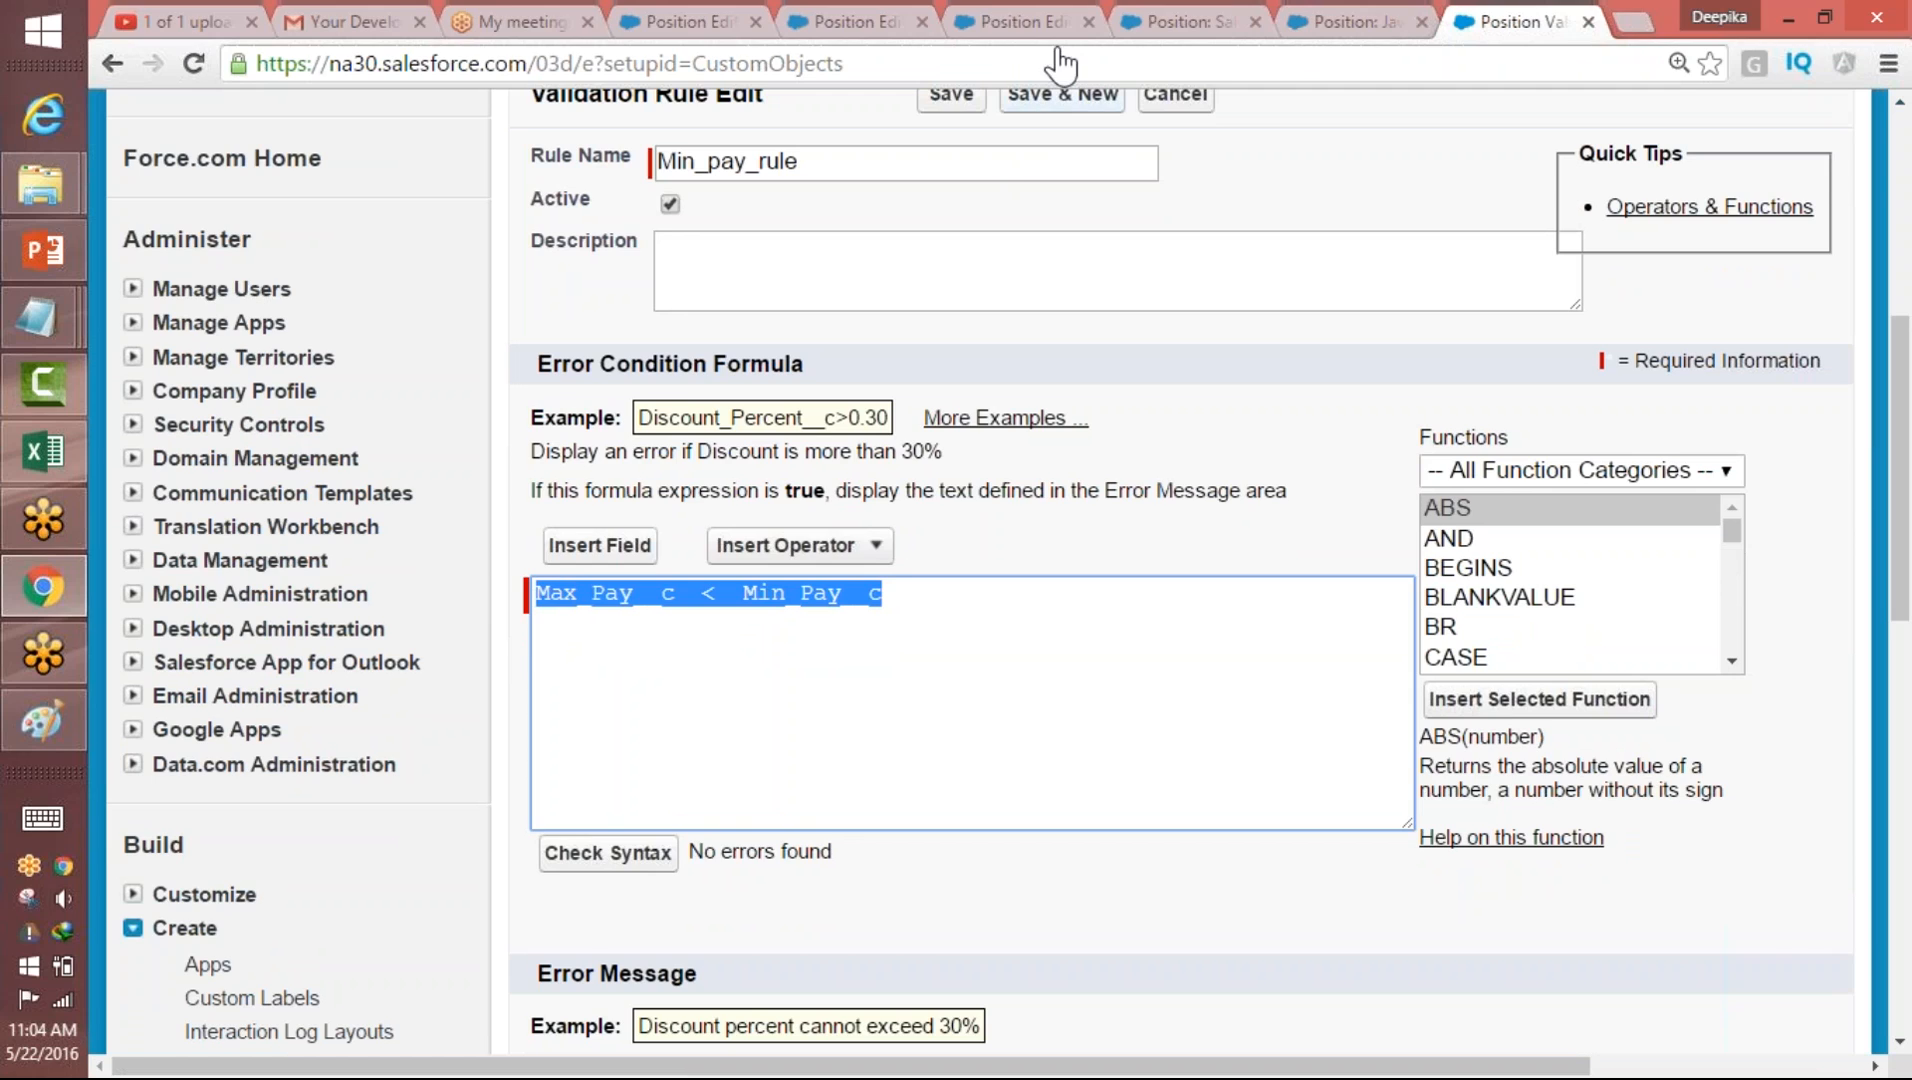
key(alt+Tab)
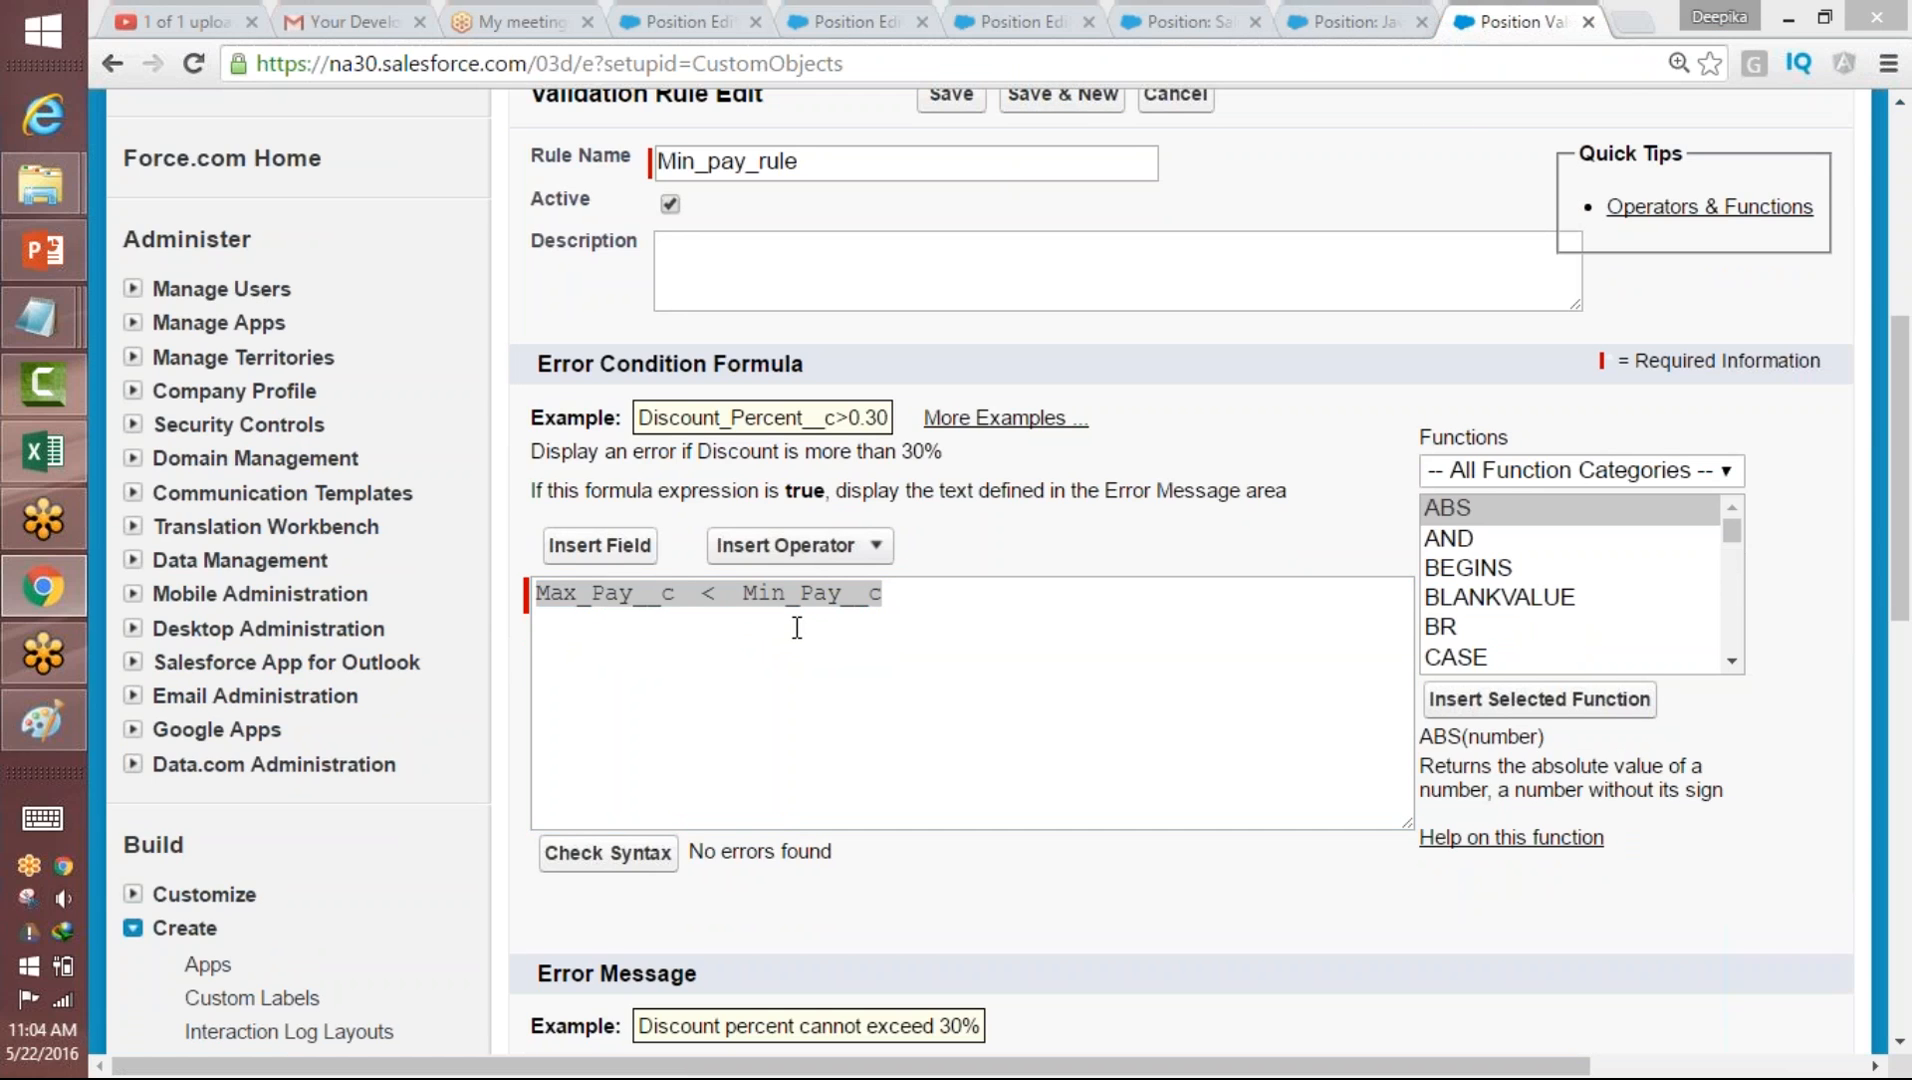
key(alt+Tab)
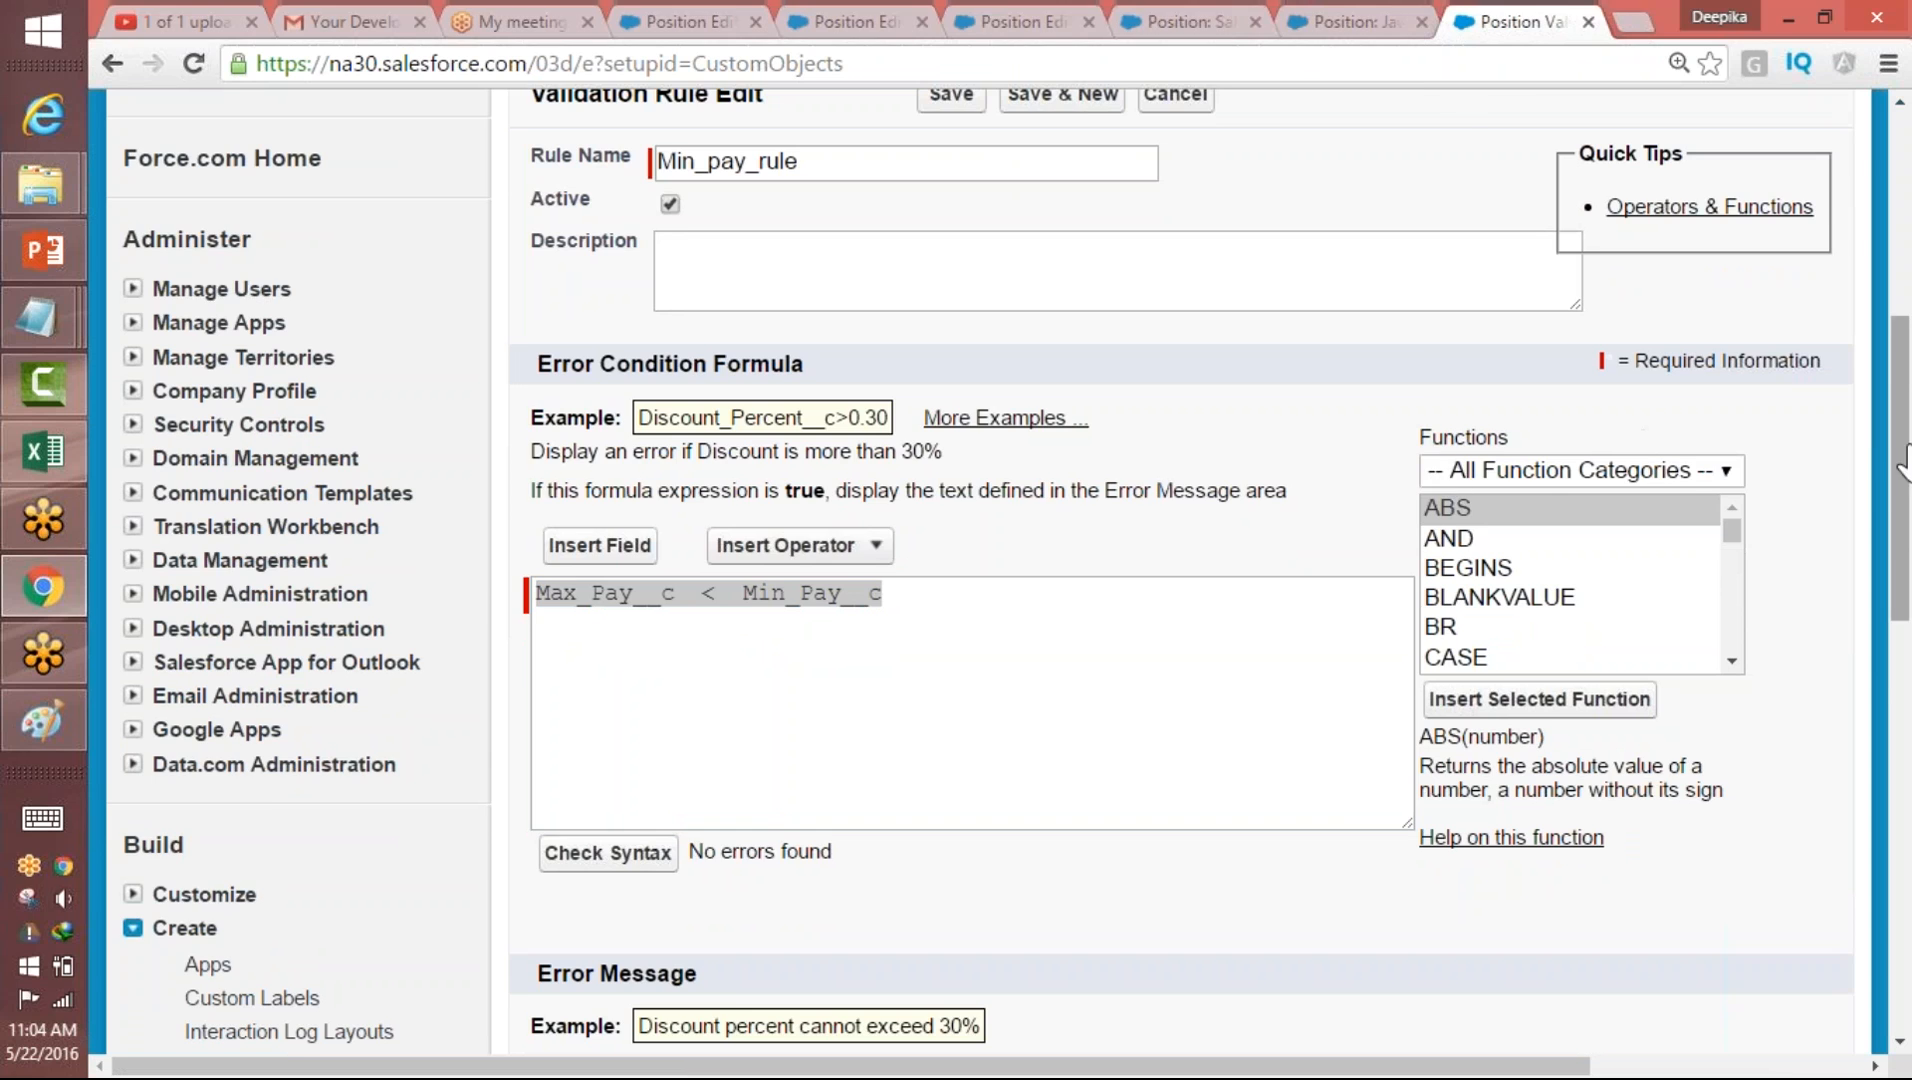
- Enter "Minimum pay should be less then Maximum Pay" as the rule's error message and highlight it
scroll(1640, 435, down, 5)
click(1207, 642)
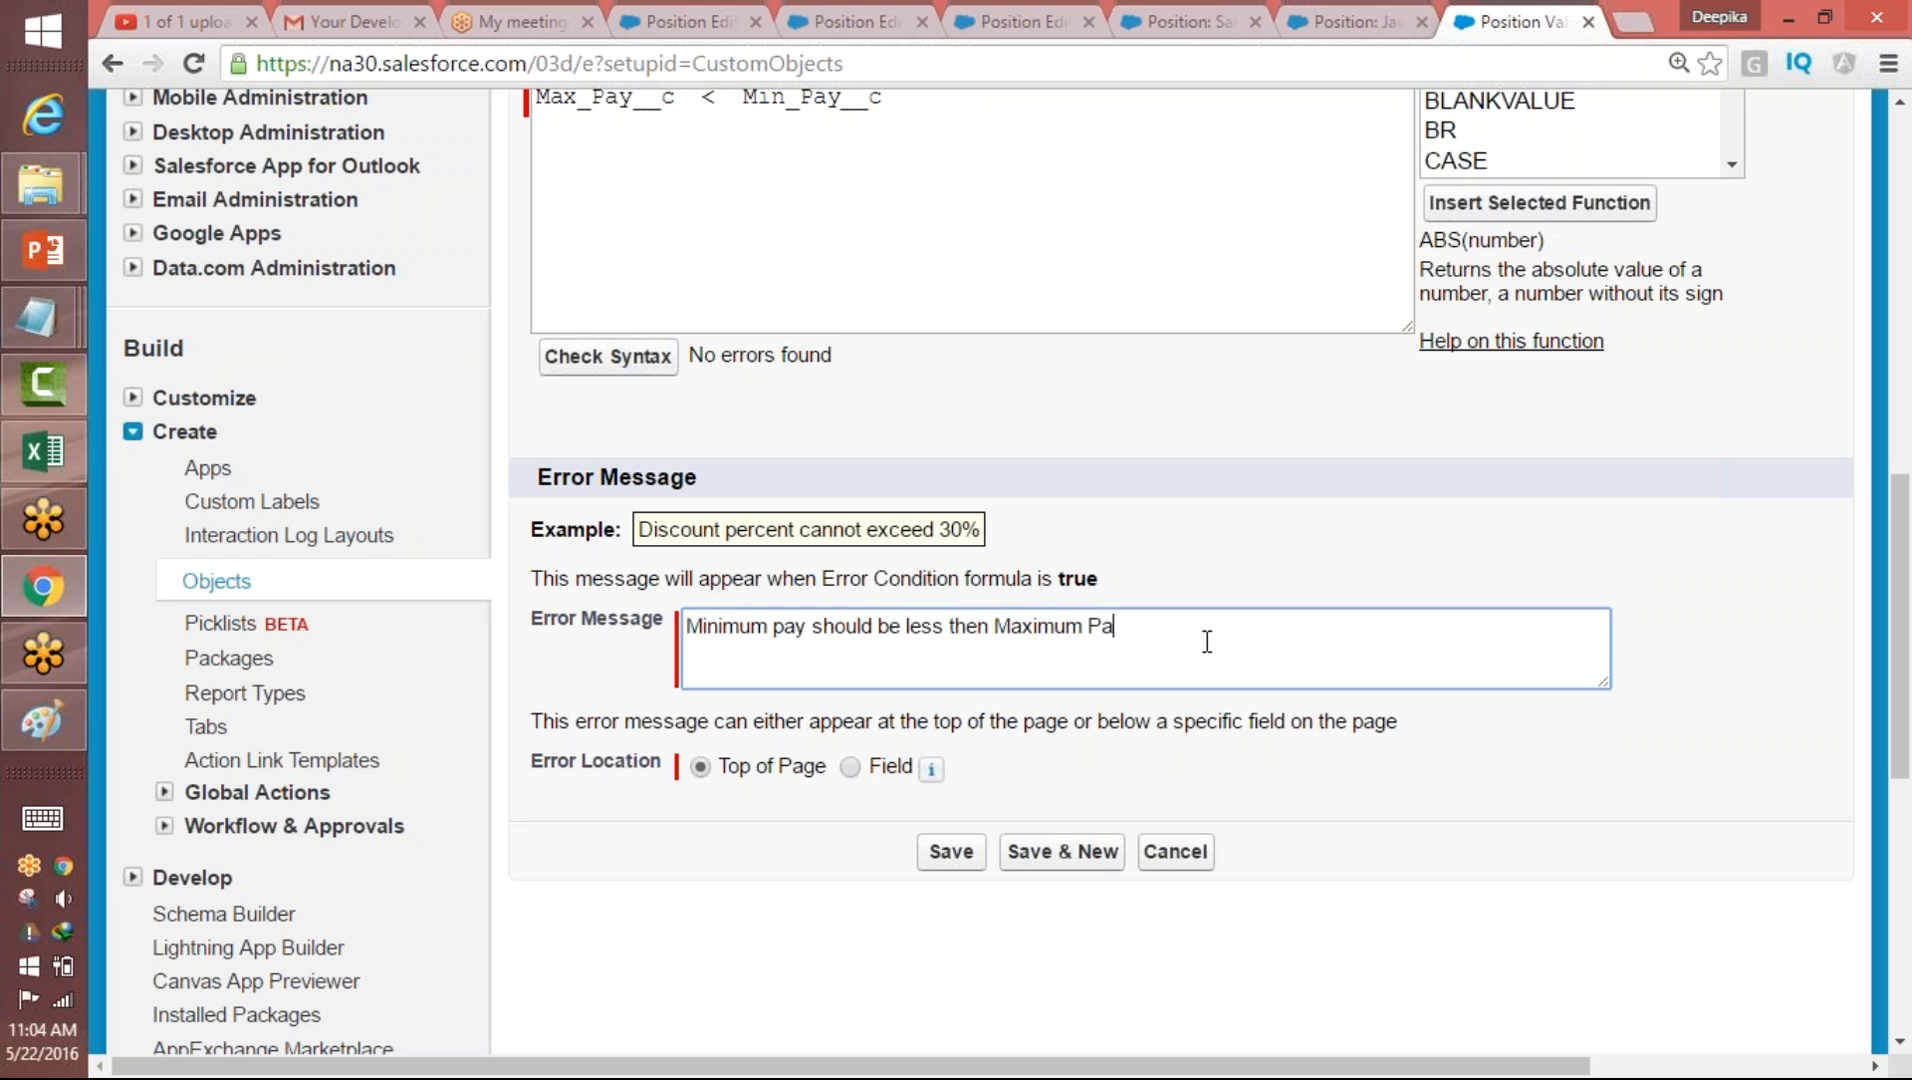
drag(1221, 644, 649, 640)
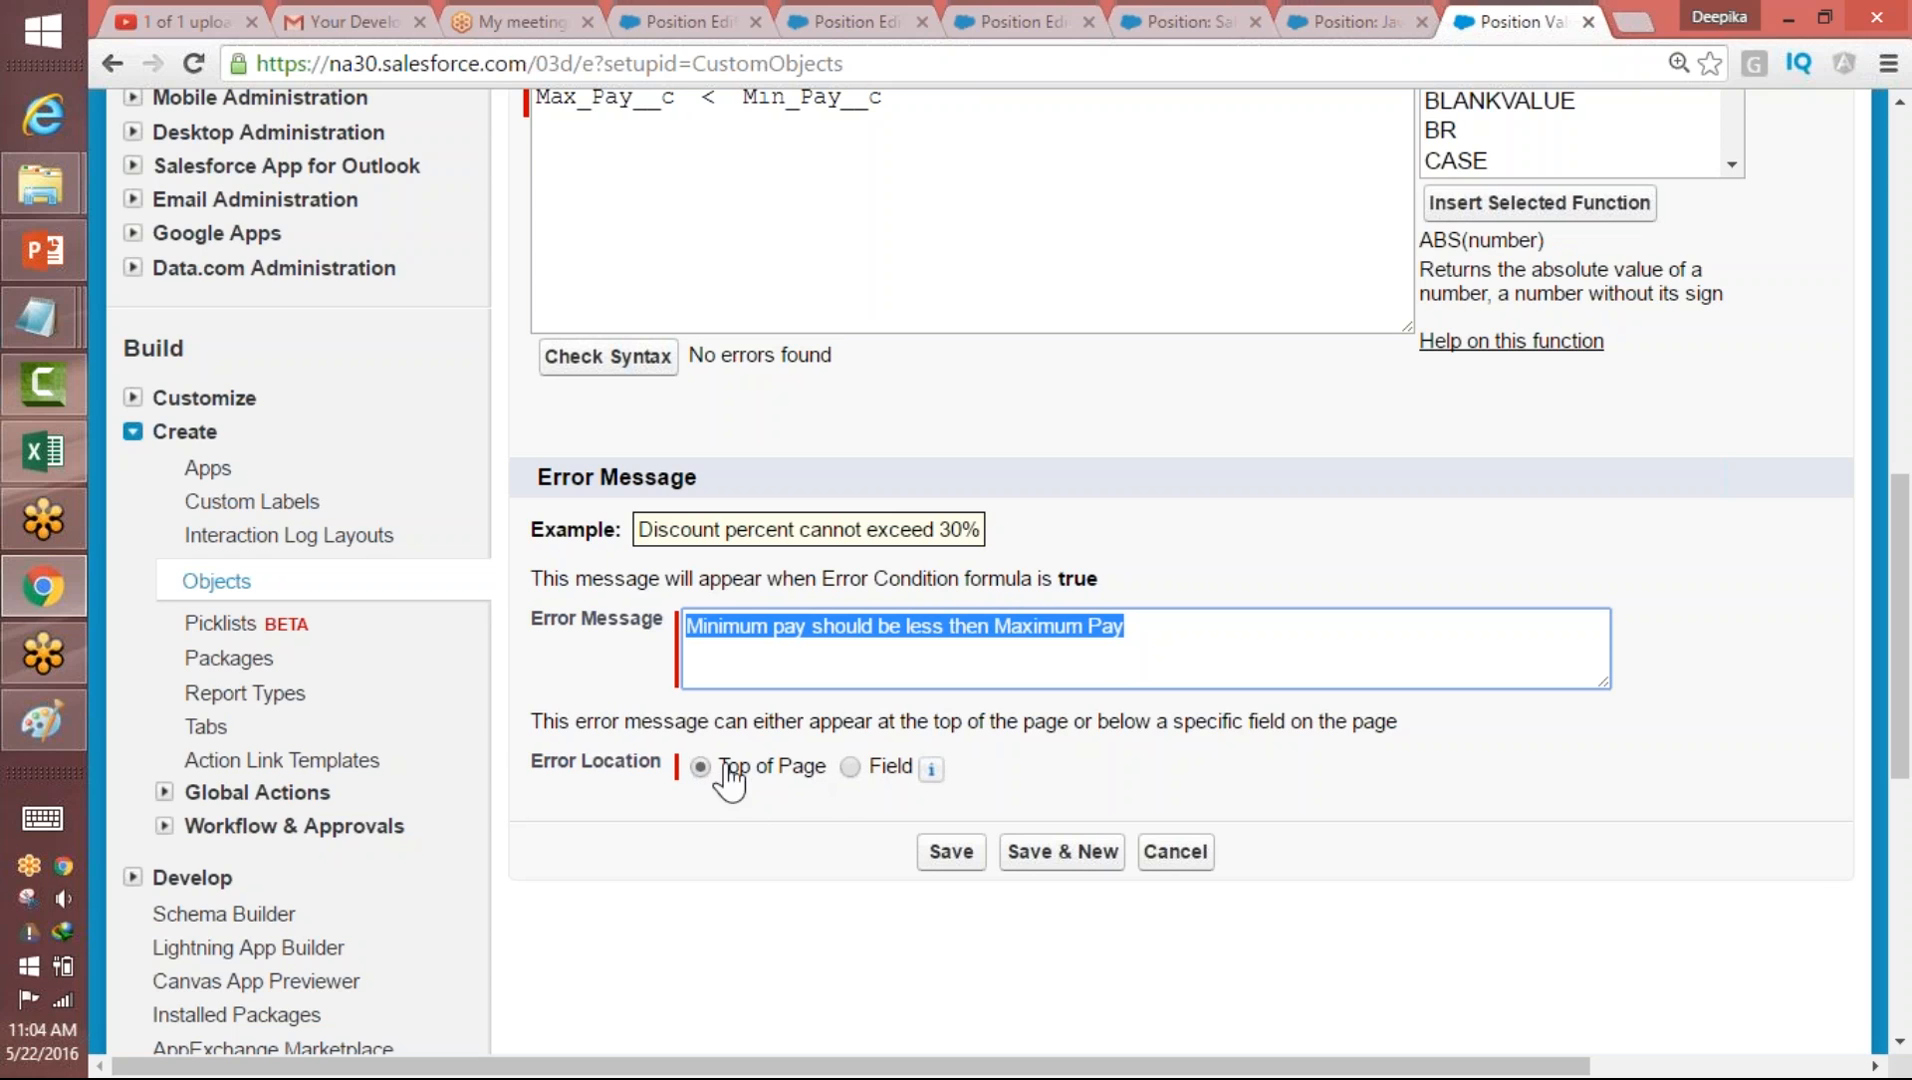
- Examine the fields offered when the error location is a Field, return it to Top of Page, and highlight both location options
click(850, 768)
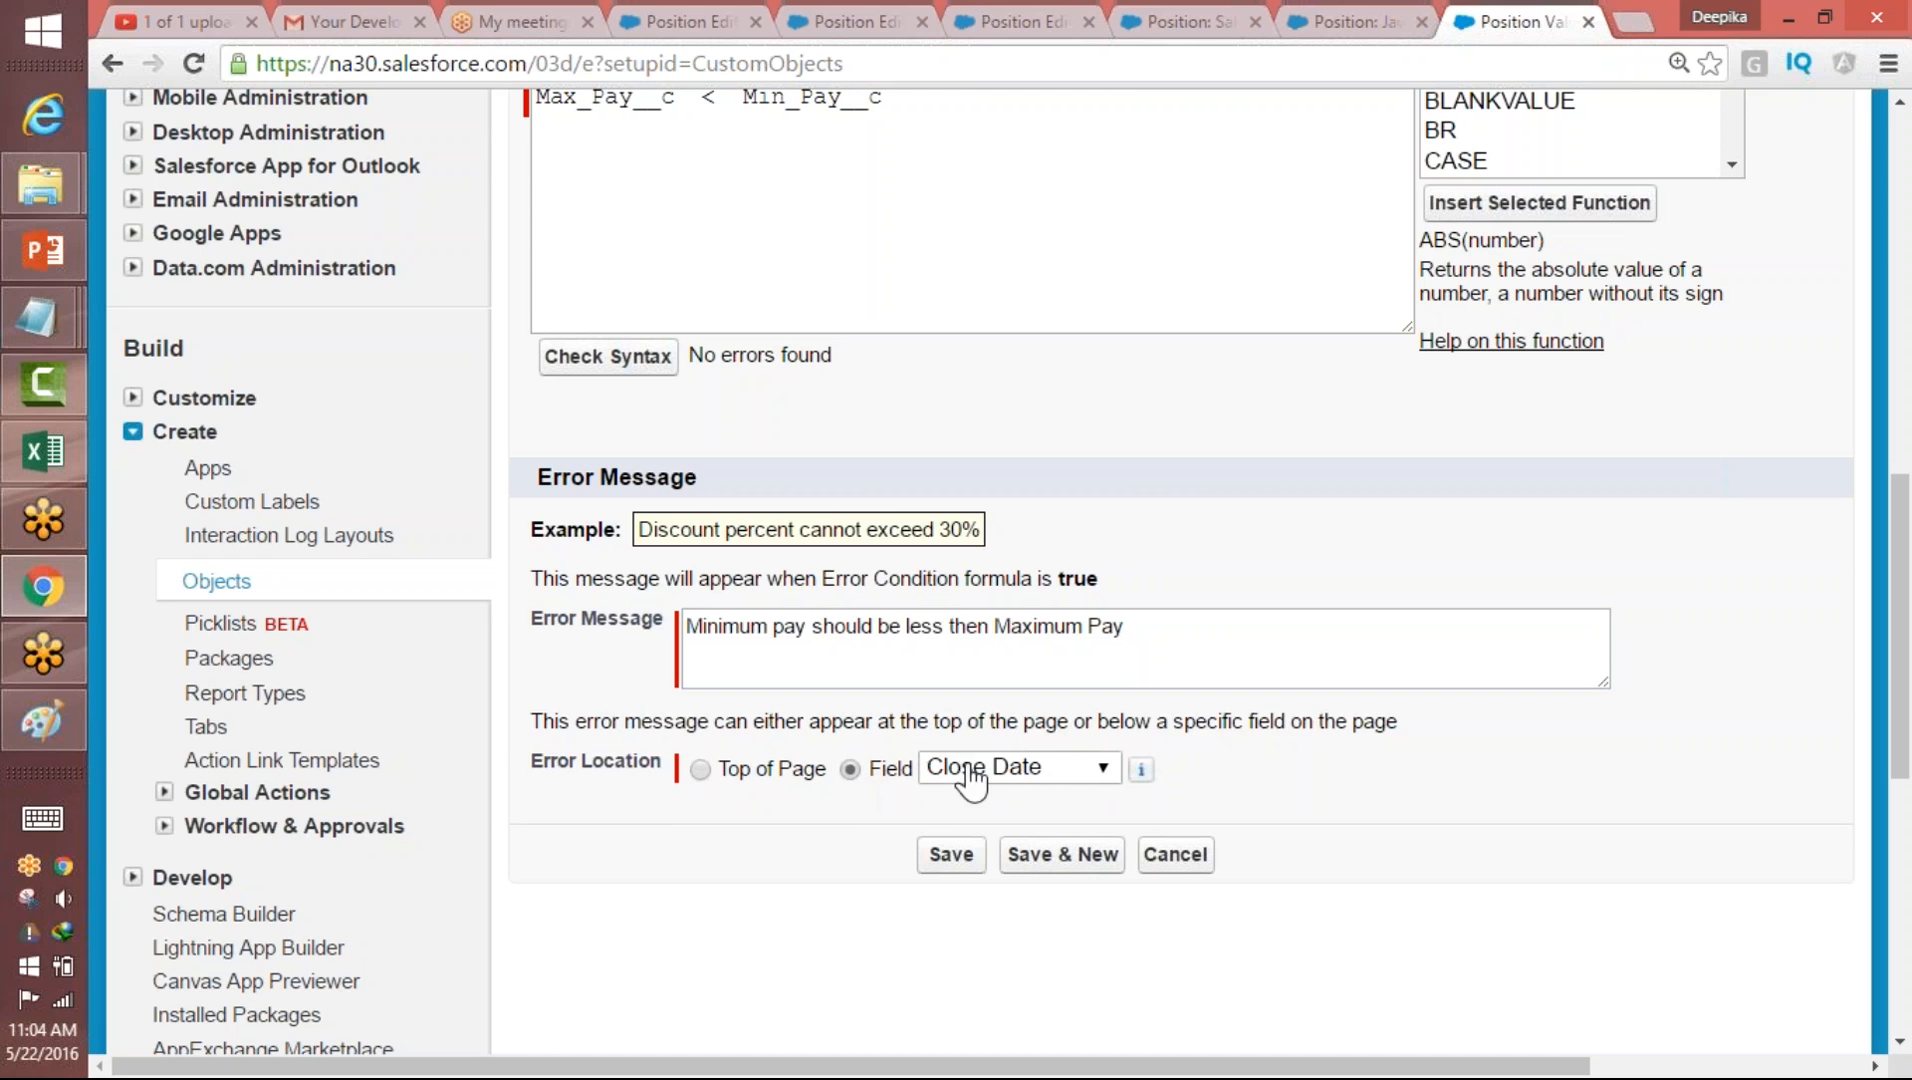
click(1043, 772)
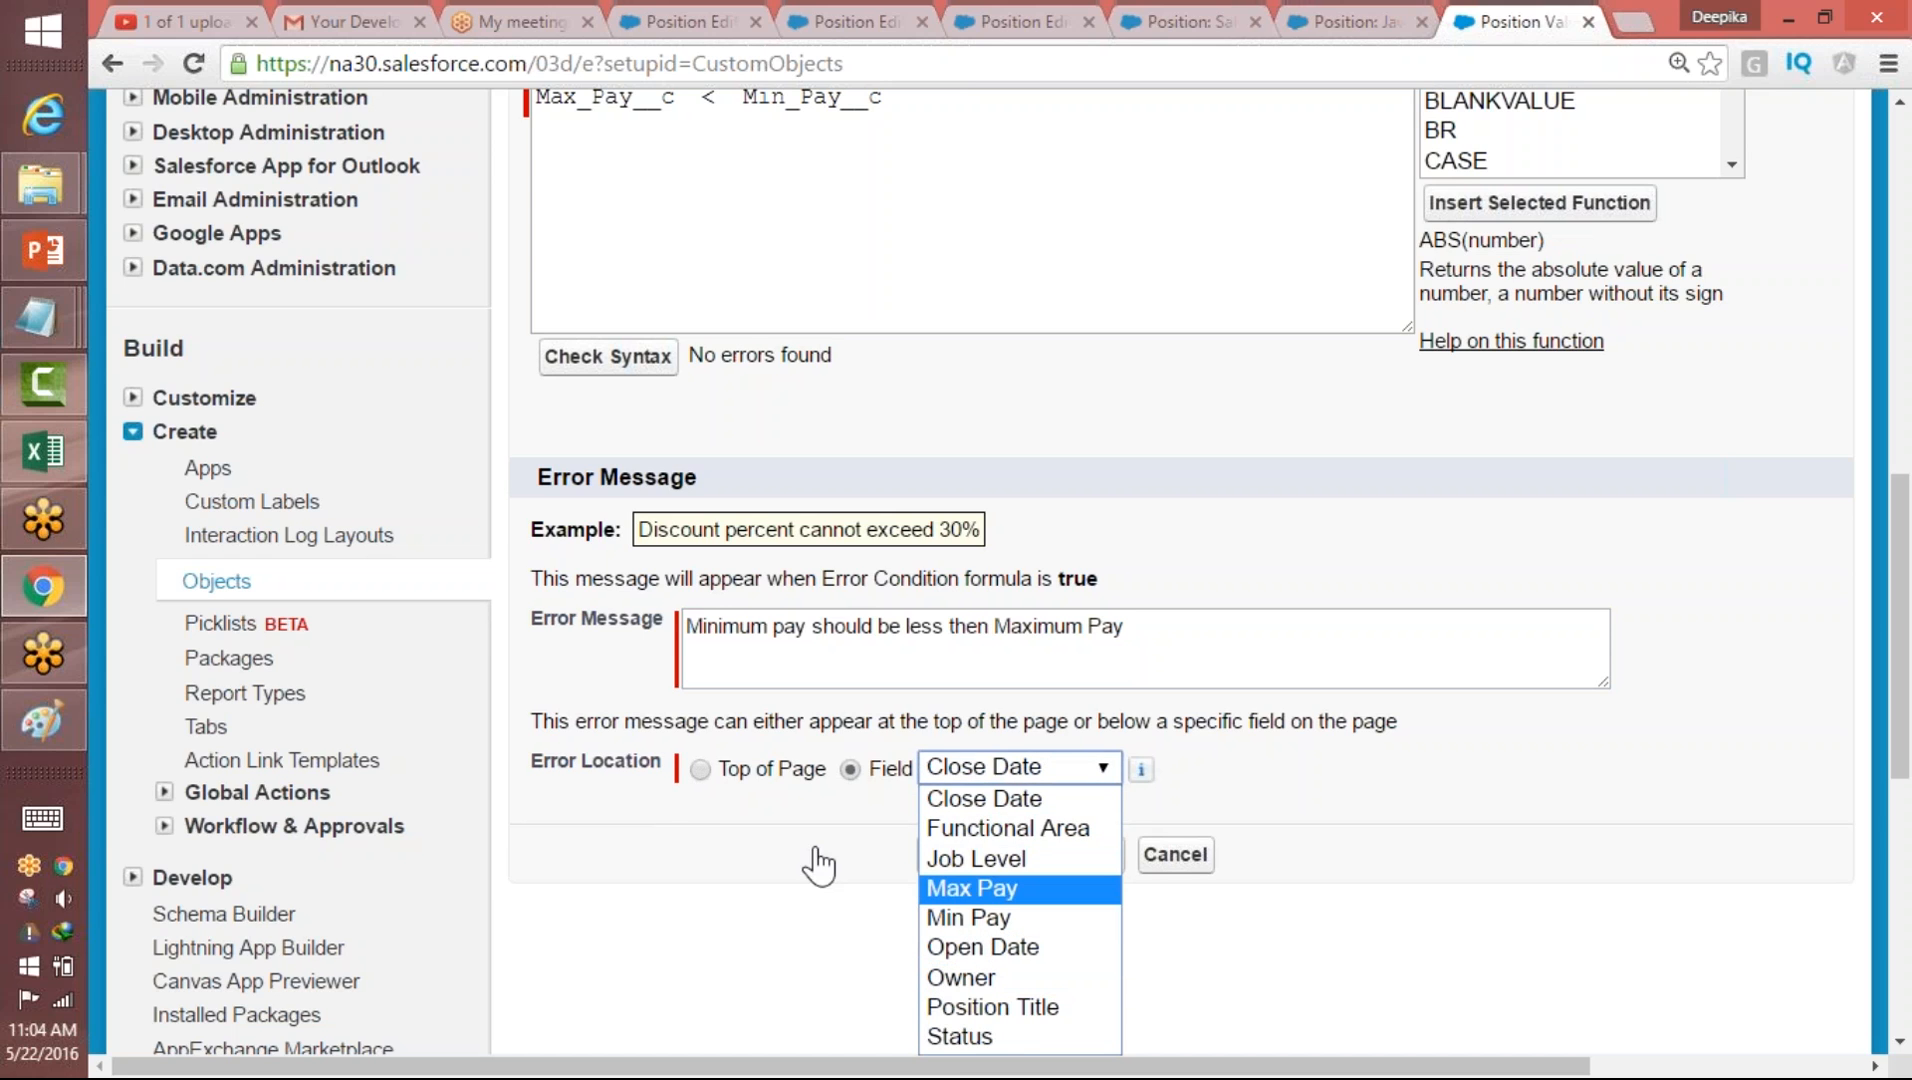
click(699, 768)
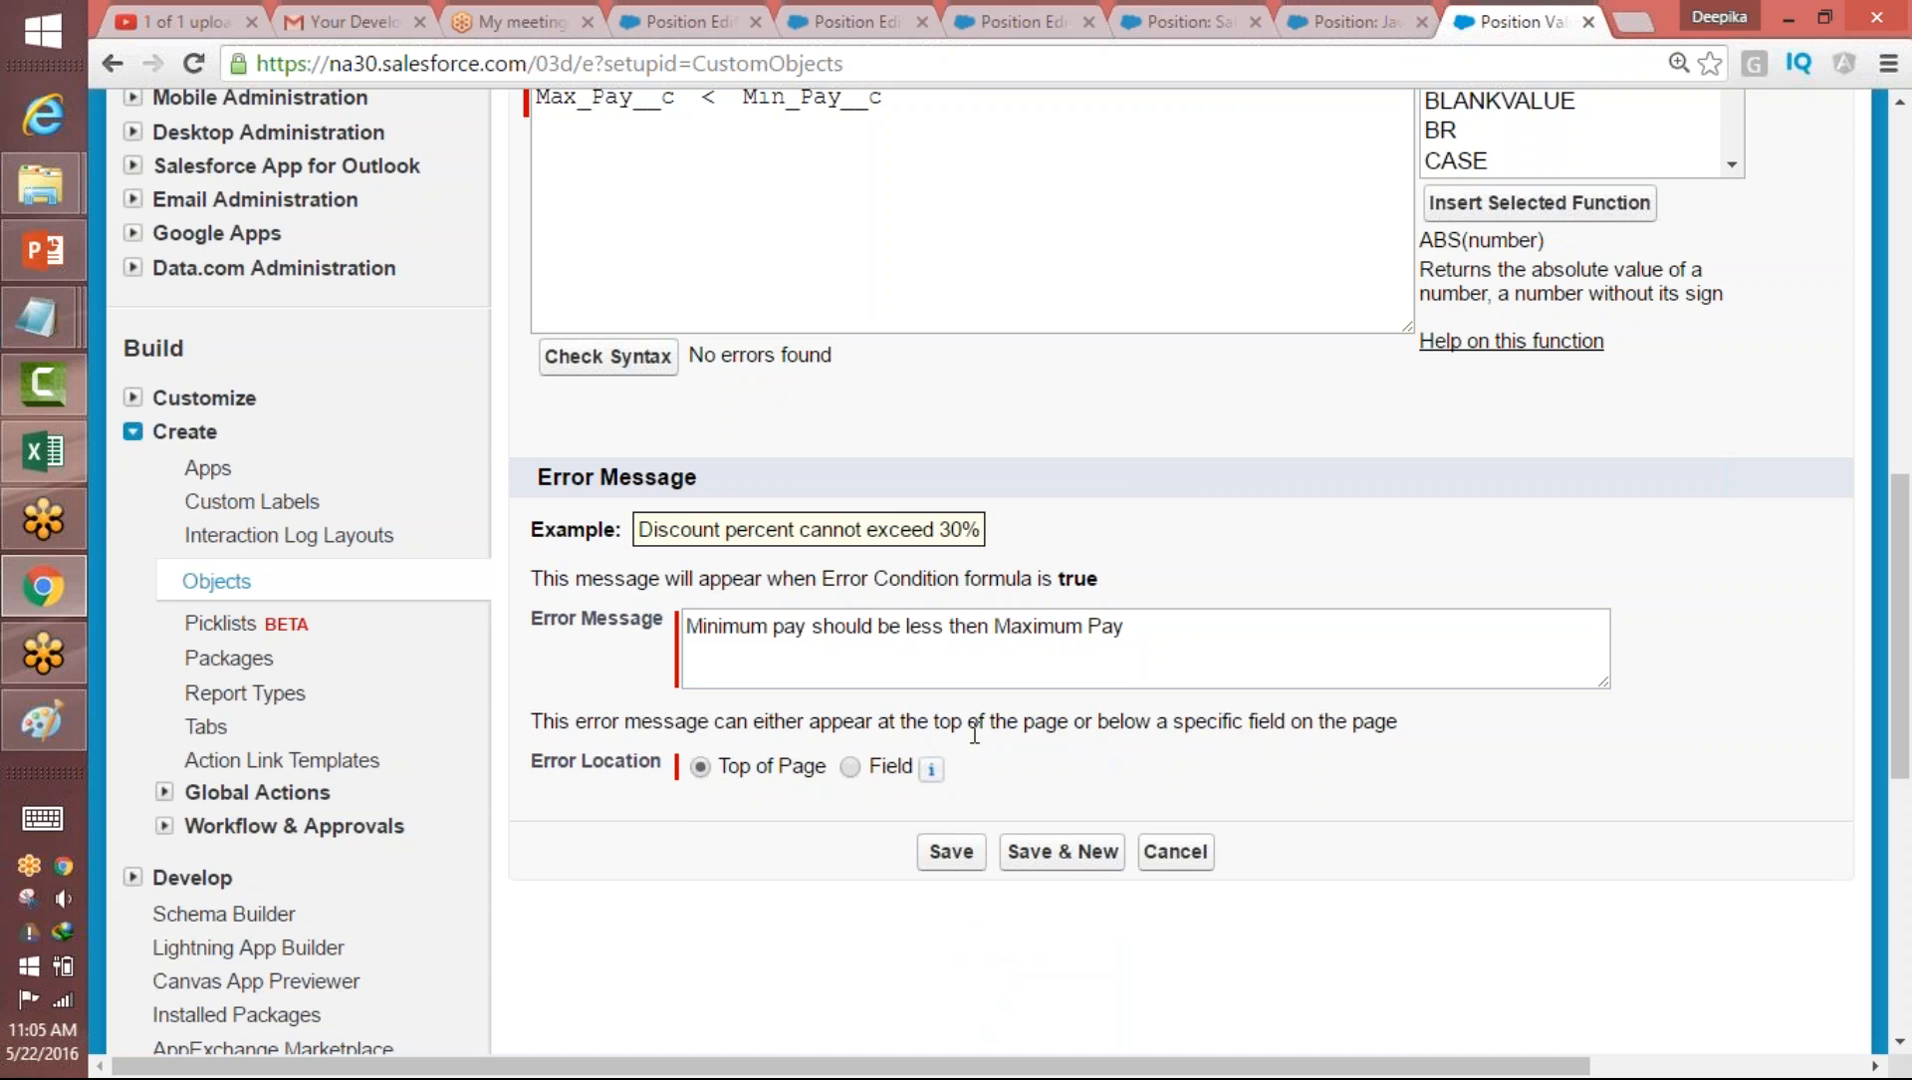
drag(990, 772, 718, 768)
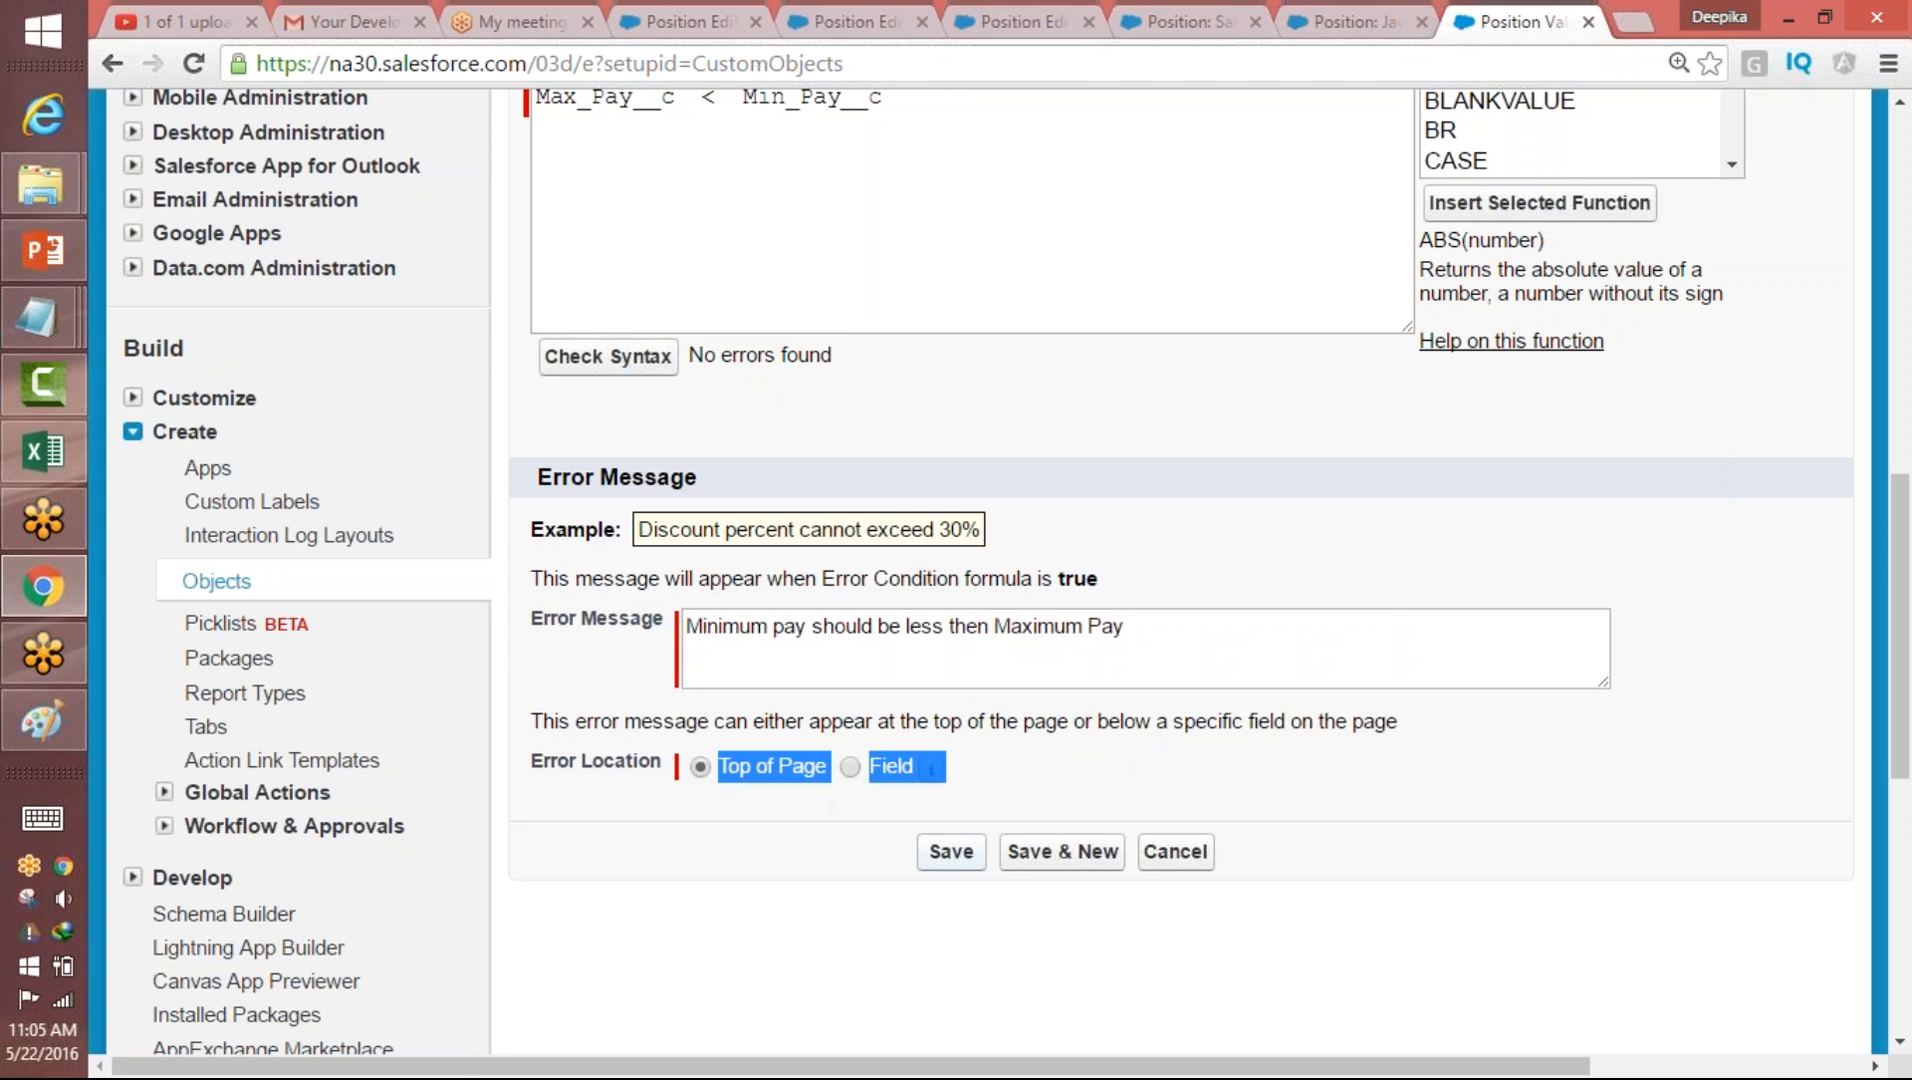
- Save the validation rule and highlight its error condition formula in the rule's details
click(951, 851)
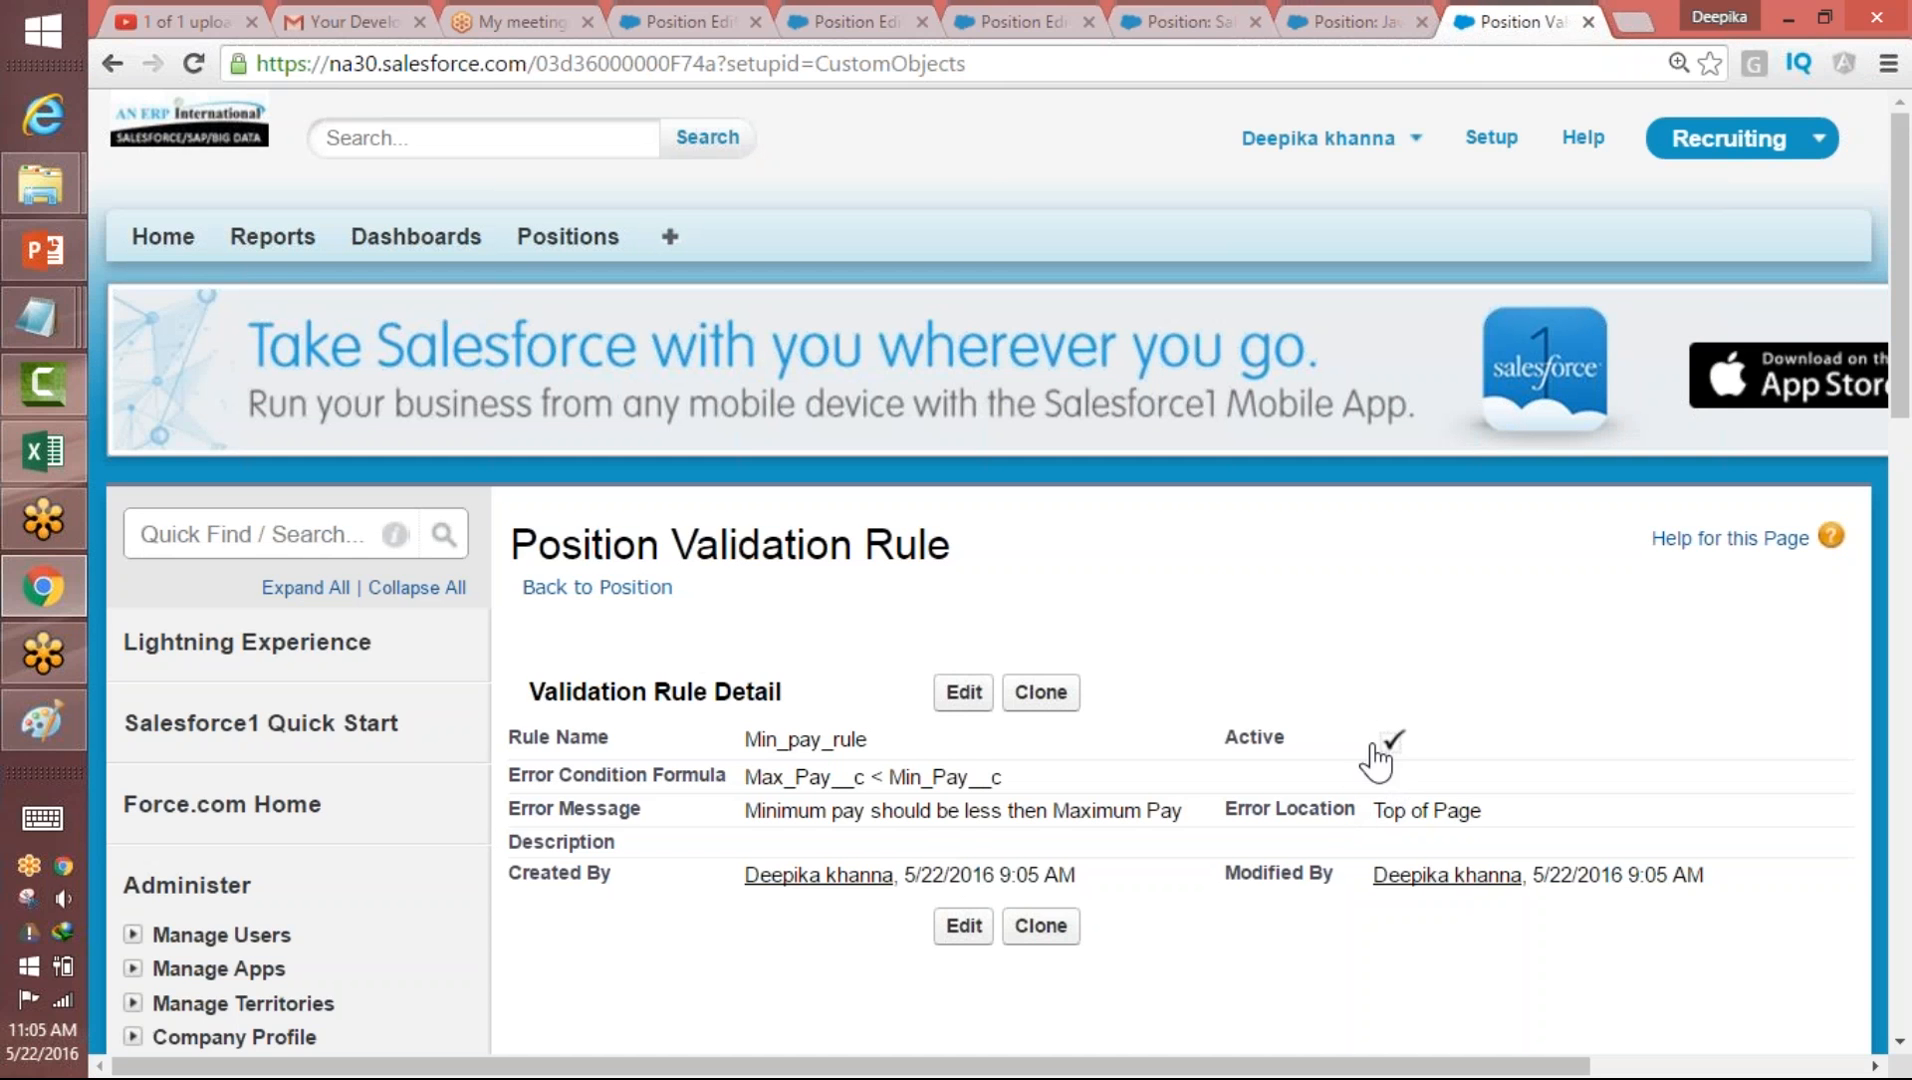
drag(742, 777, 1003, 777)
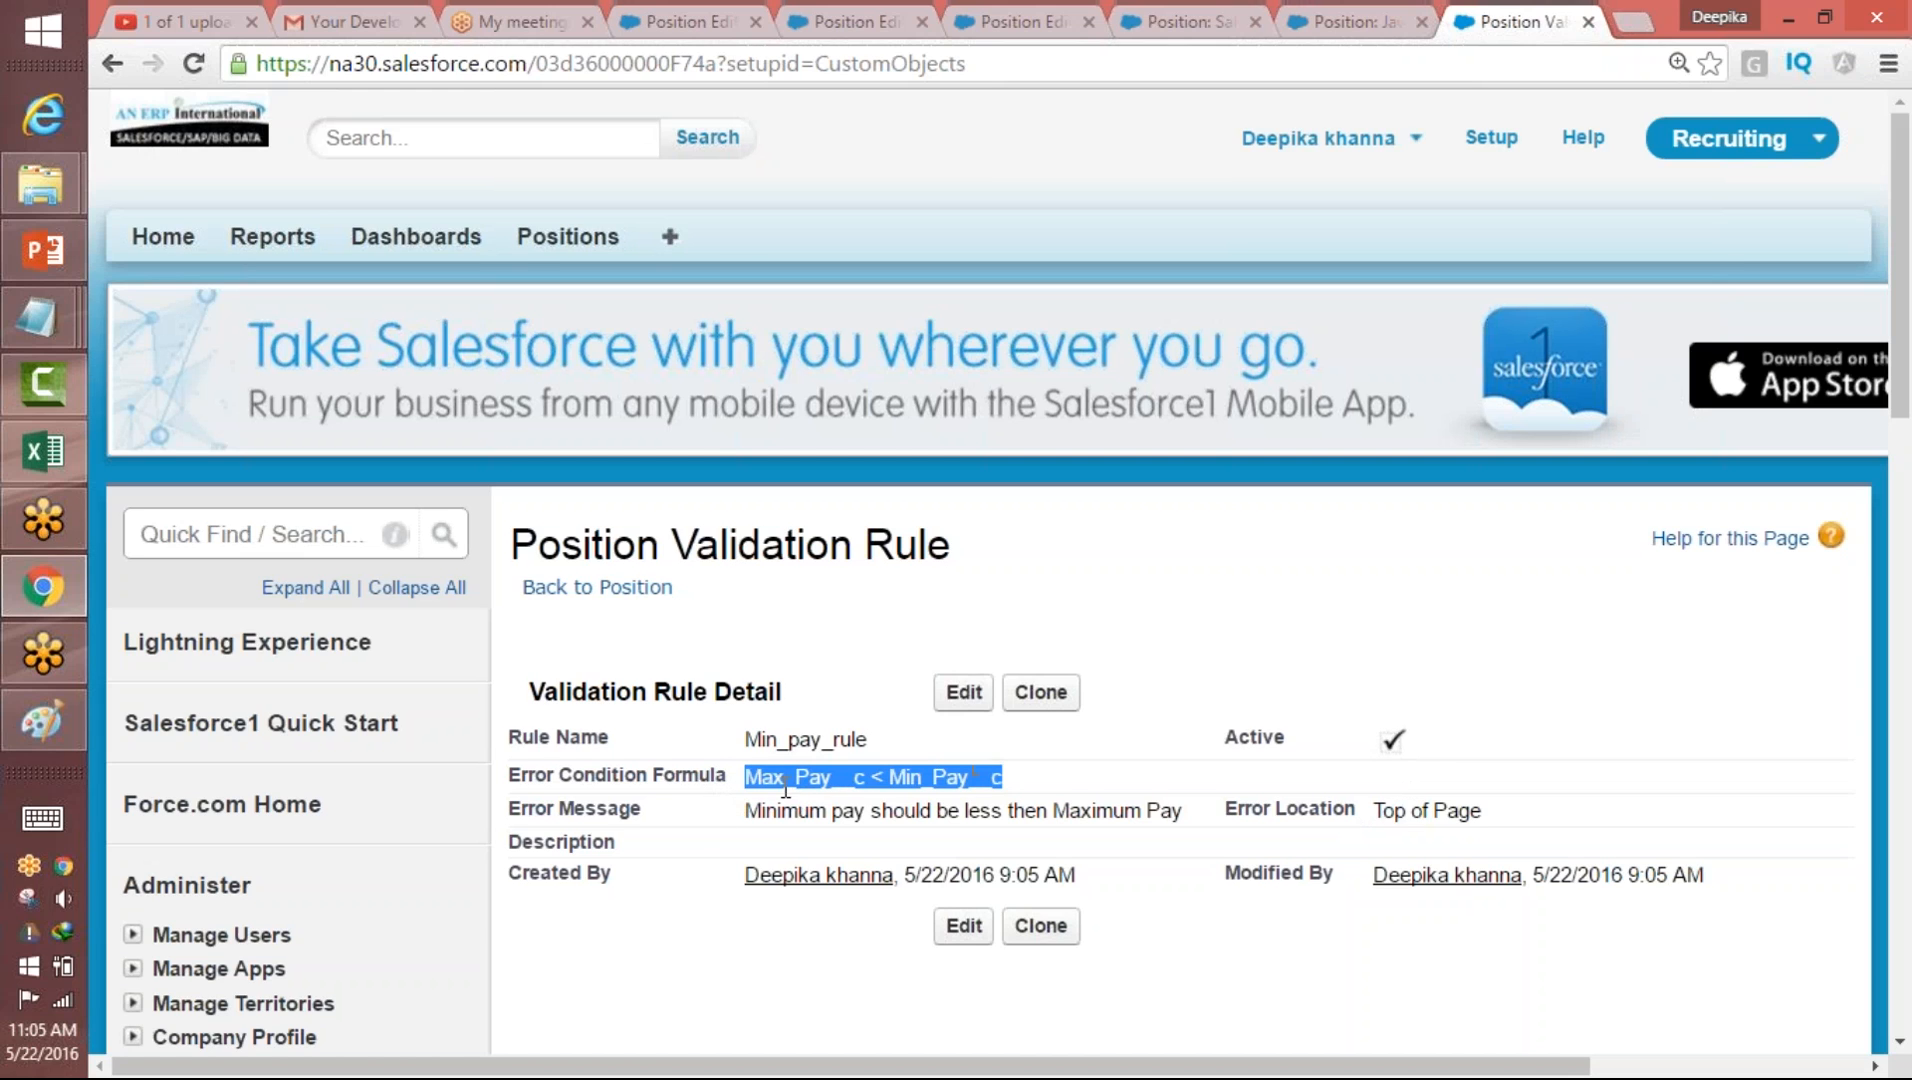
click(956, 762)
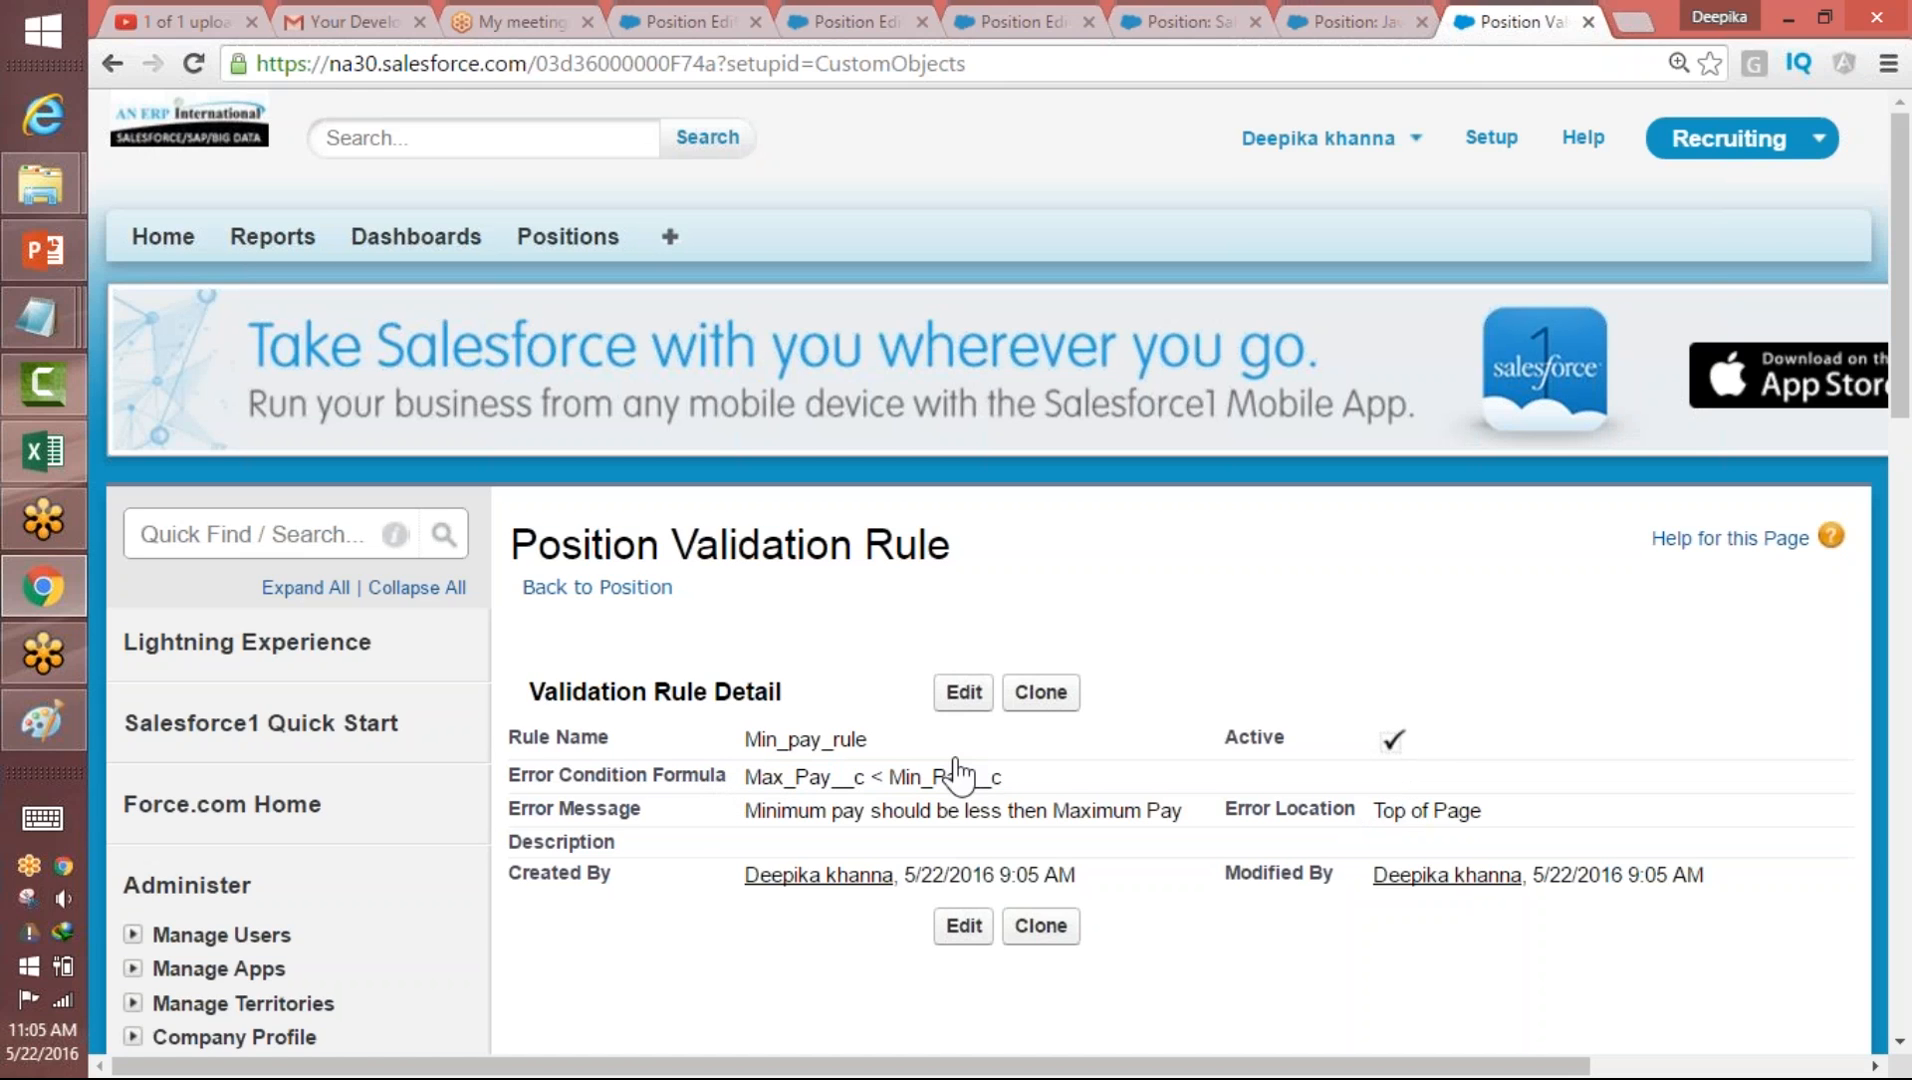
double_click(949, 779)
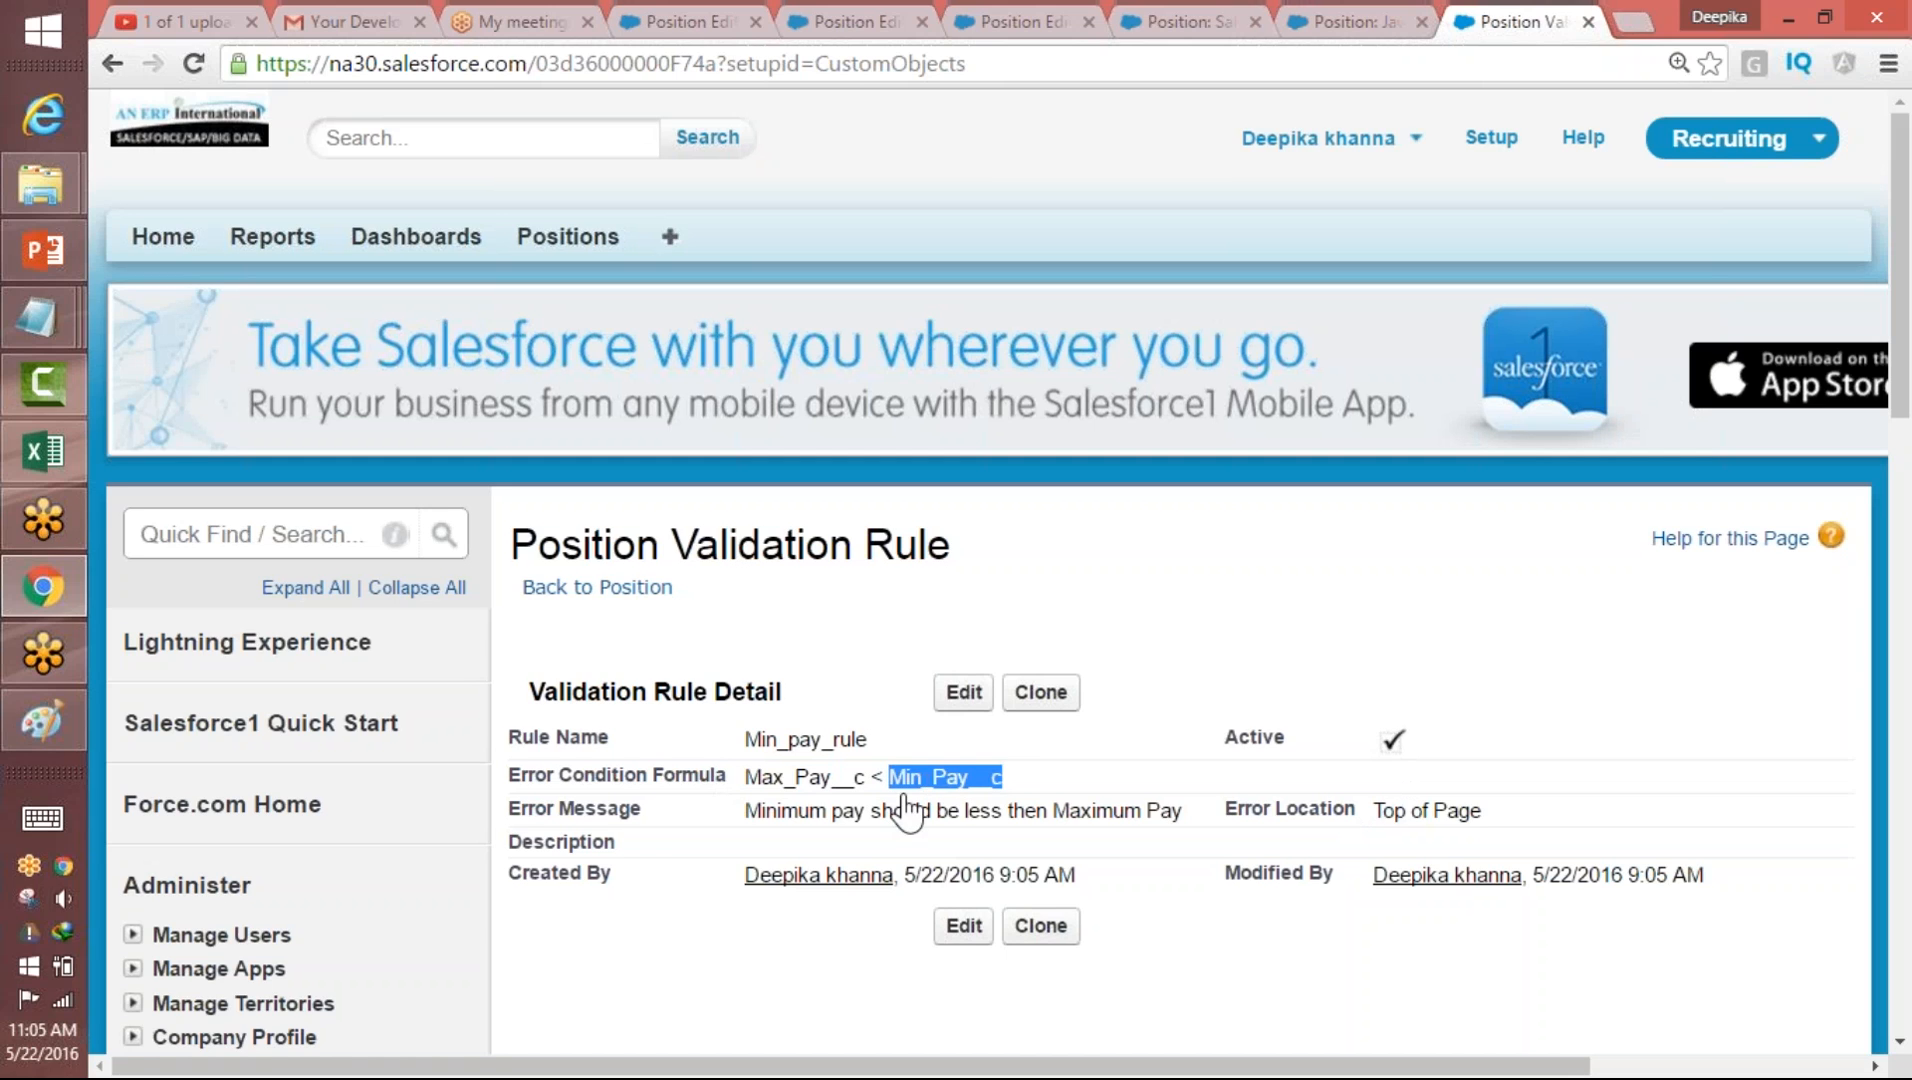
- Highlight the rule's error condition formula, open the Salesforce dev position, and highlight its Min Pay value for comparison
drag(745, 778, 1025, 768)
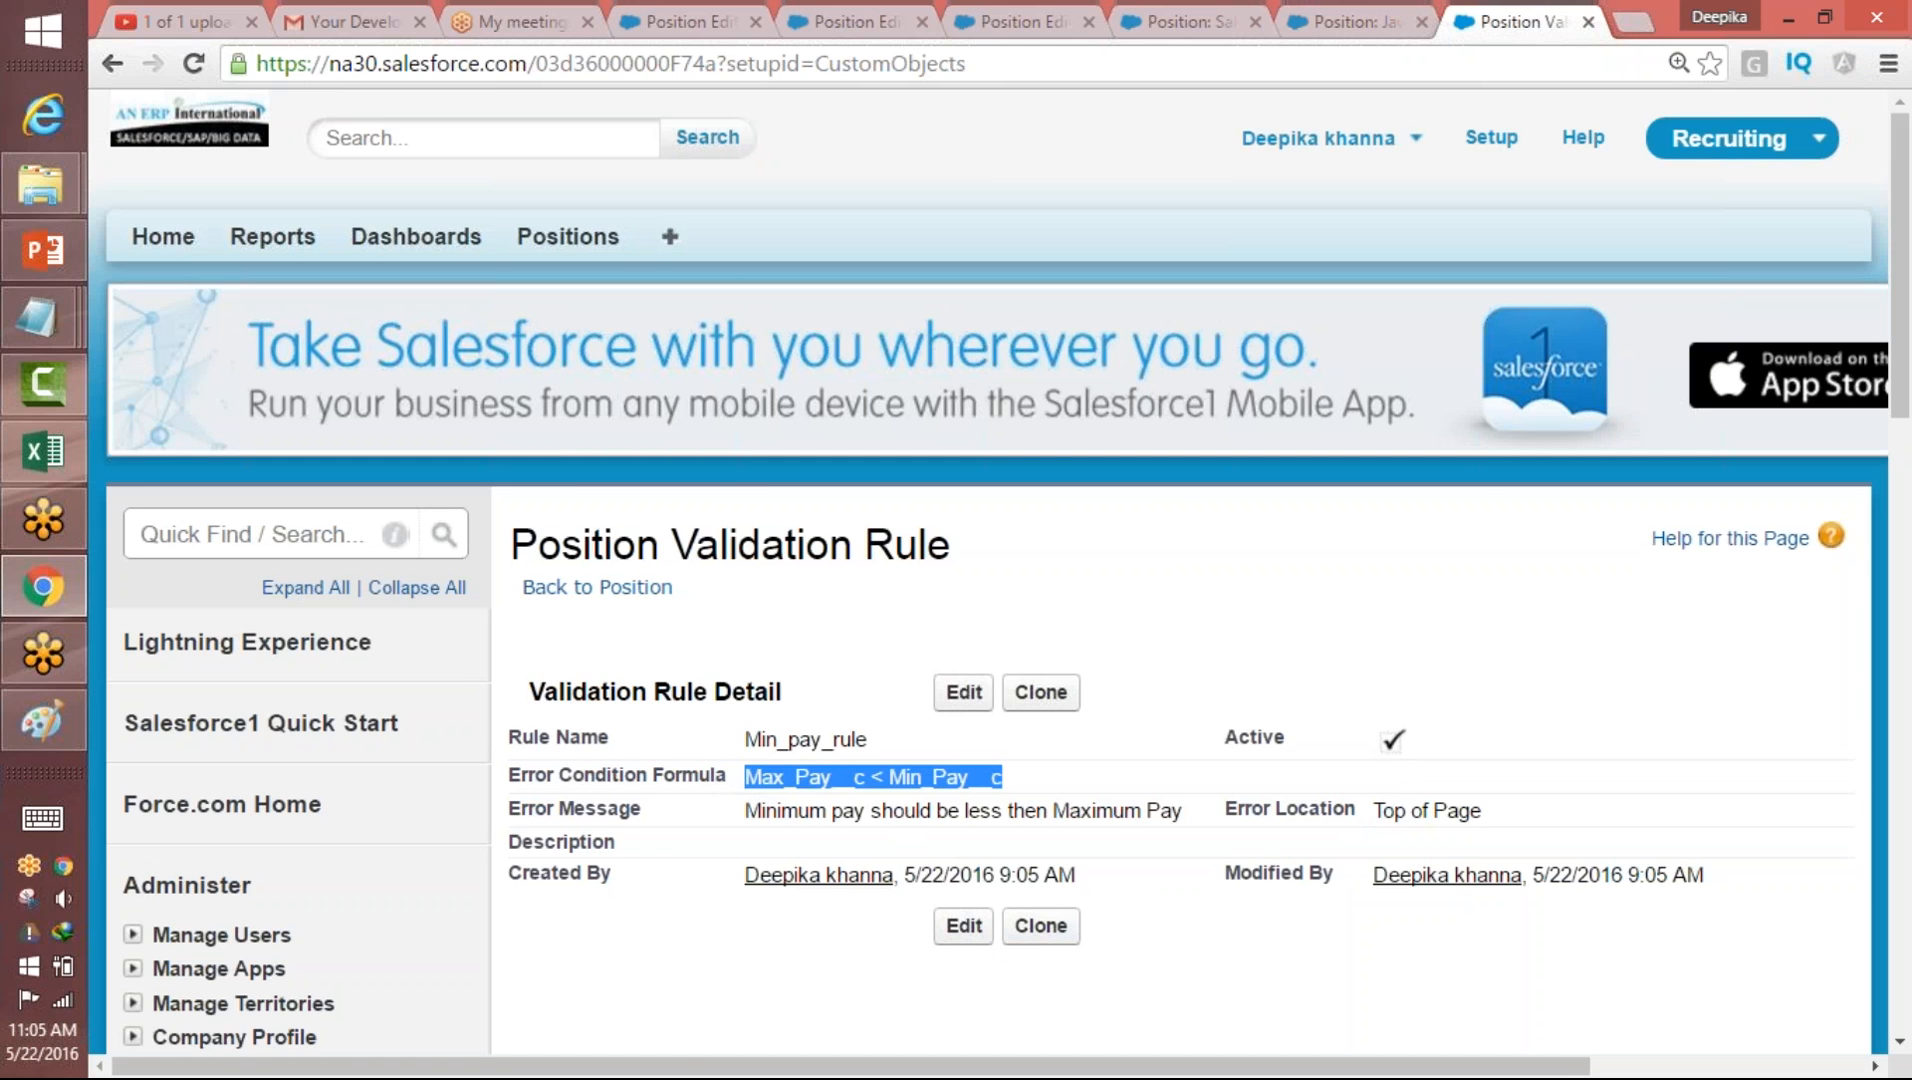
click(580, 237)
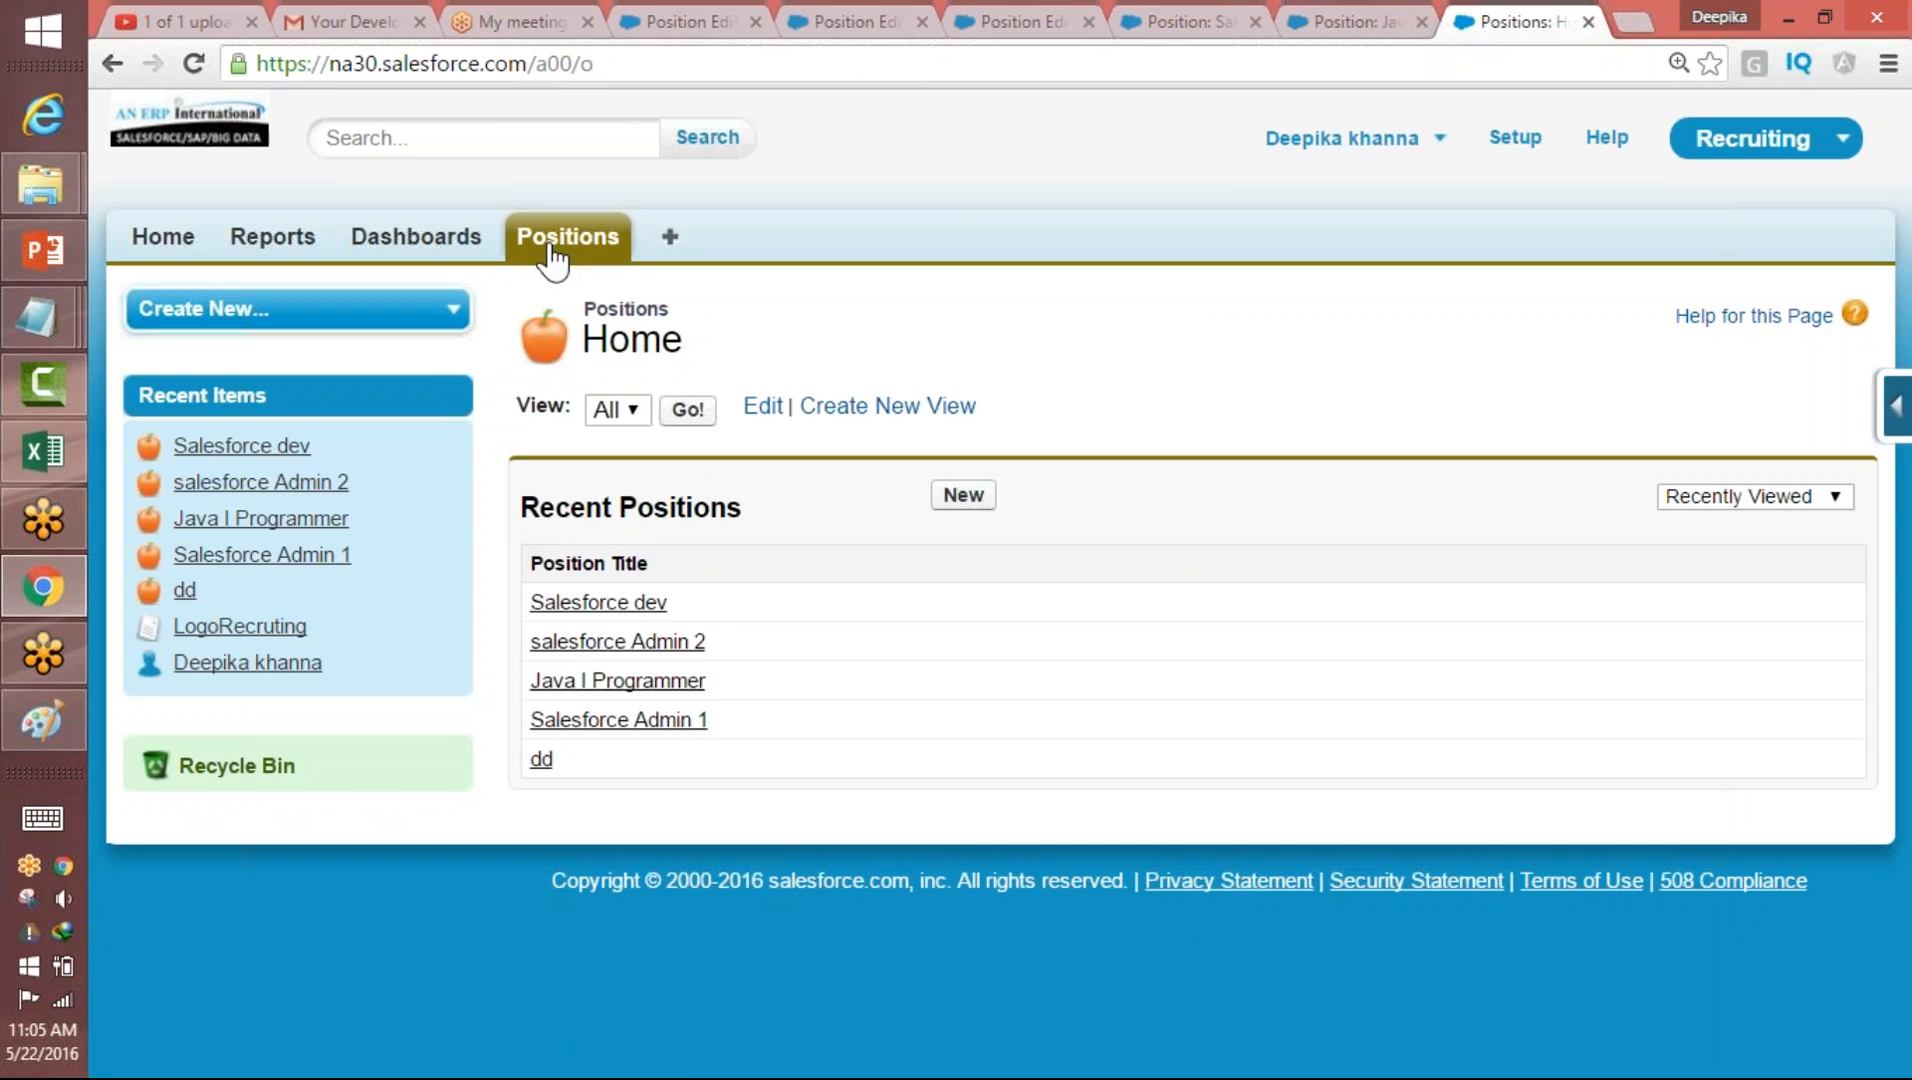
click(580, 604)
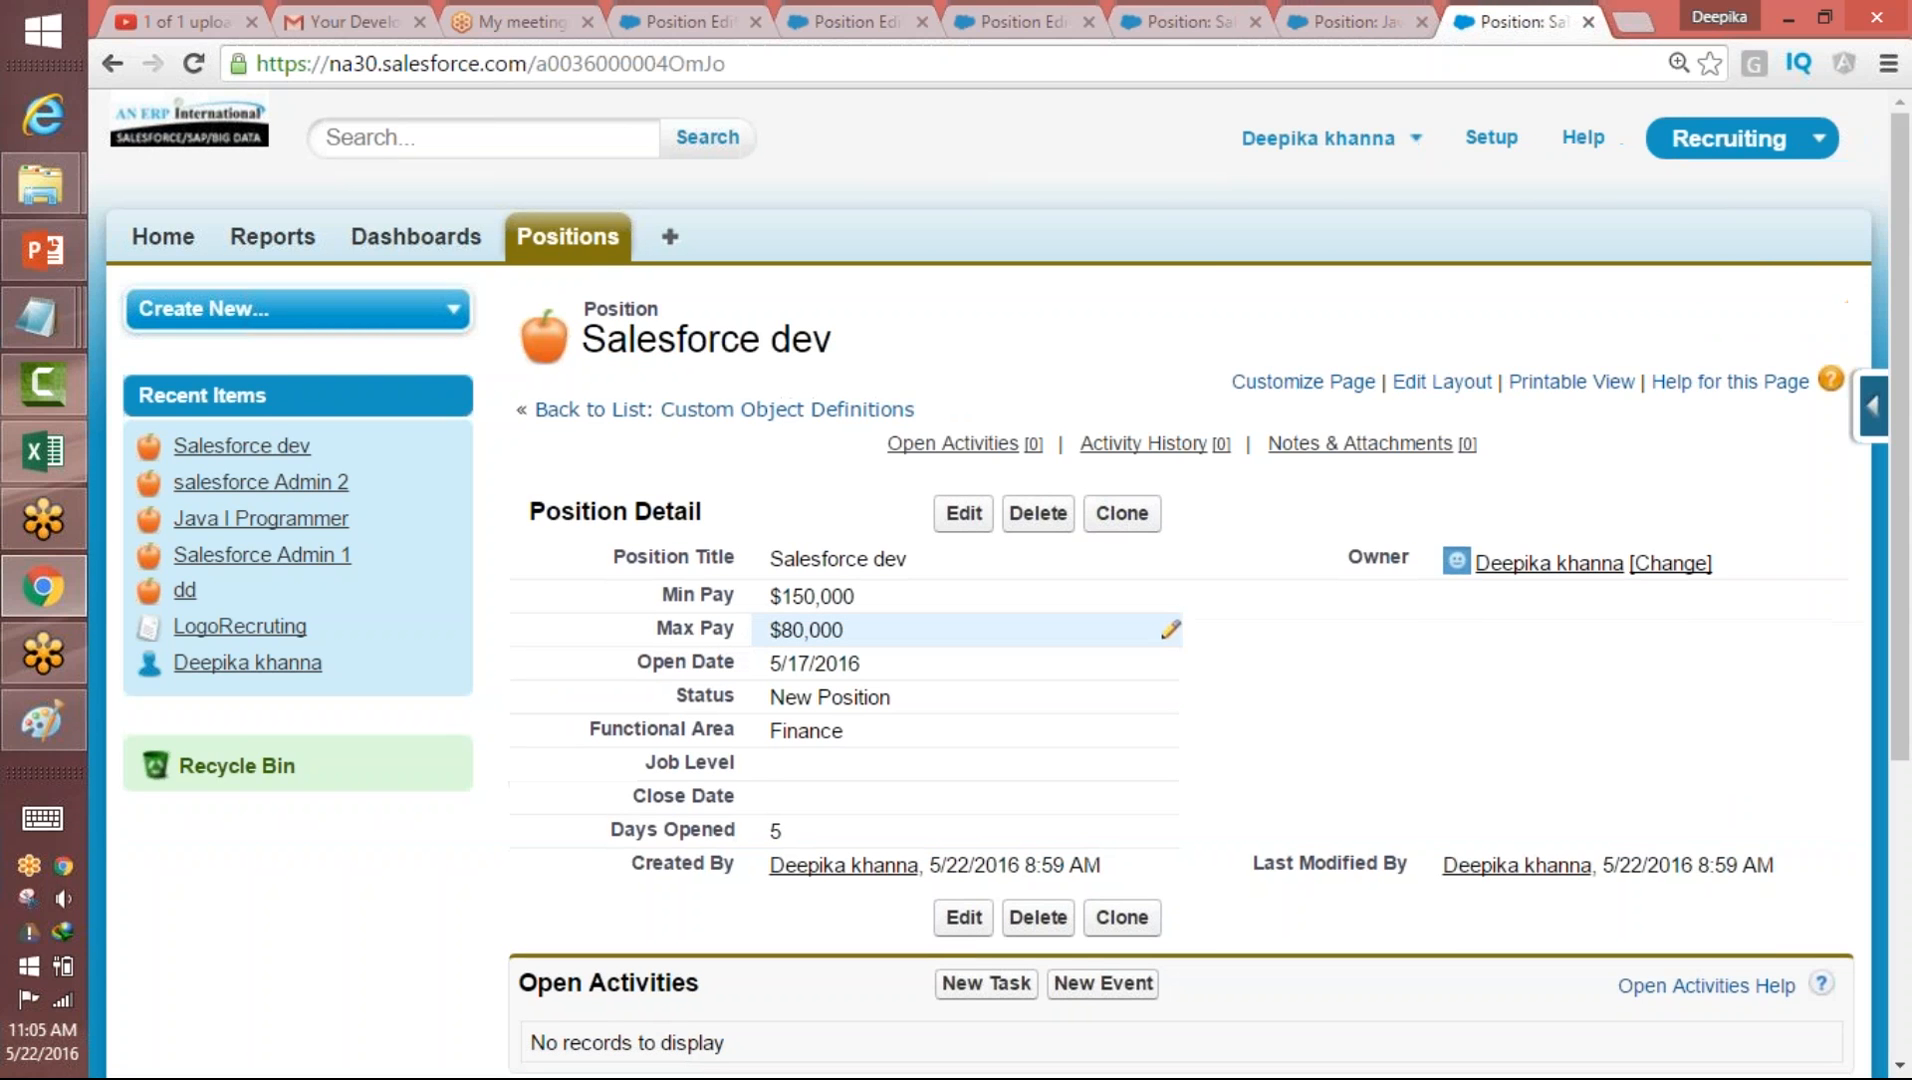
drag(762, 597, 909, 592)
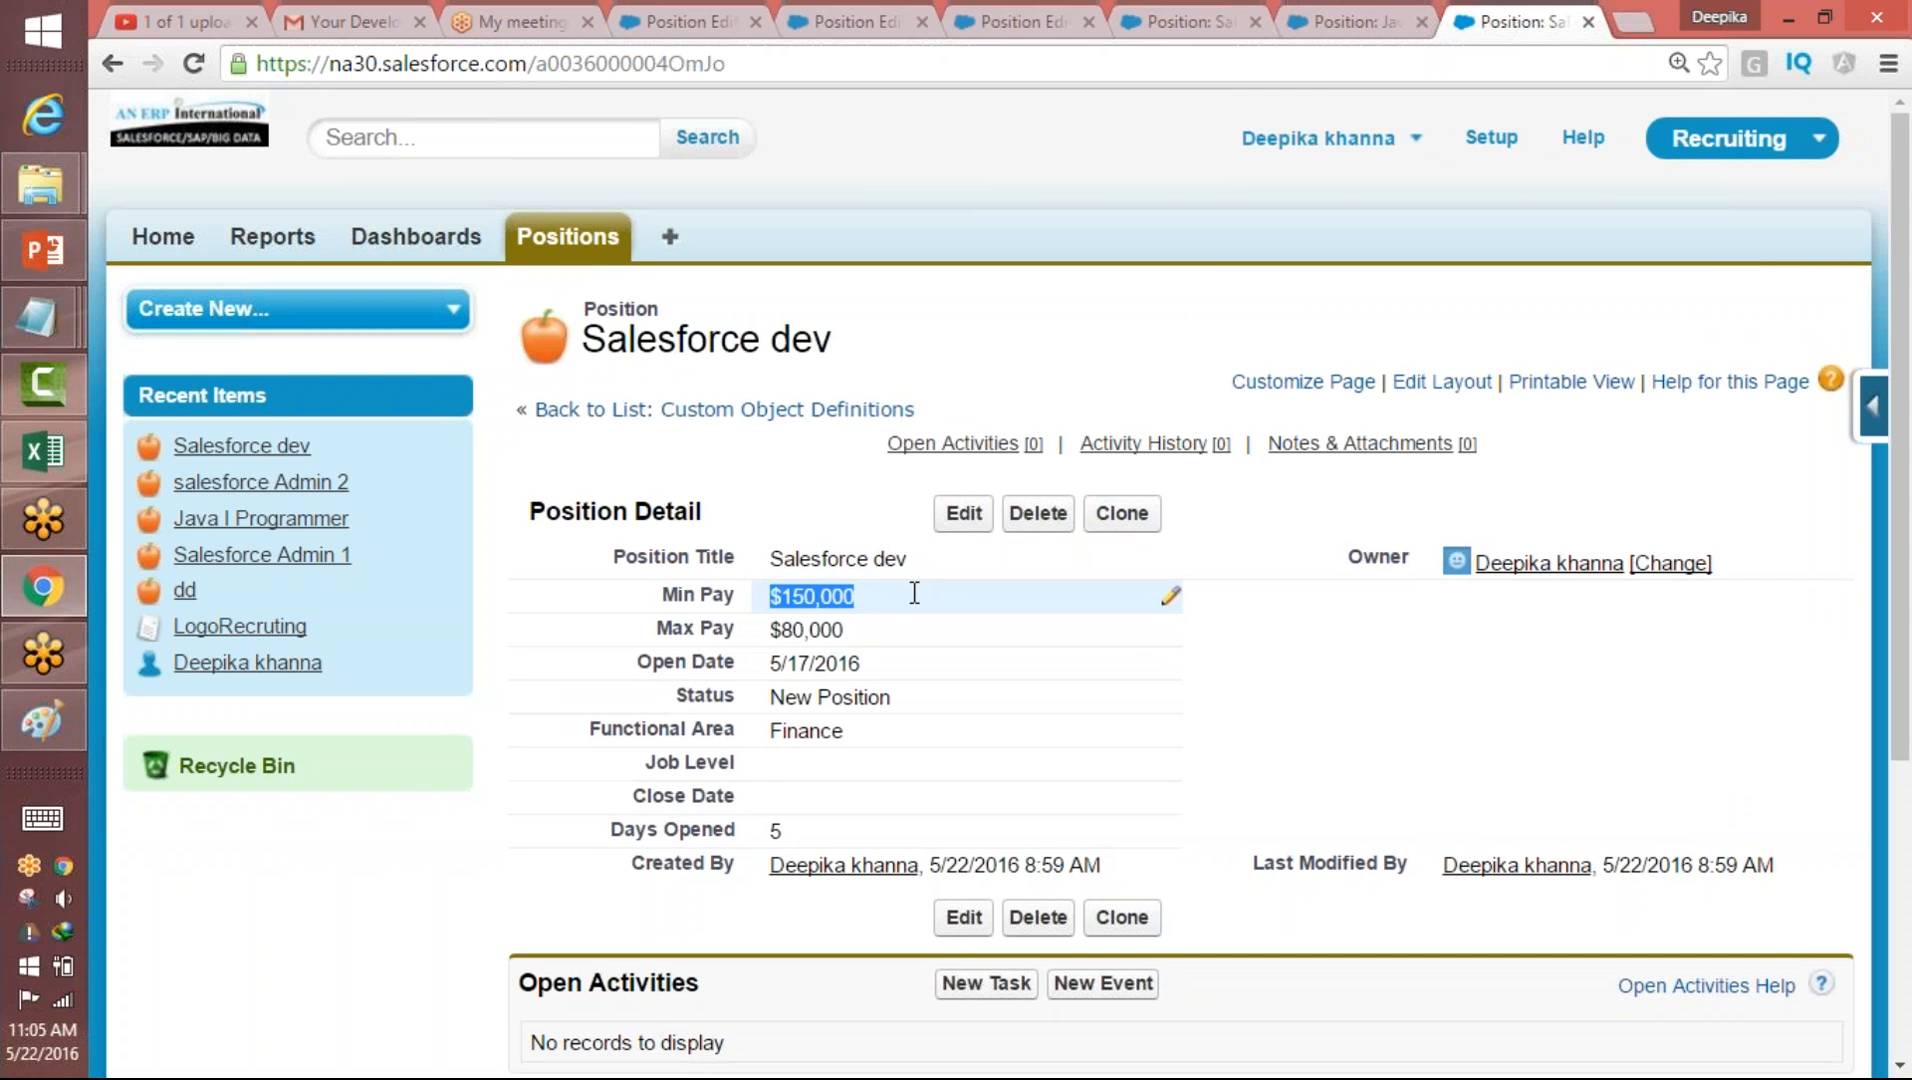
- Test the rule by resaving the Salesforce dev position with its existing pay values, and highlight the validation error message
click(962, 513)
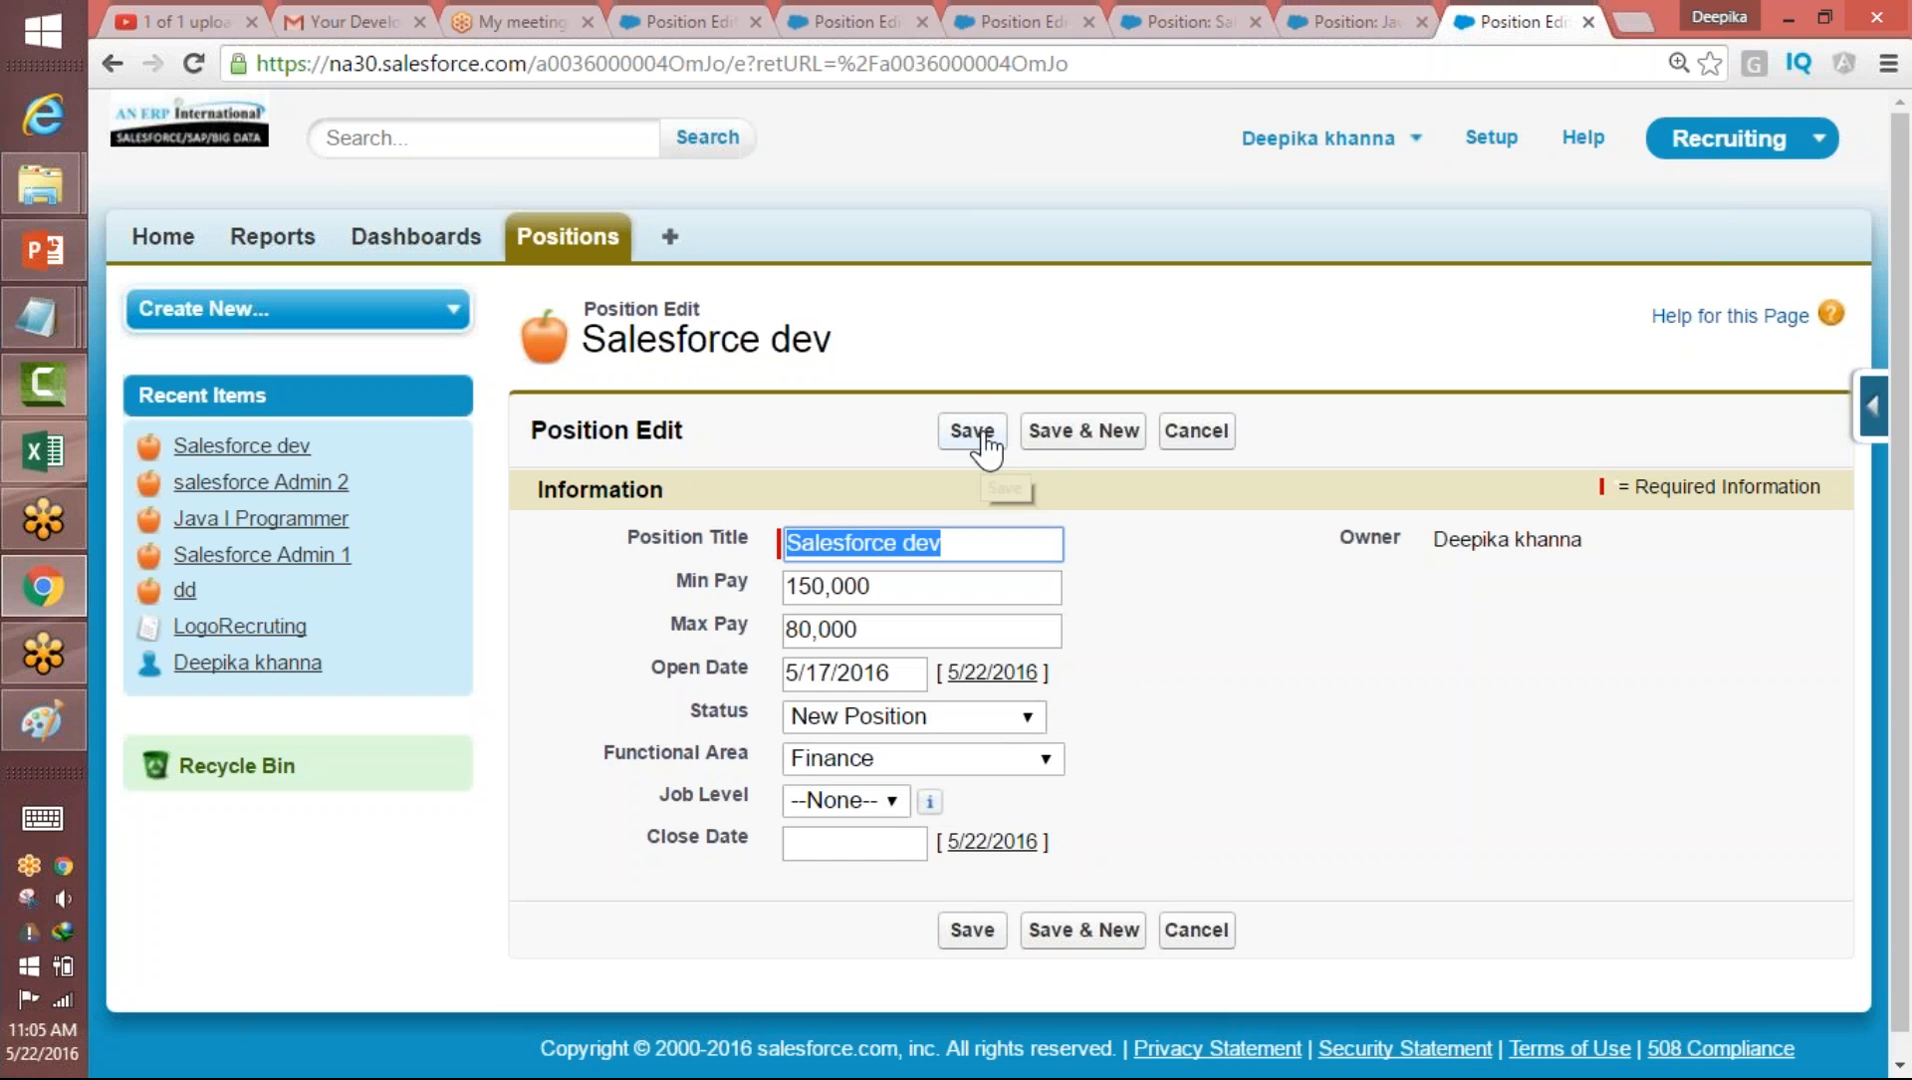
drag(893, 586, 779, 587)
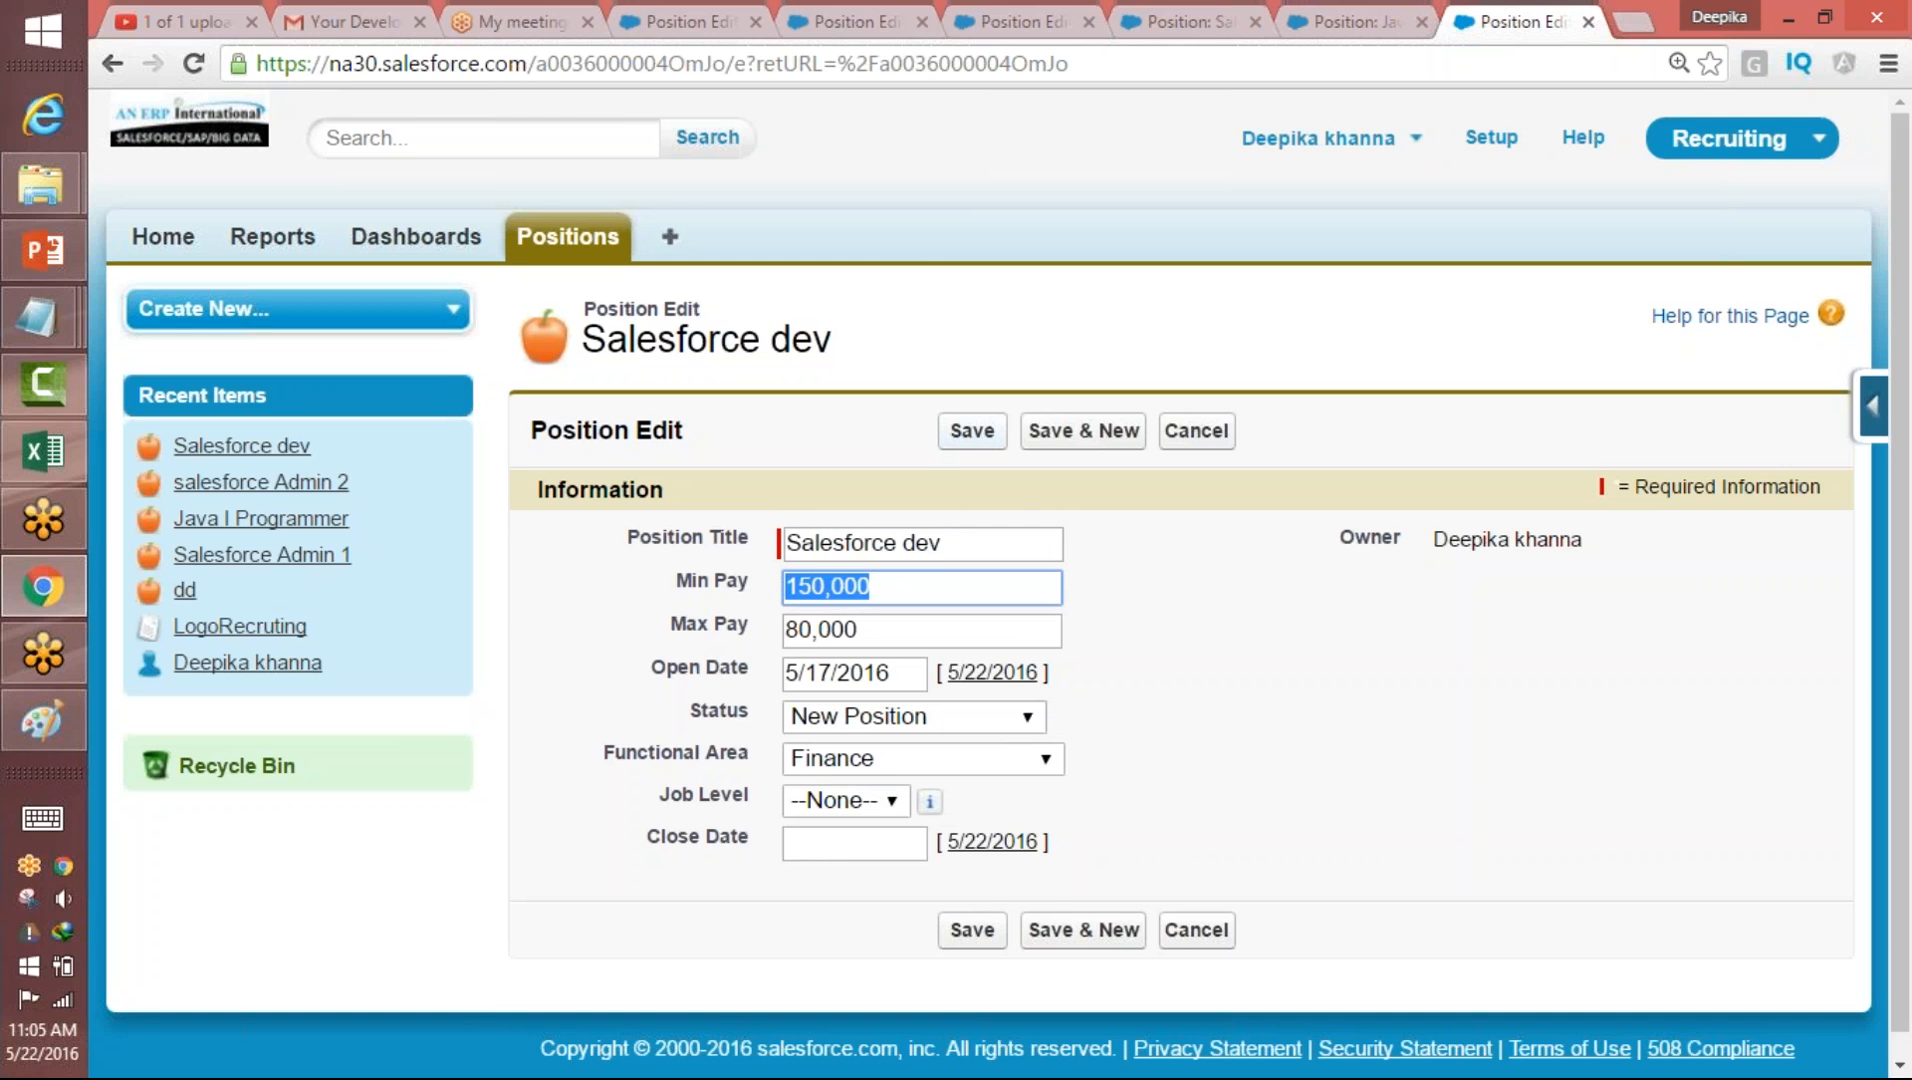
click(972, 432)
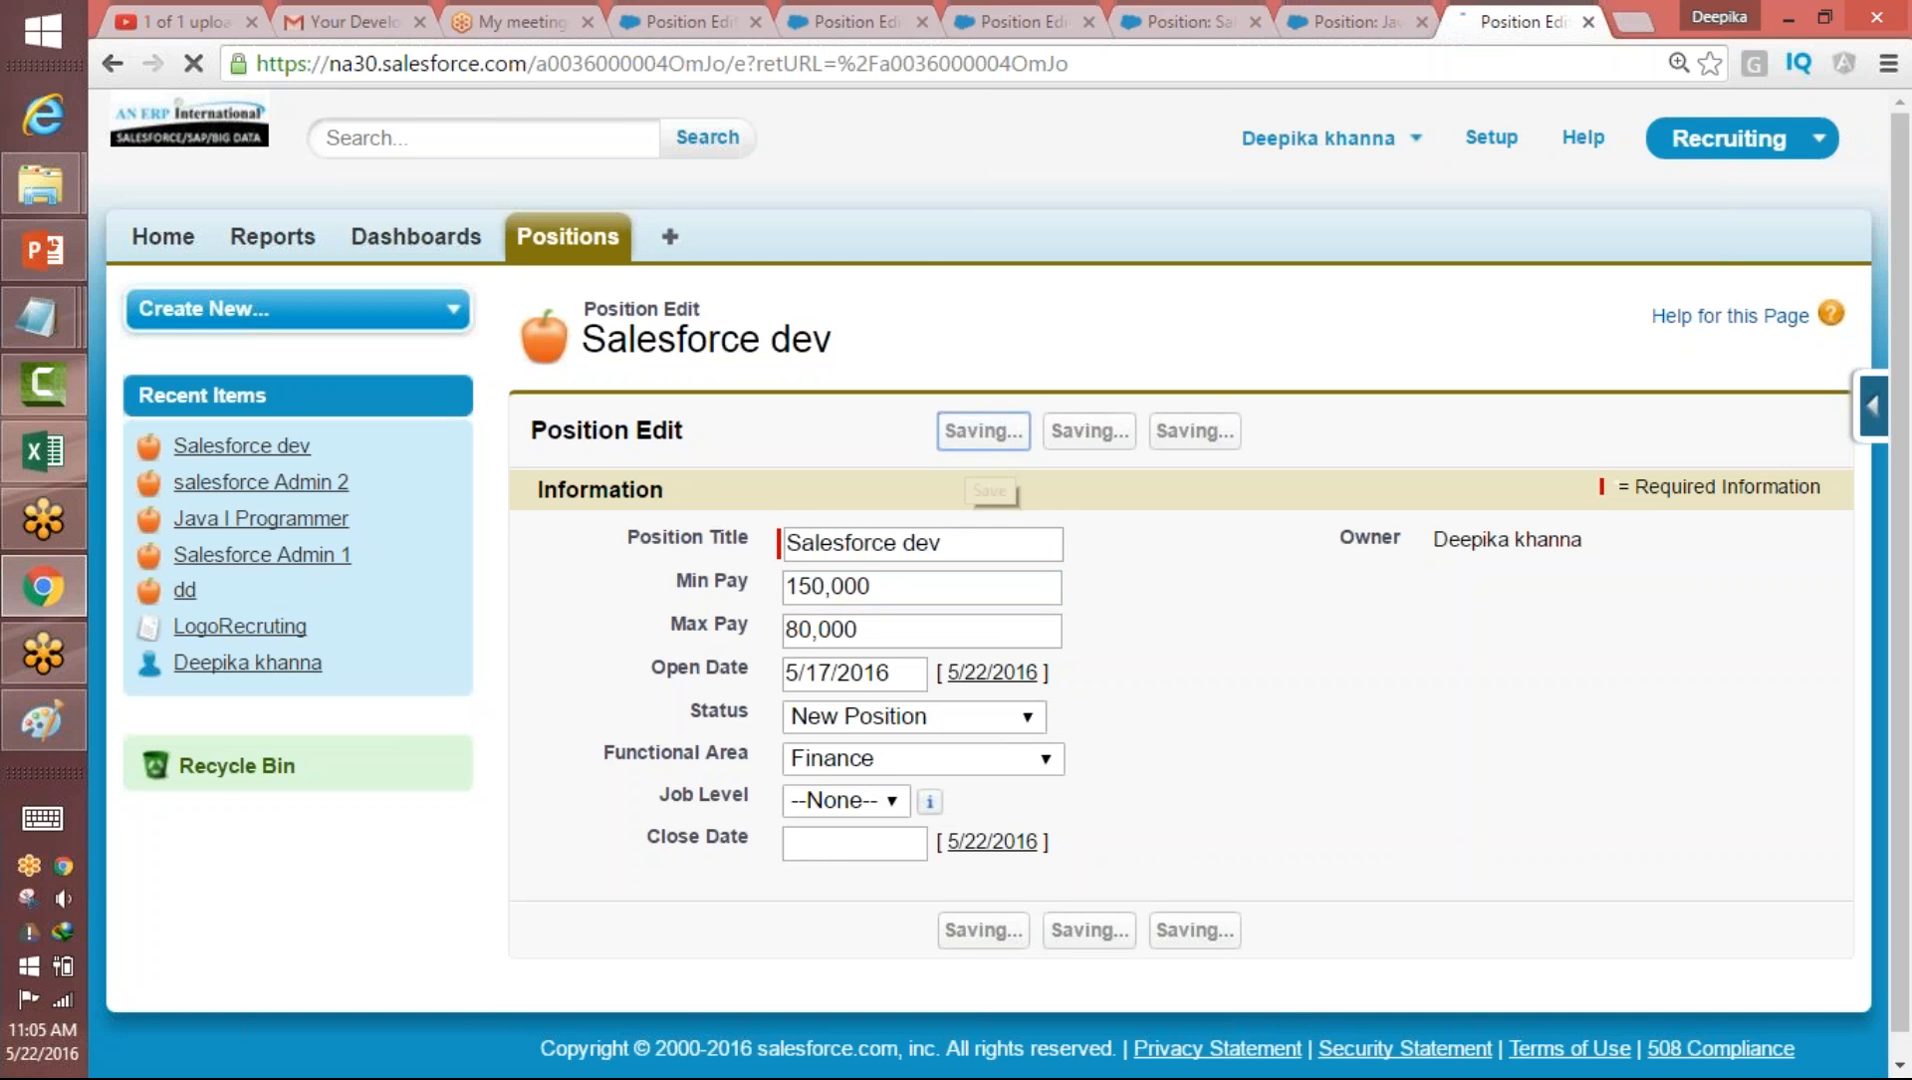
drag(953, 532, 1425, 522)
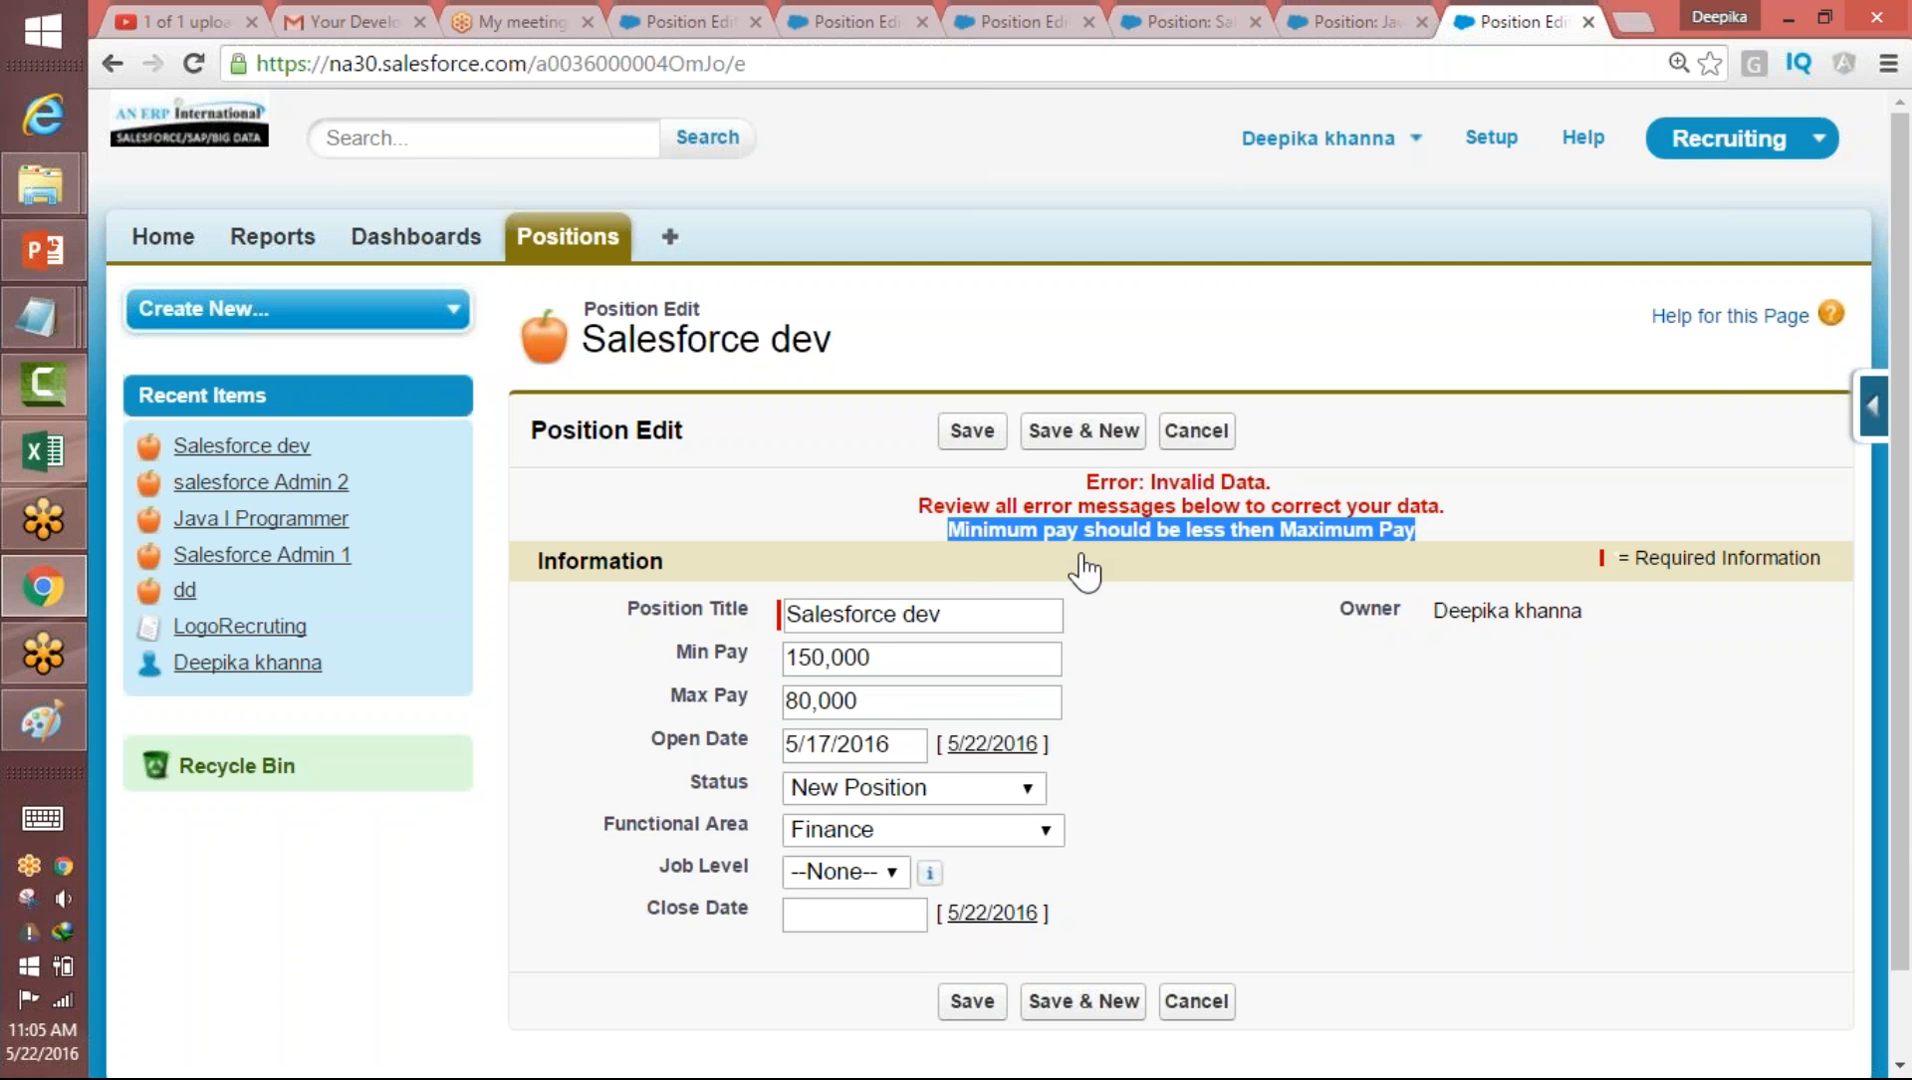
click(1147, 538)
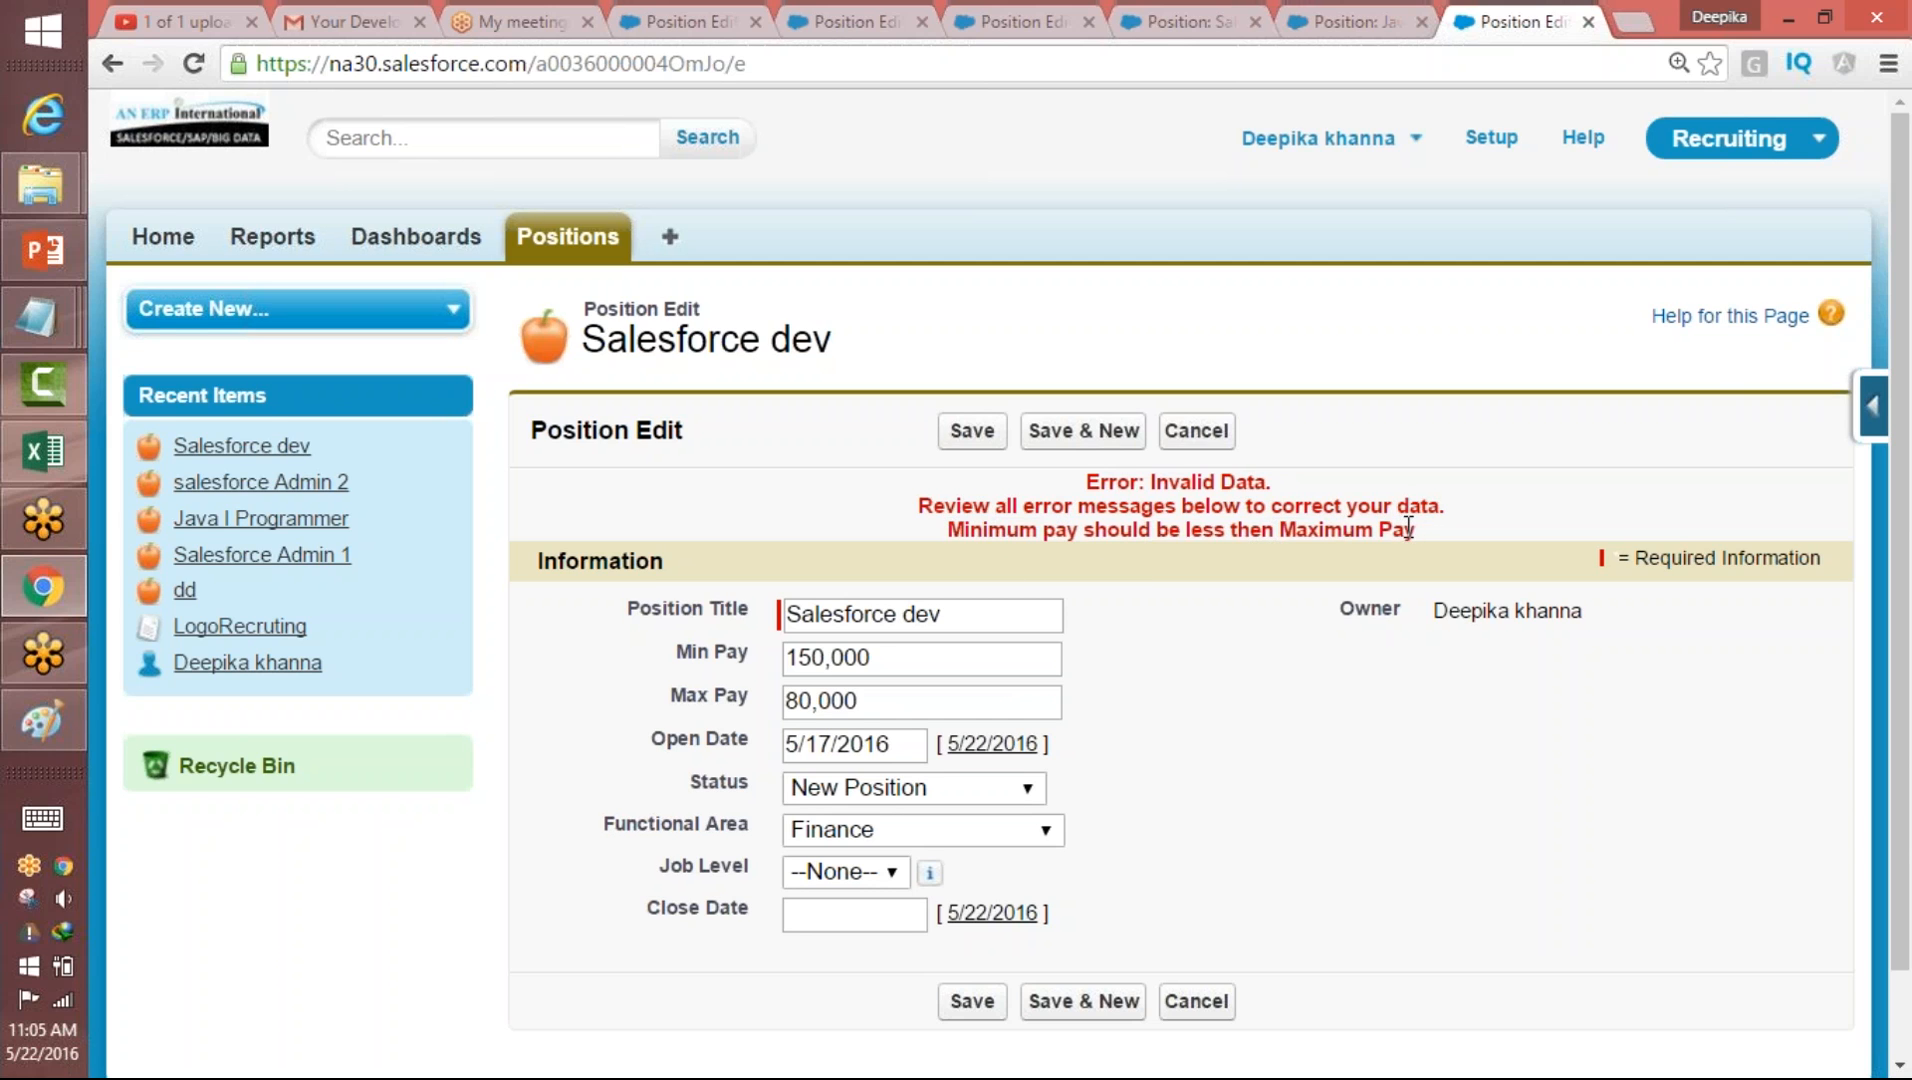
drag(1408, 528, 914, 532)
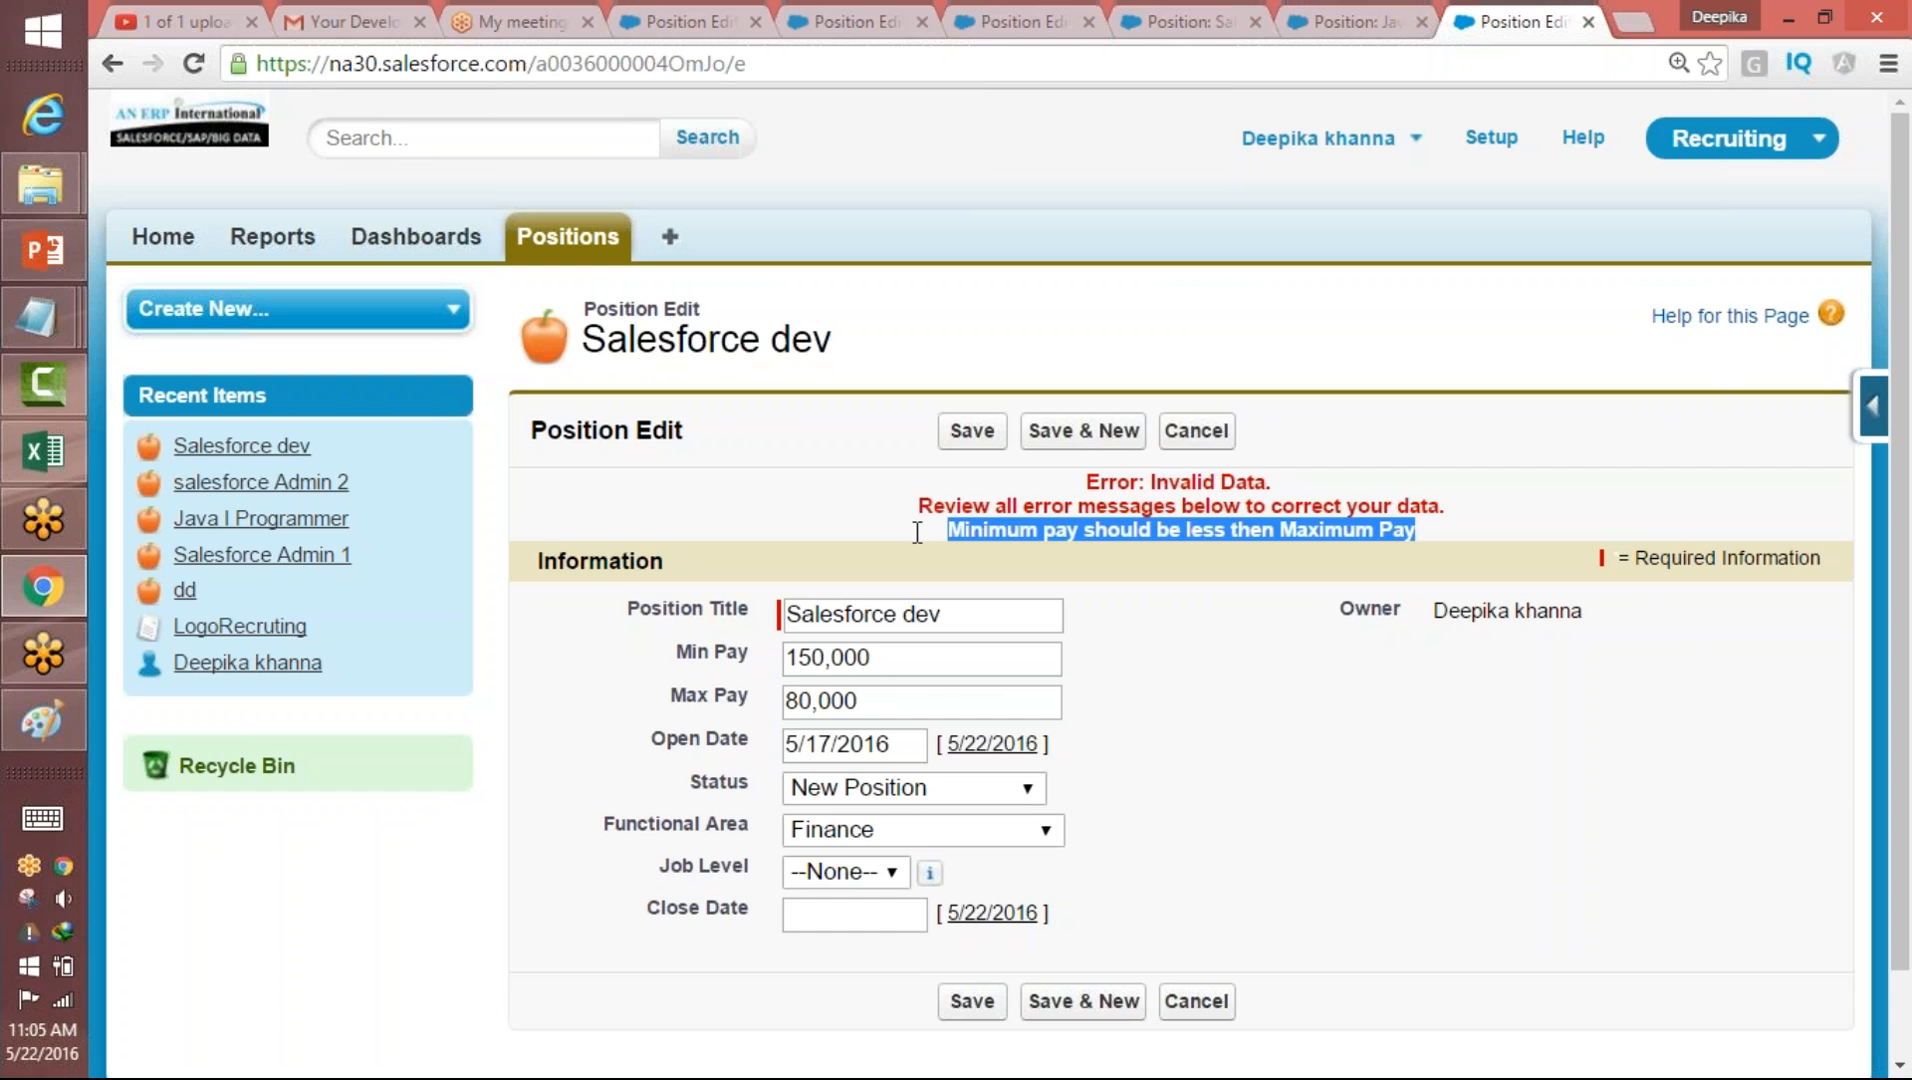
- Set the Salesforce dev position's Max Pay to 180,000 and save the record
click(789, 699)
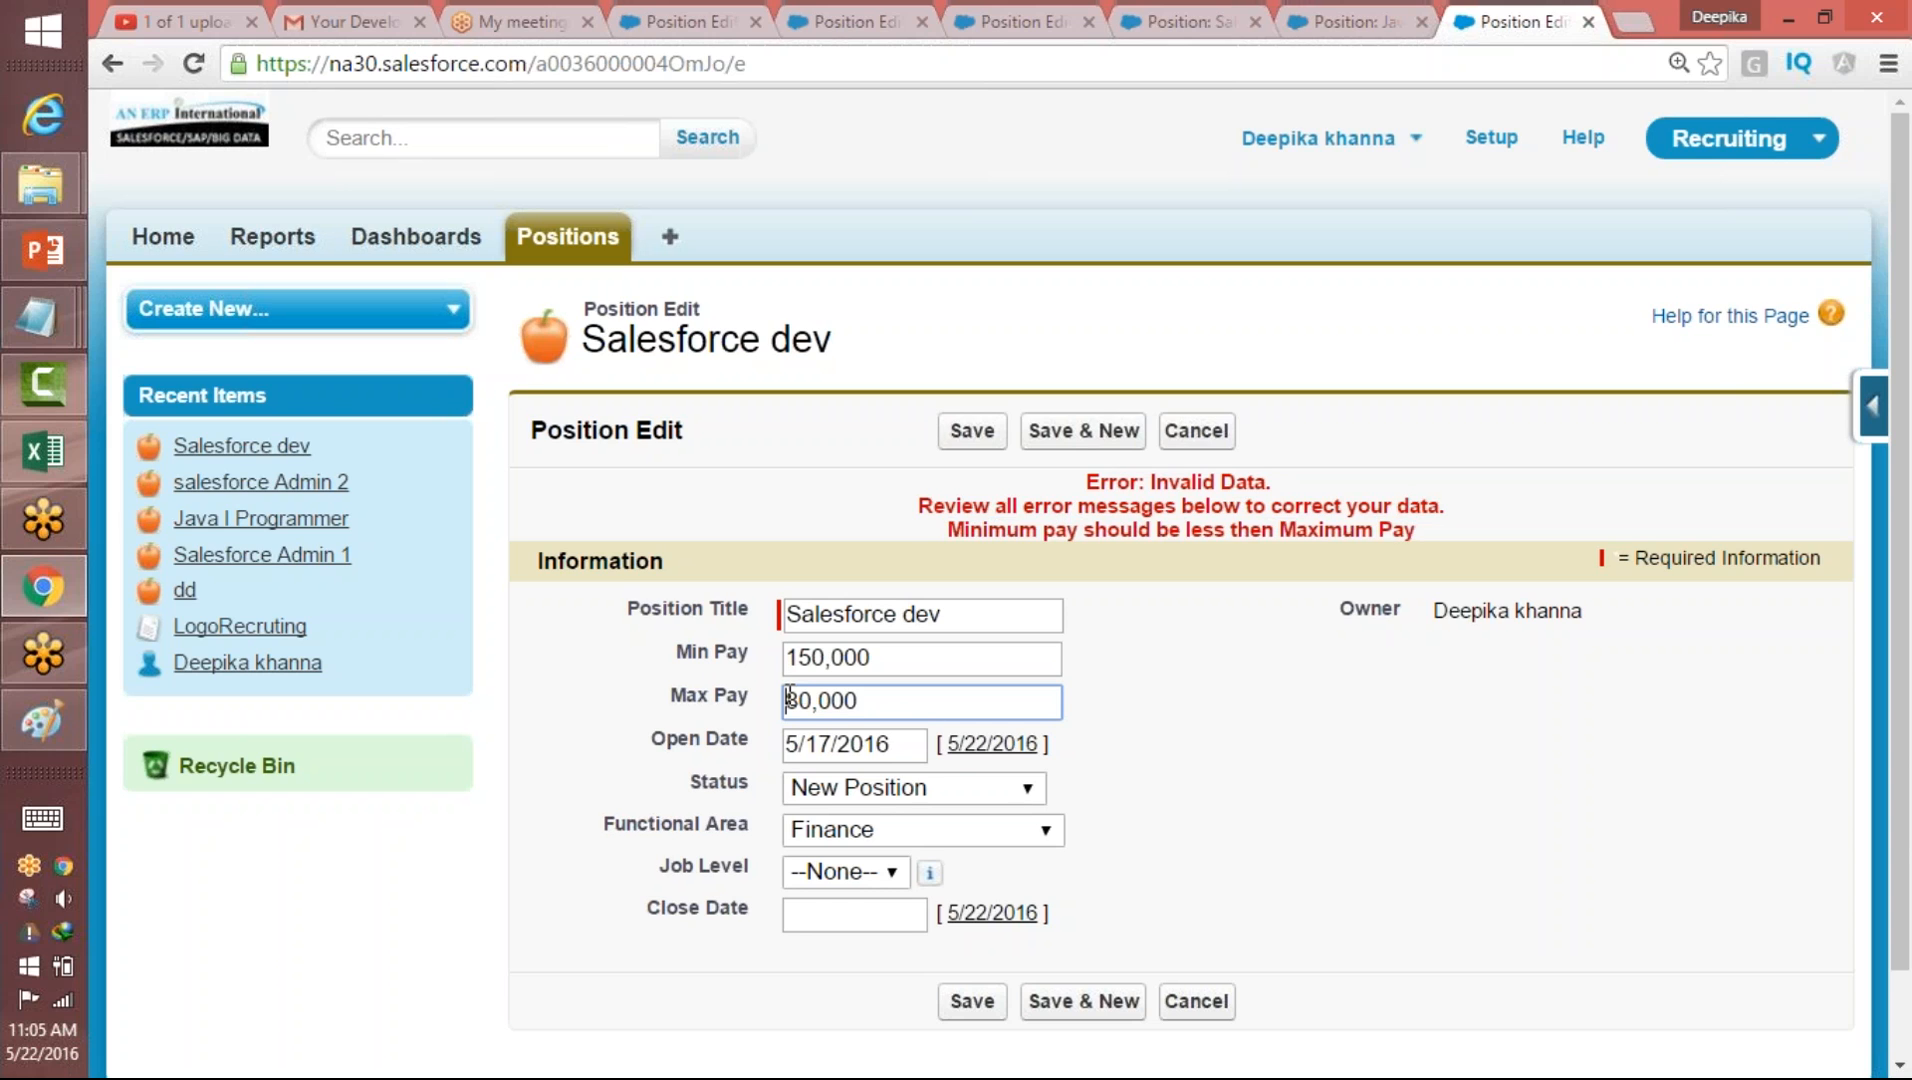
text(1)
double_click(847, 697)
click(975, 437)
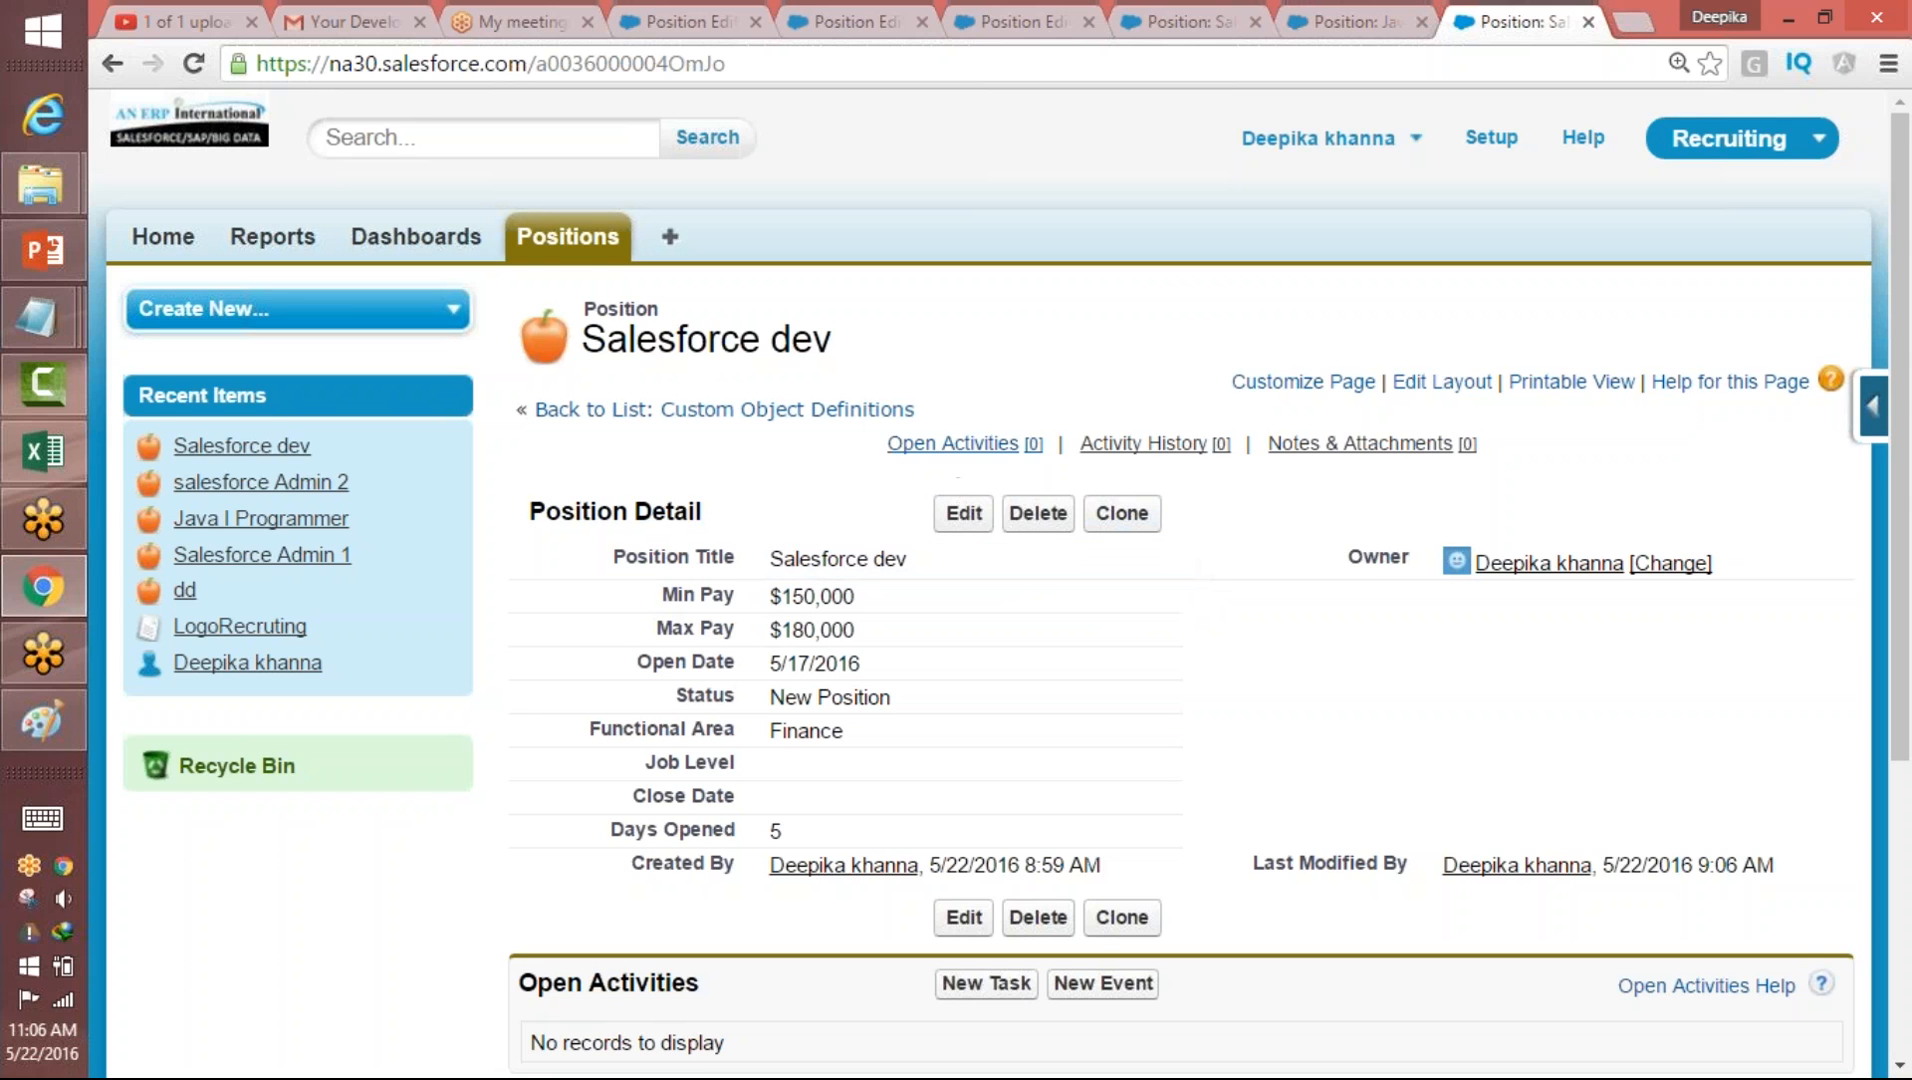
- Start a new custom field on the Position object with the Text data type
click(1876, 405)
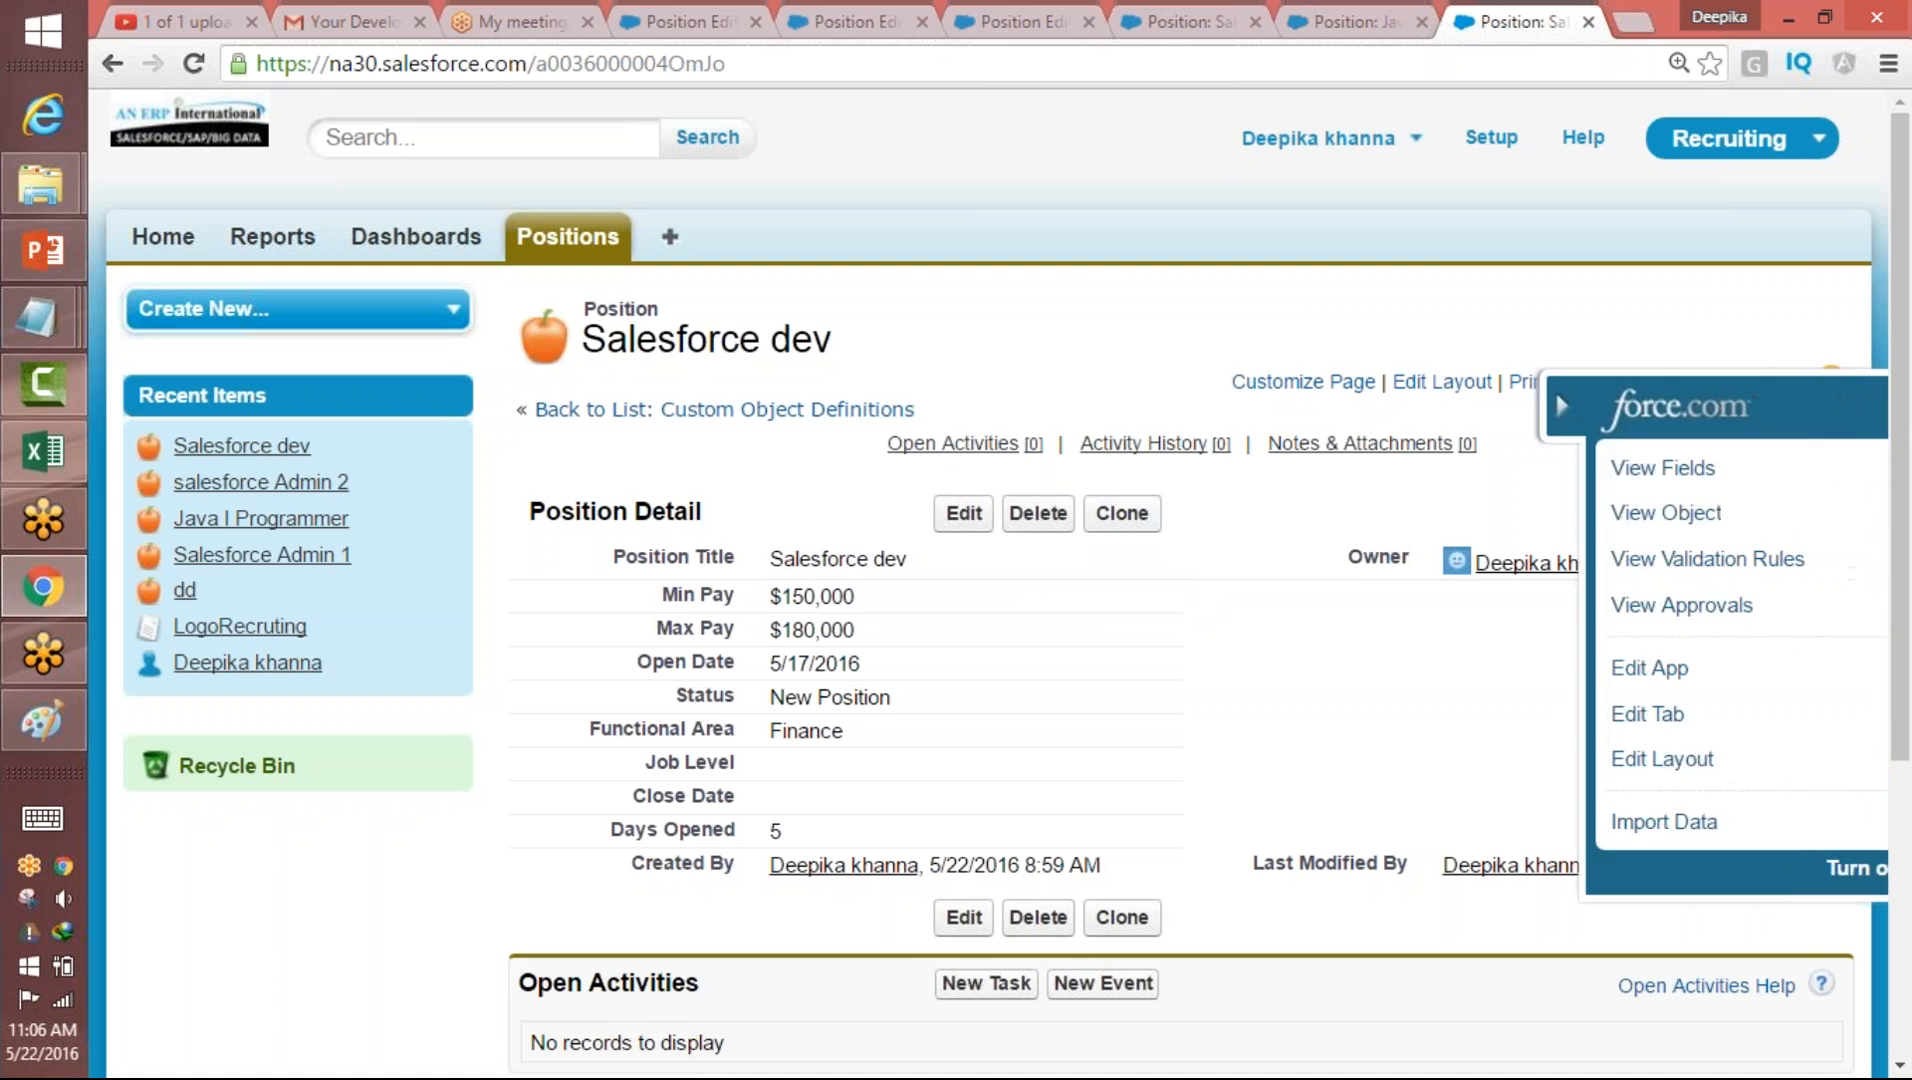
click(1836, 480)
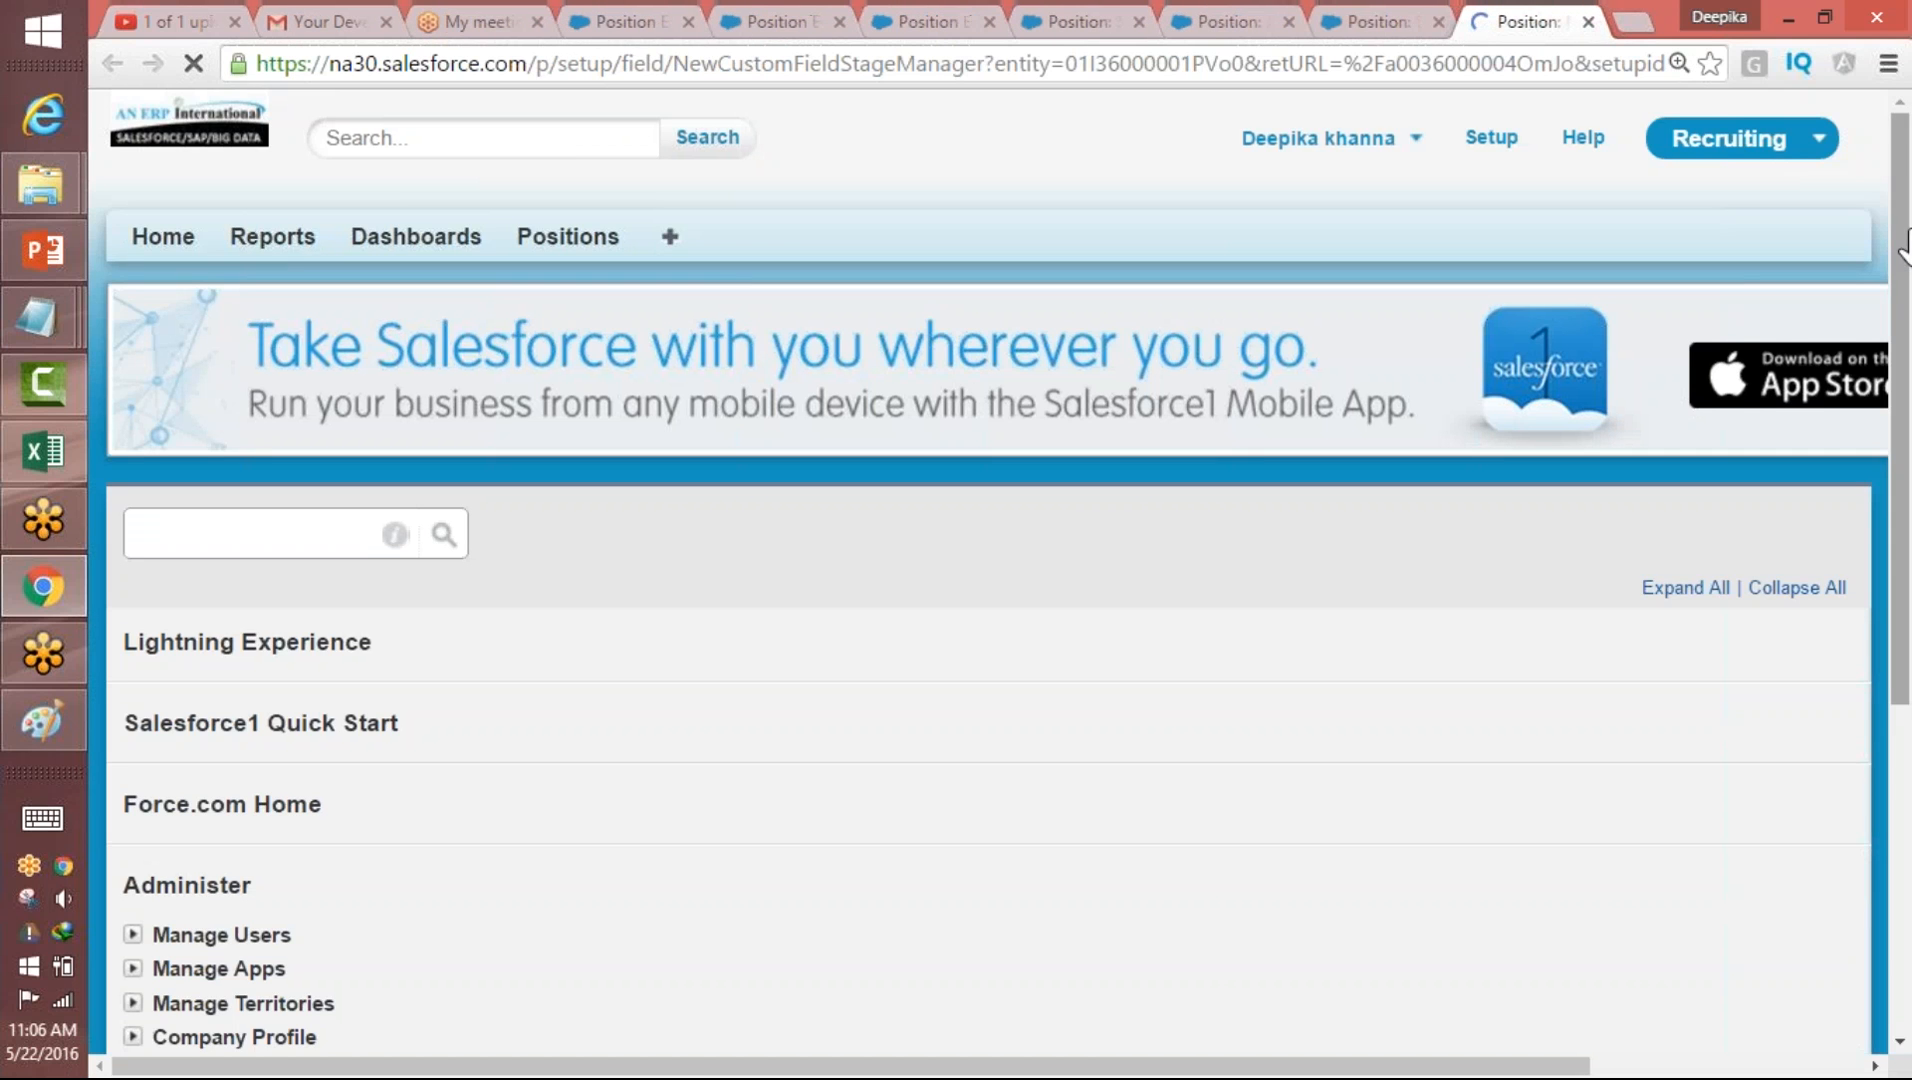
scroll(1897, 345, down, 2)
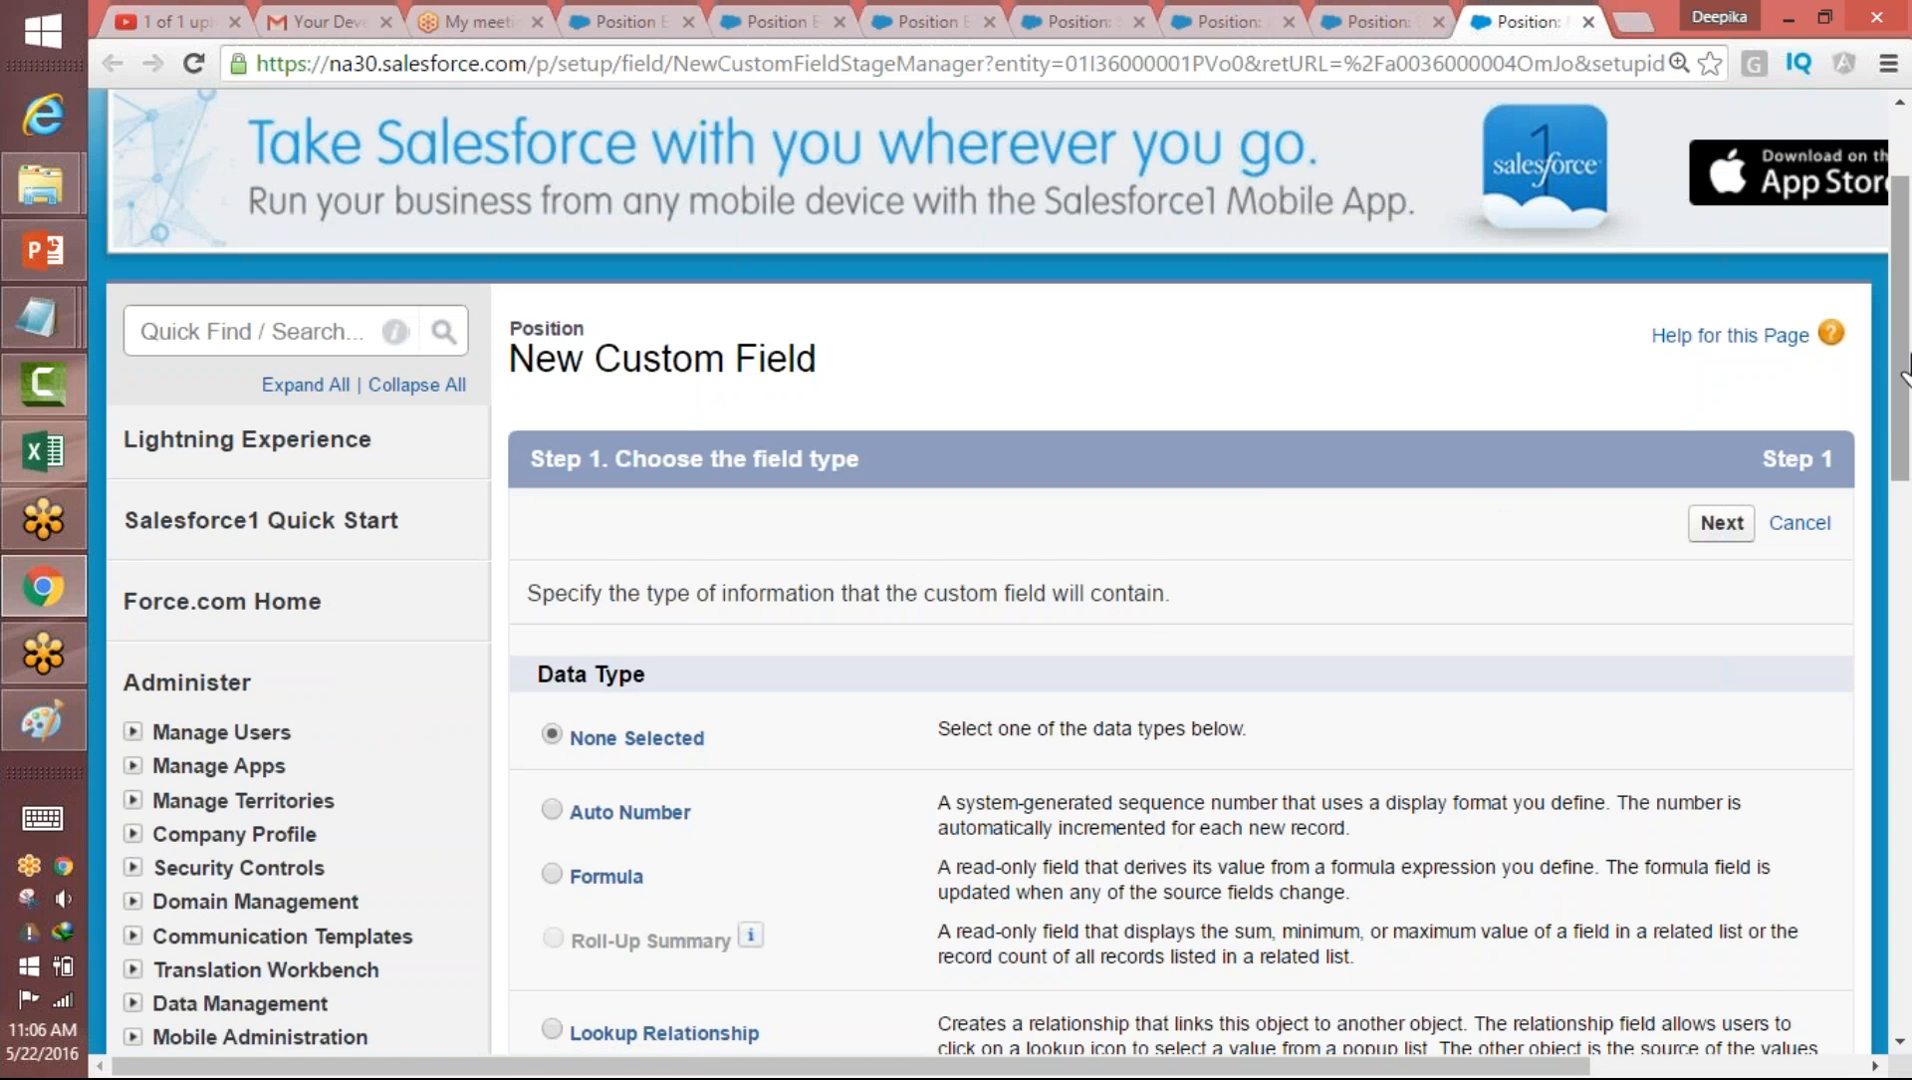
scroll(1855, 790, down, 10)
scroll(1855, 790, down, 2)
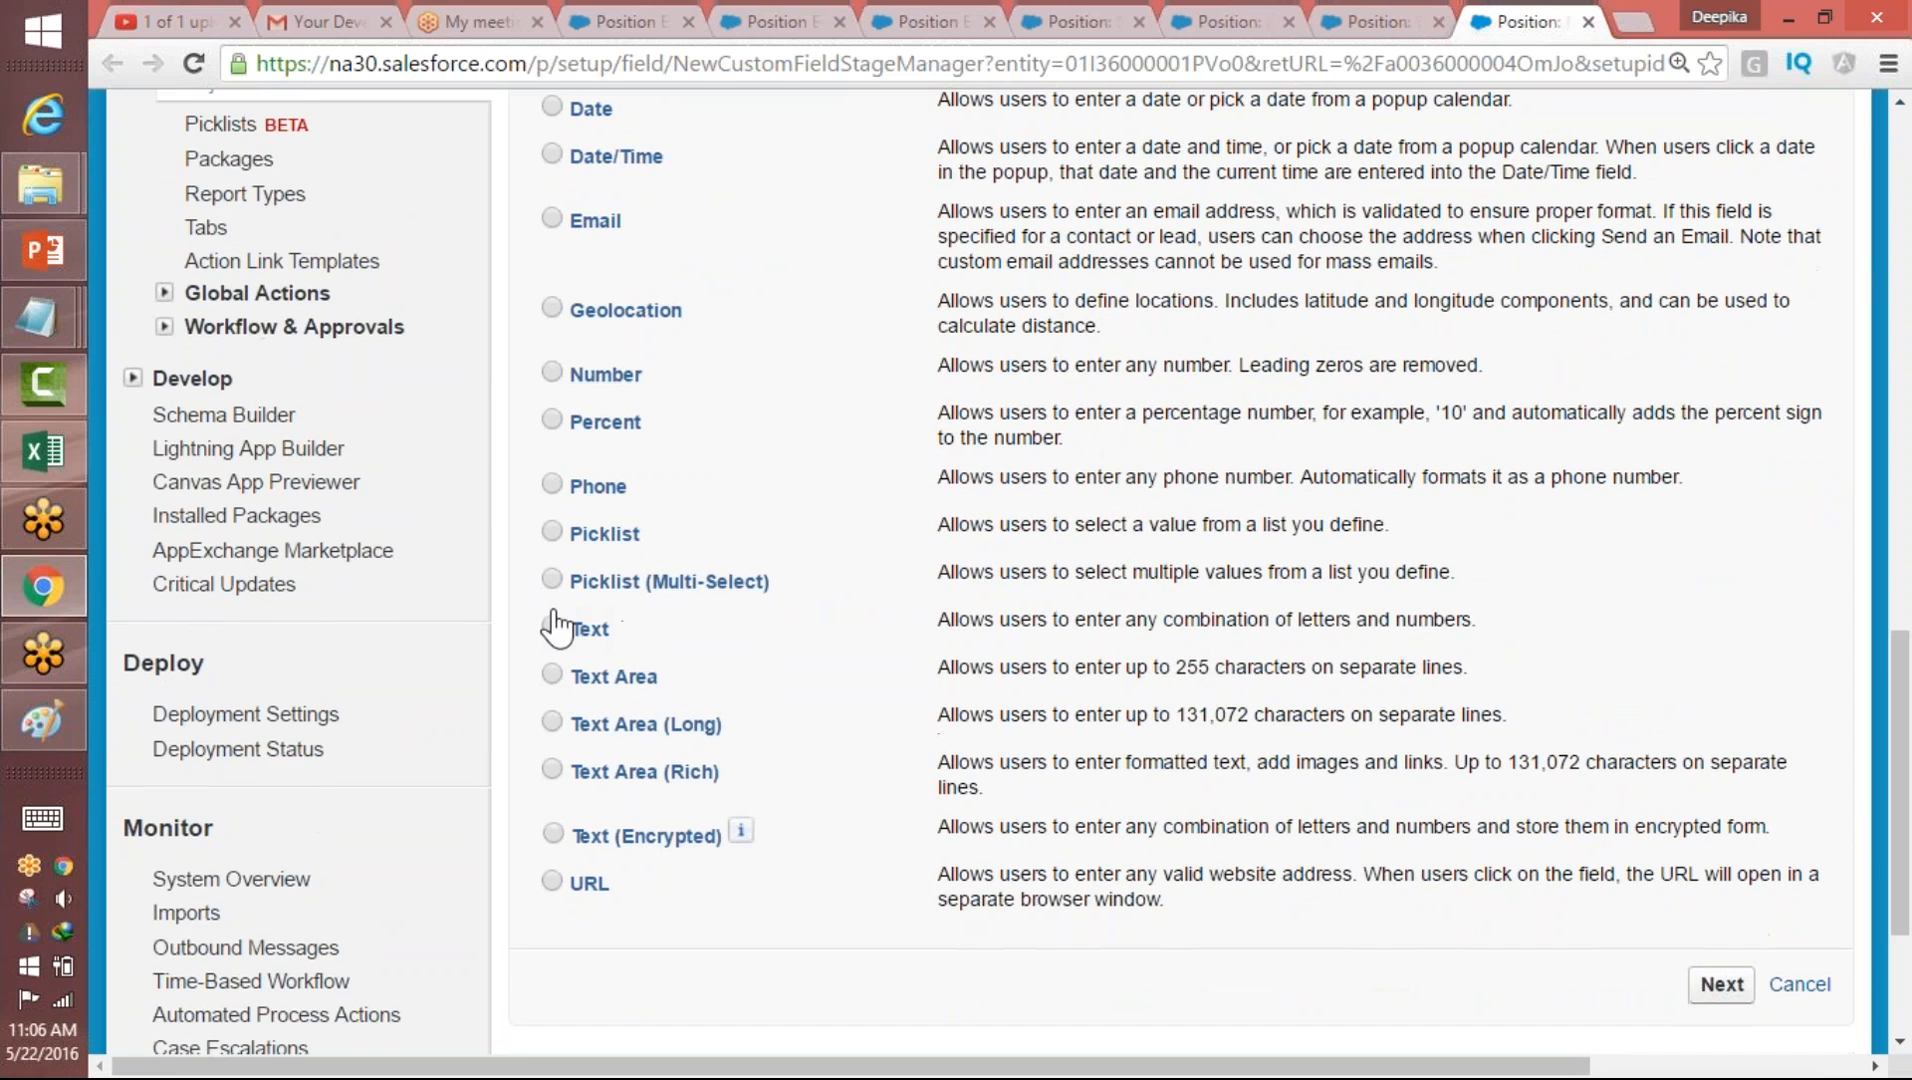
click(552, 627)
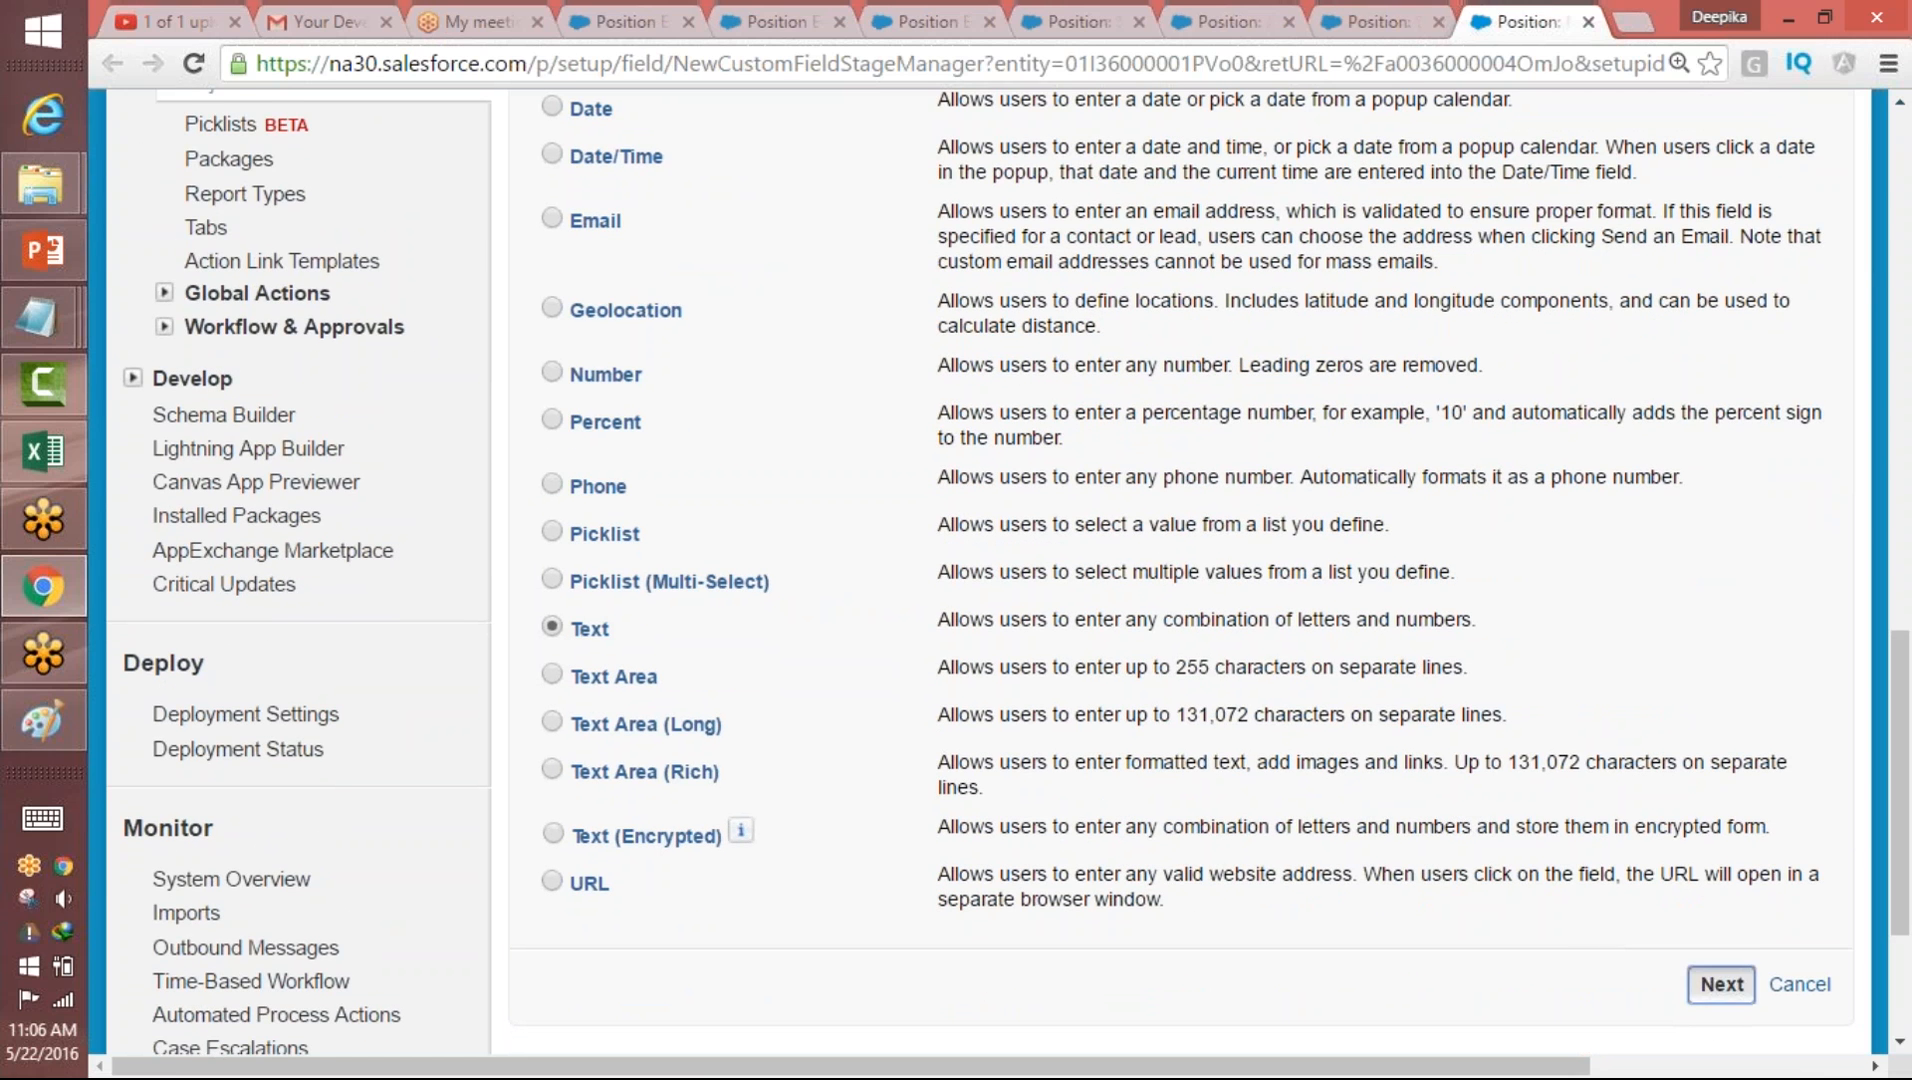
click(1721, 984)
- Give the new text field the label TEst1, length 10 and help text "enter your name", and proceed to field-level security
scroll(1172, 797, down, 4)
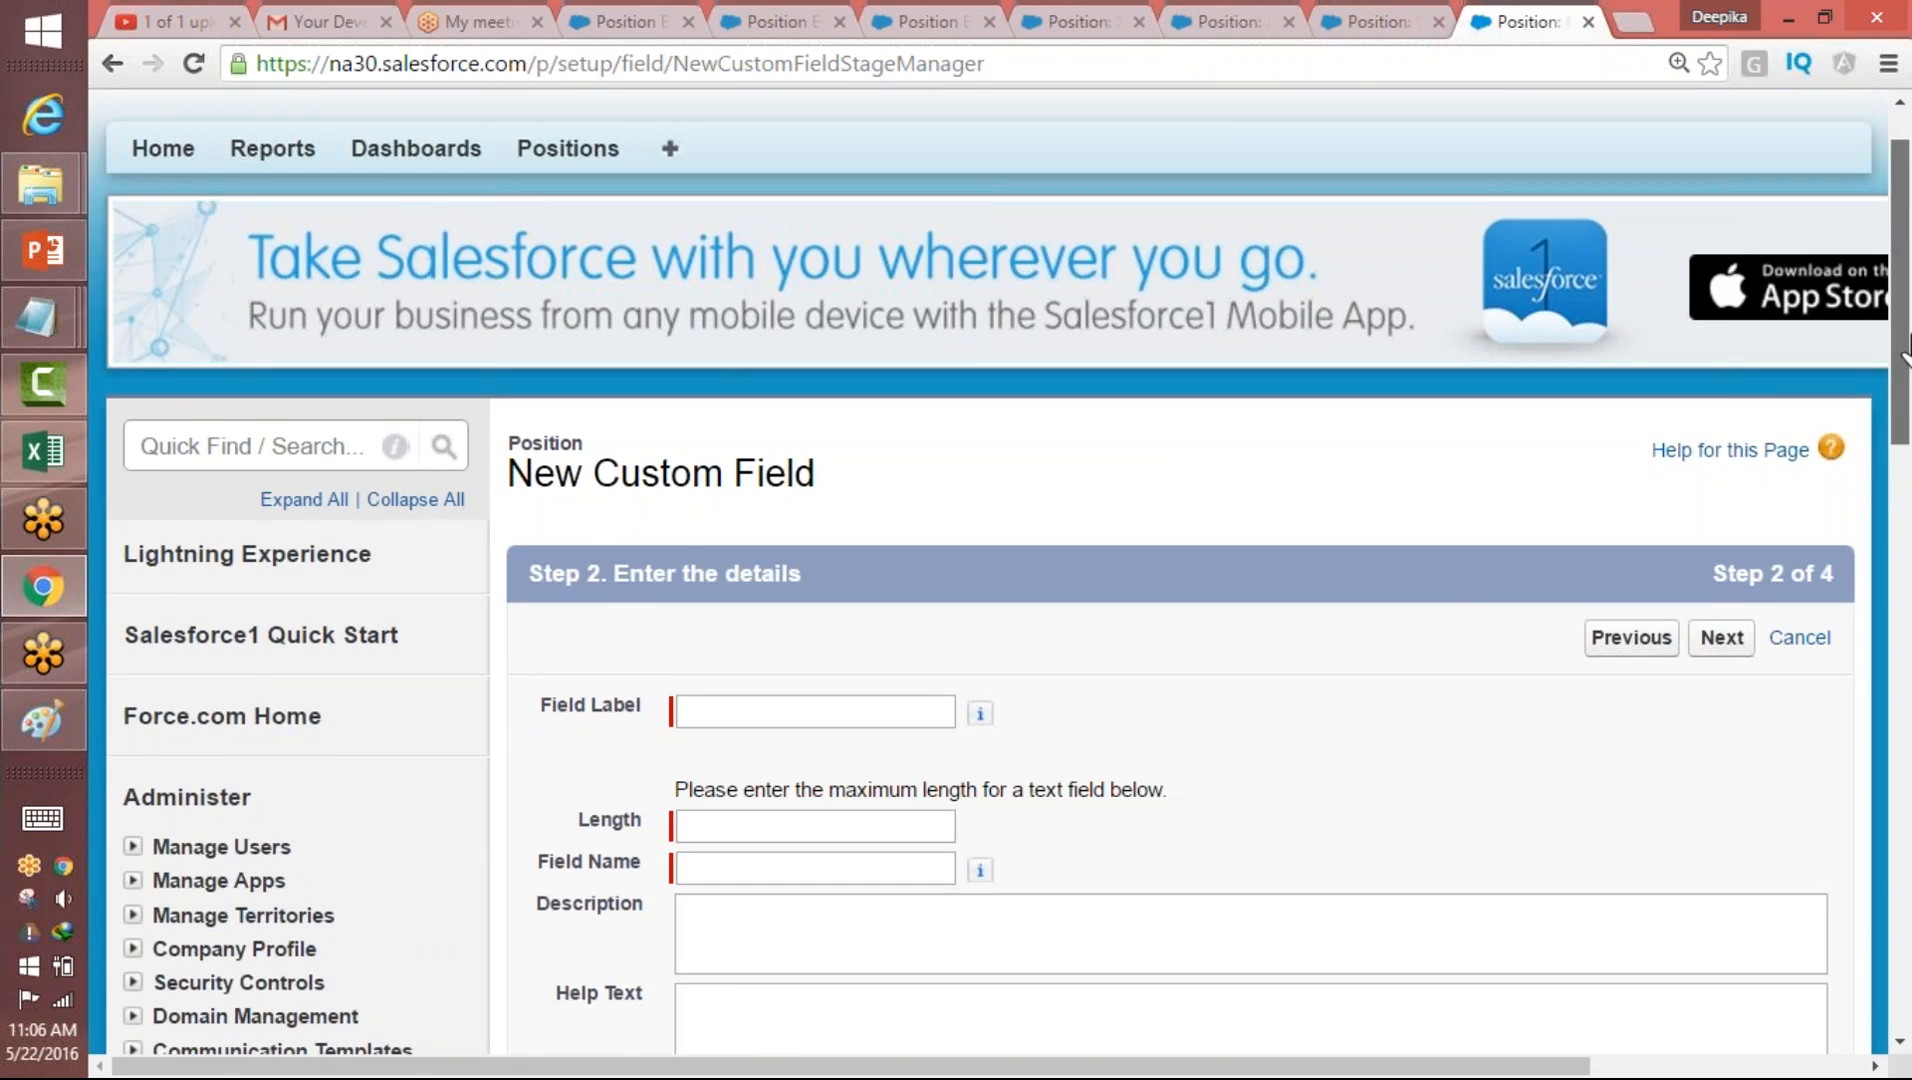
click(1114, 680)
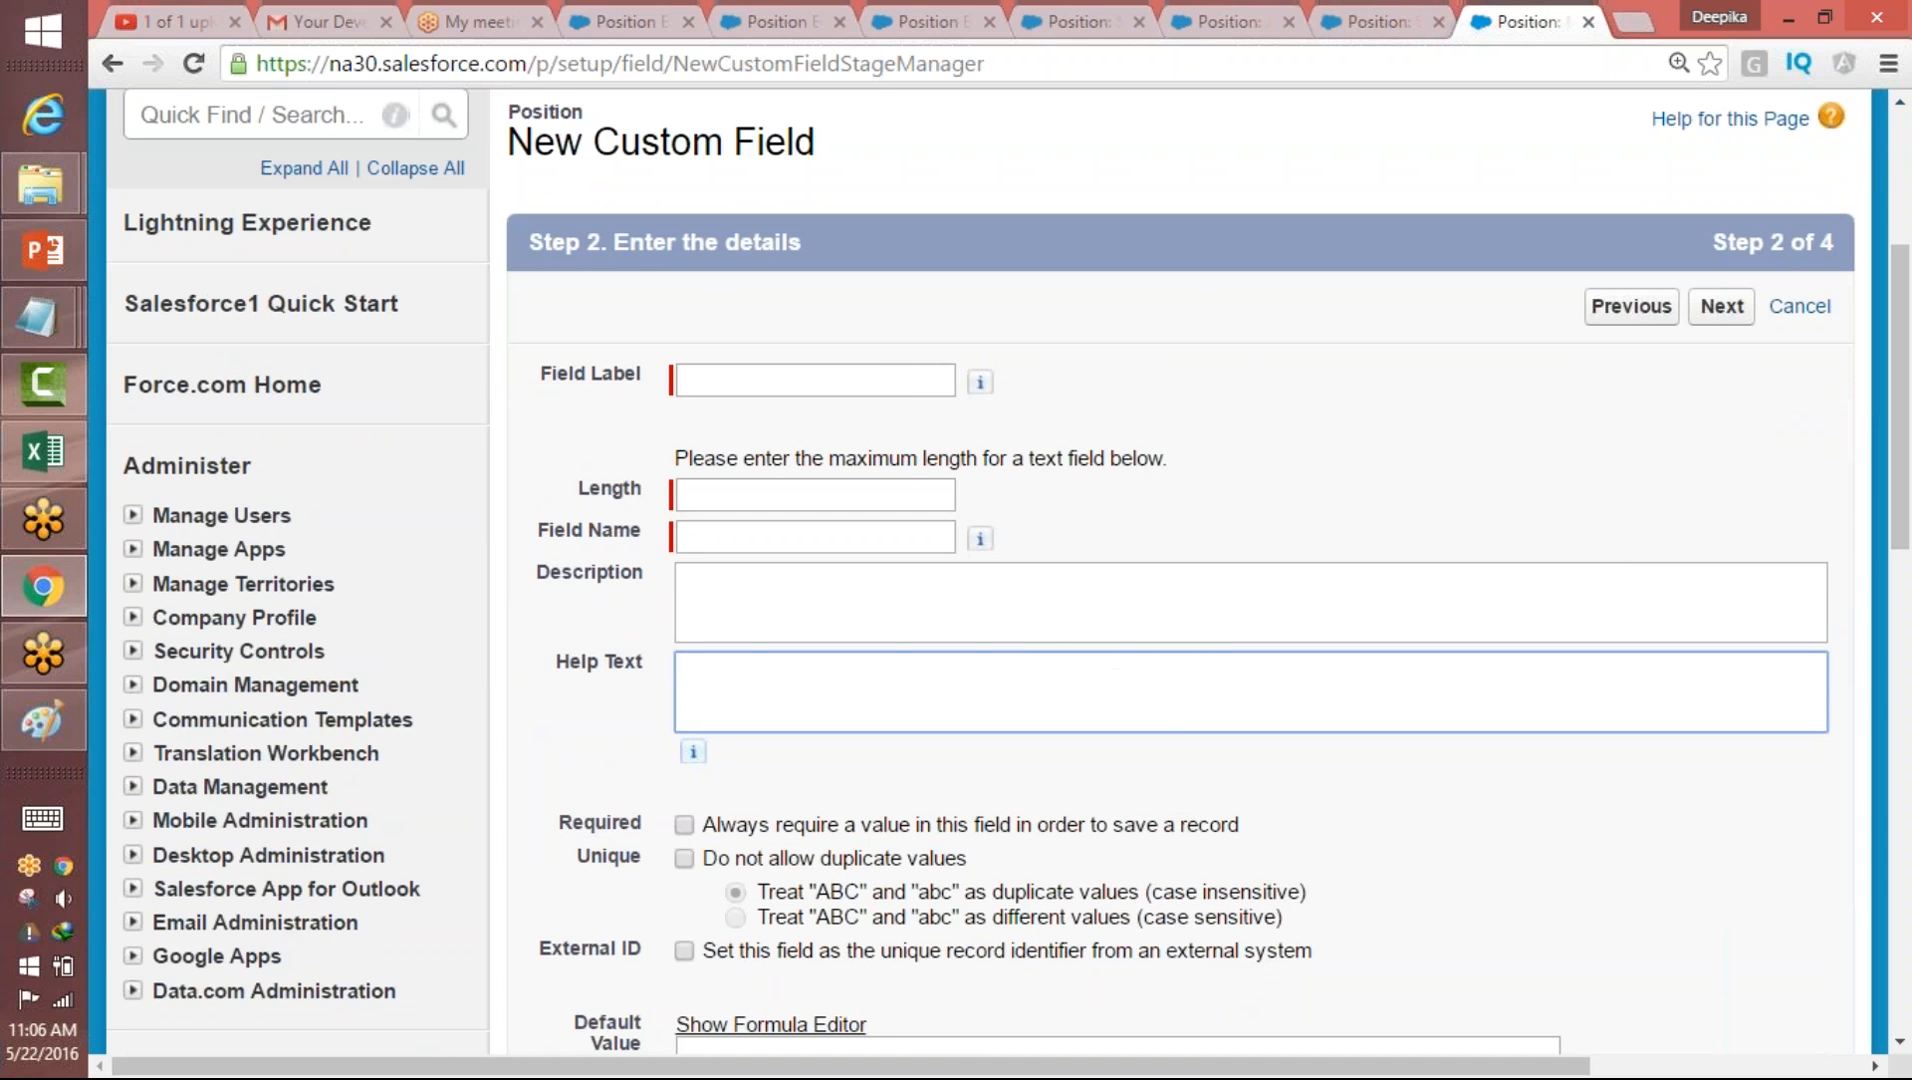
mouse_move(694, 752)
click(797, 378)
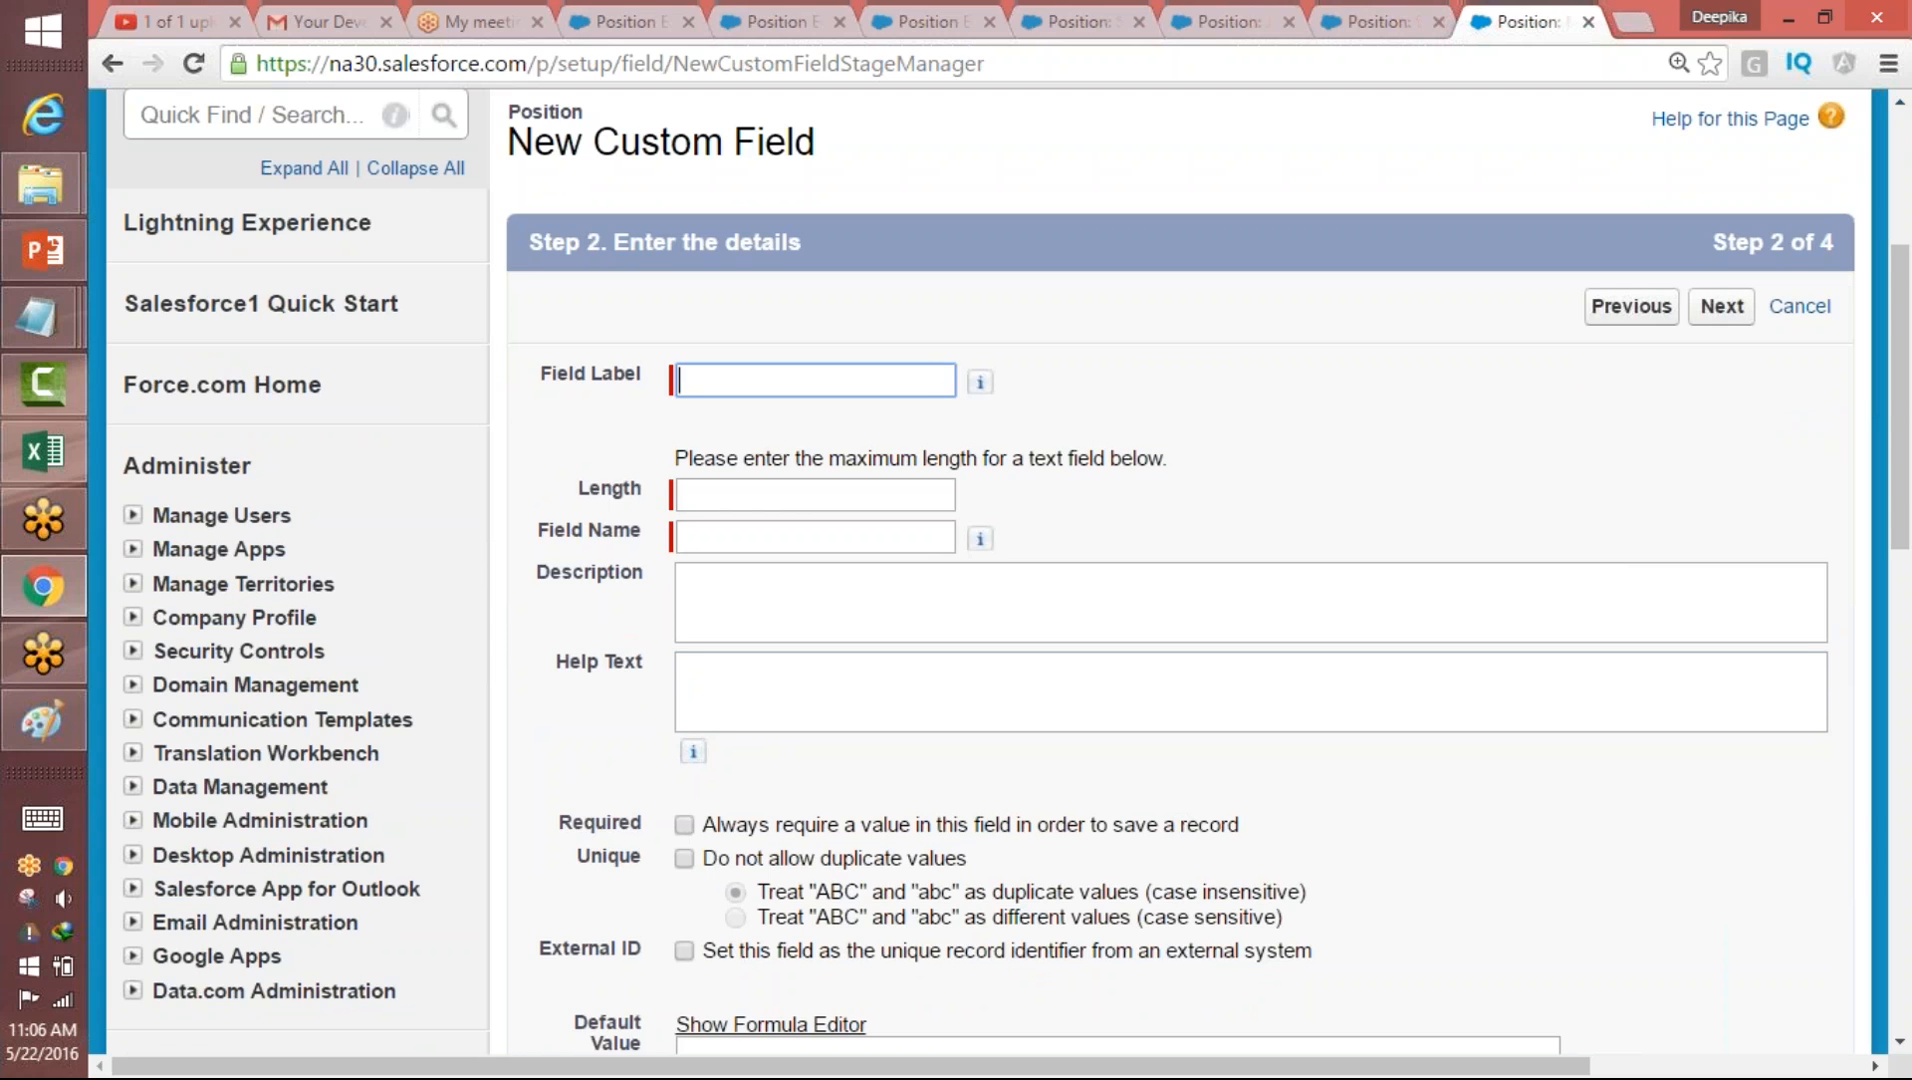
text(TEst1)
key(Tab)
click(686, 497)
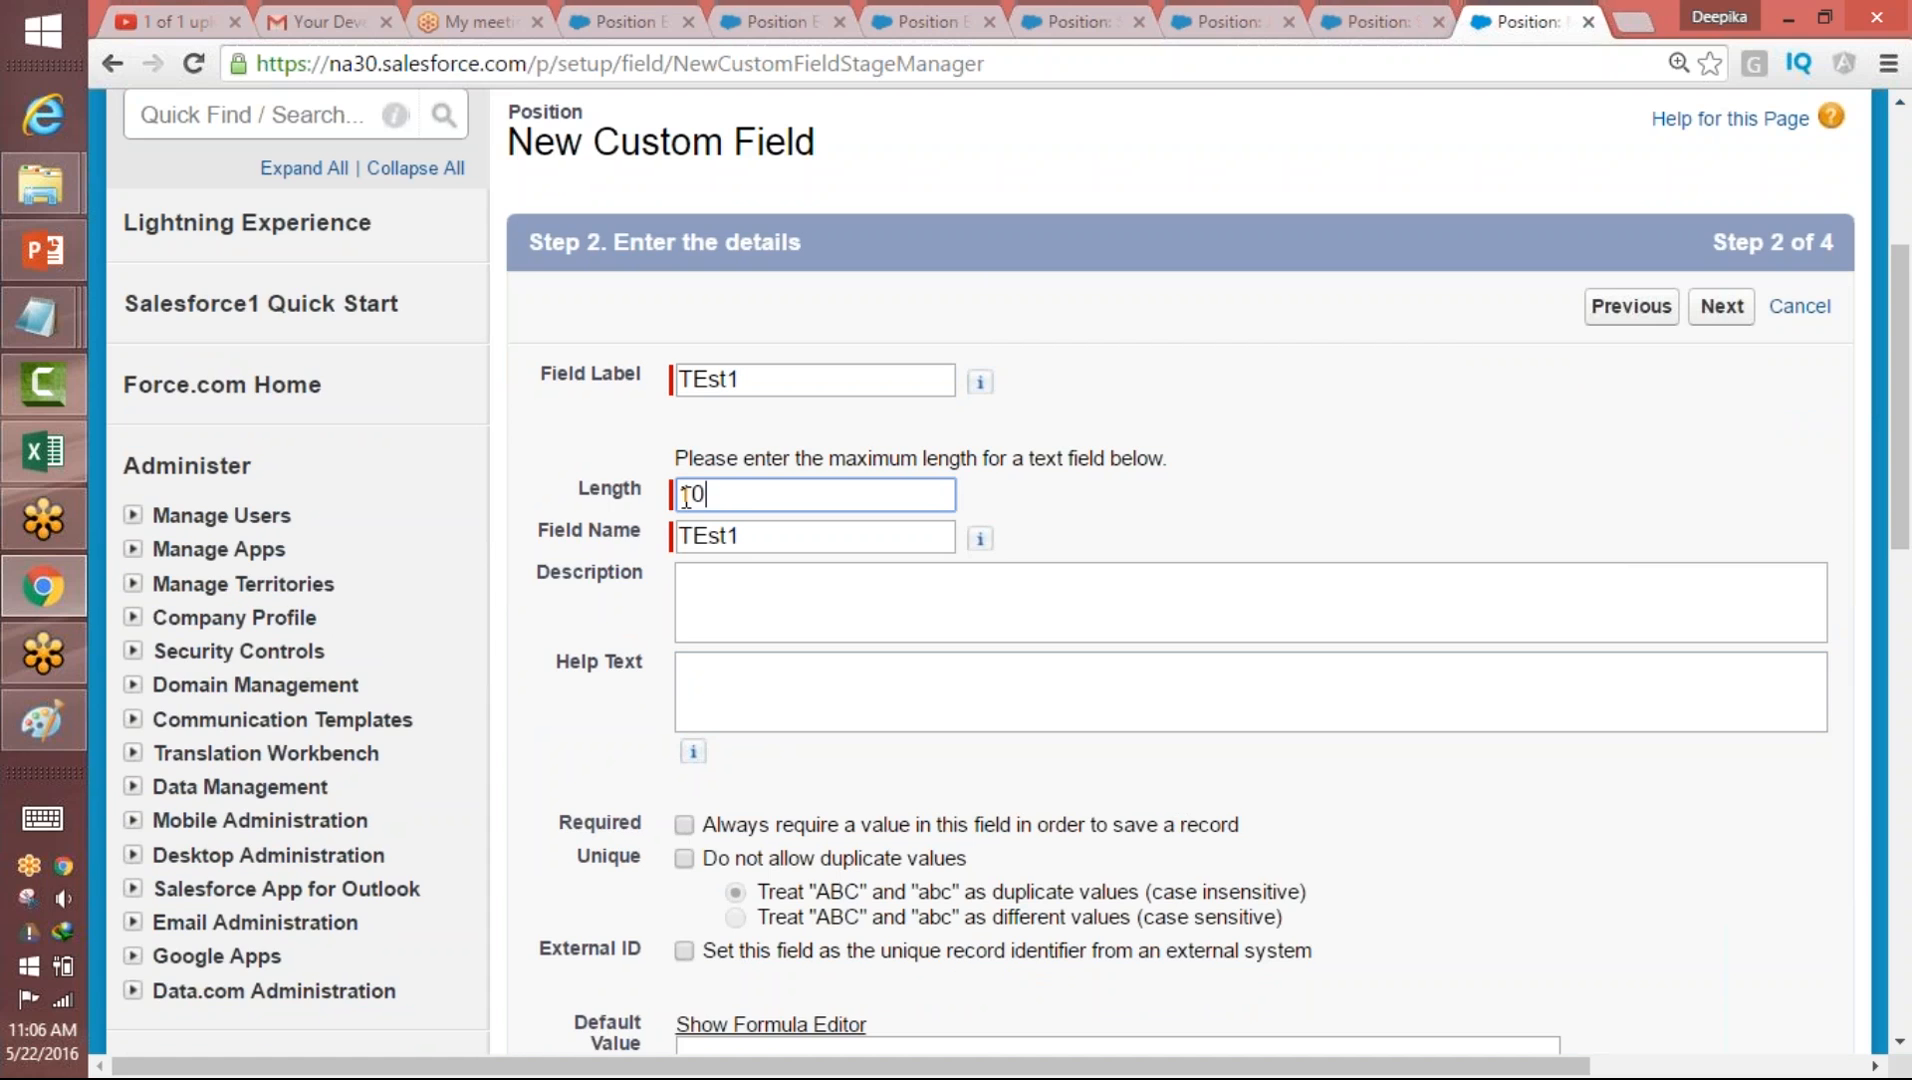
click(1061, 660)
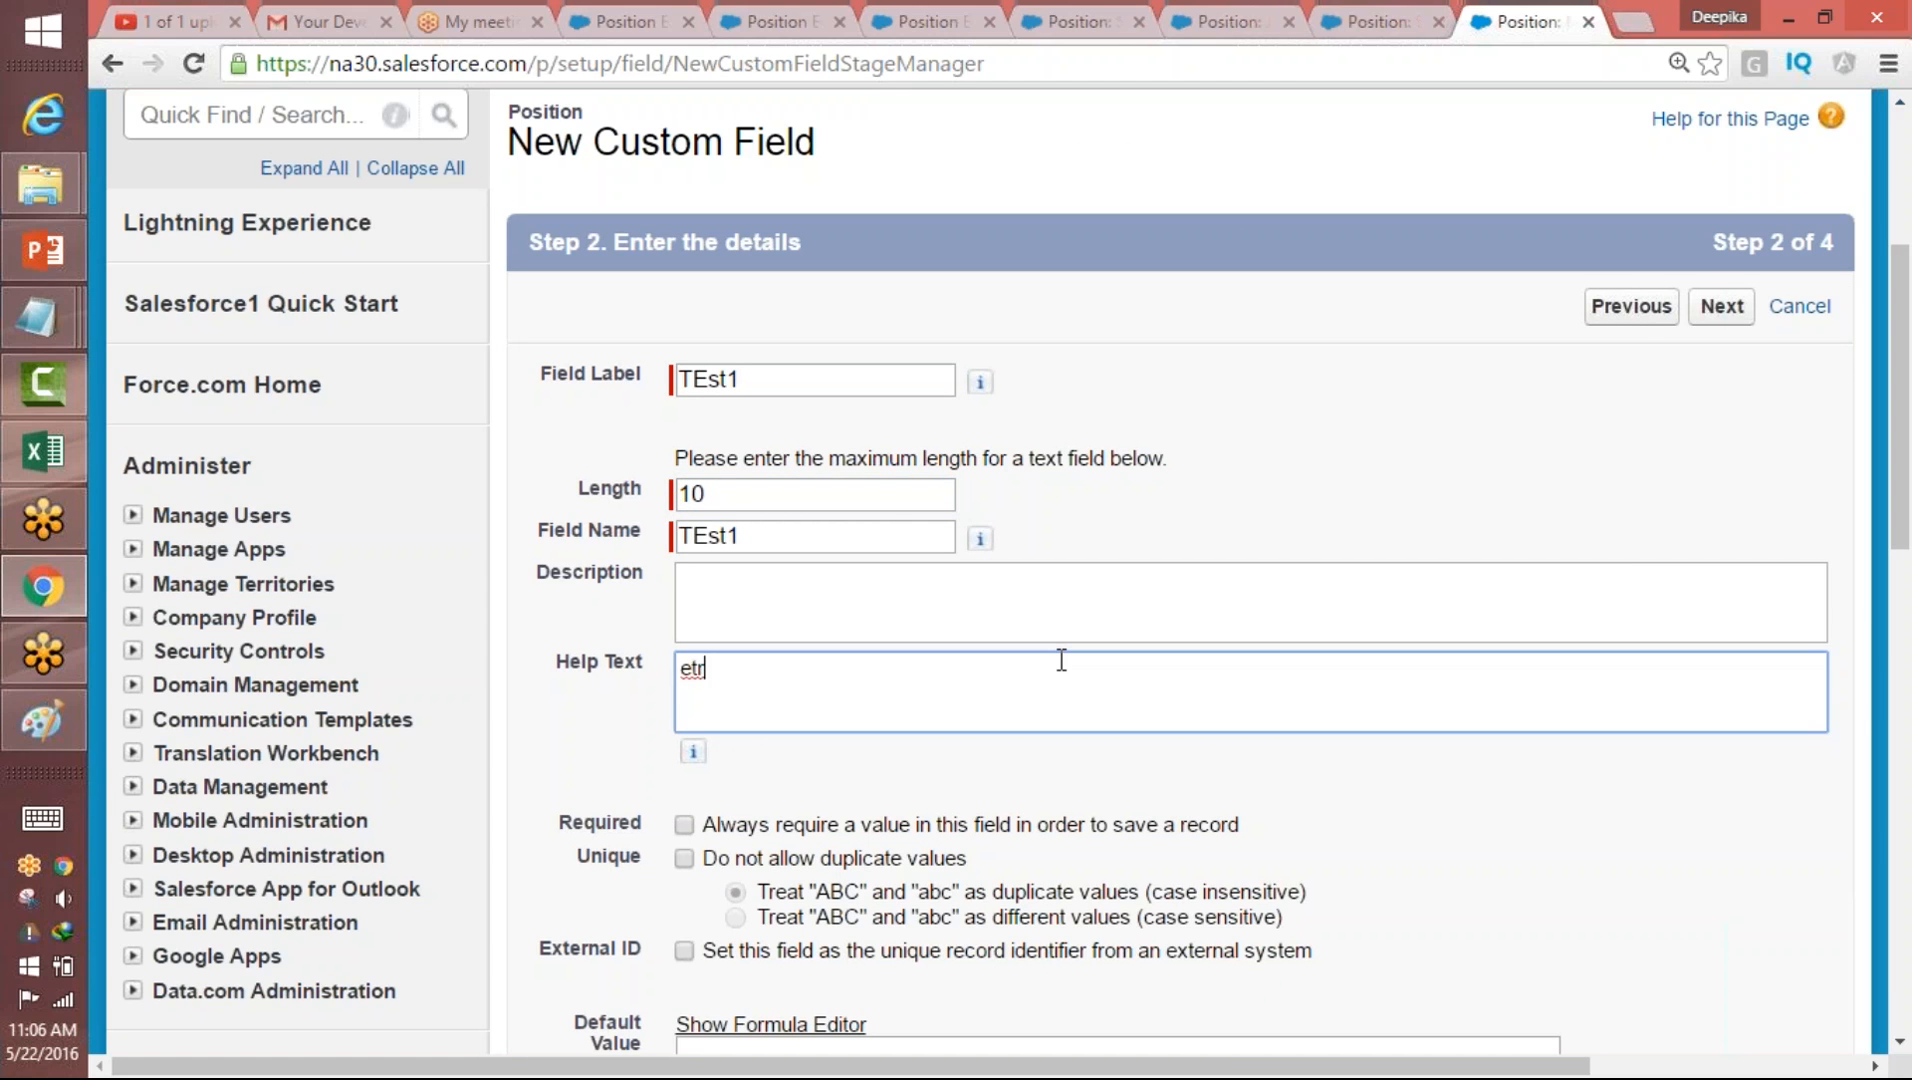
scroll(1061, 660, down, 1)
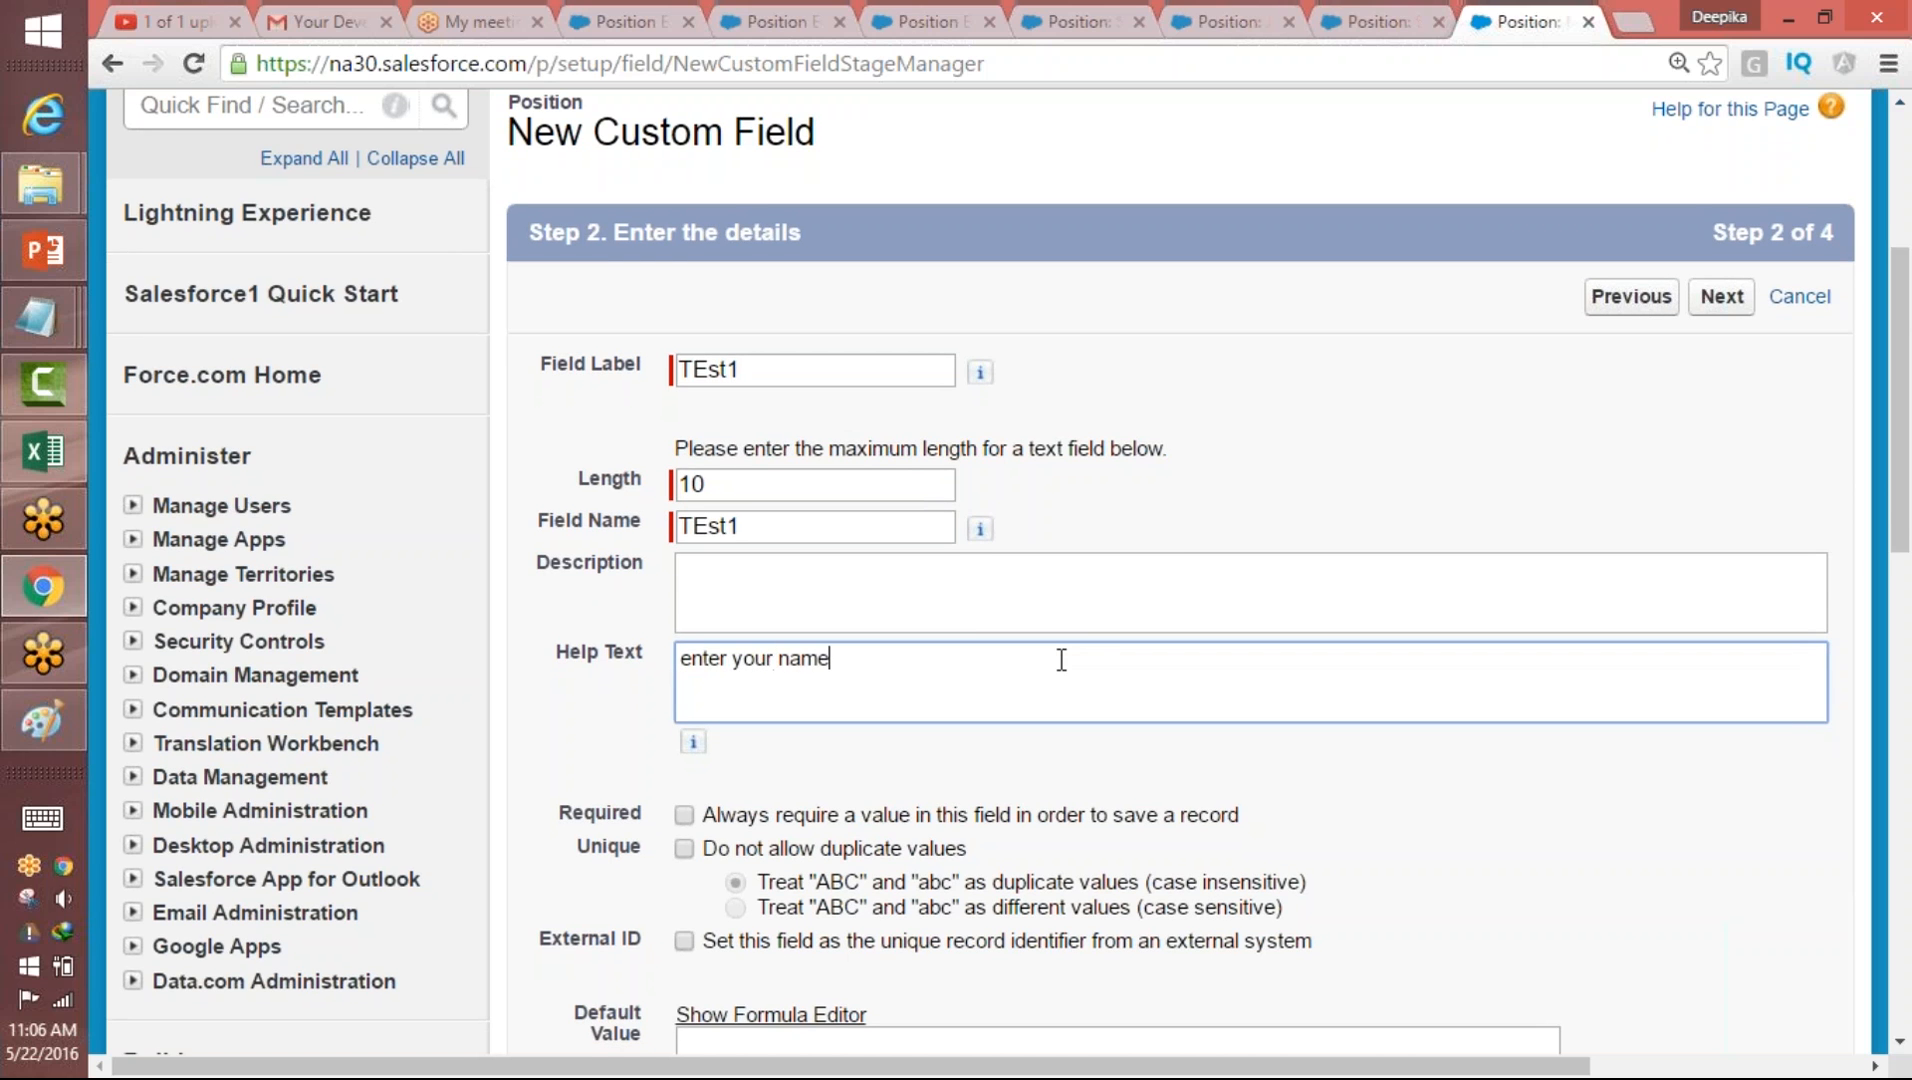
scroll(1665, 653, down, 3)
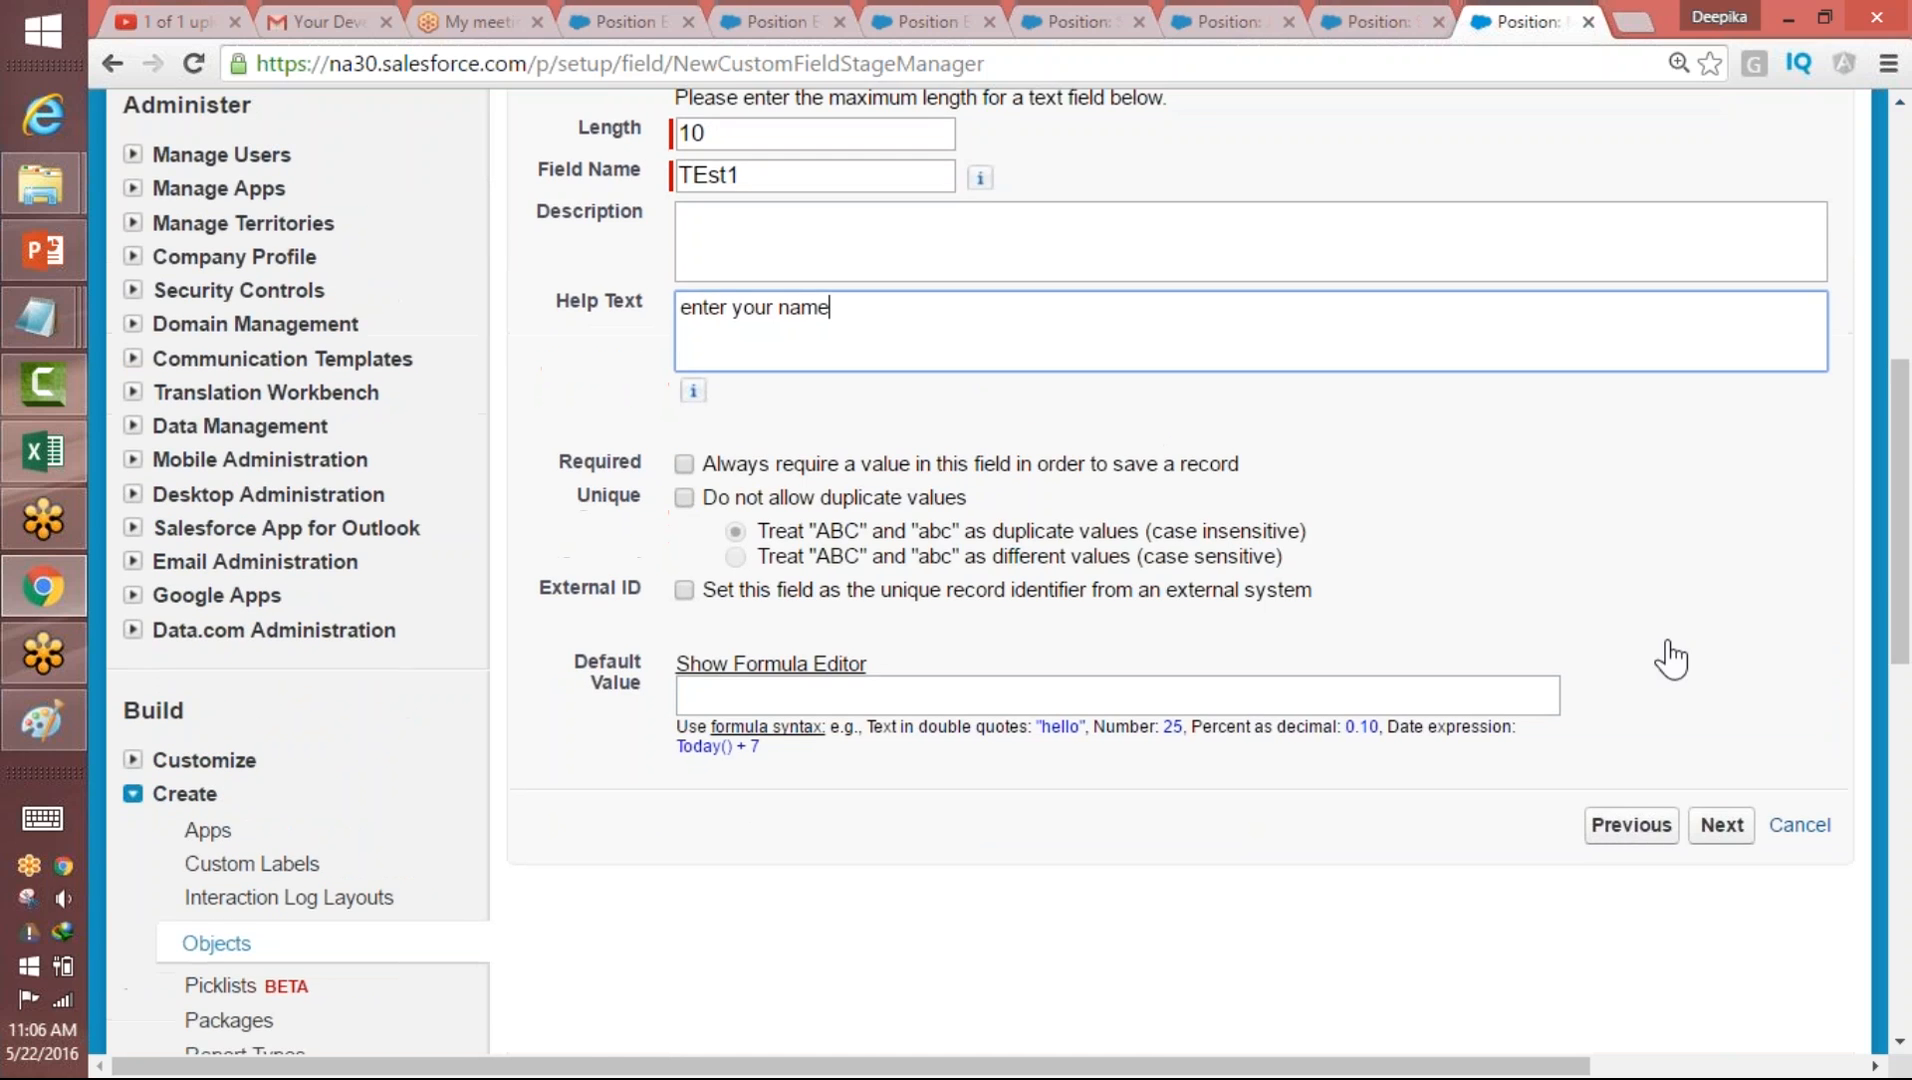
click(1721, 824)
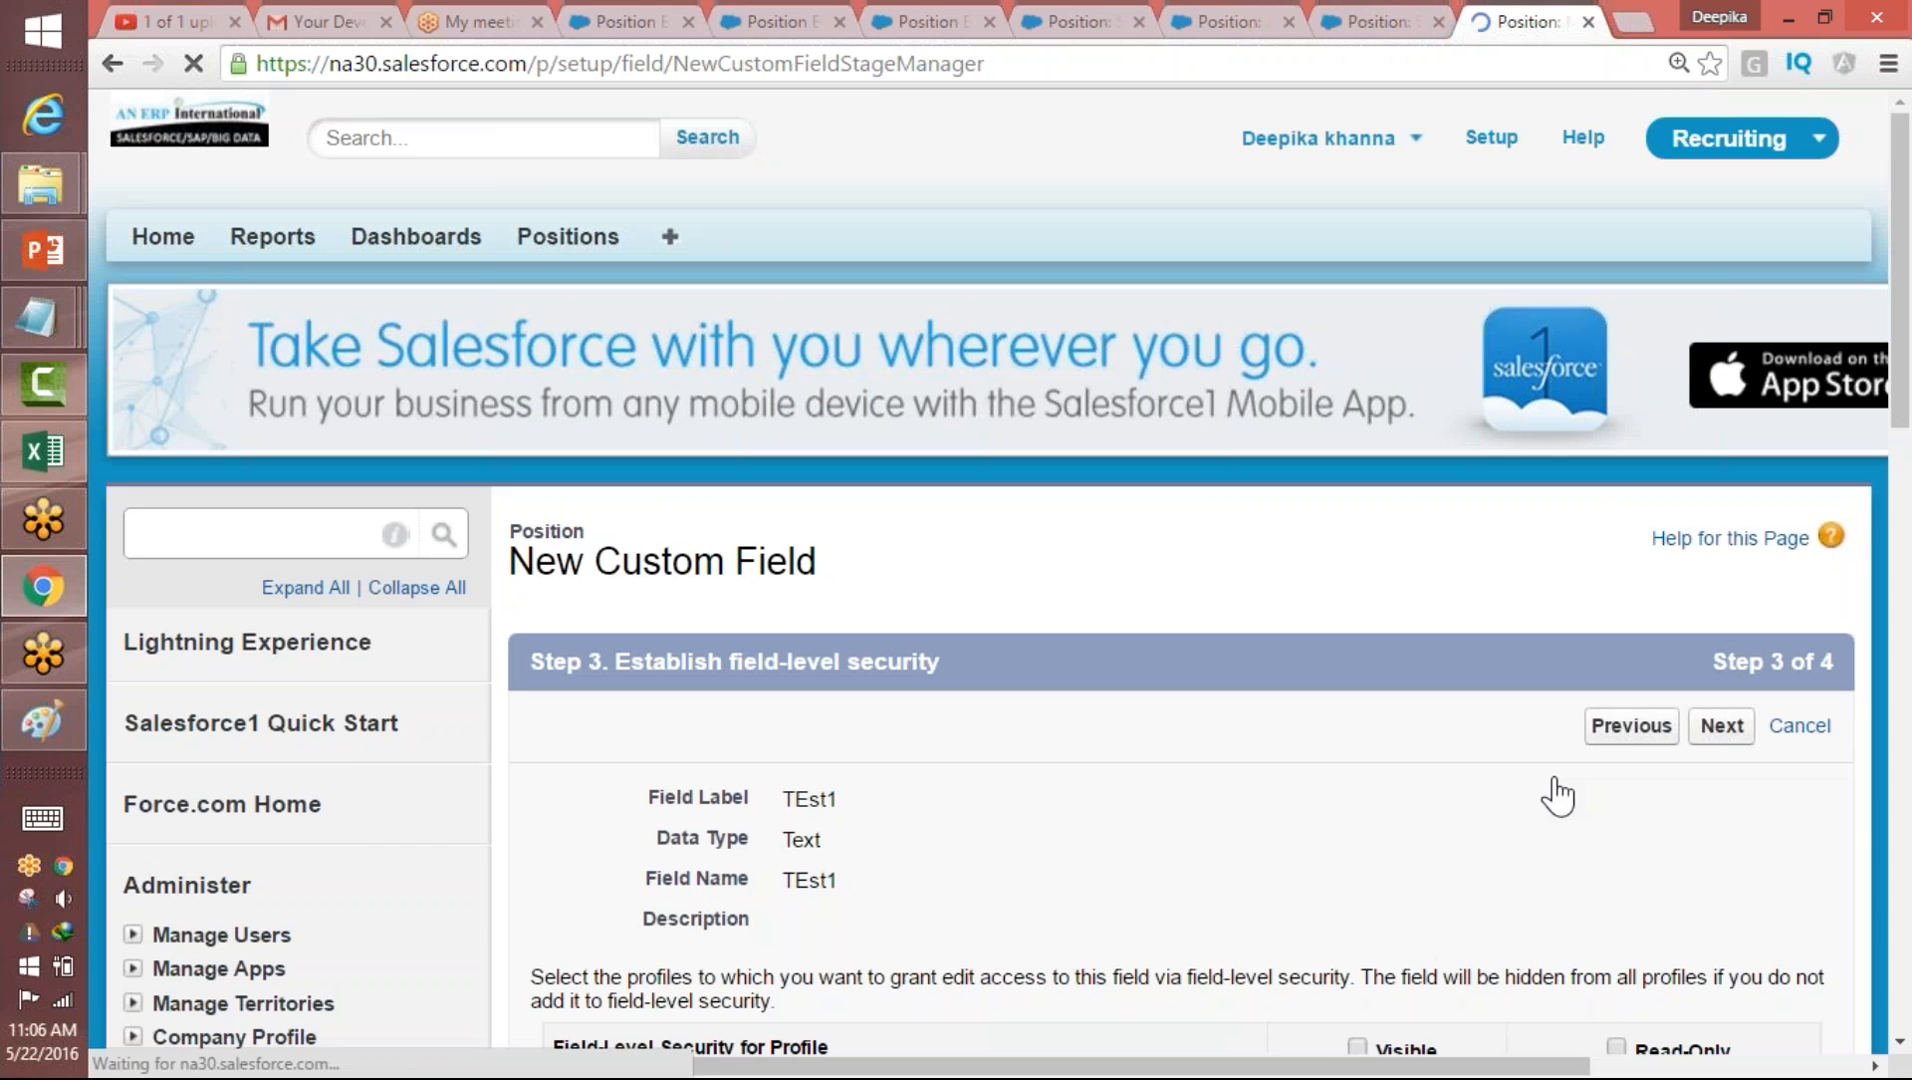
- Save the TEst1 field with visibility for all profiles and placement on the Position Layout
click(1357, 1047)
click(1721, 726)
drag(1895, 350, 1891, 602)
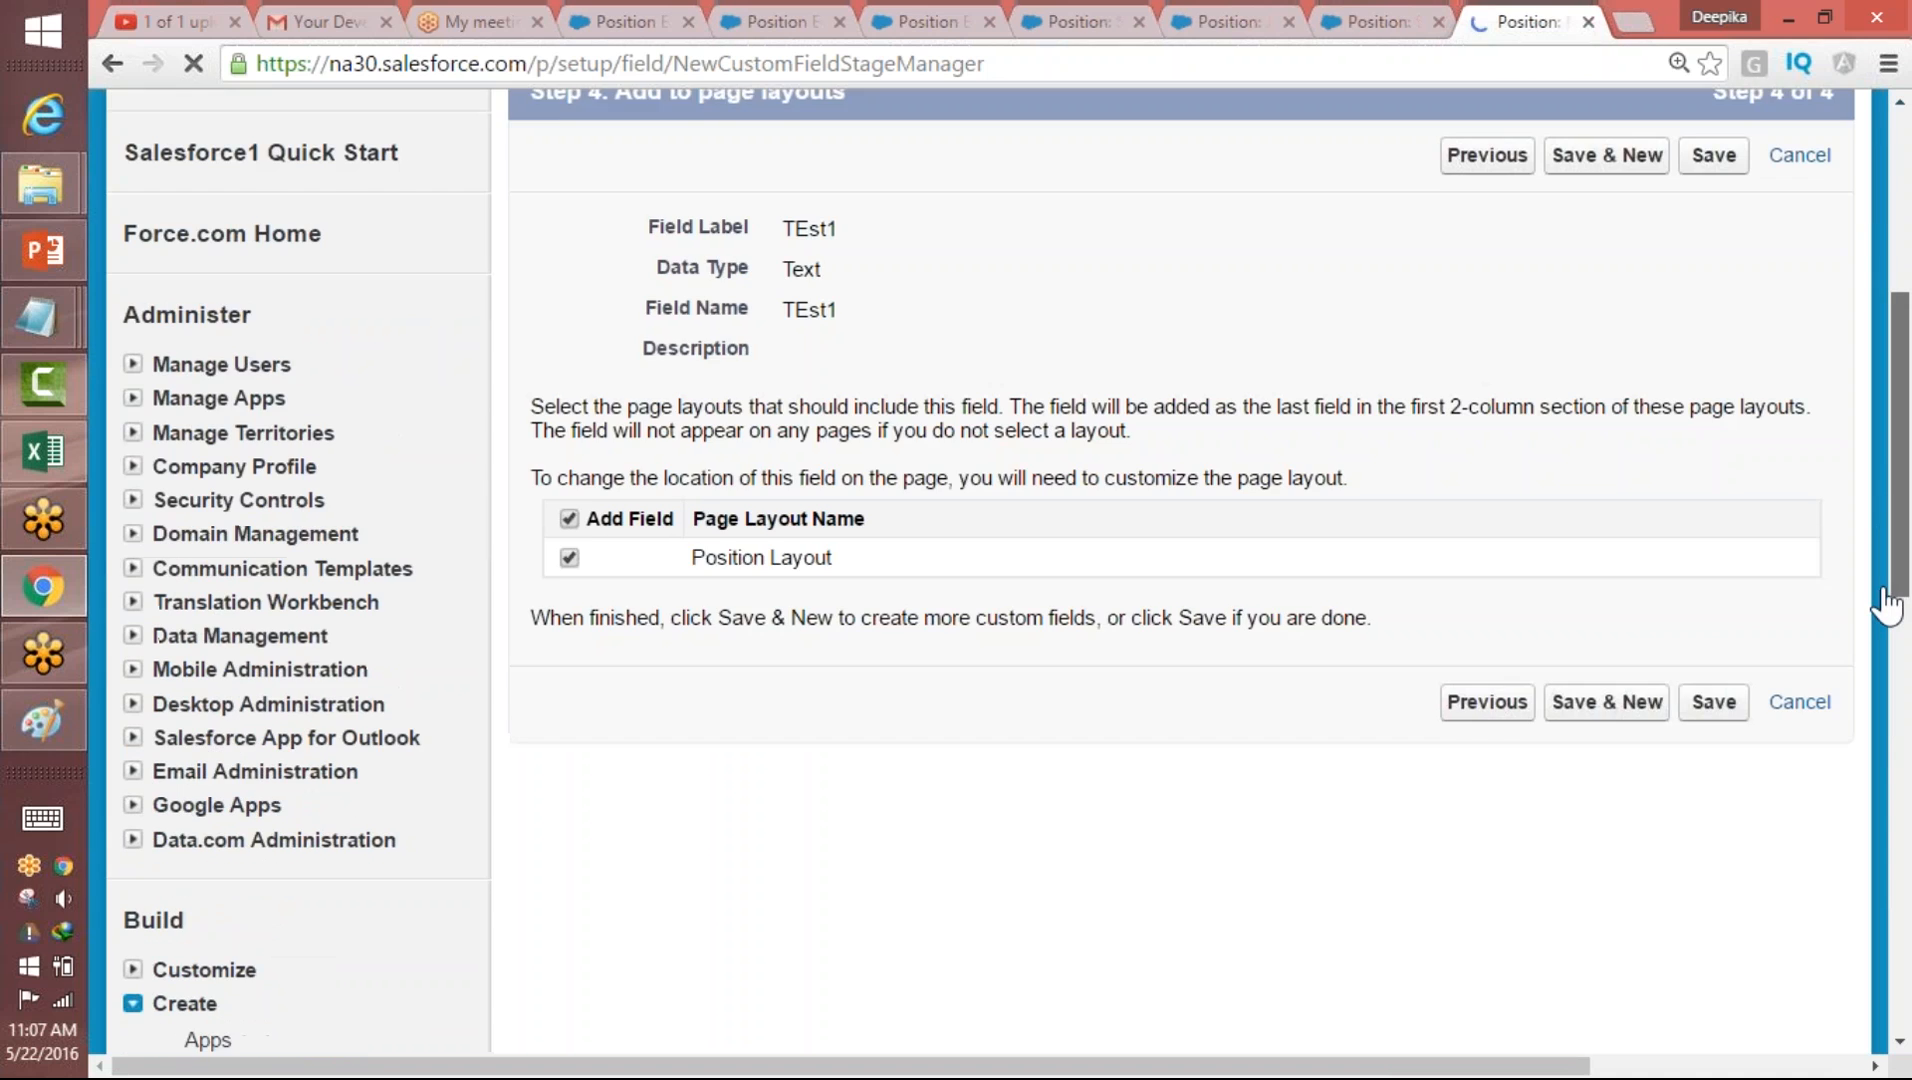
click(1716, 699)
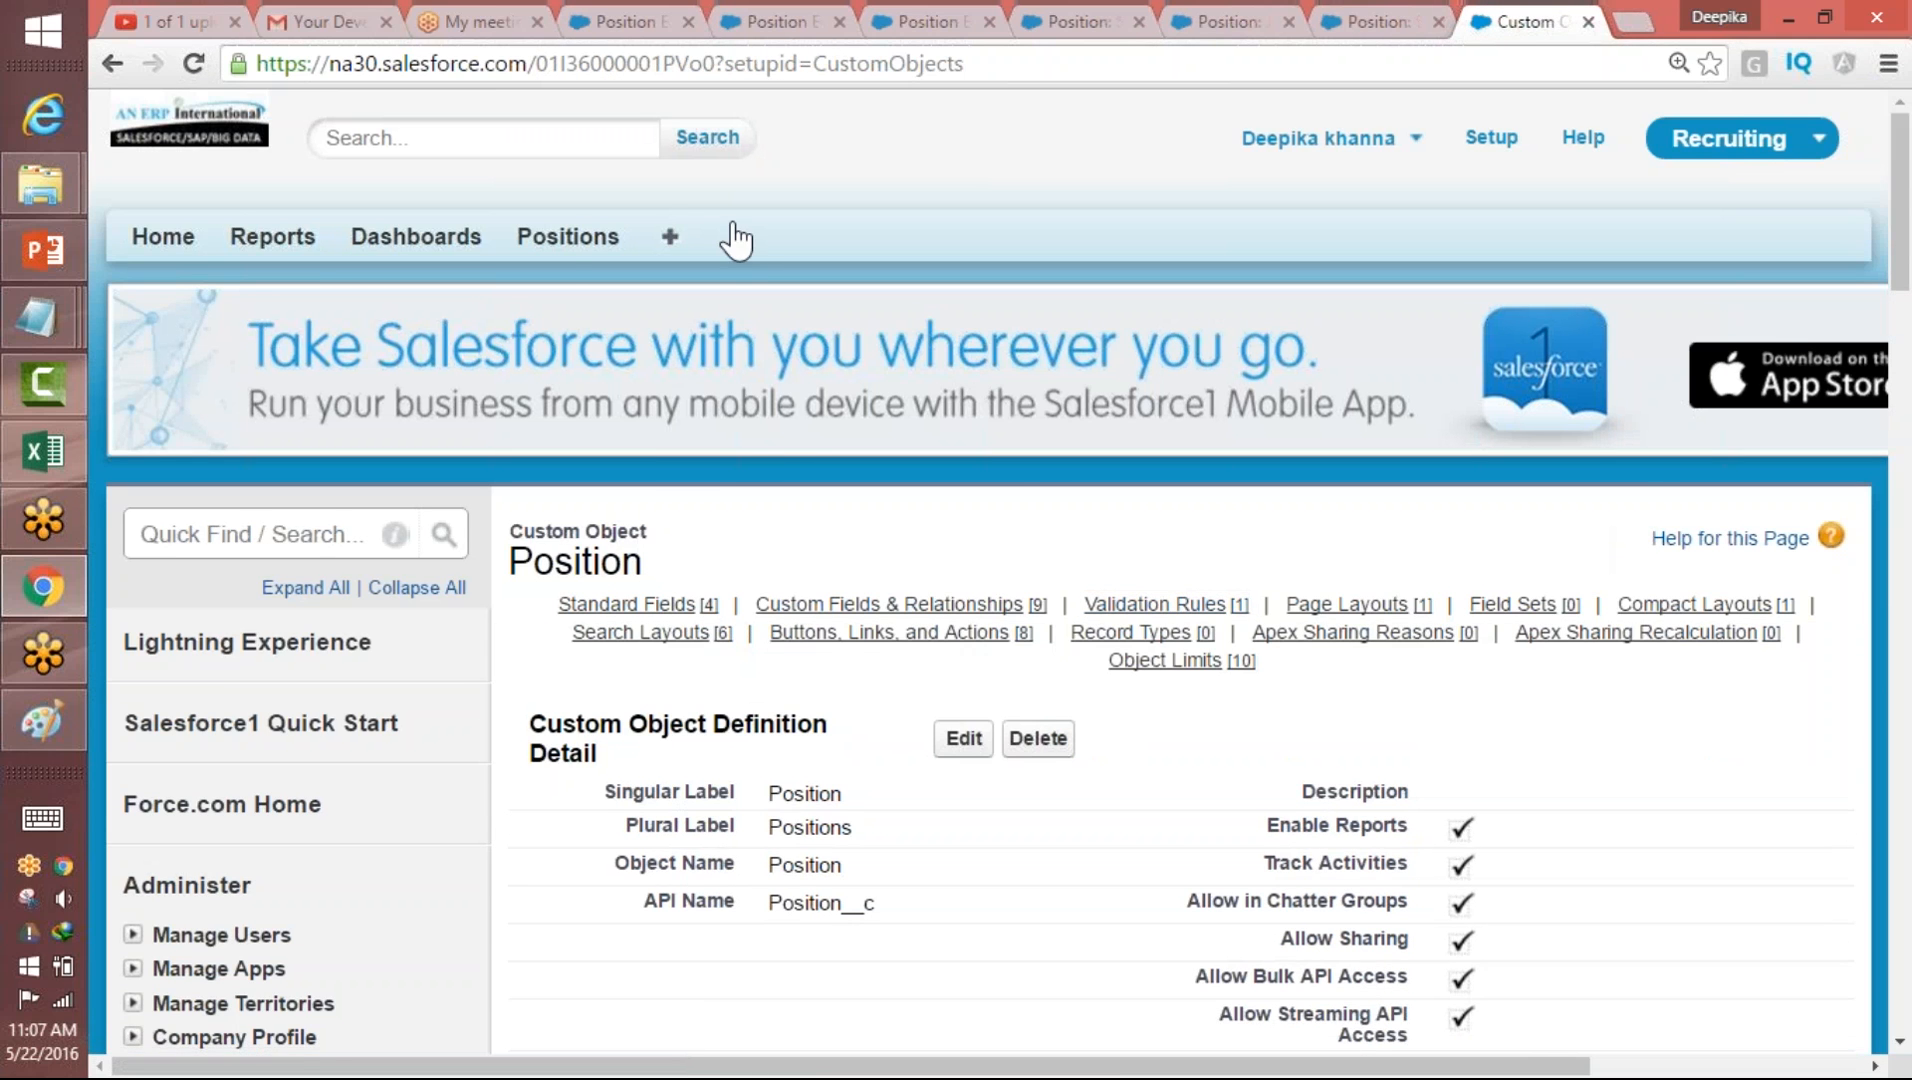
- Open a new Position record form and examine the help text shown for the TEst1 field
click(566, 238)
click(966, 496)
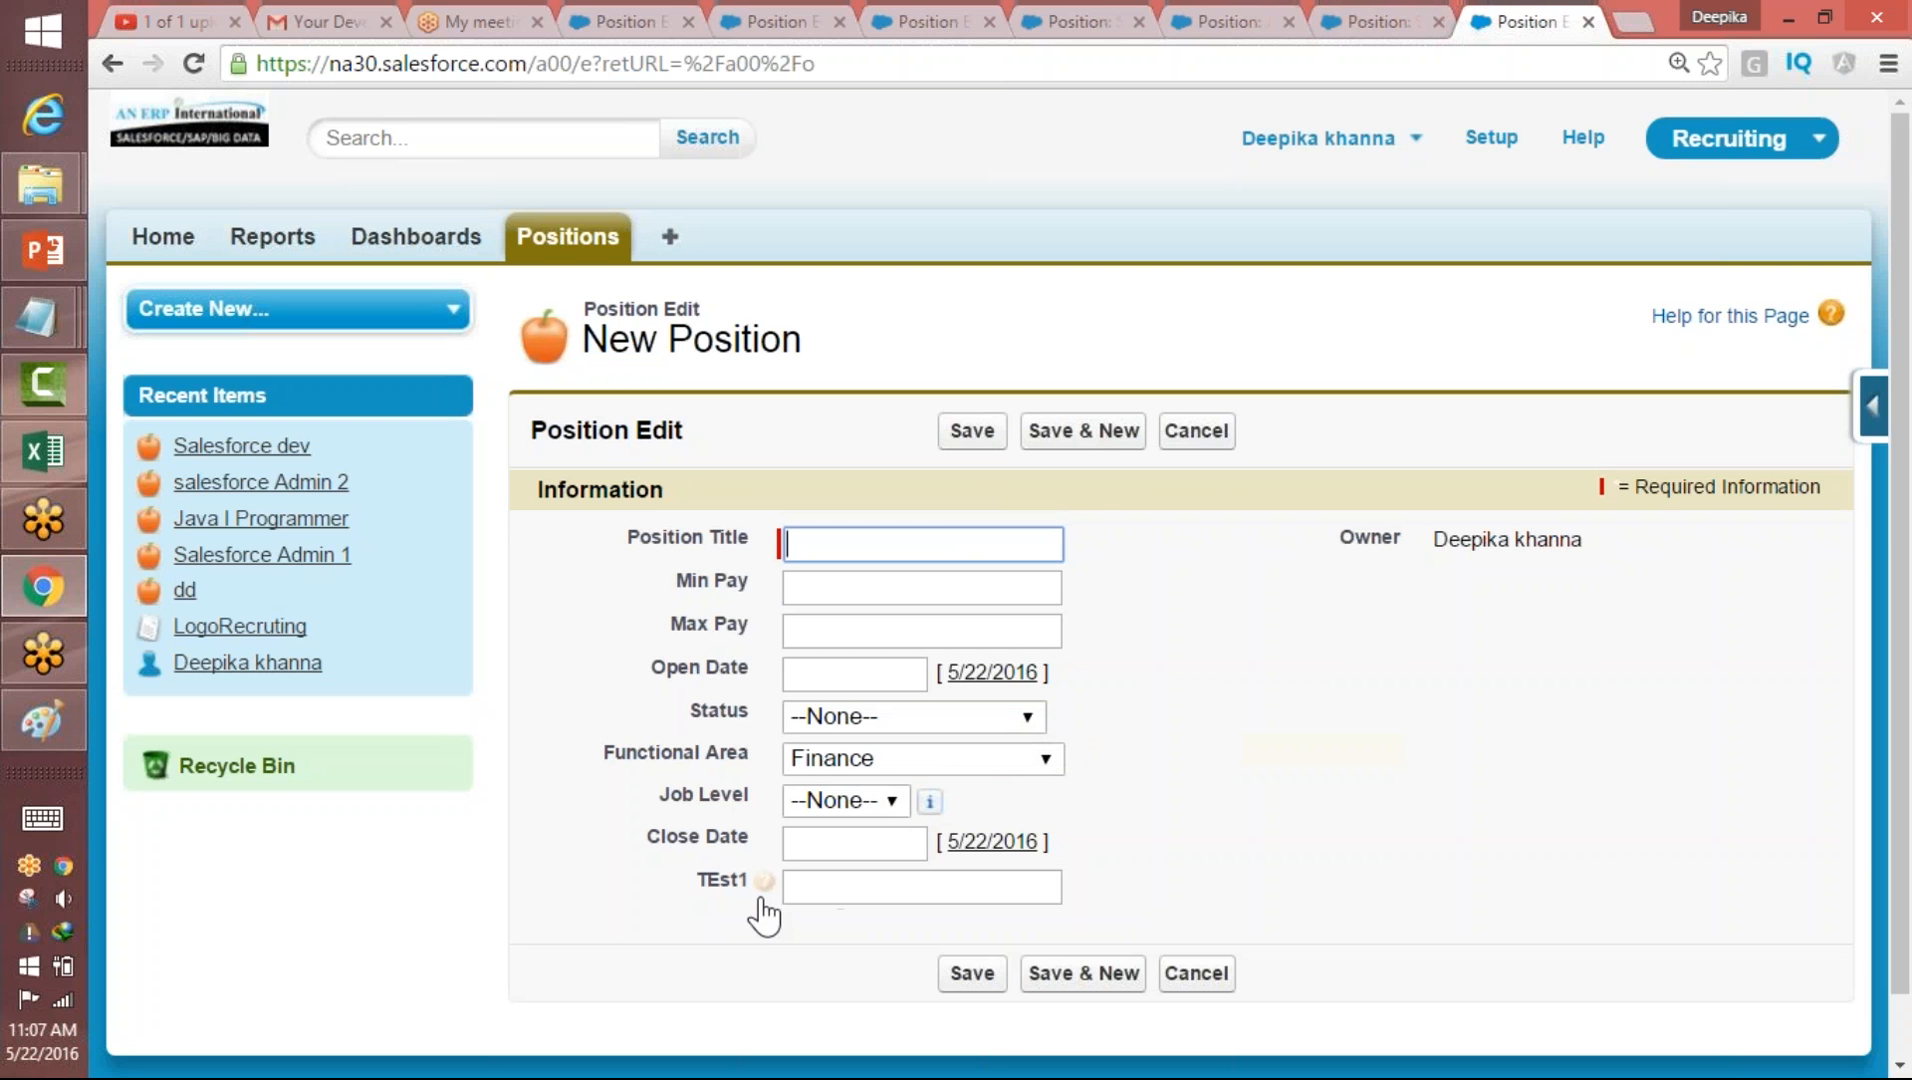
mouse_move(768, 884)
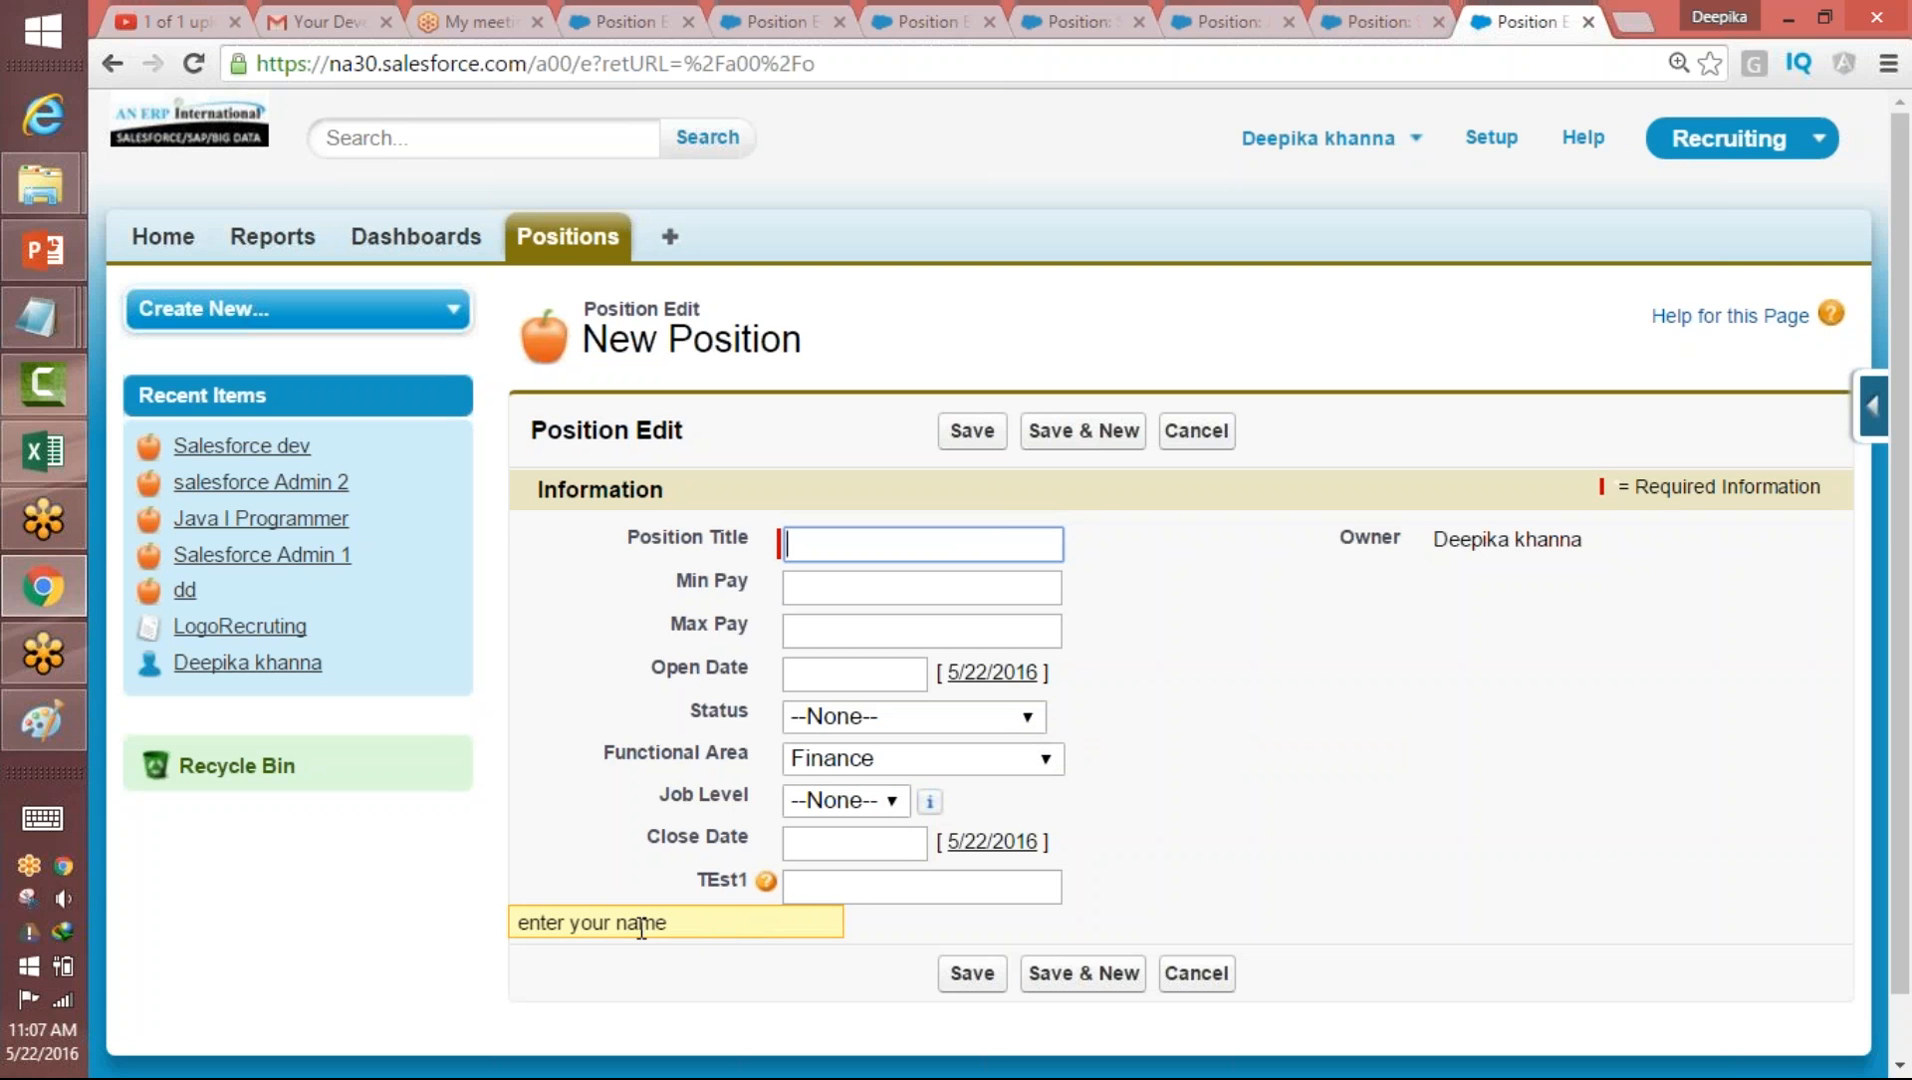
drag(731, 884, 614, 931)
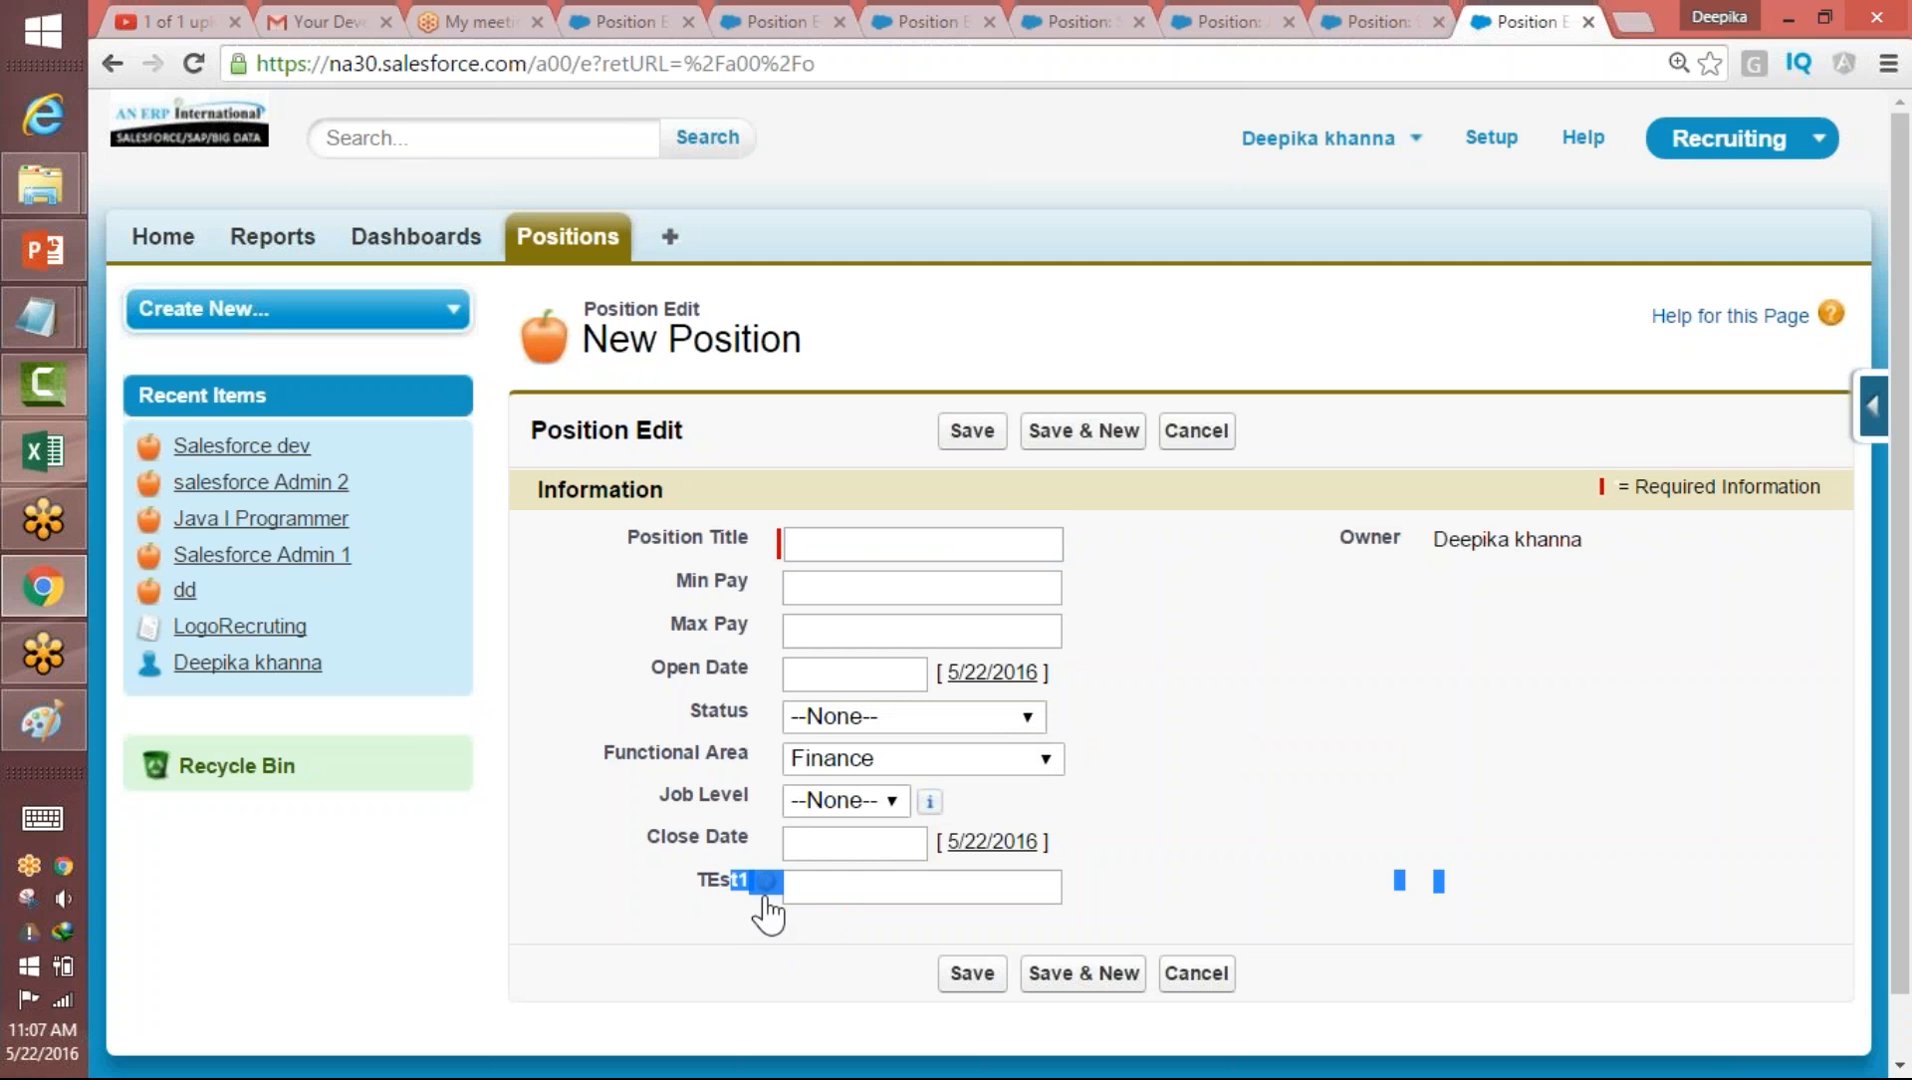
mouse_move(767, 889)
- Open the Position object's field list and go to its custom fields and relationships
click(1878, 410)
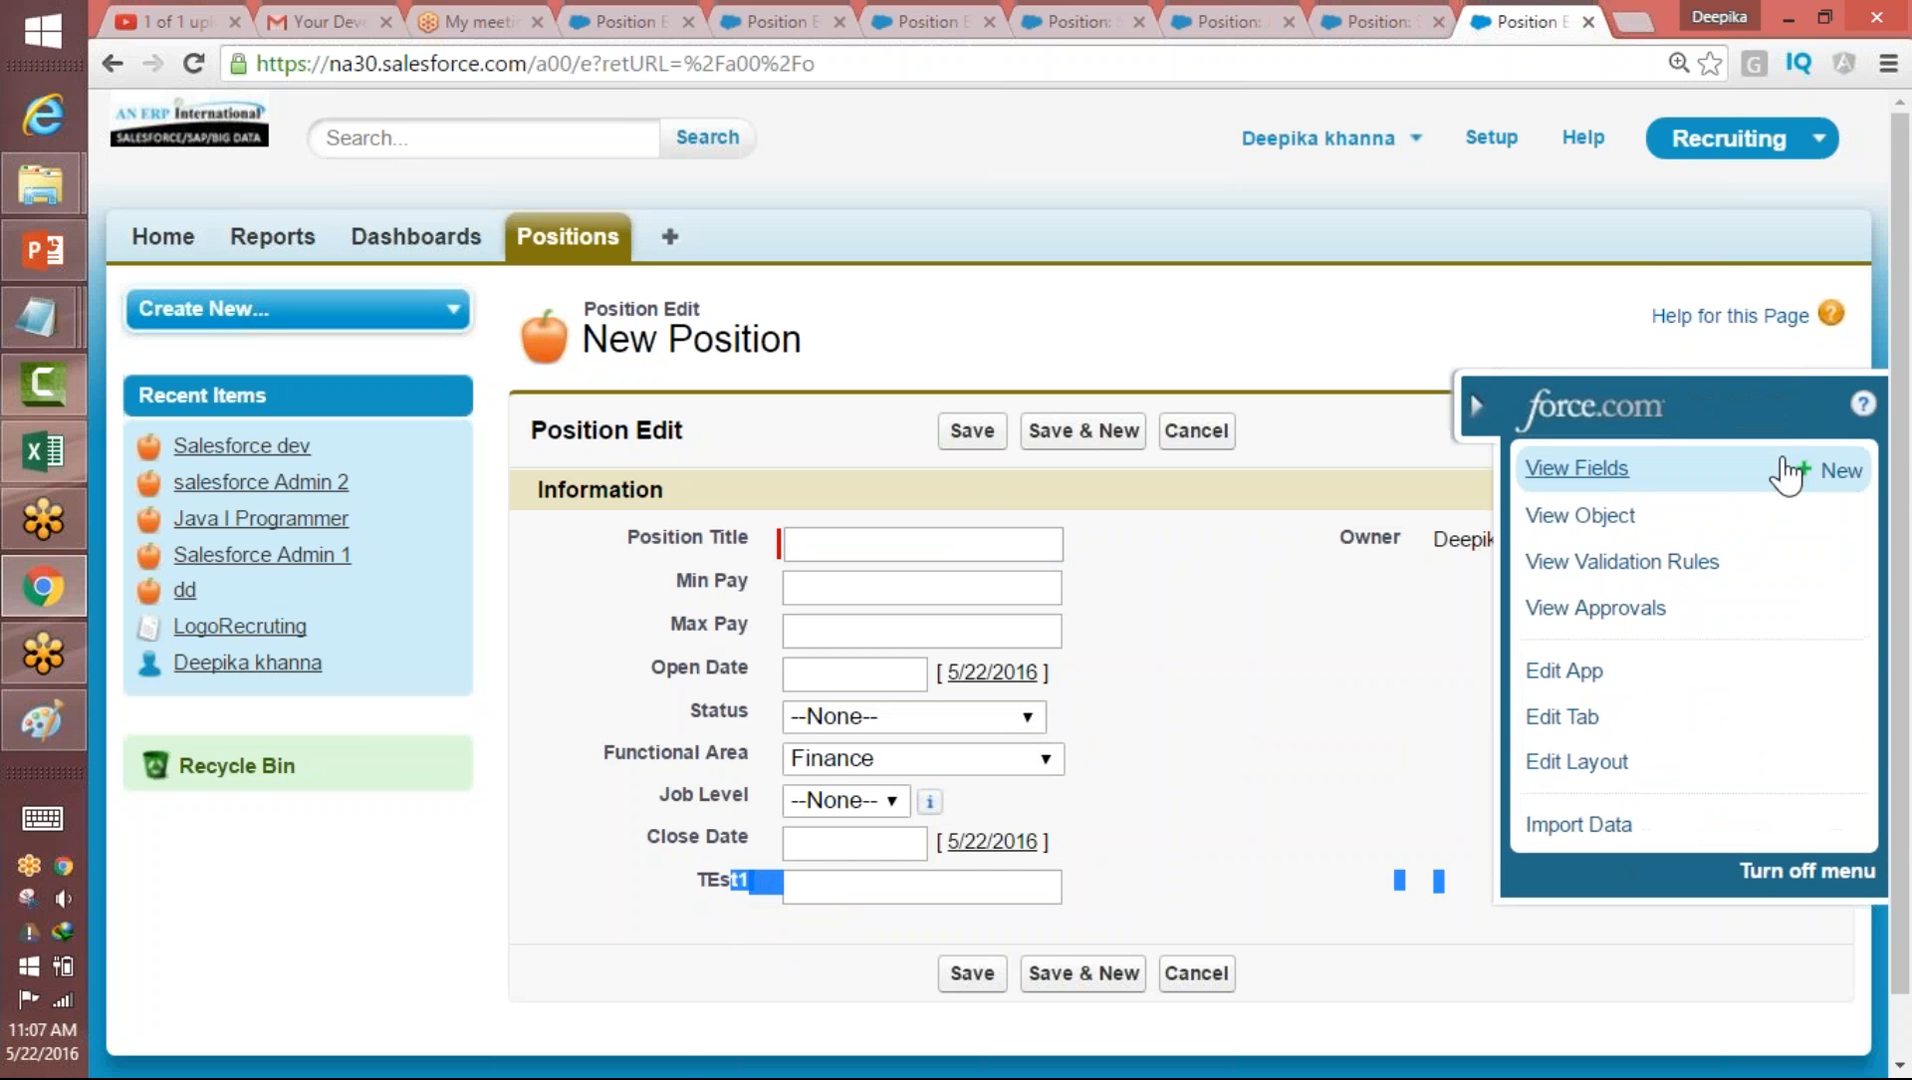
click(1577, 468)
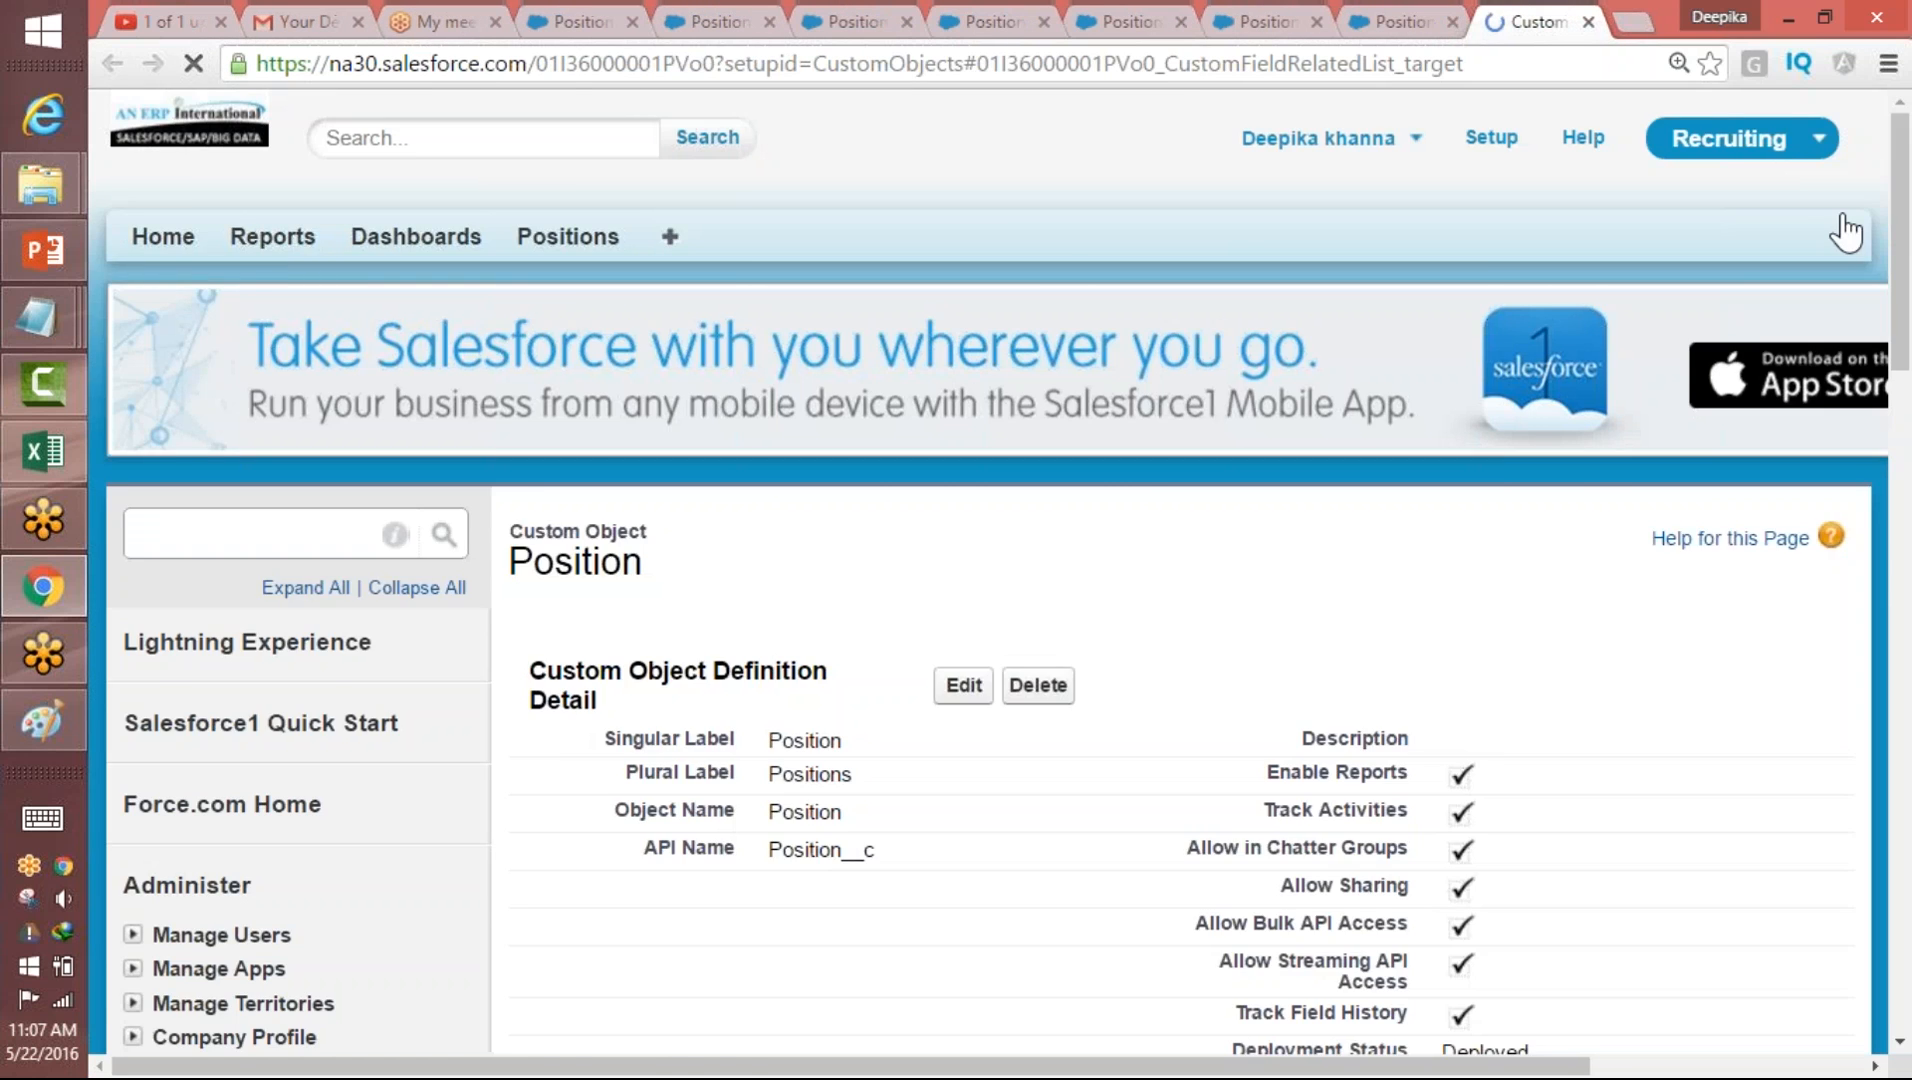
scroll(1899, 490, up, 3)
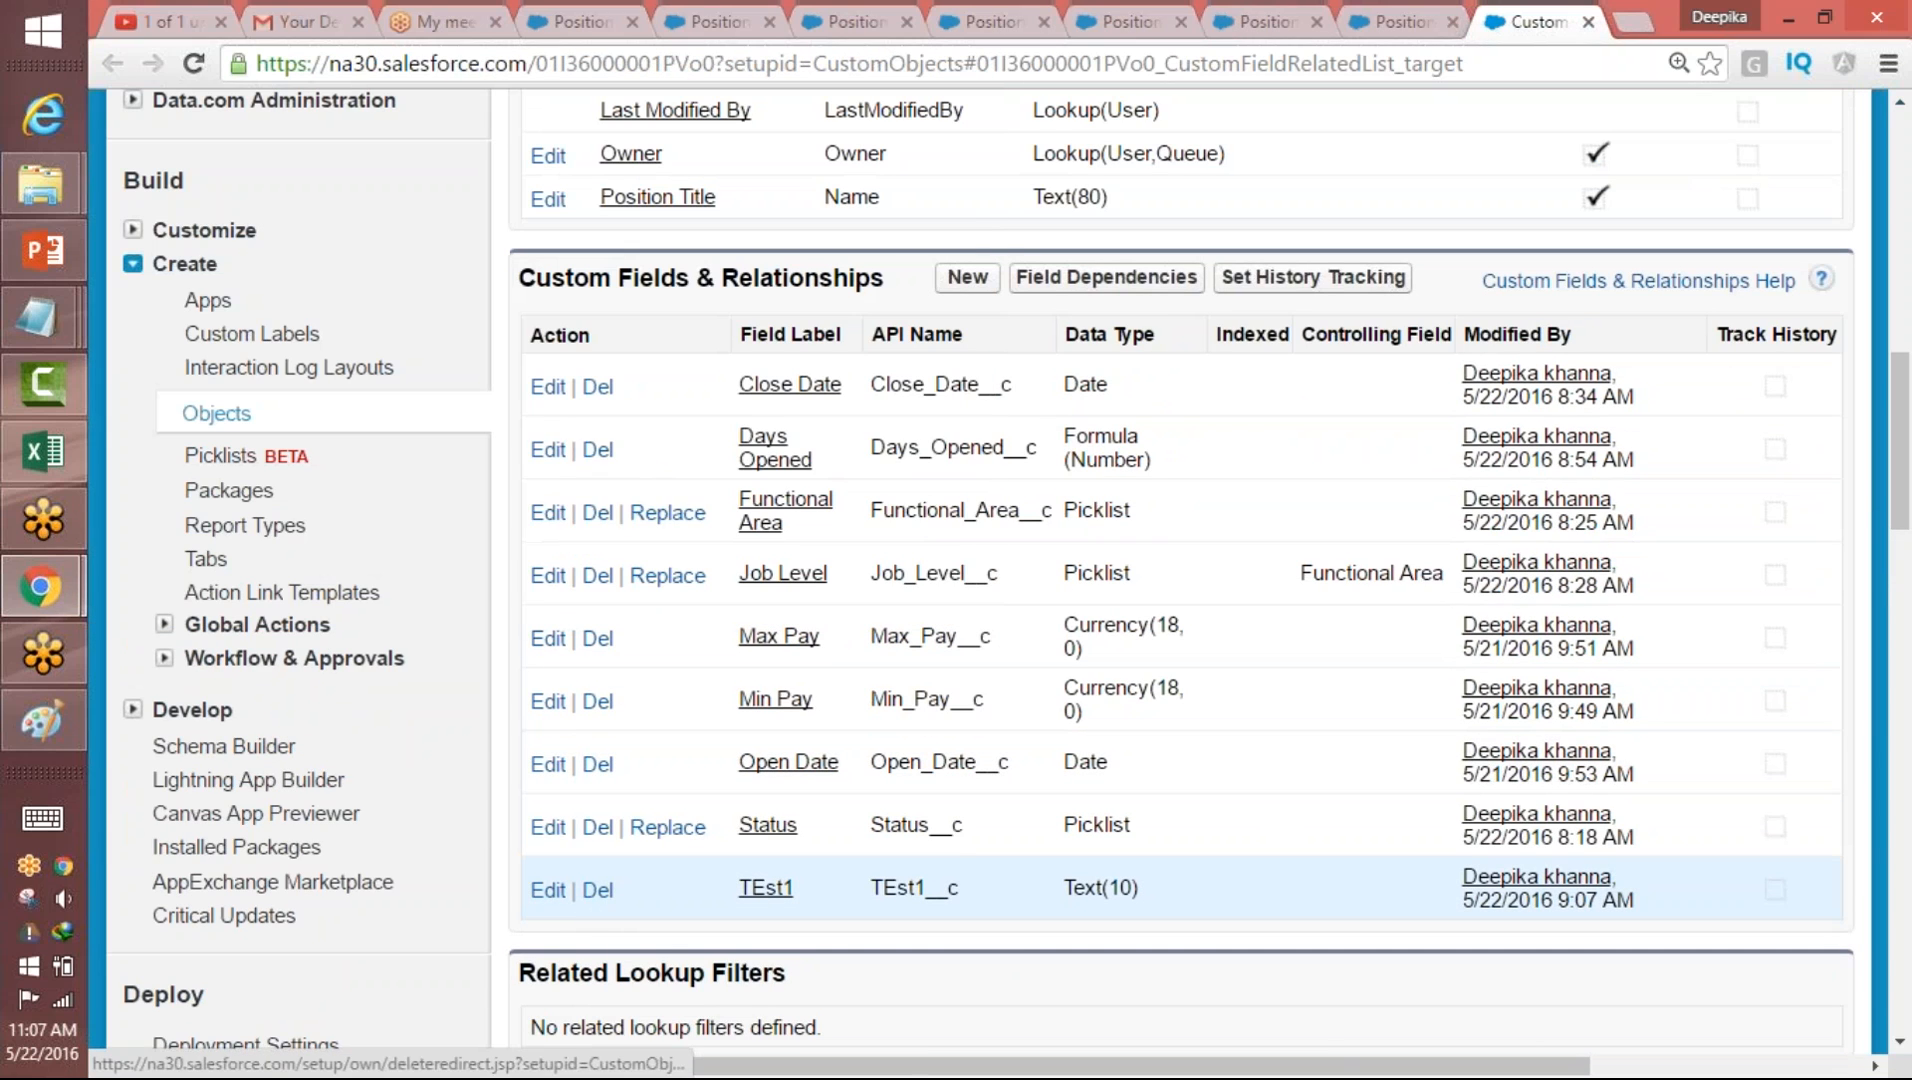
- Delete the TEst1 custom field, reviewing the deletion notes and the 15-day undelete period before confirming
click(598, 892)
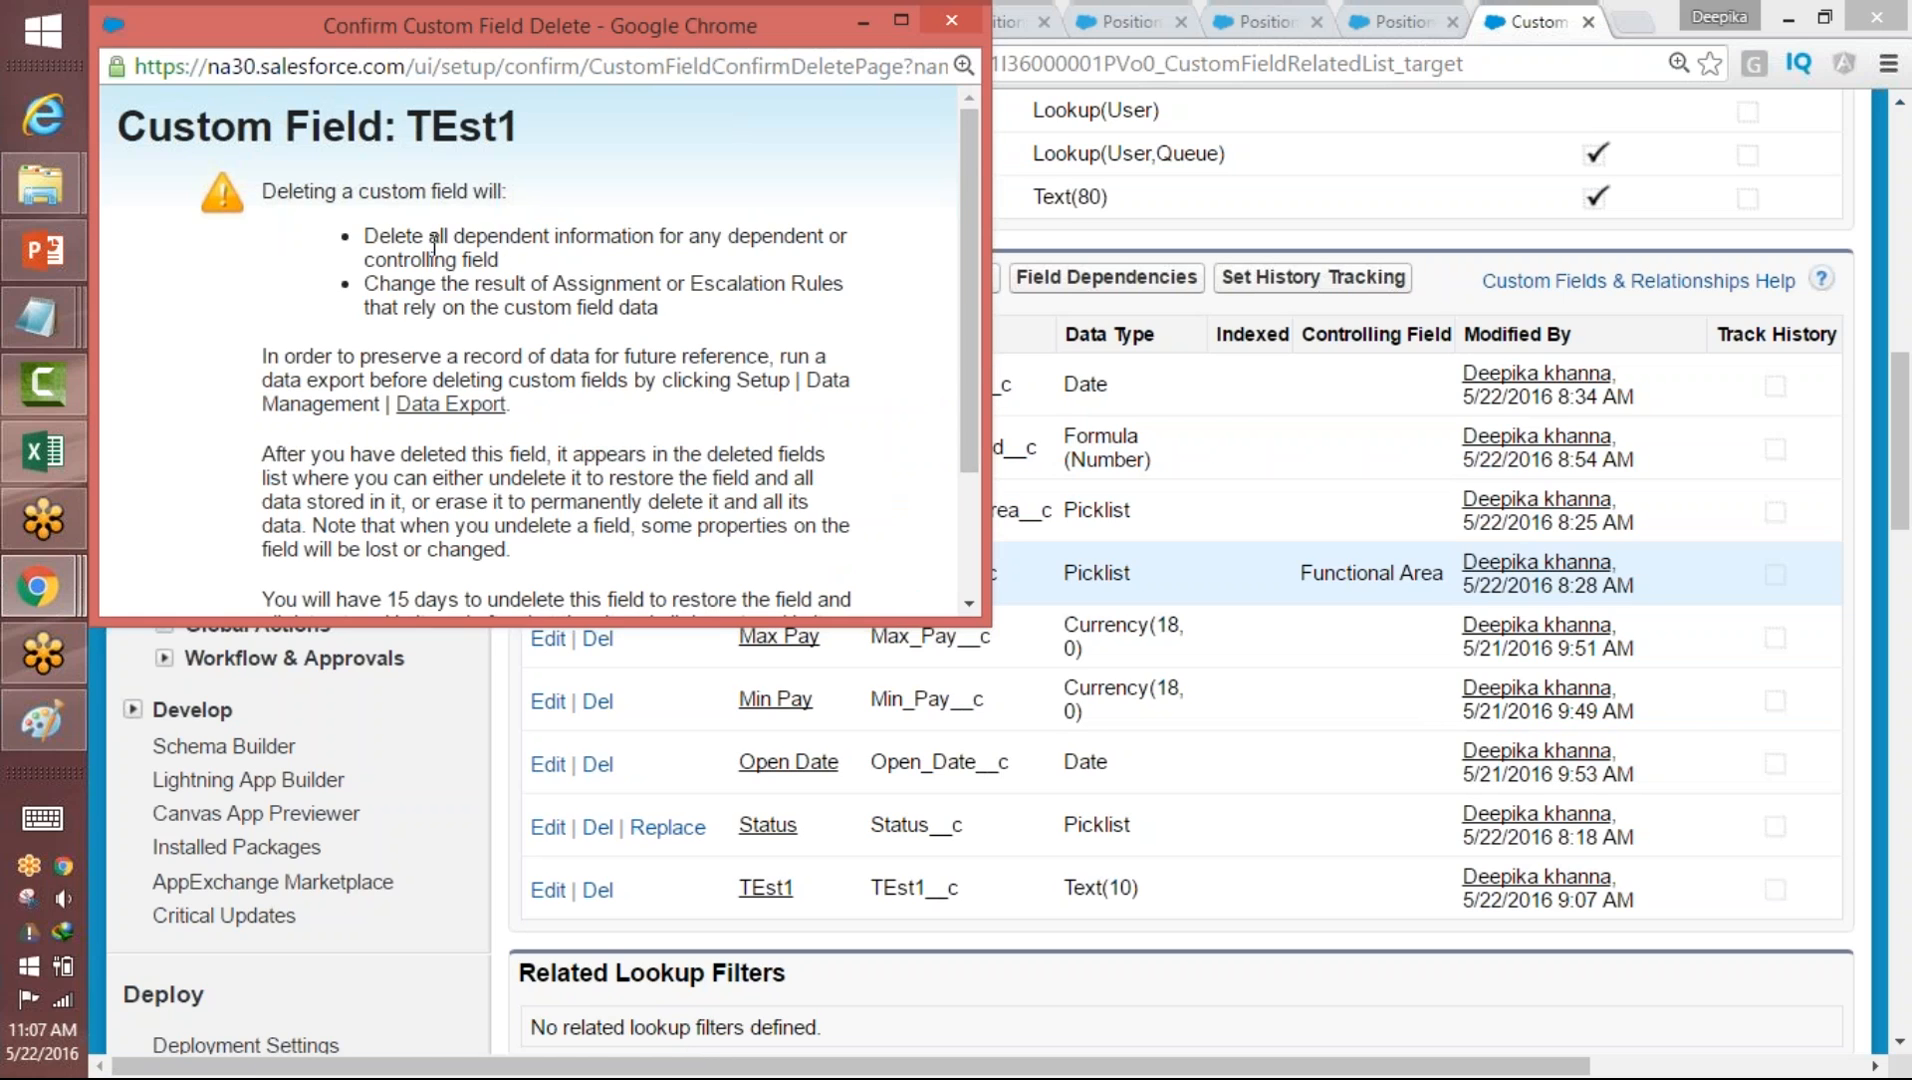
drag(366, 234, 525, 257)
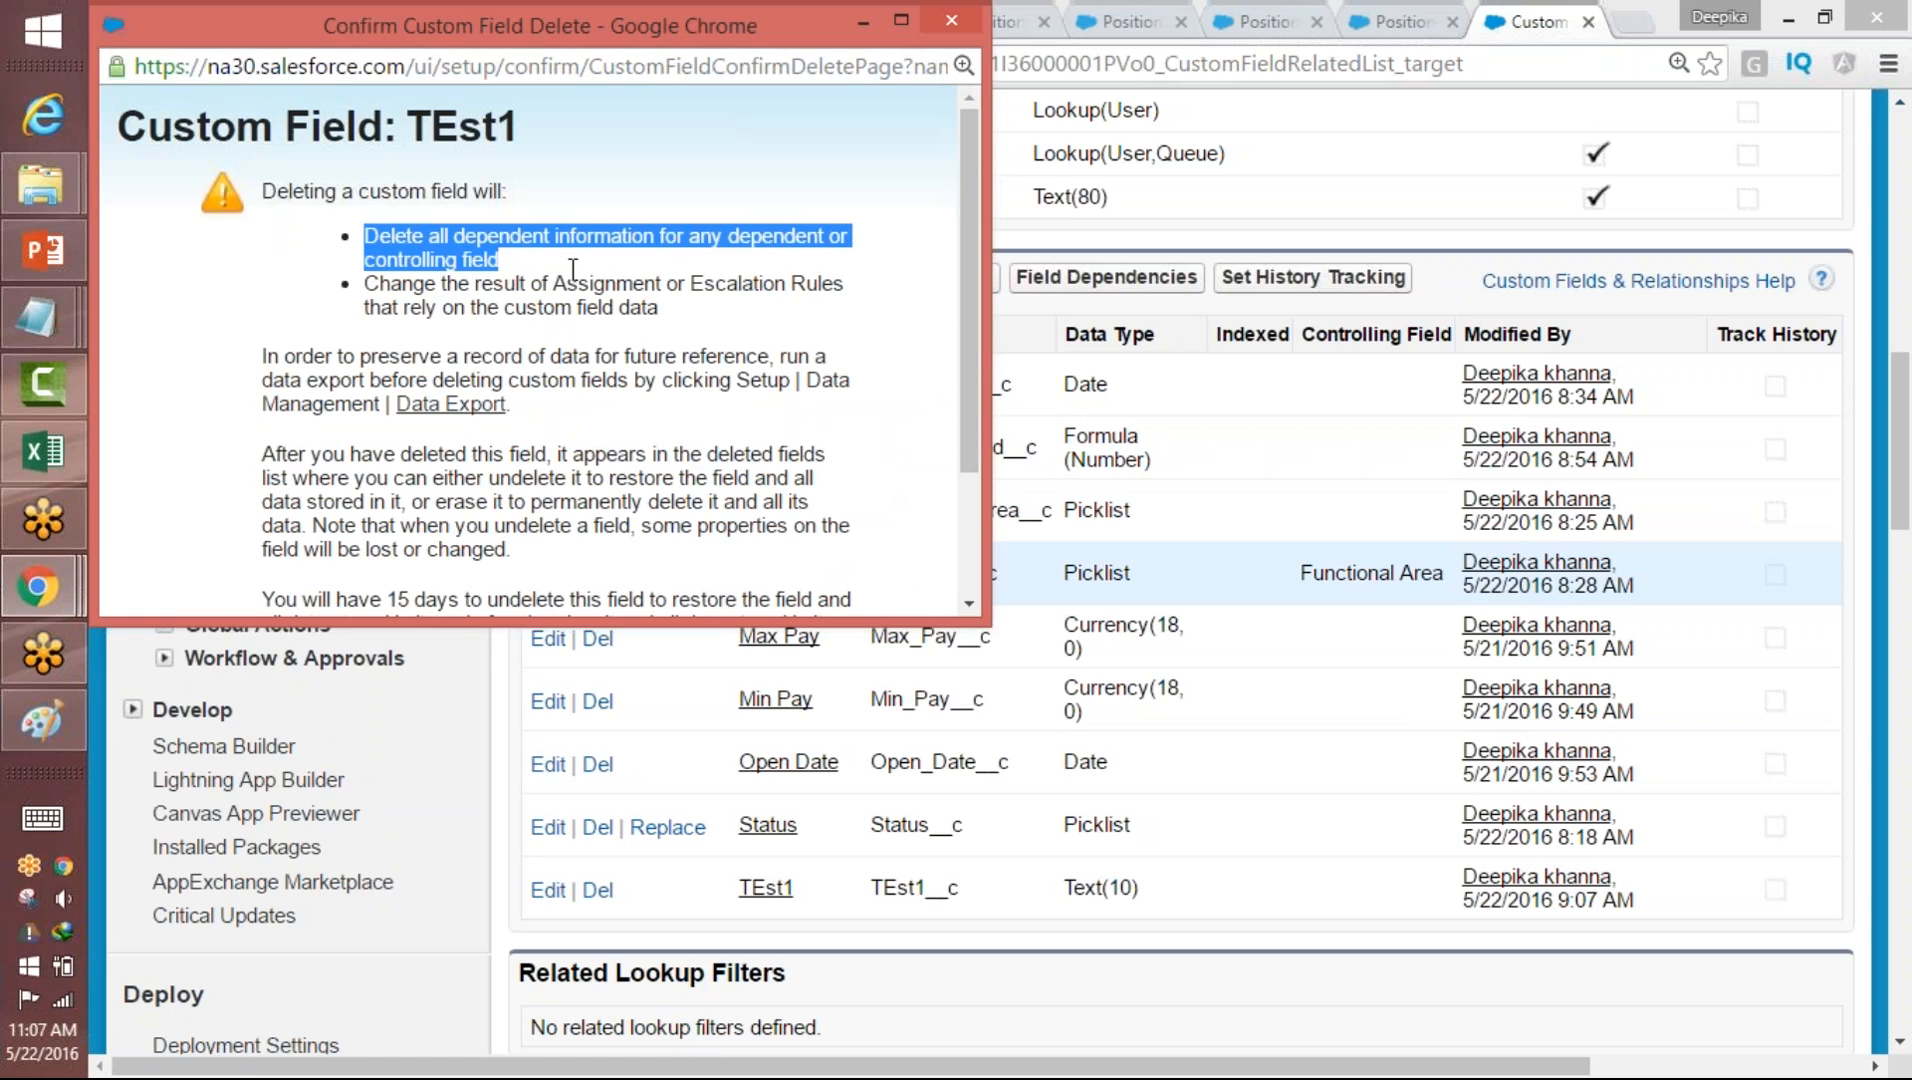
drag(678, 259, 756, 252)
drag(970, 330, 975, 475)
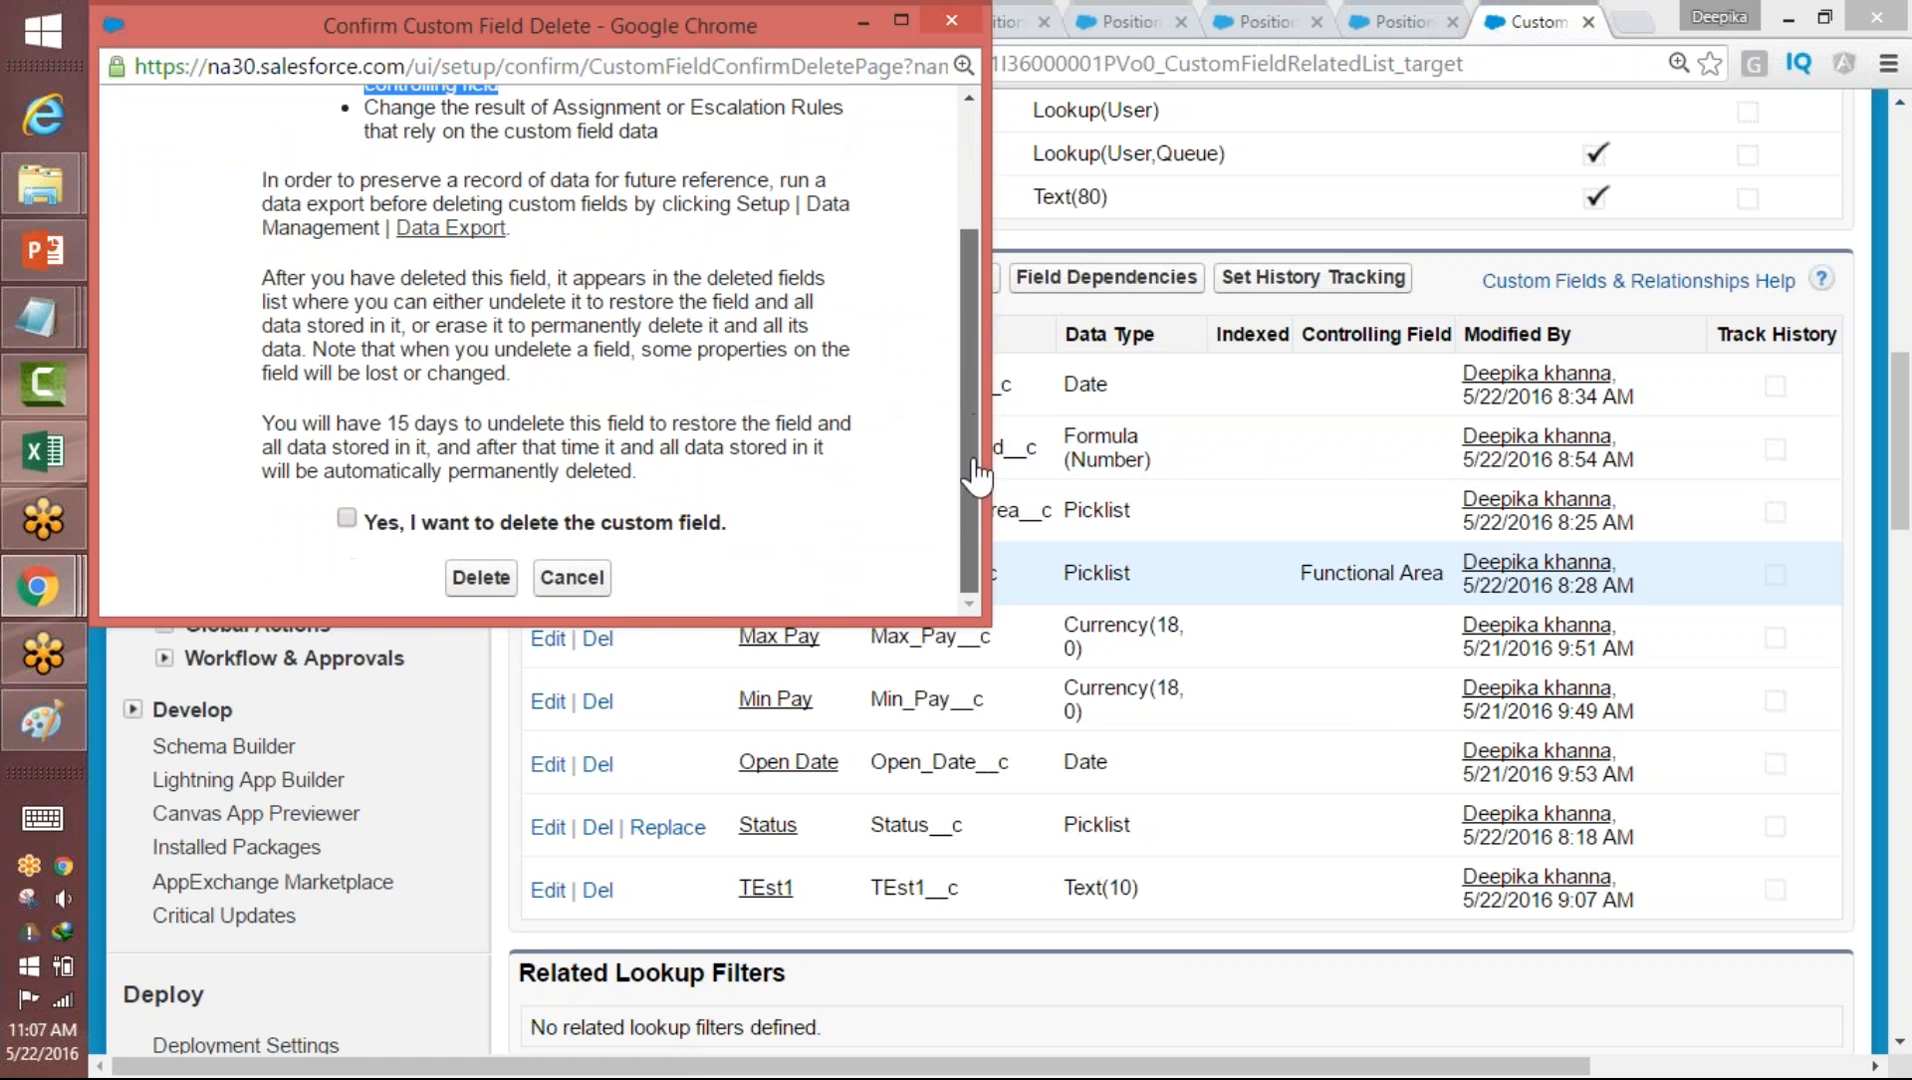
click(456, 476)
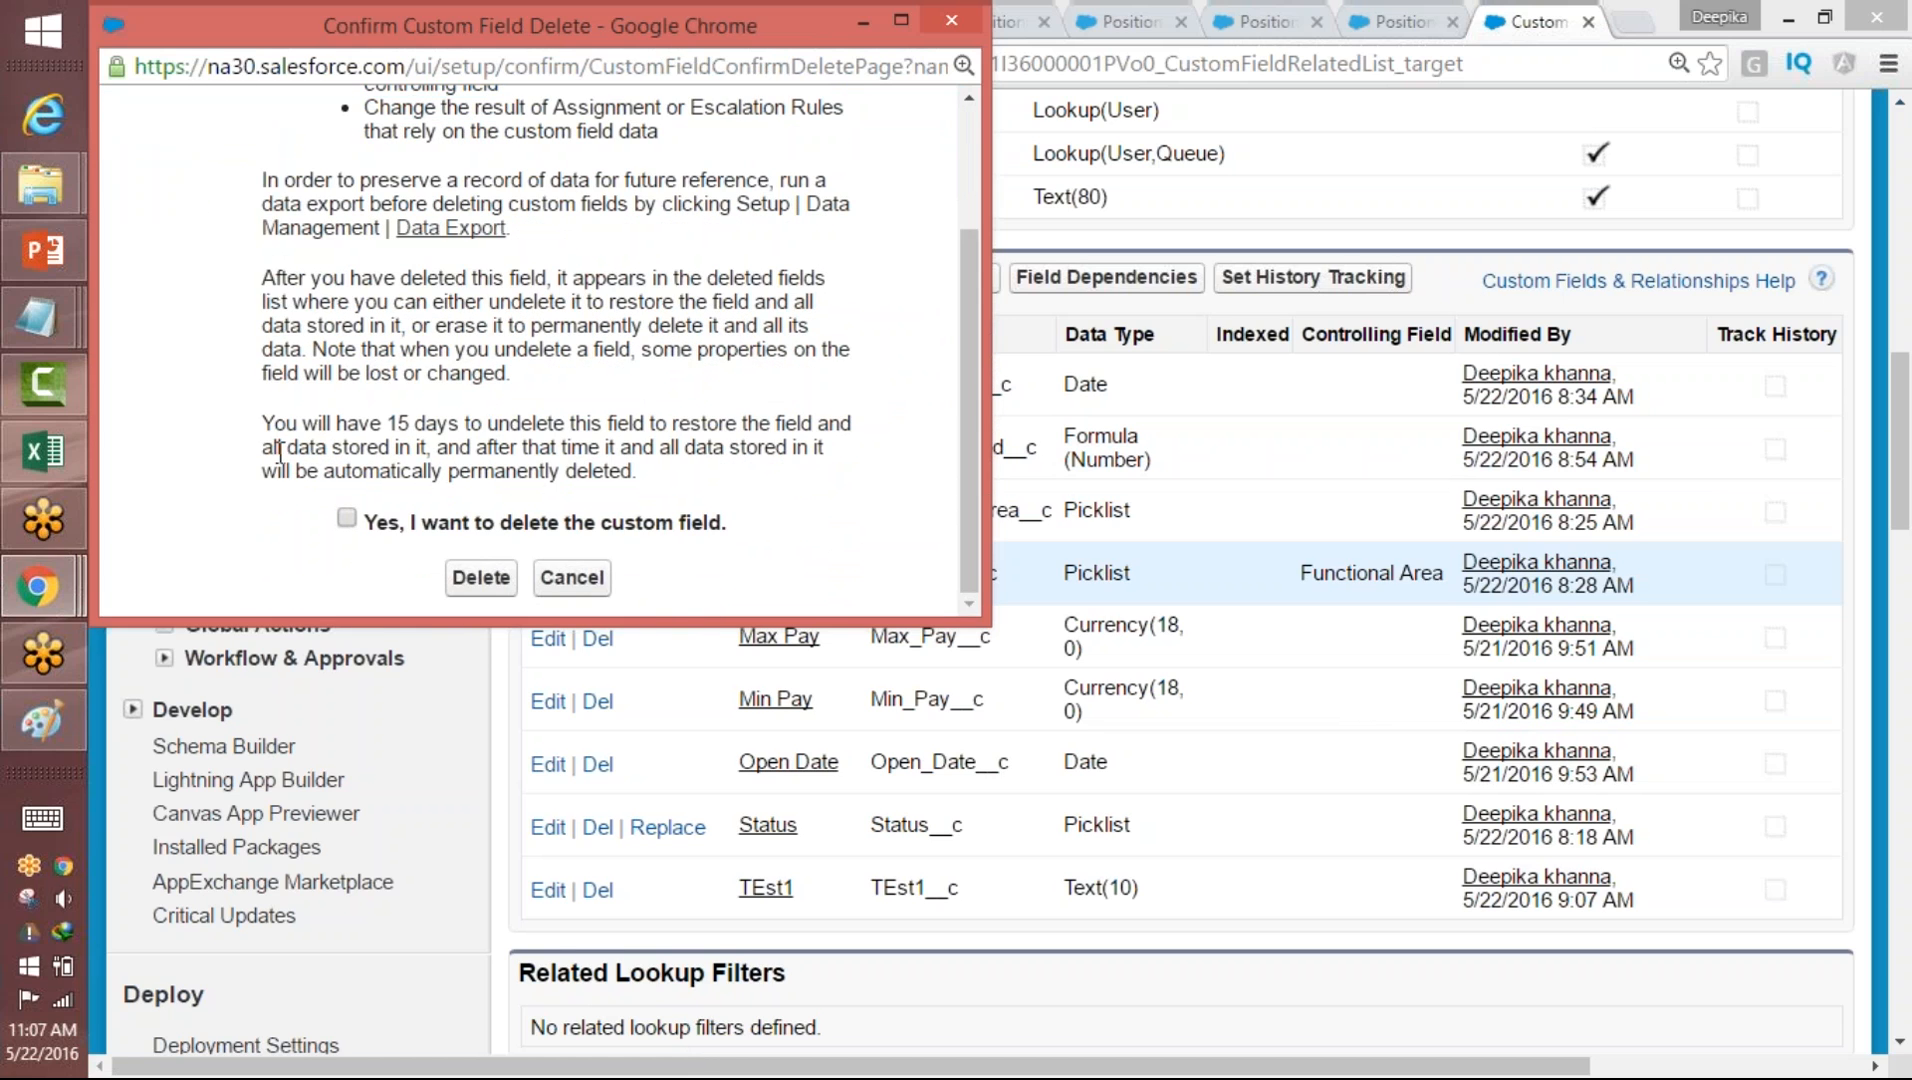
drag(252, 430, 816, 421)
drag(388, 423, 453, 425)
click(374, 522)
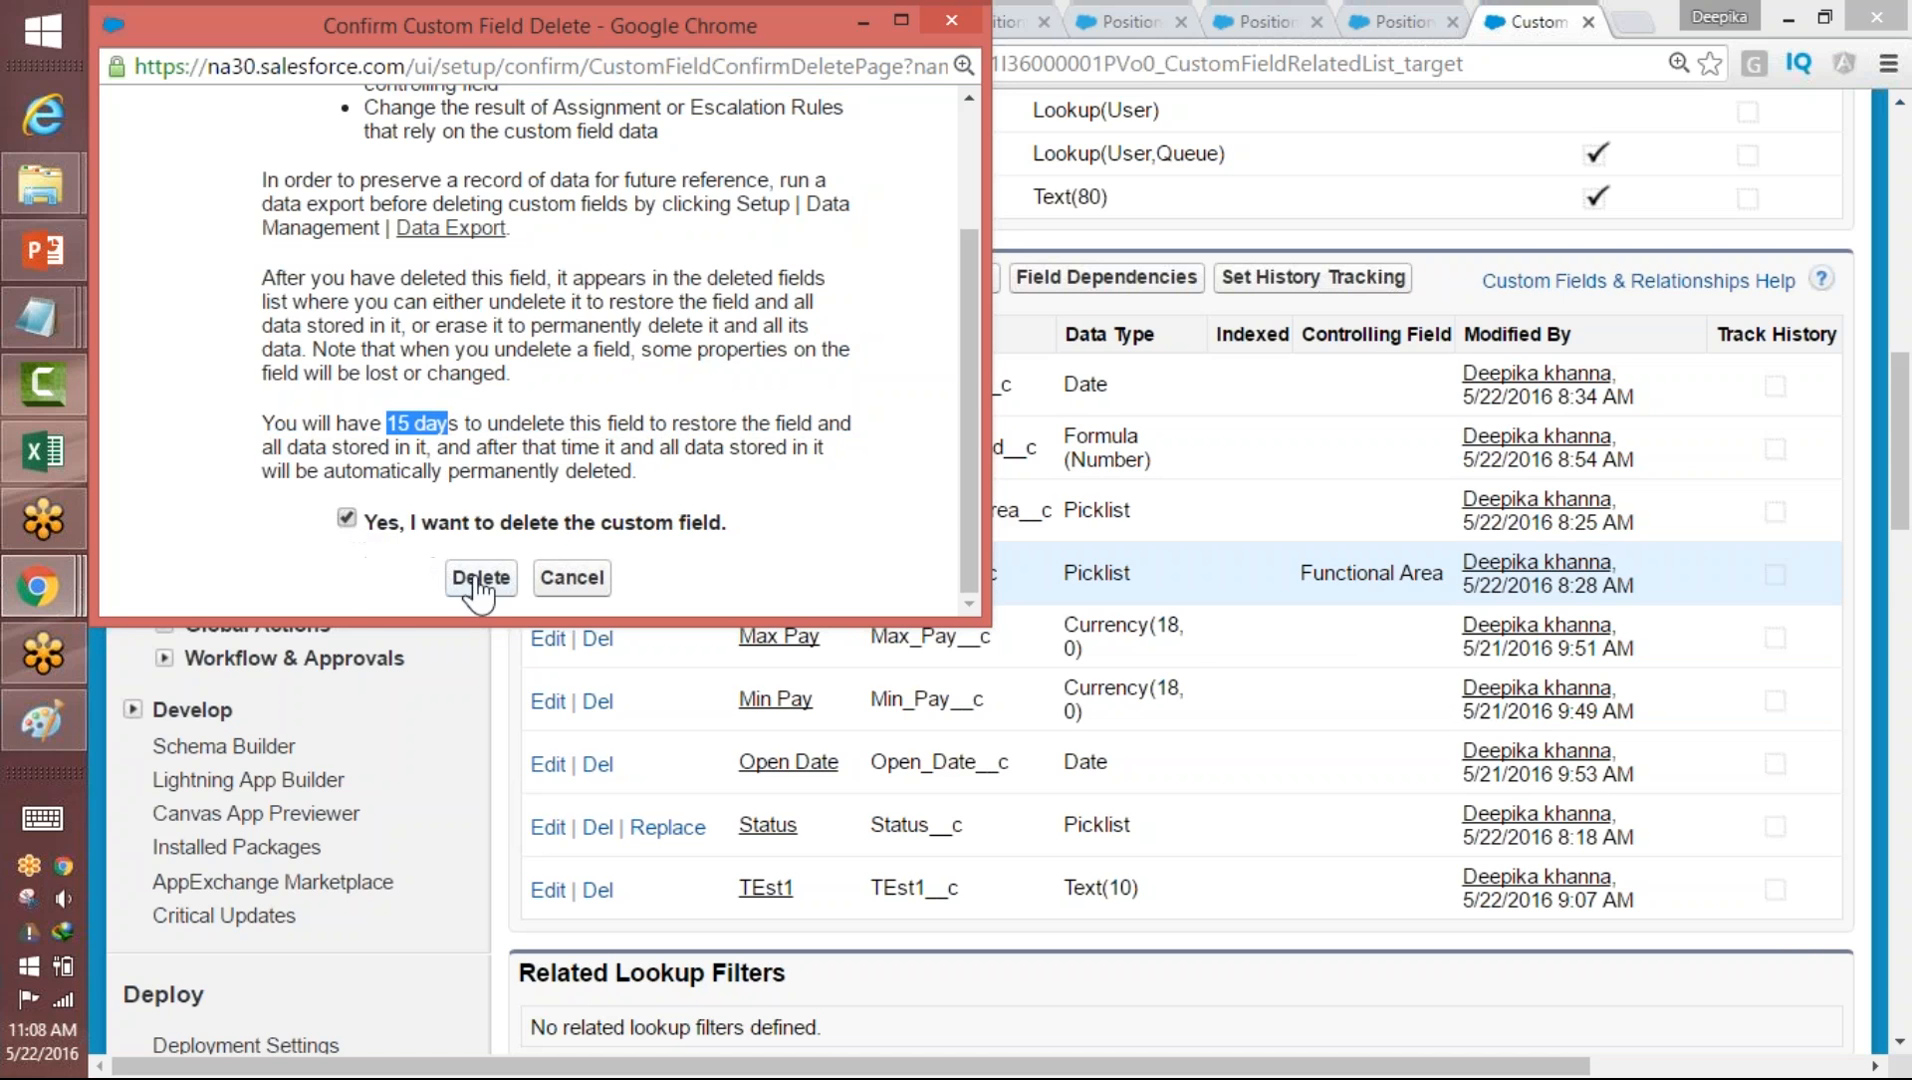
click(479, 578)
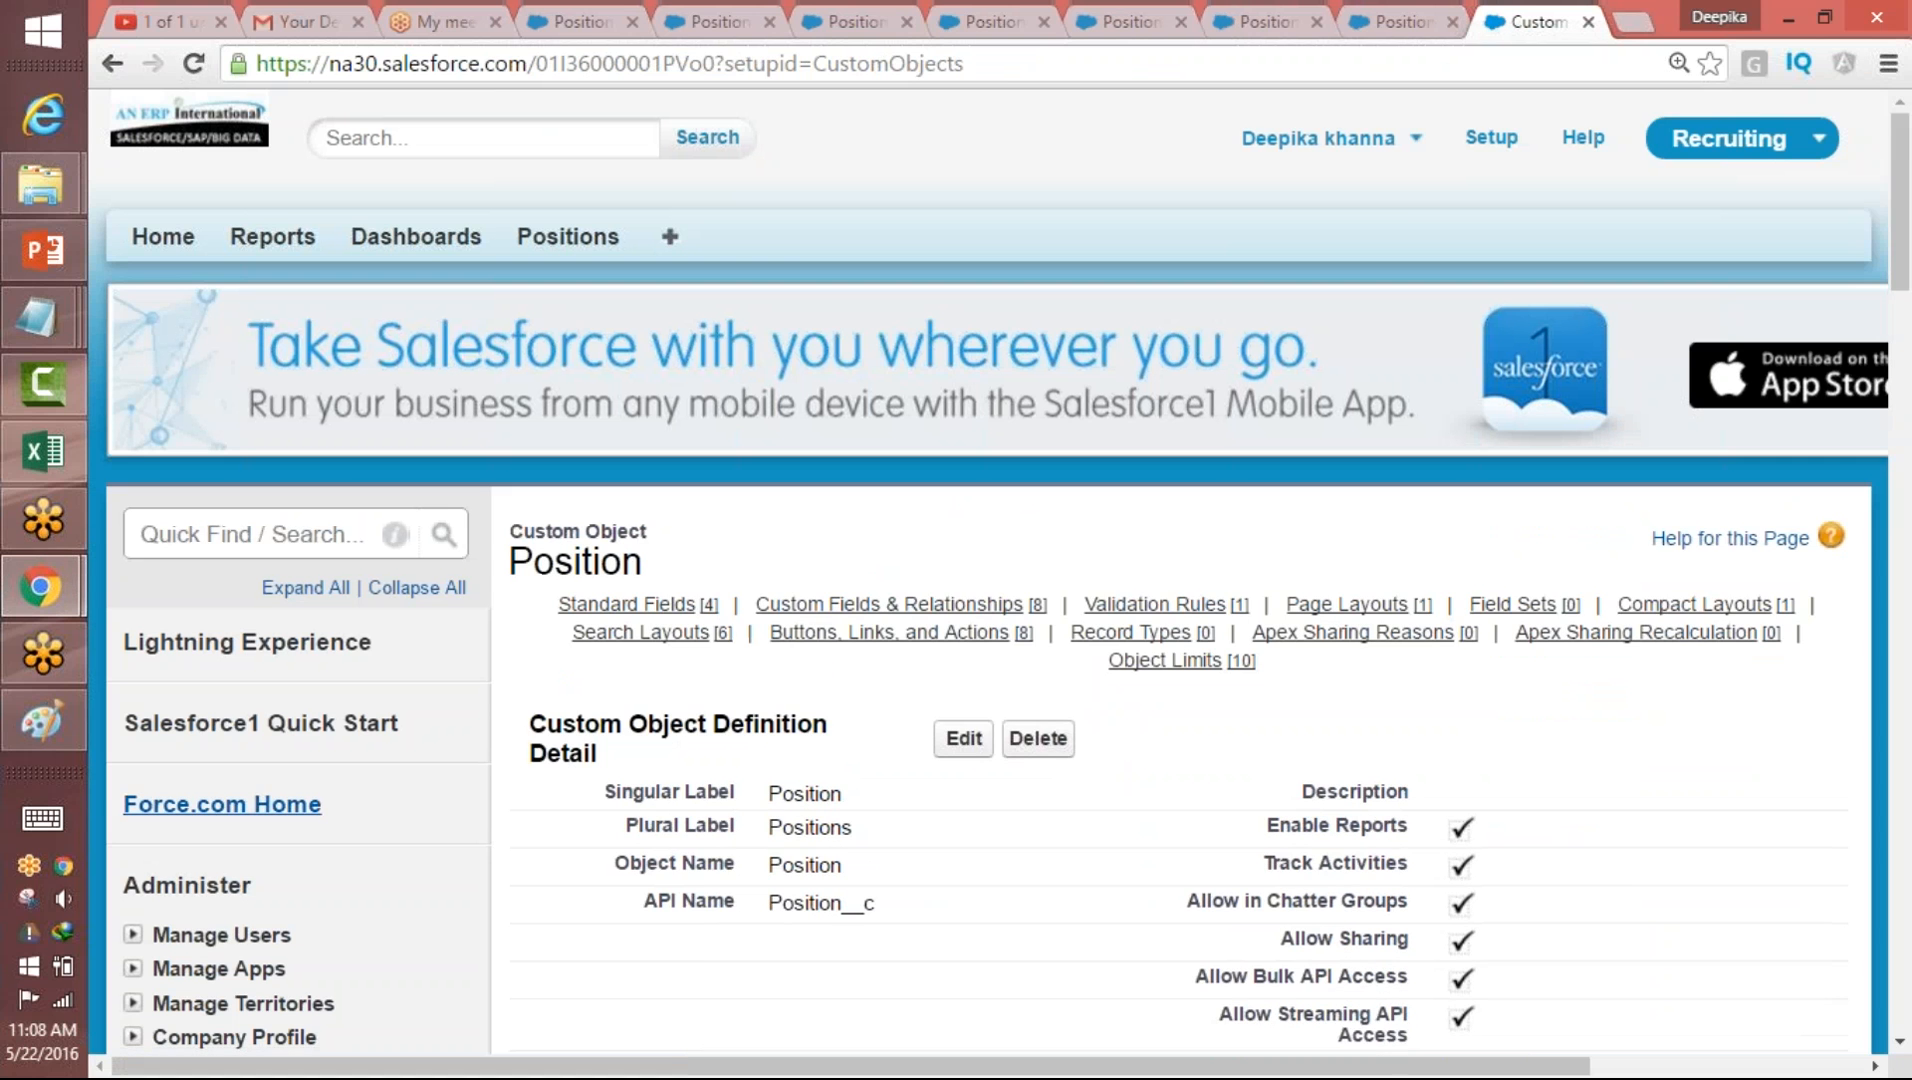
- Open the list of deleted custom fields for the Position object
drag(1903, 170, 1890, 523)
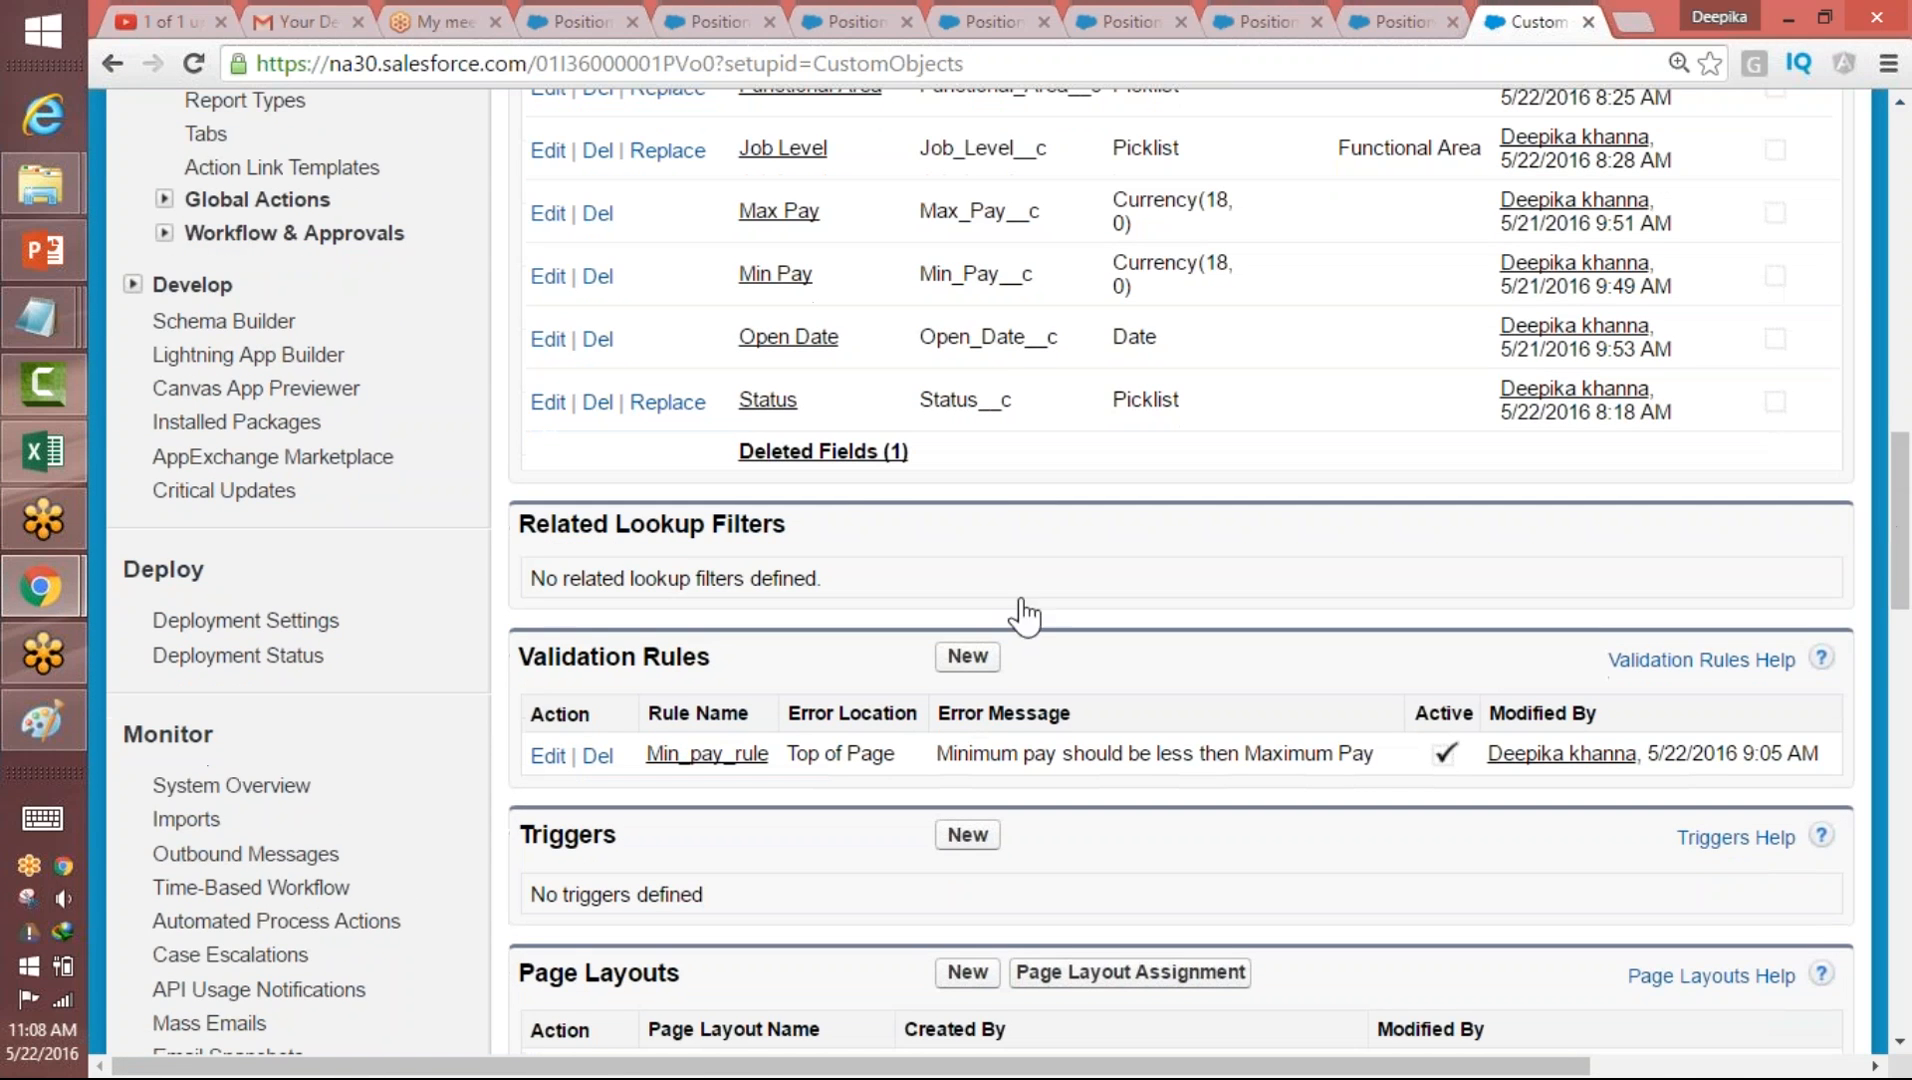
click(830, 452)
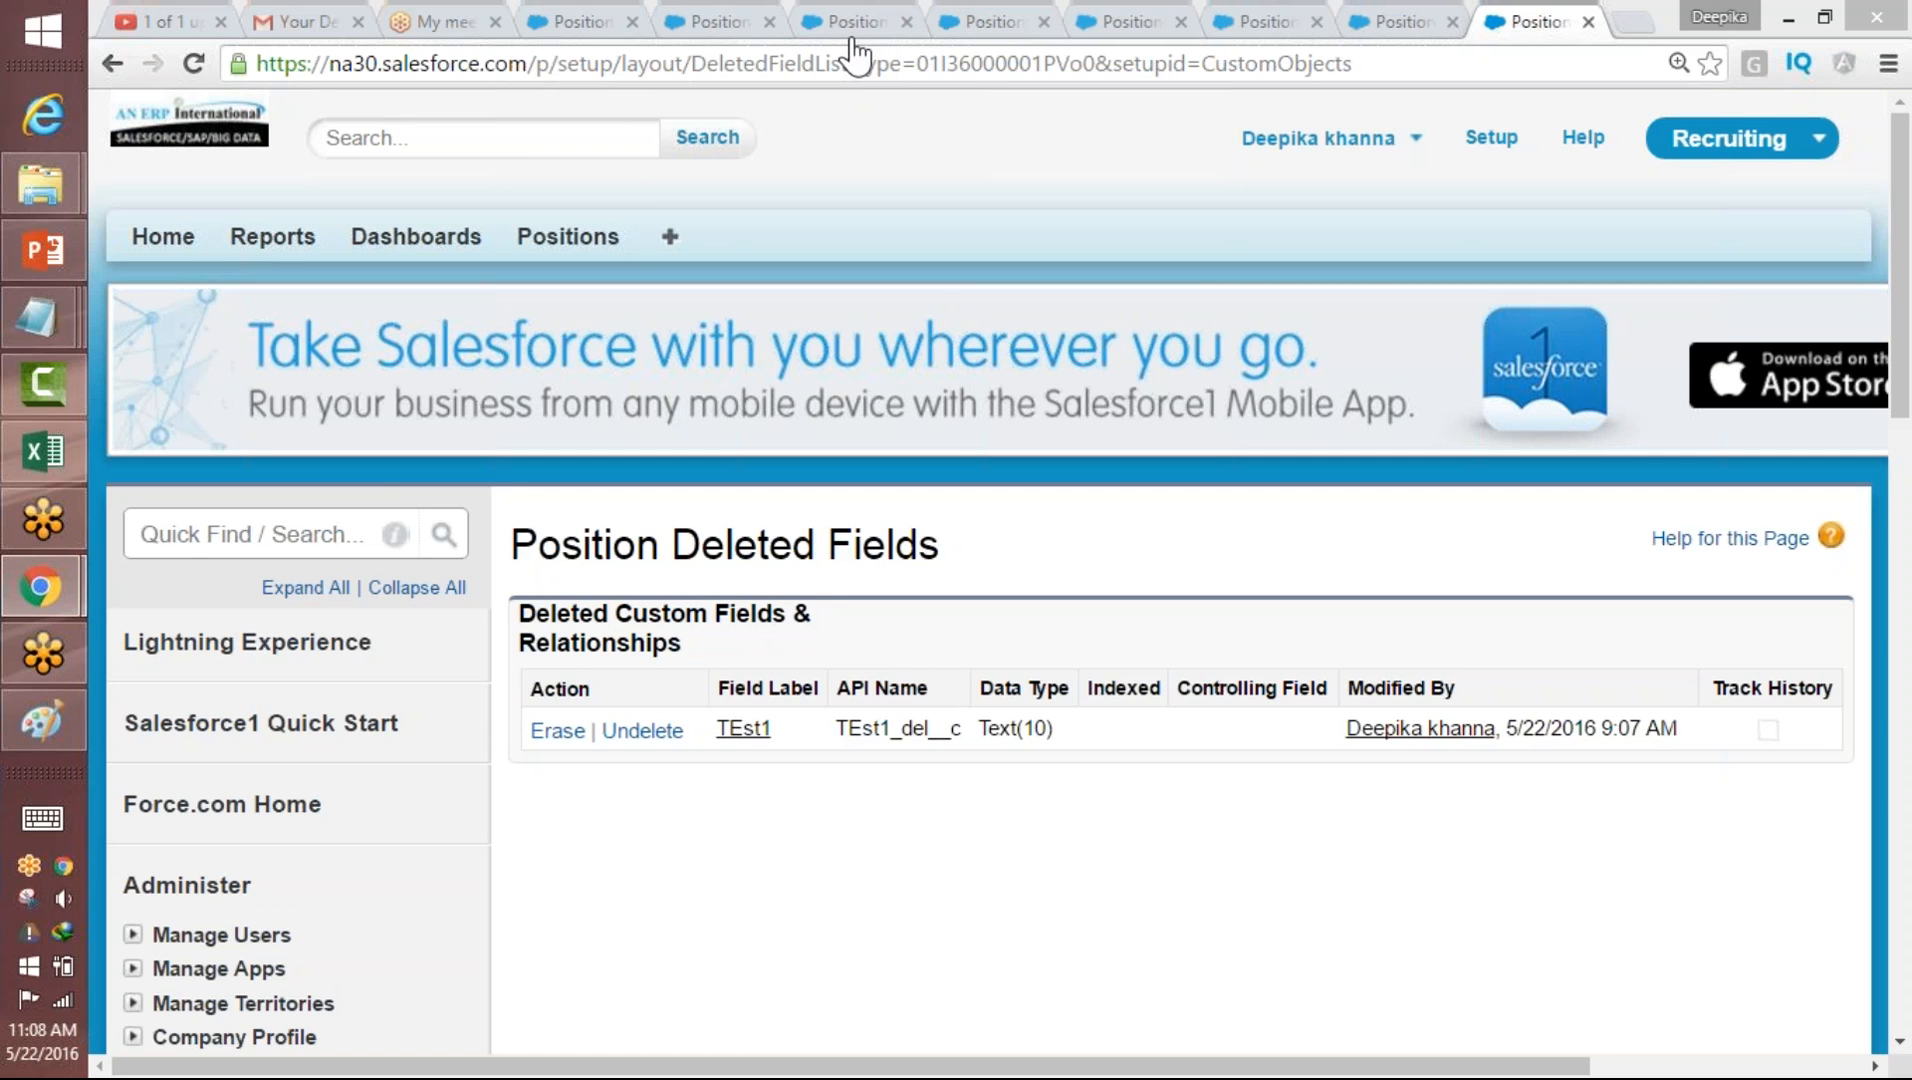
- Switch from the Recruiting app to the Sales app and open the Accounts home page
click(1491, 140)
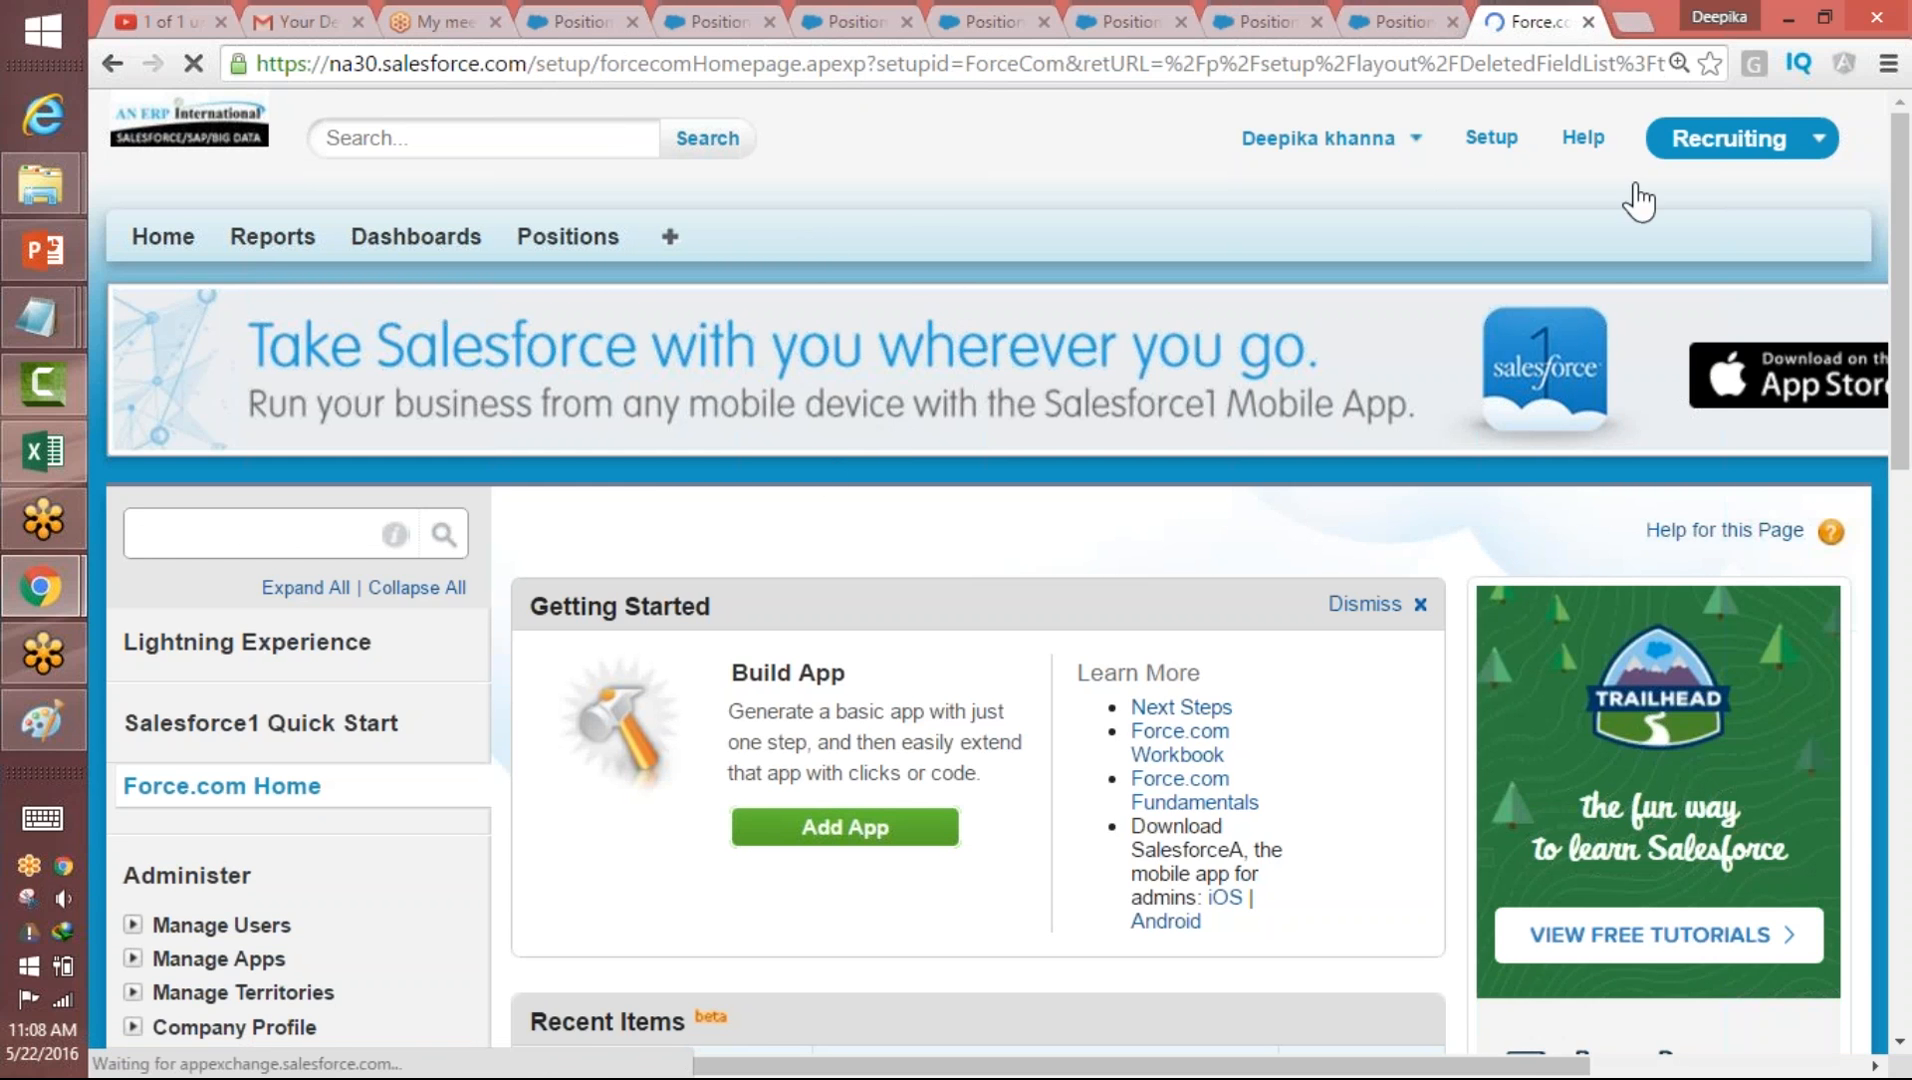
click(1735, 138)
click(1663, 210)
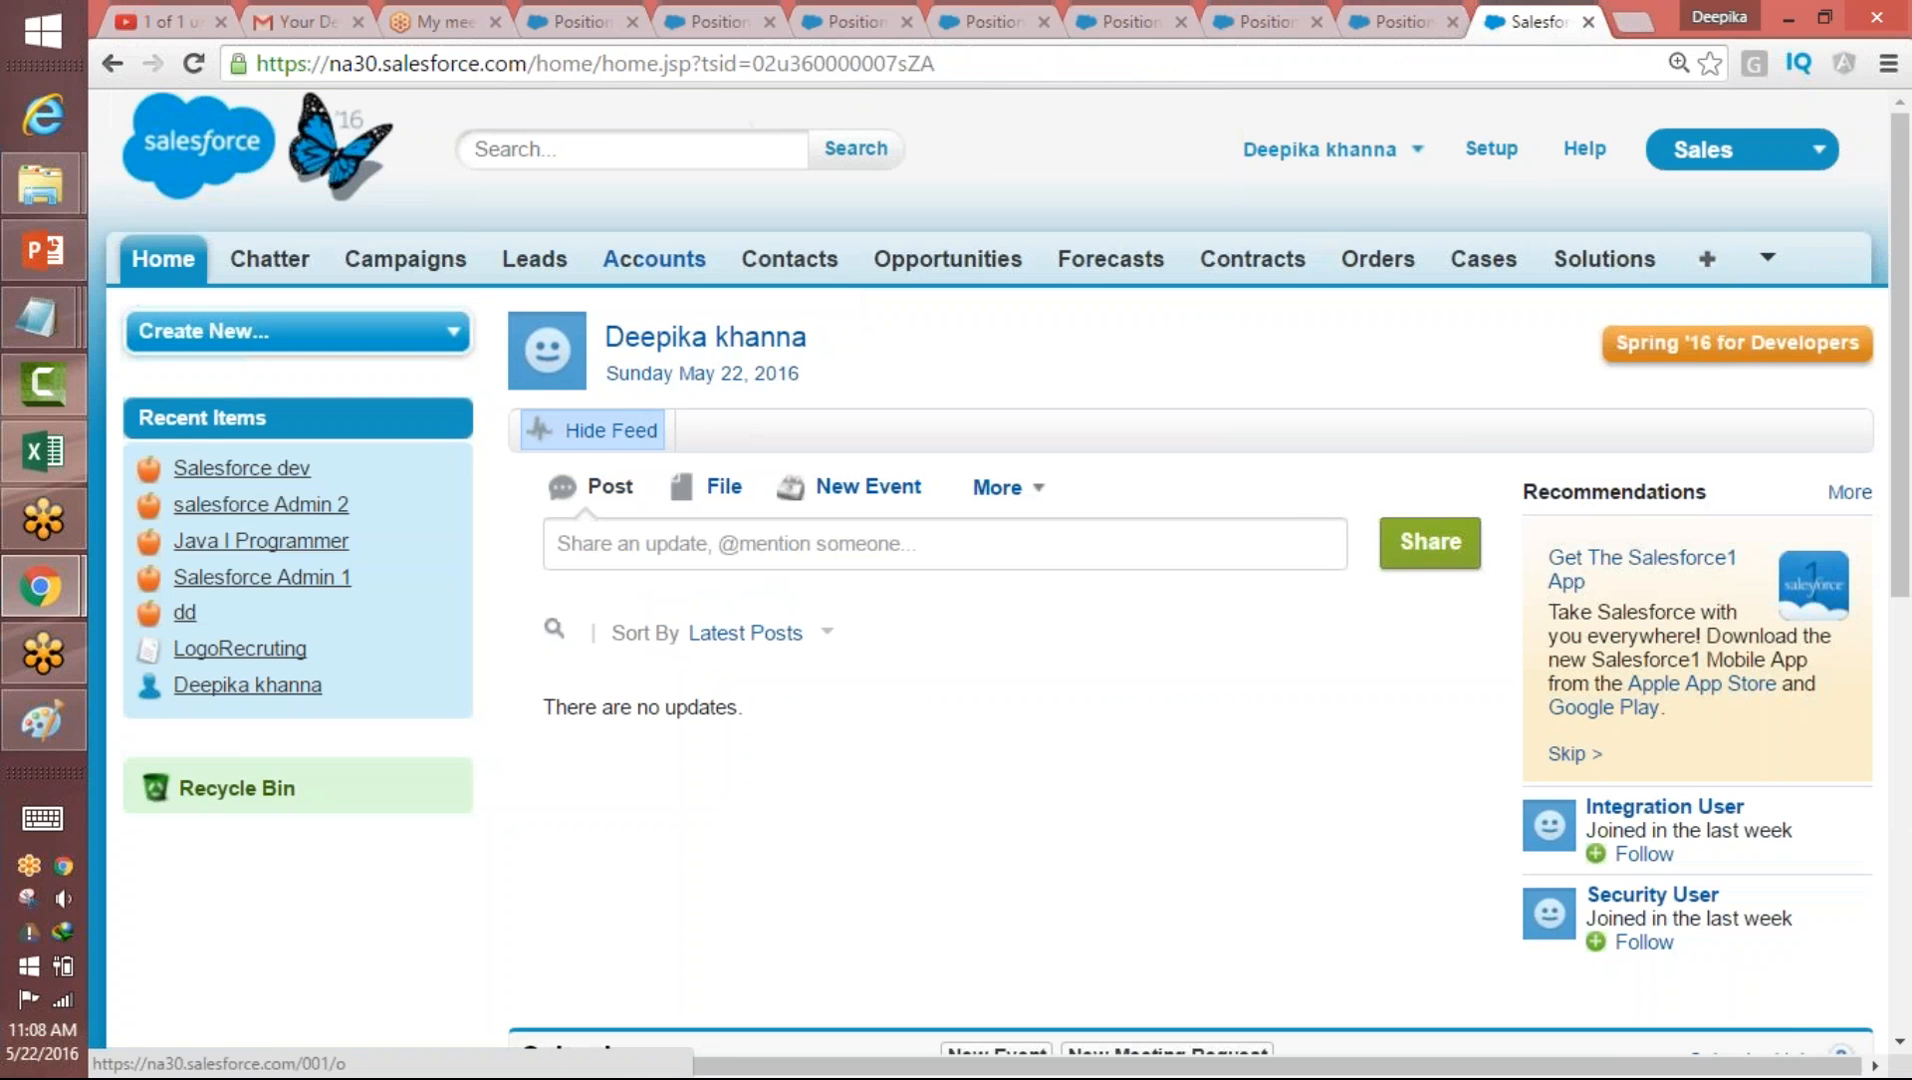
click(654, 258)
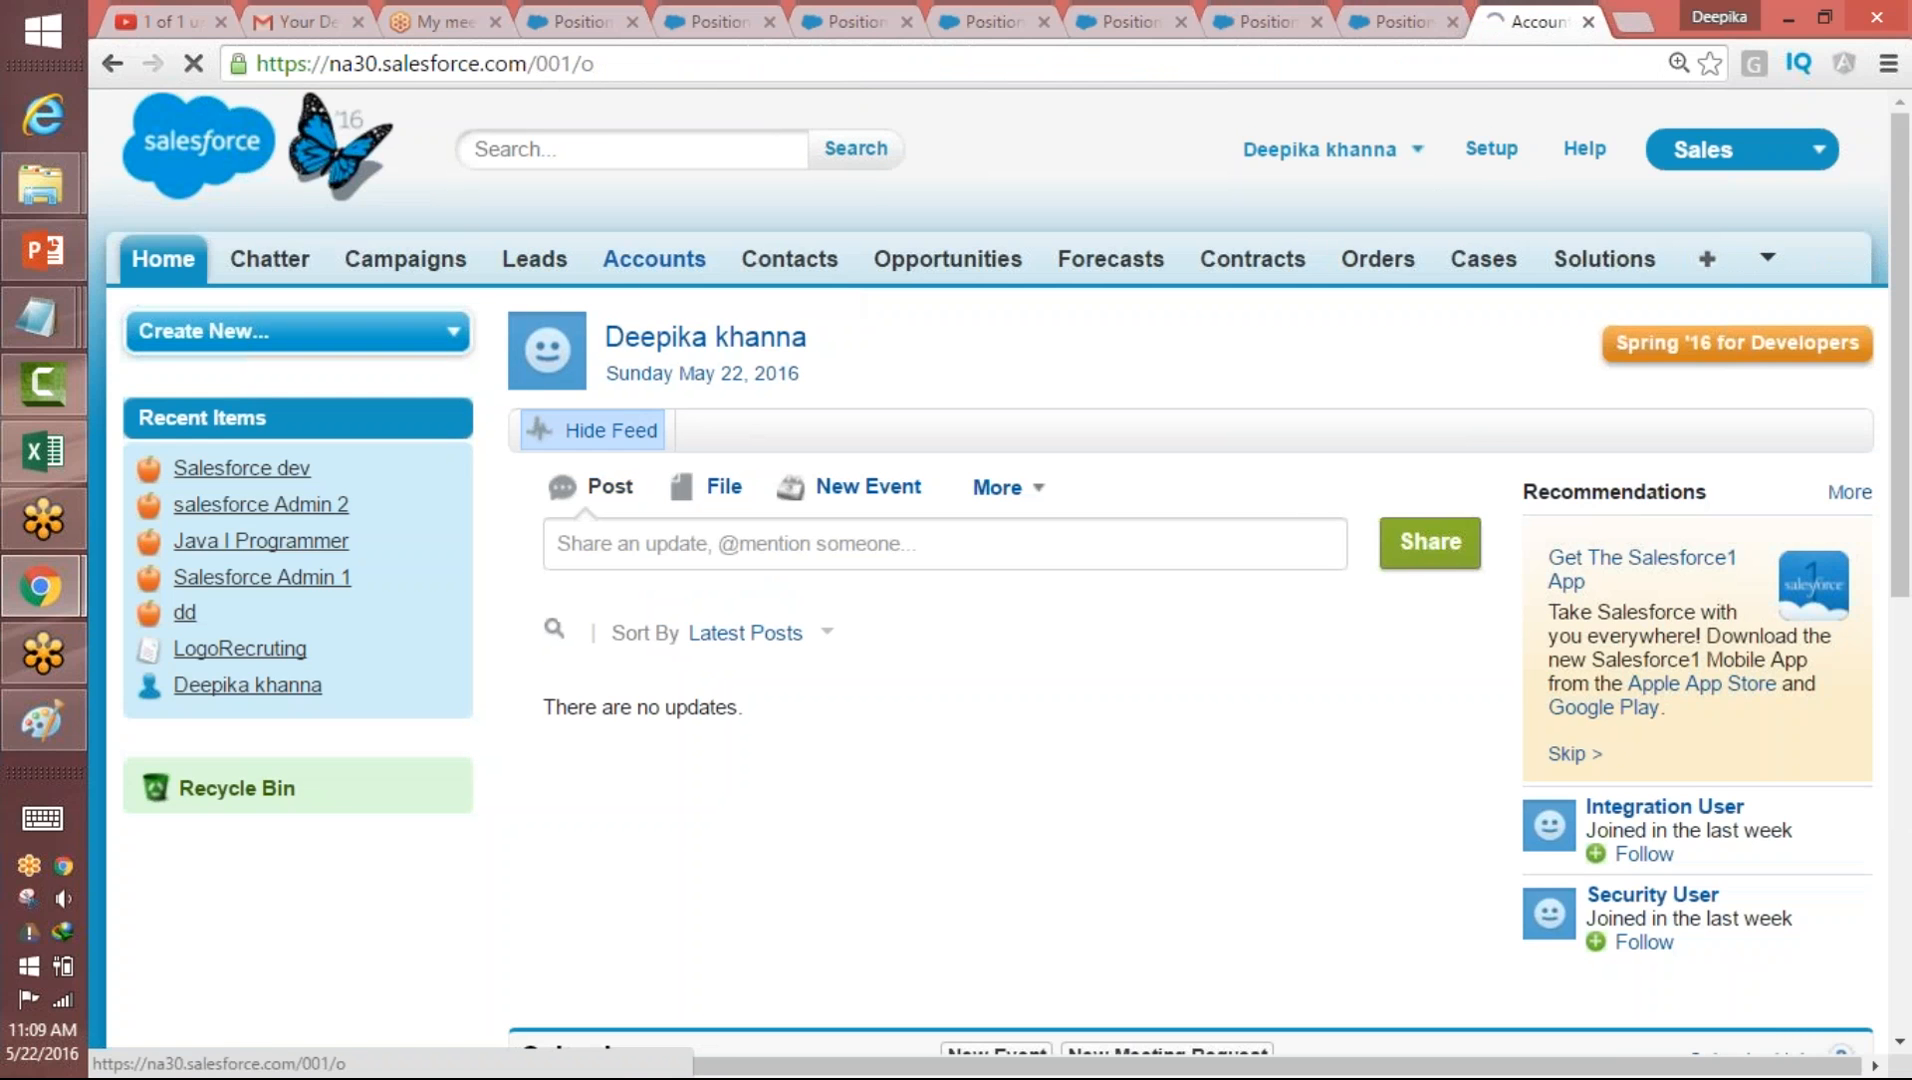
- Open the Account object's field list and examine its custom and standard fields
click(1882, 414)
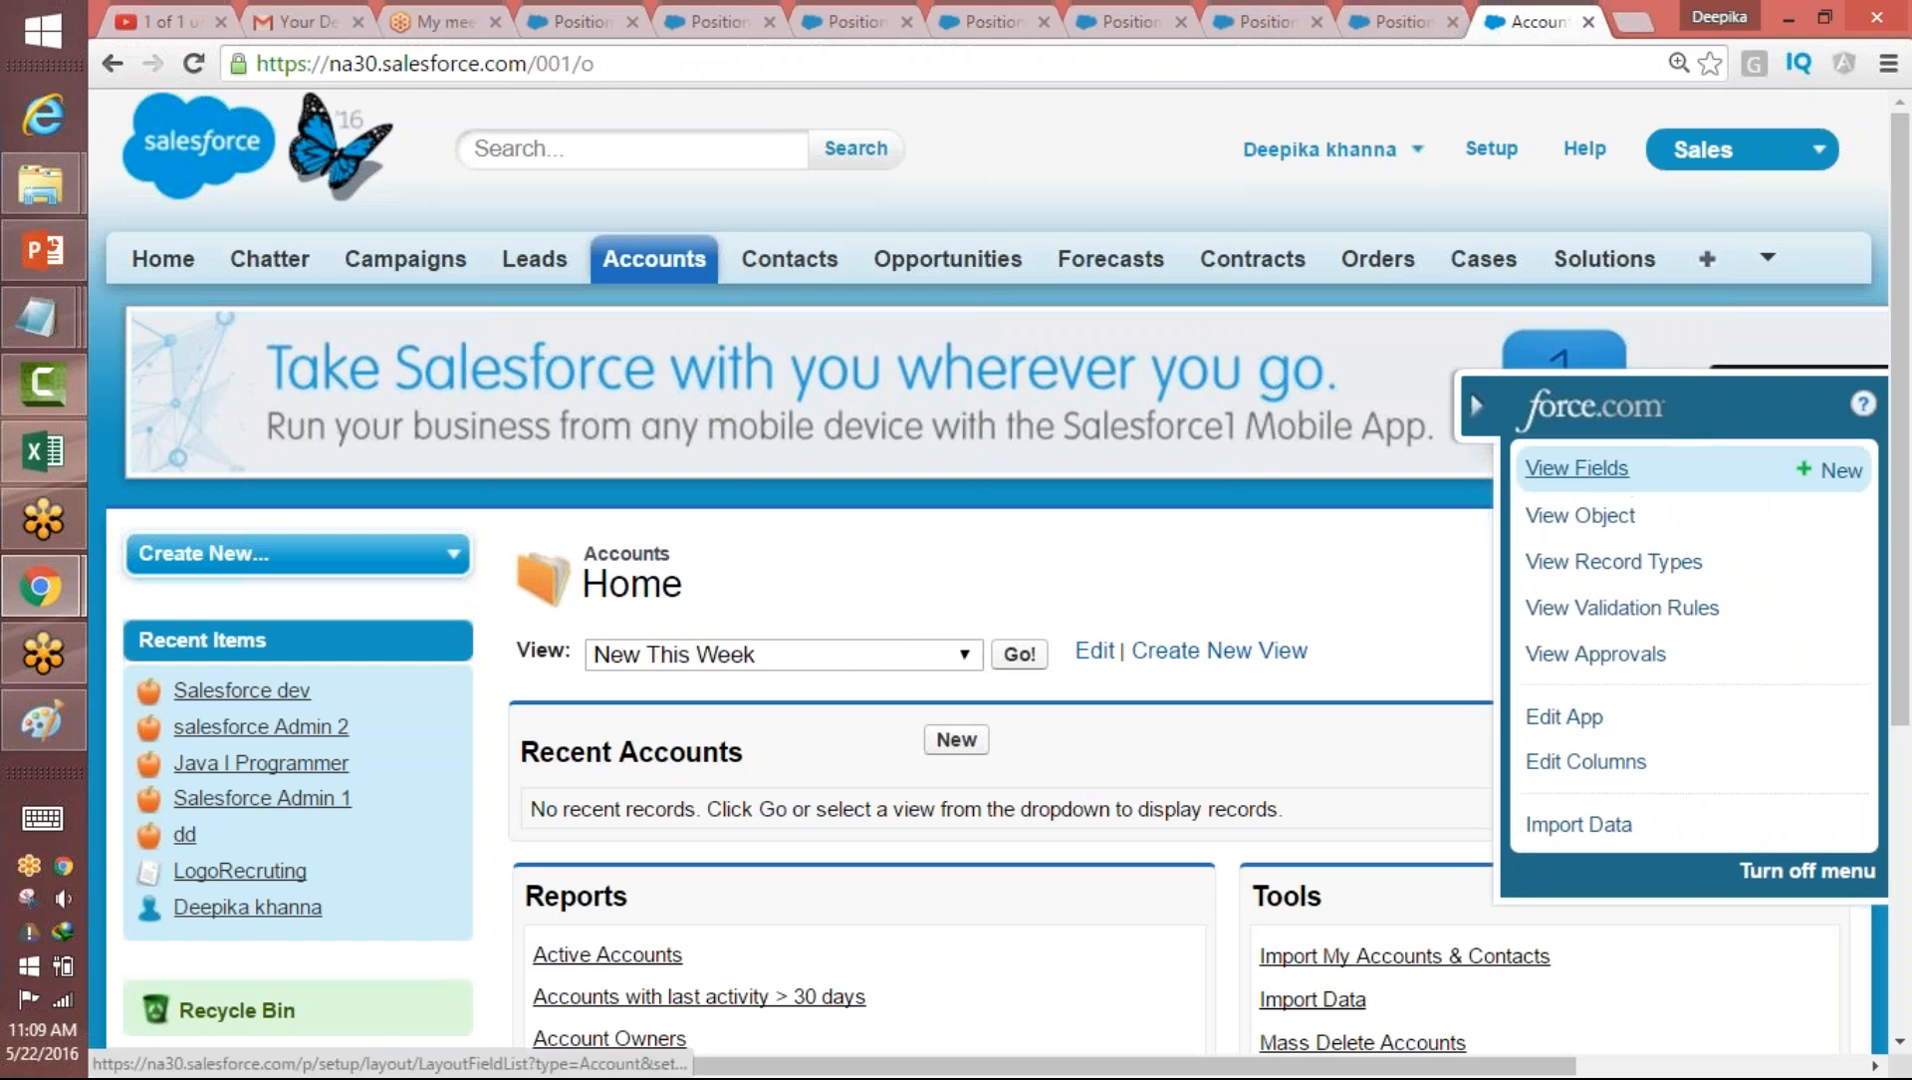
click(1577, 468)
drag(1897, 322, 1853, 652)
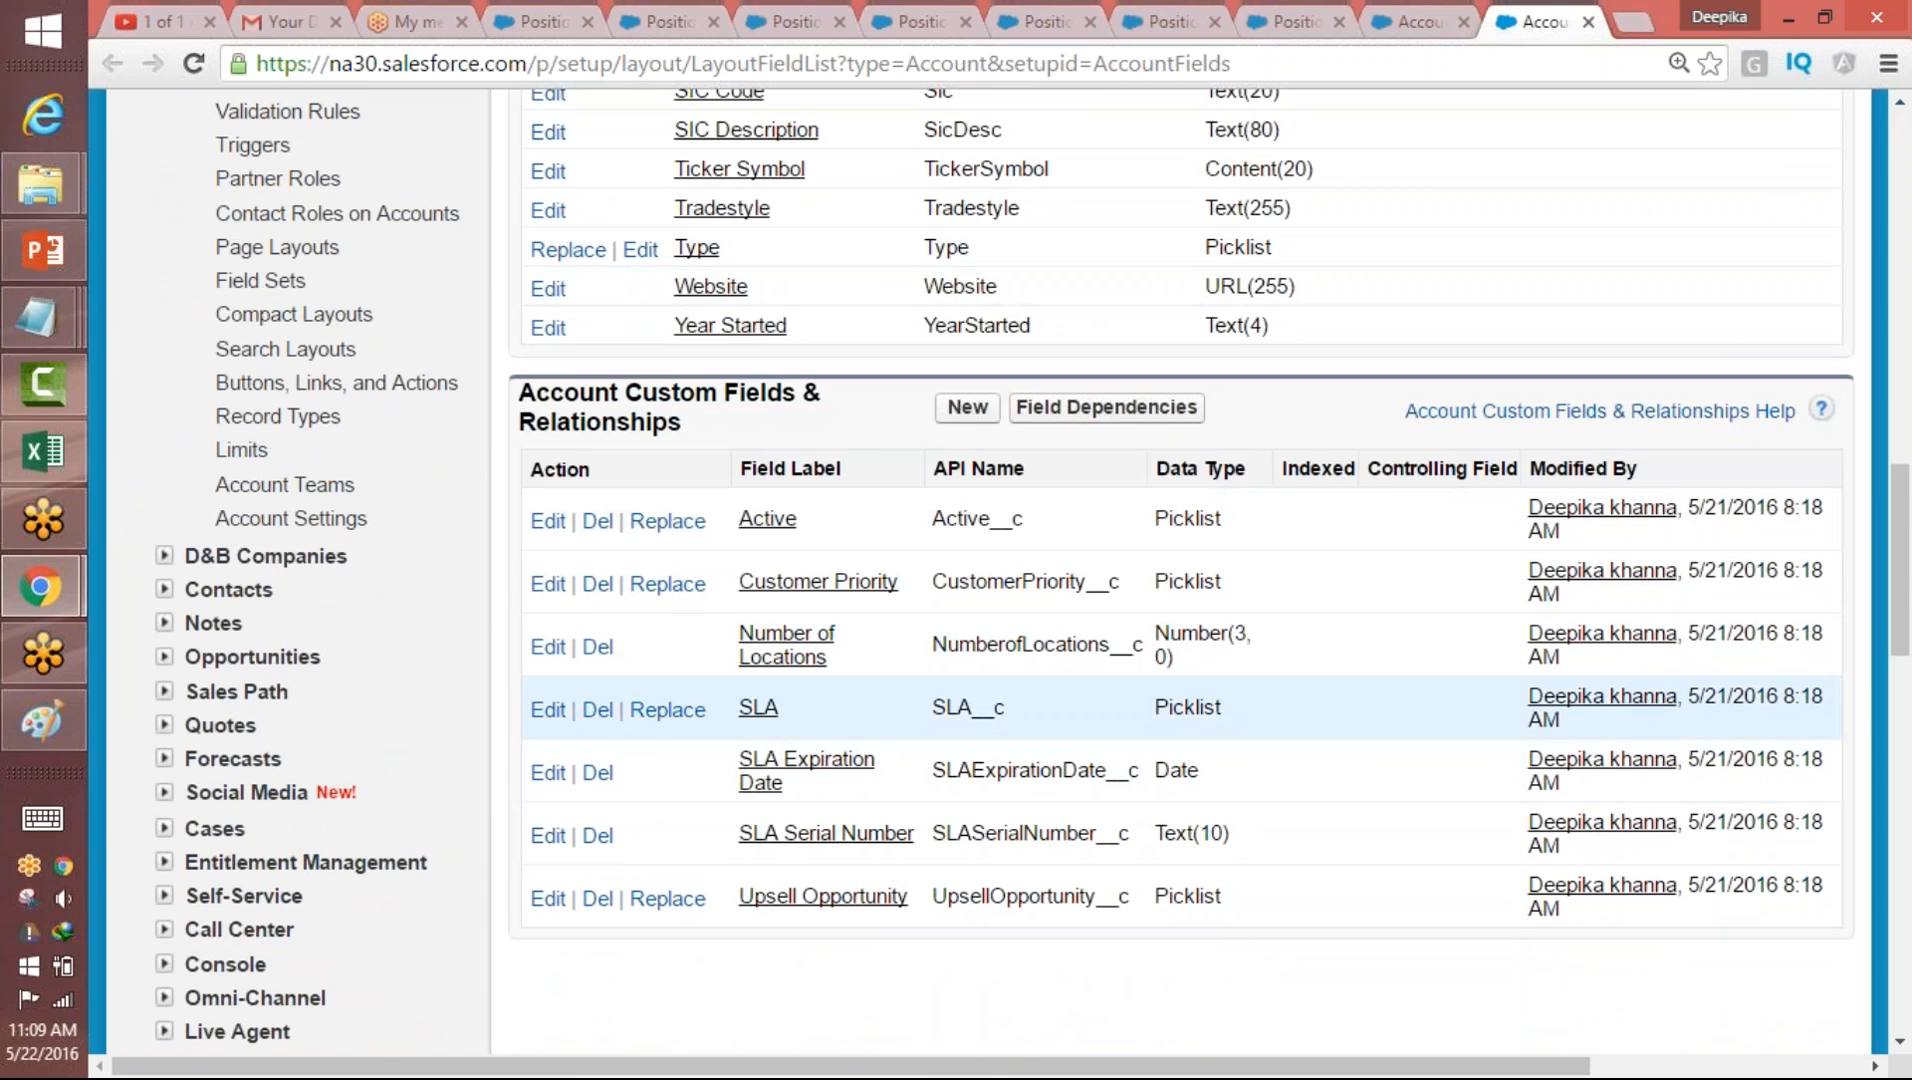
drag(1884, 546, 1884, 330)
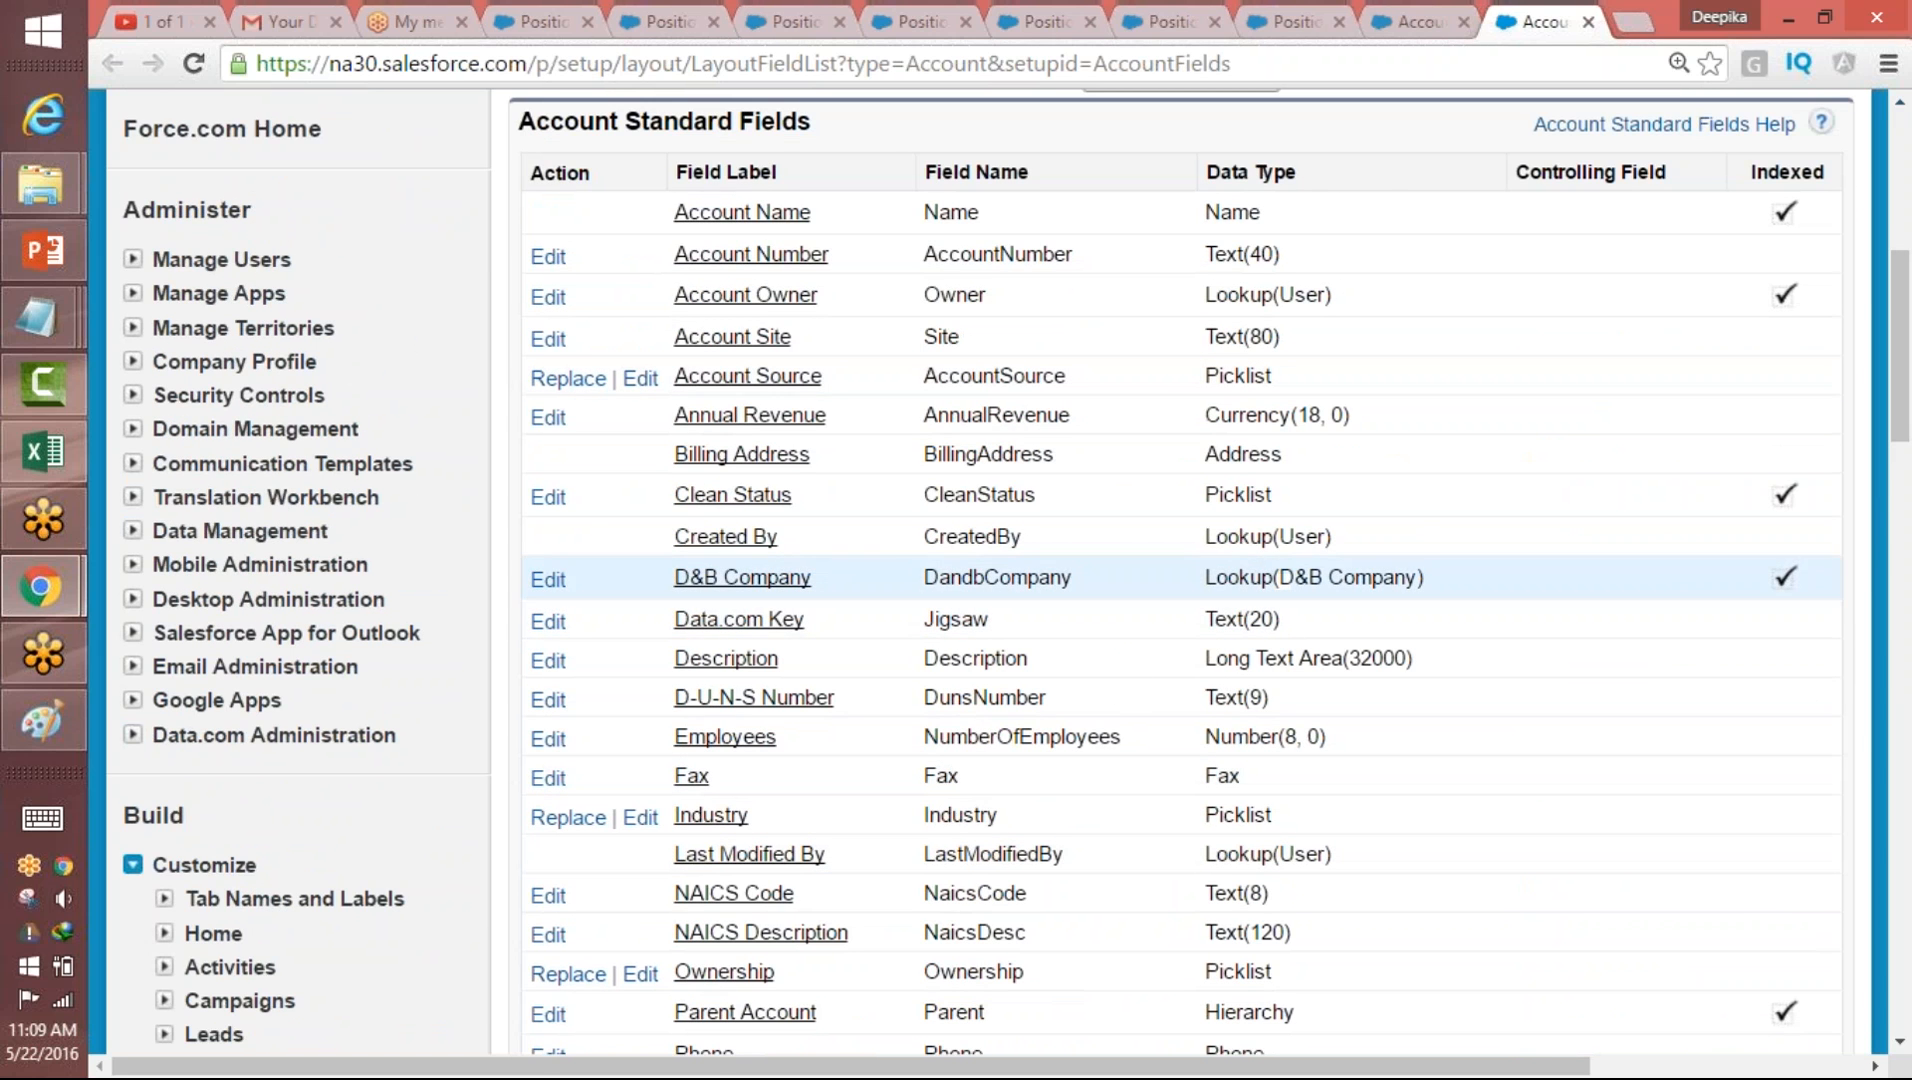
drag(1889, 418, 1865, 240)
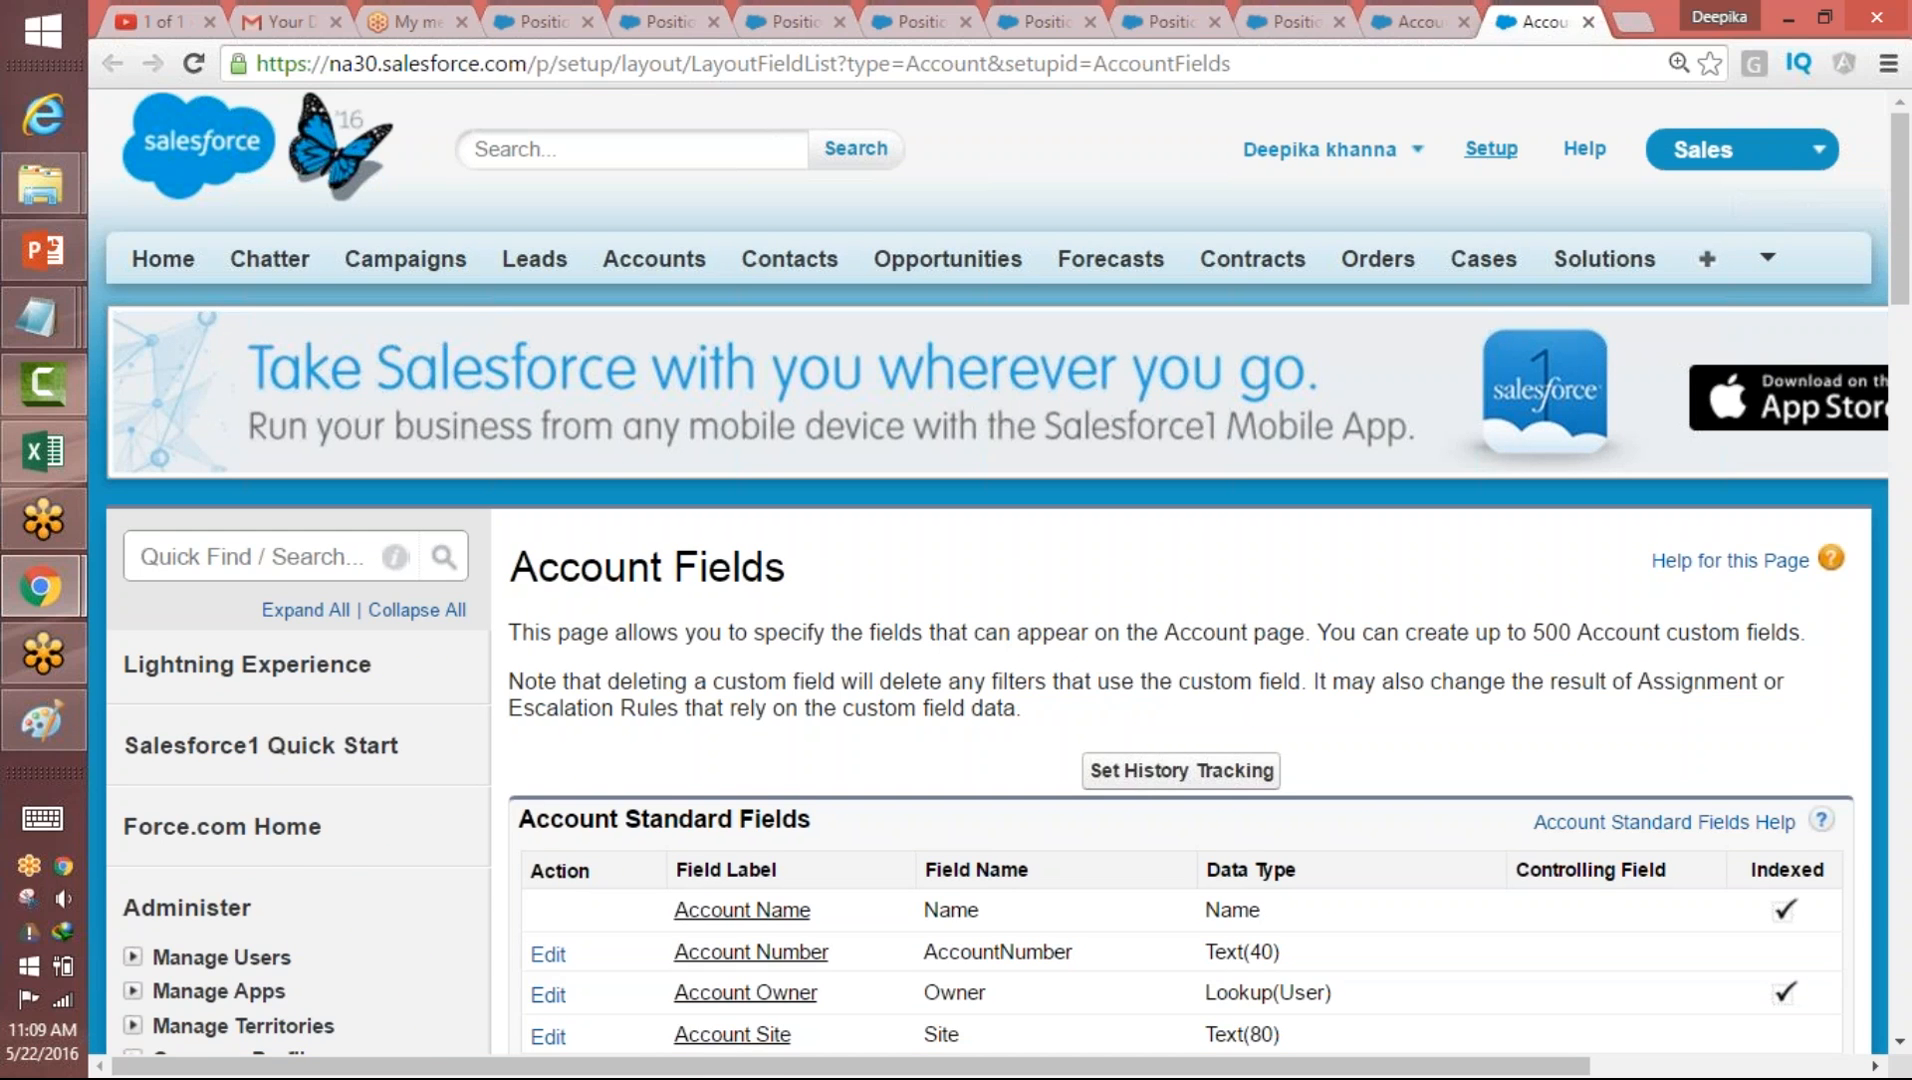
- Switch to the Recruiting app and start a new Position record
click(1493, 152)
scroll(1600, 200, down, 1)
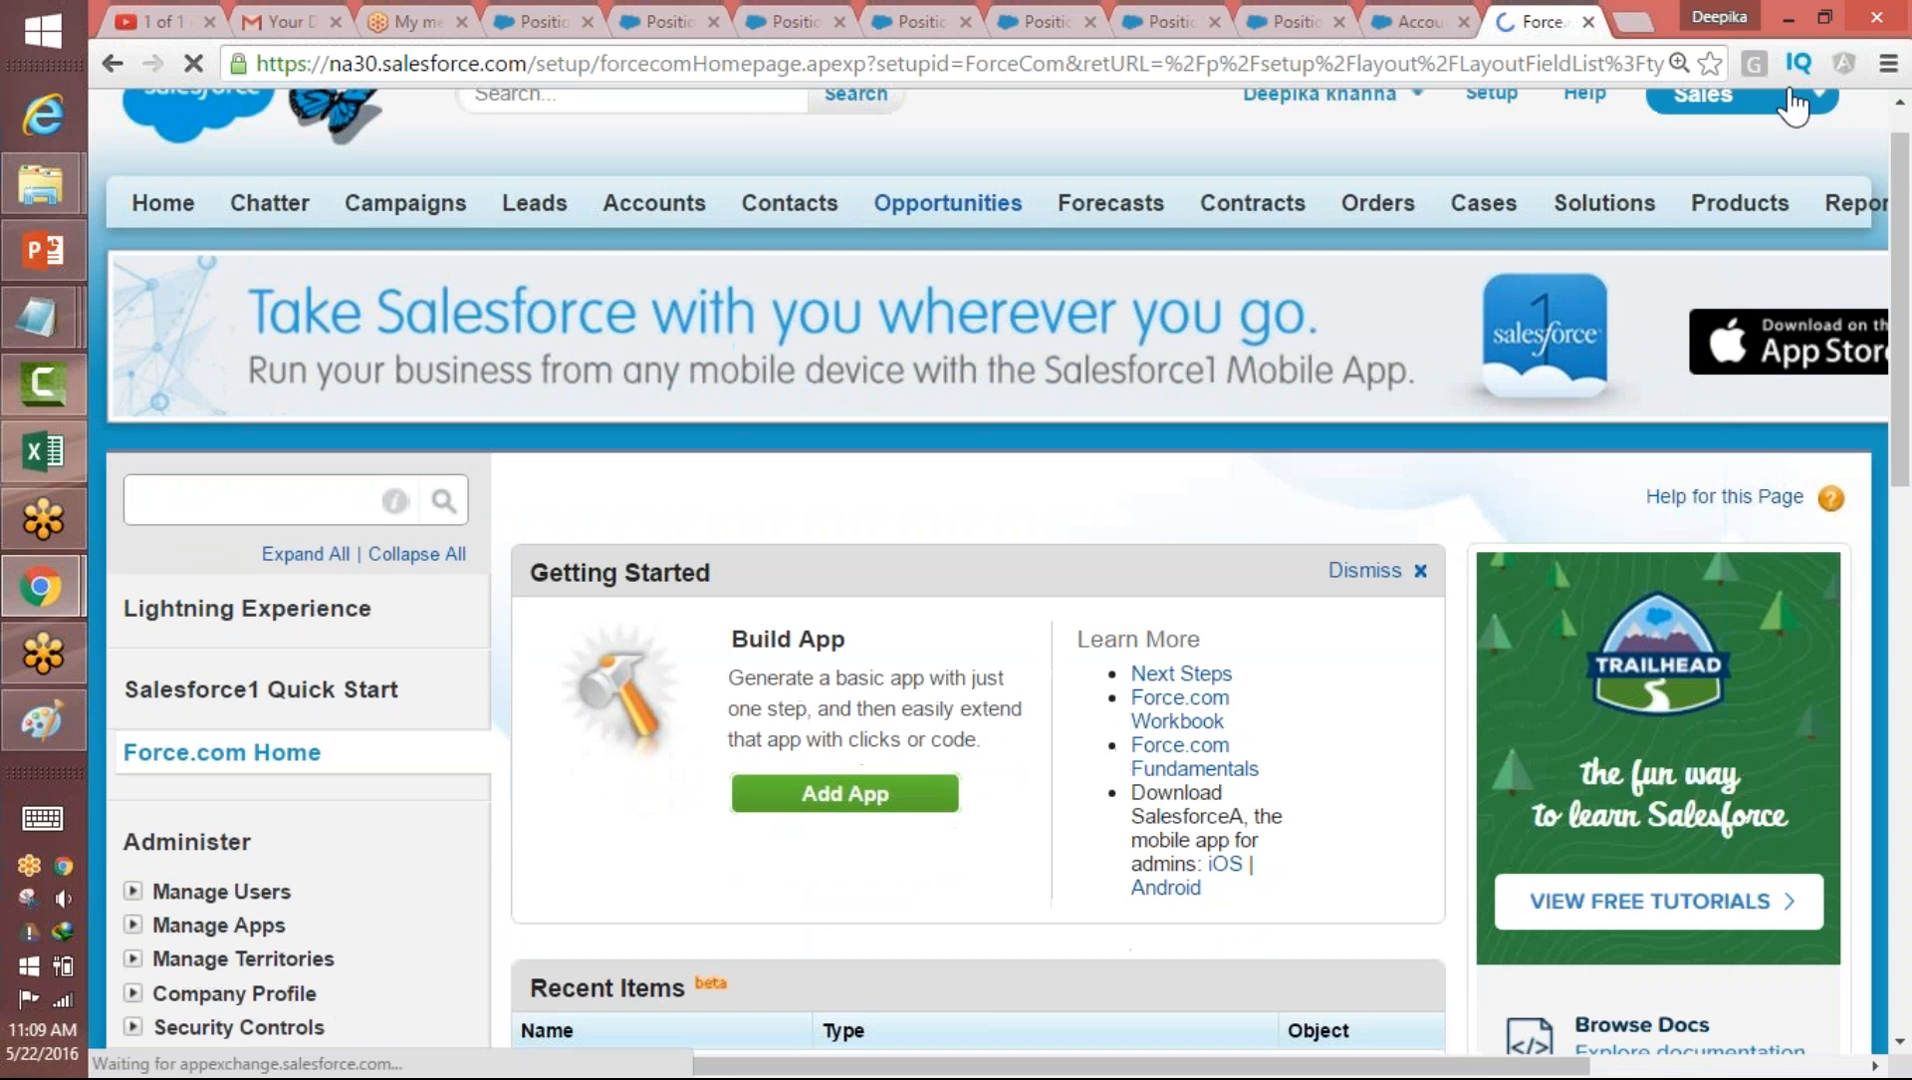
click(1800, 100)
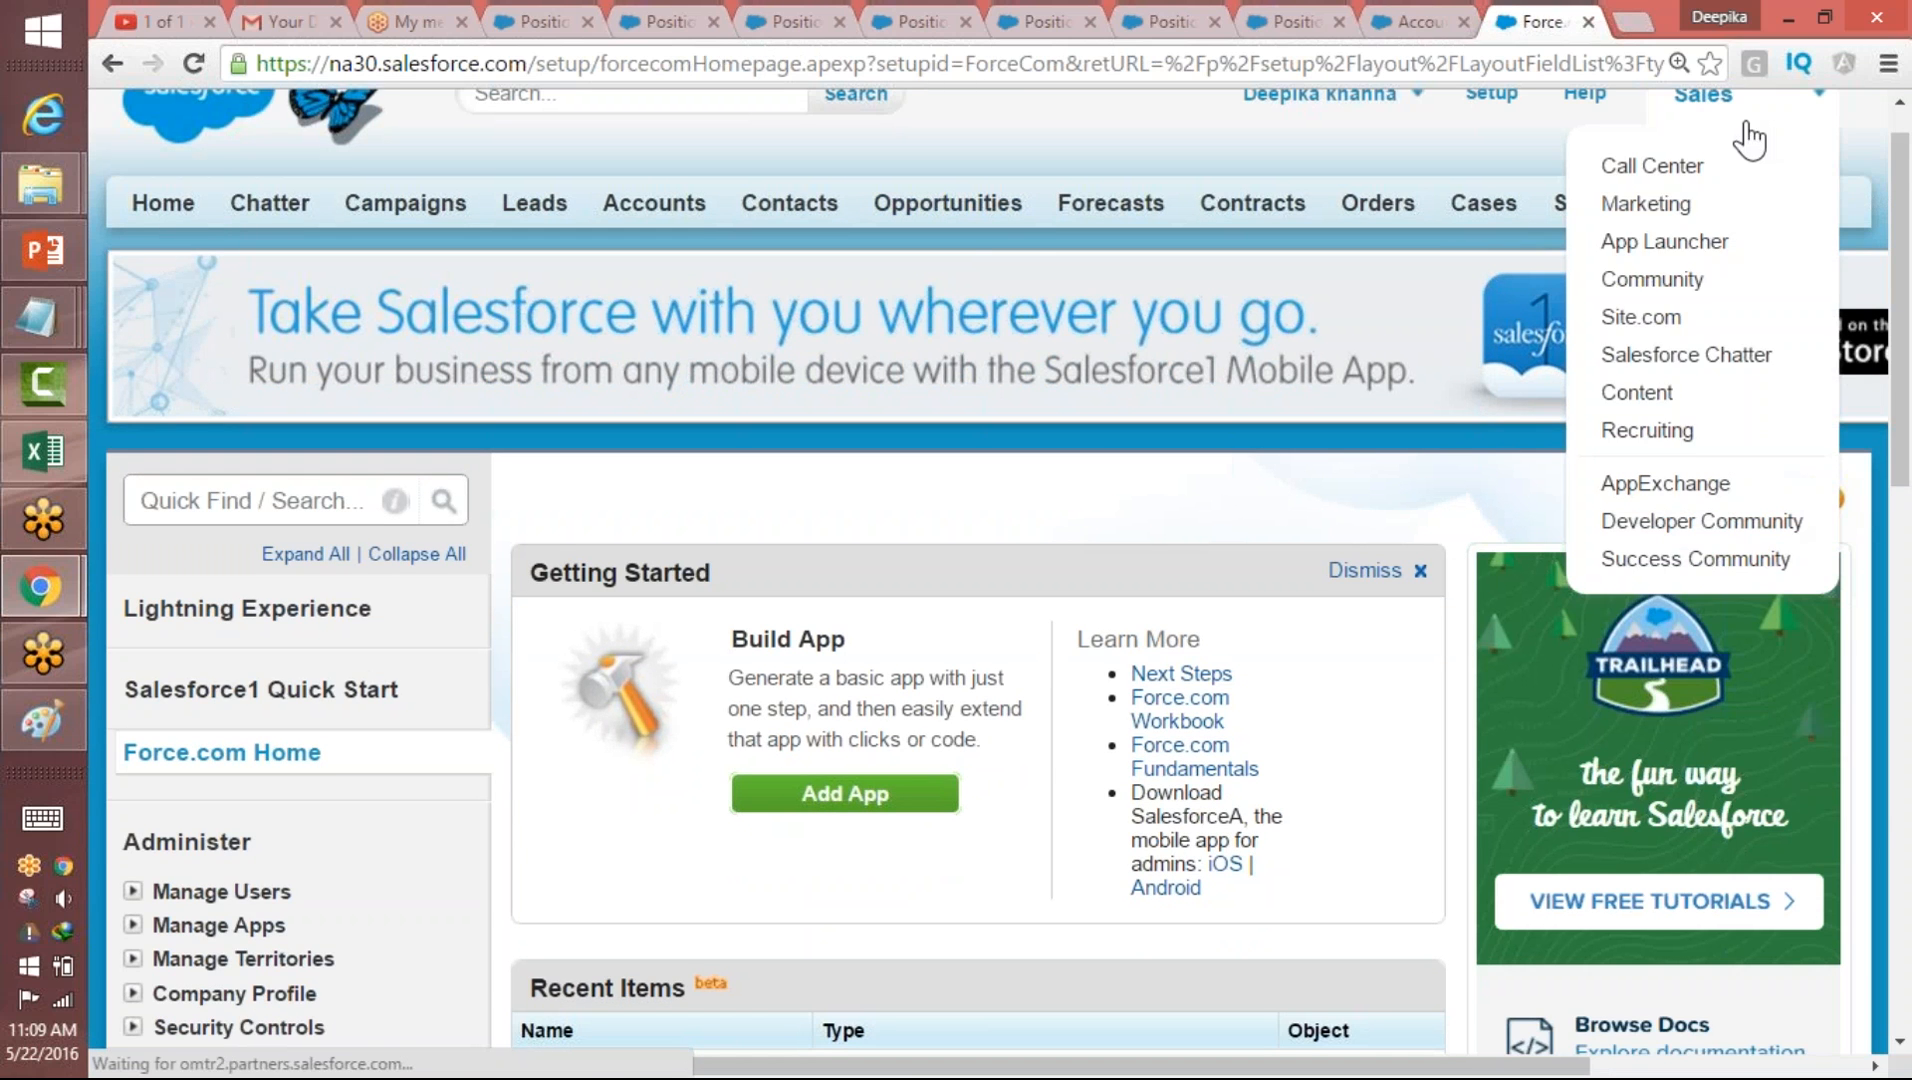
click(1670, 430)
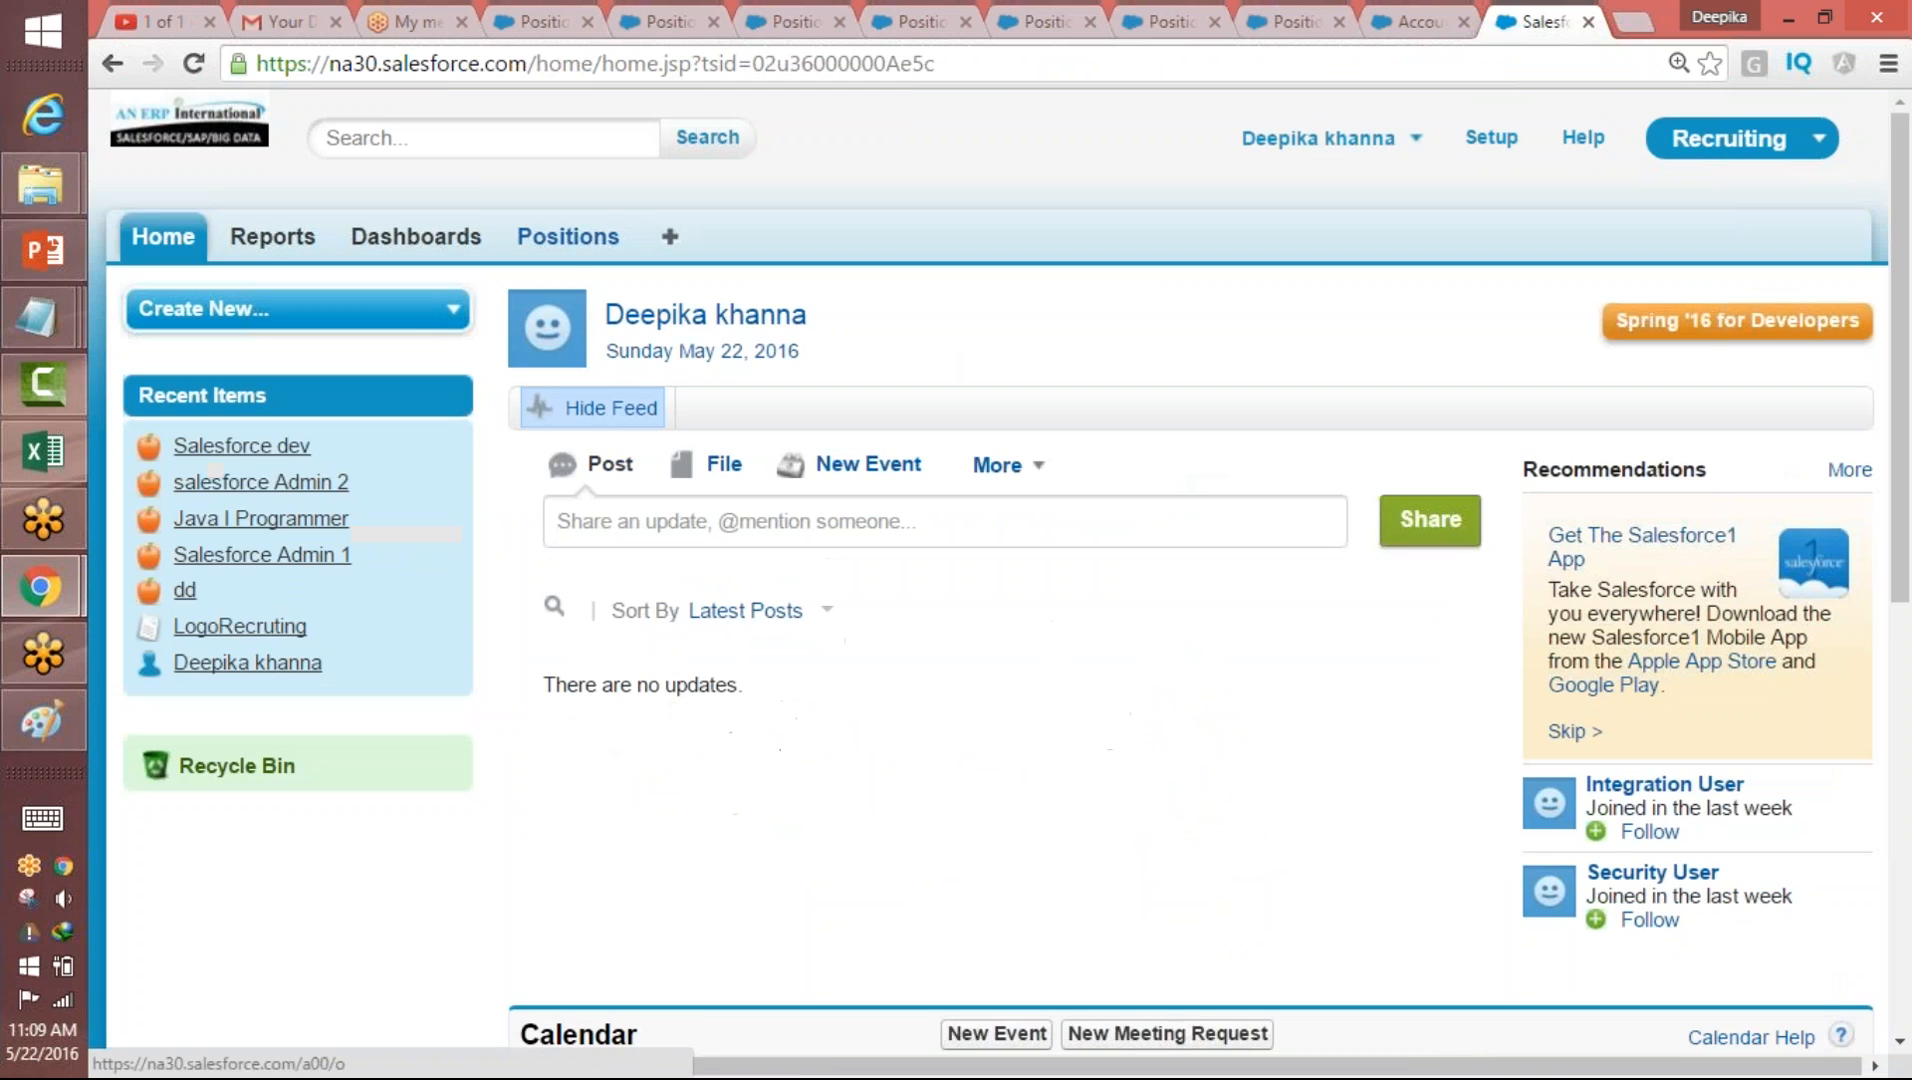
click(565, 236)
click(962, 496)
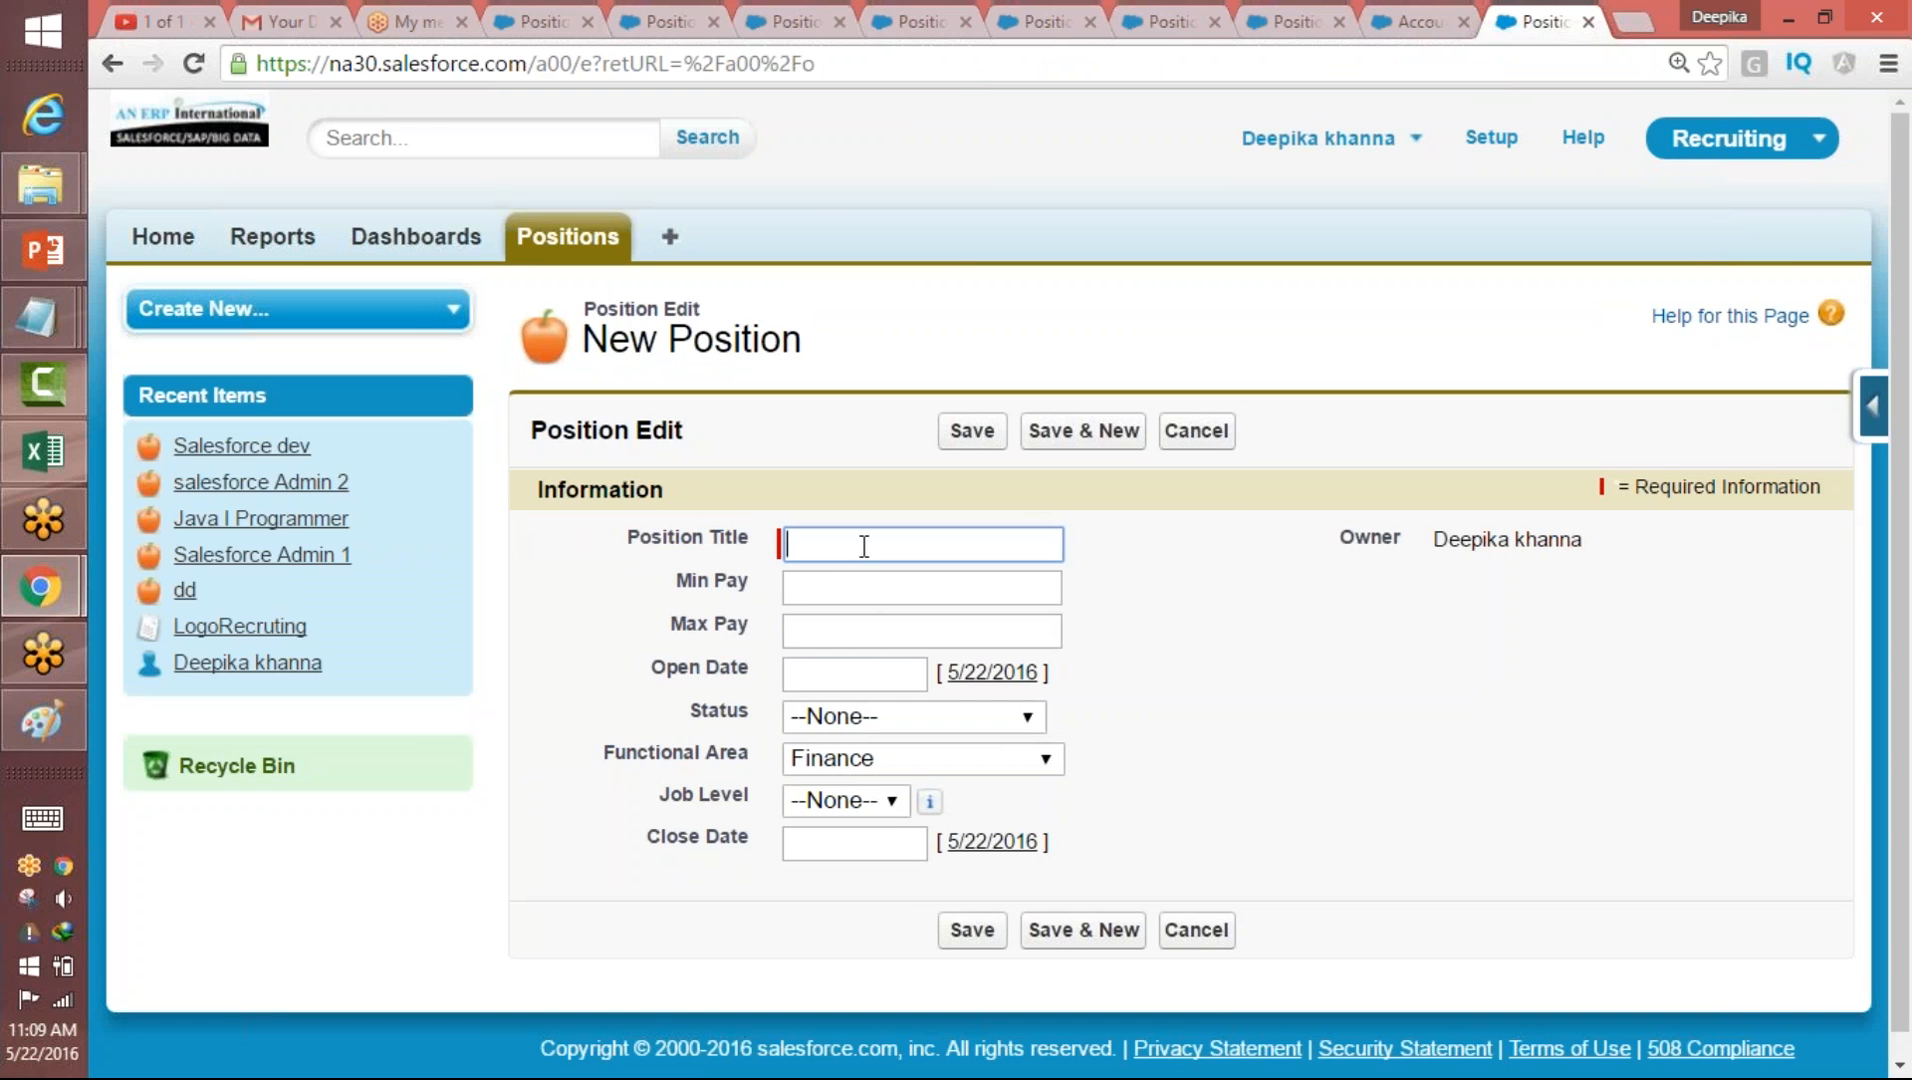
text(Post)
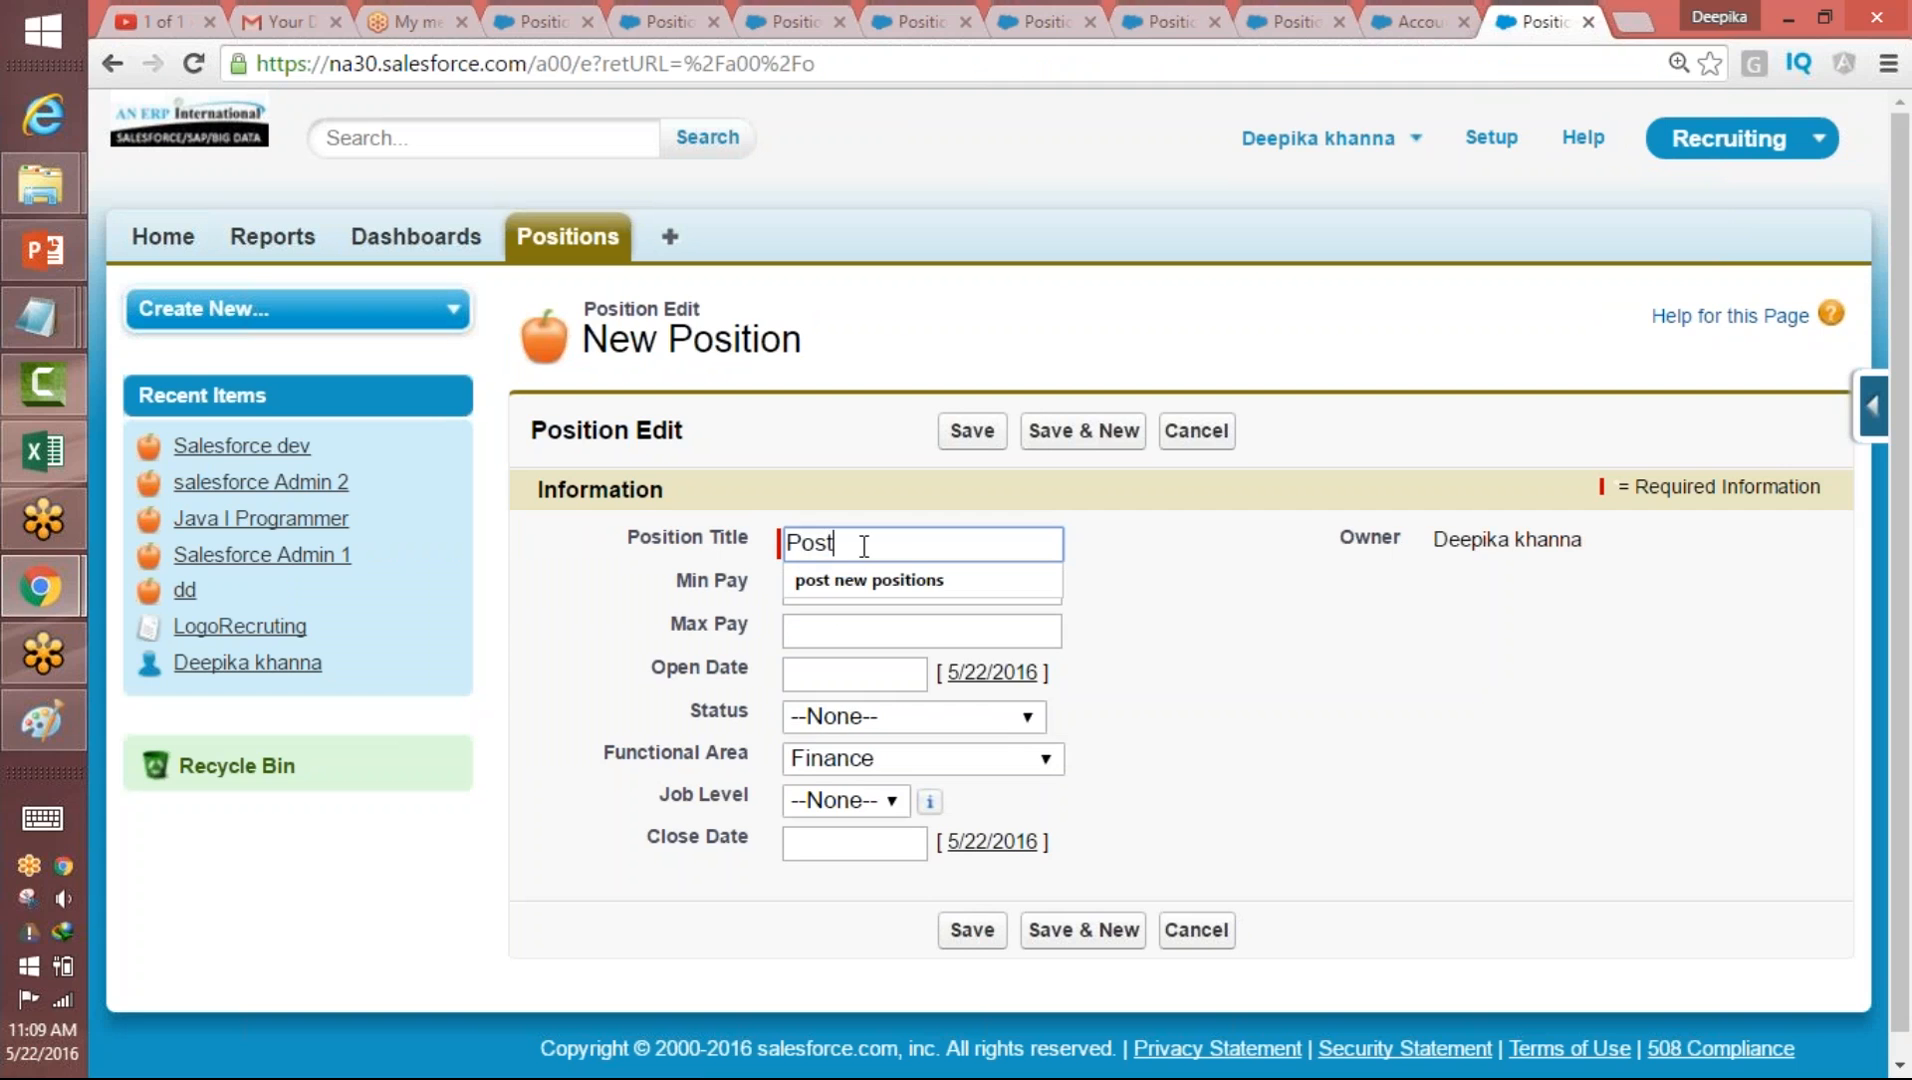
key(BackSpace)
key(BackSpace)
key(BackSpace)
key(BackSpace)
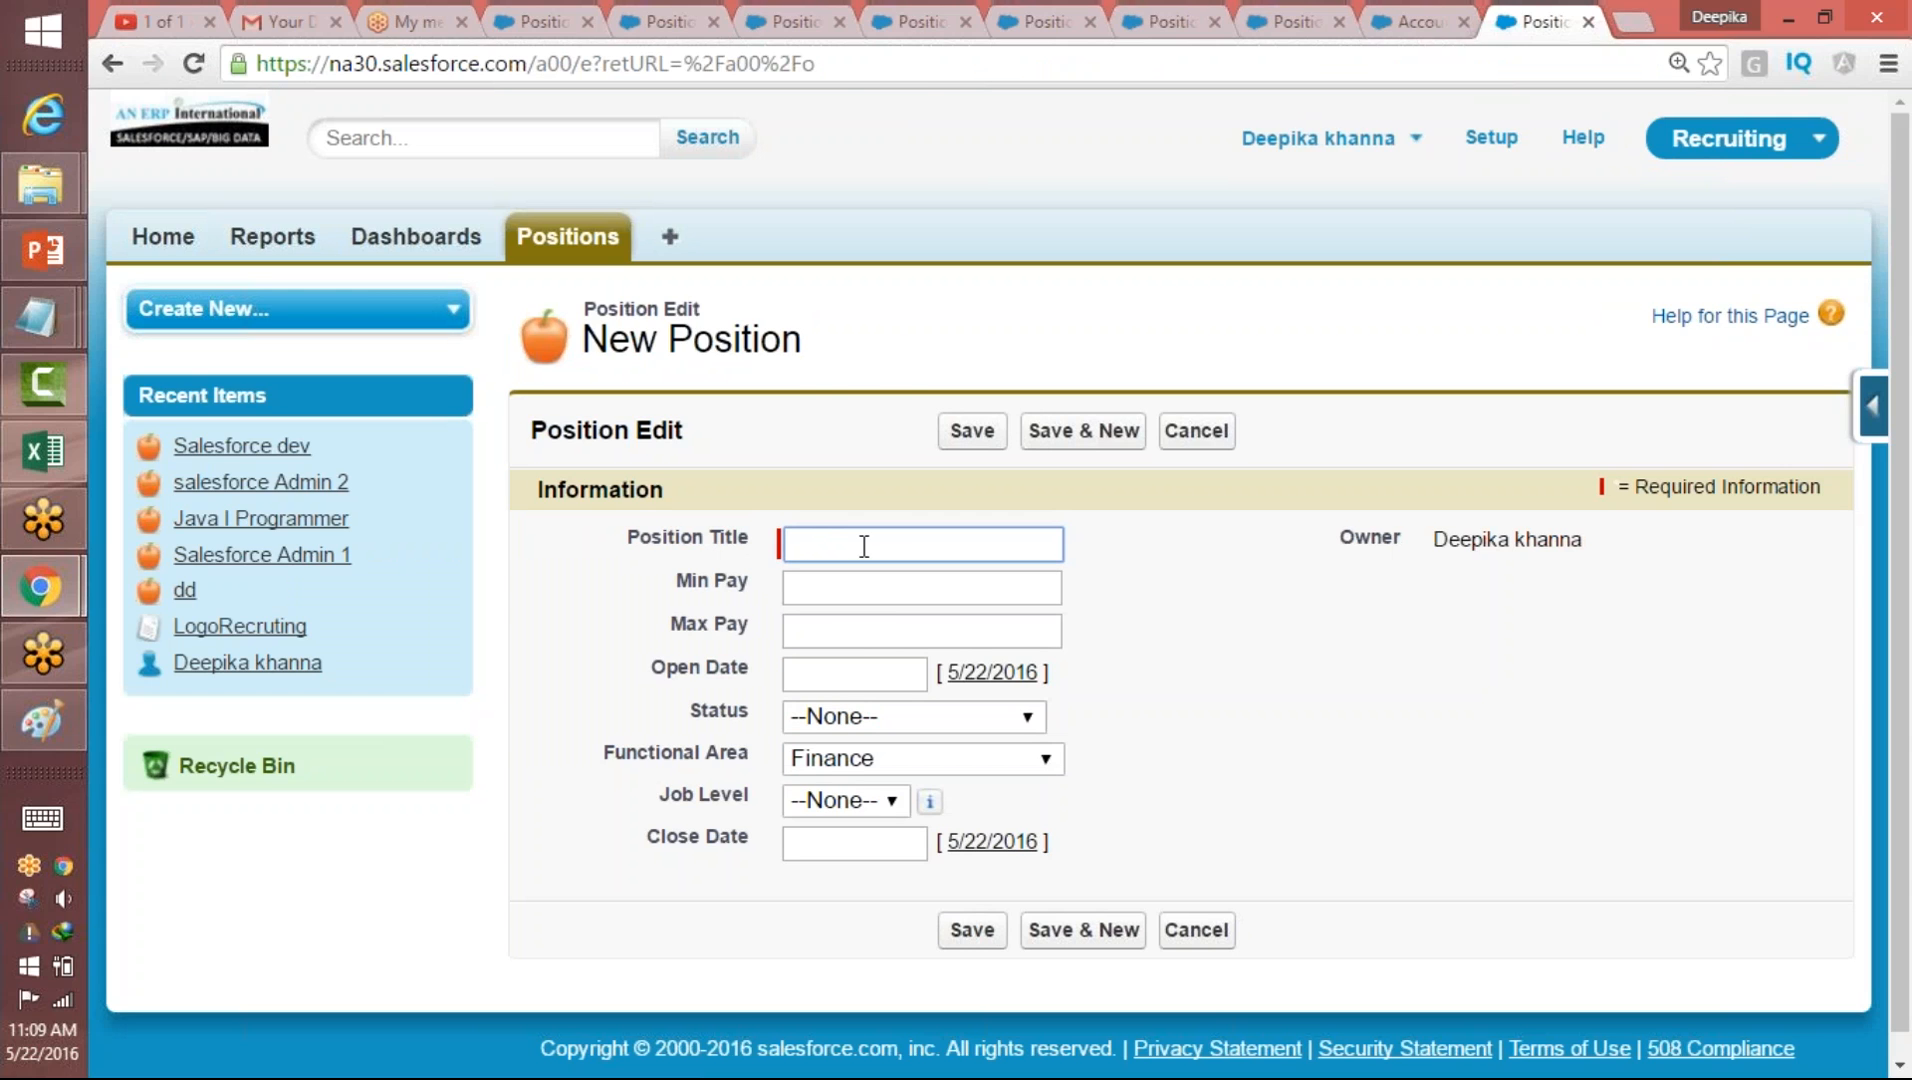
- Enter Account Manager as the position title of the new record
text(Acc)
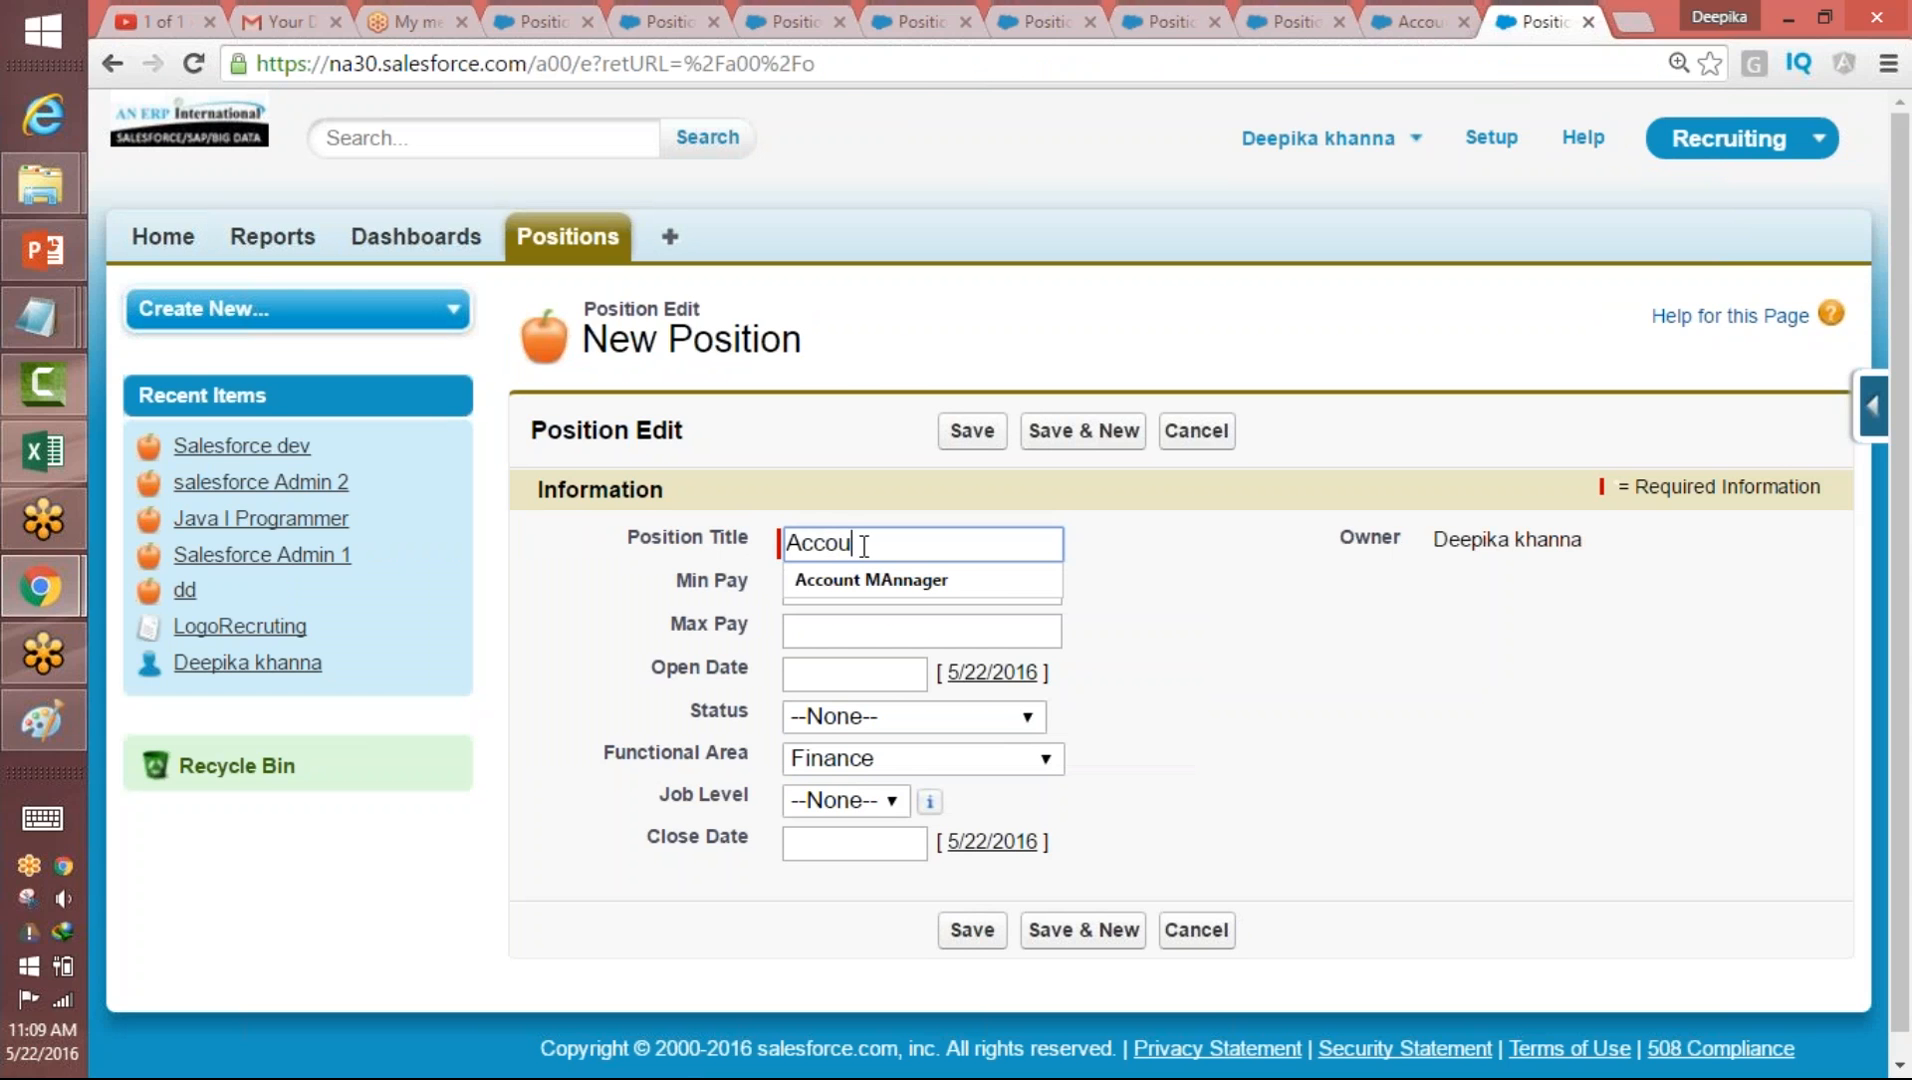
text(out)
key(BackSpace)
text(nt Manager)
key(Tab)
- Set the position's minimum pay to 180000 and its maximum pay to 200000
text(18)
key(Tab)
click(906, 580)
text(0)
key(Tab)
text(200000)
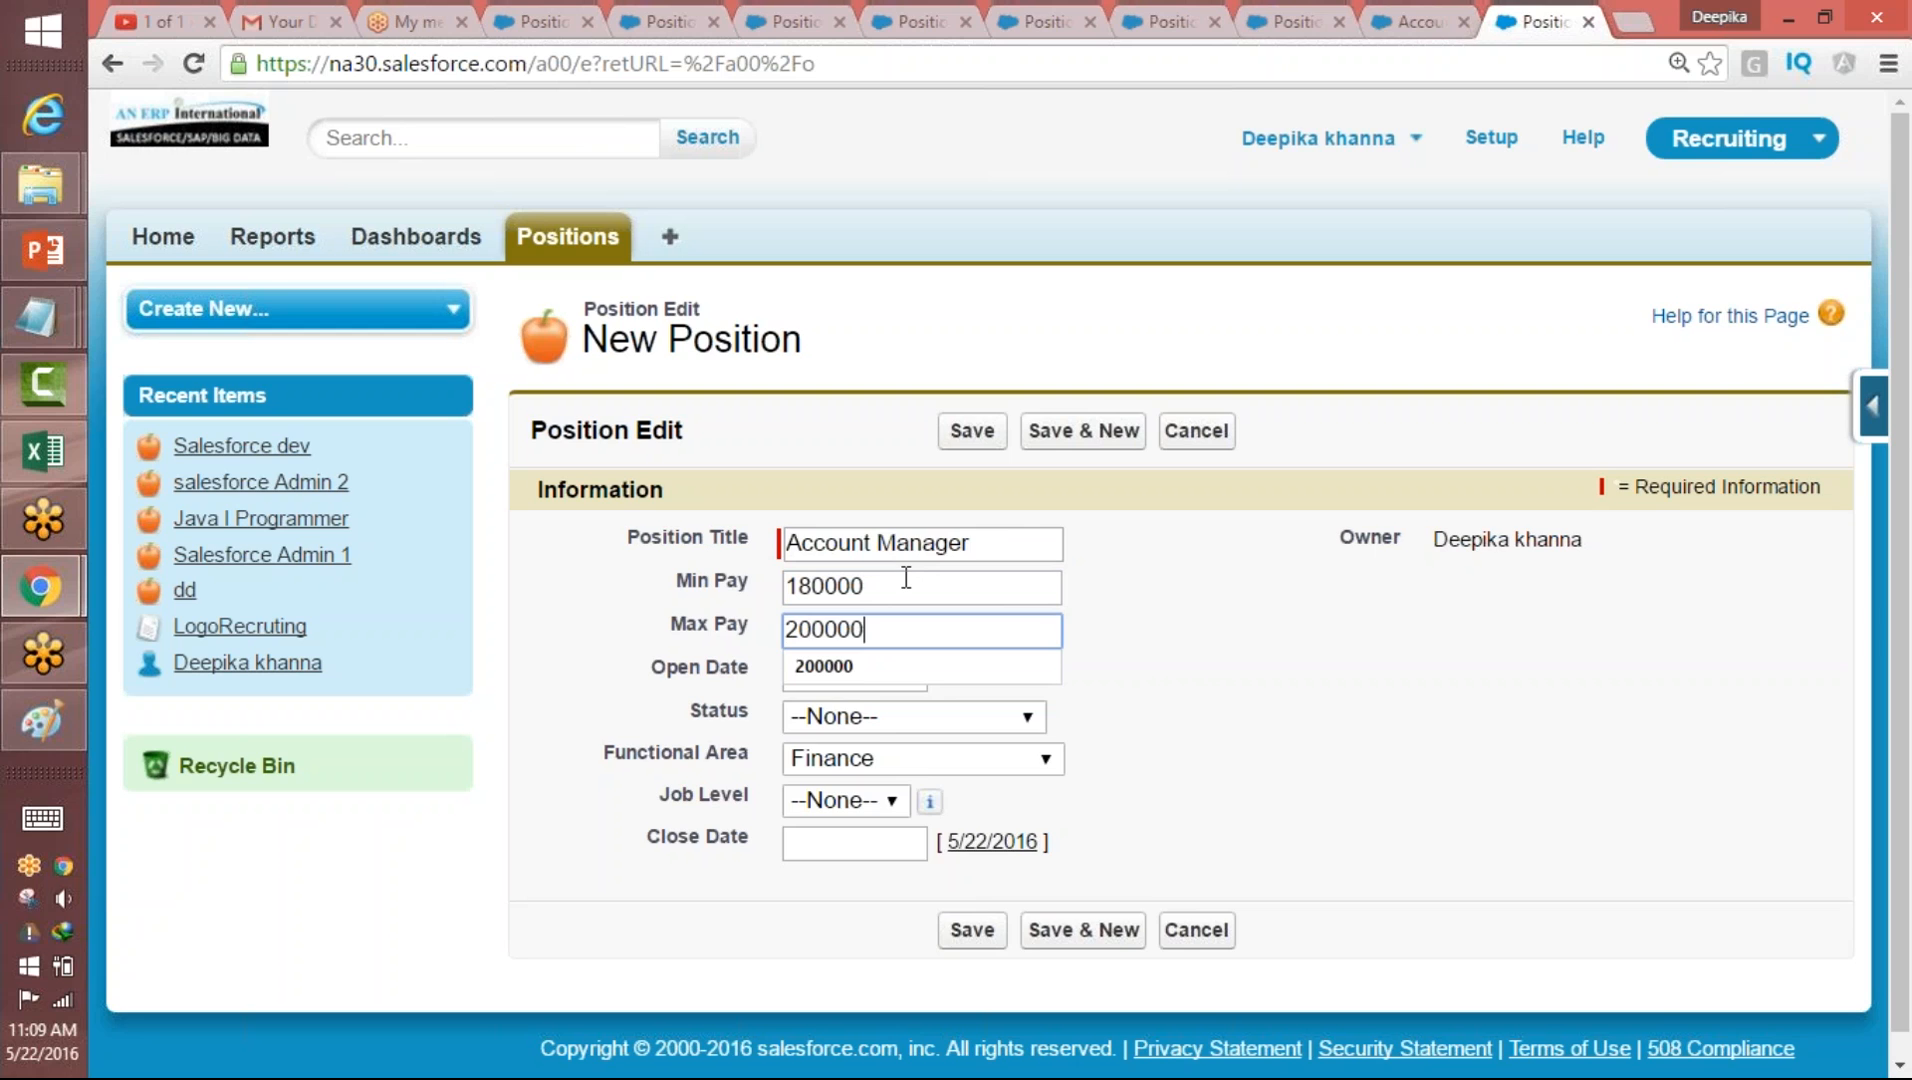
- Set the position's open date to 5/11/2016 and its status to Closed-Filled
key(Tab)
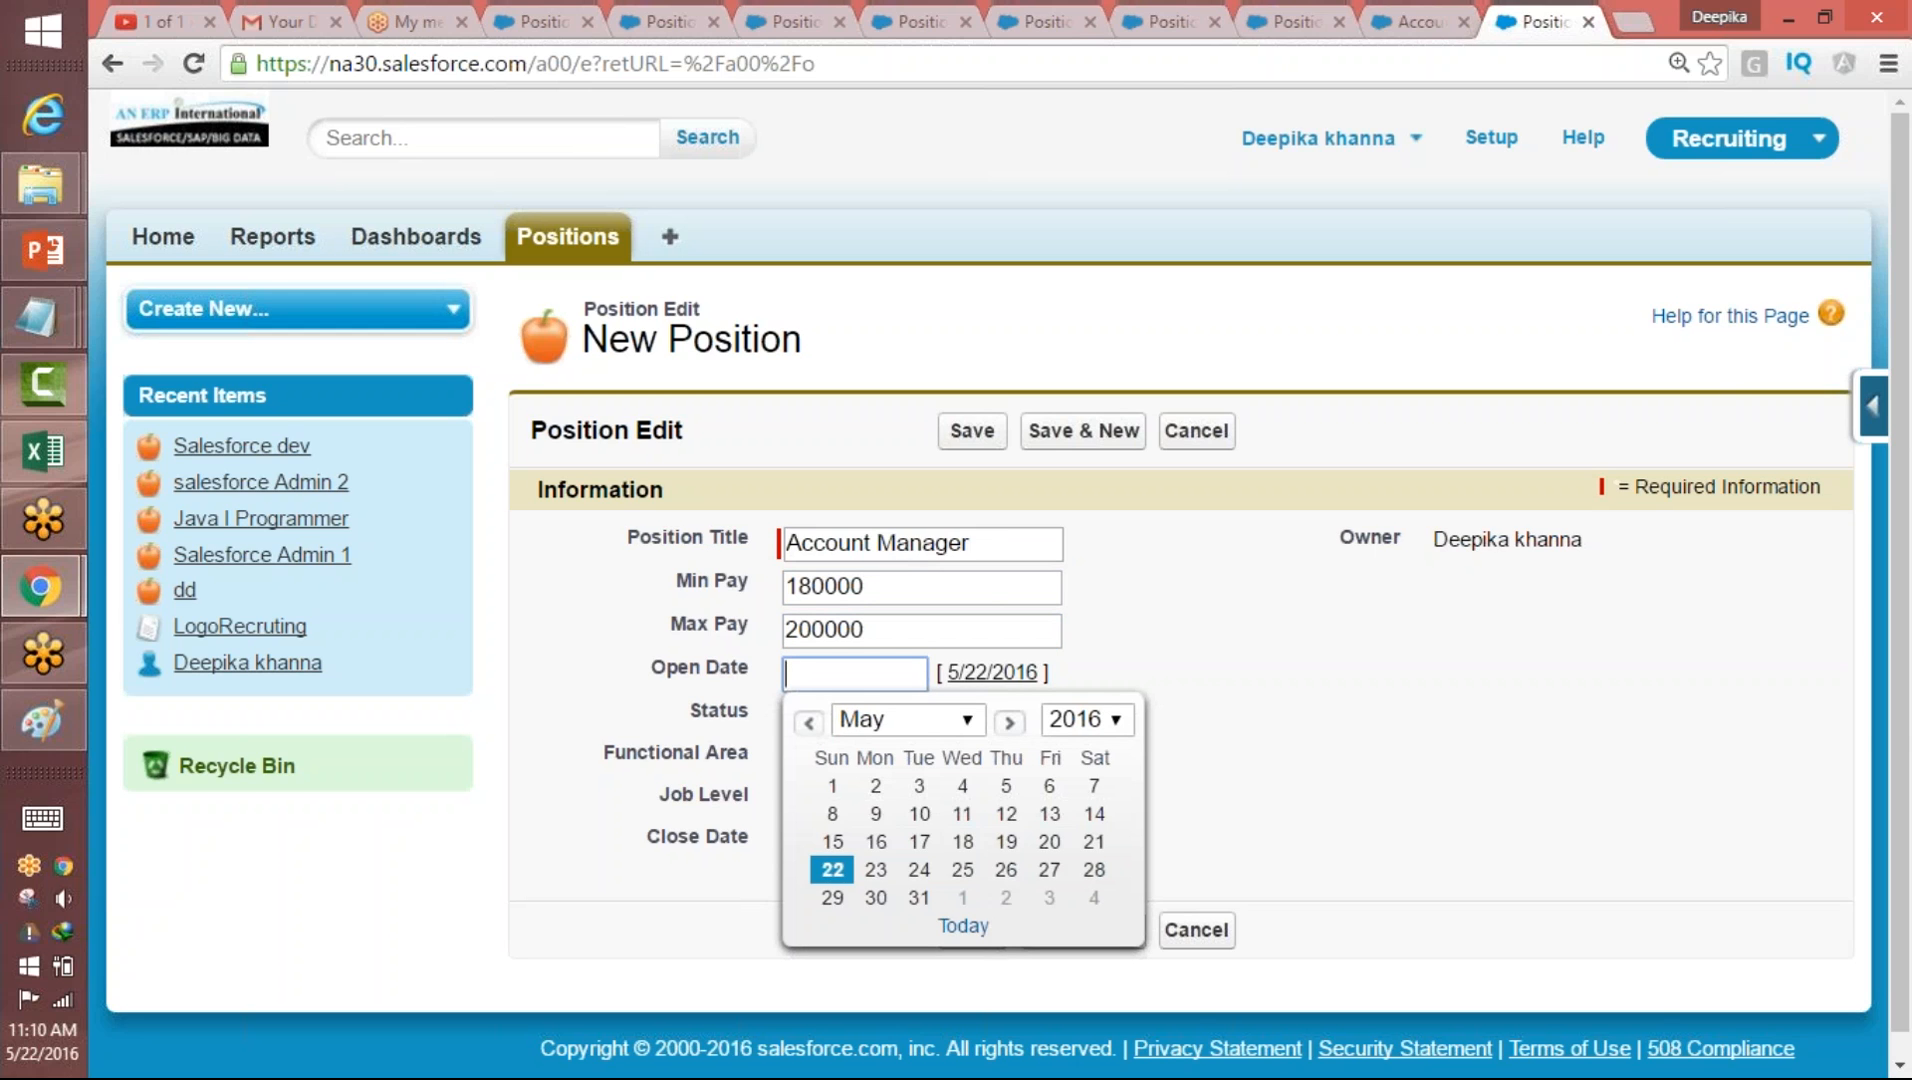
click(963, 814)
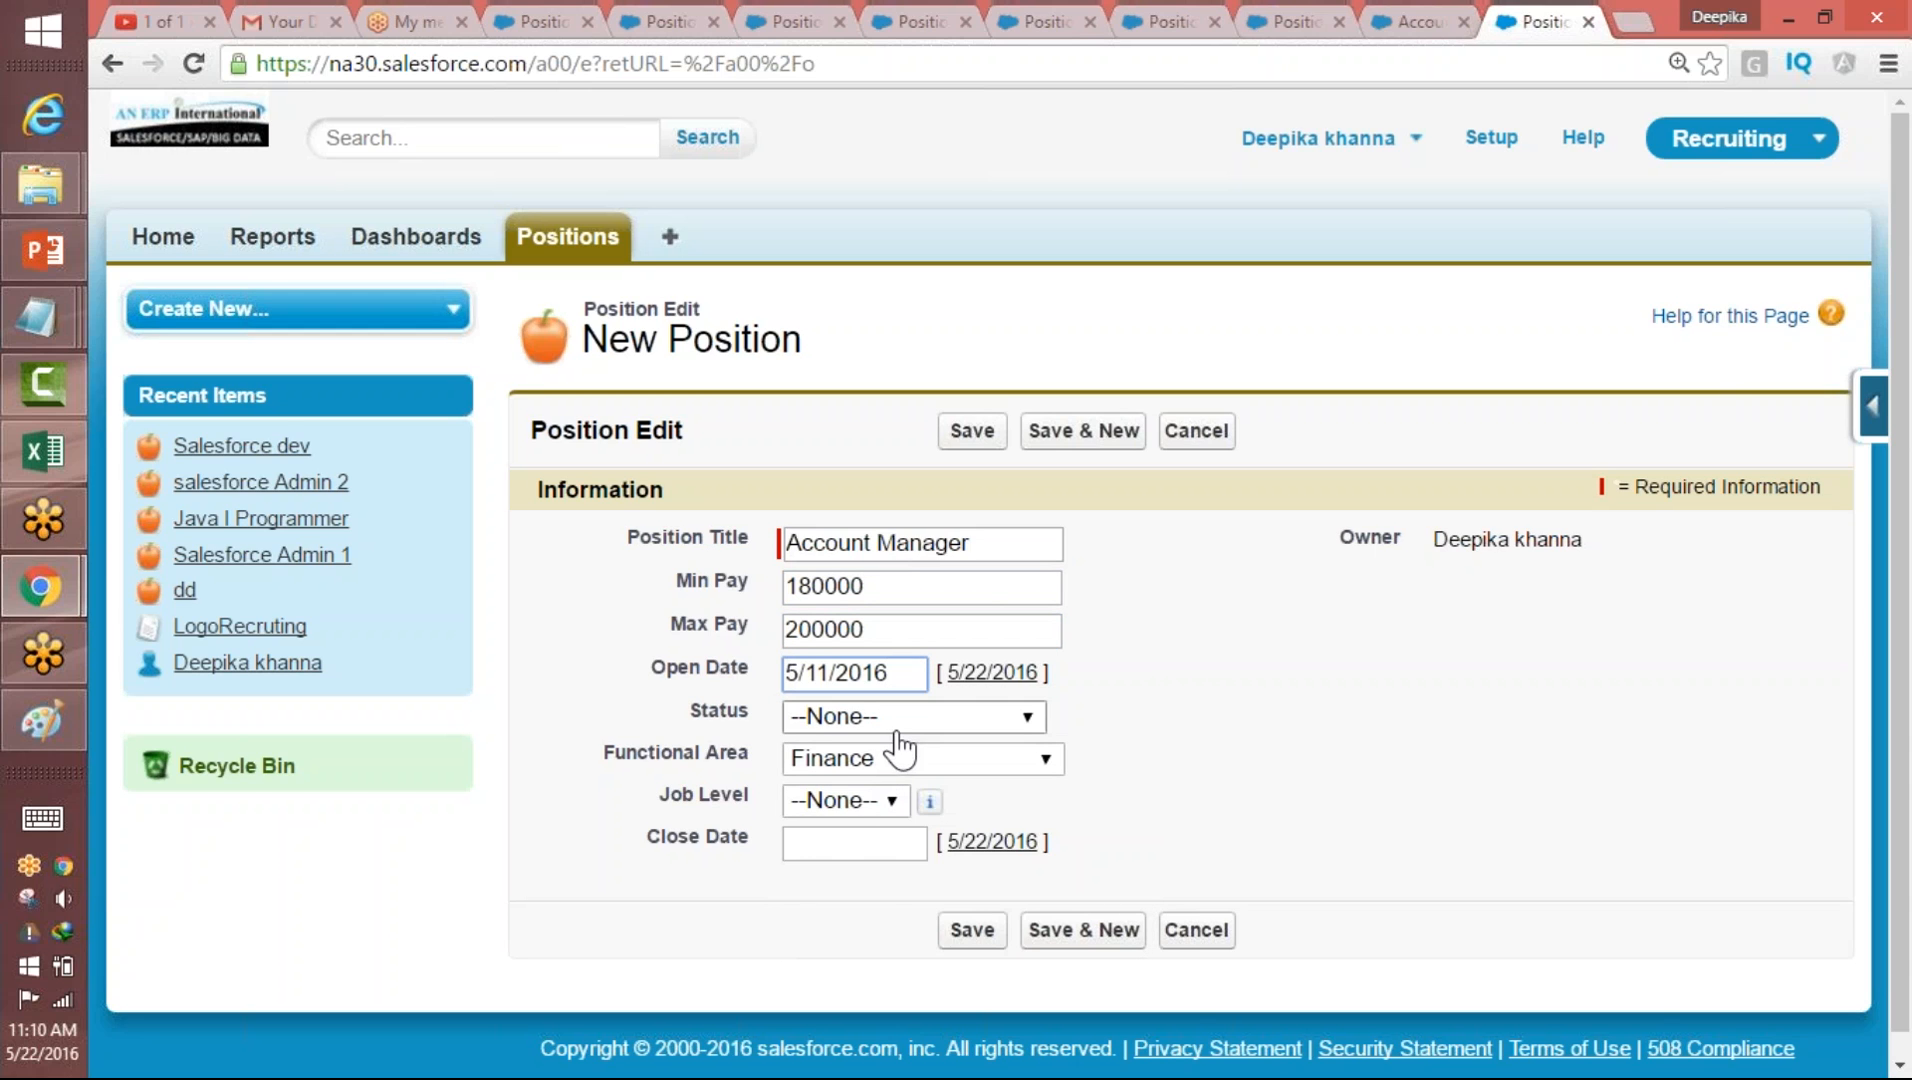
click(900, 720)
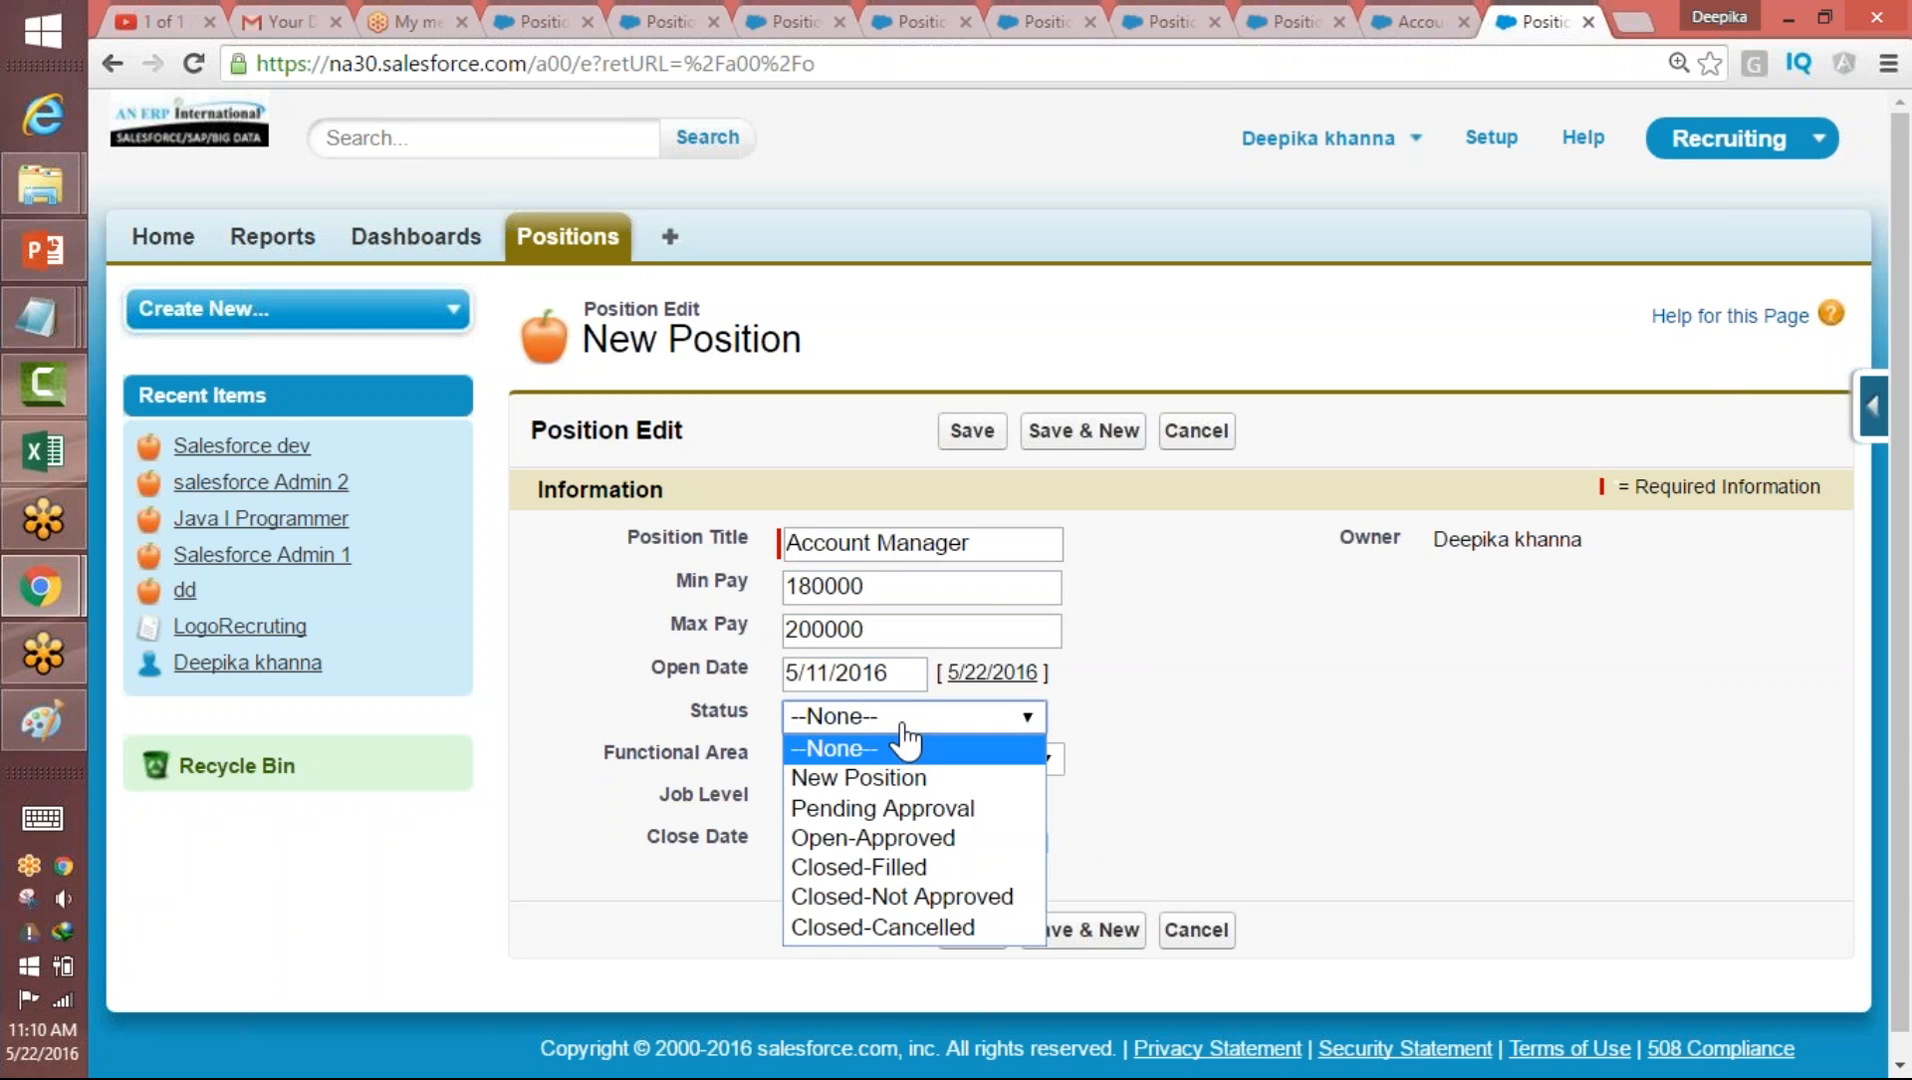
click(875, 838)
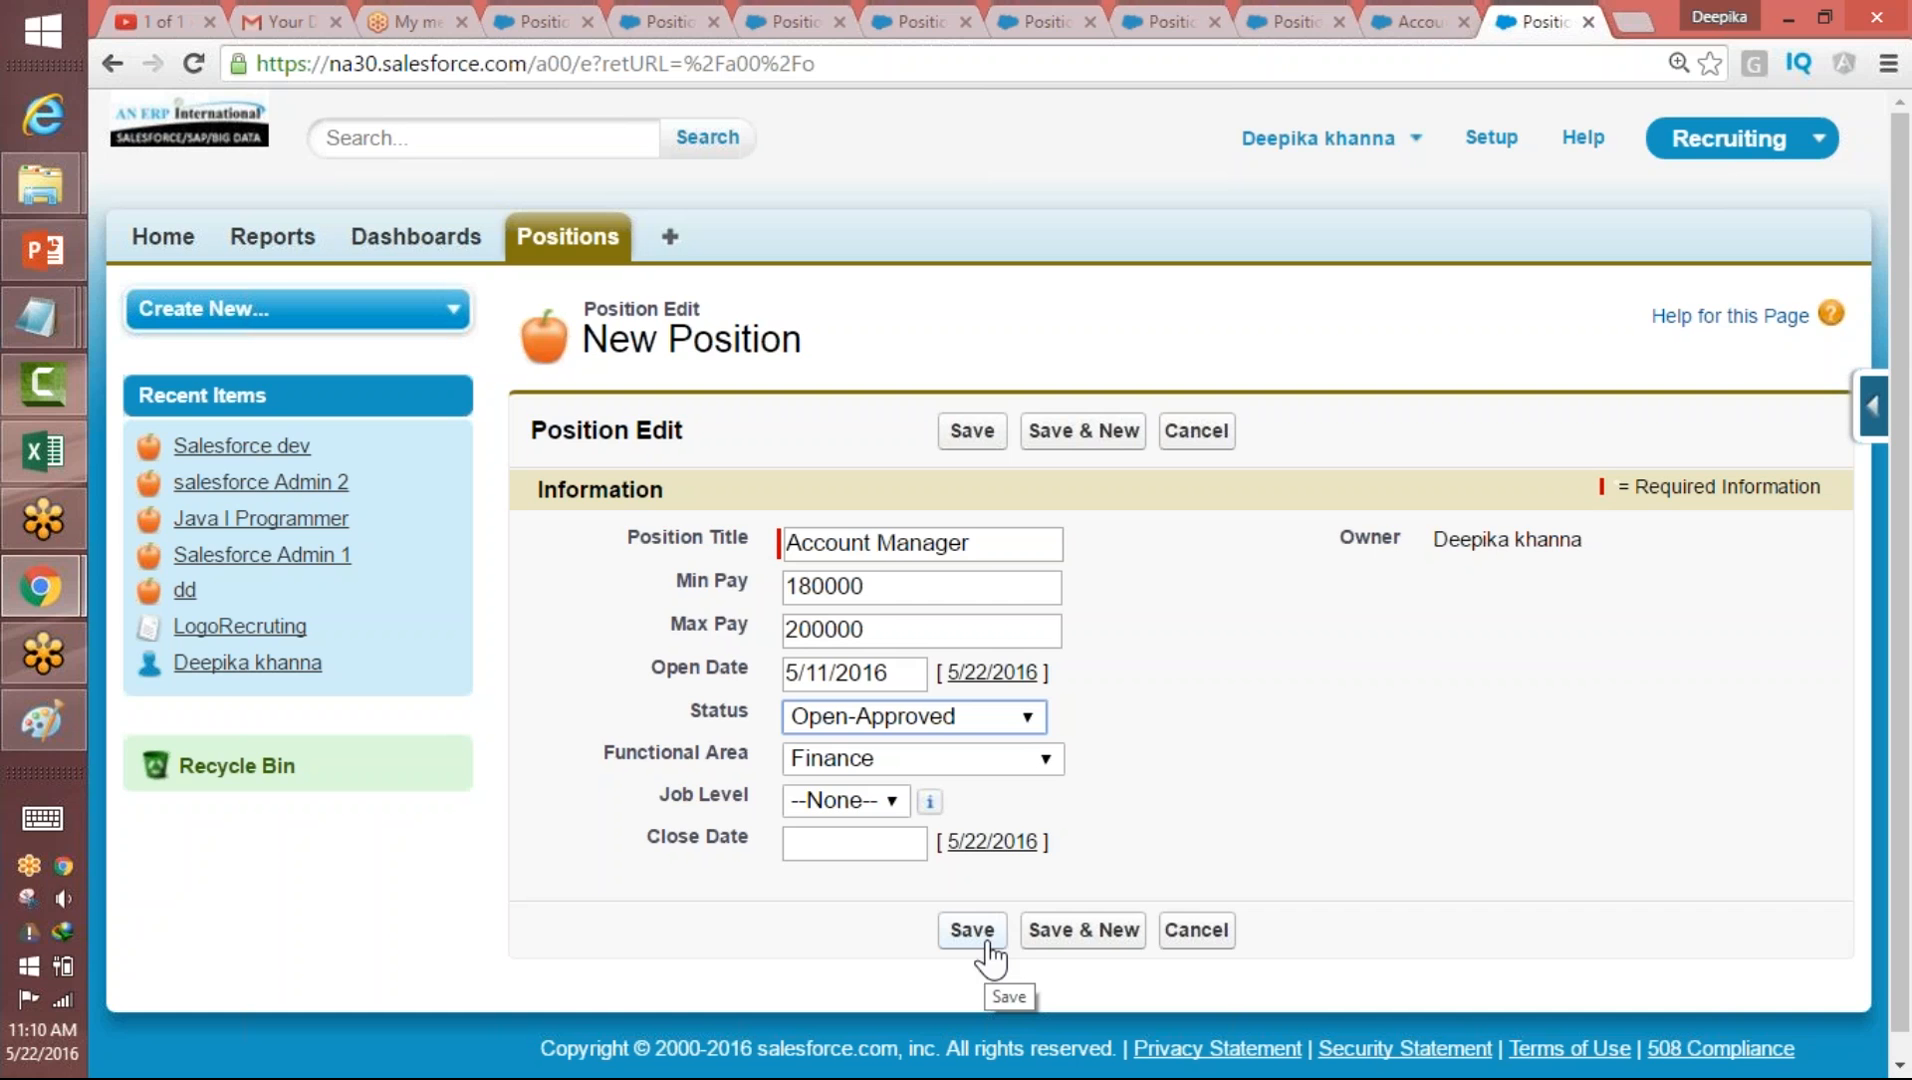
click(958, 722)
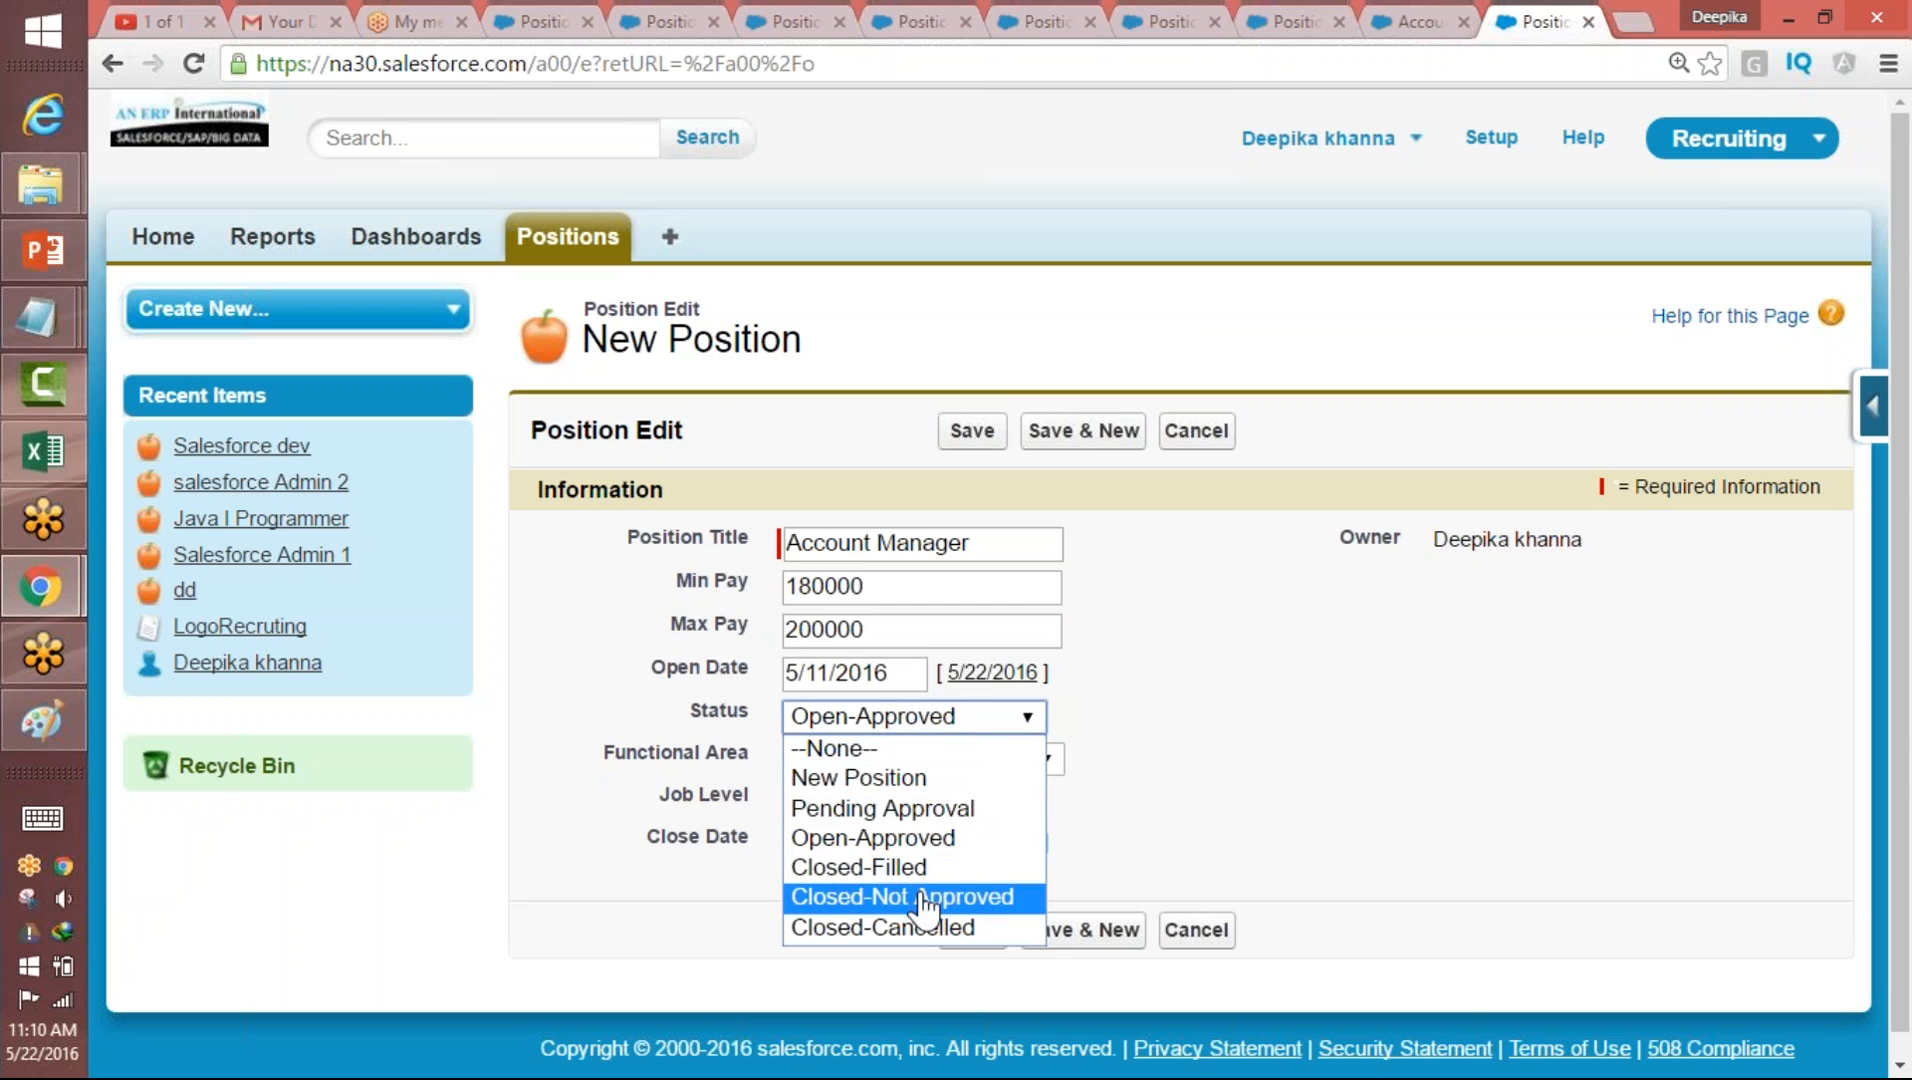
click(918, 868)
- Set the functional area to Human Resources and the job level to HR-100
click(1014, 764)
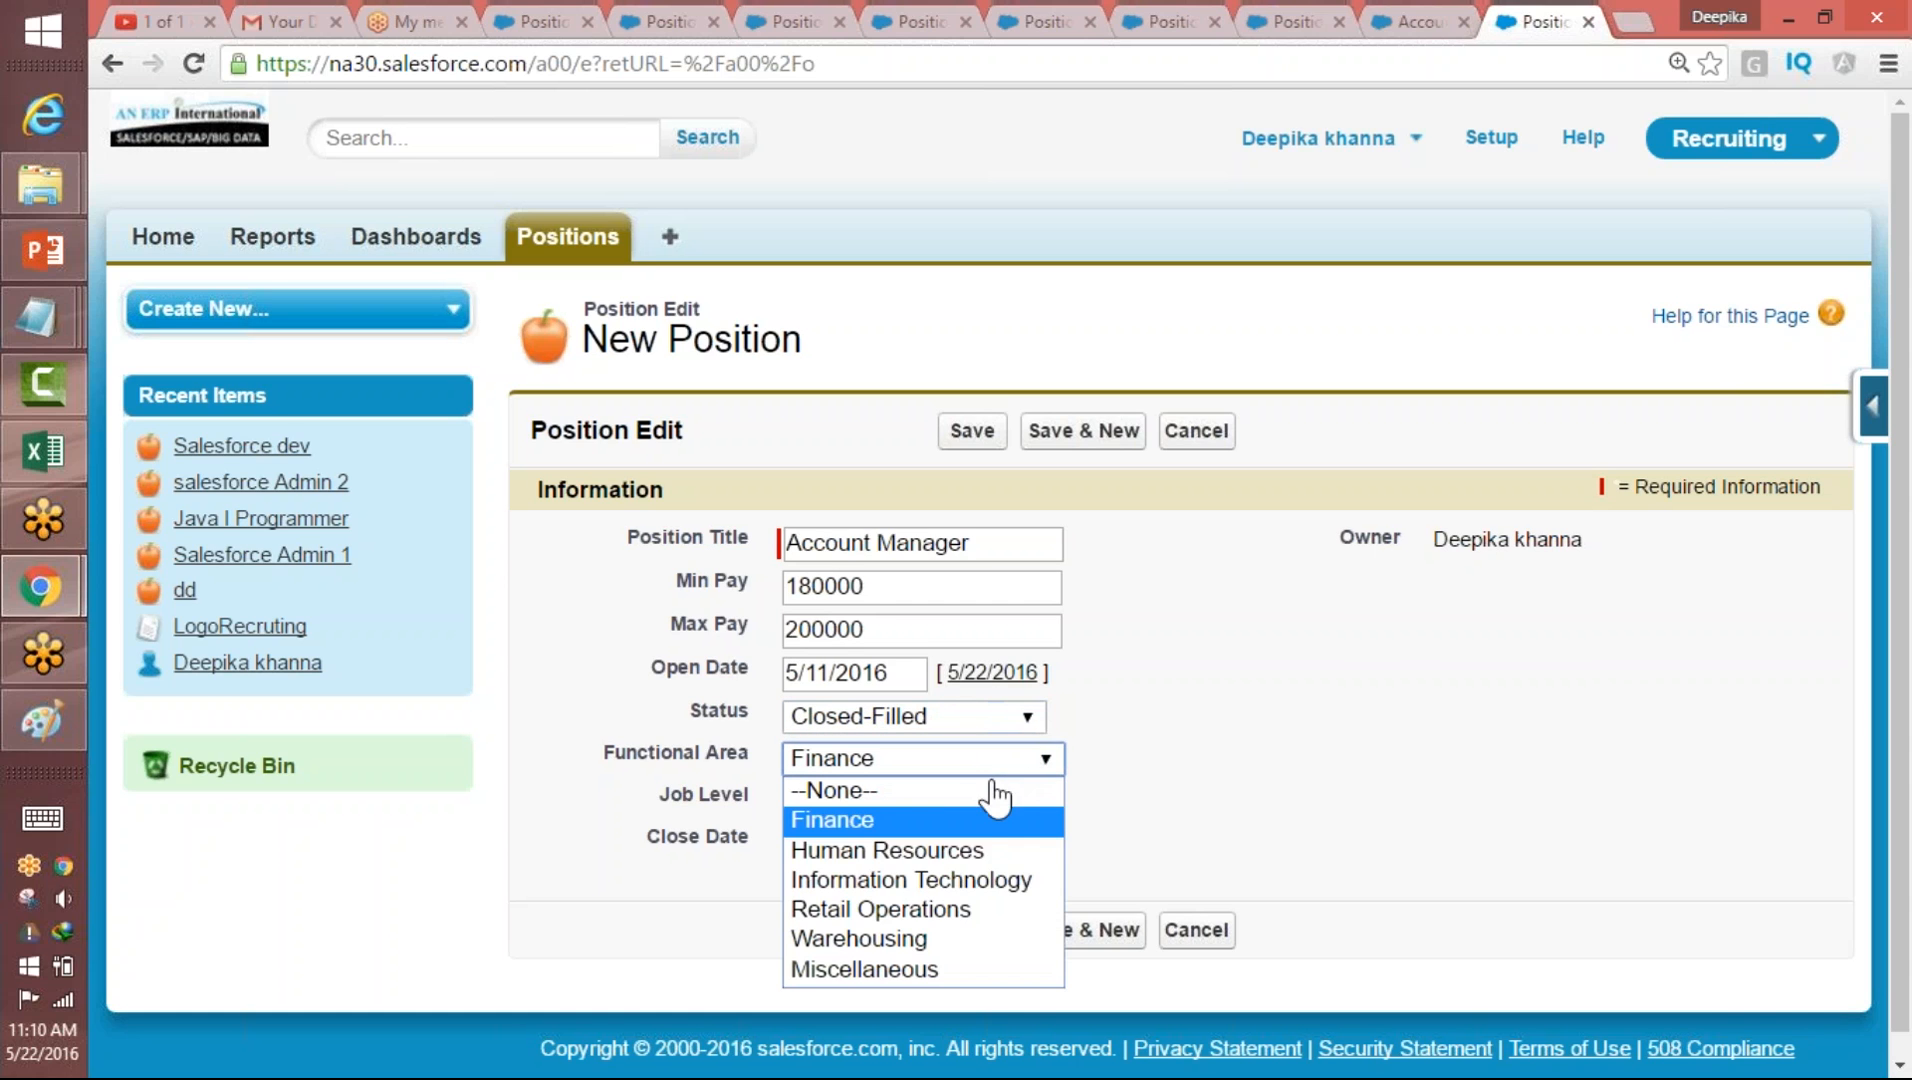
click(965, 851)
click(850, 801)
click(853, 861)
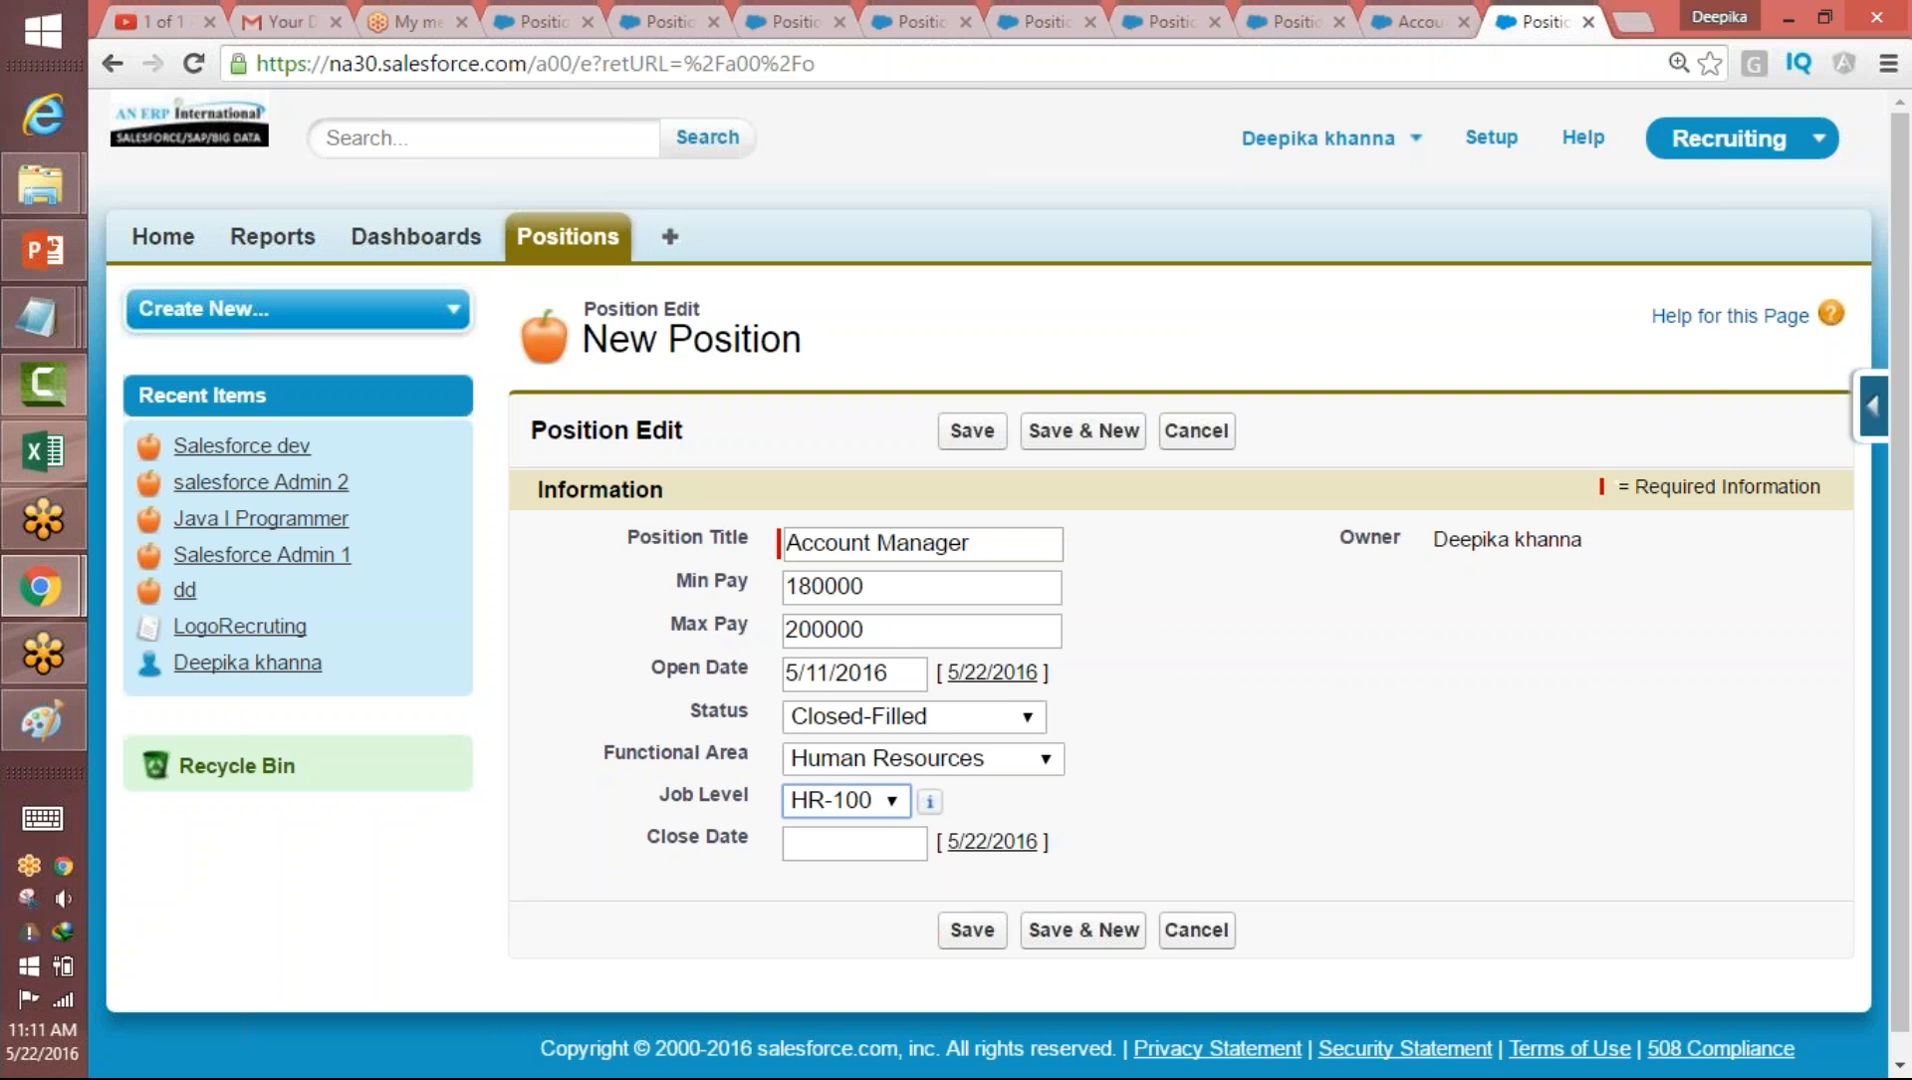
- Try the New Position and Closed-Not Approved statuses, and return the status to Closed-Filled
click(860, 720)
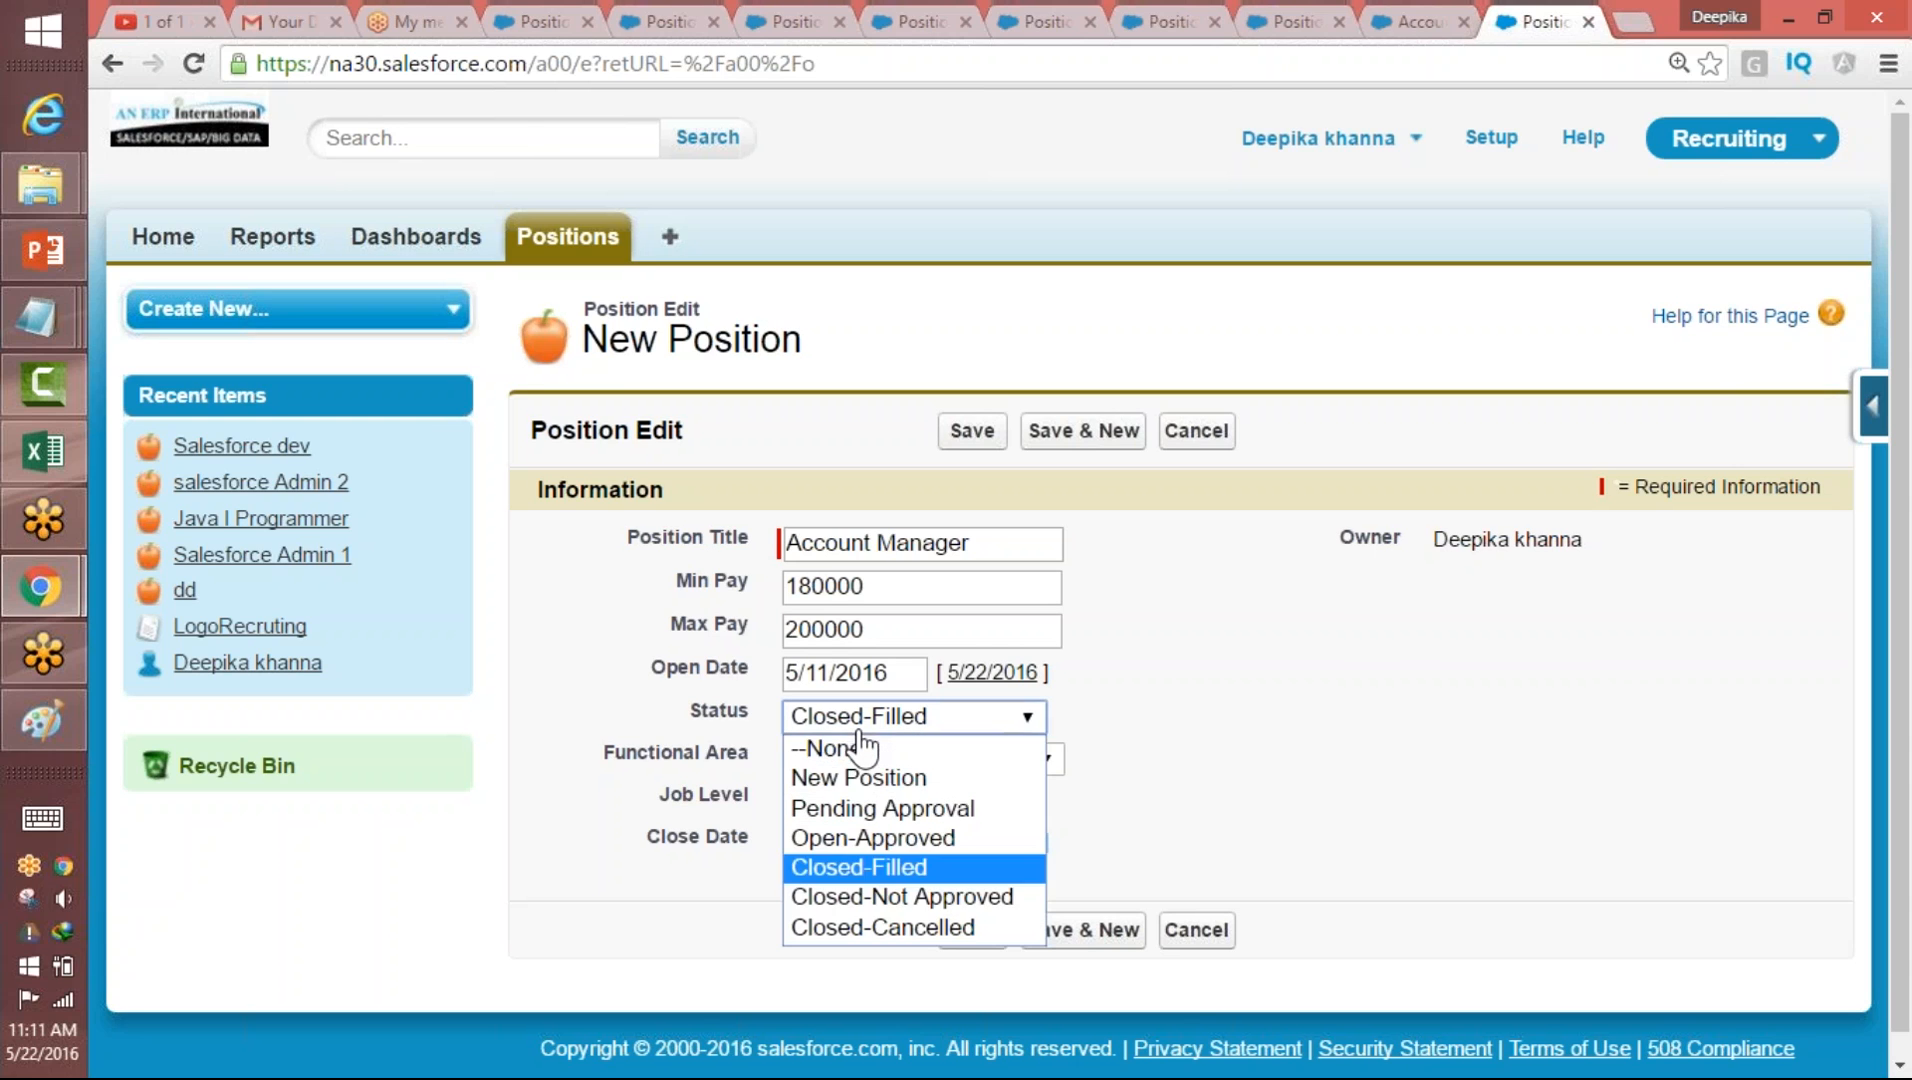
click(850, 778)
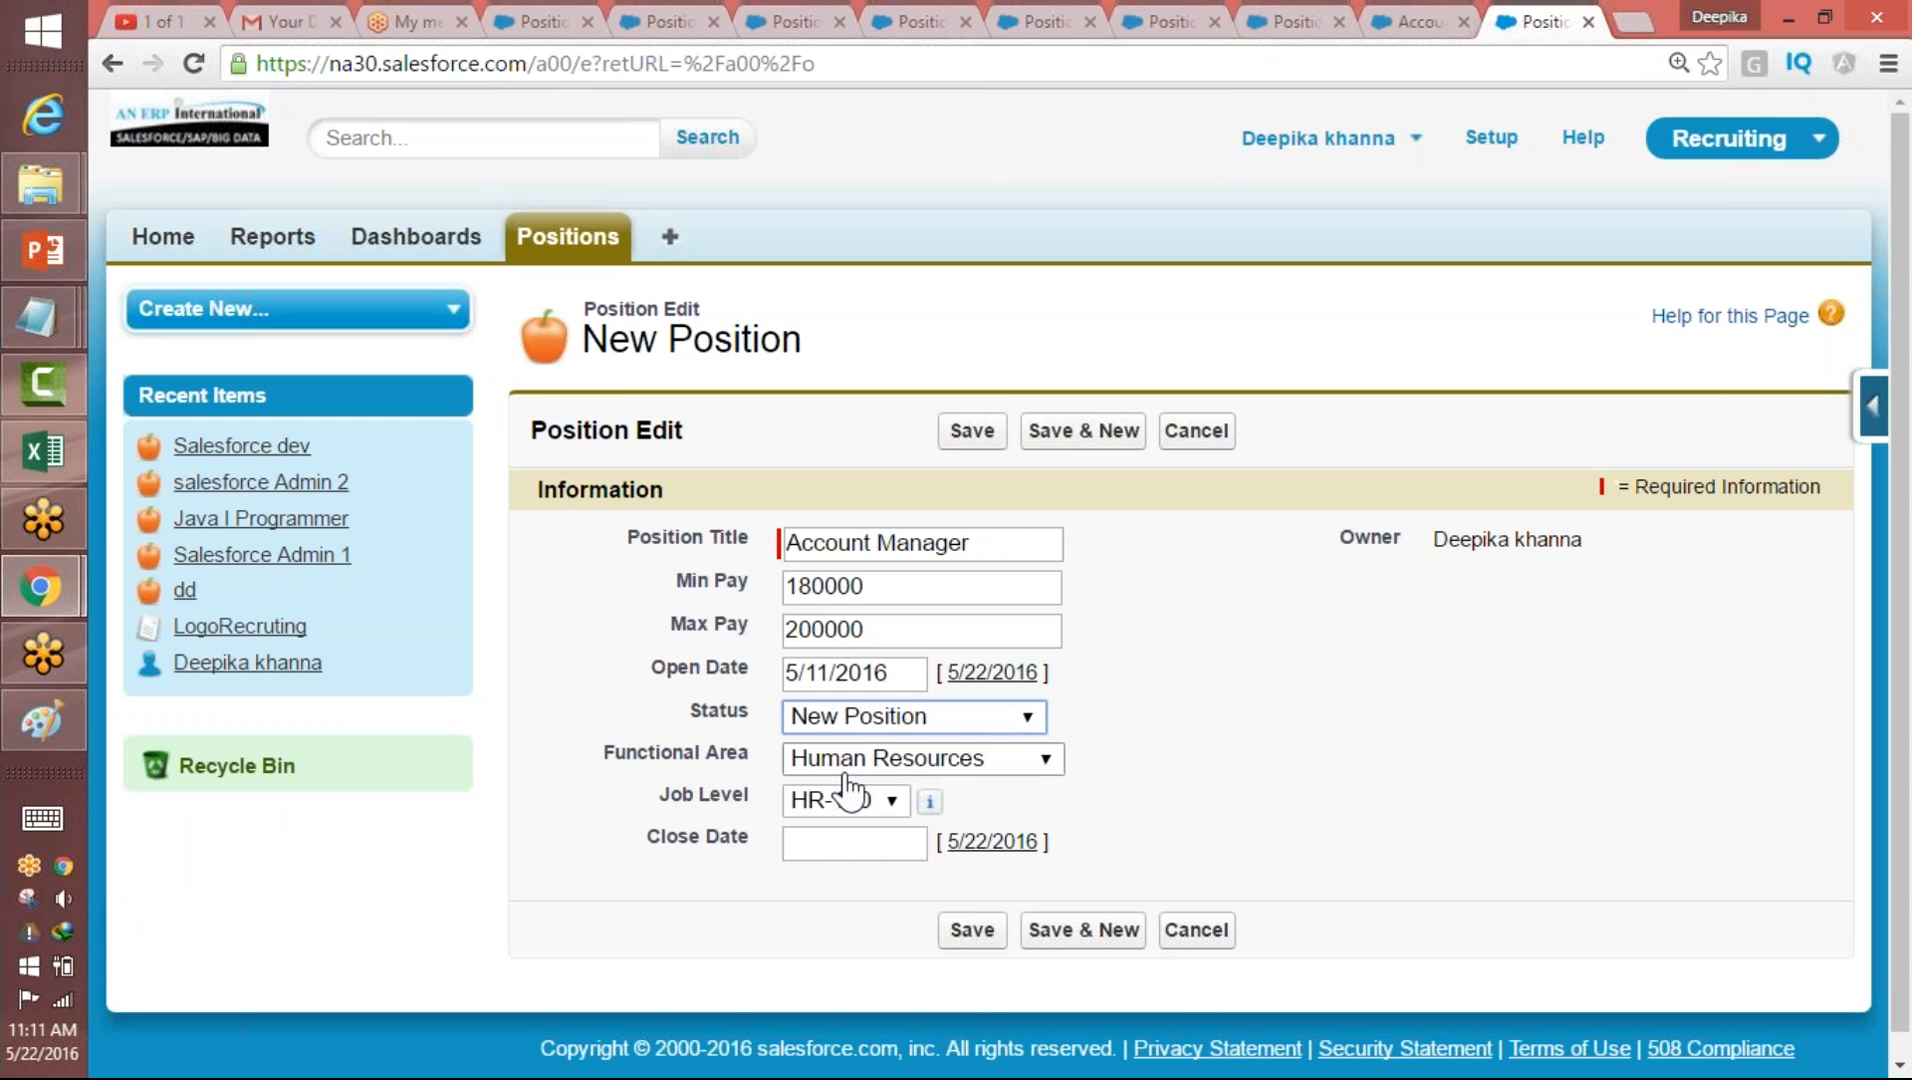
click(866, 718)
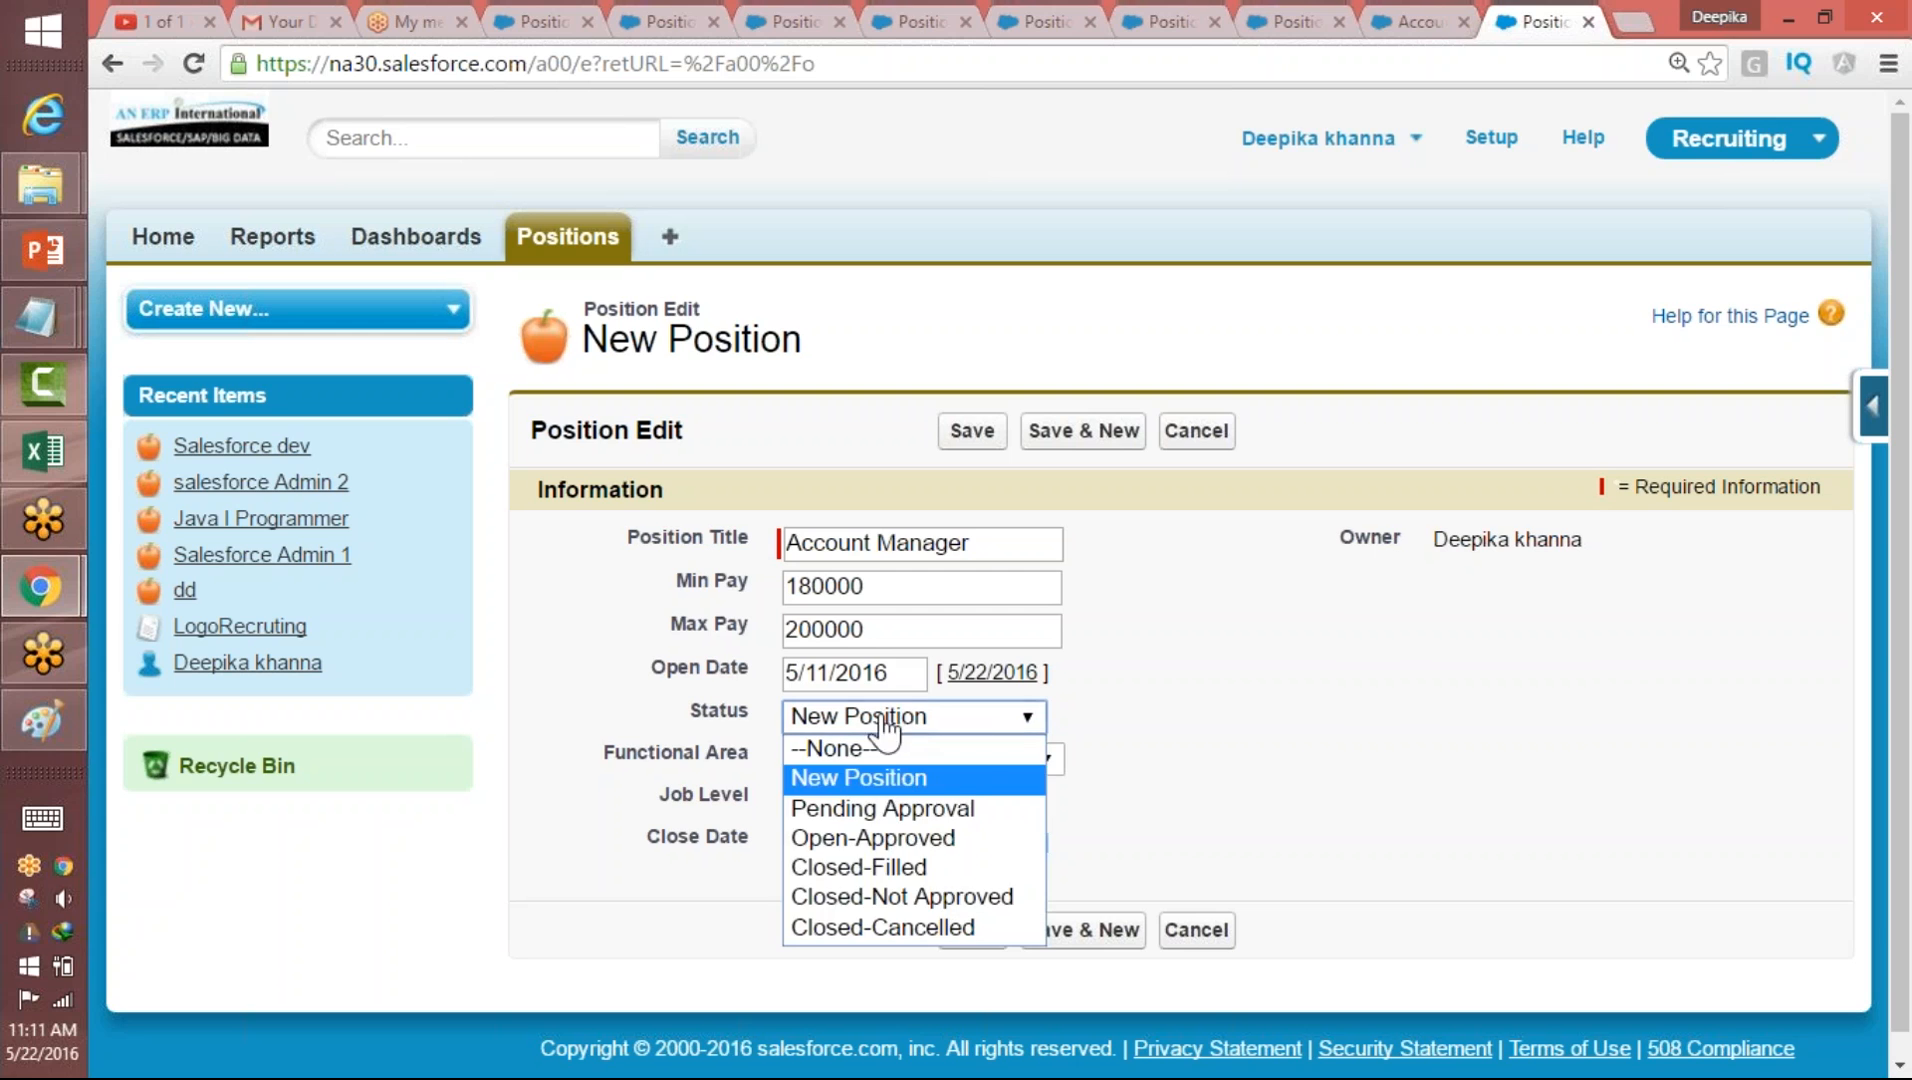
click(863, 868)
click(930, 716)
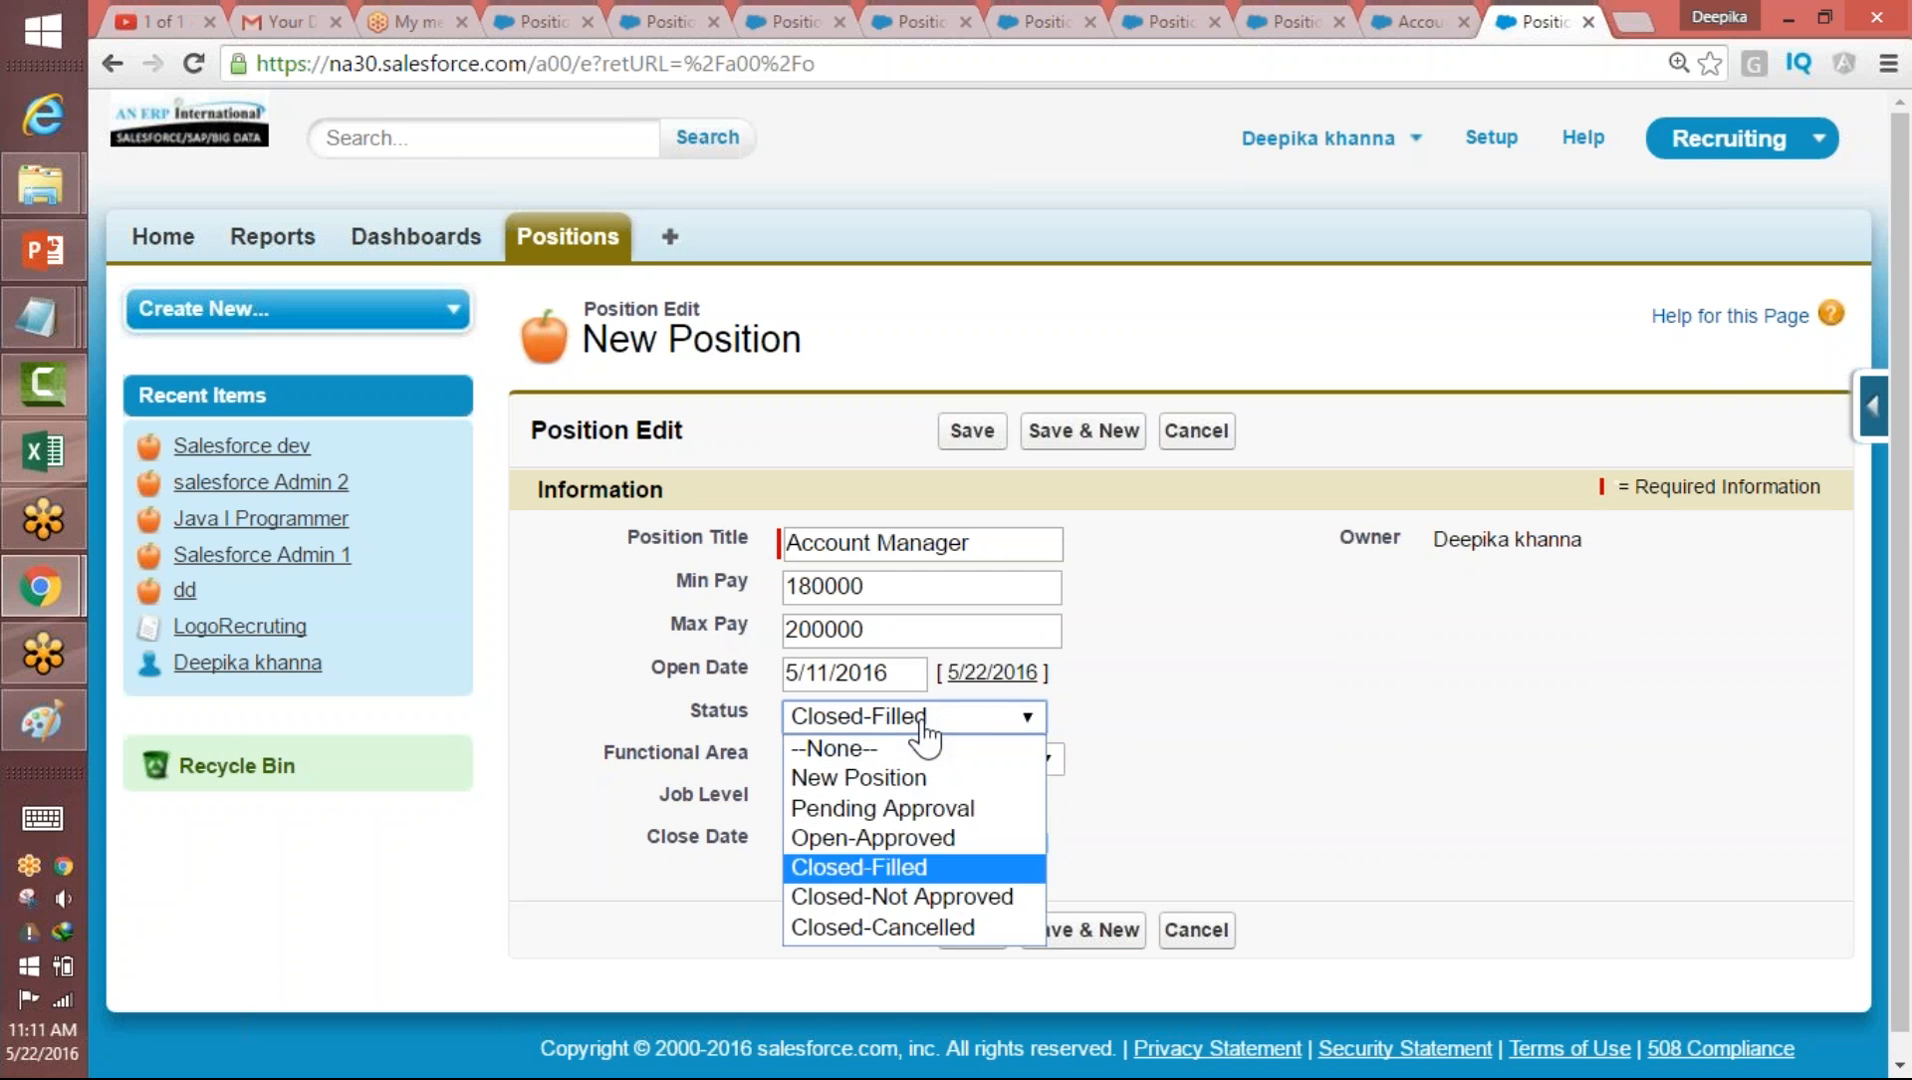
click(868, 898)
click(918, 716)
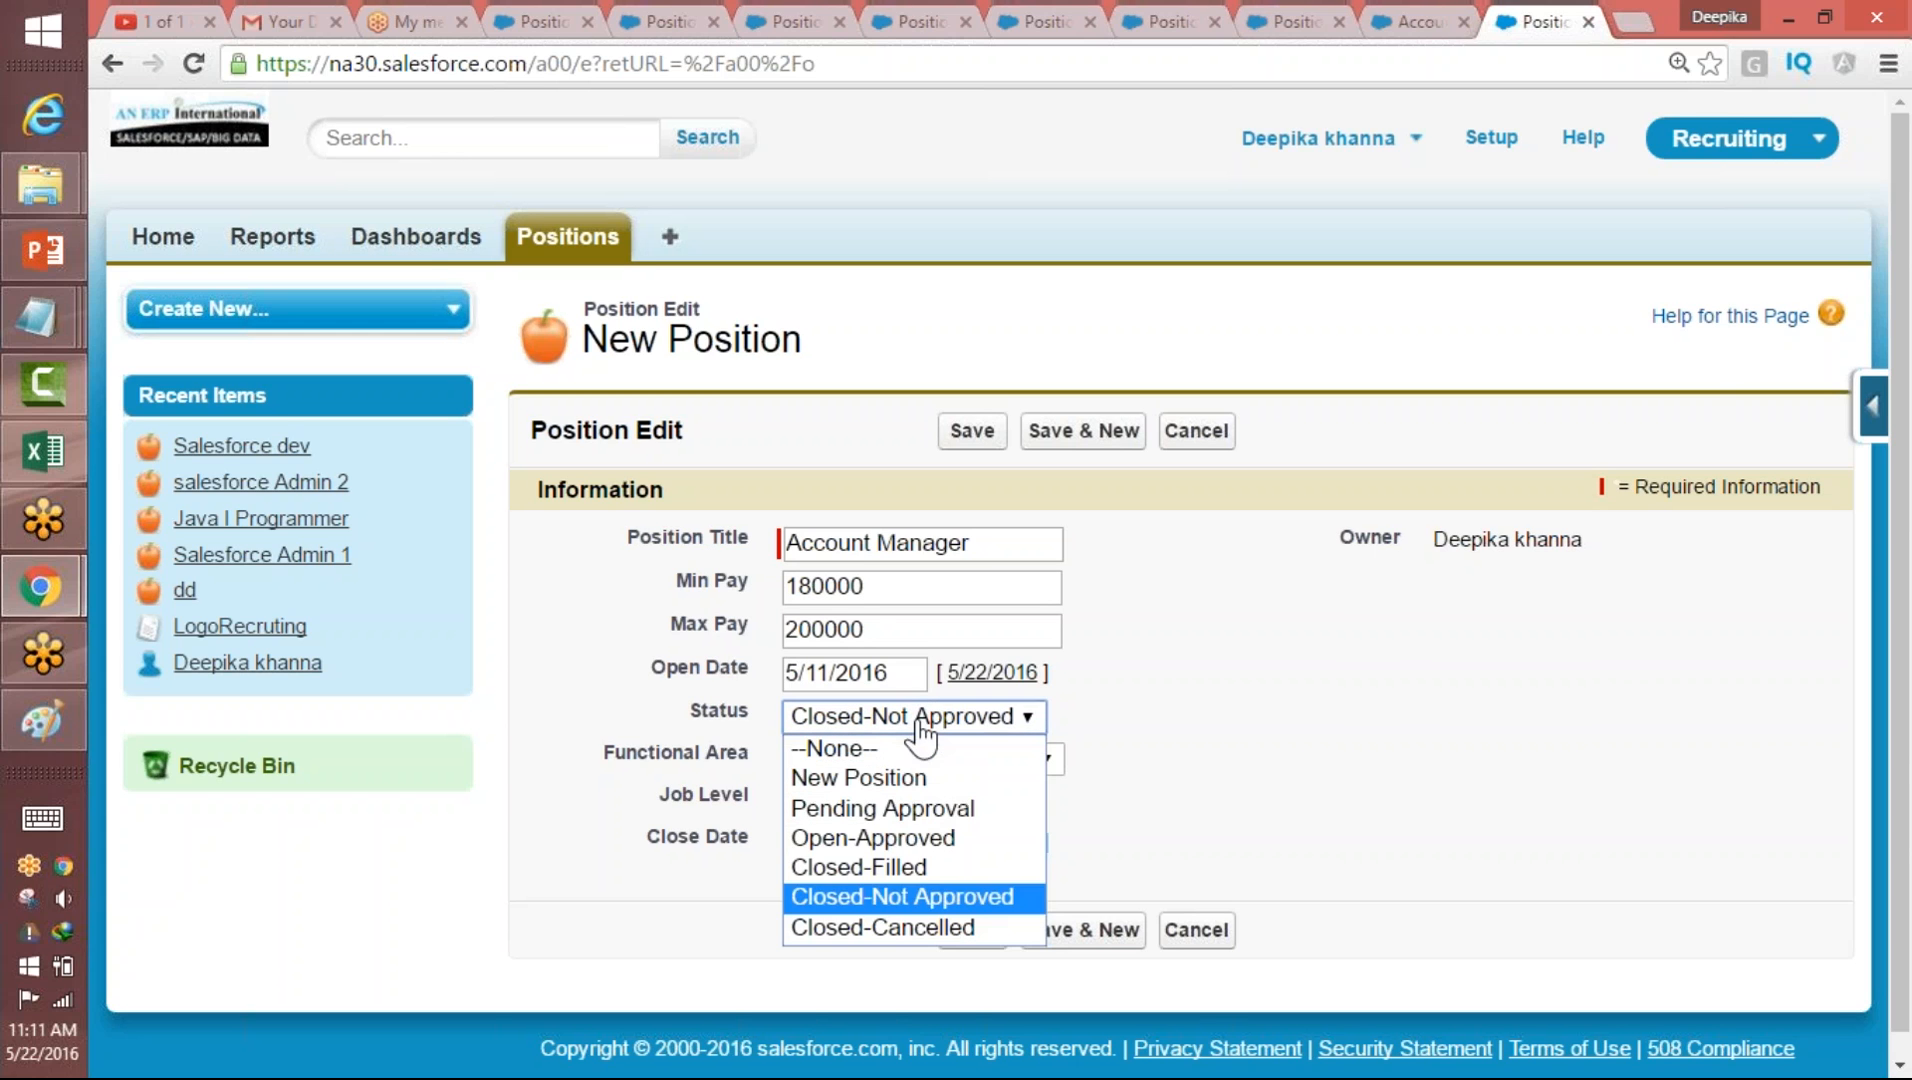
click(881, 871)
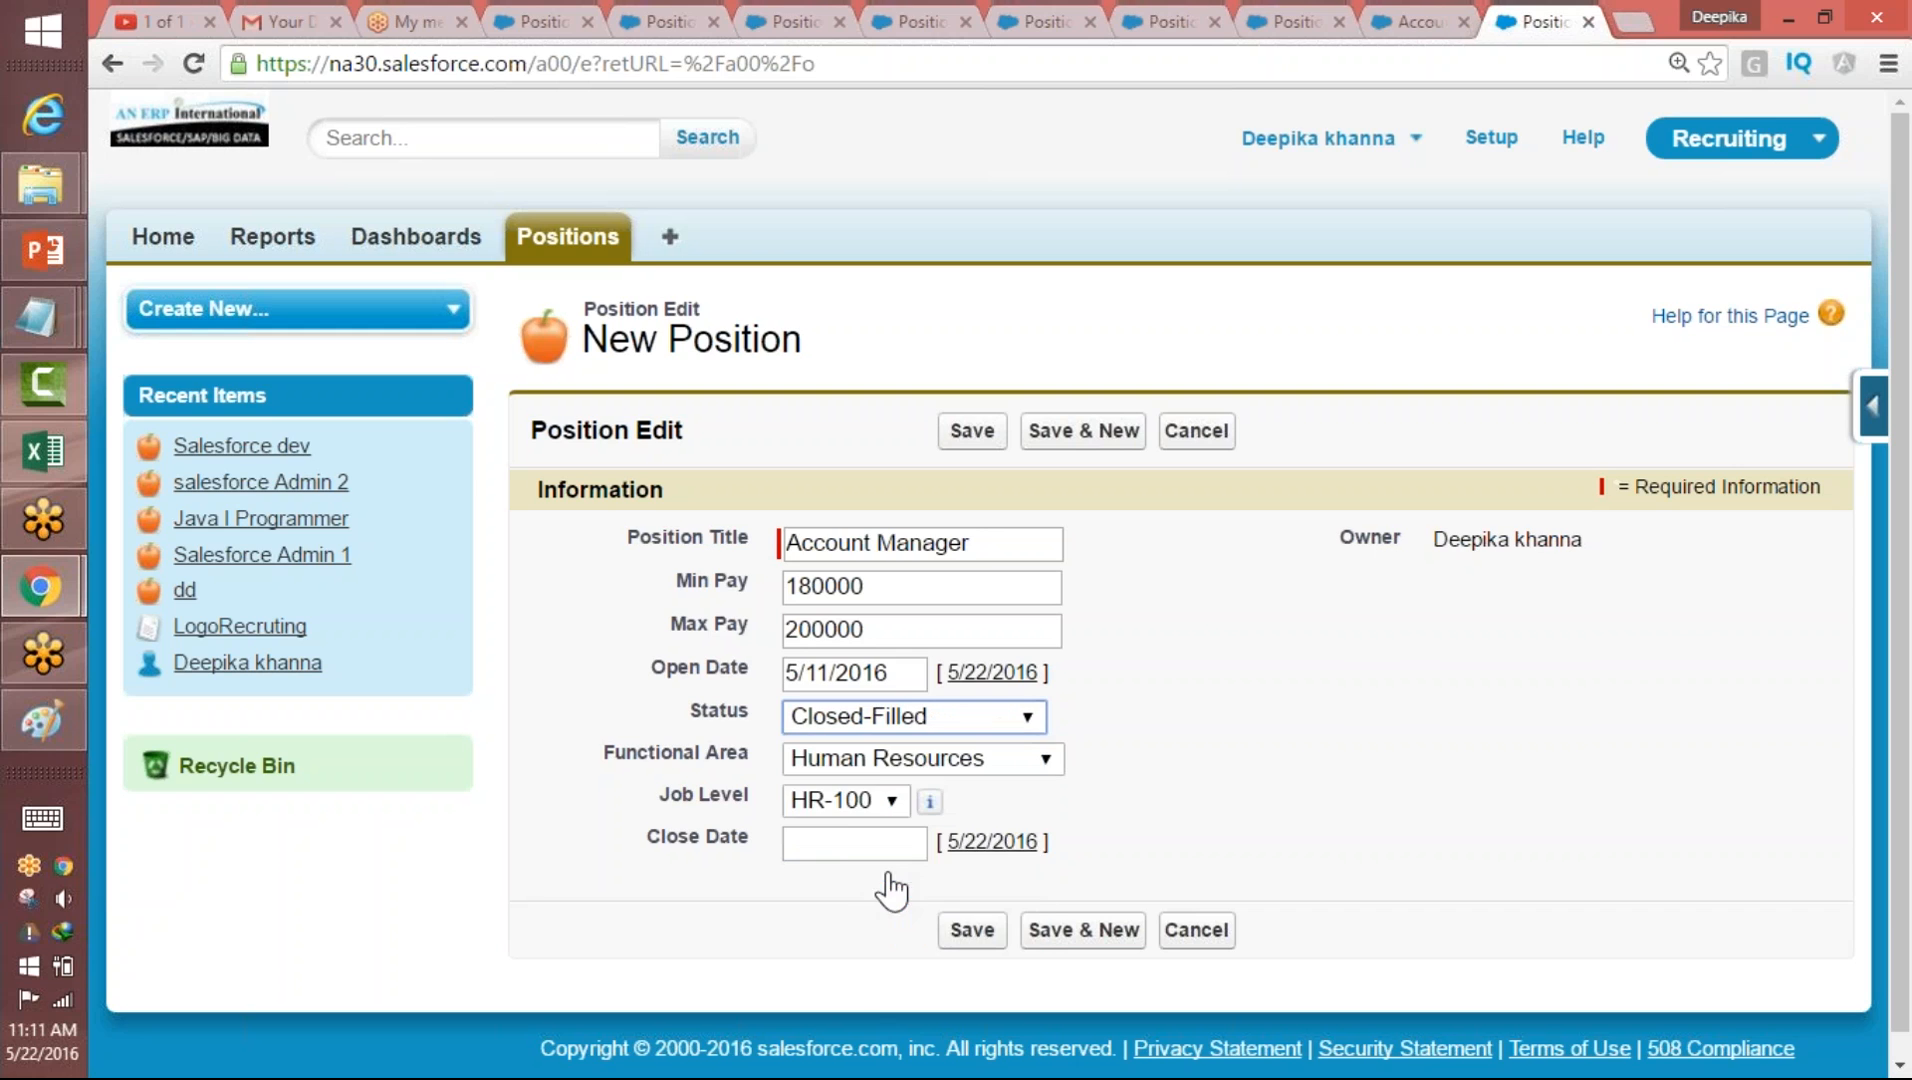
click(845, 841)
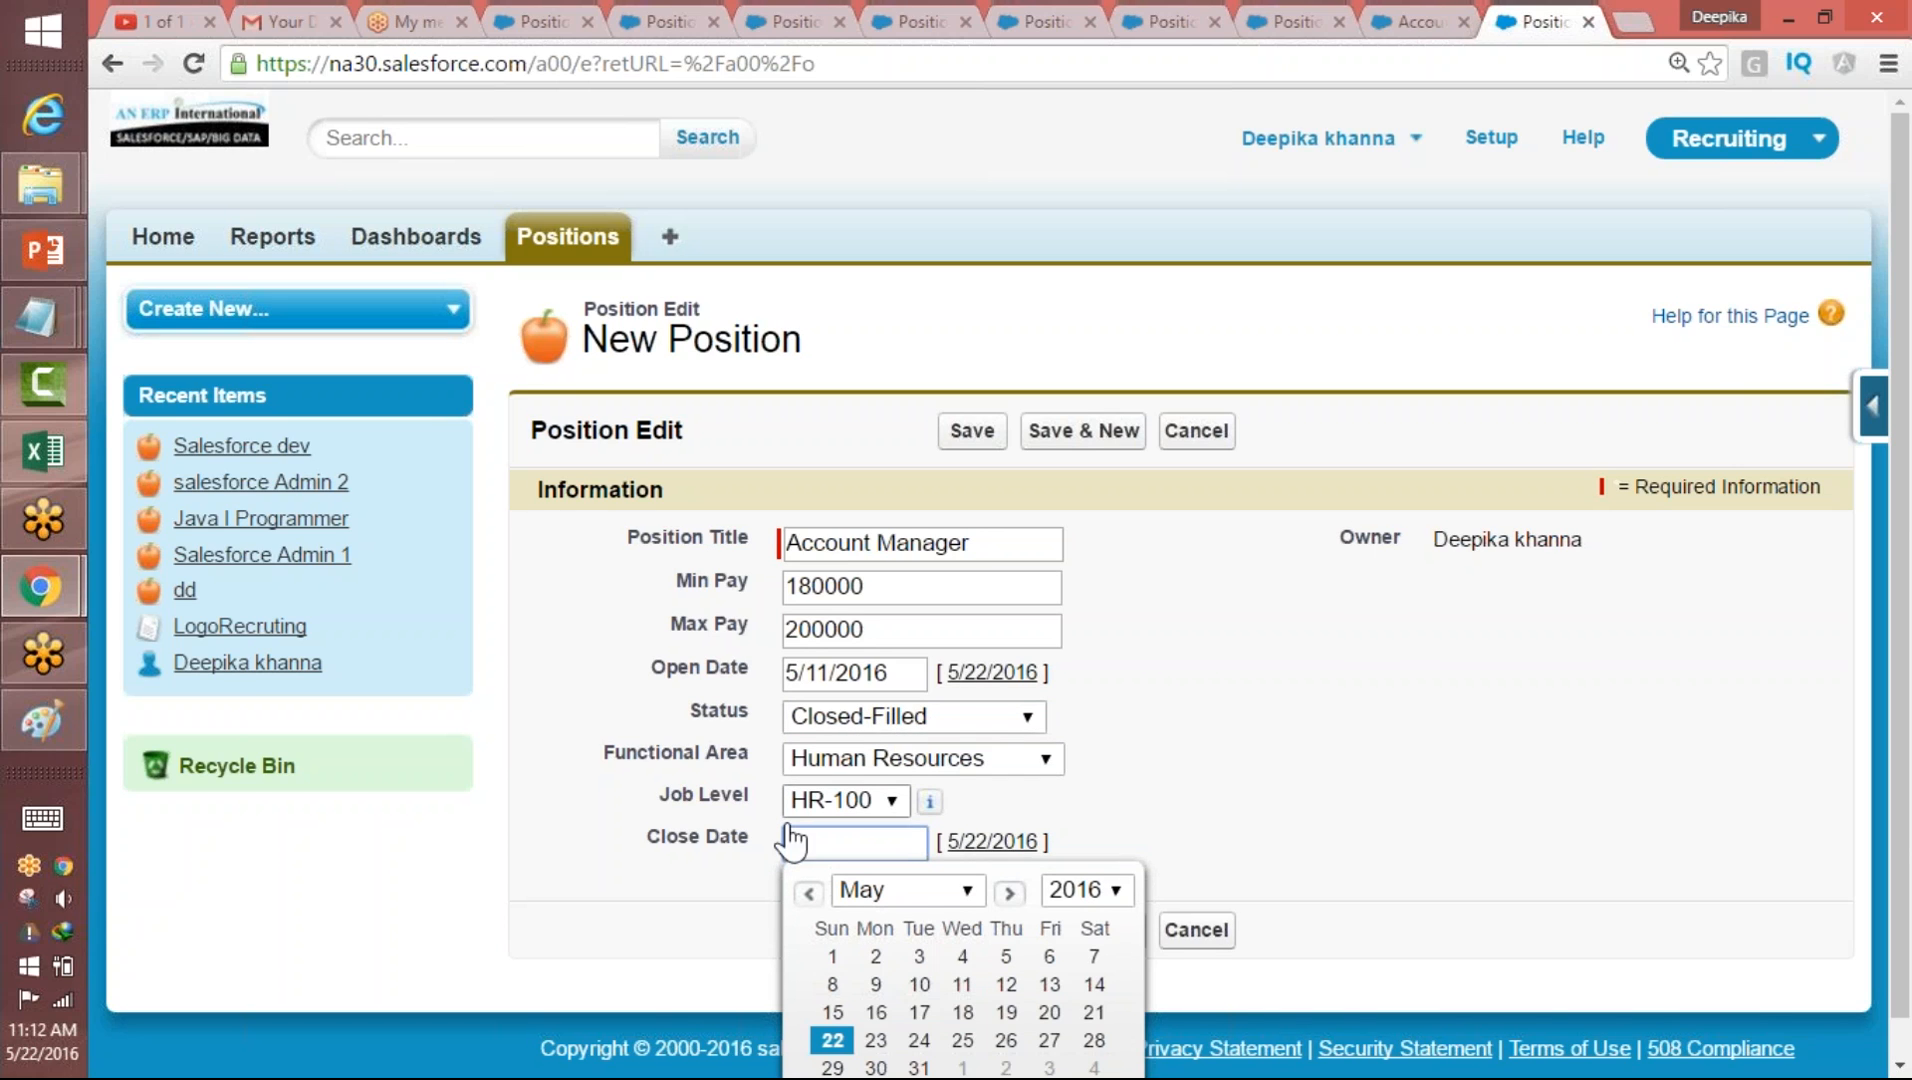
click(800, 840)
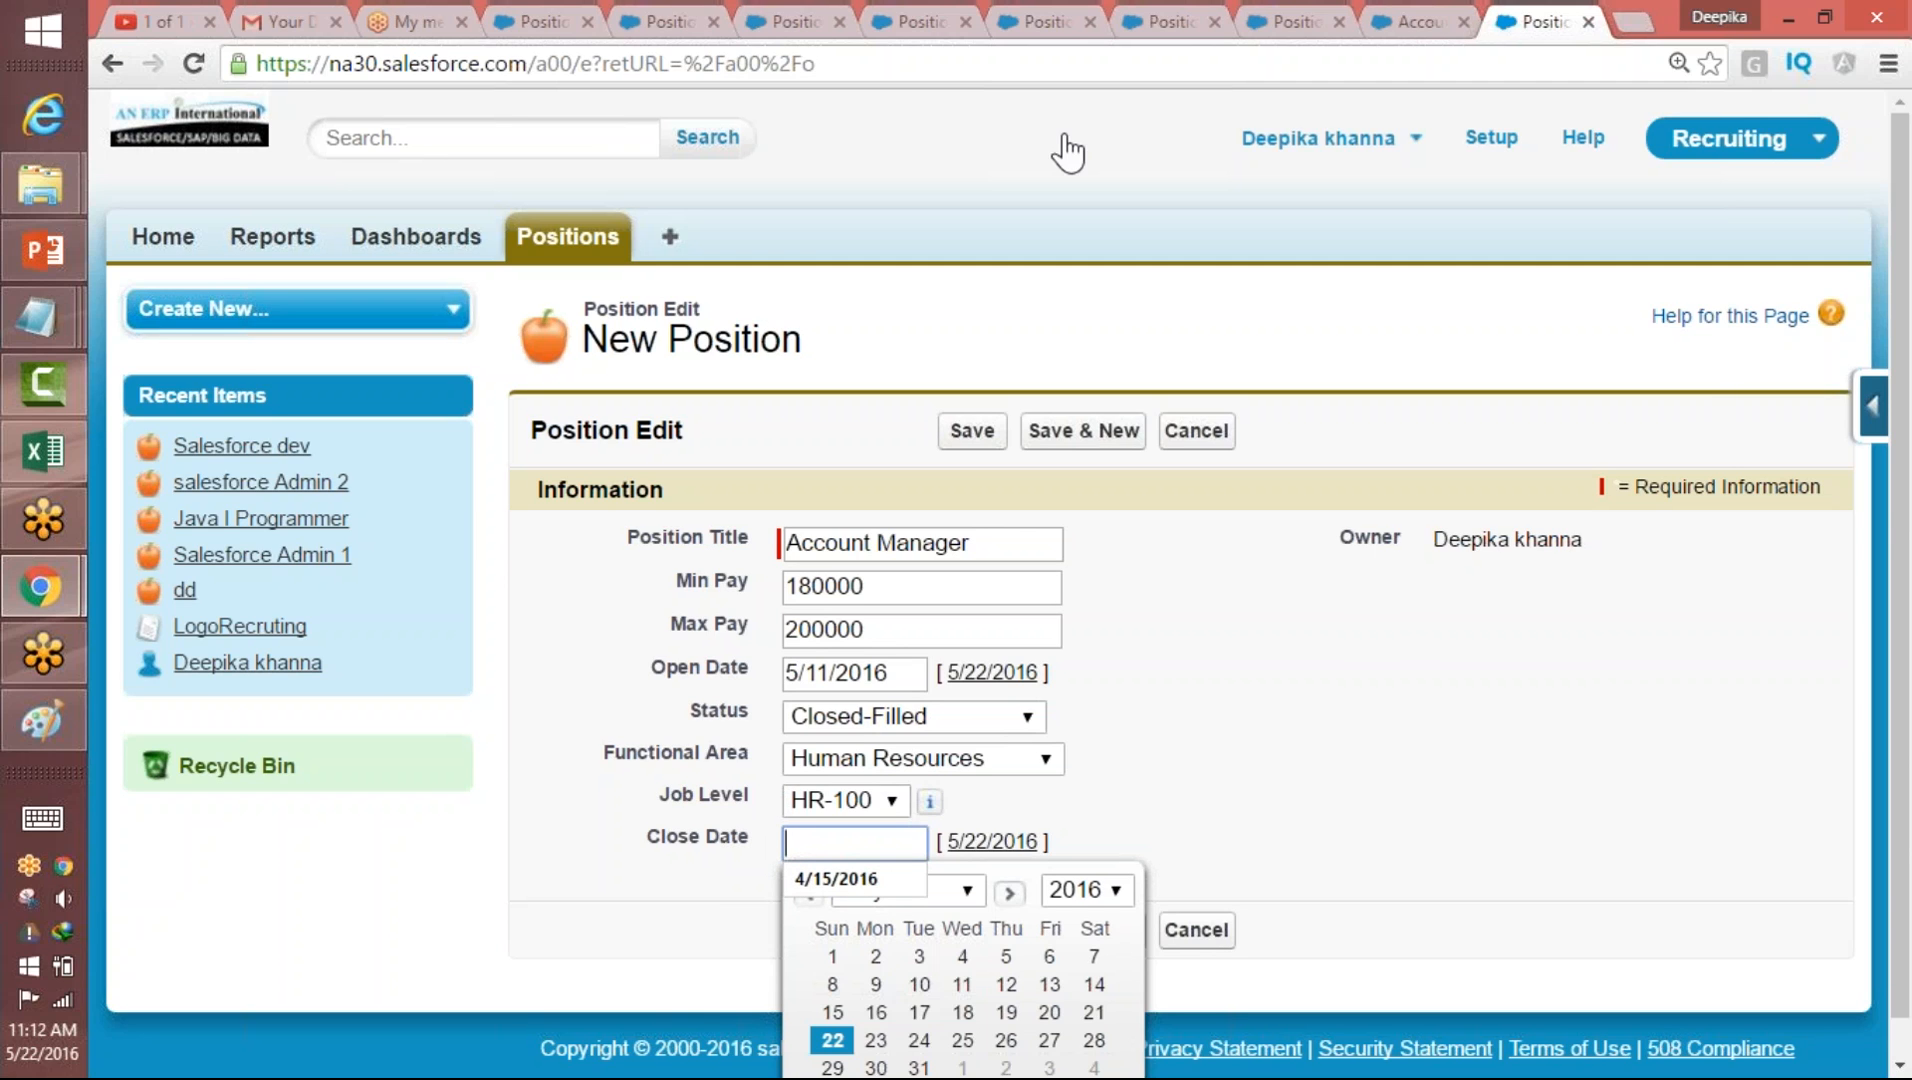
click(1357, 588)
click(828, 848)
- Start a new validation rule for the Position object and name it Closed_Status_Rule
click(1873, 405)
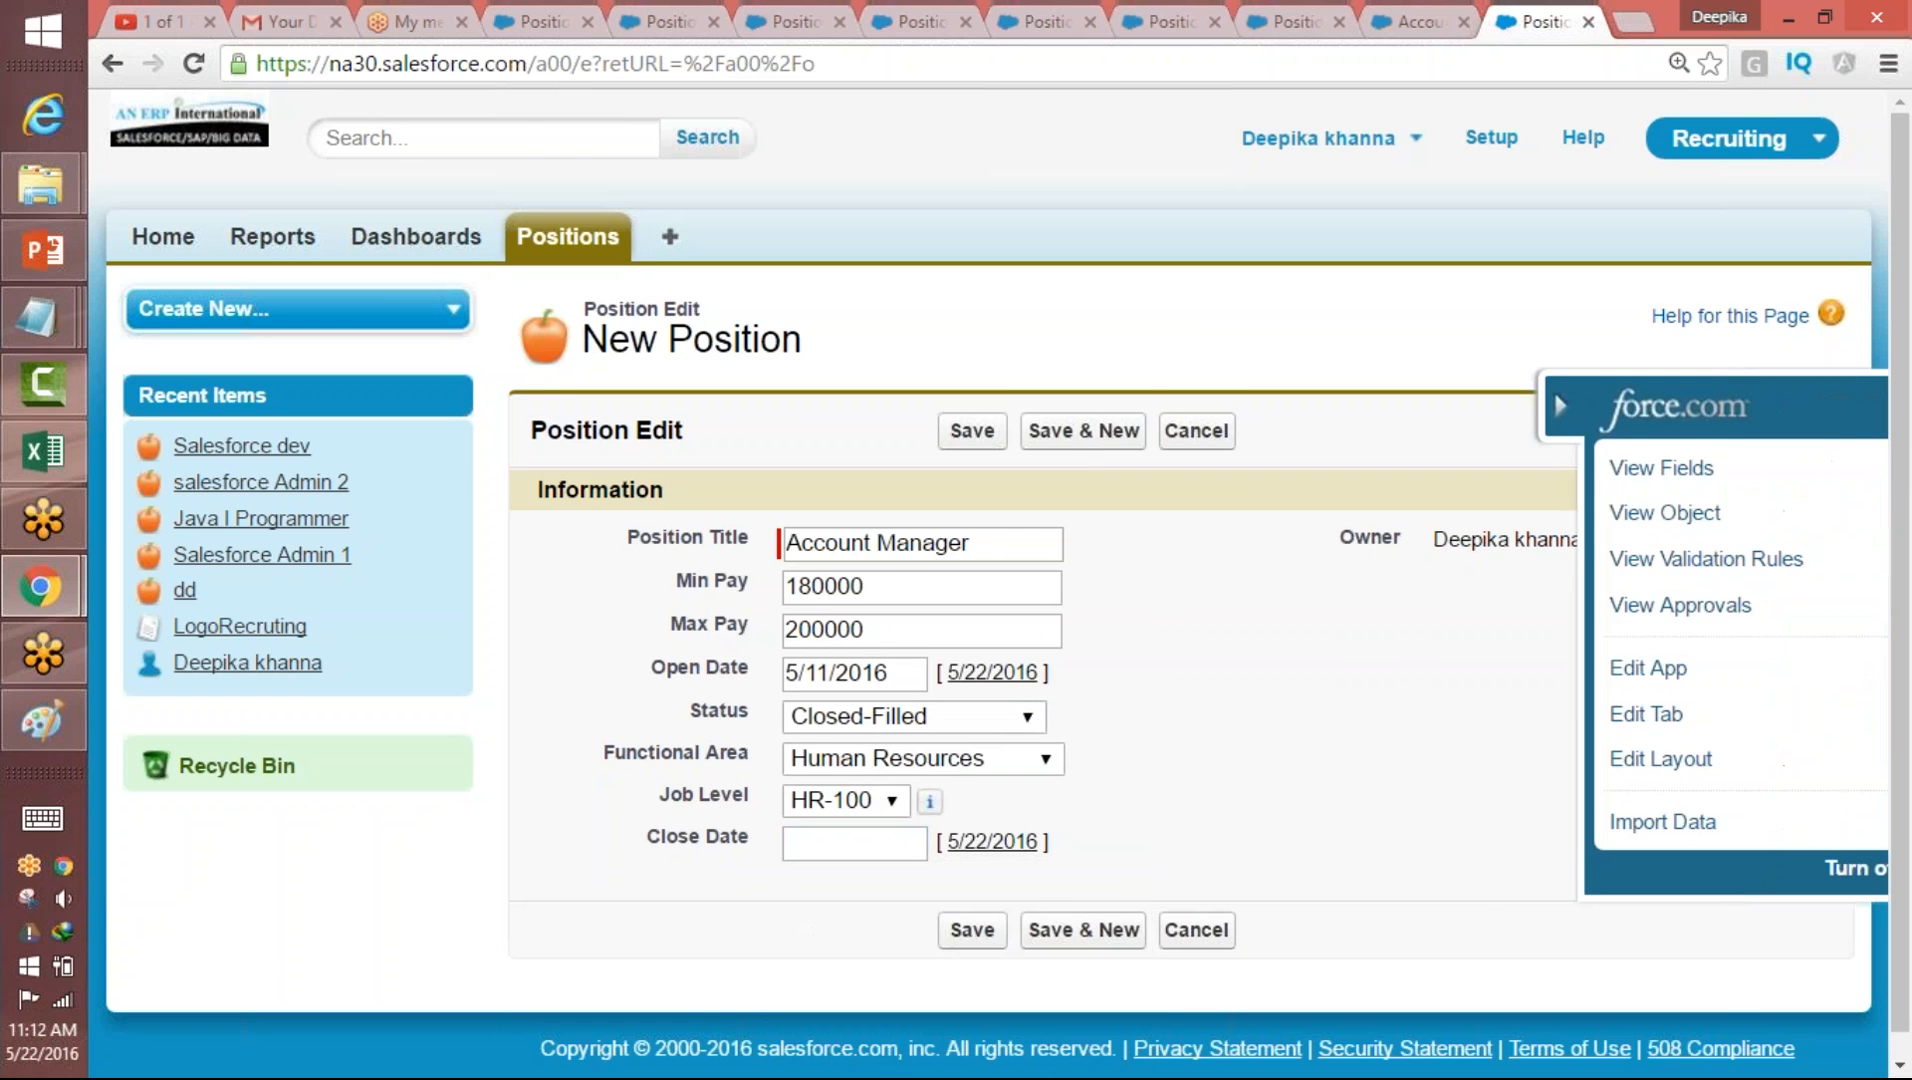
click(1833, 562)
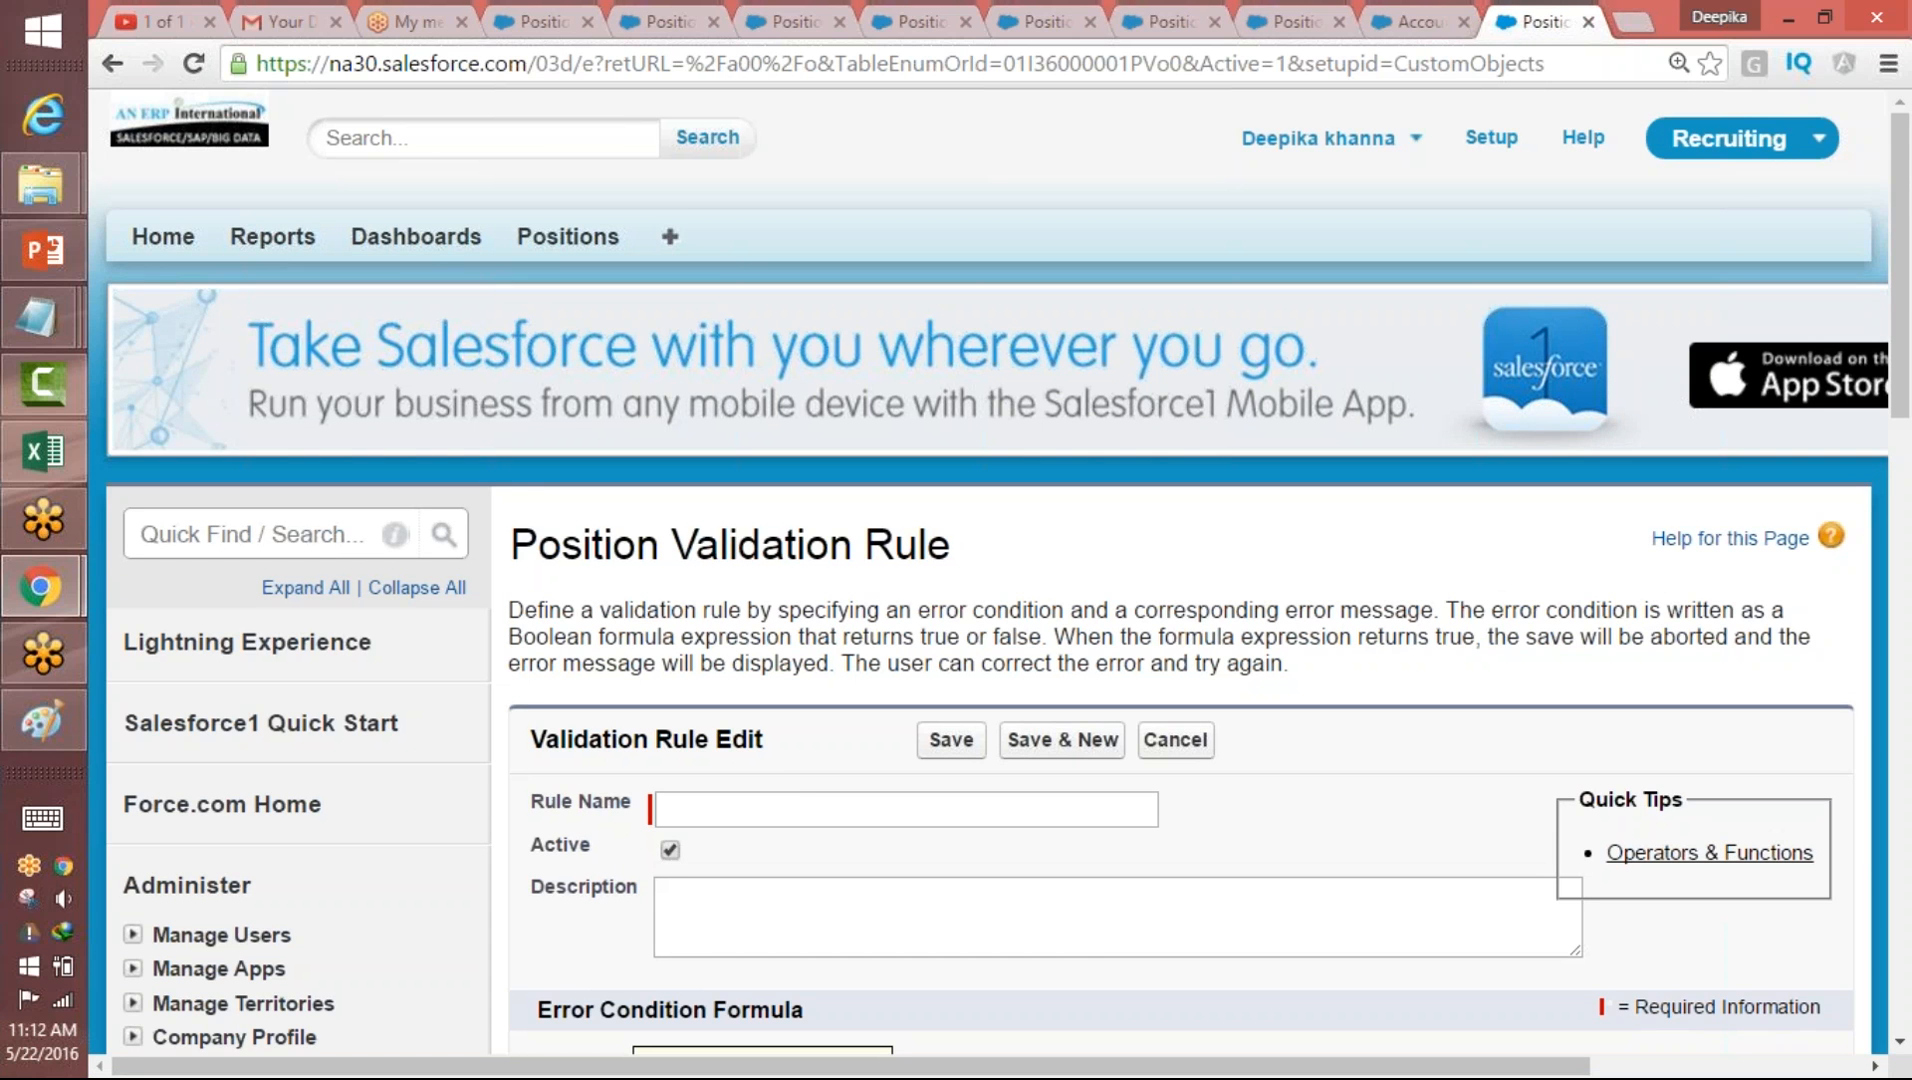
click(725, 808)
text(C)
click(740, 846)
key(Tab)
key(Tab)
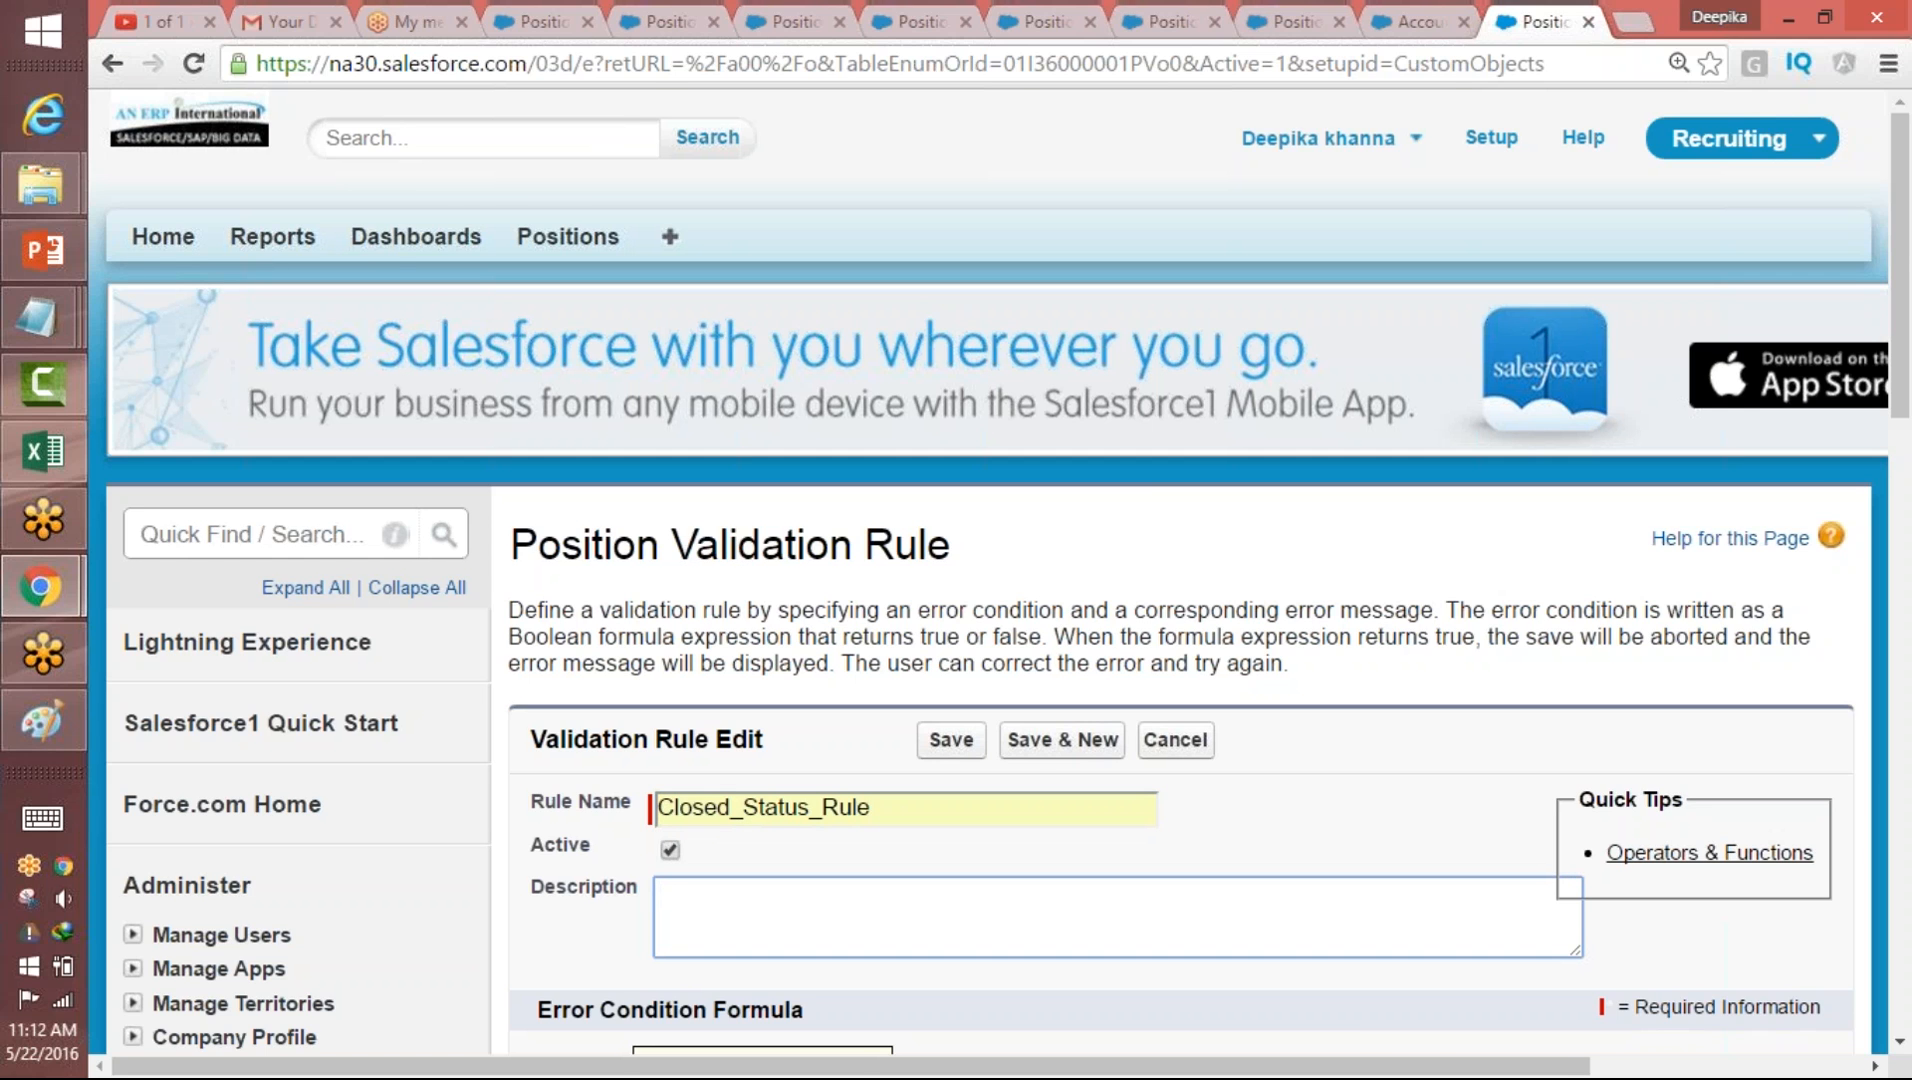
- Switch to Paint and start a blank canvas, discarding the existing drawing without saving
key(alt+Tab)
click(127, 53)
click(162, 94)
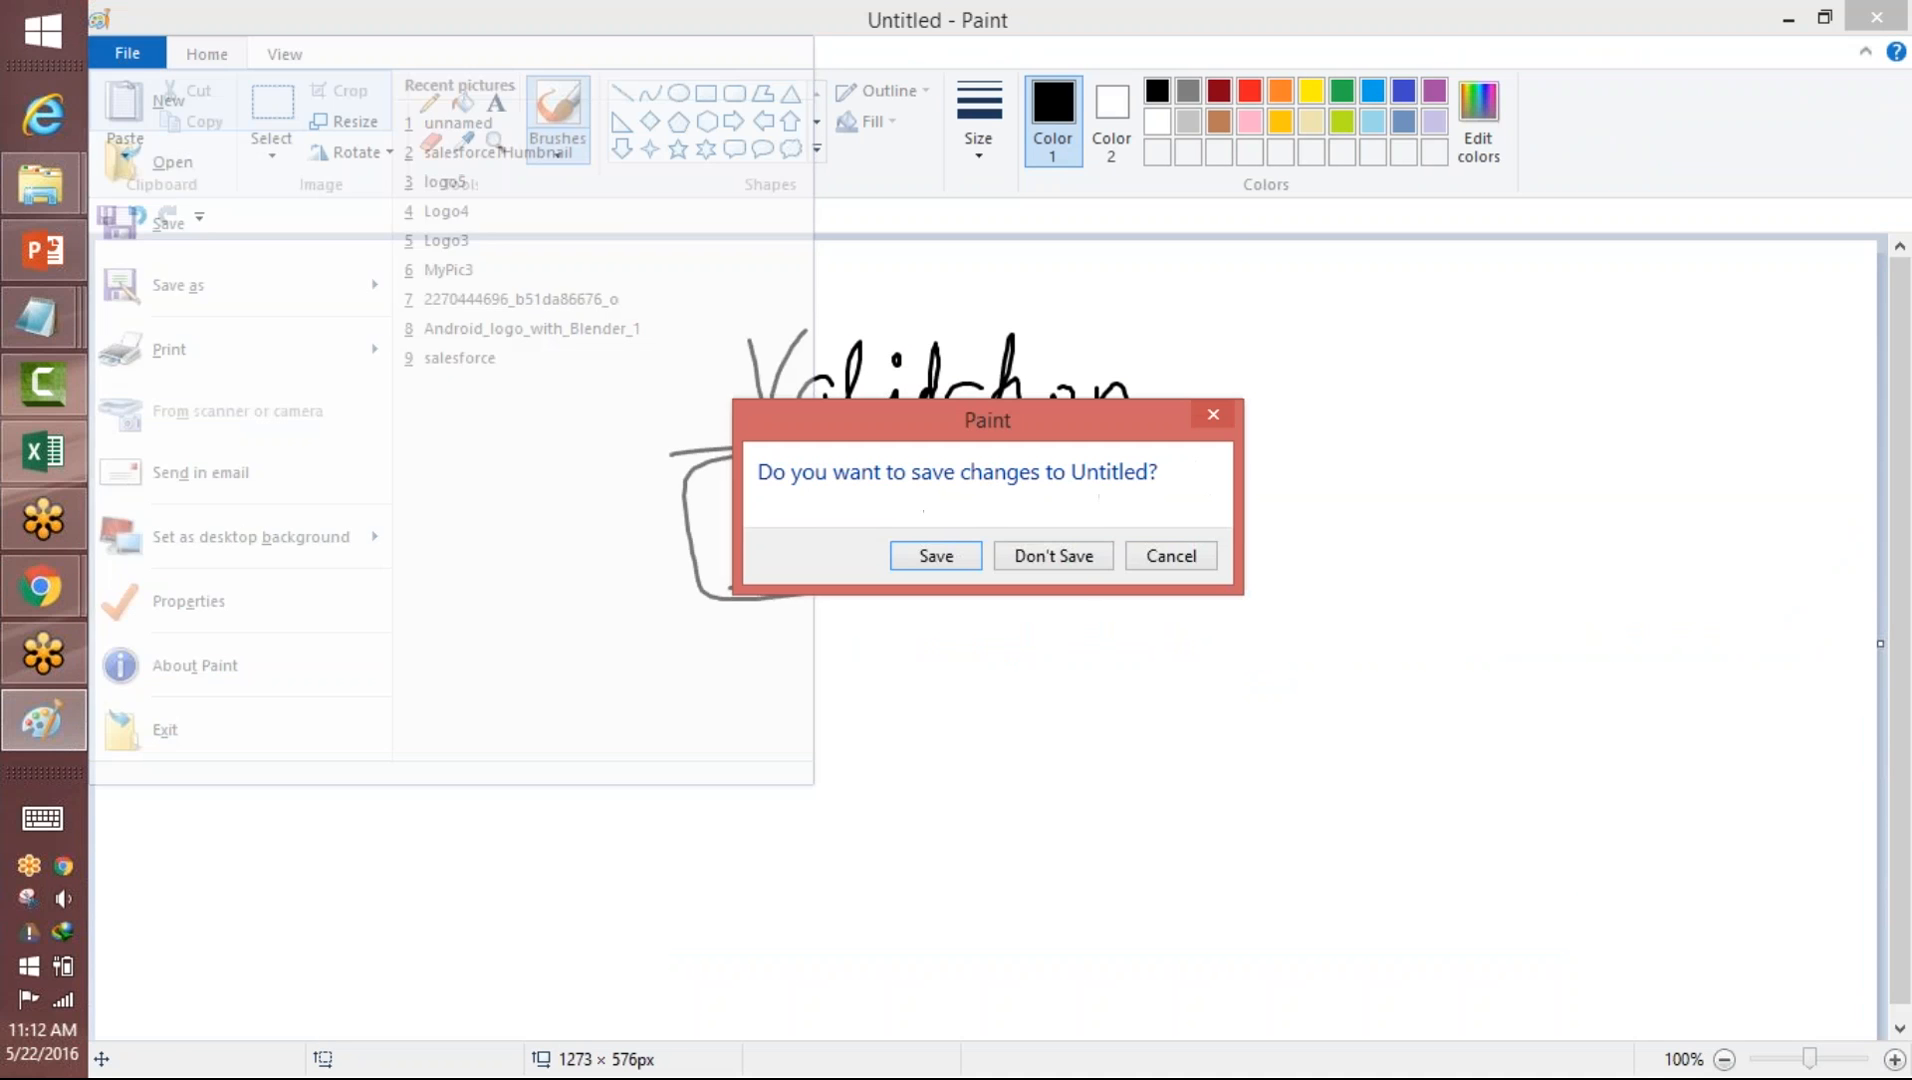
click(1052, 555)
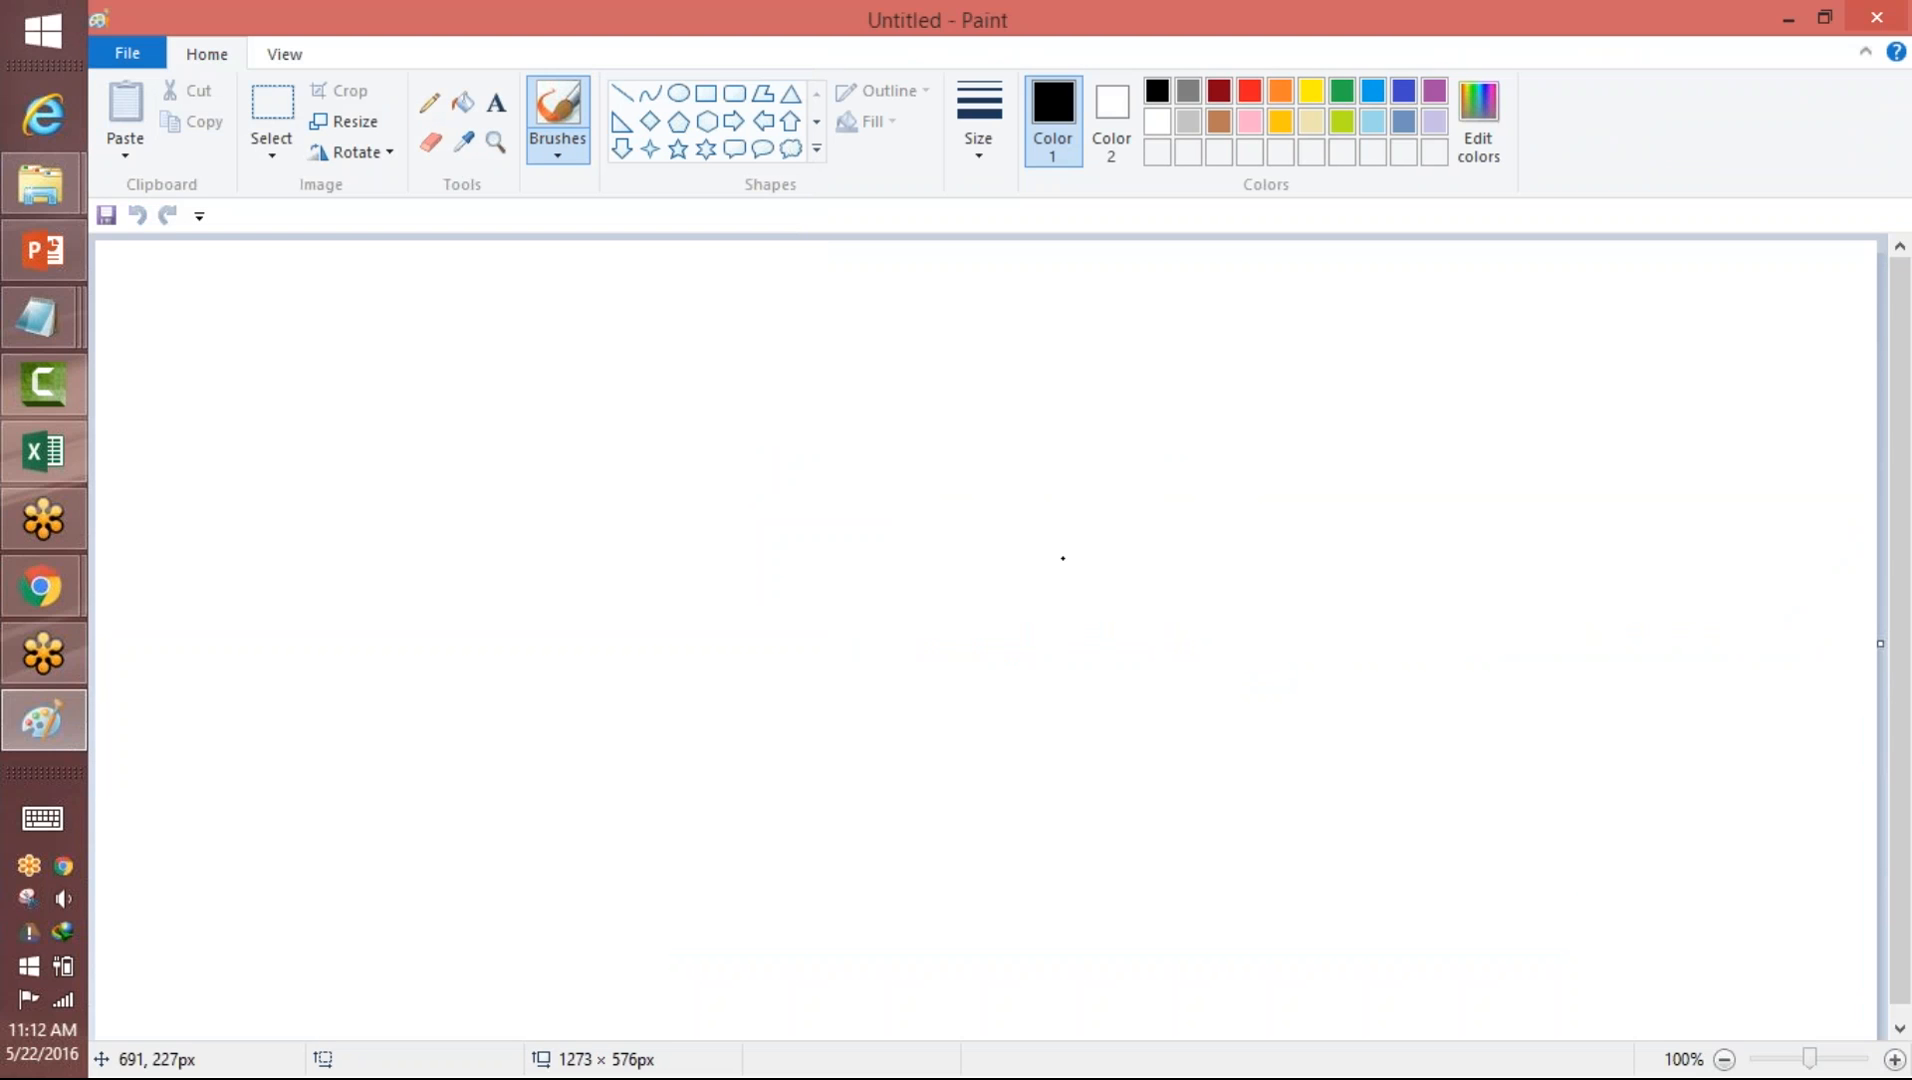
- Handwrite the heading "Error Condition" across the upper part of the canvas and underline it
mouse_move(722, 304)
mouse_down()
mouse_move(745, 350)
mouse_move(790, 368)
mouse_move(840, 352)
mouse_move(870, 396)
mouse_up()
mouse_move(958, 318)
mouse_down()
mouse_move(990, 370)
mouse_move(1165, 388)
mouse_move(1183, 362)
mouse_move(1323, 388)
mouse_up()
drag(1158, 330, 1180, 328)
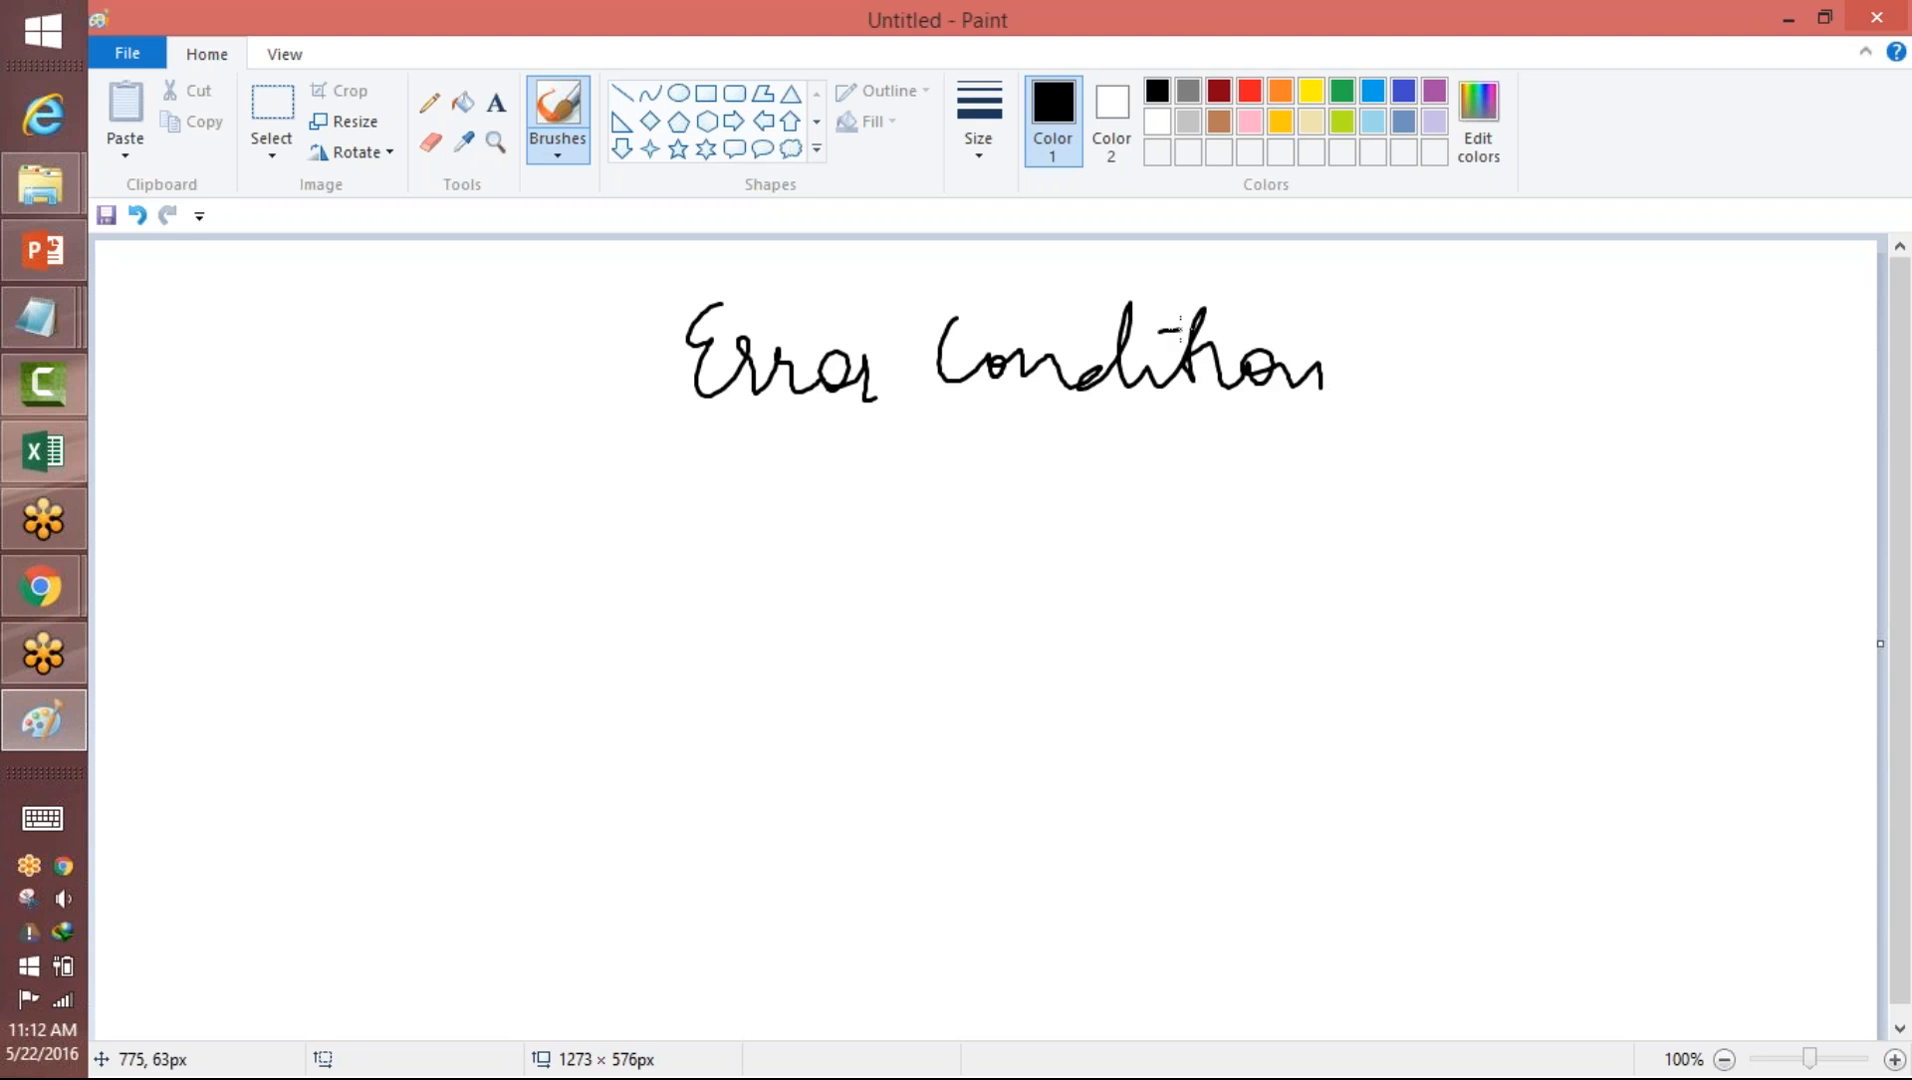
drag(735, 435, 1303, 425)
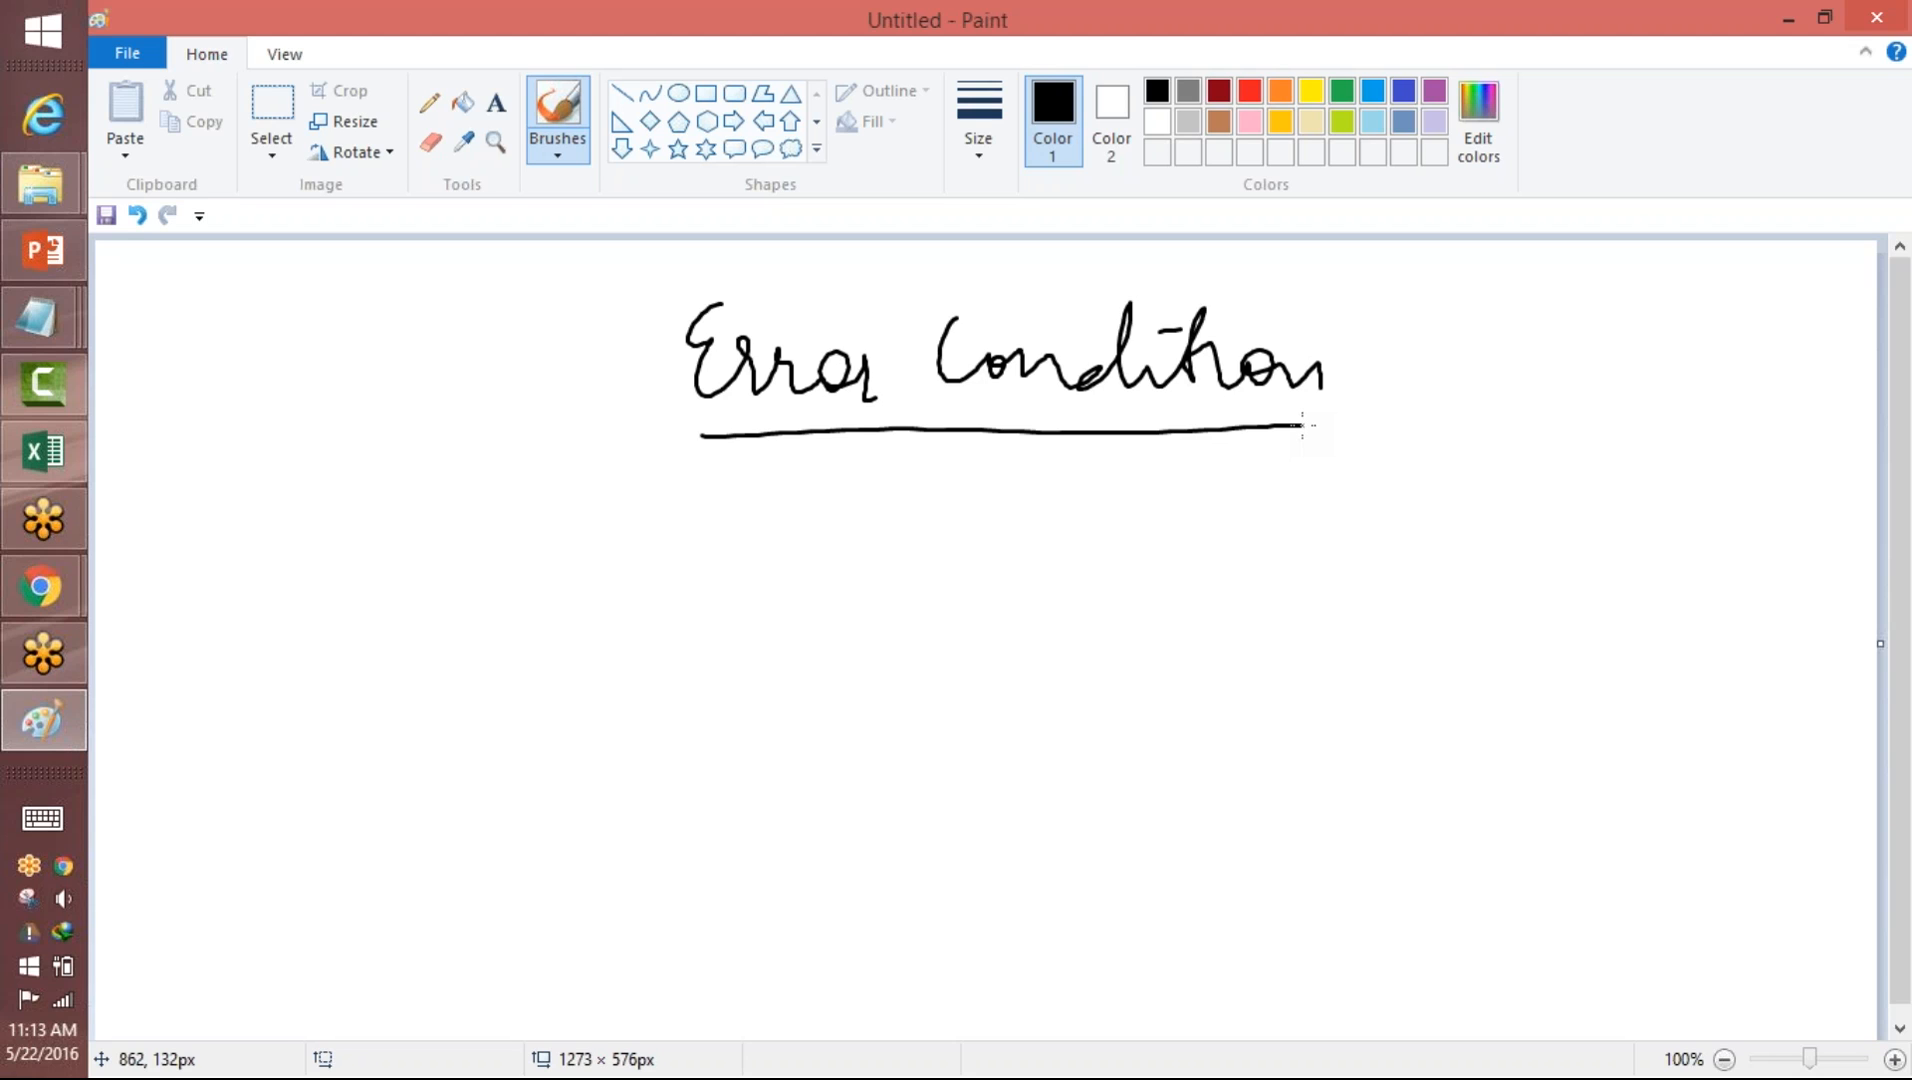
- Handwrite "If close date is blank and" on a line below the heading
drag(388, 541, 482, 635)
mouse_move(556, 522)
mouse_down()
mouse_move(720, 592)
mouse_move(921, 592)
mouse_up()
drag(958, 490, 960, 594)
mouse_move(938, 545)
mouse_down()
mouse_move(995, 528)
mouse_move(1013, 585)
mouse_up()
mouse_move(1098, 540)
mouse_down()
mouse_move(1114, 586)
mouse_move(1170, 575)
mouse_up()
mouse_move(1205, 512)
mouse_down()
mouse_move(1200, 583)
mouse_move(1243, 565)
mouse_move(1326, 585)
mouse_move(1440, 548)
mouse_move(1490, 578)
mouse_move(1682, 612)
mouse_up()
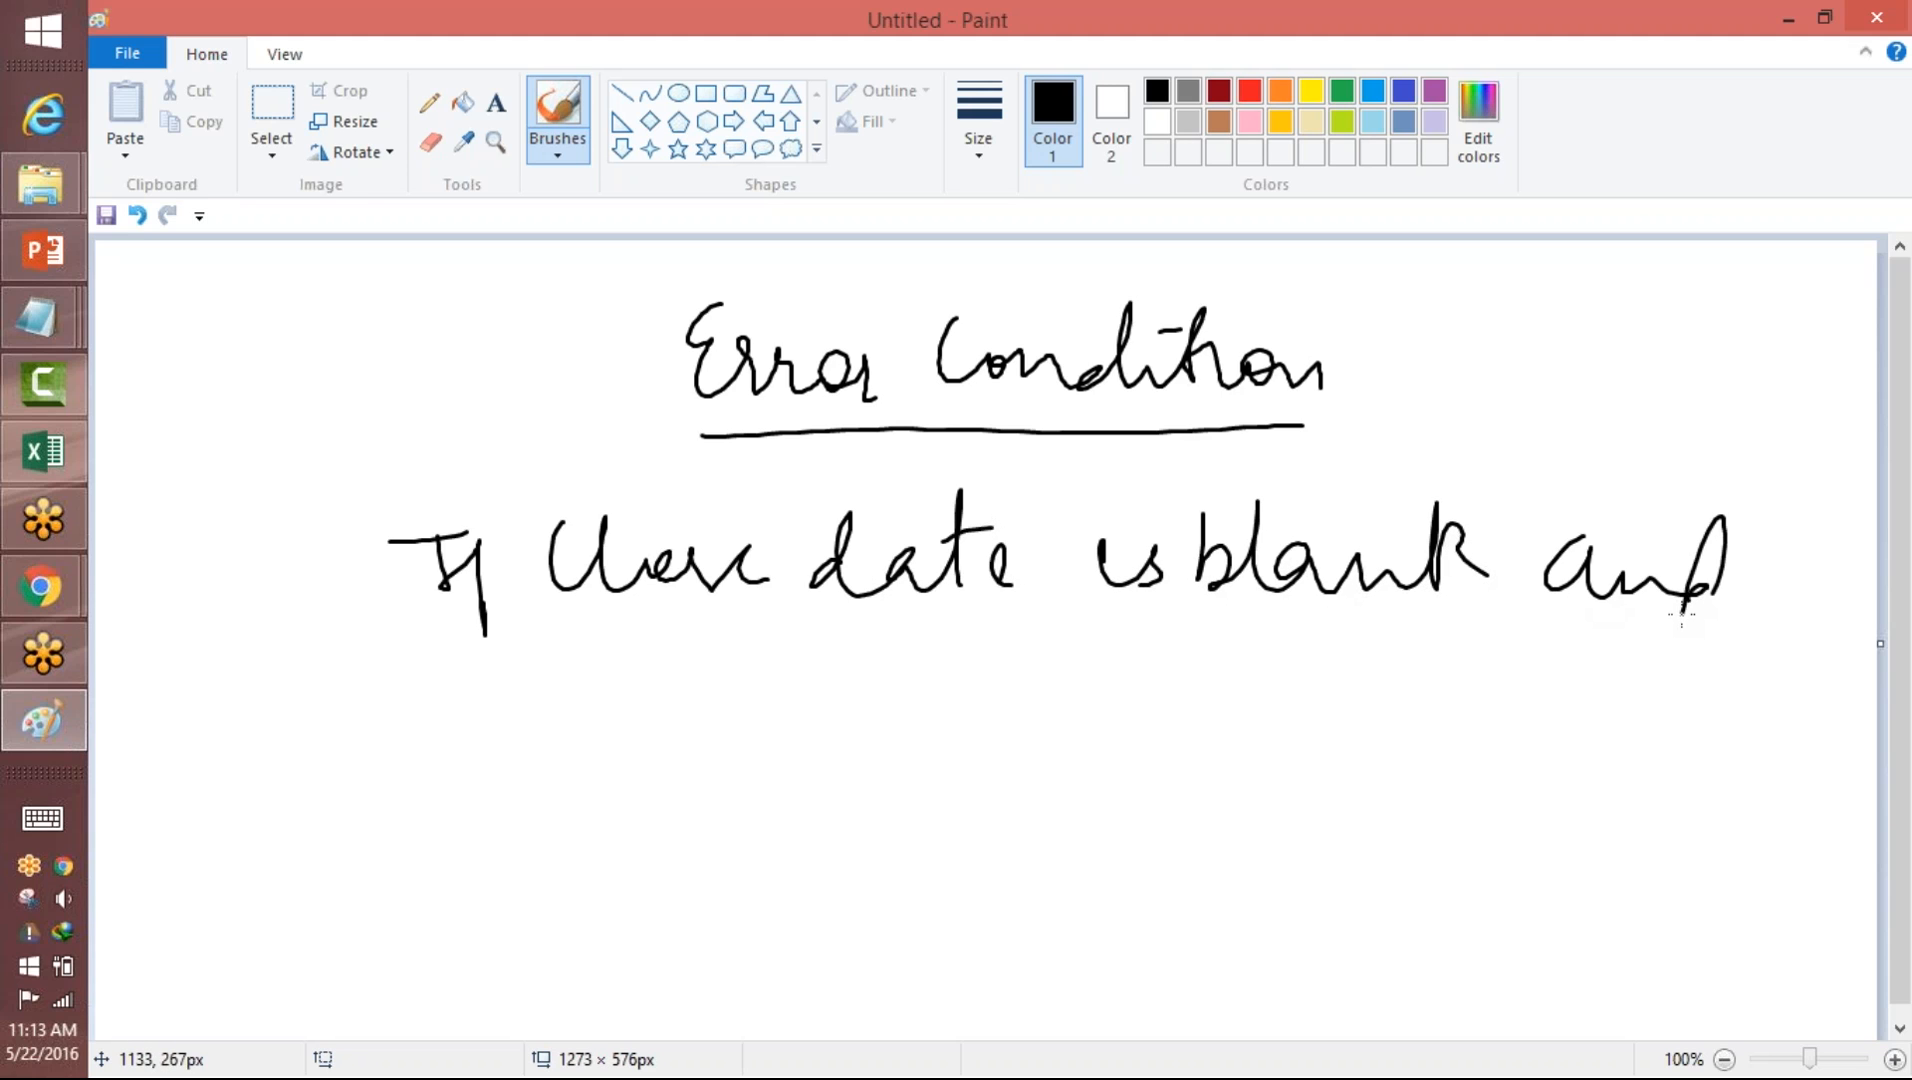
- Handwrite the status condition below, with an arrow from "Status" to "Closed" or a second closed value beneath it
mouse_move(515, 664)
mouse_down()
mouse_move(460, 765)
mouse_move(527, 745)
mouse_up()
drag(520, 710, 592, 700)
drag(630, 636, 628, 730)
mouse_move(622, 700)
mouse_down()
mouse_move(648, 688)
mouse_move(698, 712)
mouse_move(638, 661)
mouse_up()
mouse_move(755, 724)
mouse_down()
mouse_move(799, 718)
mouse_move(762, 762)
mouse_up()
mouse_move(880, 662)
mouse_down()
mouse_move(1001, 750)
mouse_move(1068, 655)
mouse_move(1058, 735)
mouse_up()
click(1107, 716)
drag(1160, 658, 1138, 708)
drag(1190, 688, 1216, 715)
mouse_move(905, 800)
mouse_down()
mouse_move(1022, 850)
mouse_move(1092, 832)
mouse_up()
- Mark the closed values with an arc, an underline and a vertical stroke, and underline "close date is blank" and "Status"
drag(1052, 636, 885, 772)
drag(883, 850, 959, 866)
mouse_move(547, 622)
mouse_down()
mouse_move(1236, 632)
mouse_move(1530, 607)
mouse_up()
drag(531, 765, 748, 745)
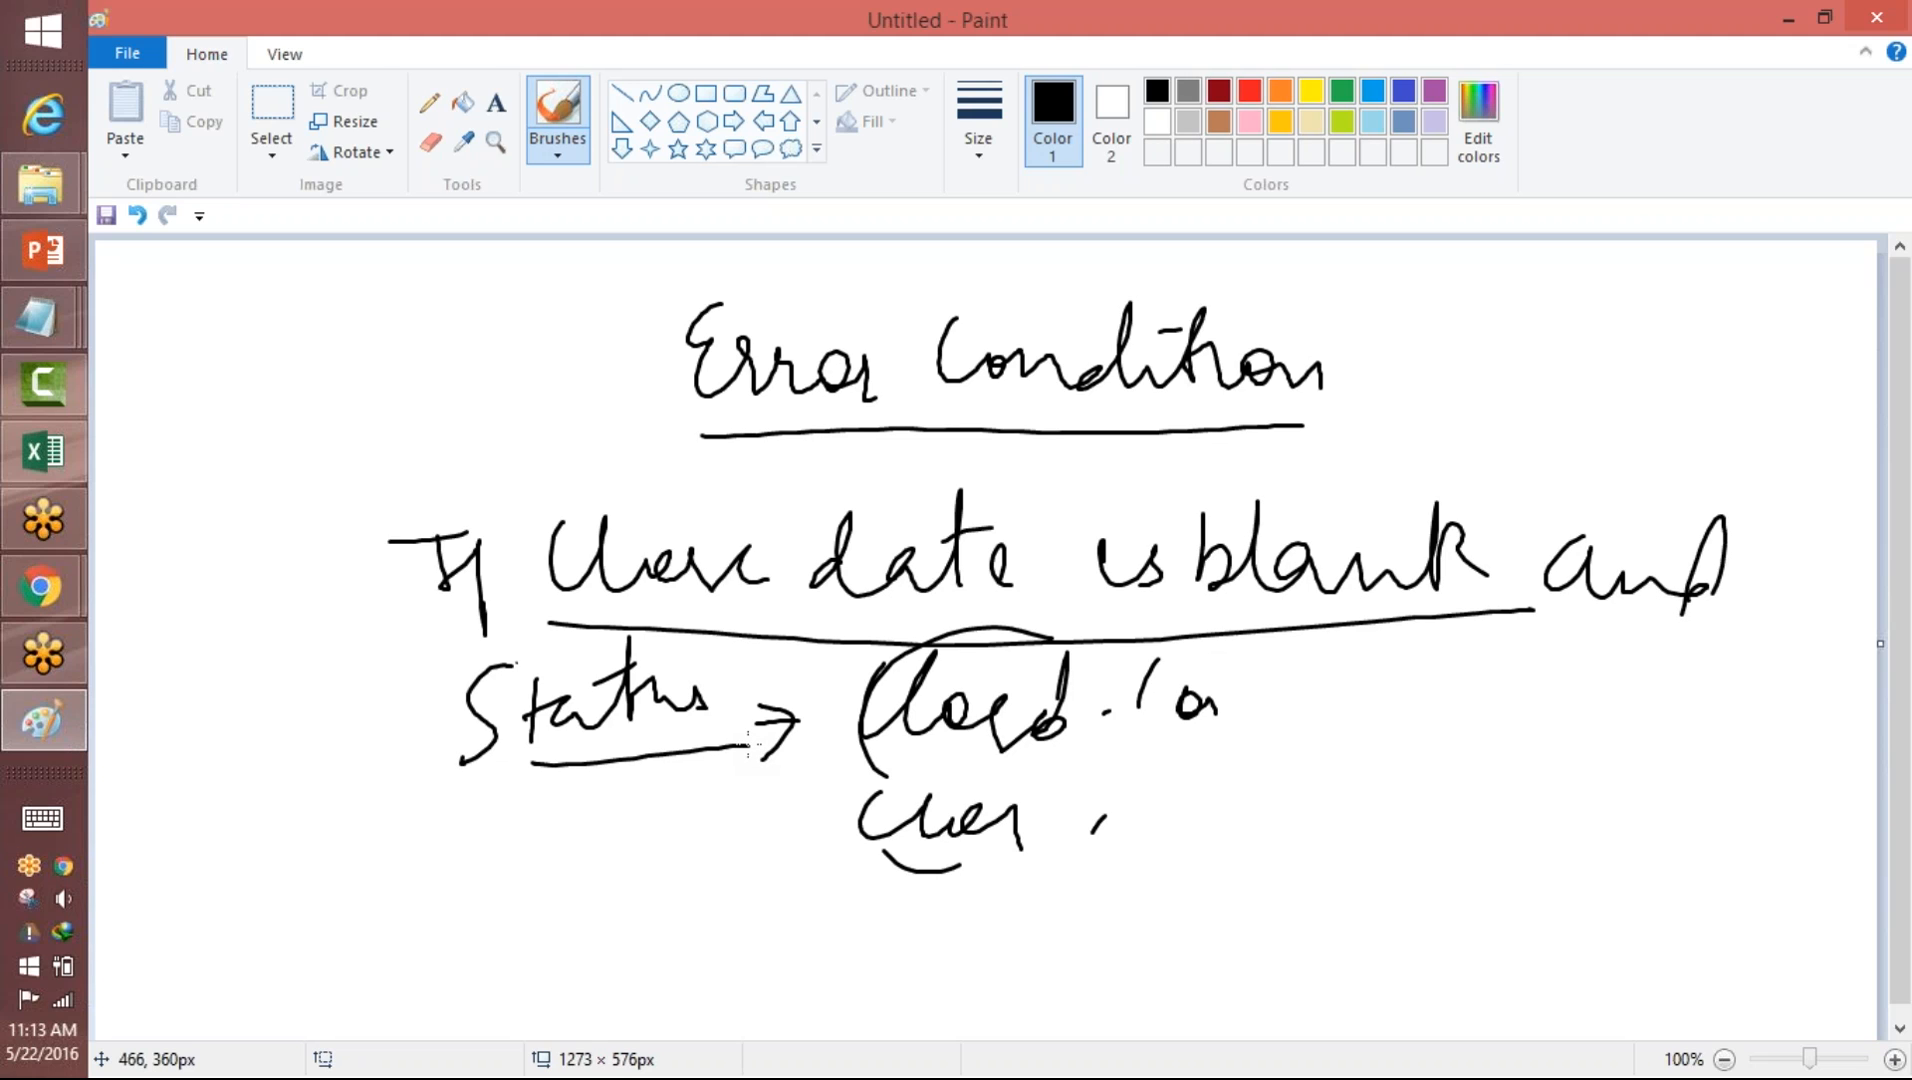
drag(1111, 688, 1089, 826)
drag(1111, 688, 1095, 822)
- Circle "close date" in black and the word "blank" in green
mouse_move(941, 447)
mouse_down()
mouse_move(770, 428)
mouse_move(953, 628)
mouse_move(936, 462)
mouse_up()
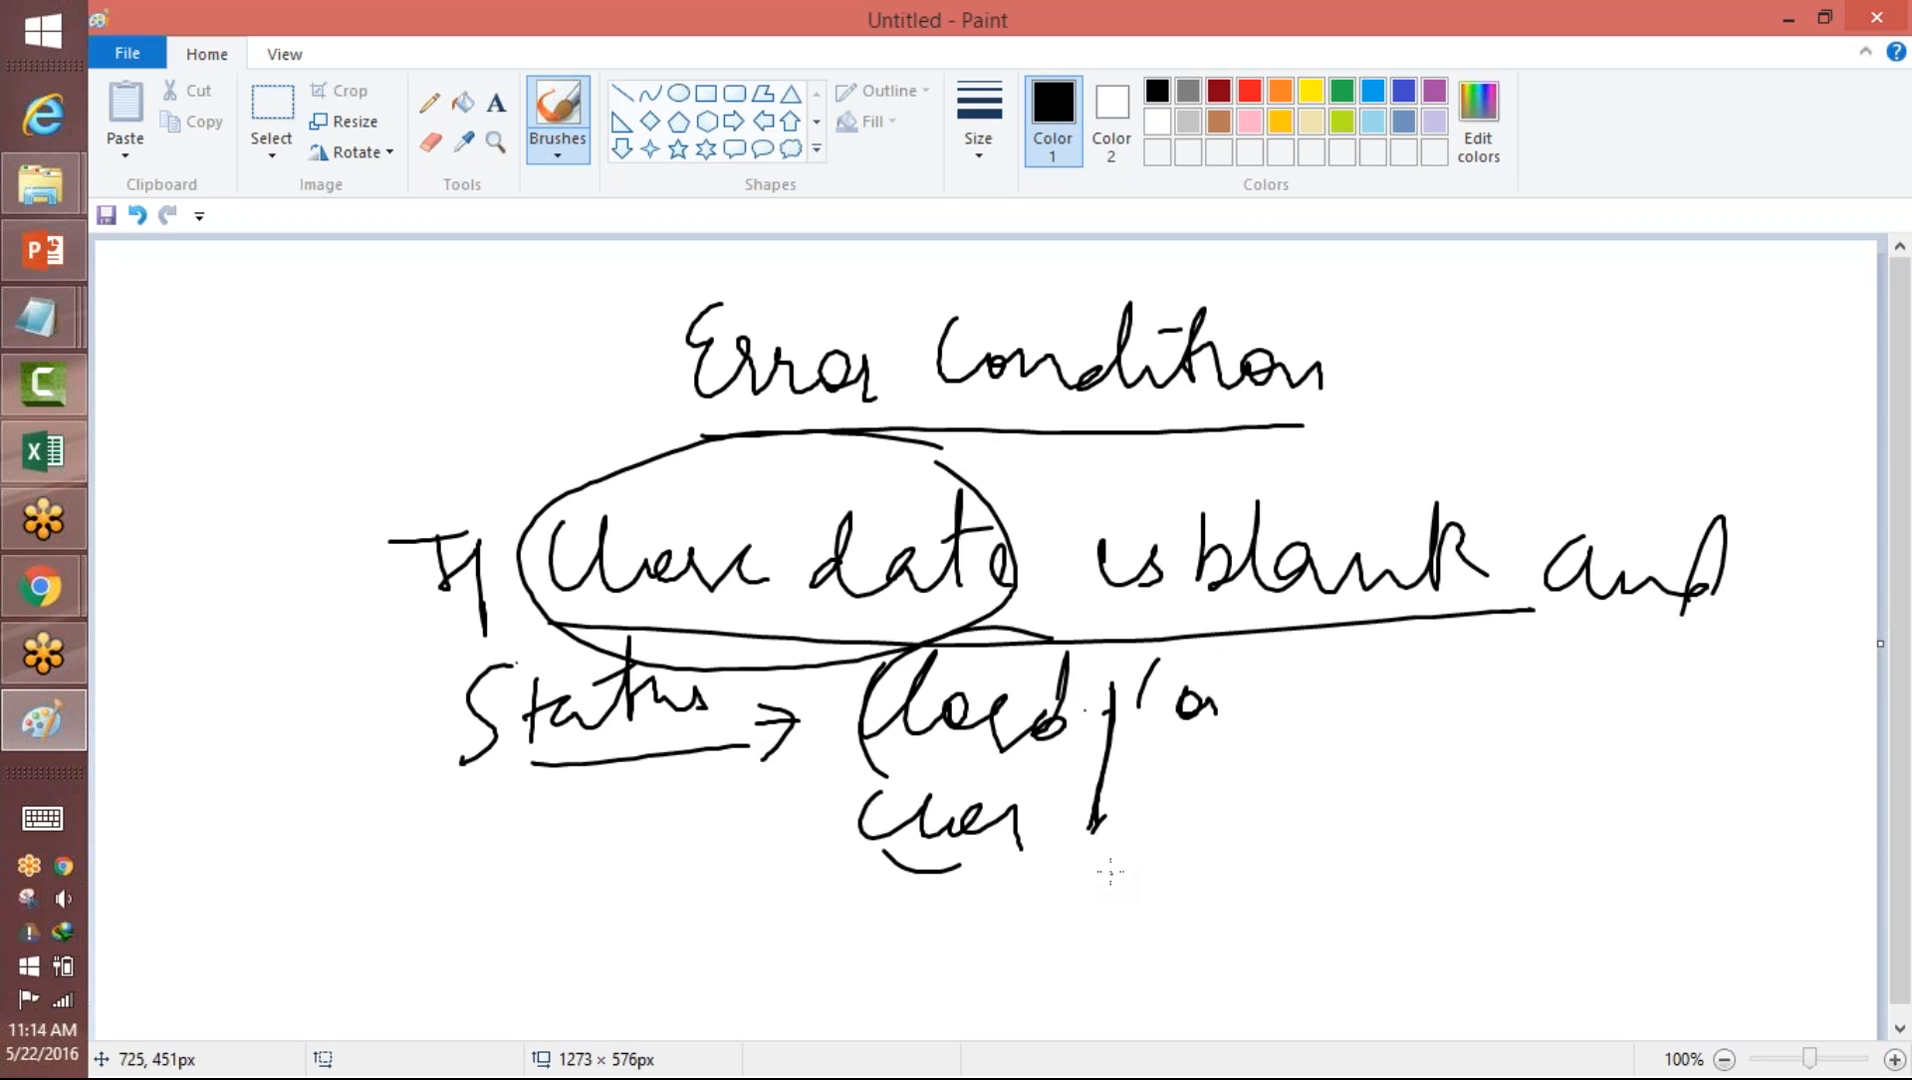
click(1342, 94)
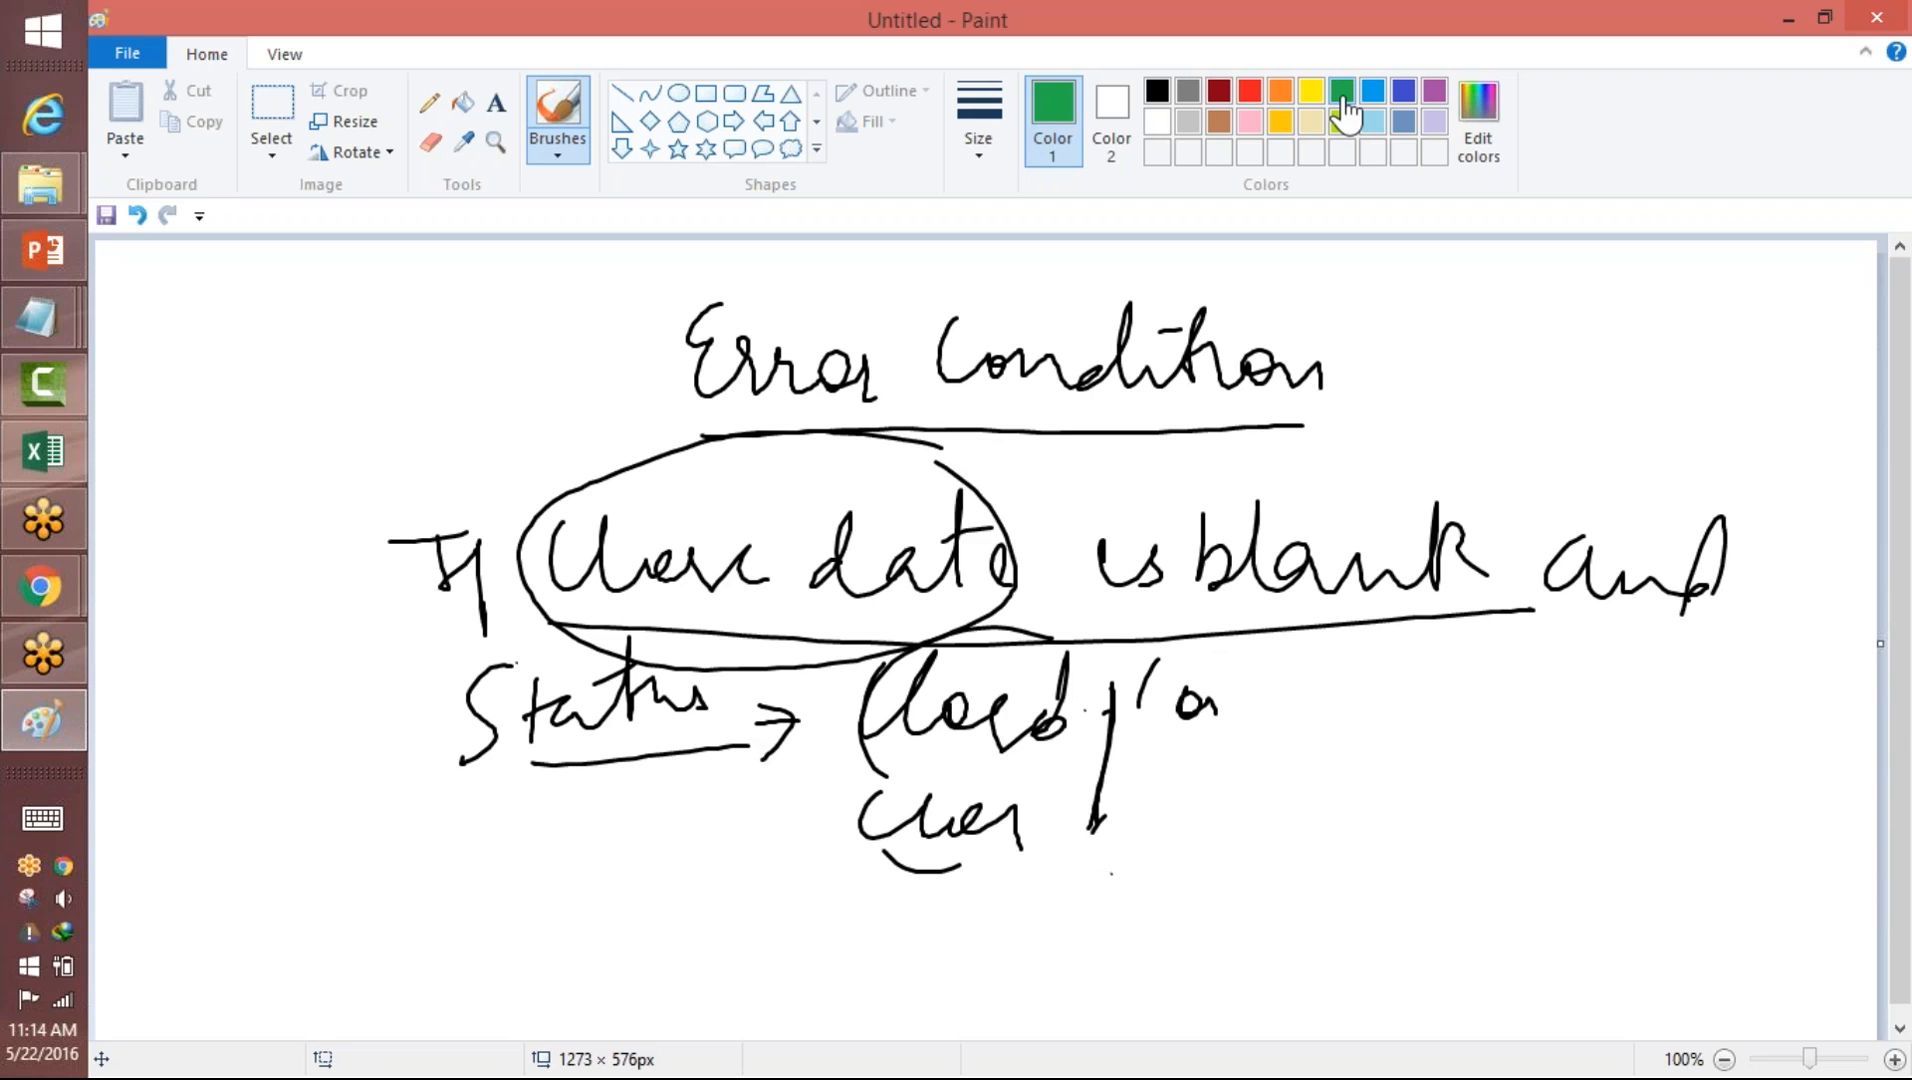
mouse_move(1340, 460)
mouse_down()
mouse_move(1199, 530)
mouse_move(1404, 472)
mouse_move(1350, 462)
mouse_up()
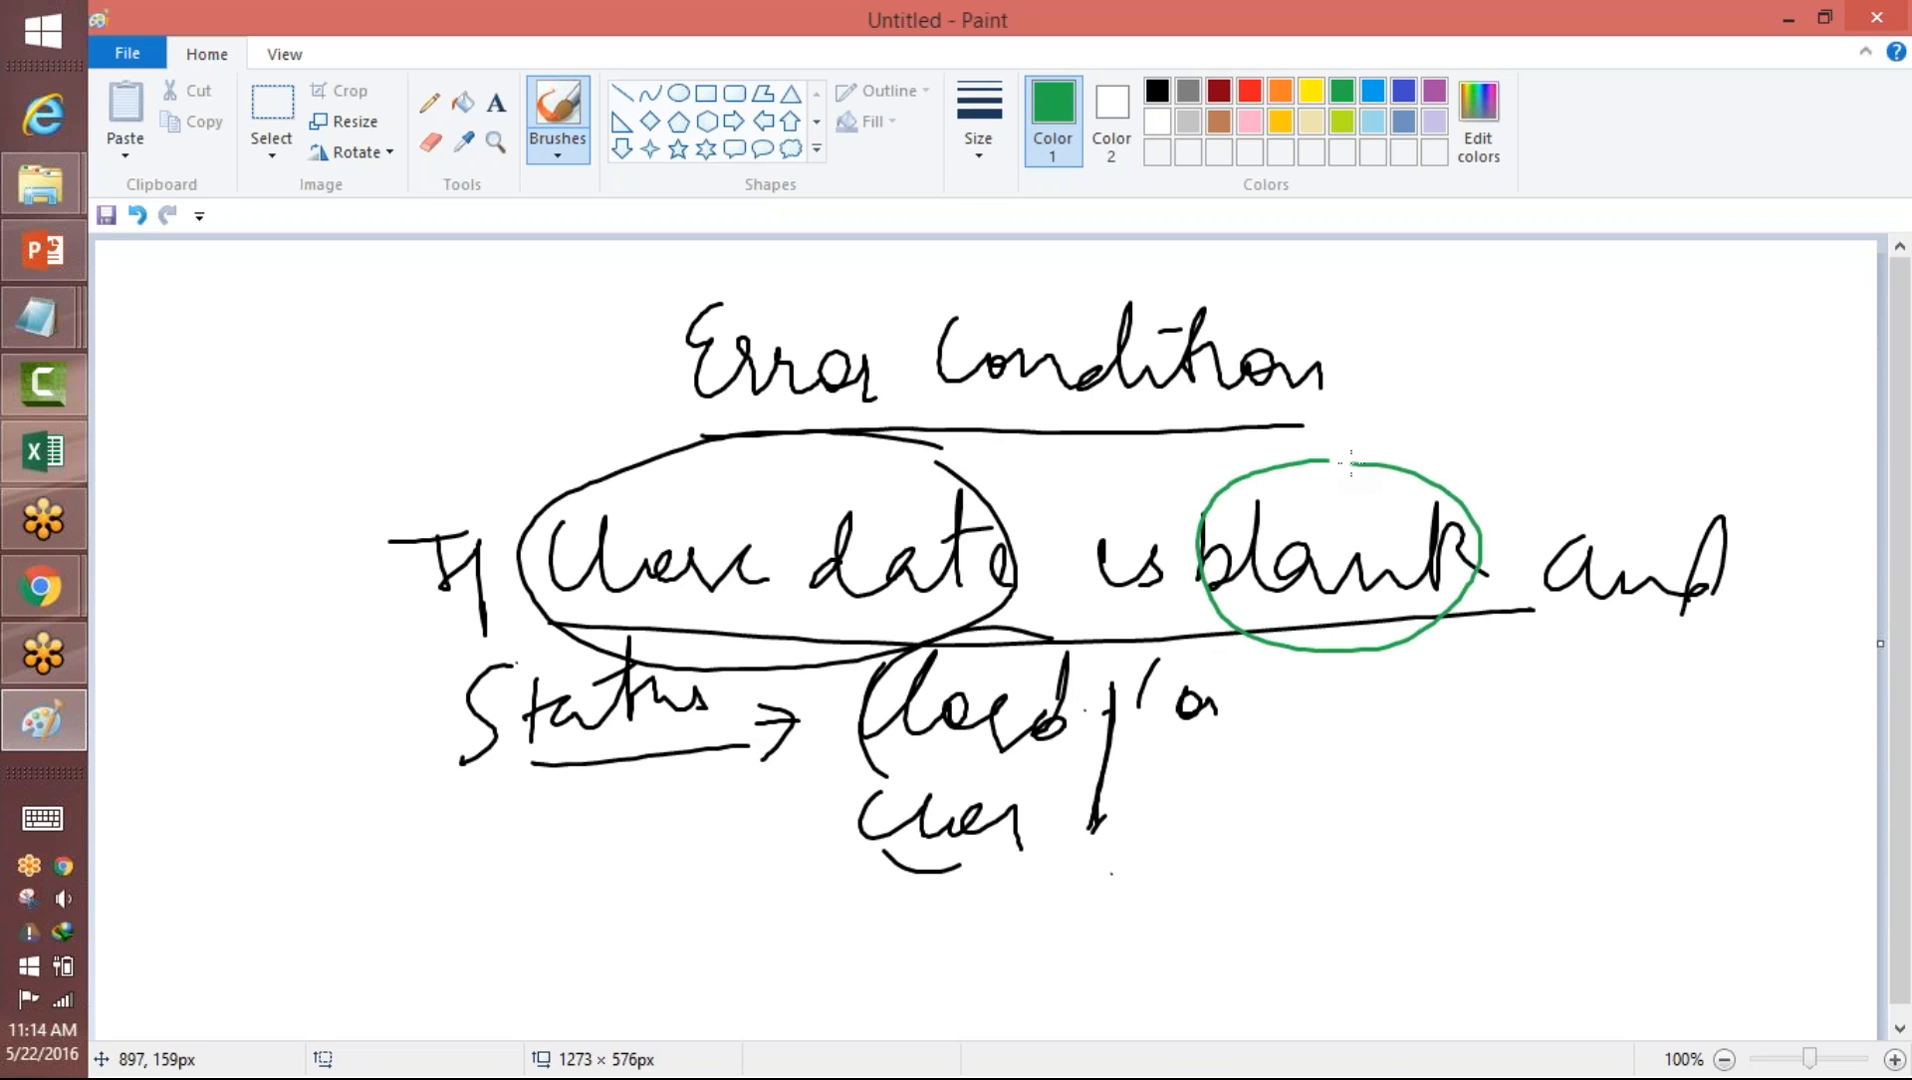
- Circle "Status" in green and handwrite "Closed-Not", "Closed-Cancel" and "Closed-Fill" beside the closed values
mouse_move(675, 645)
mouse_down()
mouse_move(510, 805)
mouse_move(697, 716)
mouse_up()
mouse_move(1356, 680)
mouse_down()
mouse_move(1385, 675)
mouse_move(1450, 725)
mouse_move(1582, 675)
mouse_move(1690, 668)
mouse_move(1773, 735)
mouse_up()
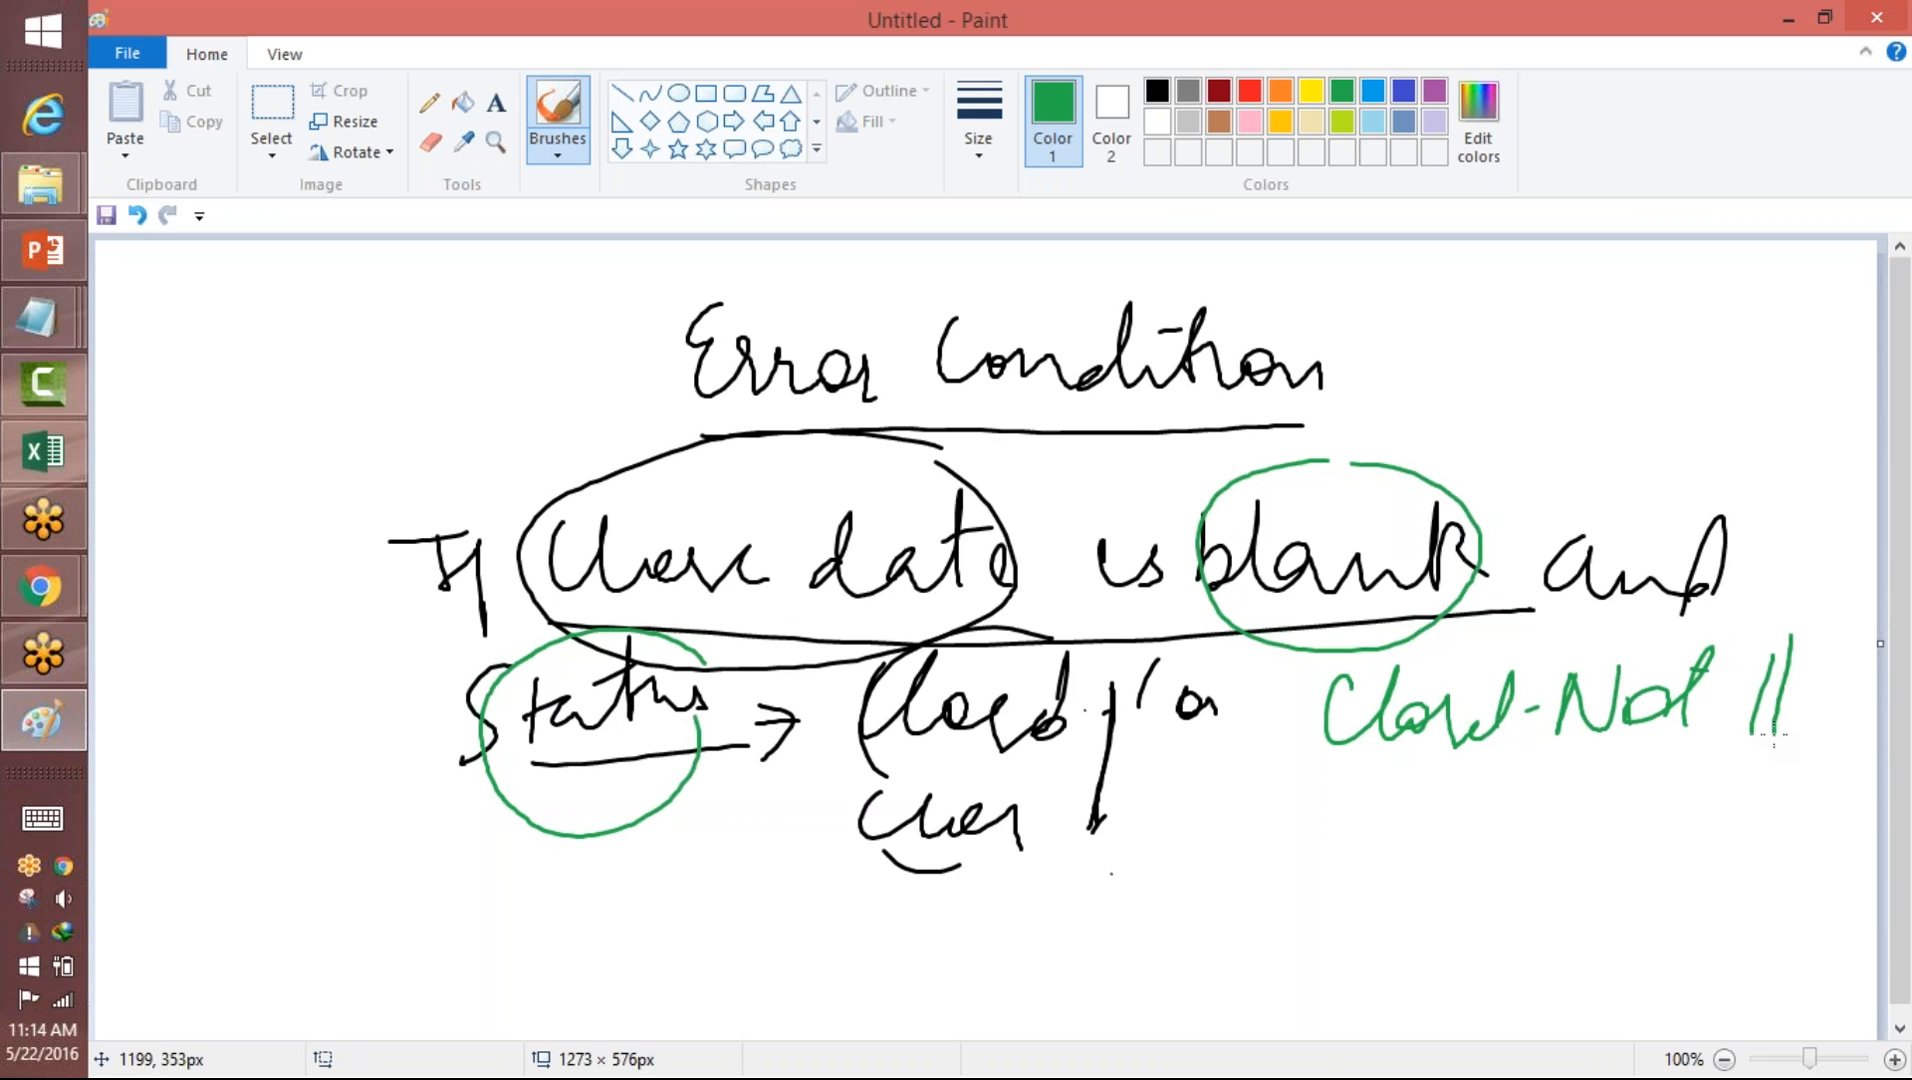
mouse_move(1340, 778)
mouse_down()
mouse_move(1336, 804)
mouse_move(1409, 836)
mouse_move(1550, 810)
mouse_move(1647, 843)
mouse_move(1793, 815)
mouse_up()
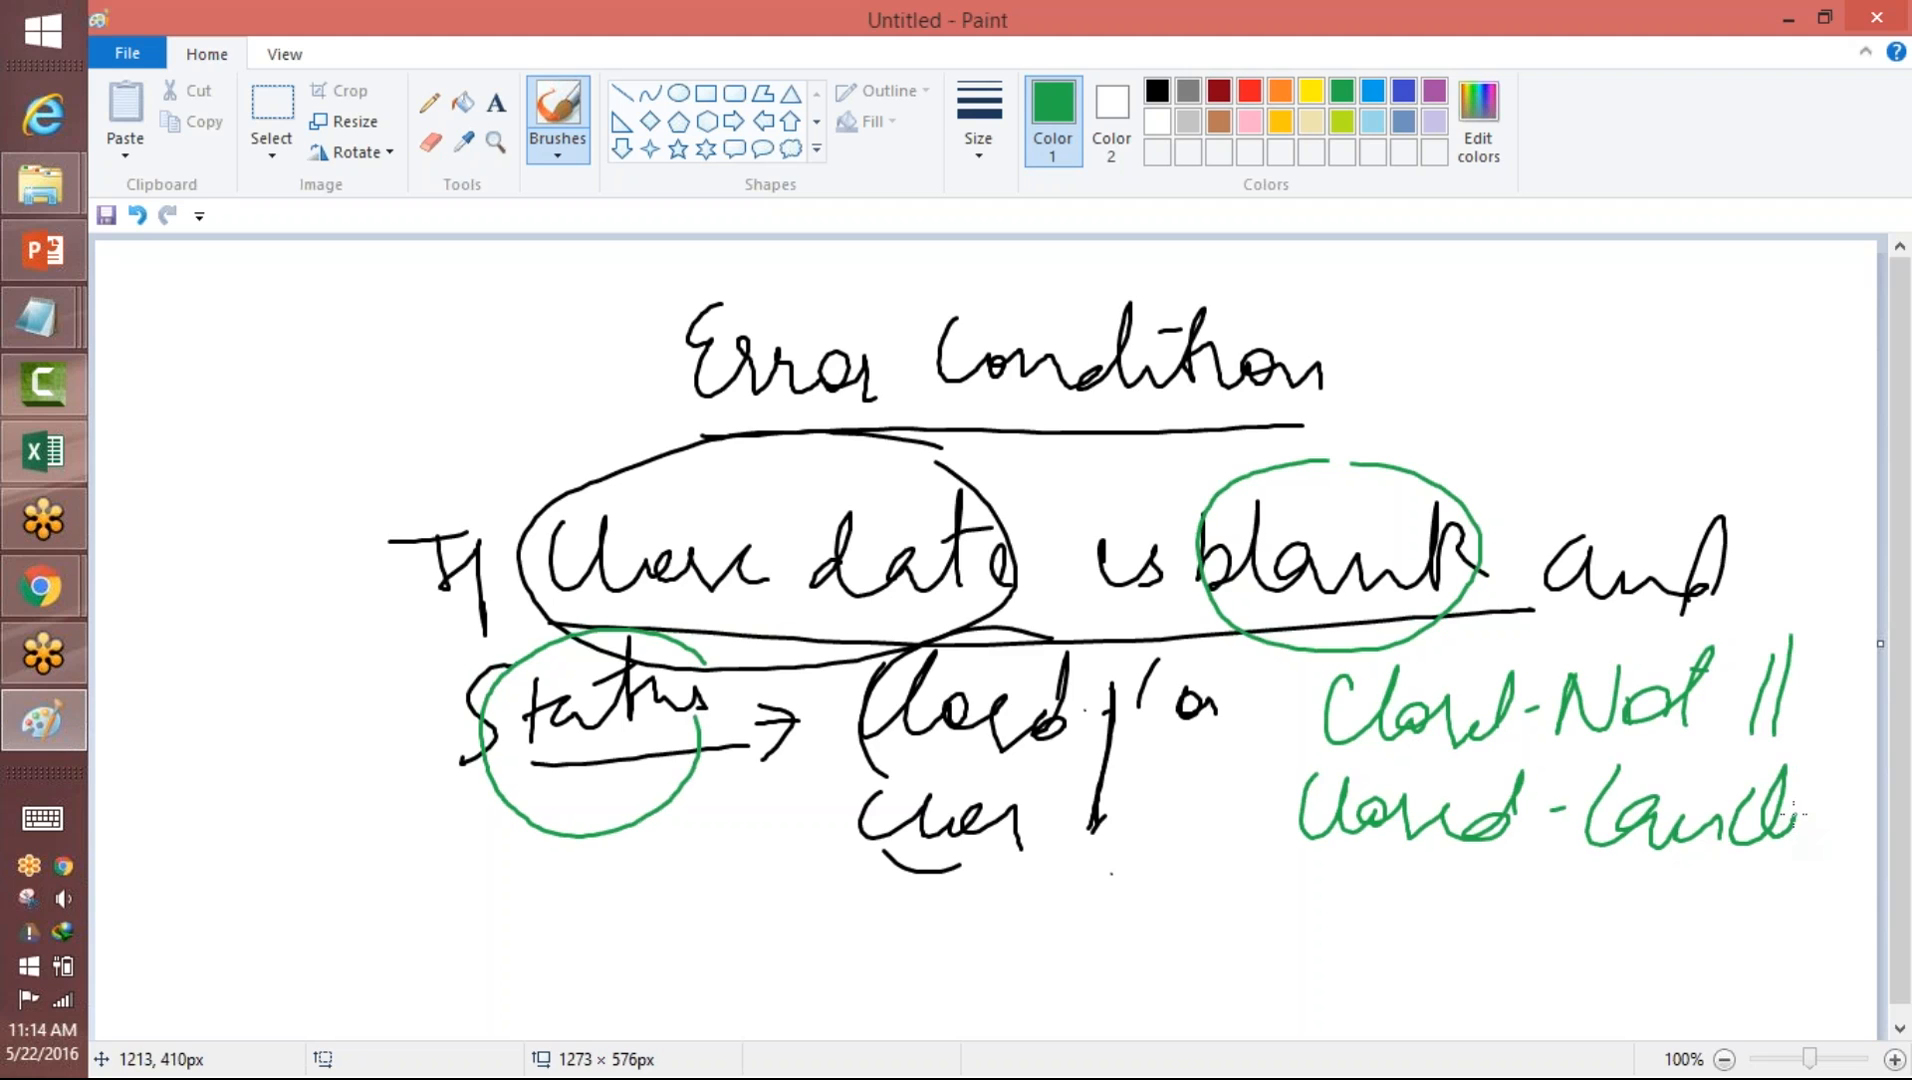
mouse_move(1310, 900)
mouse_down()
mouse_move(1697, 915)
mouse_move(1732, 910)
mouse_move(1746, 870)
mouse_up()
- Bracket the three green closed values with a curly brace, underline "close date is blank" and circle the "Error Condition" heading in green
mouse_move(1245, 712)
mouse_down()
mouse_move(1276, 790)
mouse_move(1276, 925)
mouse_up()
mouse_move(1370, 620)
mouse_down()
mouse_move(1016, 598)
mouse_move(663, 612)
mouse_up()
mouse_move(1410, 348)
mouse_down()
mouse_move(658, 347)
mouse_move(1377, 425)
mouse_move(1440, 397)
mouse_up()
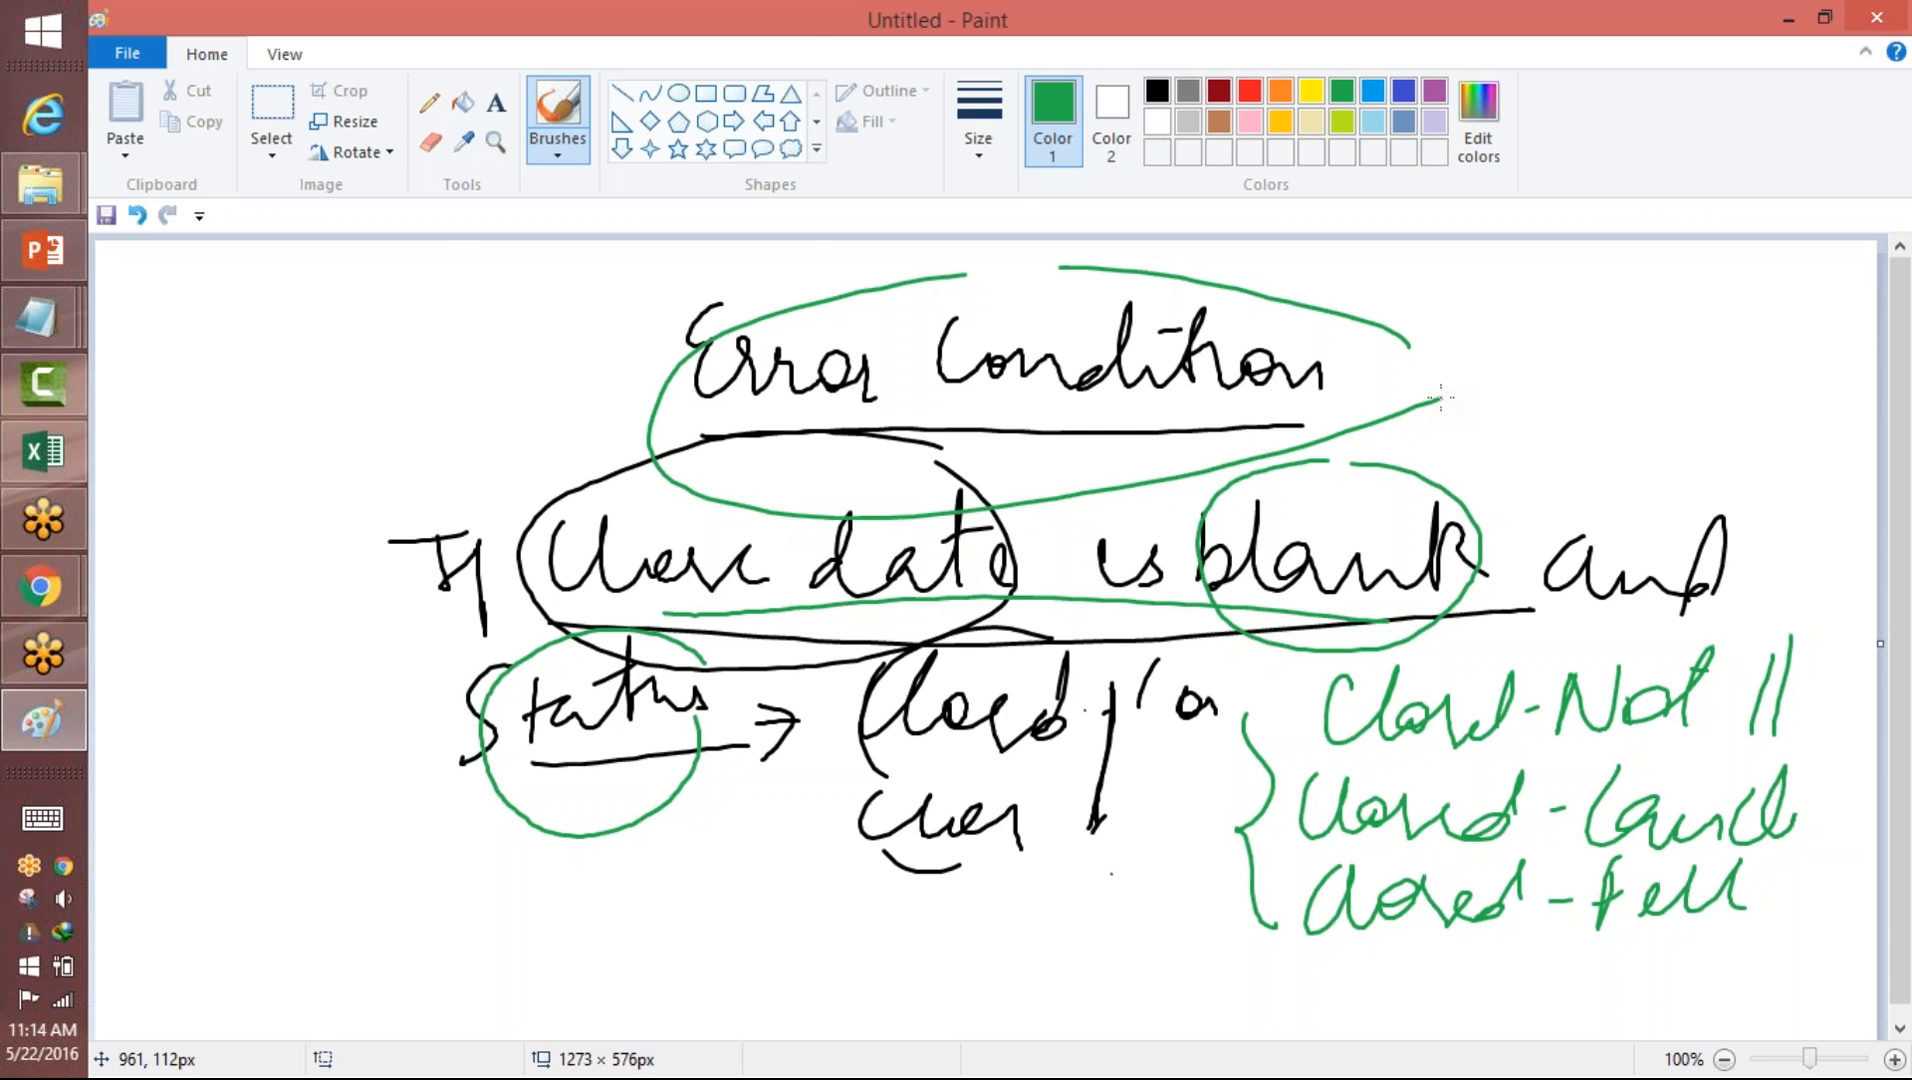
- Start a new blank drawing without saving the current one
click(127, 52)
click(172, 110)
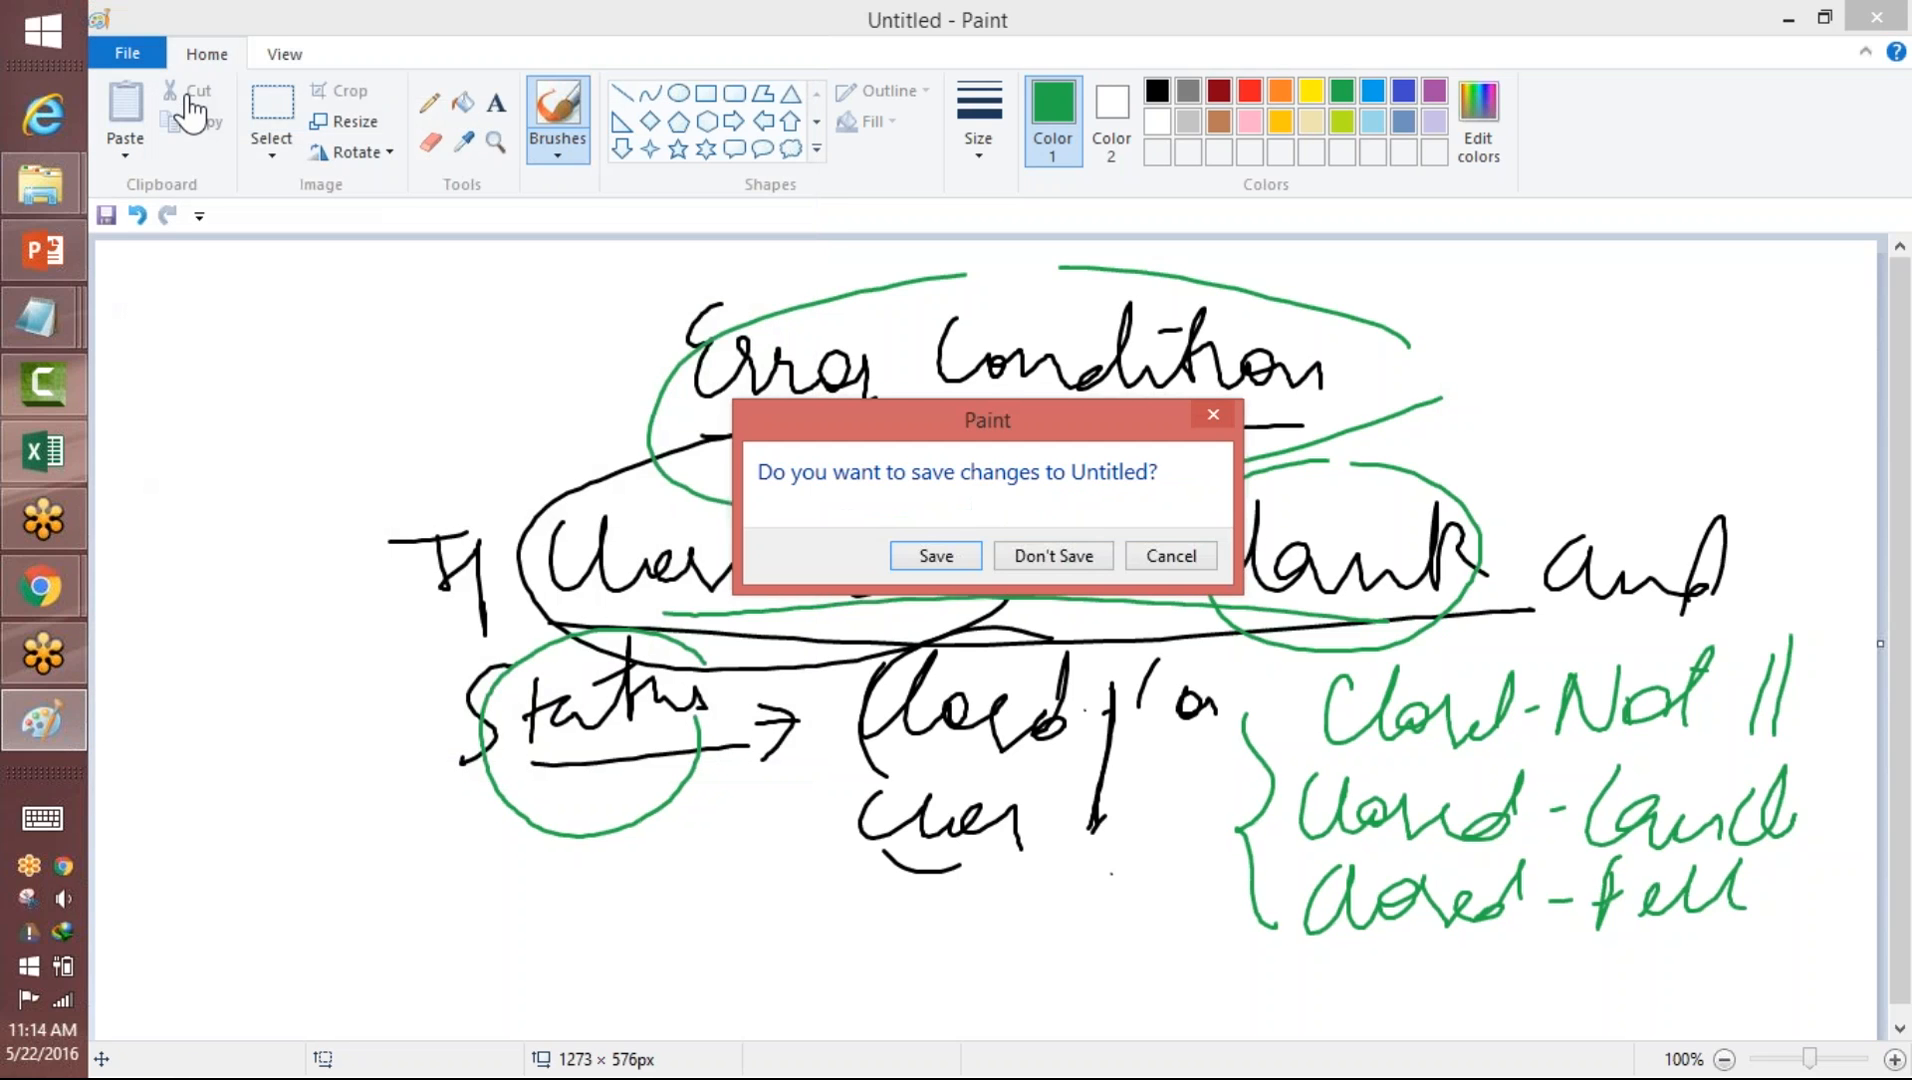
click(1055, 555)
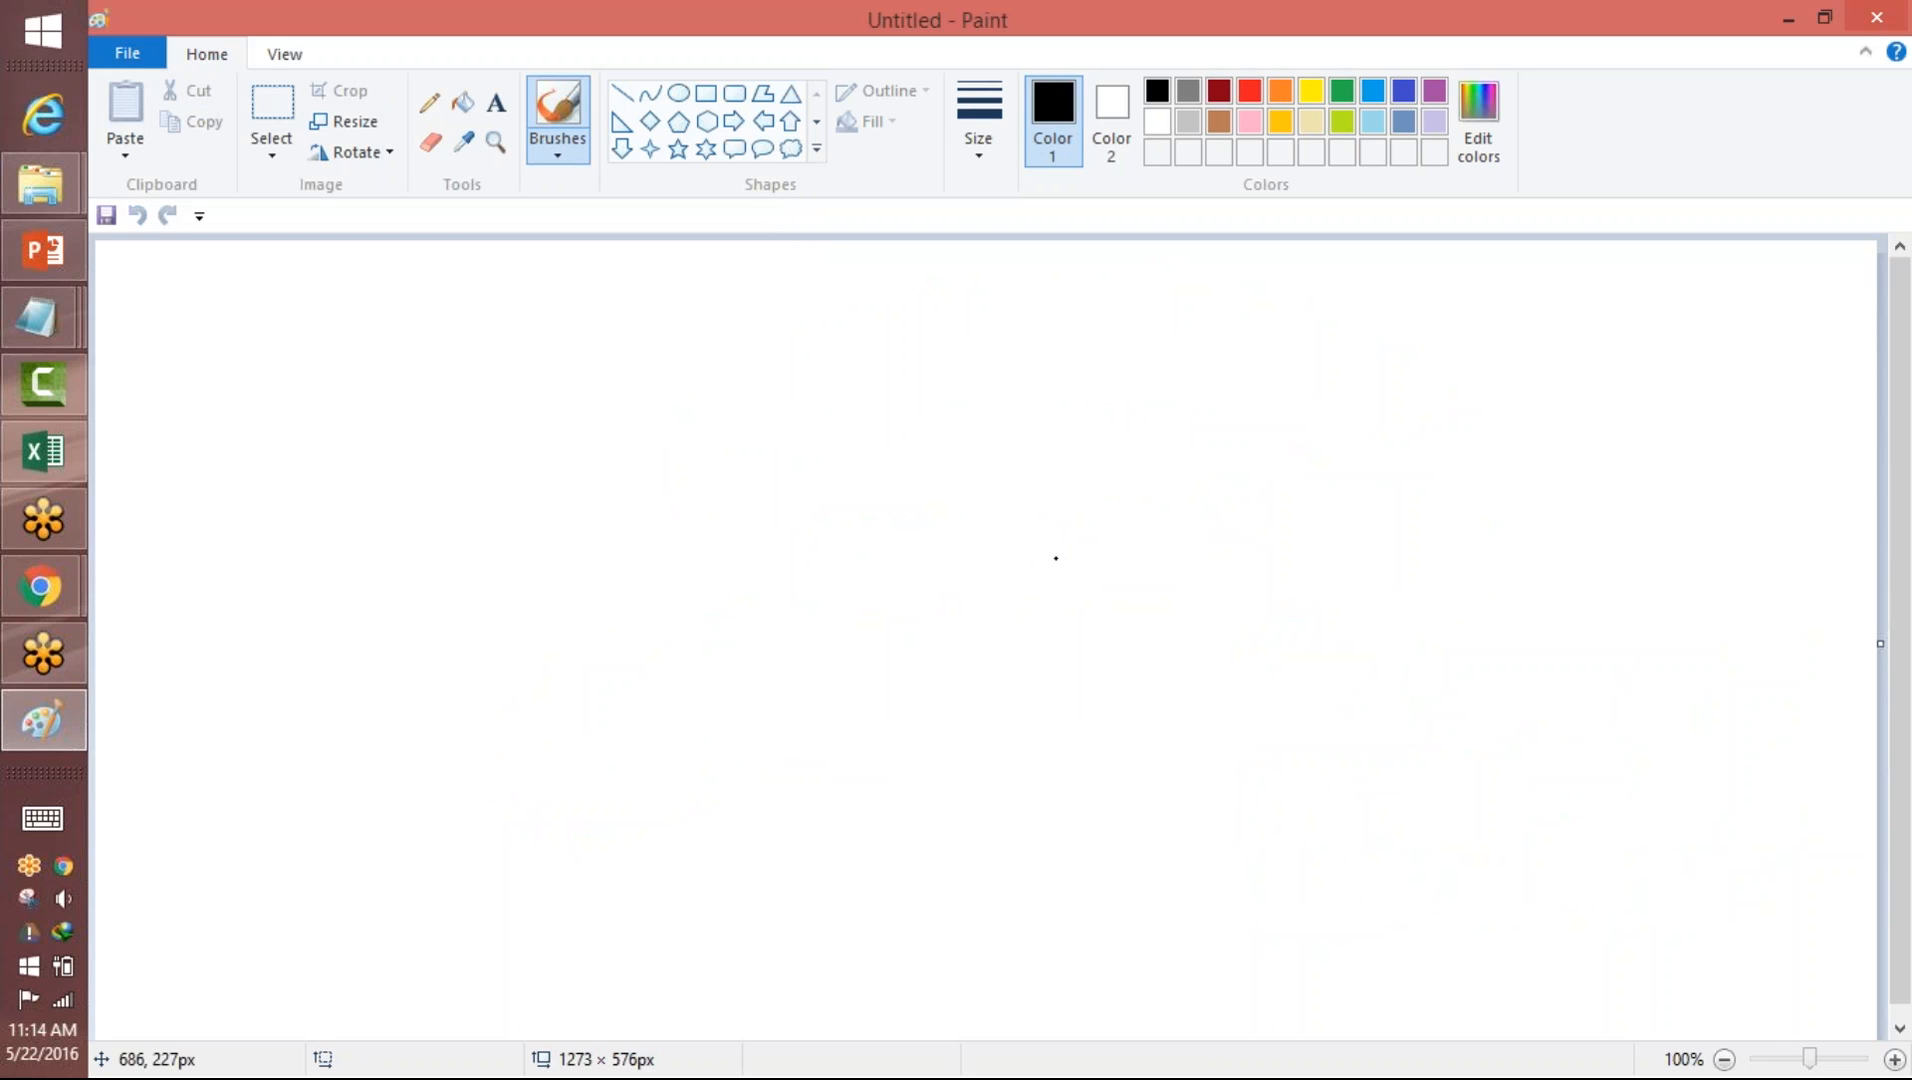
- Handwrite "Status" near the upper edge of the canvas, with a rectangular field box beside it containing "Clo"
mouse_move(688, 310)
mouse_down()
mouse_move(725, 353)
mouse_move(779, 326)
mouse_move(788, 355)
mouse_move(828, 345)
mouse_up()
drag(968, 293, 967, 338)
mouse_move(977, 288)
mouse_down()
mouse_move(1370, 330)
mouse_move(963, 366)
mouse_move(1047, 298)
mouse_move(1068, 340)
mouse_move(1079, 328)
mouse_up()
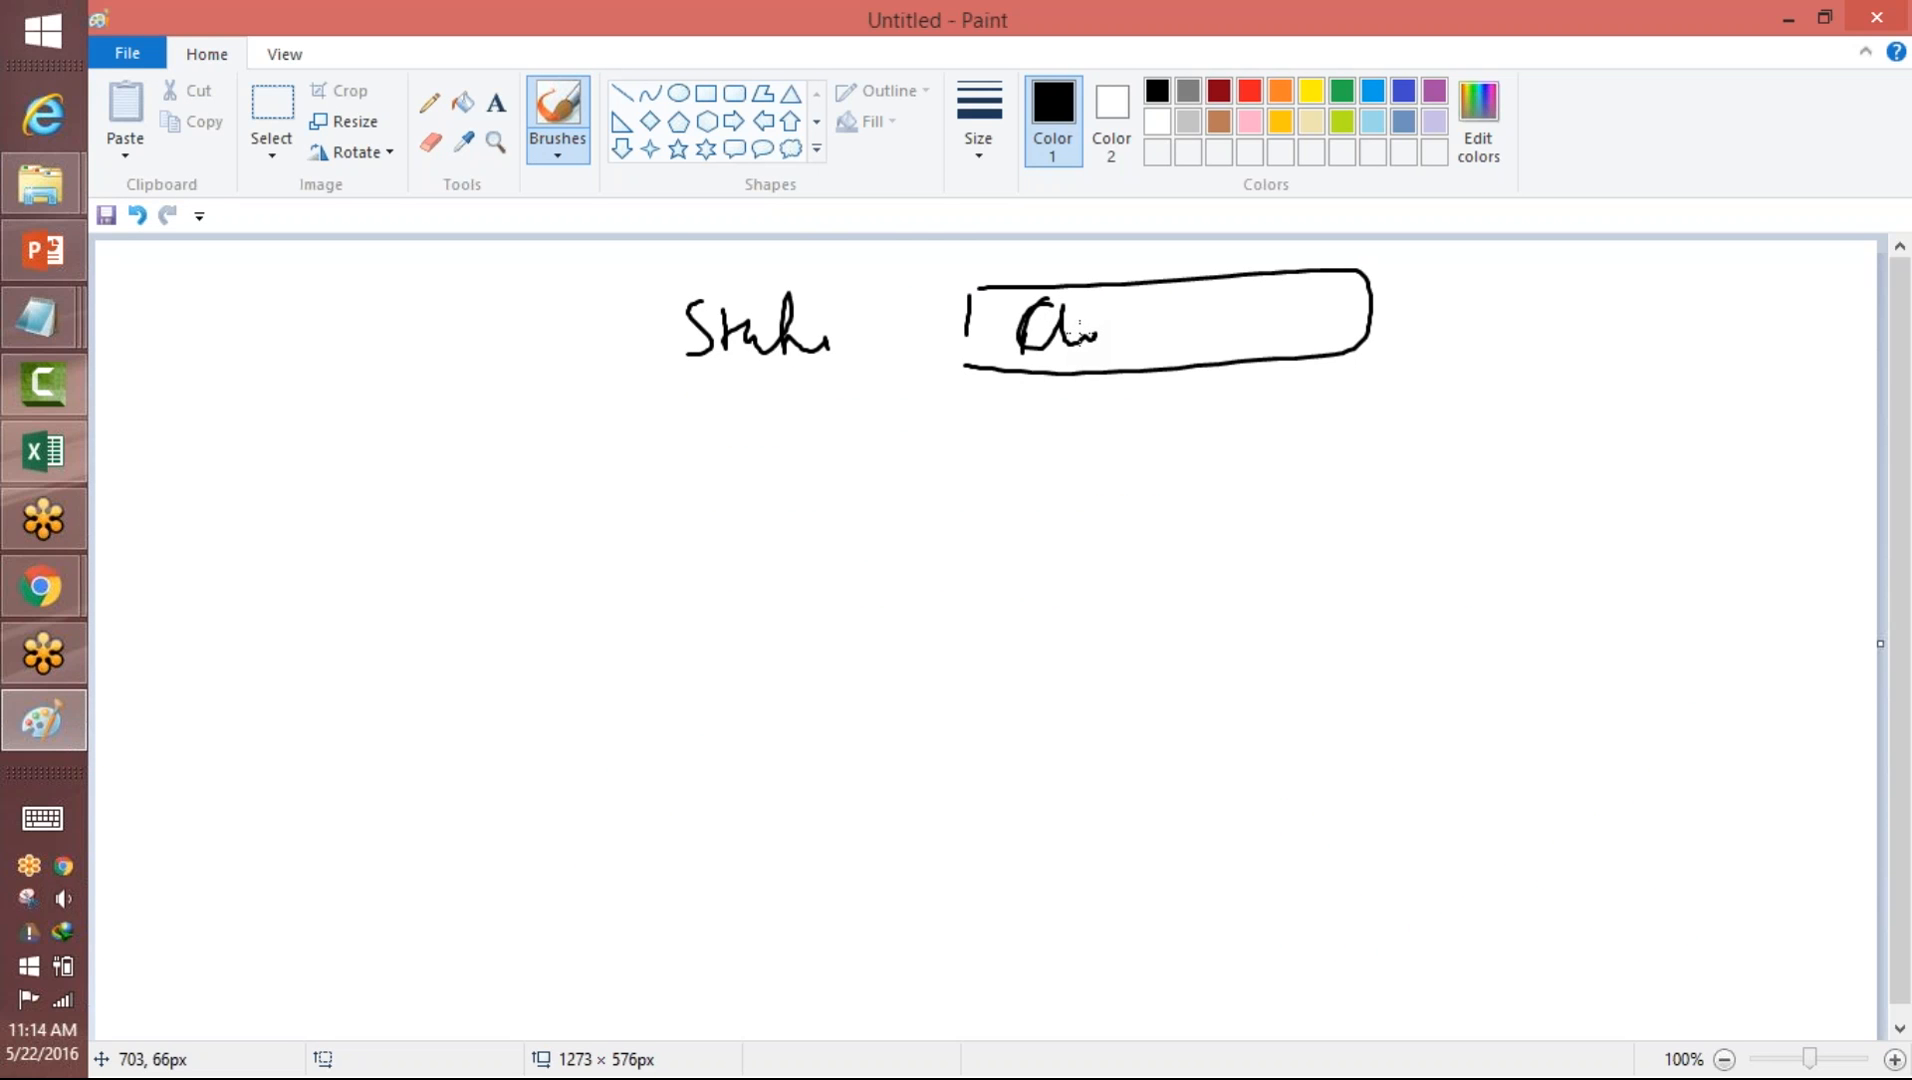
- Draw an arrow down from "Status" to the handwritten function name "IsPickVal", and underline "Pick" and "Val"
drag(760, 376, 757, 470)
drag(738, 458, 776, 450)
mouse_move(743, 521)
mouse_down()
mouse_move(770, 519)
mouse_move(785, 573)
mouse_up()
drag(830, 530, 828, 590)
mouse_move(830, 522)
mouse_down()
mouse_move(840, 555)
mouse_move(905, 568)
mouse_up()
drag(952, 496, 975, 558)
mouse_move(991, 492)
mouse_down()
mouse_move(1022, 487)
mouse_move(1064, 550)
mouse_up()
drag(1074, 467, 1066, 555)
mouse_move(954, 589)
mouse_down()
mouse_move(810, 605)
mouse_move(926, 590)
mouse_up()
mouse_move(1078, 574)
mouse_down()
mouse_move(1004, 590)
mouse_move(1065, 574)
mouse_up()
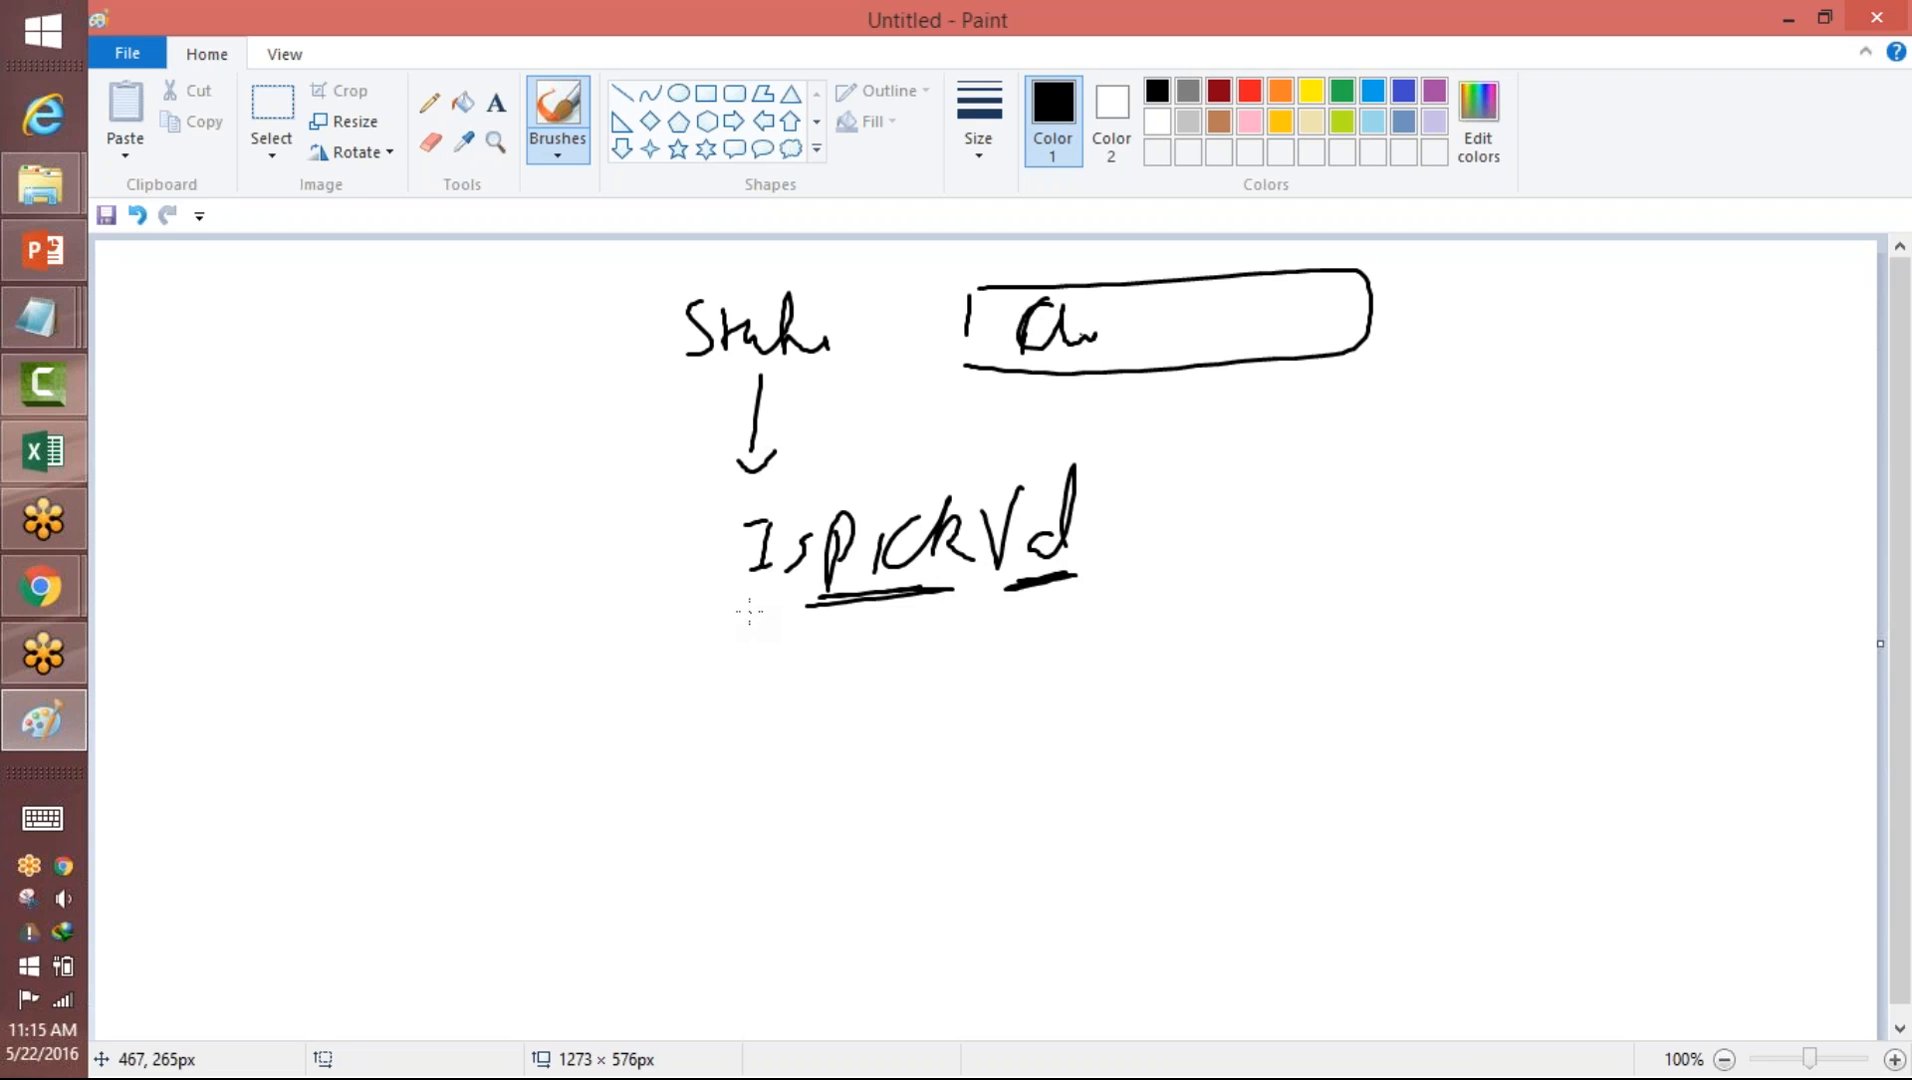
- Continue the function with an opening parenthesis and 'Status, and underline both "IsPickVal" and "Status"
mouse_move(1155, 451)
mouse_down()
mouse_move(1112, 560)
mouse_move(1134, 589)
mouse_move(1185, 477)
mouse_up()
mouse_move(1237, 489)
mouse_down()
mouse_move(1202, 506)
mouse_move(1212, 546)
mouse_move(1265, 515)
mouse_move(1300, 455)
mouse_move(1413, 522)
mouse_up()
drag(1318, 467, 1348, 463)
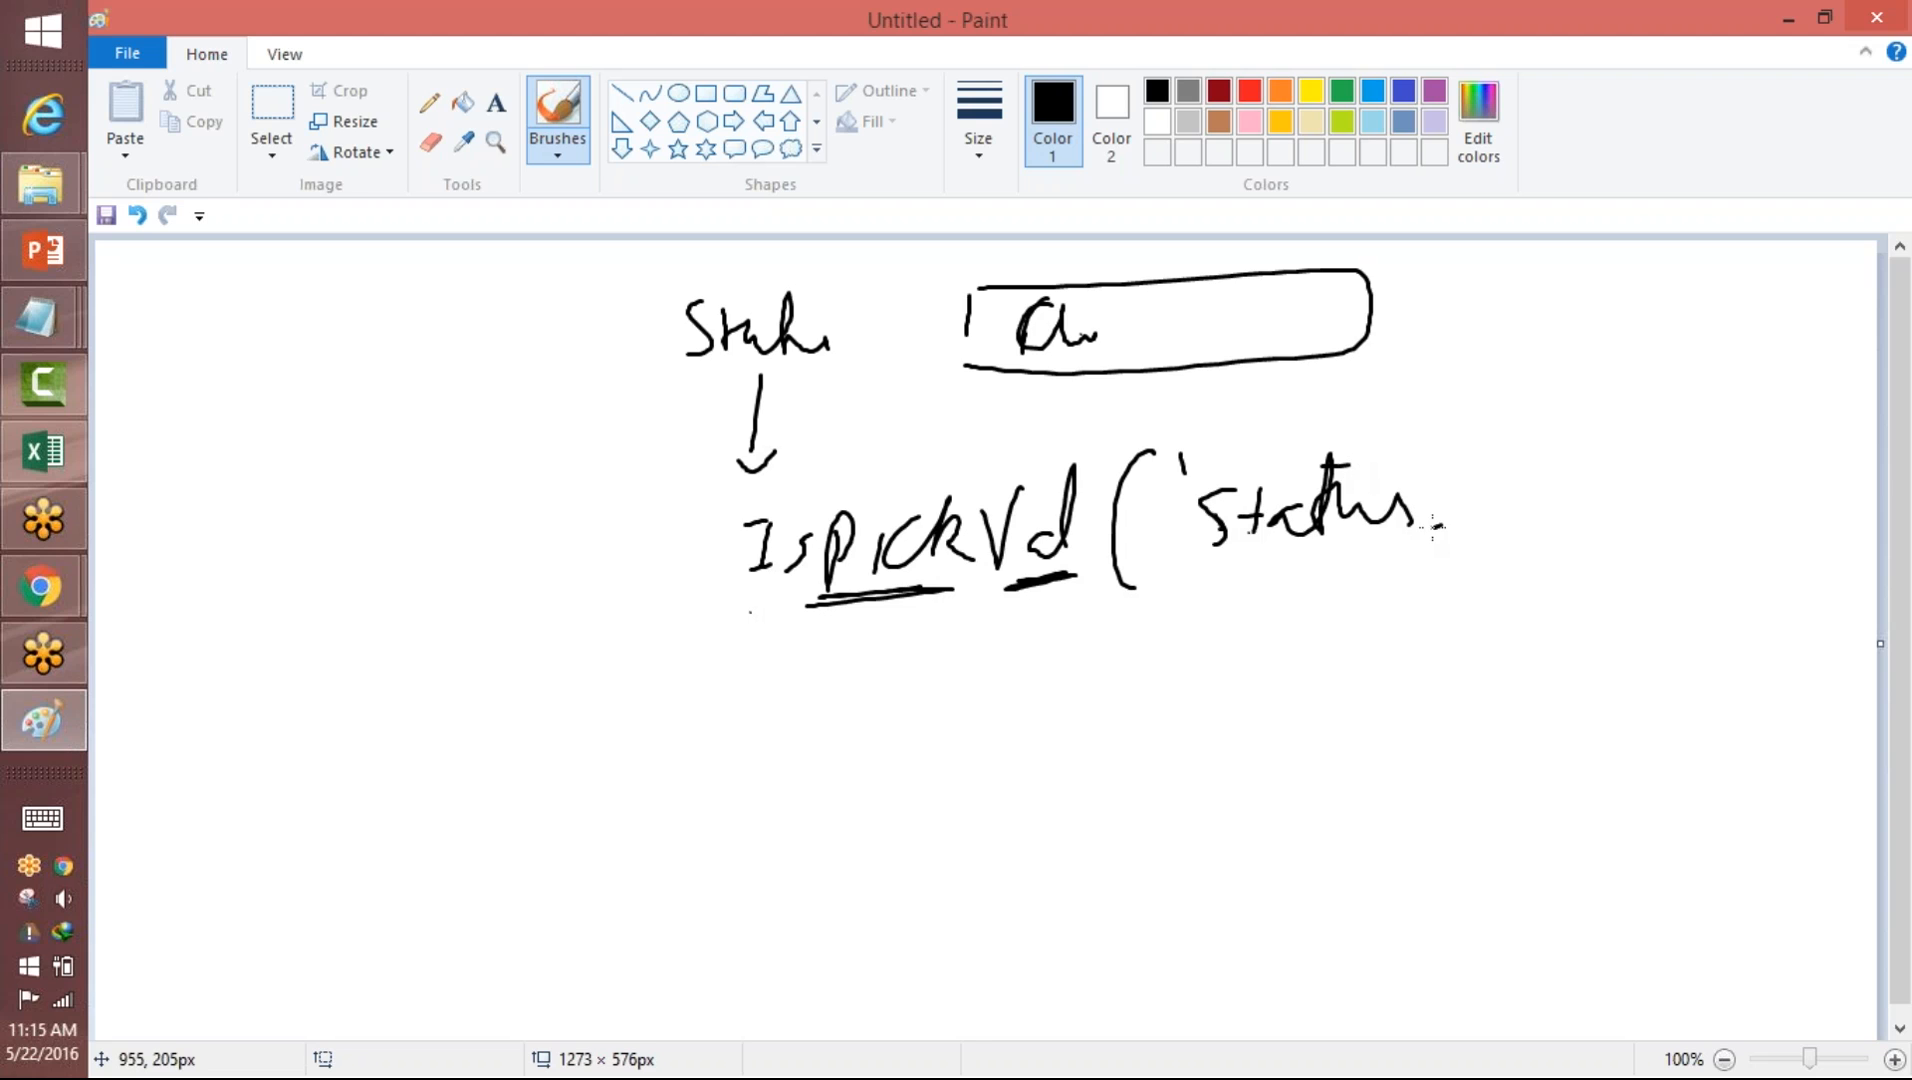
drag(780, 605, 819, 600)
mouse_move(1200, 558)
mouse_down()
mouse_move(1383, 543)
mouse_move(1317, 548)
mouse_up()
drag(752, 611, 1001, 565)
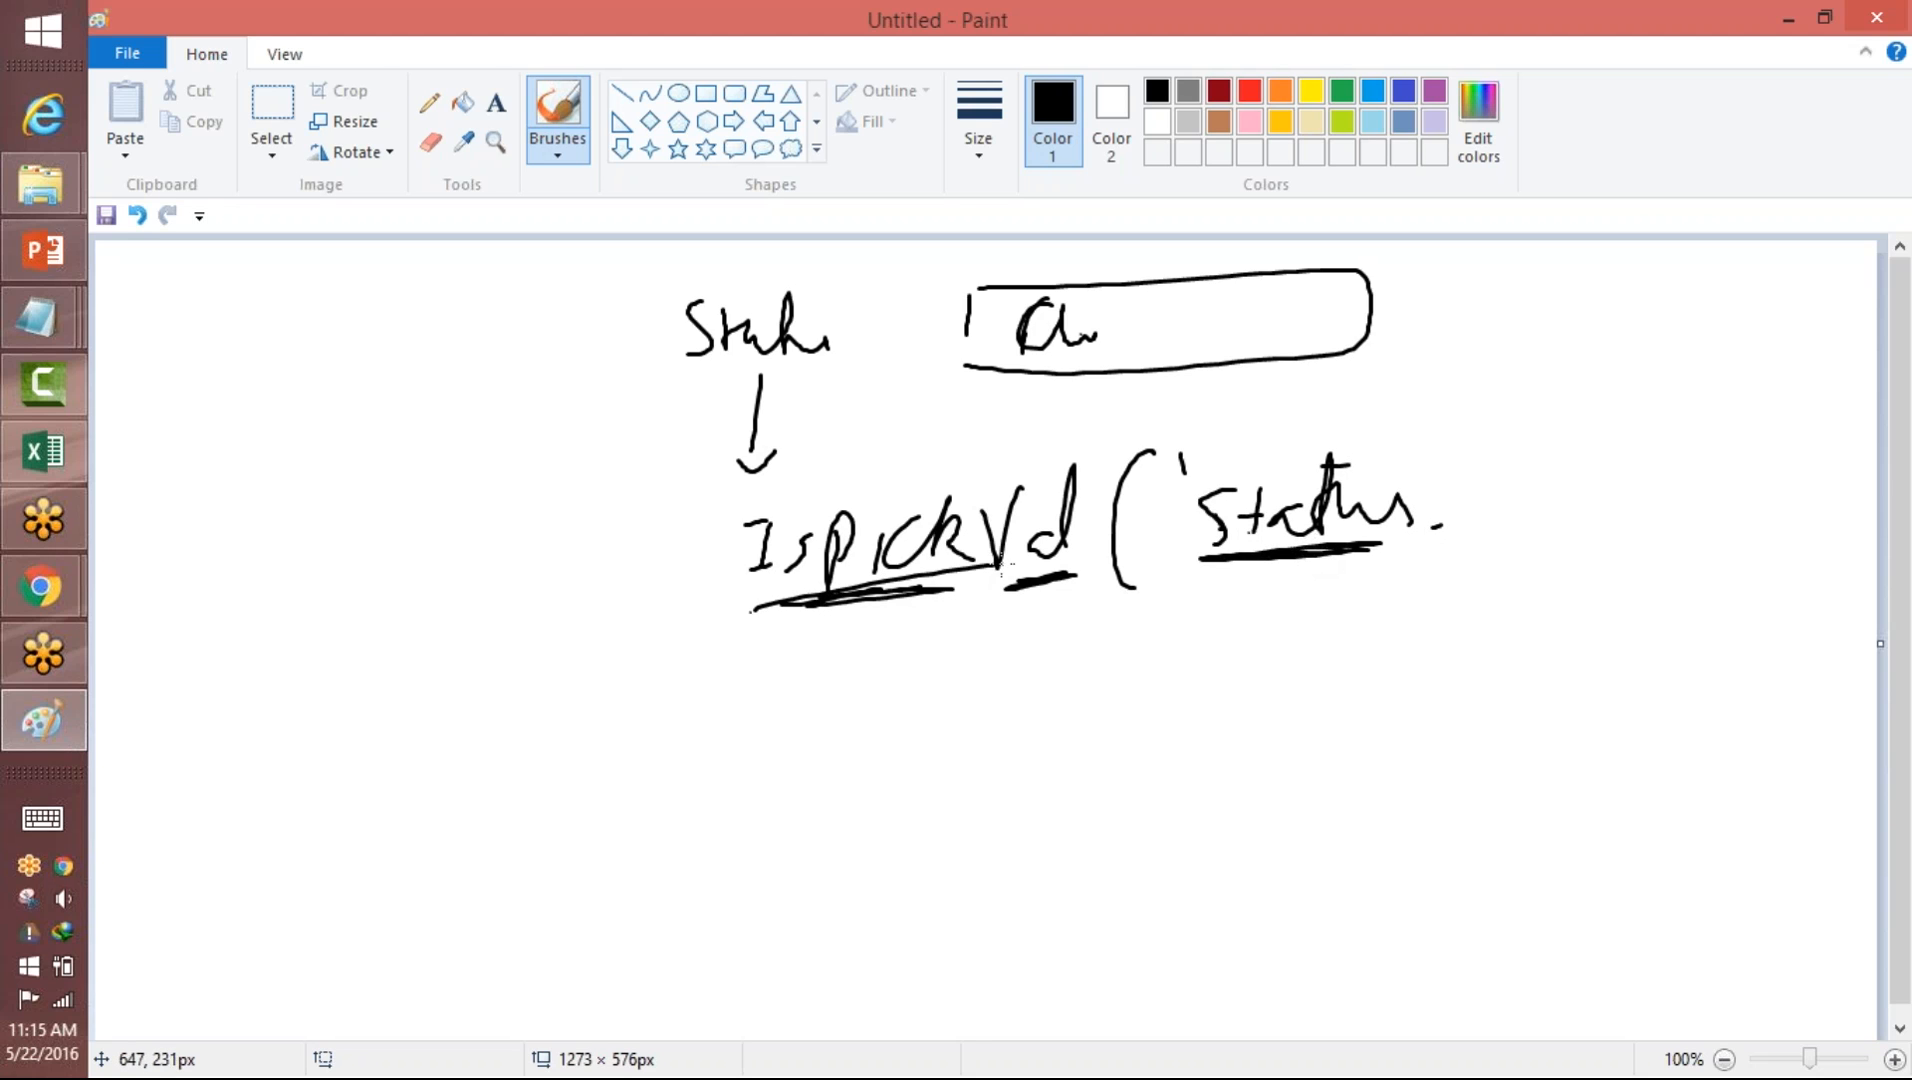
- Circle the whole IsPickVal expression, underline it again, and circle its "Status" argument
mouse_move(1434, 466)
mouse_down()
mouse_move(1310, 402)
mouse_move(760, 600)
mouse_move(1432, 565)
mouse_move(871, 425)
mouse_move(890, 638)
mouse_move(1430, 455)
mouse_move(1250, 393)
mouse_up()
mouse_move(1174, 545)
mouse_down()
mouse_move(1362, 548)
mouse_move(1285, 550)
mouse_up()
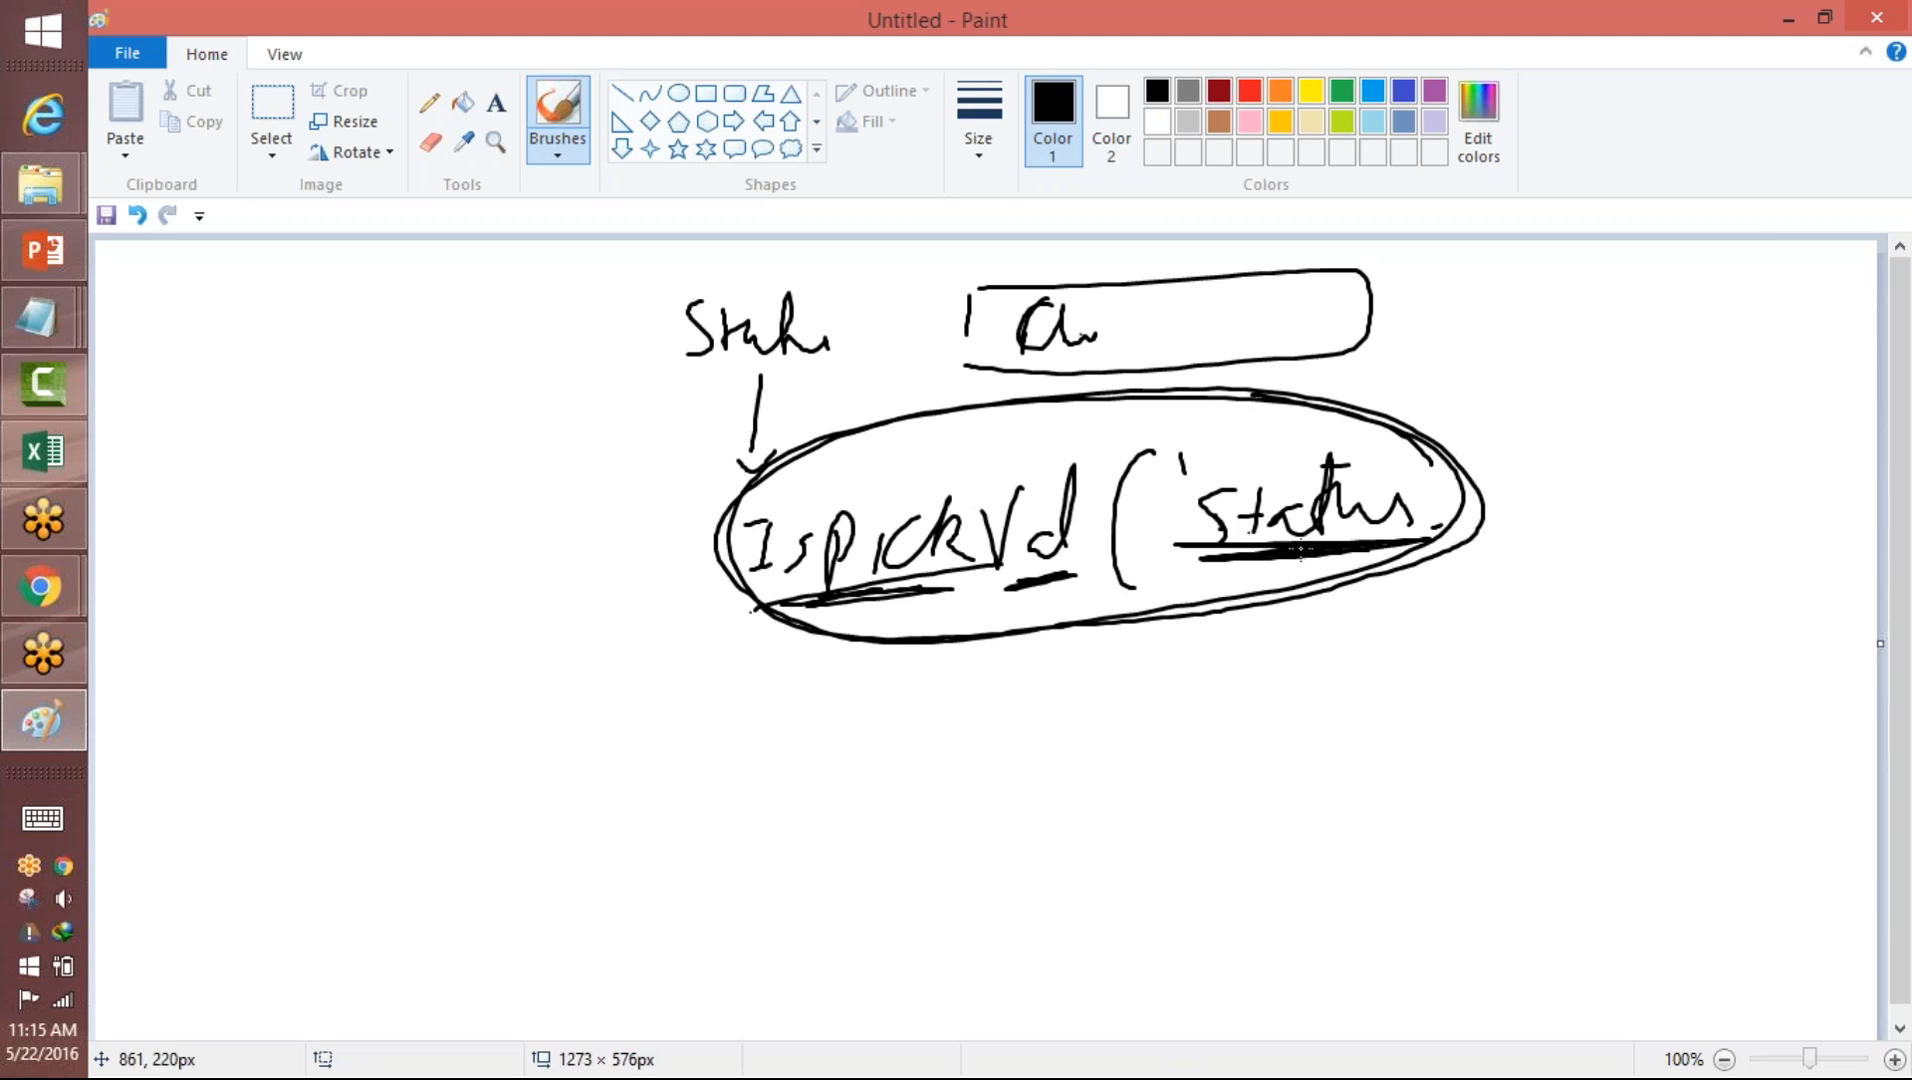
drag(1052, 555, 866, 566)
drag(1280, 548, 850, 570)
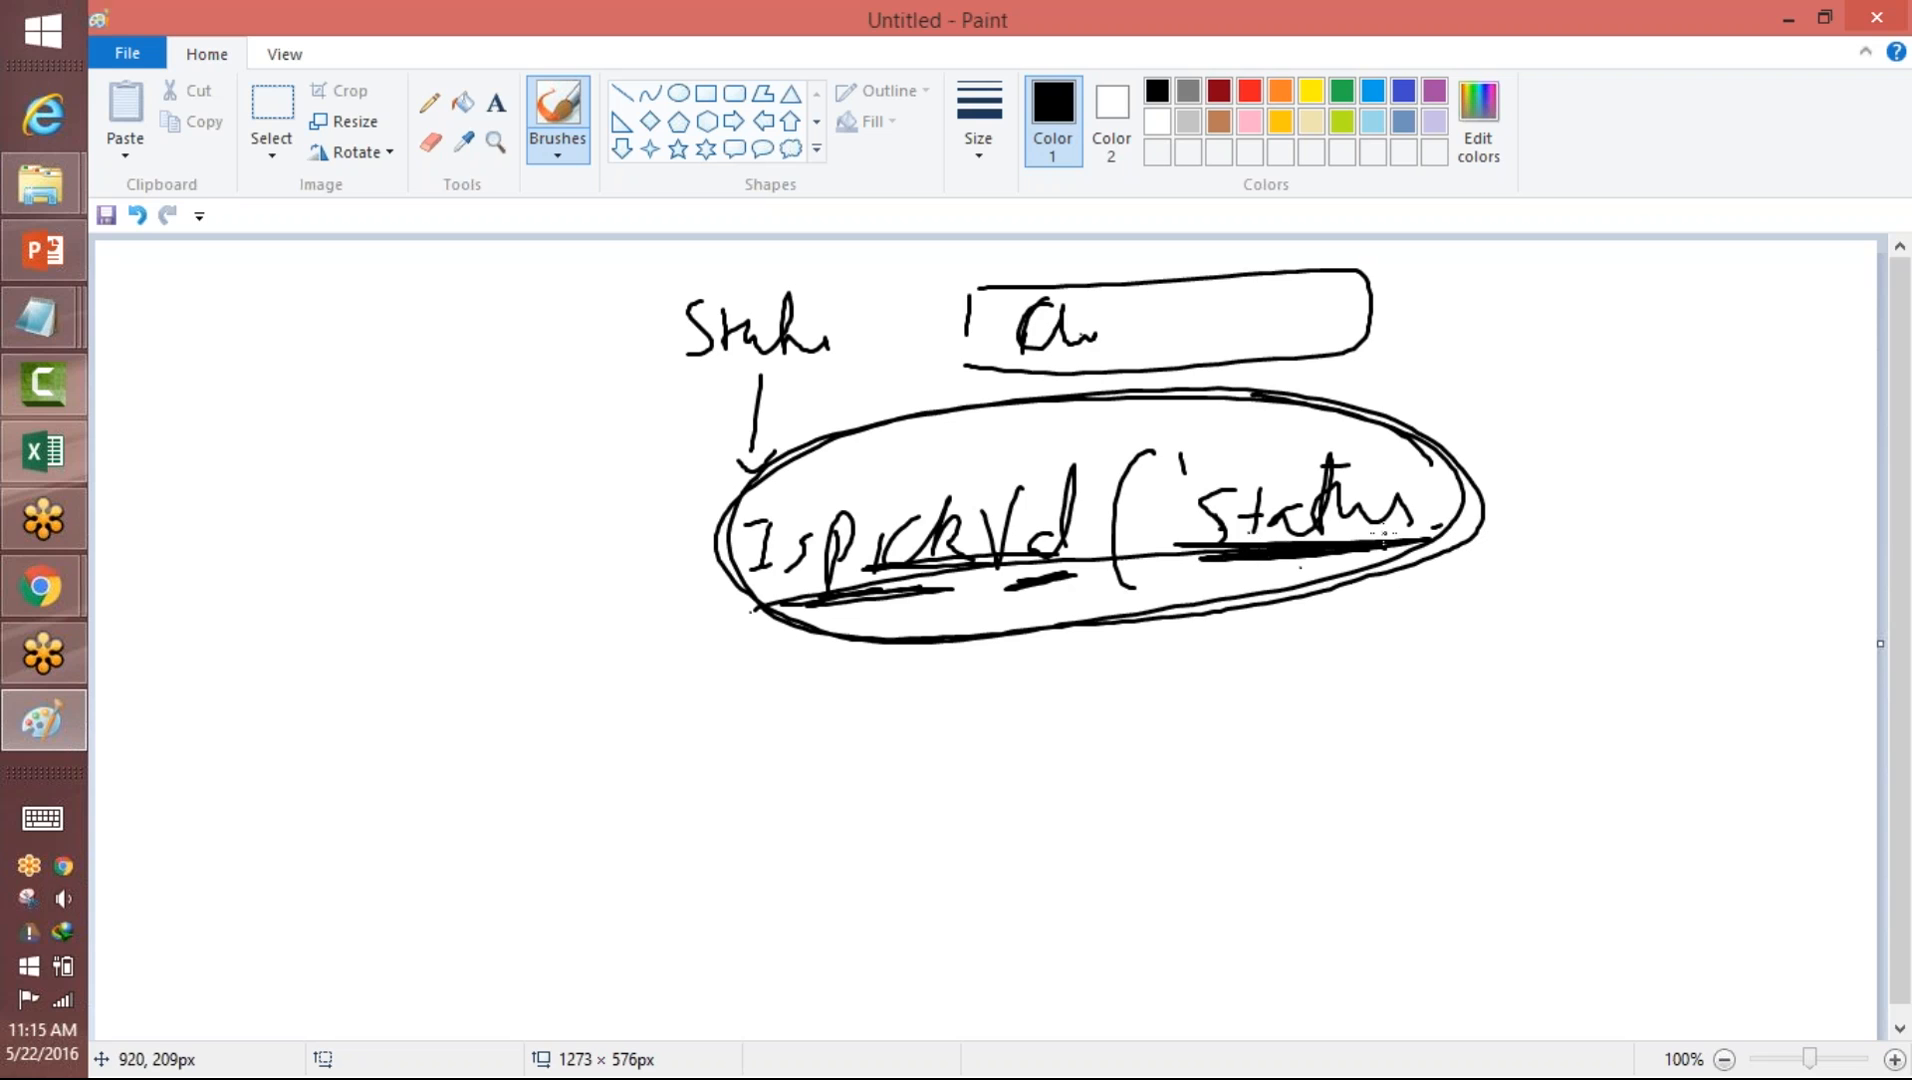
mouse_move(1420, 455)
mouse_down()
mouse_move(1238, 591)
mouse_move(1388, 425)
mouse_up()
- Close the custom field deletion window in Chrome and switch to the Position Validation Rule page's error condition formula
click(40, 587)
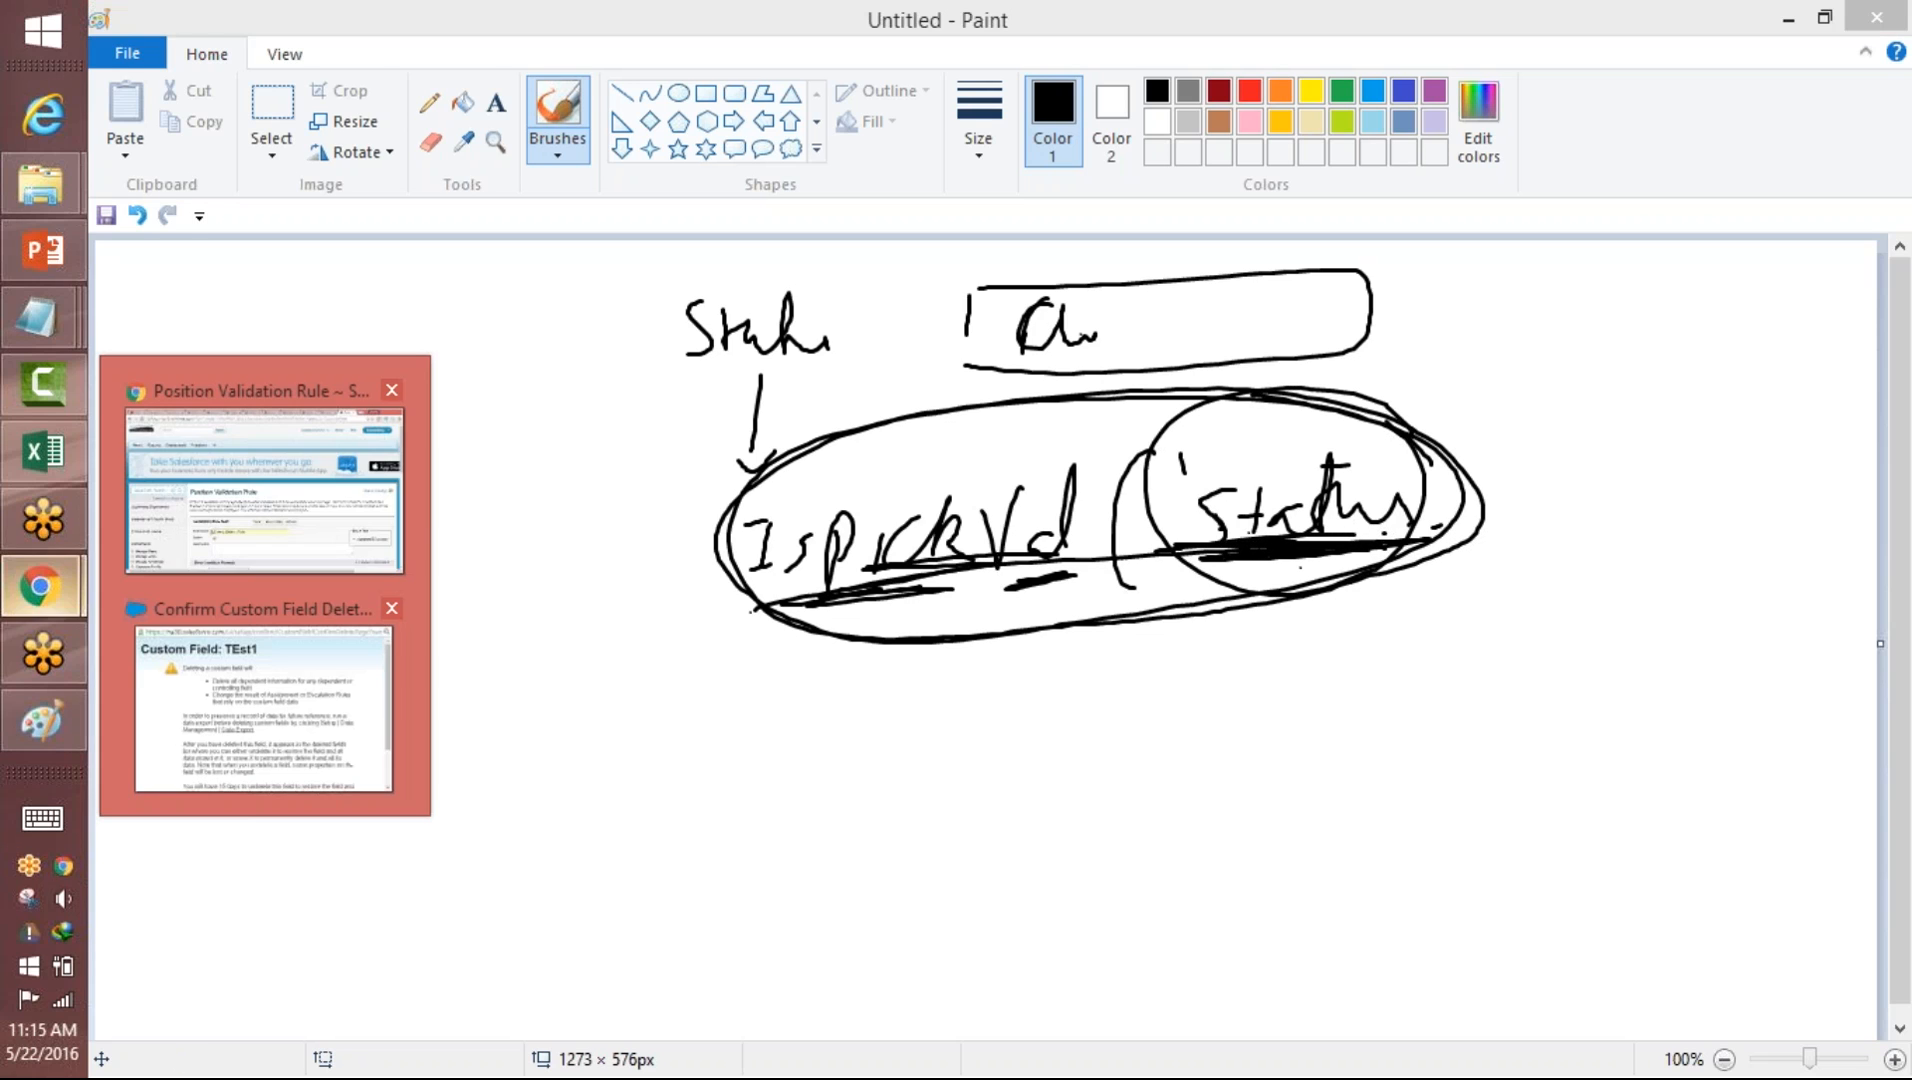
click(393, 610)
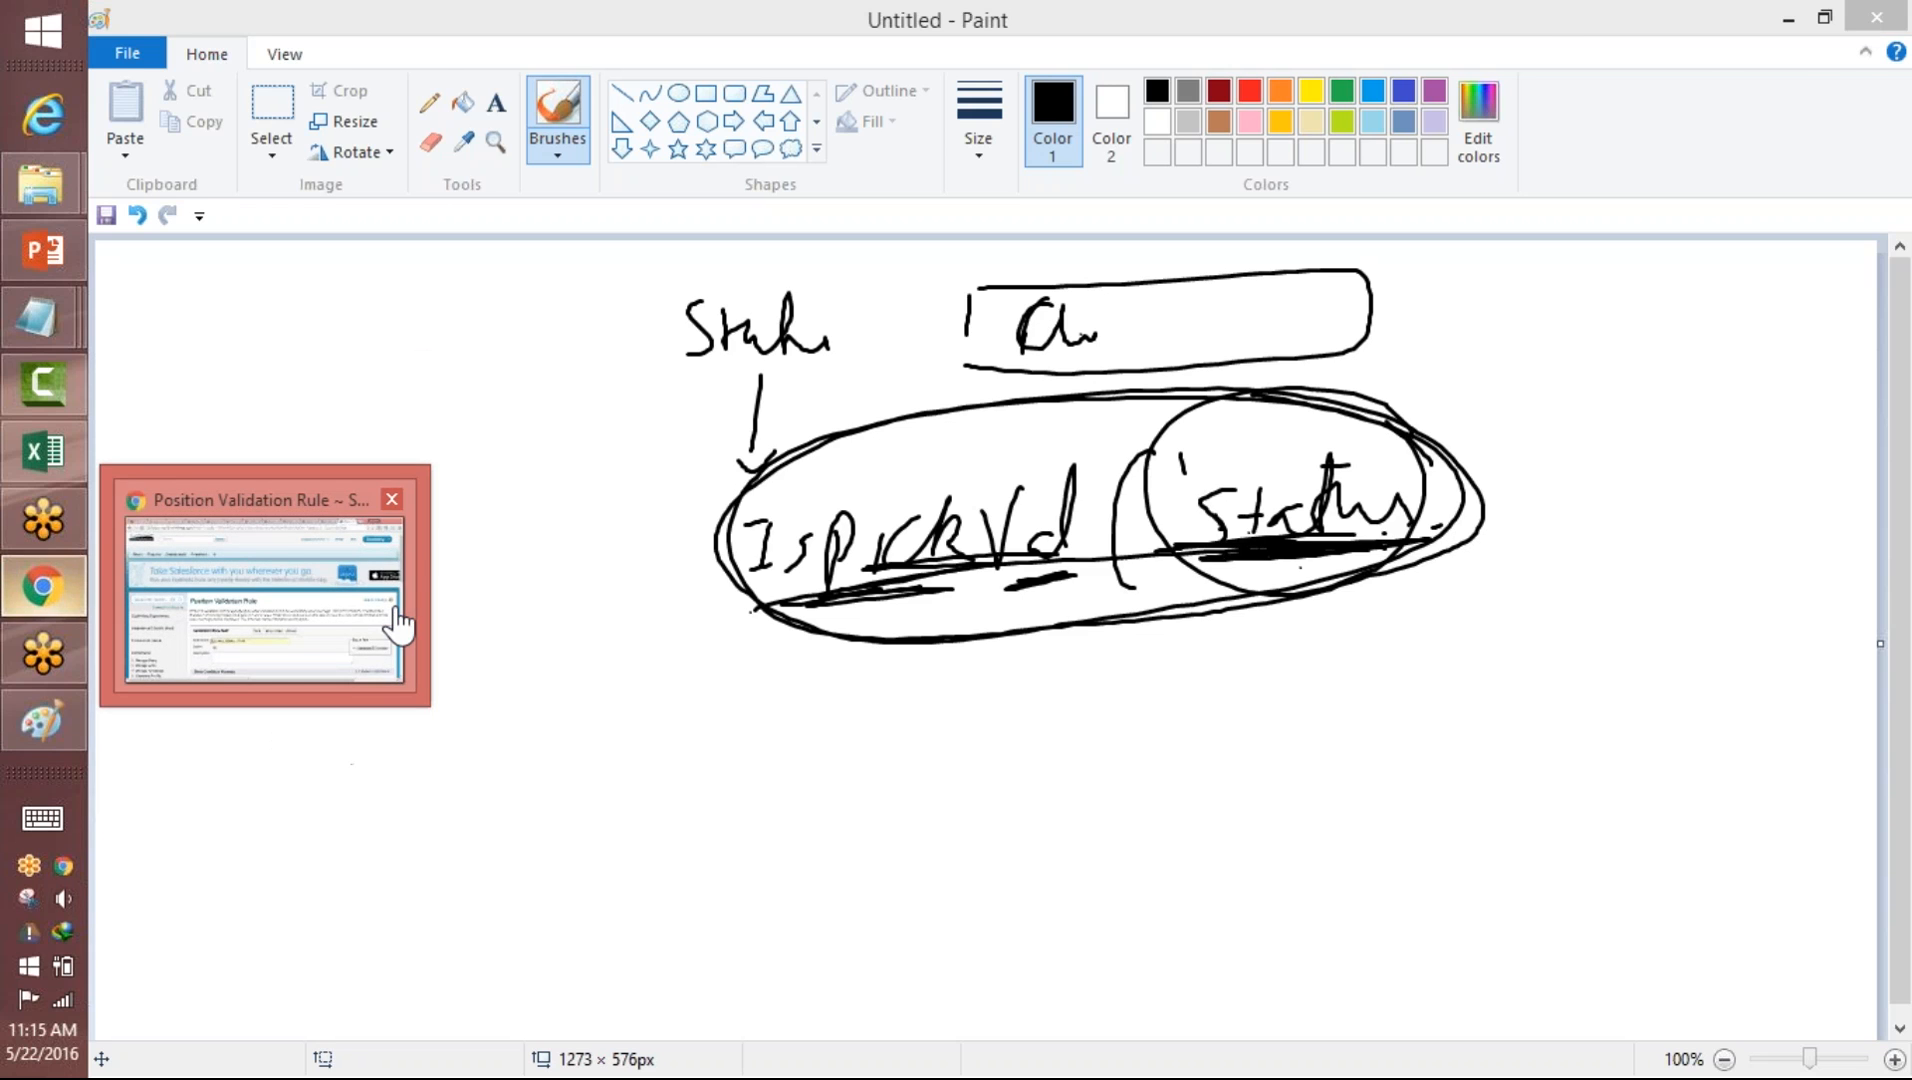
click(282, 546)
scroll(965, 568, down, 4)
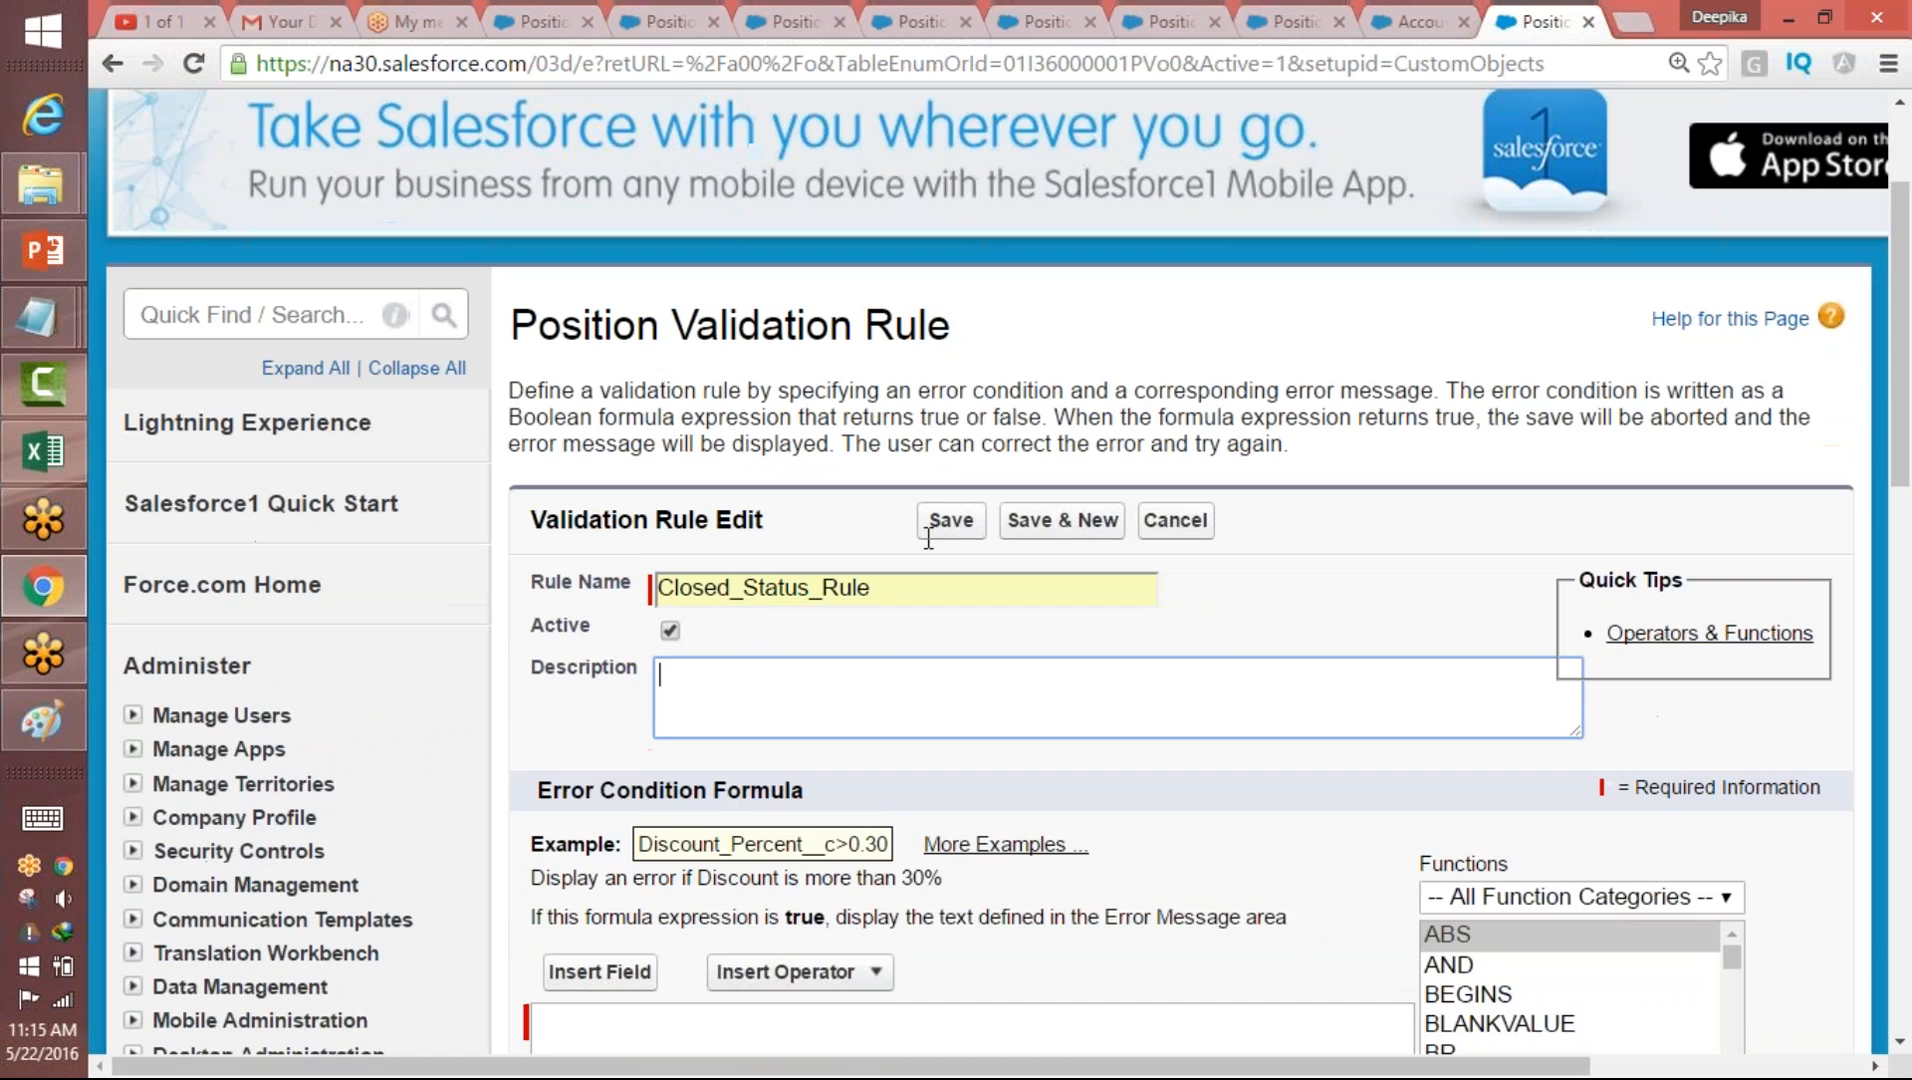
scroll(965, 568, down, 2)
click(739, 713)
click(736, 711)
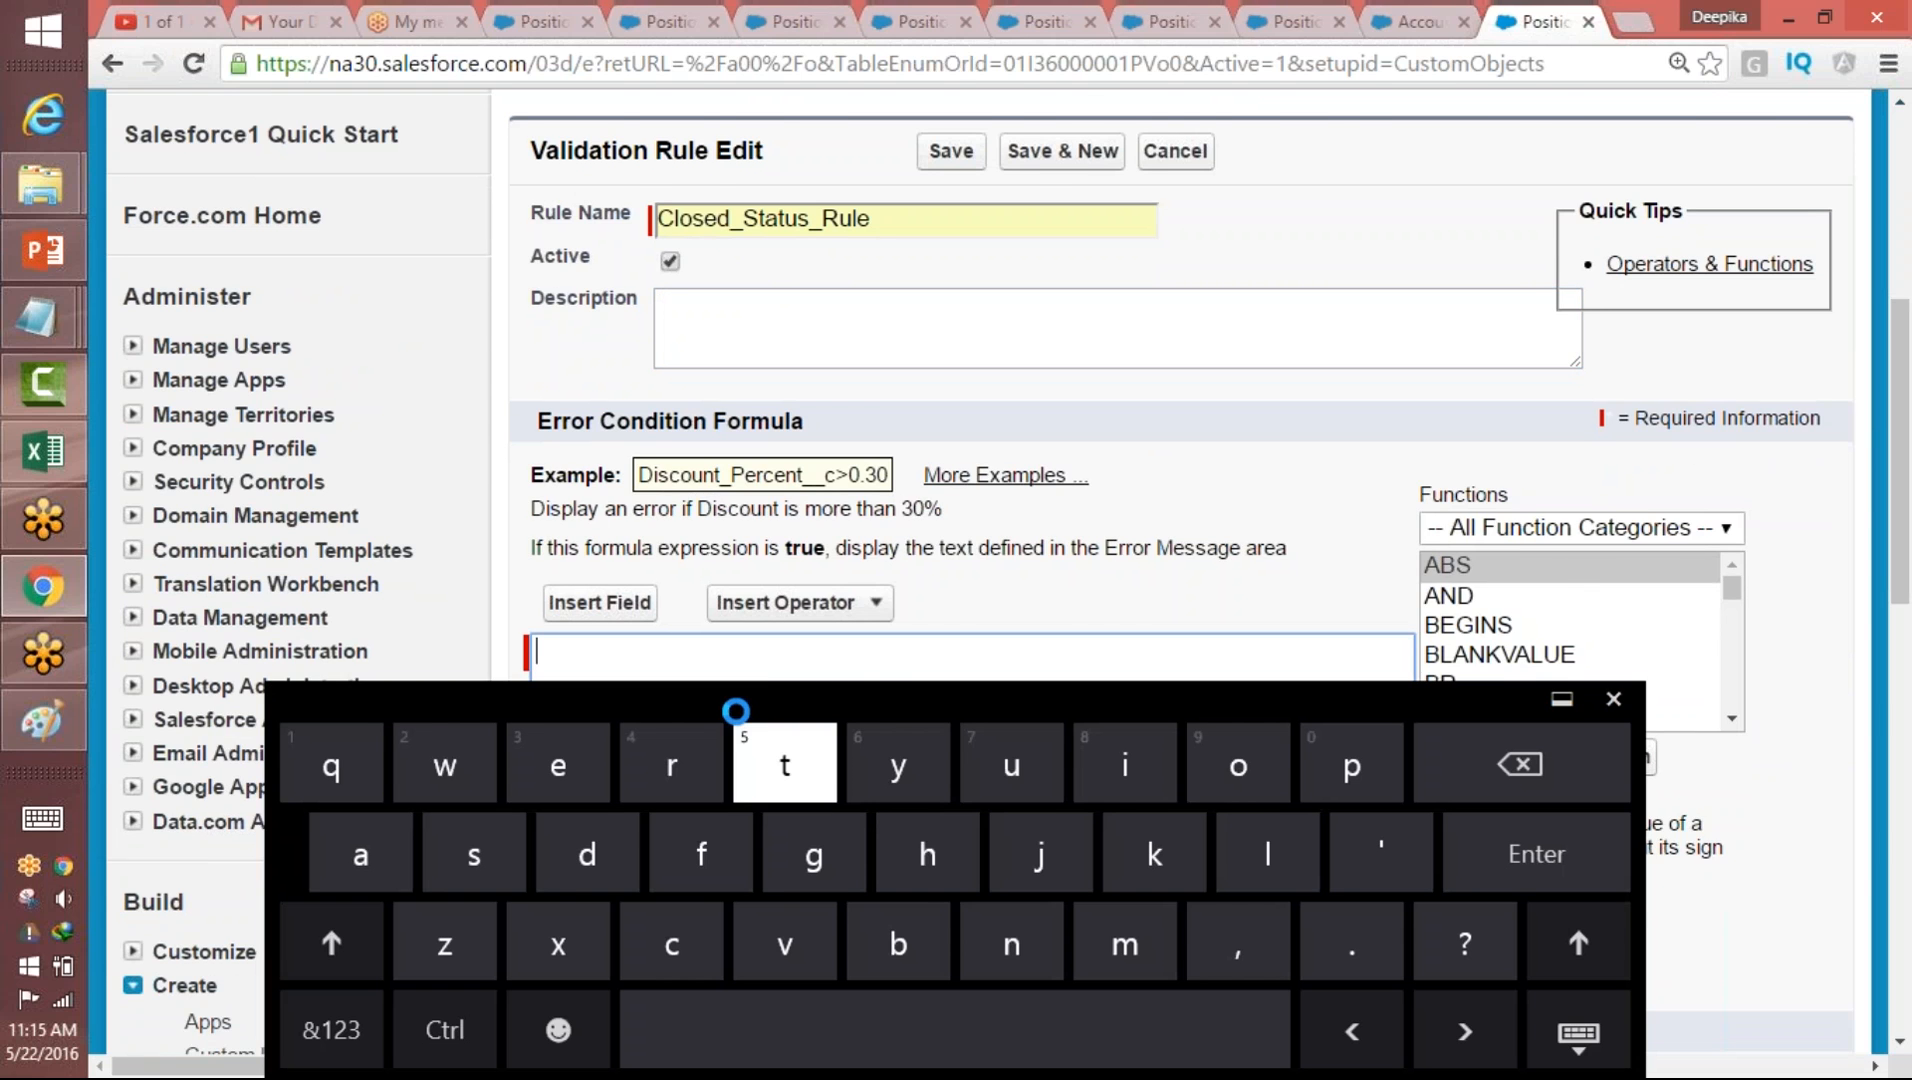
text(5)
scroll(965, 535, up, 1)
click(1614, 699)
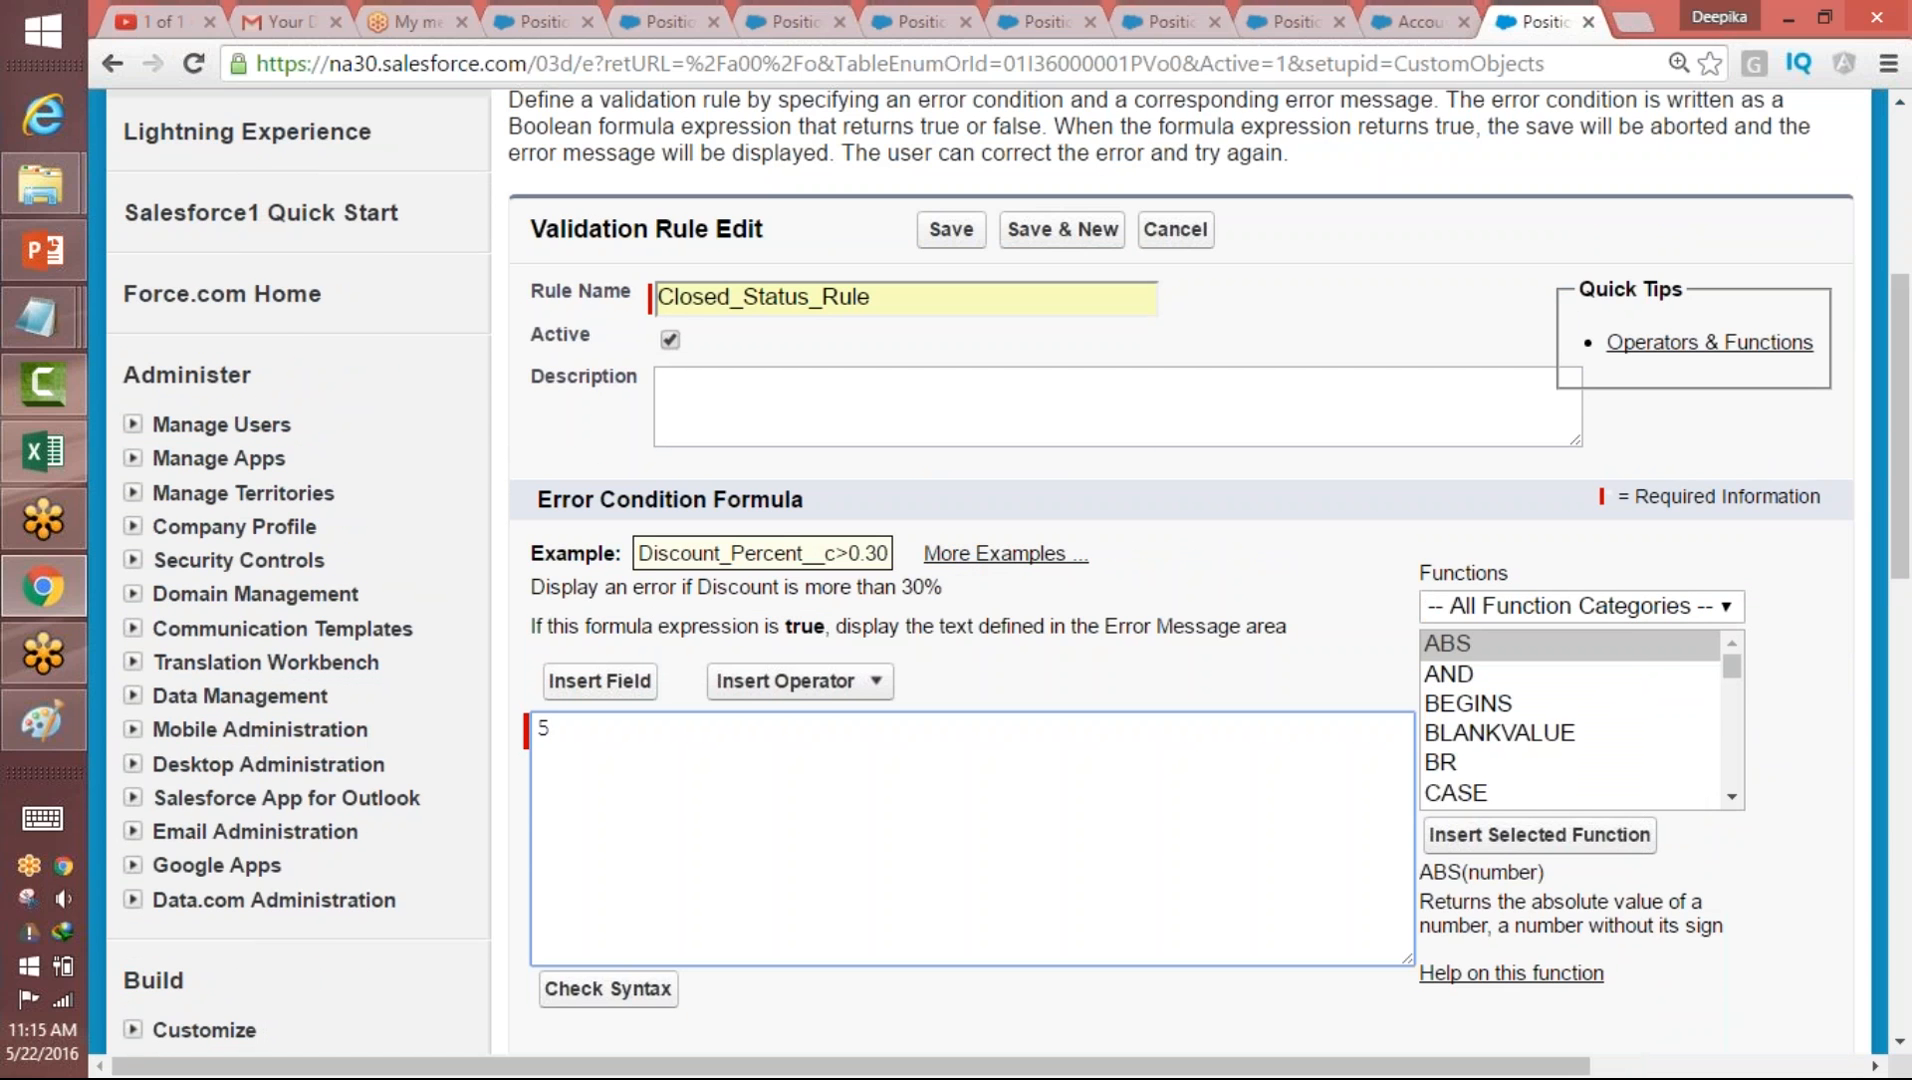
key(BackSpace)
- Insert the ISBLANK function from the Math category into the error condition formula
click(1572, 610)
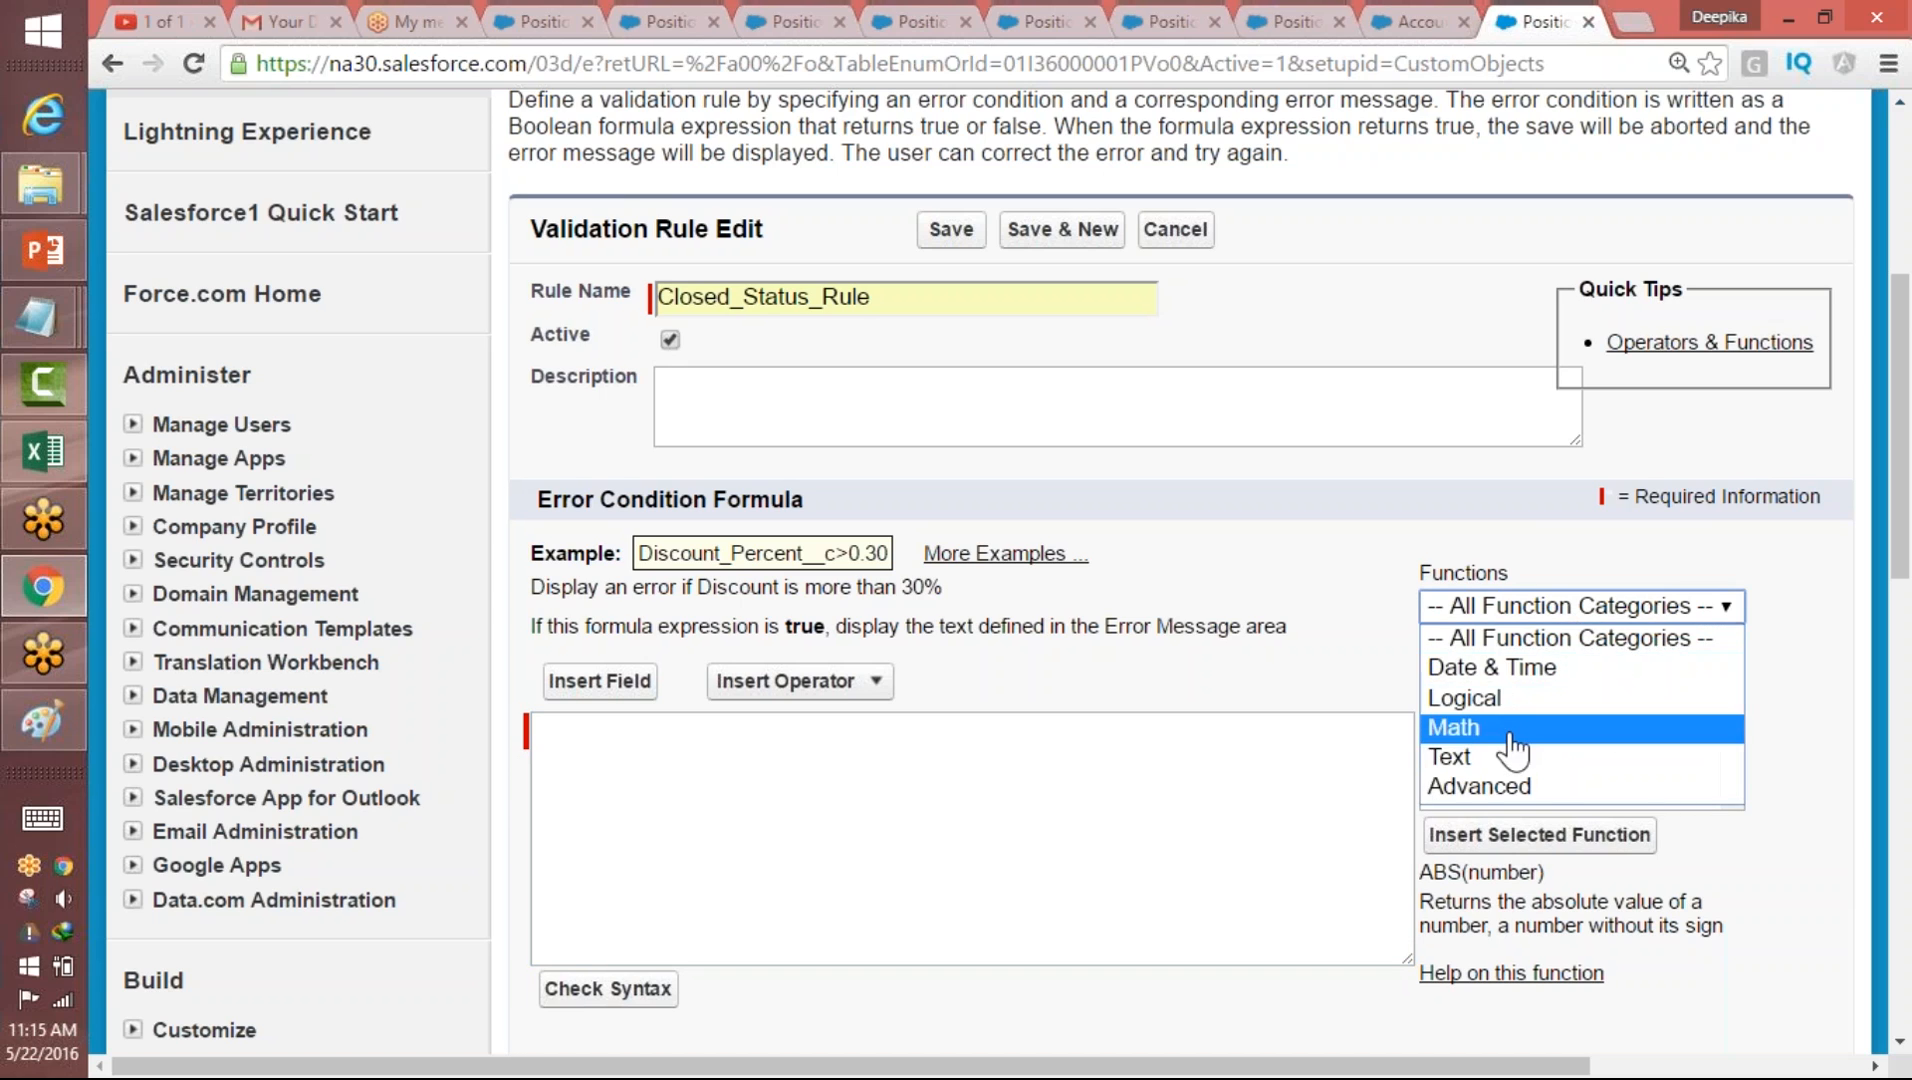
click(1470, 728)
scroll(1737, 800, down, 3)
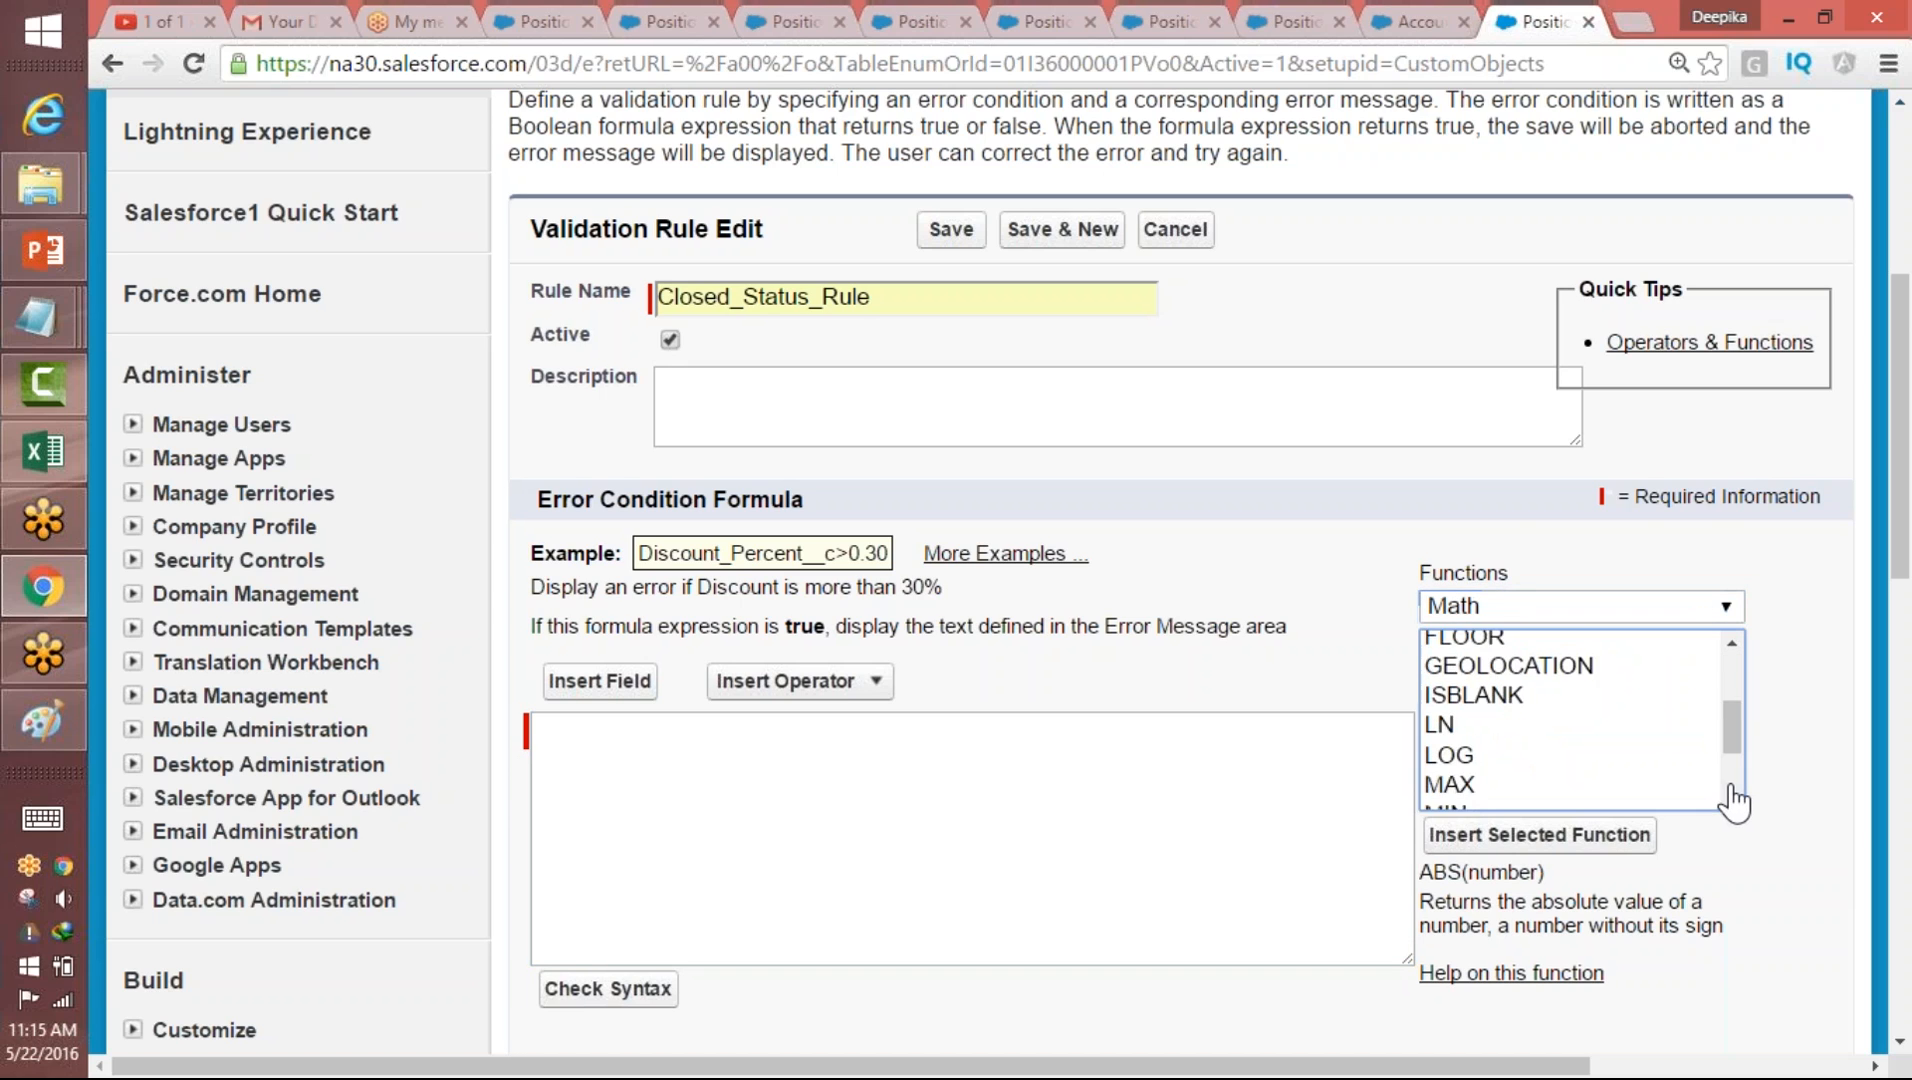
drag(1740, 778, 1729, 704)
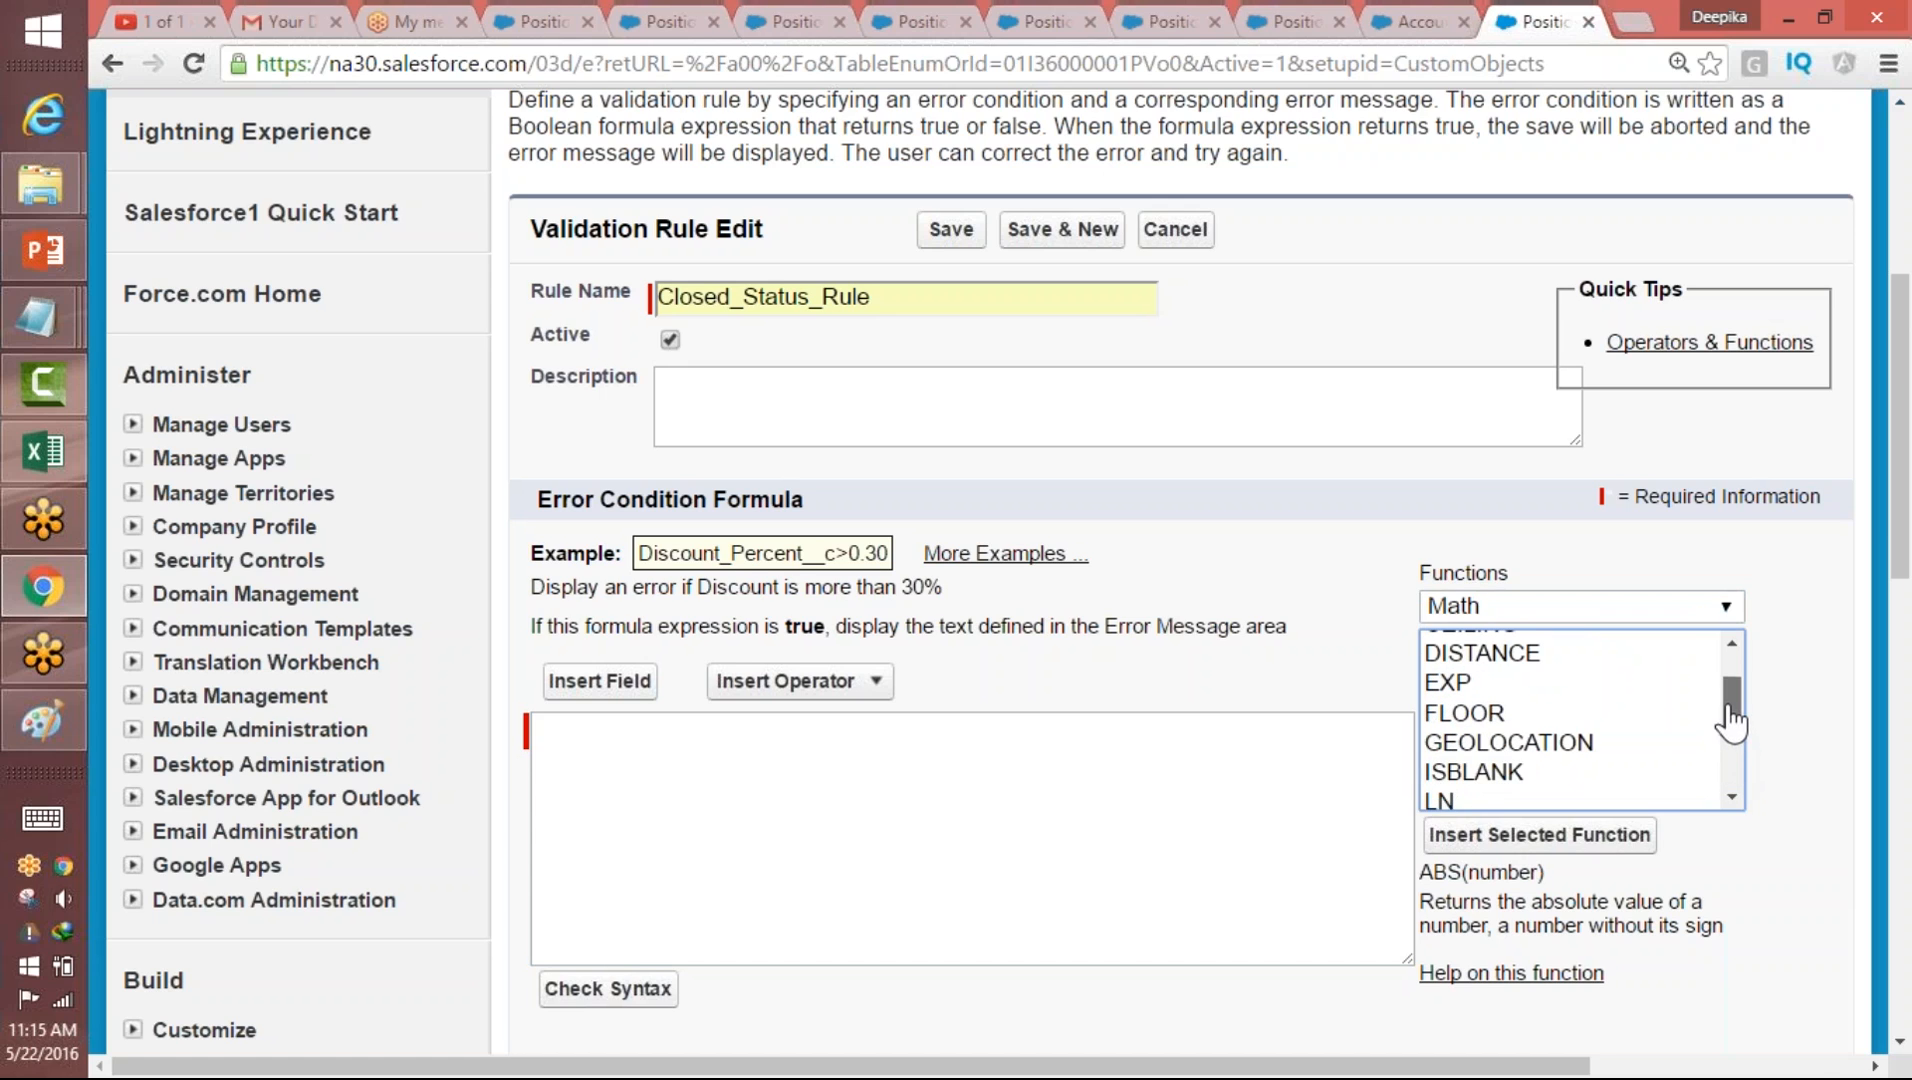
click(1497, 776)
double_click(1497, 776)
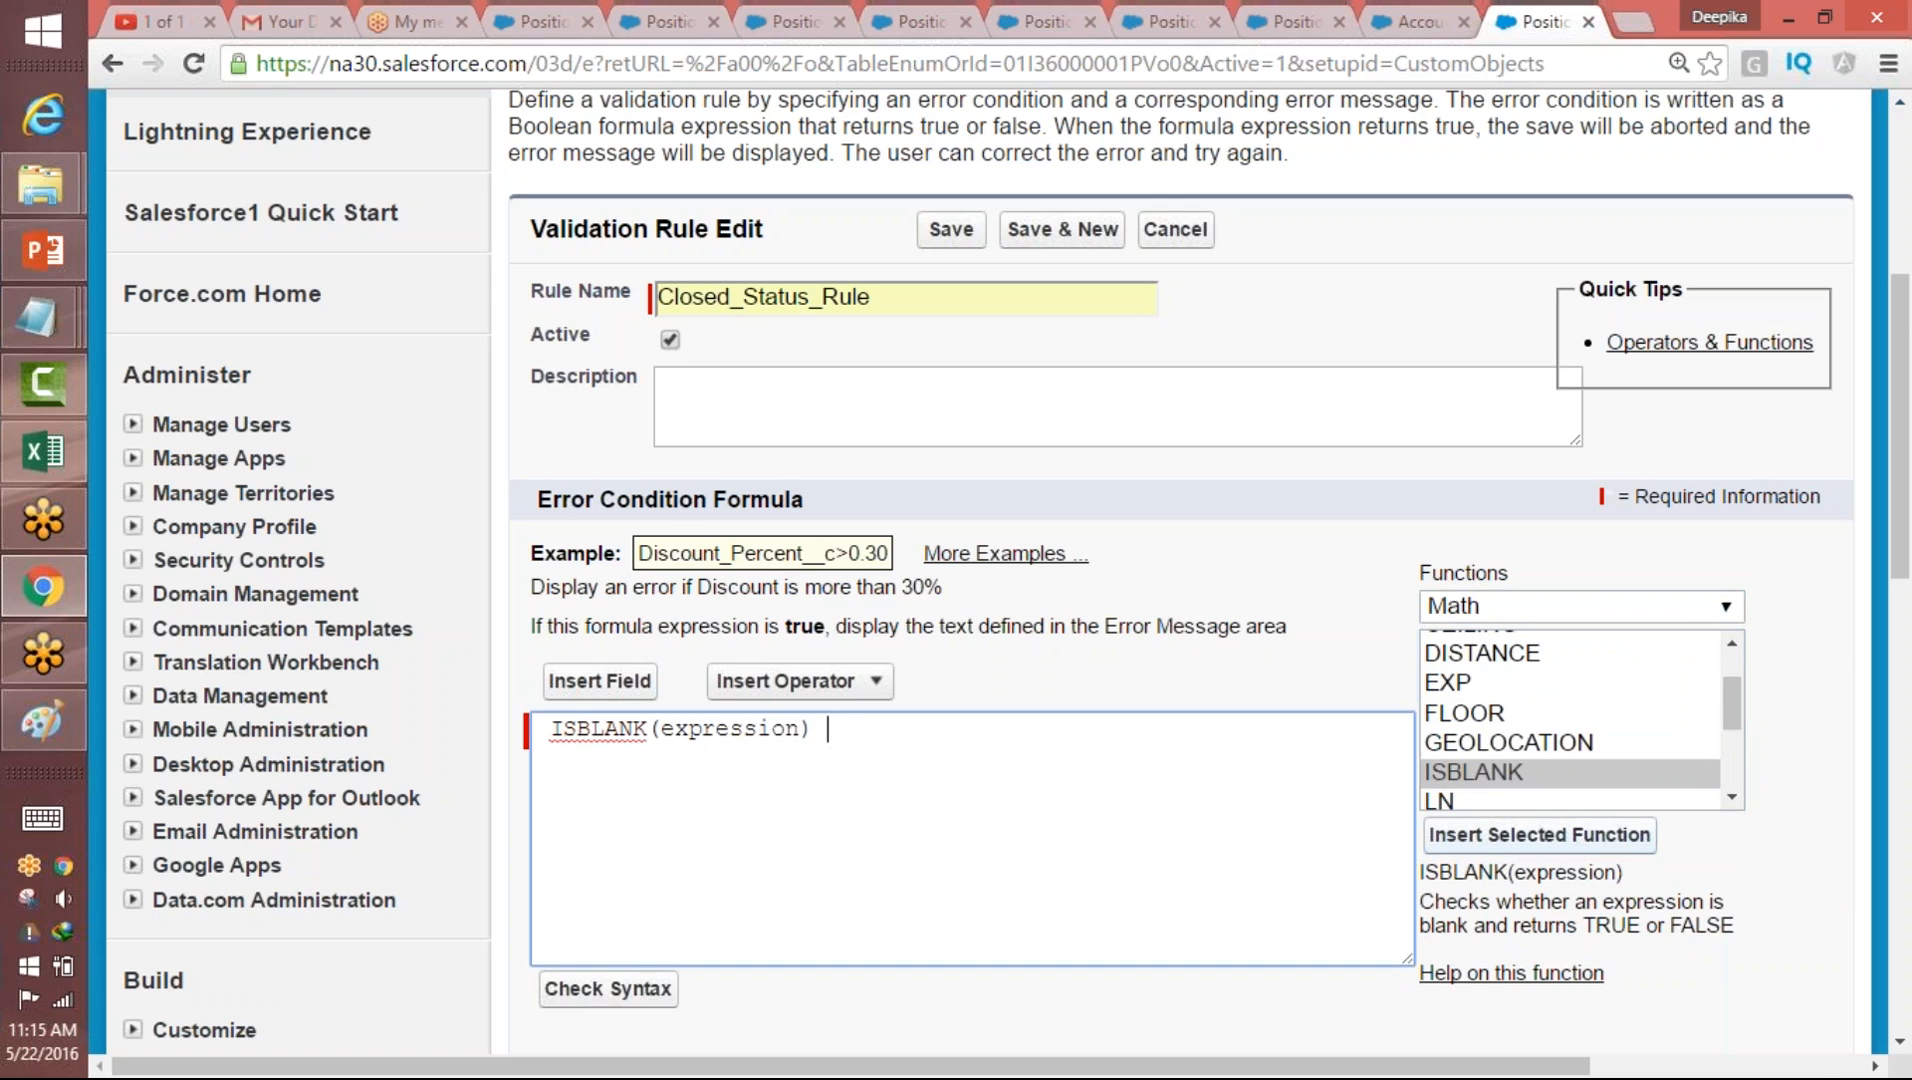
- Replace the expression placeholder inside ISBLANK with the Position field Close Date (Close_Date__c)
double_click(721, 740)
click(650, 688)
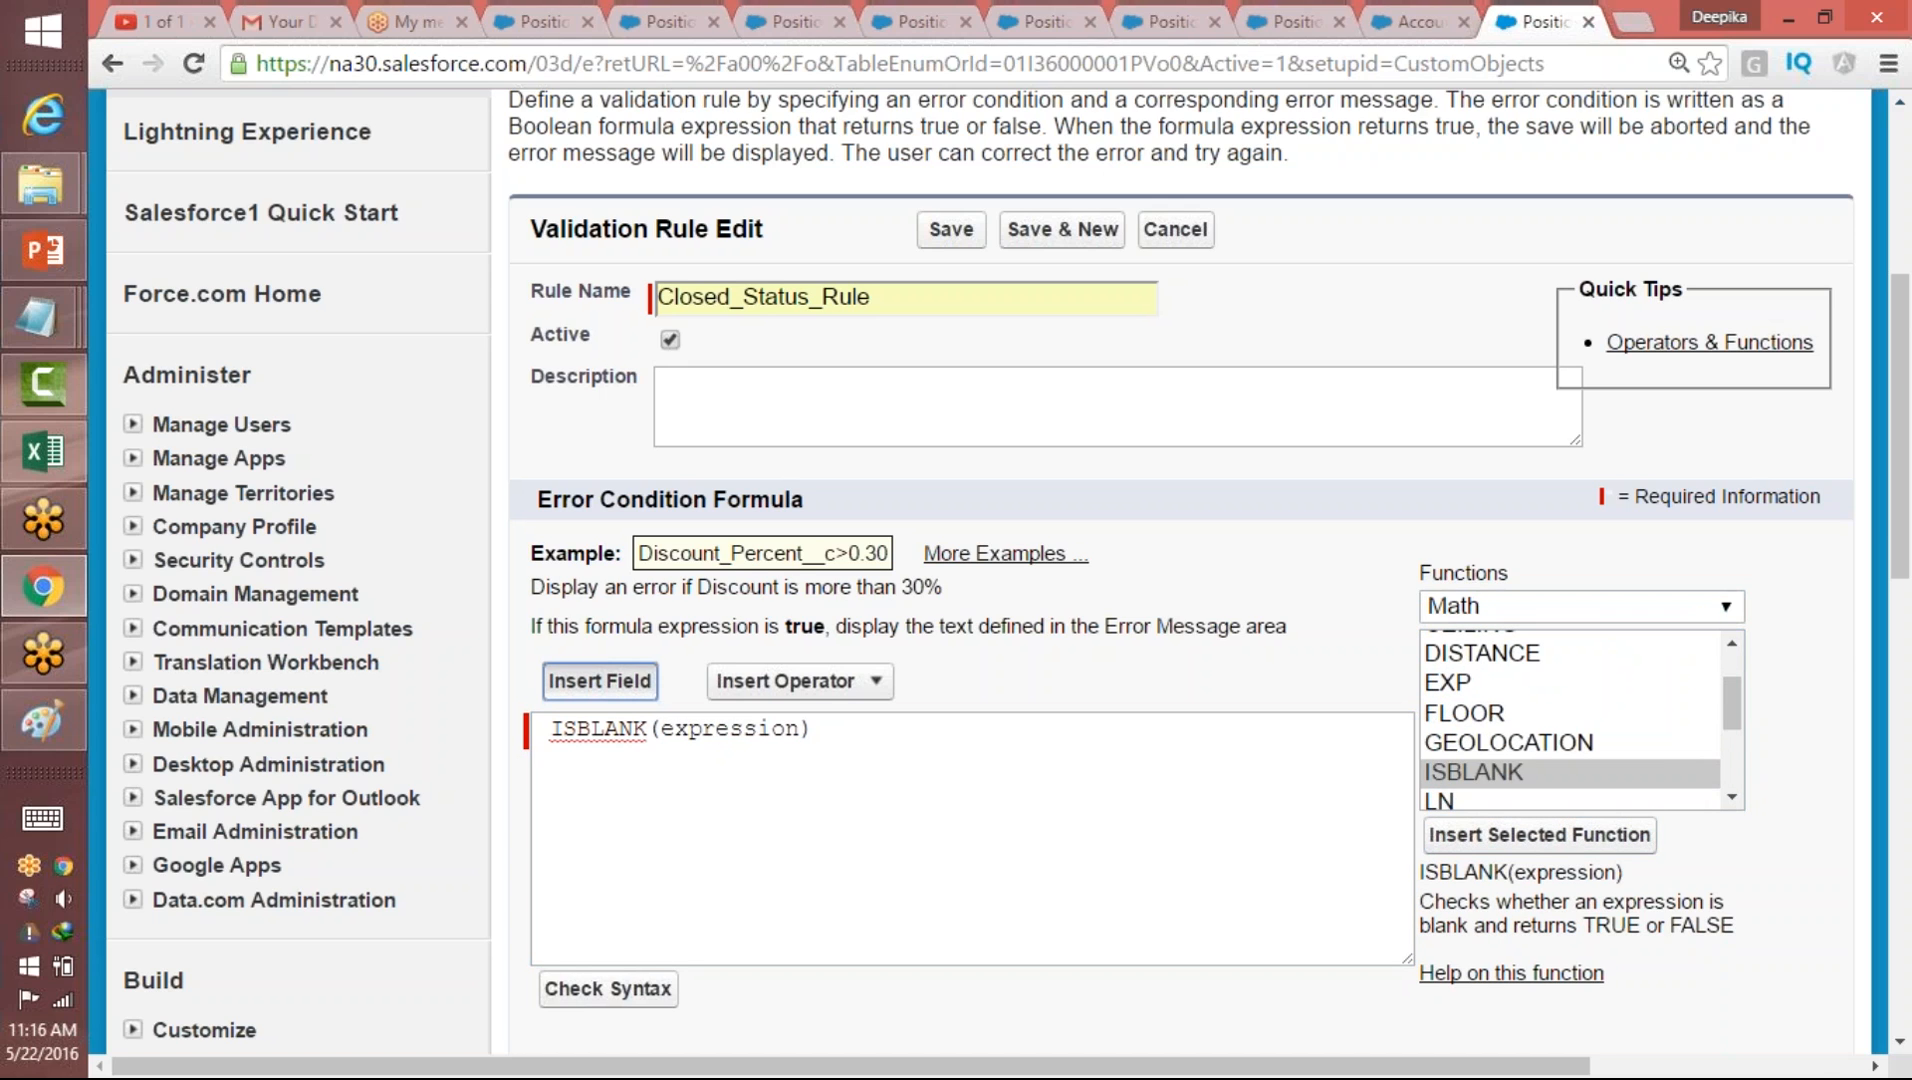
click(667, 458)
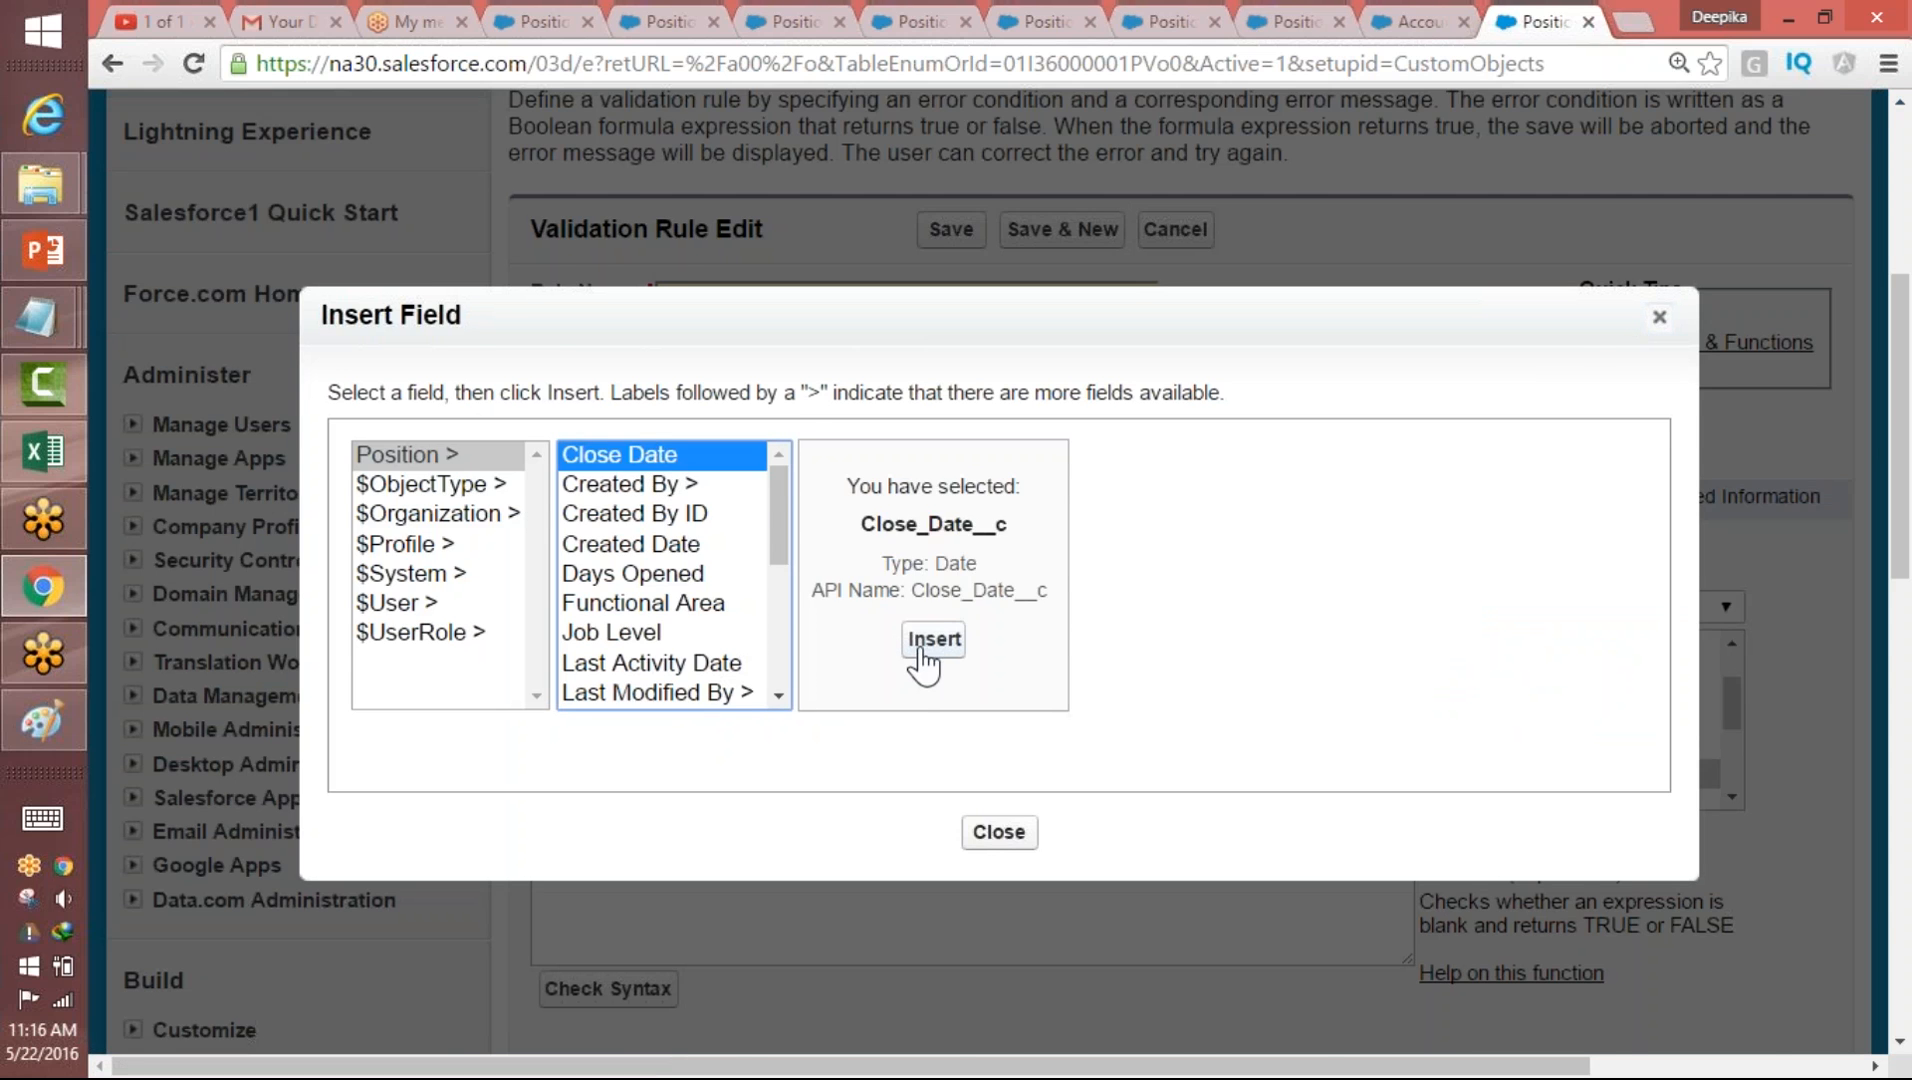
click(920, 640)
click(914, 744)
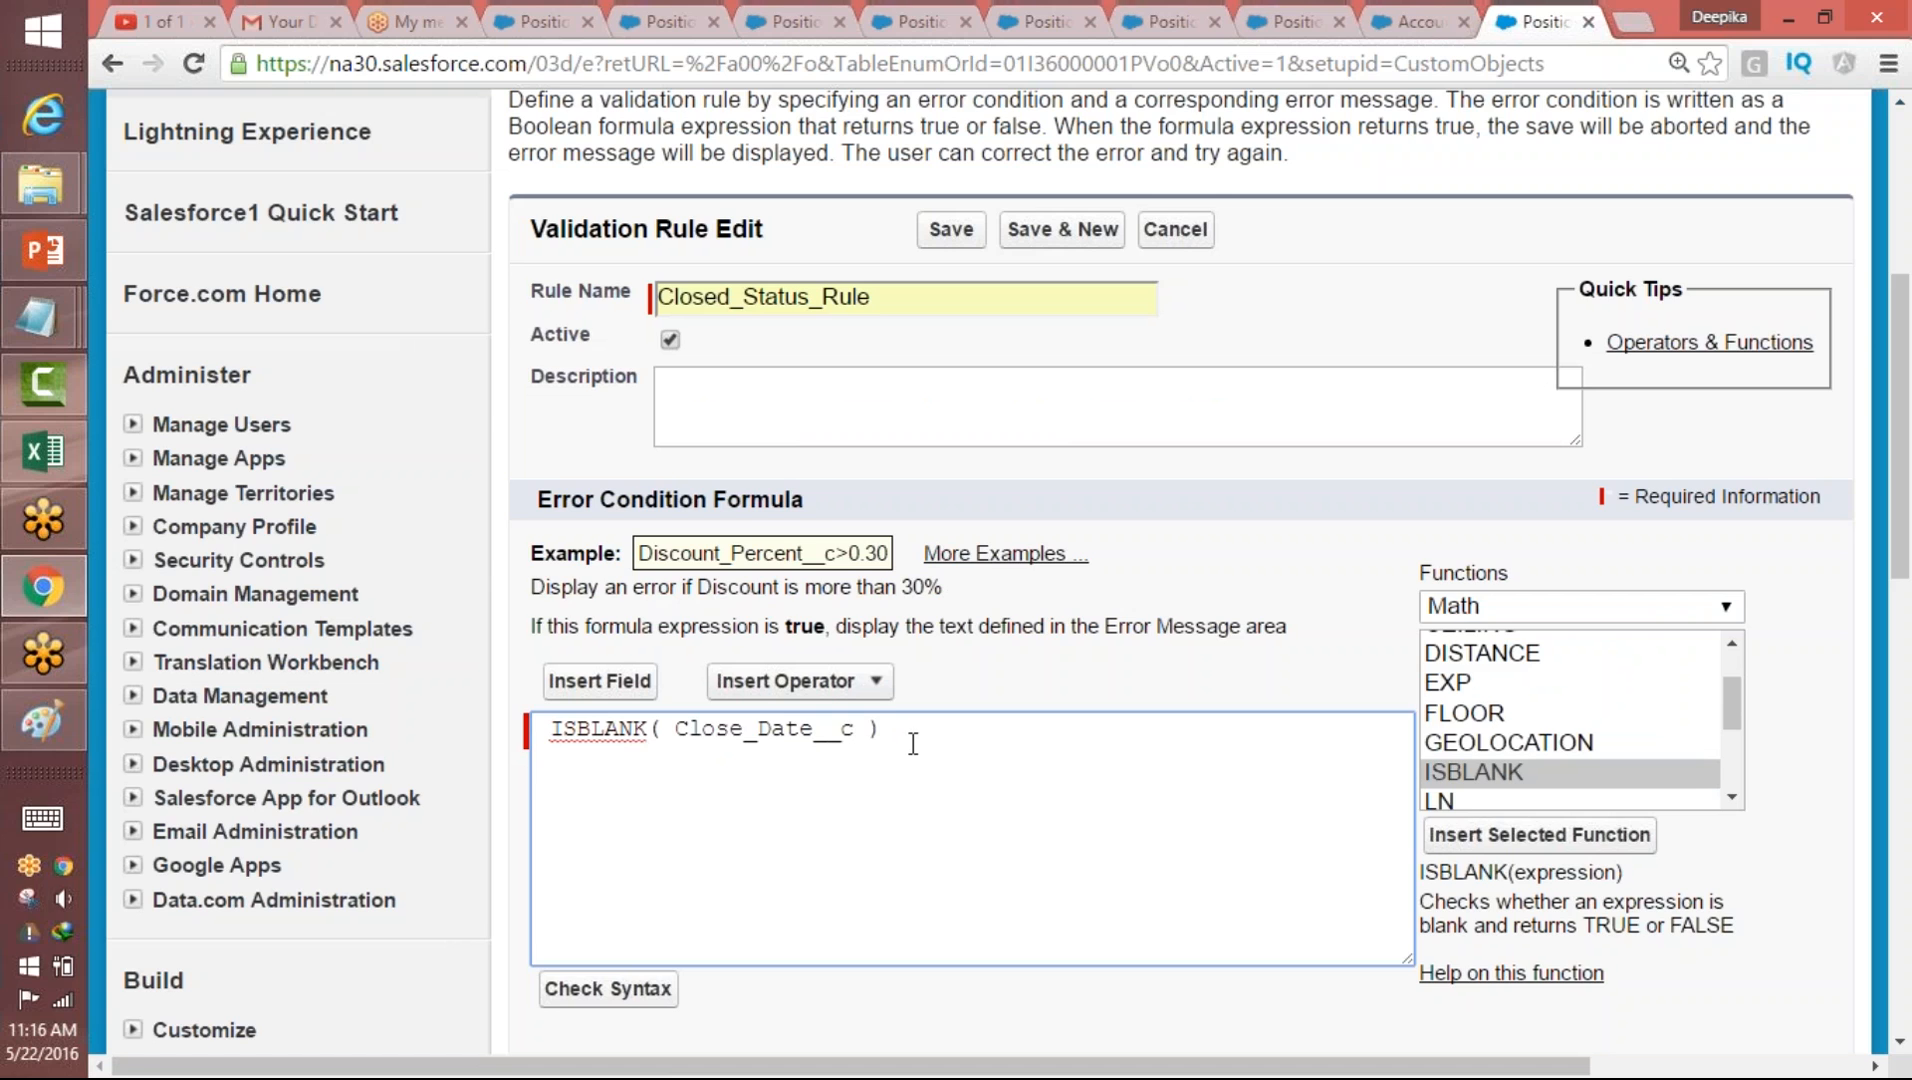
- Append the && And operator after the ISBLANK expression in the error condition formula
click(822, 686)
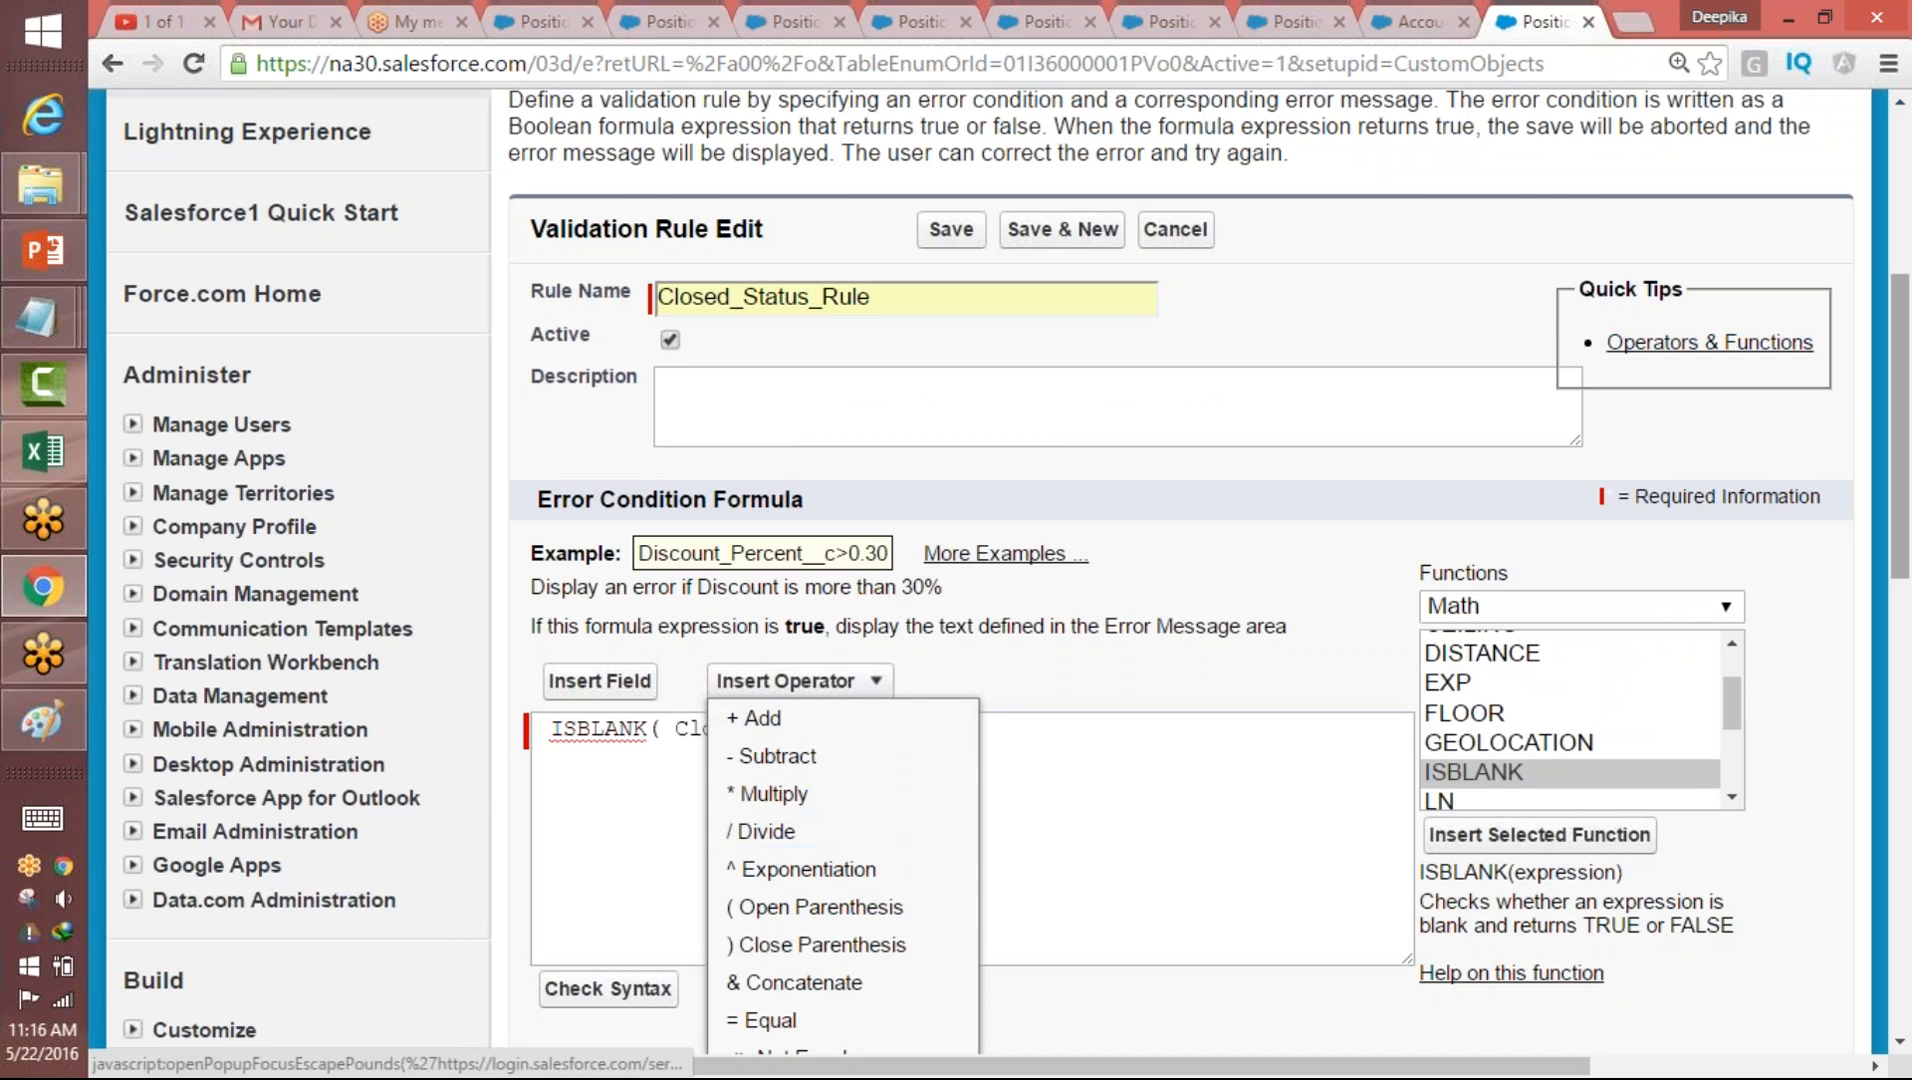
scroll(862, 852, down, 10)
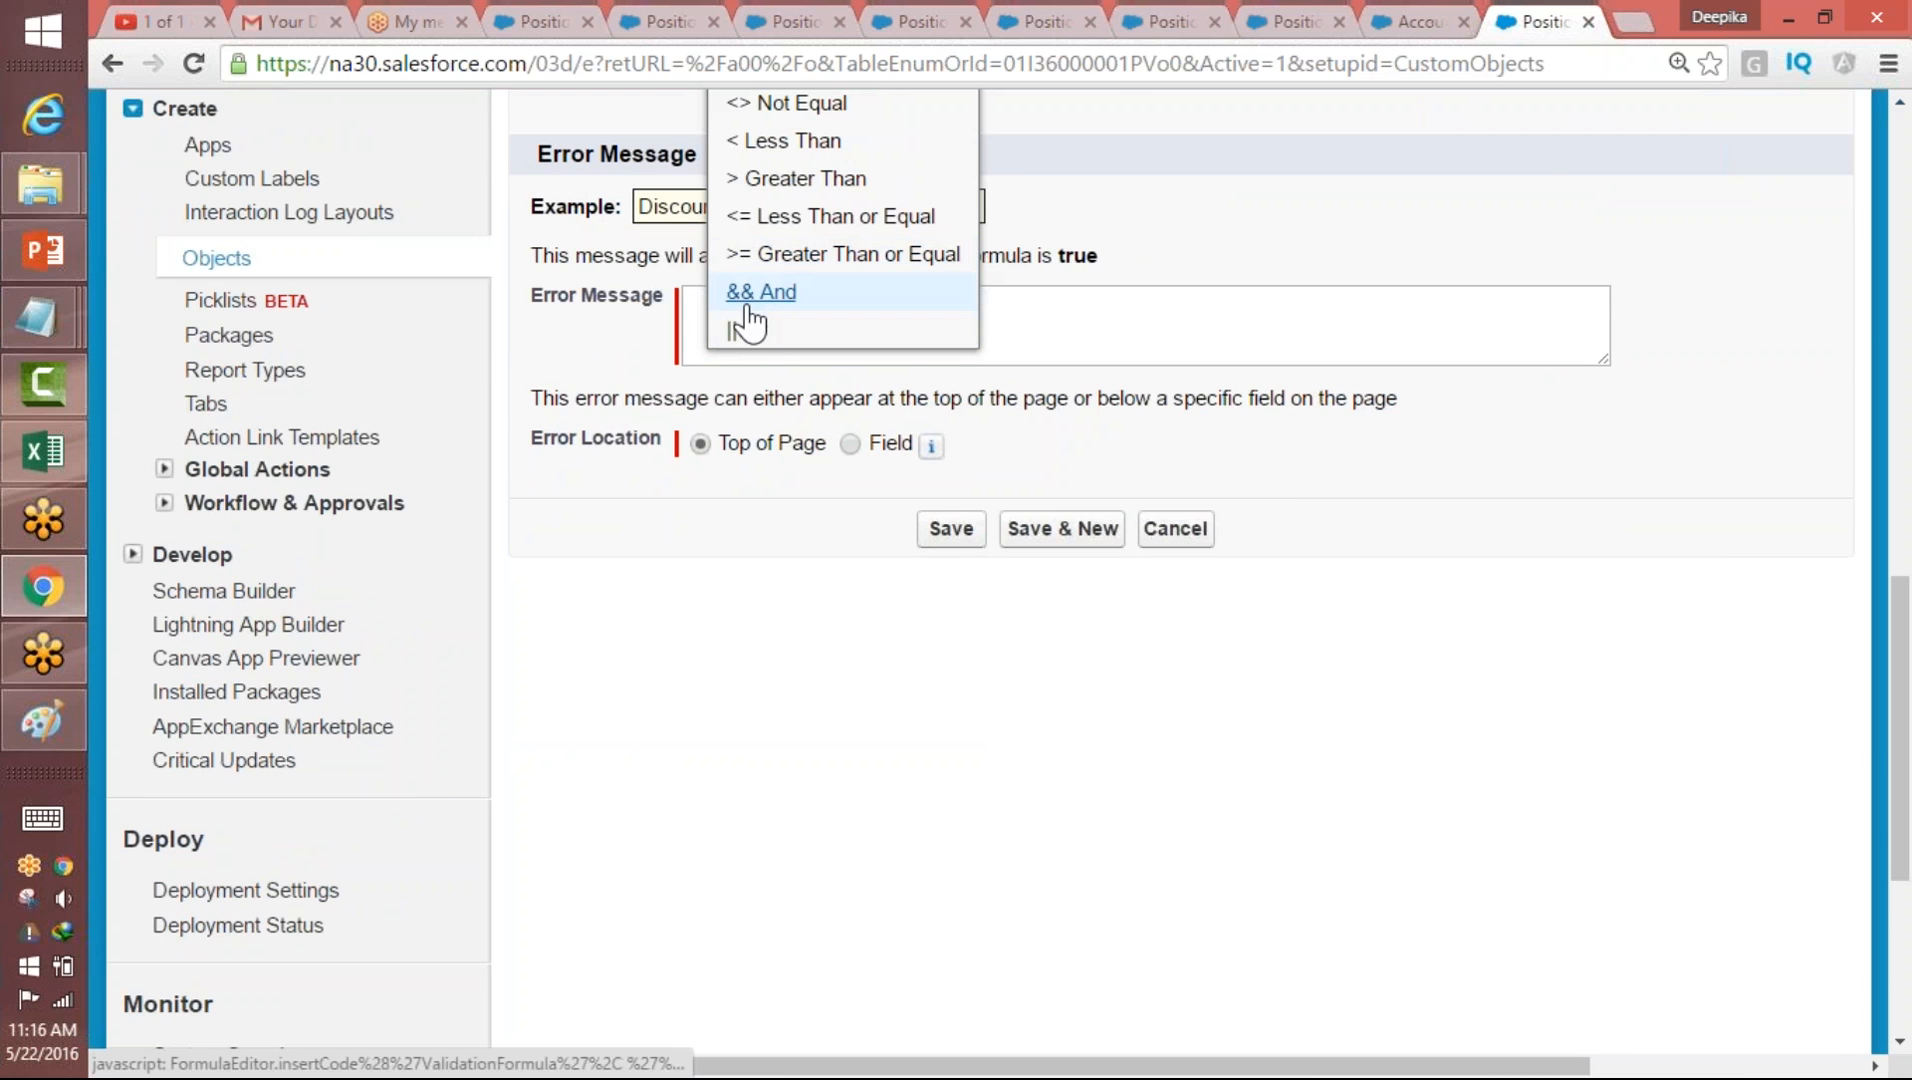
click(752, 296)
drag(900, 570, 565, 571)
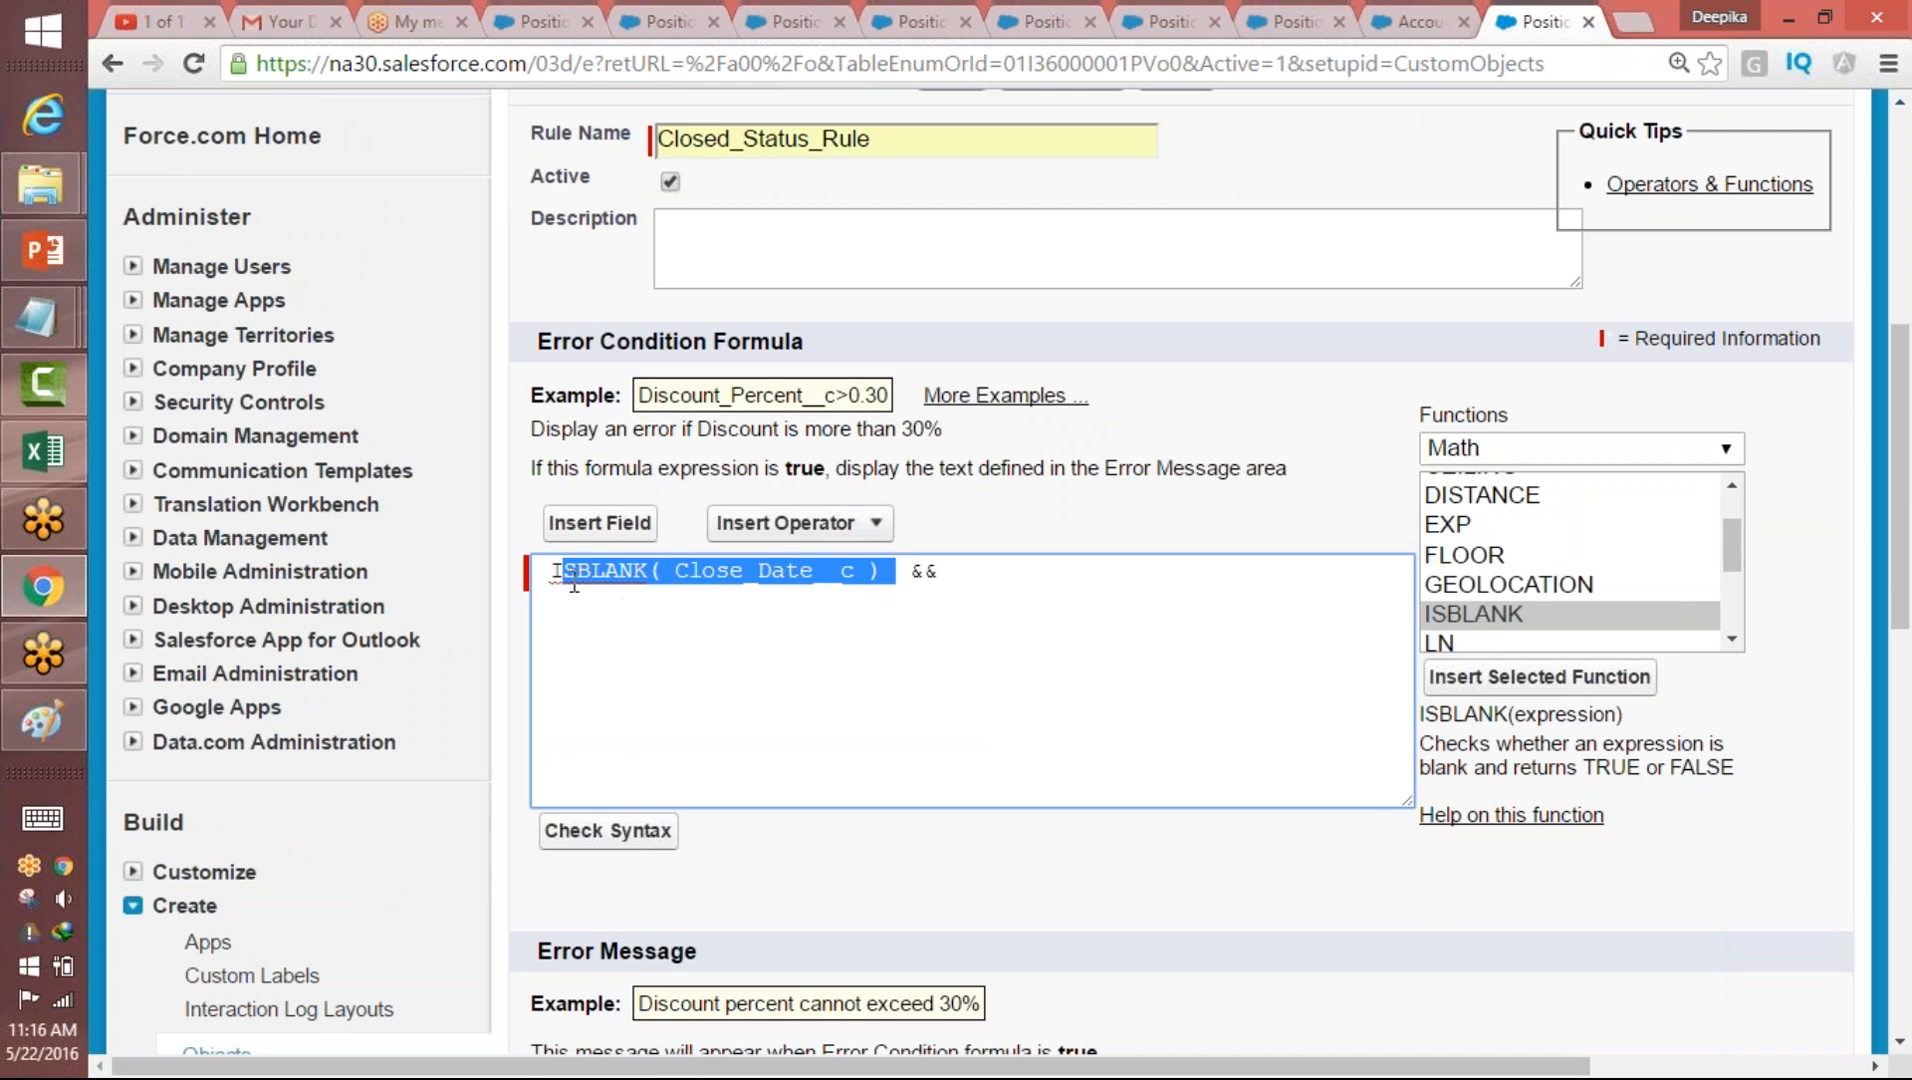
click(987, 567)
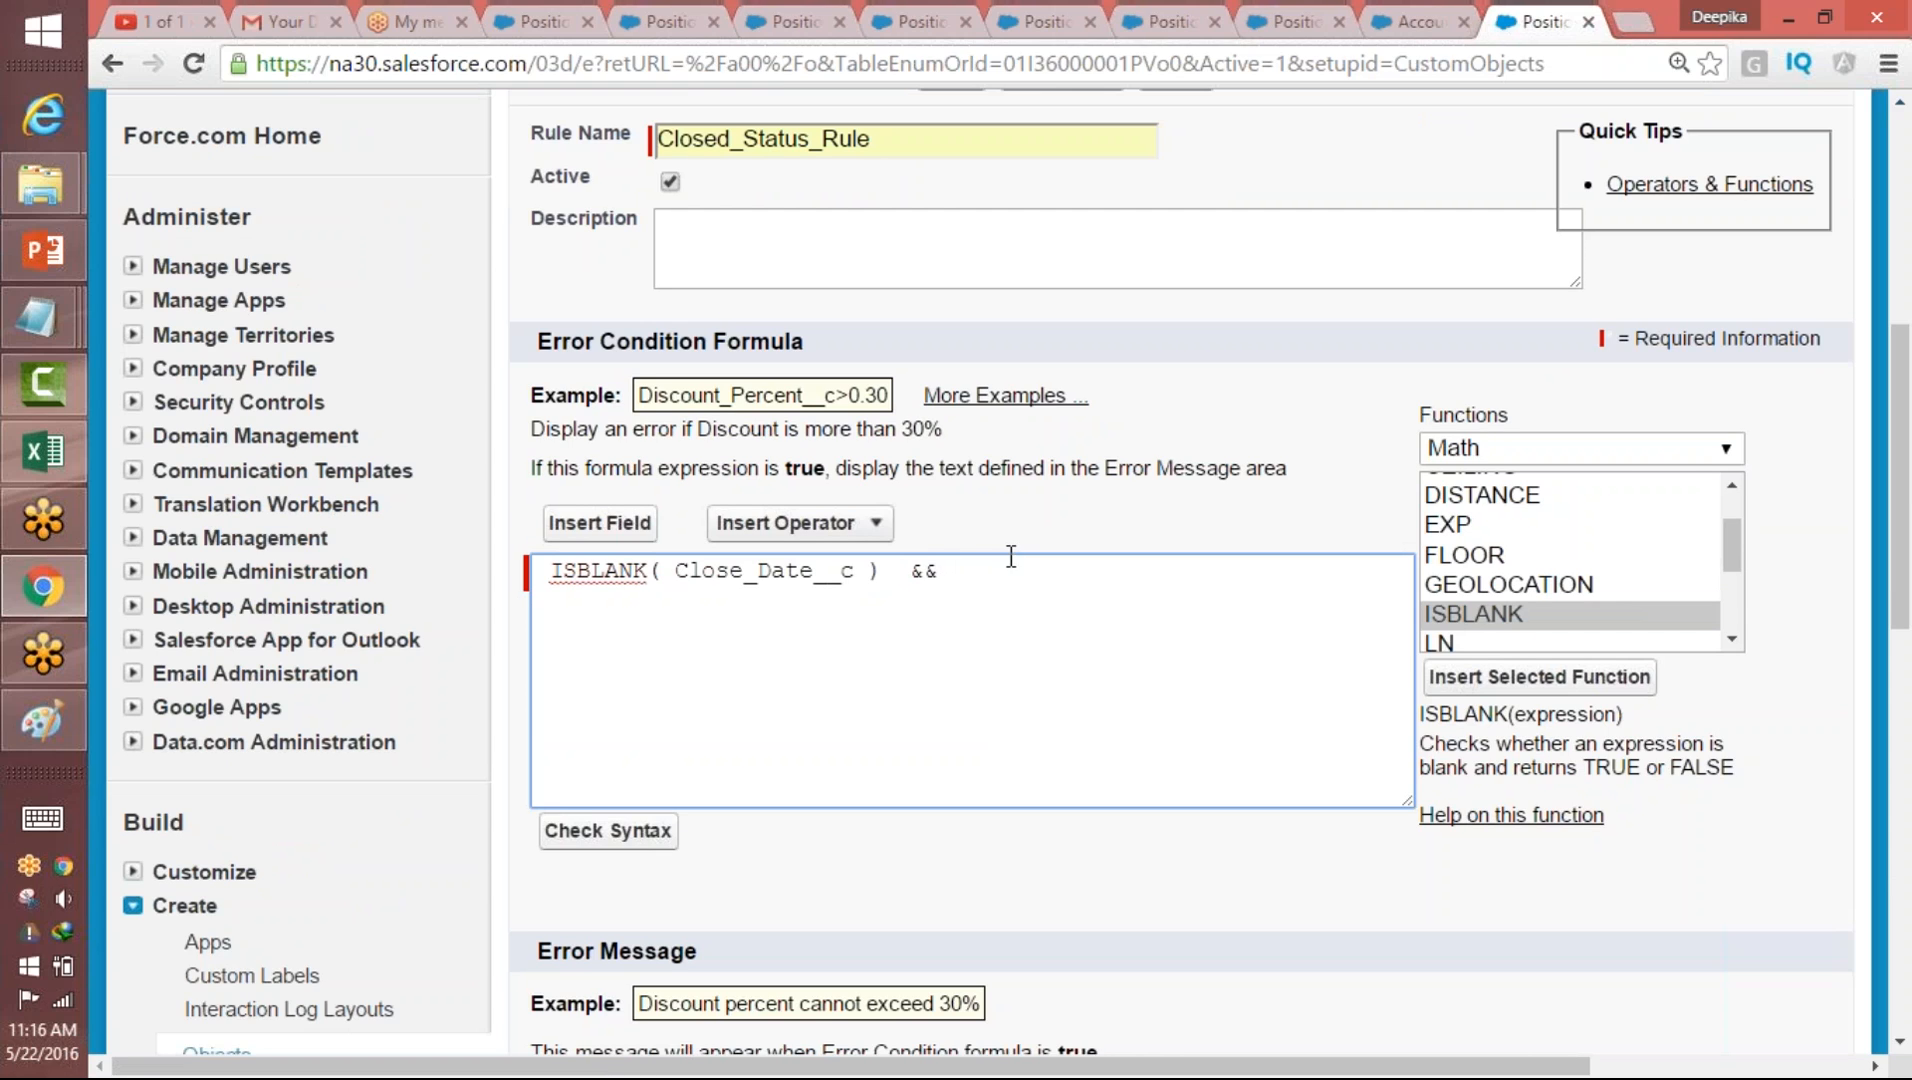
- Browse the Text, Logical, Advanced and Date & Time function categories for a function that compares picklist values
drag(1732, 563, 1730, 515)
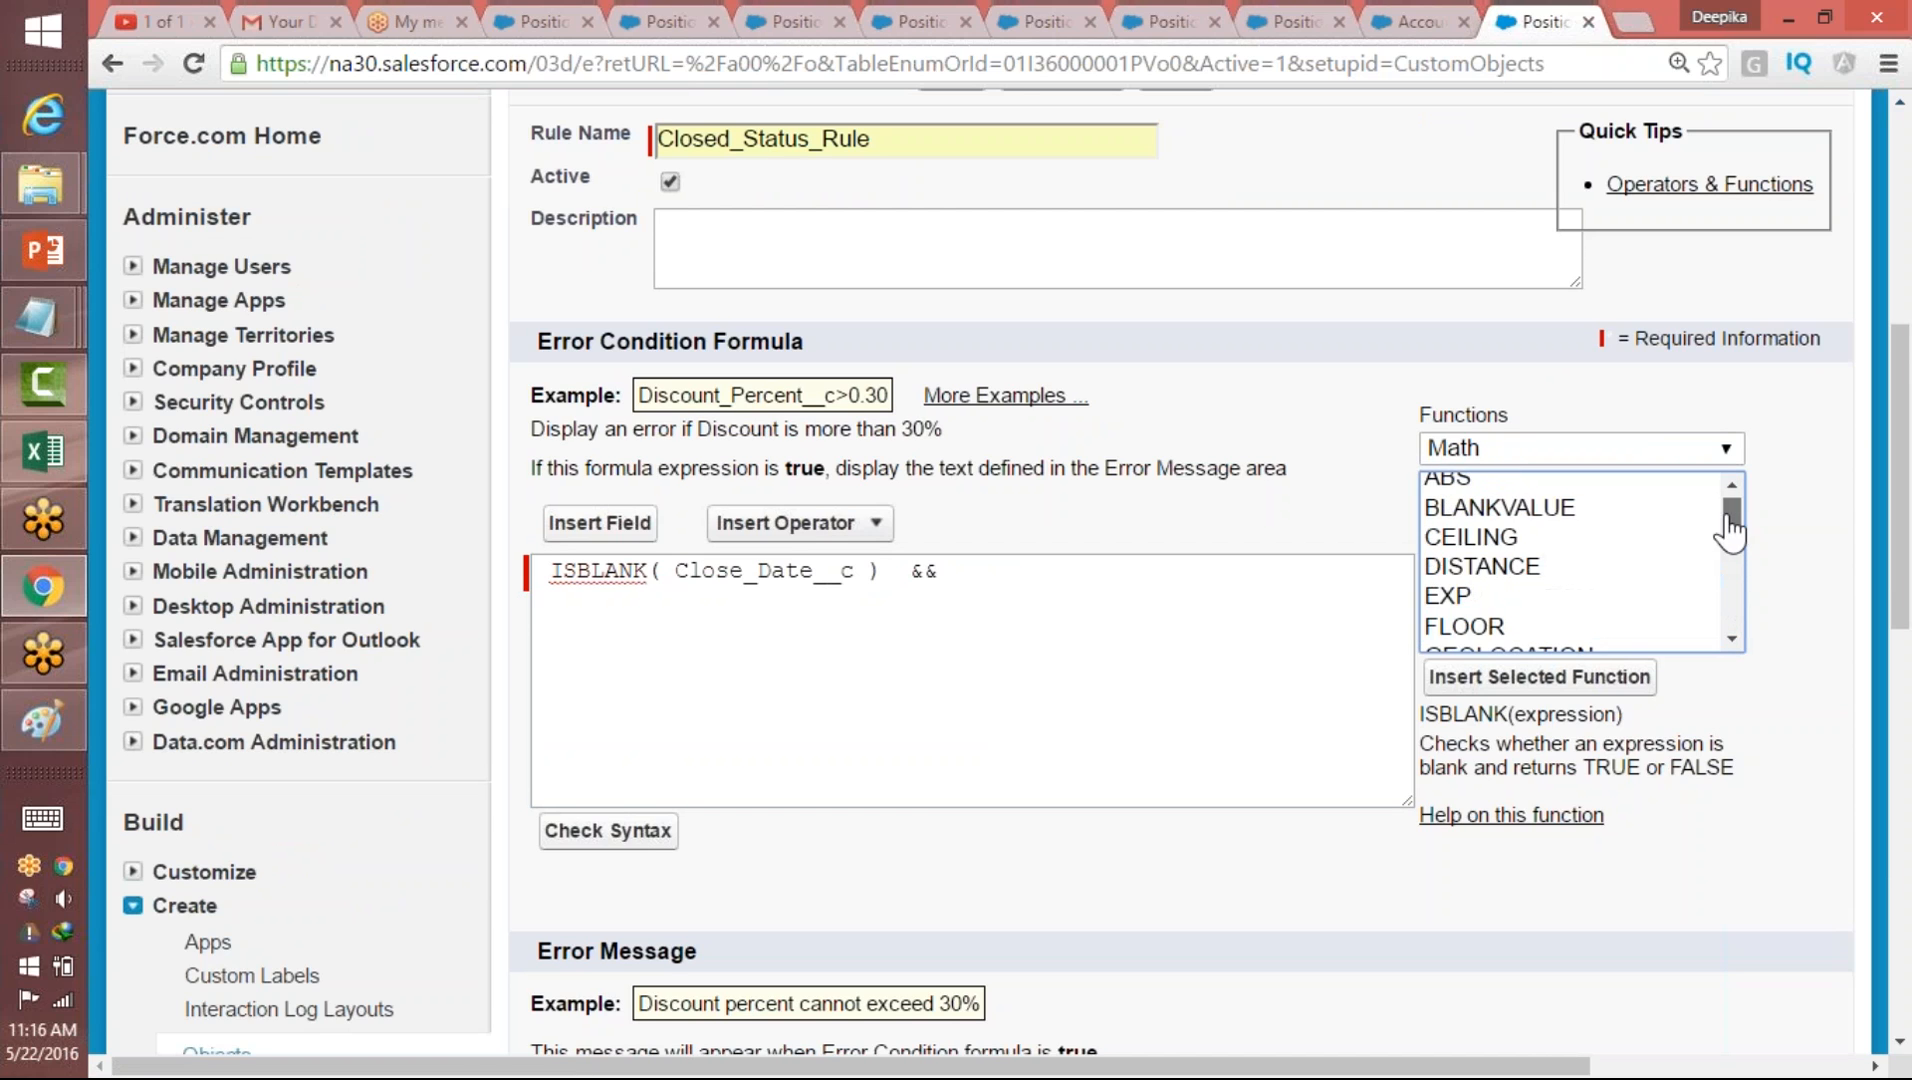
click(1605, 448)
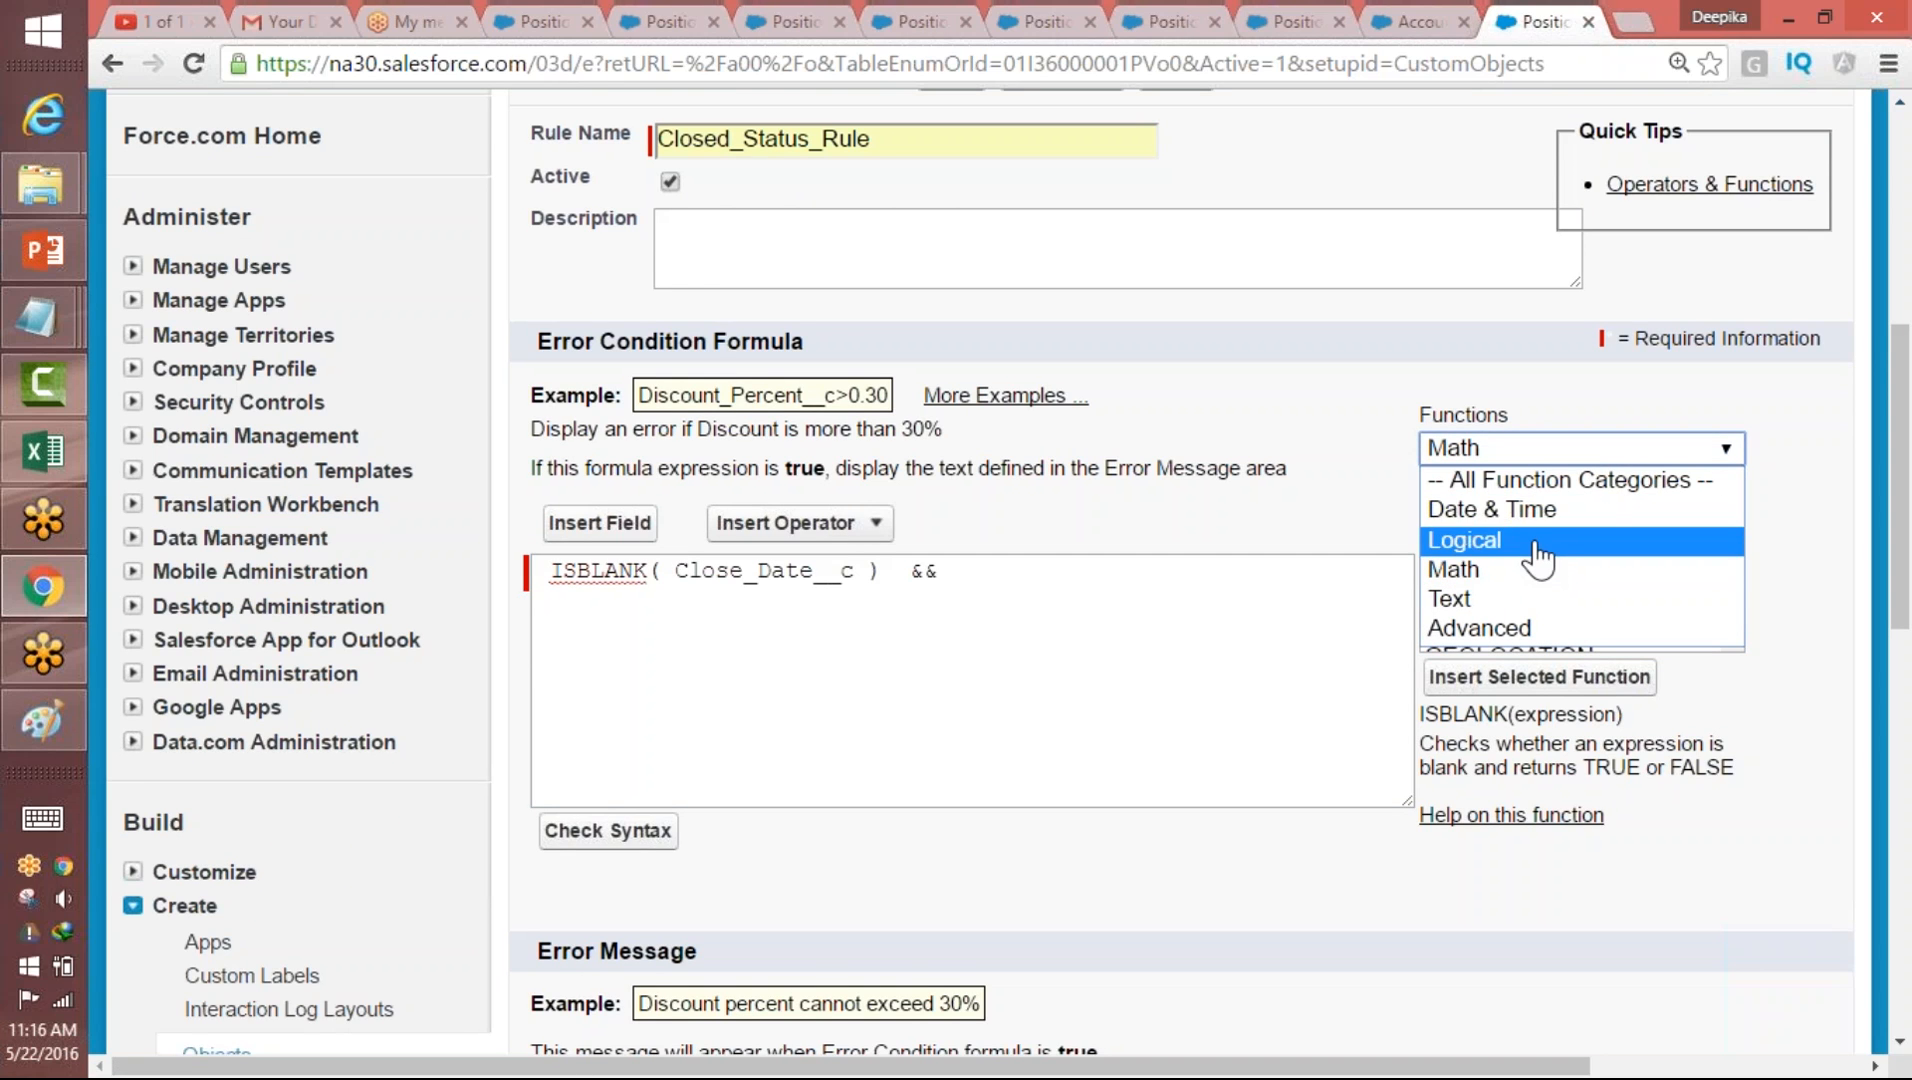
click(1500, 598)
click(1737, 499)
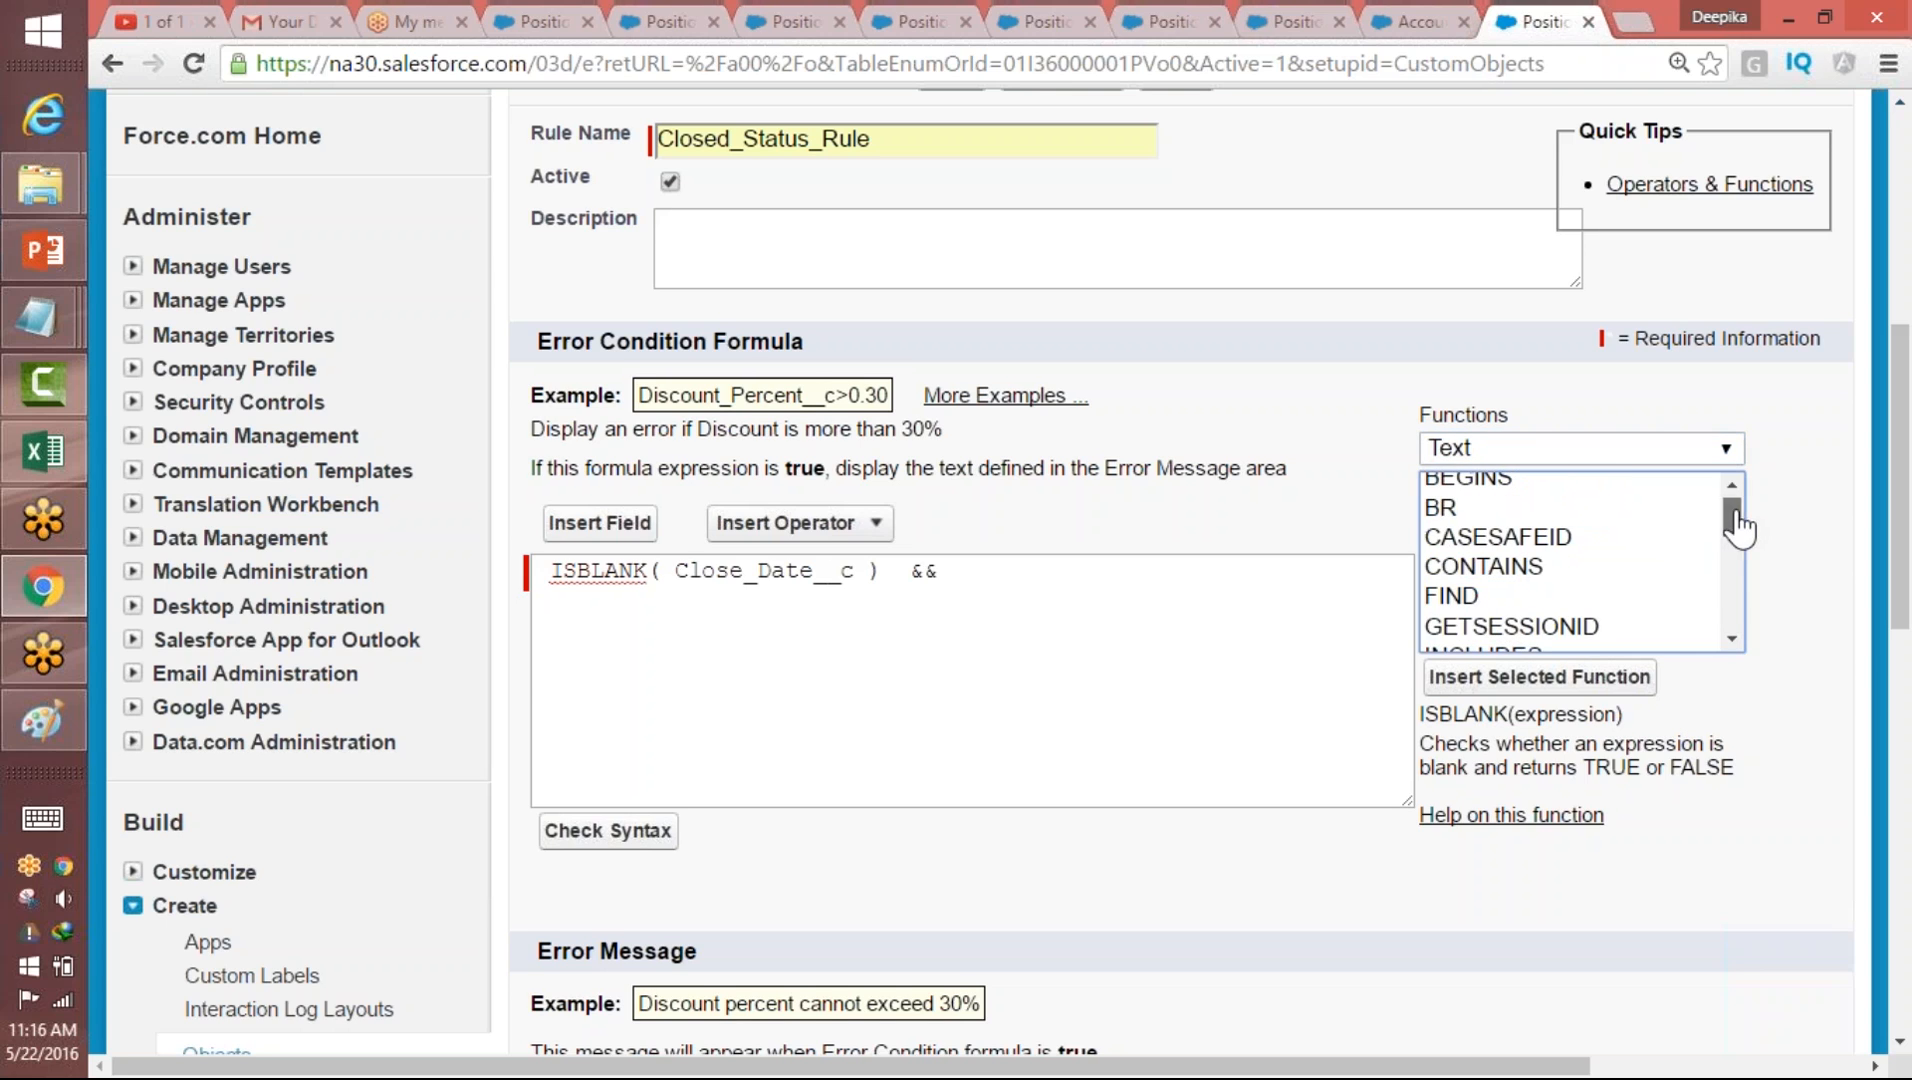
click(1737, 565)
drag(1740, 580, 1635, 521)
click(1598, 449)
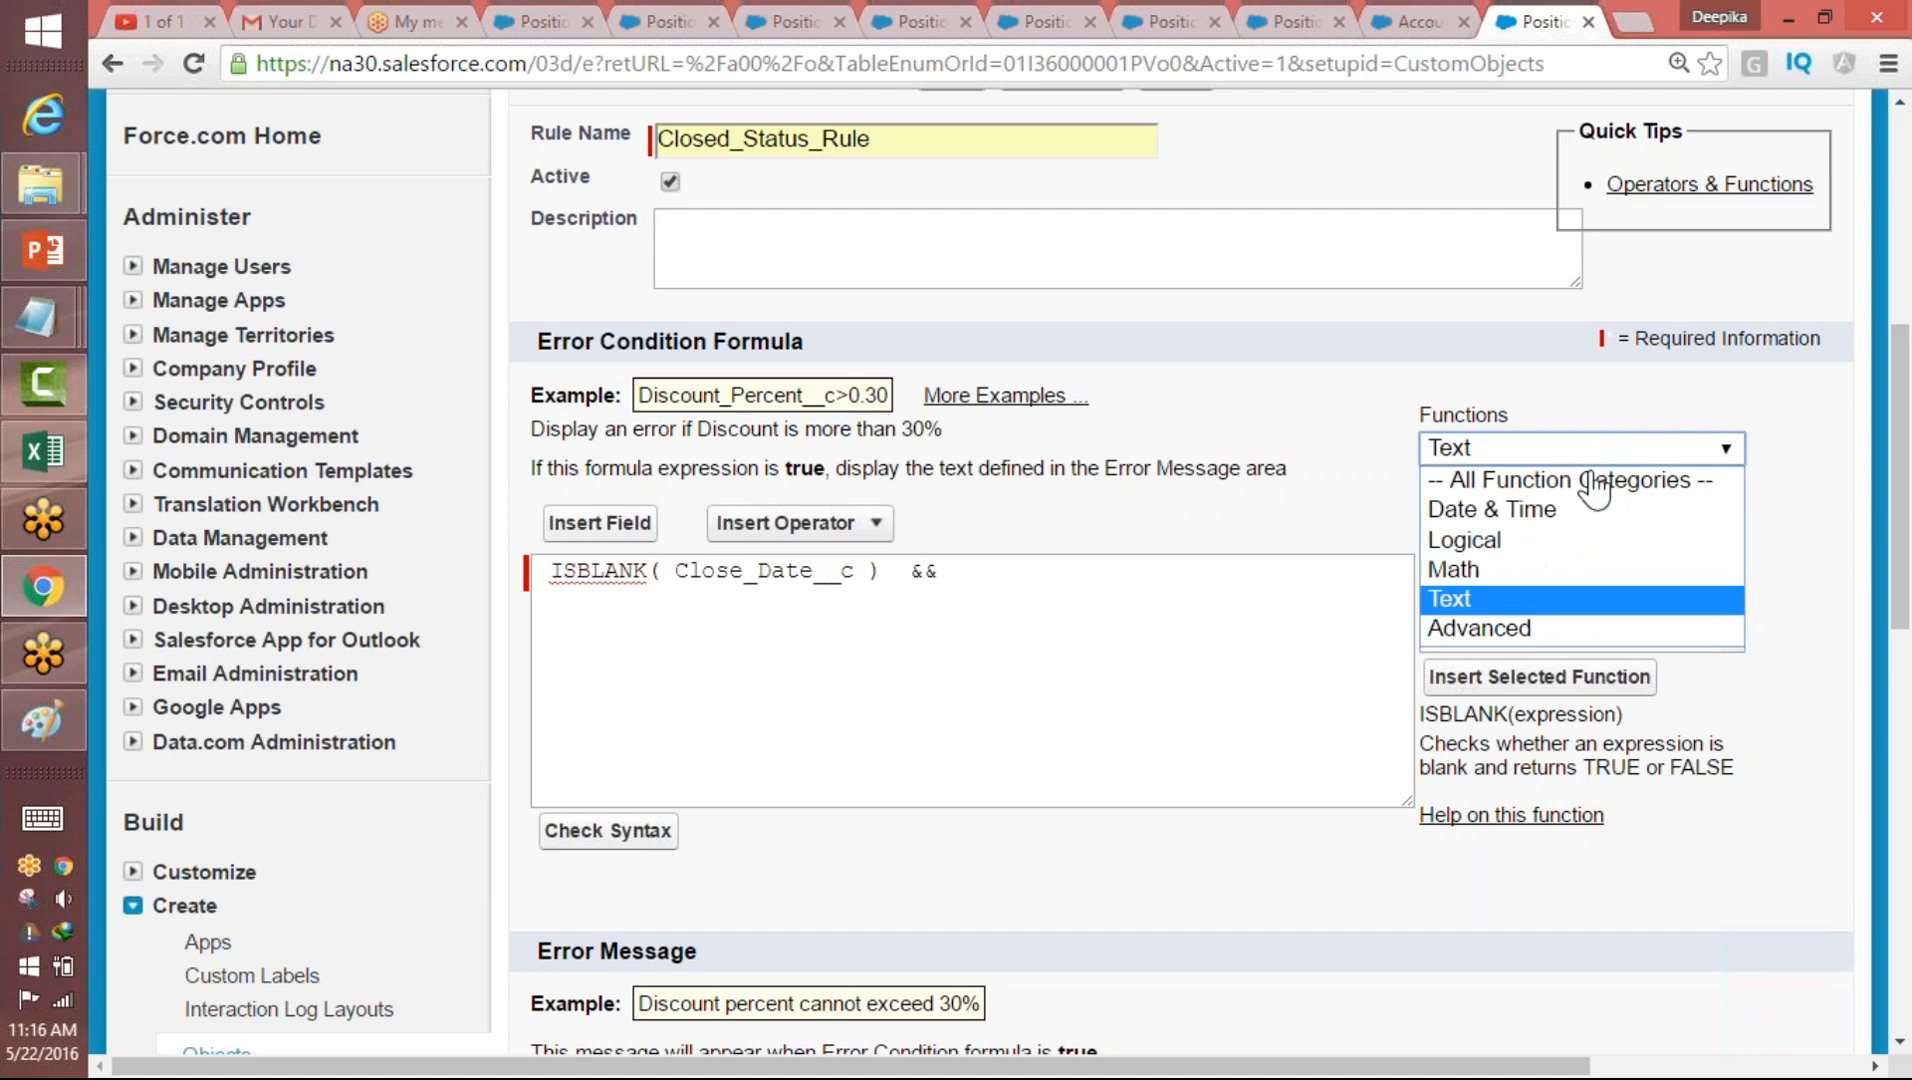
click(1477, 552)
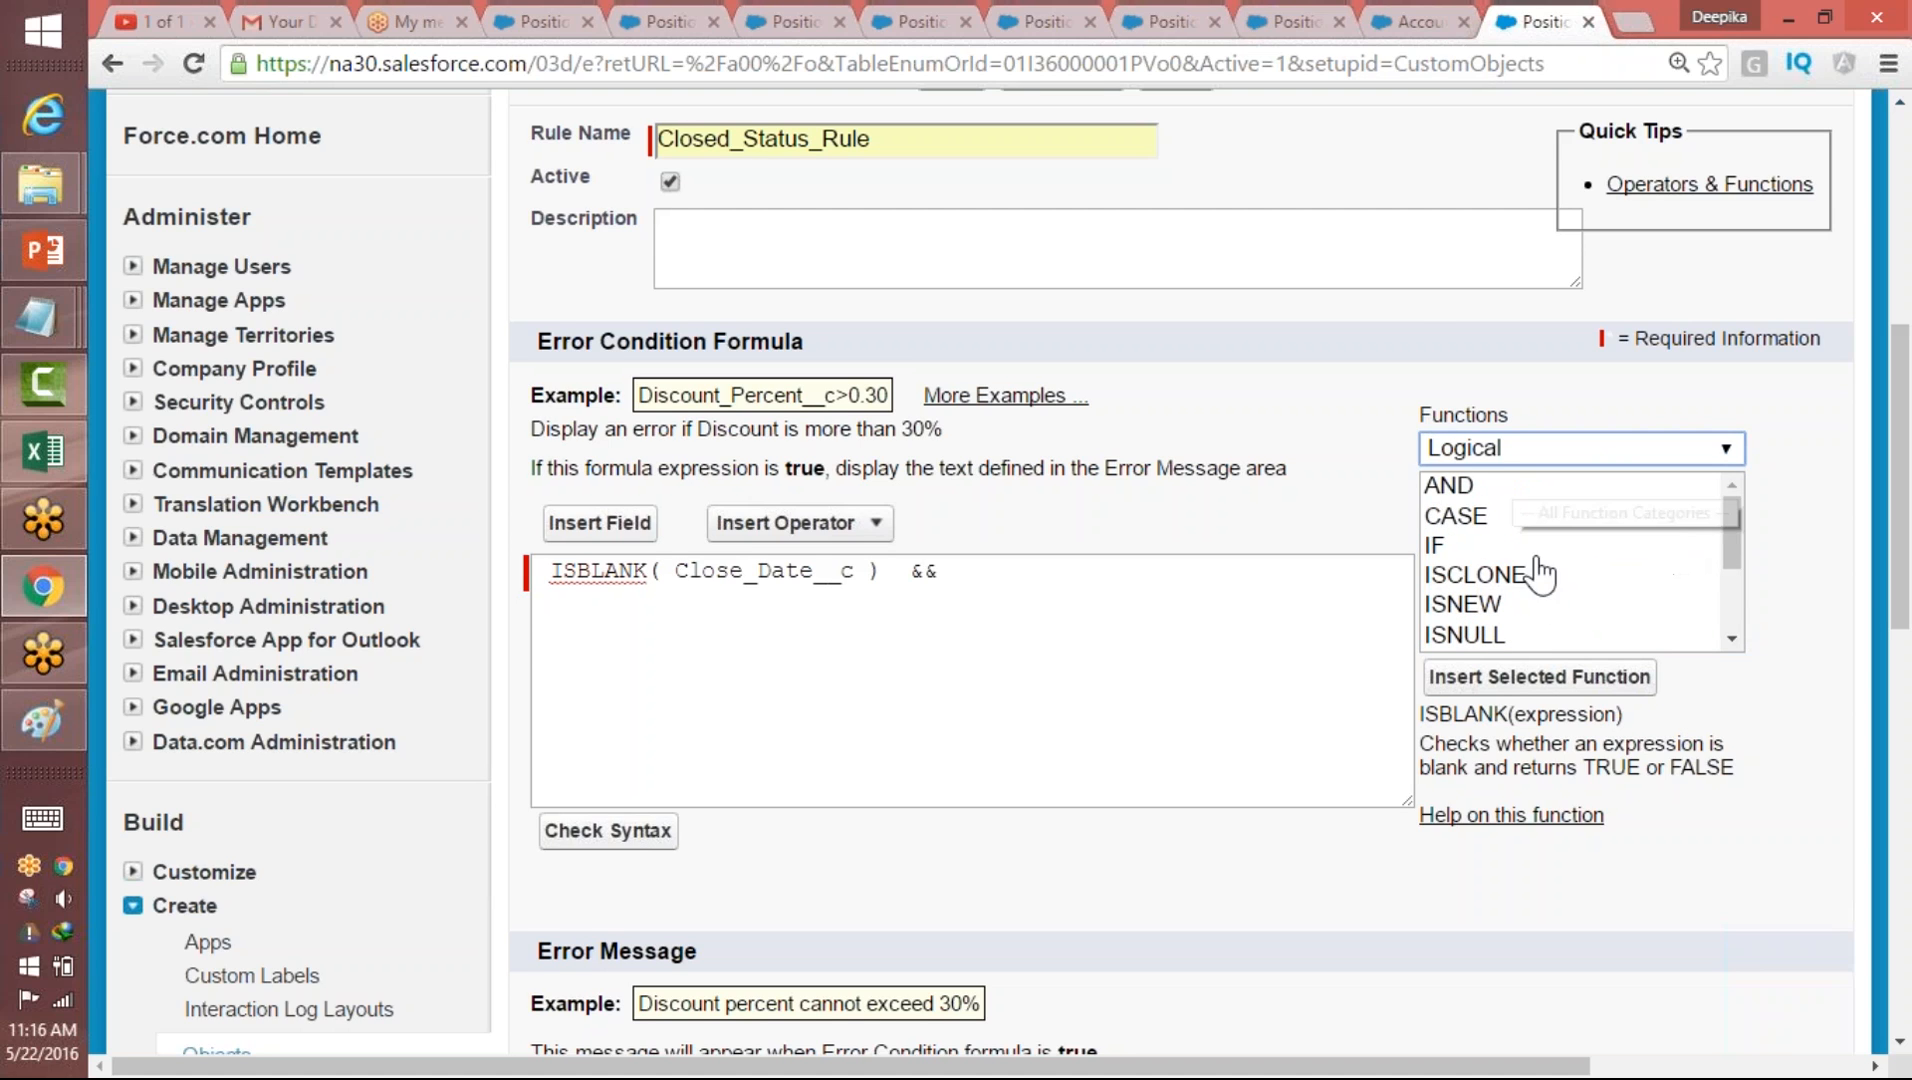
mouse_move(1733, 527)
mouse_down()
mouse_move(1741, 627)
mouse_move(1733, 492)
mouse_up()
click(1614, 455)
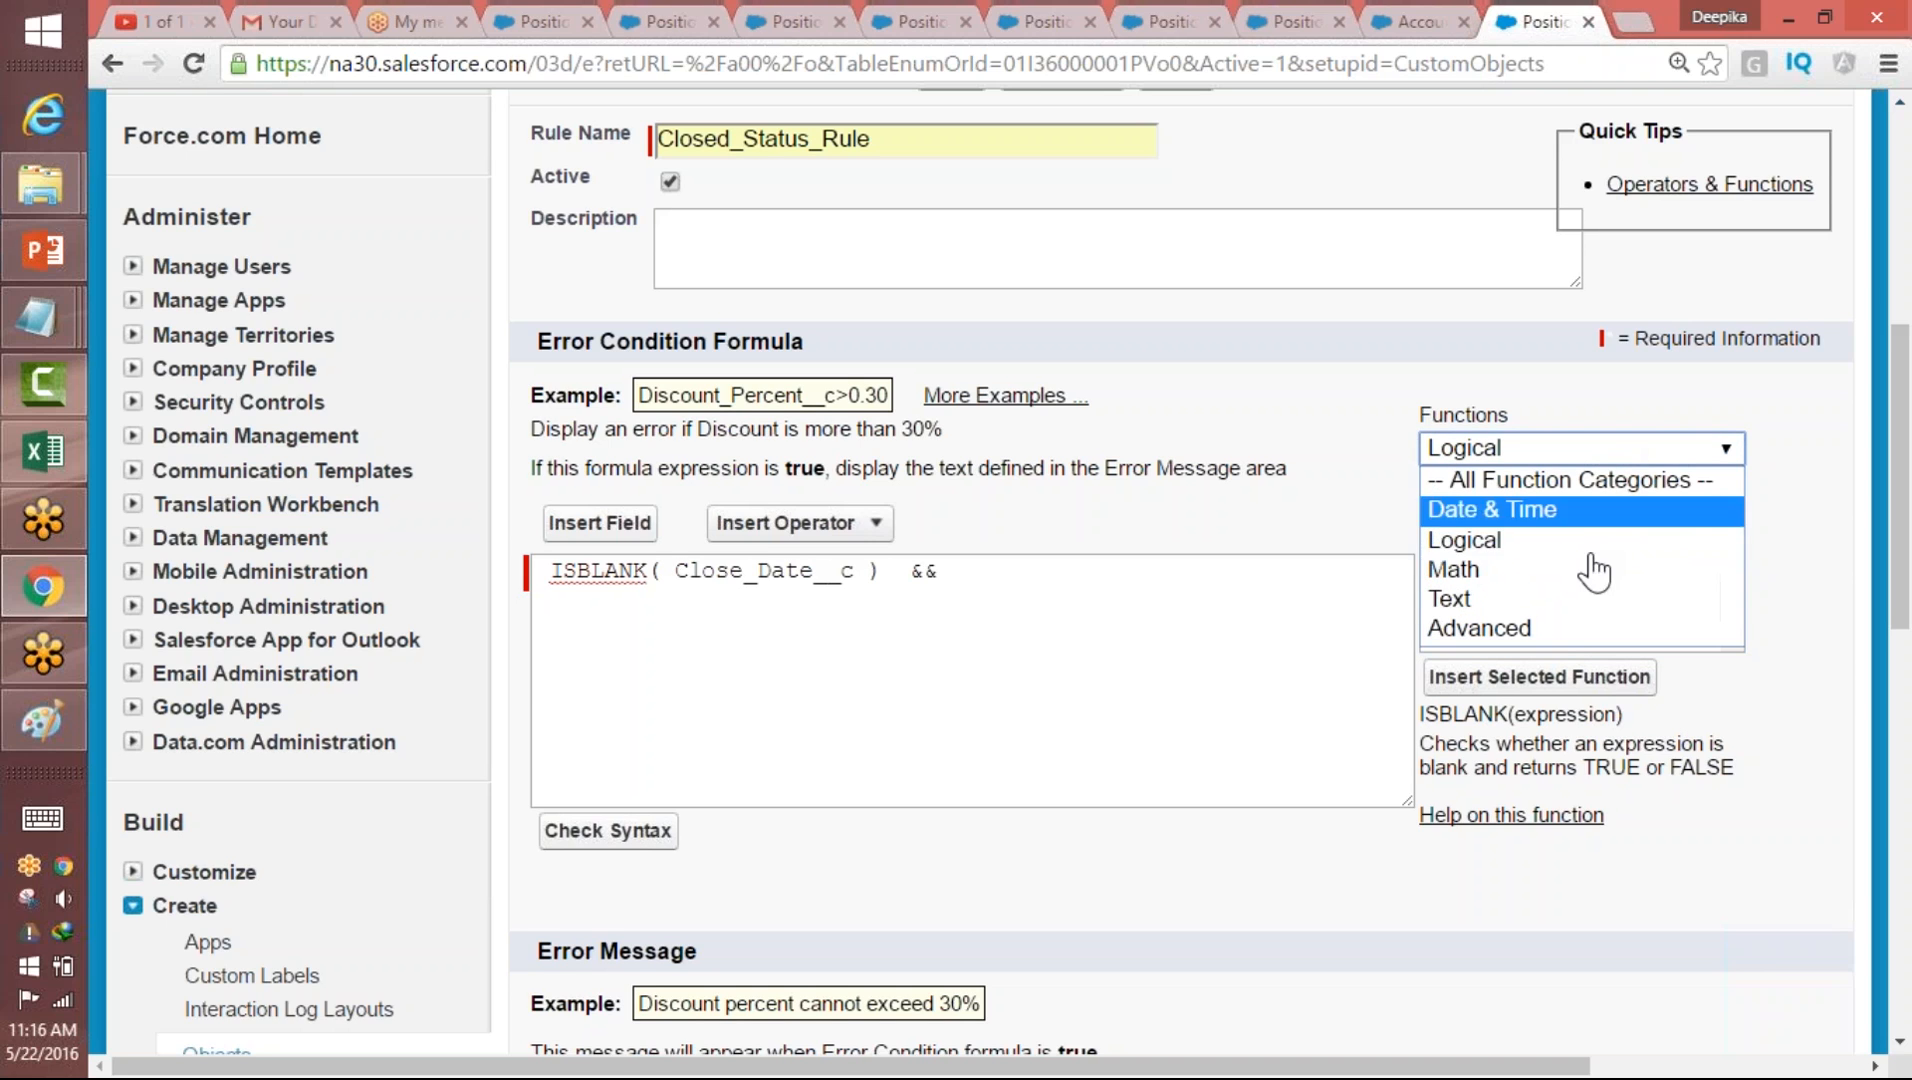
click(1562, 627)
click(1599, 449)
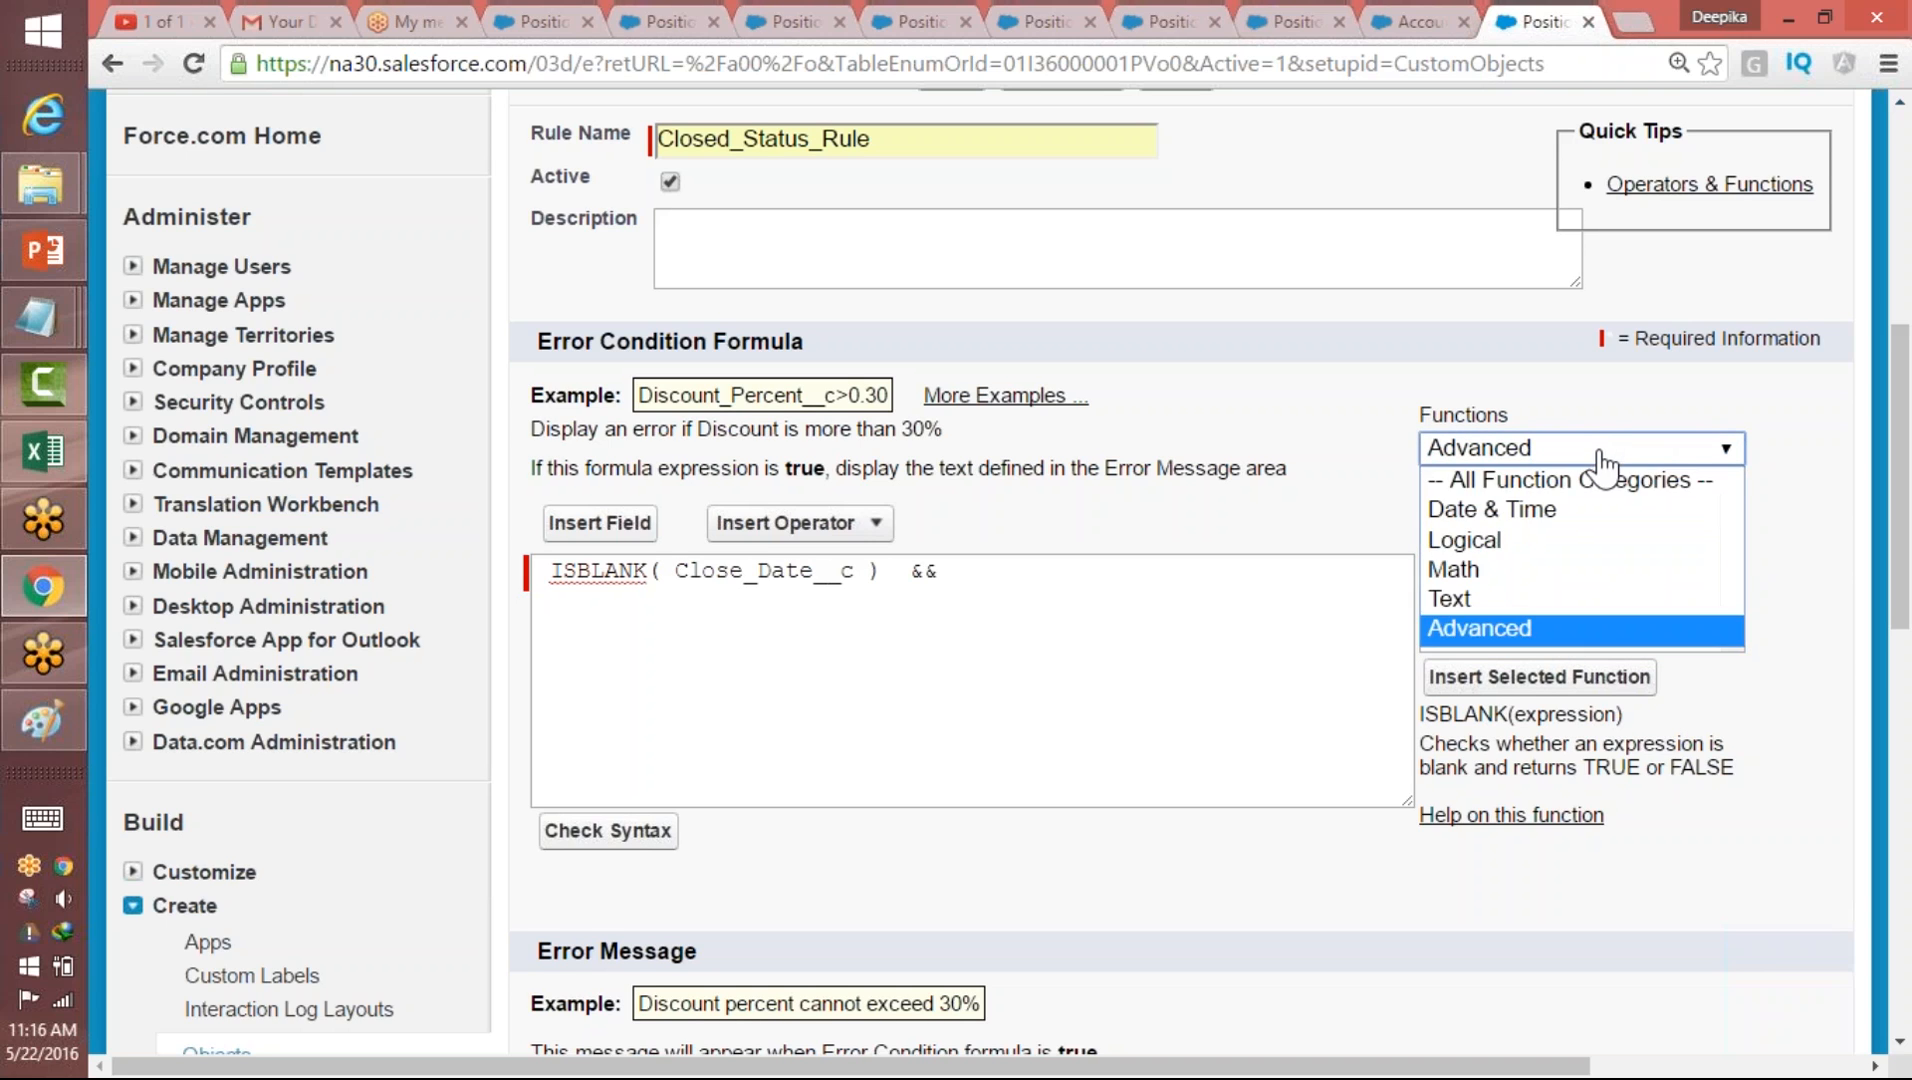
click(1541, 515)
mouse_move(1730, 524)
mouse_down()
mouse_move(1734, 608)
mouse_move(1728, 512)
mouse_up()
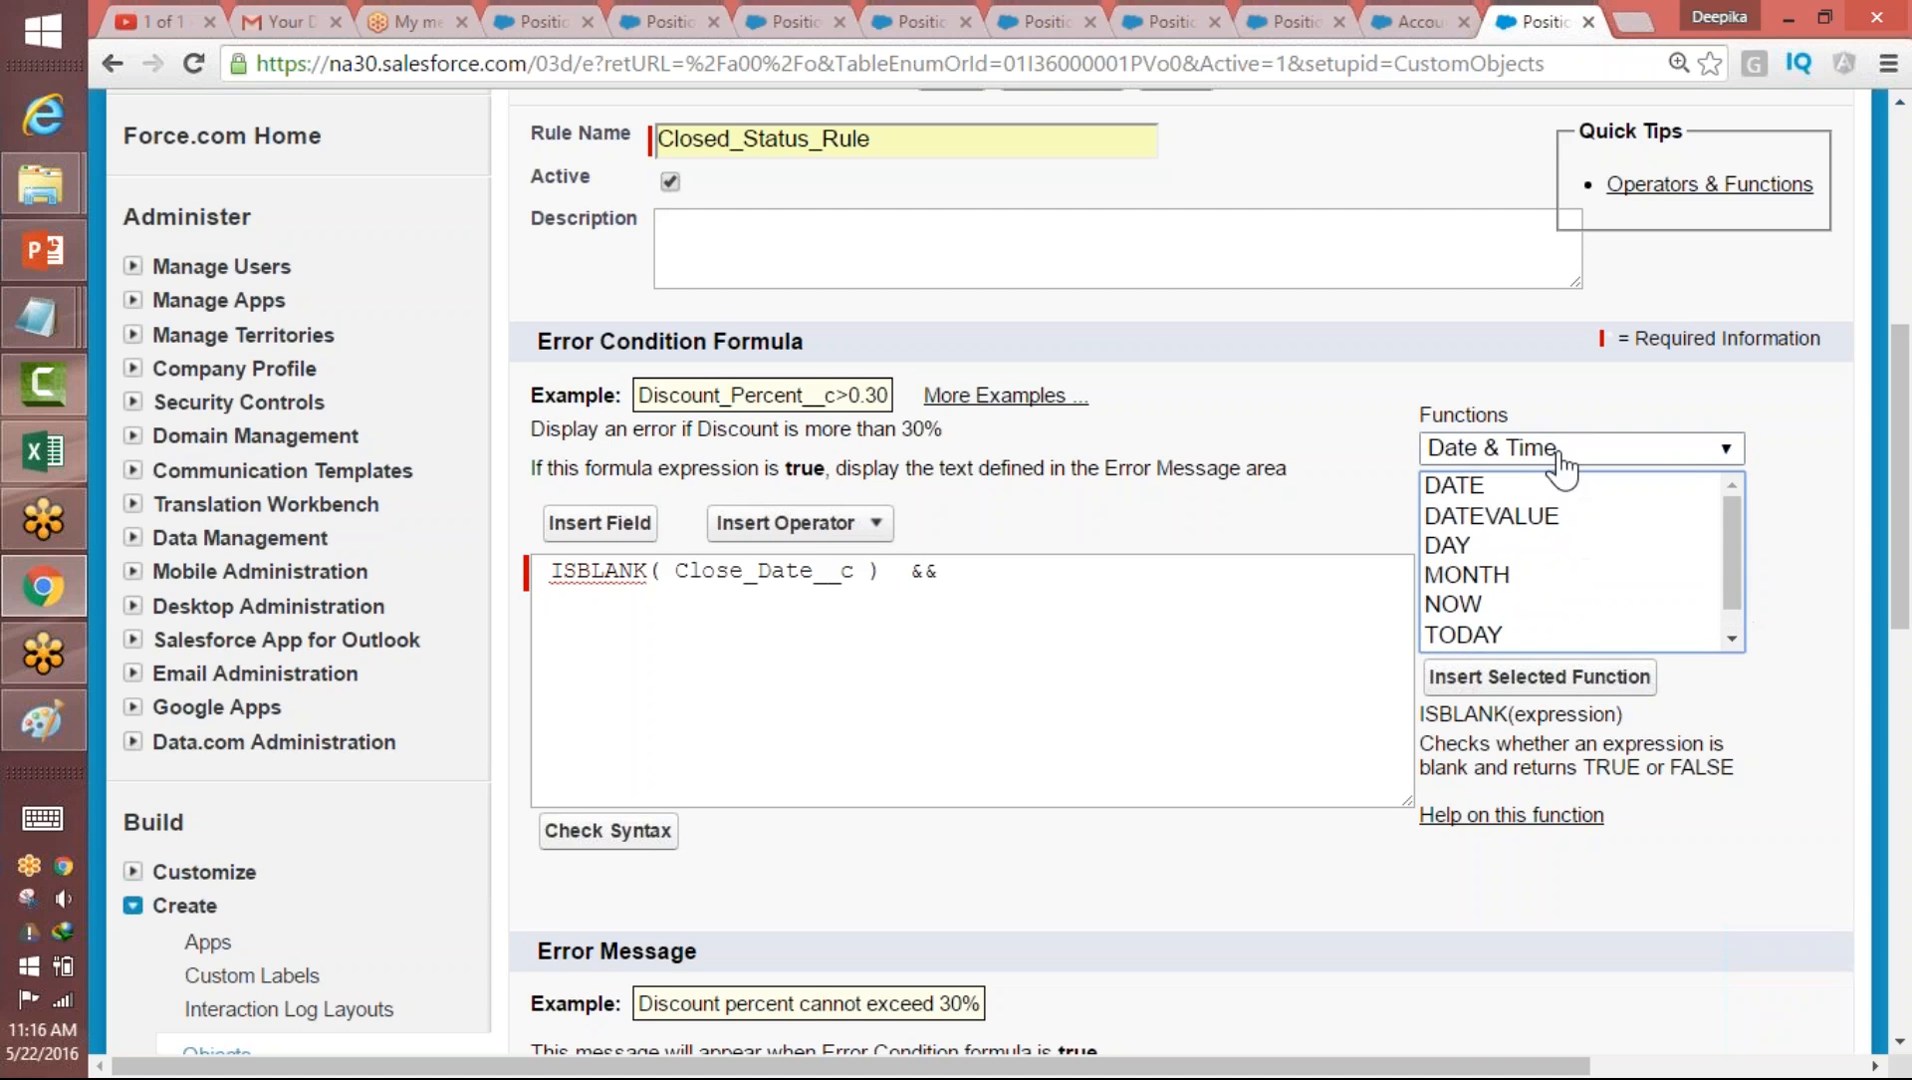
click(1565, 452)
click(1478, 542)
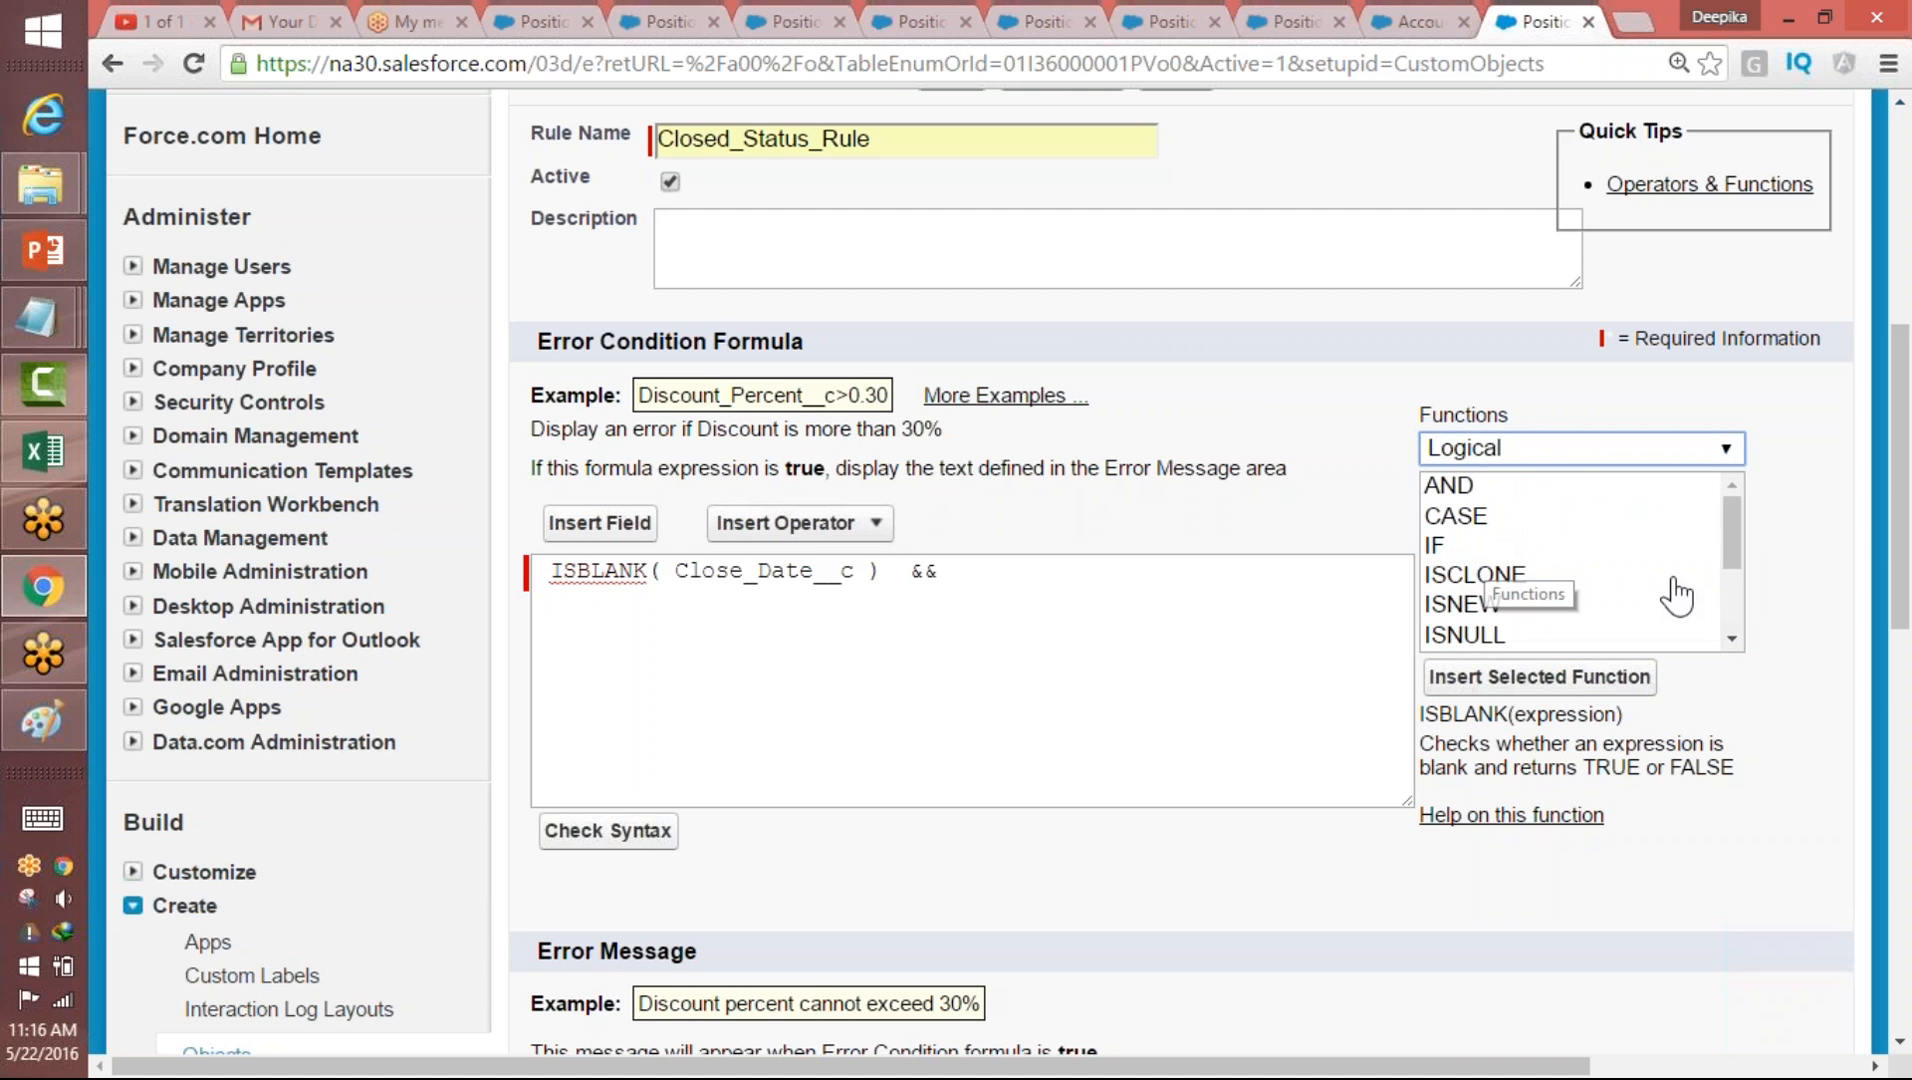
mouse_move(1730, 515)
mouse_down()
mouse_move(1741, 638)
mouse_move(1722, 508)
mouse_up()
click(1582, 452)
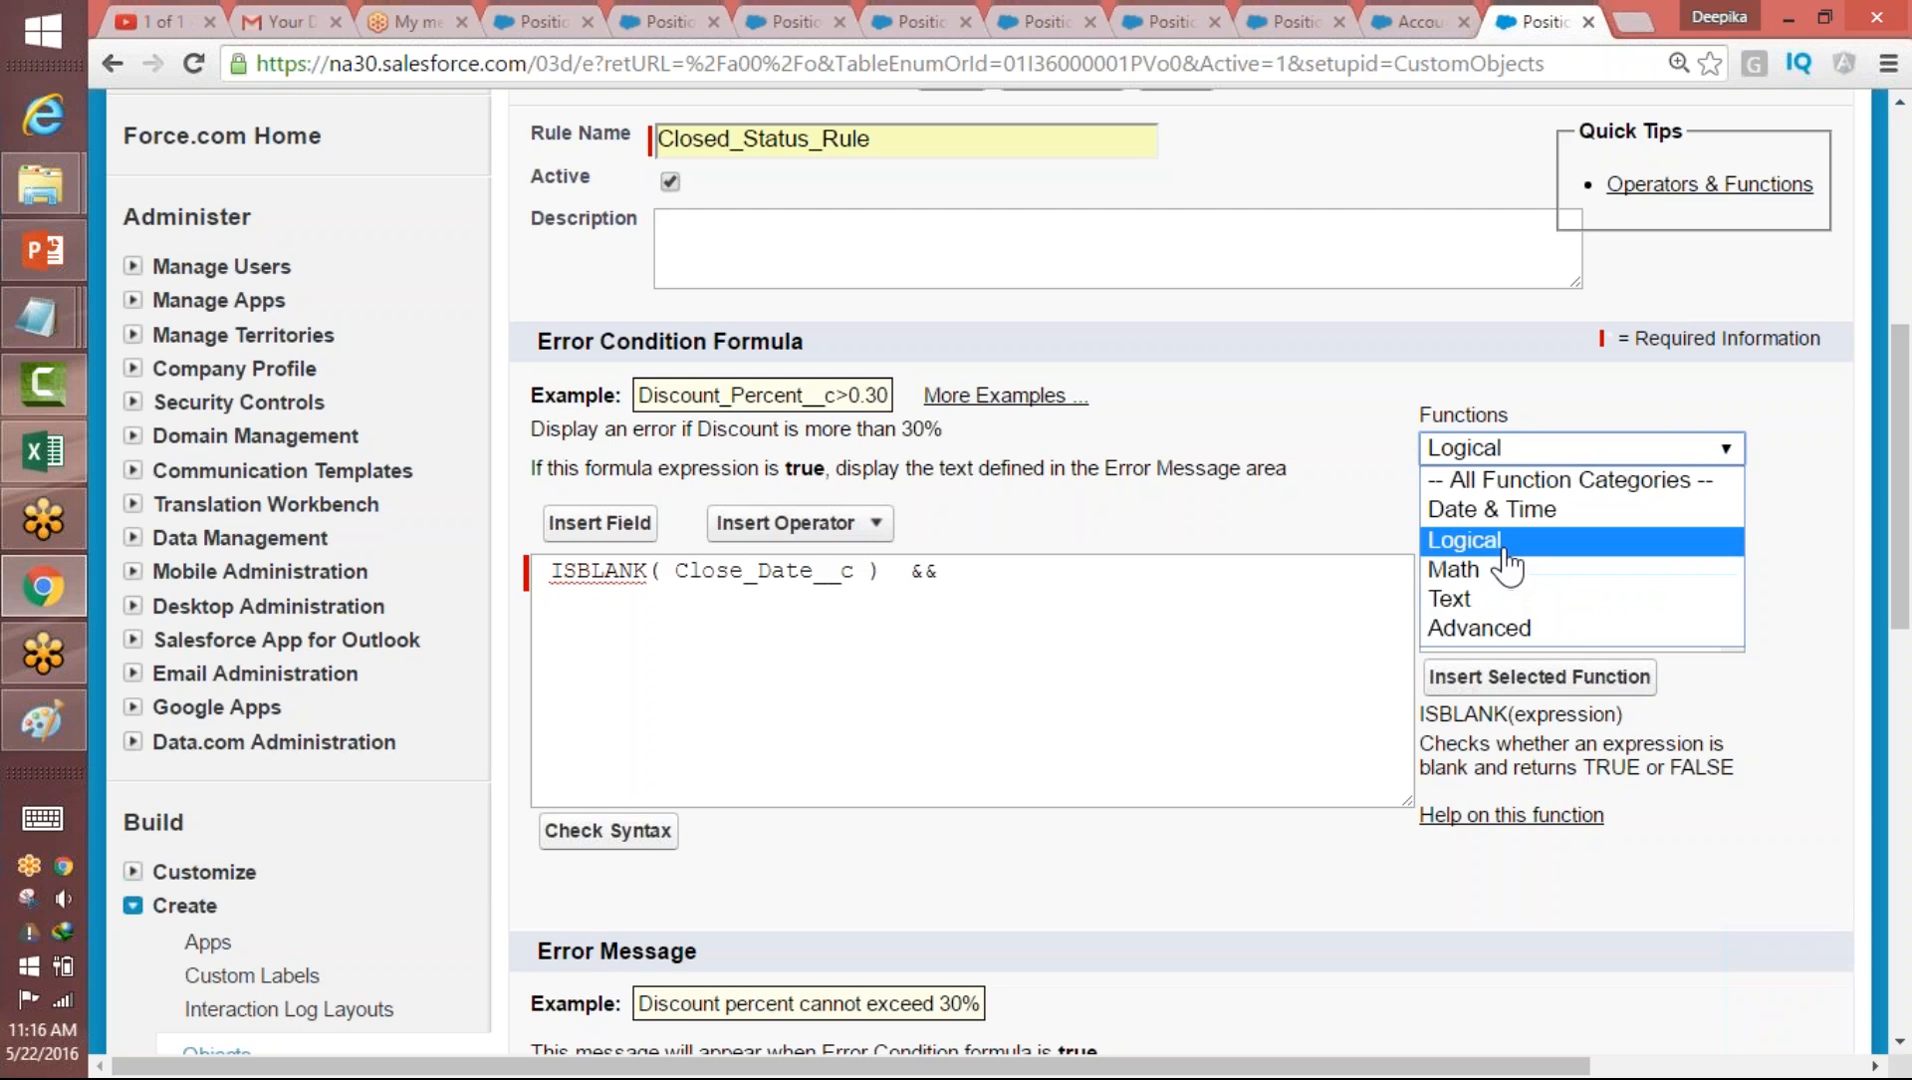
click(1505, 545)
drag(1733, 504, 1741, 592)
- Insert the ISPICKVAL function from the Text category after the && operator in the error condition formula
click(1557, 472)
click(1478, 603)
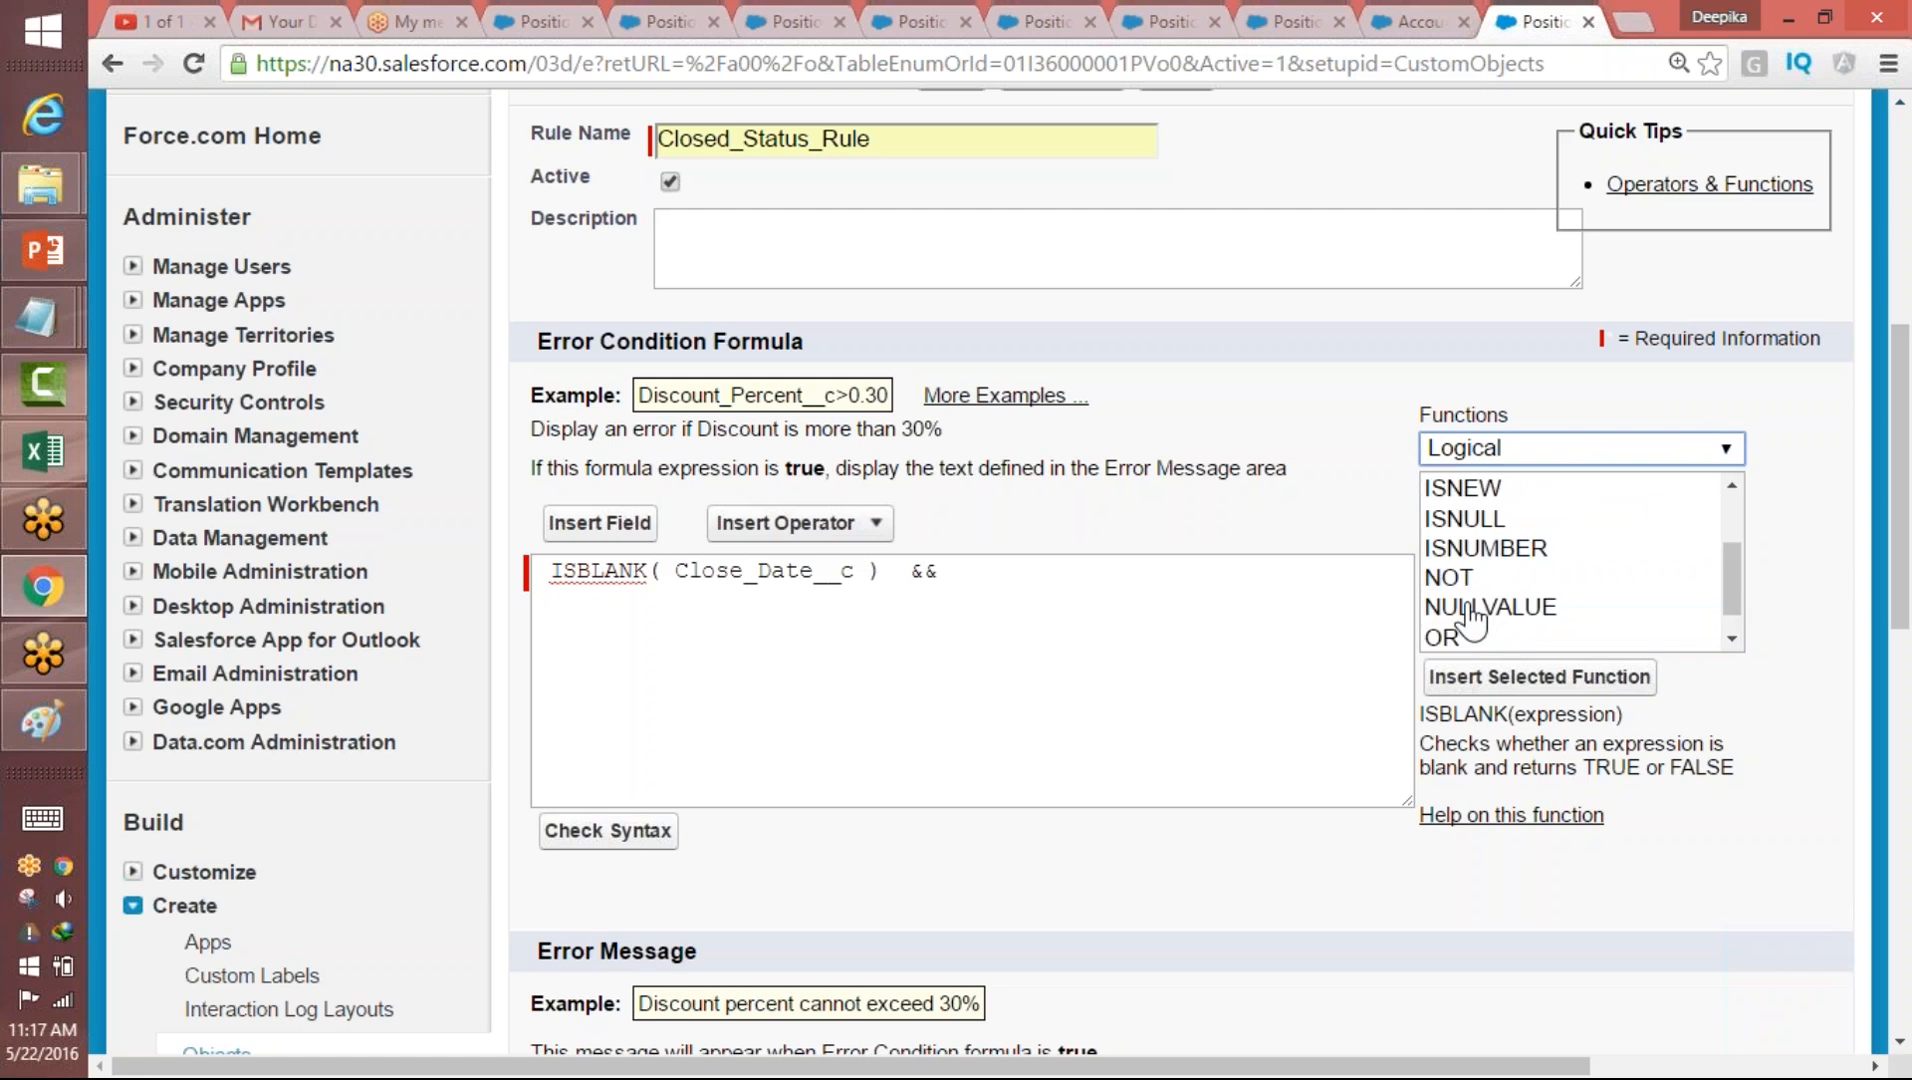
click(1503, 586)
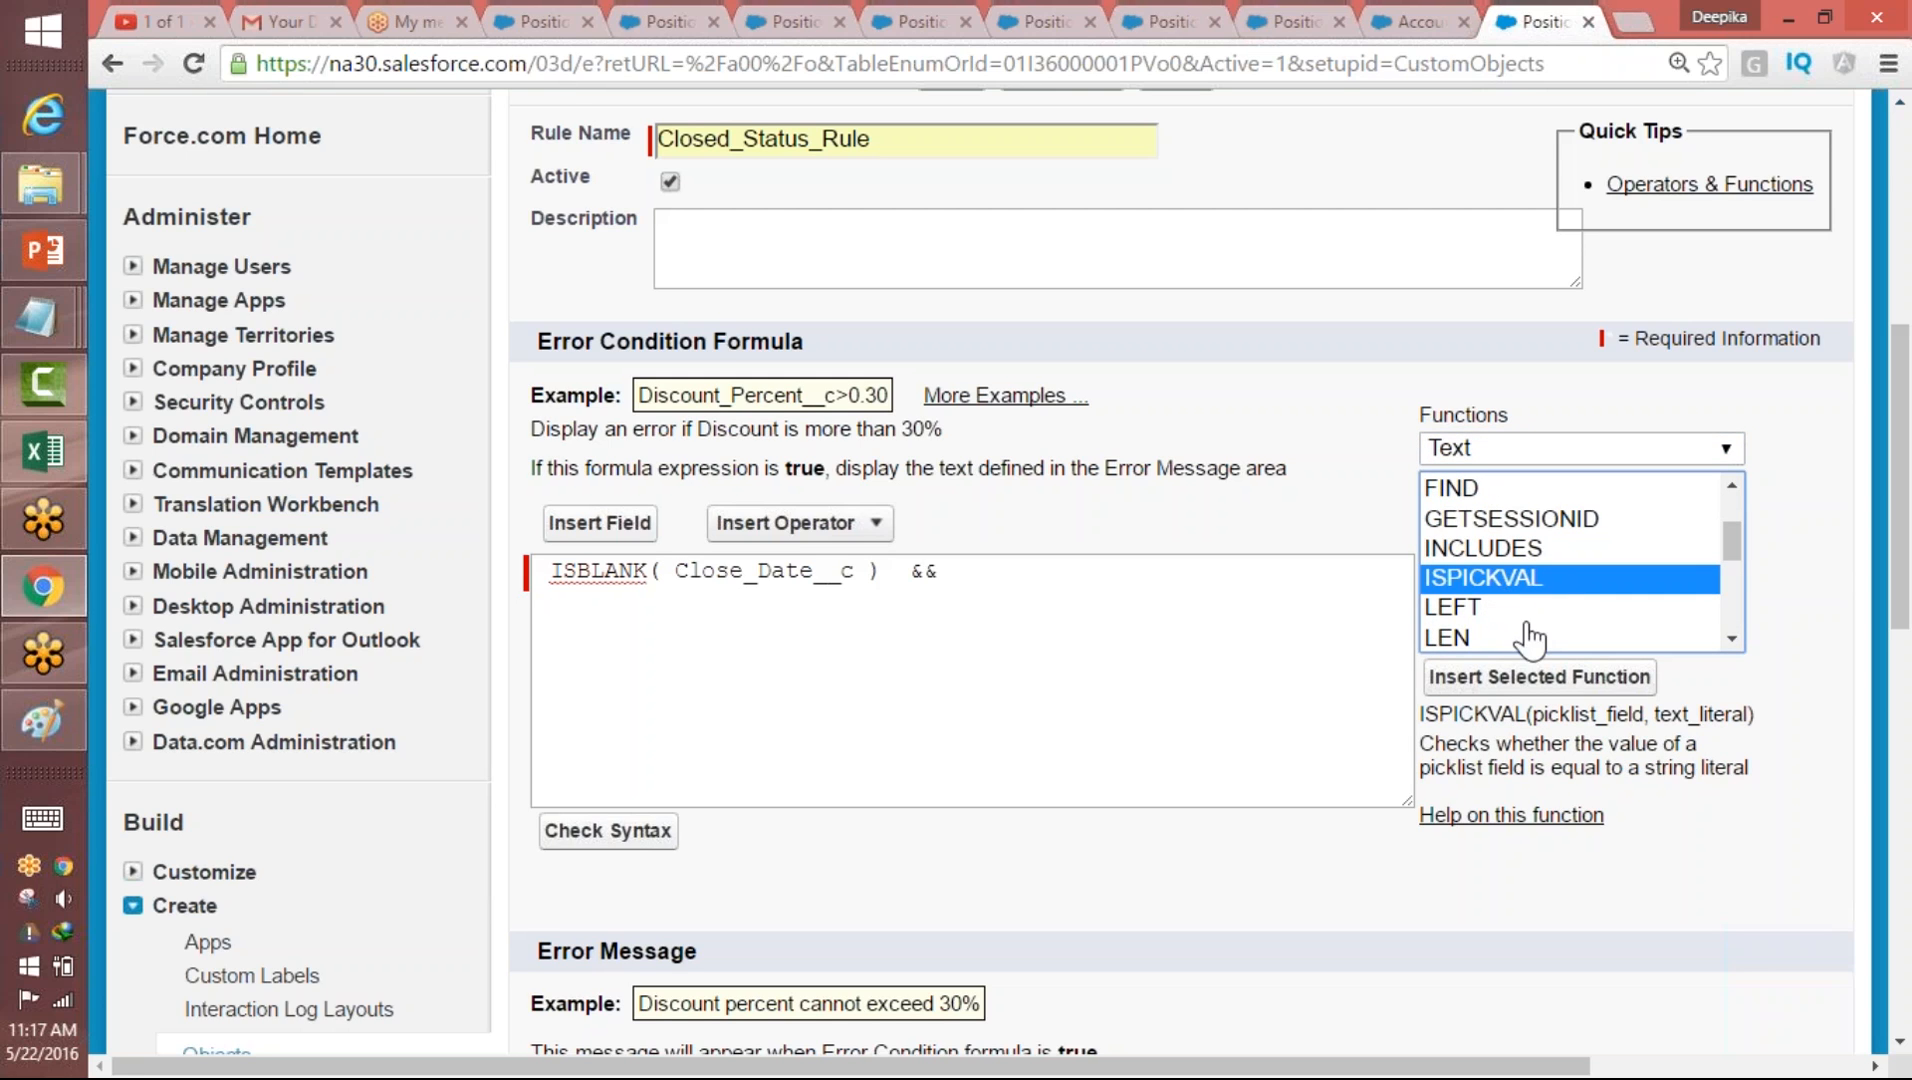
drag(1428, 713, 1742, 714)
click(1659, 714)
drag(1422, 745, 1533, 745)
click(1617, 765)
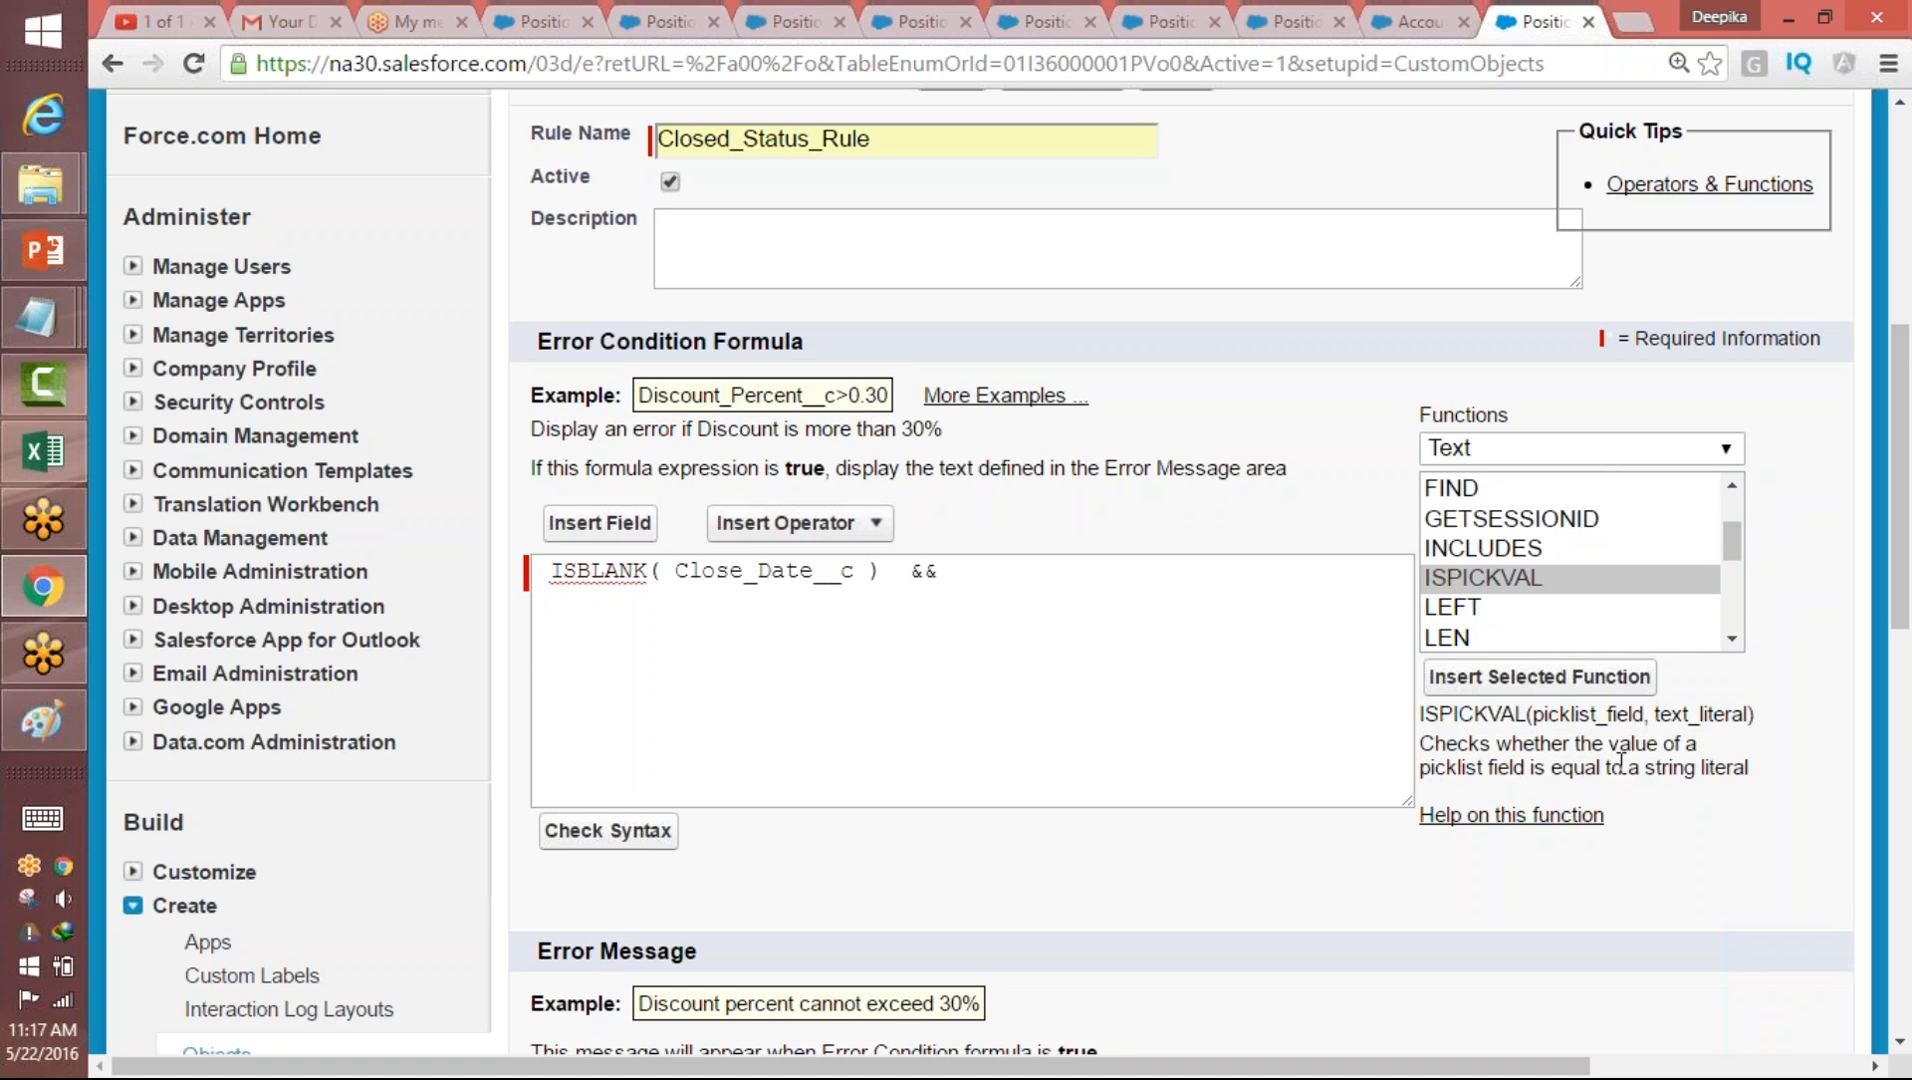
drag(1651, 714, 1746, 712)
drag(1538, 714, 1630, 714)
click(1483, 579)
click(1548, 683)
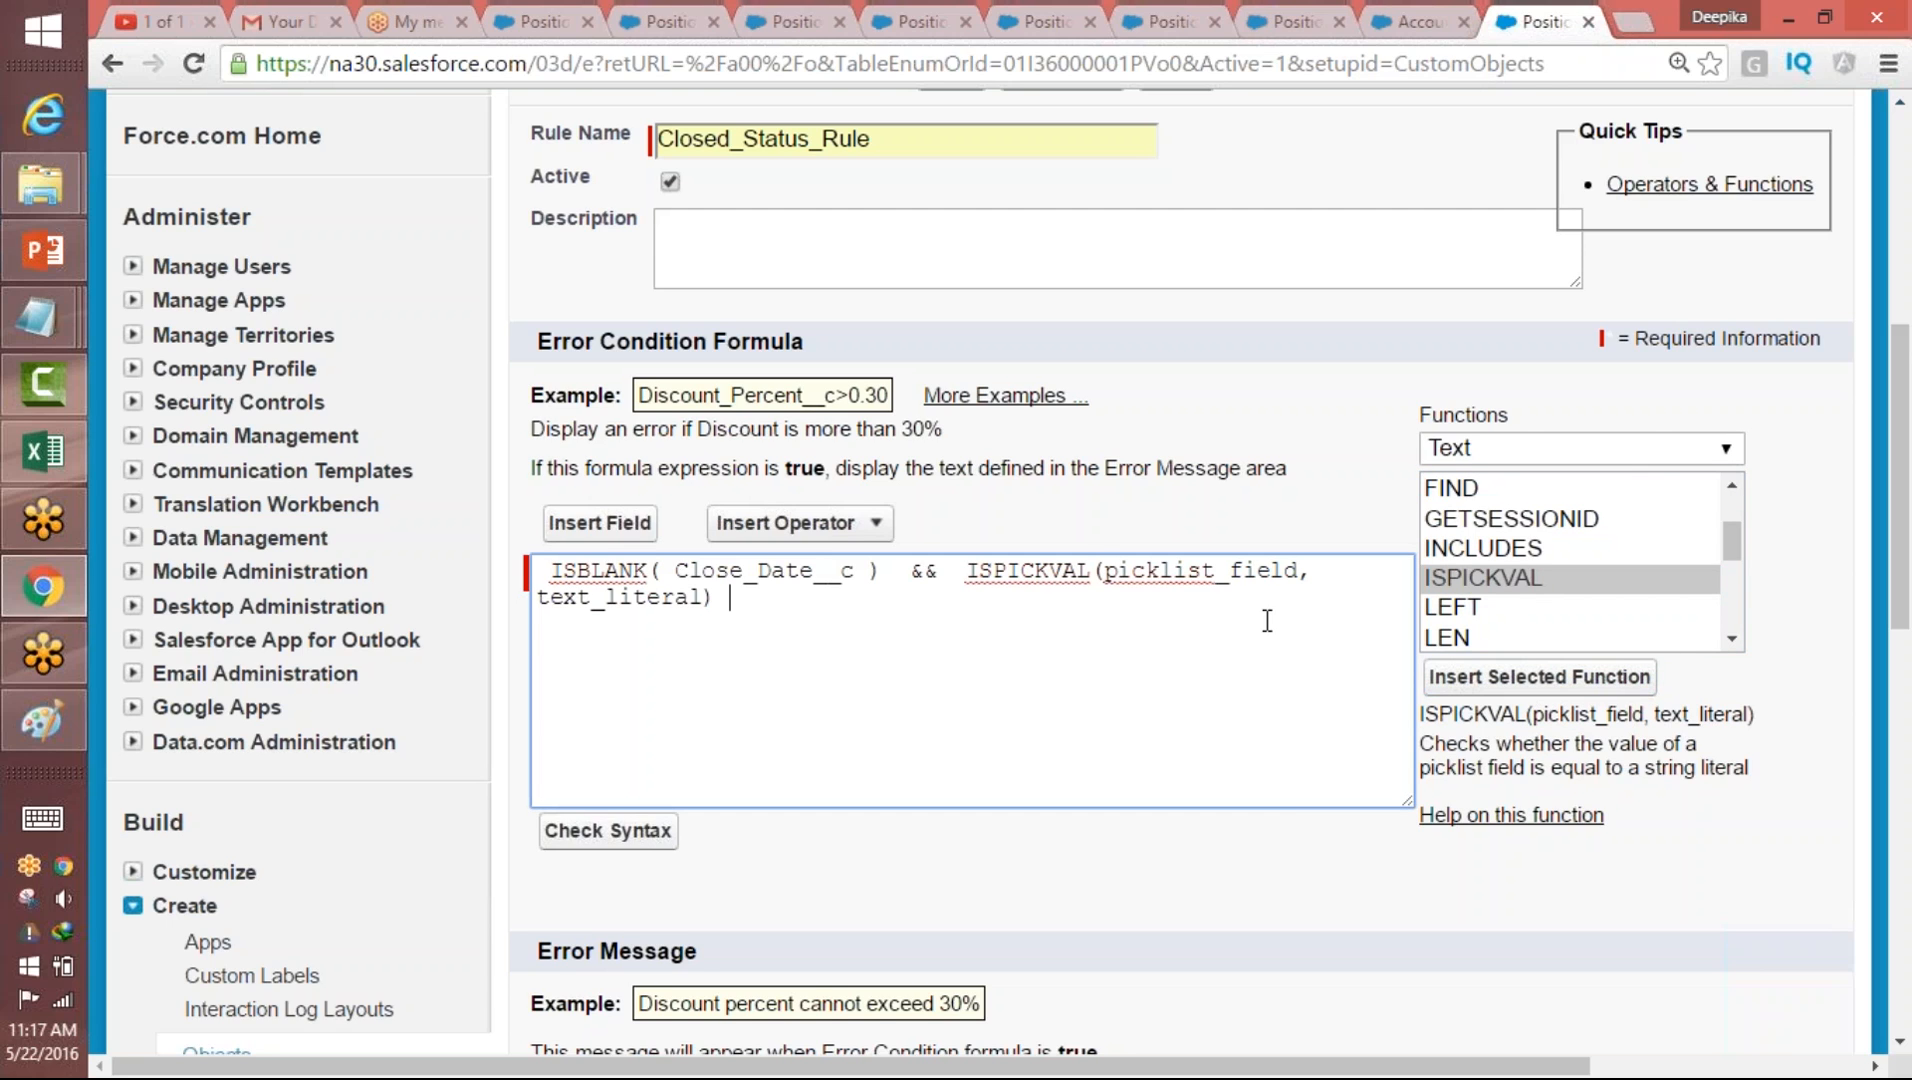
- Enclose the whole ISPICKVAL expression in an additional pair of parentheses
double_click(1200, 571)
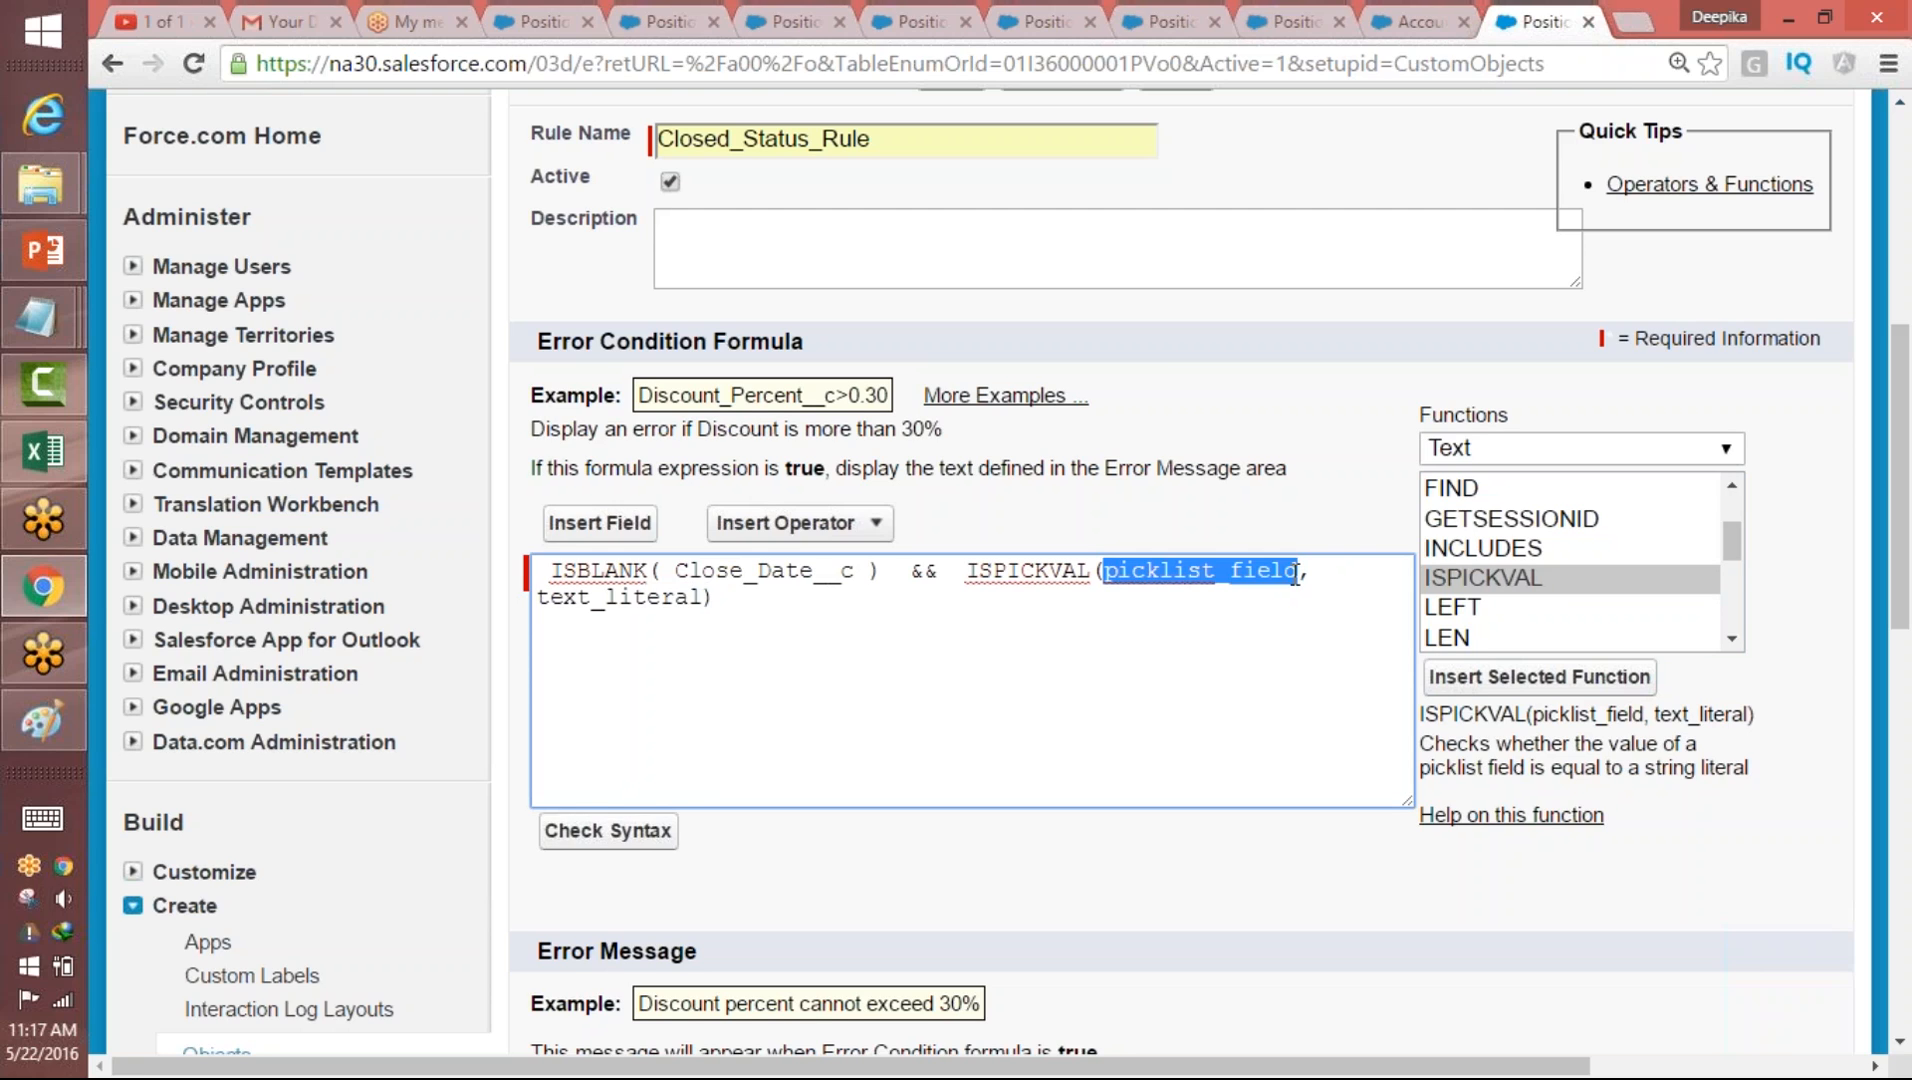
click(966, 572)
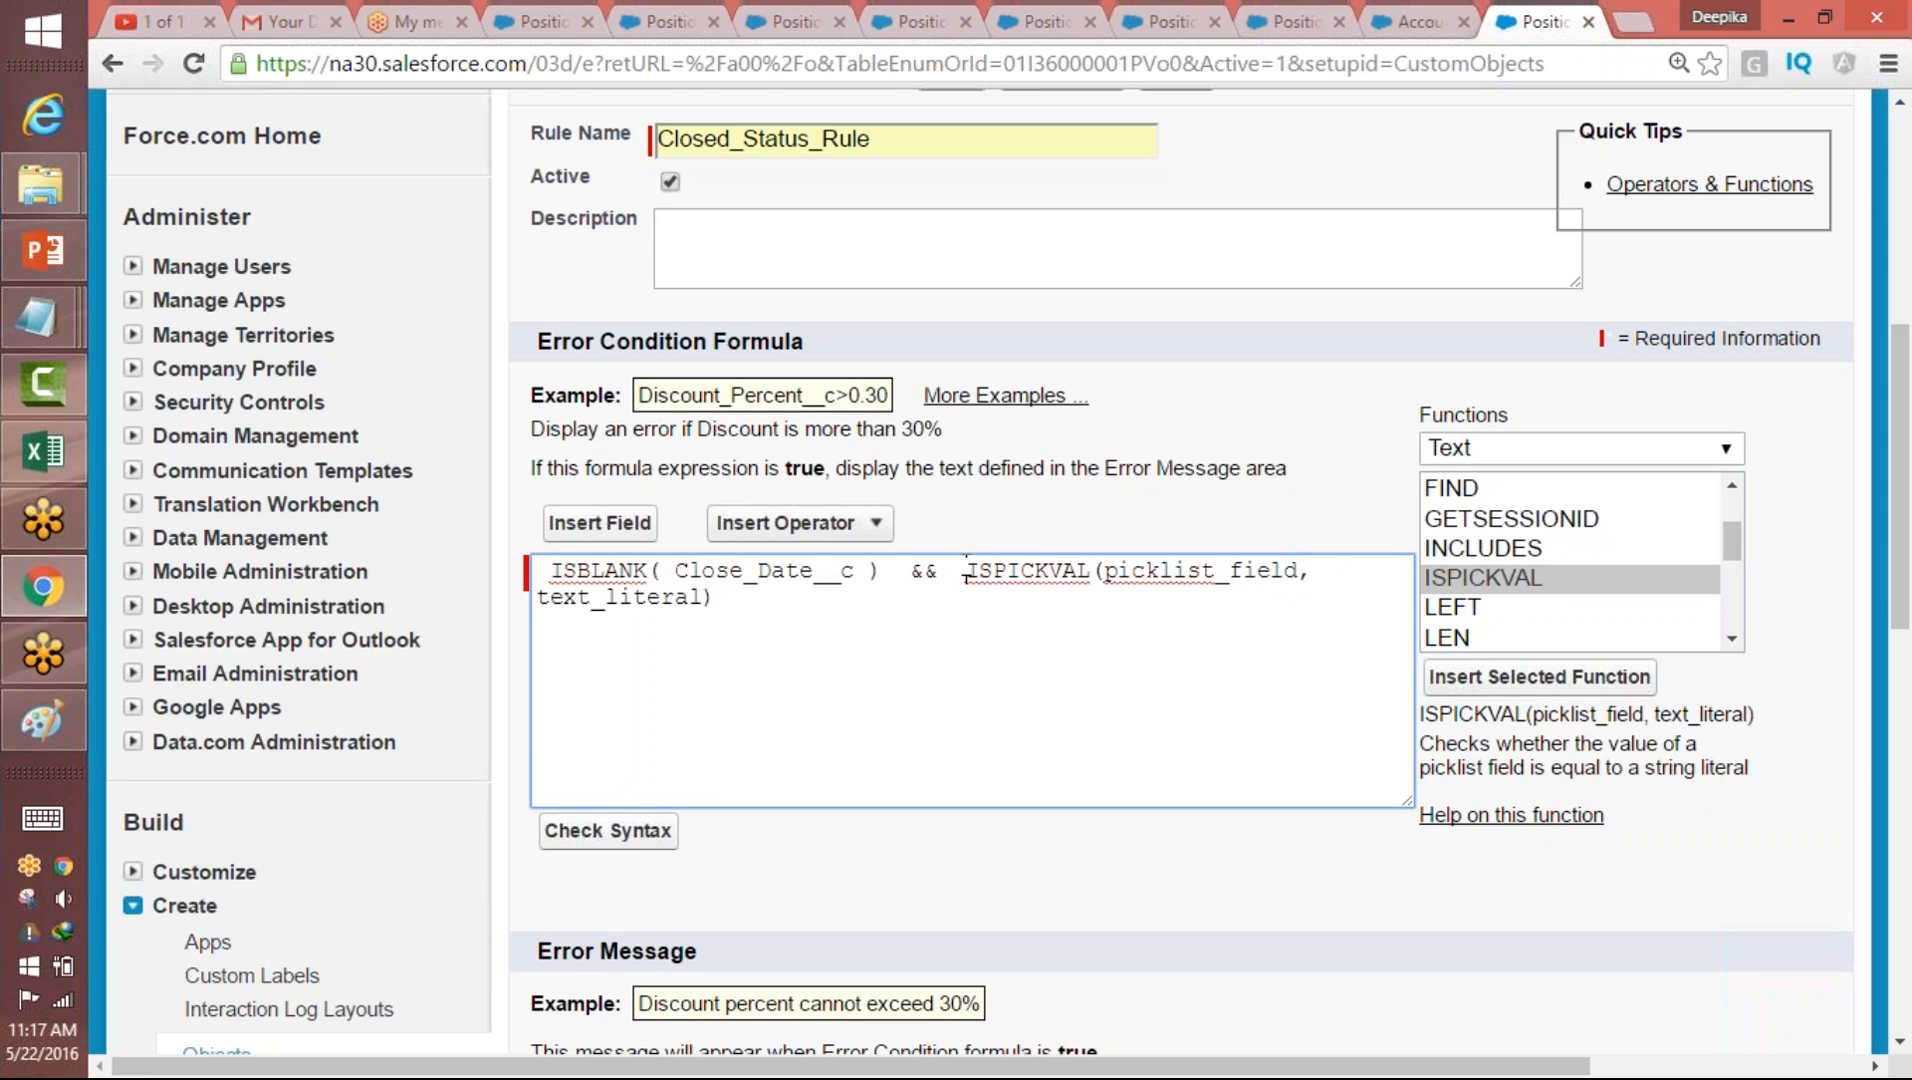
text(()
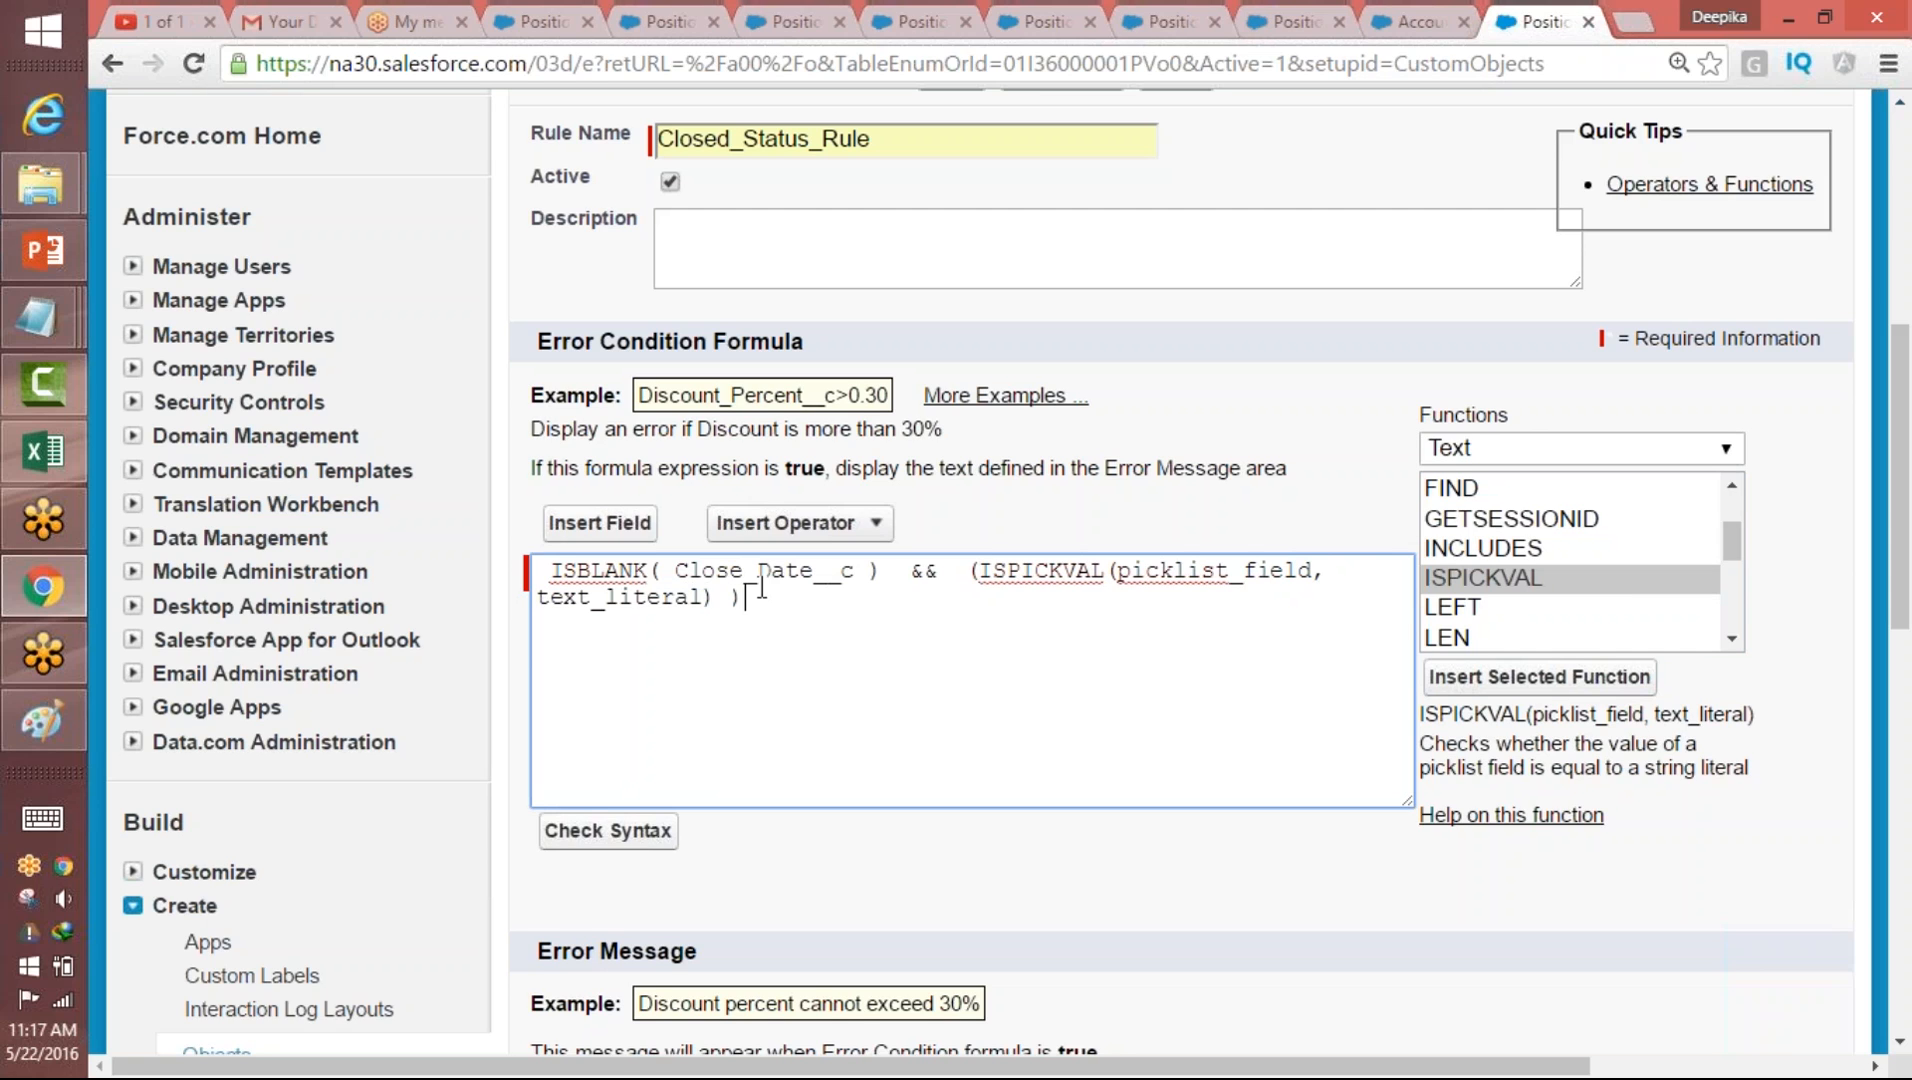
- Replace the picklist_field placeholder inside ISPICKVAL with the Position field Status (Status__c)
double_click(1205, 568)
click(599, 522)
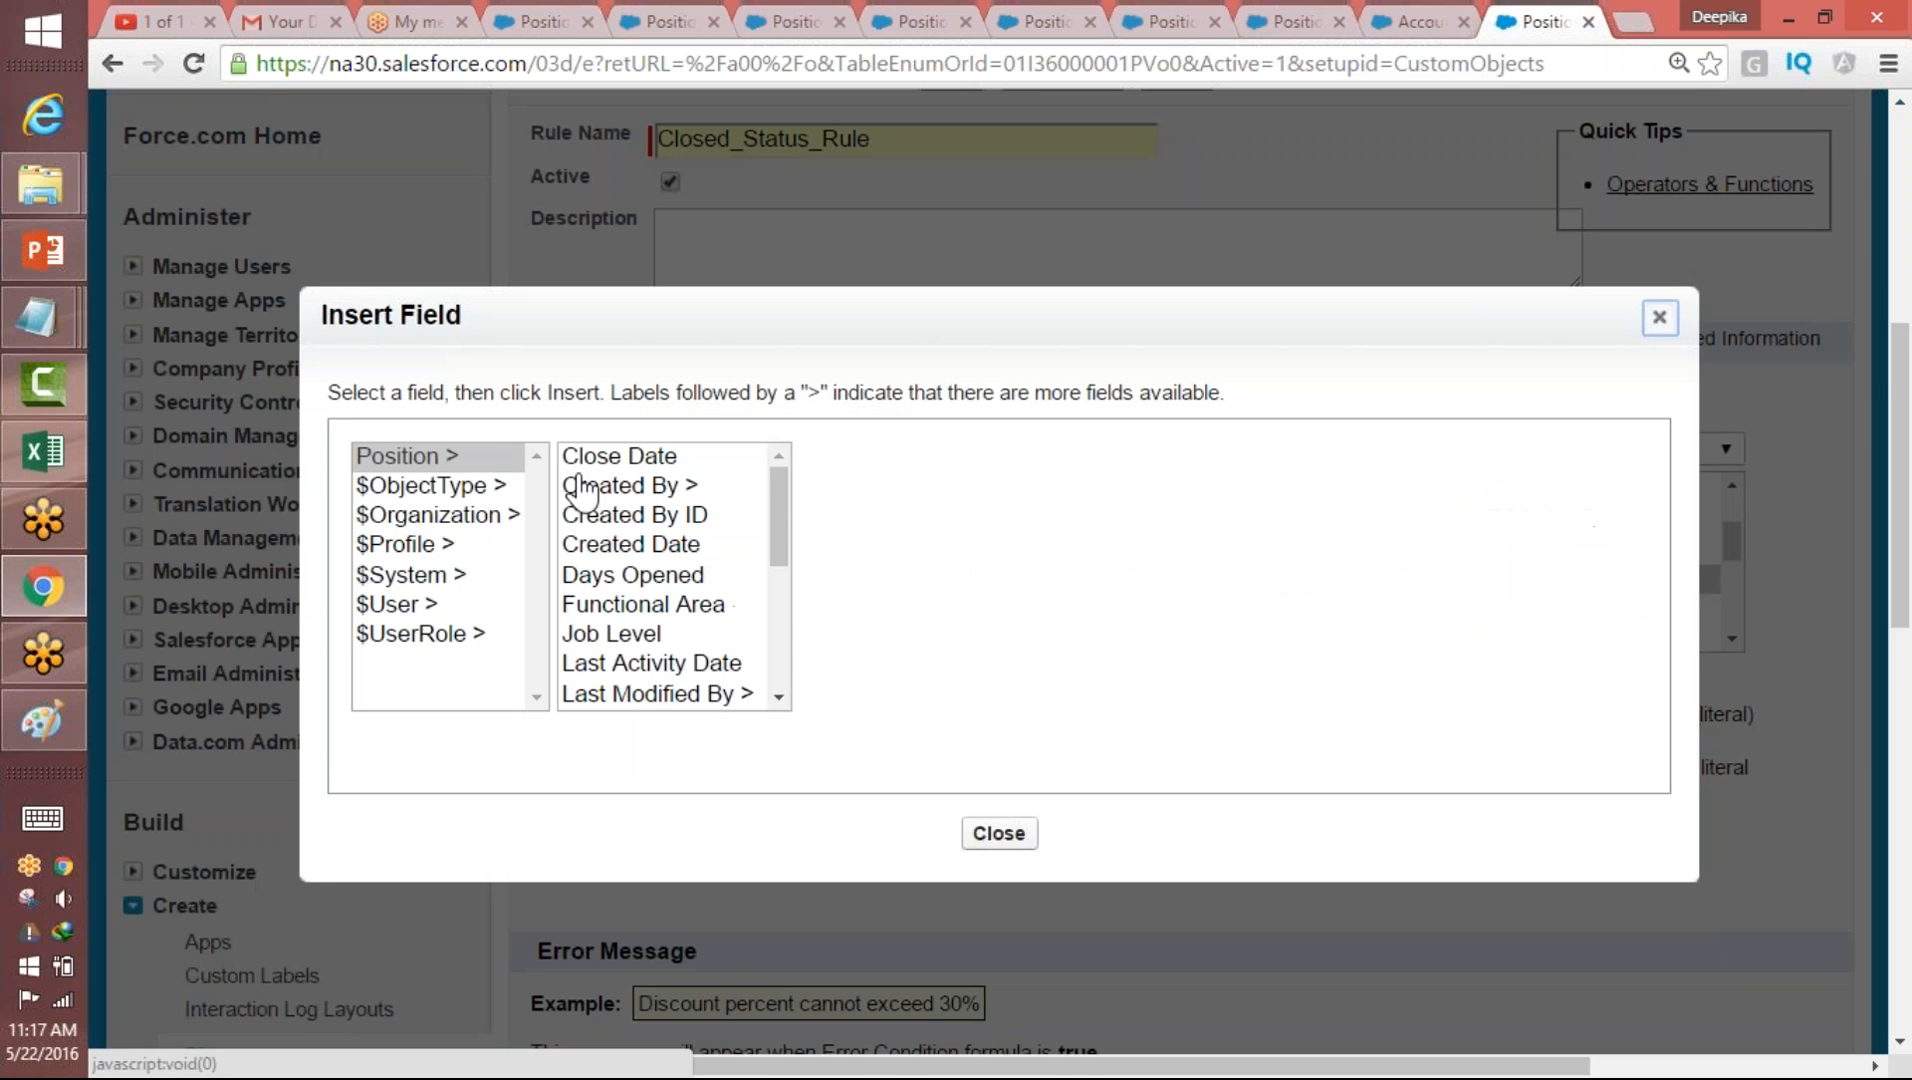
click(490, 456)
drag(778, 495, 781, 653)
click(640, 693)
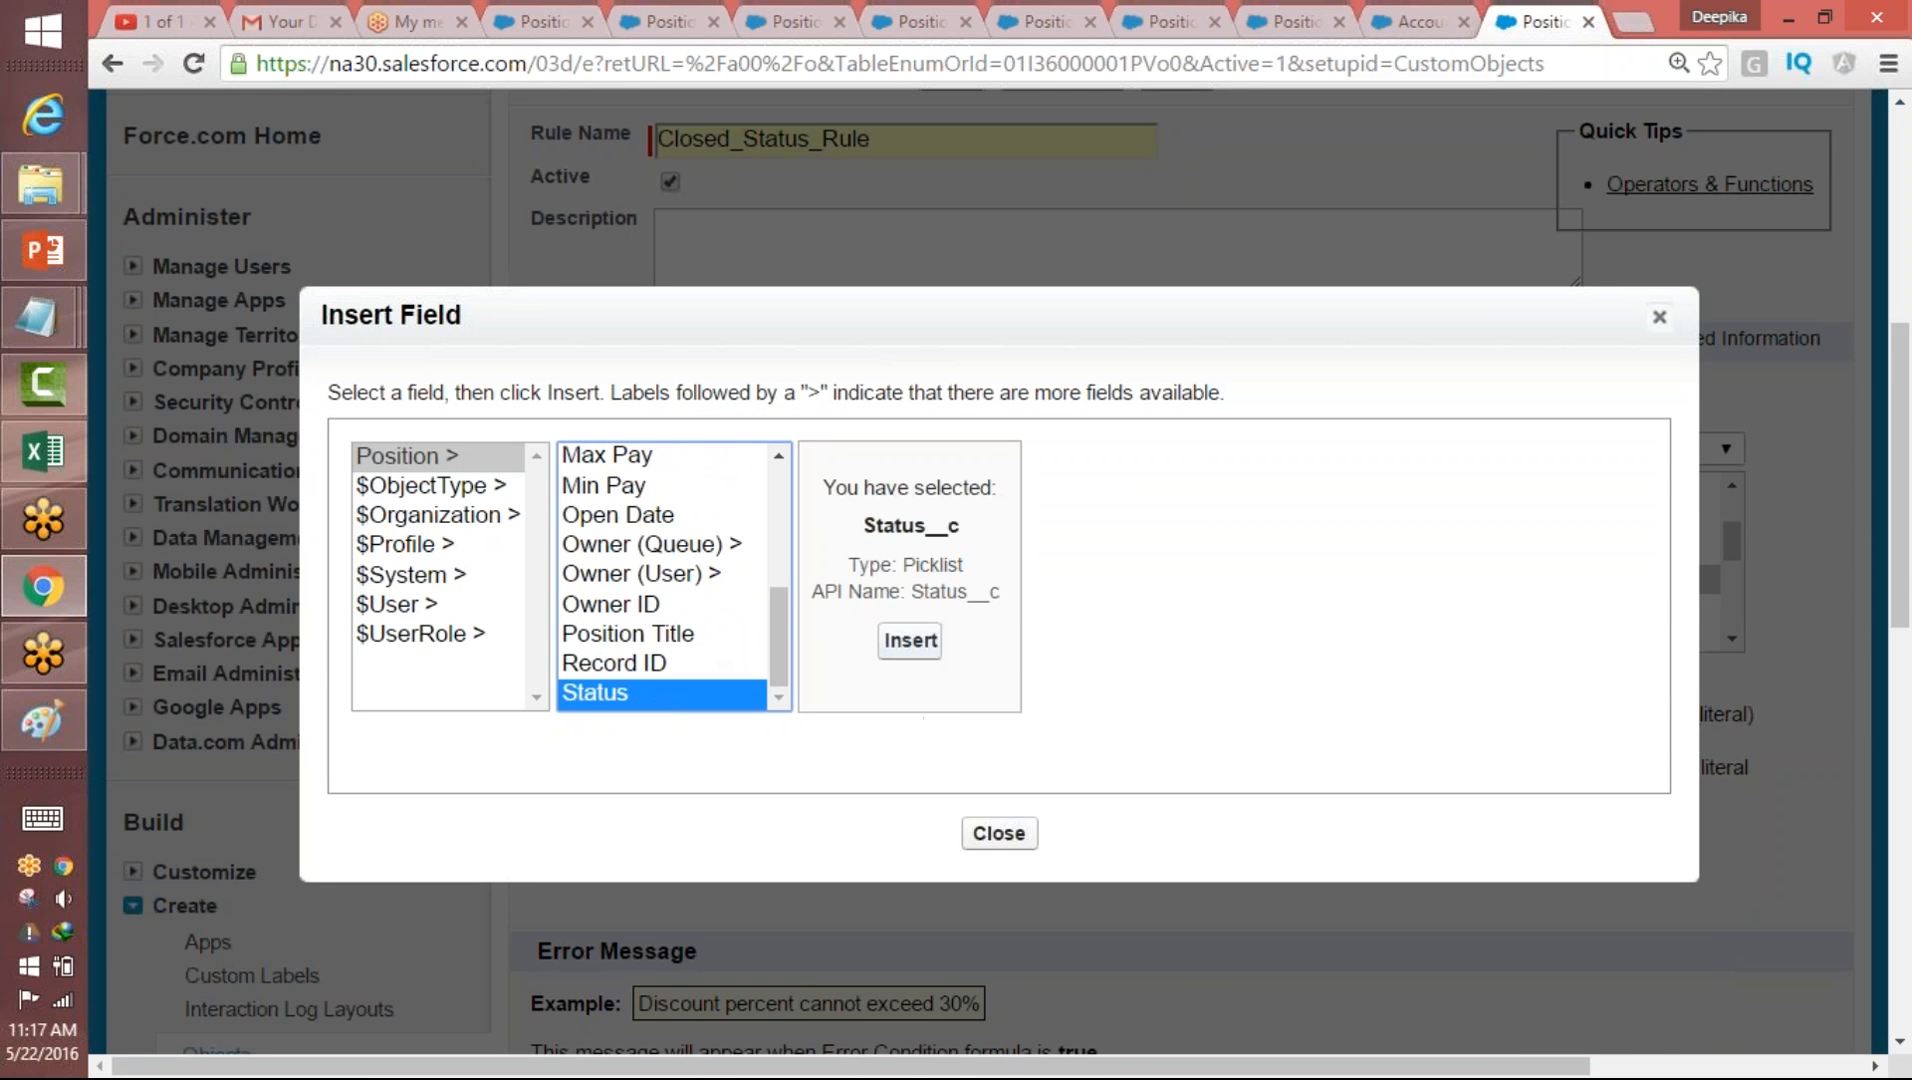
click(910, 640)
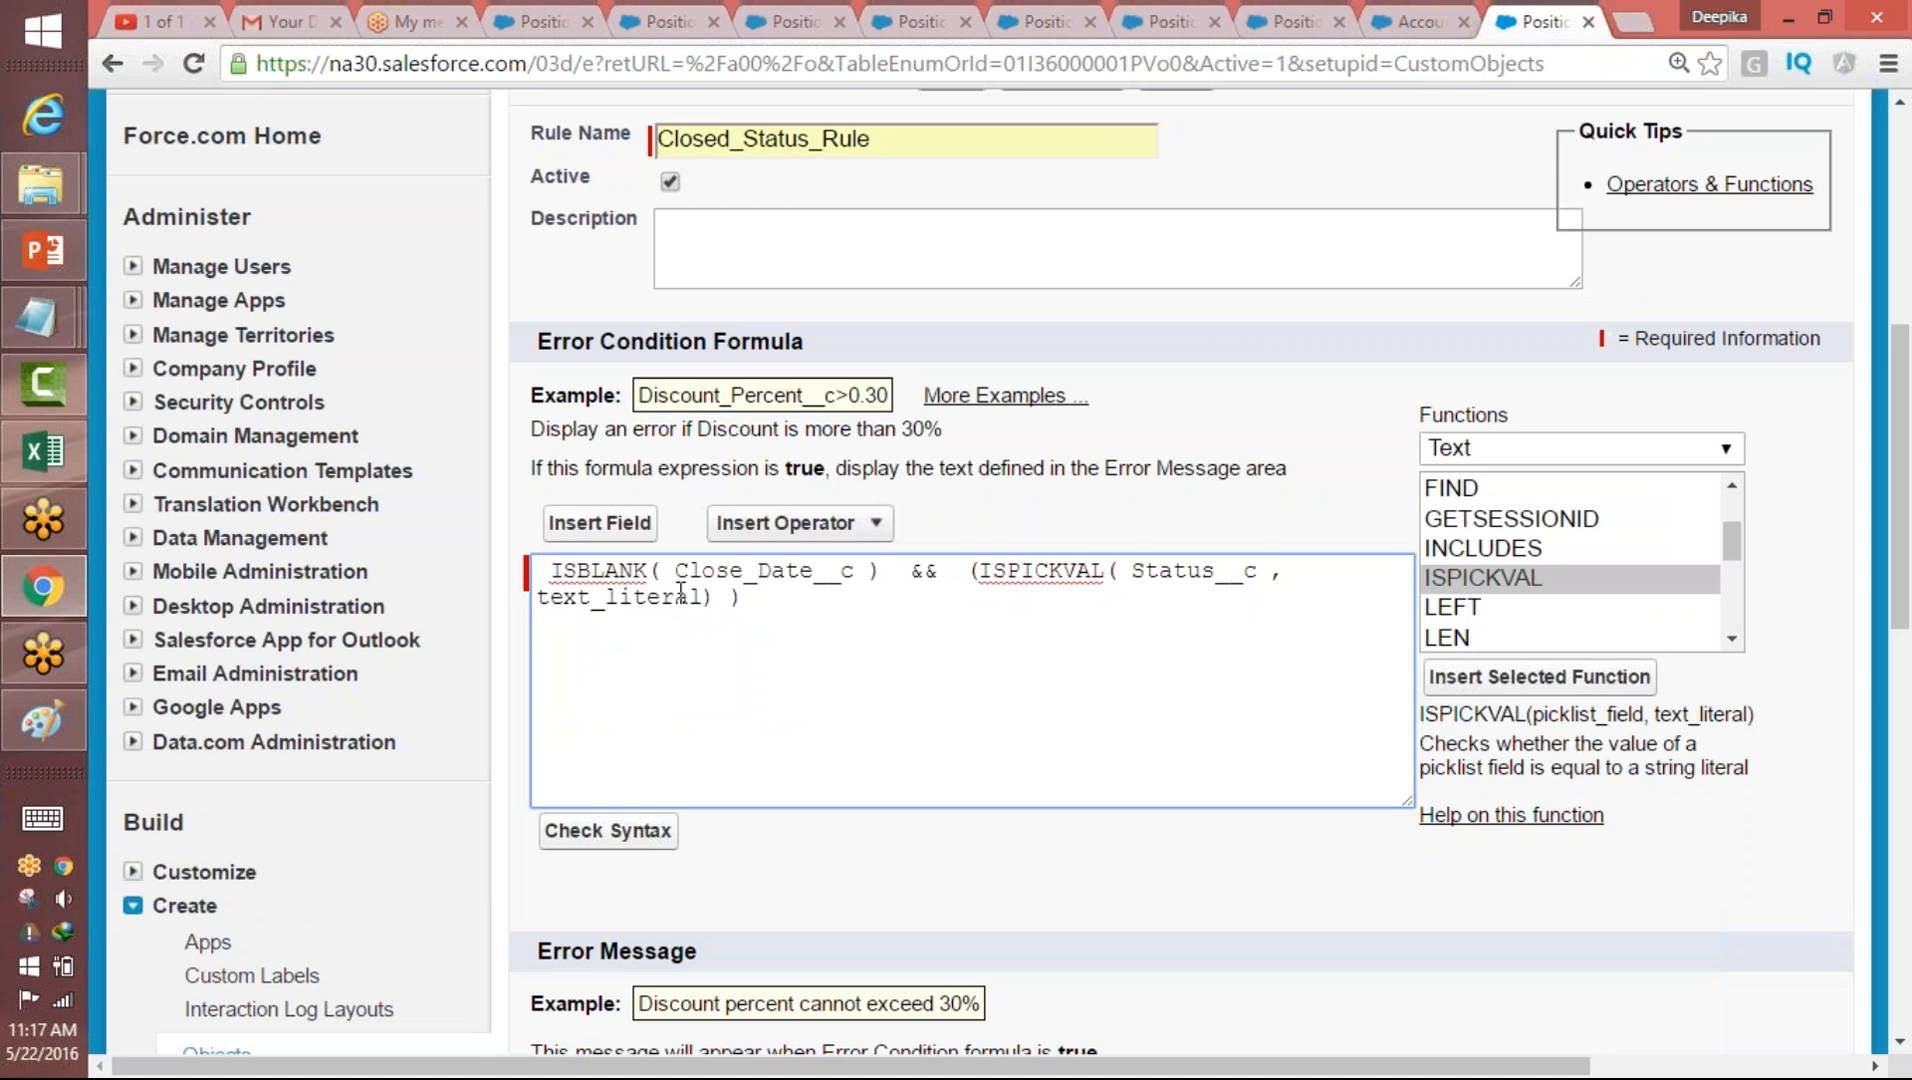
- Replace the text_literal placeholder inside ISPICKVAL with an opening double quote and the value Closed-Filled
drag(699, 606, 495, 600)
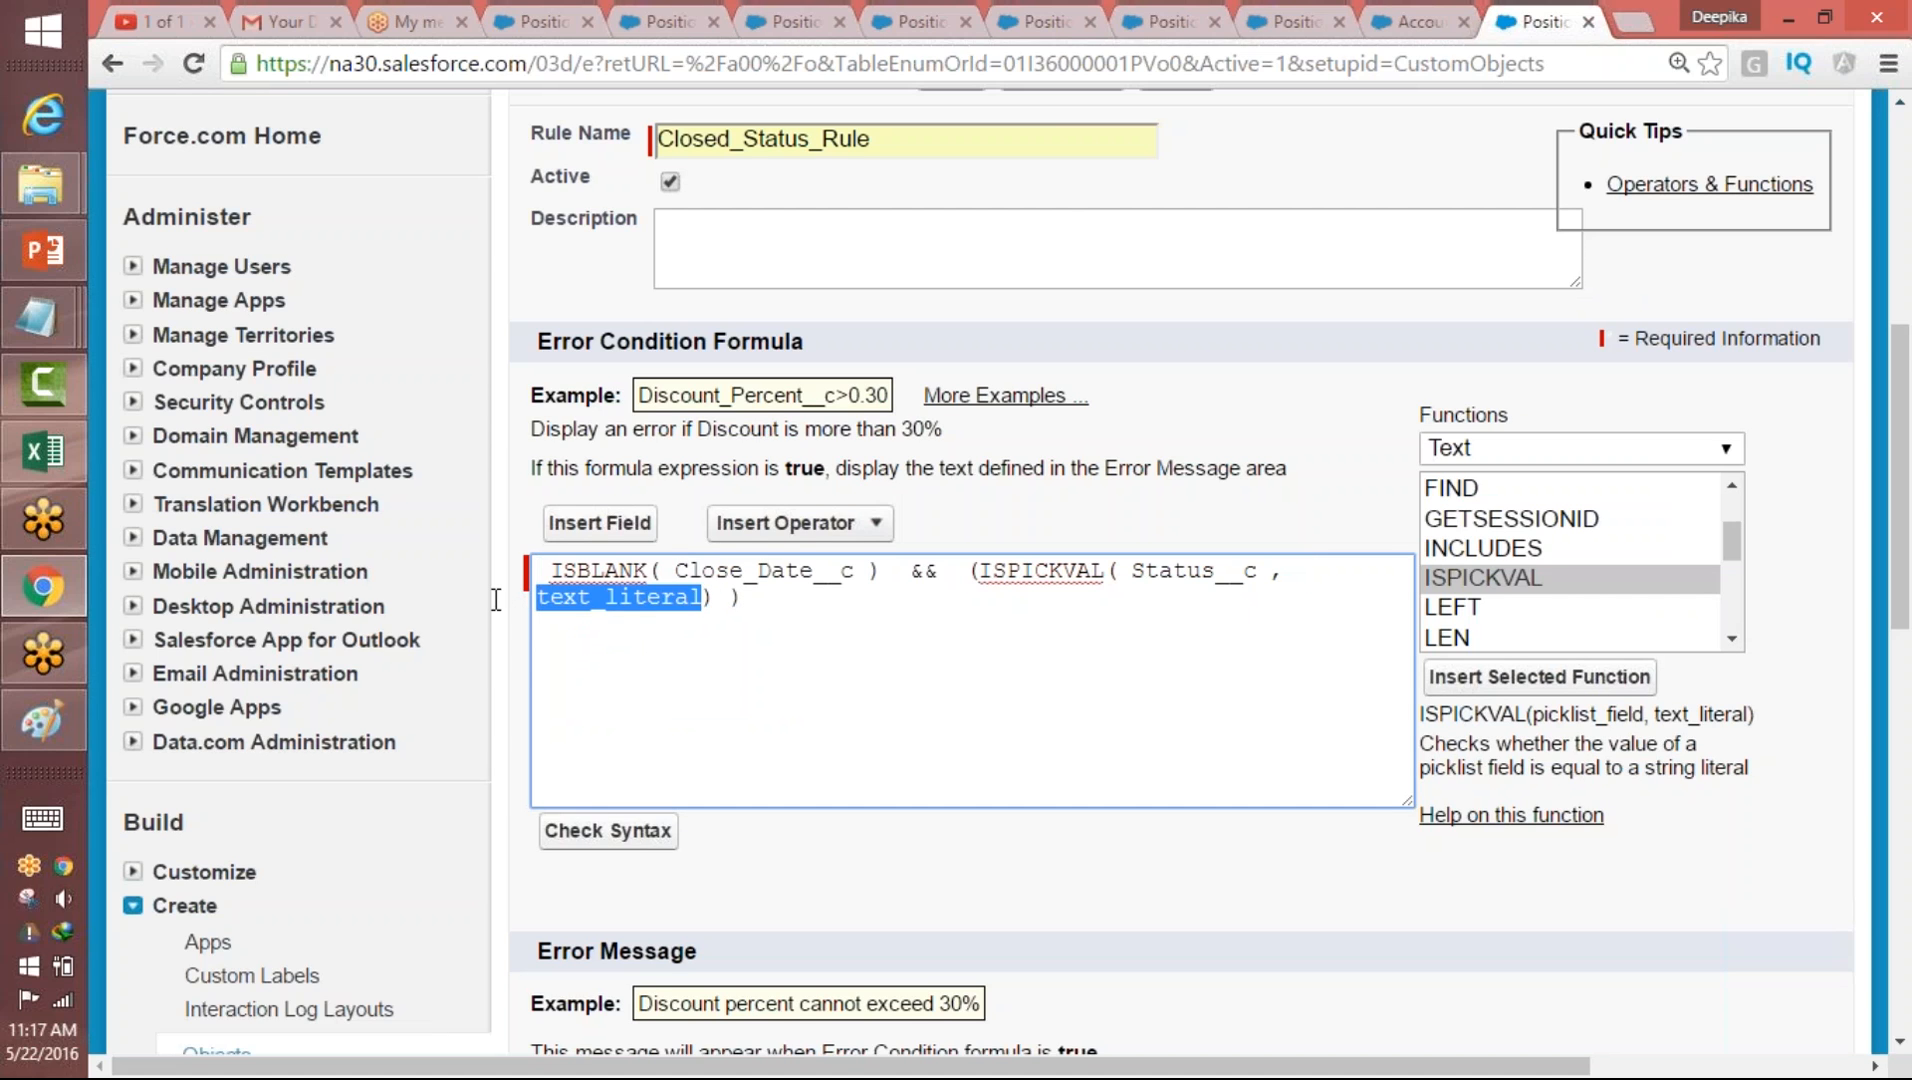
text(")
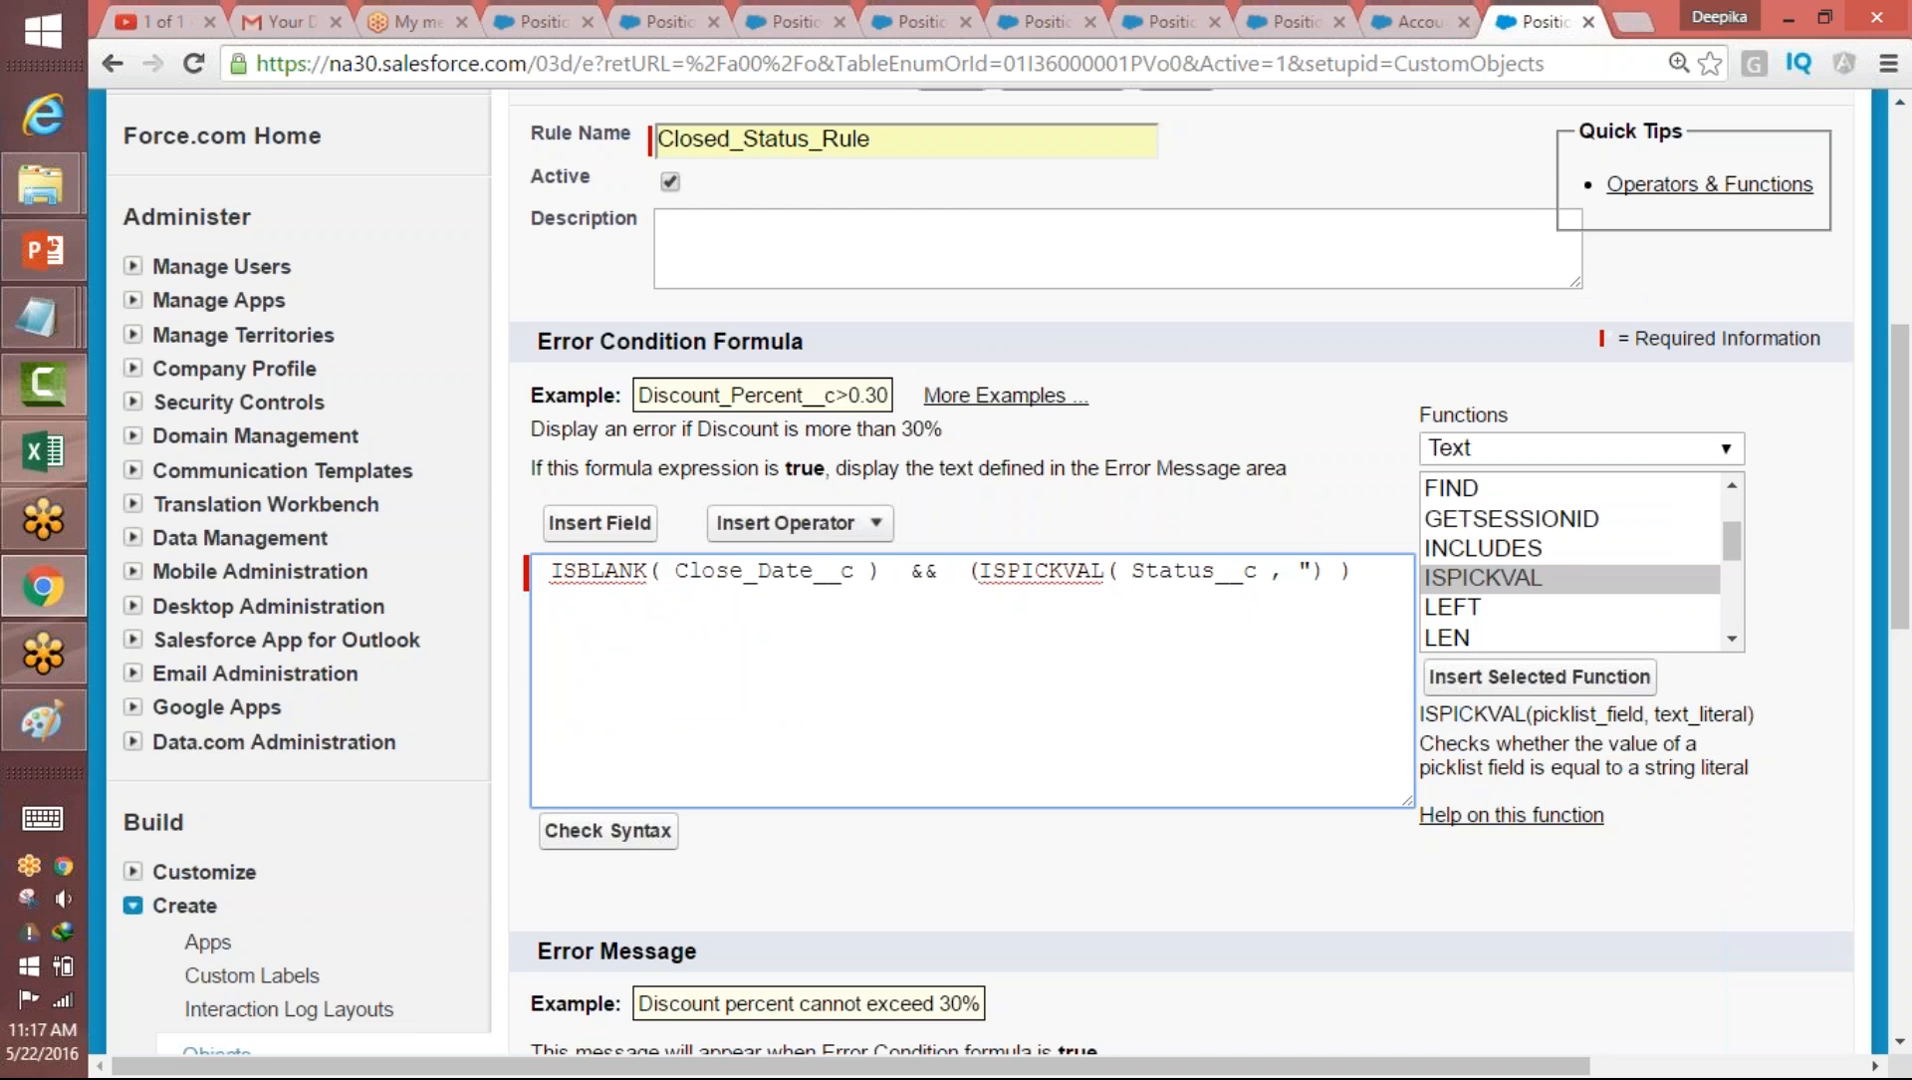
text(Closed-Filled)
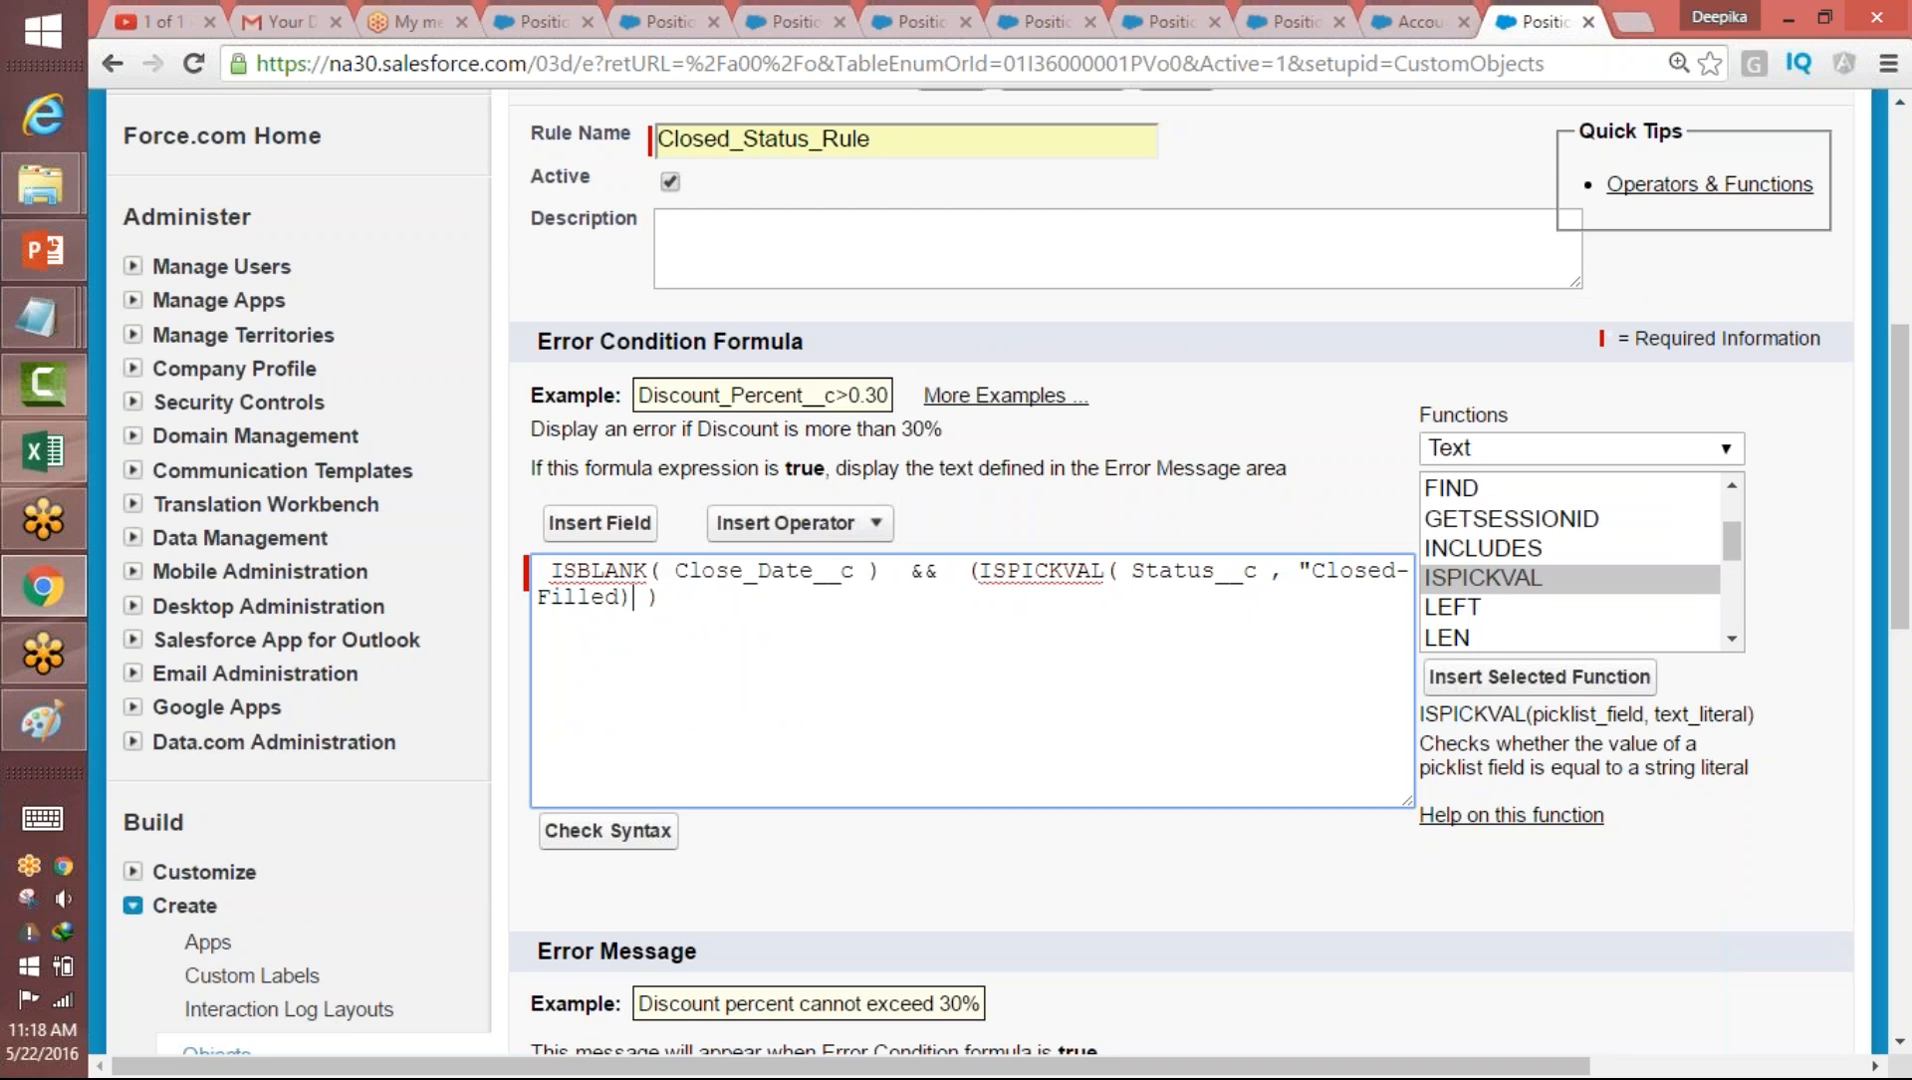
- Add the || operator after the Closed-Filled expression, followed by a copy of that ISPICKVAL expression
text(||)
drag(969, 570, 637, 604)
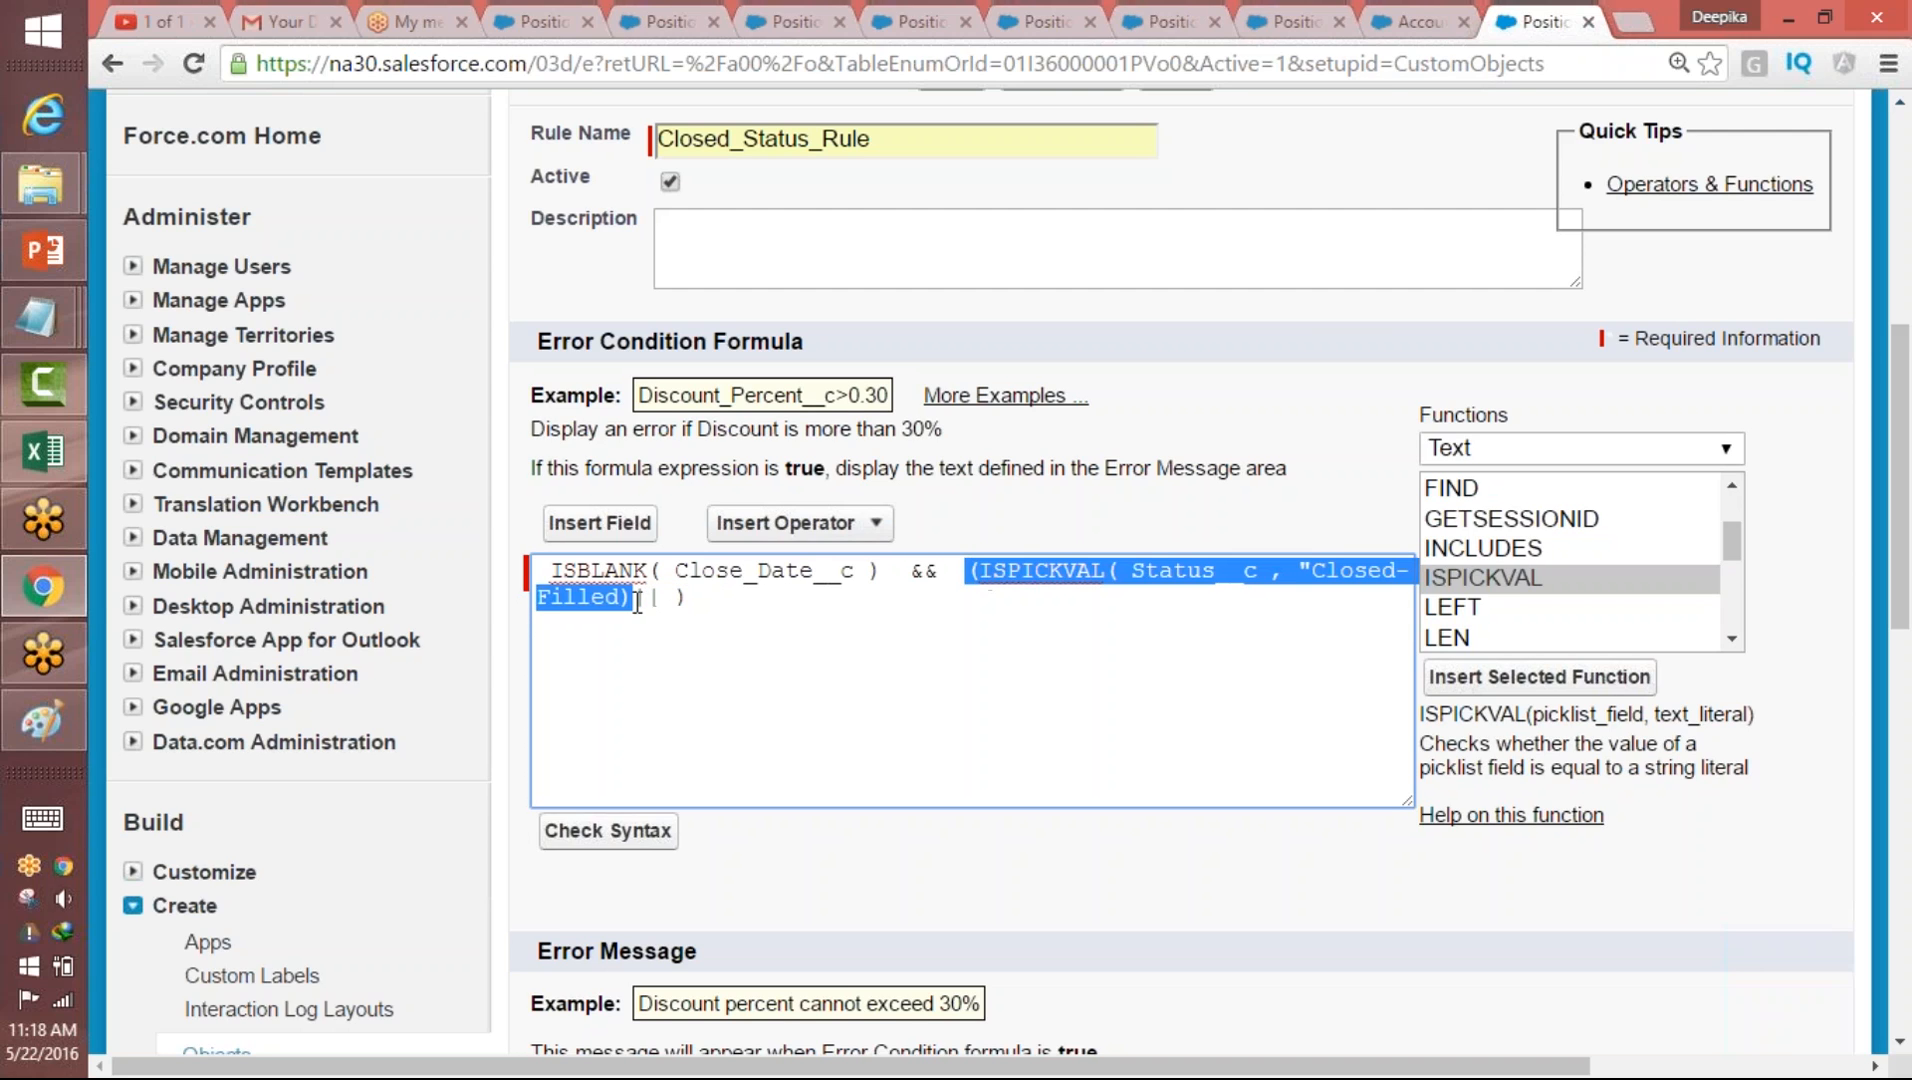
key(ctrl+c)
click(660, 598)
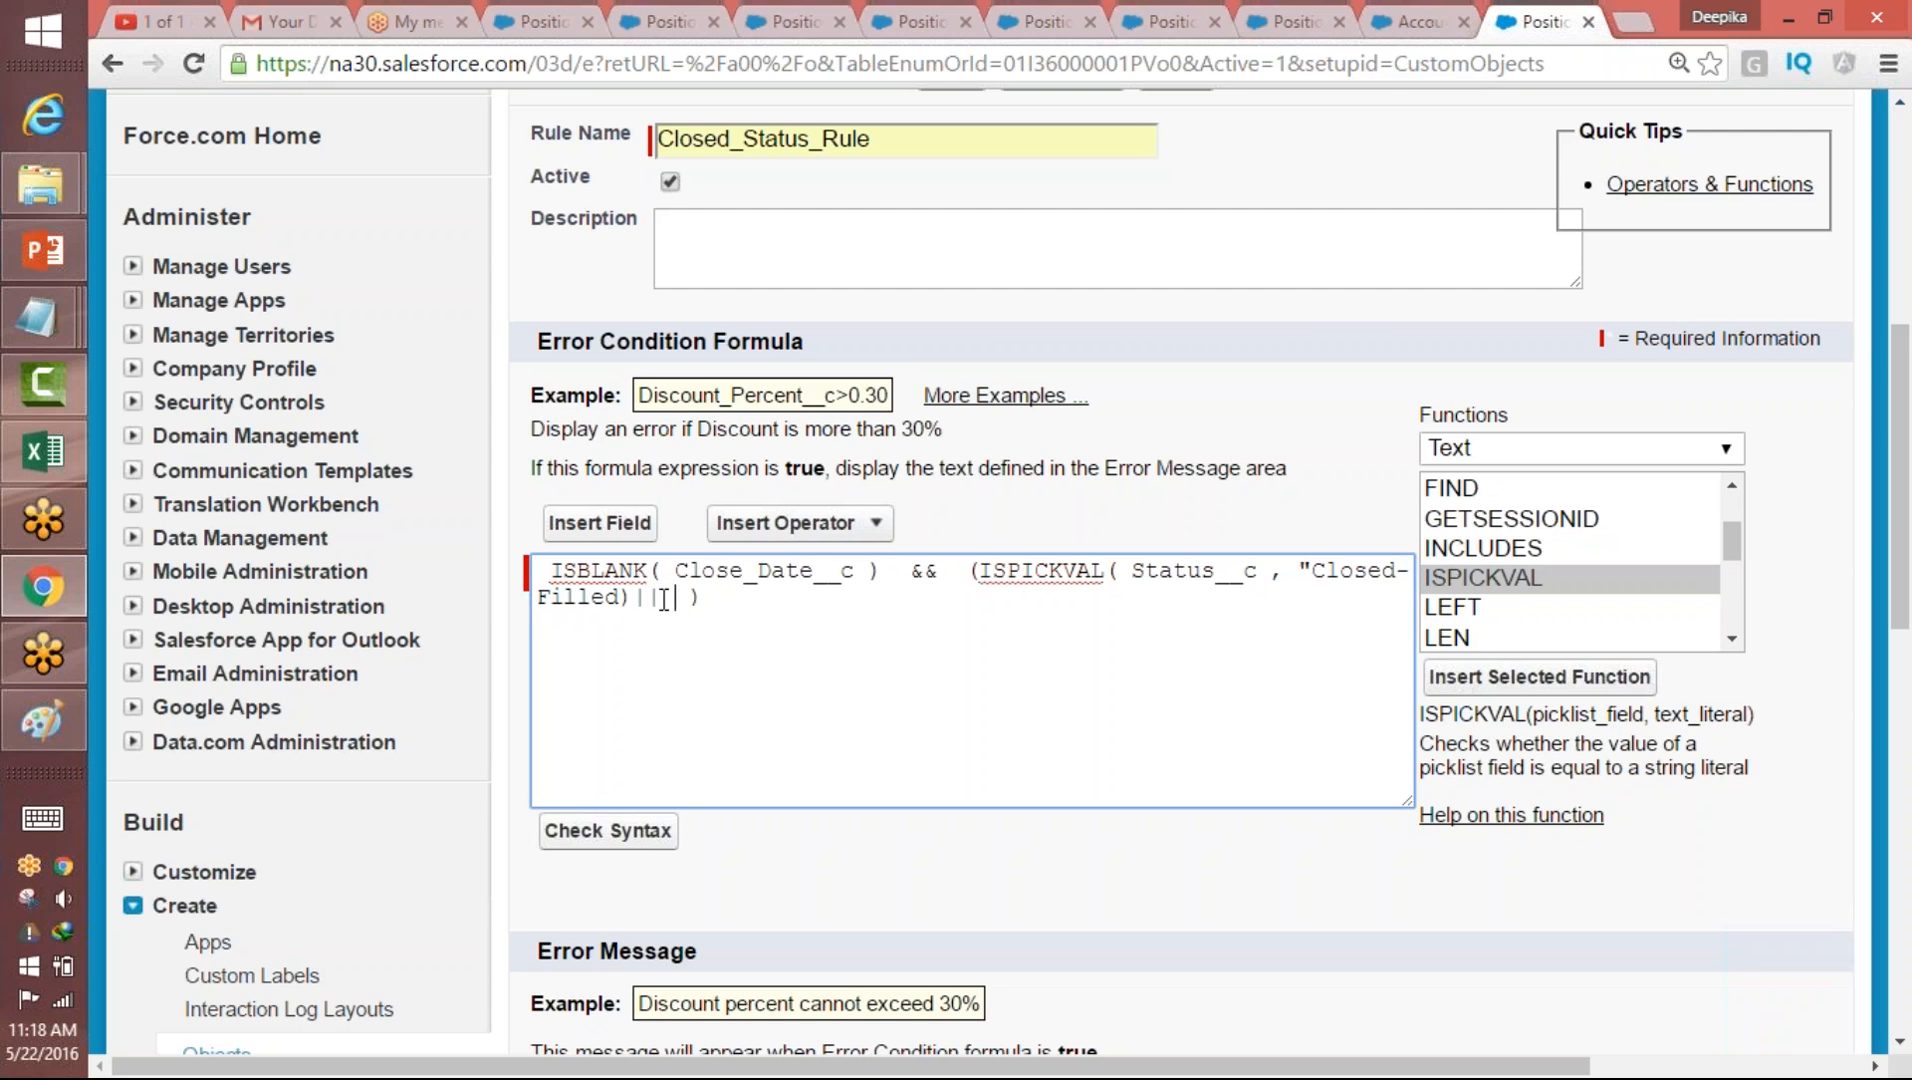
key(ctrl+v)
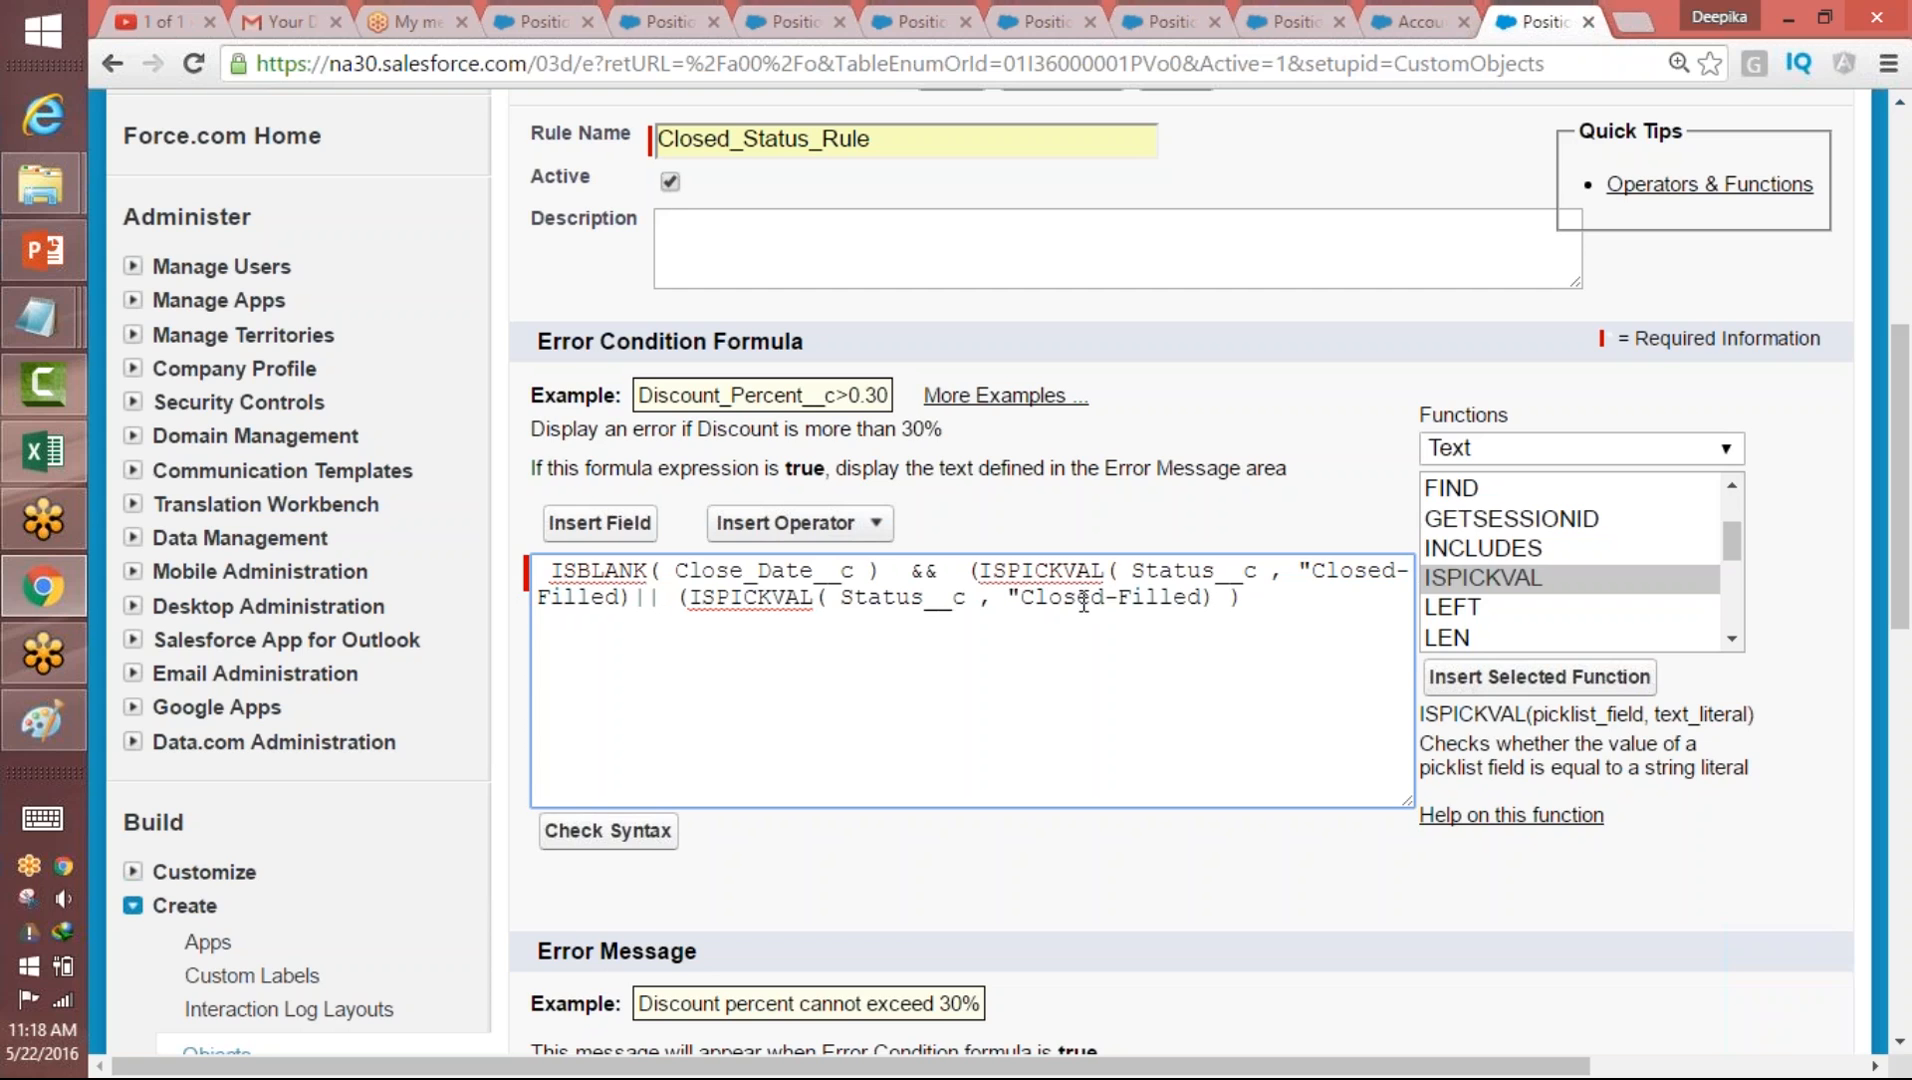
- Add the missing closing quote to the first Closed-Filled value and change the second ISPICKVAL value to Closed-Not Approved
click(1122, 598)
click(624, 598)
text(")
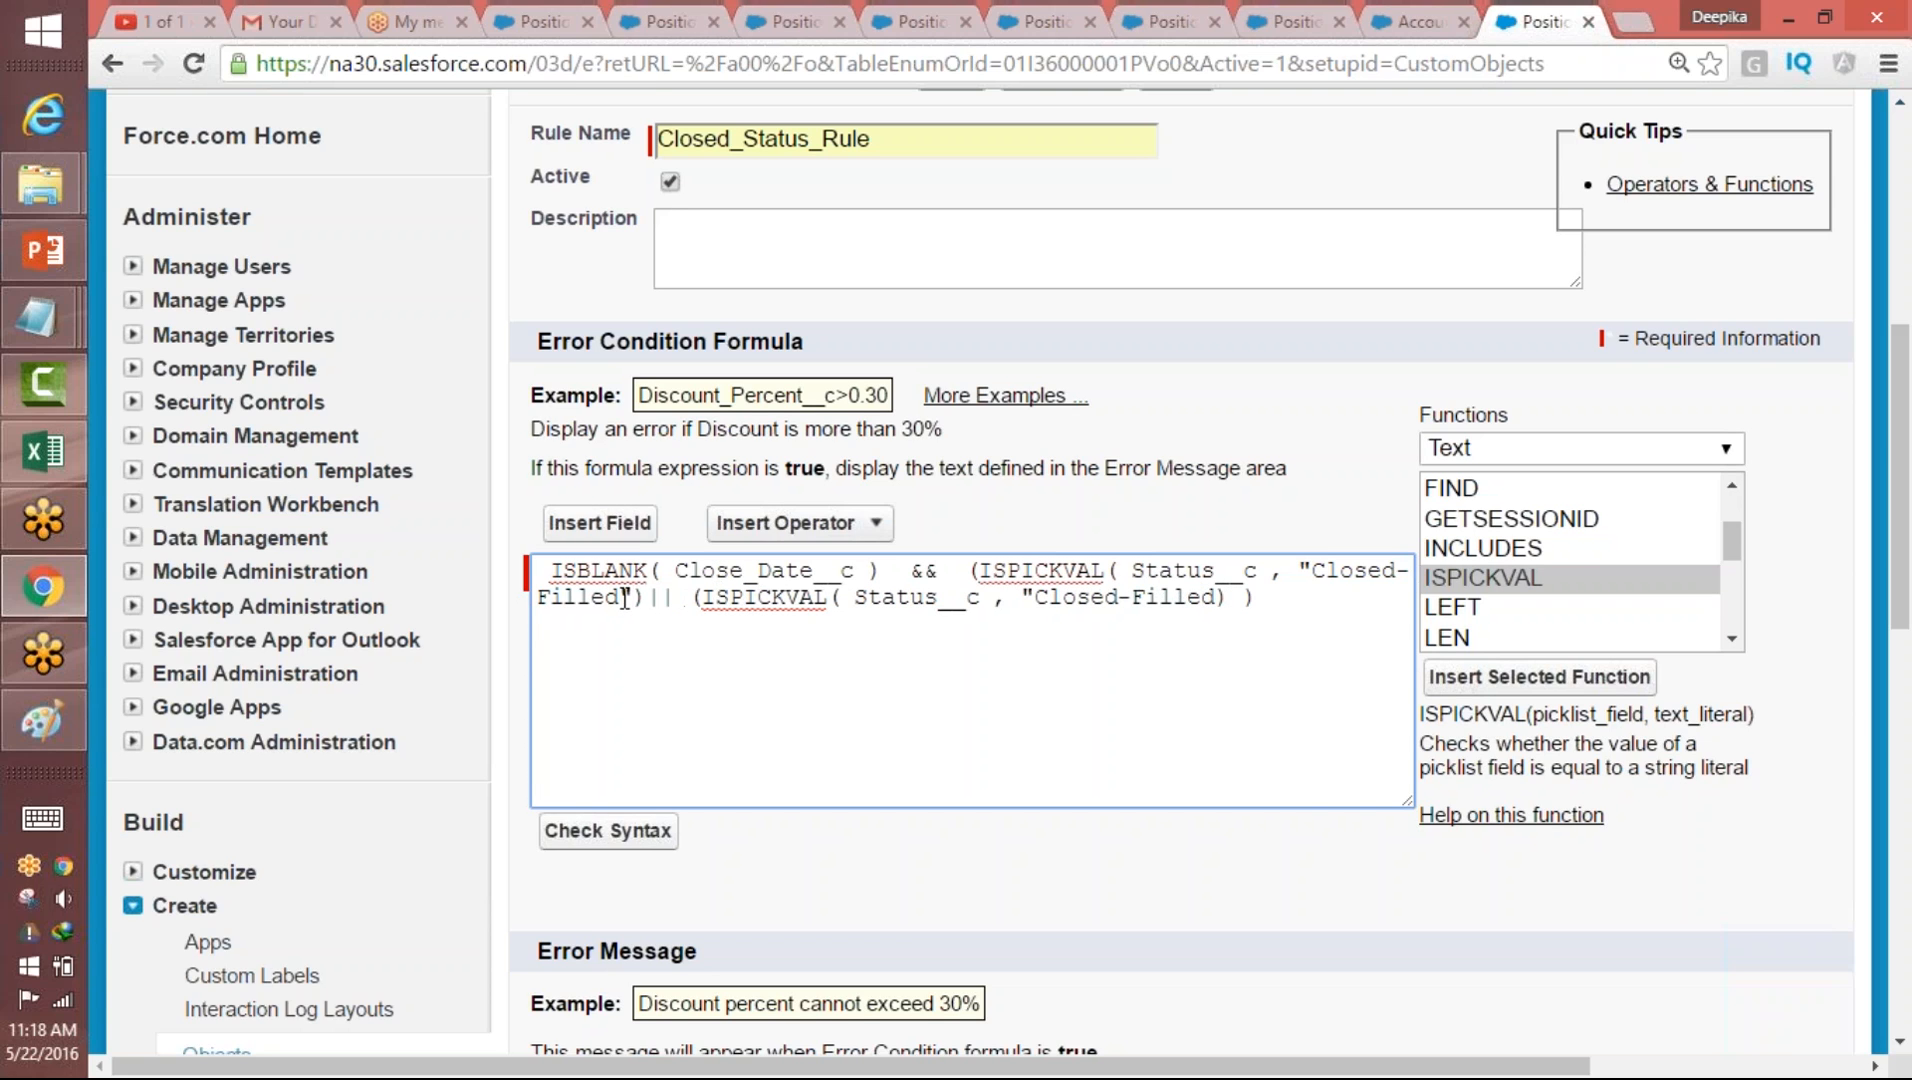
double_click(1172, 597)
text(Not Approved))
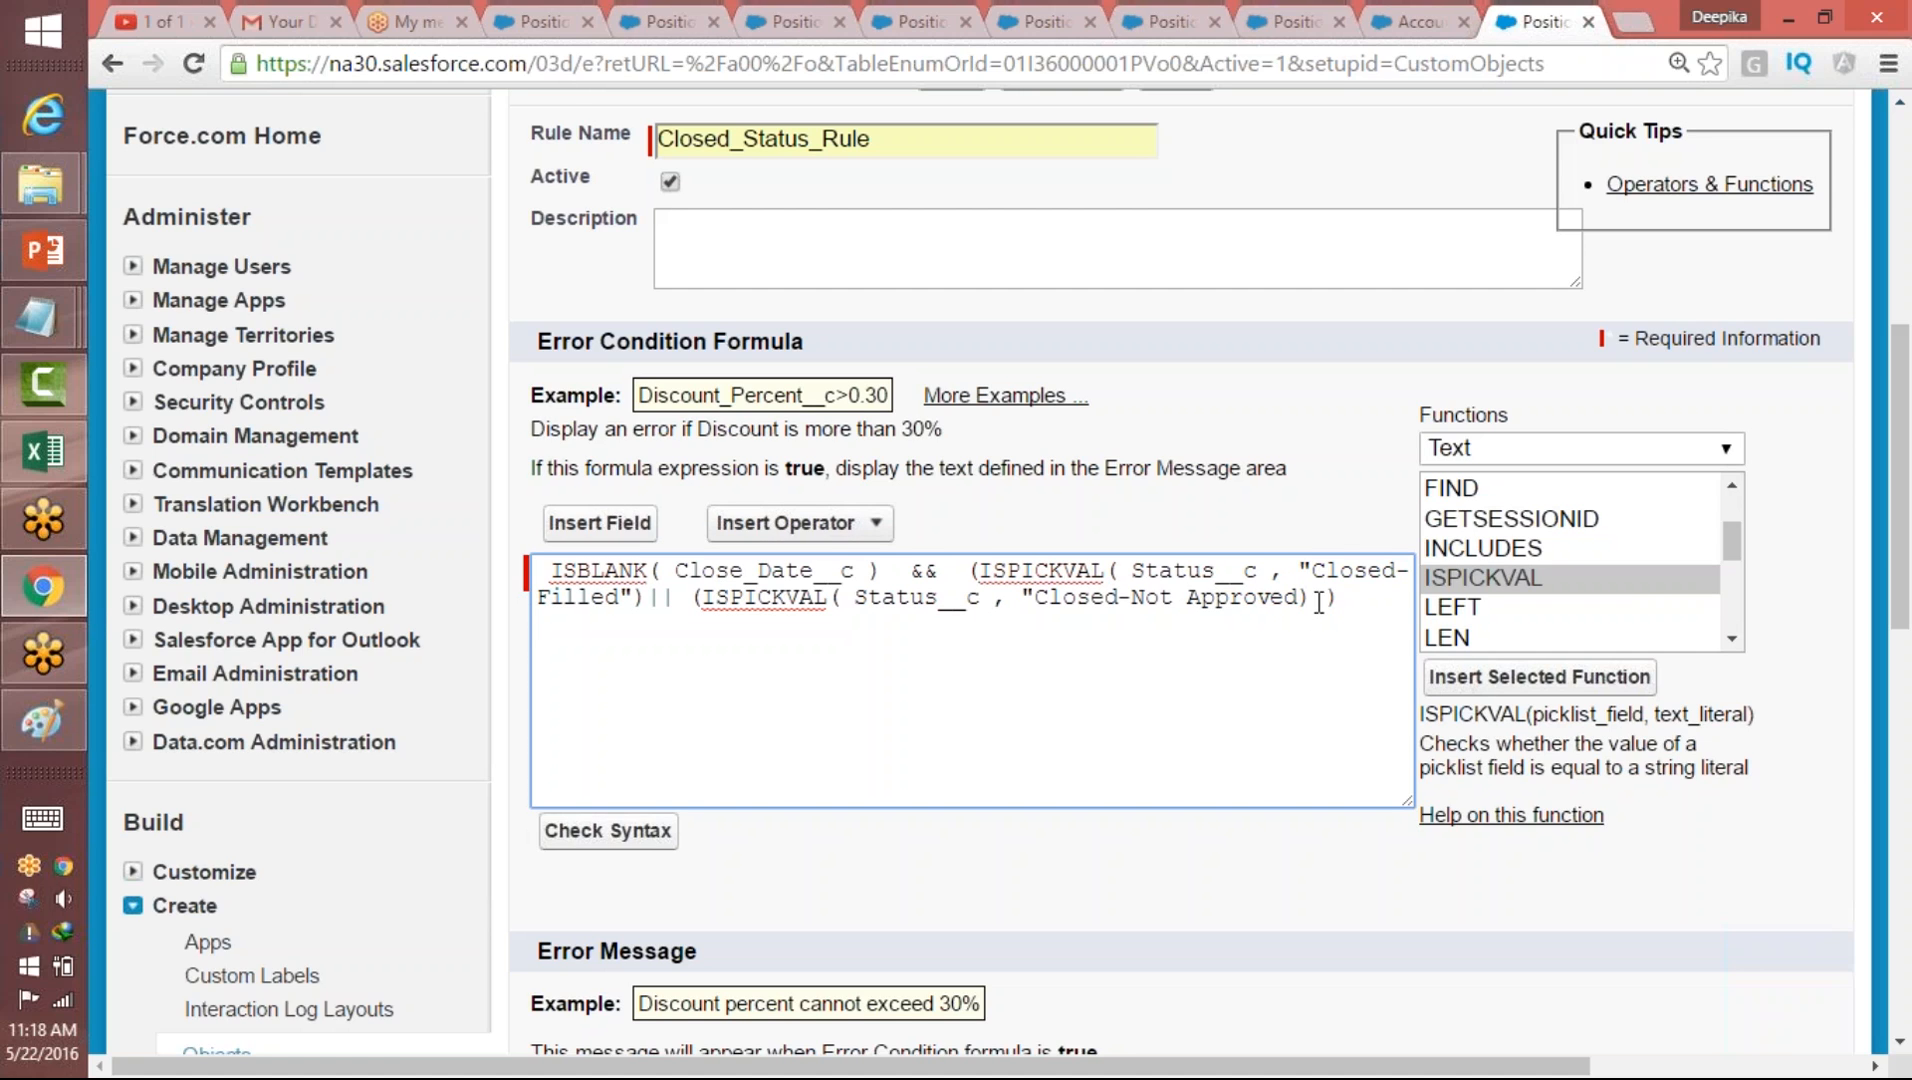
- Close the quote after Closed-Not Approved and append || with a third copy of the ISPICKVAL expression
text( ||)
click(1298, 598)
text(")
click(1375, 598)
key(ctrl+v)
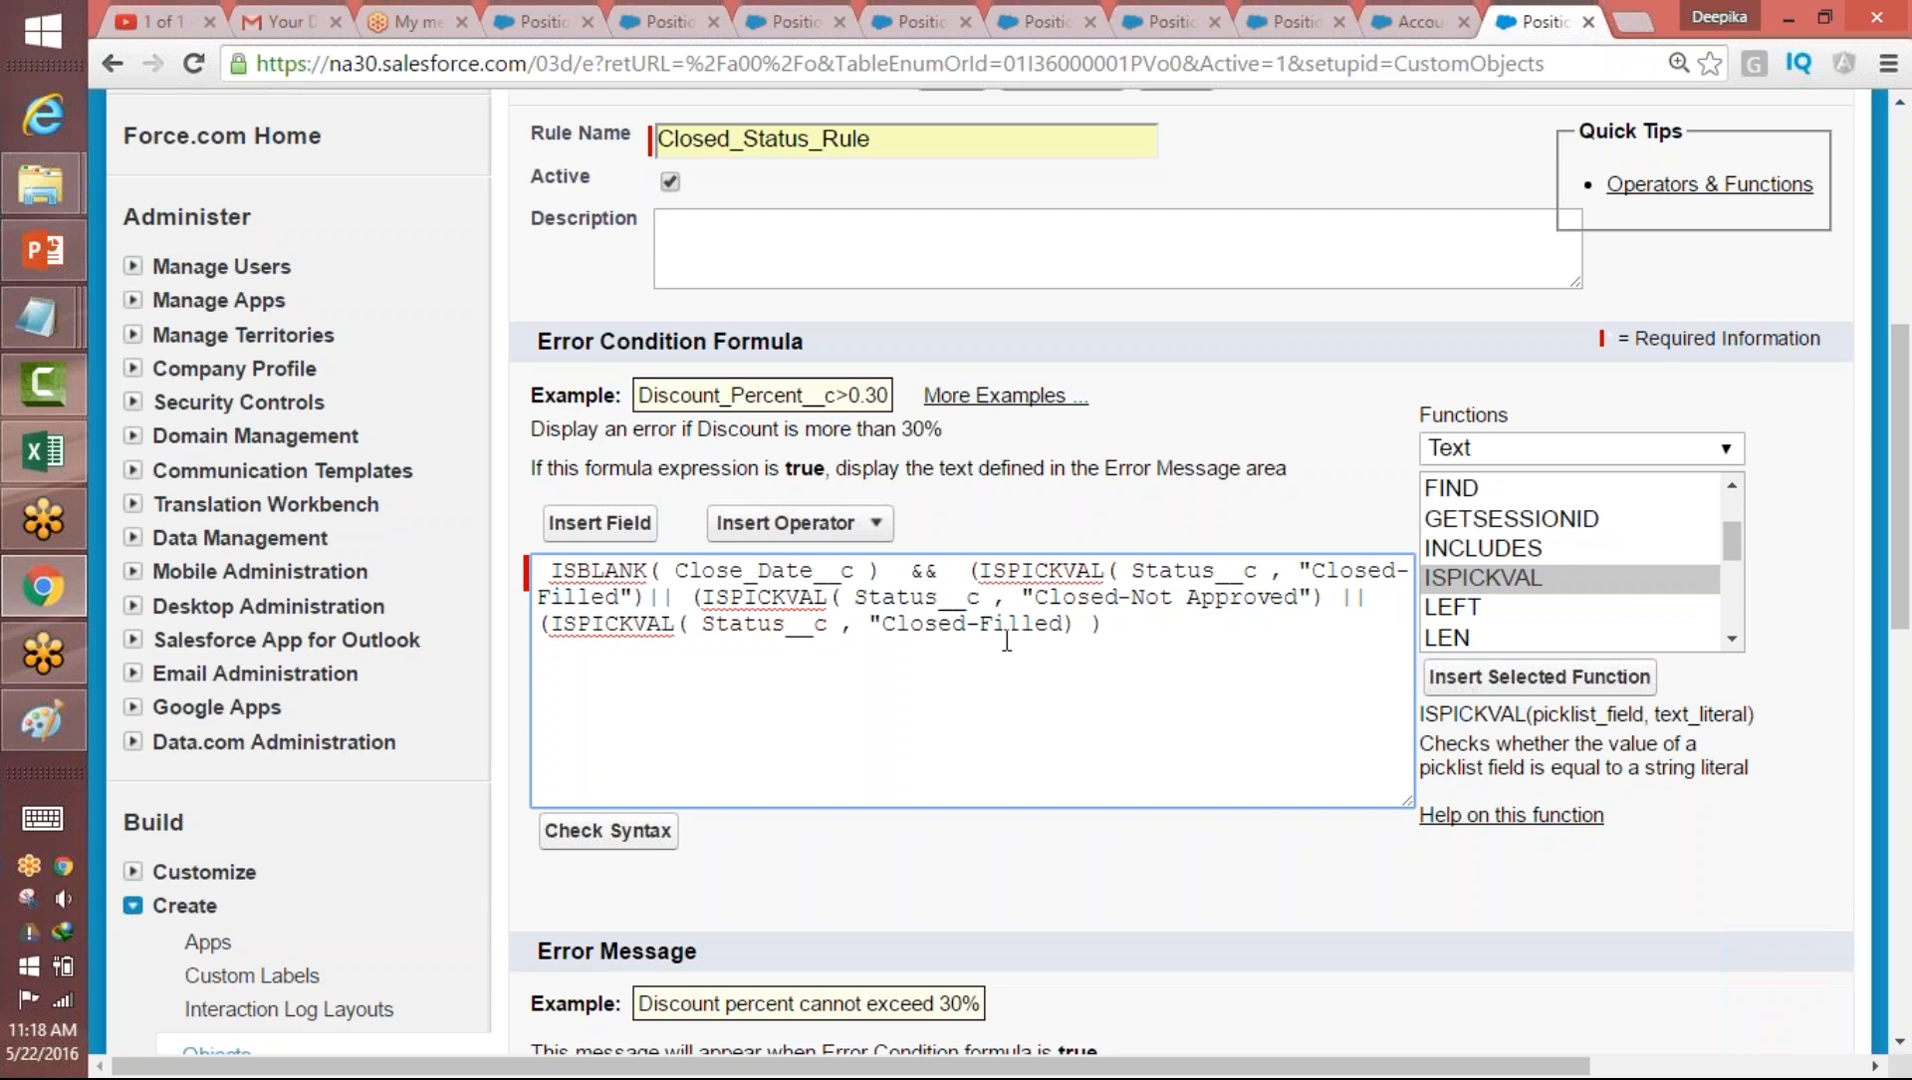
- Change the third ISPICKVAL value to "Closed-Cancelled" with its closing quote and check the formula's syntax
drag(979, 624, 1071, 627)
text(Cancelled")
scroll(1900, 480, down, 1)
click(608, 748)
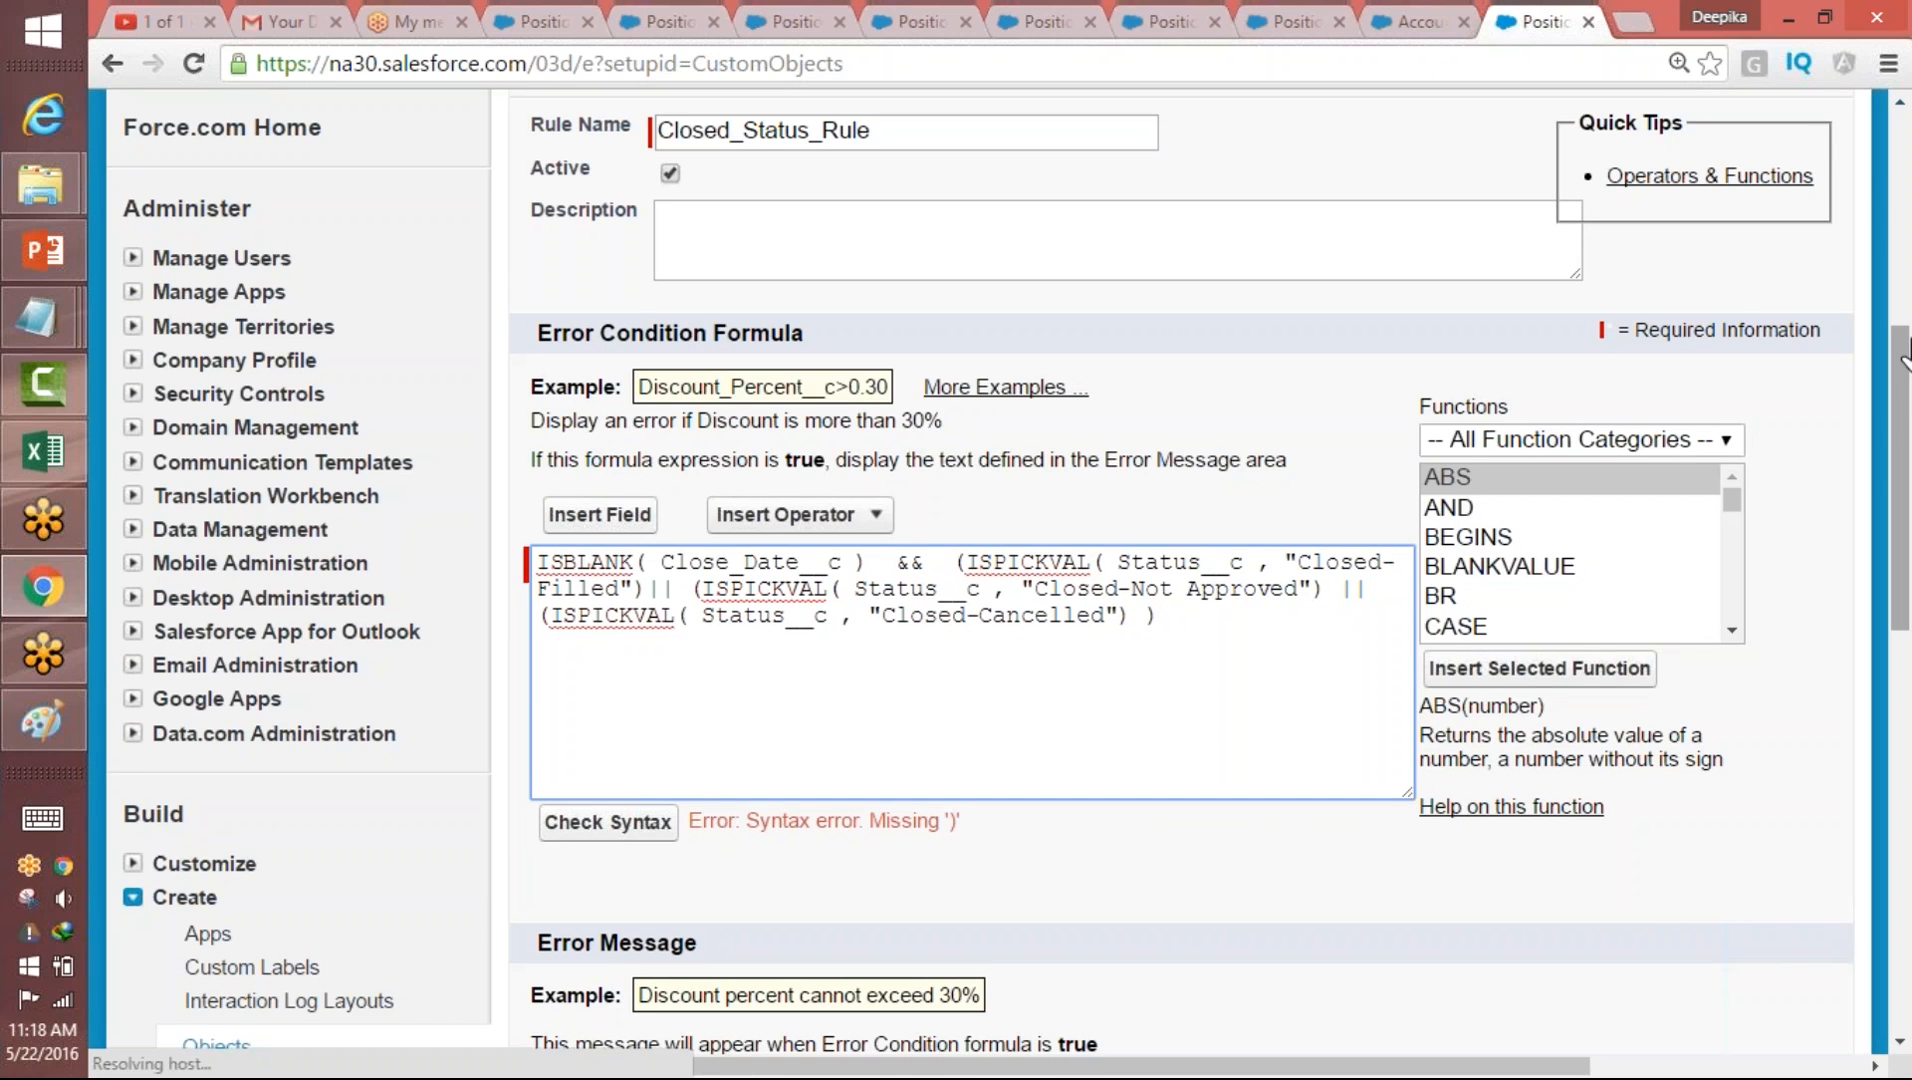
- Try adding another closing parenthesis at the end of the formula and check the syntax again
scroll(1905, 350, down, 1)
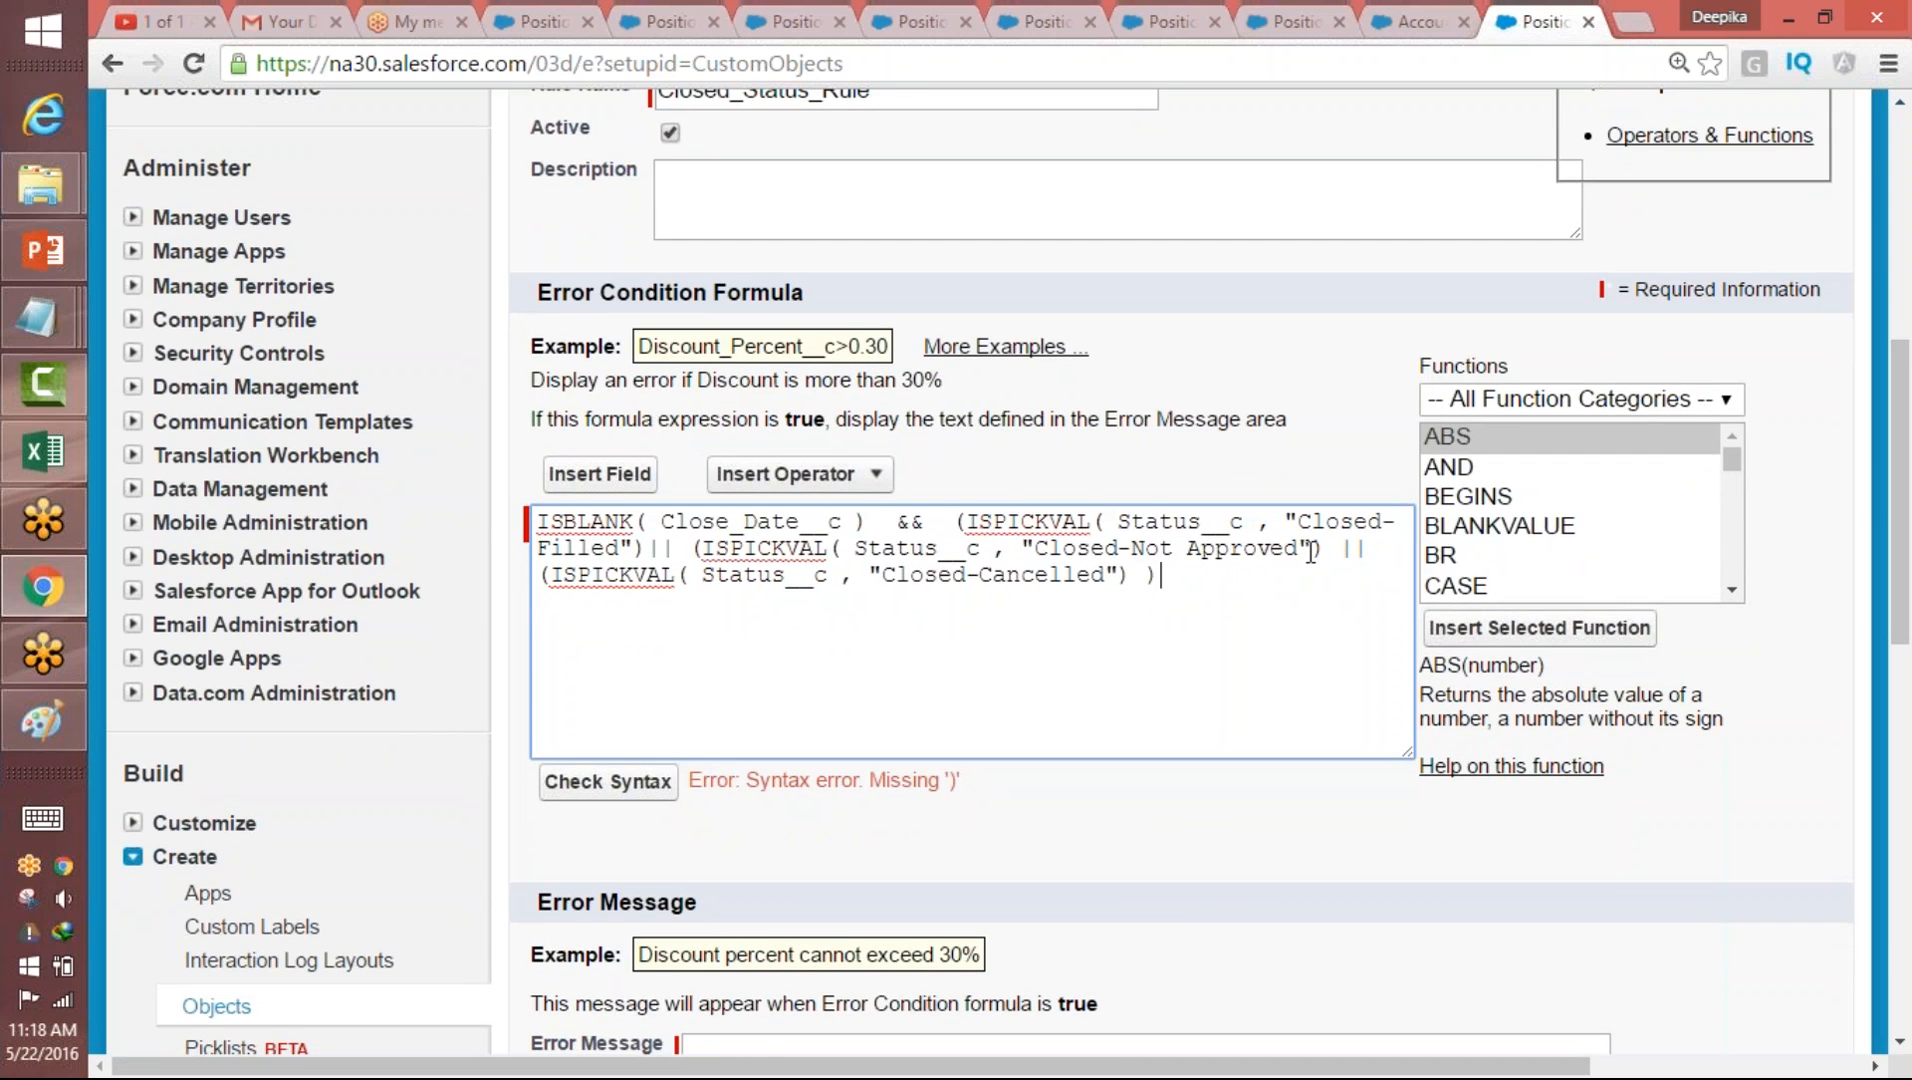
click(1142, 592)
text())
click(608, 781)
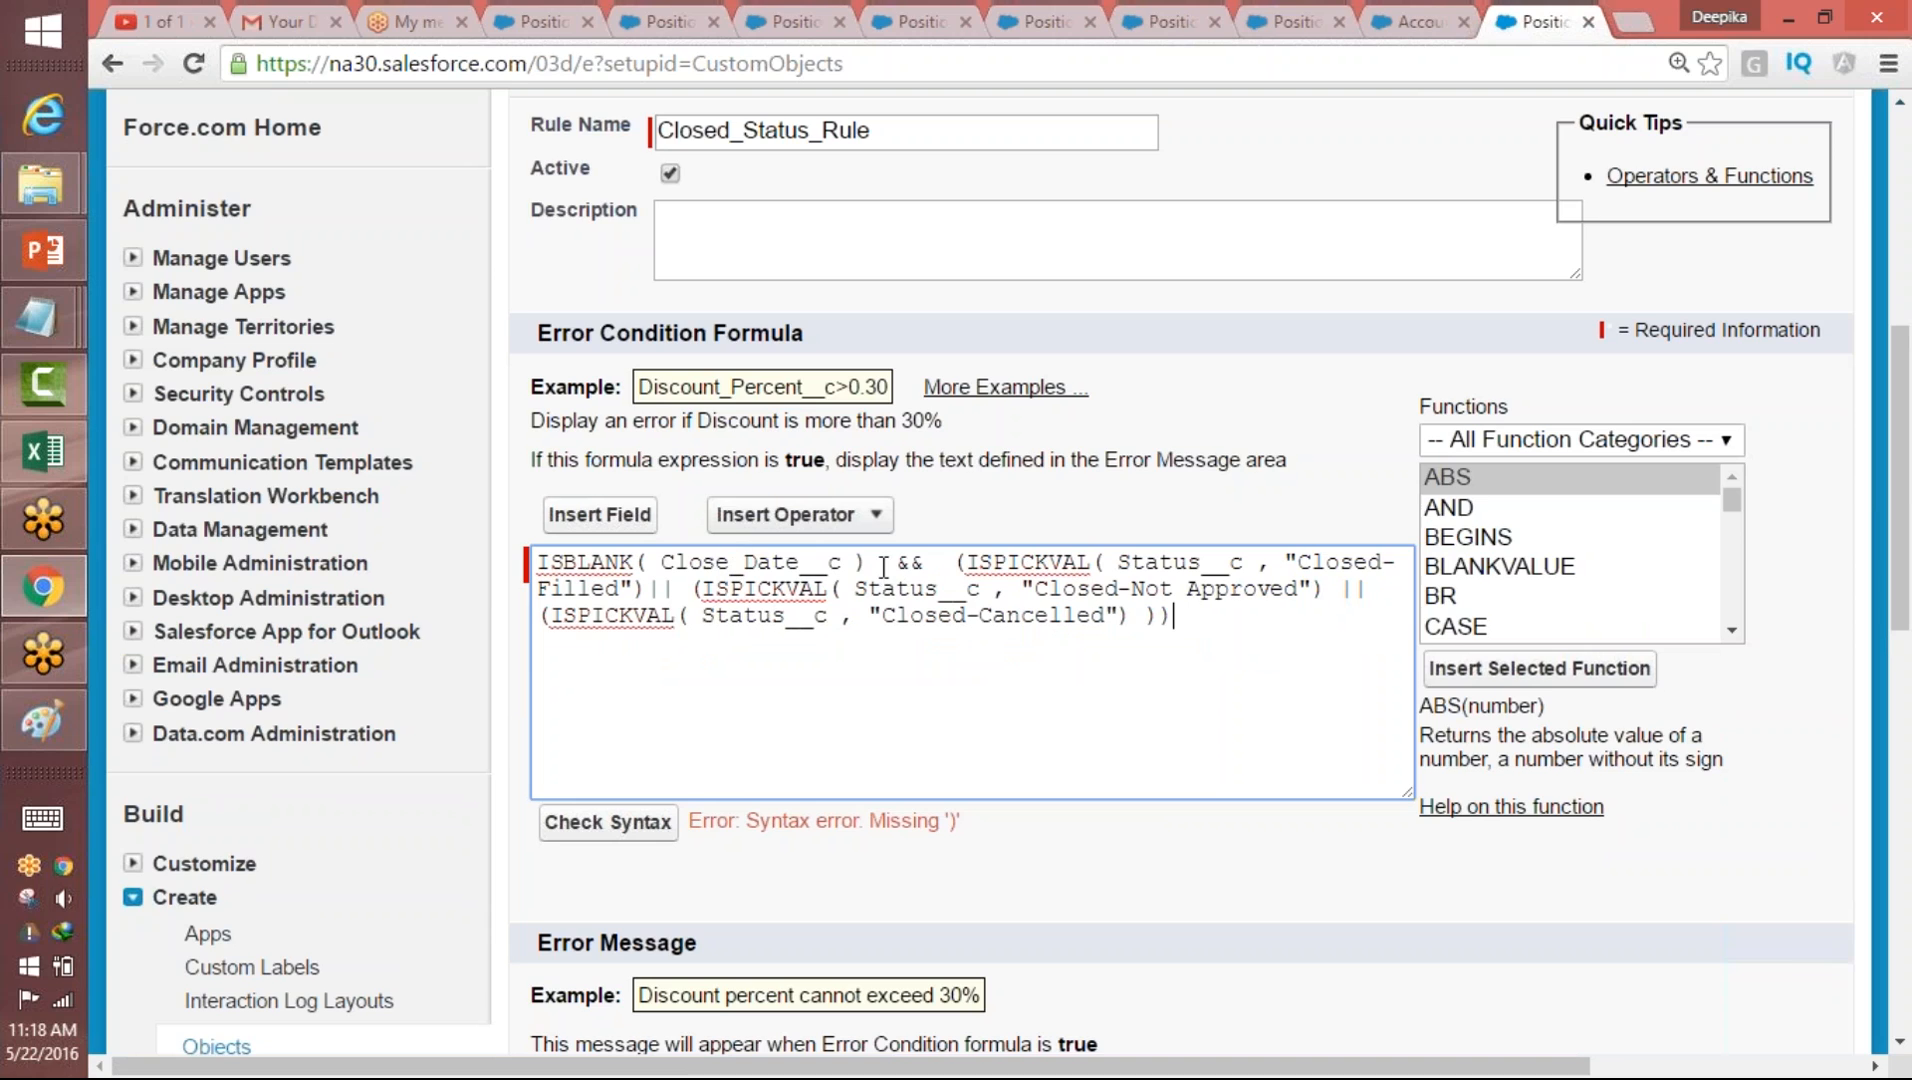
- Remove the extra opening parenthesis before the second ISPICKVAL and the surplus closing parenthesis at the formula's end
double_click(997, 562)
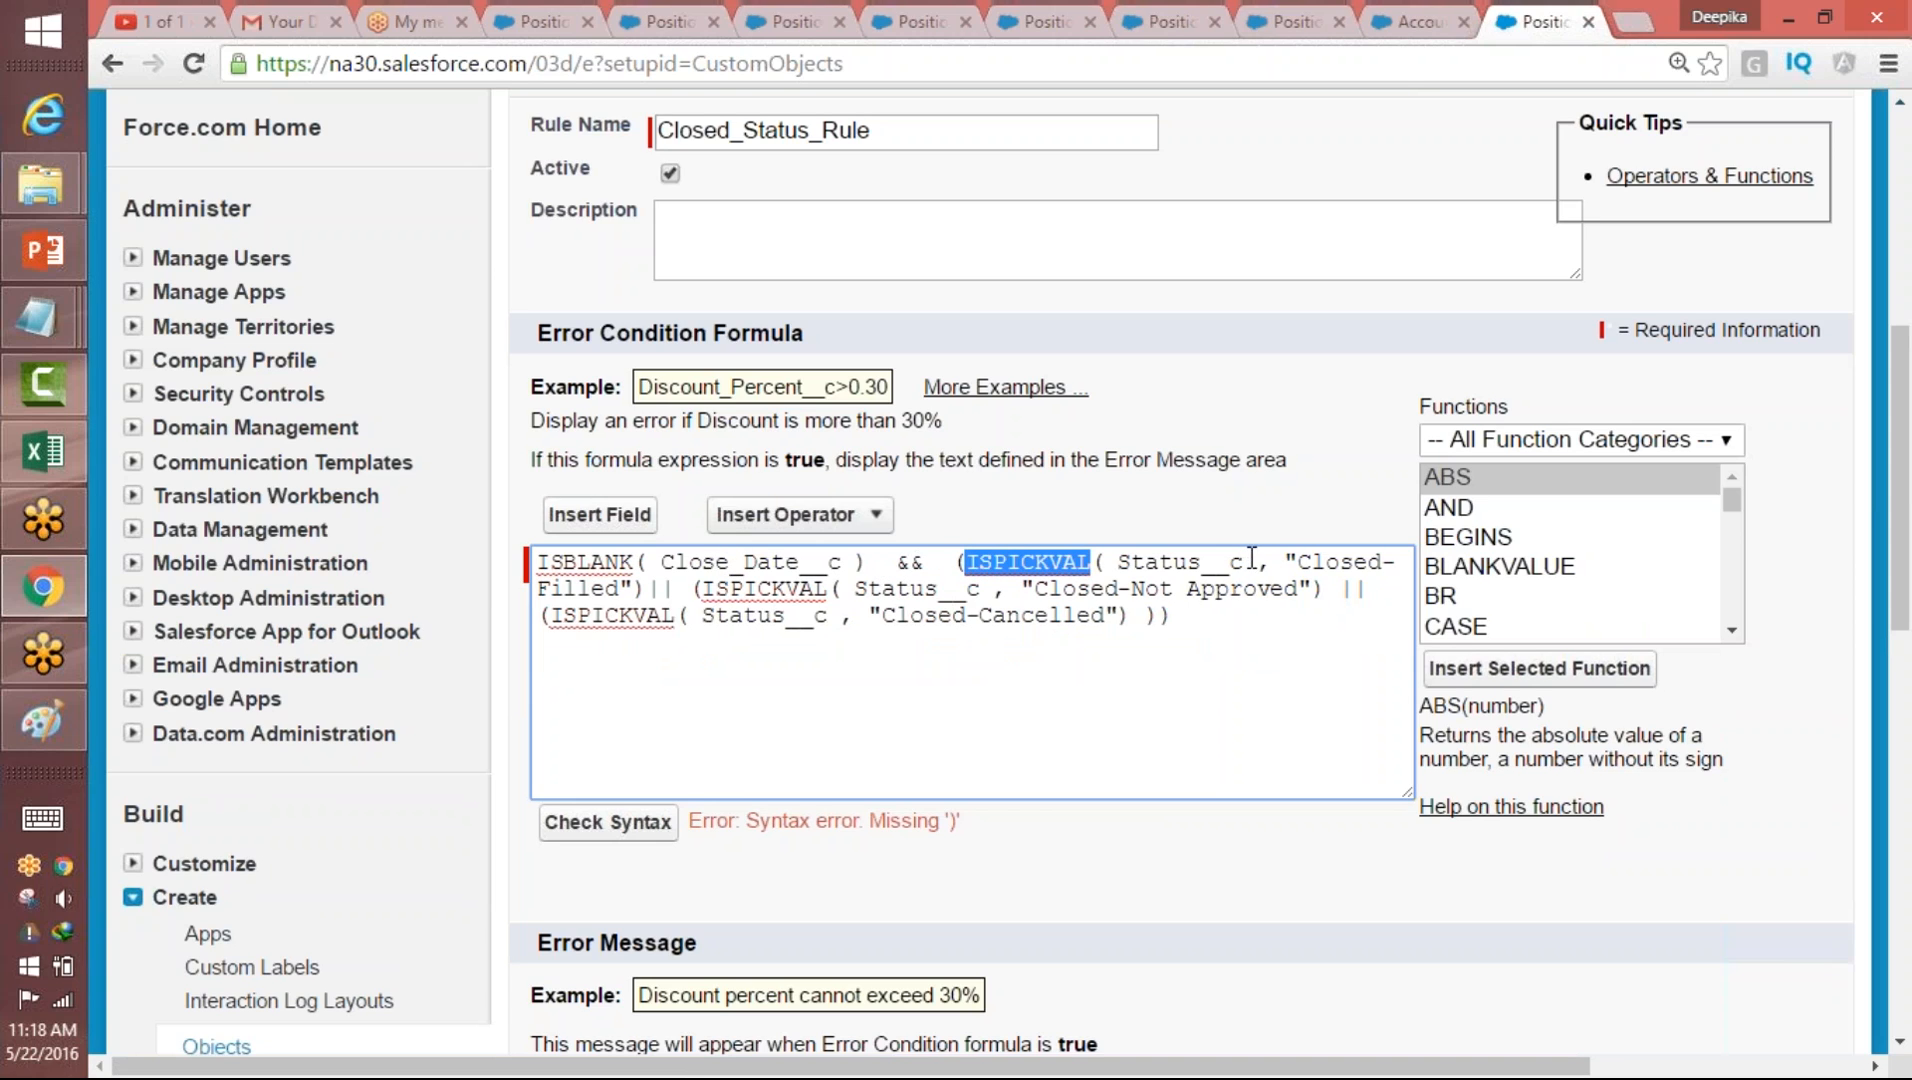
click(1122, 561)
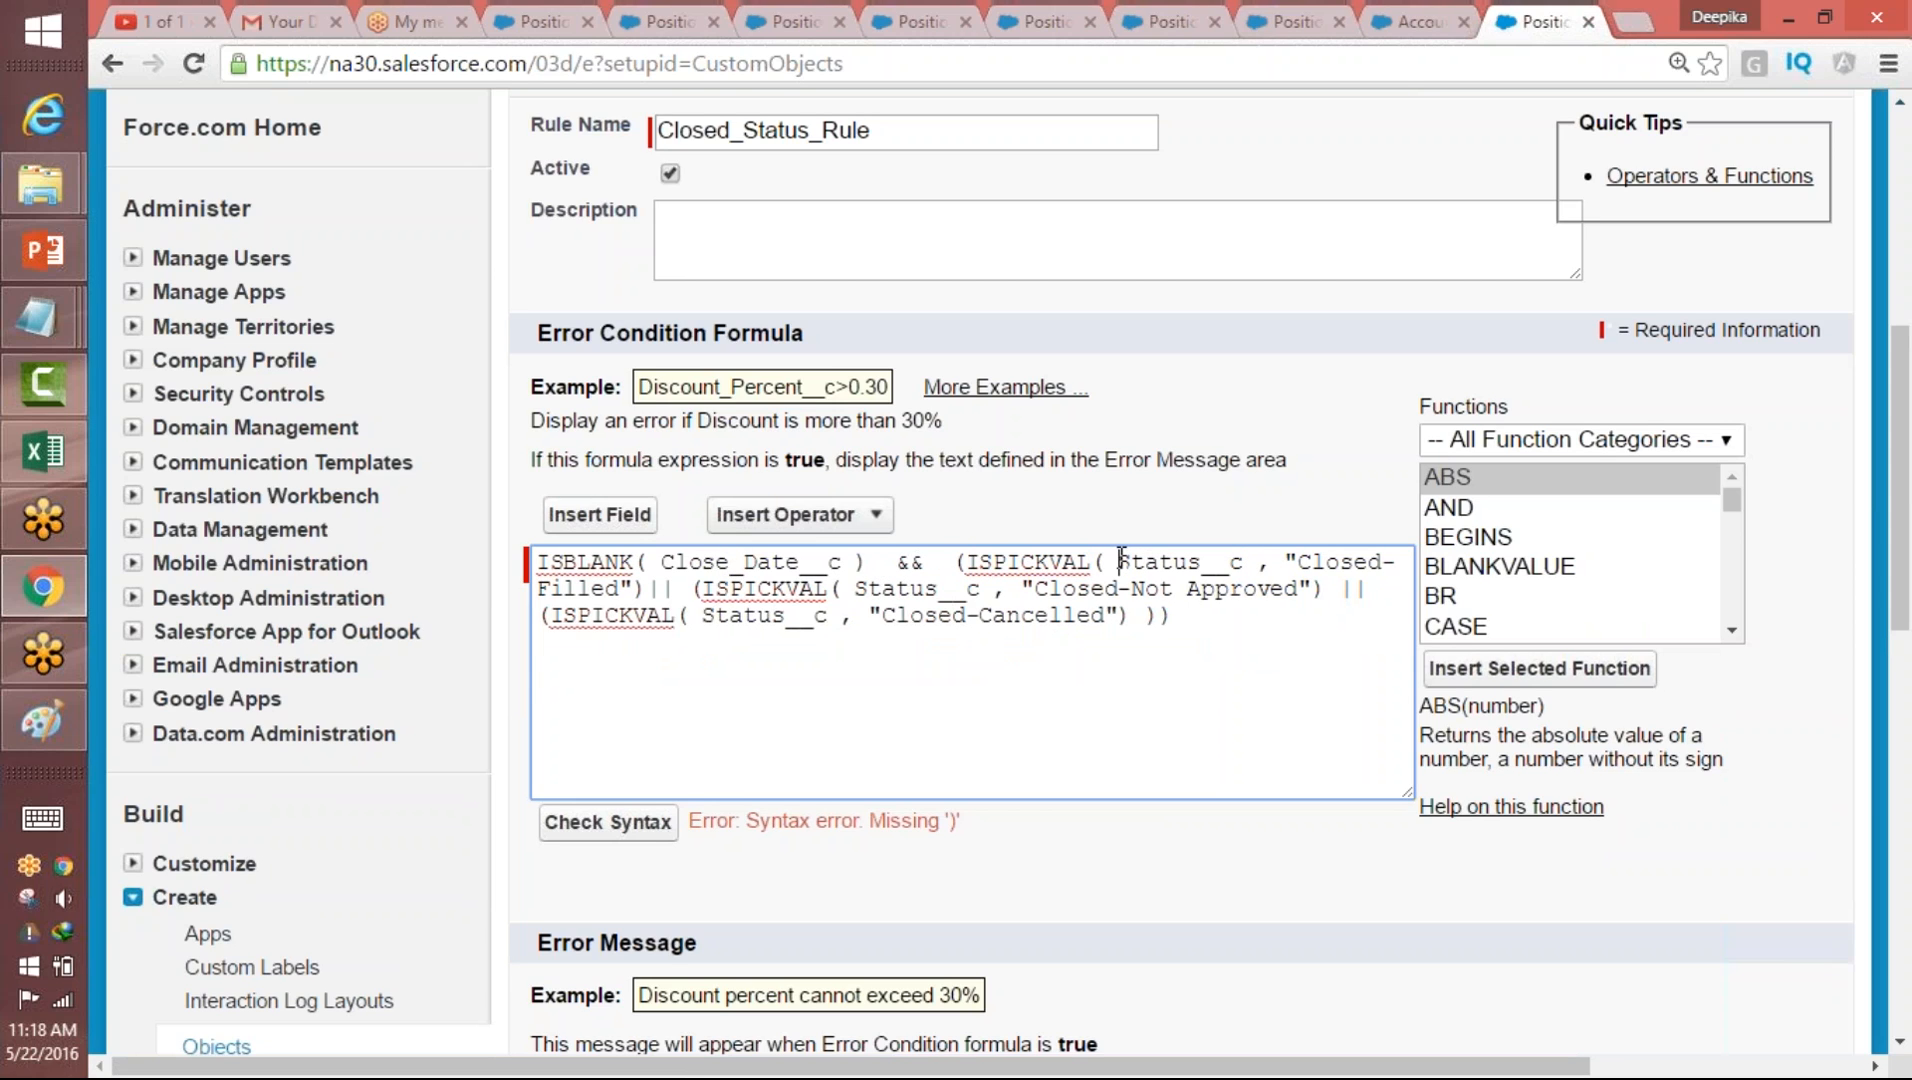
click(705, 590)
click(704, 595)
key(BackSpace)
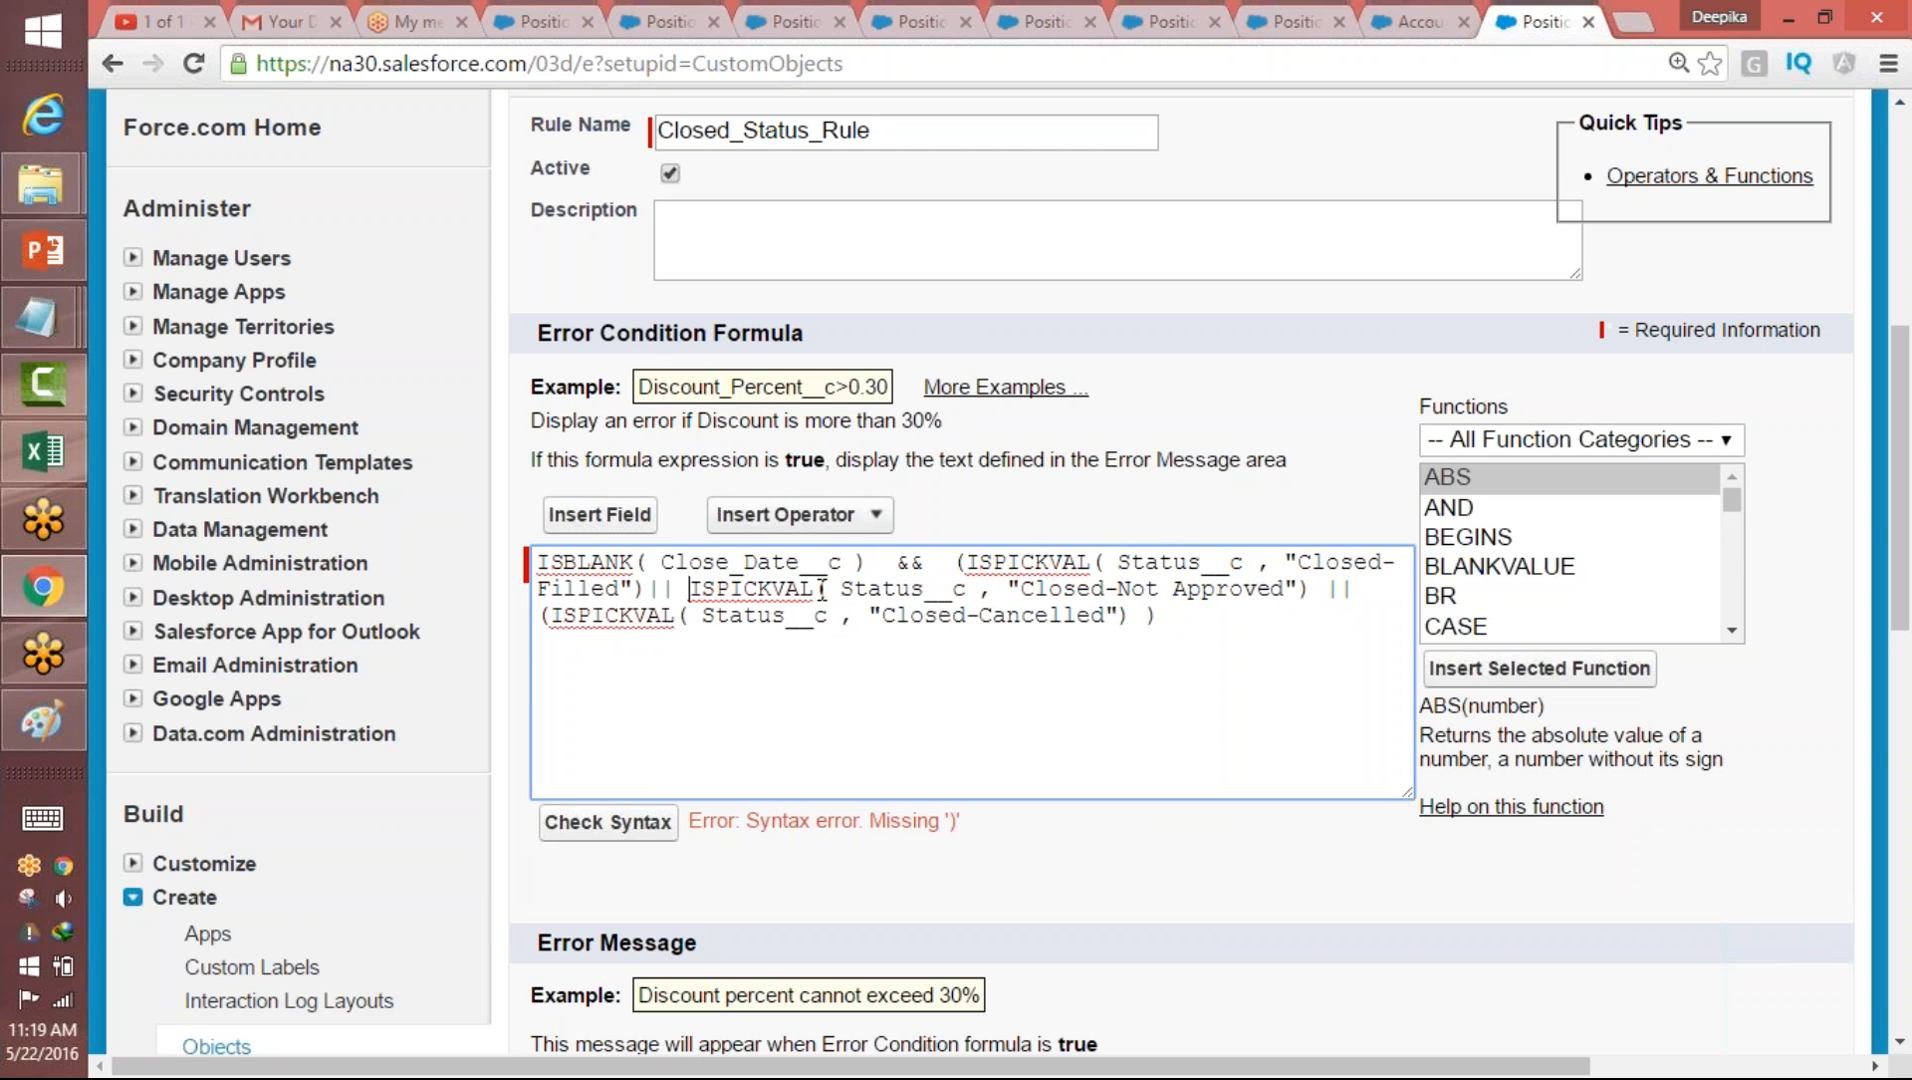
- Remove the extra opening parenthesis before the third ISPICKVAL and check the formula's syntax again
click(612, 828)
double_click(830, 589)
click(705, 614)
click(604, 826)
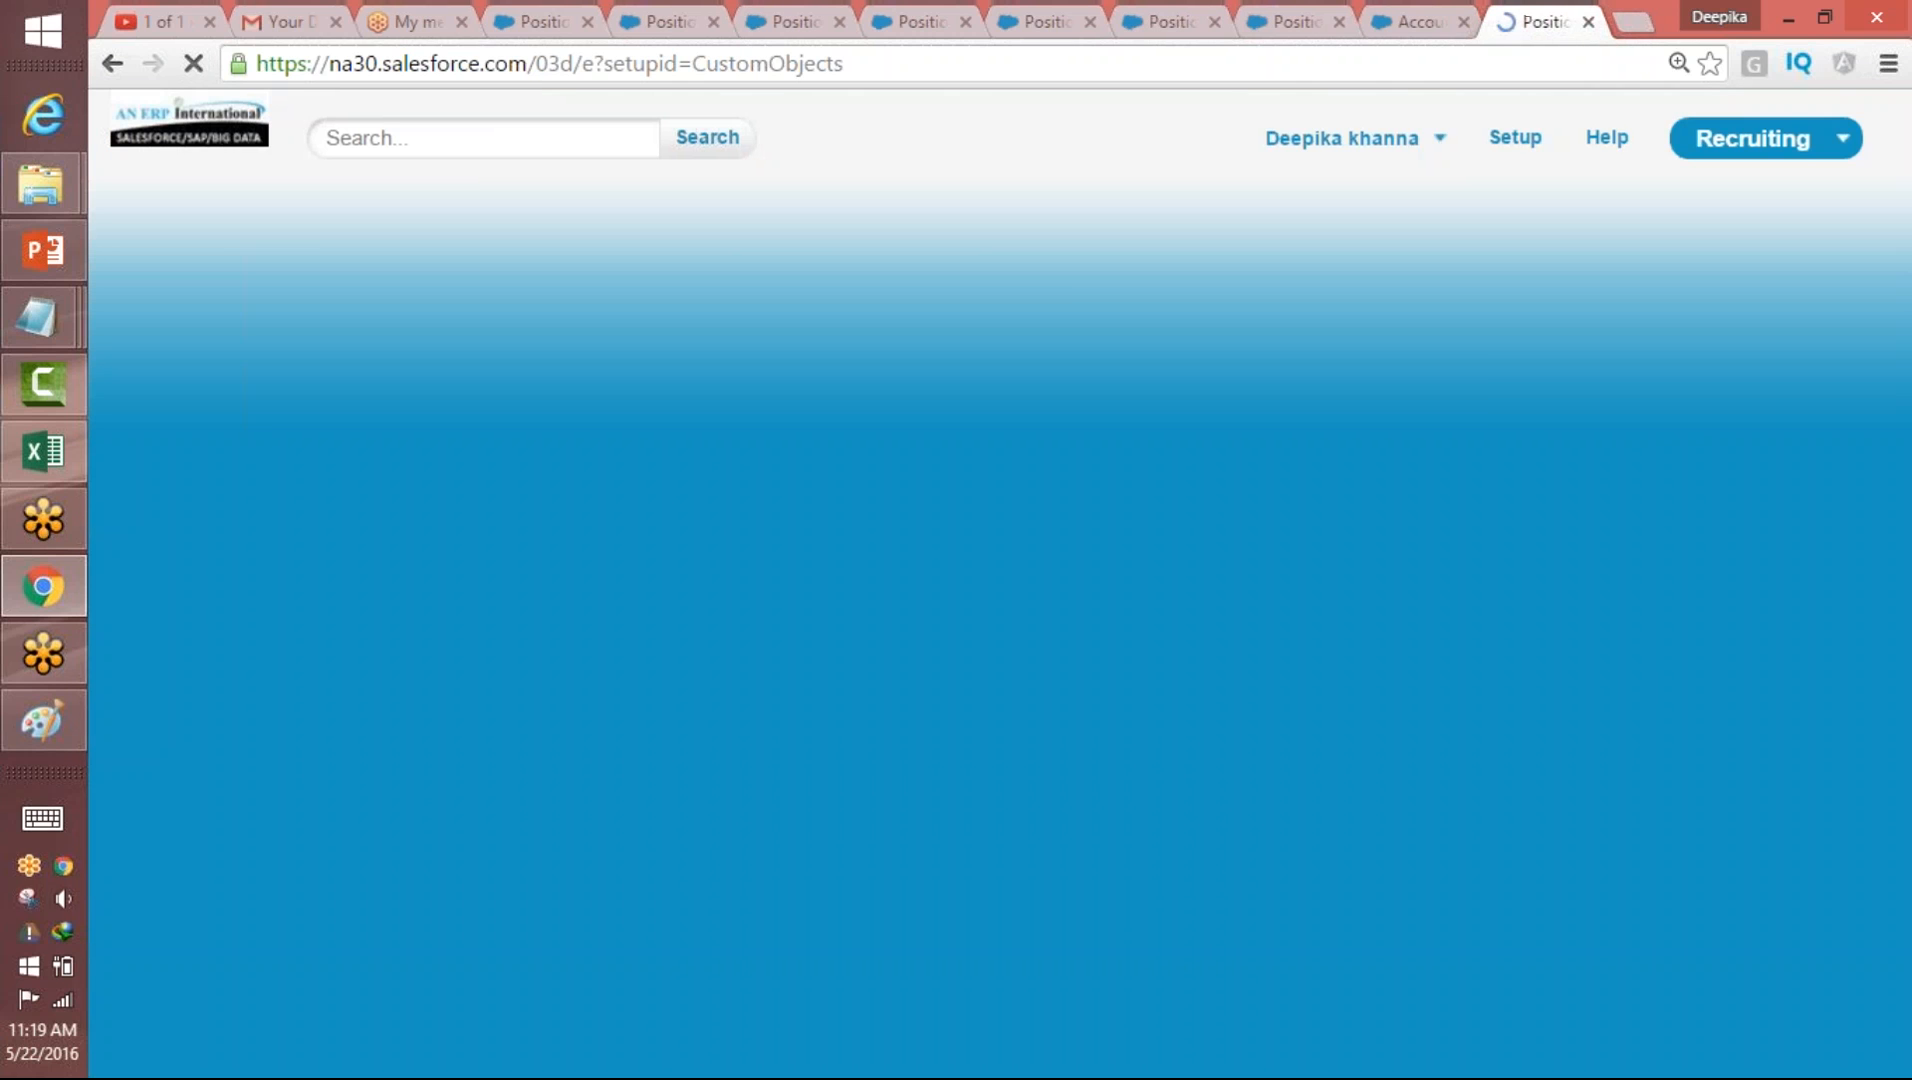
drag(1900, 360, 1900, 600)
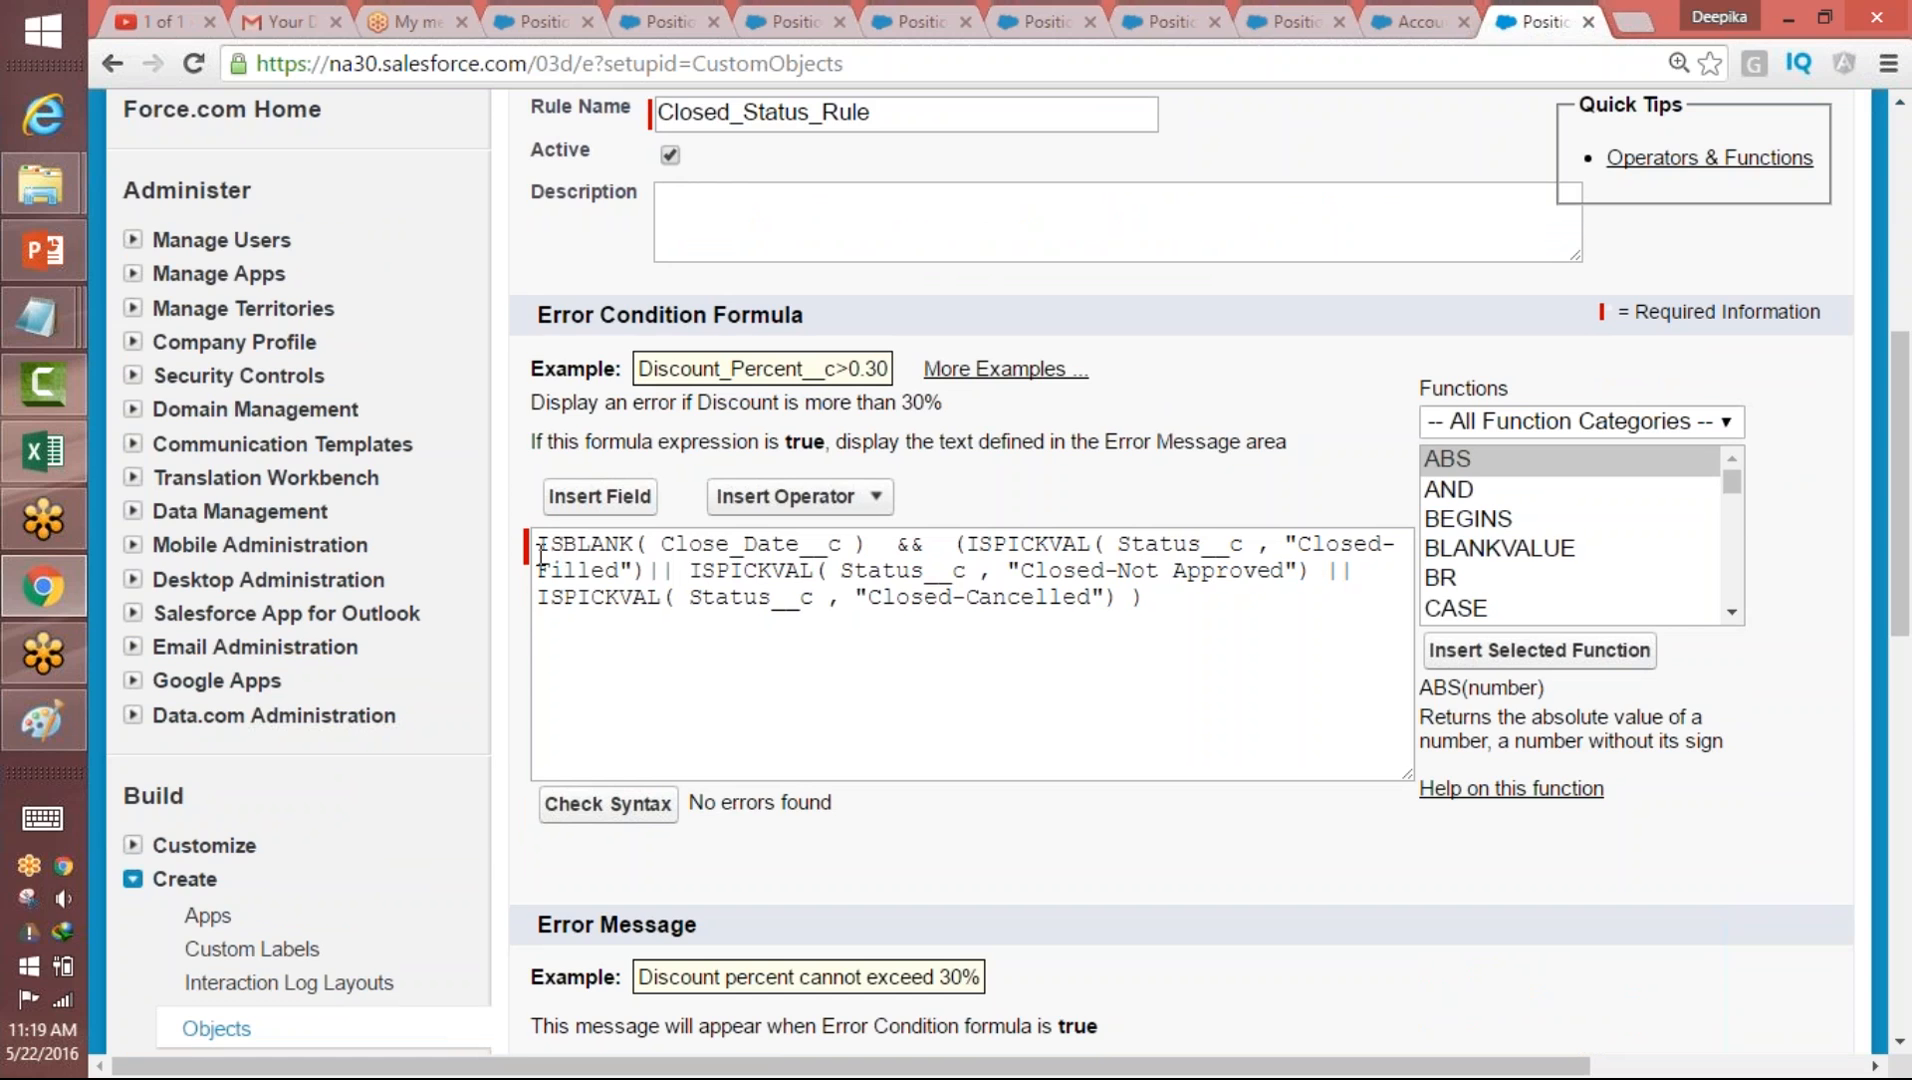
- Examine the formula's blank close date check and the grouped ISPICKVAL status conditions with their closed values
mouse_move(541, 541)
mouse_down()
mouse_move(847, 540)
mouse_move(531, 557)
mouse_up()
click(567, 569)
drag(955, 545, 1136, 598)
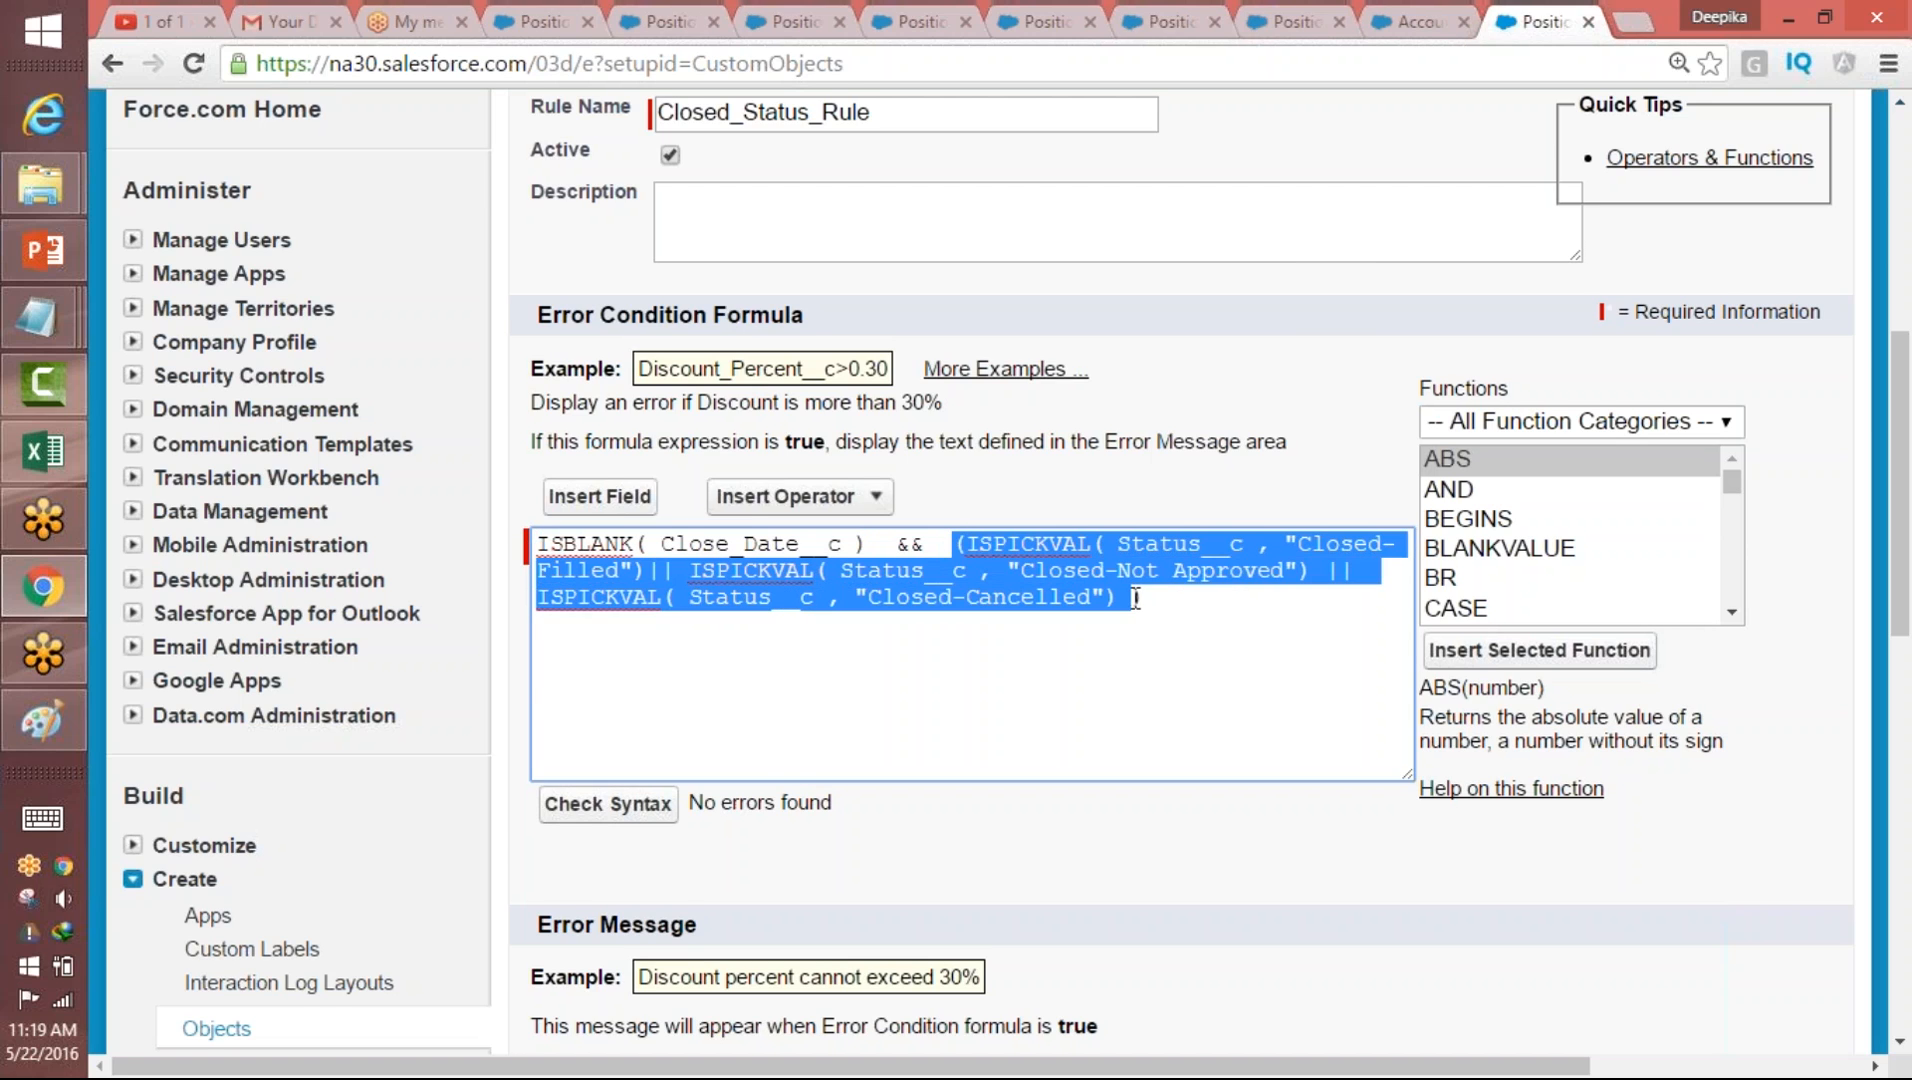
click(1136, 602)
double_click(997, 545)
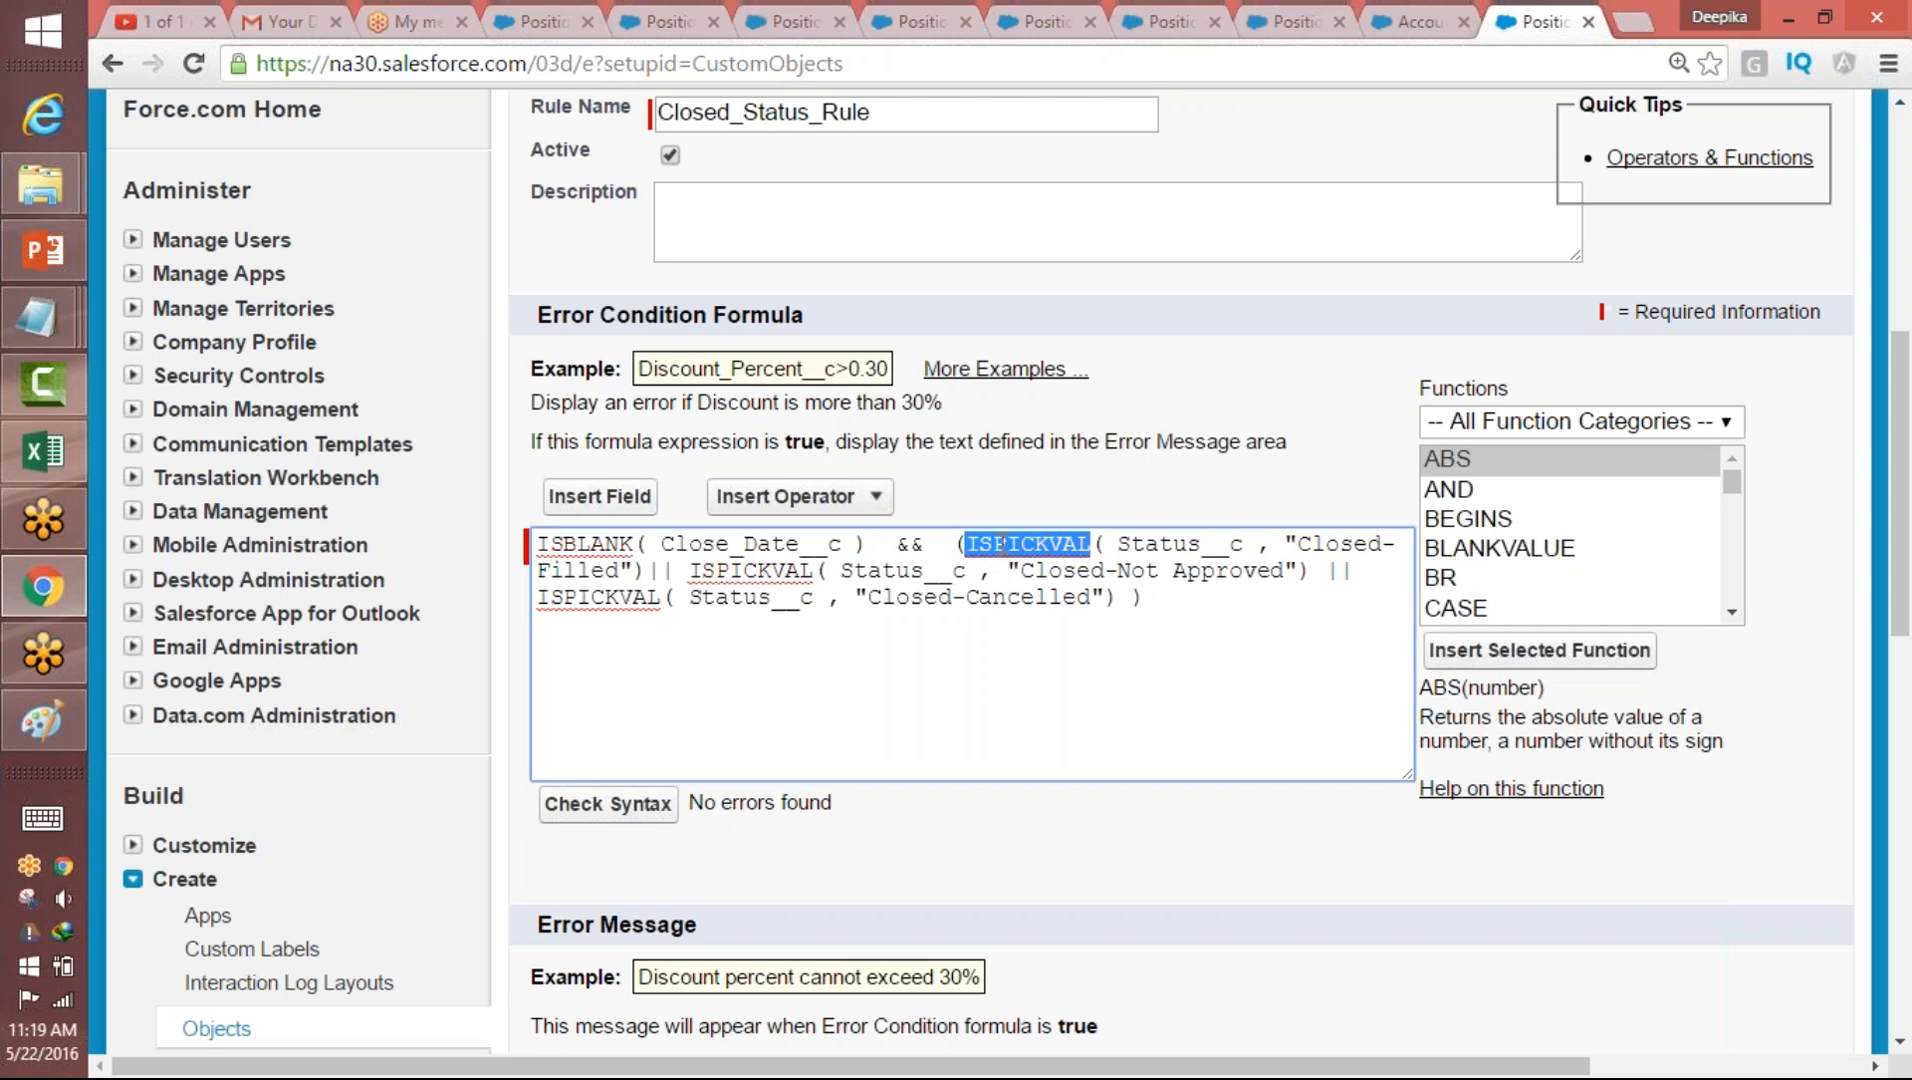
drag(1115, 543, 1243, 543)
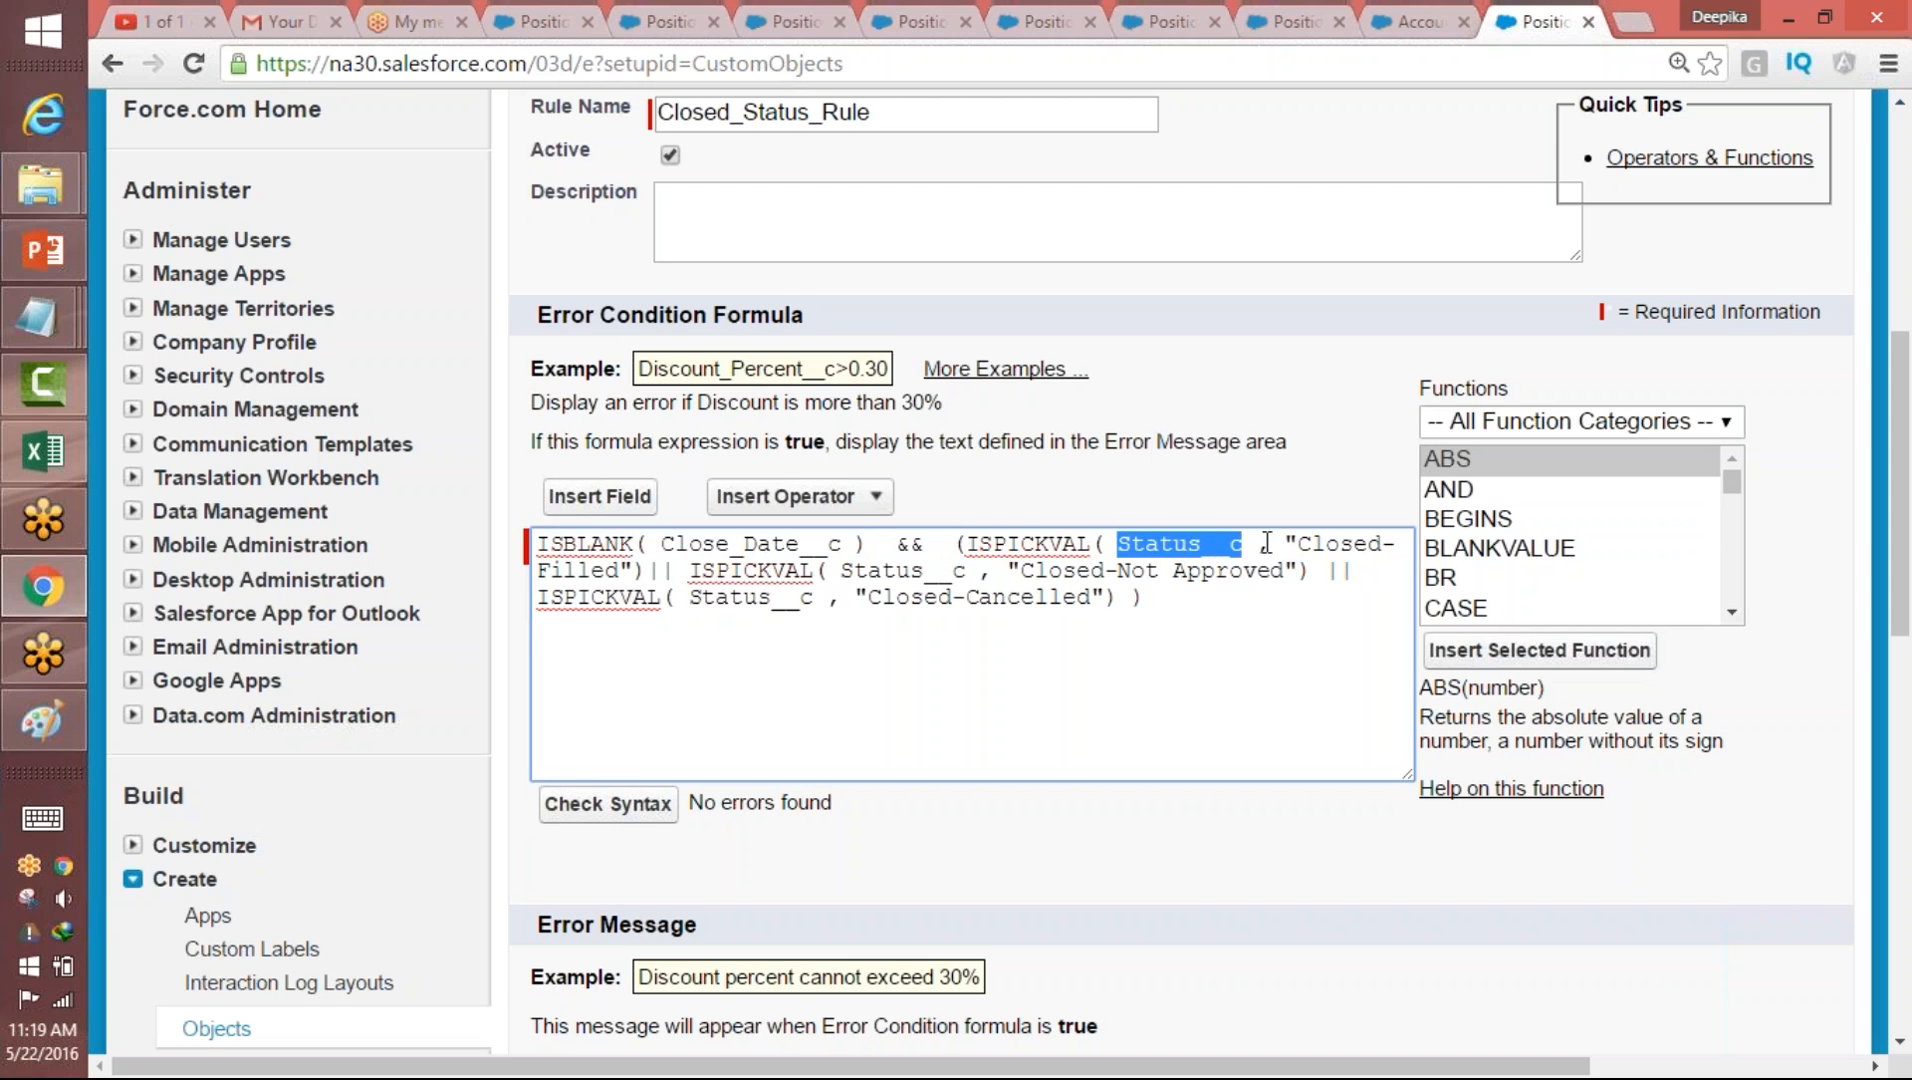
drag(620, 572, 549, 578)
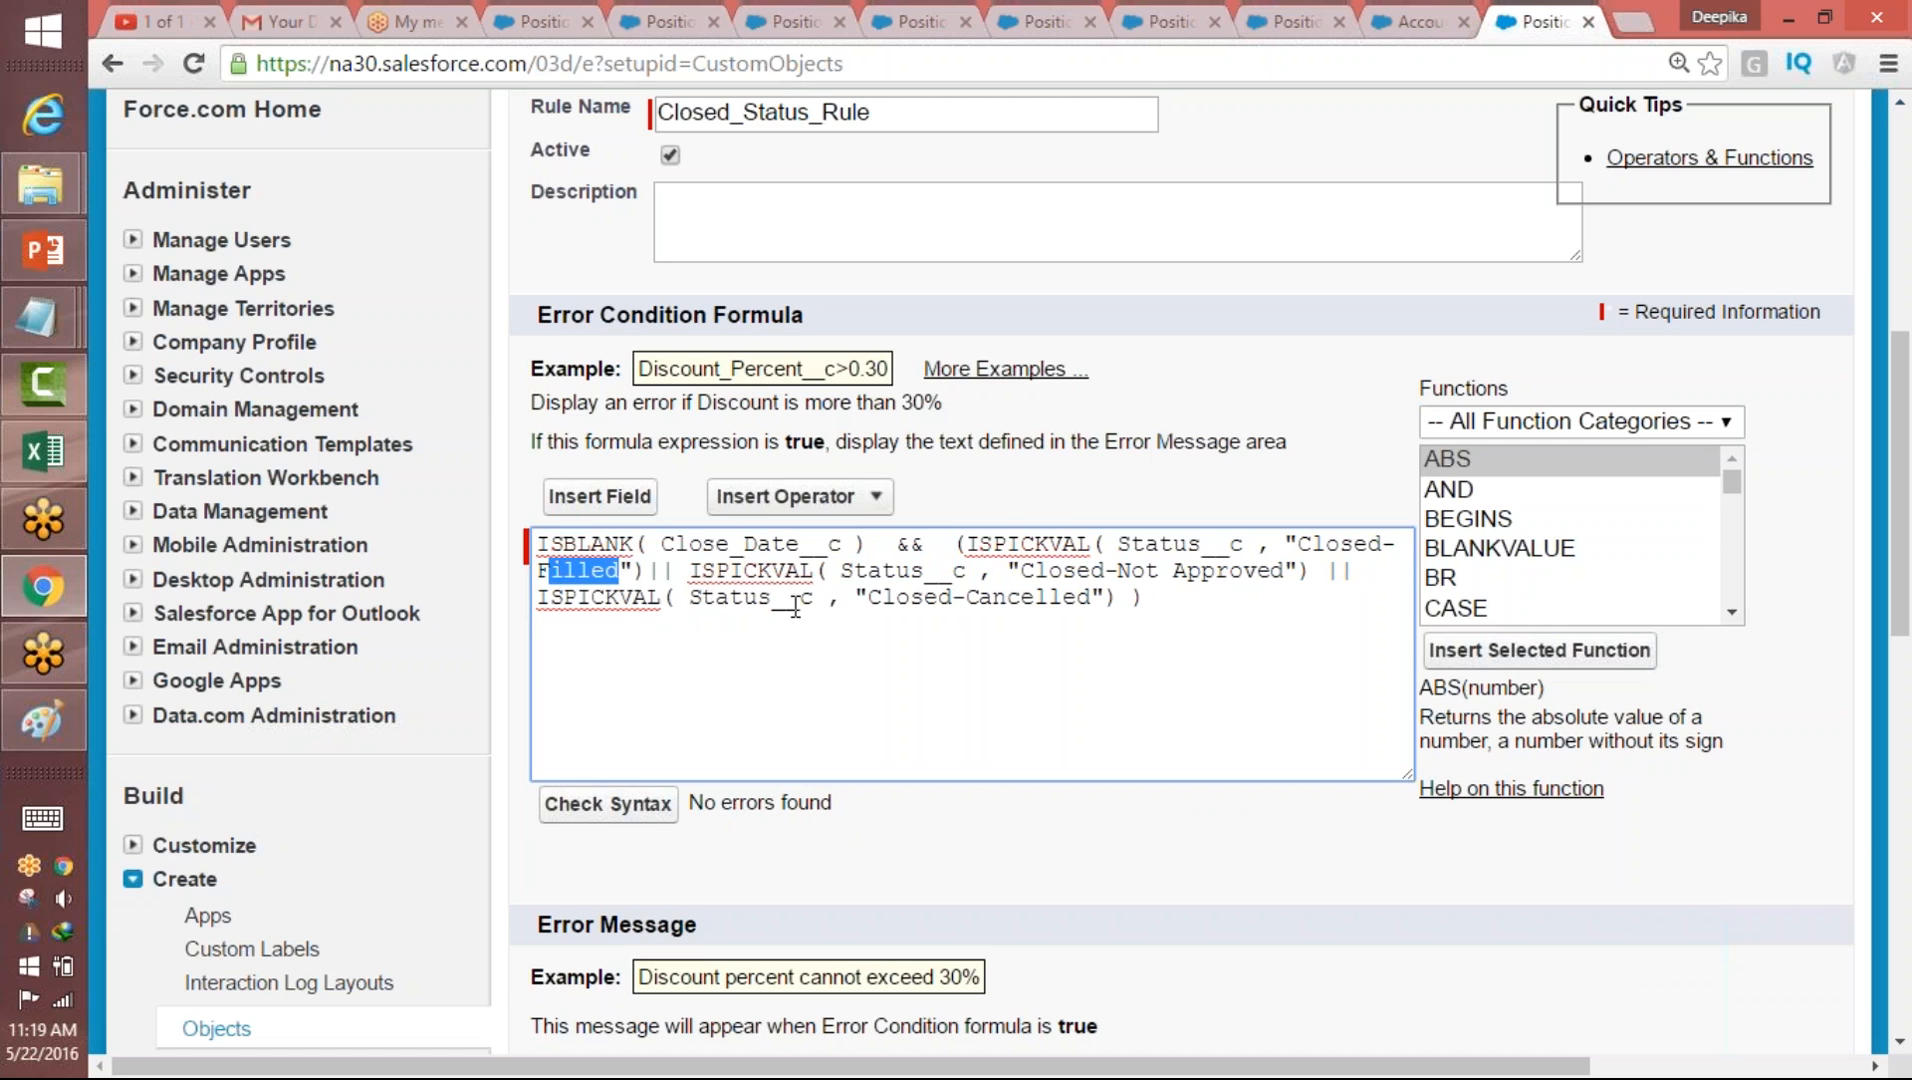
drag(1020, 572, 1289, 572)
click(944, 570)
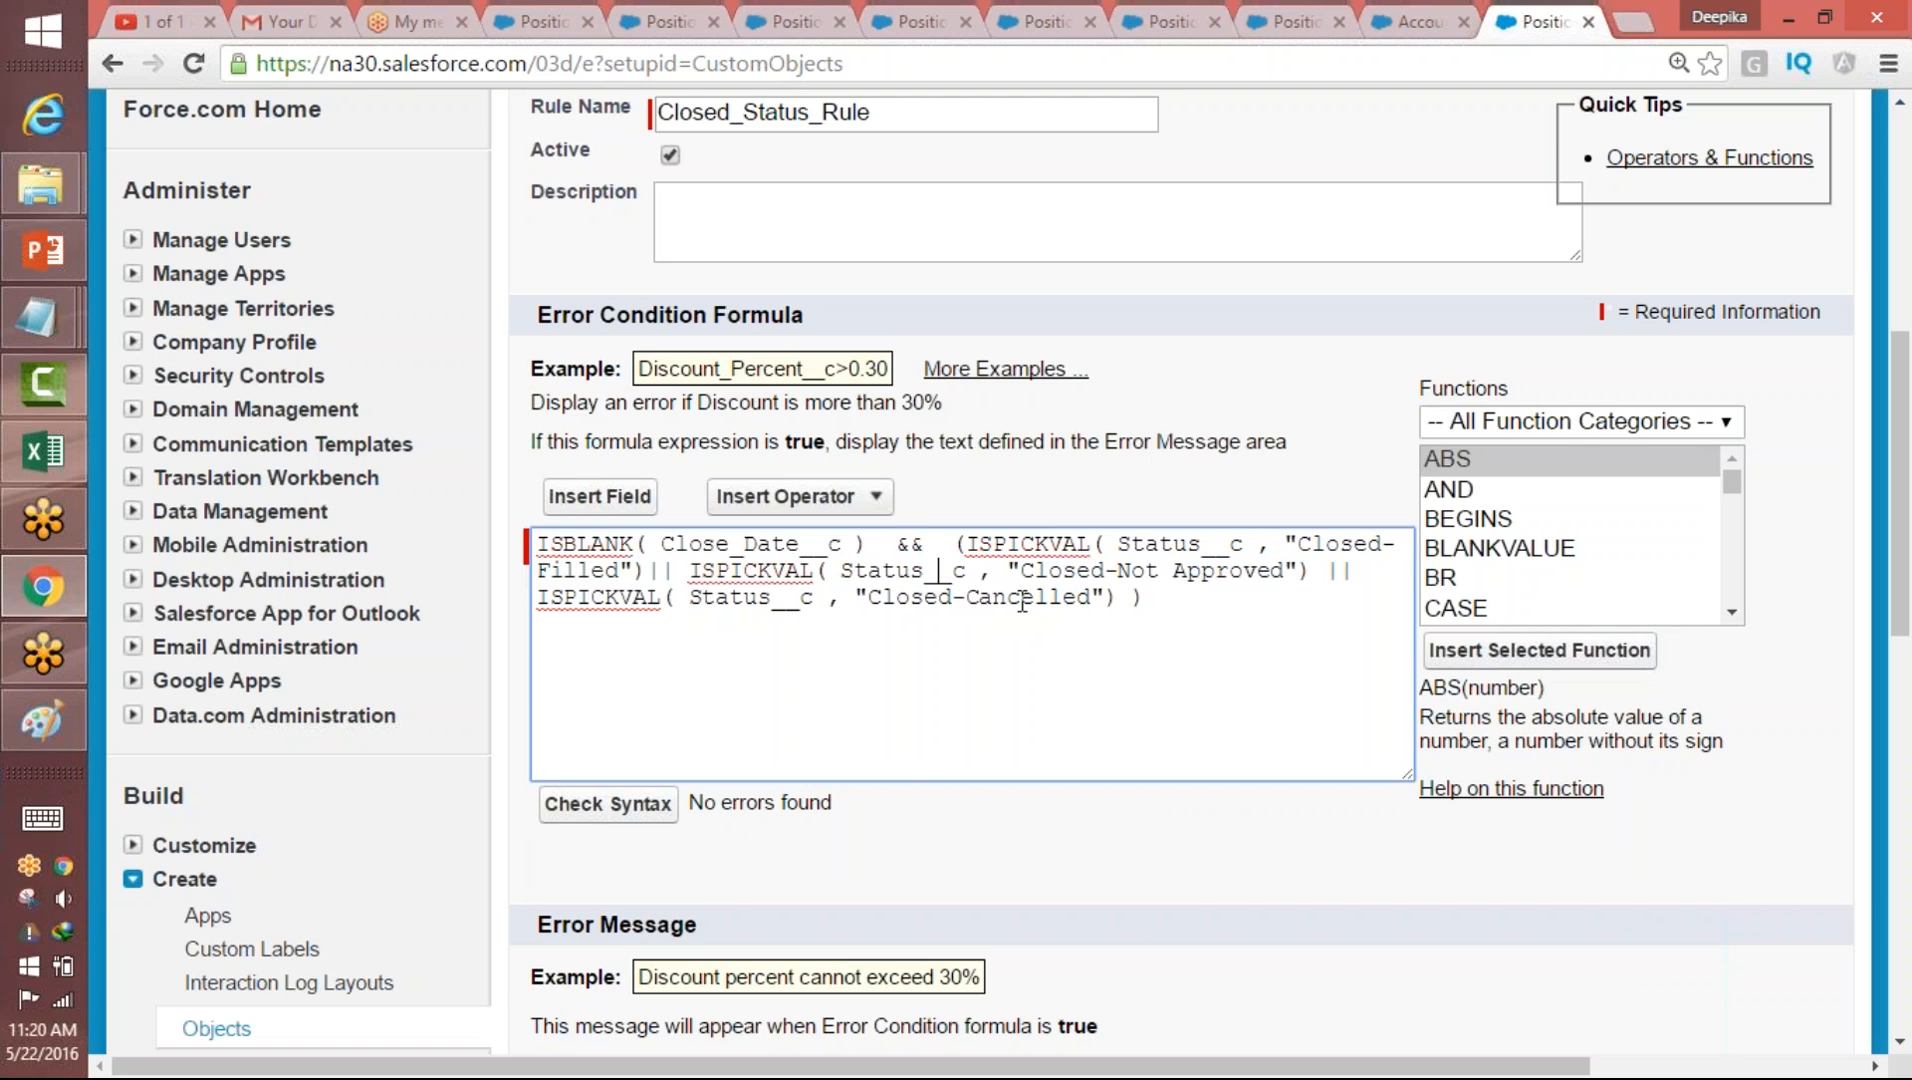
- Add line breaks after the outer opening parenthesis and before the final closing one, setting the ISPICKVAL conditions apart
click(965, 545)
key(Return)
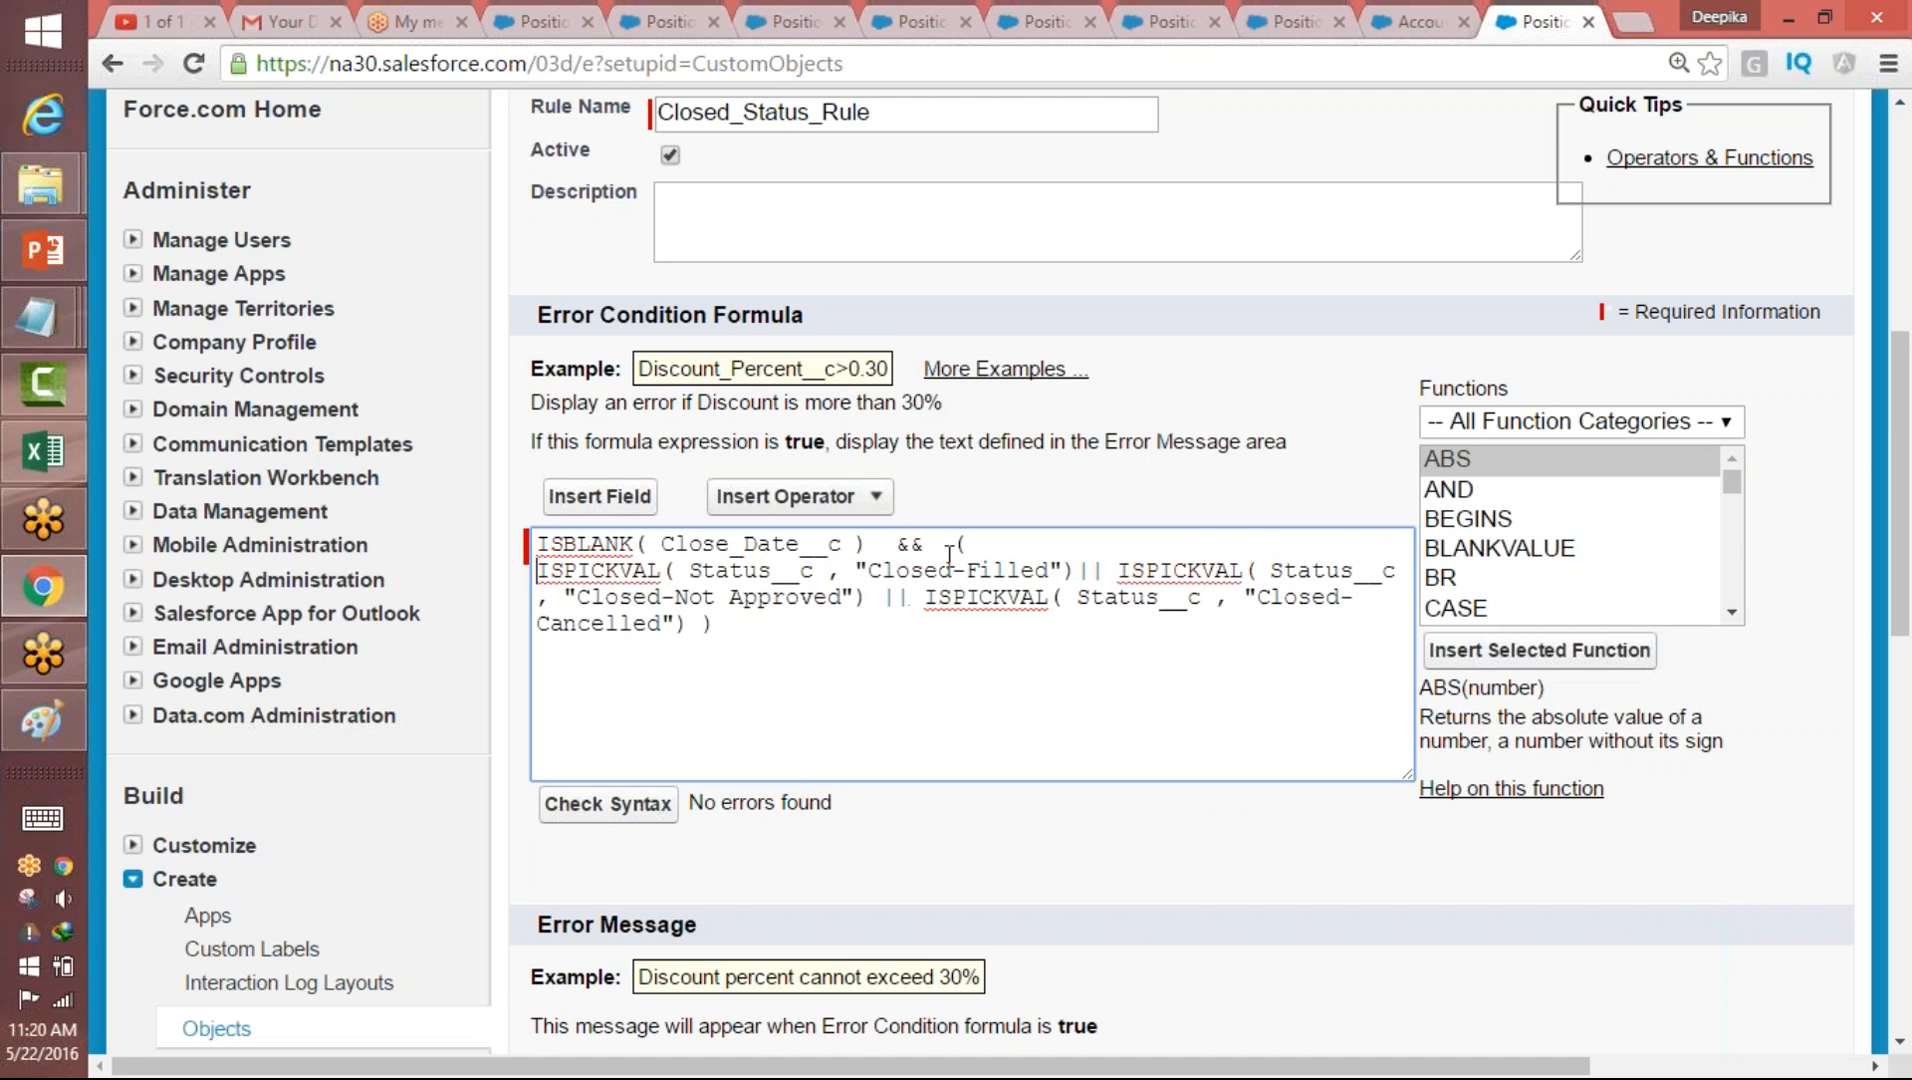
click(689, 626)
key(Return)
drag(541, 578, 690, 628)
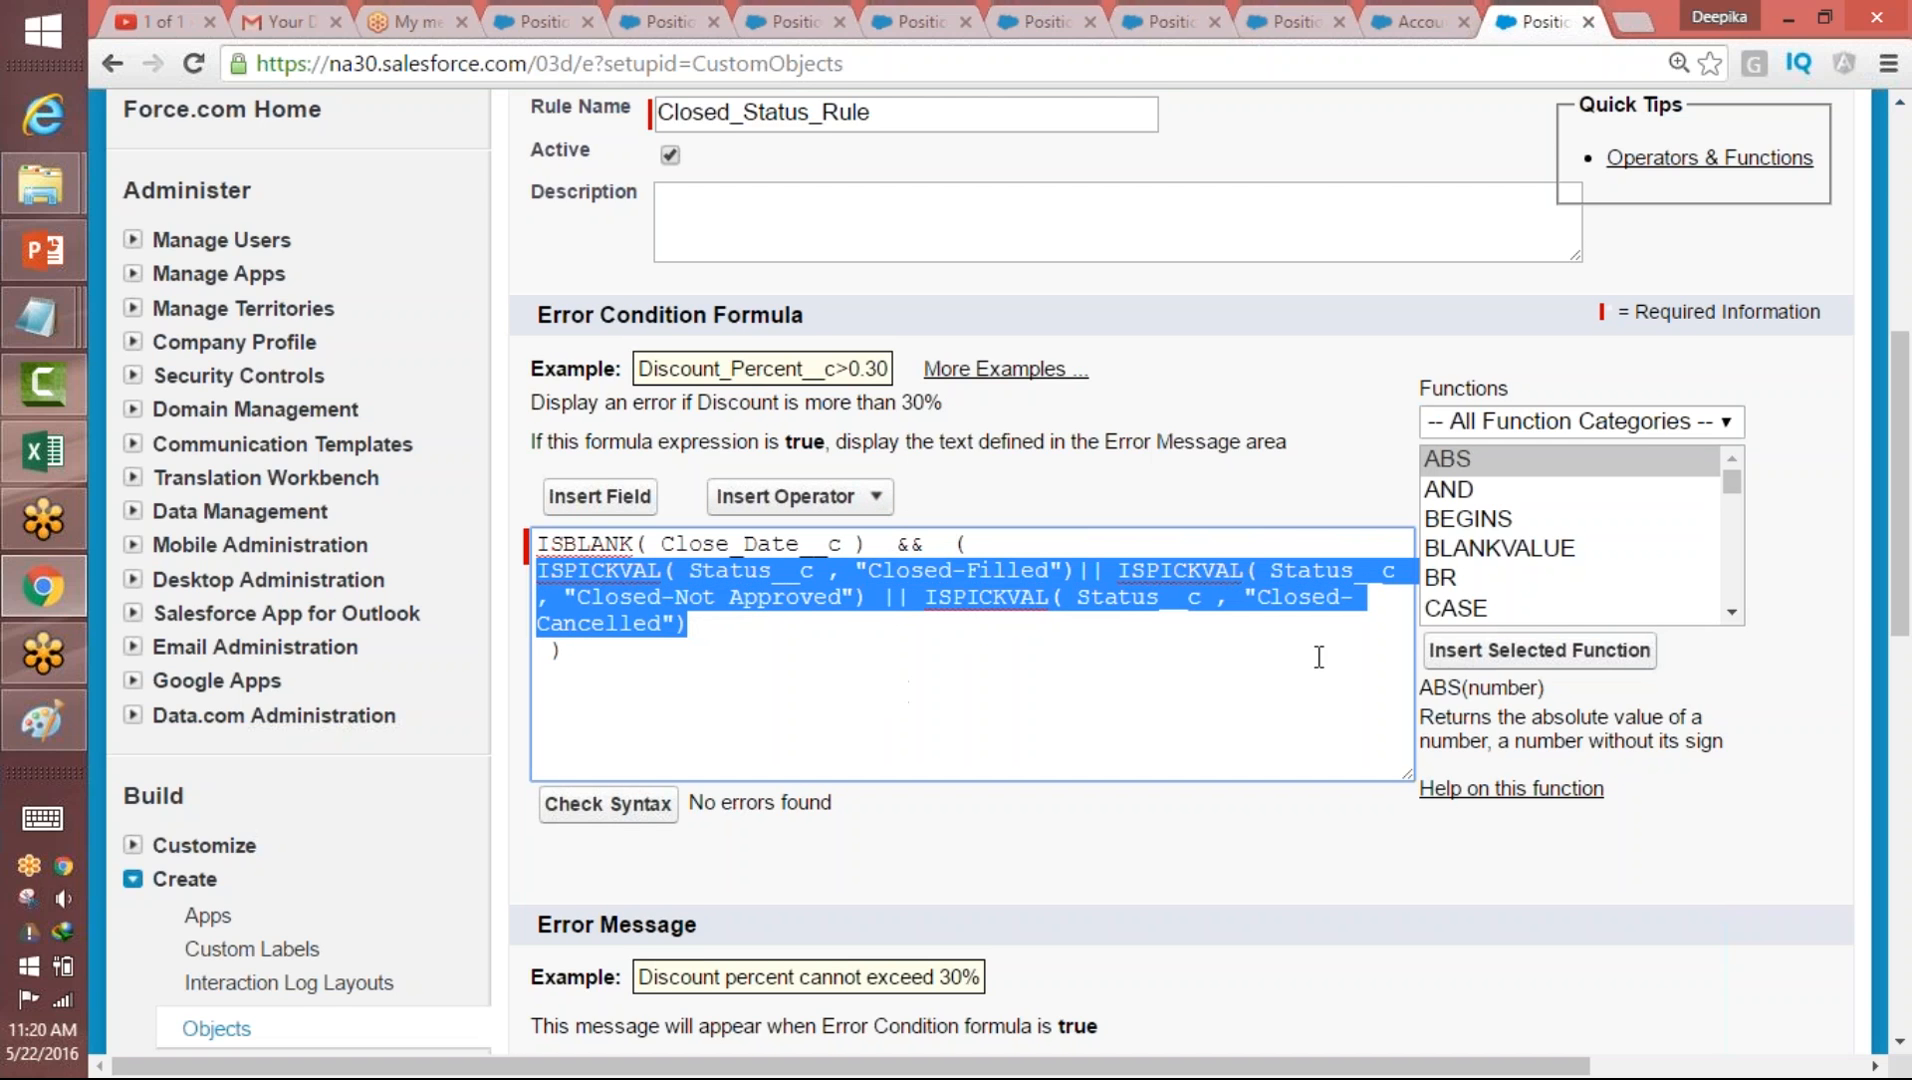
- Enter the rule's error message as "Please check the status and closed Date"
drag(1903, 520, 1903, 620)
click(1099, 780)
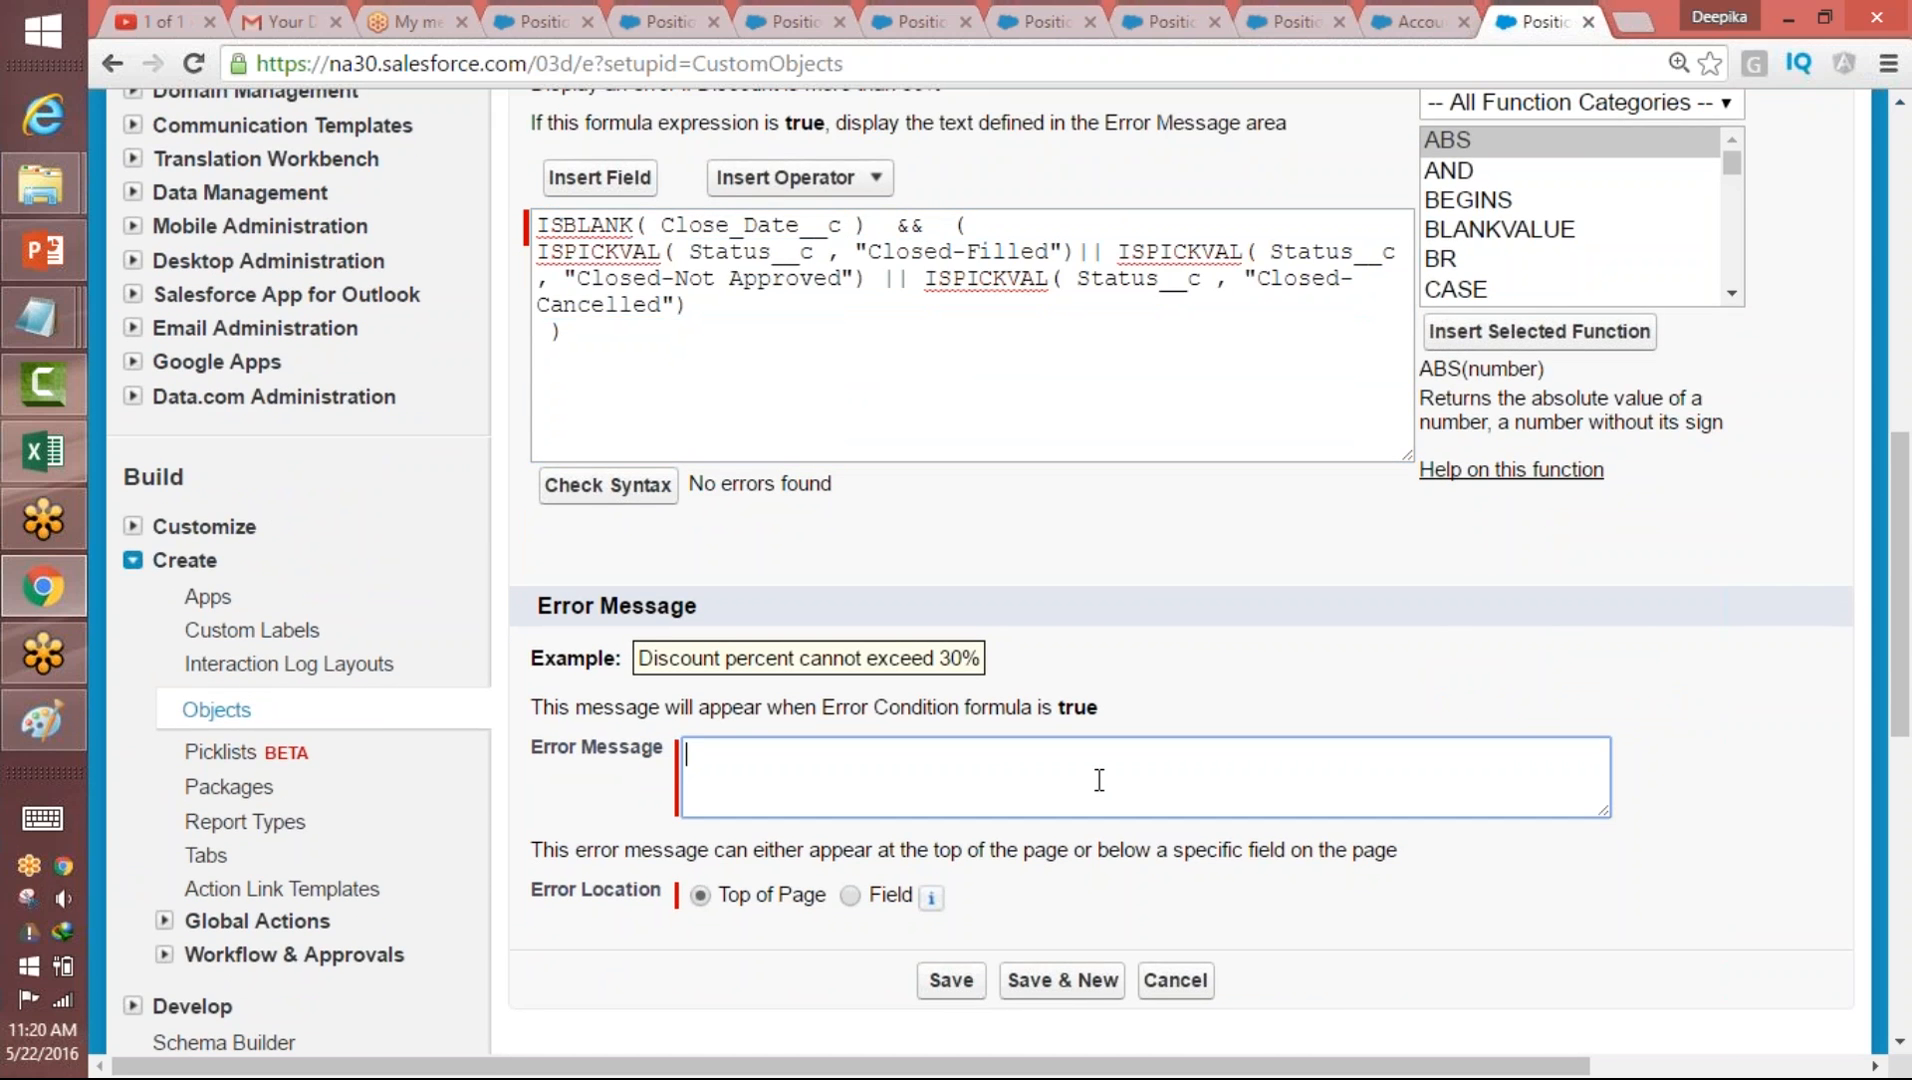
text(C)
key(BackSpace)
text(Please p)
text(rovide)
key(BackSpace)
key(BackSpace)
key(BackSpace)
text(ide)
key(BackSpace)
key(BackSpace)
key(BackSpace)
key(BackSpace)
key(BackSpace)
key(BackSpace)
key(BackSpace)
text(check the status adn)
key(BackSpace)
key(BackSpace)
text(nd closed Date)
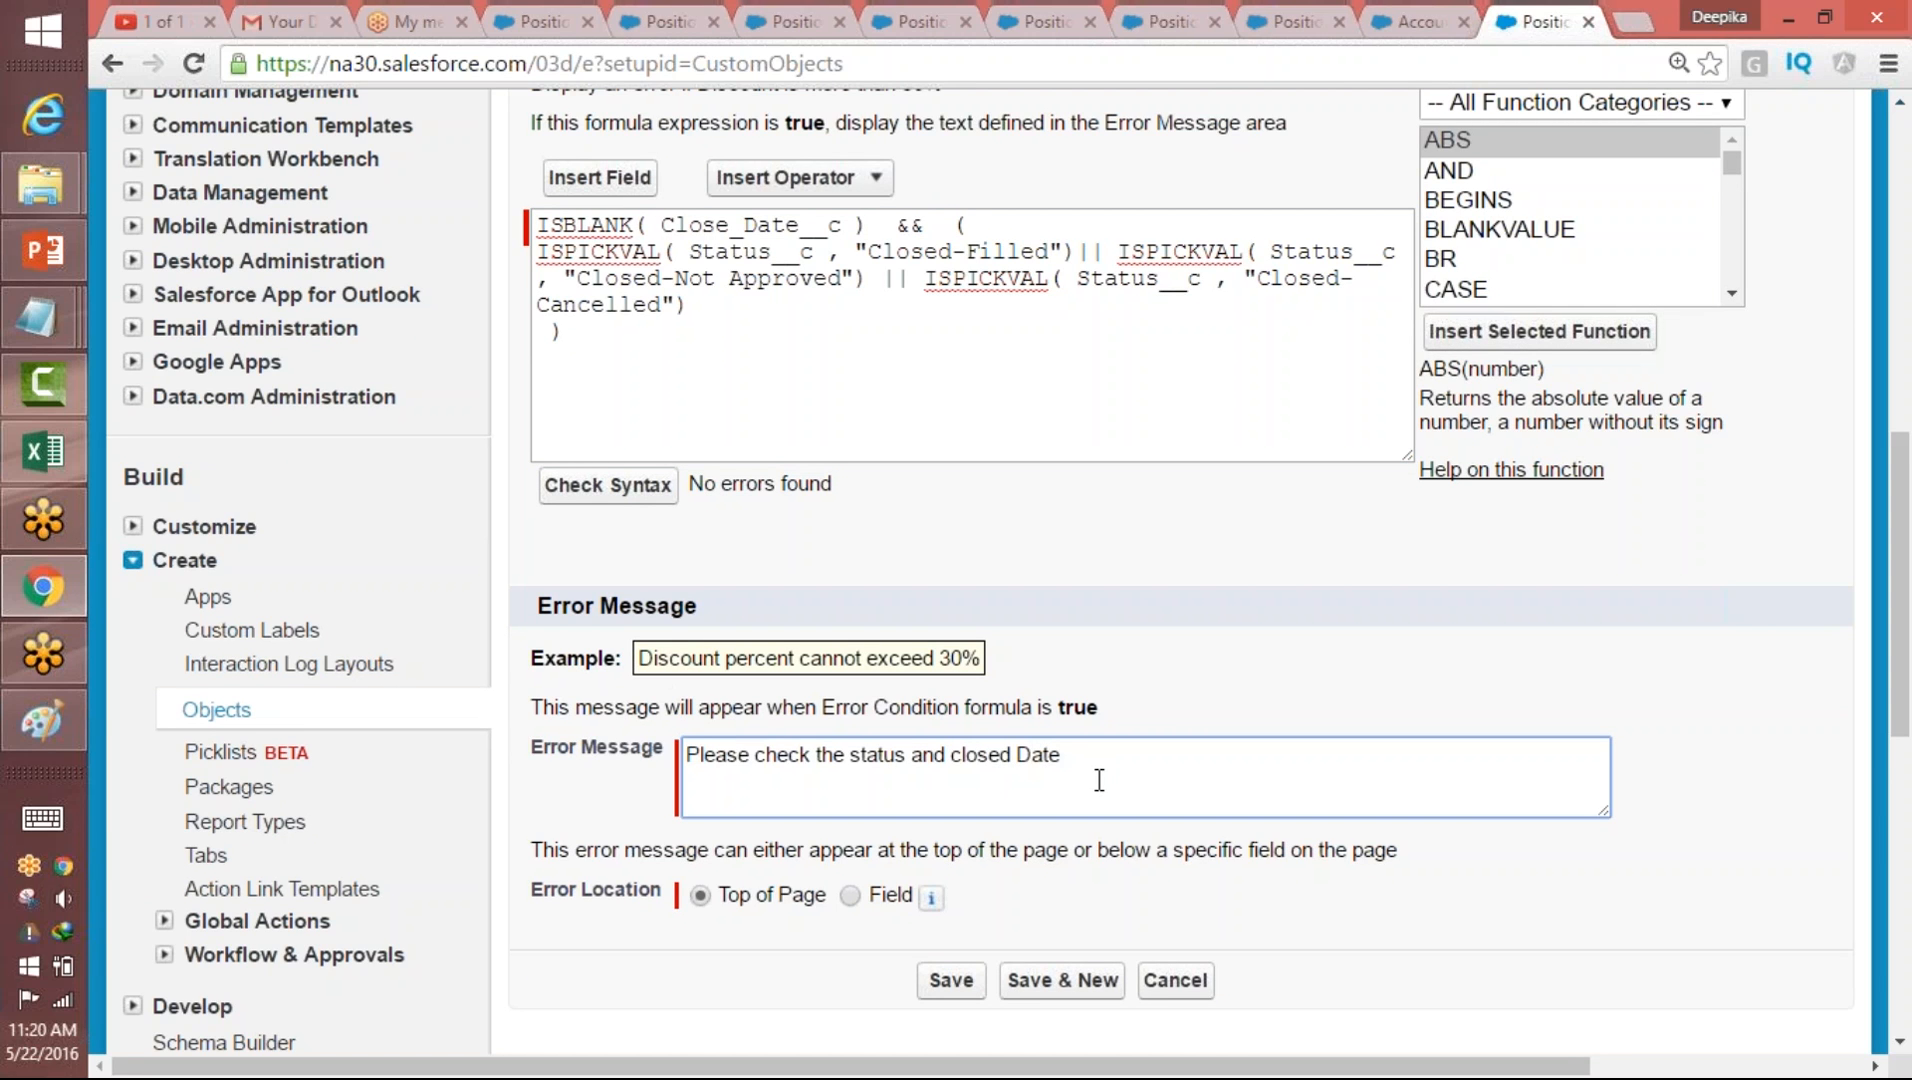
- Set the error location to the Close Date field, save the validation rule and review its saved formula
click(850, 896)
click(1015, 900)
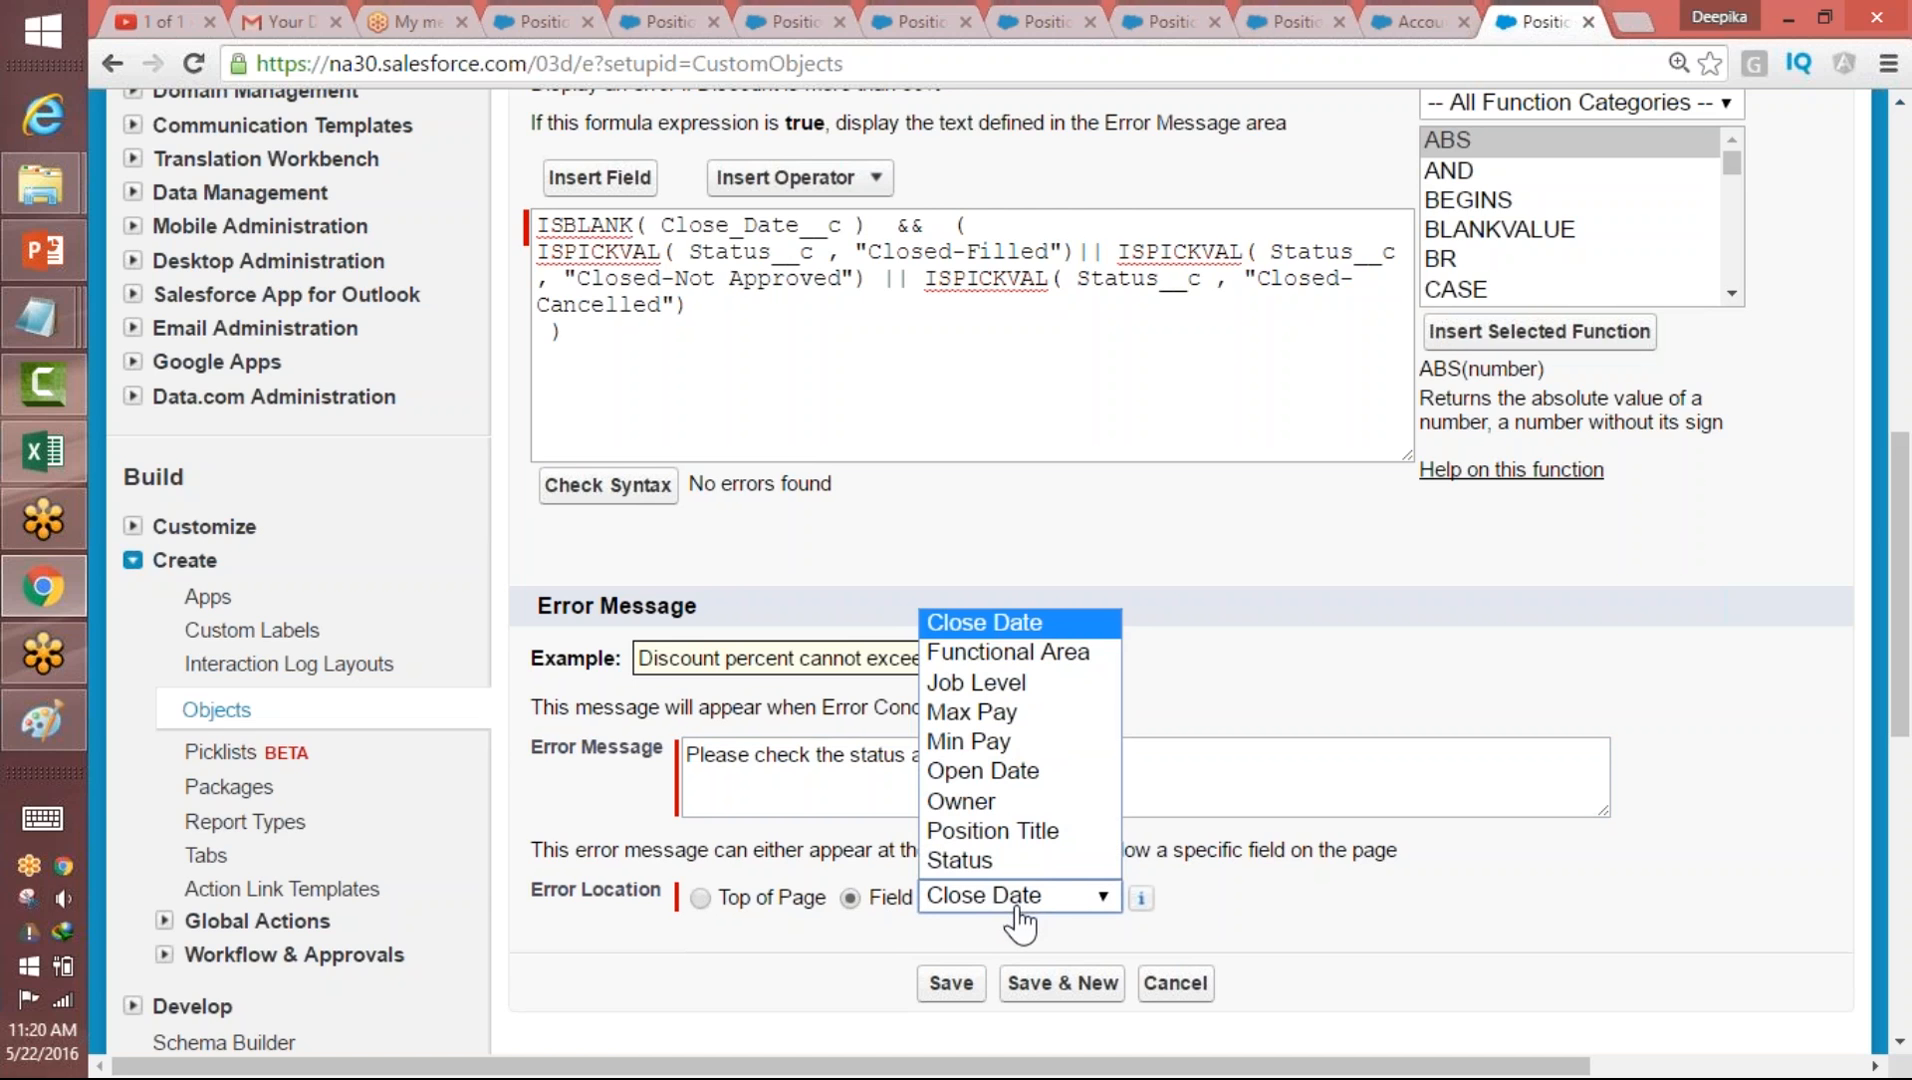
click(1015, 905)
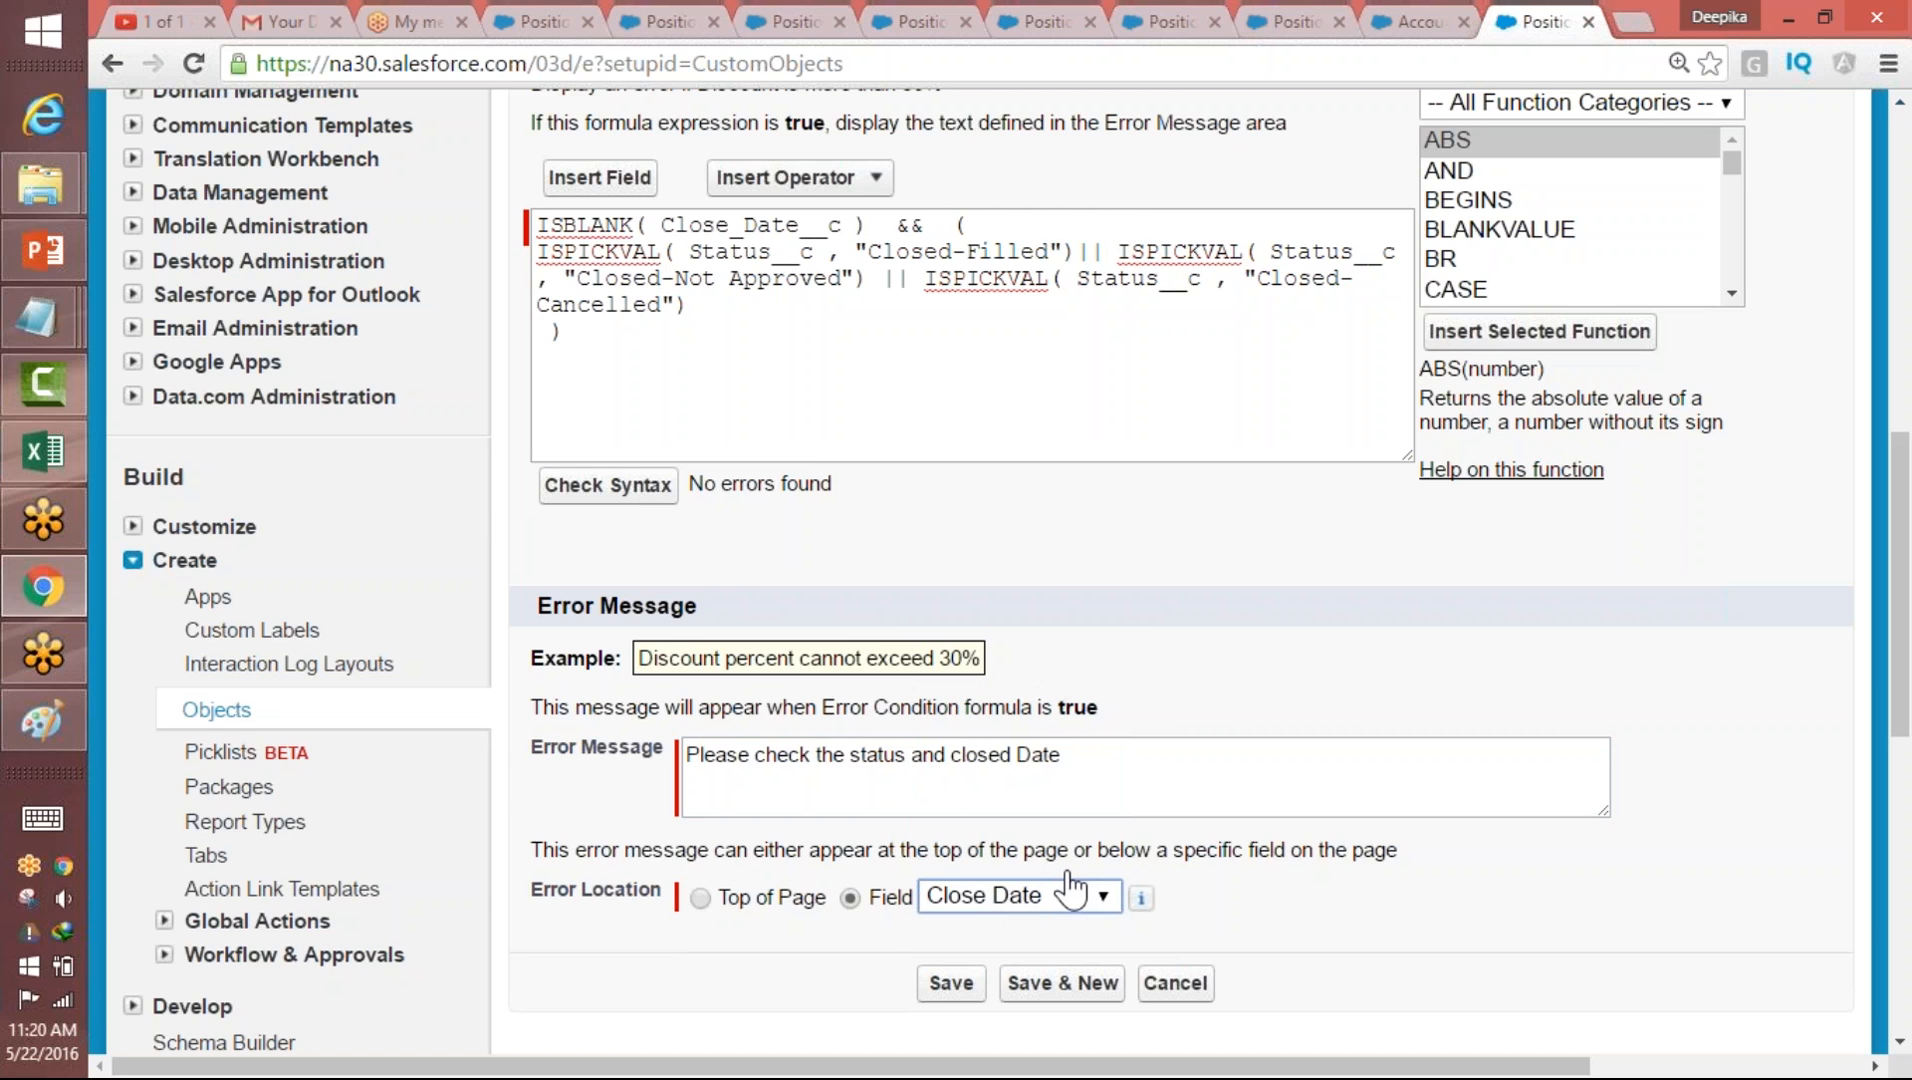
click(945, 984)
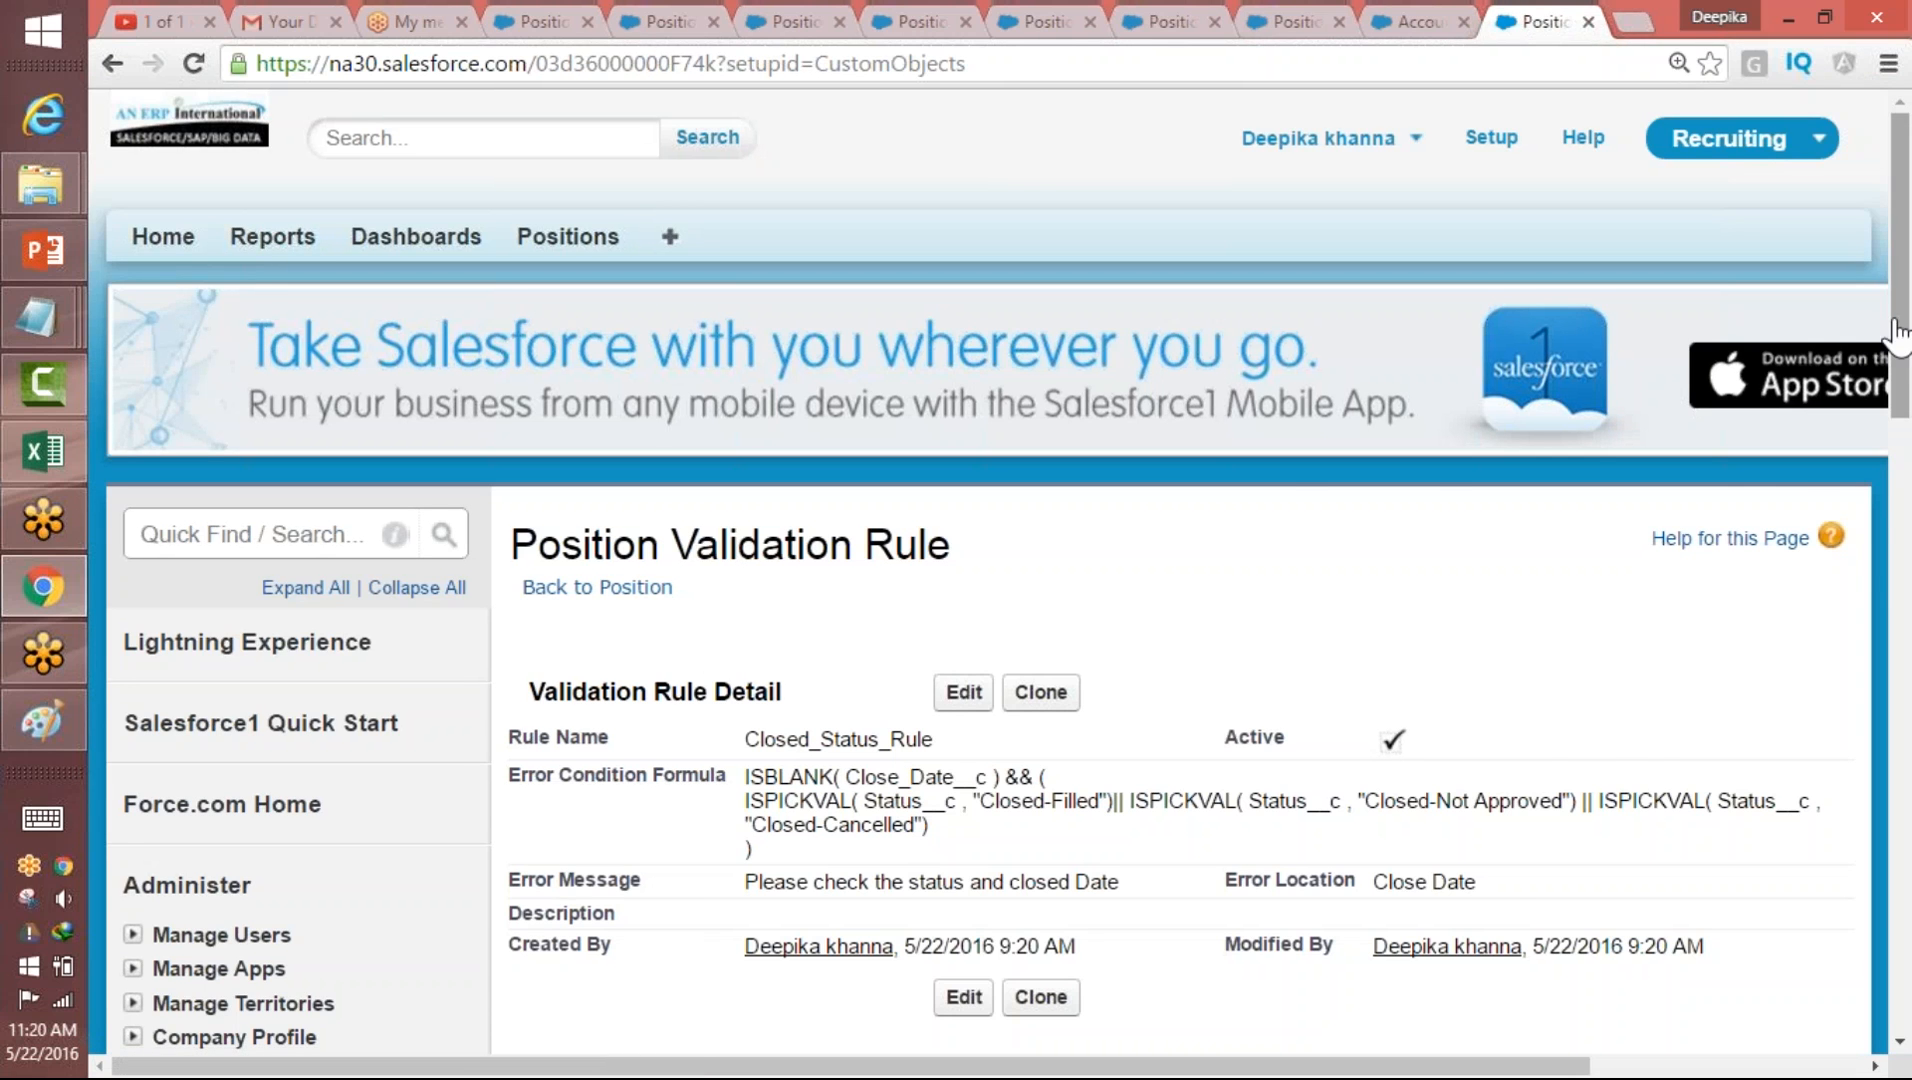
scroll(1903, 345, down, 1)
mouse_move(1903, 345)
mouse_down()
mouse_move(1903, 401)
mouse_move(1903, 362)
mouse_up()
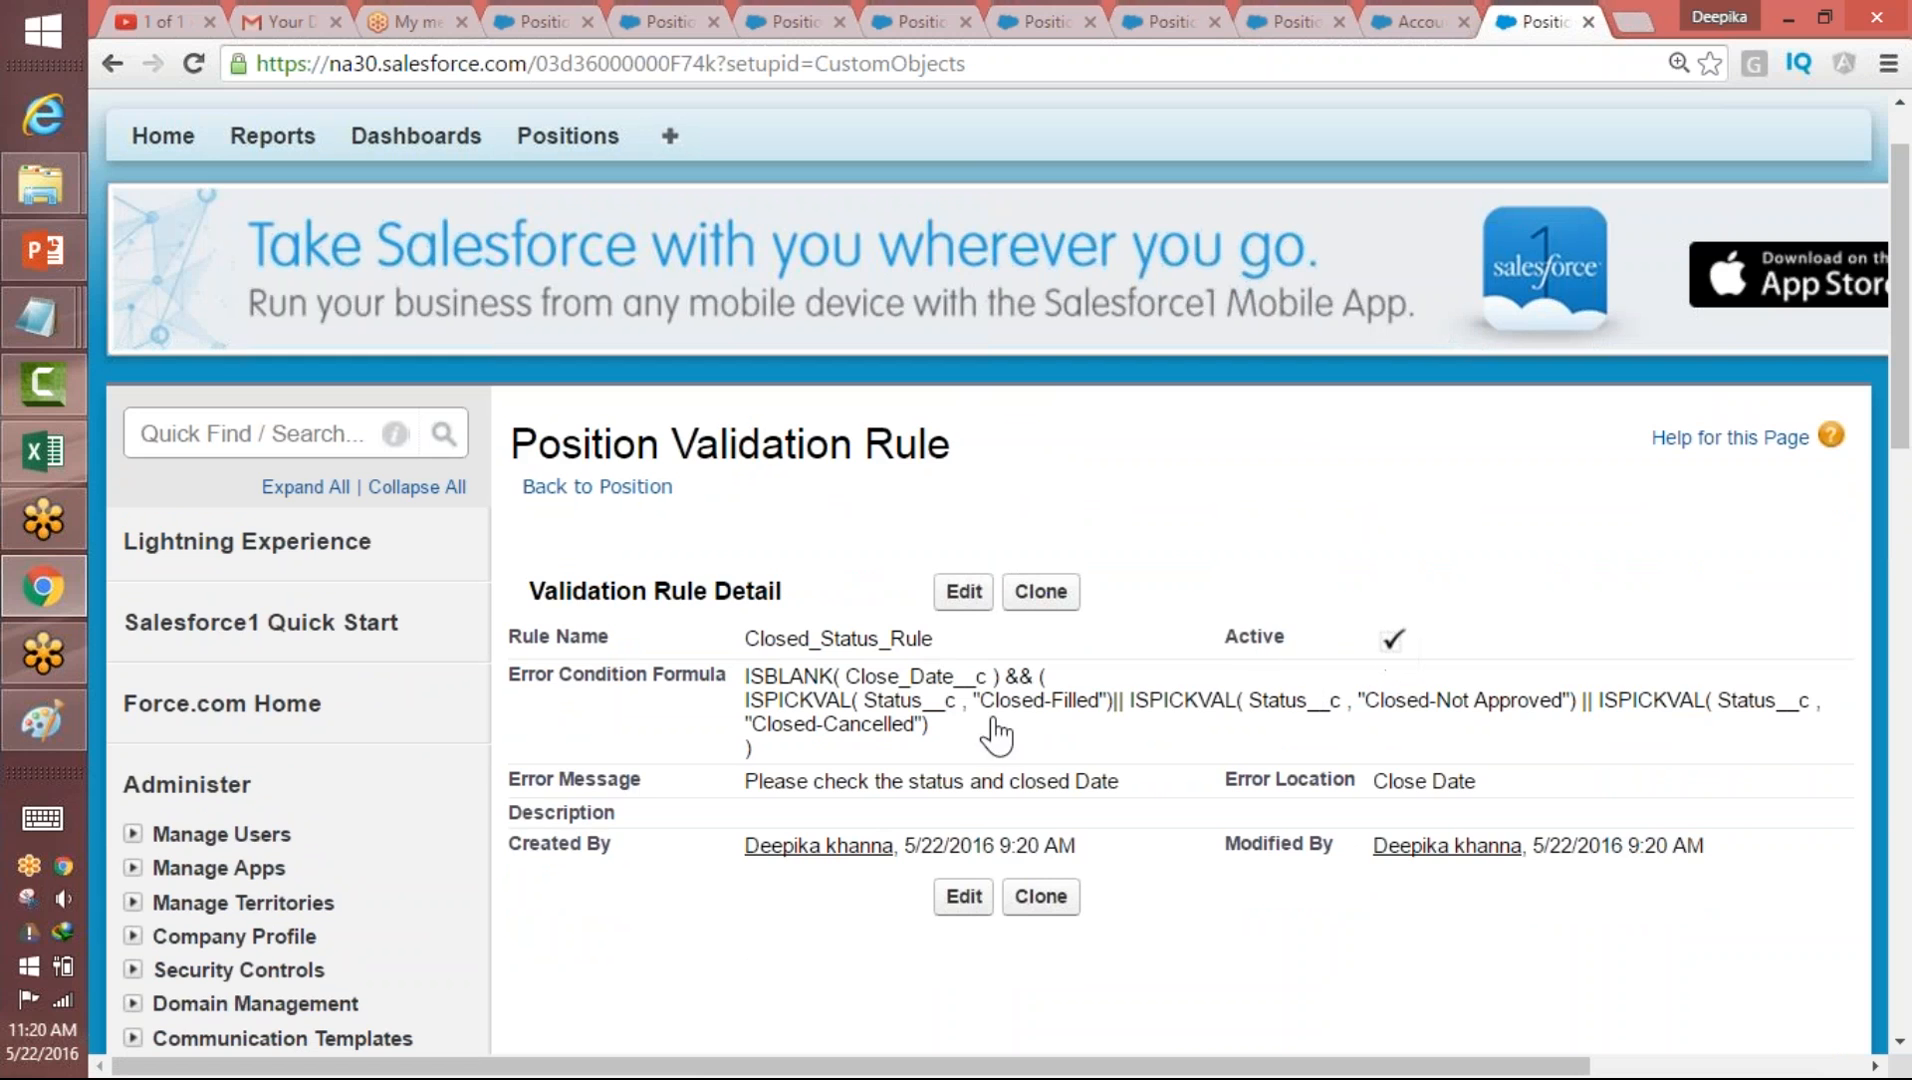
drag(745, 676, 752, 750)
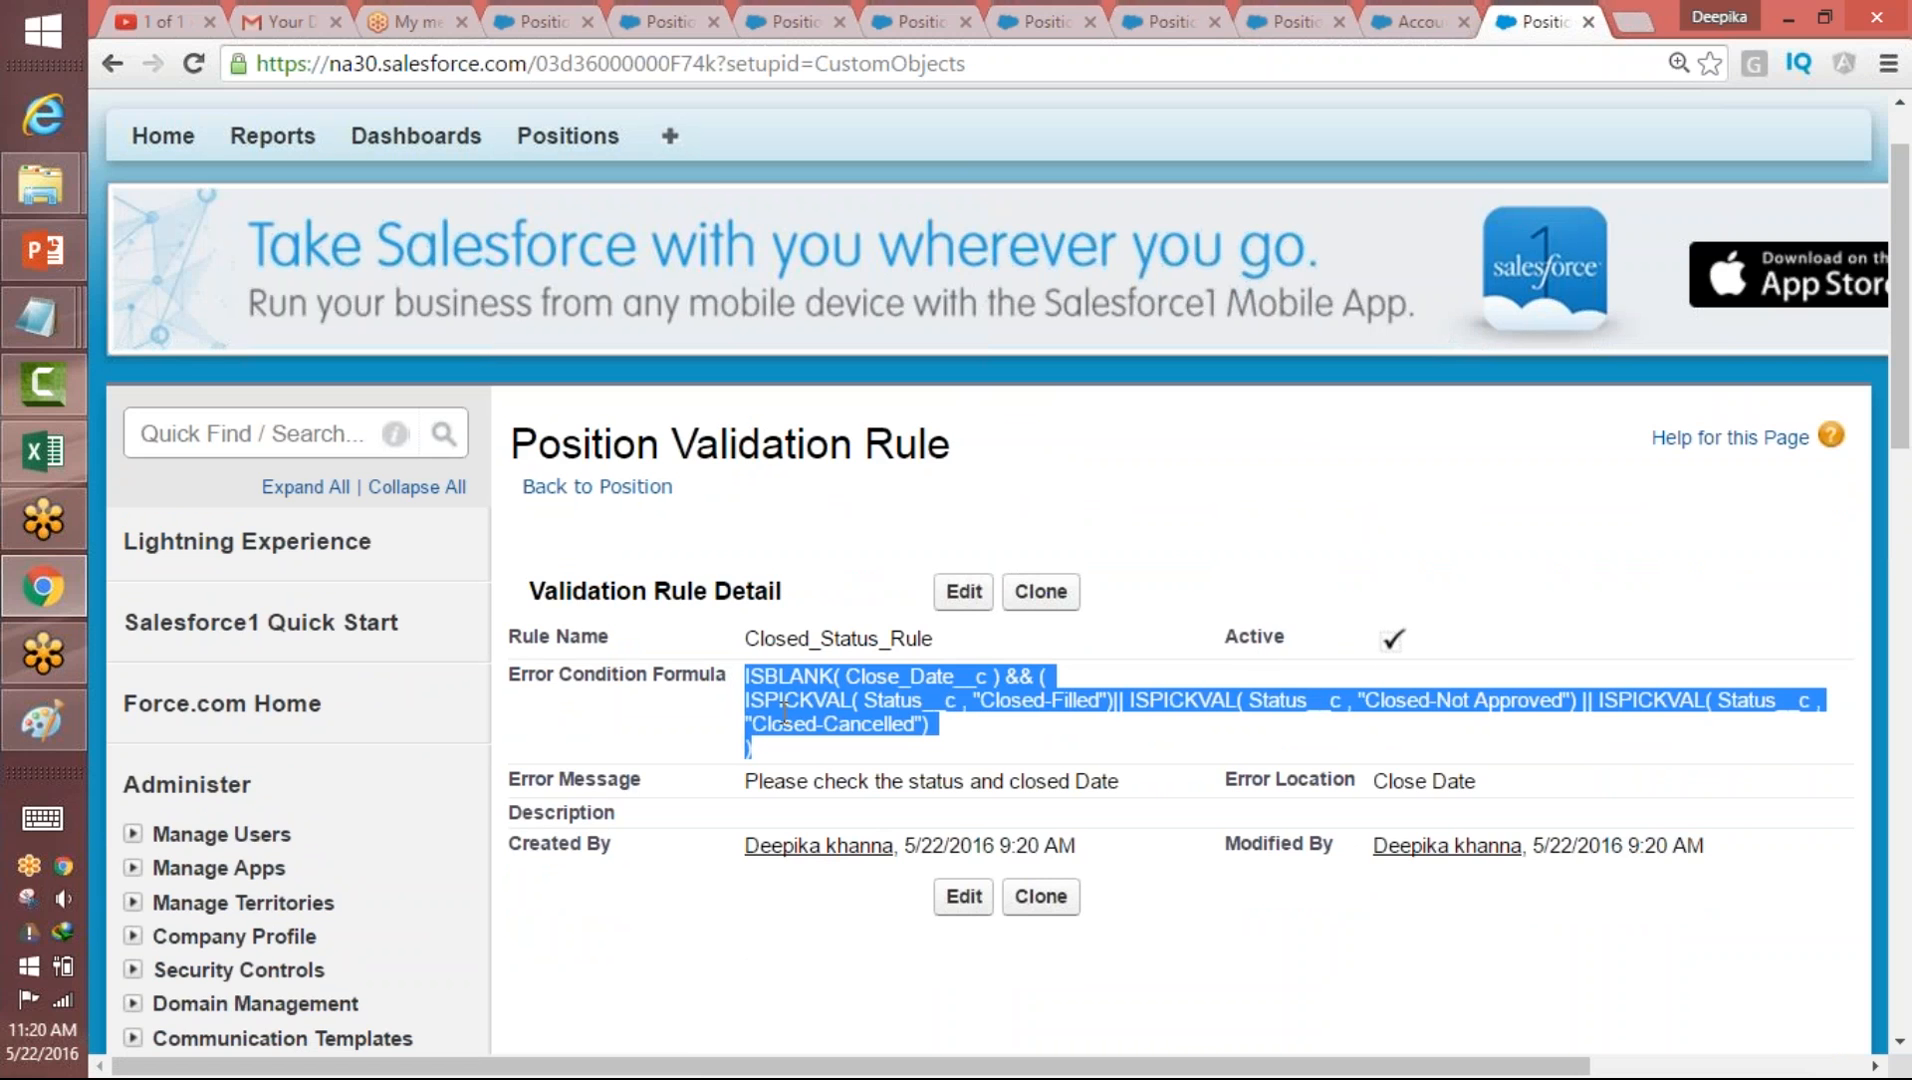
- Start a new Position record with the title Salesforce Admin
click(567, 136)
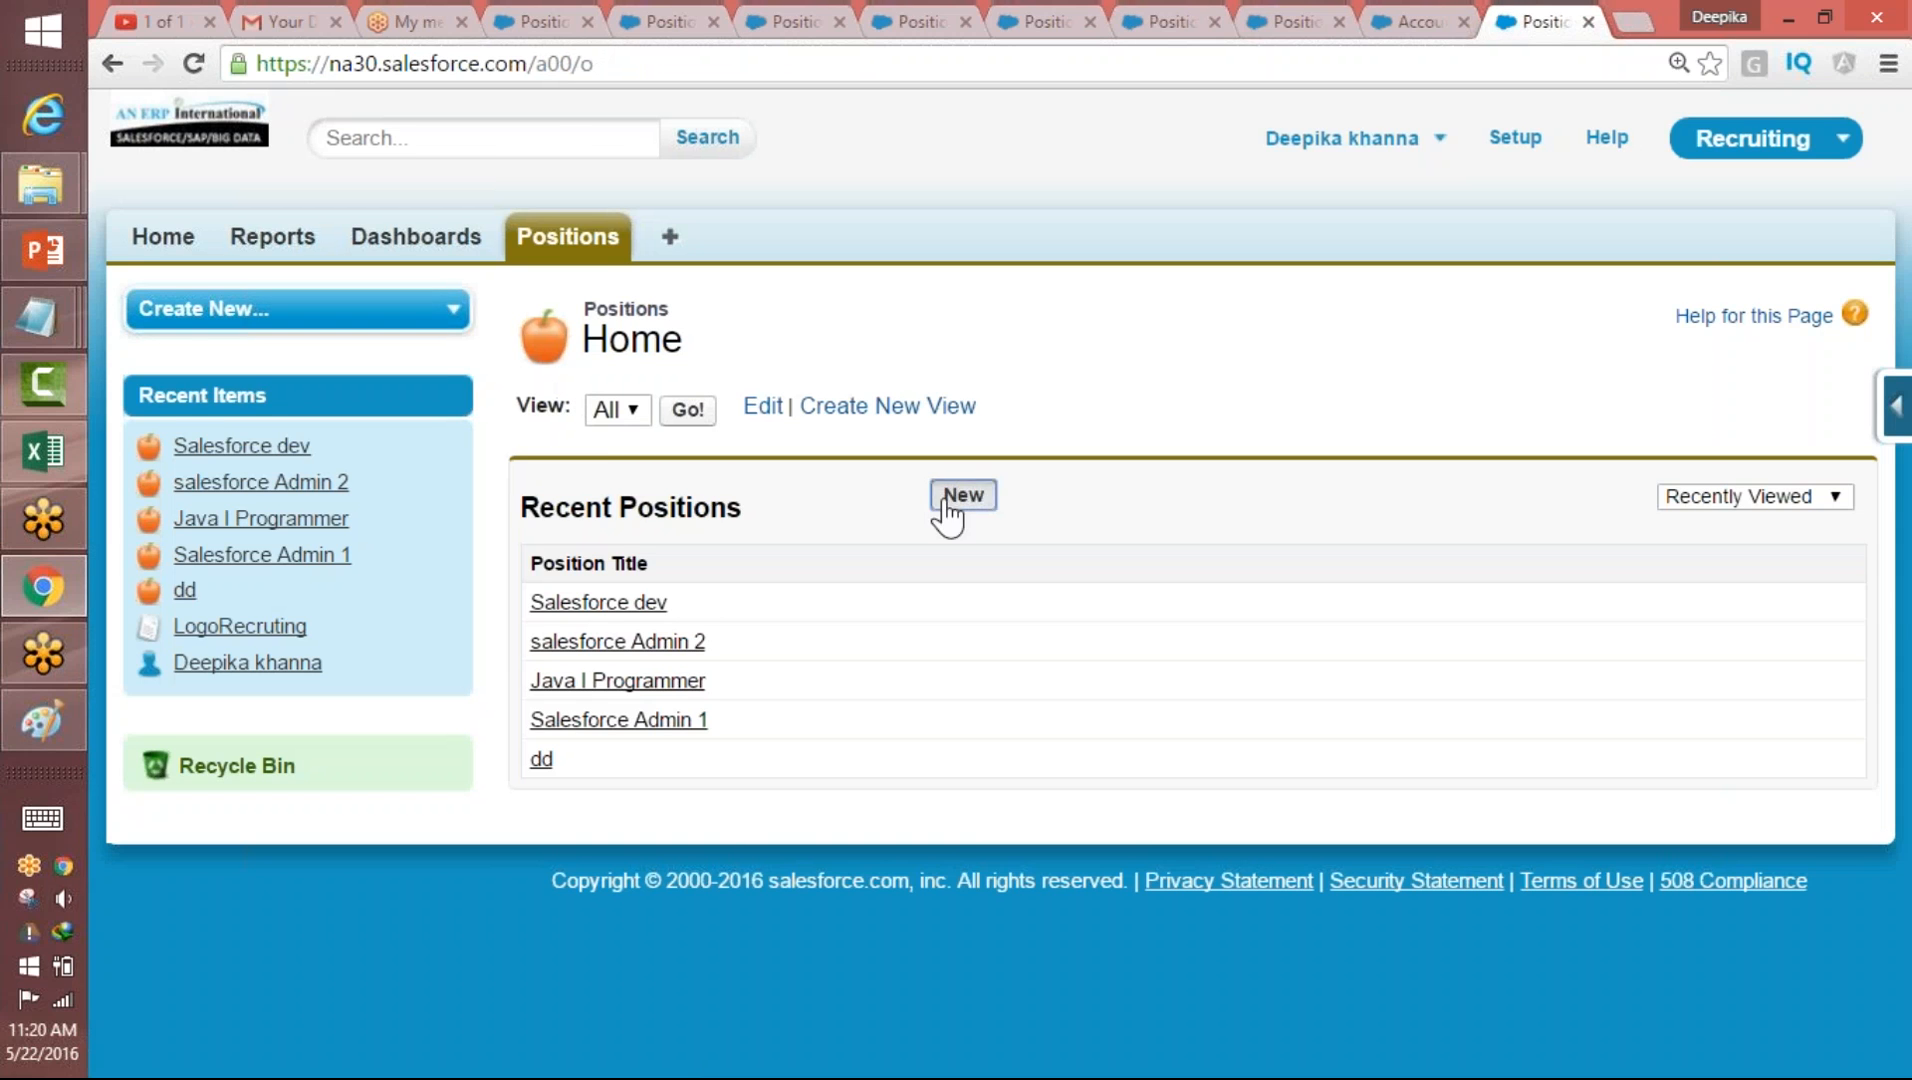
click(947, 496)
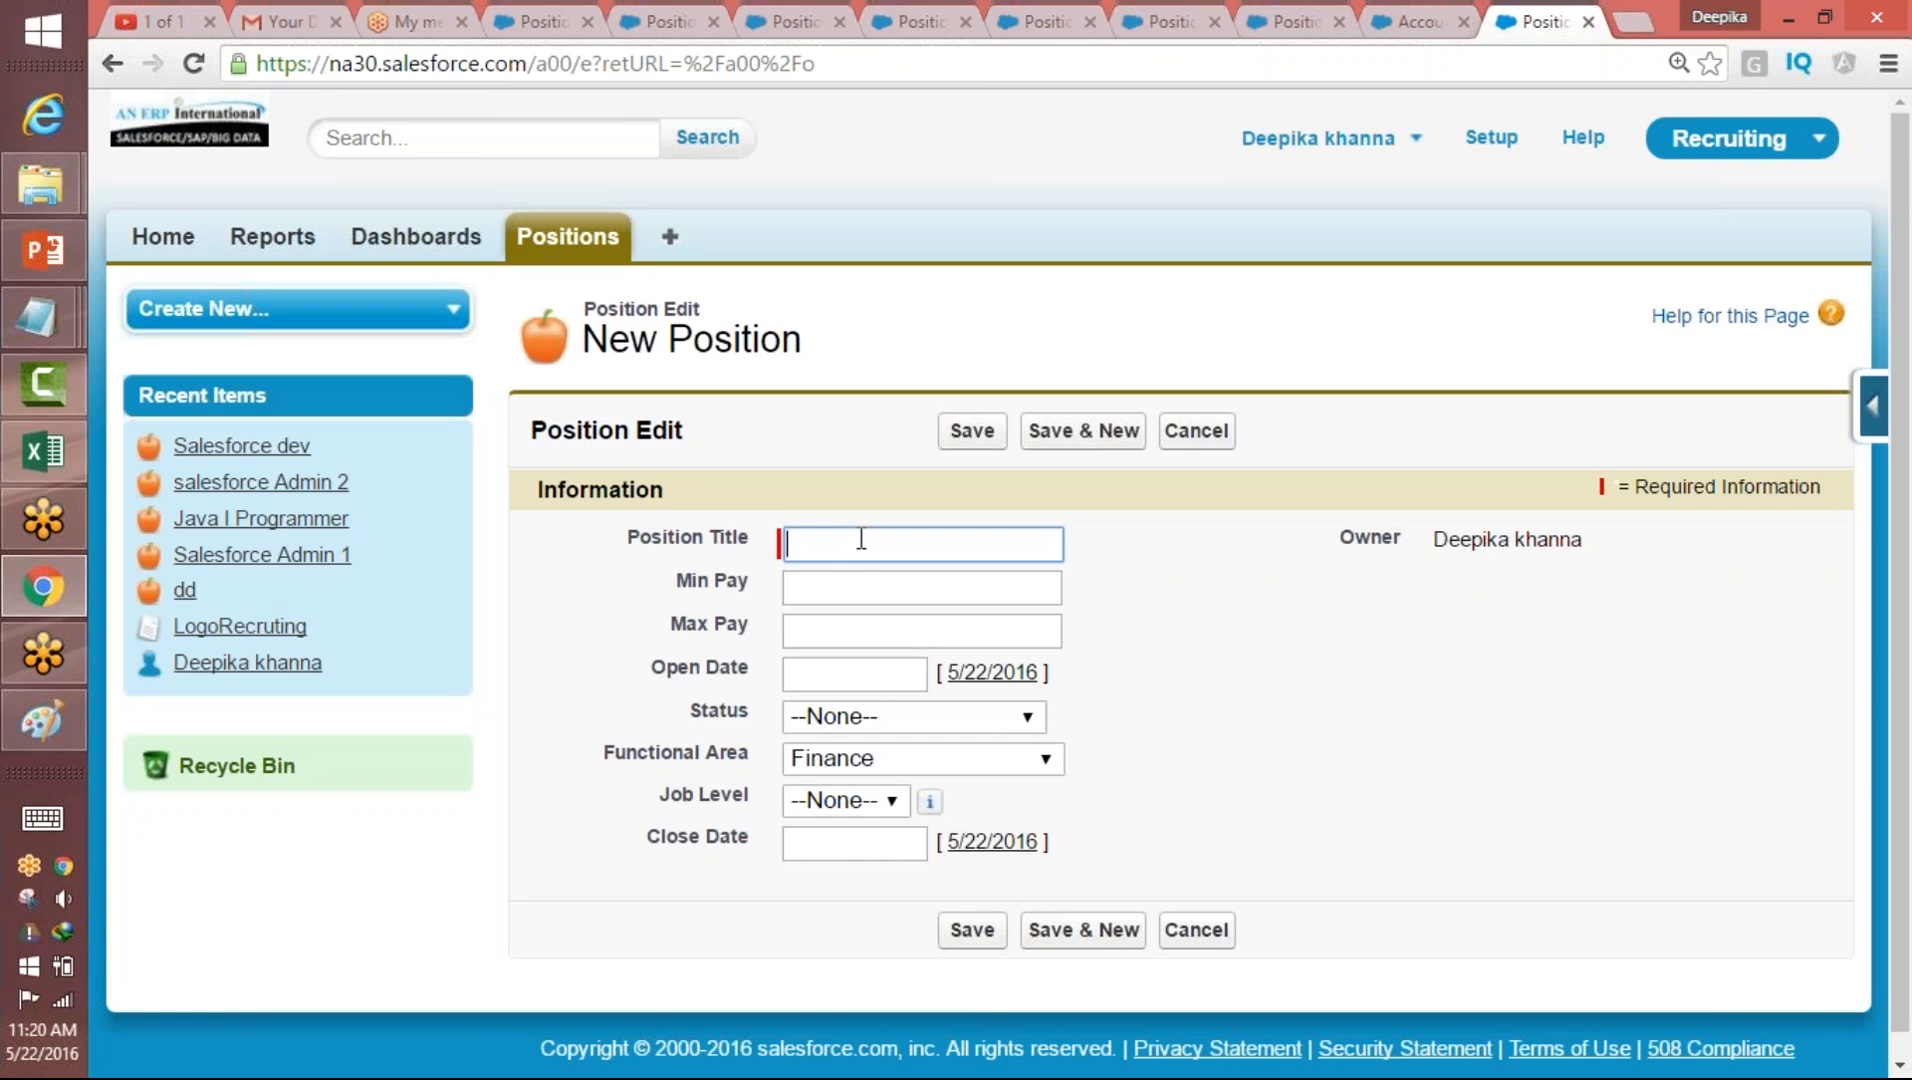
text(Sales)
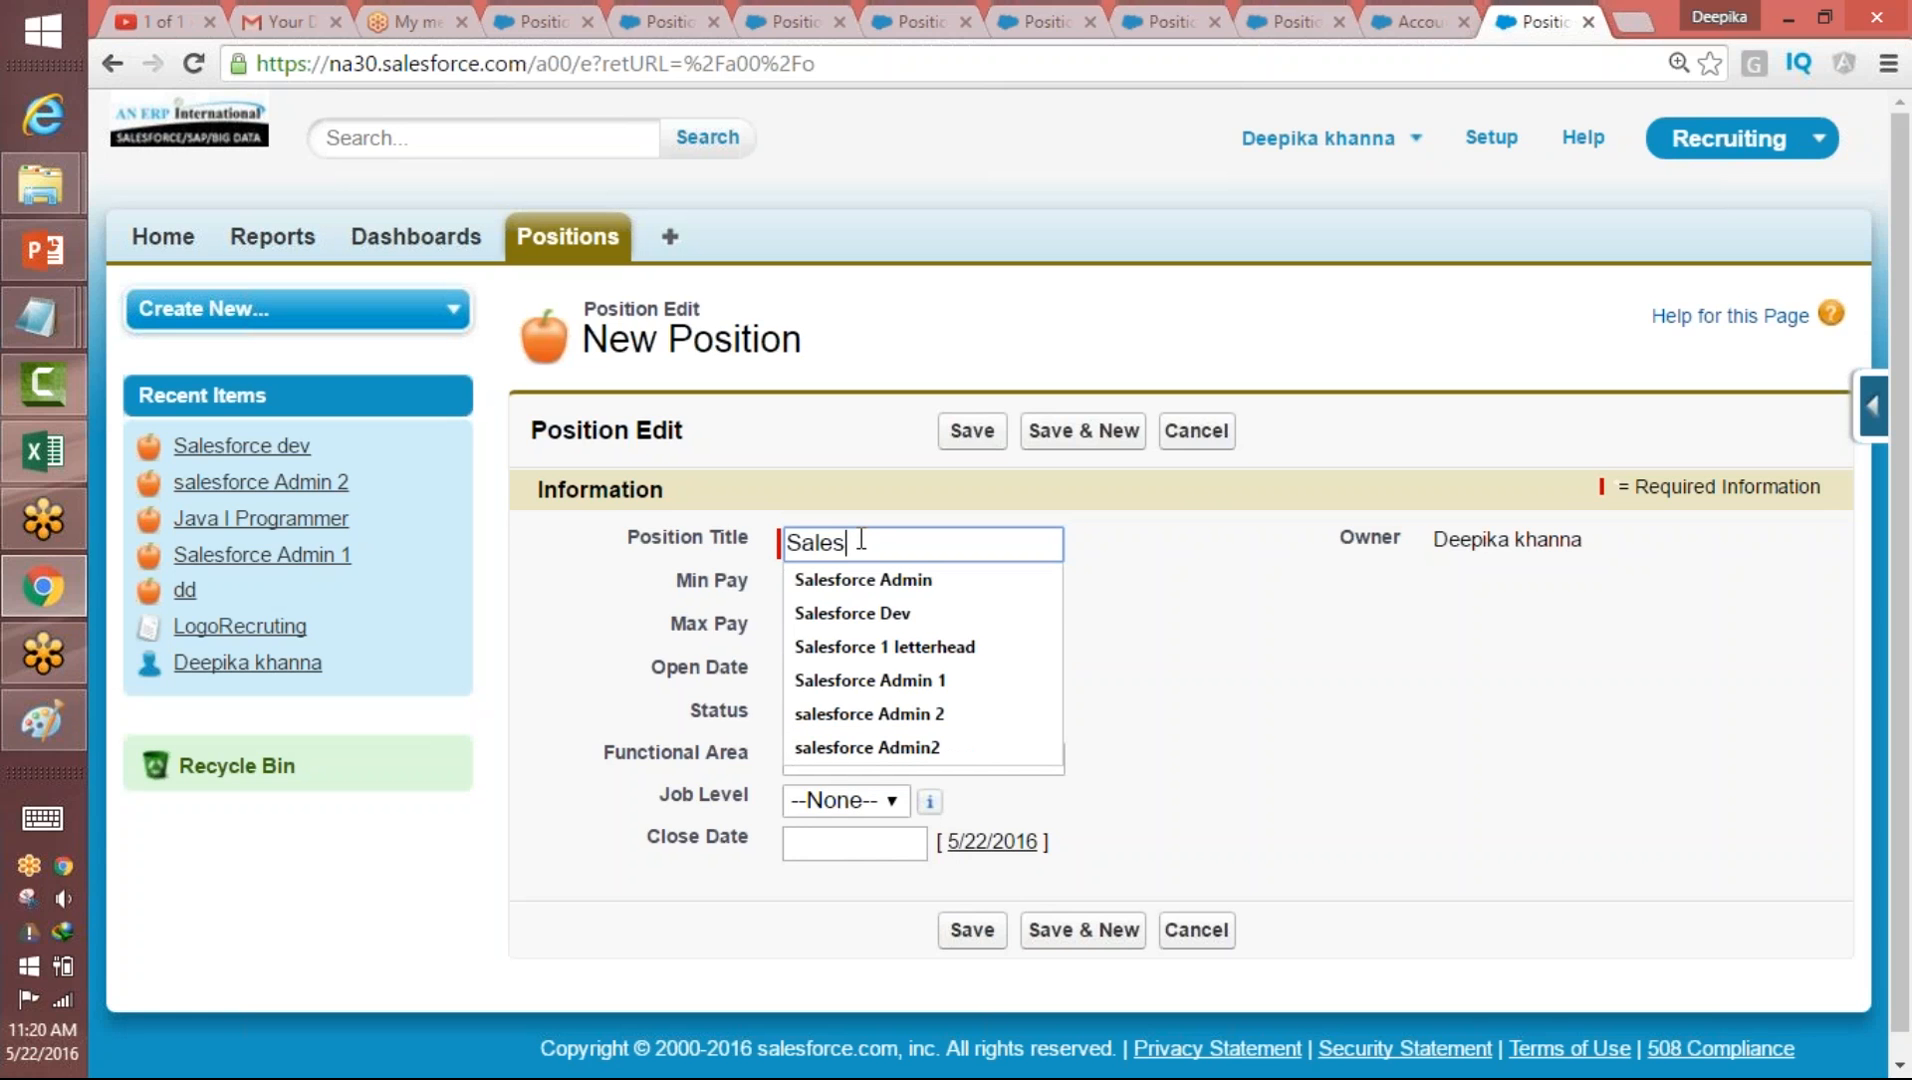
click(900, 580)
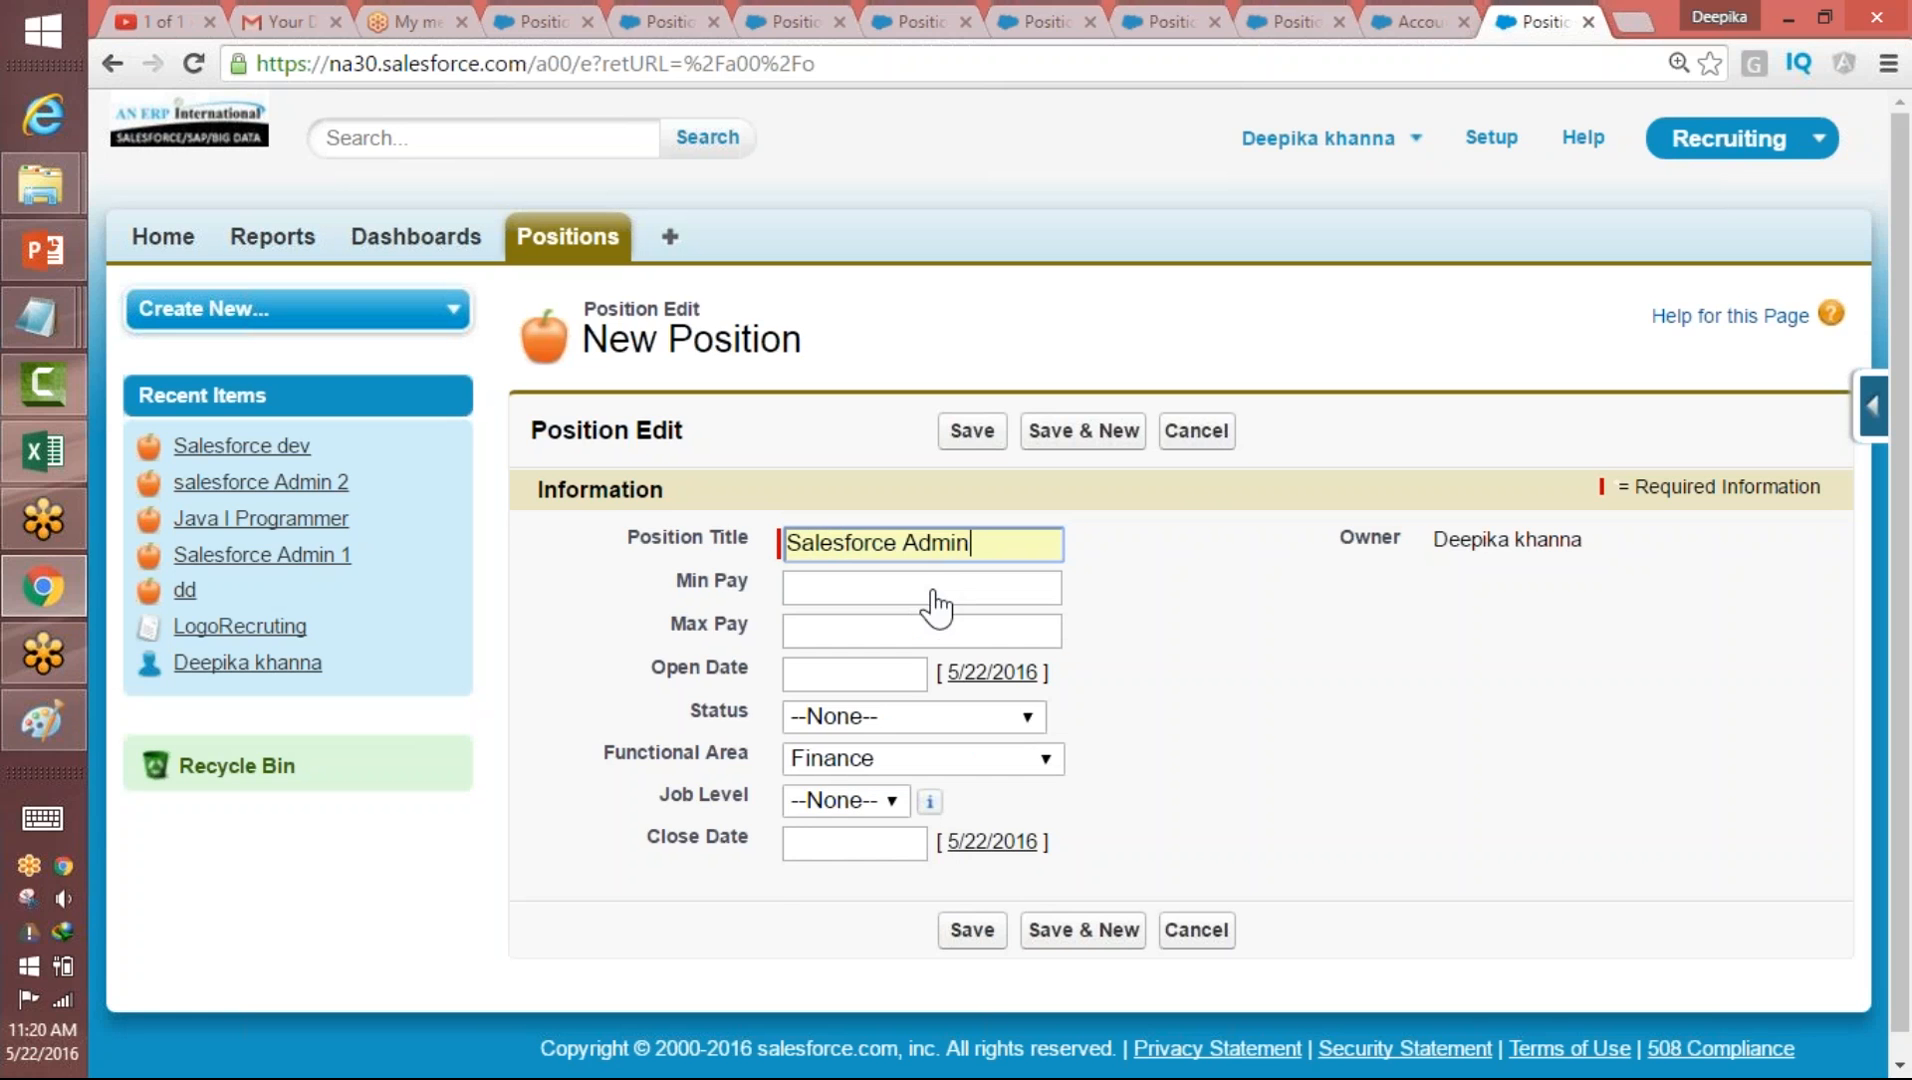
- Set the status to Closed-Filled and the open date to 5/18/2016, and try saving the position without a close date
click(855, 716)
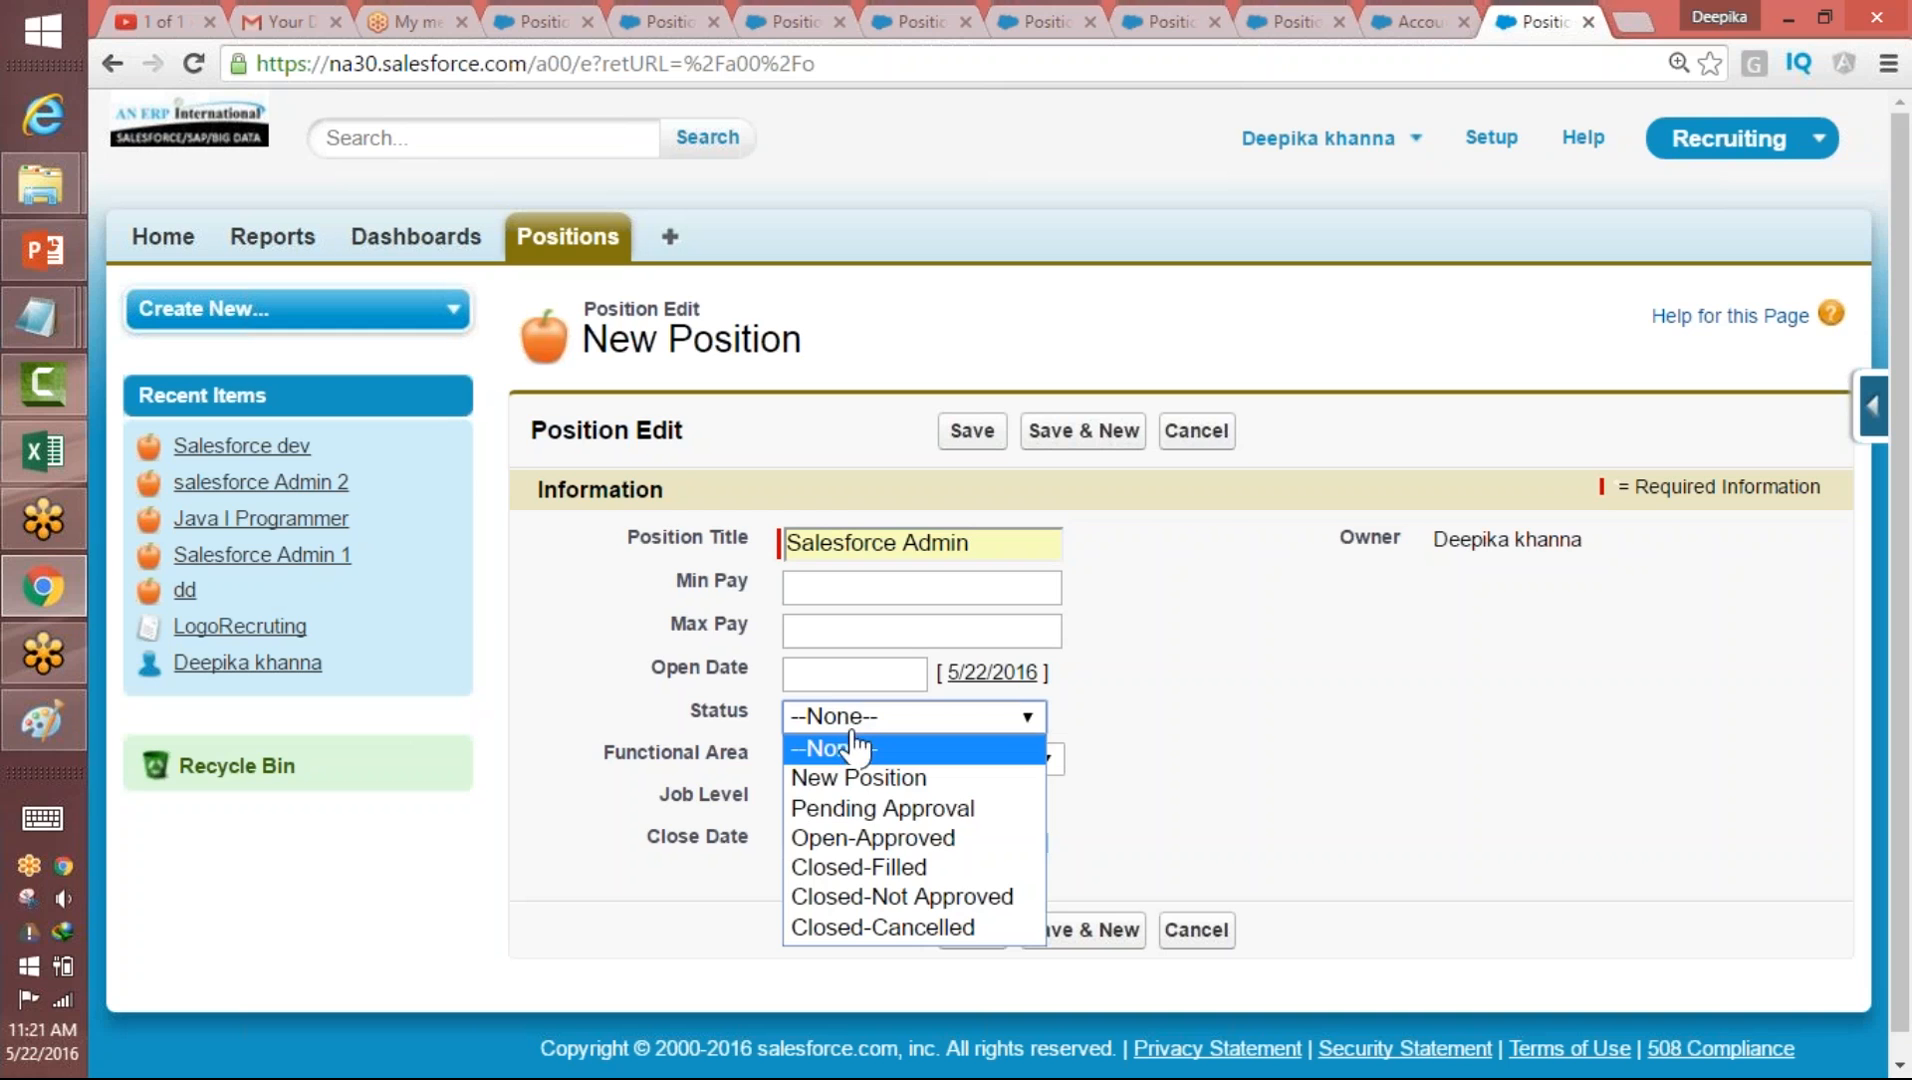
click(855, 868)
click(855, 843)
click(1101, 751)
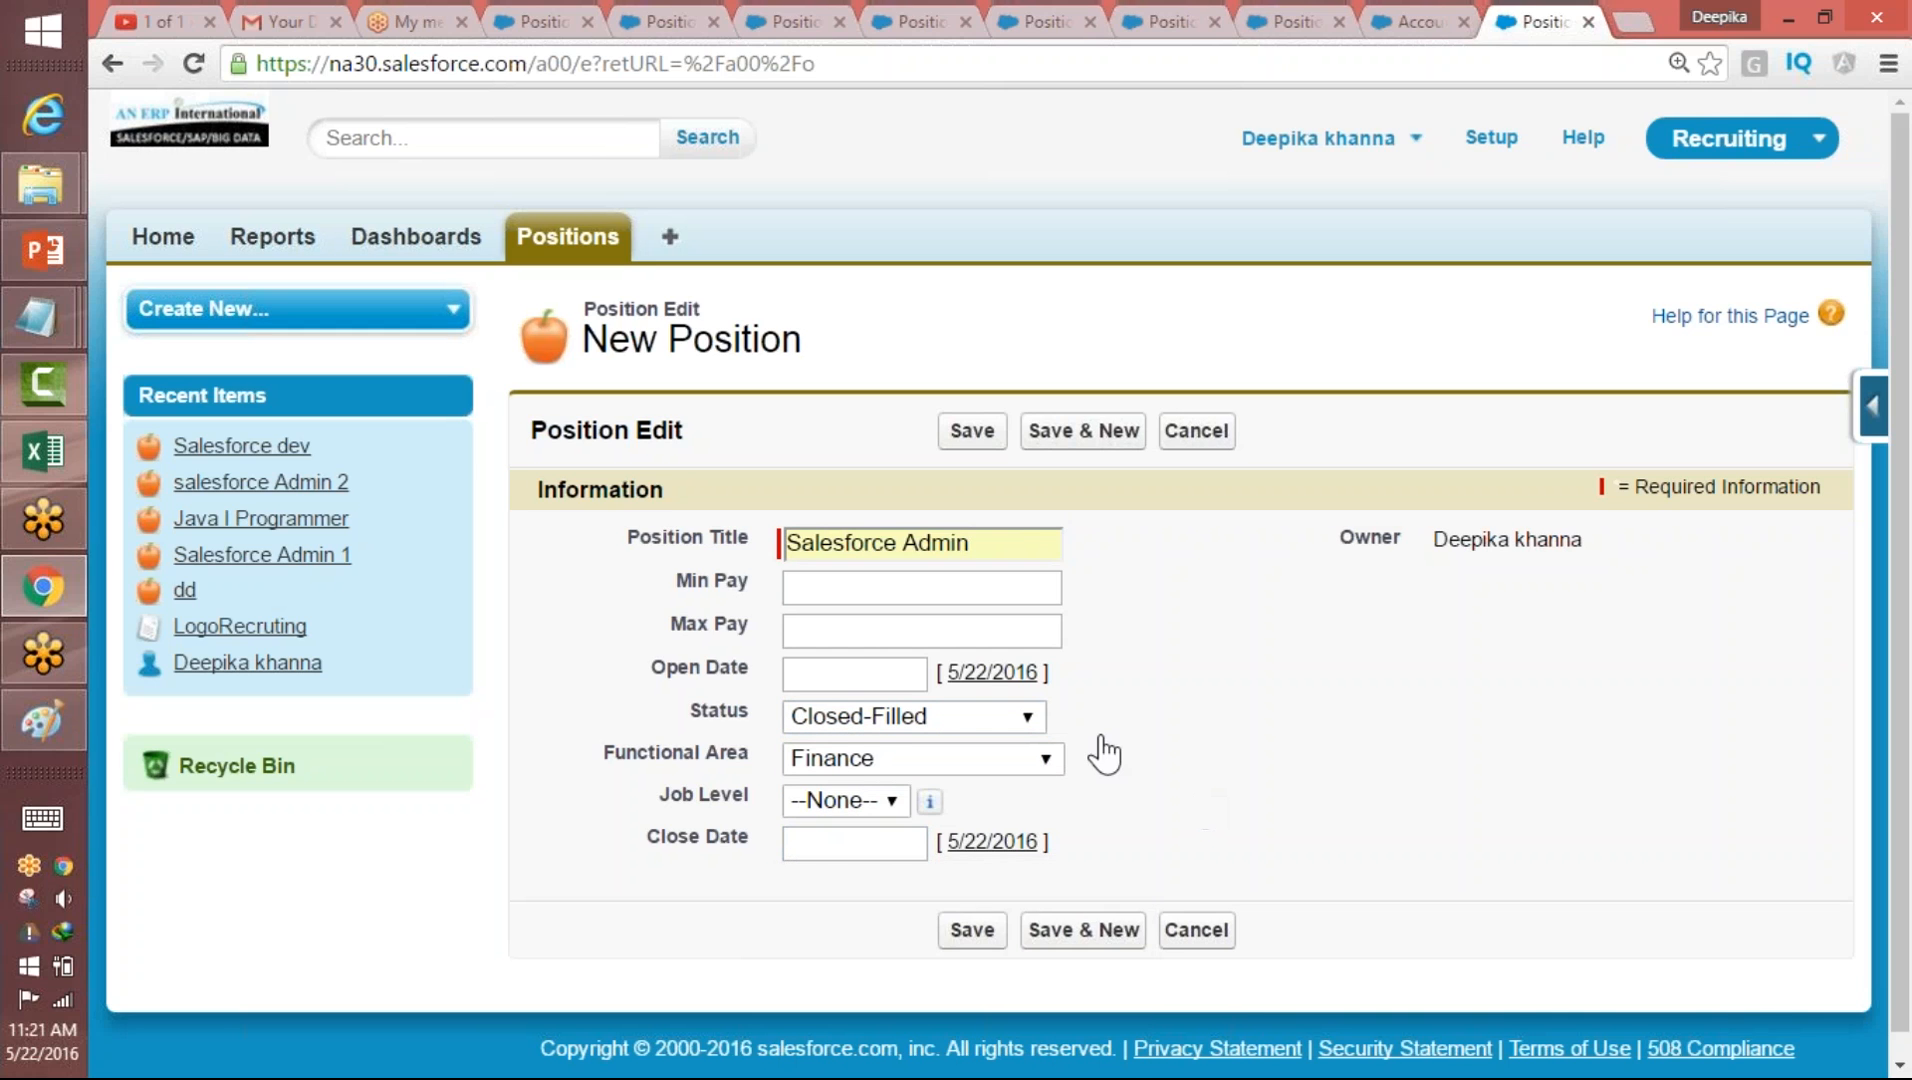
click(855, 670)
click(962, 842)
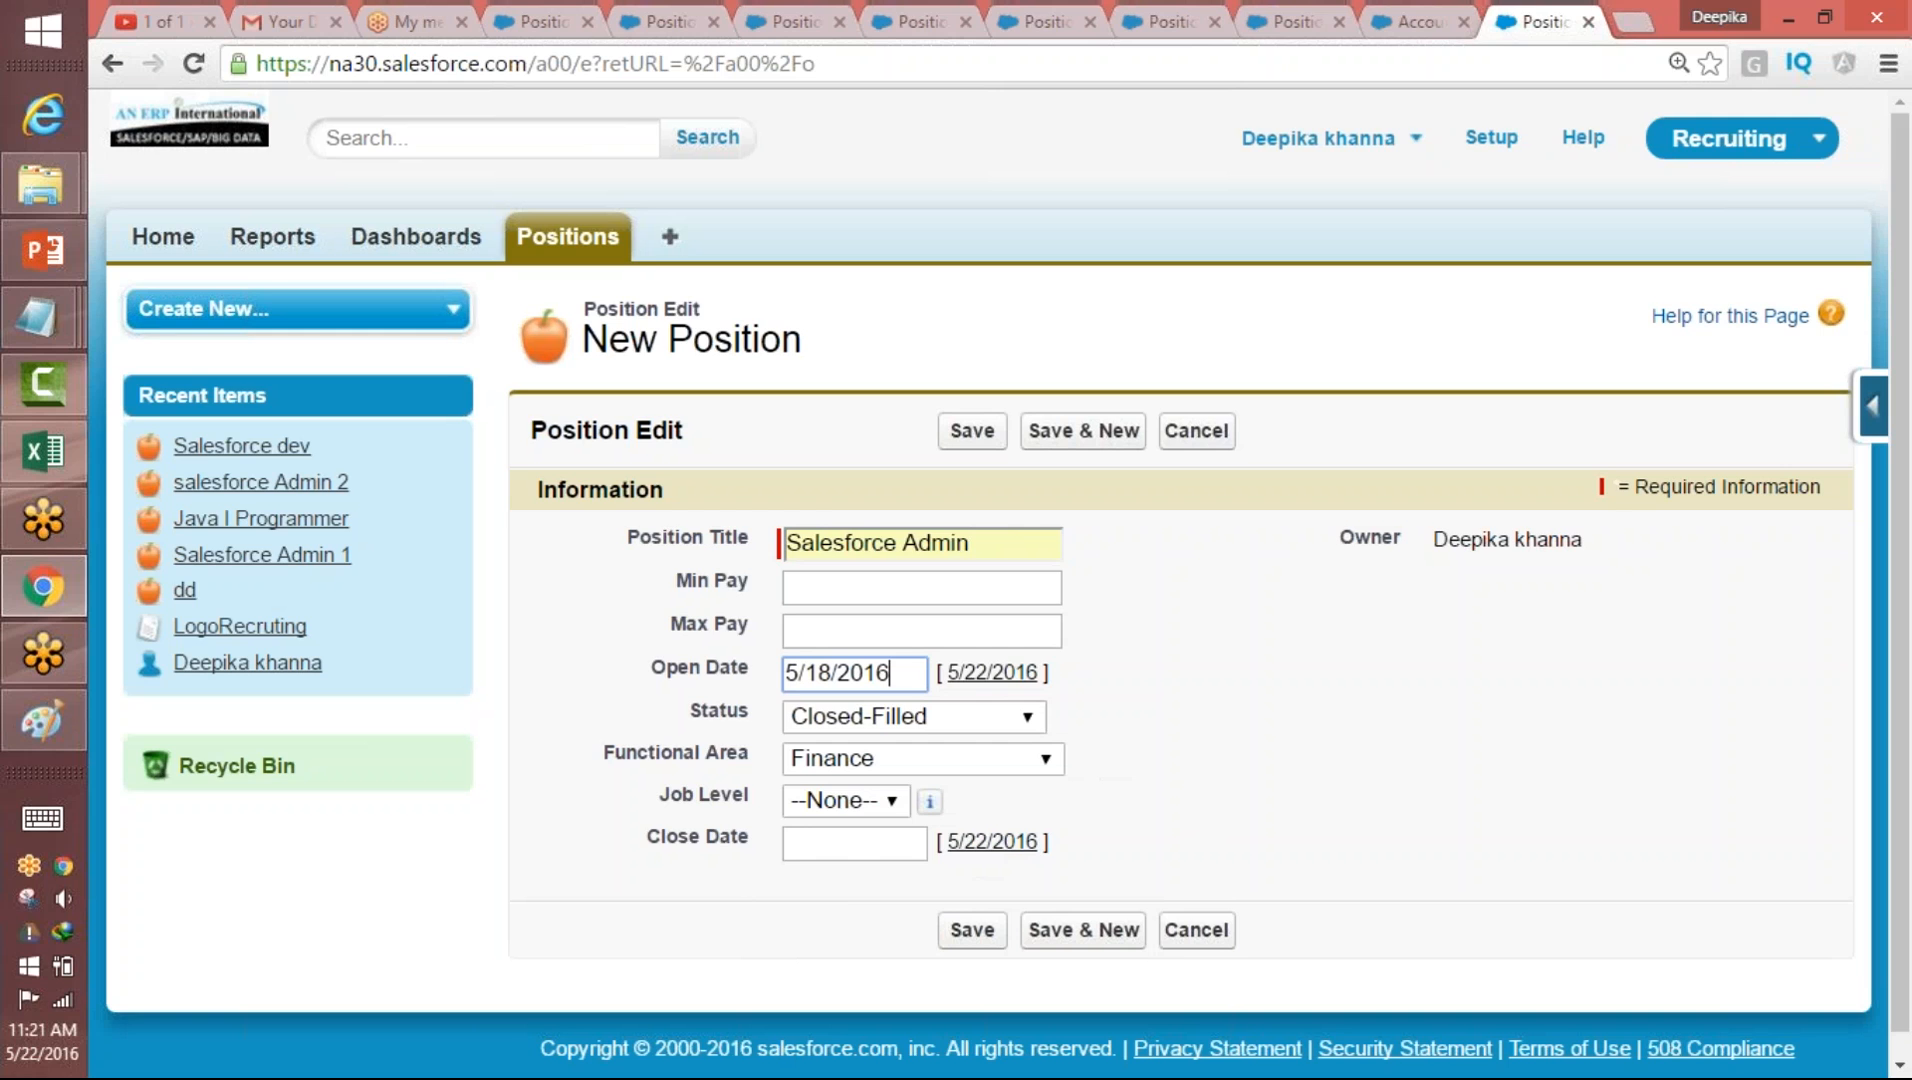
click(972, 930)
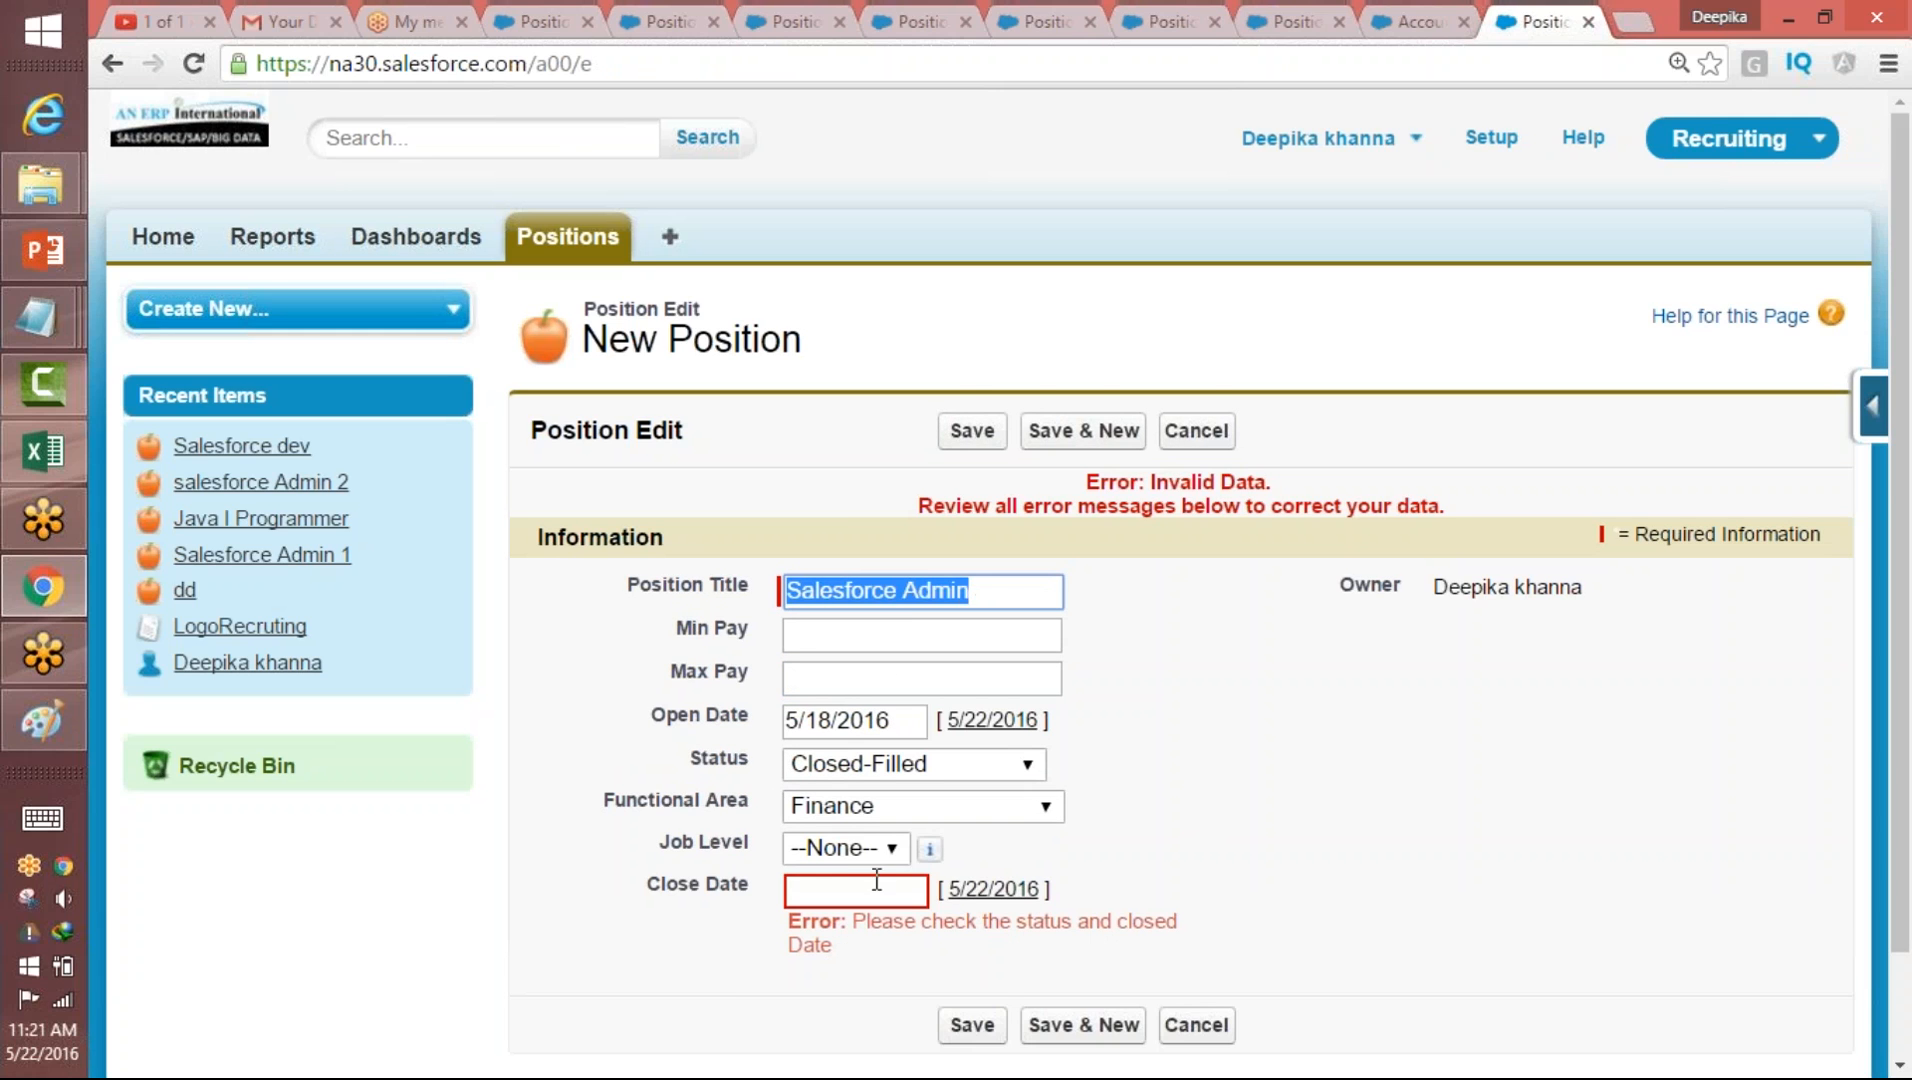
drag(871, 920, 1004, 958)
- Set the close date to 5/22/2016 and save the position
click(860, 890)
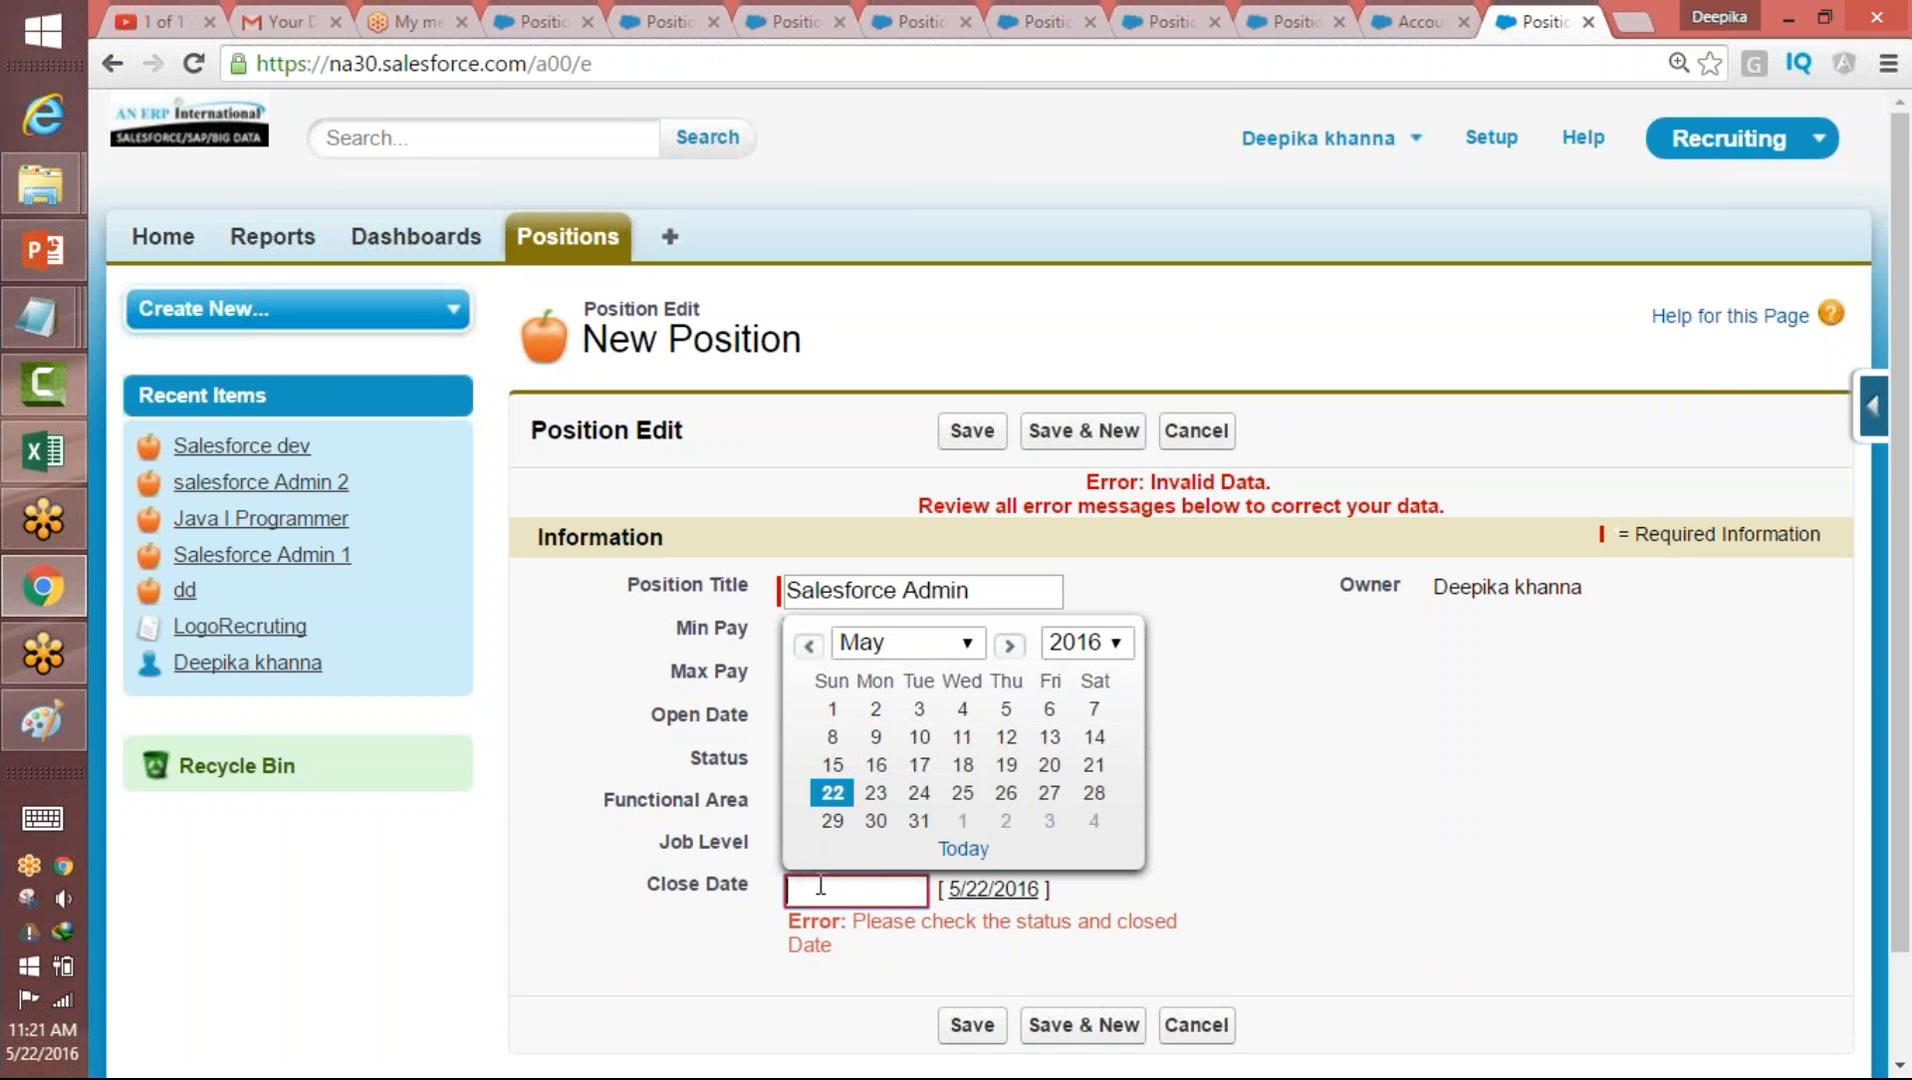
drag(1904, 376, 1906, 484)
click(1490, 632)
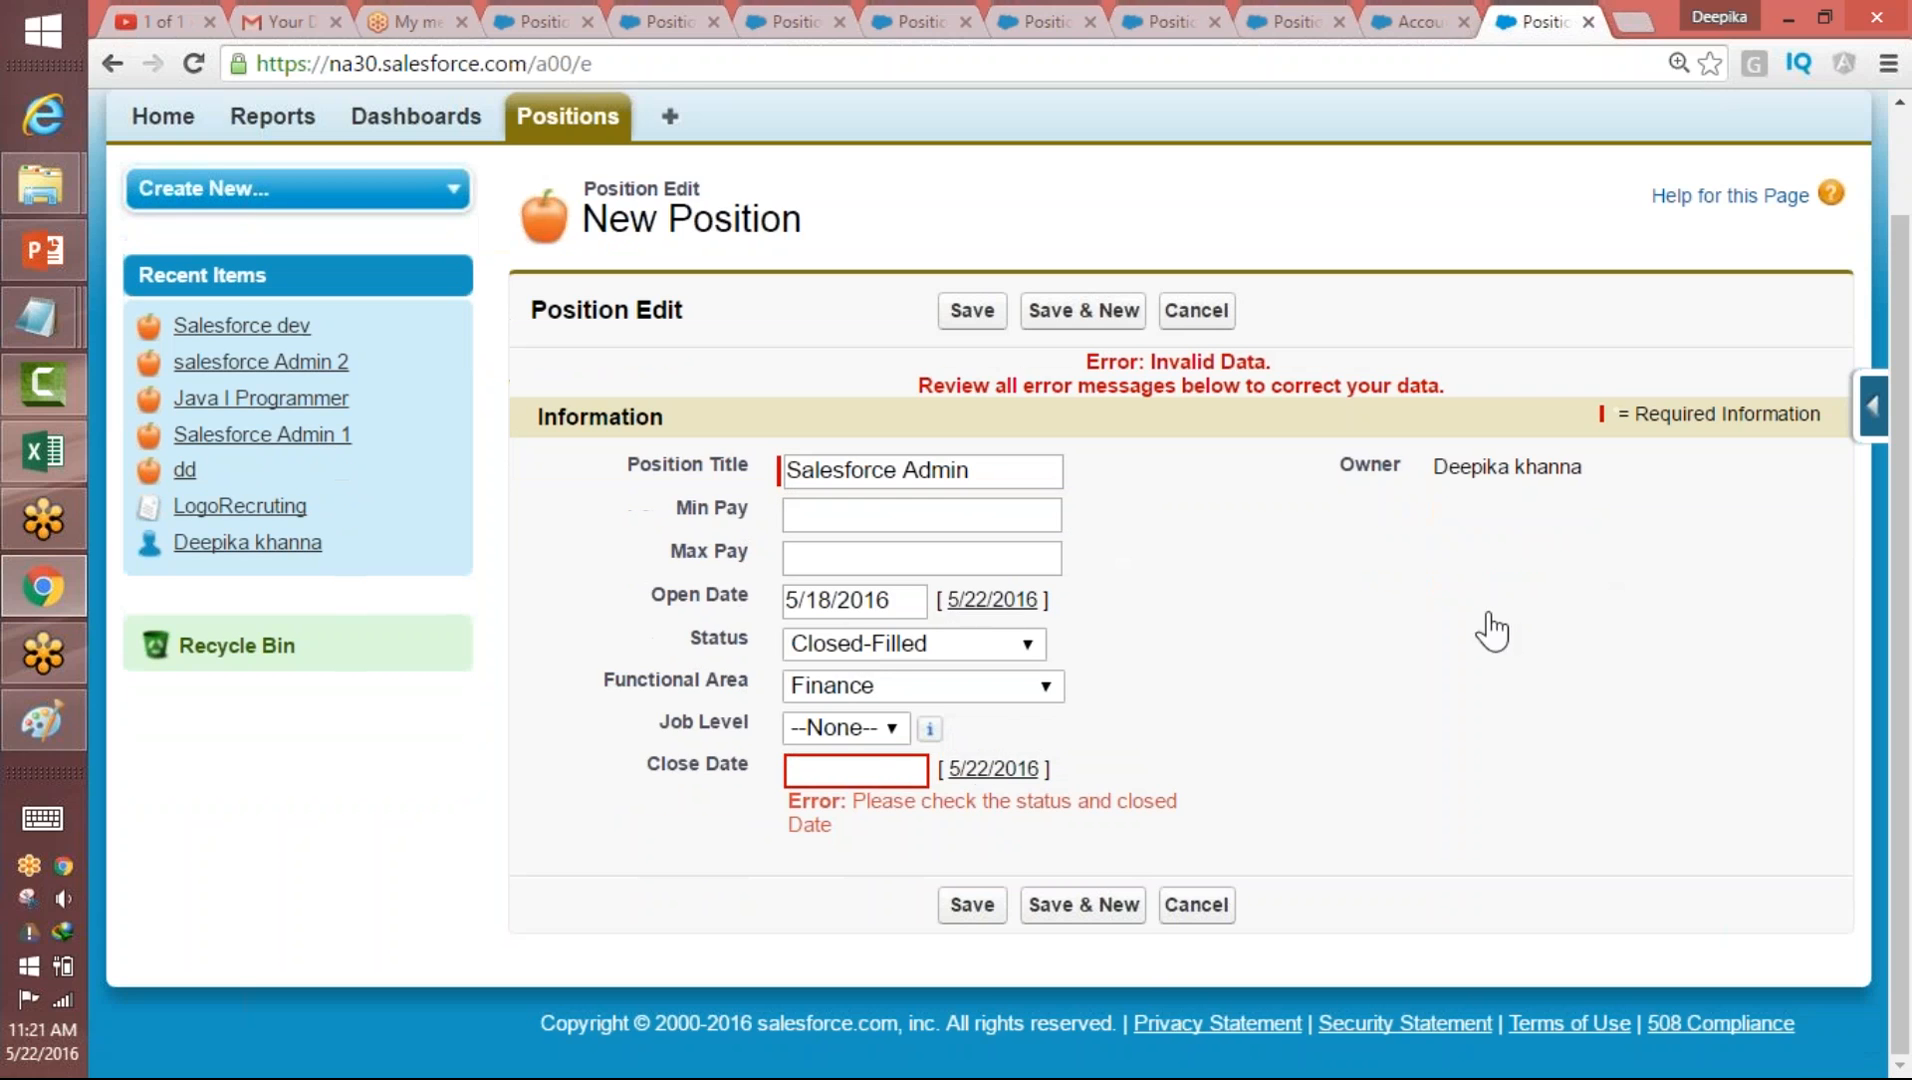
click(879, 777)
click(832, 945)
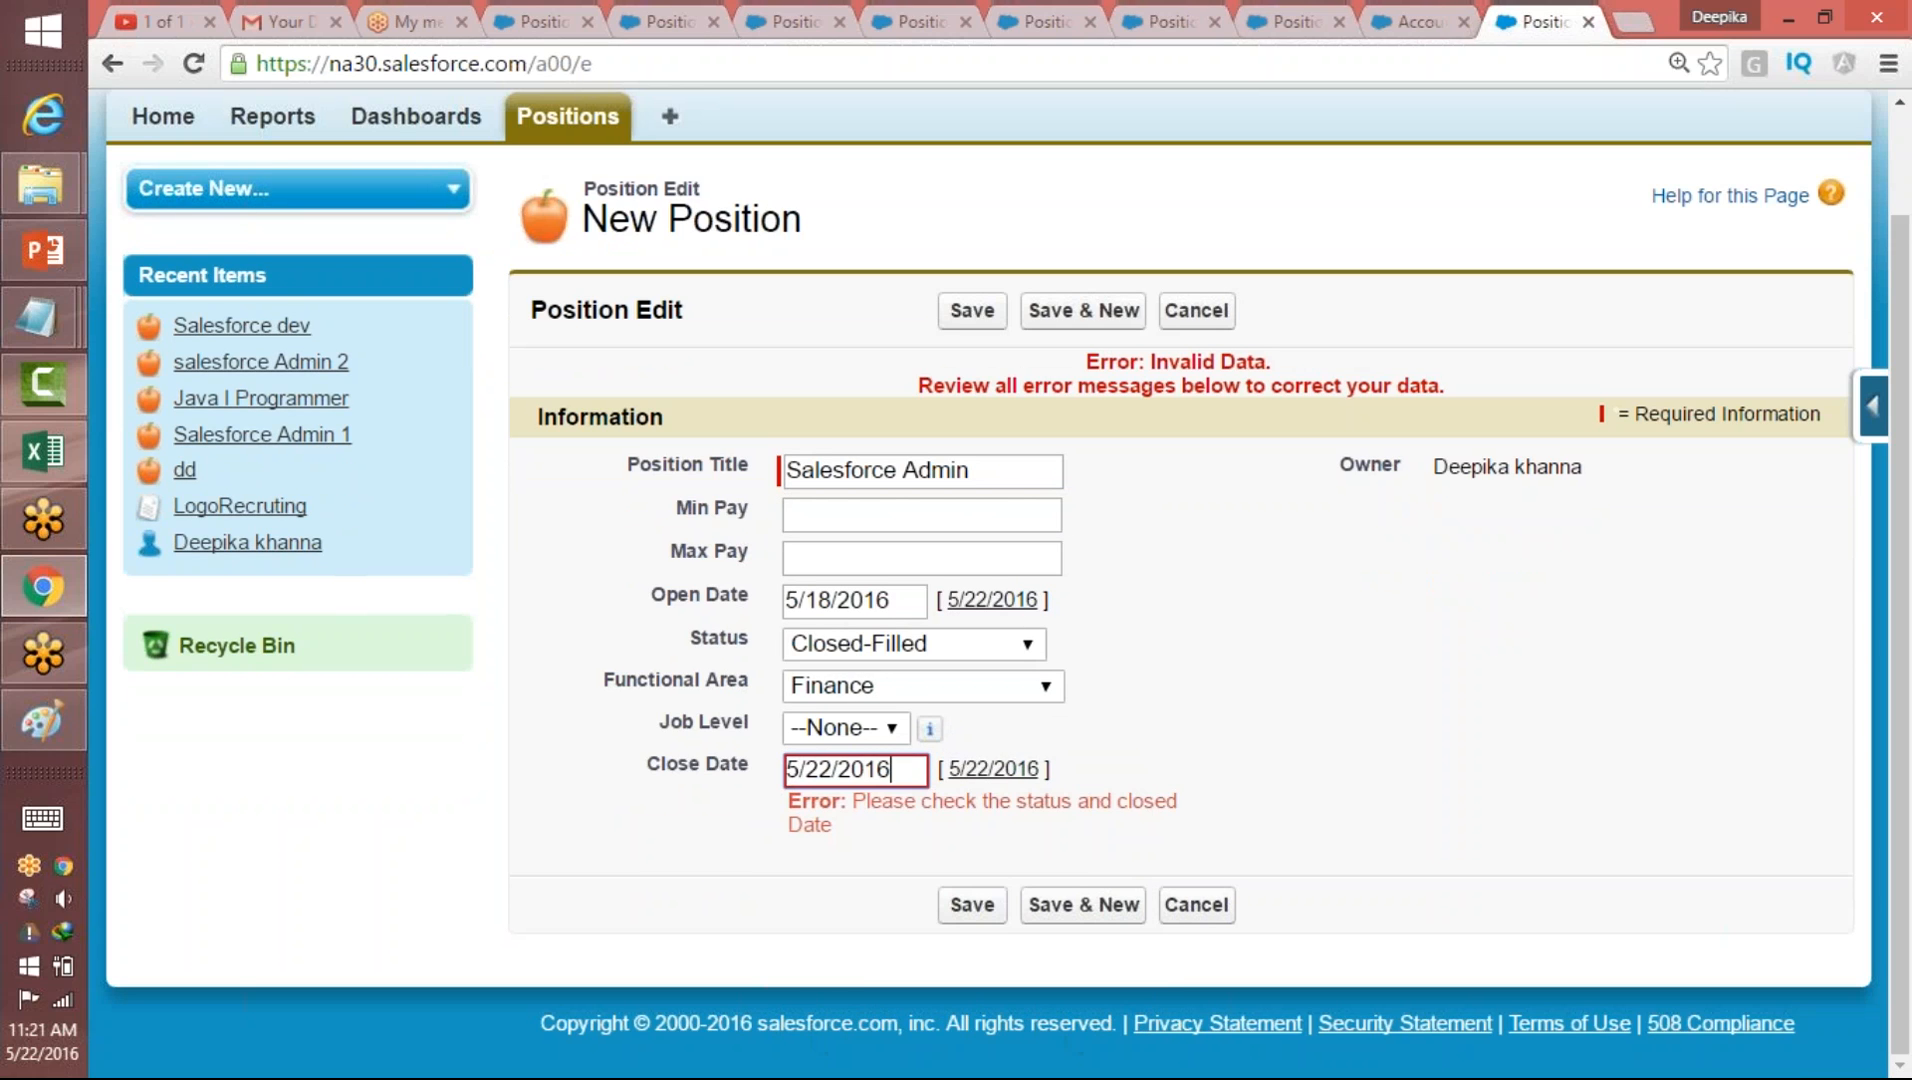
key(Return)
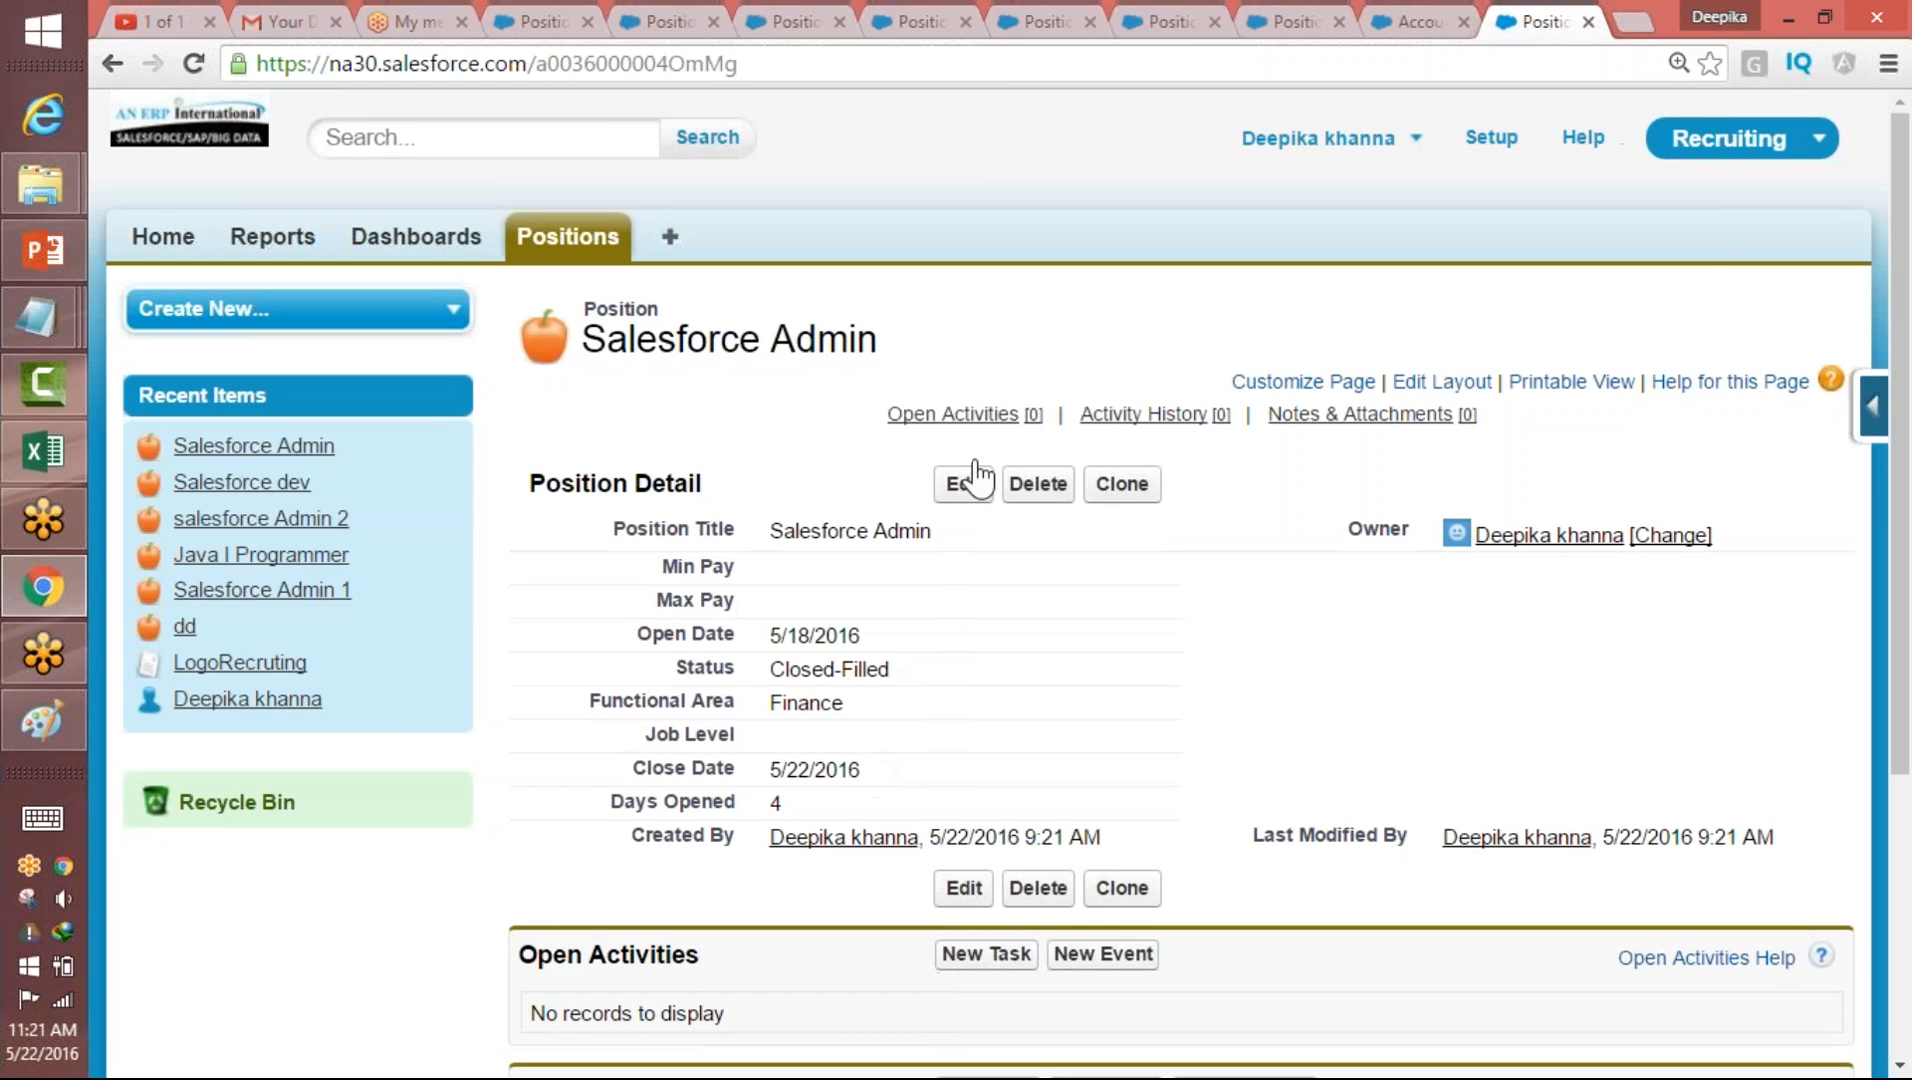
- Edit the Salesforce Admin position to status Closed-Not Approved, clear its close date and try to save it
click(962, 478)
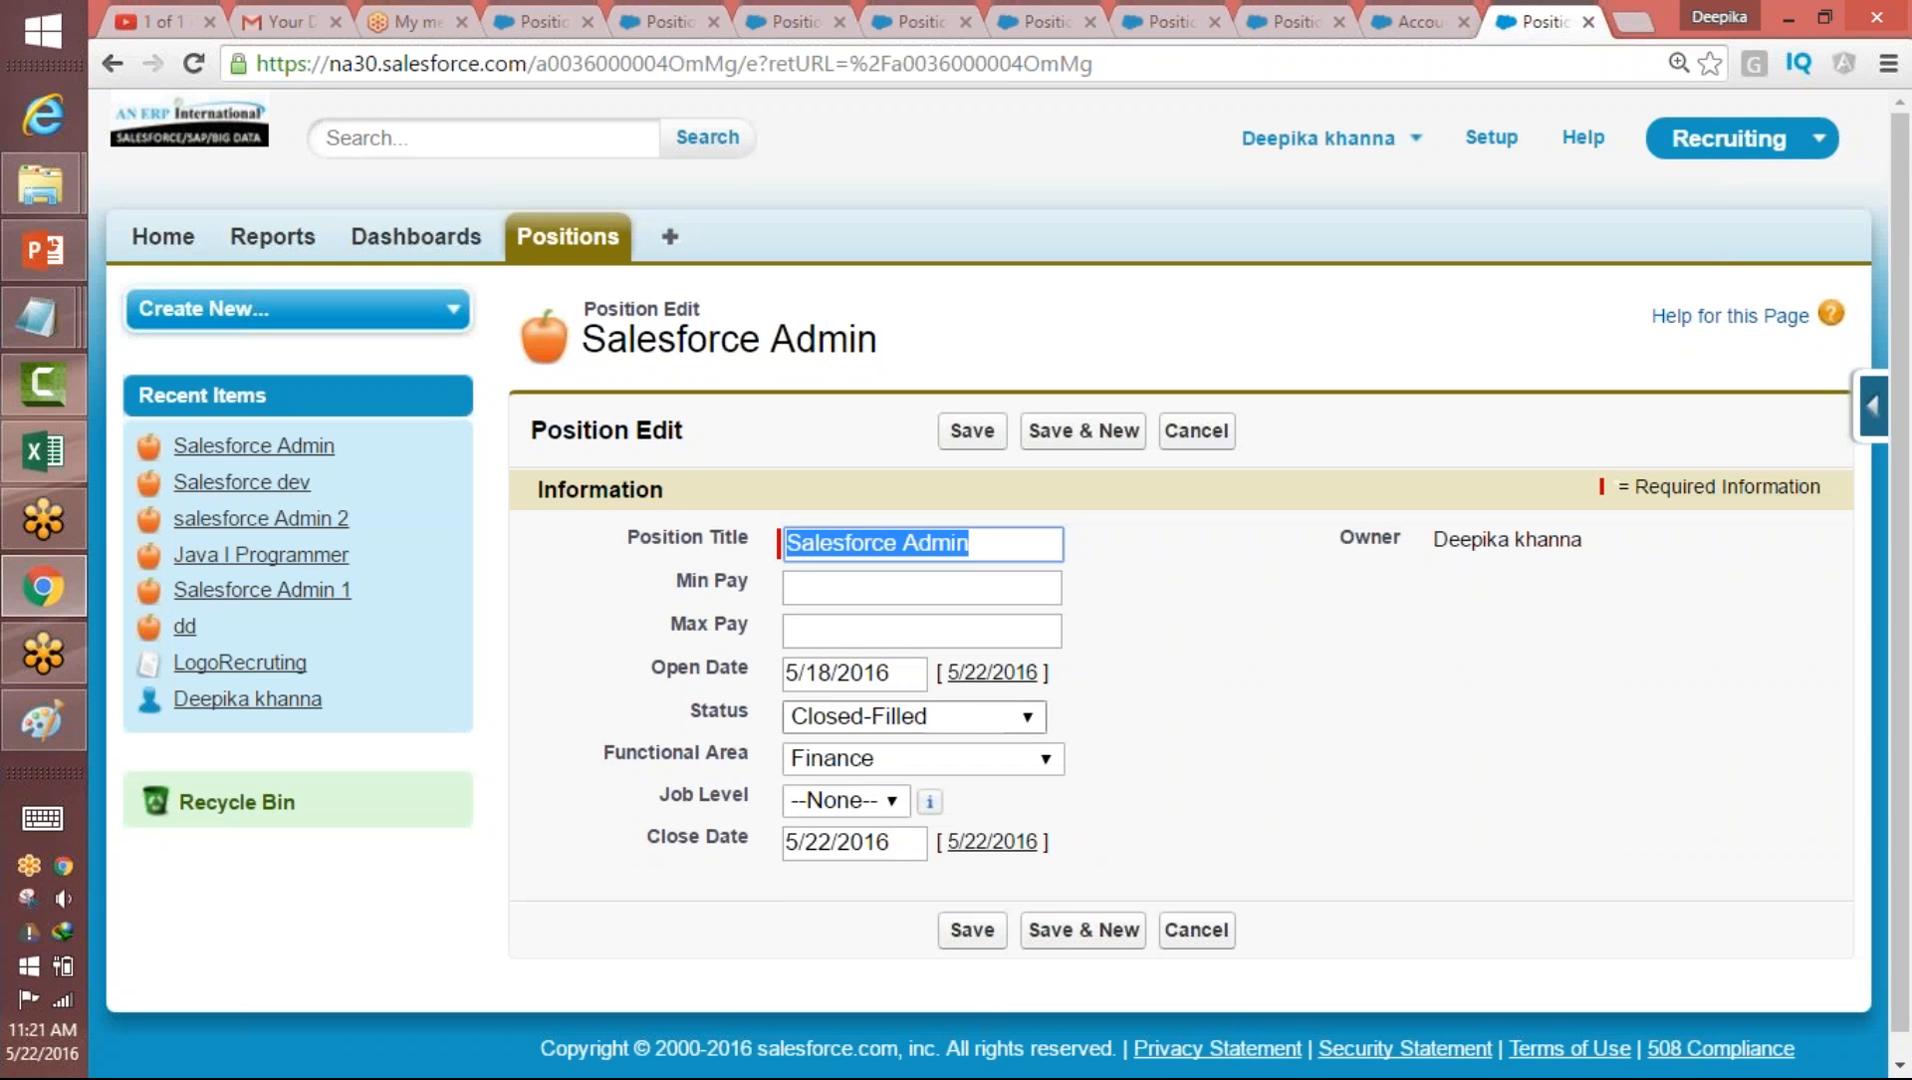
click(910, 716)
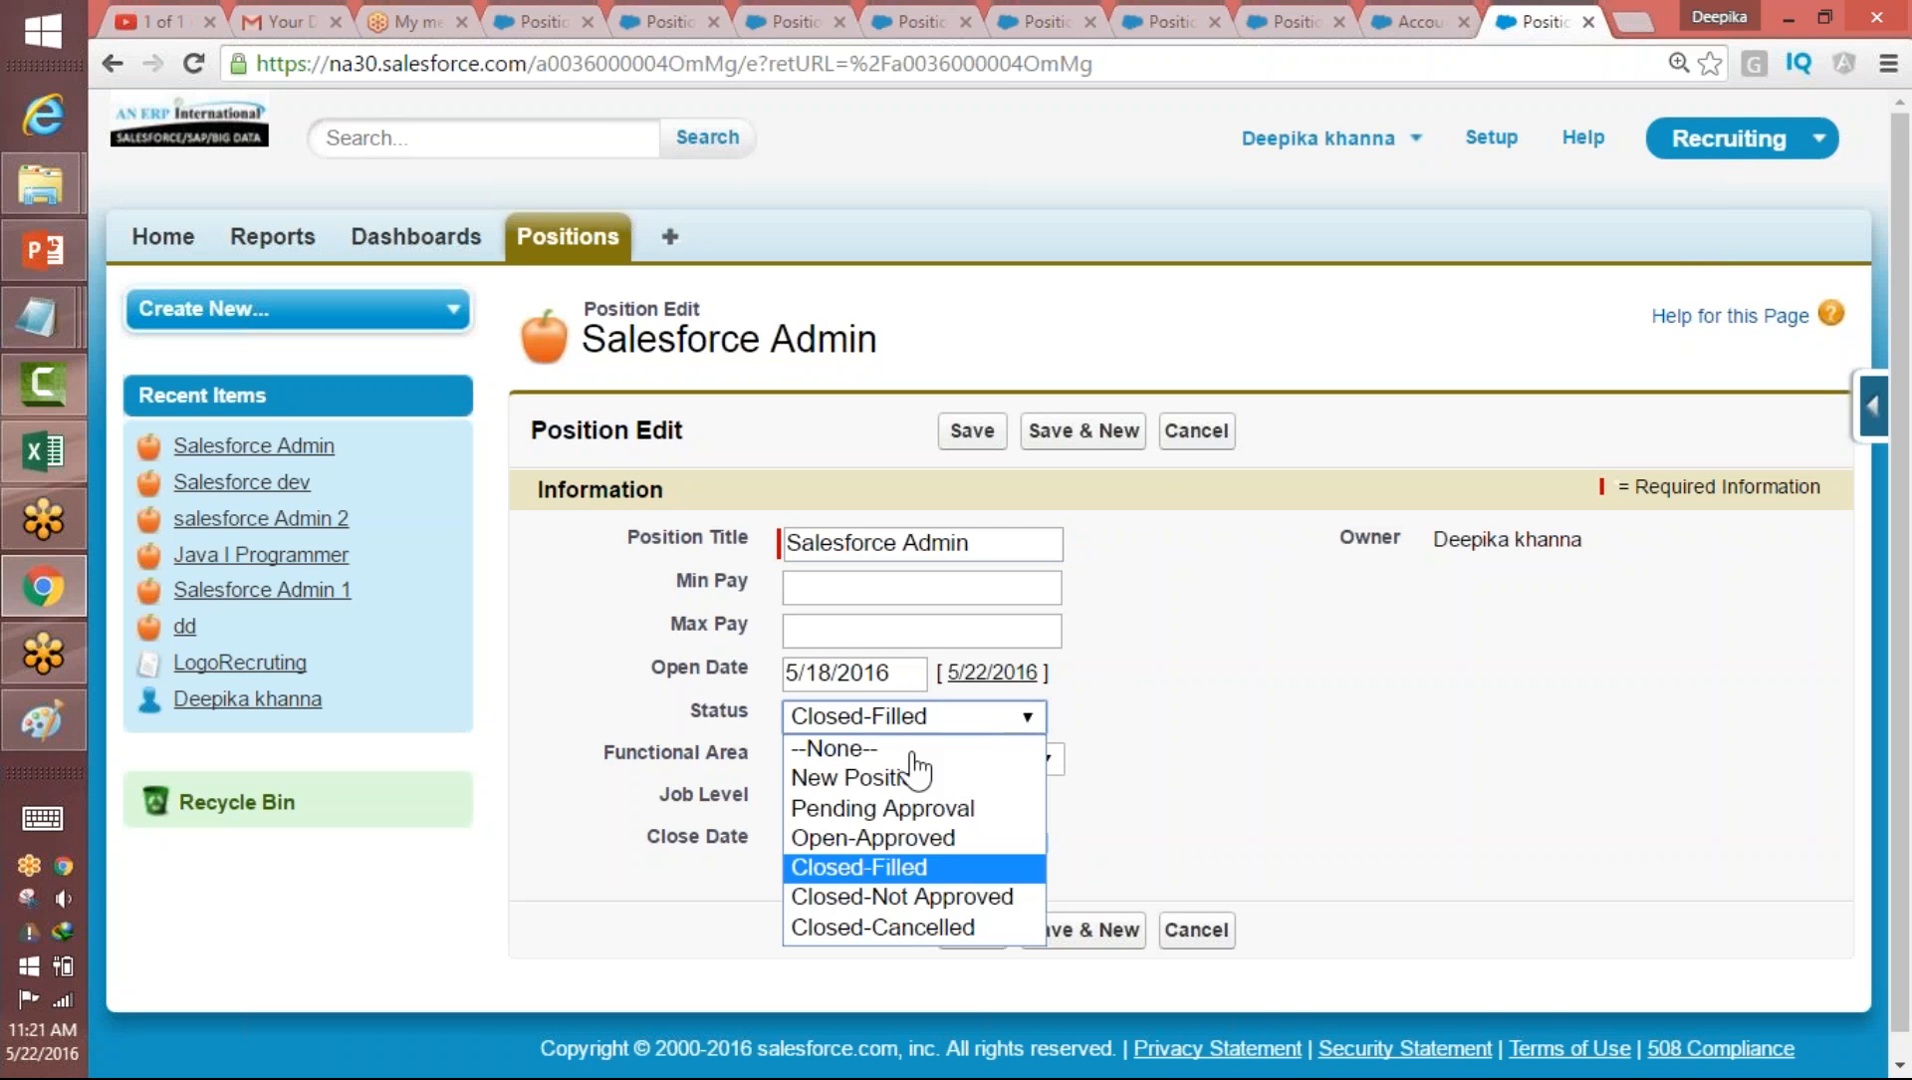
click(903, 897)
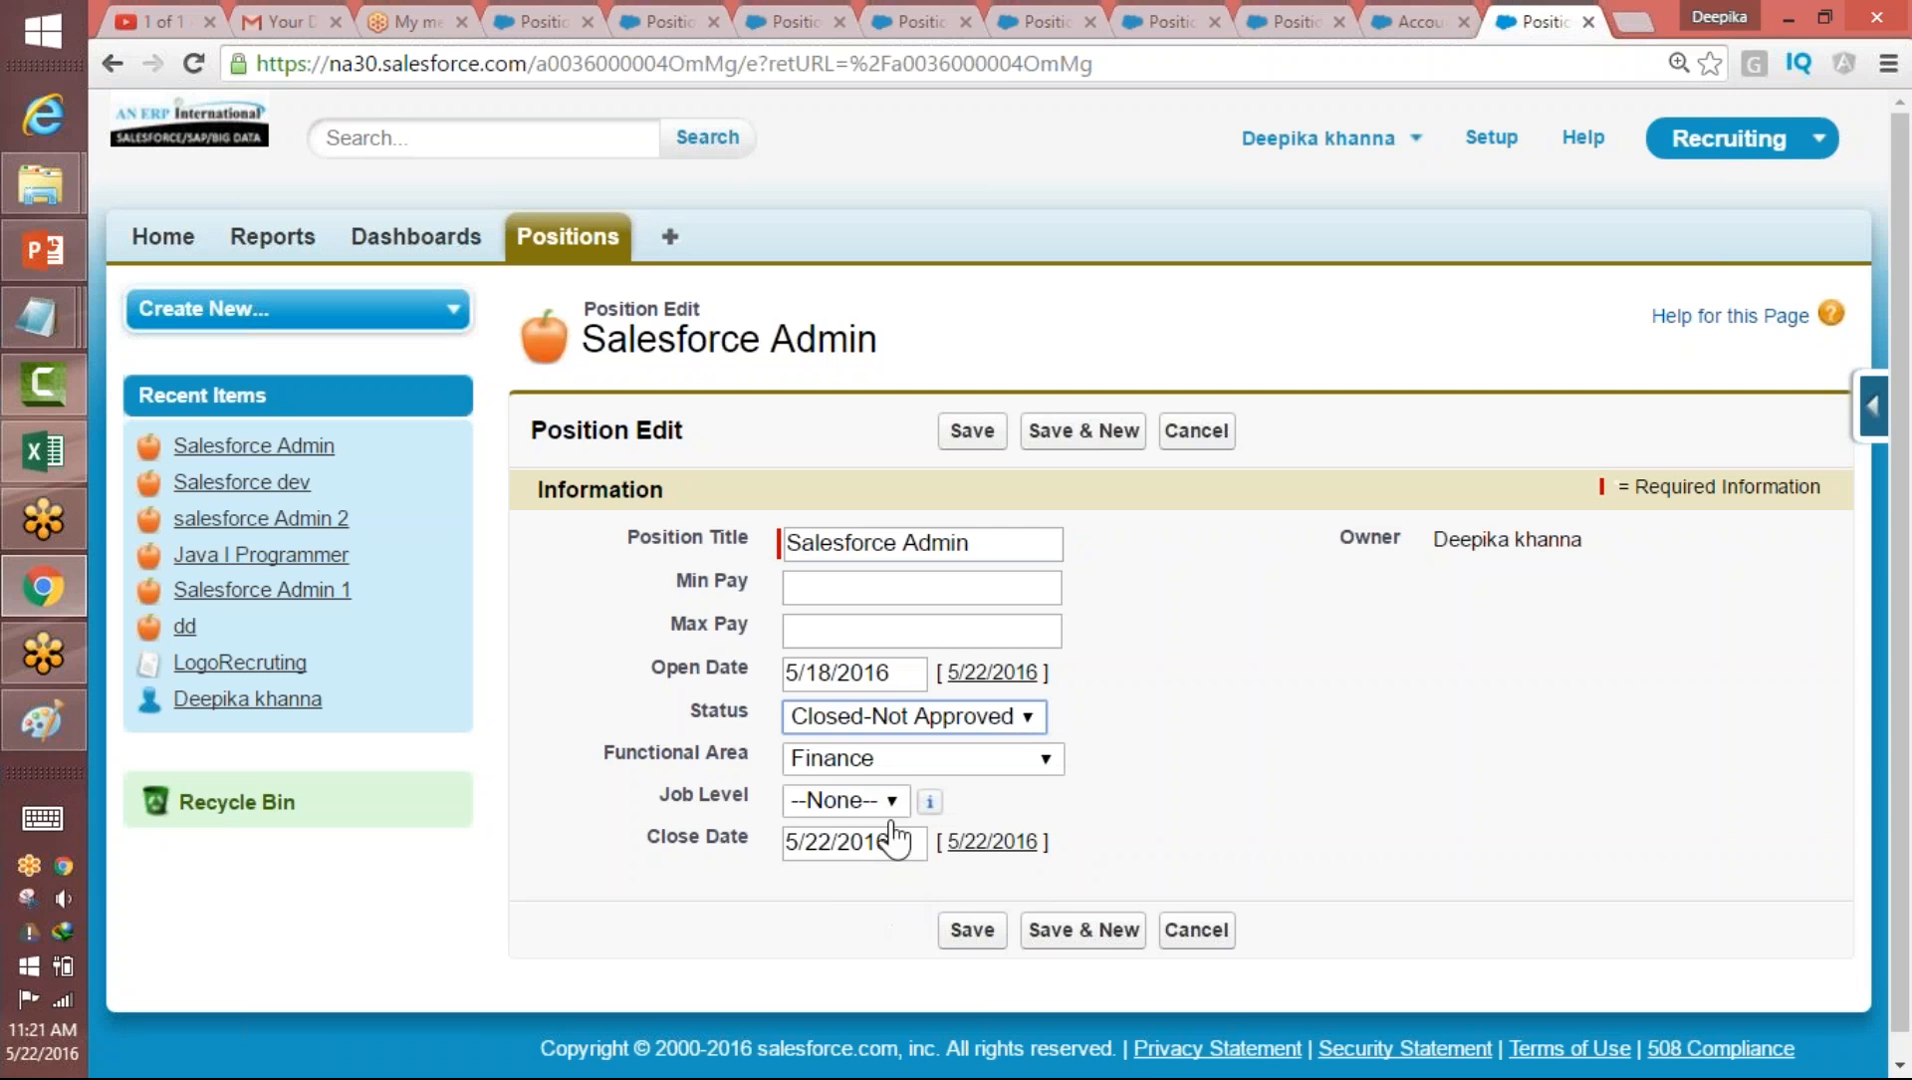
click(862, 841)
triple_click(862, 841)
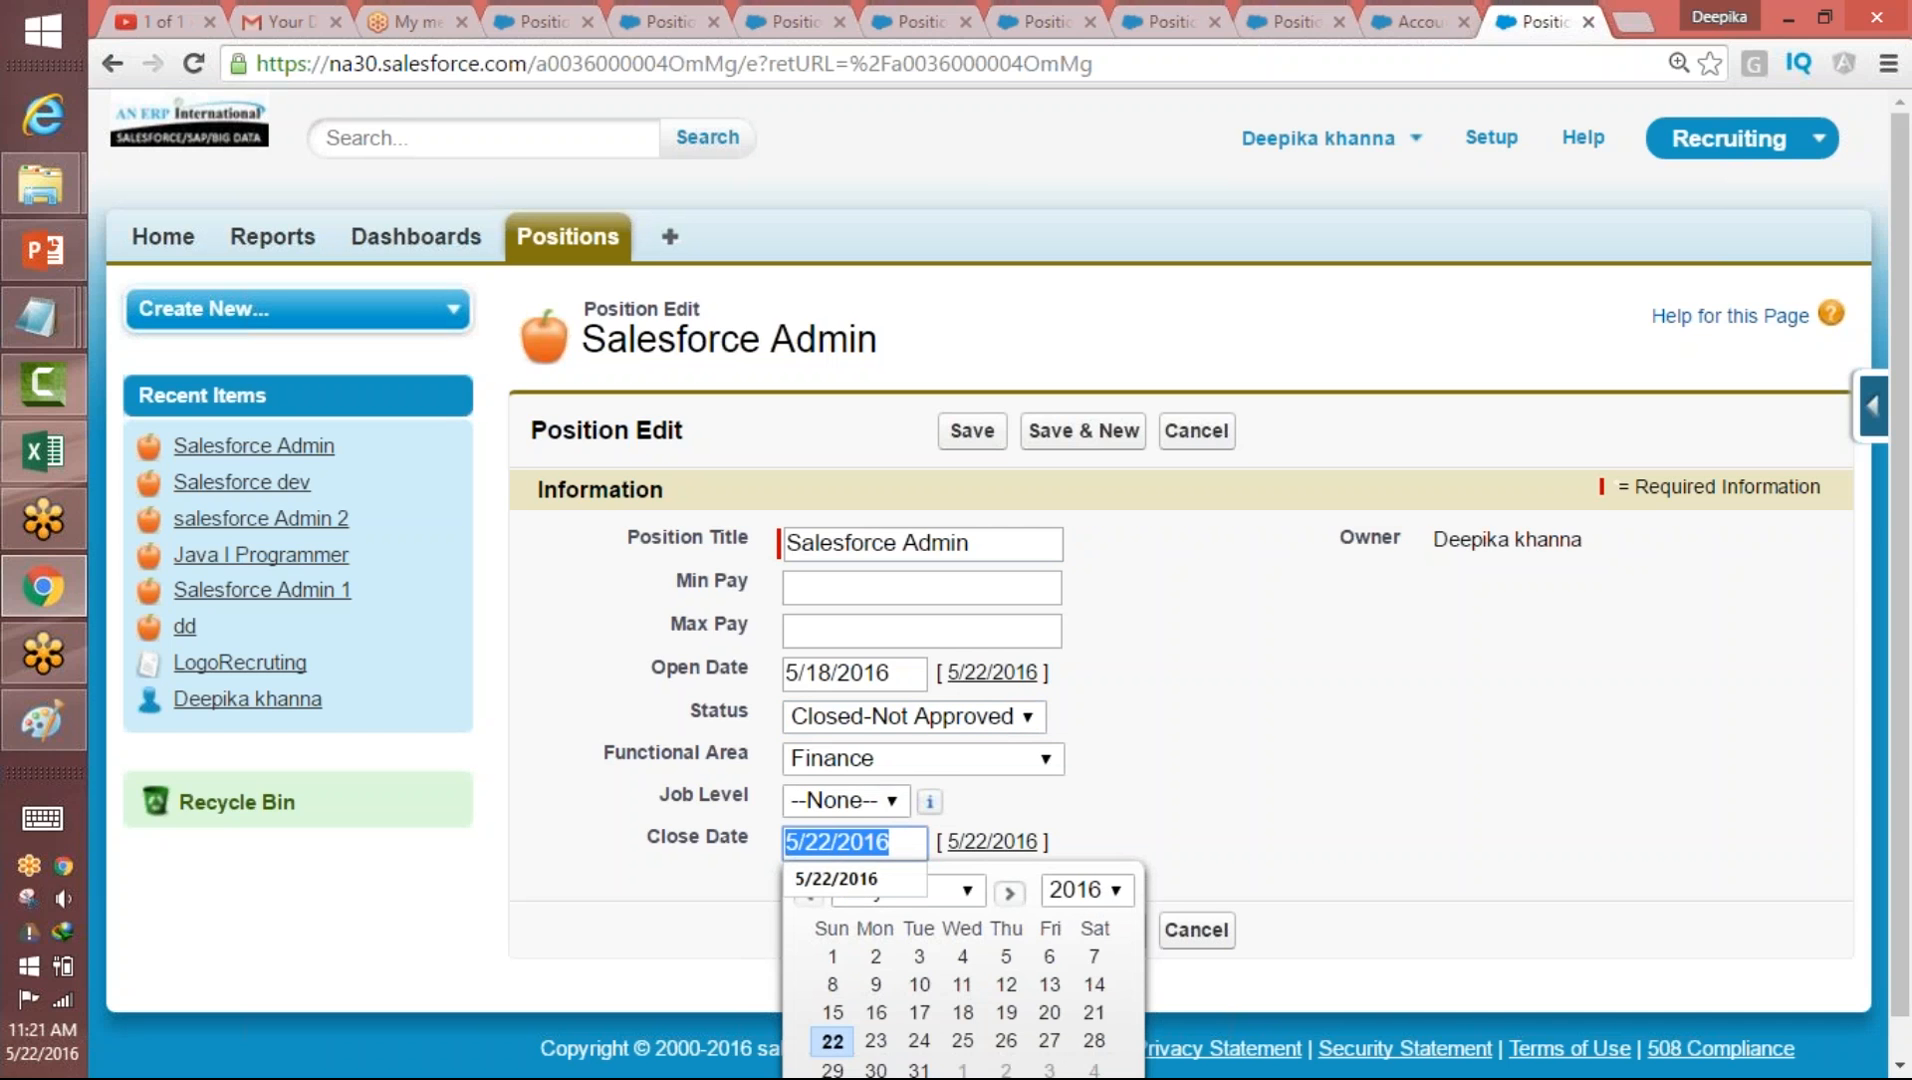
key(BackSpace)
click(1320, 709)
click(975, 930)
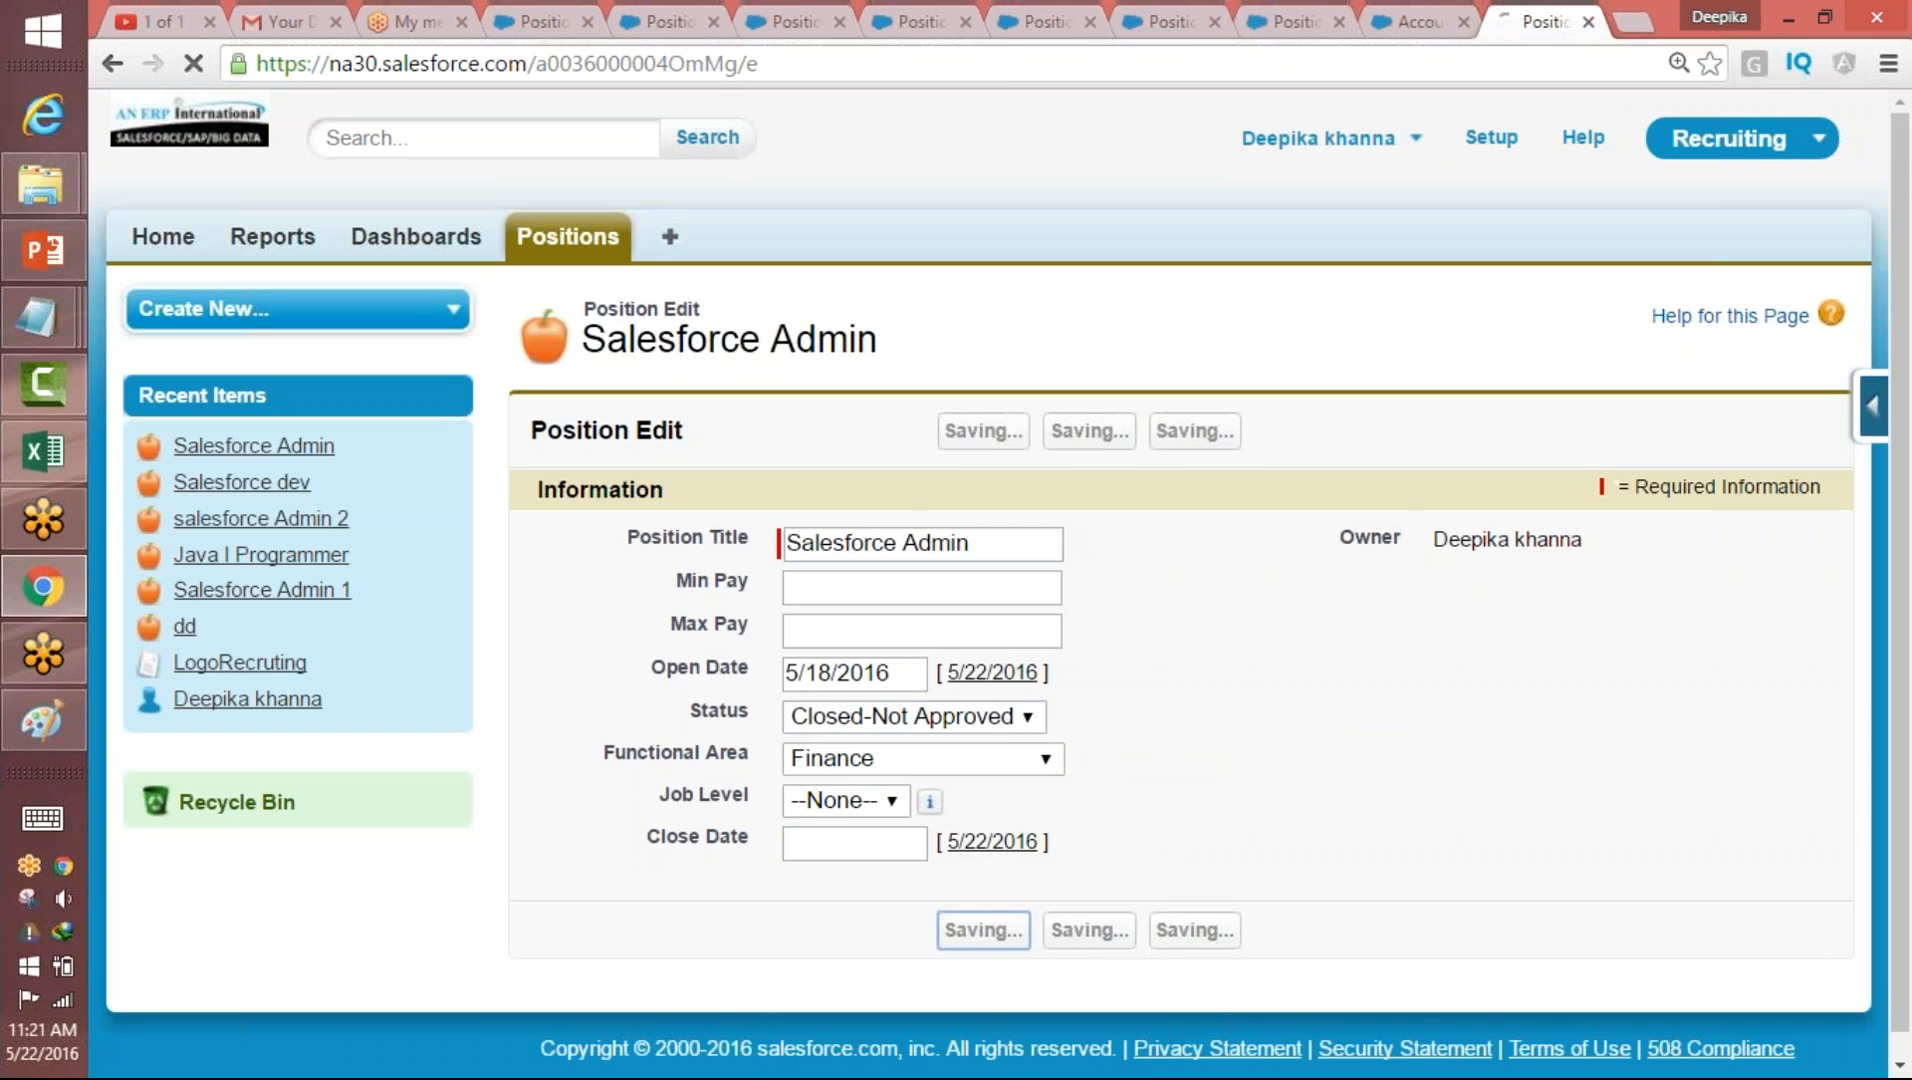
click(838, 920)
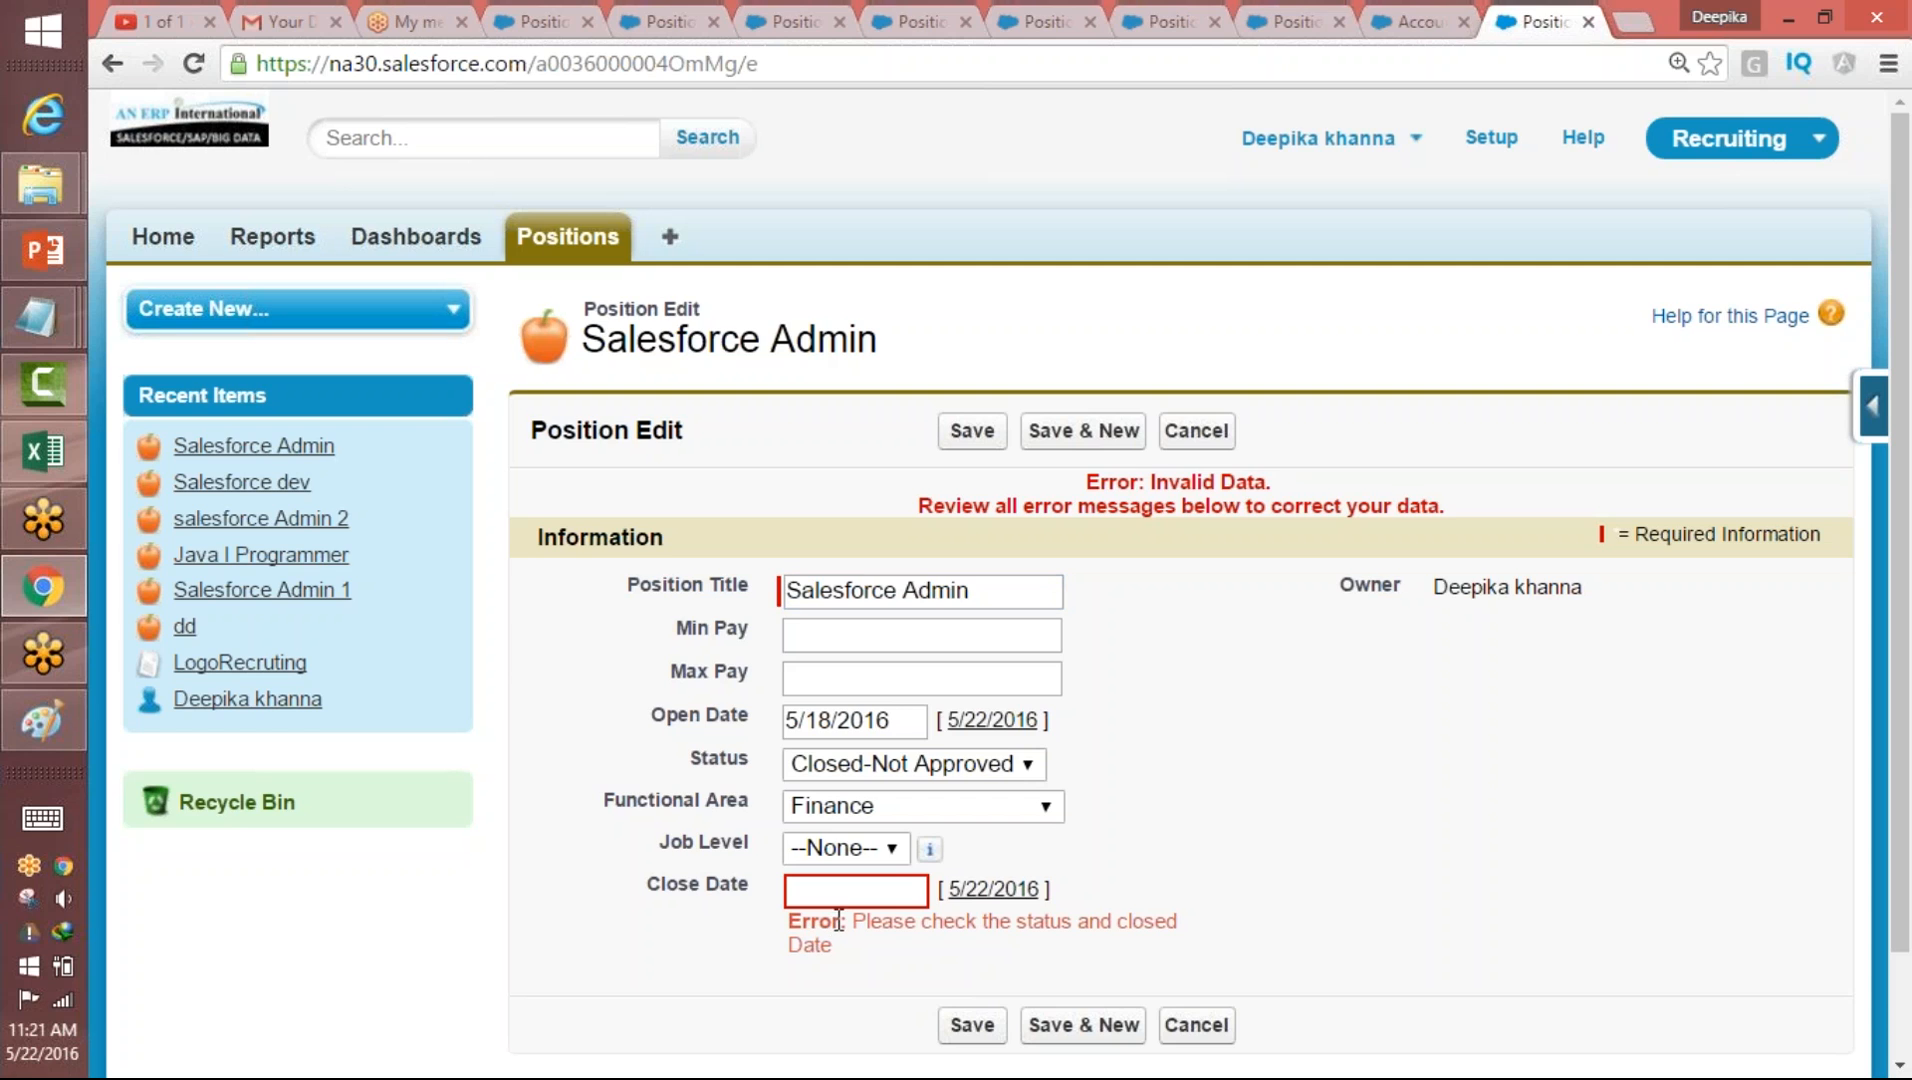
drag(838, 920, 860, 950)
- Set the Salesforce Admin position's status to New Position and save the record without a close date
click(890, 766)
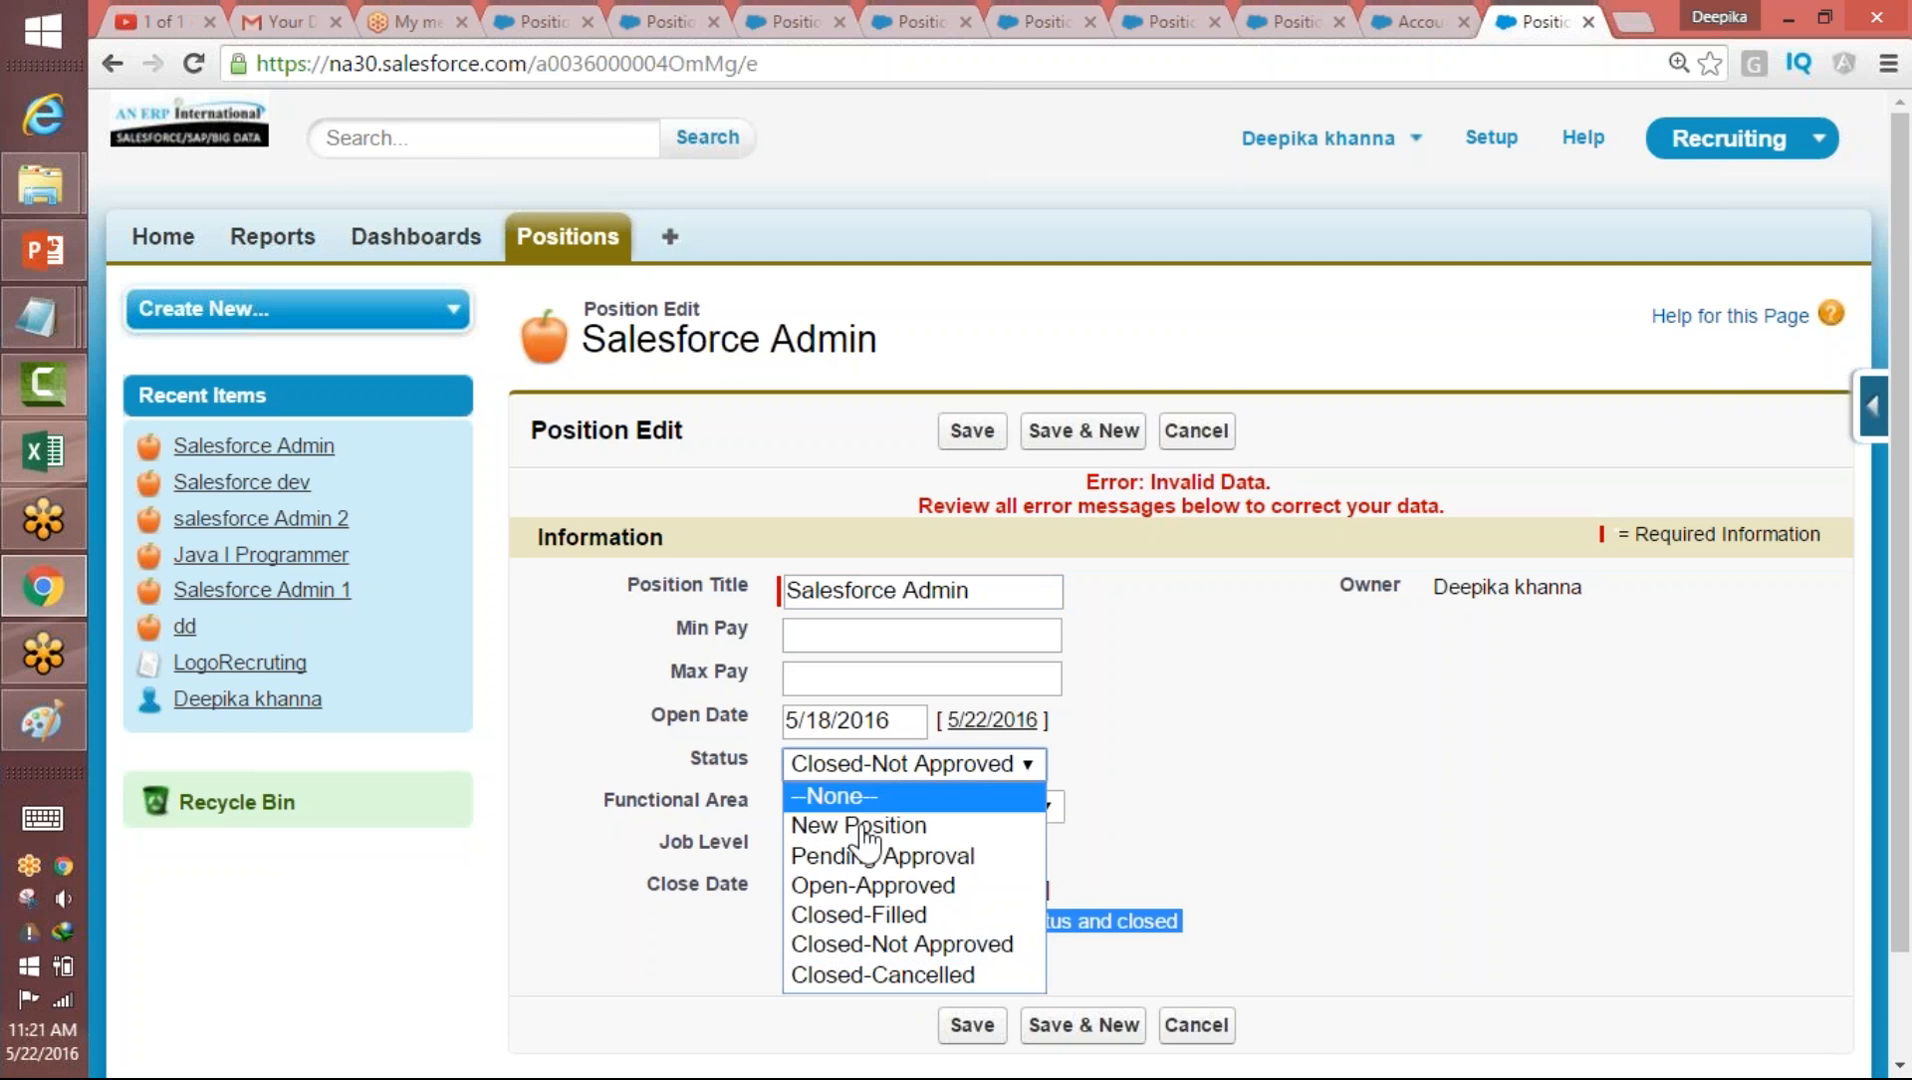
click(863, 826)
click(975, 1026)
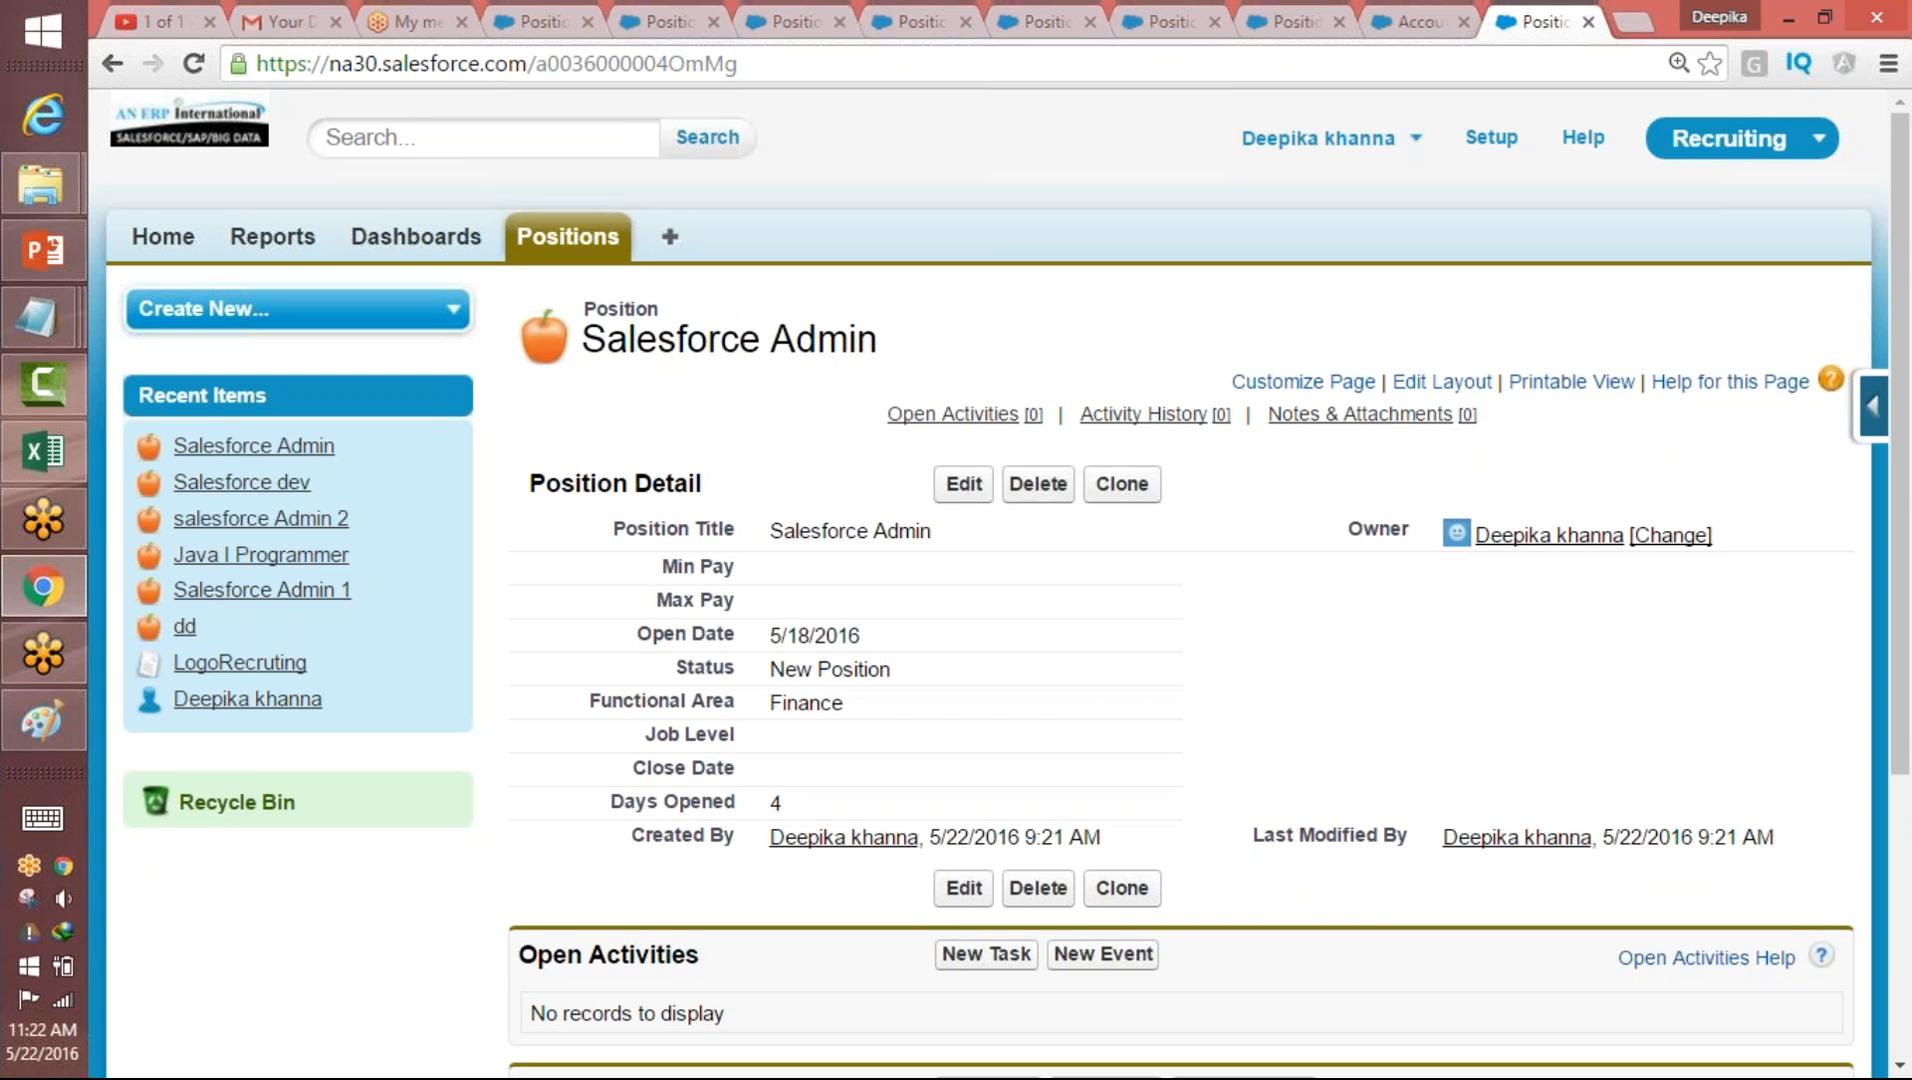
- Switch to Paint and start a blank drawing, discarding the existing sketch without saving it
click(43, 720)
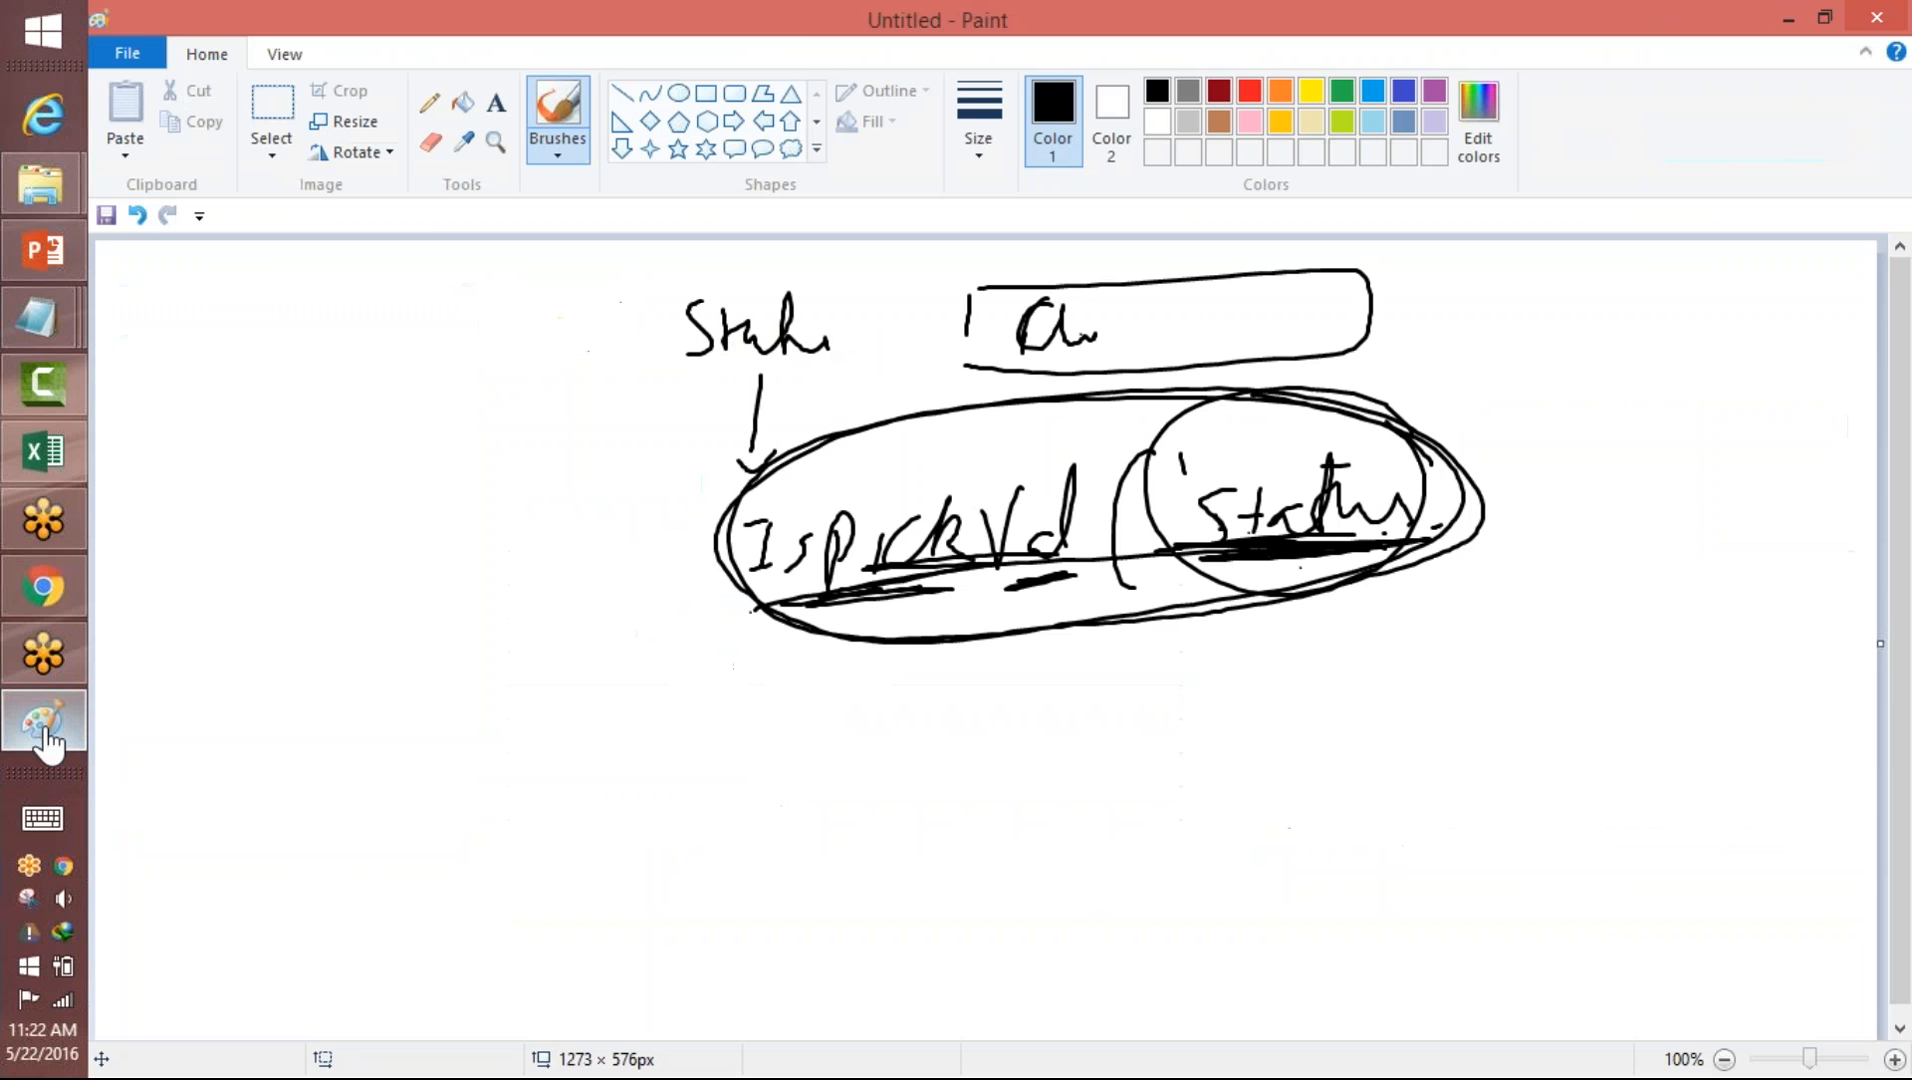
click(127, 53)
key(n)
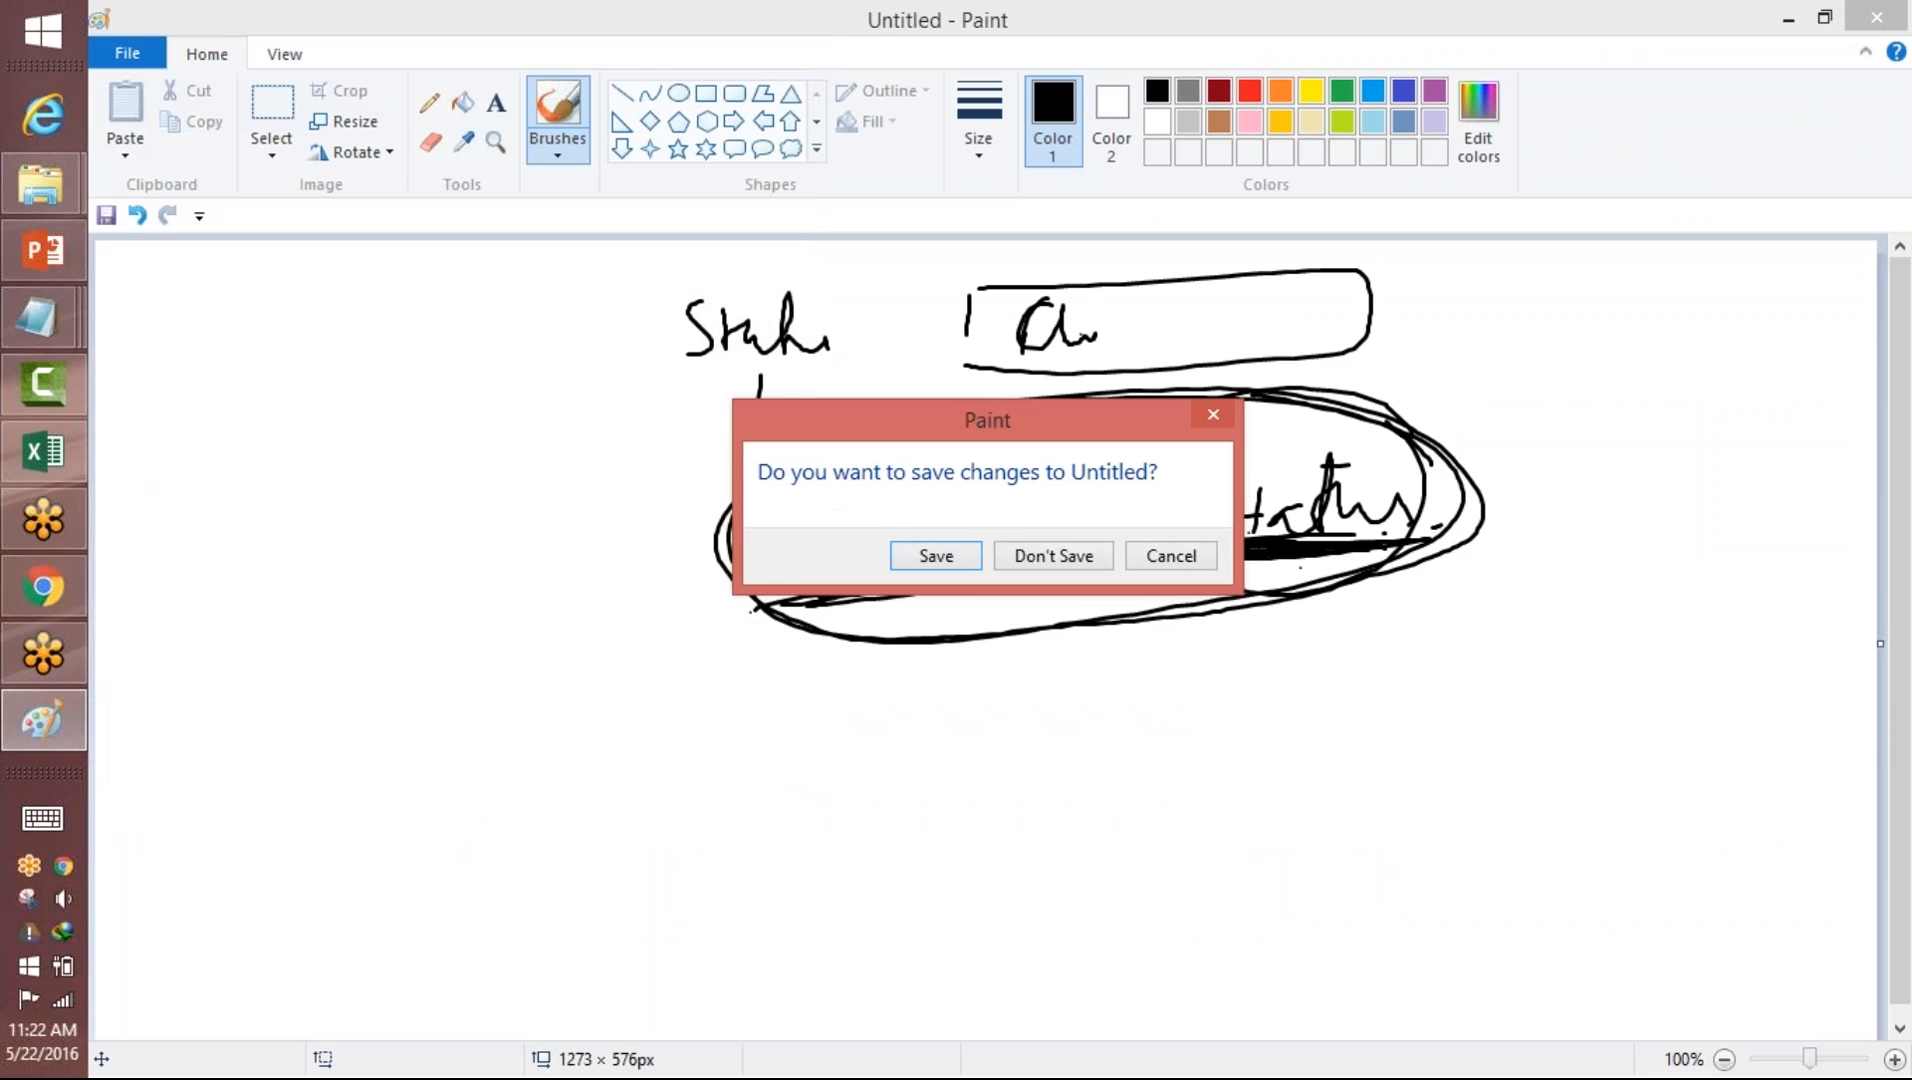
click(1050, 558)
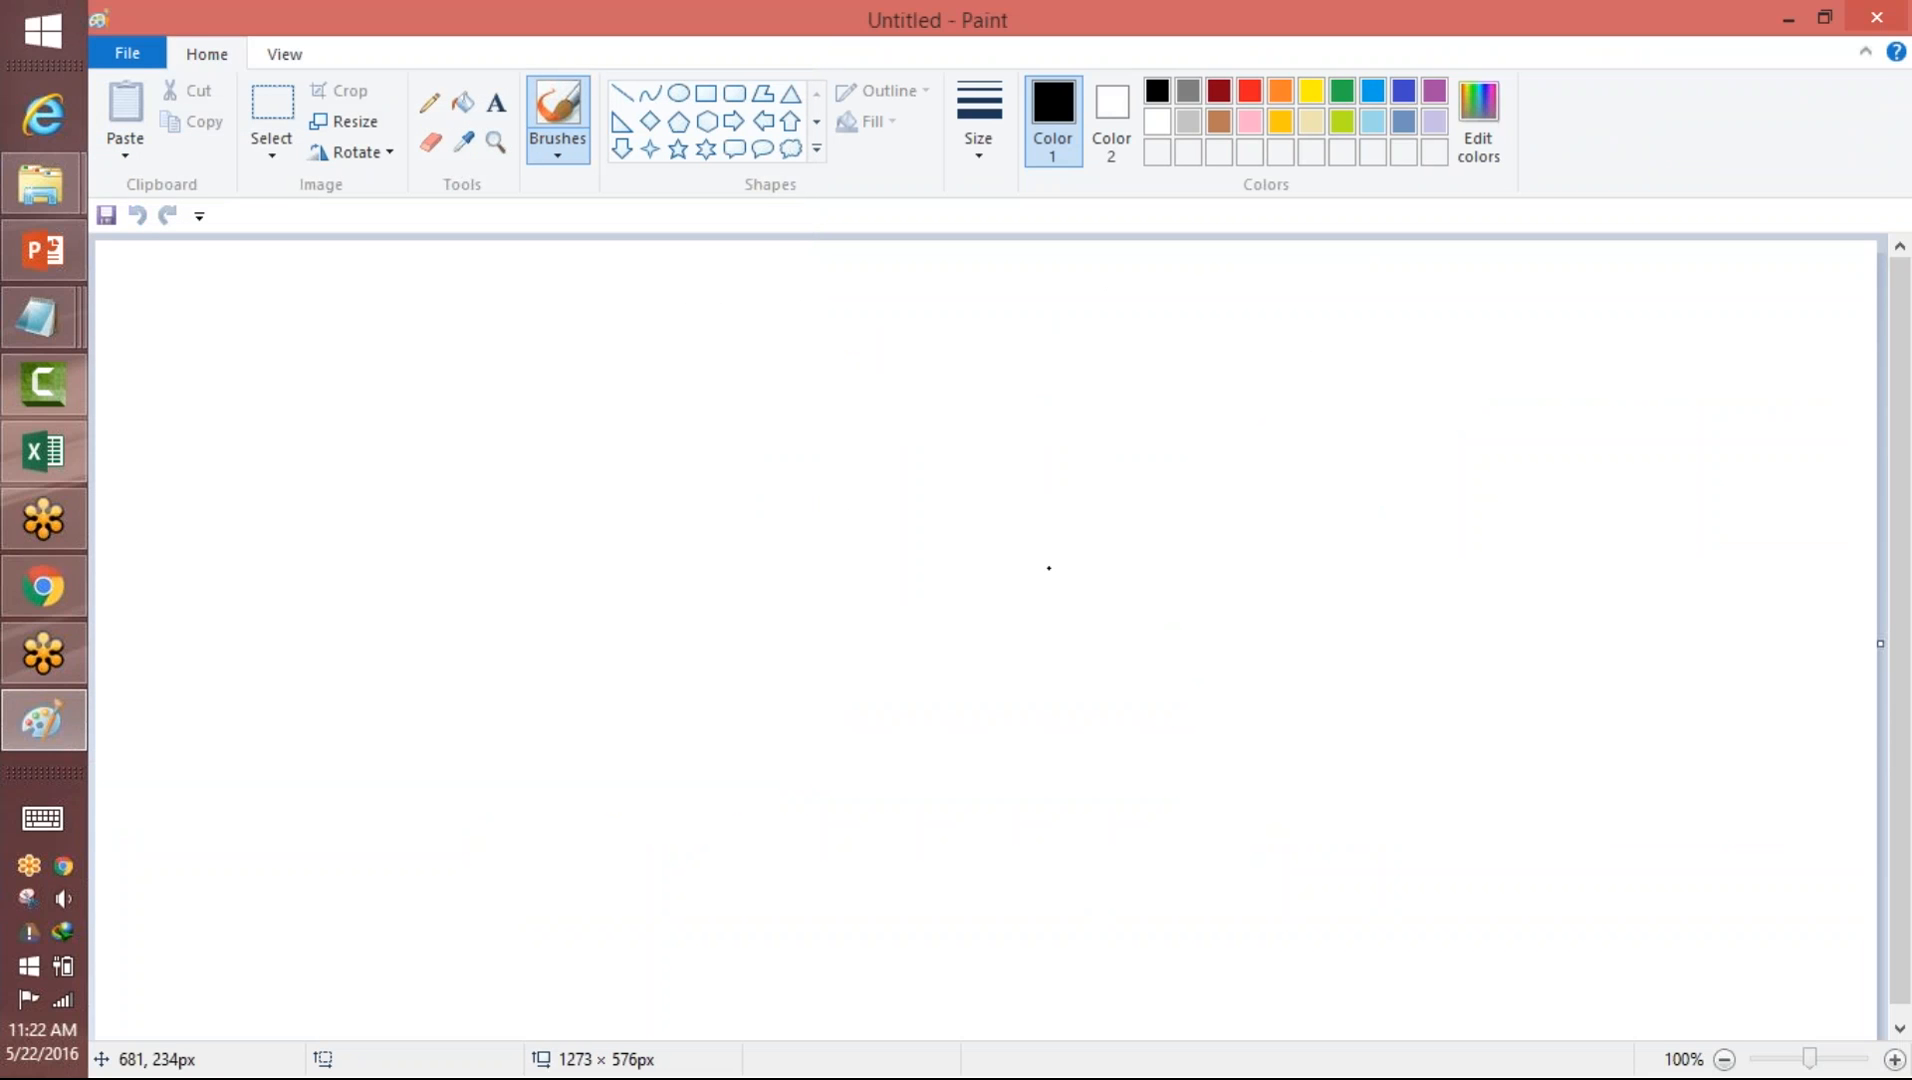
- Draw a black rectangular frame, handwrite "login.sal" inside it, and add a green circled three-line menu symbol in its upper right corner
mouse_move(852, 327)
mouse_down()
mouse_move(891, 808)
mouse_move(1336, 465)
mouse_move(906, 820)
mouse_up()
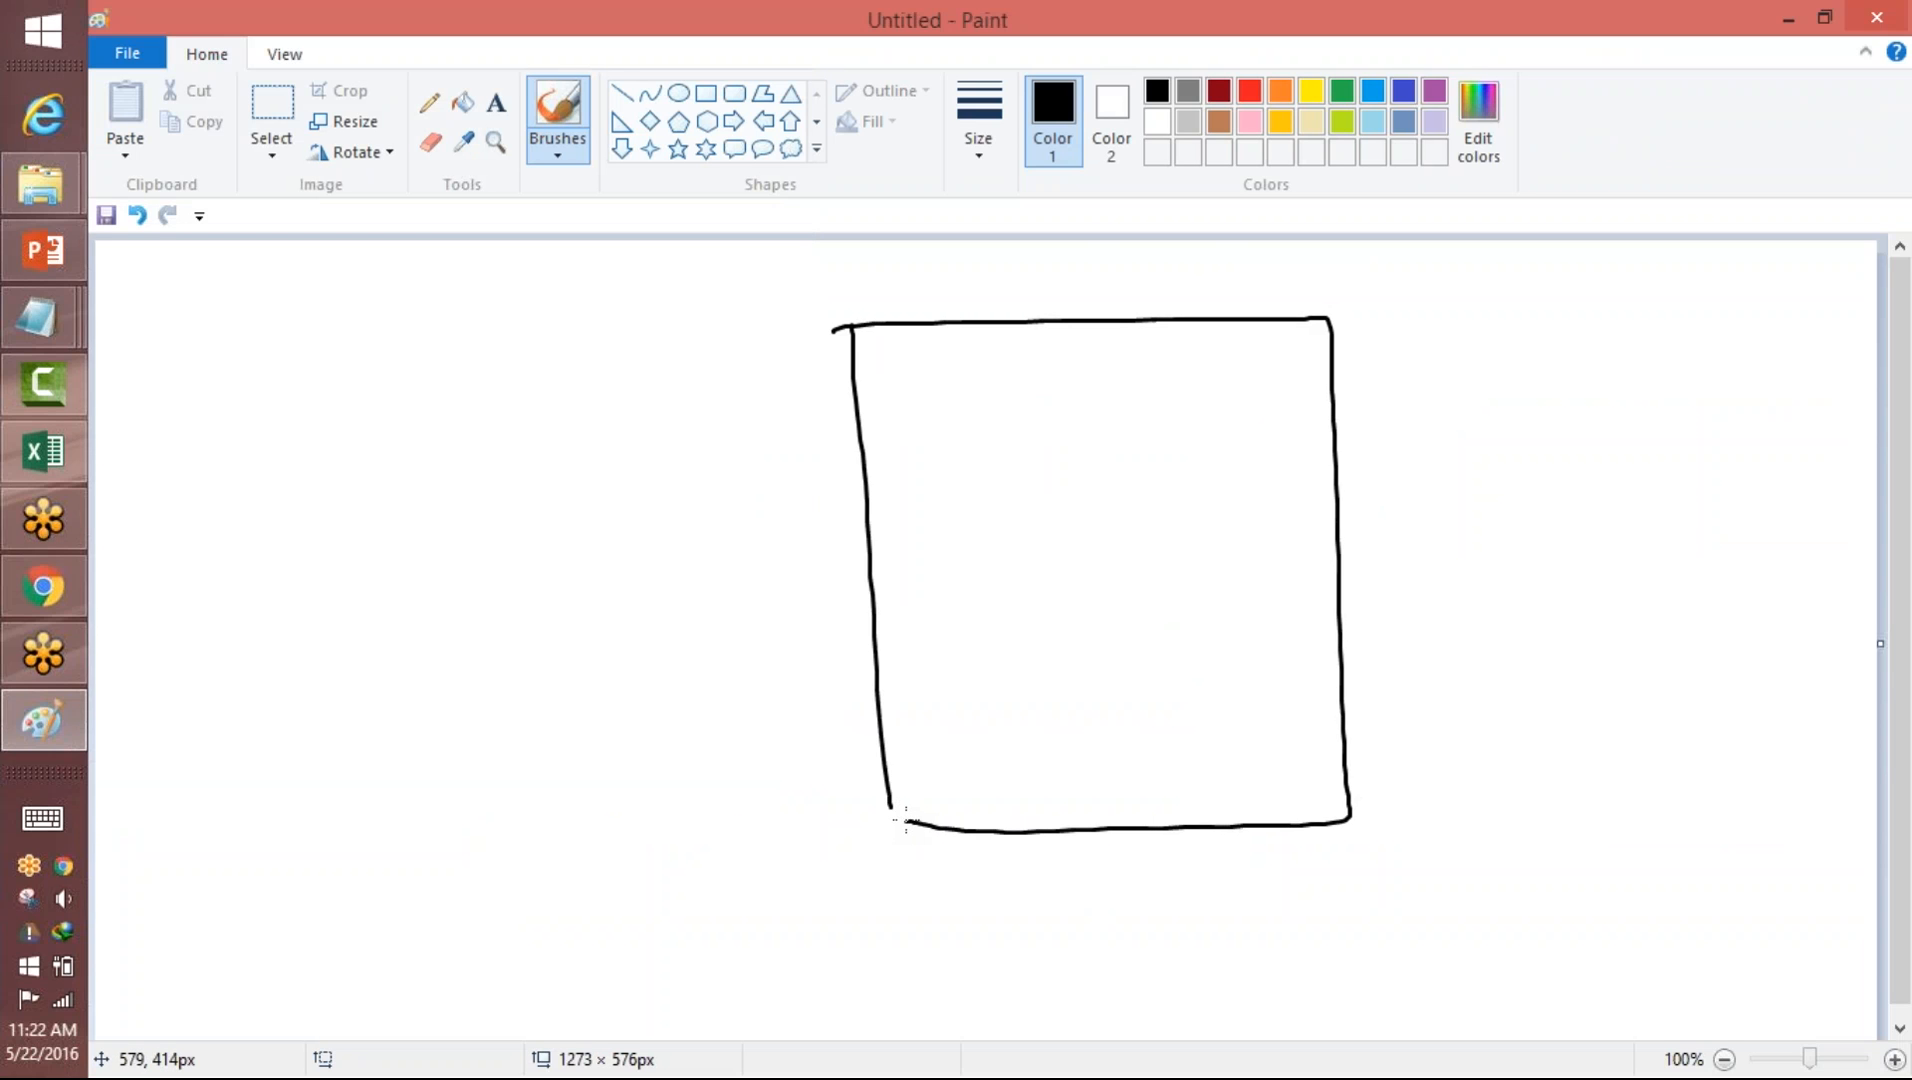
mouse_move(925, 378)
mouse_down()
mouse_move(940, 425)
mouse_move(962, 405)
mouse_move(986, 478)
mouse_move(1030, 430)
mouse_move(1060, 448)
mouse_move(1157, 437)
mouse_up()
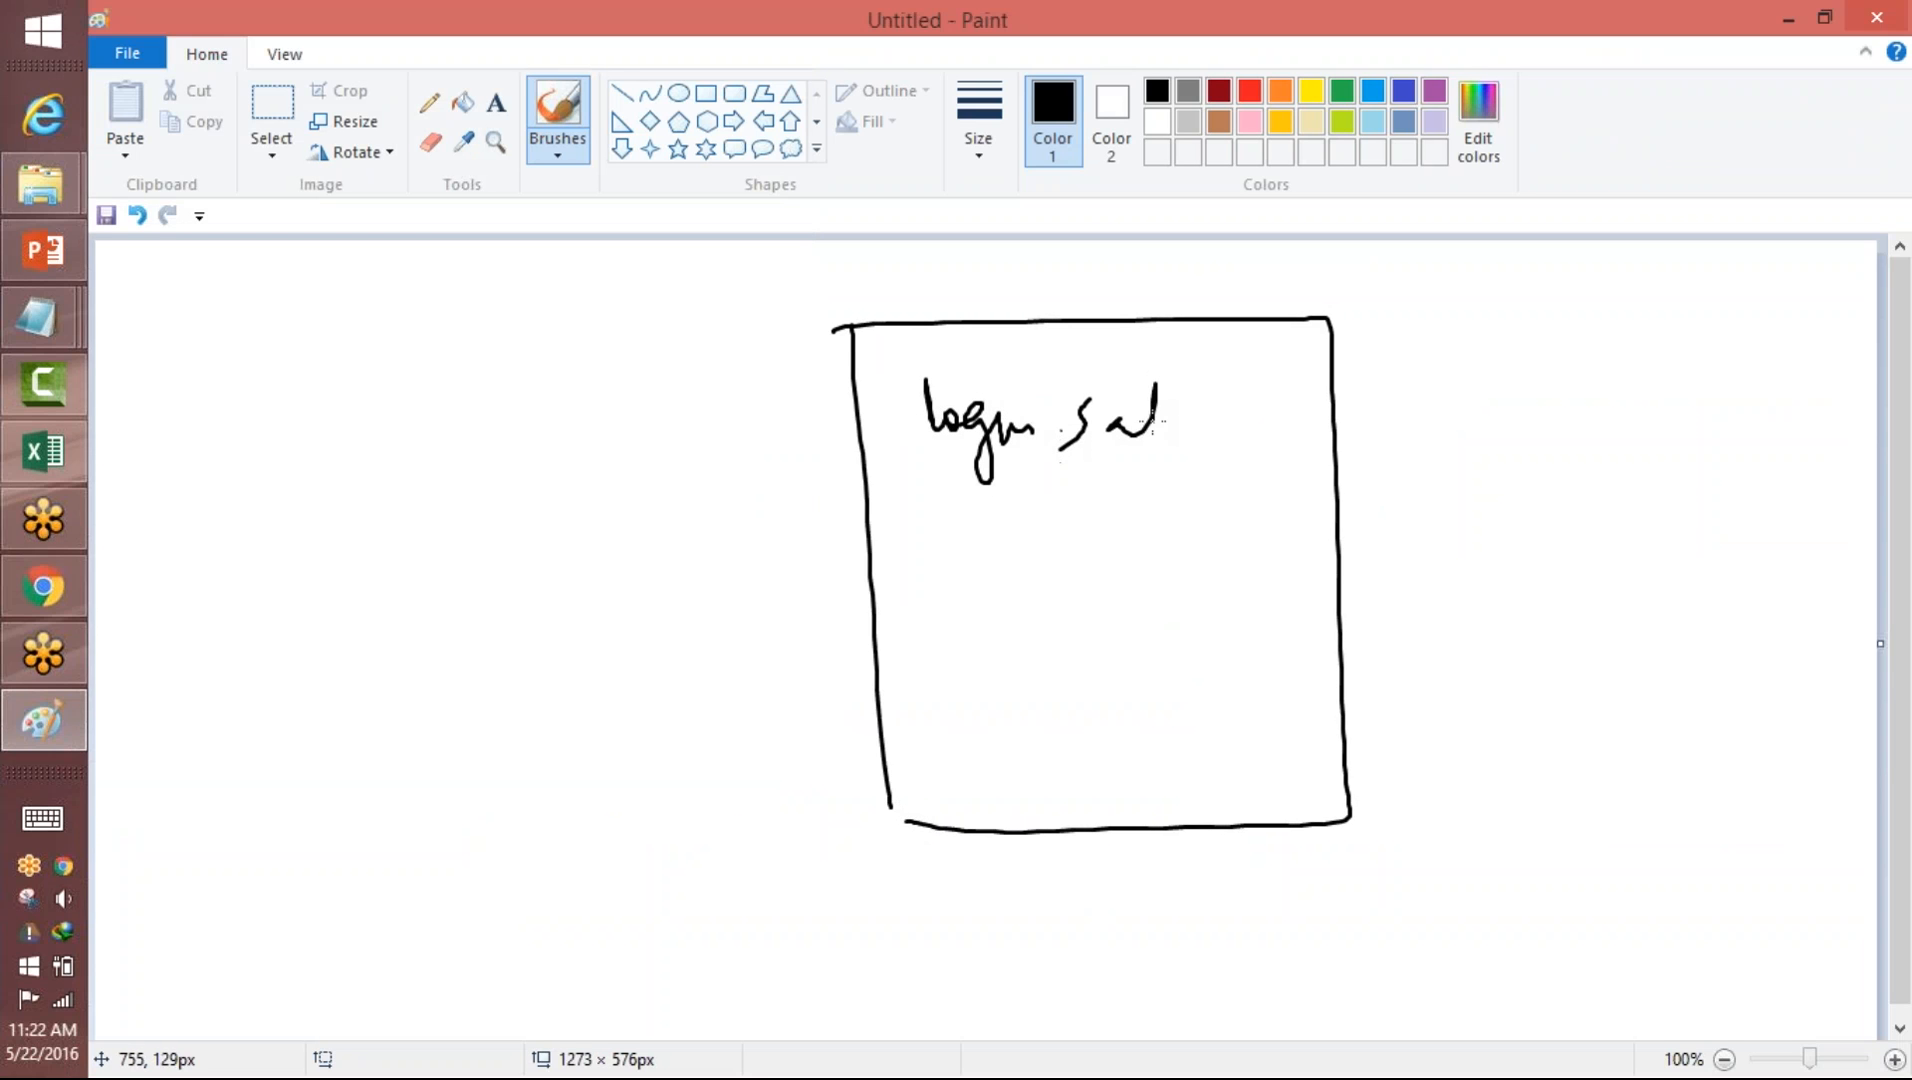
click(1342, 92)
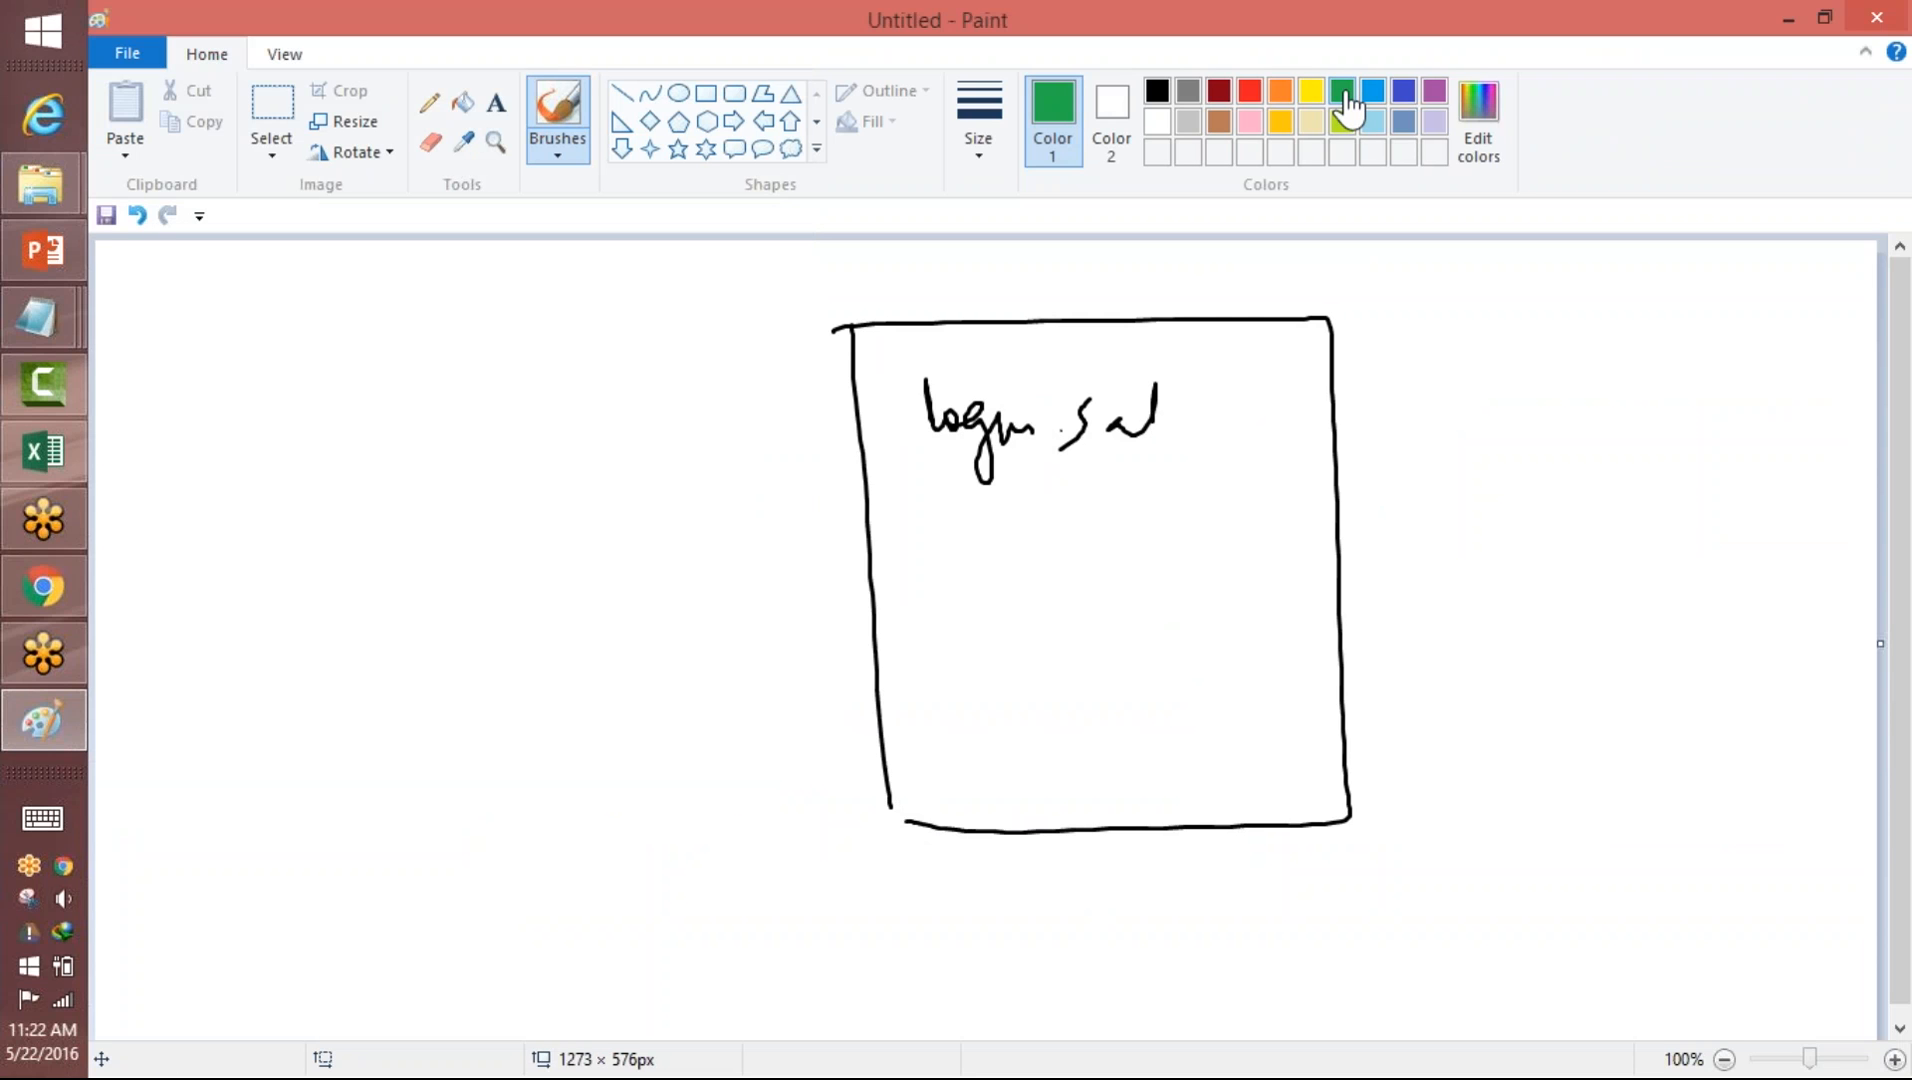
mouse_move(1228, 359)
mouse_down()
mouse_move(1297, 355)
mouse_move(1294, 378)
mouse_up()
drag(1215, 406, 1252, 404)
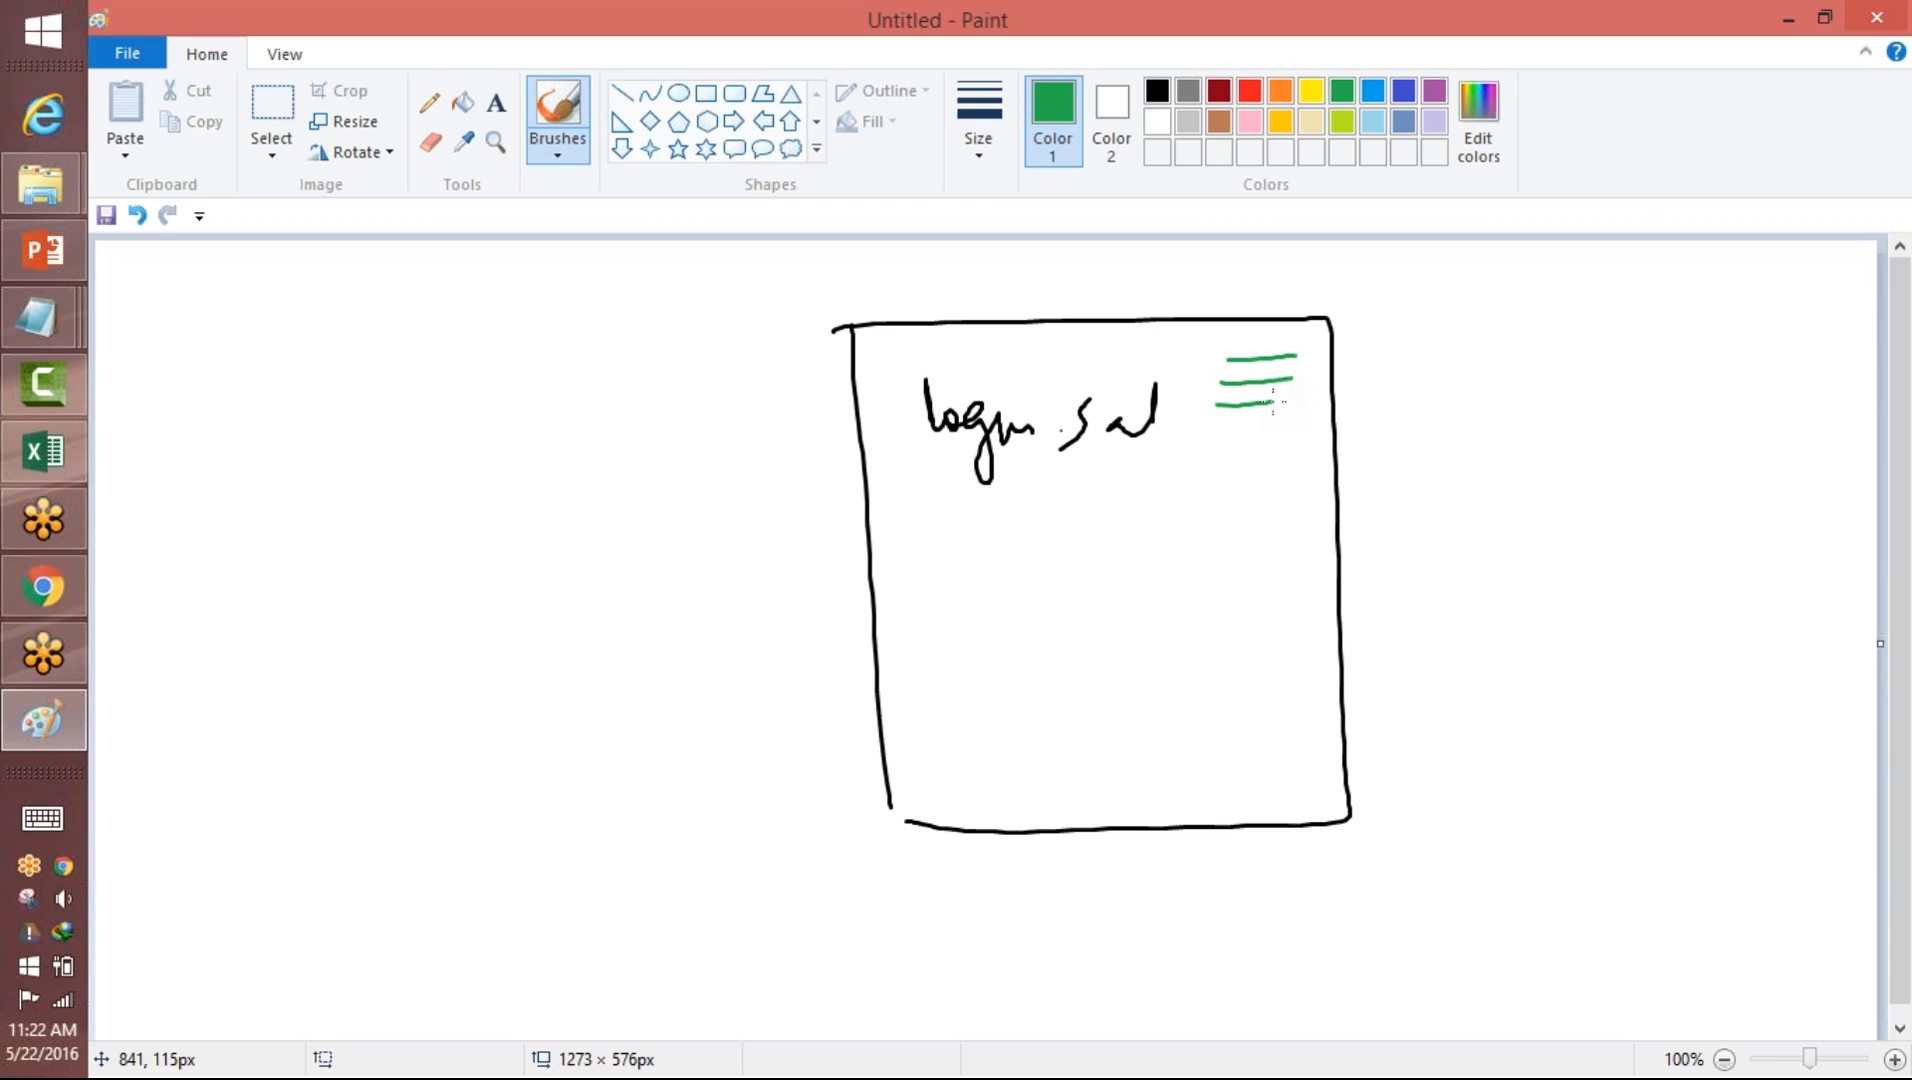
mouse_move(1268, 322)
mouse_down()
mouse_move(1215, 345)
mouse_move(1285, 345)
mouse_move(1253, 335)
mouse_up()
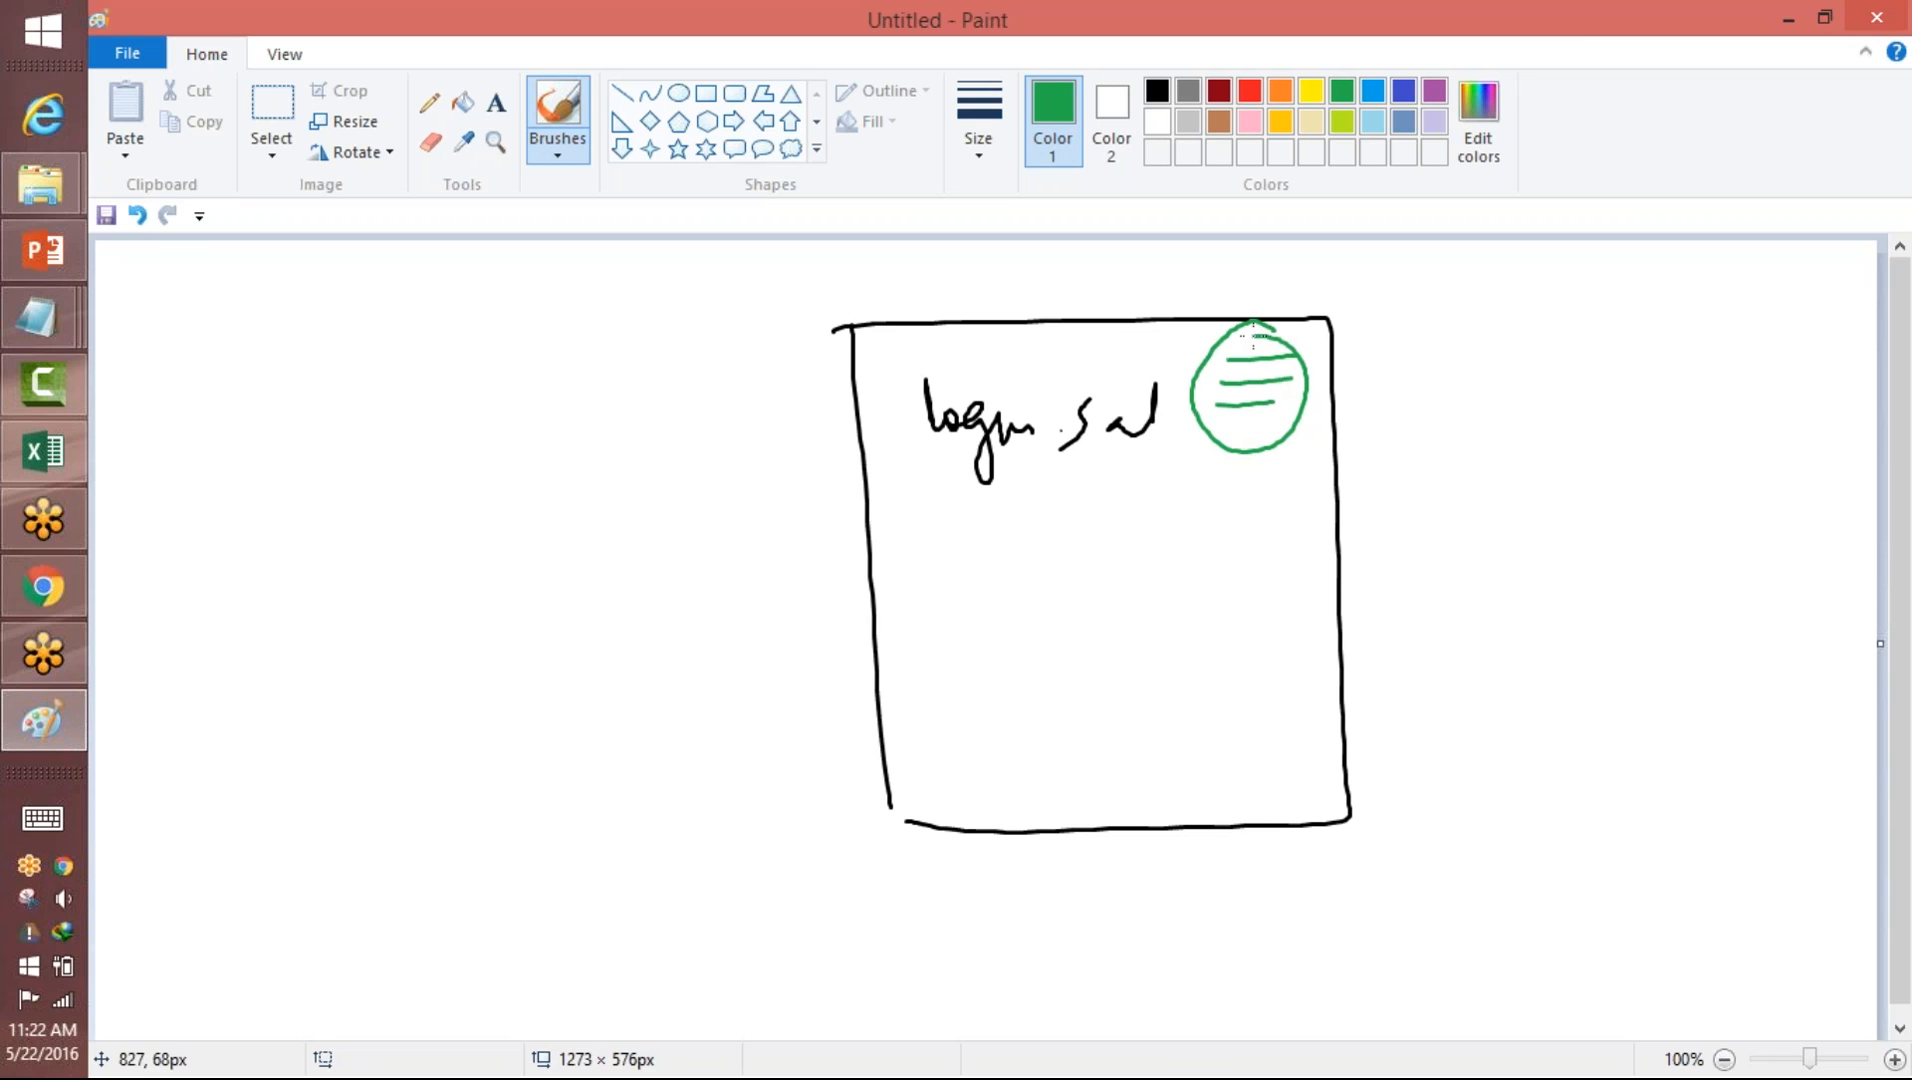
- Draw a green vertical divider in the frame and add green handwritten labels, including "Position", with circles and curves around them
drag(966, 346, 994, 810)
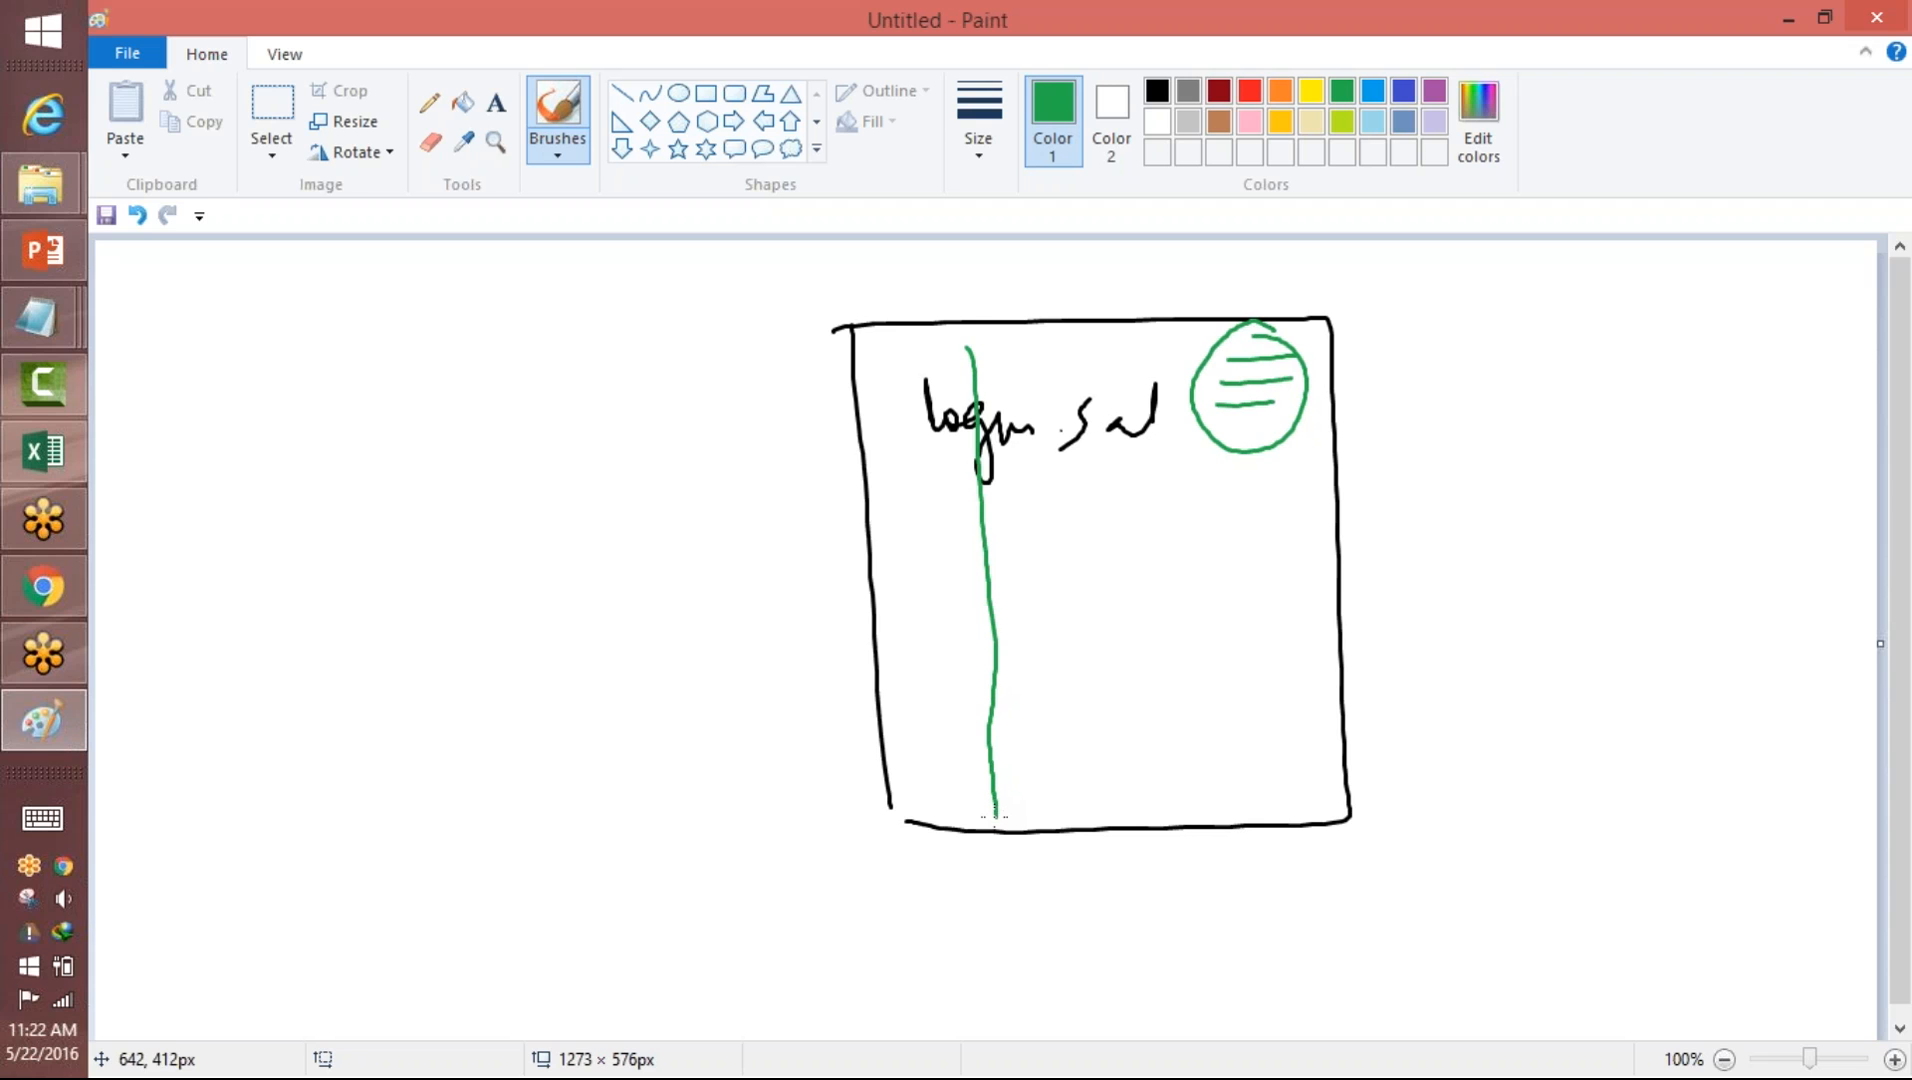
mouse_move(891, 562)
mouse_down()
mouse_move(893, 606)
mouse_move(1032, 578)
mouse_move(955, 545)
mouse_up()
mouse_move(921, 650)
mouse_down()
mouse_move(921, 718)
mouse_move(948, 717)
mouse_move(933, 805)
mouse_up()
mouse_move(936, 720)
mouse_down()
mouse_move(946, 769)
mouse_move(988, 792)
mouse_move(1067, 800)
mouse_move(1126, 778)
mouse_up()
mouse_move(1040, 768)
mouse_down()
mouse_move(1067, 757)
mouse_move(950, 825)
mouse_move(1083, 794)
mouse_up()
mouse_move(1118, 626)
mouse_down()
mouse_move(1188, 585)
mouse_move(1265, 607)
mouse_up()
drag(1172, 497, 1130, 850)
drag(1245, 720, 938, 843)
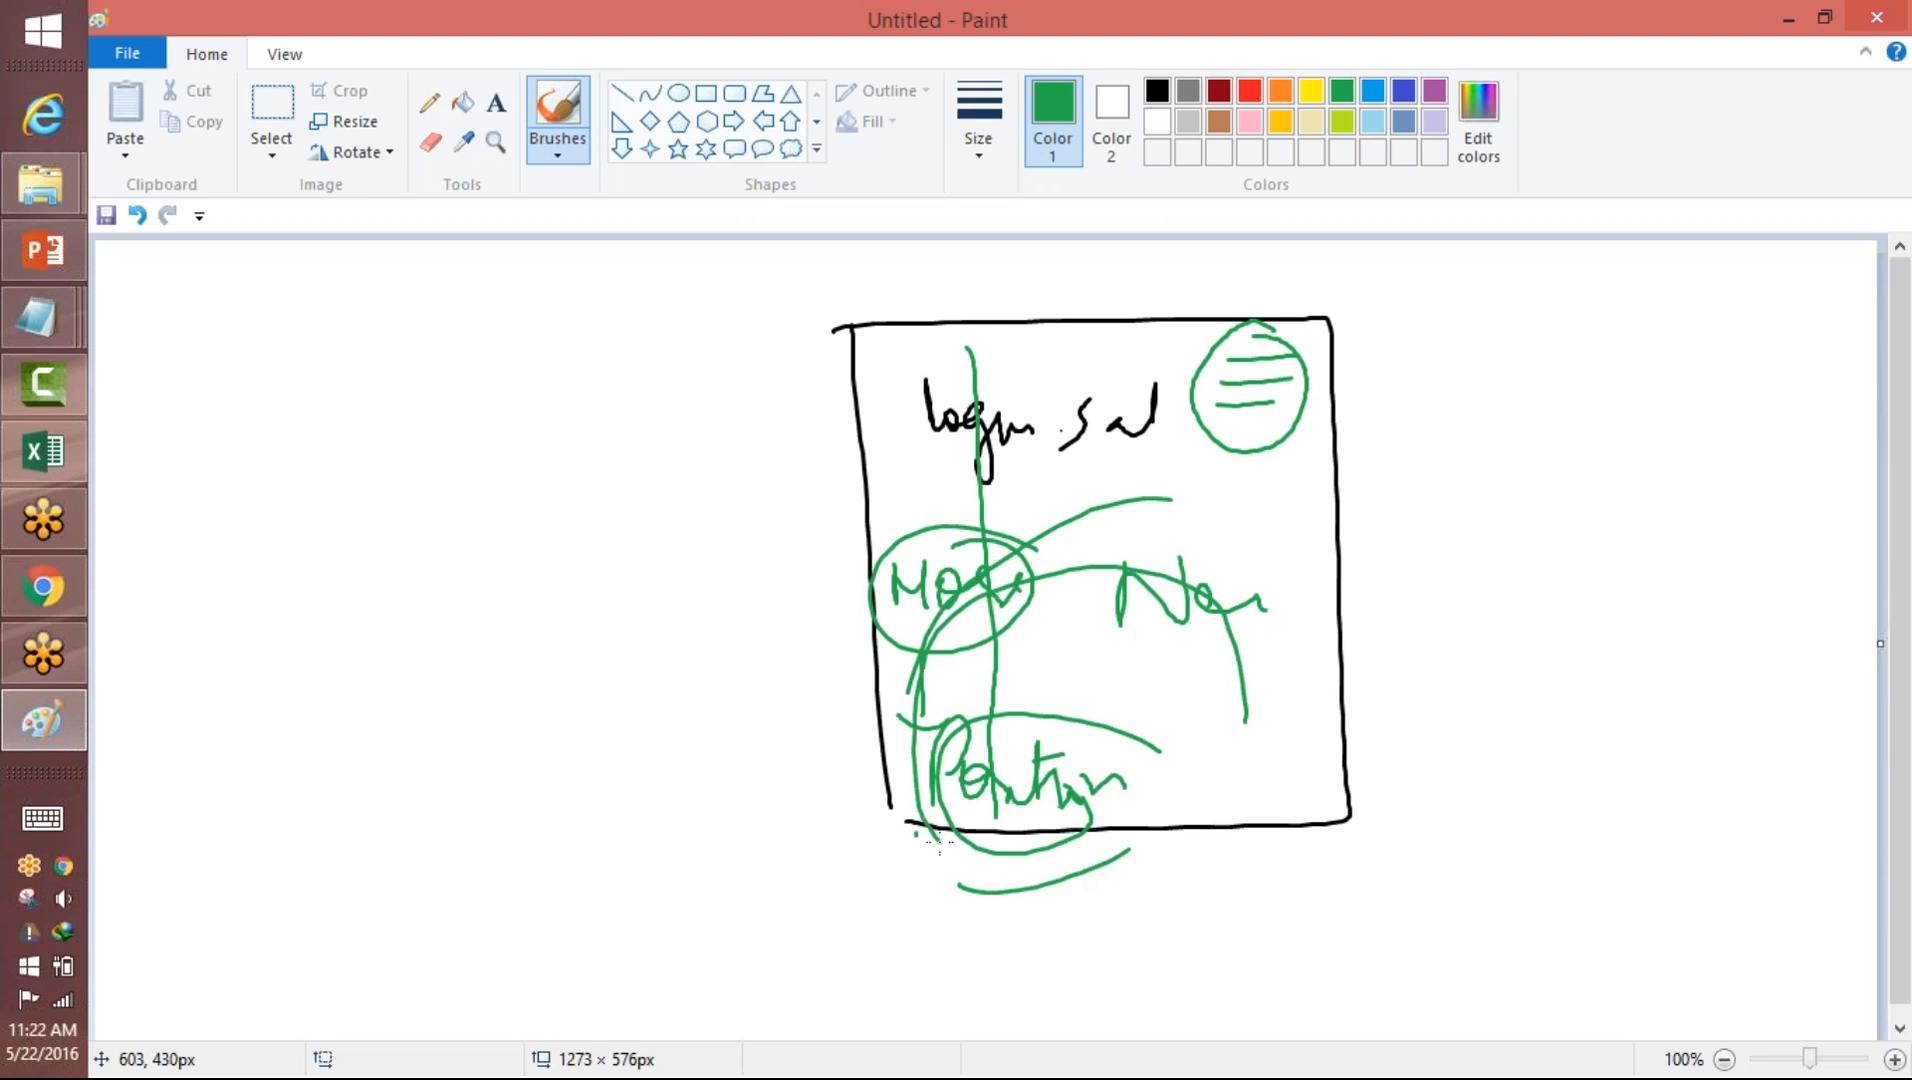
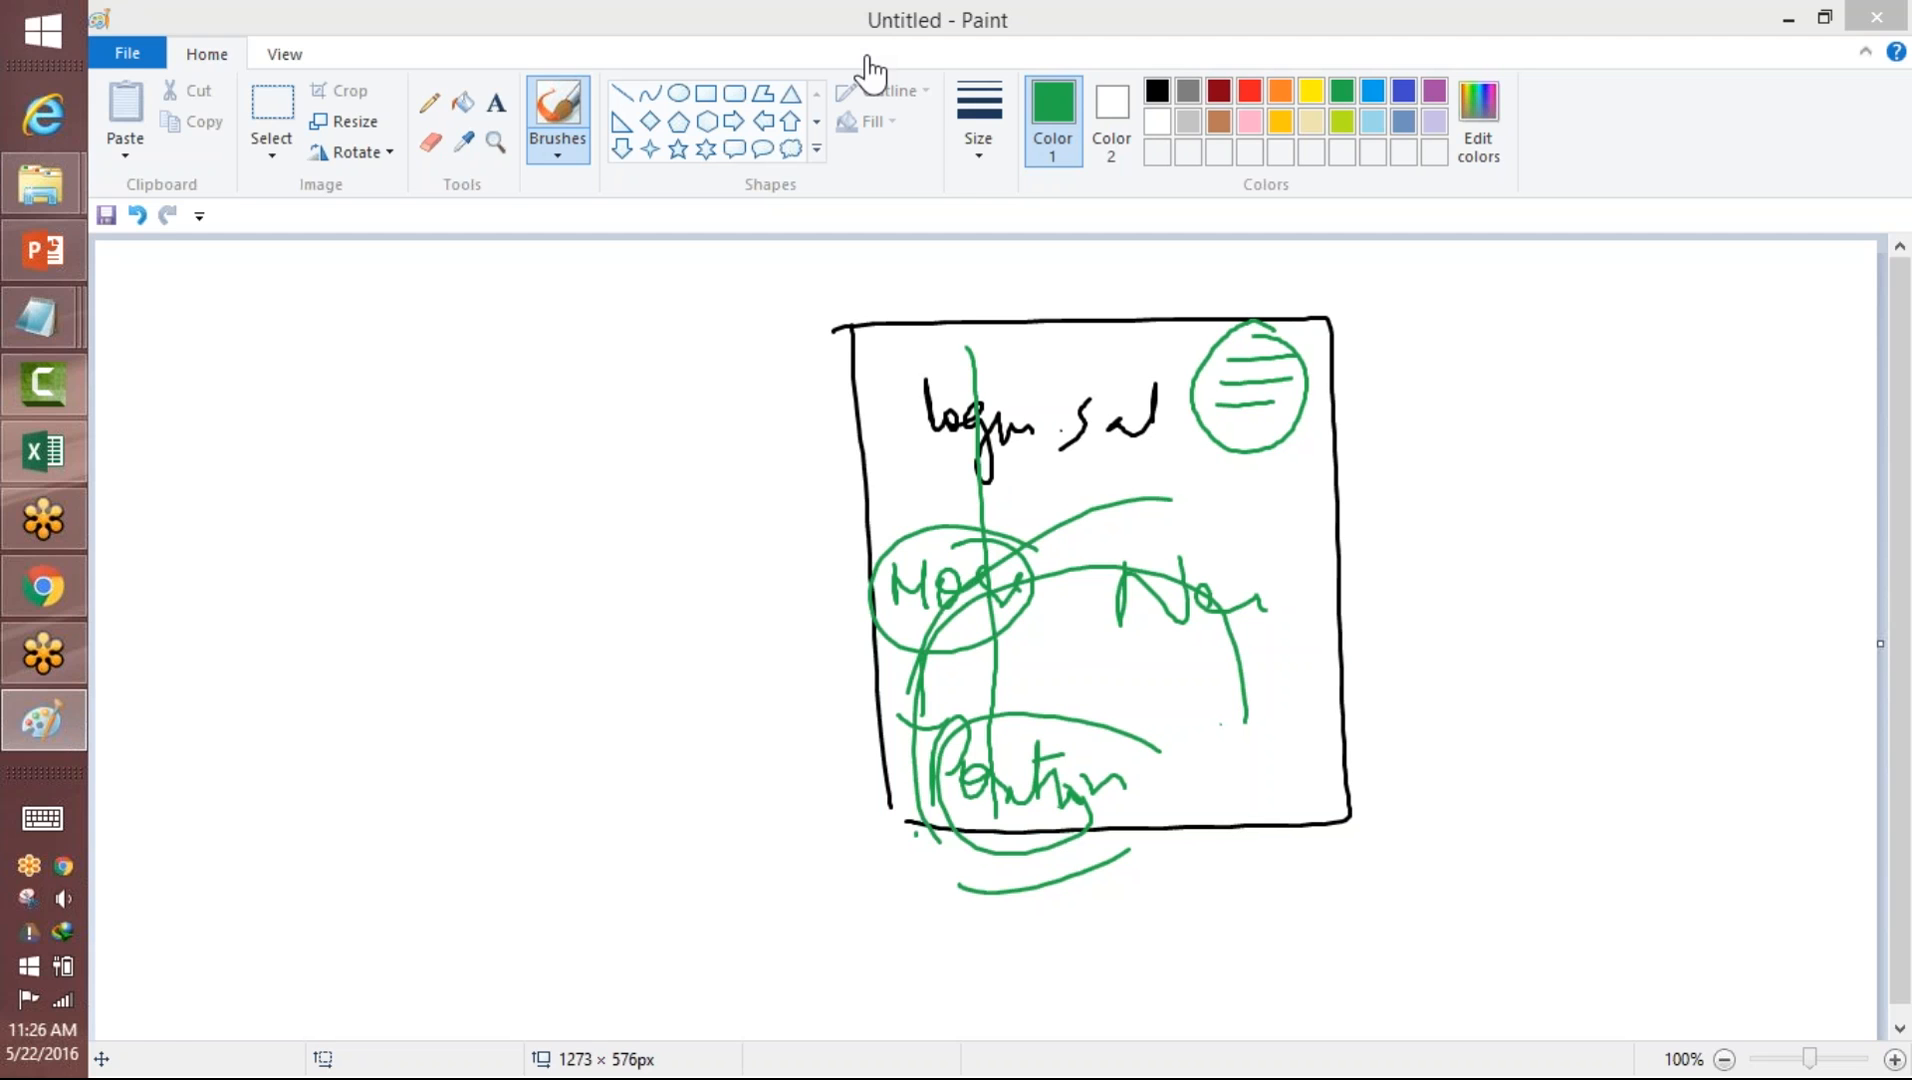
- Draw three stacked horizontal green lines on the blank area to the left of the frame
click(868, 70)
drag(250, 397, 418, 404)
drag(285, 433, 411, 429)
drag(288, 471, 478, 458)
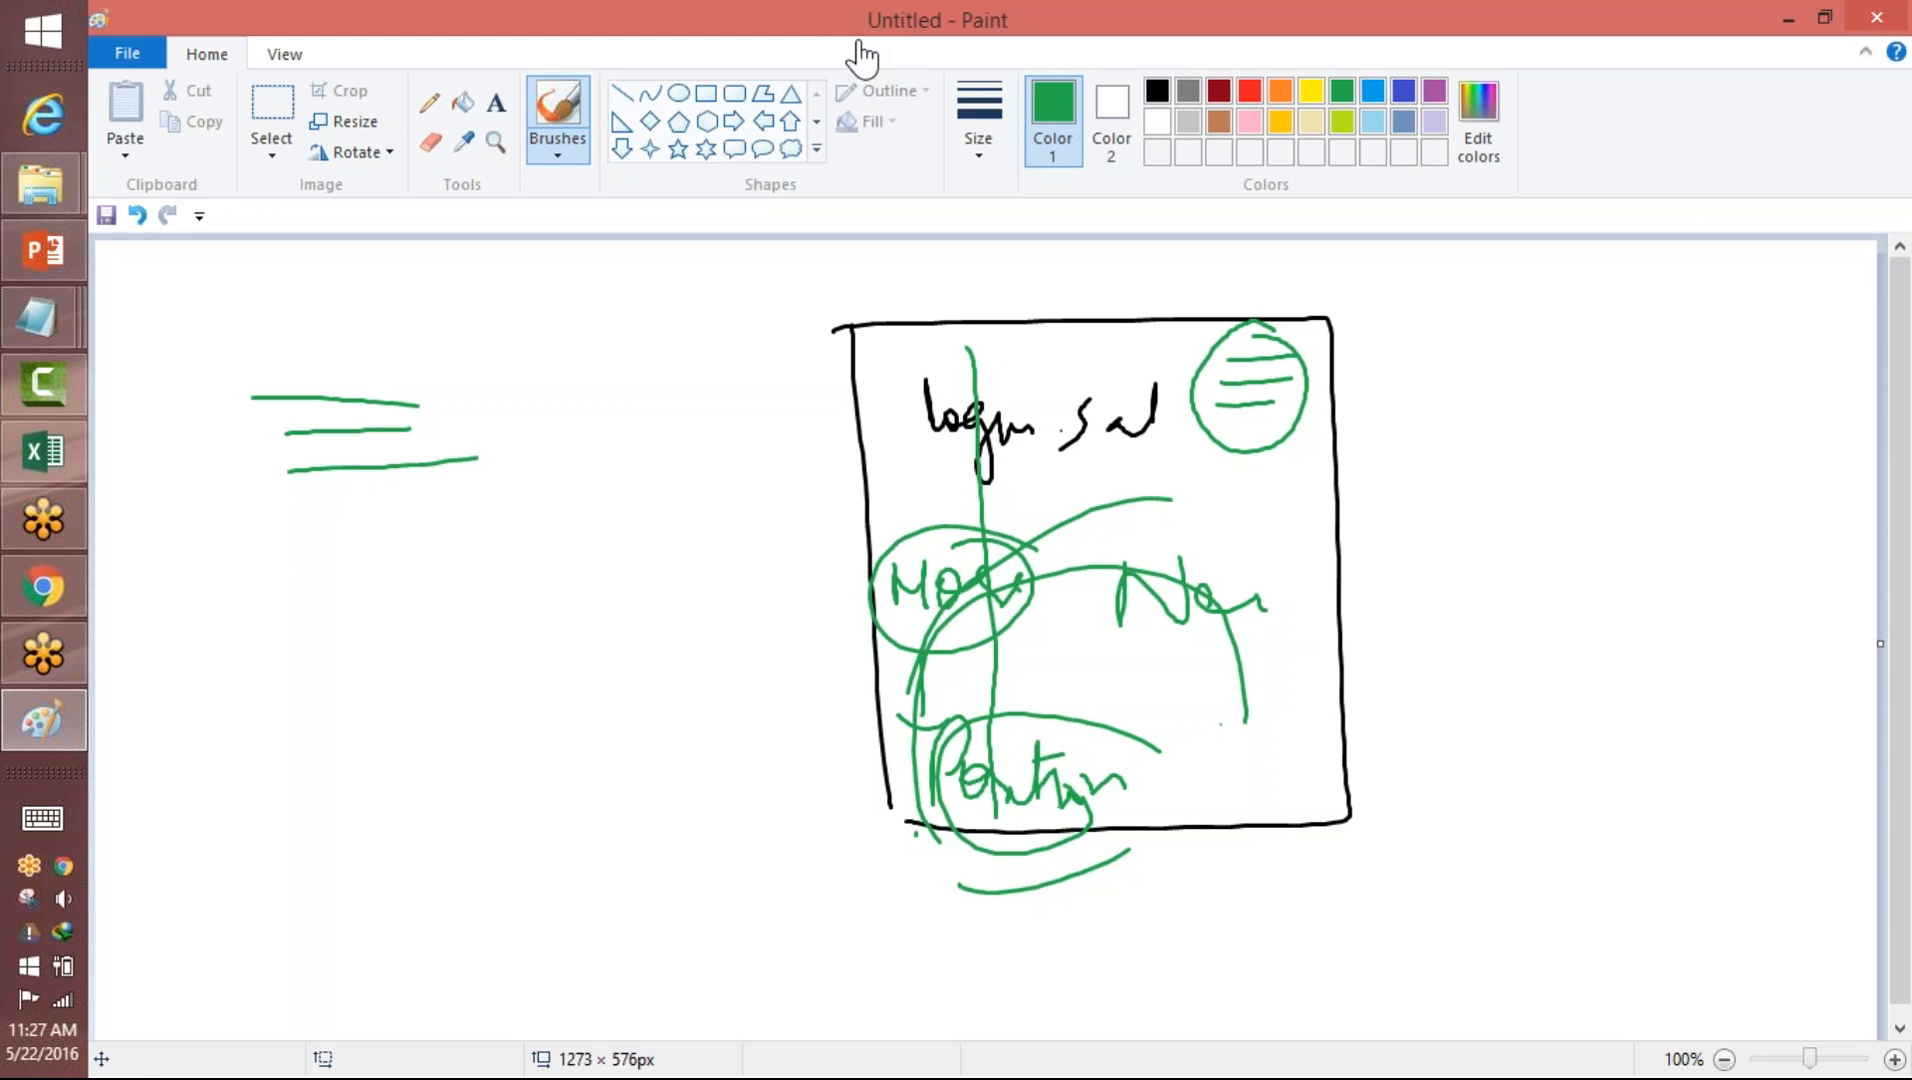
- Handwrite "Page L" in green on the blank area to the right of the frame
click(37, 578)
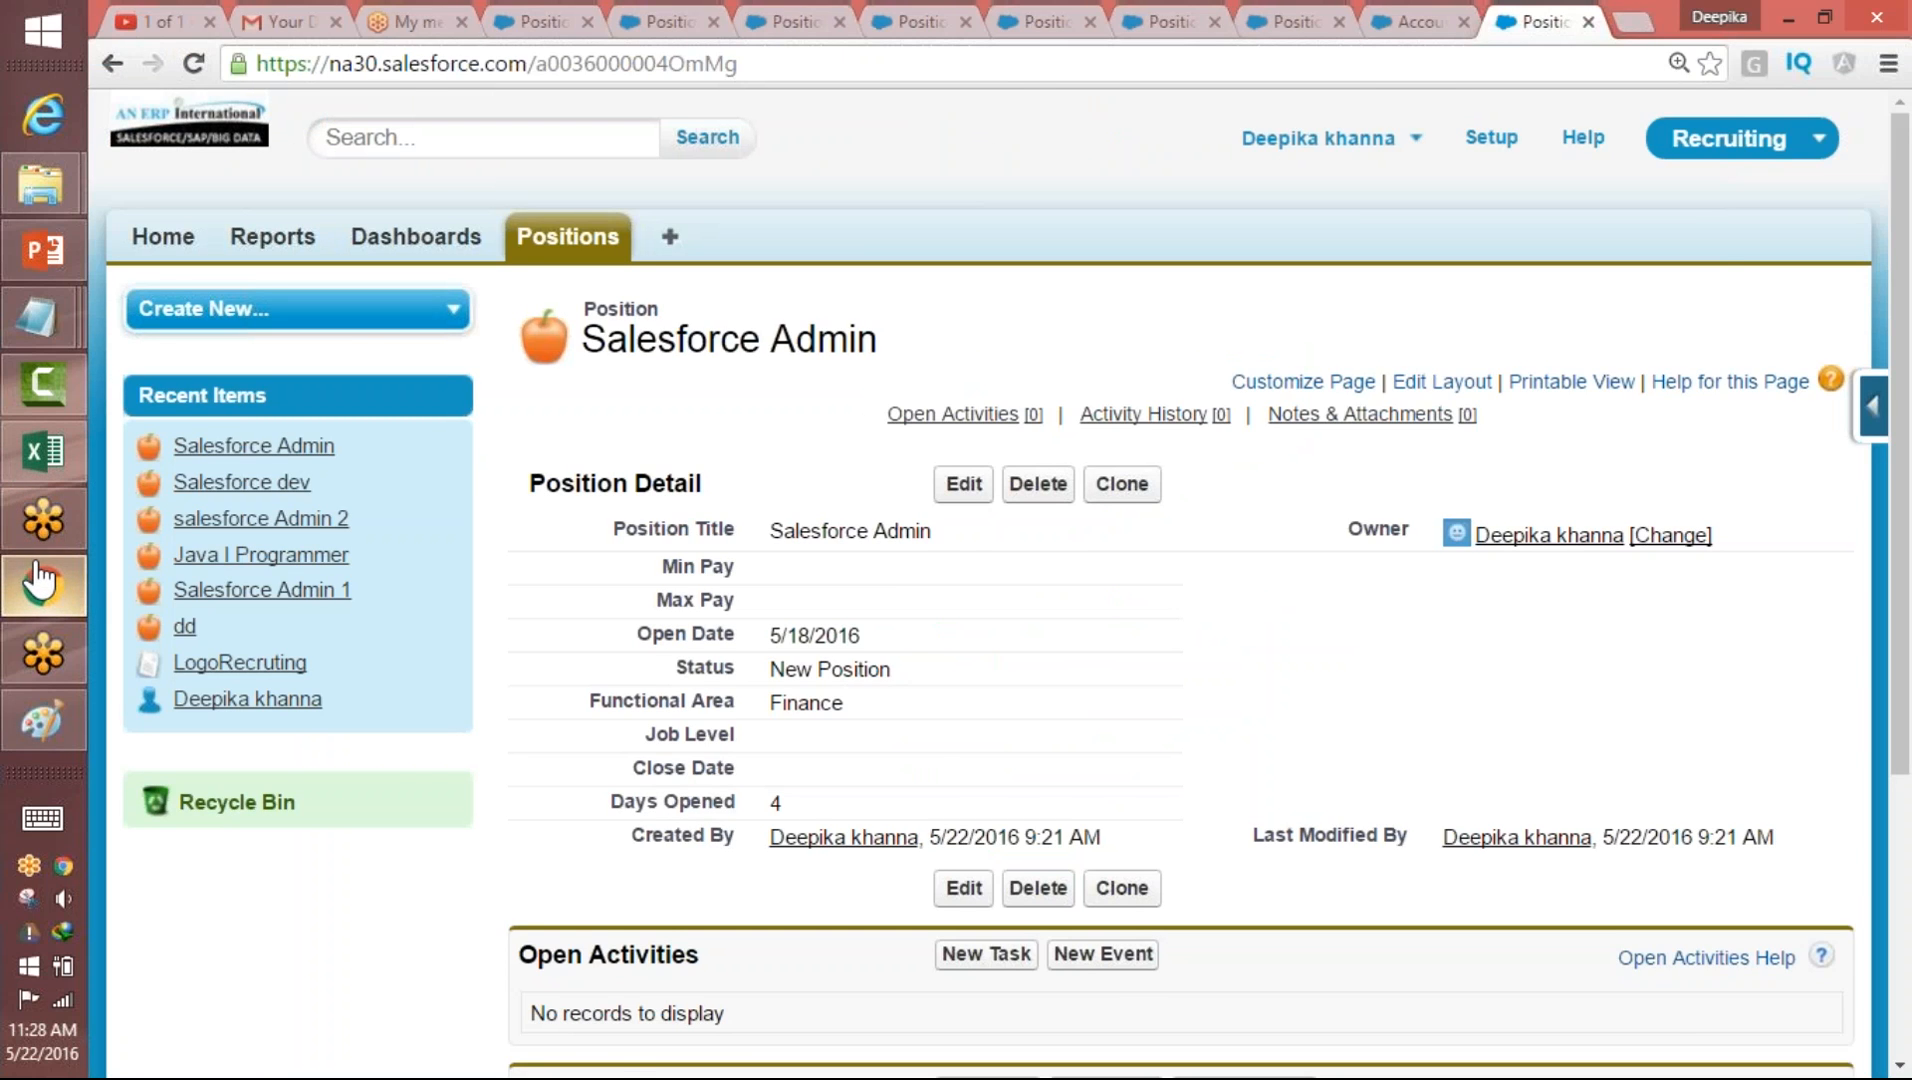
click(37, 578)
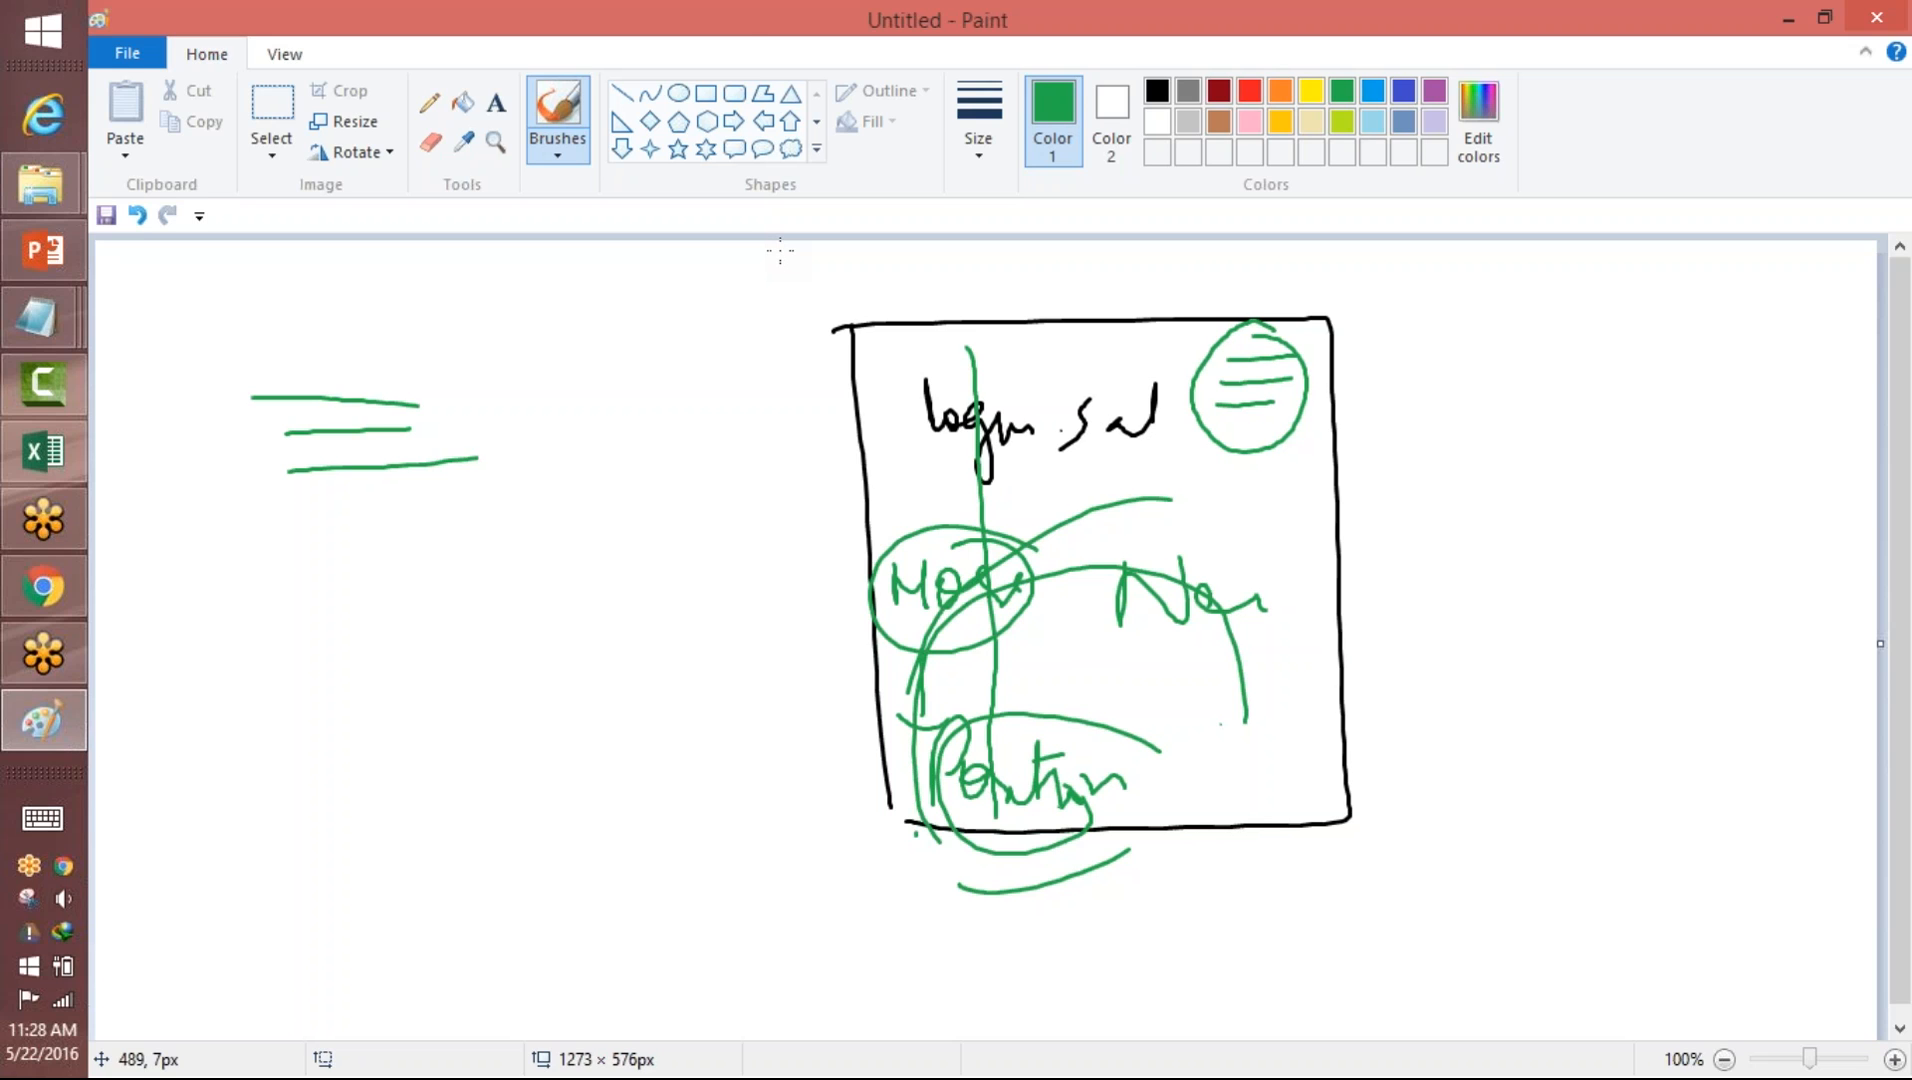
click(843, 42)
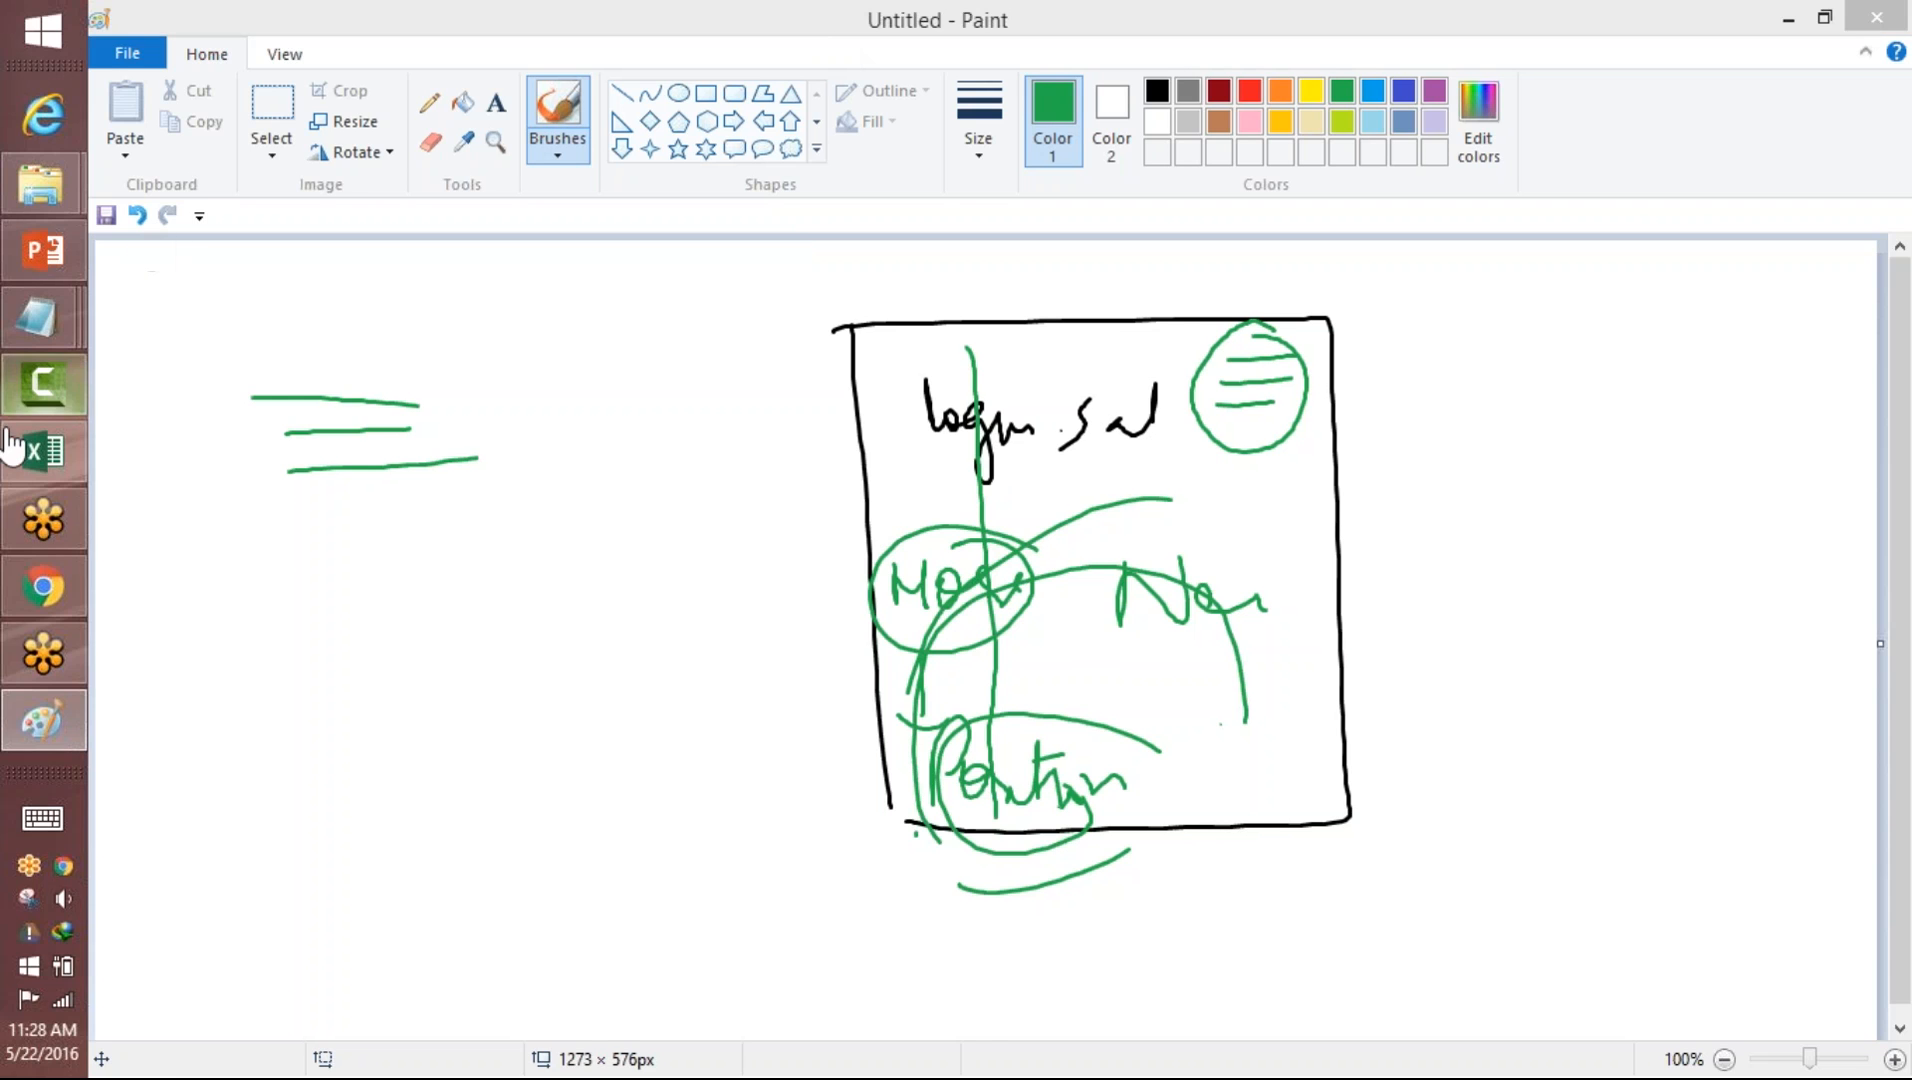
mouse_move(31, 597)
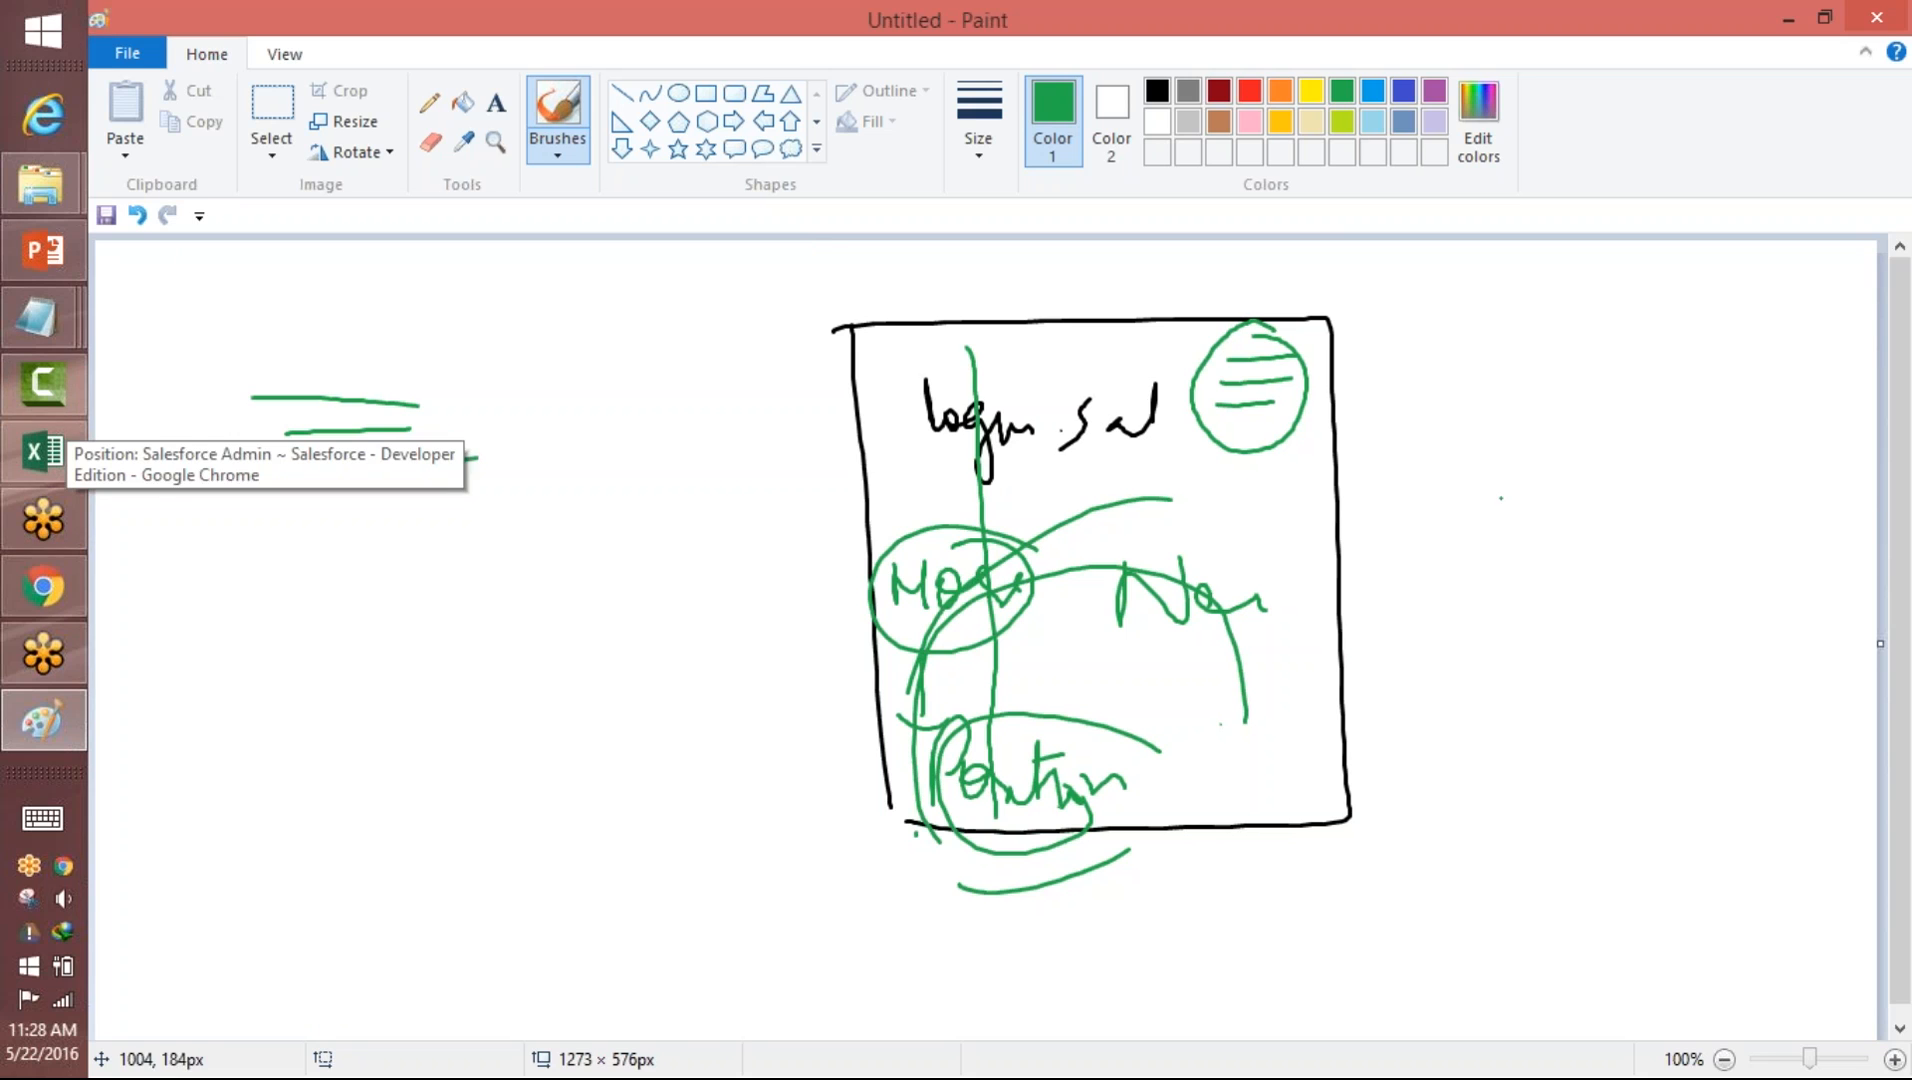
mouse_move(1513, 589)
mouse_down()
mouse_move(1519, 478)
mouse_move(1524, 527)
mouse_move(1712, 540)
mouse_up()
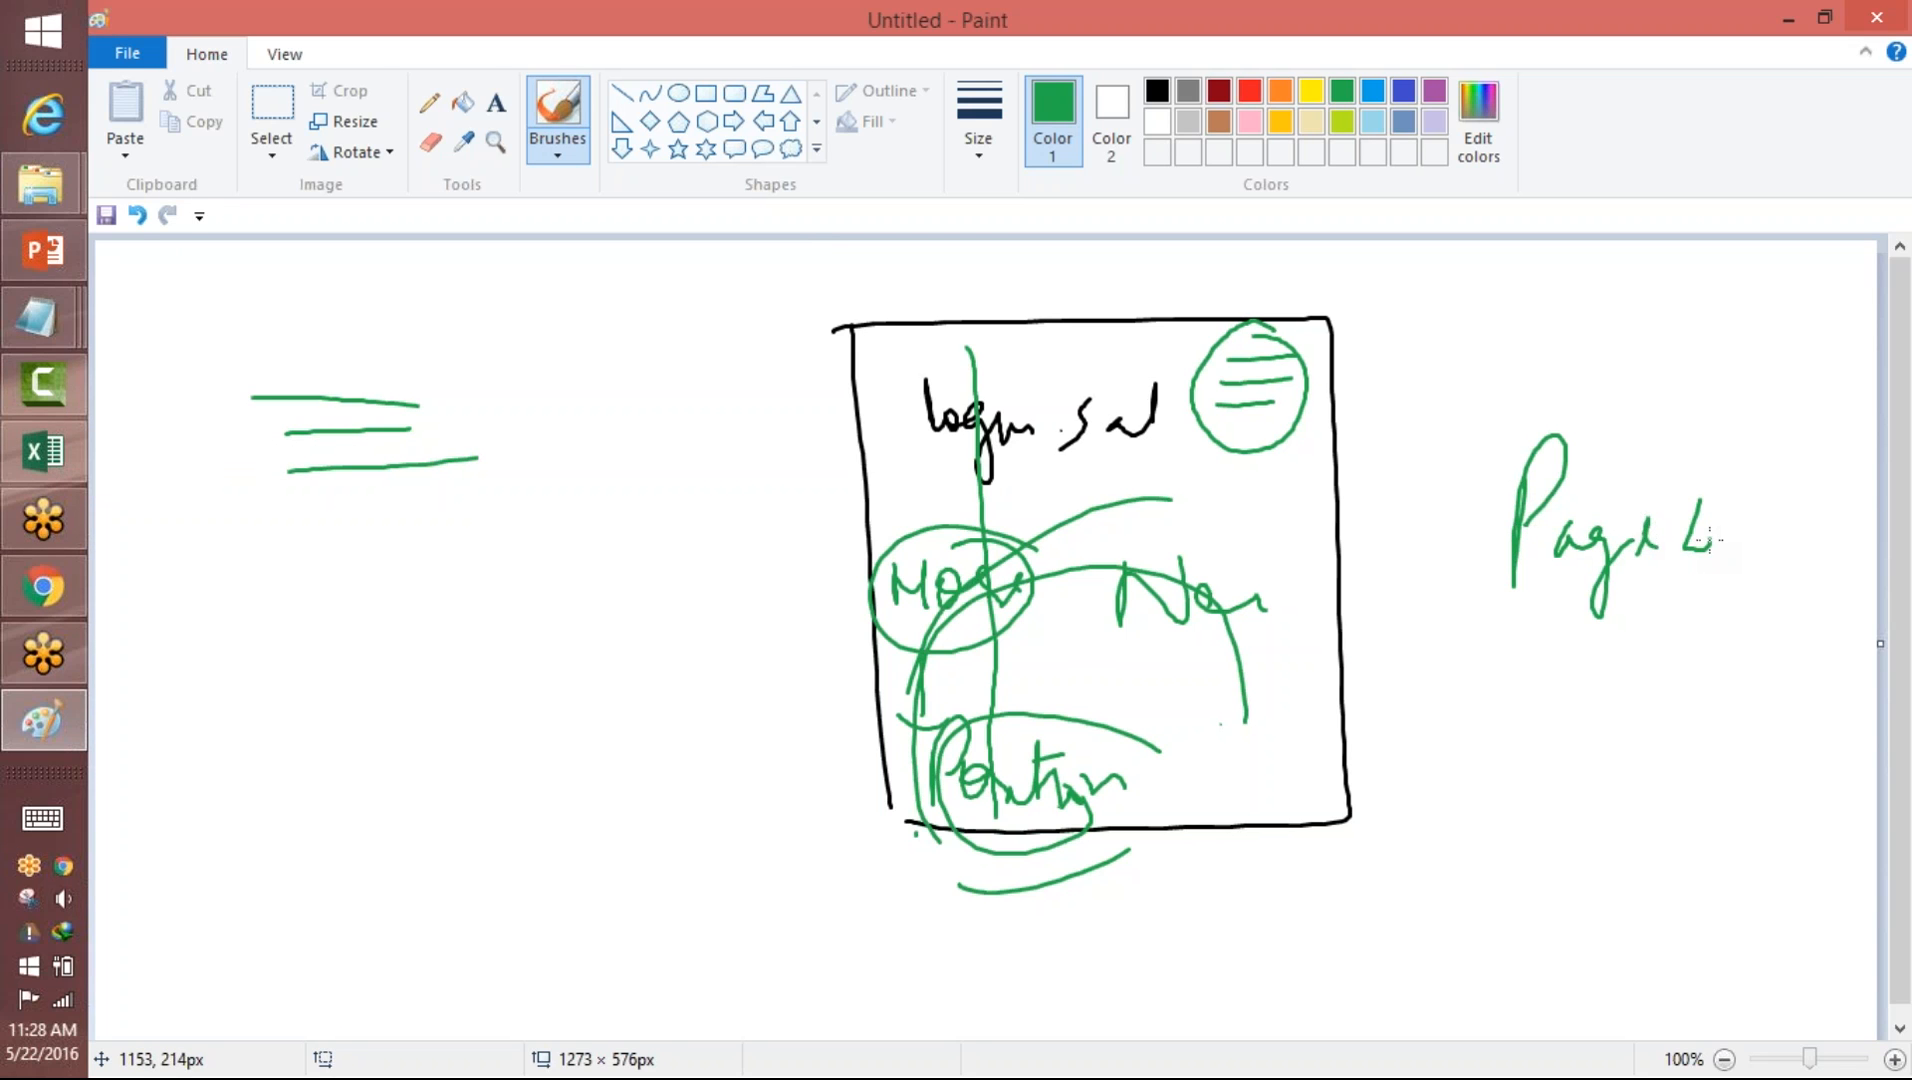
- Switch to Salesforce in Chrome and examine the Force.com quick access links on a new Position form and on the Positions home page
click(43, 587)
click(609, 247)
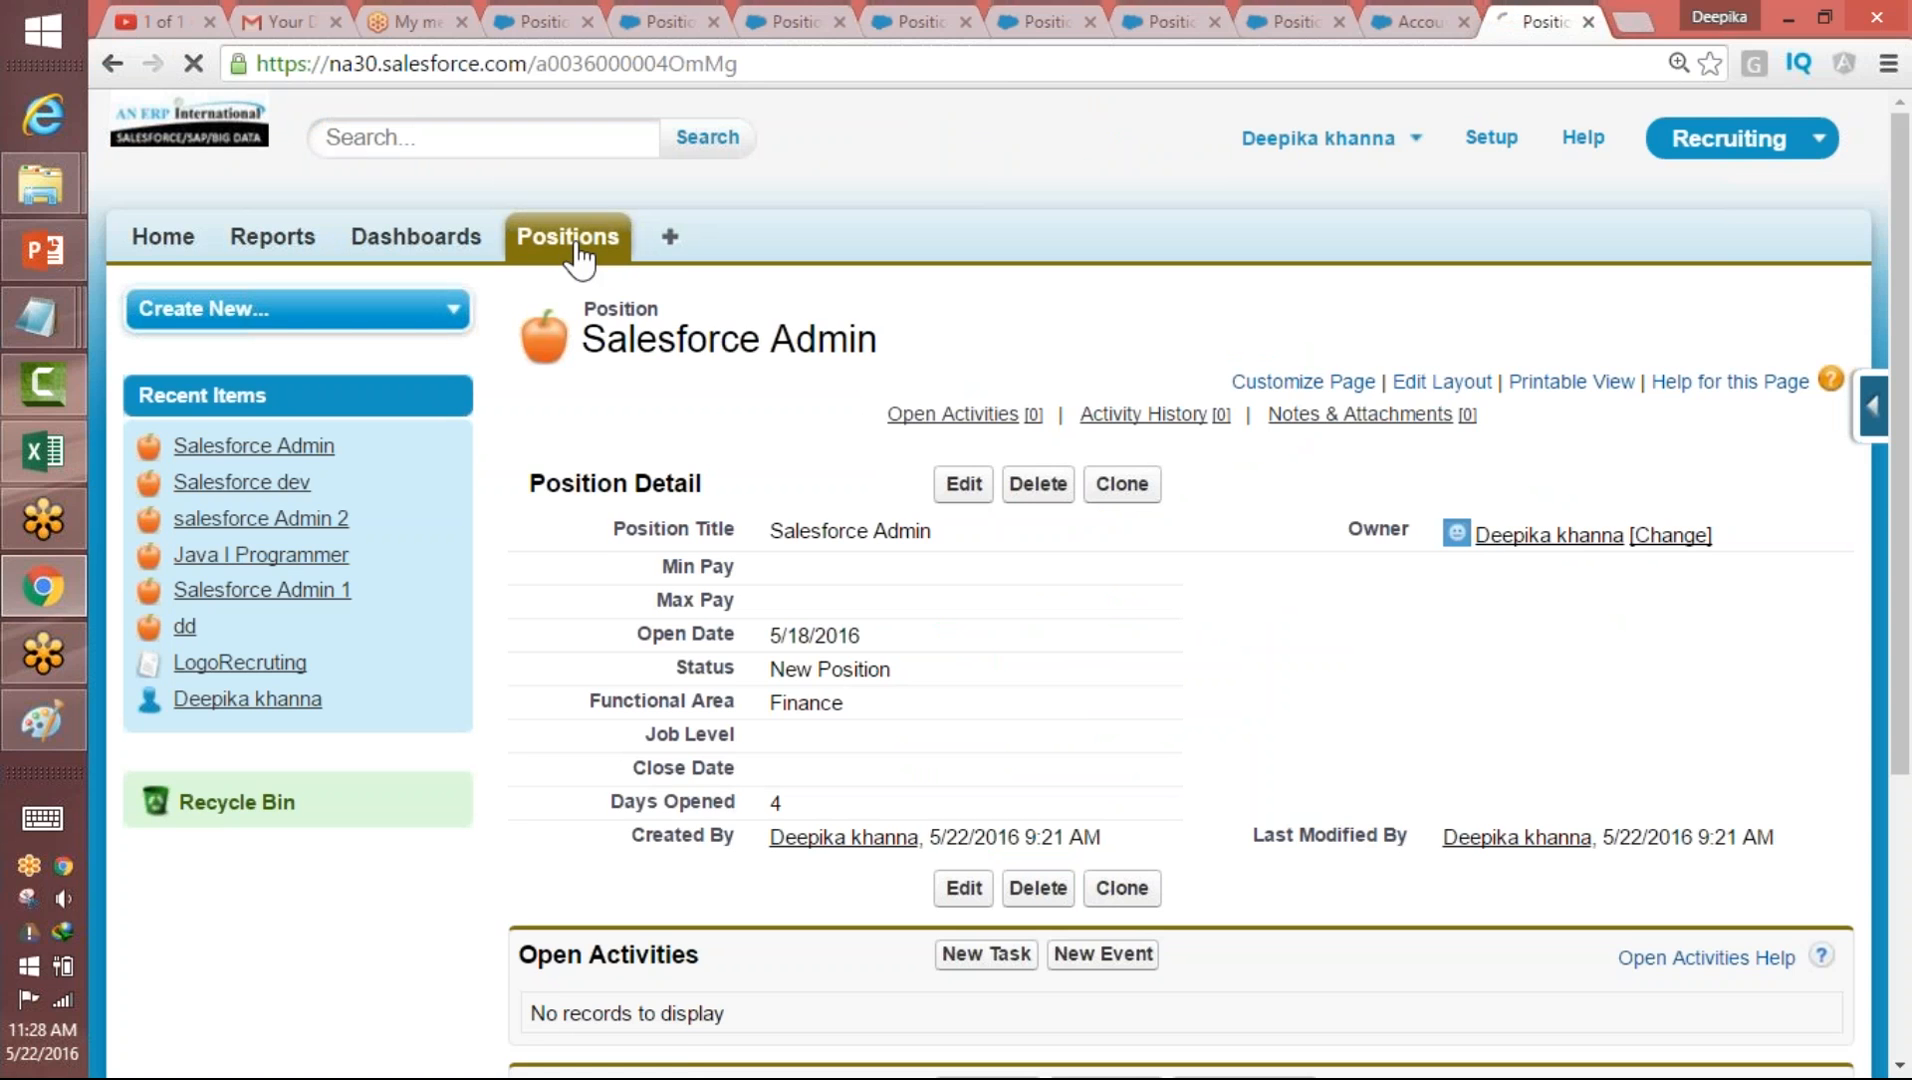
click(963, 495)
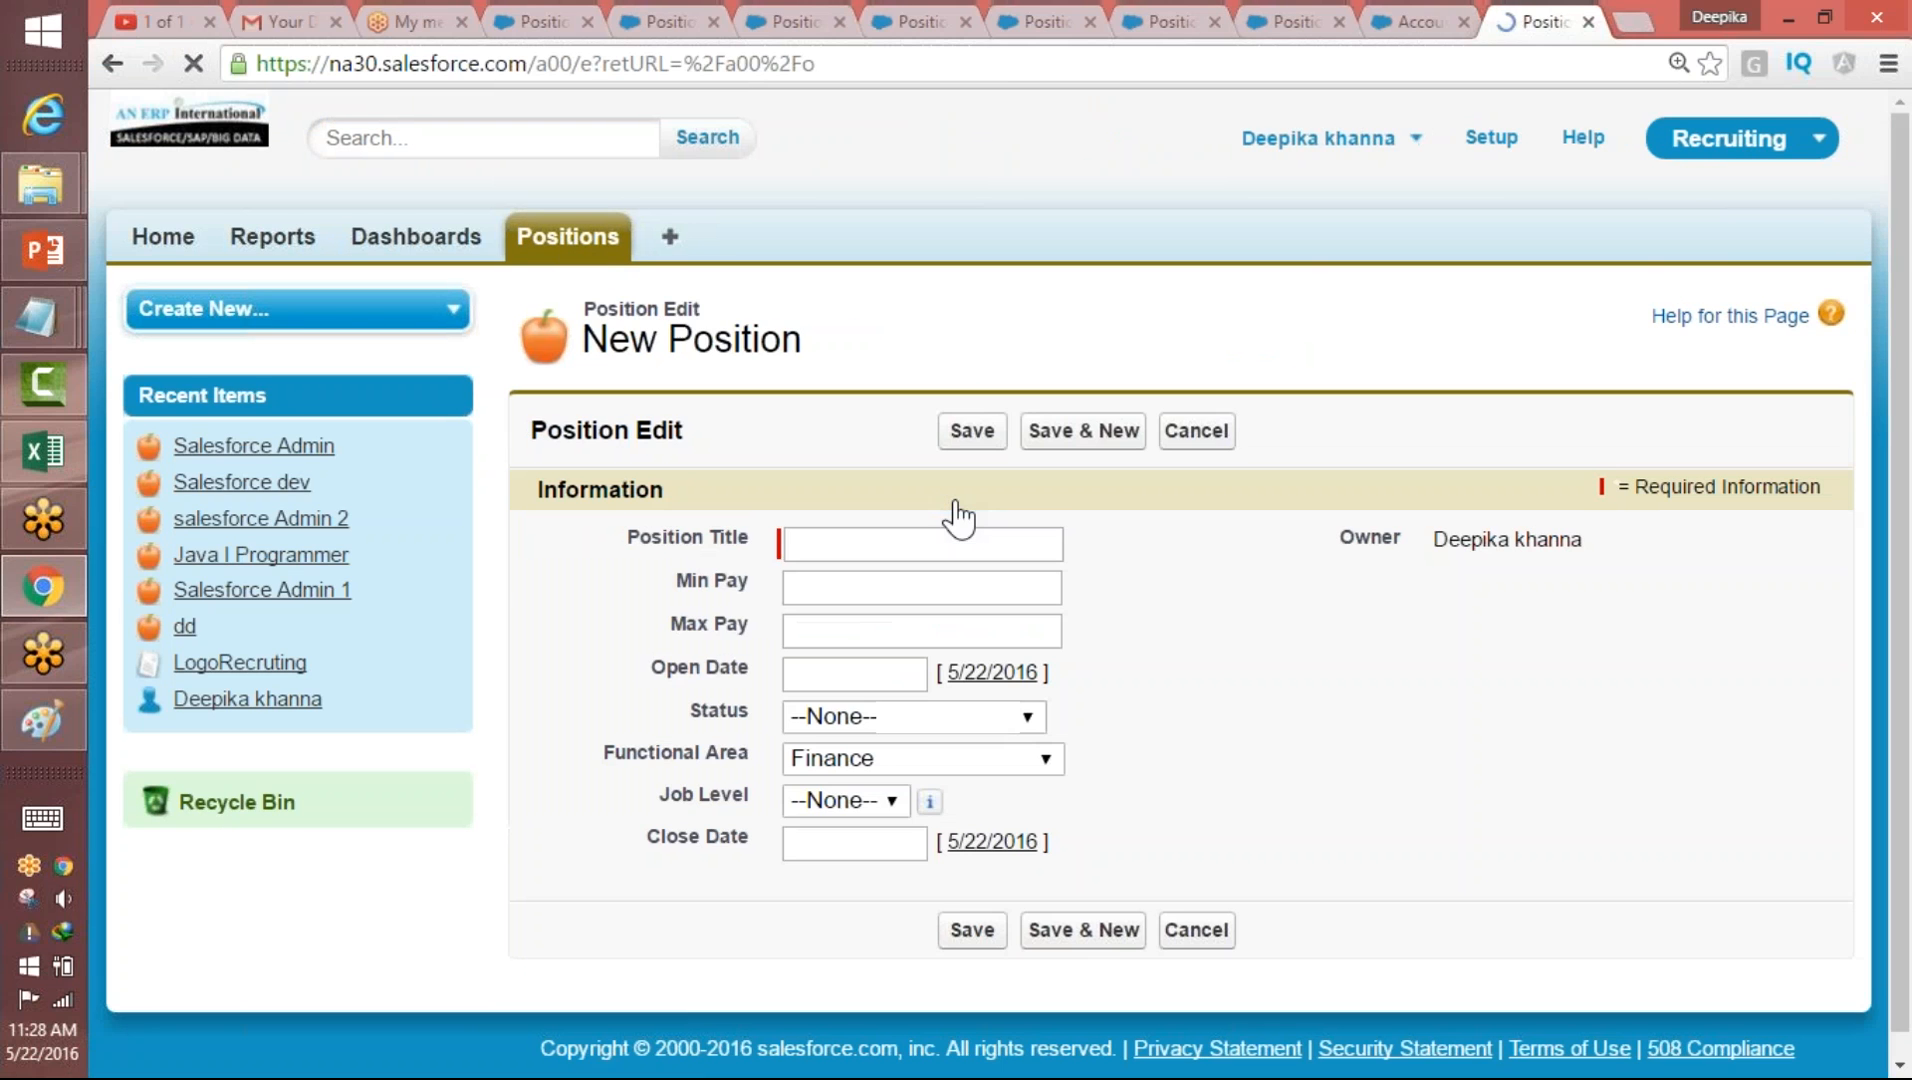
scroll(1285, 670, down, 1)
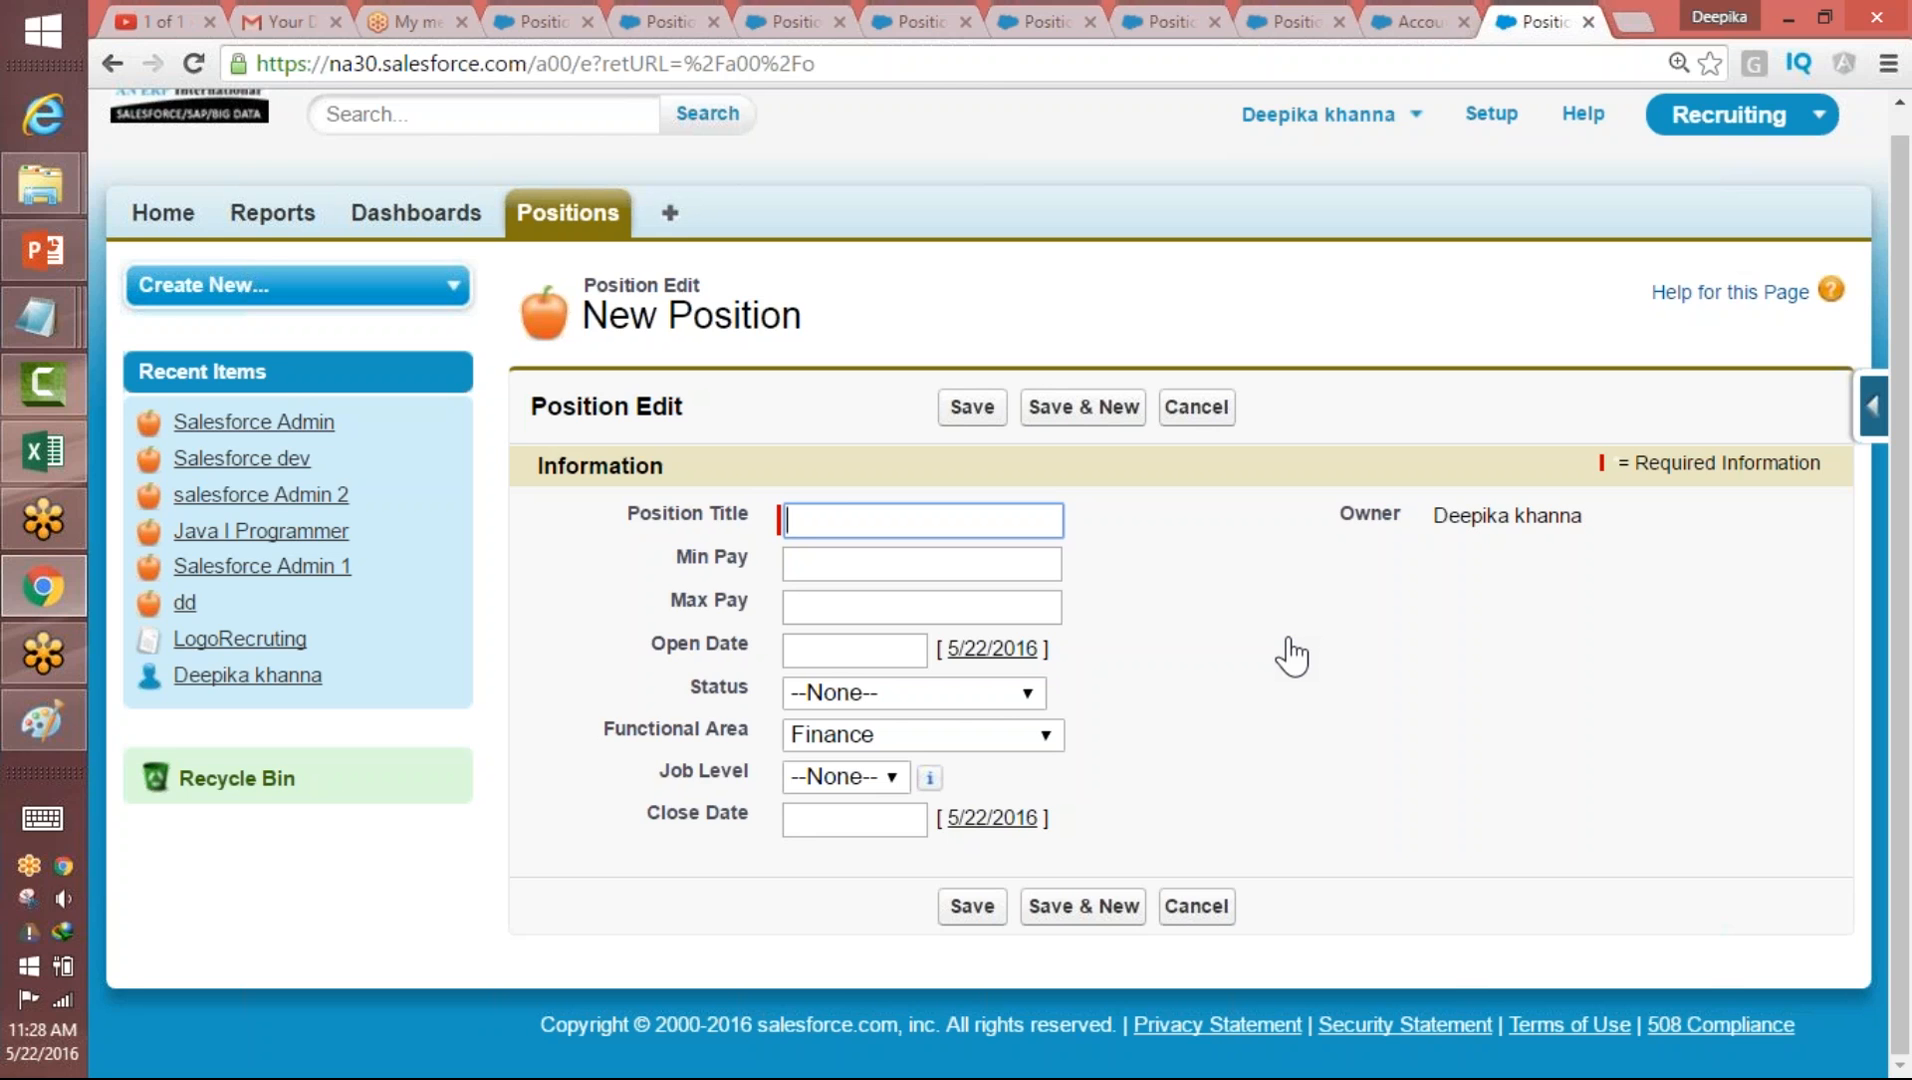
click(1872, 405)
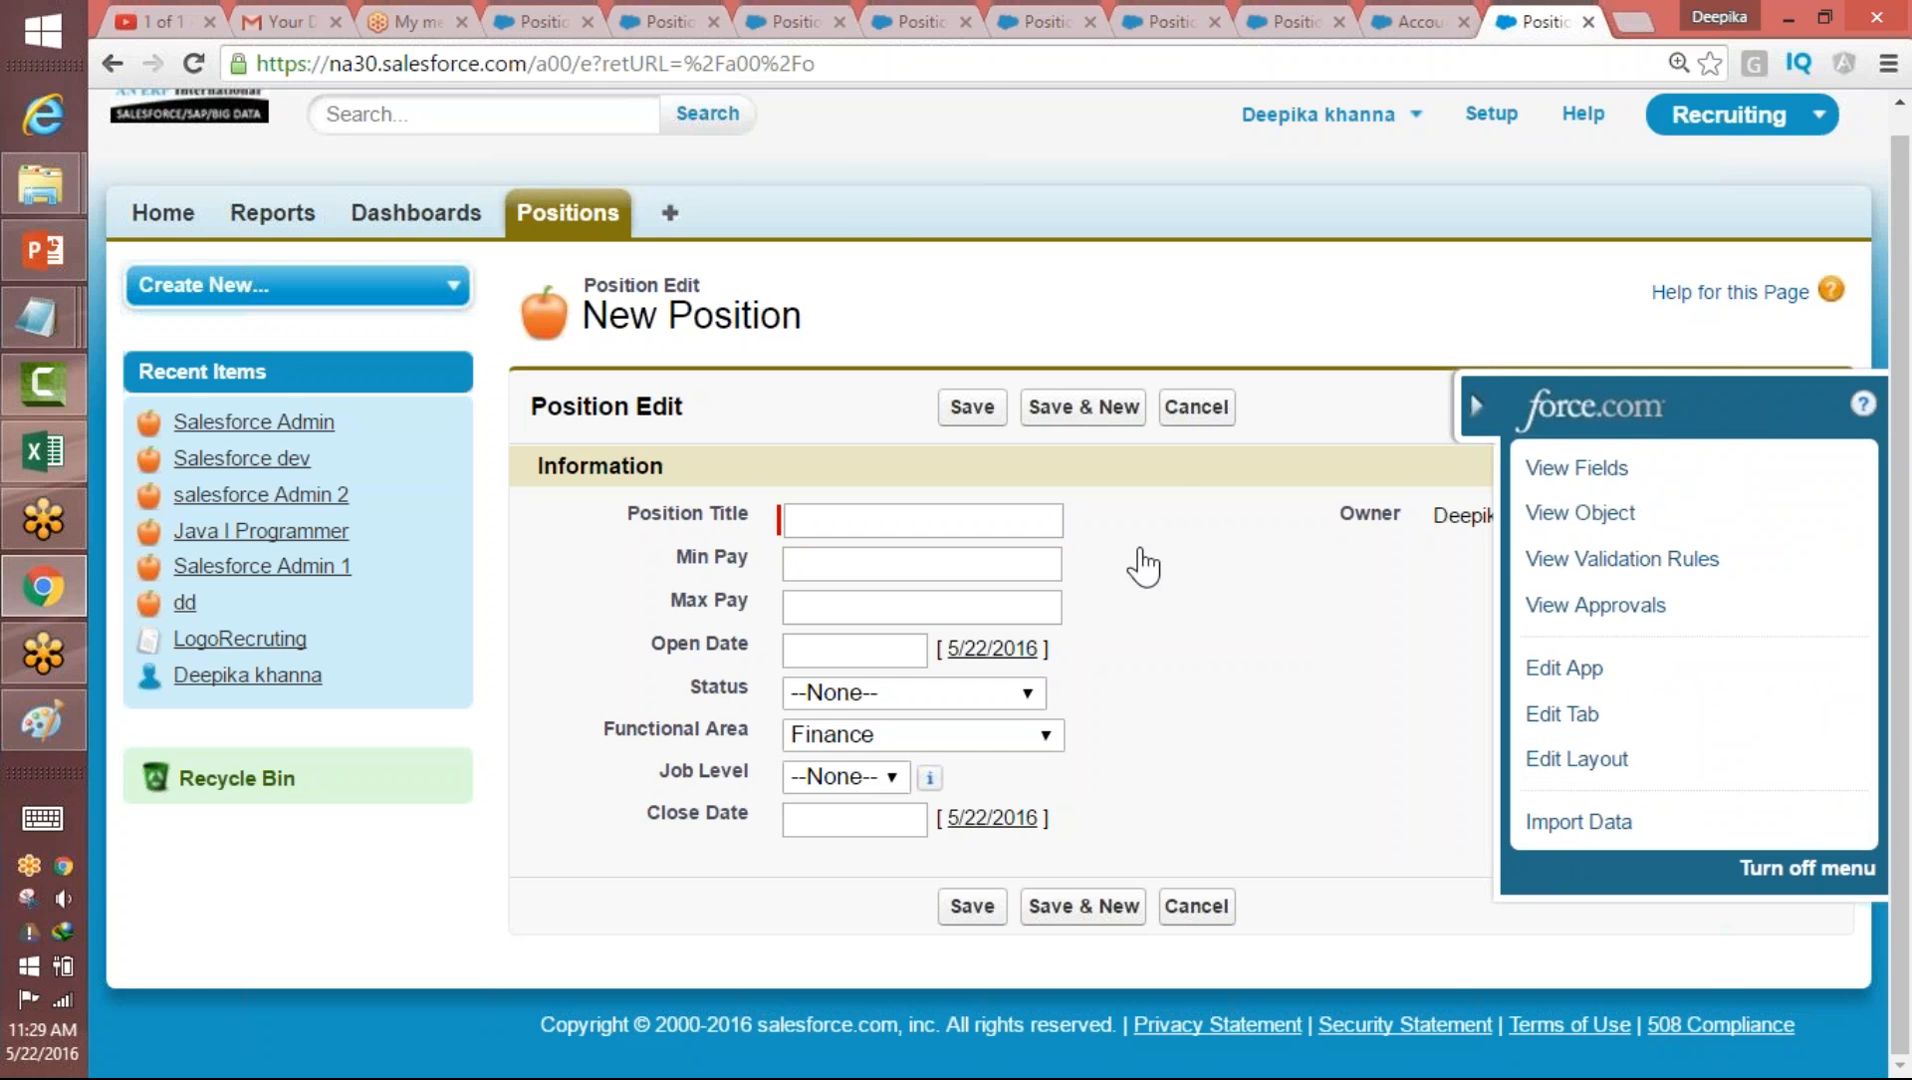
click(626, 213)
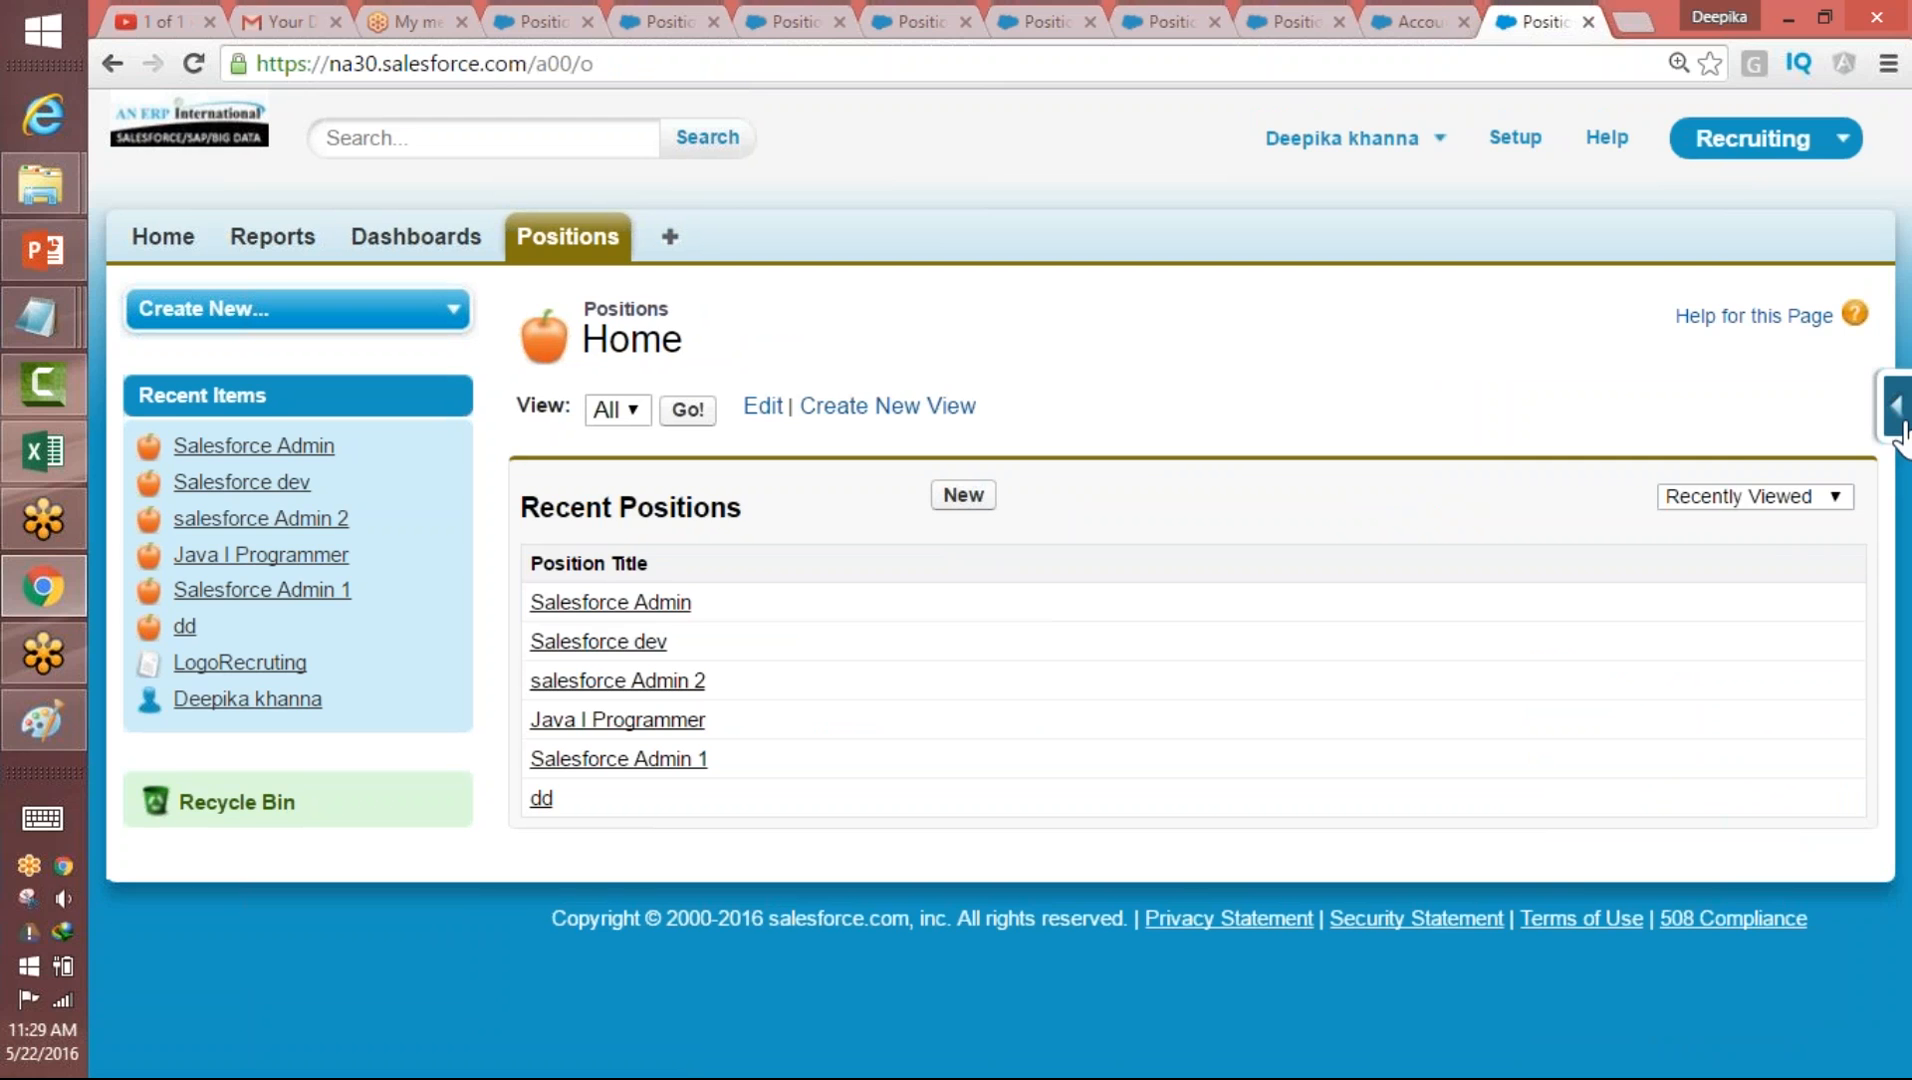
click(1893, 405)
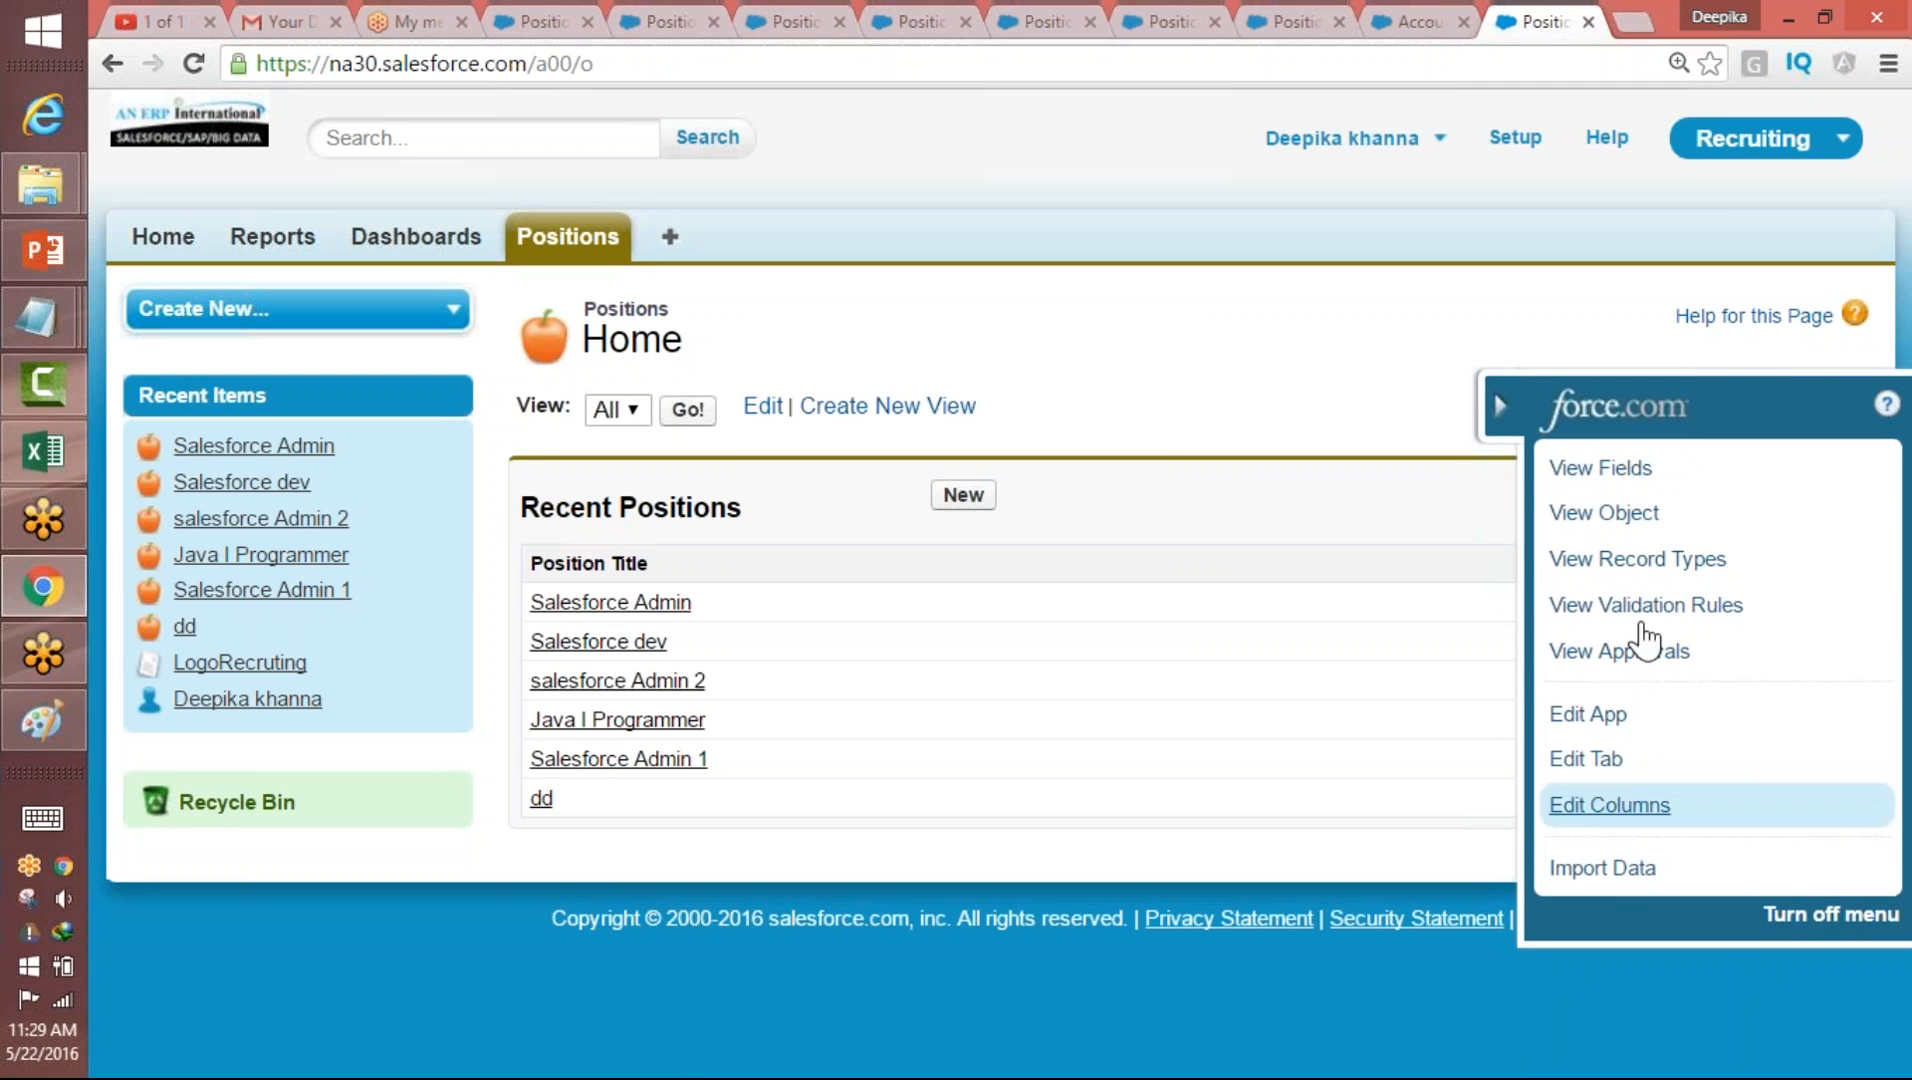
- Open the Position page layout for editing from a new Position form and dismiss the Add Report Charts tip
click(960, 499)
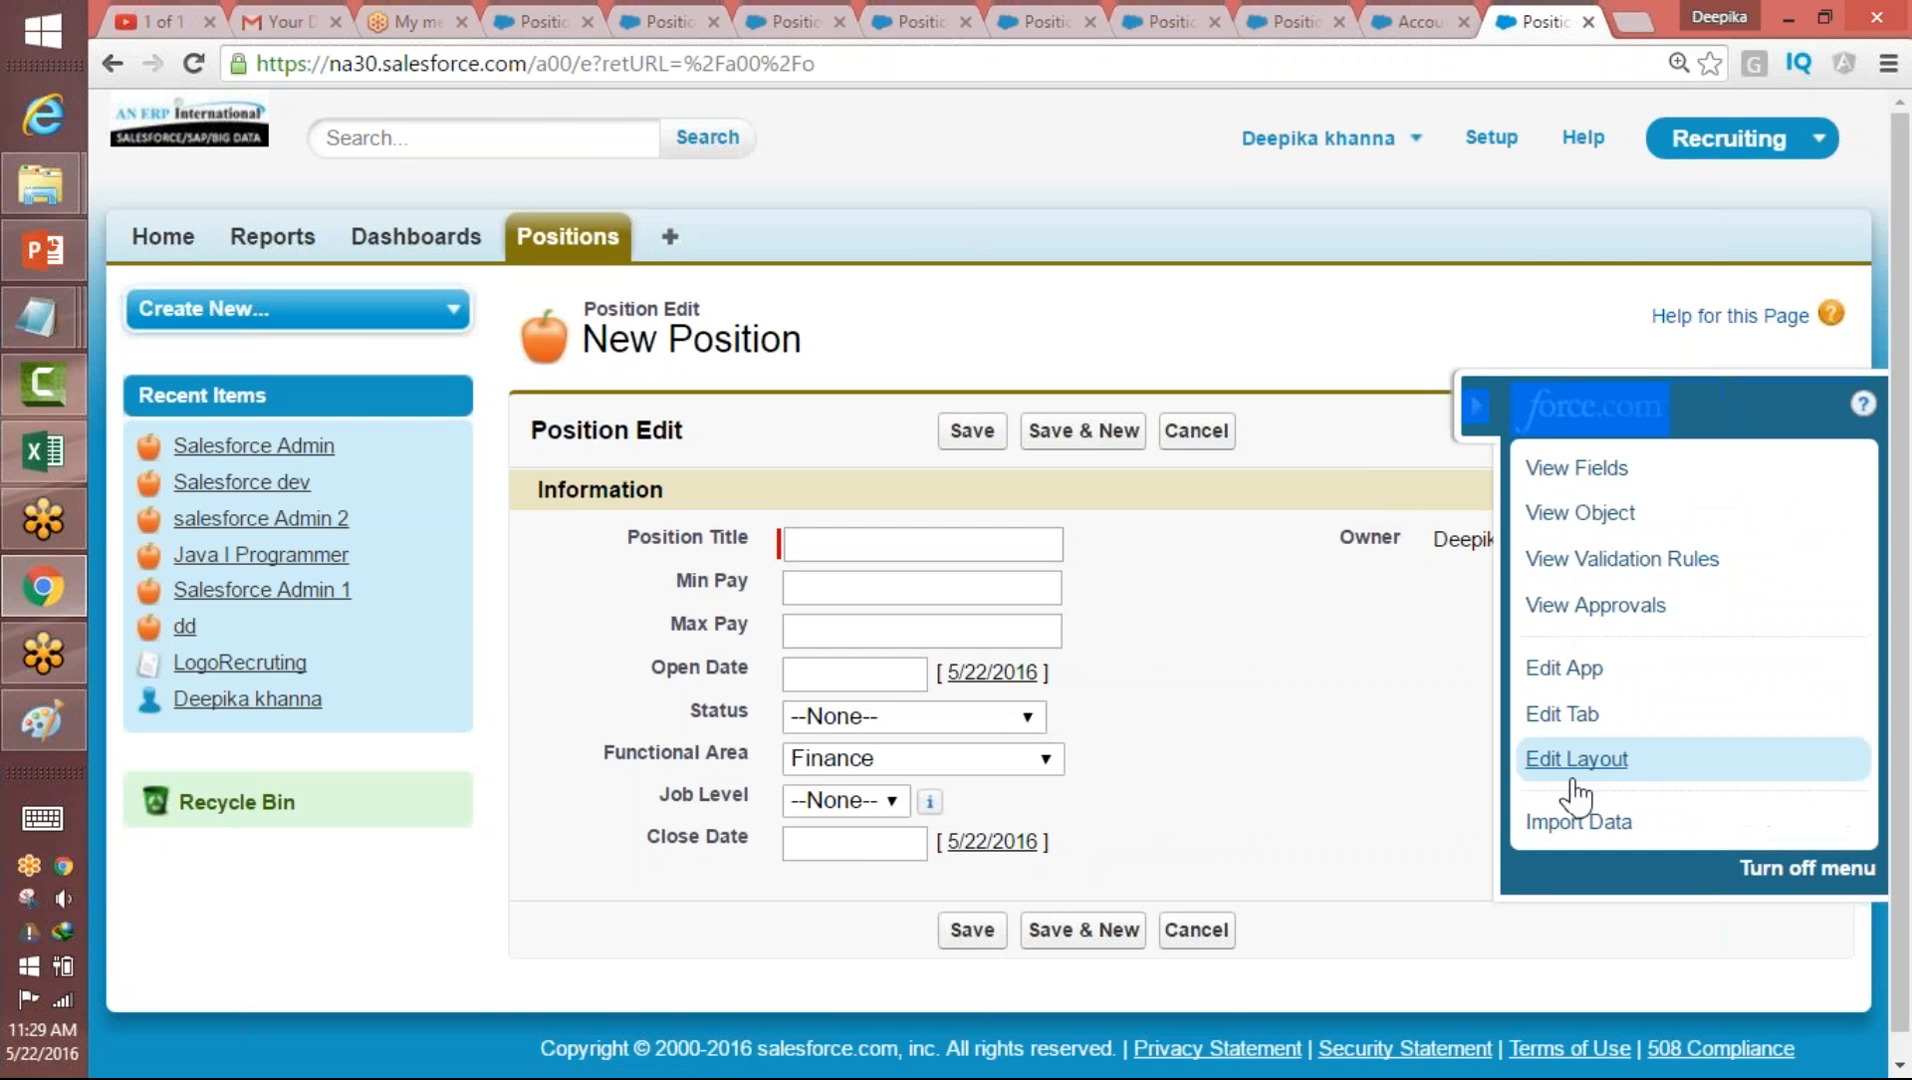
click(1585, 768)
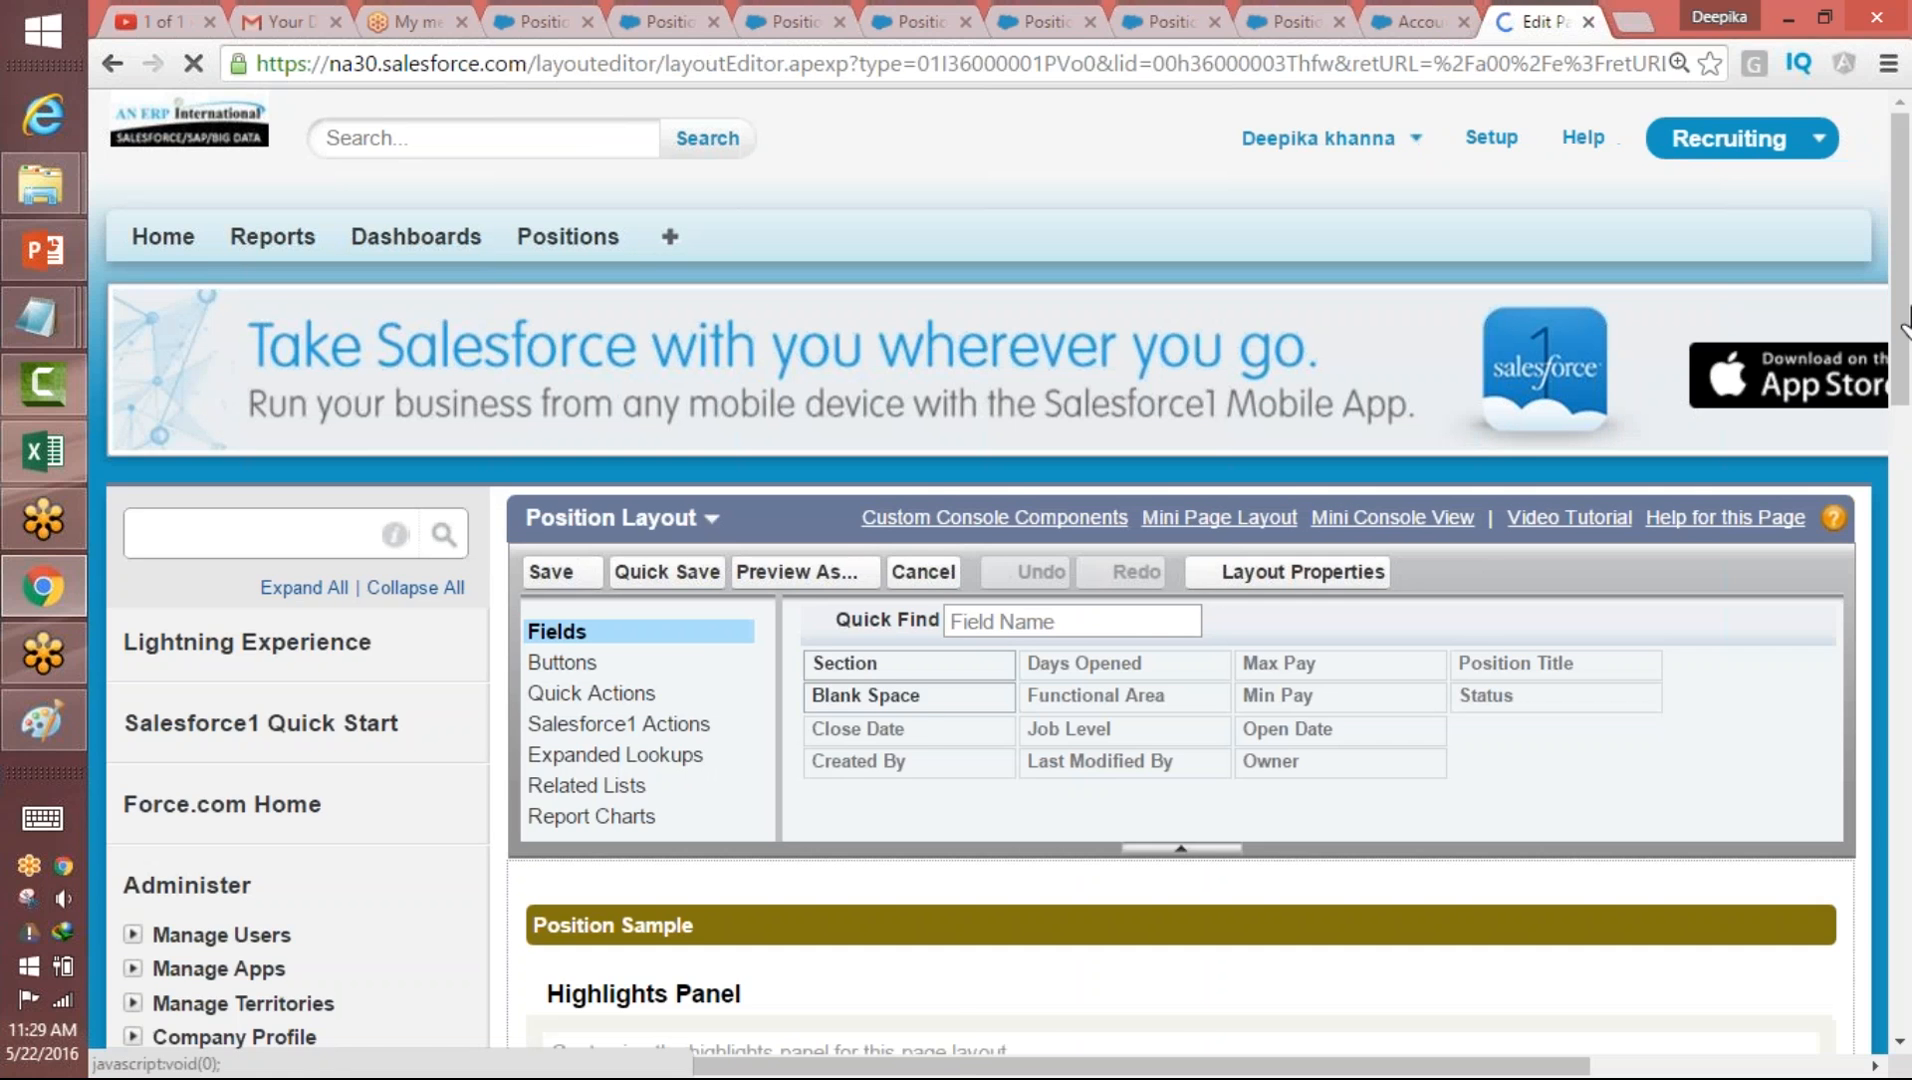
drag(1900, 268, 1900, 410)
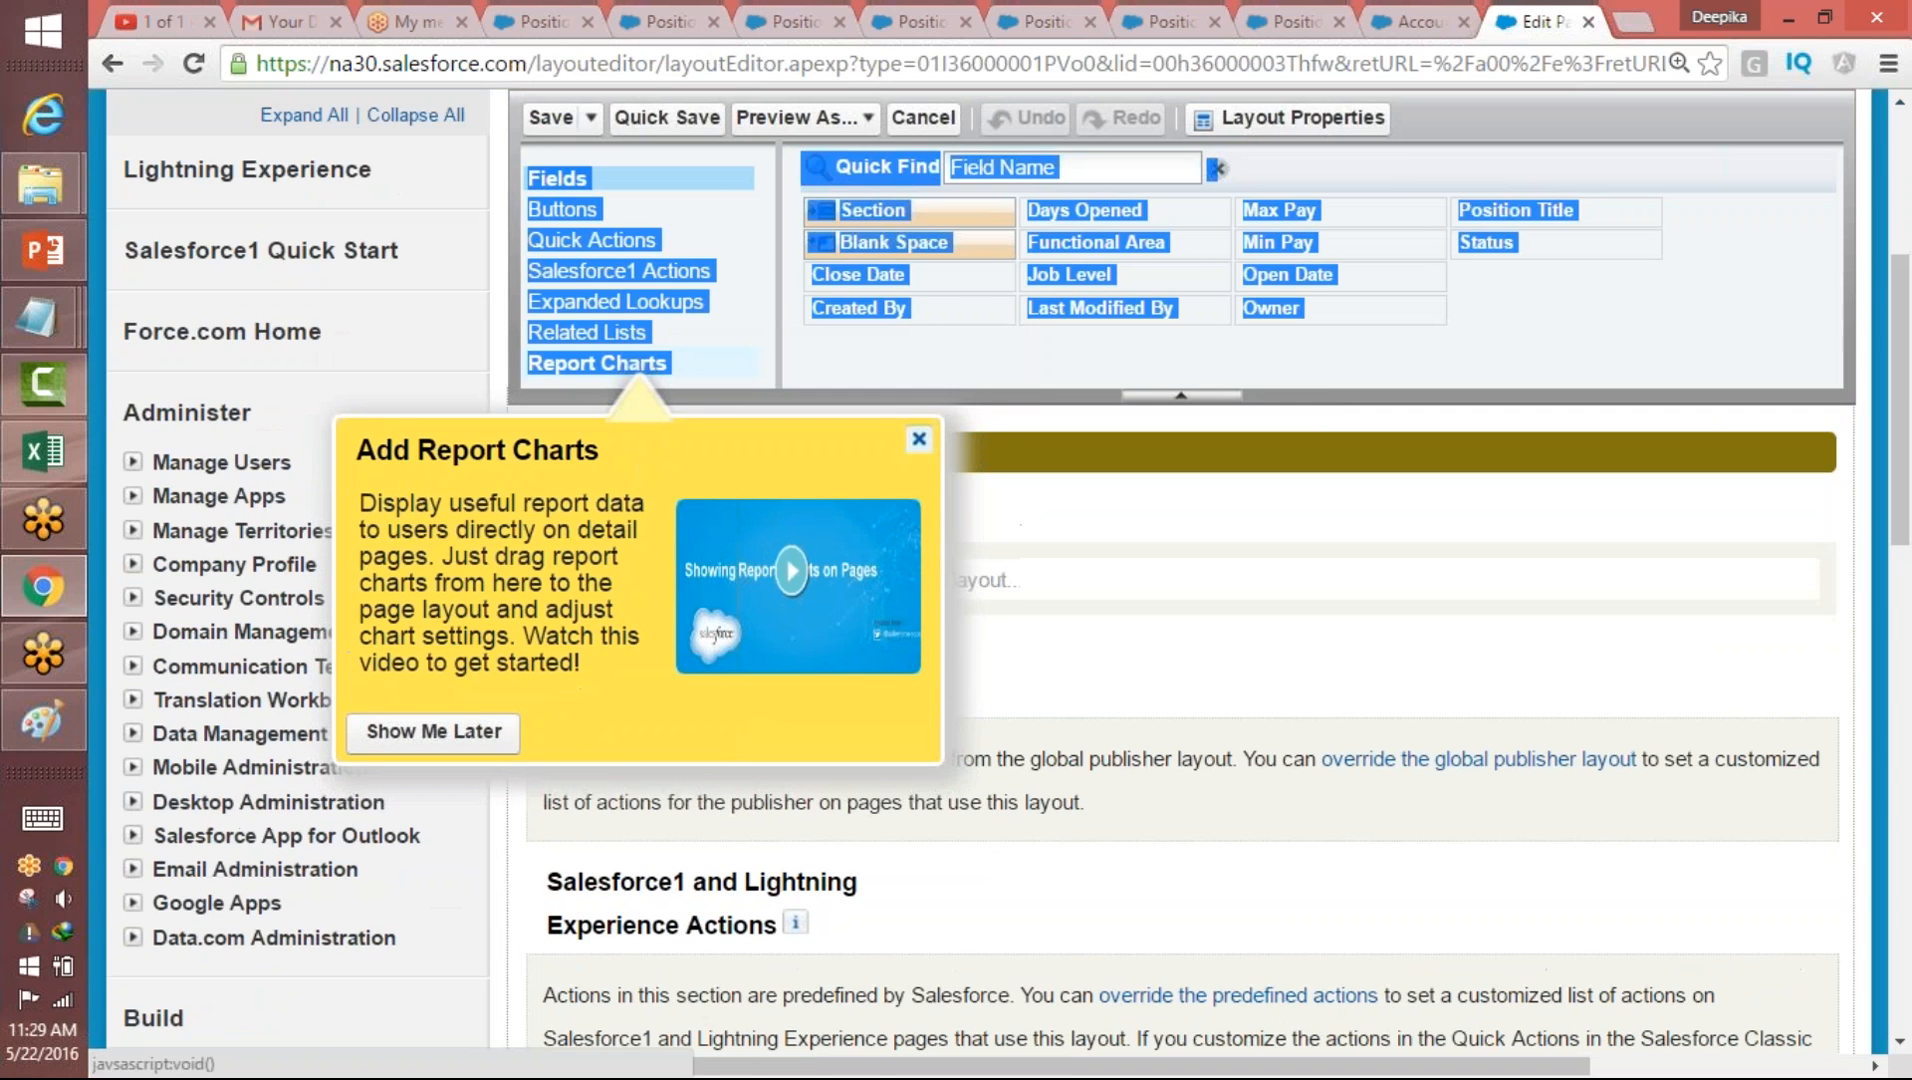
click(918, 438)
click(1266, 512)
- Move the Status and Job Level fields into the second column of the Information section, below Owner
drag(1900, 485, 1840, 678)
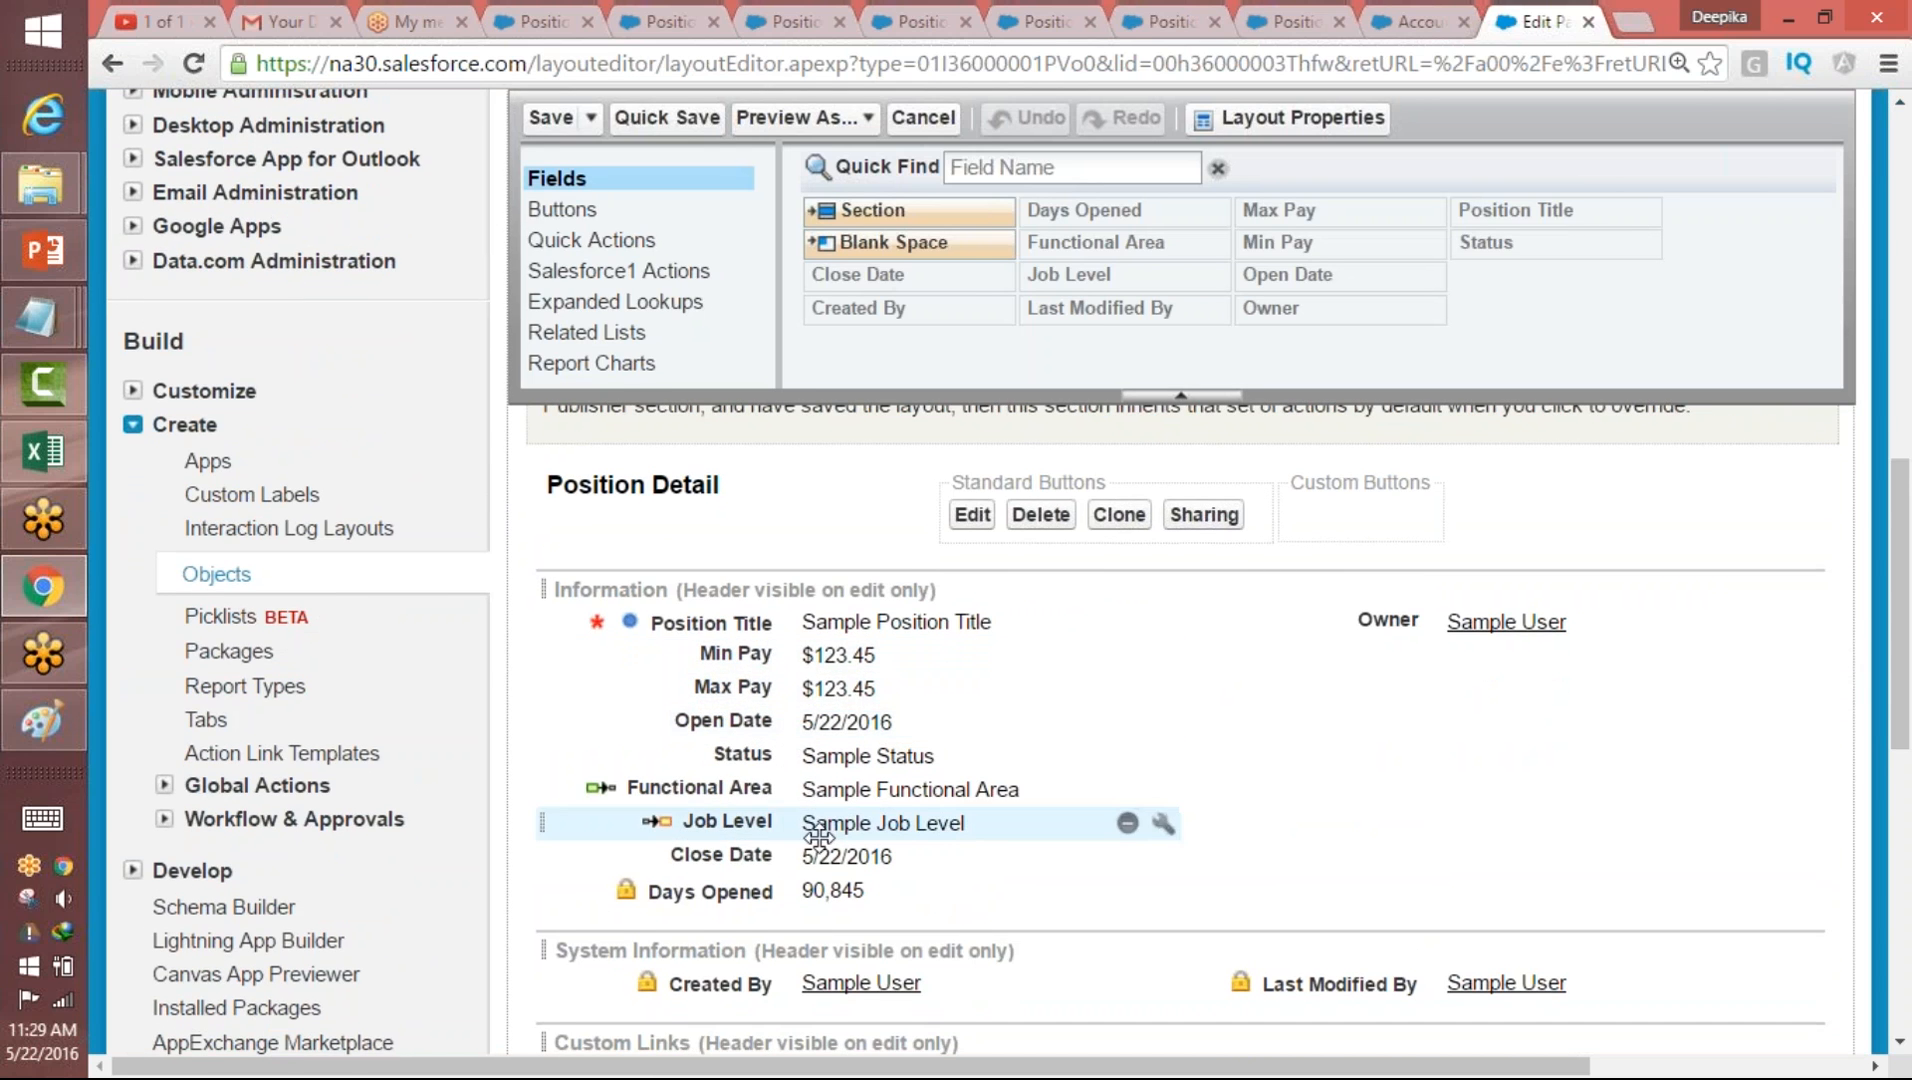
drag(816, 772, 1392, 660)
drag(880, 789, 1451, 726)
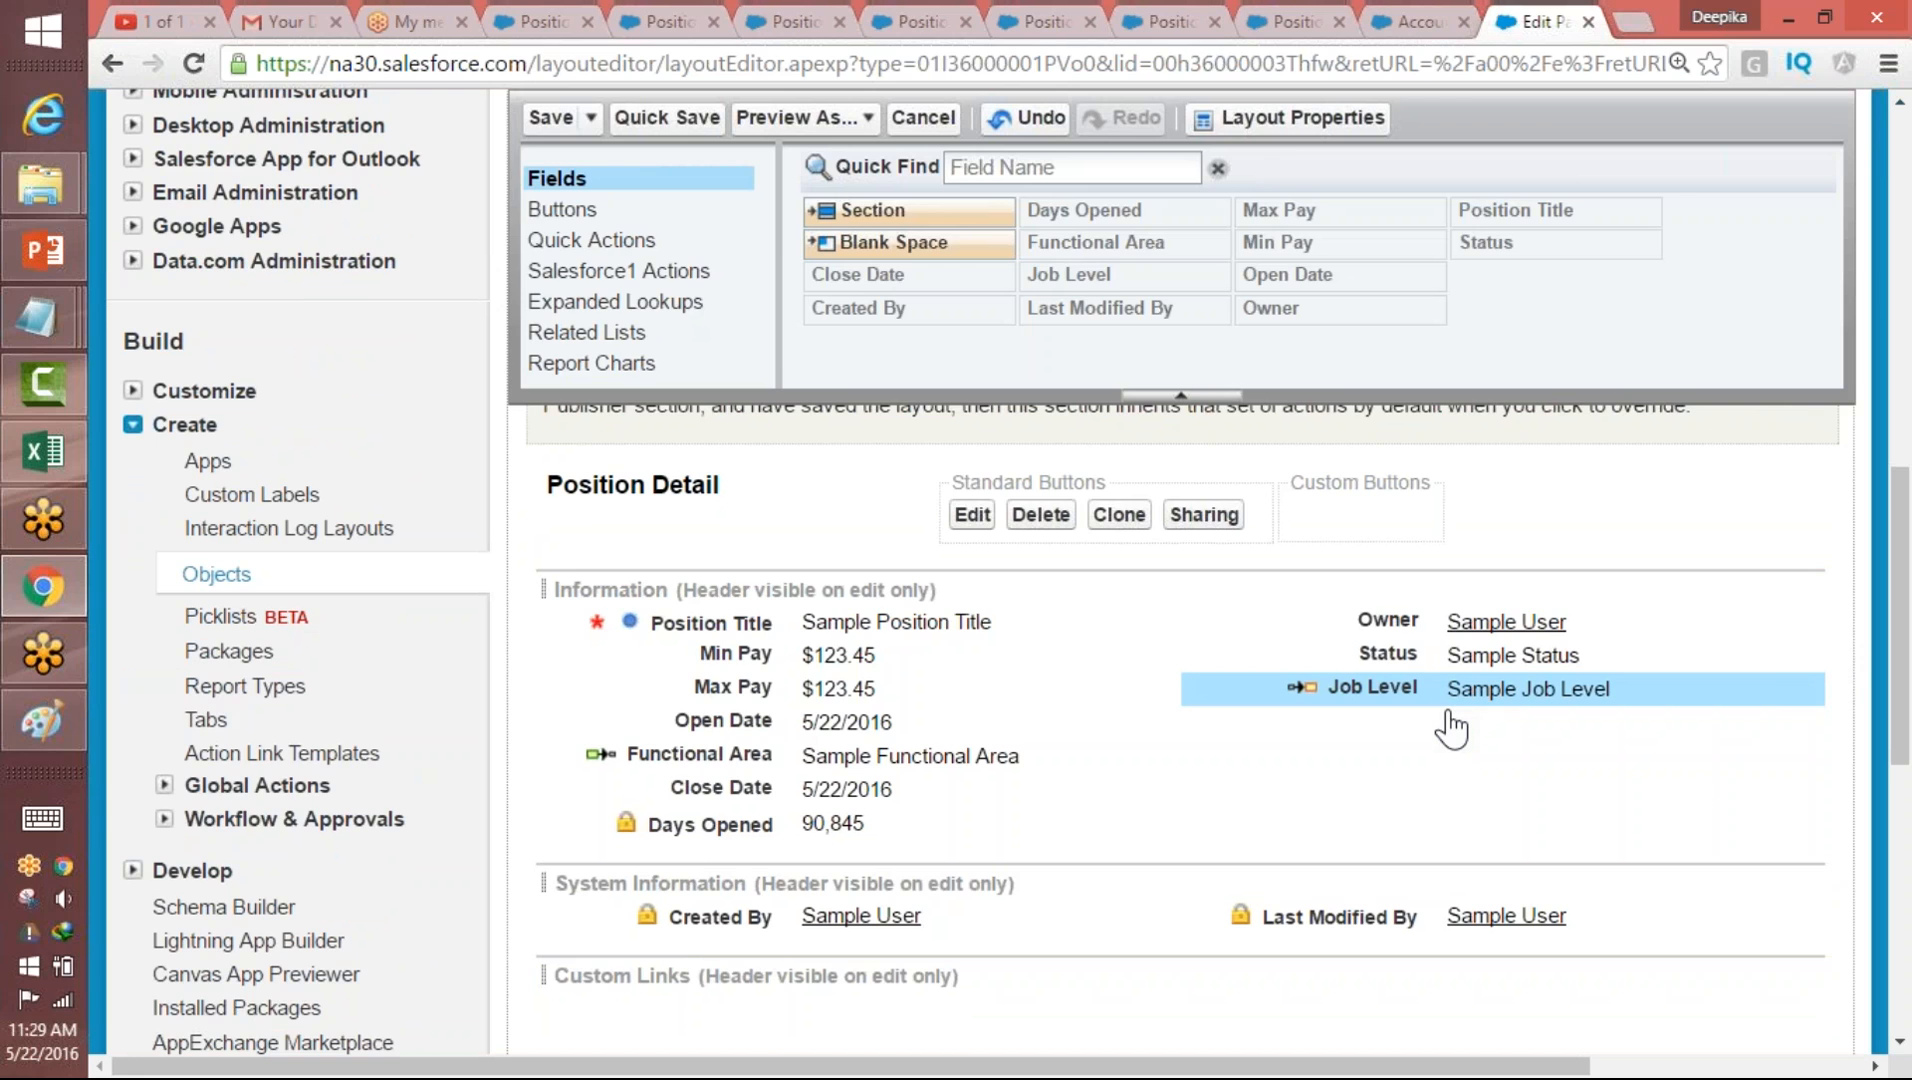
- Add a two-column section named Compensation between the Information and System Information sections of the layout
drag(947, 210, 767, 857)
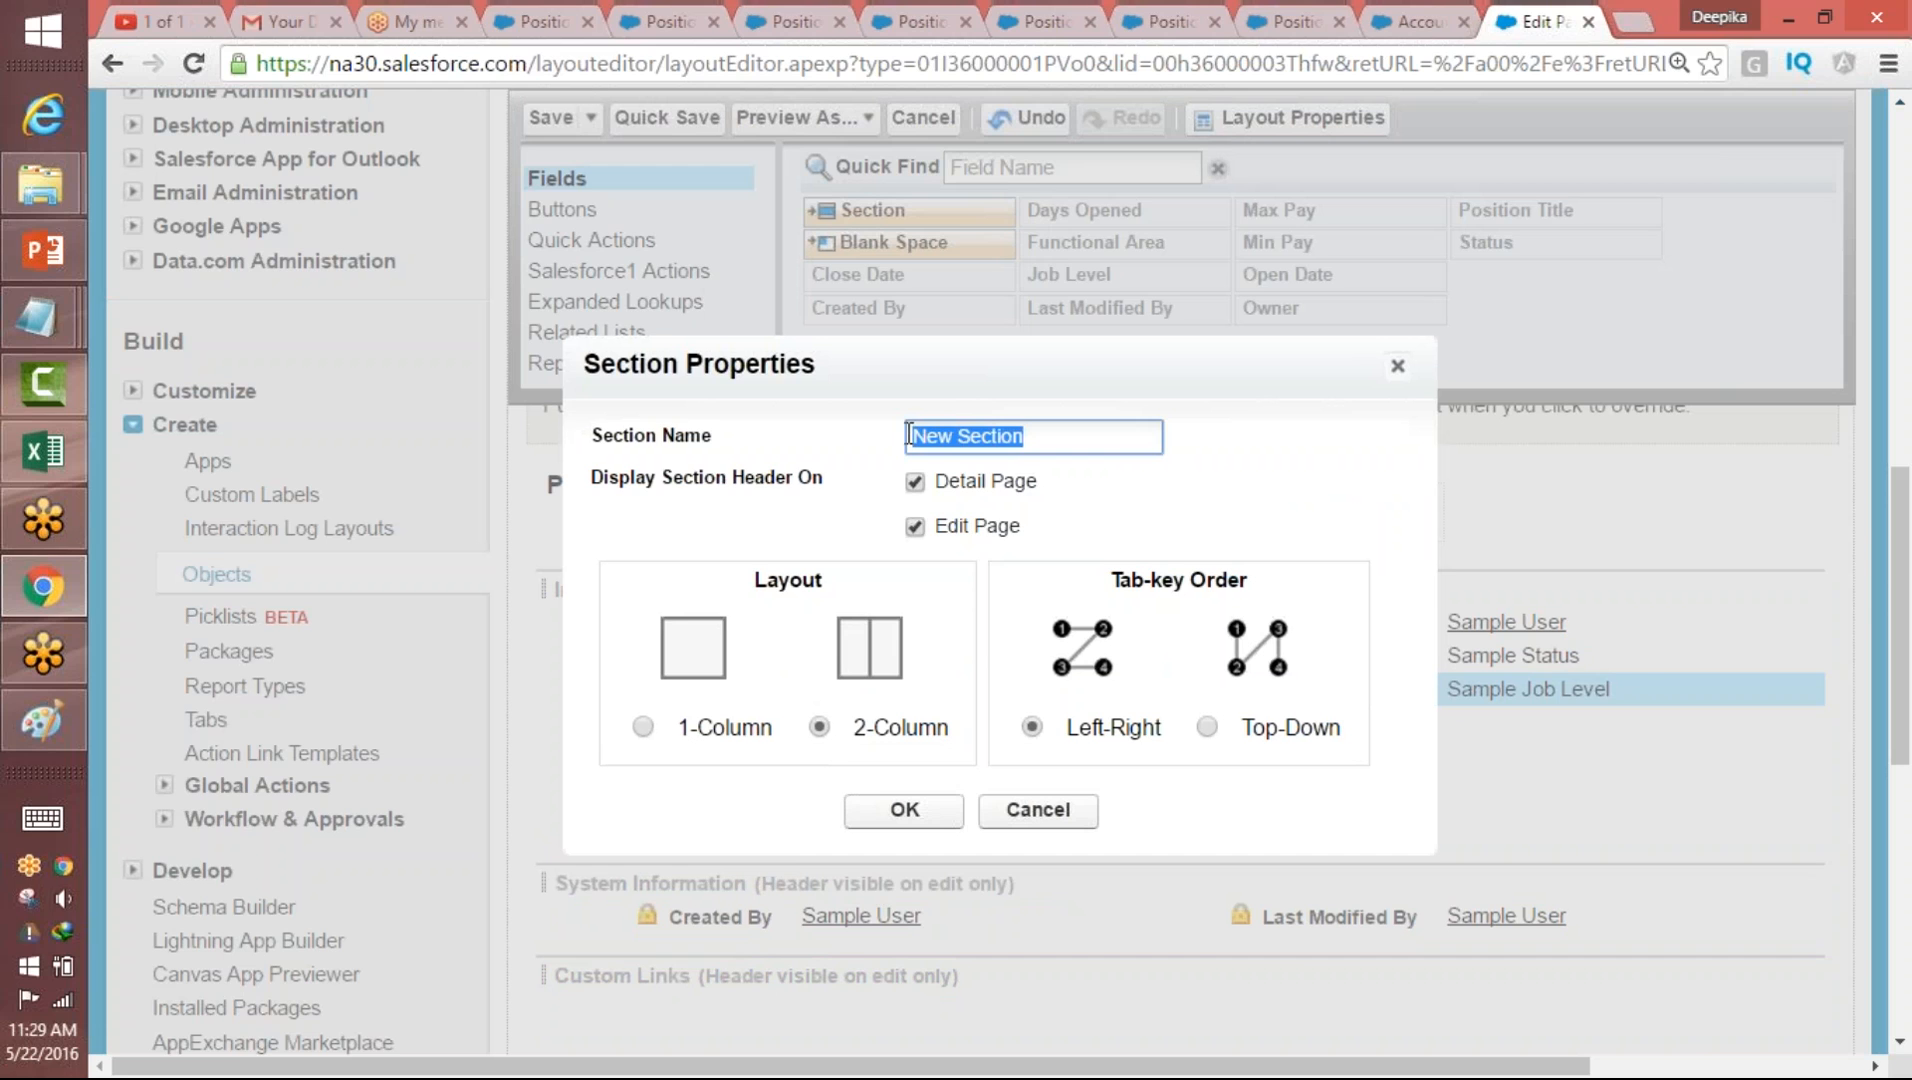
text(Compensation)
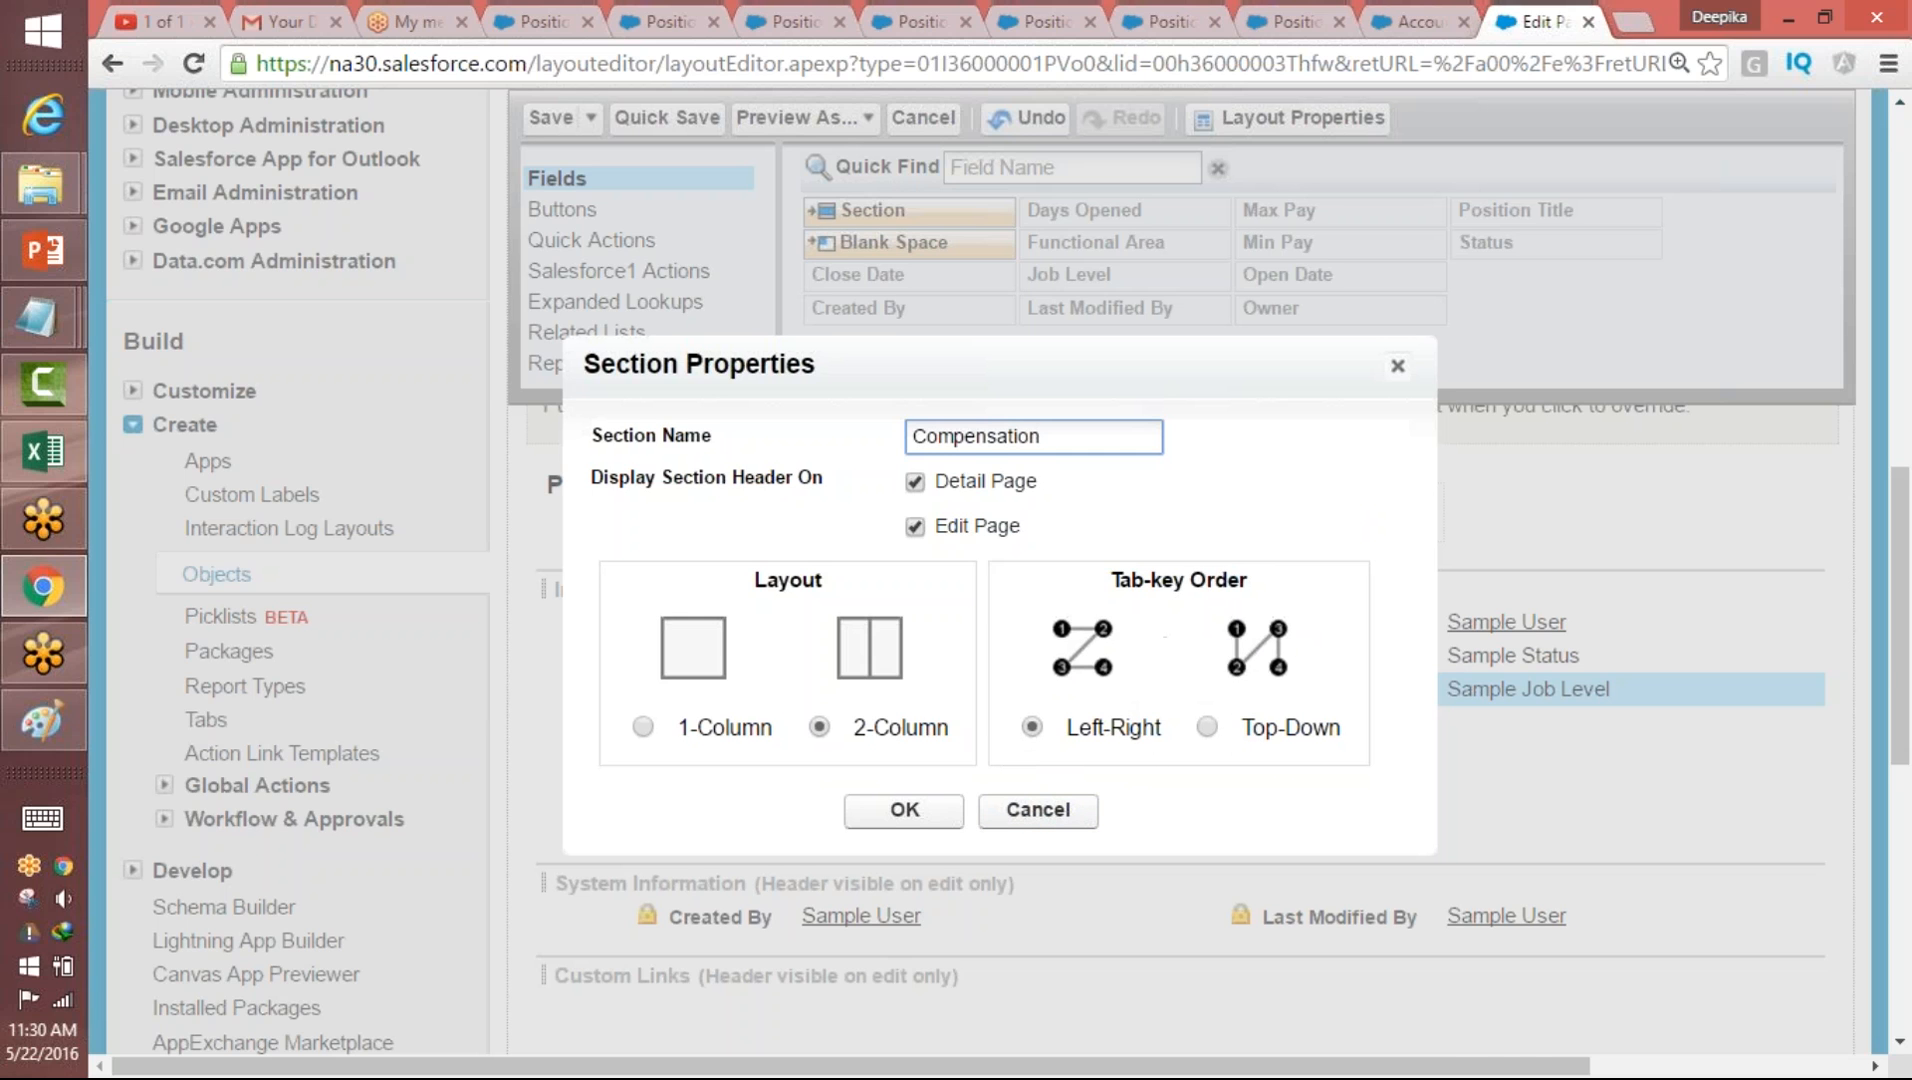
click(897, 810)
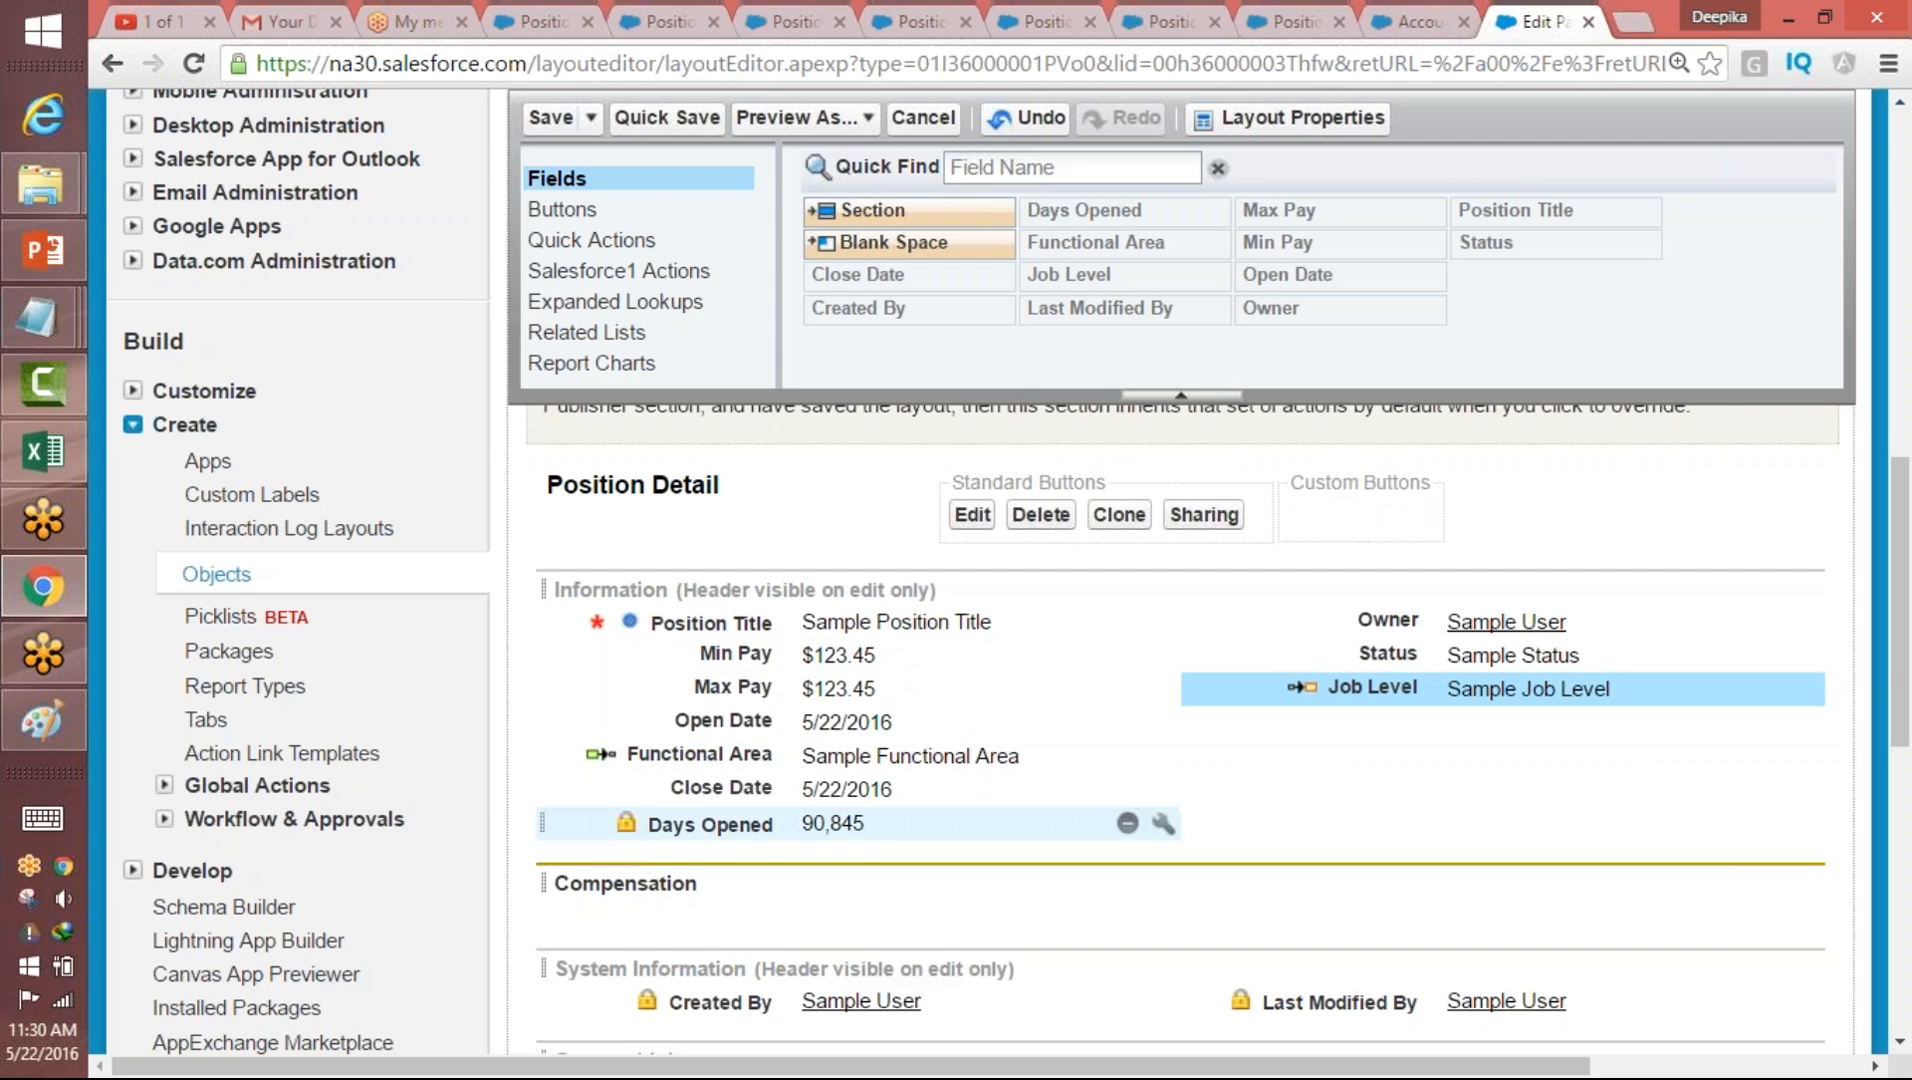
- Move Min Pay and Max Pay side by side into the Compensation section, and Days Opened below Job Level in the Information section
drag(861, 665, 838, 905)
drag(820, 654, 1295, 860)
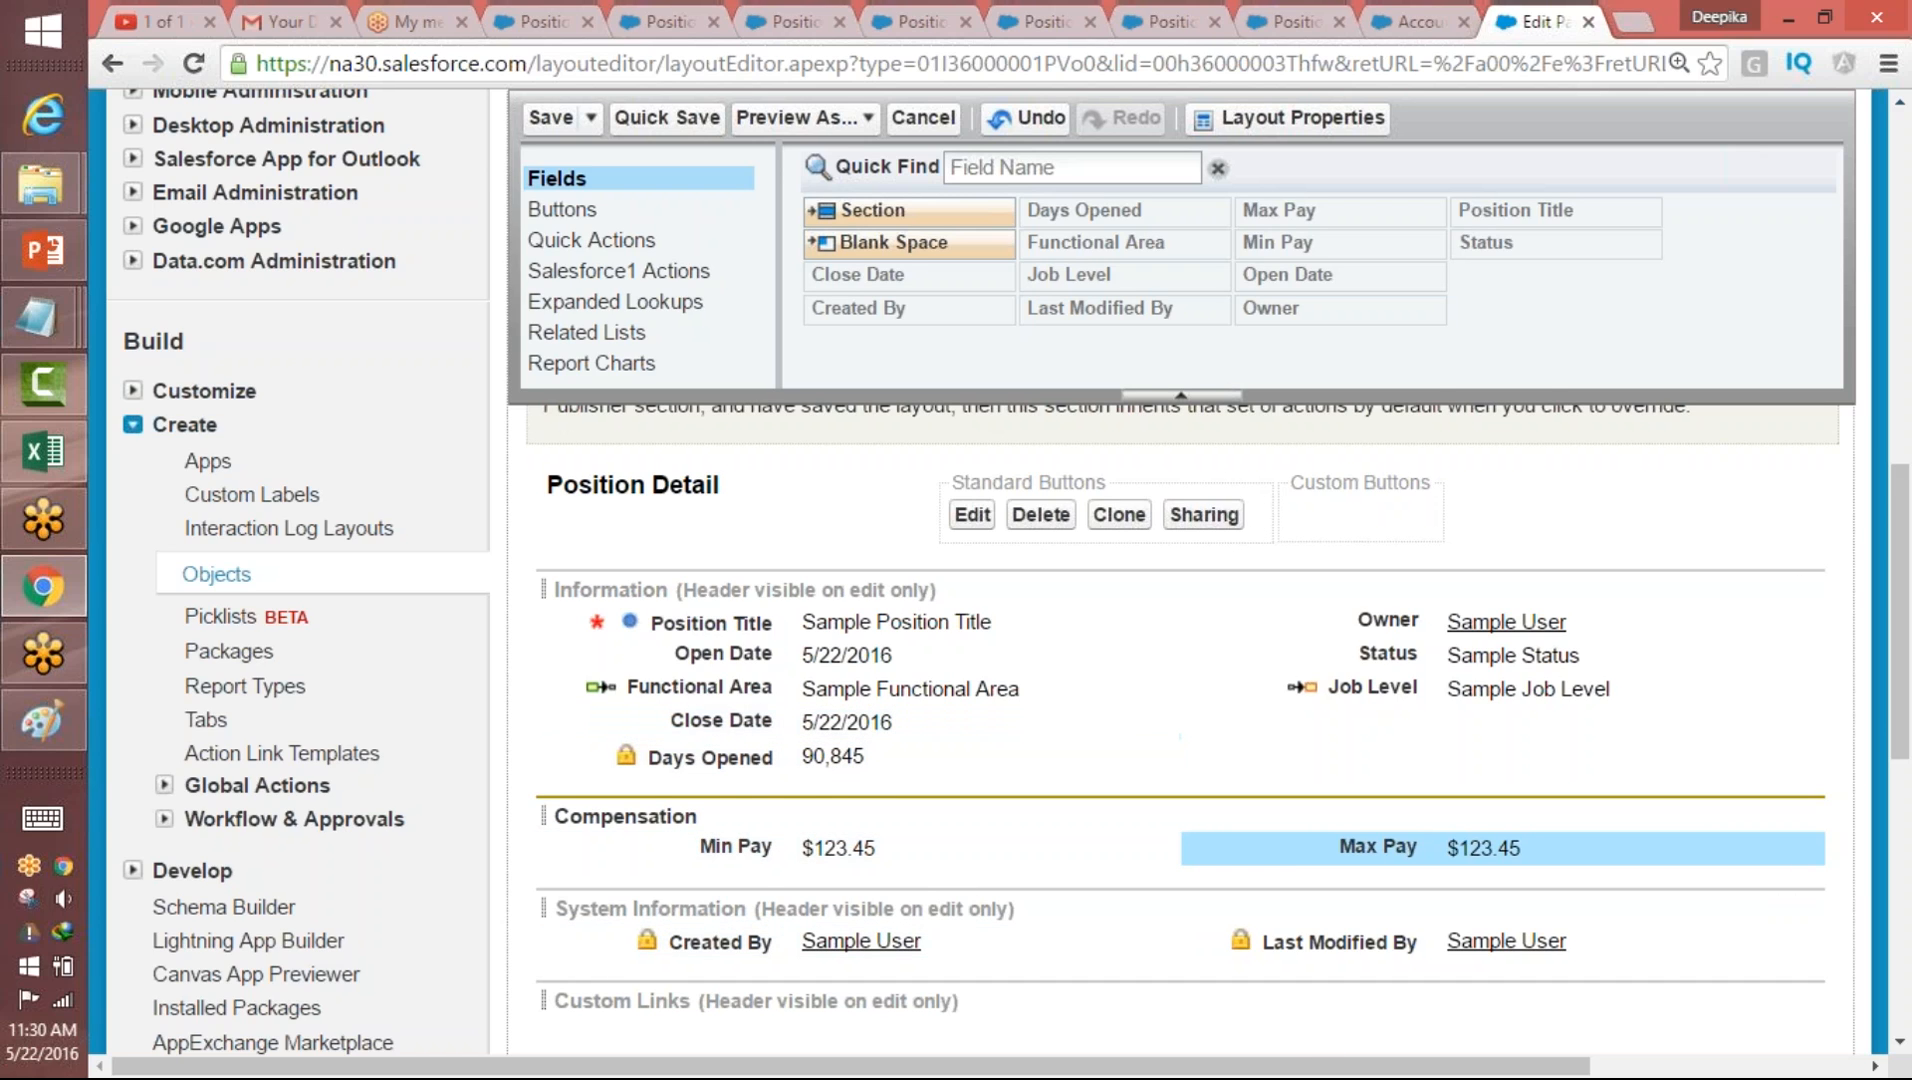
drag(860, 757, 1343, 760)
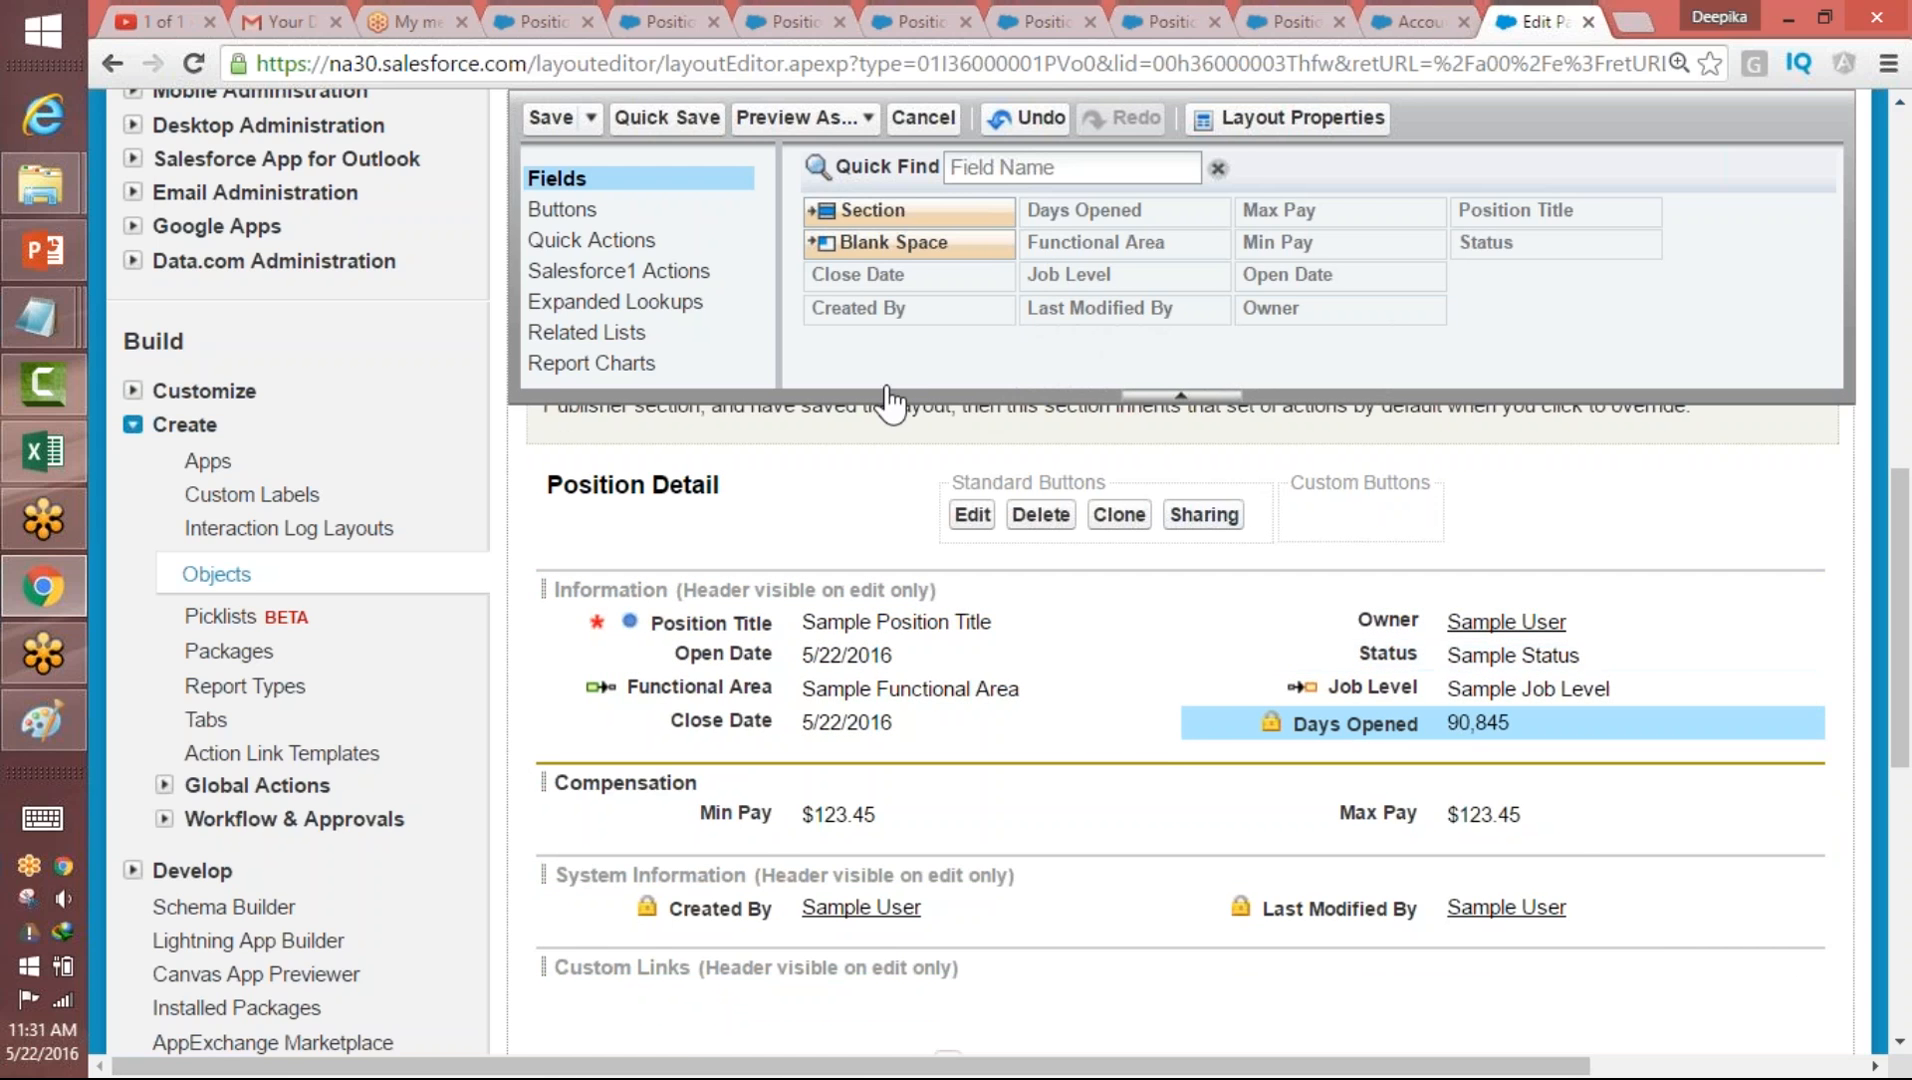
- Save the Position page layout and review the Information and Compensation section headings on the New Position form
click(567, 121)
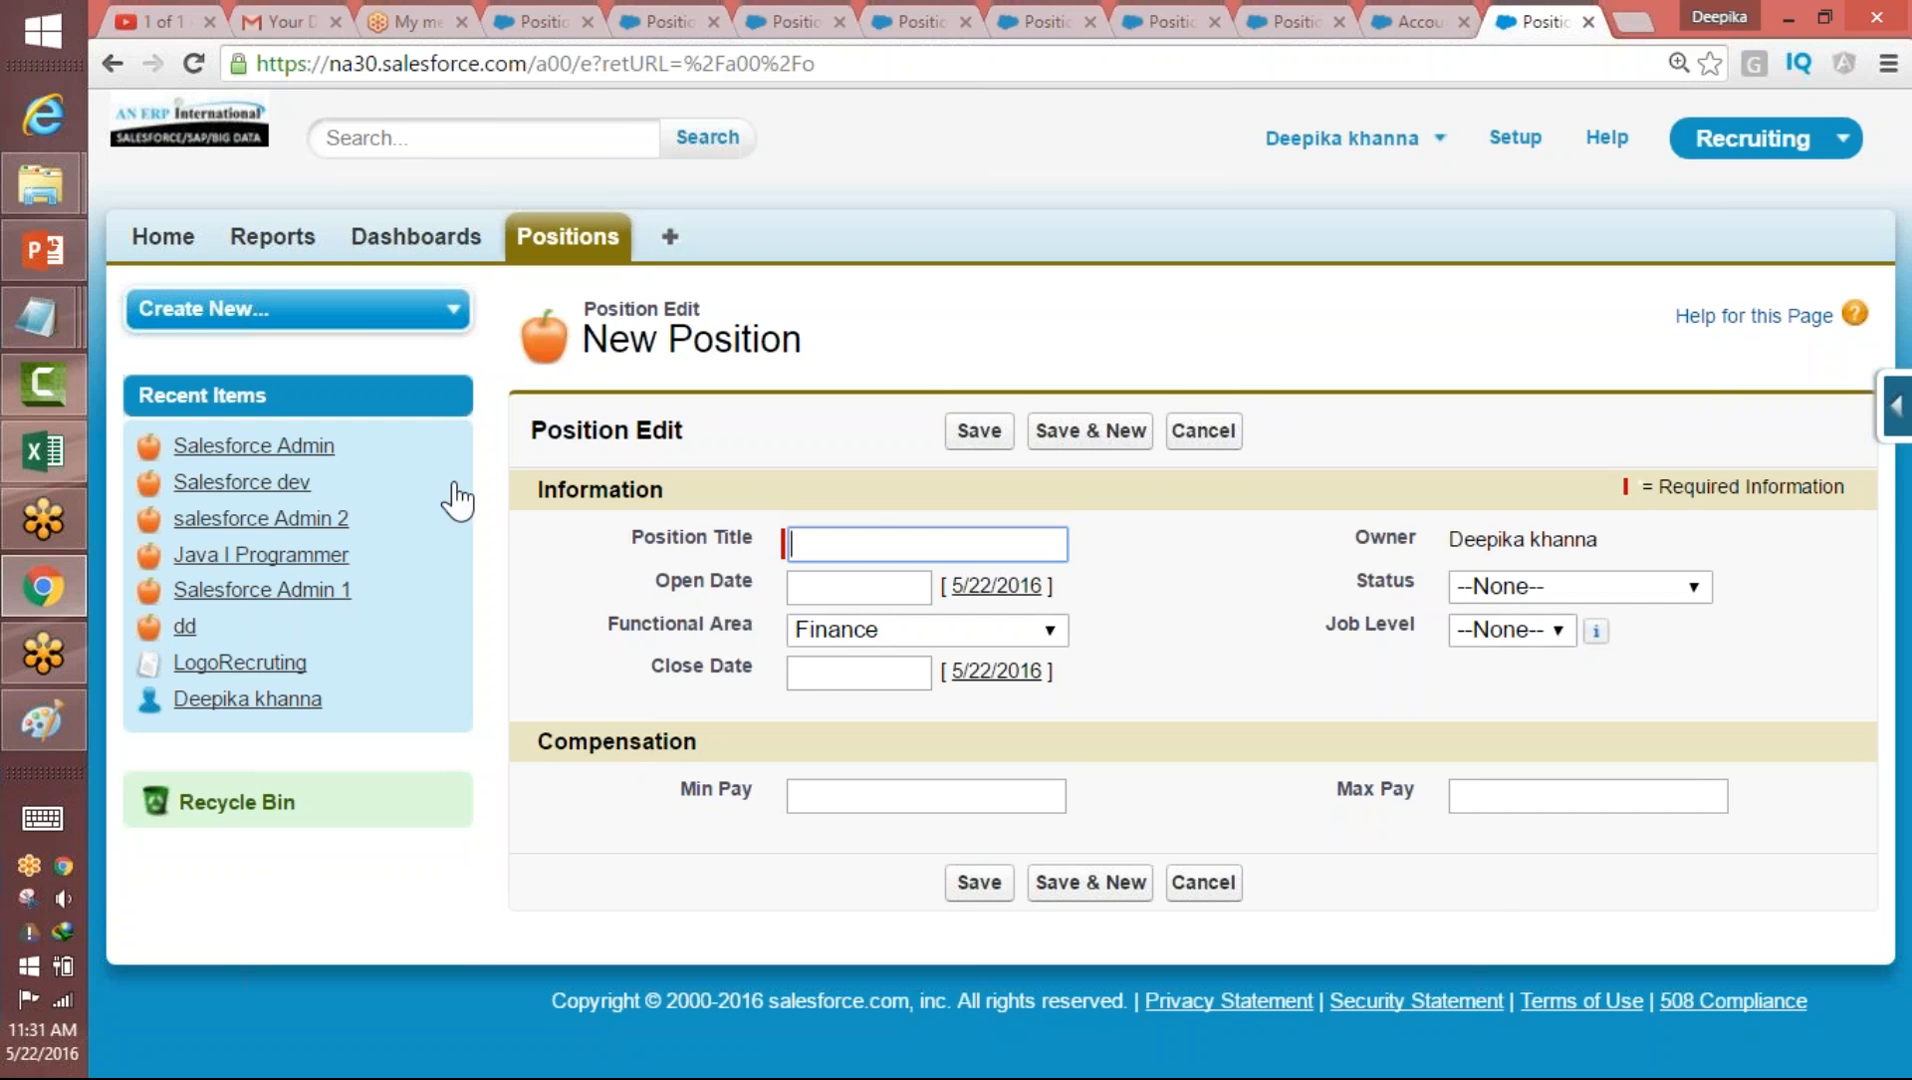
drag(674, 490, 530, 495)
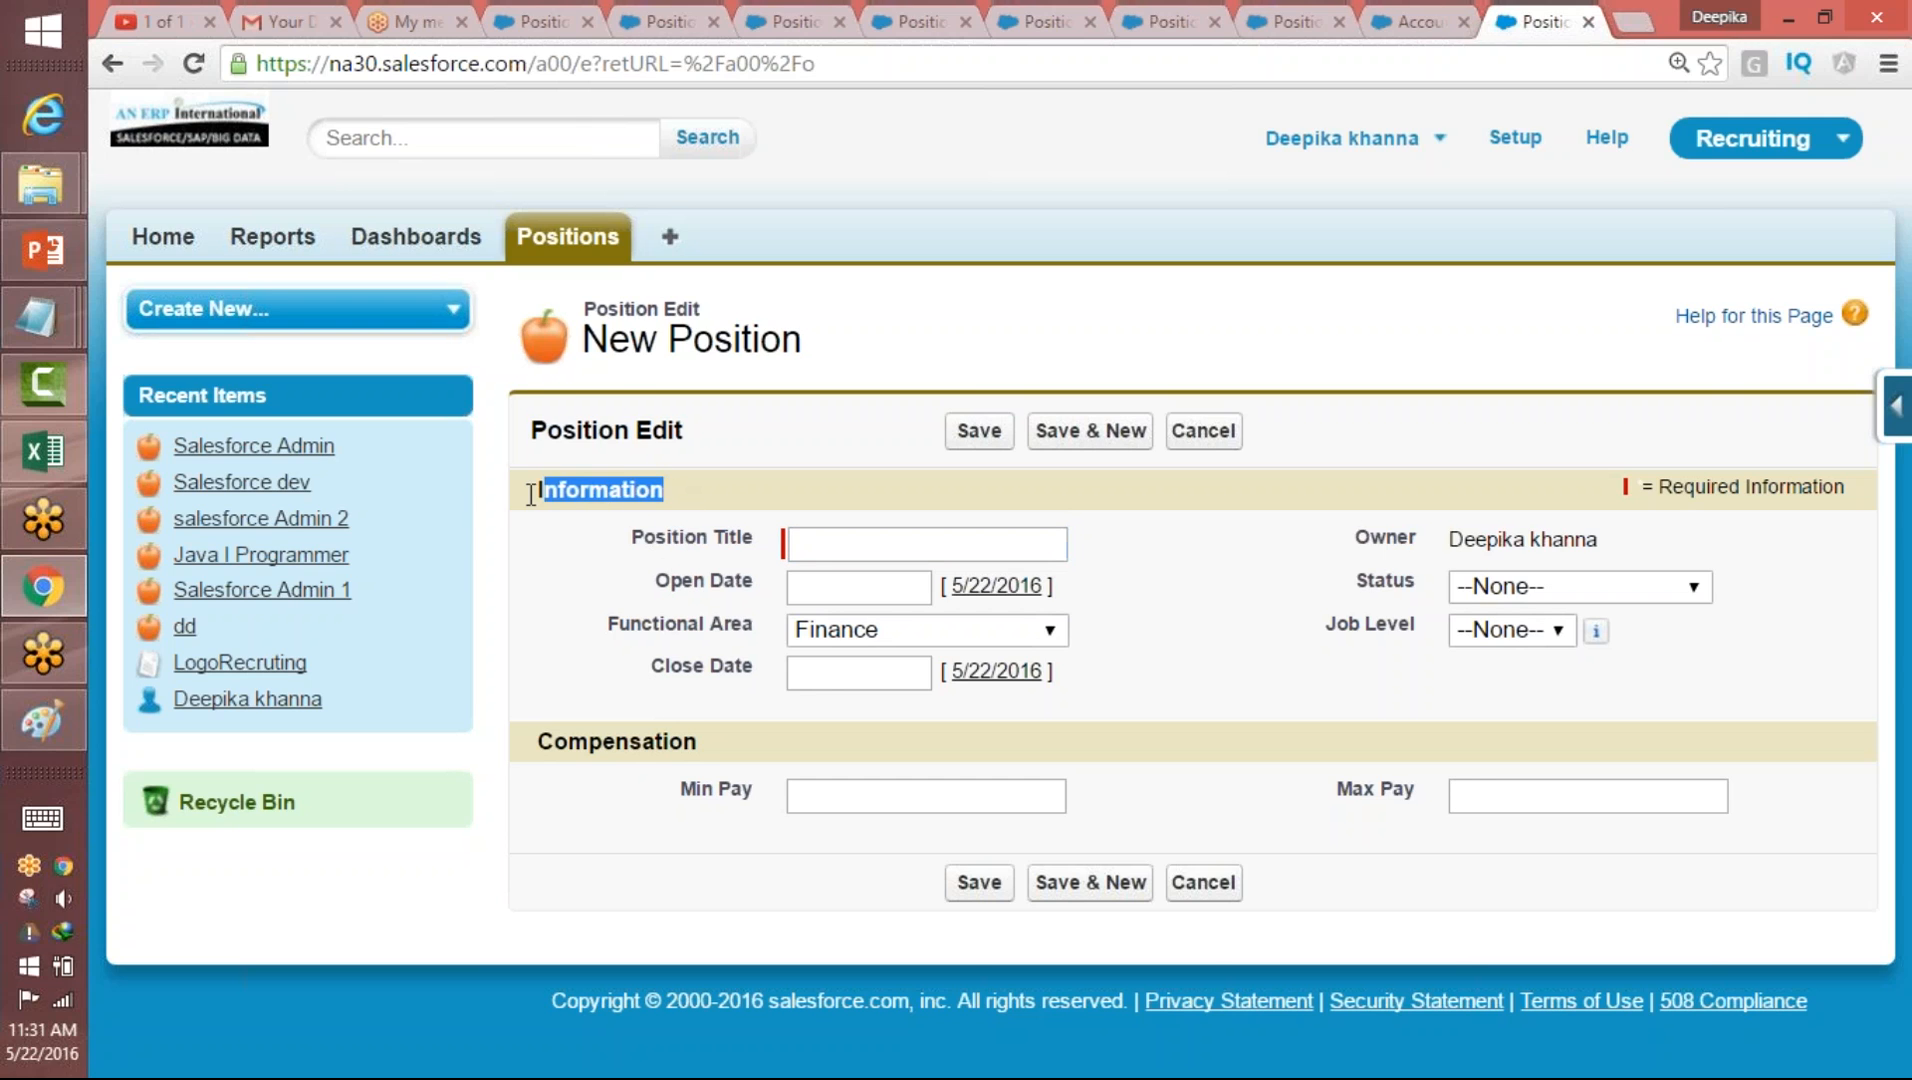
drag(700, 742, 553, 742)
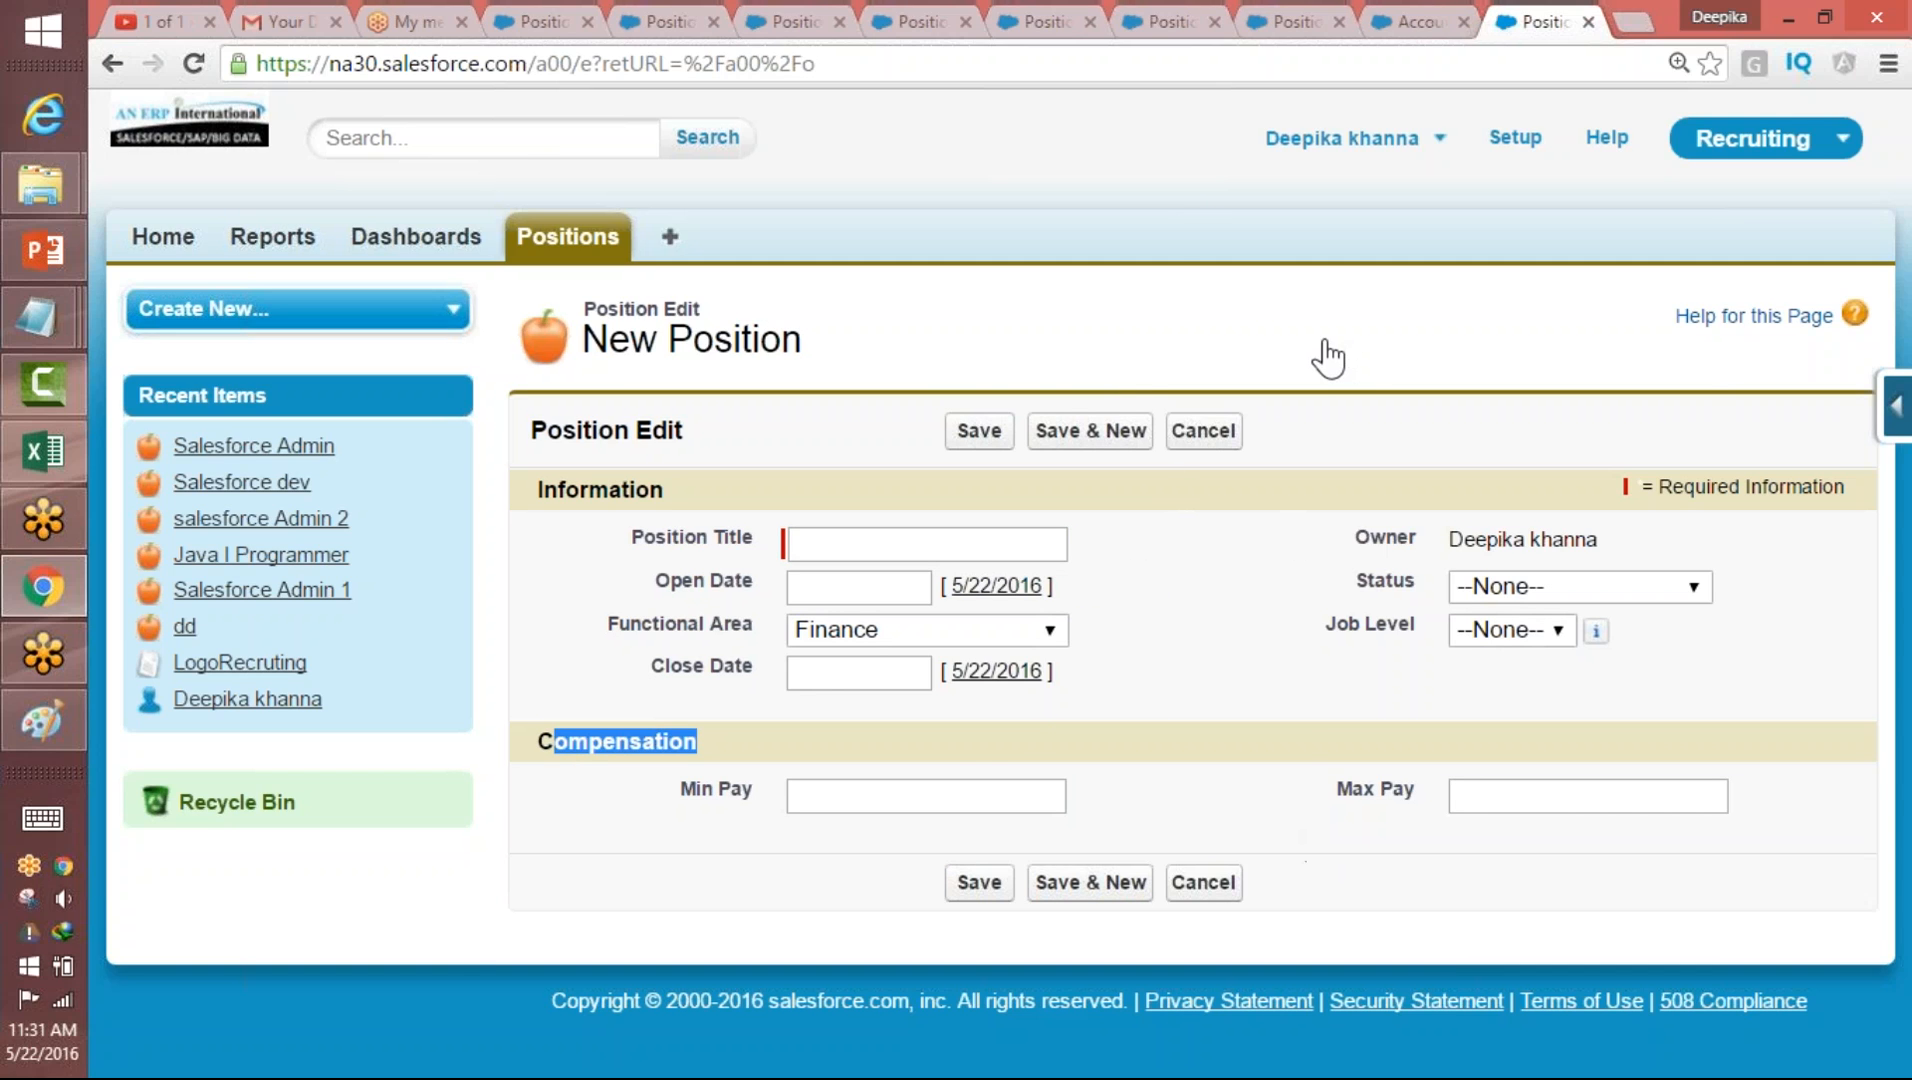
- Check the keyboard tab order of the New Position form from Position Title through the Compensation fields
click(817, 551)
key(Tab)
key(Tab)
key(Tab)
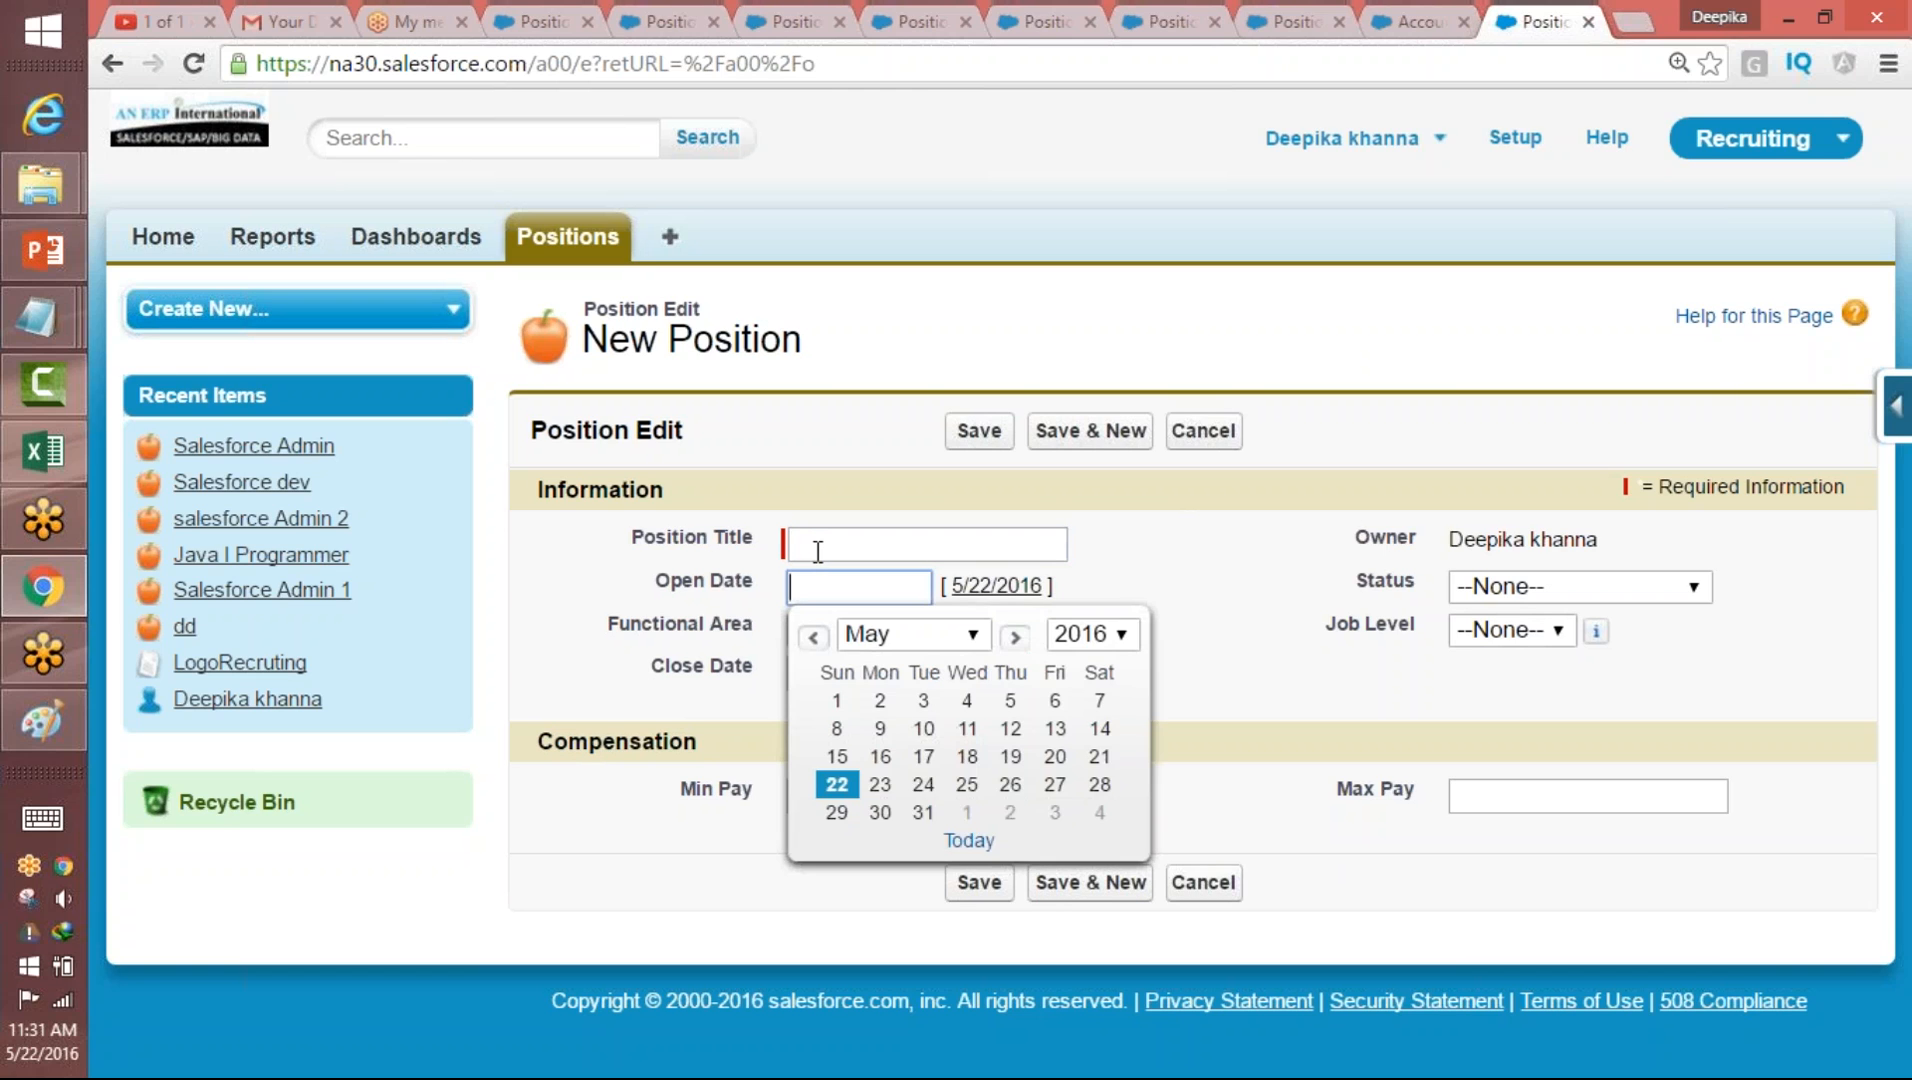
key(Tab)
key(Tab)
key(Tab)
key(Tab)
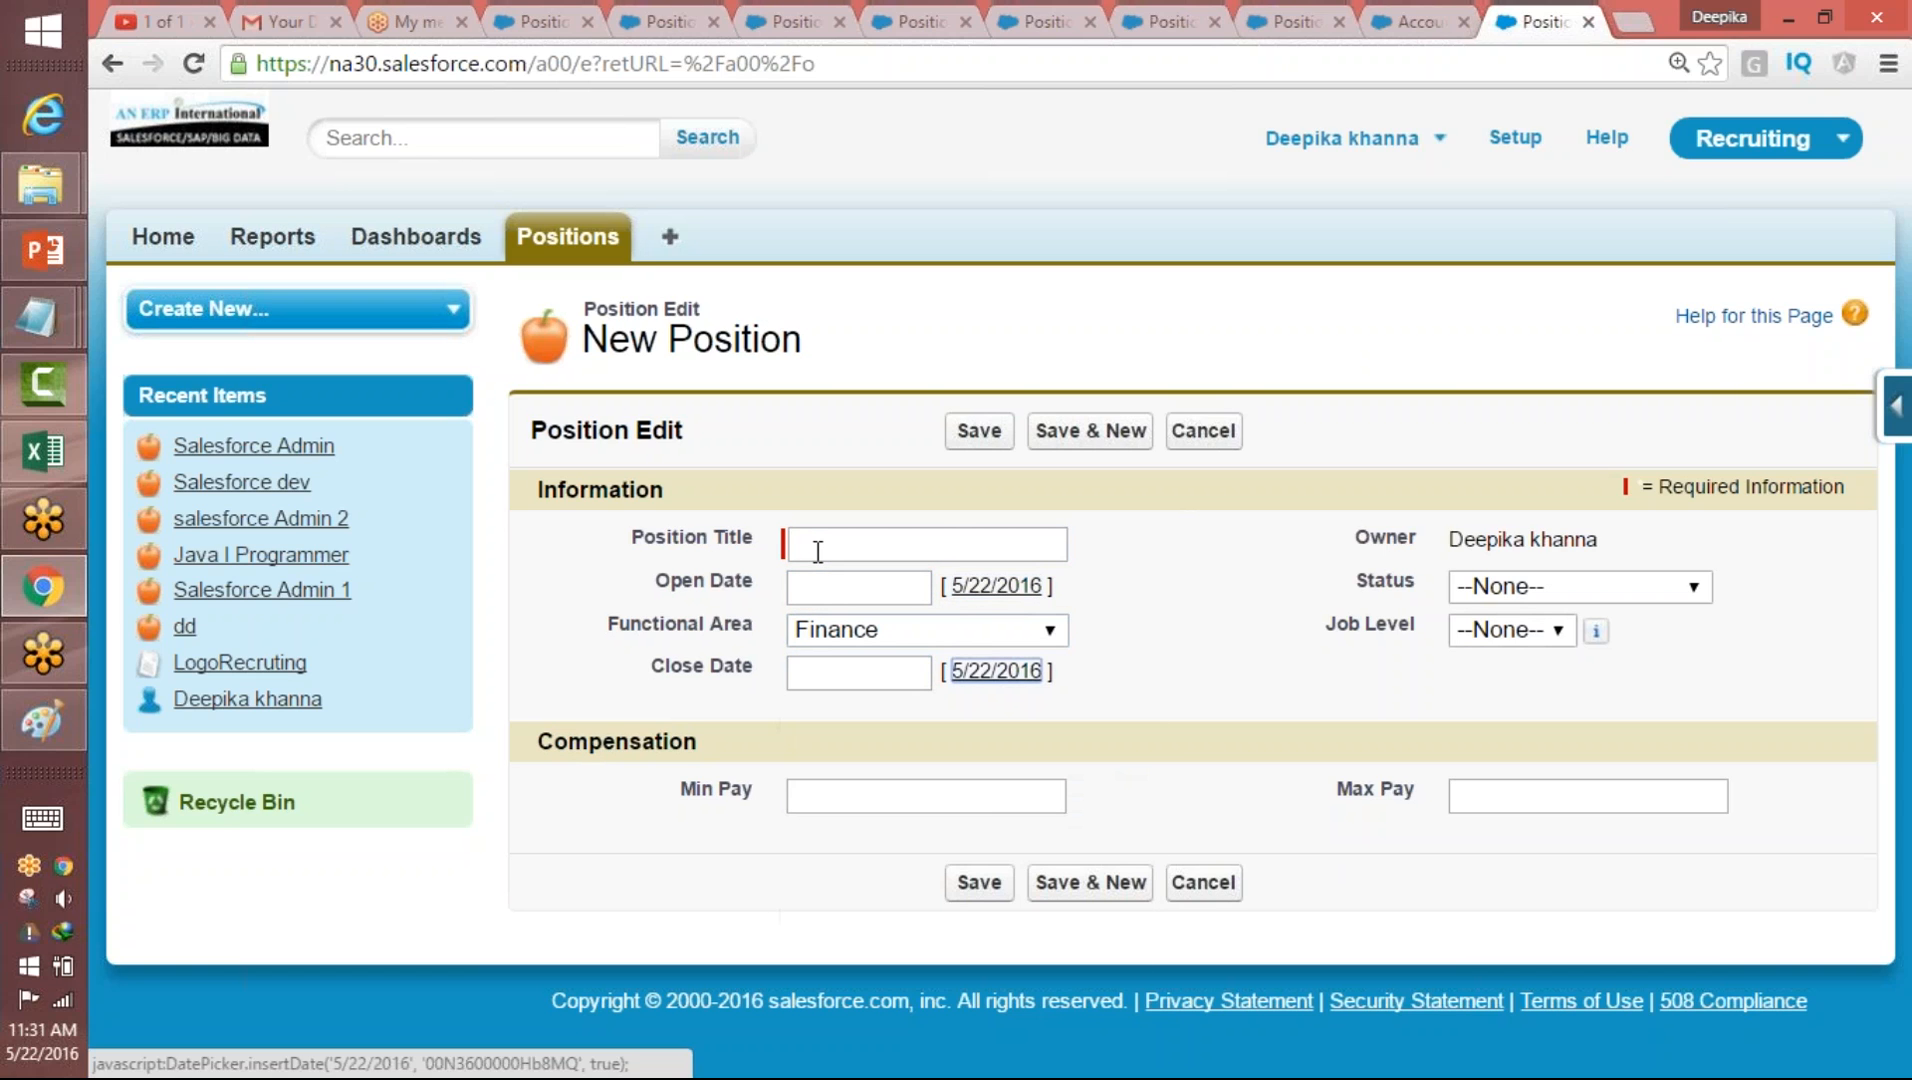
key(Tab)
key(Tab)
key(Tab)
key(Tab)
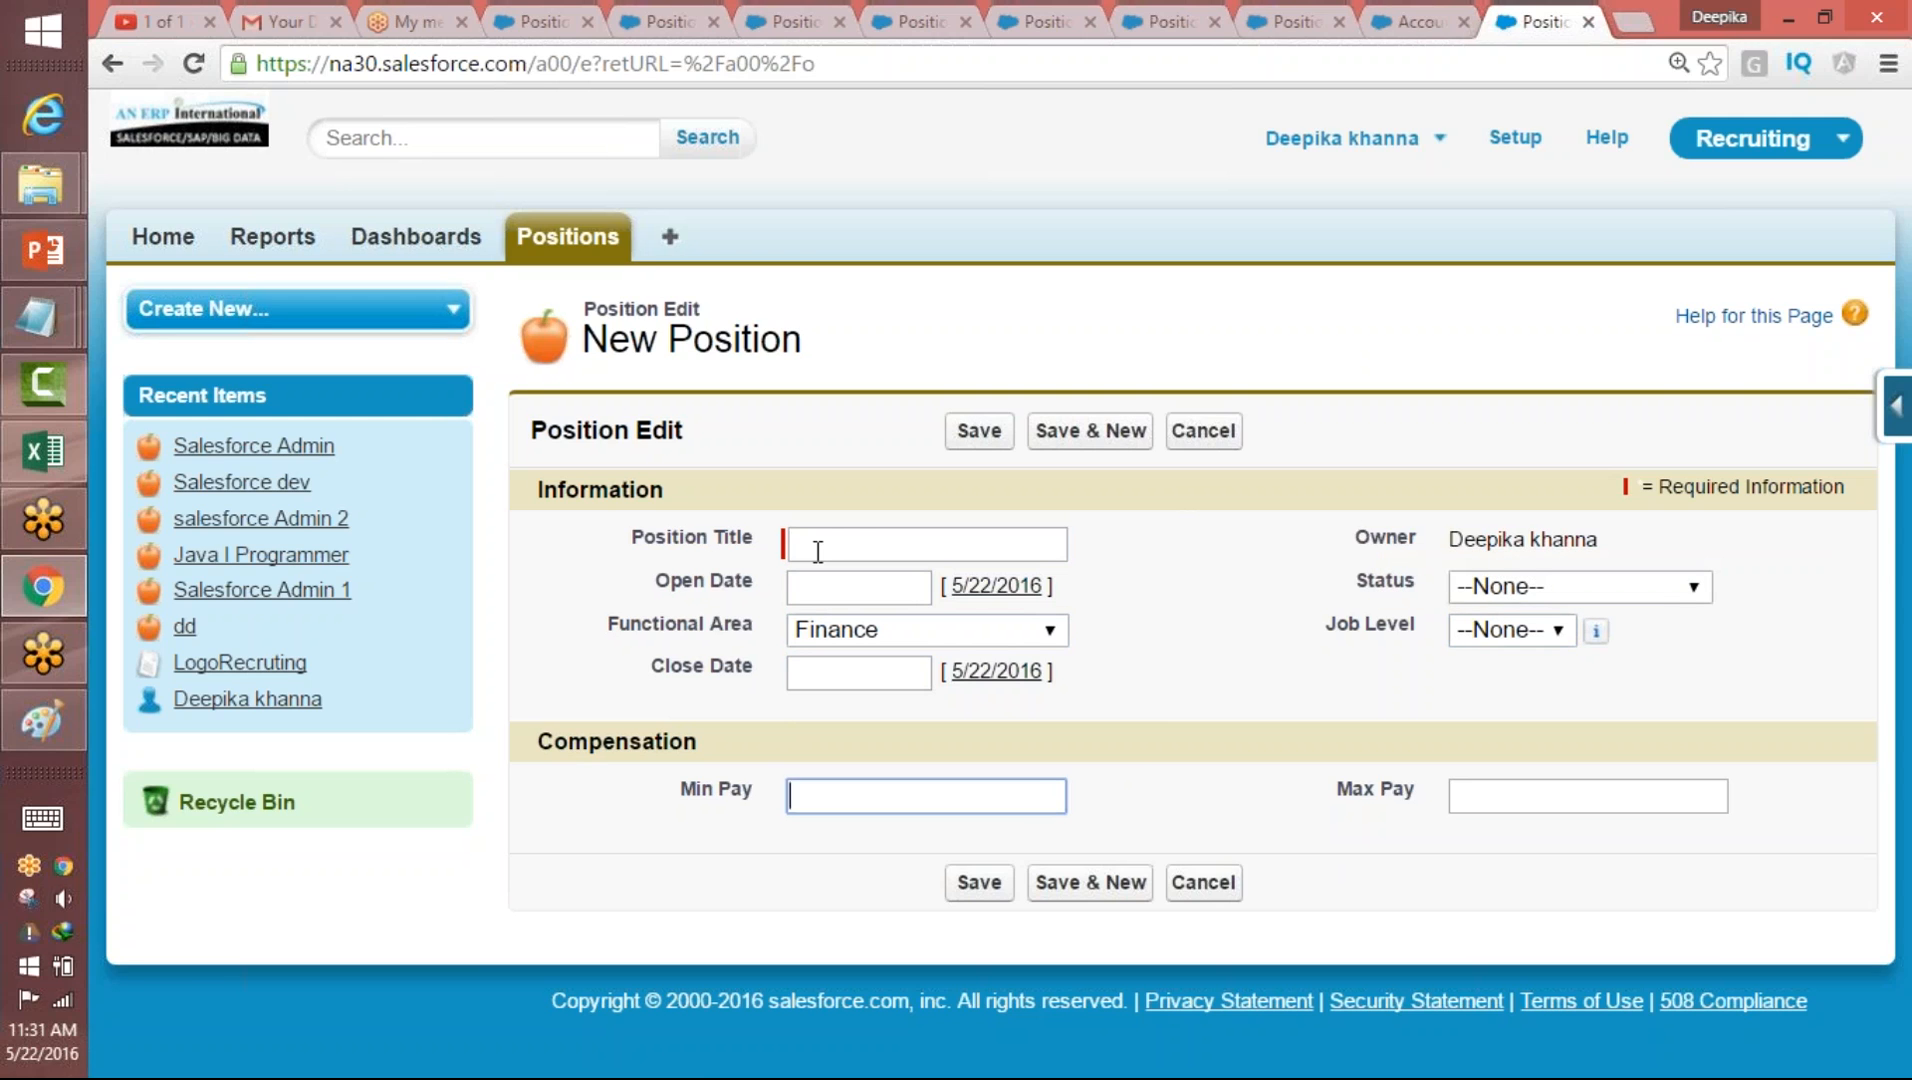
key(Tab)
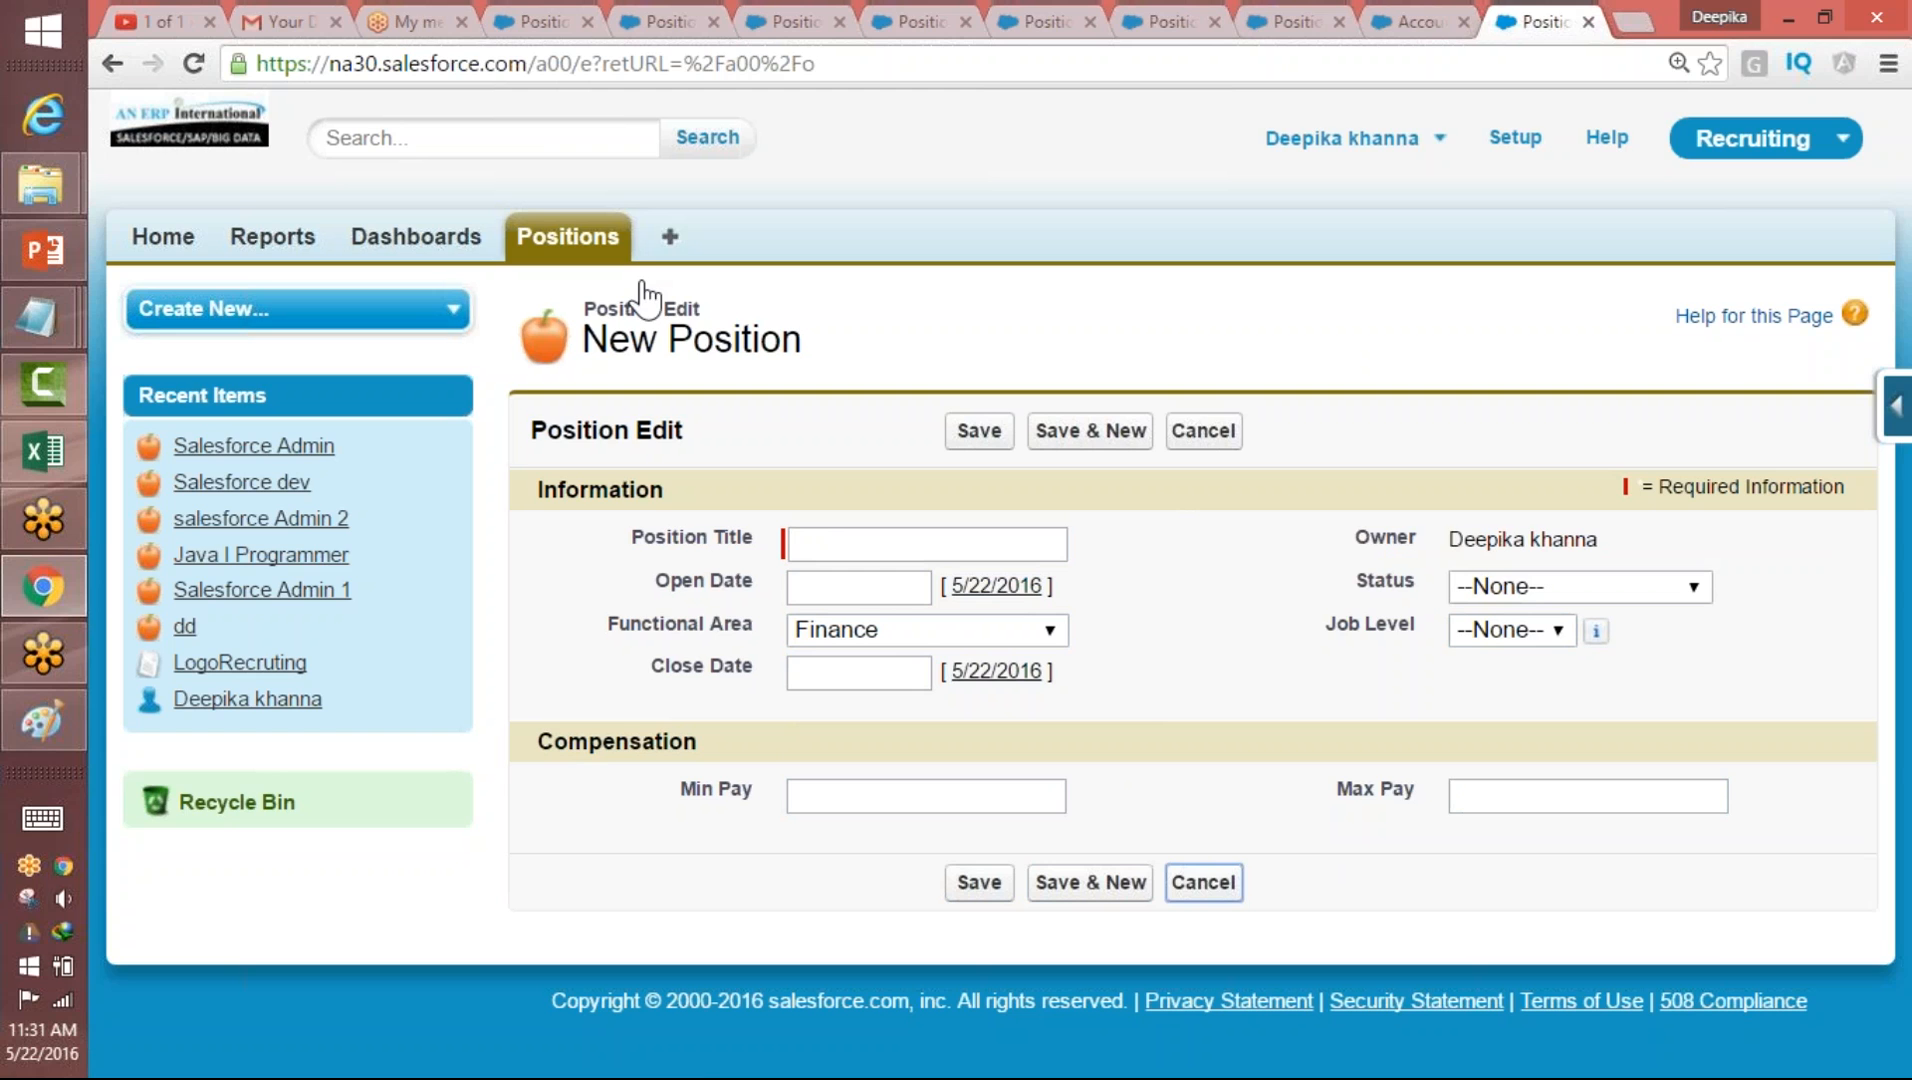
- Switch to Paint and start a new blank canvas, discarding the existing drawing
click(46, 742)
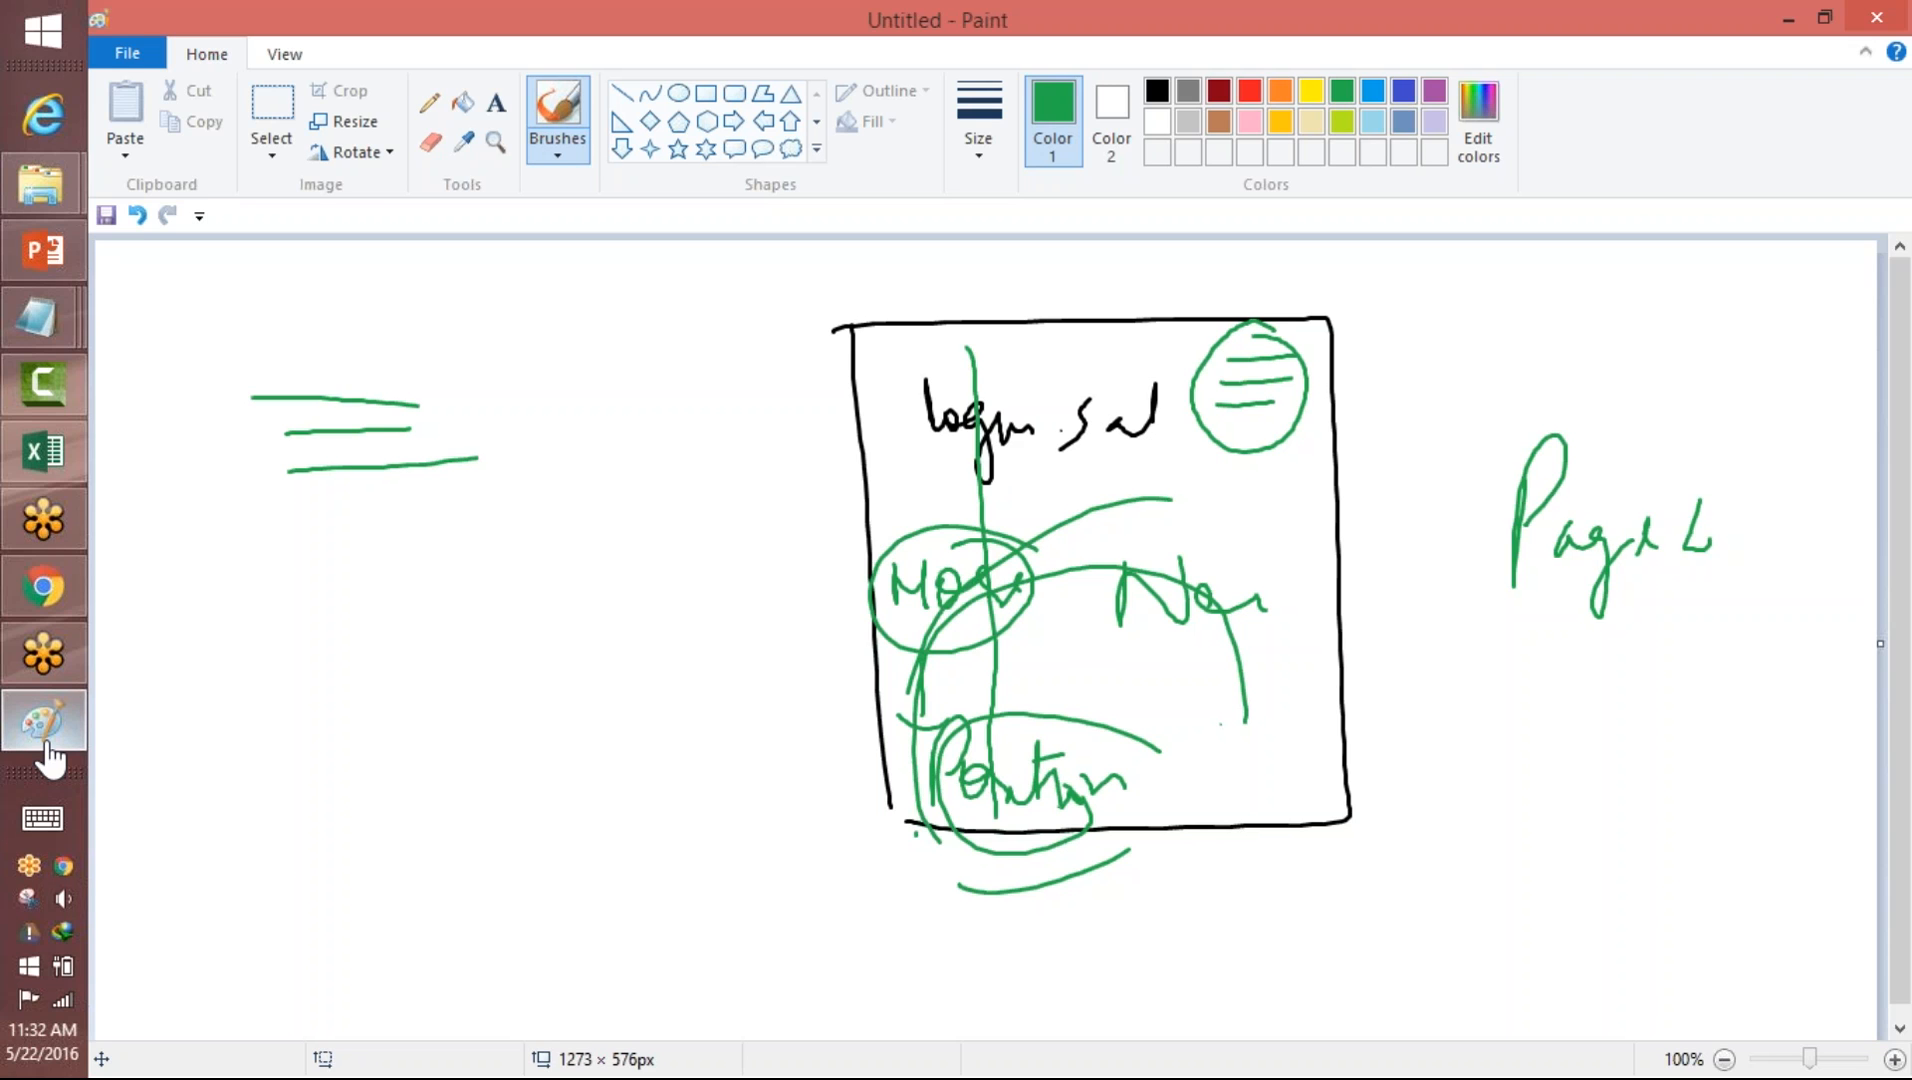
click(127, 53)
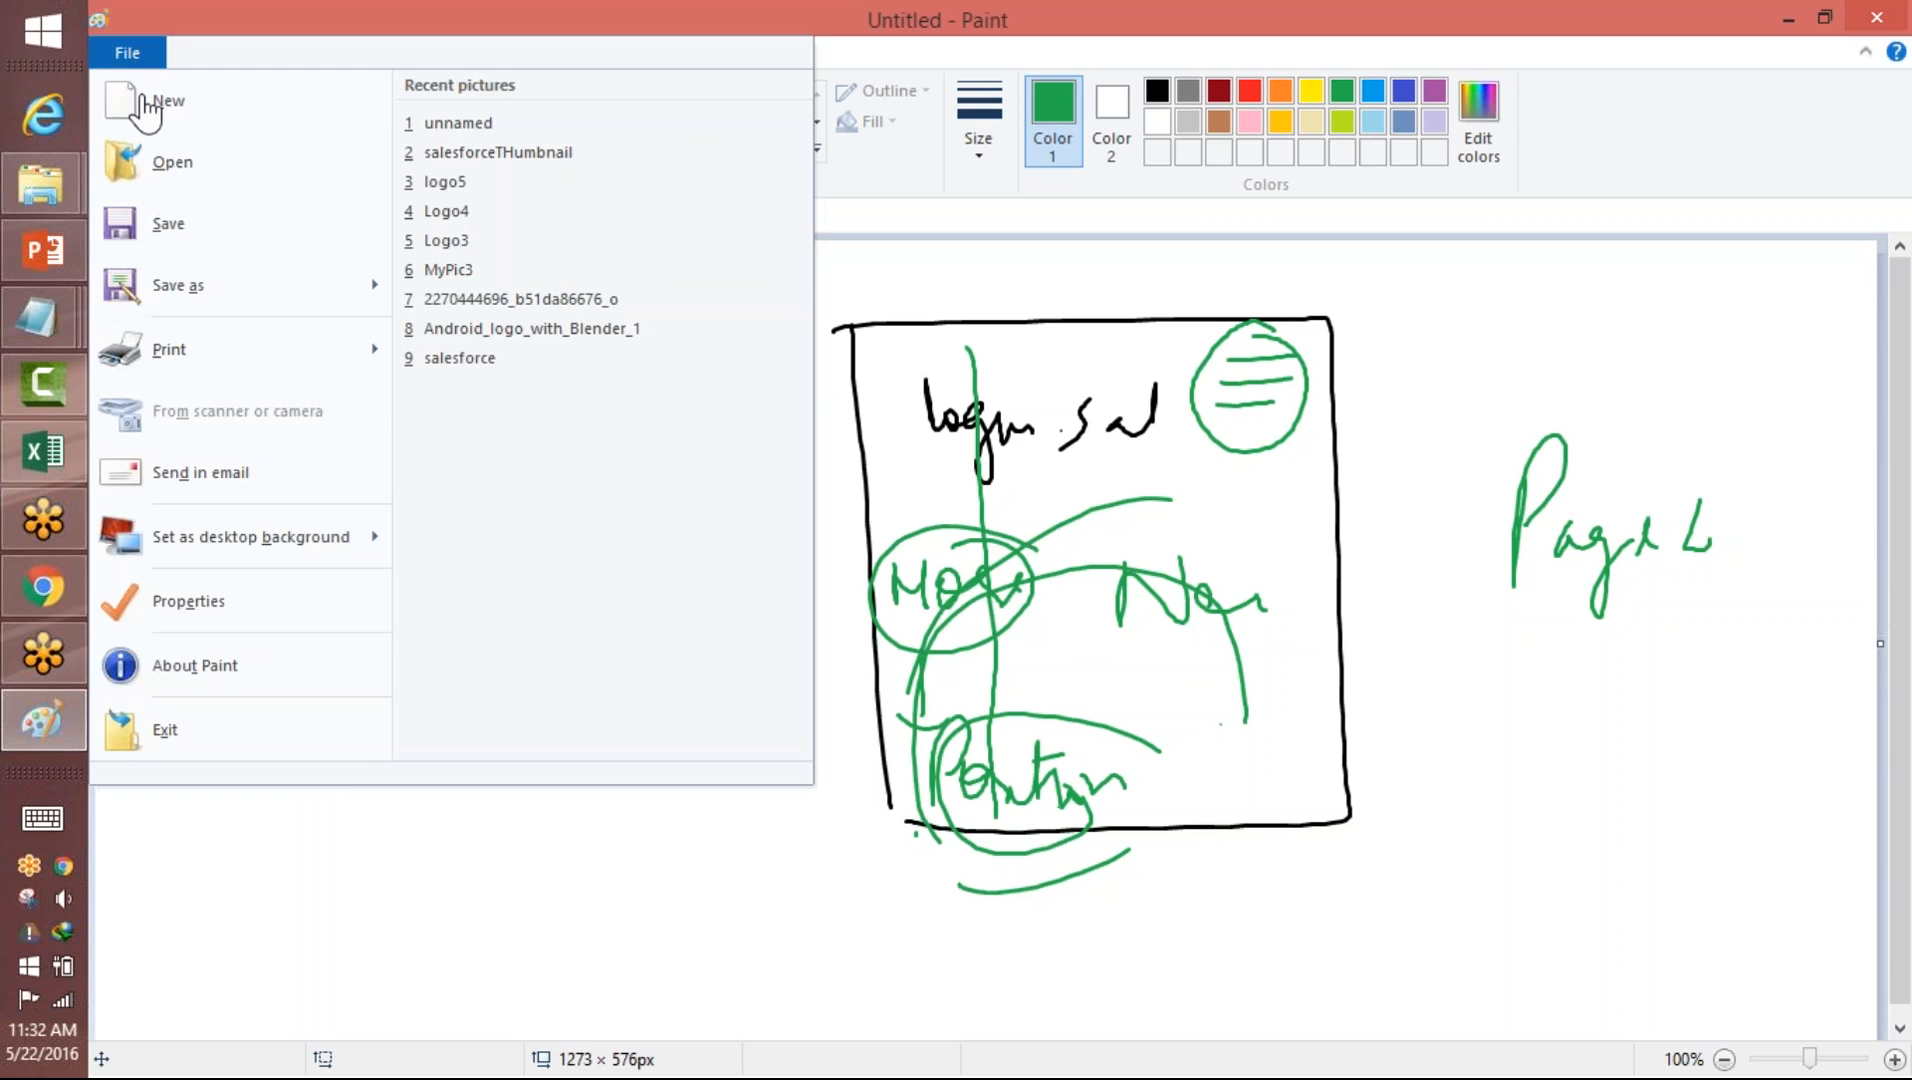
click(148, 104)
click(1055, 556)
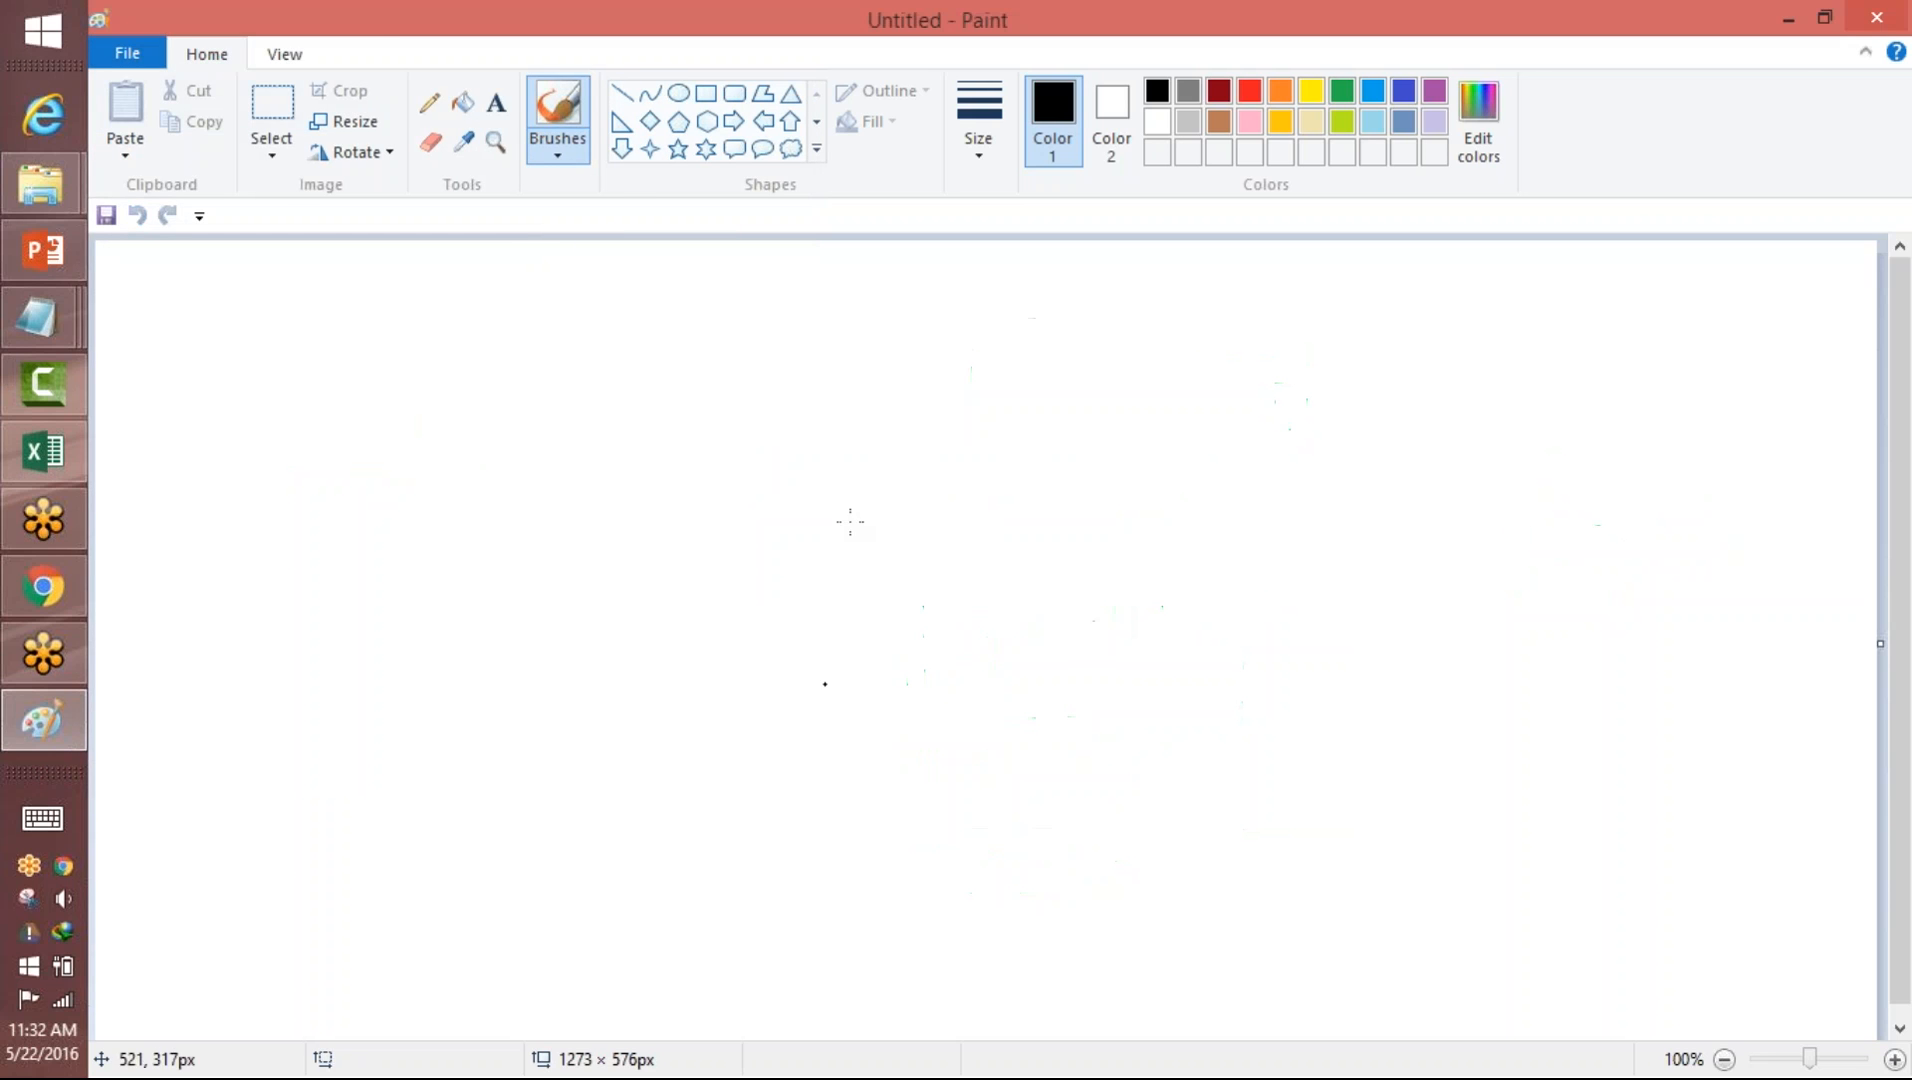
- Return to Salesforce in Chrome and open the Position page layout for editing from a new Position form
click(74, 592)
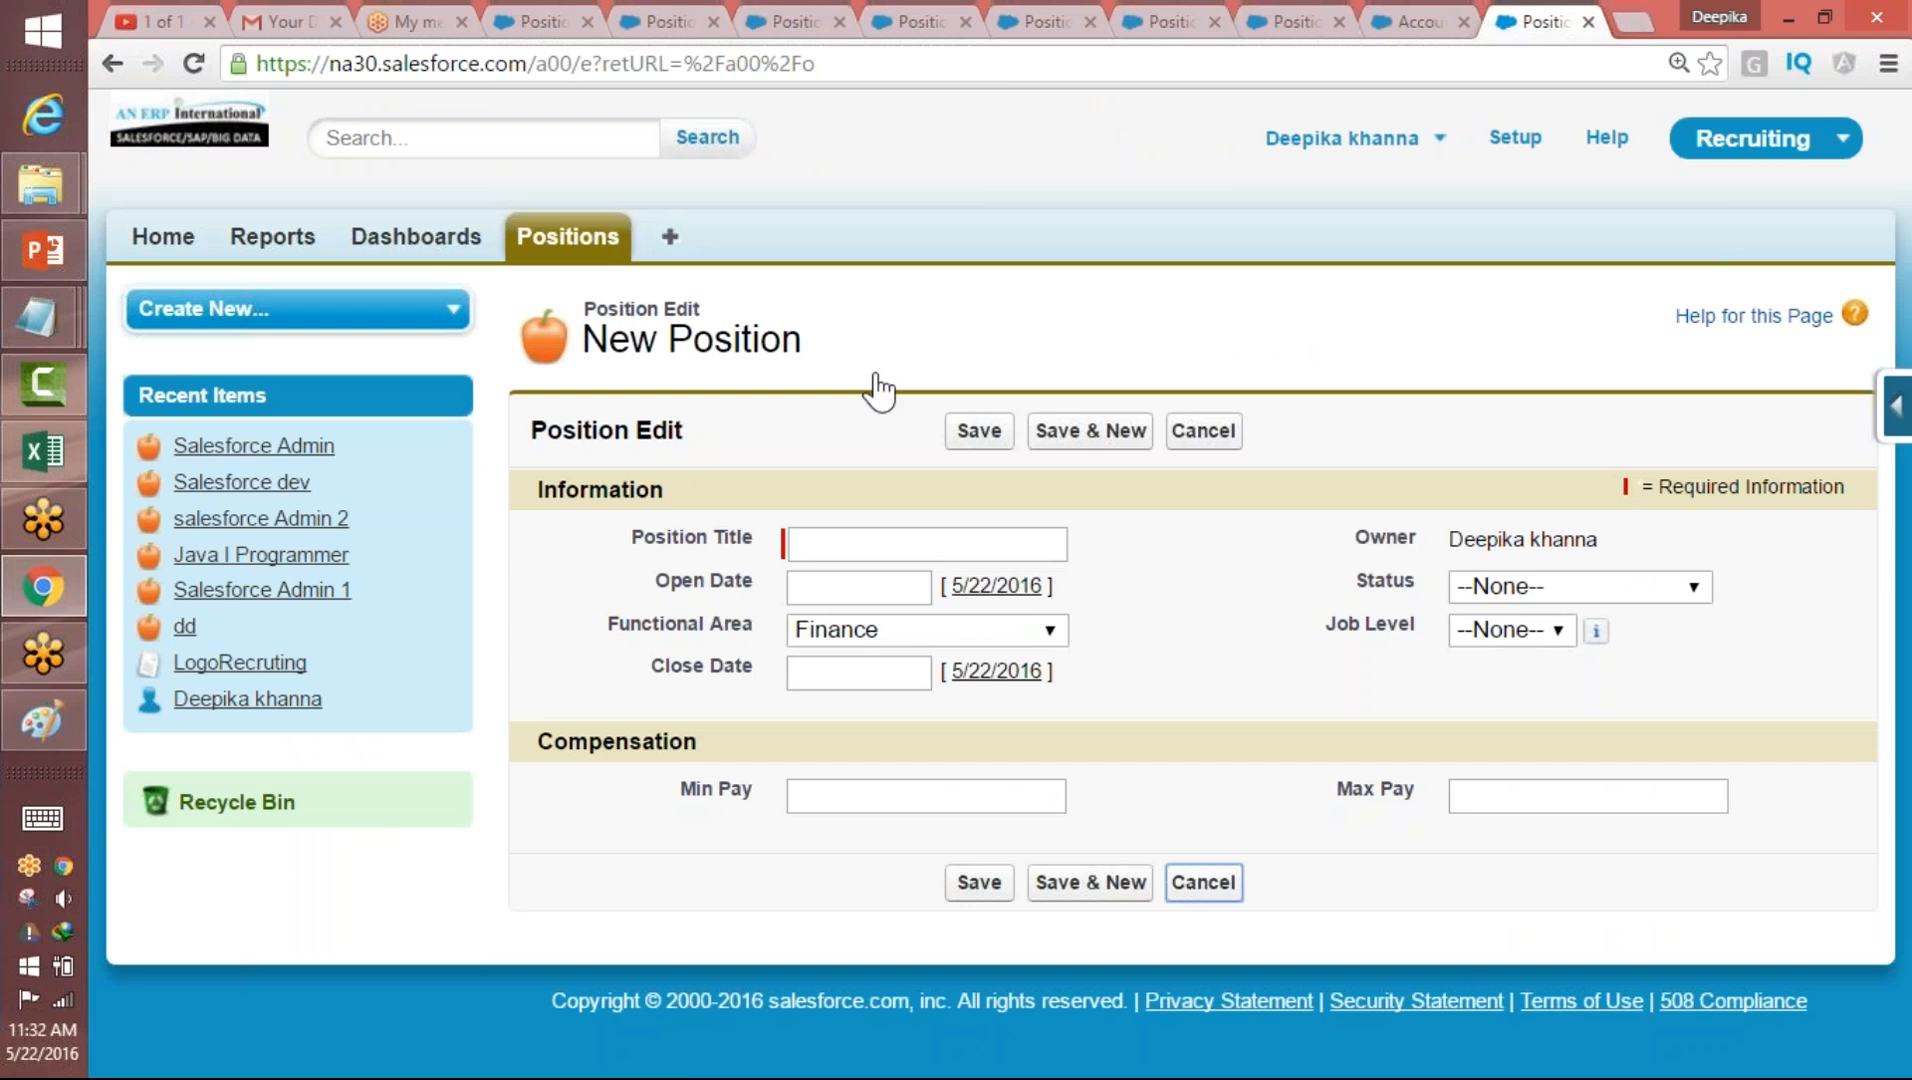
click(592, 236)
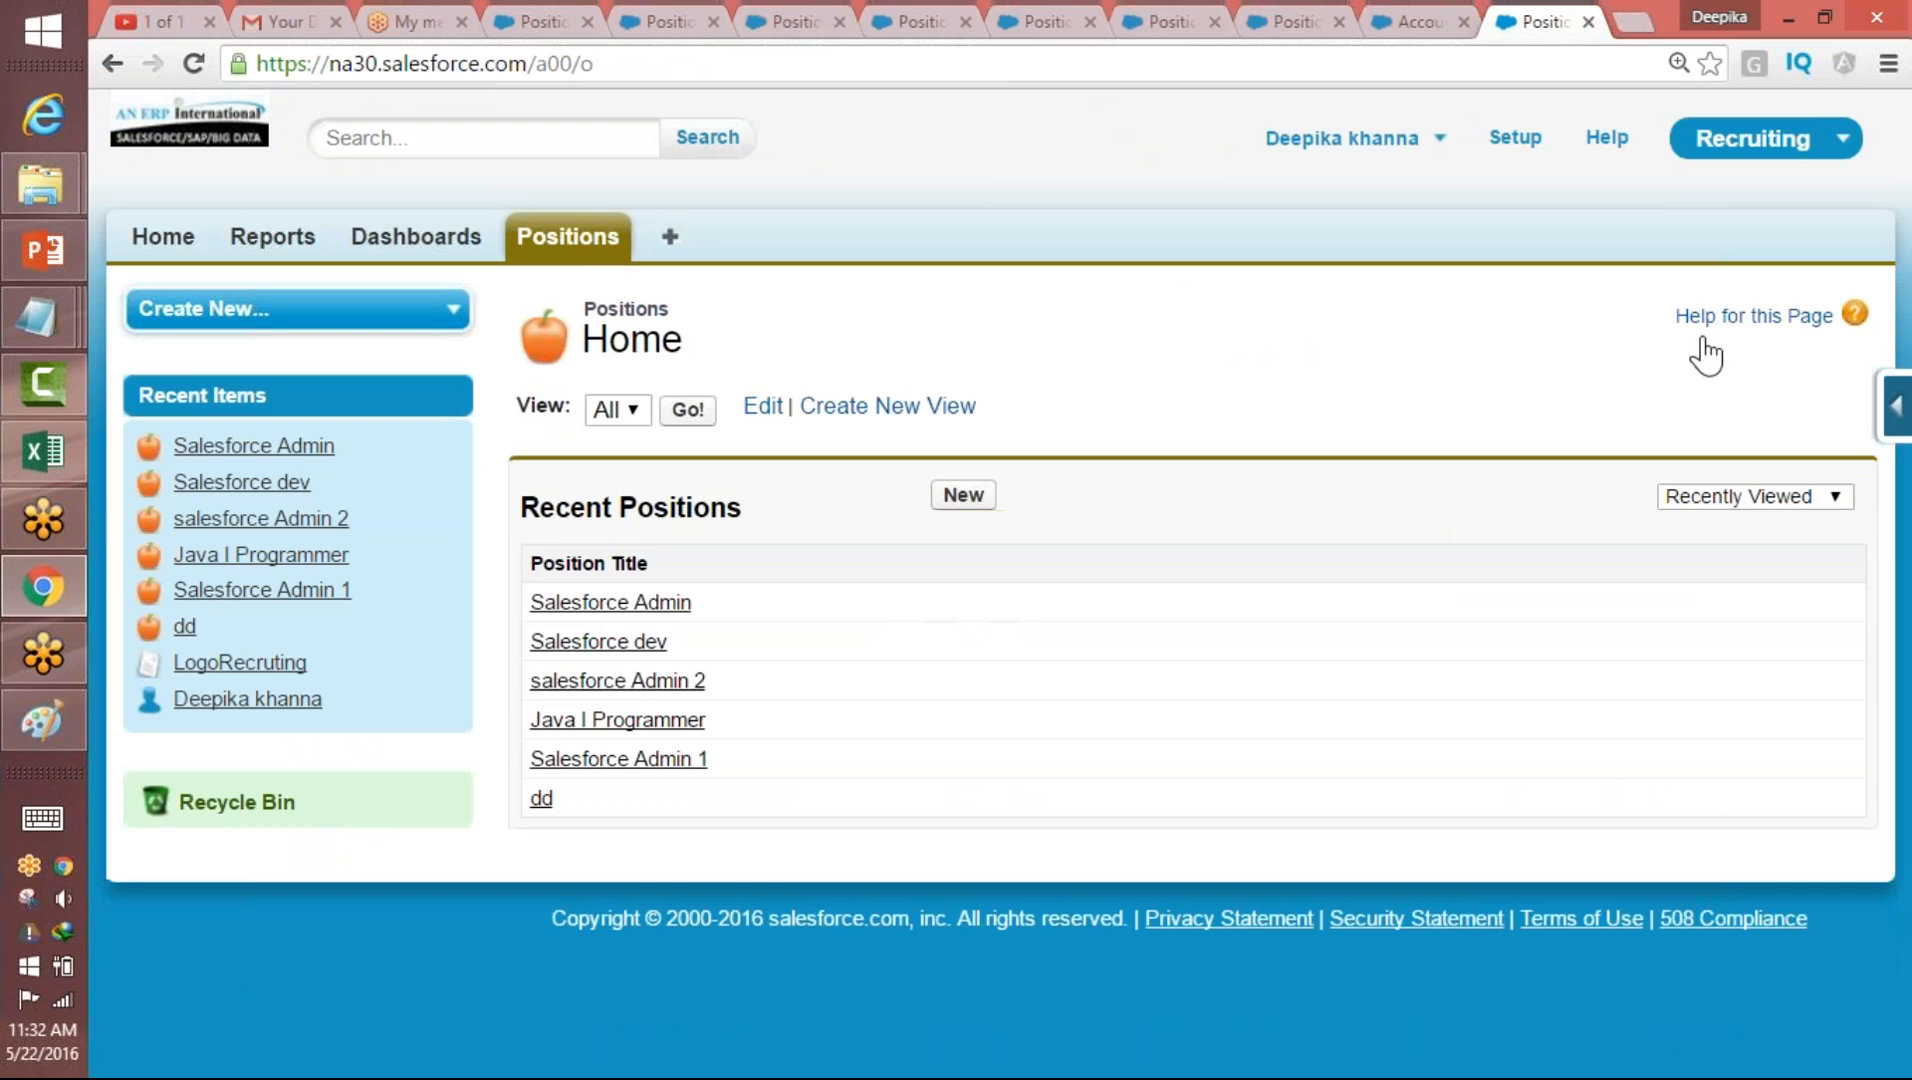
click(1897, 412)
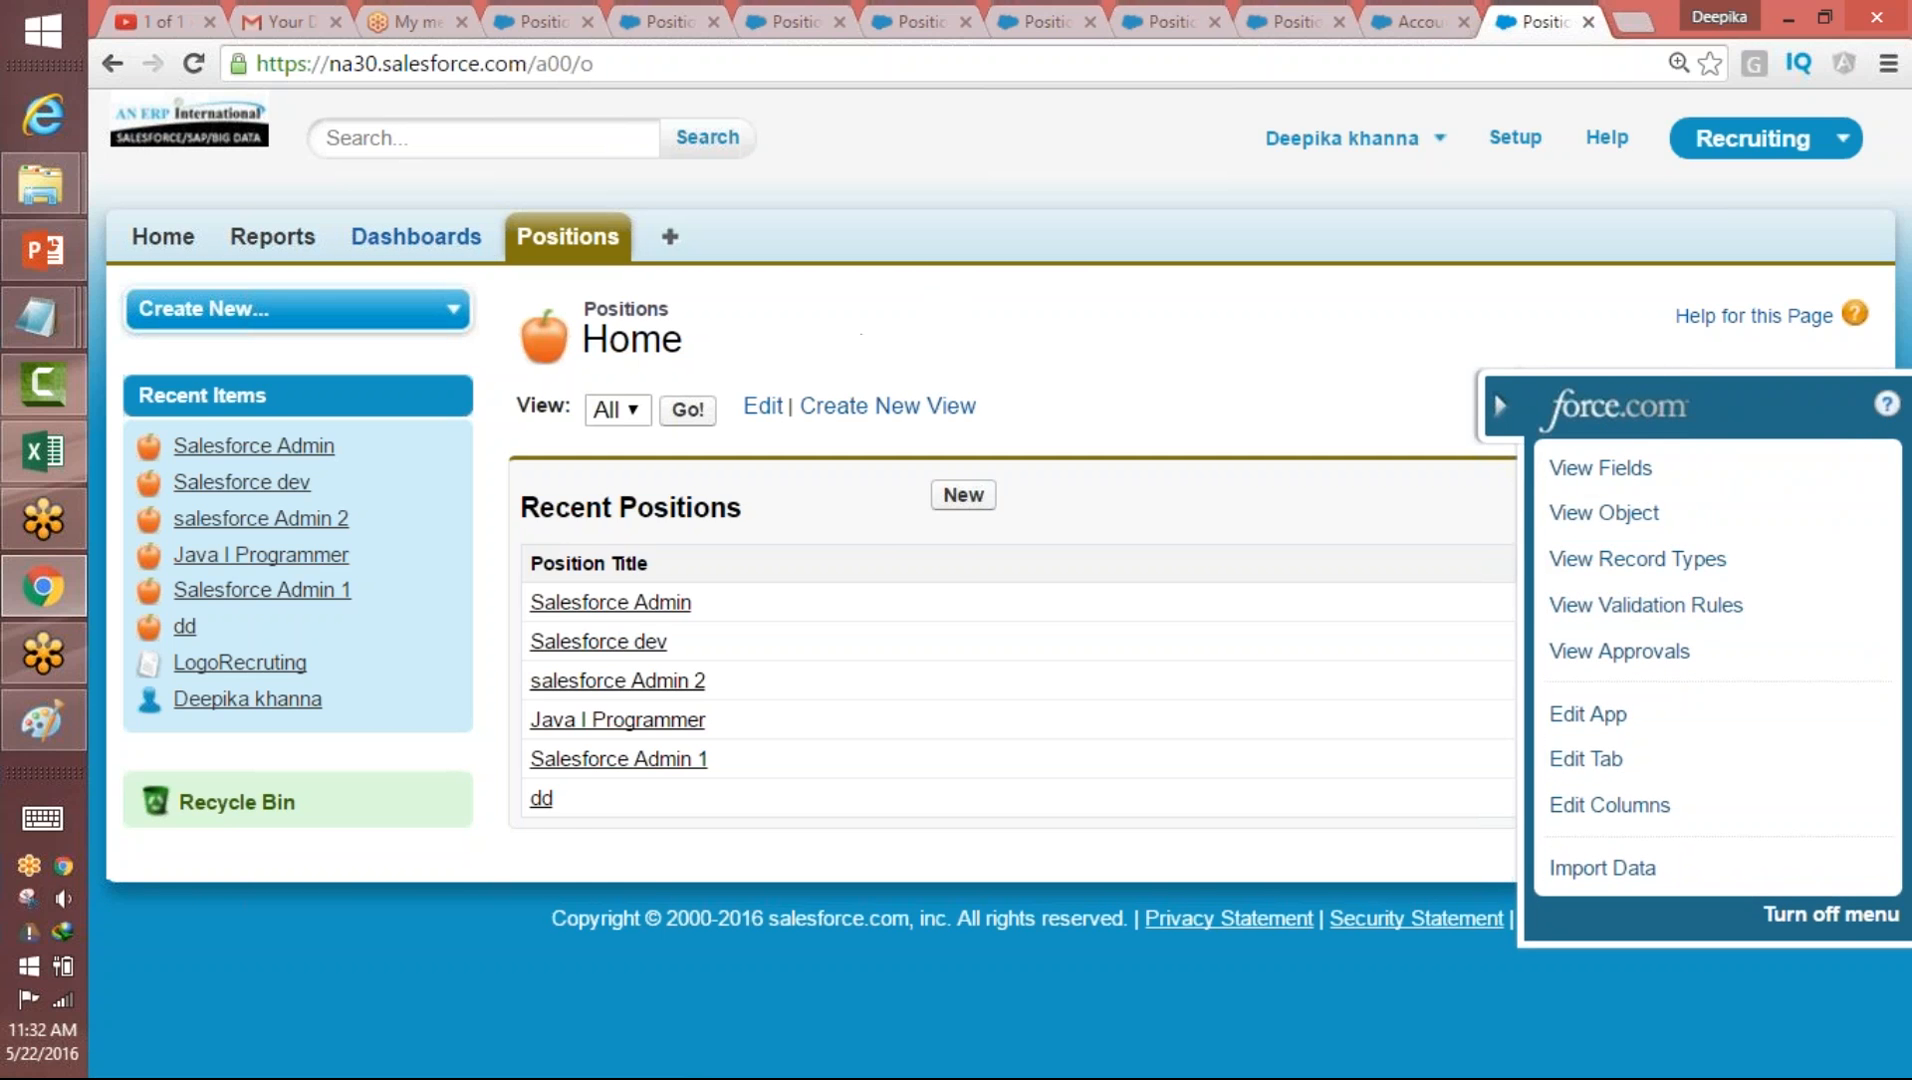
click(963, 497)
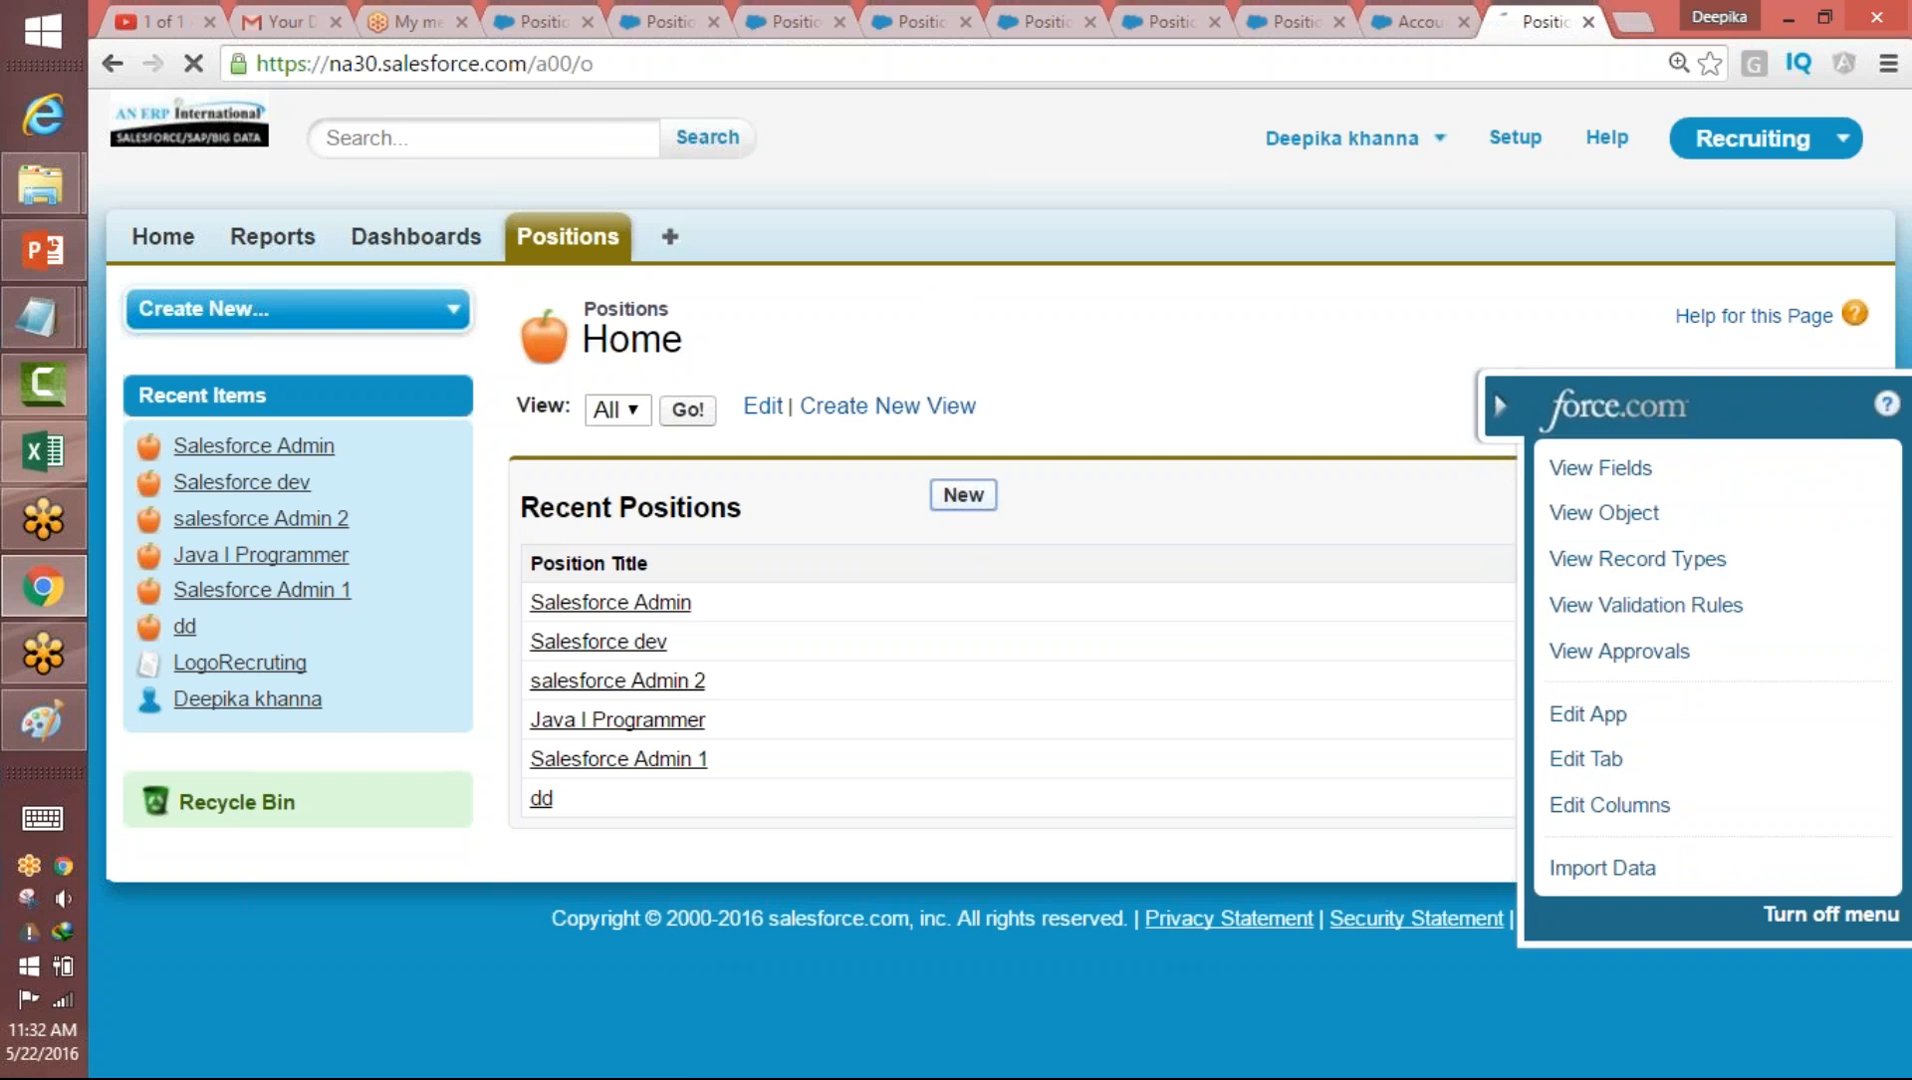
click(1900, 435)
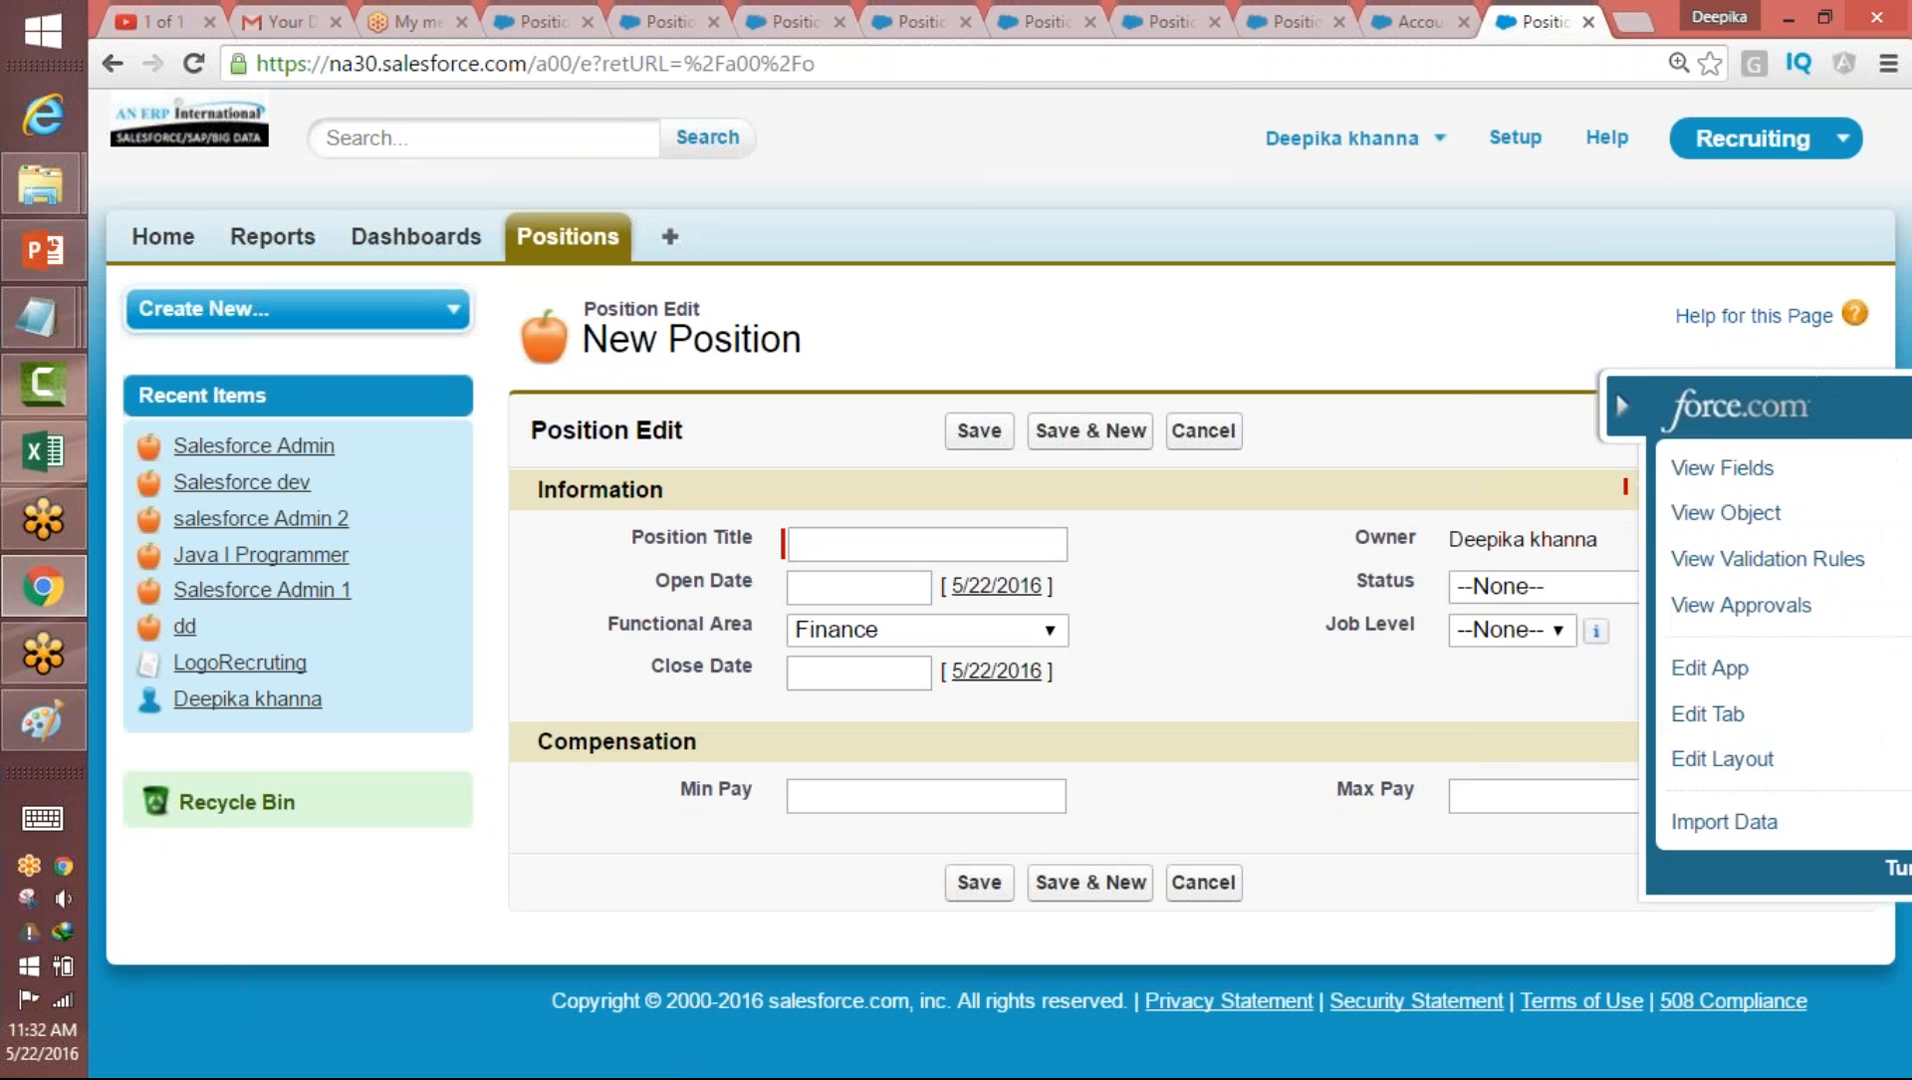
click(1608, 762)
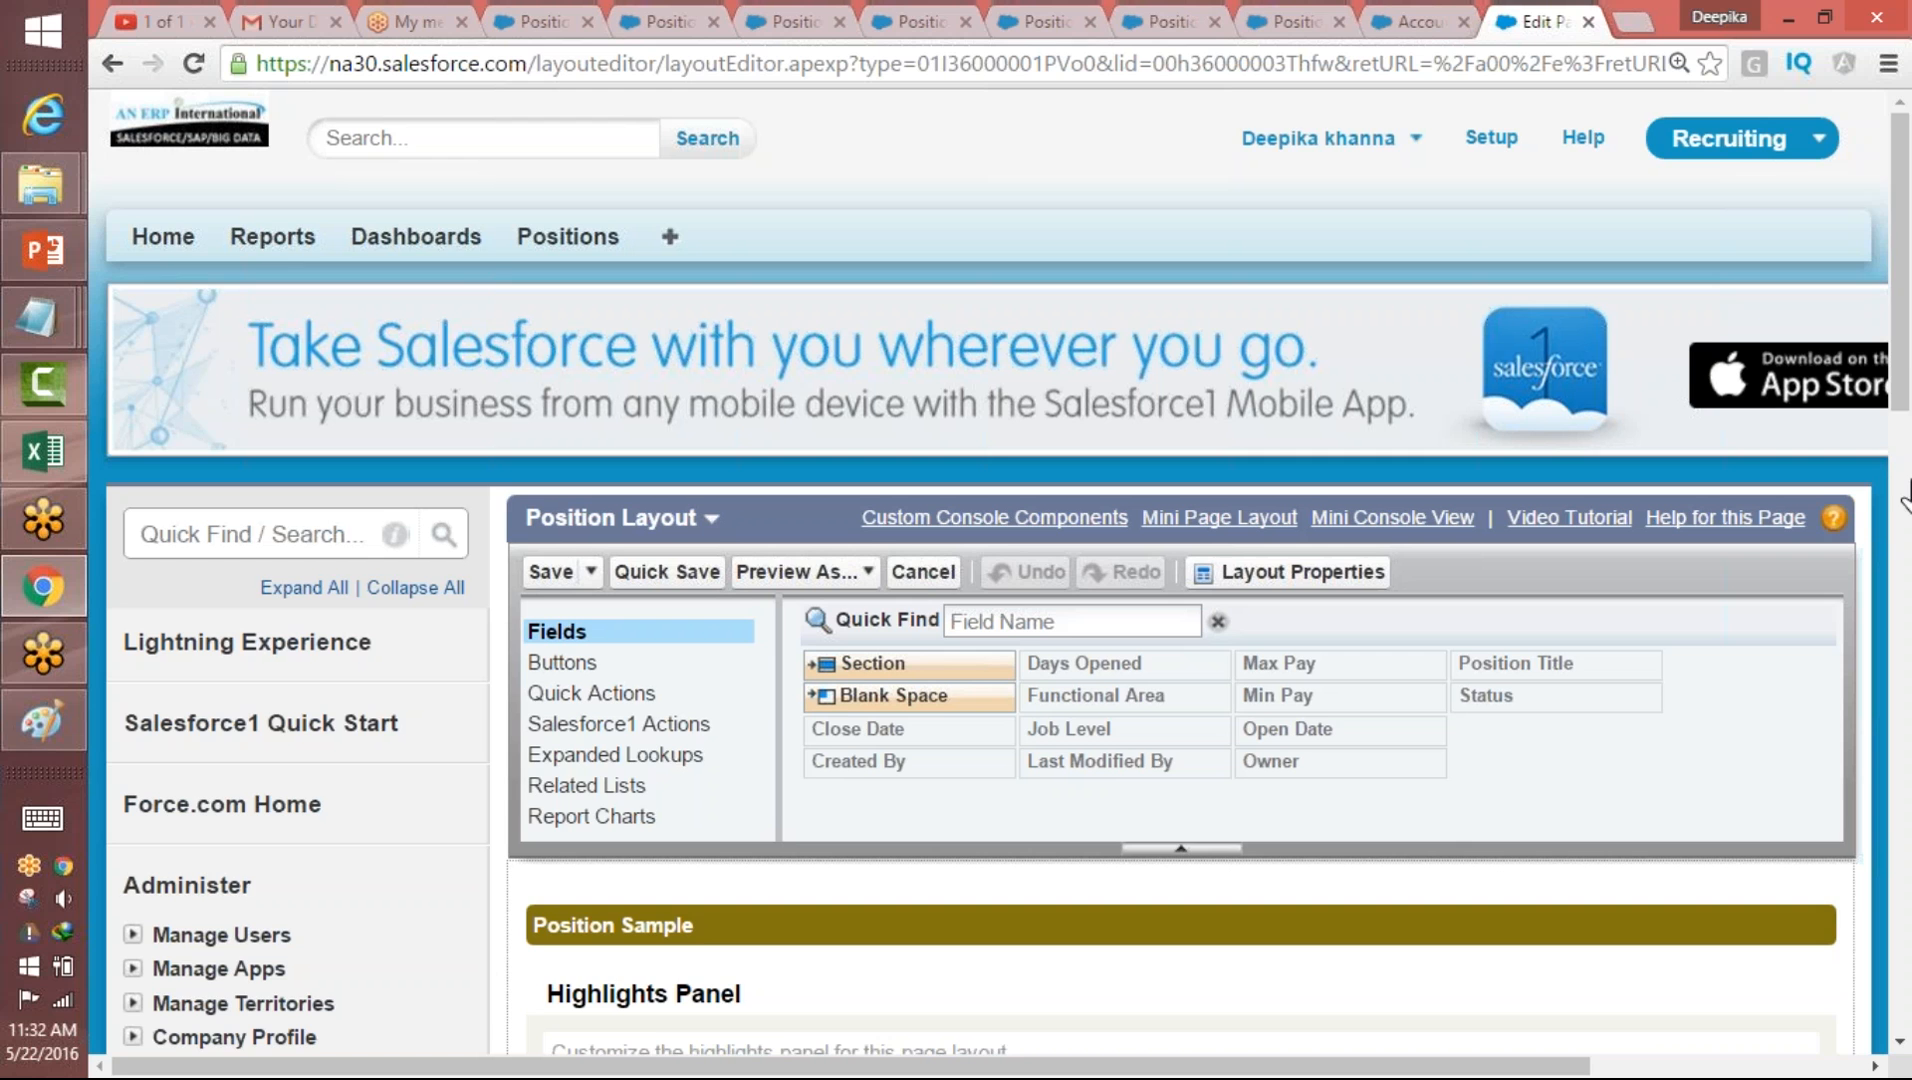
- Remove the Compensation section, including Min Pay and Max Pay, from the Position page layout
drag(1897, 360, 1866, 773)
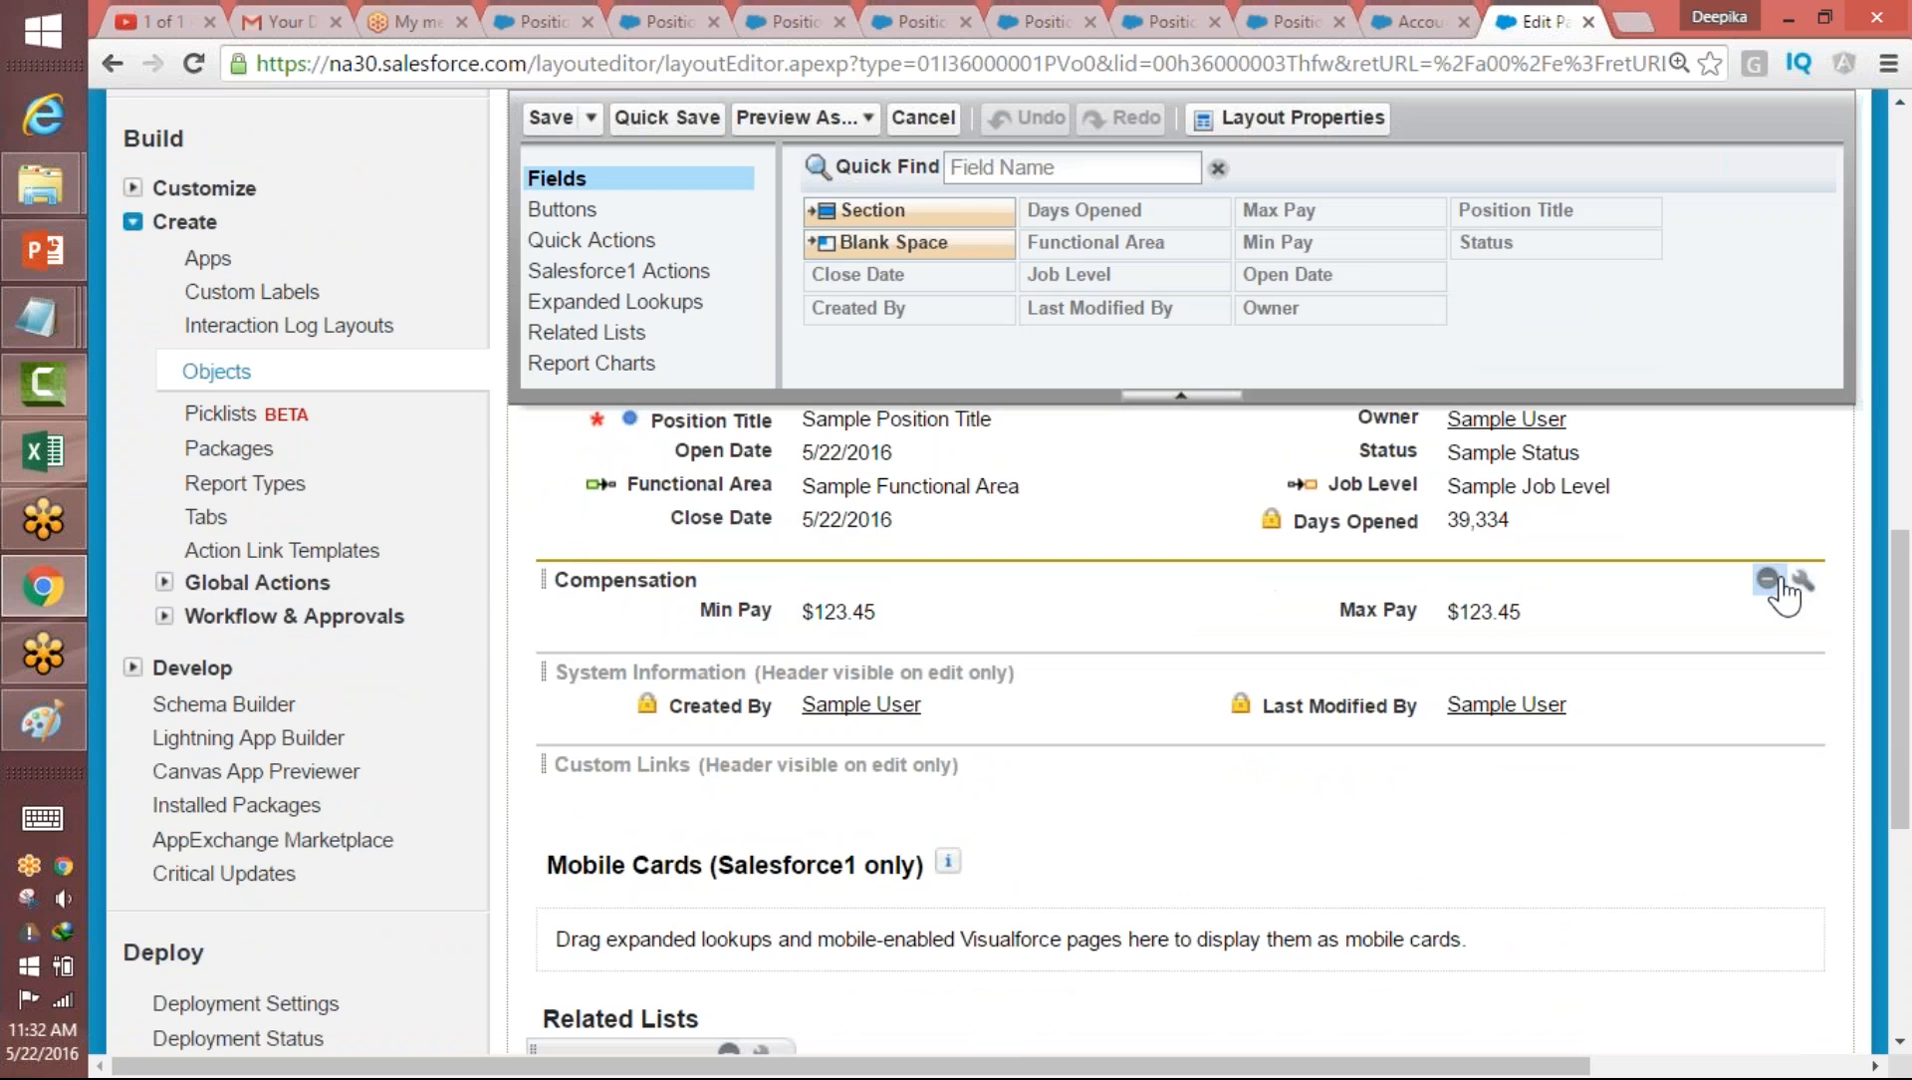
click(1767, 580)
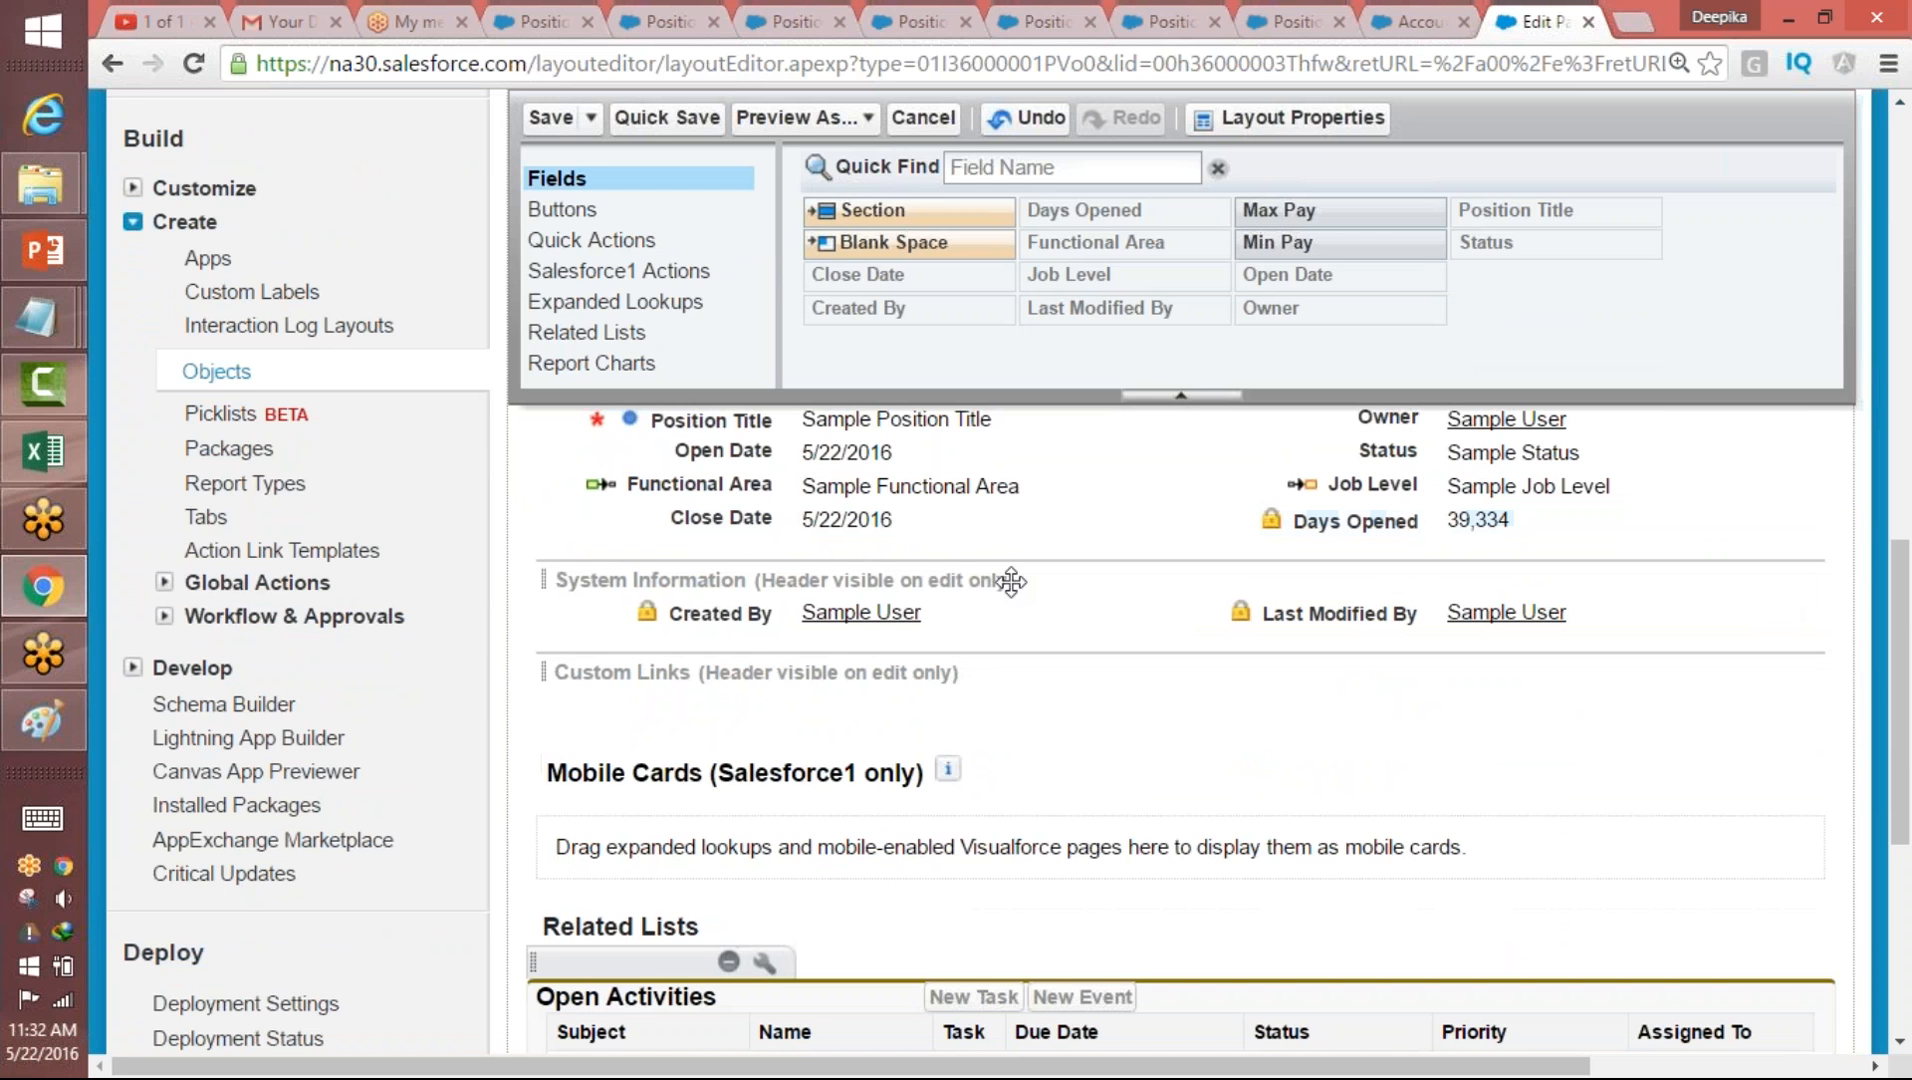
drag(1903, 598, 1903, 515)
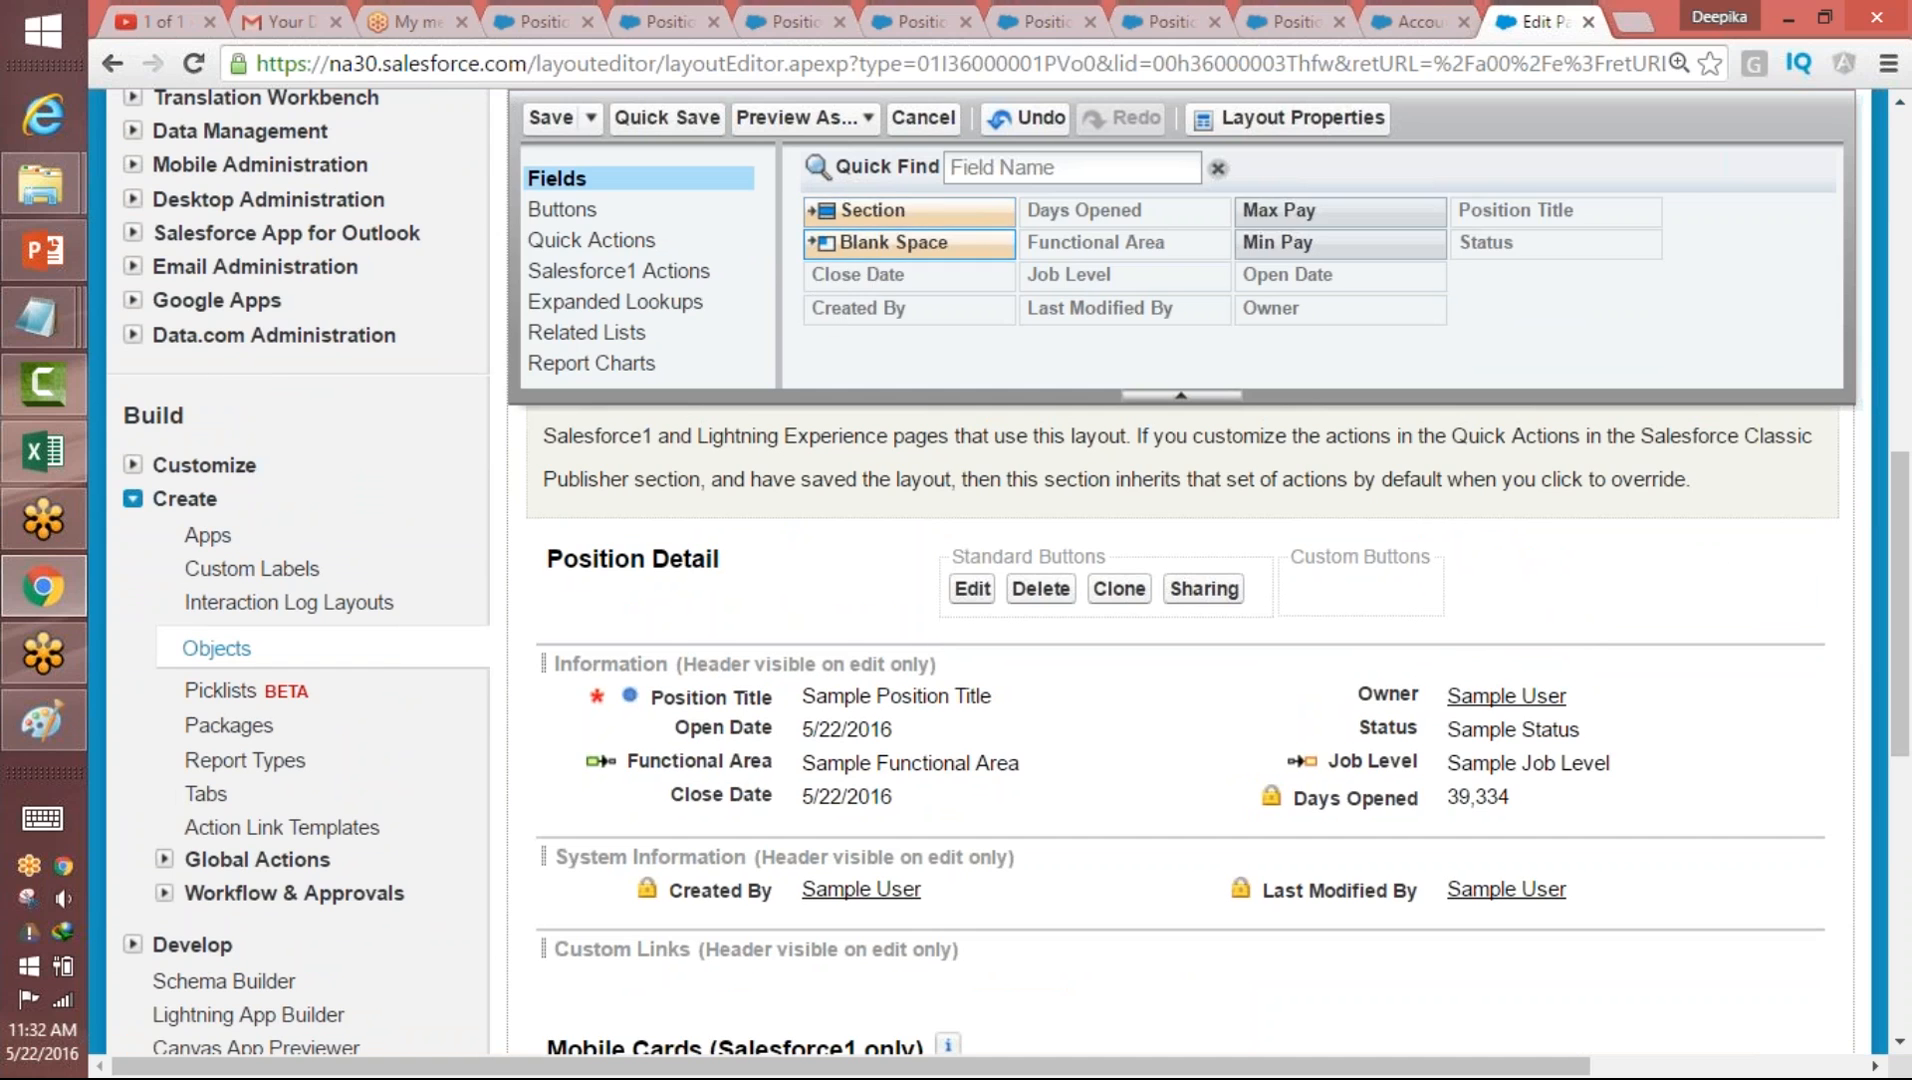
- Add a two-column section named Compensation with left-right tab order between the Information and System Information sections
drag(868, 215, 684, 812)
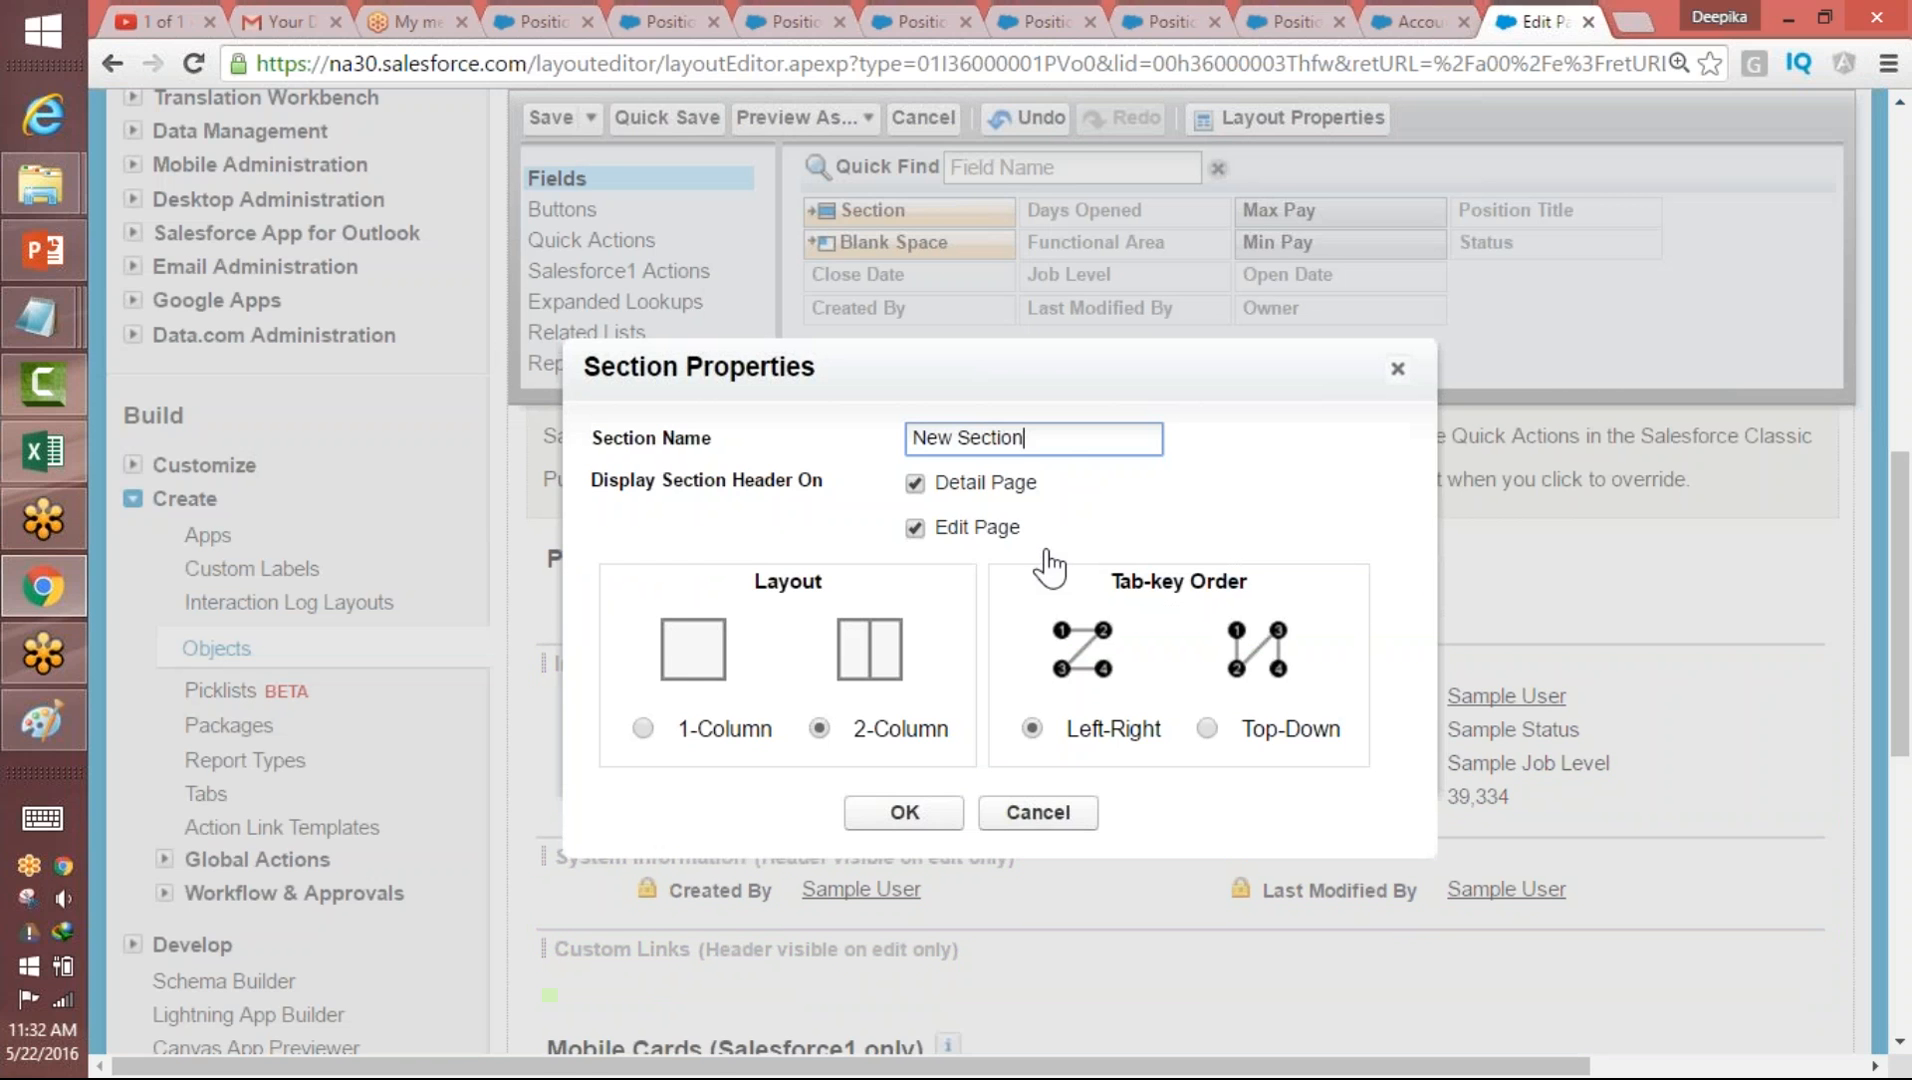
drag(1046, 440, 908, 440)
text(Compensation)
click(907, 812)
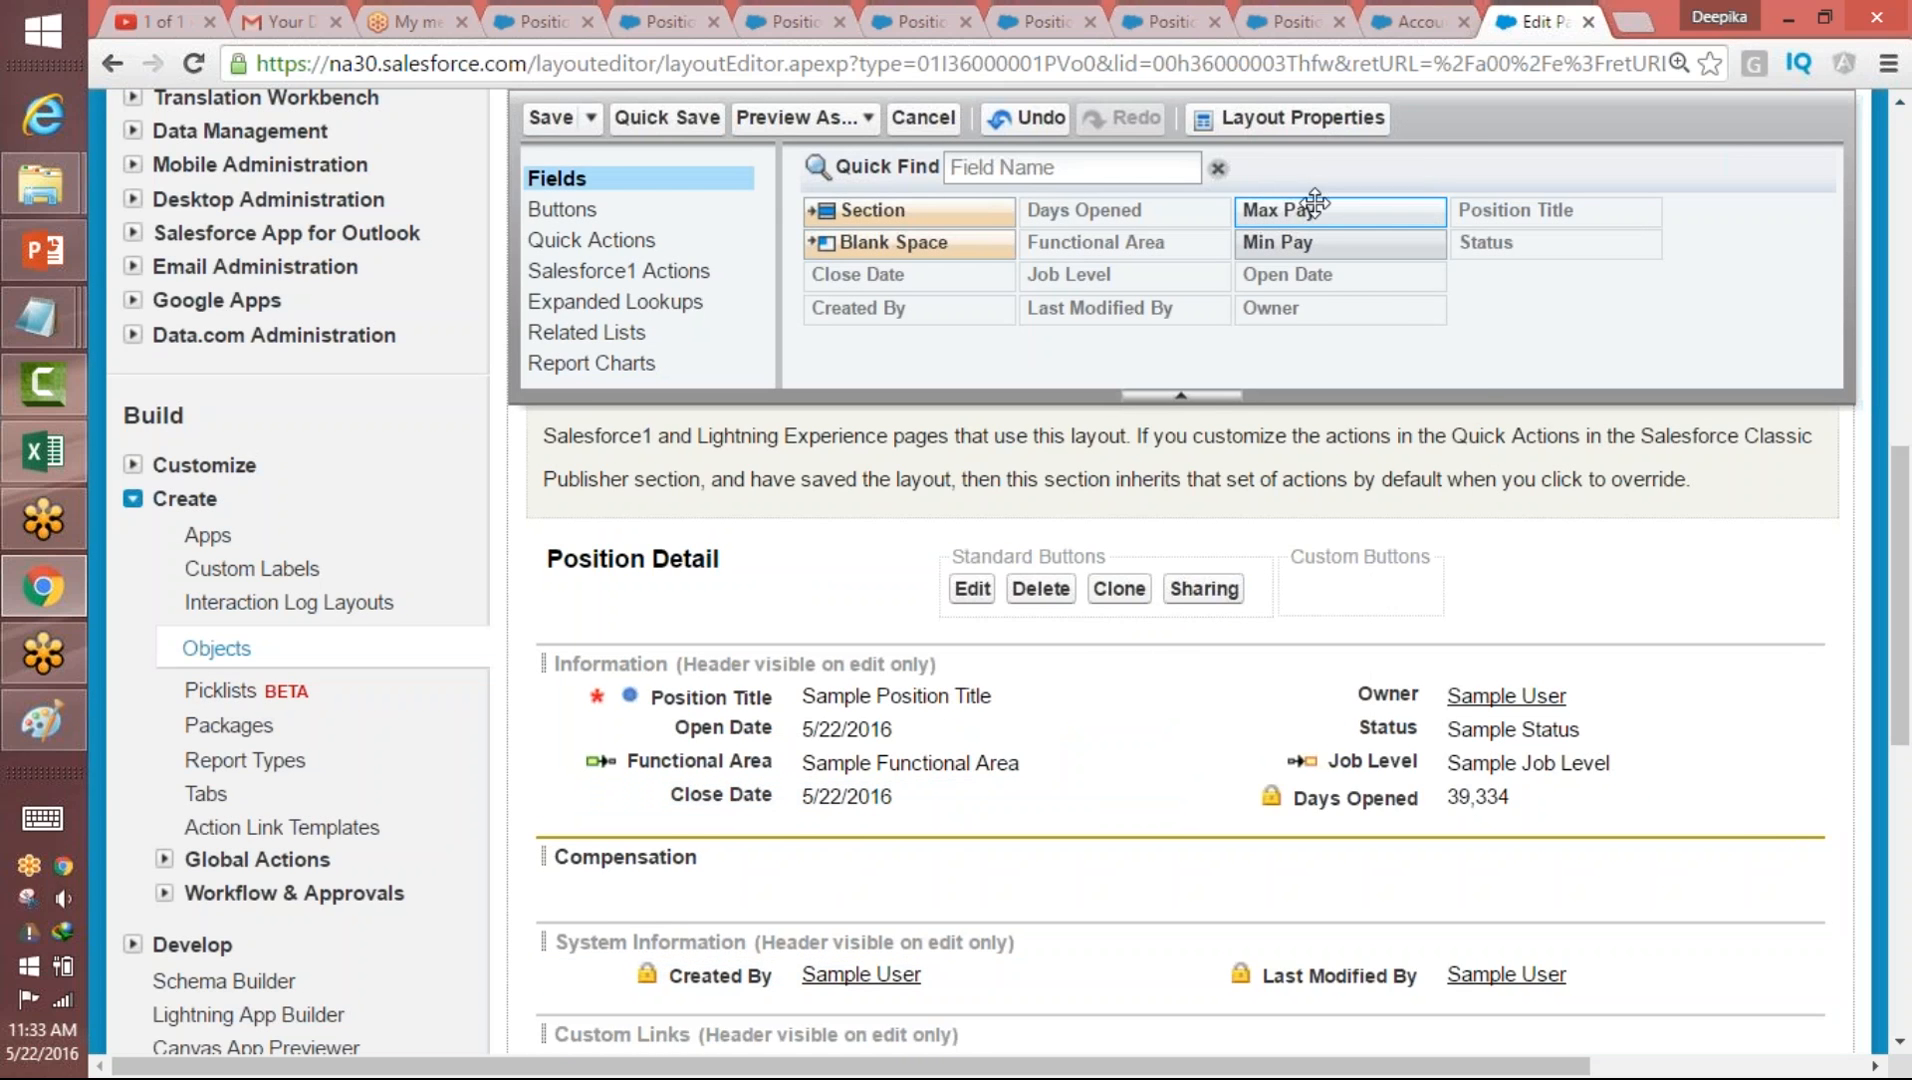
- Place Min Pay and Max Pay side by side in the new Compensation section and save the layout
drag(1303, 244, 935, 860)
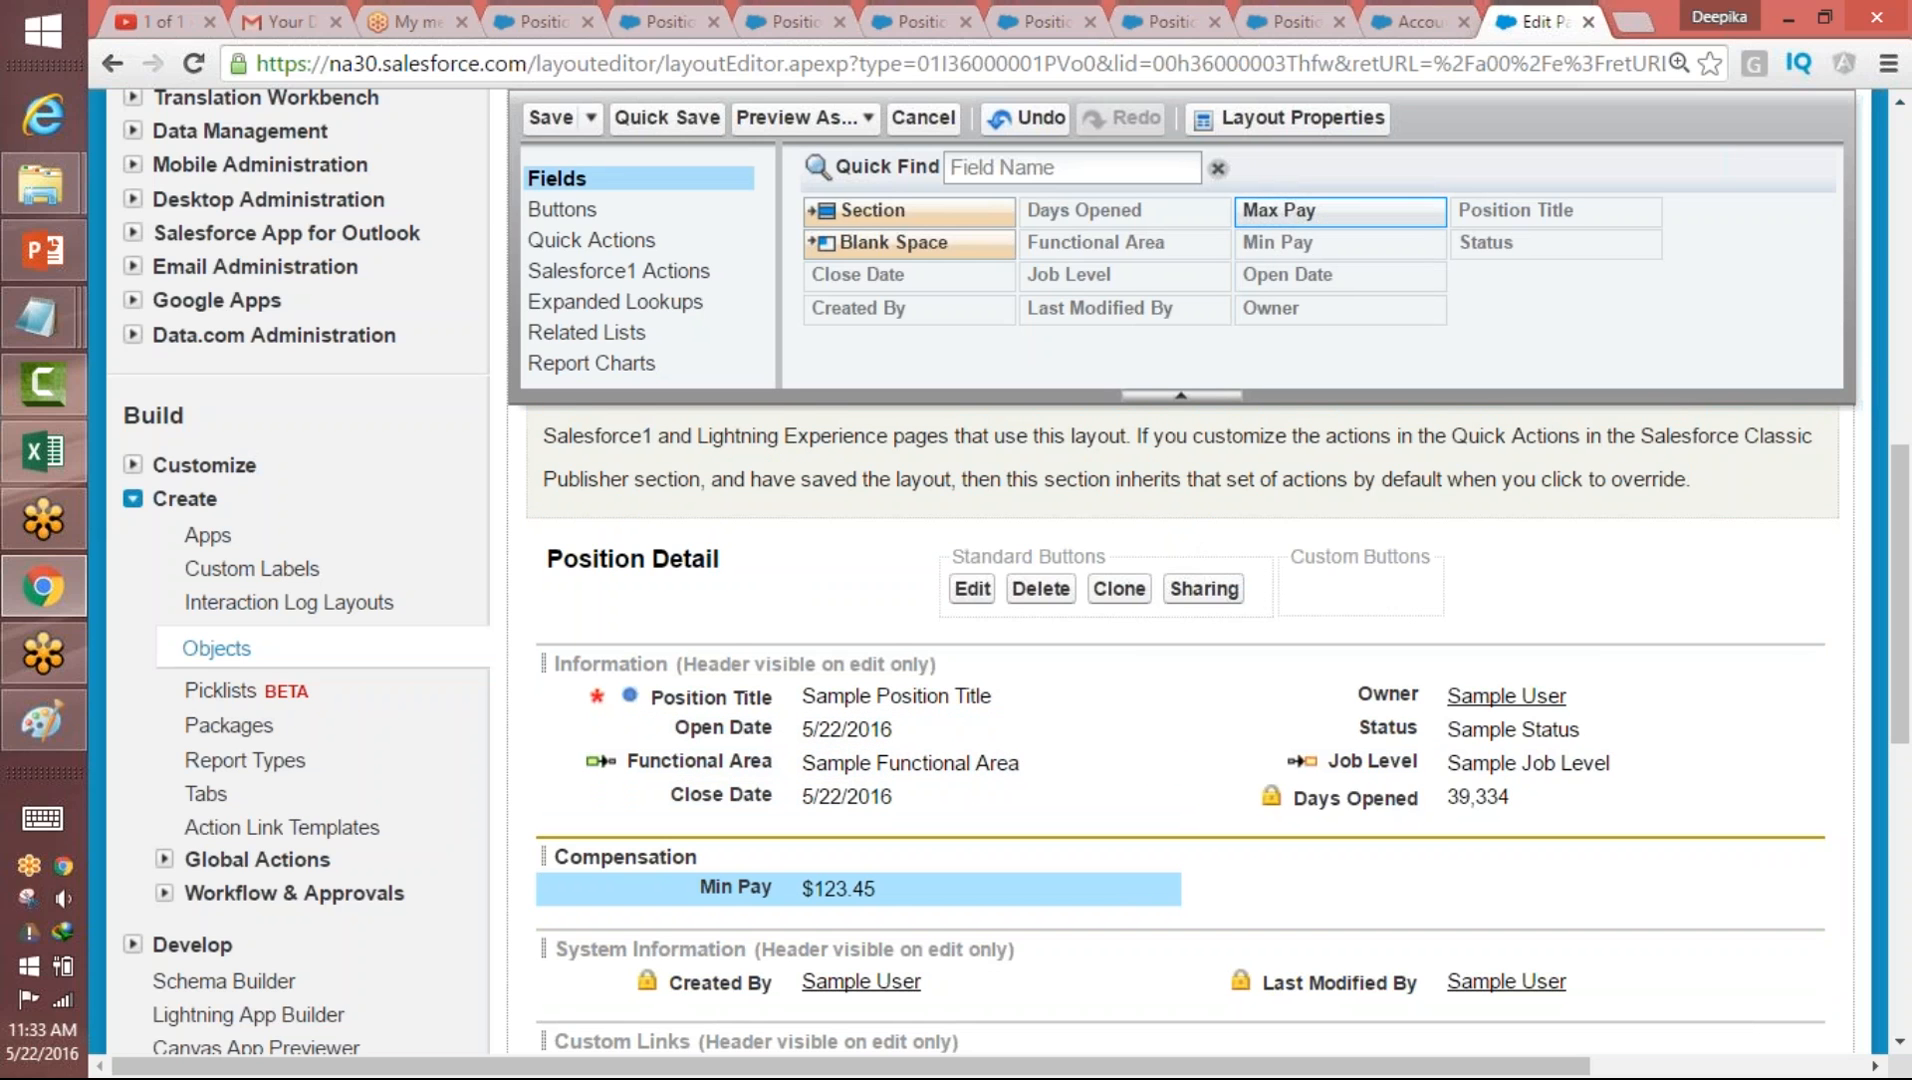
drag(1303, 205, 1408, 890)
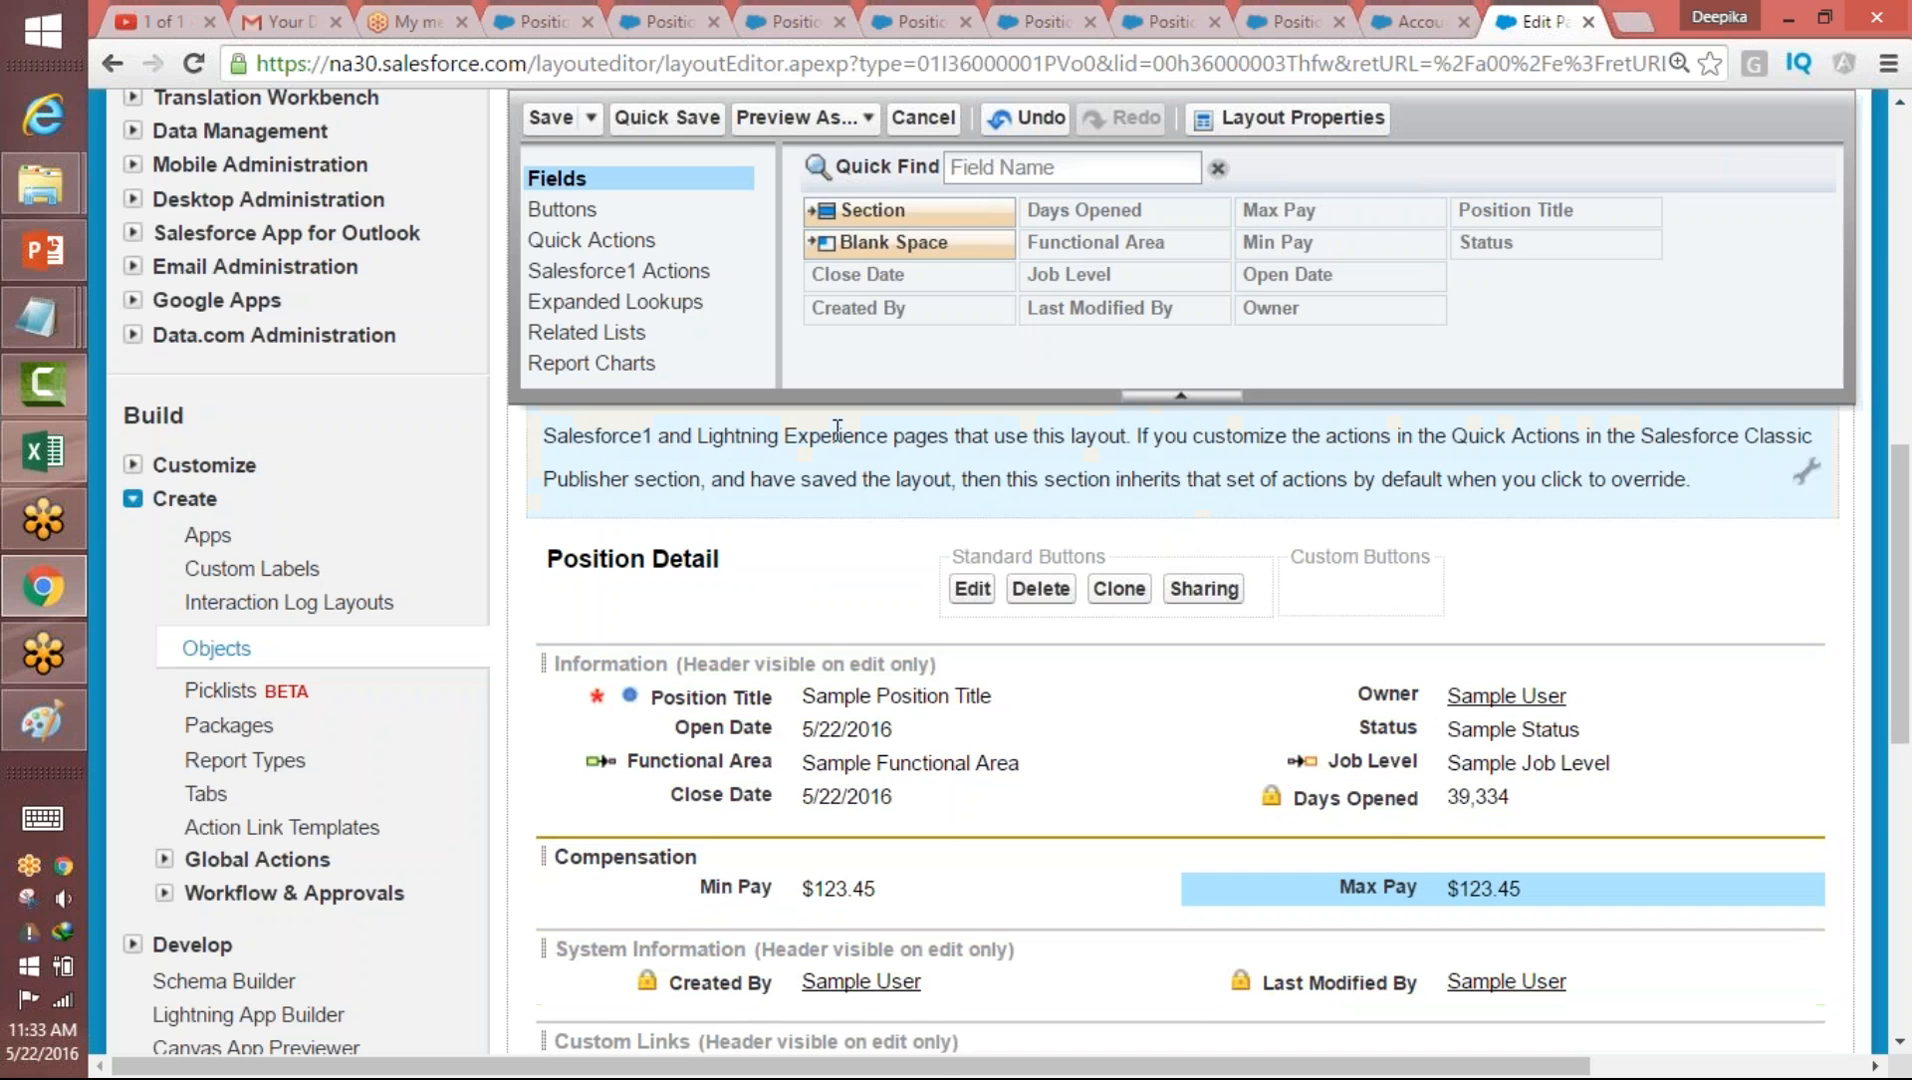
click(550, 118)
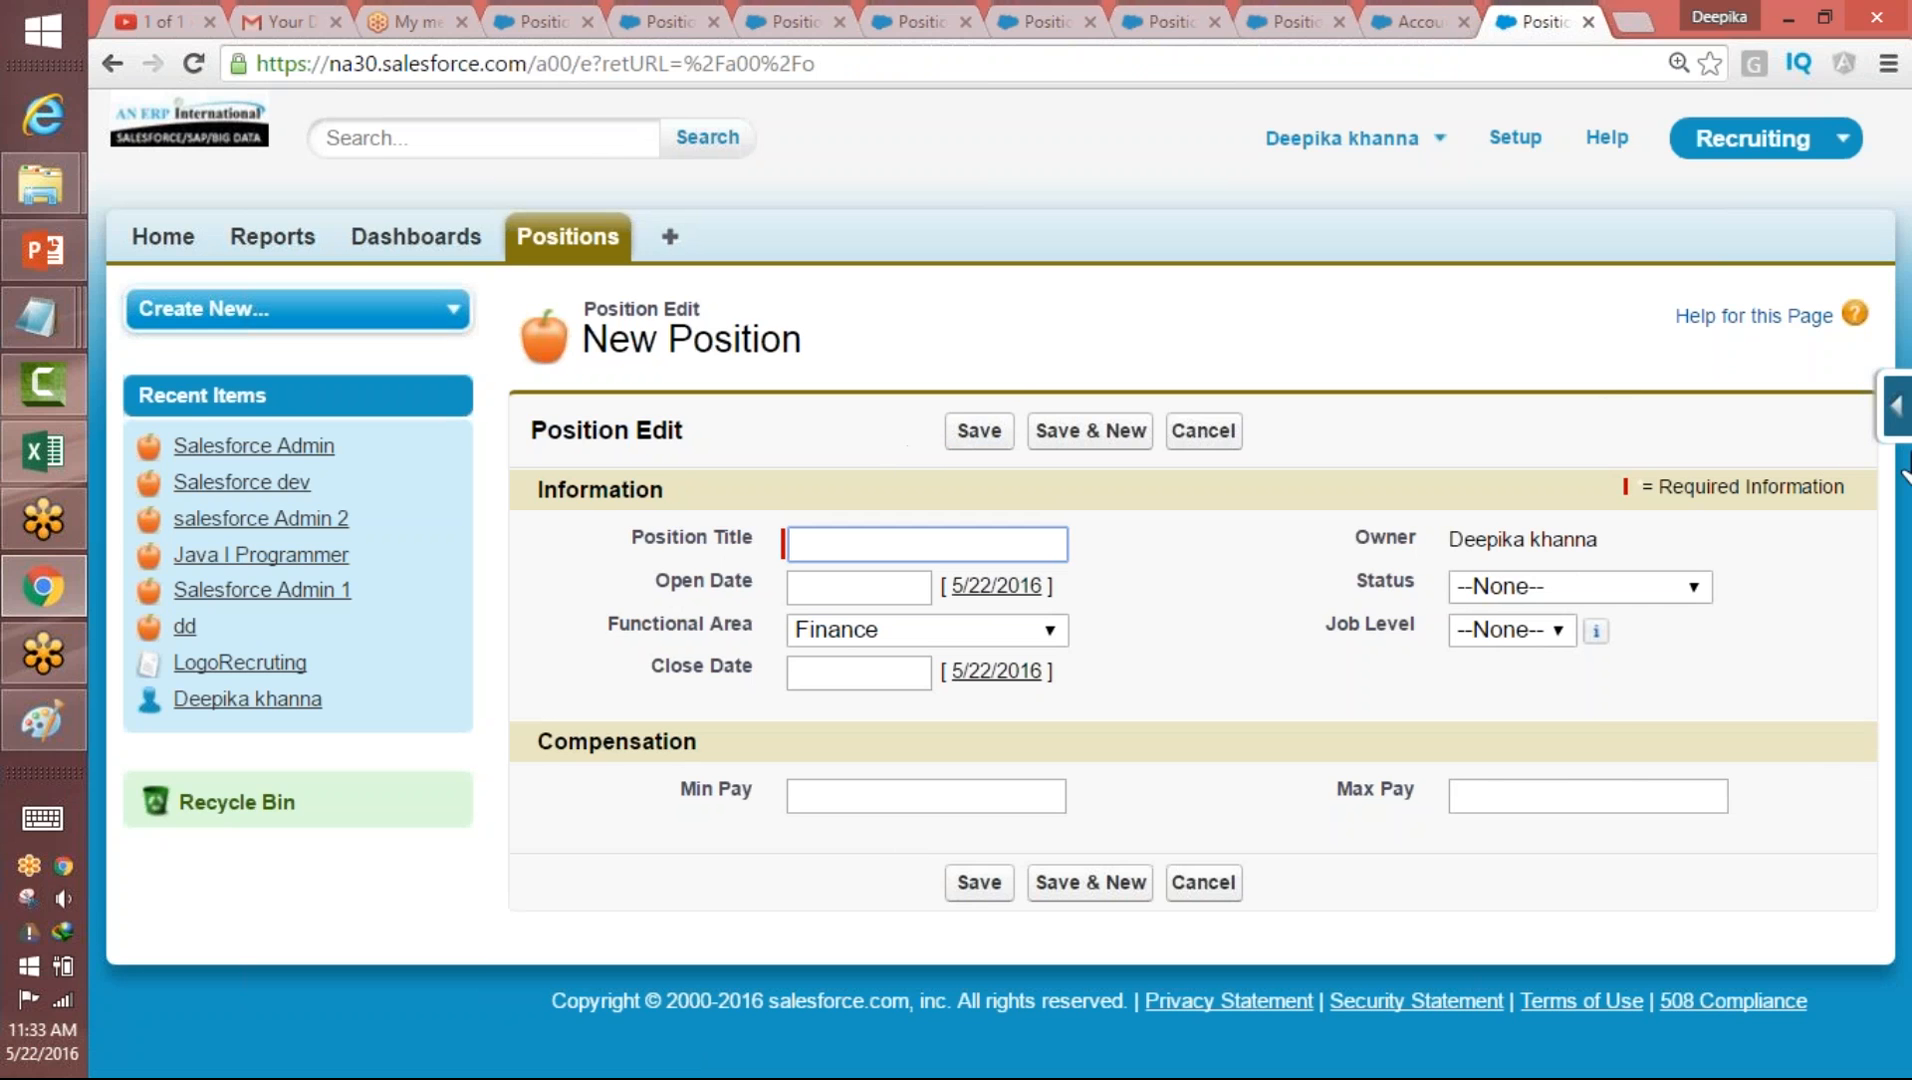
- Reopen the Position page layout for editing and inspect the Owner field's properties, leaving them as they are
click(1893, 405)
click(1600, 759)
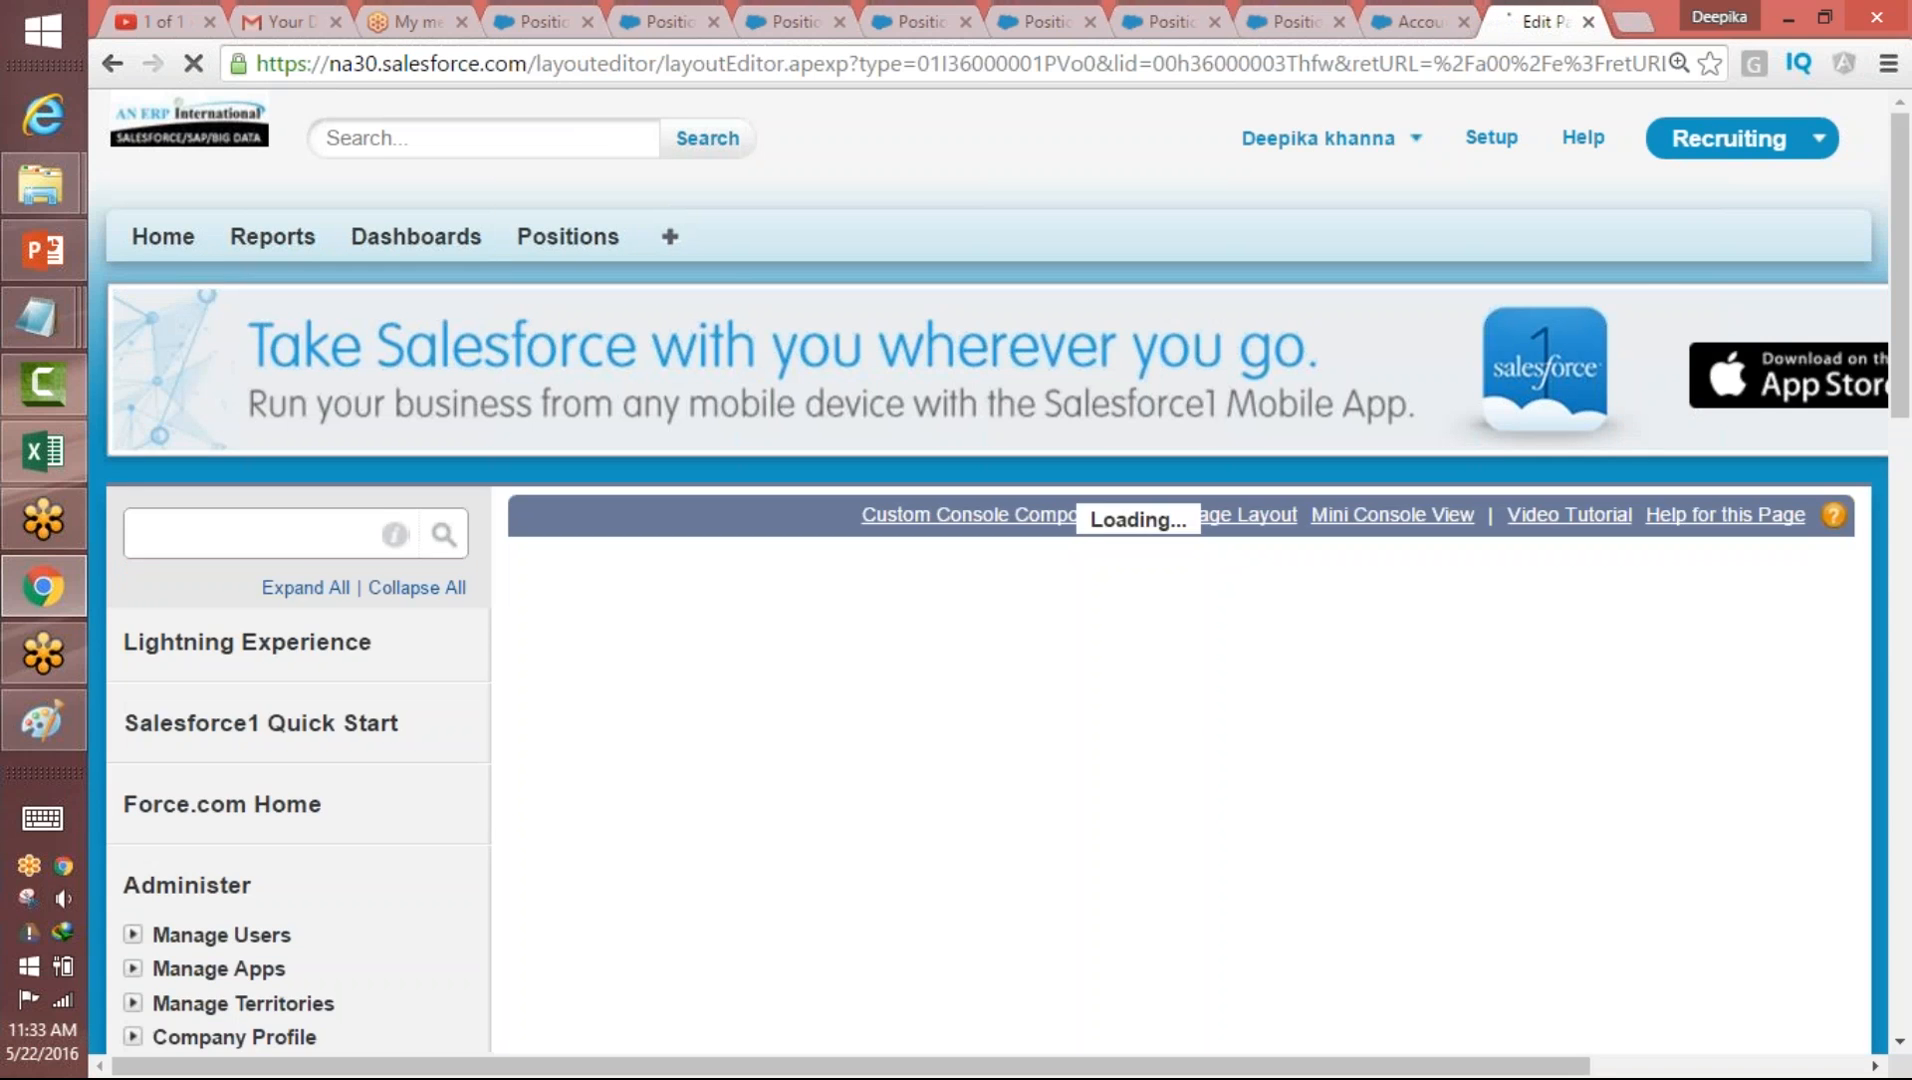
drag(1890, 380, 1880, 760)
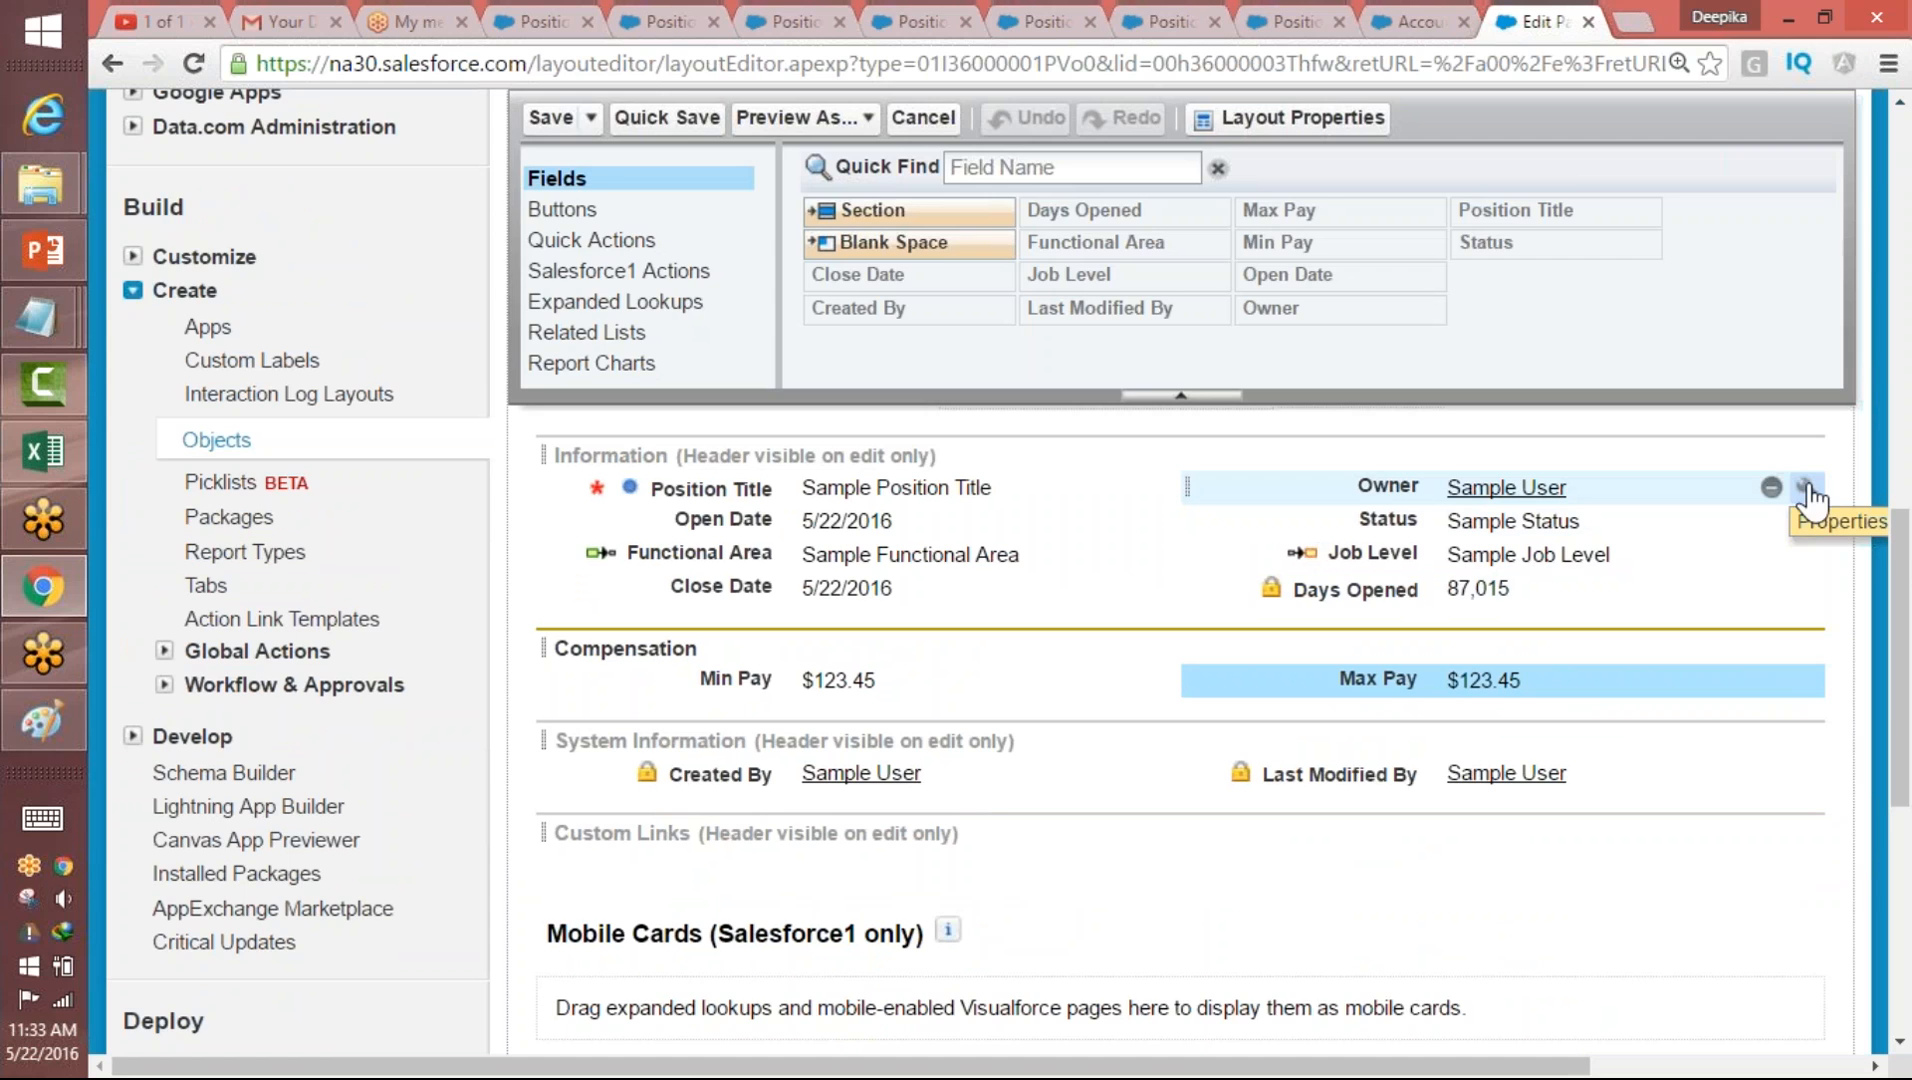
click(1806, 490)
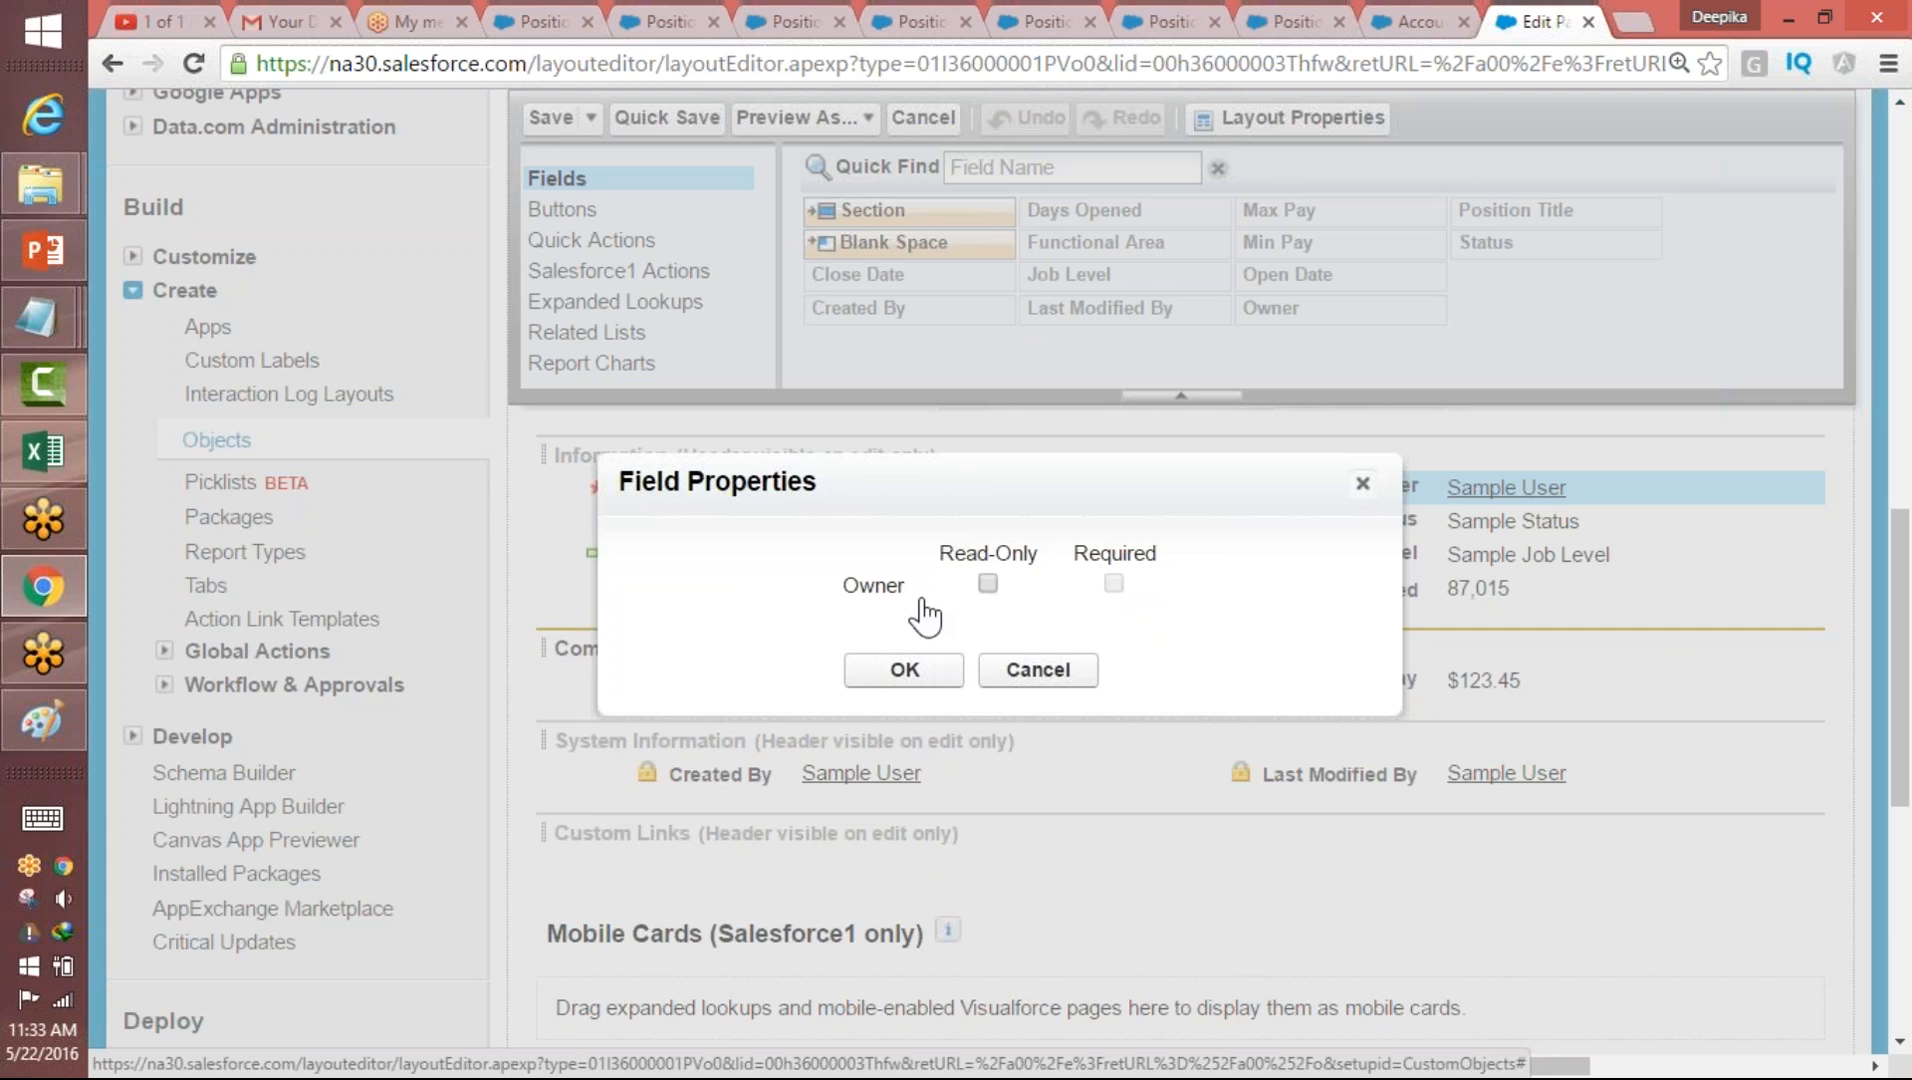
click(1361, 485)
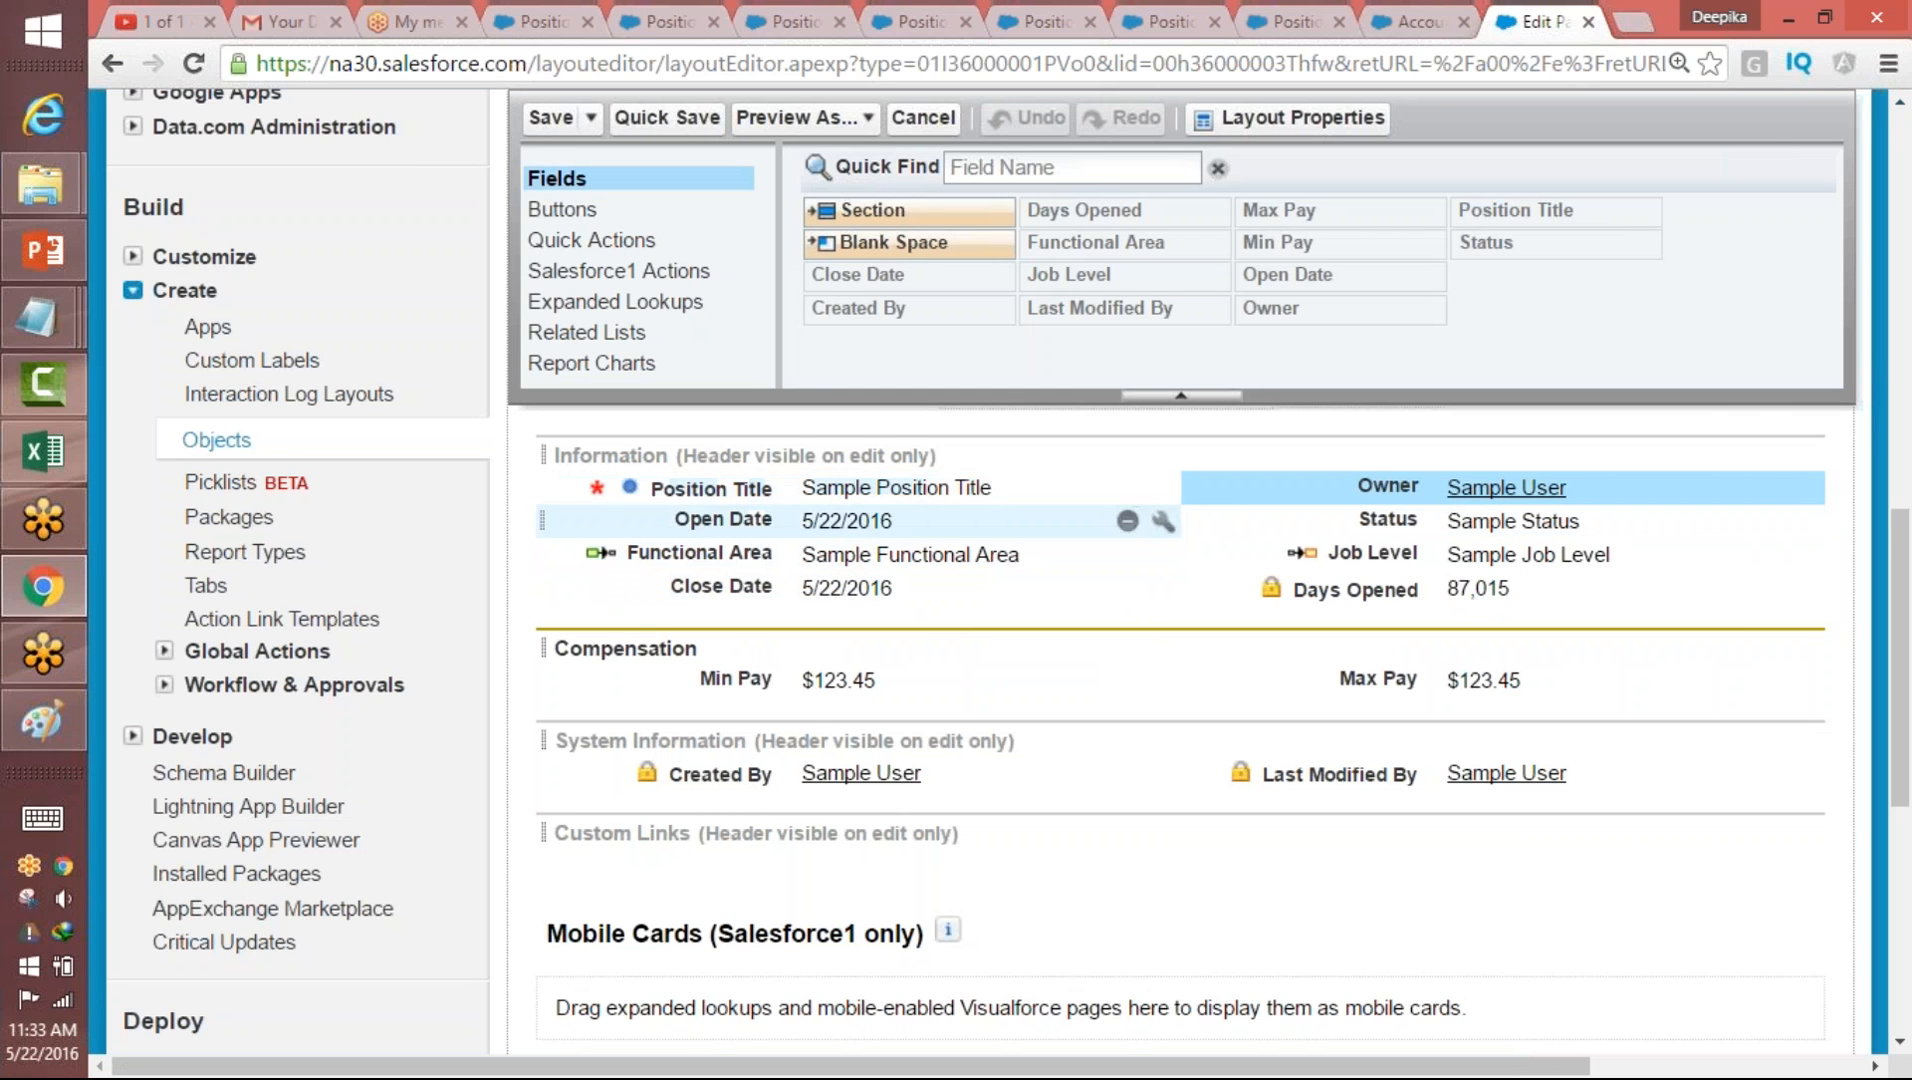
- Make the Open Date field required on the Position page layout and save the layout
mouse_move(595, 488)
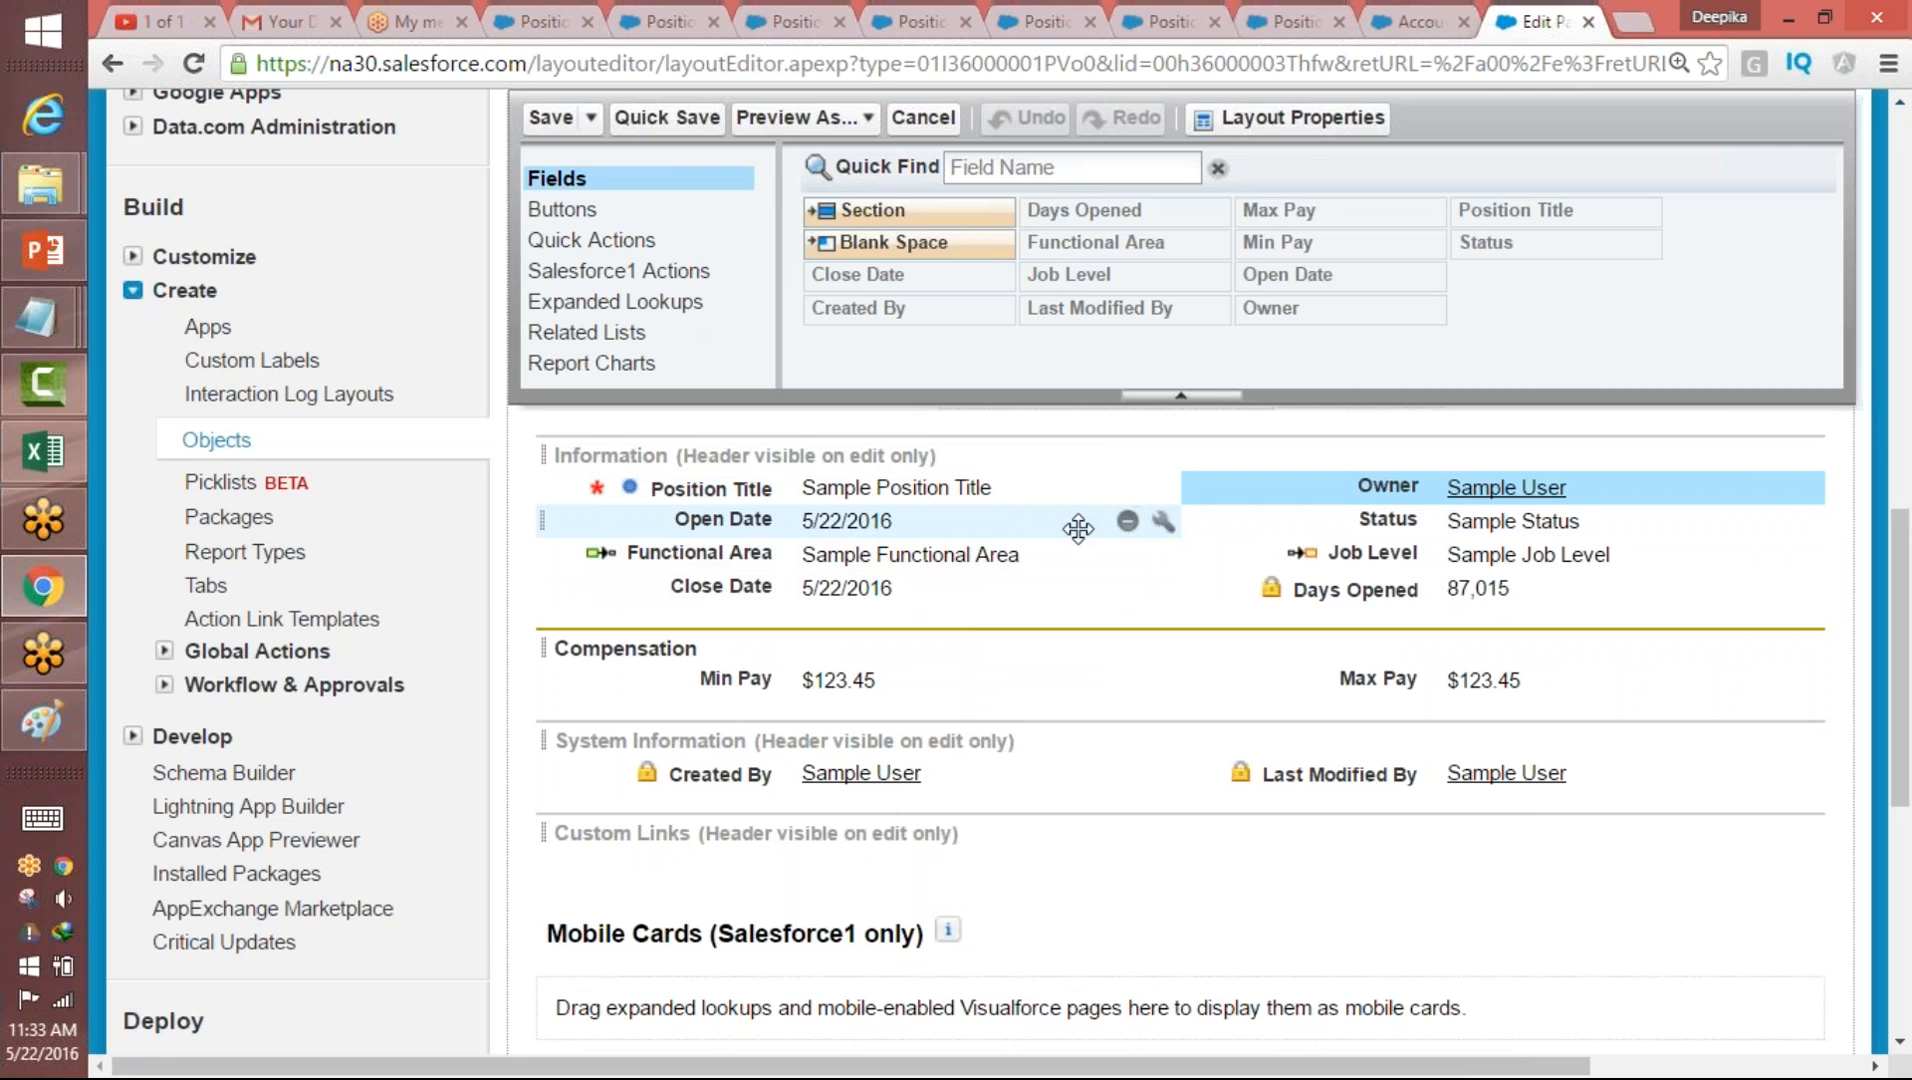
click(1163, 522)
click(1131, 583)
click(884, 670)
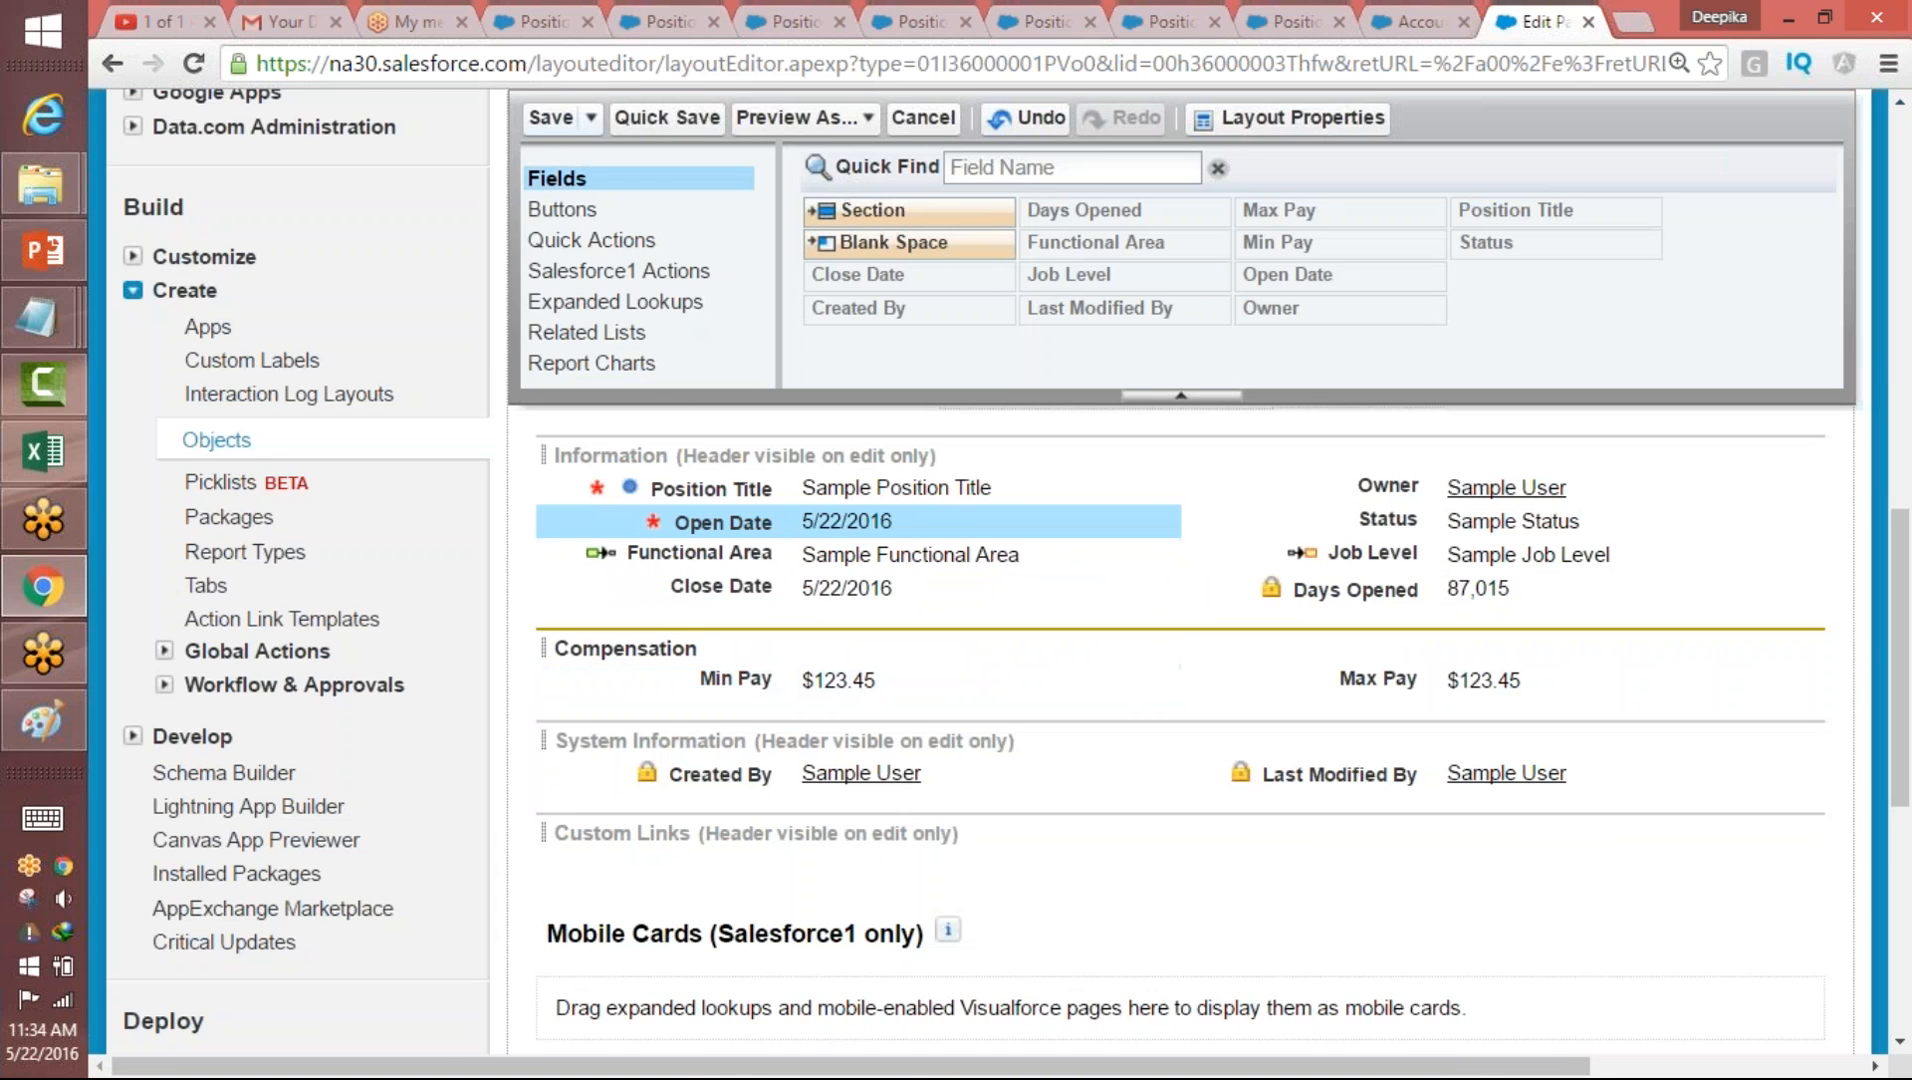
click(551, 118)
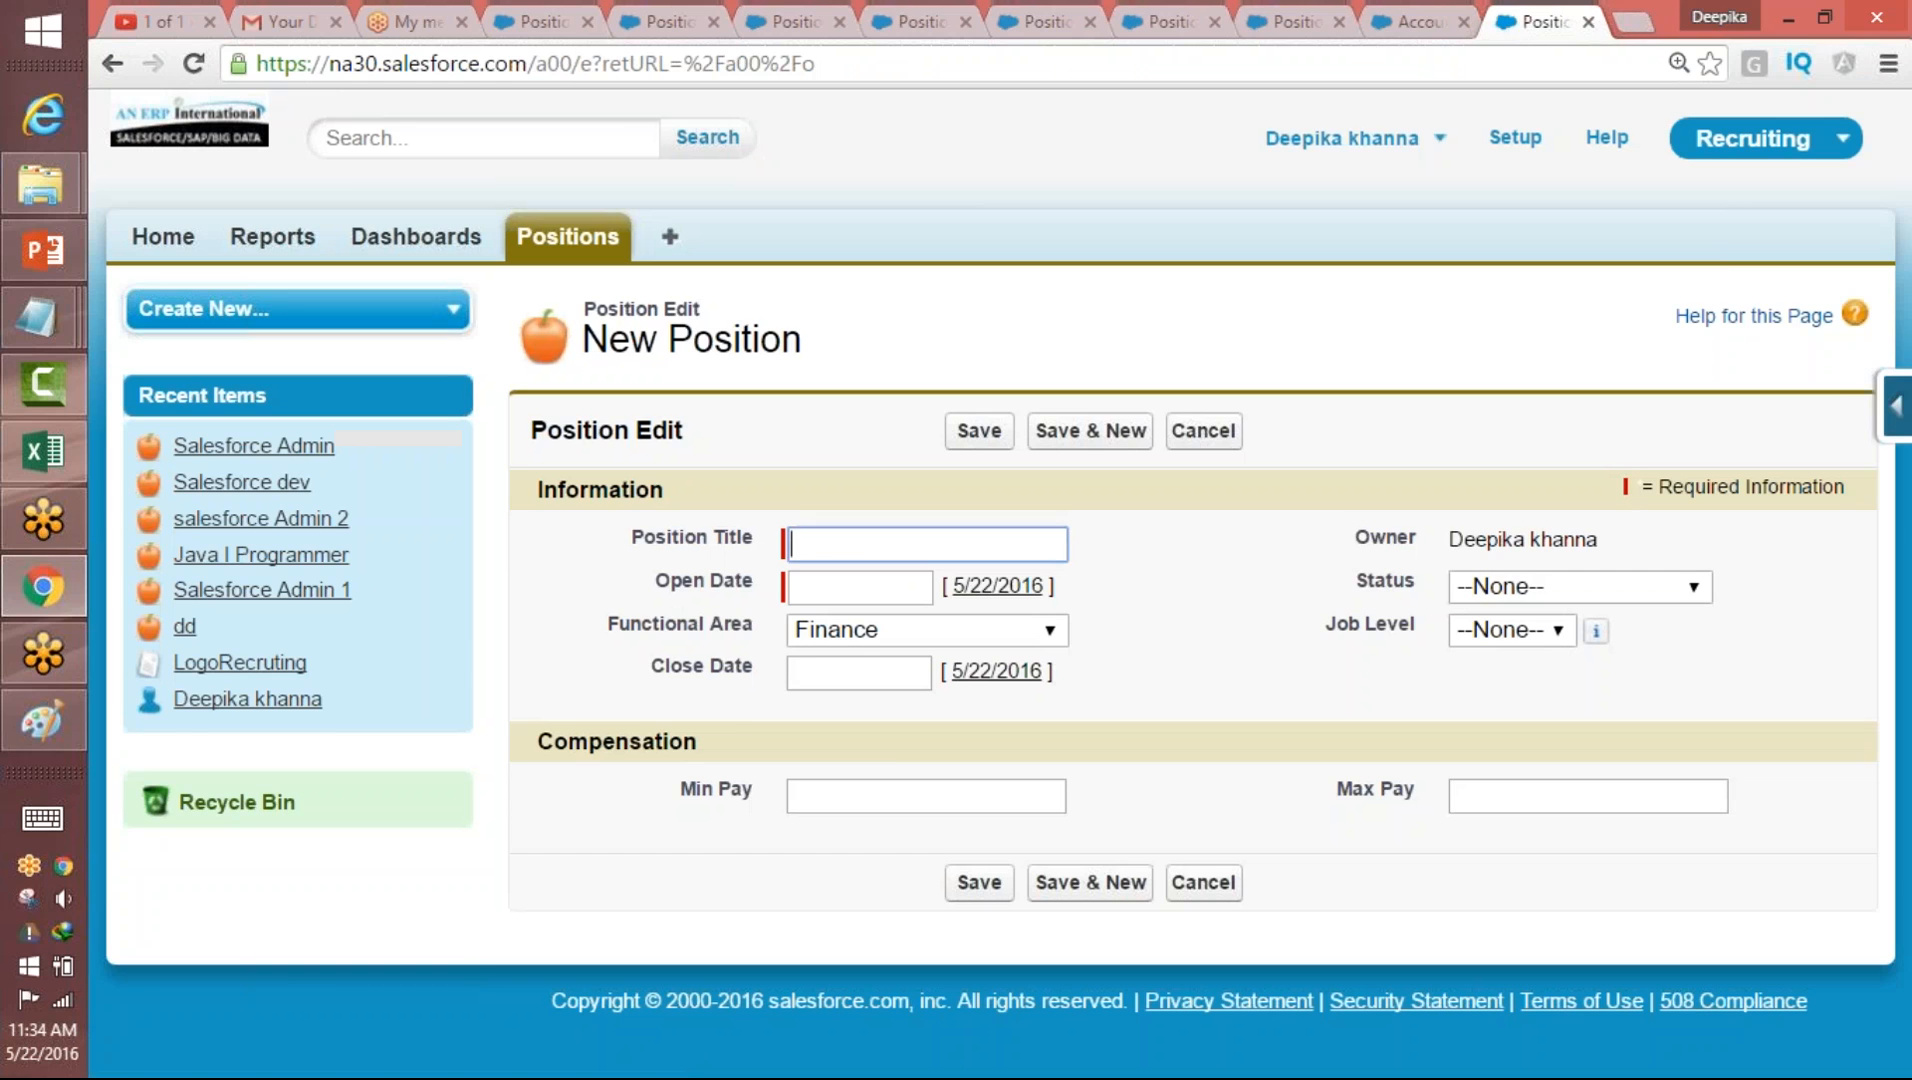
- Test the required Open Date by trying to save a new position titled sfsfs without it, and return to the Open Date field
click(805, 587)
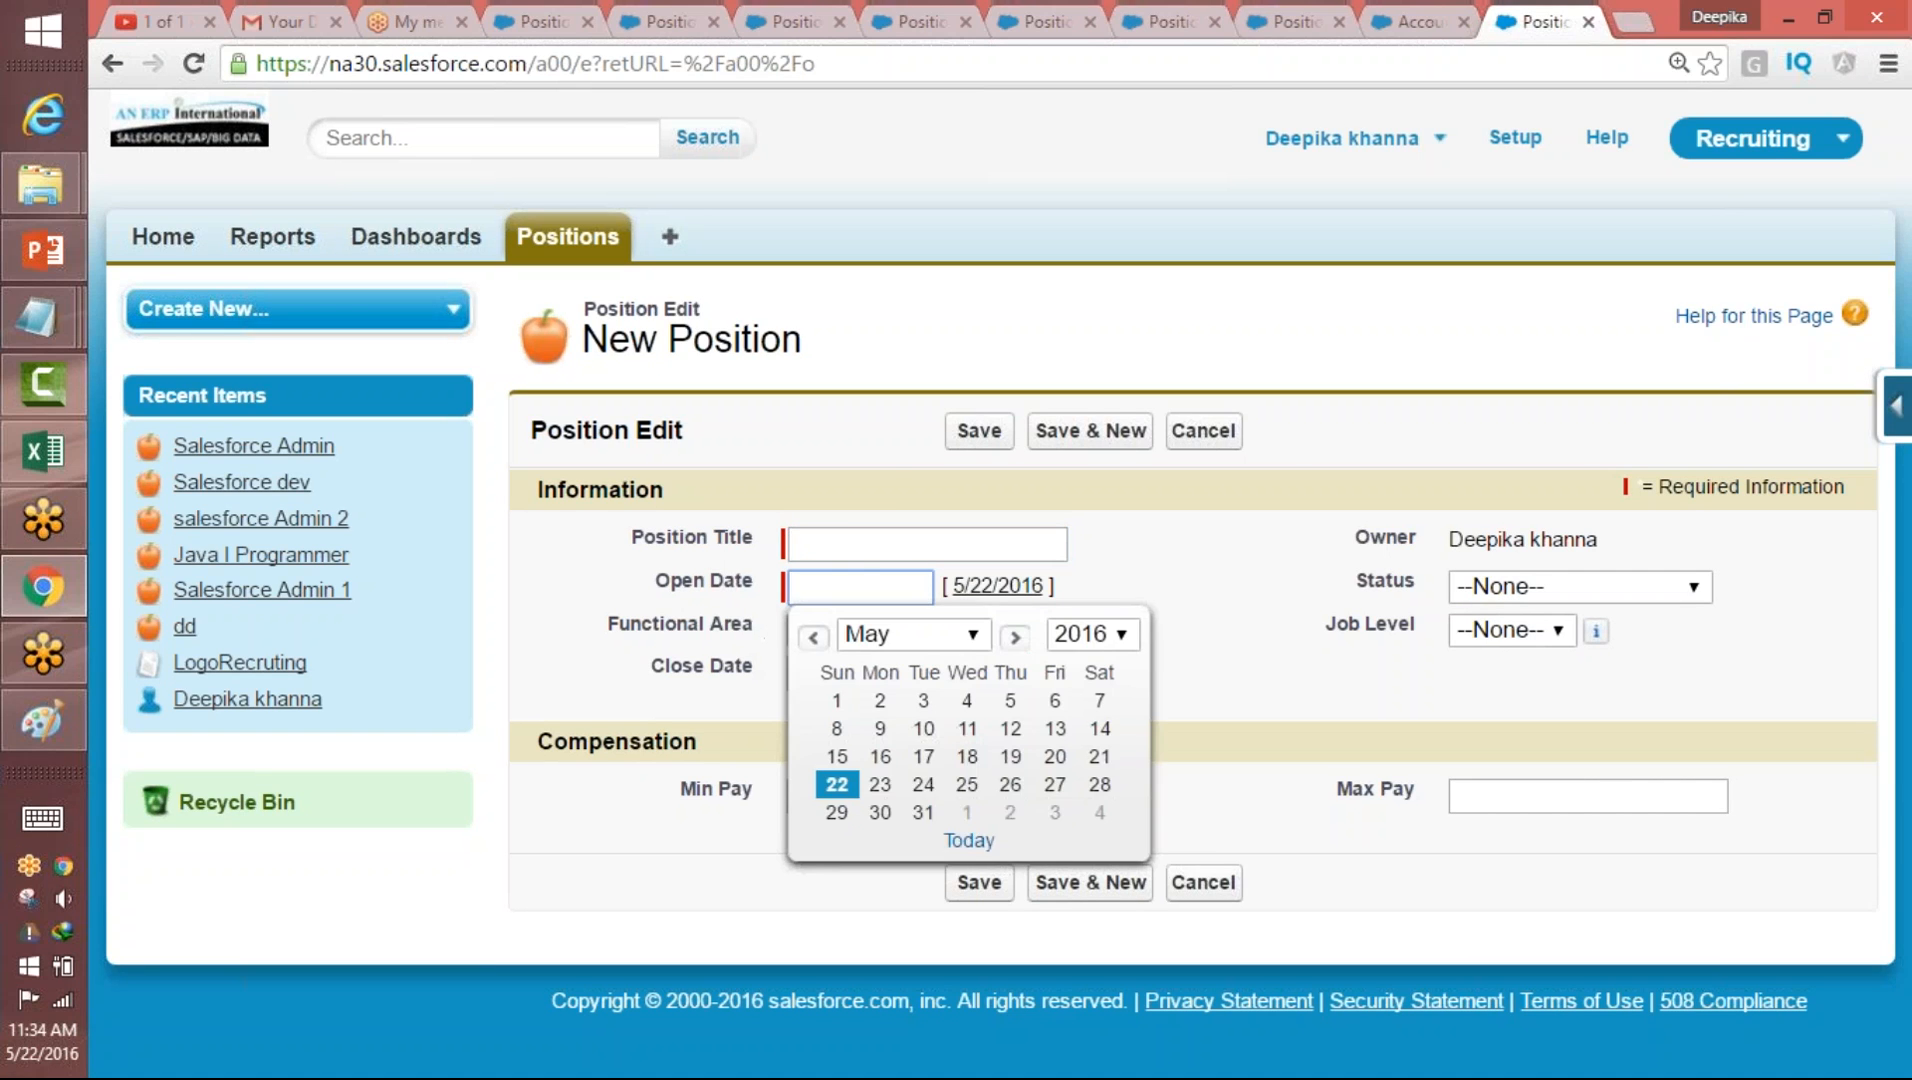
click(854, 542)
text(sfsfs)
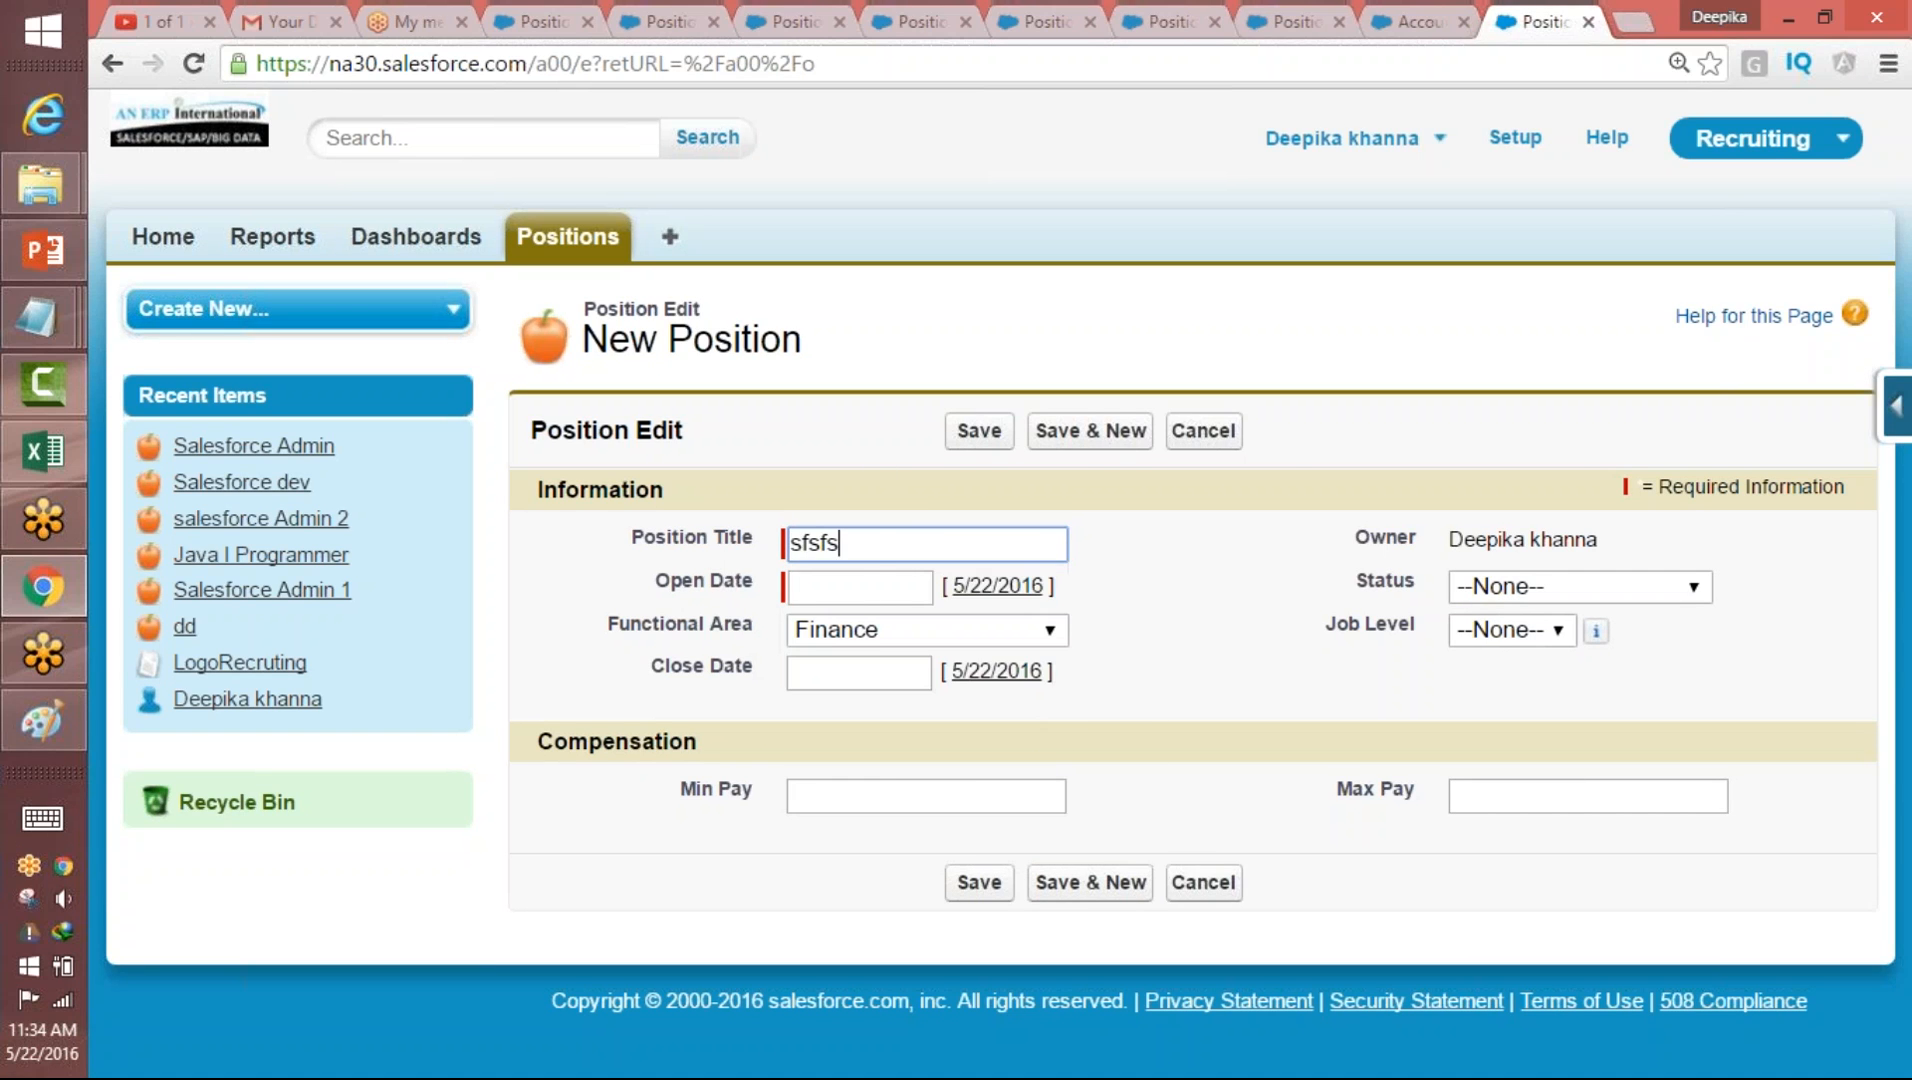
click(882, 598)
key(Return)
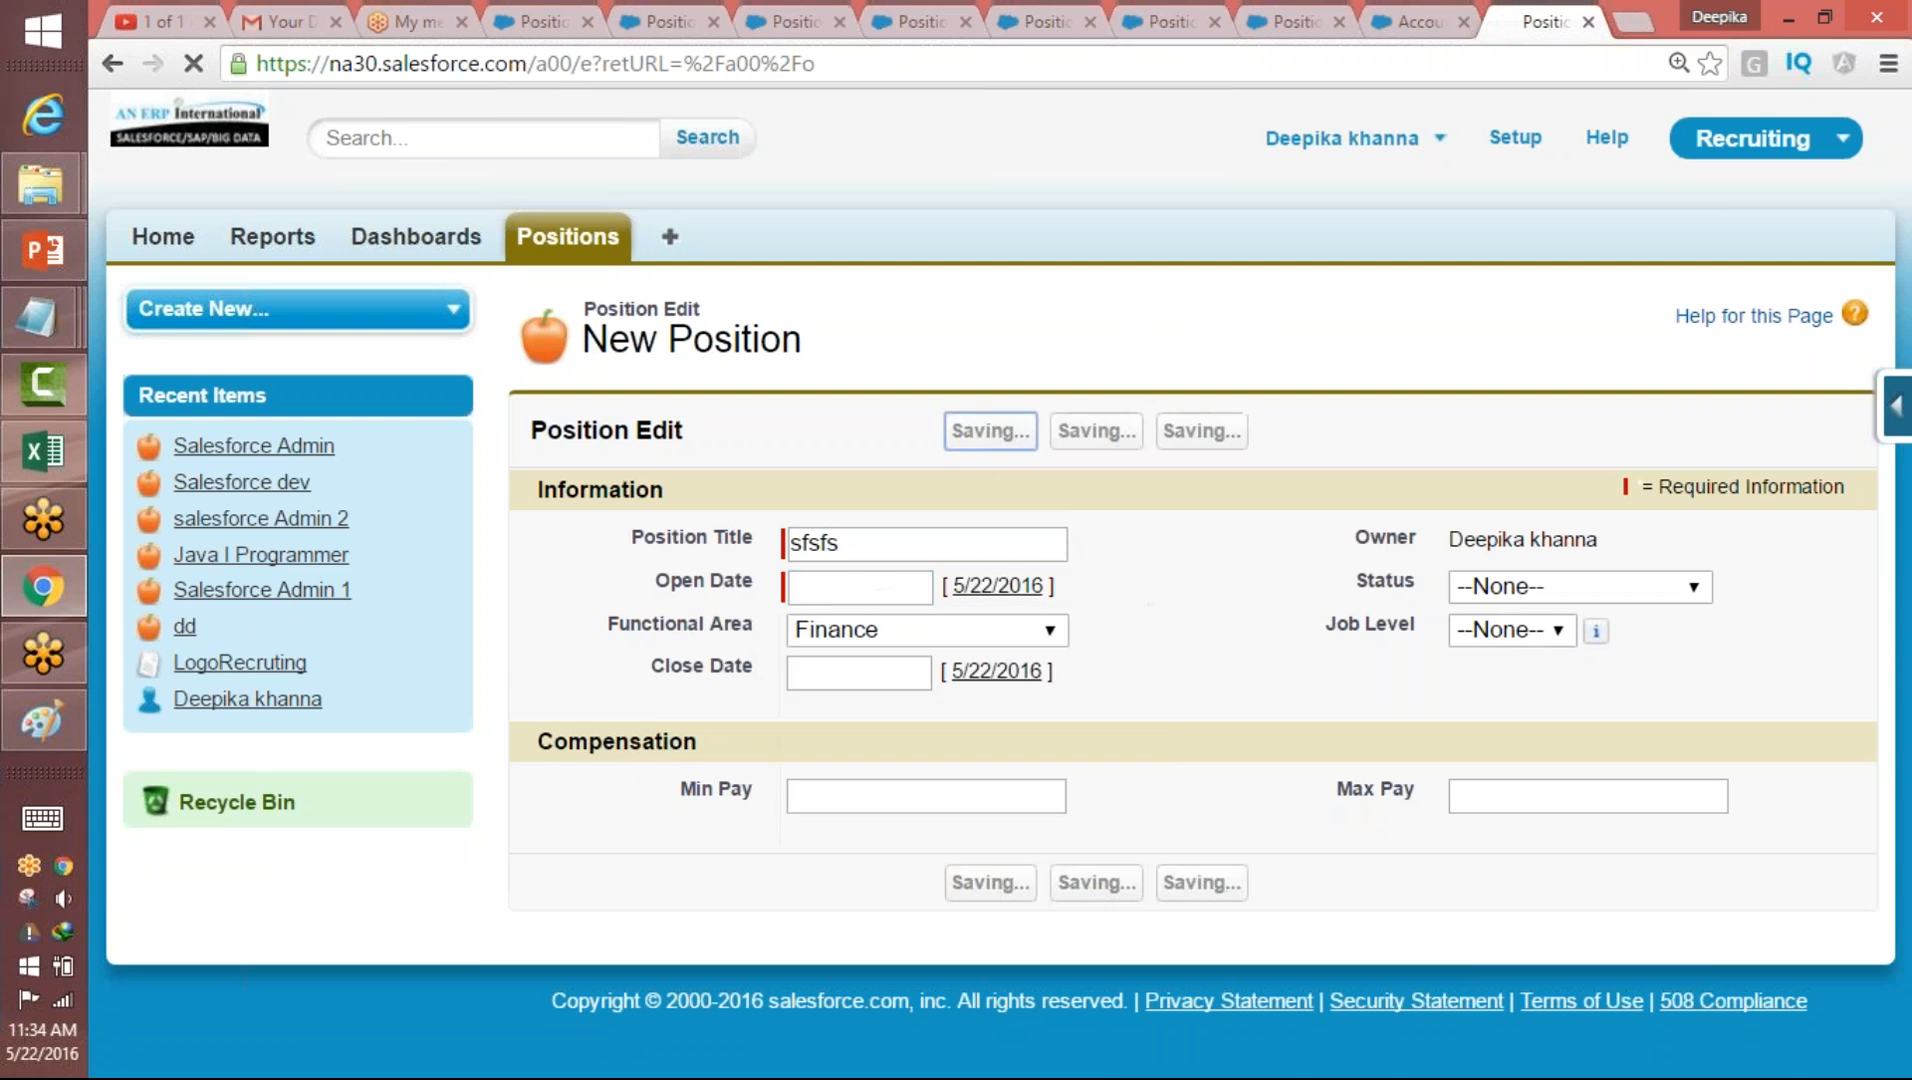
drag(819, 654, 1080, 662)
click(876, 624)
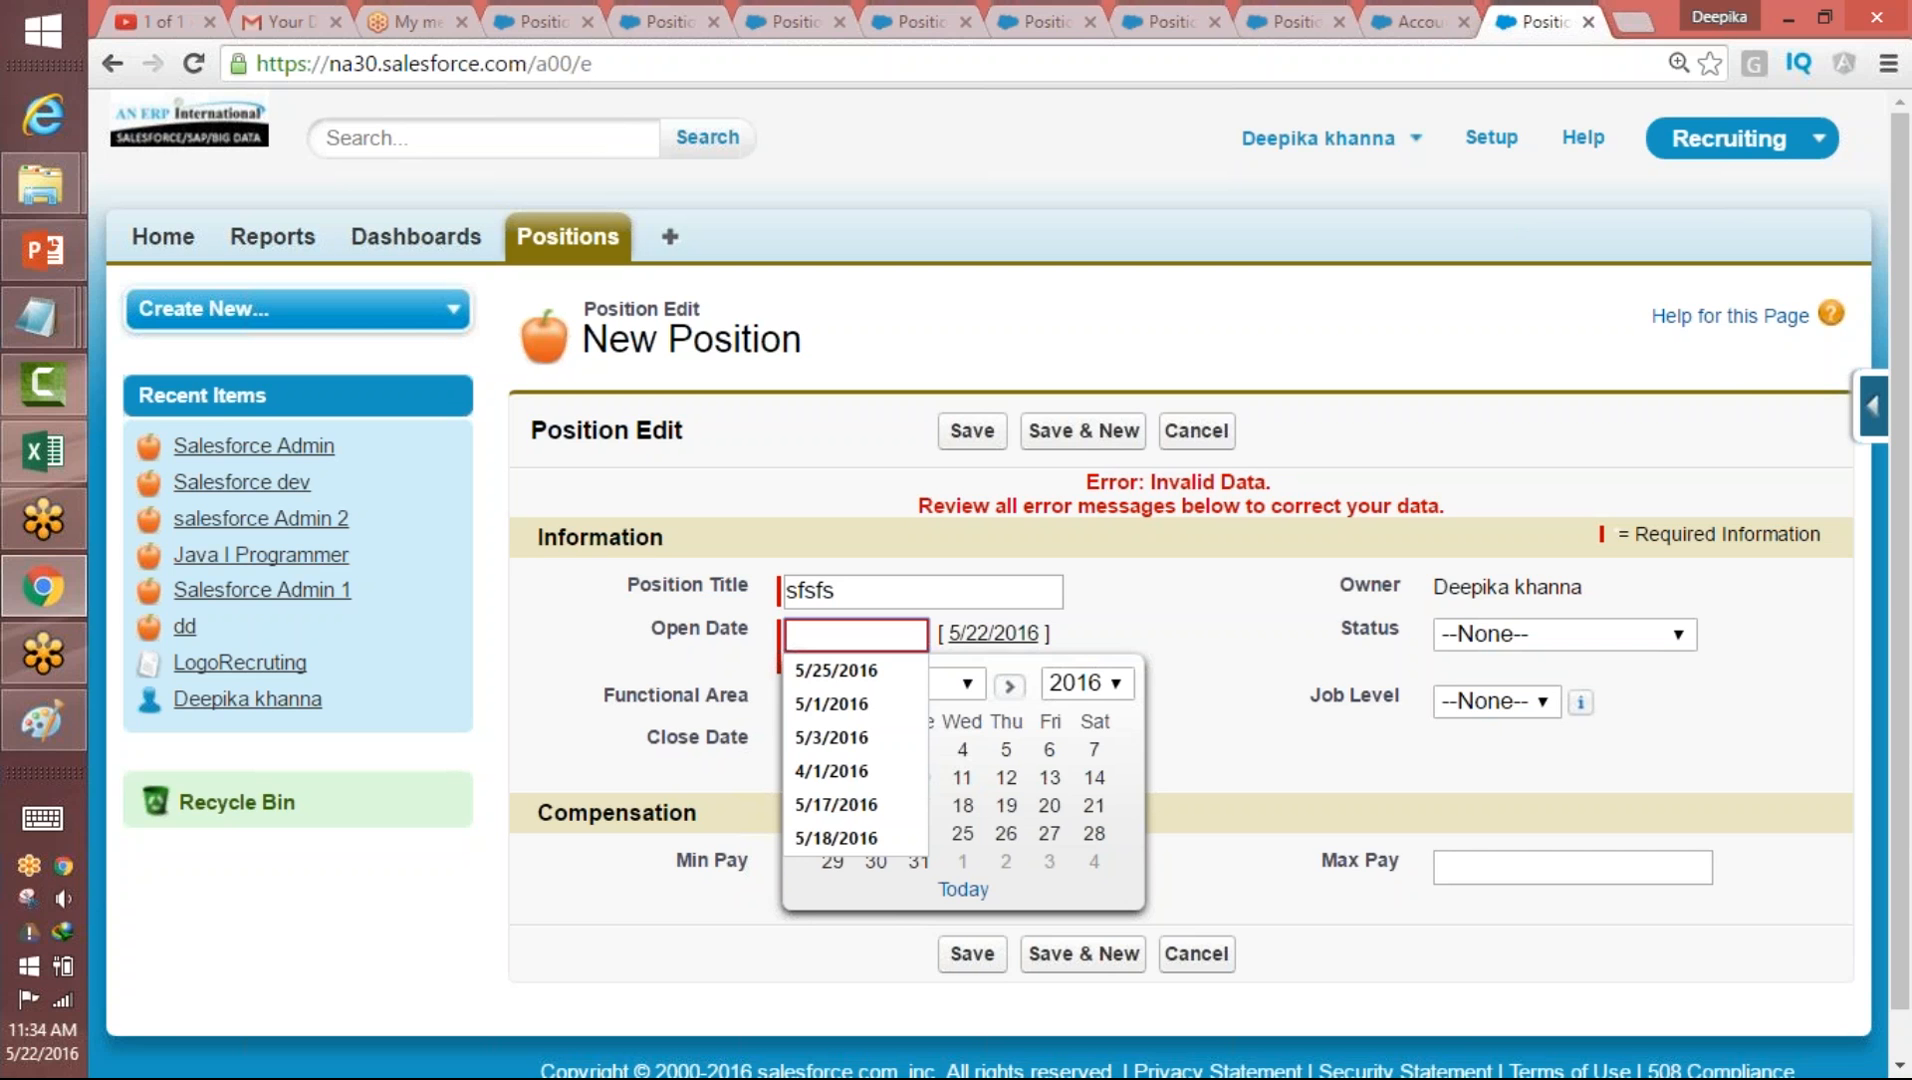
- Open Salesforce Setup, switch to Paint, and handwrite Object, Quick and Schema Build on the canvas, underlining the first two
click(1484, 140)
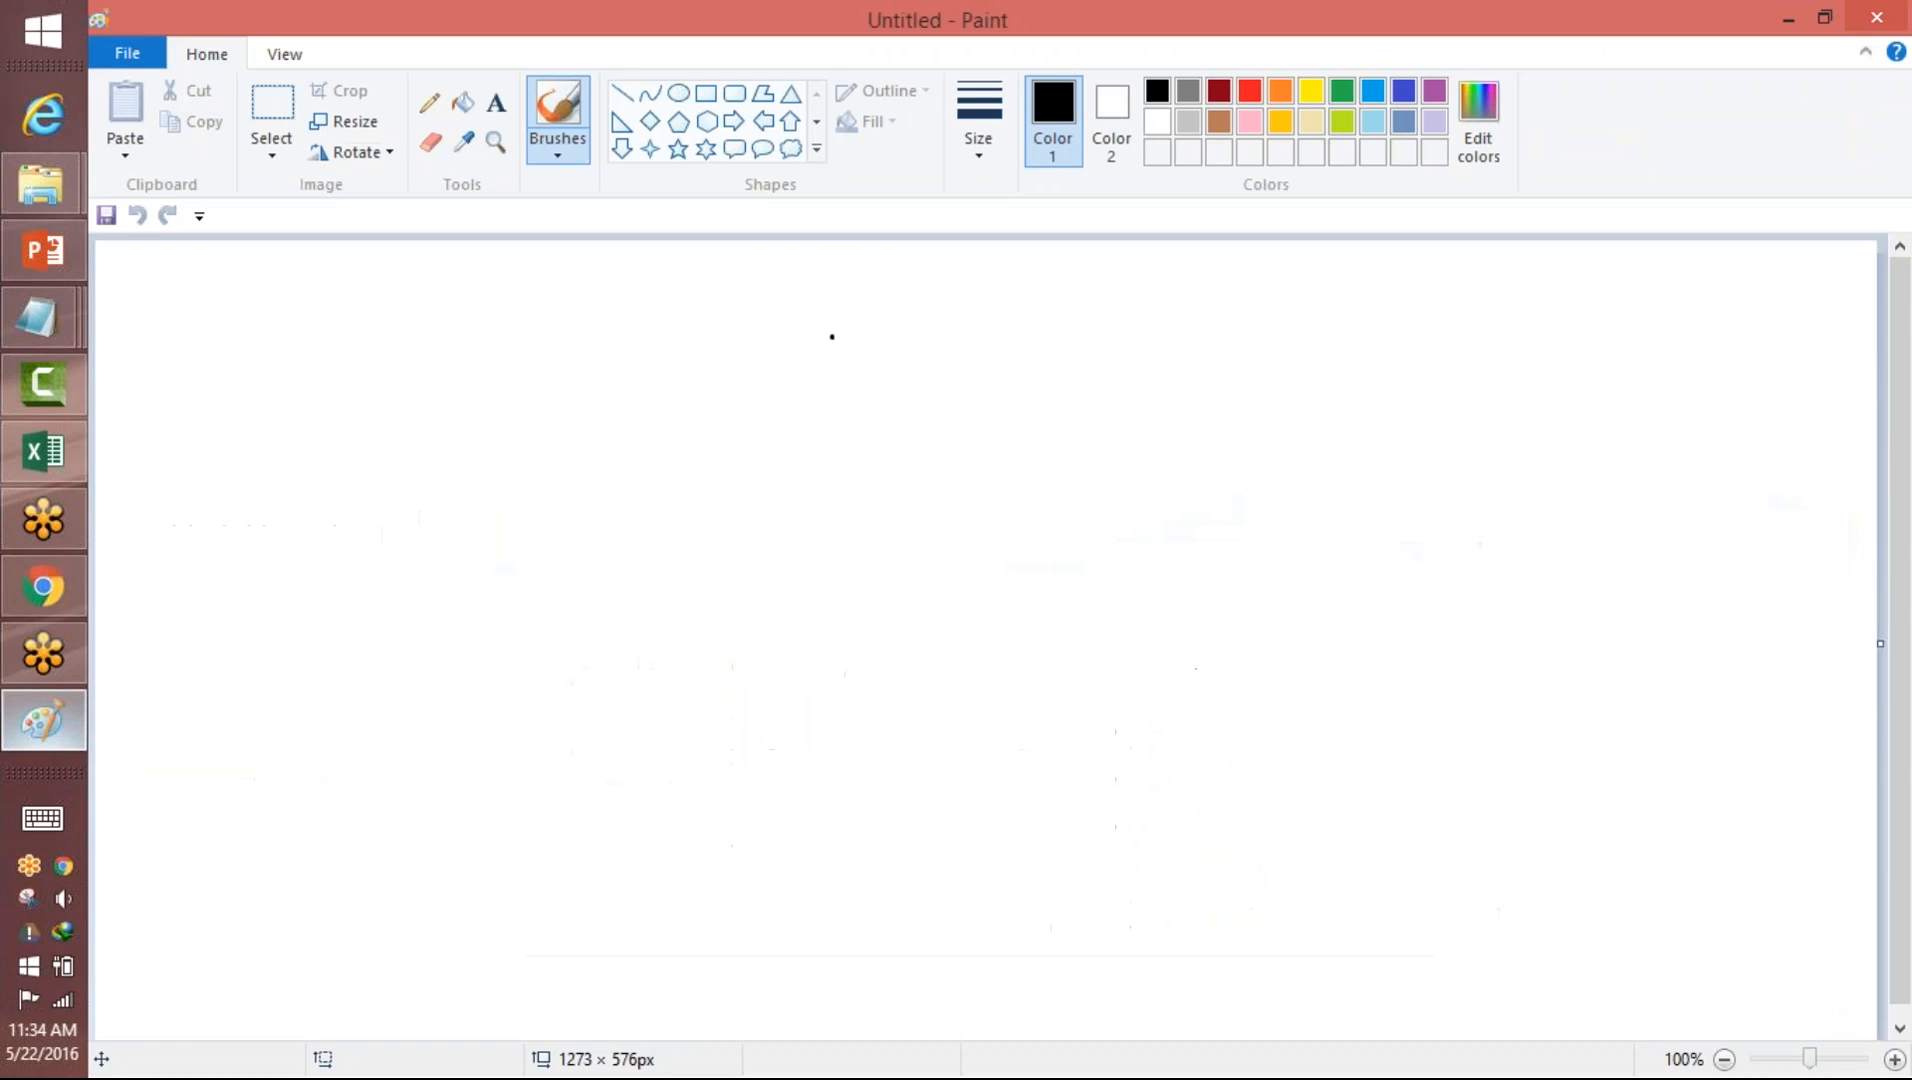
mouse_move(832, 336)
mouse_down()
mouse_move(916, 363)
mouse_move(908, 437)
mouse_move(999, 357)
mouse_up()
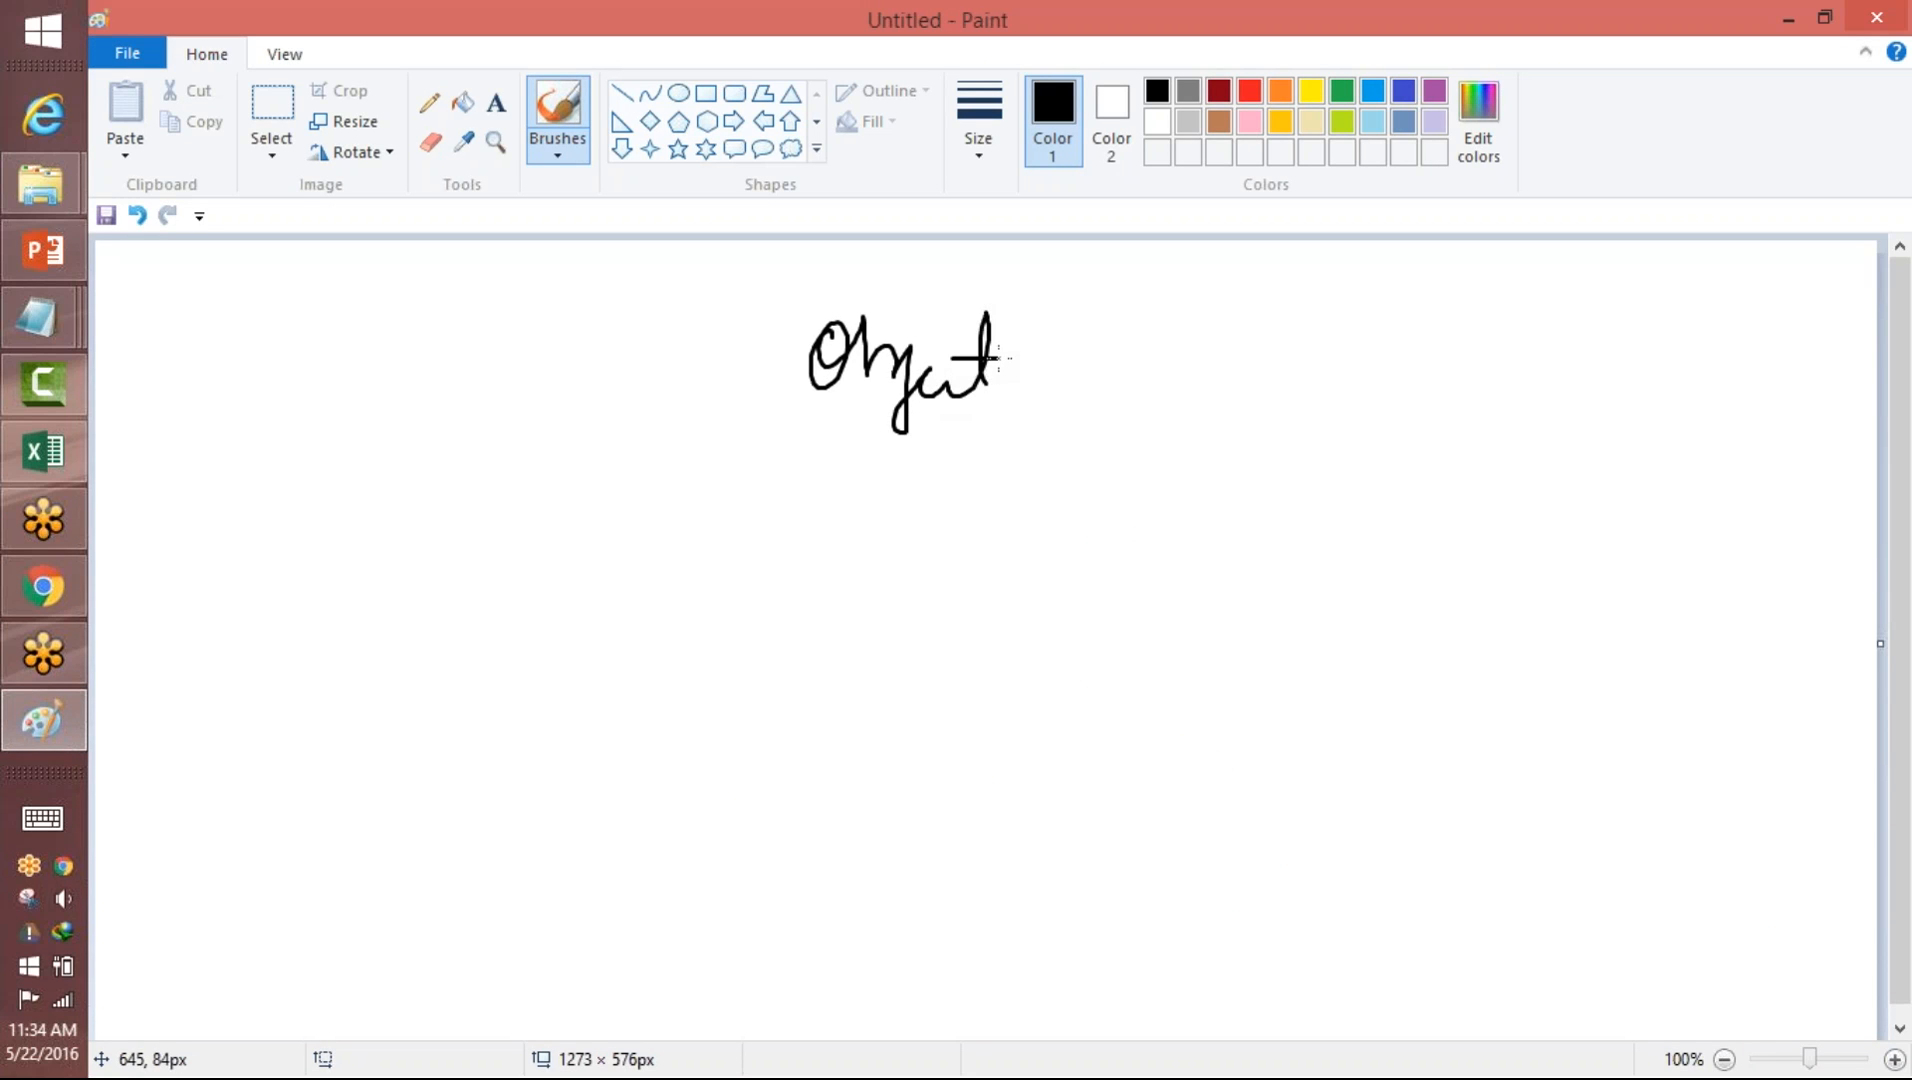
mouse_move(1383, 305)
mouse_down()
mouse_move(1340, 352)
mouse_move(1410, 390)
mouse_move(1545, 312)
mouse_move(1570, 368)
mouse_up()
drag(828, 450, 993, 450)
drag(1415, 435, 1606, 428)
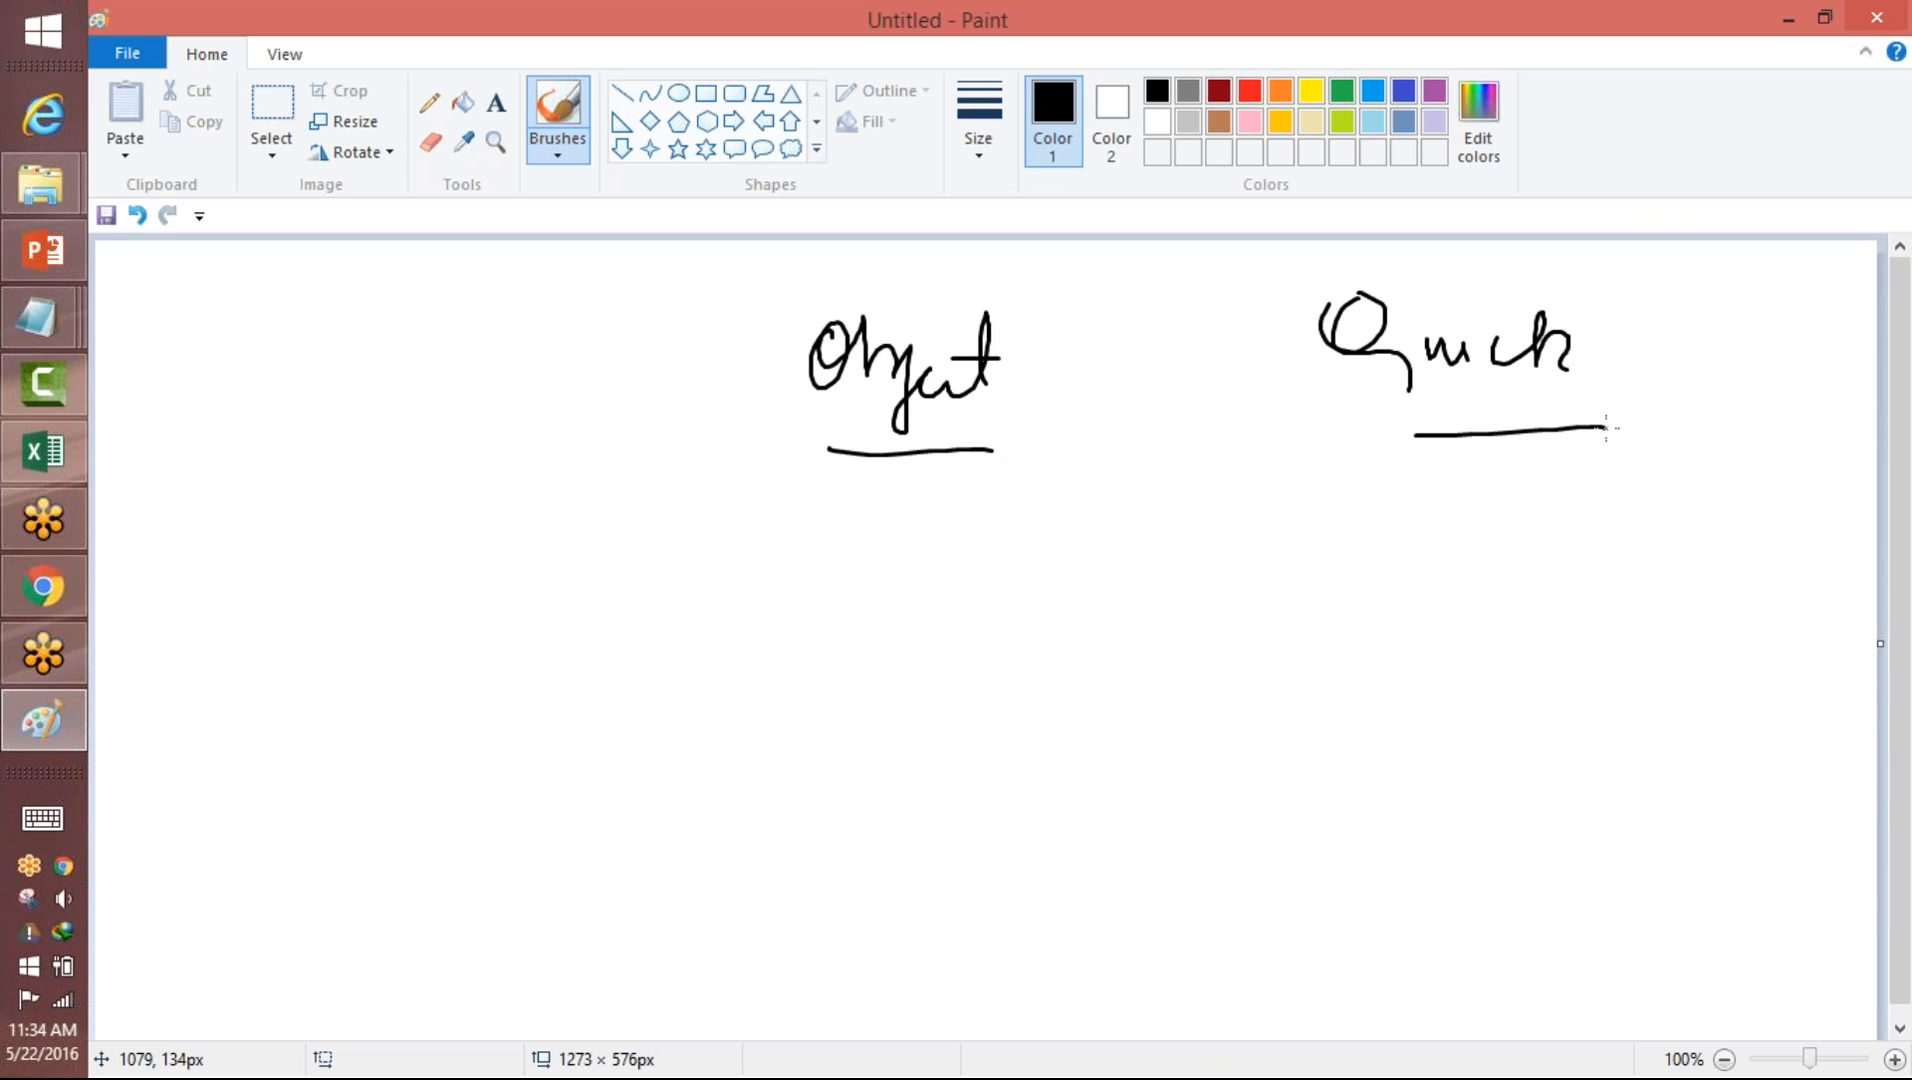
mouse_move(820, 547)
mouse_down()
mouse_move(768, 628)
mouse_move(1040, 606)
mouse_up()
mouse_move(1120, 535)
mouse_down()
mouse_move(1108, 632)
mouse_move(1331, 605)
mouse_up()
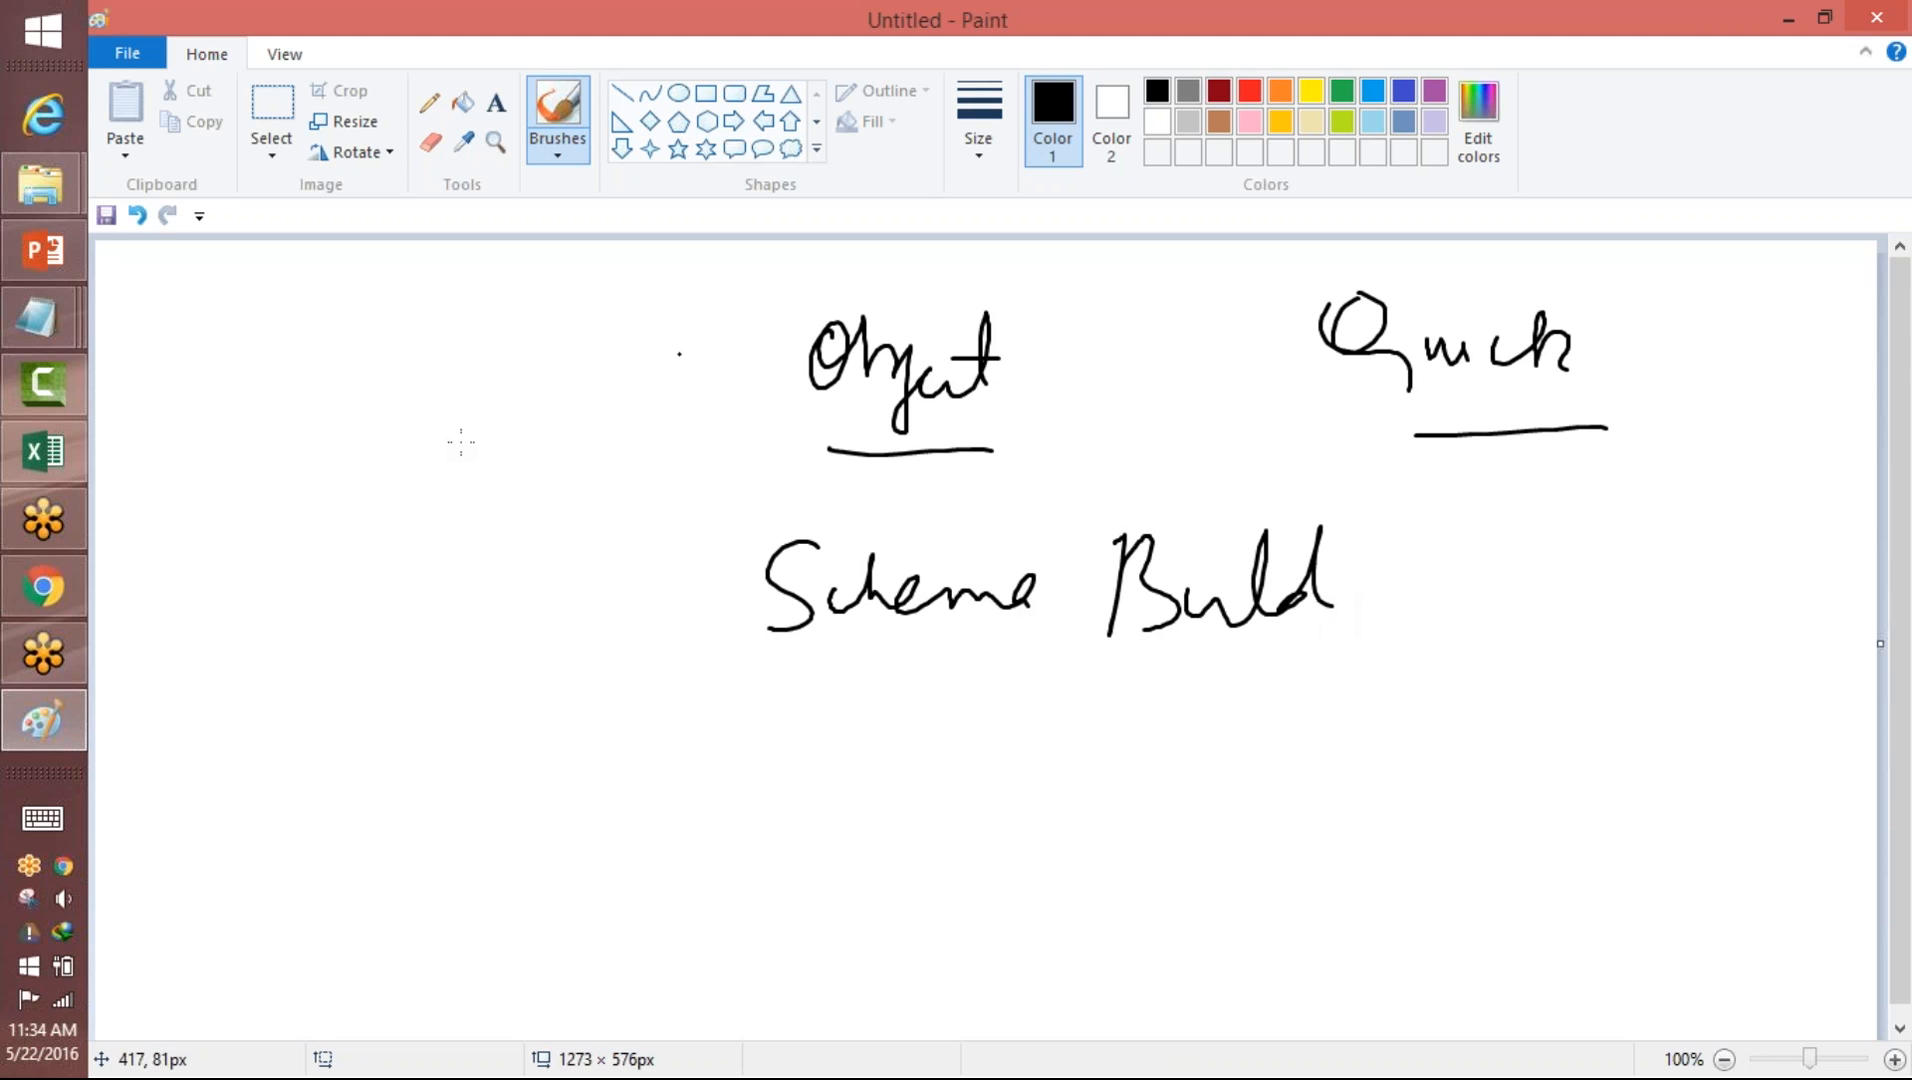
- Switch back to Salesforce in Chrome and open a blank New Position form to review its fields
click(43, 587)
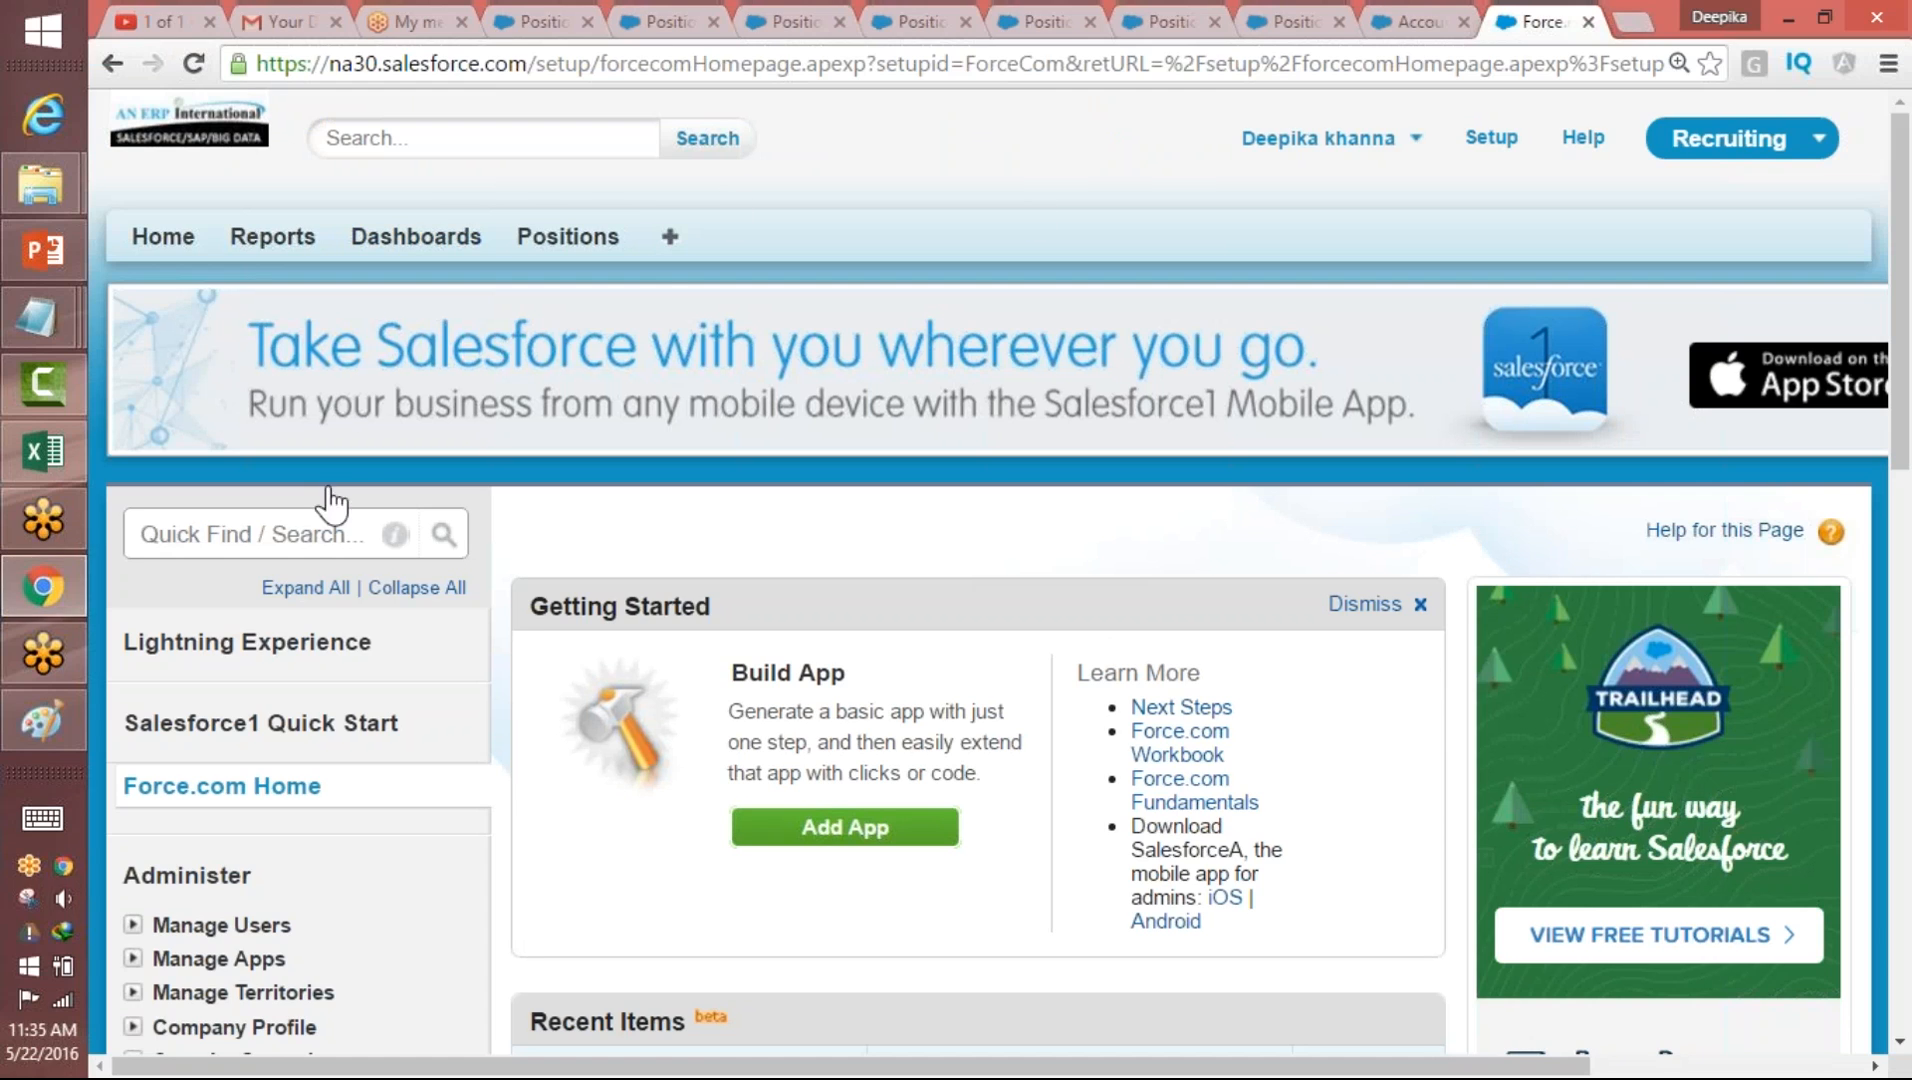
click(330, 530)
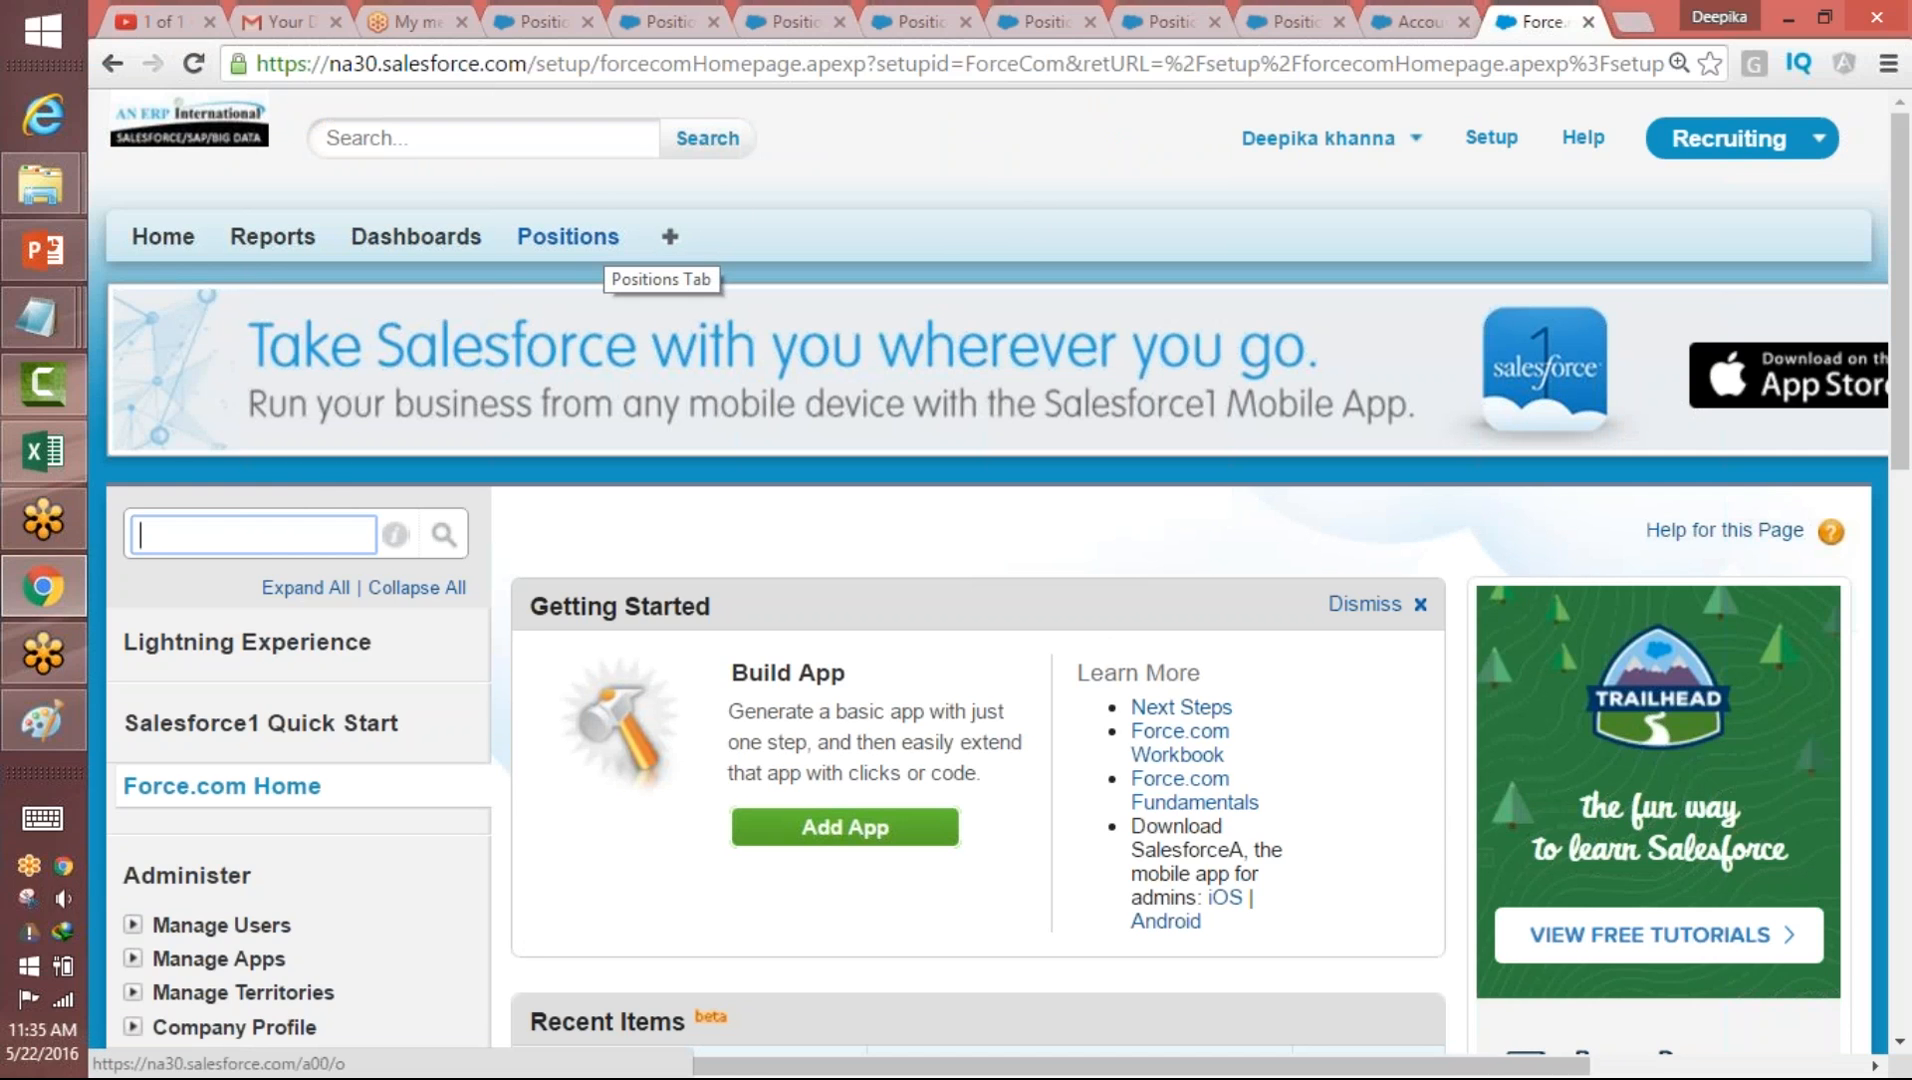
click(612, 246)
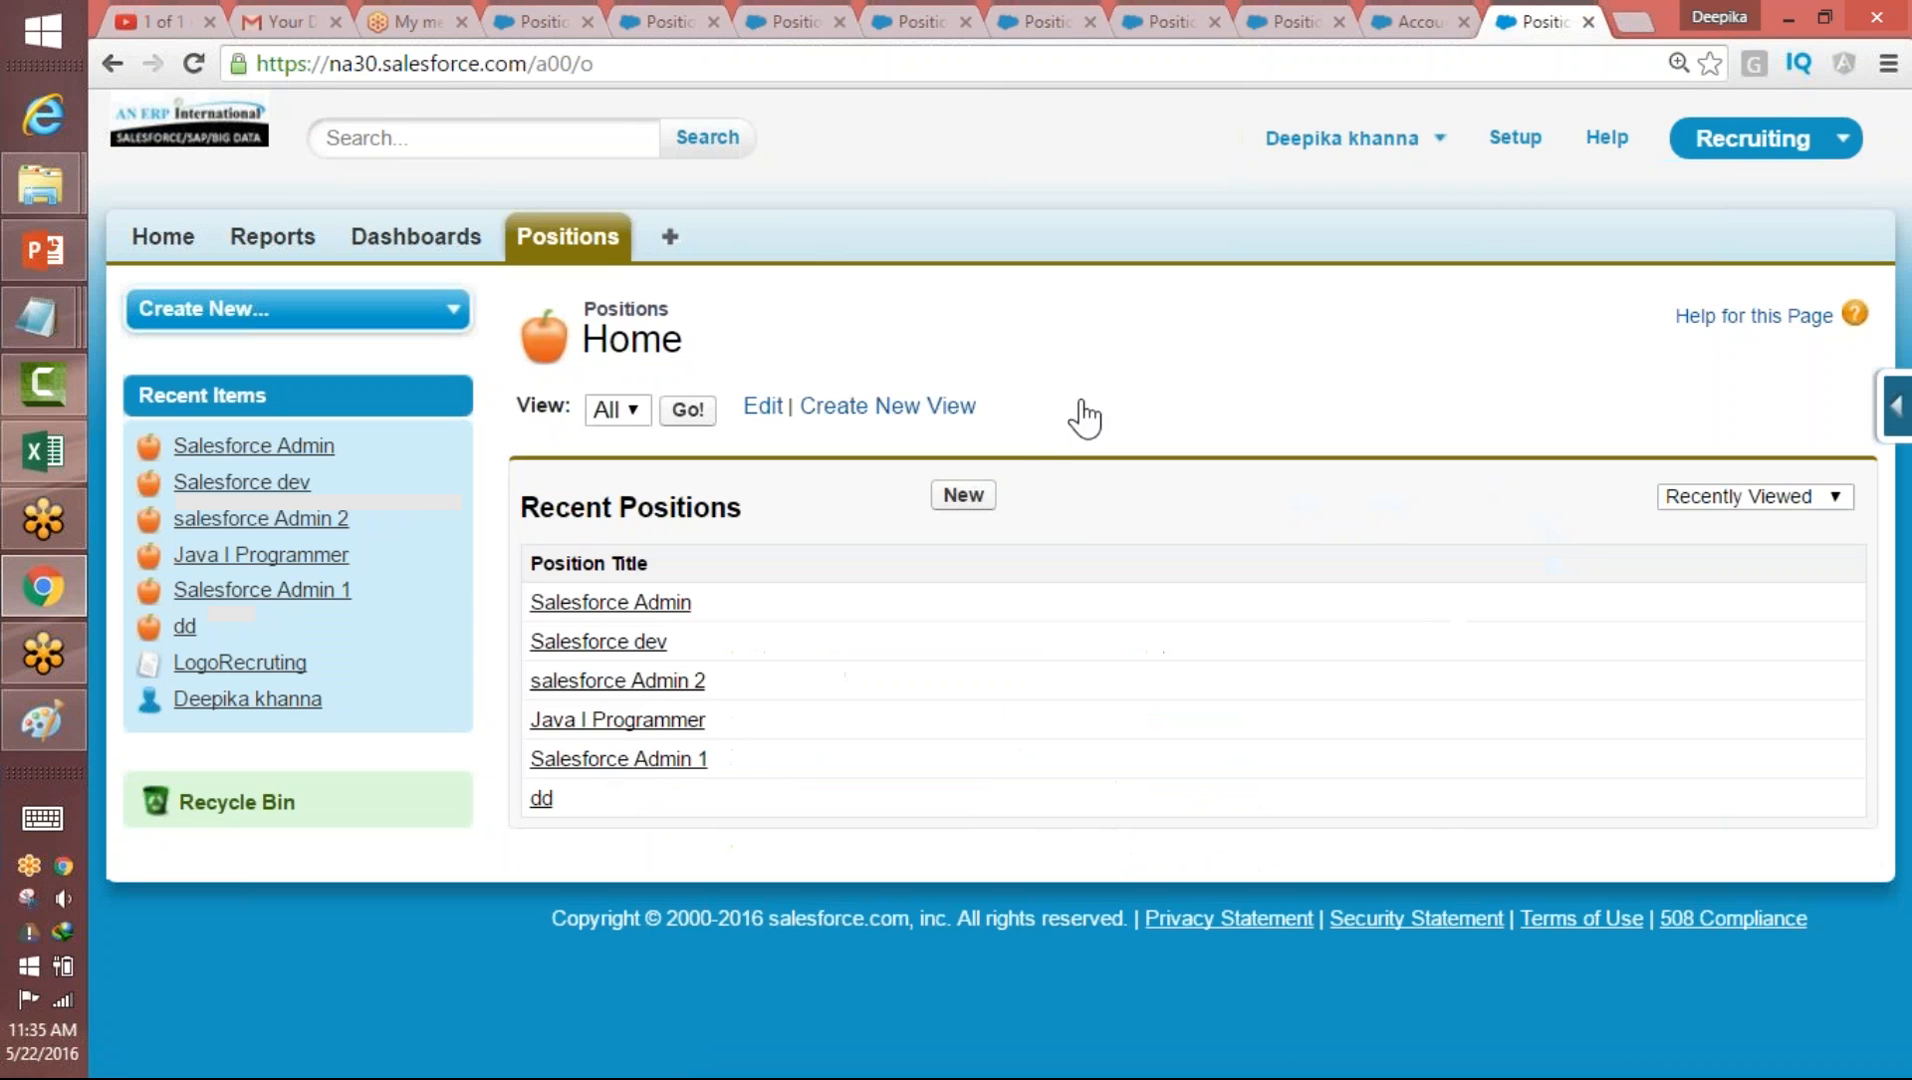
click(963, 495)
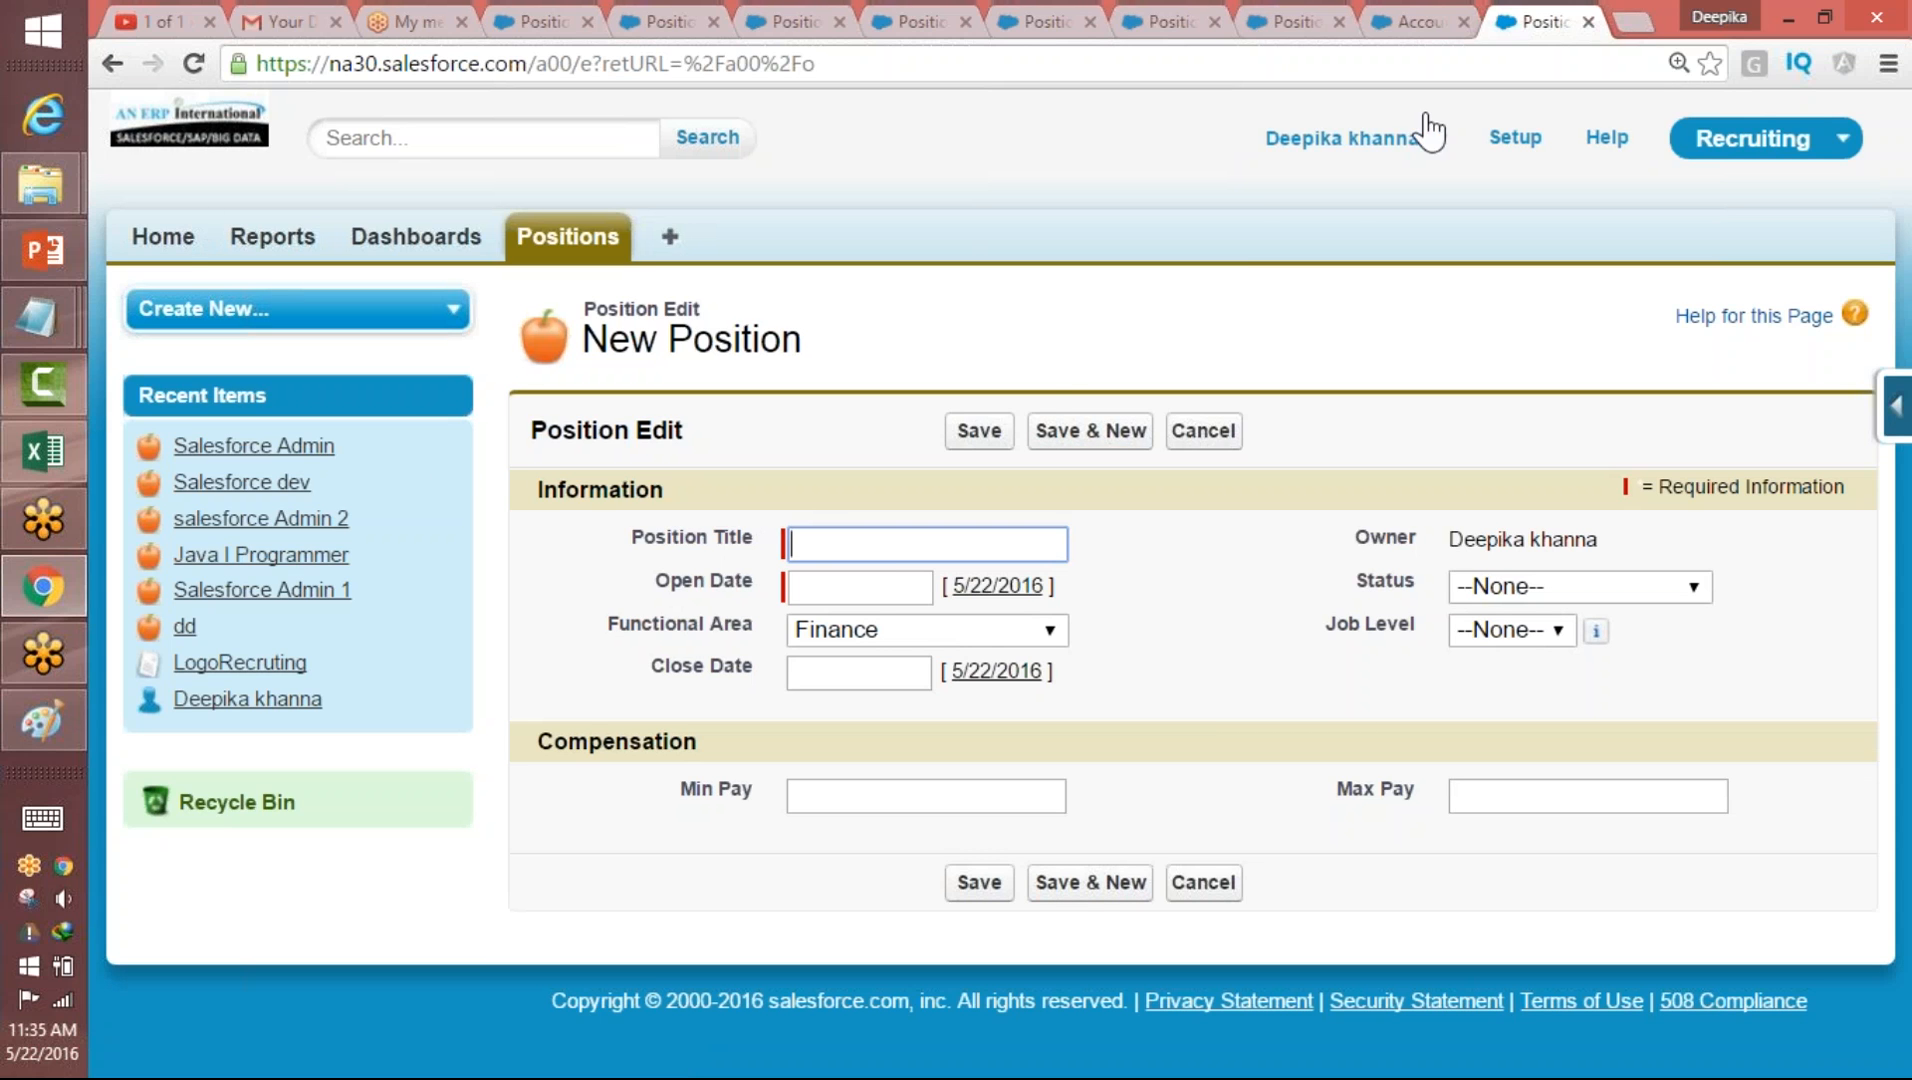
- Search Setup for "sche" and open Schema Builder
click(1515, 138)
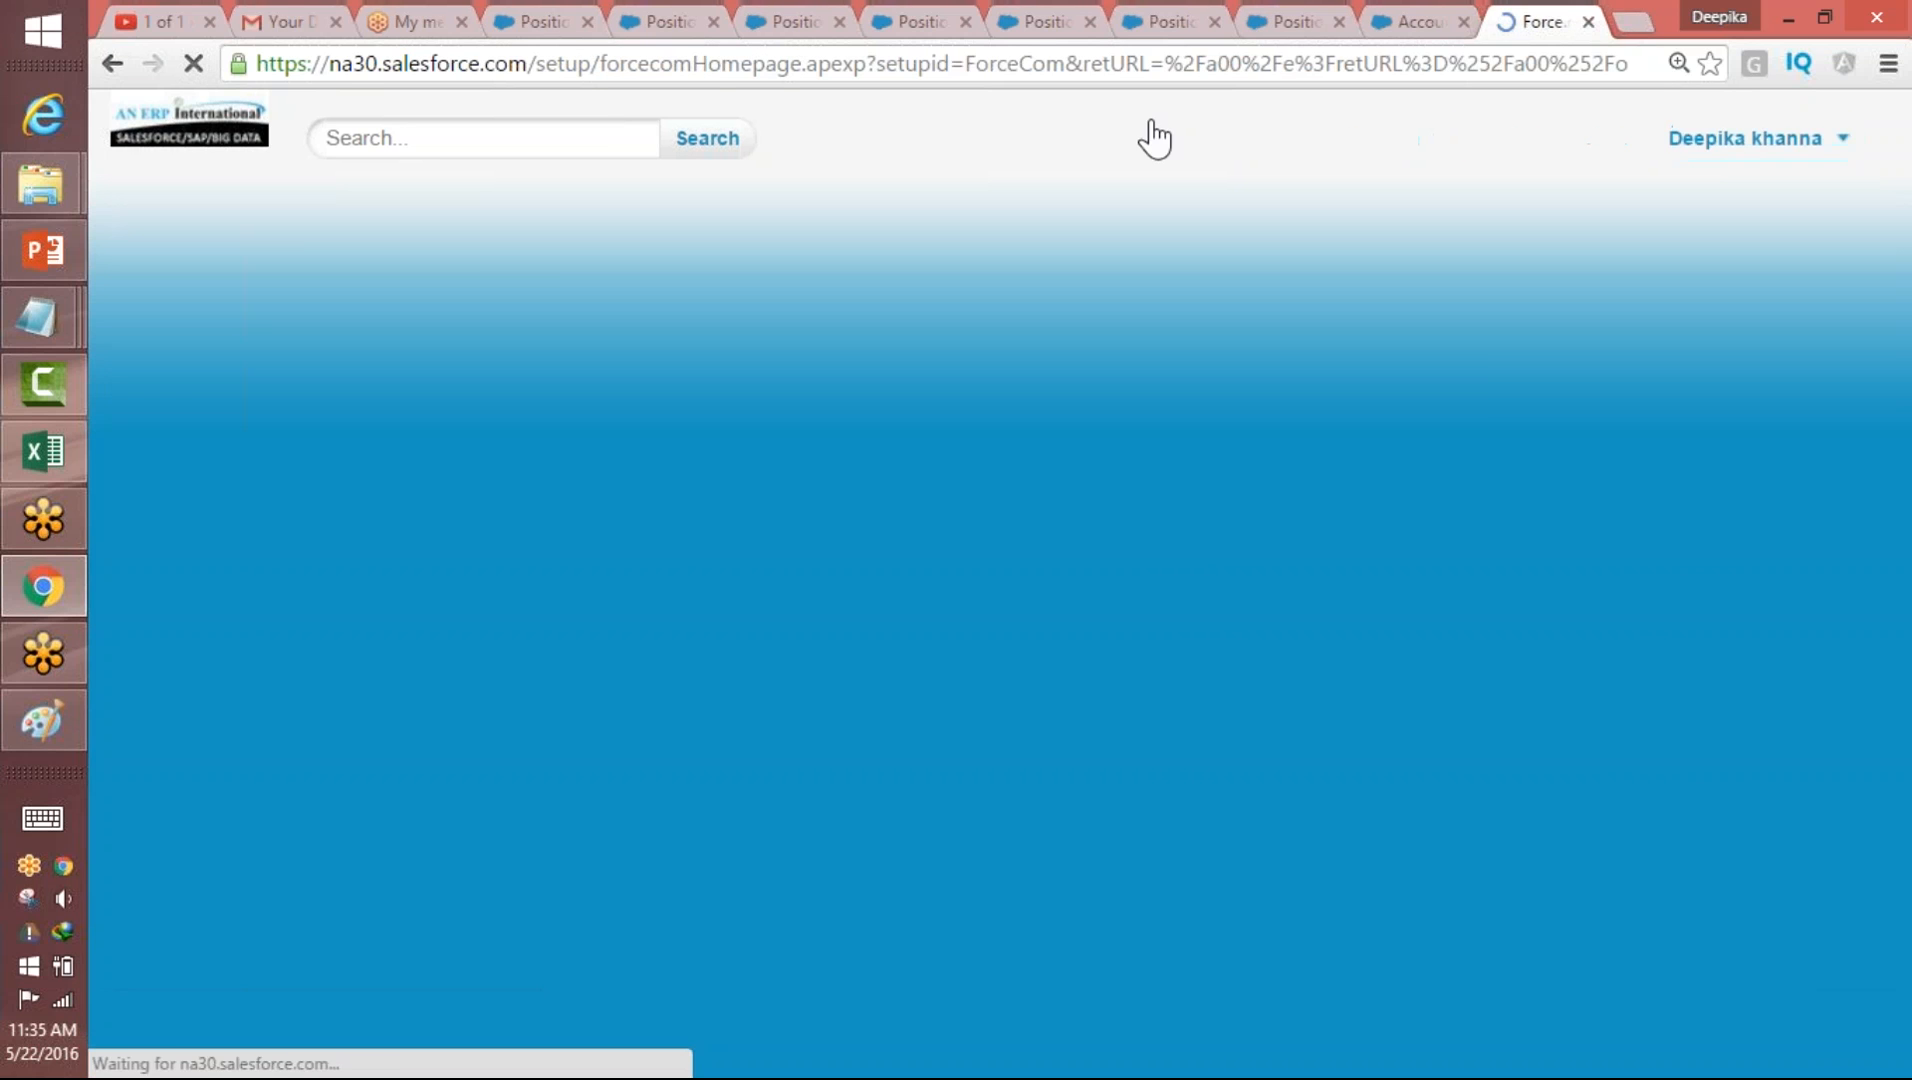
click(277, 521)
text(s)
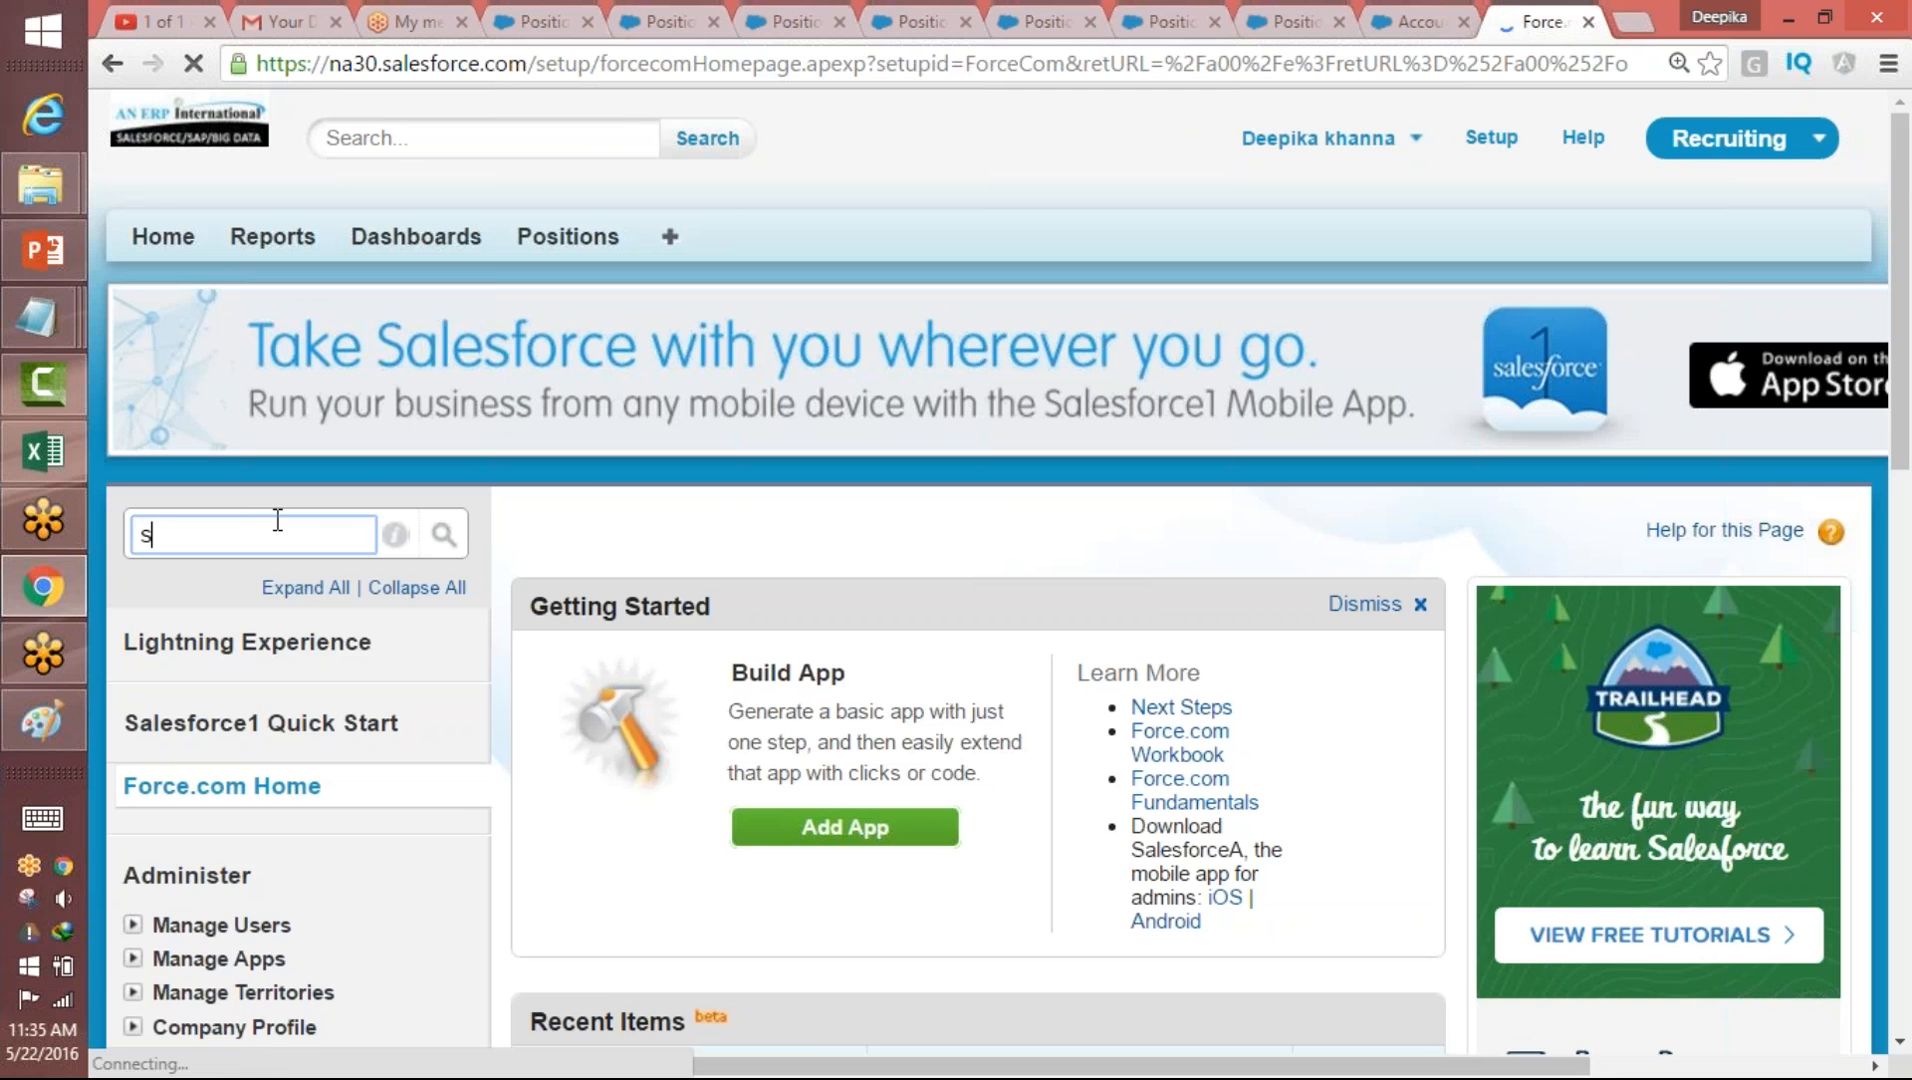
text(che)
click(215, 926)
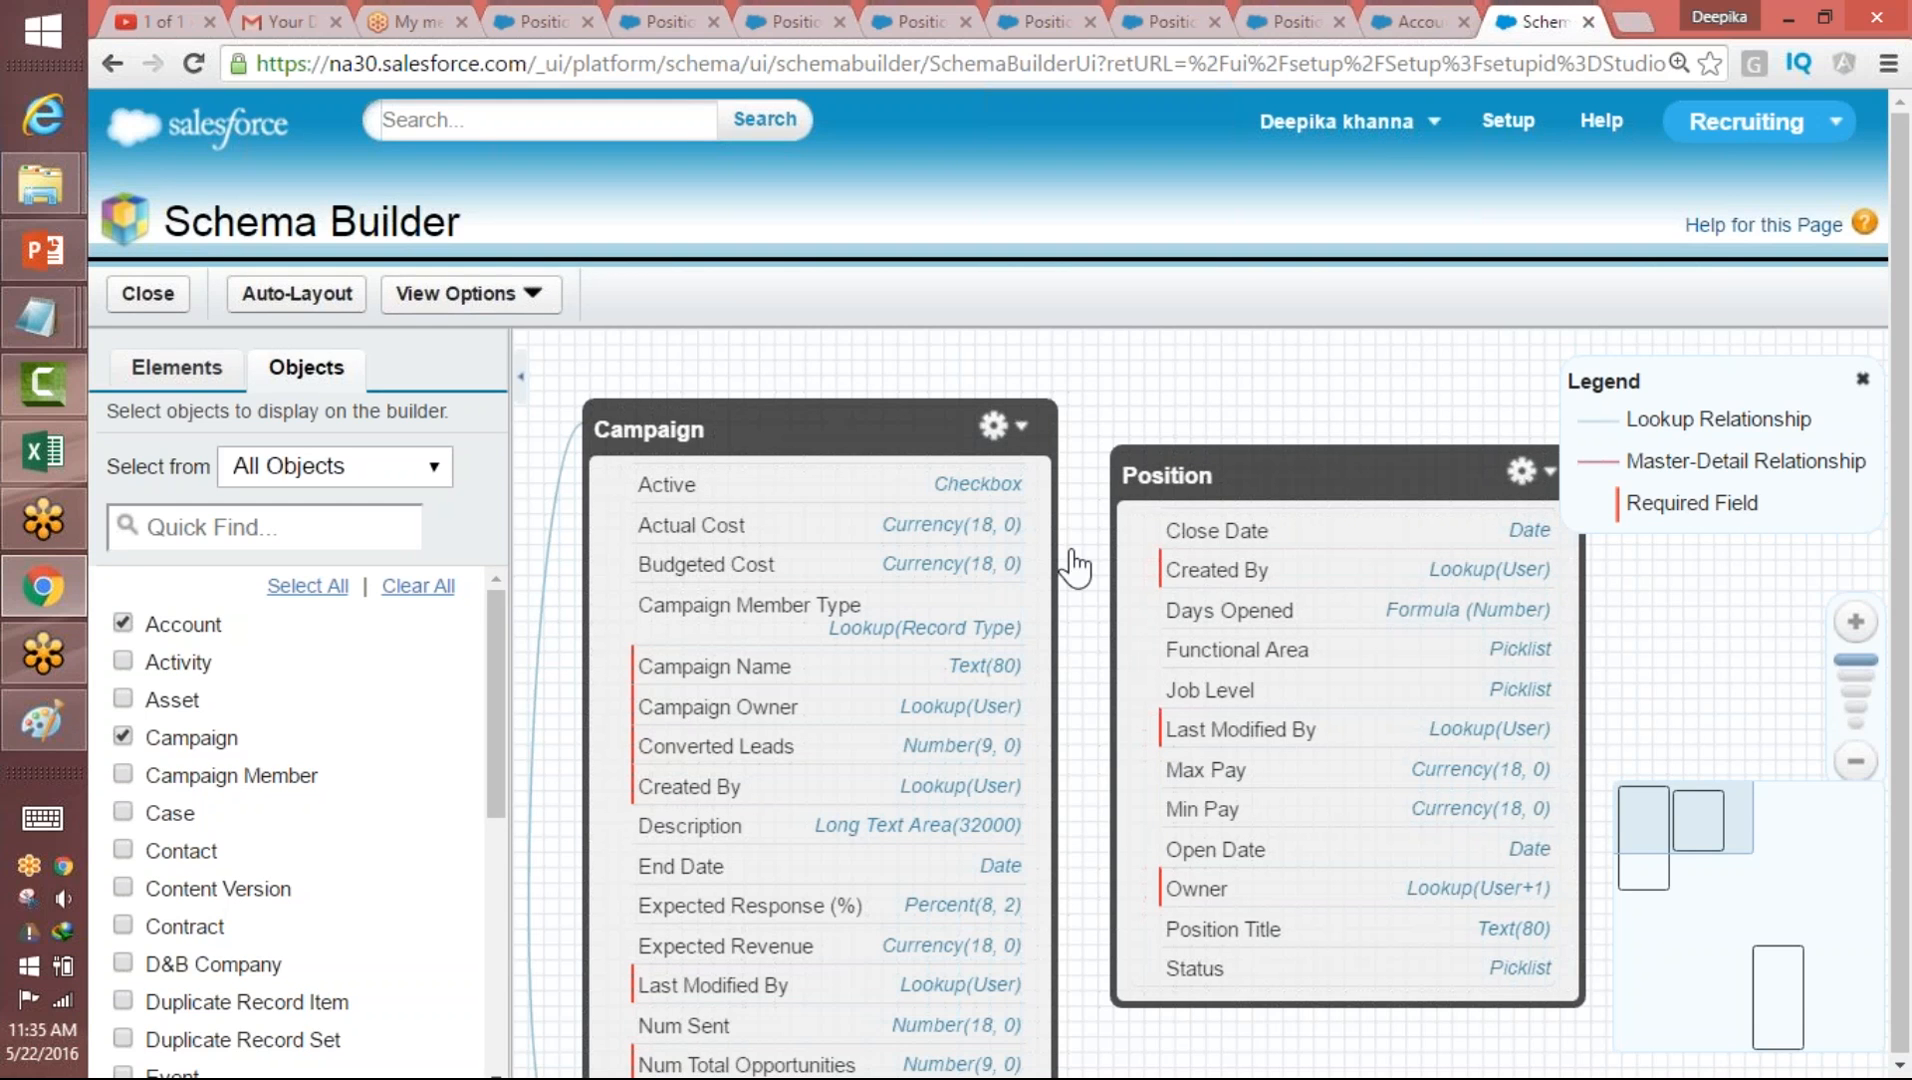
- Clear all objects from the schema canvas, display only the Position object, and move it to the middle of the canvas
drag(1319, 474, 1319, 427)
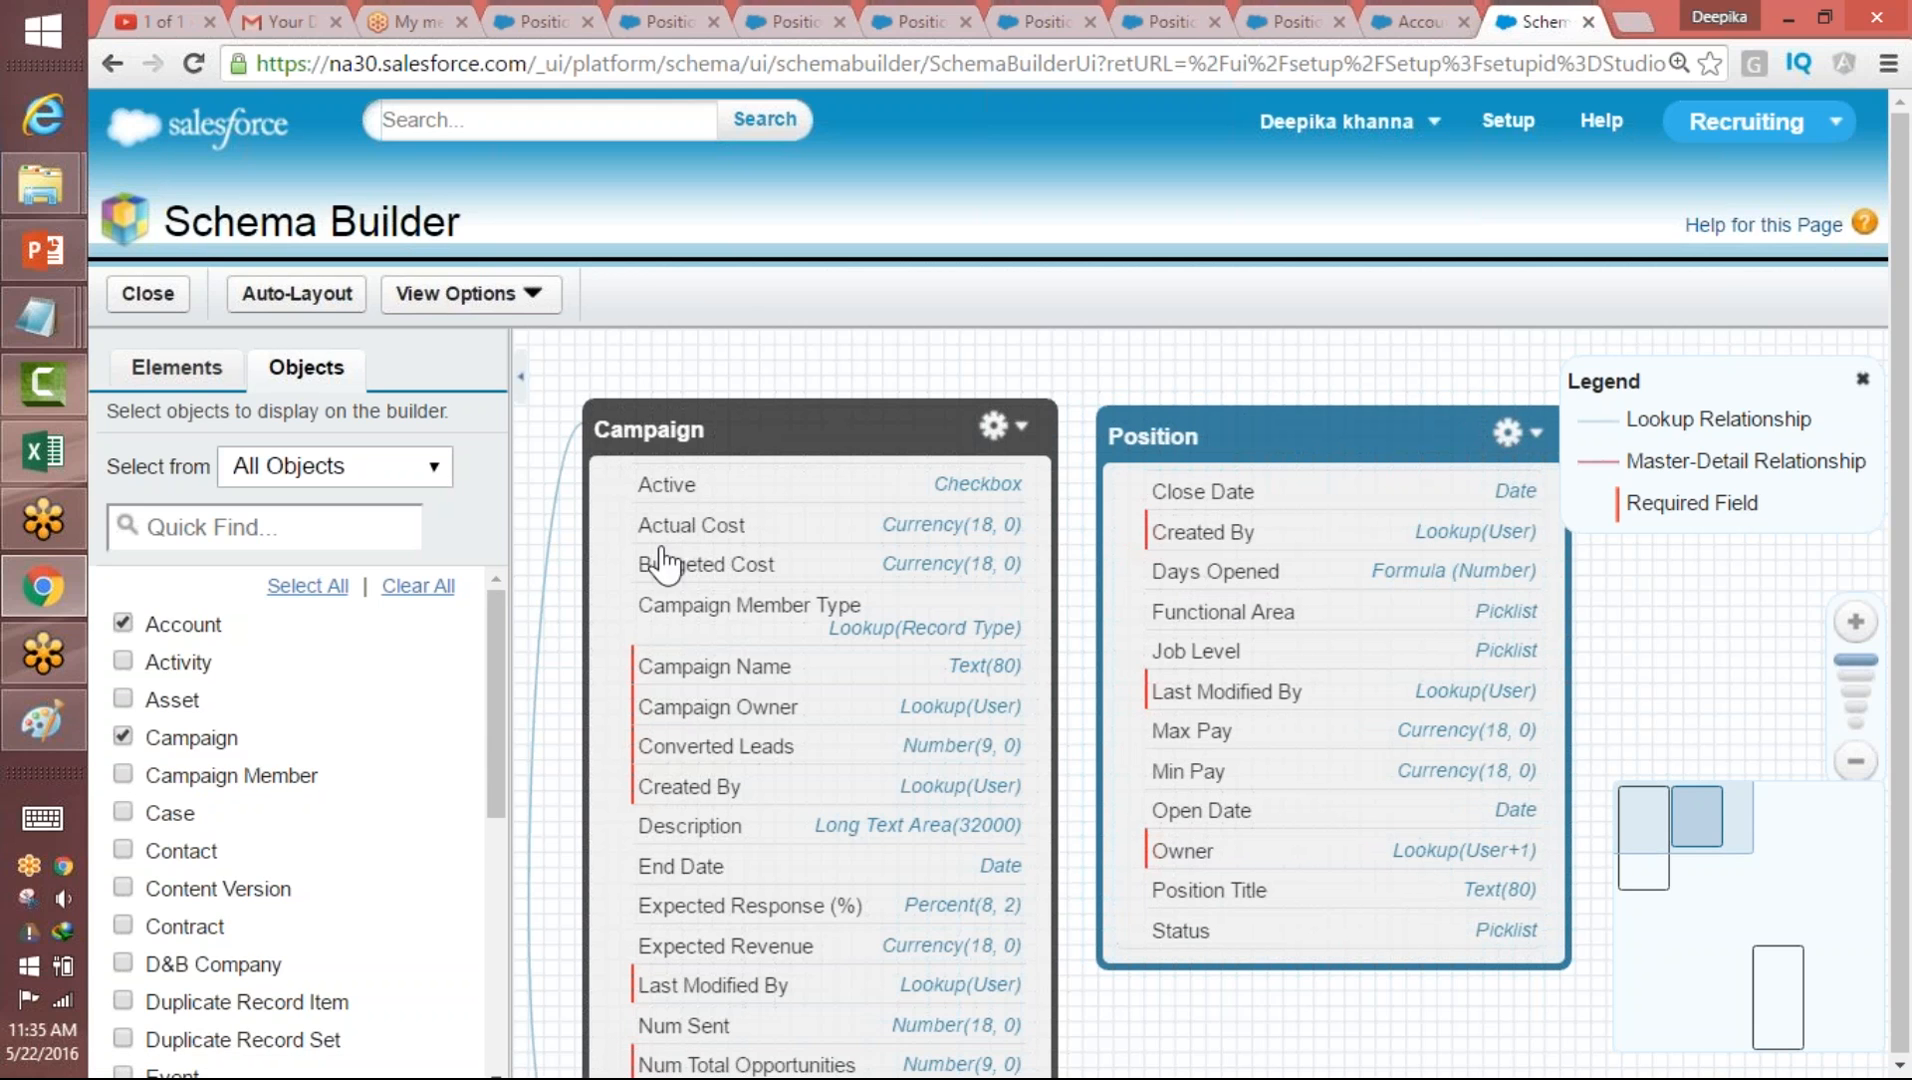
click(416, 588)
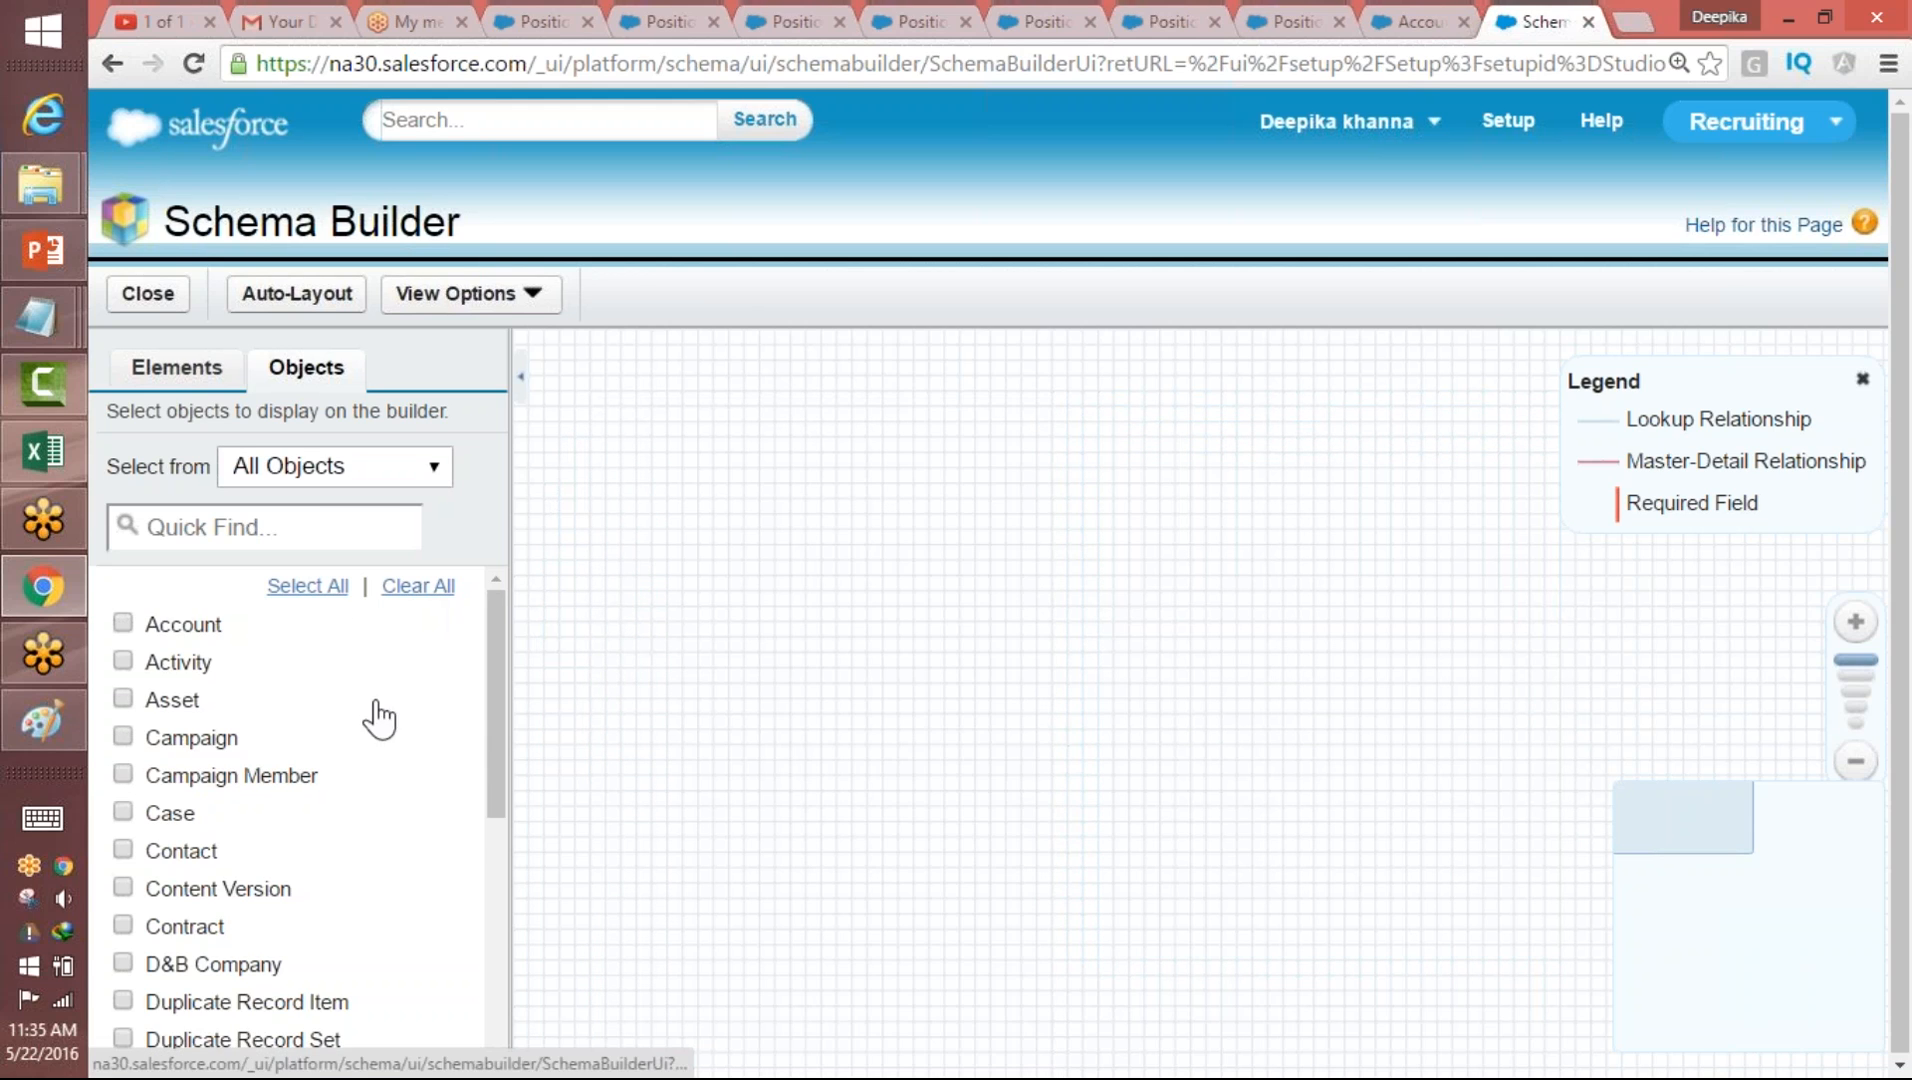
click(196, 526)
text(pos)
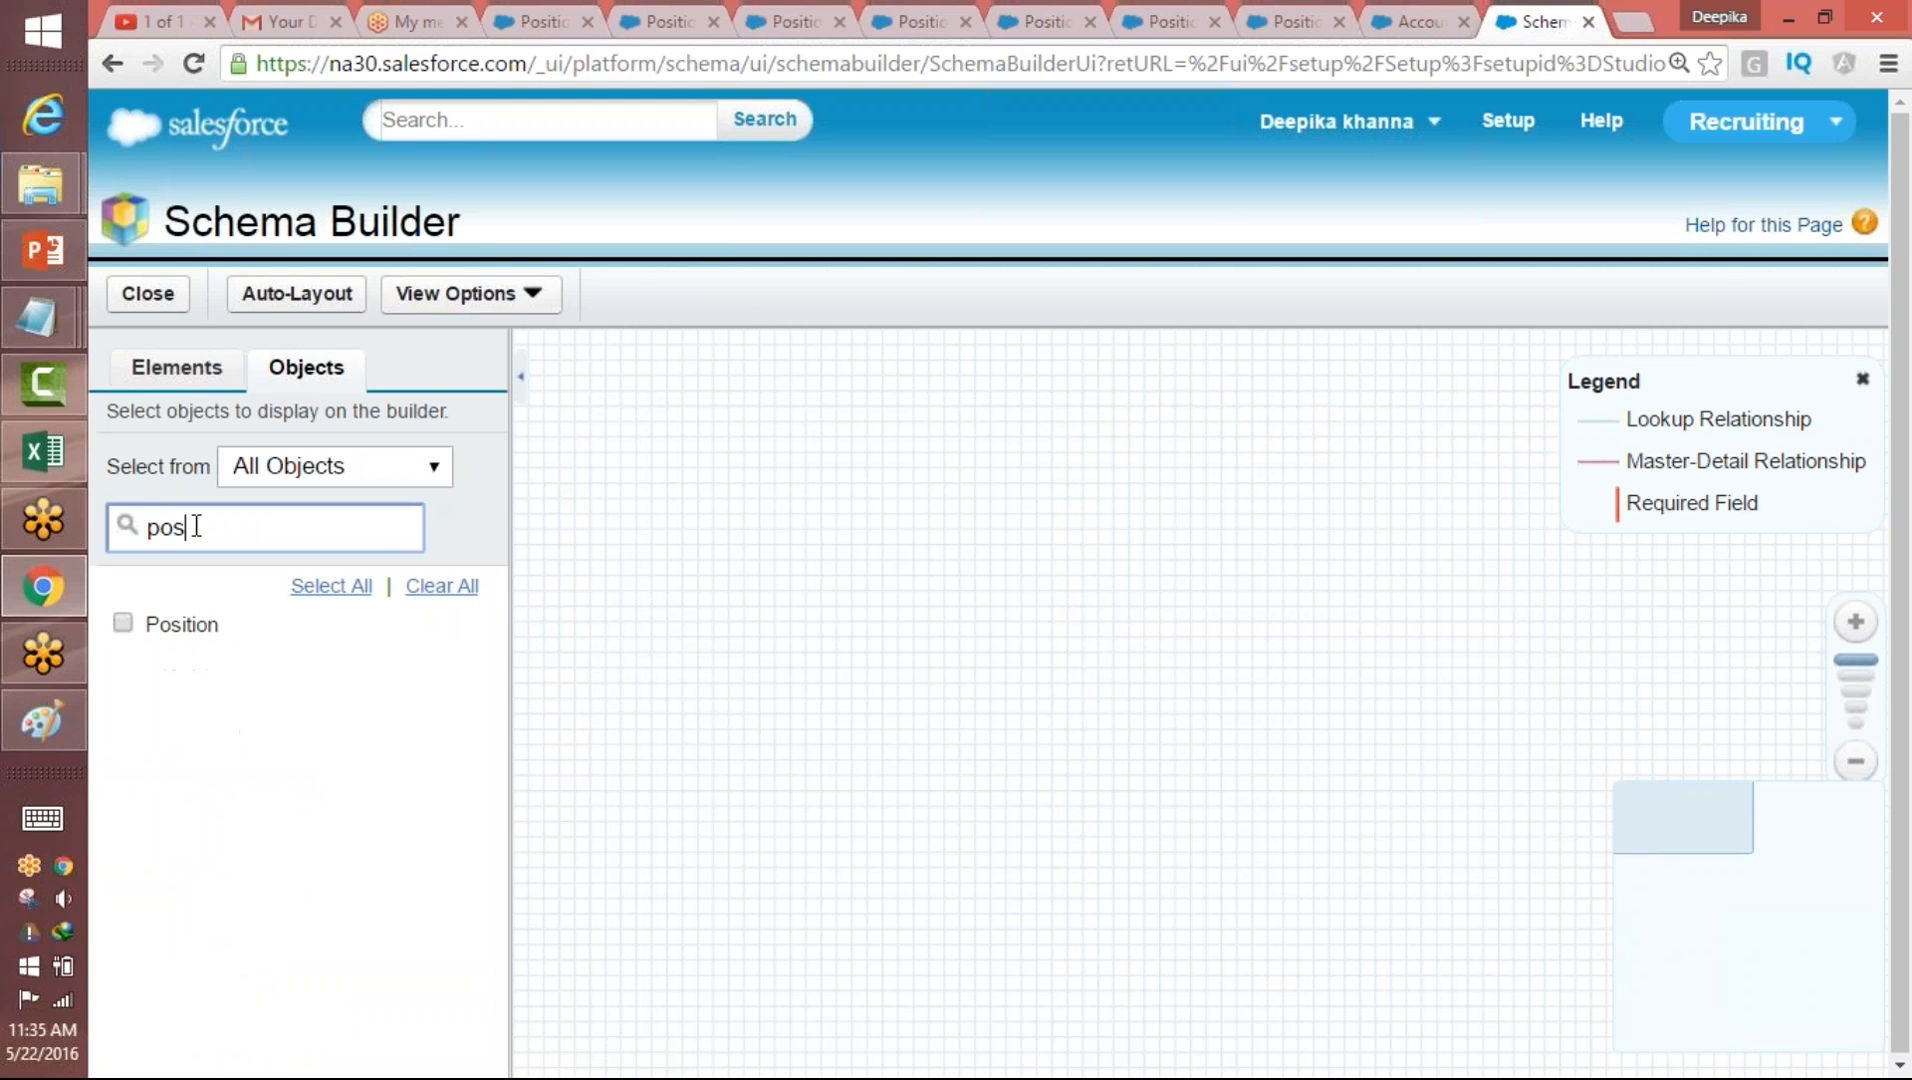
click(123, 624)
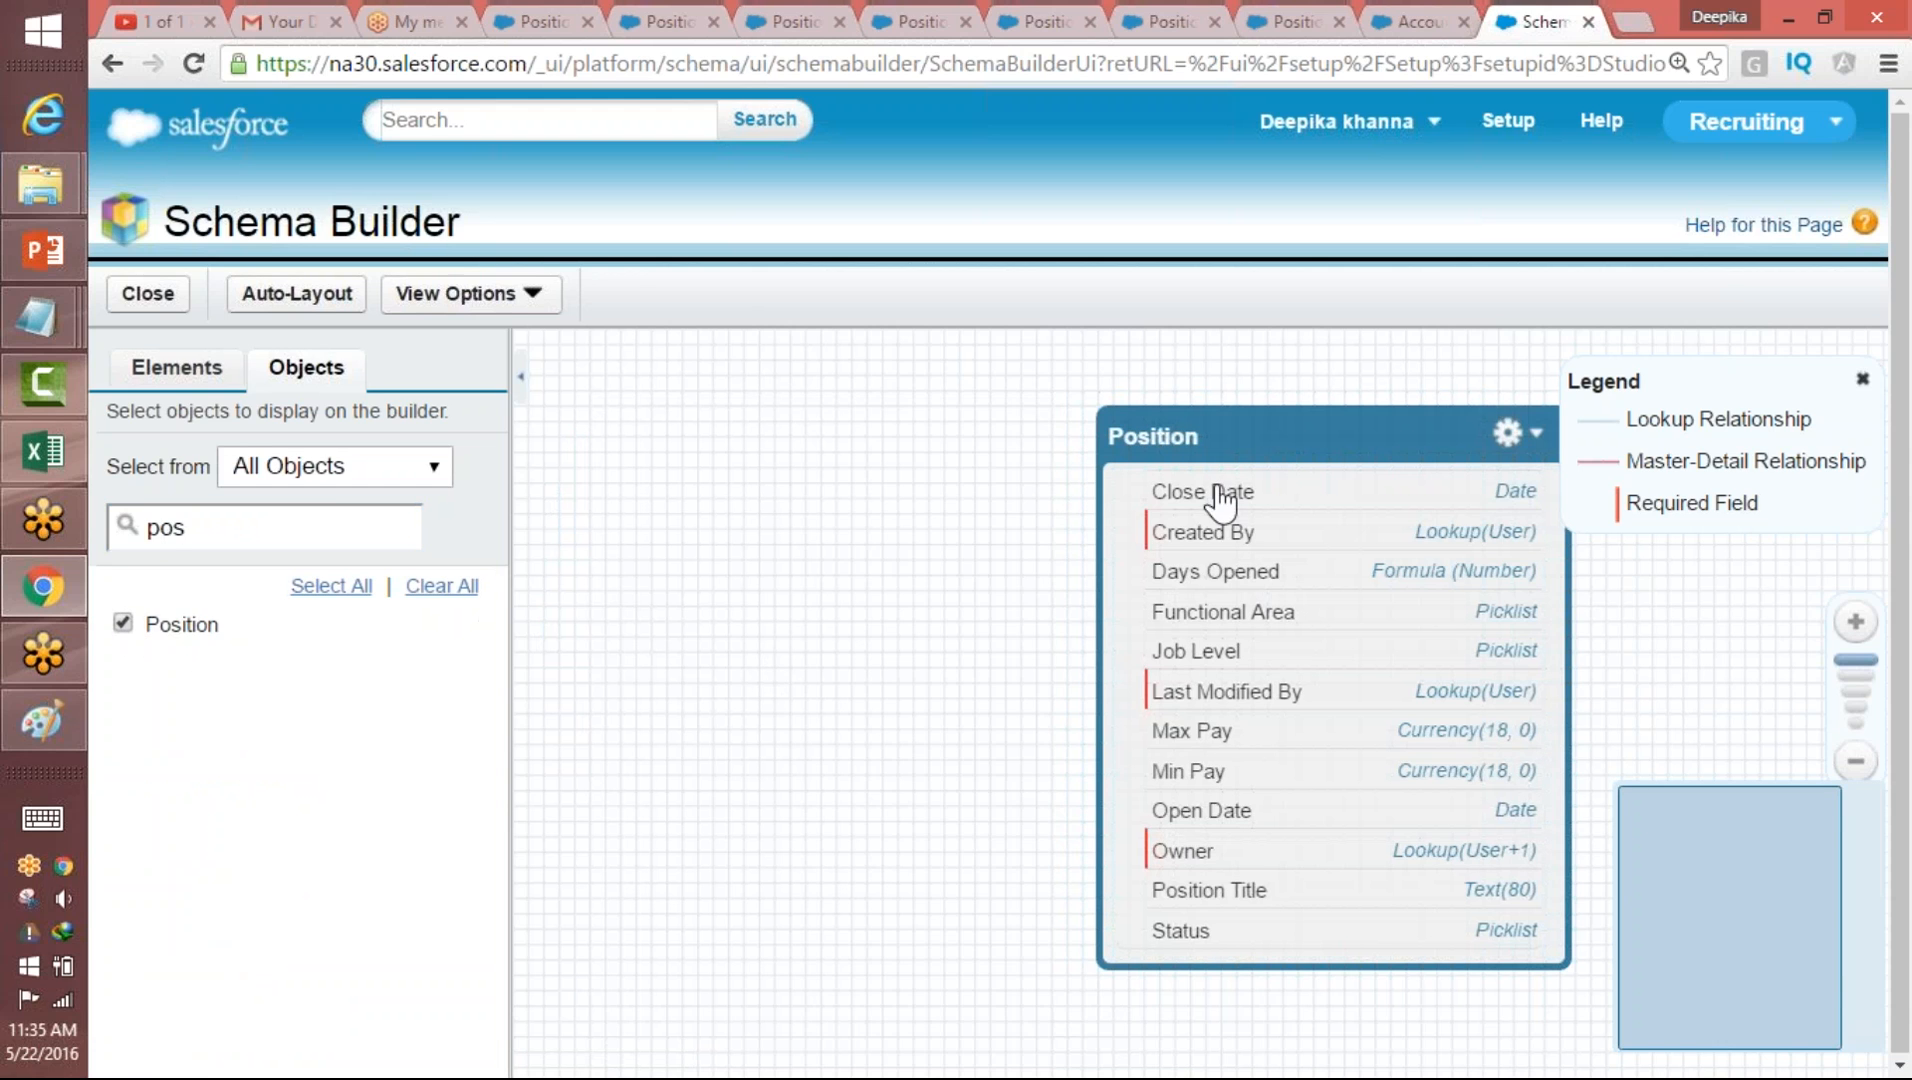
drag(1255, 435, 884, 470)
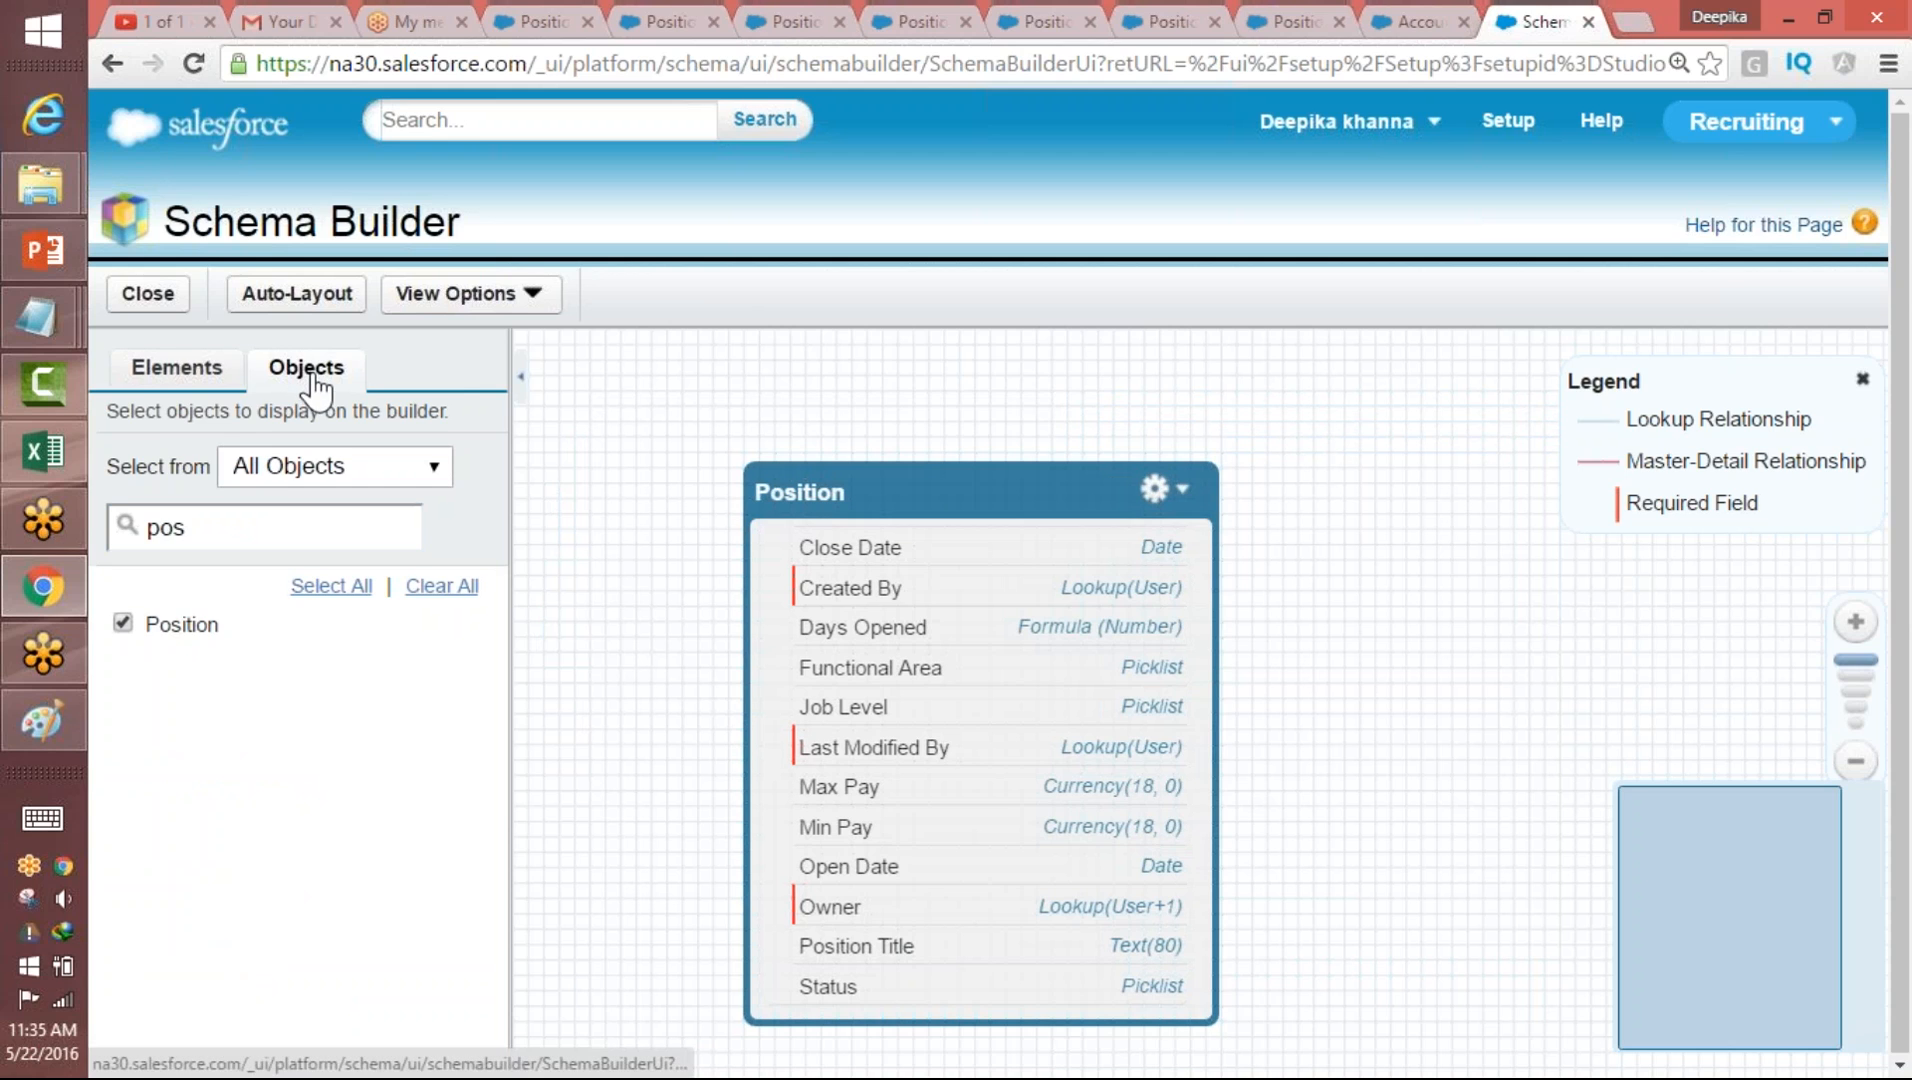
- Add a checkbox field labeled Java to the Position object from the schema elements and save it
click(170, 368)
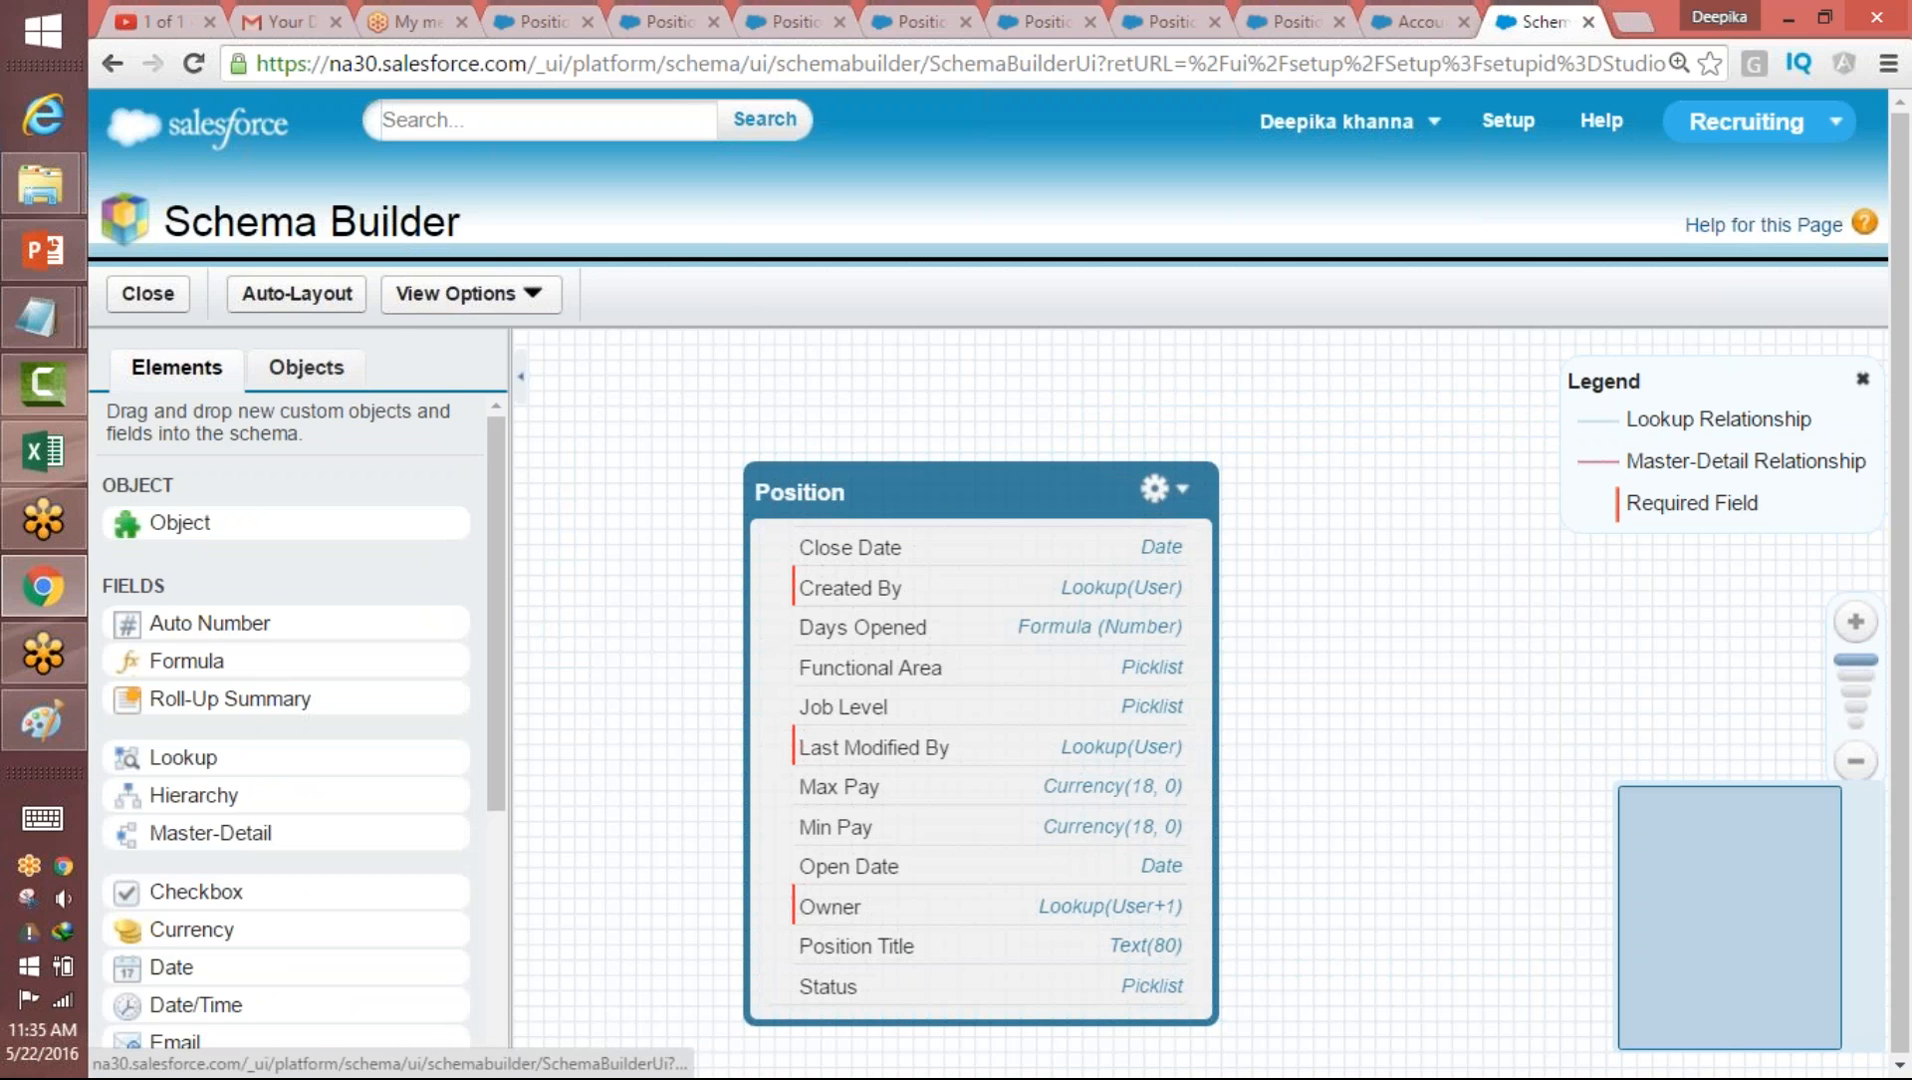
click(283, 369)
click(185, 378)
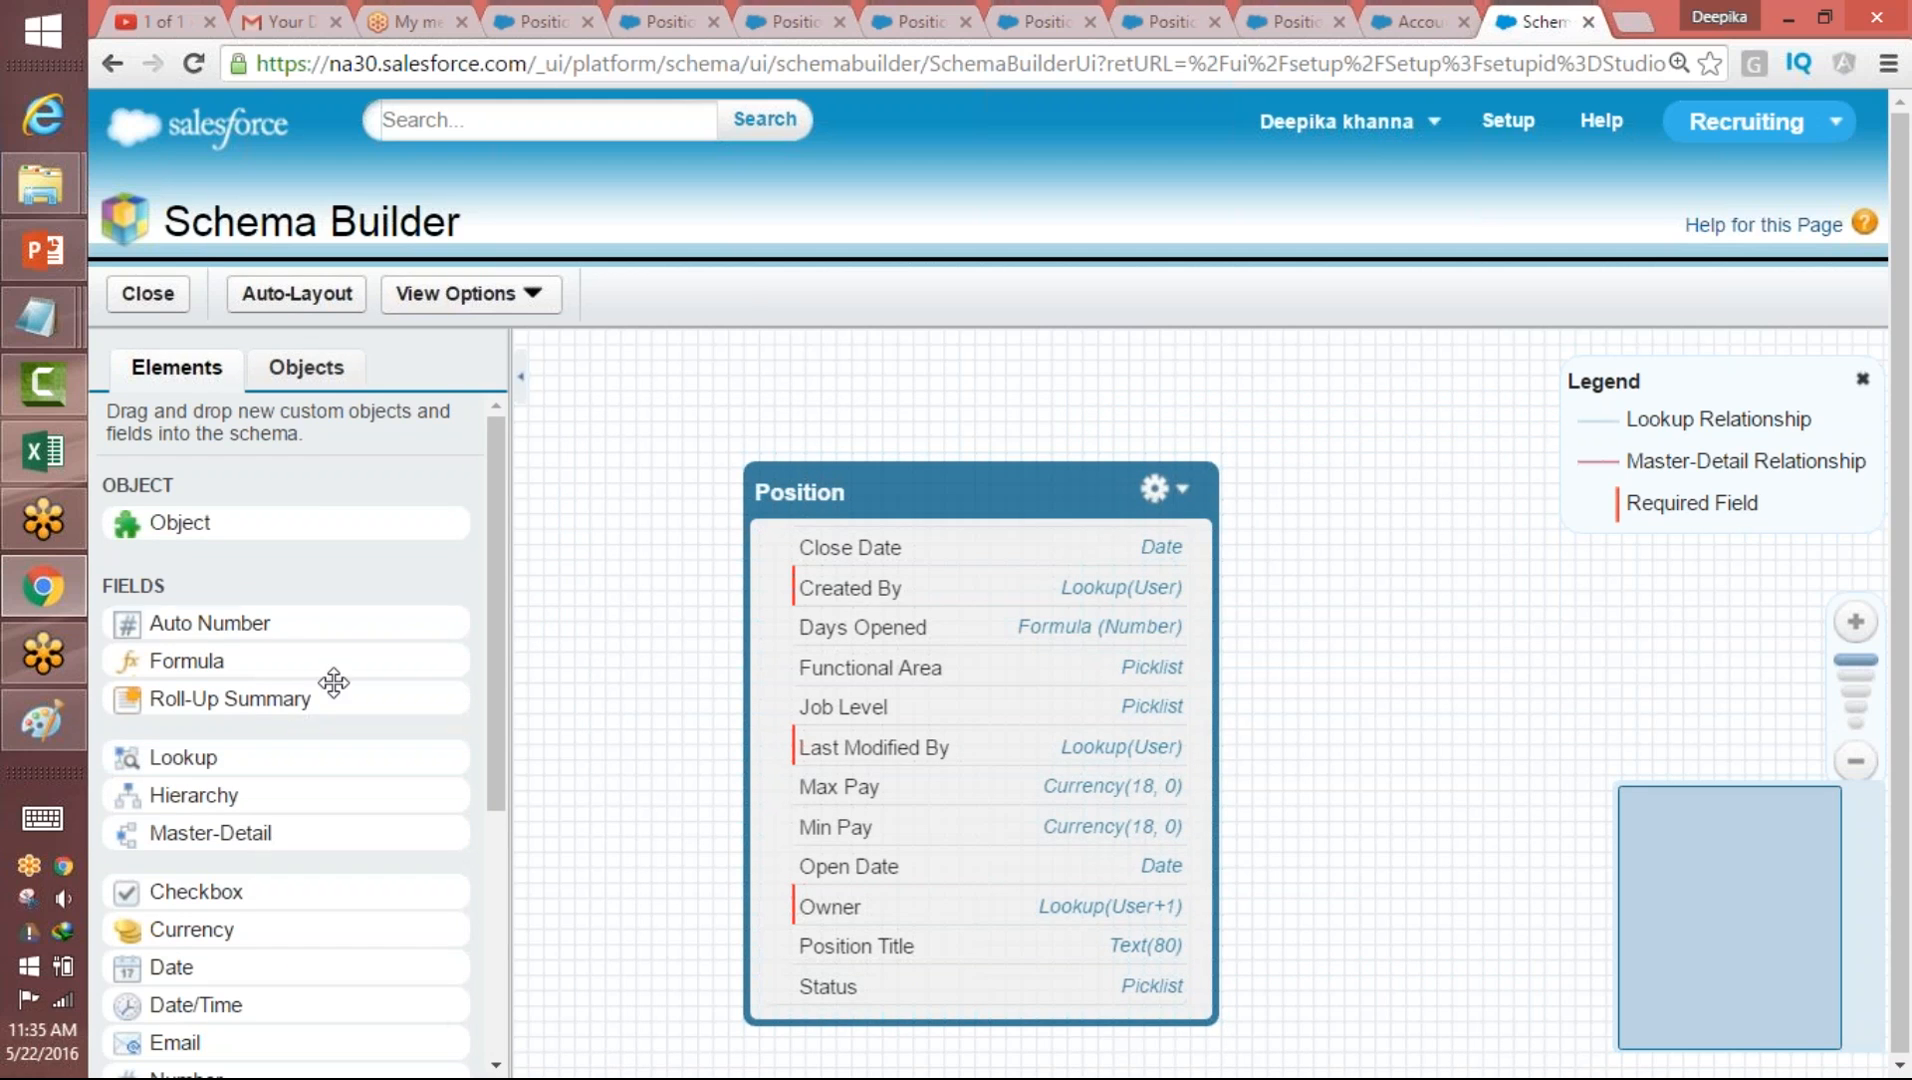
drag(504, 683, 488, 868)
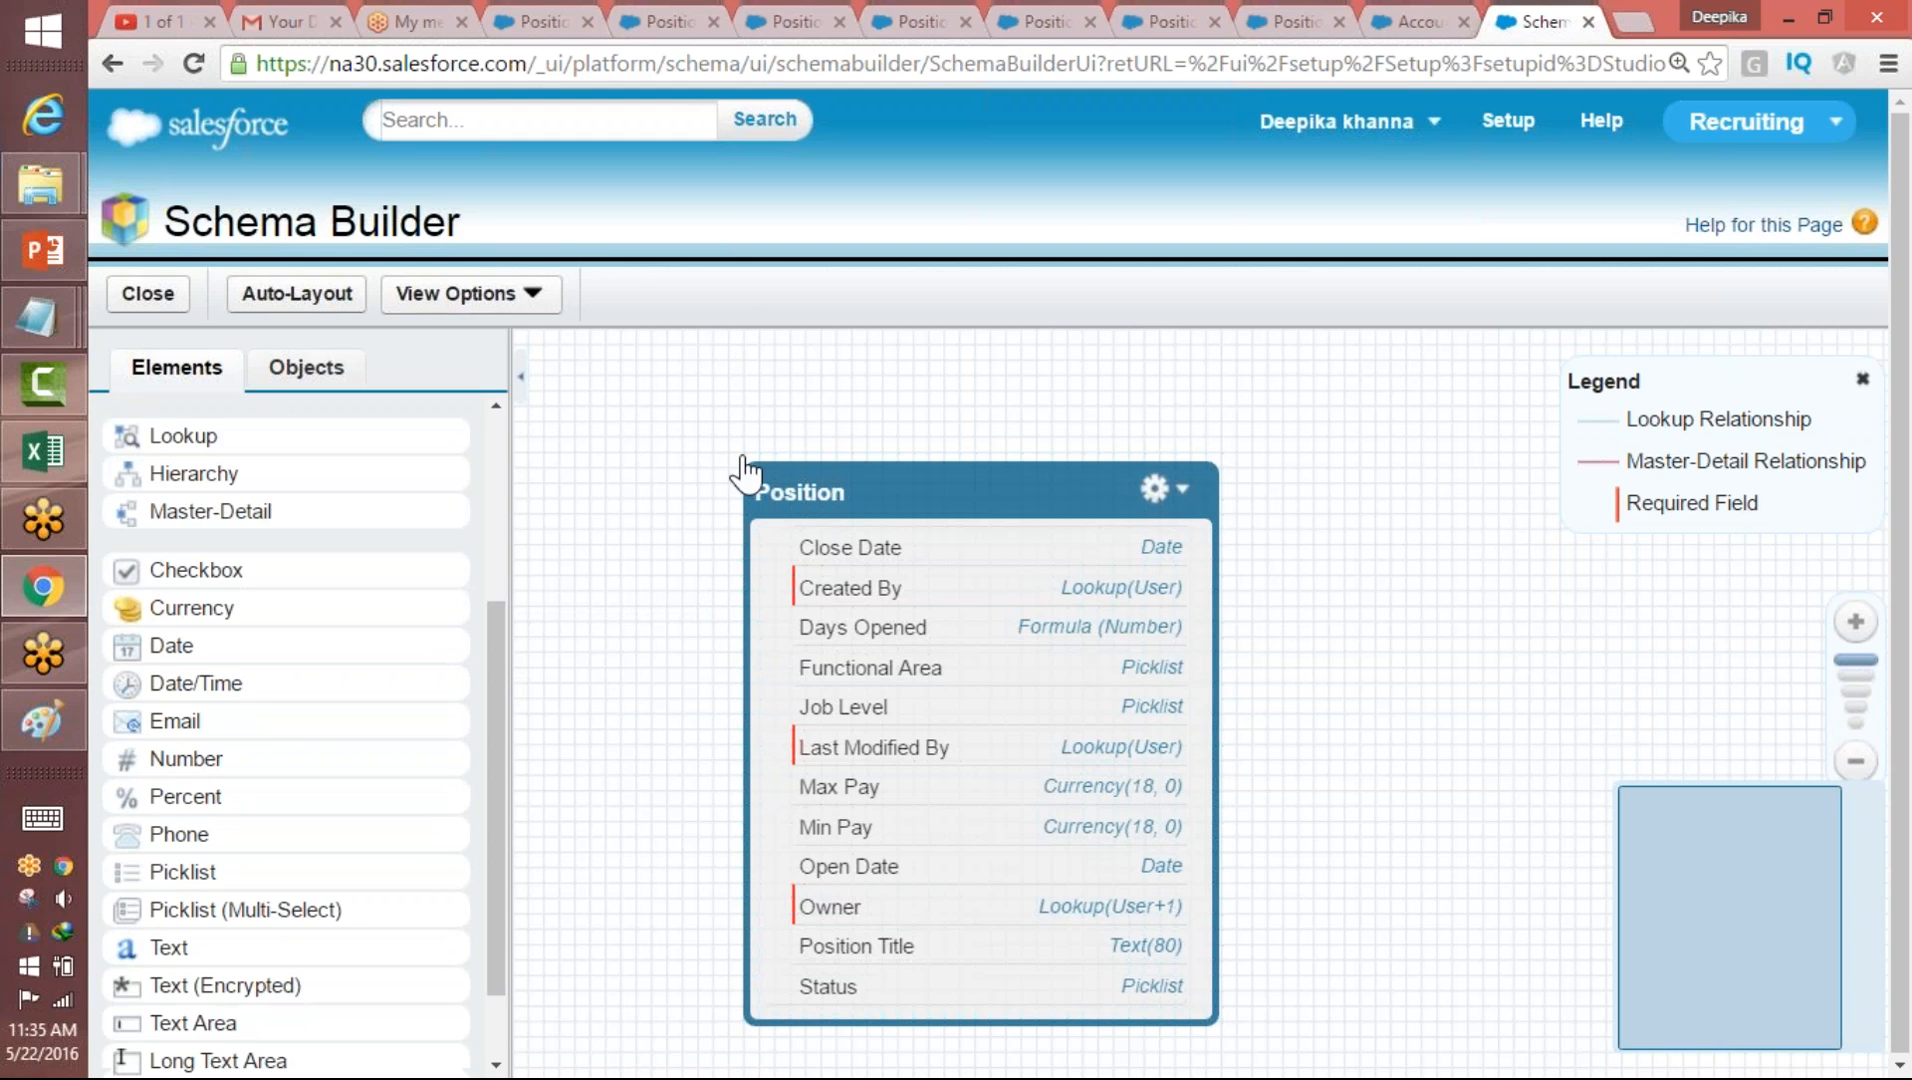
drag(252, 568, 975, 585)
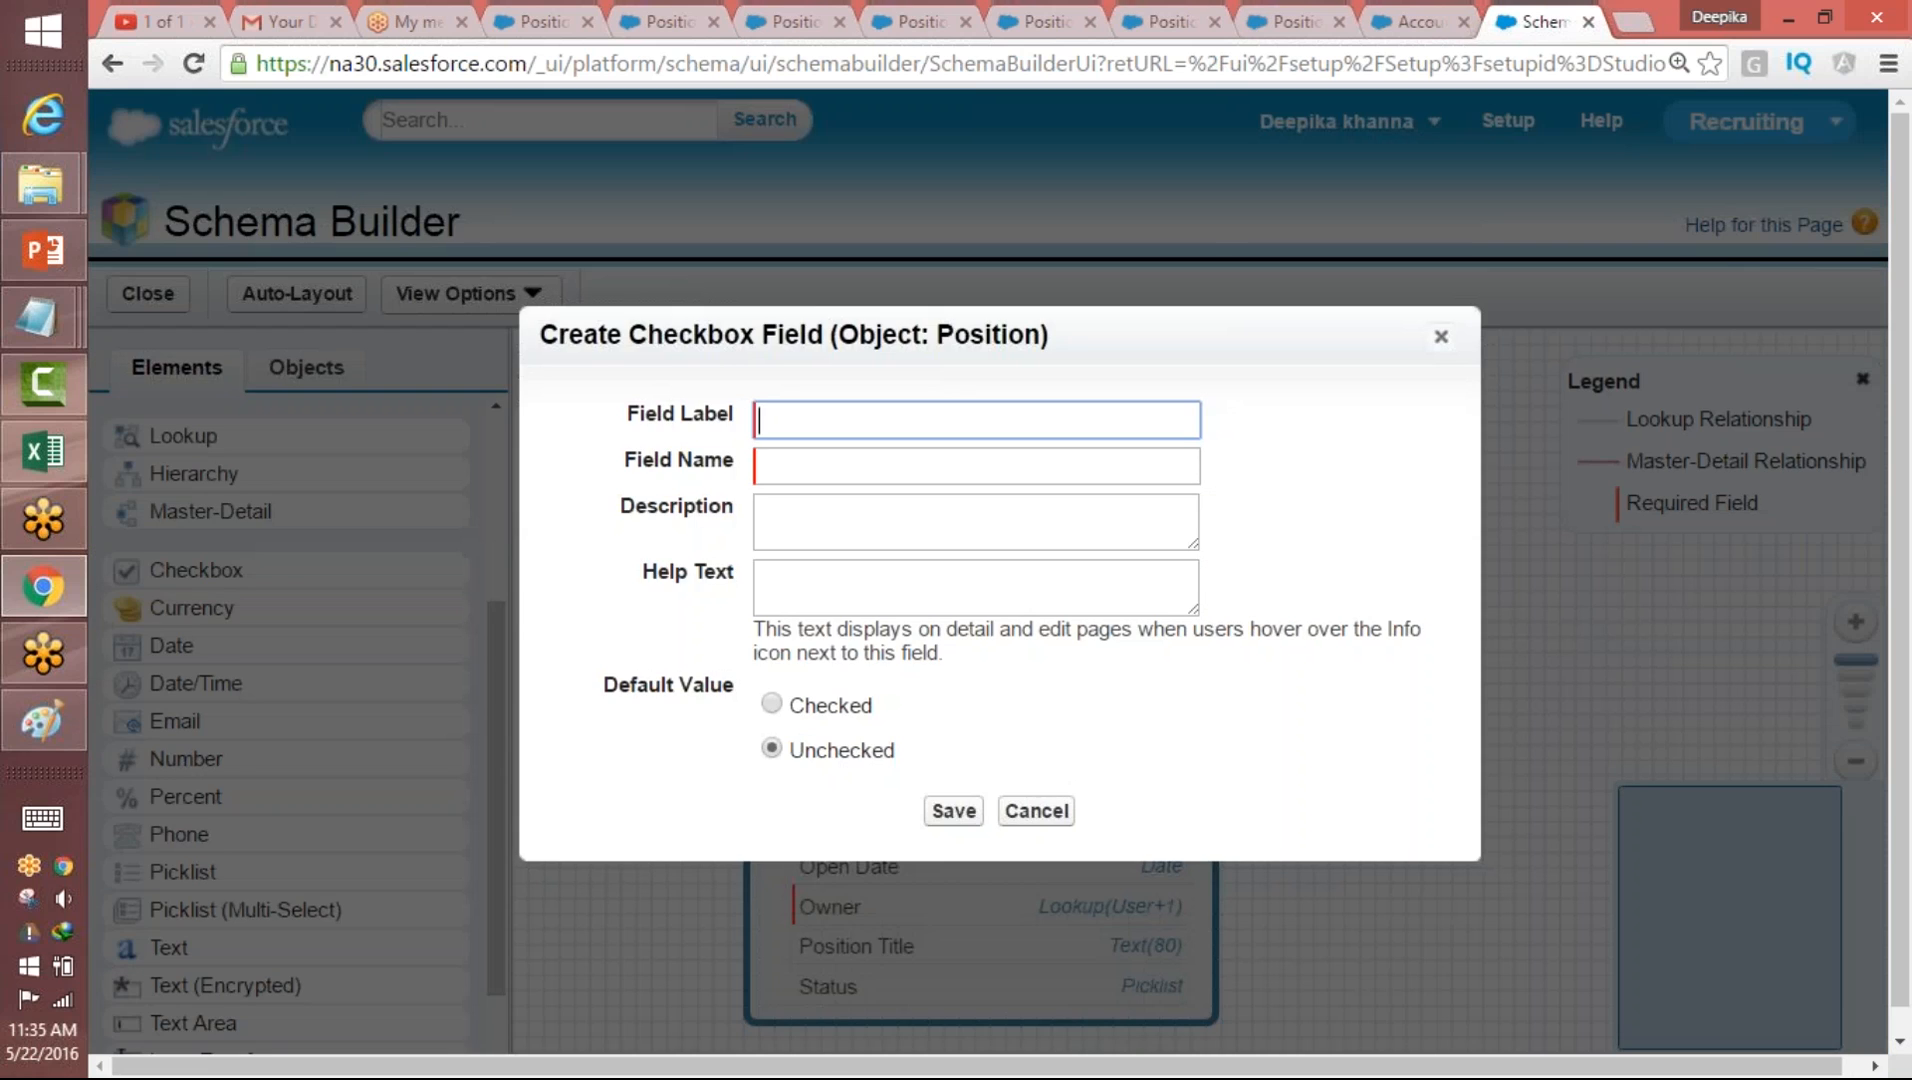
click(781, 416)
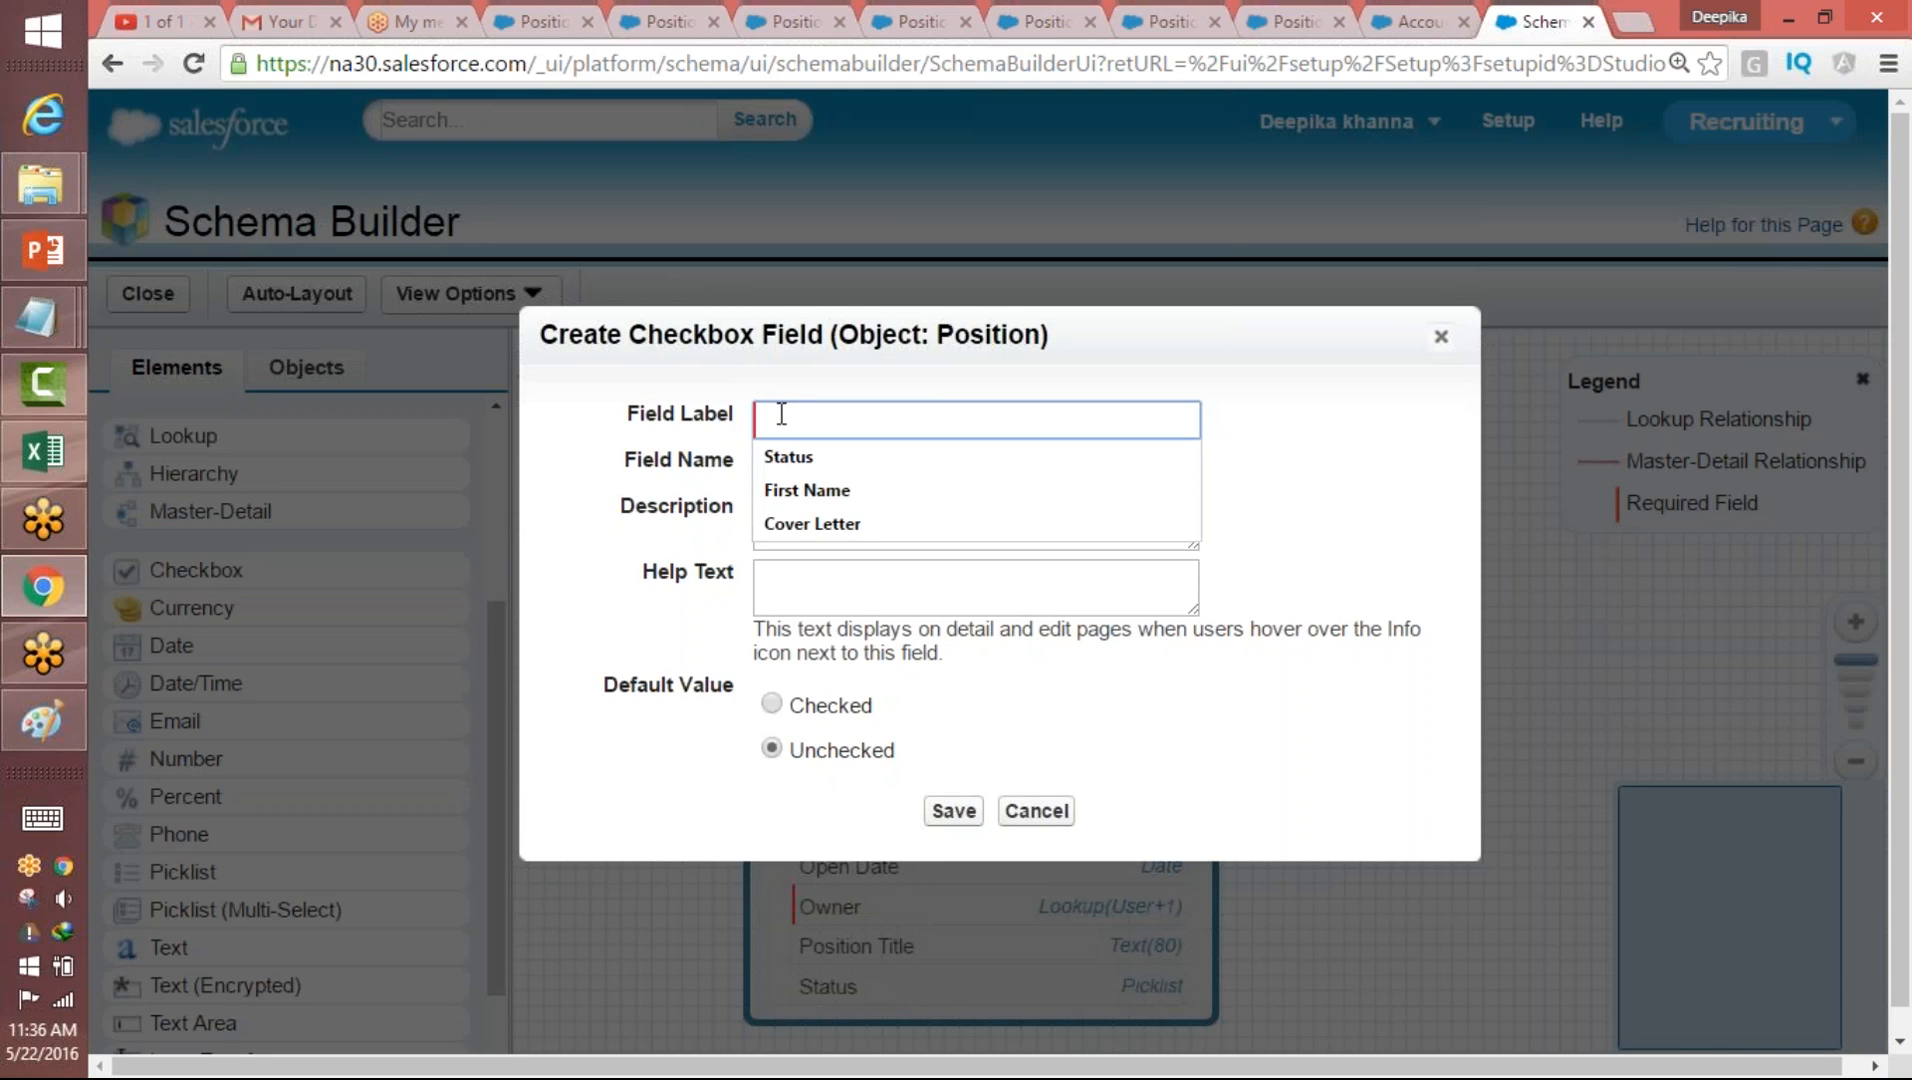
text(Java)
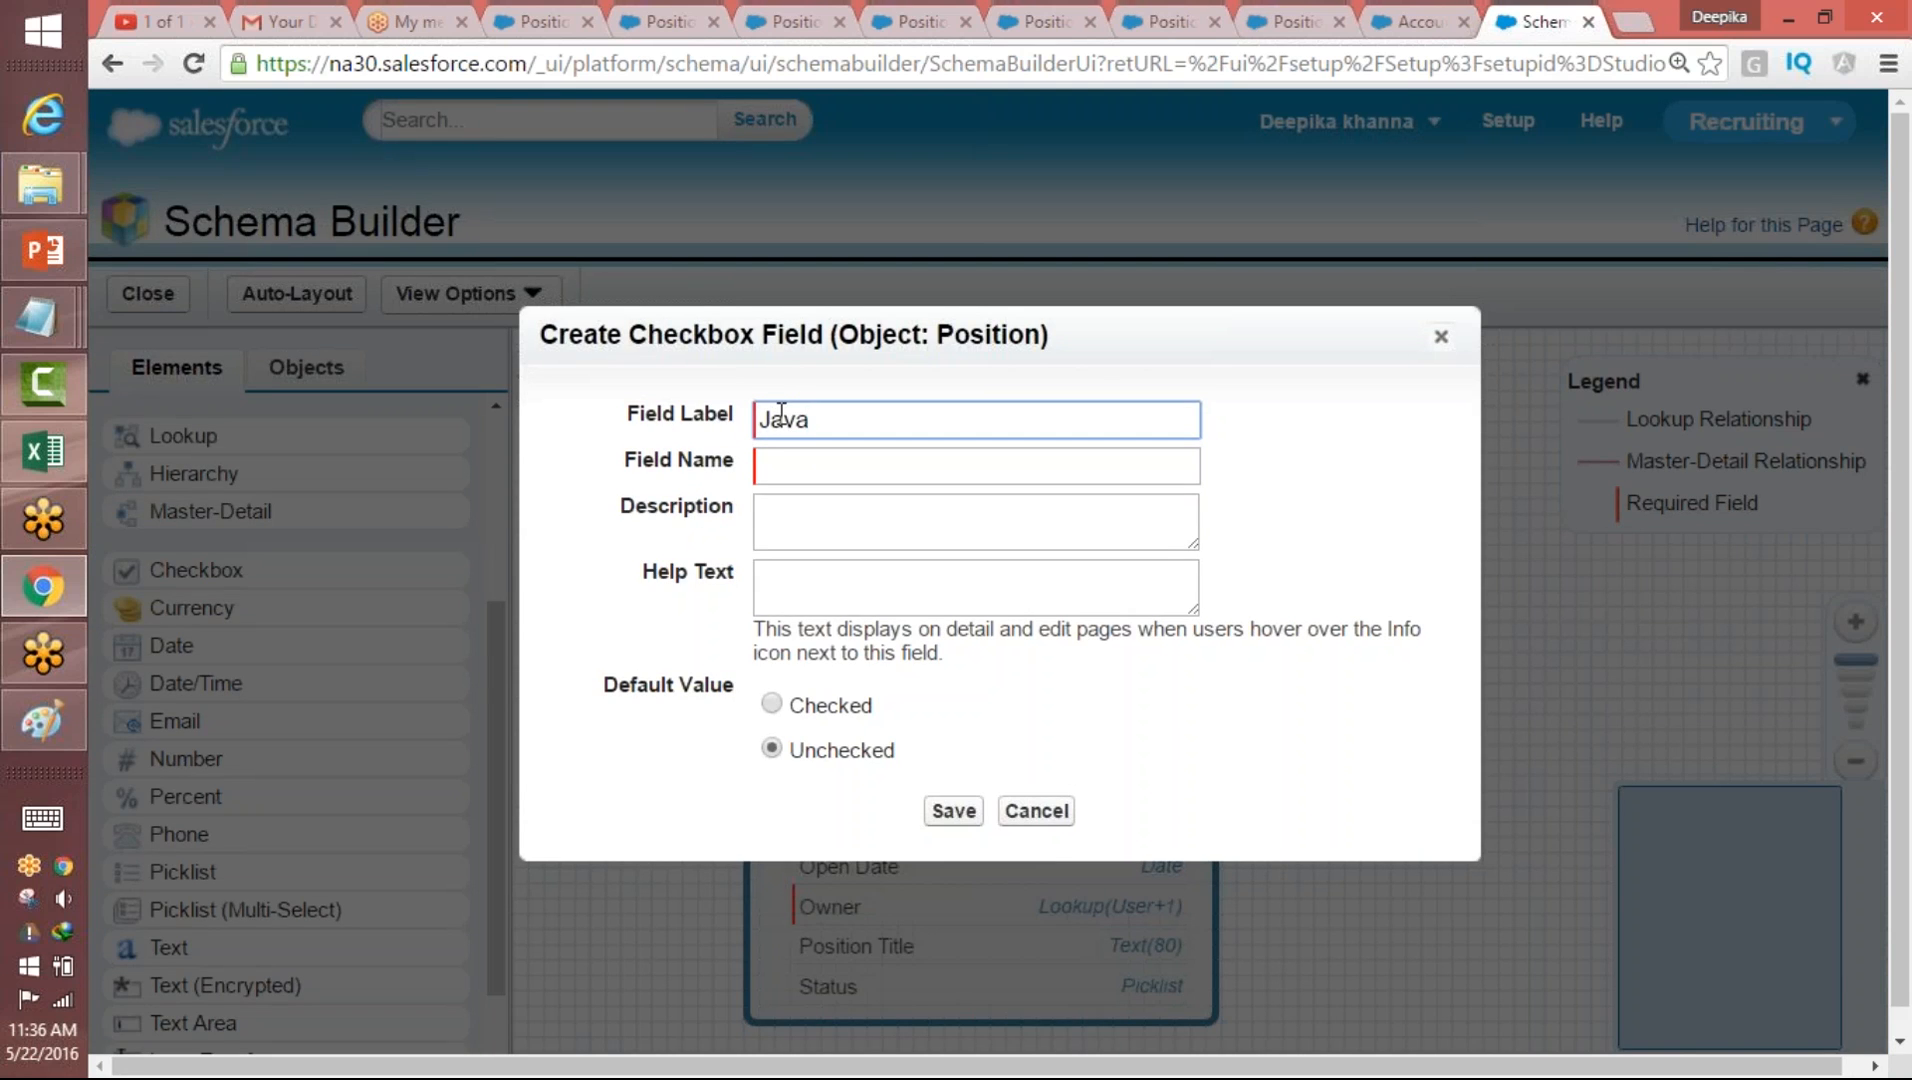
key(Tab)
click(954, 811)
click(958, 812)
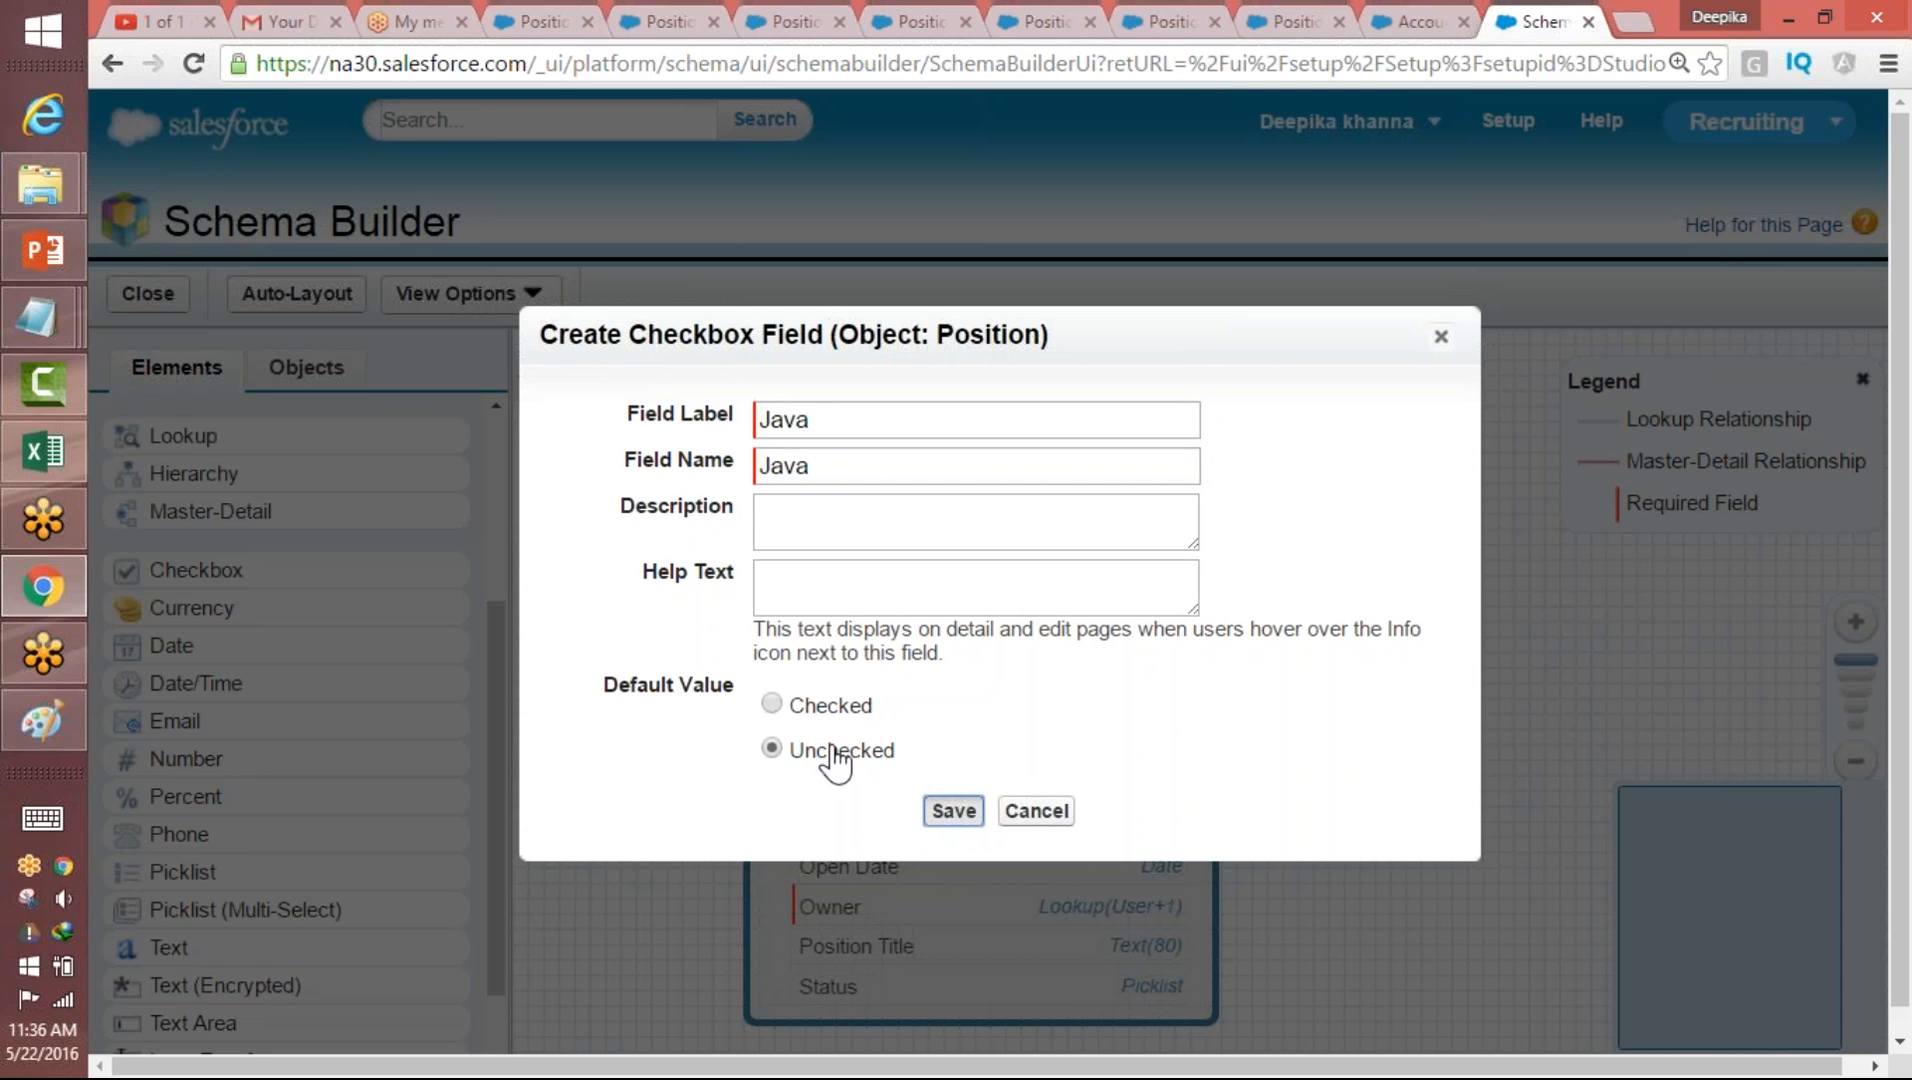
double_click(977, 835)
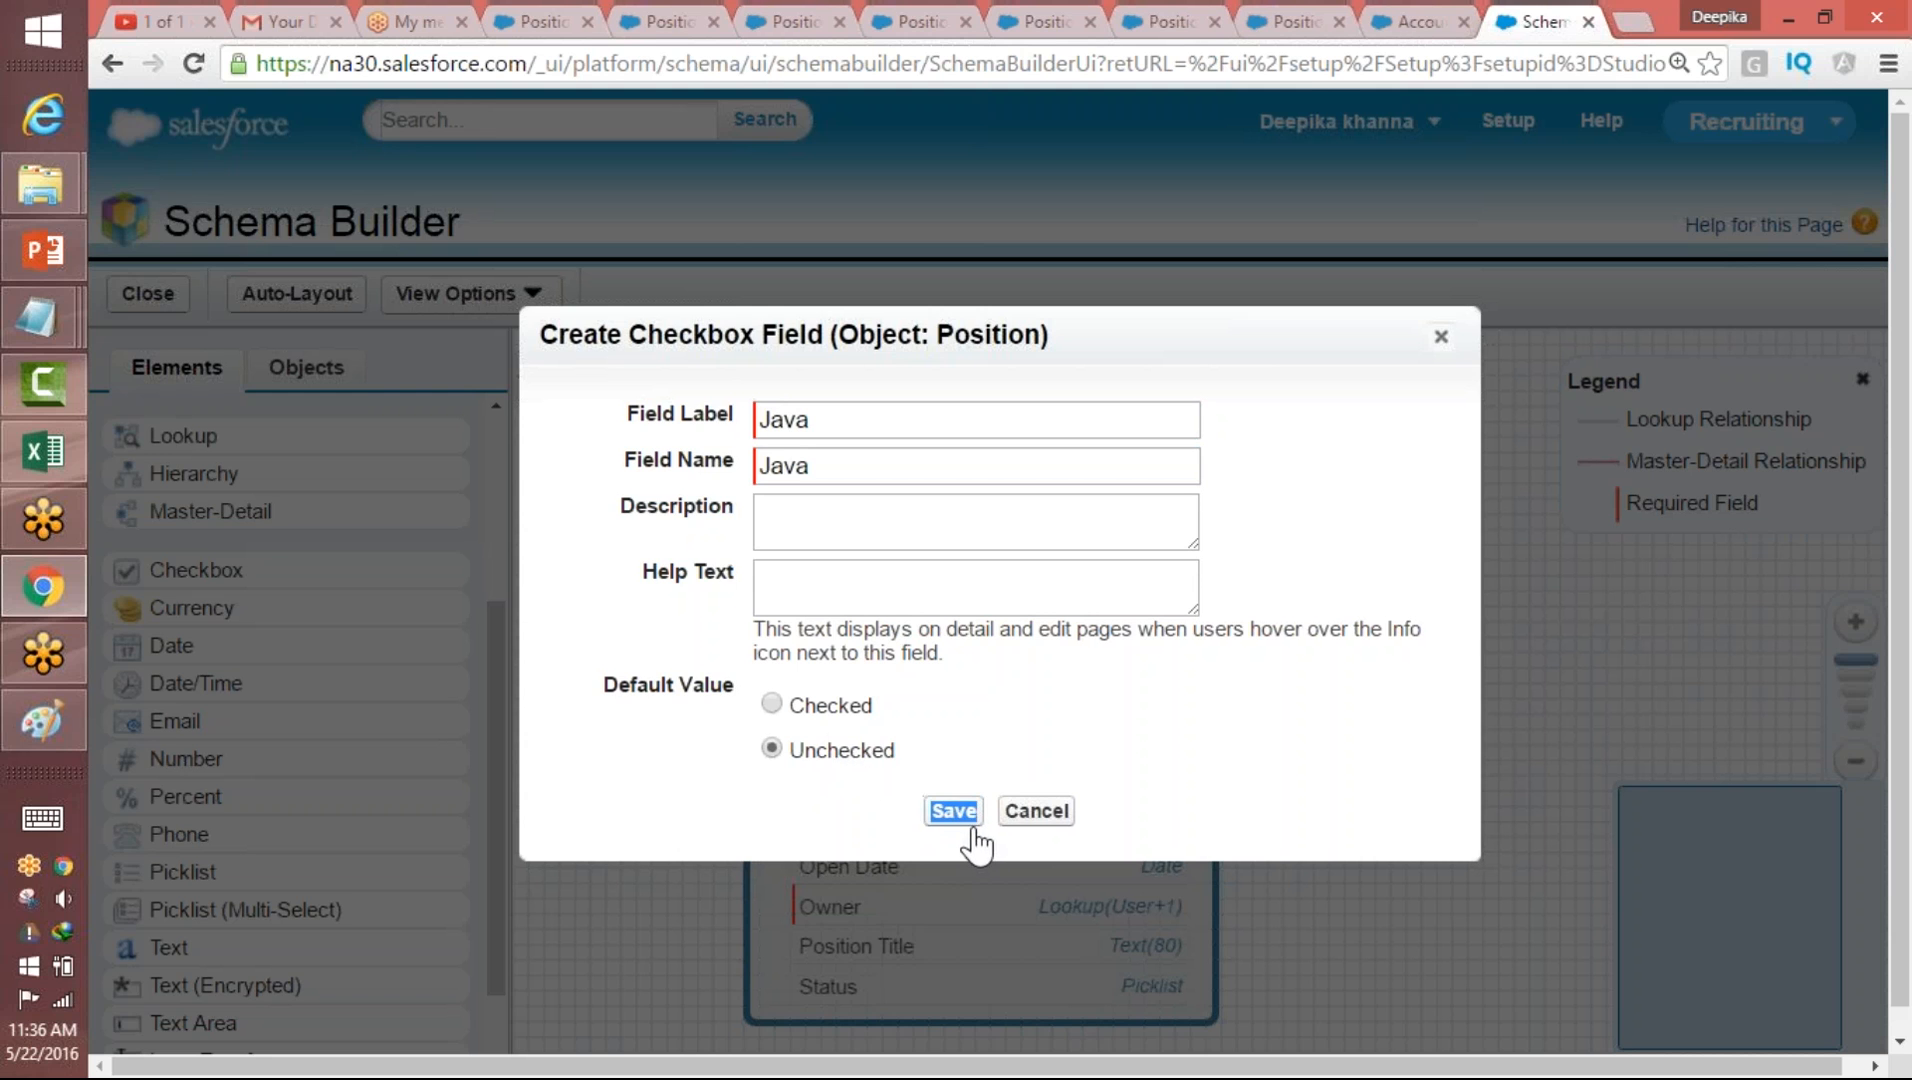
click(958, 815)
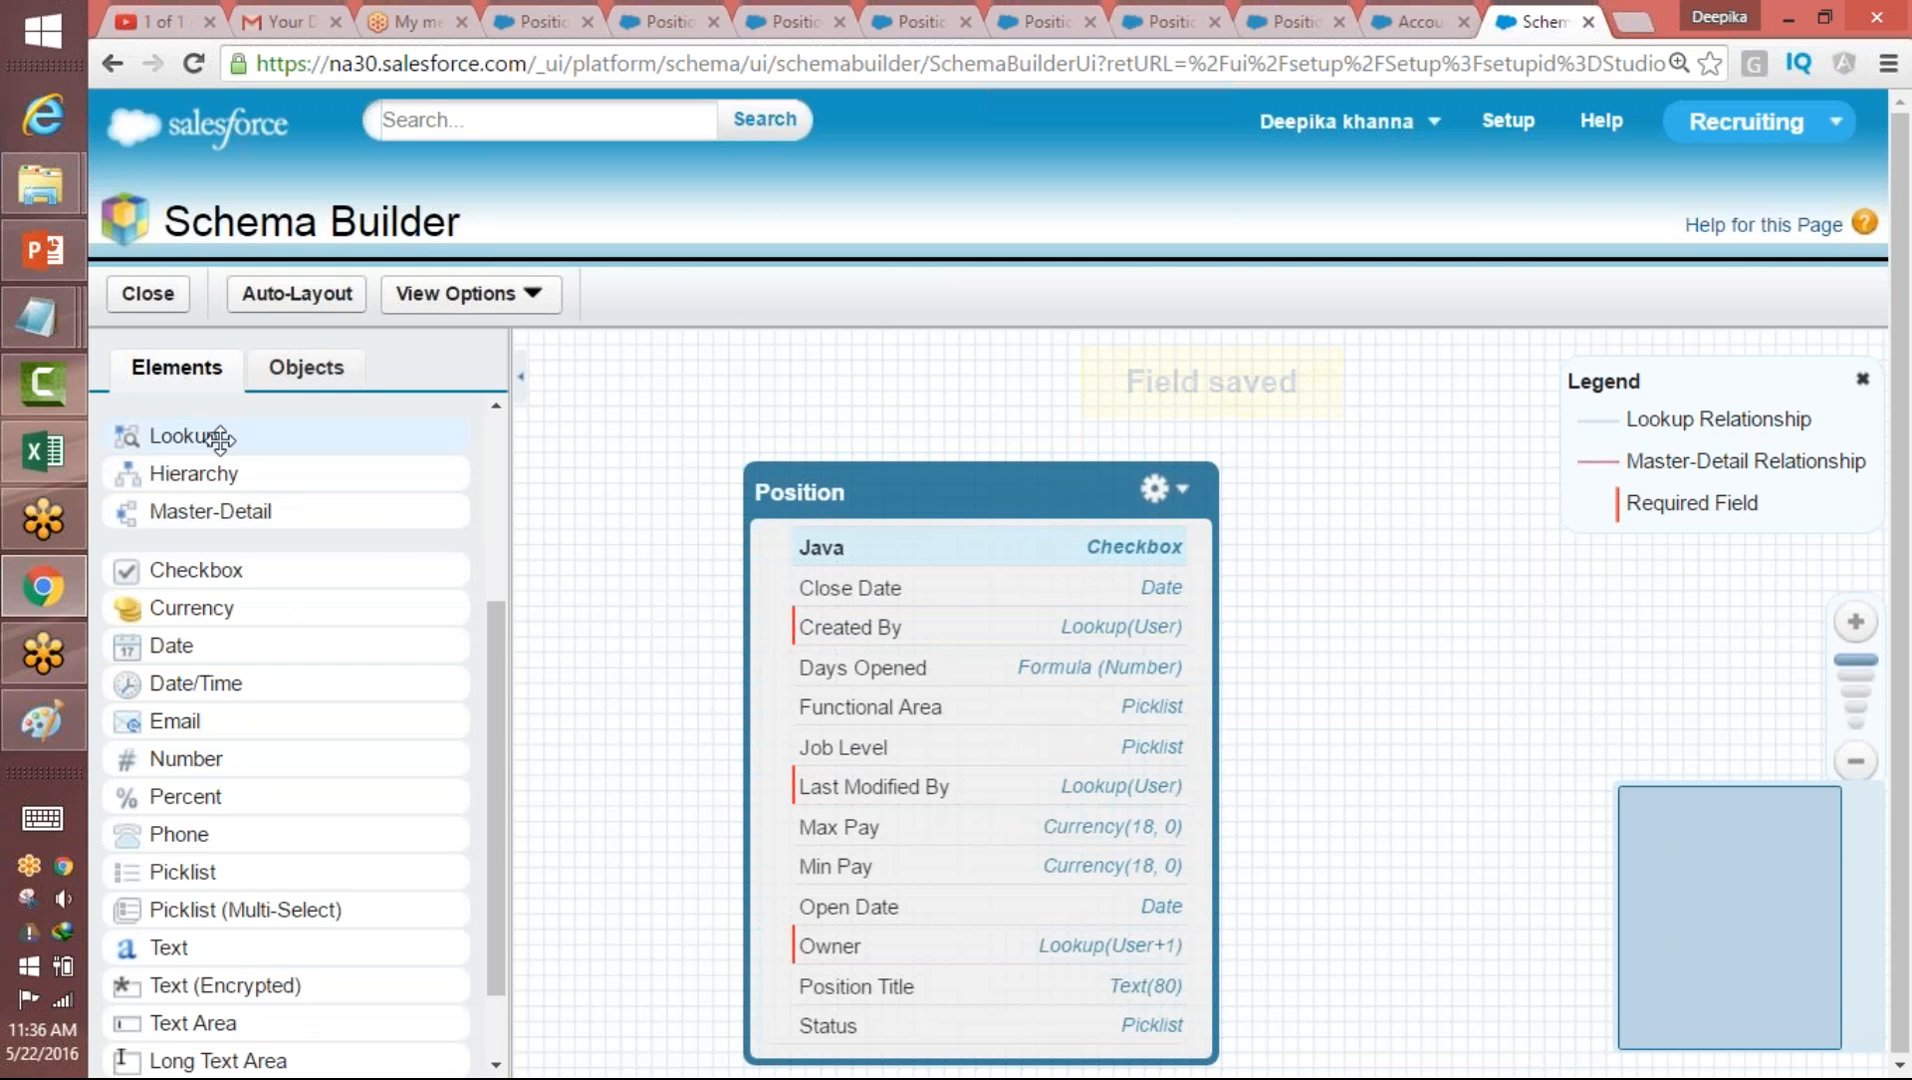
- Add a checkbox field labeled C# to the Position object, with C as its field name, and save it
drag(196, 570, 939, 548)
click(855, 419)
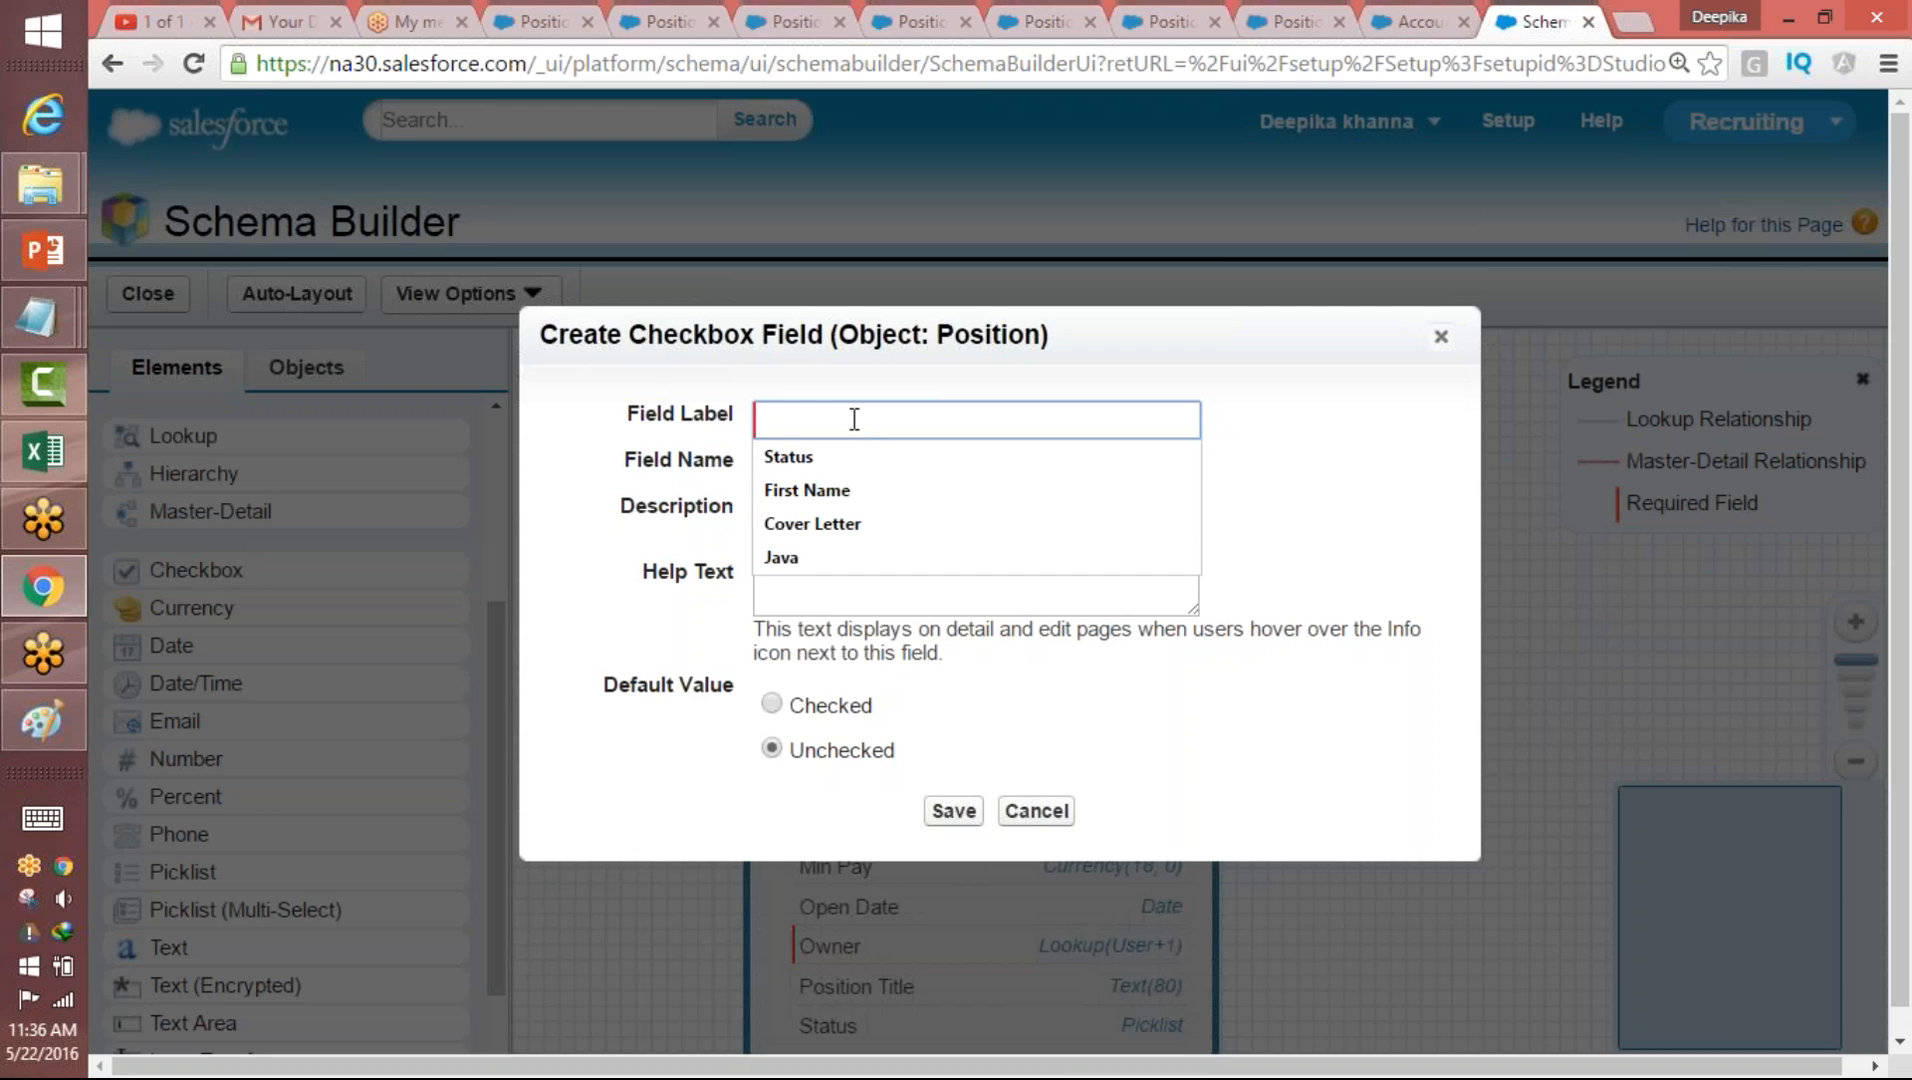
text(C)
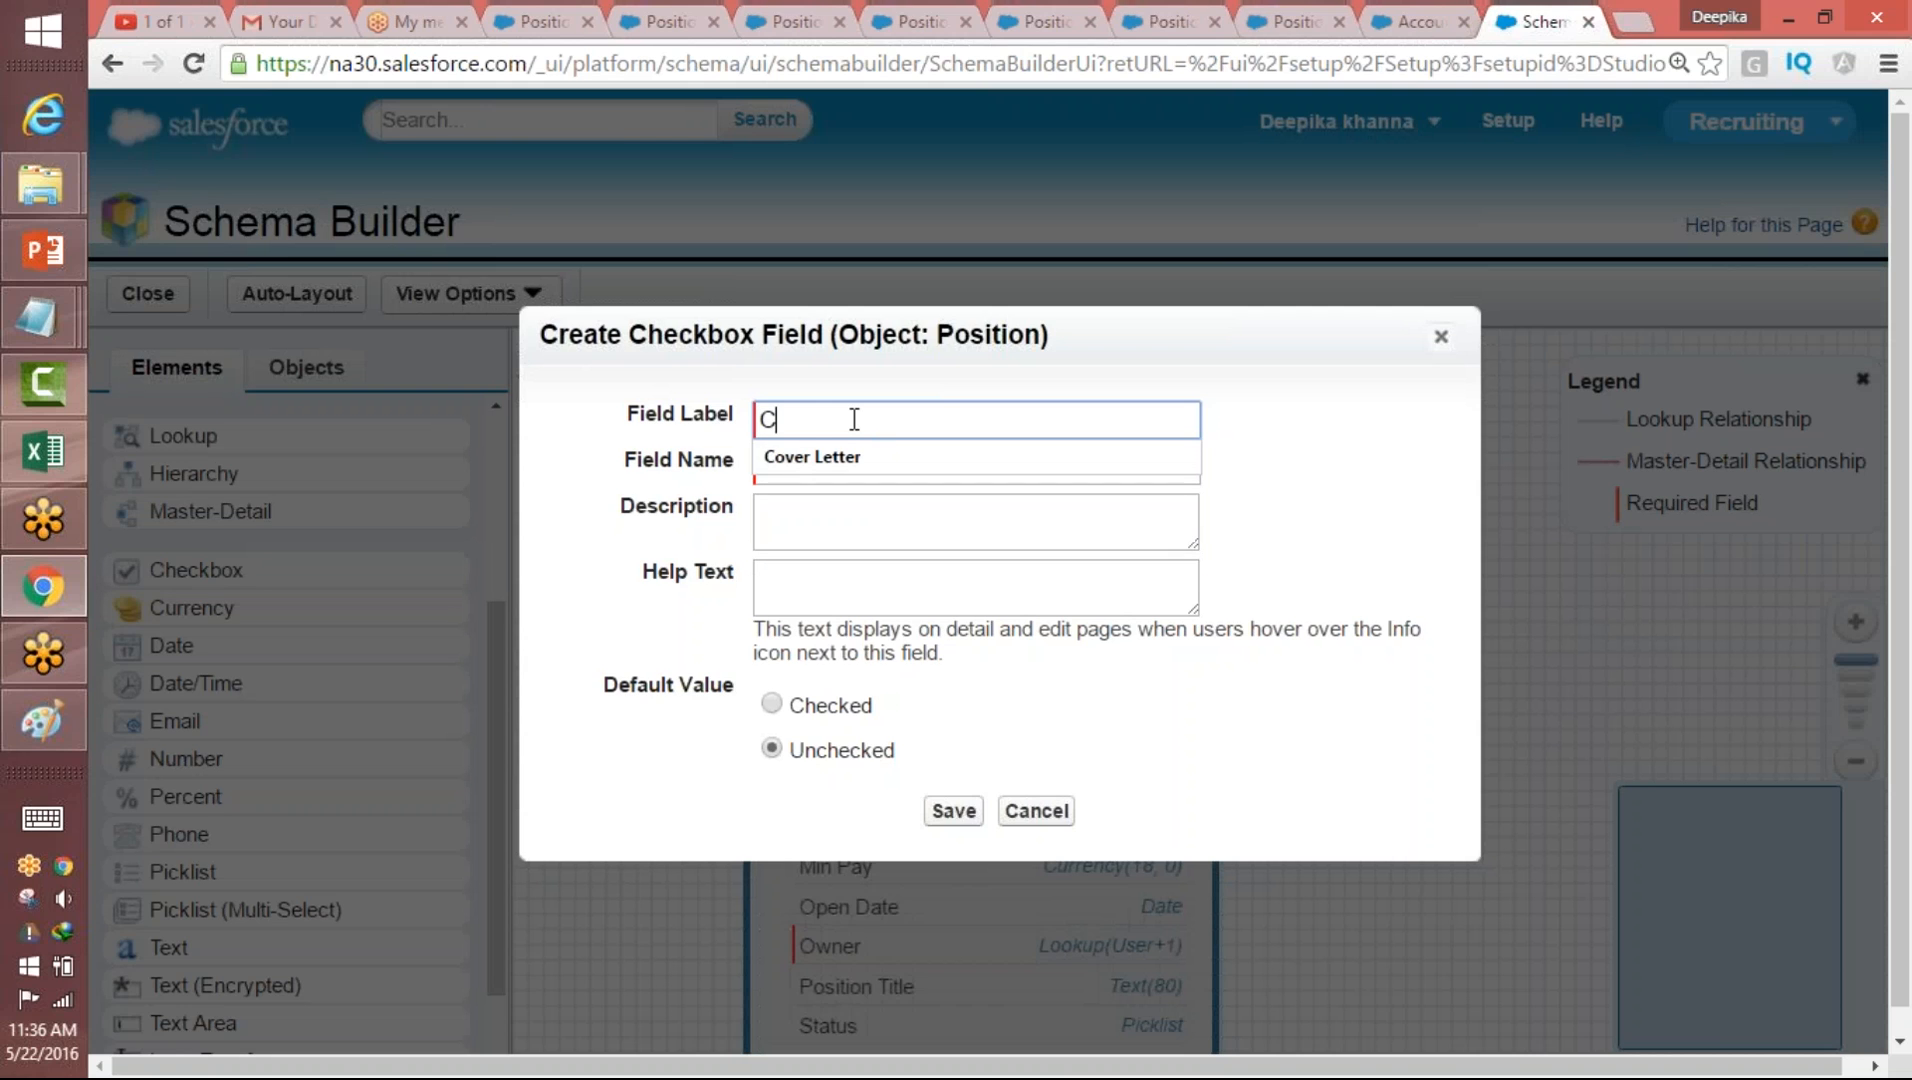
text(#)
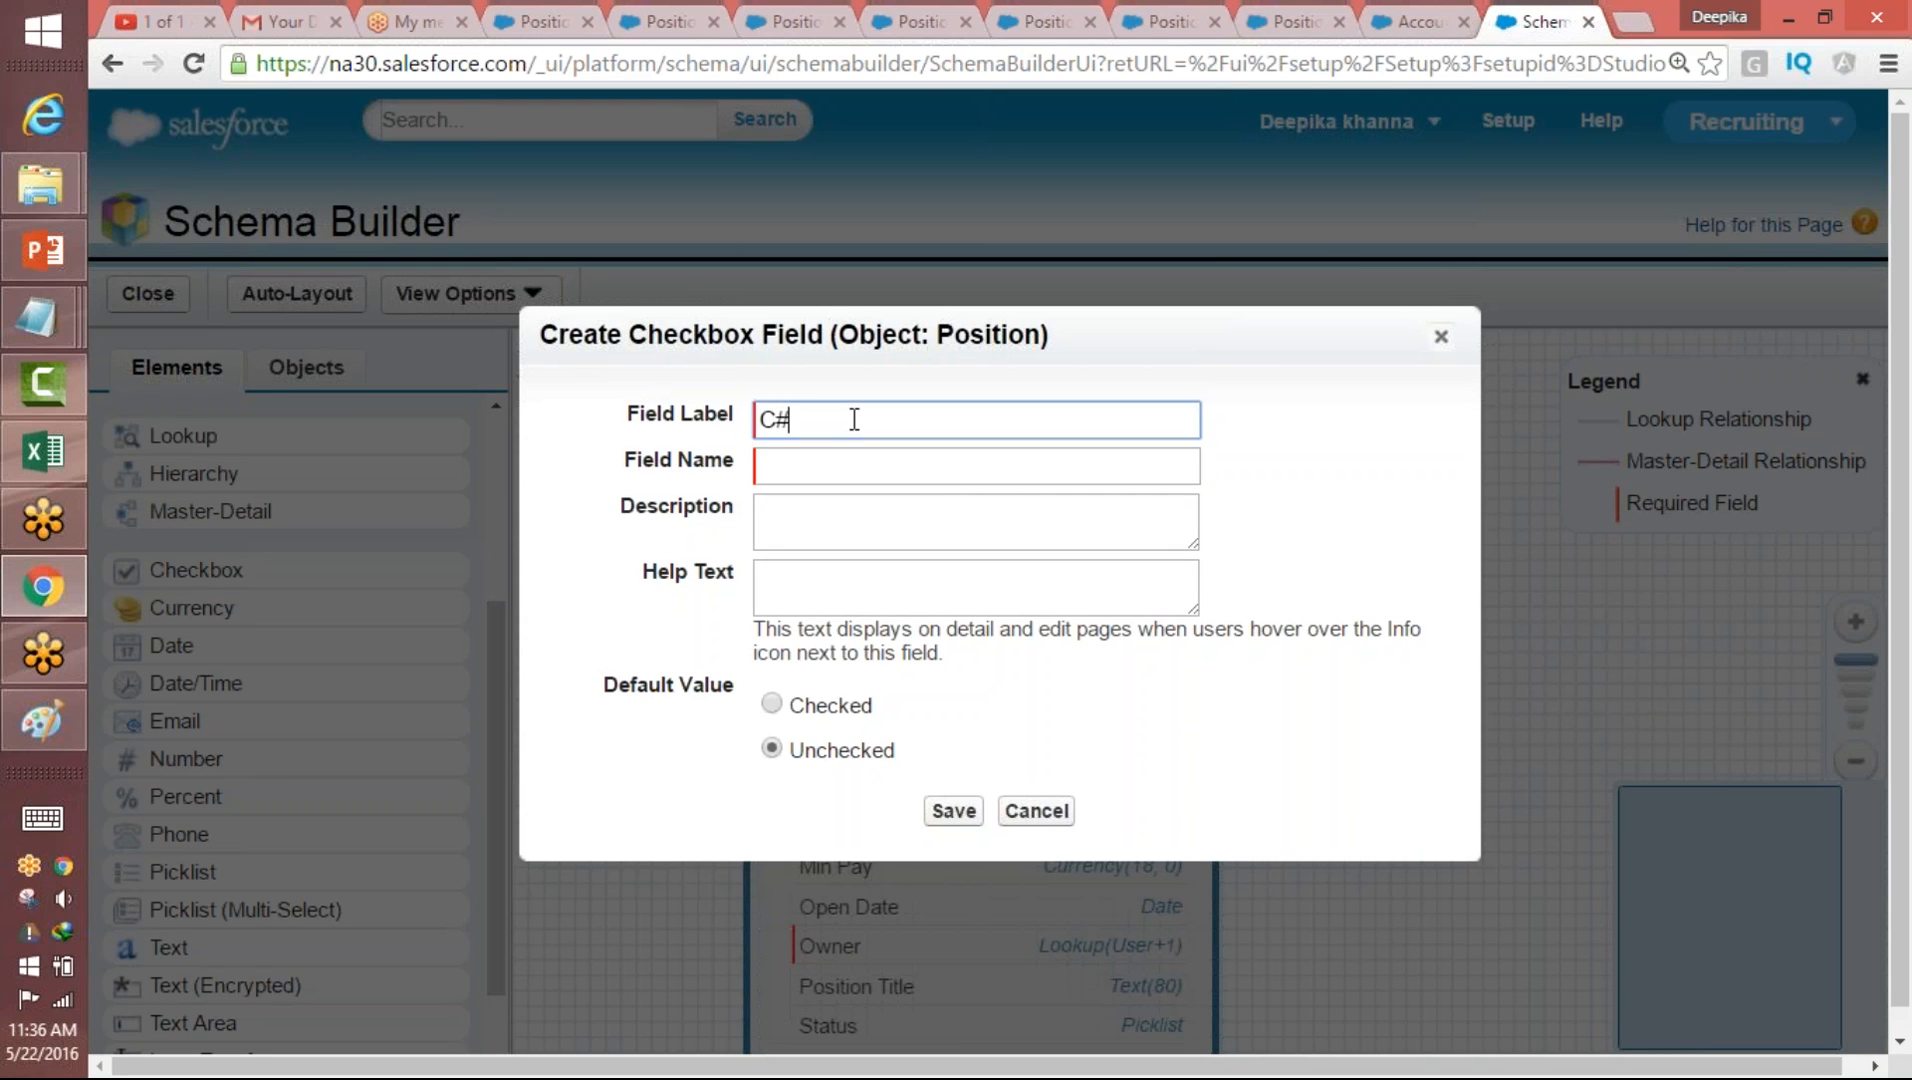
key(Tab)
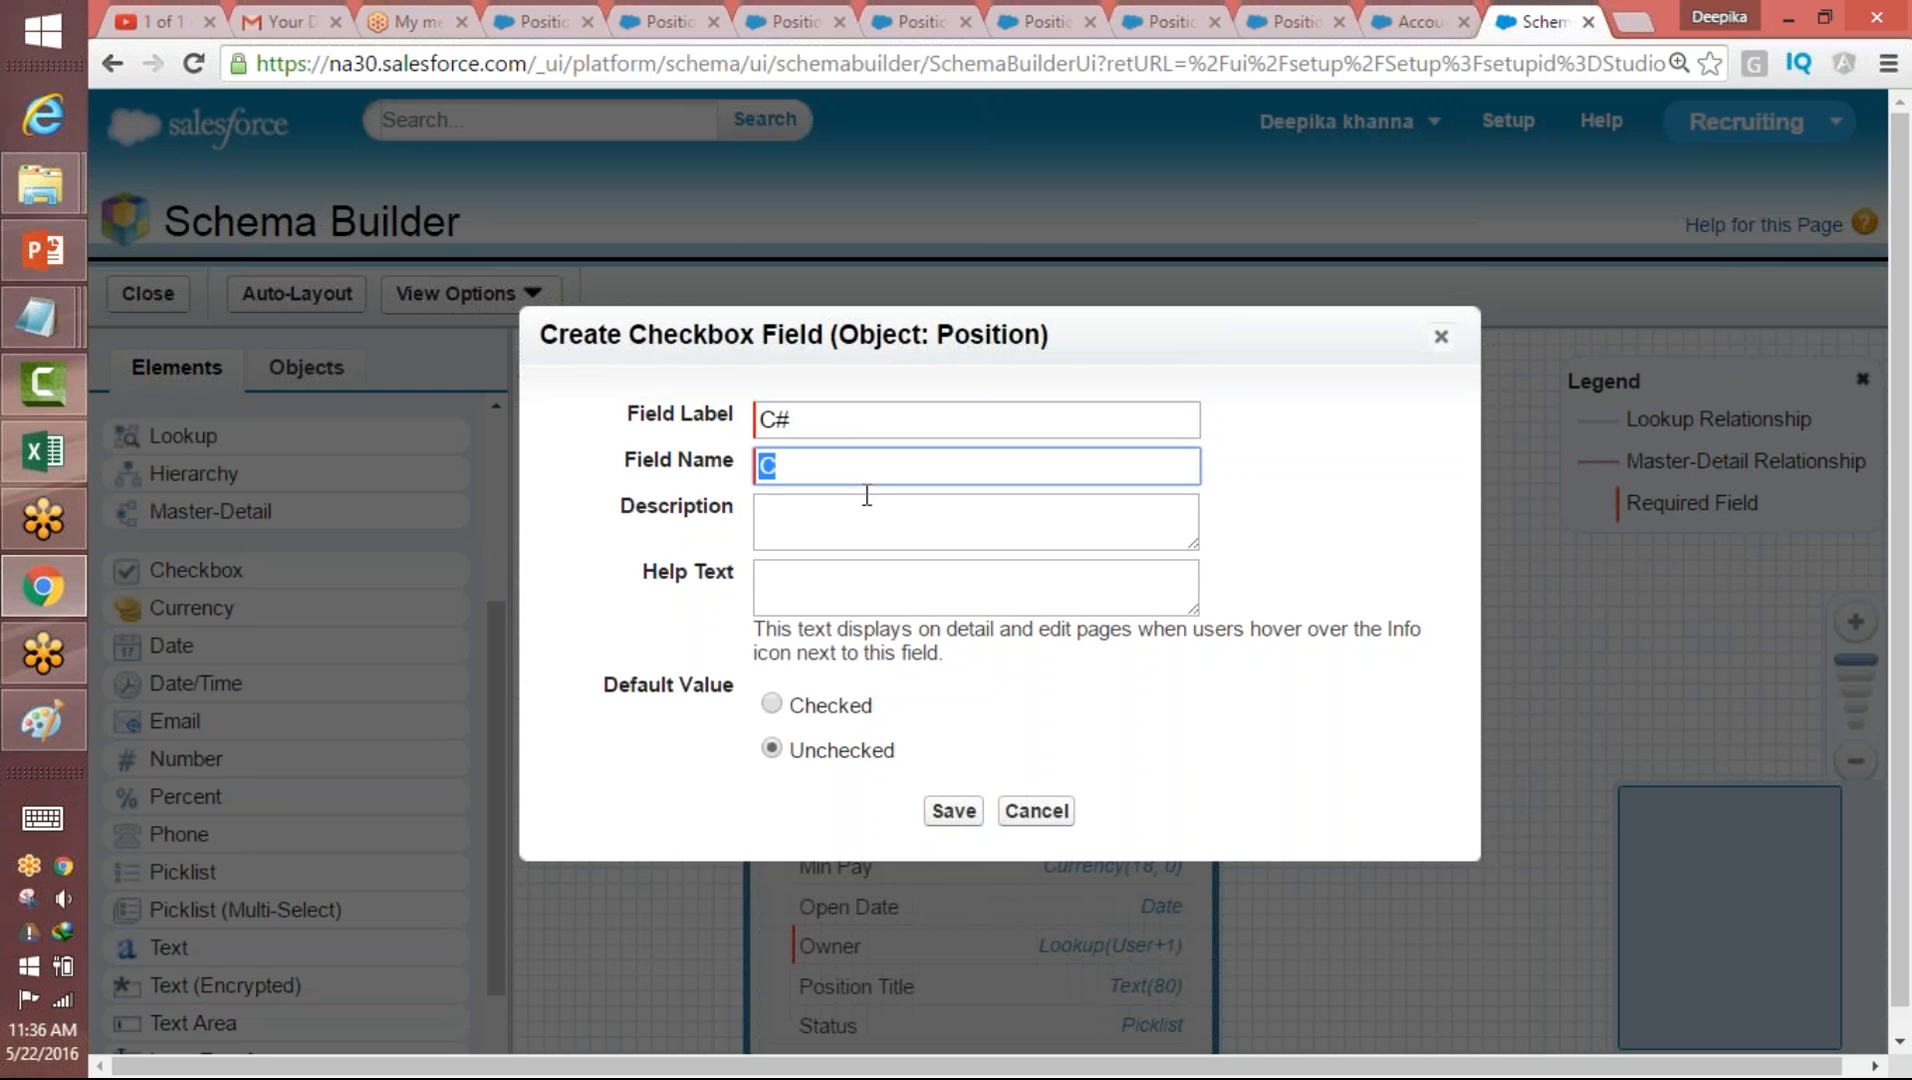
click(954, 812)
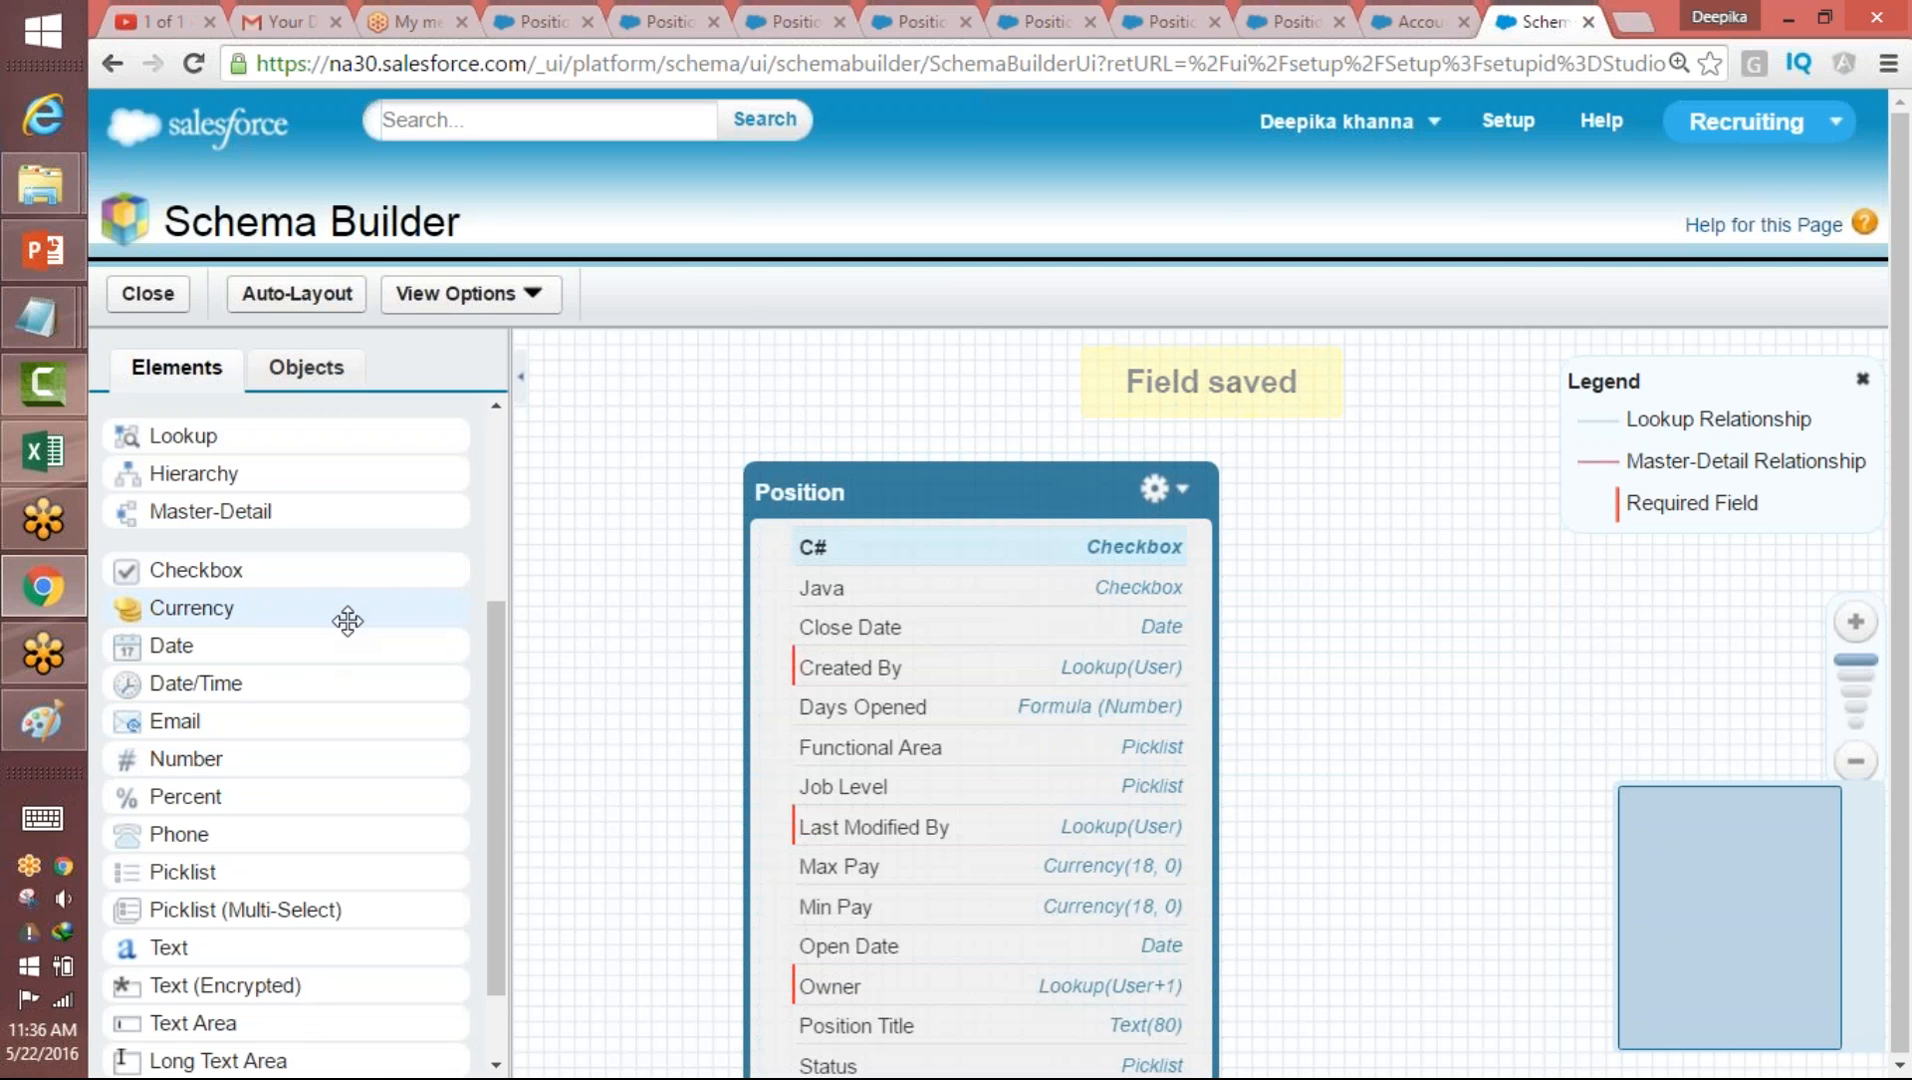
drag(348, 621, 1007, 555)
click(870, 369)
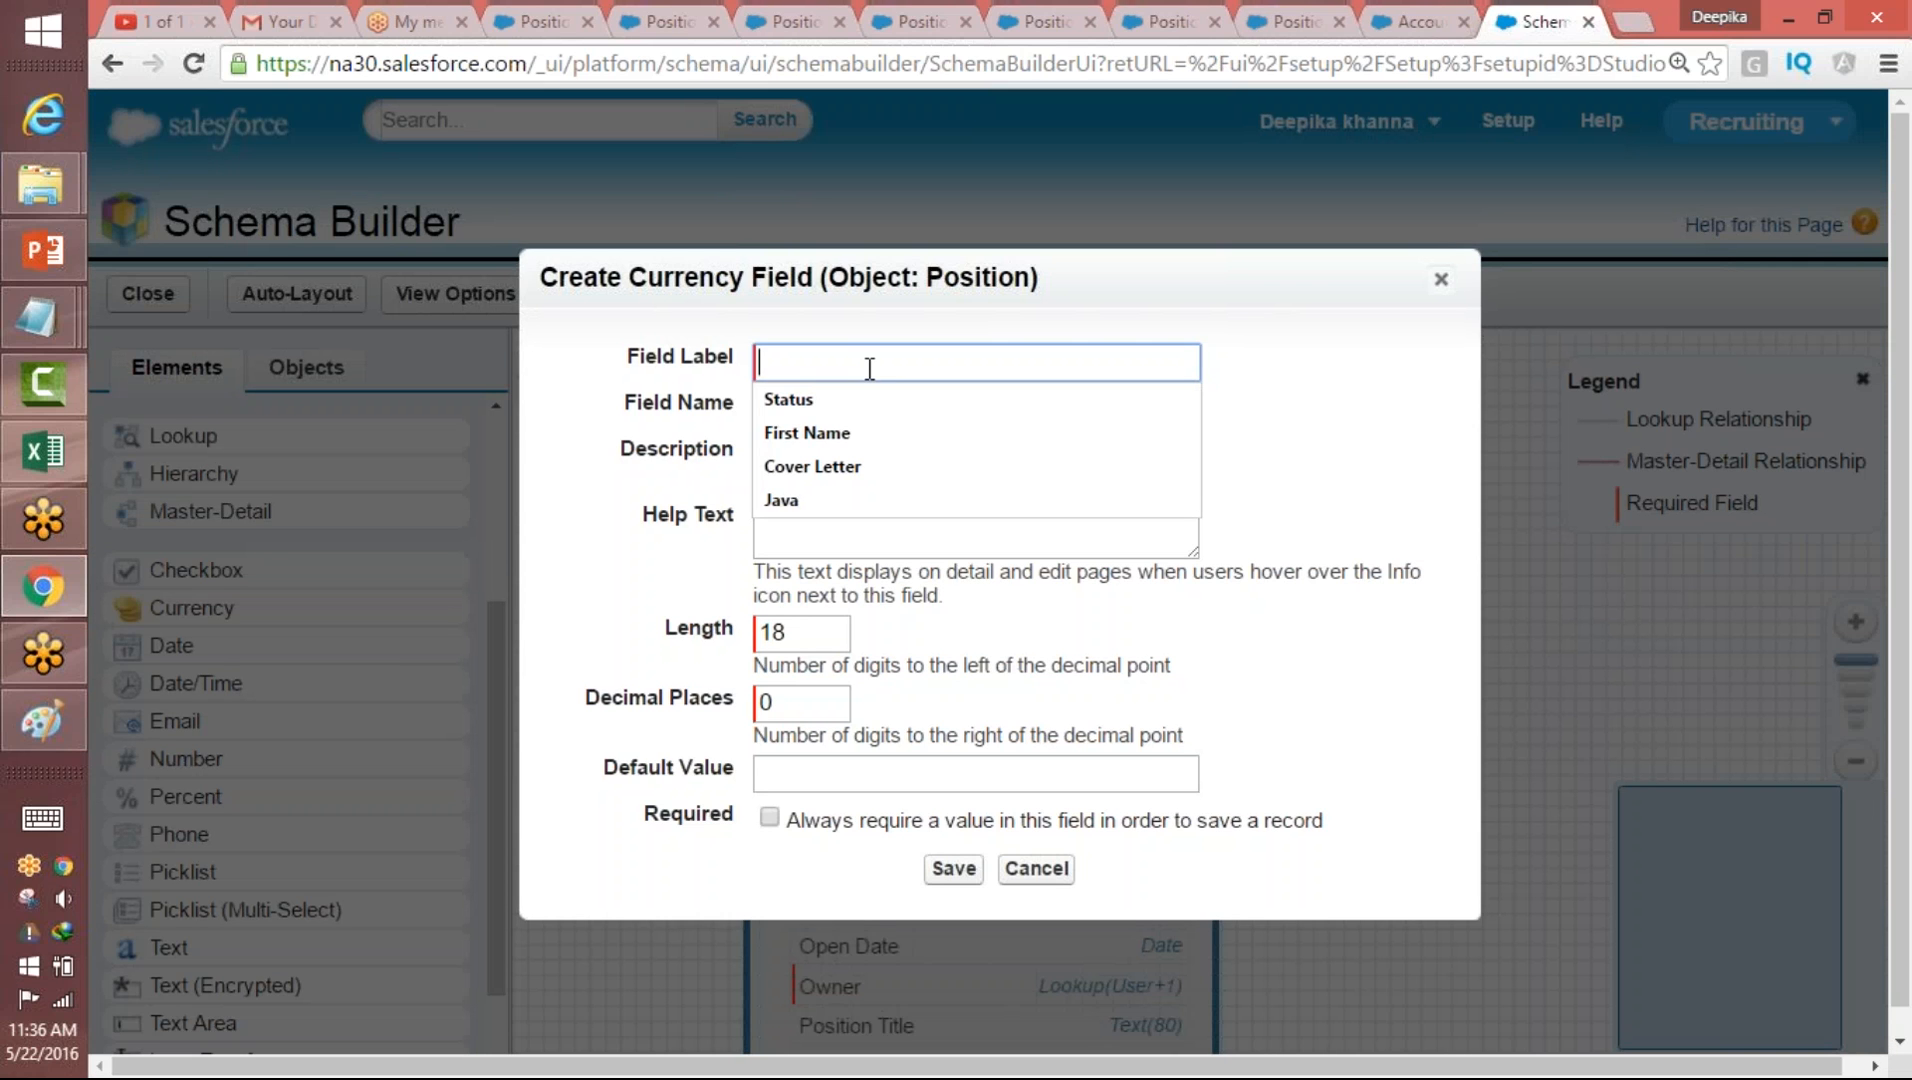
text(Apex)
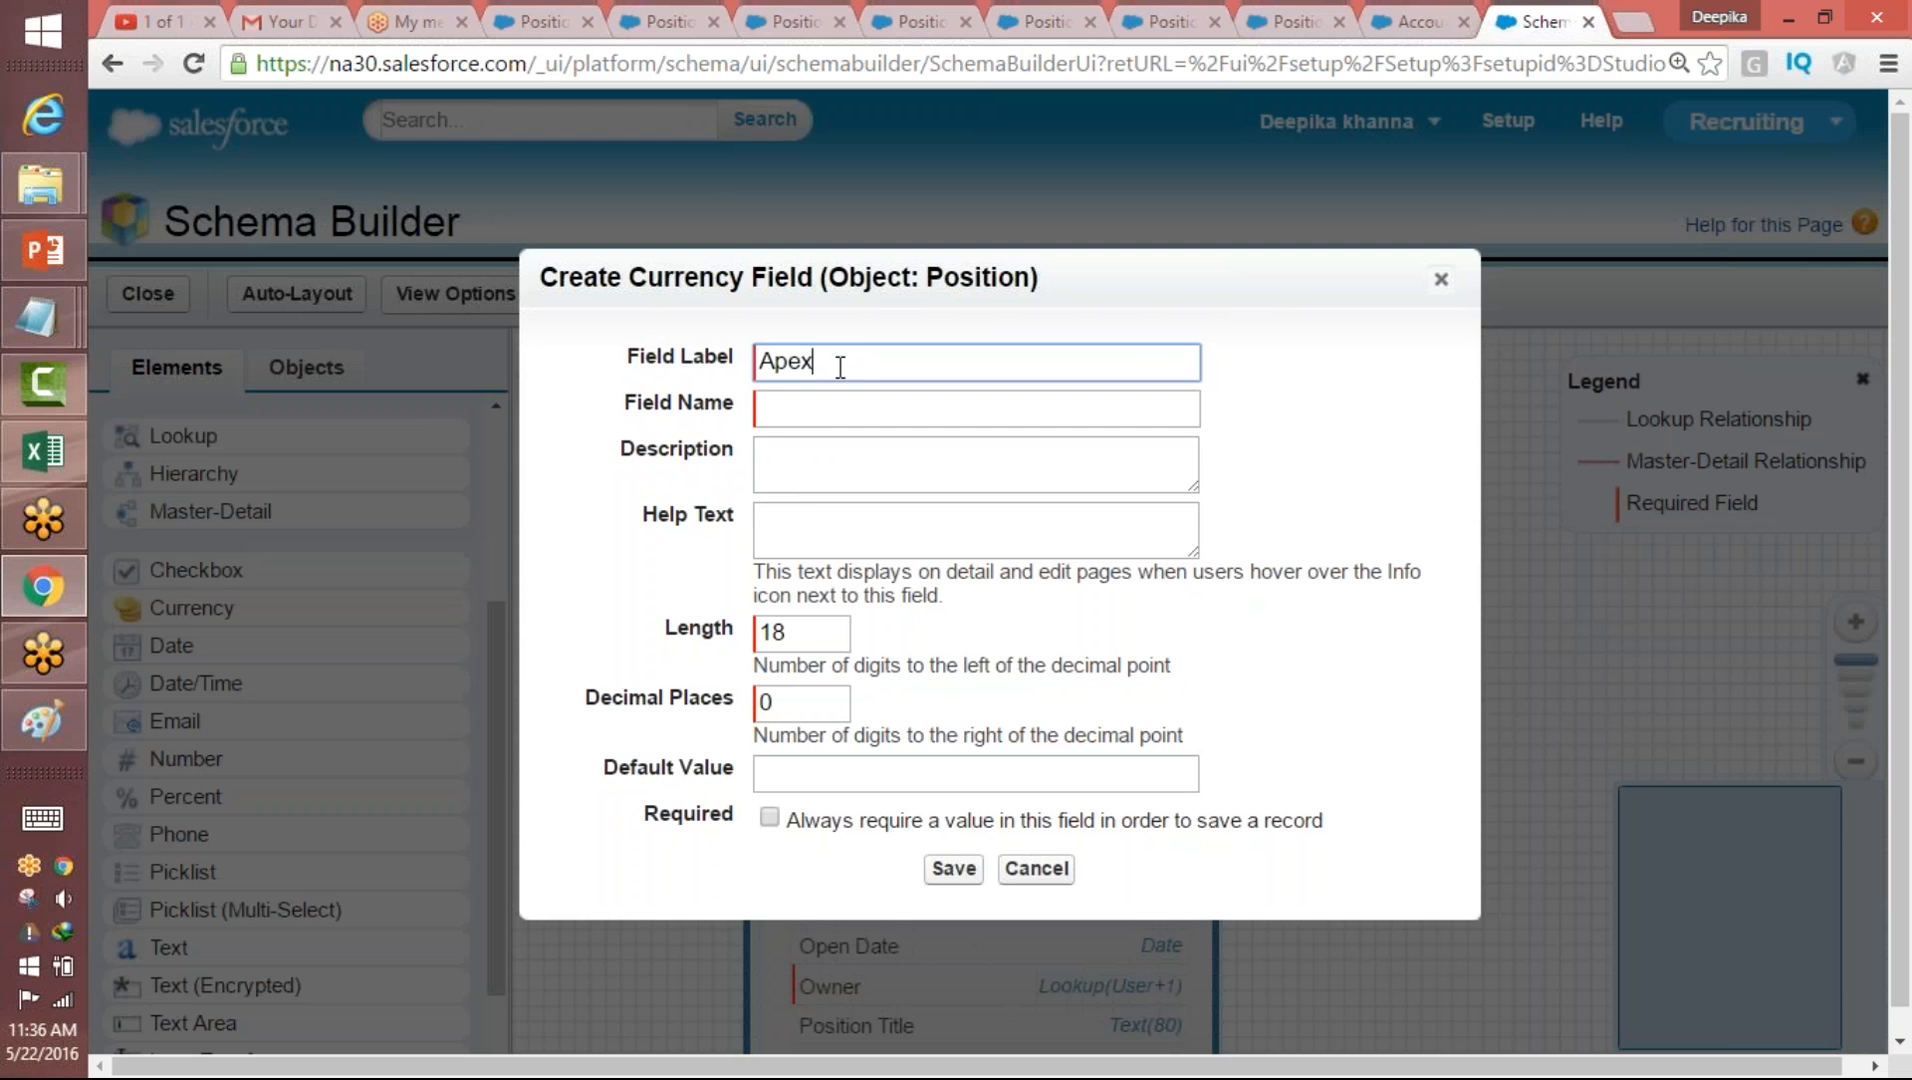
key(Tab)
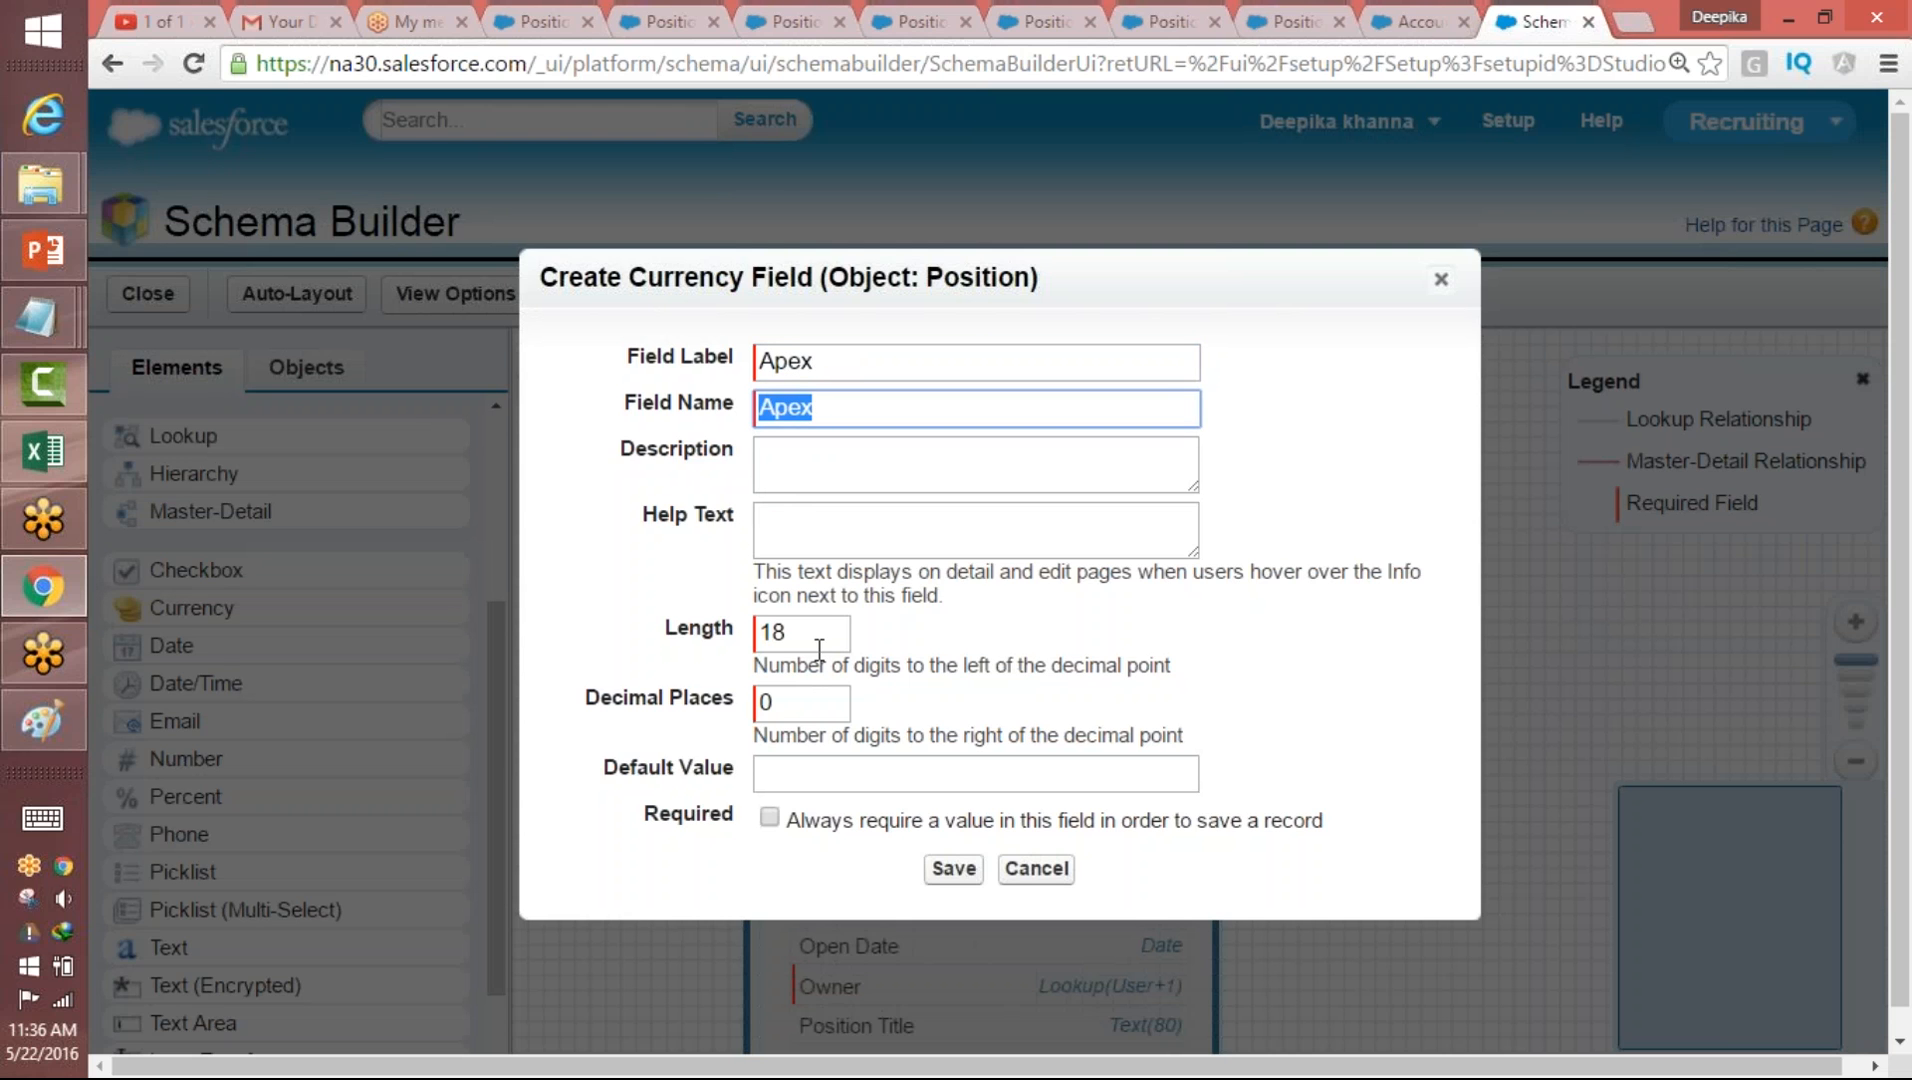
click(1036, 868)
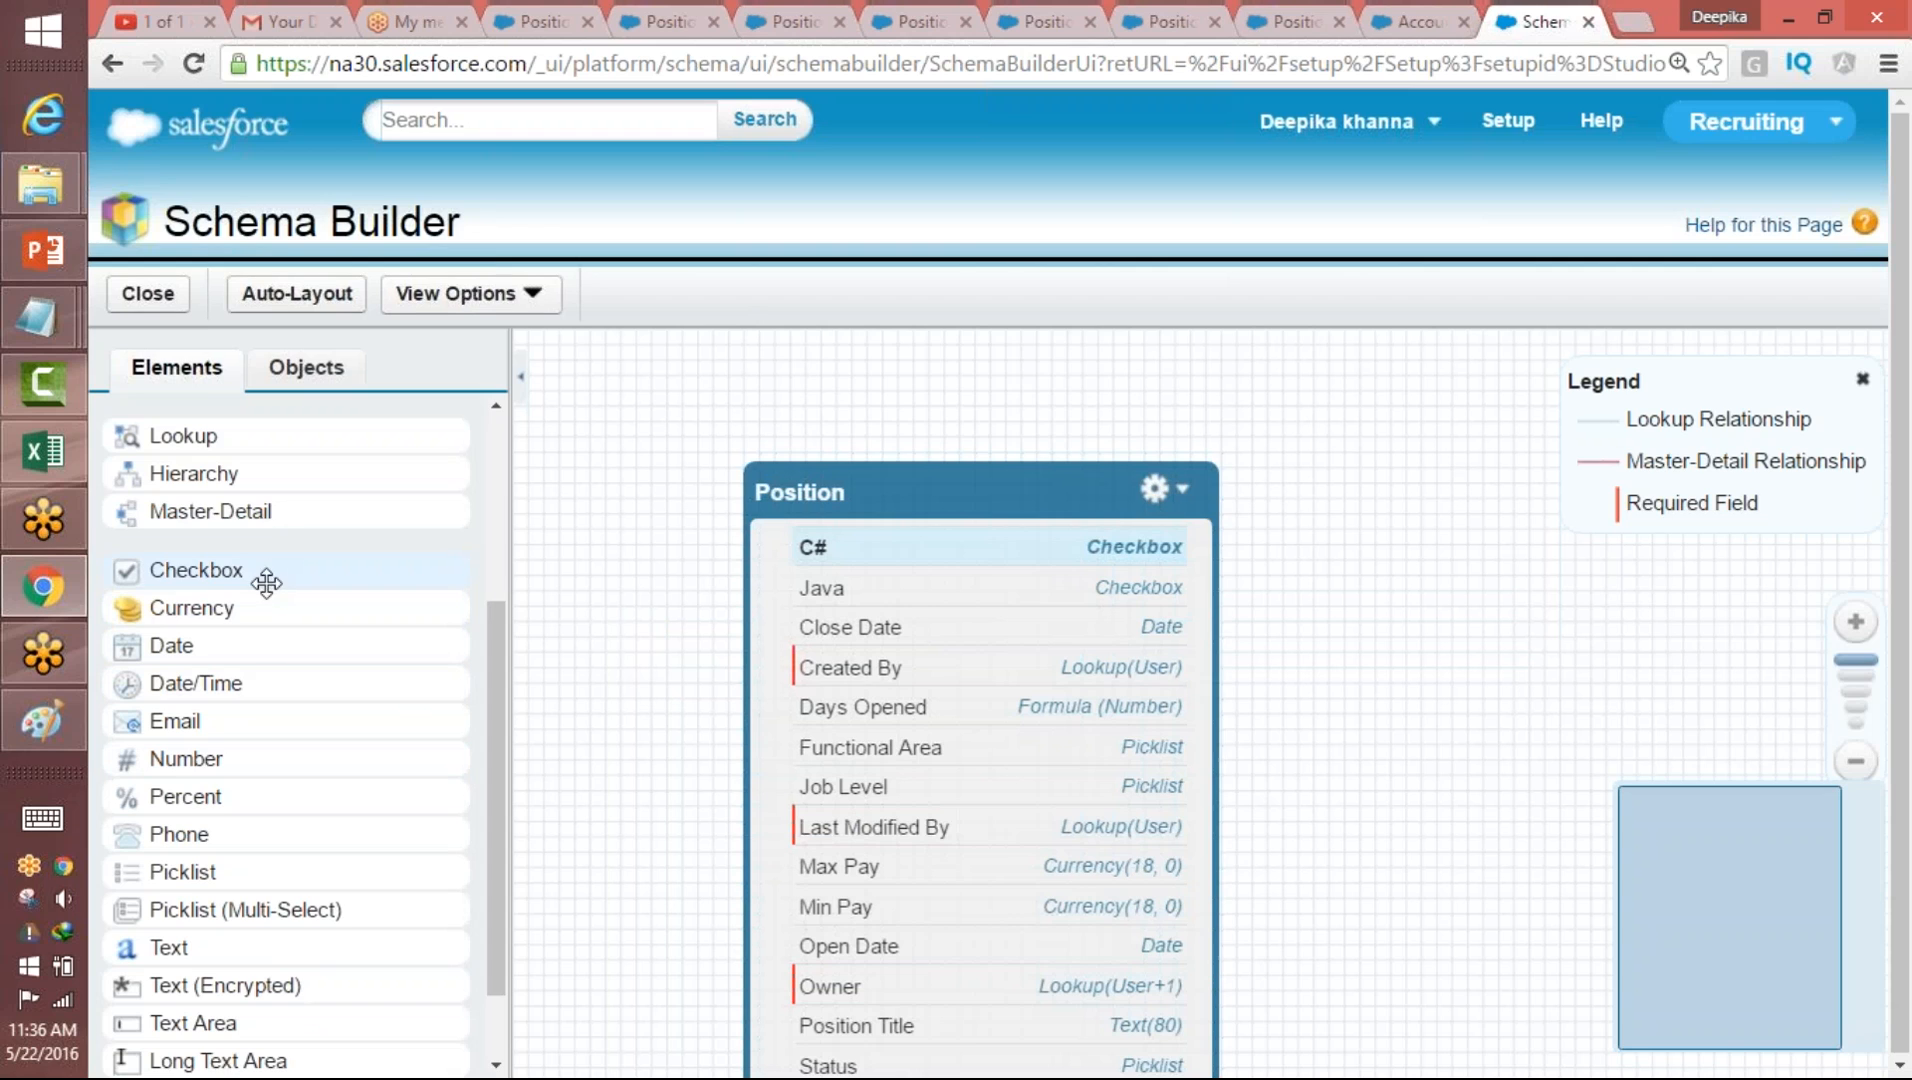
- Add a checkbox field labeled Apex to the Position object and save it
drag(196, 569, 1008, 500)
text(Anex)
key(Tab)
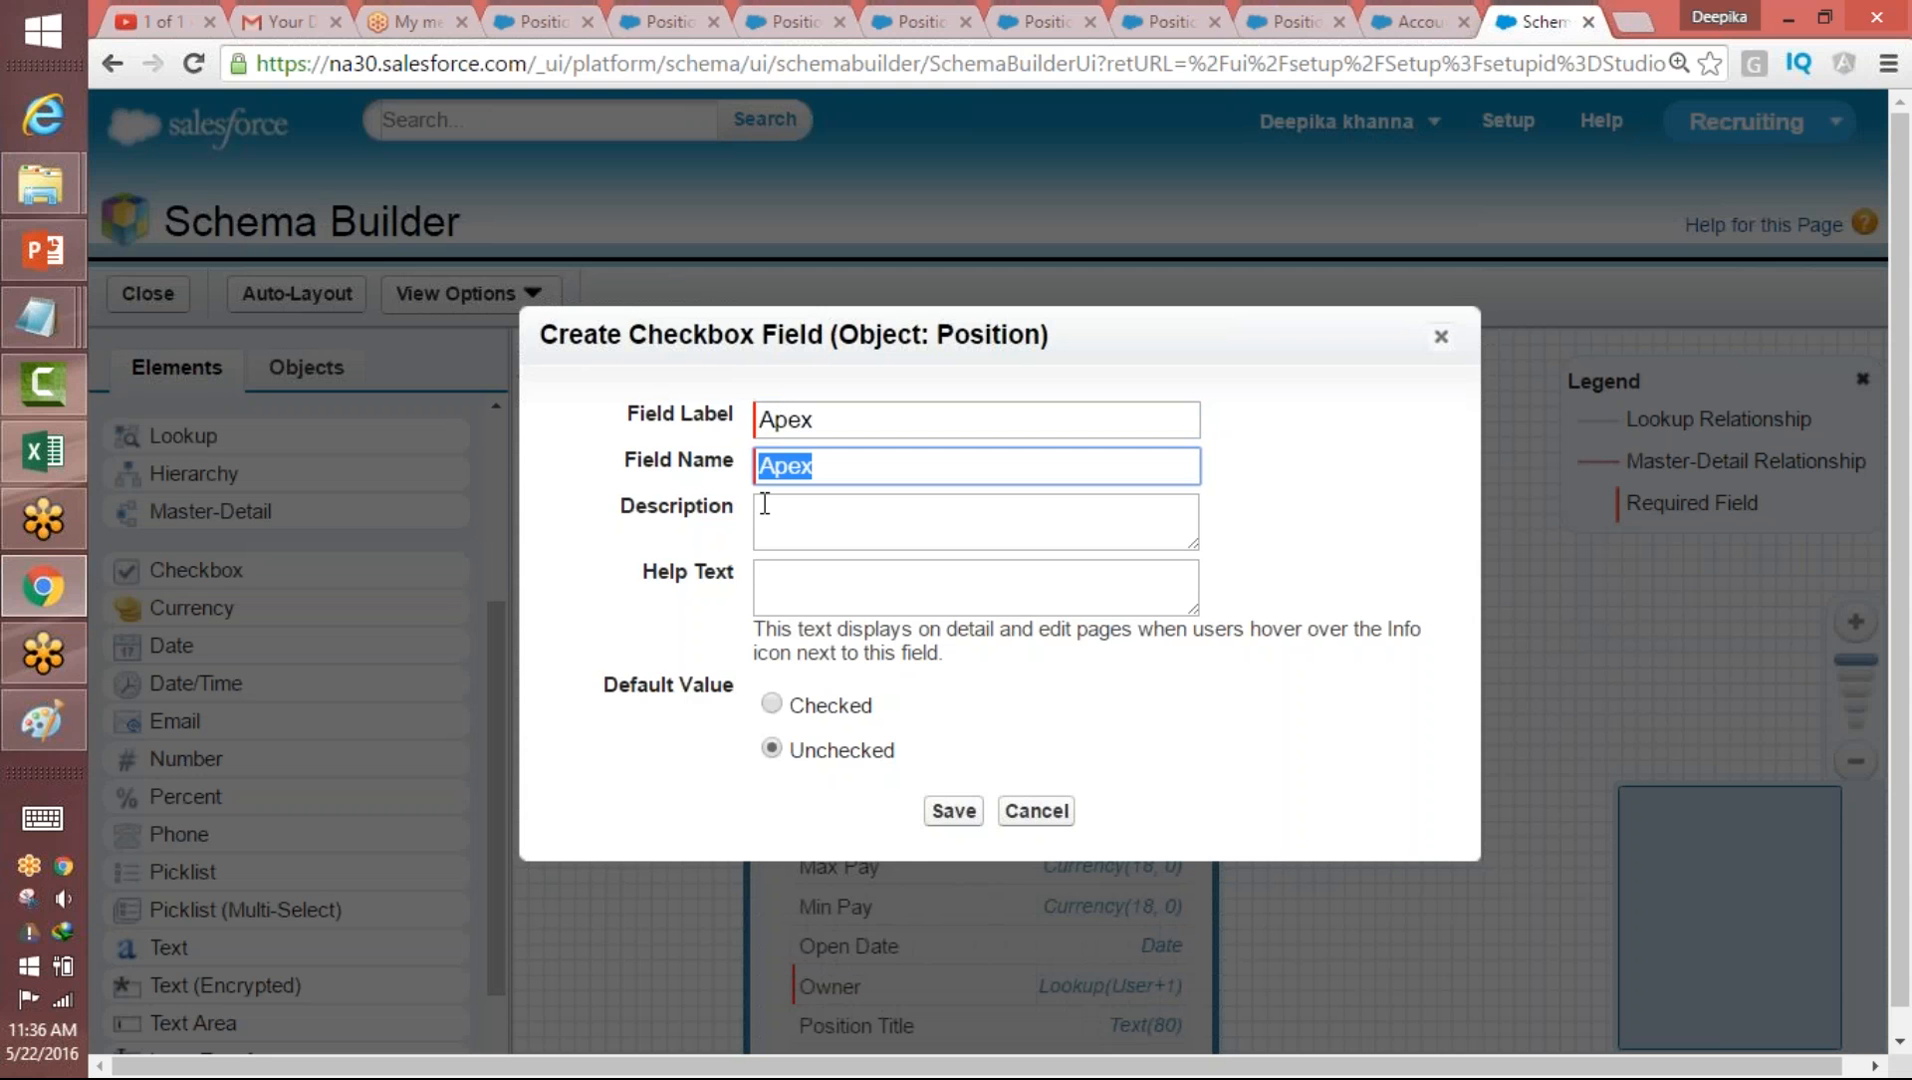
click(955, 812)
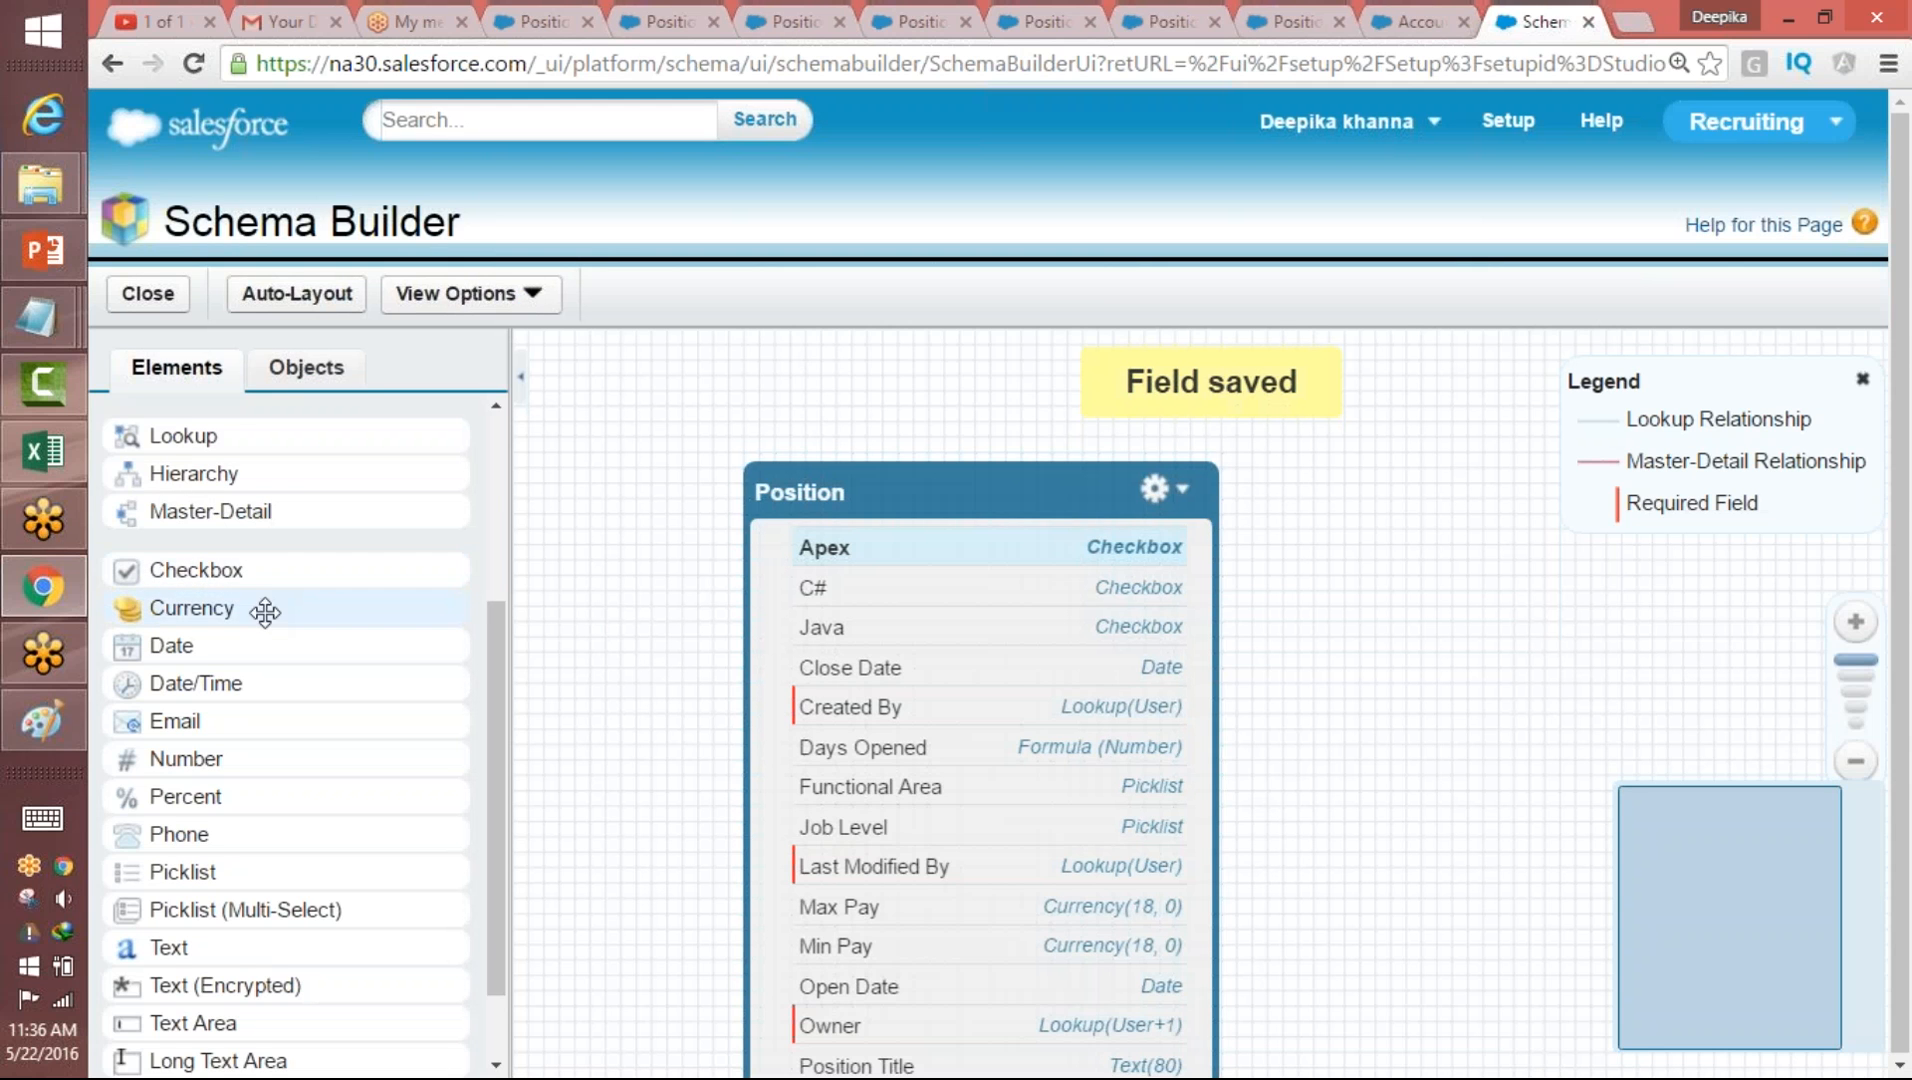
- Add and save a checkbox field labeled JavaScript on the Position object, and move the object up on the canvas
drag(267, 578, 910, 640)
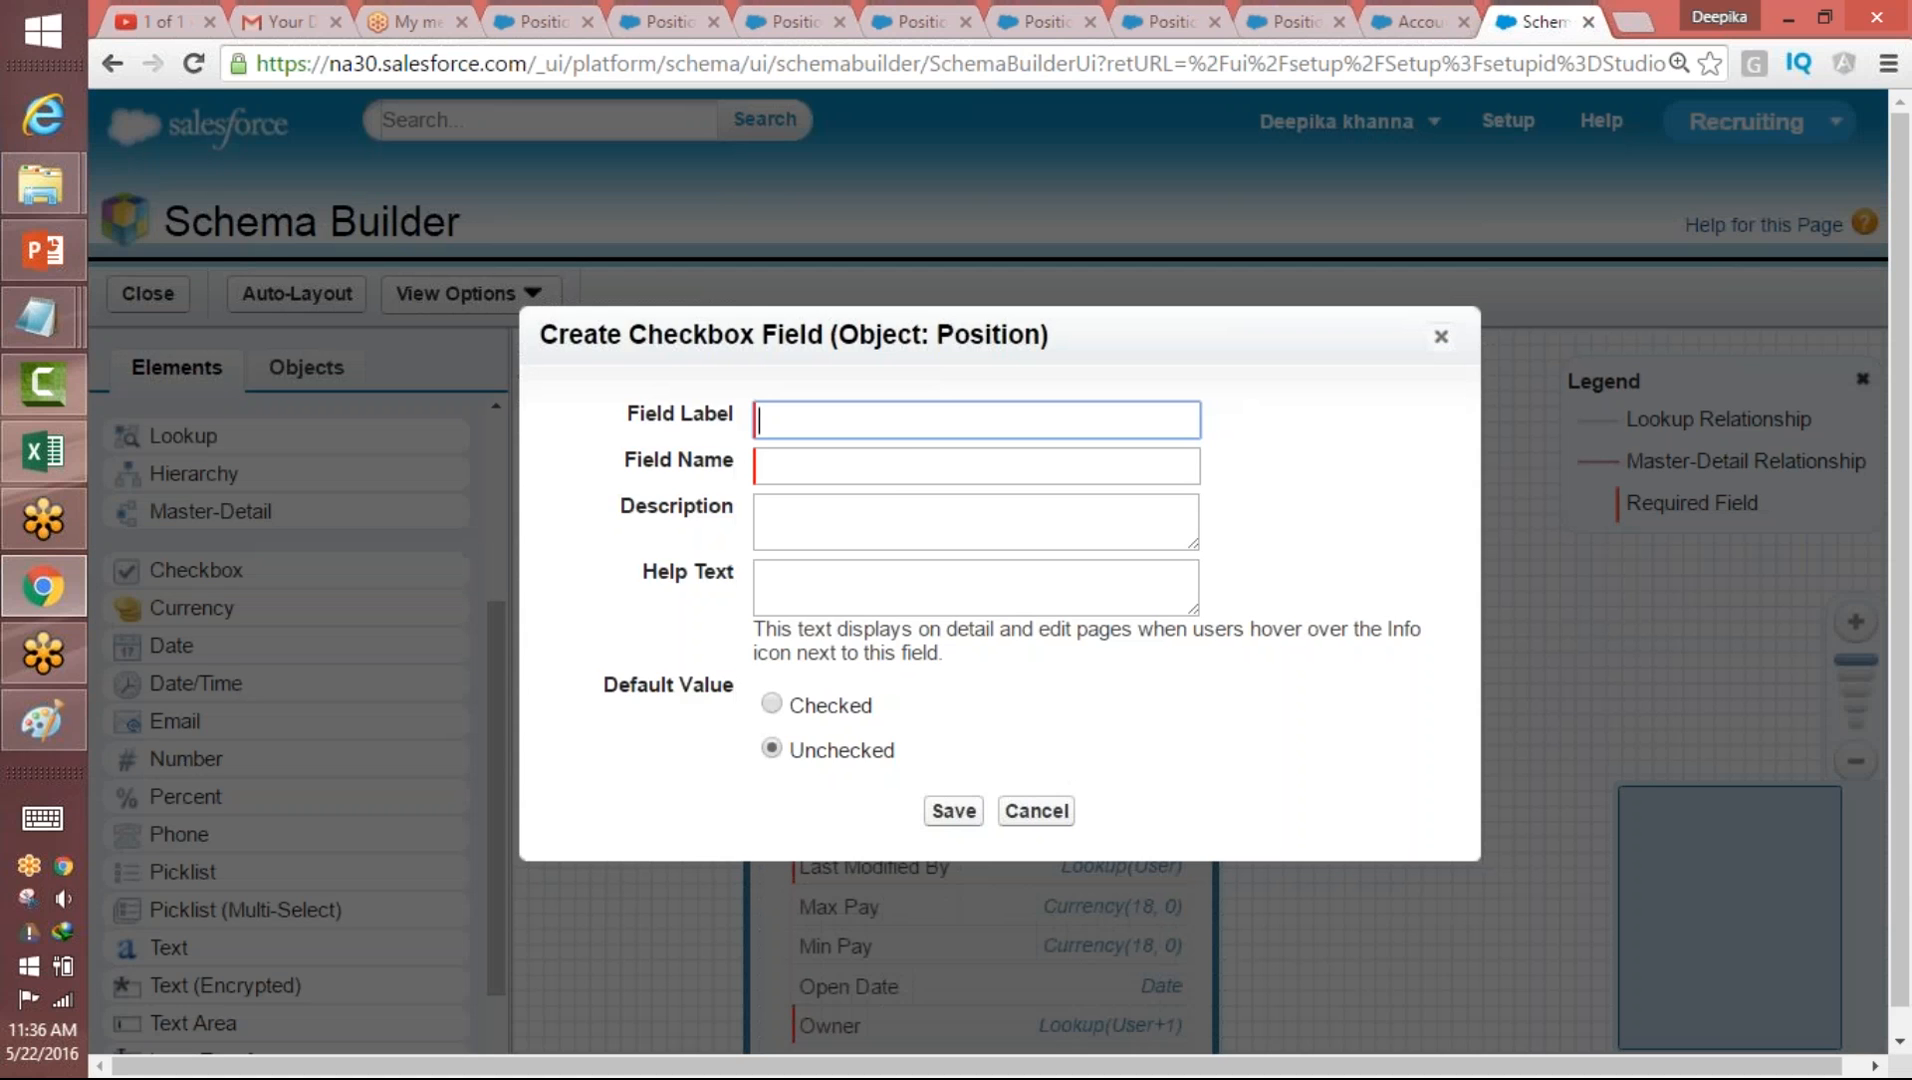
click(860, 418)
text(JavaScript)
key(Tab)
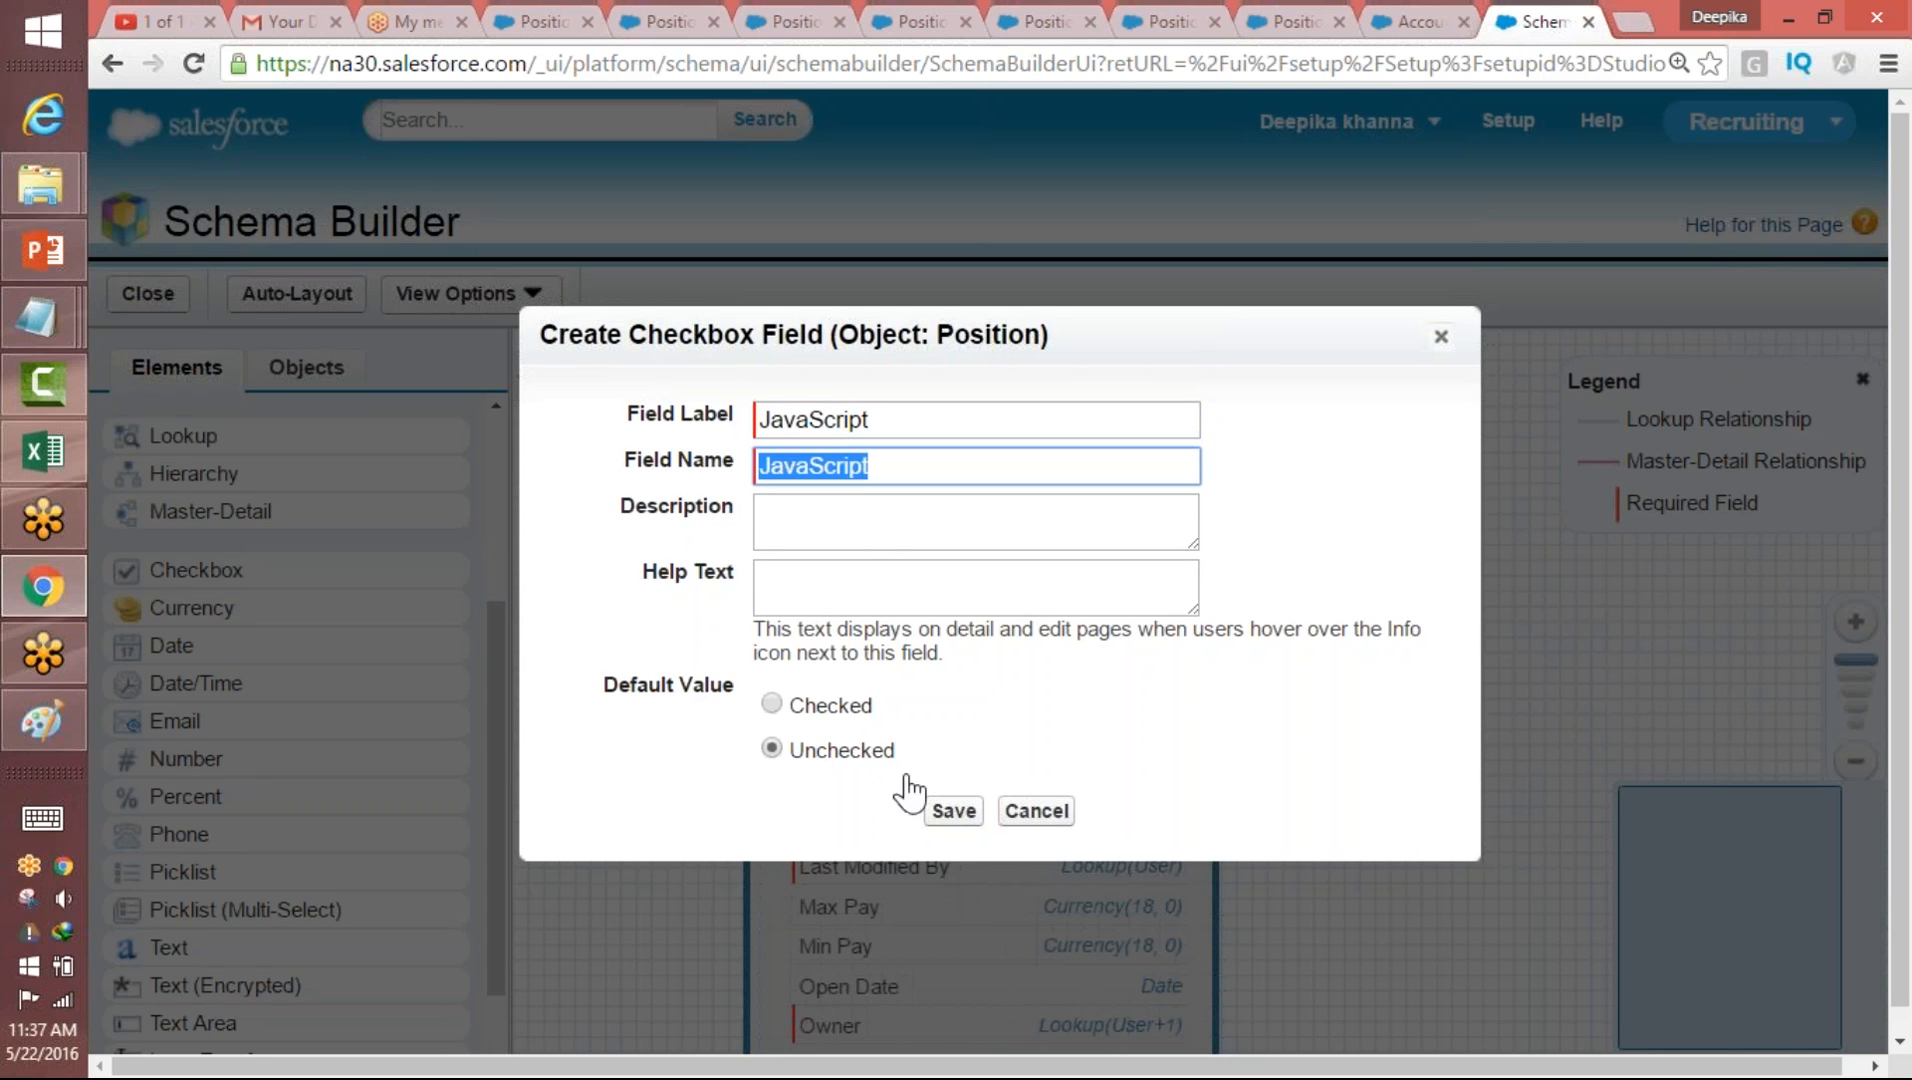
click(960, 814)
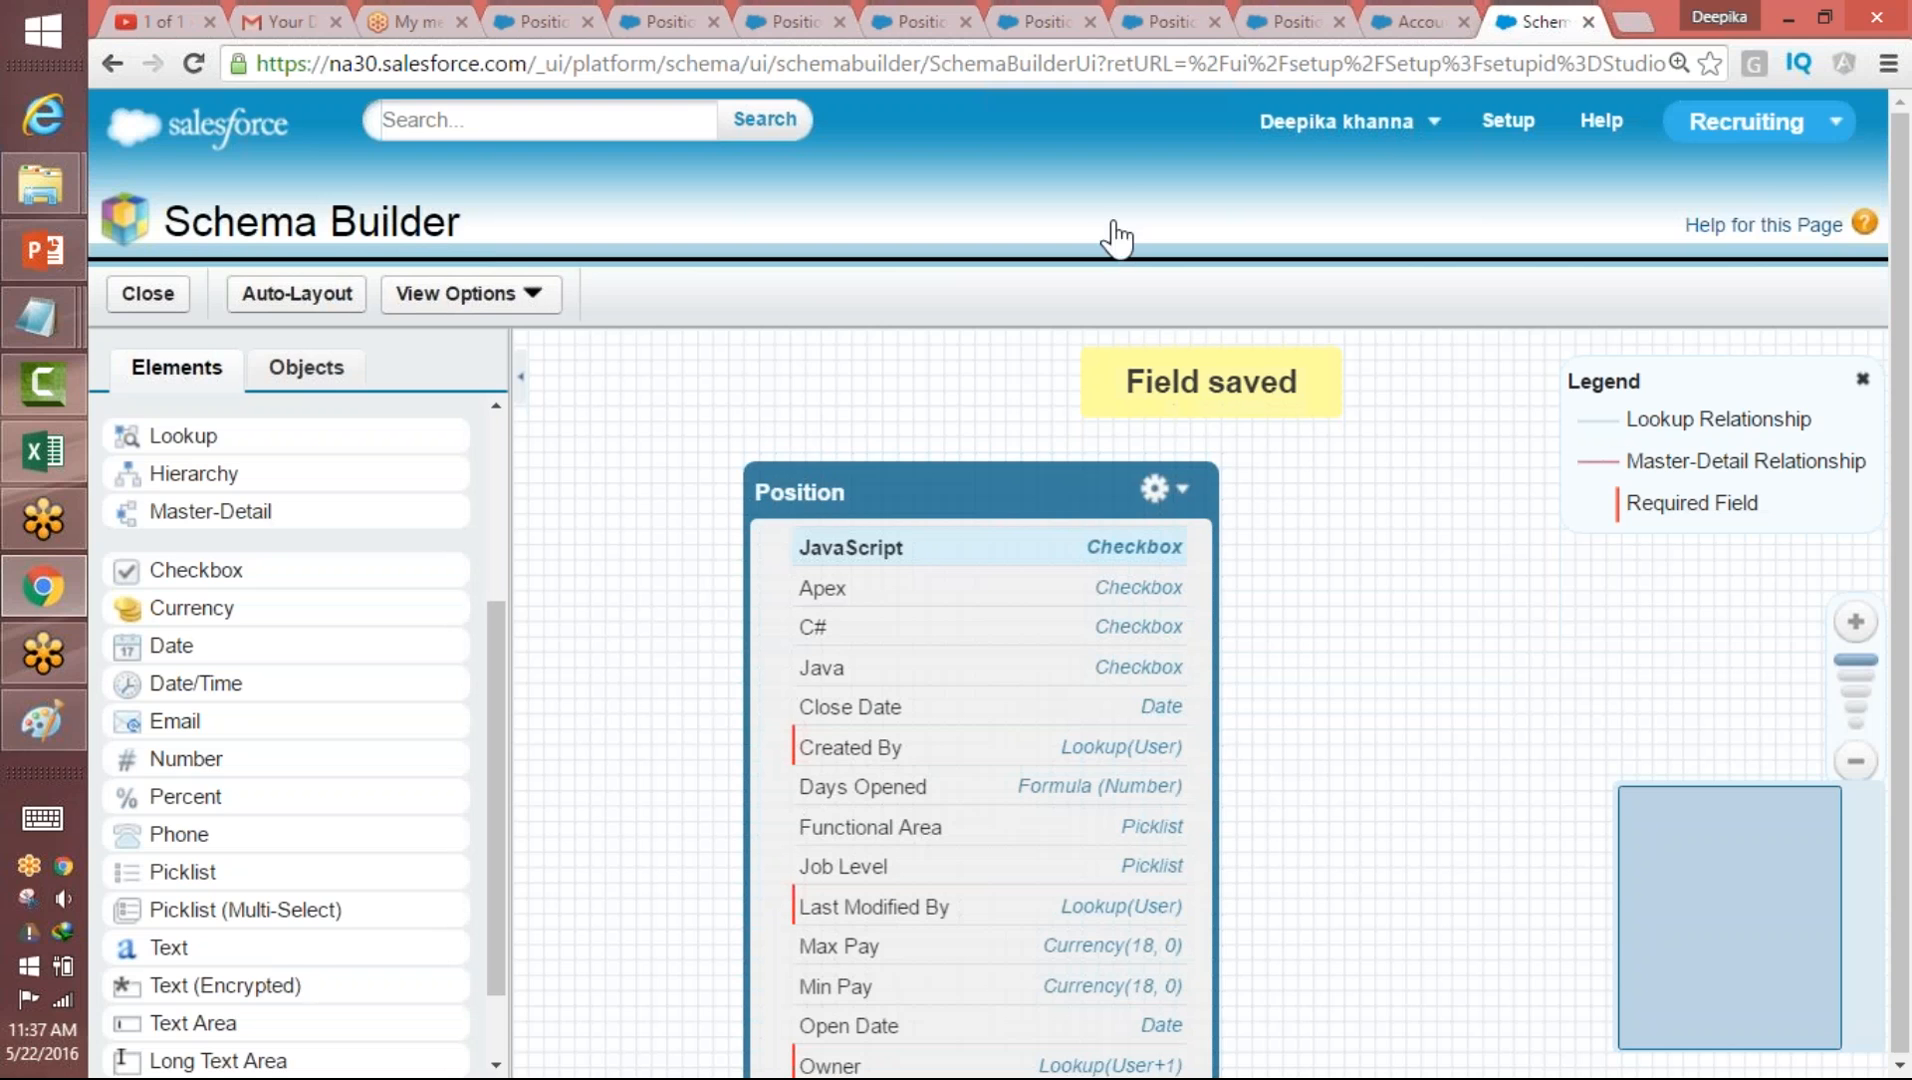
drag(977, 499, 977, 385)
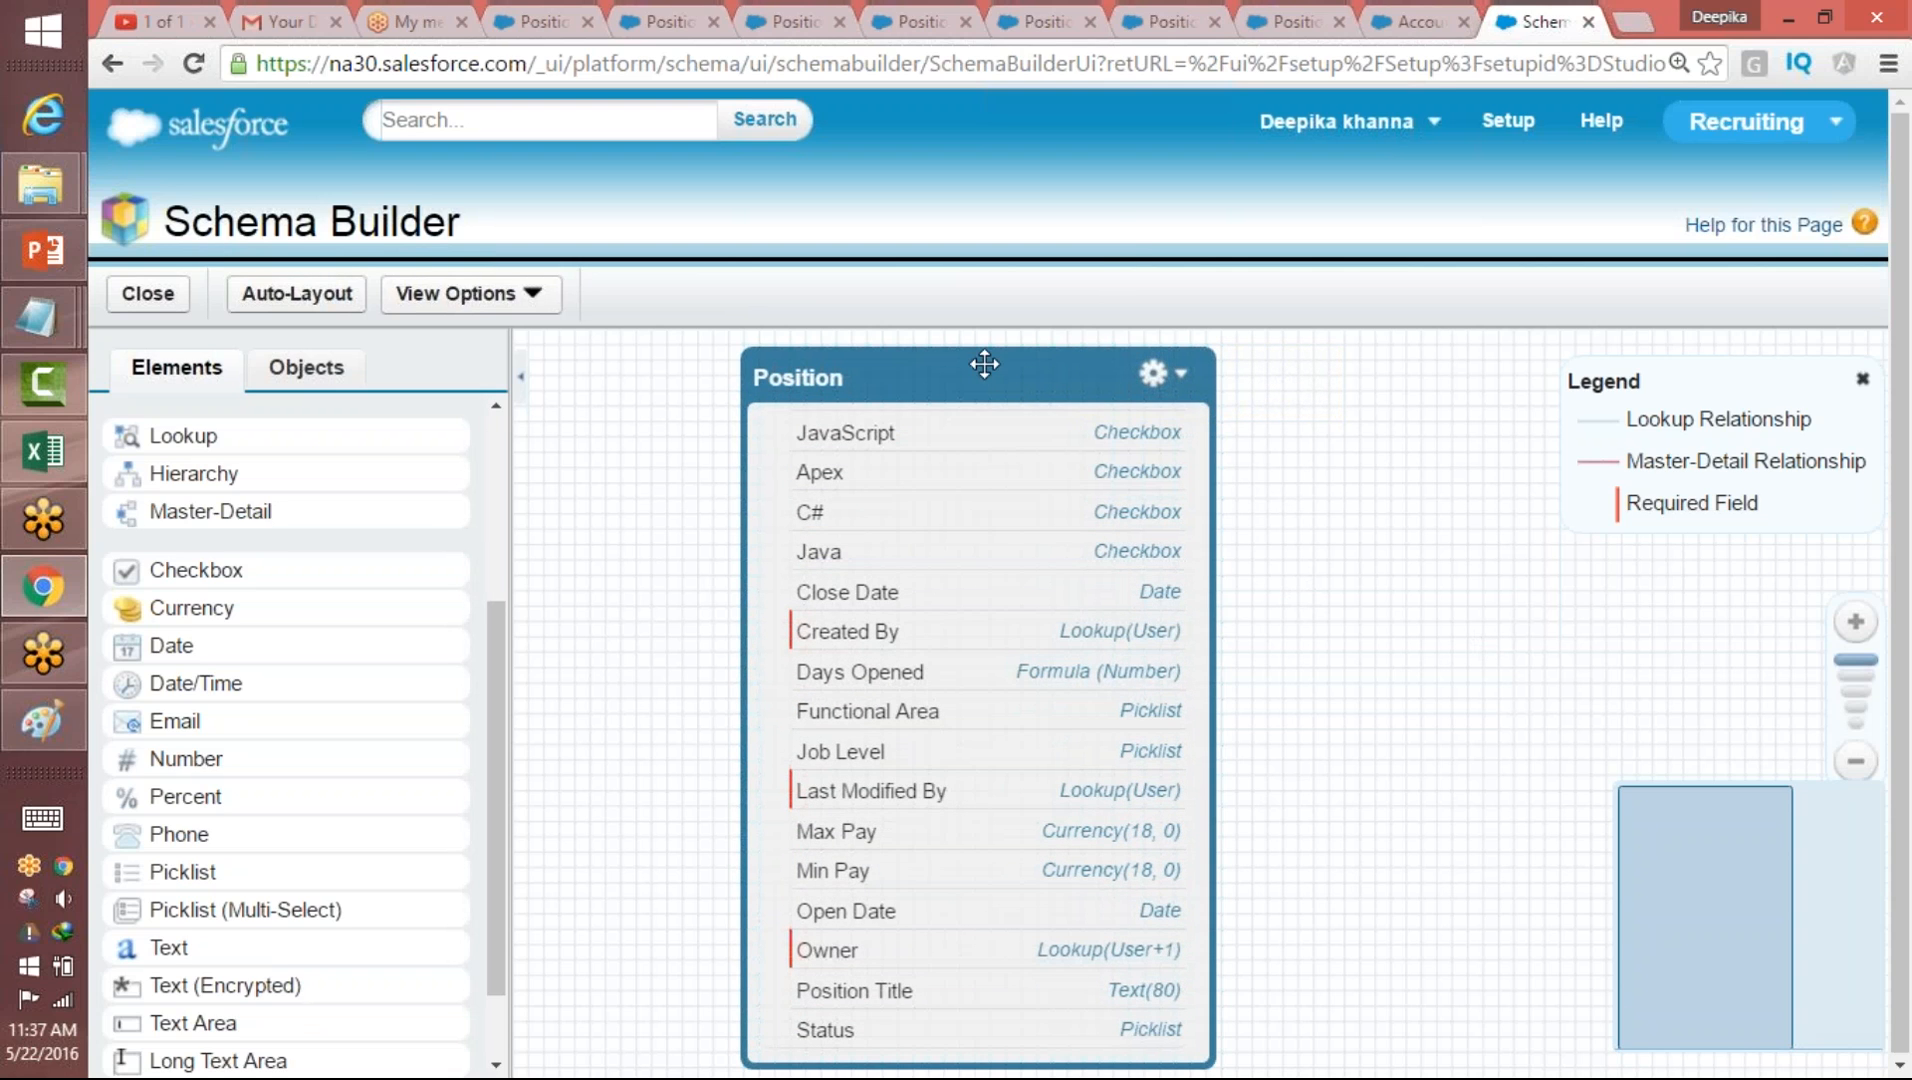
- Leave Schema Builder, start a new record in Positions, and open its page layout for editing
click(1508, 128)
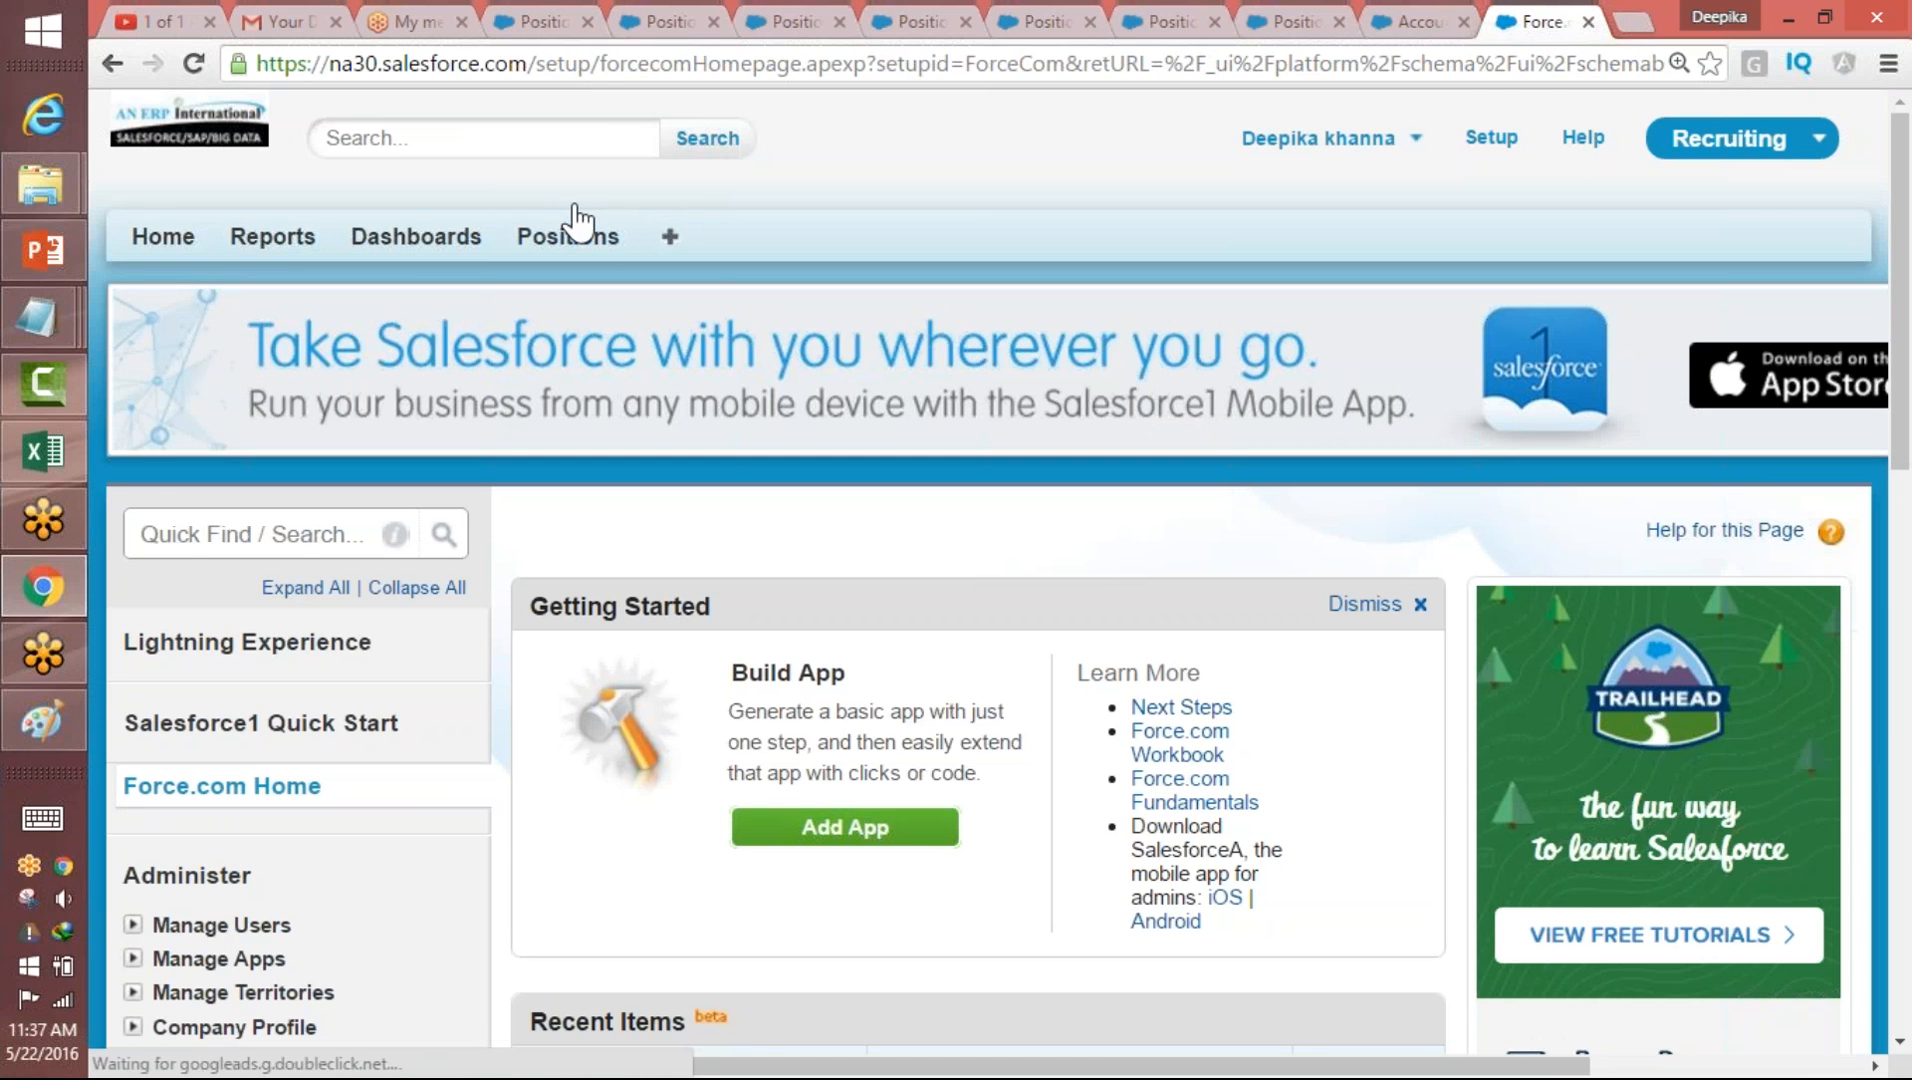
click(567, 240)
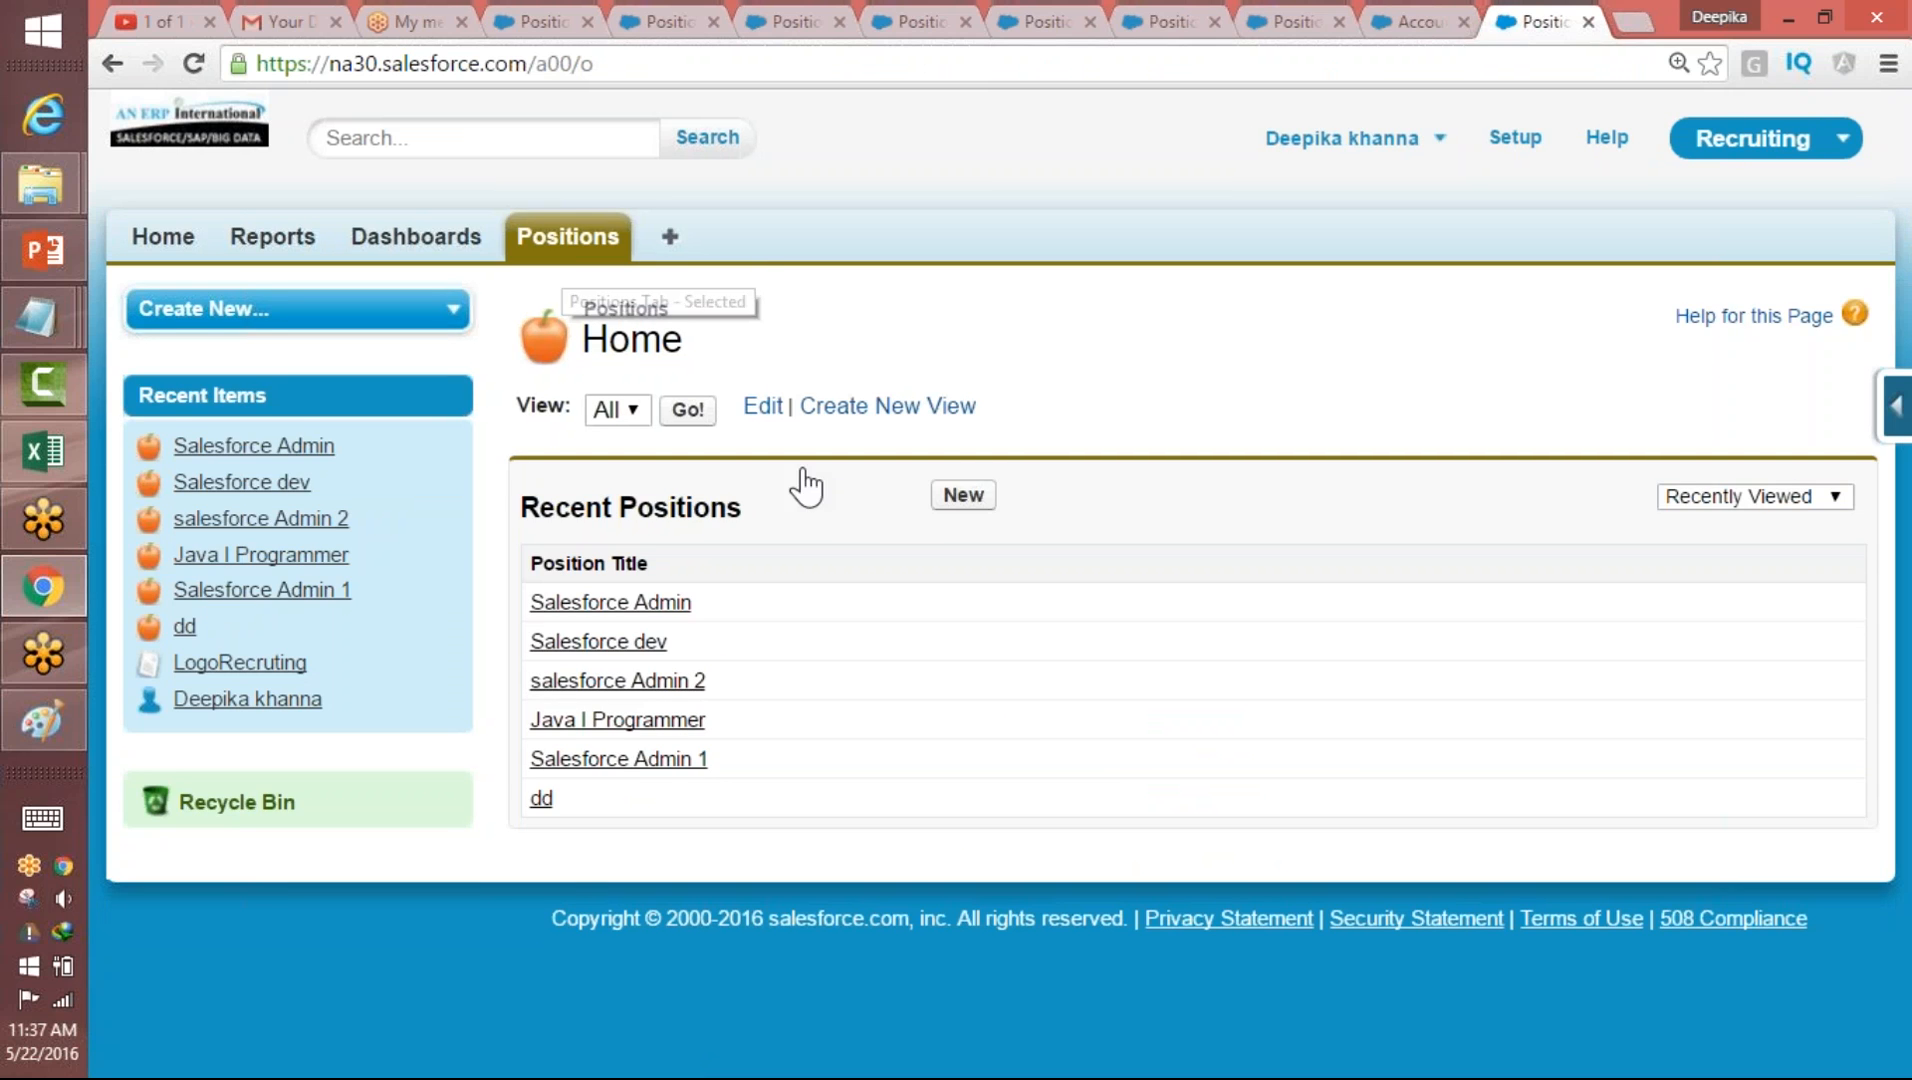
click(963, 494)
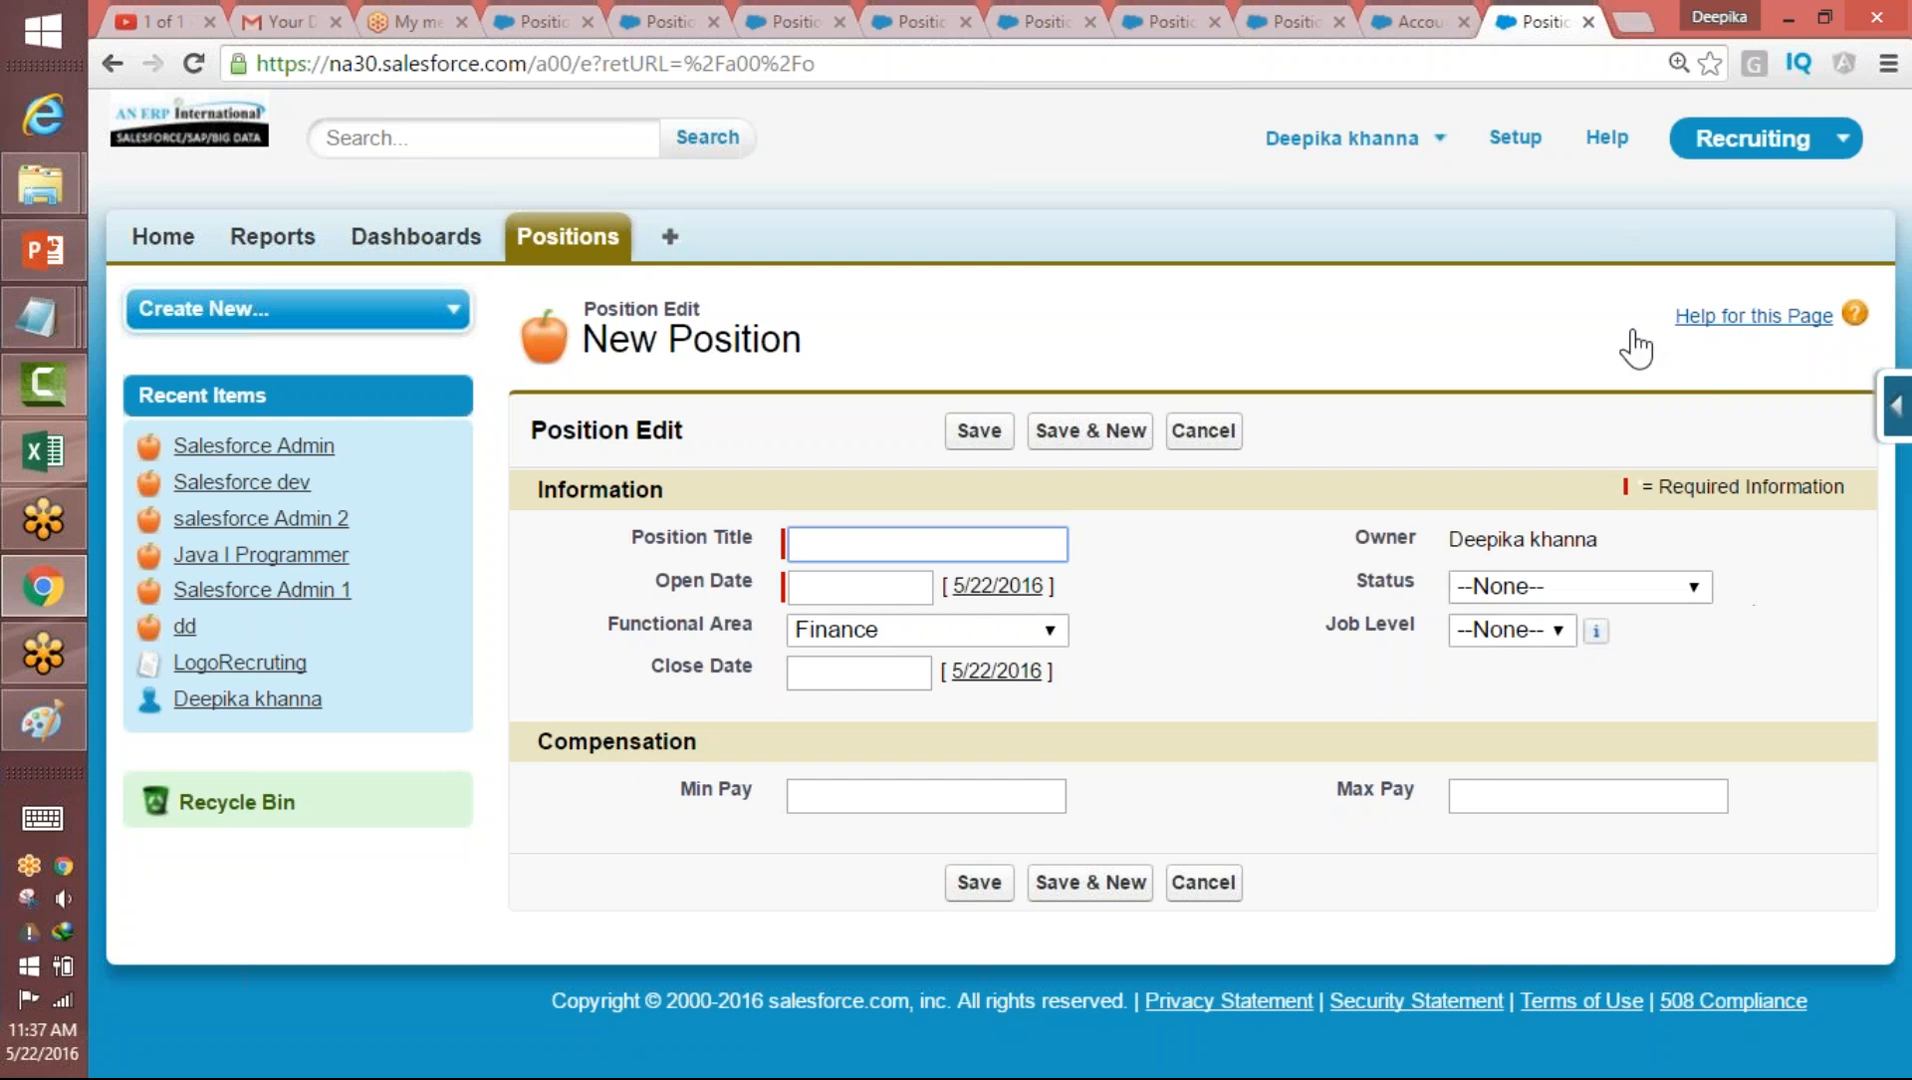
click(1893, 405)
click(1600, 760)
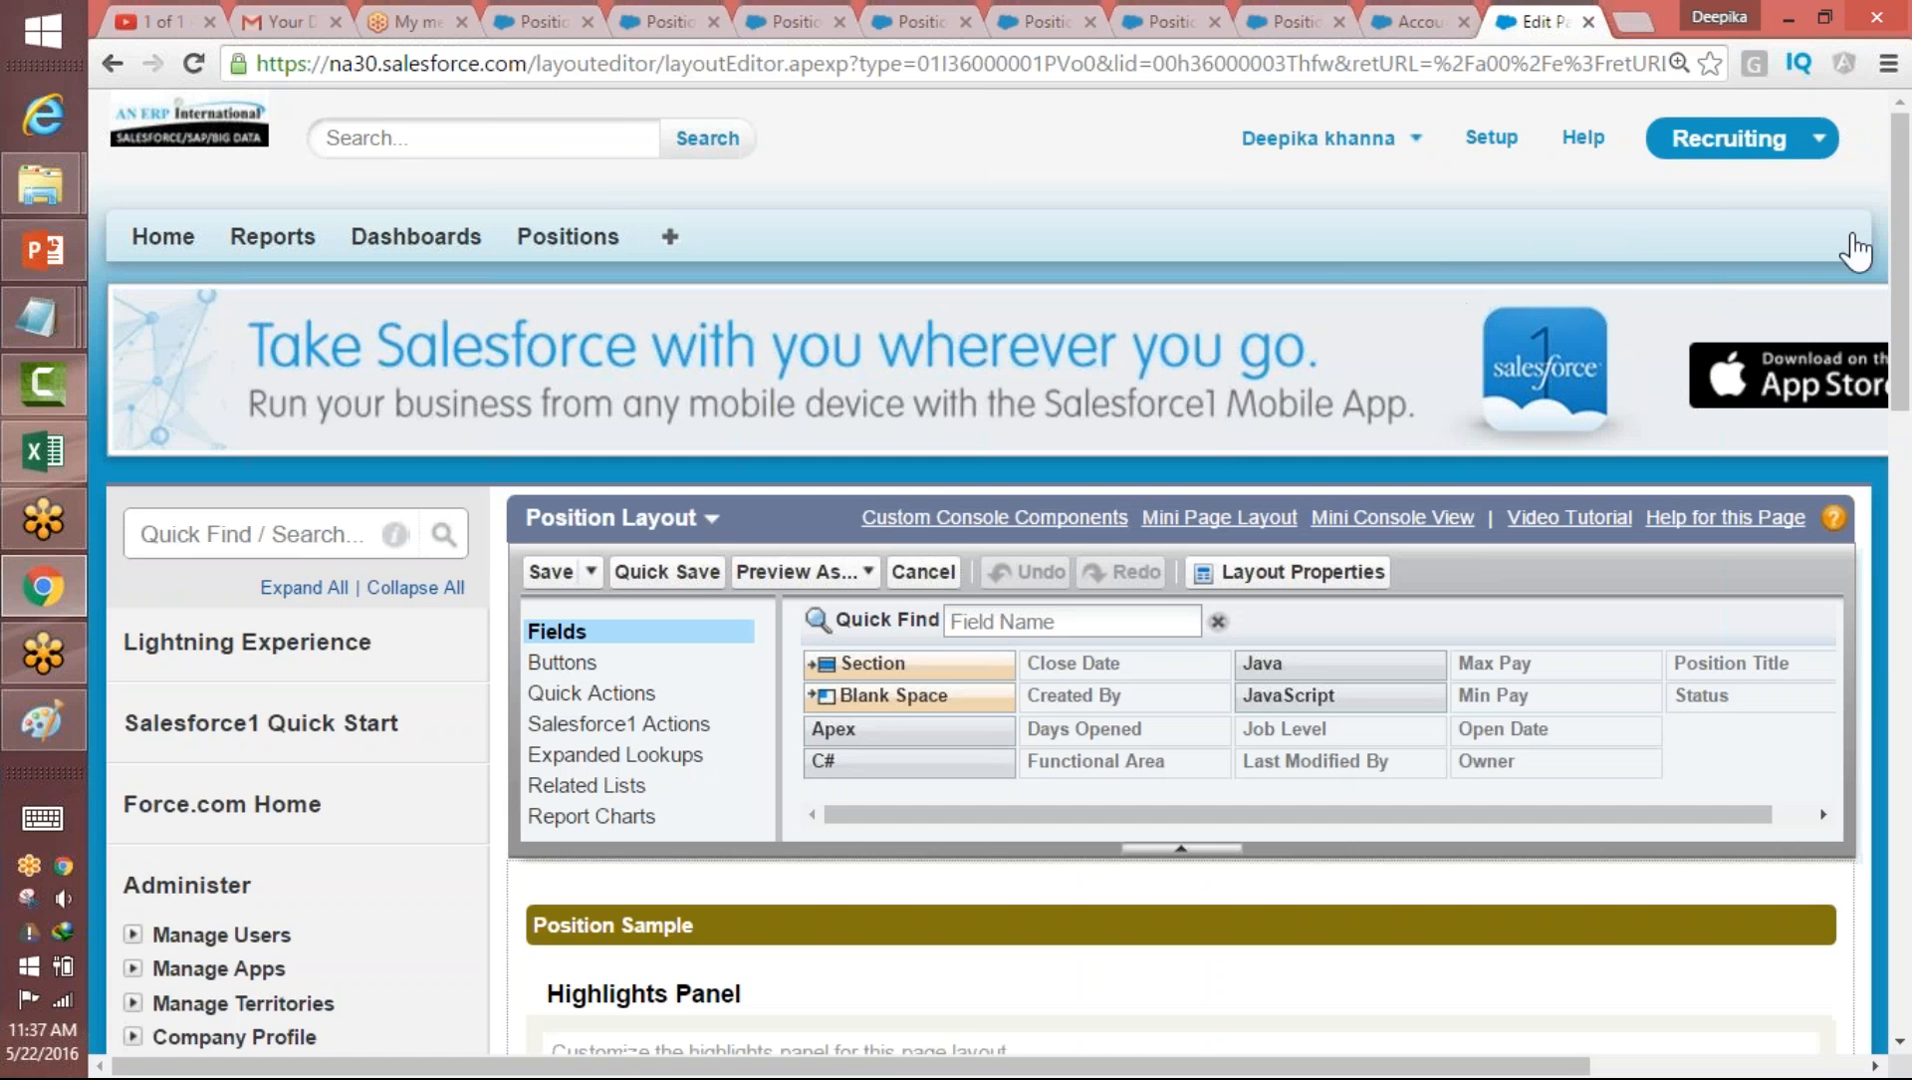
- Add a two-column section named Required Languages below the Compensation section of the Position layout
drag(1898, 255, 1865, 645)
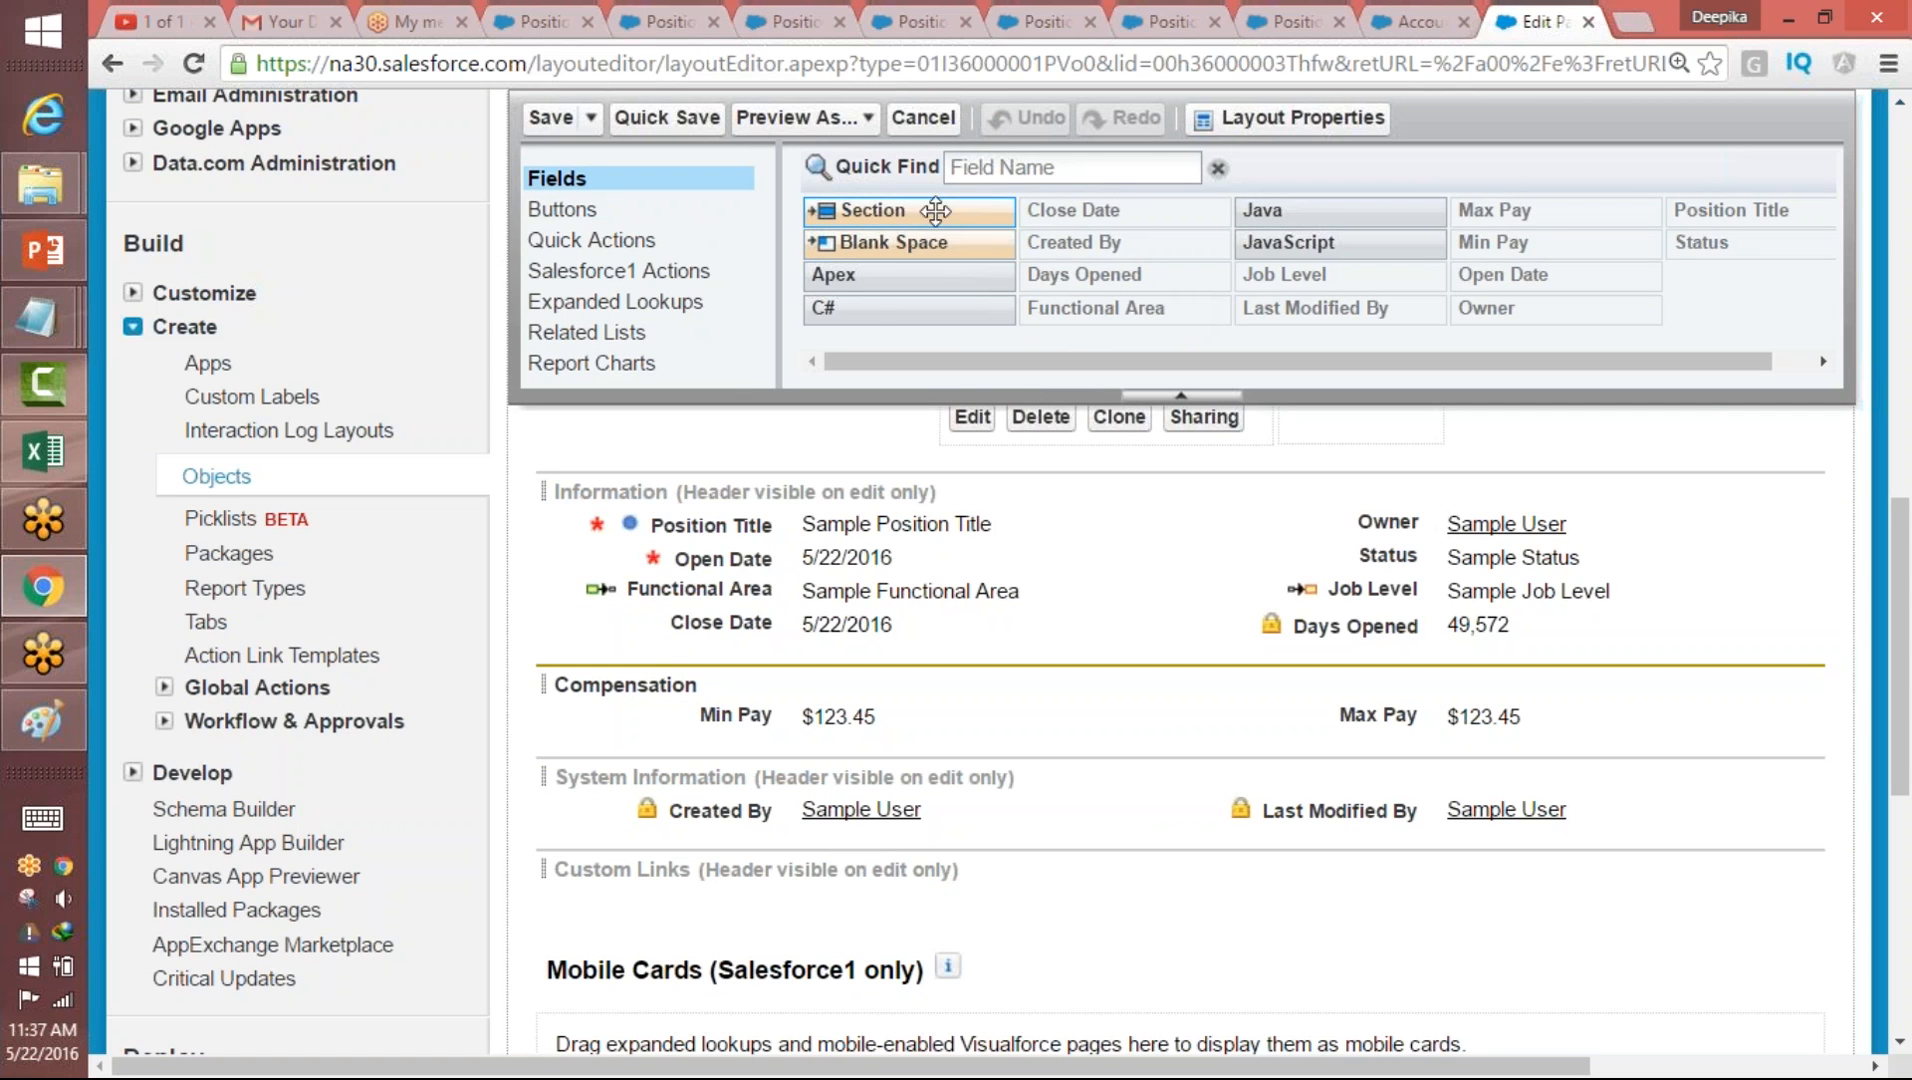
drag(855, 210, 790, 755)
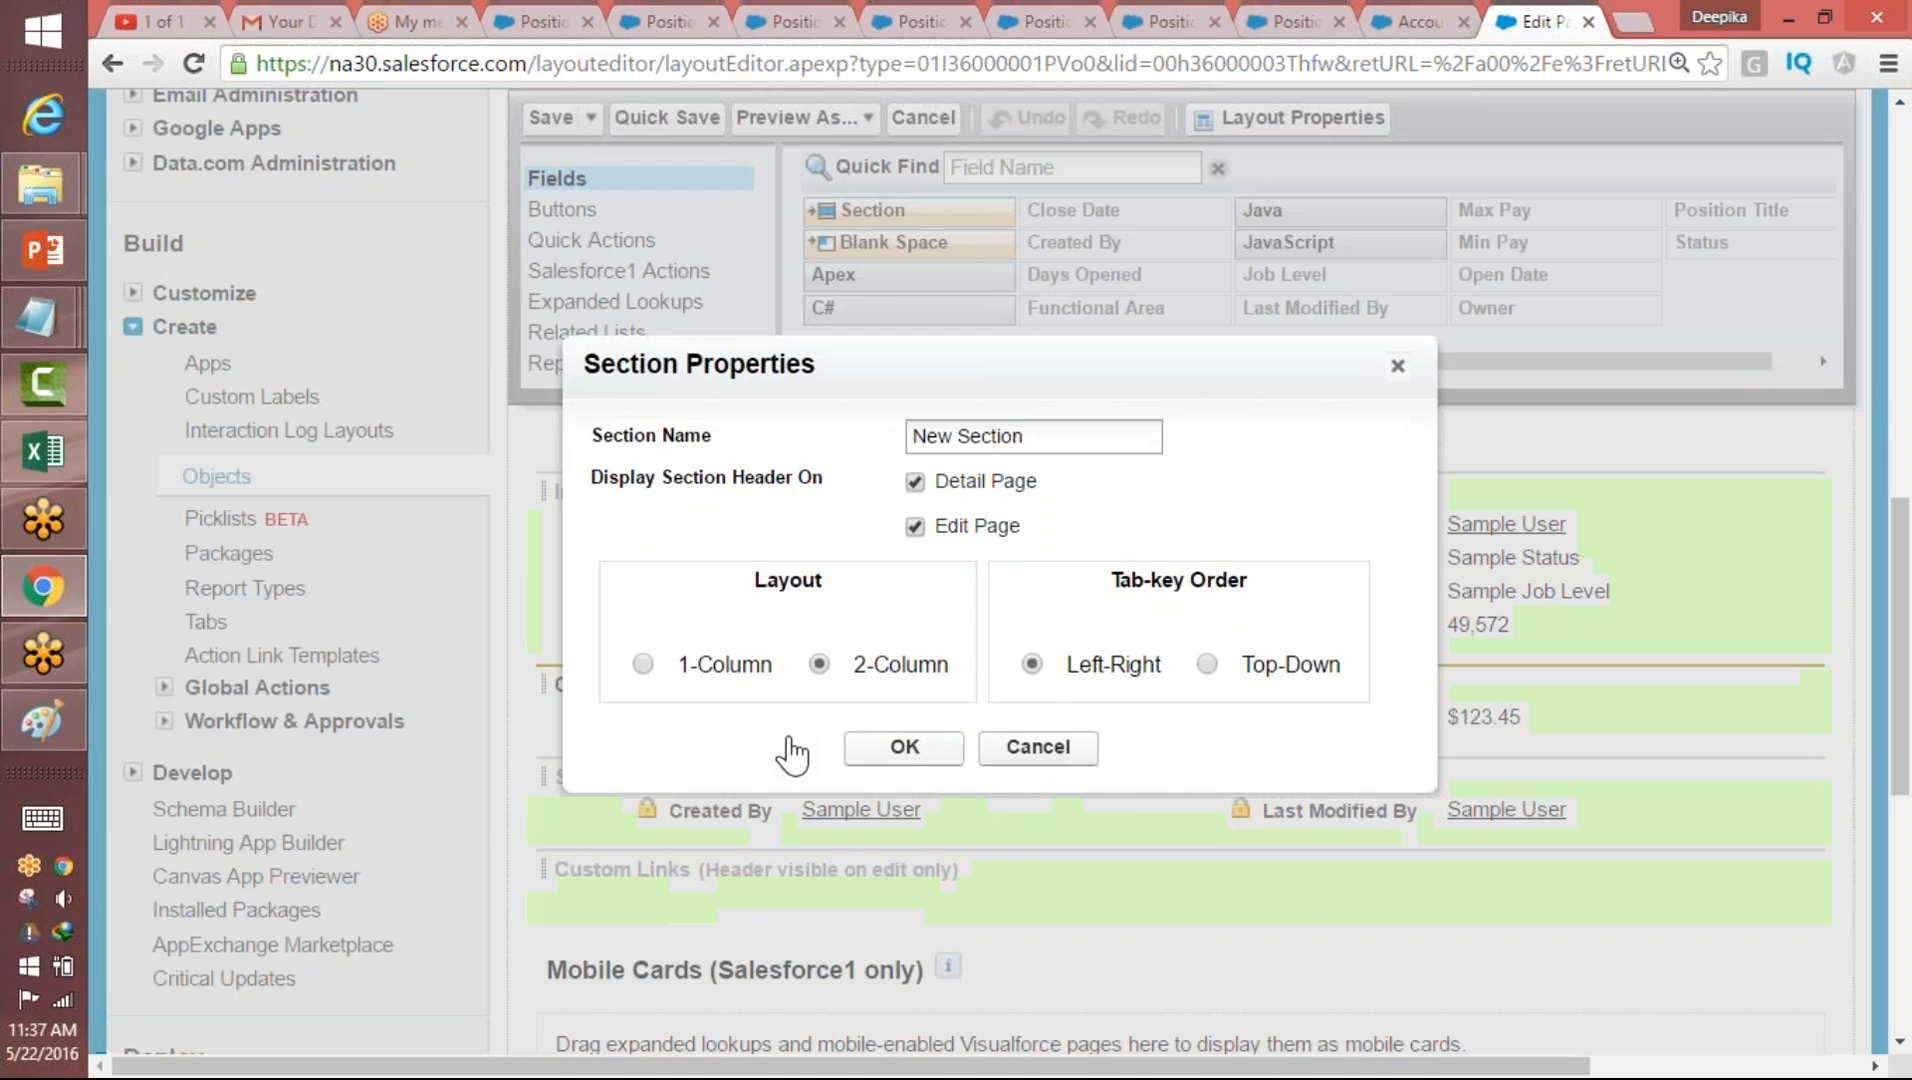
drag(1084, 436, 895, 440)
text(R)
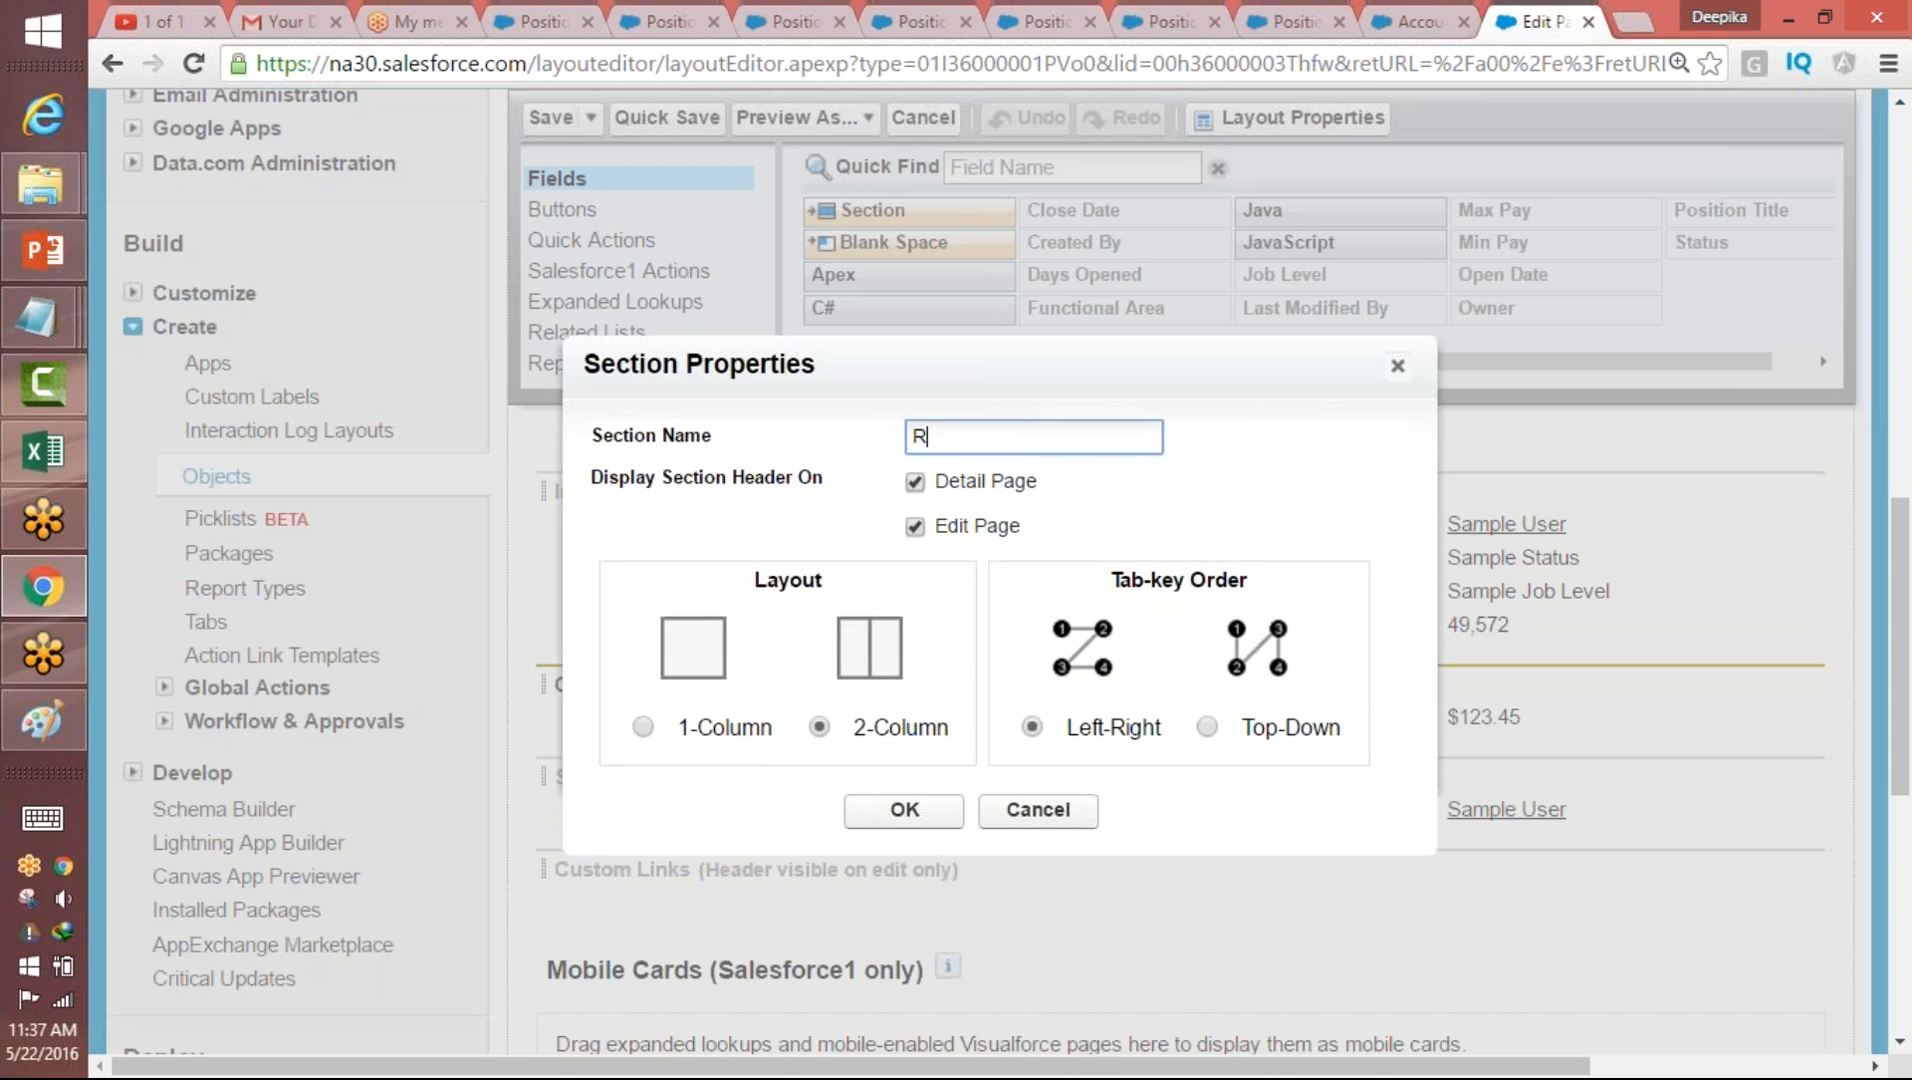
text(equired Languages)
key(Tab)
click(915, 813)
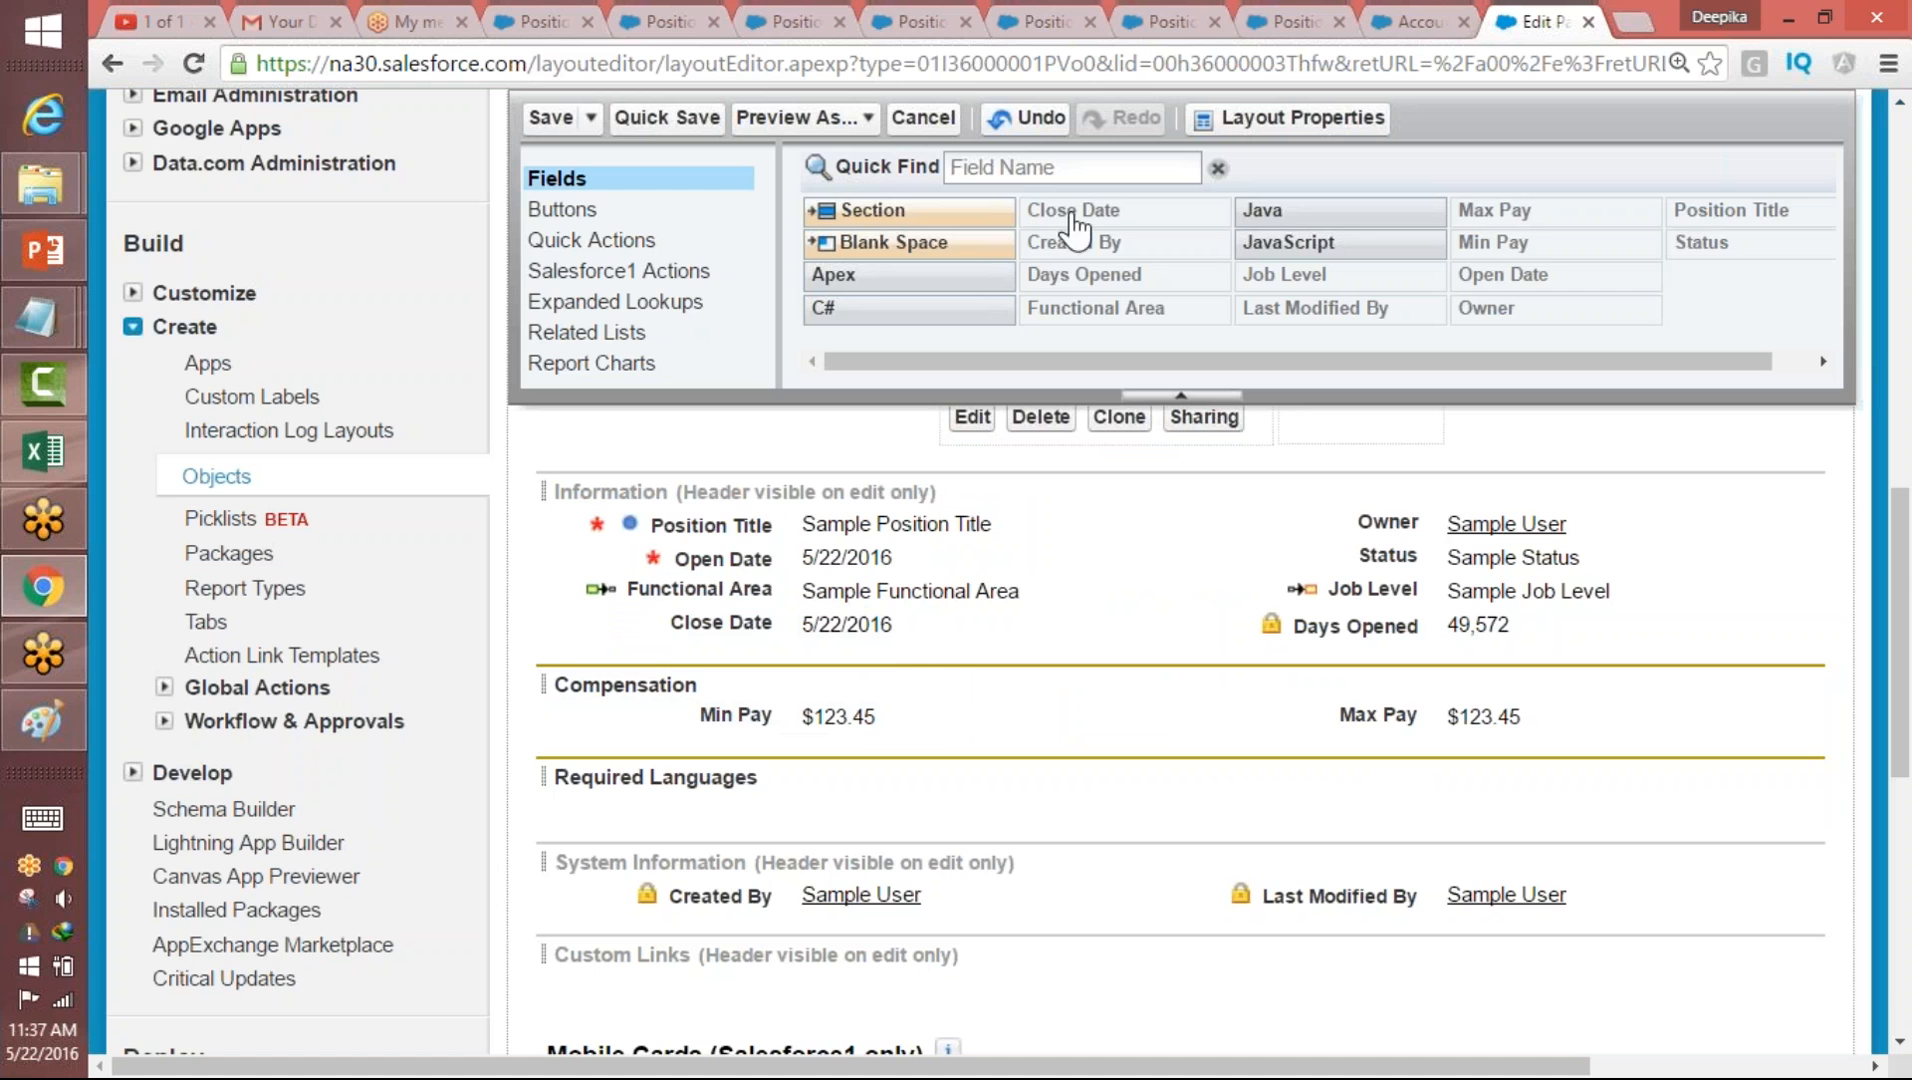
- Place Java and JavaScript in the first column and Apex and C# in the second column of Required Languages, and save the layout
drag(1334, 216, 830, 810)
drag(1406, 235, 1028, 836)
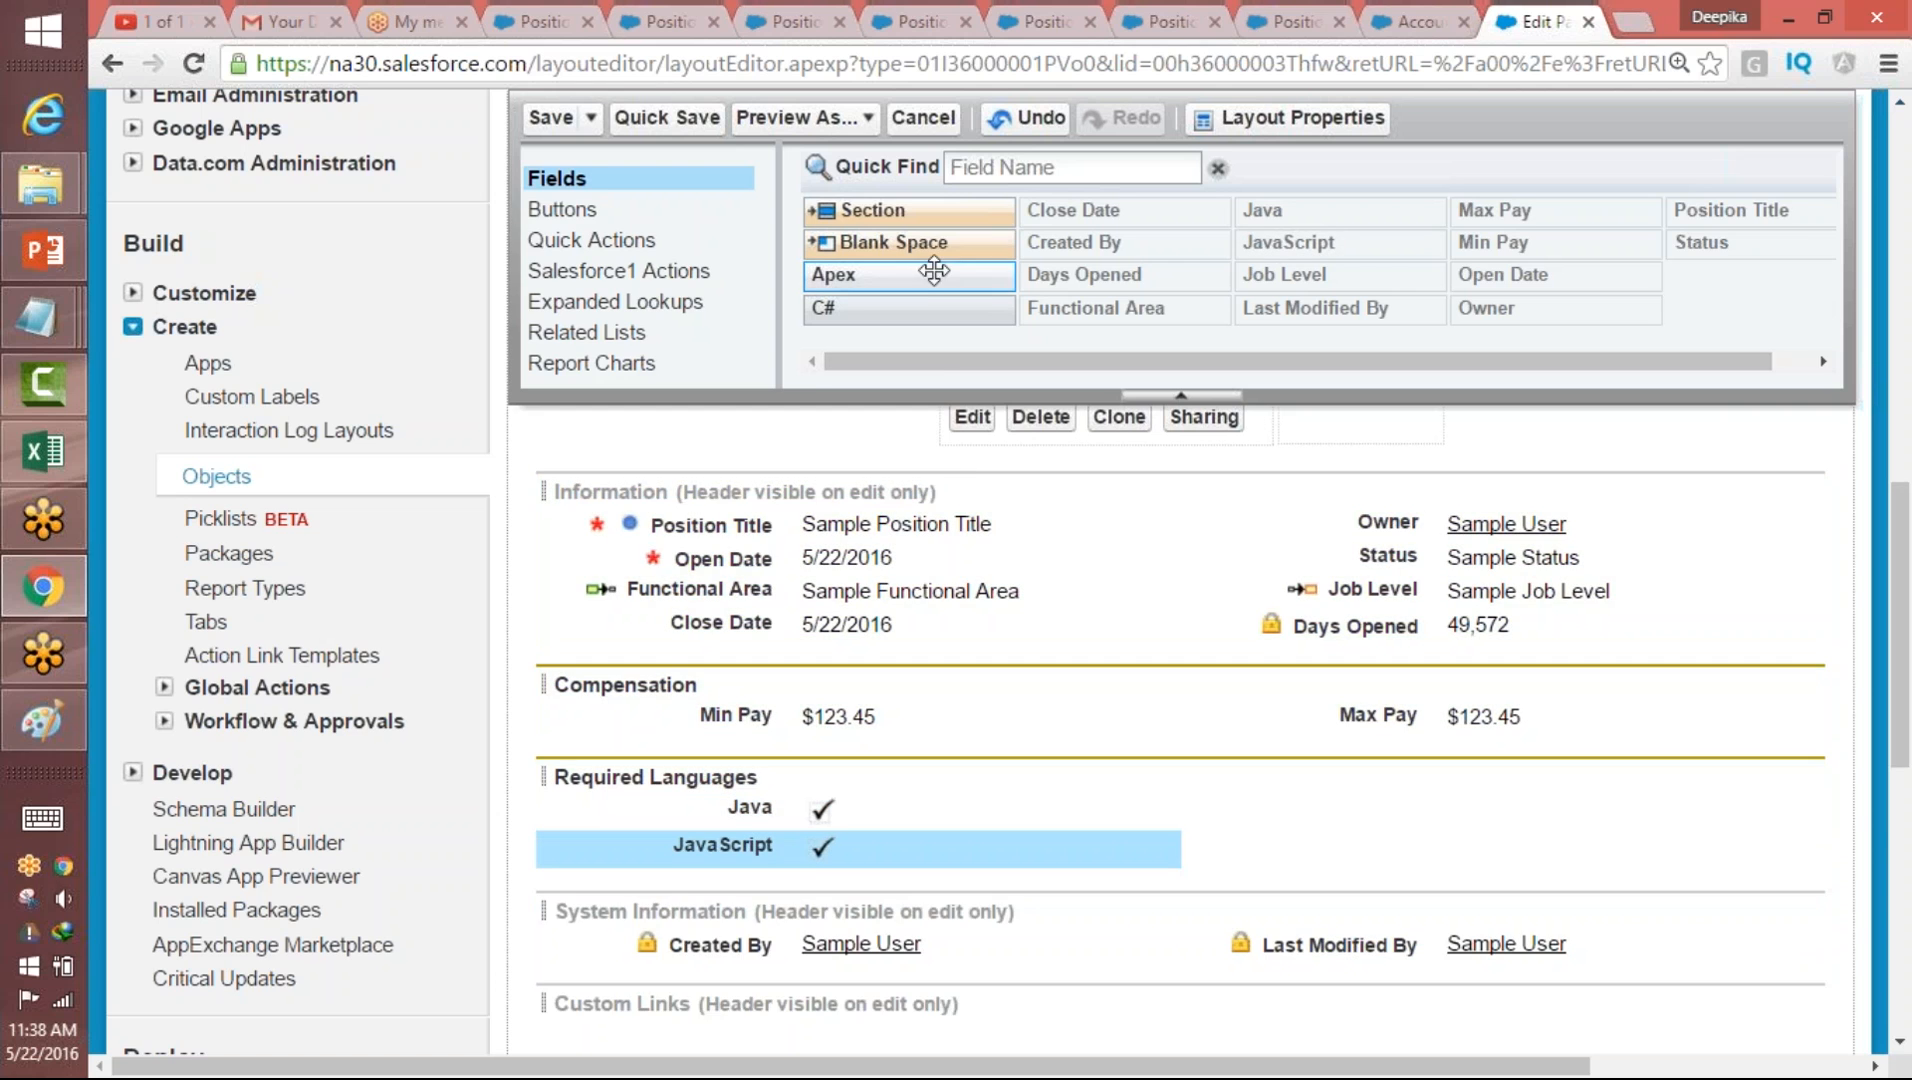
drag(912, 274, 1565, 792)
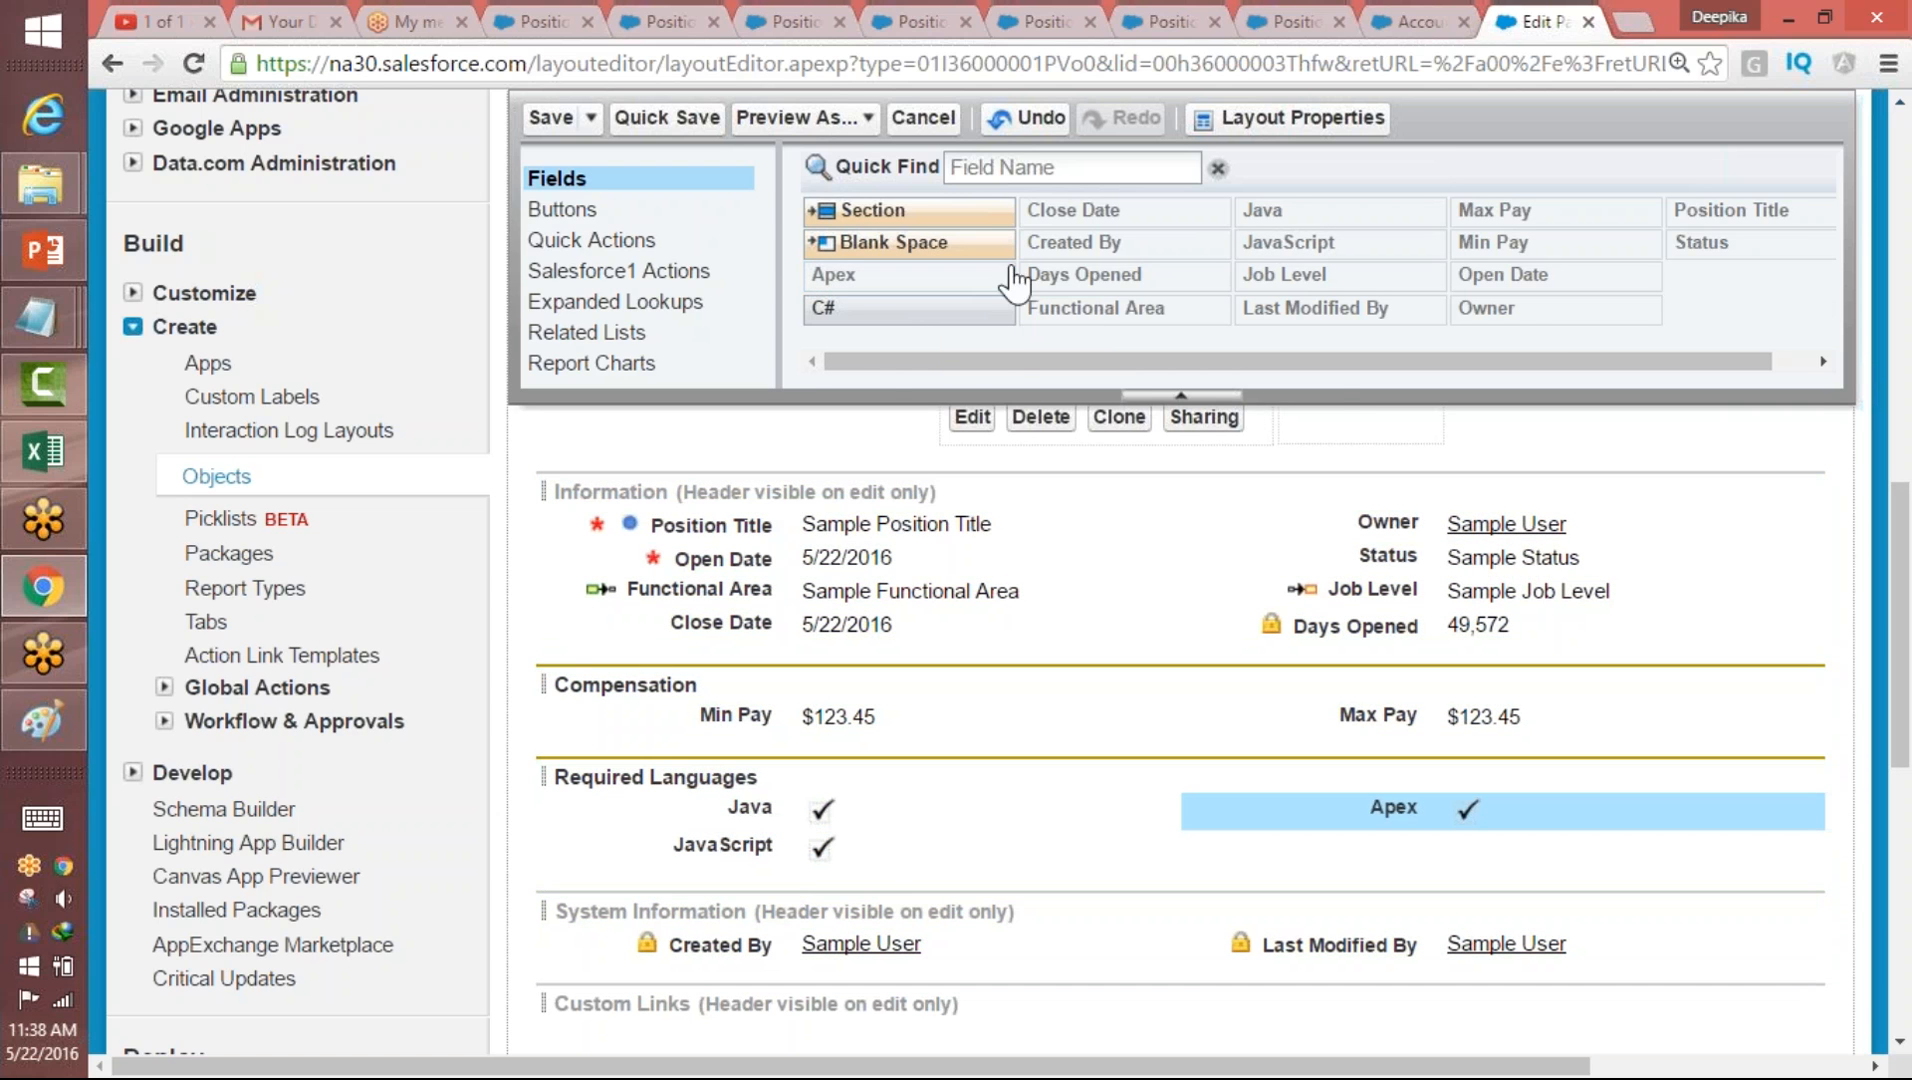
drag(852, 300, 1255, 994)
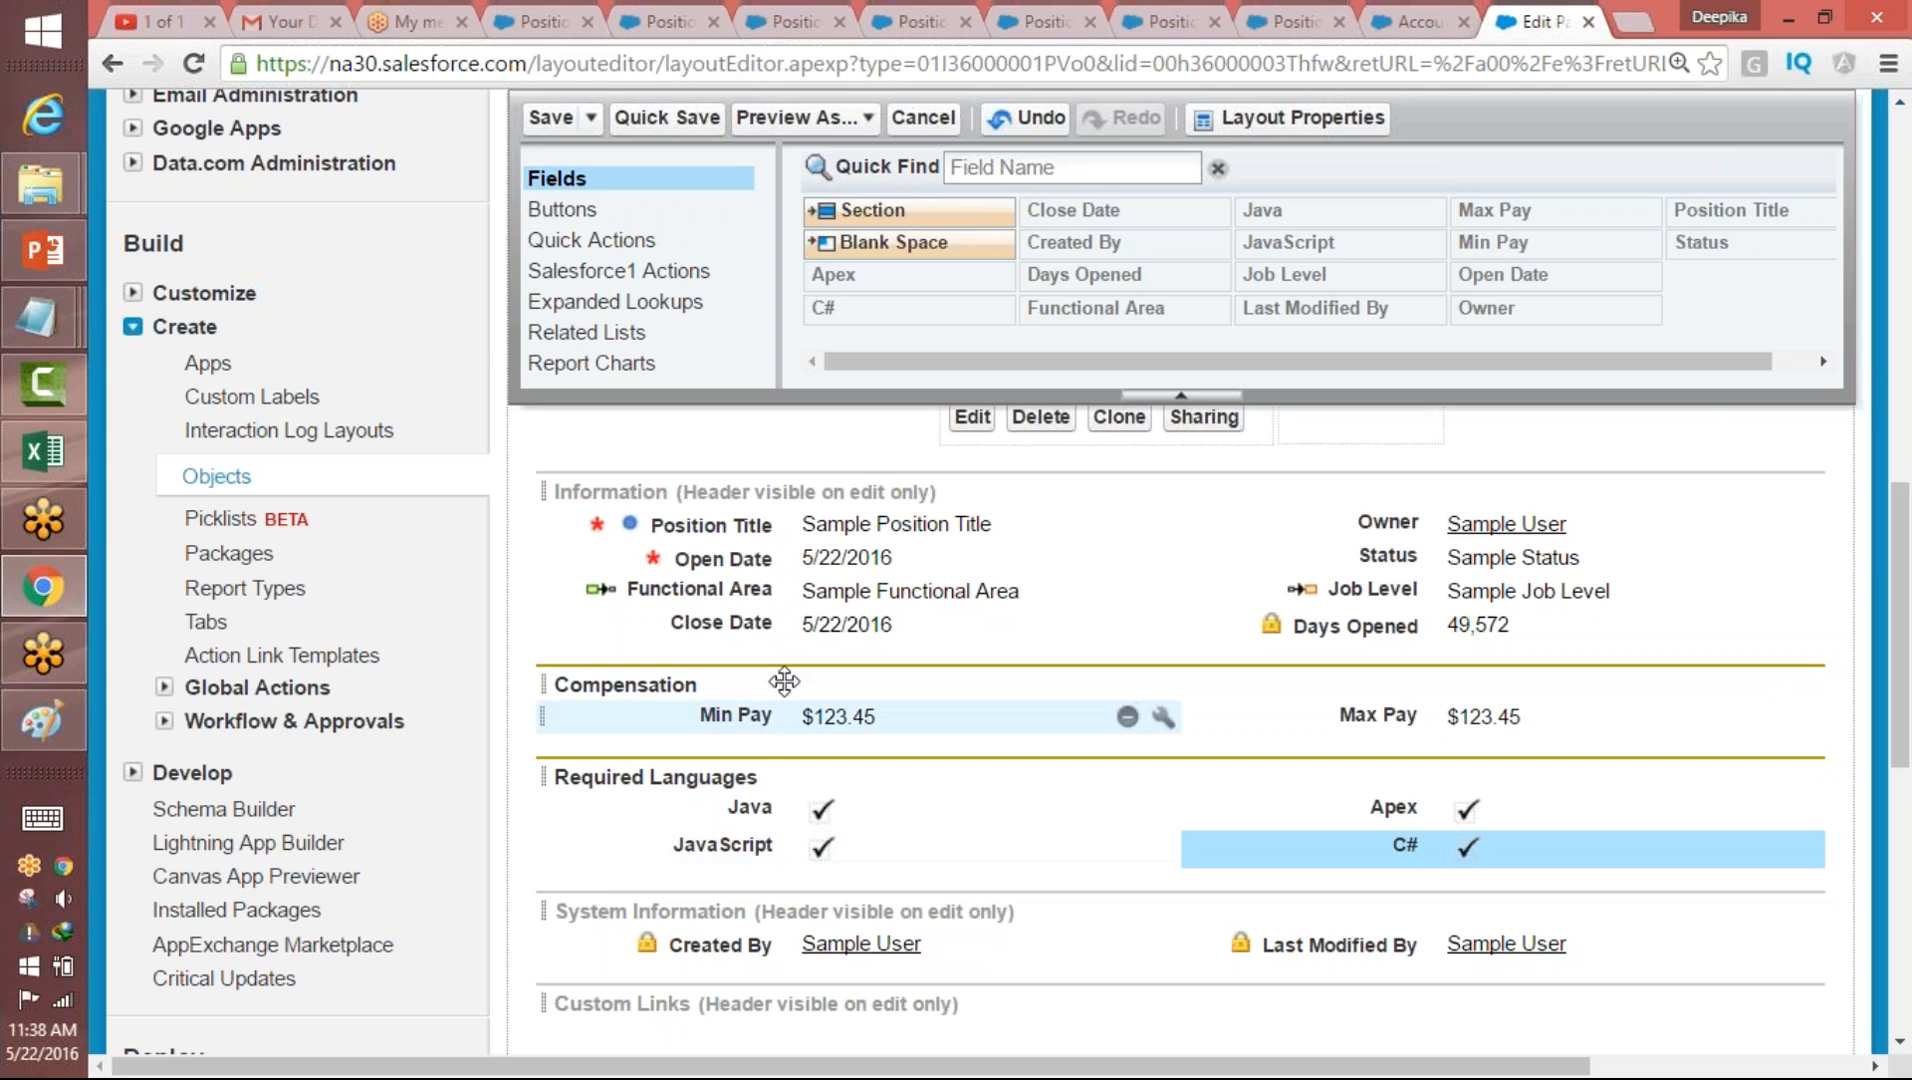
click(551, 118)
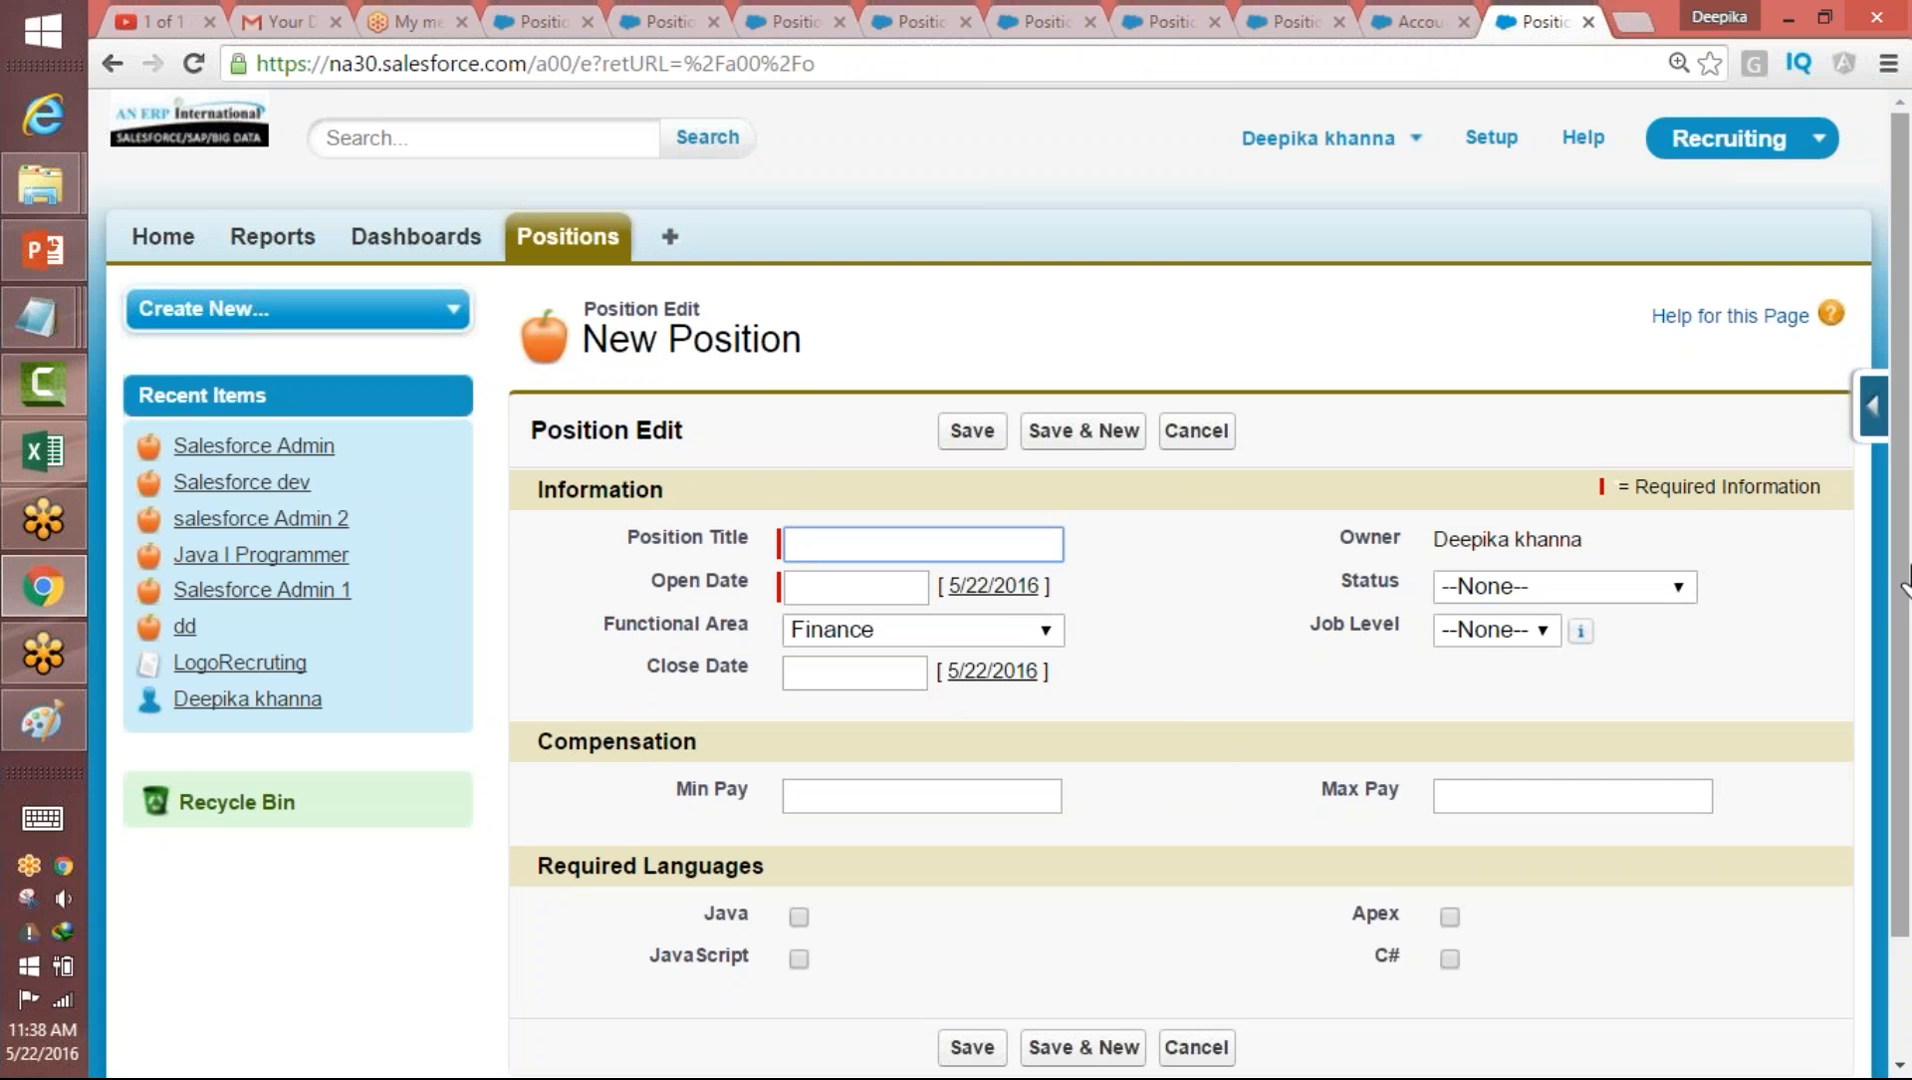
scroll(1280, 747, down, 2)
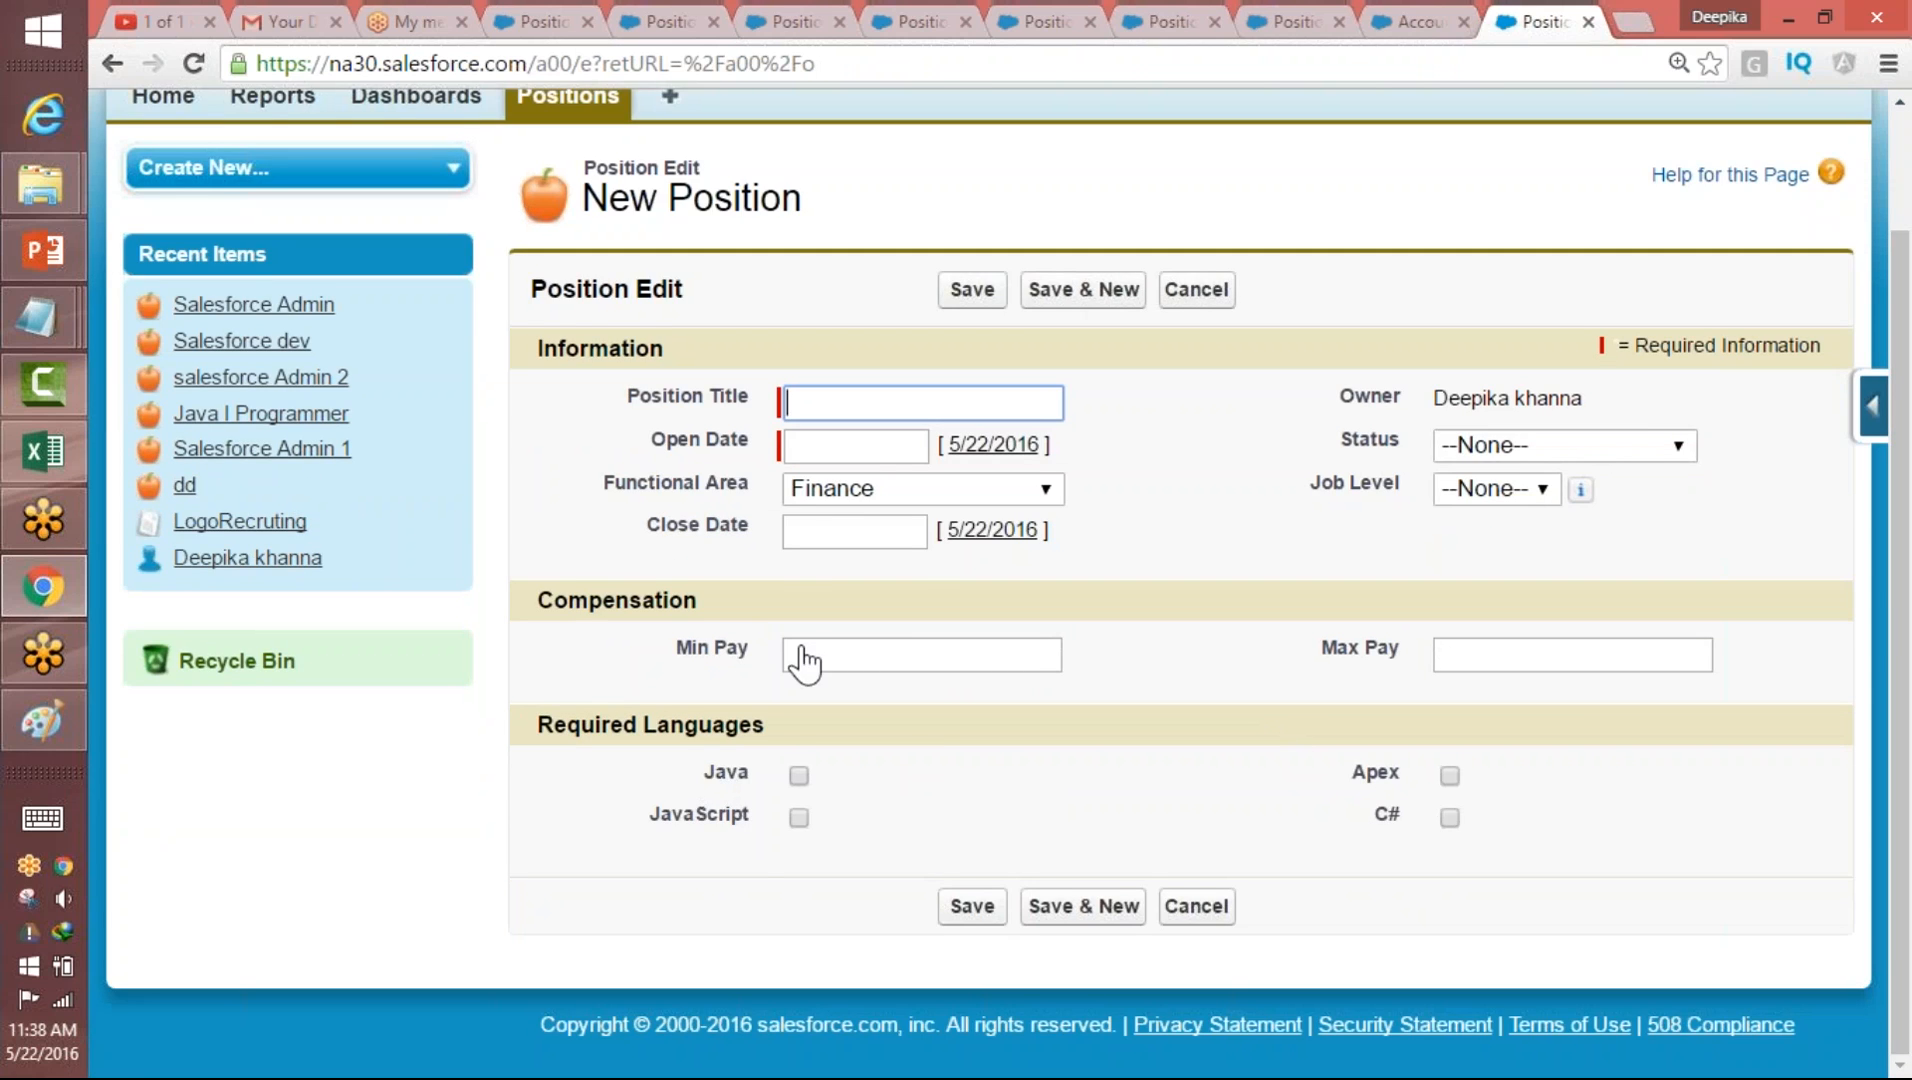
drag(775, 726, 569, 730)
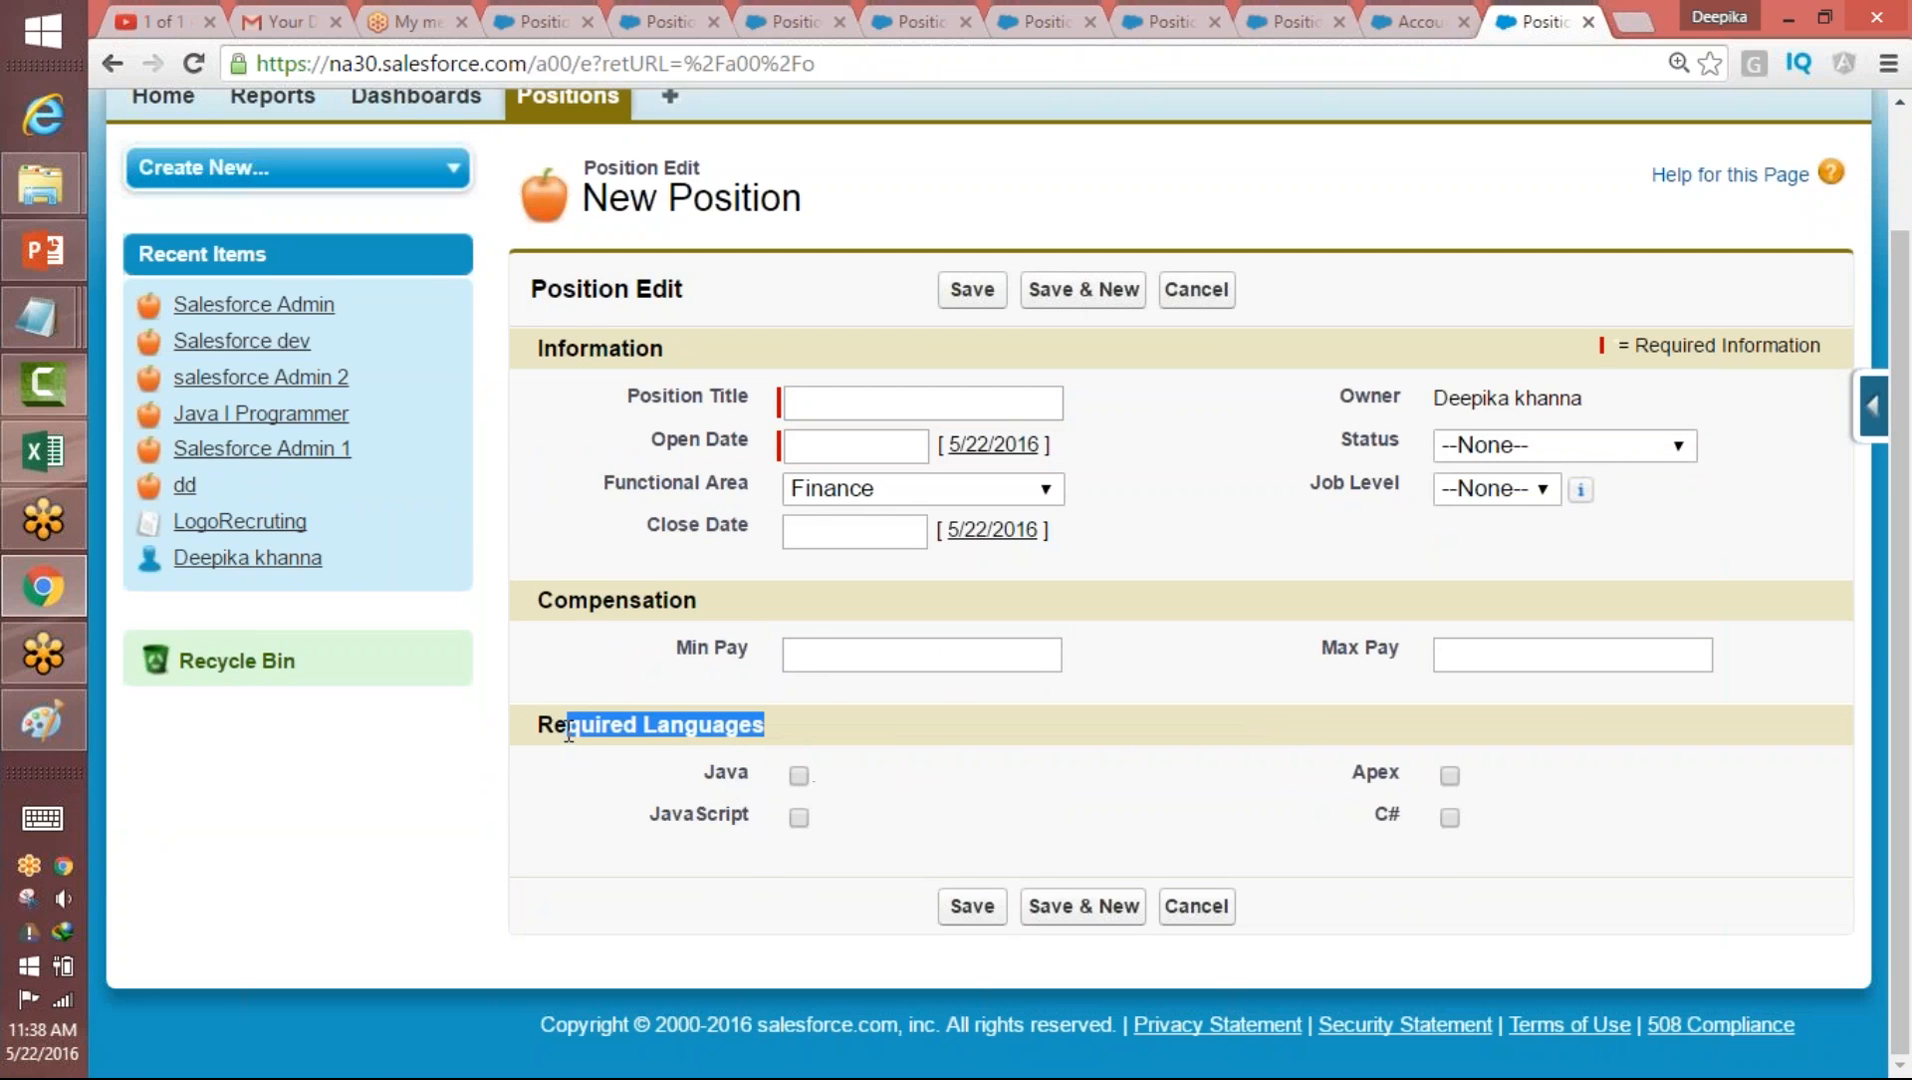
drag(725, 802, 1483, 836)
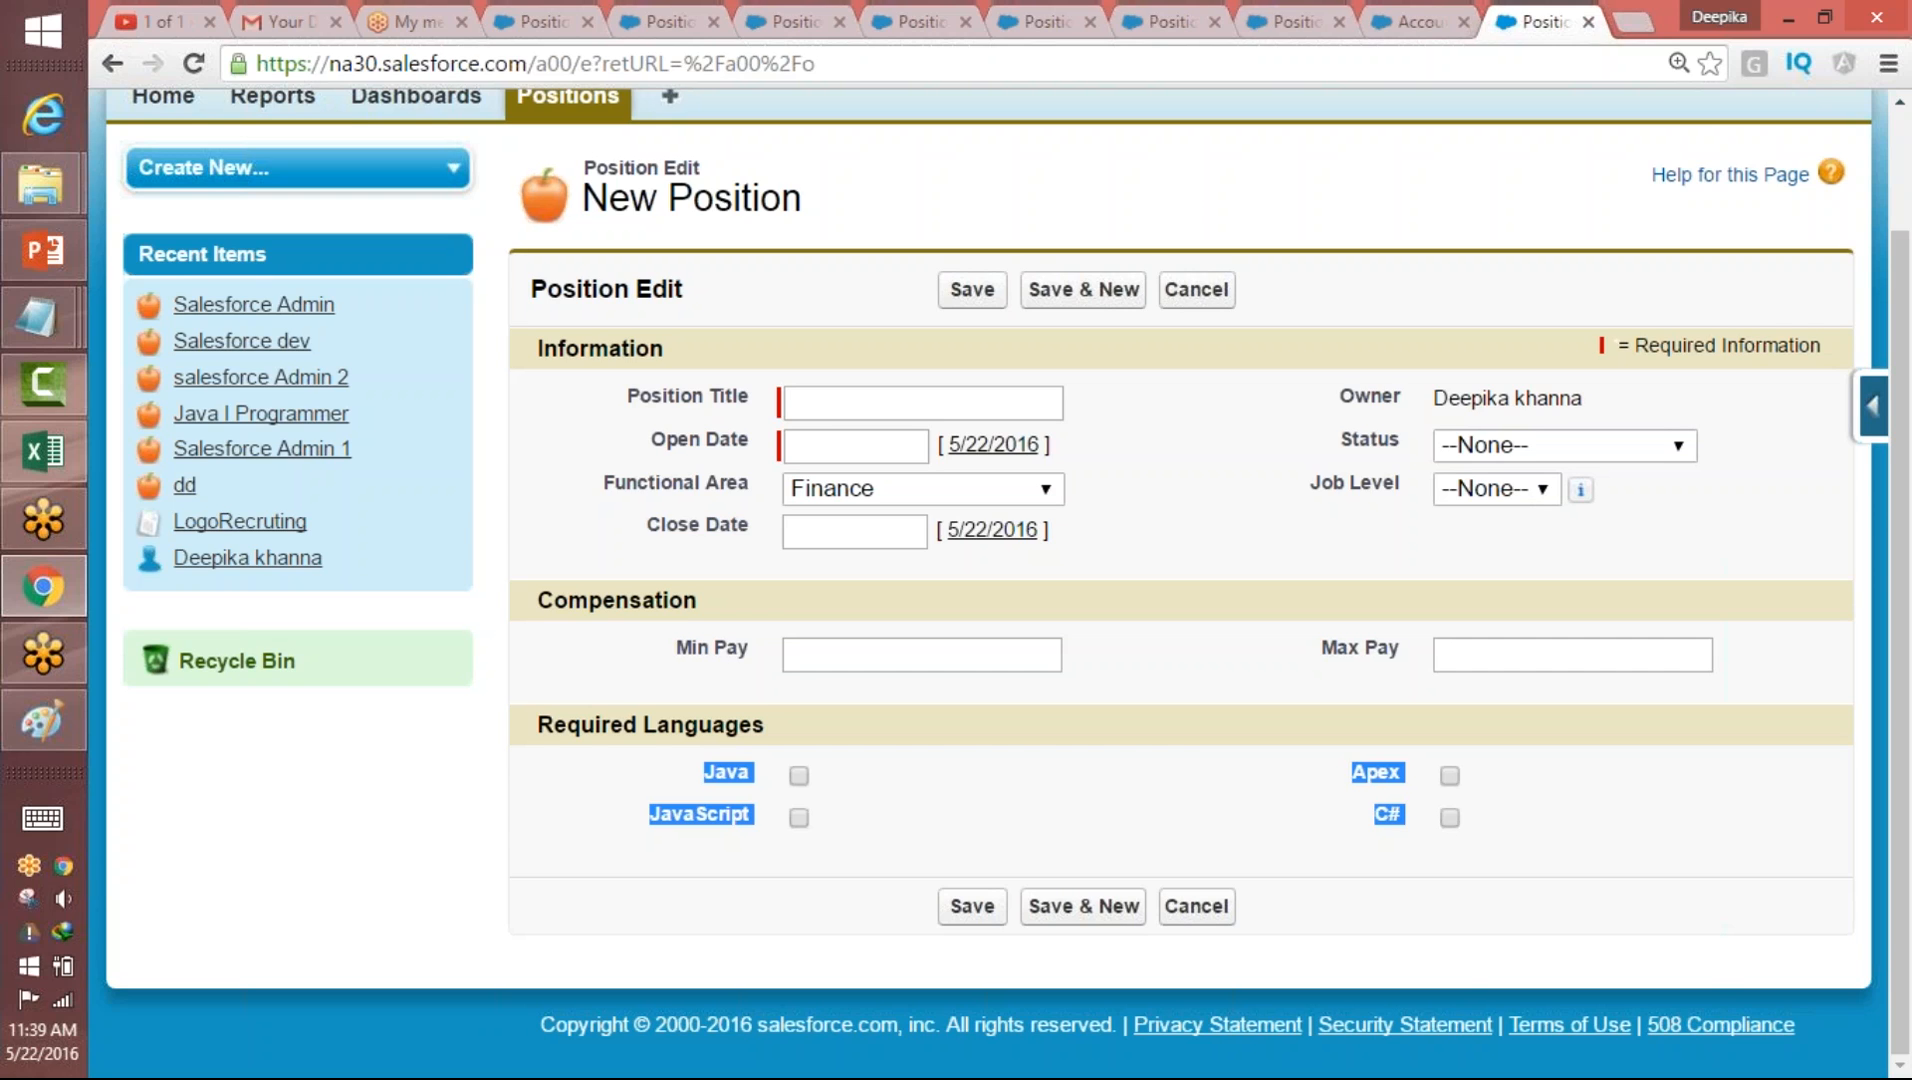
- Open a new browser tab and enter "warehouse app salesforce" as the search text
click(1630, 22)
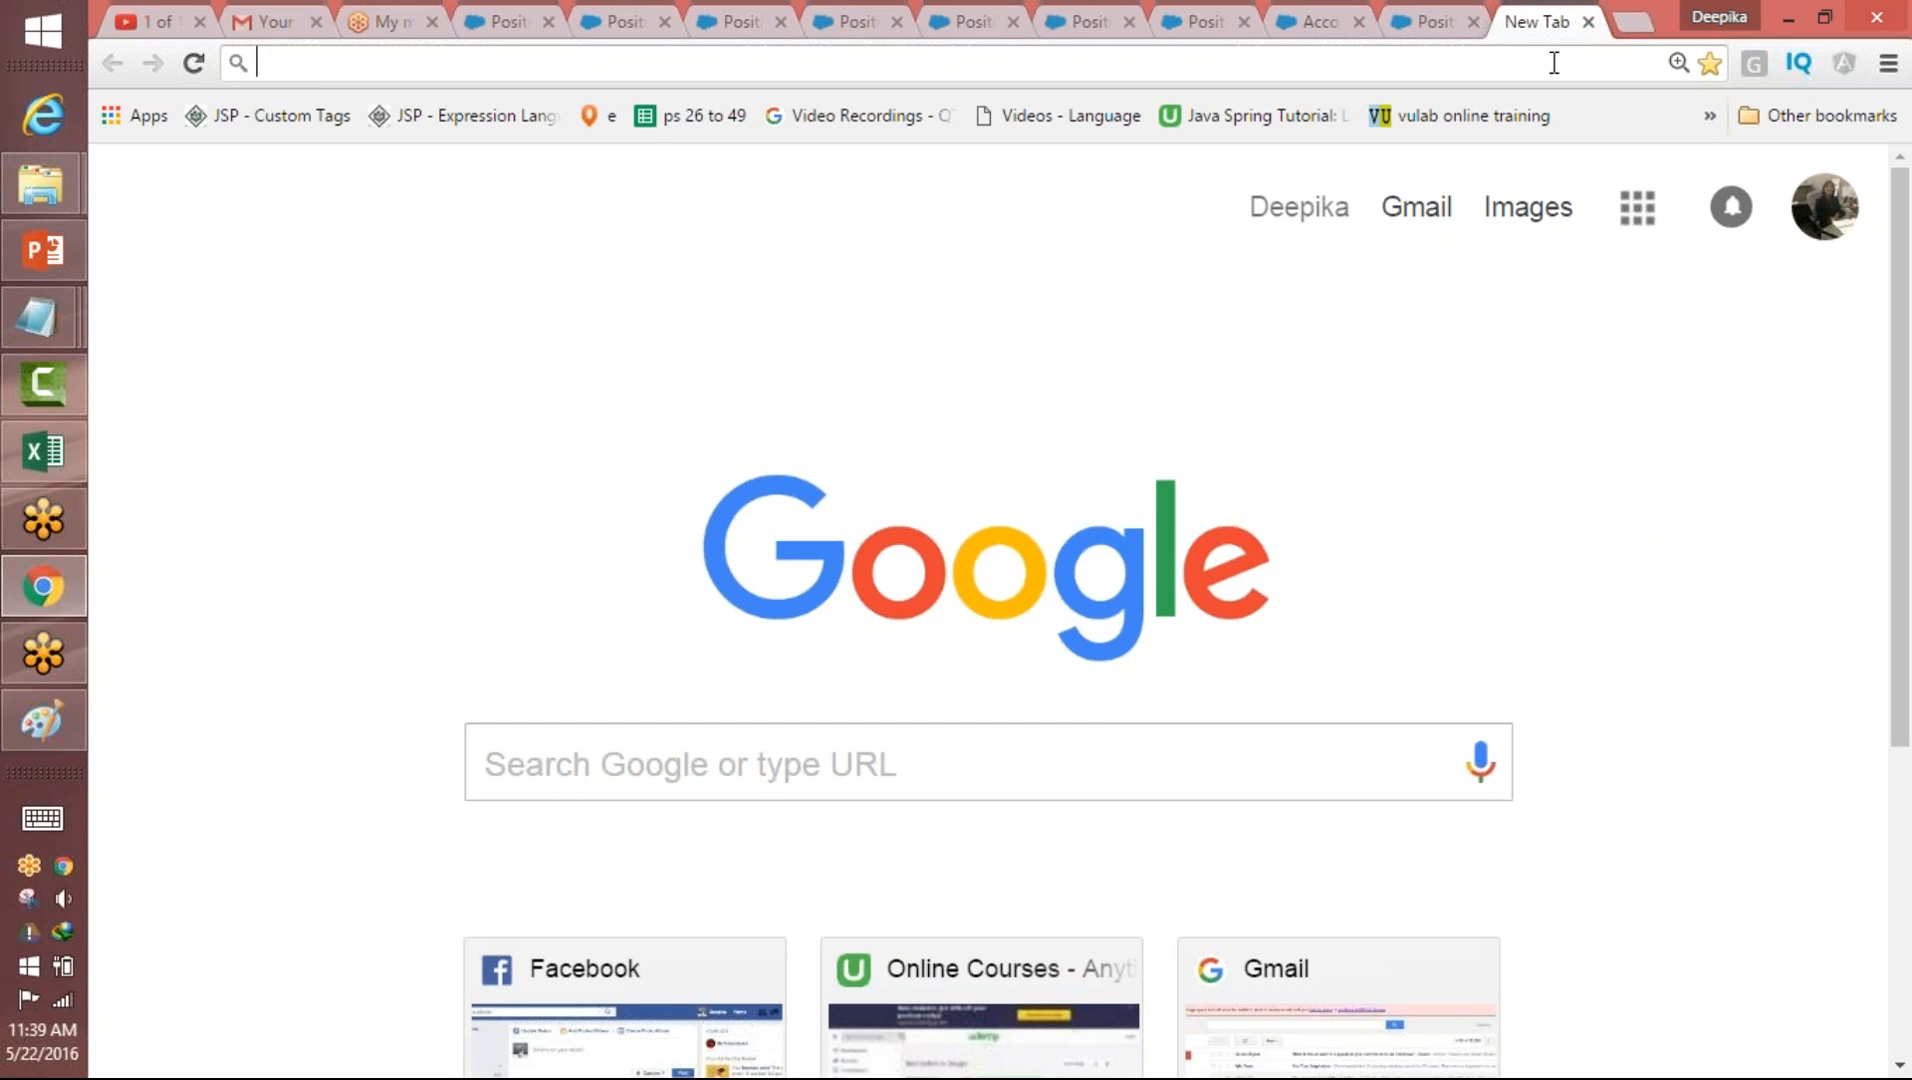
text(ware)
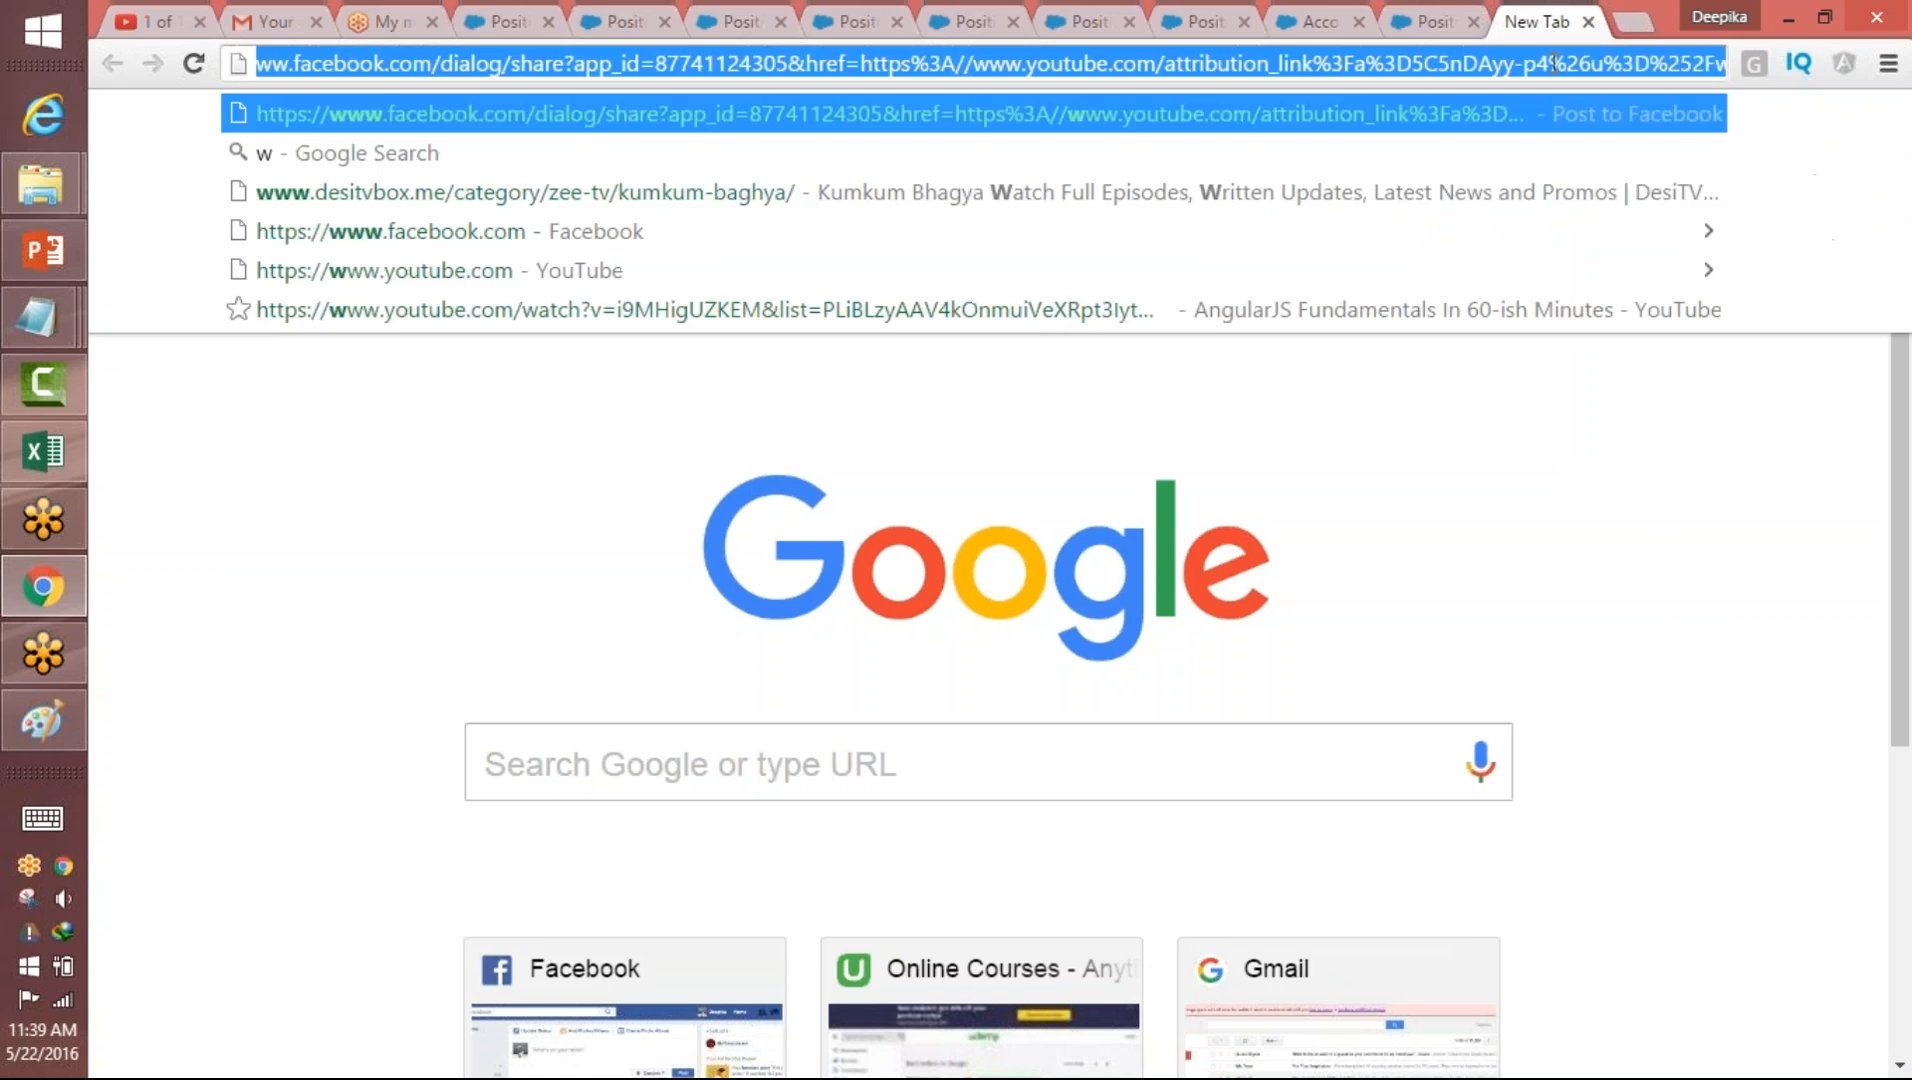
text(hous)
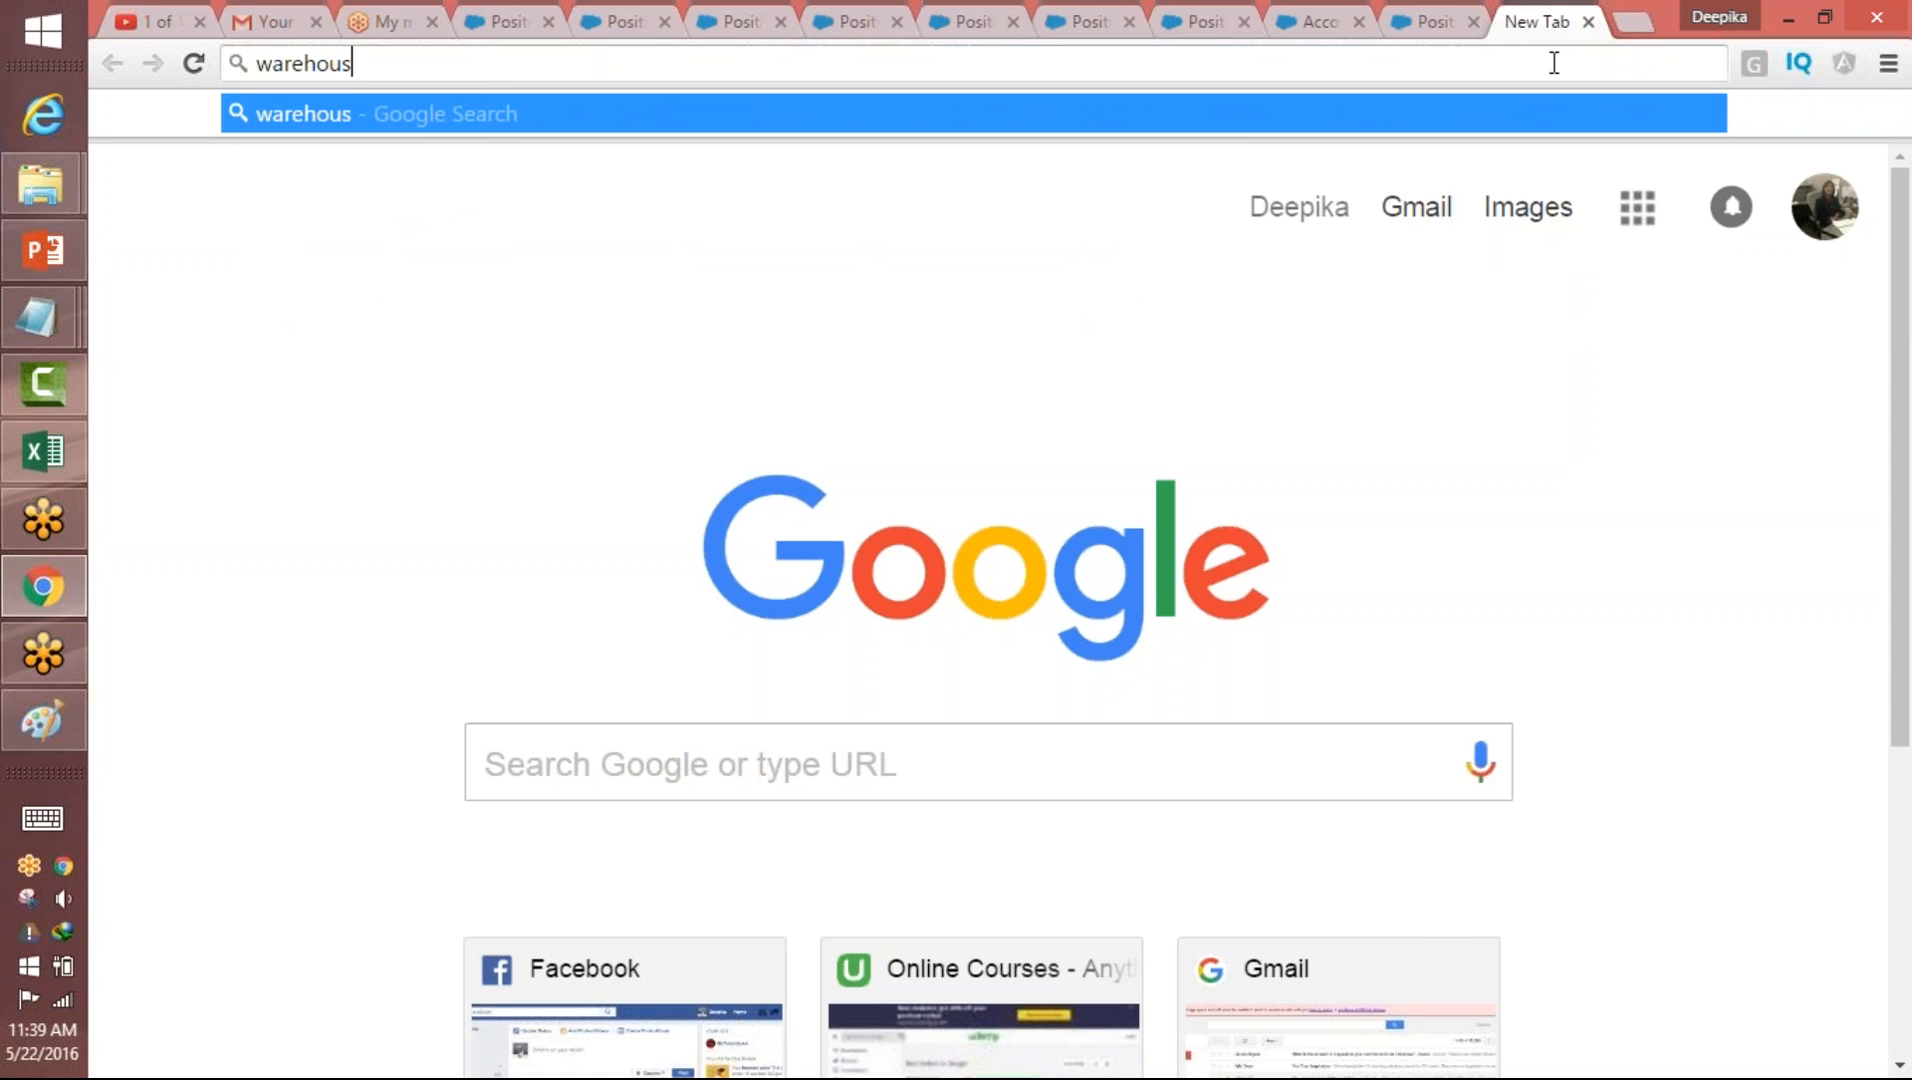
text(e app salesfro)
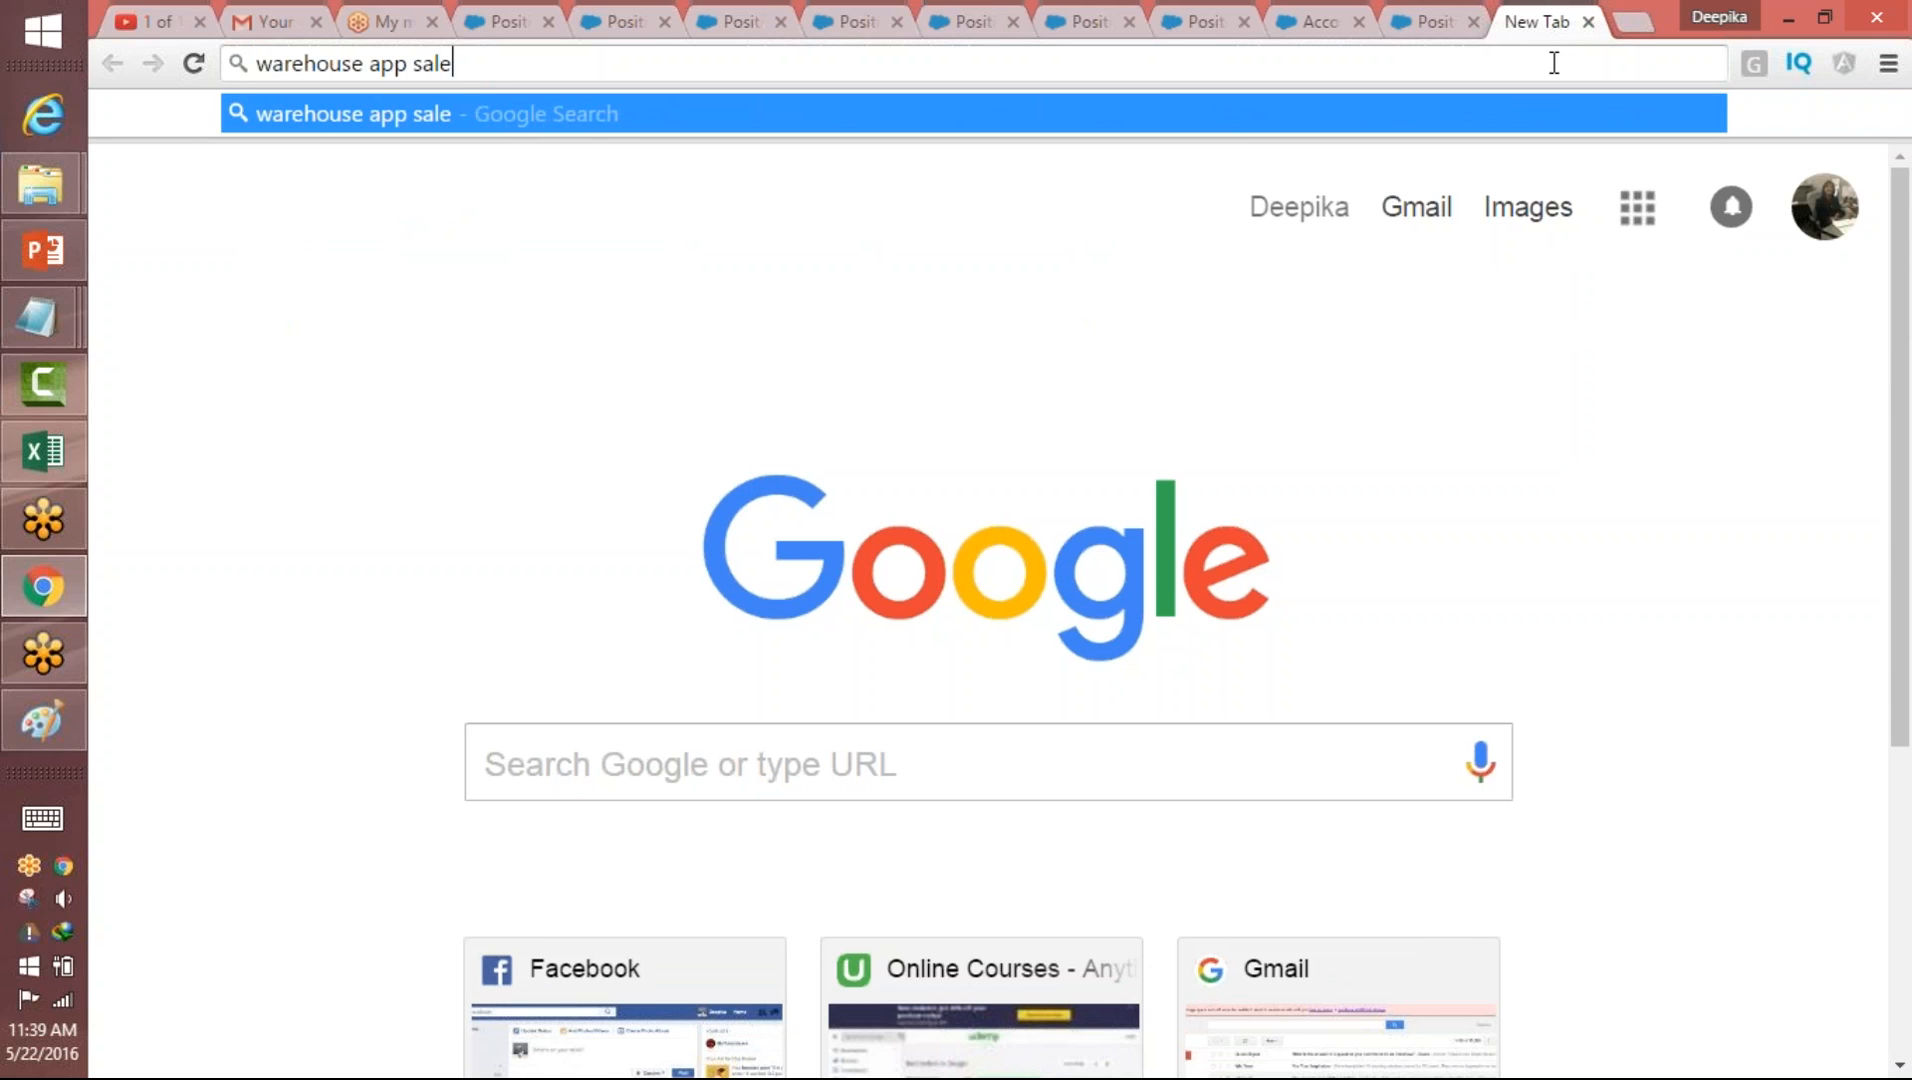
key(BackSpace)
key(BackSpace)
text(orce)
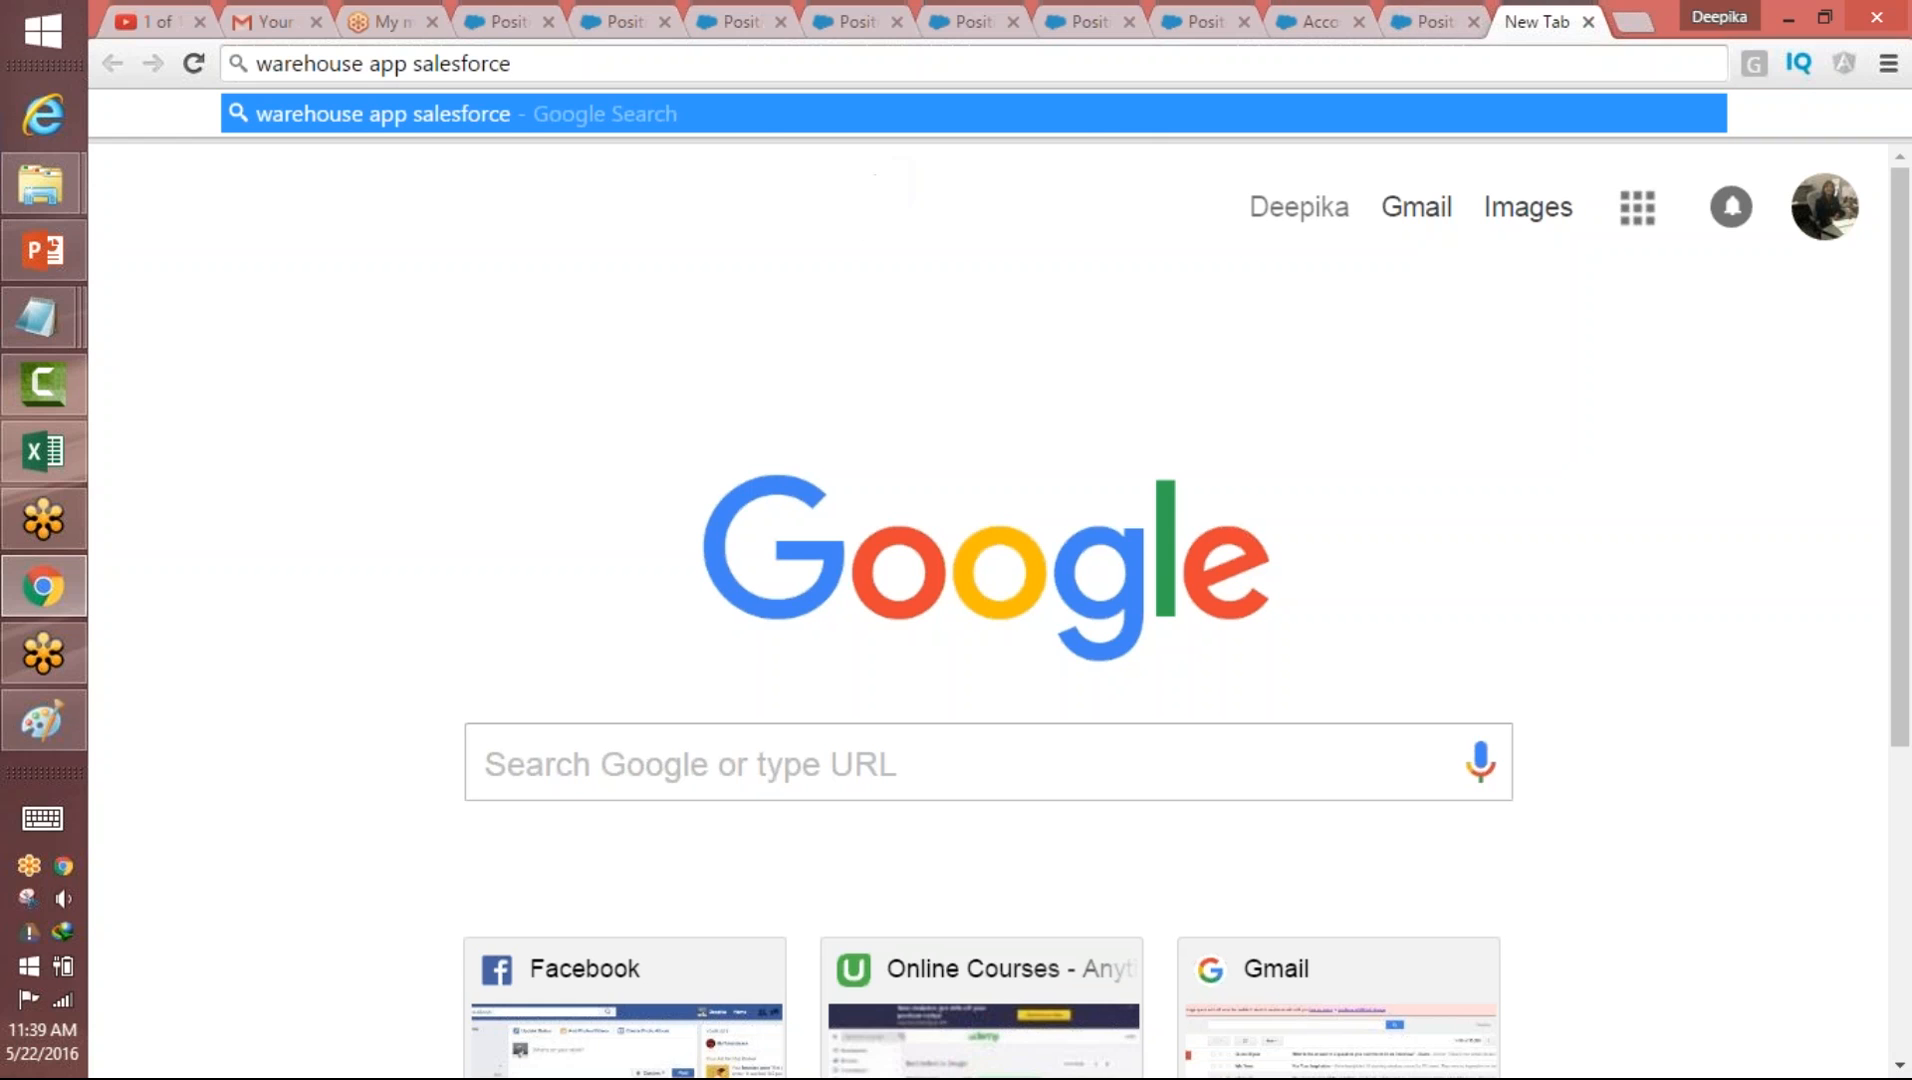
click(1164, 43)
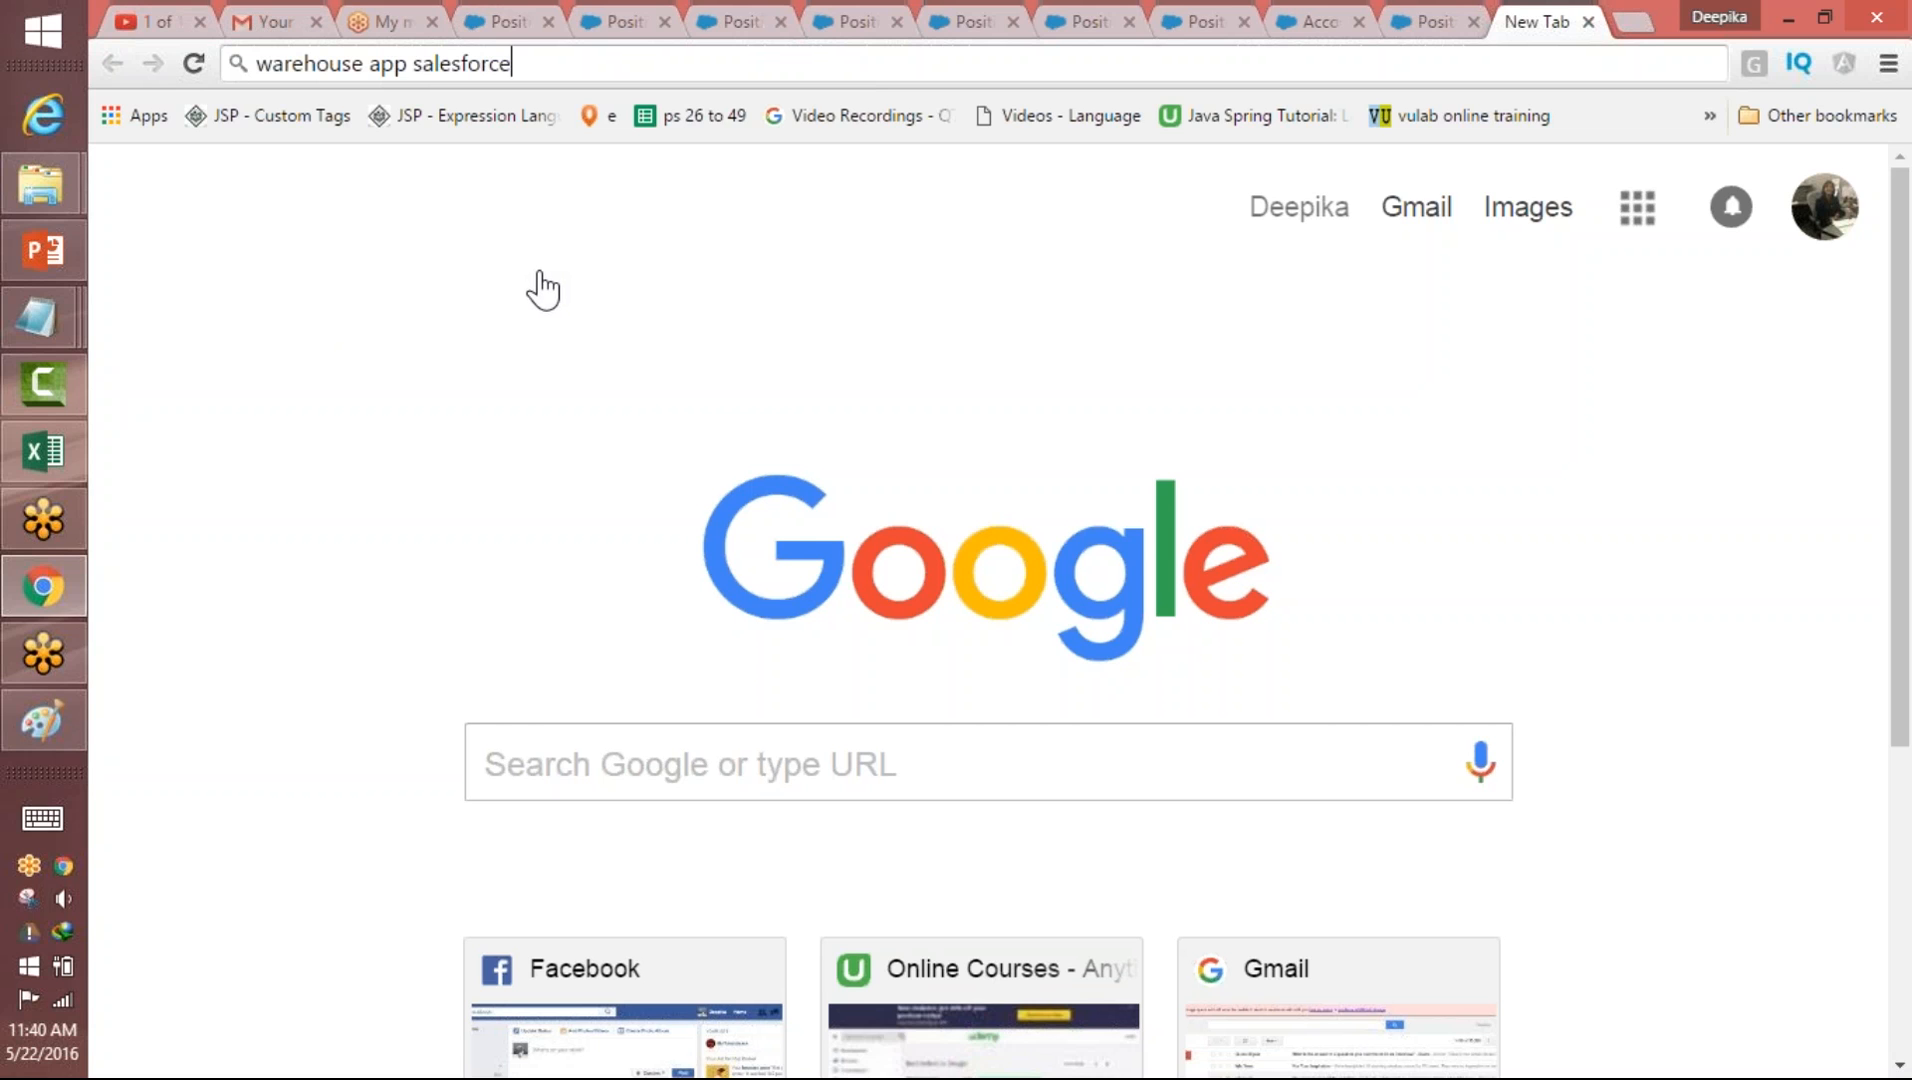
- Switch to Paint and start a blank drawing without saving the existing sketch
click(43, 720)
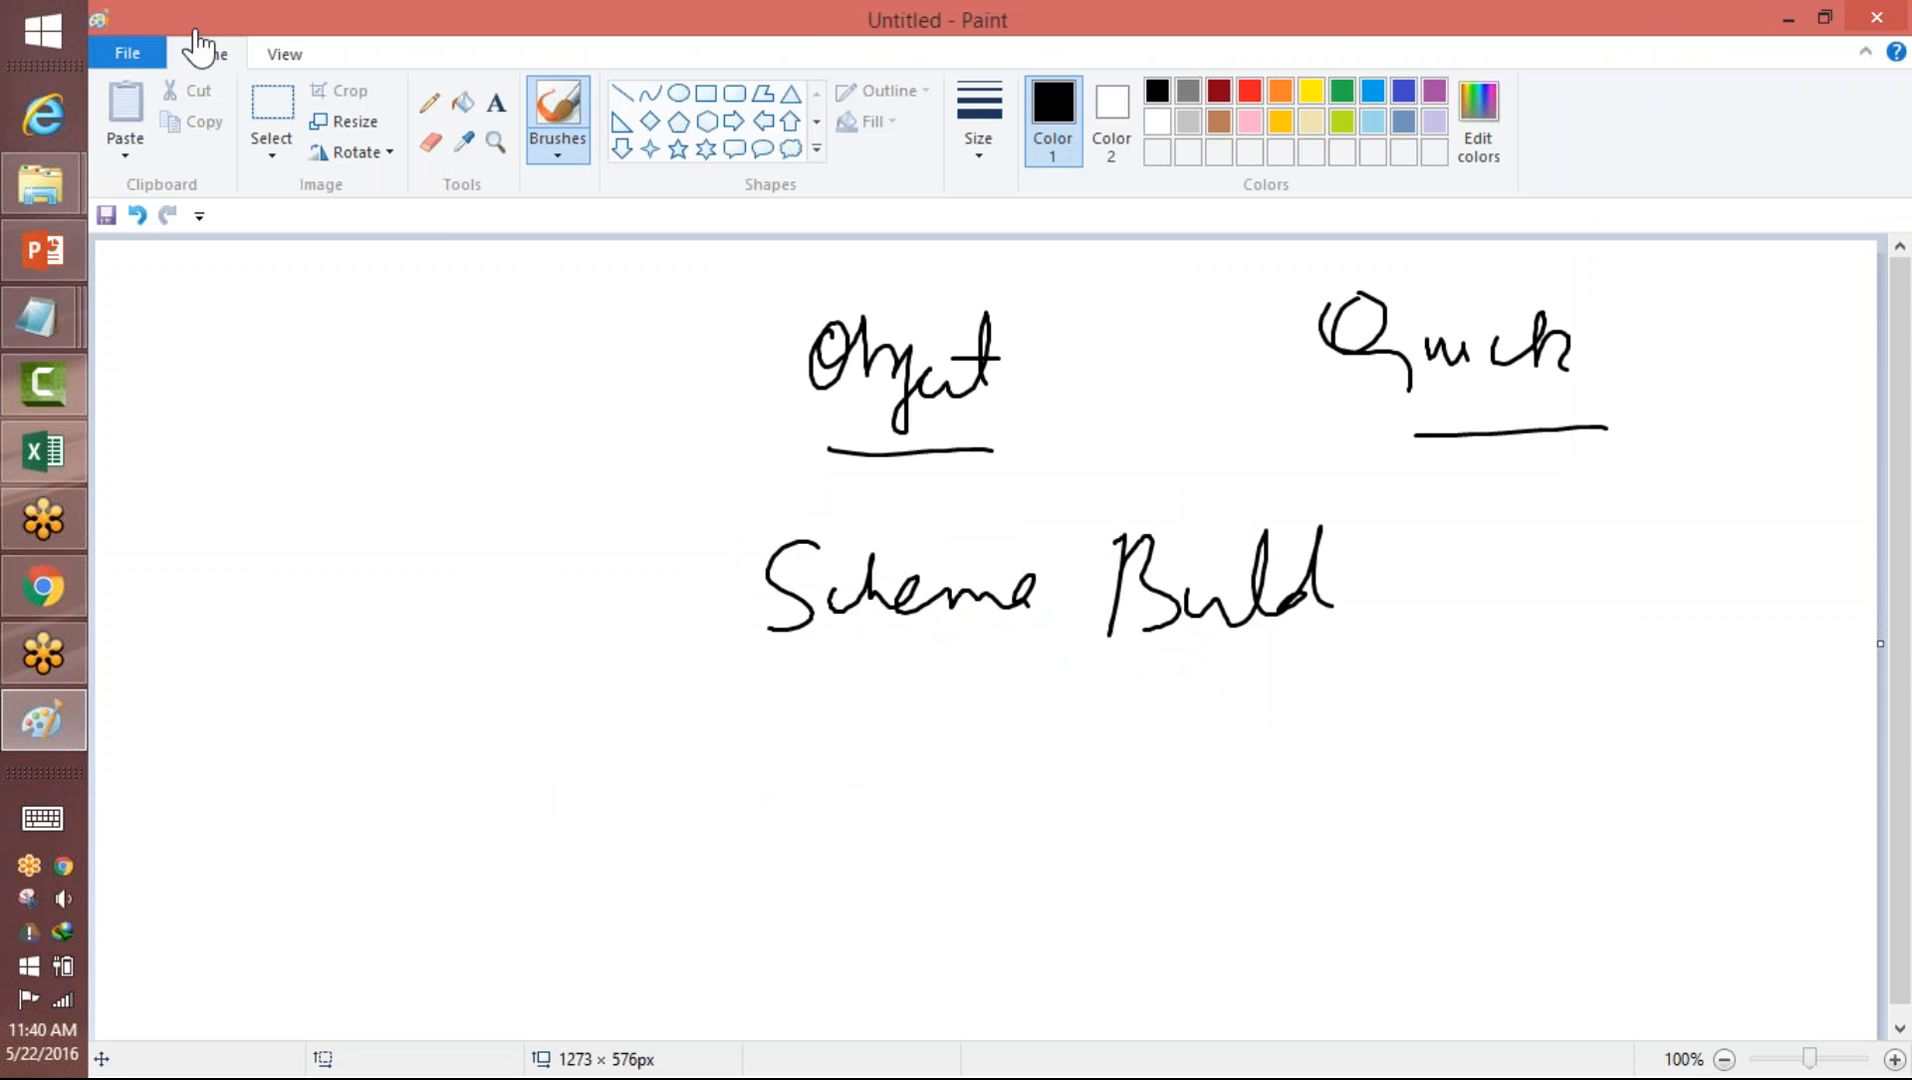
click(127, 53)
click(180, 95)
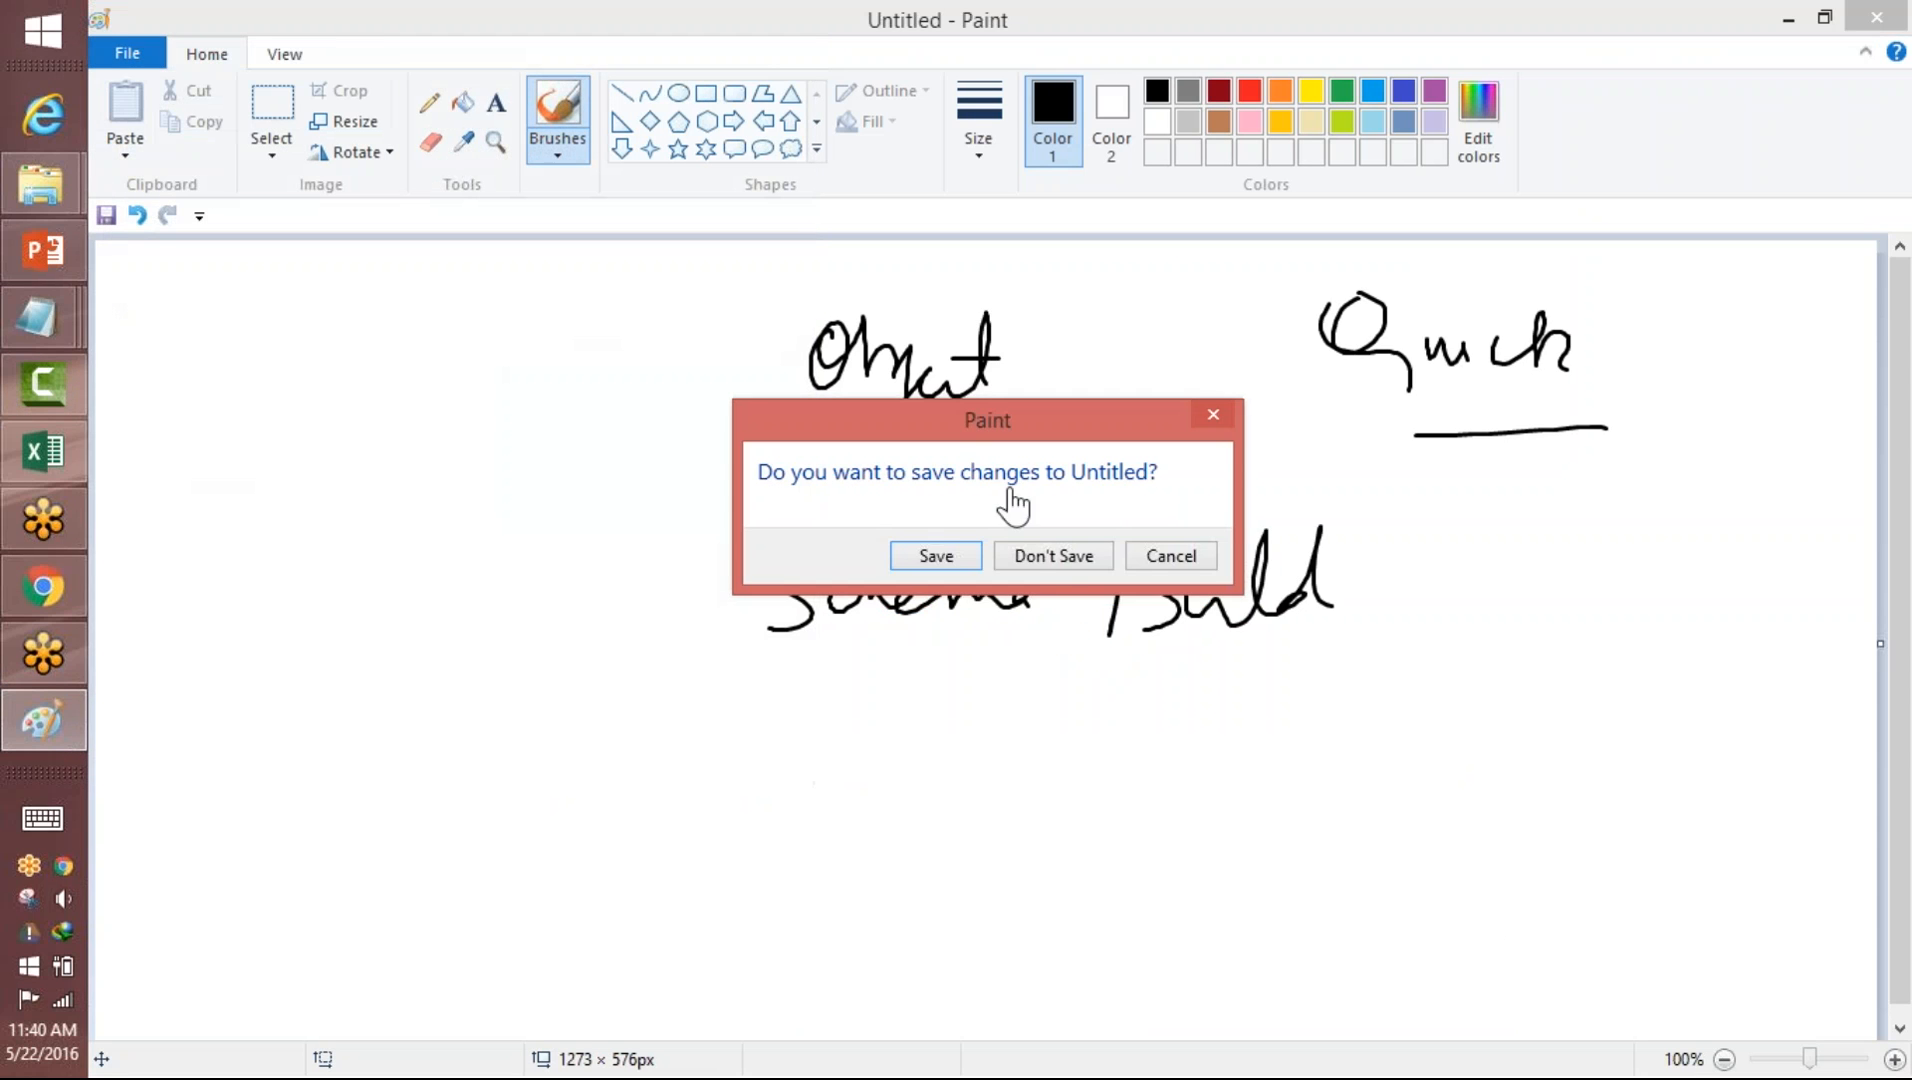
click(1068, 555)
- Handwrite the heading Position with a rectangle beneath it, and the heading Candidate beside it
mouse_move(686, 392)
mouse_down()
mouse_move(676, 348)
mouse_move(735, 376)
mouse_move(893, 390)
mouse_up()
mouse_move(553, 482)
mouse_down()
mouse_move(552, 673)
mouse_move(1008, 652)
mouse_move(535, 685)
mouse_up()
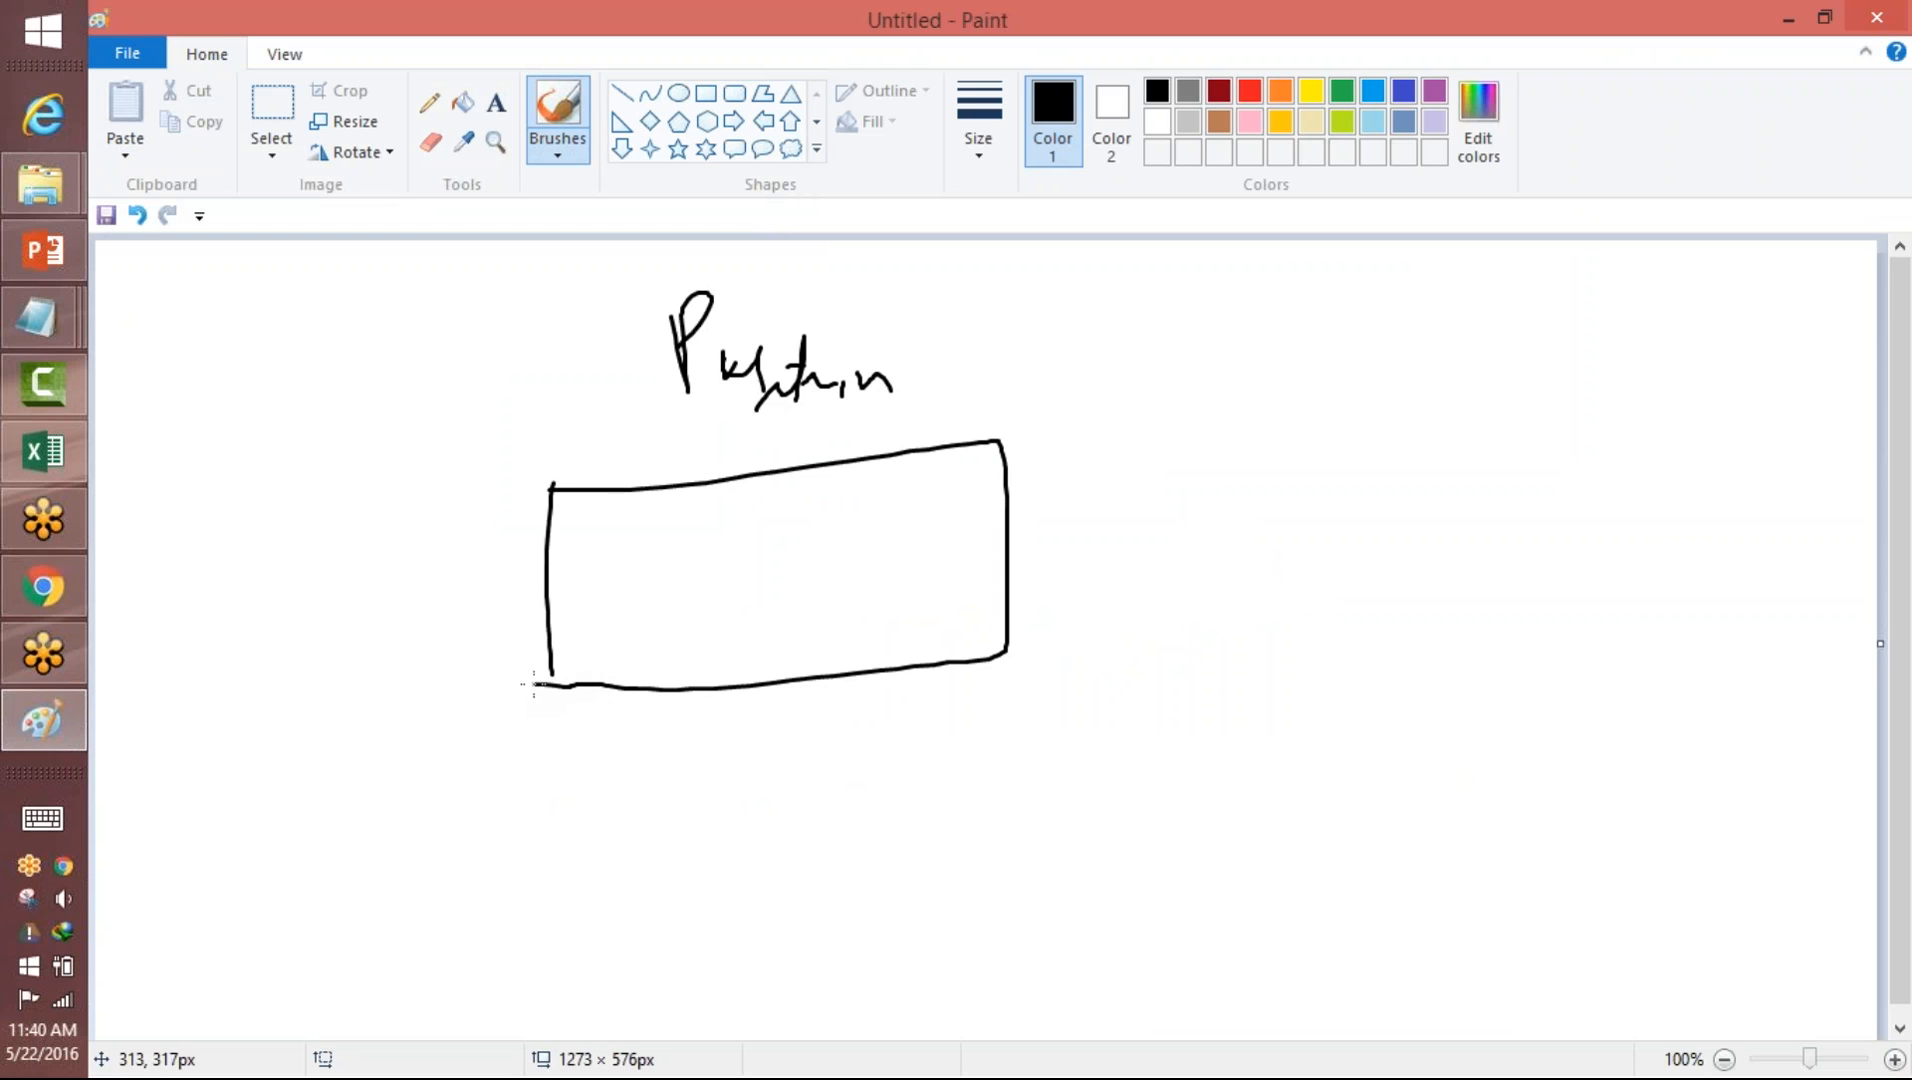
mouse_move(1308, 286)
mouse_down()
mouse_move(1330, 353)
mouse_move(1428, 298)
mouse_move(1426, 362)
mouse_move(1456, 370)
mouse_up()
mouse_move(1506, 345)
mouse_down()
mouse_move(1490, 354)
mouse_move(1601, 360)
mouse_up()
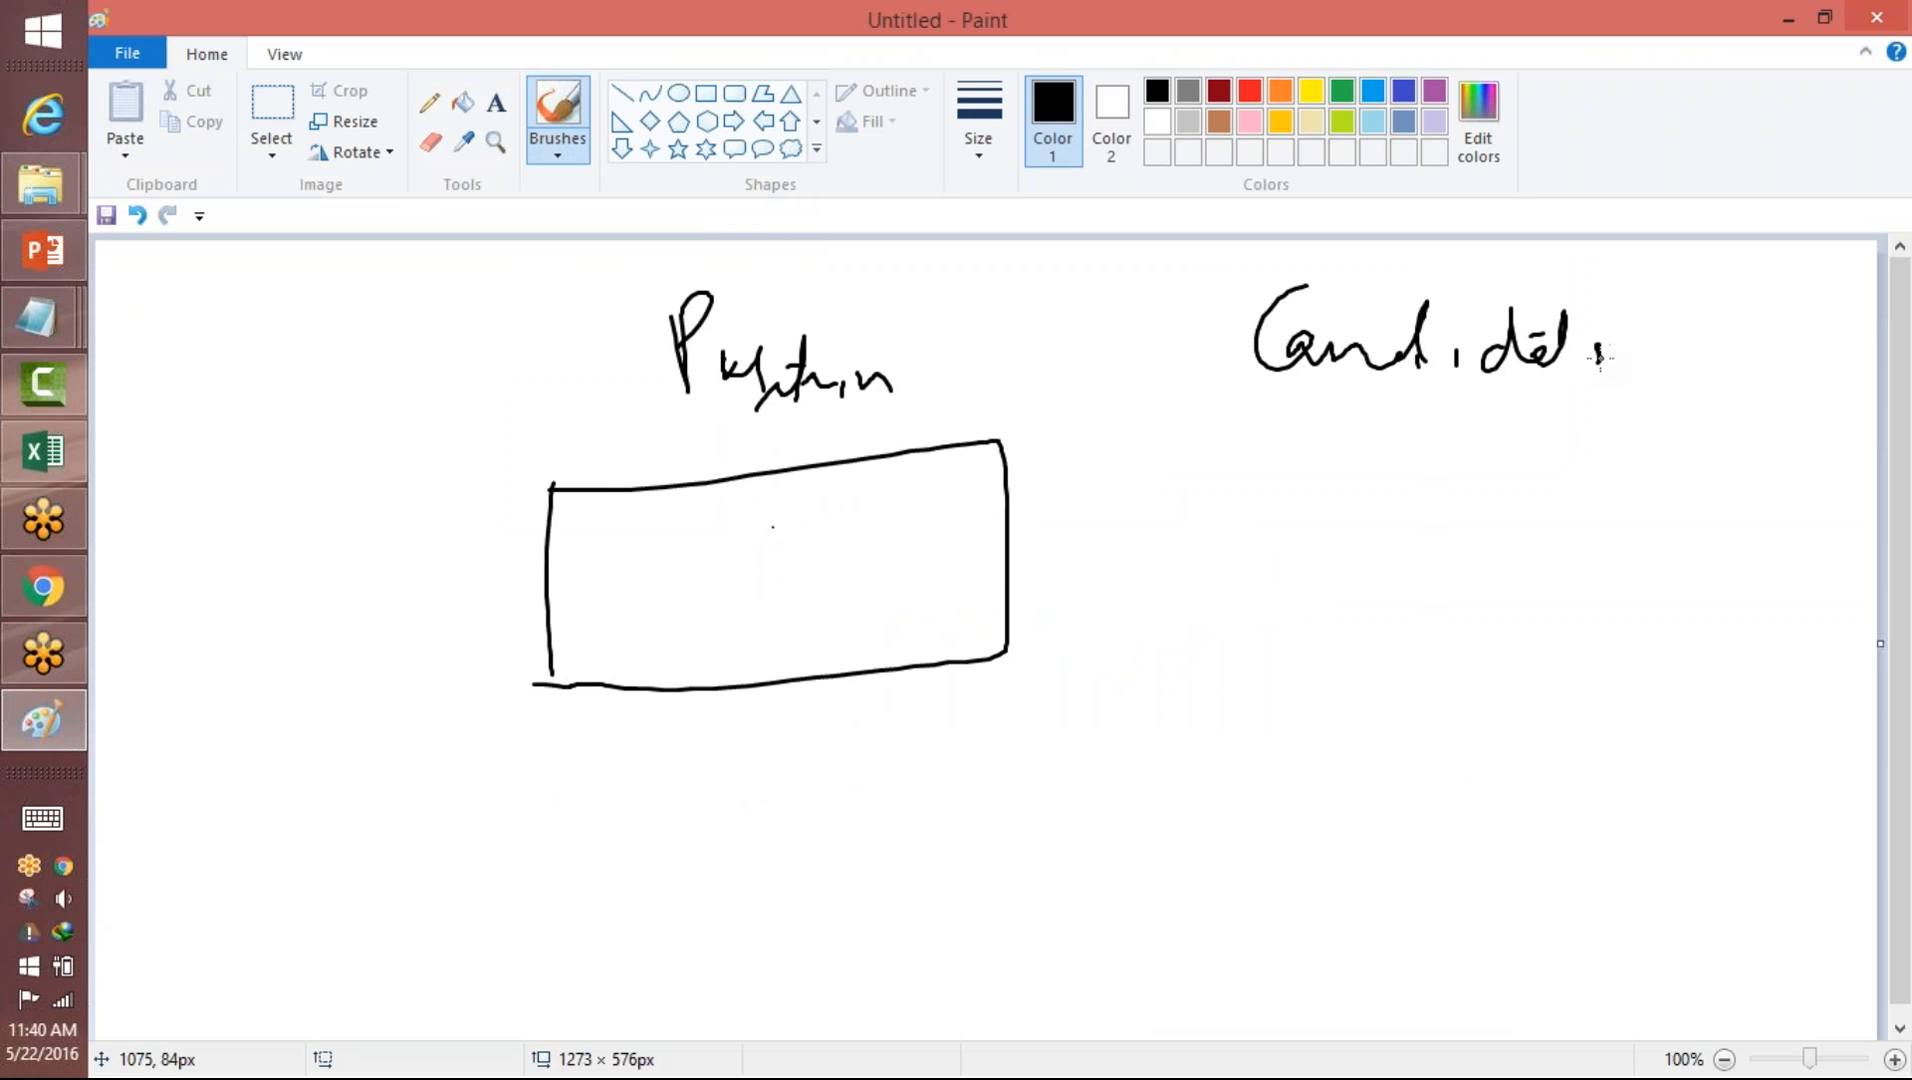
- Draw a double-headed arrow from the Position rectangle toward the Candidate side
click(1168, 55)
drag(1014, 540, 1186, 518)
mouse_move(1158, 492)
mouse_down()
mouse_move(1132, 558)
mouse_move(1043, 552)
mouse_up()
drag(1208, 516, 1081, 577)
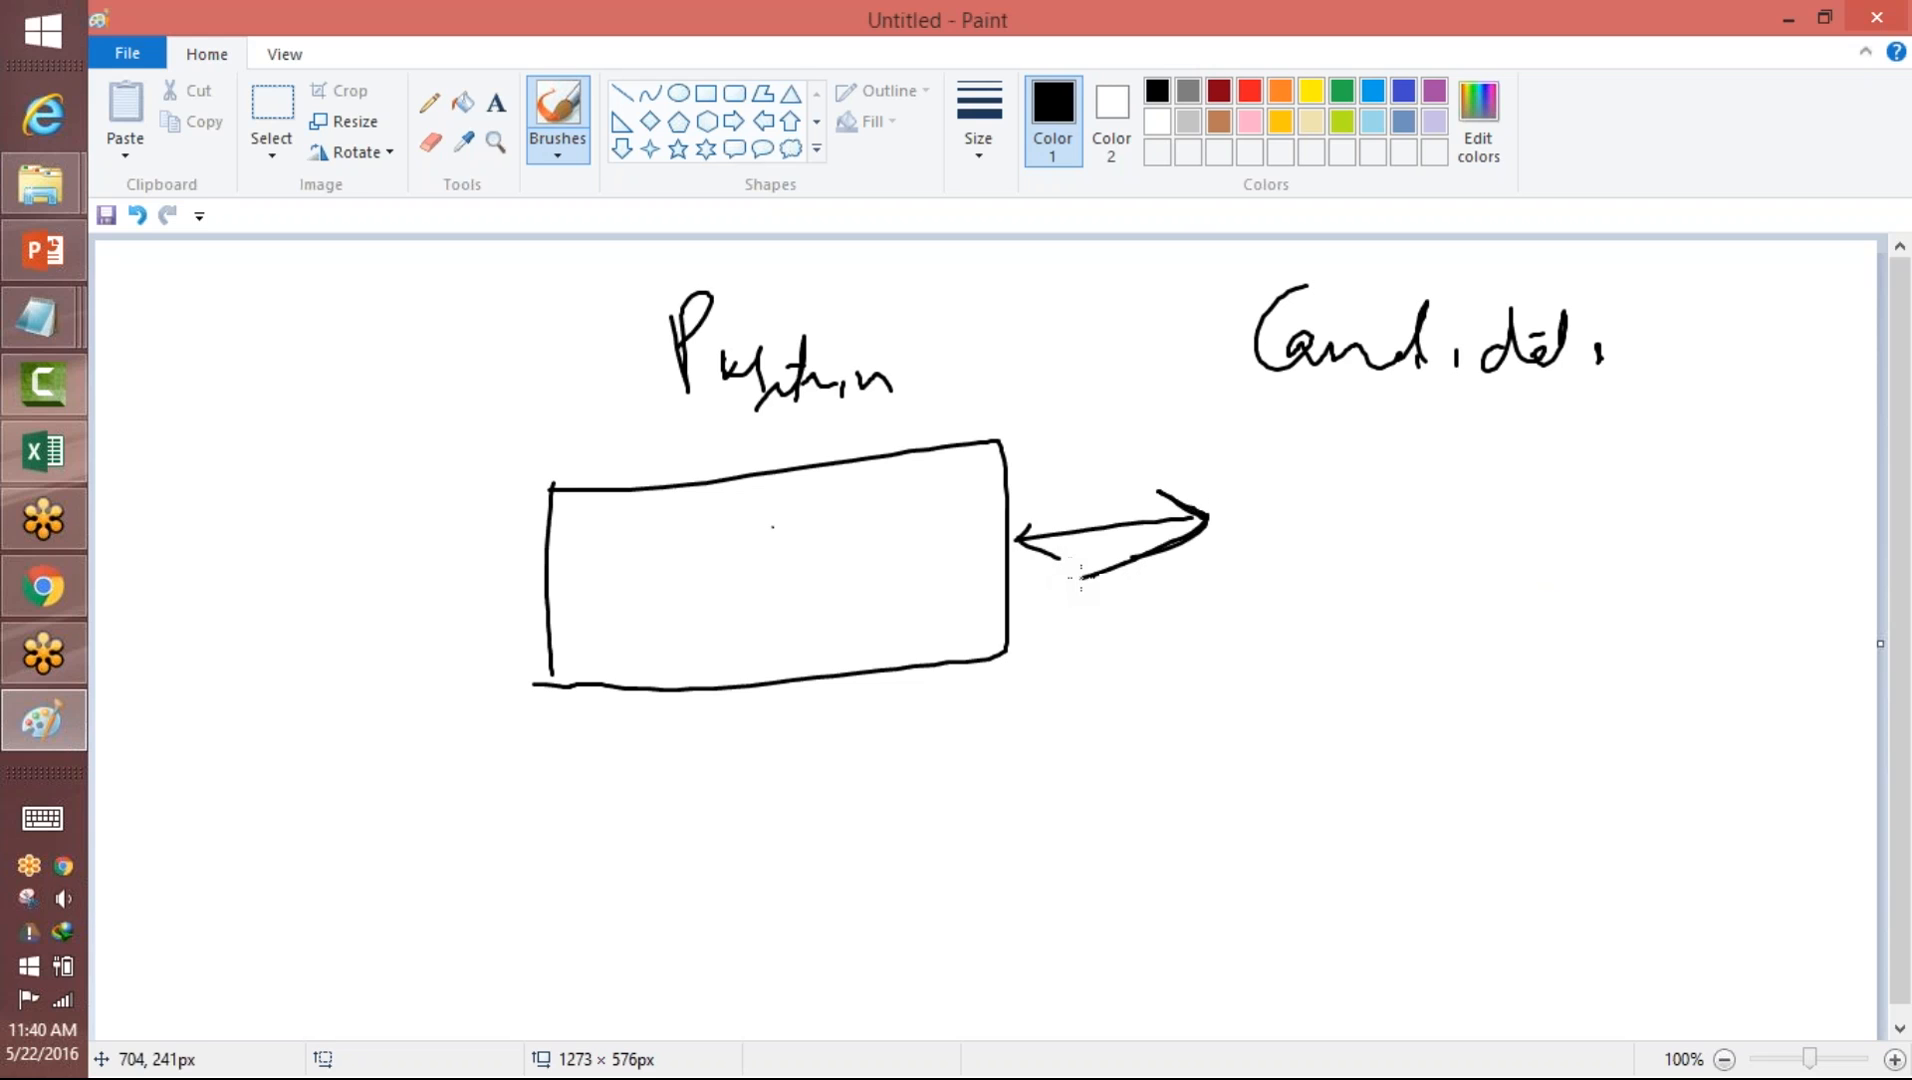
- Draw a box under Candidate with handwritten field abbreviations such as LN and A, and write field abbreviations inside the Position rectangle
mouse_move(1297, 406)
mouse_down()
mouse_move(1302, 598)
mouse_move(1390, 601)
mouse_up()
mouse_move(1379, 434)
mouse_down()
mouse_move(1383, 470)
mouse_move(1388, 455)
mouse_up()
mouse_move(1443, 422)
mouse_down()
mouse_move(1443, 457)
mouse_move(1469, 422)
mouse_up()
drag(1425, 498, 1440, 527)
drag(1462, 525, 1502, 490)
mouse_move(1432, 586)
mouse_down()
mouse_move(1436, 562)
mouse_move(1478, 590)
mouse_move(1485, 553)
mouse_up()
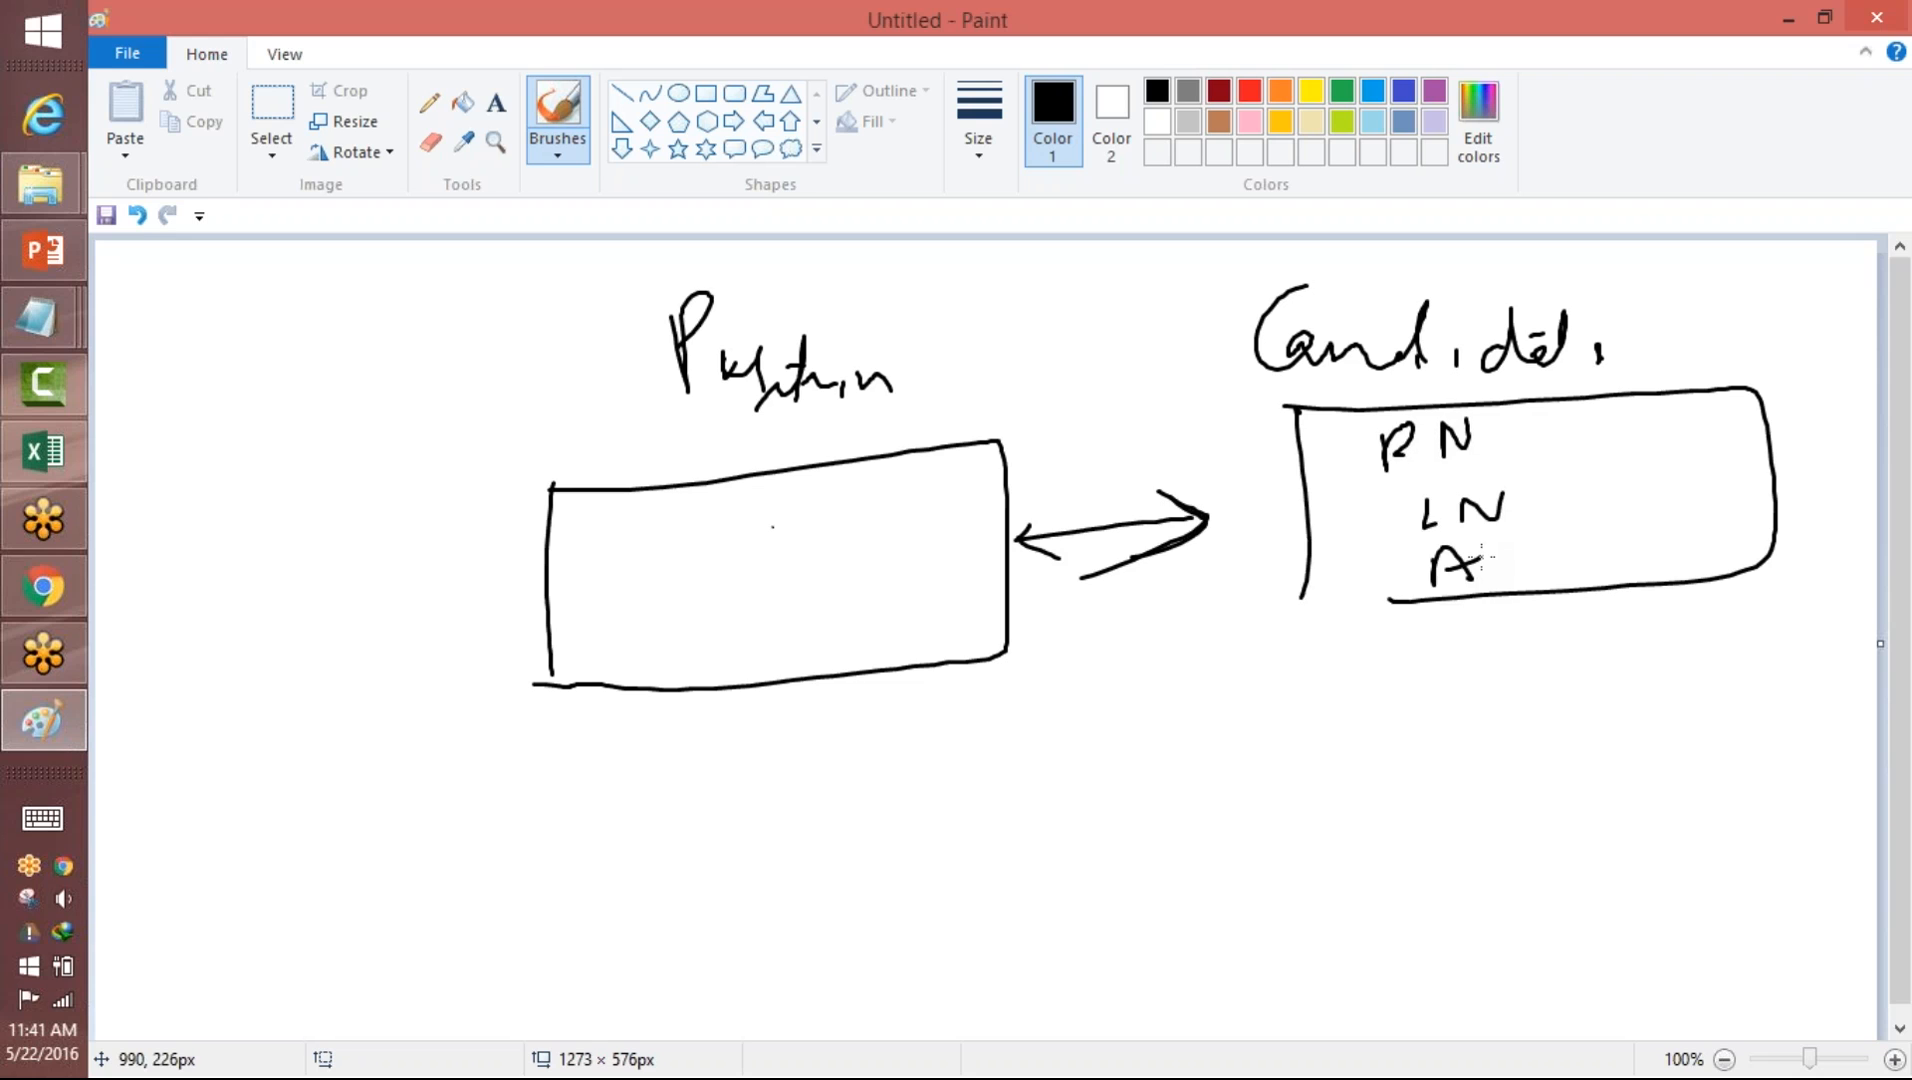
mouse_move(603, 572)
mouse_down()
mouse_move(629, 507)
mouse_move(614, 533)
mouse_move(676, 553)
mouse_move(613, 600)
mouse_move(616, 635)
mouse_move(660, 623)
mouse_move(683, 651)
mouse_move(742, 583)
mouse_up()
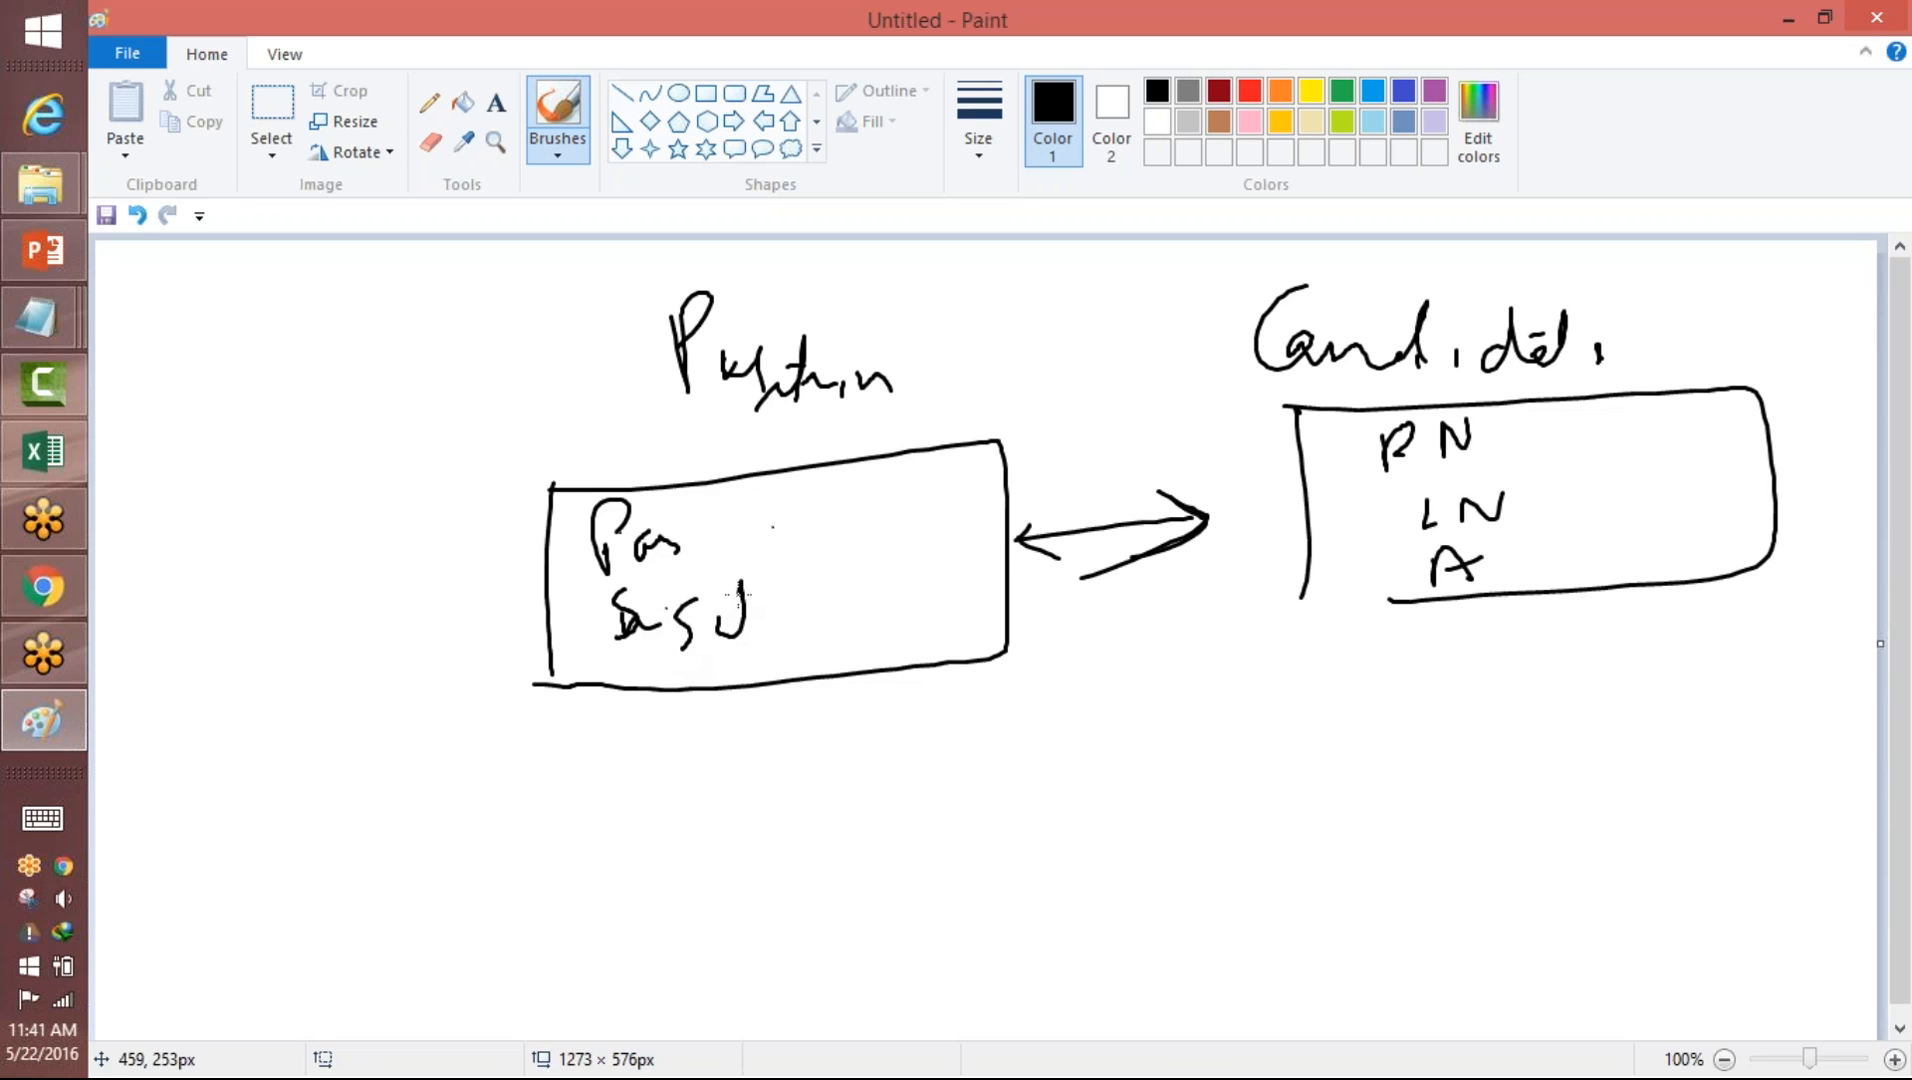
- Mark the Position and Candidate headings with orange check marks
click(1281, 90)
drag(898, 308, 993, 280)
drag(1485, 282, 1547, 270)
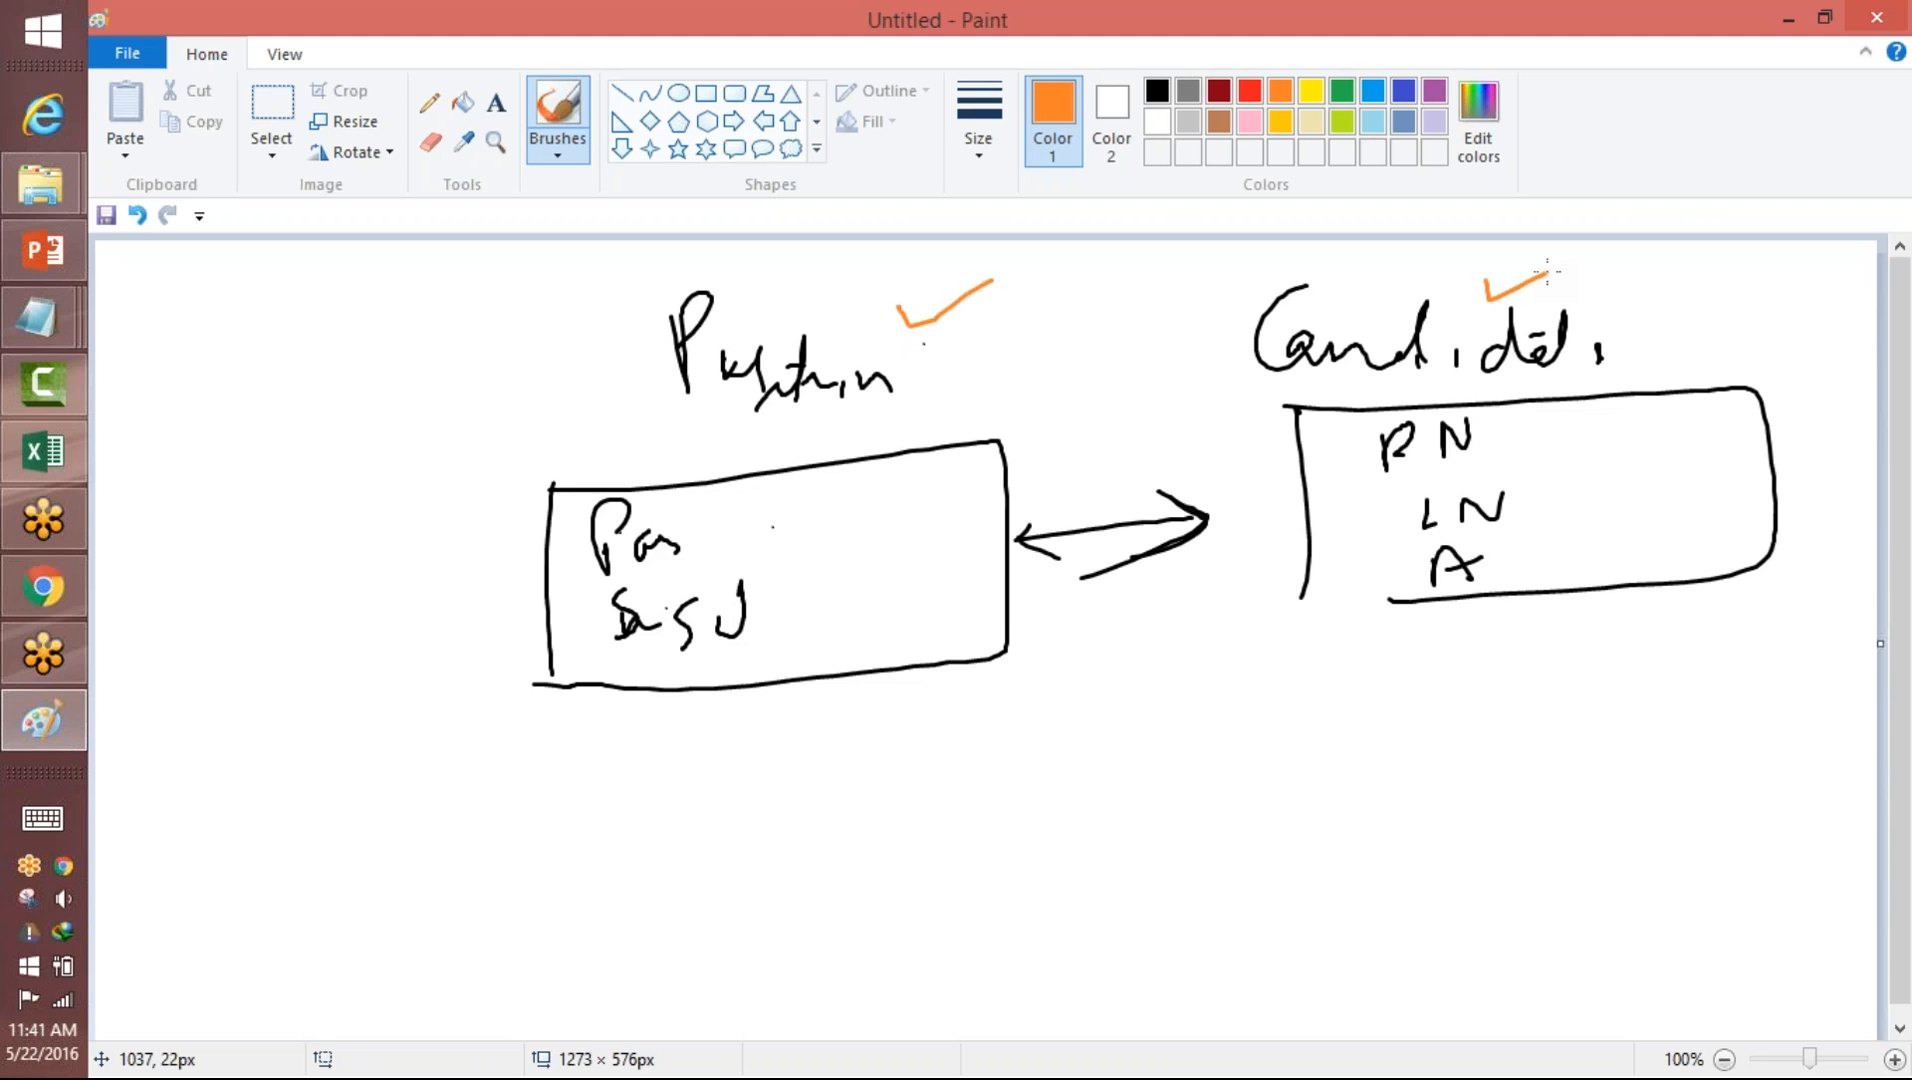
- Write "sales" in orange inside the Position rectangle, and link it to the circled first field in the Candidate box
drag(750, 503, 752, 528)
mouse_move(773, 512)
mouse_down()
mouse_move(834, 493)
mouse_move(883, 516)
mouse_up()
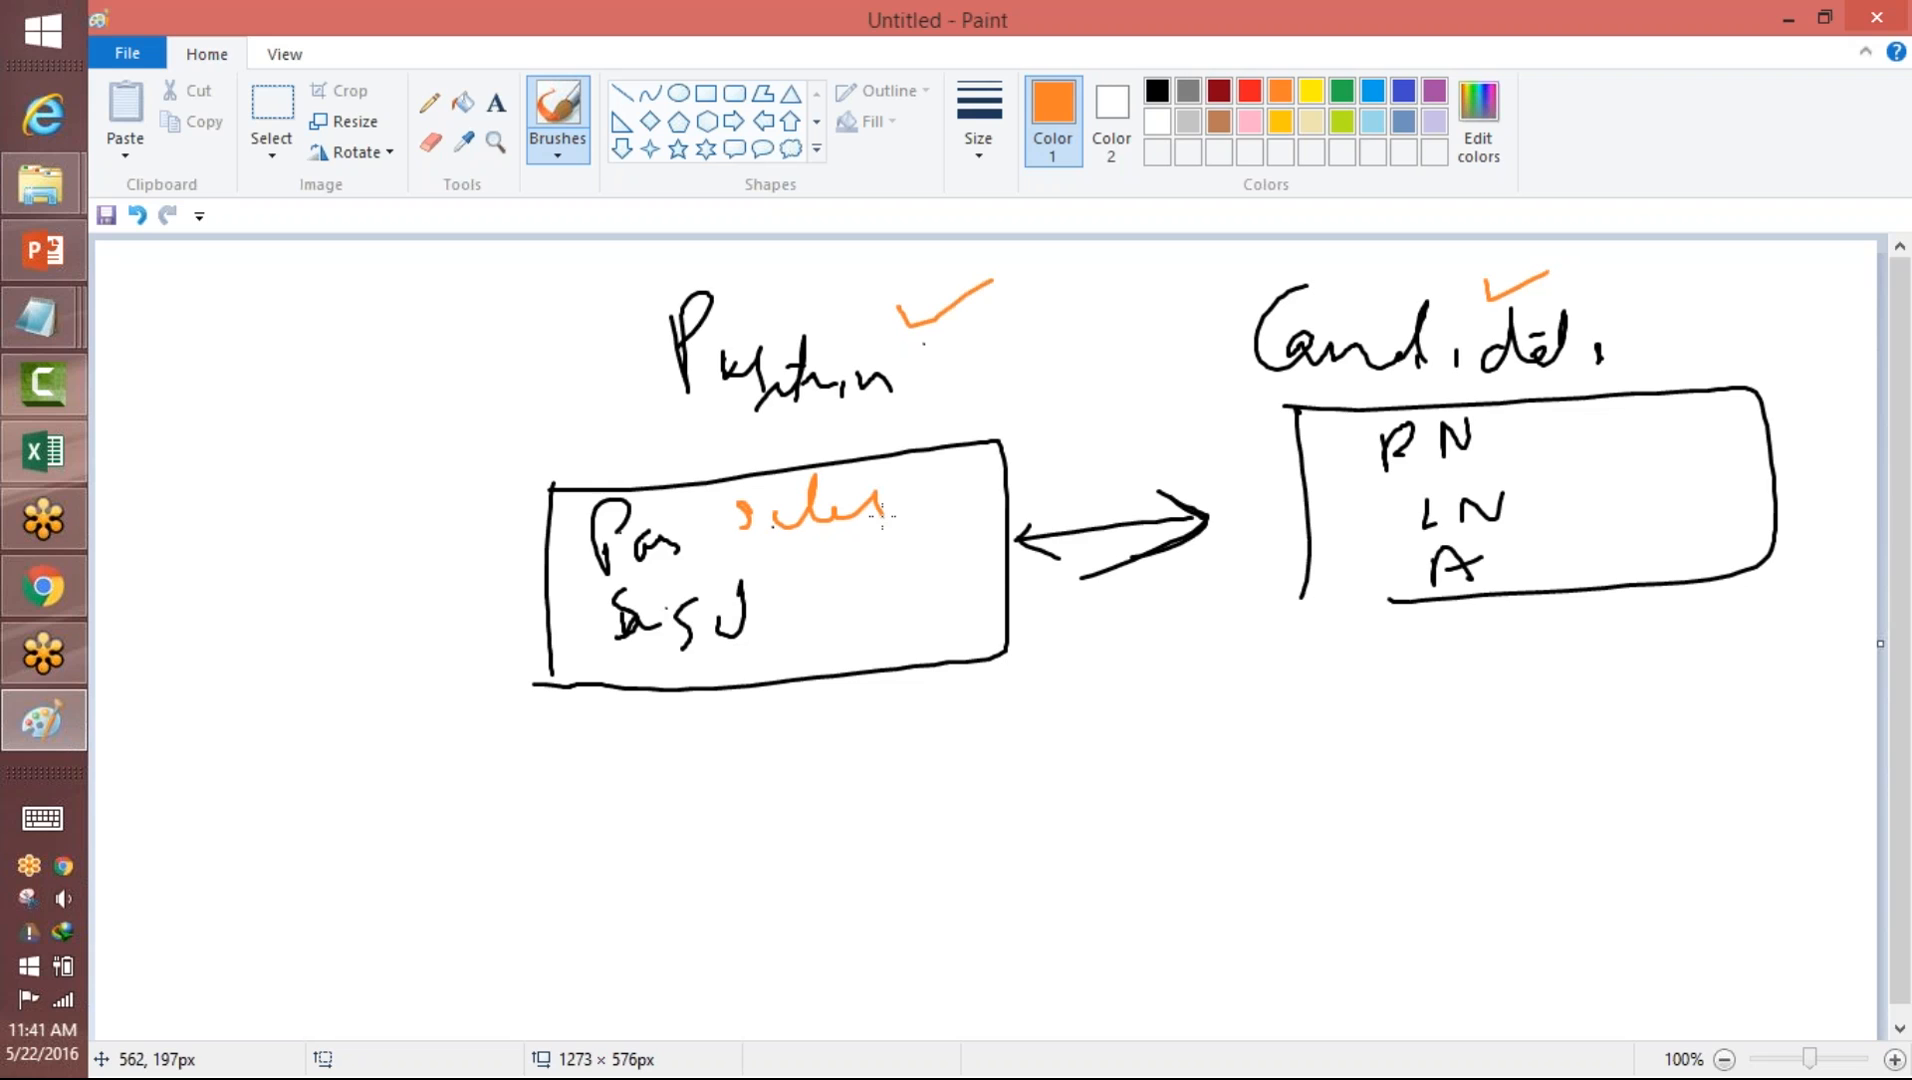
mouse_move(1492, 425)
mouse_down()
mouse_move(1465, 405)
mouse_move(1478, 462)
mouse_move(1495, 435)
mouse_up()
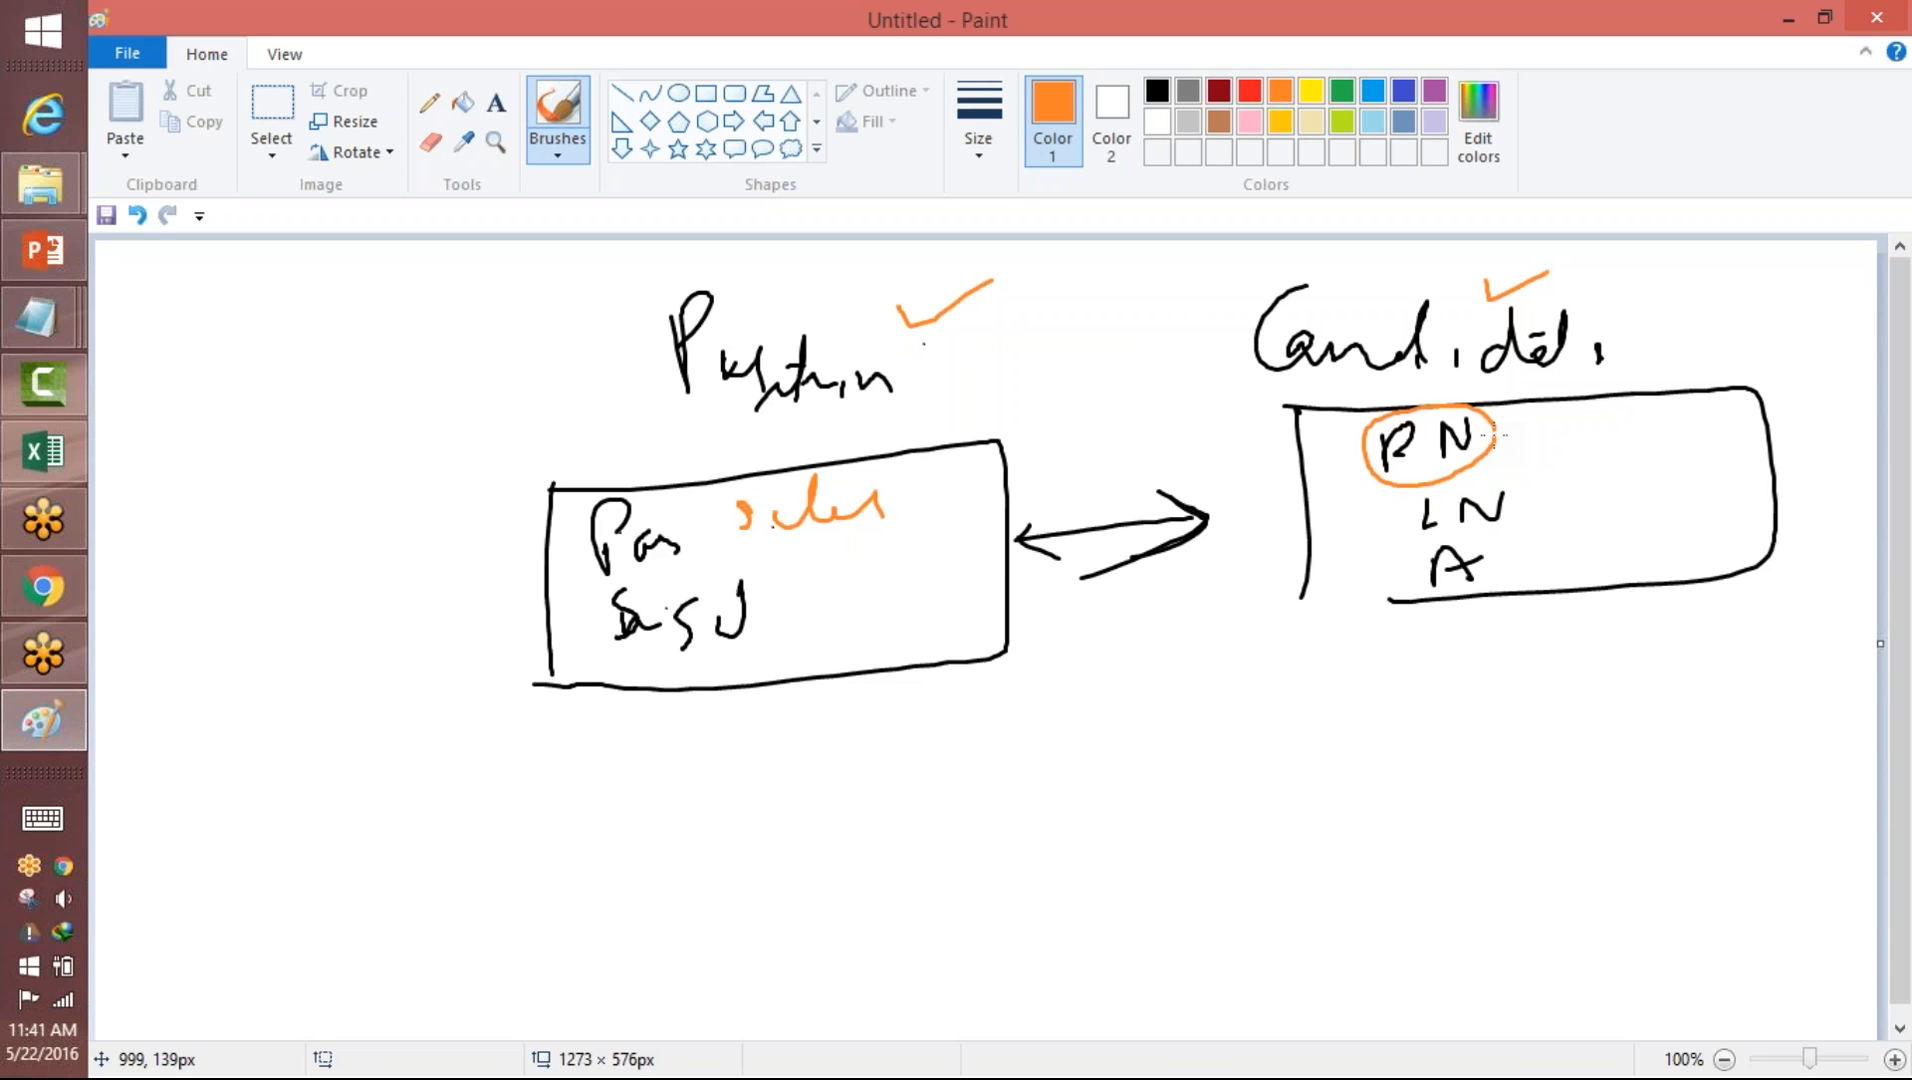
mouse_move(1385, 458)
mouse_down()
mouse_move(1002, 441)
mouse_move(1088, 497)
mouse_move(950, 526)
mouse_up()
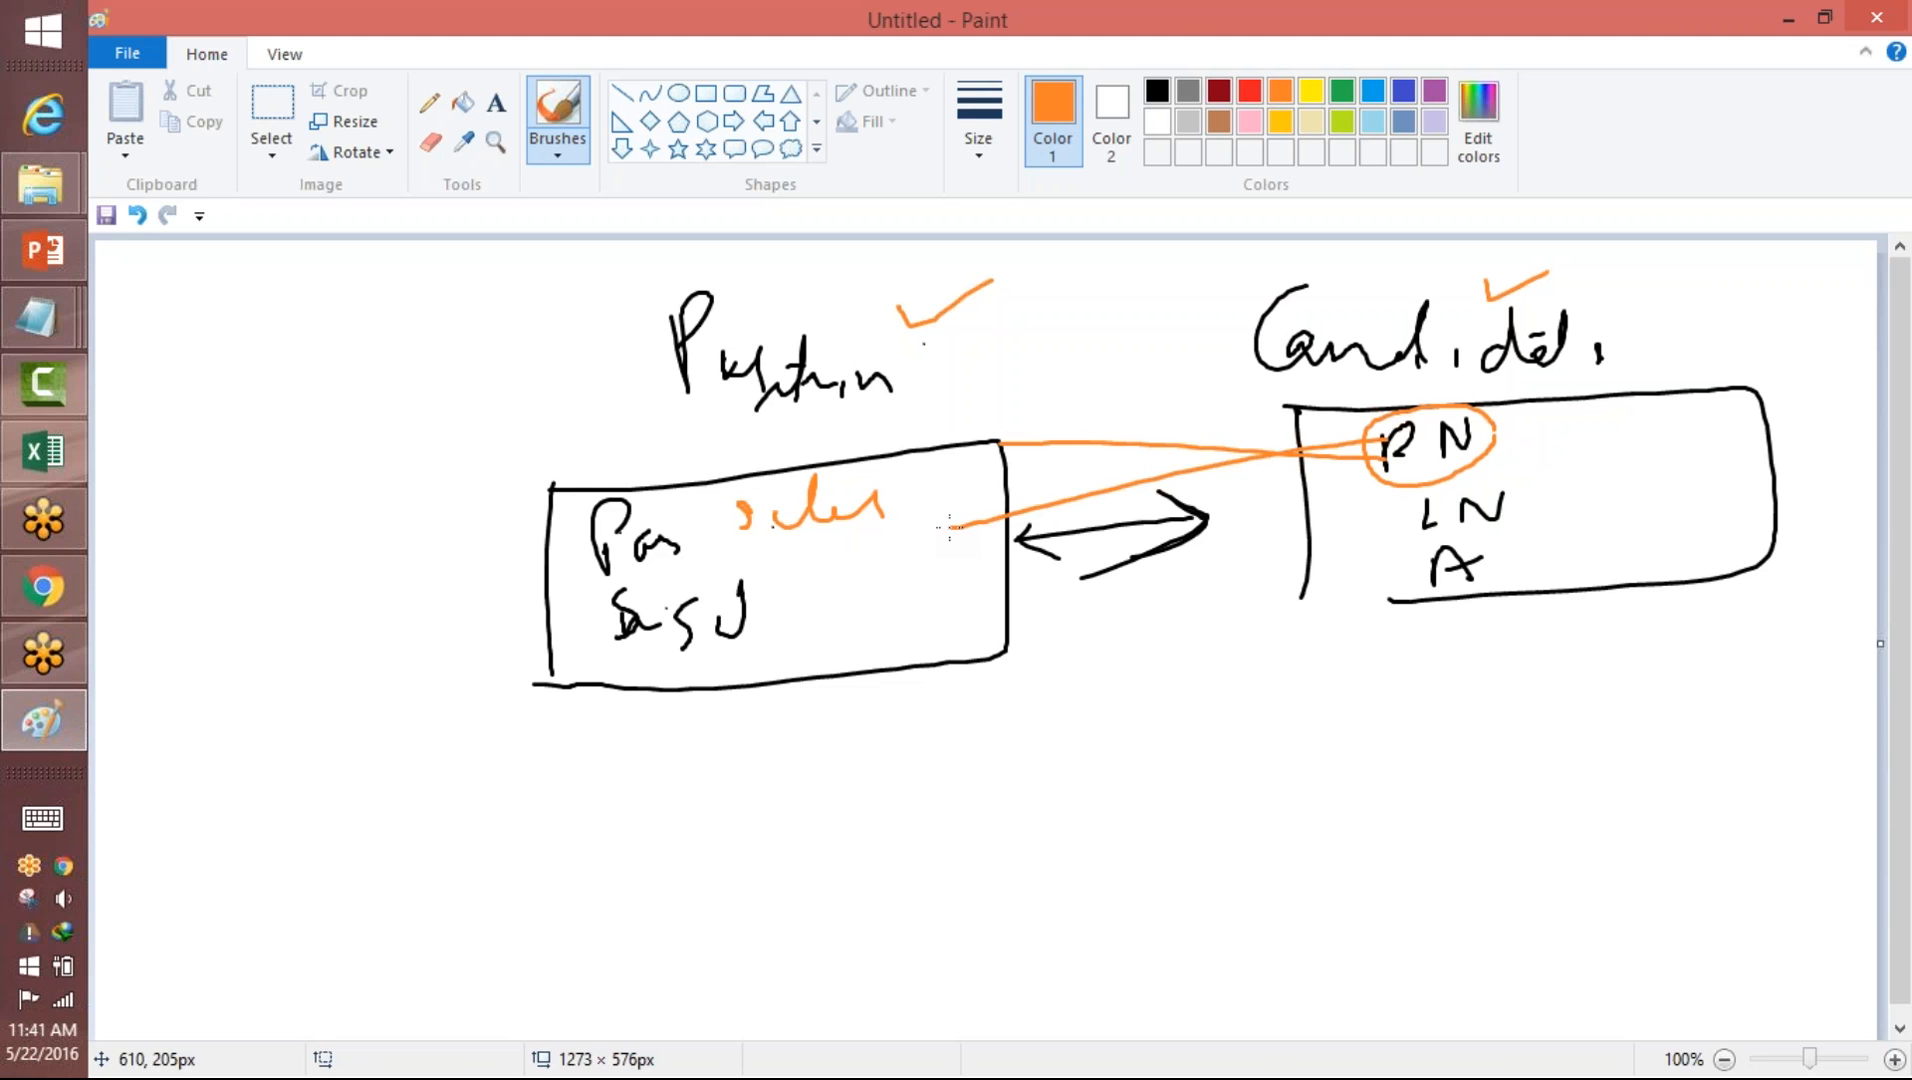
mouse_move(895, 445)
mouse_down()
mouse_move(842, 427)
mouse_move(810, 540)
mouse_up()
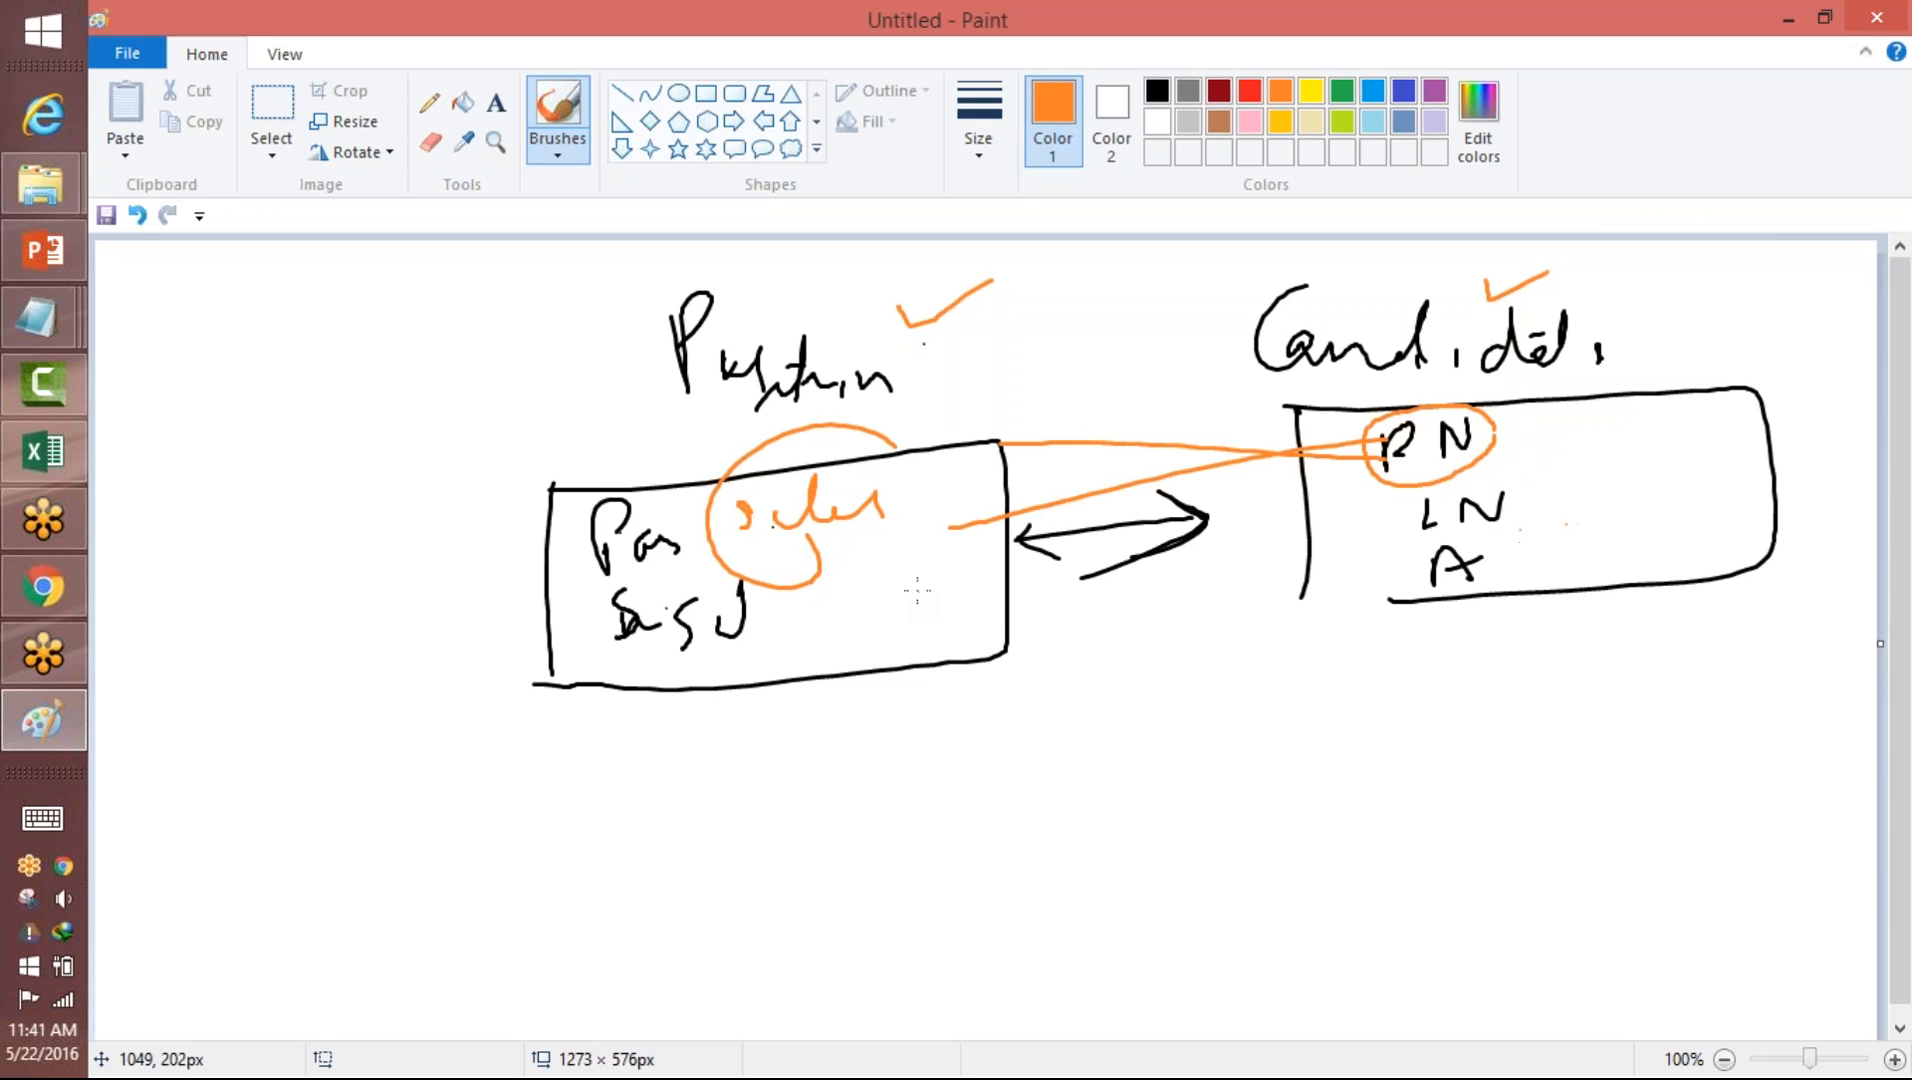
drag(1497, 538, 1437, 532)
- Start a new blank picture without saving the sketch, and handwrite "Lookup" with "Master-Detail Relation" beneath it
click(127, 53)
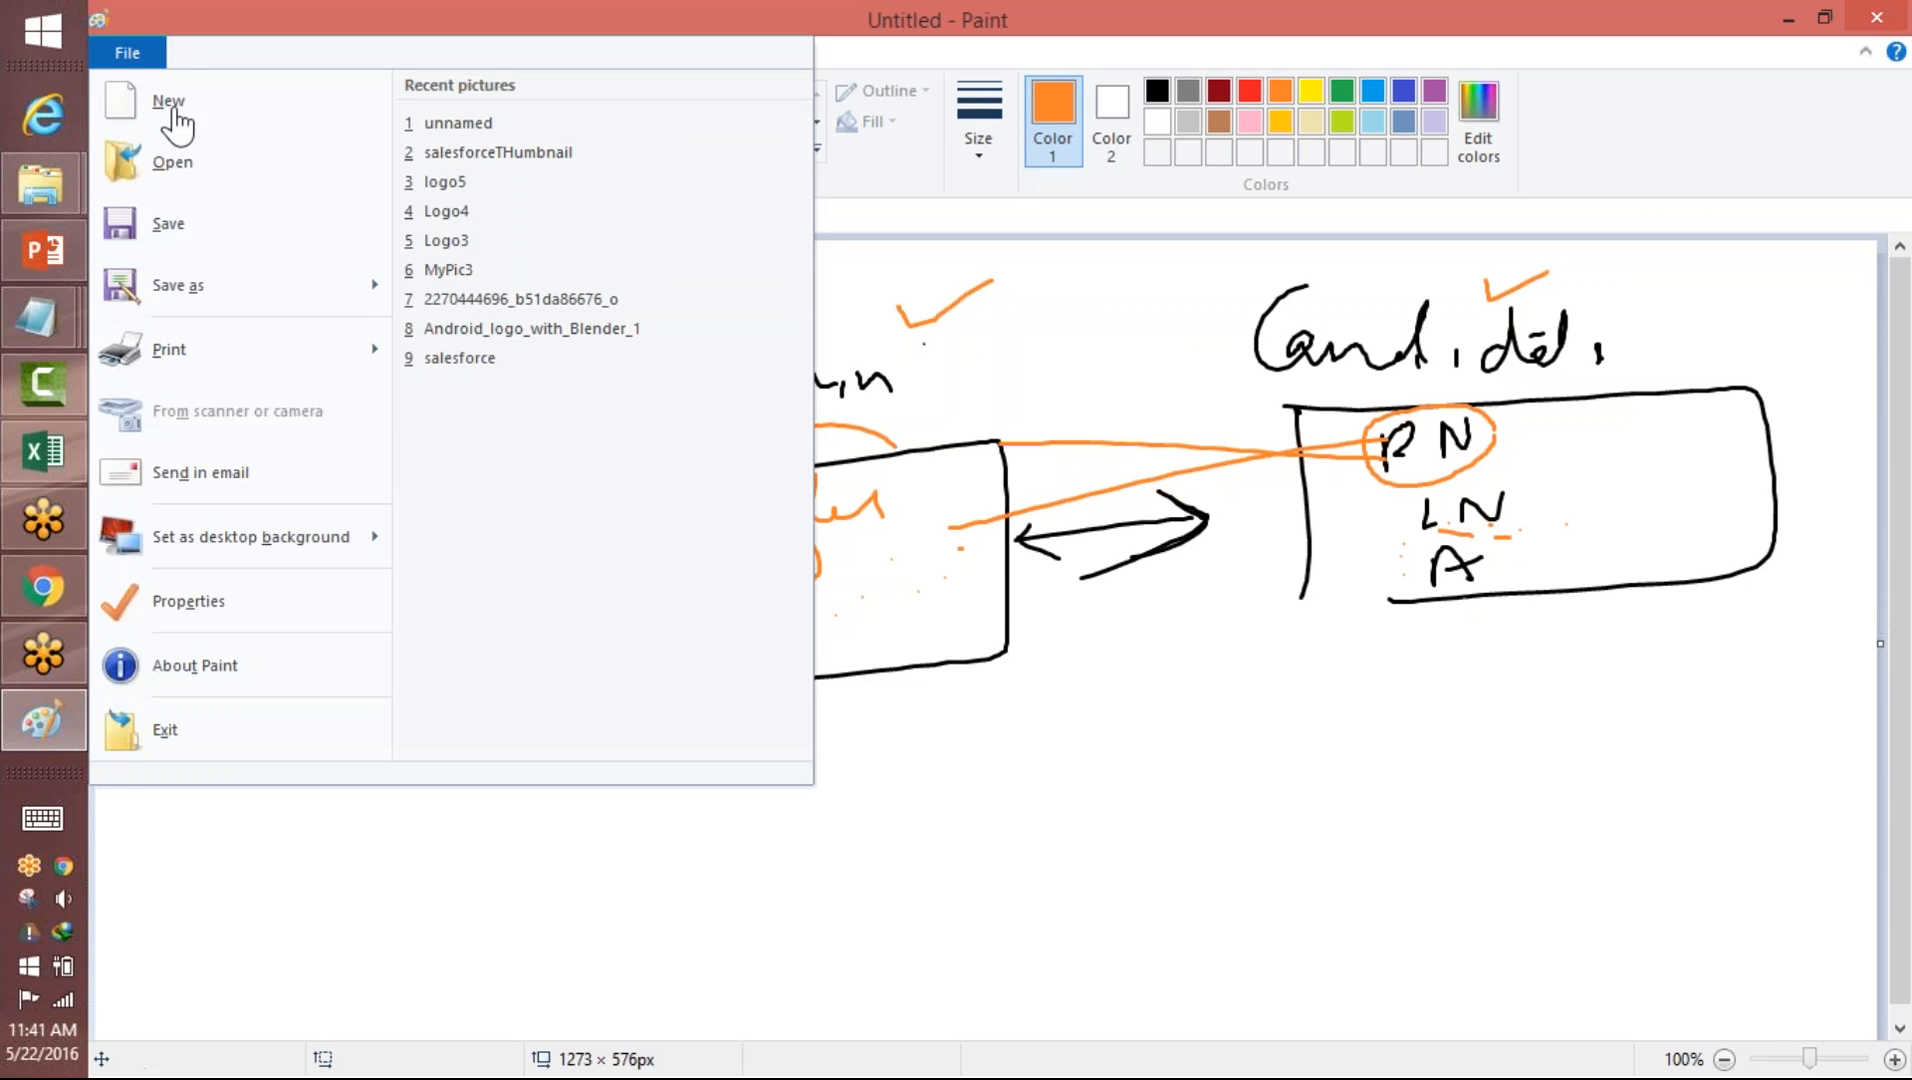
click(175, 120)
click(1075, 556)
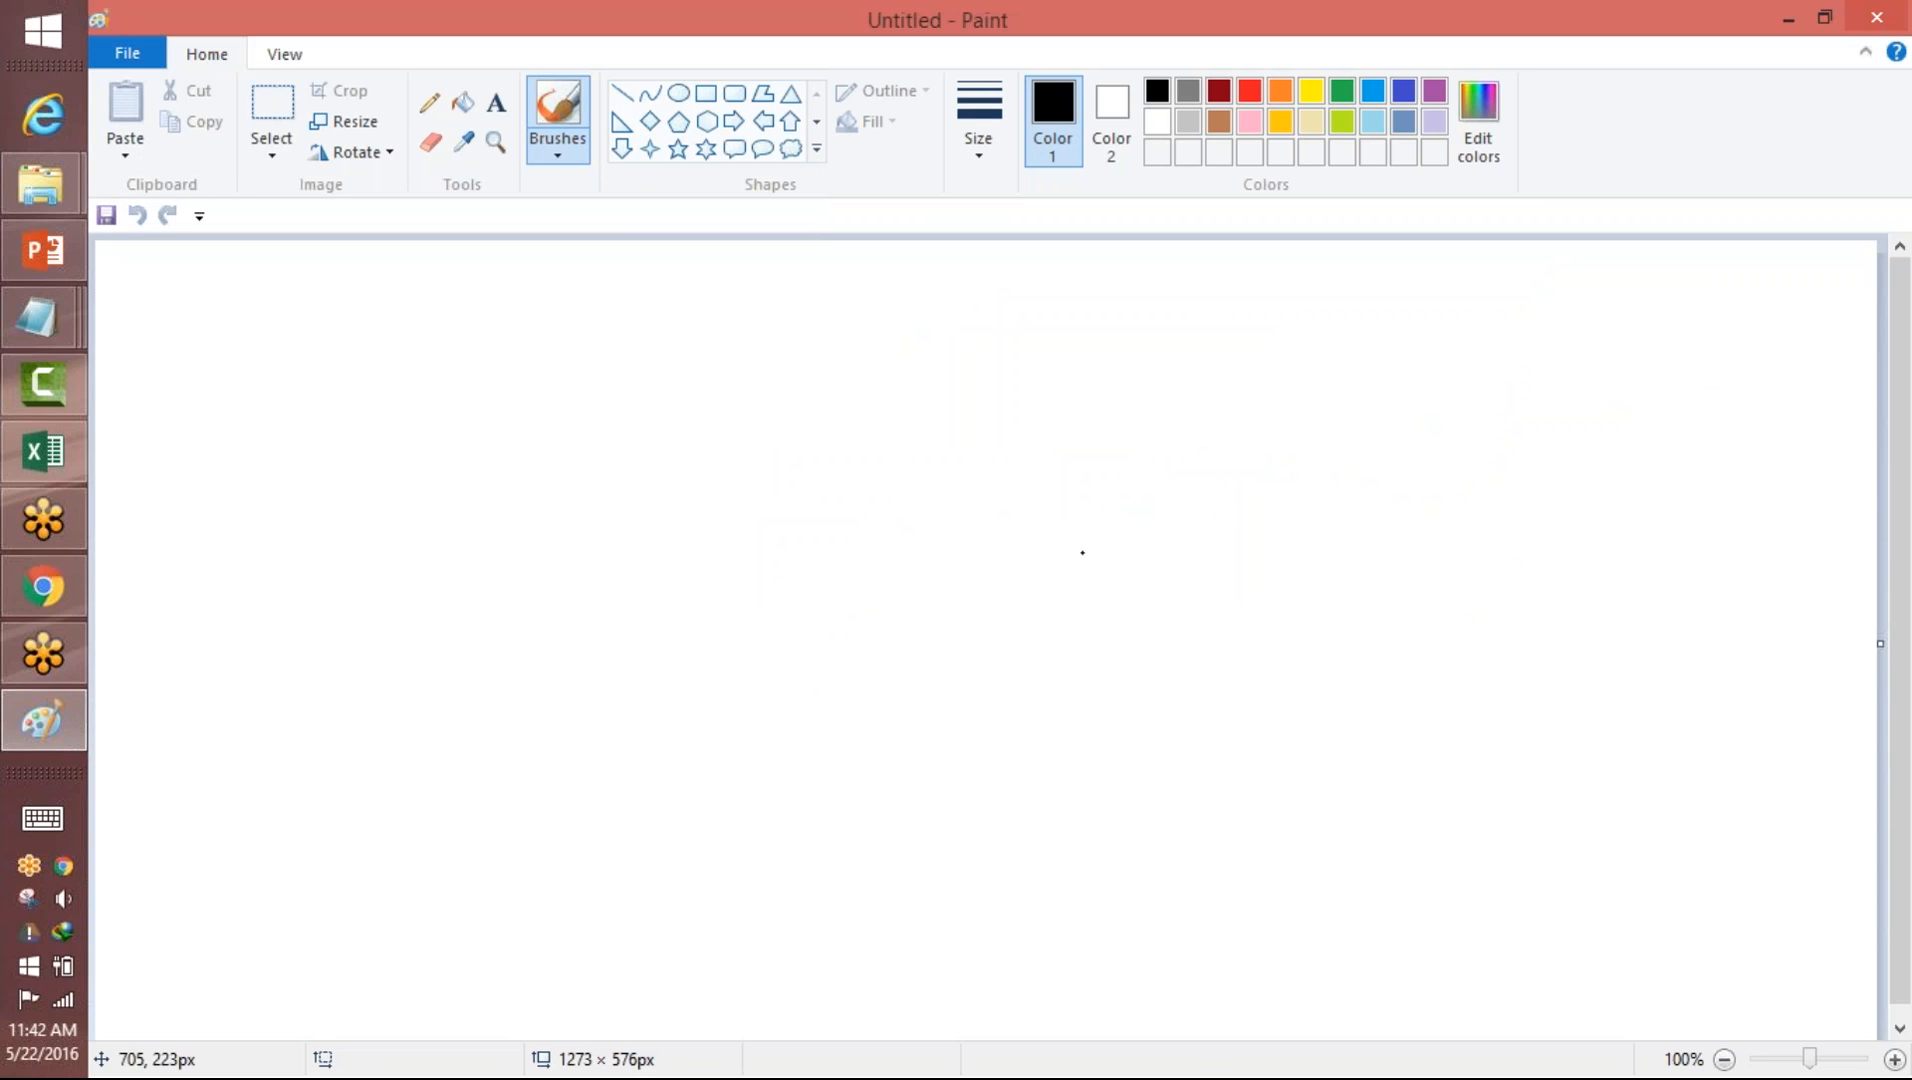
mouse_move(922, 285)
mouse_down()
mouse_move(953, 356)
mouse_move(1005, 340)
mouse_move(1088, 365)
mouse_move(1152, 310)
mouse_move(1175, 352)
mouse_move(1148, 370)
mouse_up()
mouse_move(925, 425)
mouse_down()
mouse_move(963, 425)
mouse_move(971, 518)
mouse_move(1135, 470)
mouse_move(1207, 505)
mouse_up()
drag(1210, 480, 1240, 476)
mouse_move(1290, 410)
mouse_down()
mouse_move(1283, 500)
mouse_move(1449, 460)
mouse_move(1461, 496)
mouse_move(1500, 505)
mouse_move(1468, 472)
mouse_up()
drag(1437, 393, 1440, 410)
mouse_move(1540, 480)
mouse_down()
mouse_move(1548, 411)
mouse_move(1567, 470)
mouse_move(1763, 458)
mouse_up()
- Underline Lookup and Master-Detail Relation, join them with a double-headed bracket arrow, and encircle both
drag(878, 383, 1190, 387)
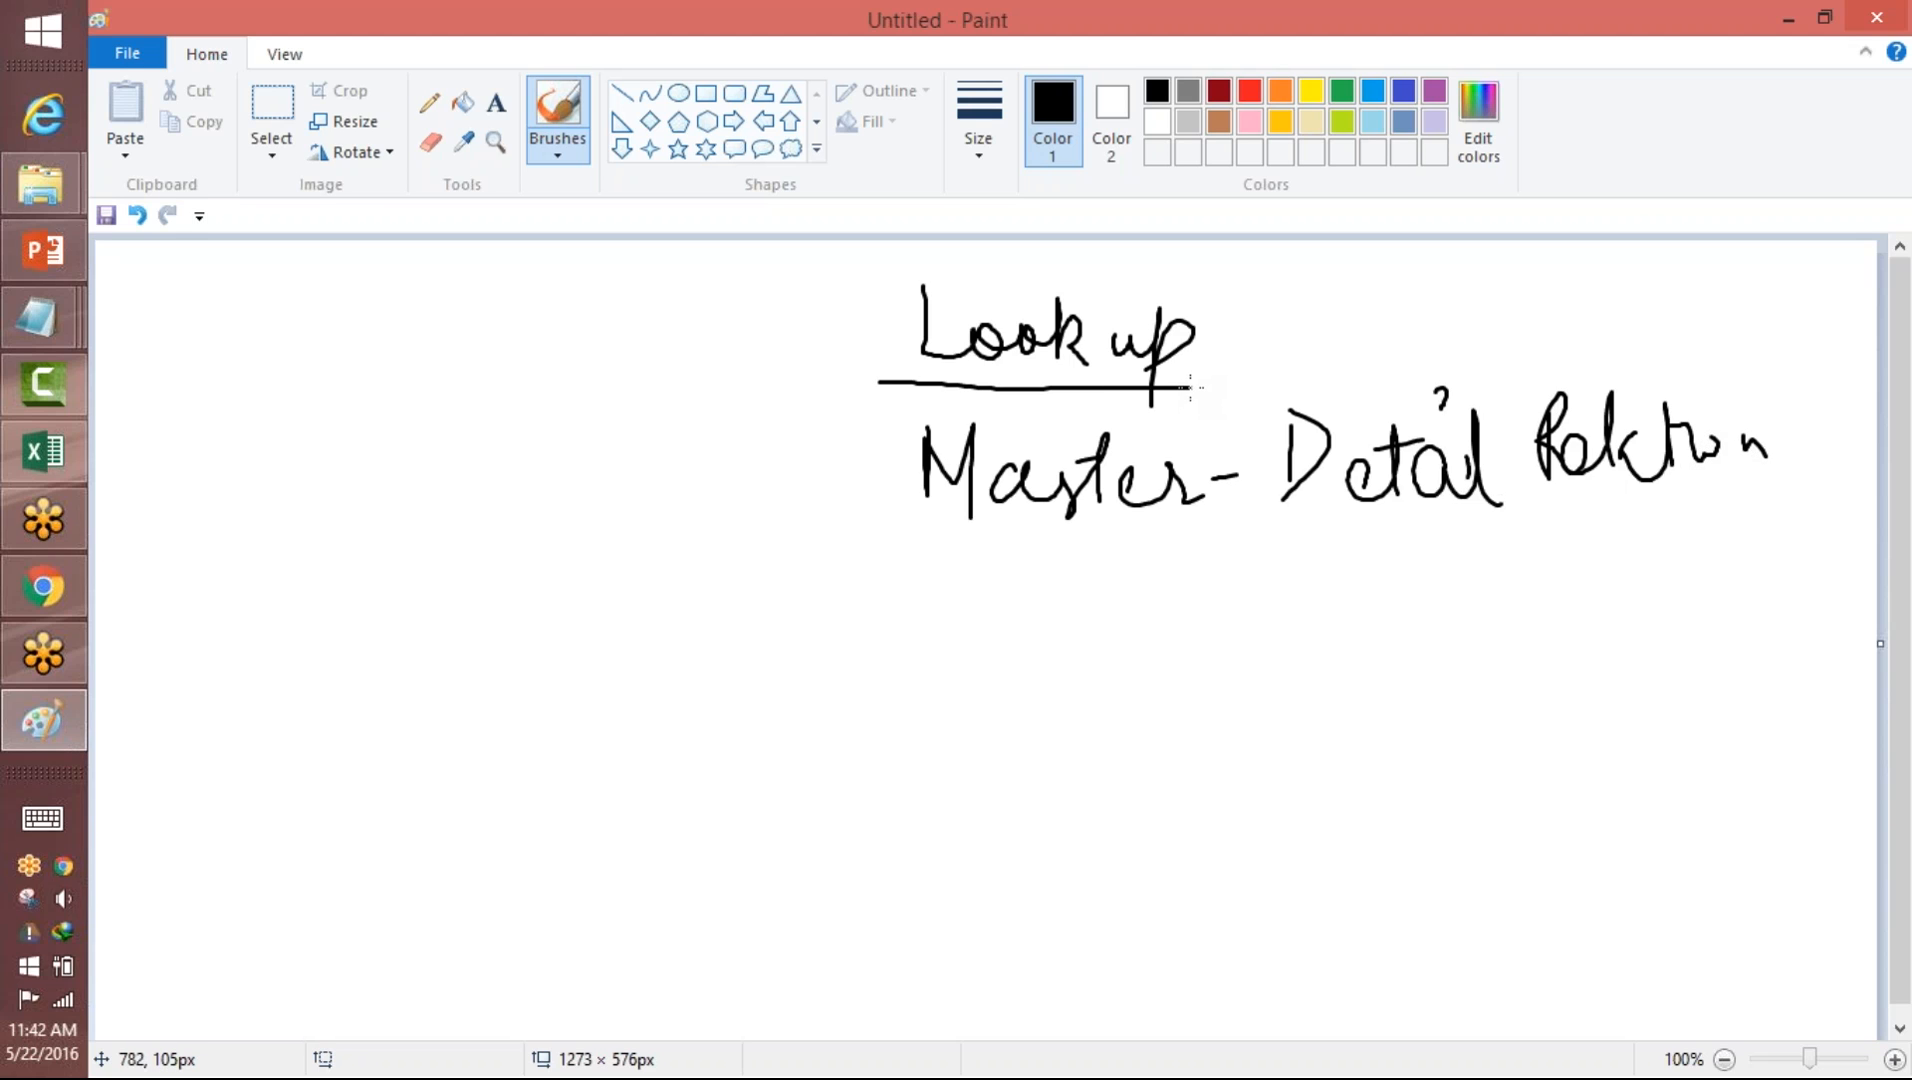
drag(914, 540, 1712, 515)
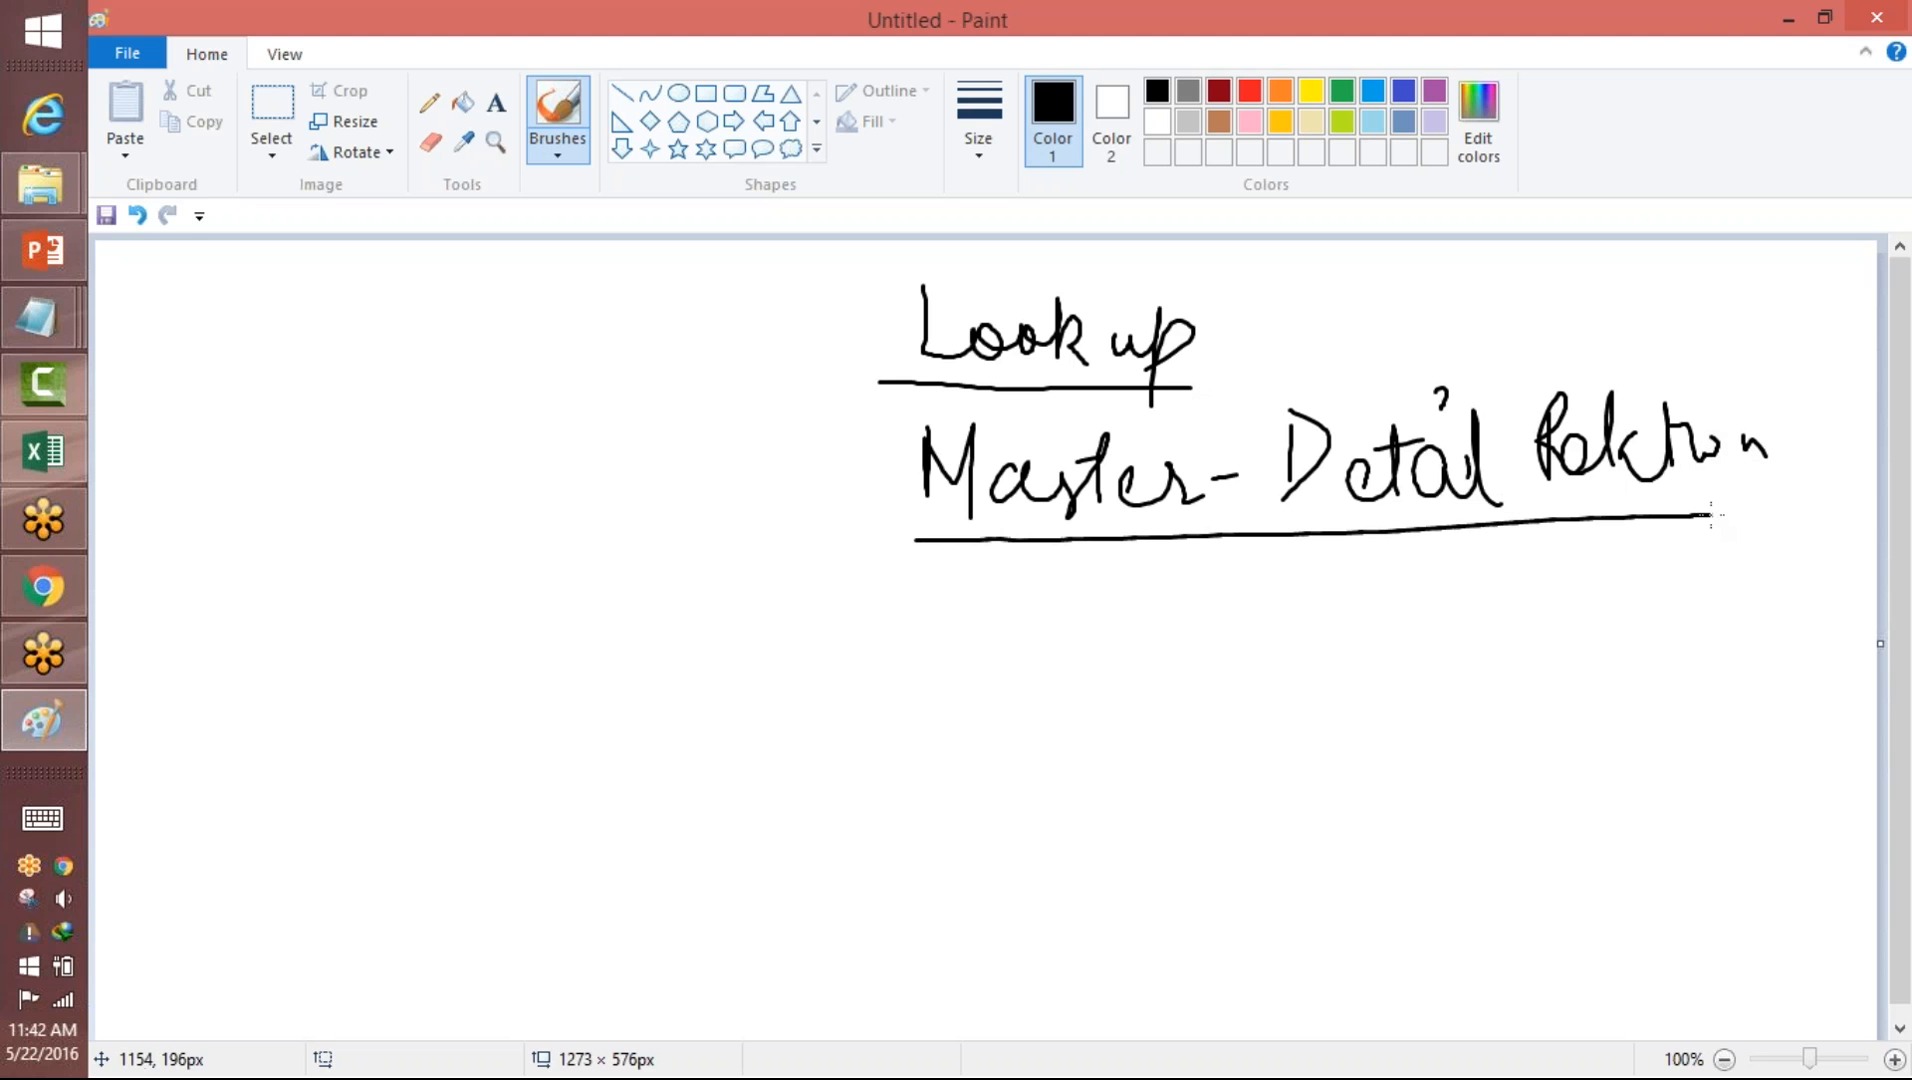
mouse_move(920, 333)
mouse_down()
mouse_move(860, 341)
mouse_move(867, 551)
mouse_move(914, 351)
mouse_up()
drag(898, 506, 897, 530)
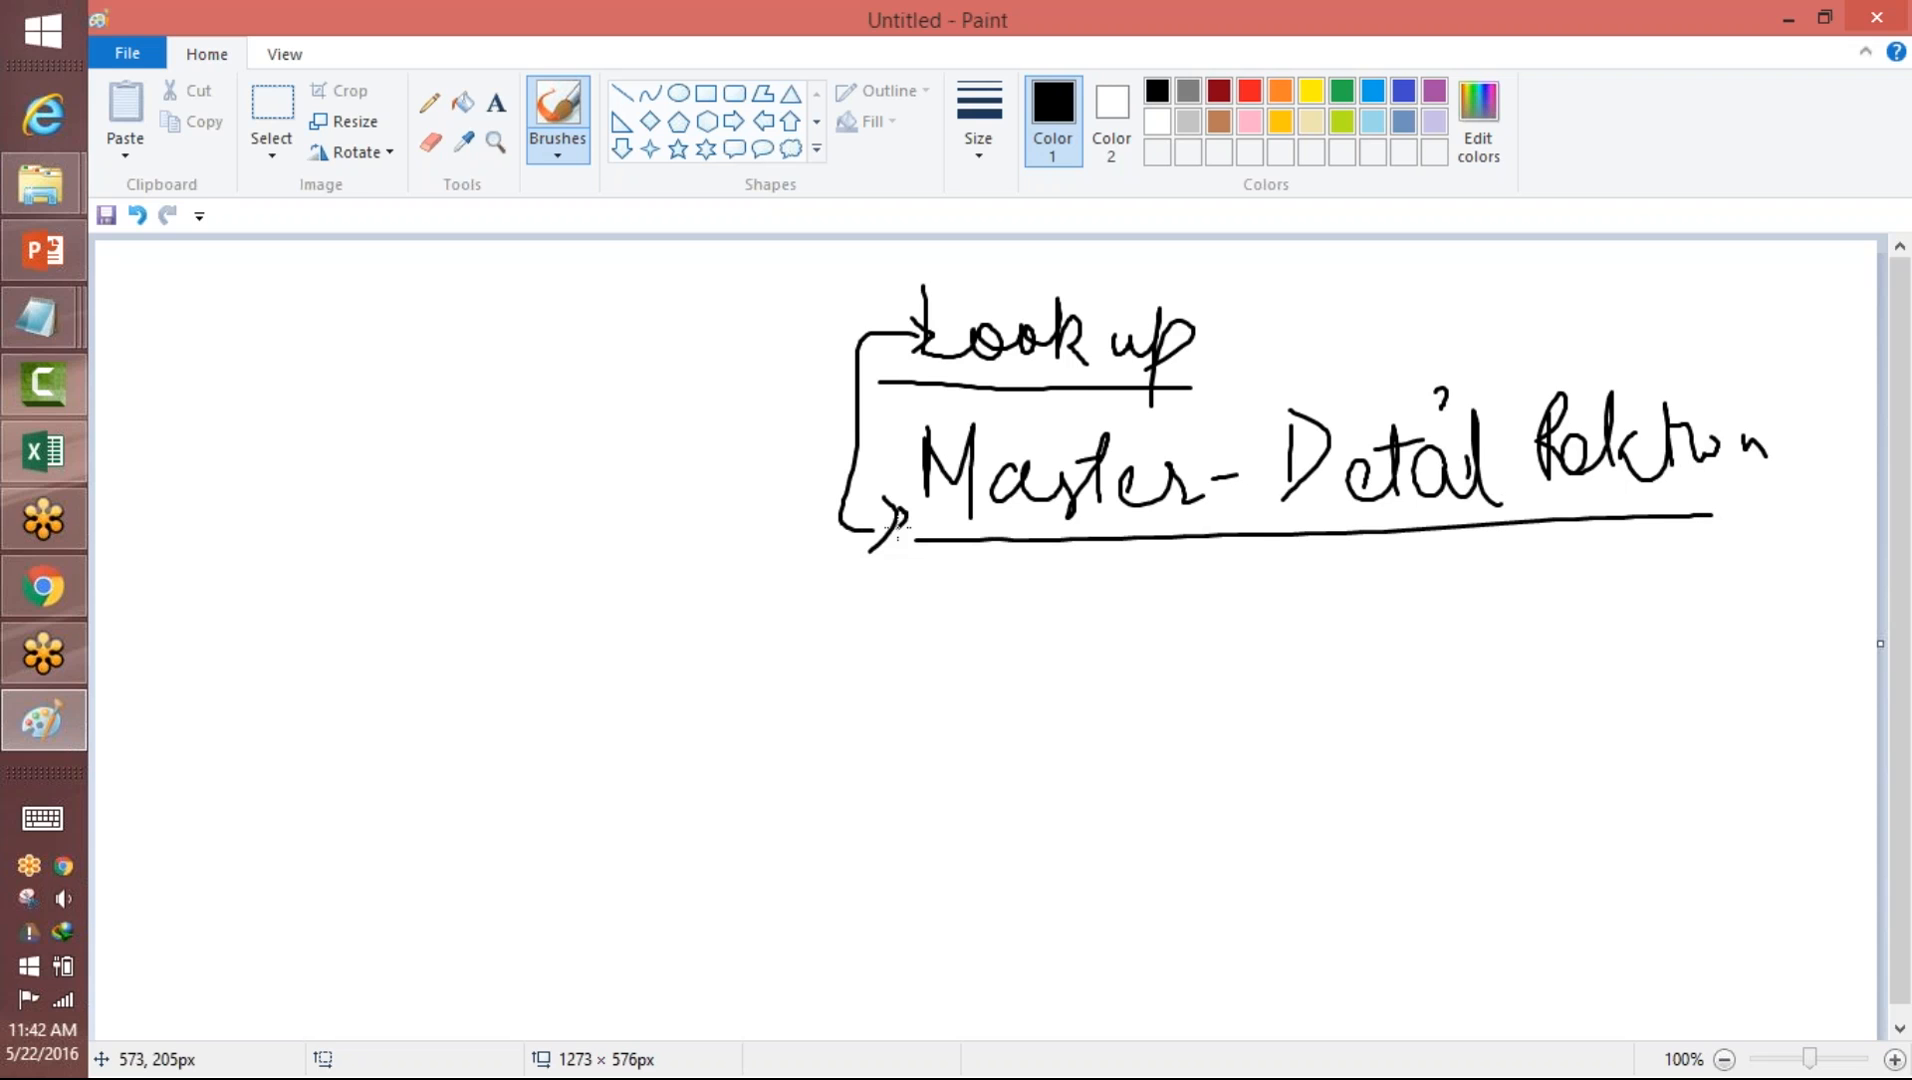
mouse_move(1685, 323)
mouse_down()
mouse_move(872, 339)
mouse_move(1370, 508)
mouse_move(1770, 402)
mouse_move(946, 297)
mouse_up()
- Handwrite "Parent Child" with both words underlined, and "Many to Many" enclosed in a box beside it
mouse_move(583, 582)
mouse_down()
mouse_move(583, 668)
mouse_move(595, 628)
mouse_move(697, 658)
mouse_move(765, 585)
mouse_move(795, 650)
mouse_up()
mouse_move(898, 595)
mouse_down()
mouse_move(905, 655)
mouse_move(970, 632)
mouse_move(1045, 645)
mouse_up()
drag(1070, 566, 1062, 658)
drag(583, 699, 1055, 670)
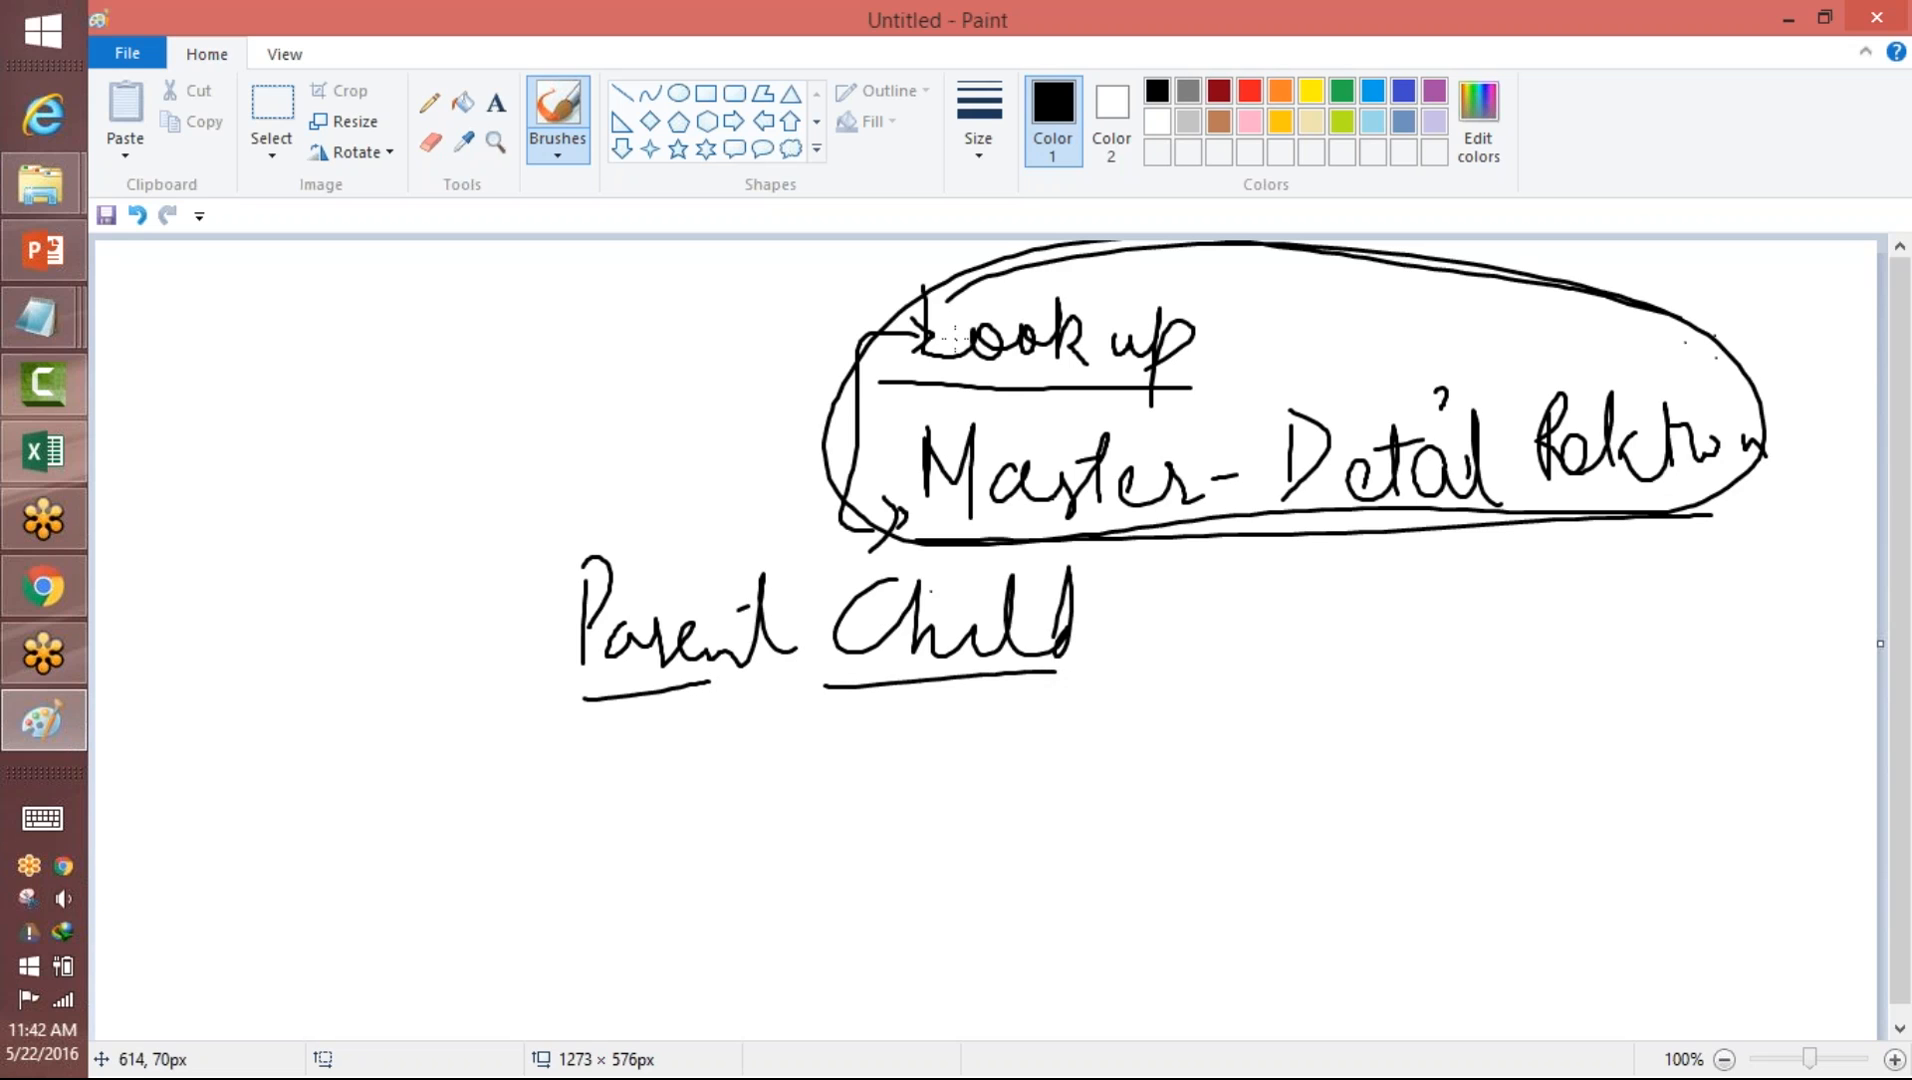
mouse_move(1213, 636)
mouse_down()
mouse_move(1216, 653)
mouse_move(1240, 640)
mouse_move(1355, 676)
mouse_move(1400, 740)
mouse_move(1488, 645)
mouse_move(1676, 640)
mouse_move(1700, 670)
mouse_move(1760, 648)
mouse_move(1737, 687)
mouse_up()
mouse_move(1213, 733)
mouse_down()
mouse_move(1784, 712)
mouse_move(1192, 697)
mouse_move(1200, 725)
mouse_up()
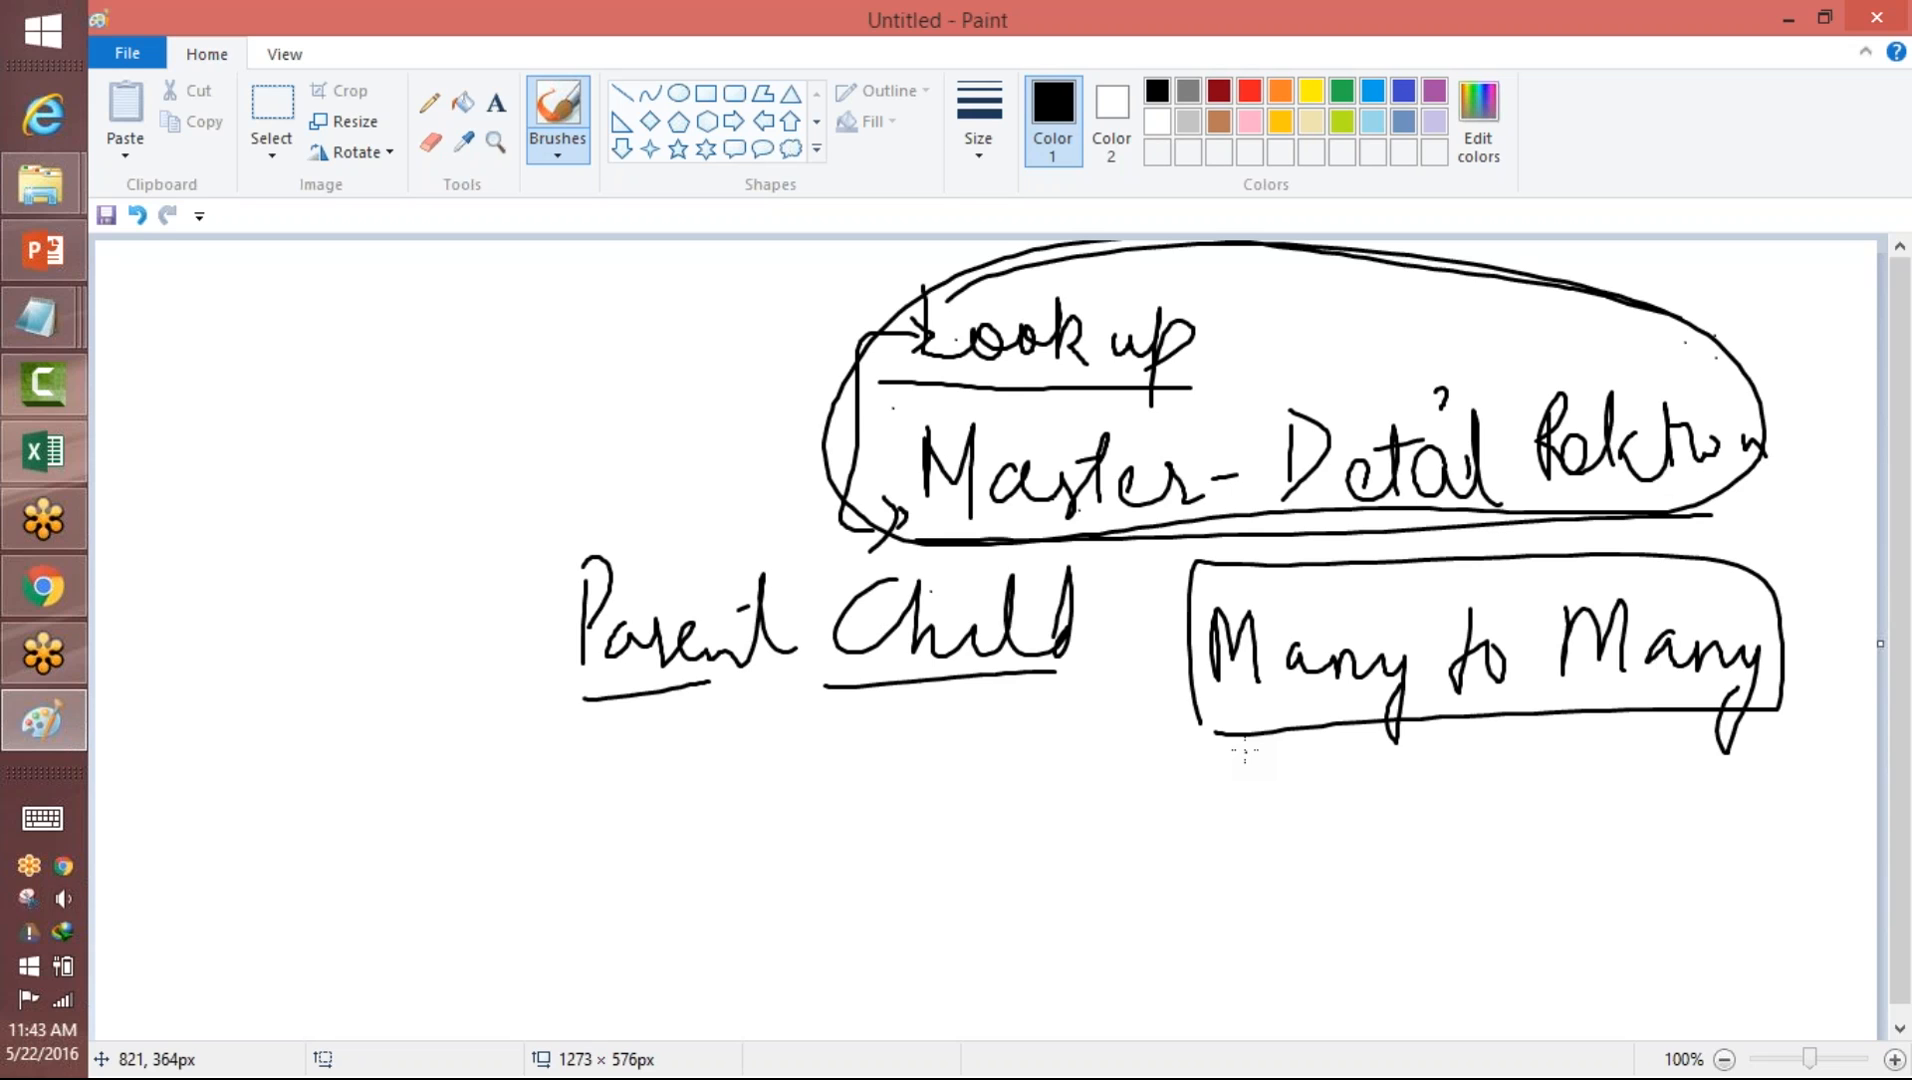
- Handwrite the time "8-00" beside Master-Detail Relation, then underline and encircle it
drag(405, 503, 397, 557)
mouse_move(500, 492)
mouse_down()
mouse_move(556, 478)
mouse_move(415, 633)
mouse_up()
mouse_move(555, 434)
mouse_down()
mouse_move(312, 546)
mouse_move(396, 552)
mouse_up()
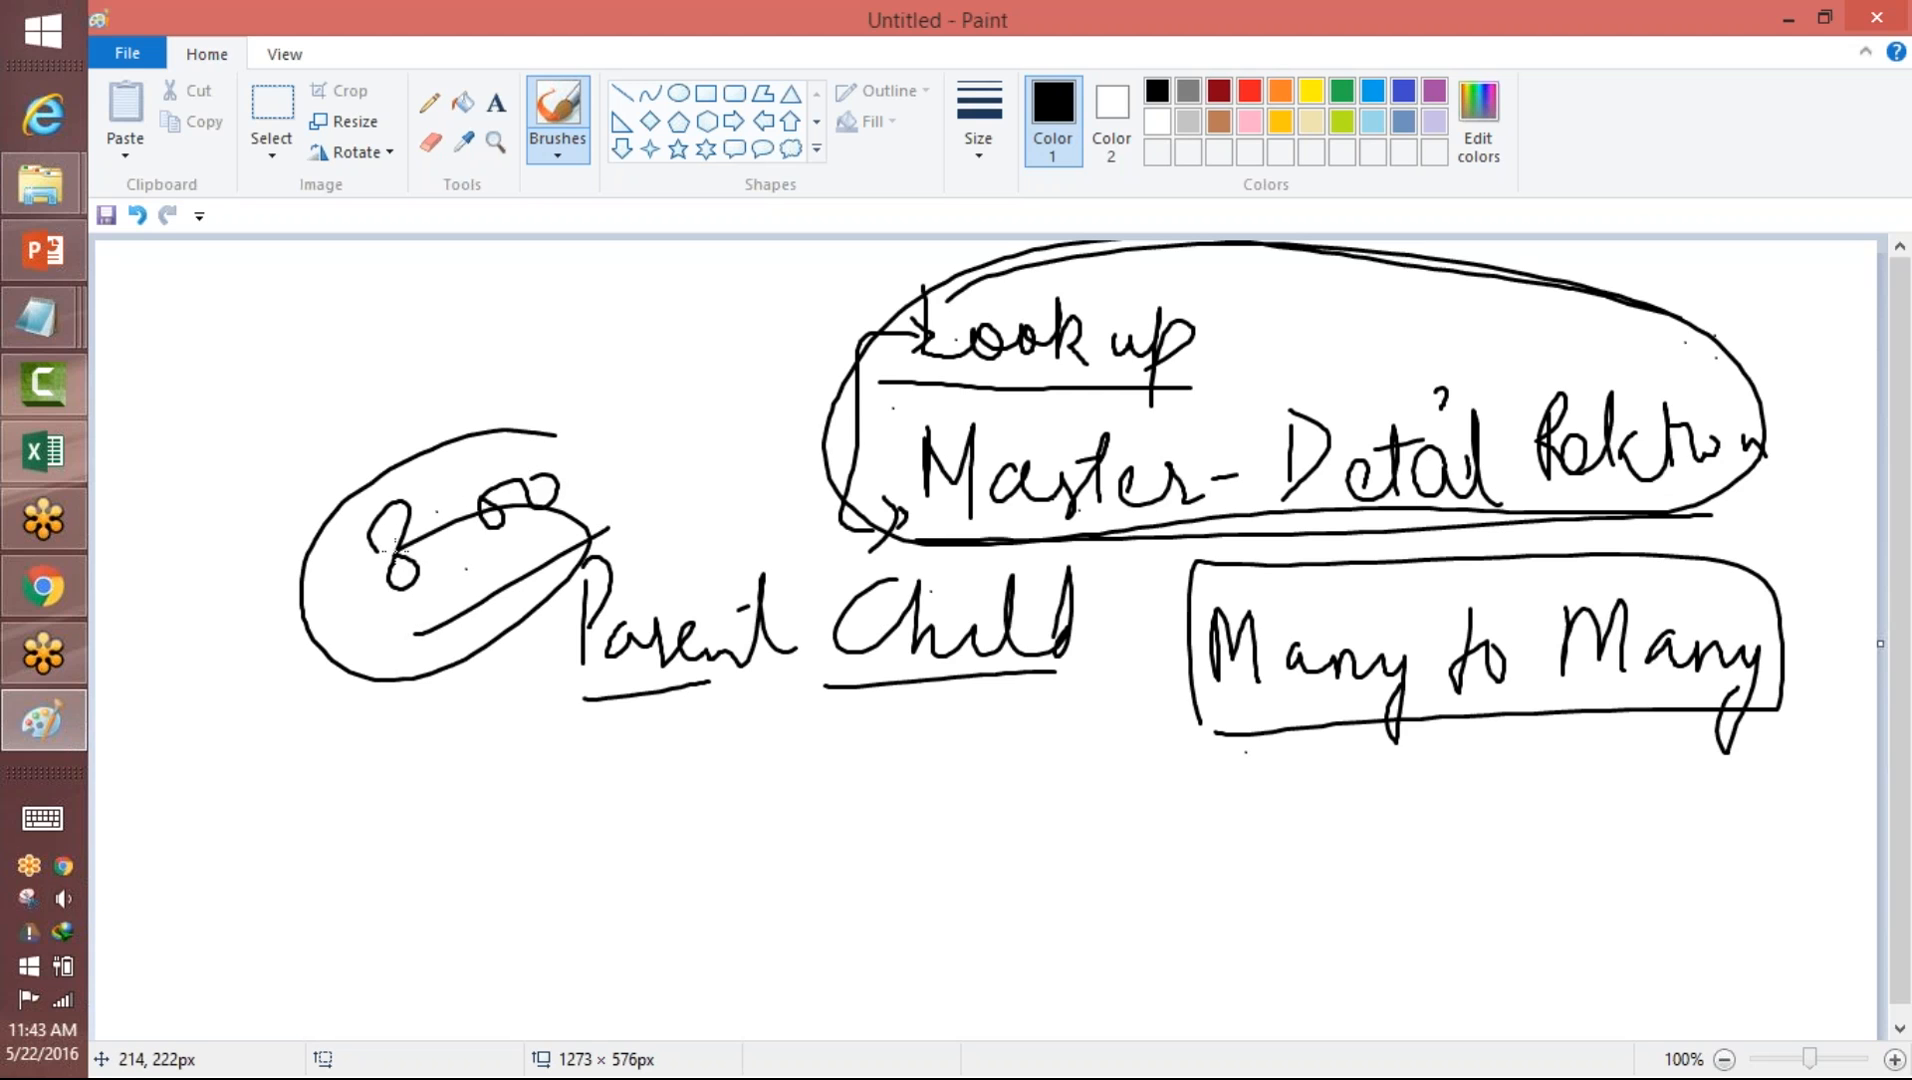
key(super+p)
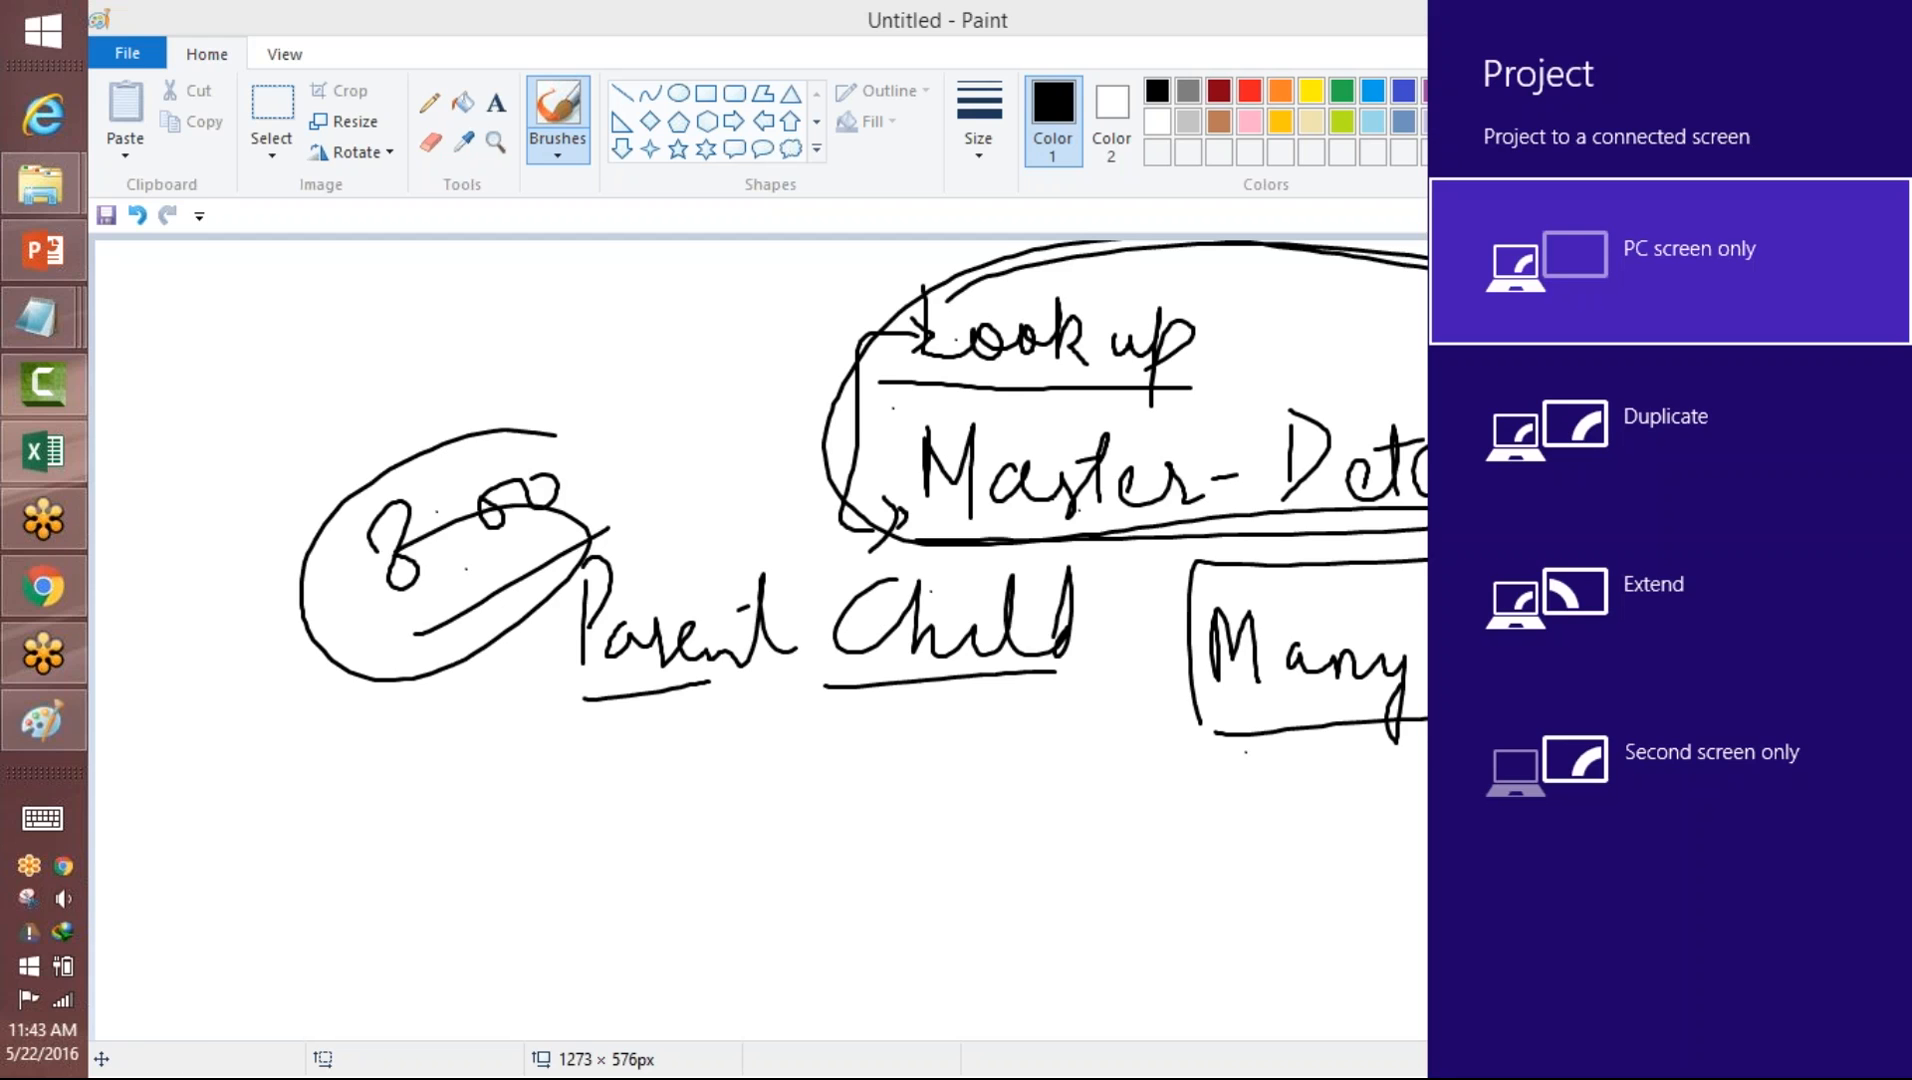
key(Escape)
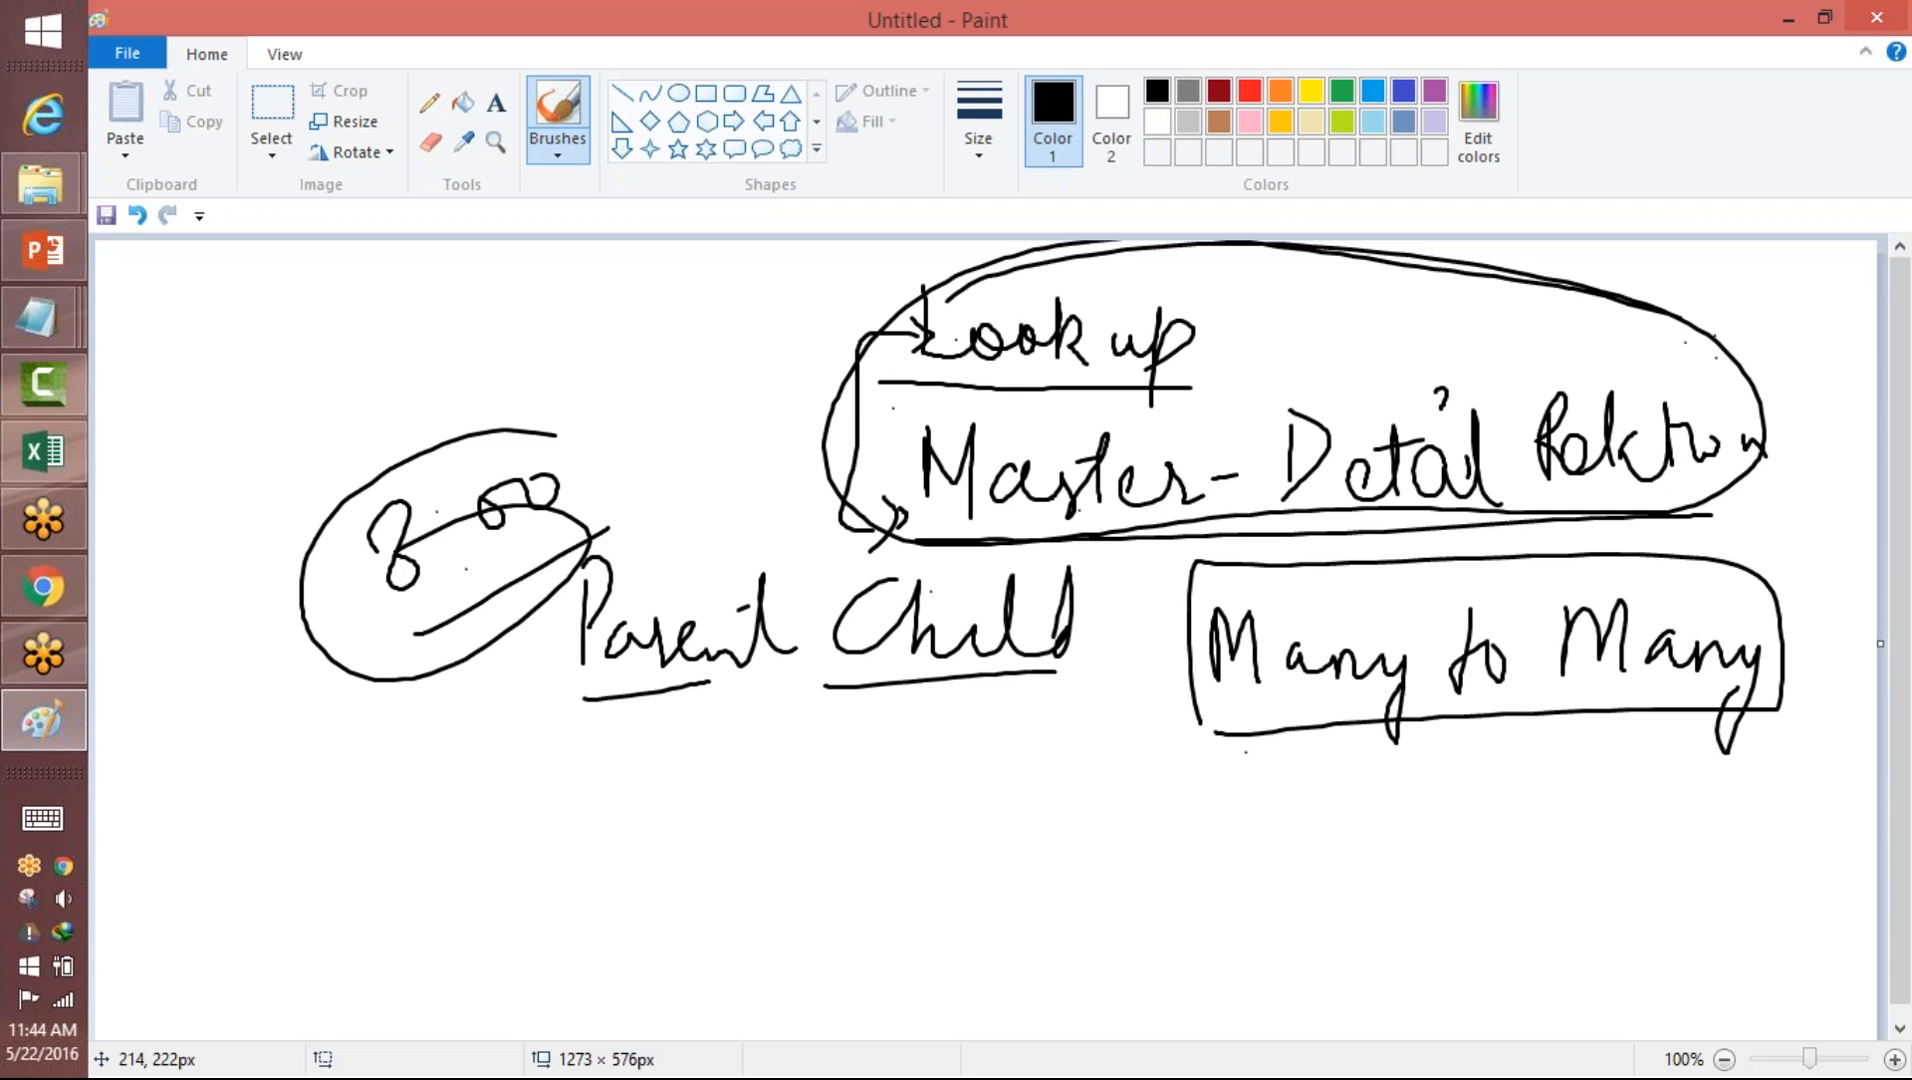
key(alt+Tab)
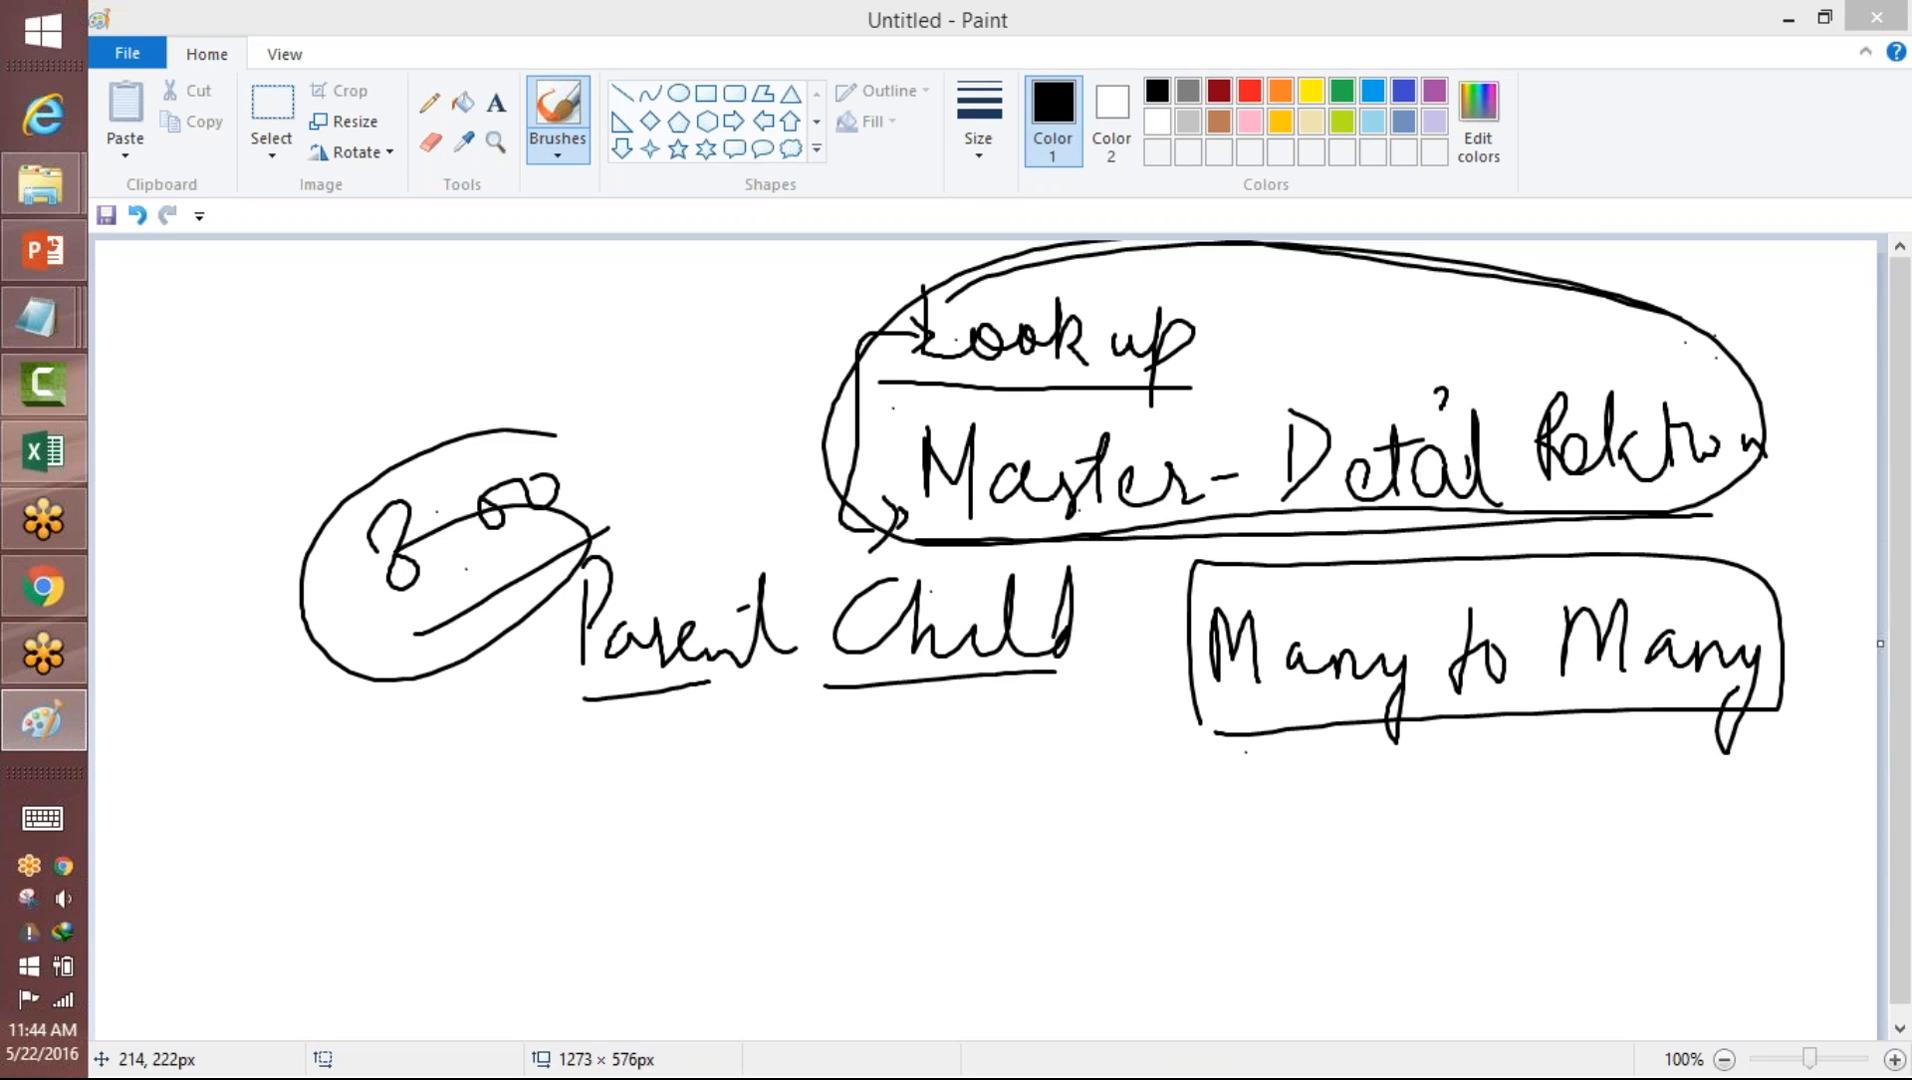
- Examine the system calendar for May and June 2016, then close it
click(42, 1040)
click(42, 1040)
click(42, 1040)
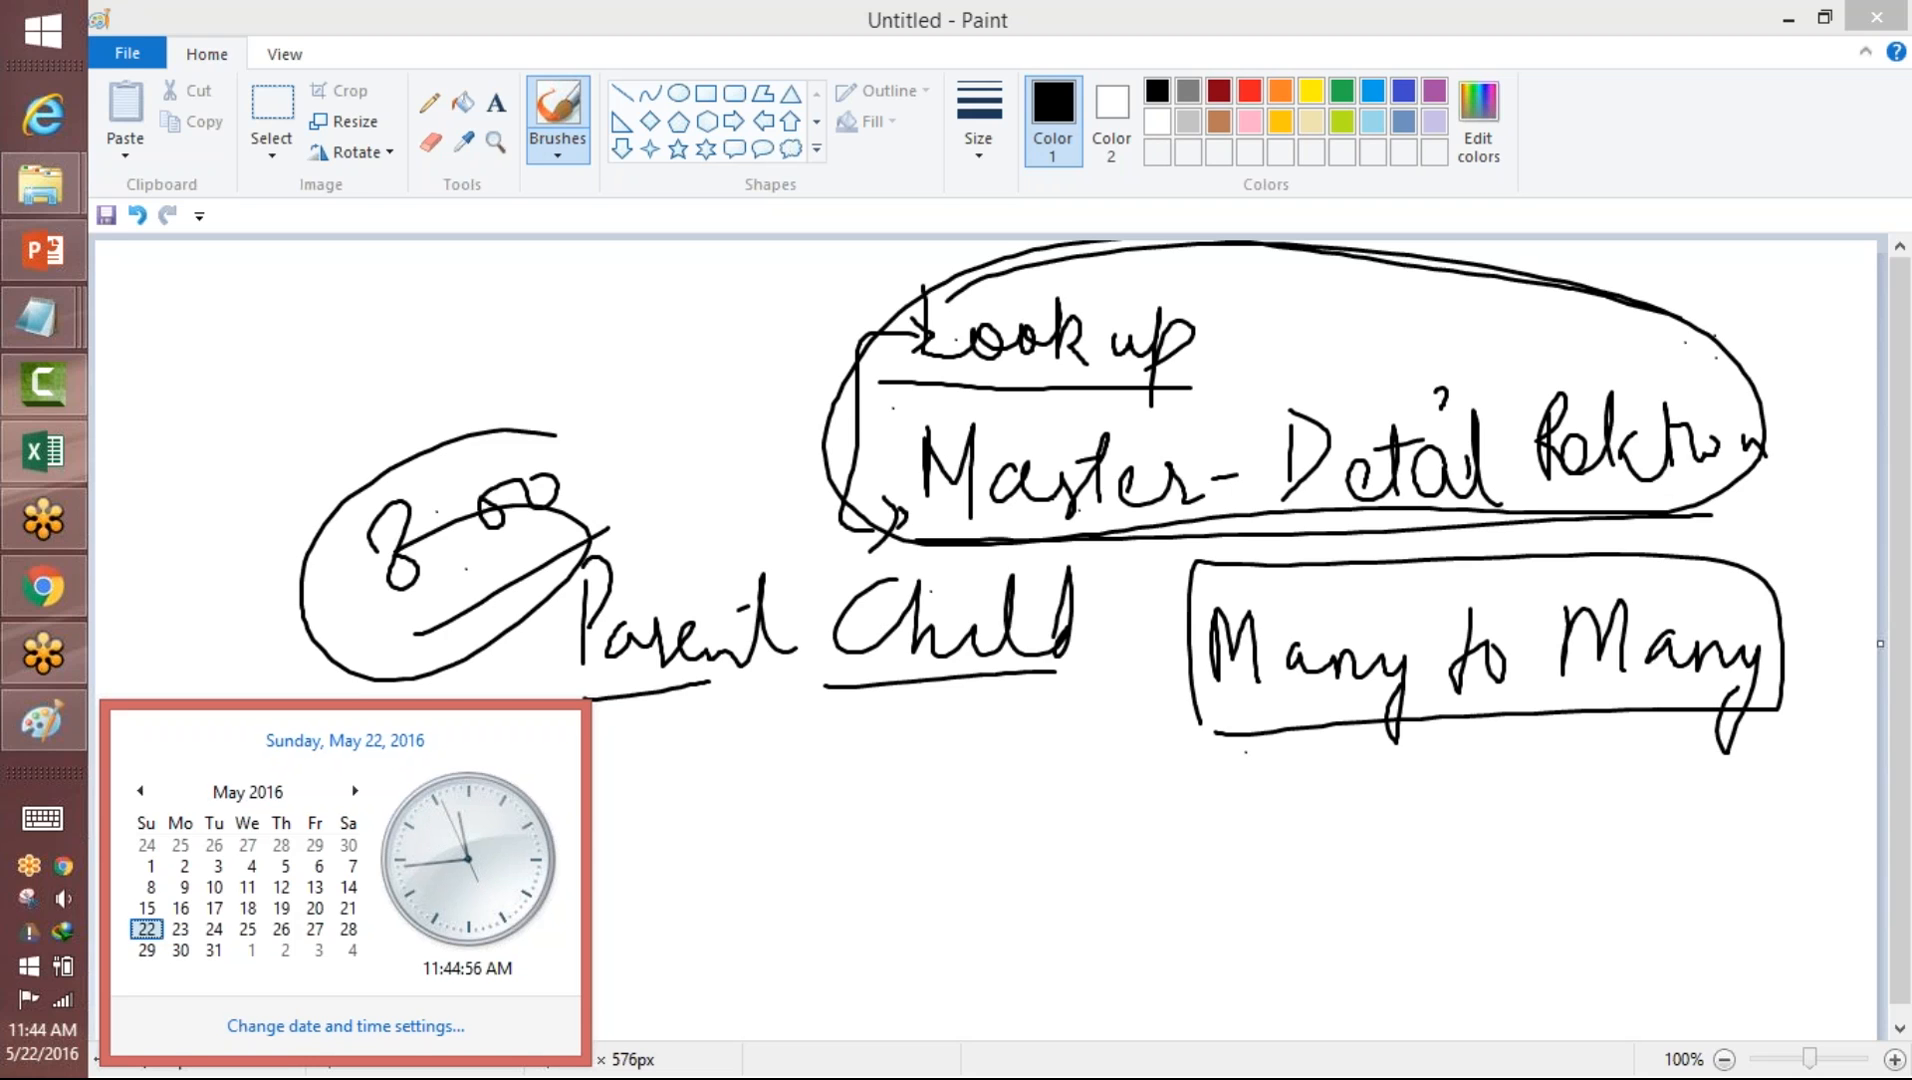
click(1173, 44)
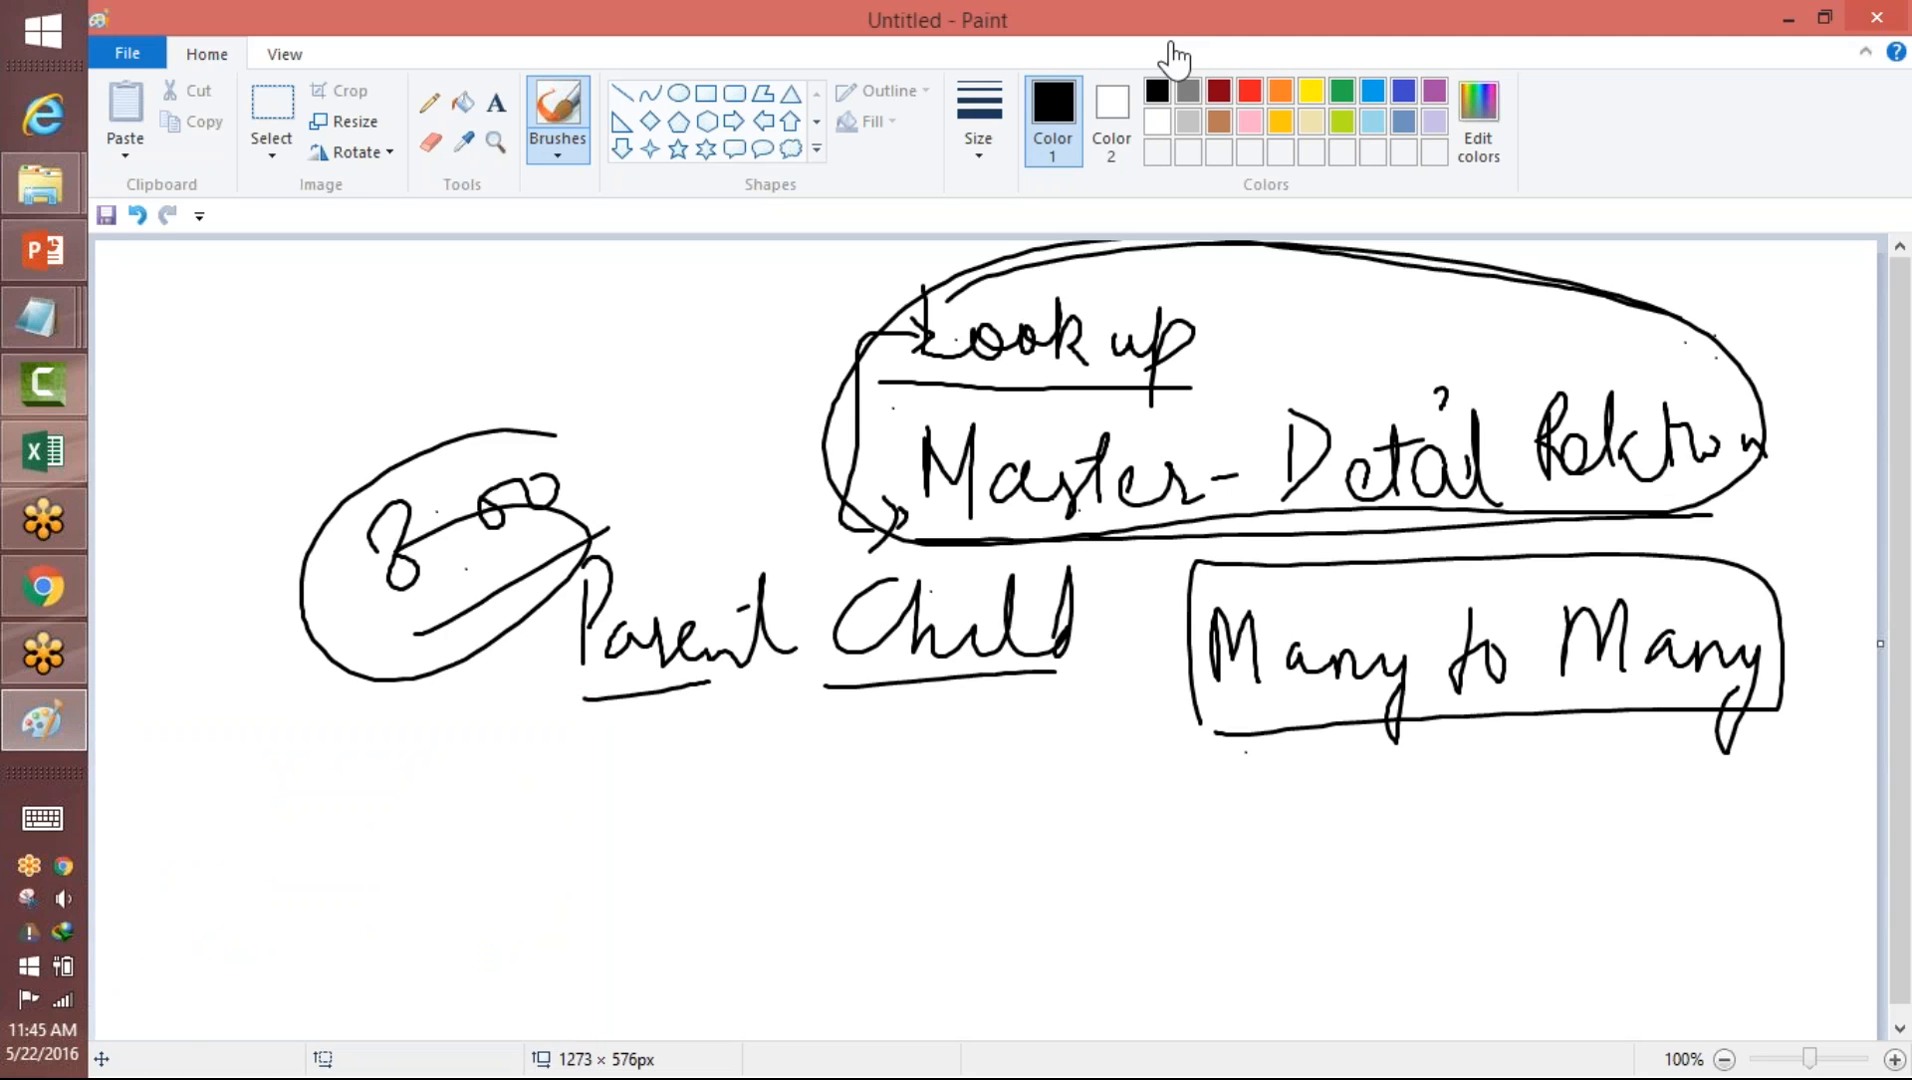
click(1548, 468)
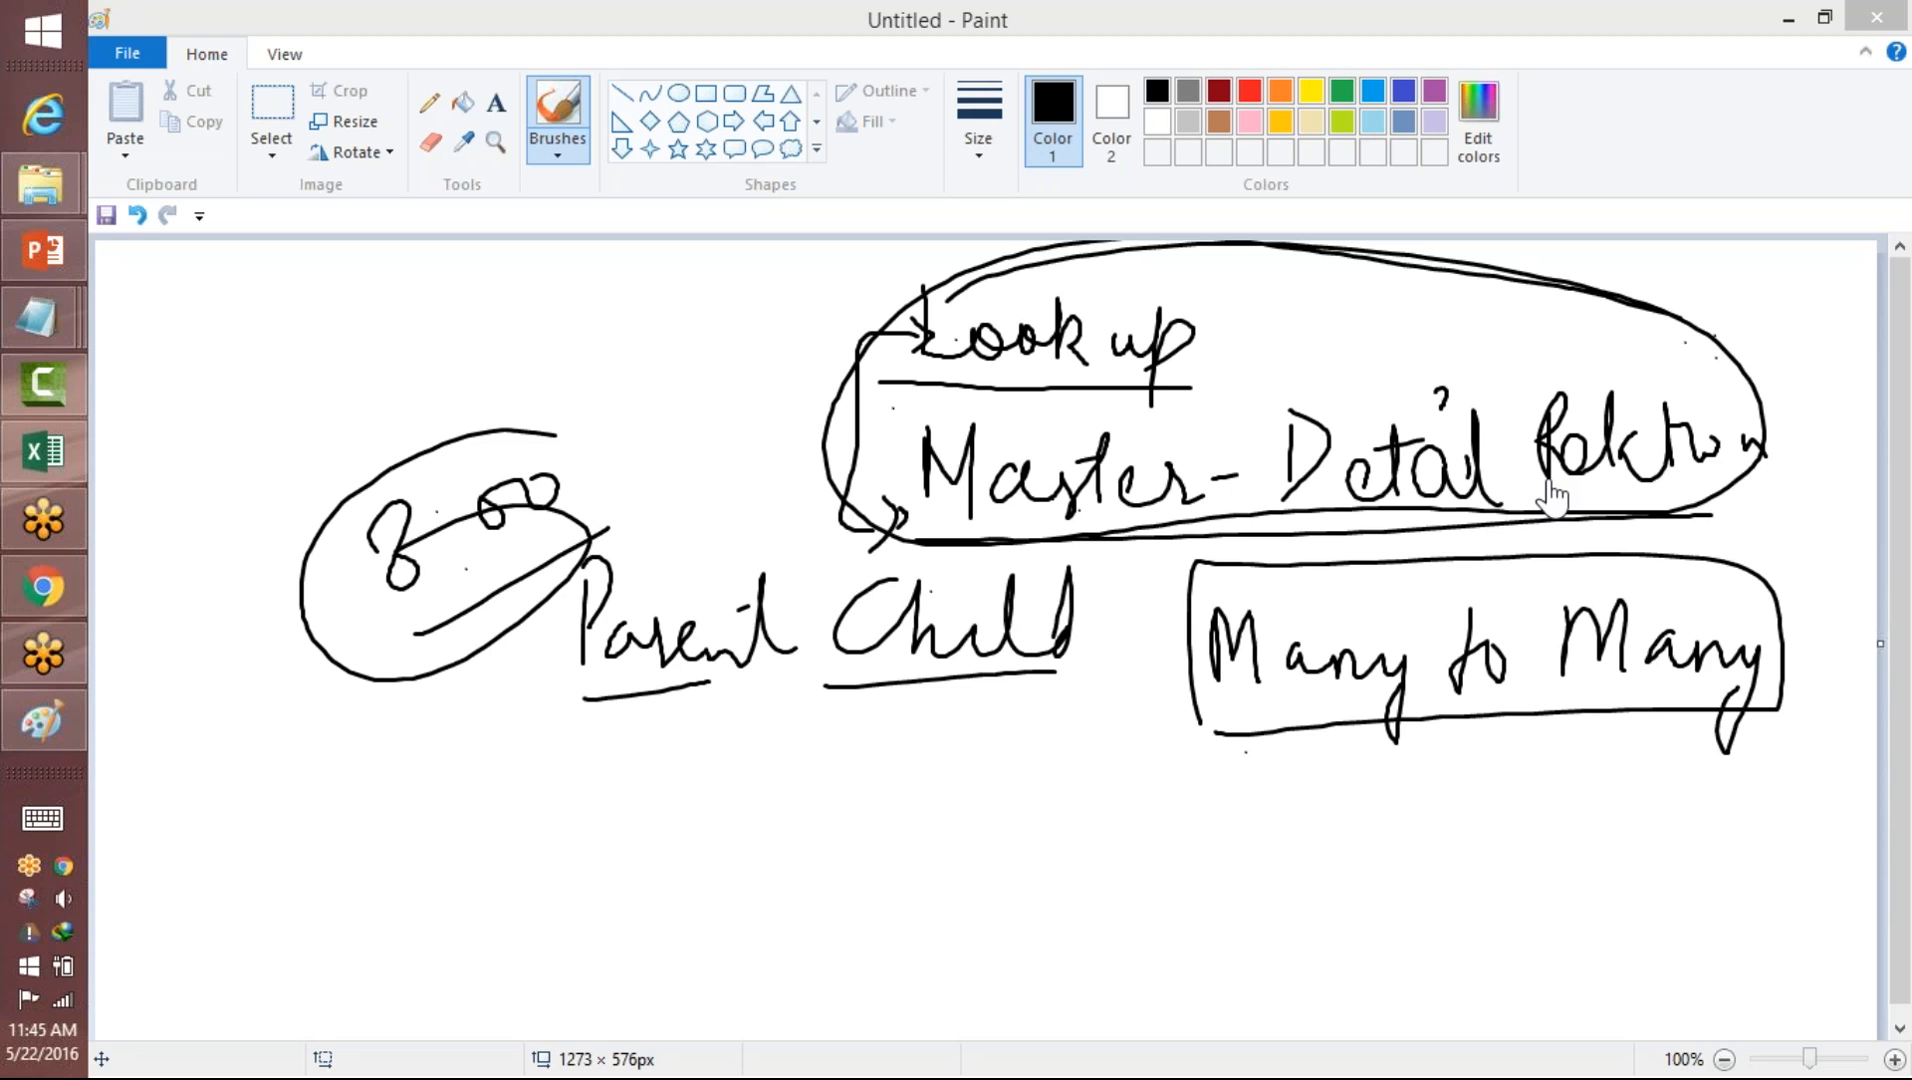
click(8, 1062)
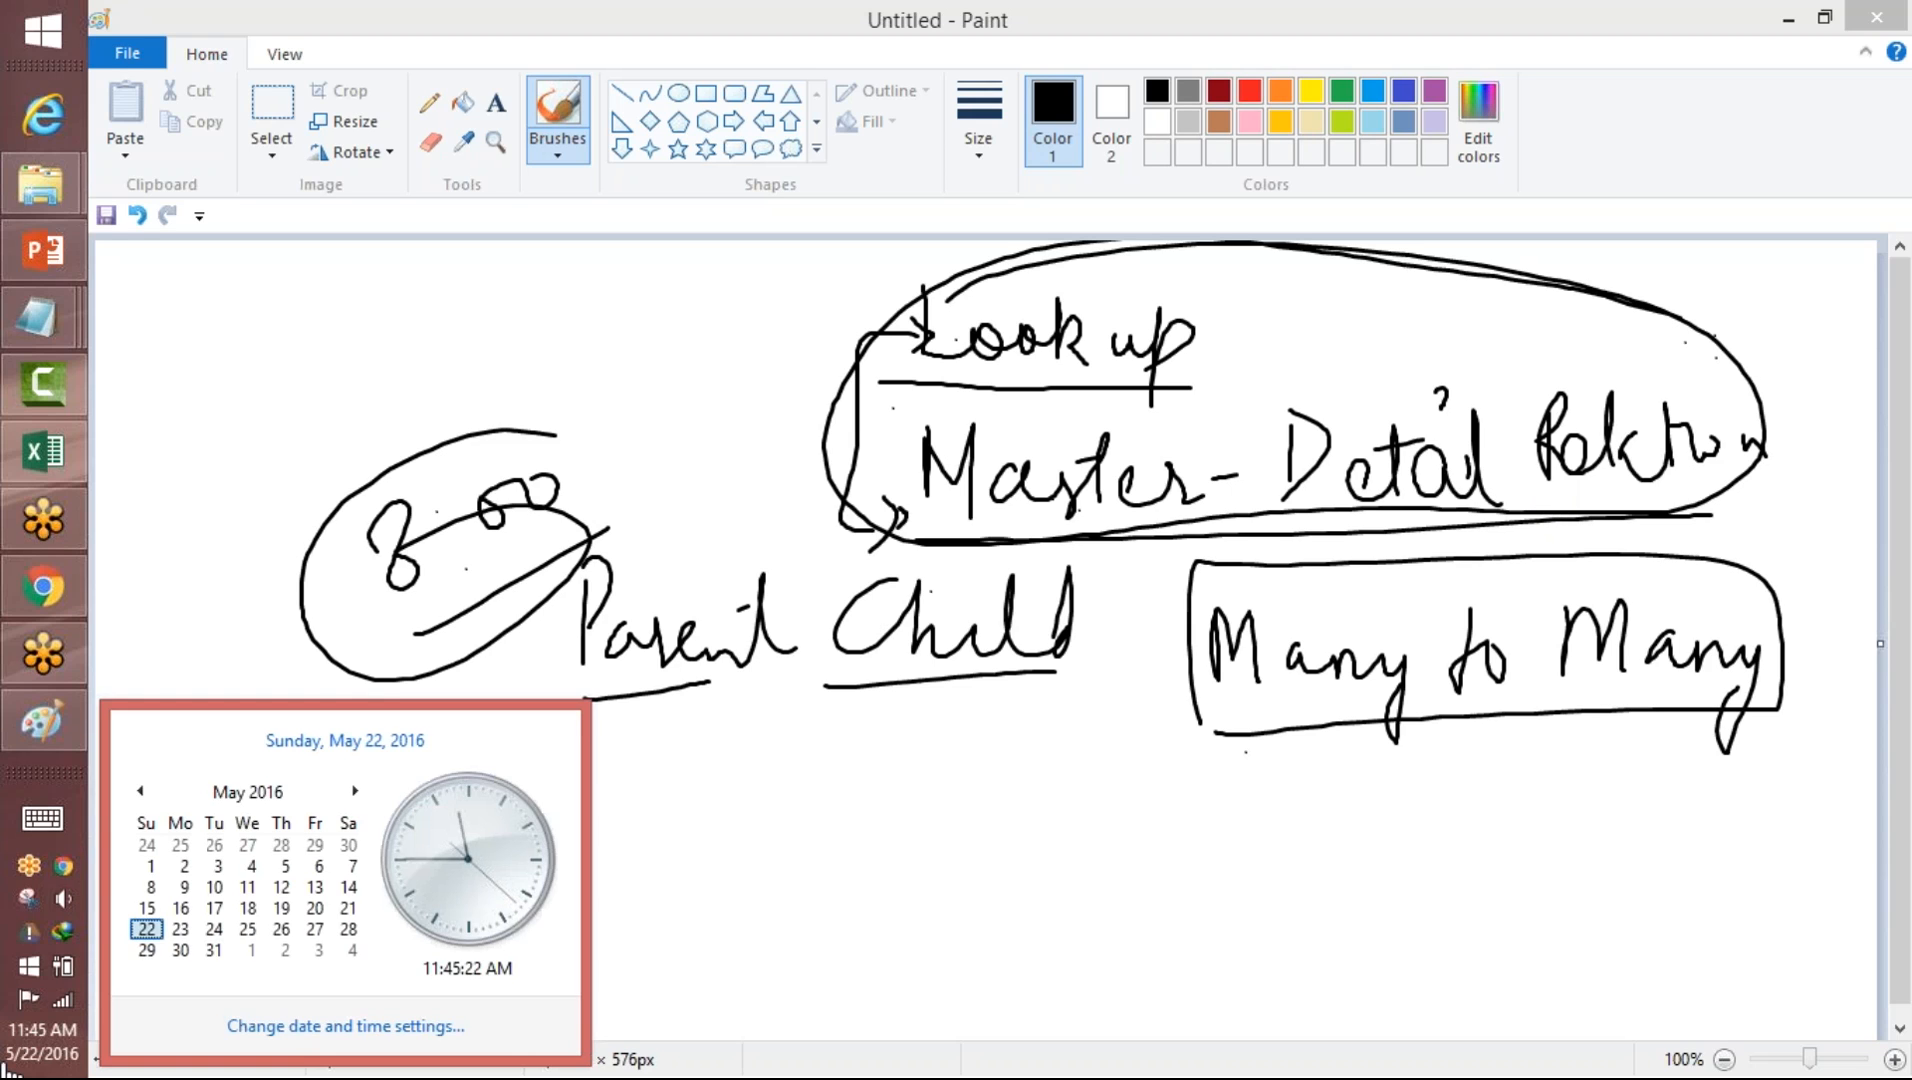
click(355, 791)
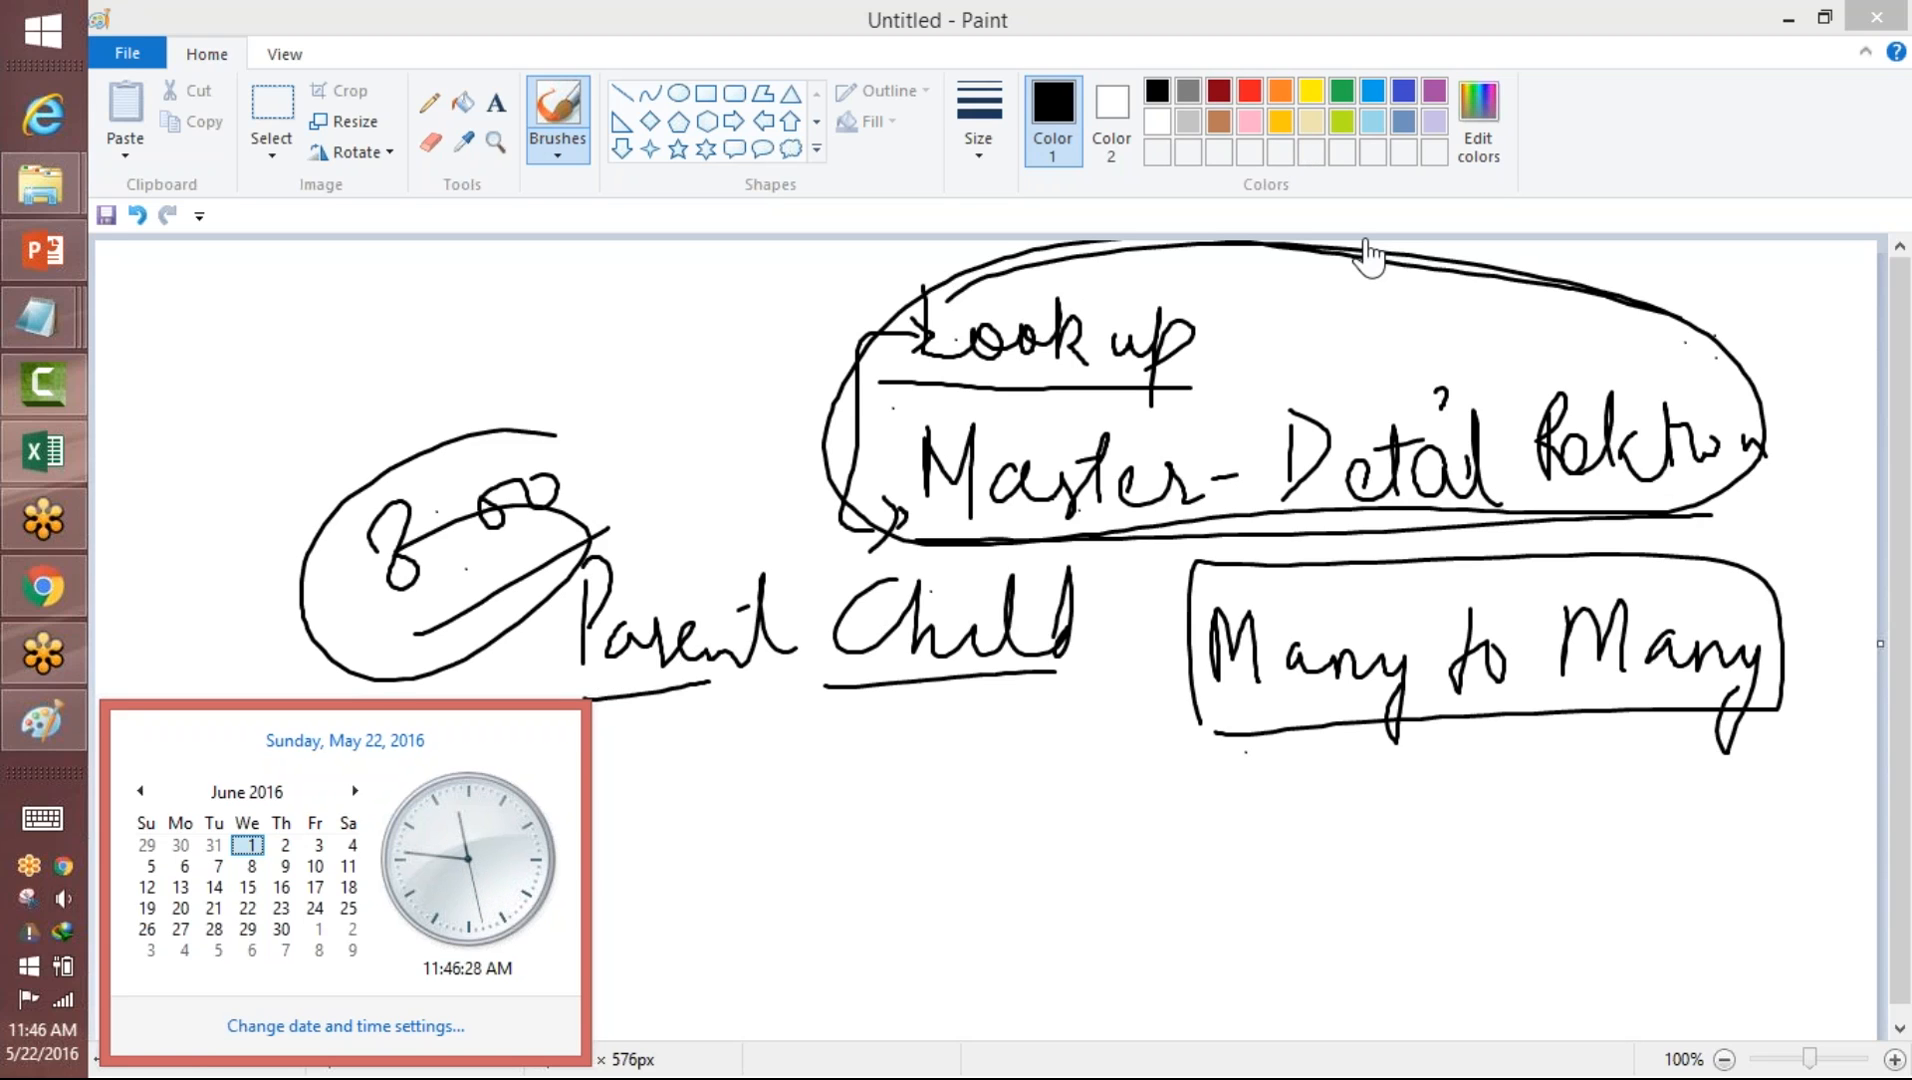
click(1557, 607)
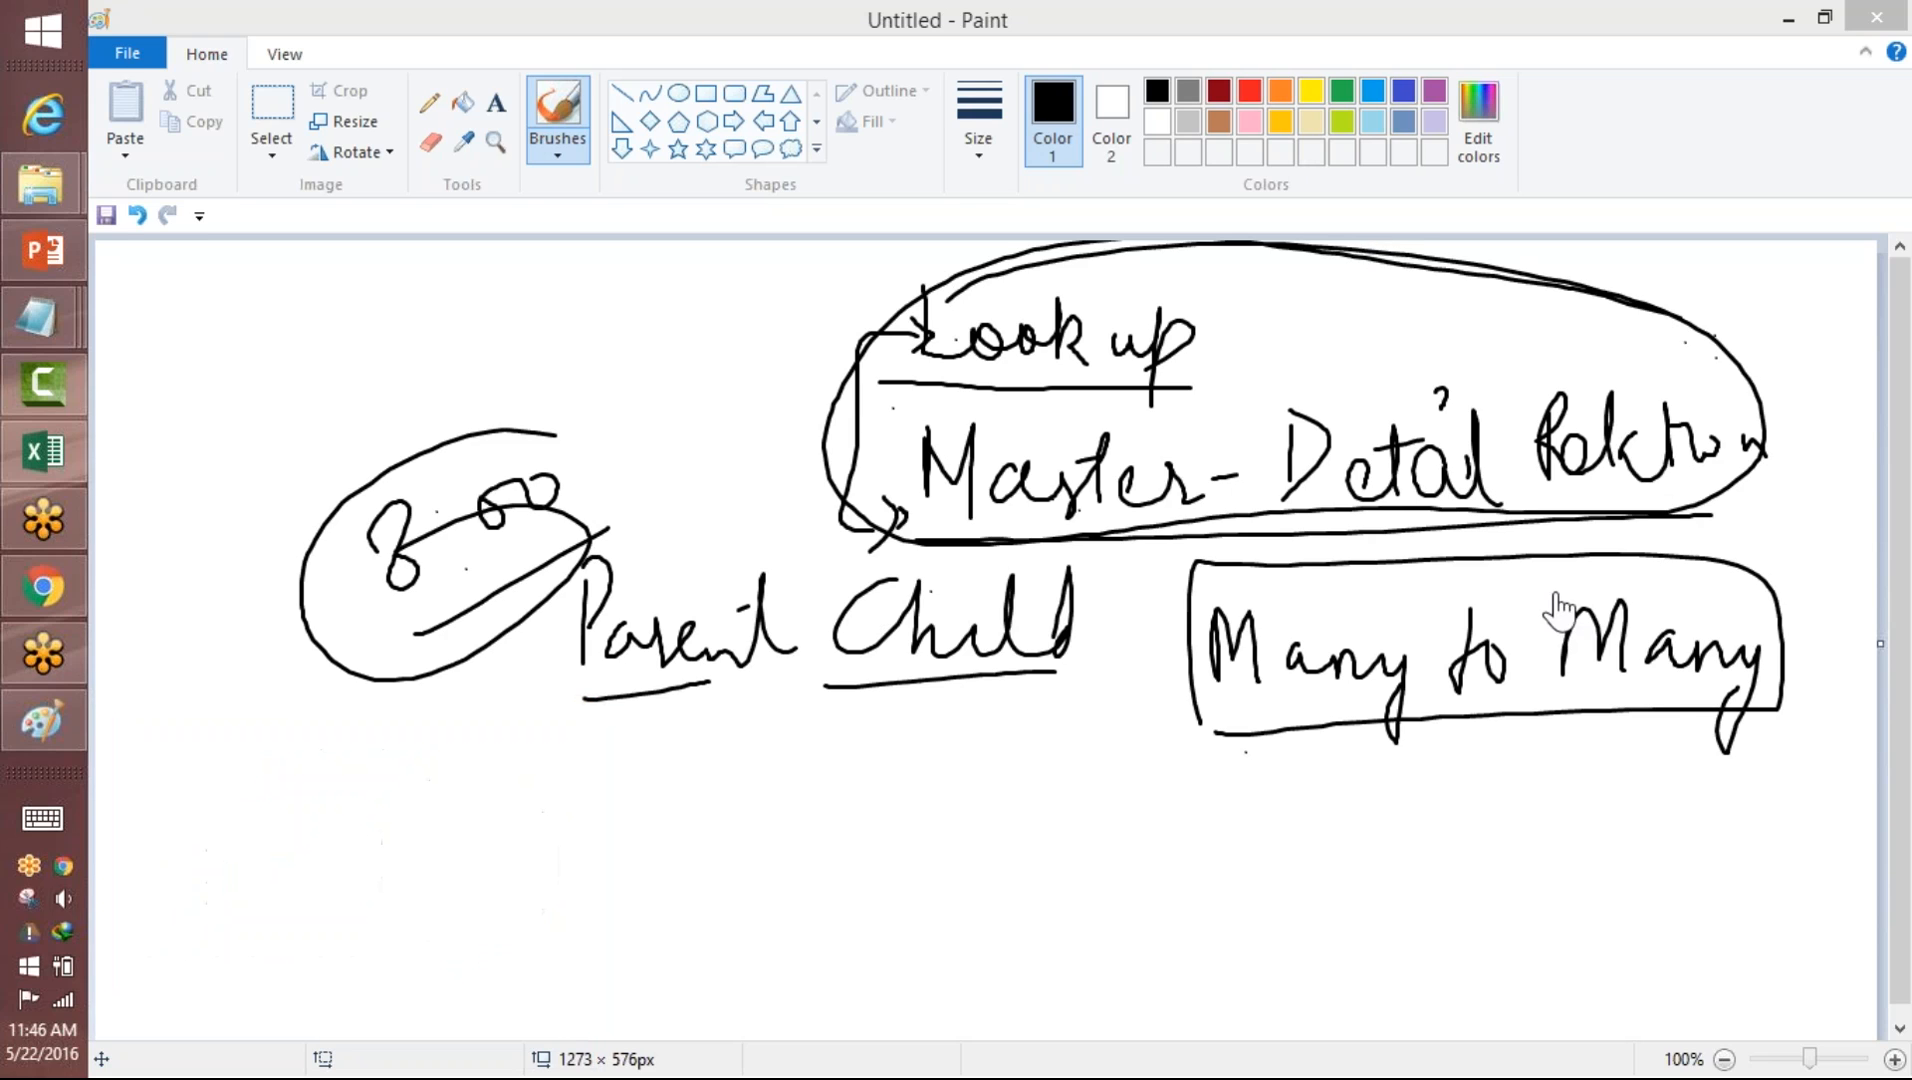